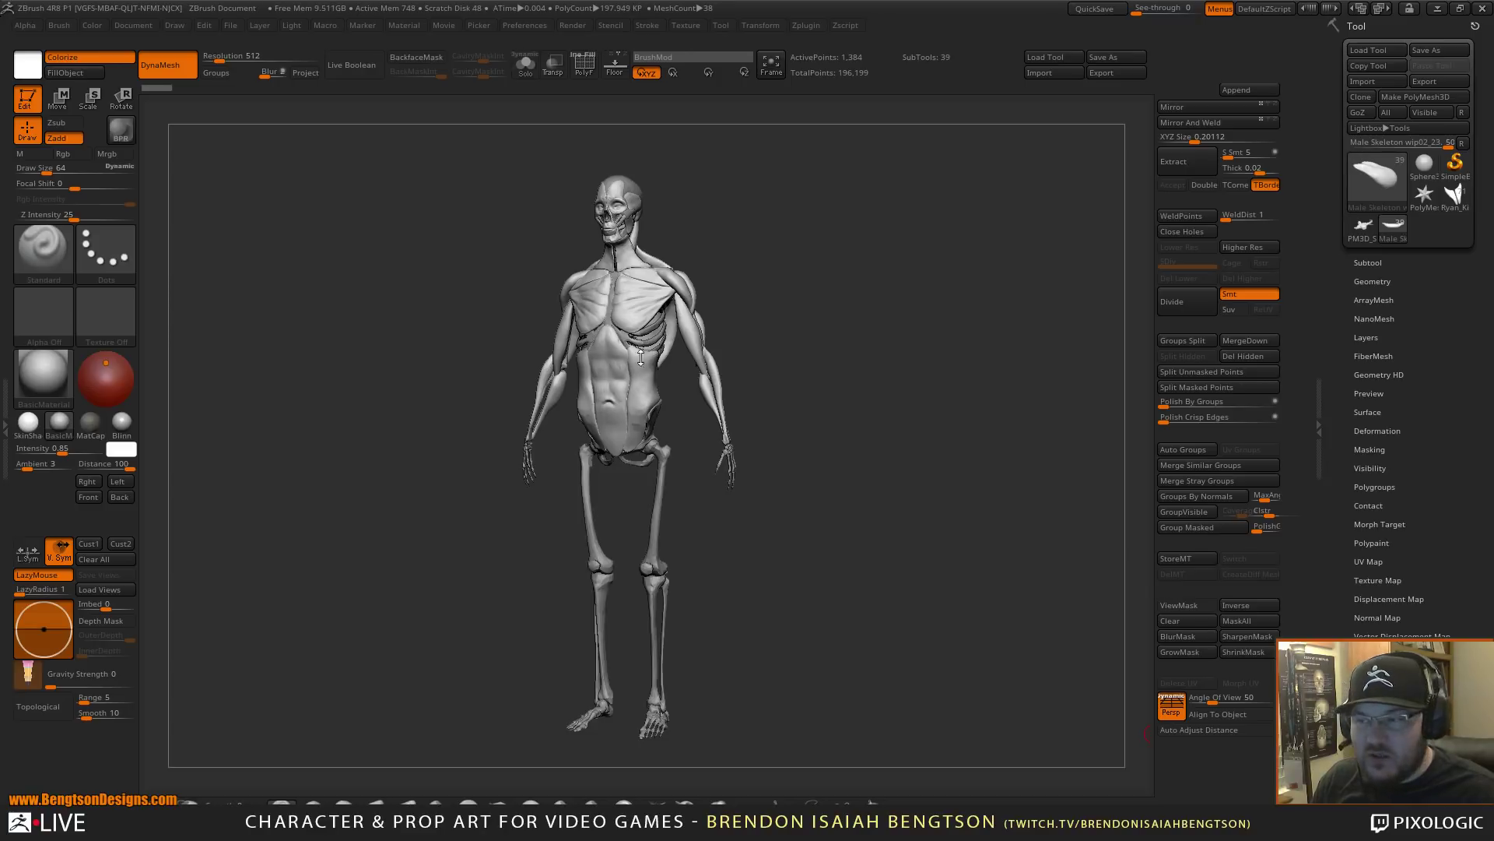
- Make the skeleton the active subtool and isolate it from the muscles with Solo
left_click_drag(846, 589, 550, 661)
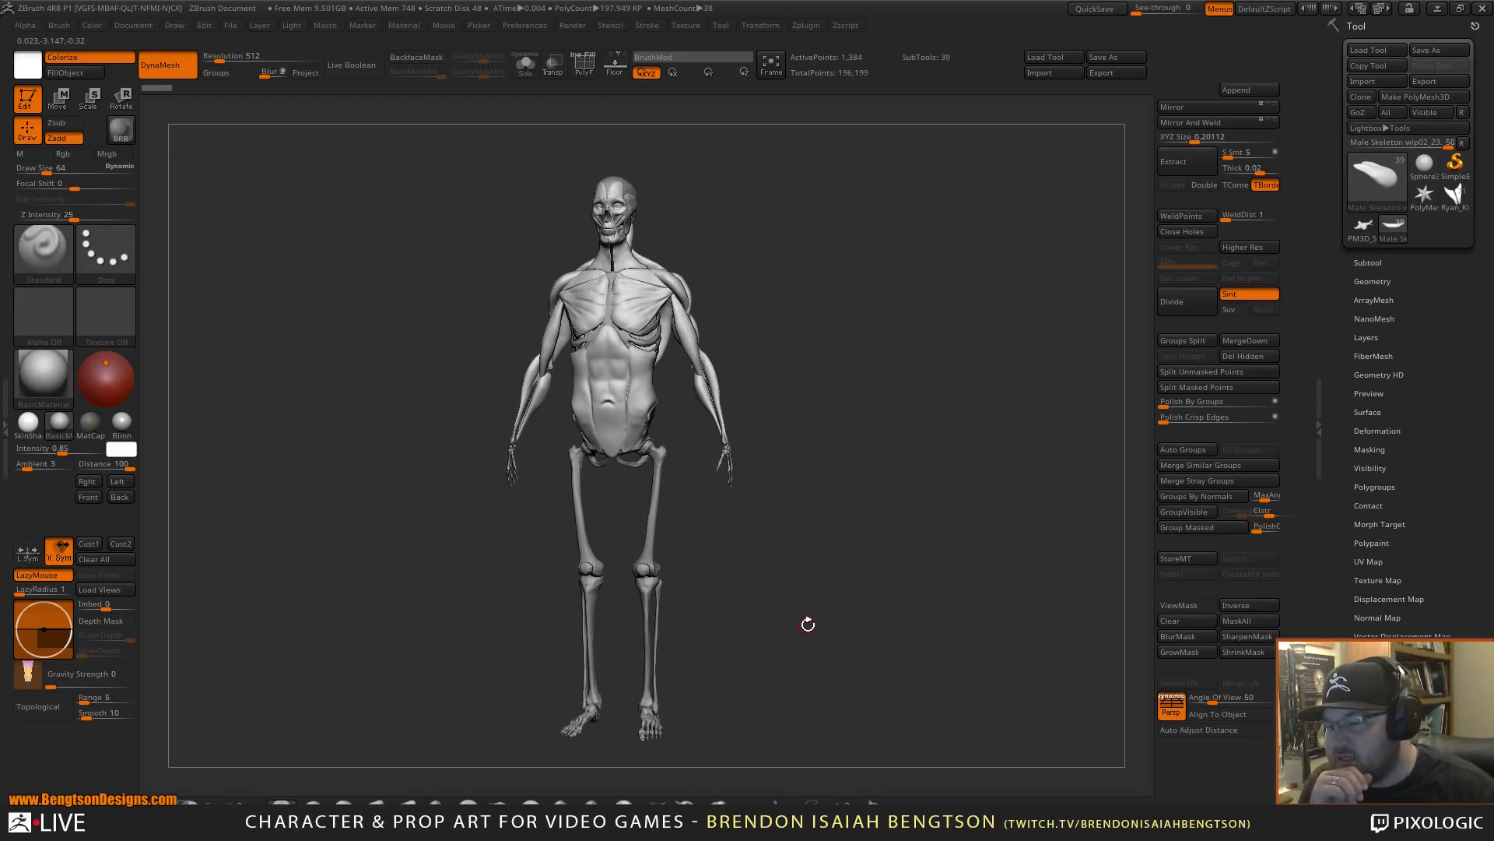
left_click_drag(900, 614, 910, 490)
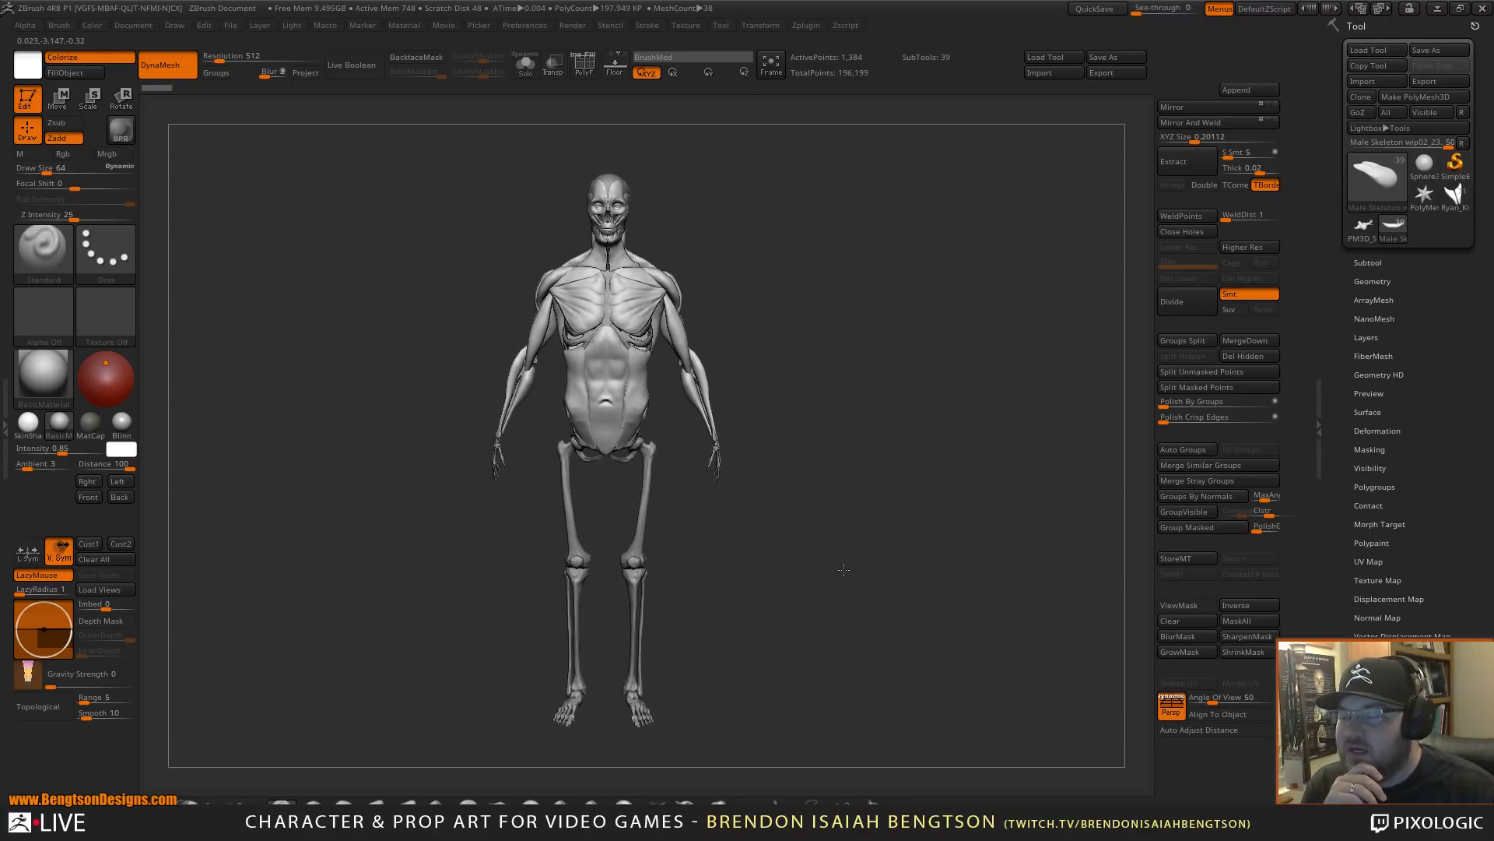
mouse_move(897, 420)
left_mouse_down("alt")
mouse_move(903, 520)
mouse_move(897, 398)
left_mouse_up("alt")
left_click(672, 583, "alt")
key("alt+s")
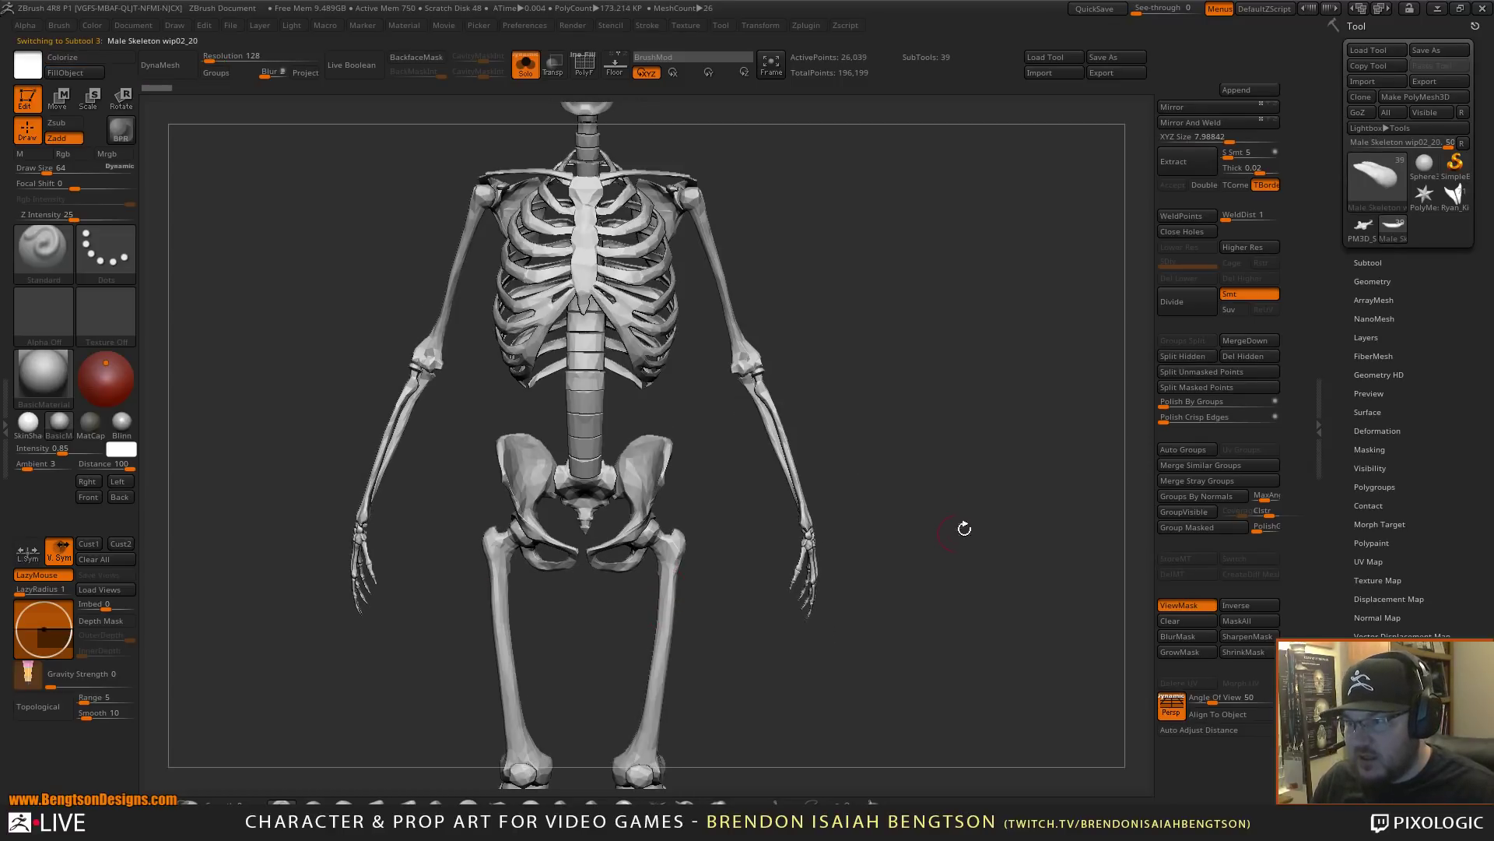
left_click_drag(953, 495, 840, 377, "alt")
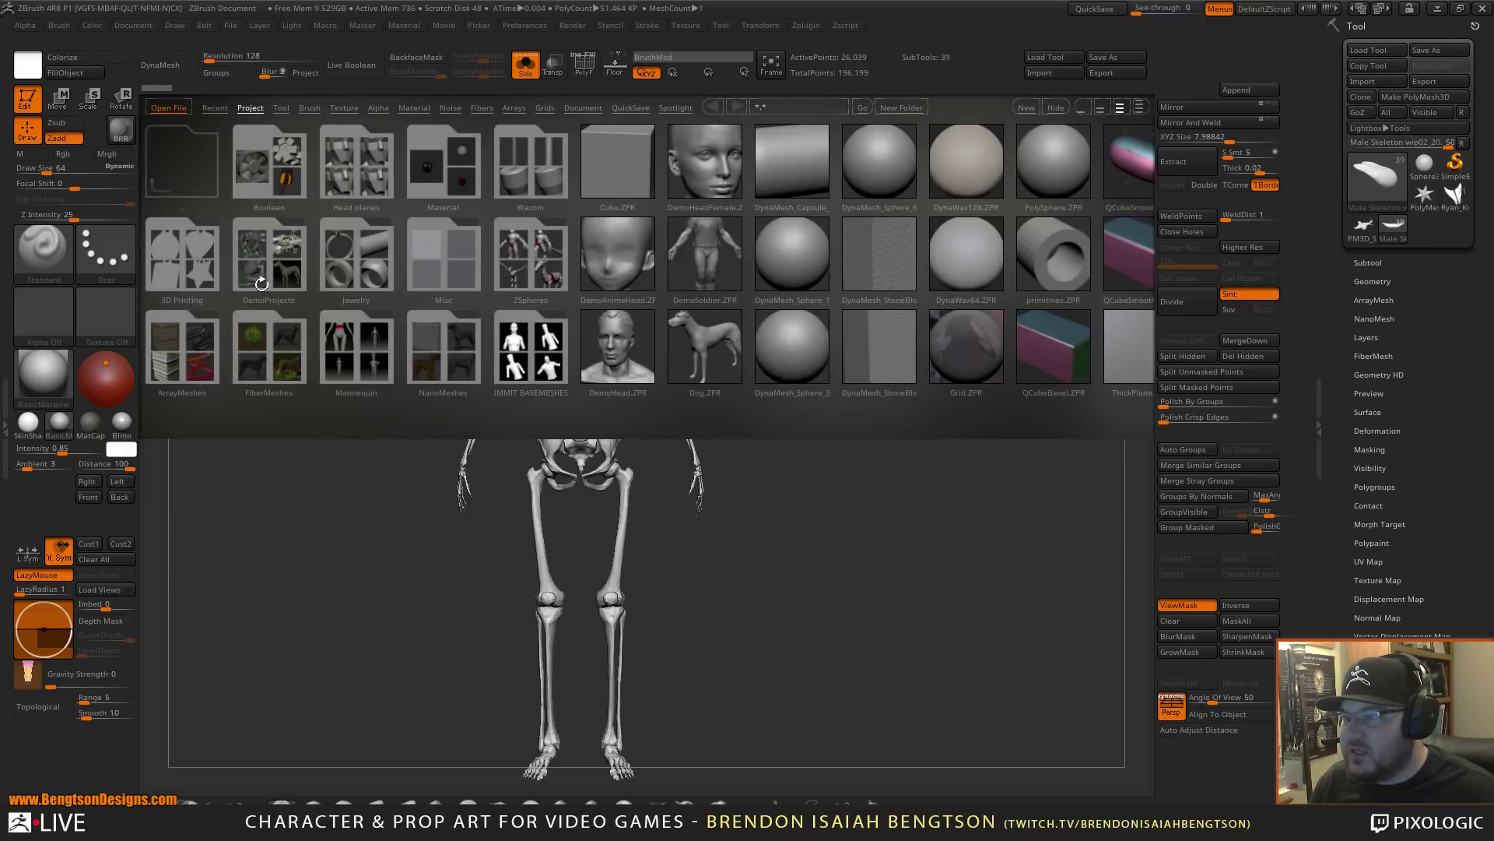
- Browse the Lightbox tool library for the ready-made anatomy skeleton model
left_click(281, 109)
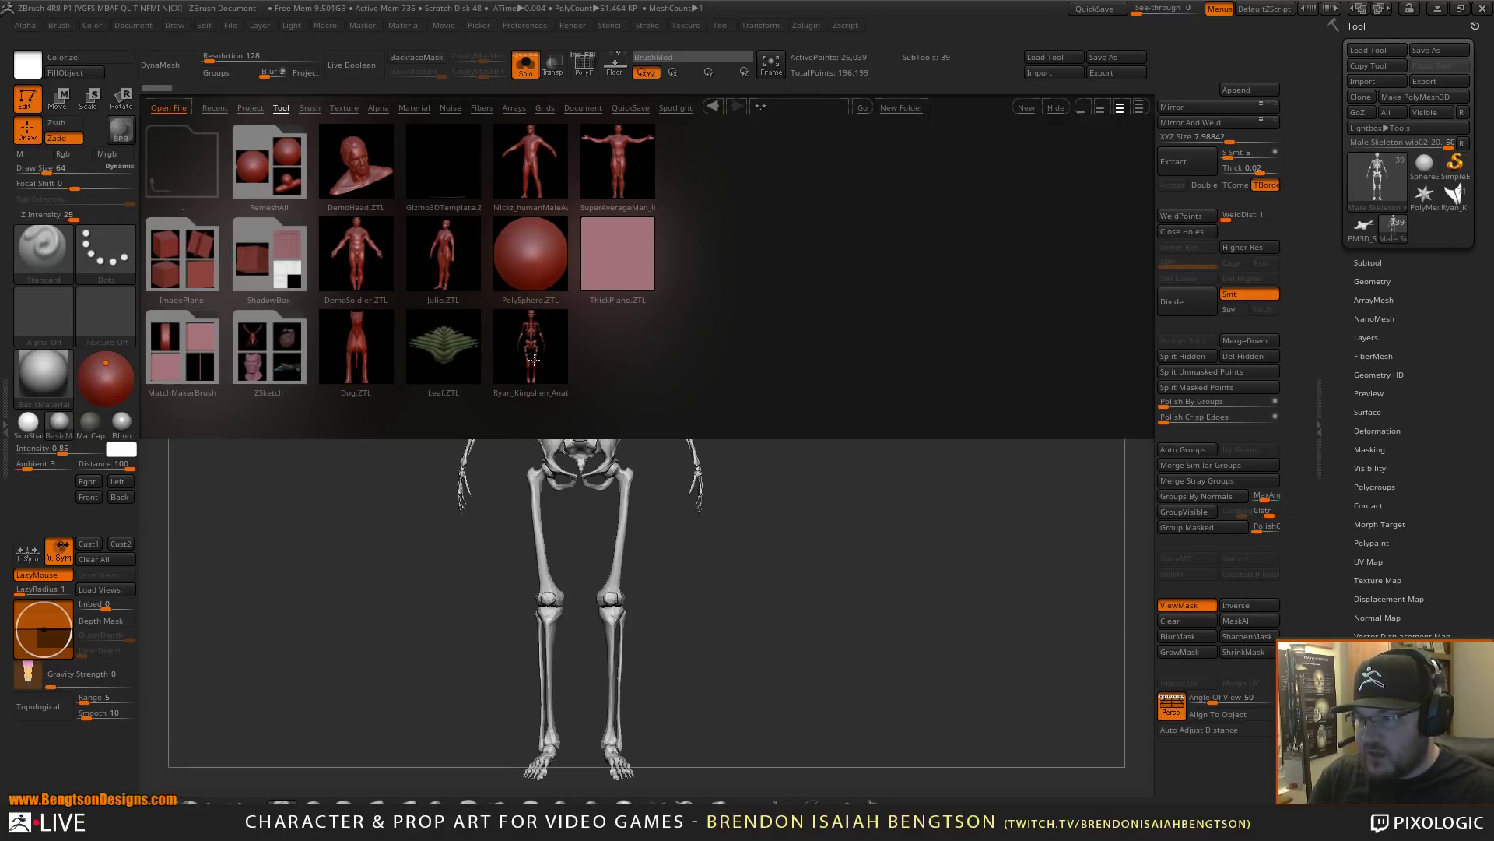
double_click(523, 359)
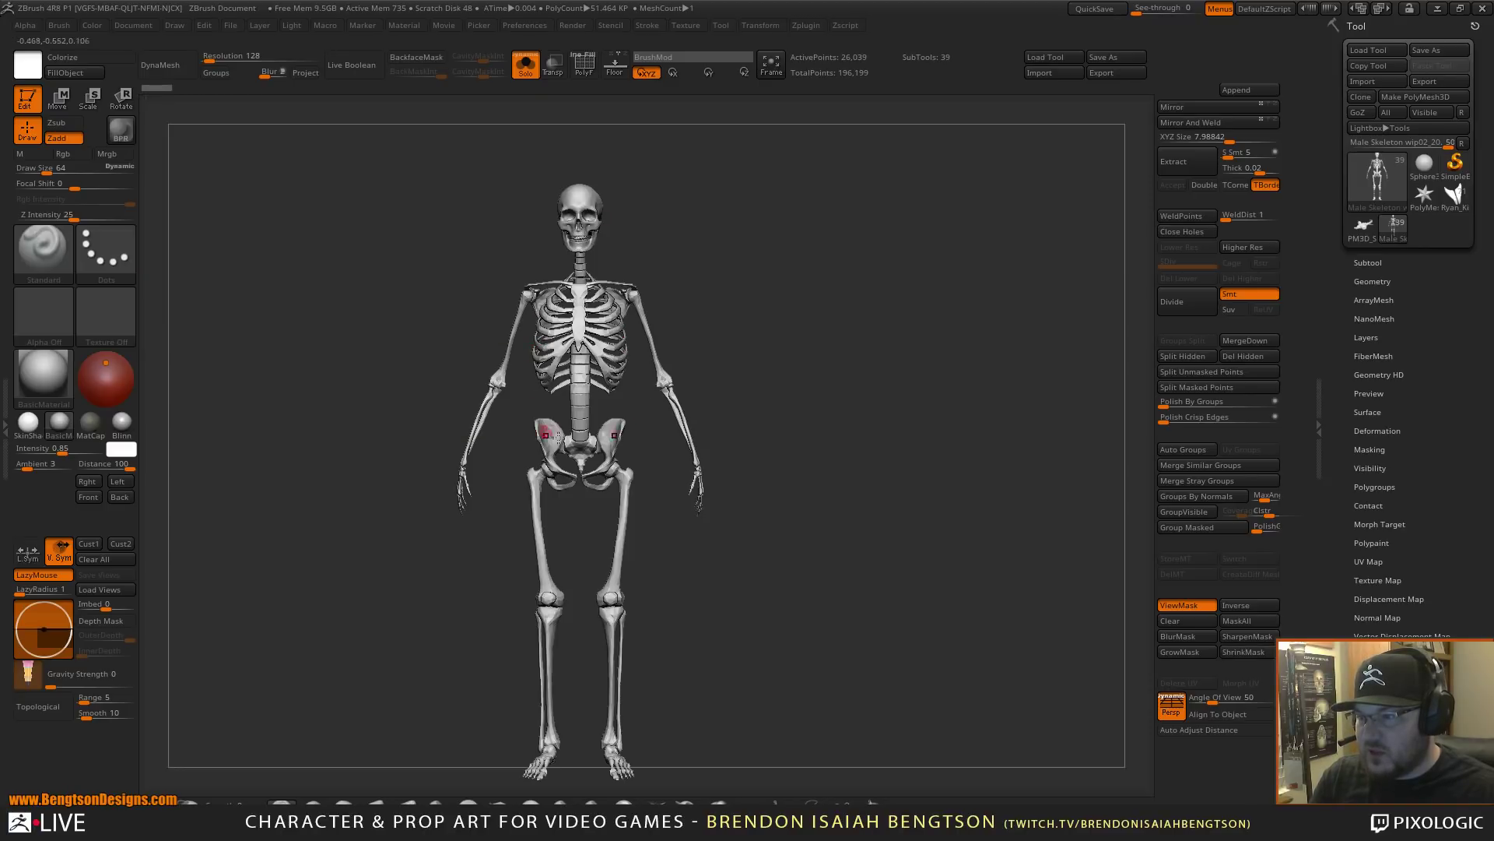
- Examine the isolated skeleton's overall proportions from the front and at a three-quarter angle
left_click_drag(740, 407, 814, 426)
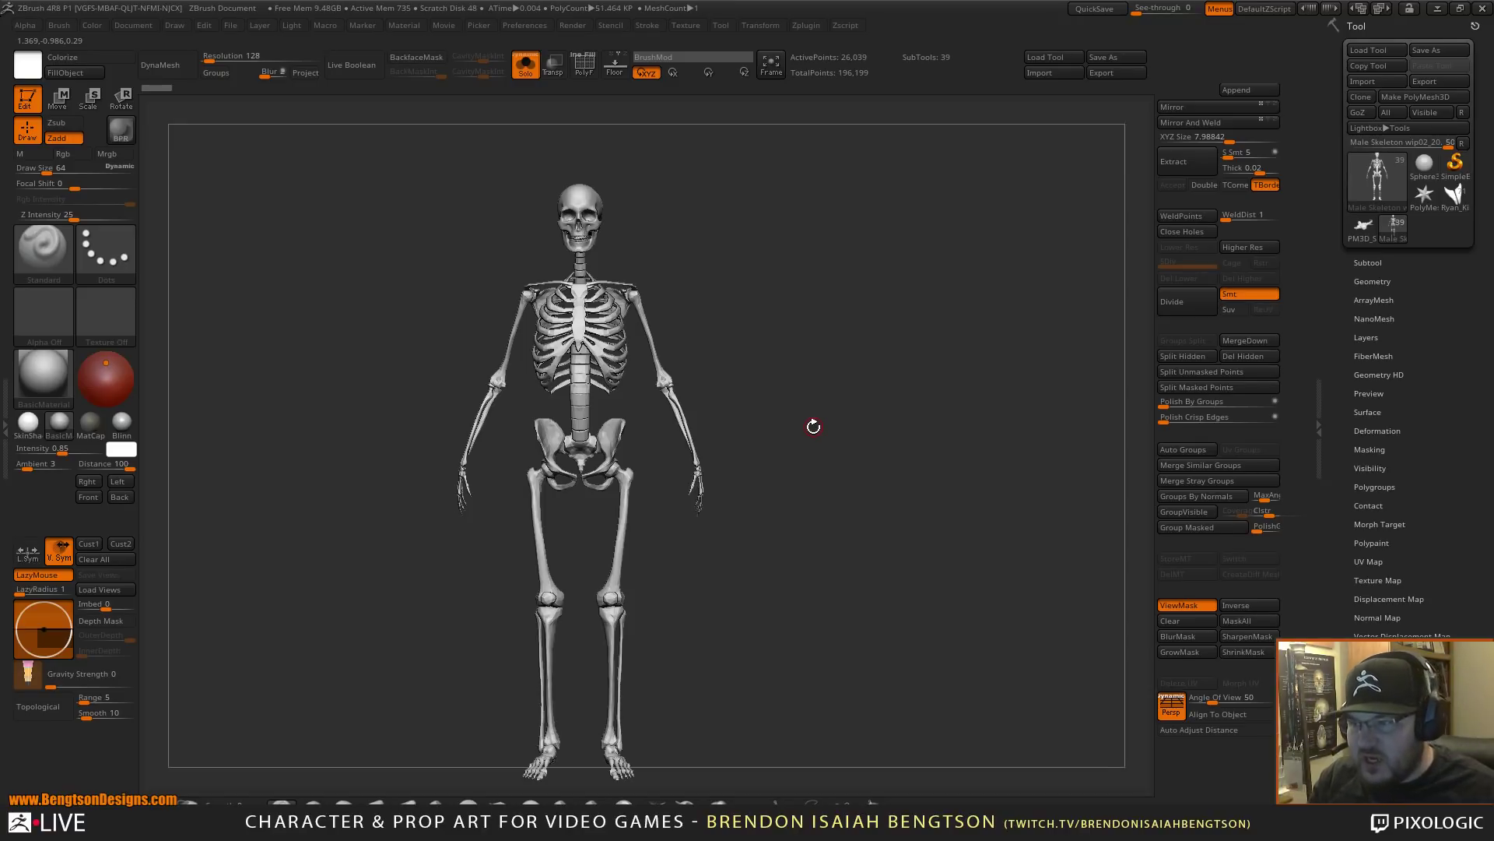
left_click_drag(797, 514, 887, 550)
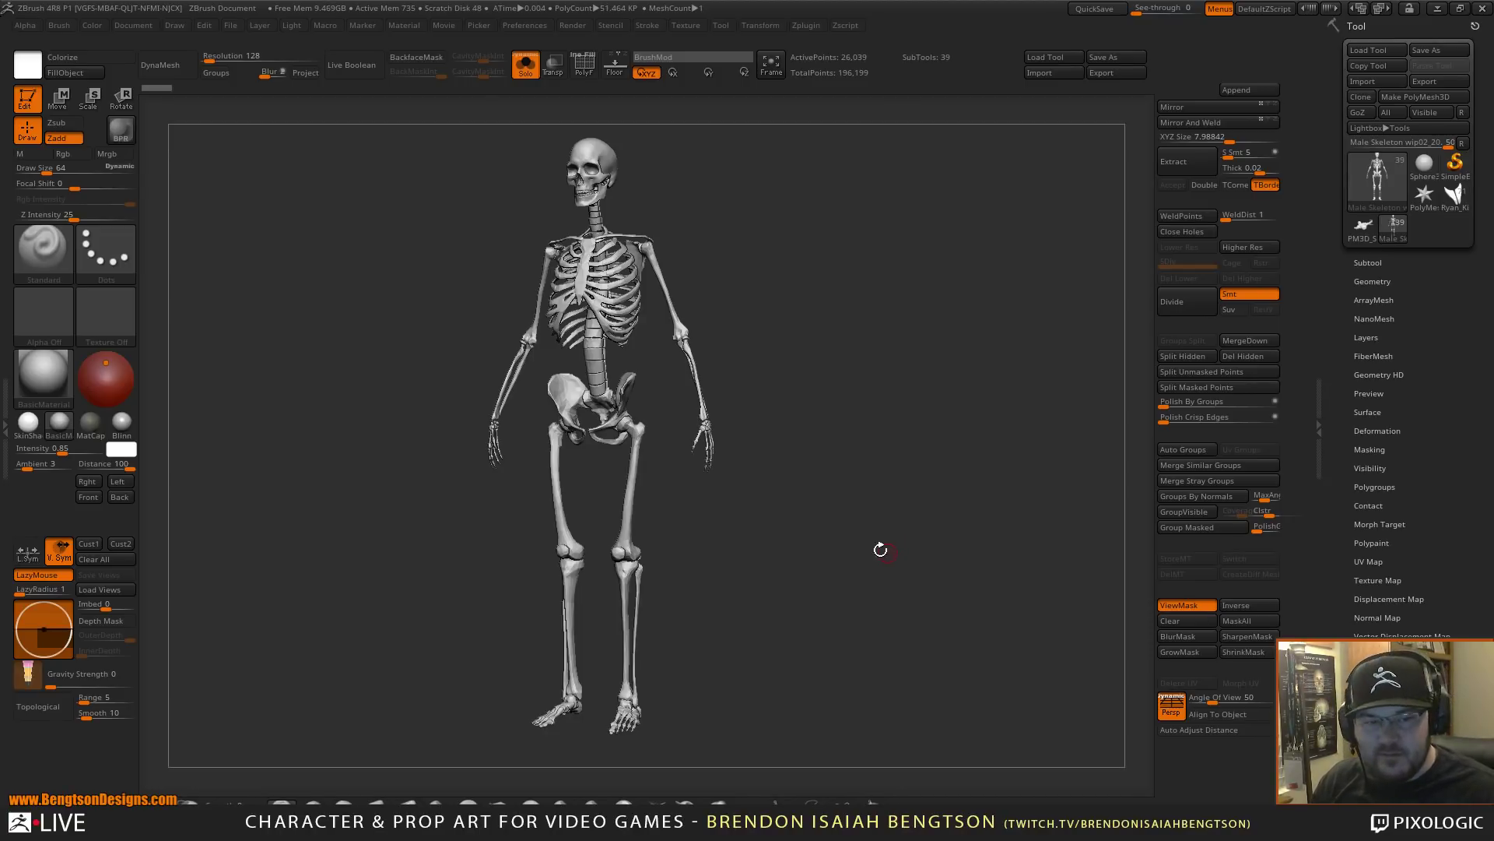
left_click_drag(804, 527, 836, 530)
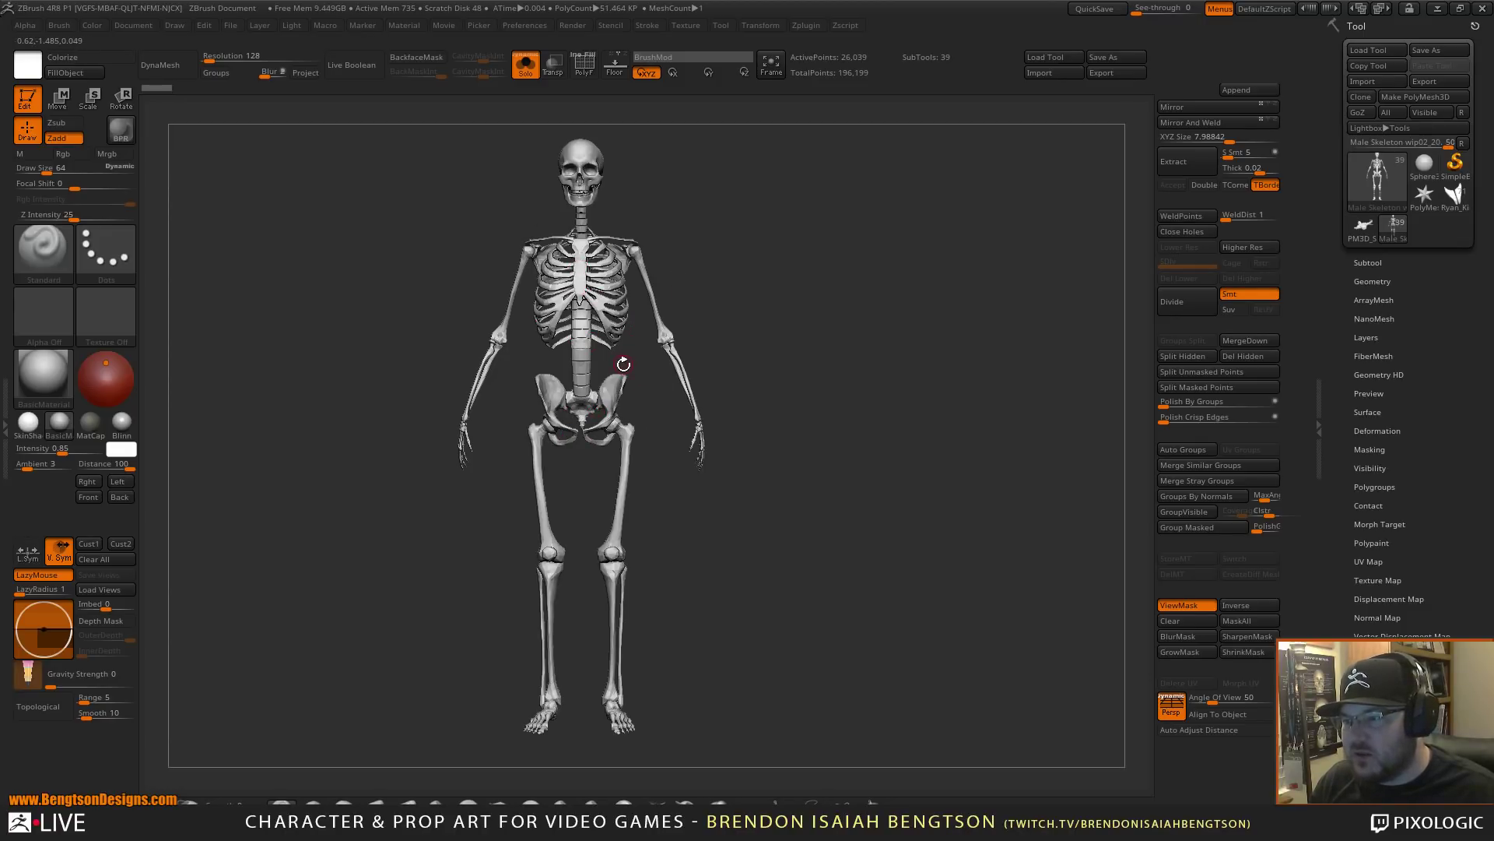
left_click_drag(718, 374, 713, 393)
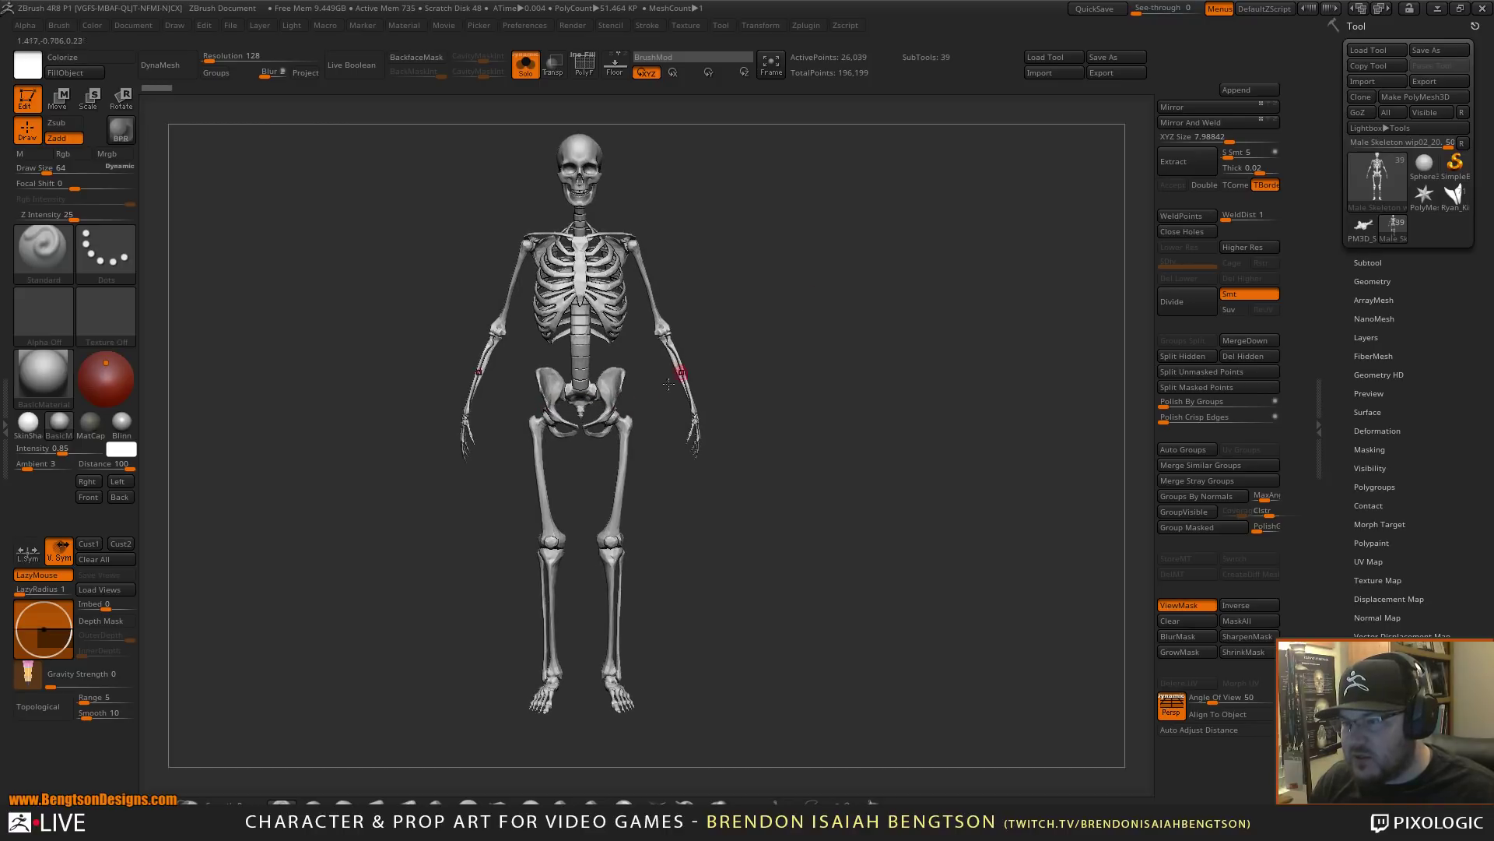
left_click_drag(667, 334, 707, 337)
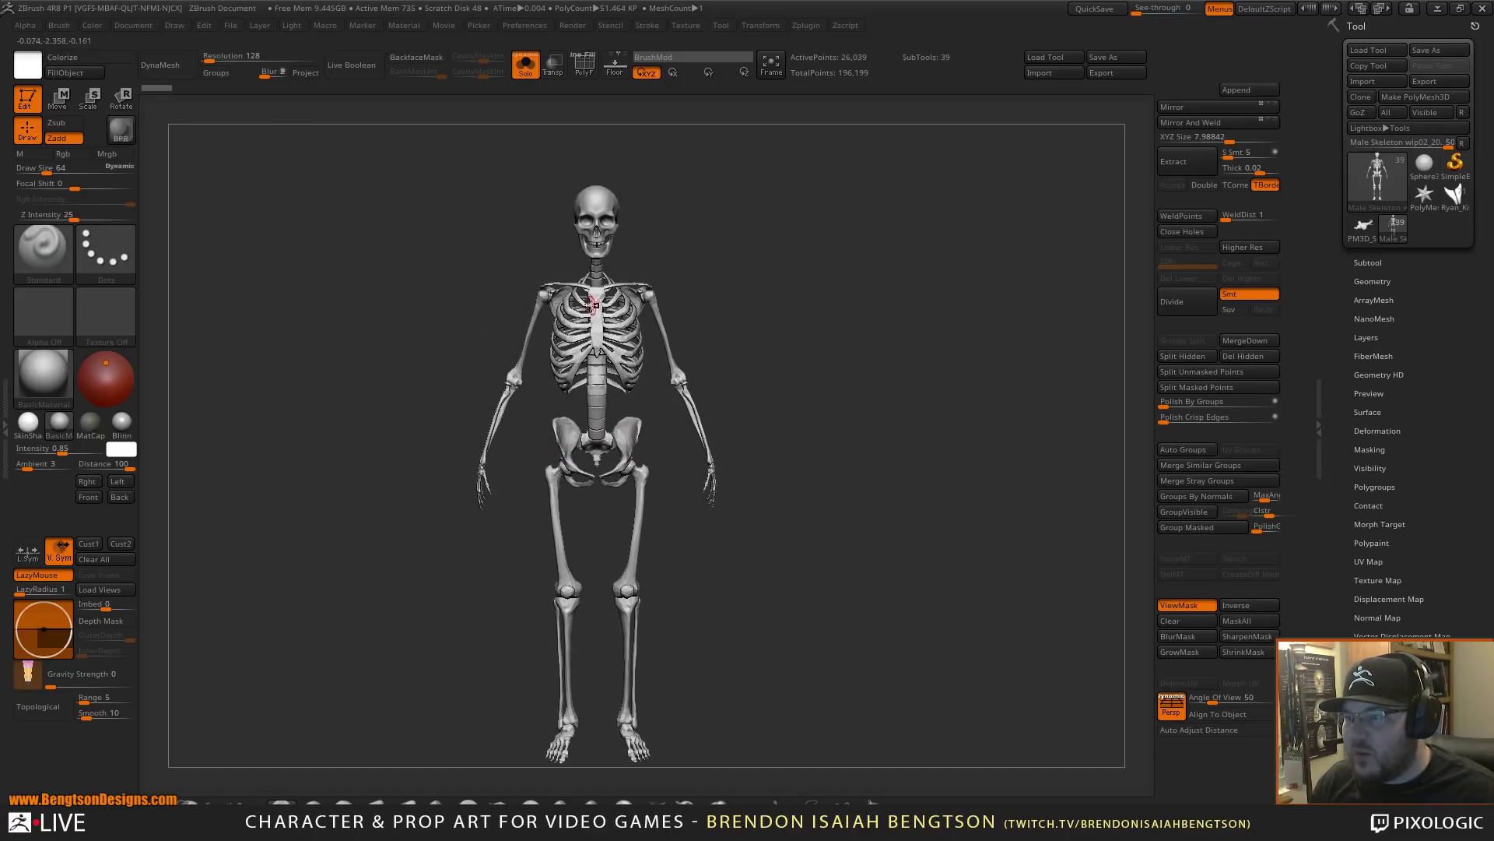
mouse_move(807, 386)
left_mouse_down()
mouse_move(787, 356)
mouse_move(811, 385)
mouse_move(777, 379)
left_mouse_up()
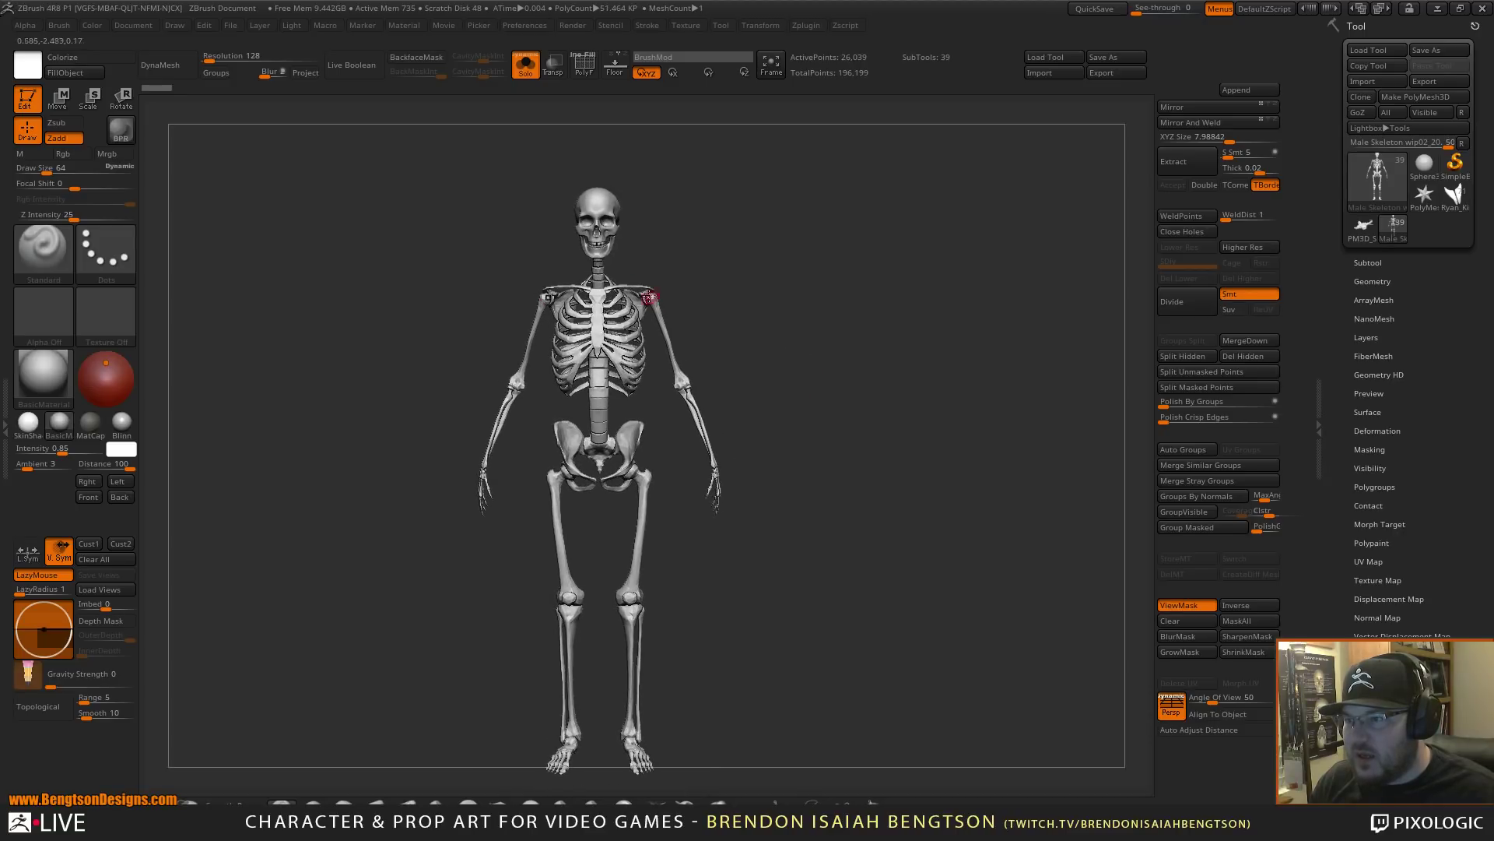
left_click_drag(724, 309, 830, 377)
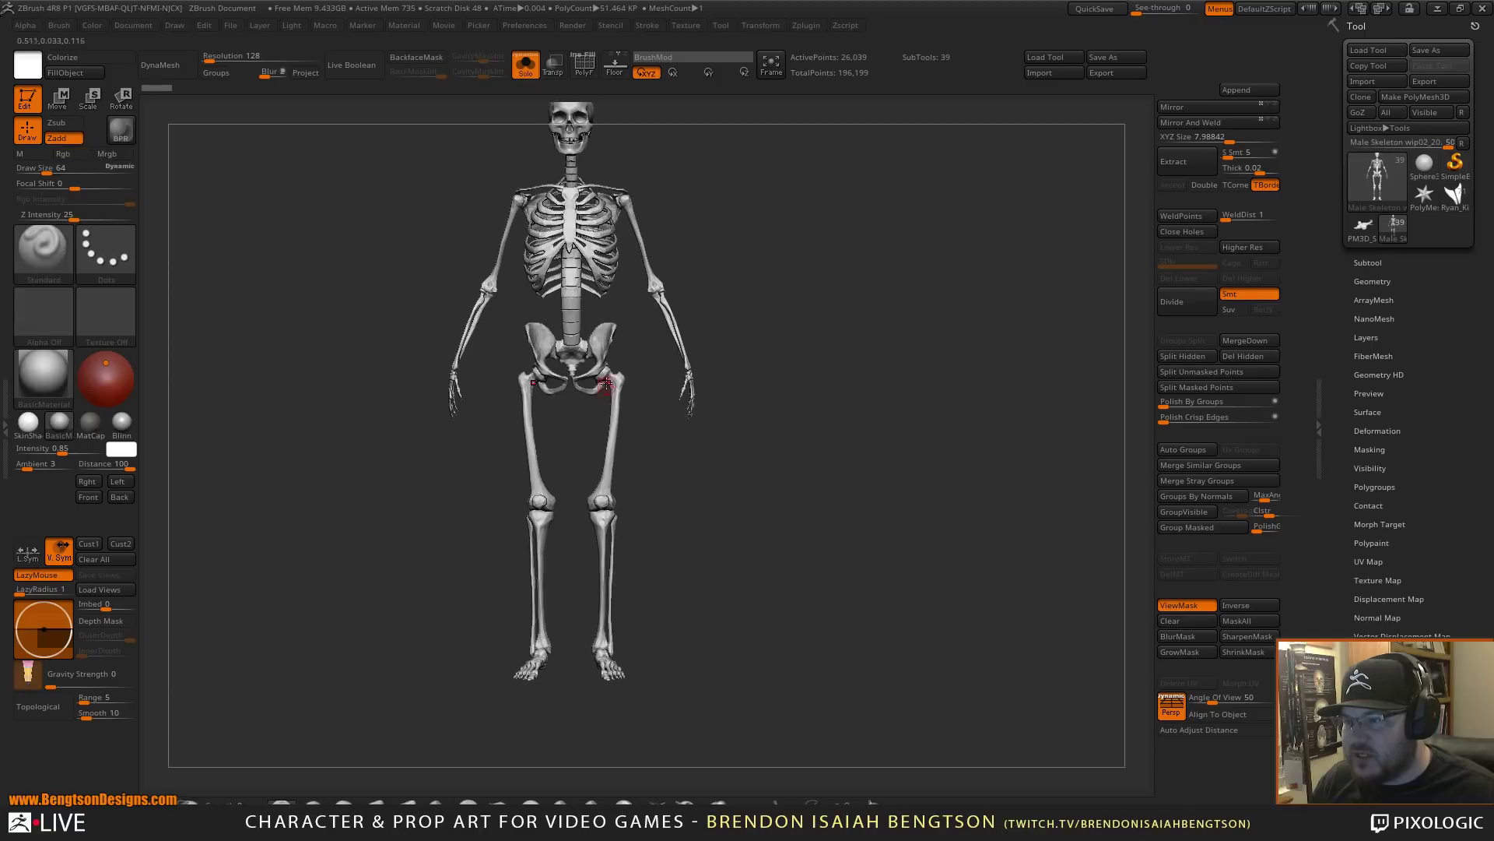
key("comma")
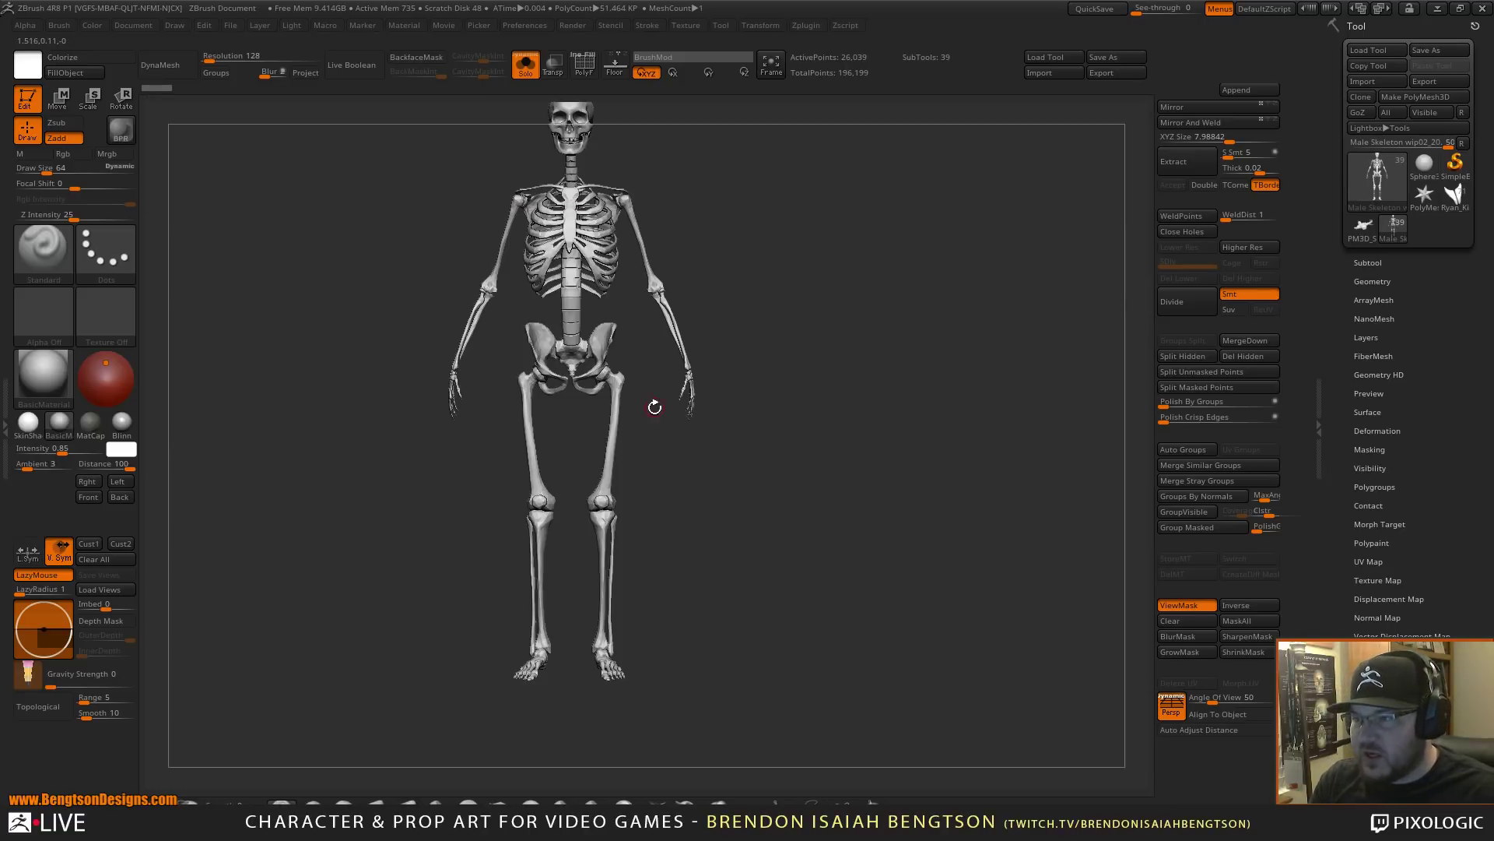
- Turn off Solo to show all the muscle subtools and inspect the head and neck muscles up close
left_click_drag(694, 300, 779, 431)
key("s")
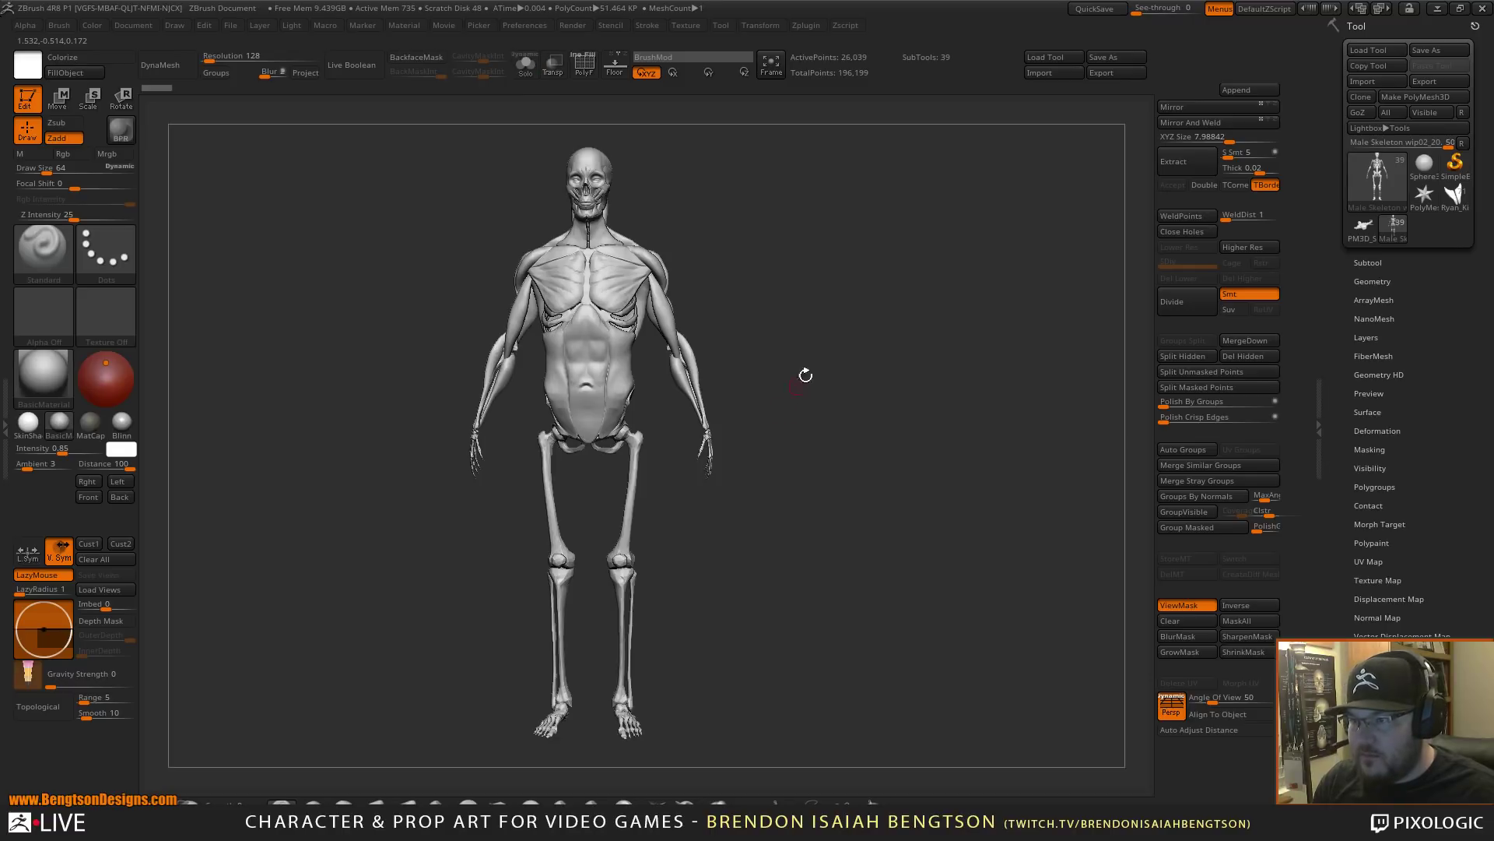
left_click_drag(822, 309, 584, 507, "alt")
left_click_drag(781, 418, 823, 373, "alt")
mouse_move(915, 421)
left_mouse_down()
mouse_move(859, 451)
mouse_move(922, 433)
left_mouse_up()
mouse_move(755, 425)
left_mouse_down()
mouse_move(793, 436)
mouse_move(821, 511)
mouse_move(832, 462)
mouse_move(887, 413)
mouse_move(853, 389)
mouse_move(911, 440)
mouse_move(889, 441)
left_mouse_up()
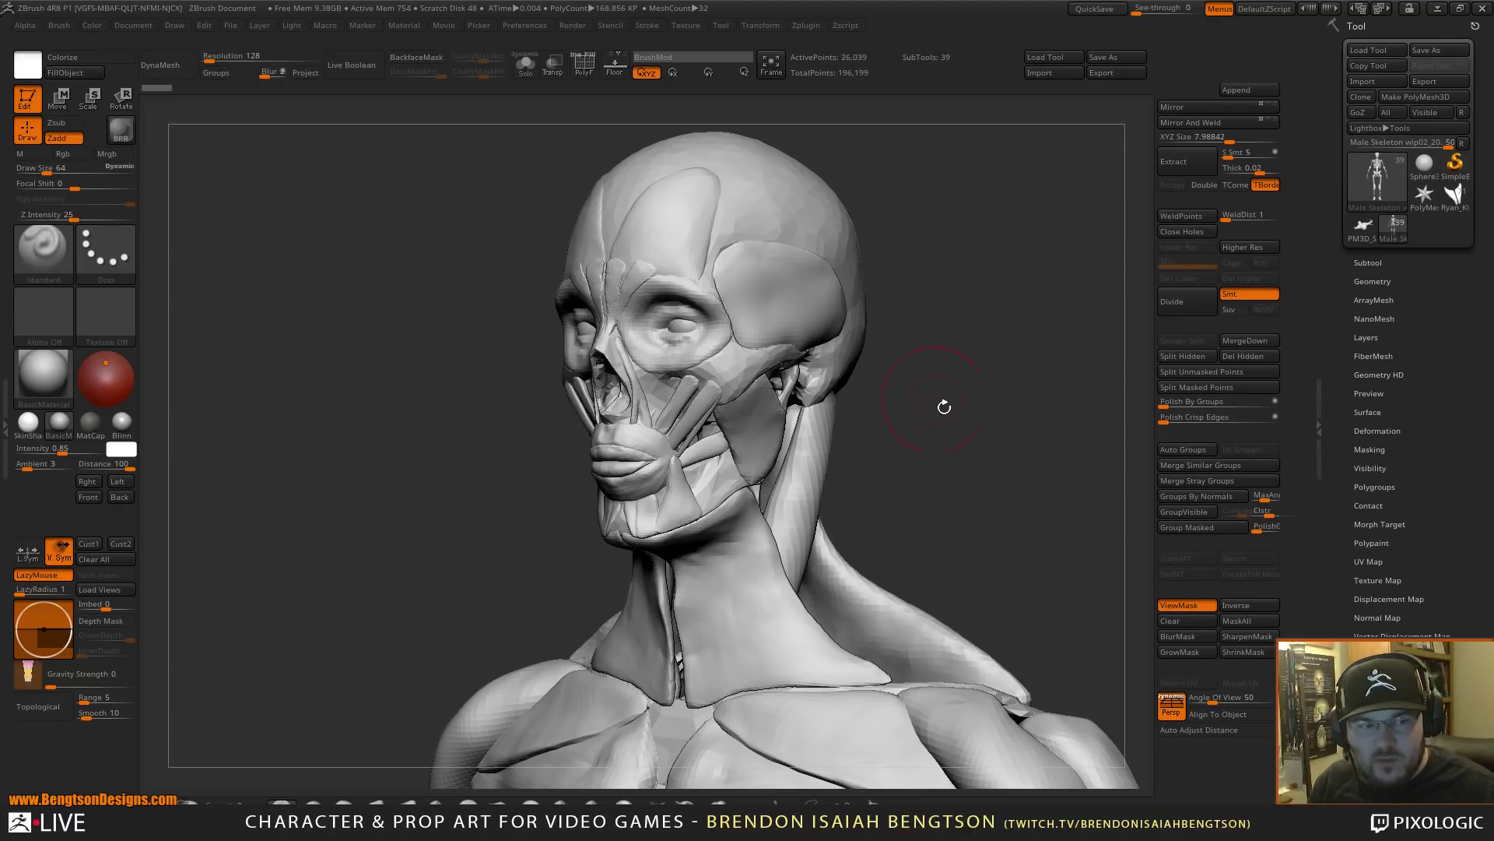
mouse_move(987, 434)
left_mouse_down()
mouse_move(887, 452)
mouse_move(1031, 444)
mouse_move(965, 421)
mouse_move(984, 479)
mouse_move(941, 524)
mouse_move(956, 341)
mouse_move(971, 321)
left_mouse_up()
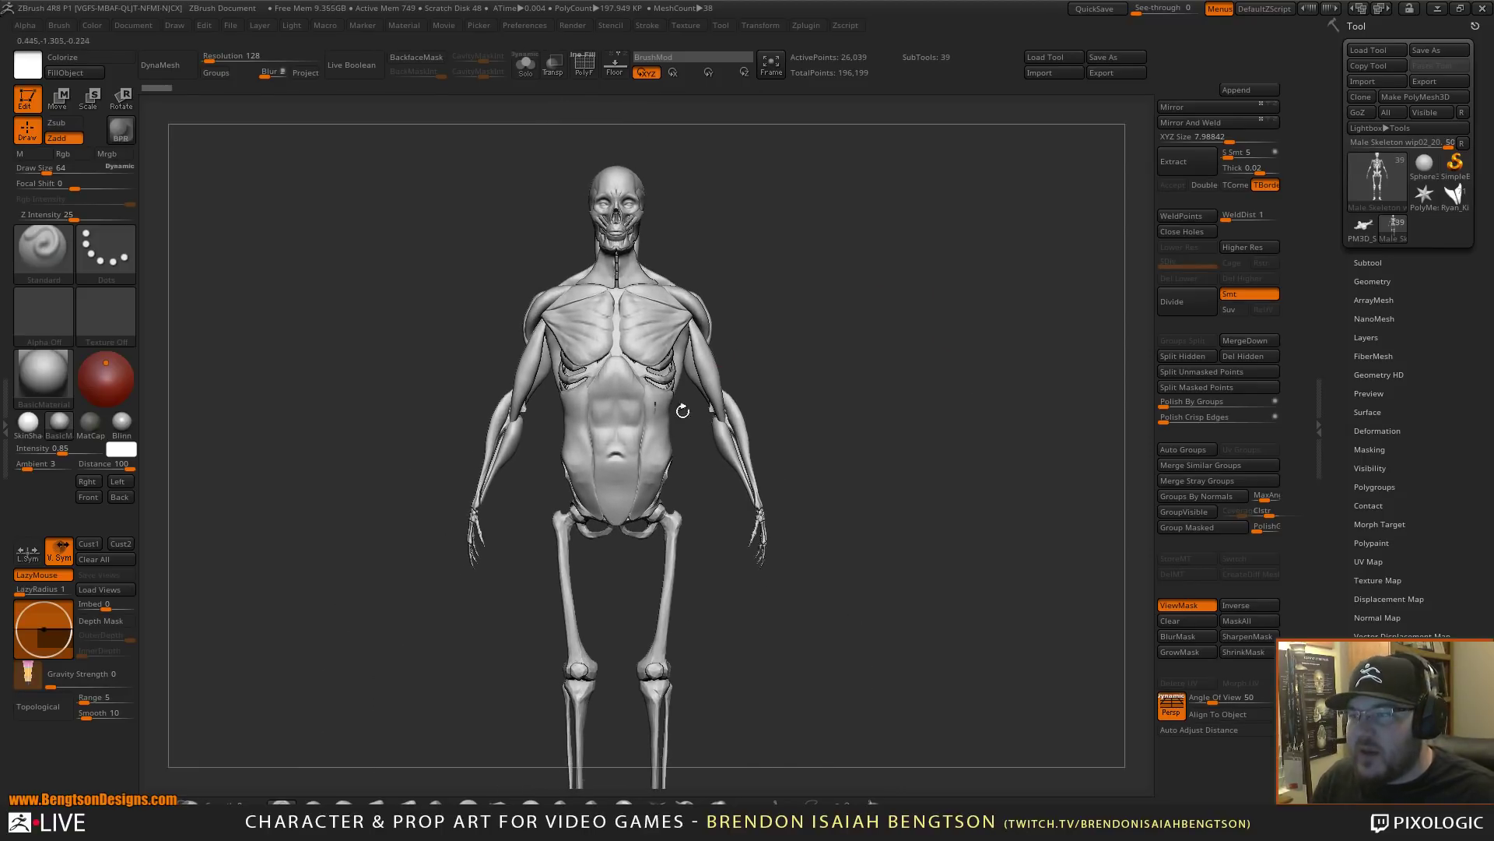
- Examine the bare leg bones, knees and pelvis of the figure from the front, side and back
left_click_drag(737, 303, 876, 400)
left_click_drag(898, 521, 928, 243, "alt")
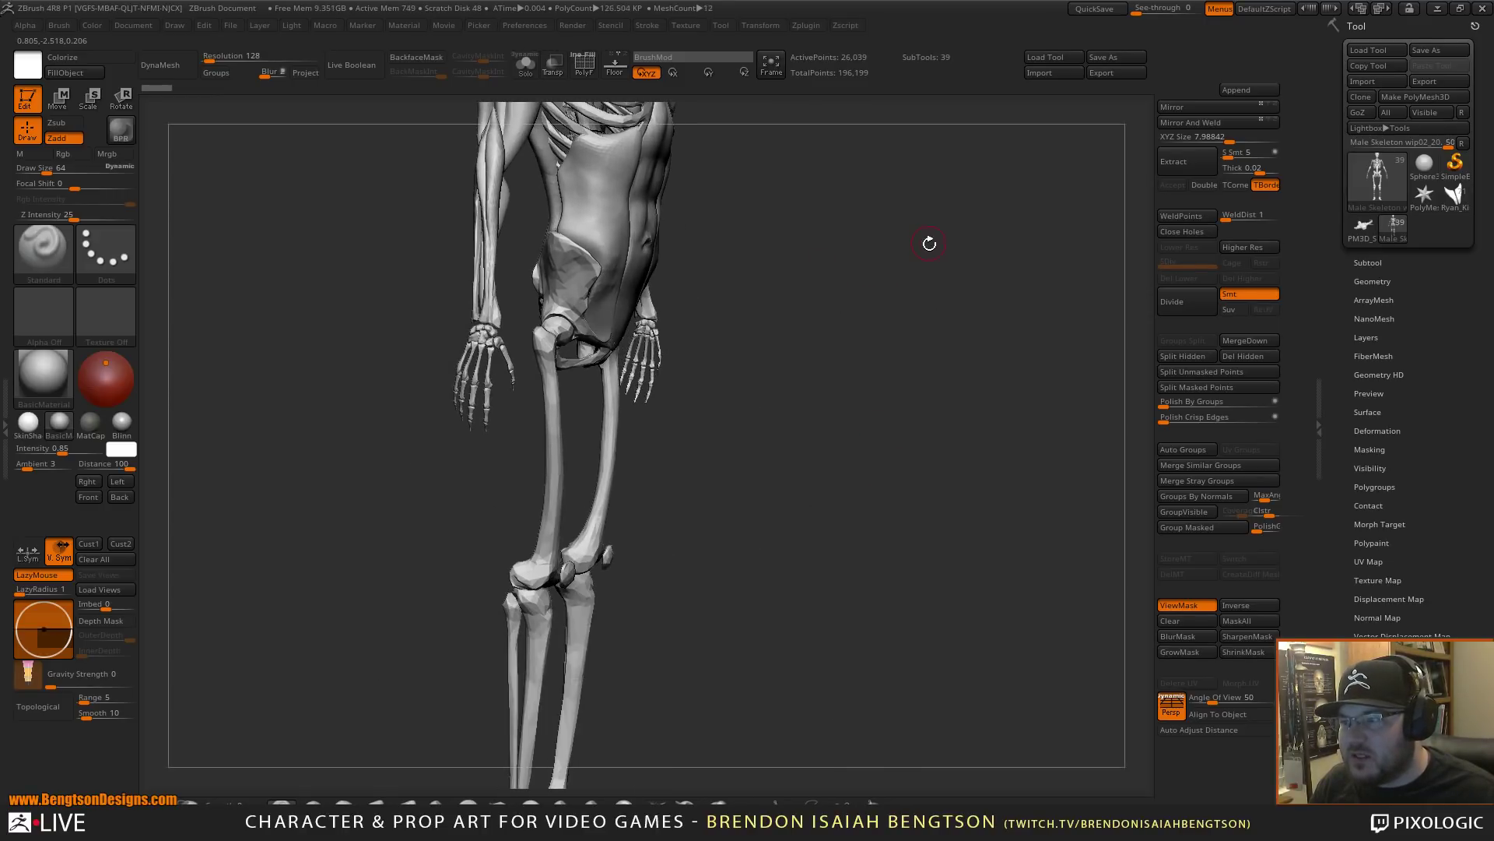
mouse_move(898, 465)
left_mouse_down("alt")
mouse_move(895, 423)
mouse_move(830, 477)
mouse_move(926, 443)
left_mouse_up("alt")
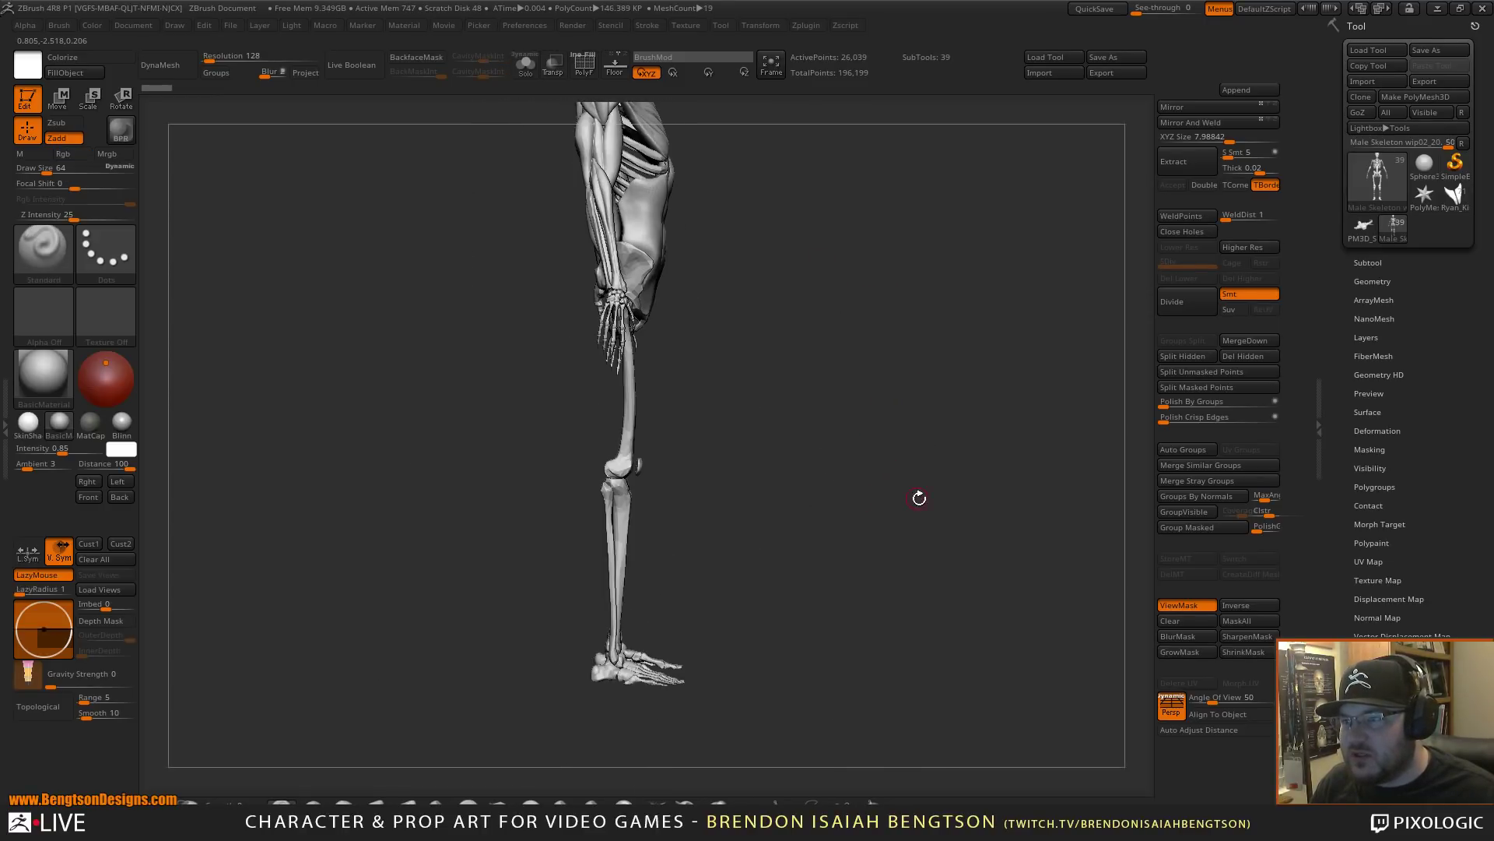
left_click_drag(918, 497, 847, 491)
left_click_drag(896, 443, 824, 507)
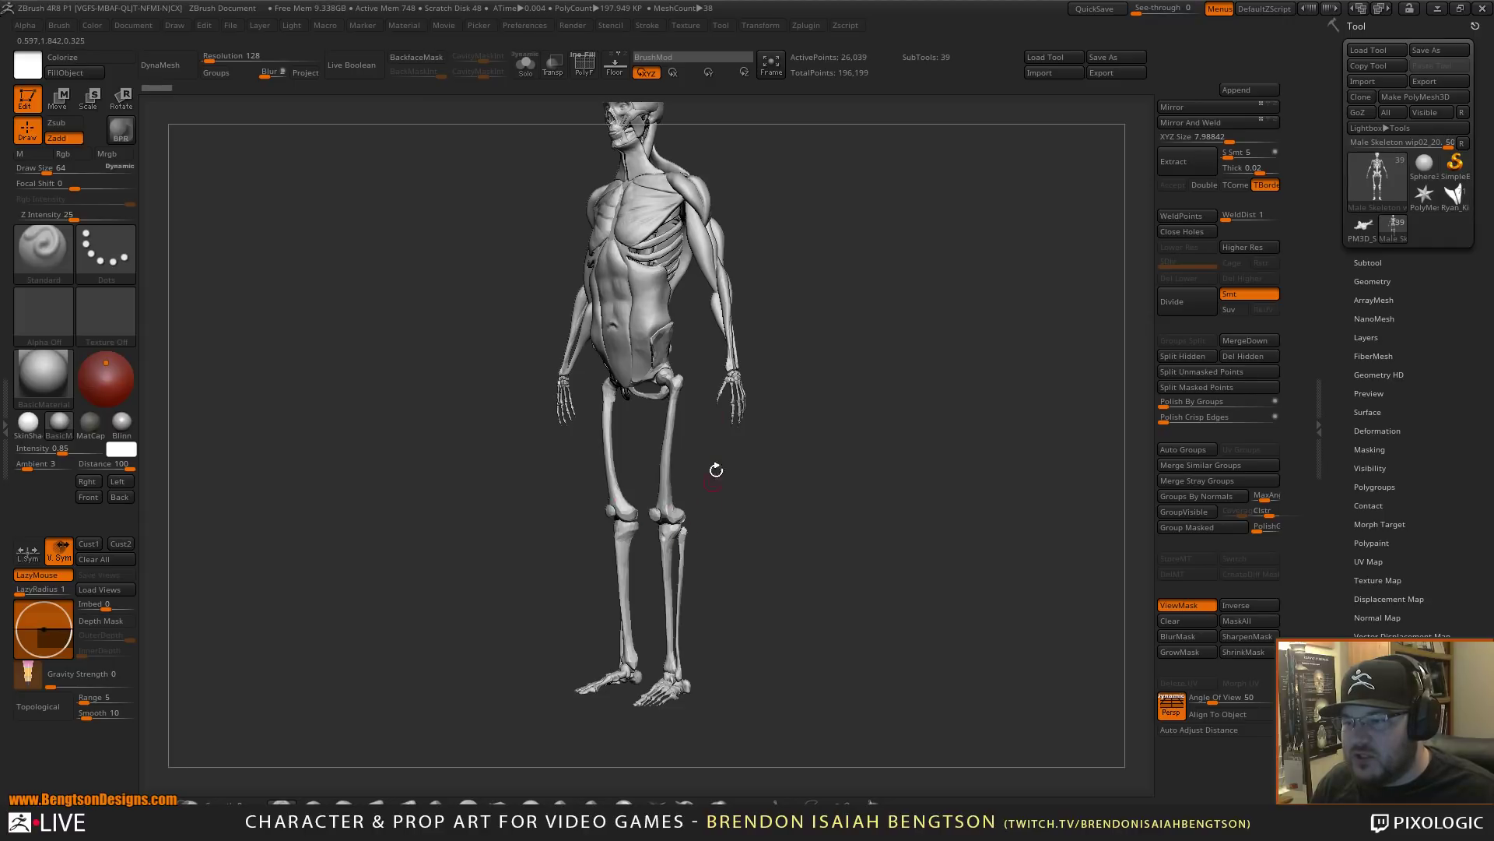
left_click_drag(764, 516, 613, 391)
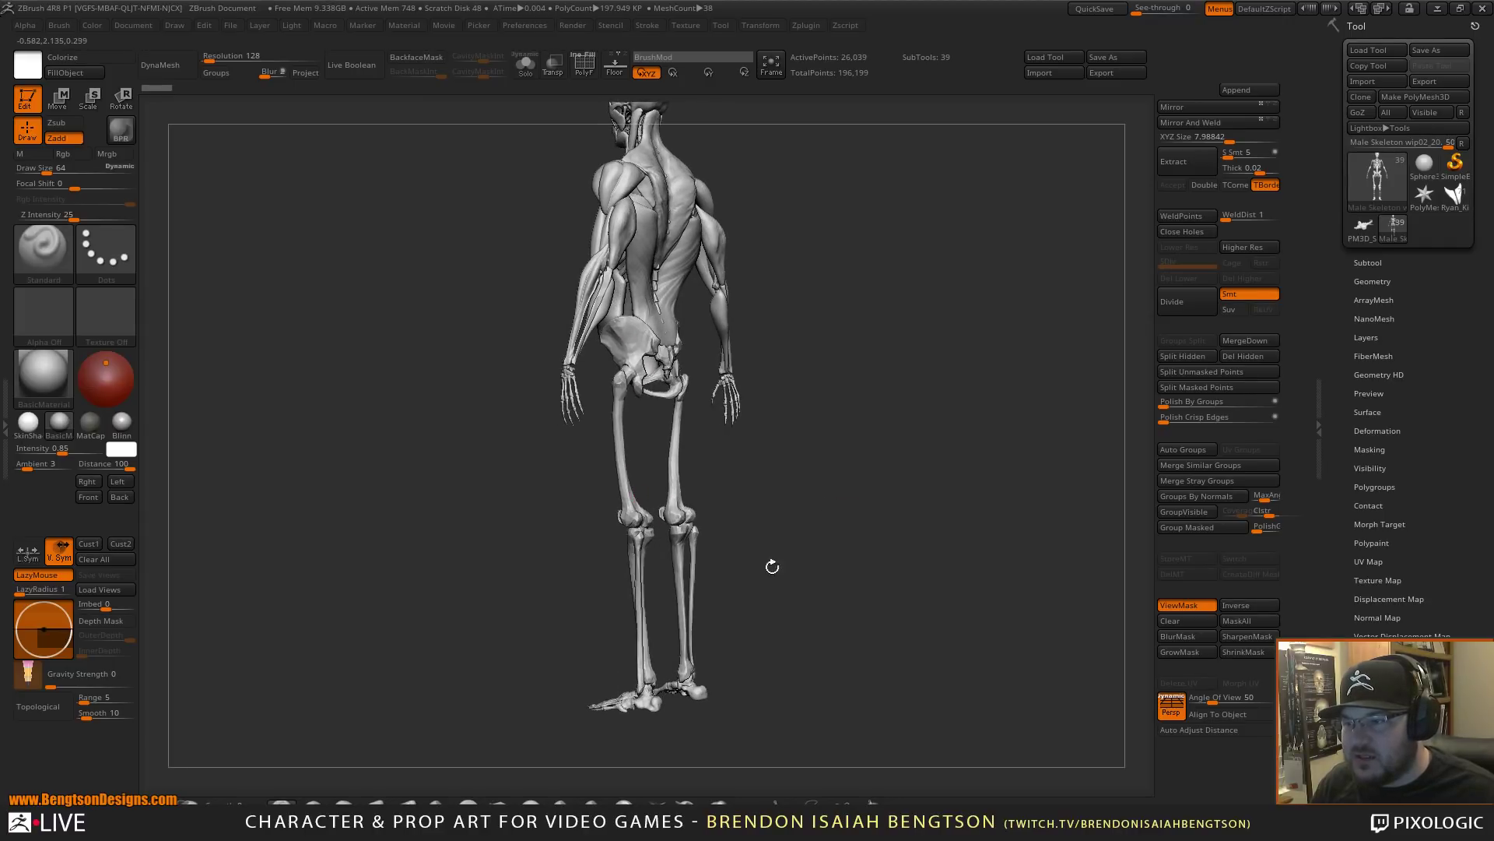
left_click_drag(771, 564, 858, 526)
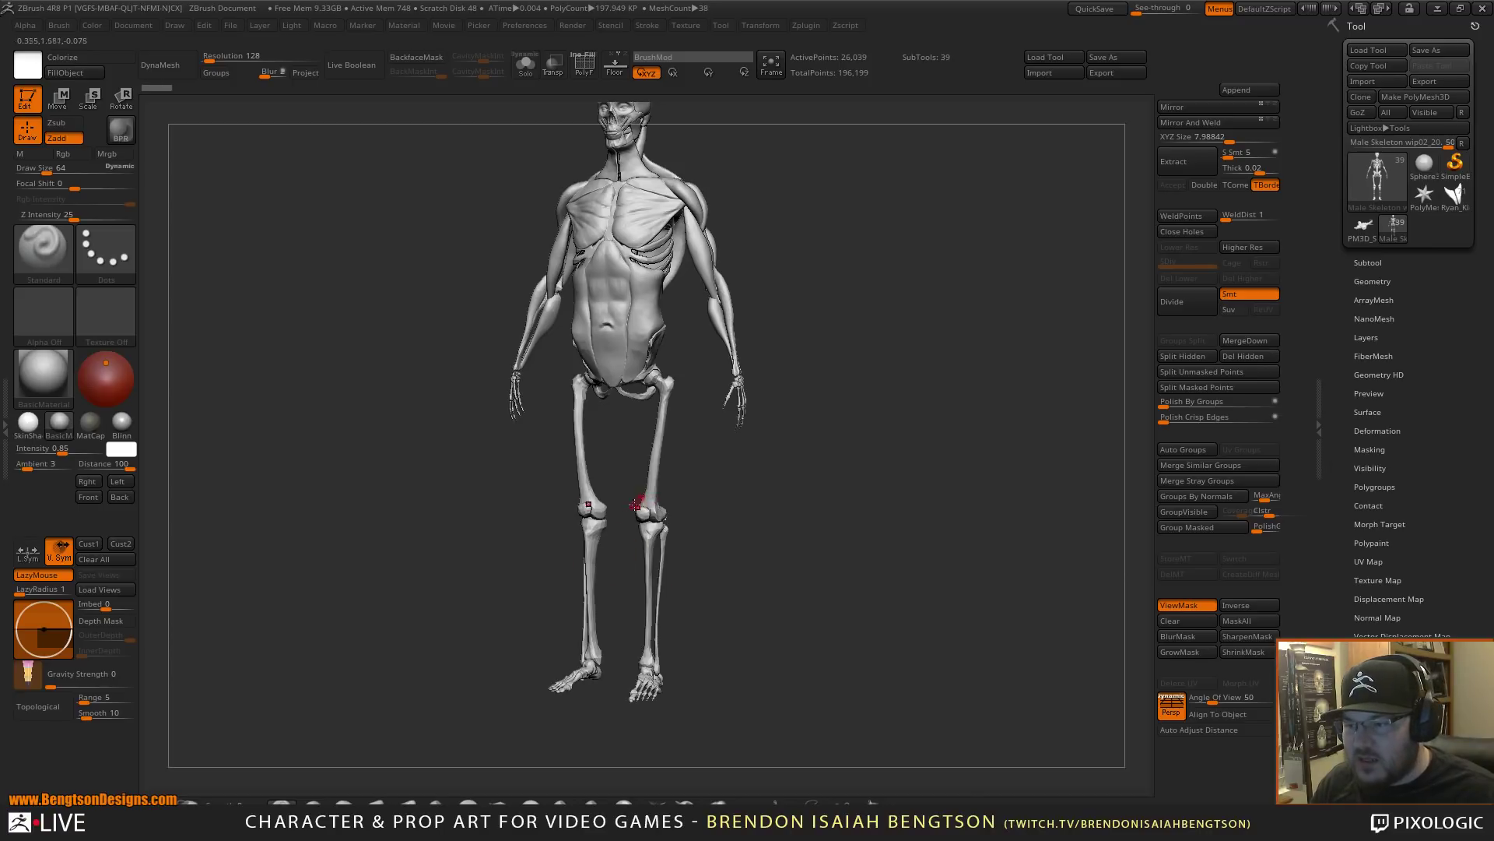
mouse_move(748, 615)
left_mouse_down()
mouse_move(604, 607)
mouse_move(756, 596)
left_mouse_up()
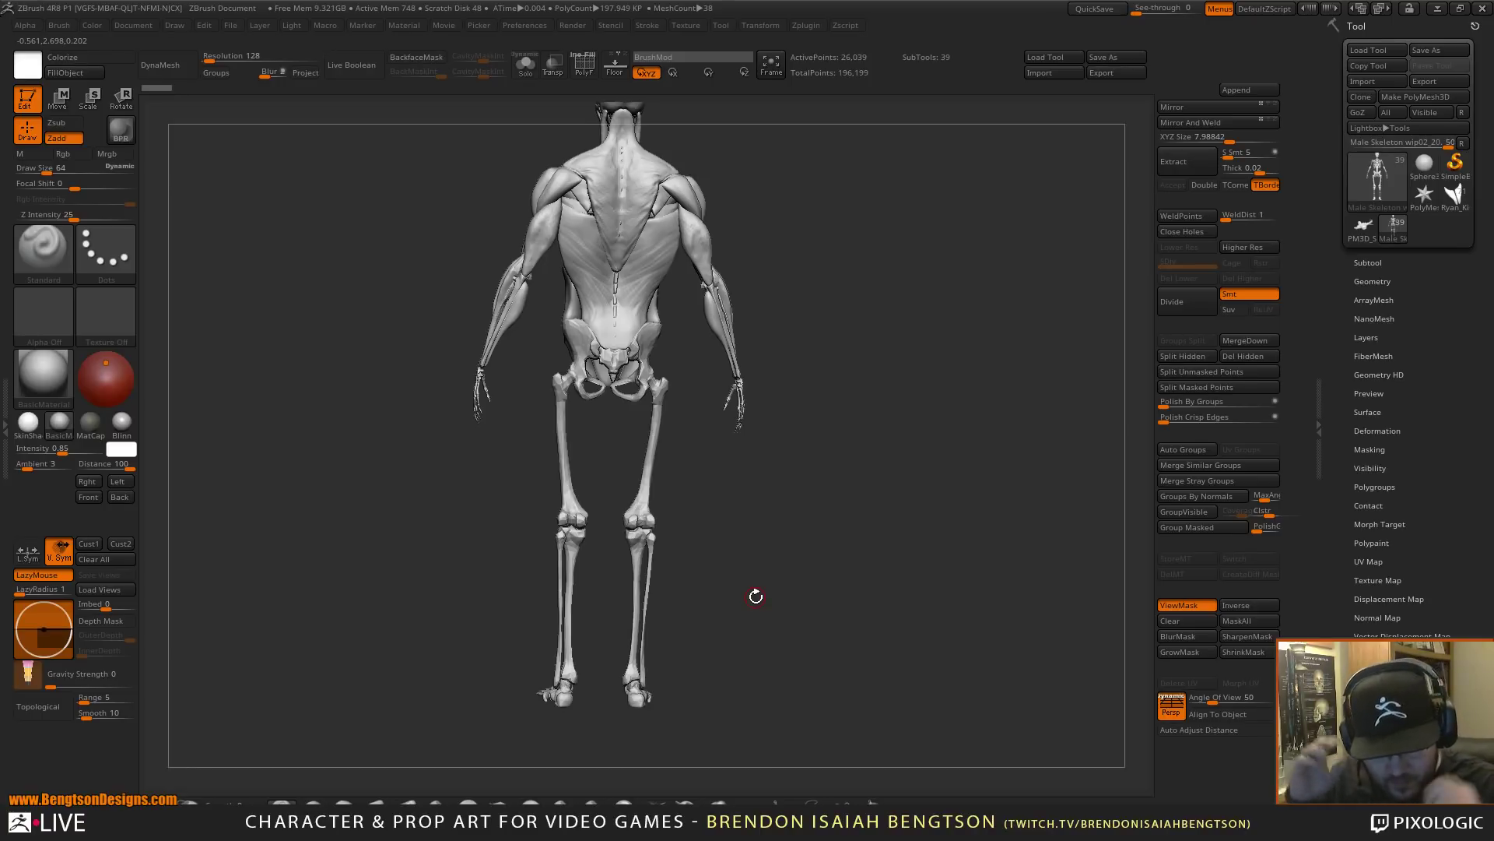
left_click_drag(896, 527, 687, 537)
left_click_drag(843, 401, 857, 487, "alt")
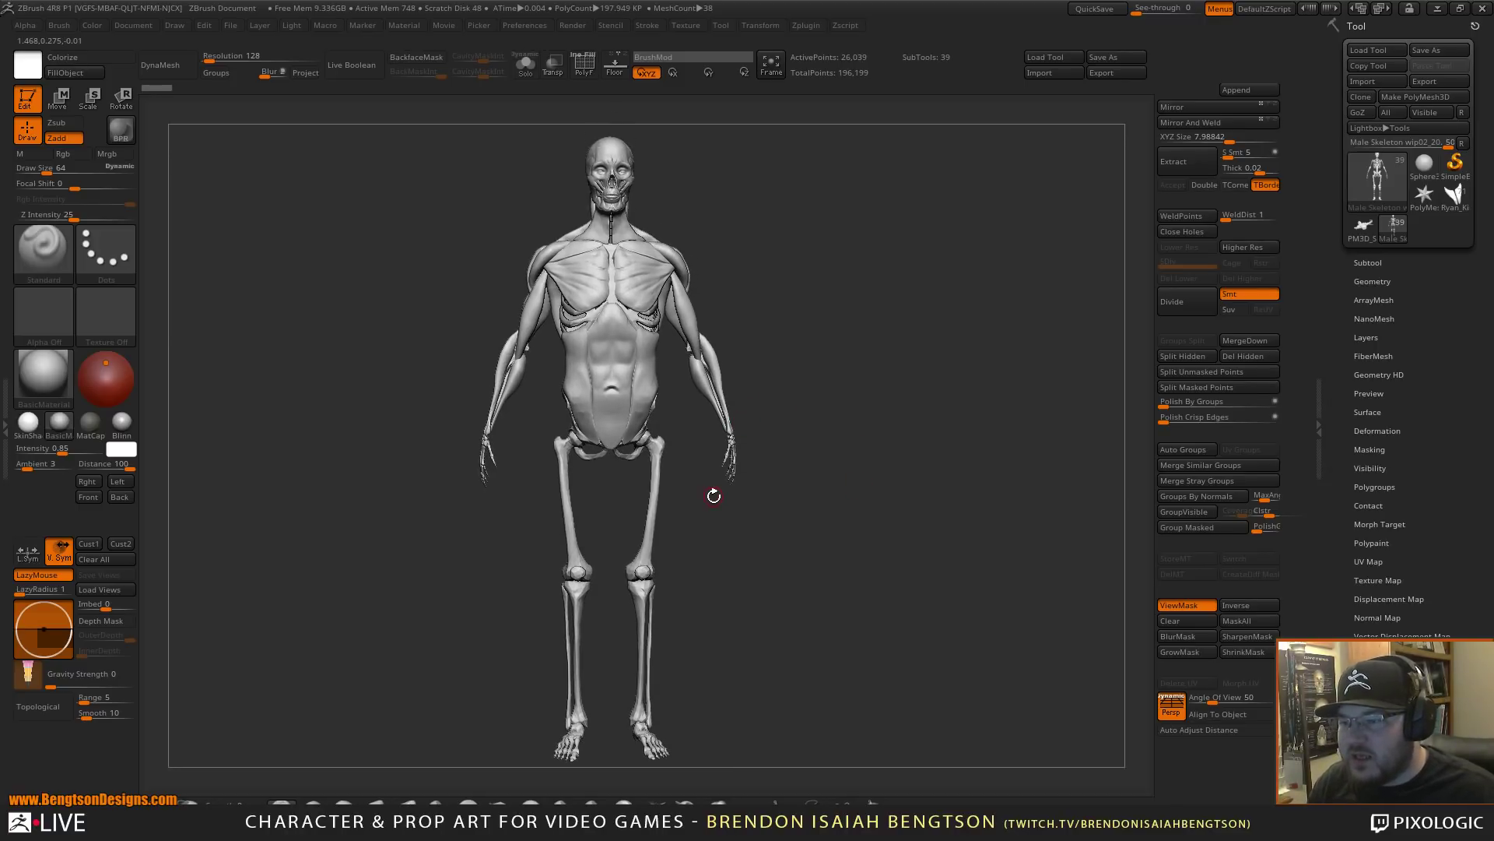
left_click_drag(751, 597, 746, 516)
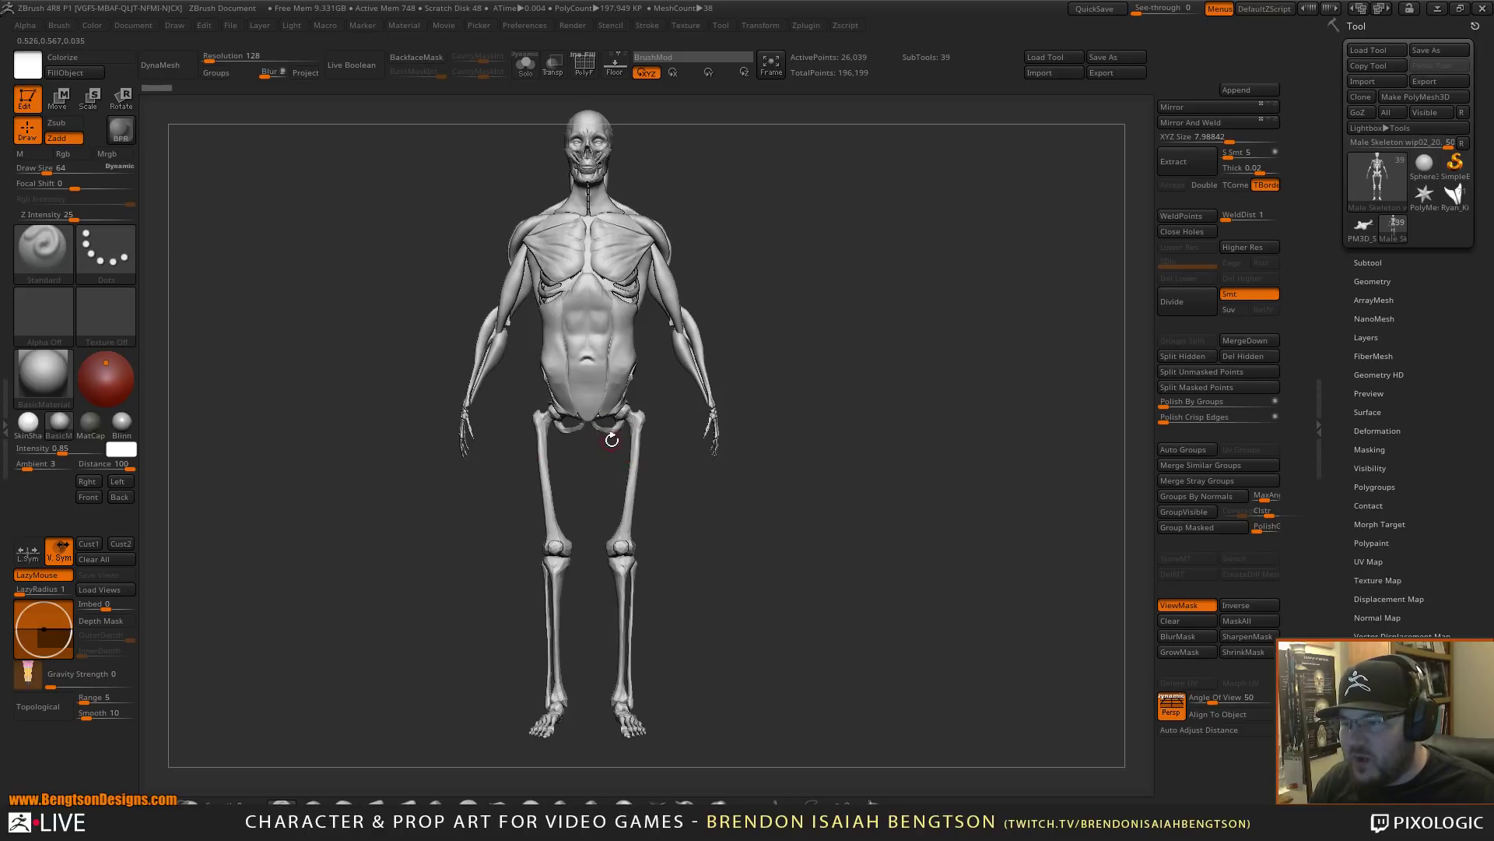
left_click_drag(717, 483, 744, 511, "alt")
left_click_drag(718, 566, 658, 361, "alt")
left_click_drag(658, 405, 692, 429)
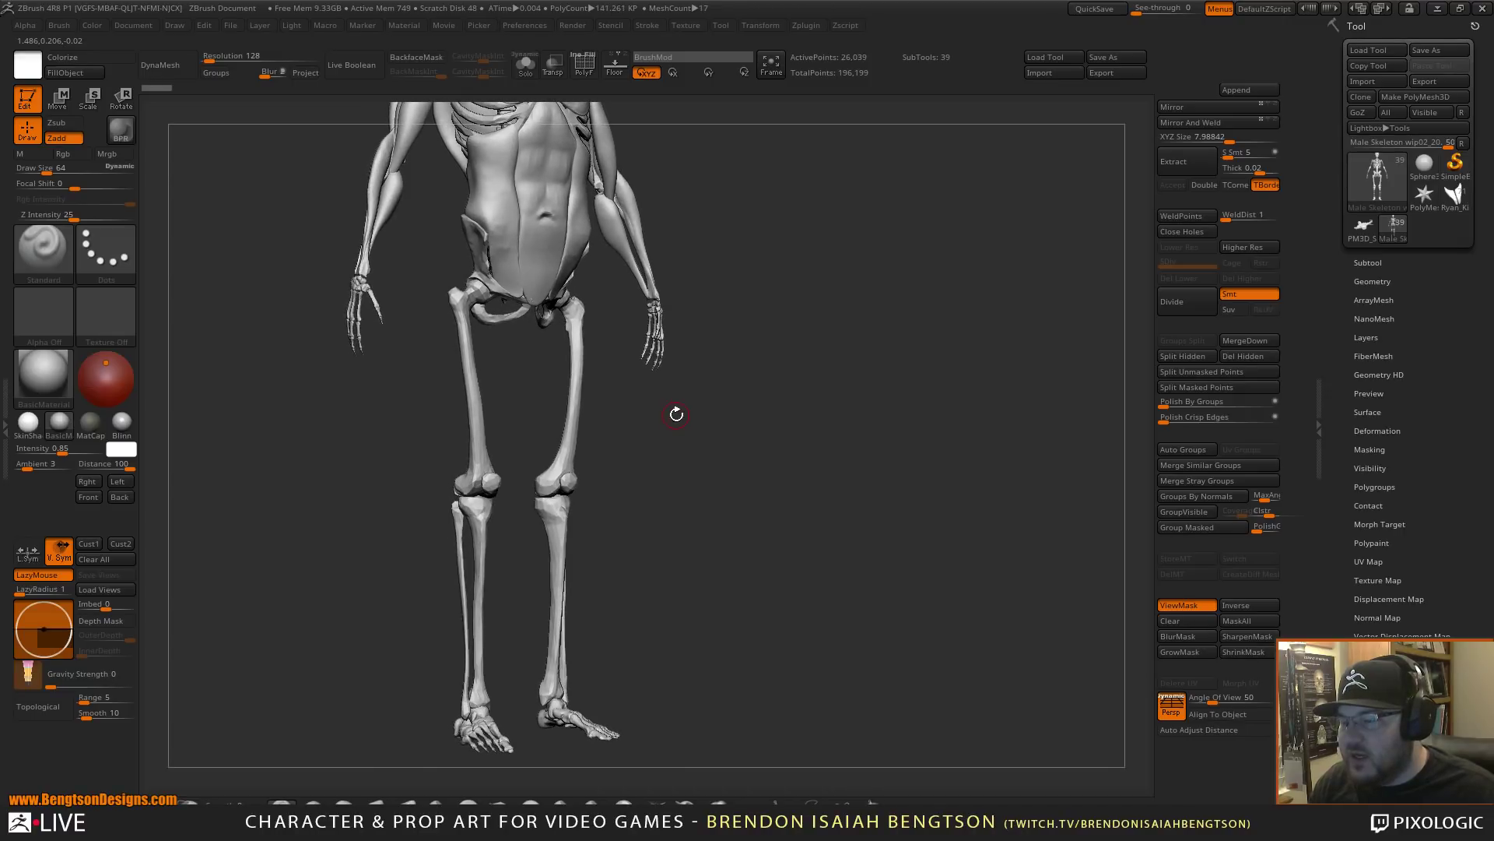
left_click_drag(776, 508, 562, 506)
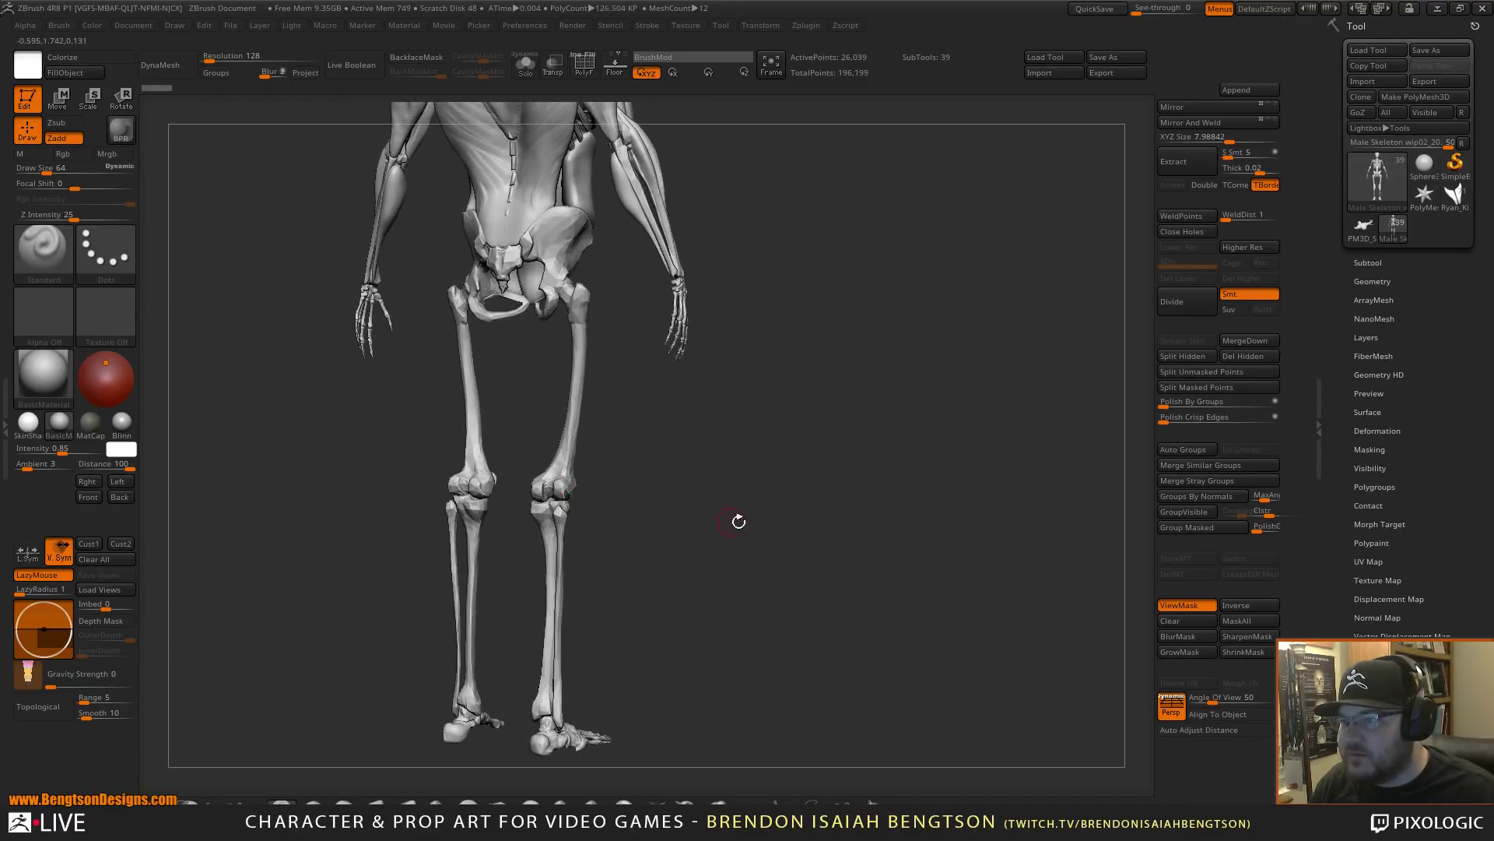
left_click_drag(737, 522, 617, 507)
mouse_move(736, 483)
left_mouse_down("shift")
mouse_move(671, 465)
mouse_move(752, 459)
mouse_move(765, 475)
left_mouse_up("shift")
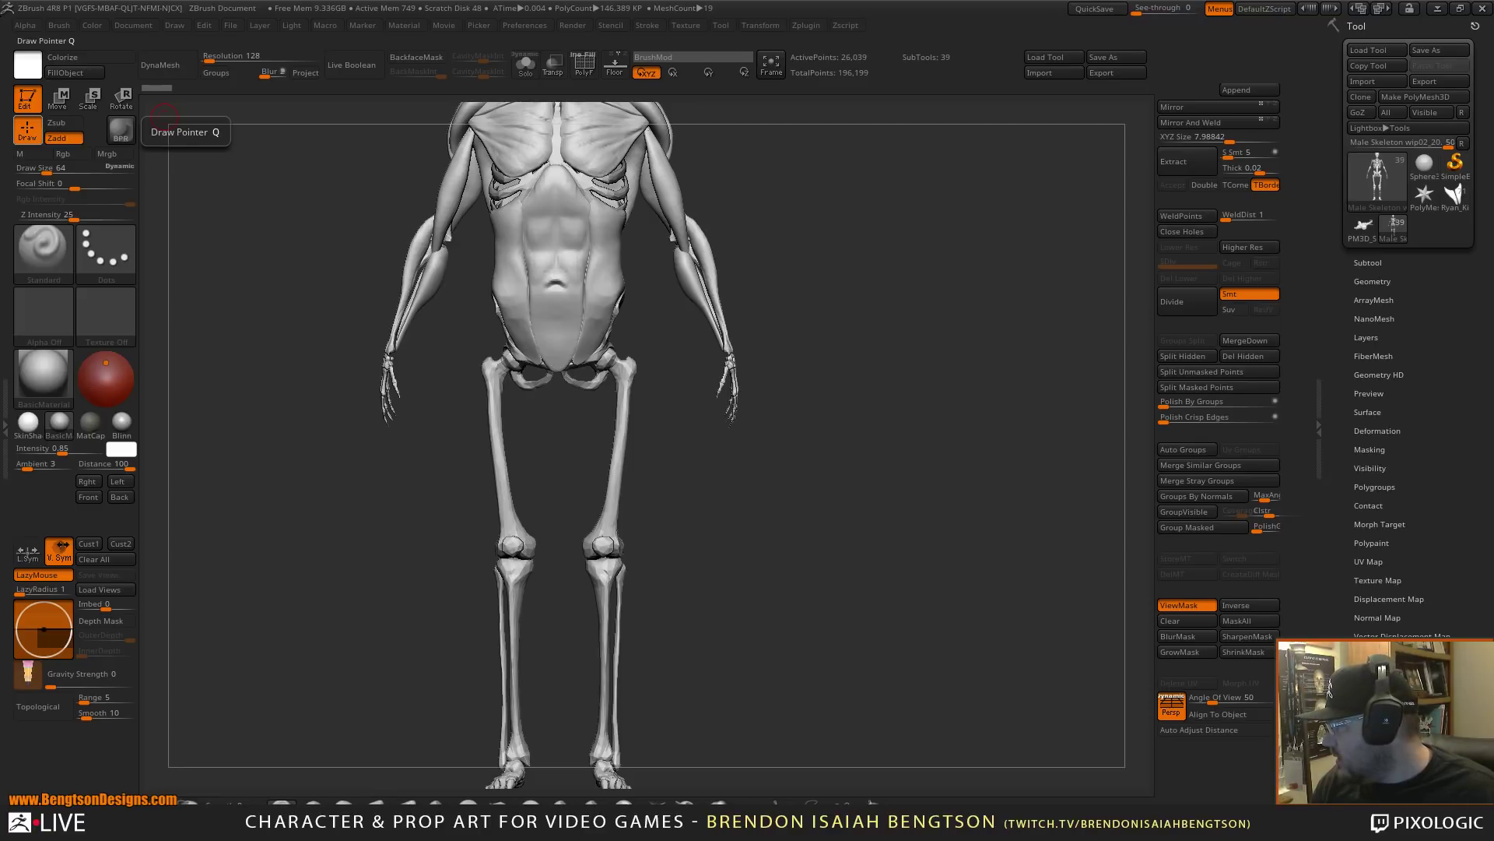
- Switch to the Firefox image results for "leg anatomy muscle insertion points" and study the sartorius muscle diagram
key("alt+Tab")
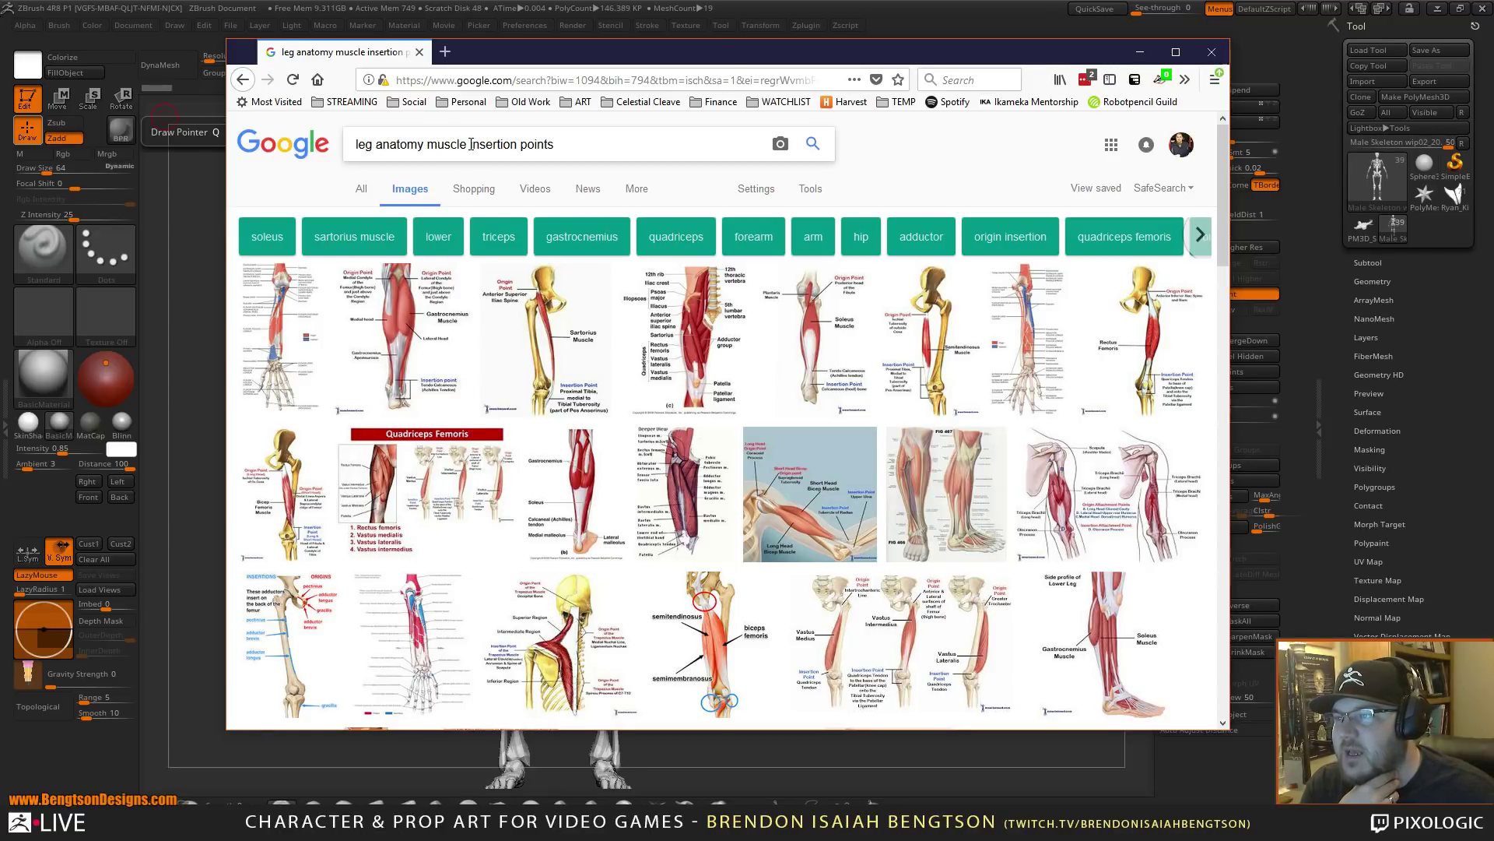
left_click_drag(471, 145, 565, 141)
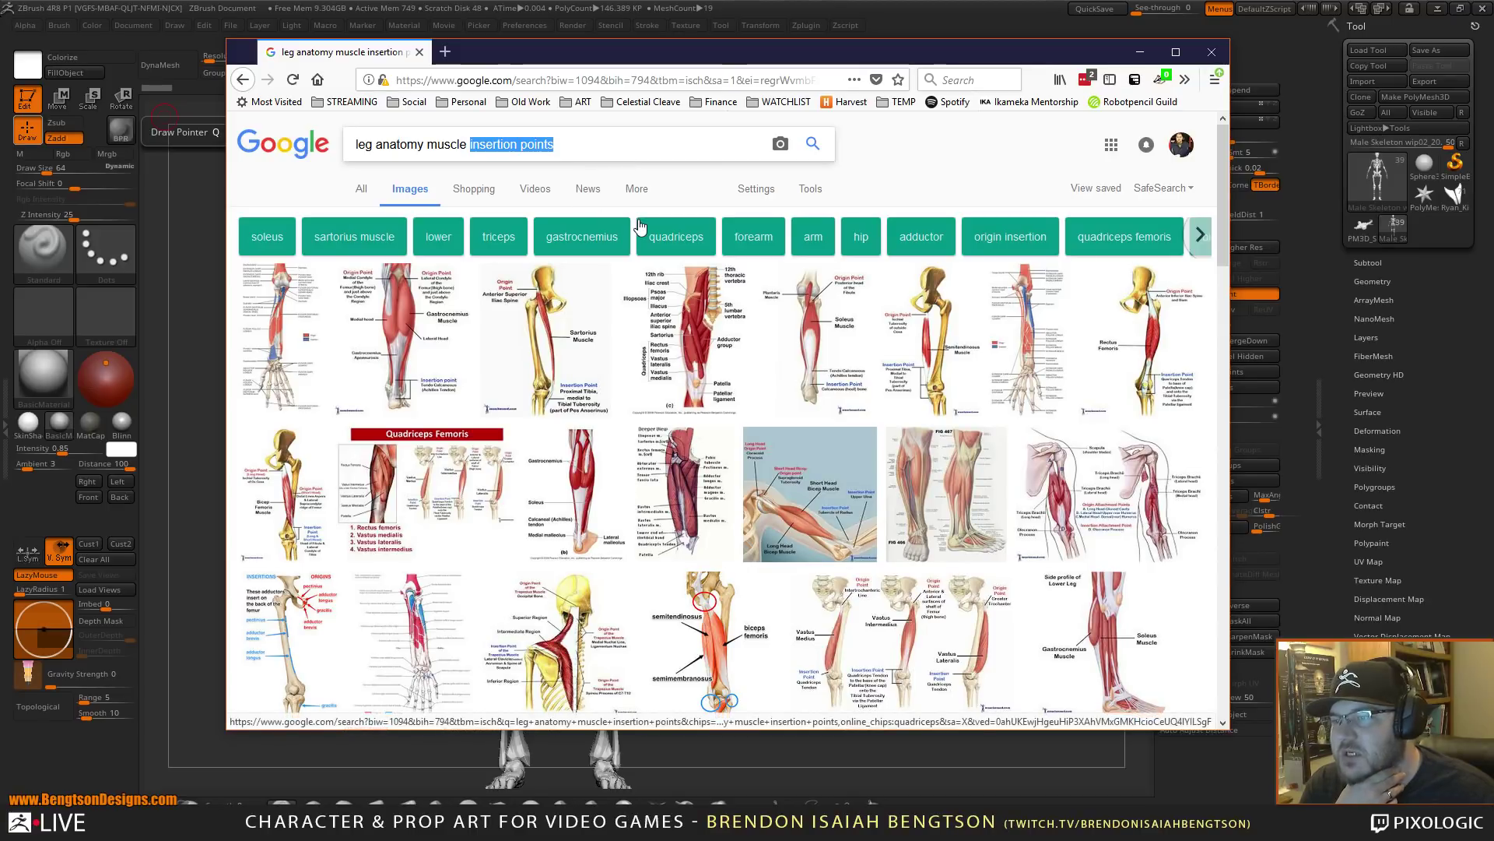
left_click(566, 294)
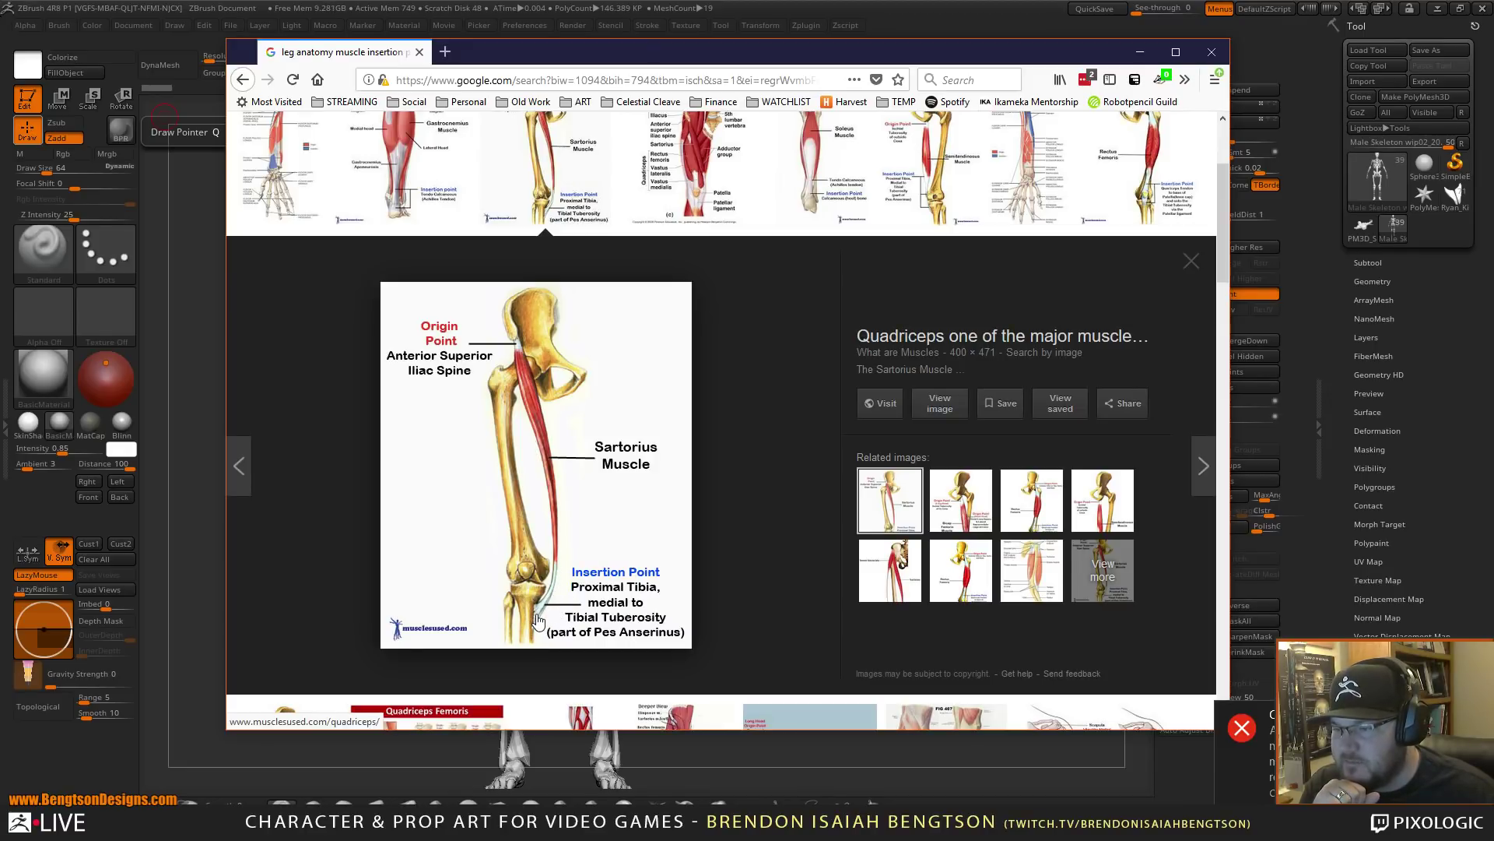
left_click(528, 160)
scroll(700, 273, "up", 3)
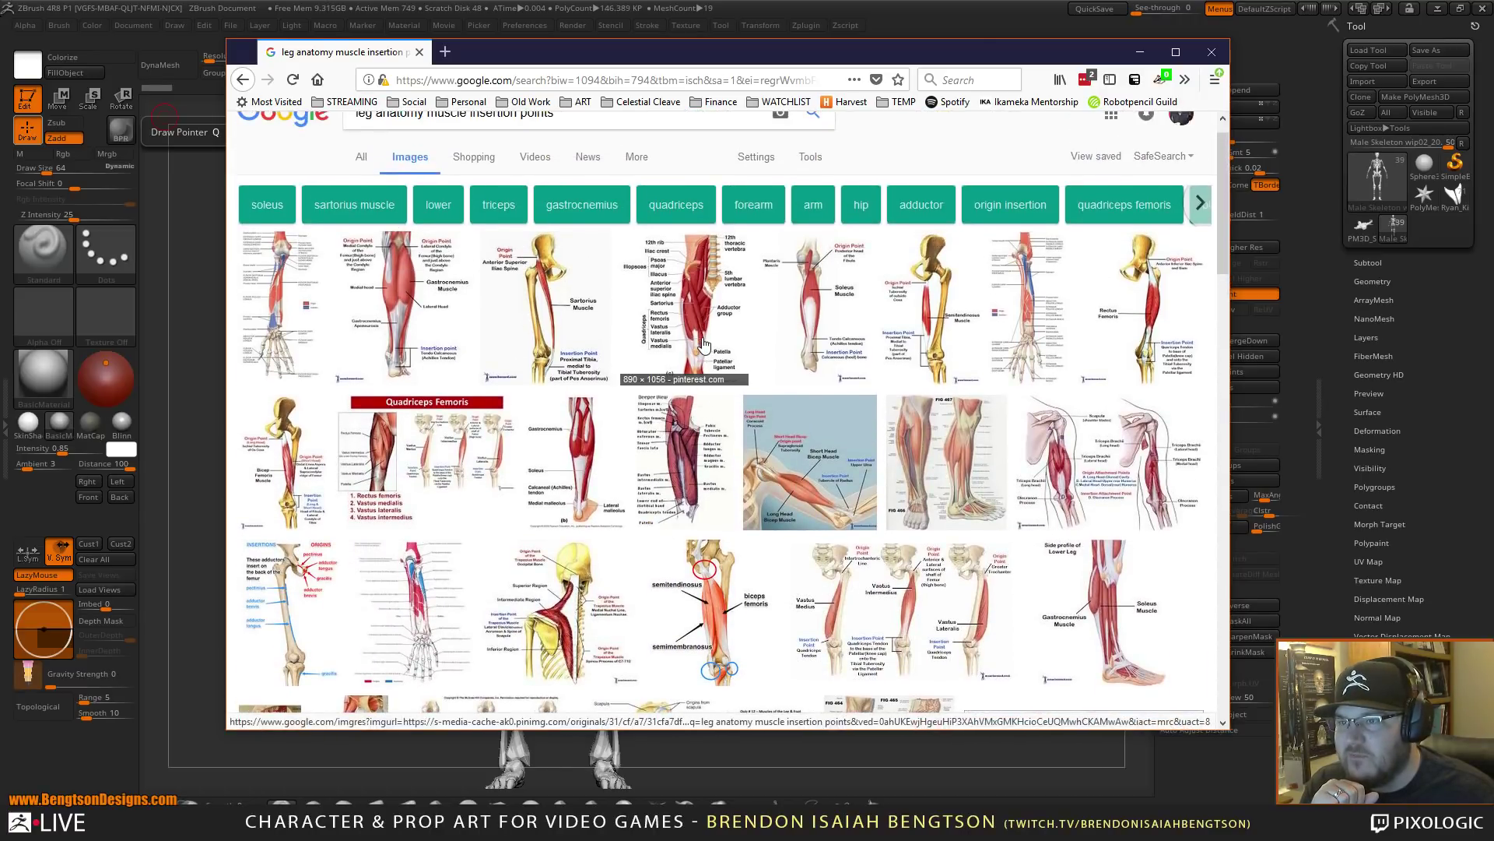
- View the soleus muscle diagram and open the quadriceps diagram of the Vastus Medius, Intermedius and Lateralis
left_click(793, 319)
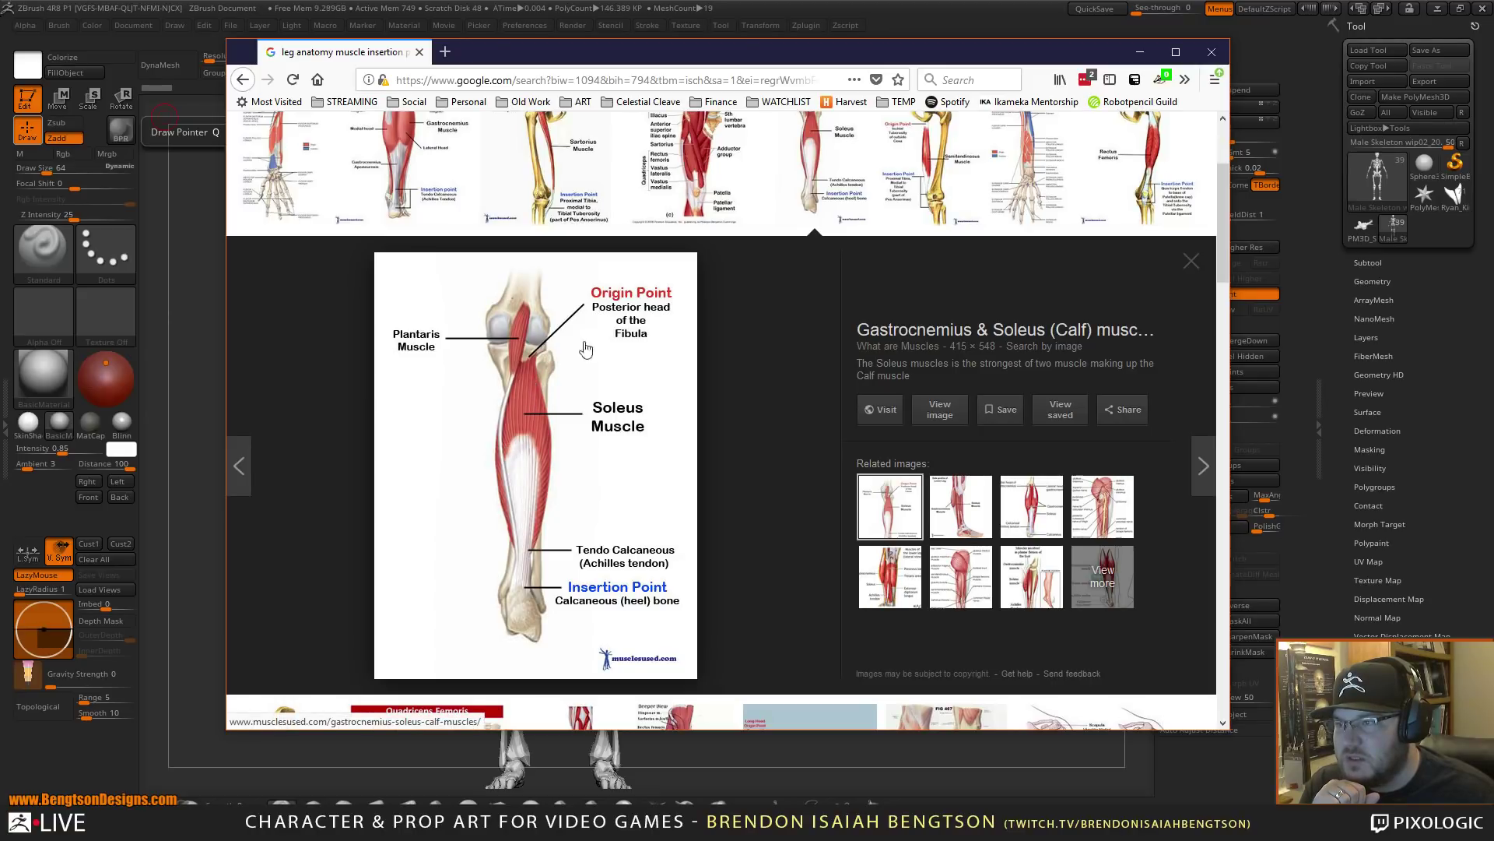
left_click(818, 172)
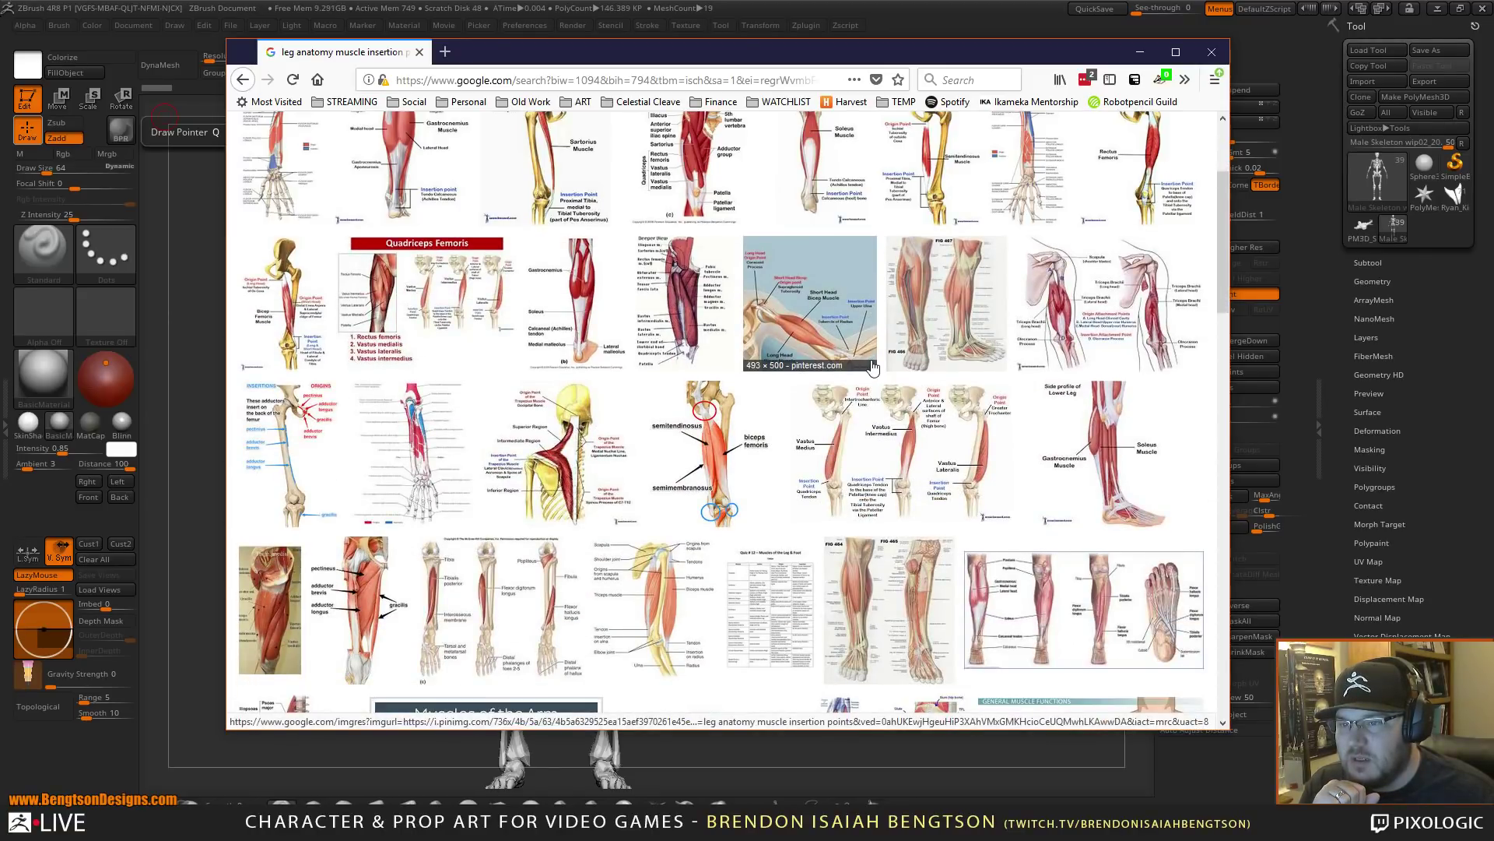
left_click(887, 451)
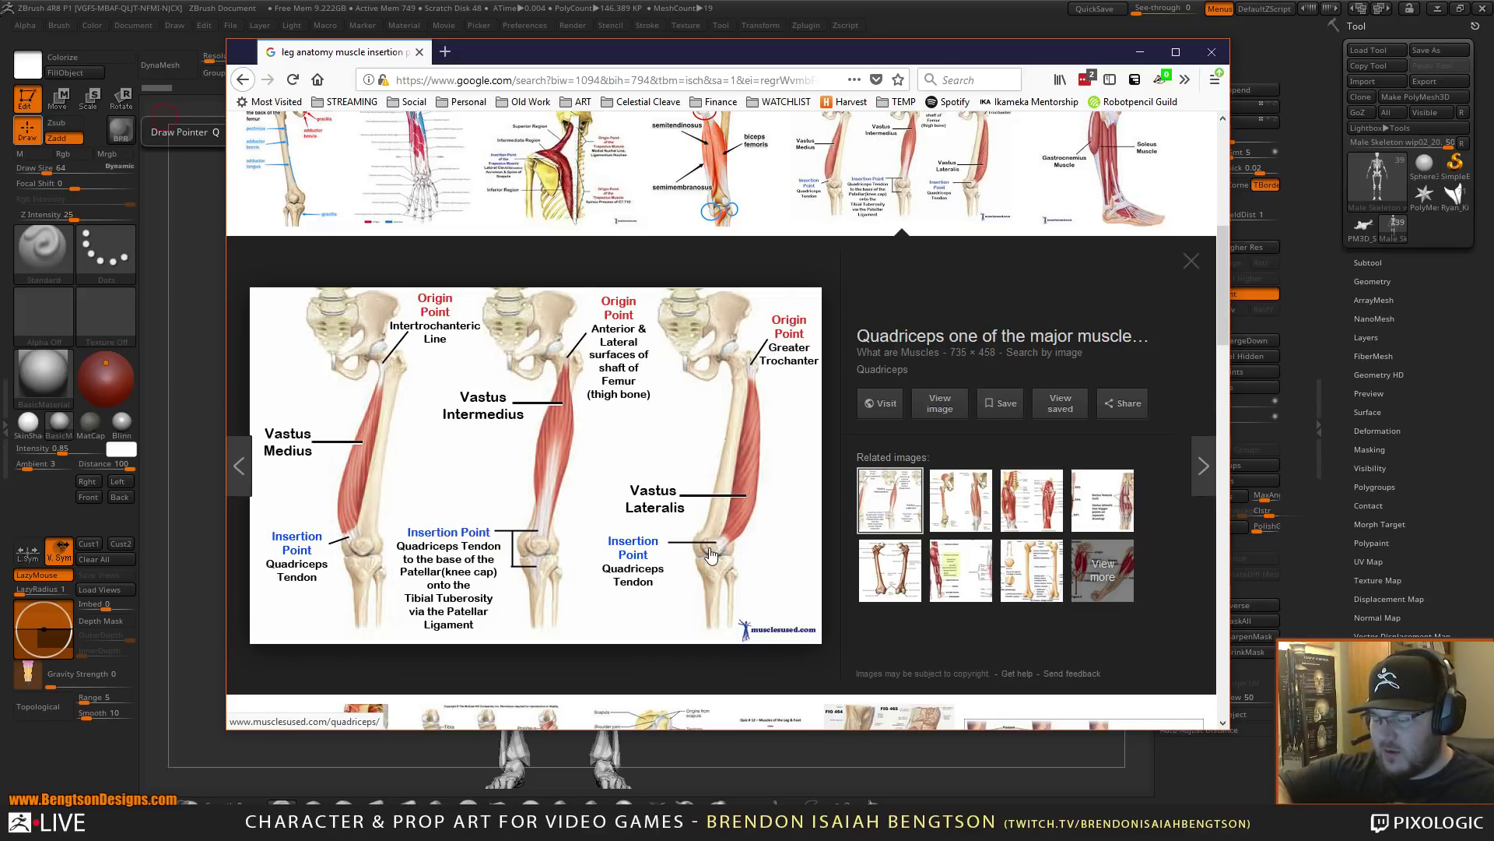
- Open the related diagram of the sartorius, rectus femoris and vastus attachments in Firefox and compare it with the model's femurs and knees
left_click(954, 512)
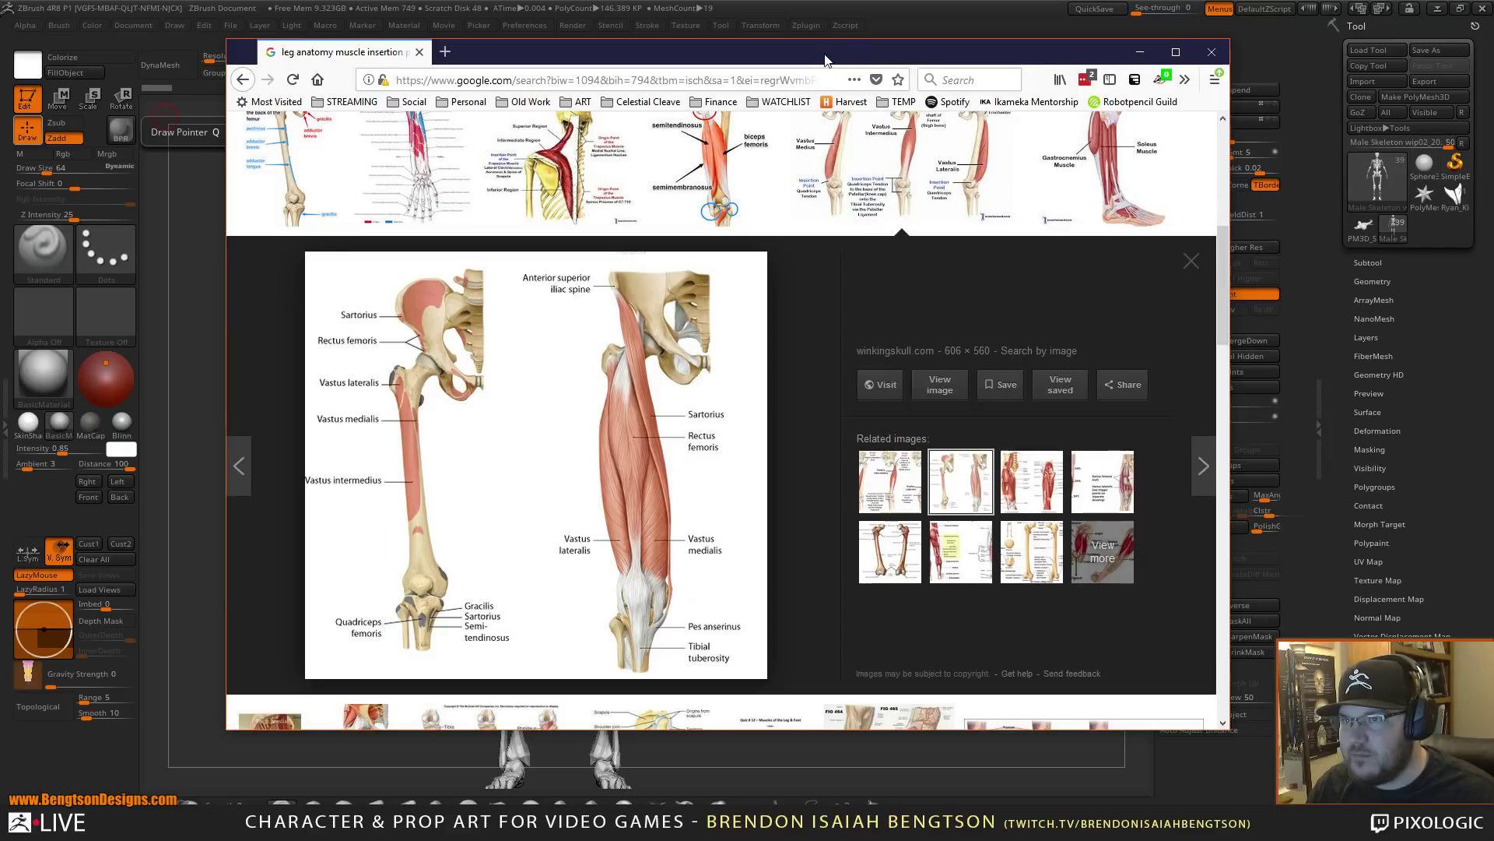
left_click_drag(817, 55, 0, 89)
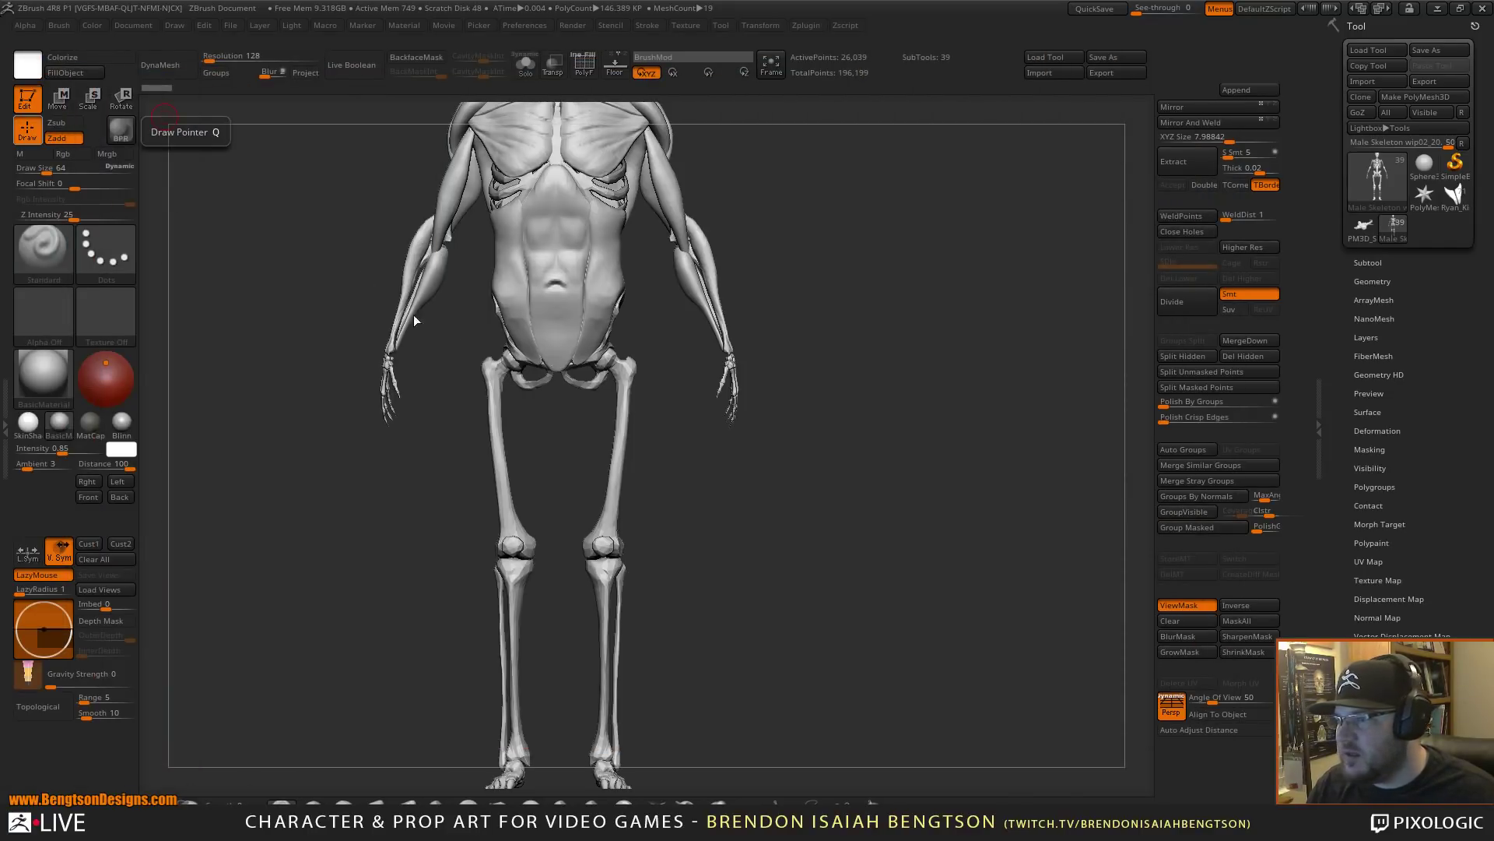
left_click_drag(413, 314, 730, 502)
left_click_drag(684, 434, 758, 446, "alt")
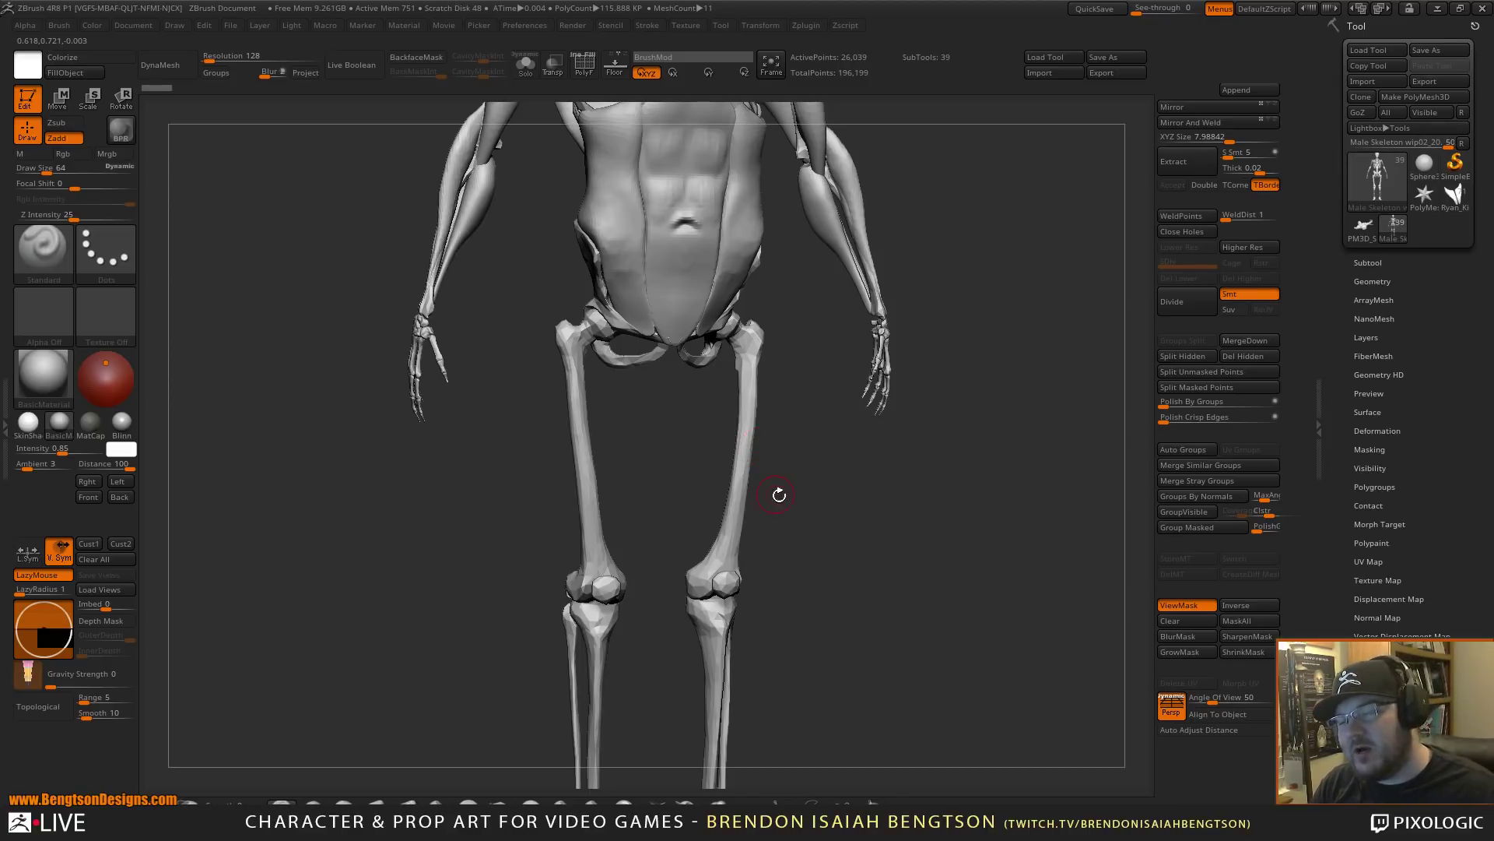
left_click_drag(824, 517, 857, 544)
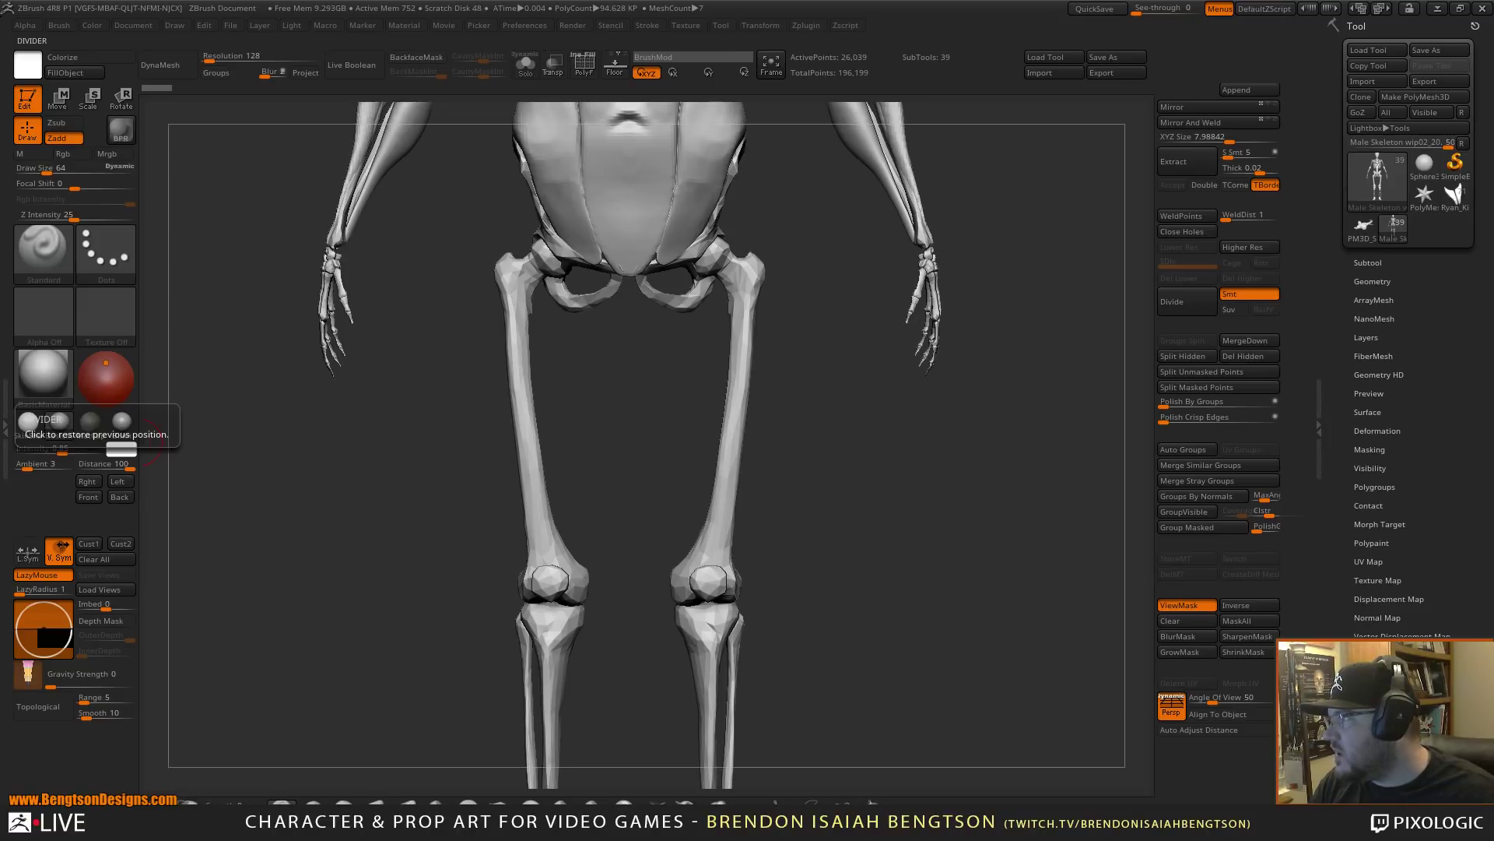
key("alt+Tab")
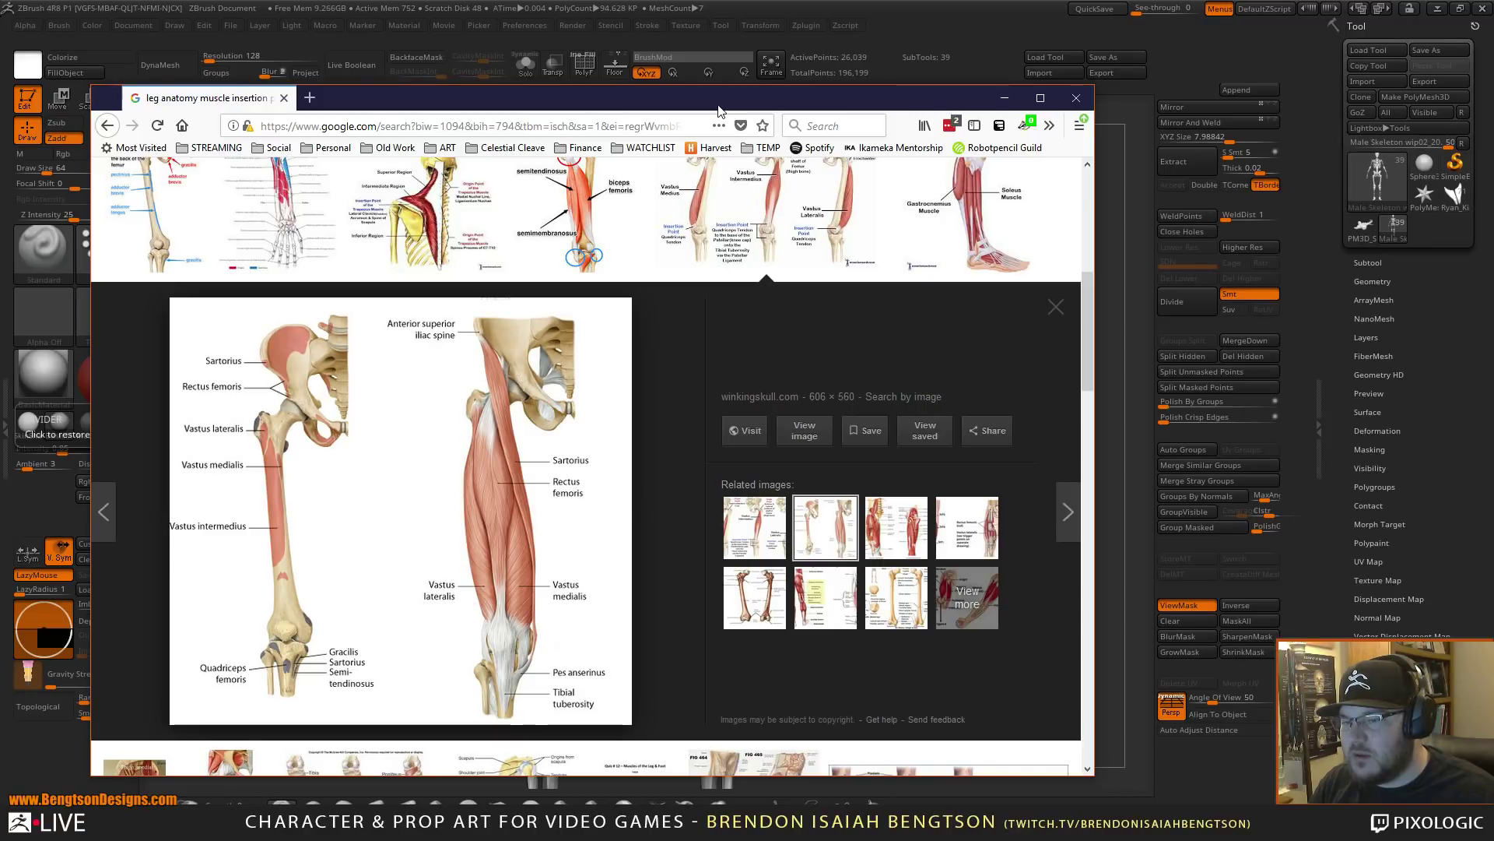
left_click_drag(718, 107, 0, 101)
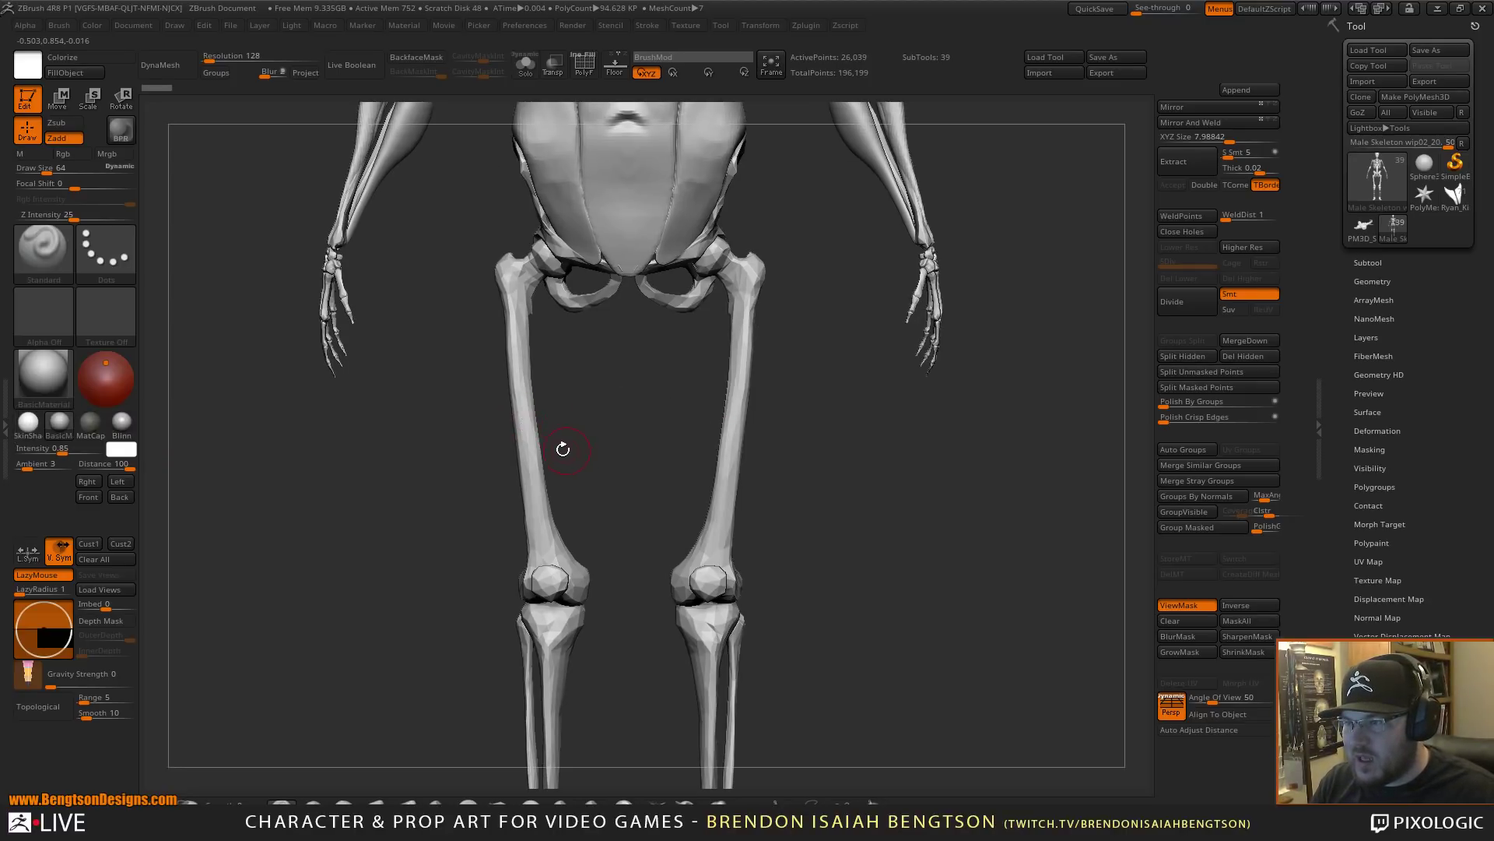
- Choose the IMM Primitives brush in ZBrush with Sphere 32 as the mesh to insert
key("b")
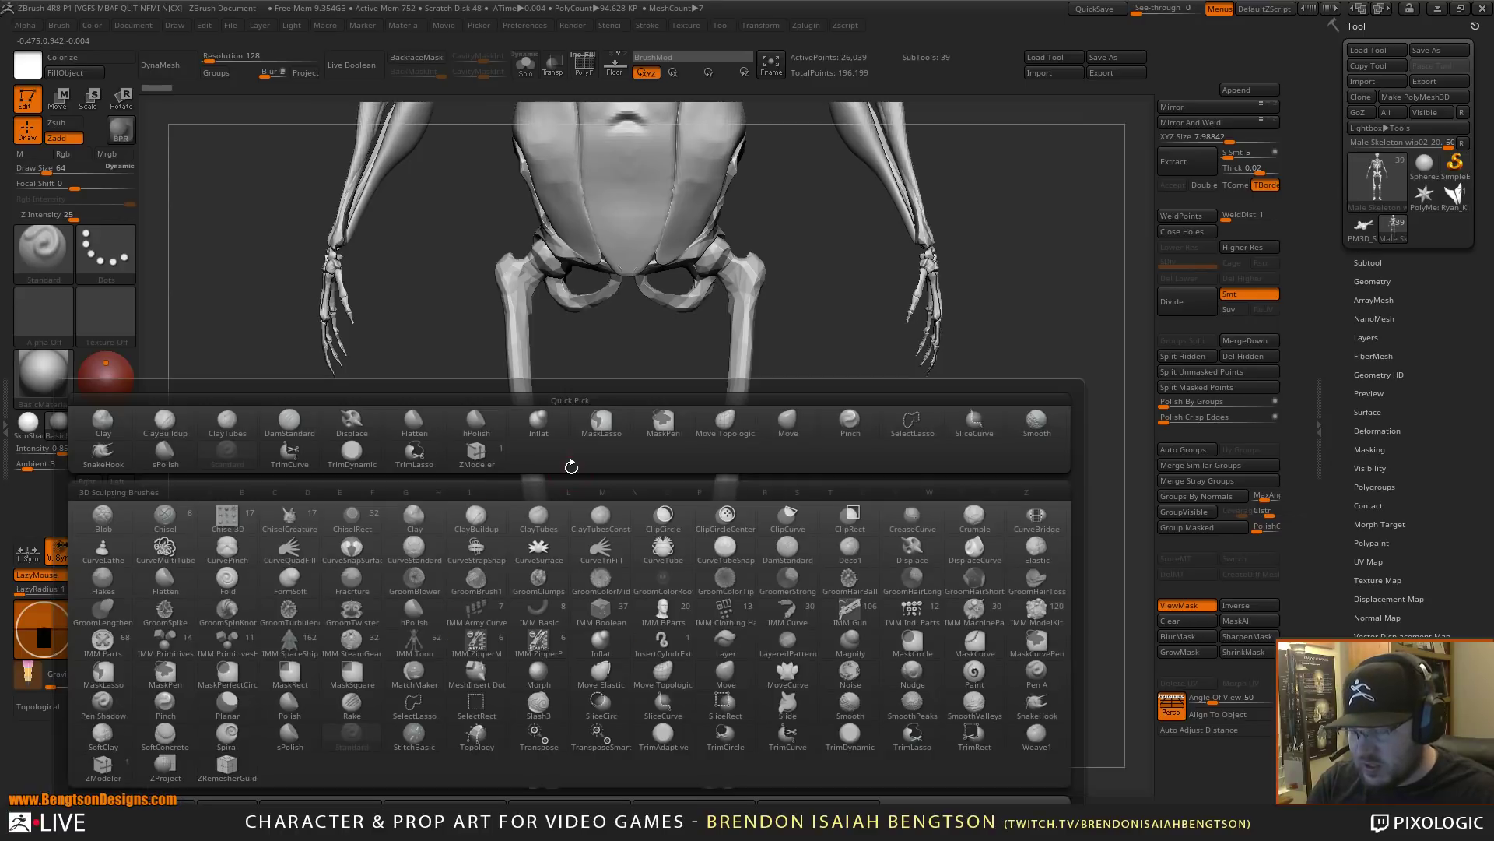
key("i")
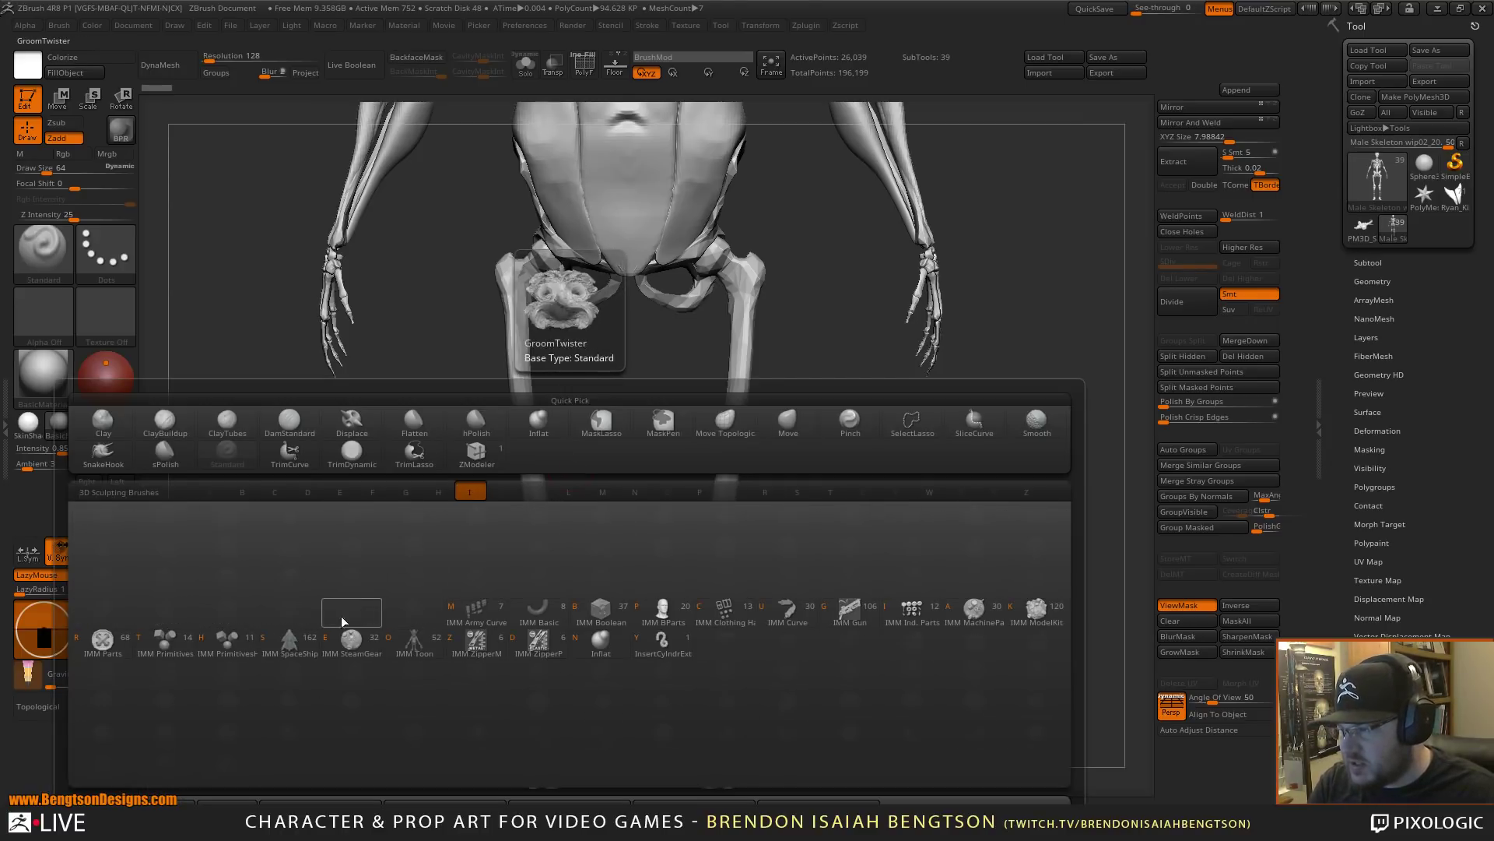
left_click(166, 641)
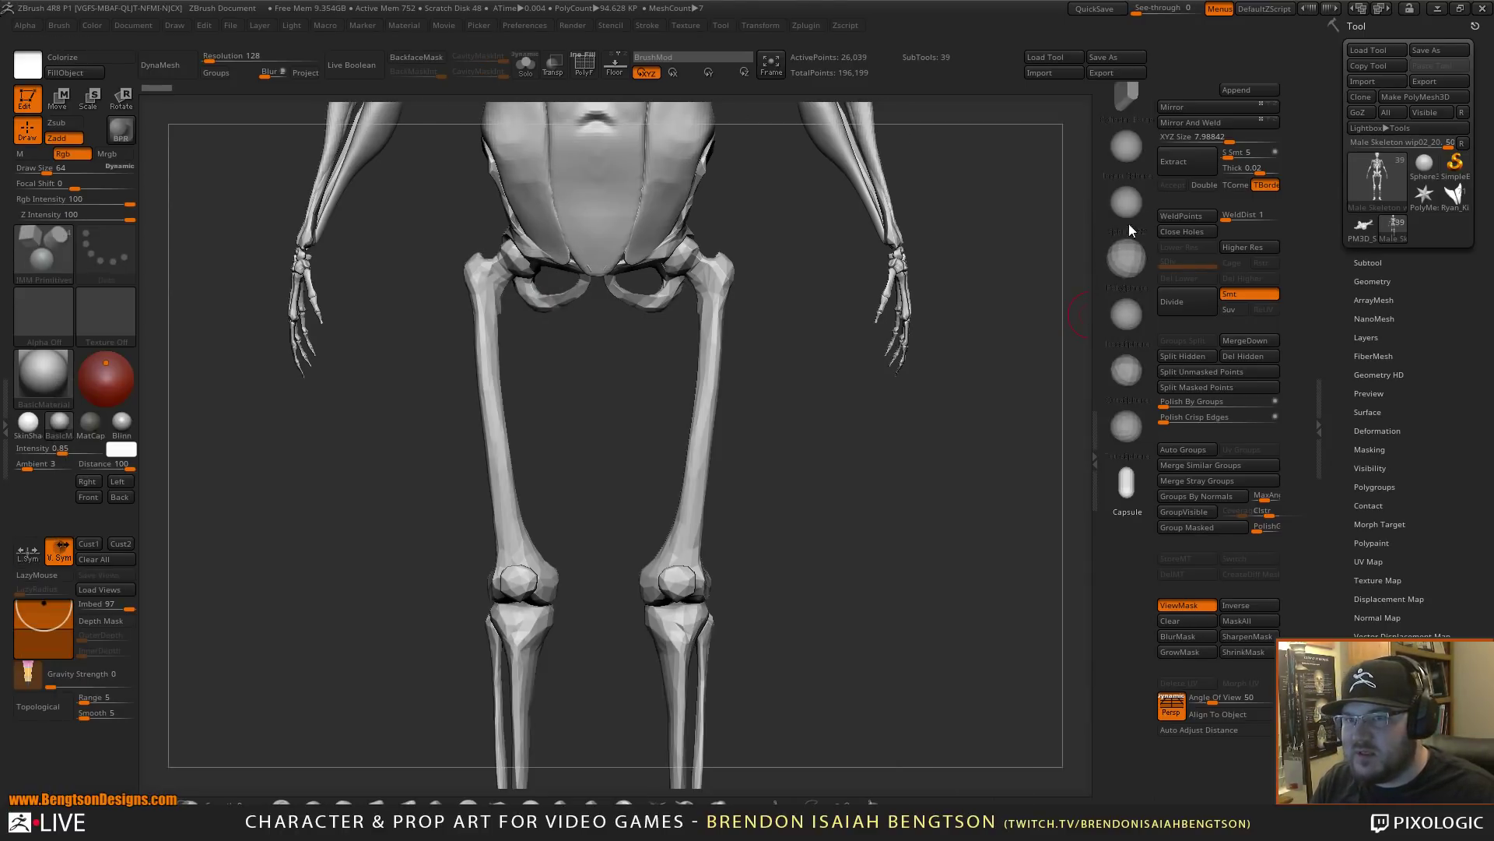
scroll(1128, 280, "up", 3)
left_click(1126, 362)
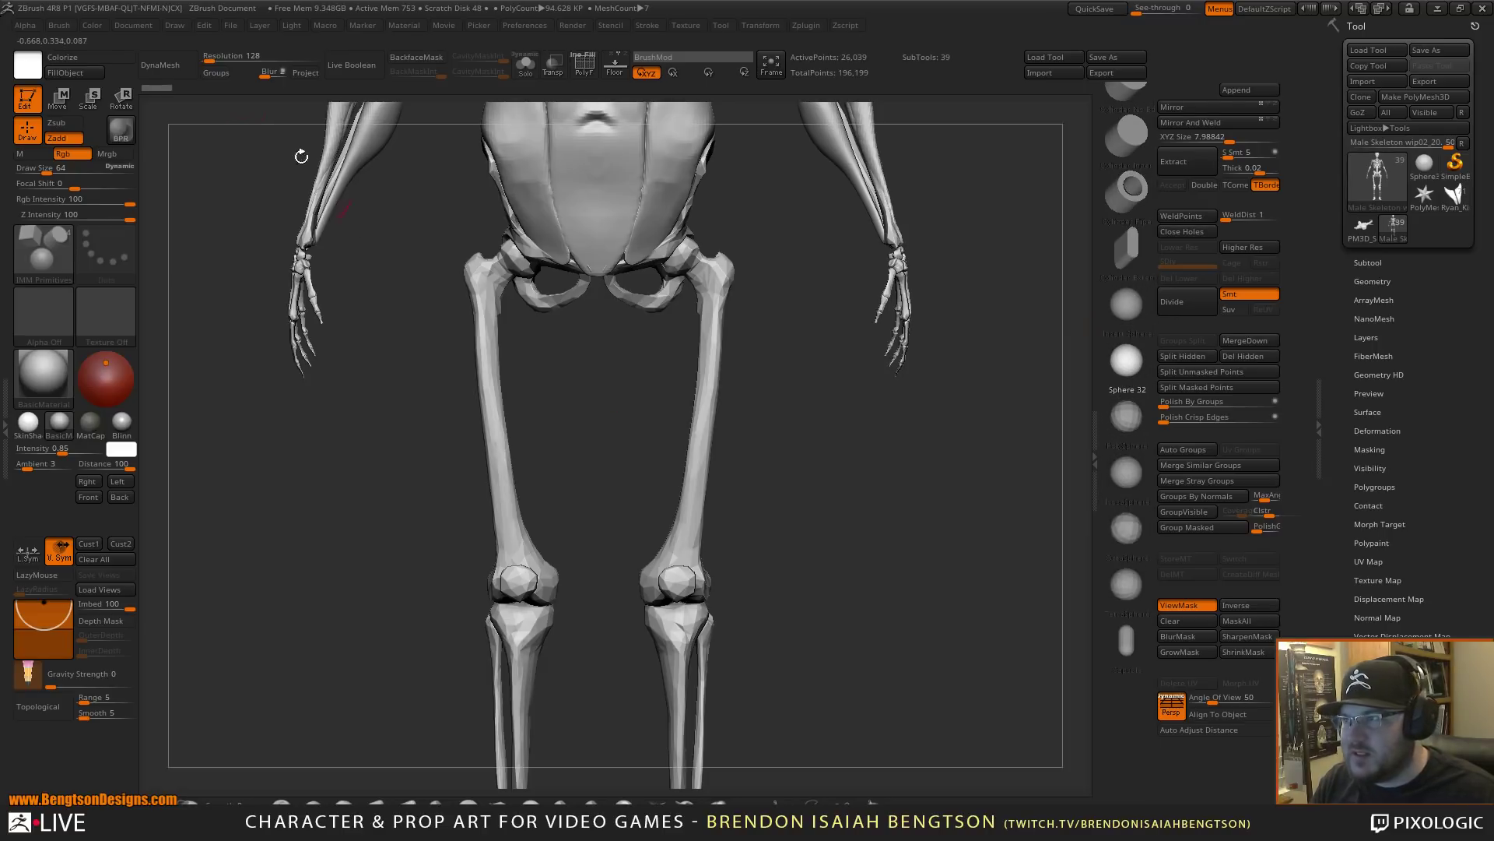
- Study the Vastus Lateralis origin and insertion in Firefox's quadriceps diagram and compare them with the femurs in ZBrush
left_click_drag(390, 484, 408, 502)
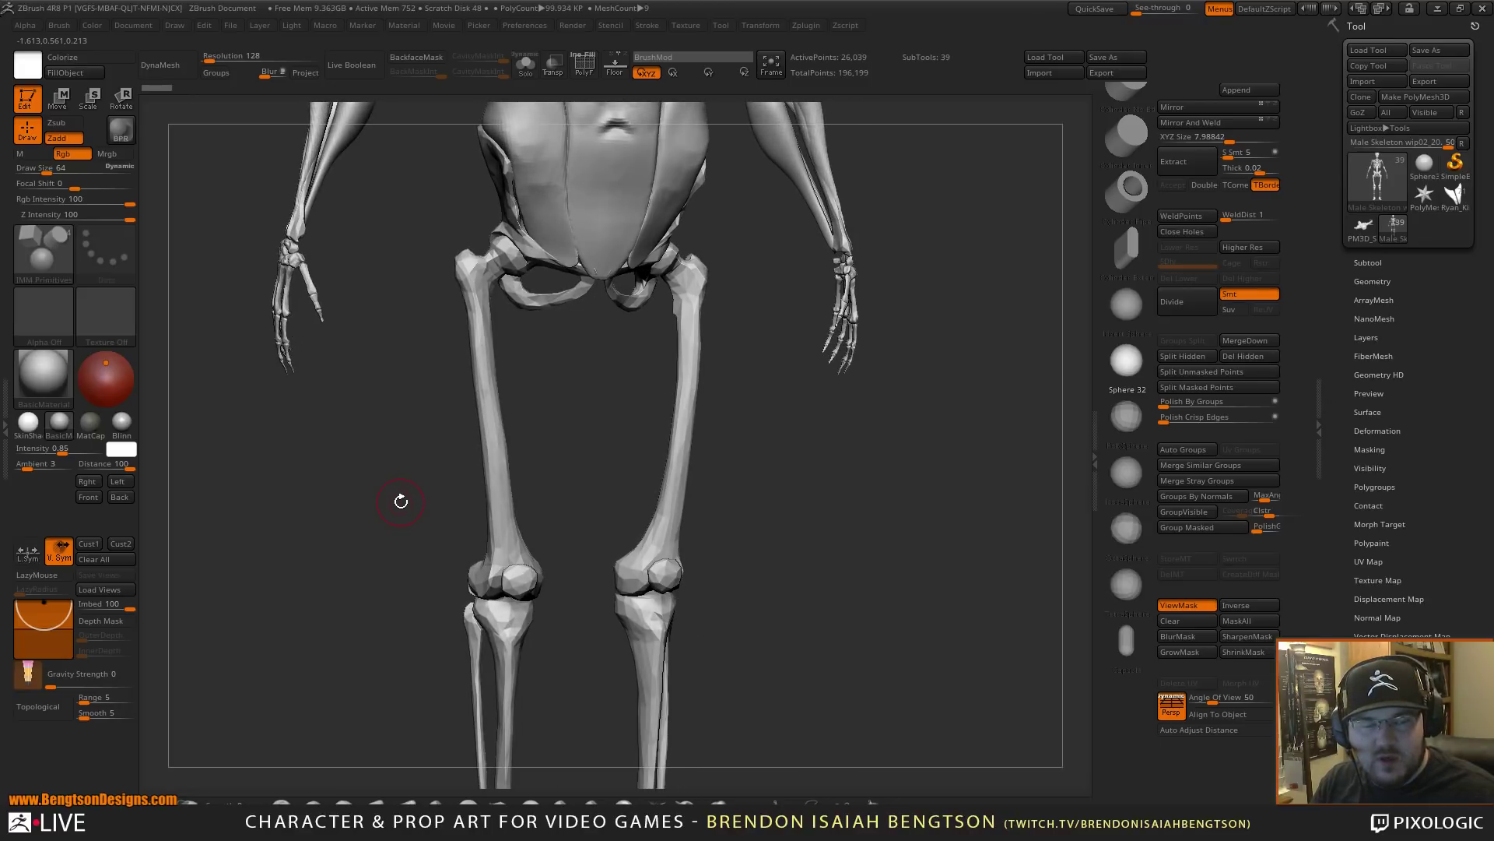
left_click_drag(591, 457, 560, 455)
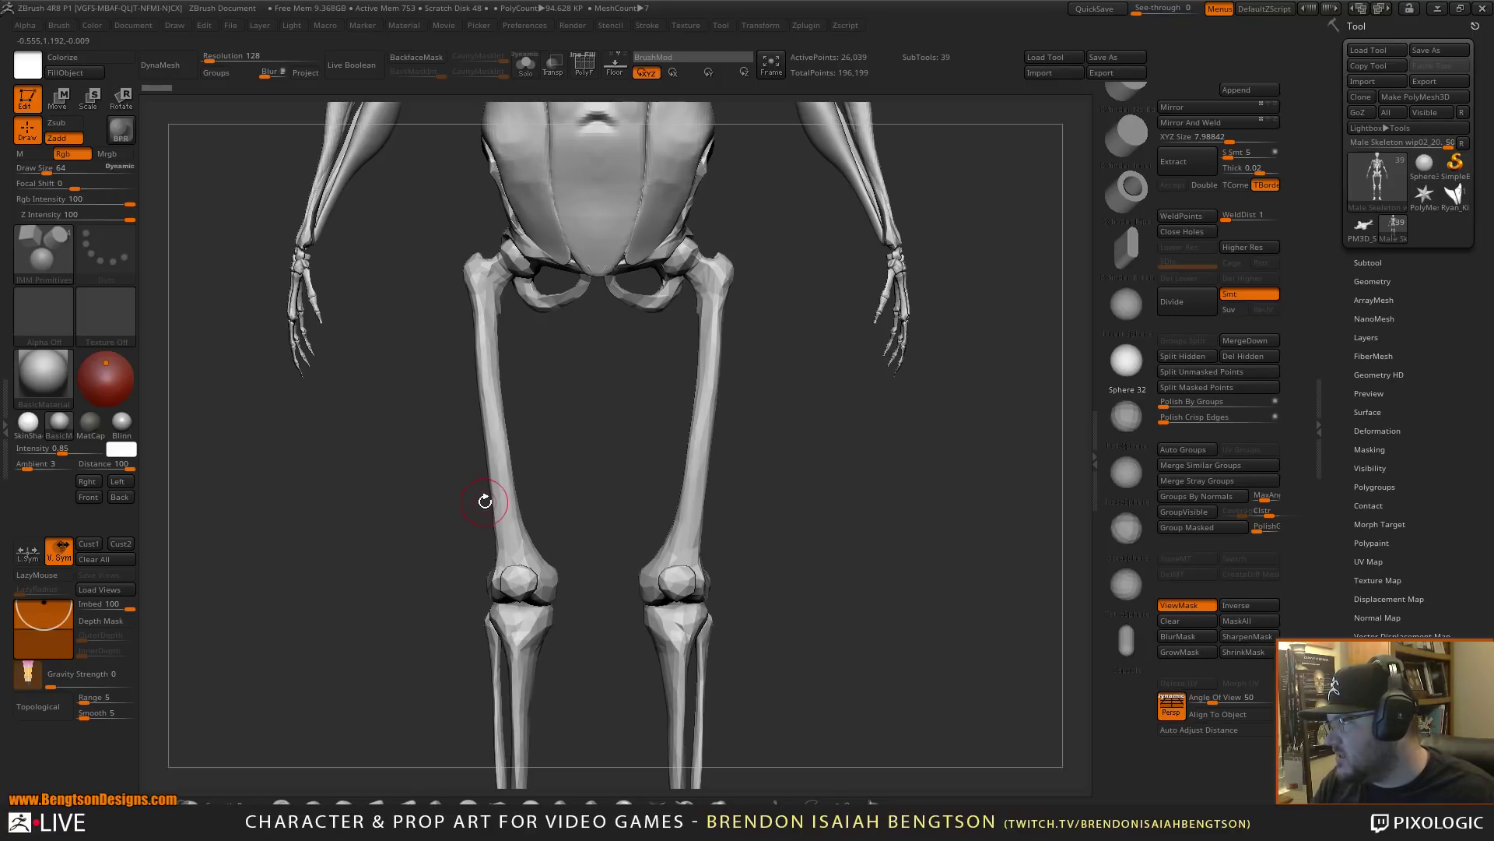
left_click_drag(419, 326, 455, 337)
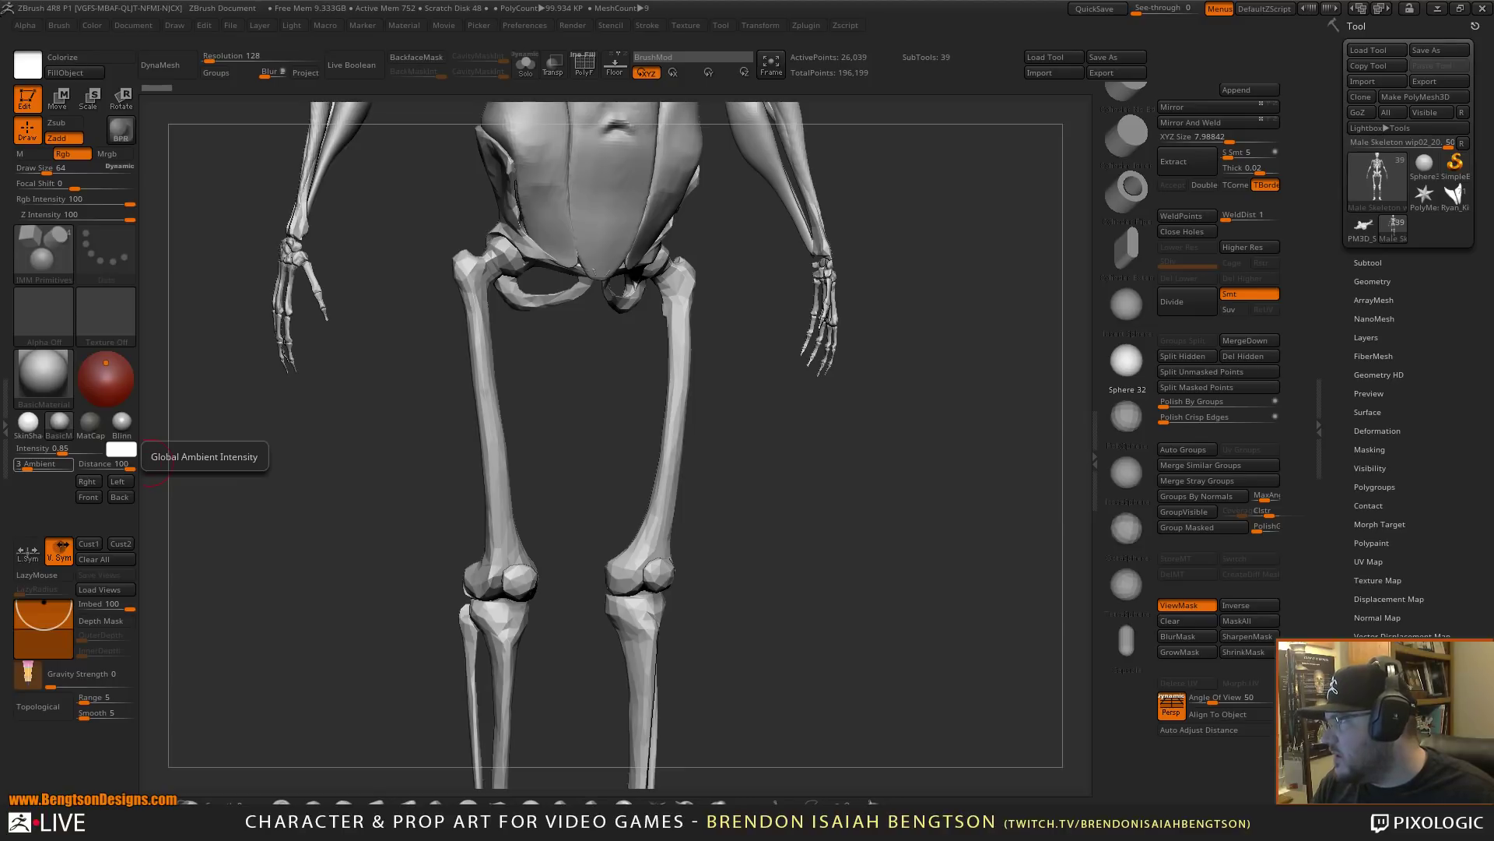
key("alt+Tab")
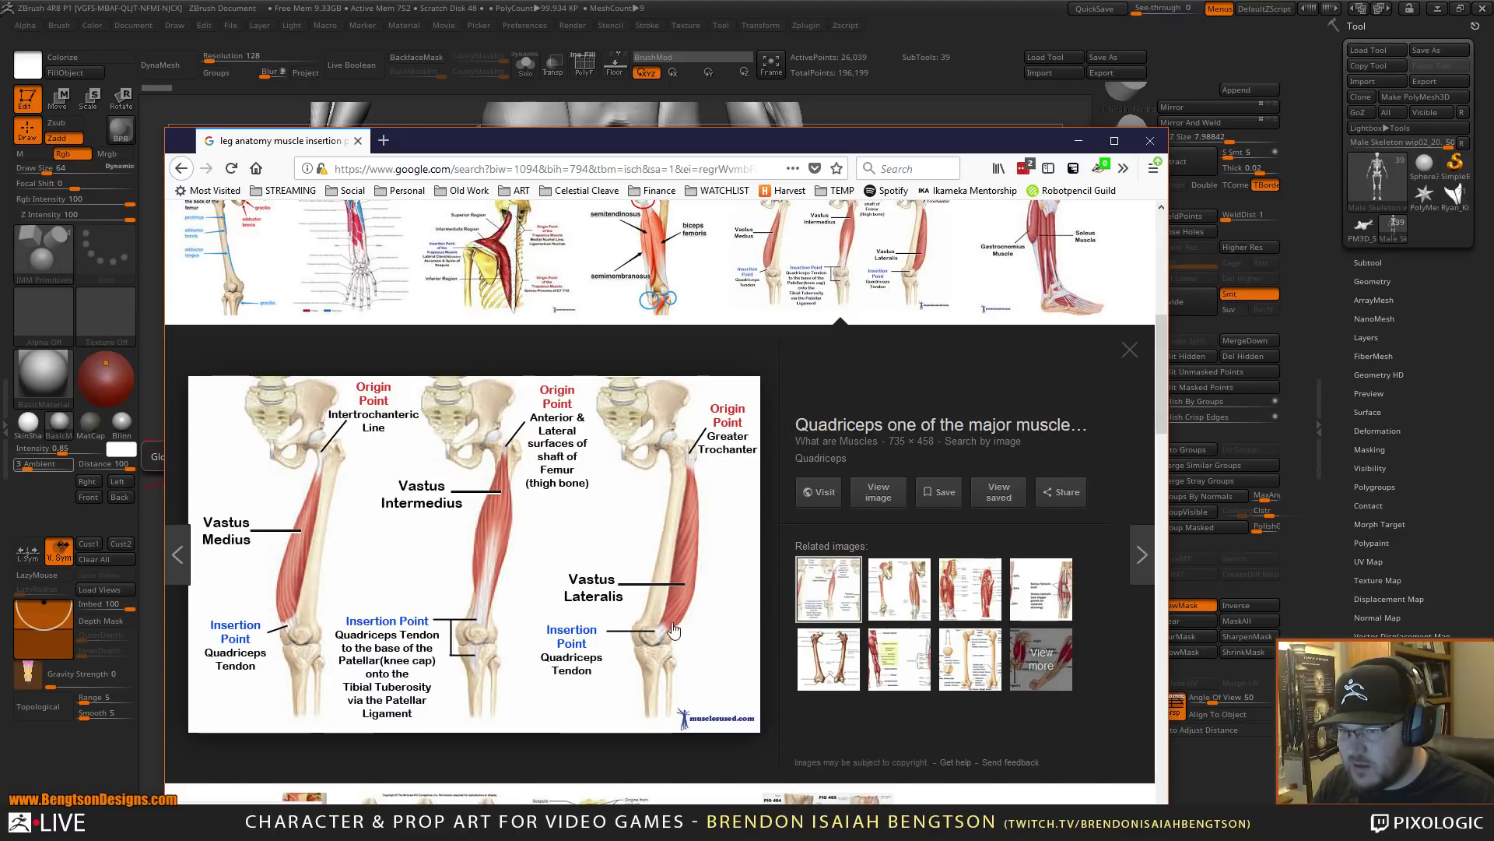
left_click_drag(701, 141, 0, 153)
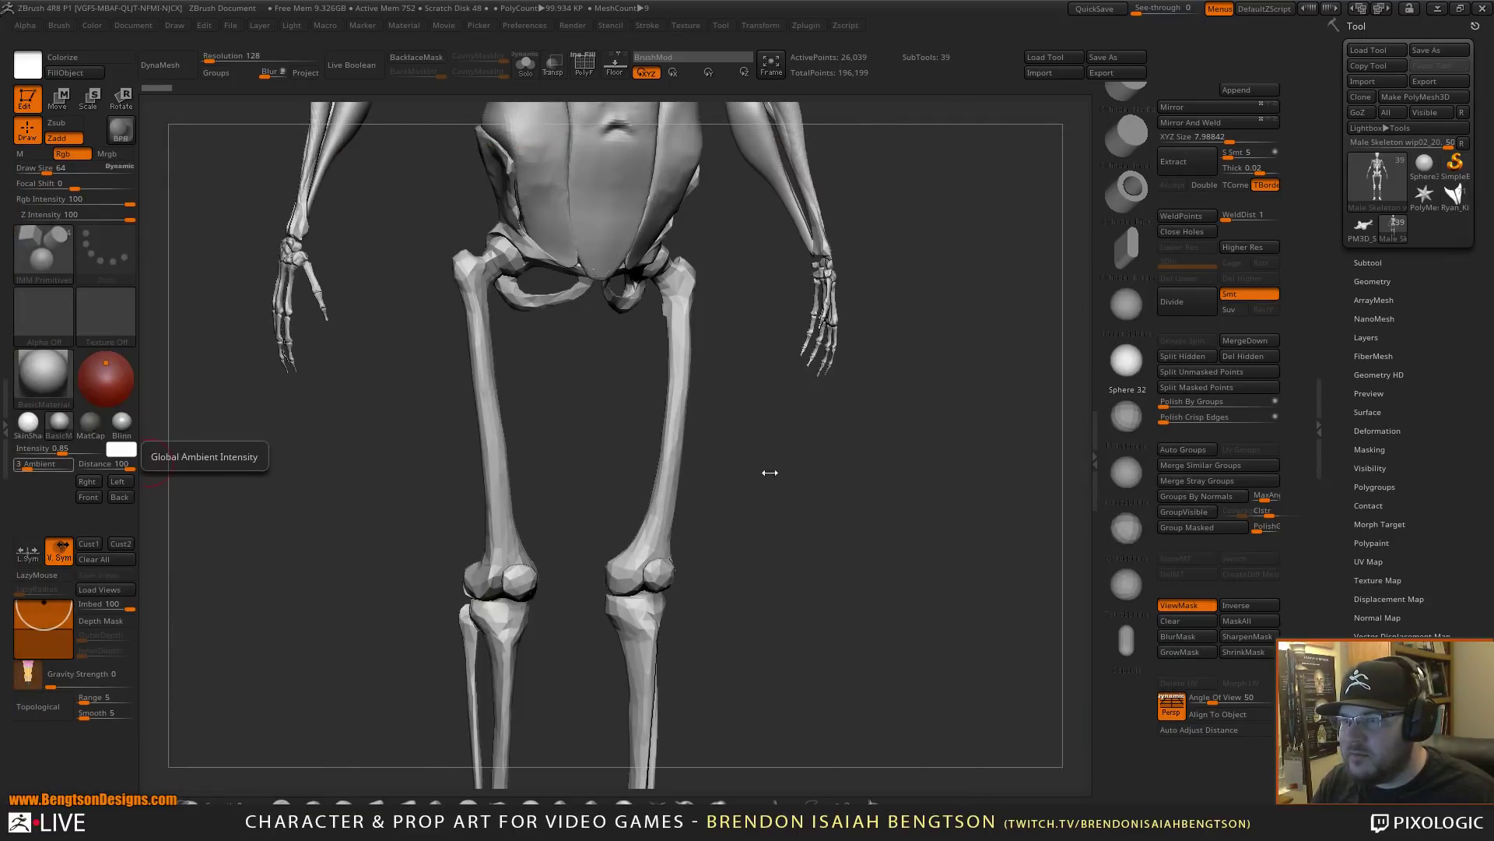
left_click_drag(768, 470, 761, 496)
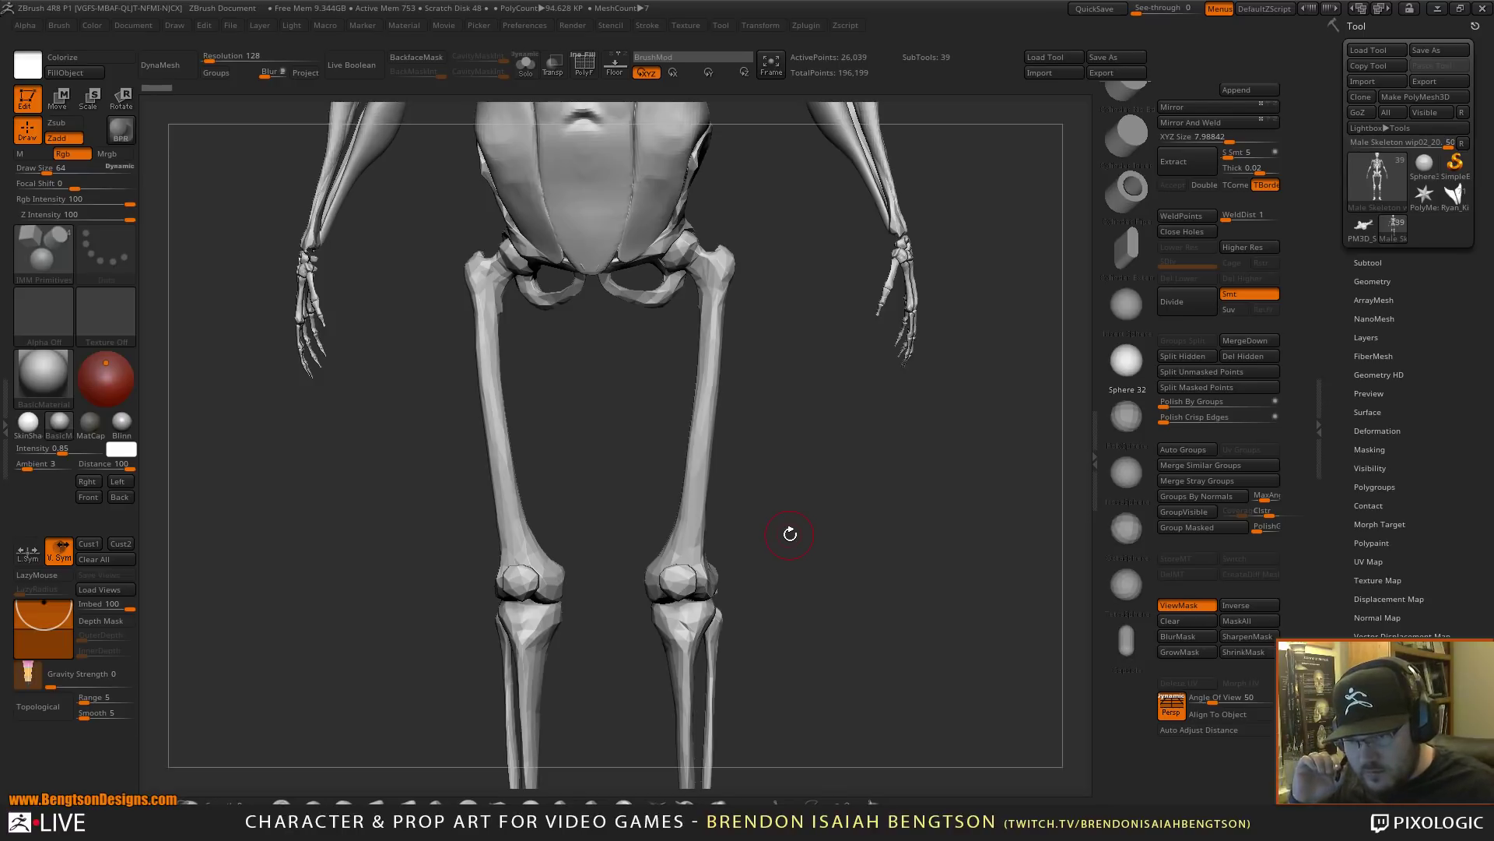
left_click_drag(792, 395, 801, 404, "shift")
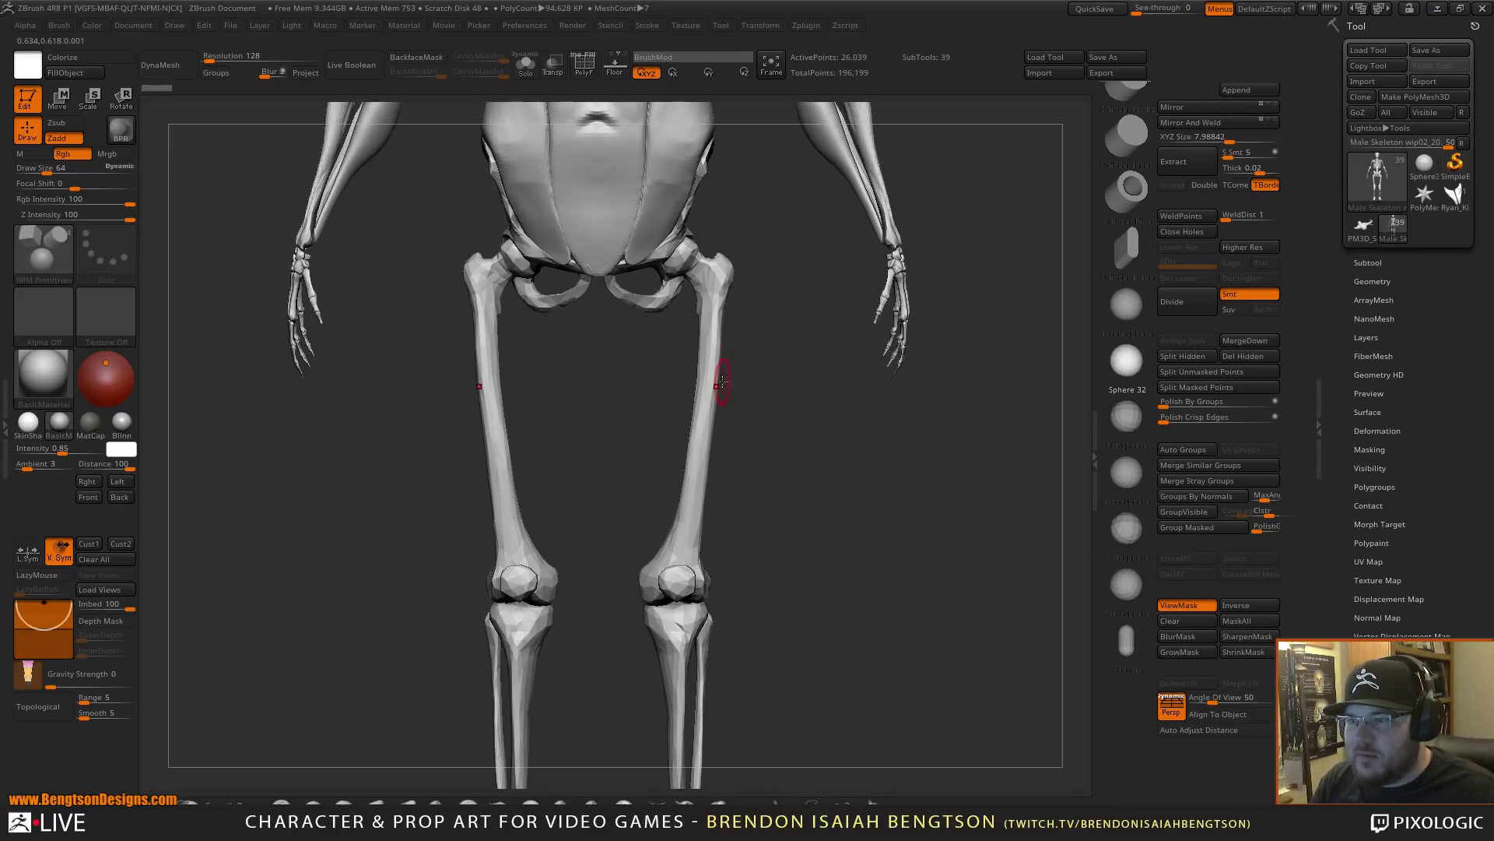
- Insert mirrored Sphere 32 meshes on the outer femurs and split them off as a separate, selected subtool
mouse_move(710, 411)
left_mouse_down()
mouse_move(700, 471)
mouse_move(681, 438)
left_mouse_up()
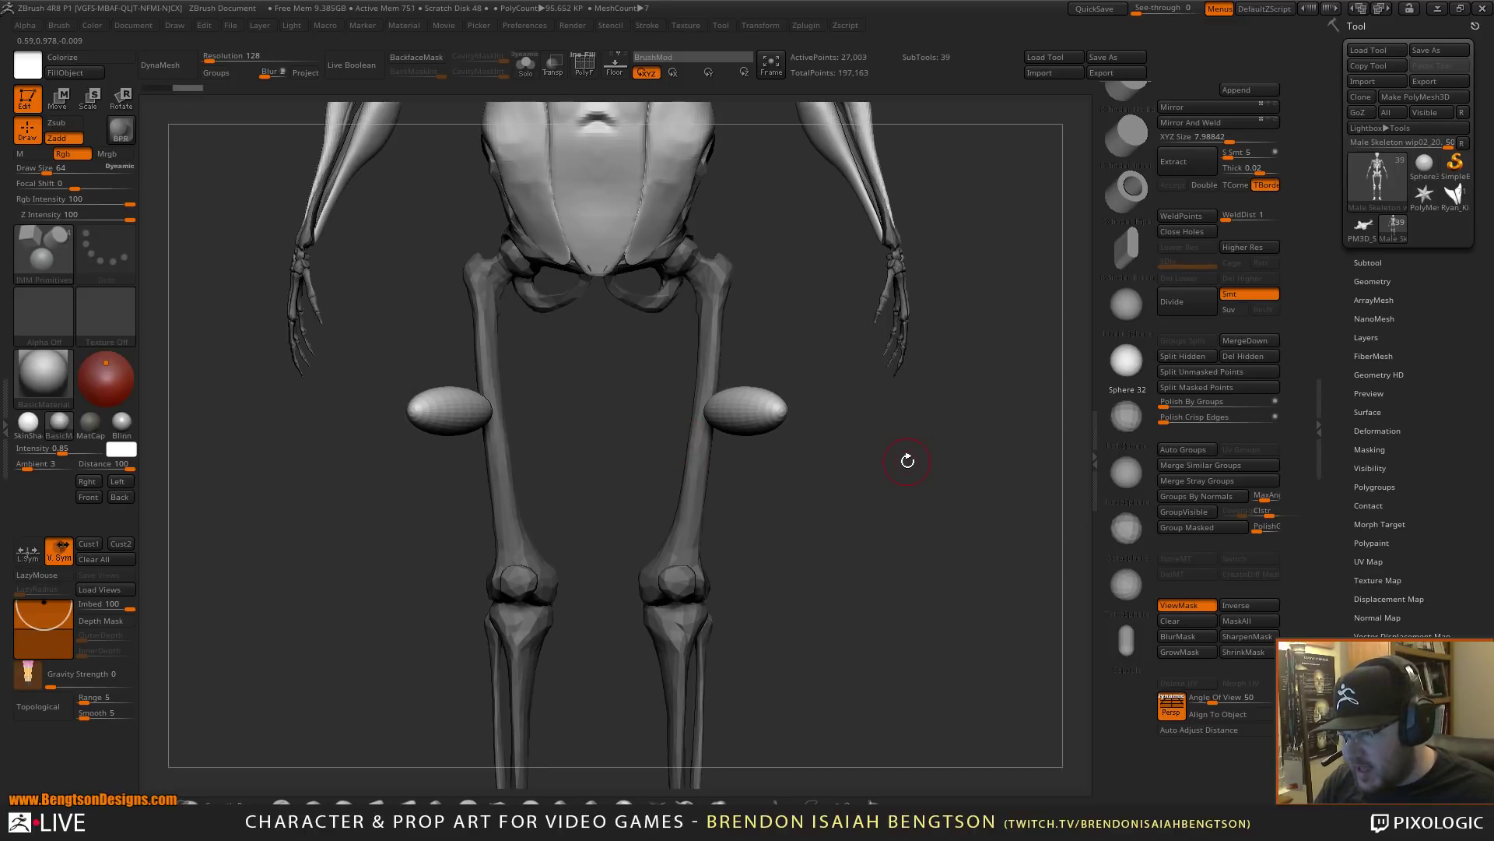
left_click(1227, 372)
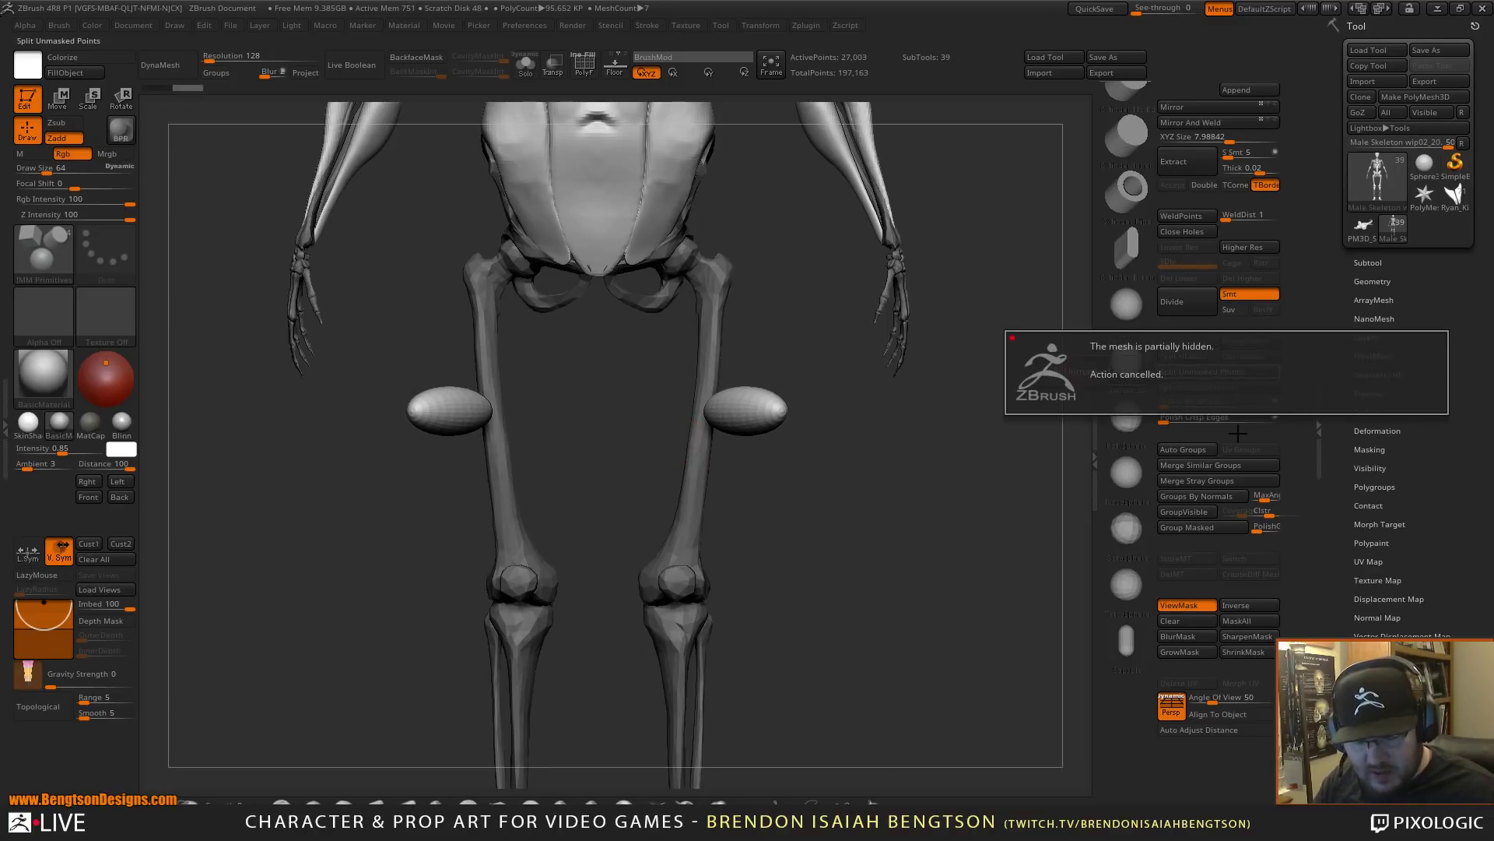
left_click(1207, 402)
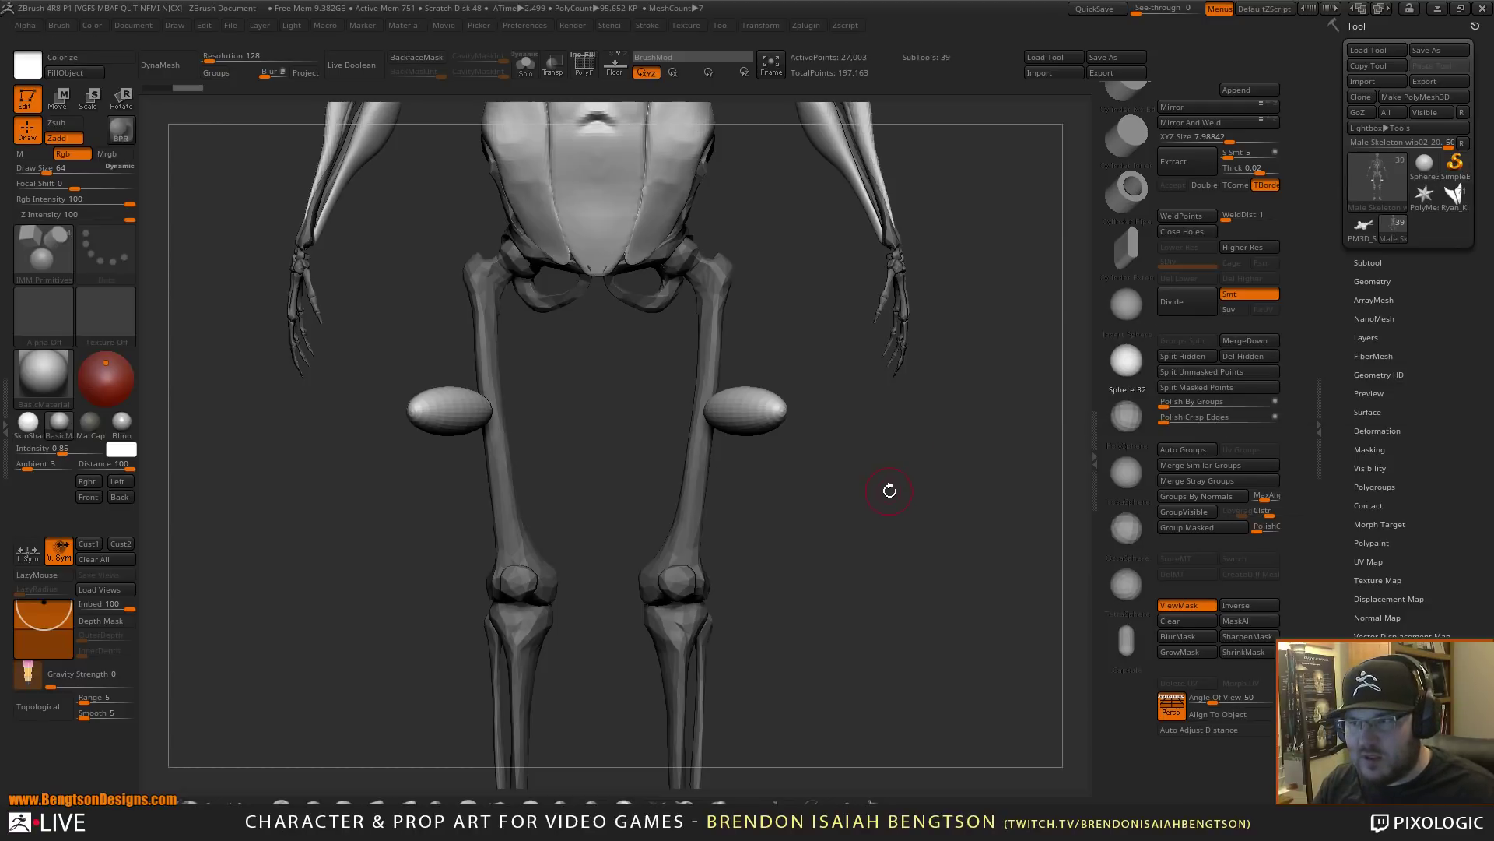
left_click(940, 494, "ctrl+shift")
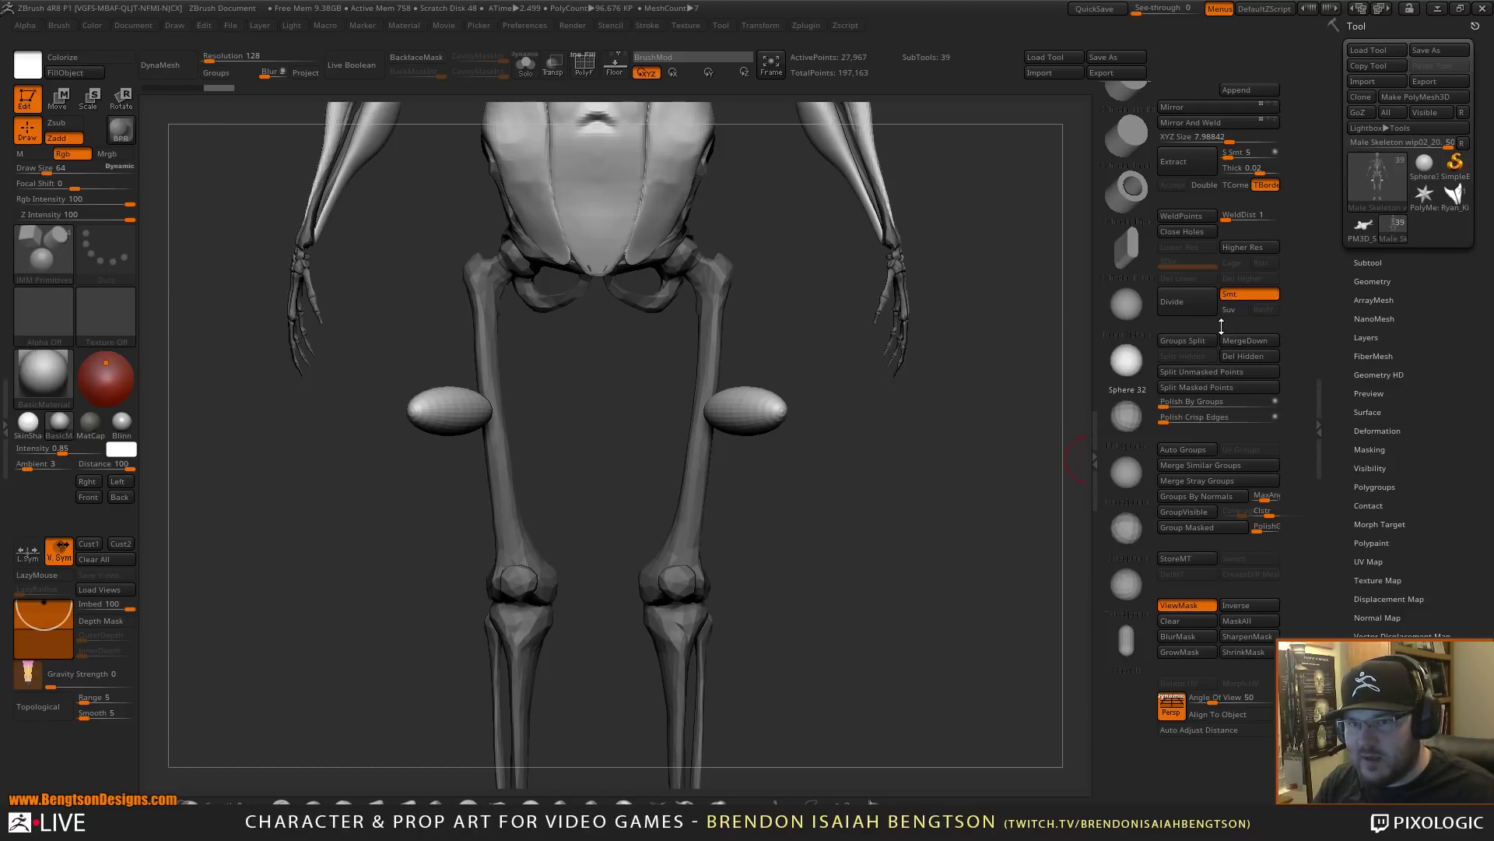
left_click(1228, 373)
left_click(767, 435, "alt")
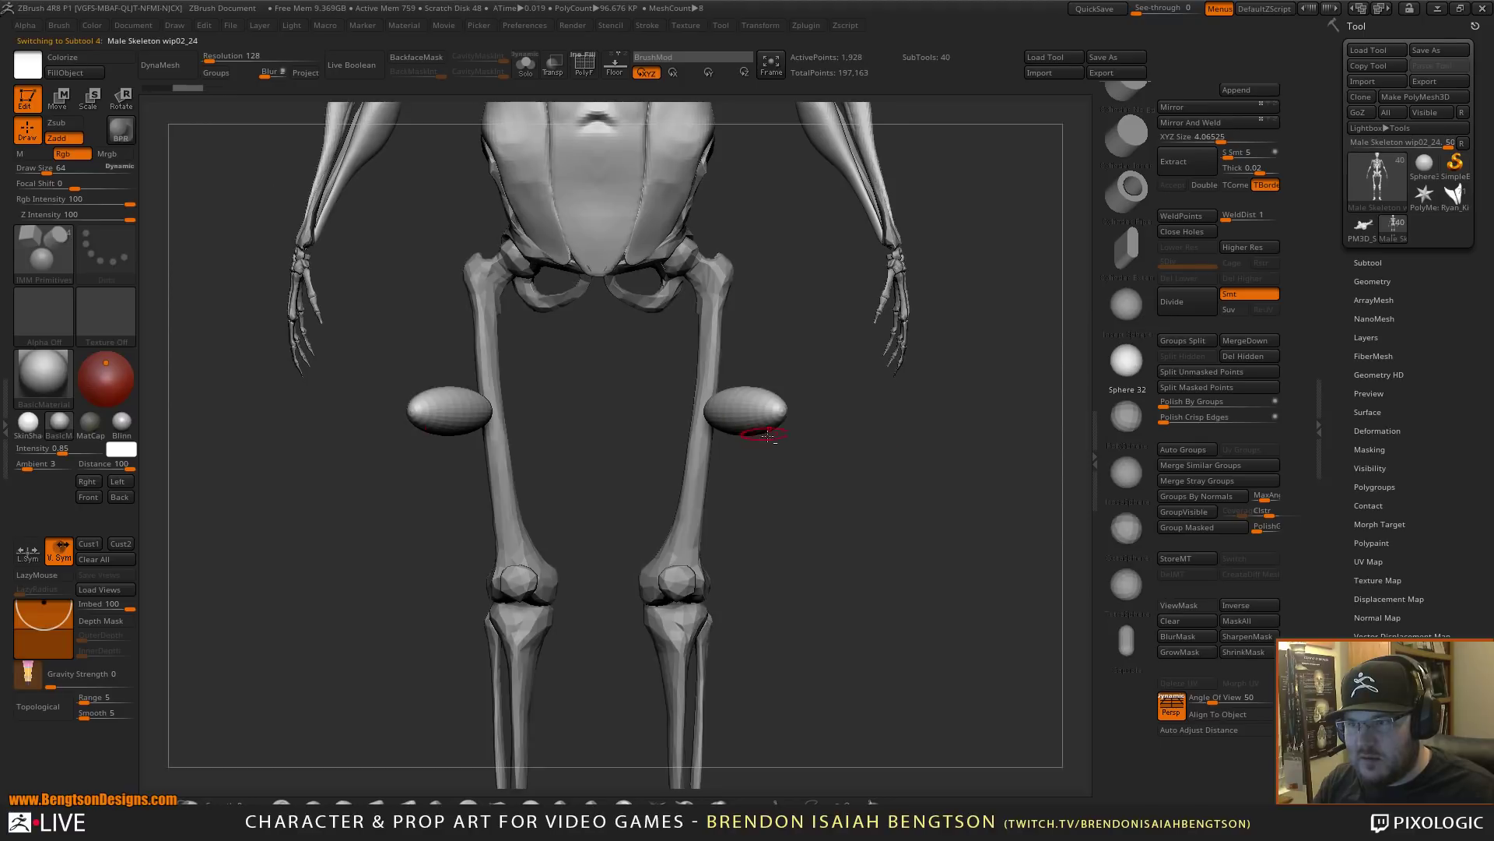
- Rotate the inserted ellipsoids with the gizmo until they run lengthwise down along the femurs
left_click_drag(973, 488, 932, 461)
left_click_drag(877, 506, 856, 490)
key("w")
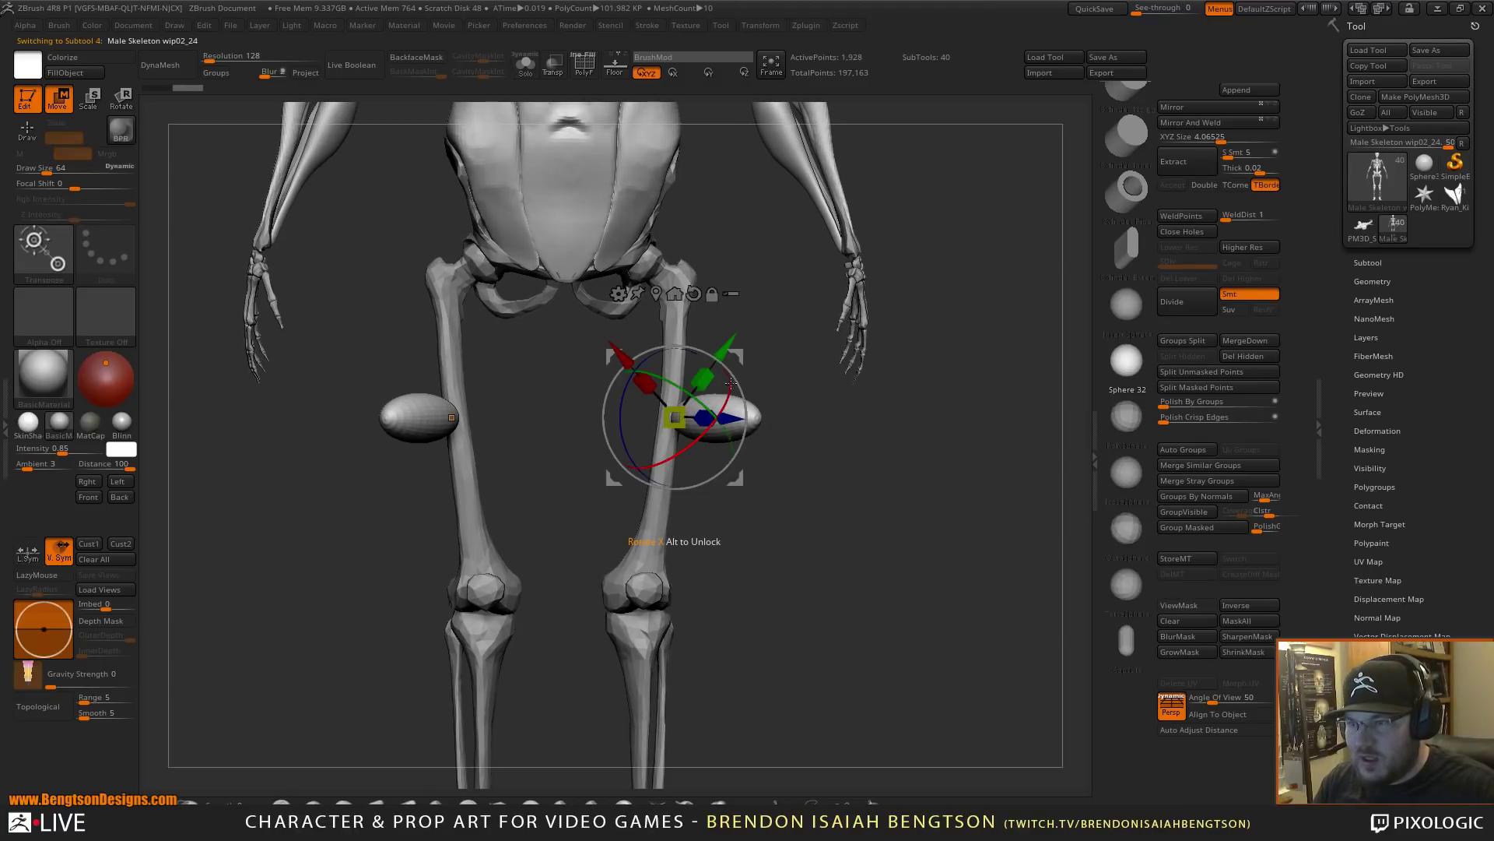
left_click_drag(725, 397, 698, 511)
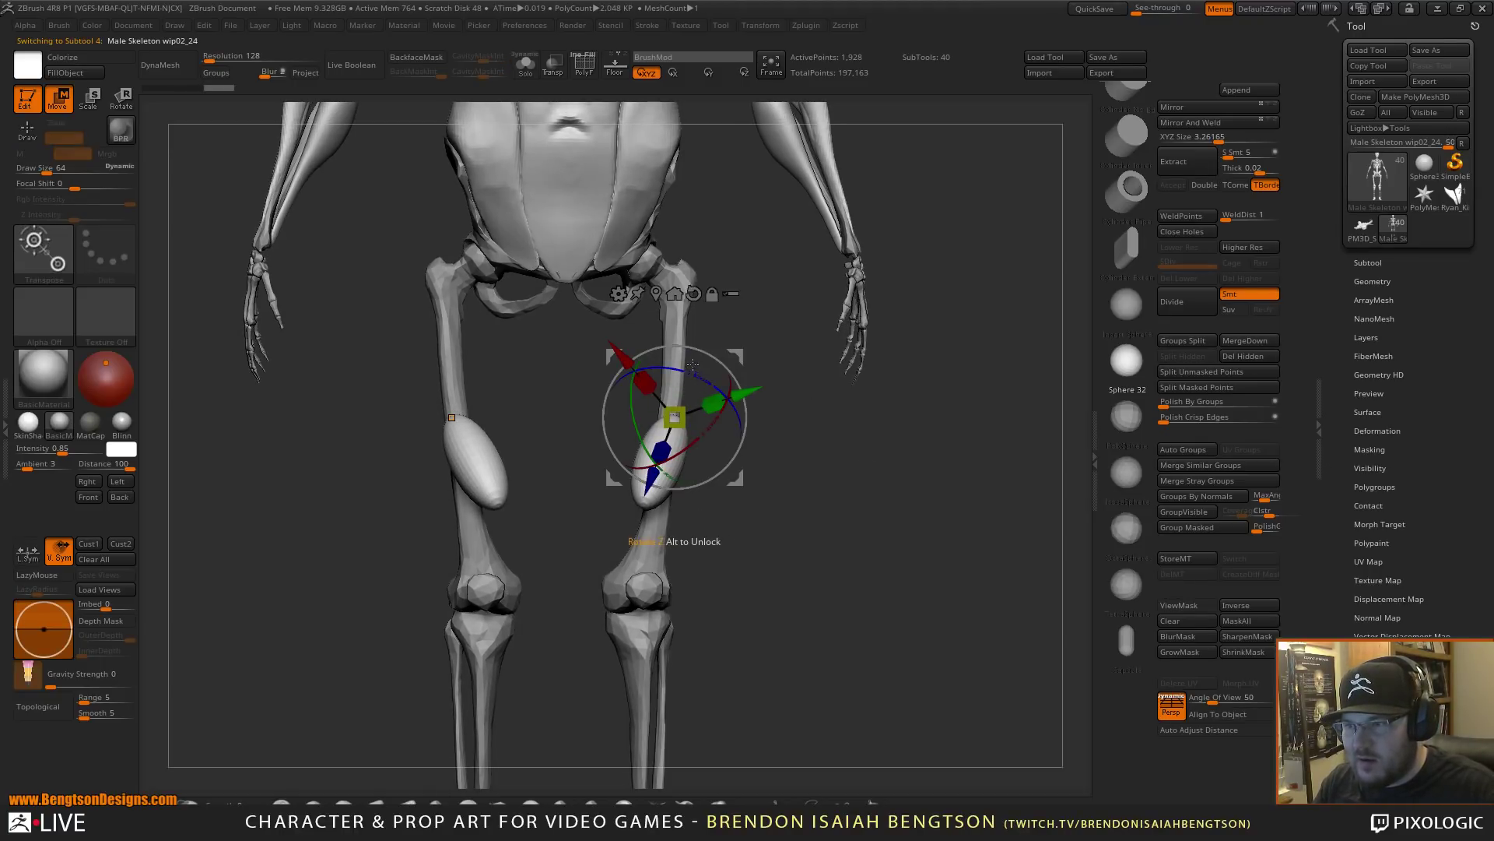
left_click_drag(632, 400, 647, 456)
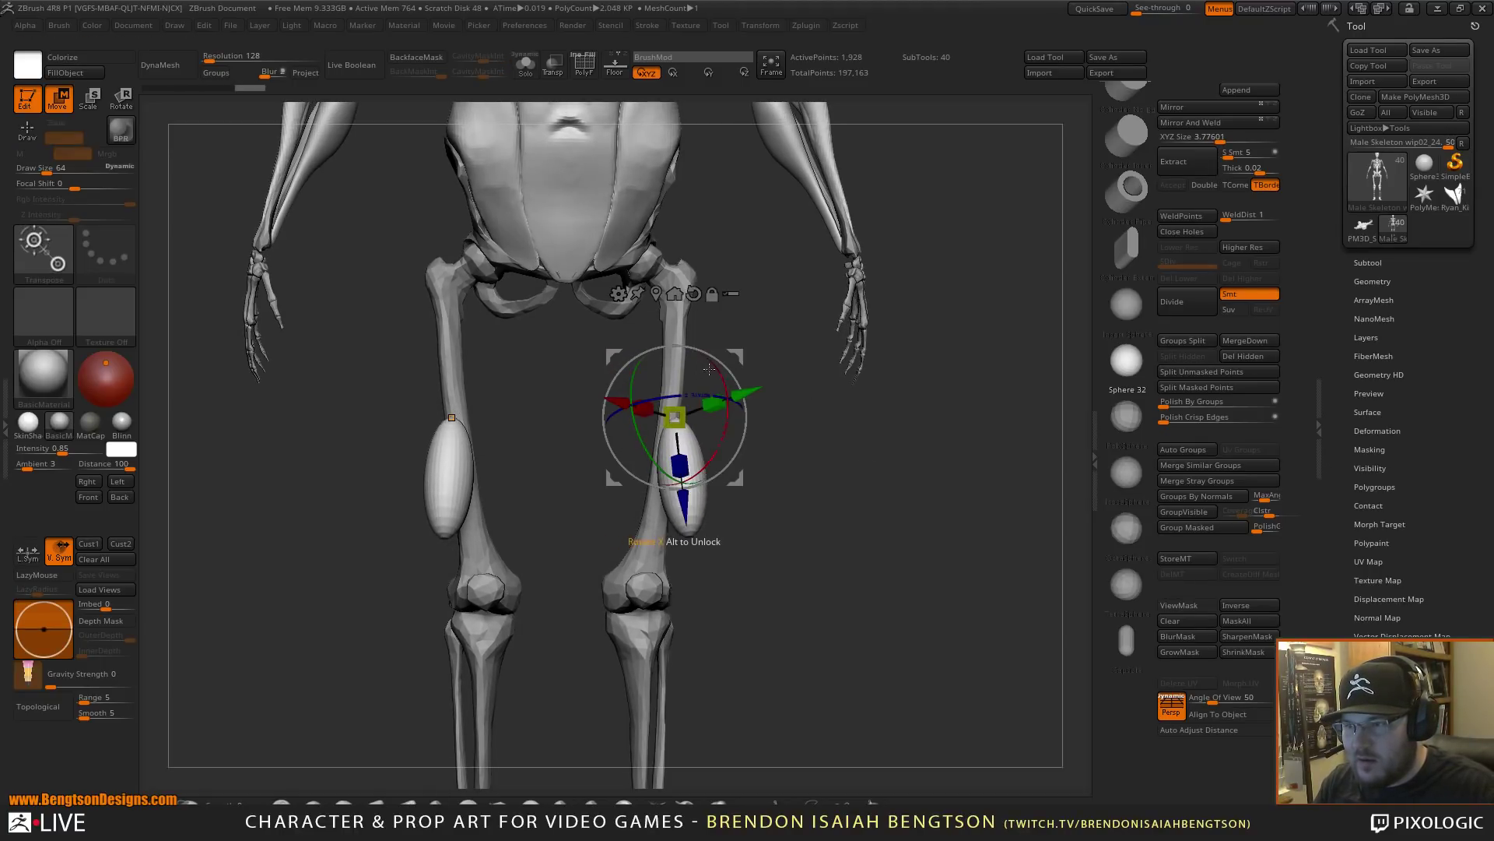
left_click_drag(729, 404, 724, 388)
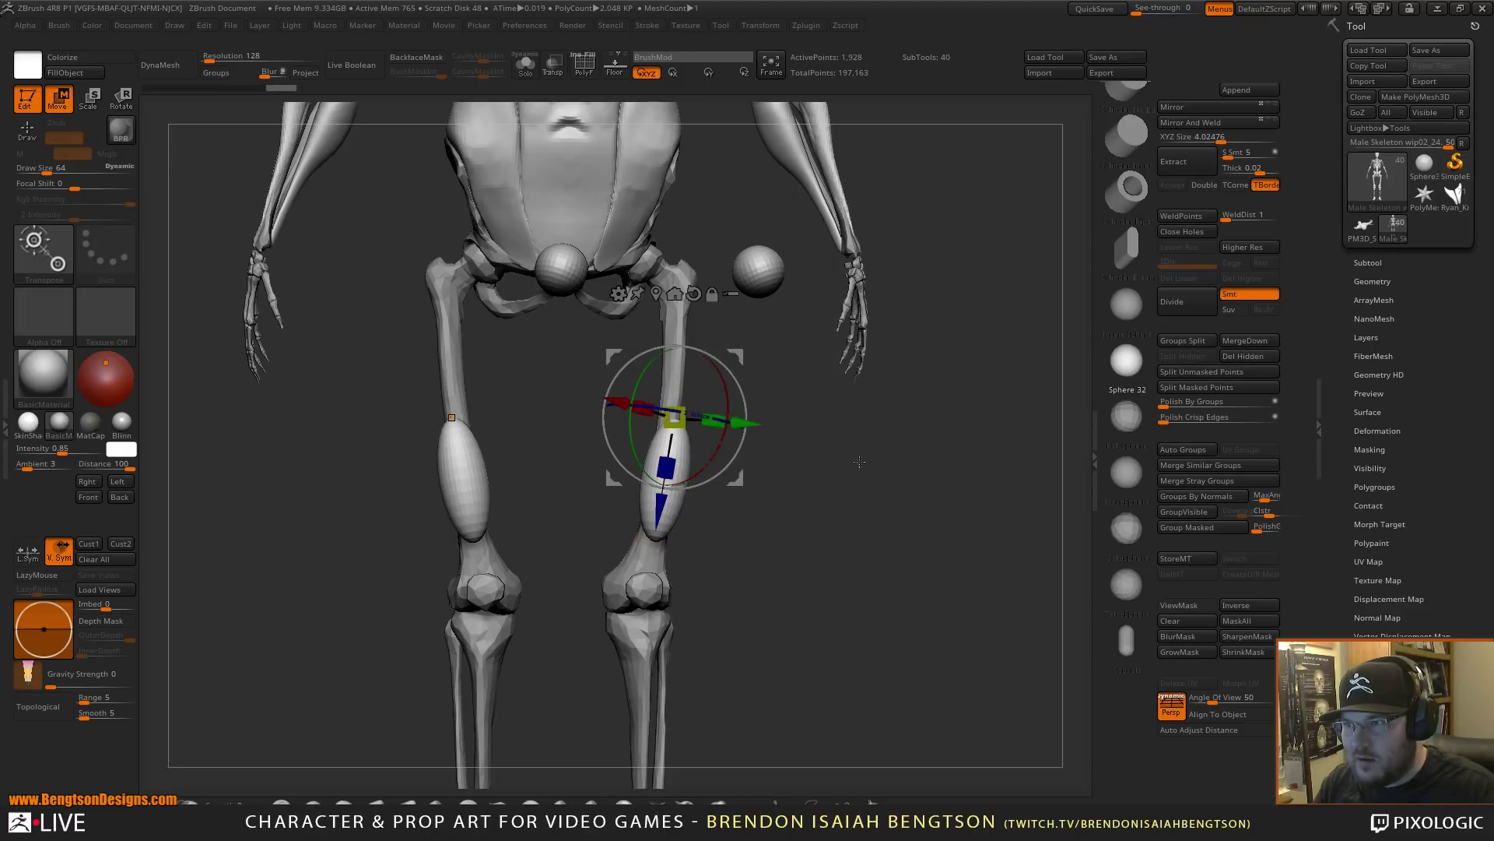
mouse_move(859, 462)
left_mouse_down("alt")
mouse_move(867, 246)
mouse_move(873, 320)
mouse_move(937, 325)
mouse_move(837, 327)
mouse_move(865, 325)
mouse_move(888, 413)
mouse_move(920, 428)
mouse_move(899, 389)
mouse_move(907, 427)
mouse_move(859, 391)
mouse_move(845, 437)
mouse_move(859, 428)
left_mouse_up("alt")
key("ctrl+z")
key("ctrl+z")
key("ctrl+z")
key("ctrl+shift+z")
key("ctrl+shift+z")
key("ctrl+shift+z")
- Isolate the subtool with PolyFrame on, delete the stray blue spheres and show the whole figure again
key("q")
key("alt+s")
key("shift+f")
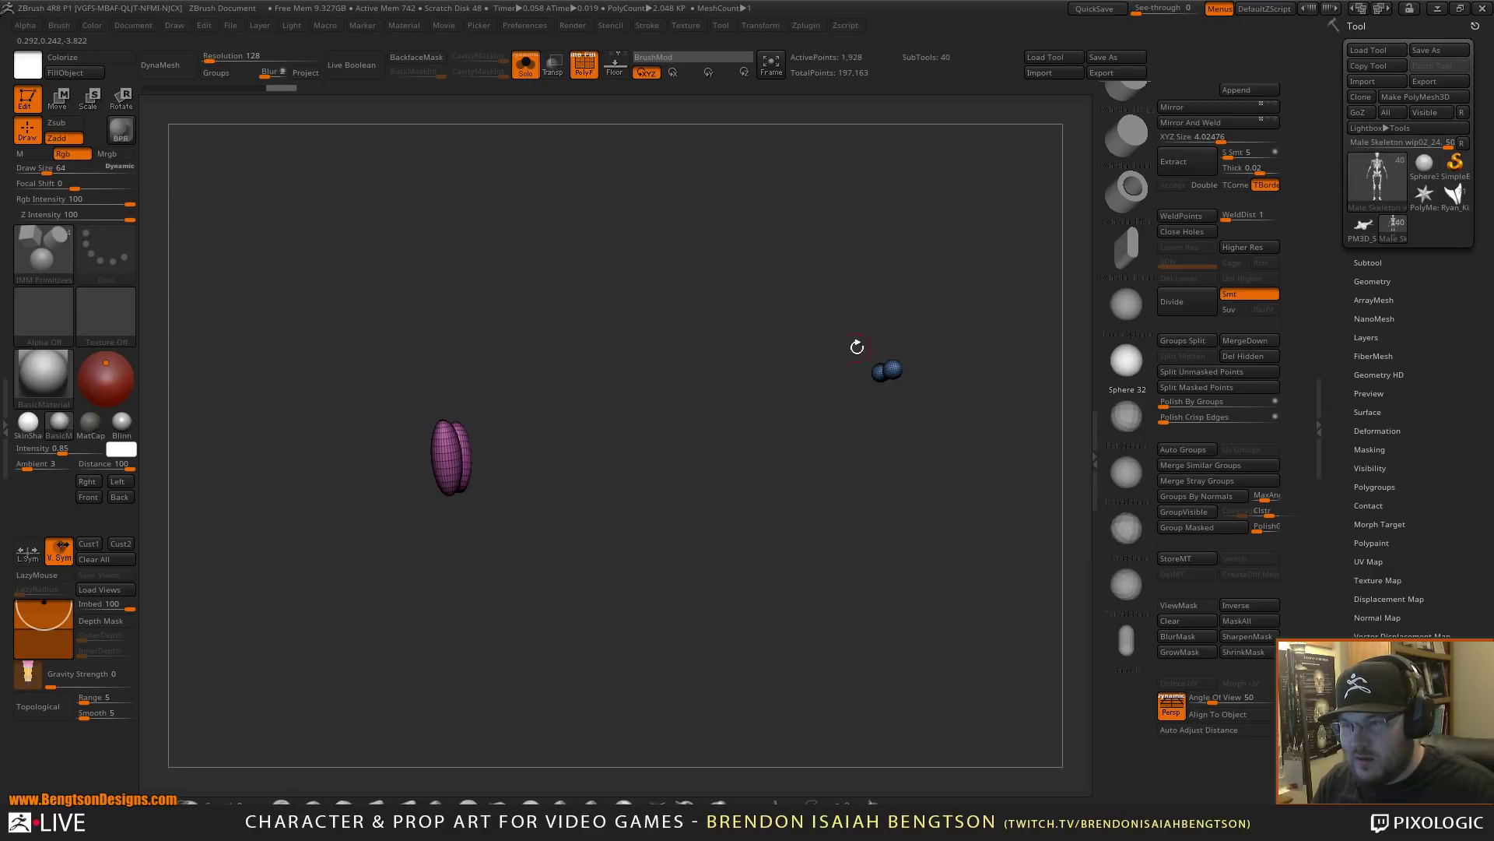
left_click(450, 458, "ctrl+shift")
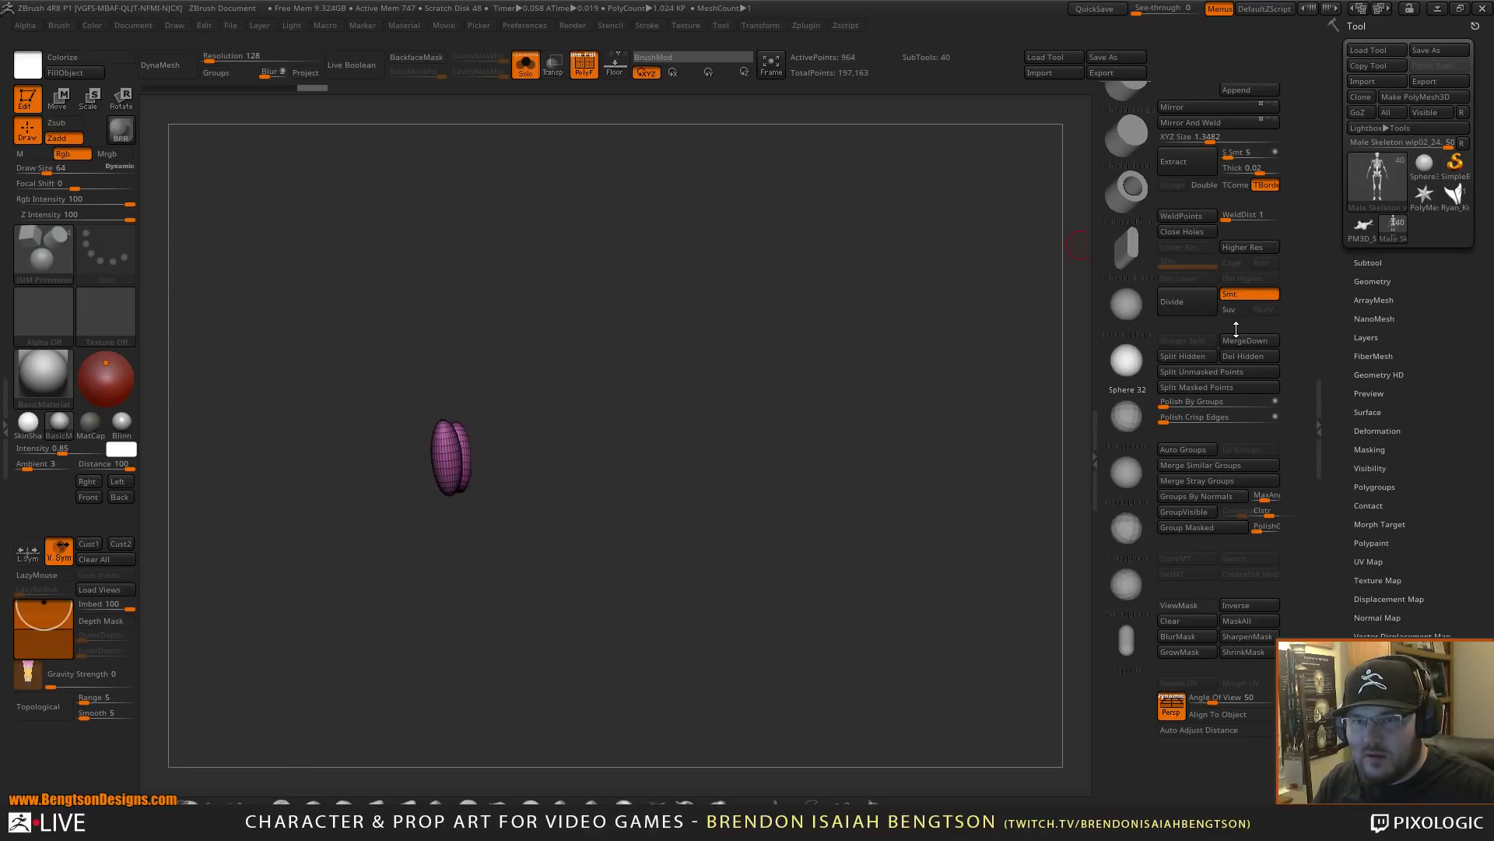
left_click(1240, 354)
left_click_drag(818, 436, 713, 507)
key("alt+s")
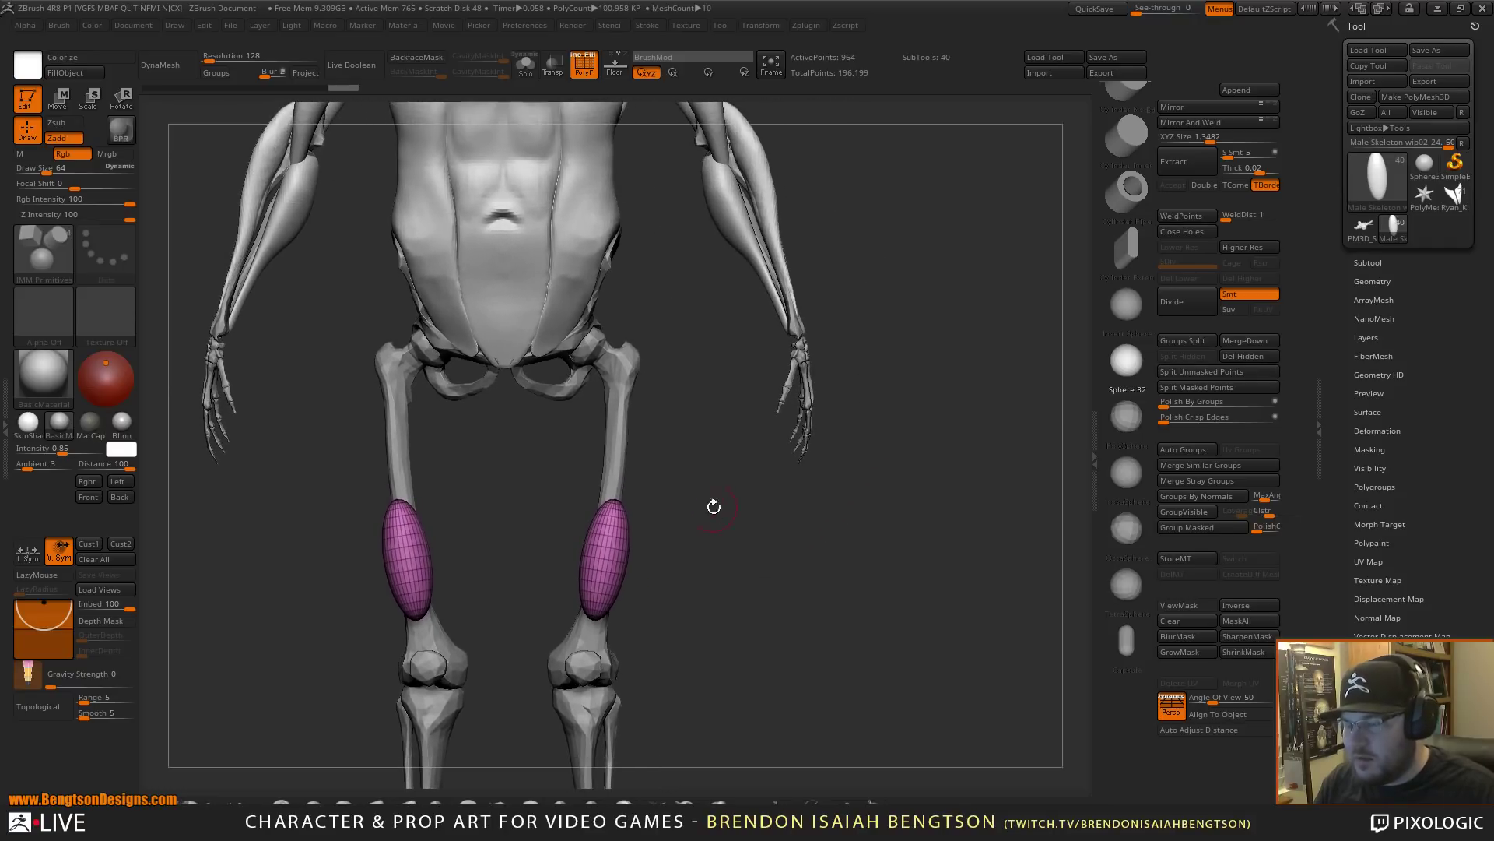
- Move the ellipsoids up against the outer side of the femurs and DynaMesh them at resolution 128
key("w")
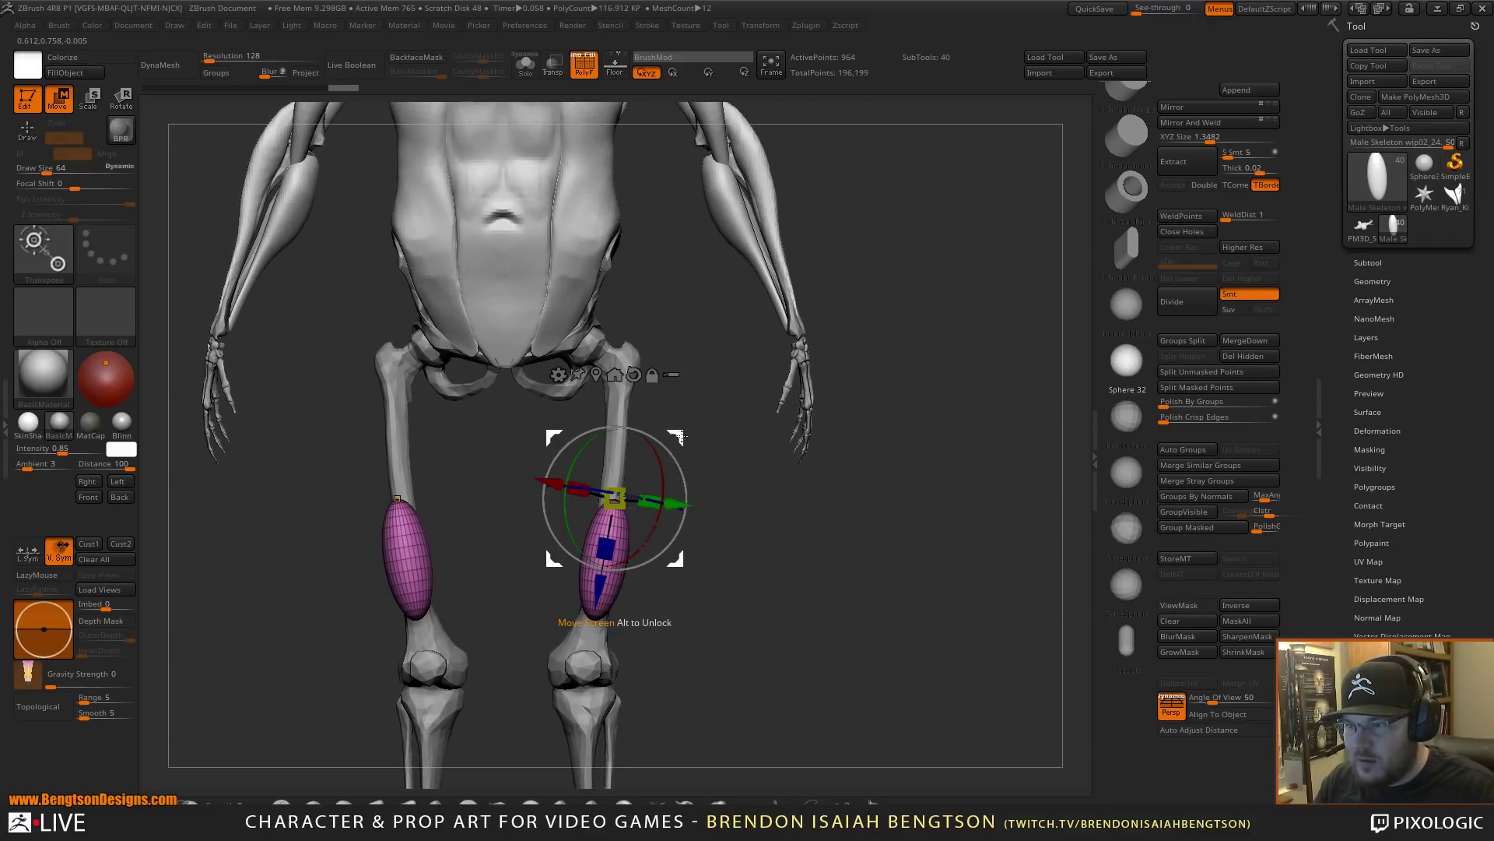
left_click_drag(681, 436, 703, 347)
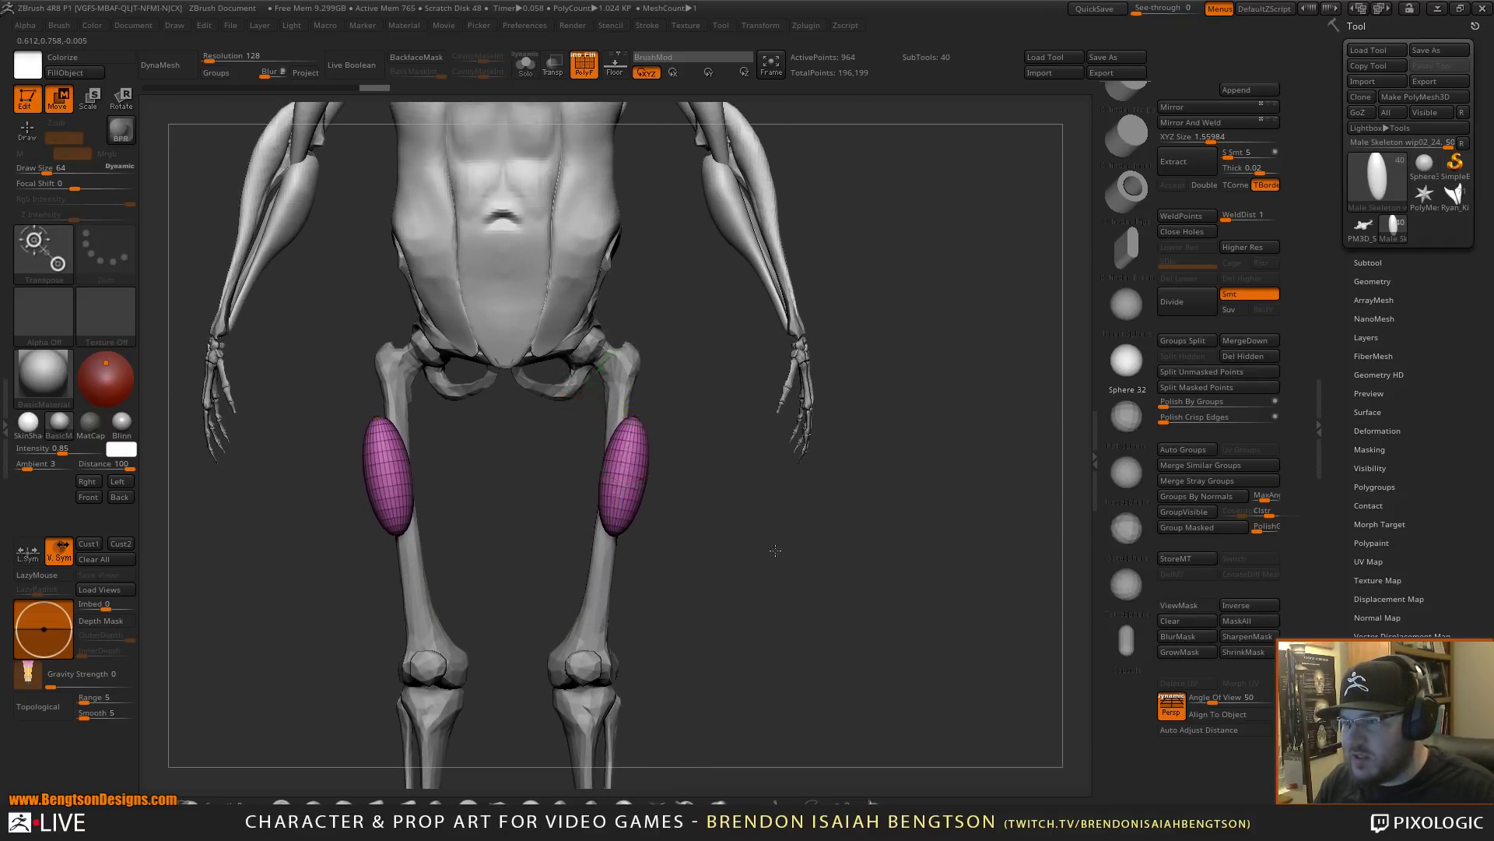
mouse_move(773, 550)
left_mouse_down()
mouse_move(763, 557)
mouse_move(840, 557)
mouse_move(748, 554)
mouse_move(784, 551)
left_mouse_up()
left_click_drag(689, 374, 689, 417)
mouse_move(698, 557)
left_mouse_down()
mouse_move(715, 559)
mouse_move(703, 541)
left_mouse_up()
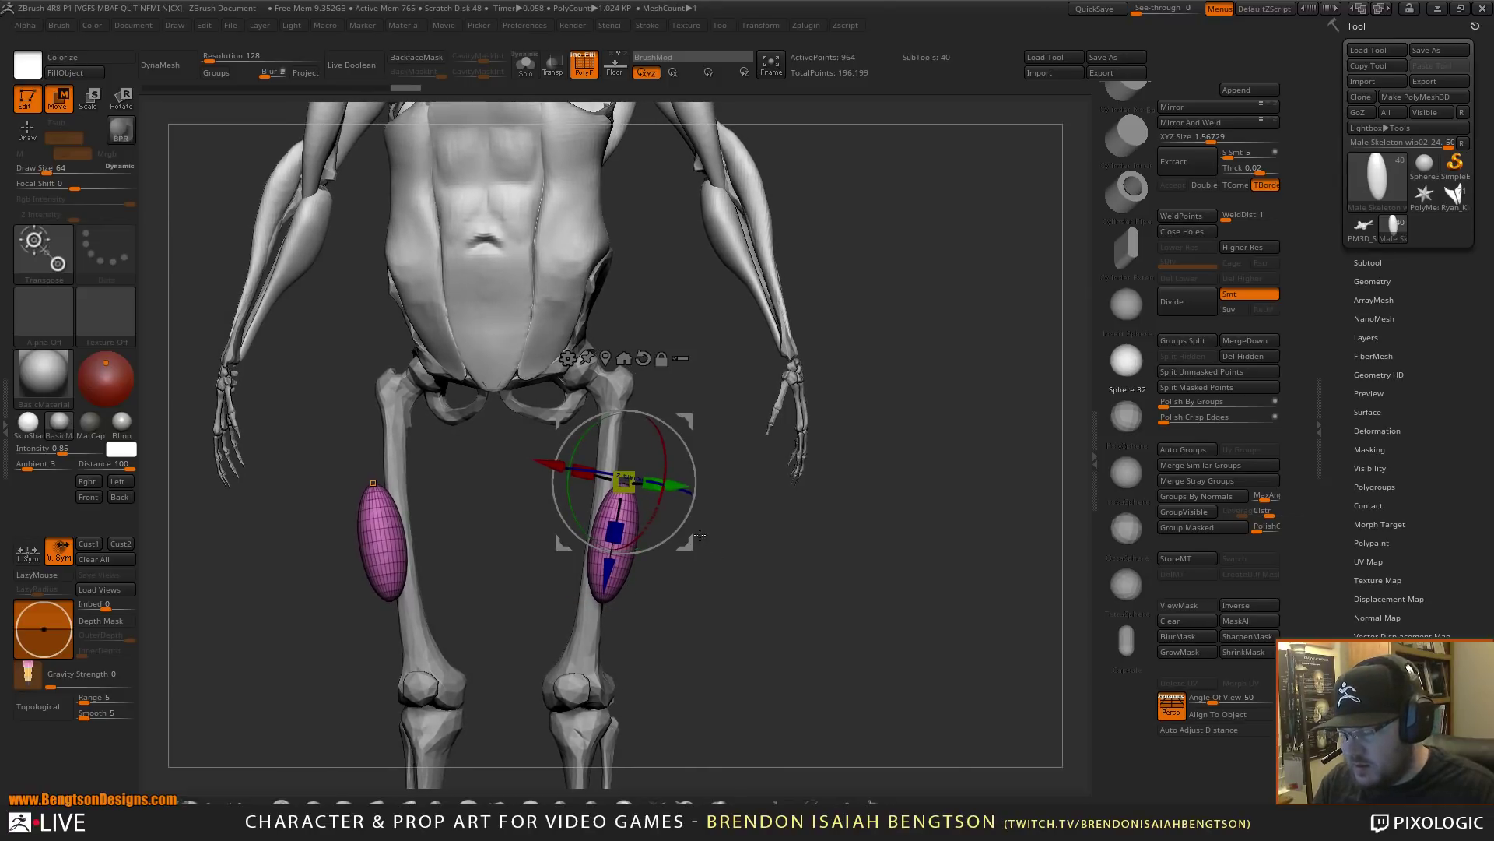
key("q")
left_click(169, 70)
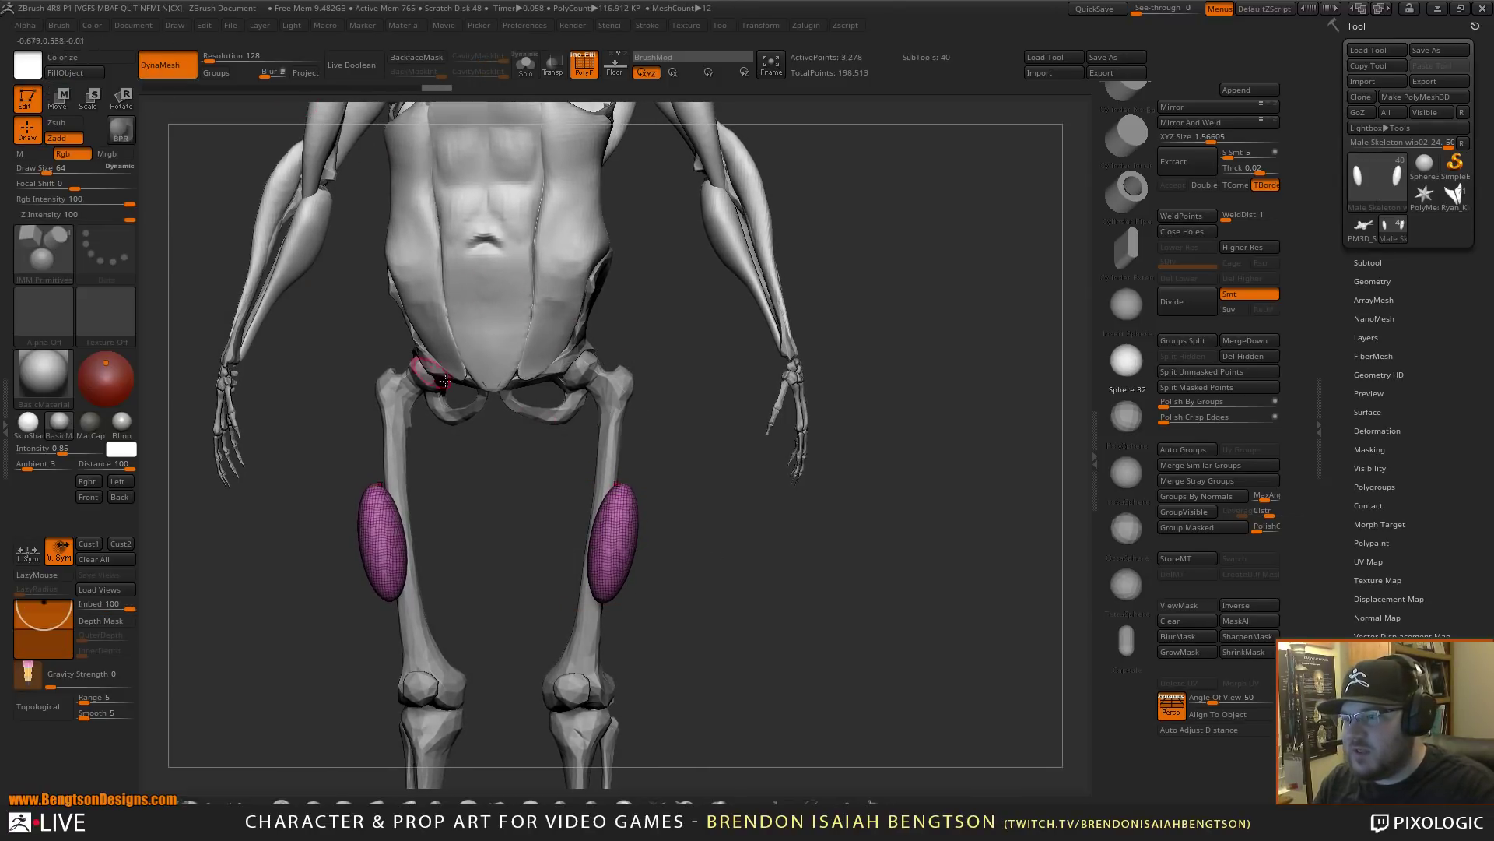
- Stretch the ellipsoids with the Move Topological brush into long vastus lateralis shapes from the greater trochanters down to the outer knees
key("b")
key("m")
key("t")
key("space")
mouse_move(639, 462)
left_mouse_down()
mouse_move(660, 466)
mouse_move(663, 391)
left_mouse_up()
left_click_drag(631, 608, 627, 692)
left_click_drag(705, 595, 630, 539)
mouse_move(755, 575)
left_mouse_down("alt")
mouse_move(760, 507)
mouse_move(735, 506)
left_mouse_up("alt")
mouse_move(626, 615)
left_mouse_down("shift")
mouse_move(615, 583)
mouse_move(619, 632)
left_mouse_up("shift")
left_click_drag(632, 575, 627, 568)
left_click_drag(627, 517, 631, 515)
left_click_drag(636, 494, 646, 405)
left_click_drag(652, 335, 616, 539)
- Re-DynaMesh the vastus lateralis muscles at resolution 56
left_click_drag(210, 56, 225, 34)
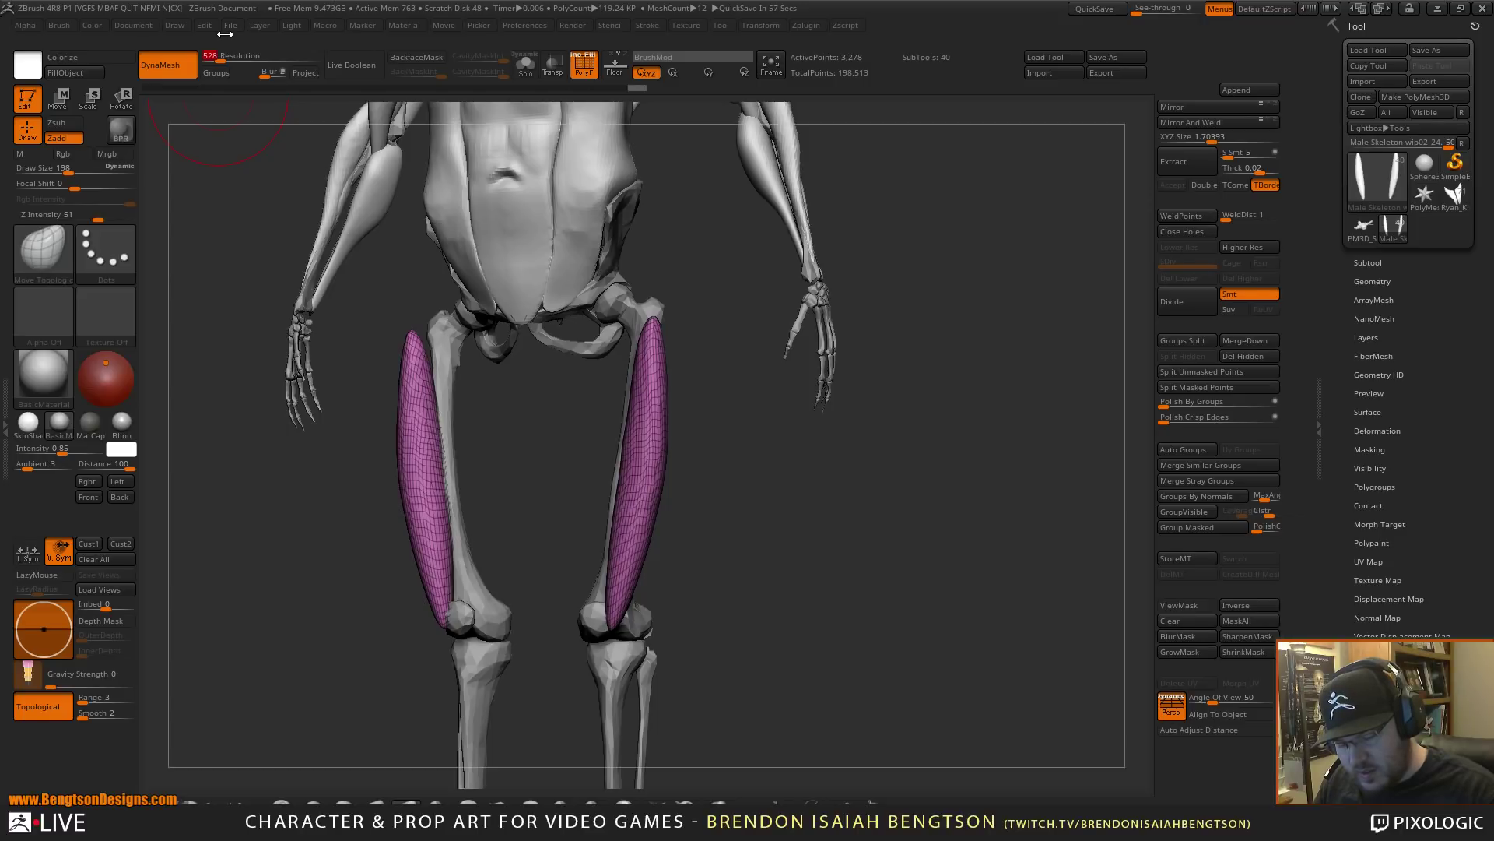
type("56")
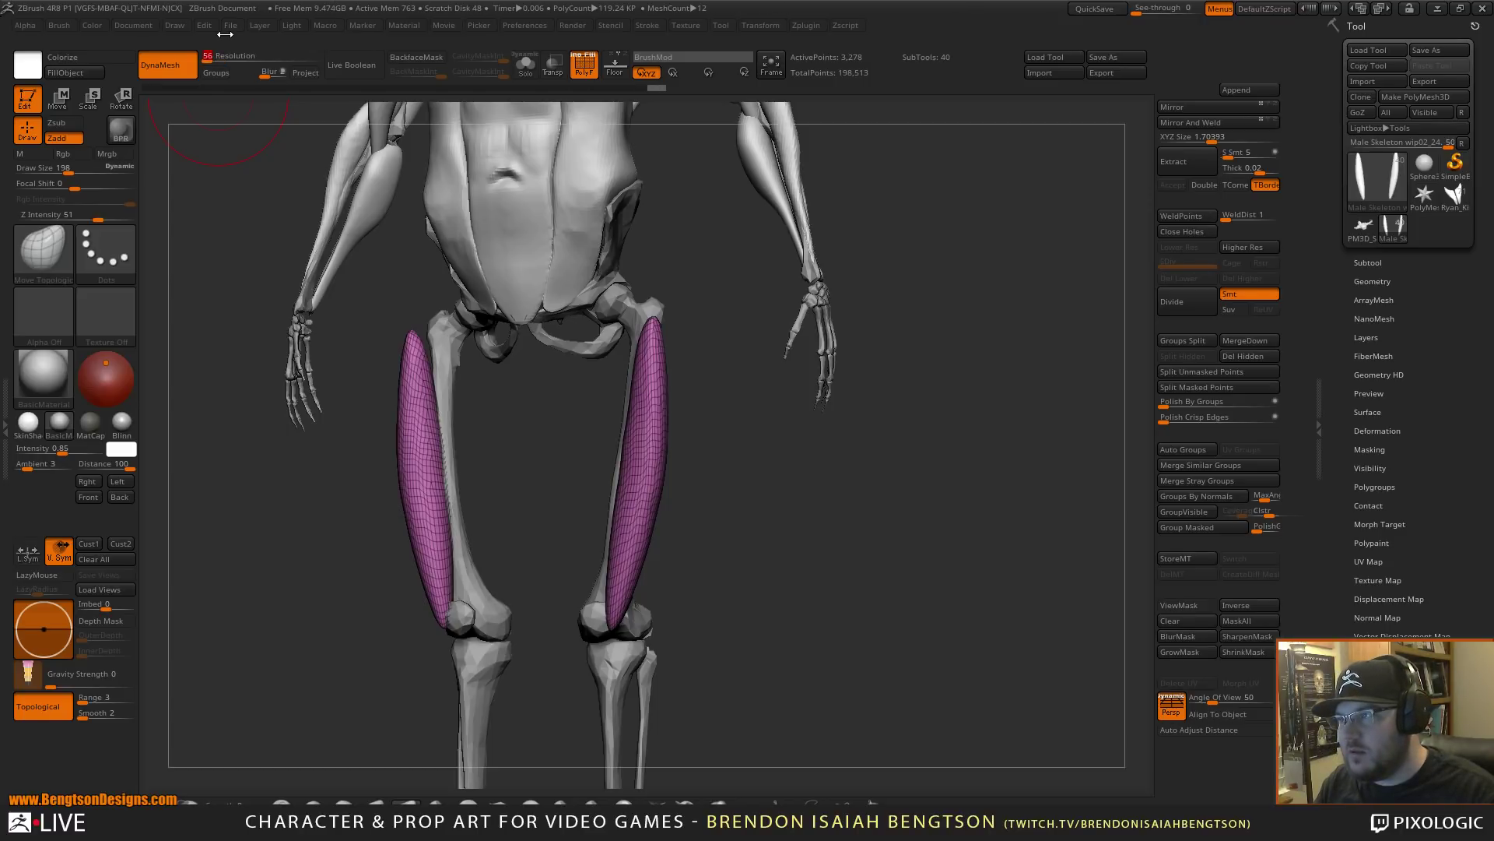
left_click_drag(697, 489, 724, 458, "ctrl")
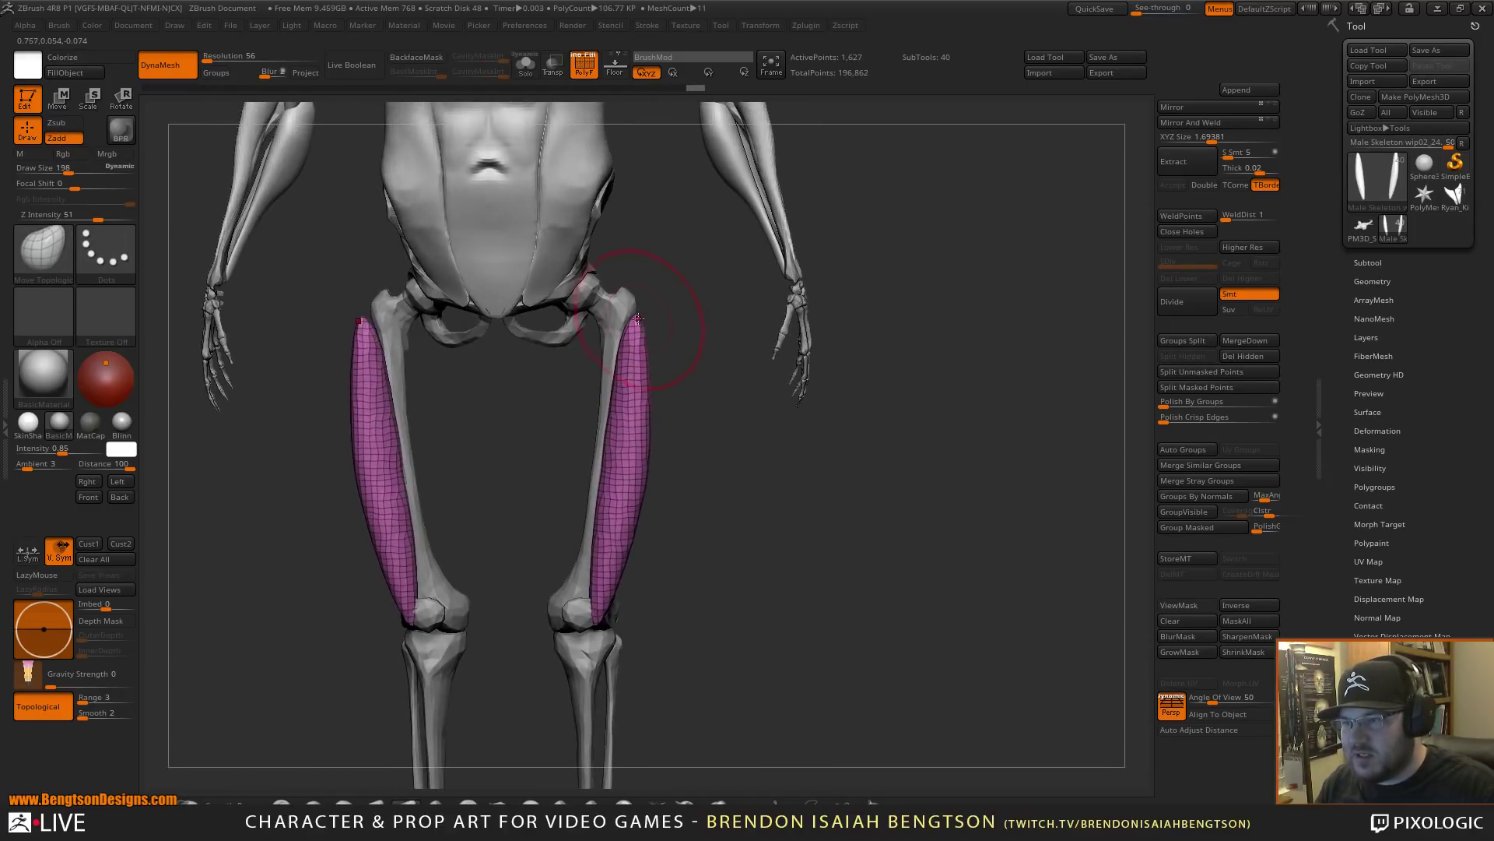
- Smooth the vastus lateralis muscles and reshape them from the side with Move Topological at draw size 251 so they follow the femurs
mouse_move(638, 319)
left_mouse_down()
mouse_move(642, 405)
mouse_move(609, 524)
left_mouse_up()
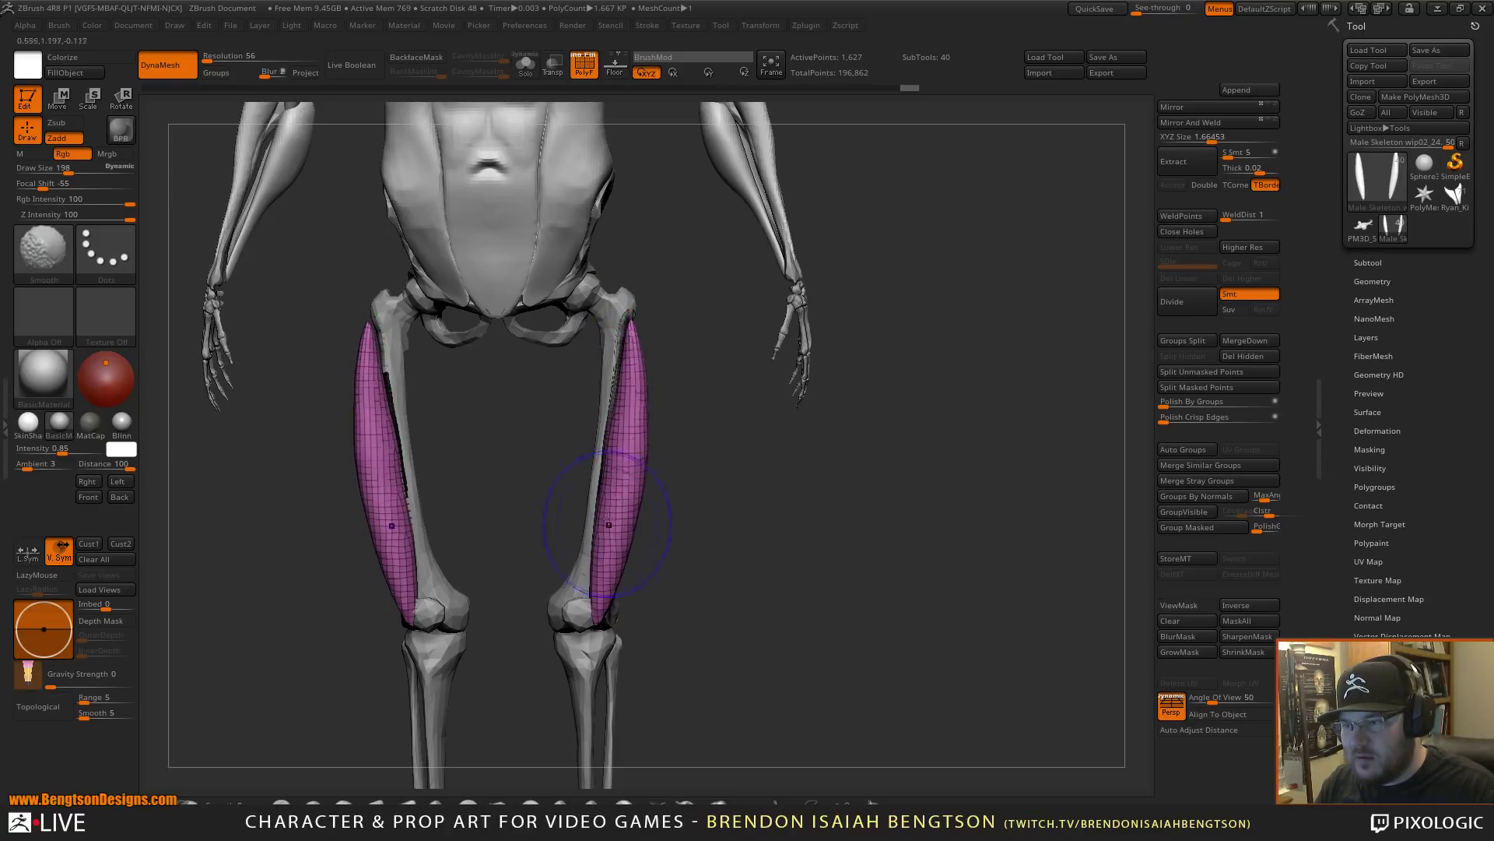
left_click_drag(766, 587, 537, 588)
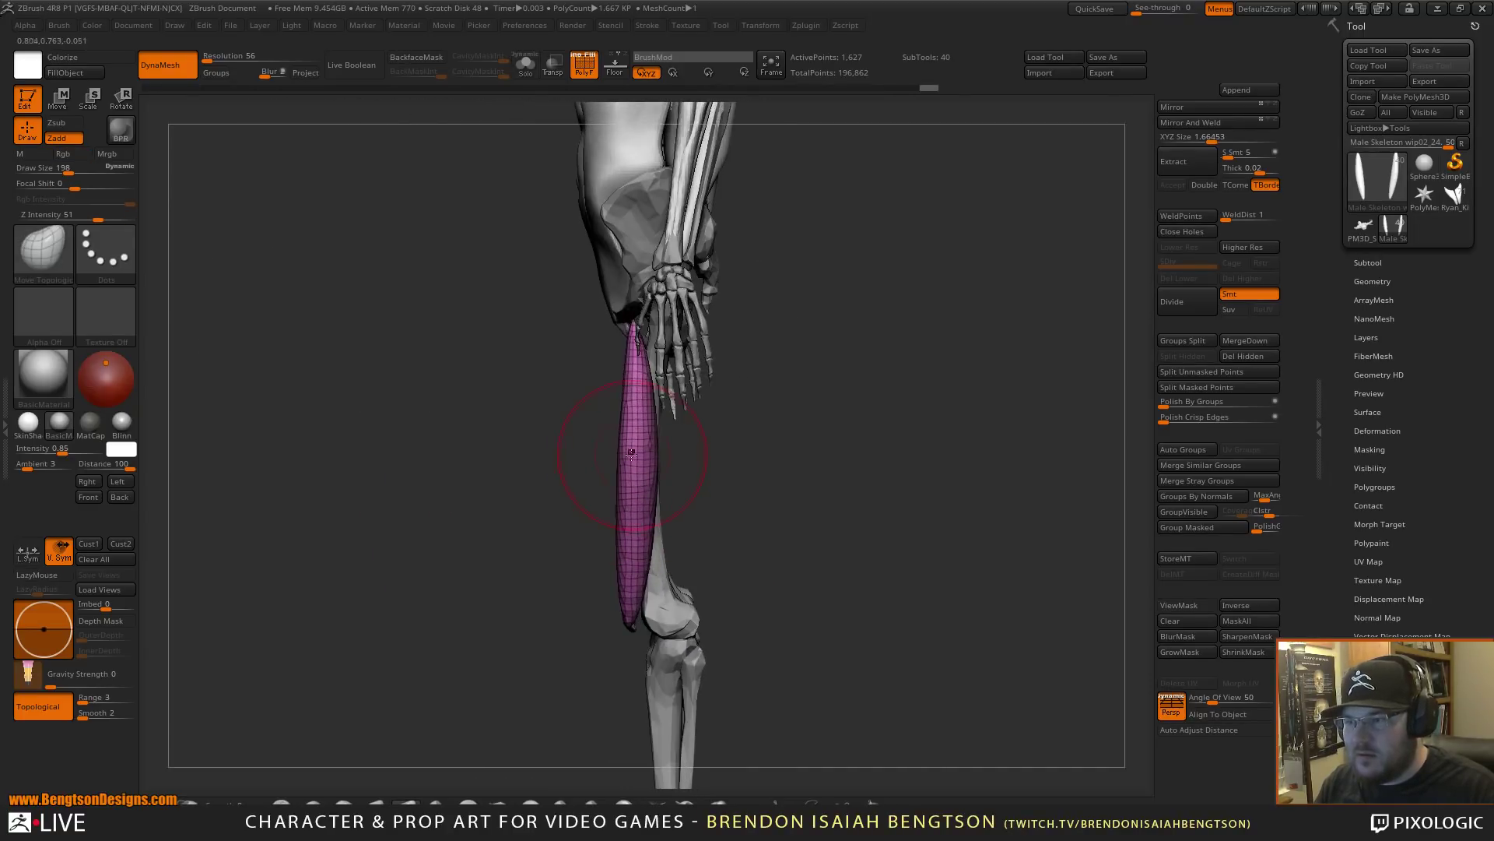
key("space")
left_click_drag(617, 442, 625, 440)
mouse_move(564, 363)
left_mouse_down()
mouse_move(629, 354)
mouse_move(675, 305)
left_mouse_up()
left_click_drag(652, 398, 666, 394)
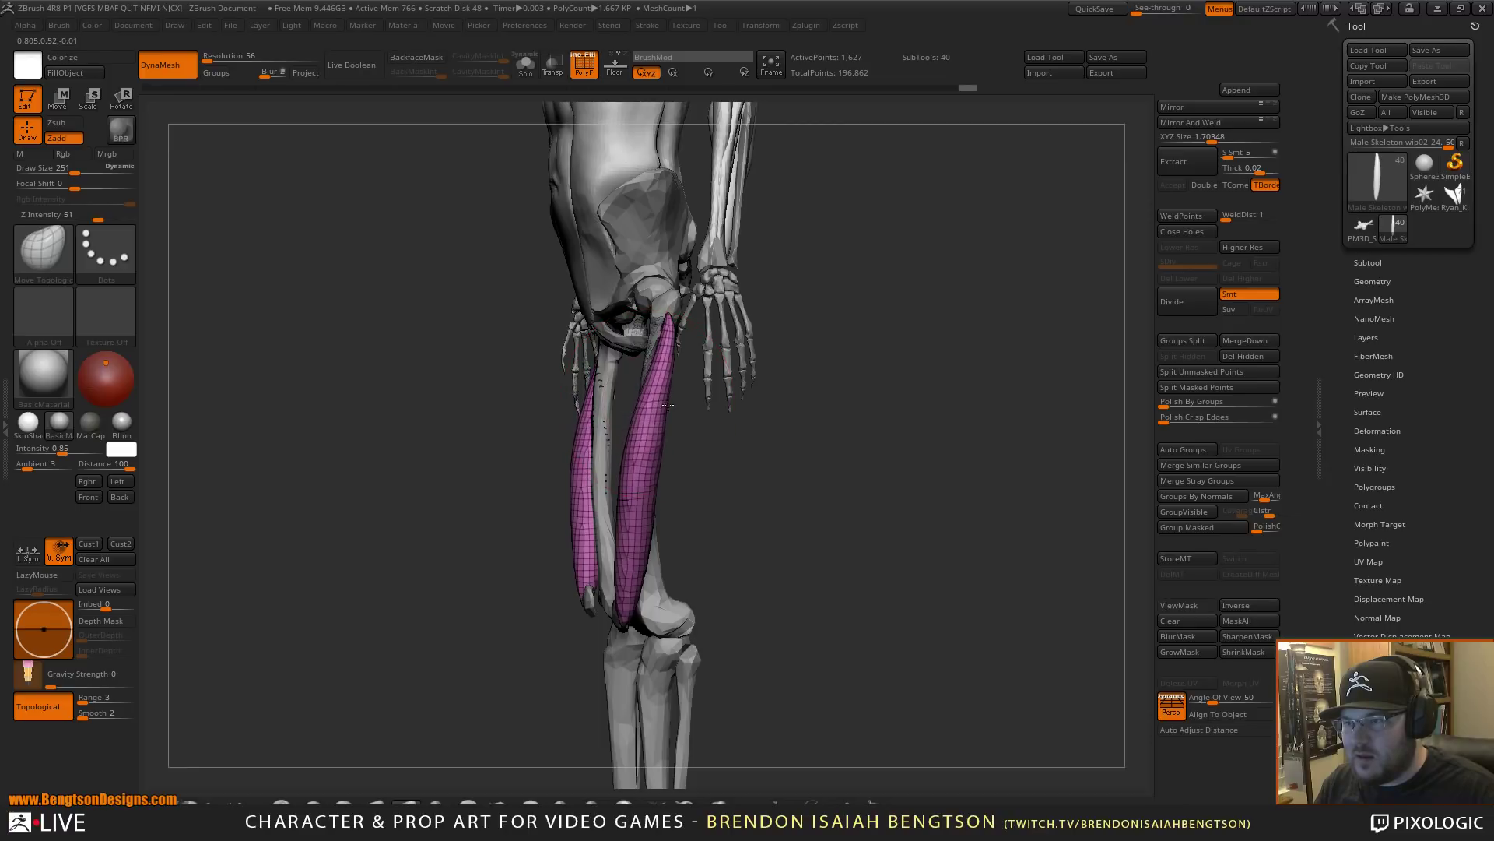
mouse_move(651, 446)
left_mouse_down()
mouse_move(654, 491)
mouse_move(617, 626)
mouse_move(633, 616)
left_mouse_up()
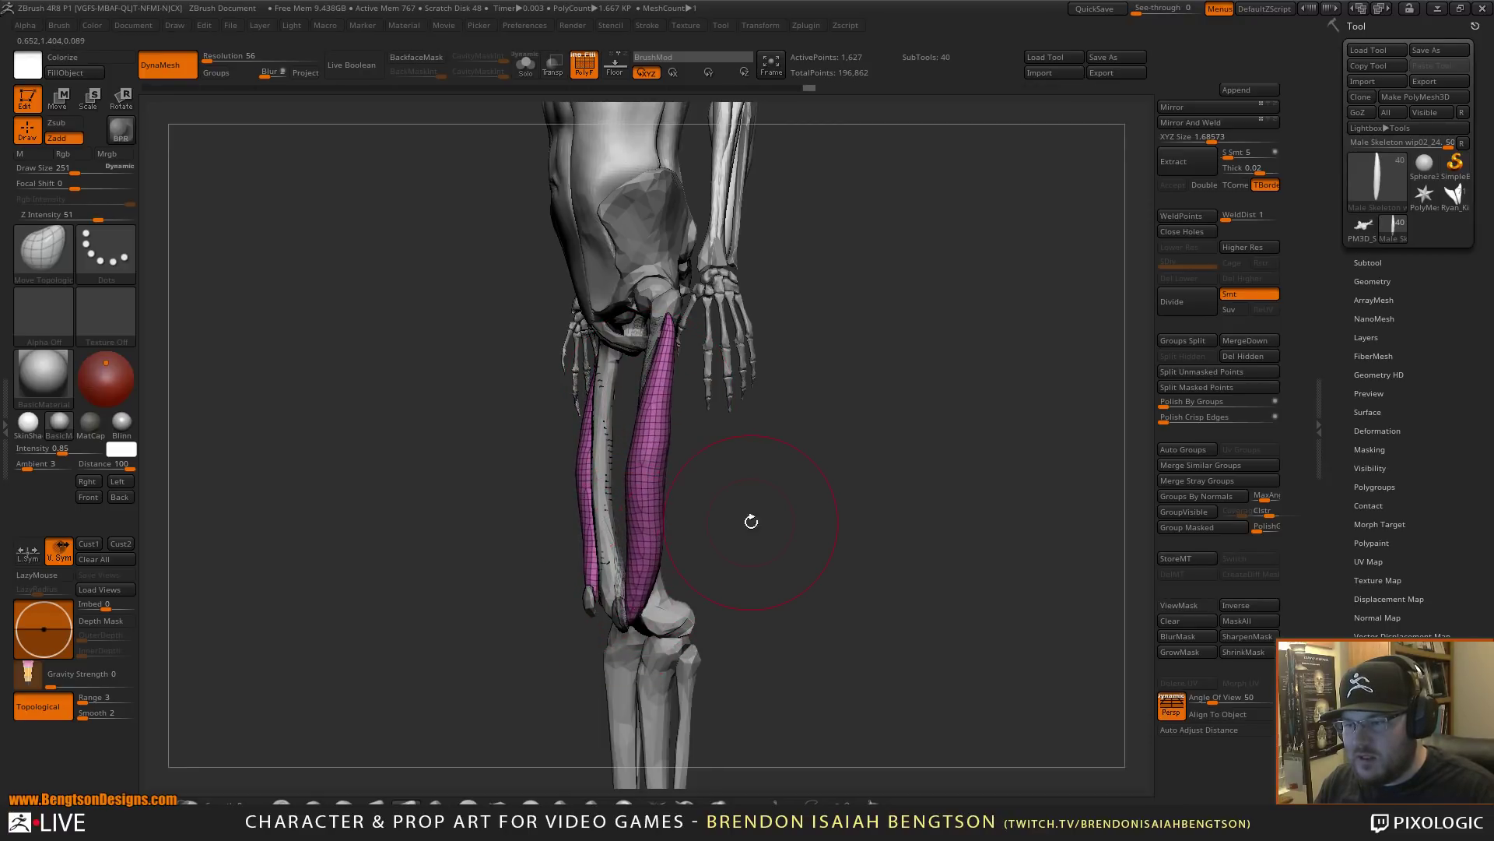
mouse_move(750, 516)
left_mouse_down("shift")
mouse_move(607, 573)
mouse_move(626, 558)
mouse_move(625, 584)
left_mouse_up("shift")
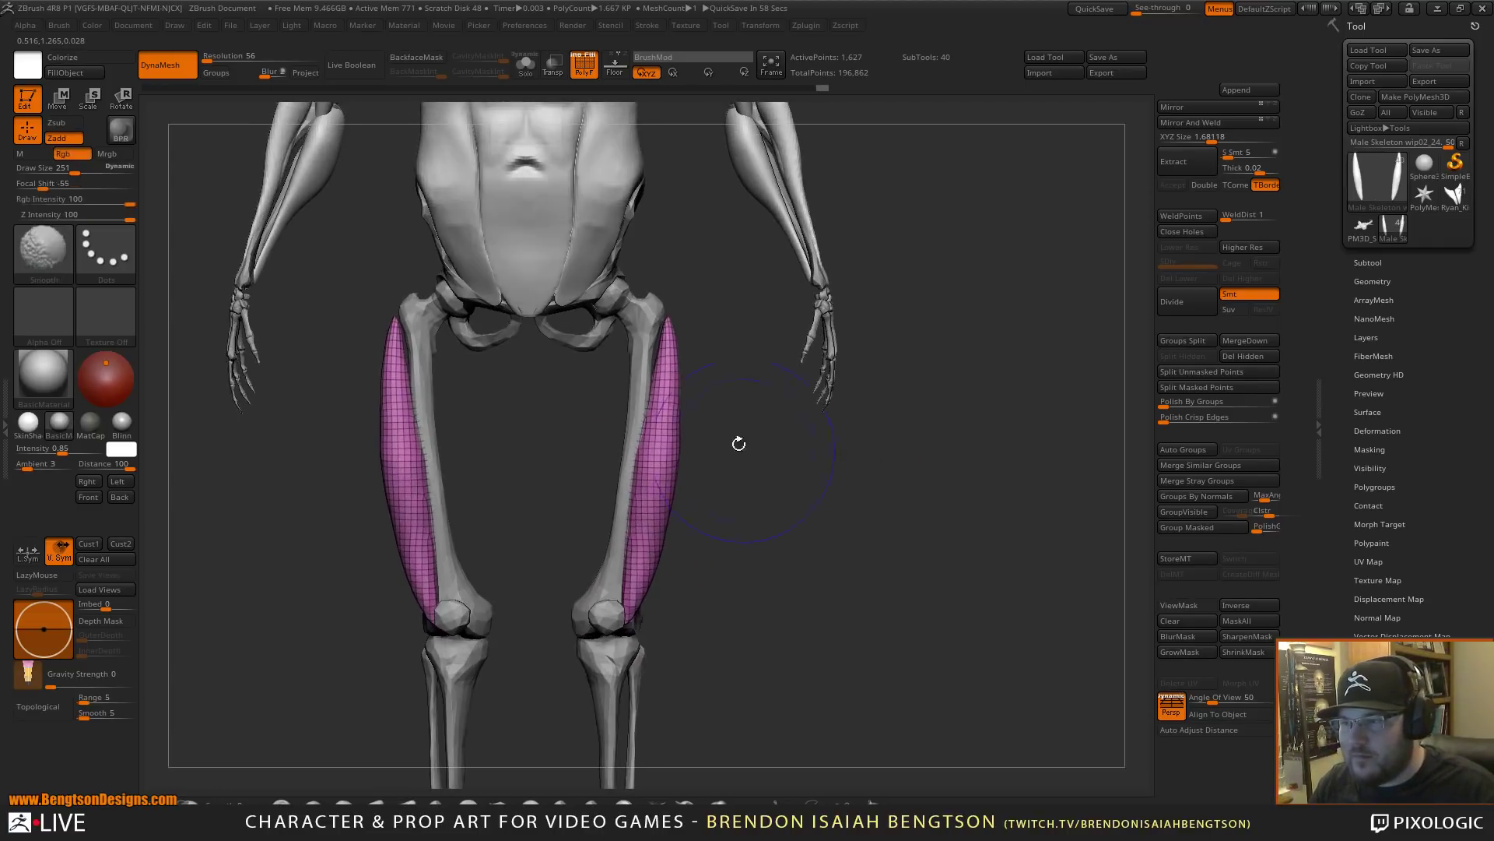
- Turn off PolyFrame, smooth the vastus lateralis muscles and fill them out with the Inflat brush at draw size 217
key("shift+f")
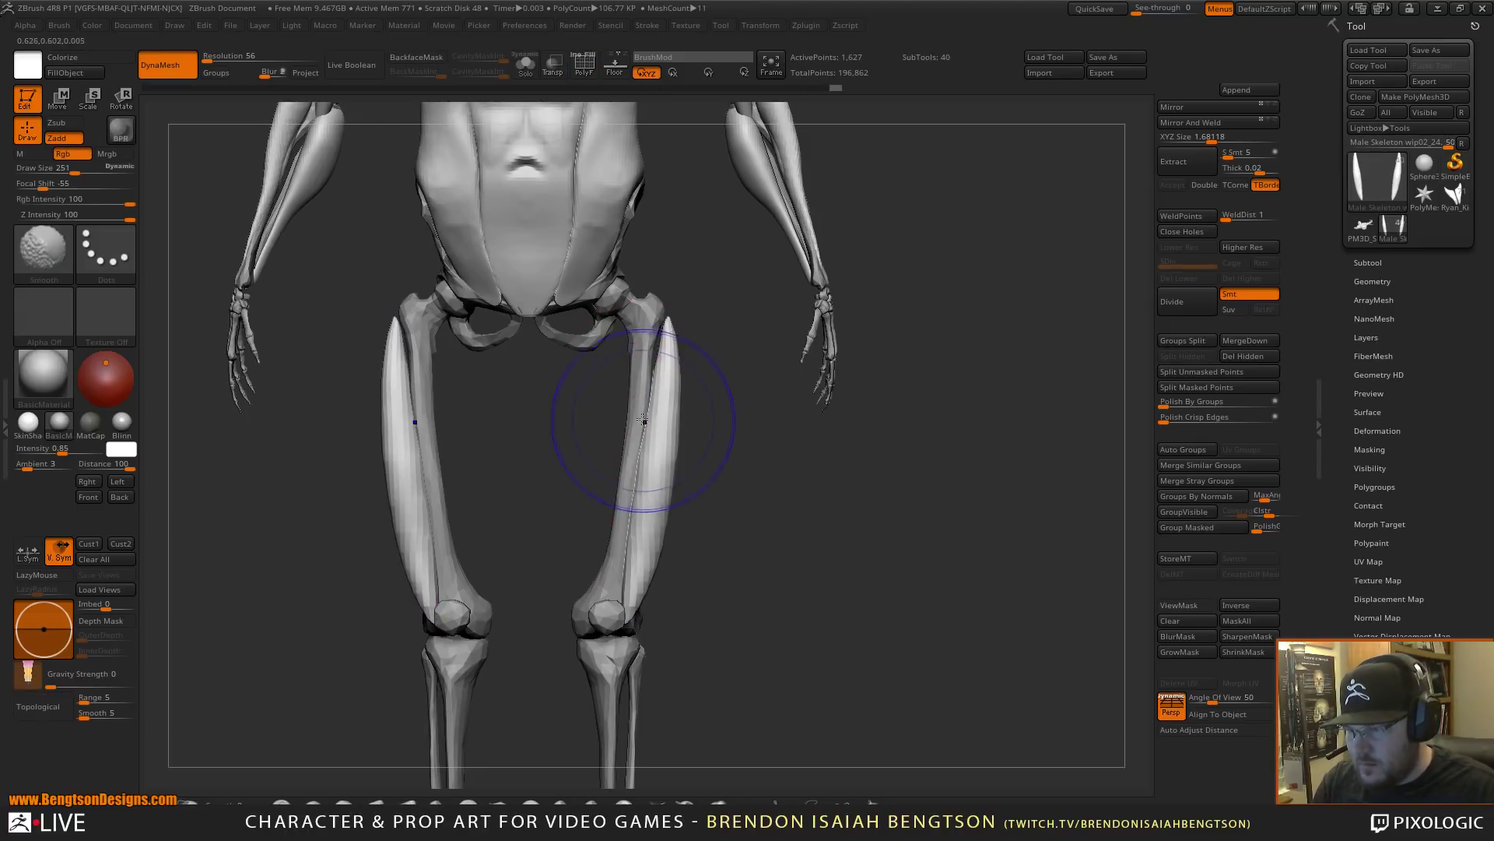
left_click_drag(759, 520, 769, 517)
left_click_drag(664, 384, 648, 502, "shift")
left_click(724, 799)
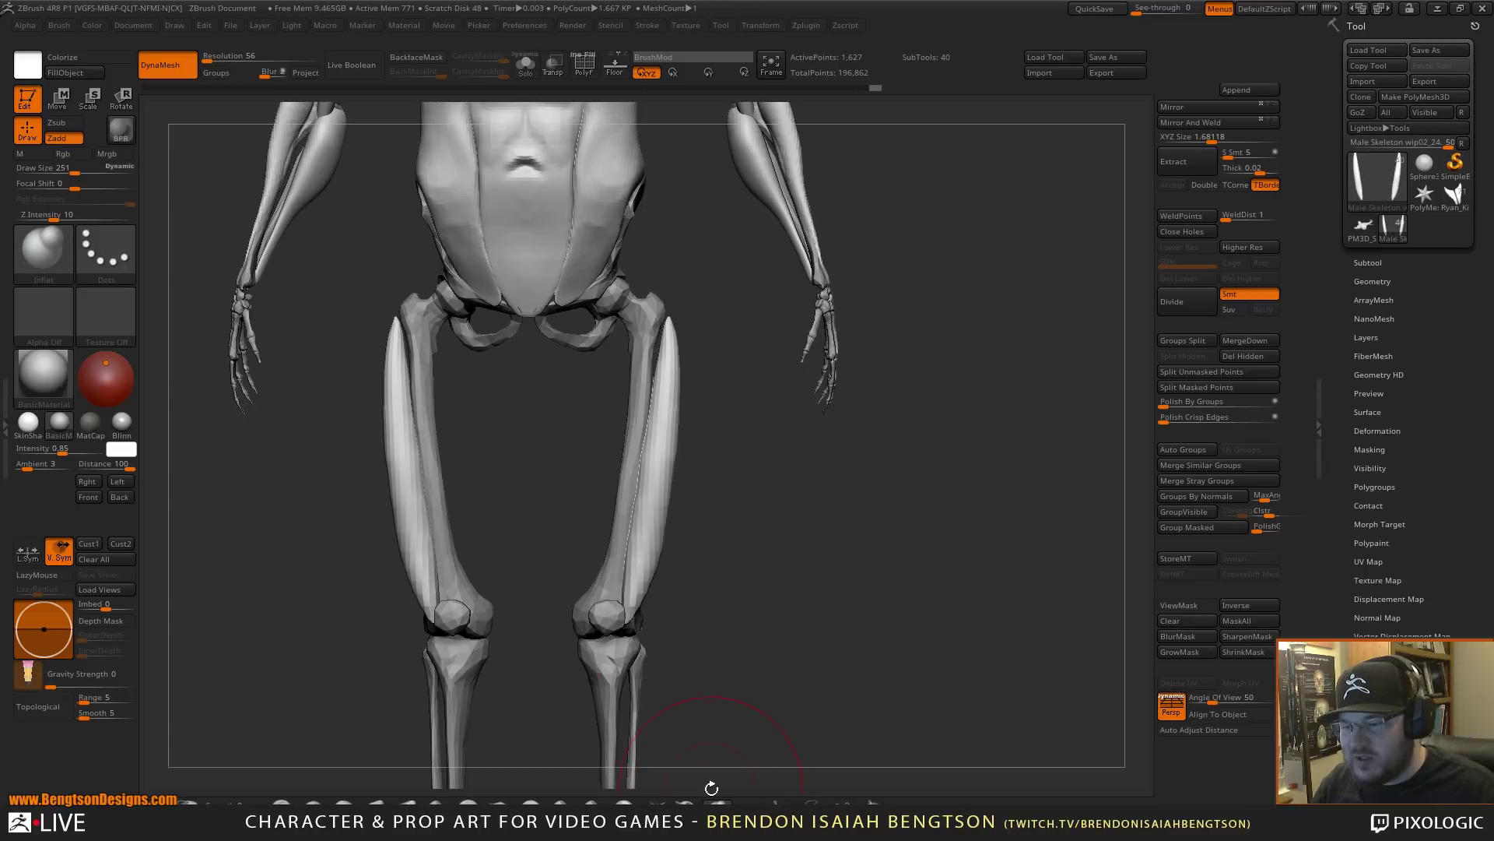
key("b")
key("space")
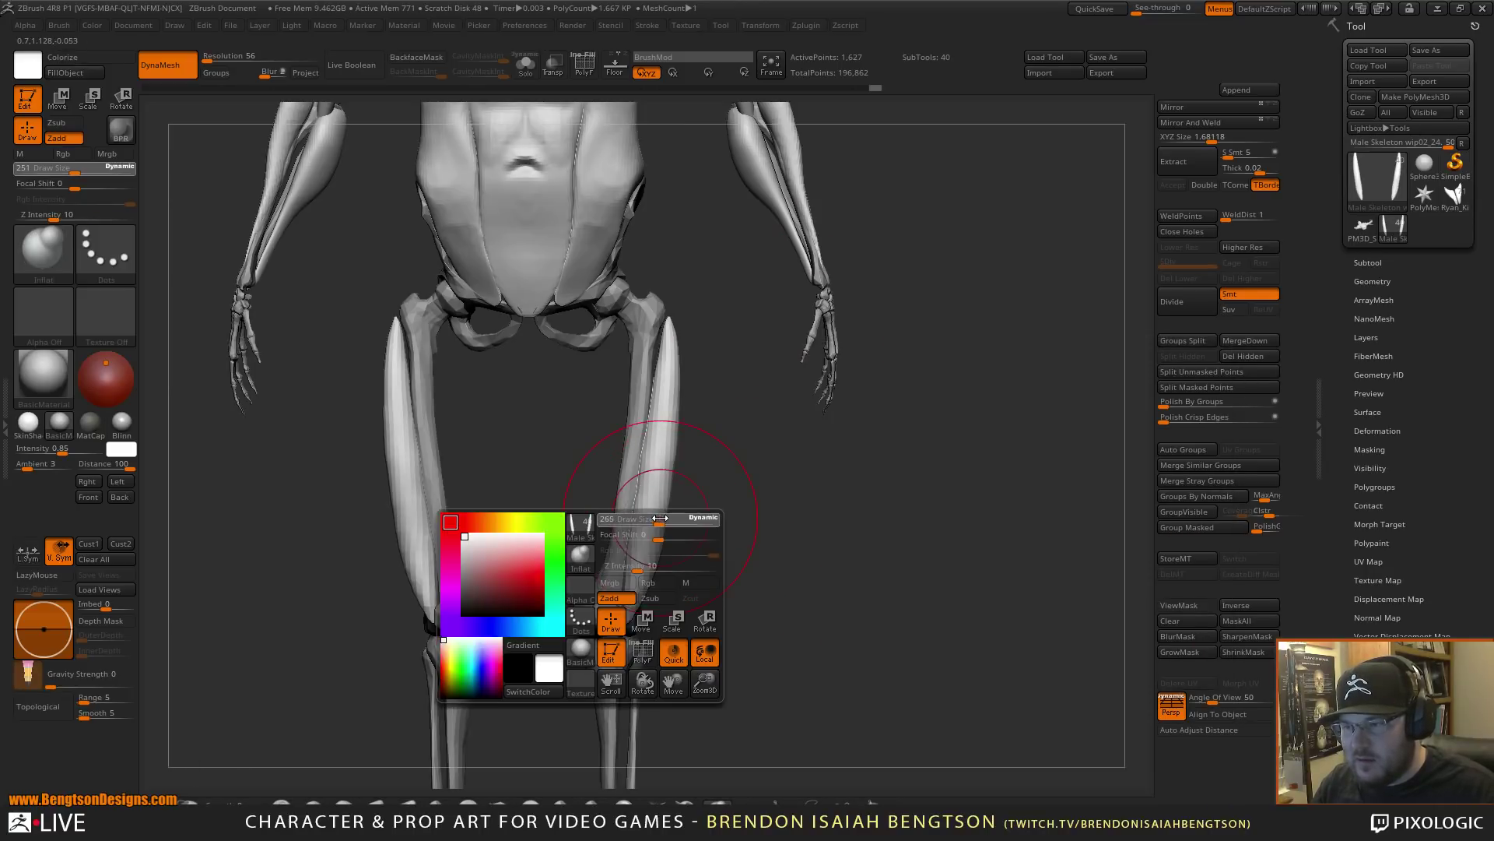
mouse_move(676, 517)
left_mouse_down()
mouse_move(652, 518)
mouse_move(668, 489)
left_mouse_up()
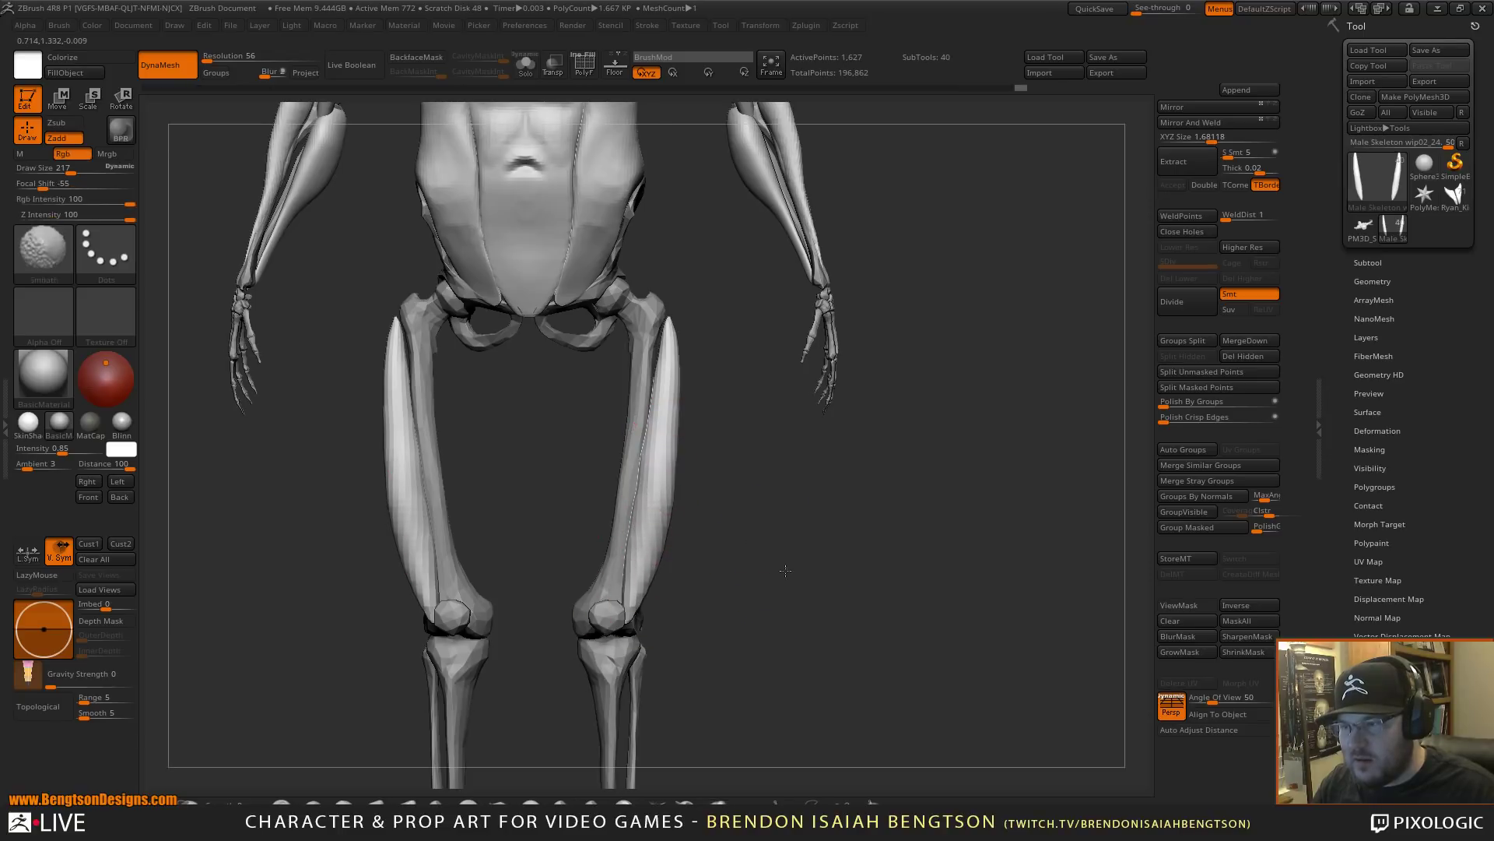
- Switch to the browser and study the quadriceps origin and insertion diagram and the bodybuilder leg photos for the outer thigh shape
left_click_drag(786, 568, 753, 499, "alt")
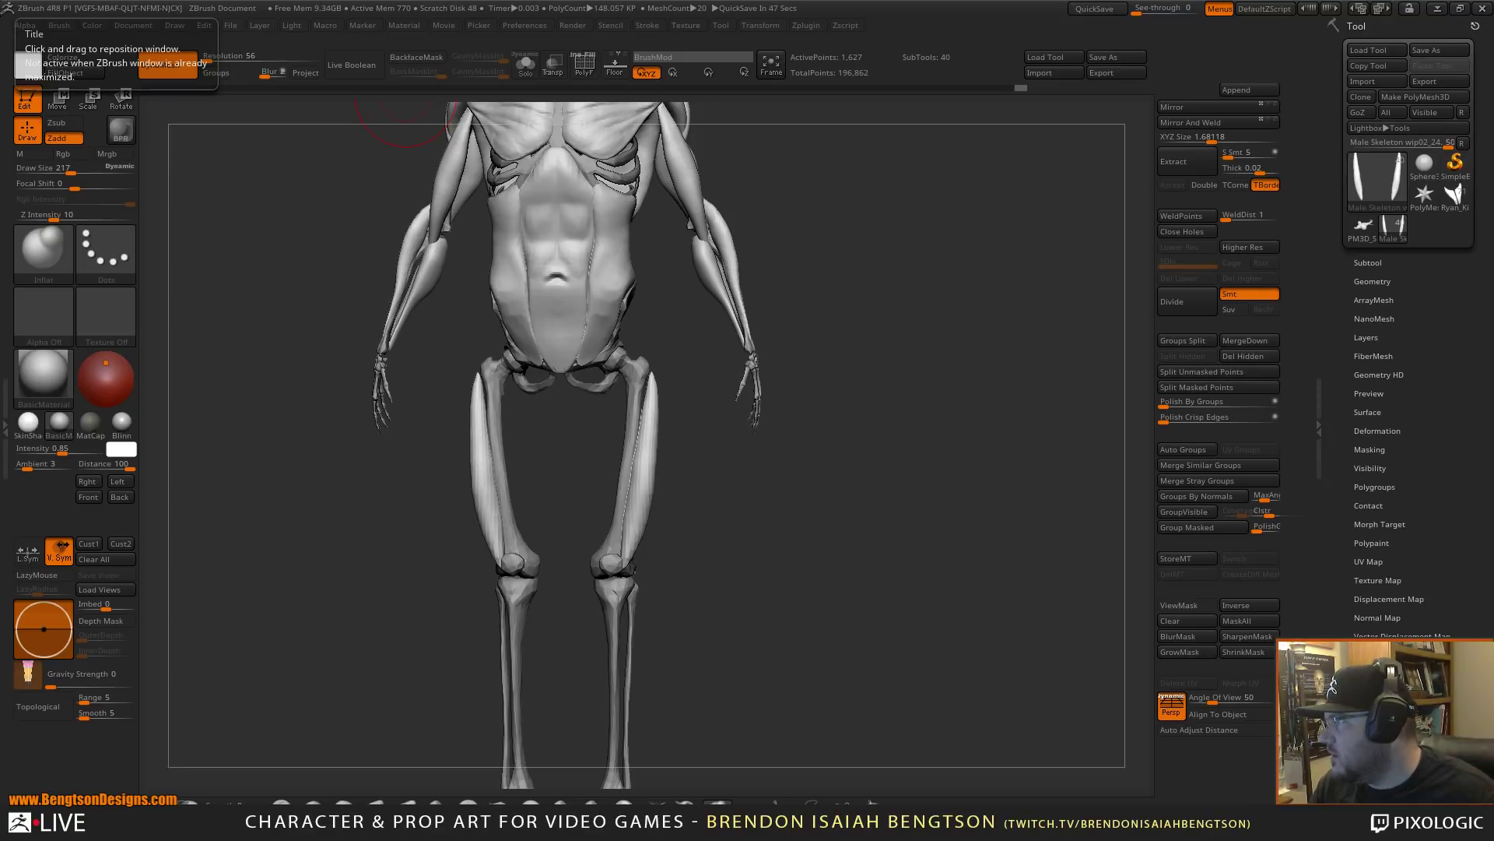
left_click_drag(0, 225, 780, 79)
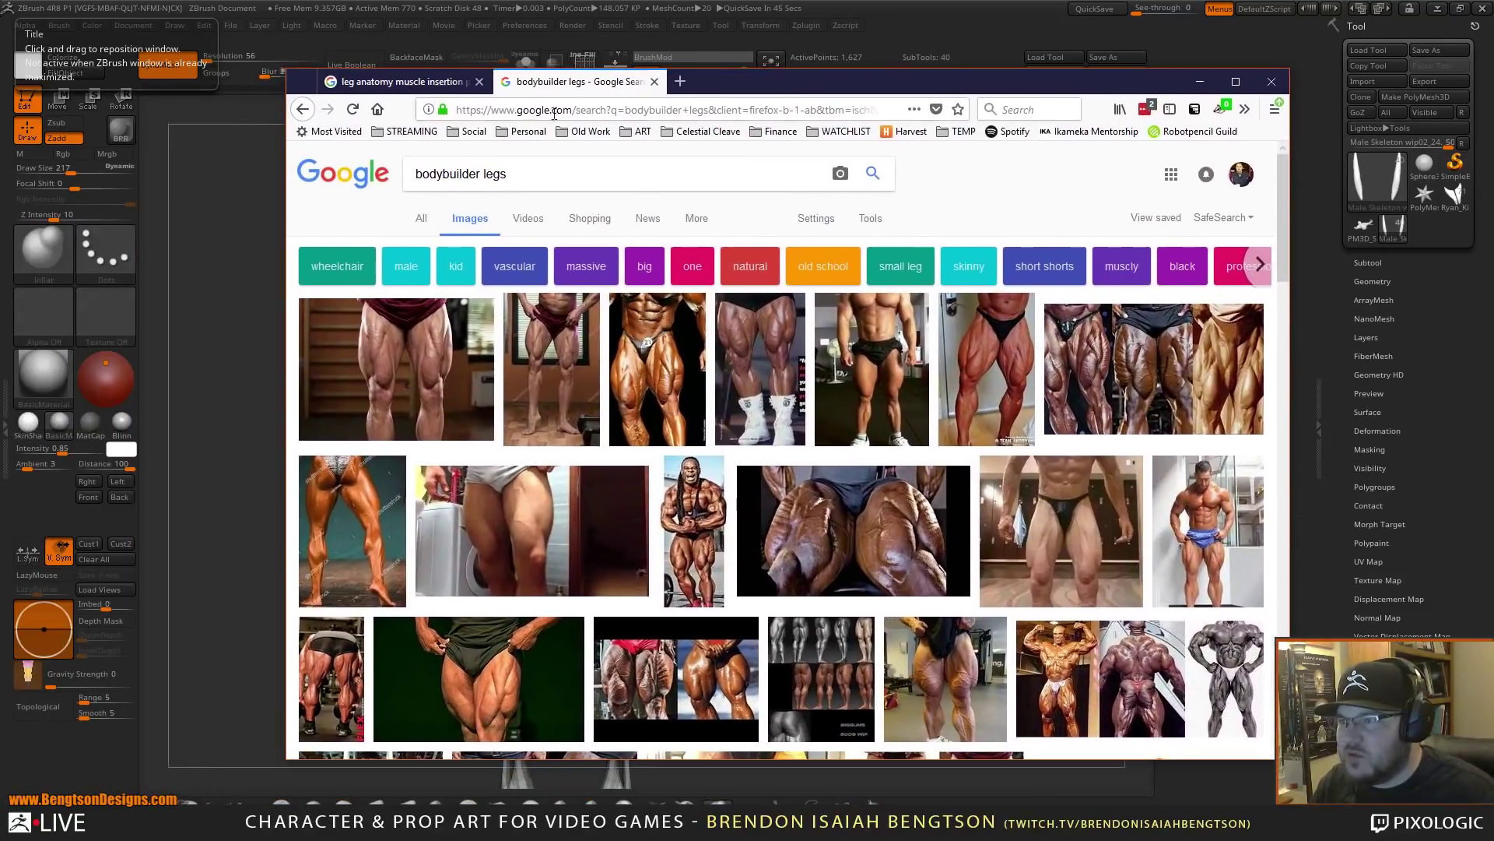
left_click(401, 82)
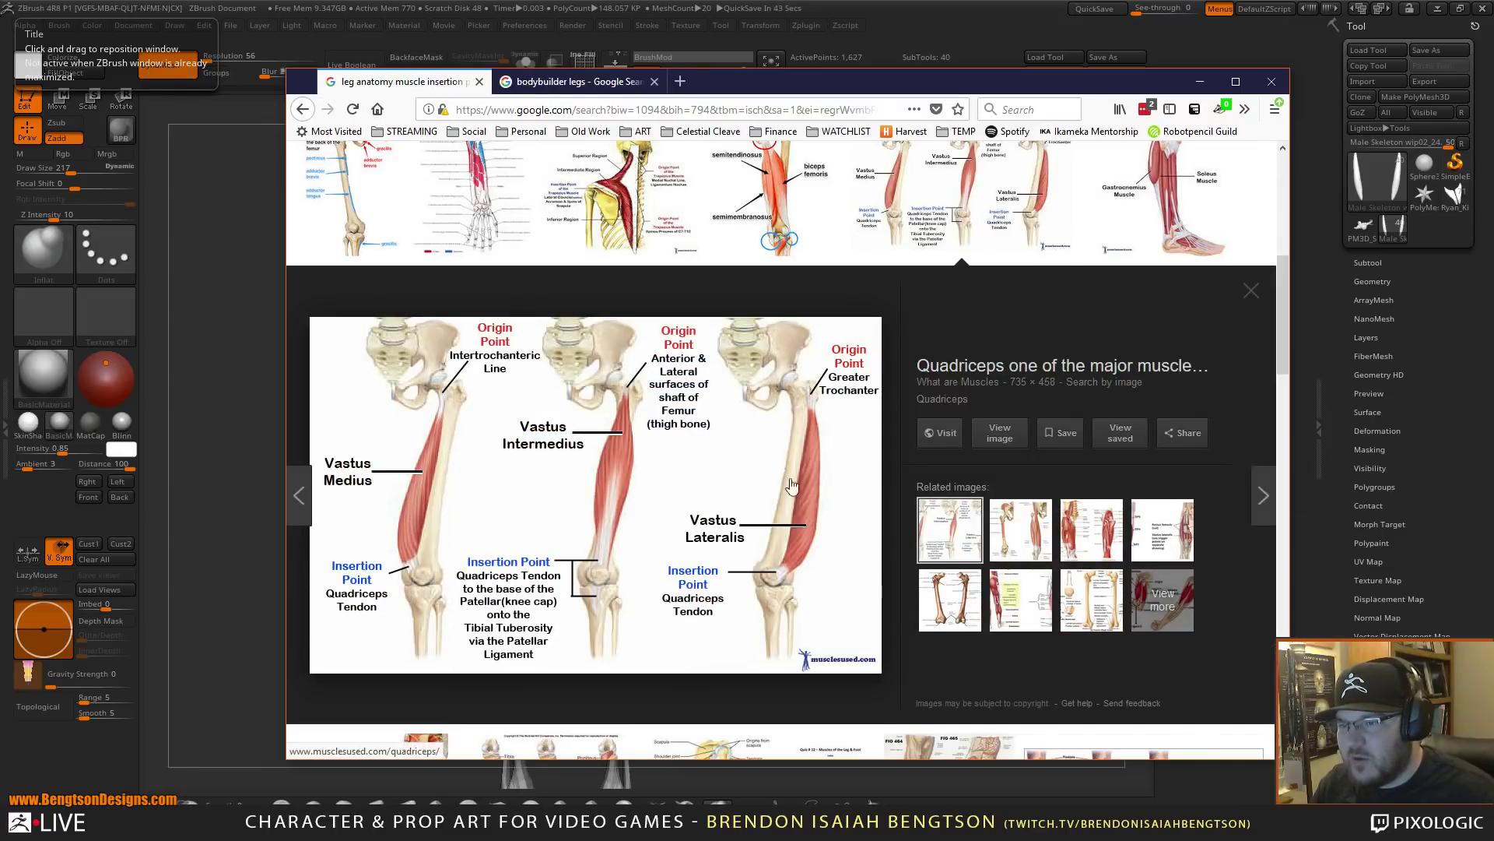
left_click(590, 87)
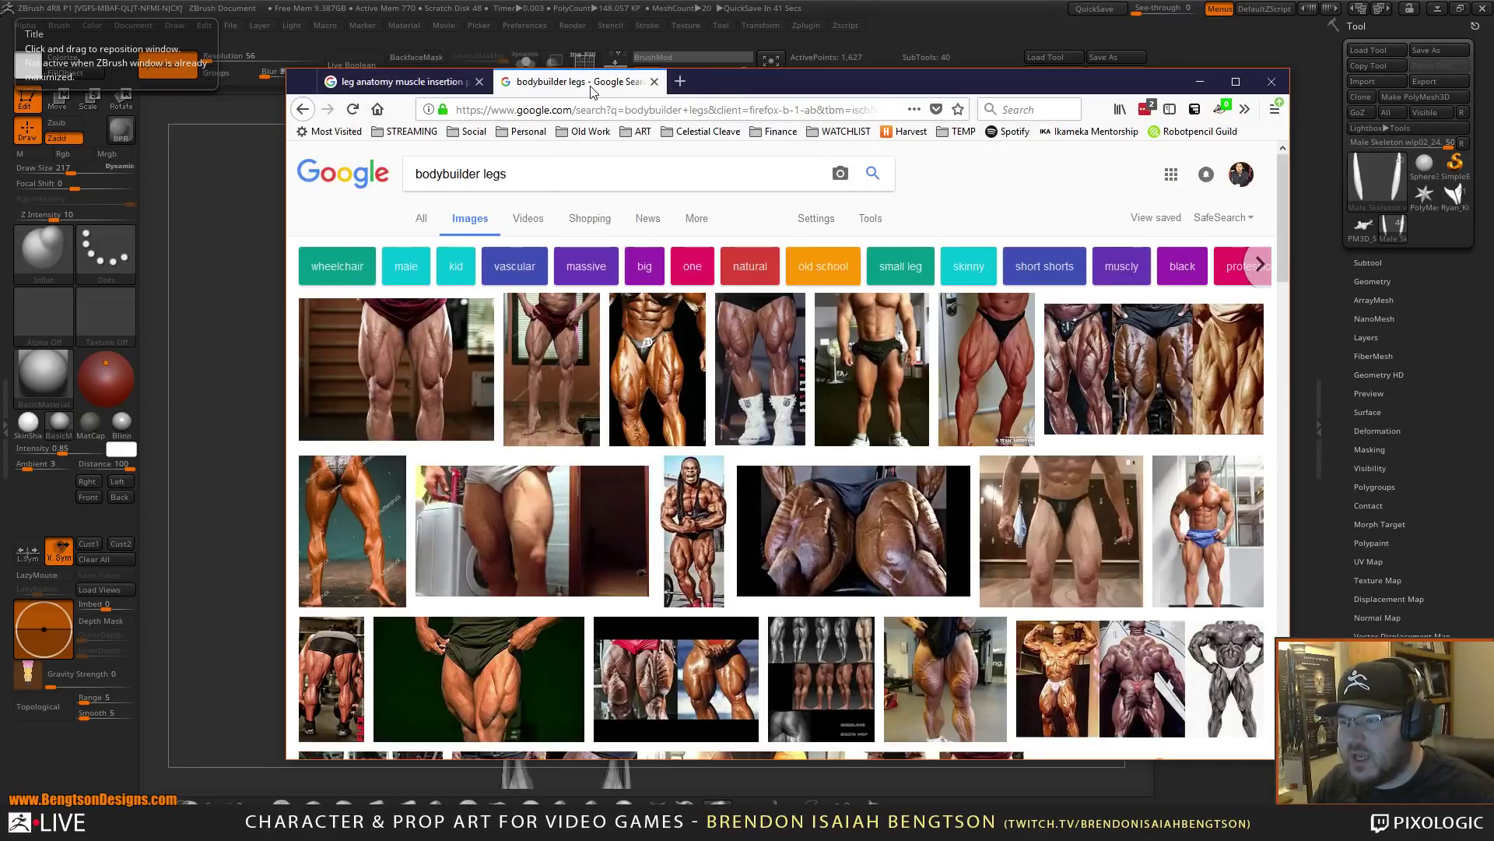
left_click(421, 383)
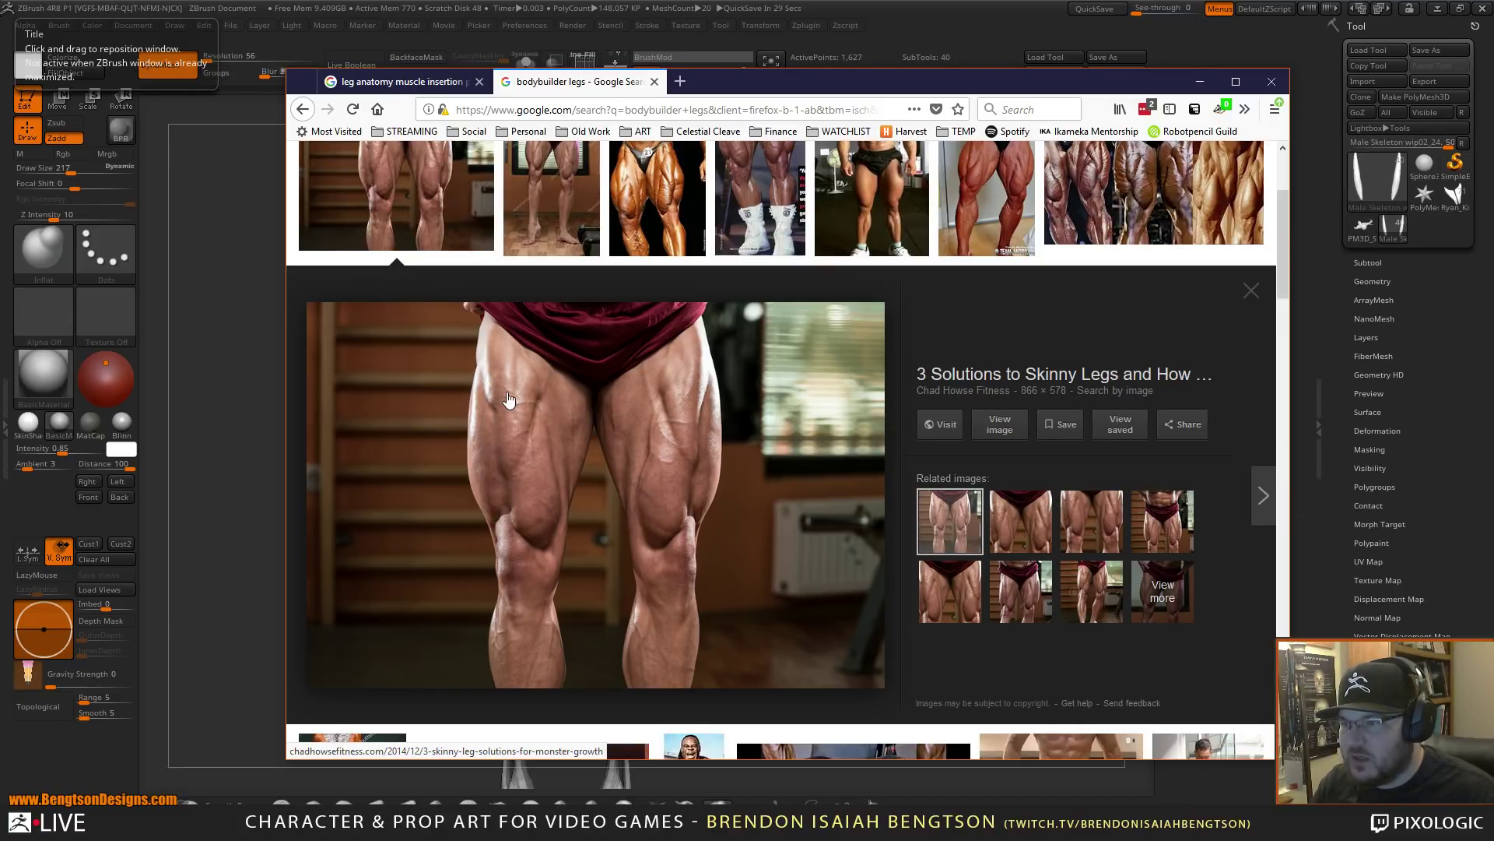
left_click(990, 190)
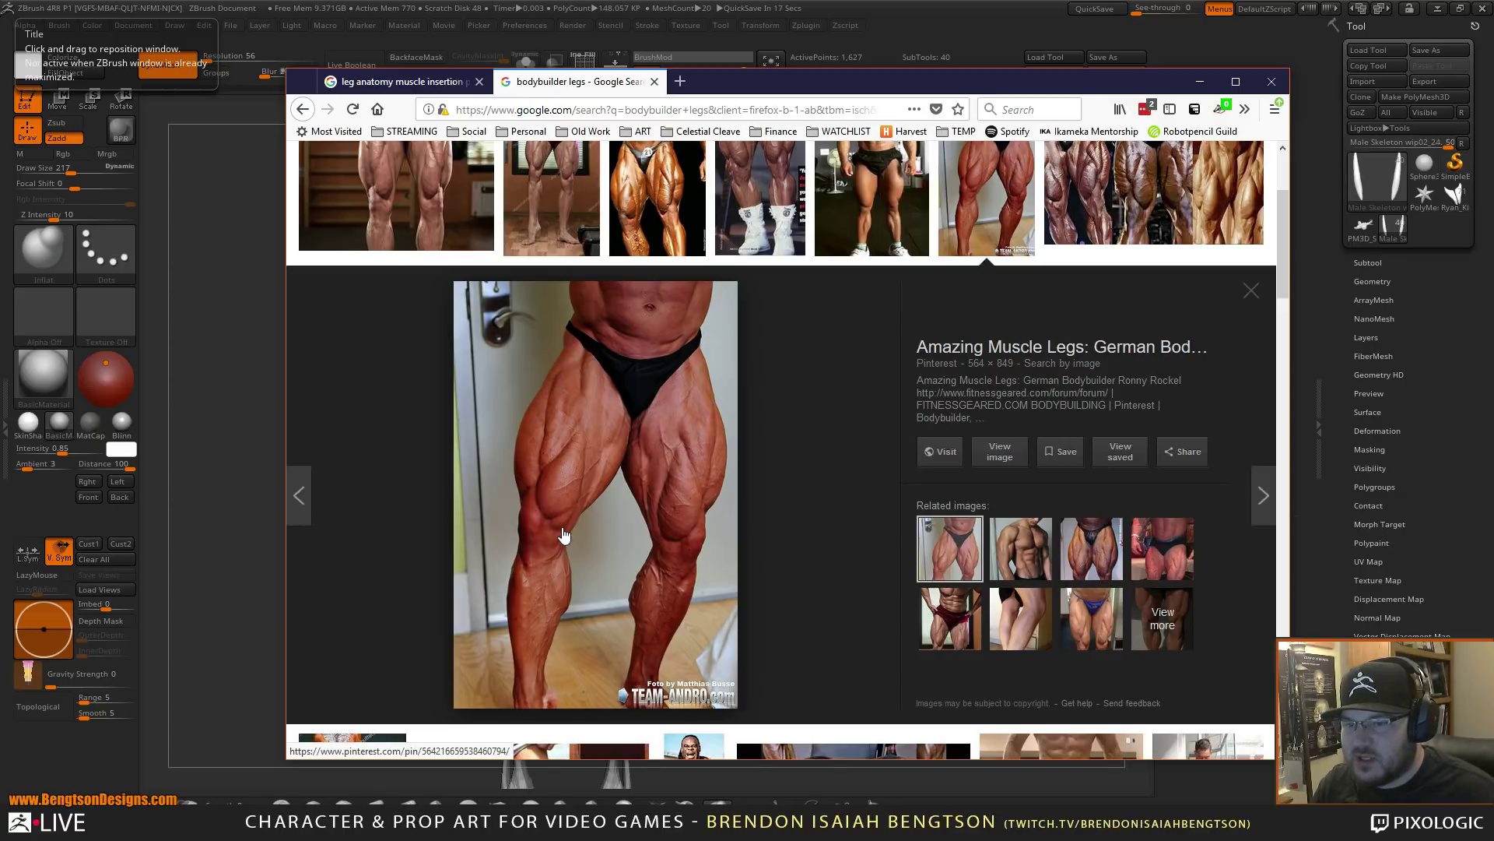
left_click(902, 187)
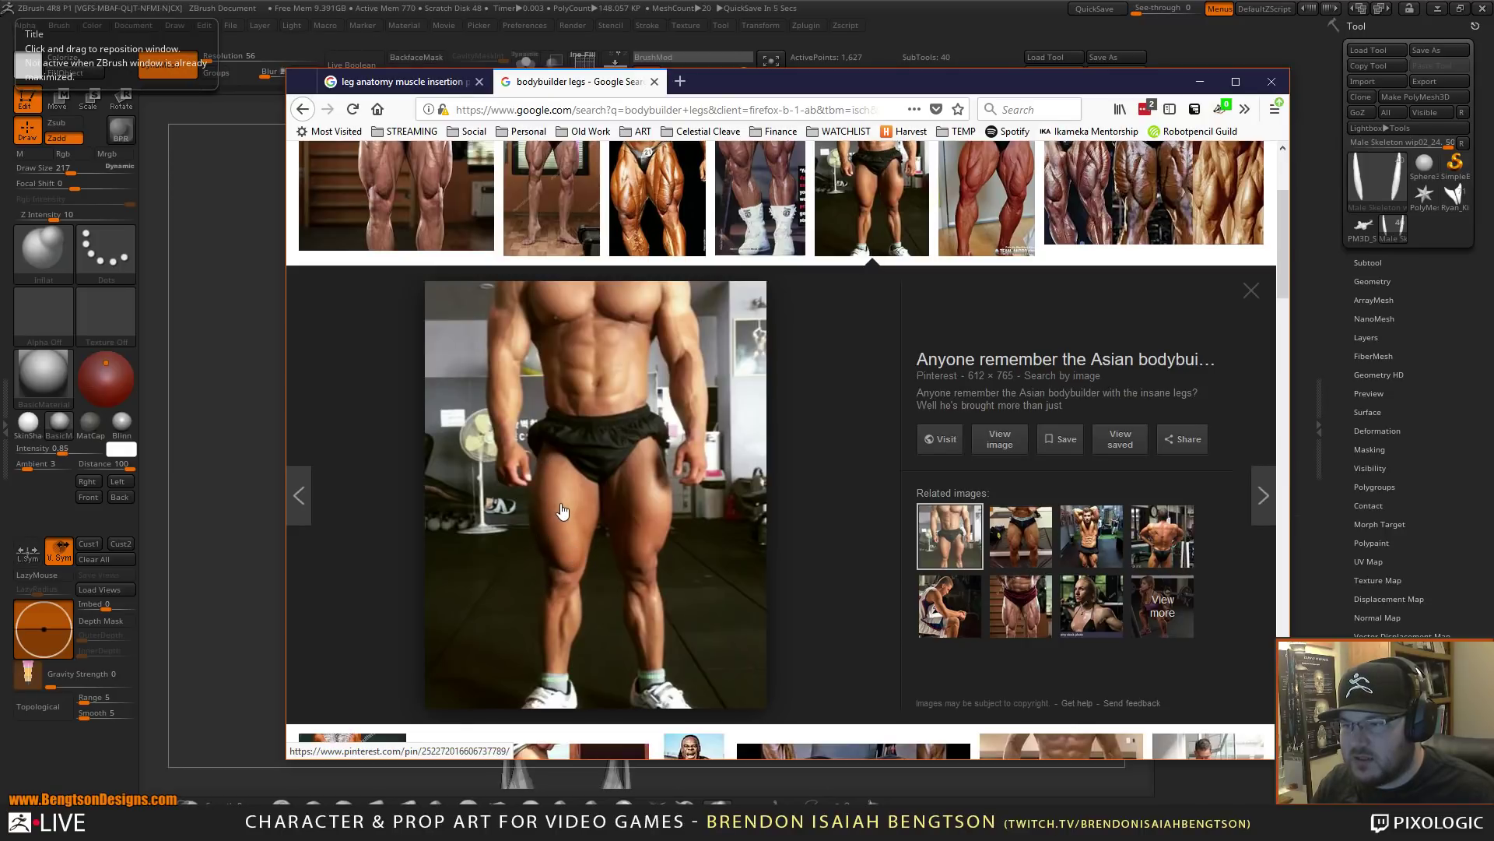
left_click(1124, 235)
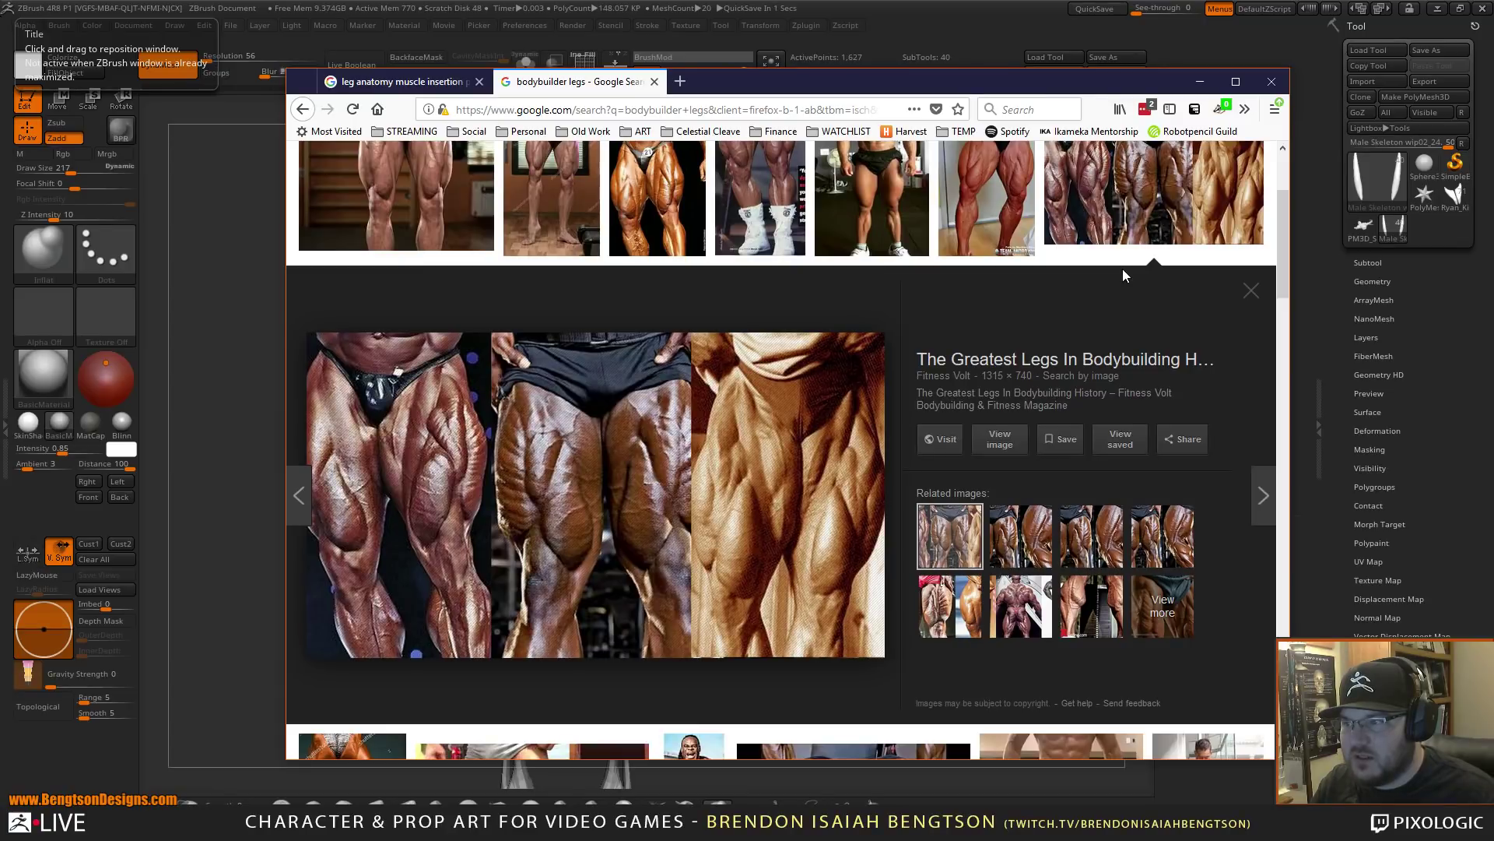
left_click(1144, 193)
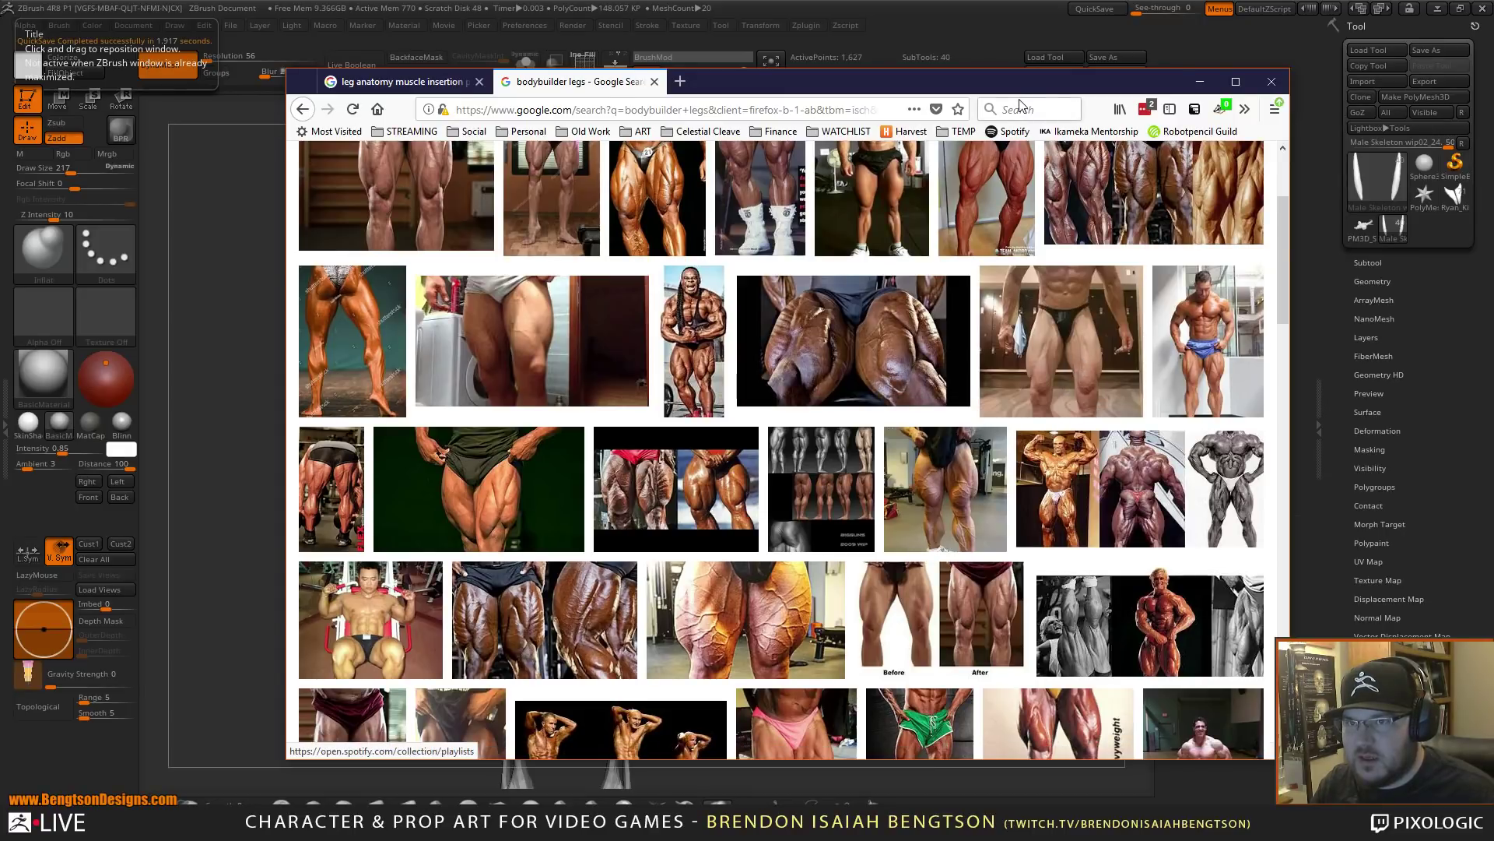
left_click(452, 91)
left_click_drag(766, 84, 0, 132)
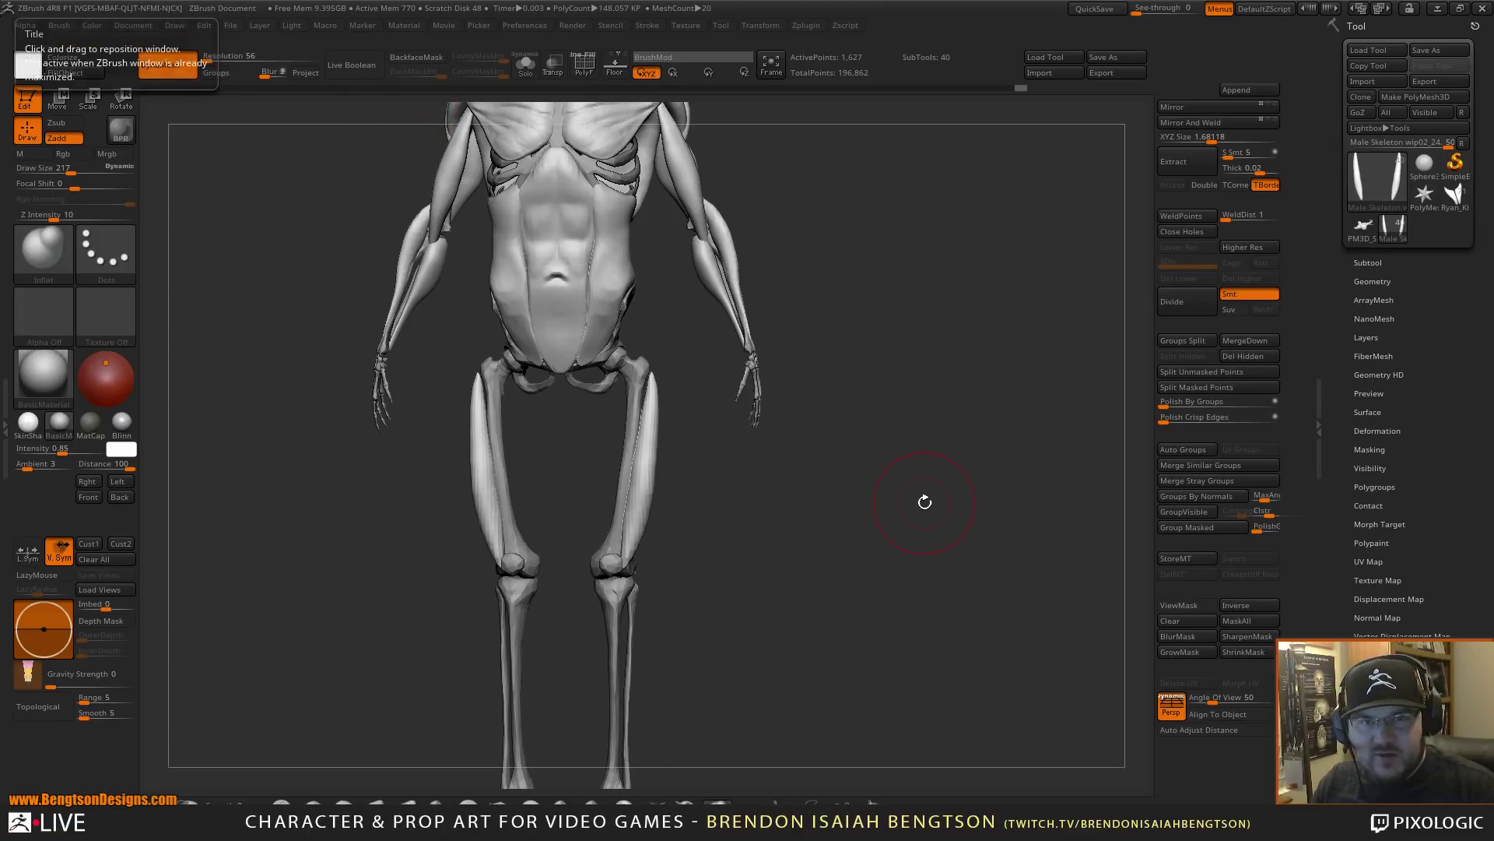
- Refine the outer contour of the vastus lateralis muscles at the upper ends and mid-thigh with the Move Topological brush
mouse_move(922, 502)
left_mouse_down()
mouse_move(869, 547)
mouse_move(874, 604)
mouse_move(889, 606)
left_mouse_up()
left_click_drag(675, 512, 678, 507)
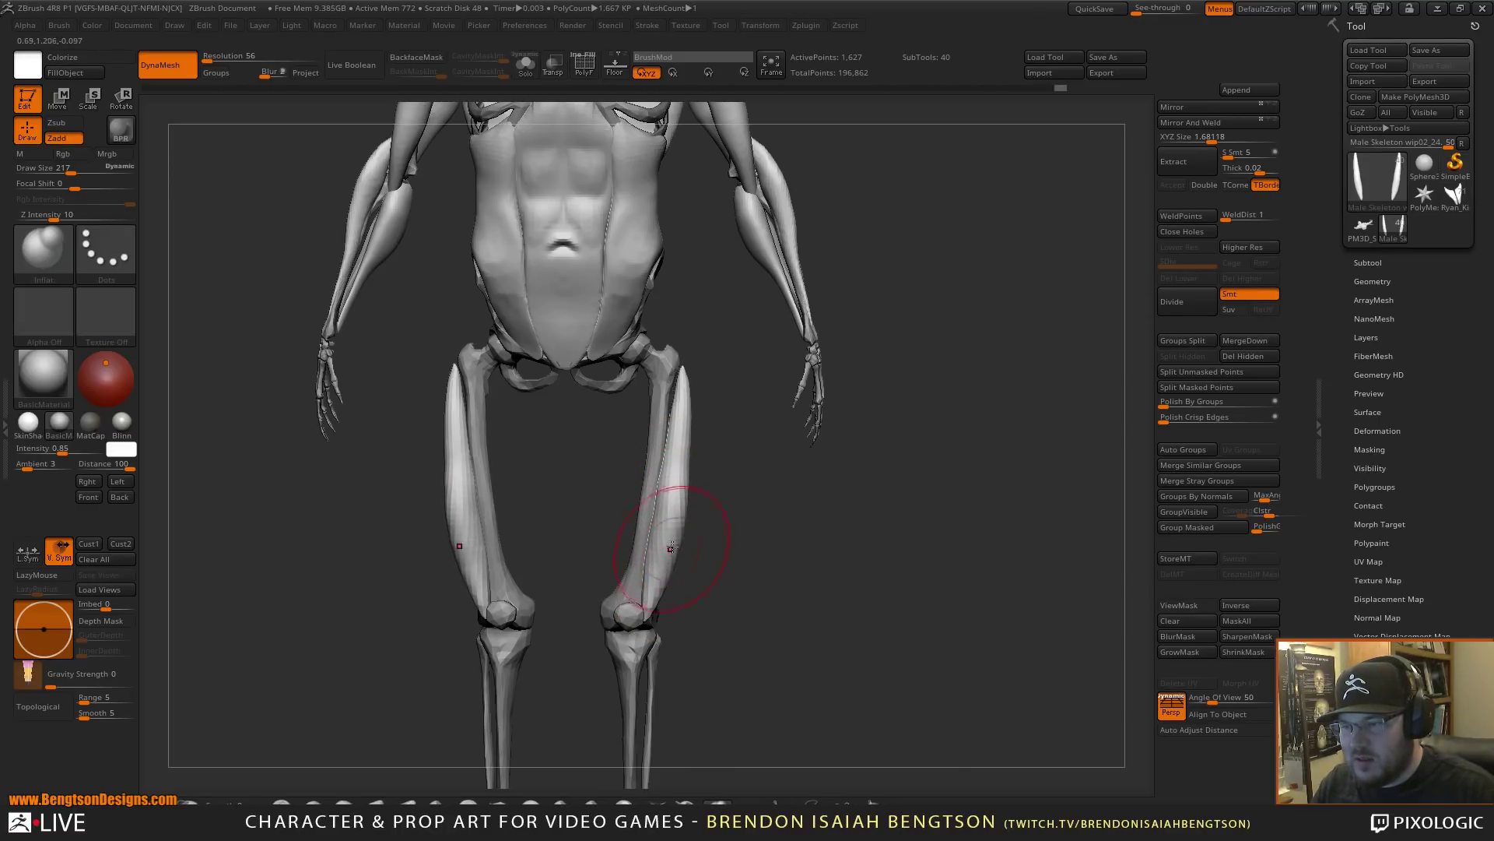
key("b")
key("m")
key("t")
left_click_drag(684, 380, 673, 379)
left_click_drag(682, 433, 673, 433)
left_click_drag(810, 452, 668, 455)
left_click_drag(690, 383, 685, 379)
left_click_drag(689, 444, 684, 412)
mouse_move(795, 533)
left_mouse_down("shift")
mouse_move(838, 532)
mouse_move(814, 520)
mouse_move(831, 514)
left_mouse_up("shift")
left_click_drag(830, 514, 821, 537, "alt")
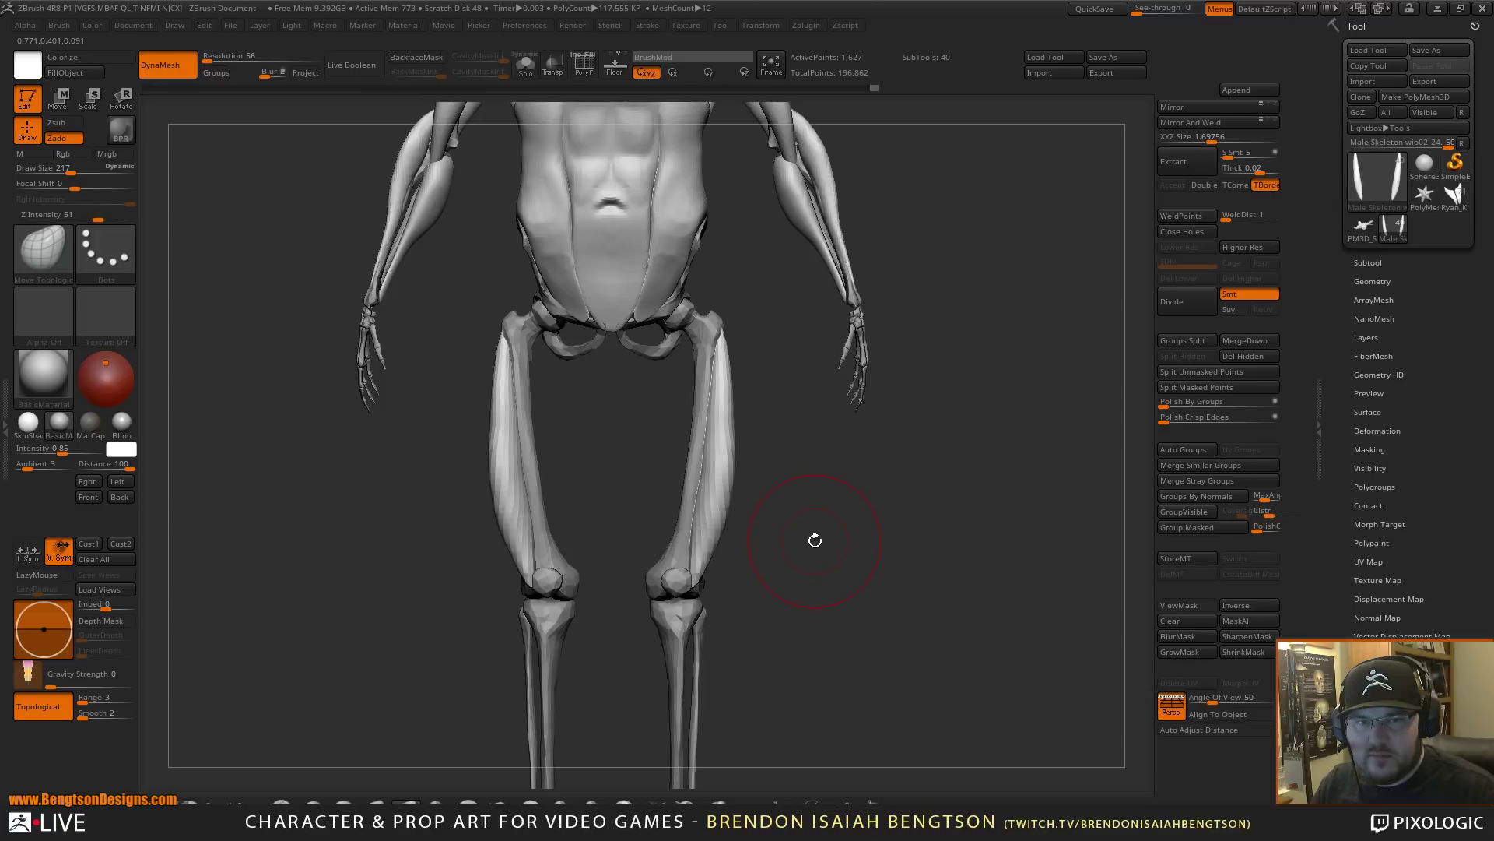
right_click_drag(815, 541, 818, 562)
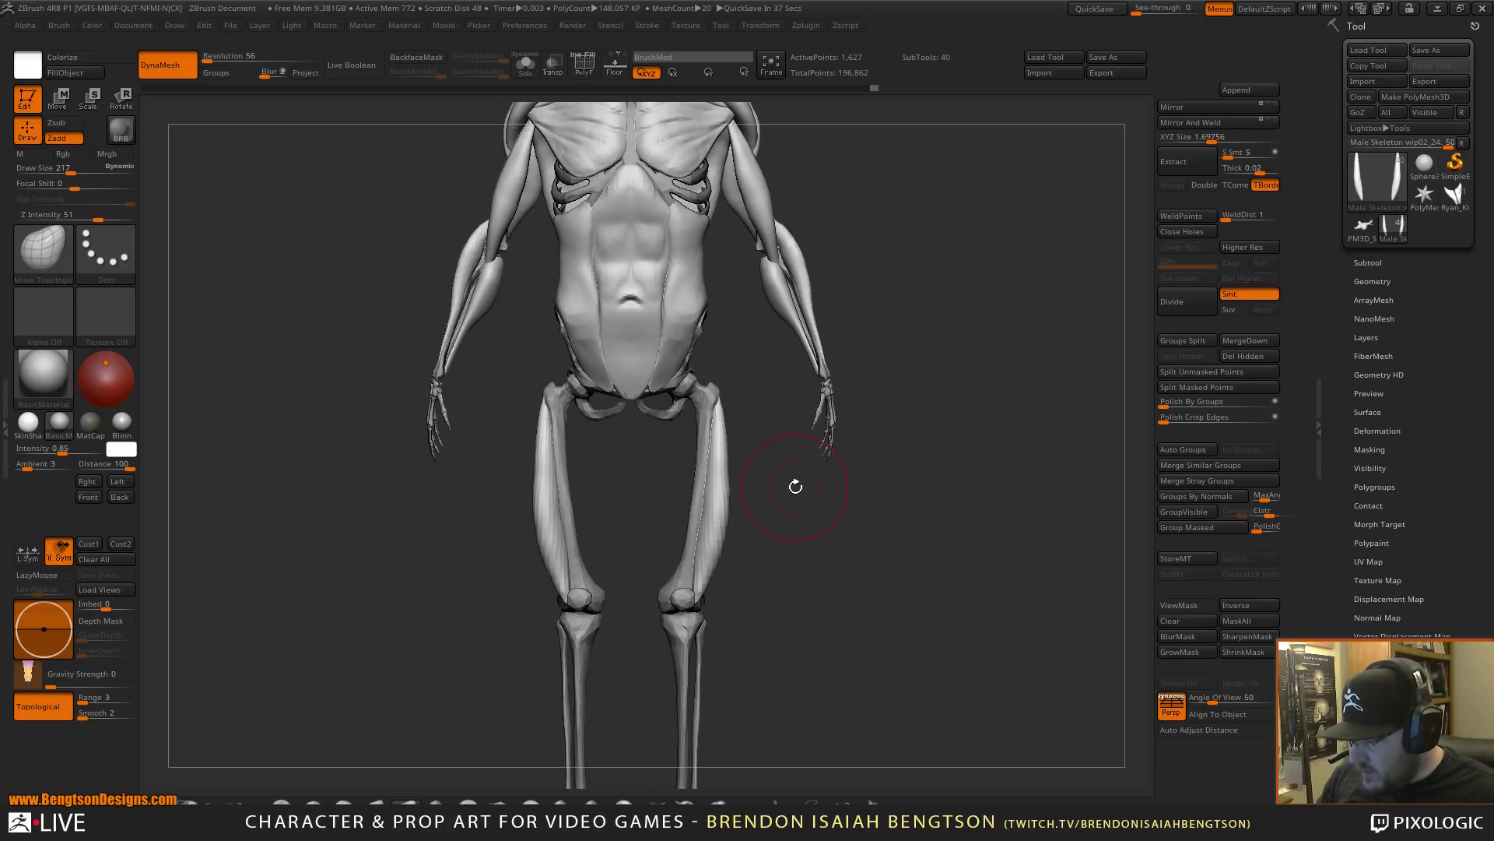
mouse_move(788, 518)
left_mouse_down()
mouse_move(801, 589)
mouse_move(717, 593)
mouse_move(797, 537)
mouse_move(841, 647)
mouse_move(876, 474)
mouse_move(667, 383)
mouse_move(670, 548)
left_mouse_up()
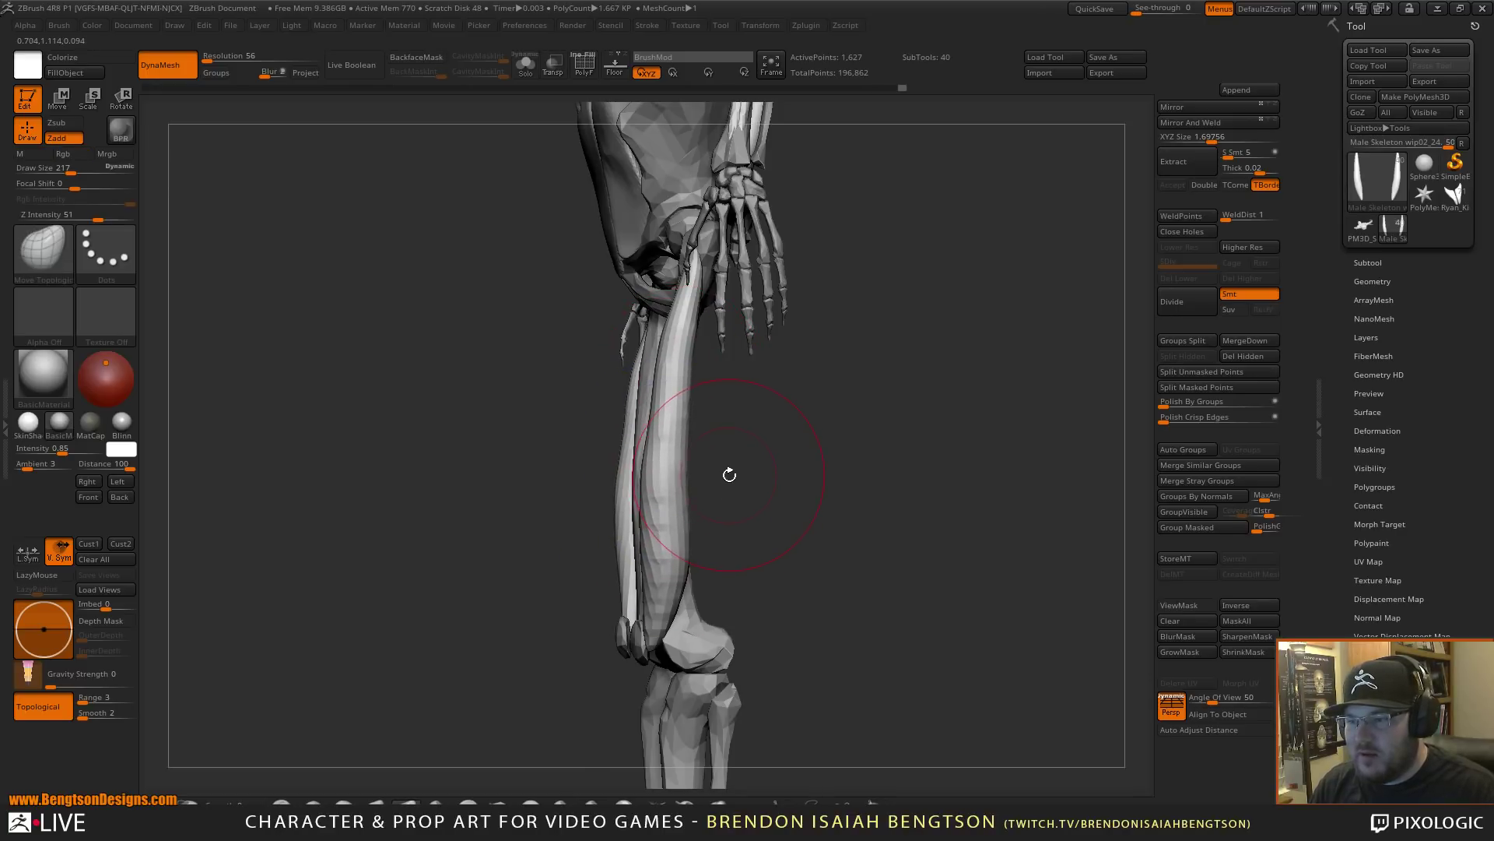
key("ctrl+z")
key("shift+space")
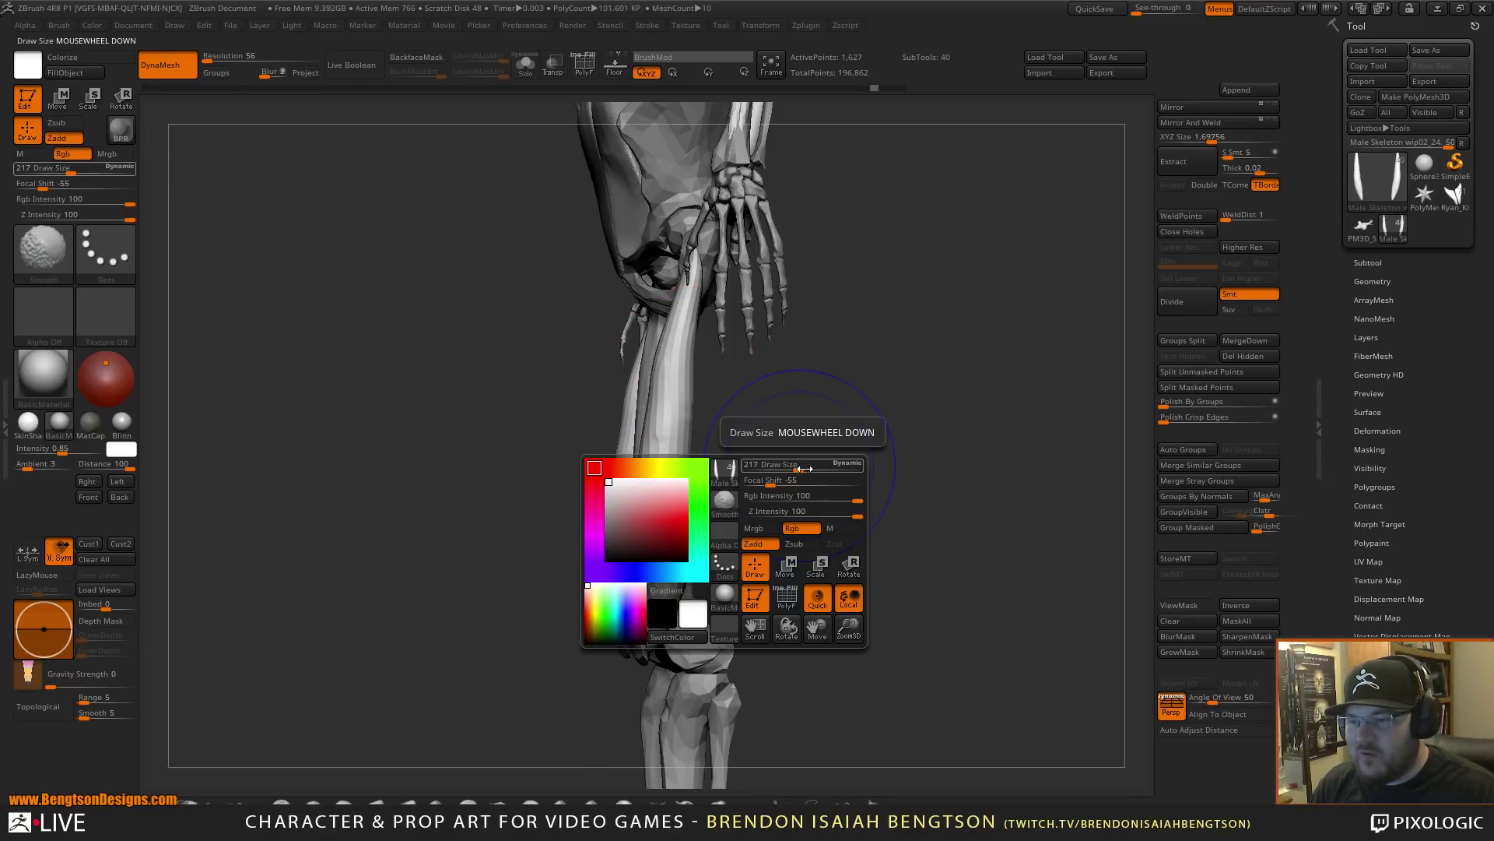
left_click_drag(810, 514, 806, 514)
left_click_drag(827, 465, 887, 467)
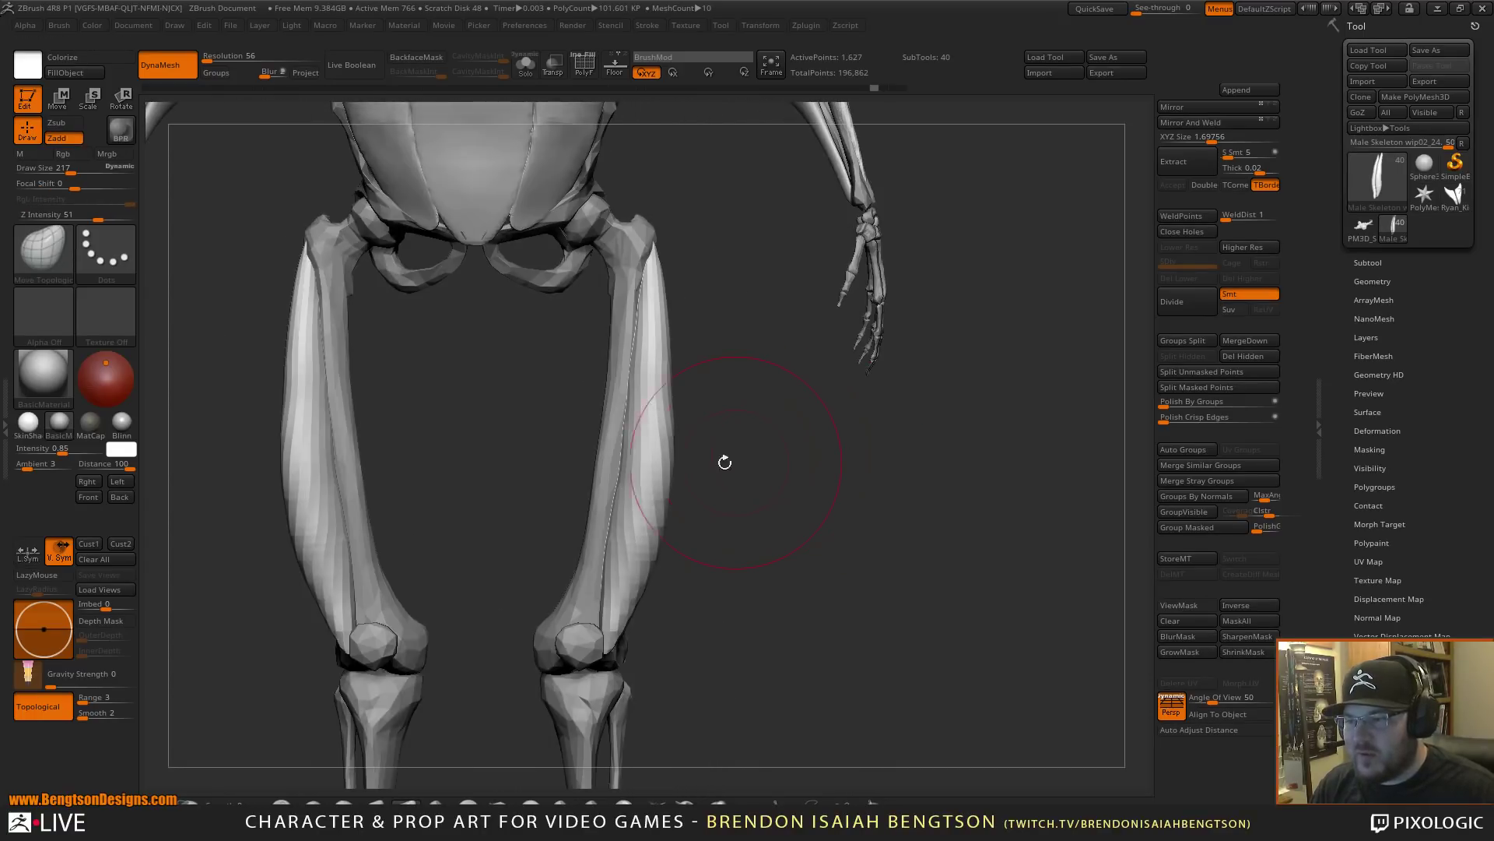
- Duplicate the vastus lateralis subtool and select the copy
left_click_drag(744, 525, 863, 420, "alt")
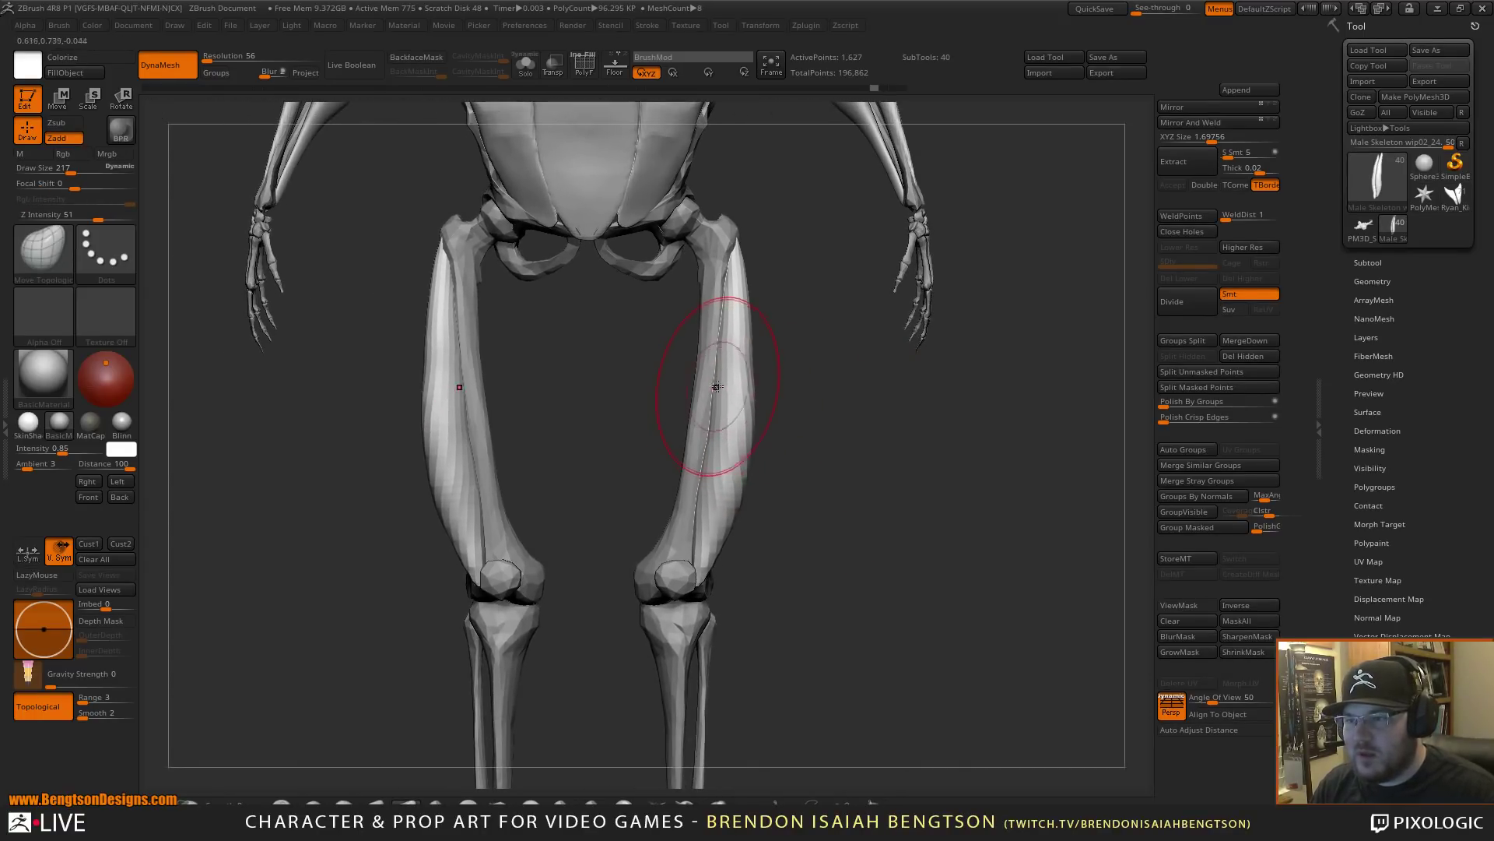
left_click(1366, 263)
key("ctrl+shift+d")
key("Down")
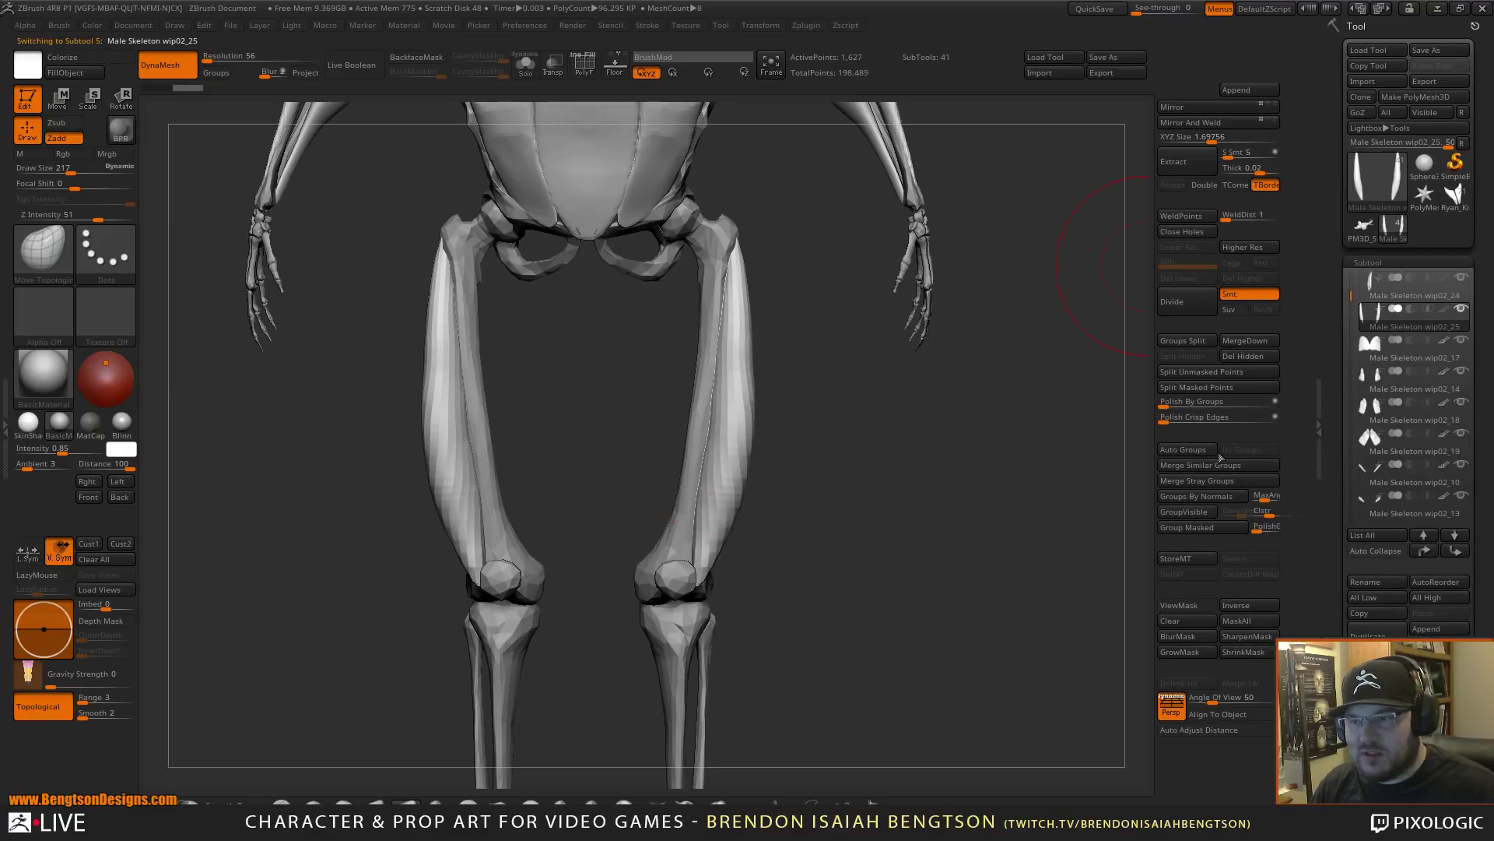
- Rotate and move the duplicated muscles to the inner side of the femurs with the gizmo and compare them with the Vastus Medius diagram
key("w")
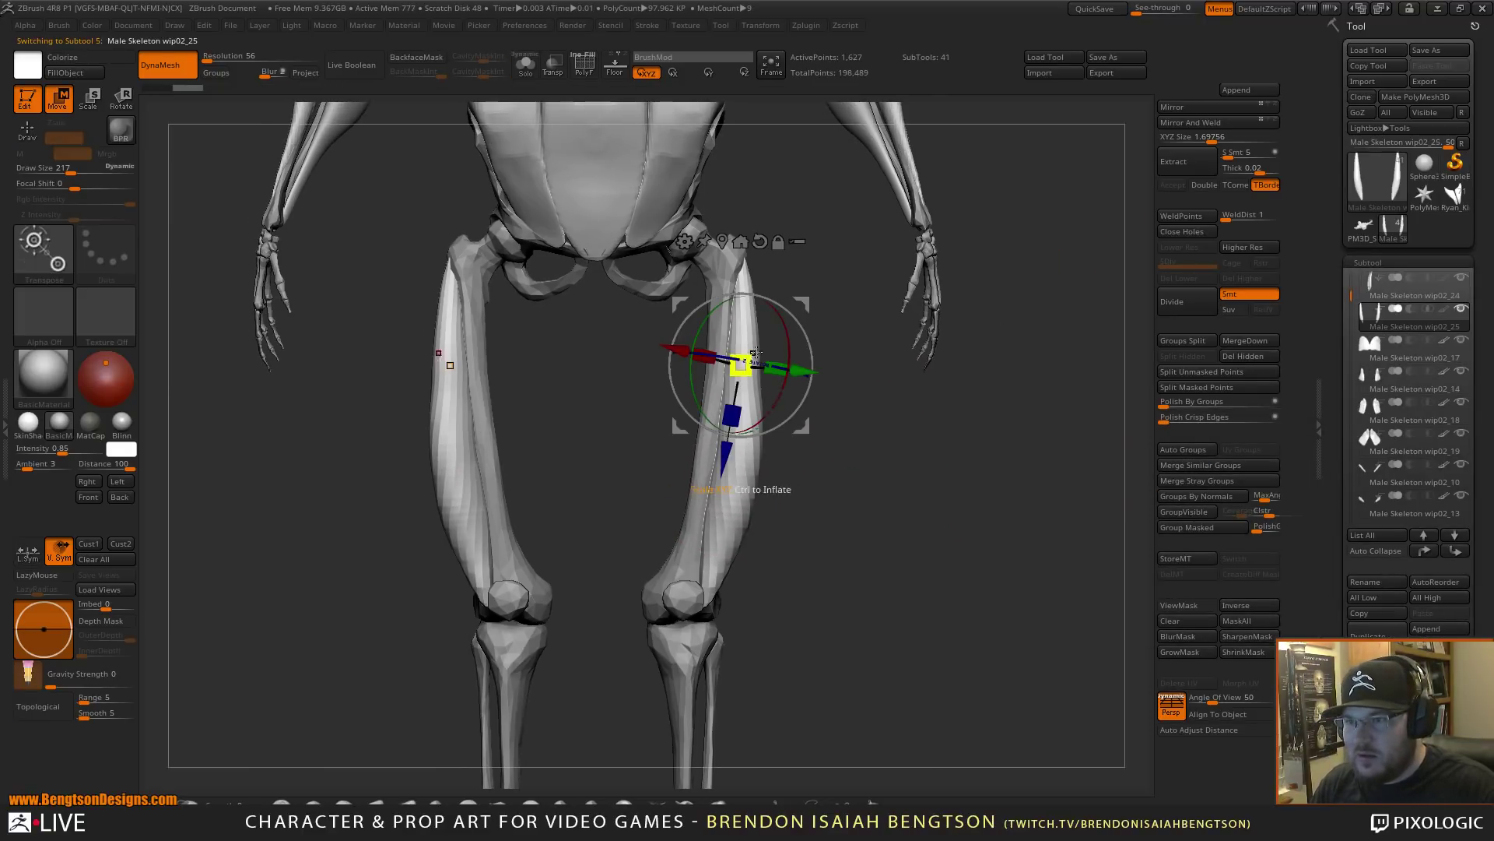
left_click_drag(762, 367, 568, 330)
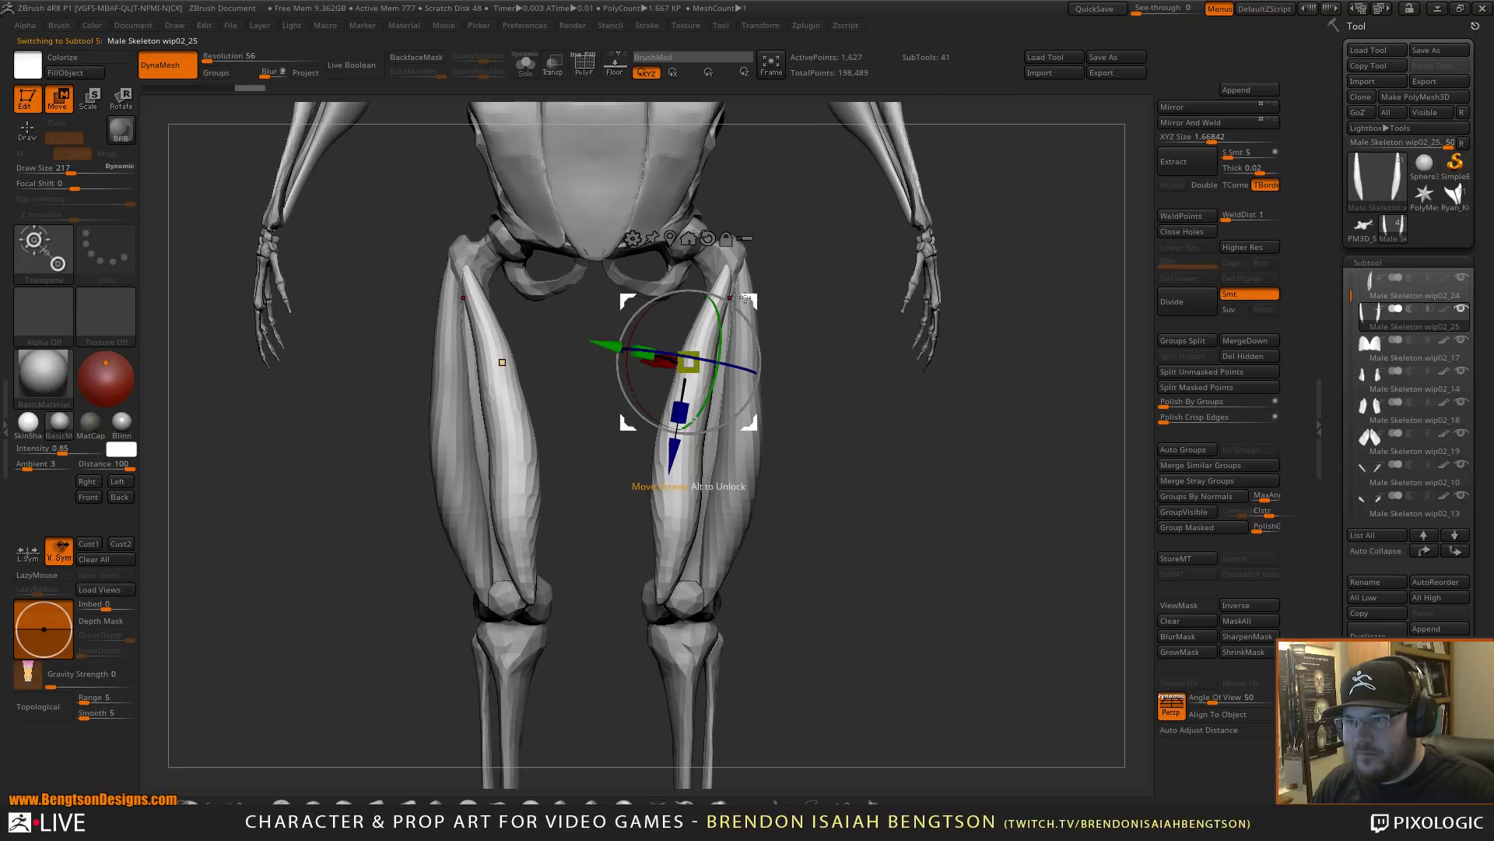
left_click_drag(755, 299, 740, 305)
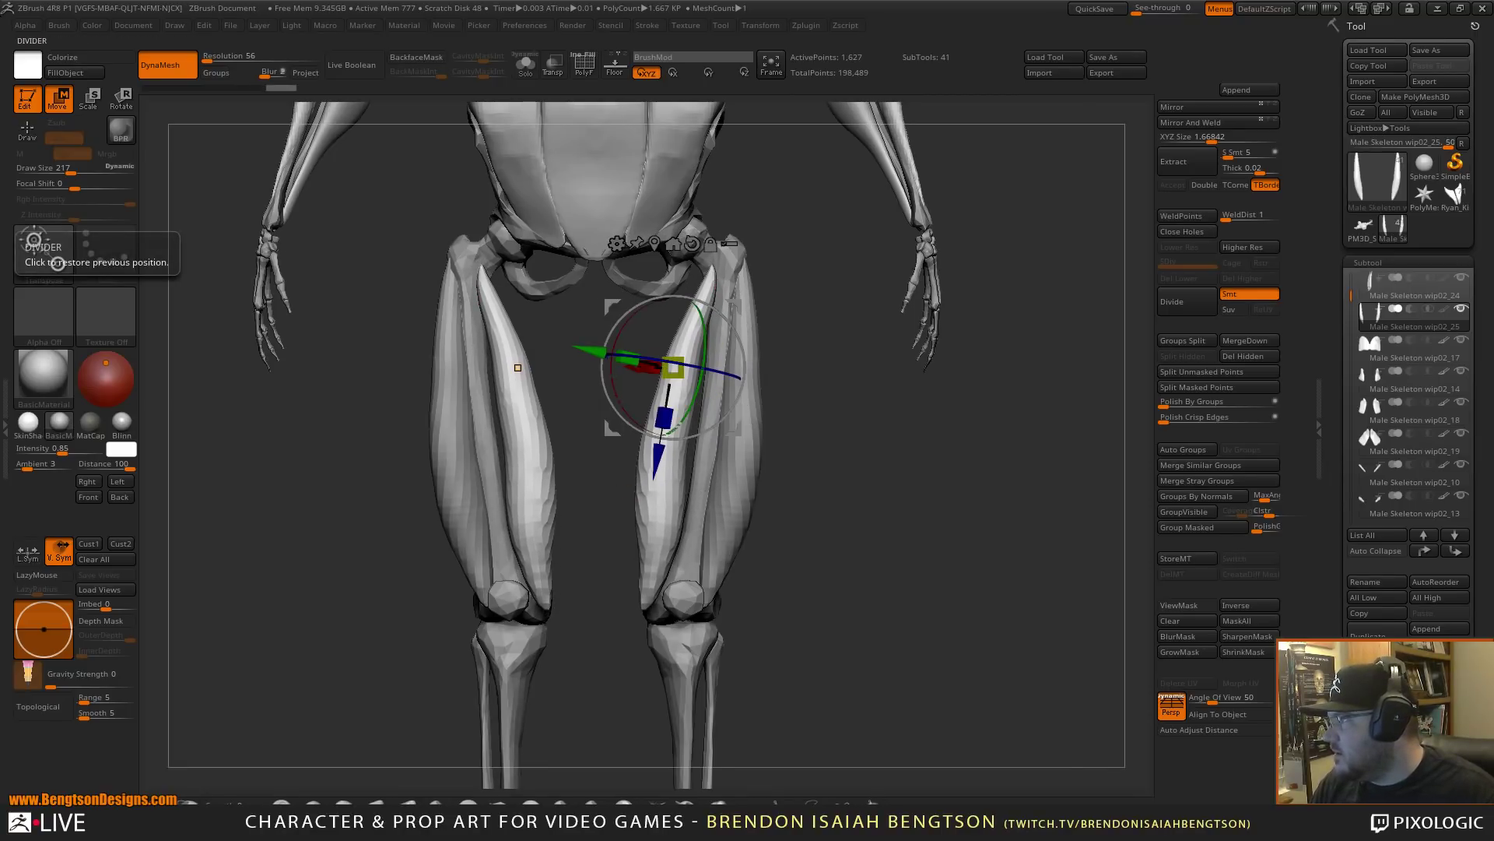
key("alt+Tab")
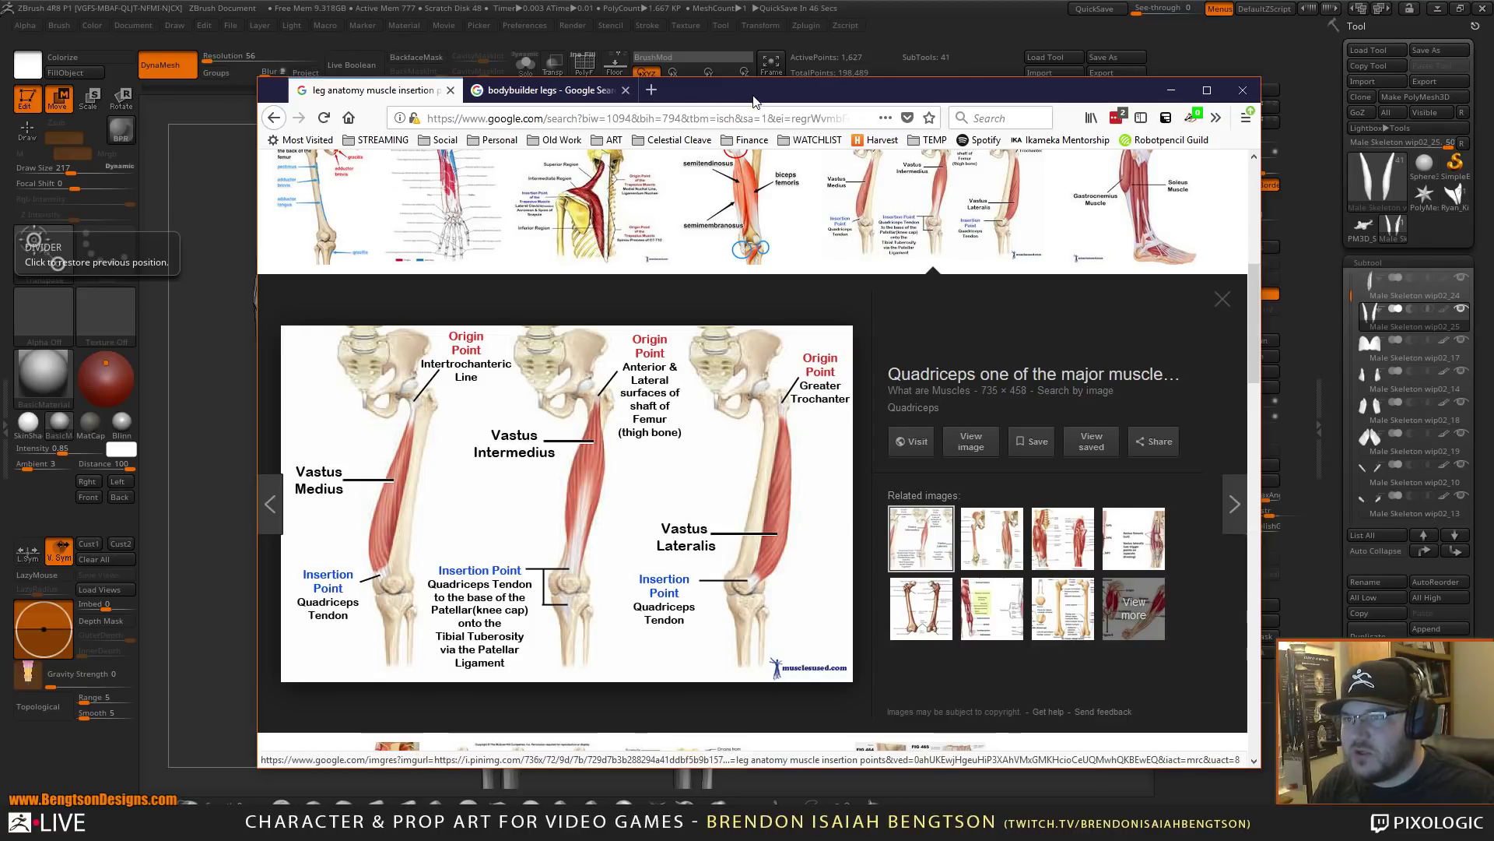
left_click_drag(753, 101, 0, 101)
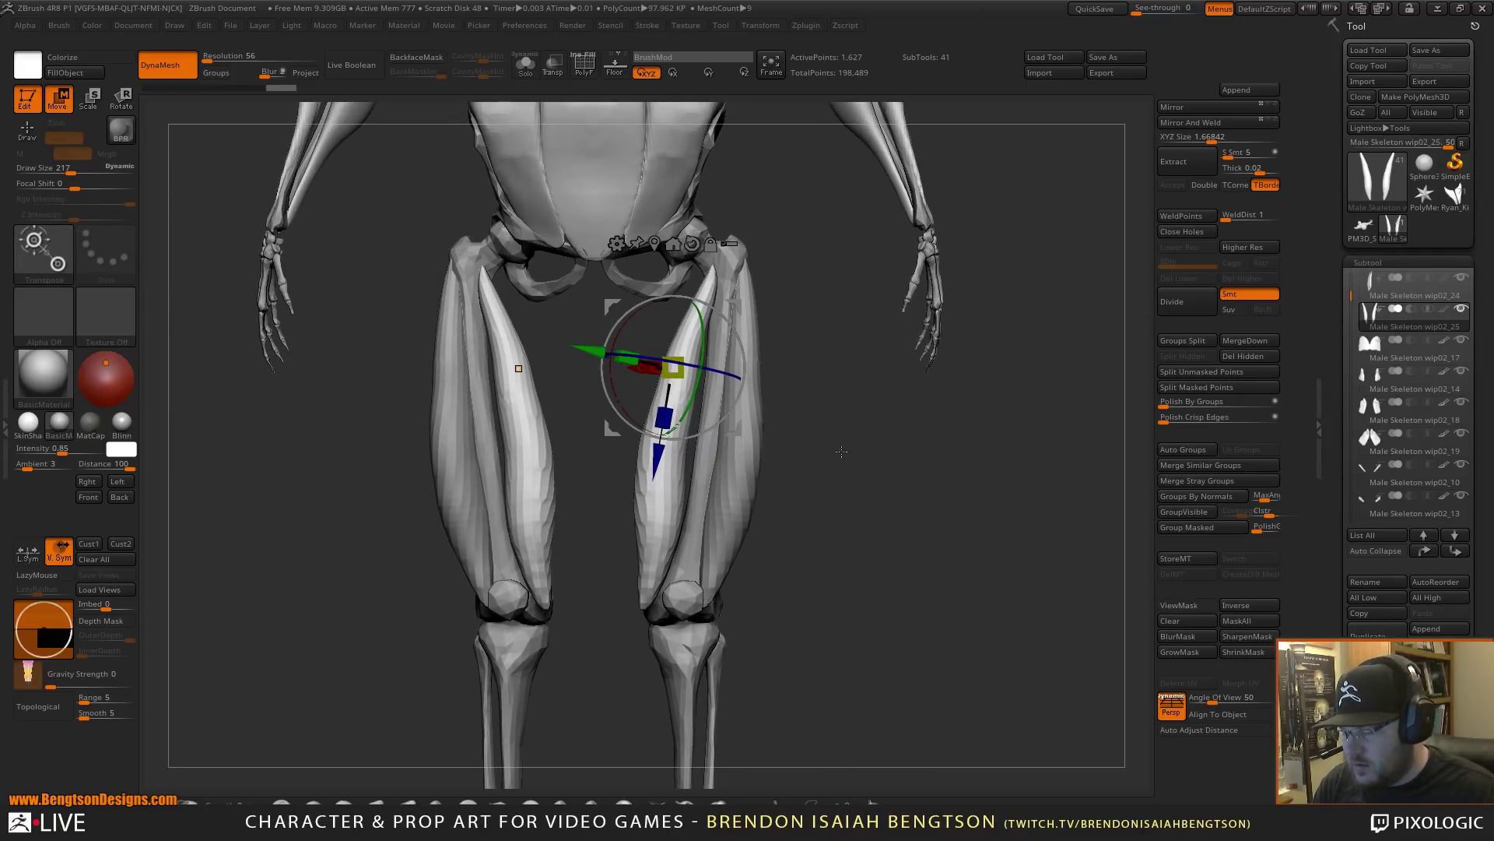
- Shape the duplicated inner vastus muscles against the femurs and around the kneecaps with the Move Topological brush
key("q")
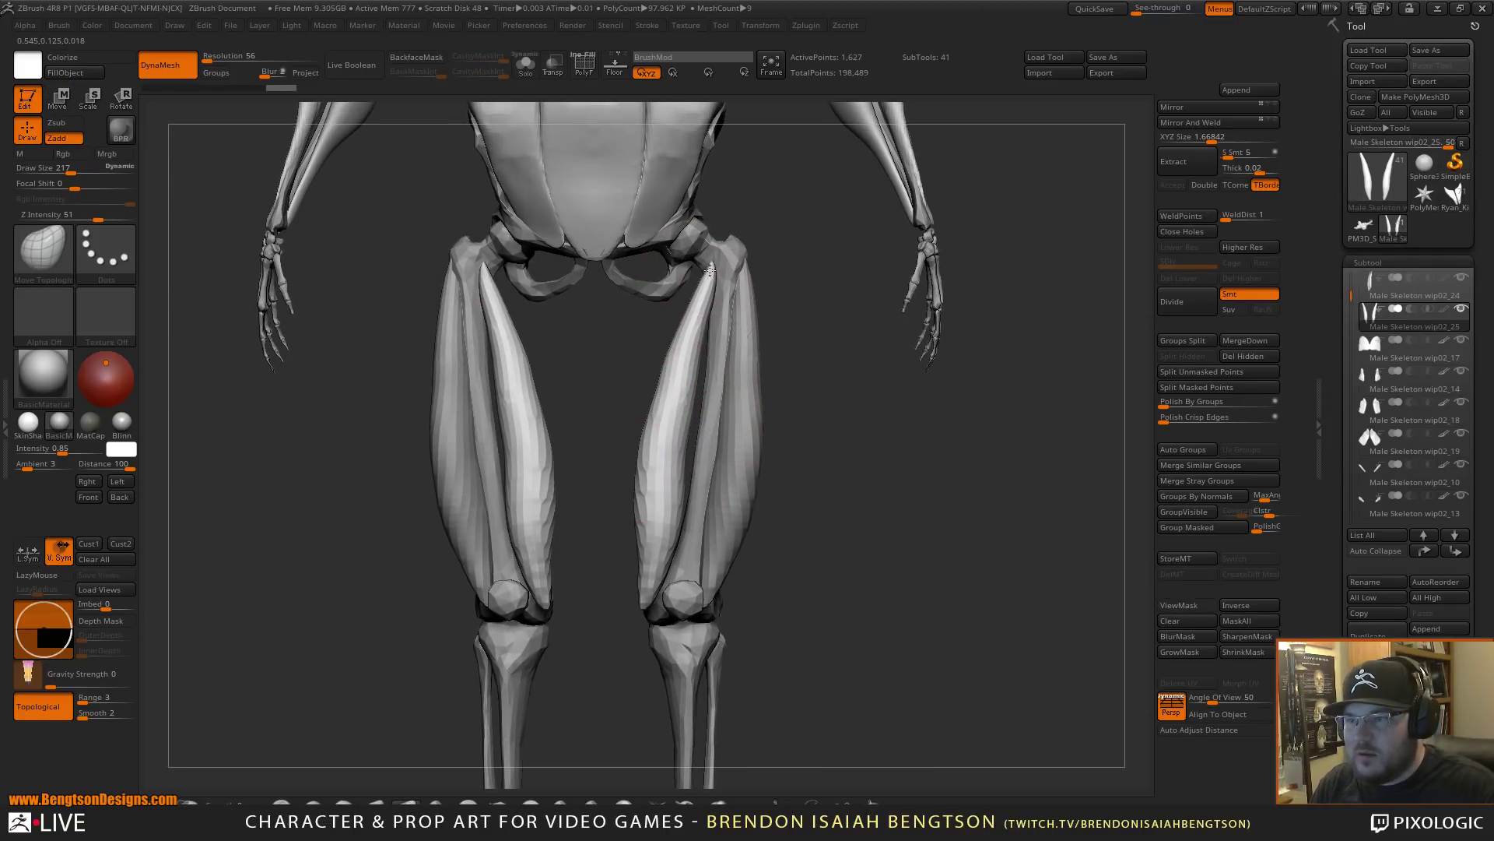
left_click_drag(710, 270, 714, 265)
left_click_drag(695, 335, 699, 335)
left_click_drag(687, 420, 699, 375)
left_click_drag(679, 534, 694, 532)
mouse_move(650, 599)
left_mouse_down()
mouse_move(727, 572)
mouse_move(677, 561)
mouse_move(672, 519)
left_mouse_up()
left_click_drag(655, 572, 650, 589)
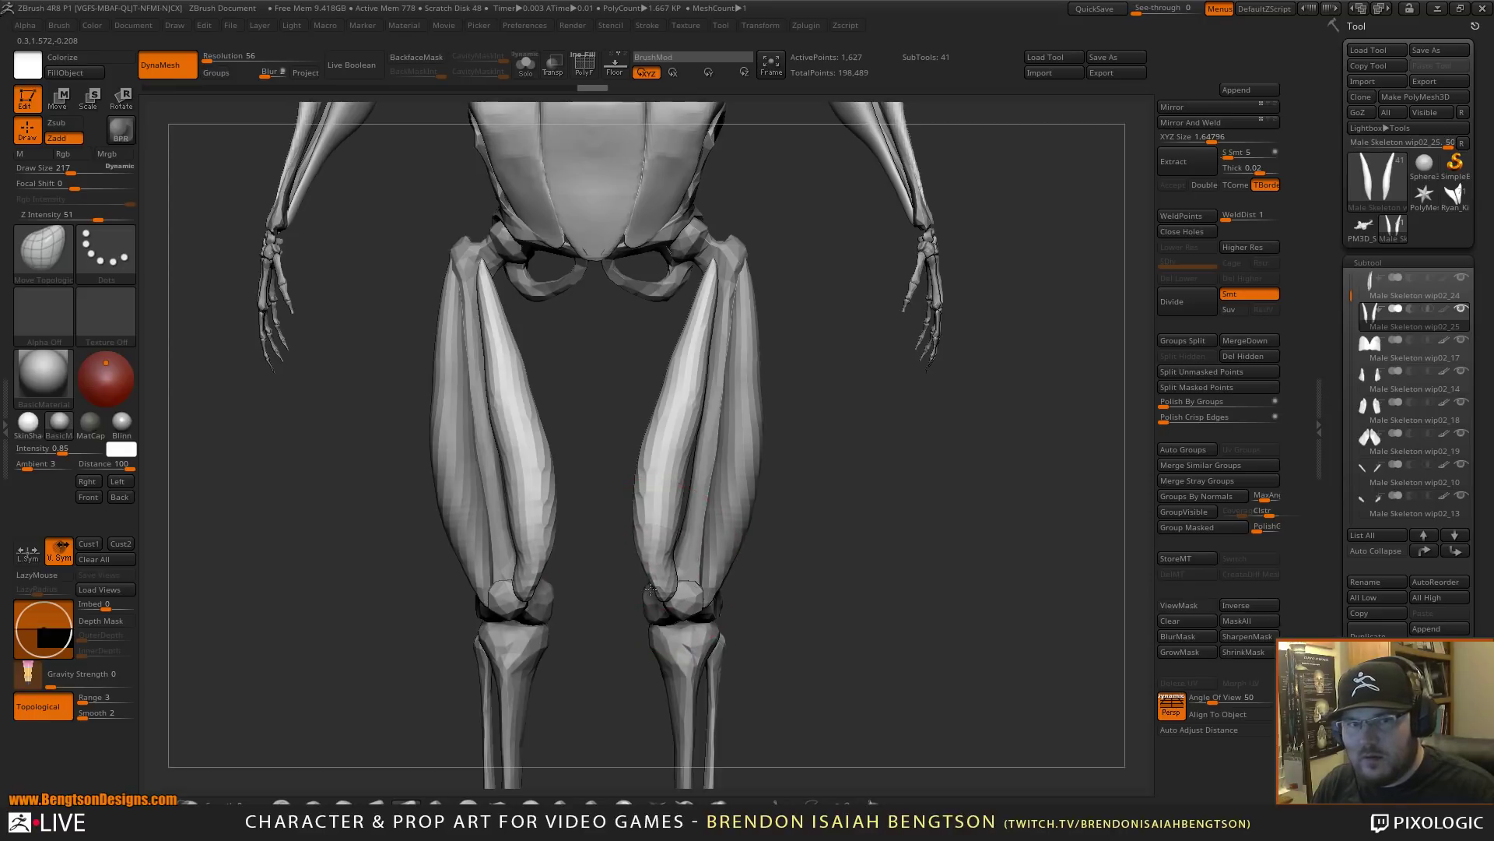
left_click_drag(881, 537, 913, 531, "alt")
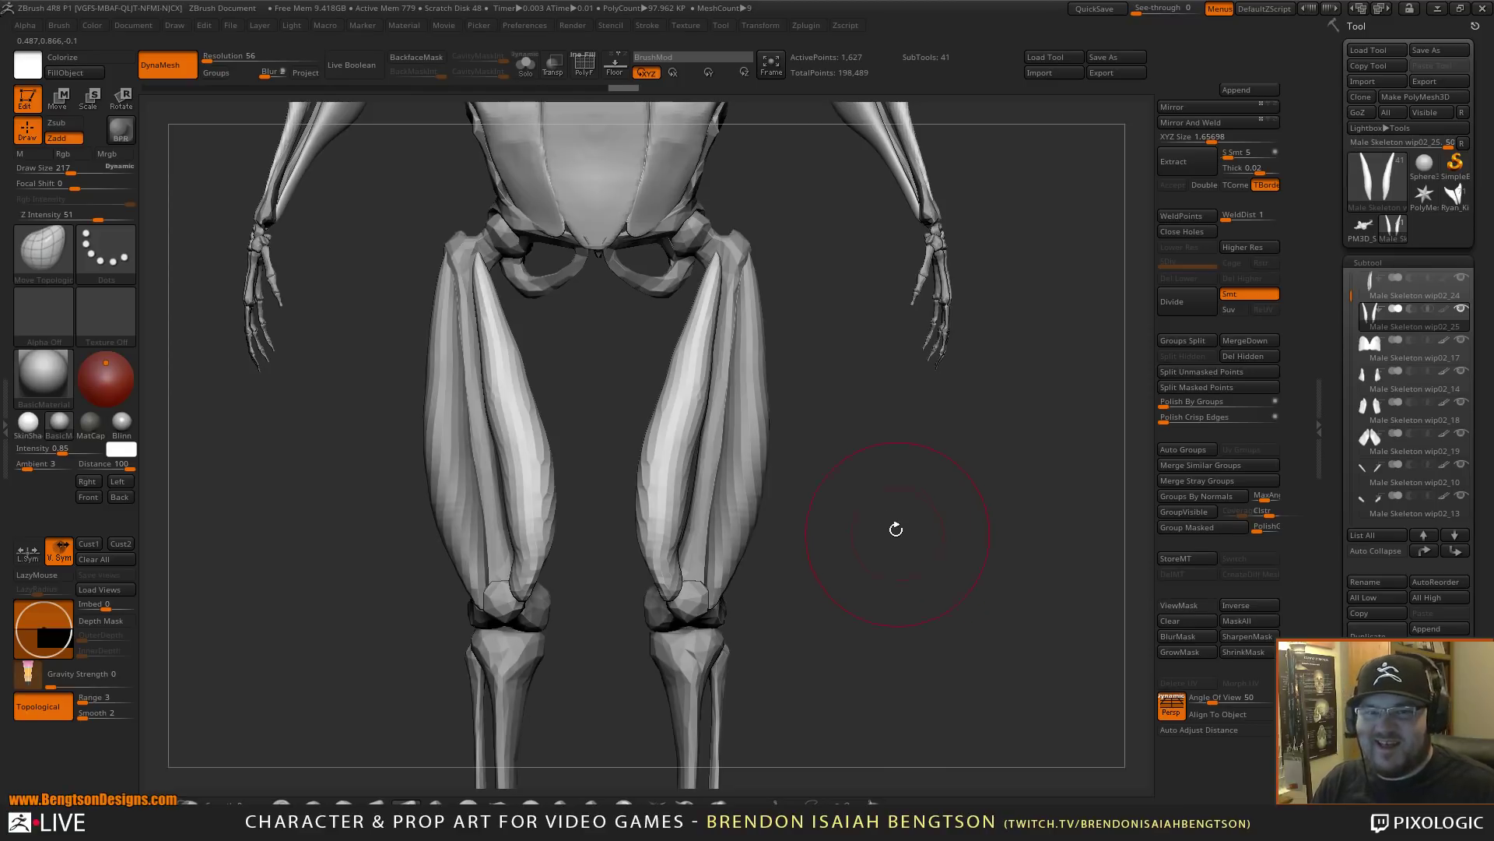
- Reduce the brush draw size to 204 and adjust the lower ends, mid-thigh and upper ends of the inner vastus muscles
left_click_drag(892, 546, 787, 501)
key("space")
mouse_move(641, 567)
left_mouse_down()
mouse_move(654, 567)
mouse_move(636, 527)
mouse_move(632, 421)
mouse_move(759, 419)
left_mouse_up()
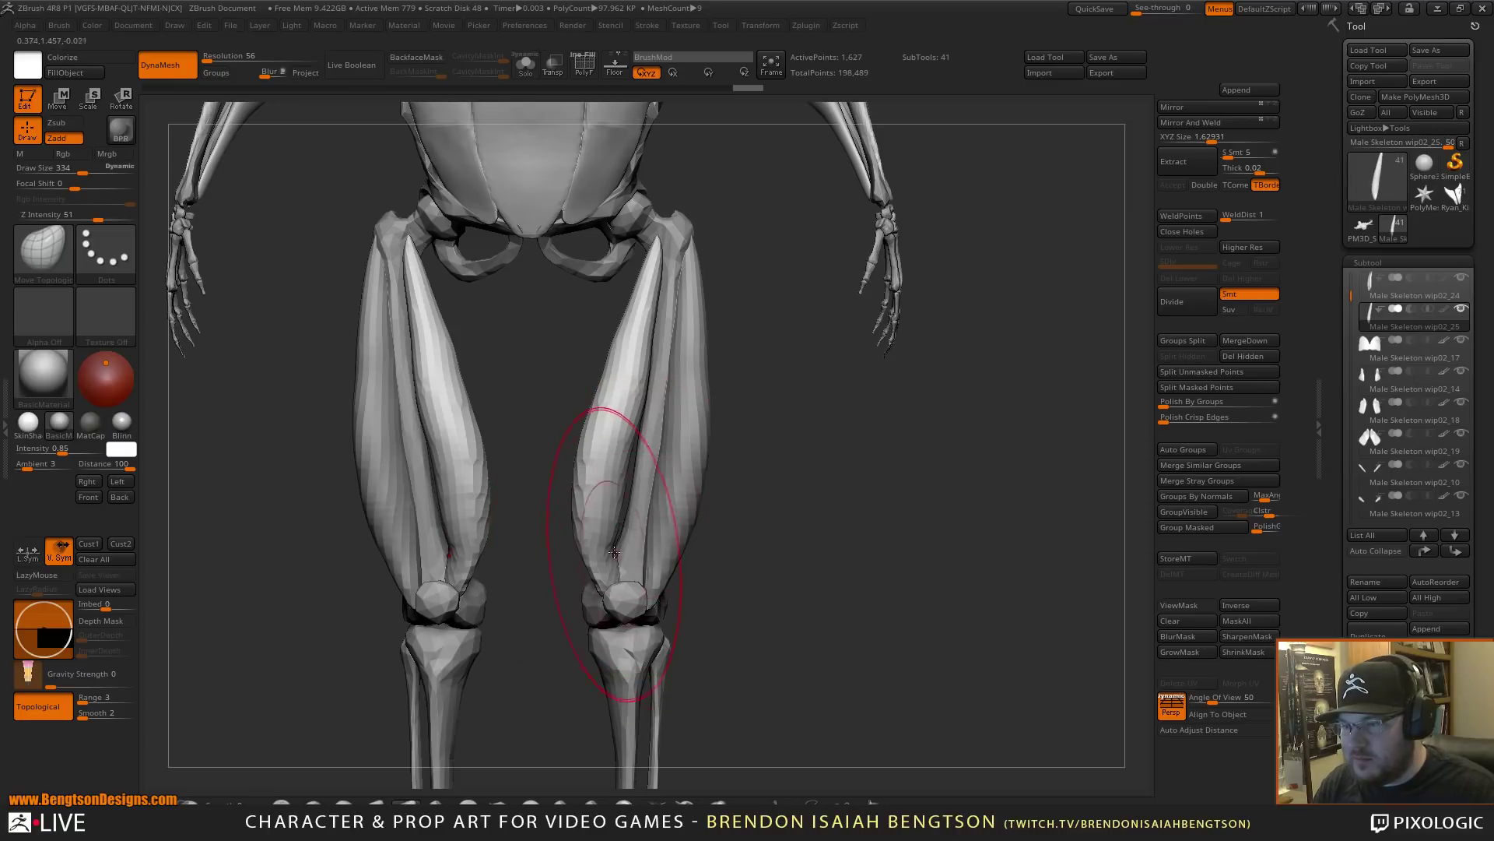
key("space")
left_click_drag(579, 549, 557, 549)
mouse_move(608, 564)
left_mouse_down()
mouse_move(613, 577)
mouse_move(625, 545)
left_mouse_up()
left_click_drag(628, 473, 634, 450)
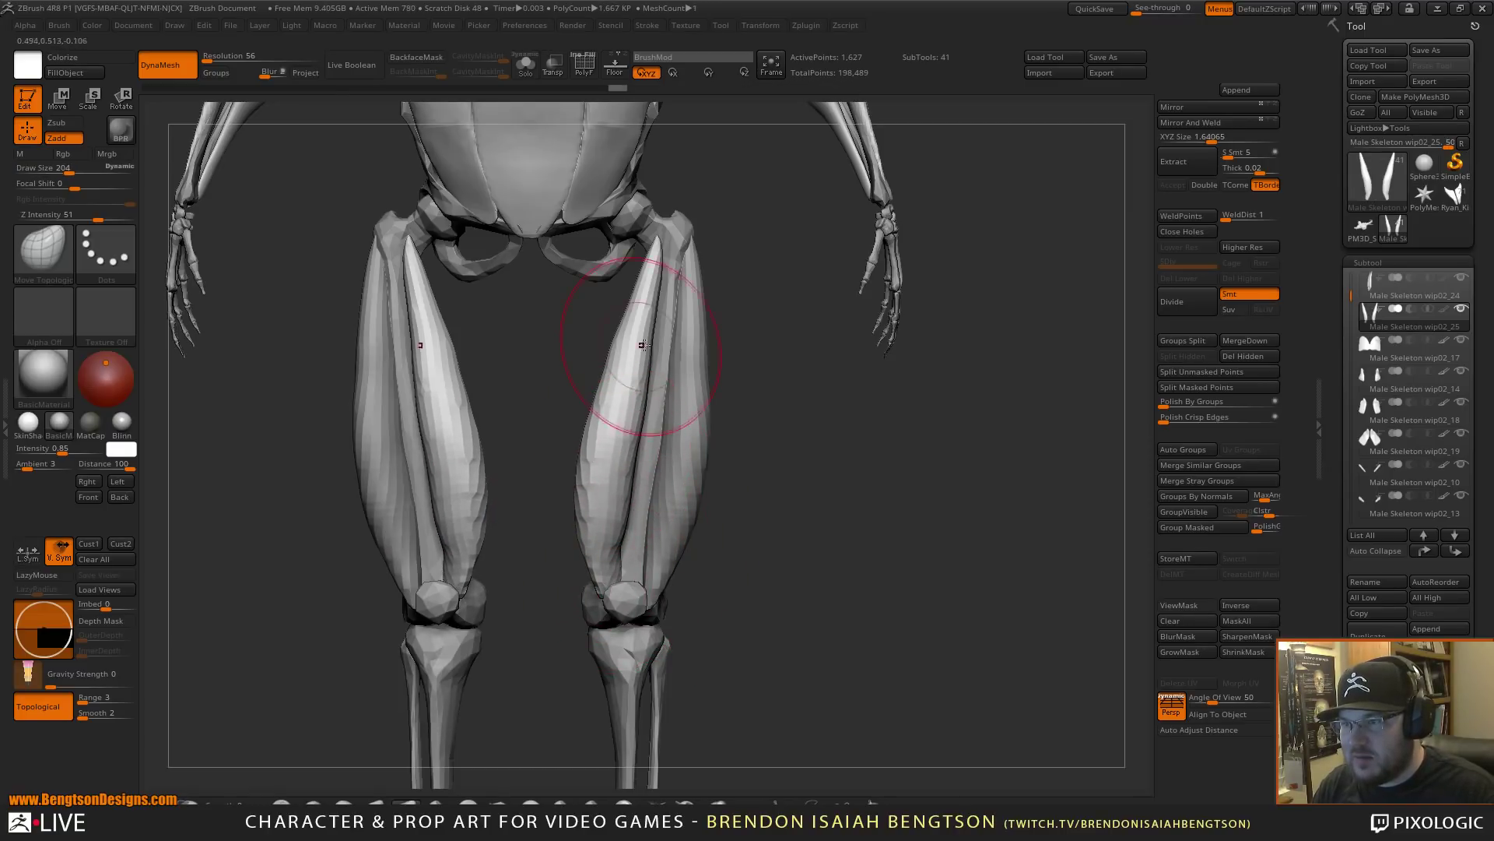
left_click_drag(767, 369, 860, 381)
mouse_move(546, 251)
left_mouse_down()
mouse_move(549, 362)
mouse_move(530, 272)
left_mouse_up()
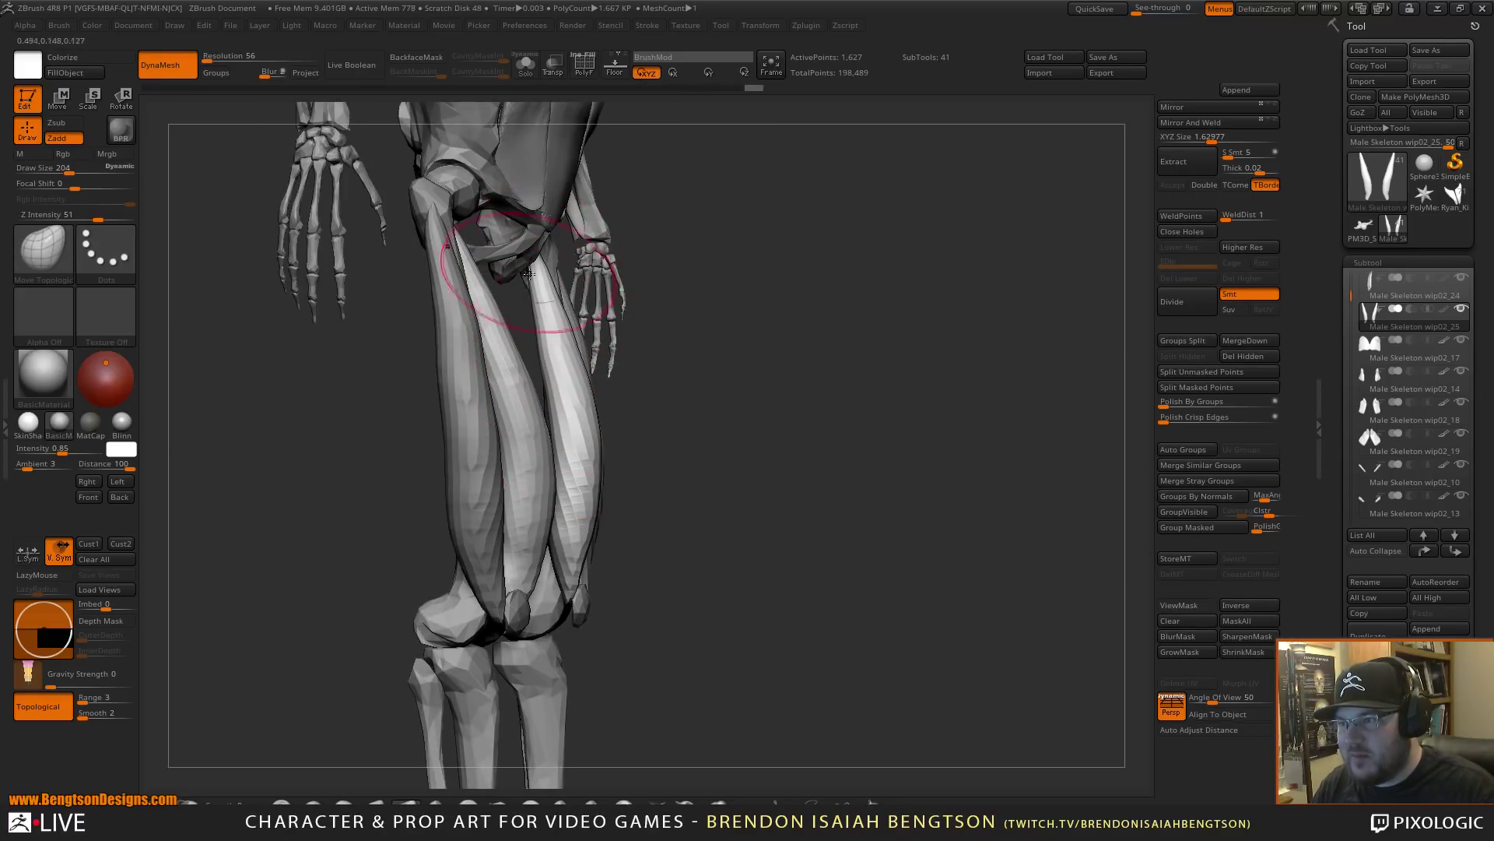
- Remesh the inner vastus muscles with DynaMesh at resolution 104 and smooth their surface
mouse_move(700, 467)
left_mouse_down()
mouse_move(774, 517)
mouse_move(740, 500)
mouse_move(723, 421)
mouse_move(749, 533)
mouse_move(814, 528)
mouse_move(766, 525)
mouse_move(777, 594)
mouse_move(850, 524)
mouse_move(816, 450)
left_mouse_up()
left_click(216, 61)
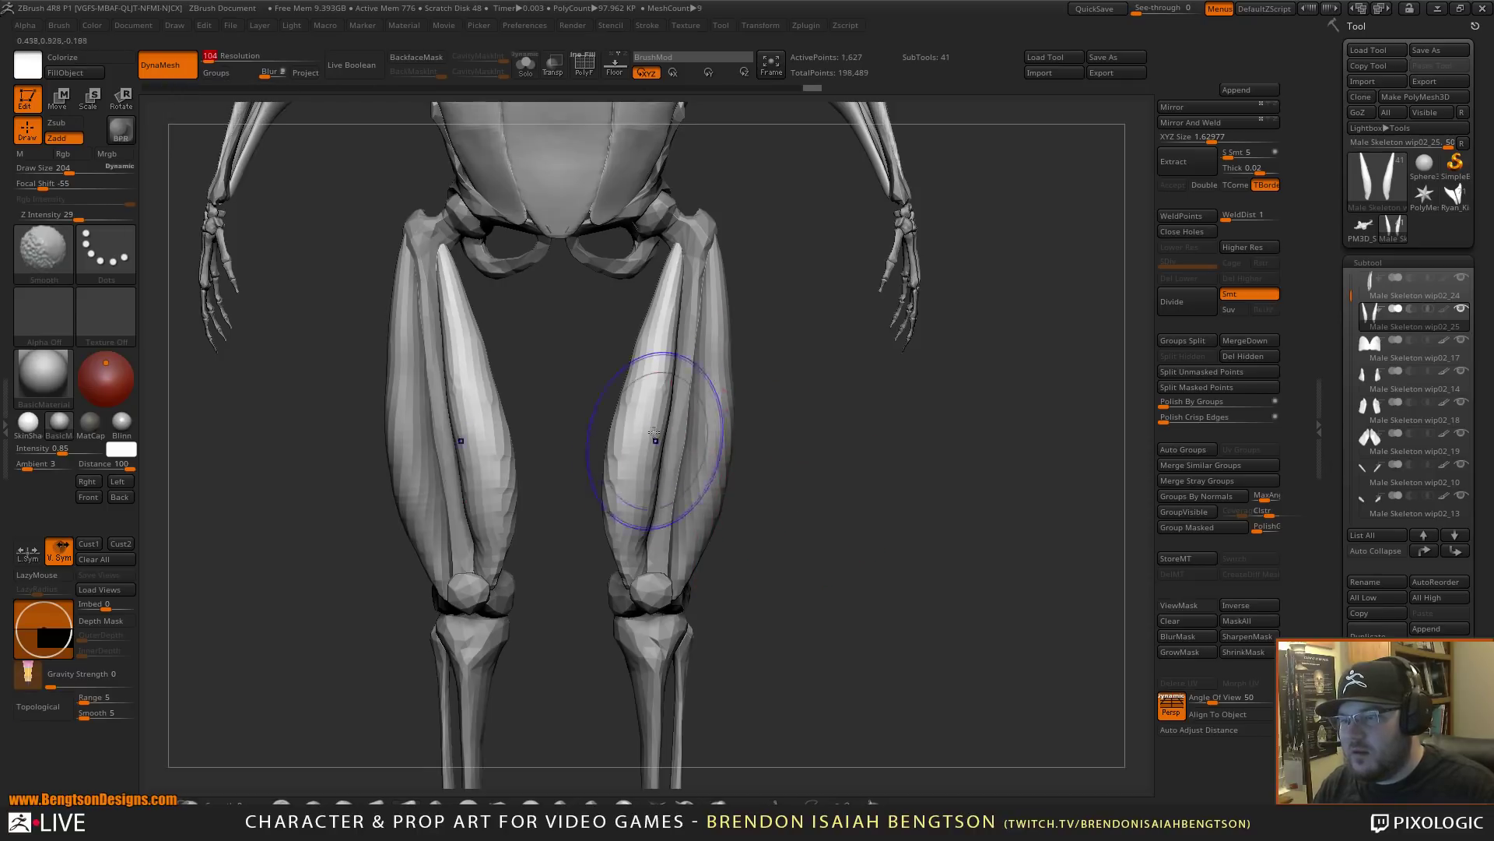
left_click_drag(656, 437, 653, 456, "shift")
left_click_drag(817, 498, 840, 573, "ctrl")
mouse_move(645, 444)
left_mouse_down("shift")
mouse_move(641, 567)
mouse_move(664, 295)
left_mouse_up("shift")
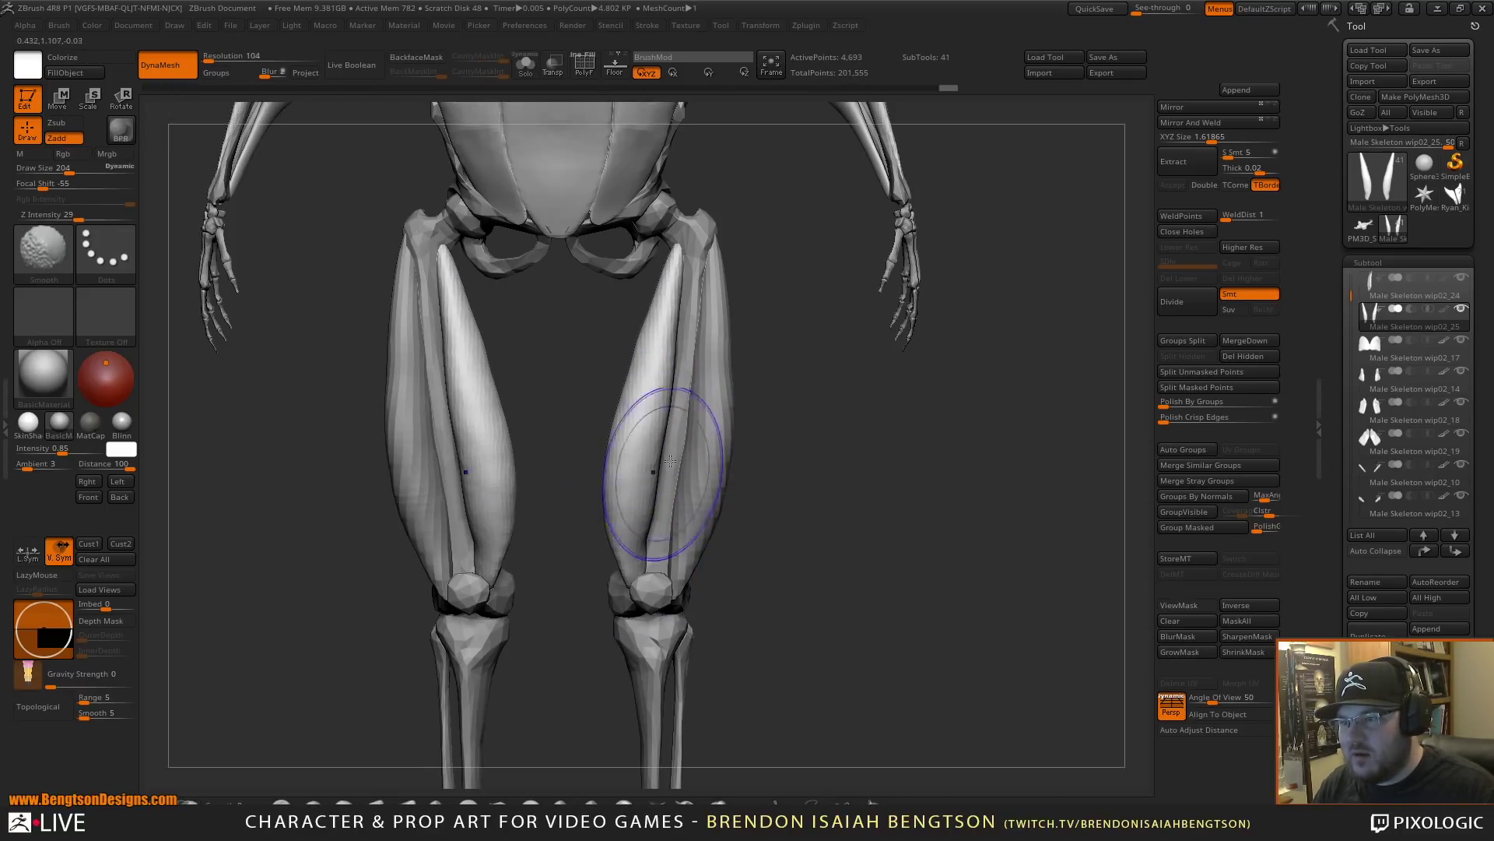
- Select the outer vastus lateralis muscles, remesh them with DynaMesh at resolution 104 and smooth their surface
key("b")
key("m")
key("t")
left_click(710, 434, "alt")
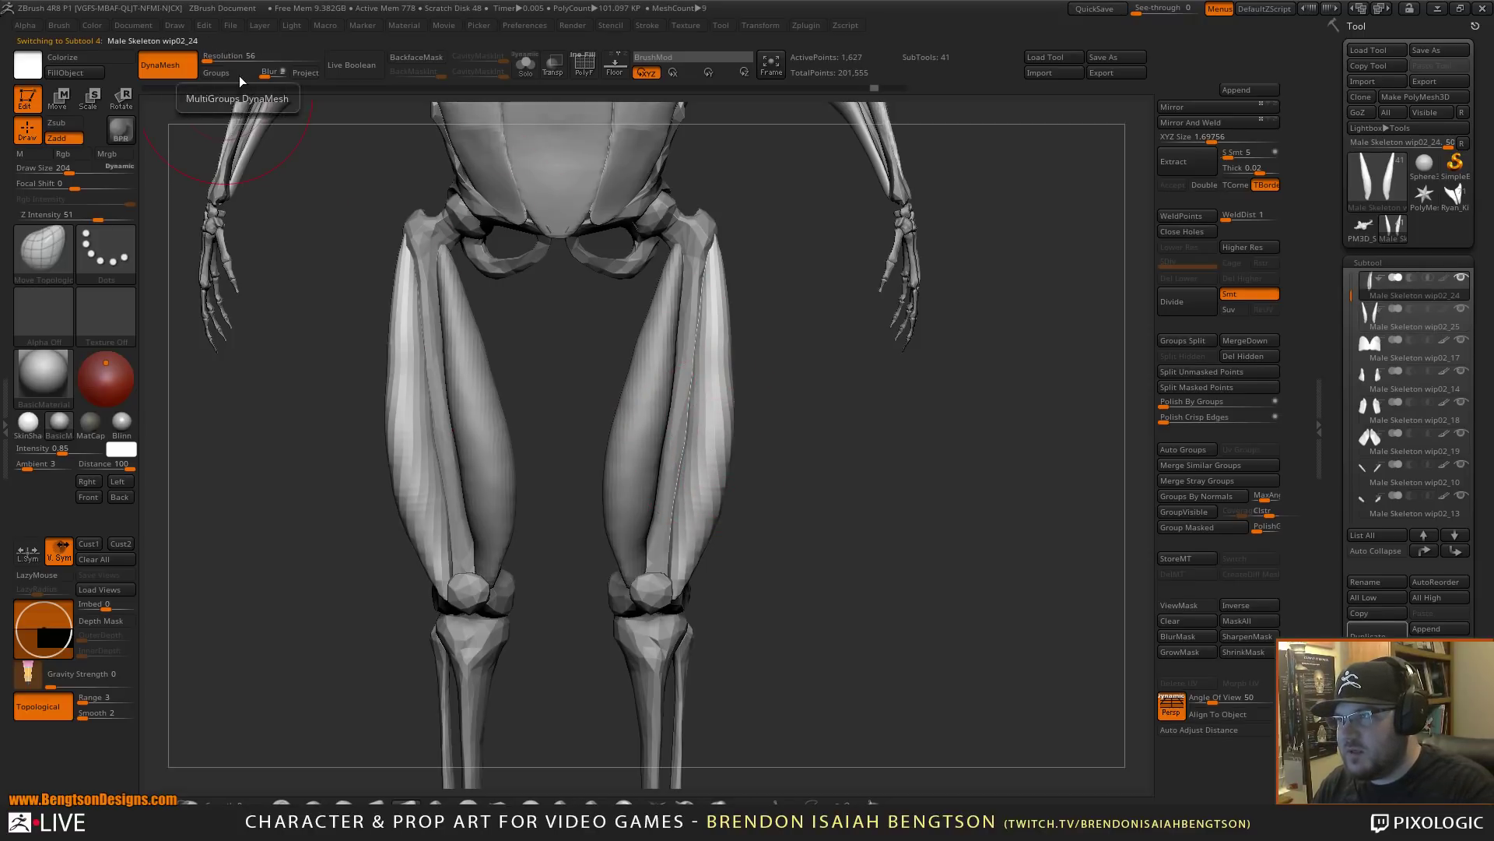
left_click(226, 58)
type("784")
left_click_drag(227, 59, 226, 59)
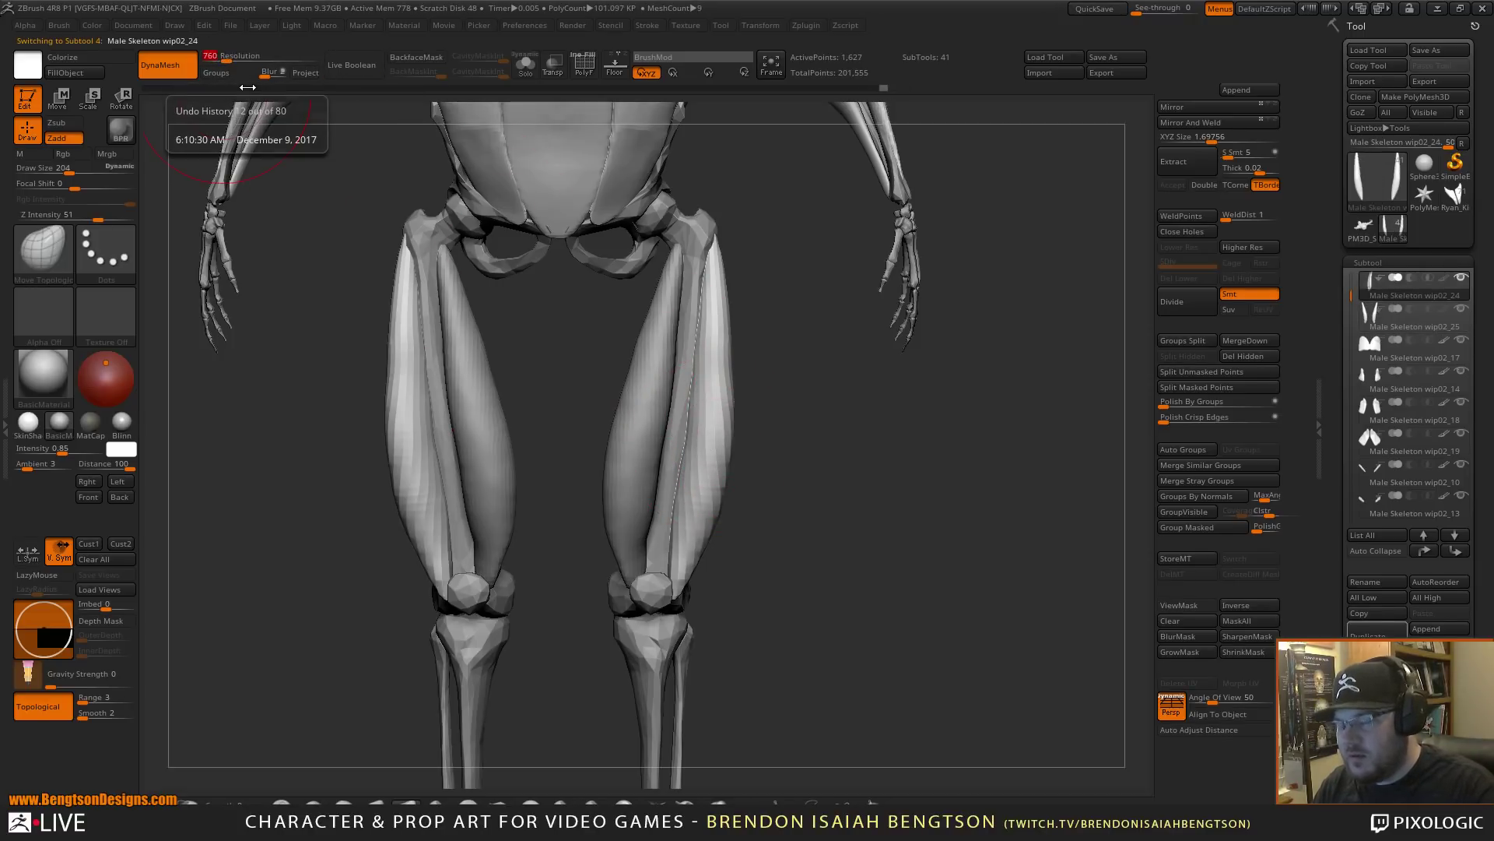
type("100")
key("Return")
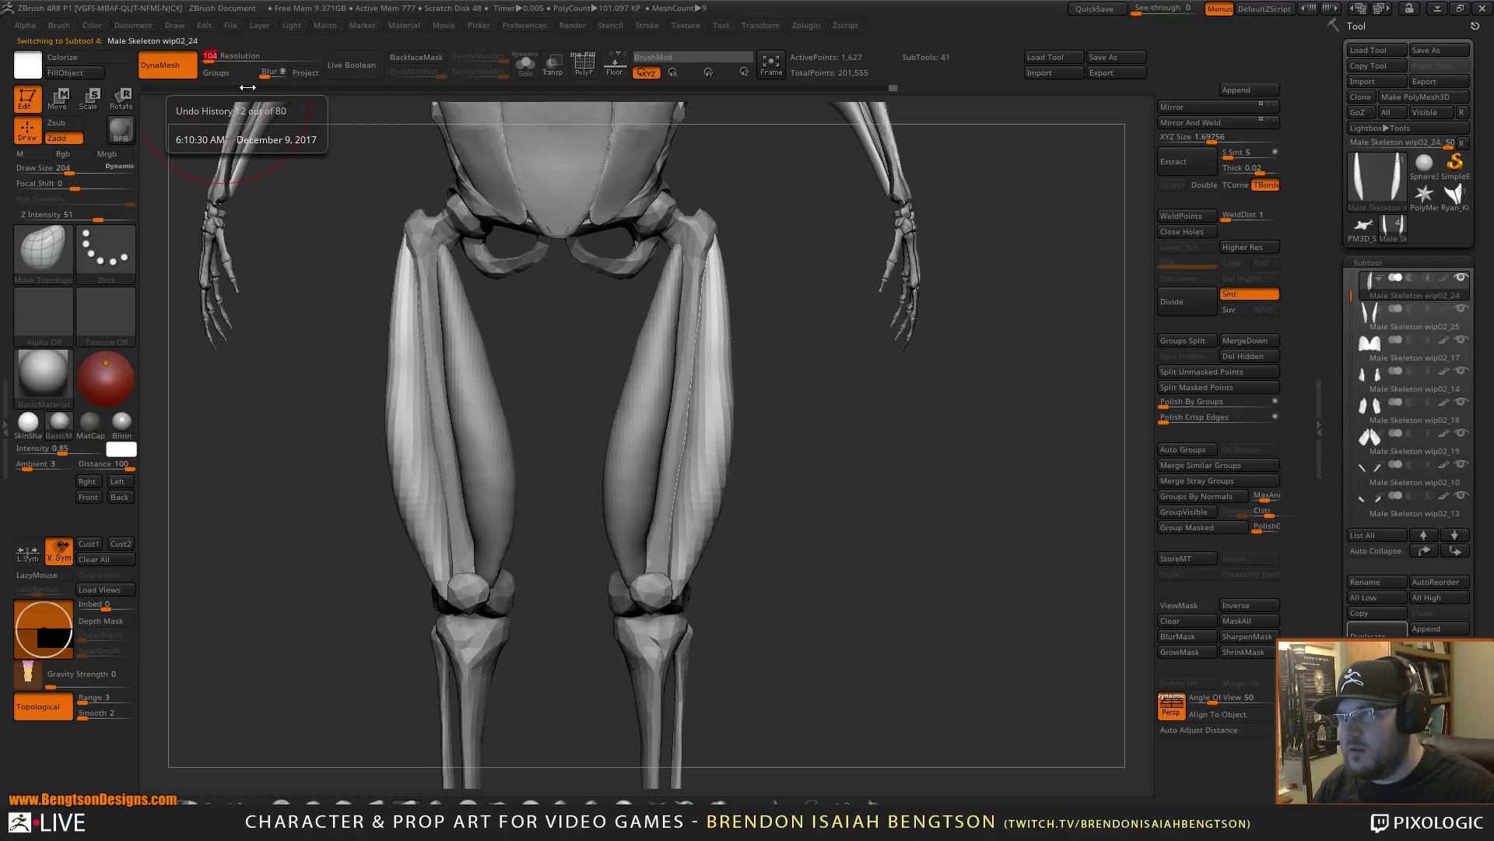
key("Return")
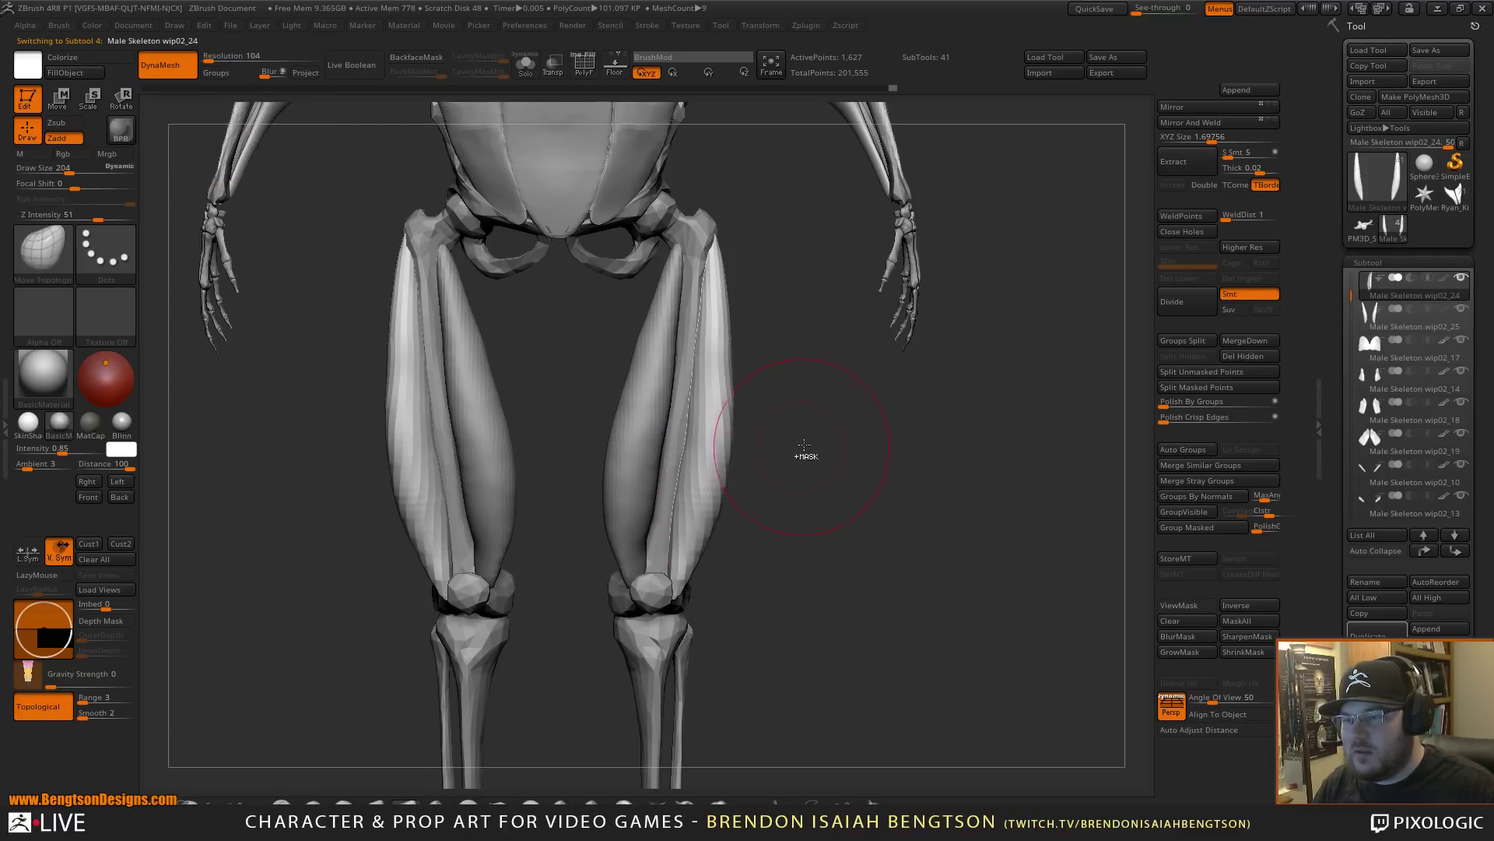
left_click_drag(804, 445, 760, 625, "ctrl")
mouse_move(697, 354)
left_mouse_down("shift")
mouse_move(712, 285)
mouse_move(716, 340)
left_mouse_up("shift")
- Set the brush draw size to 272, reselect the inner vastus muscles and adjust their shape from an angled side view
left_click_drag(830, 480, 735, 463)
key("space")
left_click(694, 443)
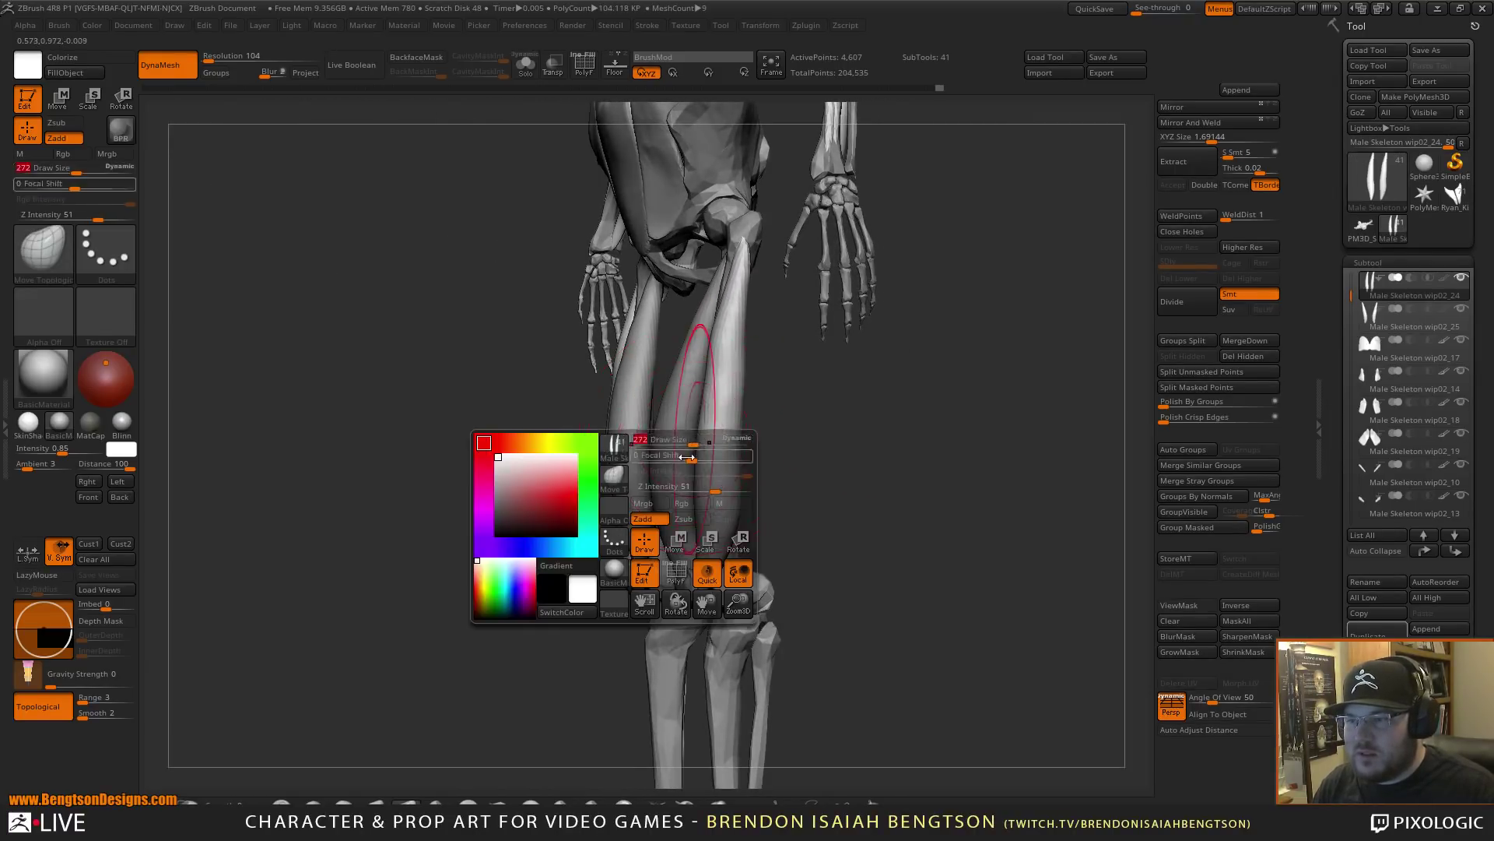
left_click(680, 483, "alt")
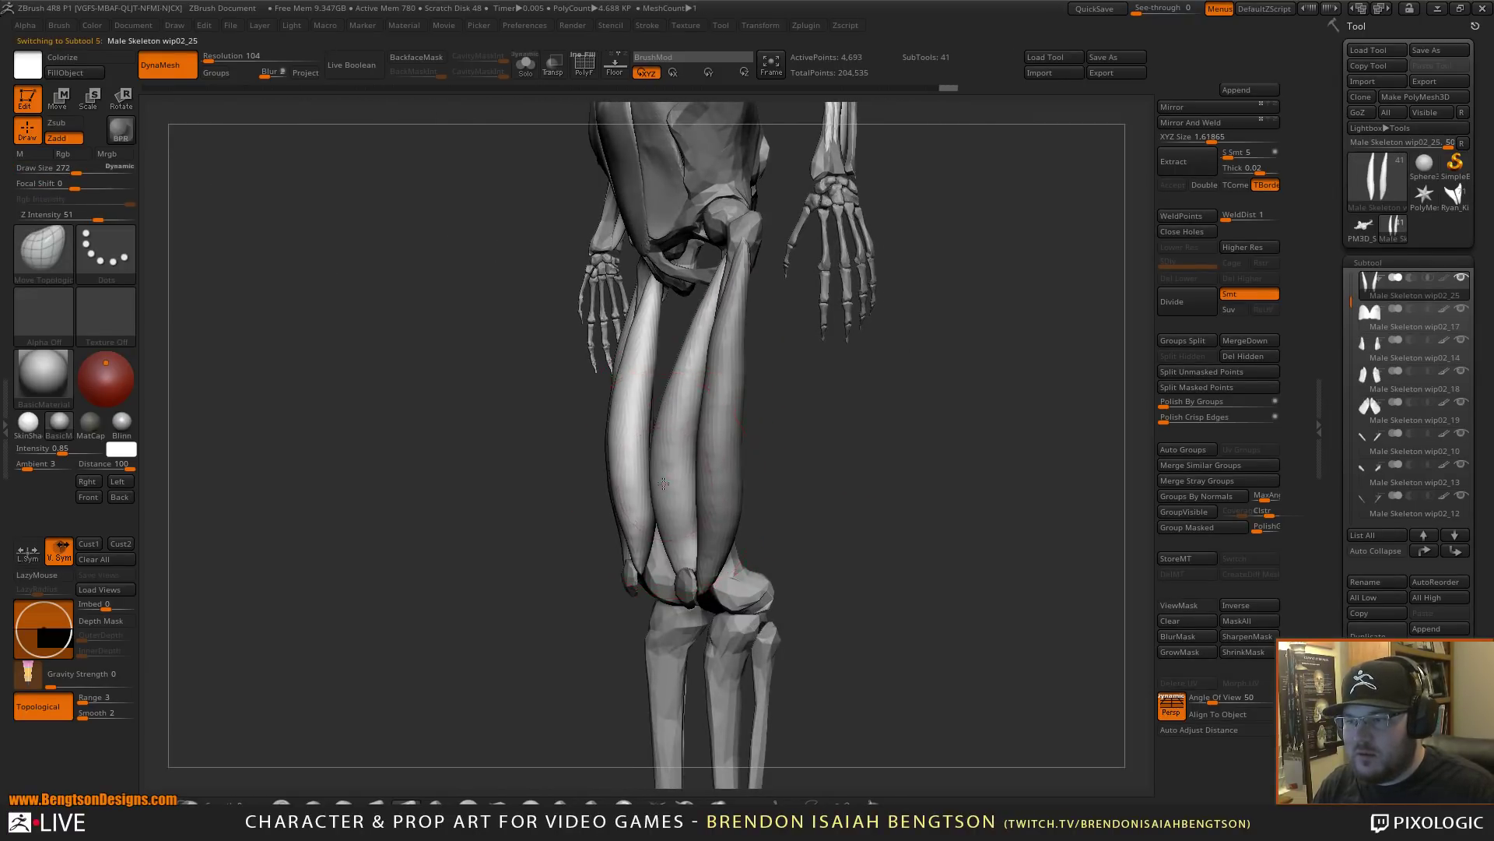
left_click_drag(688, 406, 681, 423)
- Reshape the inner vastus contour from the front with Move Topological, slimming the upper thigh and keeping the bulge above the knee
left_click_drag(814, 467, 895, 478)
left_click_drag(660, 566, 657, 563)
left_click_drag(668, 350, 680, 345)
mouse_move(682, 268)
left_mouse_down()
mouse_move(683, 341)
mouse_move(686, 318)
left_mouse_up()
left_click_drag(658, 406, 661, 406)
mouse_move(631, 542)
left_mouse_down()
mouse_move(657, 573)
mouse_move(624, 561)
mouse_move(639, 506)
left_mouse_up()
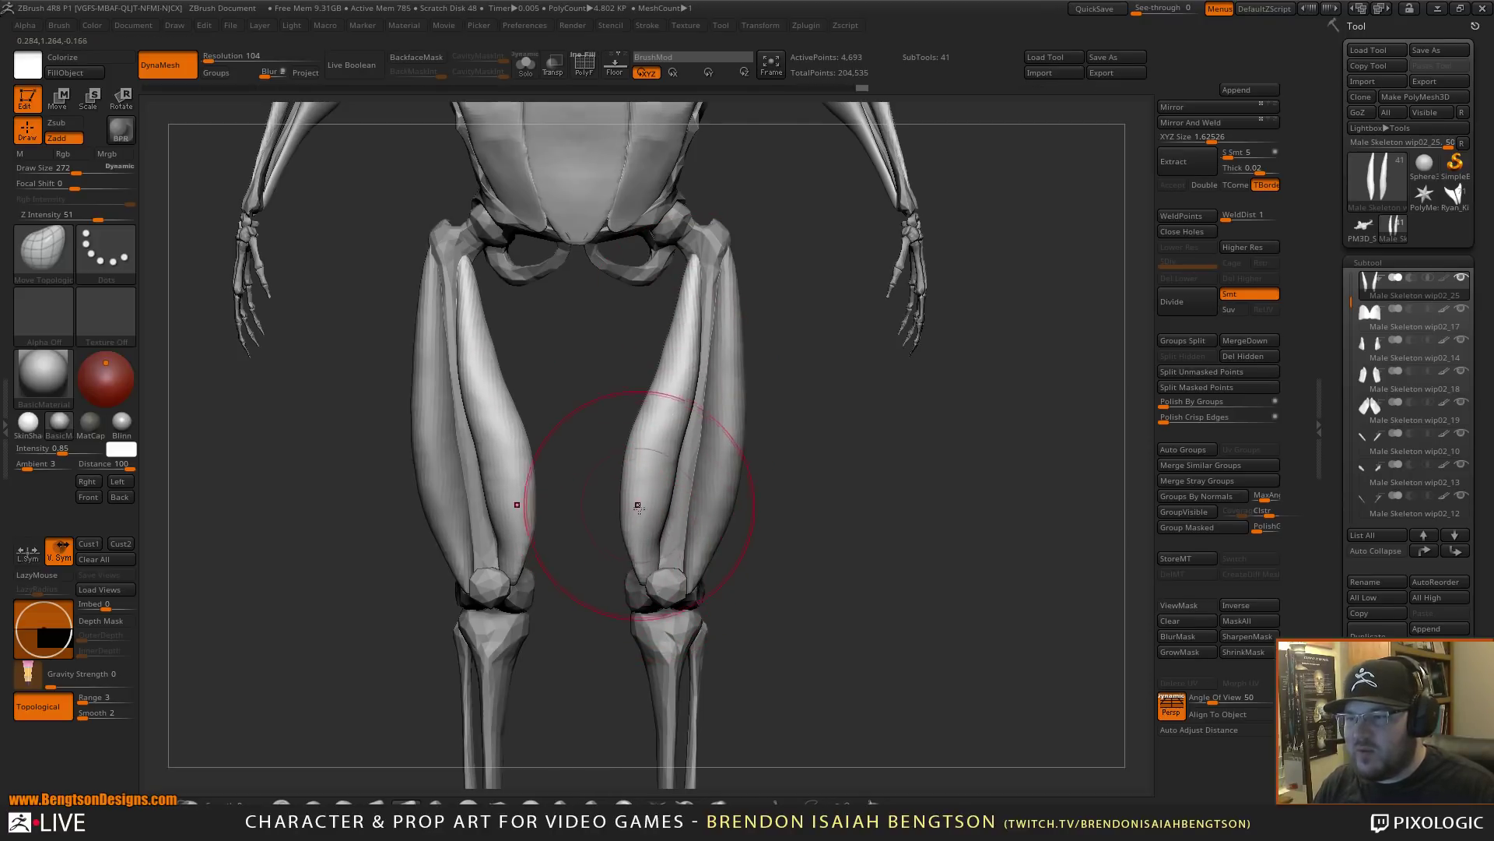
left_click_drag(651, 385, 658, 385)
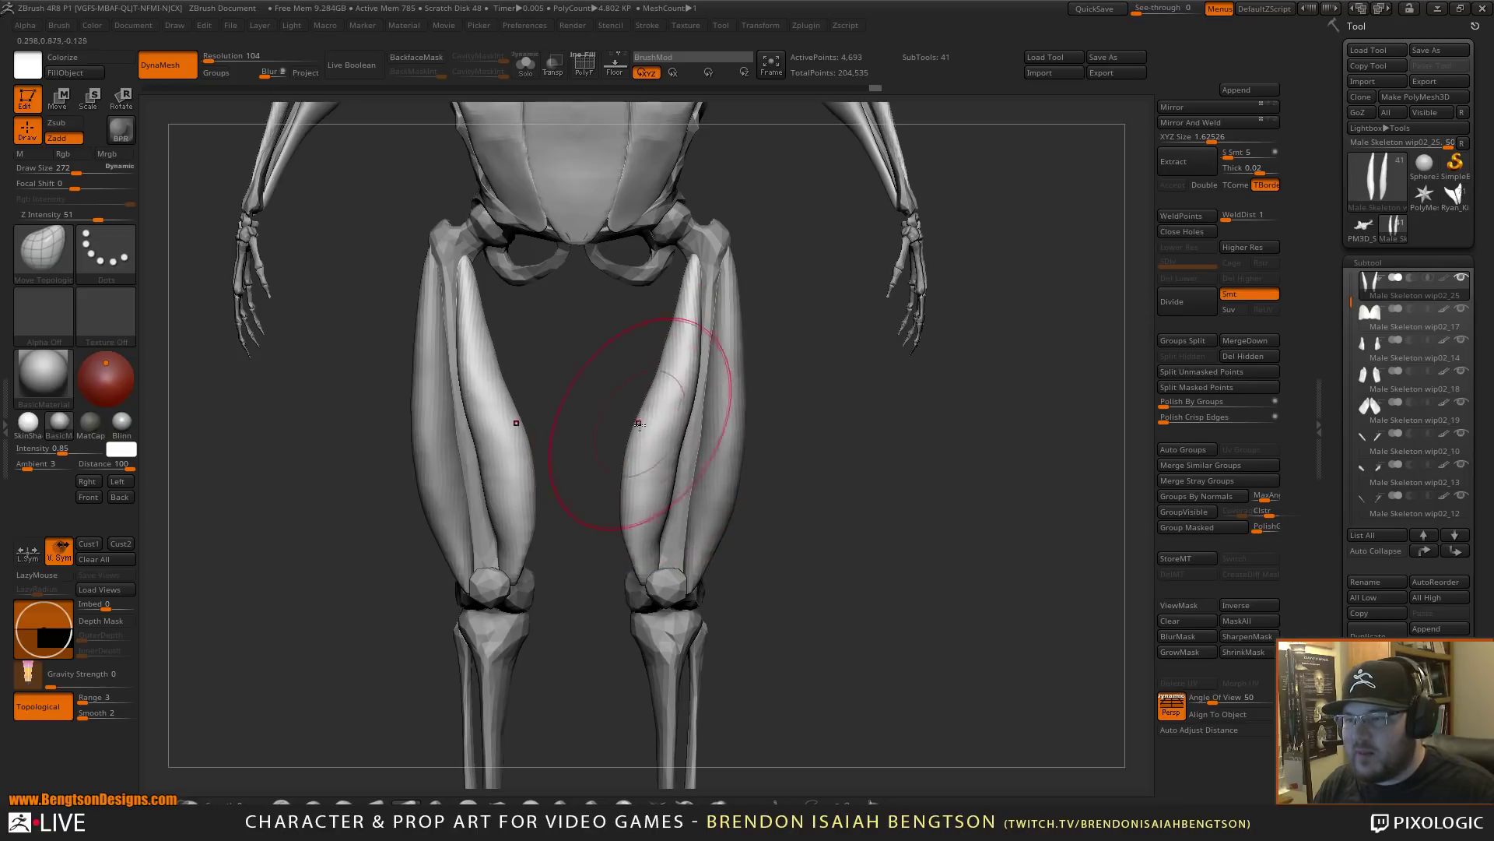
- Adjust the side profile of the inner vastus muscles near the knee and check the overall leg proportions
mouse_move(912, 503)
left_mouse_down()
mouse_move(847, 518)
mouse_move(857, 533)
mouse_move(768, 499)
left_mouse_up()
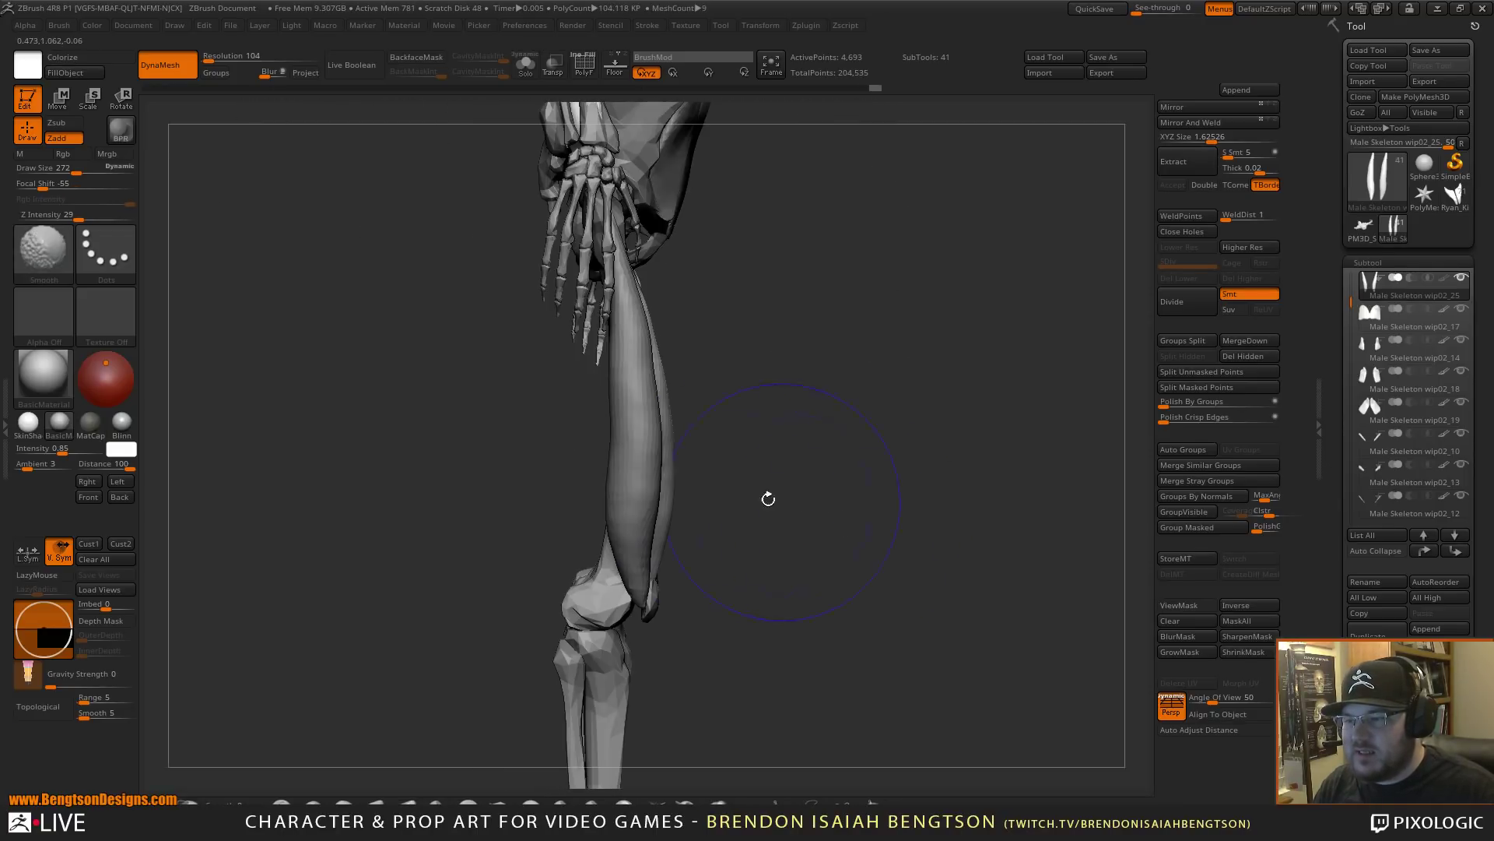
left_click_drag(640, 606, 623, 508)
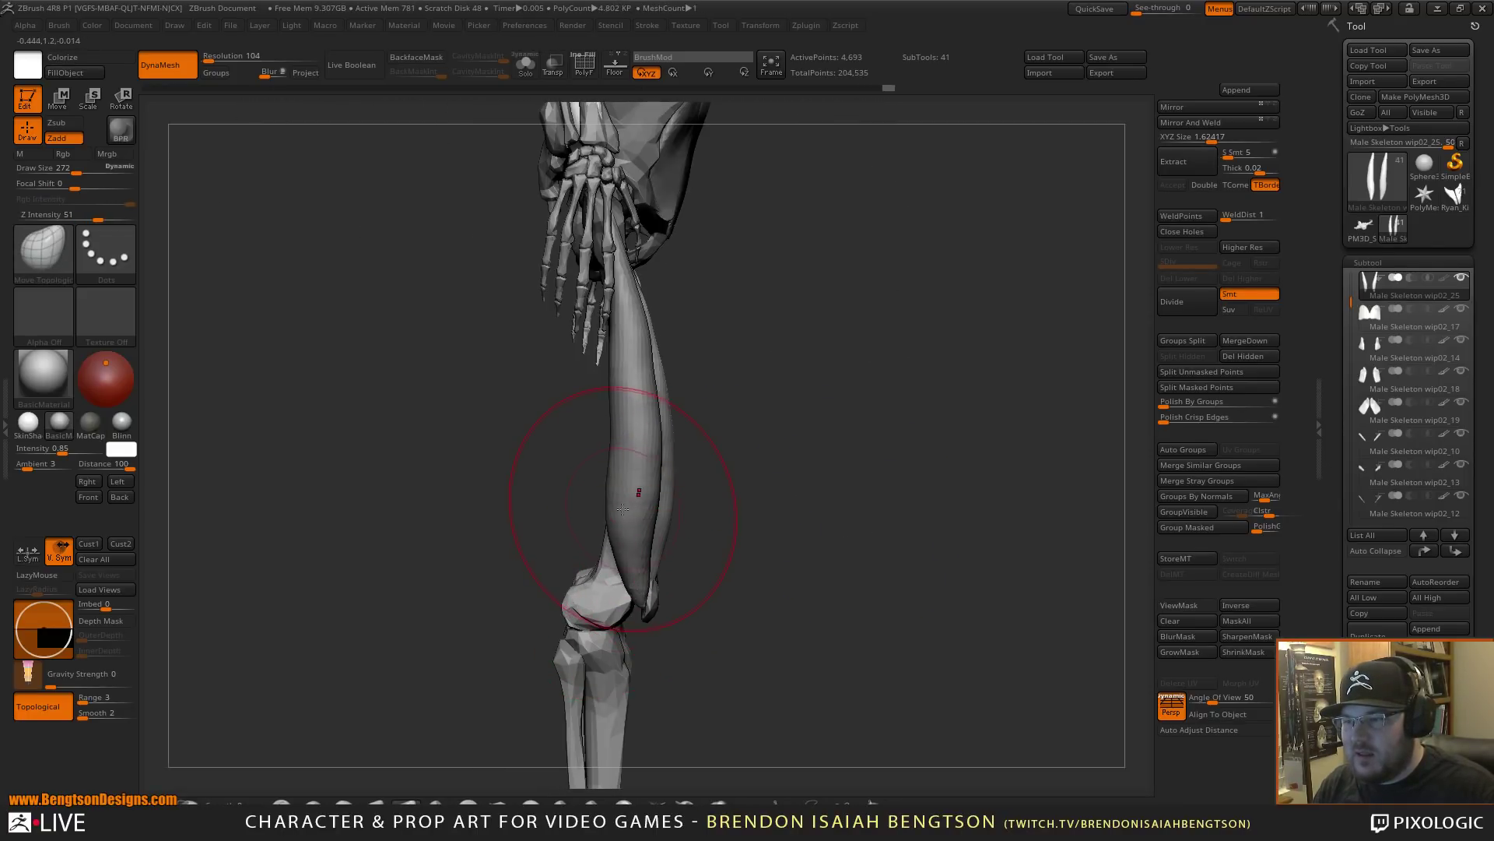
left_click_drag(724, 459, 864, 476)
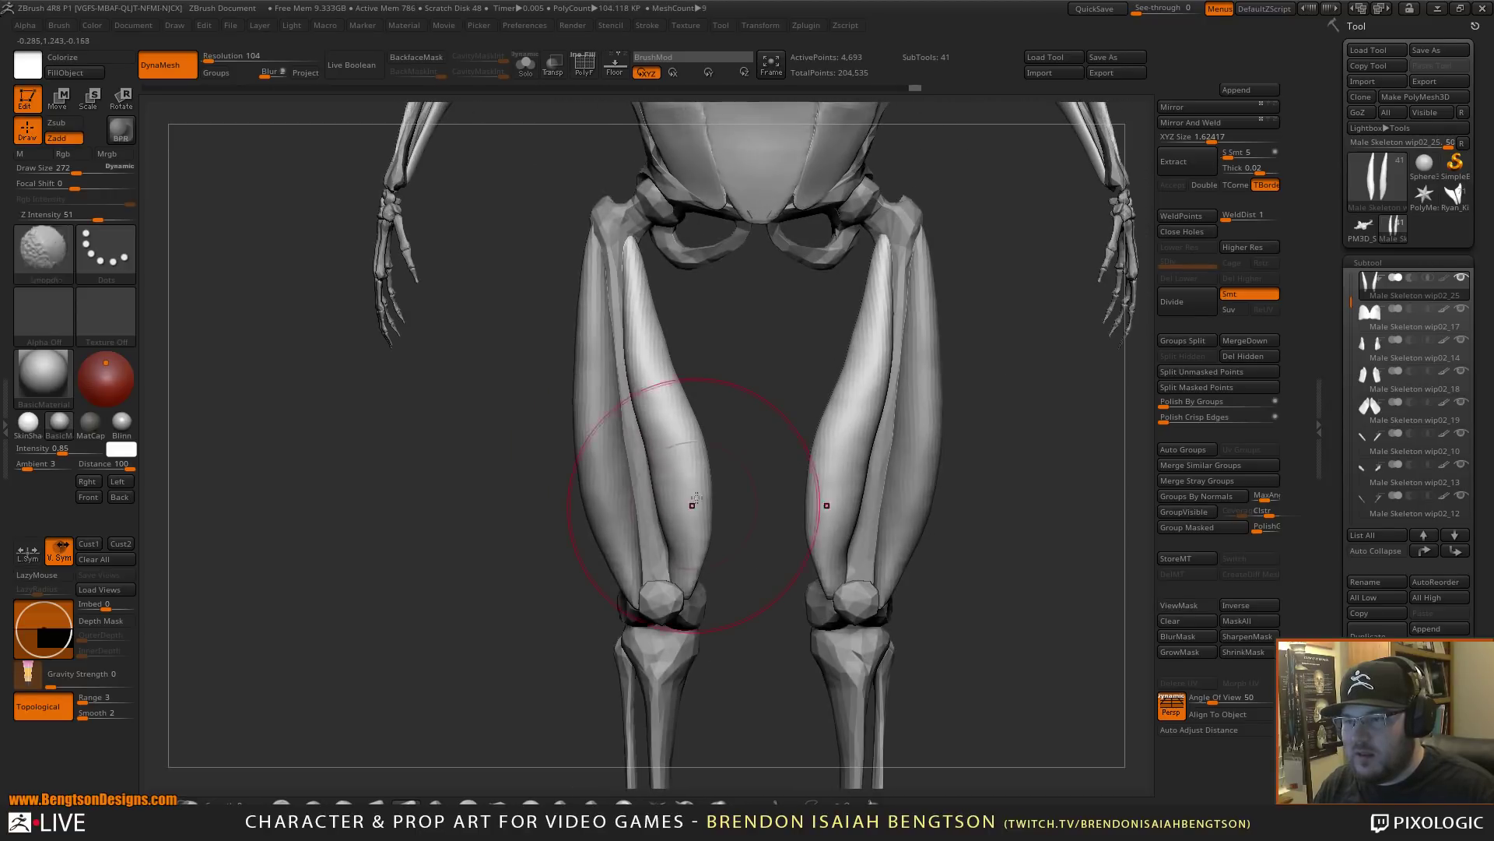
left_click_drag(778, 505, 754, 473, "alt")
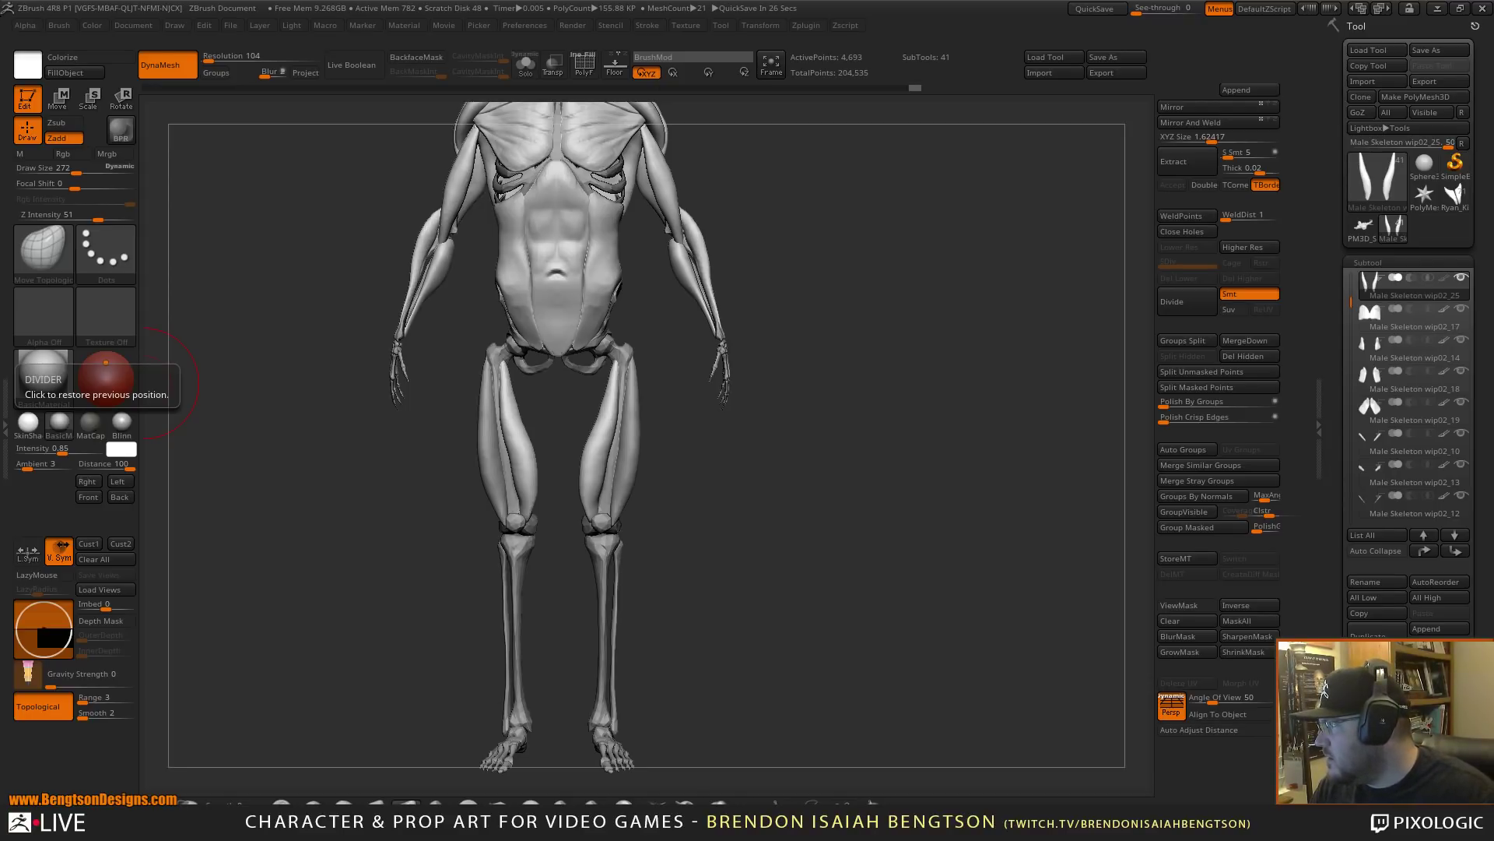
- Switch to the browser, study the anterior and posterior thigh muscle diagrams in the image results, and move the browser window aside
key("alt+Tab")
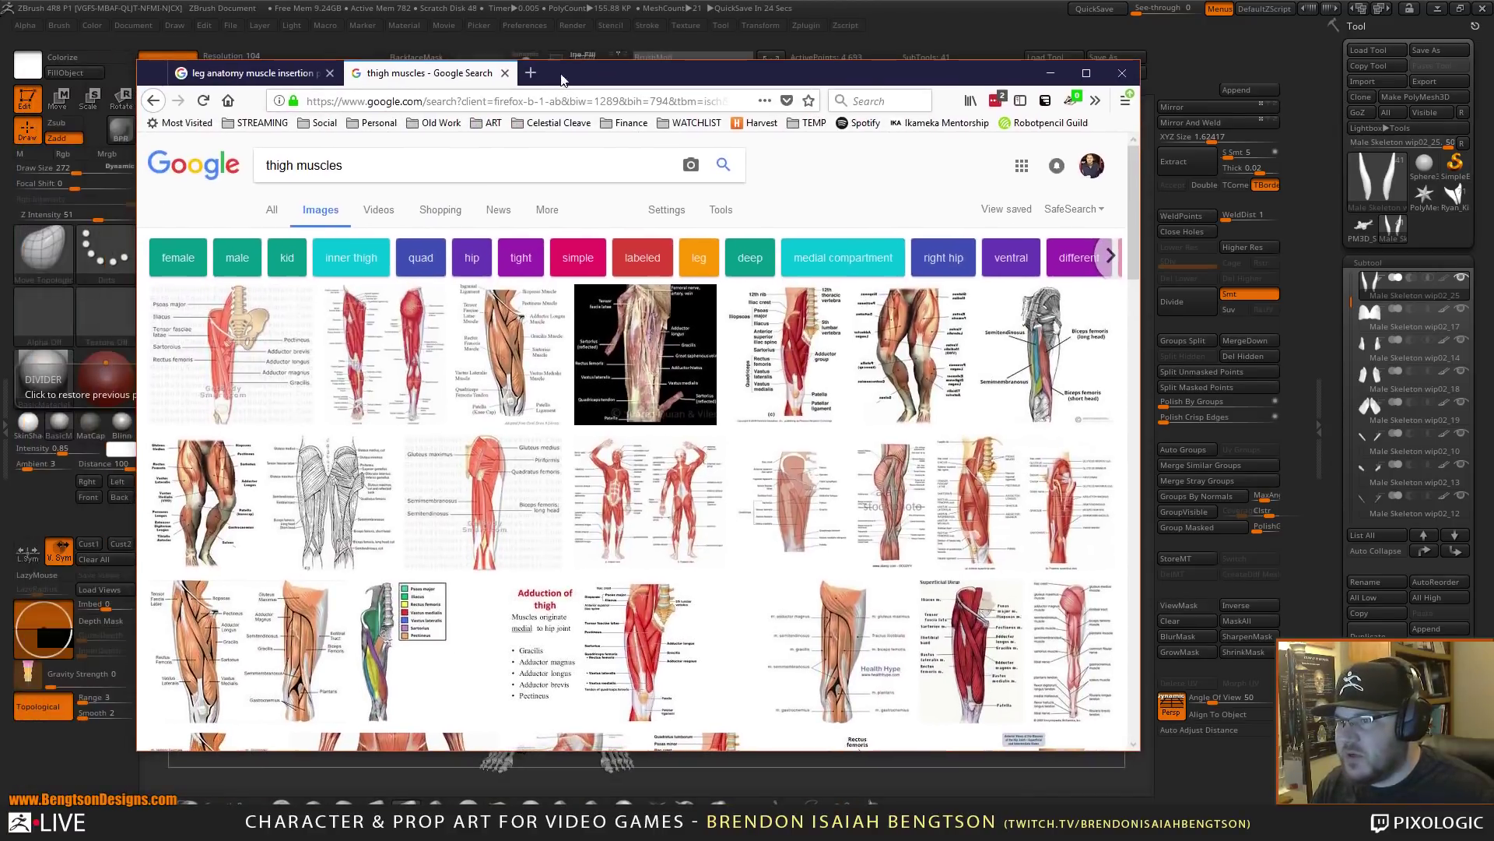
left_click(516, 350)
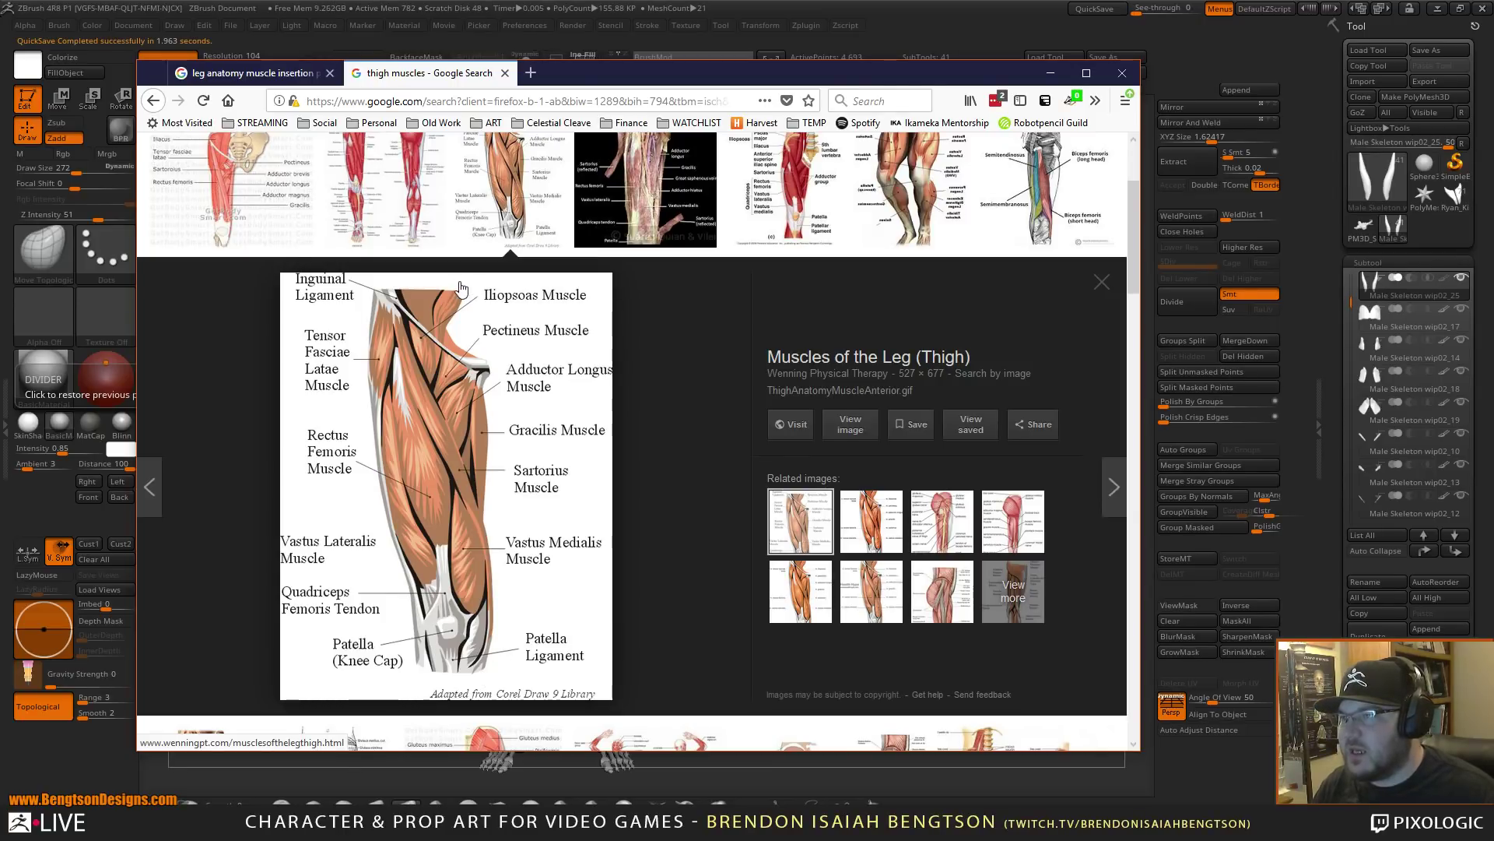
key("Left")
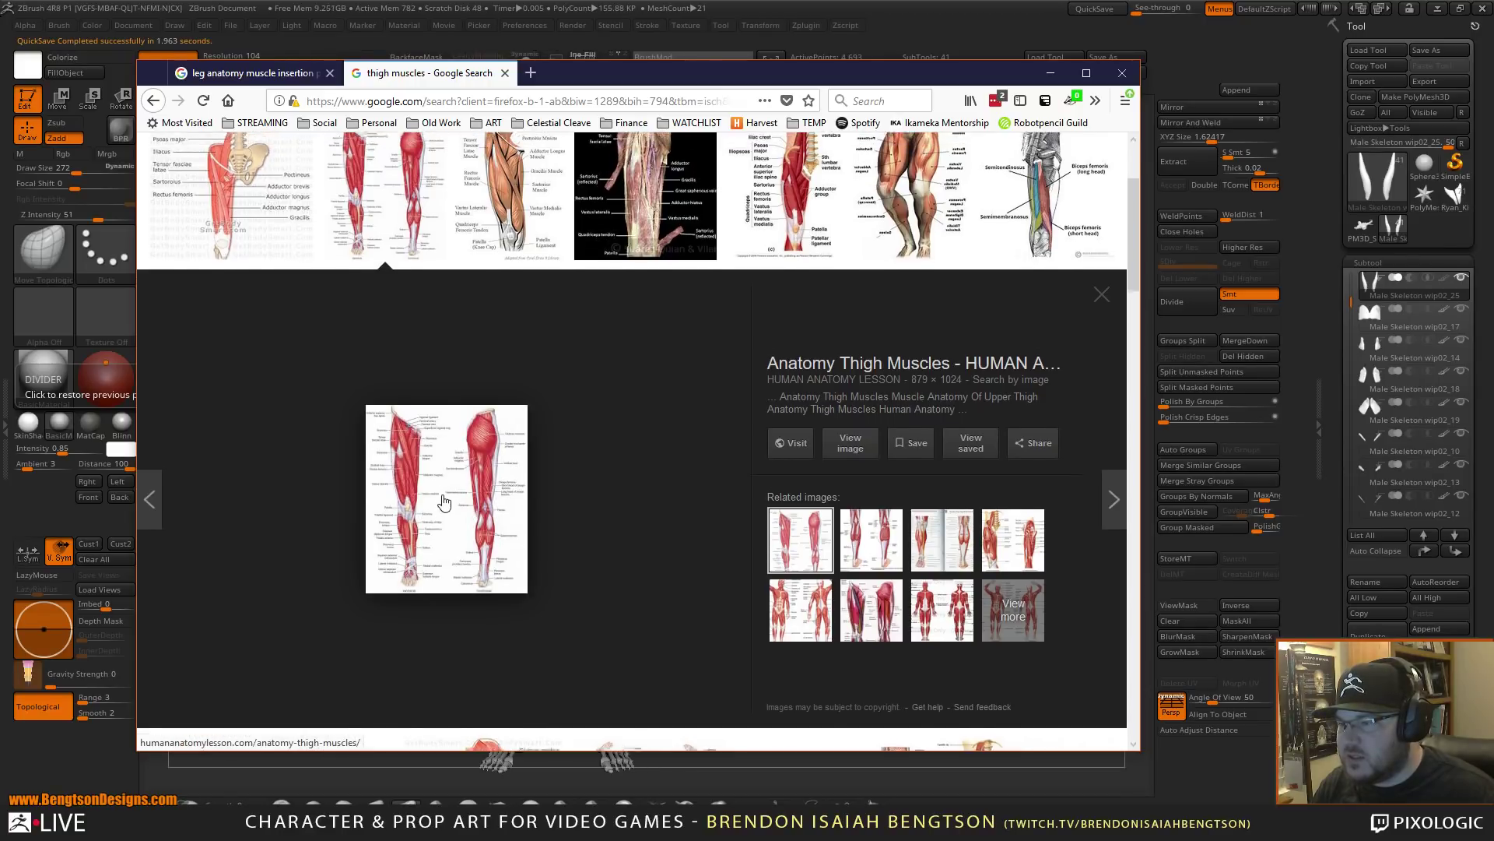
scroll(444, 501, "up", 2)
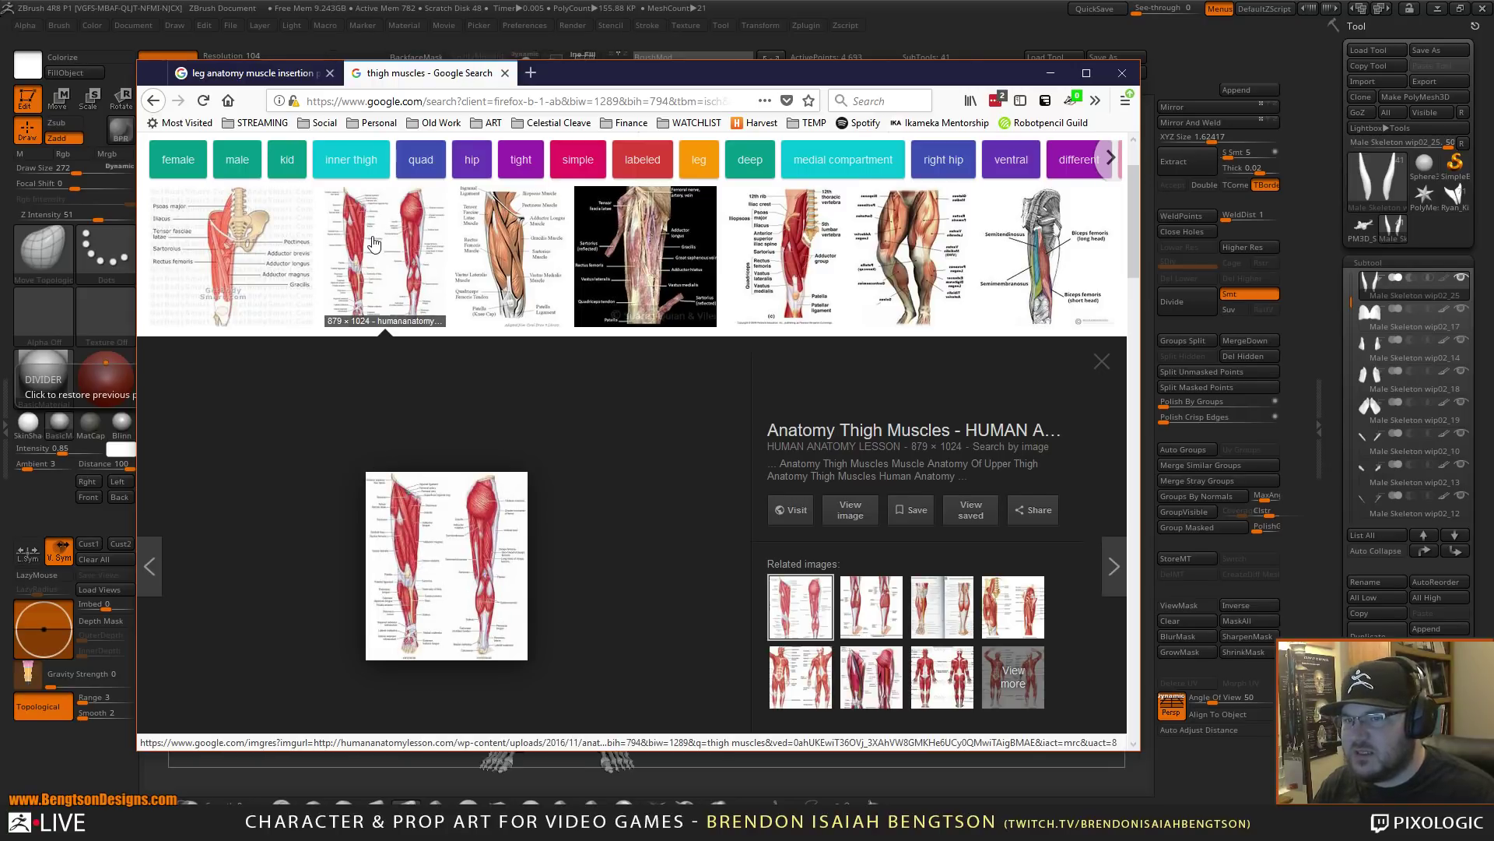
left_click(1088, 246)
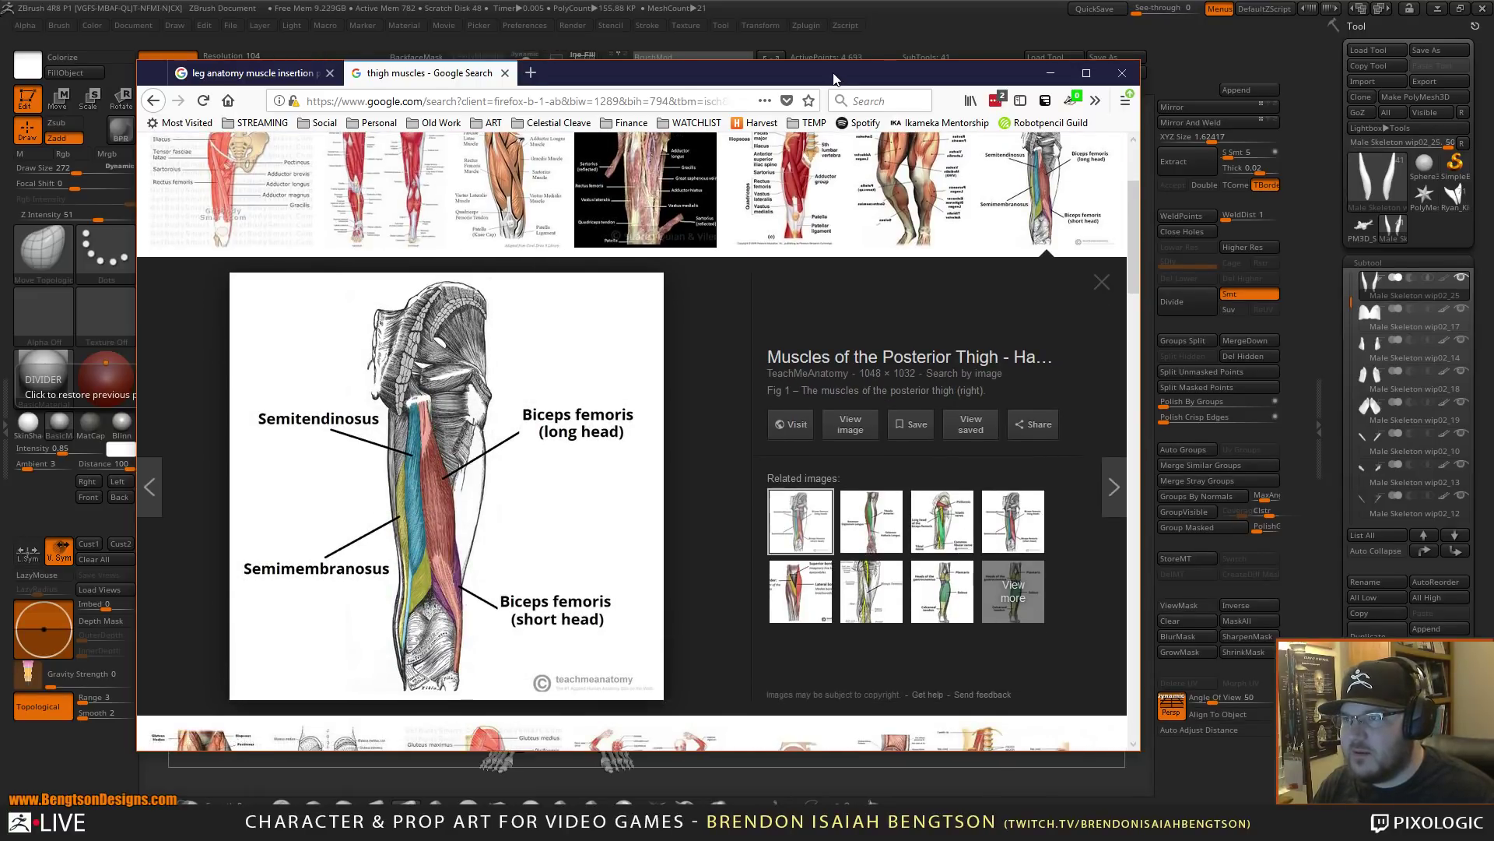
left_click_drag(833, 74, 3, 169)
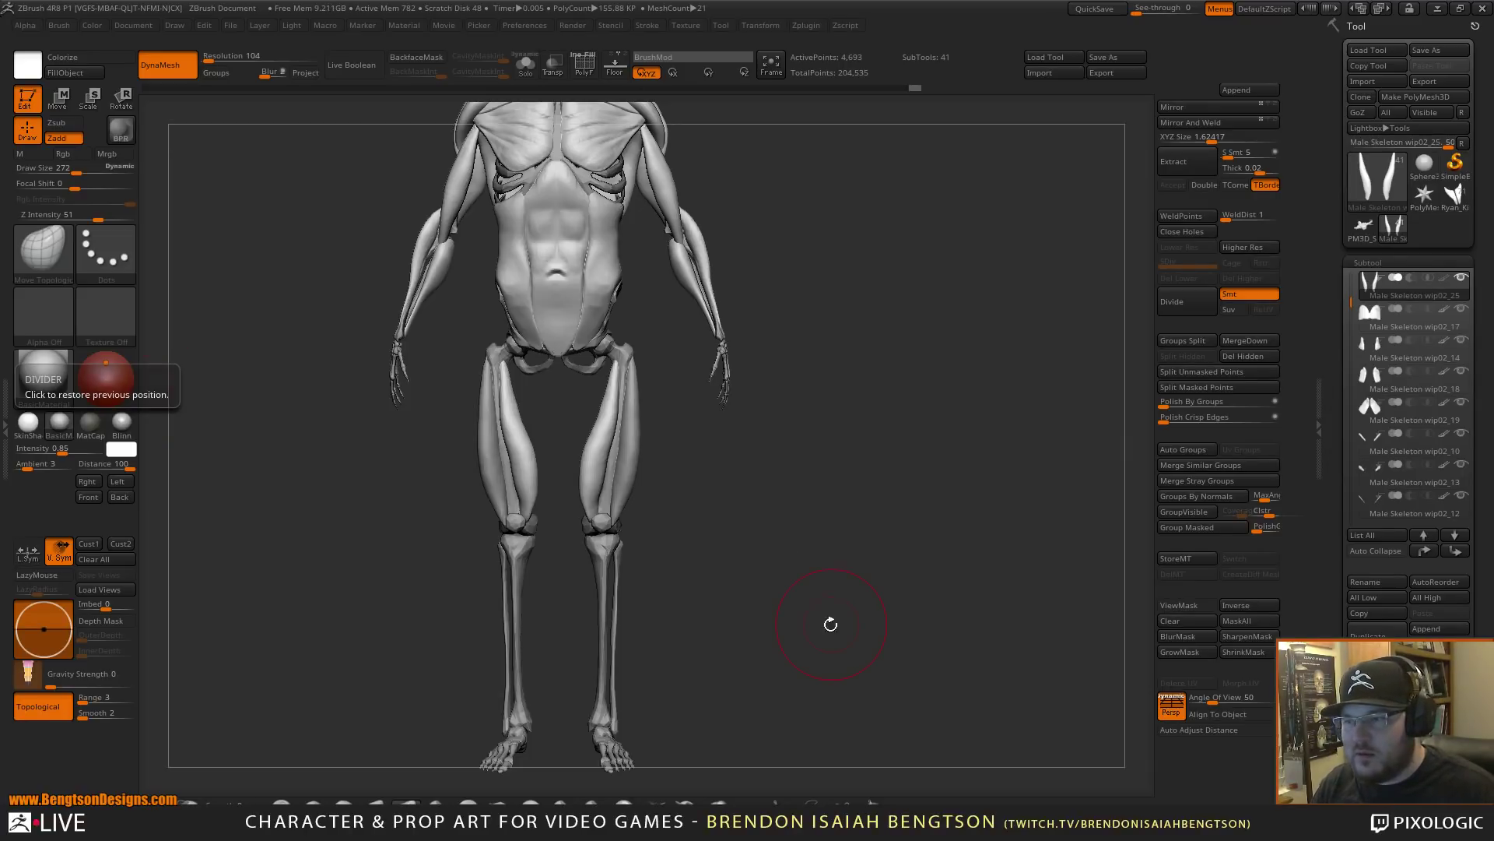
- Select the outer vastus lateralis muscles and refine their outer contour and lower ends beside the knees with Move Topological
left_click(632, 489, "alt")
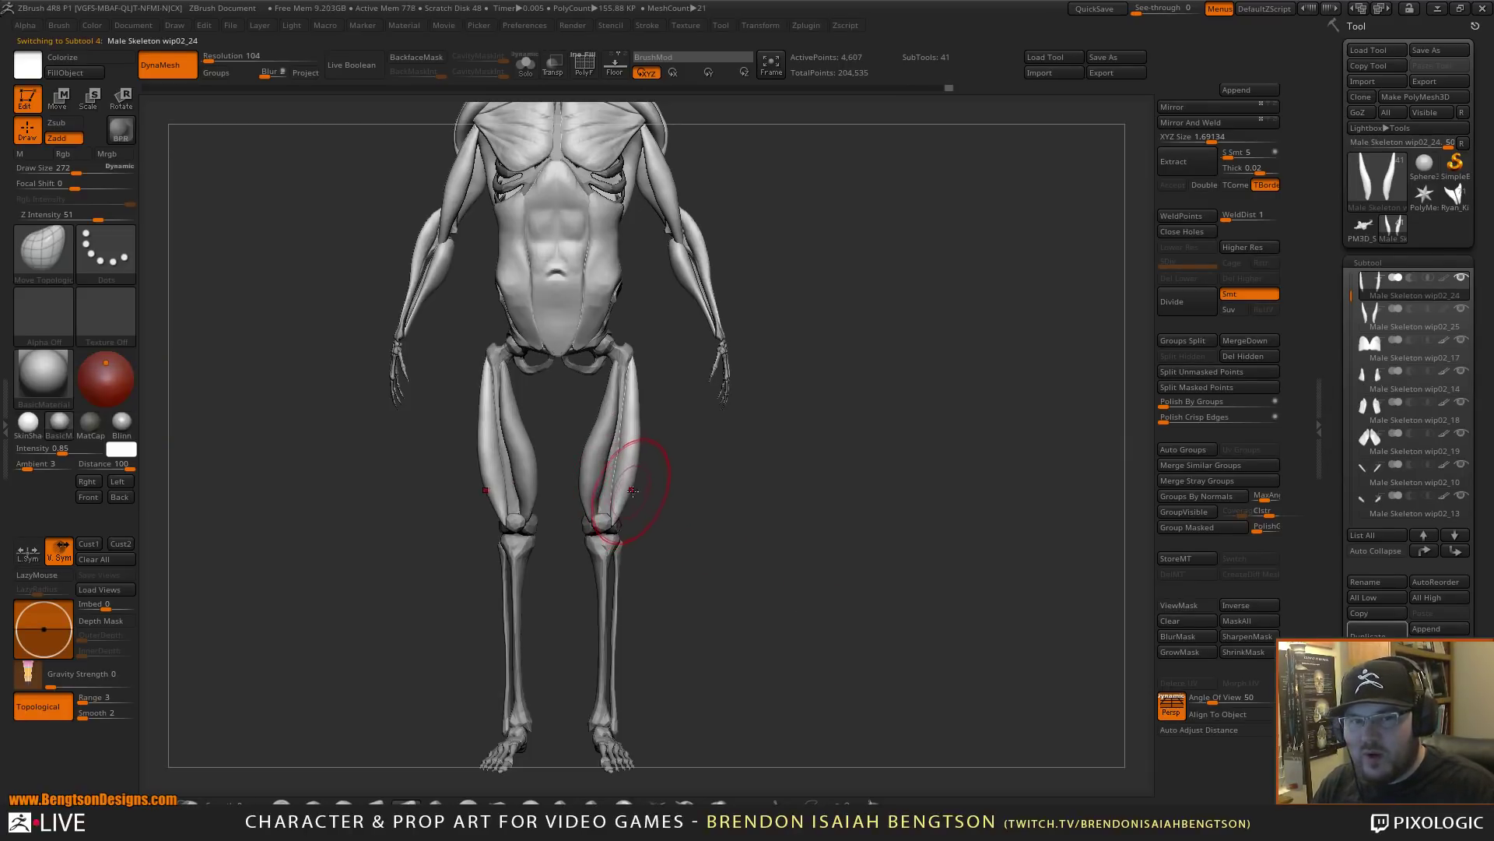
mouse_move(705, 543)
left_mouse_down("alt")
mouse_move(712, 608)
mouse_move(664, 504)
mouse_move(634, 508)
mouse_move(629, 527)
left_mouse_up("alt")
left_click_drag(645, 430, 652, 433)
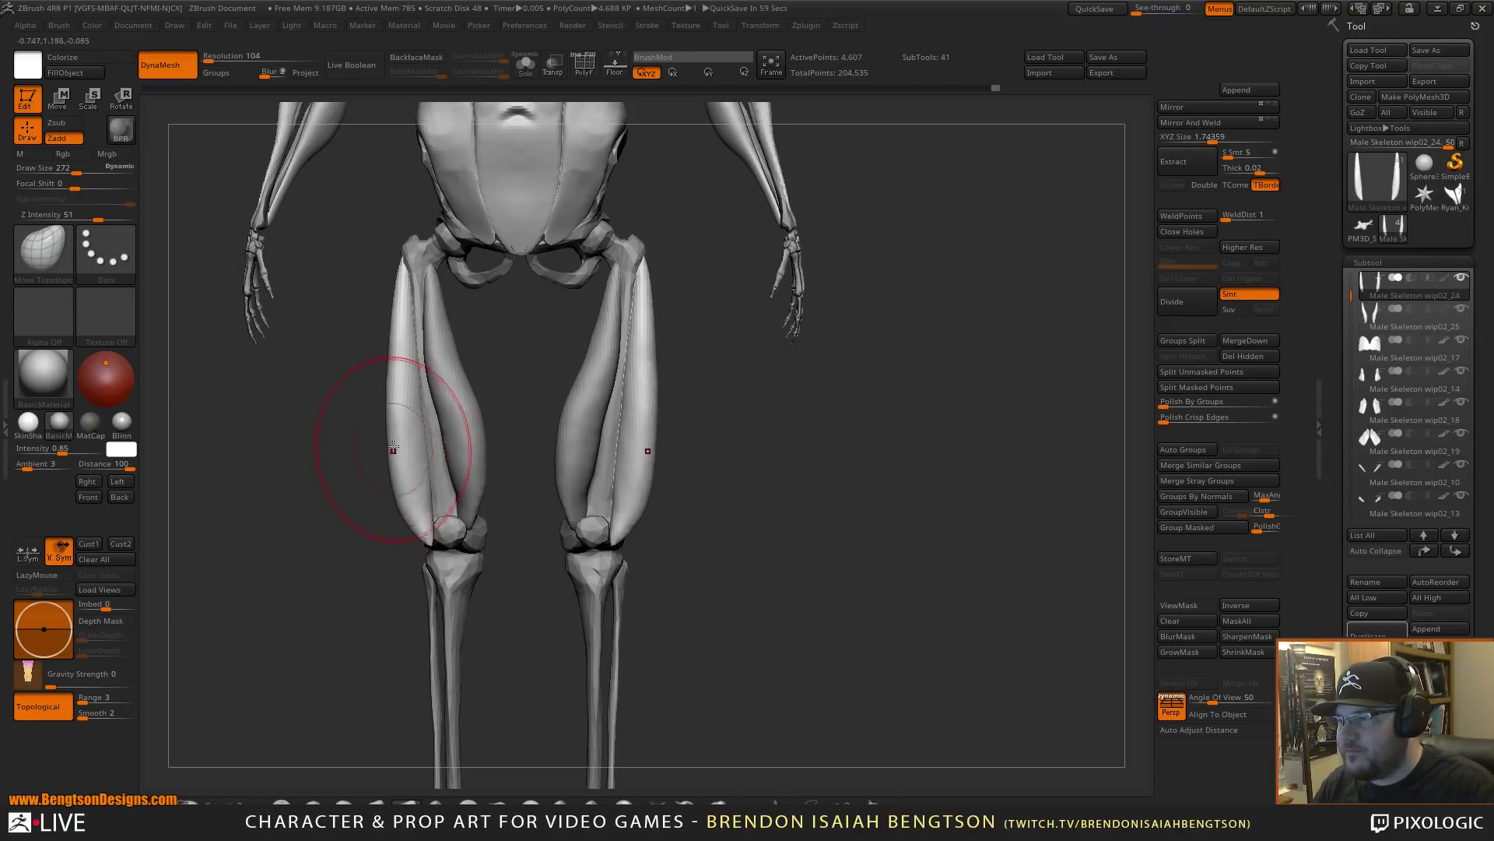
left_click_drag(391, 413, 387, 408)
mouse_move(412, 525)
left_mouse_down()
mouse_move(474, 534)
mouse_move(469, 555)
left_mouse_up()
- Select the inner vastus muscles and reshape their lower bulge and ends around the inner side of the knees
left_click(461, 459, "alt")
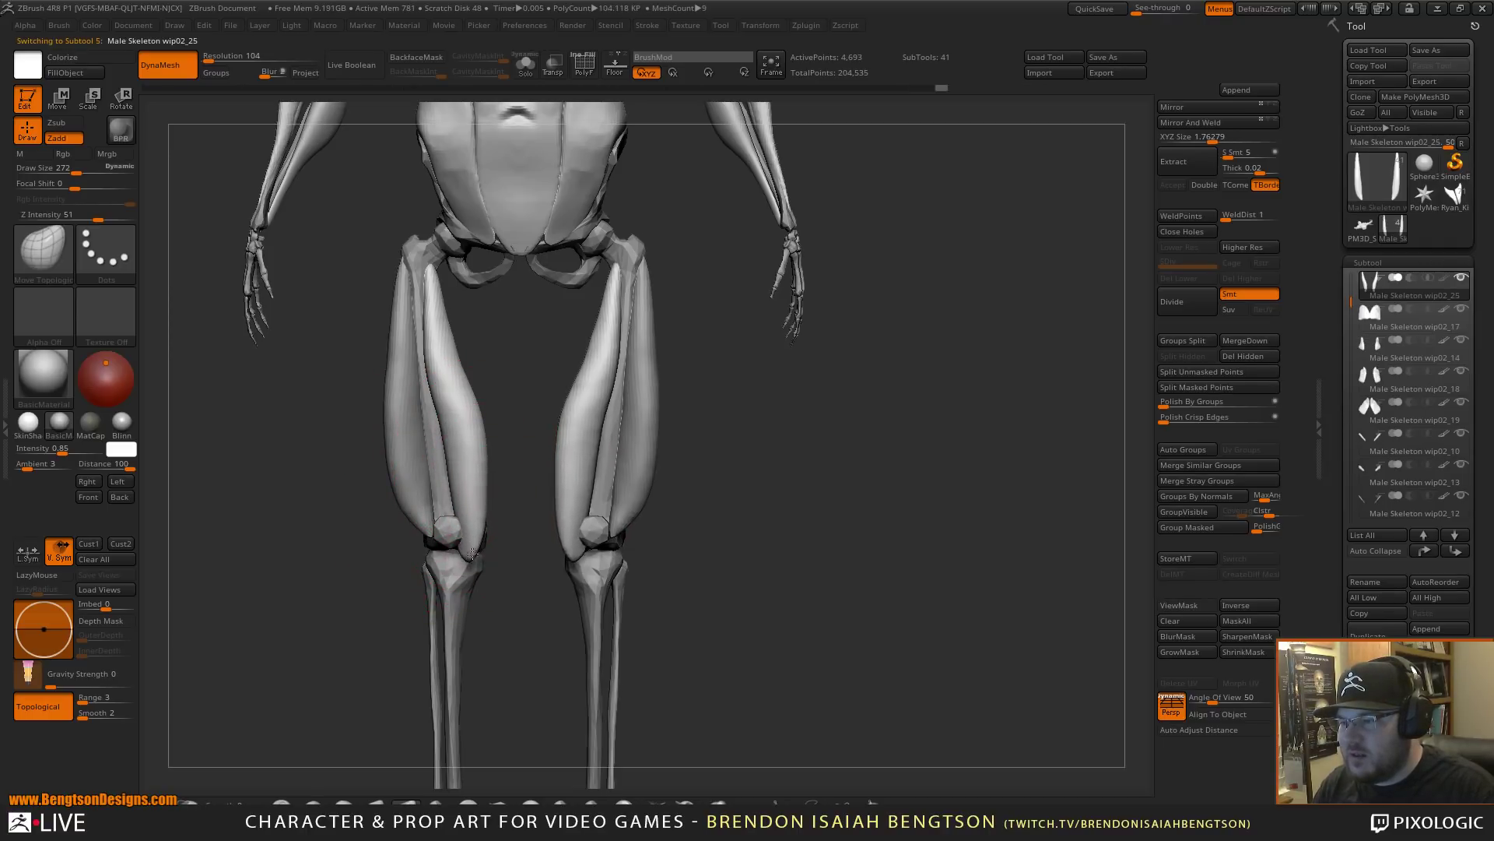
left_click_drag(480, 495, 484, 497)
left_click_drag(471, 407, 471, 453)
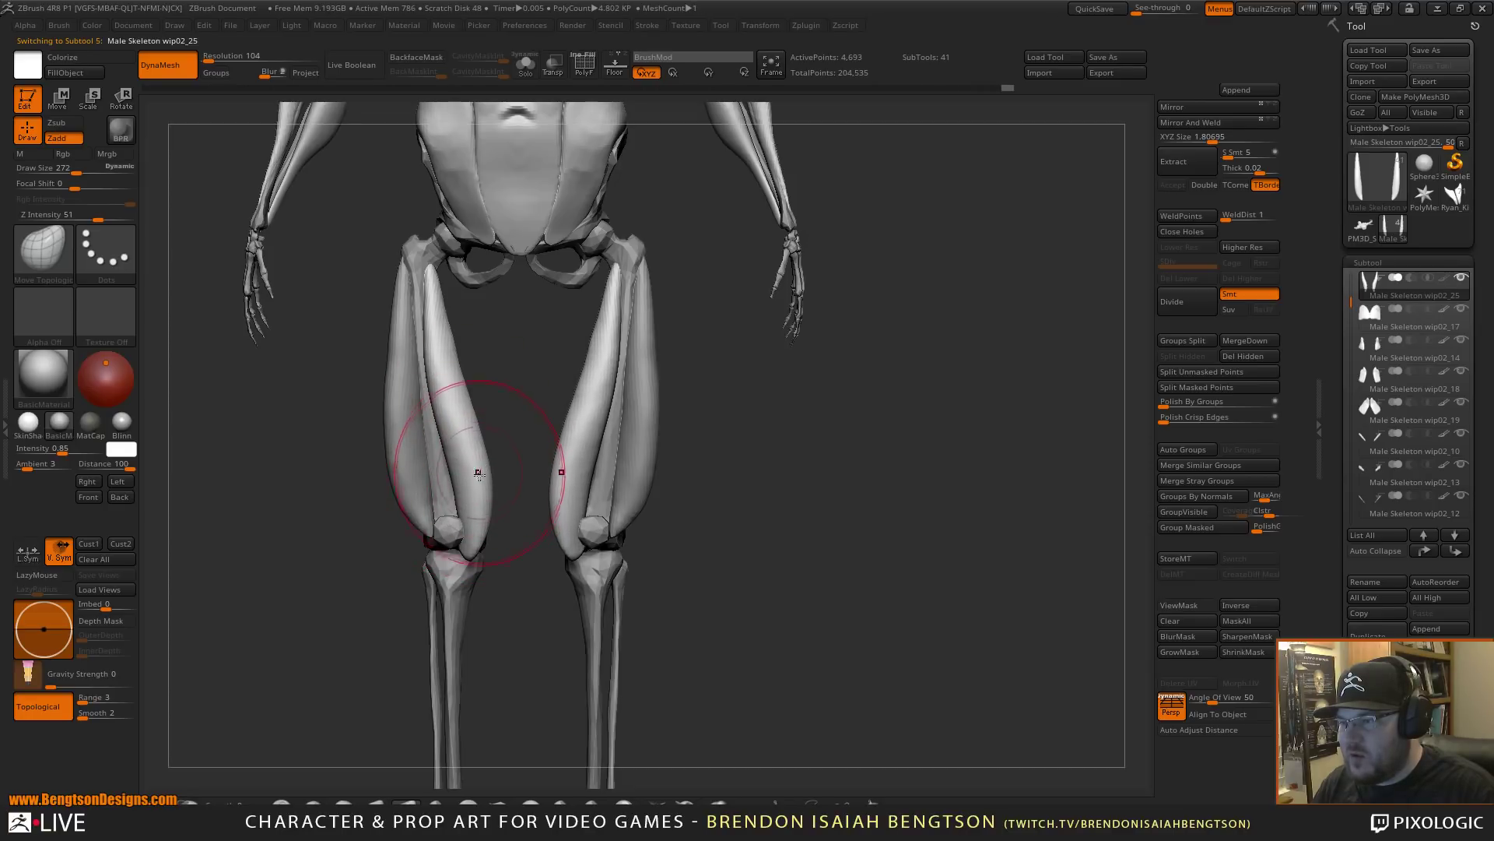
mouse_move(483, 528)
left_mouse_down()
mouse_move(463, 546)
mouse_move(464, 533)
left_mouse_up()
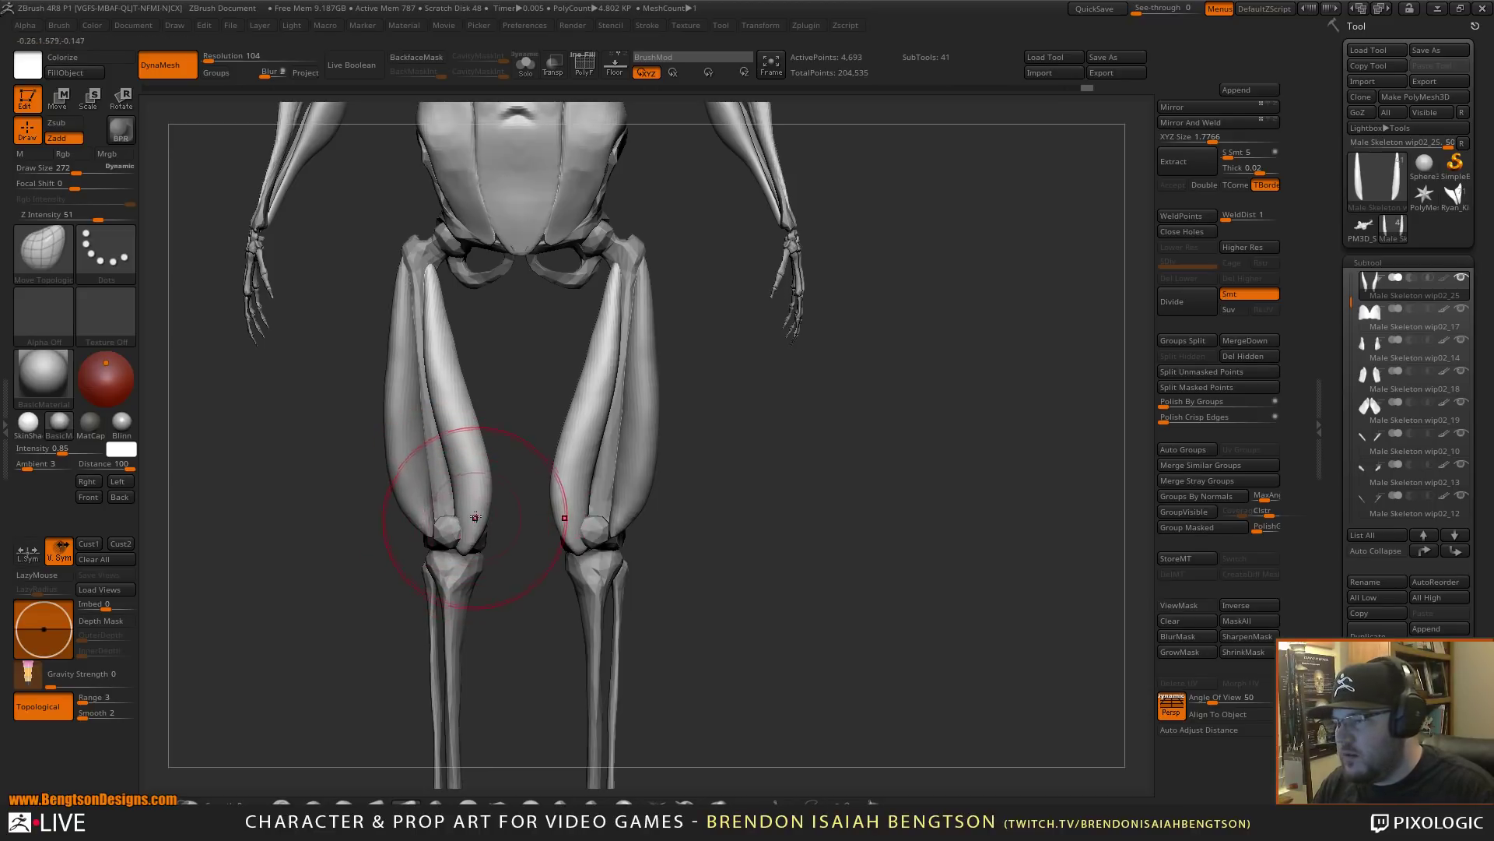
left_click_drag(483, 492, 478, 478)
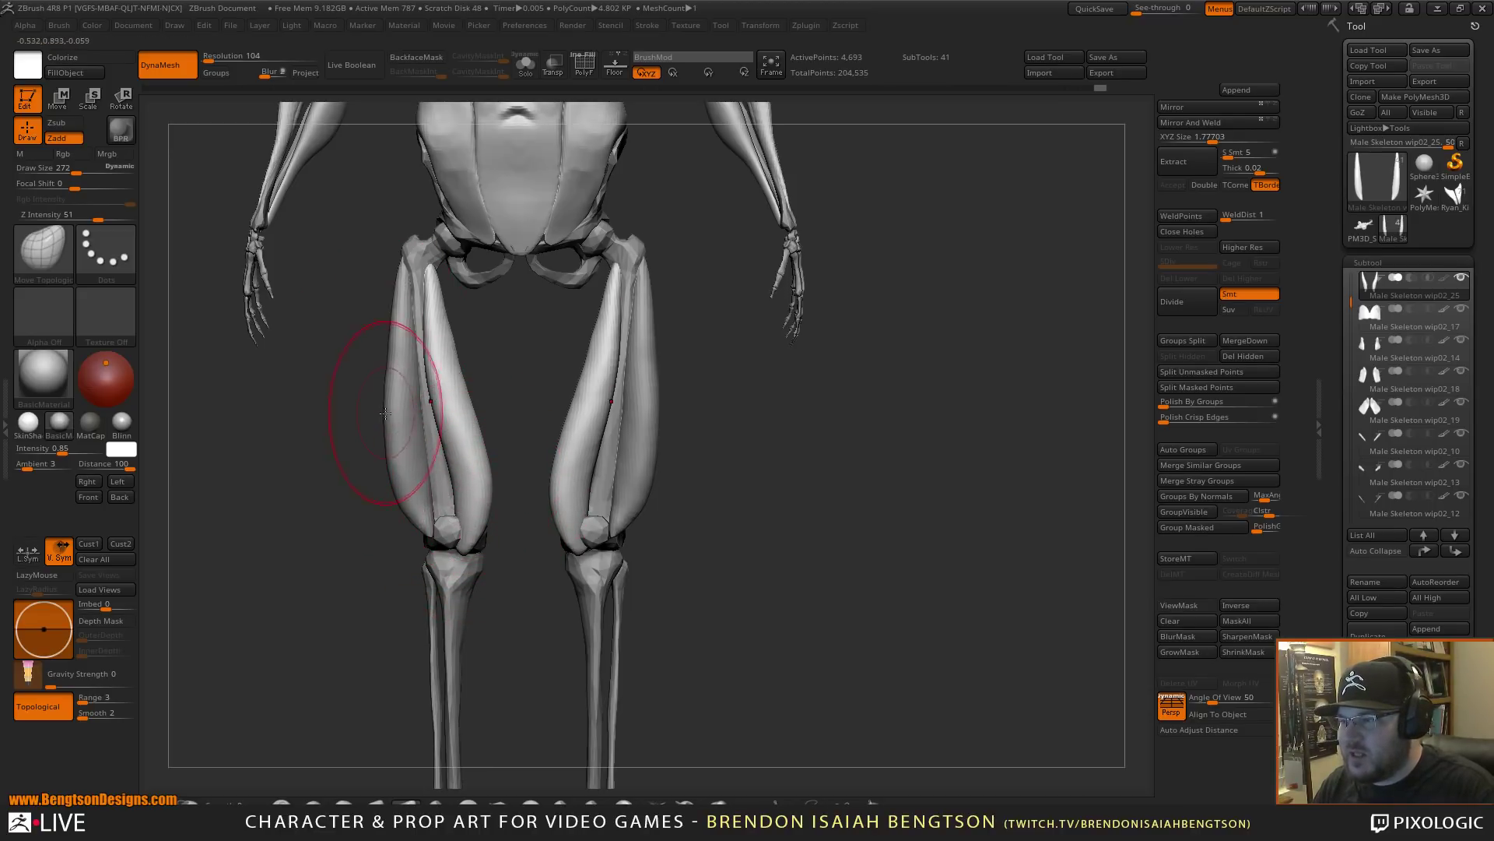
- Fine-tune the upper edge, lower bulge and knee ends of the inner vastus muscles and check them from a new angle
key("ctrl")
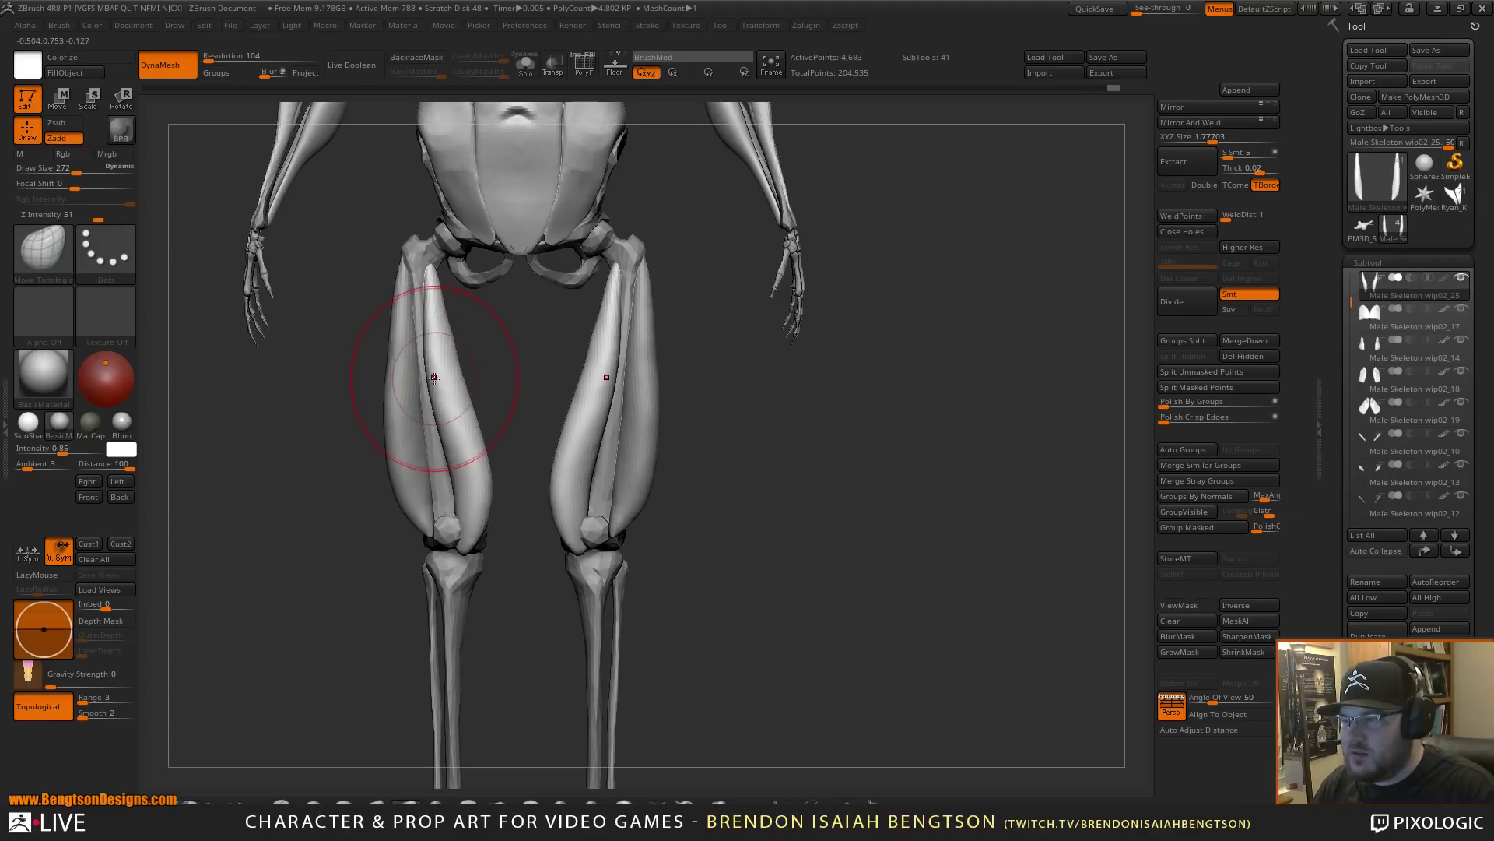
mouse_move(433, 376)
left_mouse_down()
mouse_move(434, 355)
mouse_move(437, 397)
left_mouse_up()
left_click_drag(475, 530, 473, 537)
left_click_drag(474, 483, 476, 490)
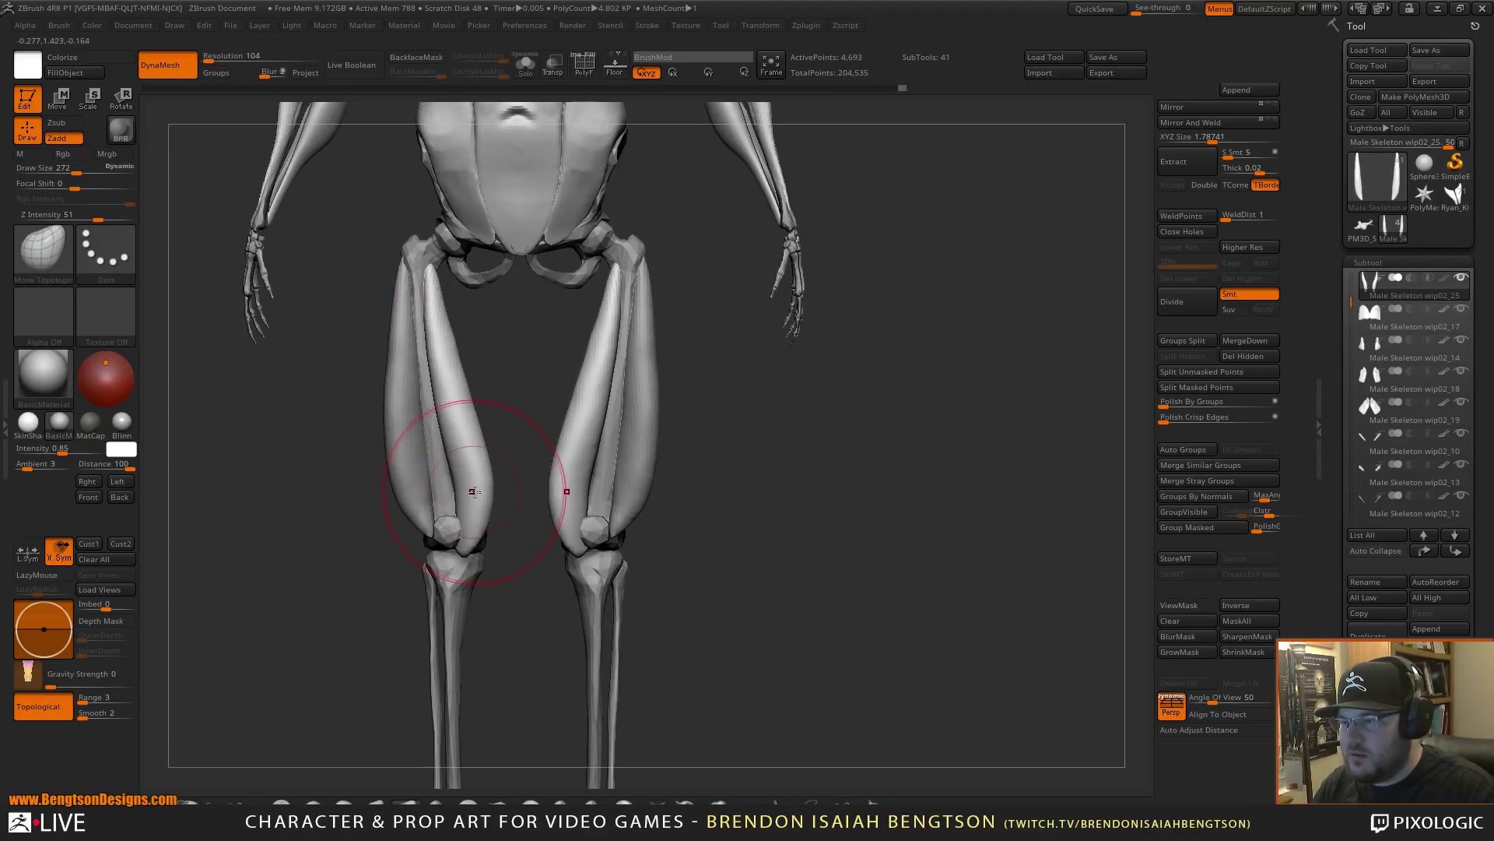
left_click_drag(767, 436, 770, 296, "alt")
left_click_drag(747, 427, 804, 443)
left_click_drag(805, 443, 792, 421)
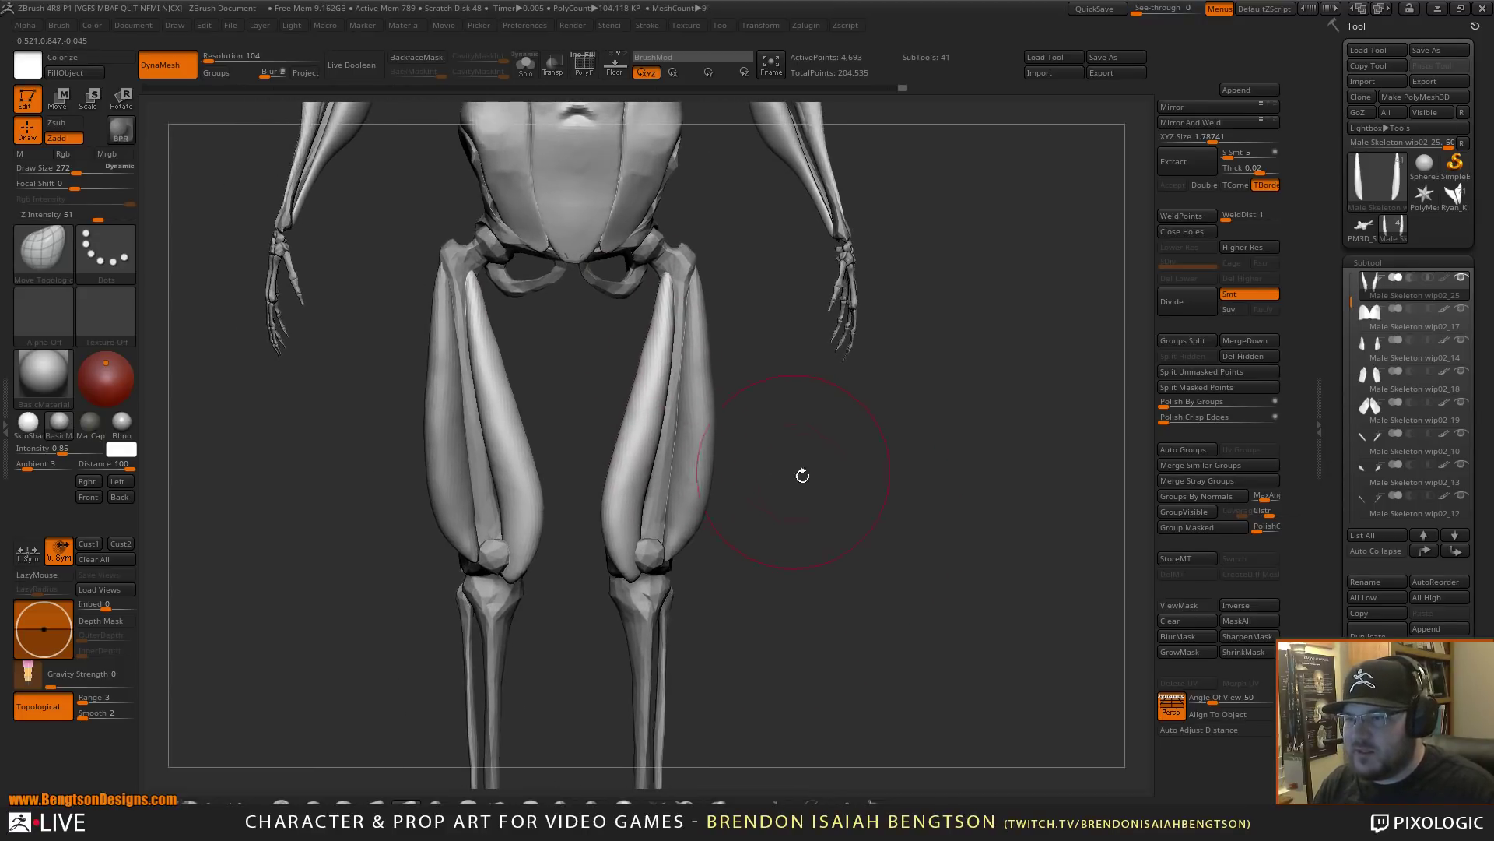
- Touch up the inner vastus muscles, duplicate them as a new subtool and select the copy
left_click_drag(801, 474, 813, 495, "alt")
mouse_move(668, 423)
left_mouse_down()
mouse_move(651, 405)
mouse_move(671, 402)
left_mouse_up()
left_click_drag(809, 424, 797, 421)
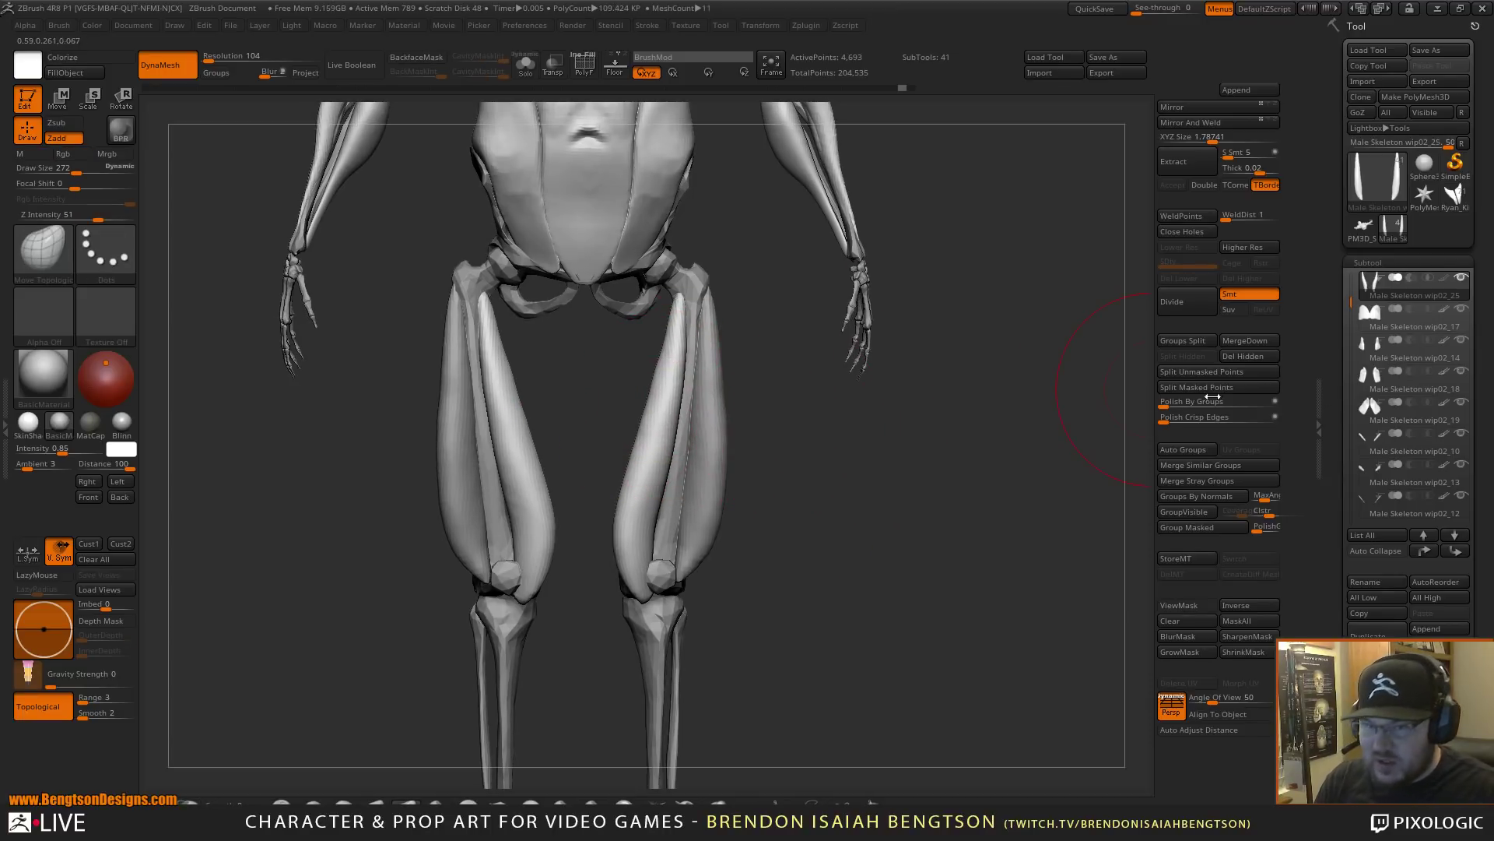
left_click(1370, 635)
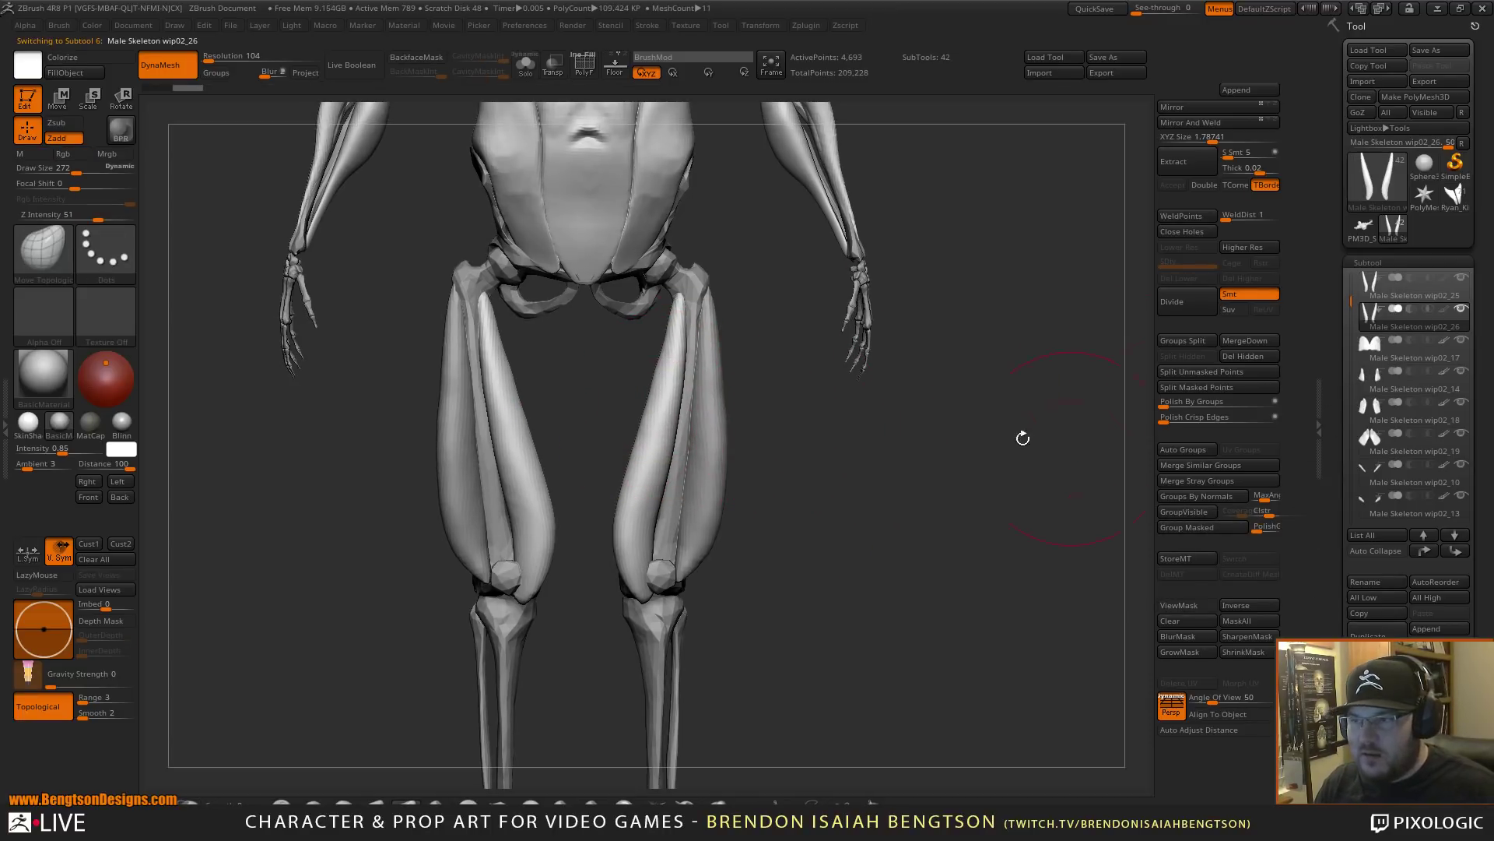
left_click_drag(757, 506, 877, 527)
- Move and rotate the duplicated muscles to the front of the thighs, between the inner and outer vastus muscles
key("w")
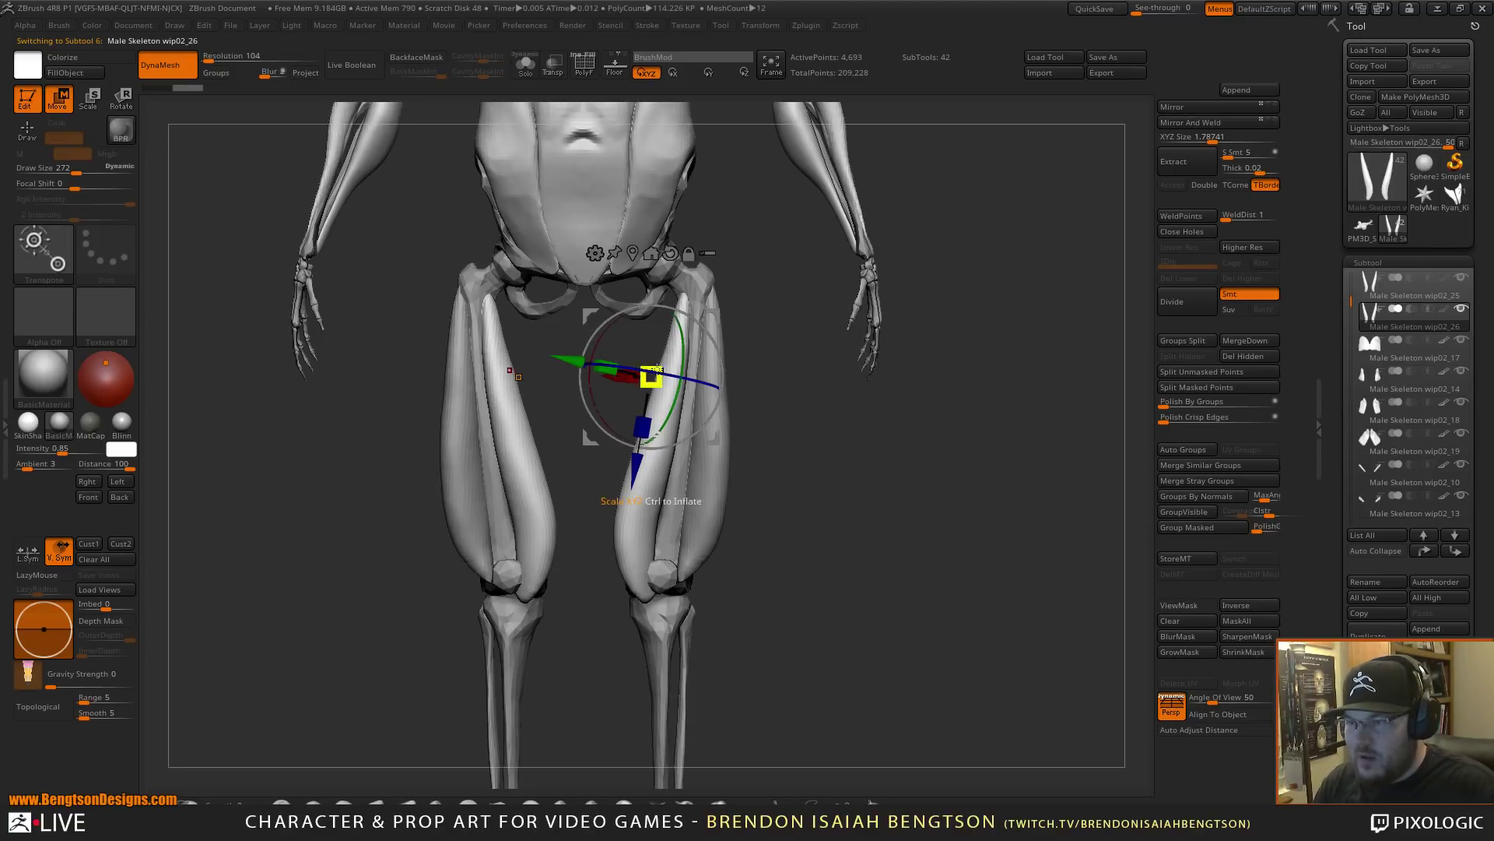
left_click_drag(716, 309, 748, 309)
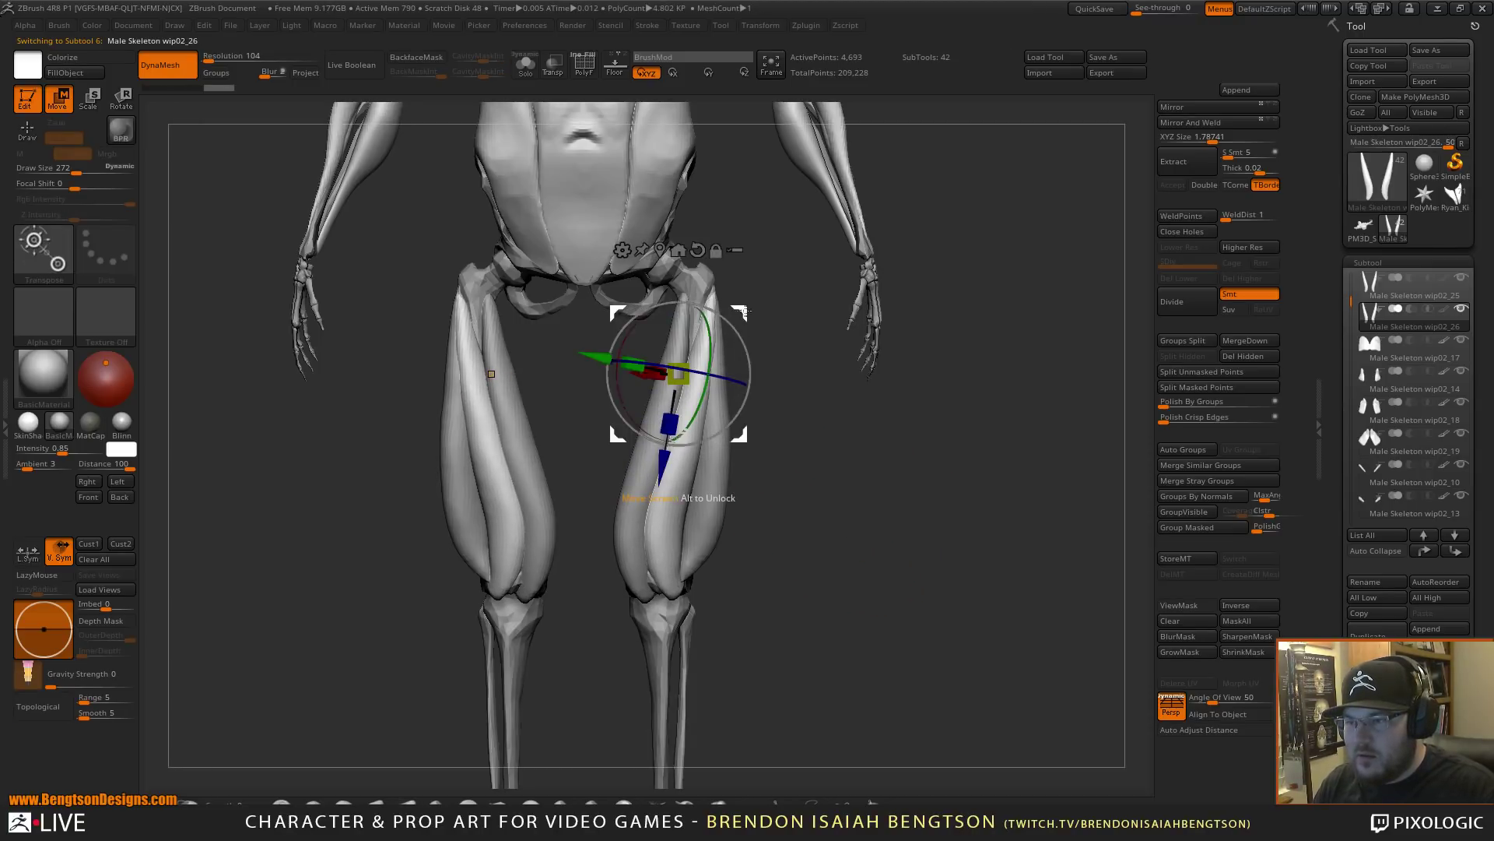
left_click_drag(711, 376, 768, 374)
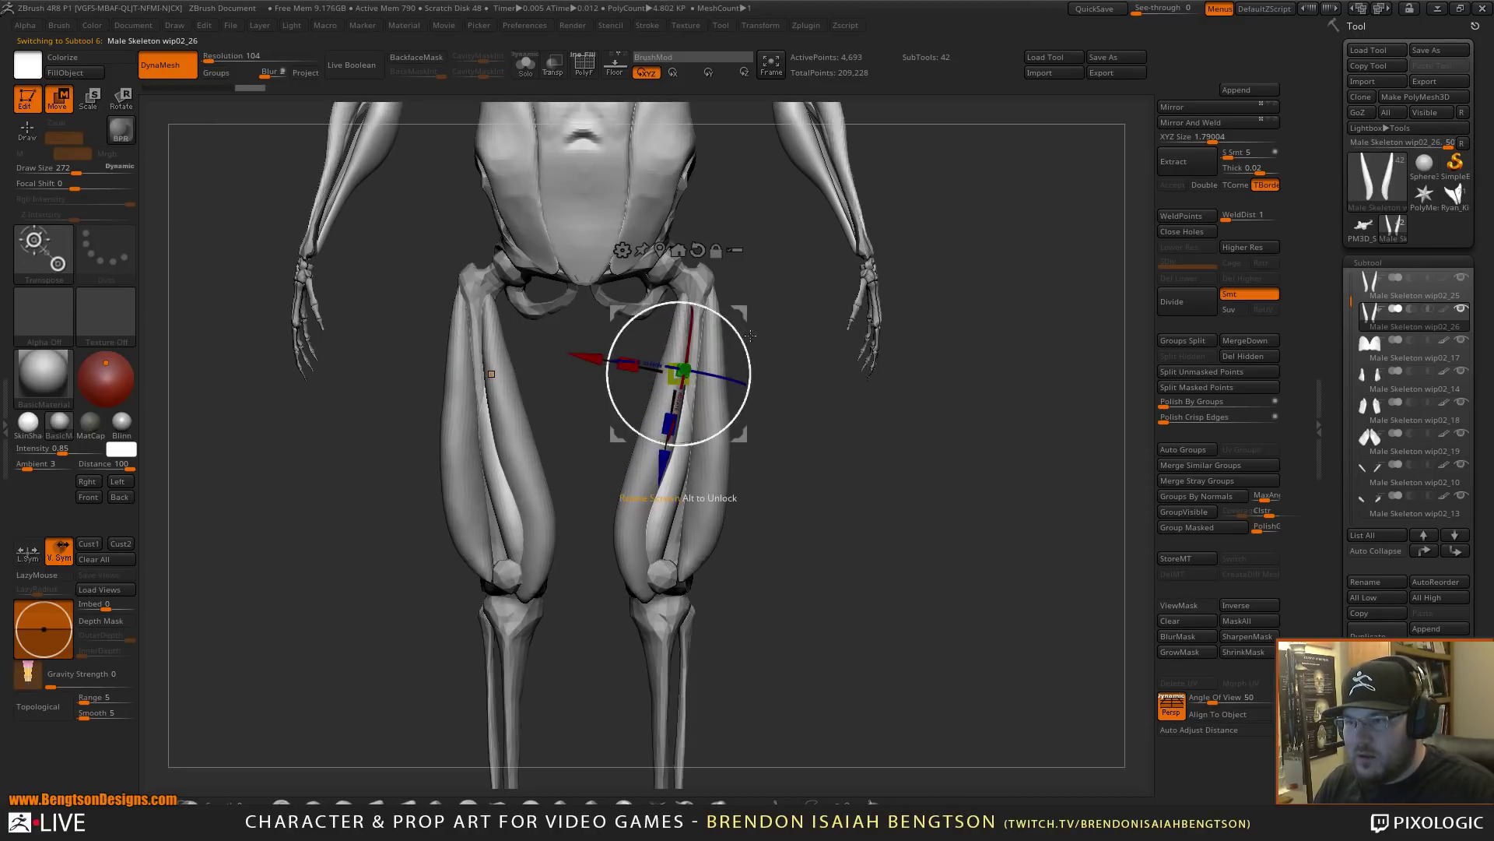
mouse_move(746, 312)
left_mouse_down()
mouse_move(766, 311)
mouse_move(739, 308)
mouse_move(751, 299)
left_mouse_up()
left_click_drag(867, 455, 794, 478)
left_click_drag(737, 295, 729, 299)
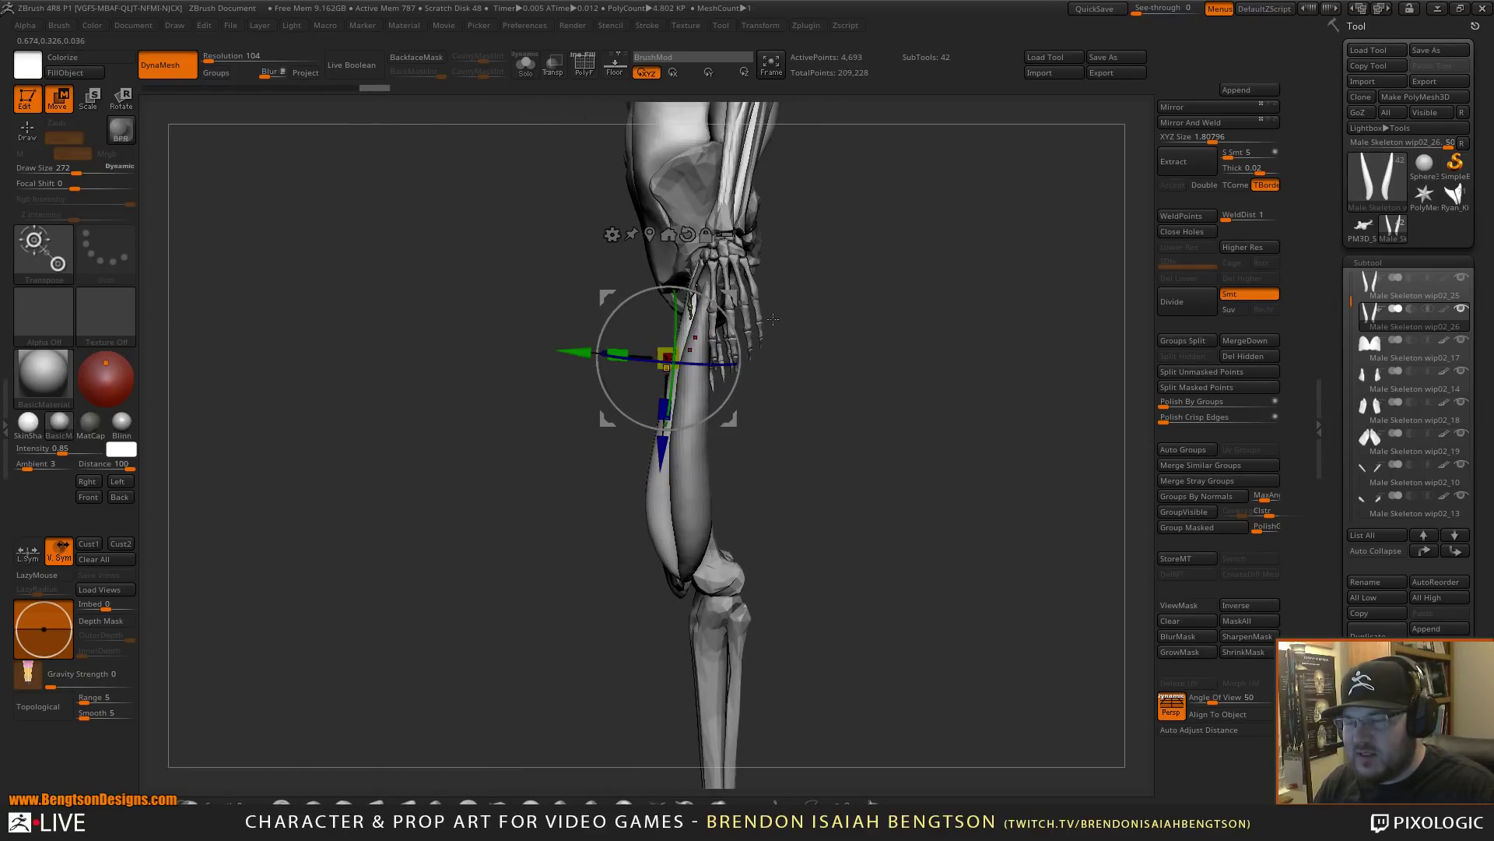
left_click_drag(860, 435, 920, 425)
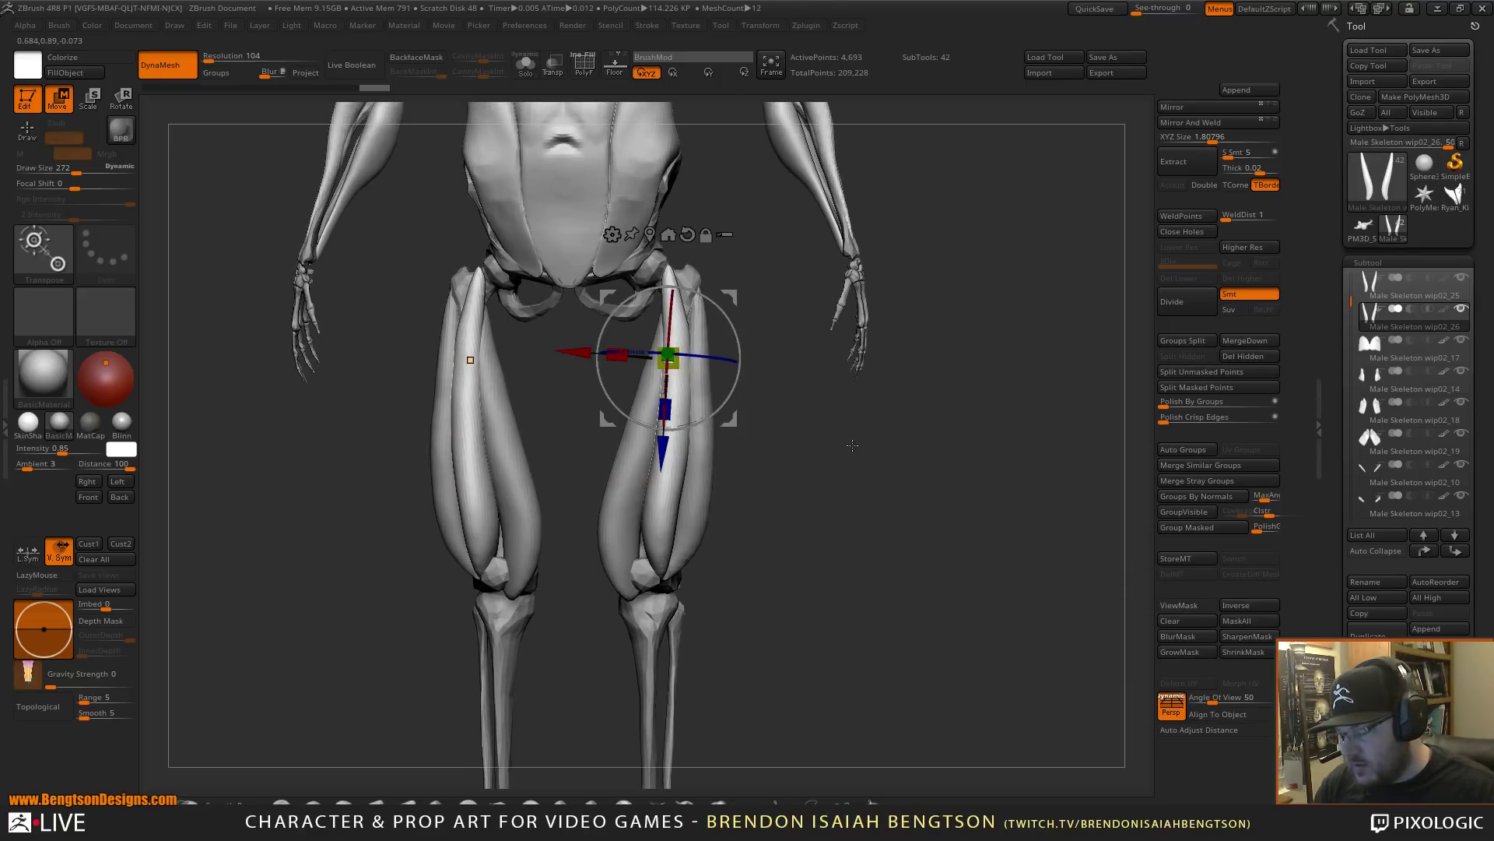
- Reshape the upper ends of the duplicated front thigh muscles with Move Topological so they reach up towards the hips
key("q")
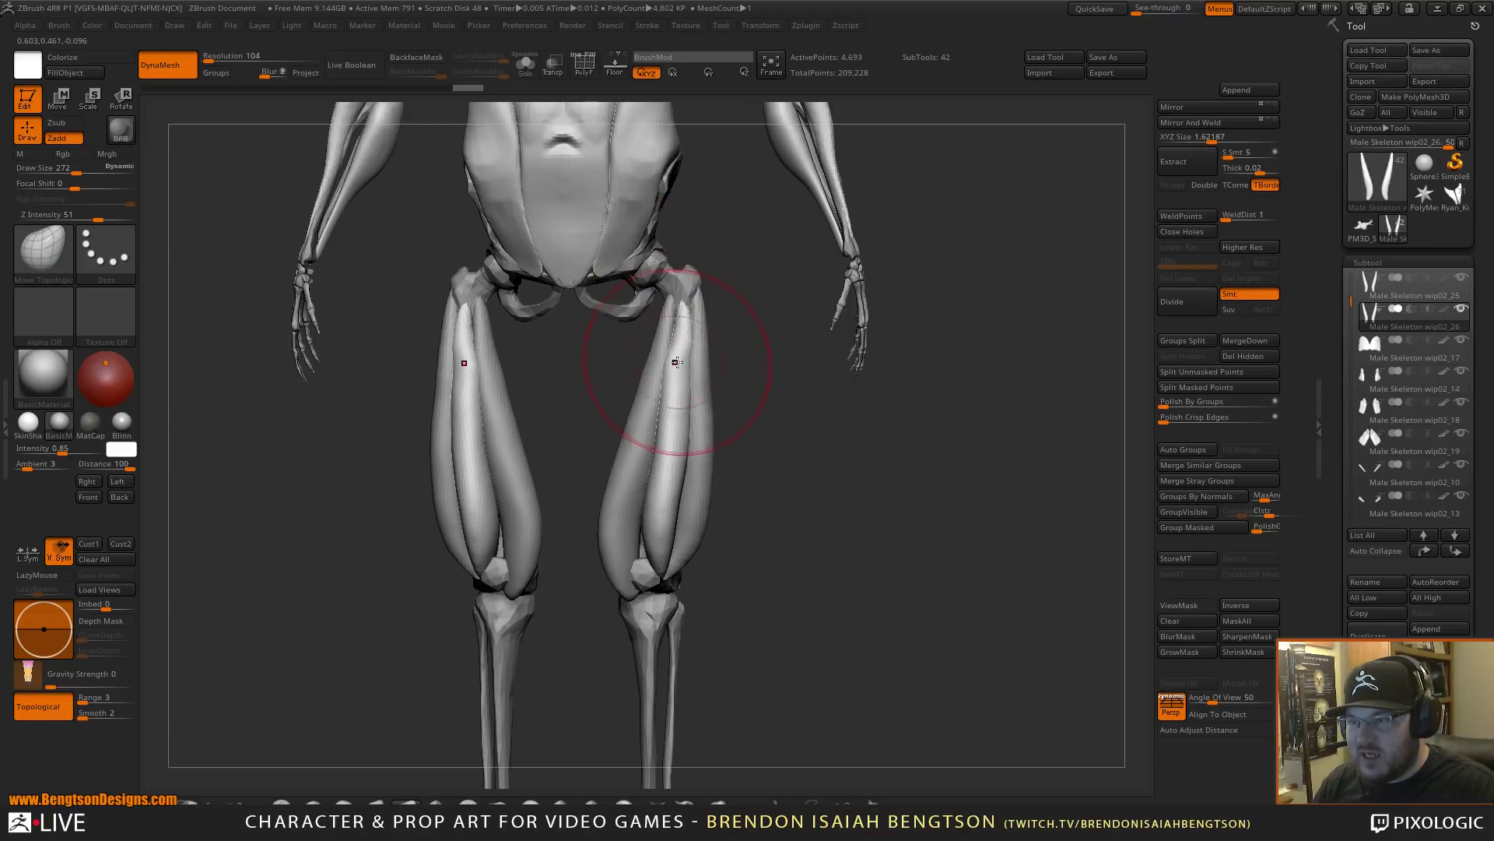
mouse_move(677, 363)
left_mouse_down()
mouse_move(682, 390)
mouse_move(679, 344)
left_mouse_up()
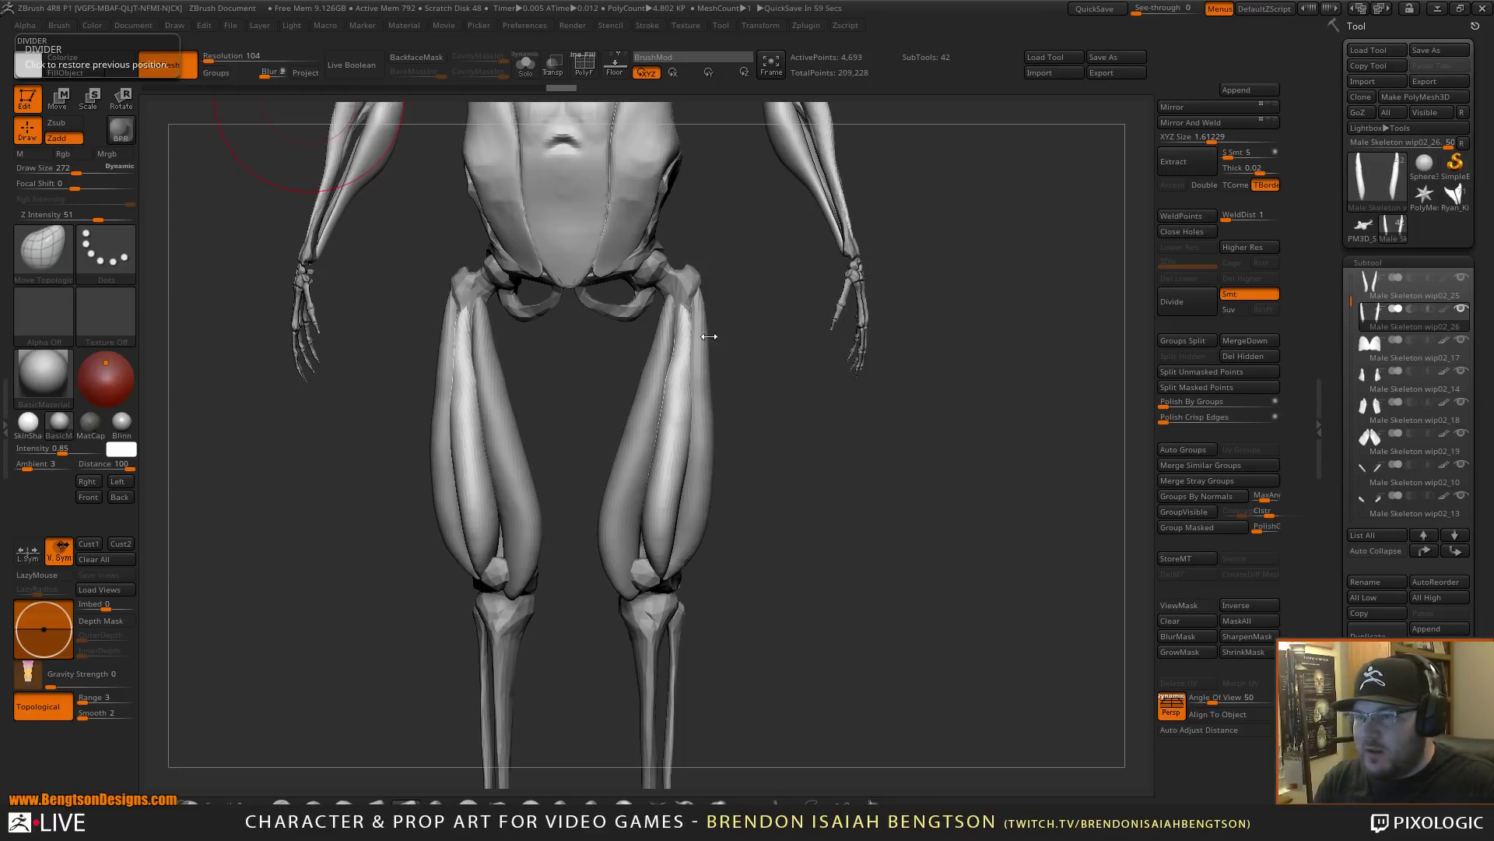
left_click_drag(690, 305, 683, 305)
left_click_drag(771, 377, 713, 372)
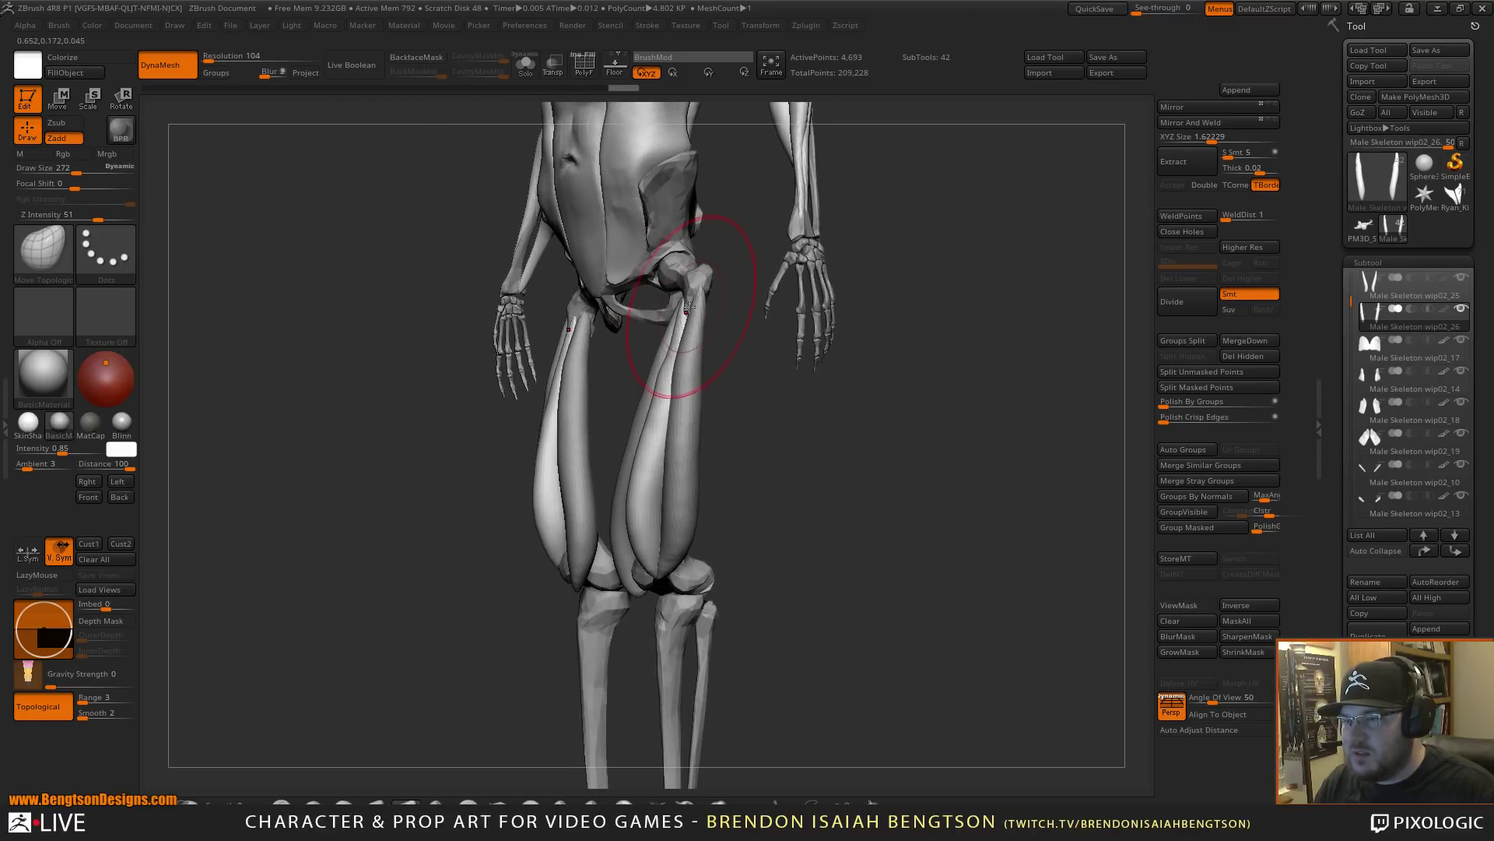
left_click_drag(690, 307, 679, 280)
- Adjust the middle contour of the front thigh muscles and pull their lower ends inward towards the kneecaps
right_click_drag(724, 333, 768, 411)
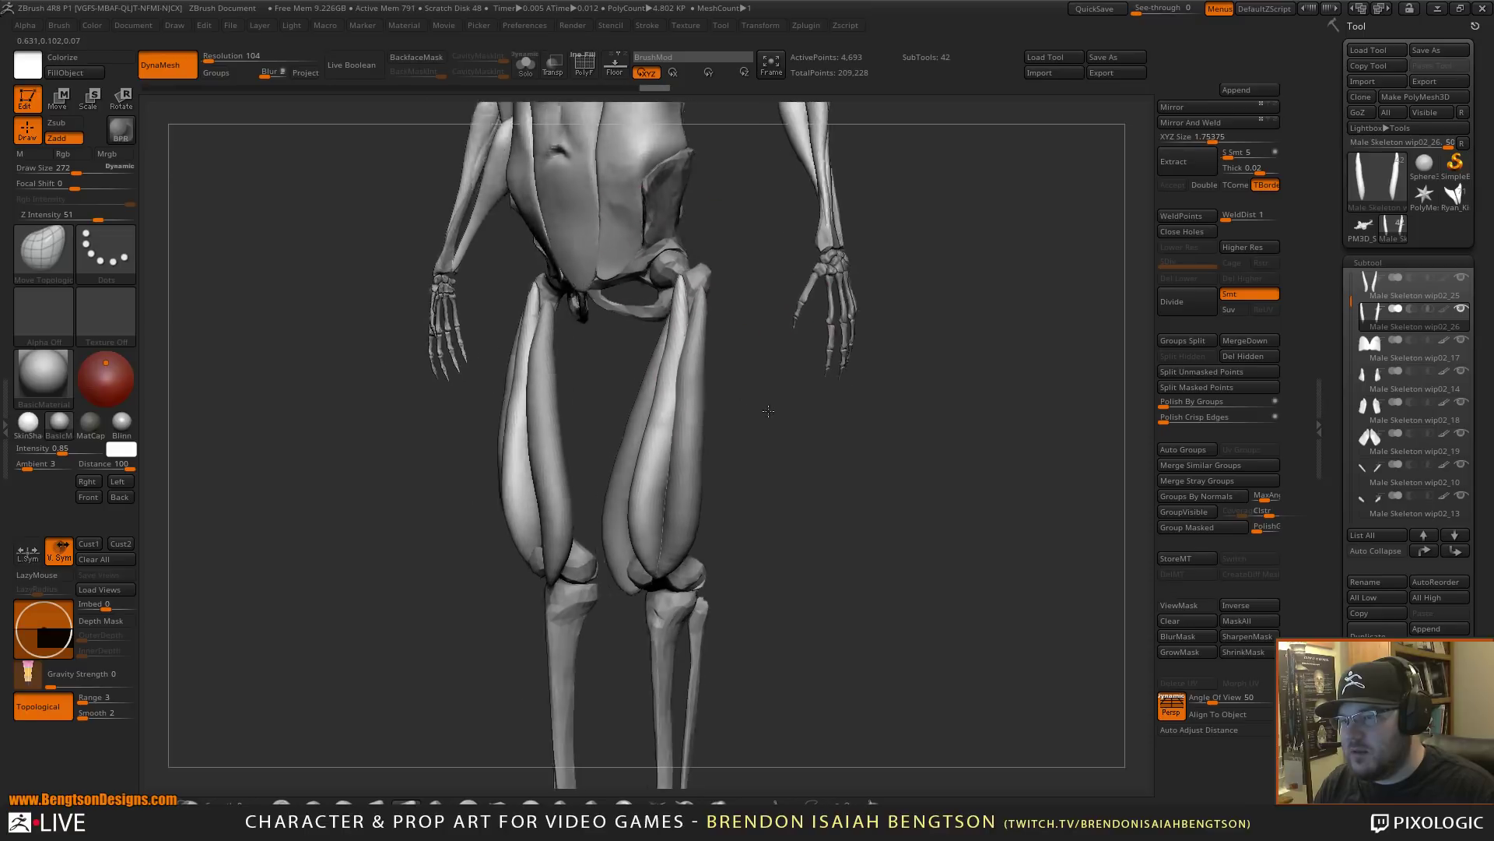
left_click_drag(768, 411, 803, 406)
left_click_drag(688, 363, 681, 366)
left_click_drag(683, 392, 676, 431)
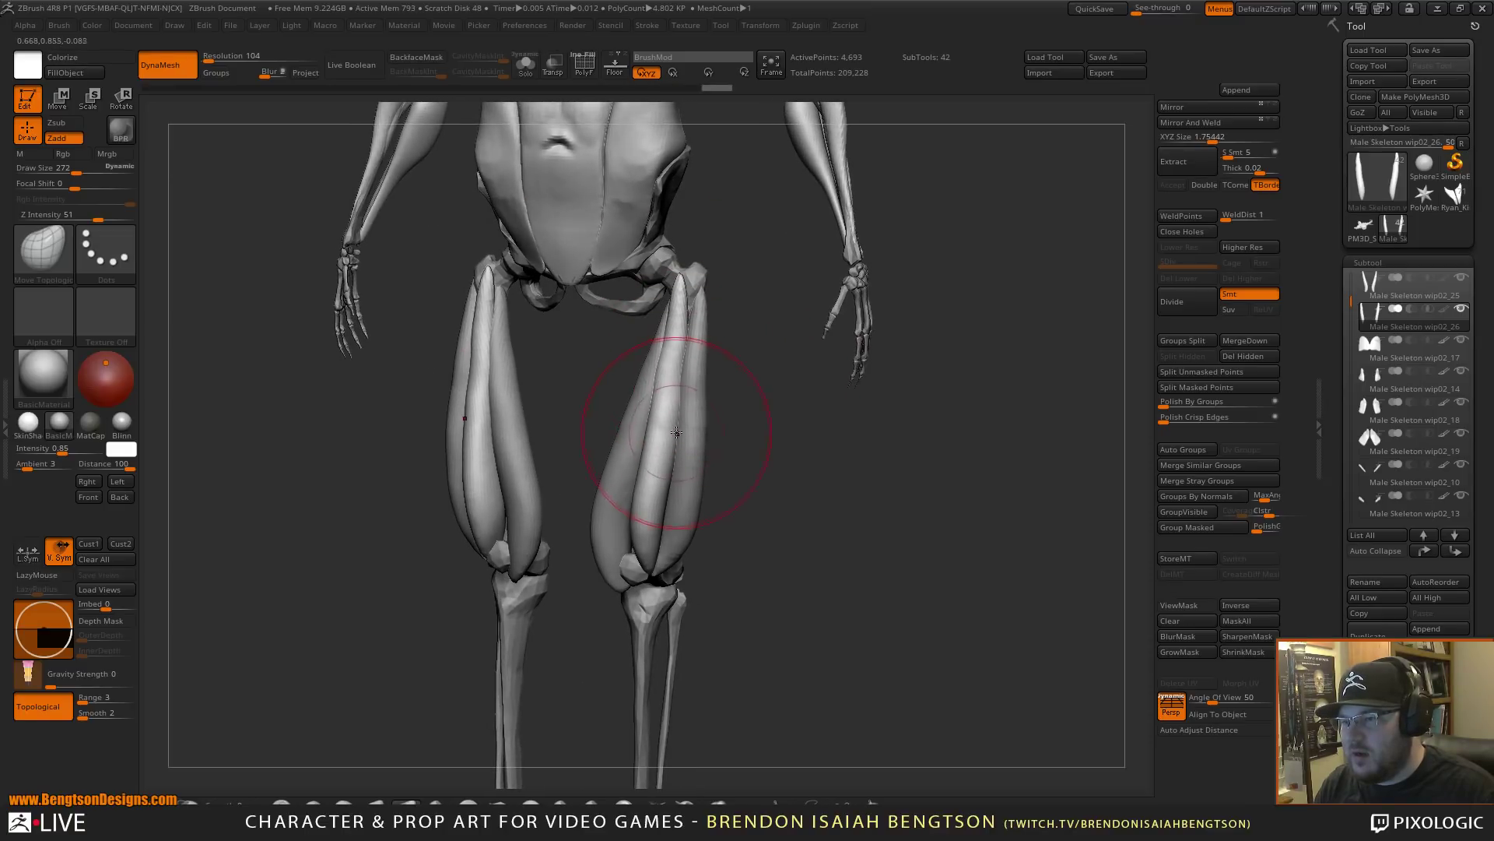
left_click_drag(747, 482, 814, 519)
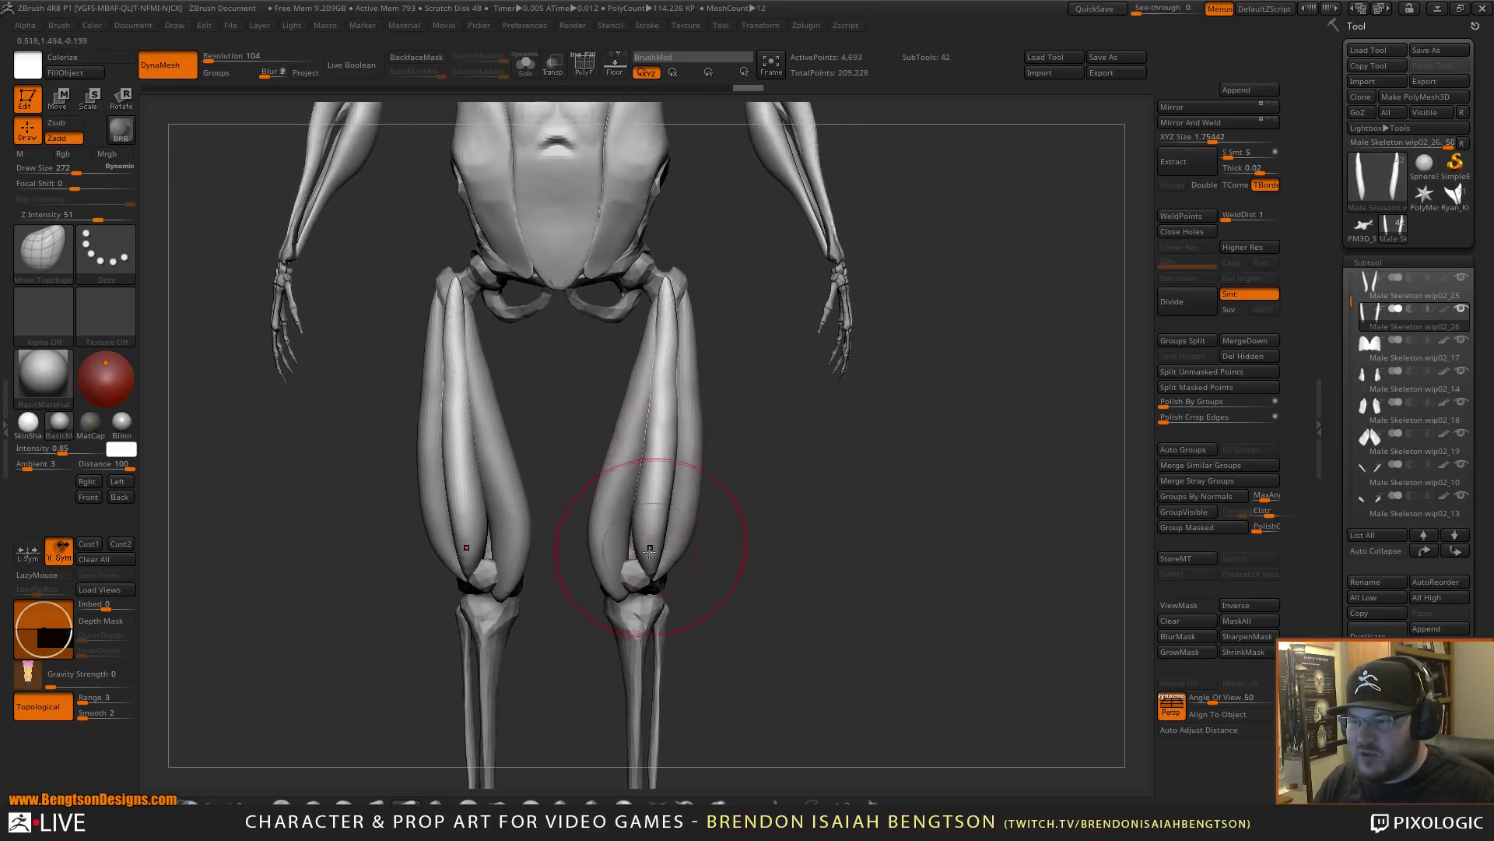
left_click_drag(650, 550, 638, 563)
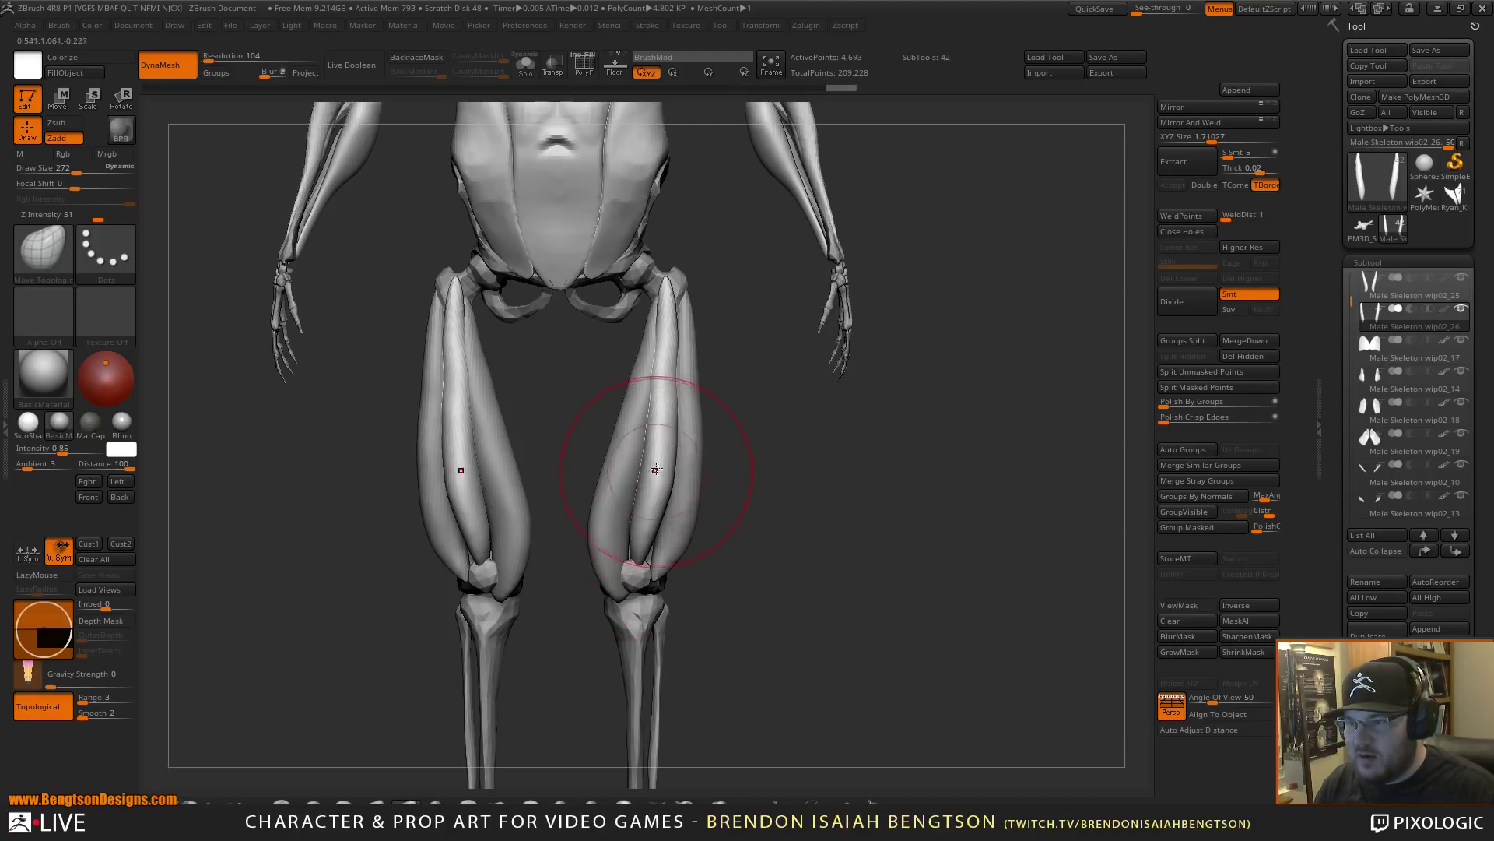
- Thicken the middle of the front thigh muscles with the Inflat brush
key("b")
key("c")
key("b")
key("b")
key("i")
key("n")
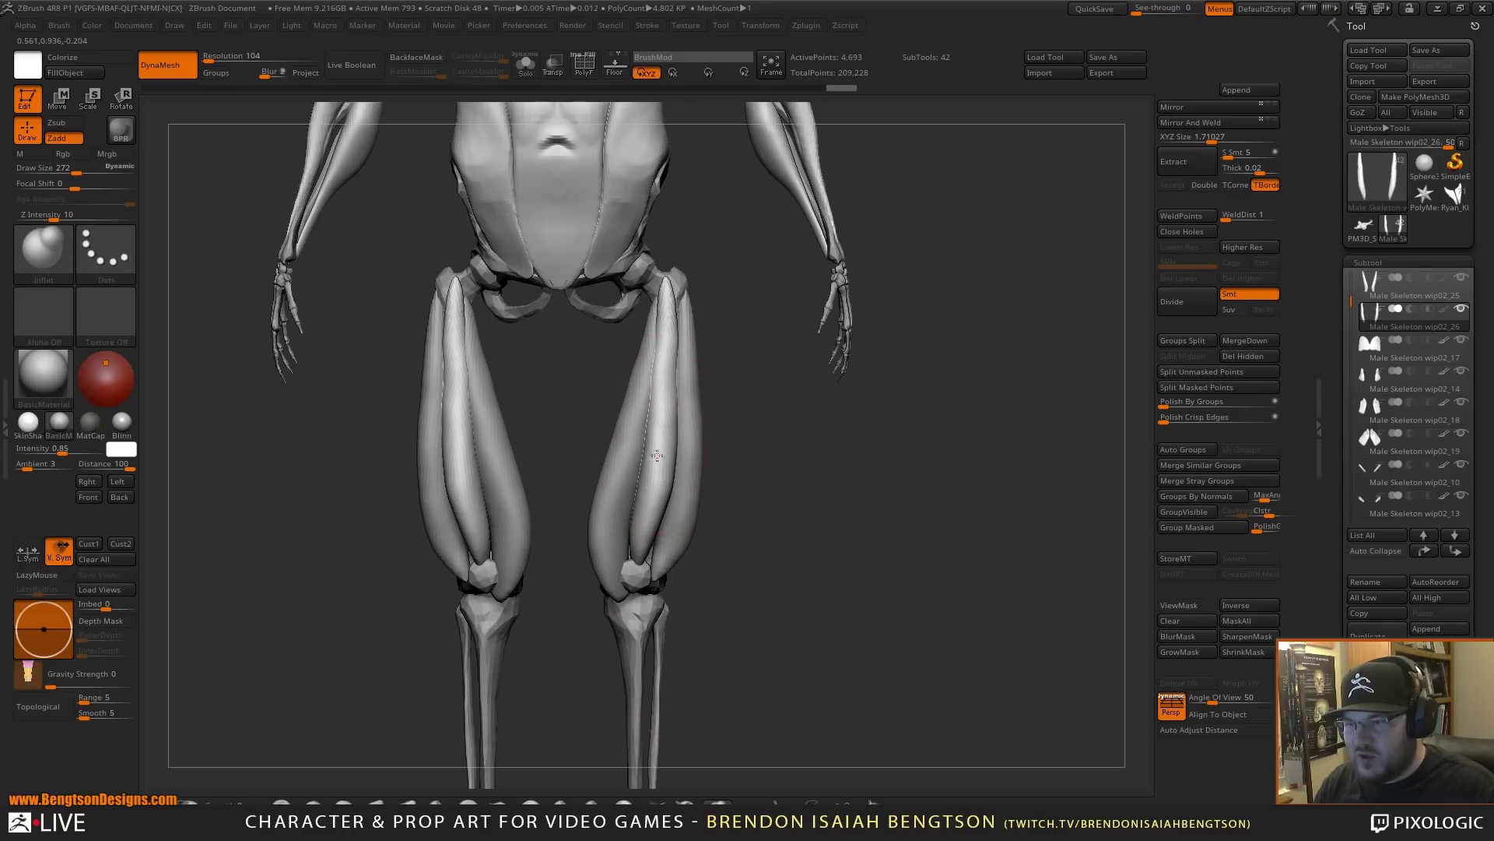
mouse_move(656, 457)
left_mouse_down()
mouse_move(663, 382)
mouse_move(663, 487)
left_mouse_up()
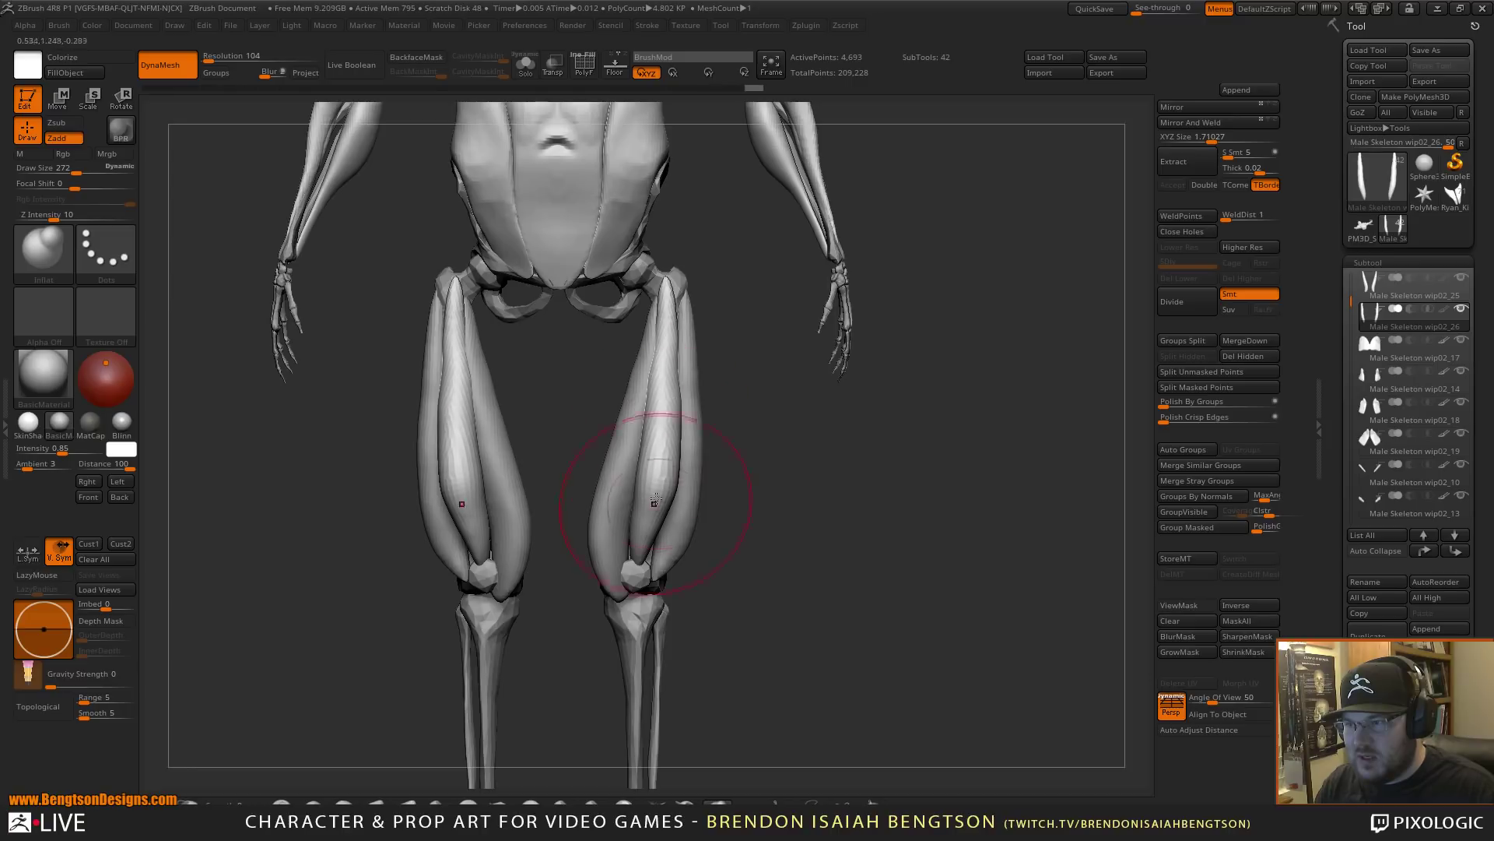
- Switch back to Move Topological, re-DynaMesh the front thigh muscles and smooth their front surface and upper part
mouse_move(809, 477)
left_mouse_down()
mouse_move(644, 459)
mouse_move(658, 488)
left_mouse_up()
key("b")
key("c")
key("b")
key("b")
key("m")
key("t")
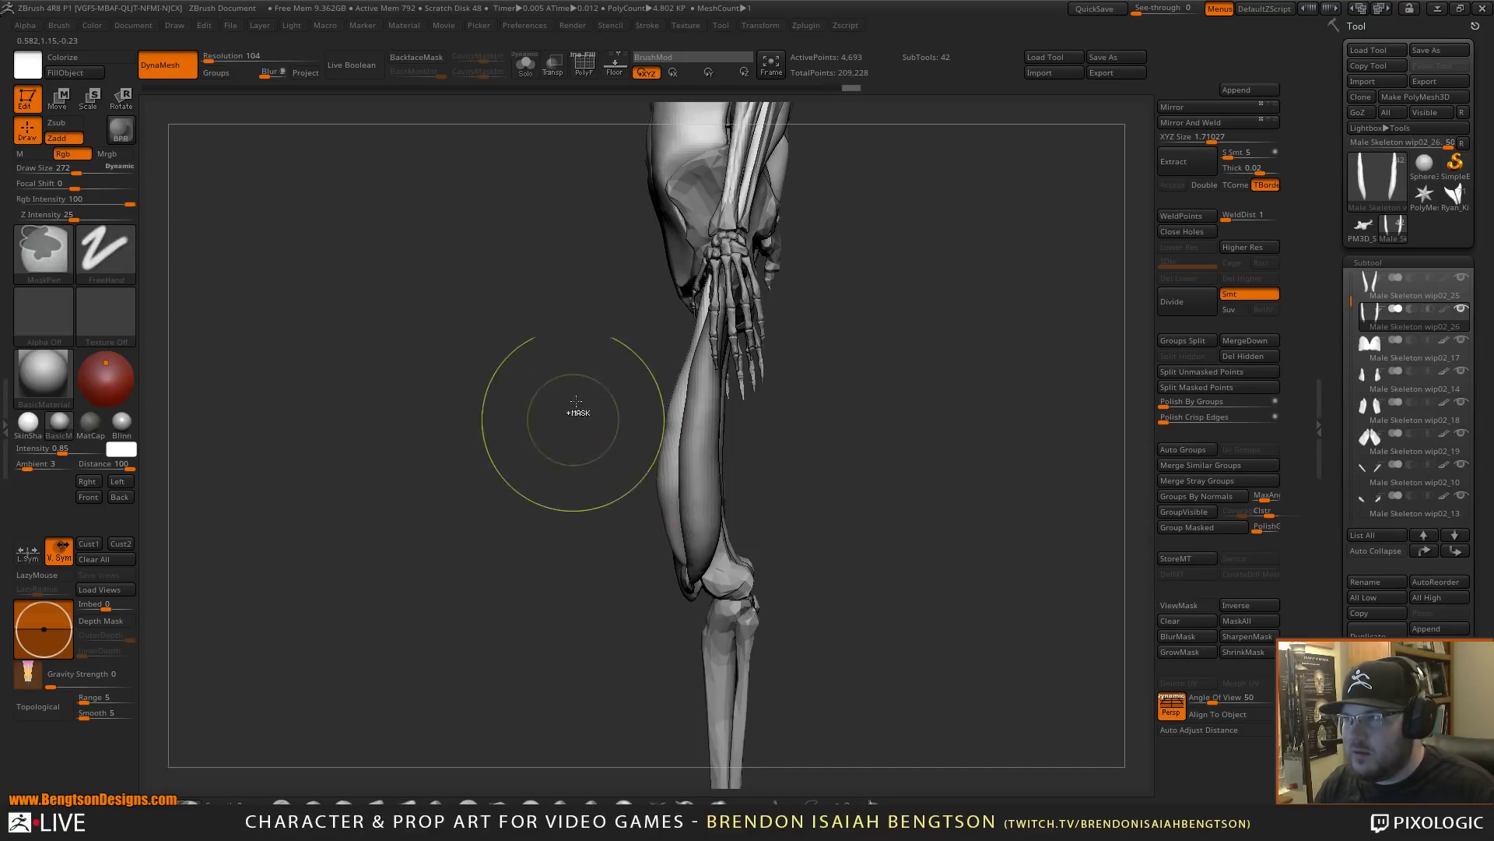
left_click_drag(531, 424, 616, 467, "ctrl")
left_click_drag(680, 411, 670, 451, "shift")
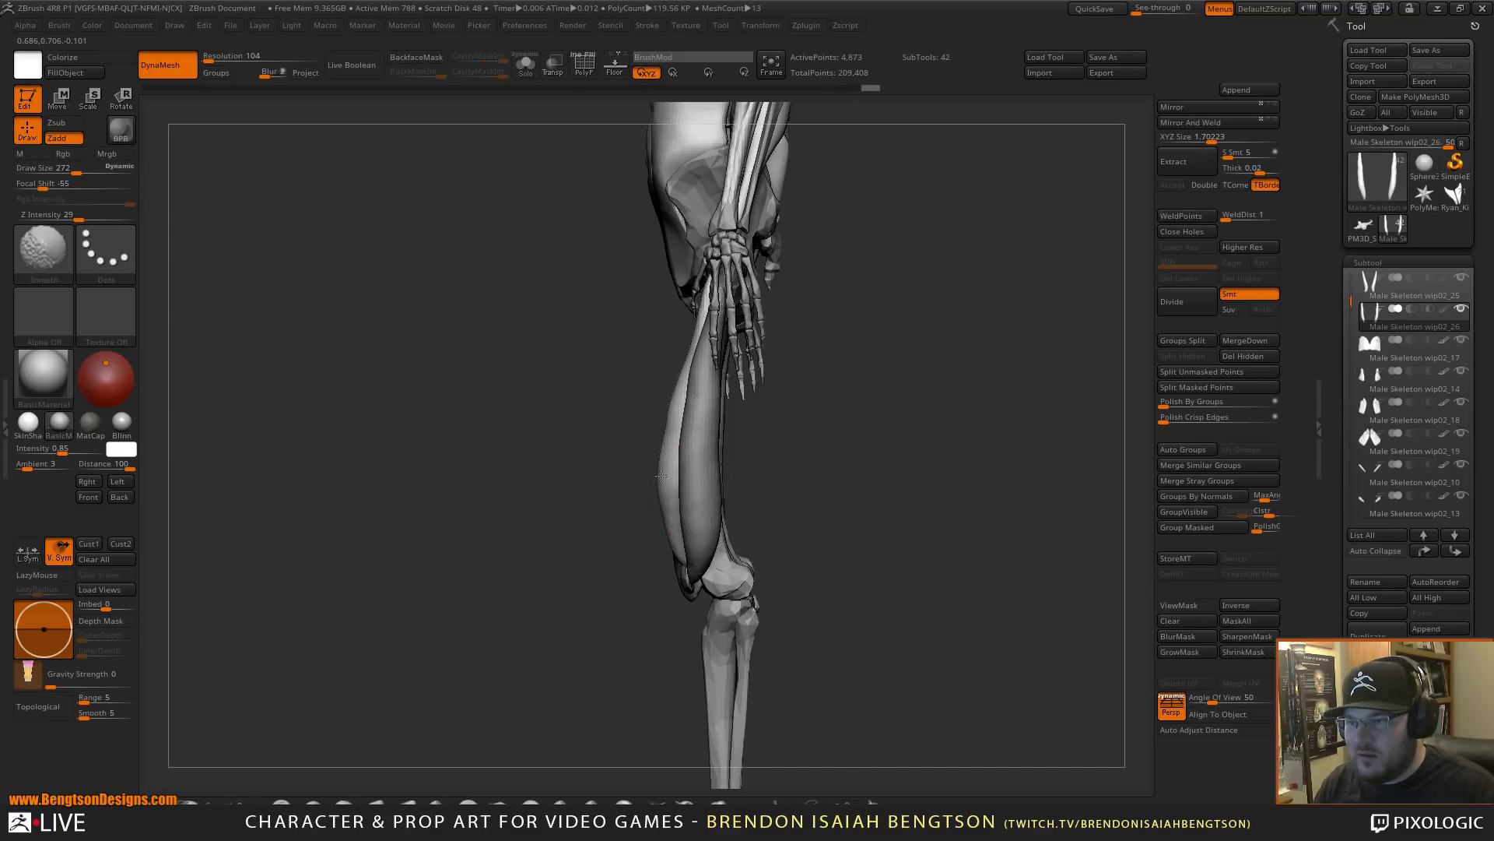
right_click_drag(666, 513, 658, 405)
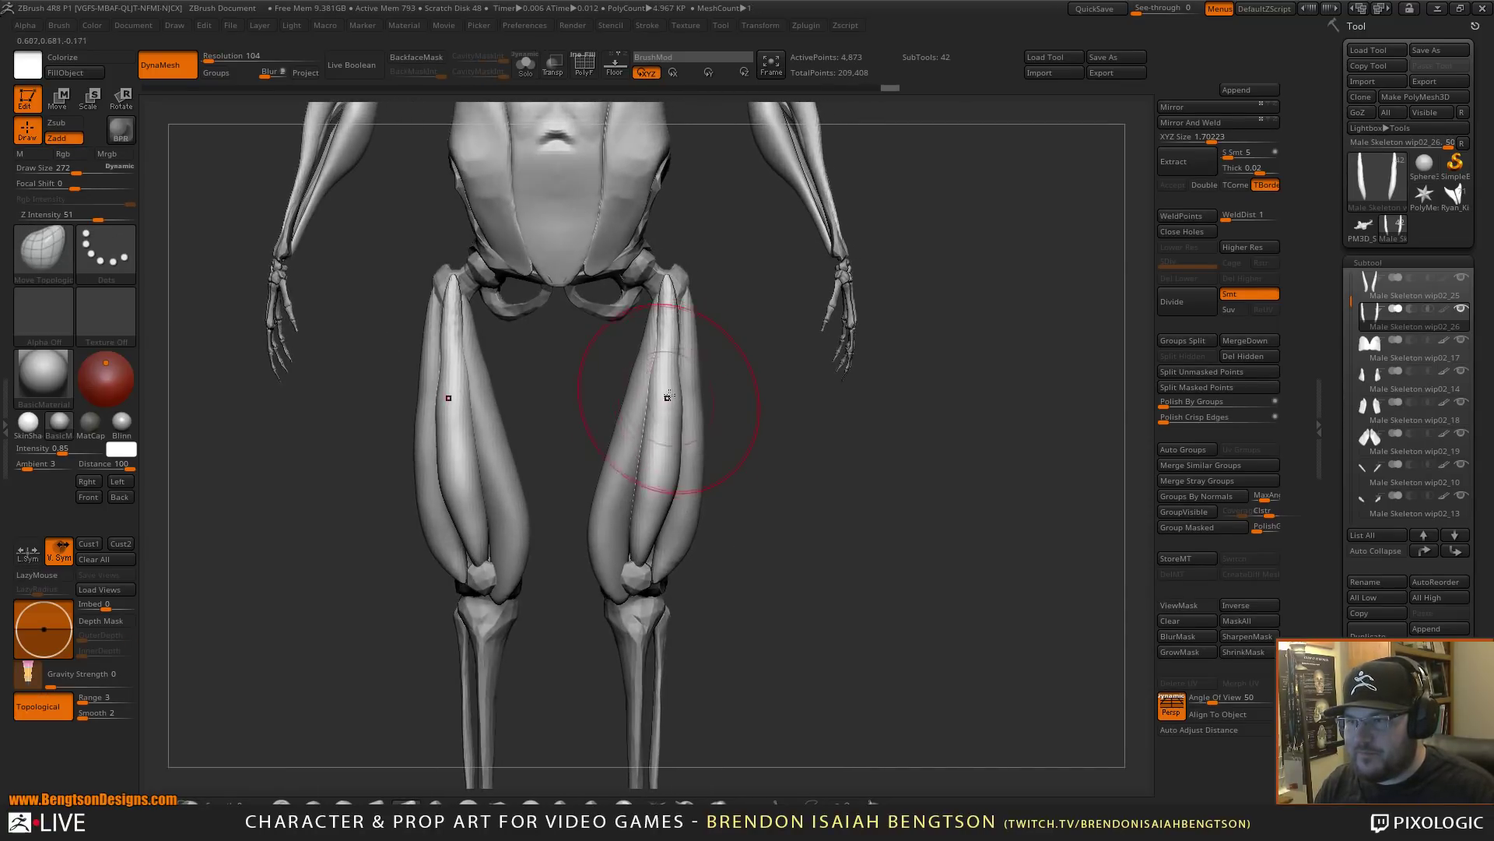
left_click_drag(667, 325, 667, 362, "shift")
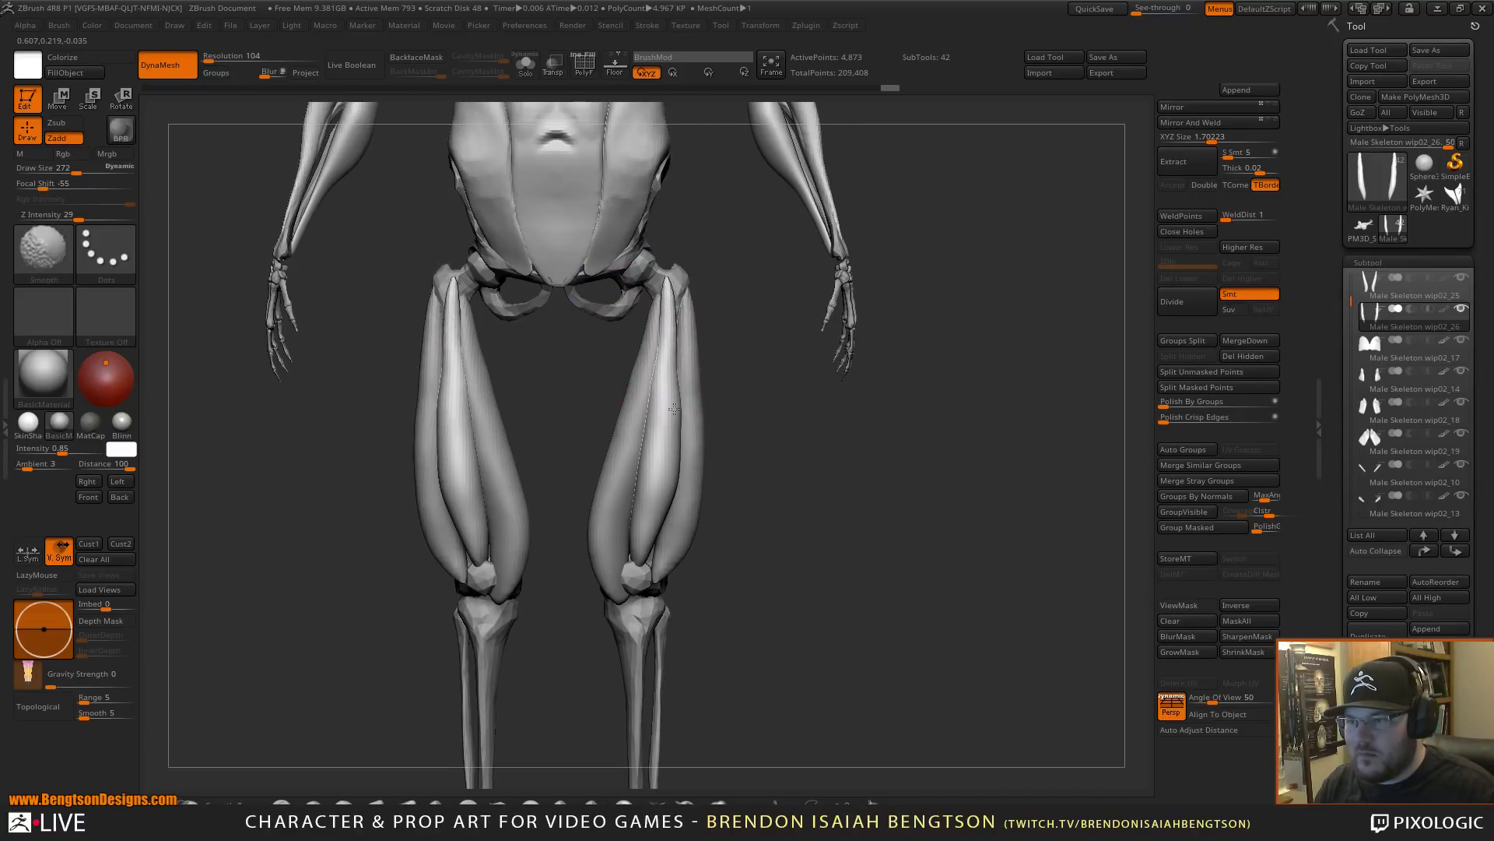
- Fine-tune the upper tips, outer contour and lower inner edge of the front thigh muscles with Move Topological
left_click_drag(670, 288, 670, 301)
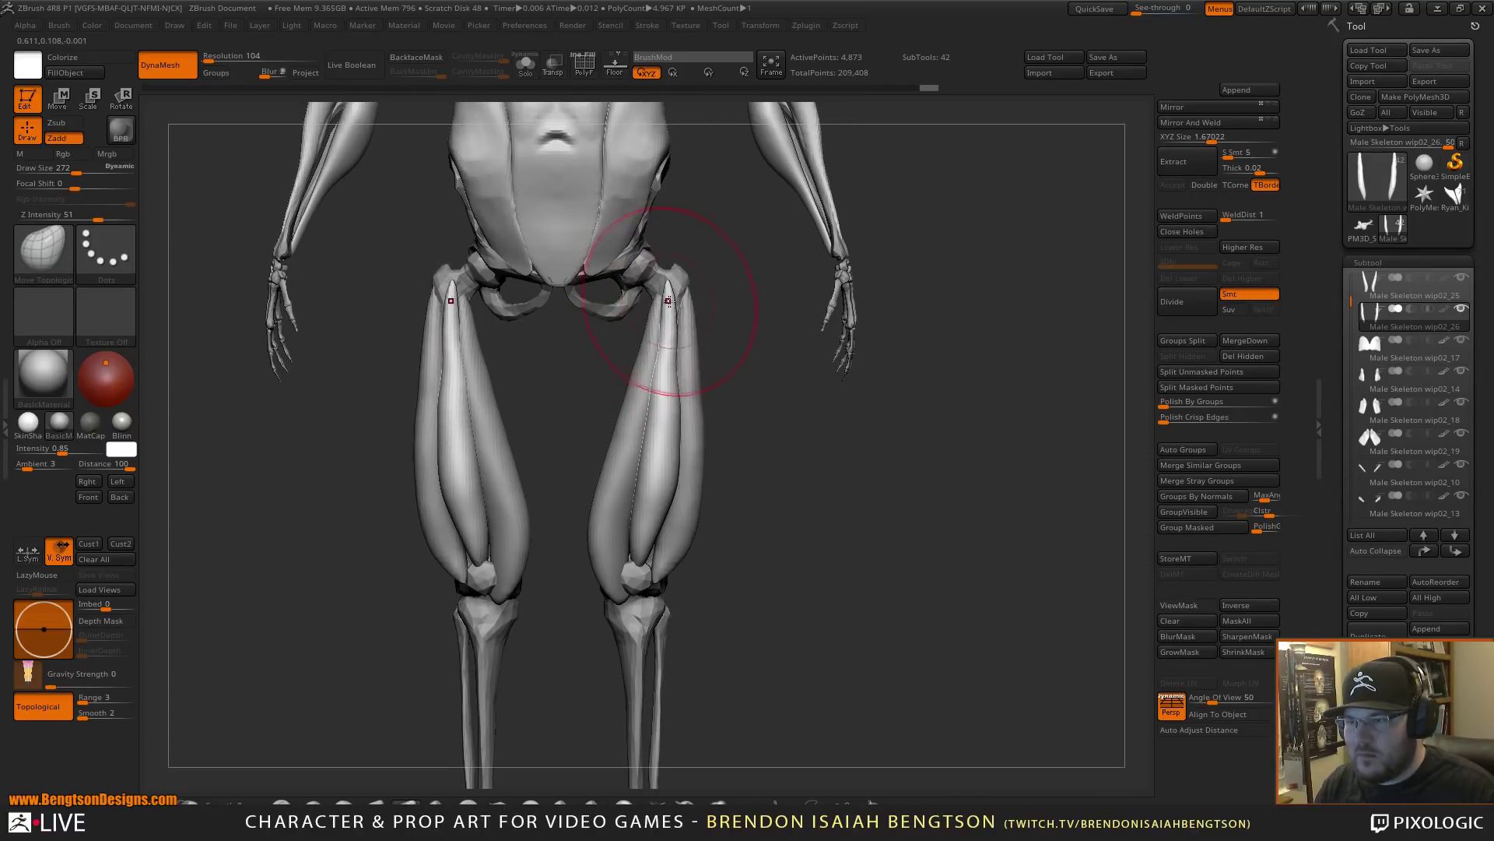
left_click_drag(666, 392, 670, 371)
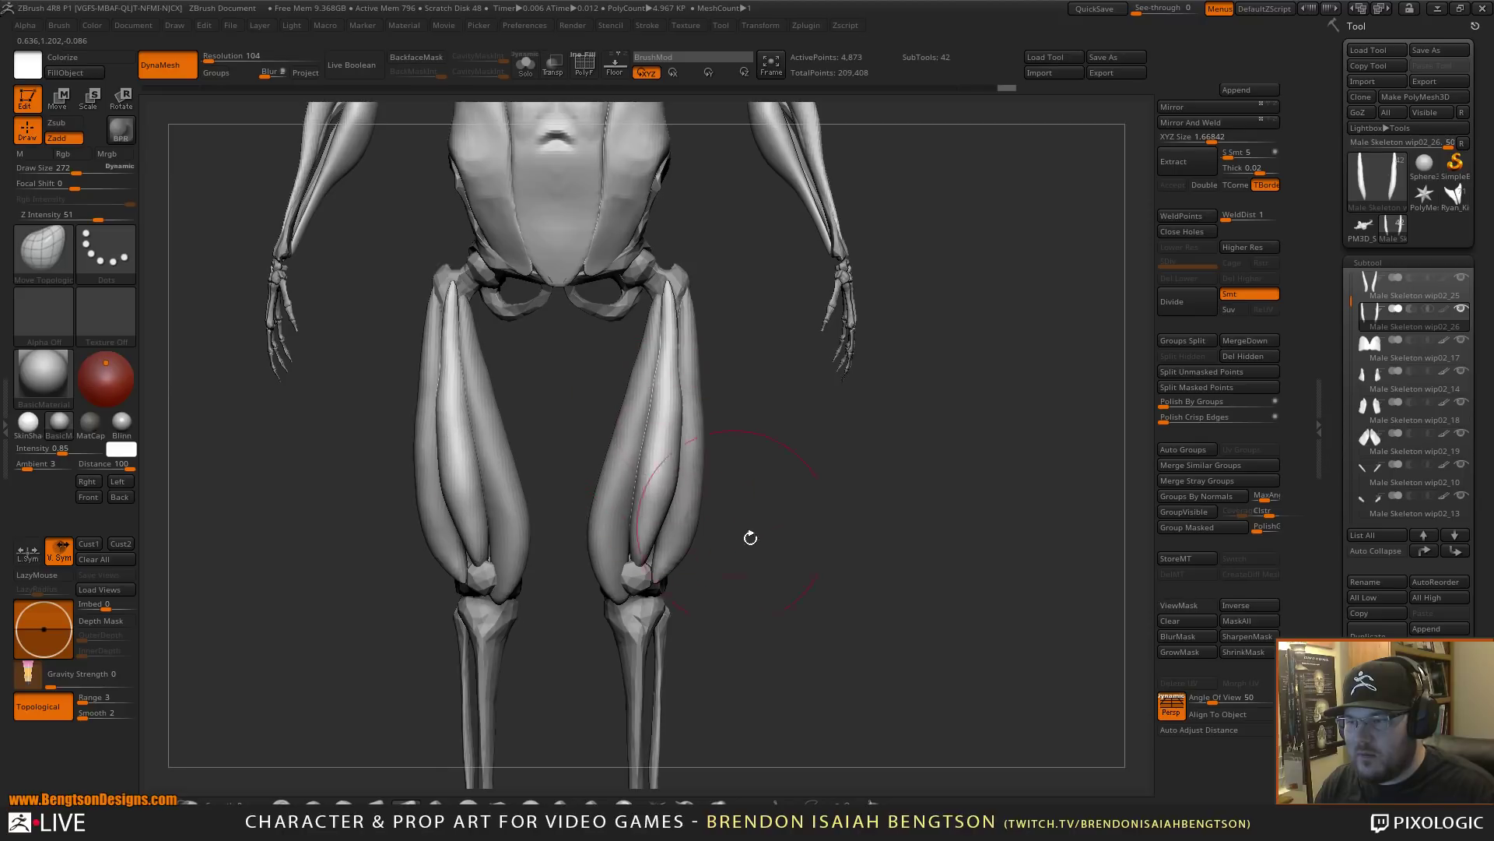
mouse_move(750, 537)
left_mouse_down("alt")
mouse_move(780, 444)
mouse_move(874, 493)
mouse_move(812, 490)
mouse_move(806, 469)
left_mouse_up("alt")
mouse_move(802, 498)
left_mouse_down("alt")
mouse_move(794, 571)
mouse_move(813, 505)
left_mouse_up("alt")
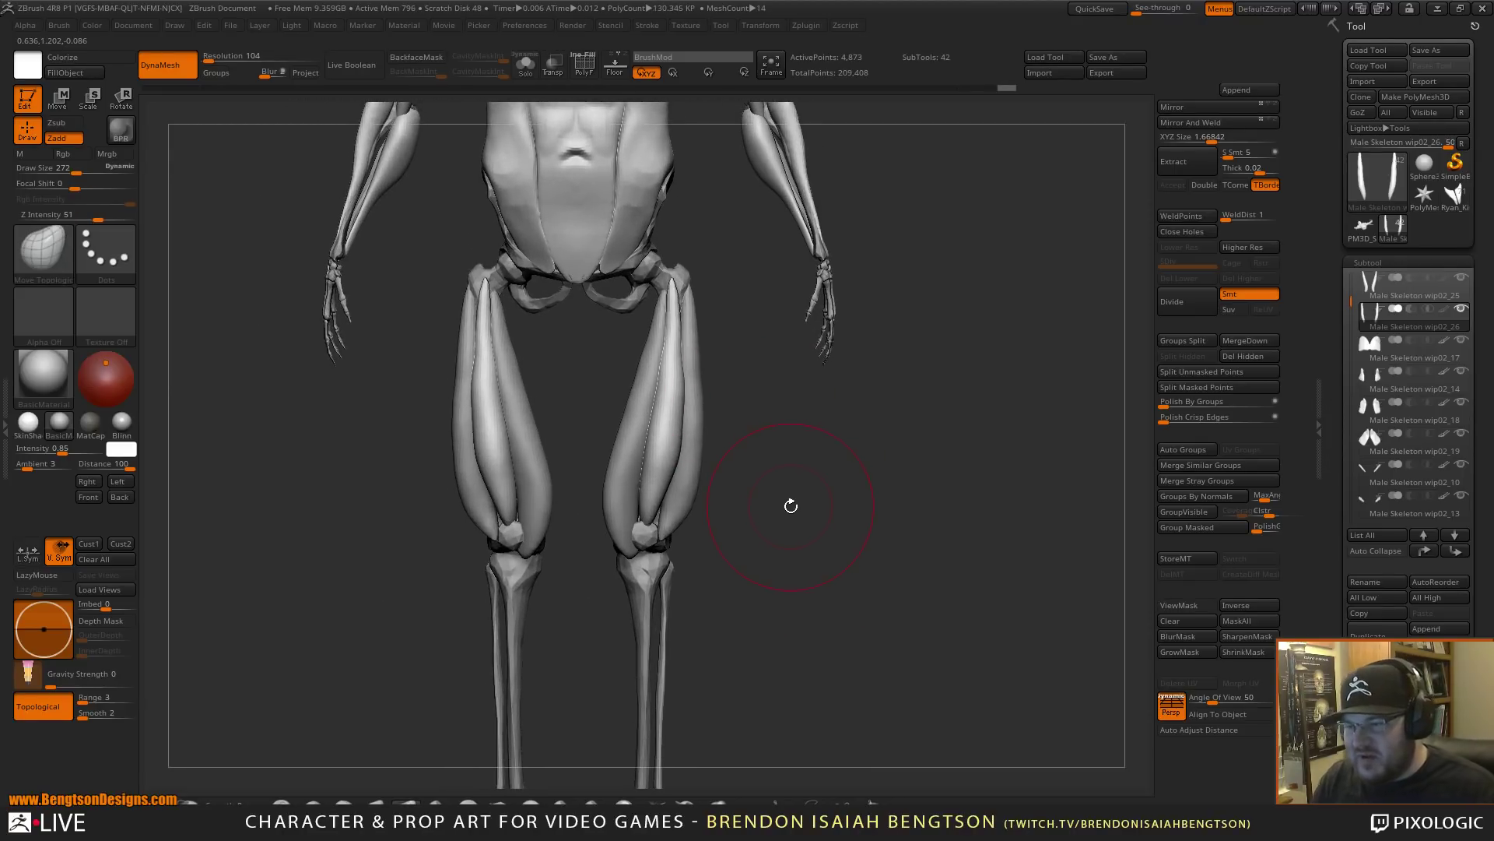
left_click_drag(628, 493, 621, 501)
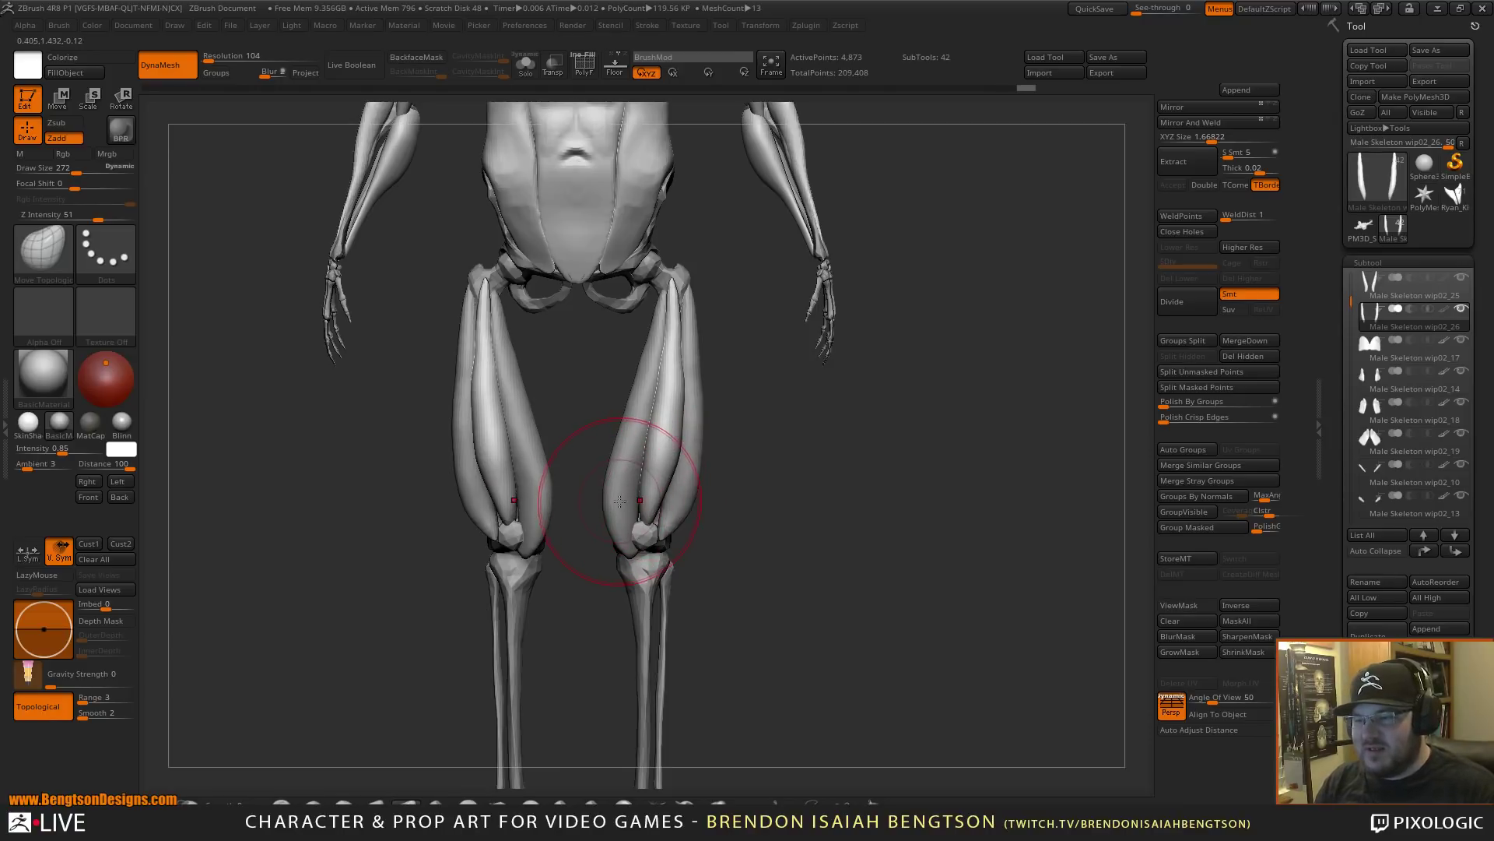
- Select the inner vastus muscles, reduce the draw size to 162 and slim and smooth their lower ends at the knees
left_click(620, 536, "alt")
key("f")
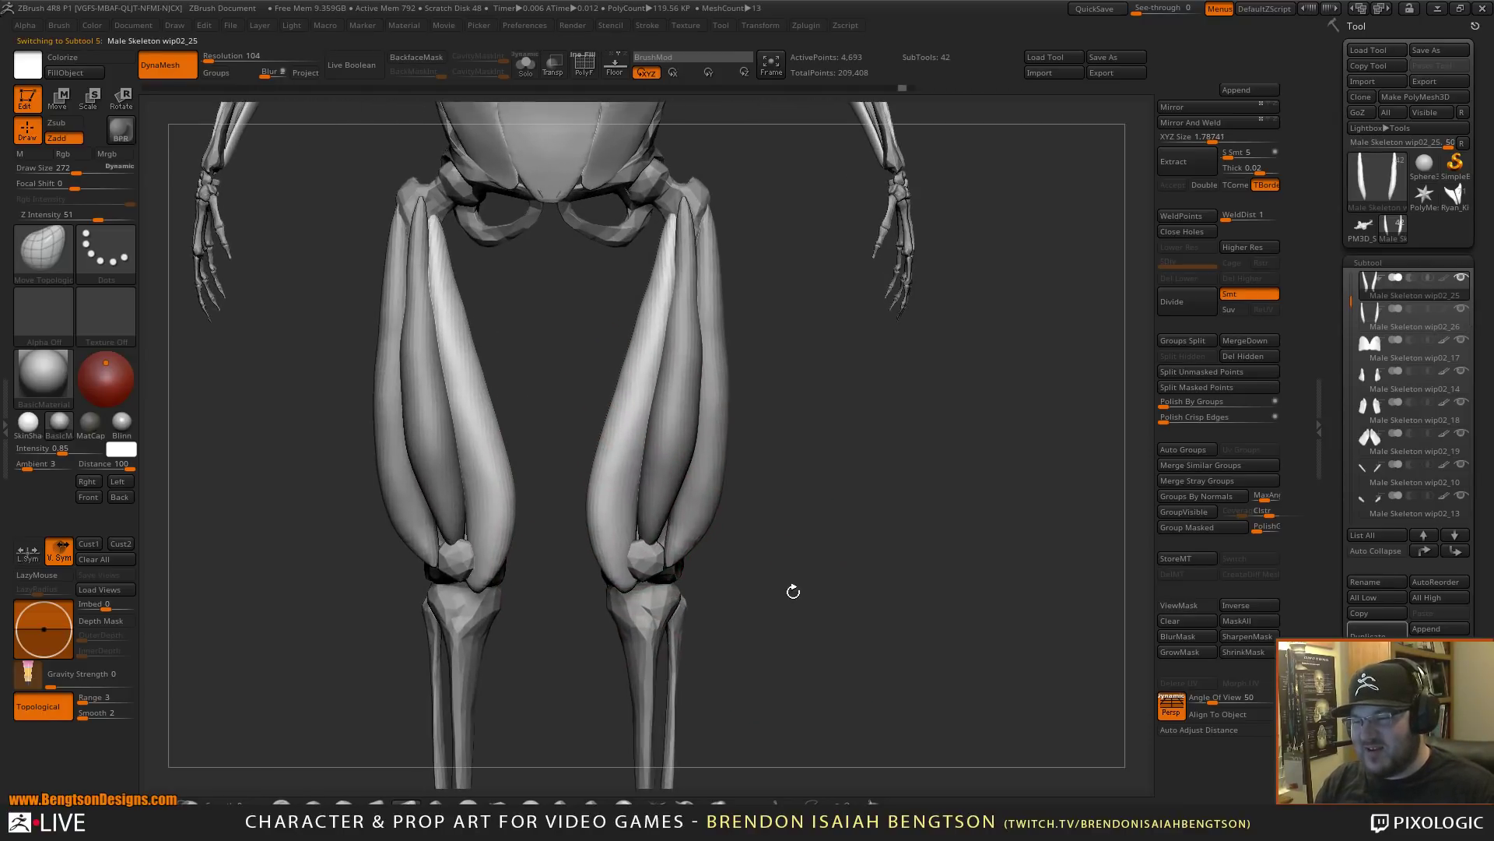
key("space")
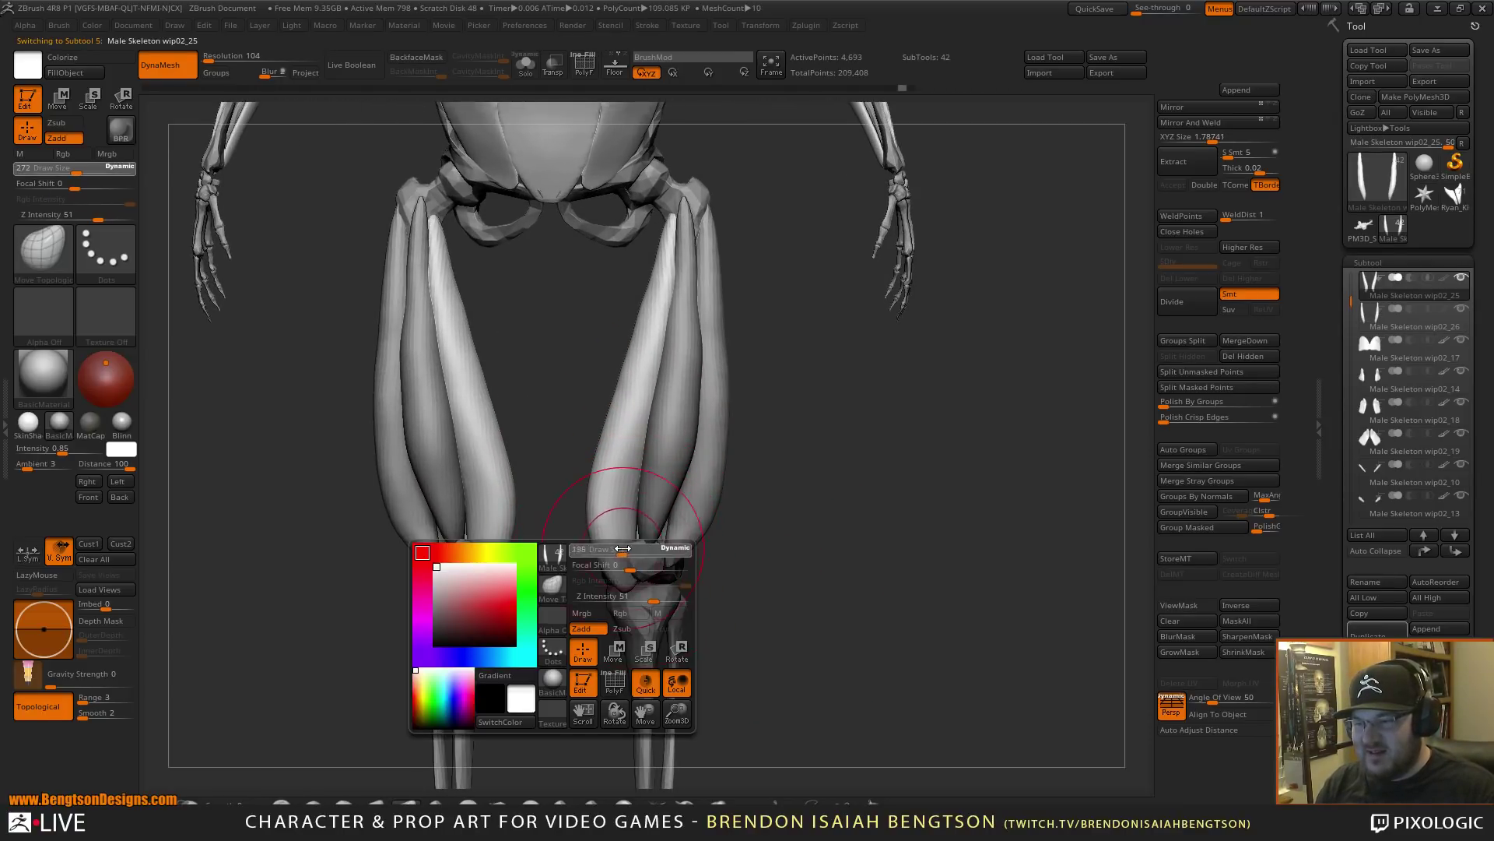
key("shift")
left_click_drag(617, 549, 619, 525, "shift")
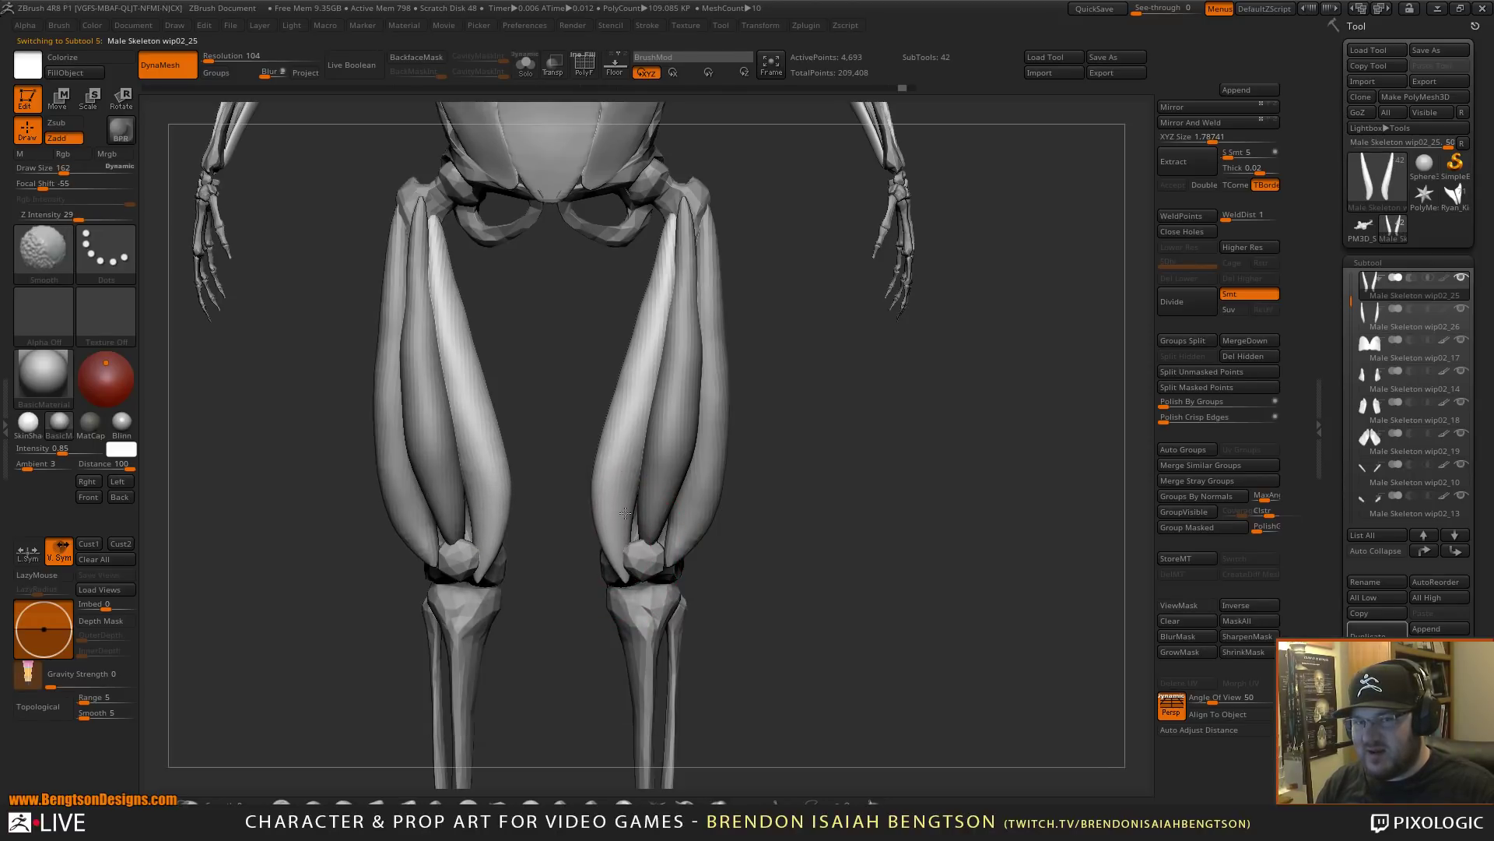
- Refine the knee ends and the middle and upper contour of the inner vastus muscles from the side
mouse_move(837, 507)
left_mouse_down()
mouse_move(822, 511)
mouse_move(880, 501)
mouse_move(854, 519)
mouse_move(789, 498)
left_mouse_up()
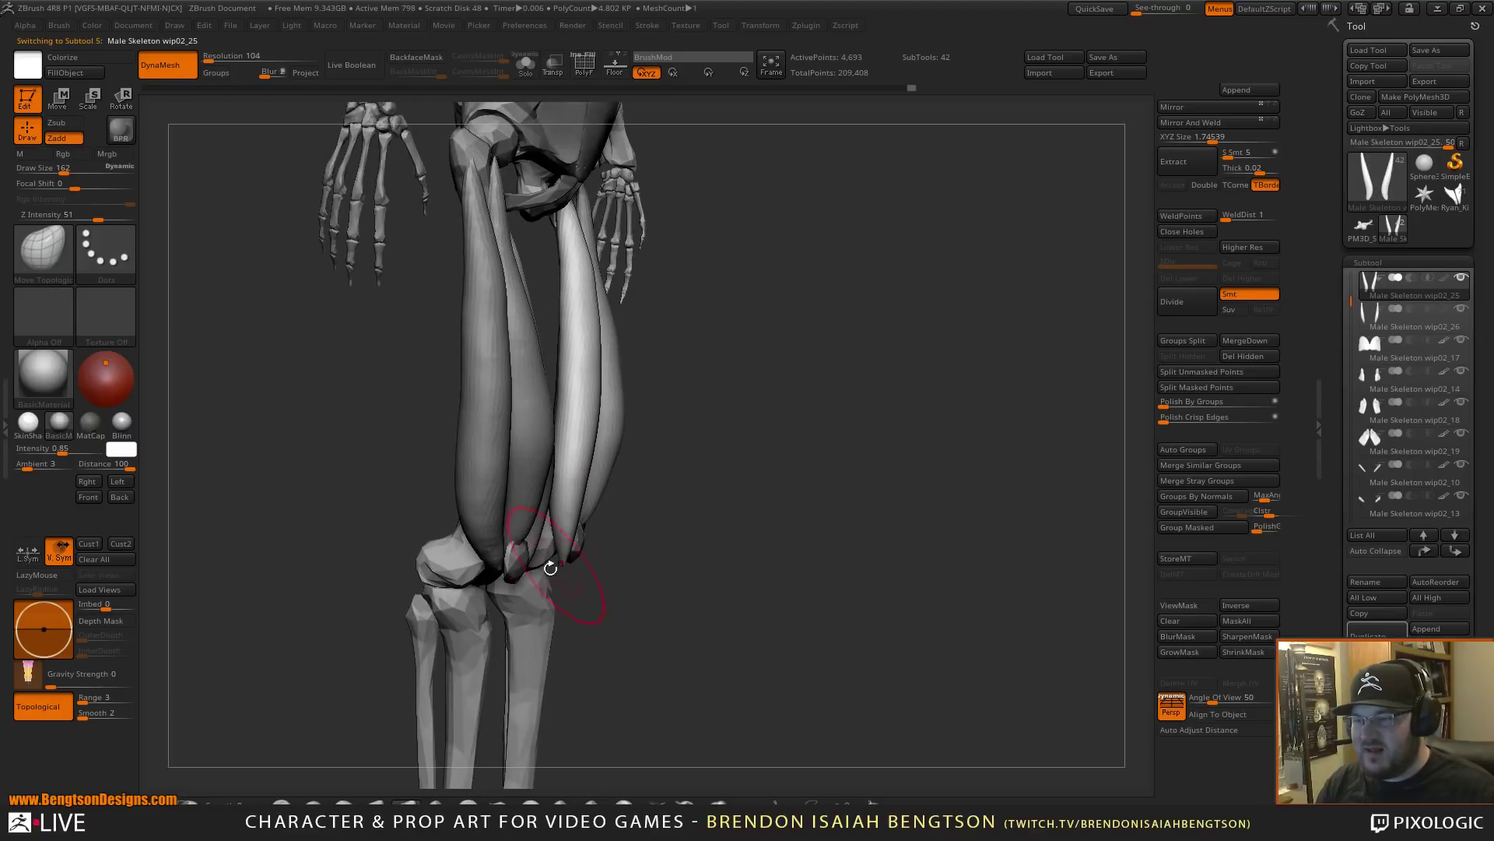
left_click_drag(562, 562, 571, 551)
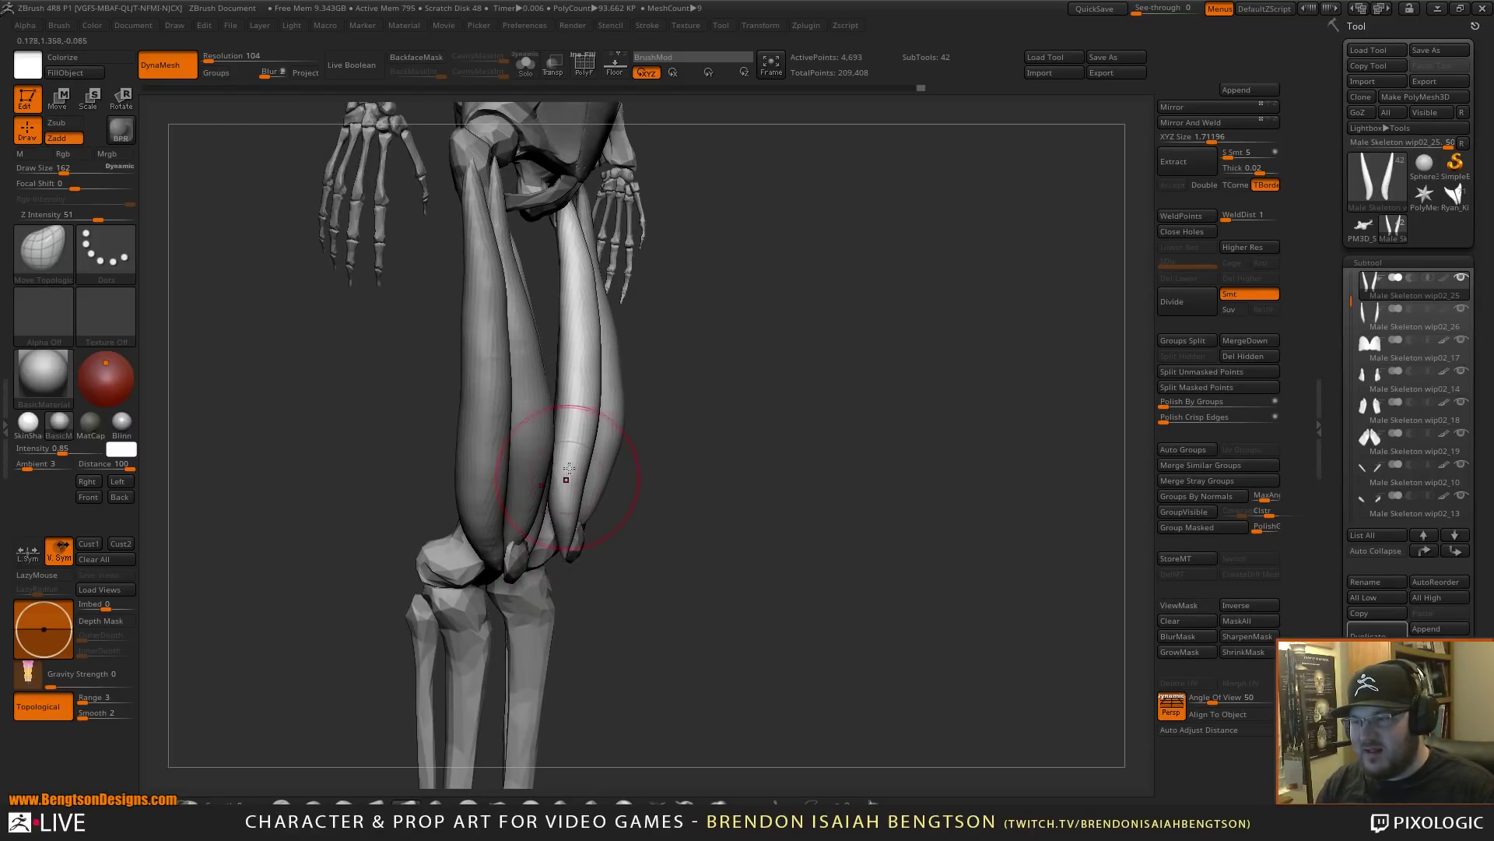
left_click_drag(579, 412, 574, 409)
left_click_drag(575, 333, 570, 330)
left_click_drag(813, 442, 733, 444)
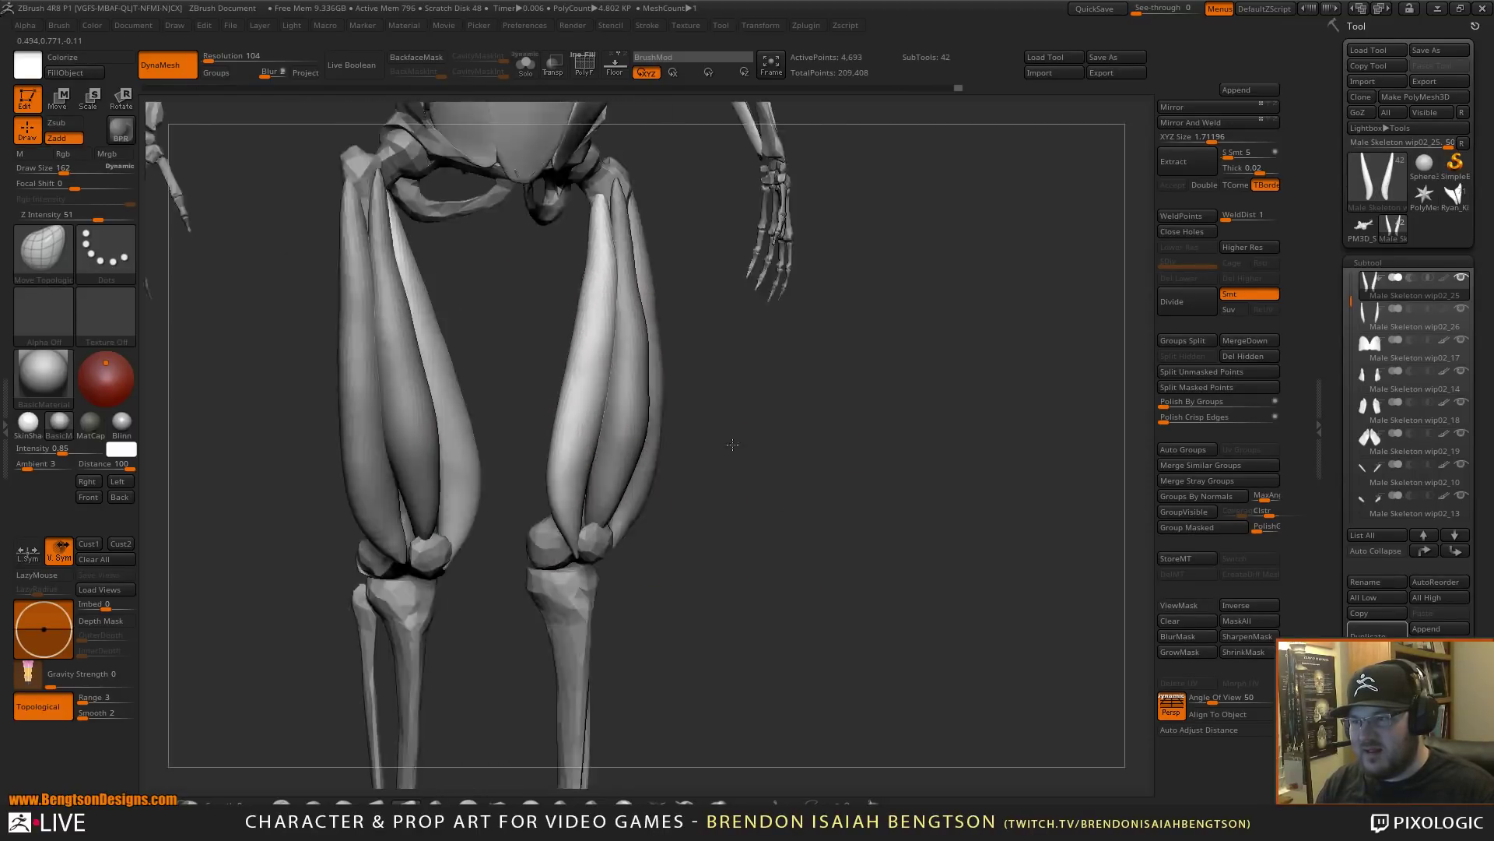
- Select the front thigh muscles, re-DynaMesh them and smooth their outer edge and upper half
right_click_drag(732, 445, 717, 319, "shift")
left_click_drag(708, 267, 690, 392, "alt")
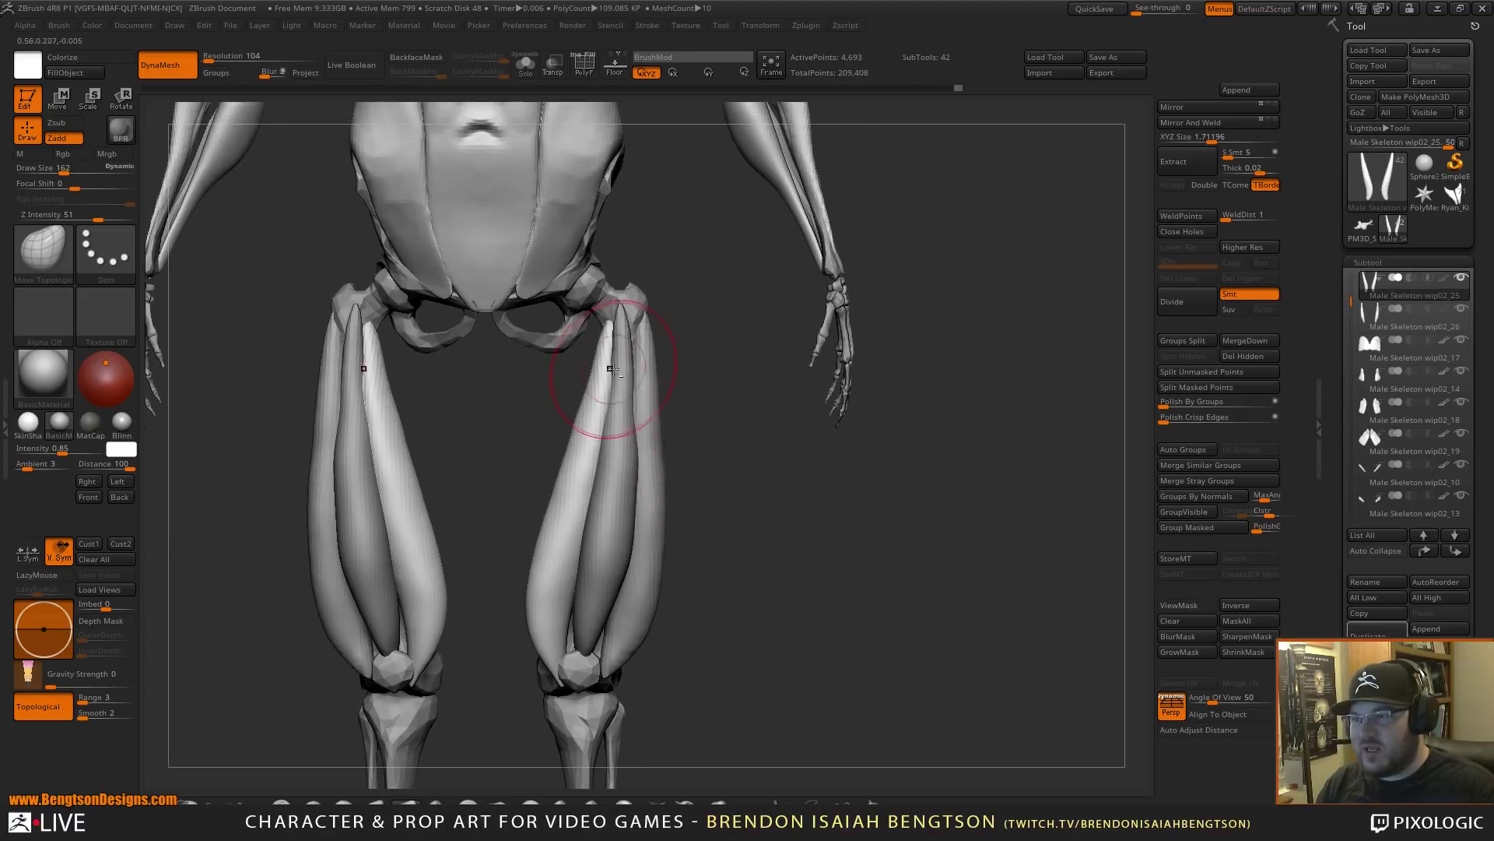
left_click(620, 378, "alt")
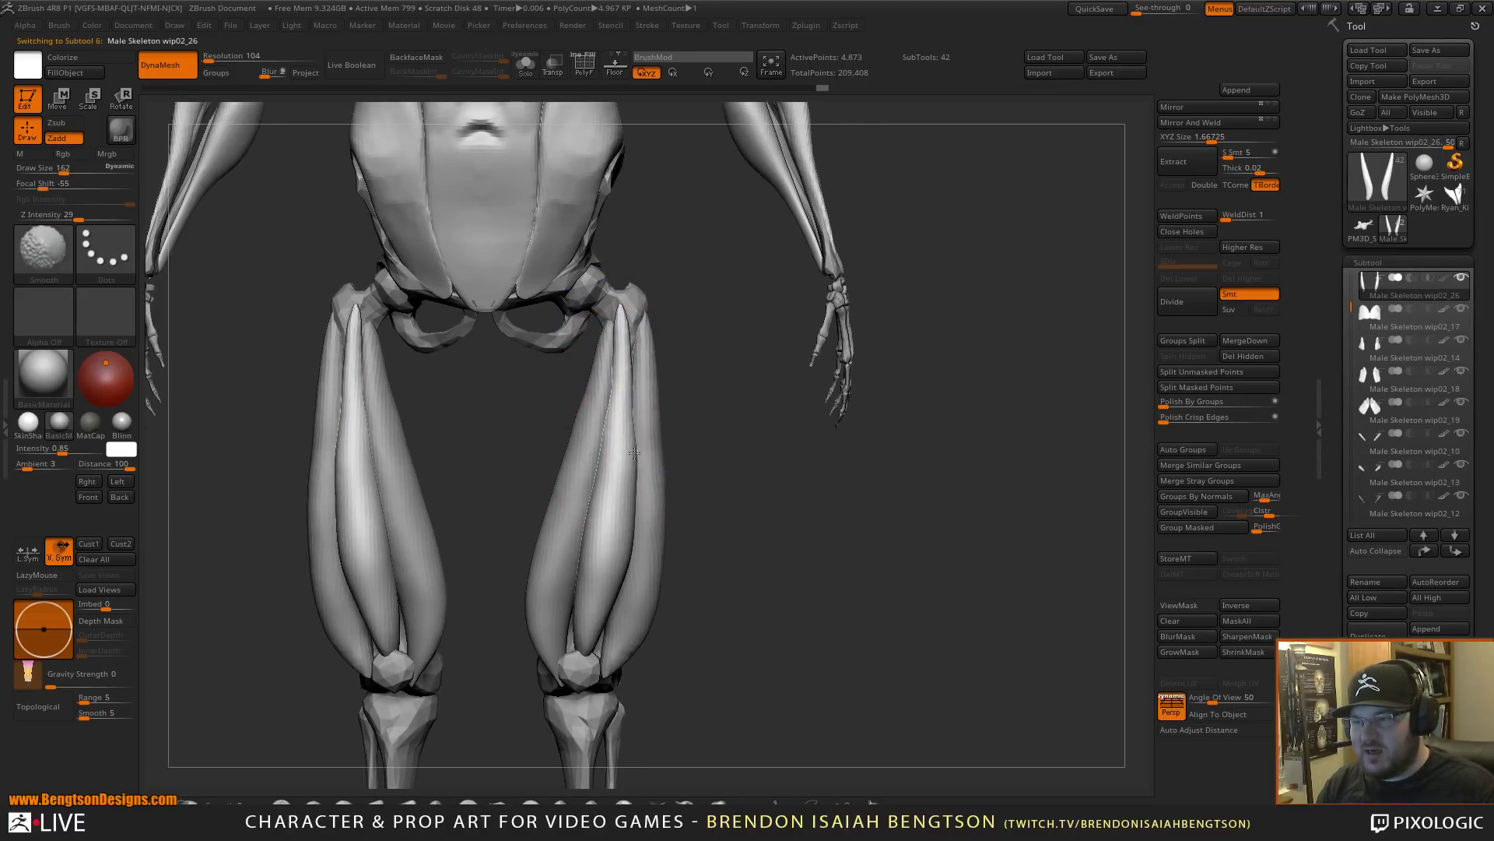
left_click_drag(630, 463, 634, 562, "shift")
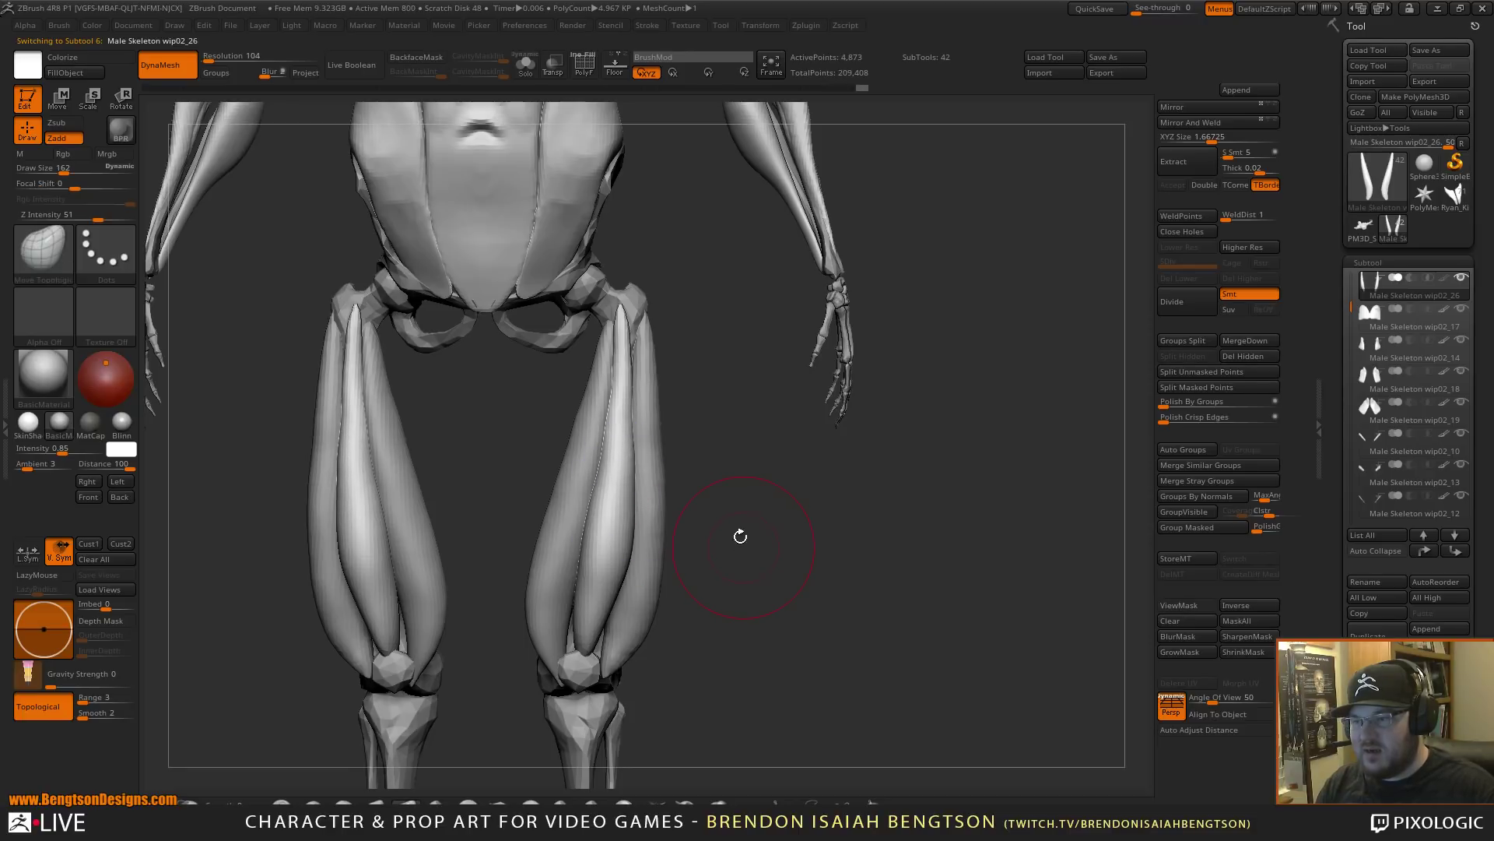
left_click_drag(740, 534, 741, 588, "ctrl")
left_click_drag(617, 332, 617, 444, "shift")
- Smooth the lower ends of the front thigh muscles and widen their inner edge above the kneecaps, with draw size reduced to 88
left_click_drag(777, 607, 772, 424, "alt")
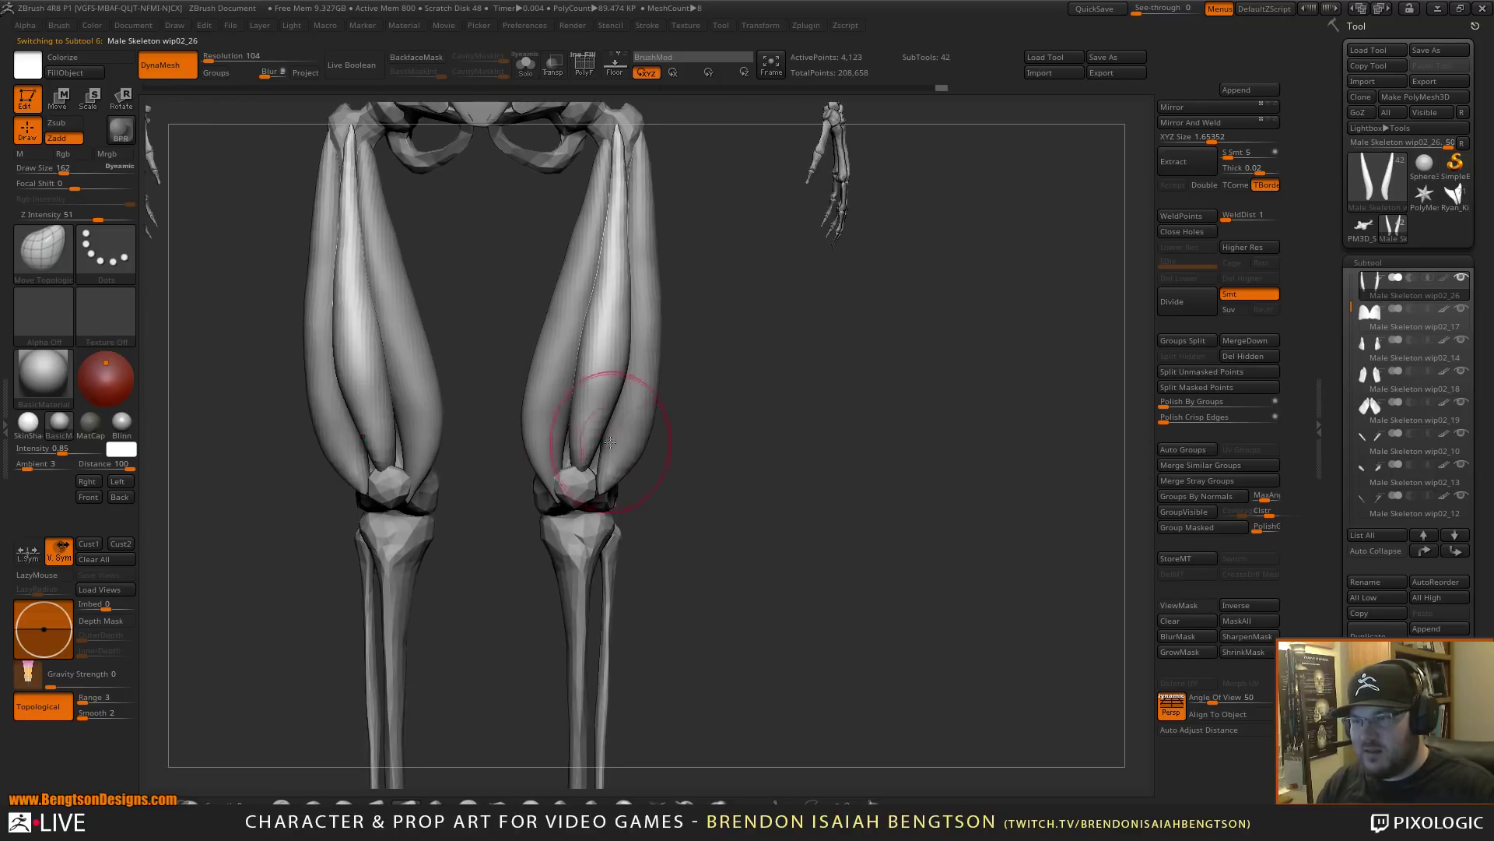
mouse_move(593, 449)
left_mouse_down("shift")
mouse_move(581, 489)
mouse_move(584, 458)
mouse_move(596, 473)
mouse_move(564, 473)
left_mouse_up("shift")
key("space")
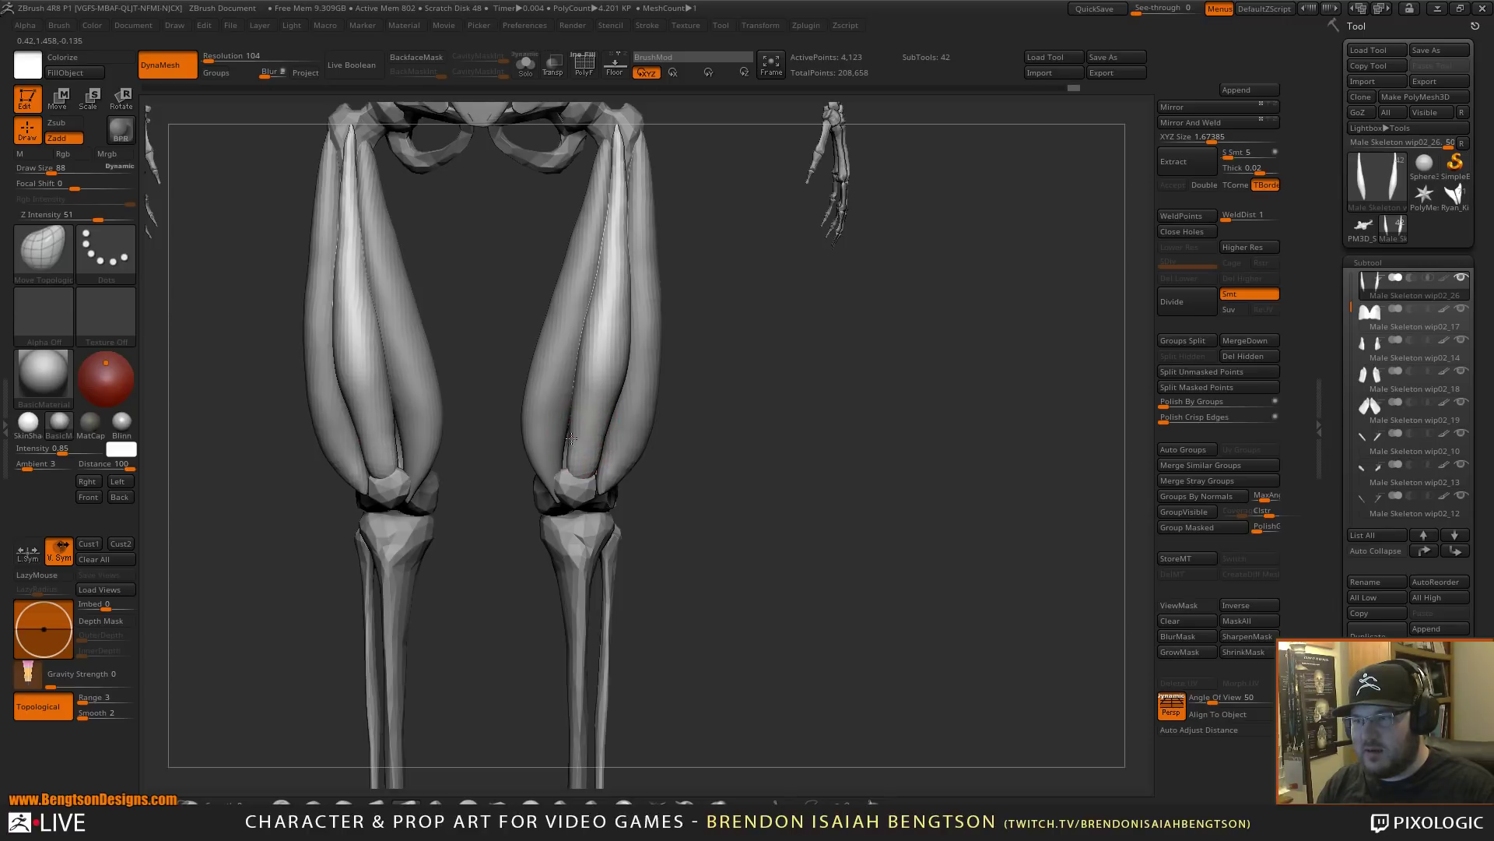
left_click_drag(825, 514, 733, 511)
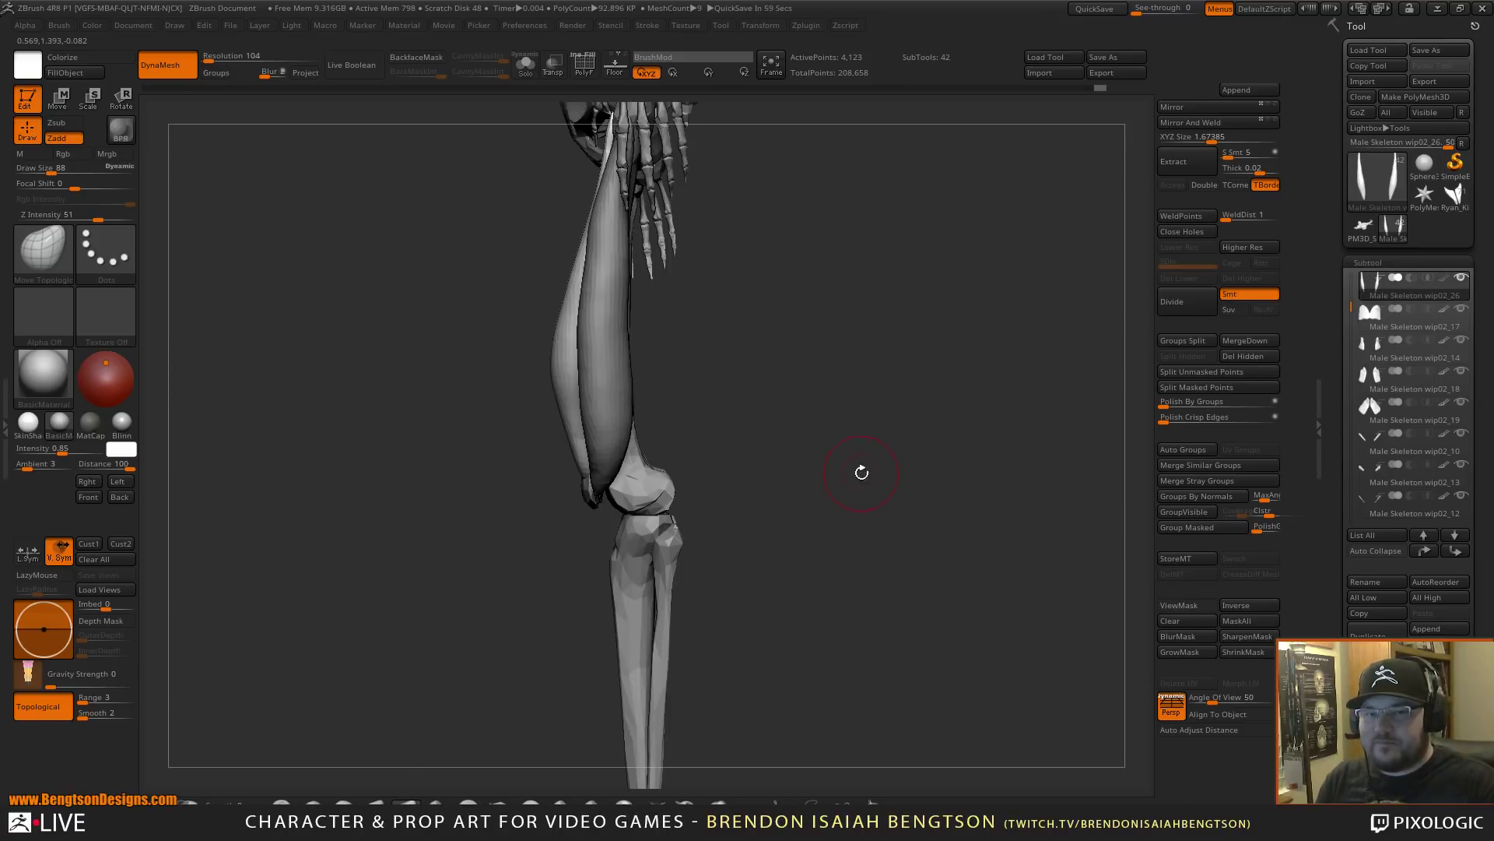
mouse_move(862, 473)
left_mouse_down()
mouse_move(970, 487)
mouse_move(874, 384)
mouse_move(871, 513)
mouse_move(842, 461)
left_mouse_up()
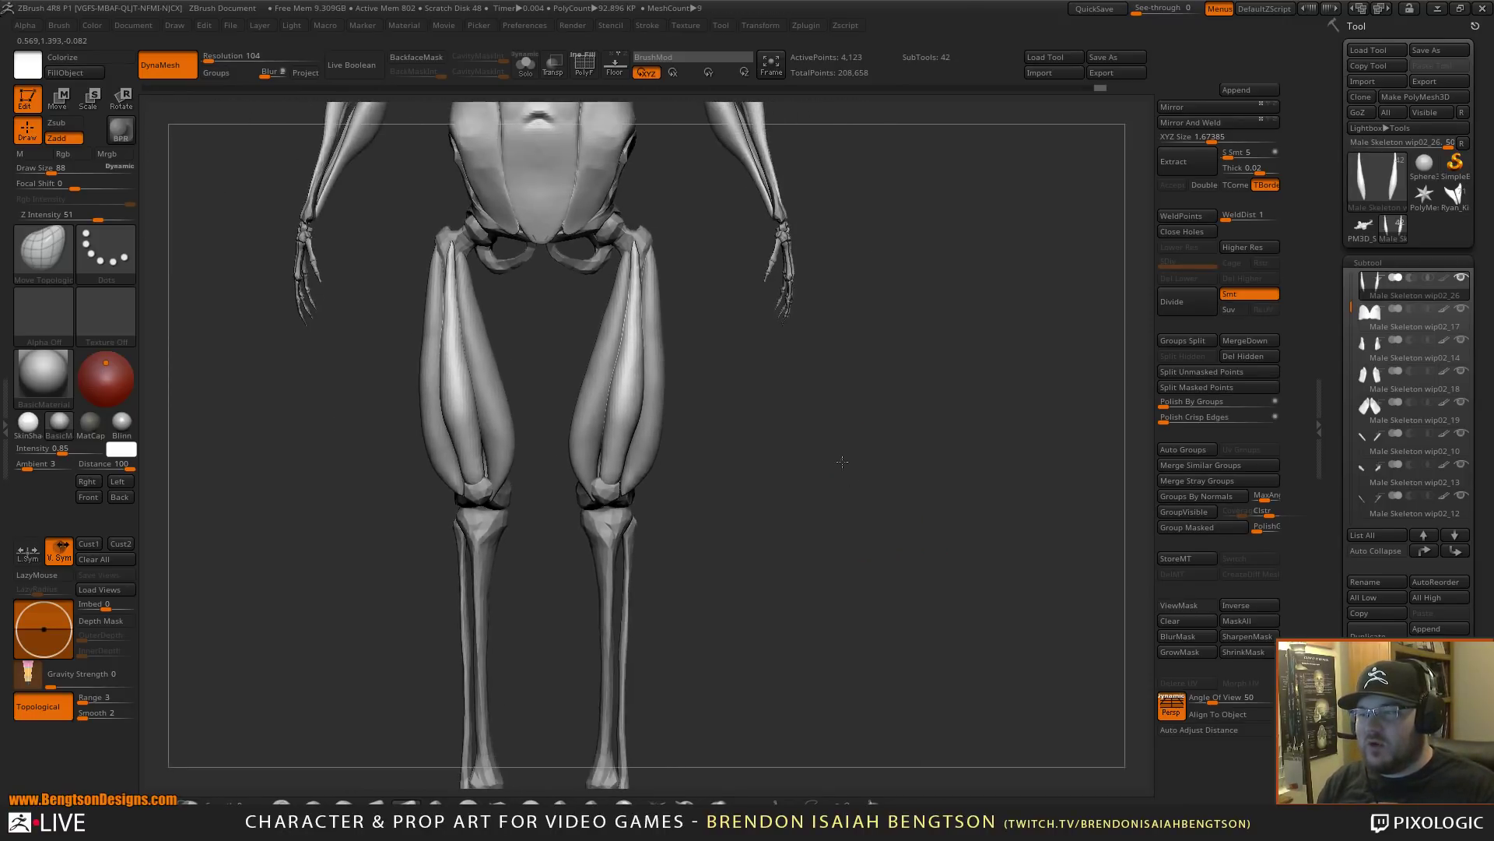
- Increase the draw size to 185 and adjust the upper half of the front thigh muscles from the side
right_click_drag(842, 462, 815, 548)
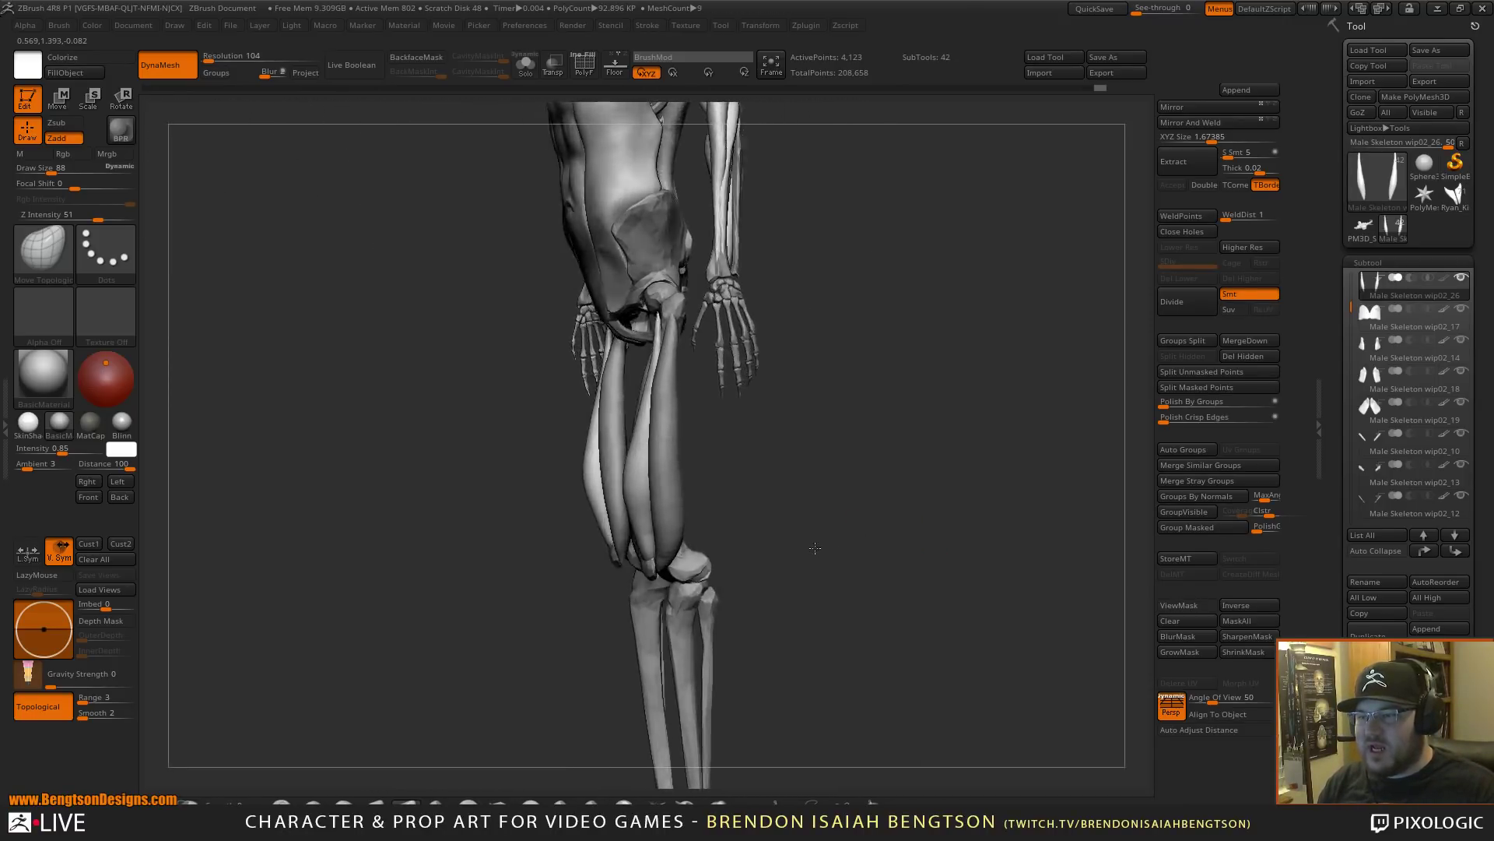
mouse_move(815, 548)
left_mouse_down()
mouse_move(873, 544)
mouse_move(789, 520)
left_mouse_up()
key("space")
left_click_drag(684, 357, 698, 357)
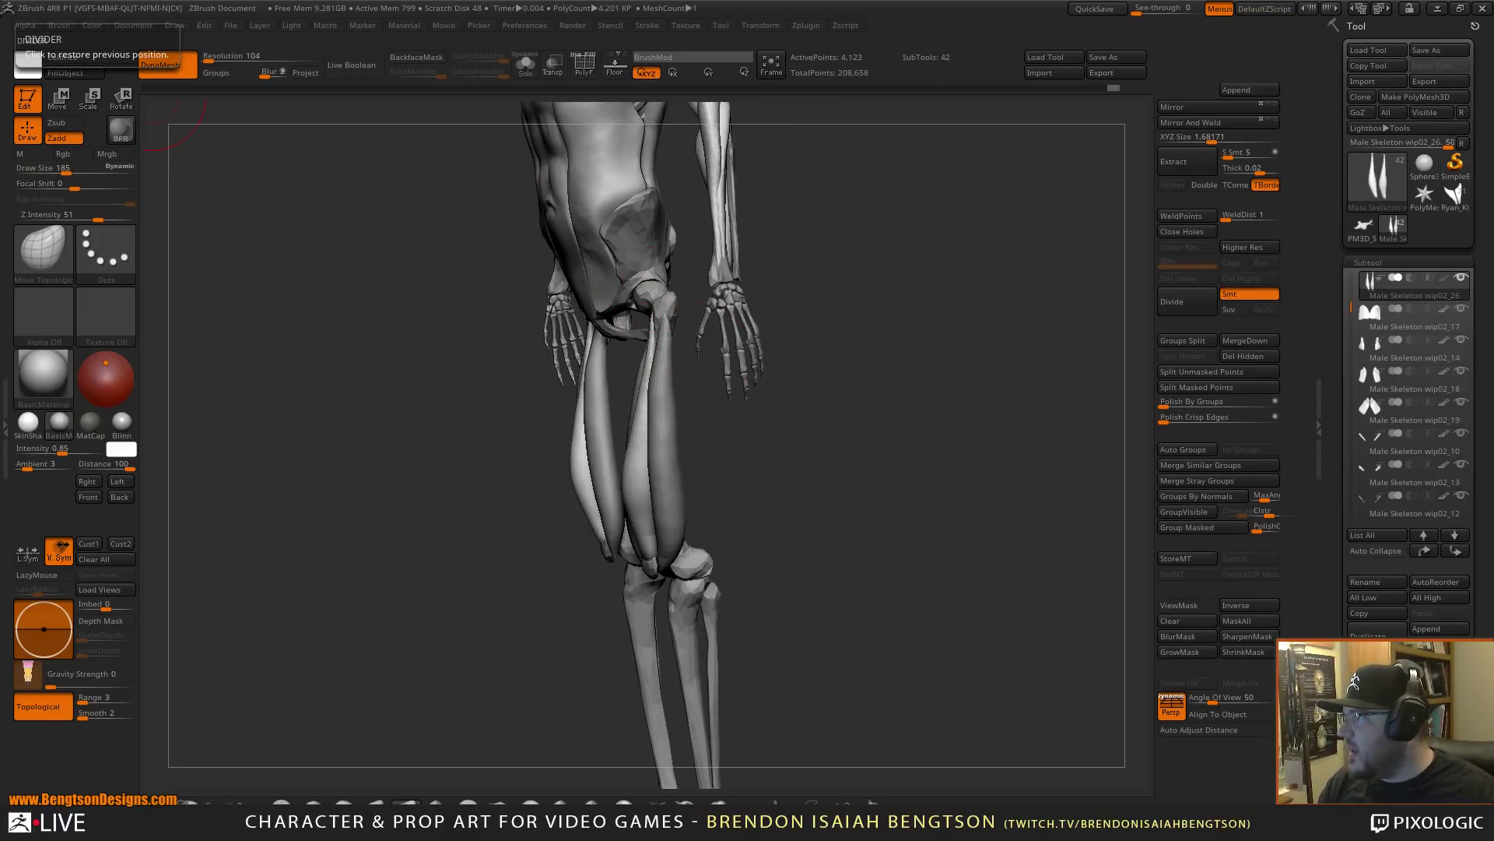
- Switch to the web browser, open the related thigh diagram with the sartorius and rectus femoris, and move the browser window away
key("alt+Tab")
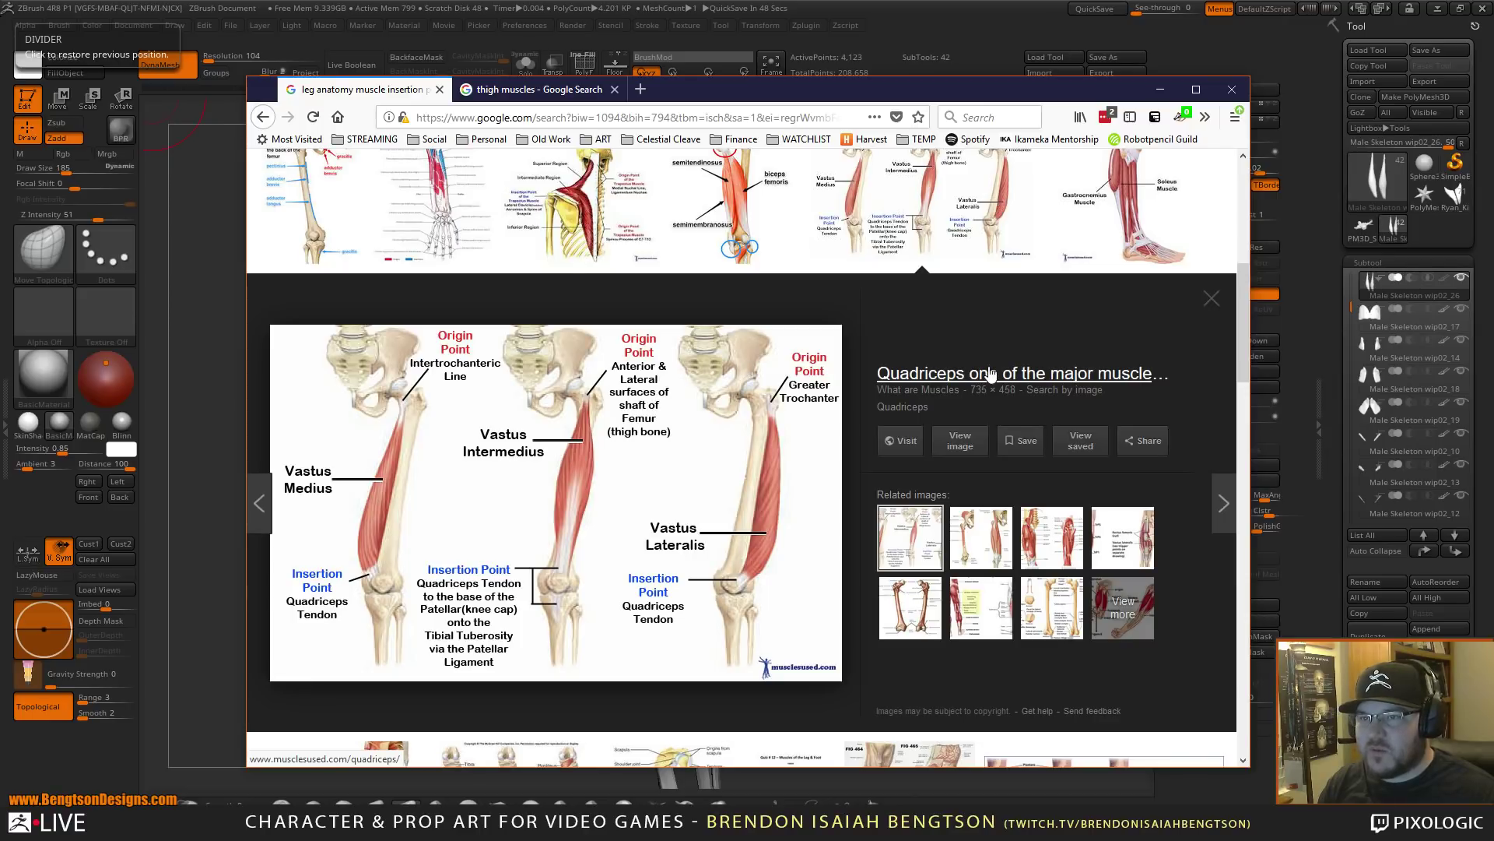
left_click(981, 548)
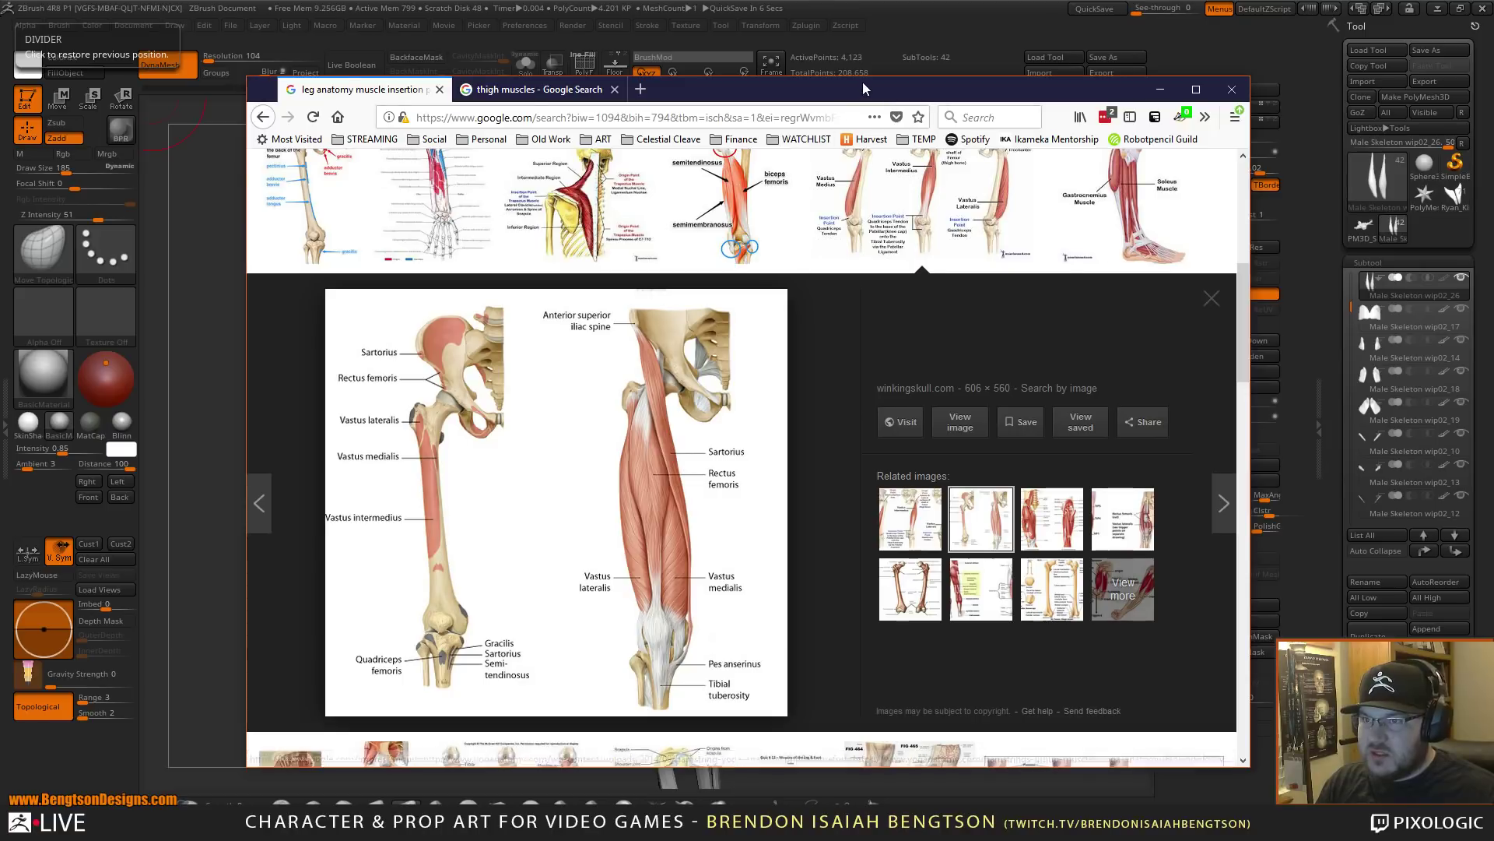
left_click_drag(864, 88, 0, 108)
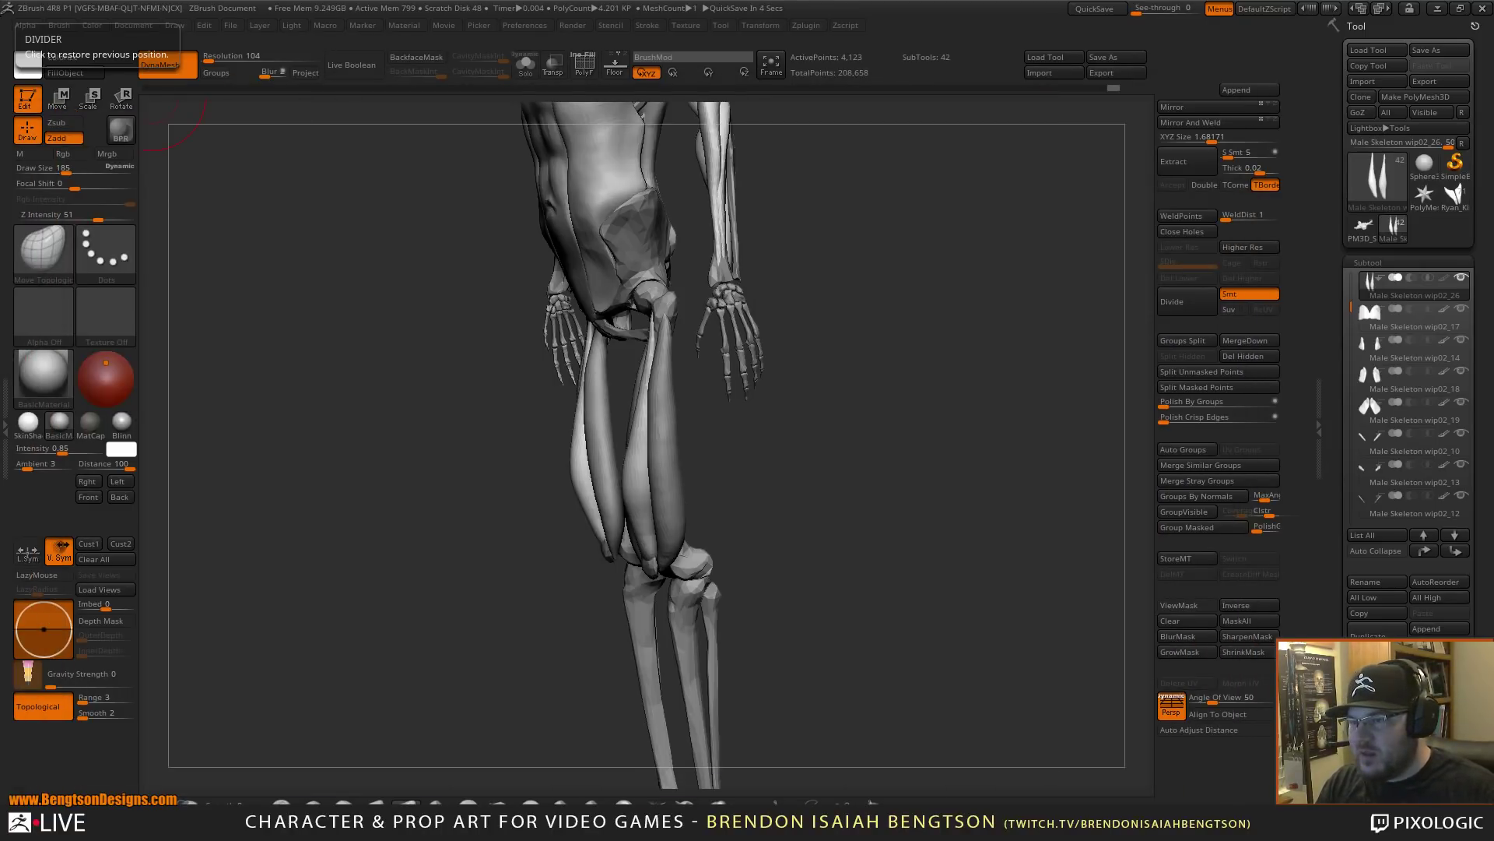
- Select the inner vastus muscles, smooth their inner contour and refine their upper ends near the hips
mouse_move(812, 474)
left_mouse_down()
mouse_move(867, 463)
mouse_move(869, 502)
left_mouse_up()
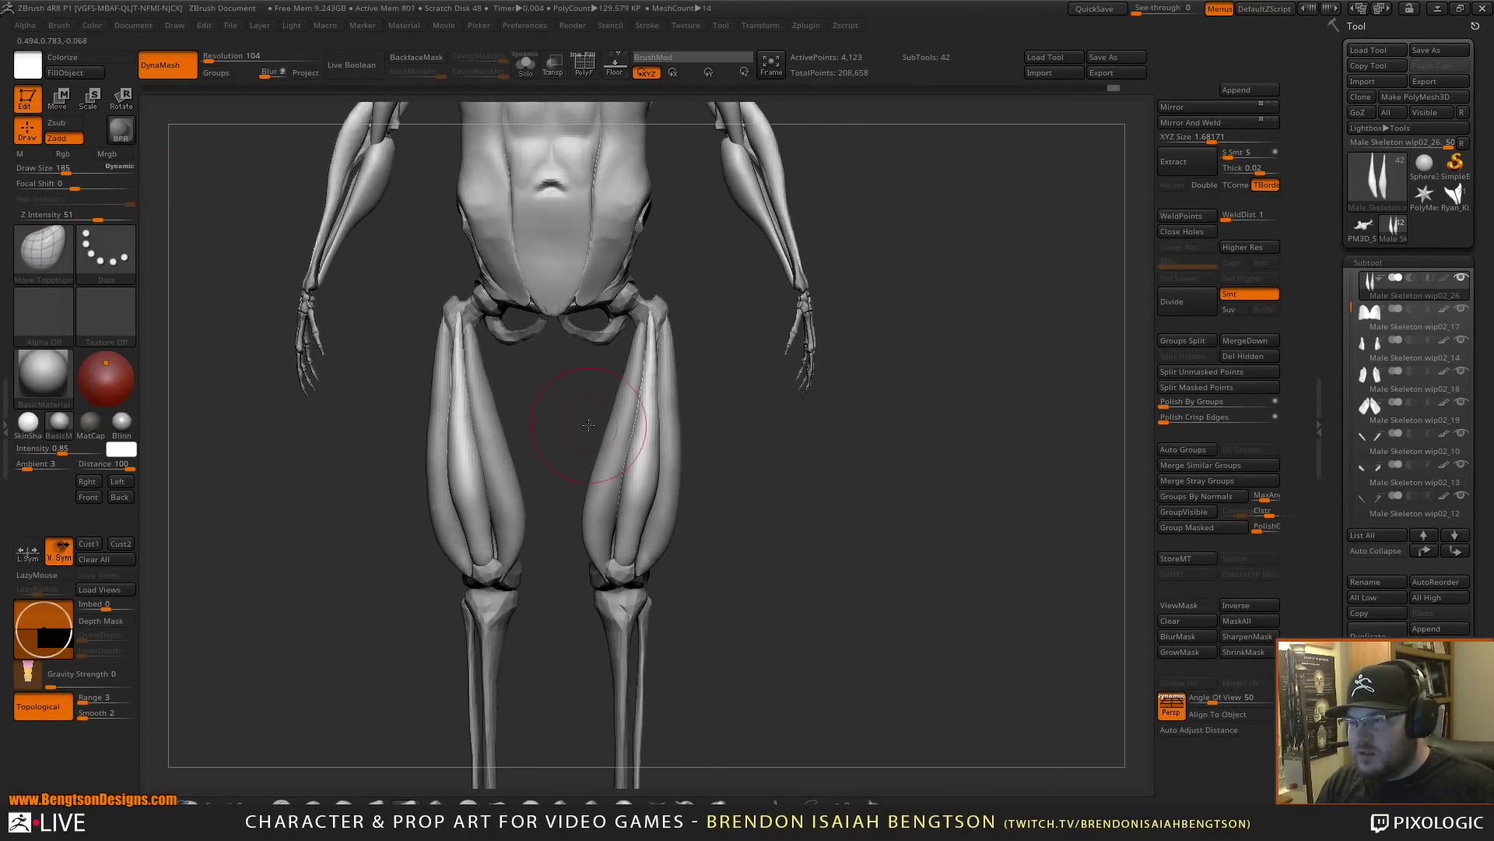
left_click(484, 412, "alt")
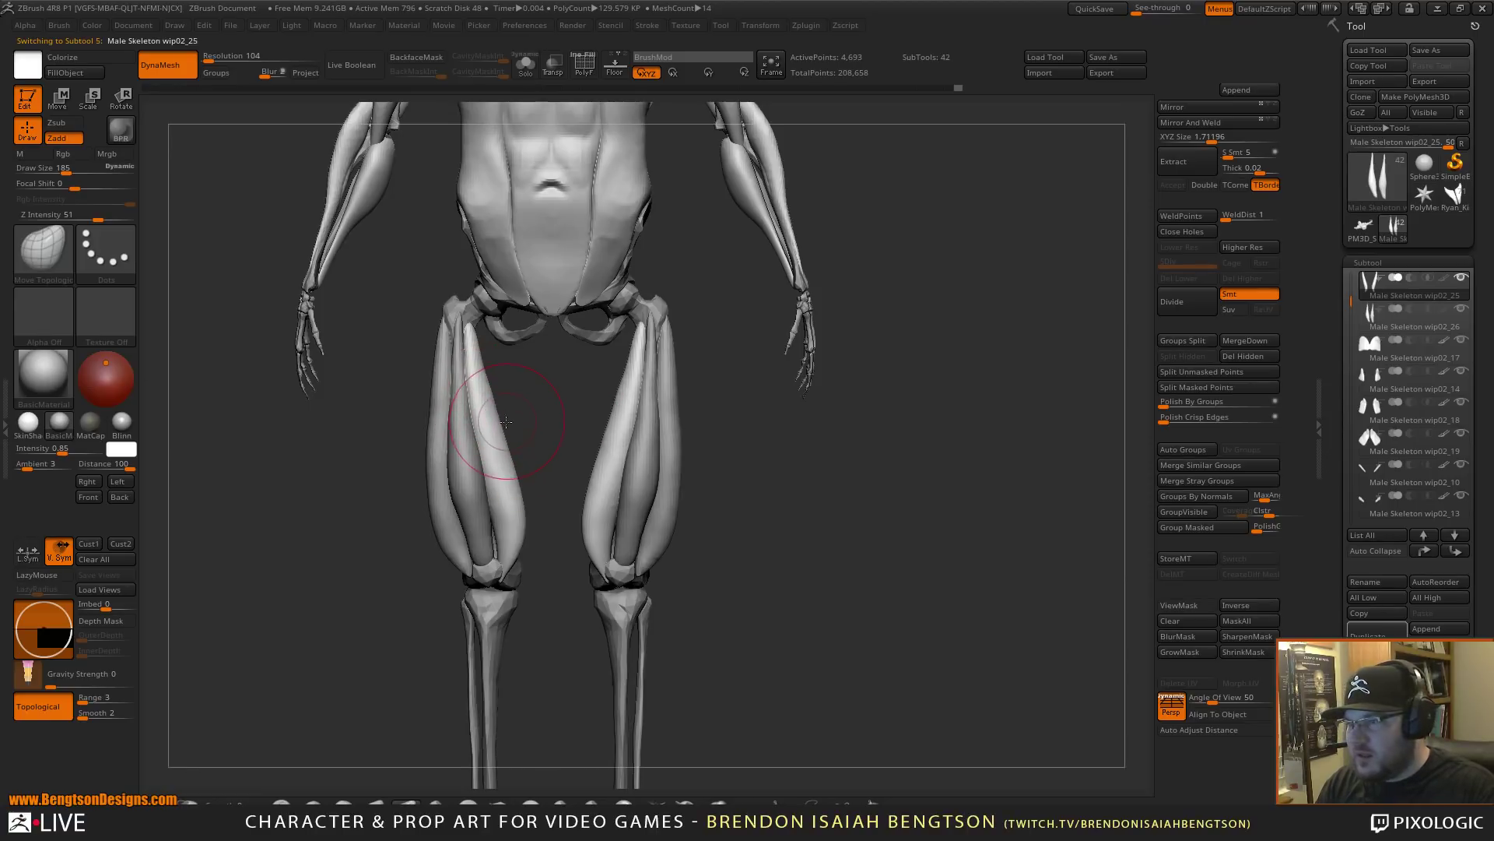
key("shift")
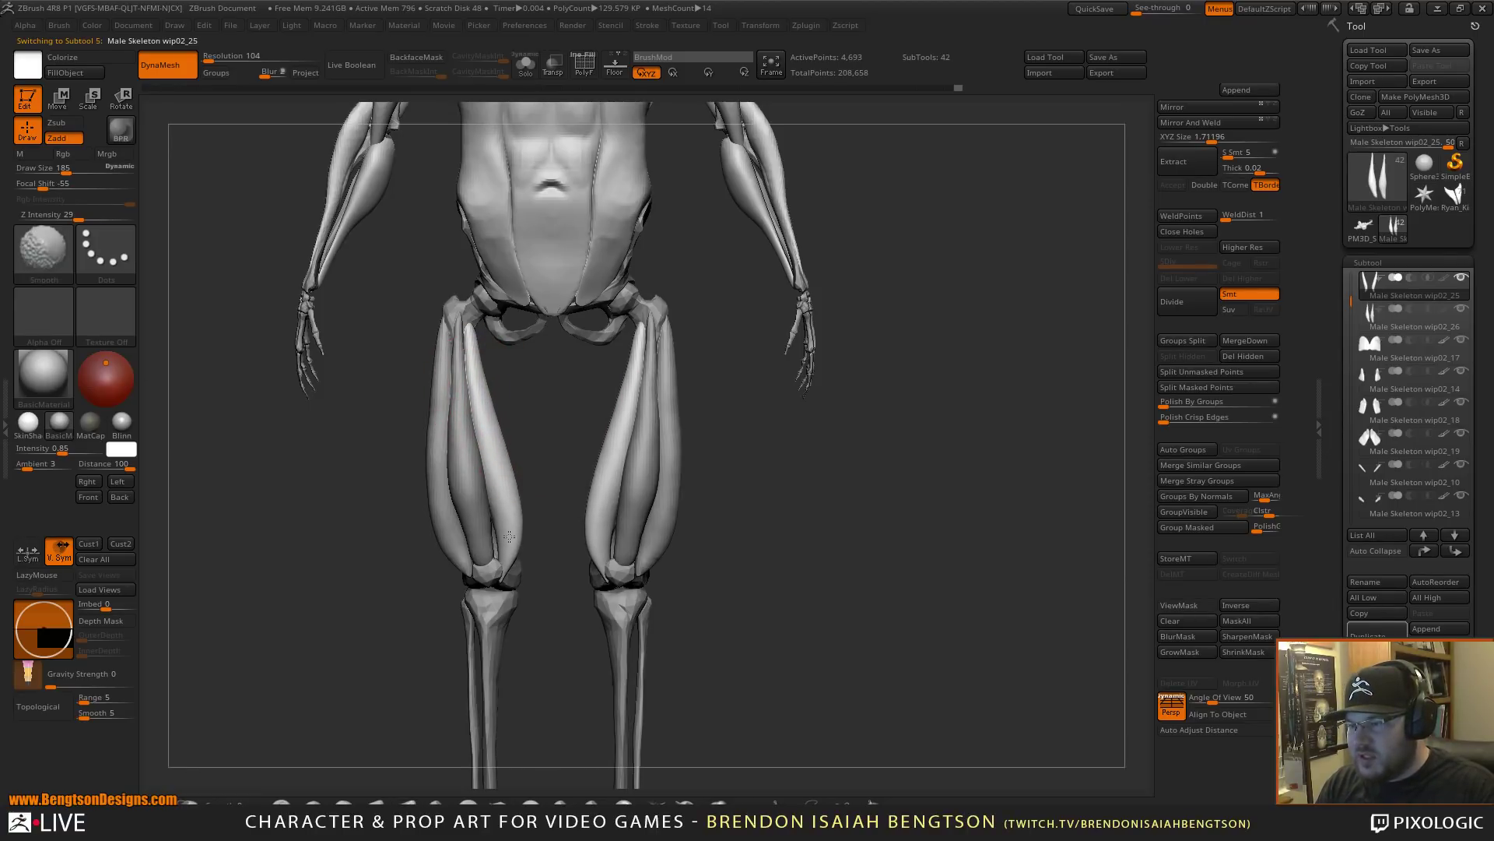
left_click_drag(536, 413, 547, 412)
left_click_drag(479, 359, 475, 369, "shift")
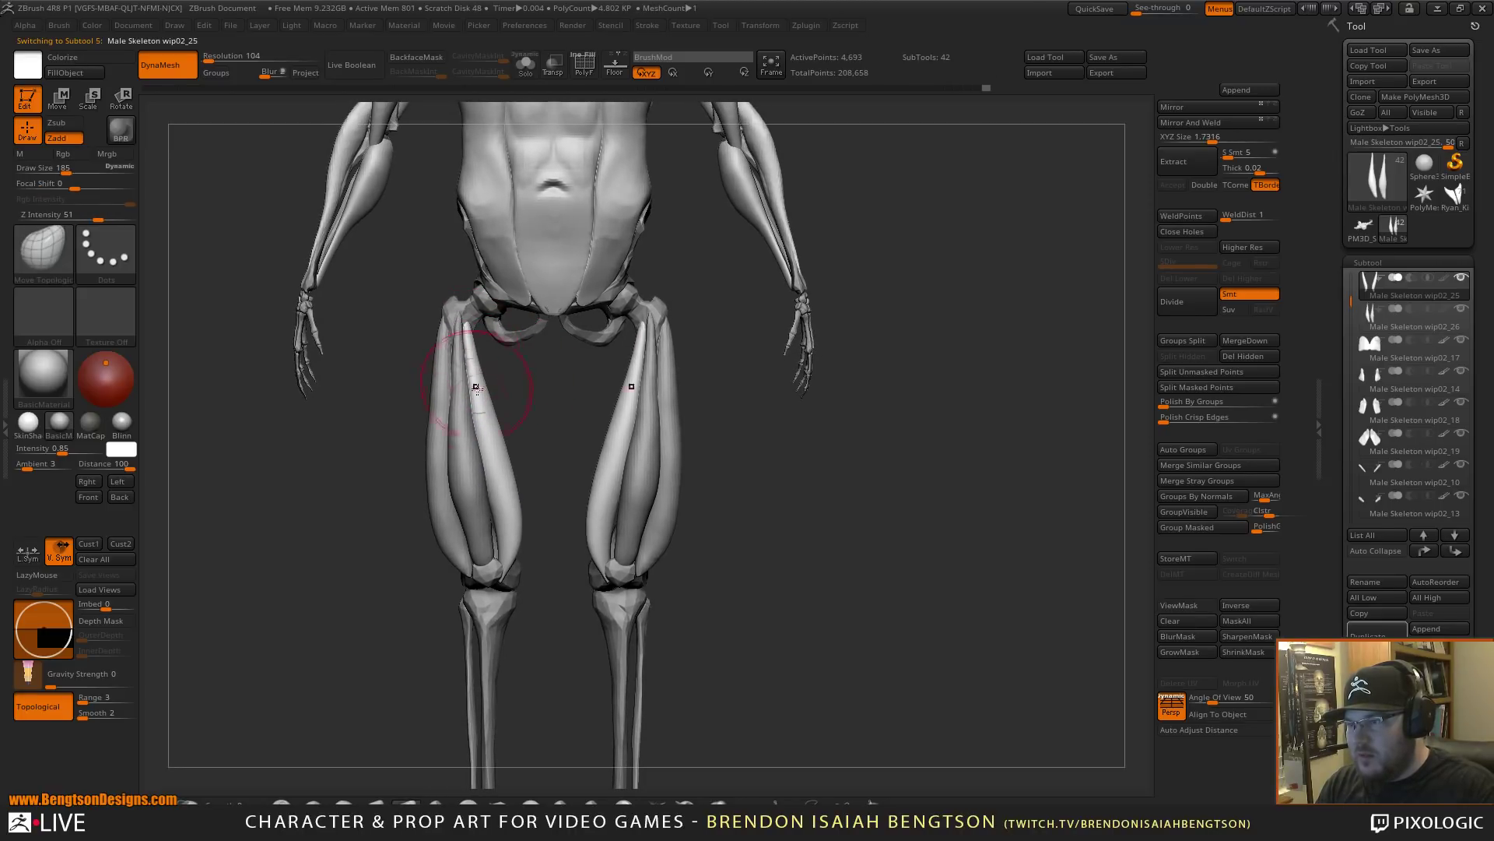
- Select the front thigh muscles and duplicate them as a new subtool
mouse_move(475, 373)
right_mouse_down()
mouse_move(568, 380)
mouse_move(505, 273)
right_mouse_up()
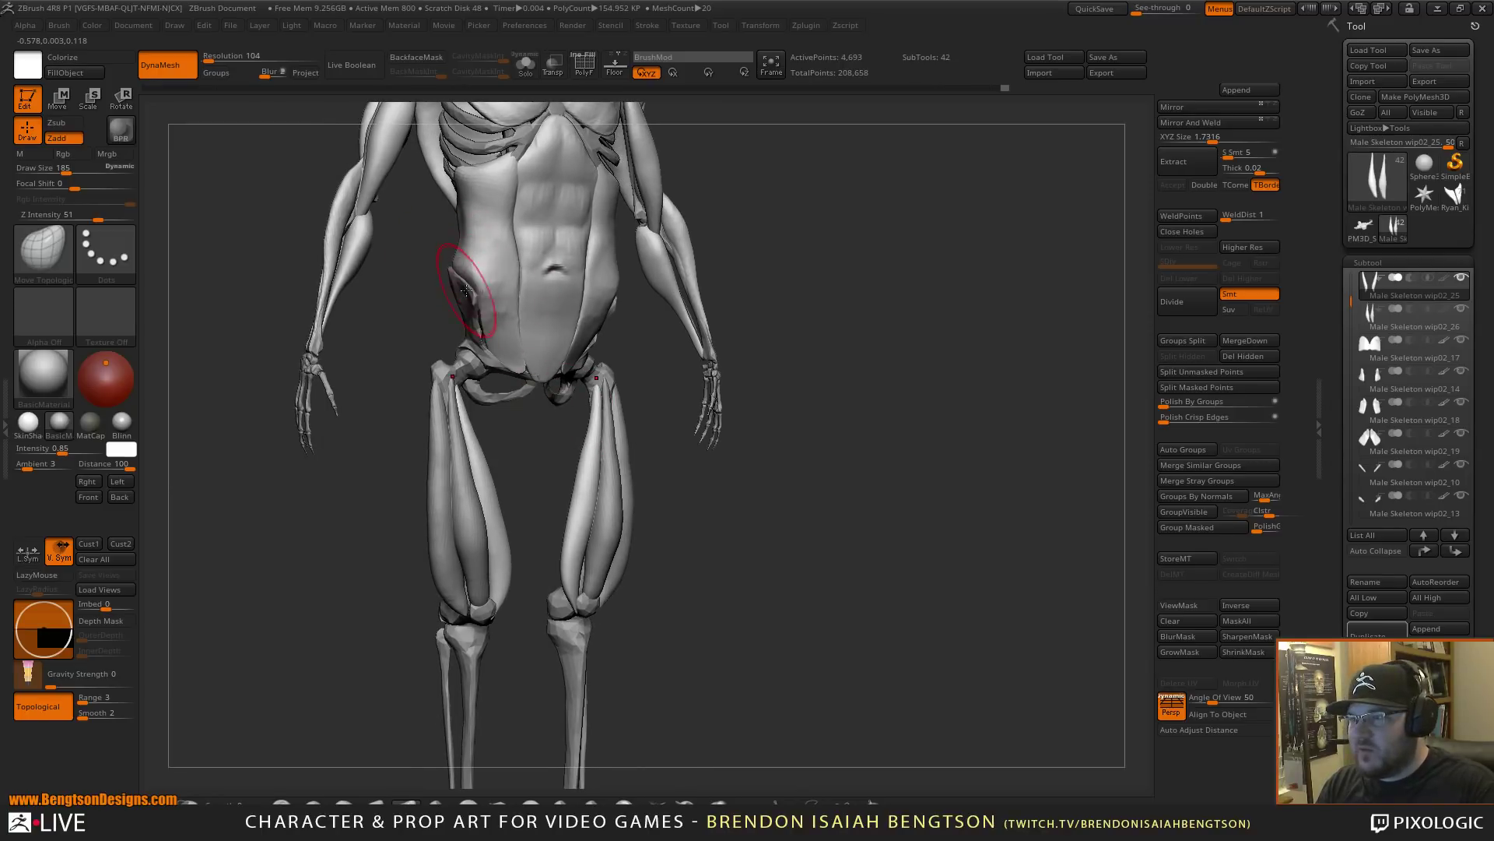
left_click_drag(689, 470, 669, 517)
right_click_drag(669, 516, 534, 417)
right_click_drag(553, 532, 582, 462, "alt")
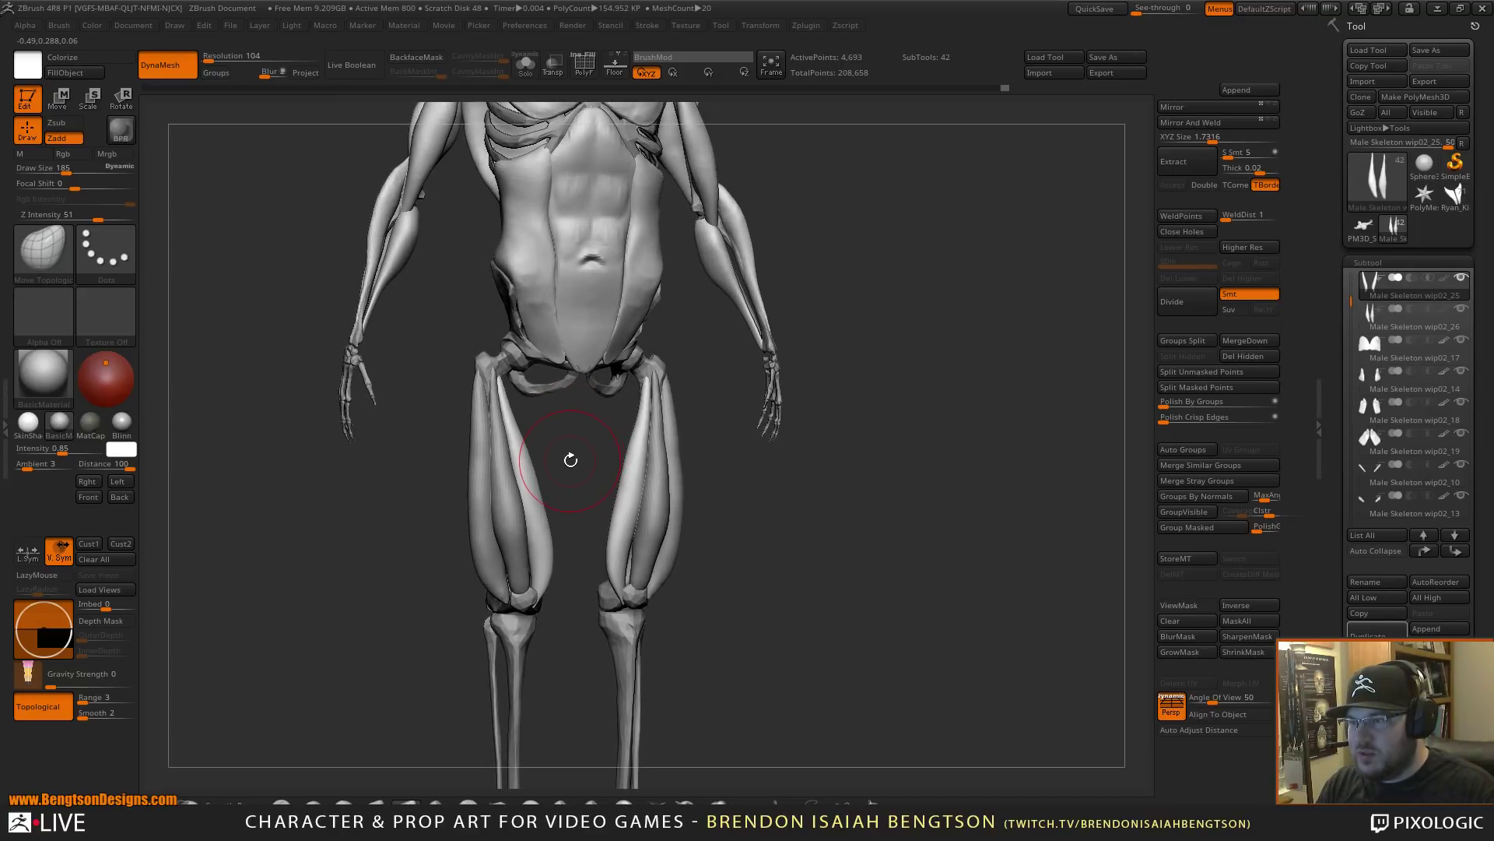
left_click(514, 490, "alt")
right_click_drag(794, 214, 829, 207)
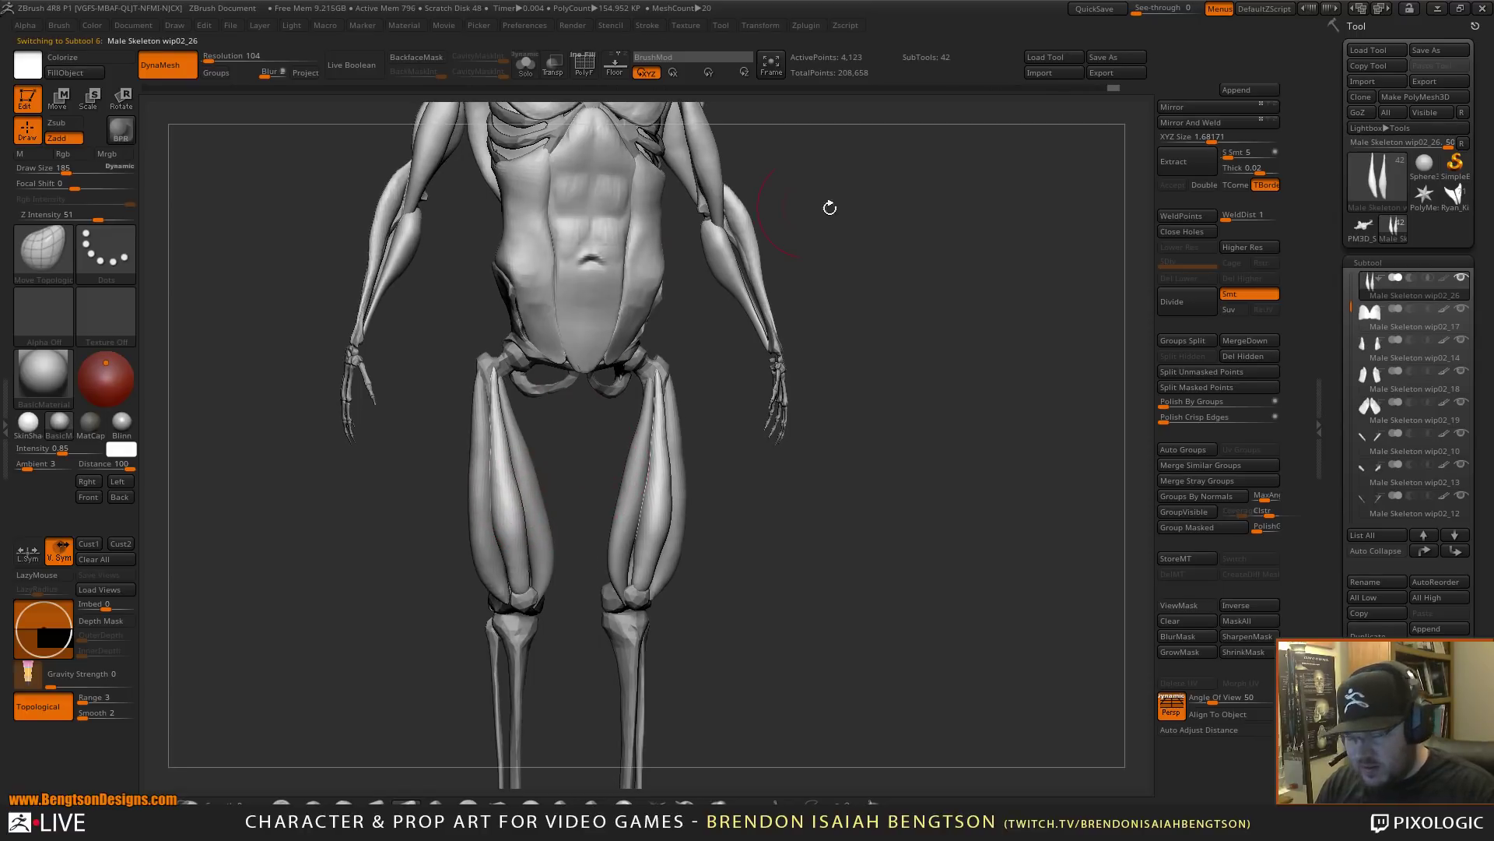
key("ctrl+shift+d")
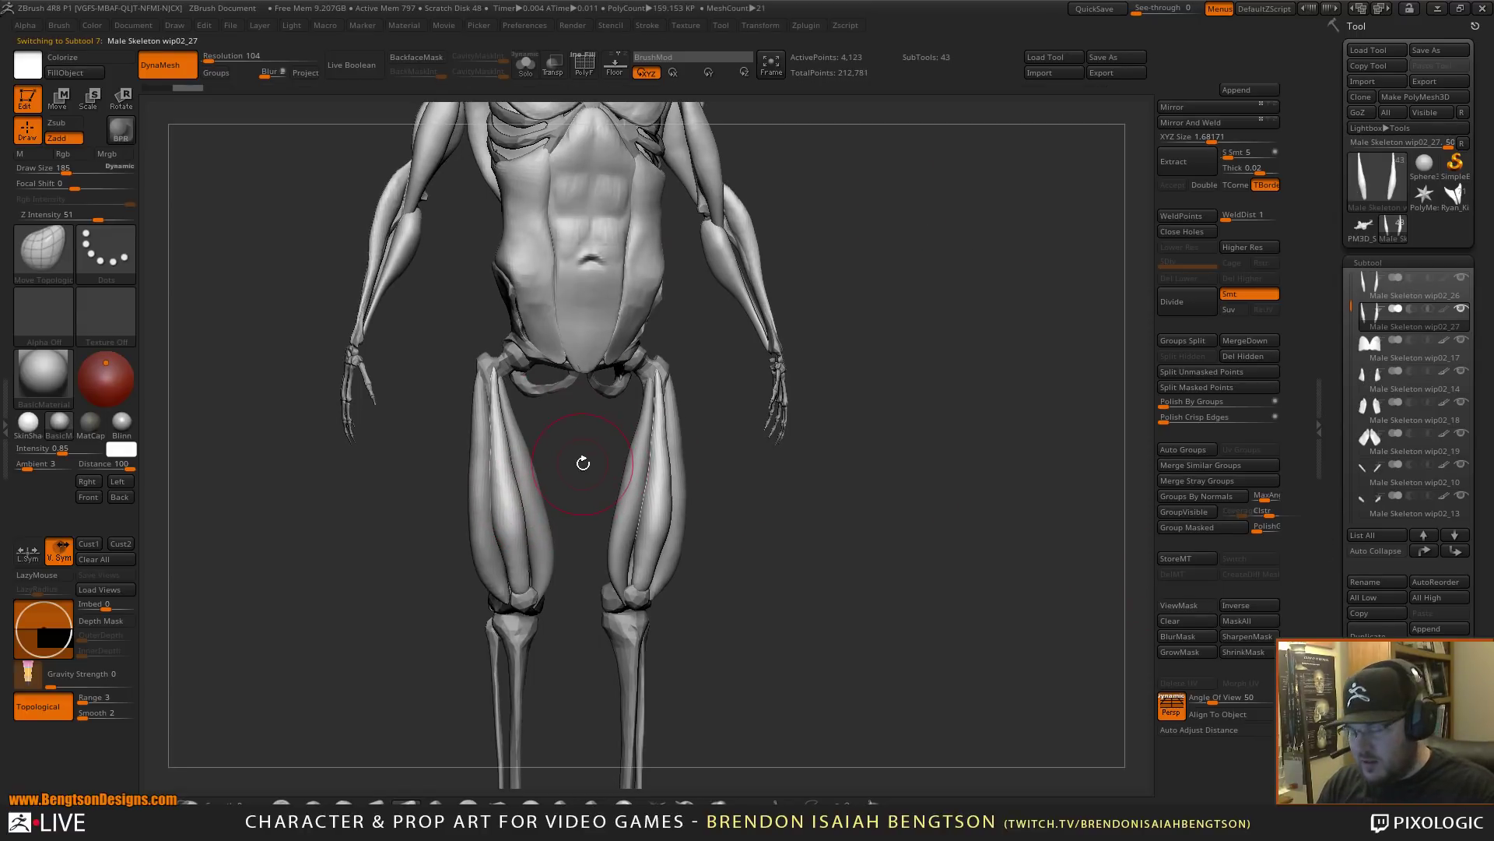
- Move, rotate and lengthen the duplicated muscles to run from the pelvis to the inner knees, and return to the Move Topological brush
key("w")
right_click_drag(804, 544, 813, 540, "shift")
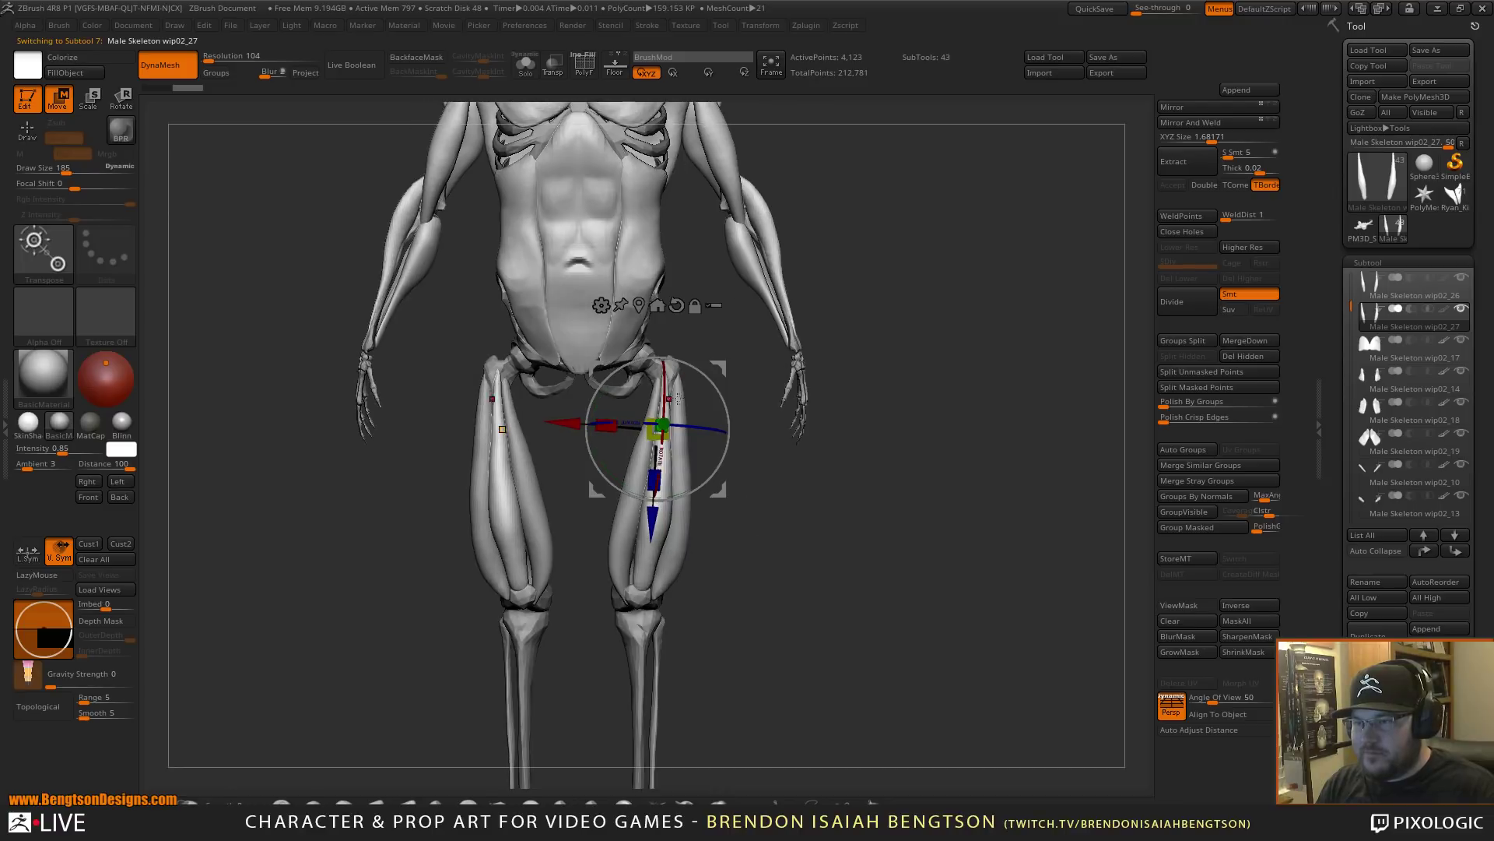
left_click(484, 460)
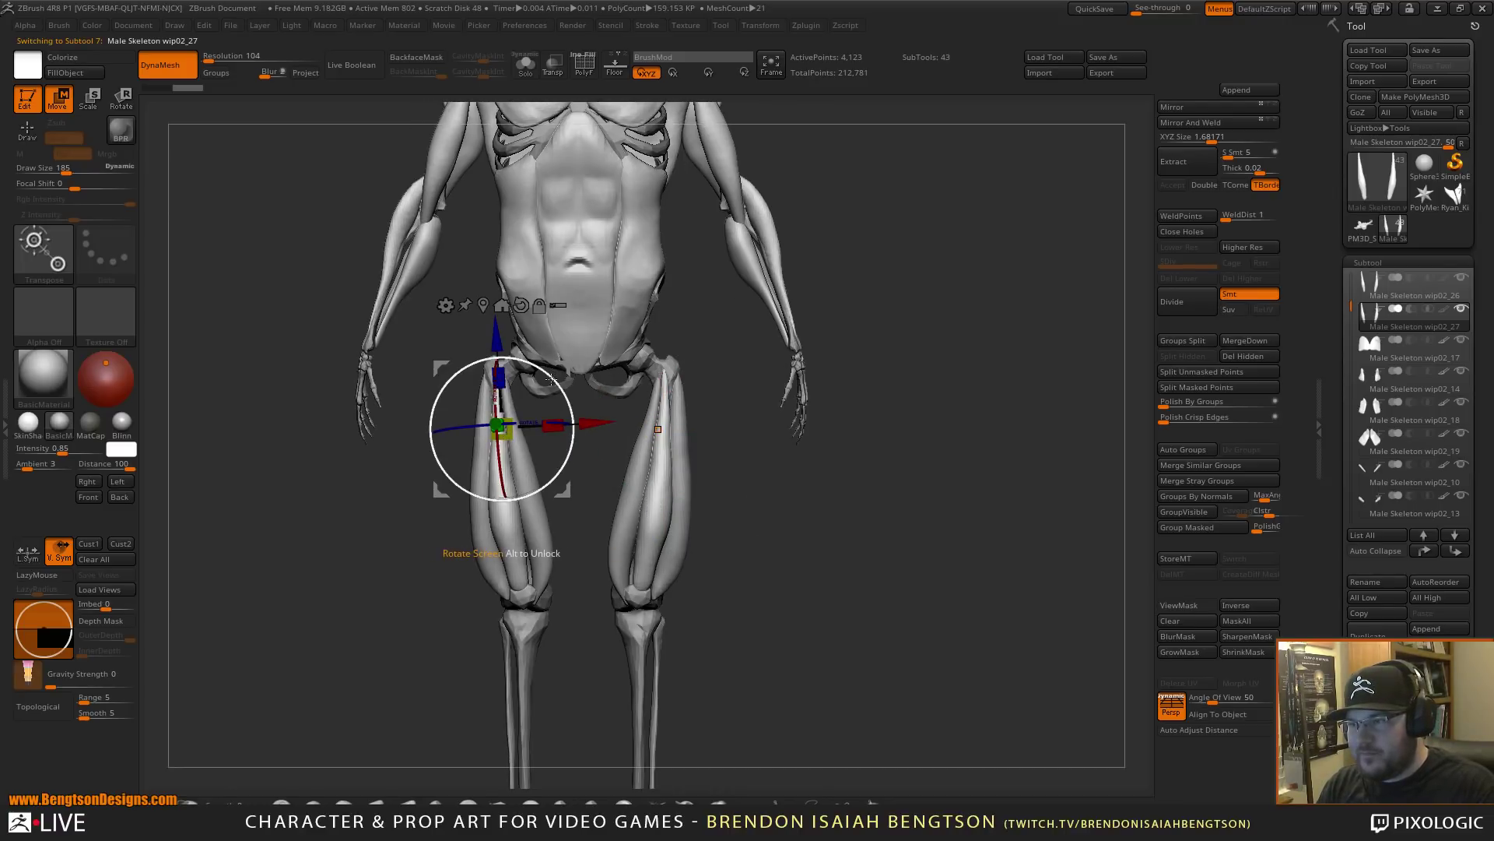
left_click_drag(568, 369, 575, 293)
right_click_drag(558, 330, 615, 338)
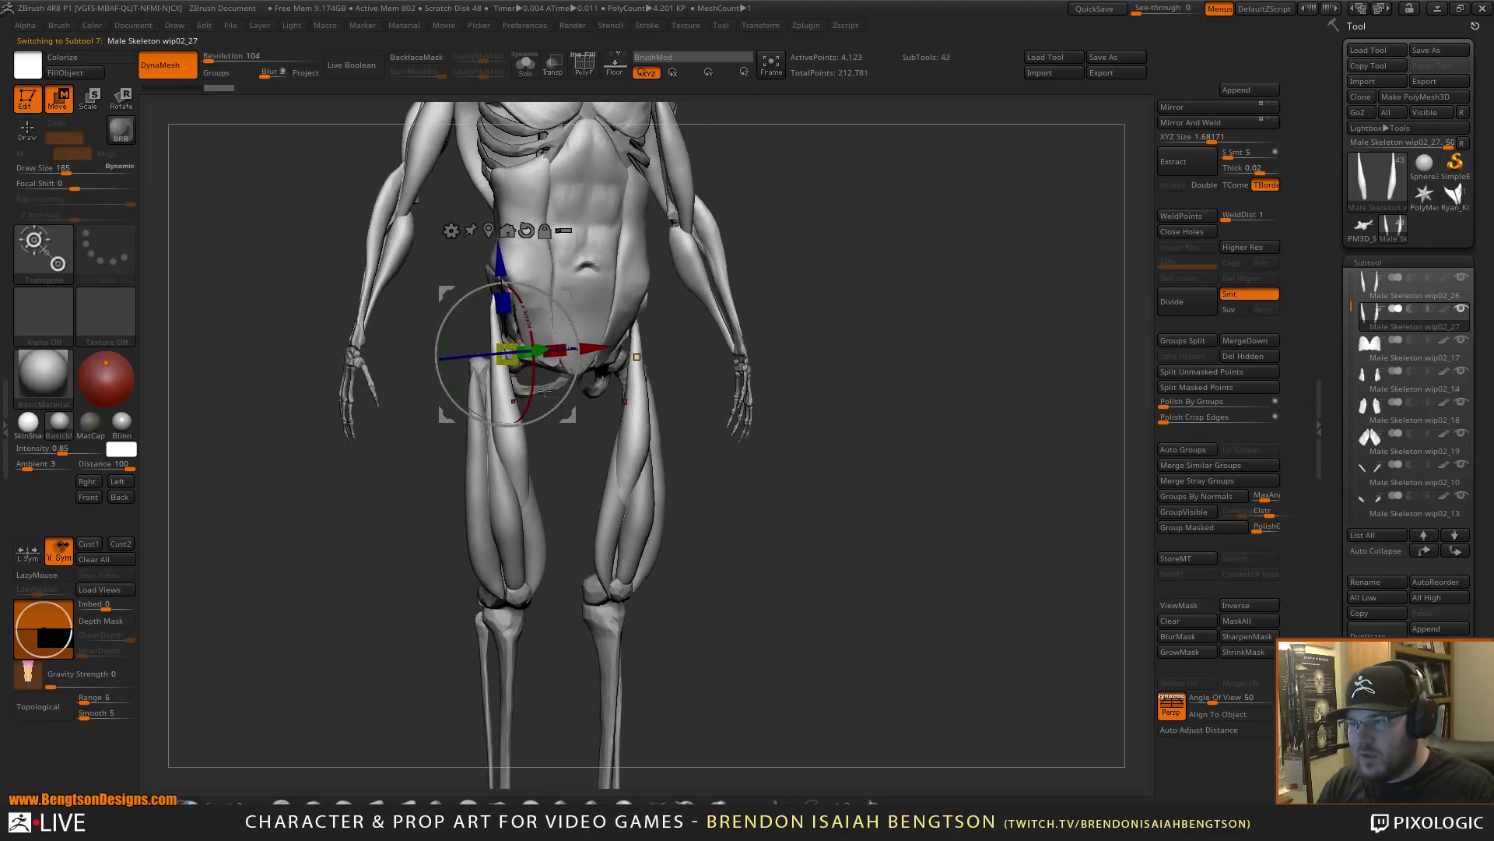
left_click_drag(501, 355, 605, 304)
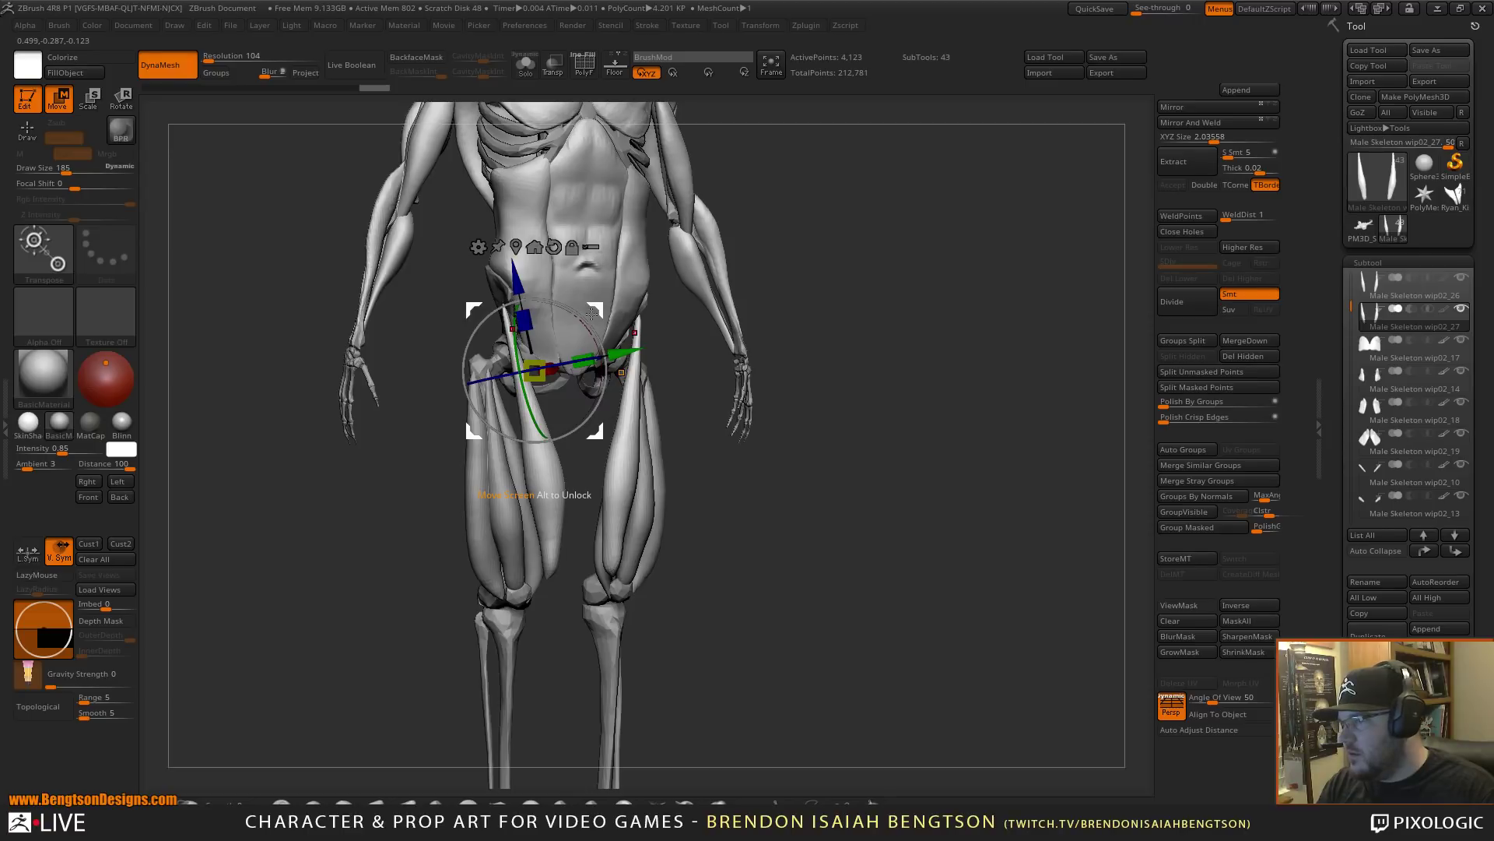
left_click_drag(842, 545, 788, 551)
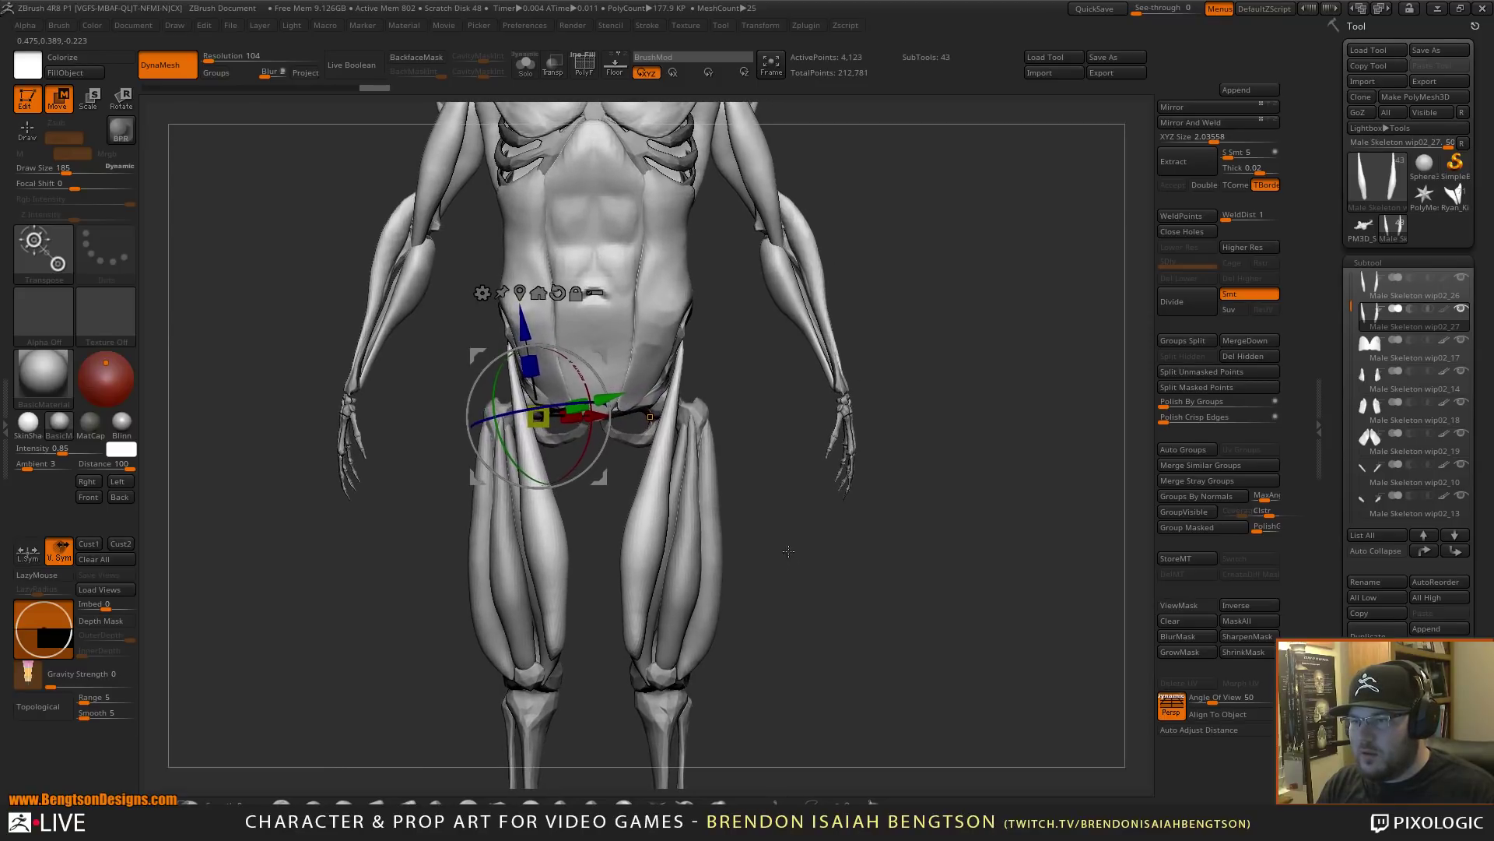
left_click_drag(777, 491, 788, 486)
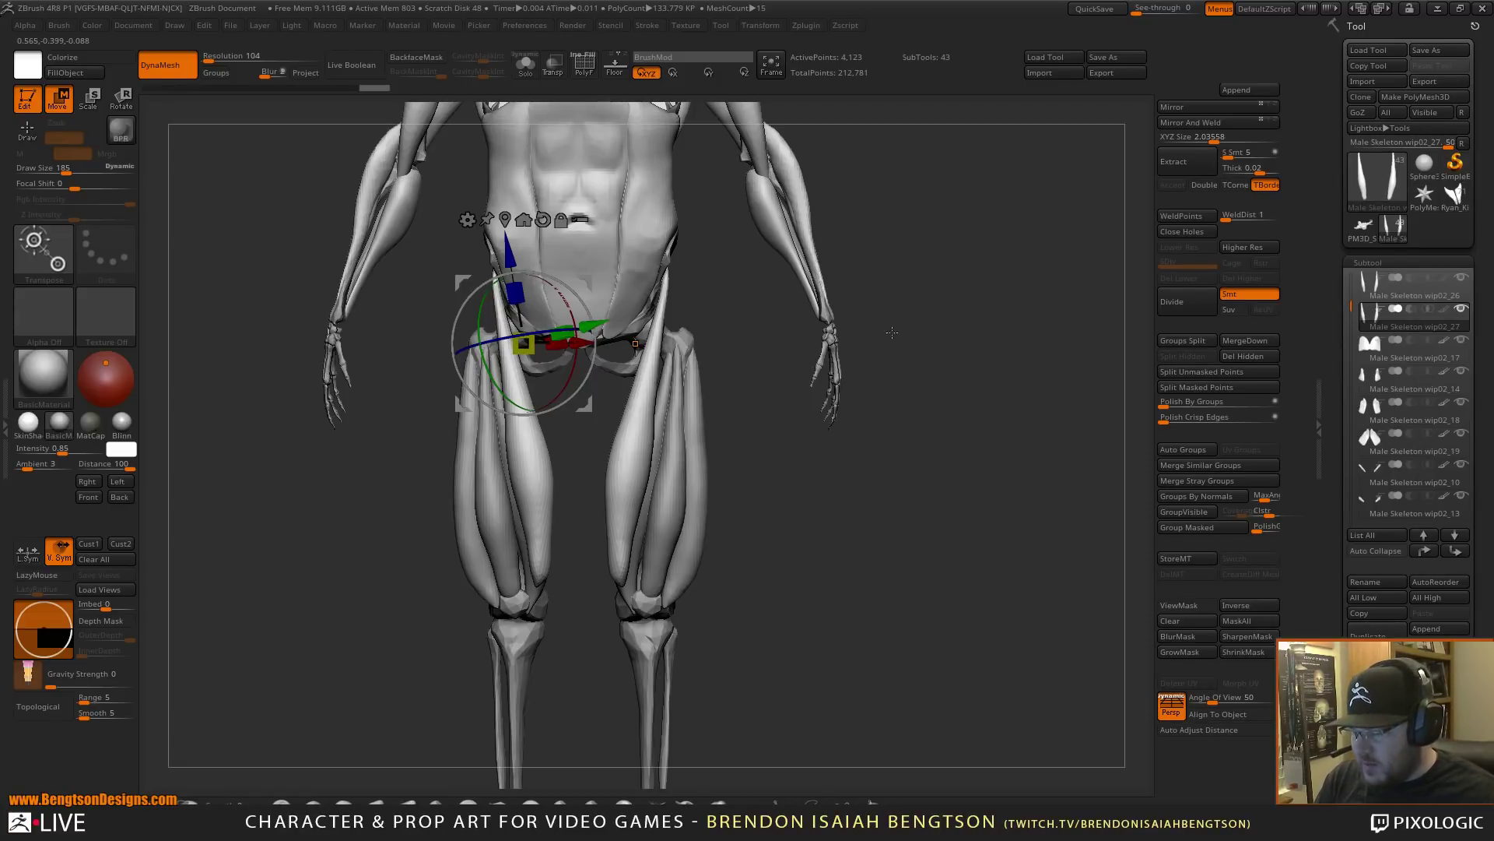
key("b")
key("m")
key("t")
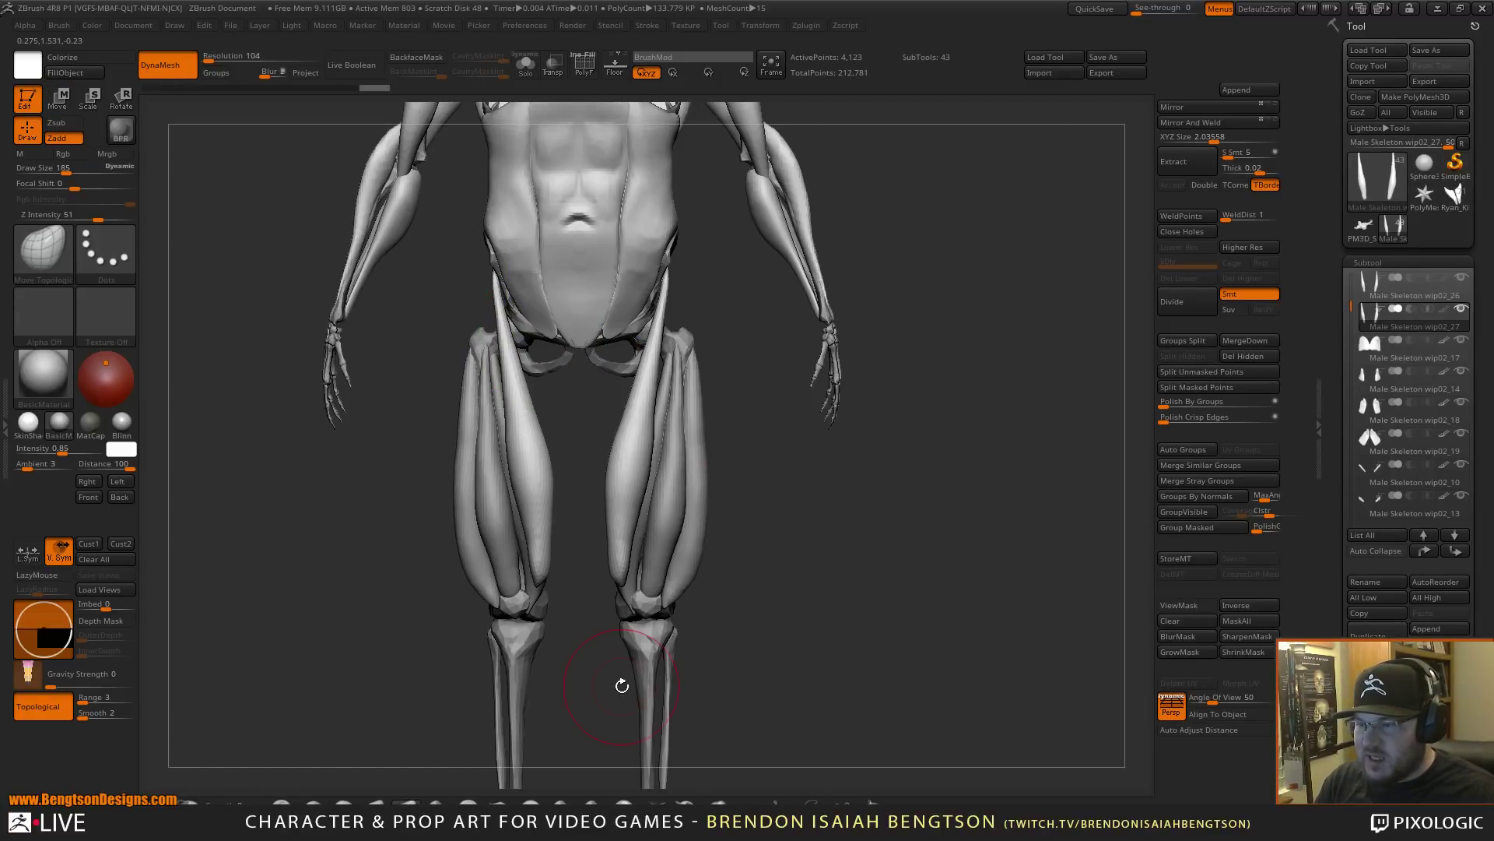
- Select the skeleton, isolate it with Solo and examine the pelvis, hip joints and thigh bones from the front and side
left_click(647, 649, "alt")
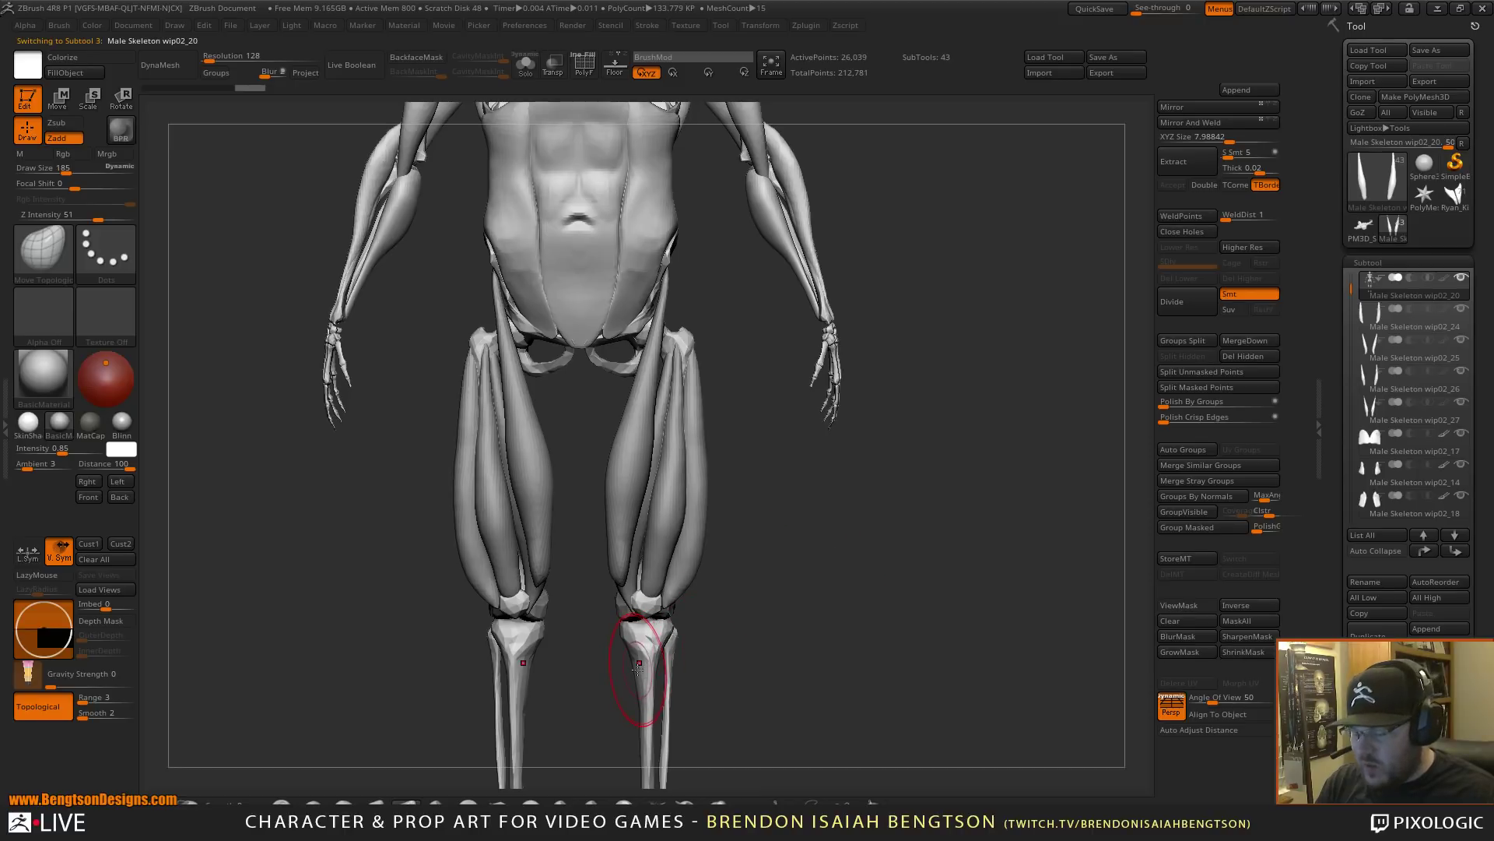
key("alt+s")
left_click_drag(773, 664, 786, 619, "alt")
left_click_drag(783, 474, 797, 560, "alt")
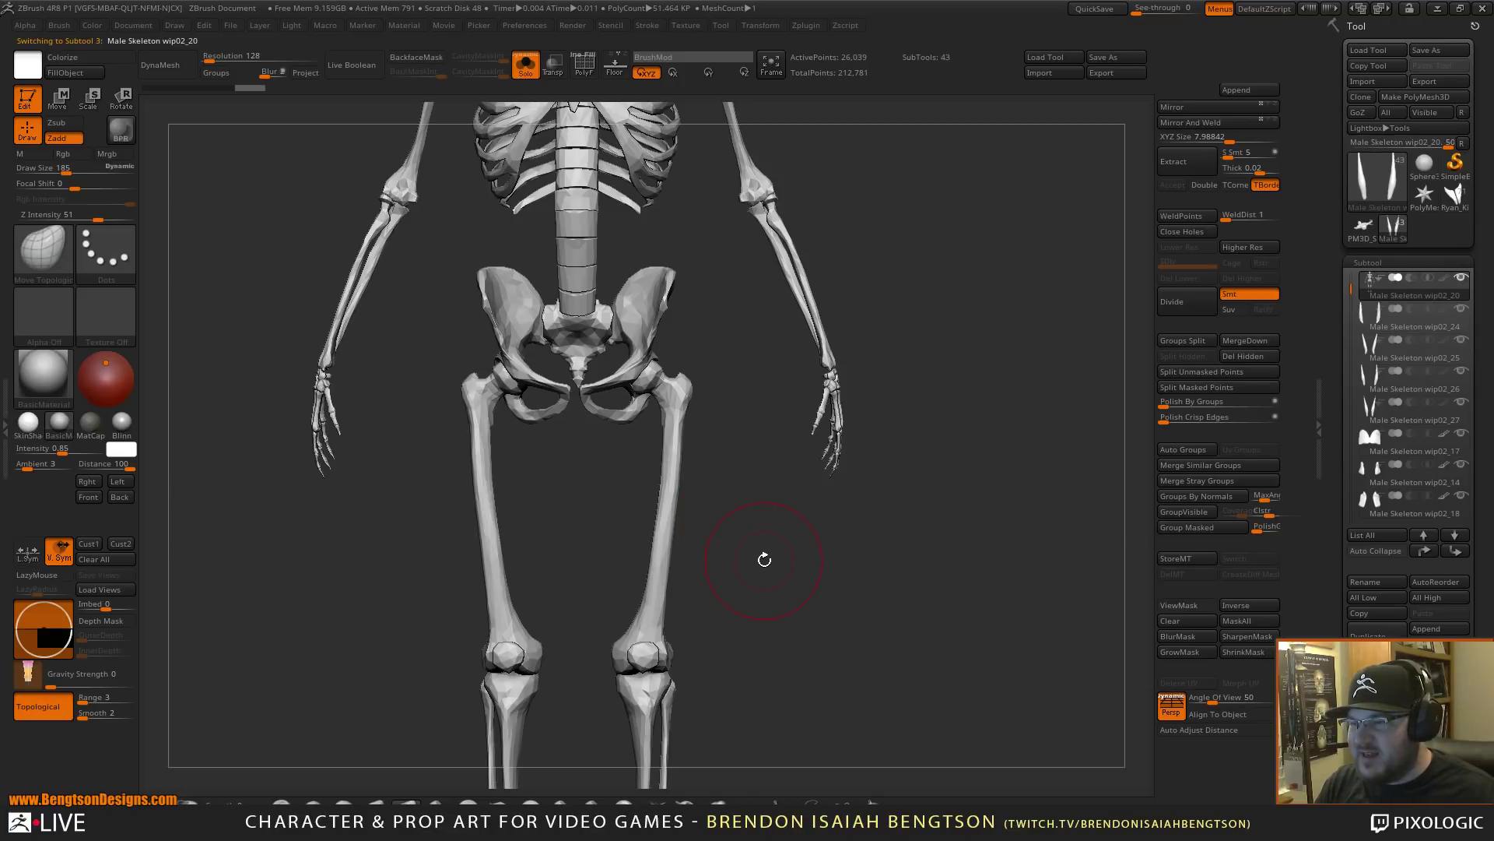
mouse_move(765, 560)
left_mouse_down()
mouse_move(827, 574)
mouse_move(768, 587)
left_mouse_up()
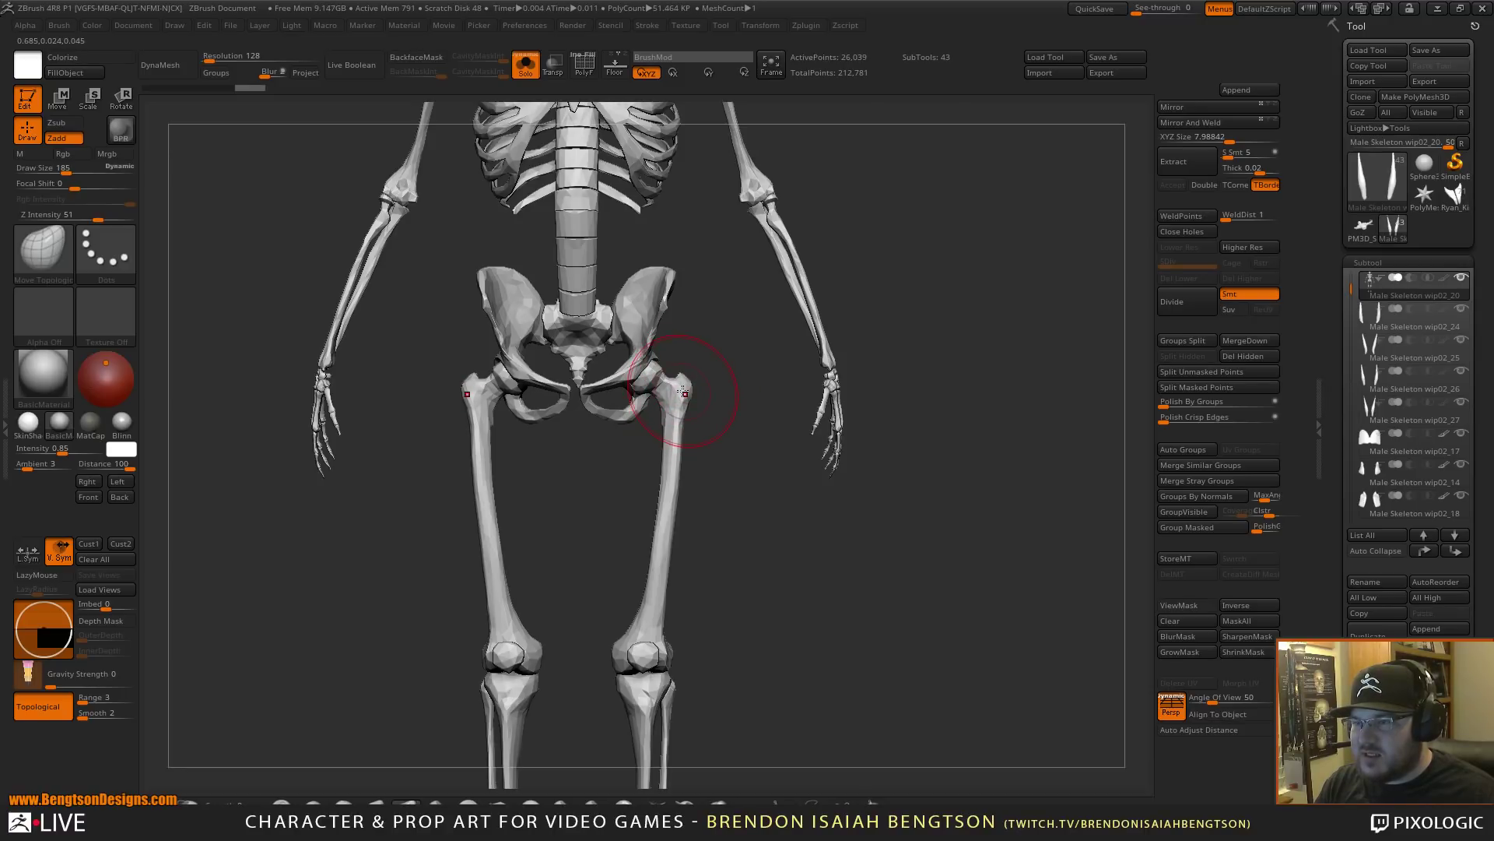
left_click_drag(729, 344, 617, 295)
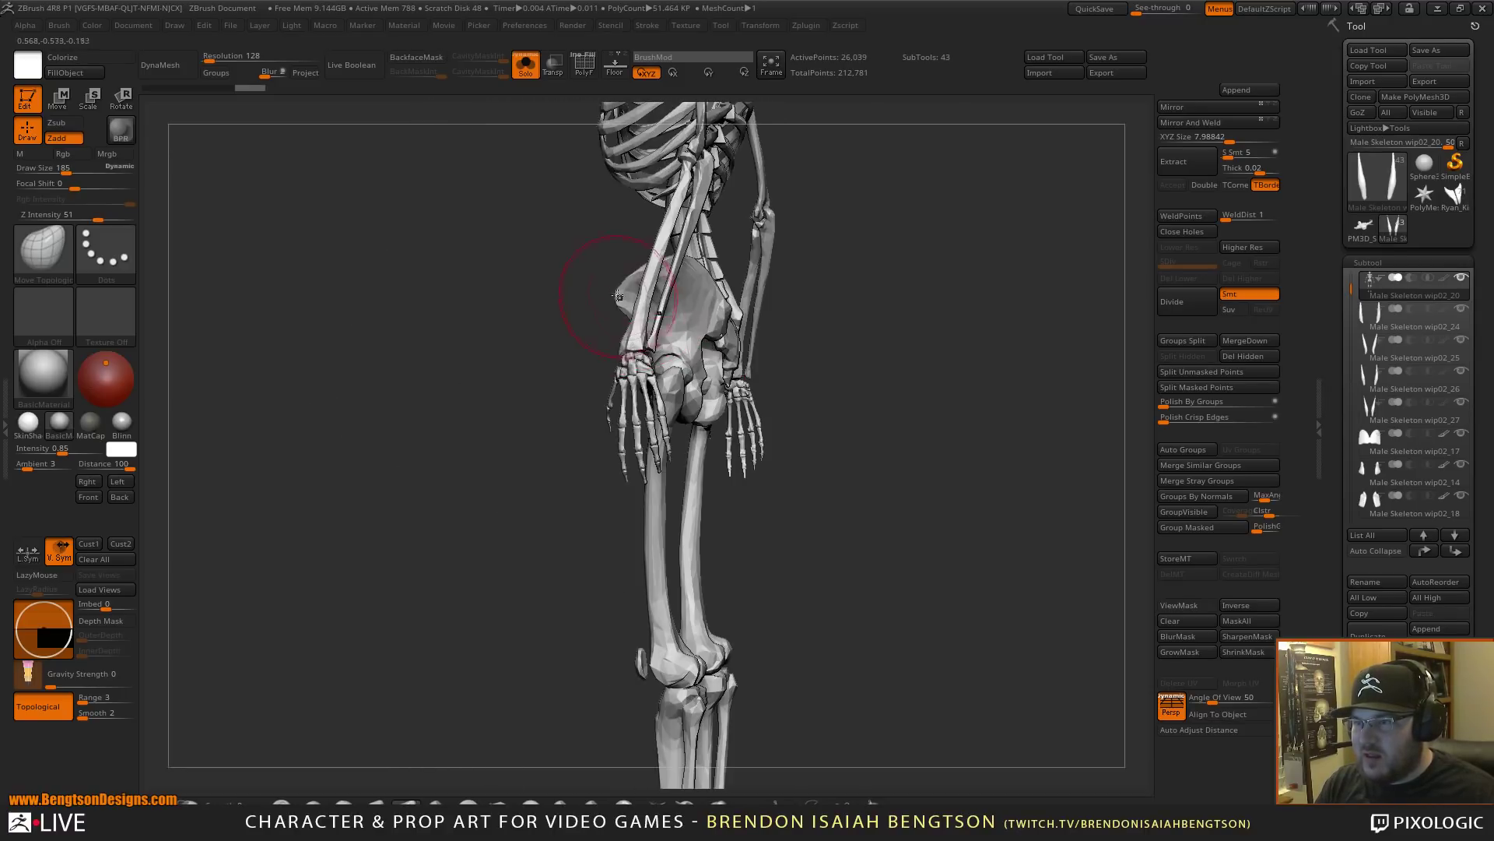
left_click_drag(438, 346, 676, 305)
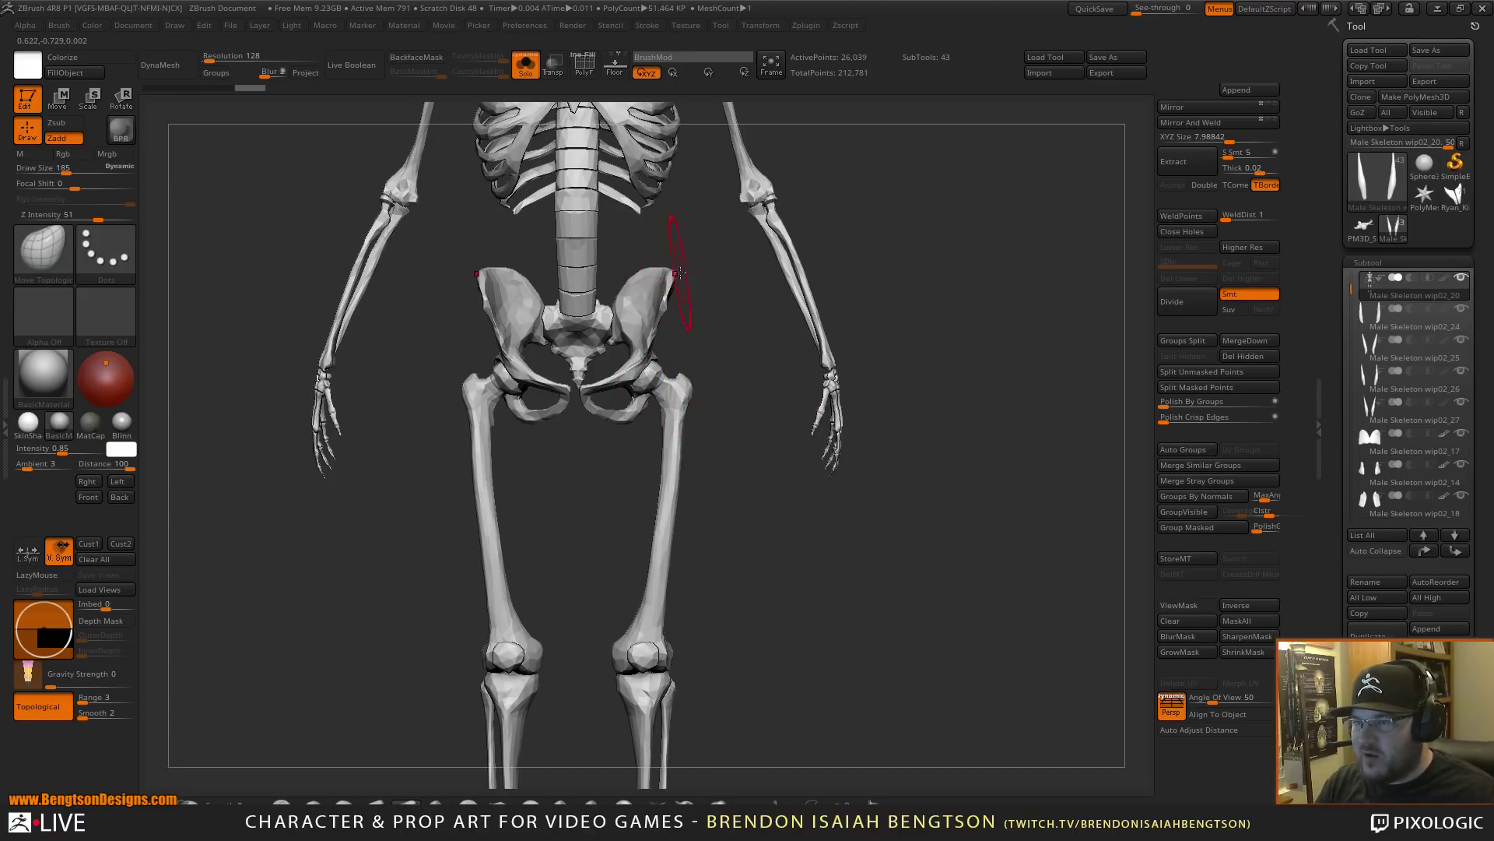
left_click_drag(752, 460, 774, 426)
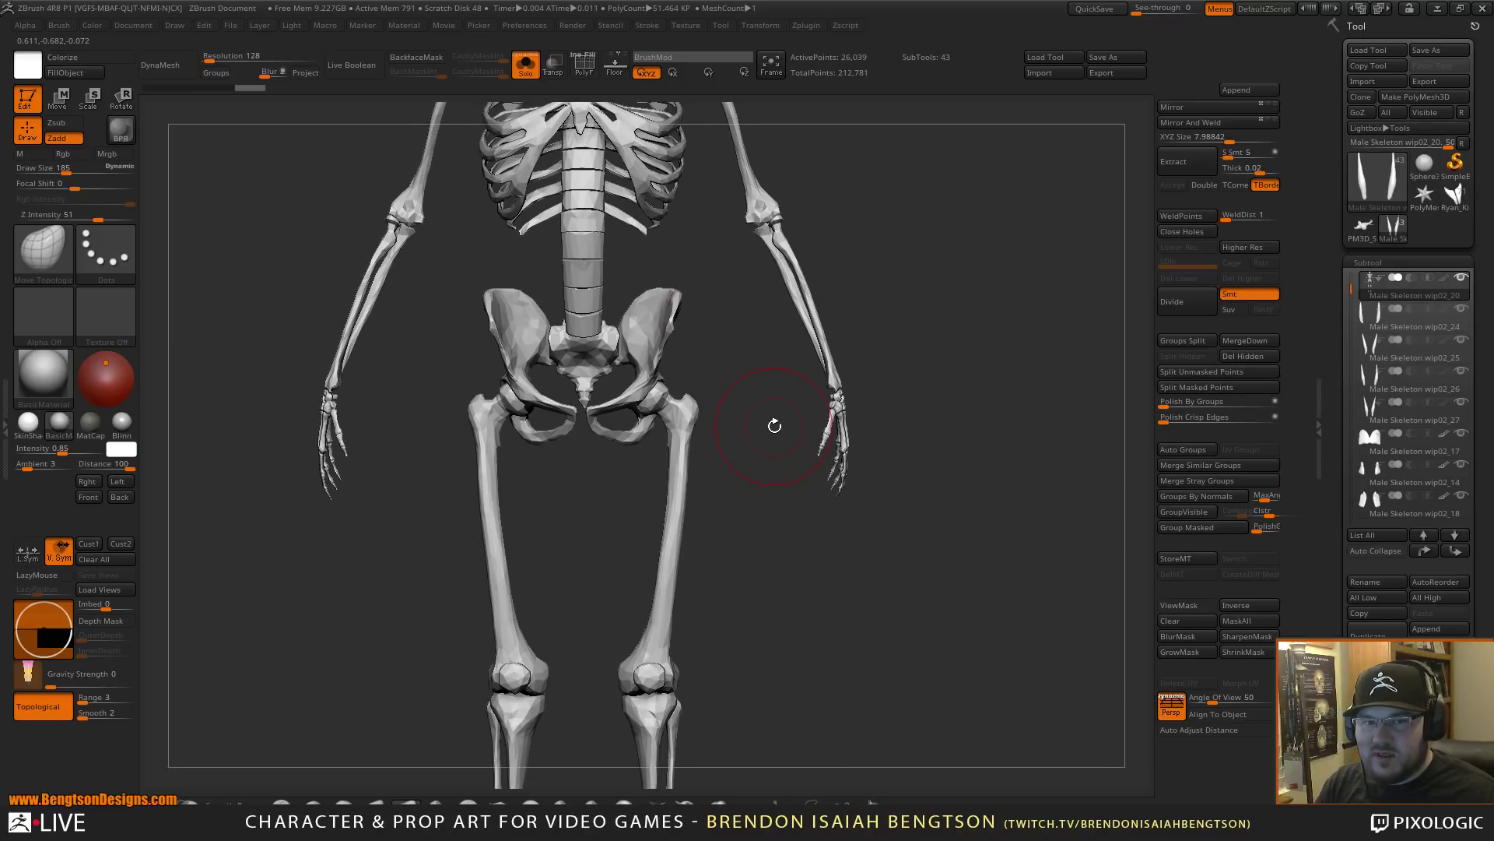
left_click_drag(838, 558, 928, 611)
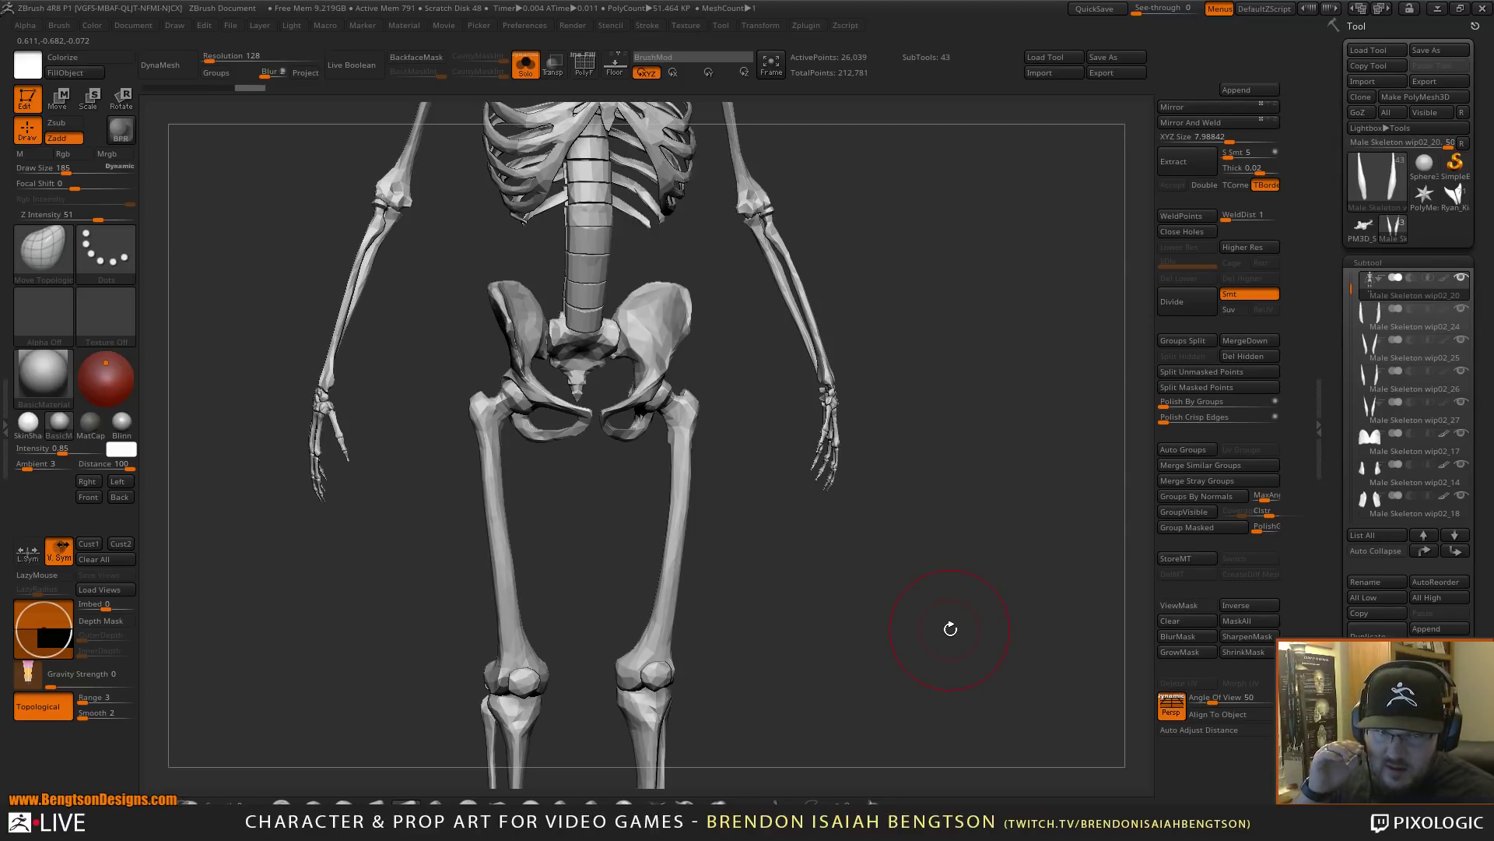
left_click_drag(956, 629, 930, 627)
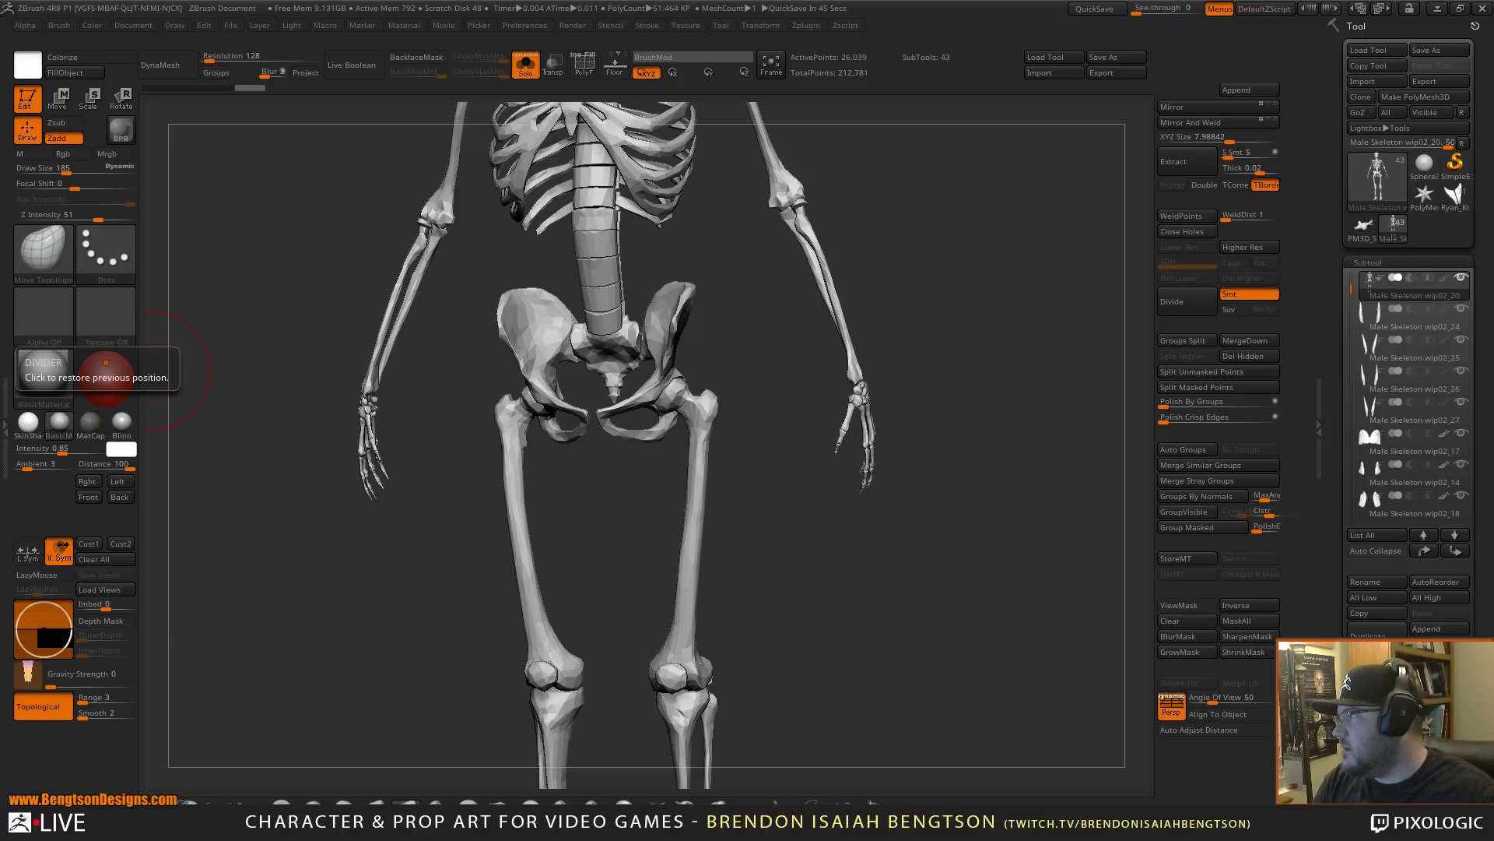
- Switch to the web browser and search Google for "human male skeleton"
key("alt+Tab")
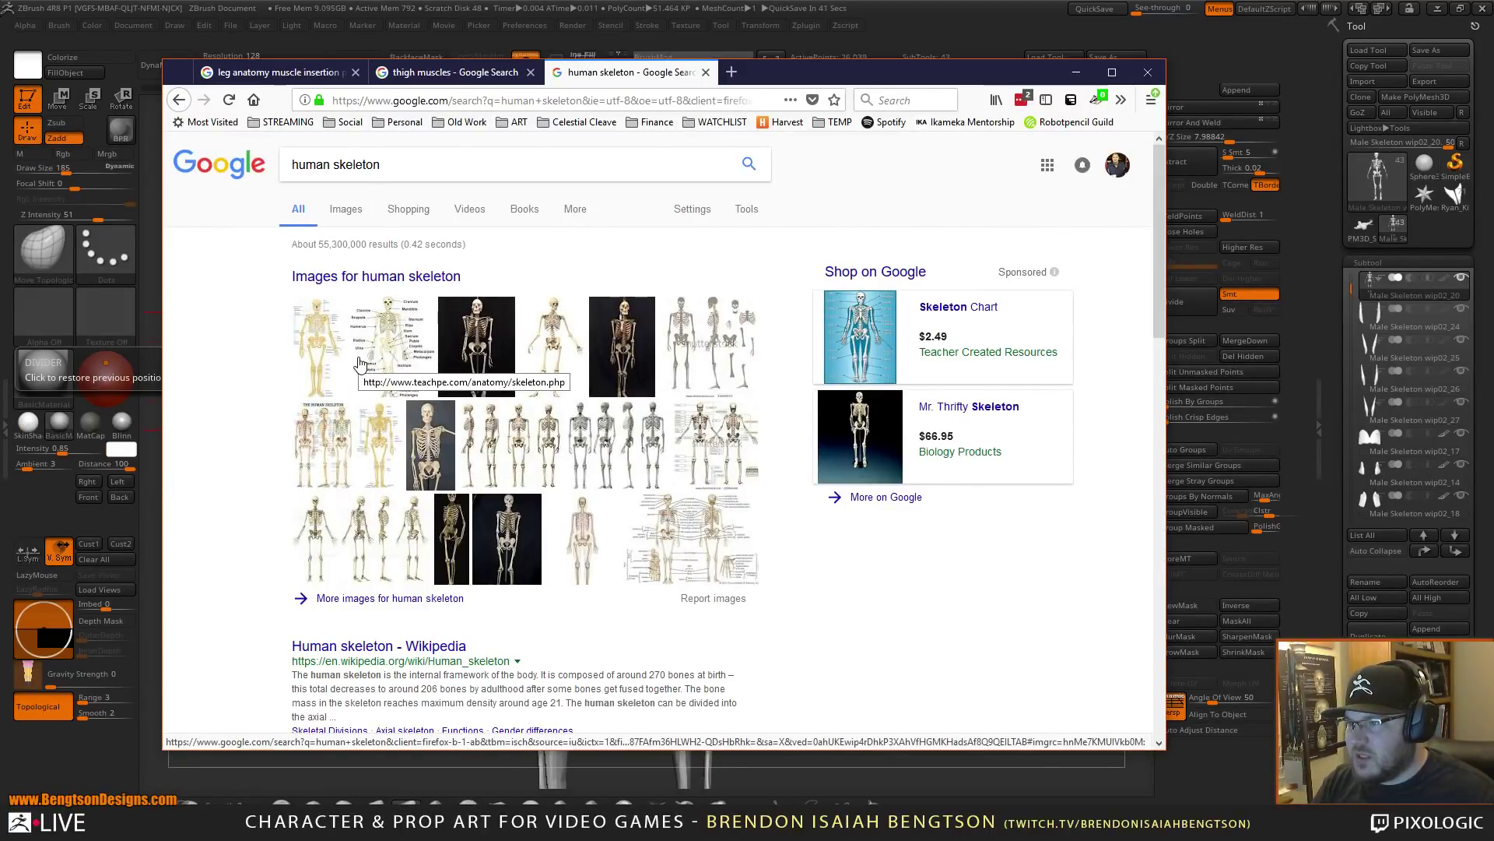
left_click(352, 165)
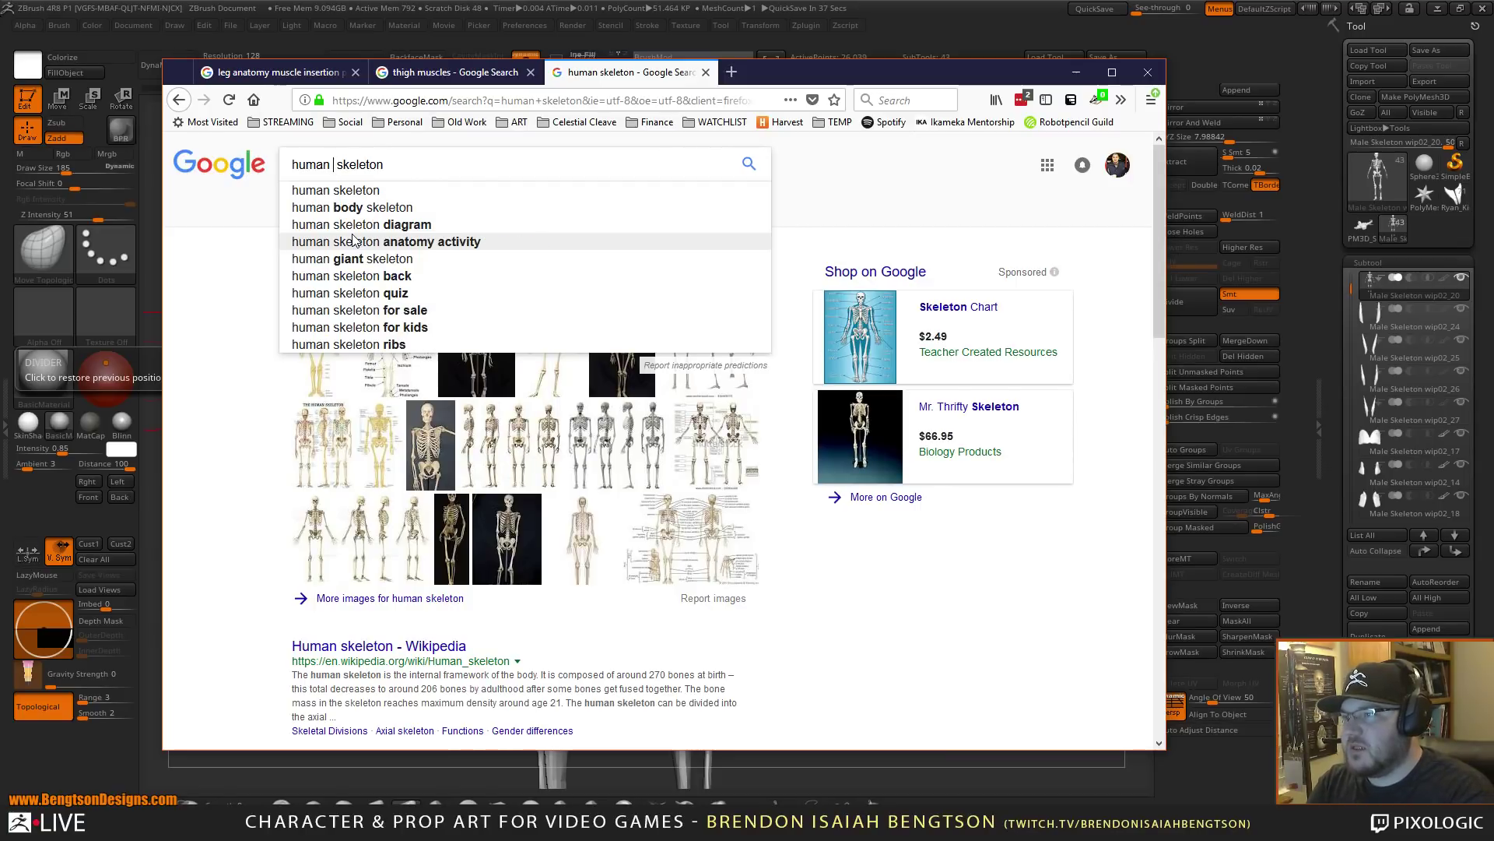
type("male")
key("Return")
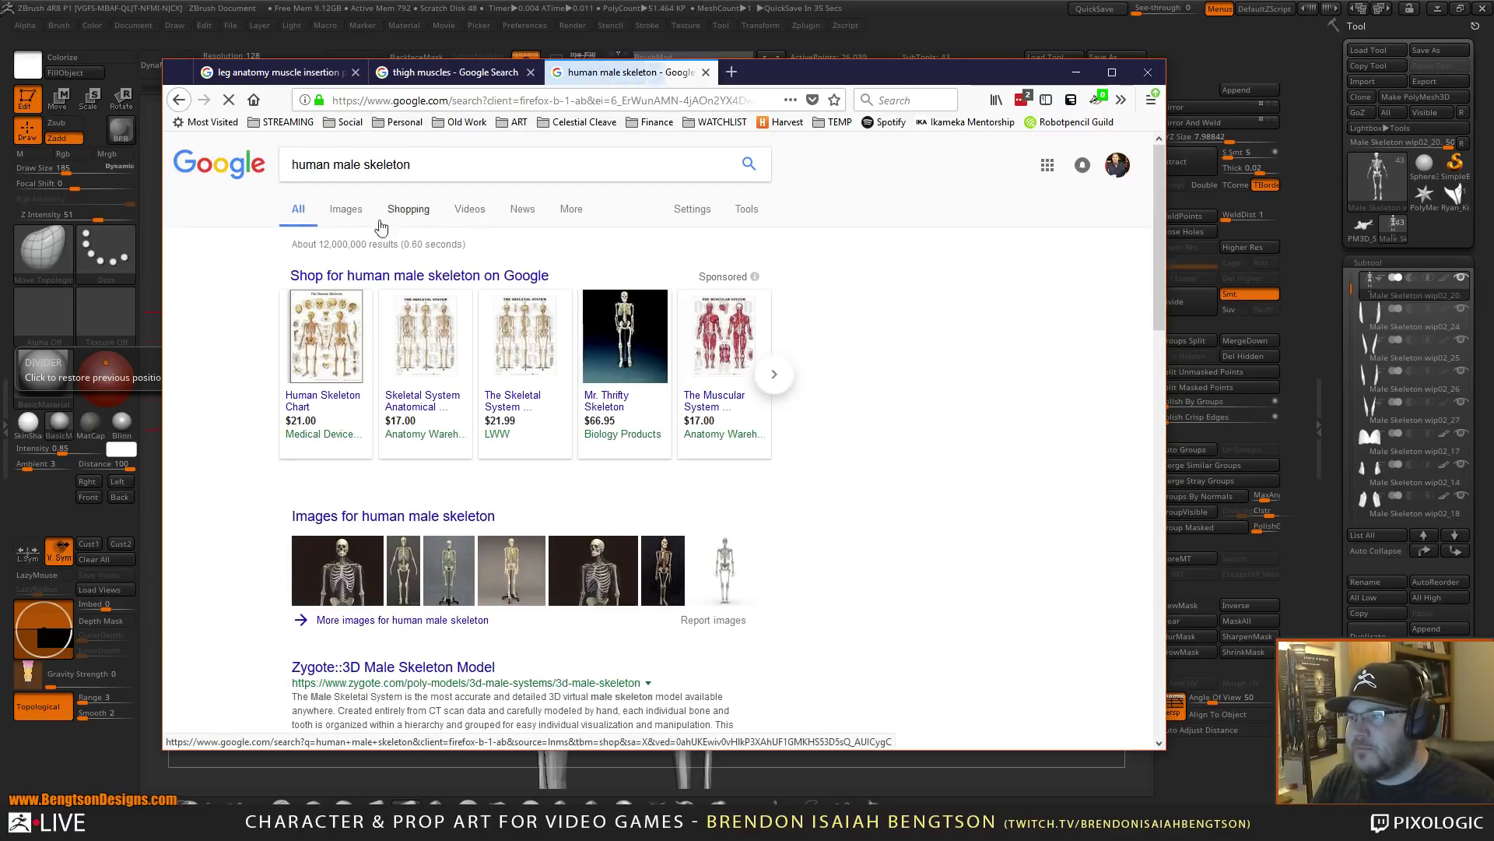
- Open the four-view skeleton picture from the Google image results and place the browser window beside the model
left_click(374, 281)
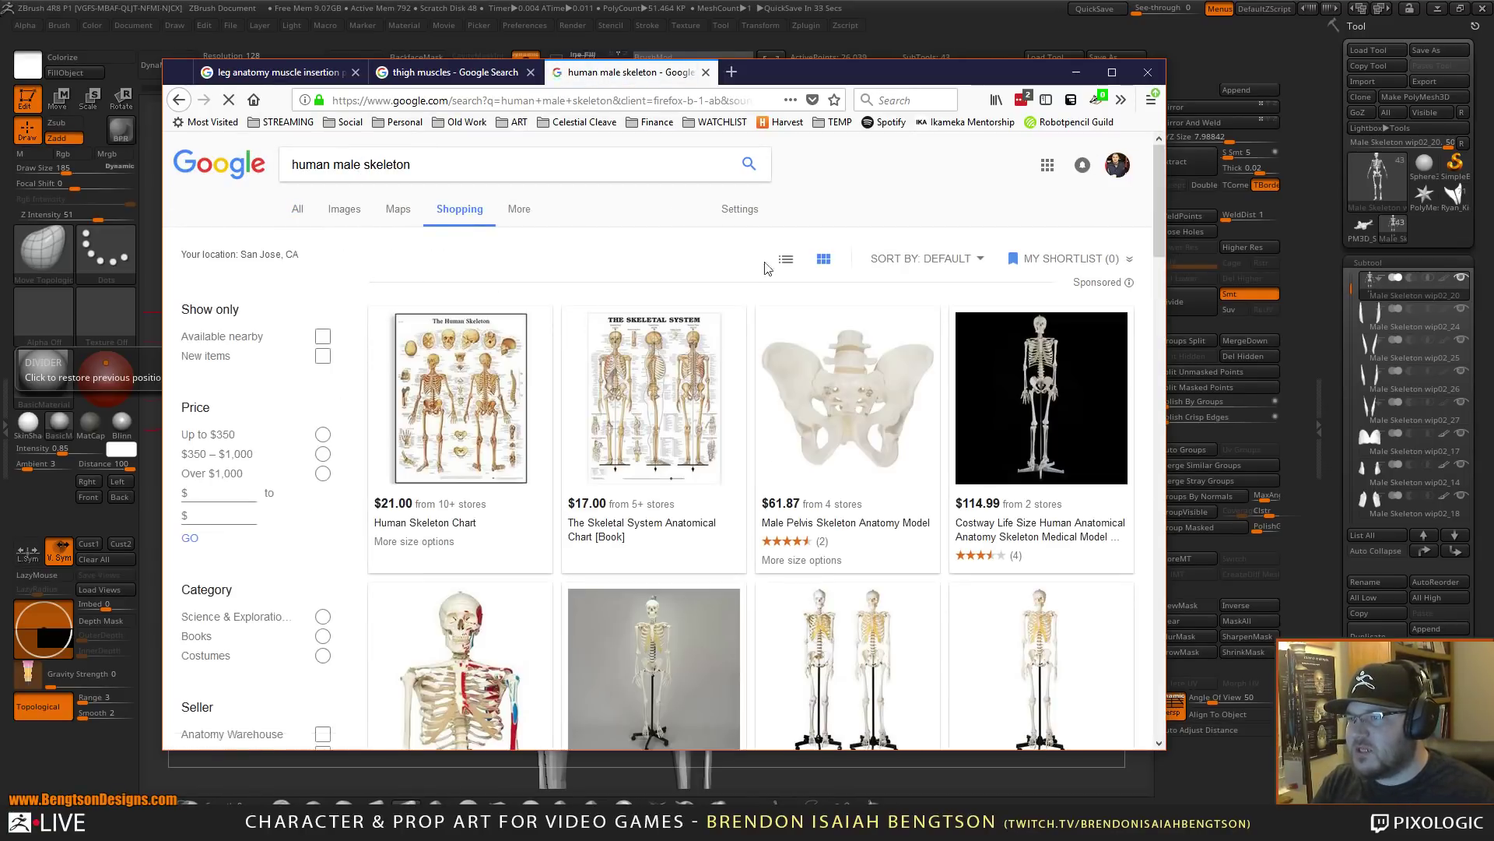
key("alt+Left")
left_click(350, 214)
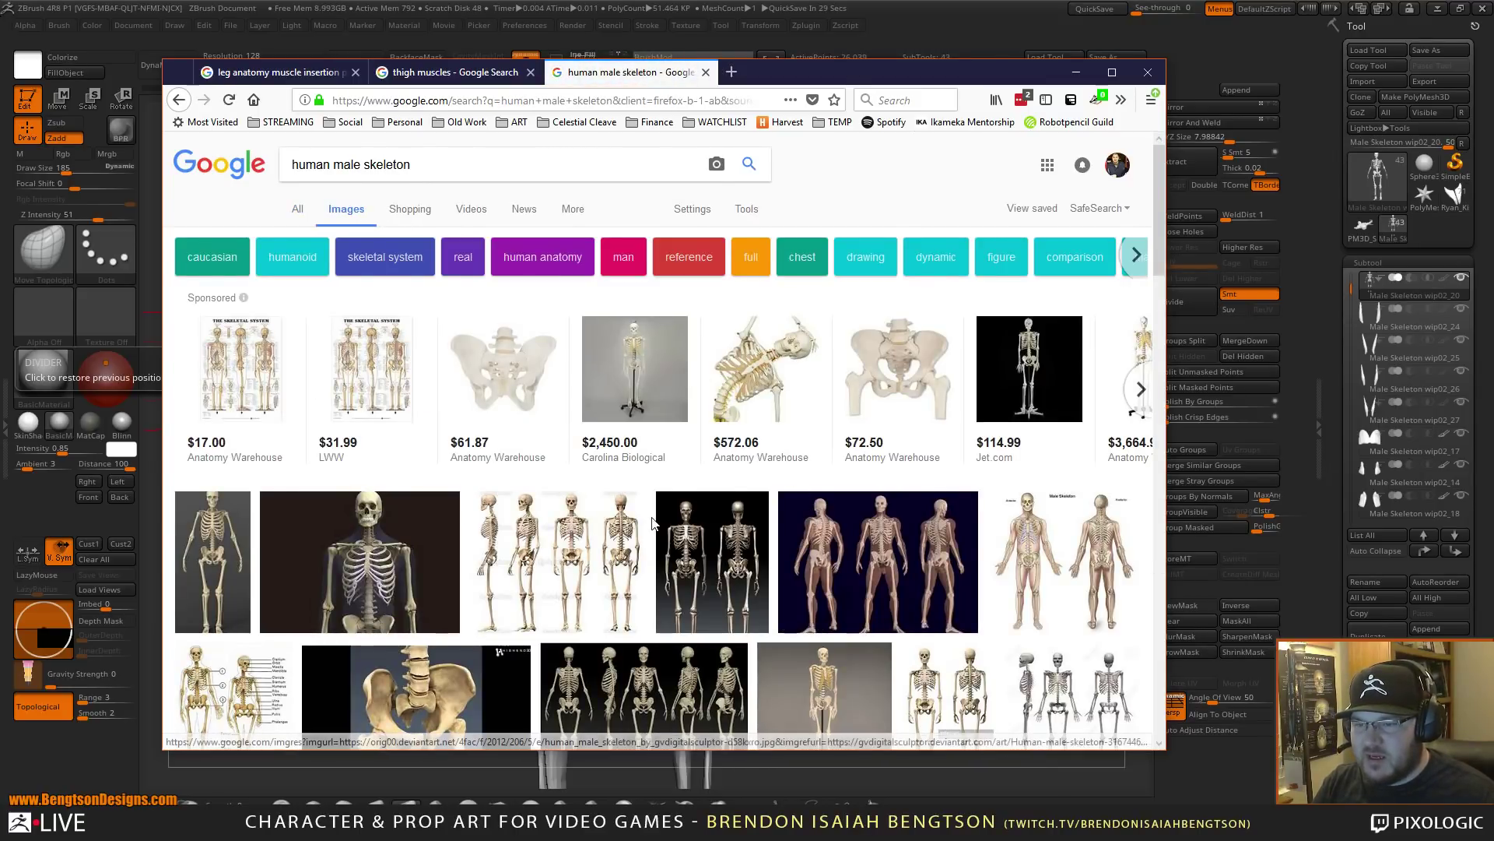
scroll(652, 517, "down", 3)
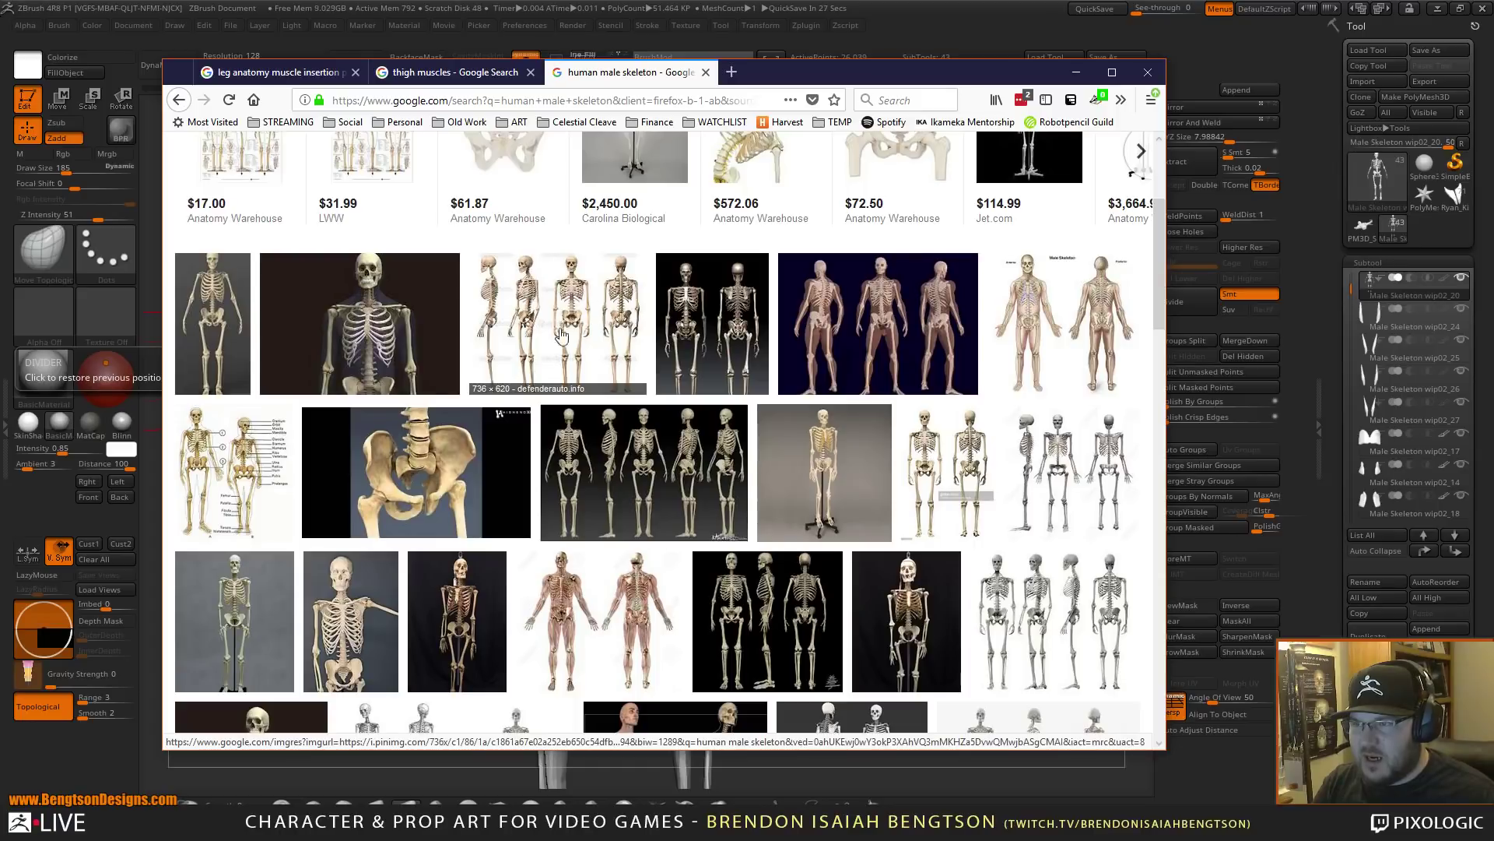
left_click(573, 349)
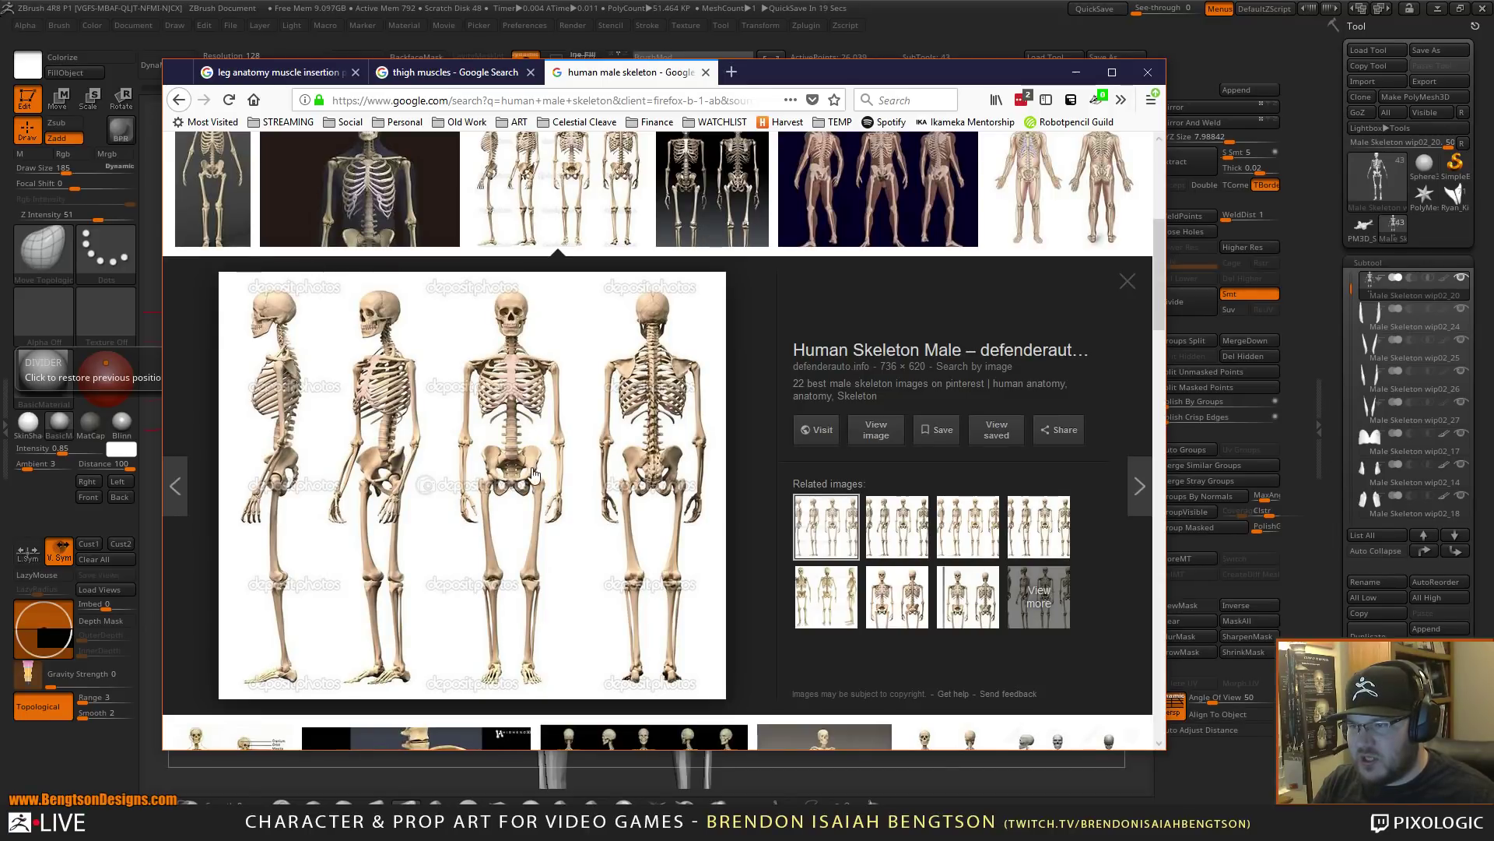
left_click_drag(803, 75, 1444, 46)
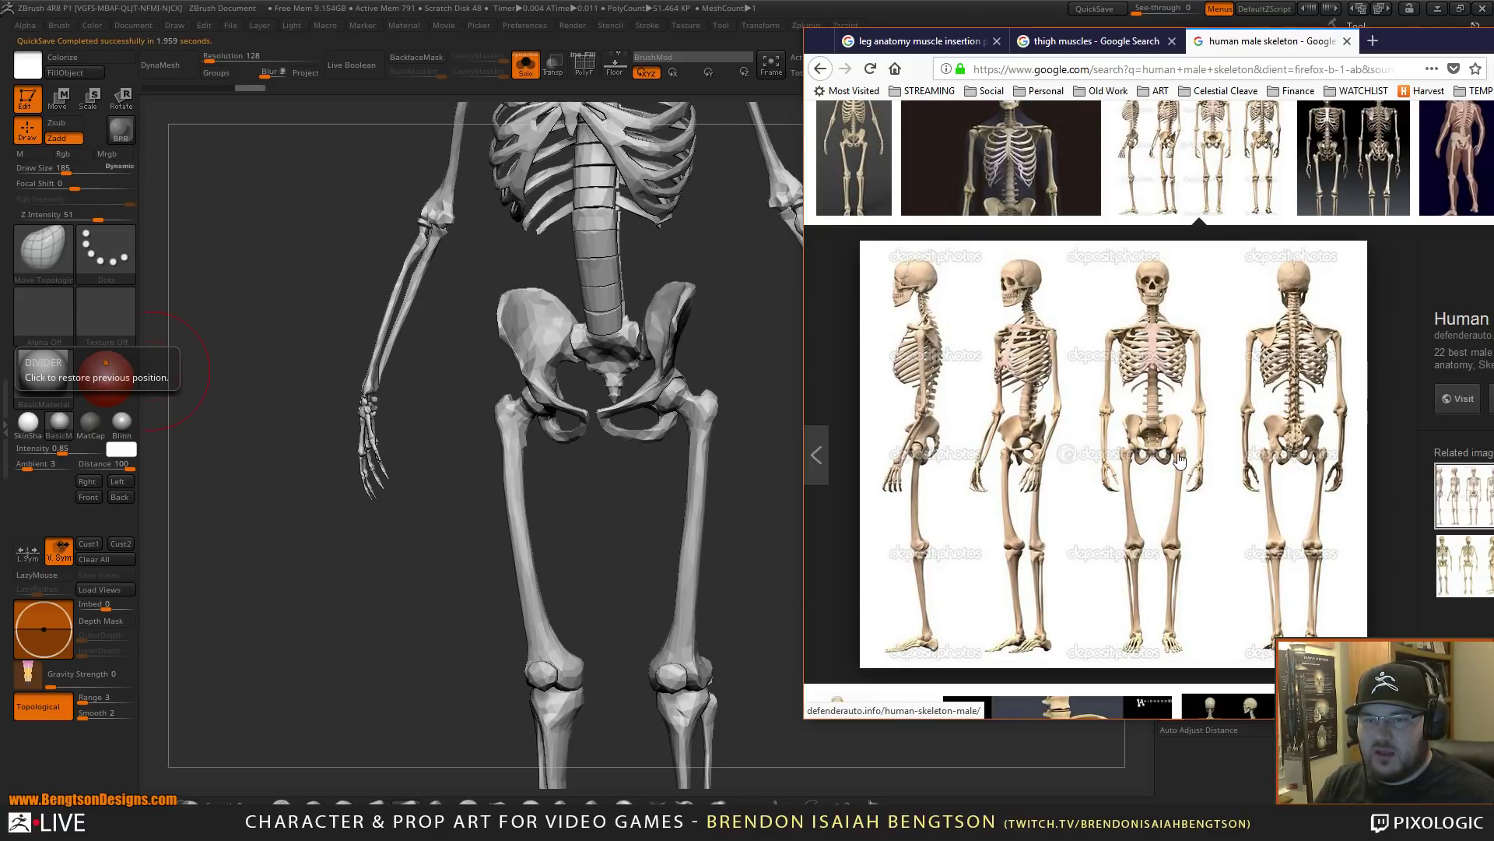
left_click_drag(1416, 42, 1174, 30)
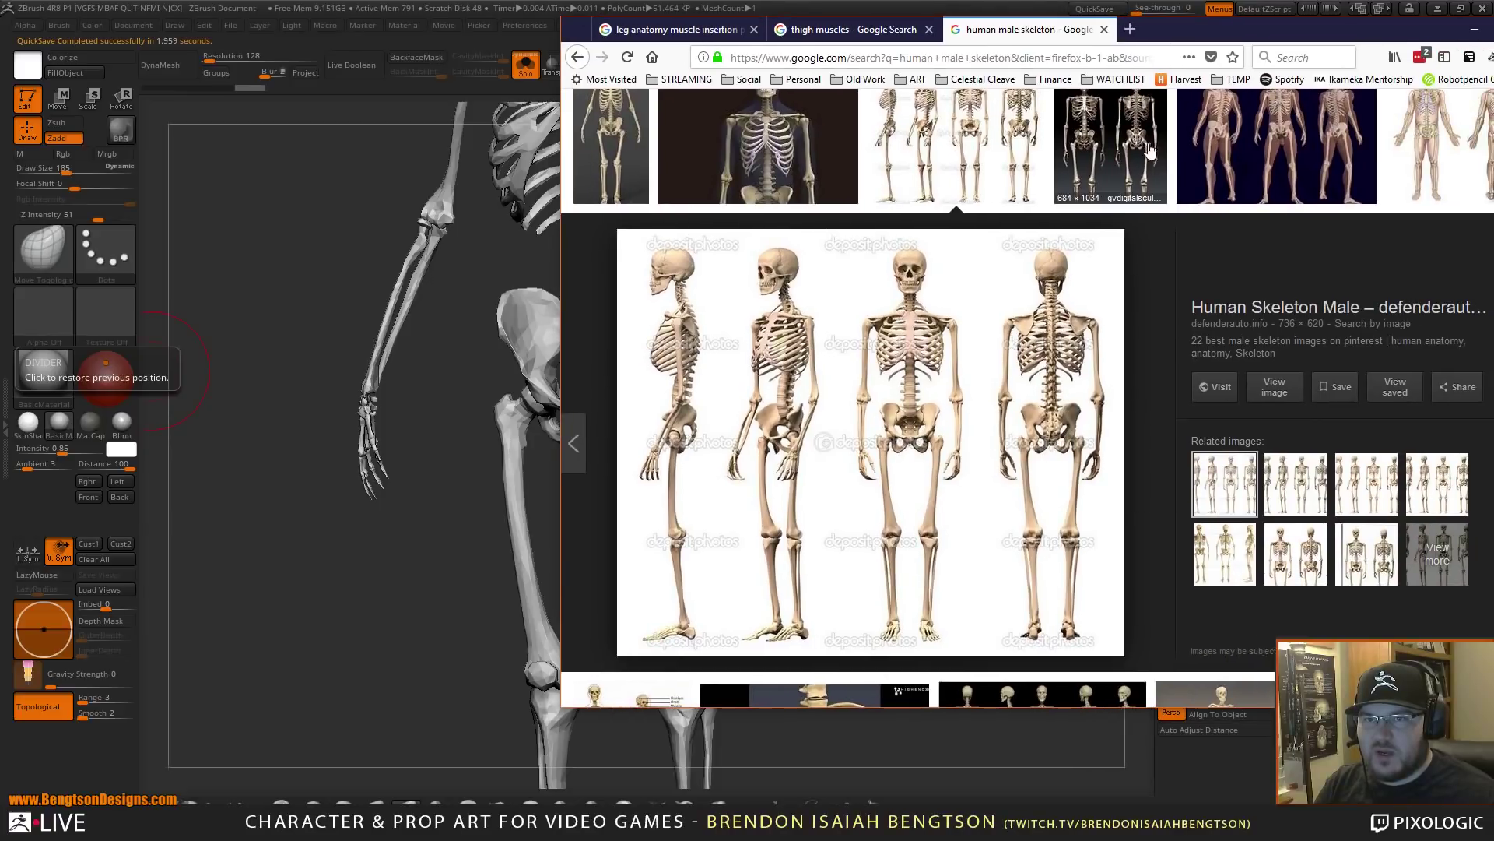
- View the front-and-back, five-view and TurboSquid skeleton pictures in turn to study the pelvis and leg bones
left_click(1150, 150)
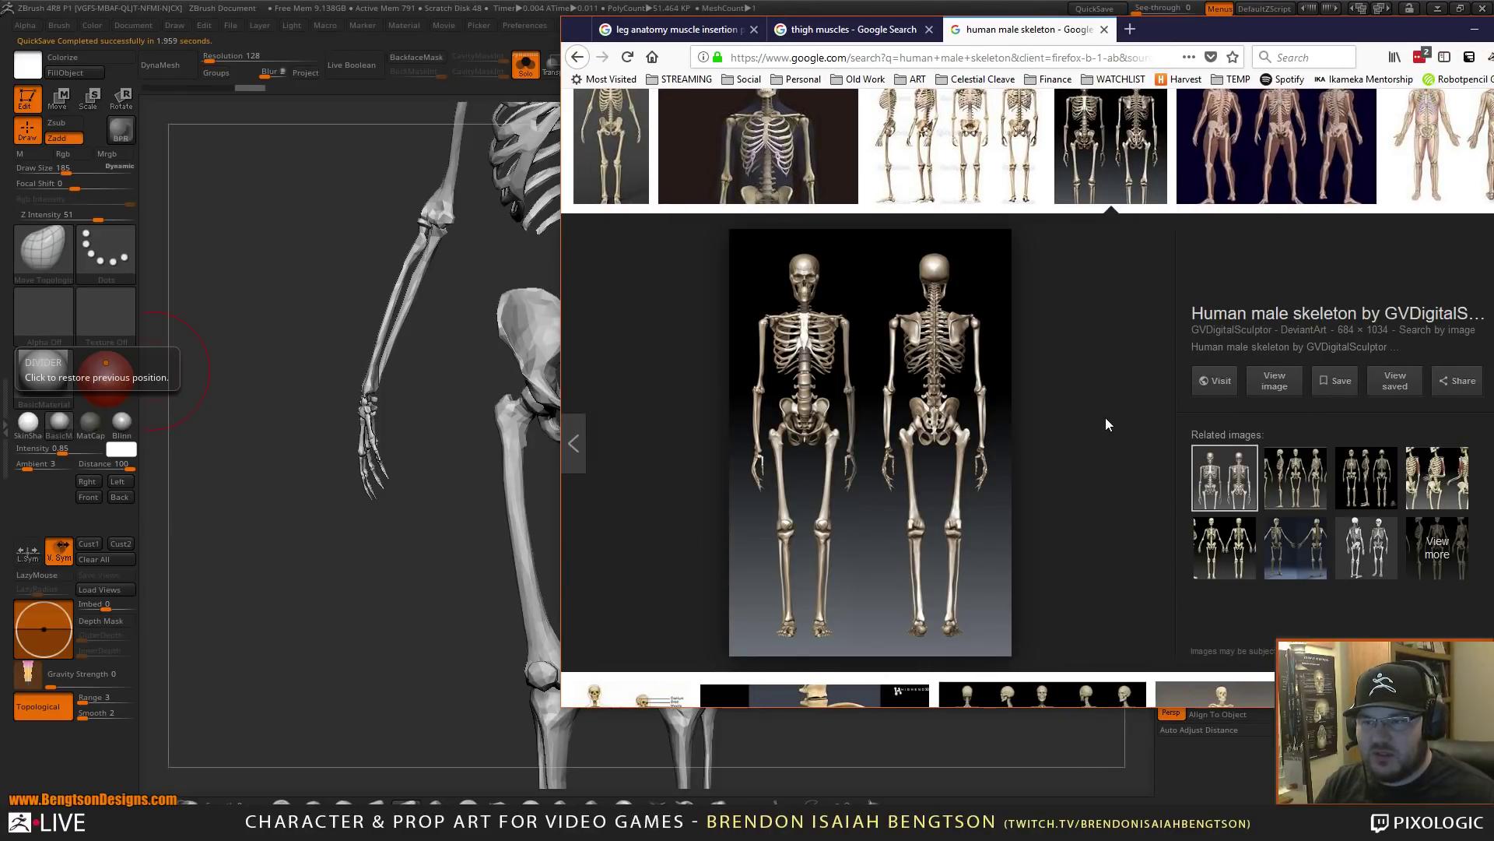
left_click(1107, 155)
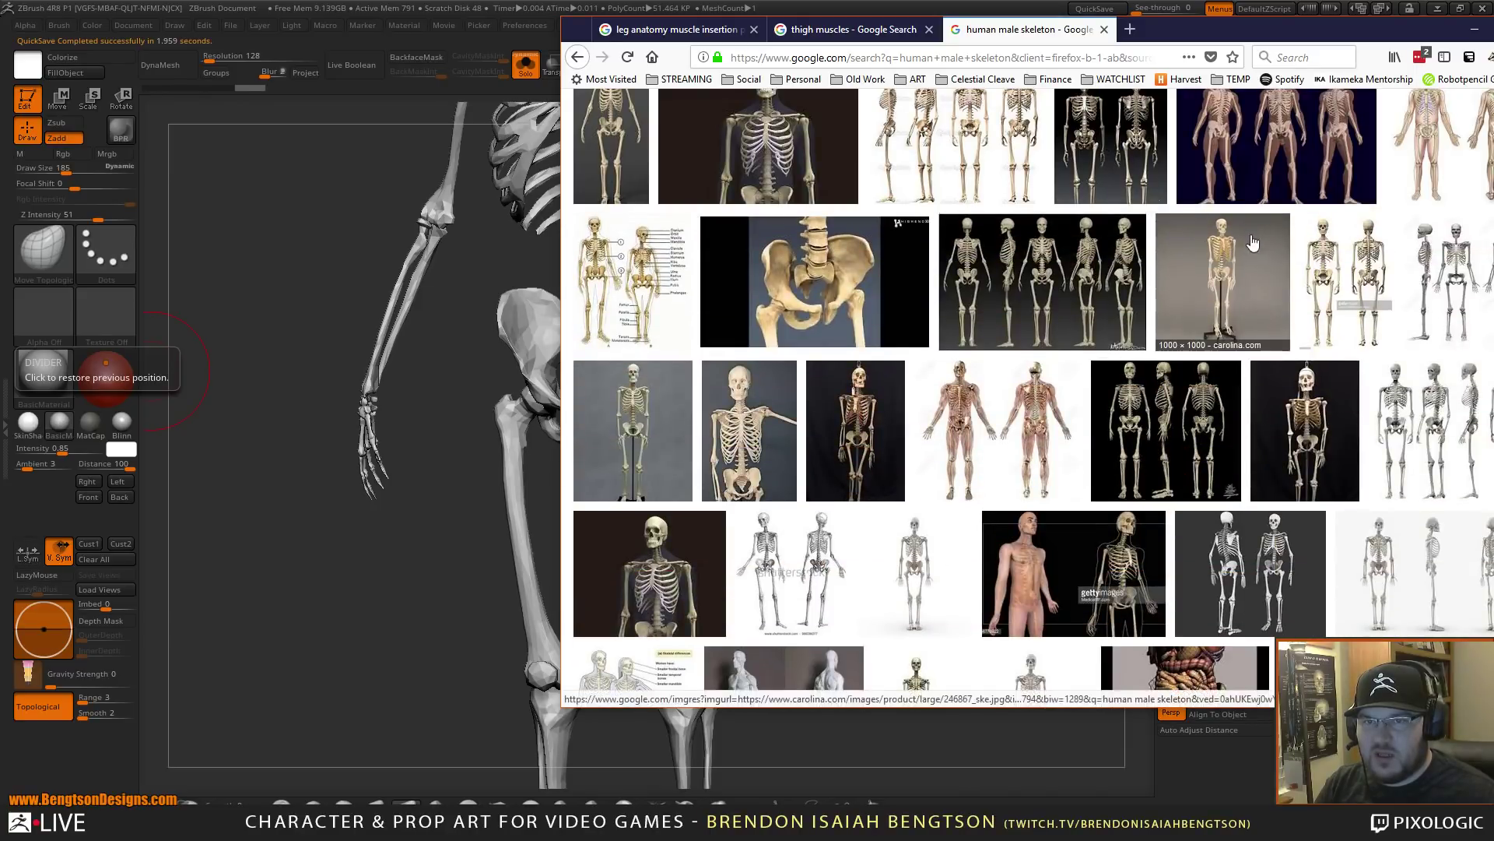
left_click(1066, 292)
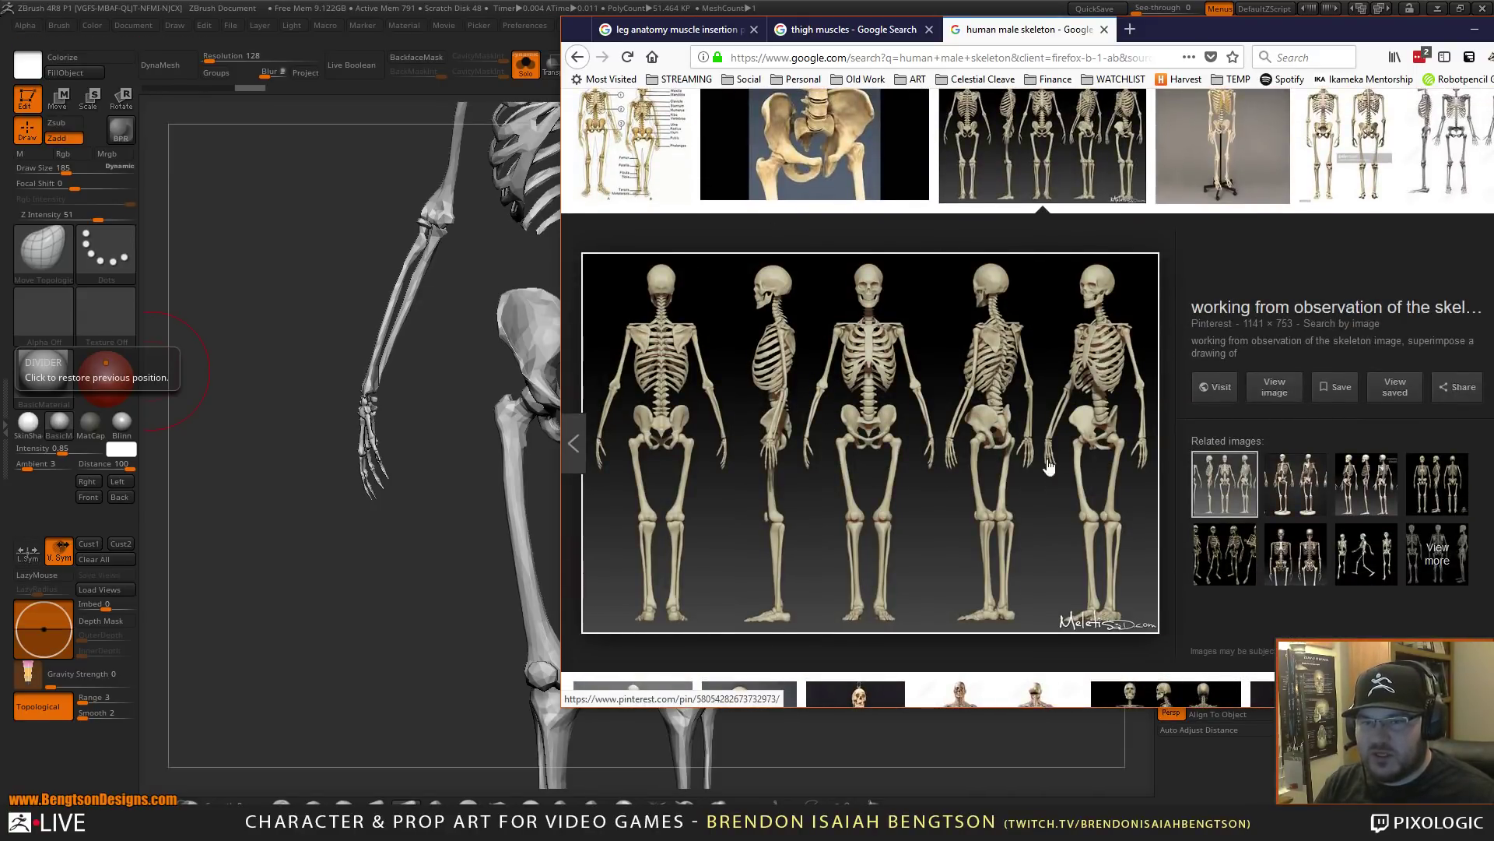
left_click(1080, 142)
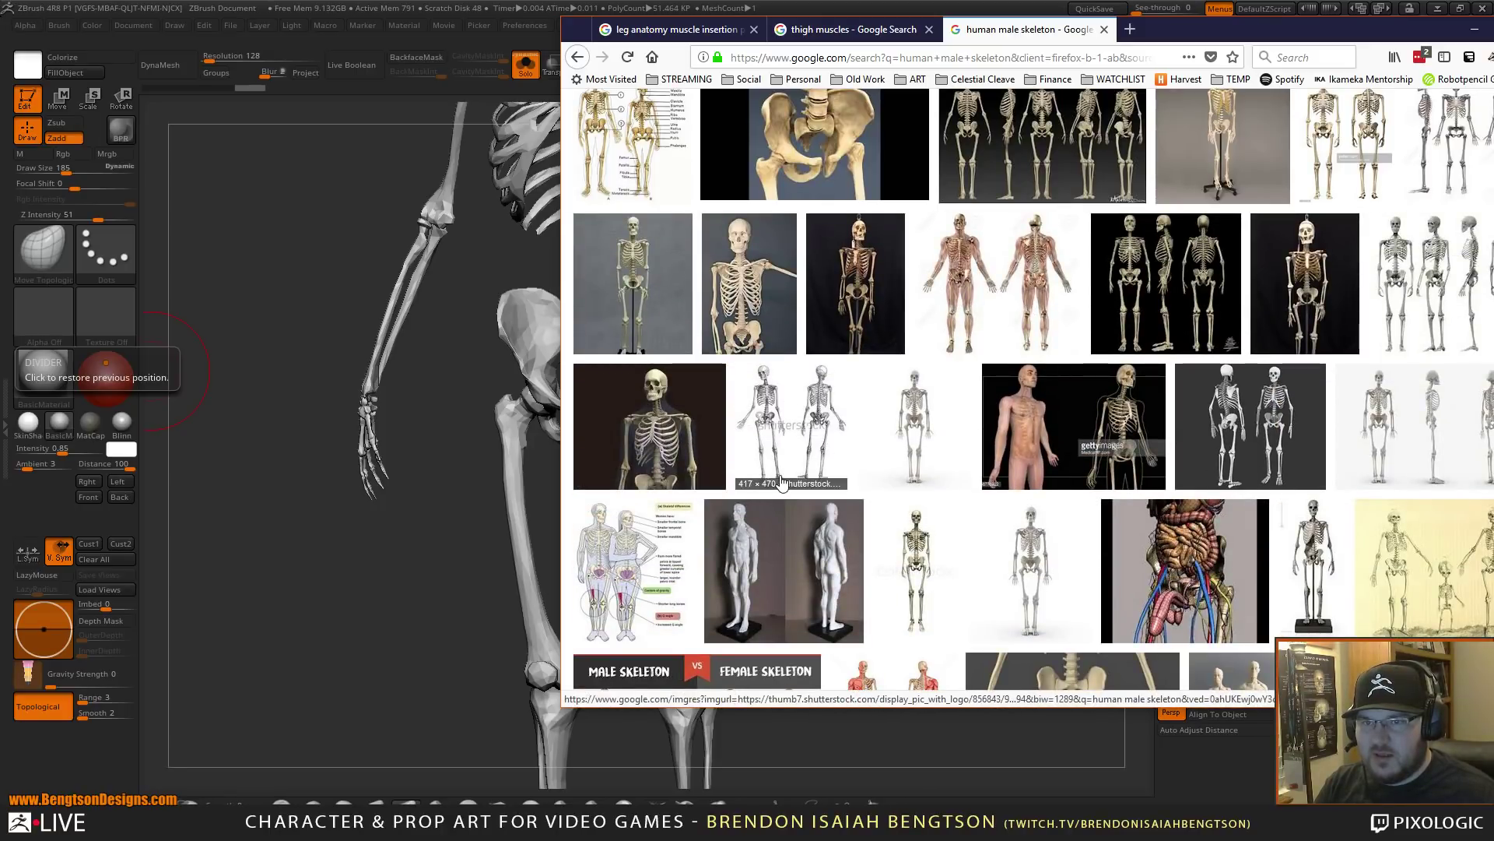
scroll(1029, 409, "down", 3)
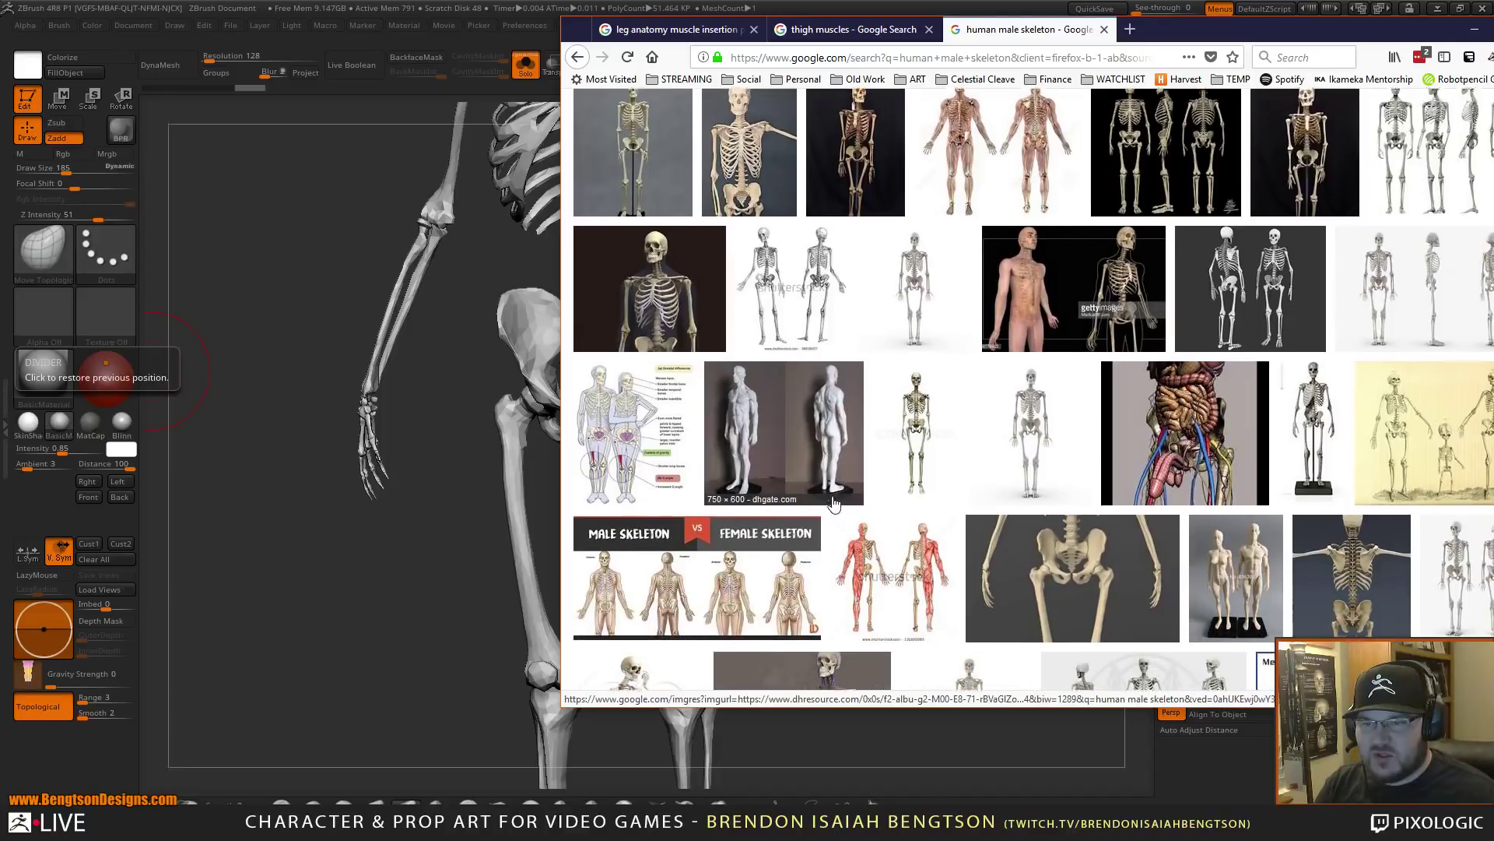
left_click(1029, 408)
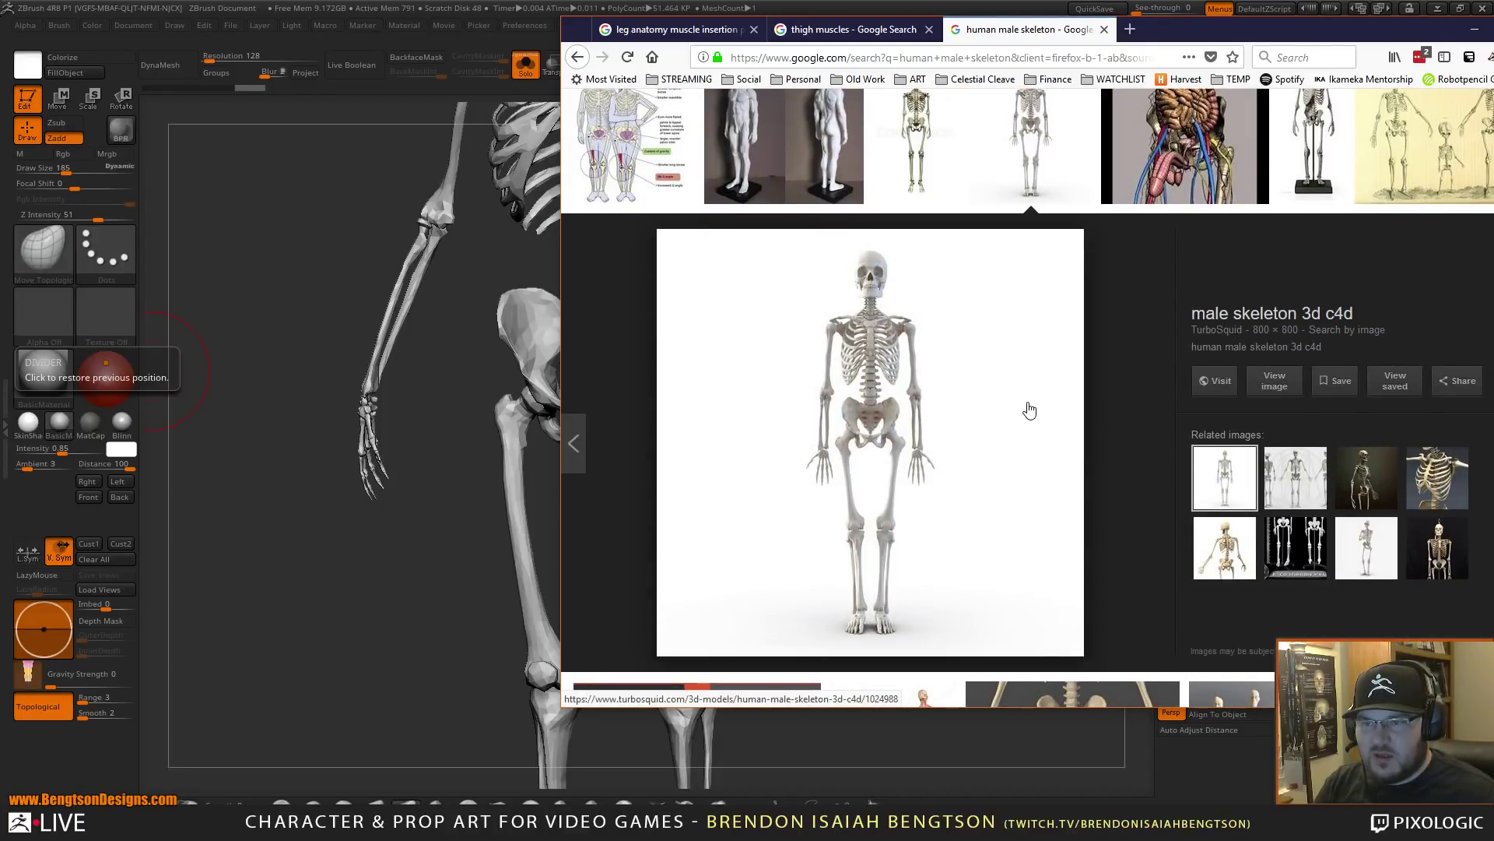
left_click(1029, 156)
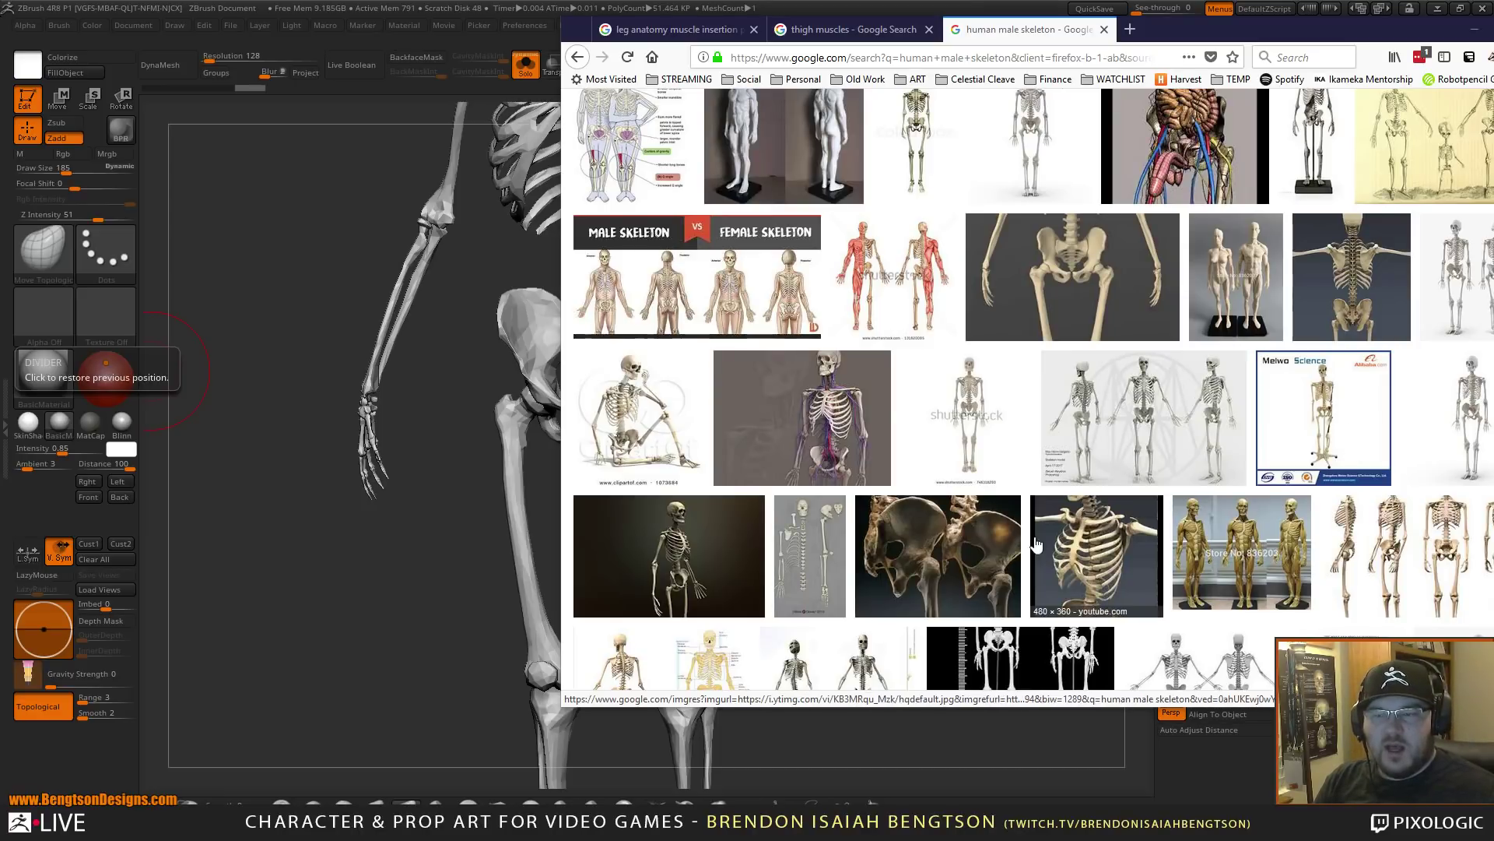
- Look further through the image results and view the muvag.info, Alibaba and 123RF skeleton pictures
scroll(1012, 511, "down", 5)
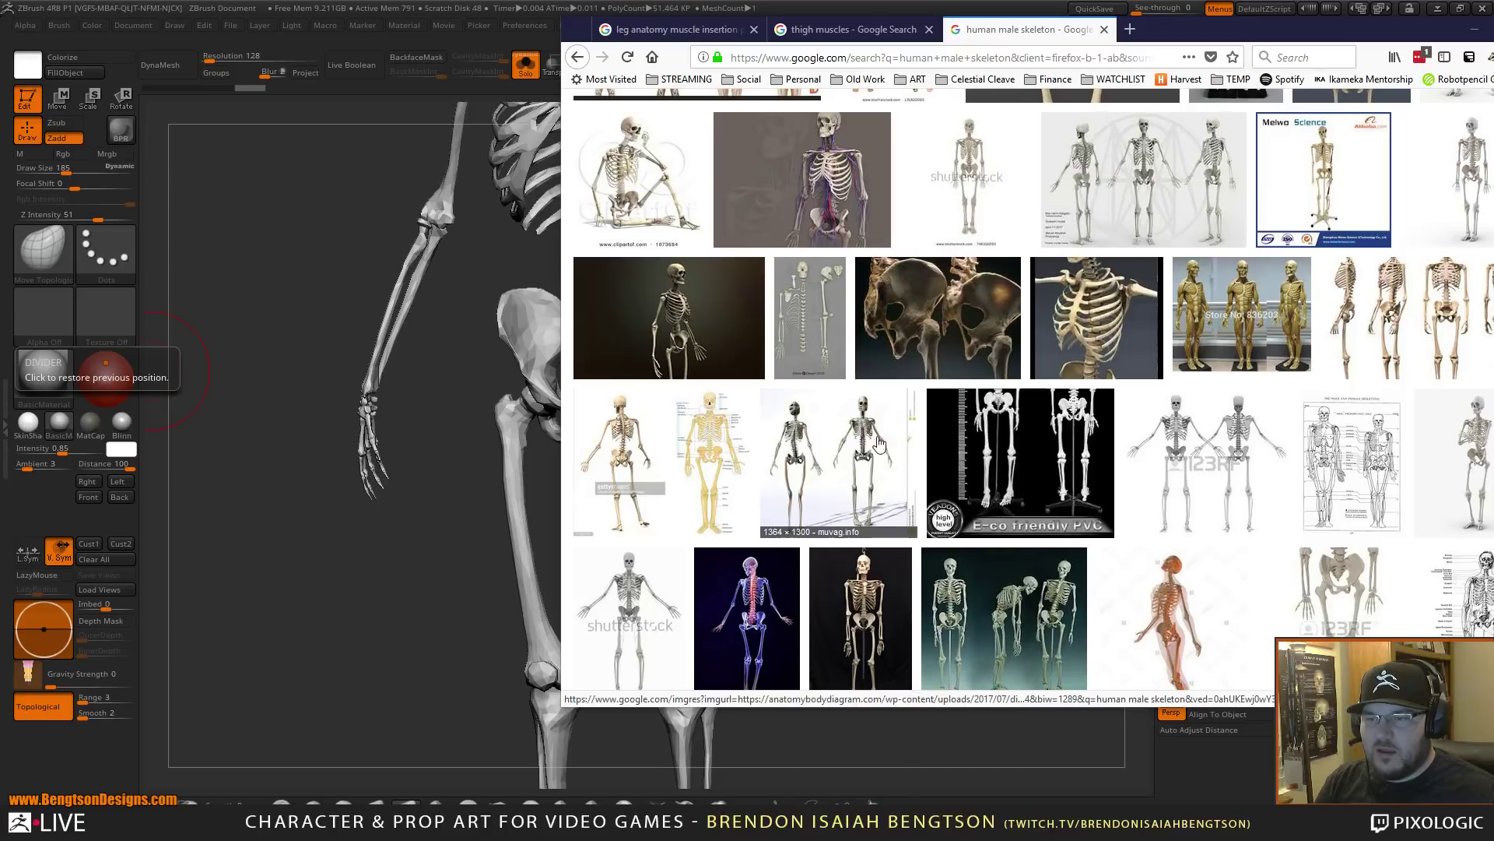
left_click(846, 438)
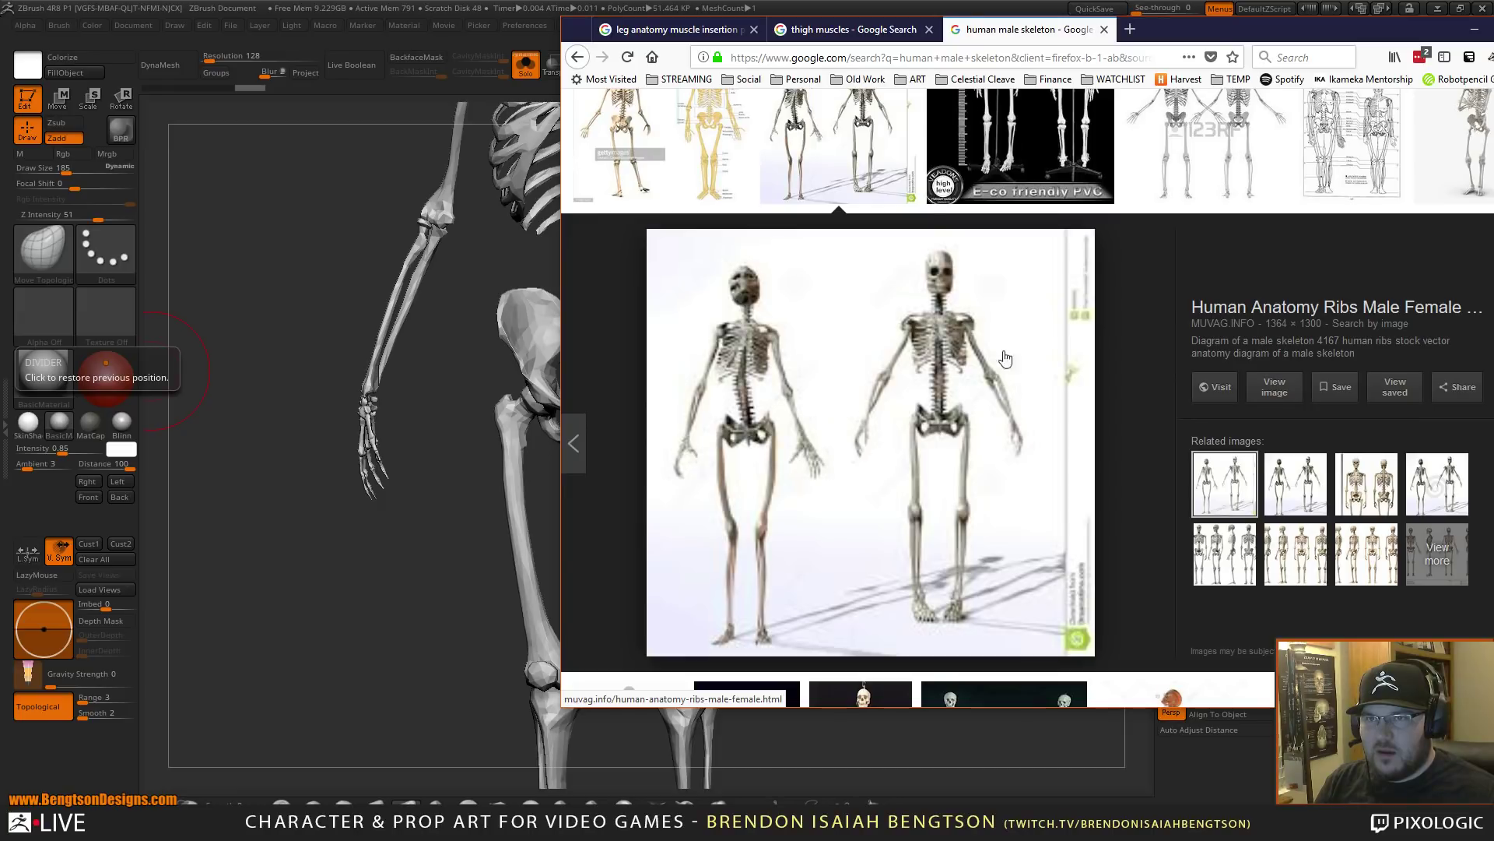
scroll(1076, 474, "up", 3)
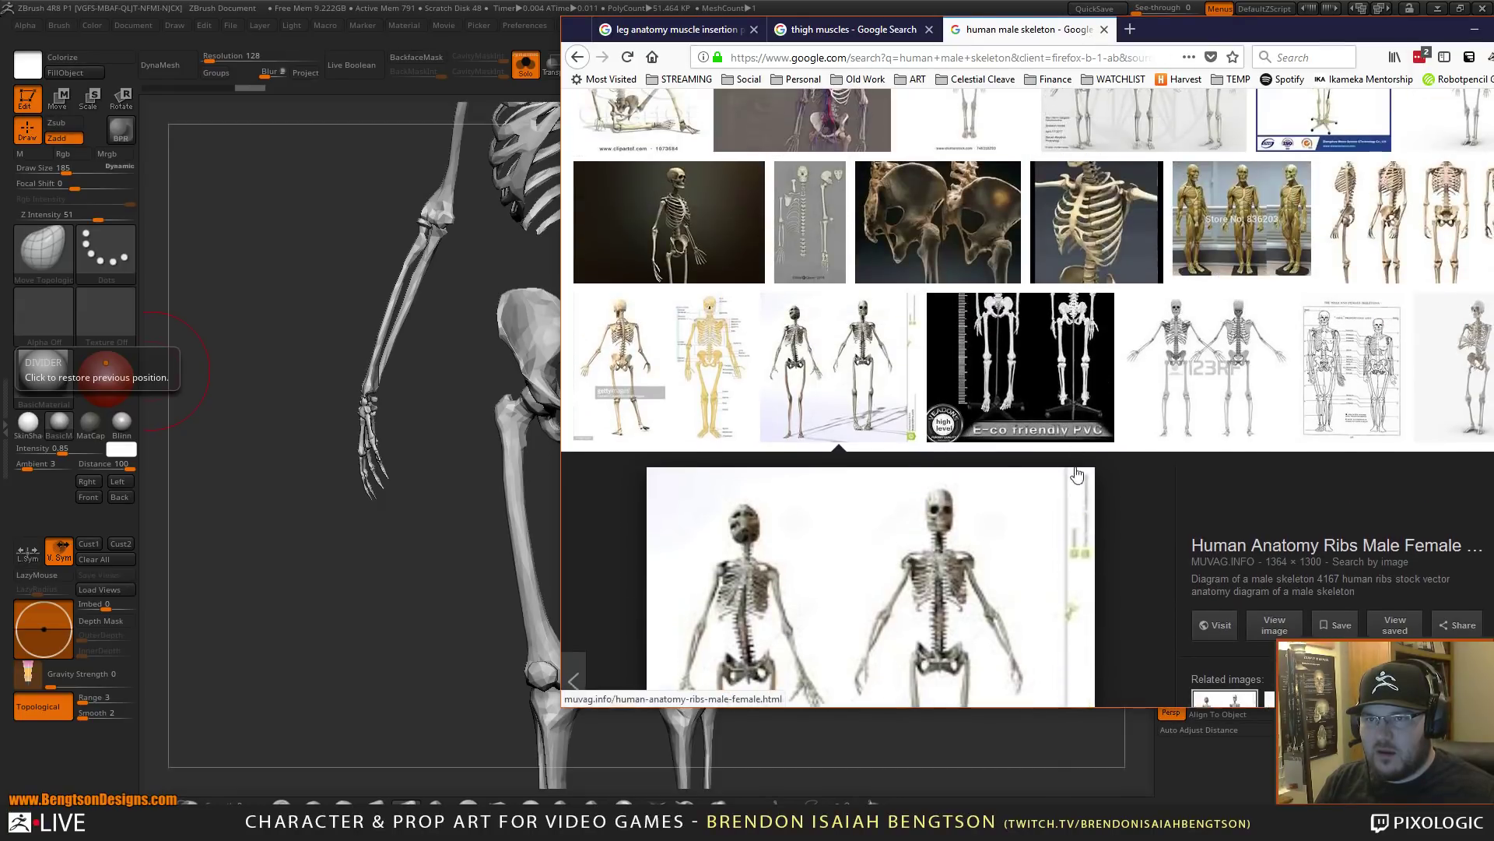
left_click(1036, 359)
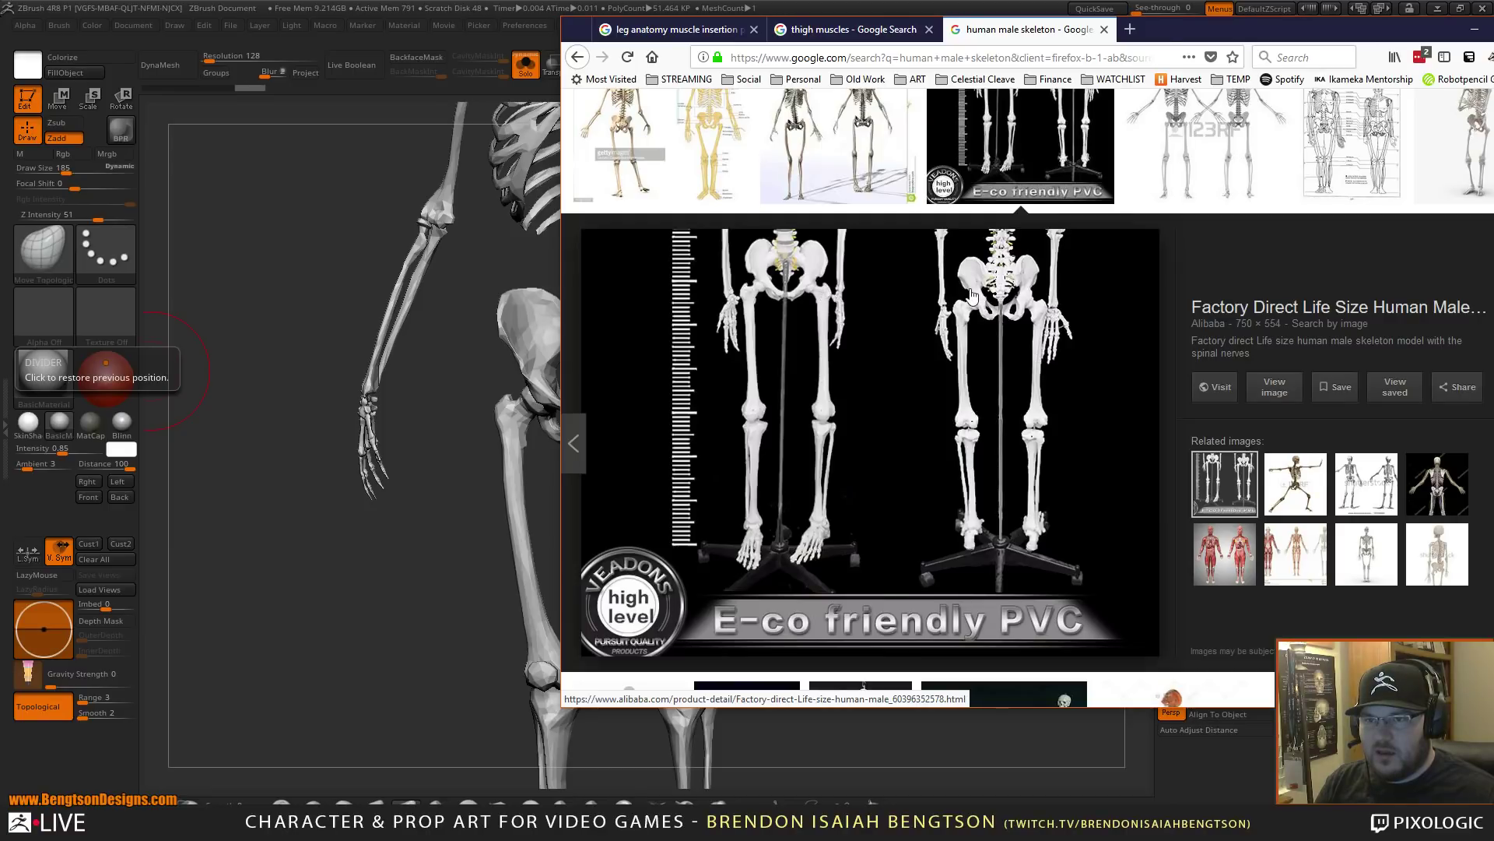
left_click(1219, 141)
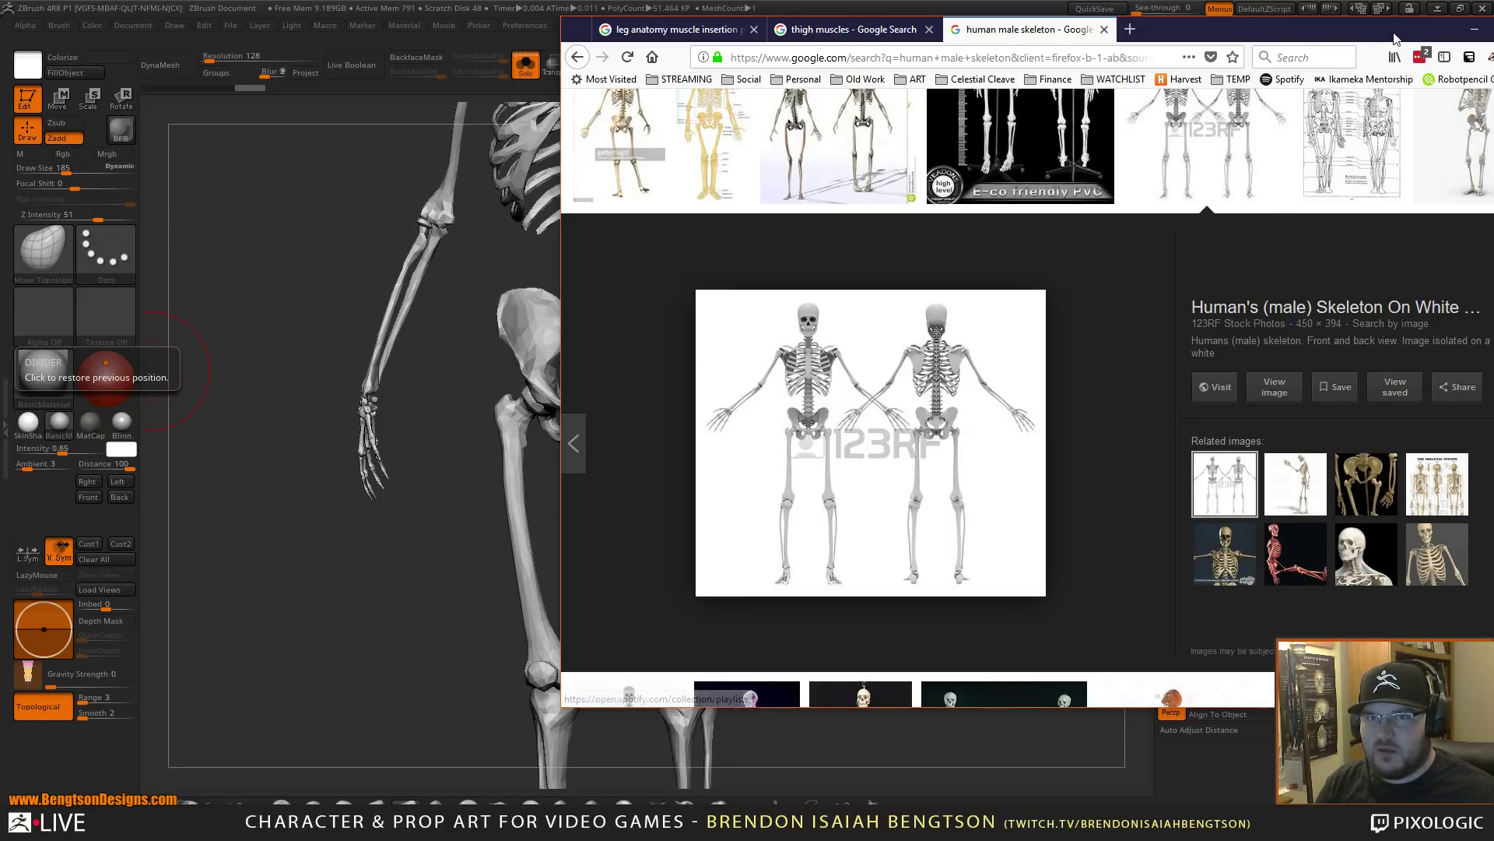
- Switch back to ZBrush, turn off Solo to show all the muscles and examine the thighs from the front
key("alt+Tab")
left_click_drag(817, 510, 865, 520)
left_click_drag(810, 571, 817, 362, "alt")
left_click_drag(853, 524, 921, 516, "alt")
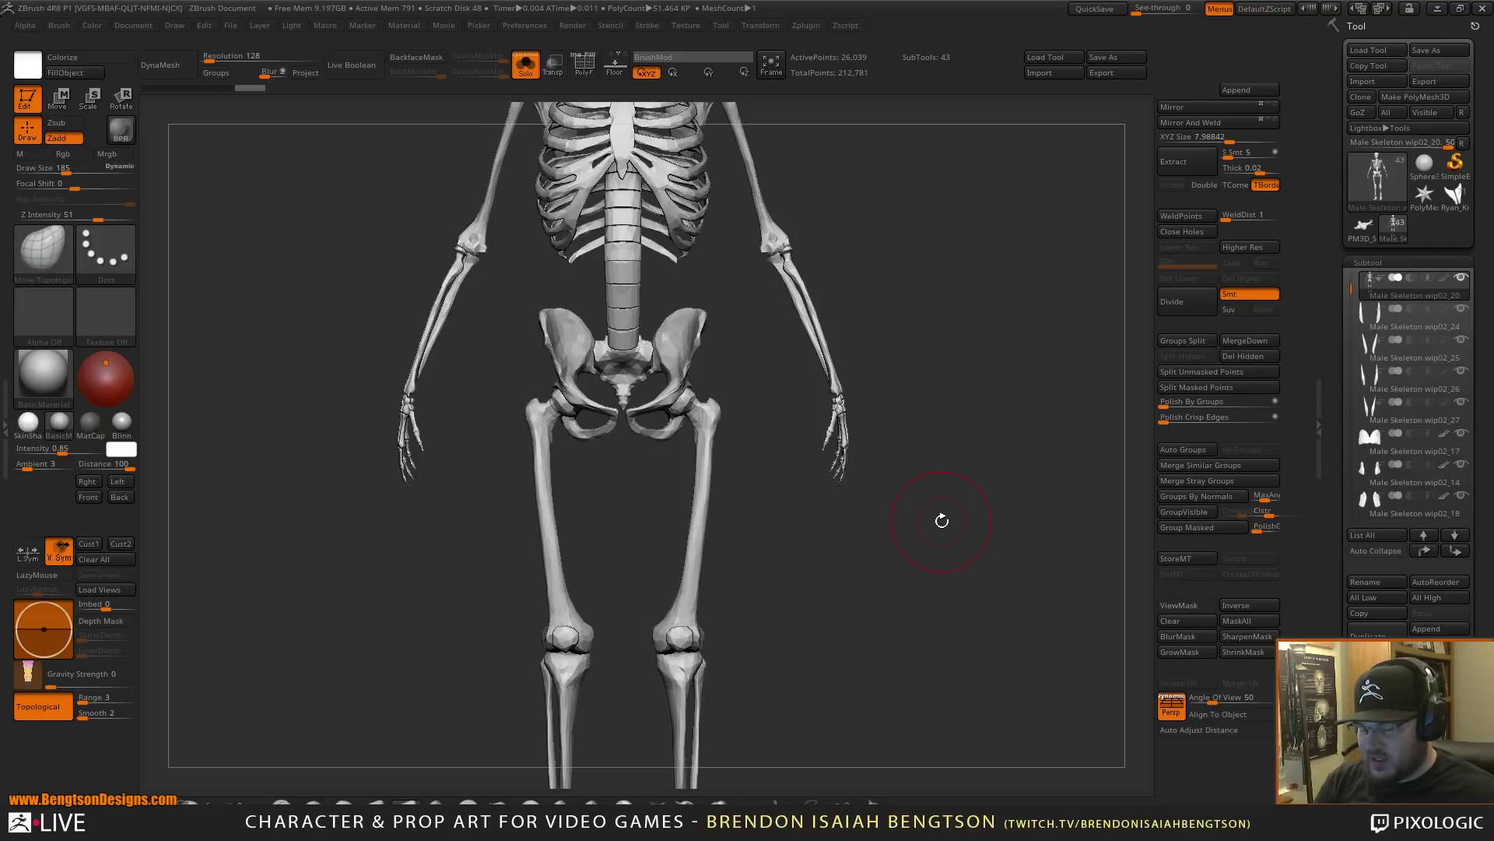
left_click_drag(994, 436, 1034, 565)
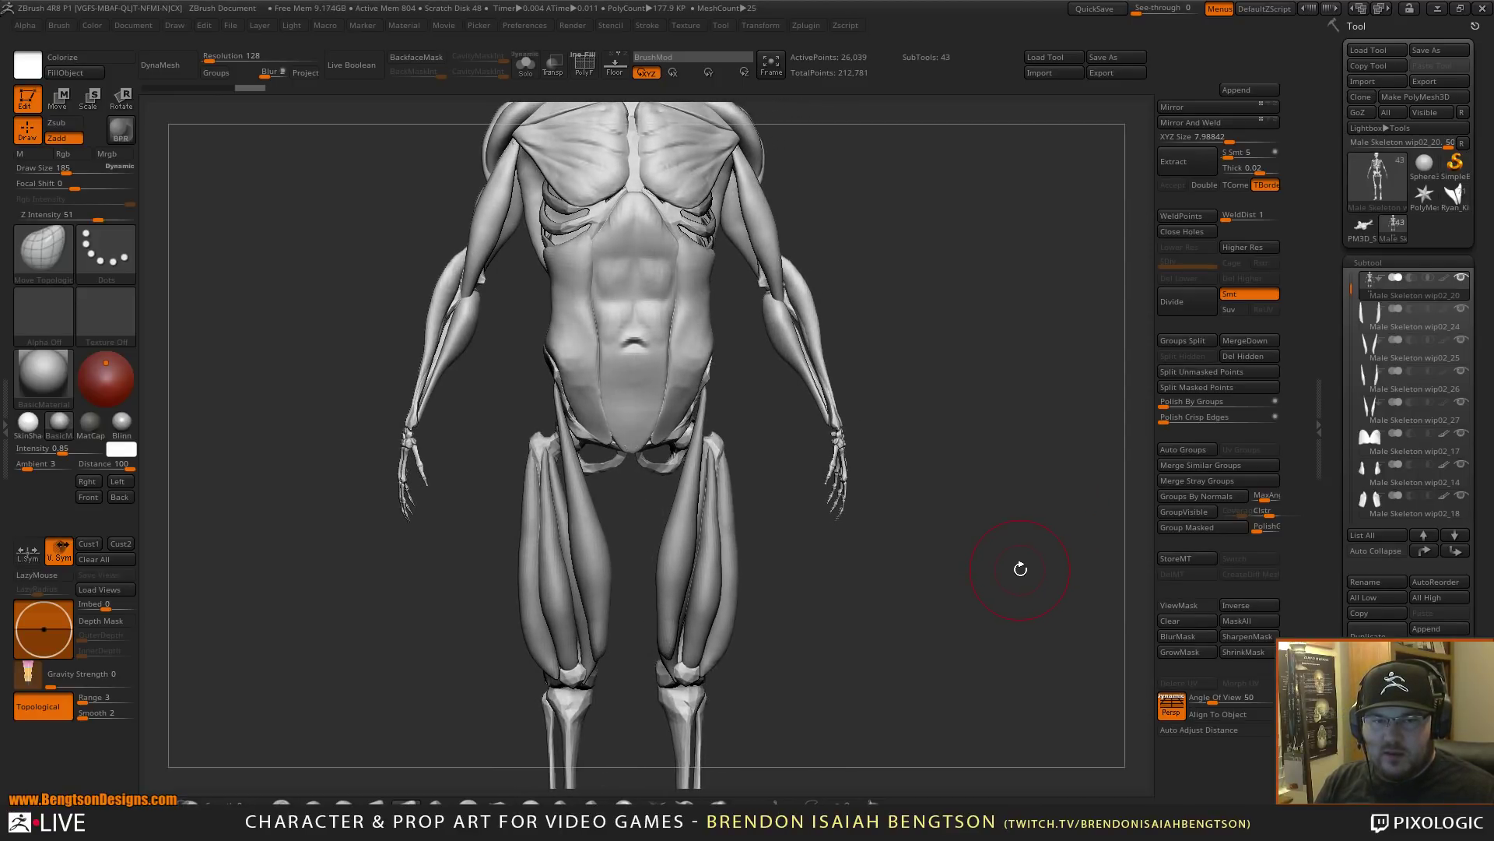
mouse_move(1021, 573)
left_mouse_down("alt")
mouse_move(1041, 589)
mouse_move(997, 562)
left_mouse_up("alt")
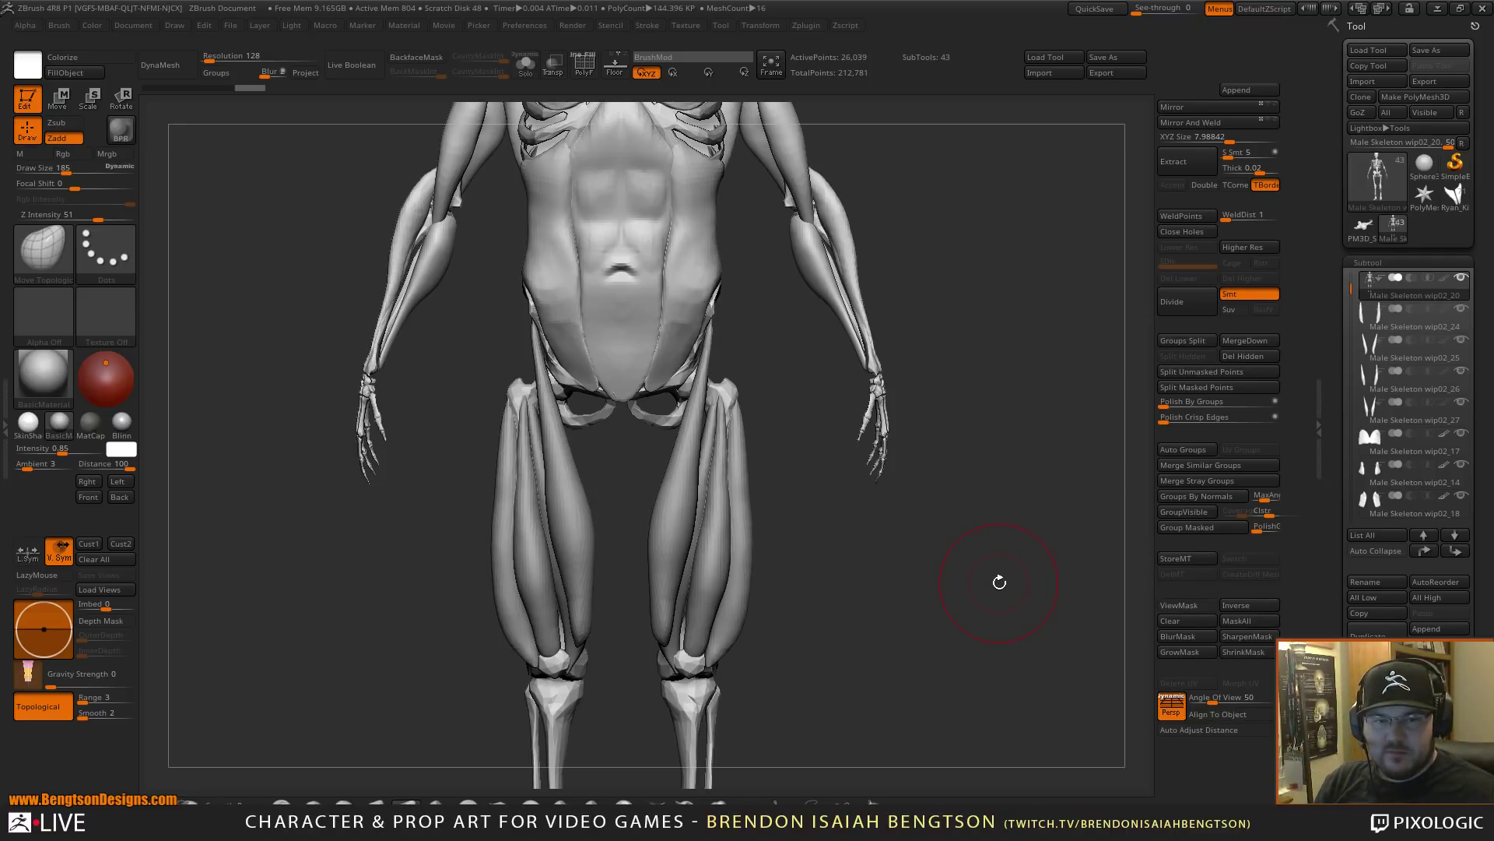
left_click_drag(1065, 575, 1078, 608, "alt")
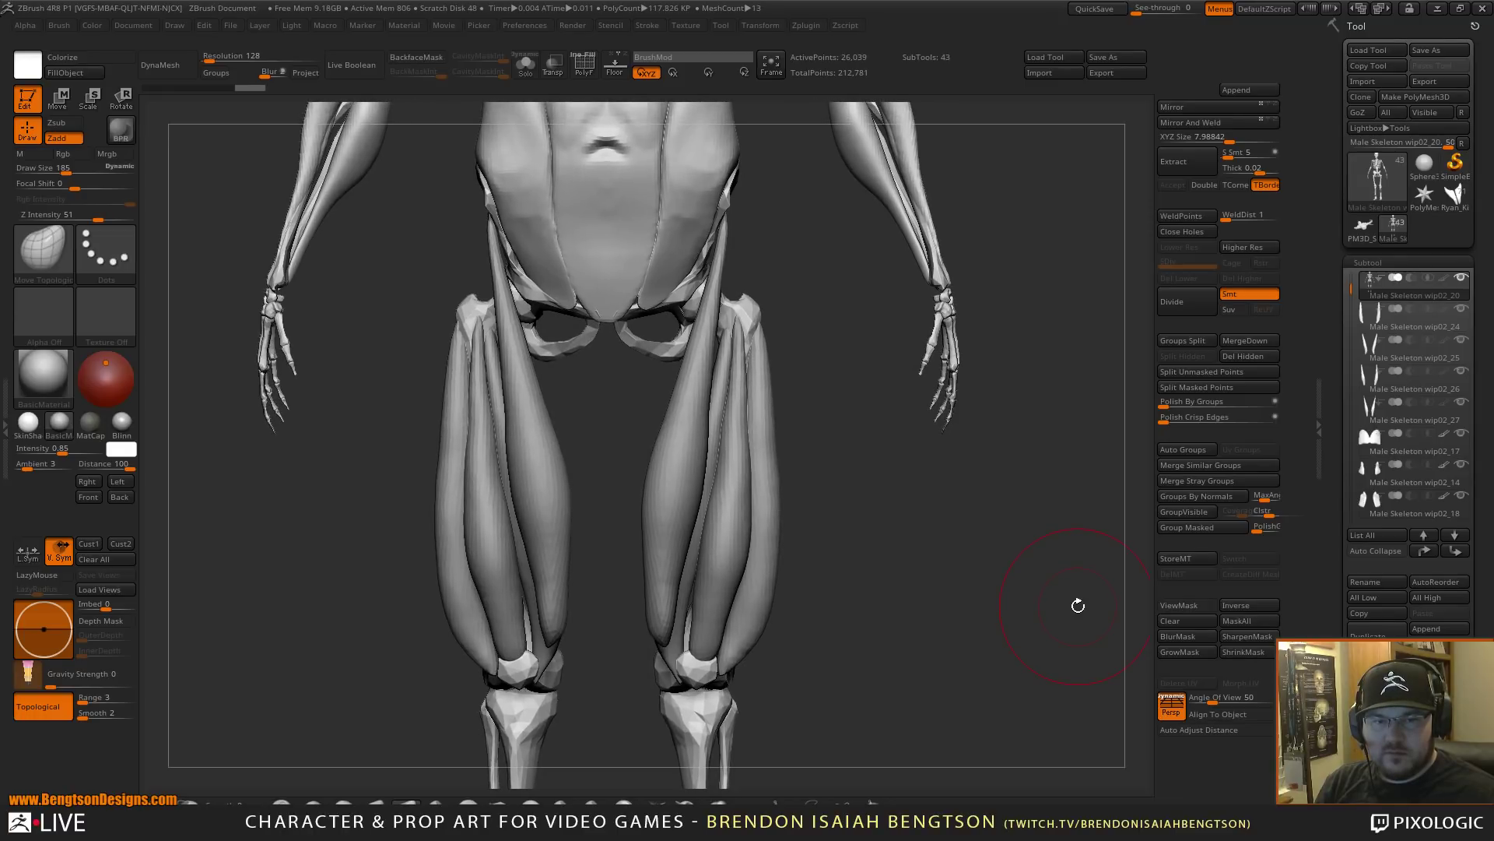
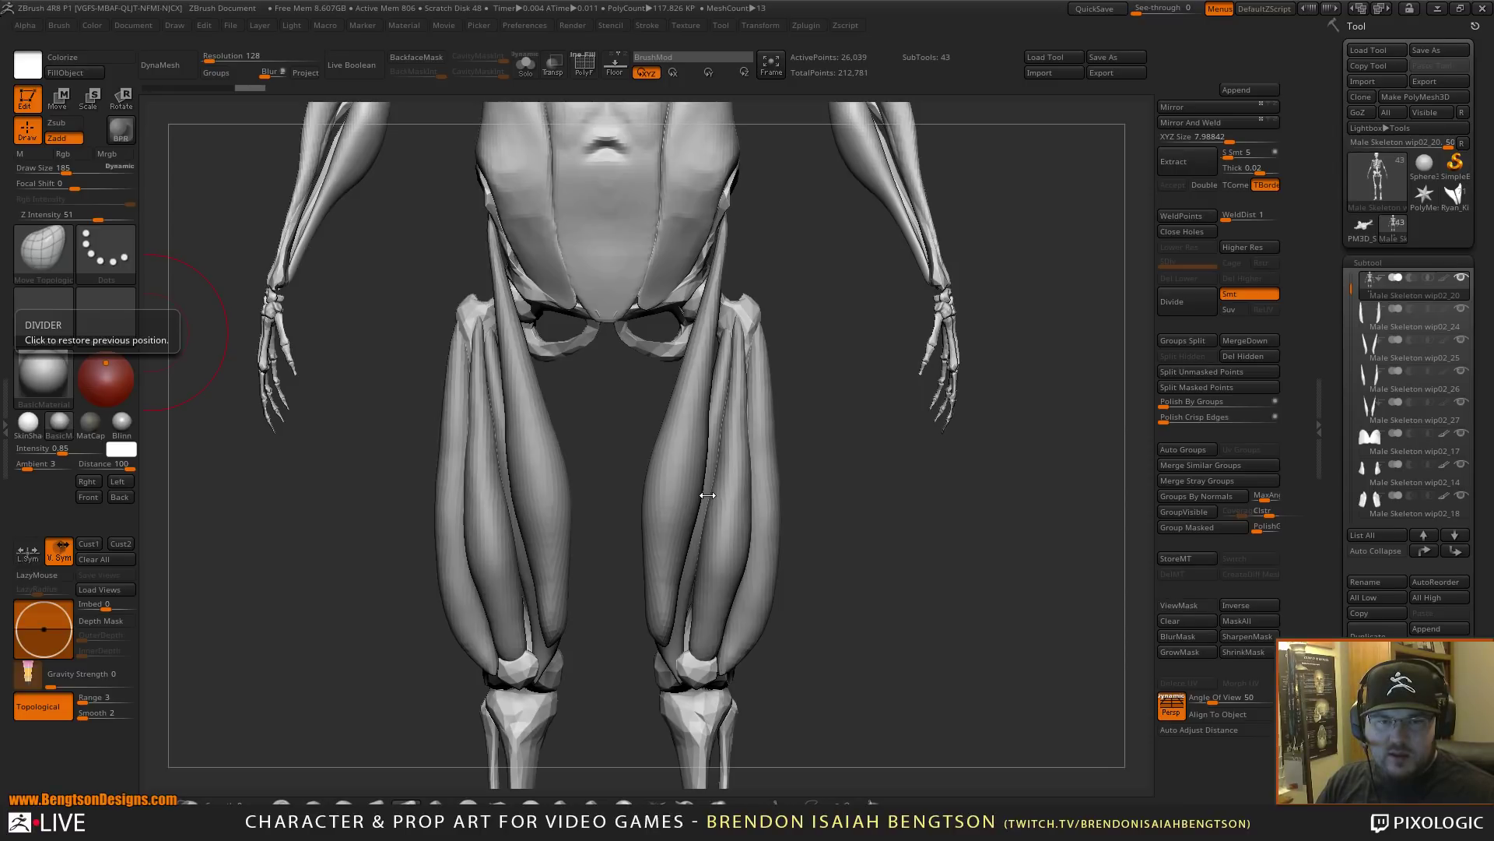
- Select the front thigh muscles running from the pelvis to the inner knees, smooth their upper ends and slim their bellies
left_click_drag(824, 529, 840, 494)
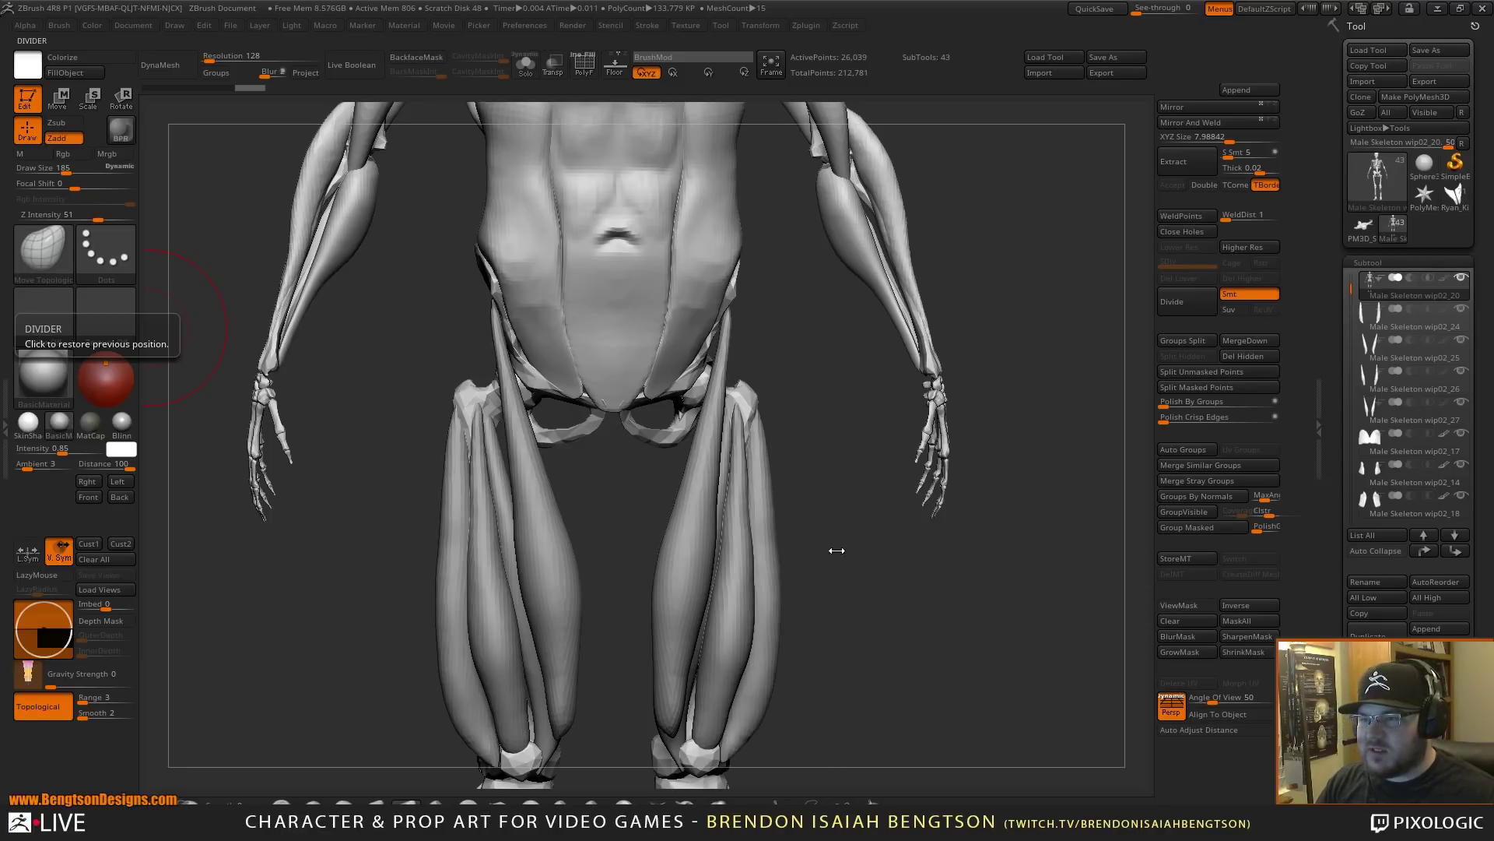
mouse_move(833, 550)
left_mouse_down()
mouse_move(748, 534)
mouse_move(745, 573)
mouse_move(887, 482)
mouse_move(845, 503)
mouse_move(885, 522)
left_mouse_up()
left_click(662, 469, "alt")
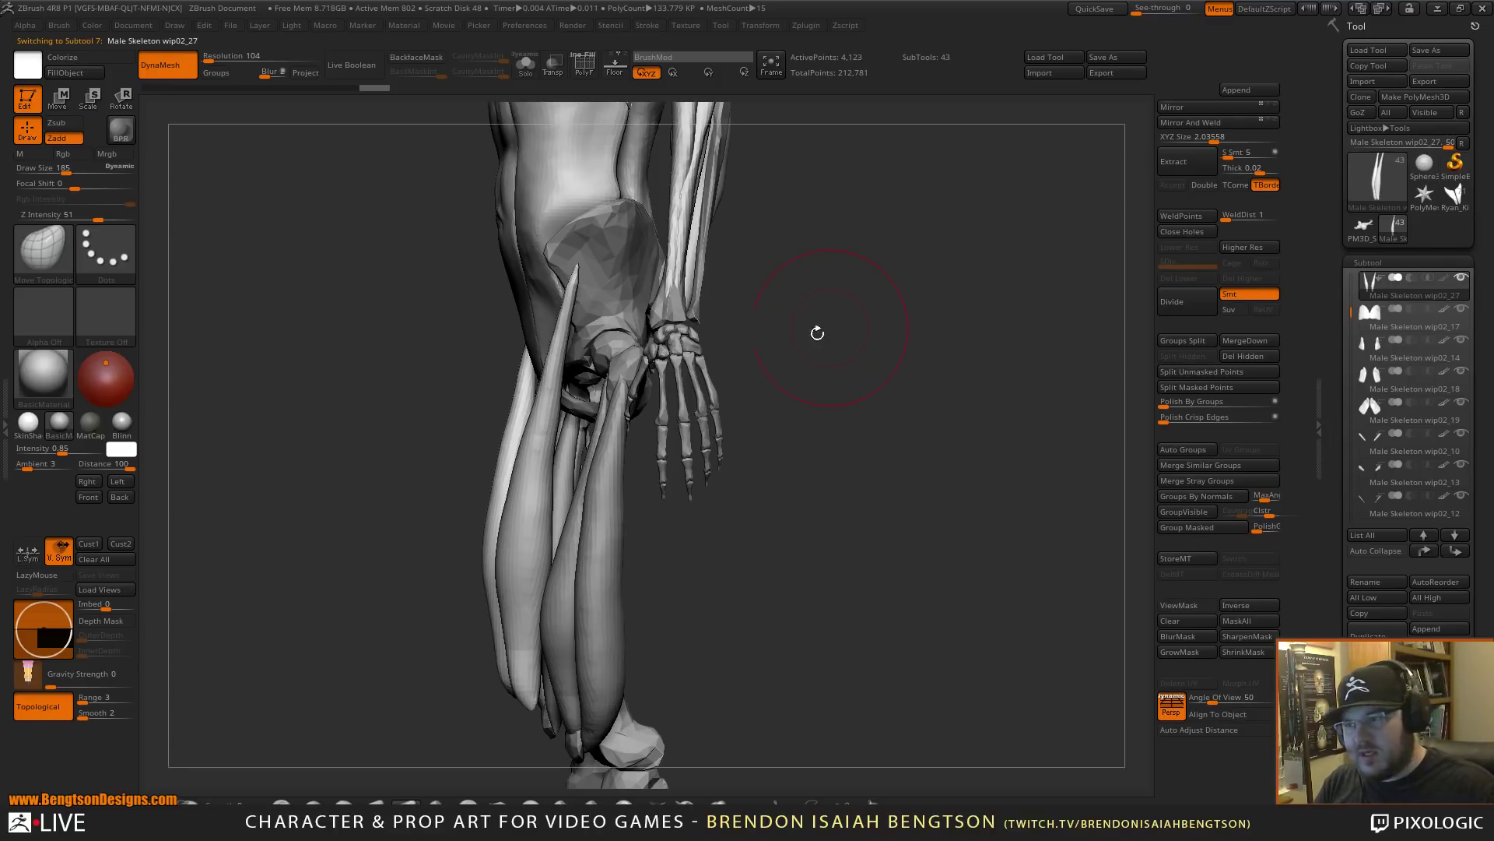
left_click_drag(818, 330, 895, 330)
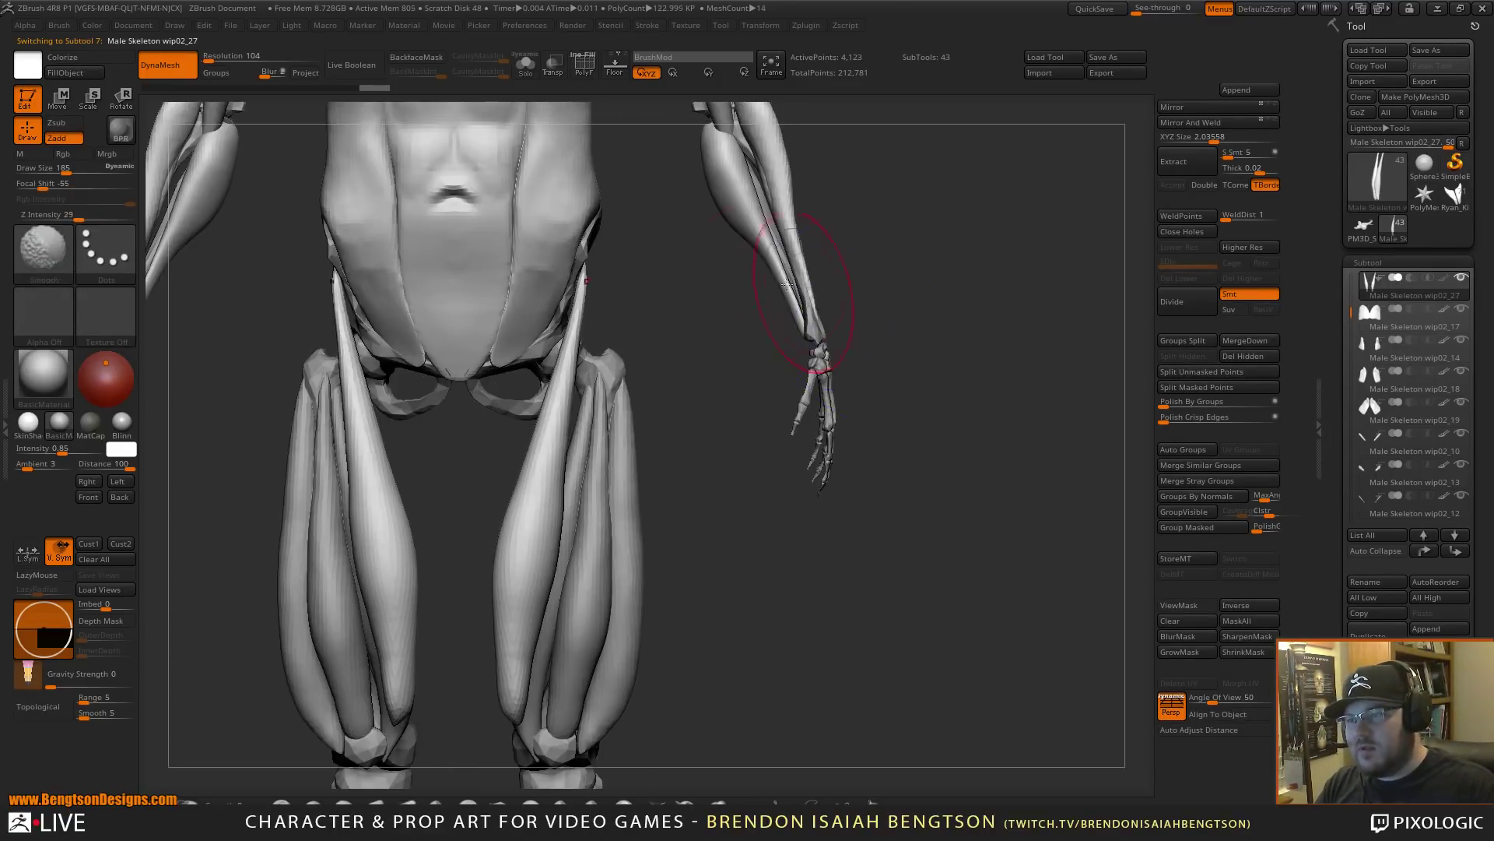
left_click_drag(584, 308, 579, 305)
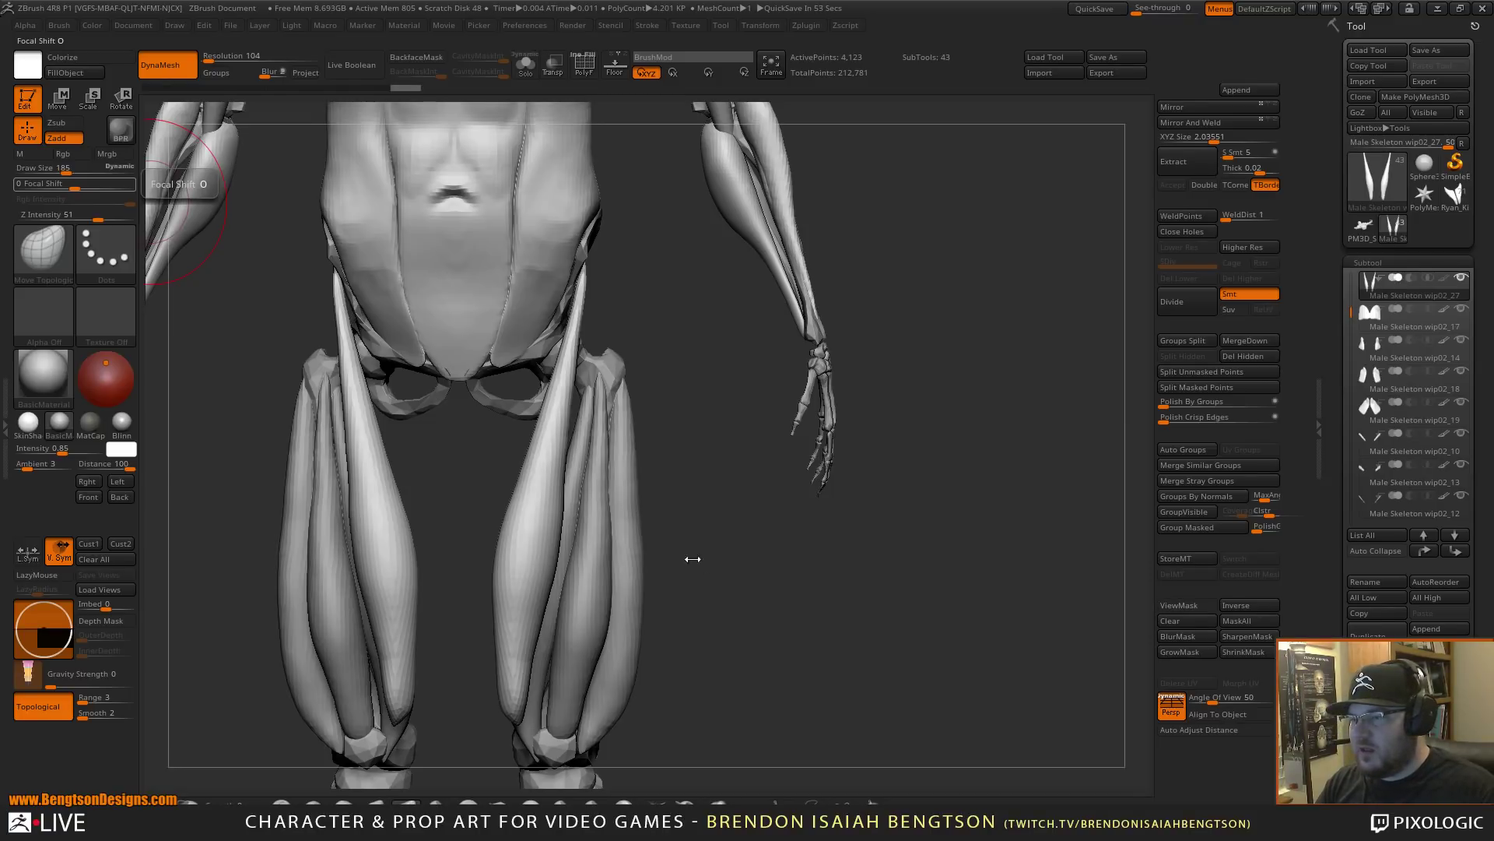
mouse_move(693, 560)
left_mouse_down()
mouse_move(909, 432)
mouse_move(871, 459)
left_mouse_up()
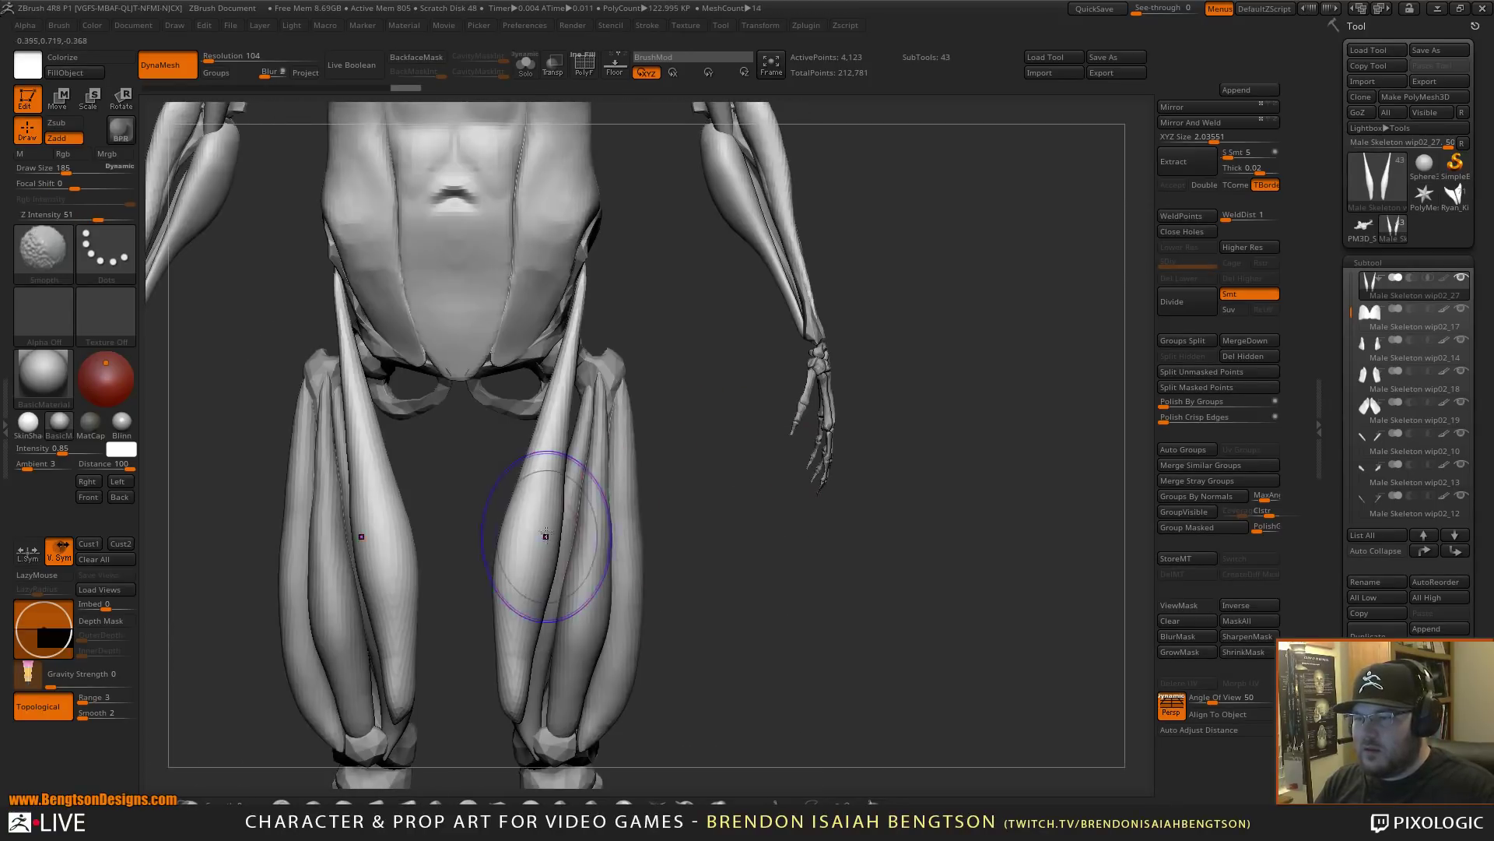
mouse_move(520, 583)
left_mouse_down("shift")
mouse_move(544, 444)
mouse_move(521, 705)
mouse_move(532, 529)
mouse_move(537, 557)
left_mouse_up("shift")
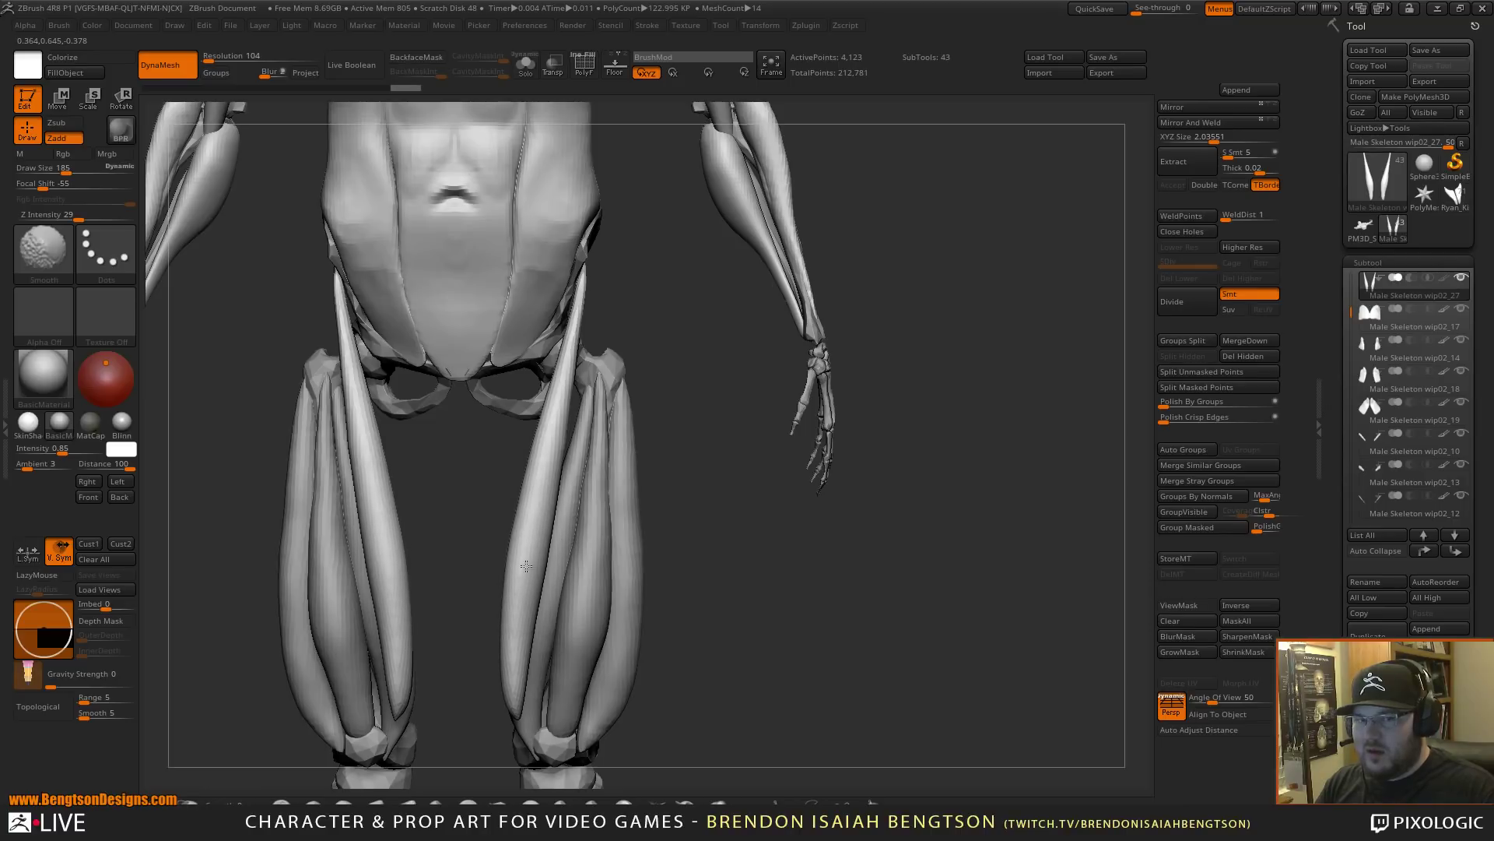
mouse_move(816, 618)
left_mouse_down("alt")
mouse_move(824, 557)
mouse_move(831, 584)
mouse_move(851, 517)
left_mouse_up("alt")
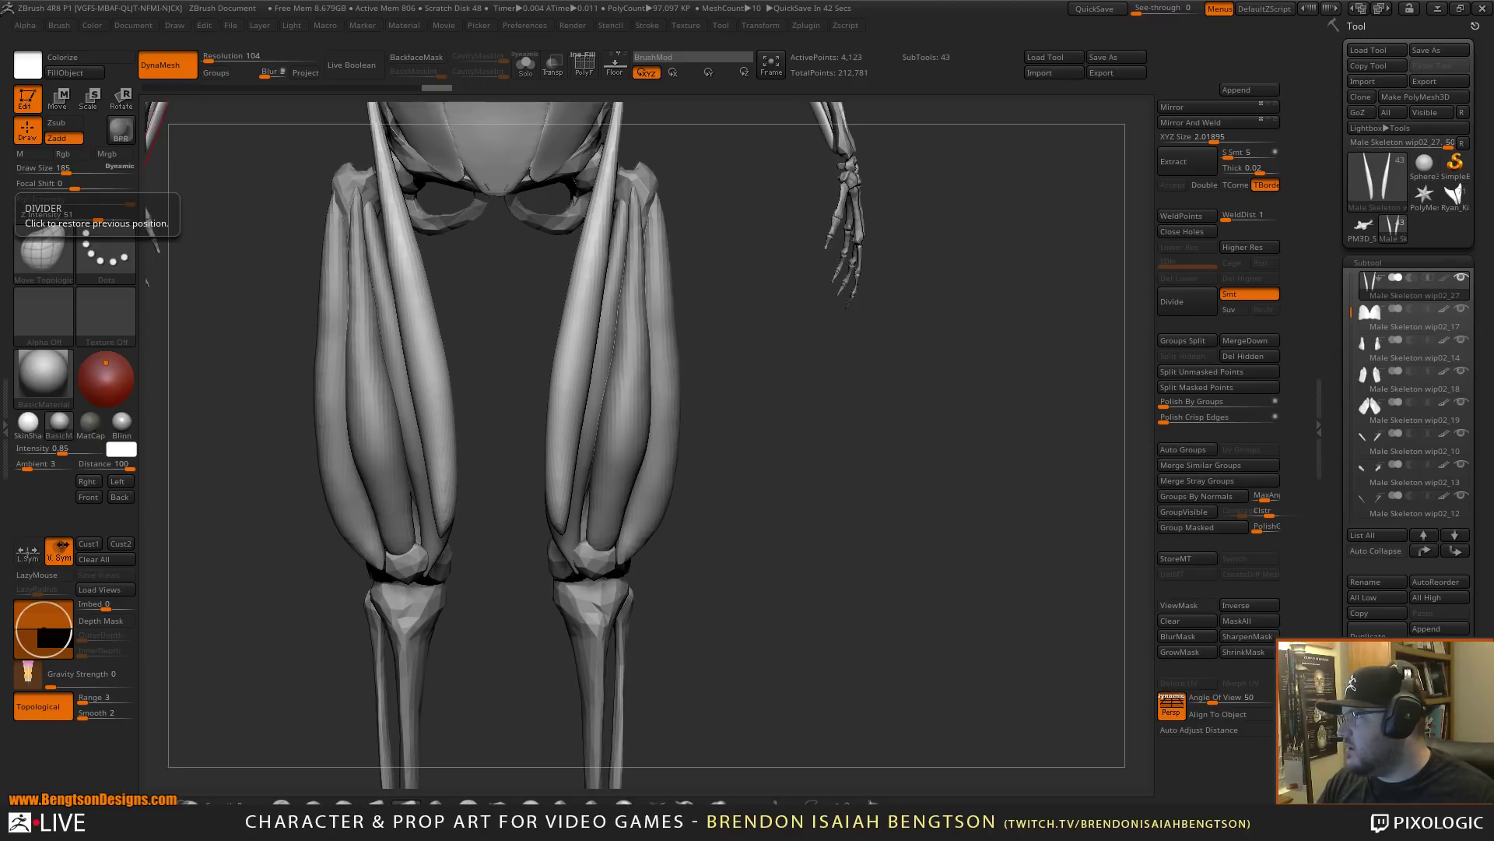
- Switch to ZygoteBody in the web browser, bring the full figure into view and set the layers to display the skeleton
left_click_drag(0, 113, 1122, 88)
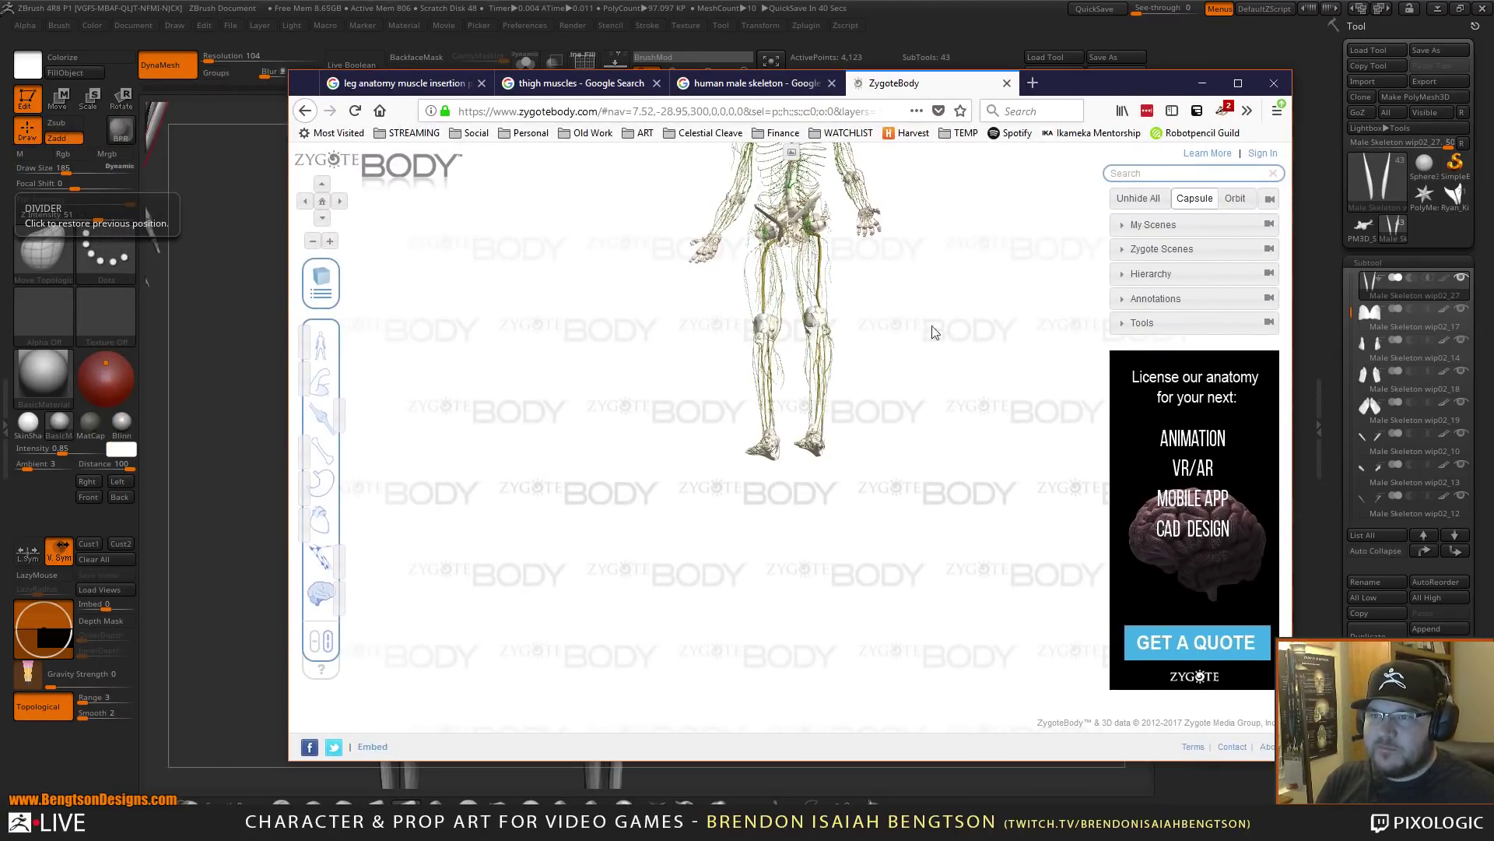
left_click_drag(924, 384, 915, 408)
left_click_drag(910, 320, 909, 488)
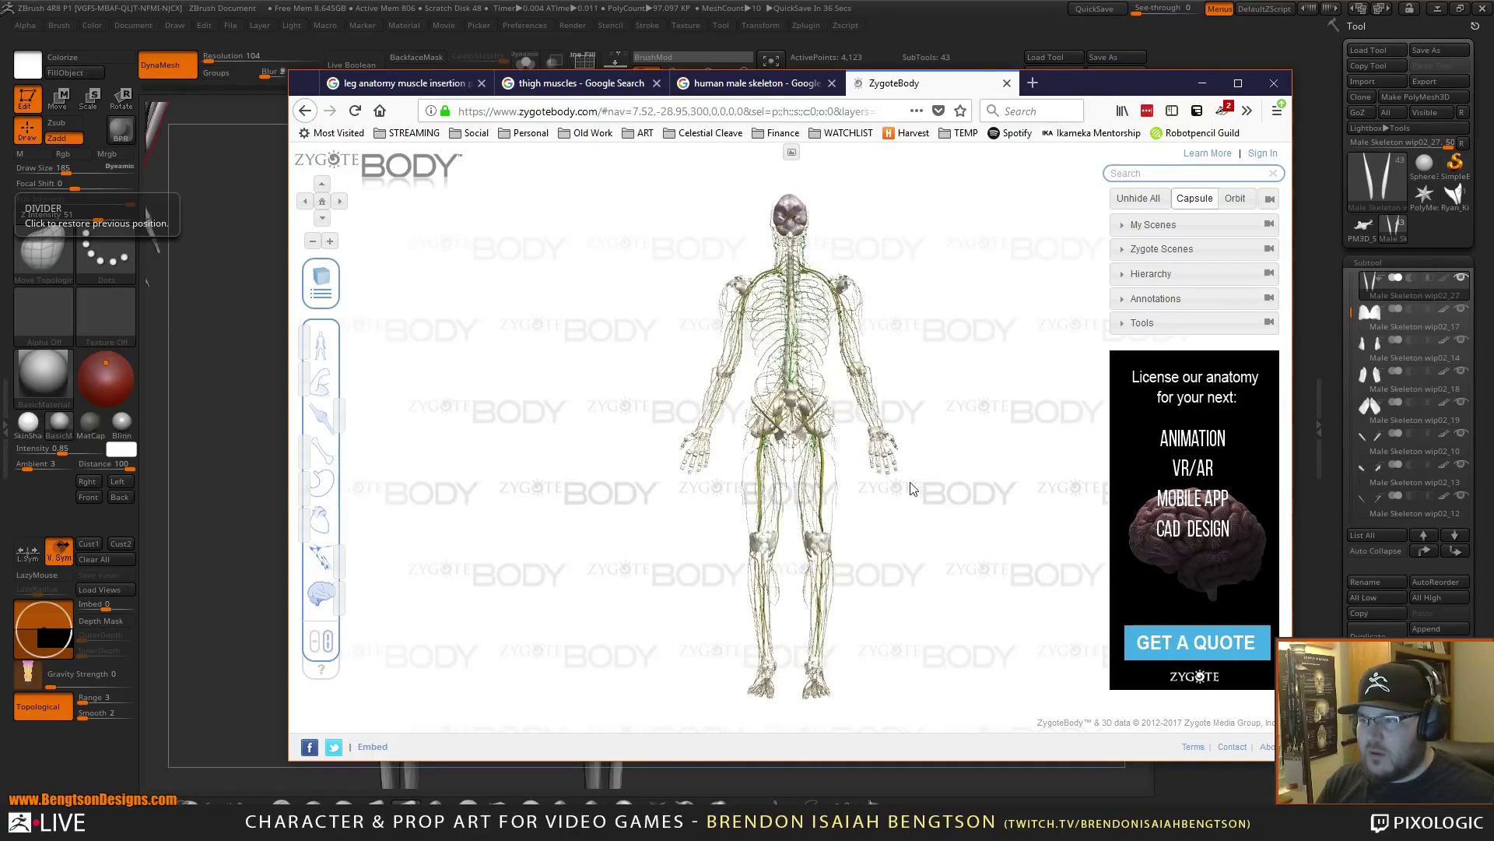
left_click_drag(338, 591, 265, 592)
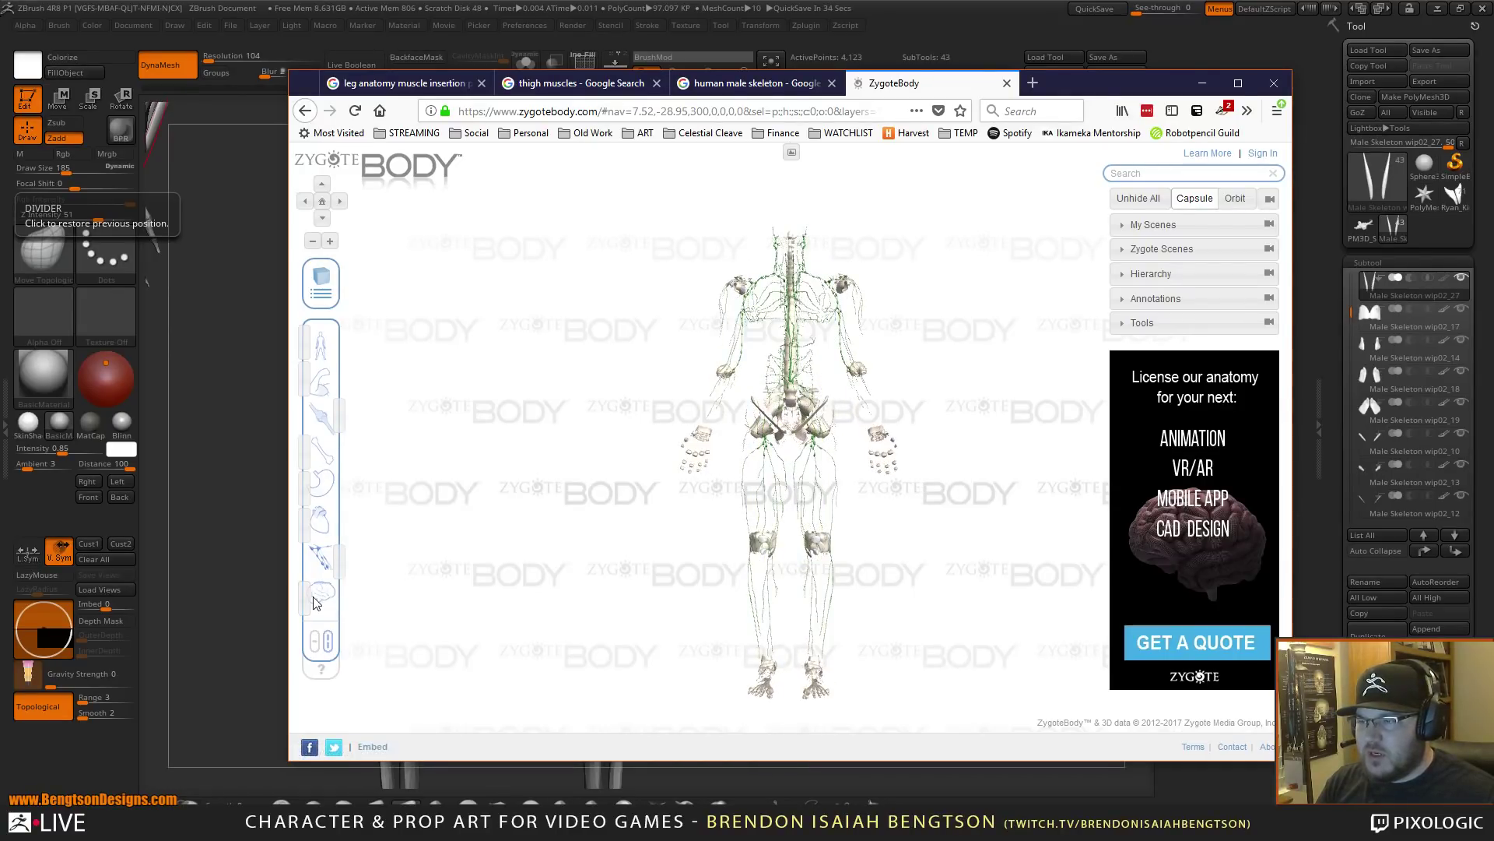
left_click_drag(338, 557, 228, 559)
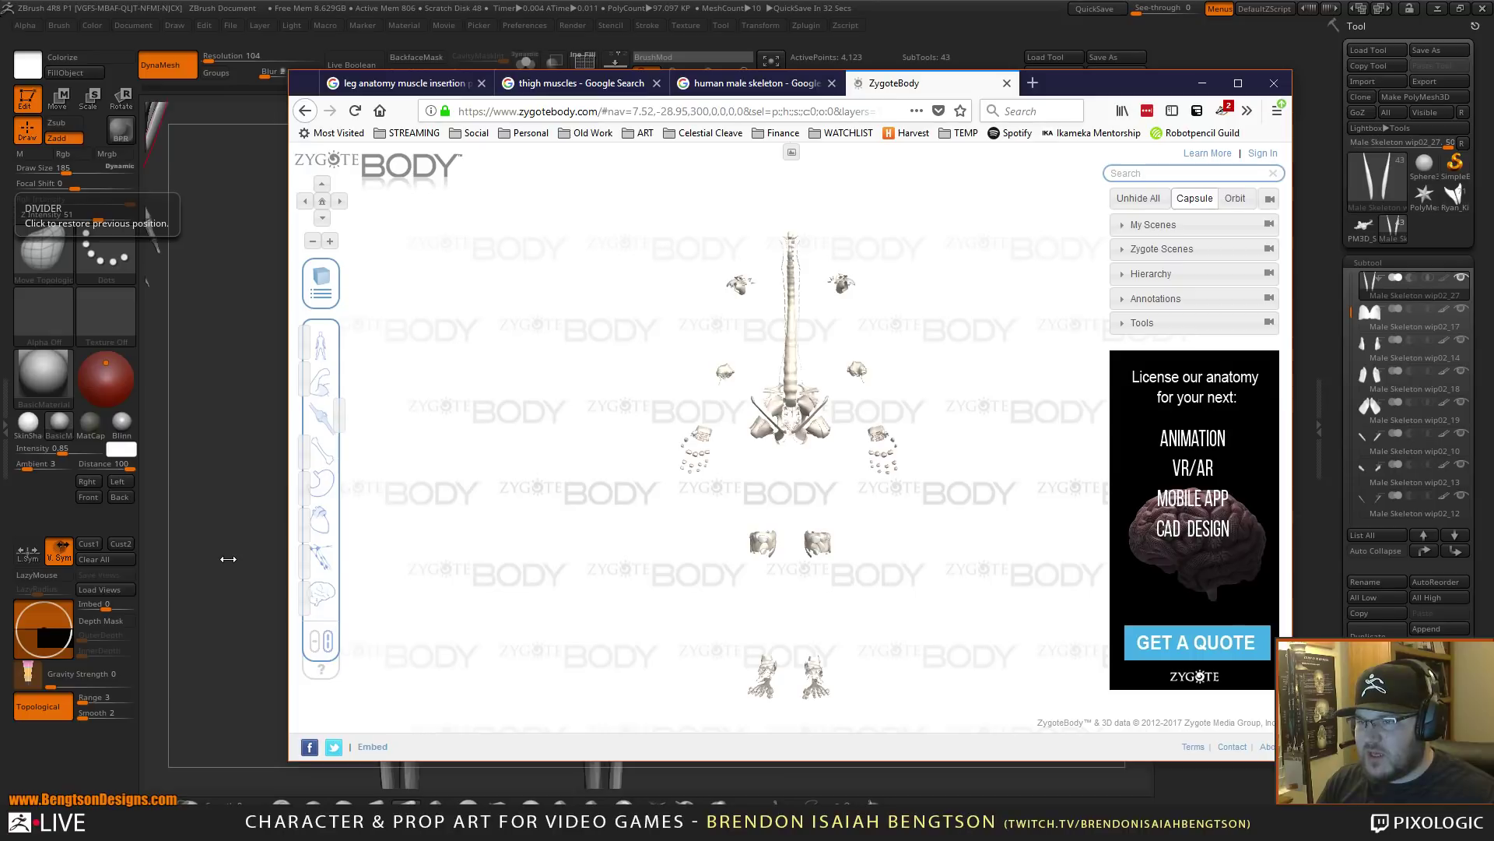
left_click(320, 451)
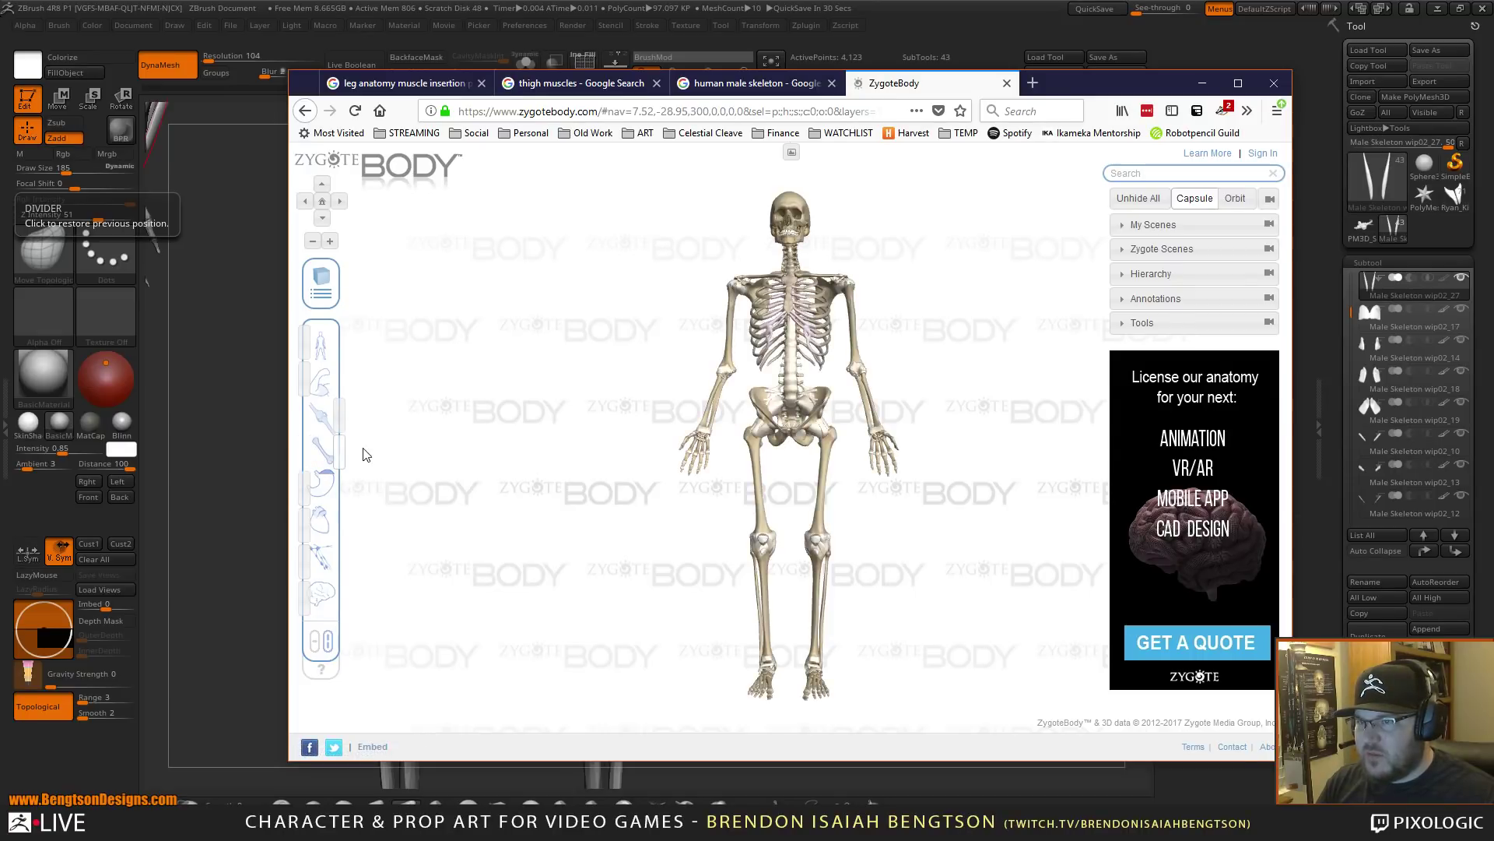
- Display the muscle layer over the skeleton in ZygoteBody and peel back the superficial muscles to examine the thigh muscles
left_click_drag(710, 426, 670, 440)
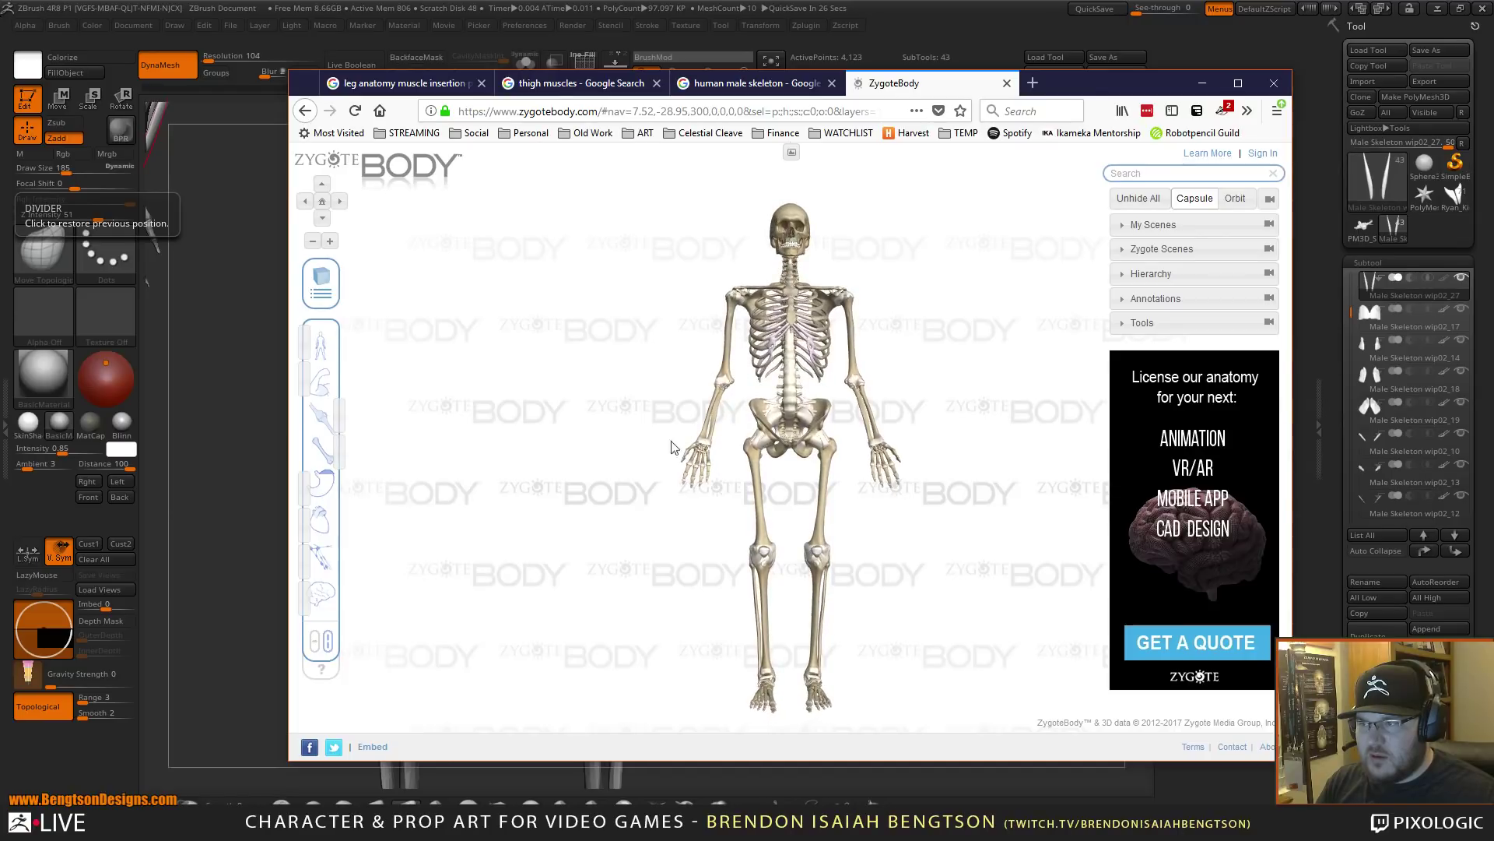
left_click(340, 378)
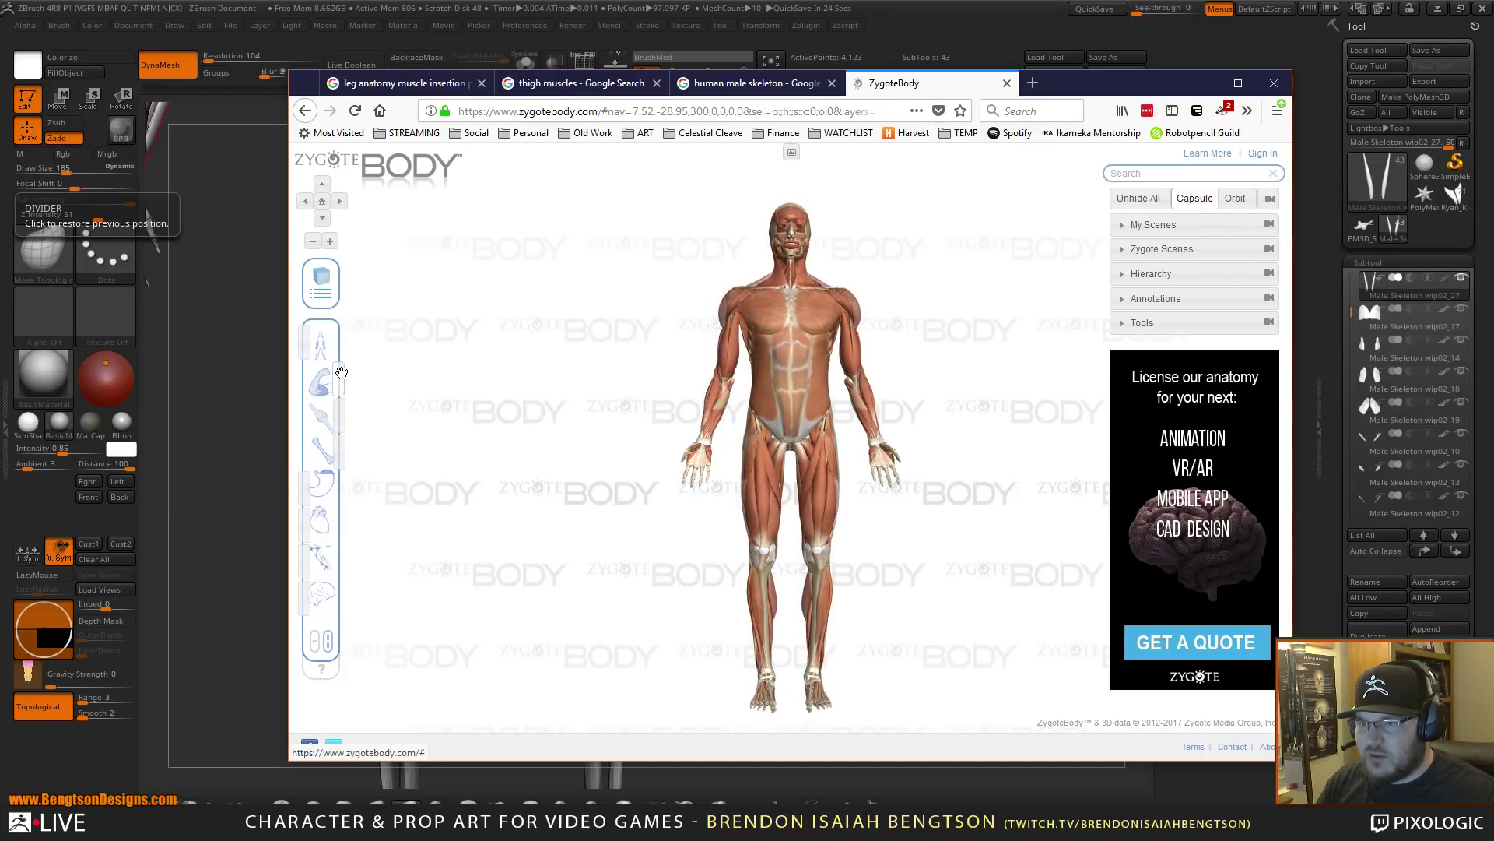
left_click_drag(342, 372, 328, 374)
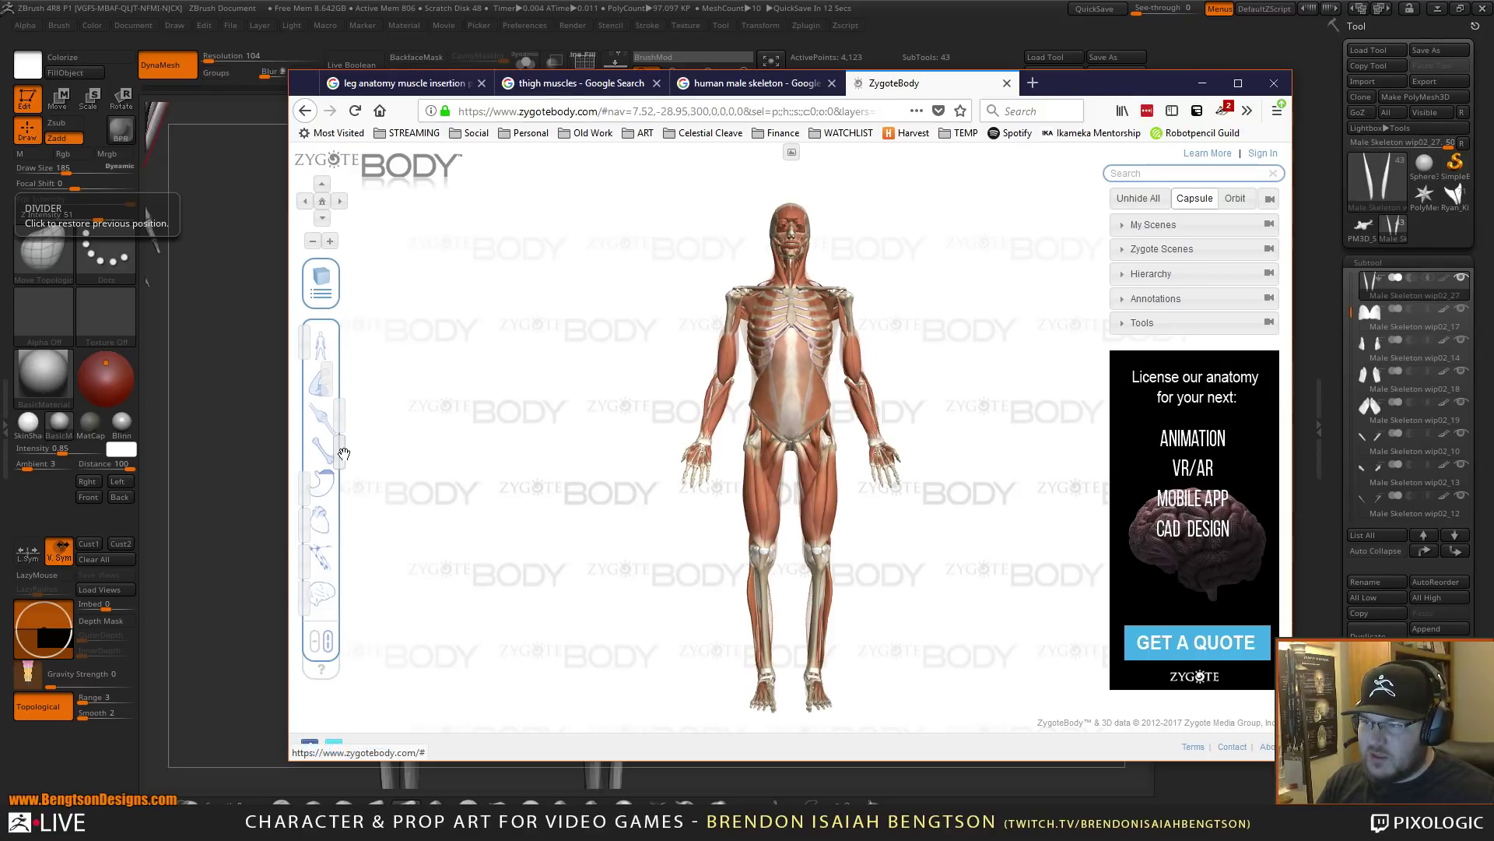
mouse_move(344, 453)
left_mouse_down()
mouse_move(341, 420)
mouse_move(310, 418)
mouse_move(399, 426)
mouse_move(252, 422)
mouse_move(360, 415)
mouse_move(268, 406)
left_mouse_up()
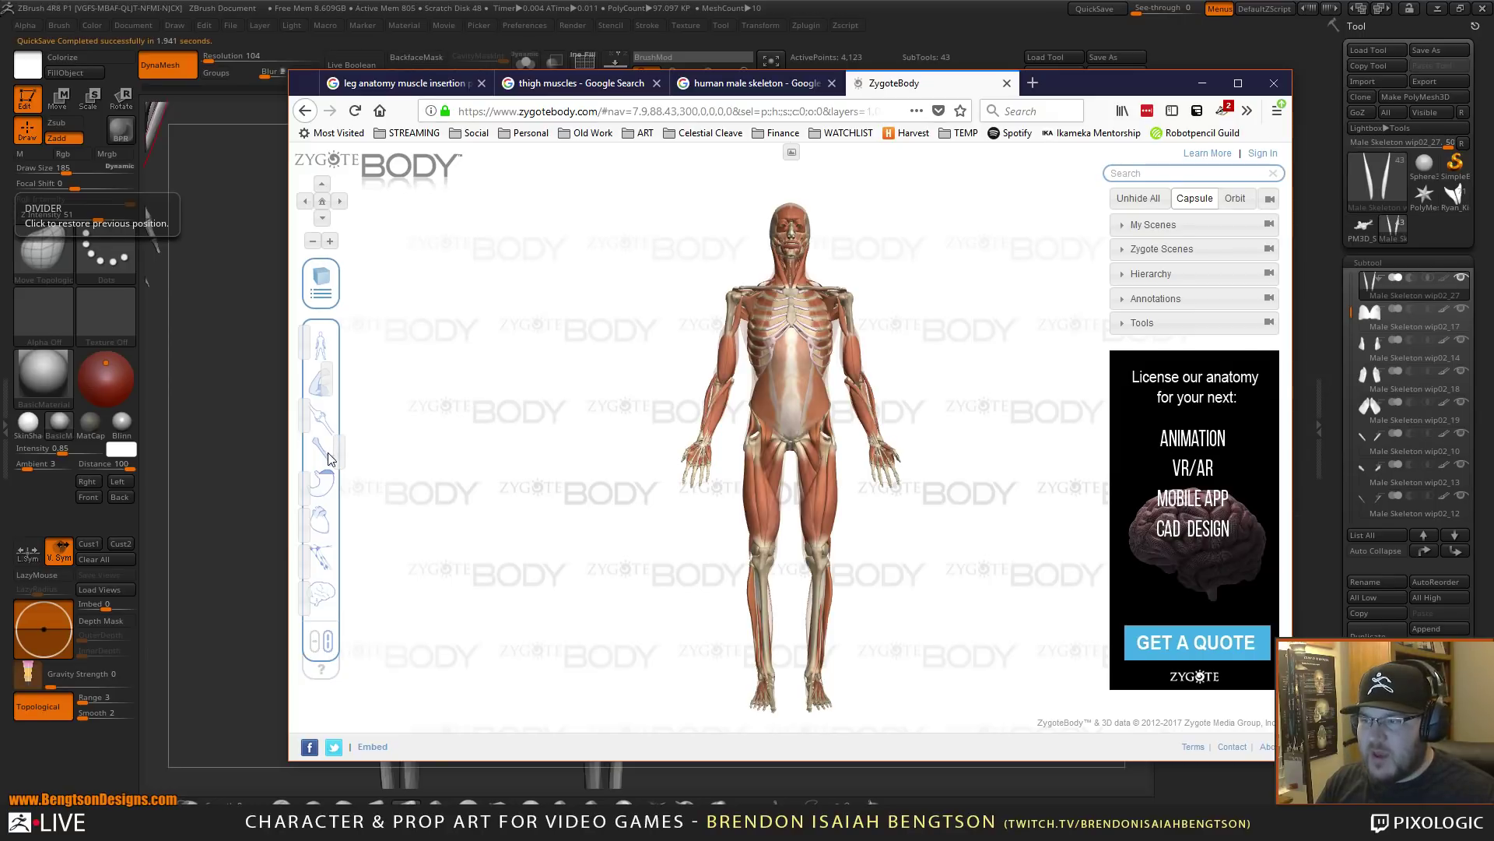
mouse_move(340, 449)
left_mouse_down()
mouse_move(293, 458)
mouse_move(364, 452)
left_mouse_up()
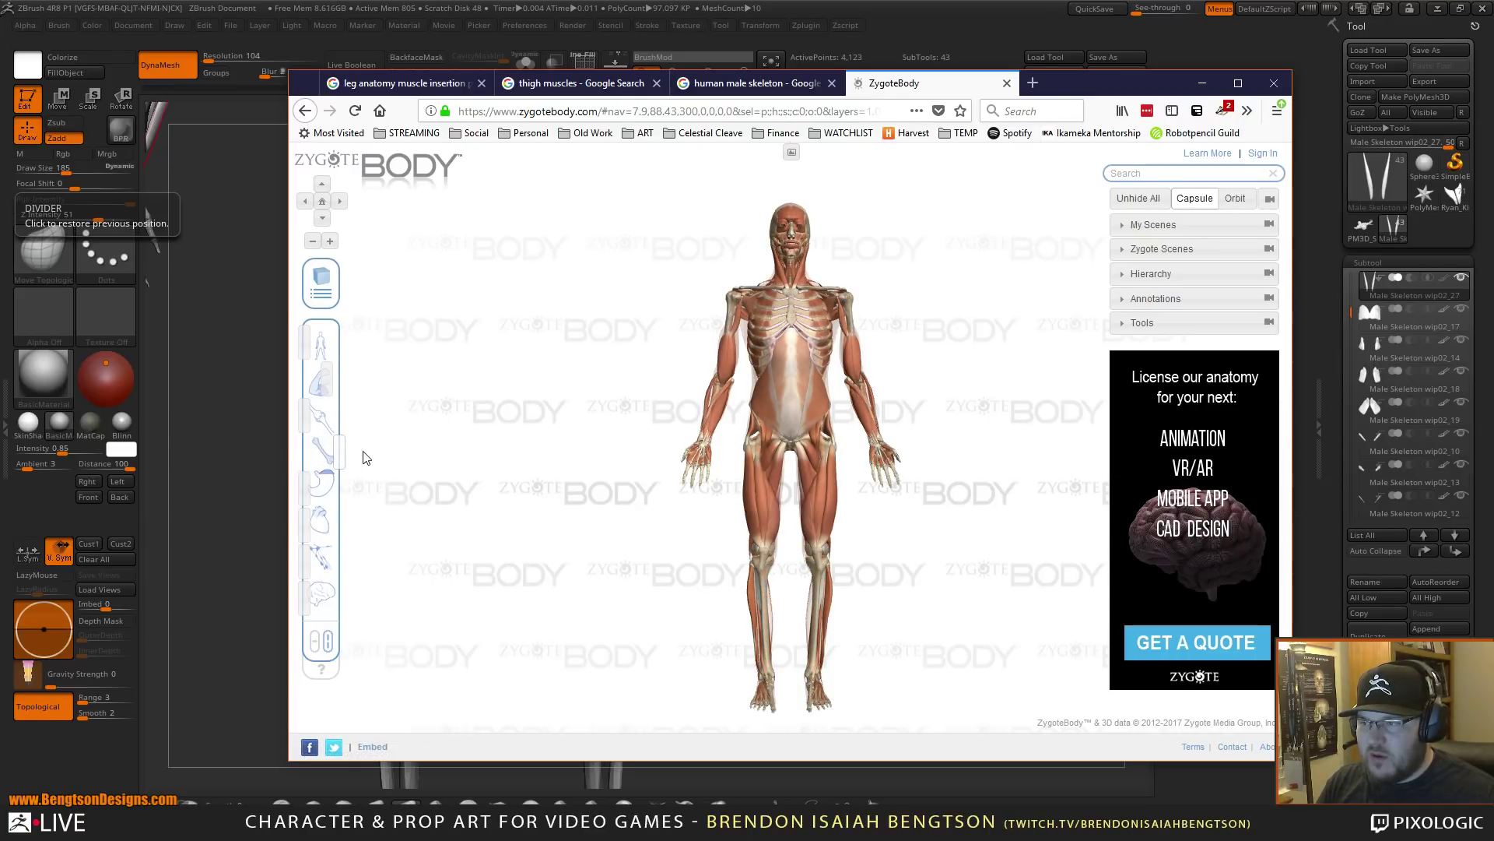
left_click_drag(323, 384, 341, 381)
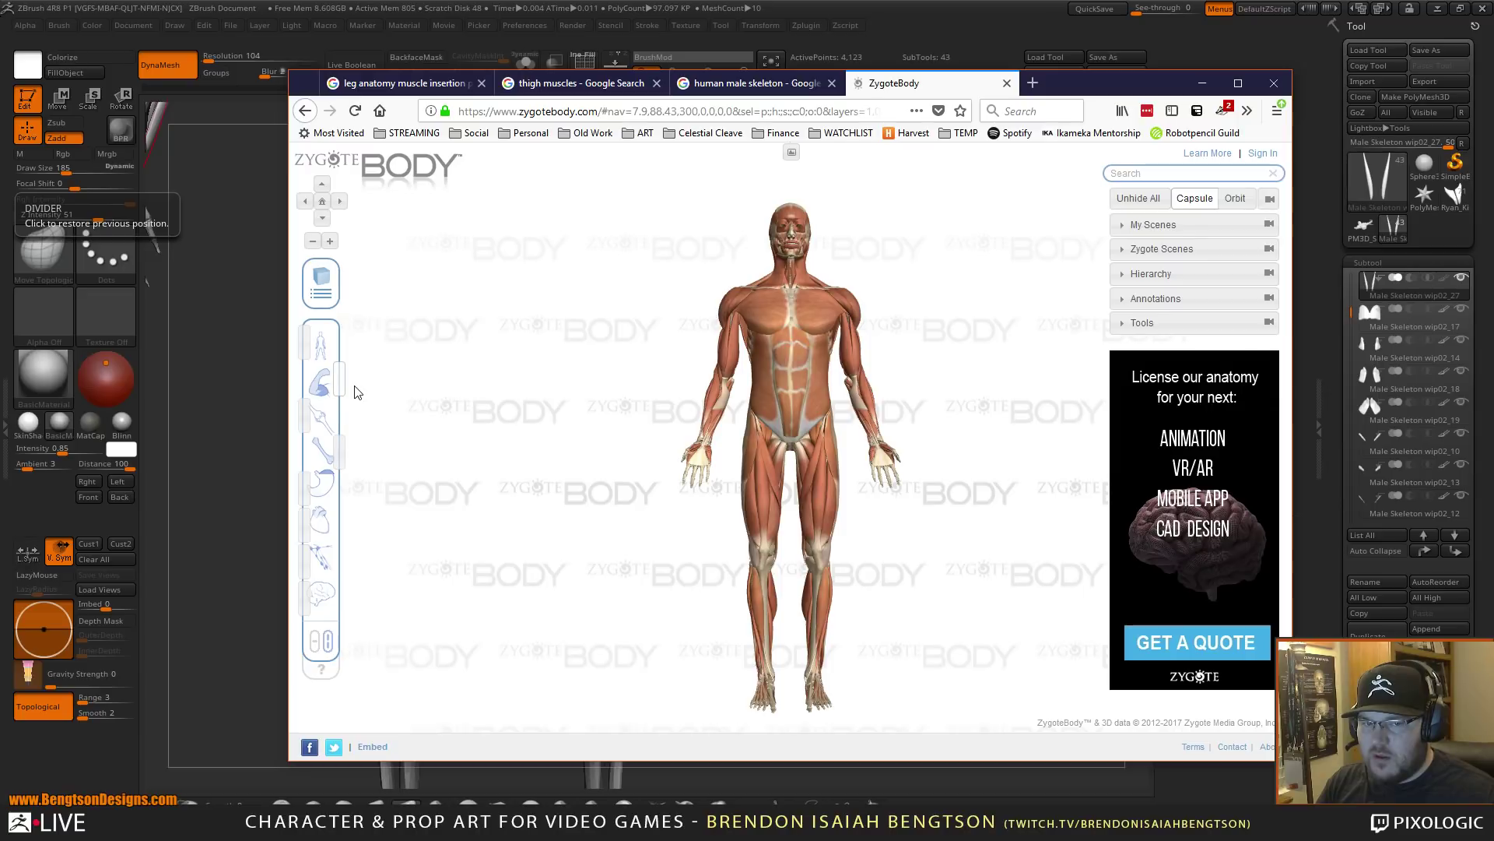
left_click(332, 386)
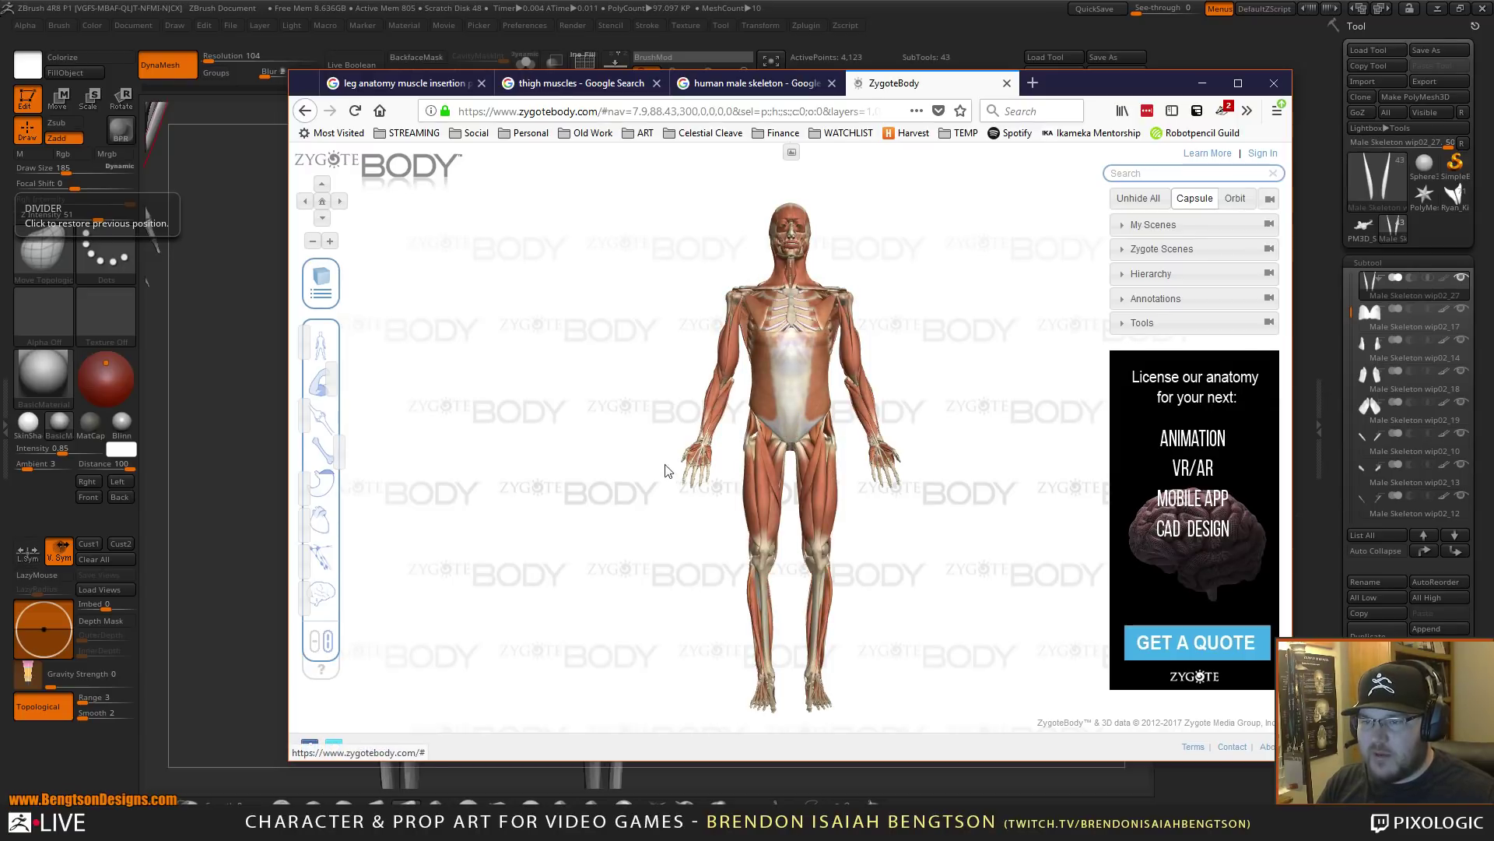
left_click_drag(814, 504, 740, 546)
- Switch back to ZBrush and reposition and tilt the long strap muscles so their upper ends sit against the front of the pelvis
left_click_drag(1111, 94, 0, 163)
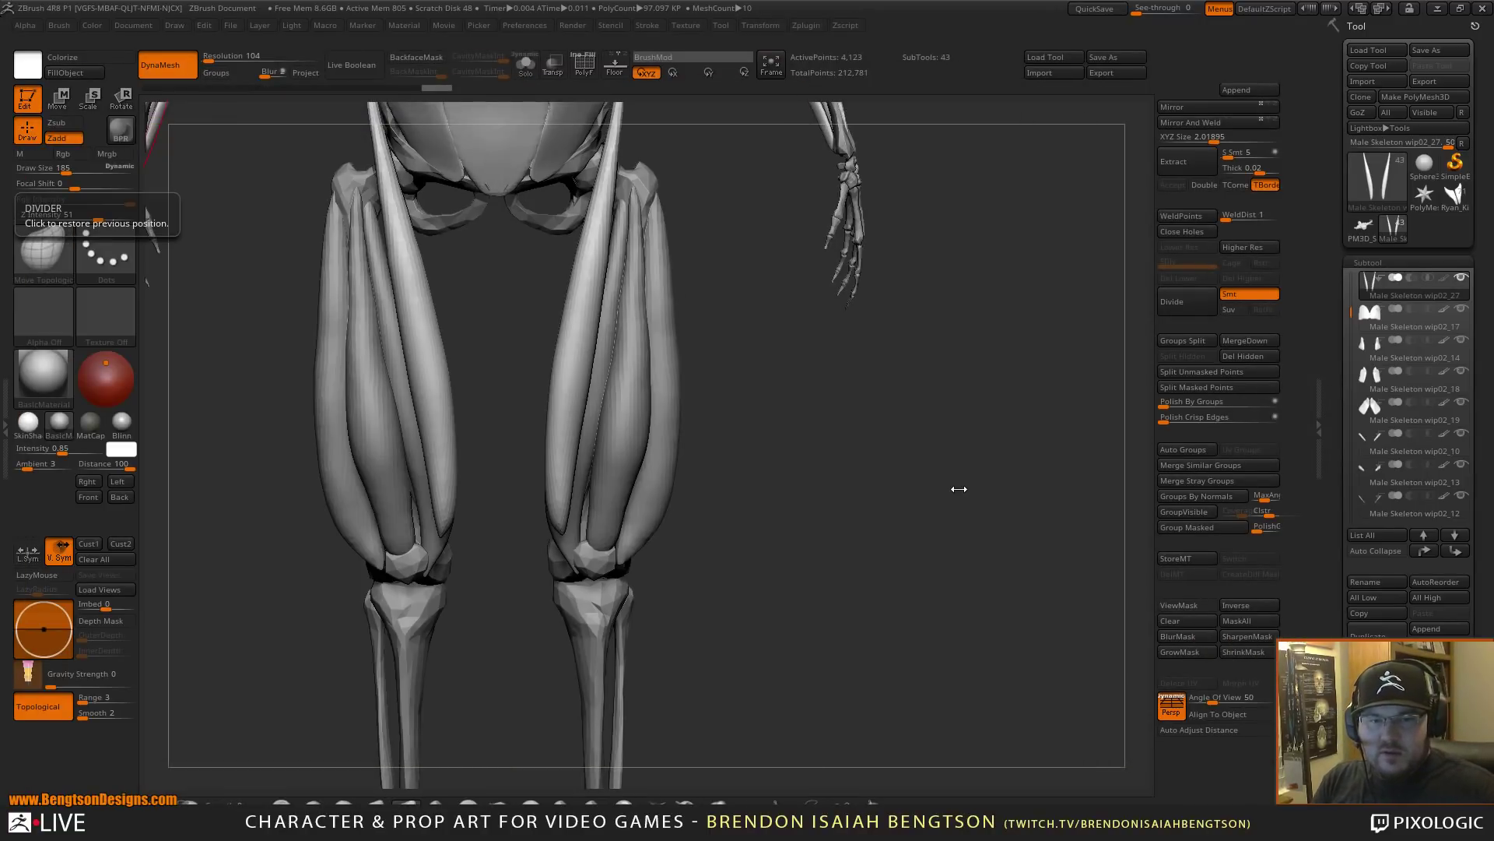
left_click_drag(1011, 421, 884, 380)
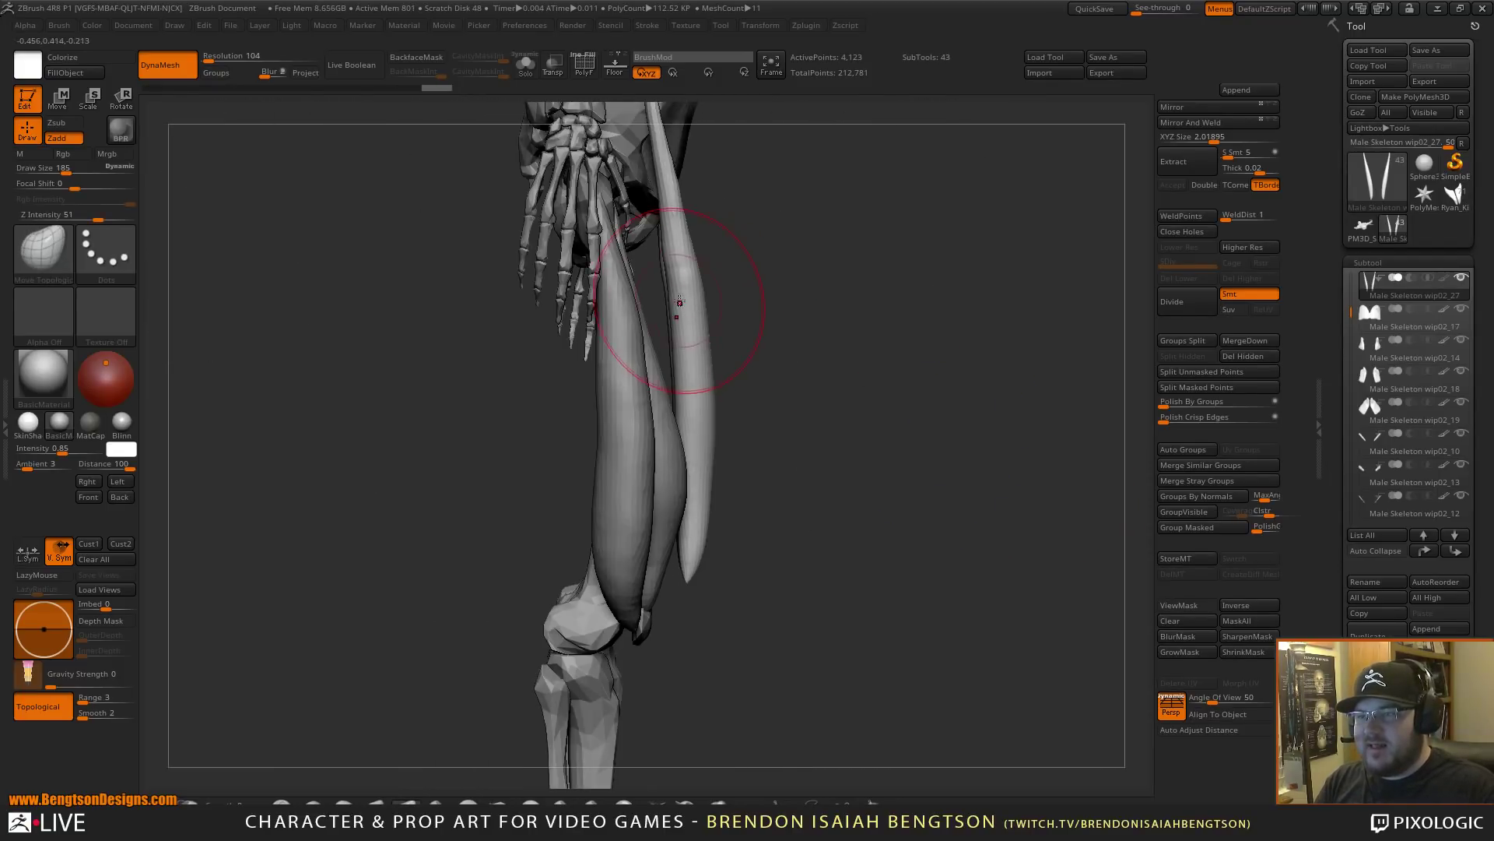
mouse_move(692, 304)
left_mouse_down()
mouse_move(716, 359)
mouse_move(738, 314)
left_mouse_up()
key("w")
left_click_drag(871, 272, 770, 316, "alt")
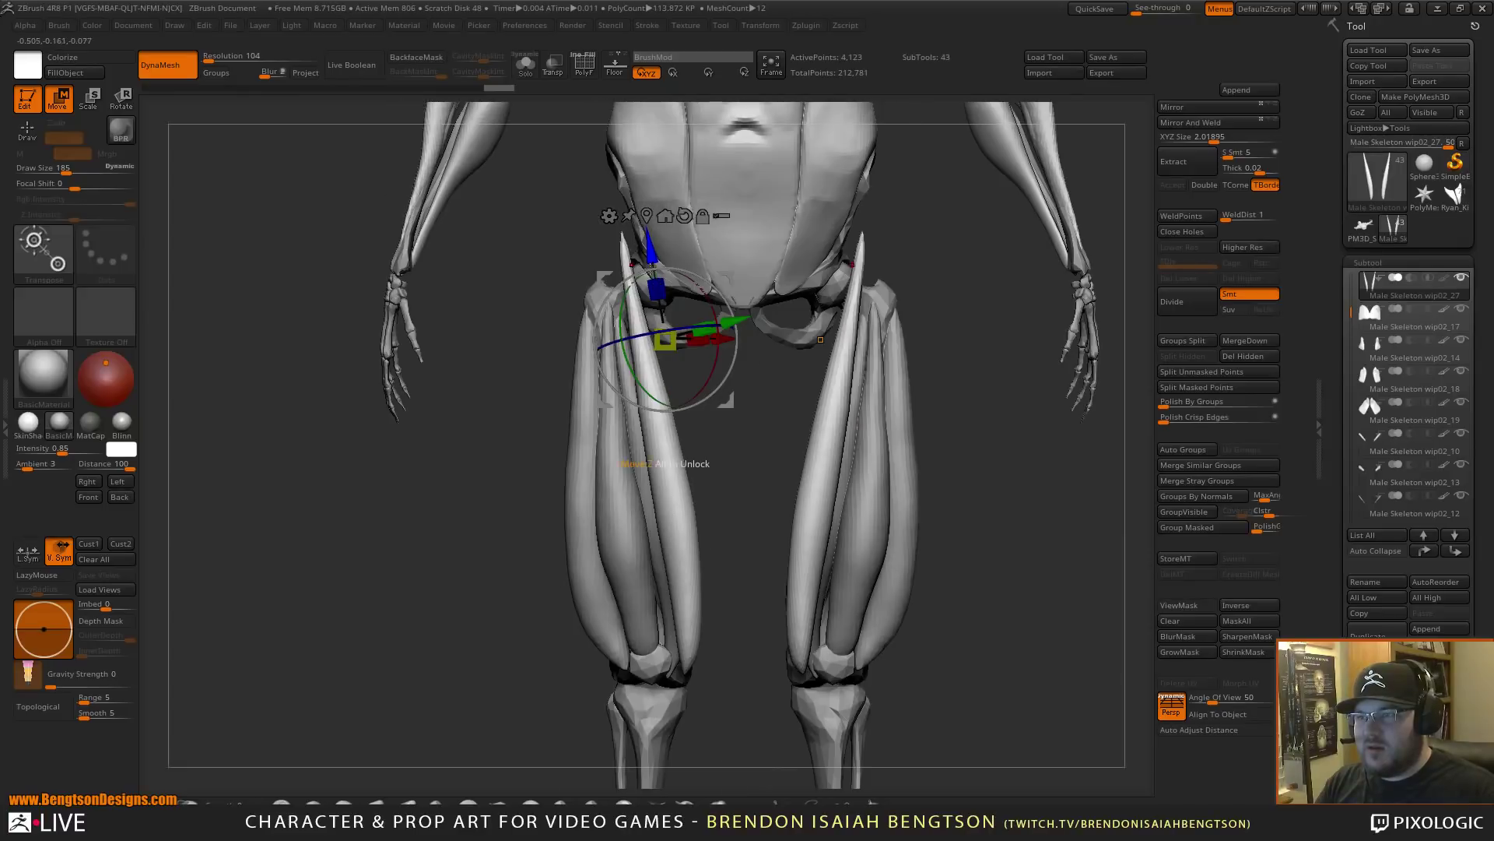
left_click_drag(650, 269, 729, 232)
left_click_drag(409, 523, 539, 534)
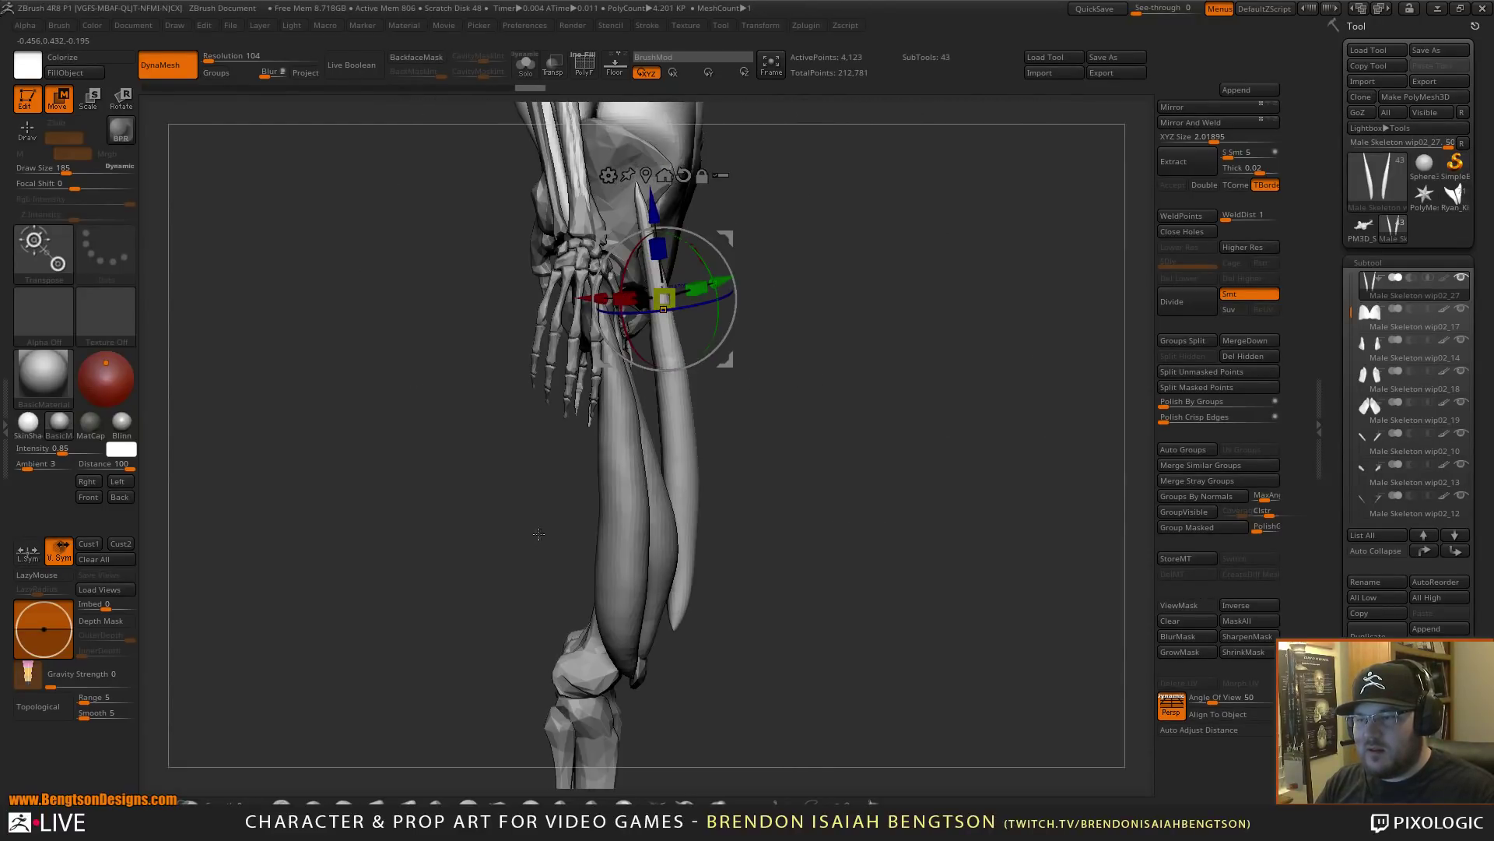
left_click_drag(725, 243, 735, 270)
left_click_drag(1109, 551, 950, 578)
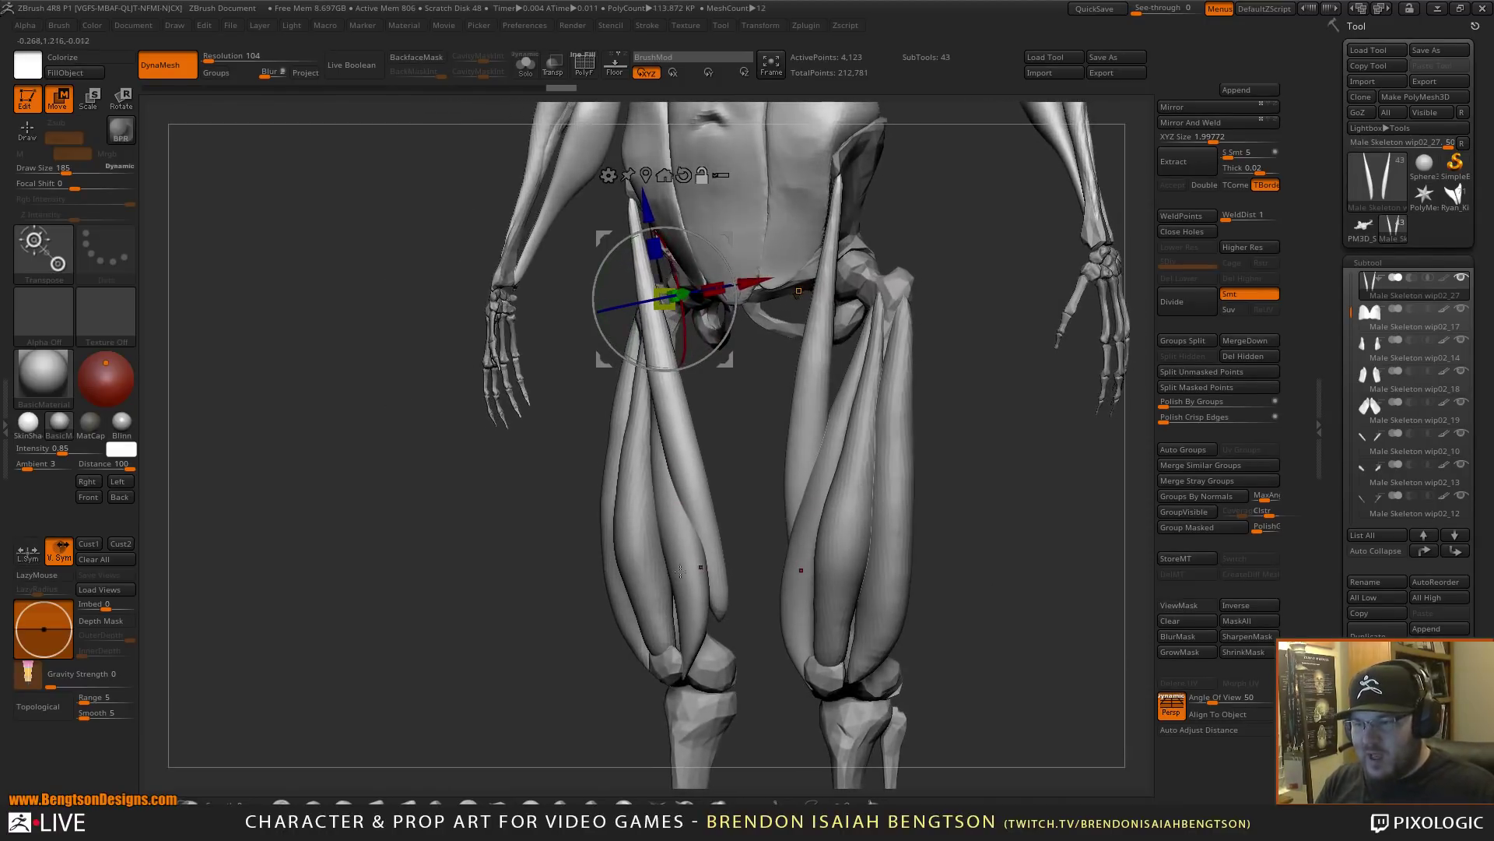
- Select the inner thigh muscles above the knees and add volume to their lower bellies with the Inflat brush
left_click_drag(750, 477, 717, 367, "alt")
left_click(675, 453, "alt")
left_click(674, 453, "alt")
key("q")
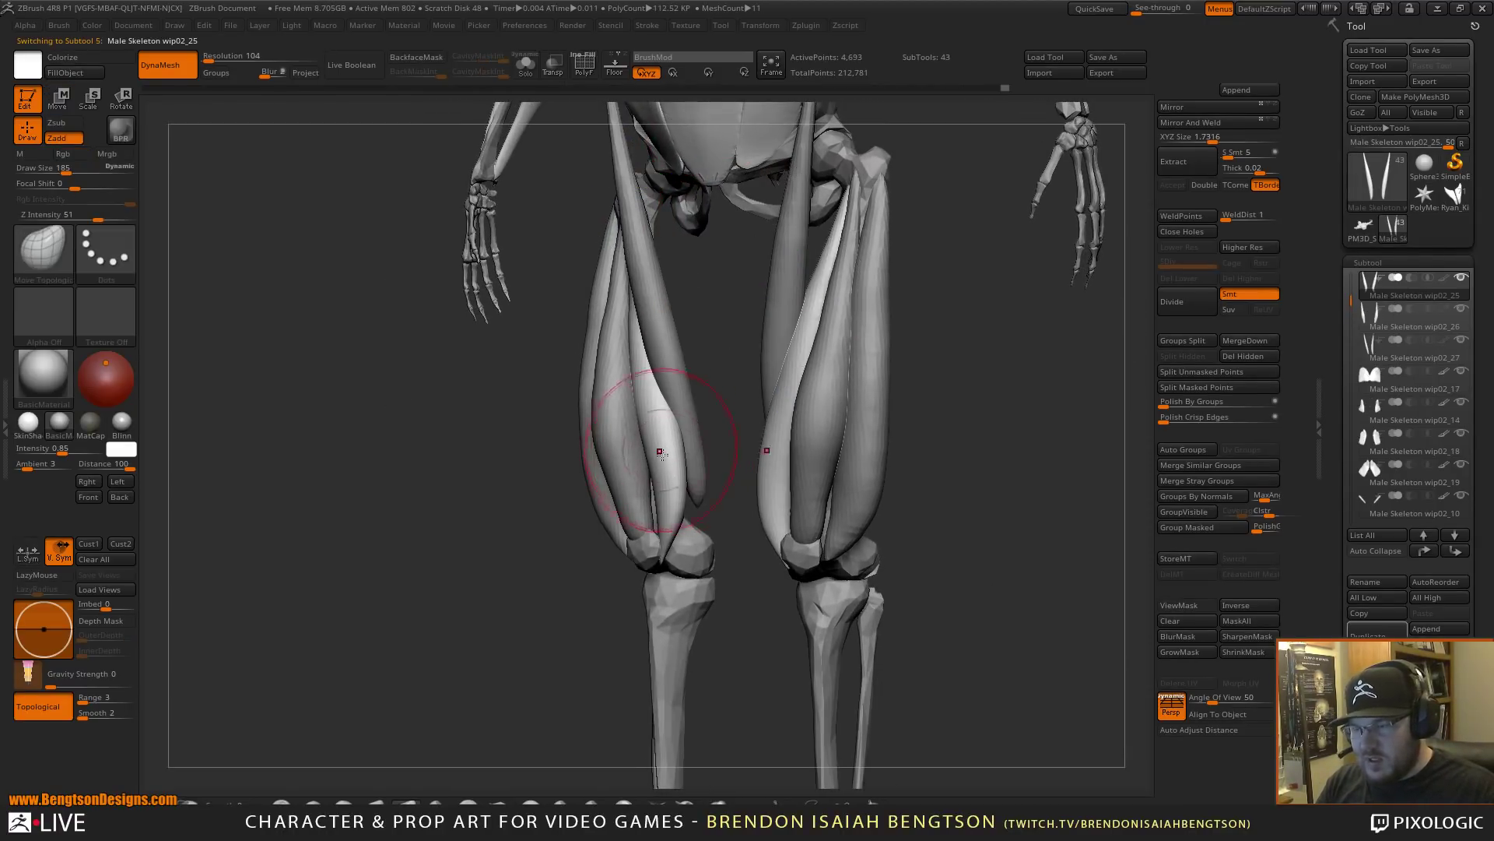
key("b")
key("i")
key("n")
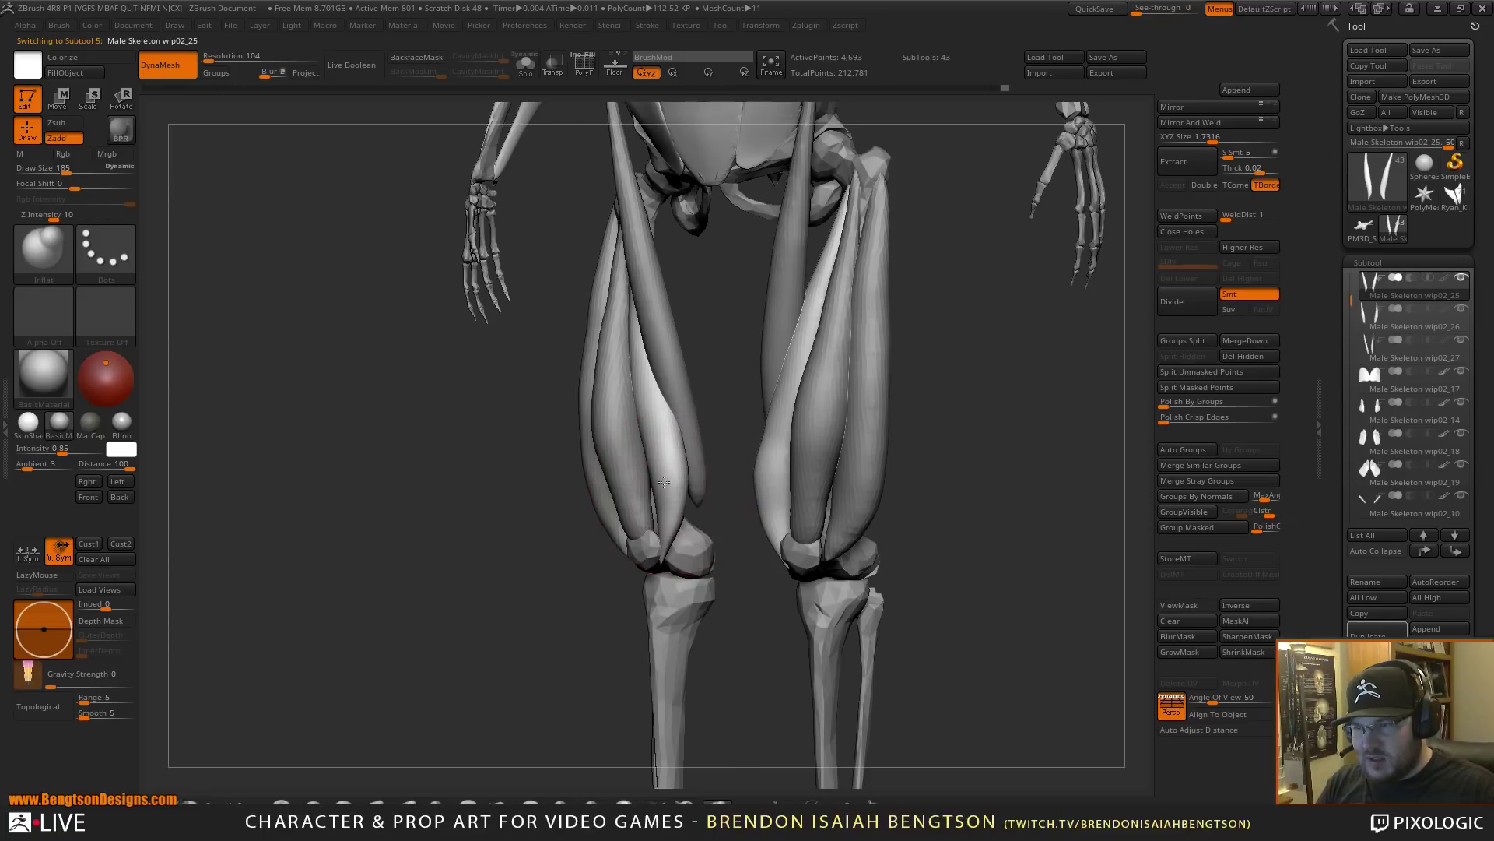
mouse_move(659, 441)
left_mouse_down()
mouse_move(674, 510)
mouse_move(646, 537)
mouse_move(646, 389)
left_mouse_up()
mouse_move(561, 620)
left_mouse_down()
mouse_move(634, 460)
mouse_move(647, 516)
left_mouse_up()
- Adjust the contour of the inner thigh muscles just above the knees with the Move Topological brush
key("b")
key("m")
key("t")
left_click_drag(669, 459, 660, 461)
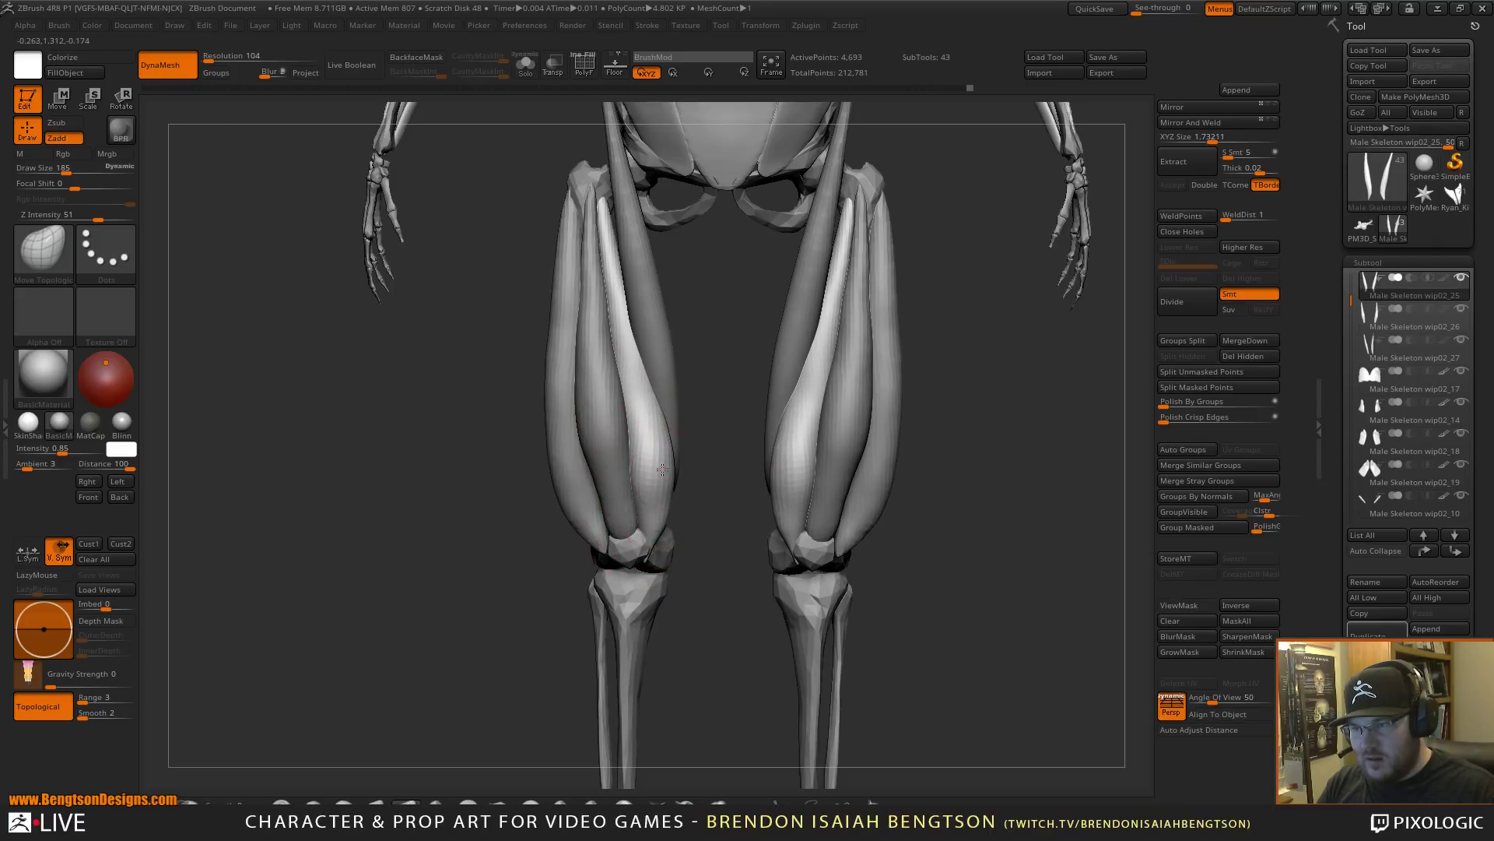
mouse_move(710, 556)
left_mouse_down()
mouse_move(724, 563)
mouse_move(704, 534)
left_mouse_up()
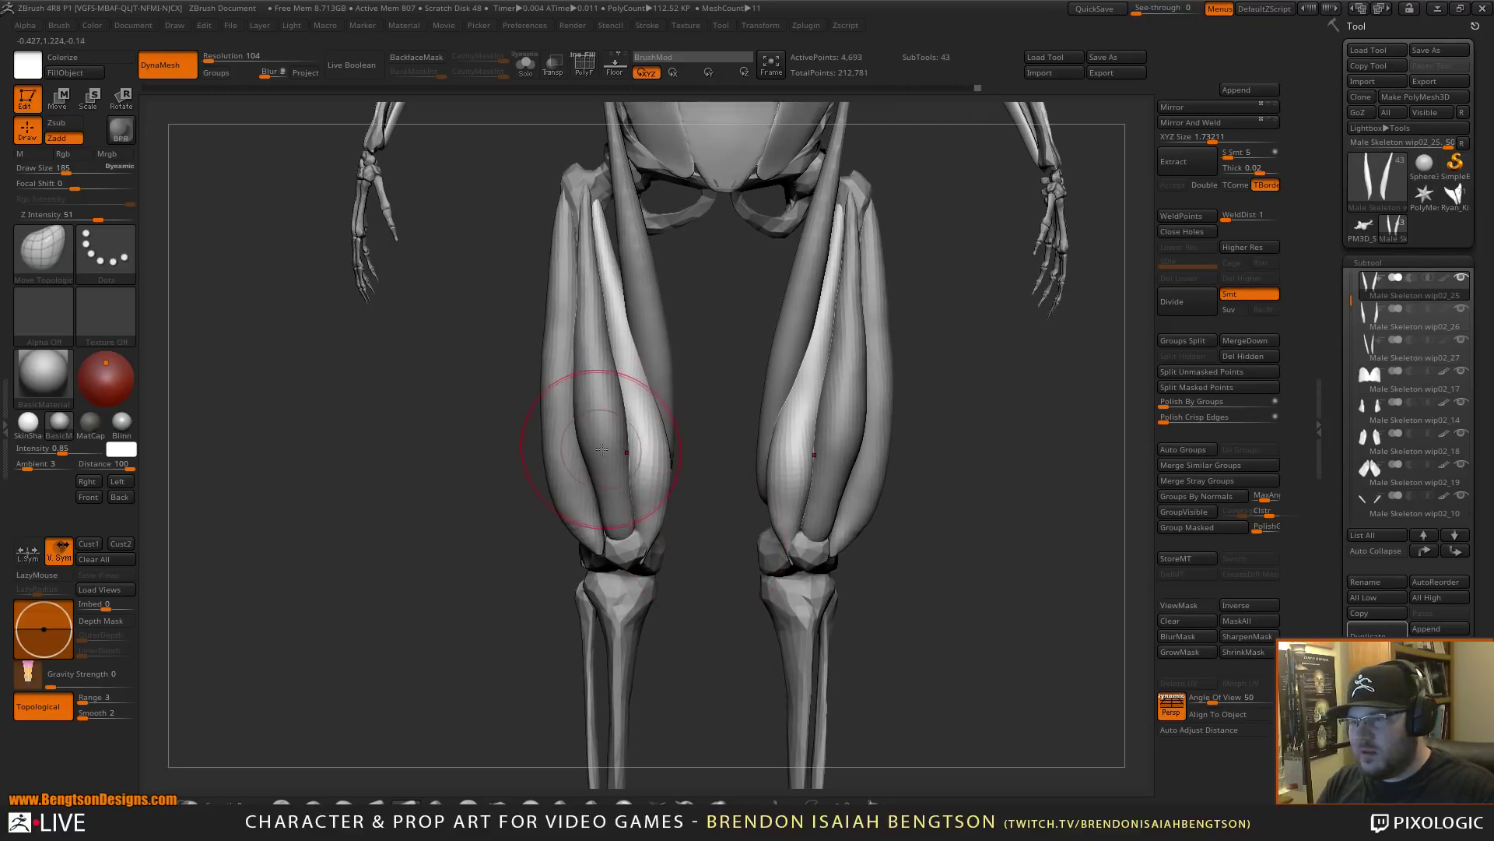
- Select the central front thigh muscles and smooth them from the belly up to their upper ends
left_click(611, 490, "alt")
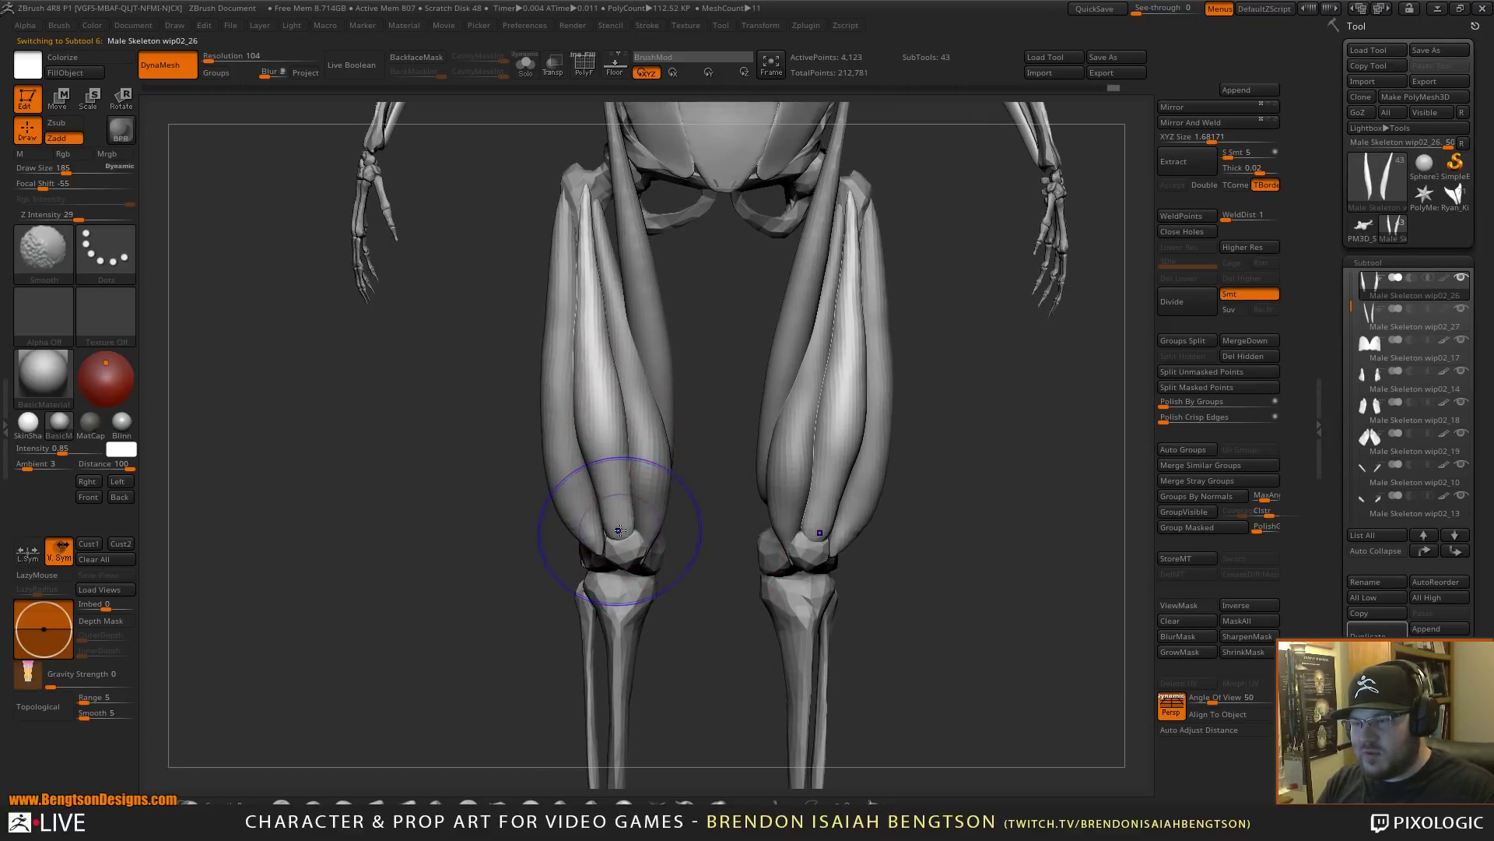
left_click_drag(574, 411, 591, 244, "shift")
left_click(717, 807)
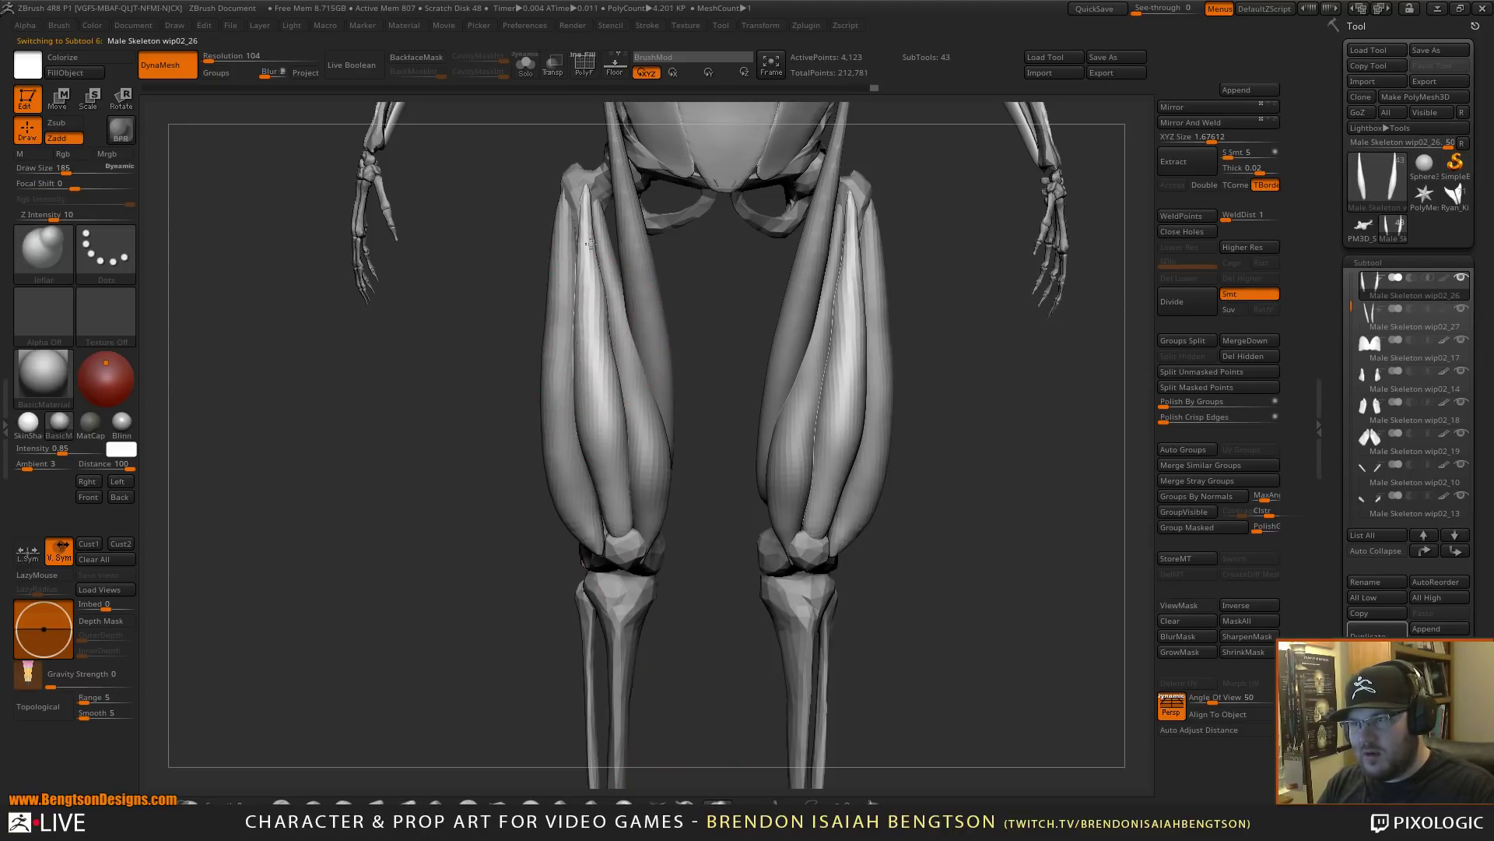
left_click_drag(722, 335, 674, 444)
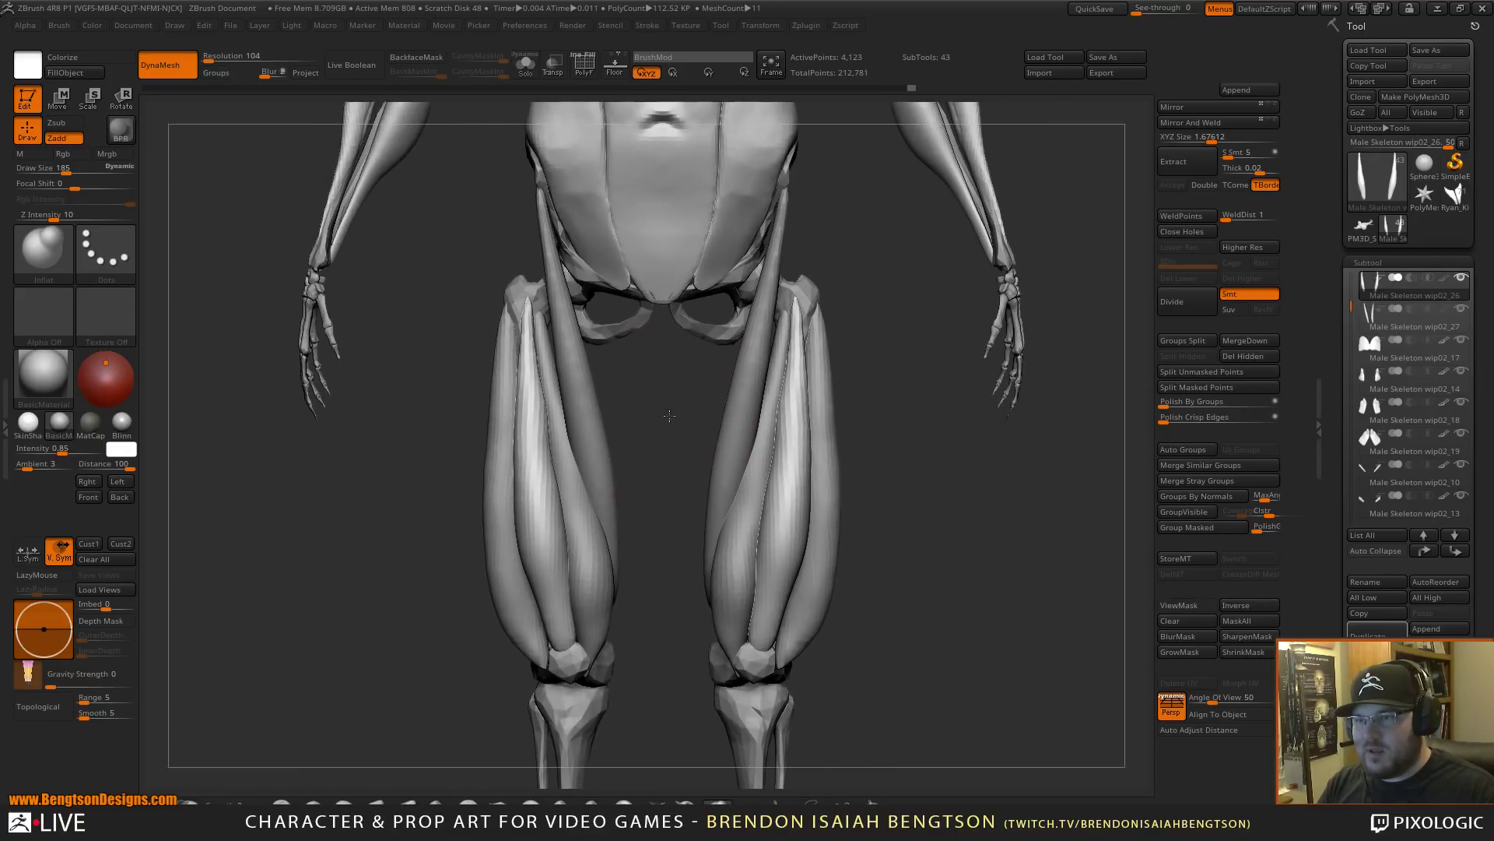
- Select the long strap muscles again and adjust their path across the inner thighs with the Move Topological brush
left_click(745, 371, "alt")
left_click_drag(877, 412, 808, 487)
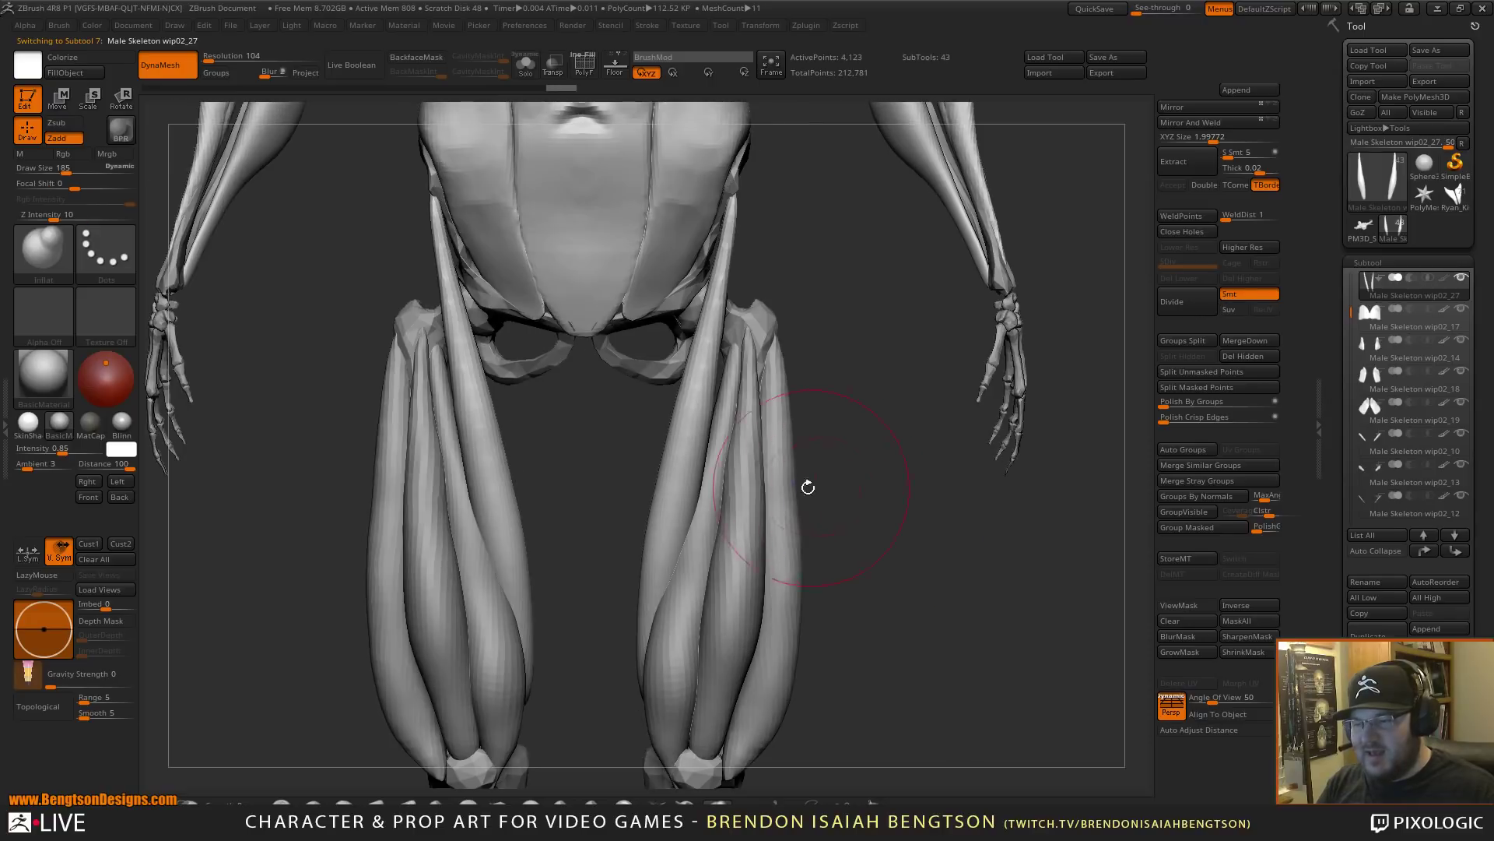
key("b")
key("m")
key("t")
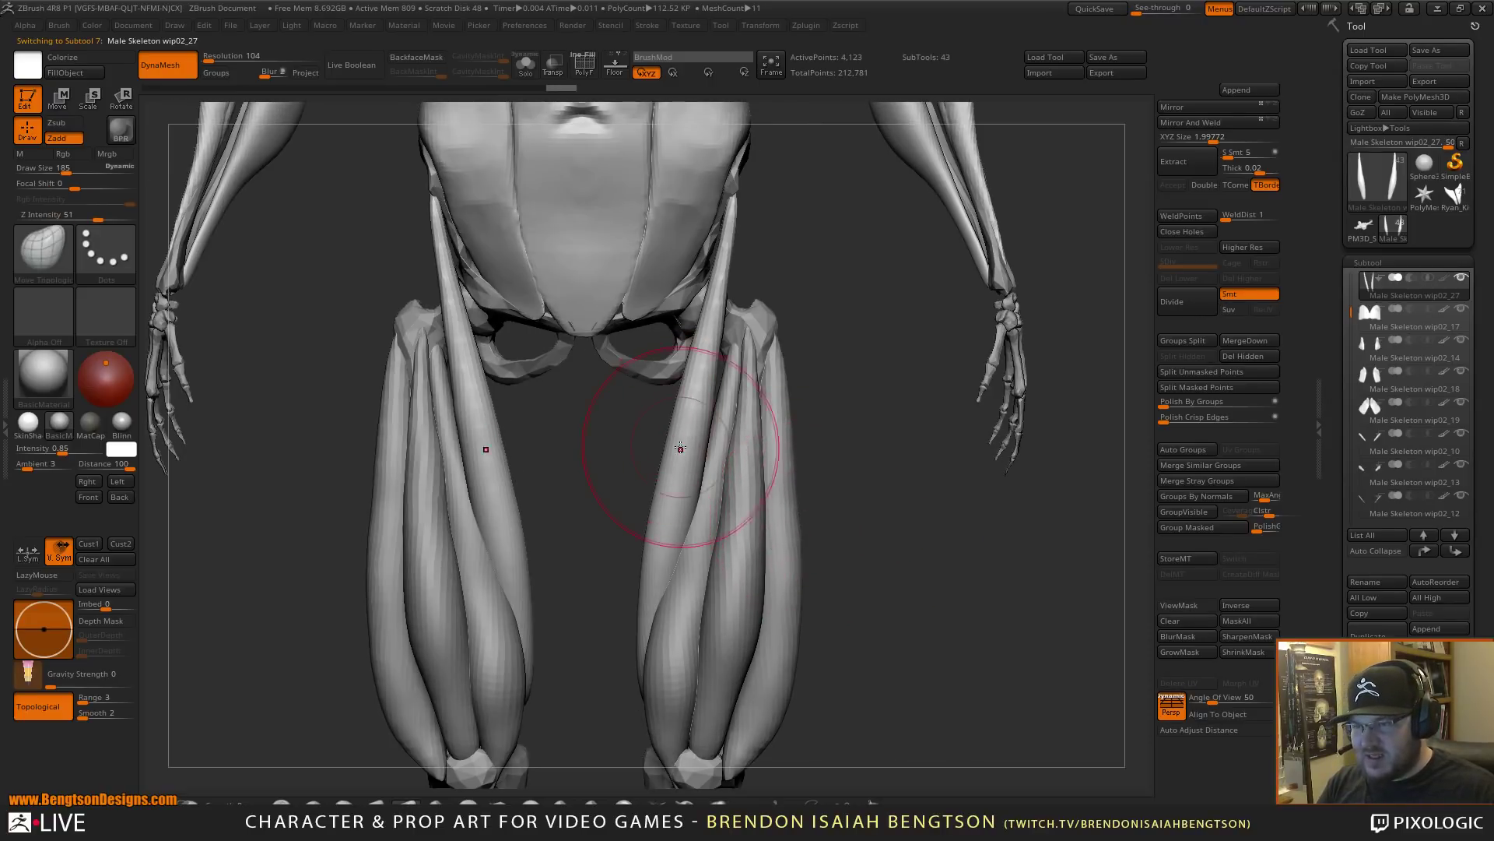
left_click_drag(904, 477, 863, 465)
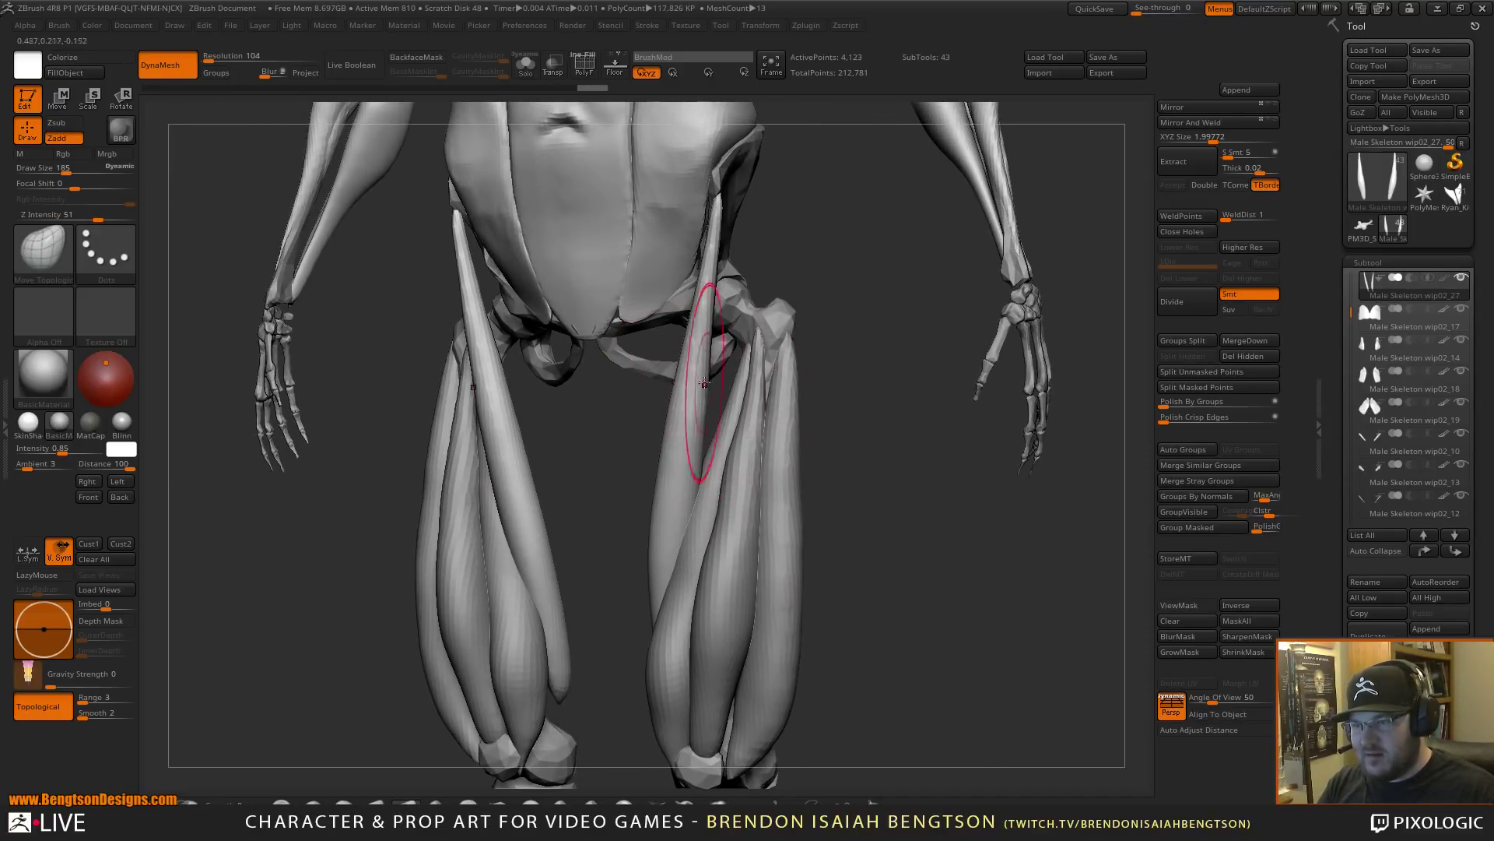
mouse_move(866, 380)
left_mouse_down("alt")
mouse_move(856, 280)
mouse_move(806, 276)
left_mouse_up("alt")
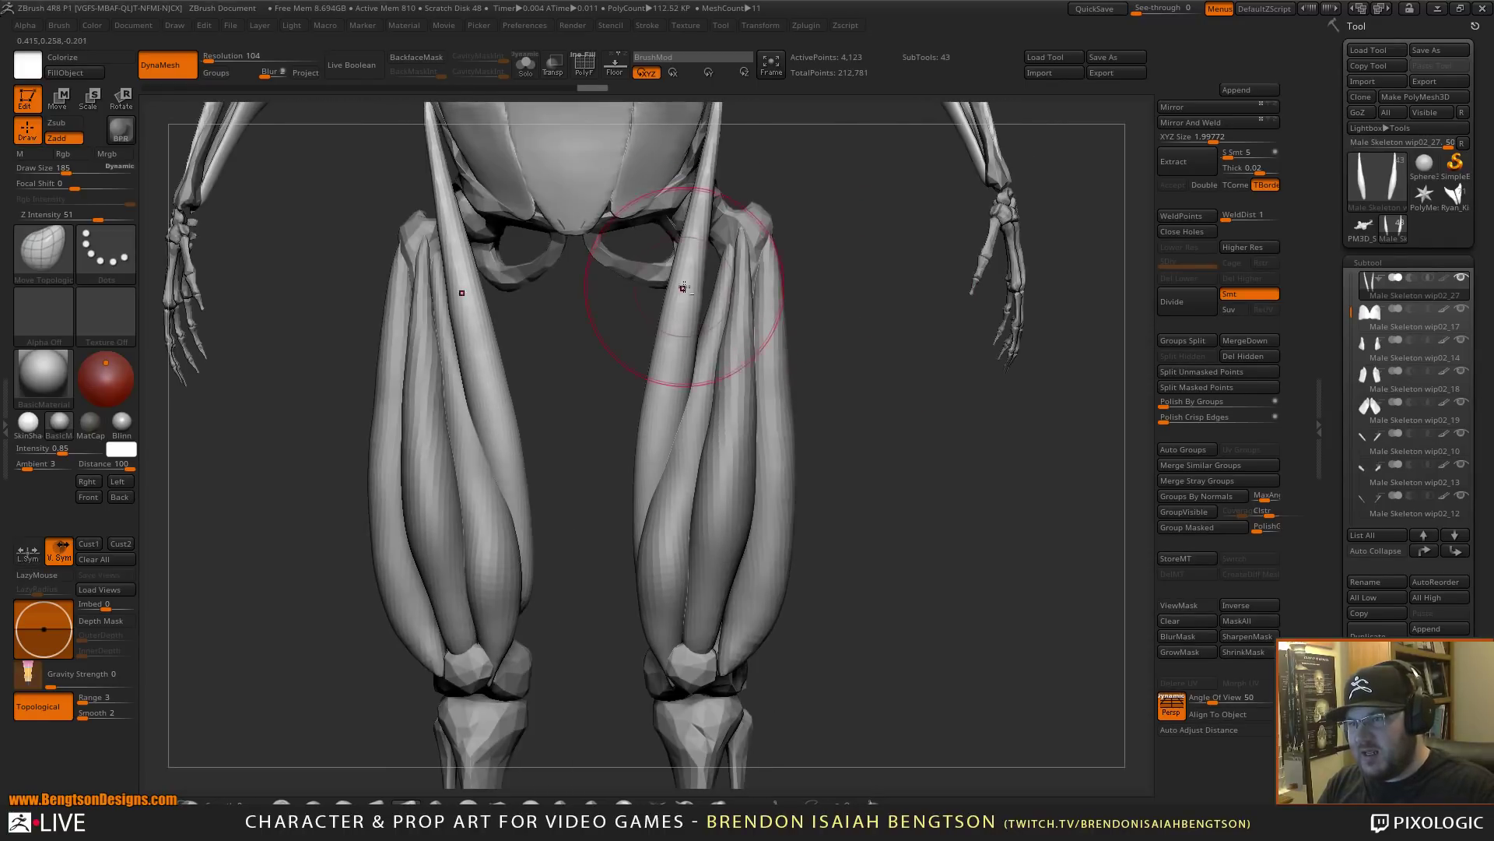
left_click_drag(611, 447, 604, 453)
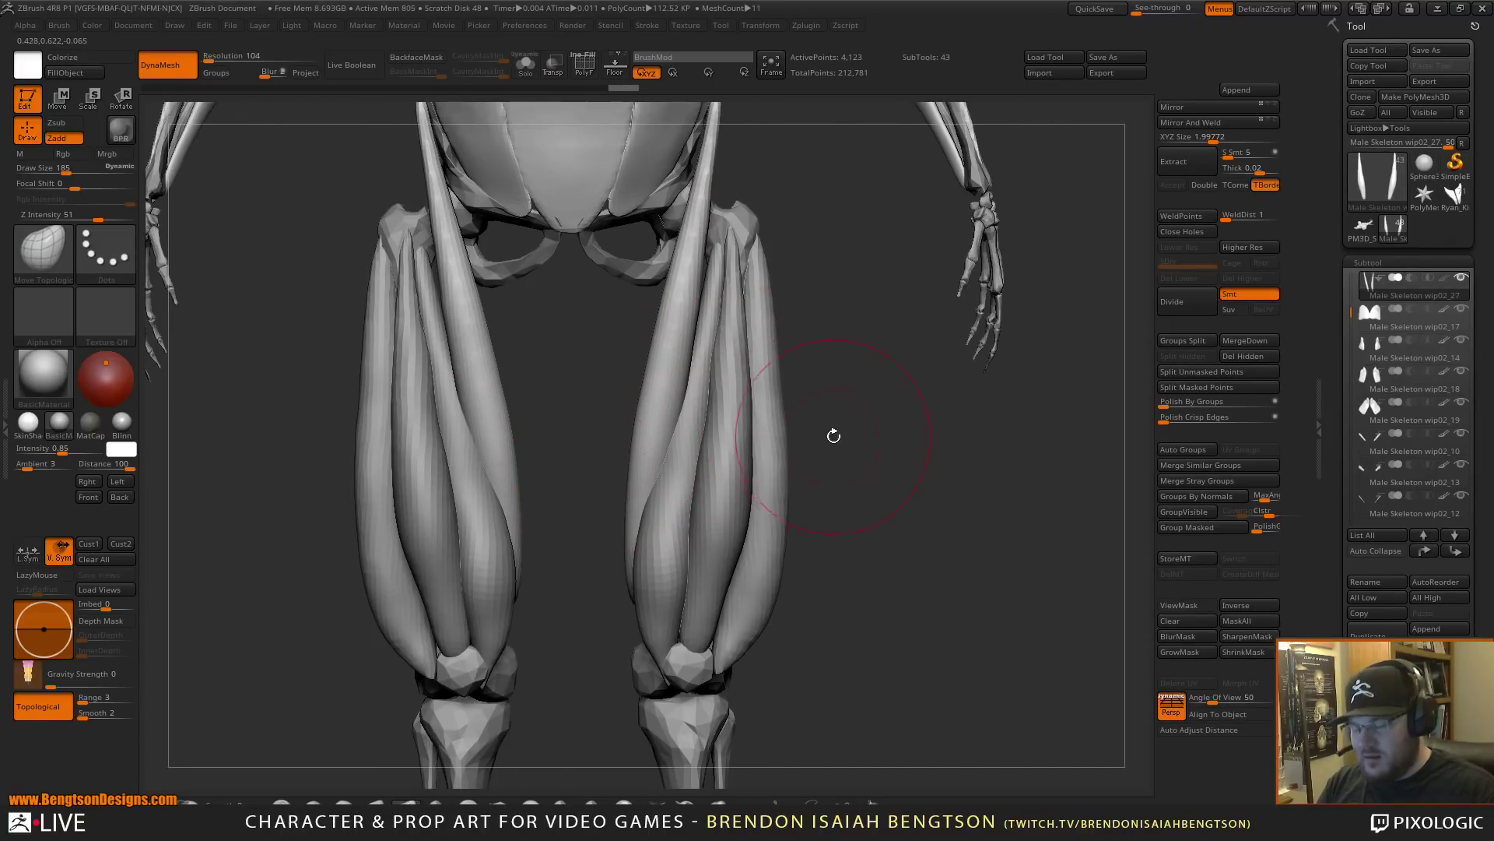
mouse_move(851, 460)
left_mouse_down()
mouse_move(906, 493)
mouse_move(864, 478)
left_mouse_up()
- Turn on transparency, shape the lower part of the strap muscles and smooth them thinner along their length
key("shift+t")
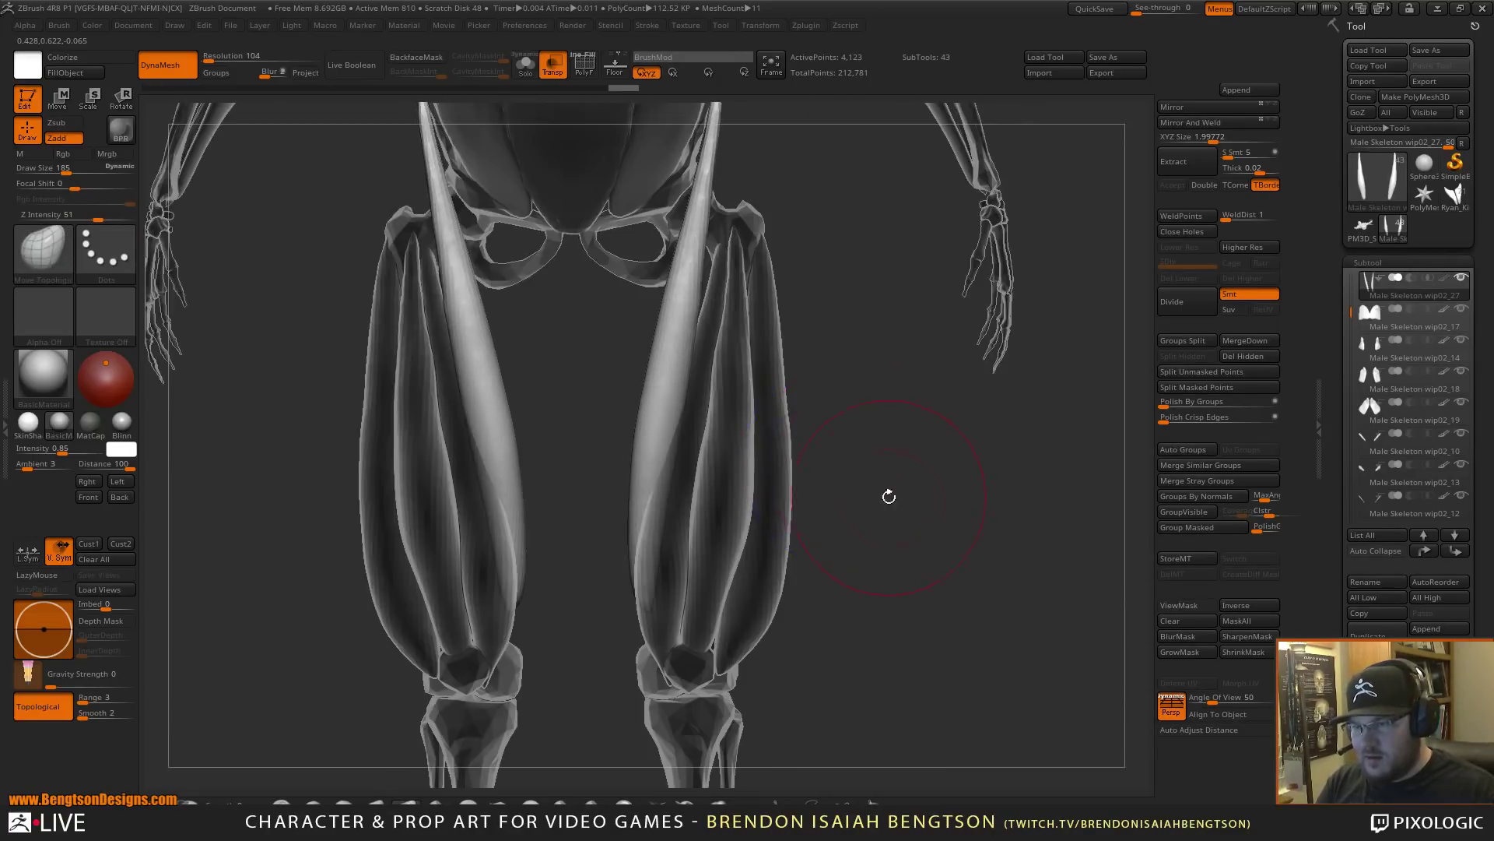
left_click_drag(647, 583, 645, 504)
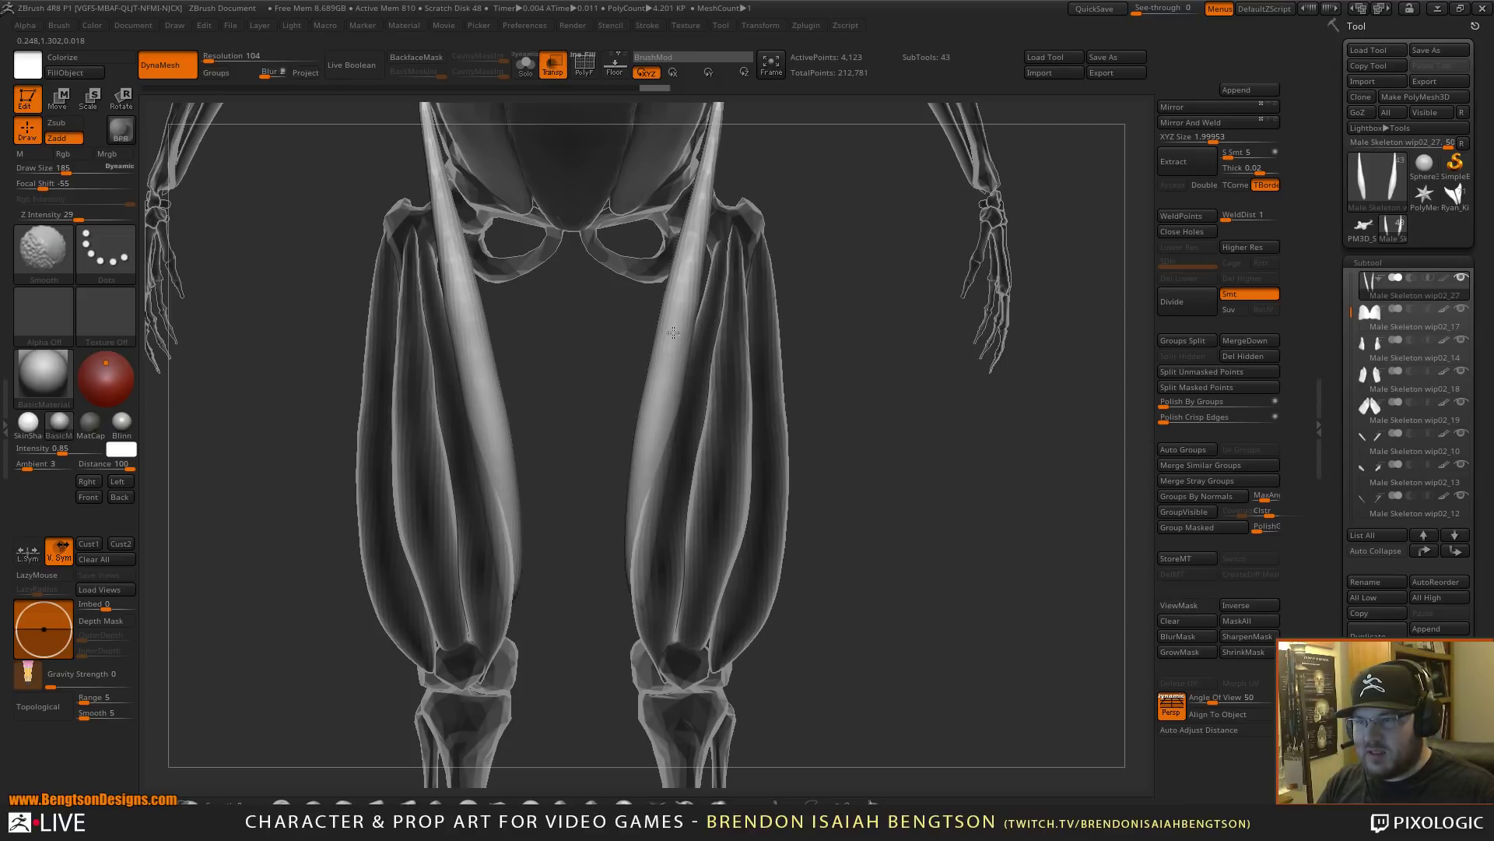
left_click_drag(673, 332, 684, 286, "shift")
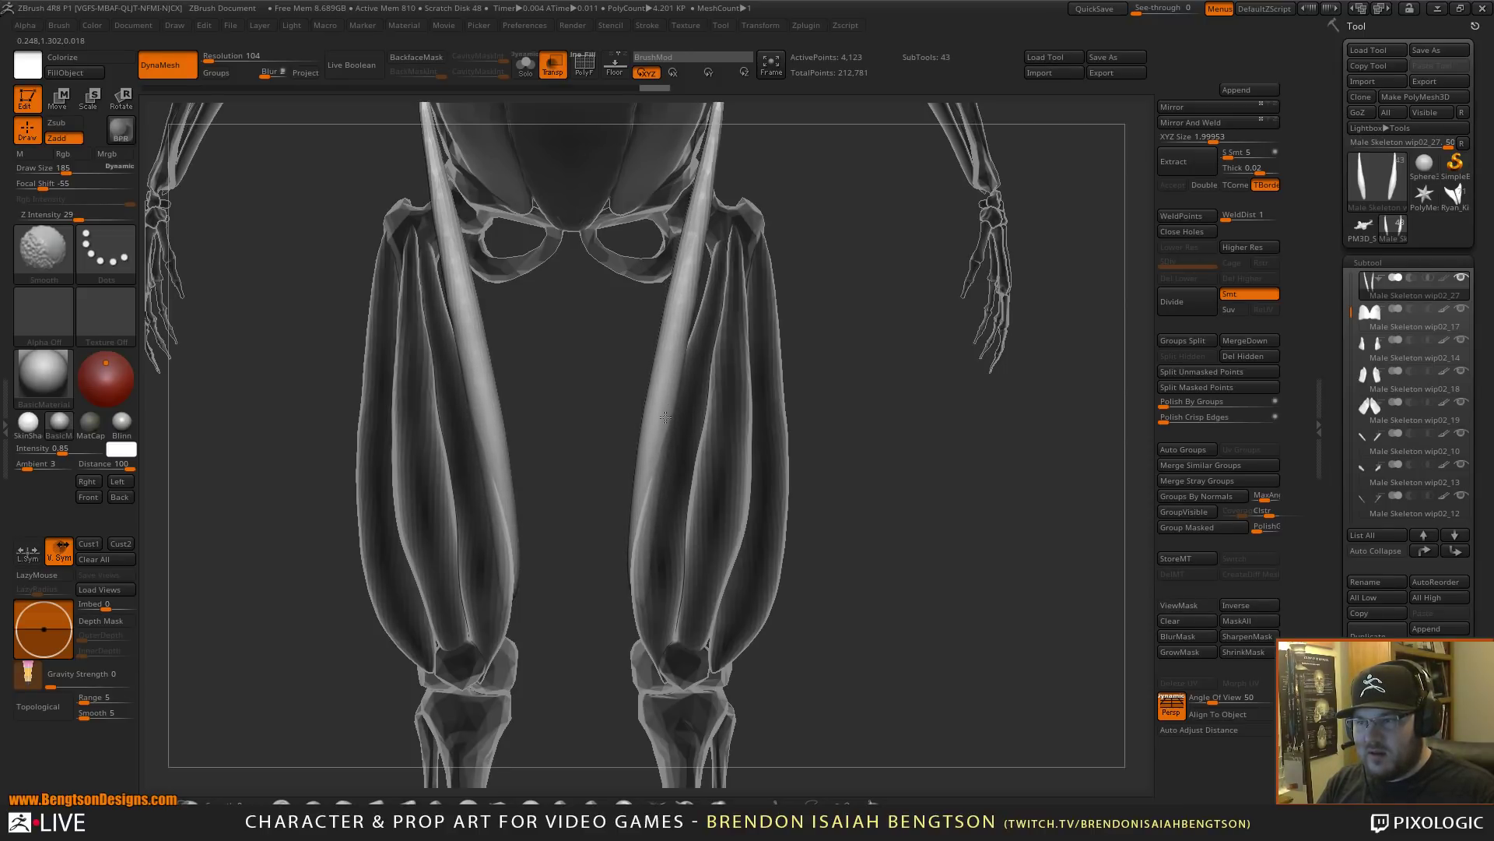
left_click_drag(692, 266, 681, 313, "shift")
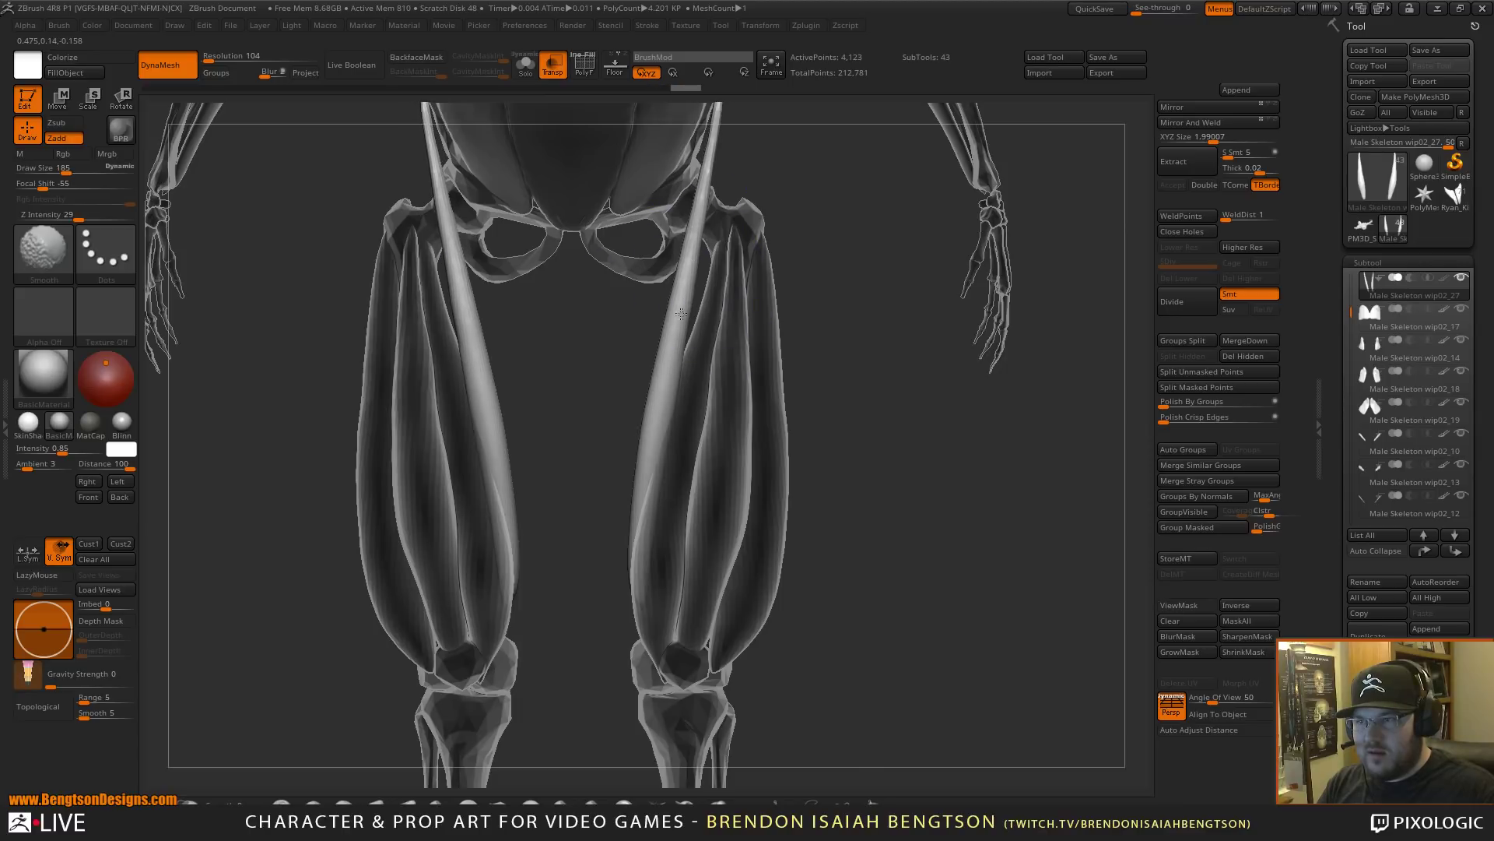
left_click_drag(636, 521, 658, 389, "shift")
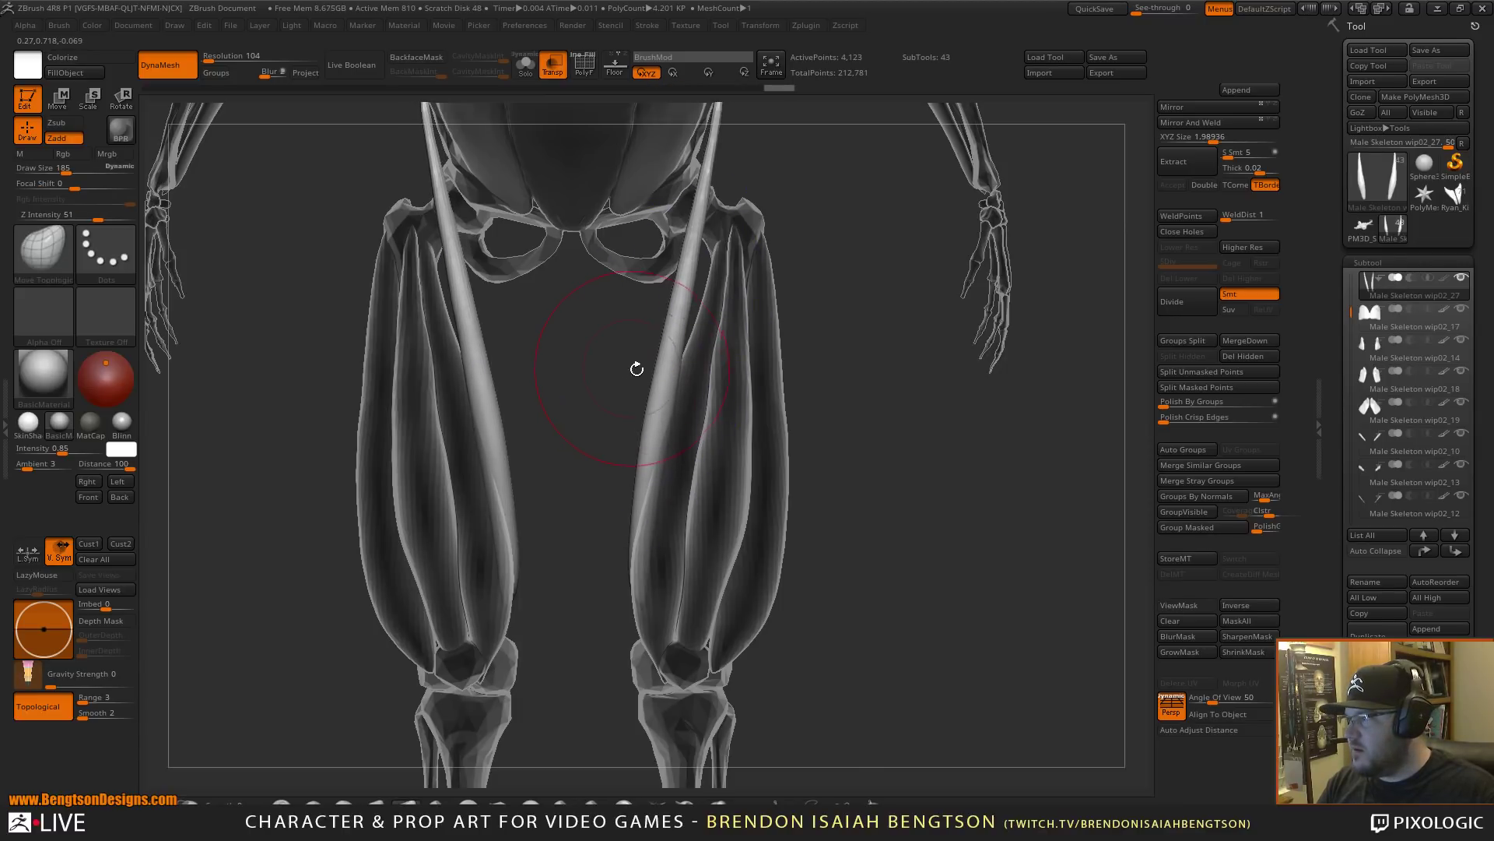
- Set the Move Topological draw size to 295 and bend the strap muscles' path from the hips down the inner thighs
left_click_drag(874, 321, 795, 415, "alt")
mouse_move(796, 415)
left_mouse_down()
mouse_move(777, 414)
mouse_move(797, 414)
left_mouse_up()
right_click_drag(797, 414, 689, 476)
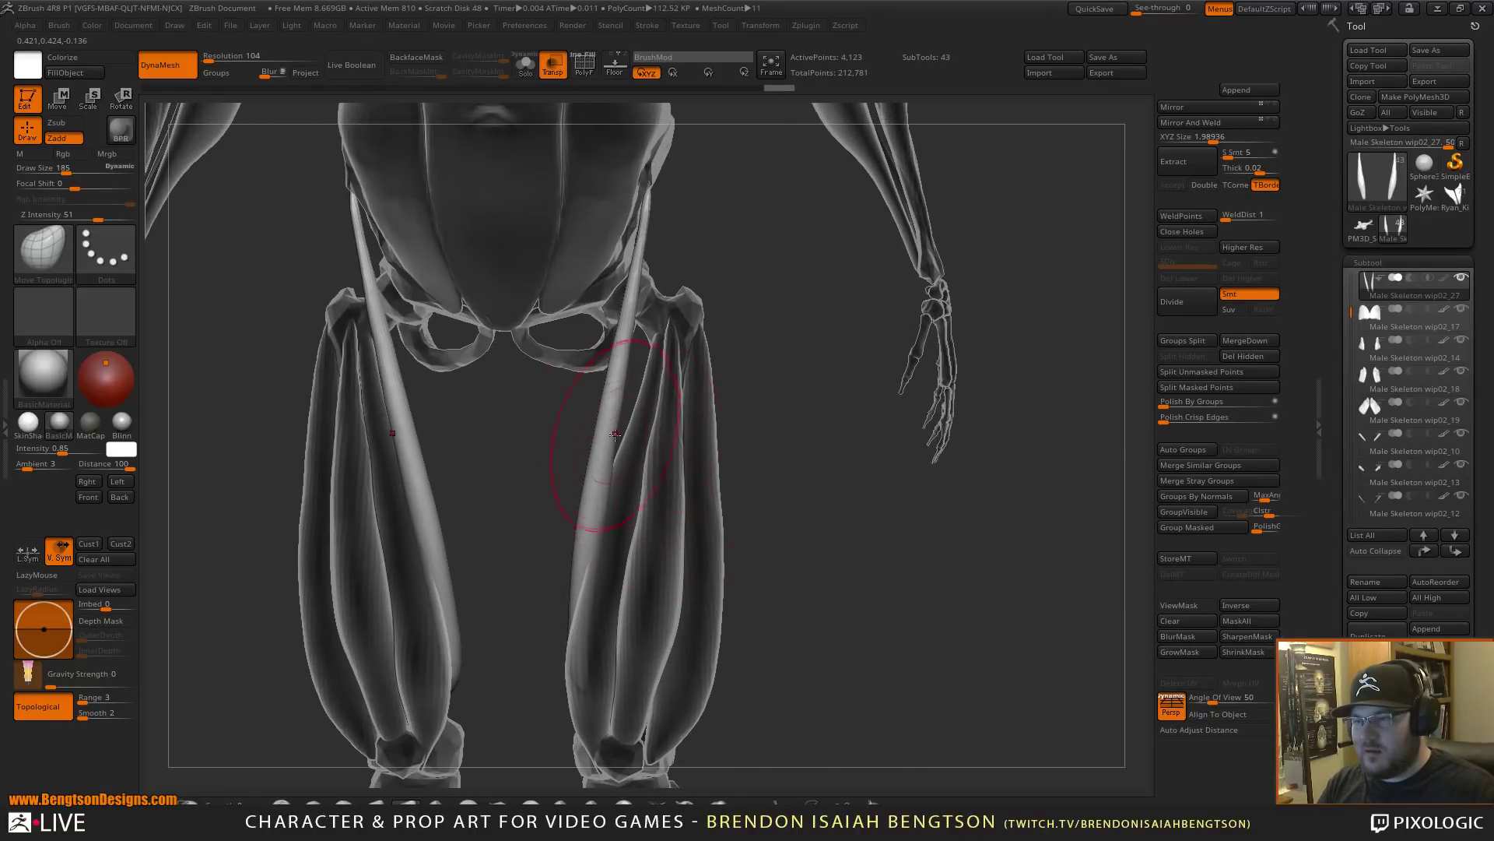
key("shift")
left_click_drag(767, 437, 814, 446)
key("space")
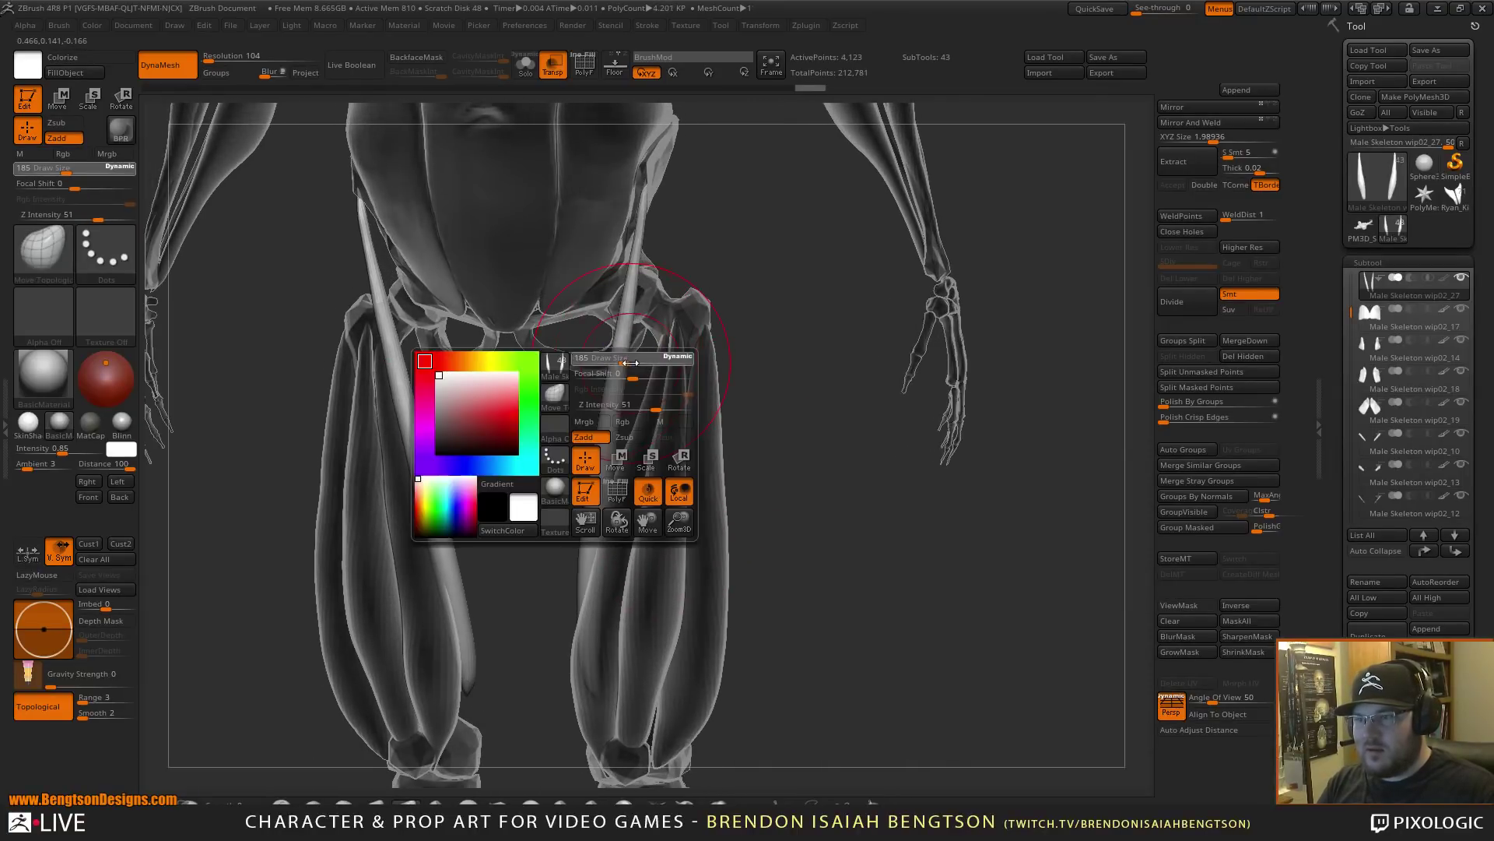
left_click_drag(625, 367, 635, 372)
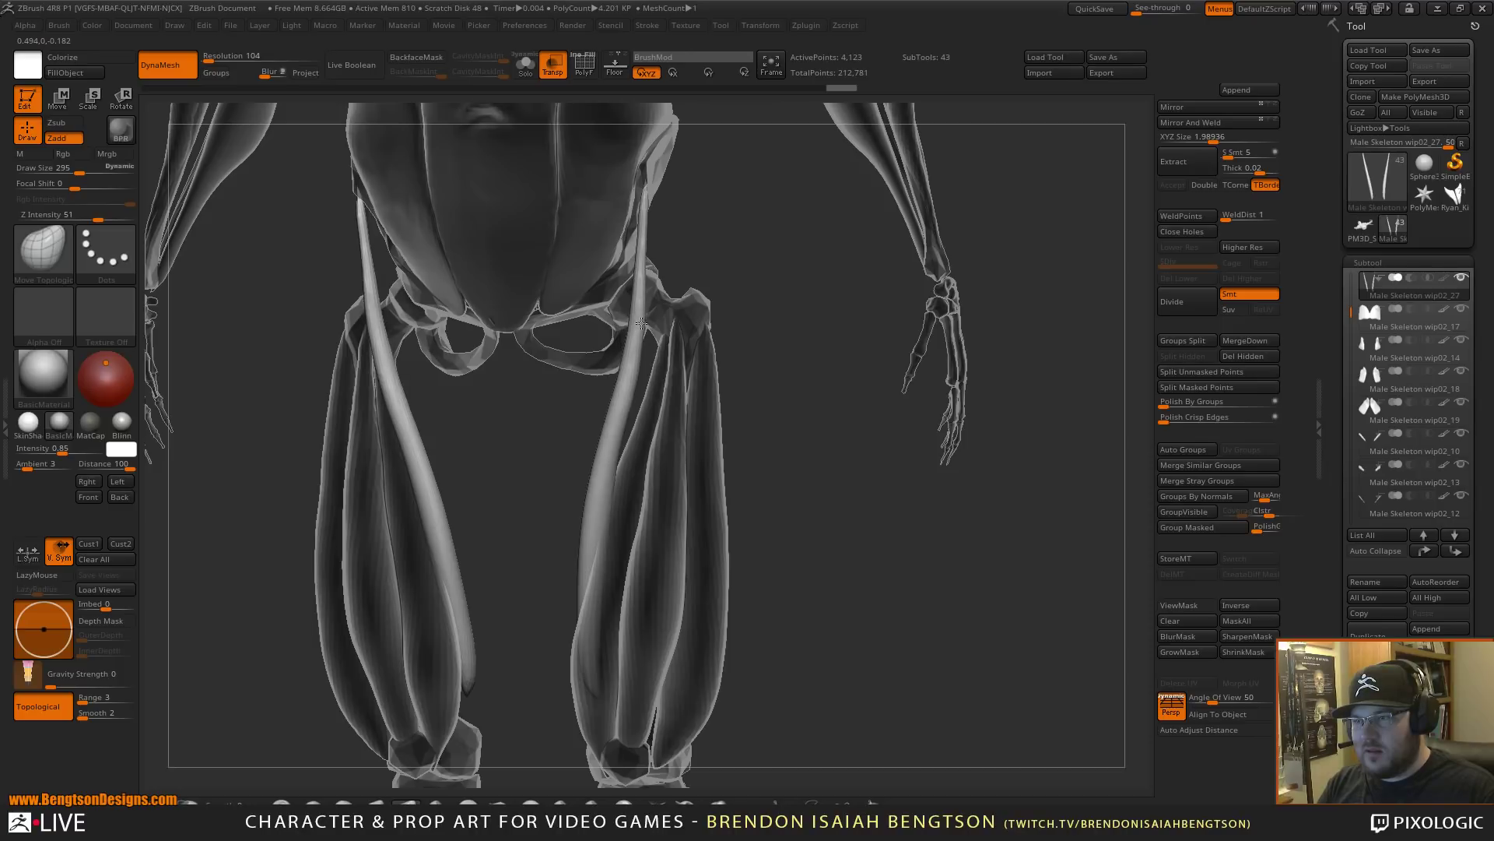
right_click_drag(635, 373, 730, 228)
left_click_drag(730, 228, 664, 211)
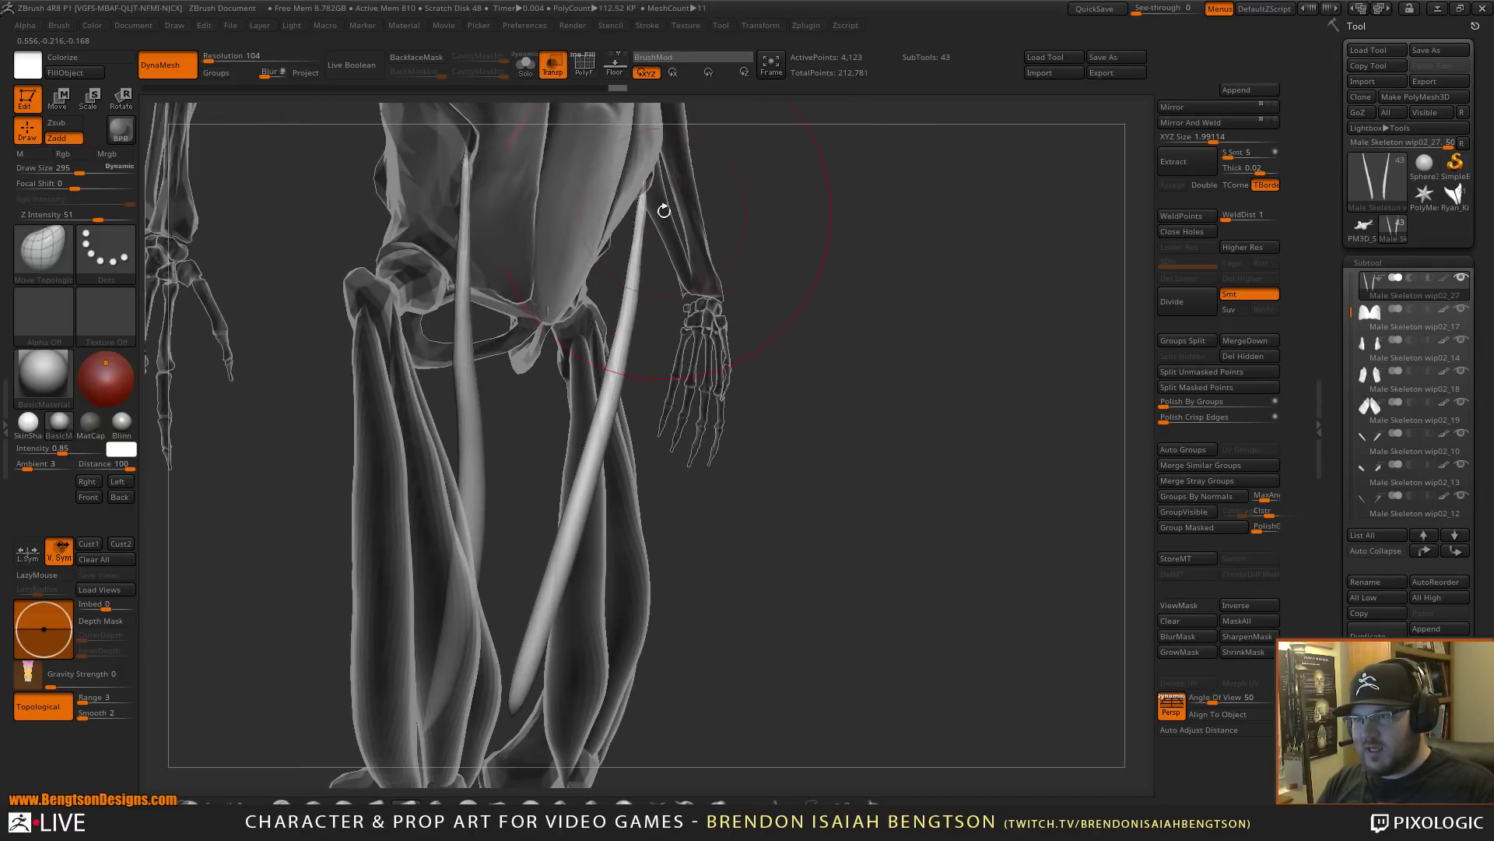
left_click_drag(633, 265, 604, 272)
left_click_drag(637, 183, 621, 232)
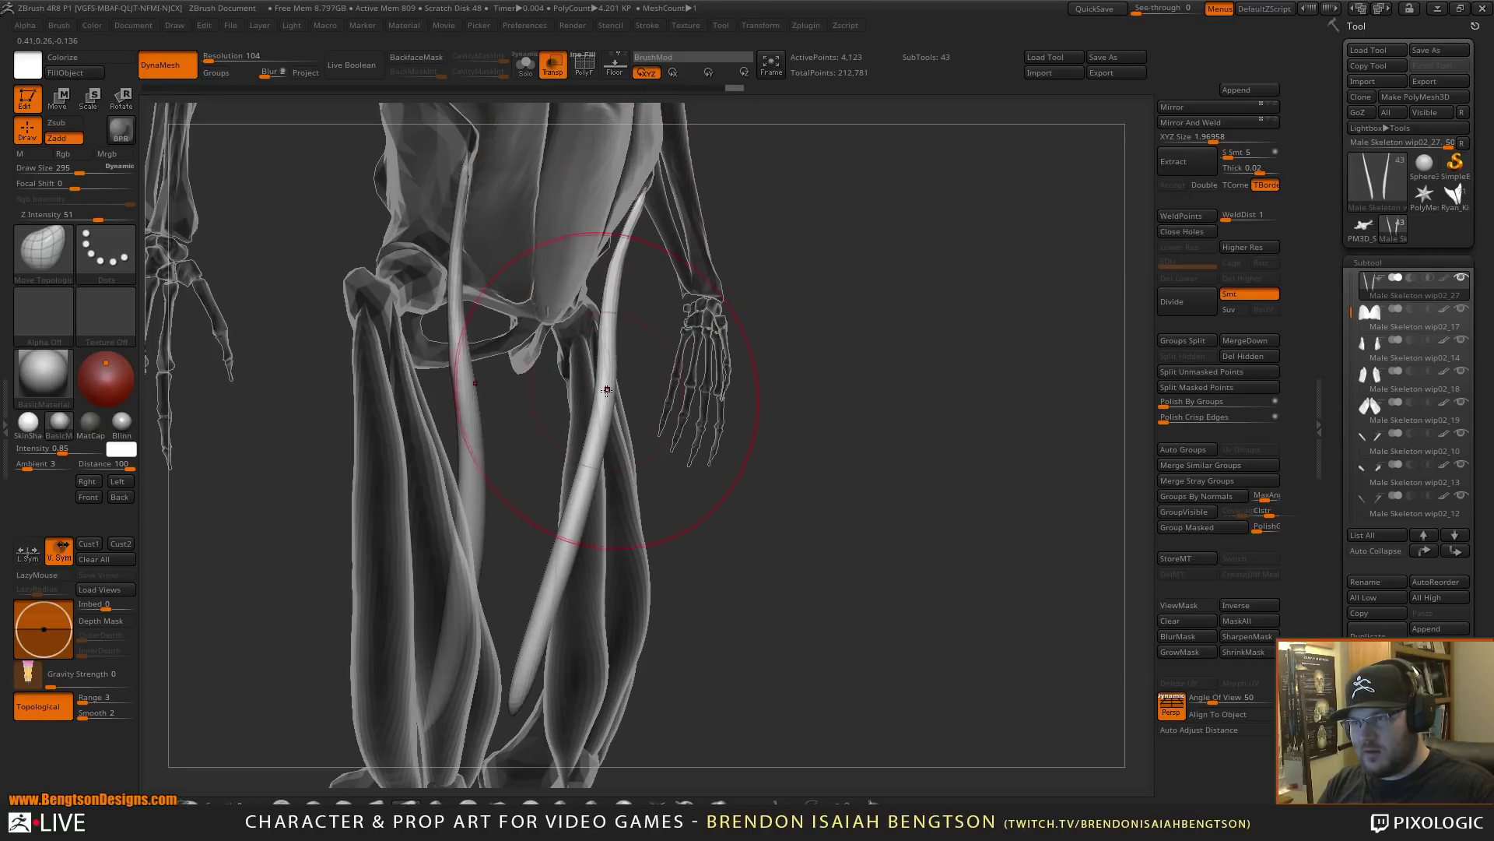
left_click_drag(582, 446, 573, 498)
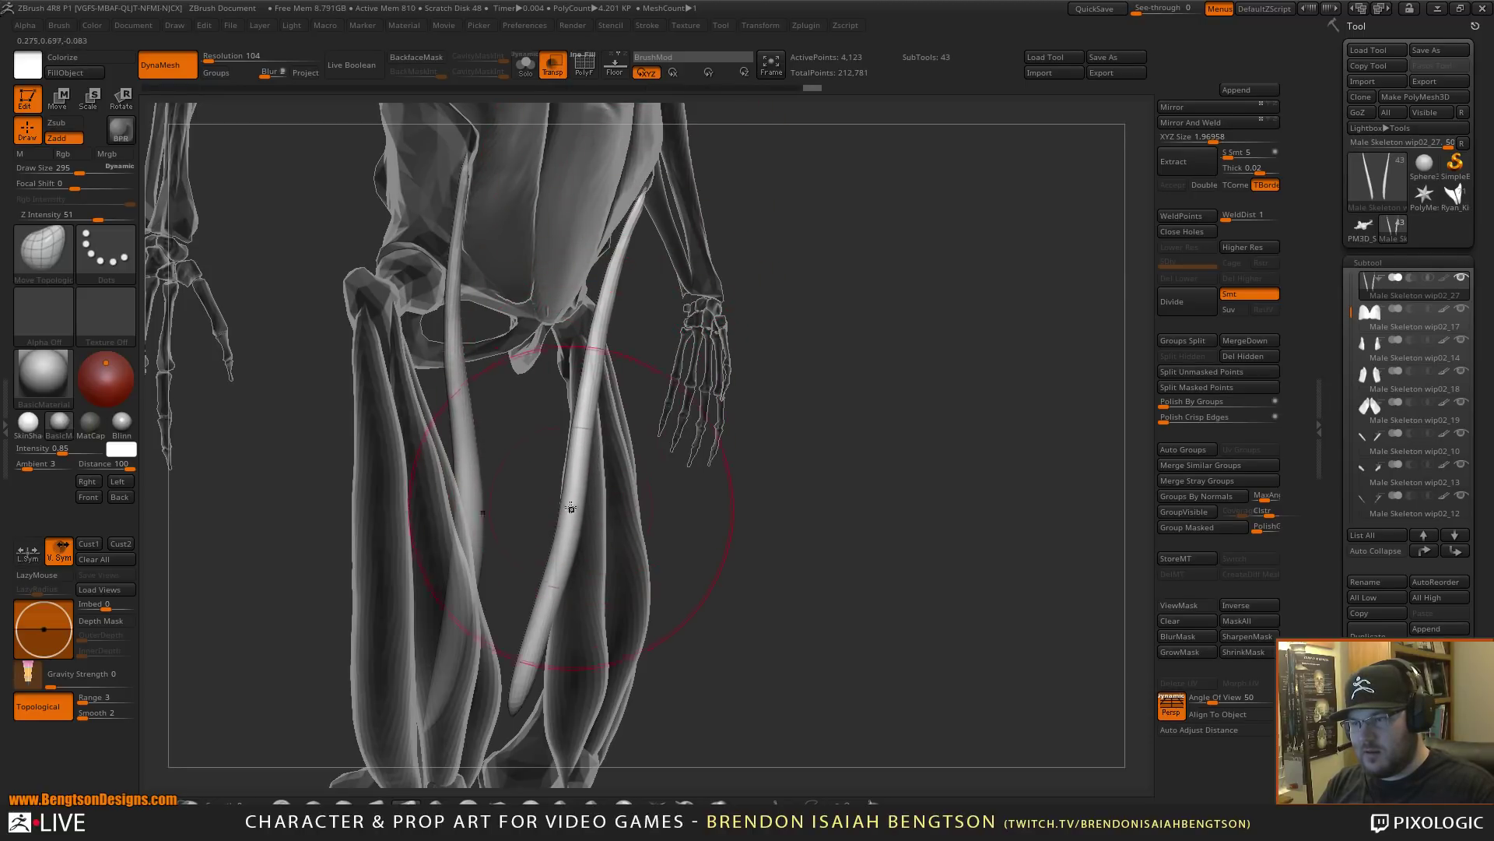
- Adjust the middle and upper curve of the strap muscles from the front so they follow the inner edge of the thighs
left_click_drag(749, 568, 725, 566, "shift")
left_click_drag(747, 497, 702, 482, "shift")
left_click_drag(780, 526, 760, 433, "alt")
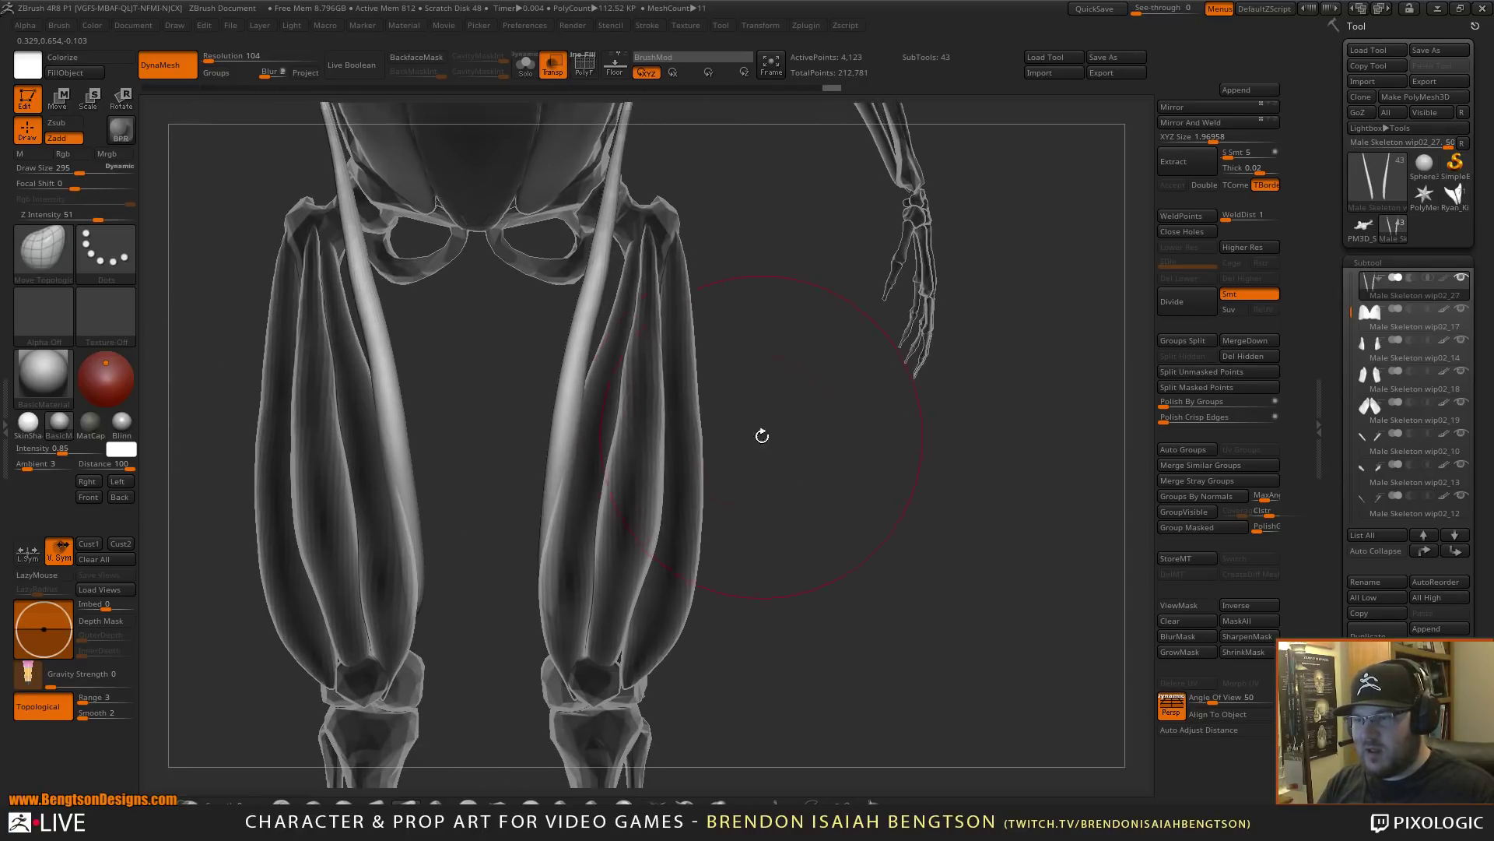
left_click_drag(553, 483, 547, 523)
left_click_drag(565, 409, 556, 414)
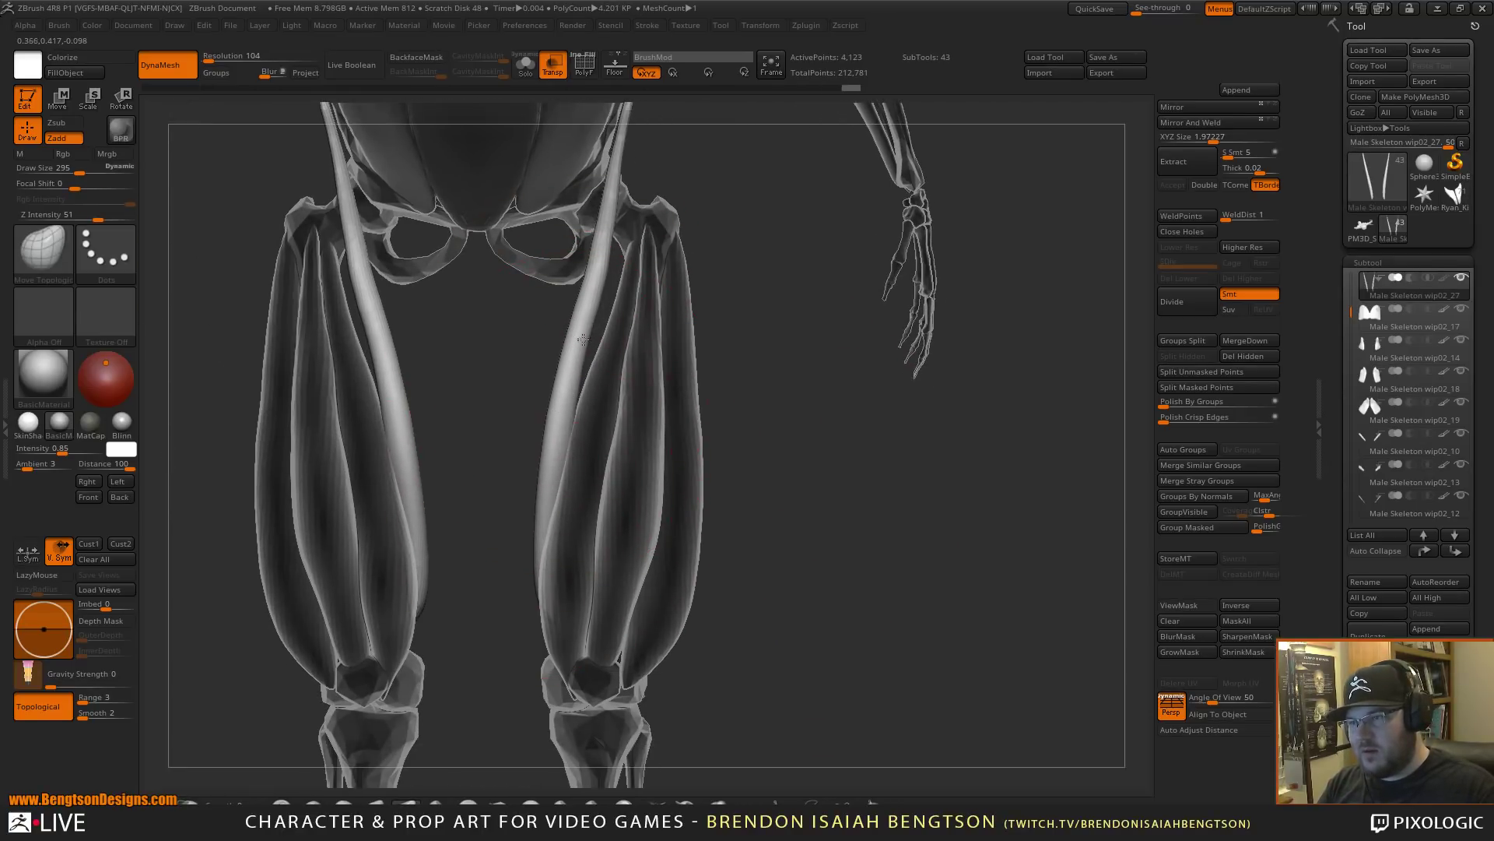
left_click_drag(583, 340, 589, 338)
left_click_drag(601, 274, 608, 275)
left_click_drag(587, 324, 599, 325)
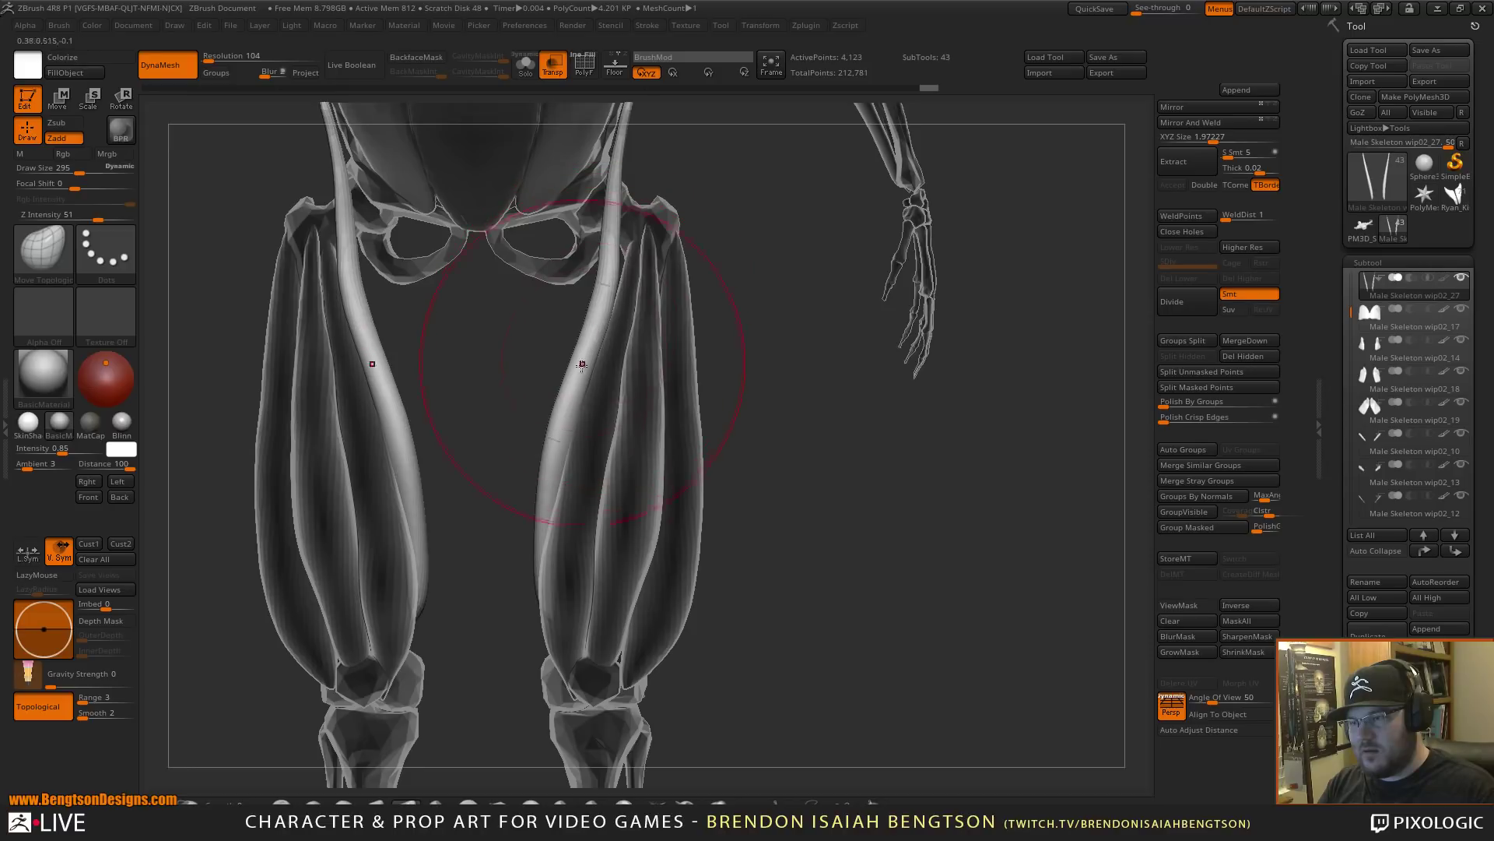
- Pull the lower ends of the strap muscles down past the knees to the upper shins and adjust their curve
left_click_drag(487, 503, 557, 491)
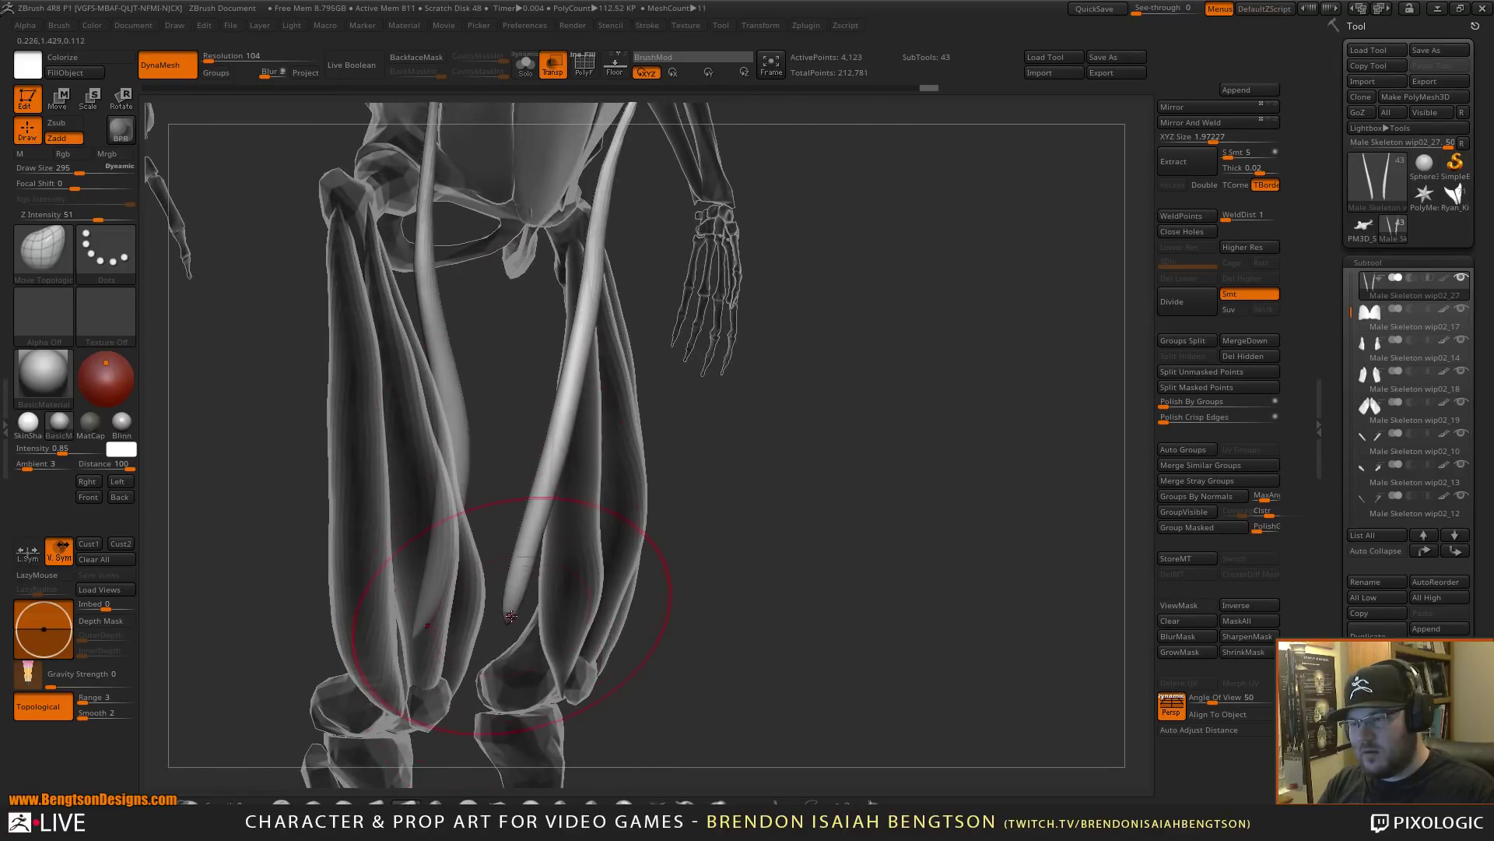
mouse_move(511, 616)
left_mouse_down()
mouse_move(506, 679)
mouse_move(504, 658)
left_mouse_up()
mouse_move(753, 577)
left_mouse_down("alt")
mouse_move(720, 457)
mouse_move(734, 435)
mouse_move(717, 474)
mouse_move(758, 478)
mouse_move(509, 479)
mouse_move(487, 498)
mouse_move(501, 467)
mouse_move(454, 561)
mouse_move(480, 642)
mouse_move(476, 631)
left_mouse_up("alt")
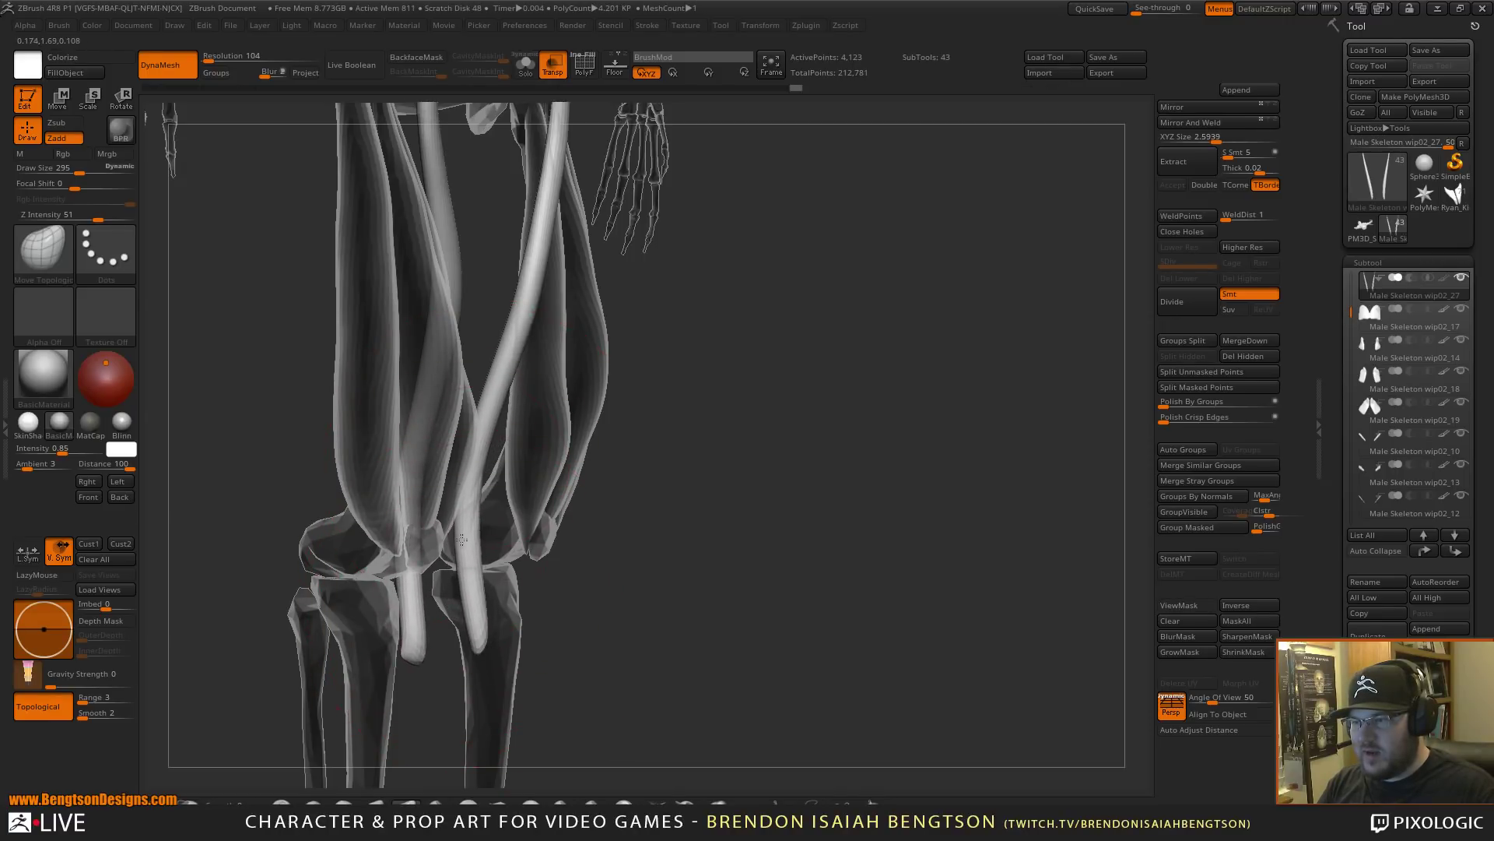
left_click_drag(470, 554, 461, 556)
left_click_drag(481, 462, 517, 389)
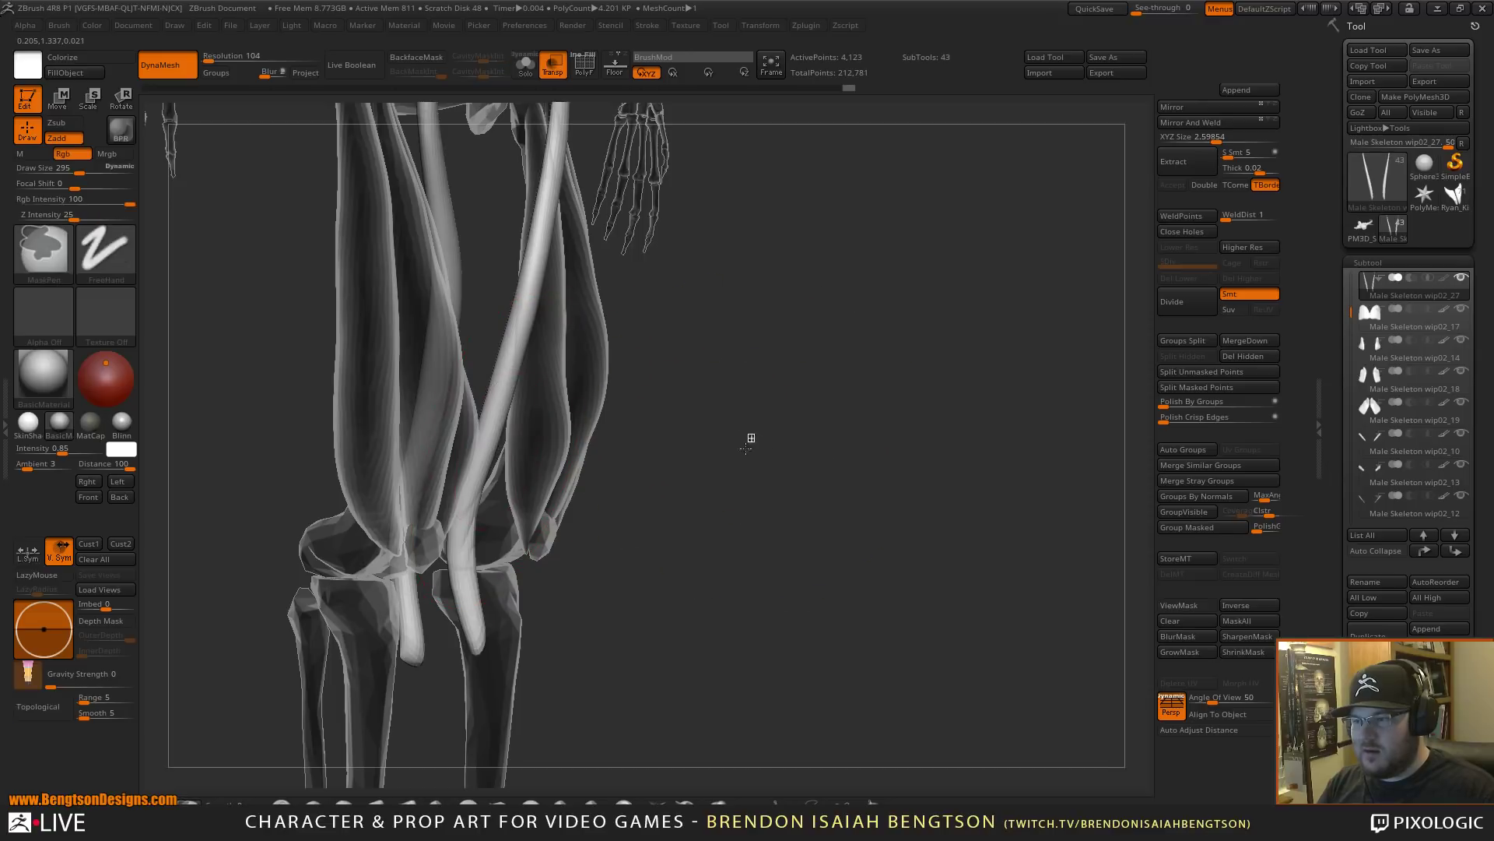
- Remesh the lengthened strap muscles with DynaMesh
left_click_drag(750, 437, 673, 496)
key("shift")
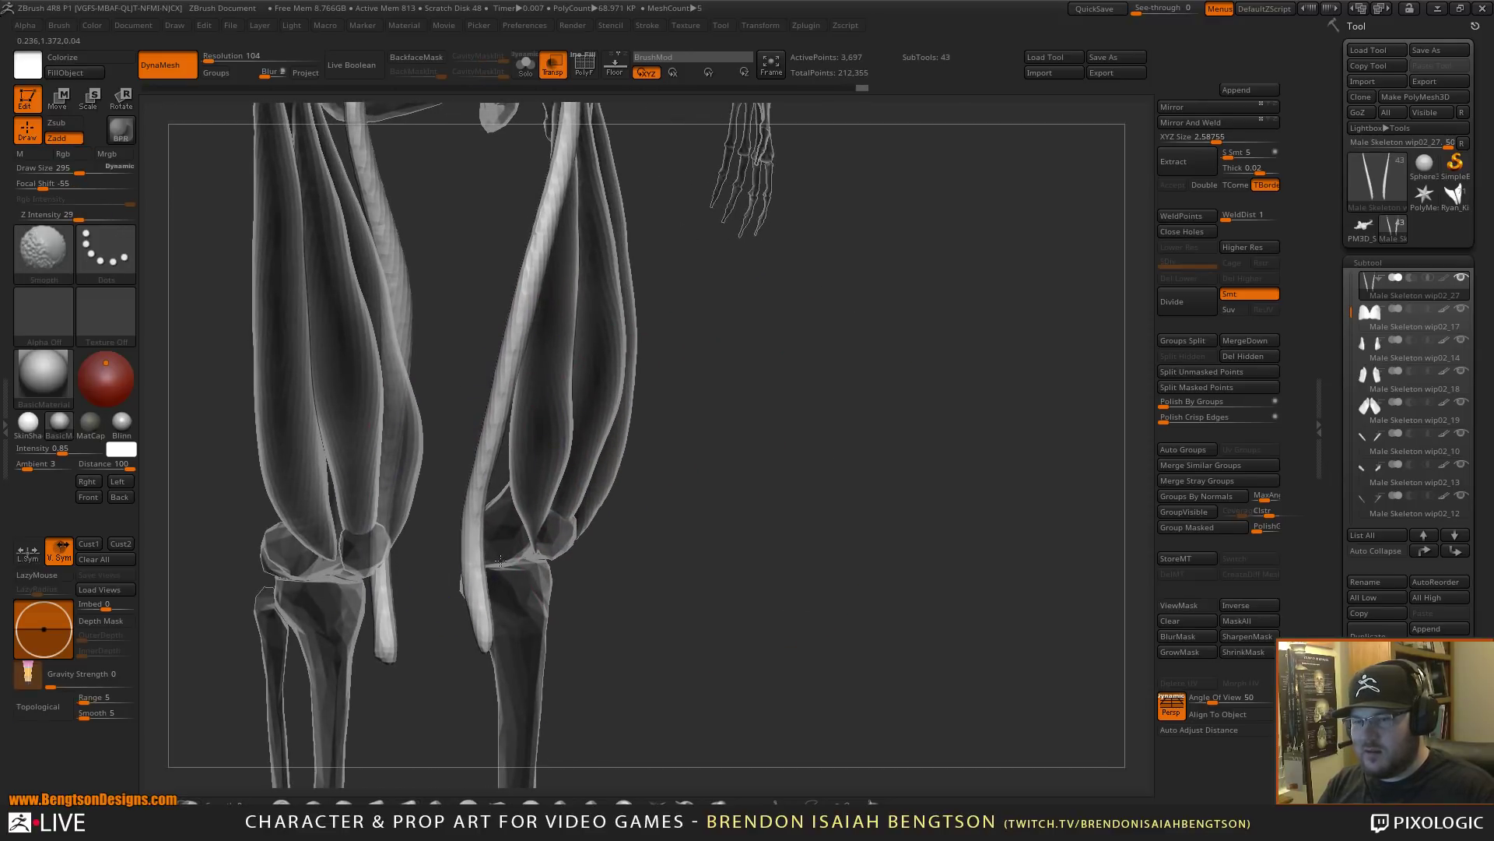
left_click_drag(770, 467, 833, 469)
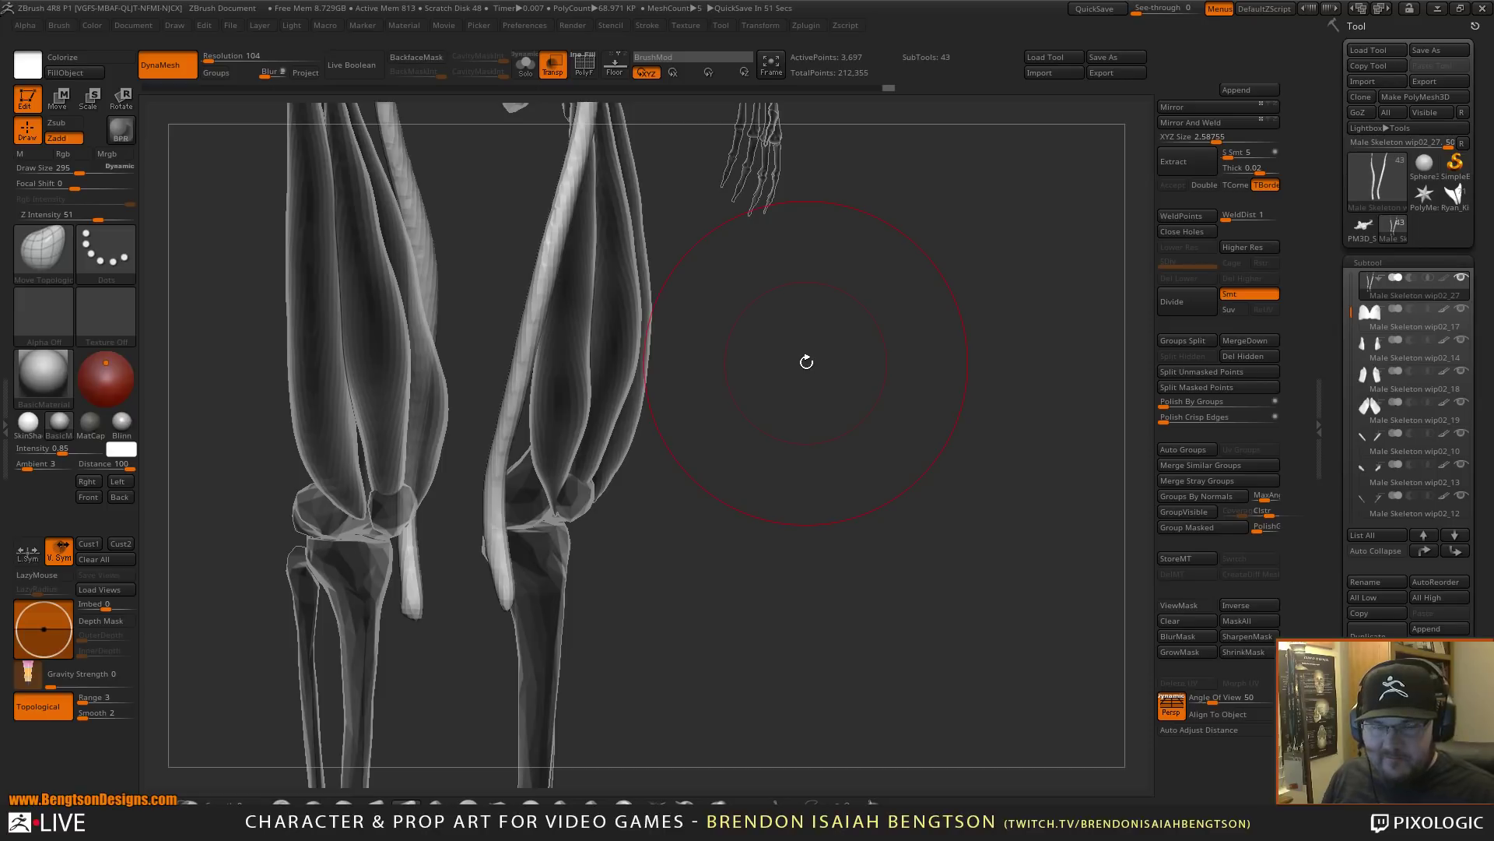
- Bend the lower ends of the strap muscles around the inside of the knees onto the upper shin bones and smooth the strips
mouse_move(763, 369)
left_mouse_down("alt")
mouse_move(765, 544)
mouse_move(747, 523)
mouse_move(740, 400)
mouse_move(791, 447)
mouse_move(824, 532)
left_mouse_up("alt")
left_click_drag(614, 357, 640, 377)
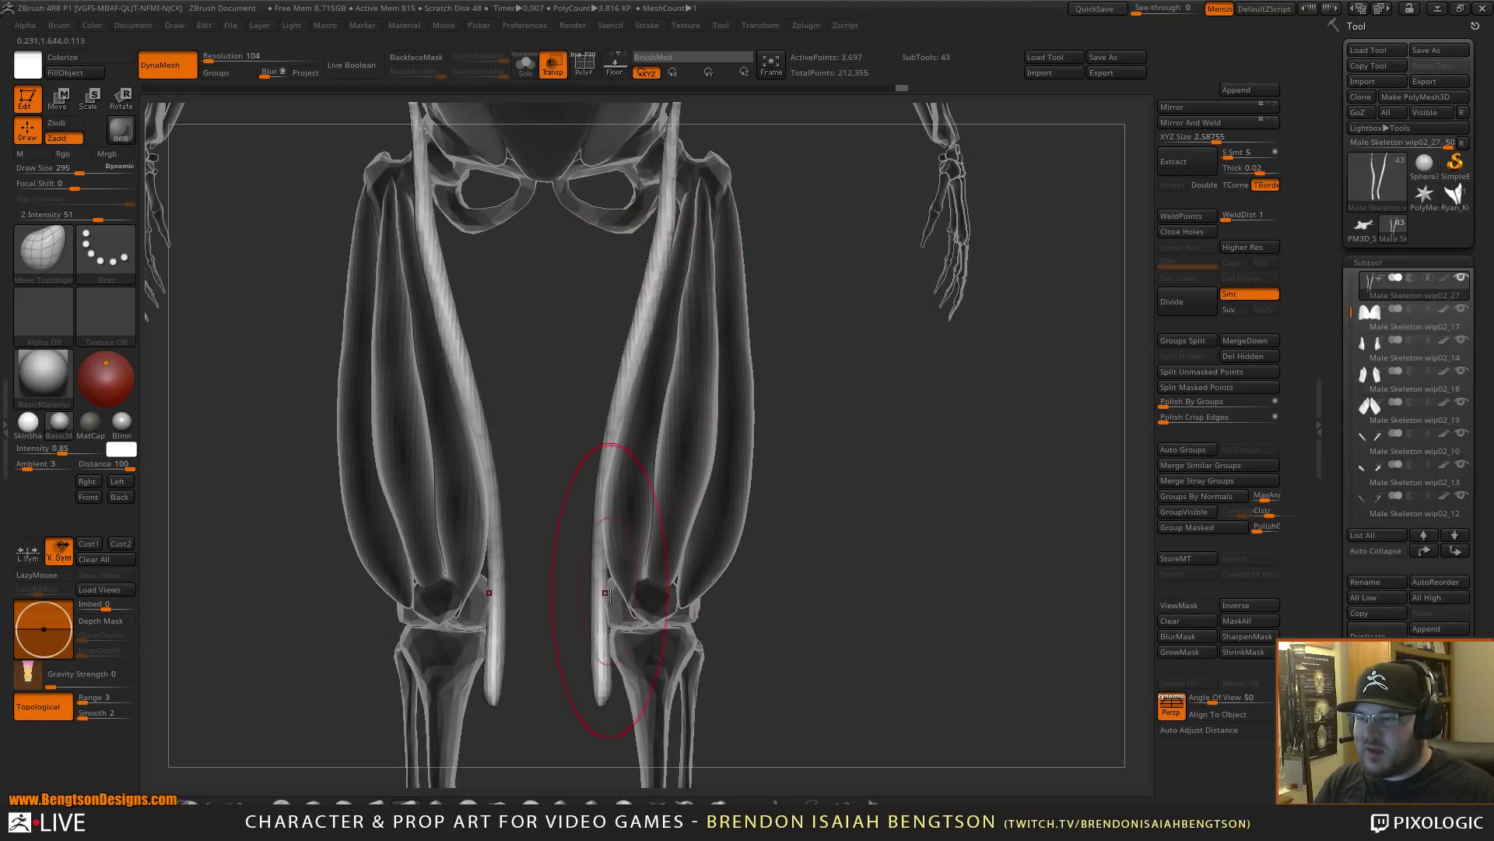
mouse_move(608, 692)
left_mouse_down()
mouse_move(623, 681)
mouse_move(622, 643)
mouse_move(610, 645)
mouse_move(623, 675)
left_mouse_up()
left_click_drag(873, 603, 877, 460, "alt")
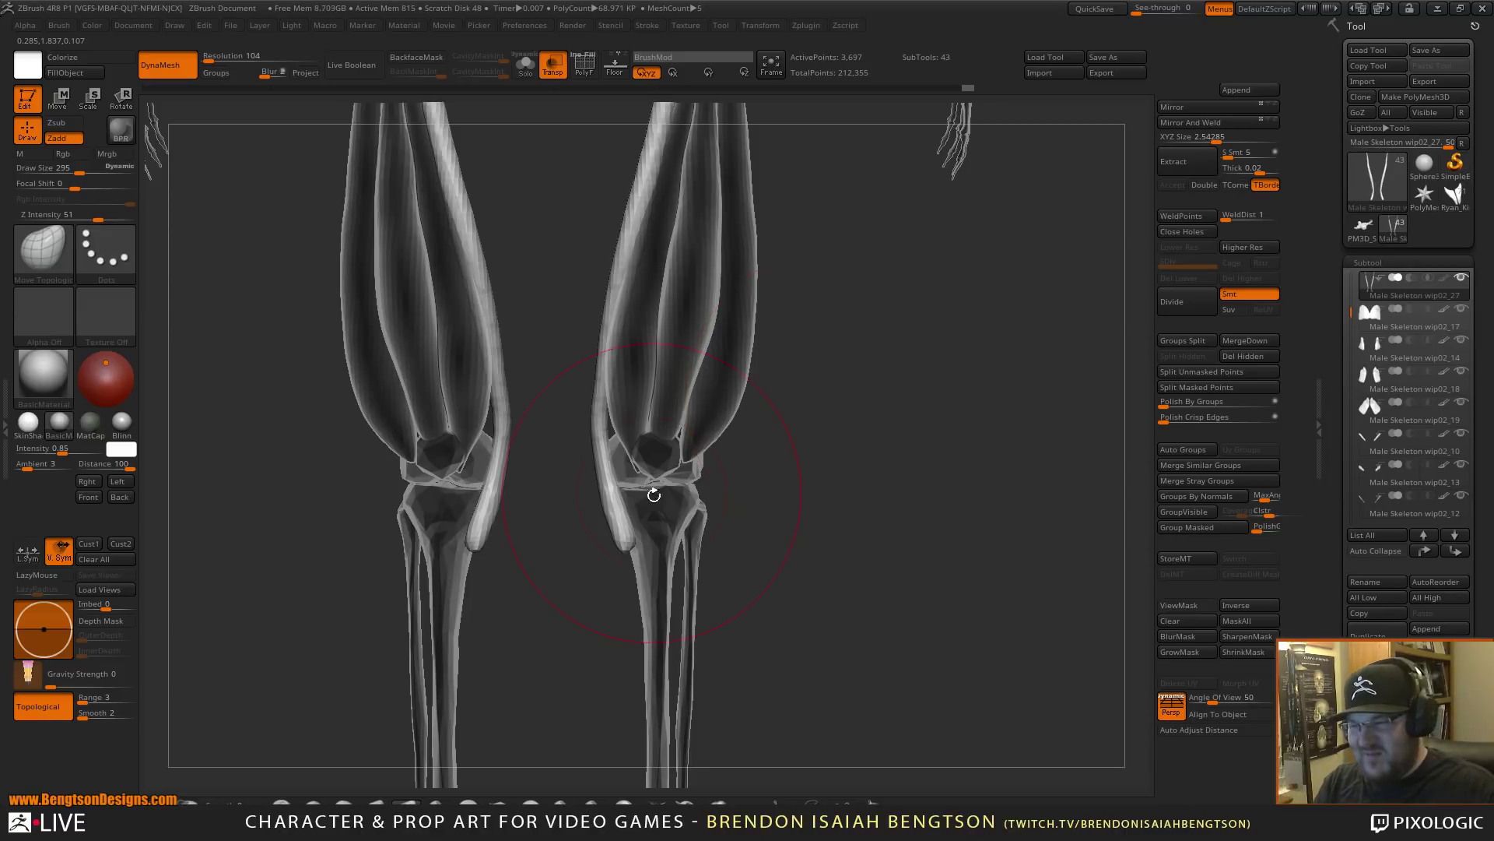
mouse_move(619, 517)
left_mouse_down()
mouse_move(628, 554)
mouse_move(625, 535)
left_mouse_up()
mouse_move(623, 336)
left_mouse_down("shift")
mouse_move(604, 388)
mouse_move(618, 307)
left_mouse_up("shift")
- Refine the strap muscles' path above and behind the inner knees, reducing the Move Topological draw size to 210
mouse_move(866, 241)
left_mouse_down("alt")
mouse_move(844, 441)
mouse_move(825, 407)
left_mouse_up("alt")
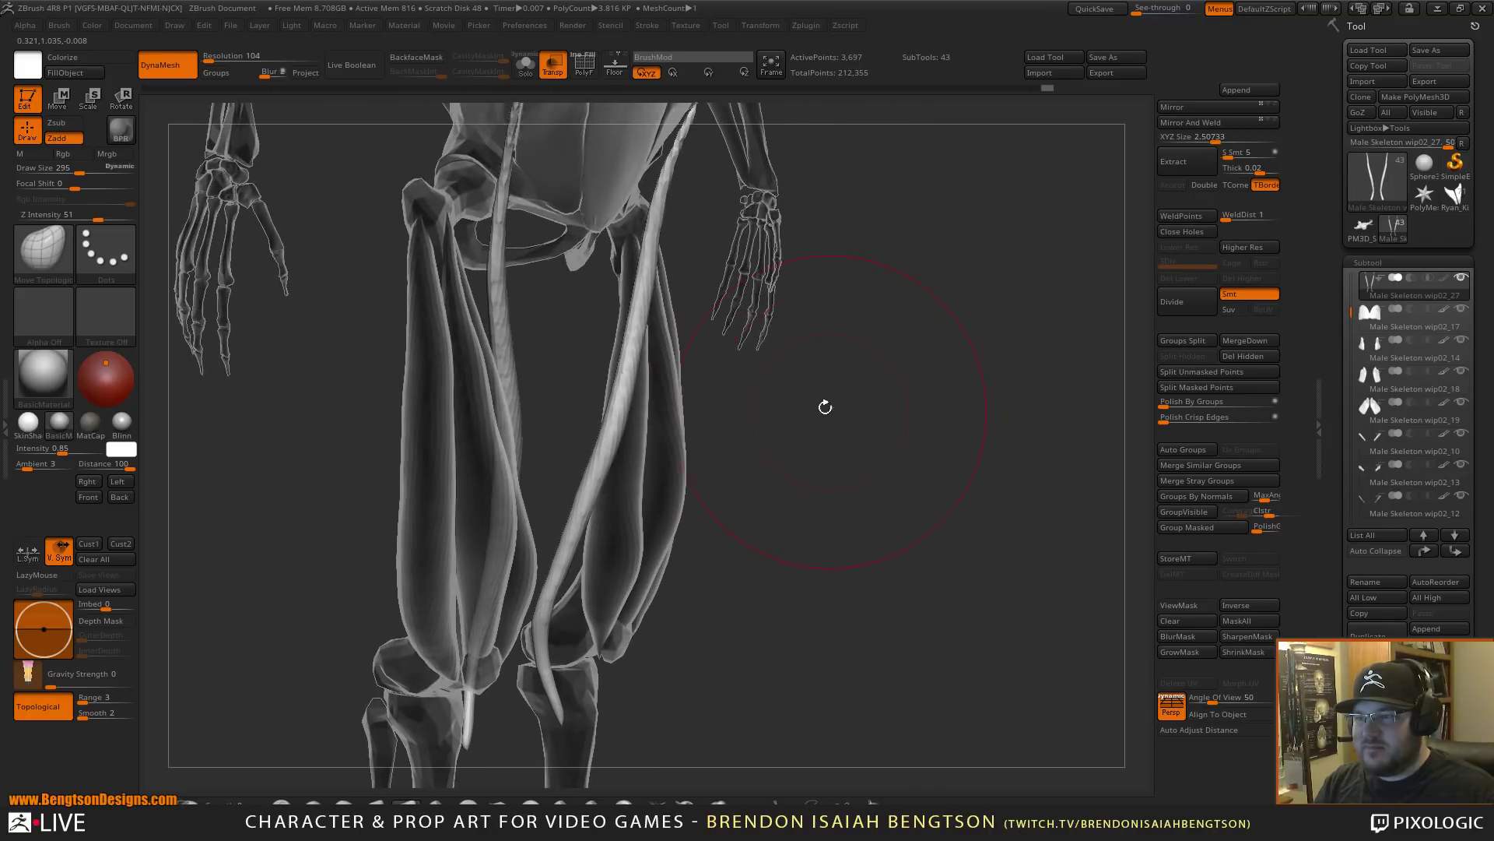
left_click_drag(621, 396, 609, 424)
left_click_drag(552, 585, 552, 541)
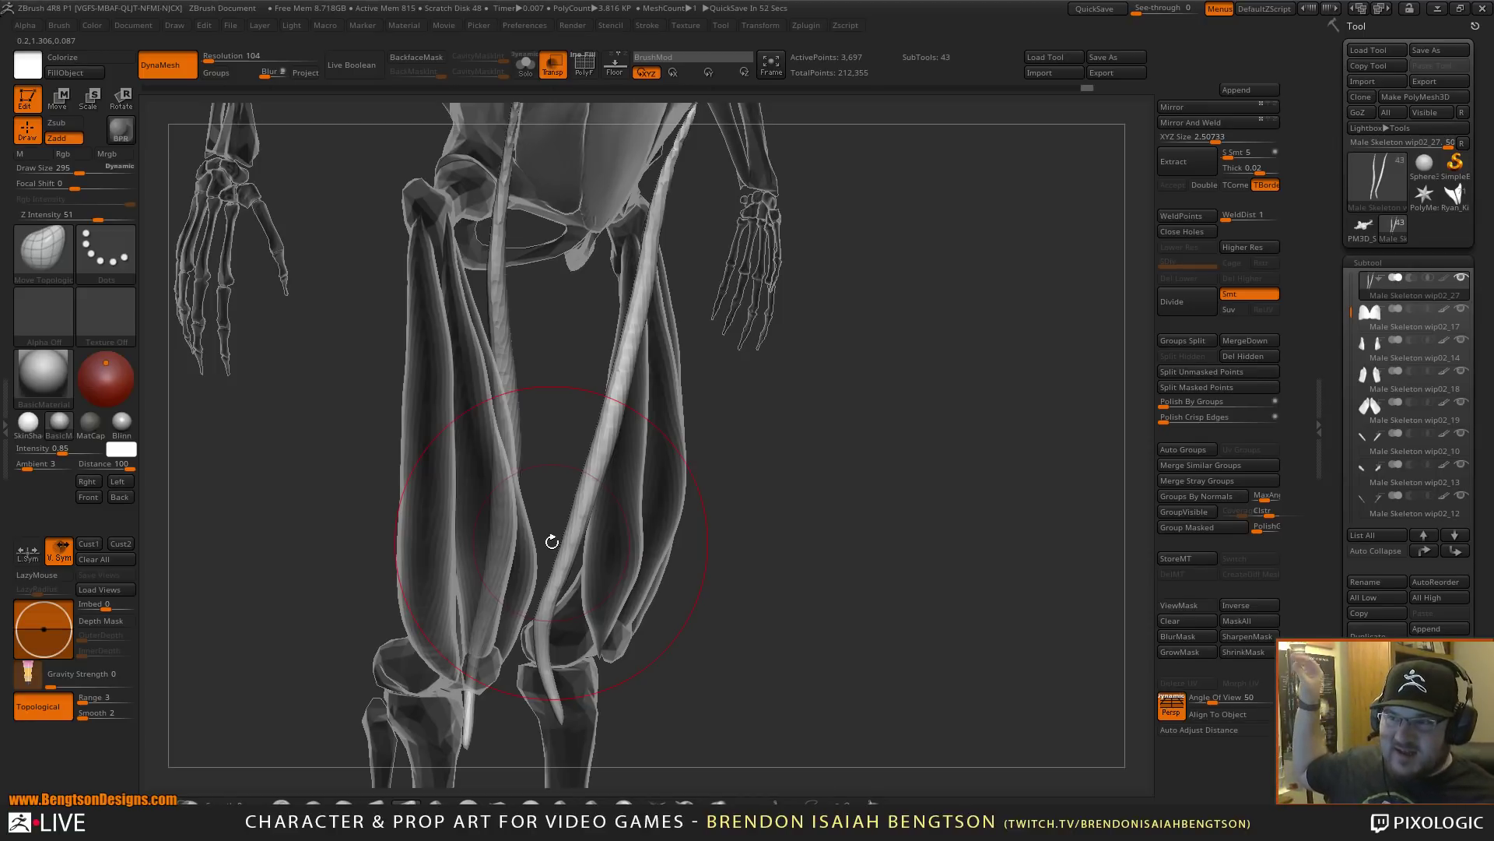
left_click_drag(897, 452, 850, 444)
left_click_drag(898, 567, 804, 569)
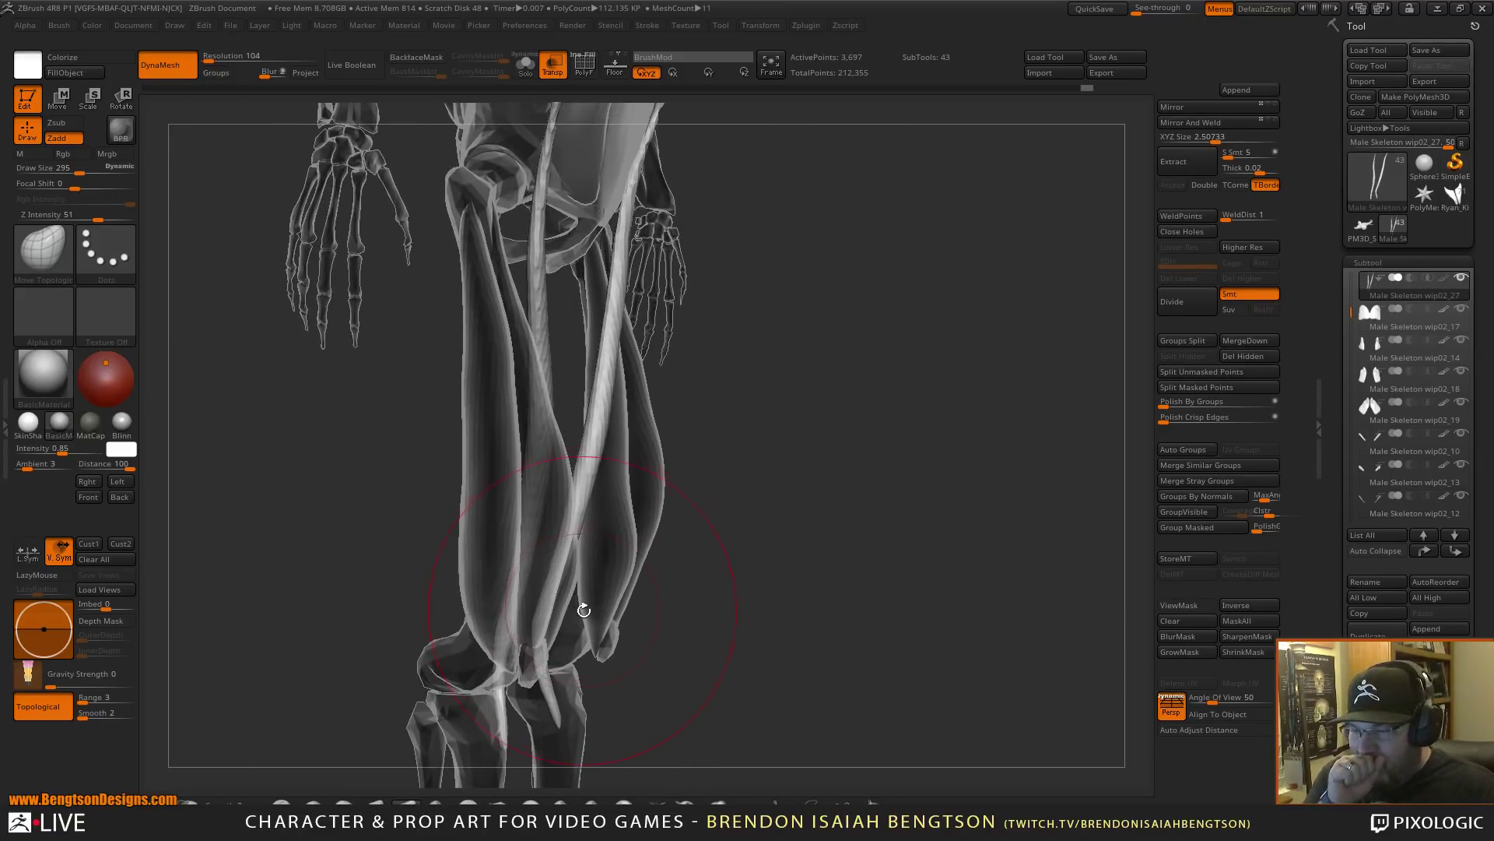
mouse_move(583, 610)
left_mouse_down()
mouse_move(642, 621)
mouse_move(567, 600)
left_mouse_up()
key("space")
left_click_drag(867, 561, 864, 589)
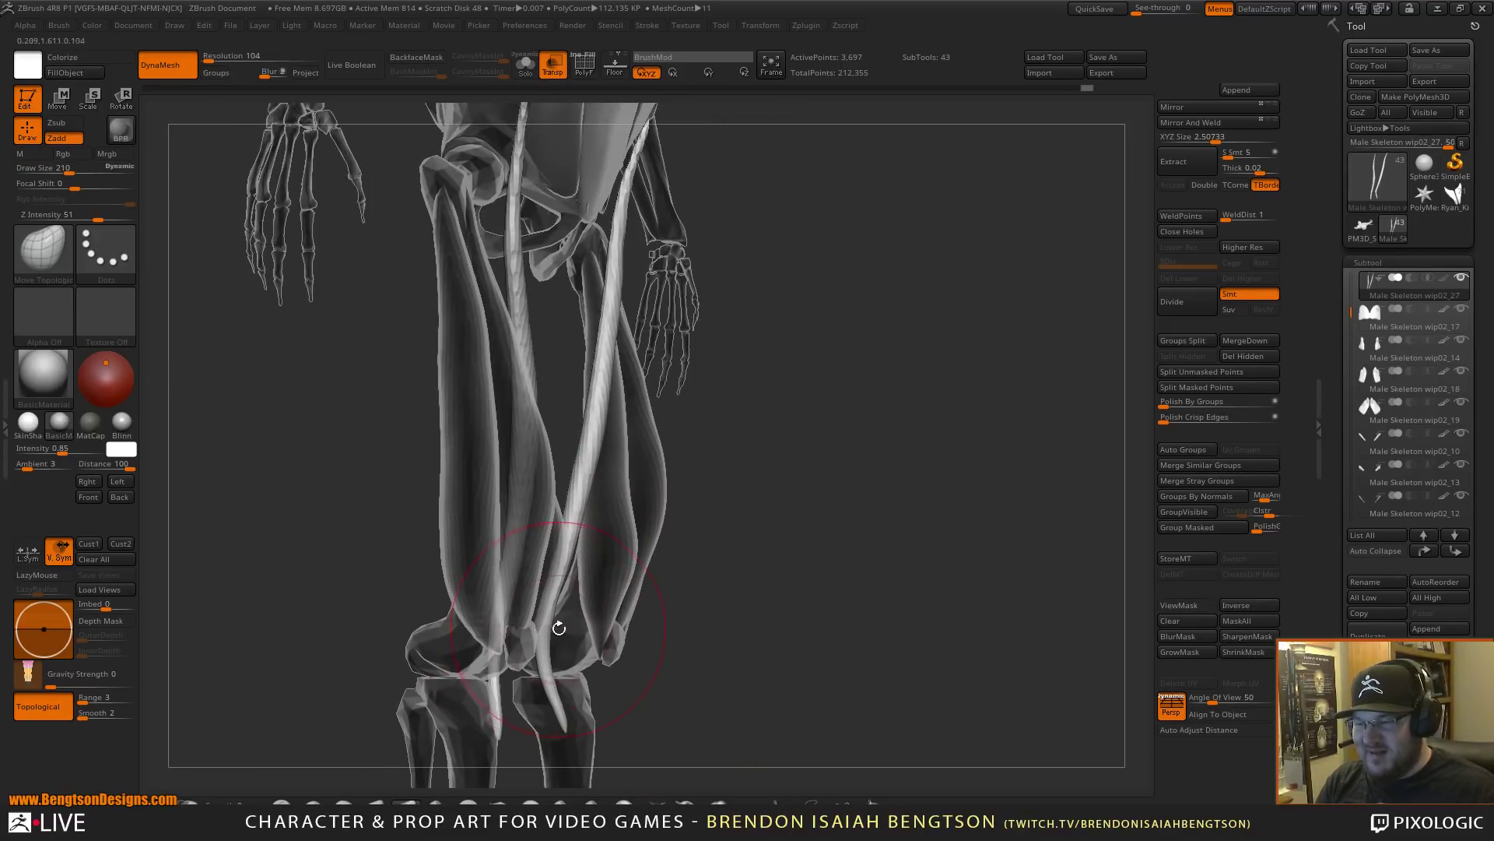
left_click_drag(644, 541, 593, 526)
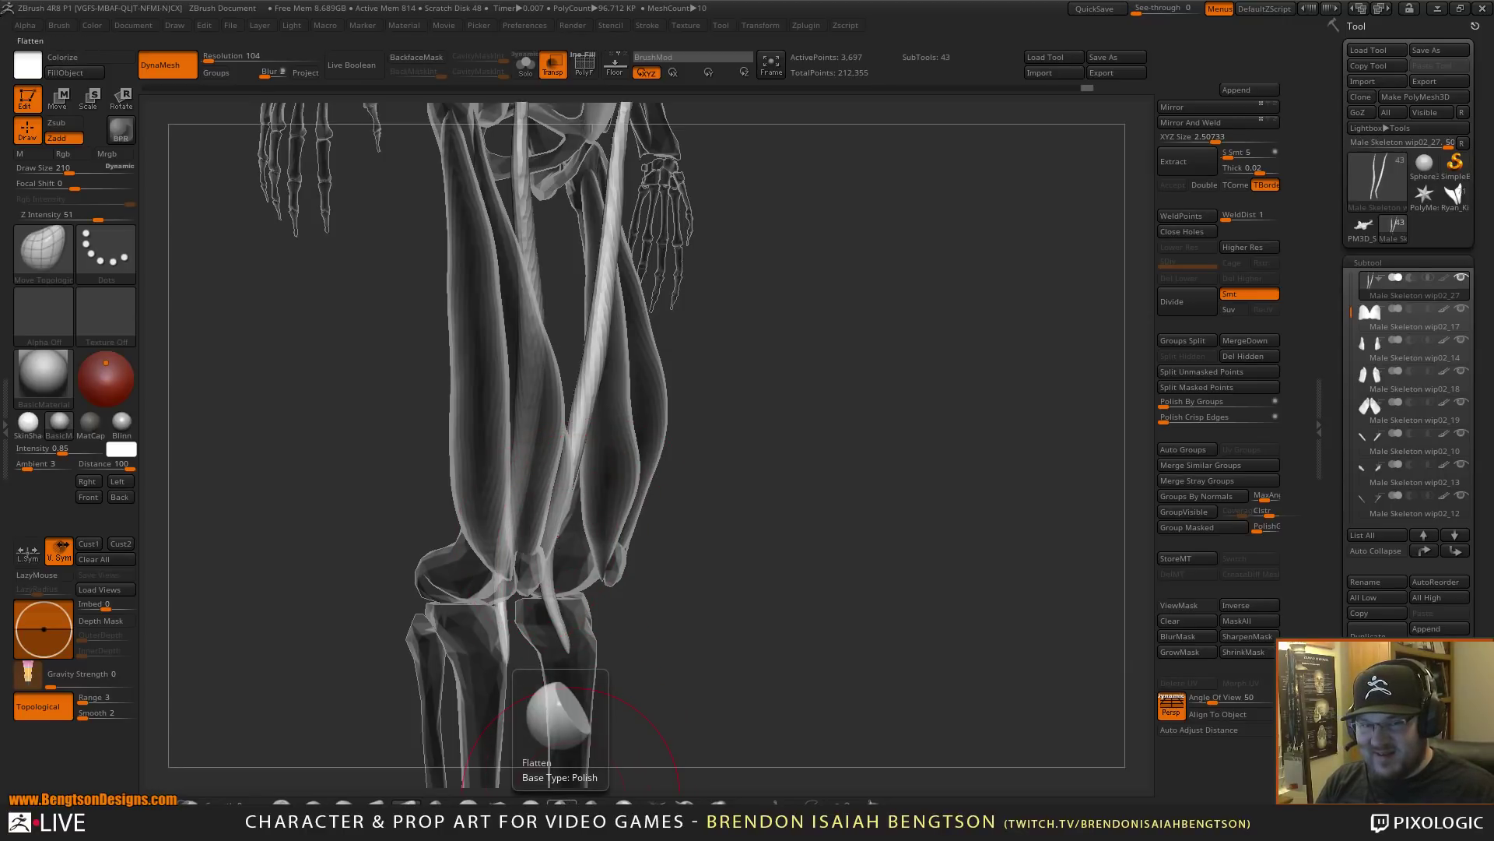
- Thicken the lower part of the strap muscles around the knees with the Inflate brush
left_click(578, 801)
mouse_move(574, 510)
left_mouse_down()
mouse_move(558, 561)
mouse_move(570, 647)
left_mouse_up()
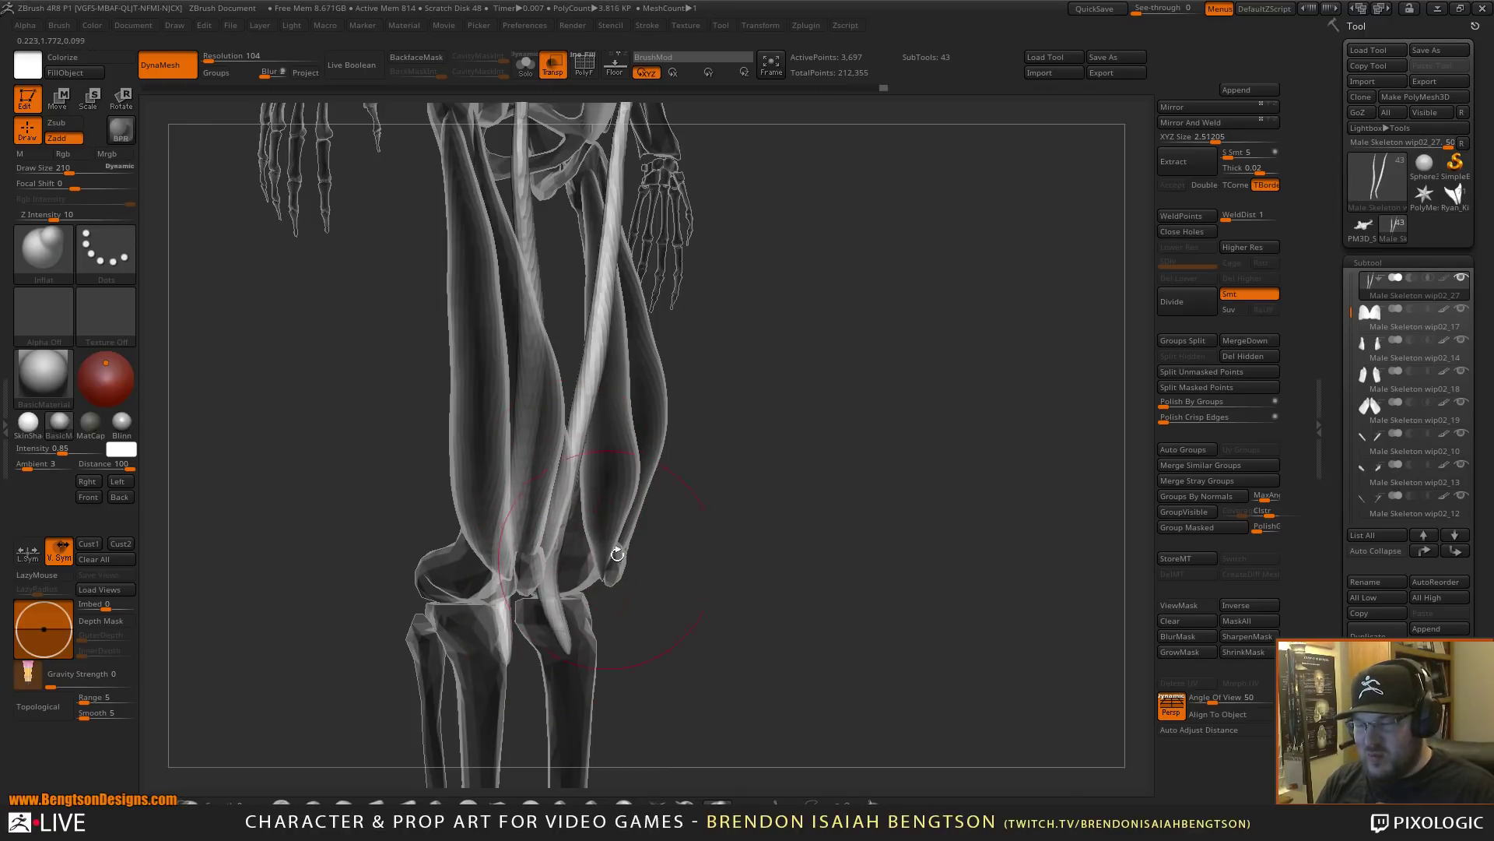
mouse_move(700, 572)
left_mouse_down()
mouse_move(787, 584)
mouse_move(594, 477)
left_mouse_up()
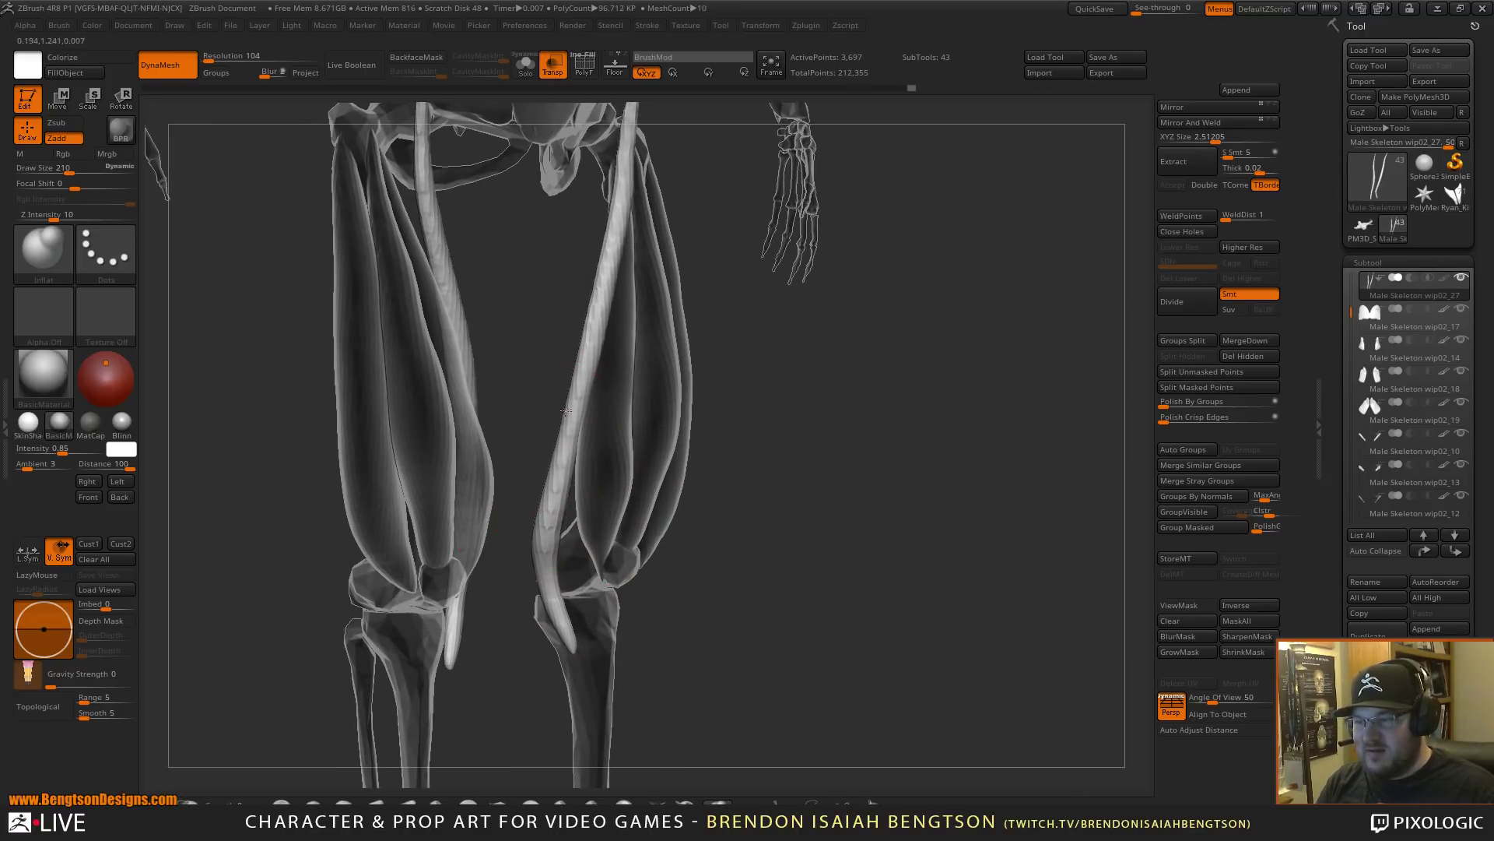
left_click_drag(747, 504, 690, 562)
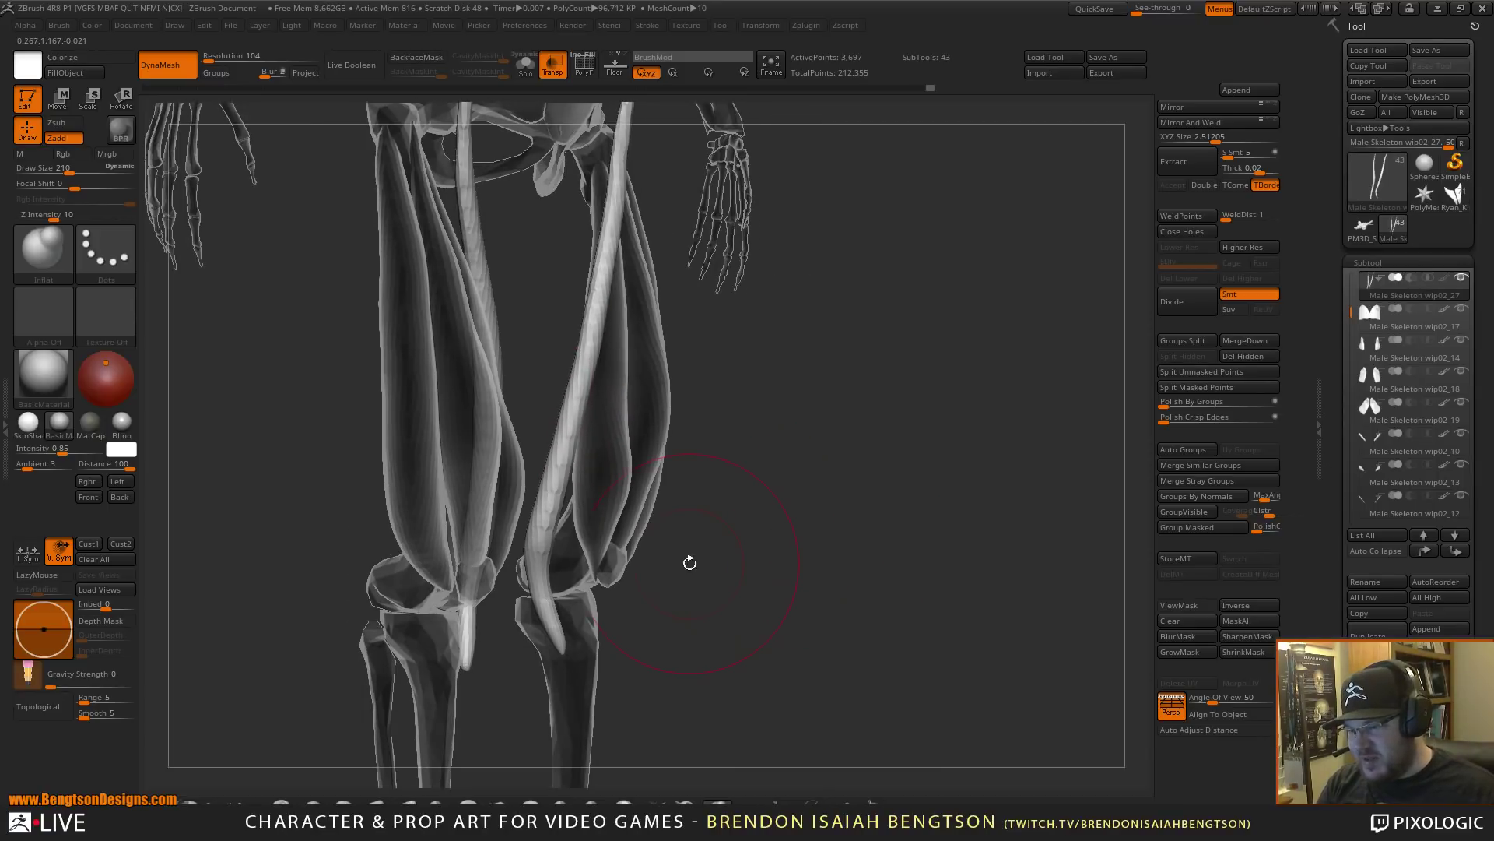
- Flatten the surface of the strap muscles along the lower and middle thighs with the Flatten brush
left_click(560, 802)
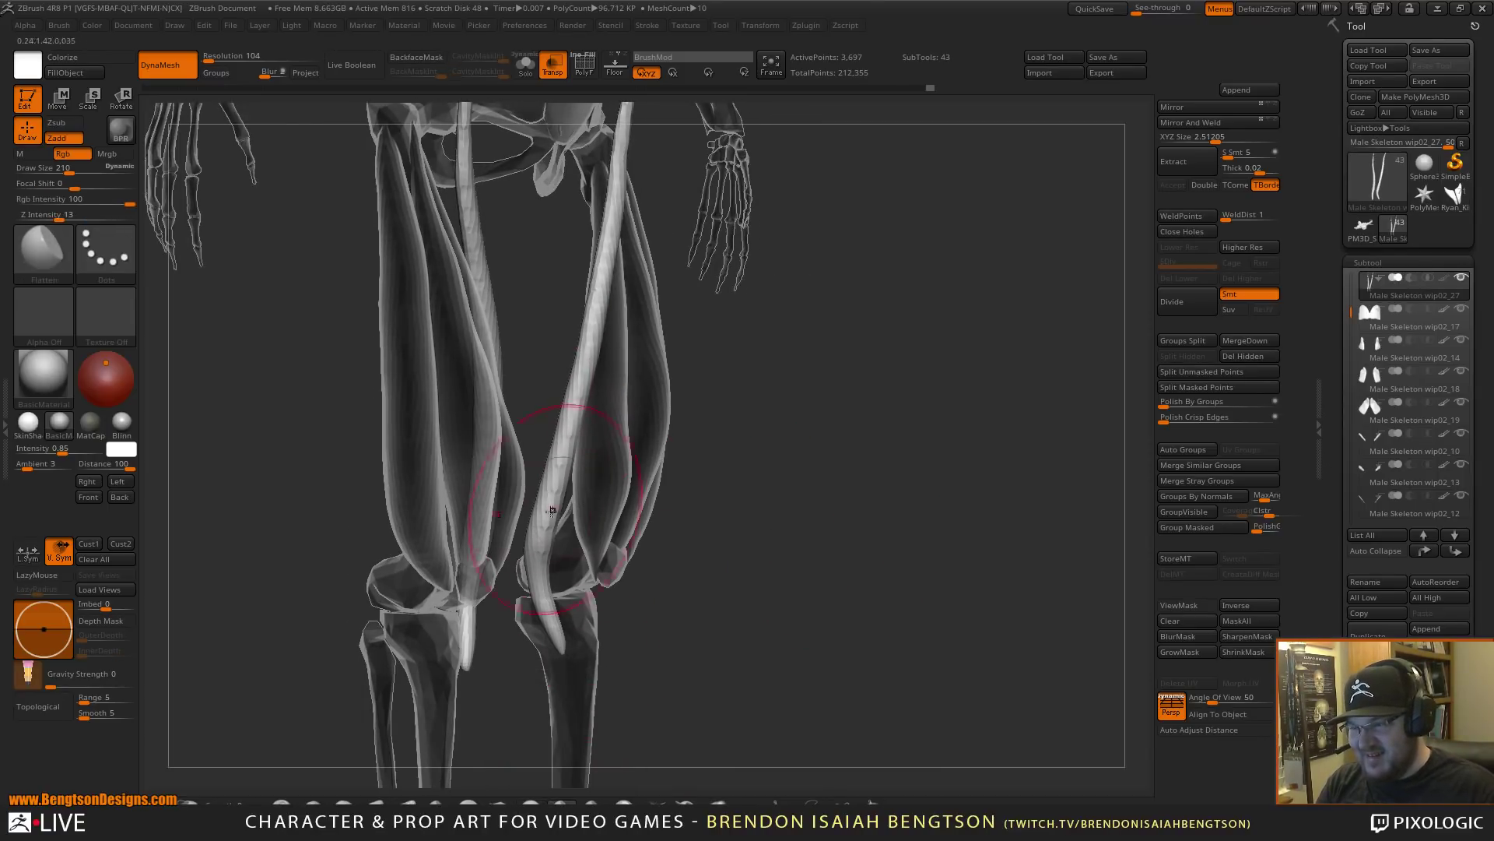
mouse_move(552, 510)
left_mouse_down()
mouse_move(557, 484)
mouse_move(531, 554)
left_mouse_up()
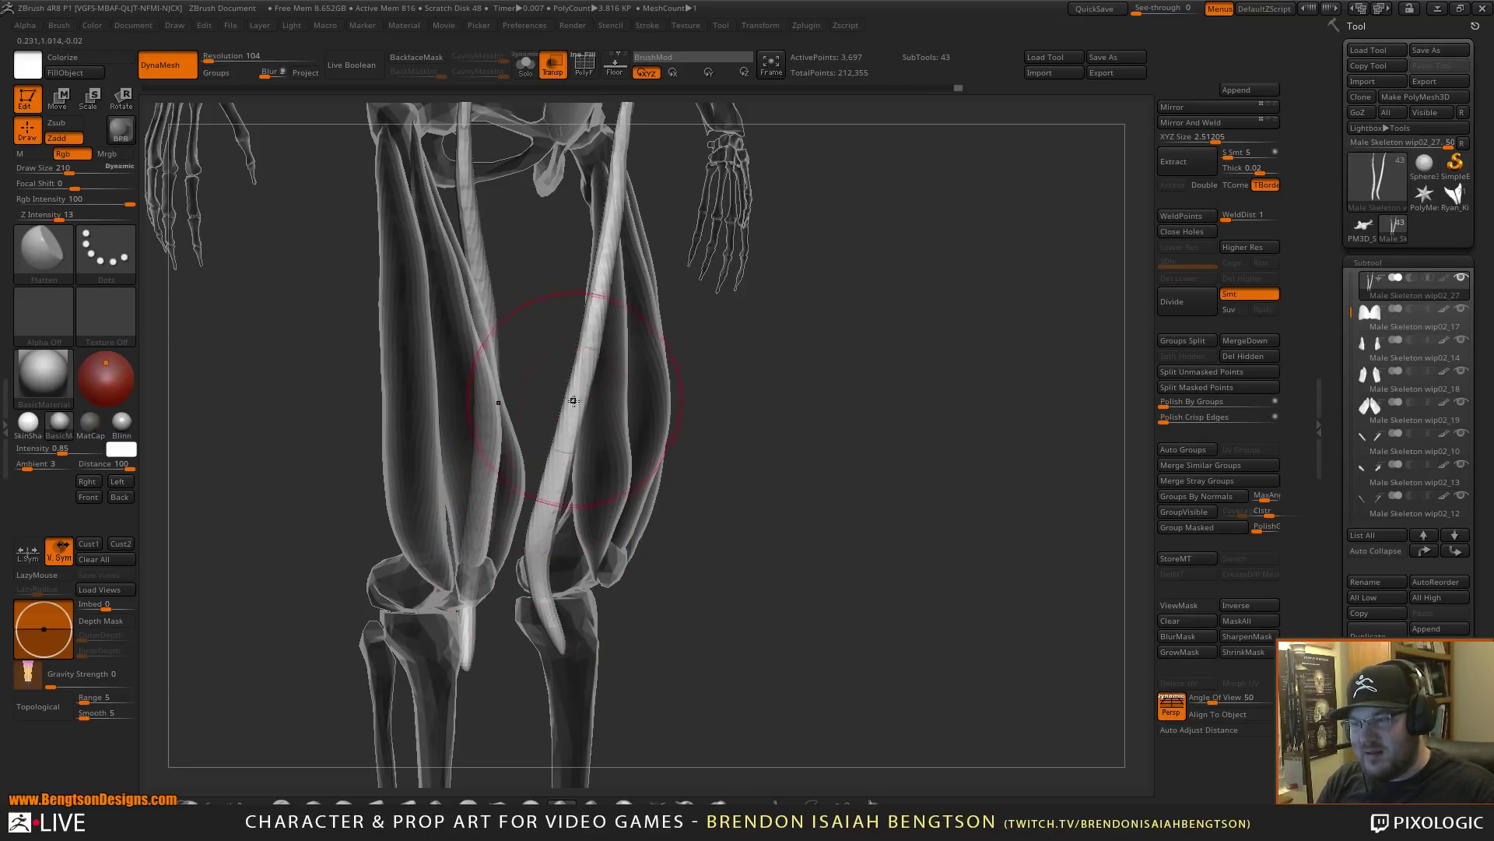
left_click_drag(694, 397, 755, 436)
left_click_drag(544, 304, 568, 305)
- Isolate the strap muscles and flatten their inner surfaces from mid-length down to the lower ends
key("alt+s")
left_click_drag(780, 317, 708, 316)
mouse_move(593, 327)
left_mouse_down()
mouse_move(607, 292)
mouse_move(572, 413)
mouse_move(584, 366)
left_mouse_up()
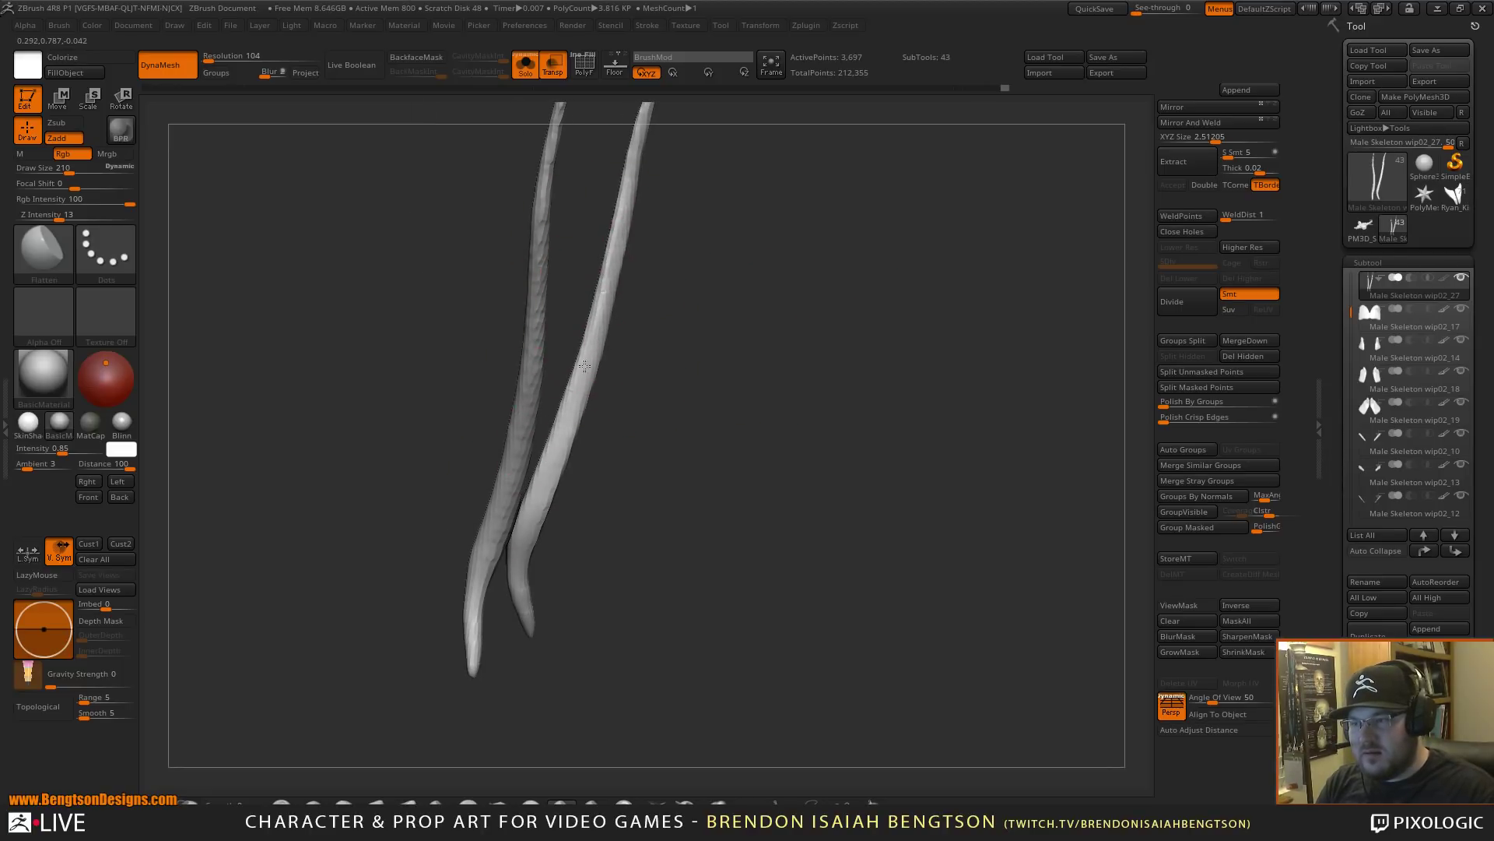
left_click_drag(616, 460, 543, 501)
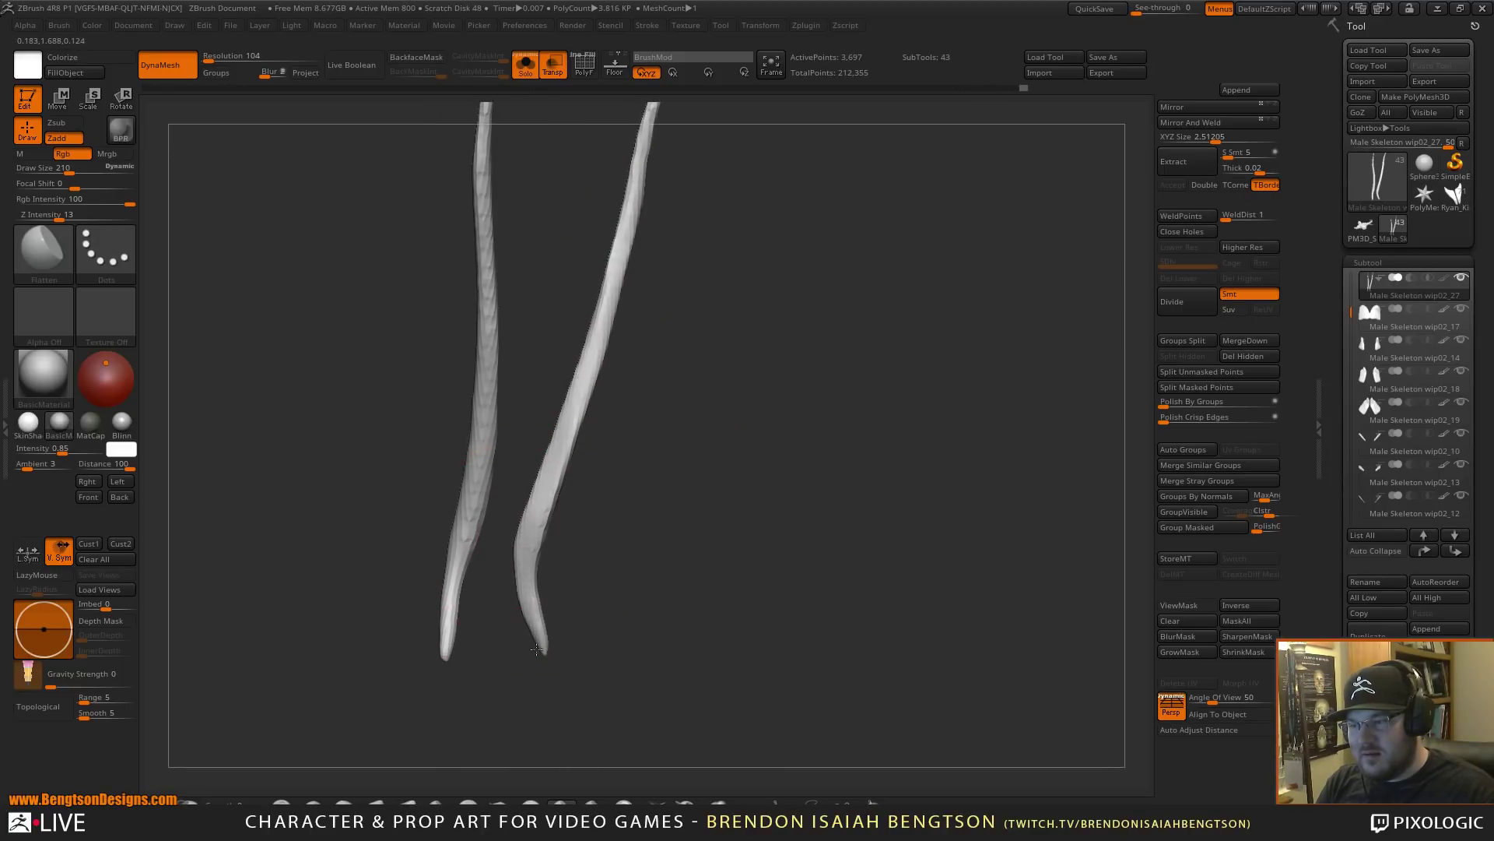
left_click_drag(535, 613, 544, 646)
mouse_move(682, 576)
left_mouse_down()
mouse_move(667, 593)
mouse_move(633, 579)
left_mouse_up()
left_click_drag(686, 444, 788, 493)
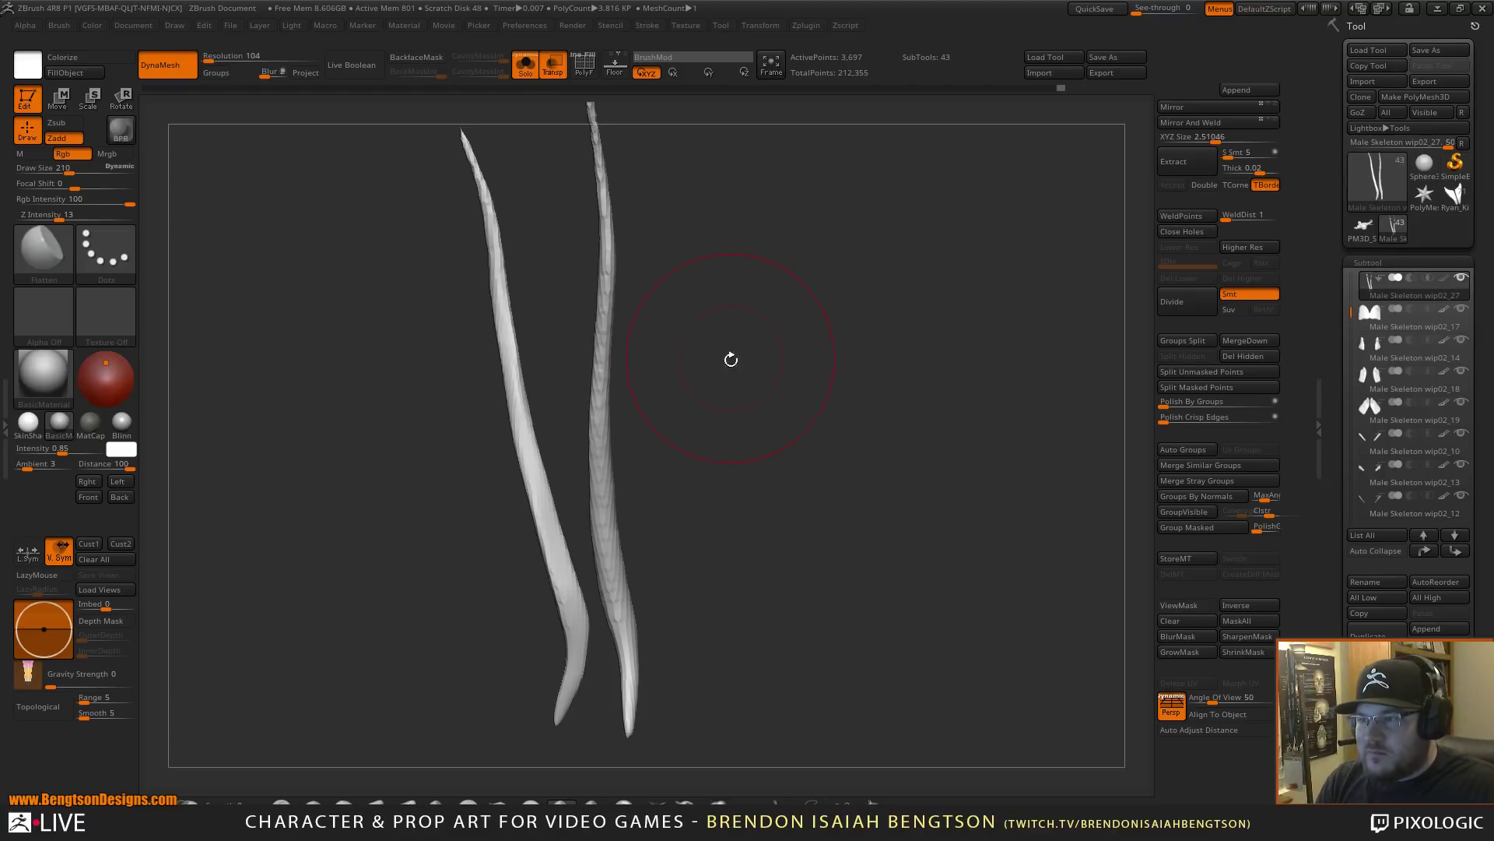
- Flatten the remaining side of the isolated strap muscles up to their upper ends, and show the full skeleton again
left_click_drag(730, 357, 776, 325)
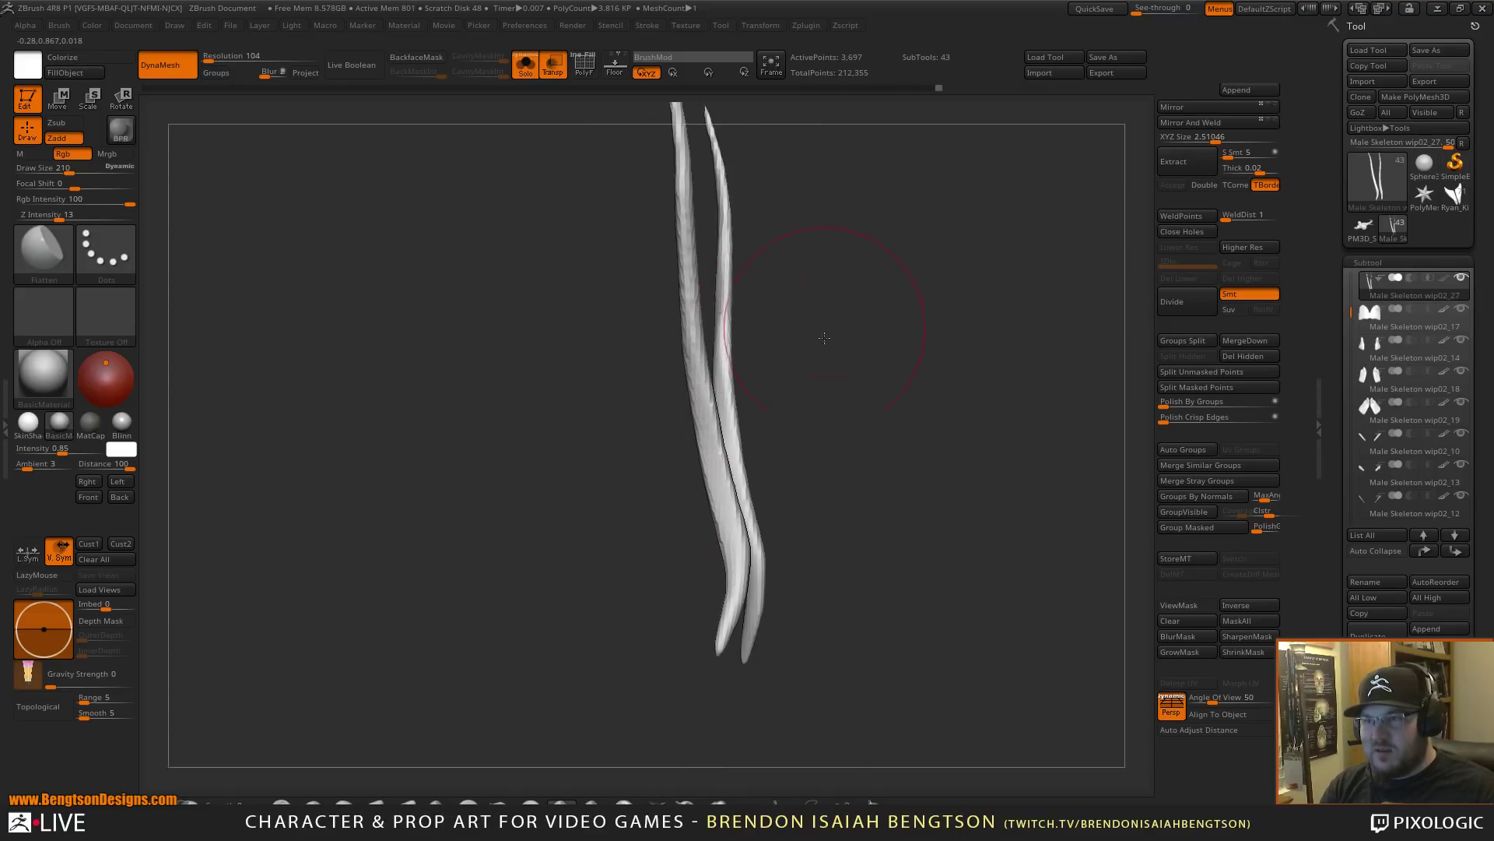
left_click_drag(735, 334, 792, 390)
left_click_drag(886, 335, 871, 376)
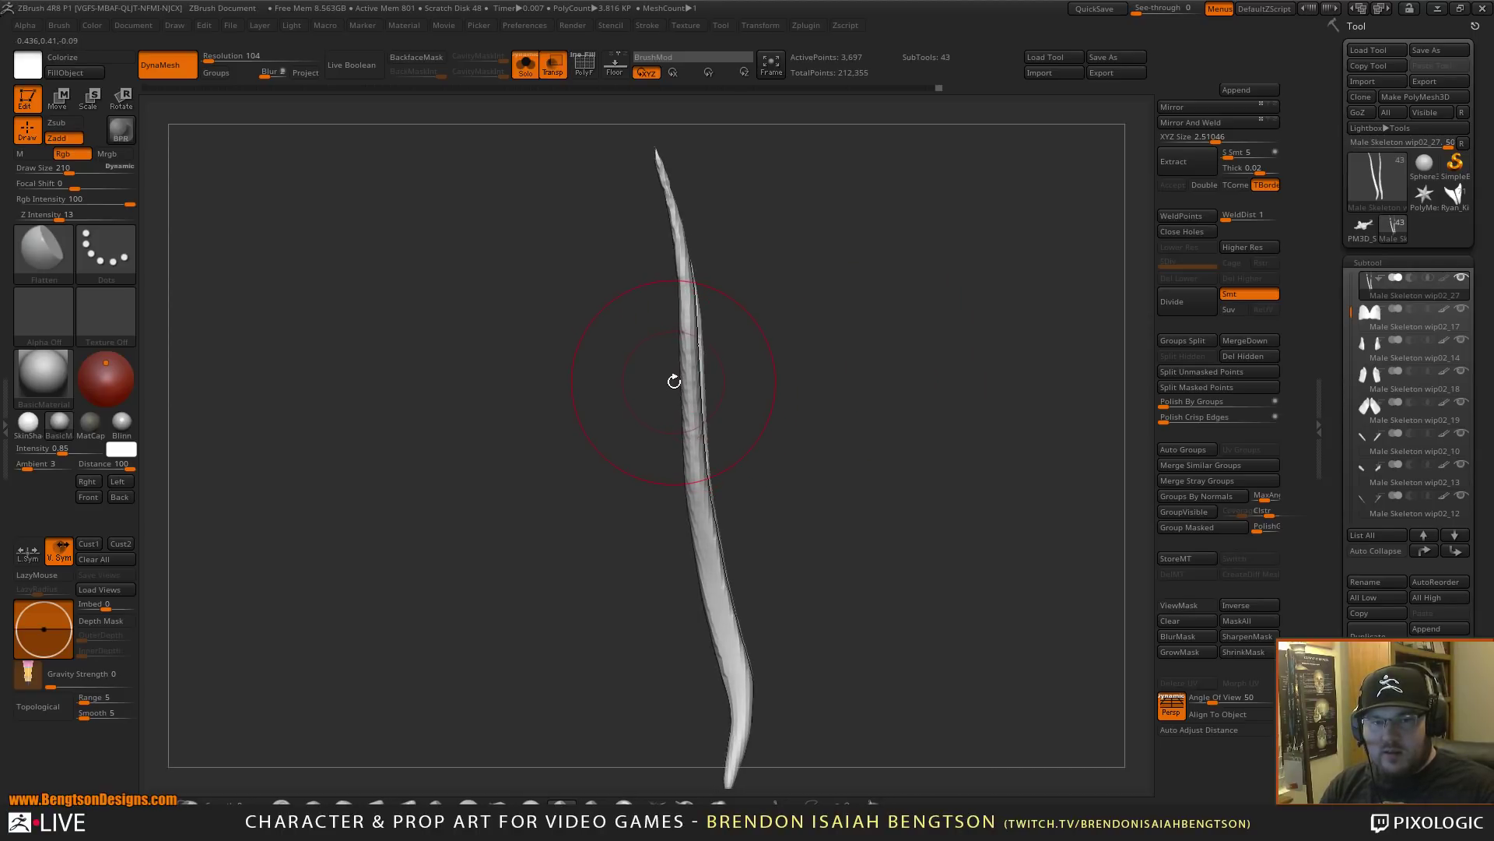
left_click_drag(698, 499, 689, 420)
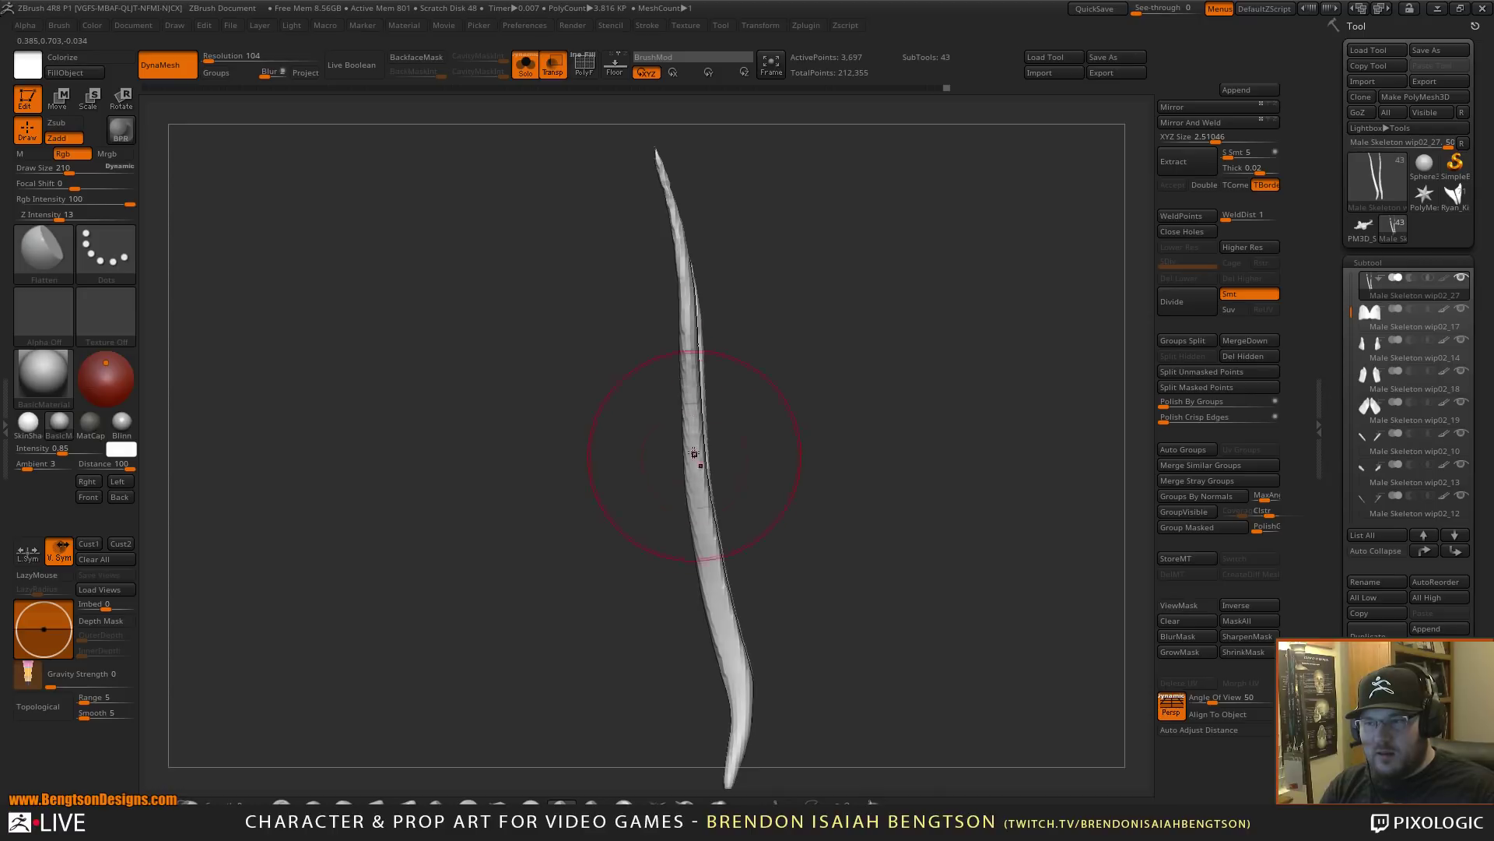
mouse_move(680, 252)
left_mouse_down()
mouse_move(676, 234)
mouse_move(778, 300)
mouse_move(880, 302)
mouse_move(859, 343)
left_mouse_up()
key("alt+s")
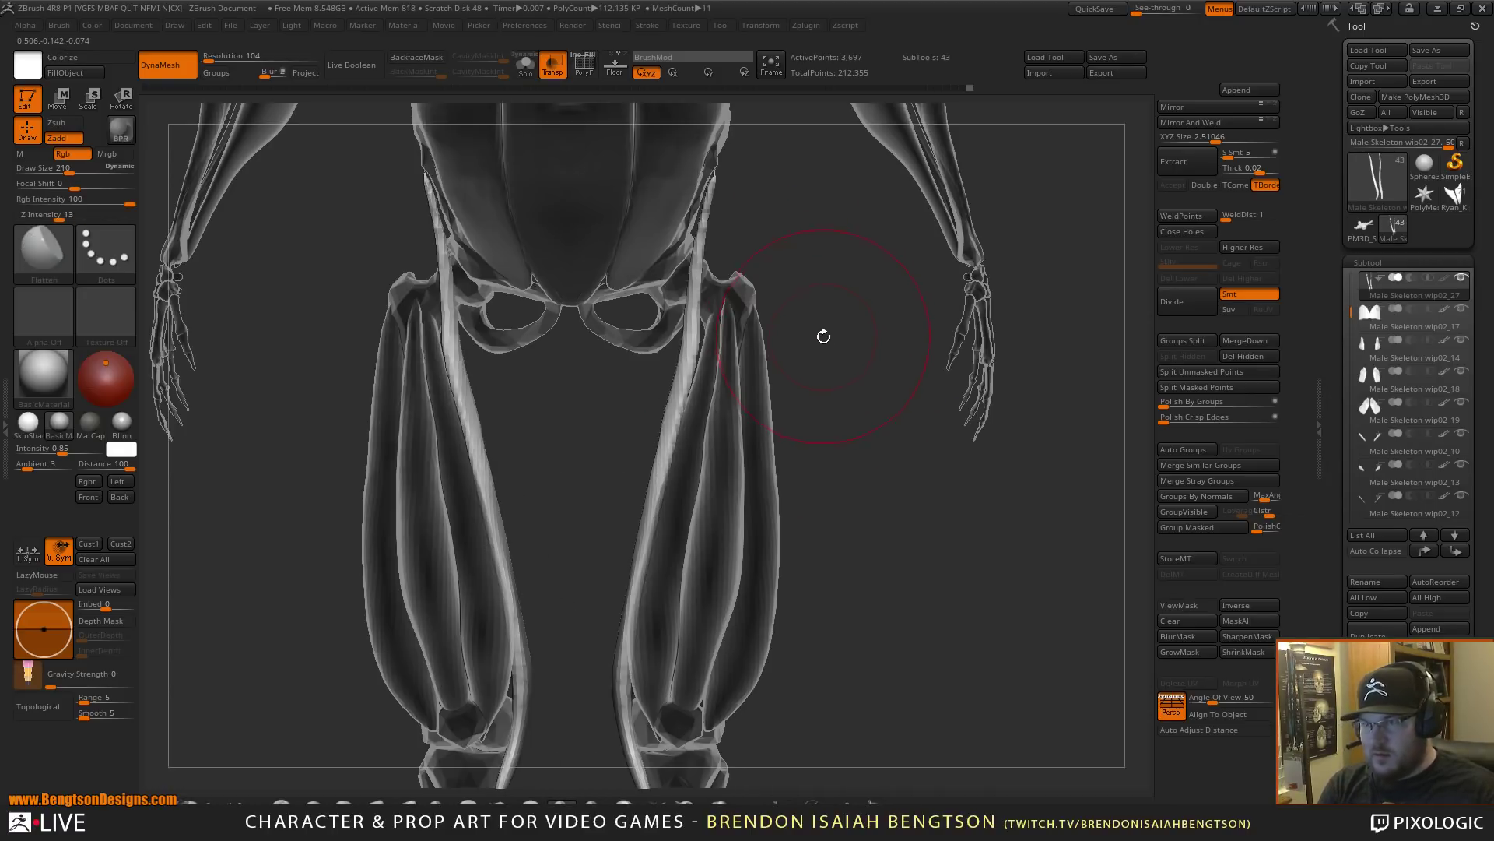
- Turn off transparency and reshape the strap muscles beside the inner knees with the Move Topological brush at draw size 156
mouse_move(887, 497)
left_mouse_down("alt")
mouse_move(823, 498)
mouse_move(862, 522)
mouse_move(872, 511)
mouse_move(893, 651)
mouse_move(870, 383)
left_mouse_up("alt")
key("shift+t")
key("b")
key("m")
key("t")
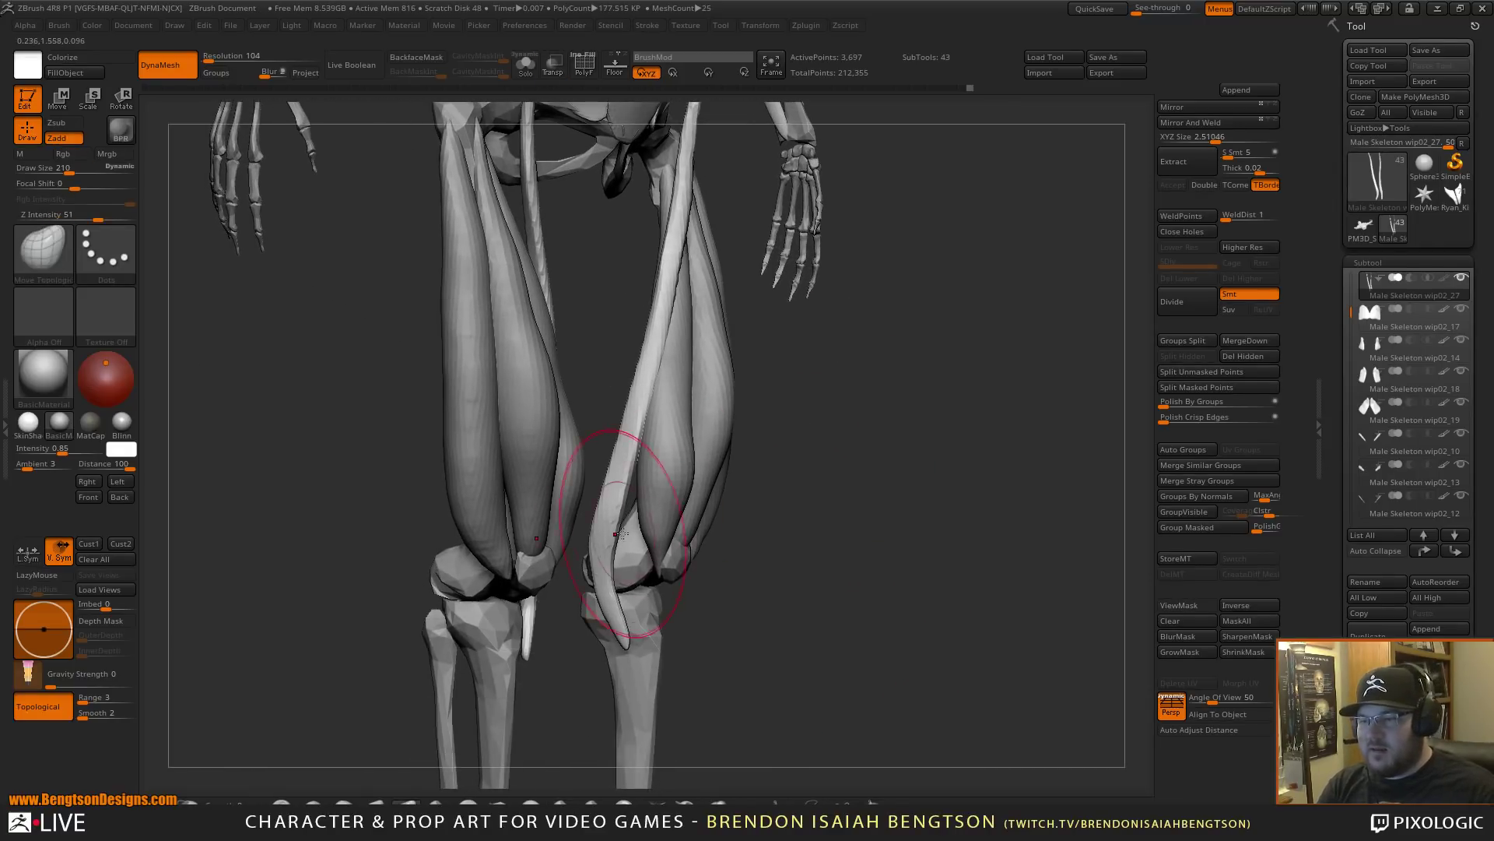
key("s")
mouse_move(621, 518)
left_mouse_down()
mouse_move(631, 572)
mouse_move(604, 537)
mouse_move(629, 565)
left_mouse_up()
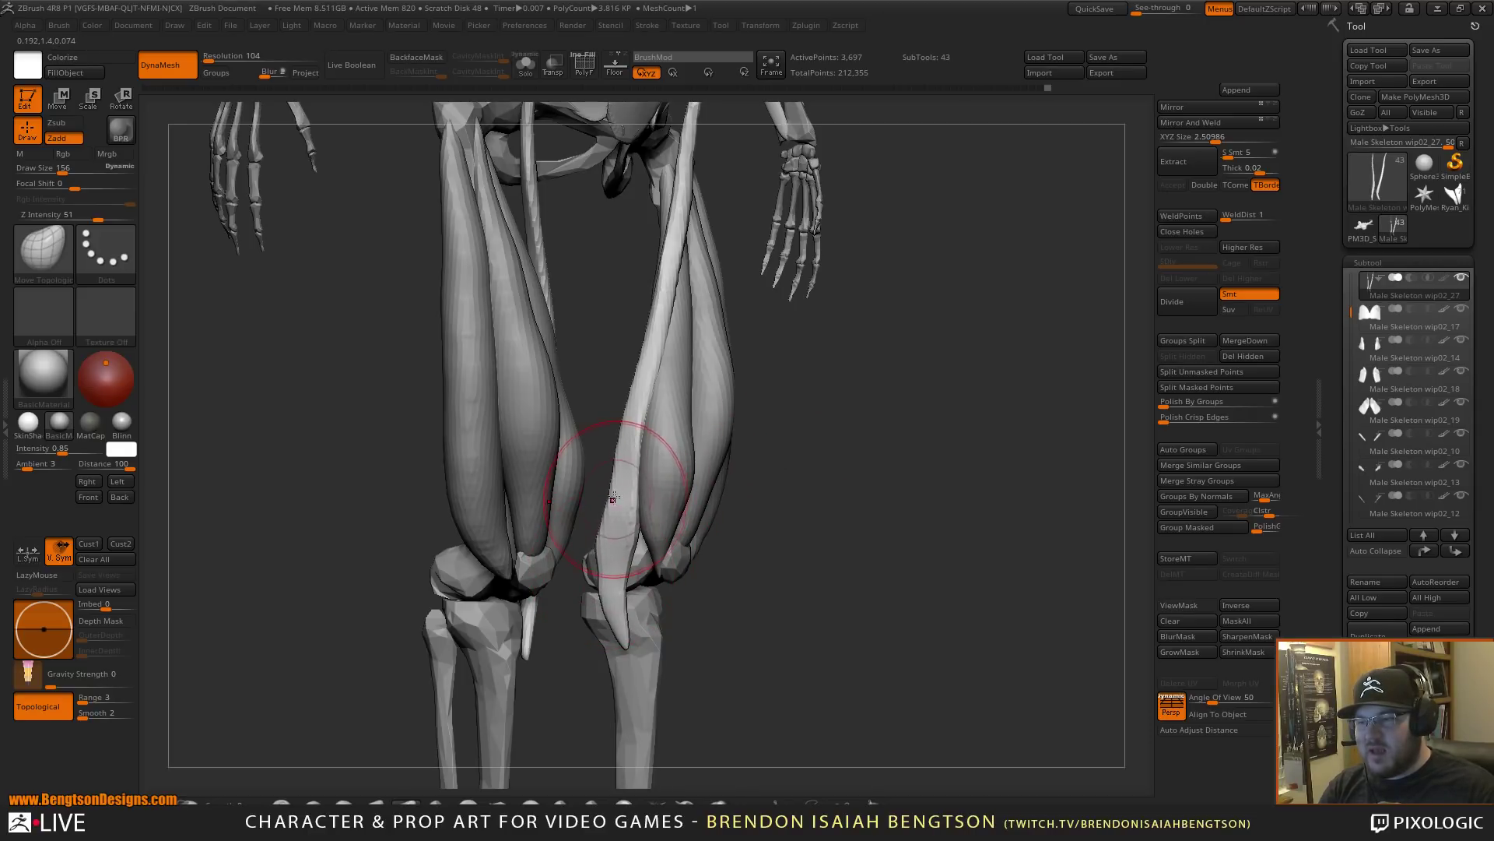
- Pull the lower ends of the strap muscles inward against the upper shins with the Move Topological brush
left_click_drag(752, 449, 810, 441)
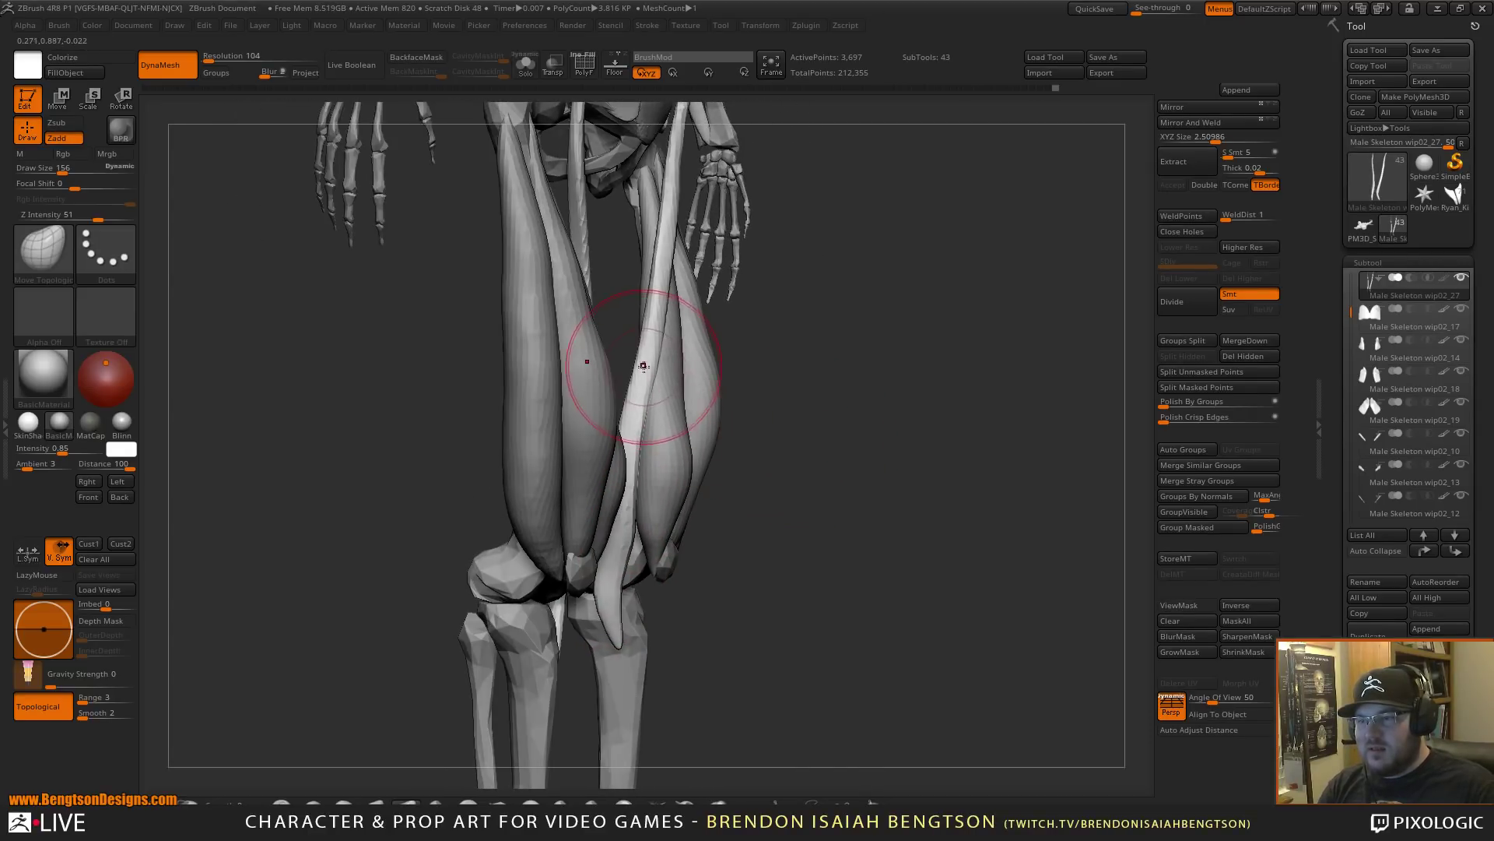
left_click_drag(754, 336, 601, 676)
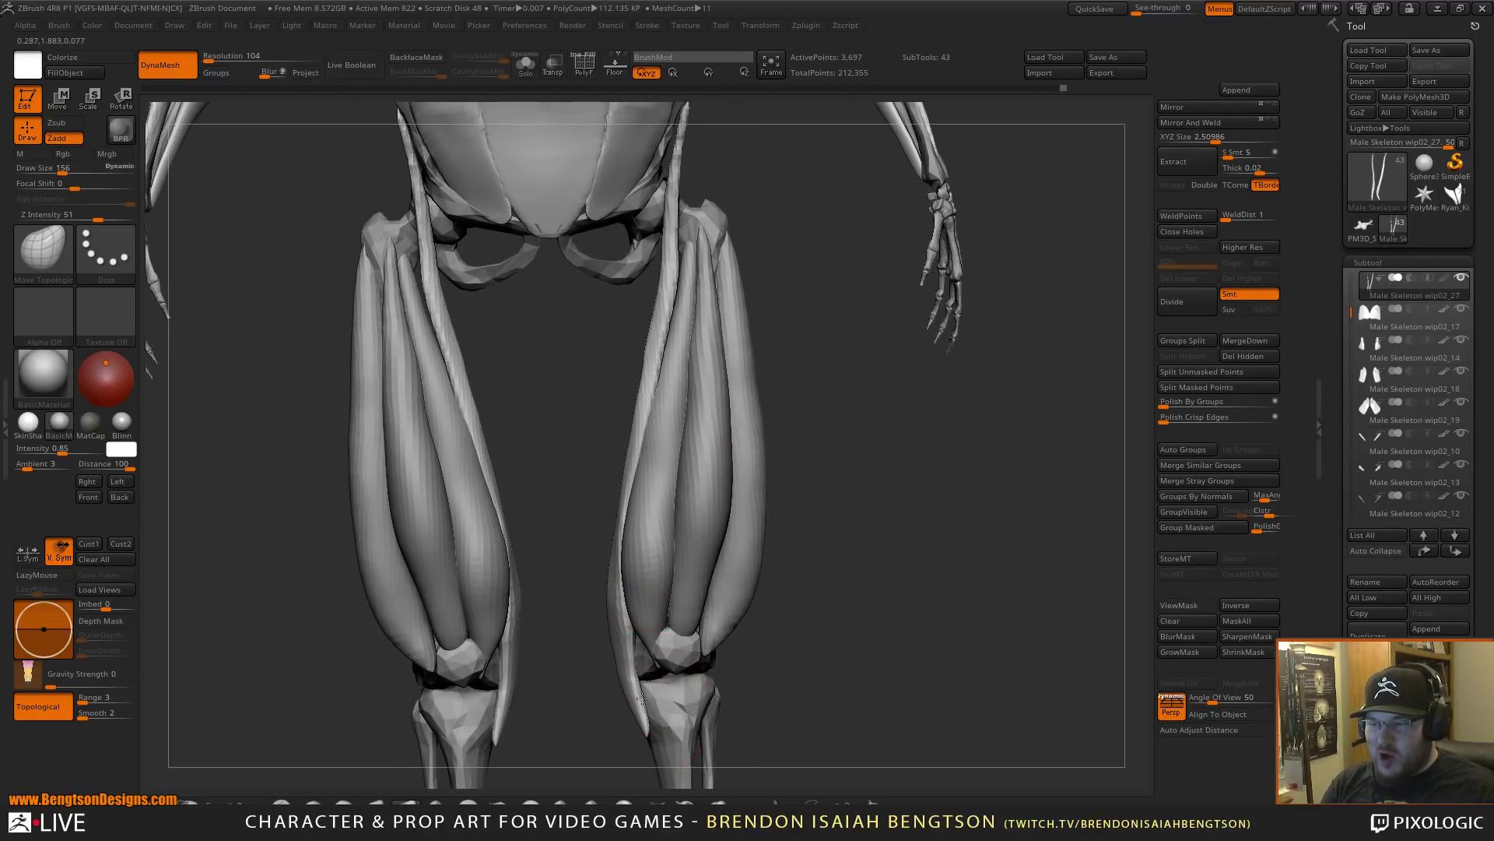
left_click_drag(648, 731, 623, 658)
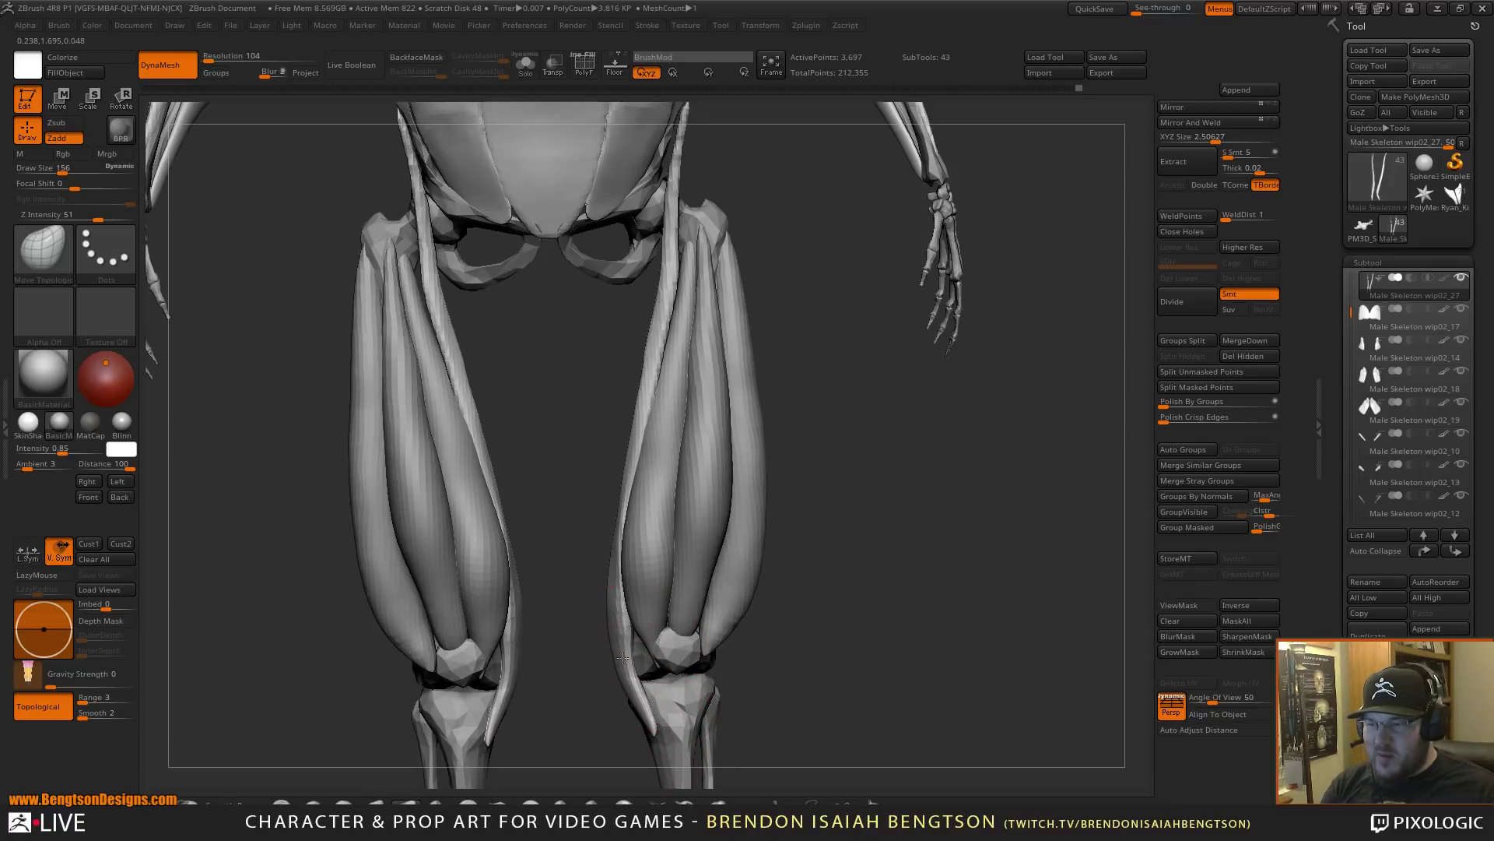
left_click_drag(904, 631, 865, 555, "shift")
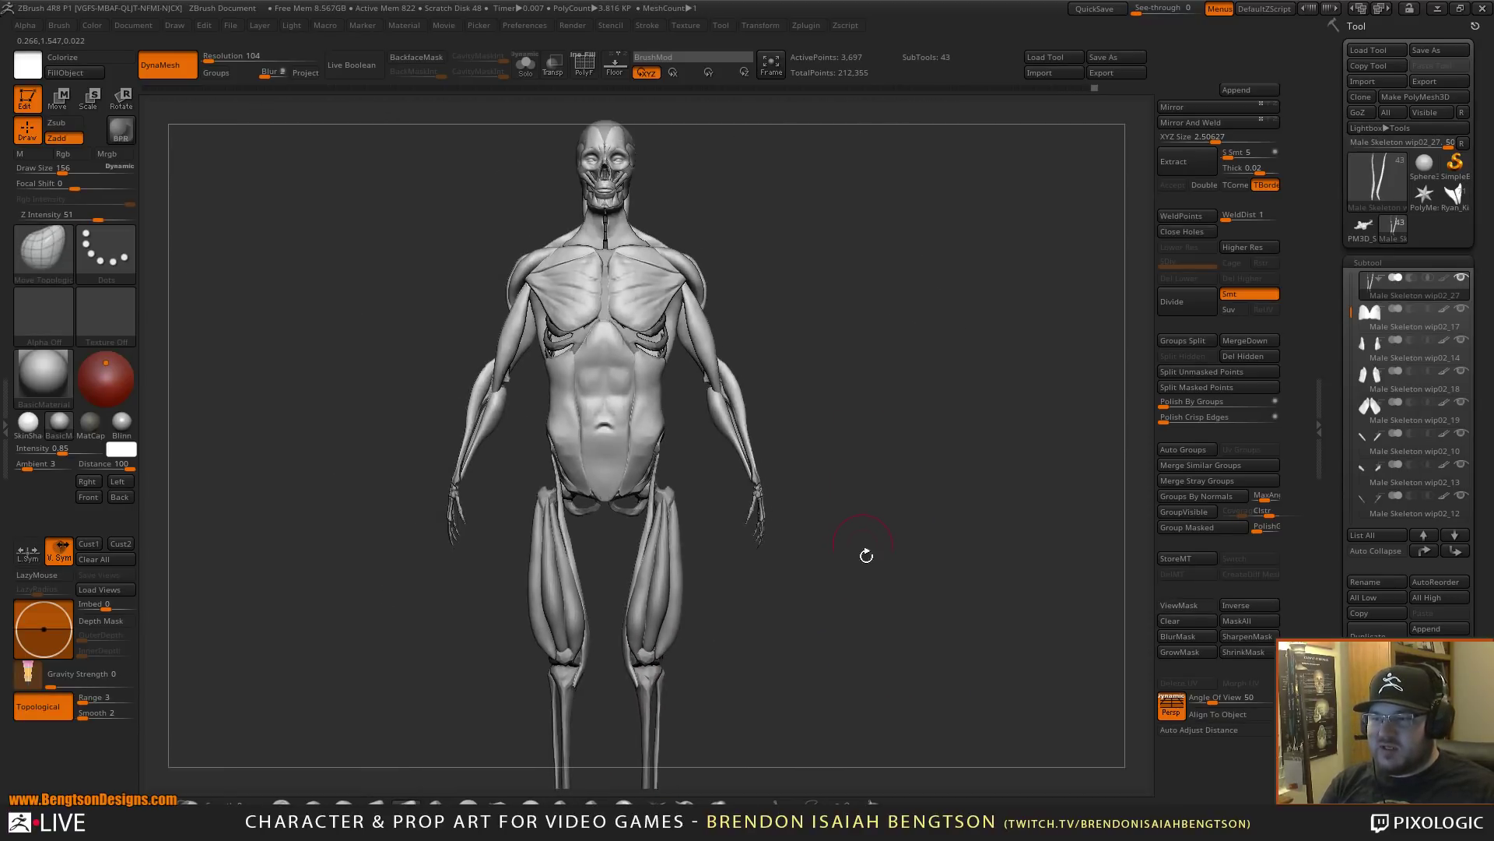
left_click_drag(907, 716, 890, 557, "alt")
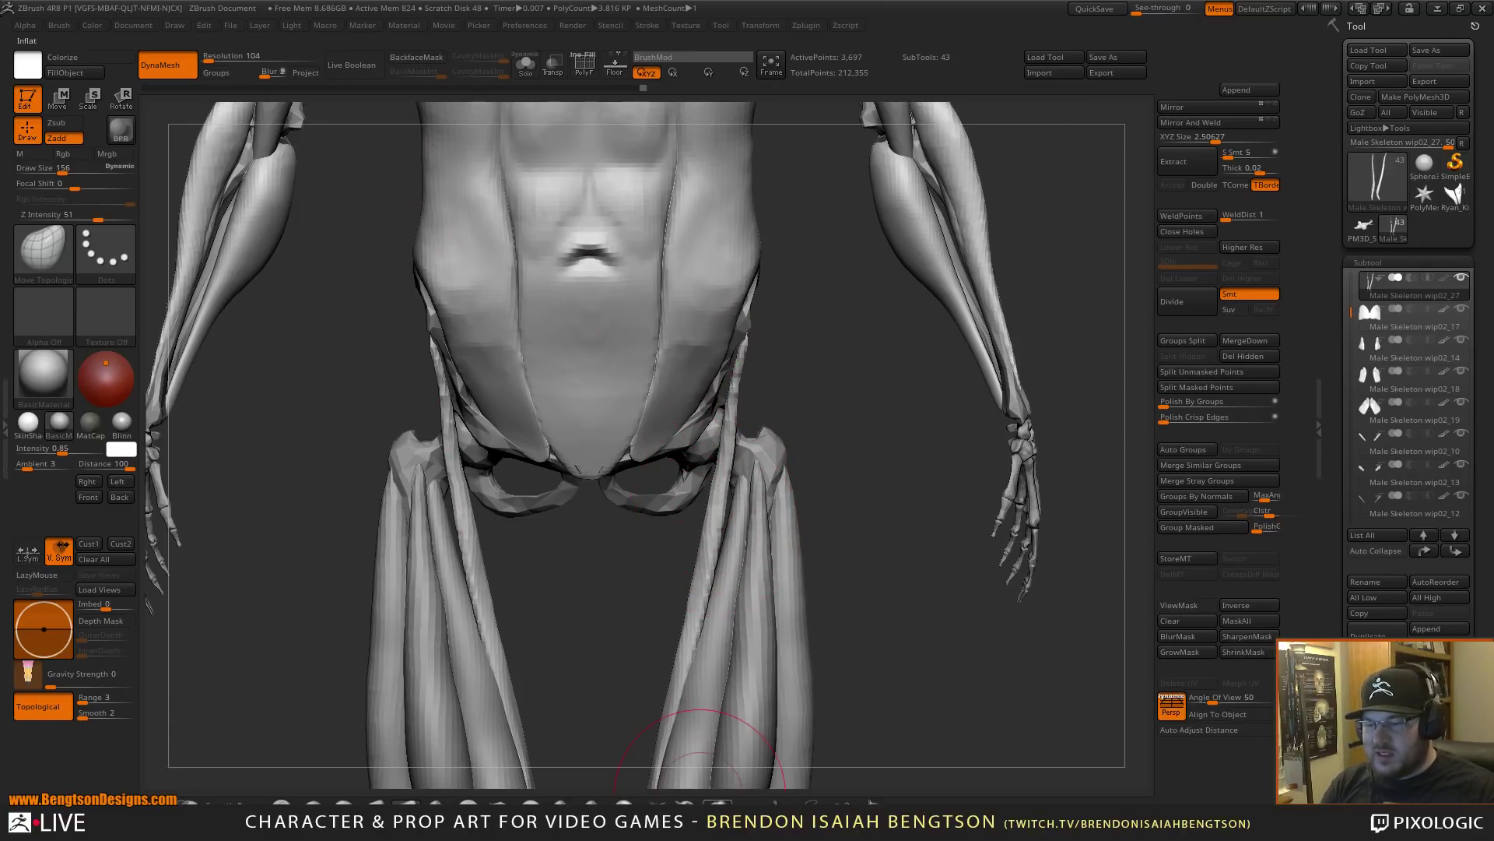
- Thicken the upper strap muscles from the pelvis down to the upper thighs with the Inflat brush at intensity 10
left_click(714, 802)
left_click(715, 803)
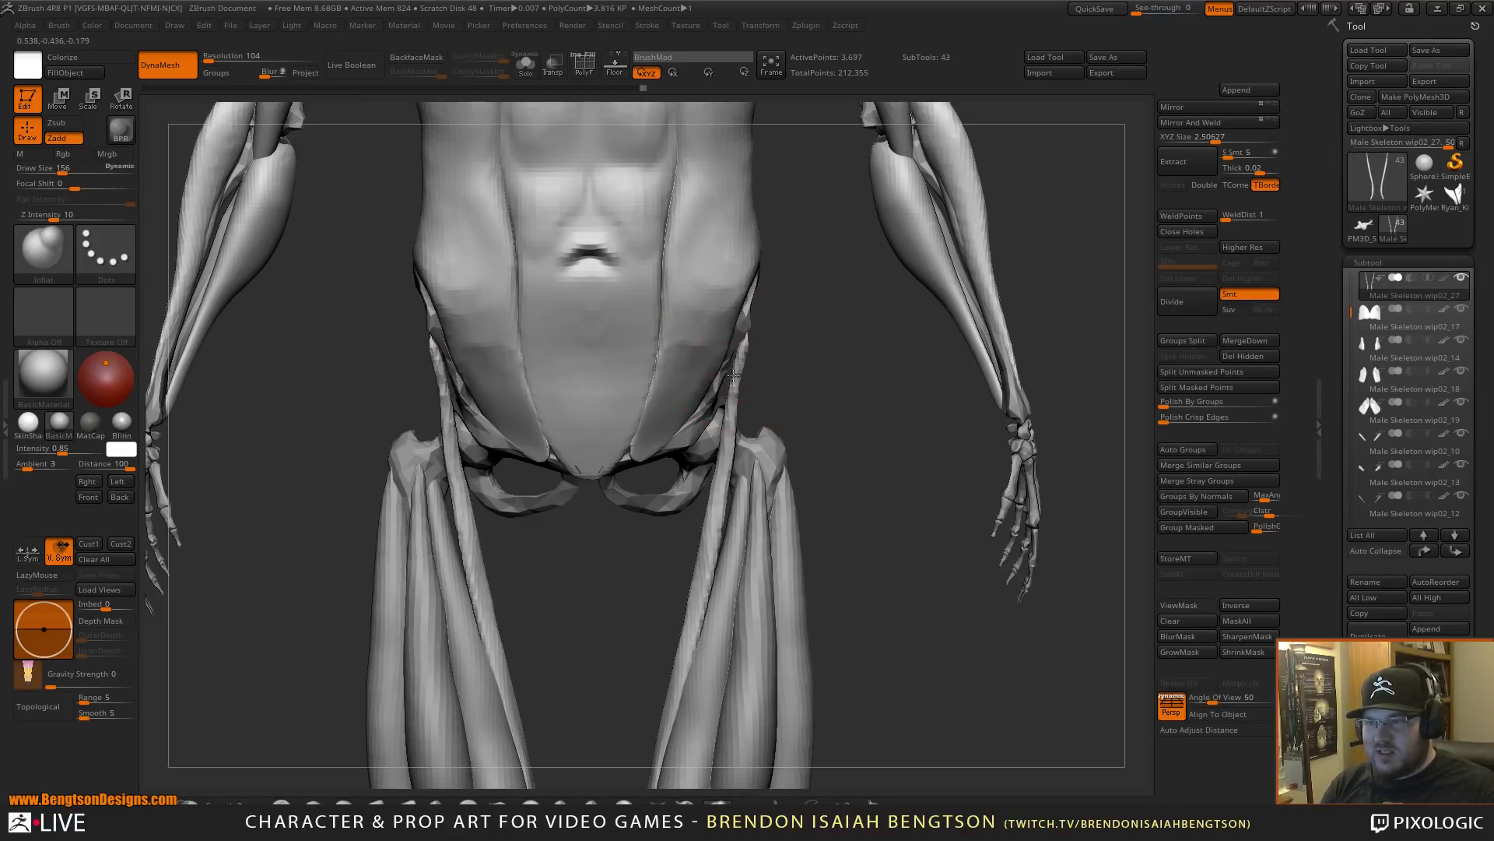
left_click_drag(733, 376, 706, 534)
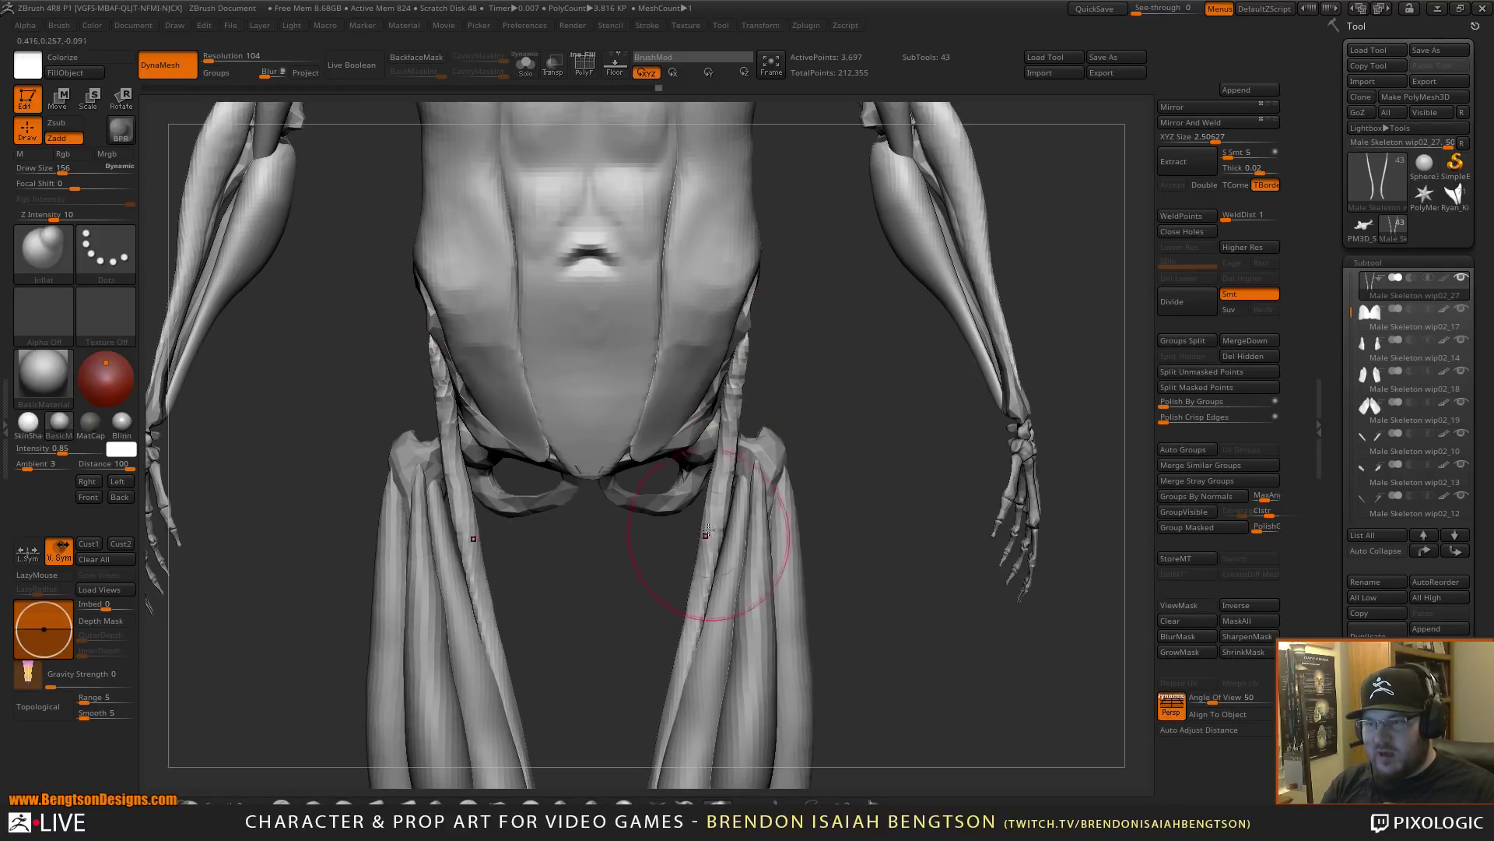
left_click_drag(895, 374, 852, 320)
mouse_move(764, 376)
left_mouse_down()
mouse_move(916, 343)
mouse_move(852, 370)
left_mouse_up()
- Adjust the path of the strap muscles along the inner thighs with the Move Topological brush at draw size 156
key("b")
key("m")
key("t")
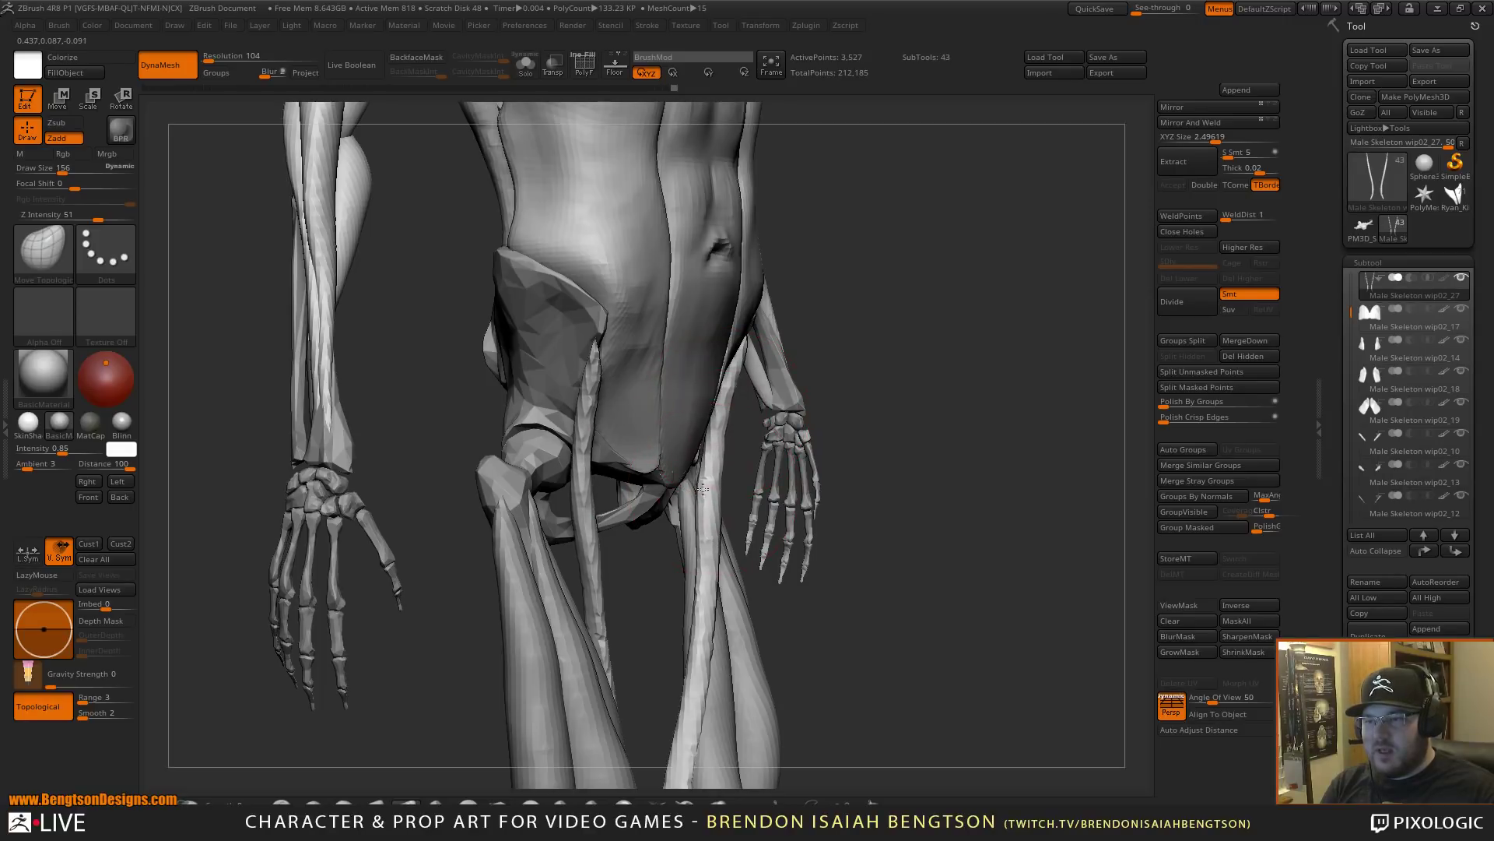
left_click_drag(959, 631, 931, 522, "alt")
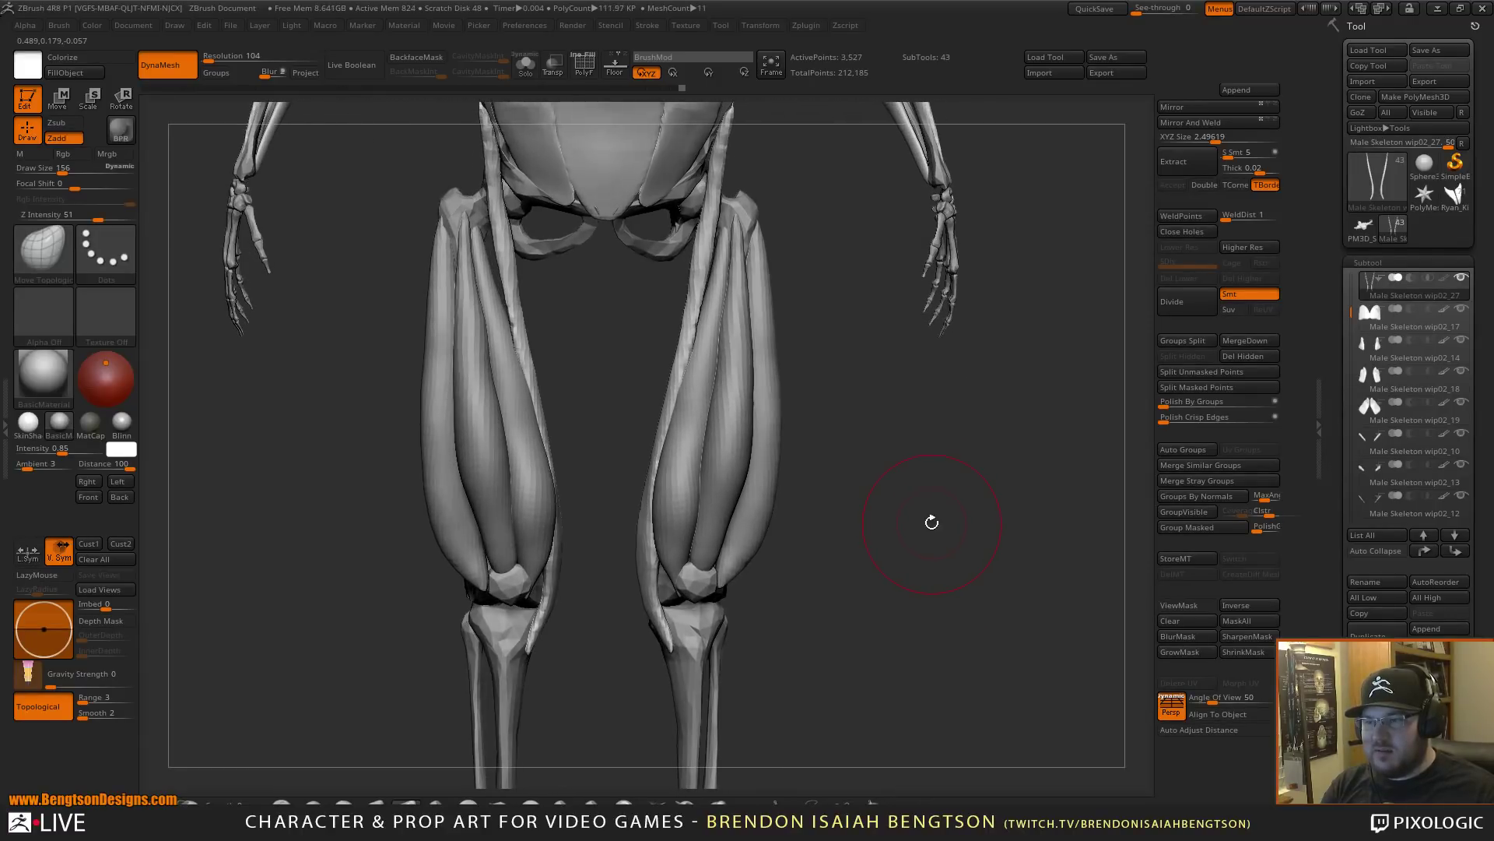
left_click_drag(905, 454, 915, 642, "alt")
mouse_move(901, 567)
left_mouse_down("alt")
mouse_move(876, 562)
mouse_move(737, 623)
mouse_move(894, 617)
mouse_move(884, 534)
mouse_move(892, 656)
mouse_move(866, 486)
mouse_move(700, 425)
left_mouse_up("alt")
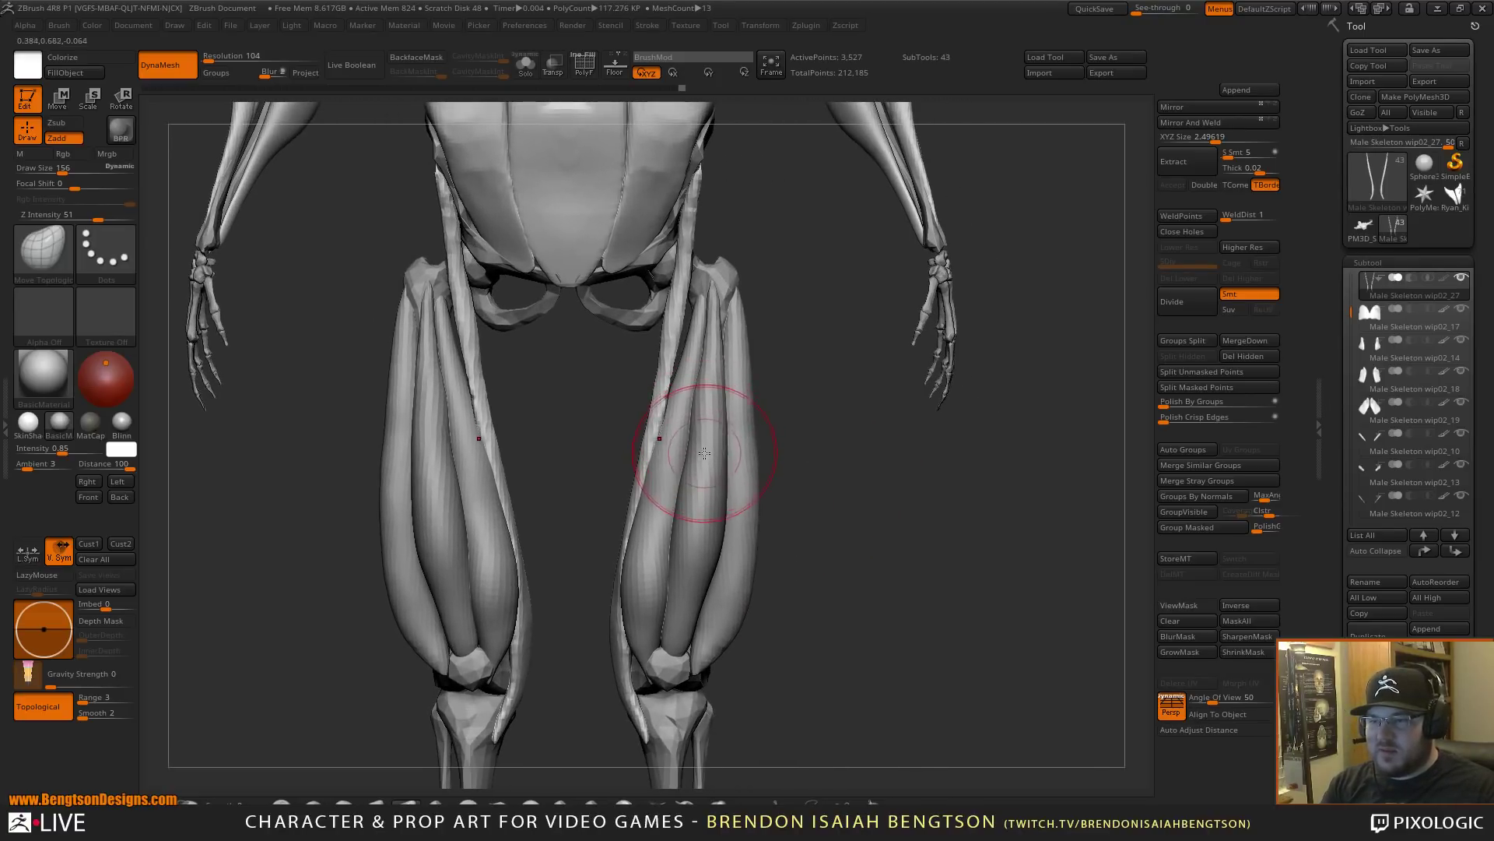
- Select the central front thigh muscles and inflate them from the upper thigh toward the knee with the Inflat brush
left_click(703, 443, "alt")
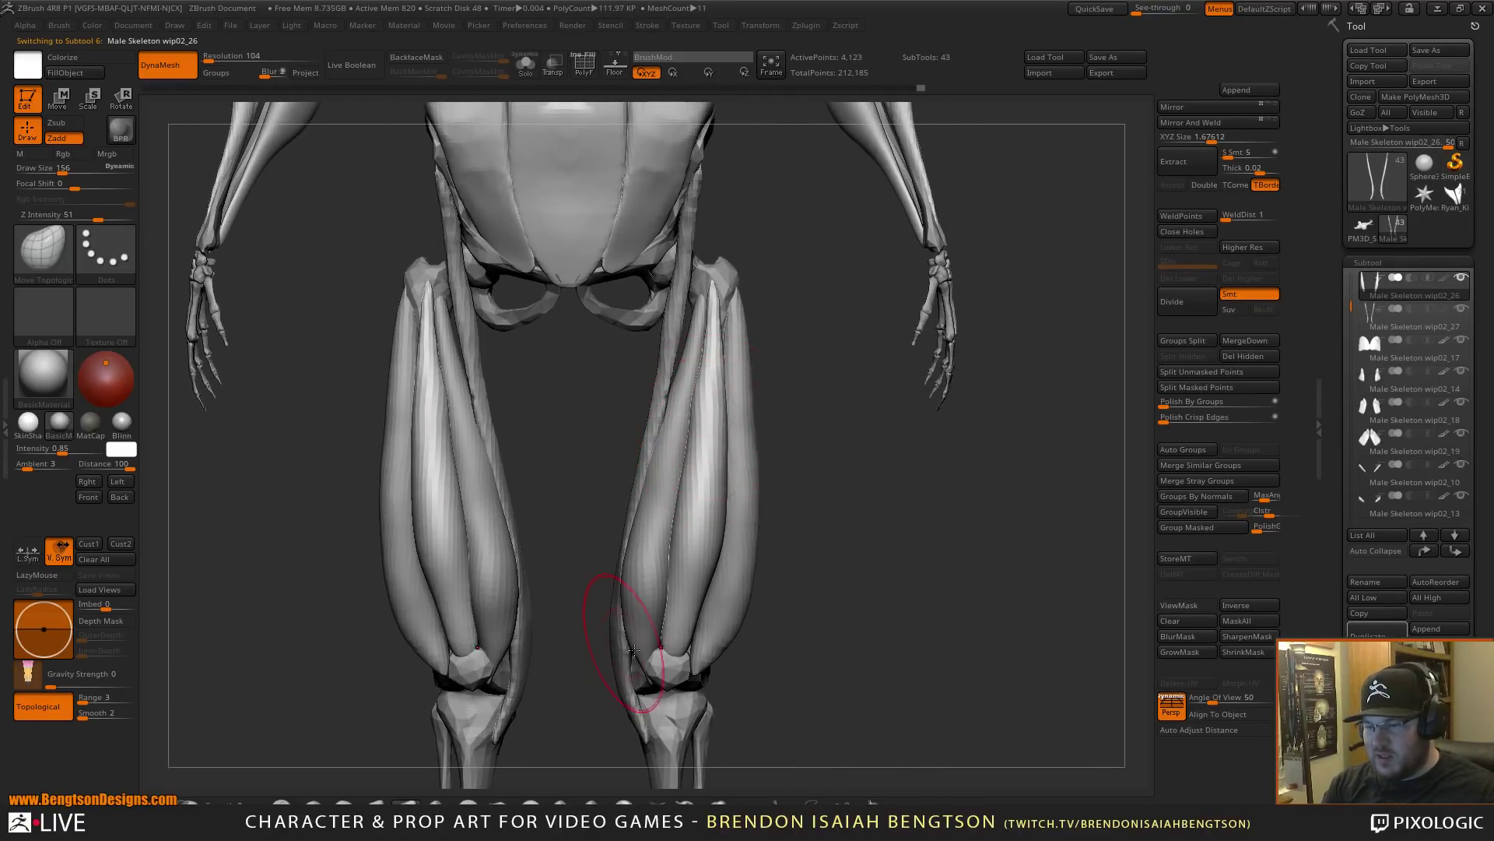
key("b")
key("i")
key("n")
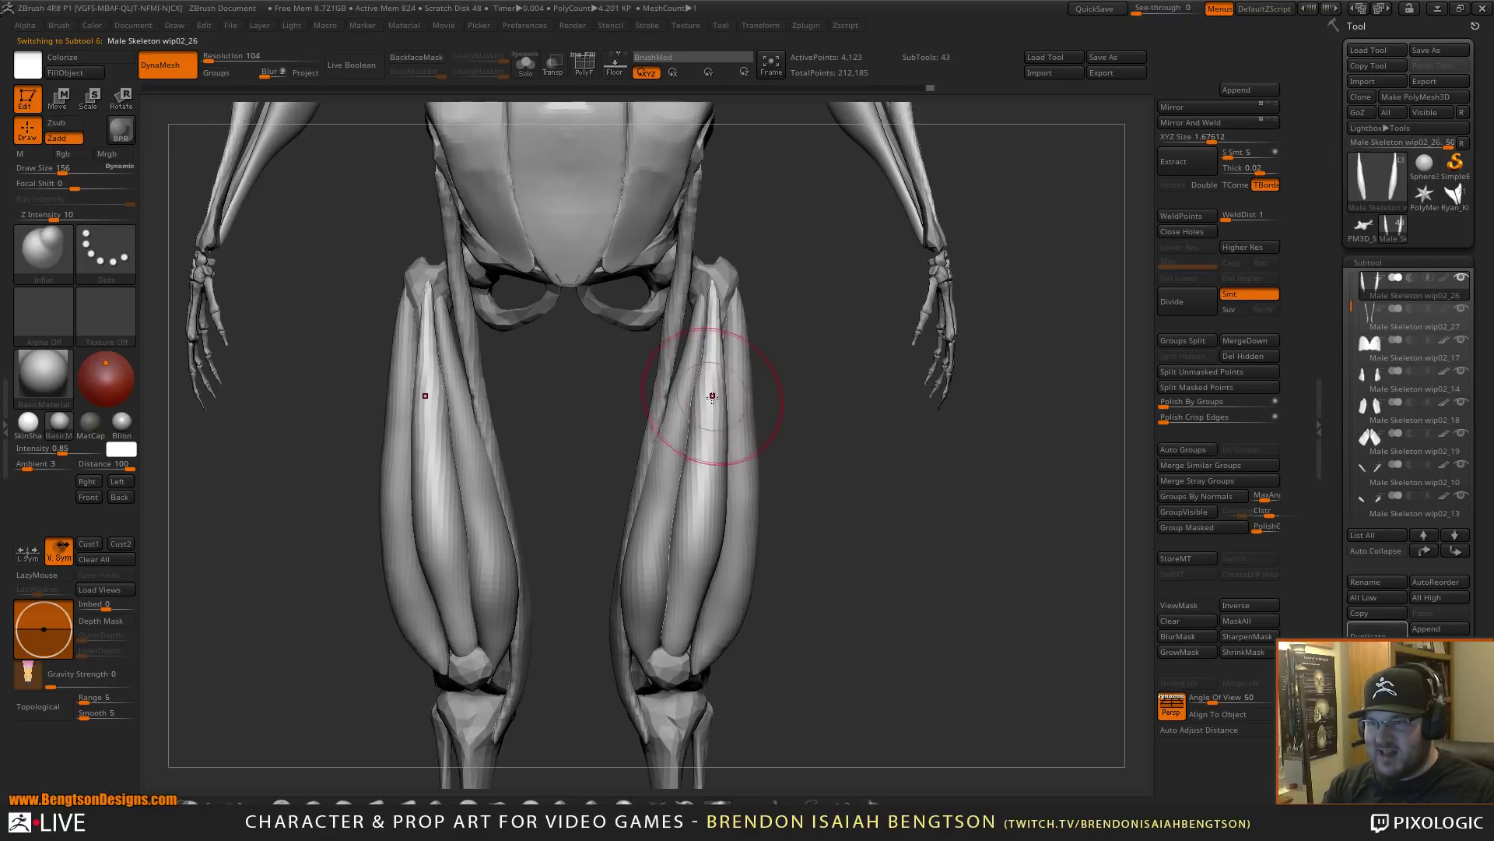
left_click_drag(701, 432, 699, 460)
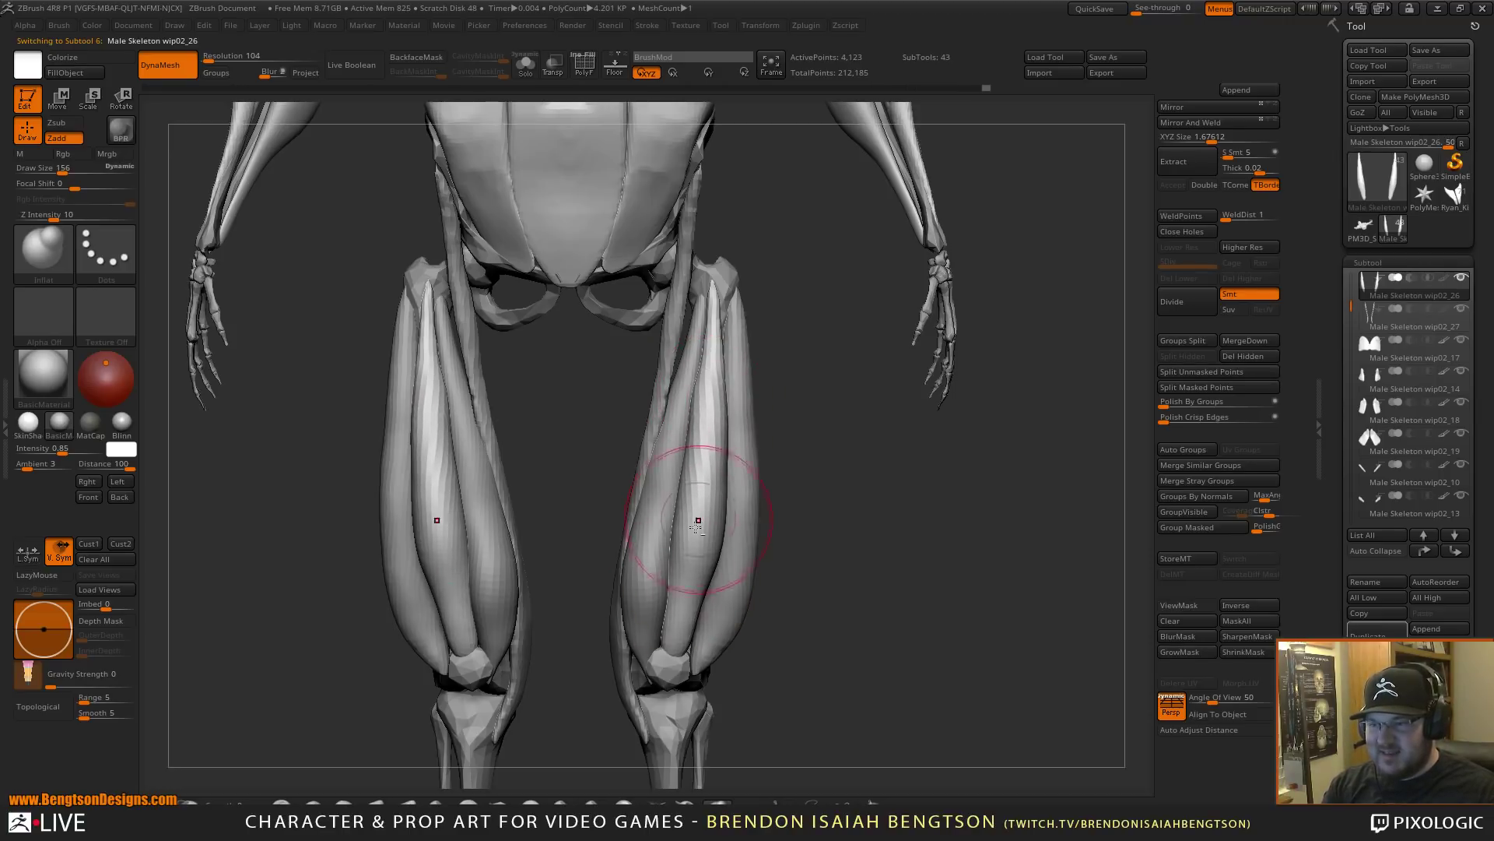
left_click_drag(710, 543, 703, 571)
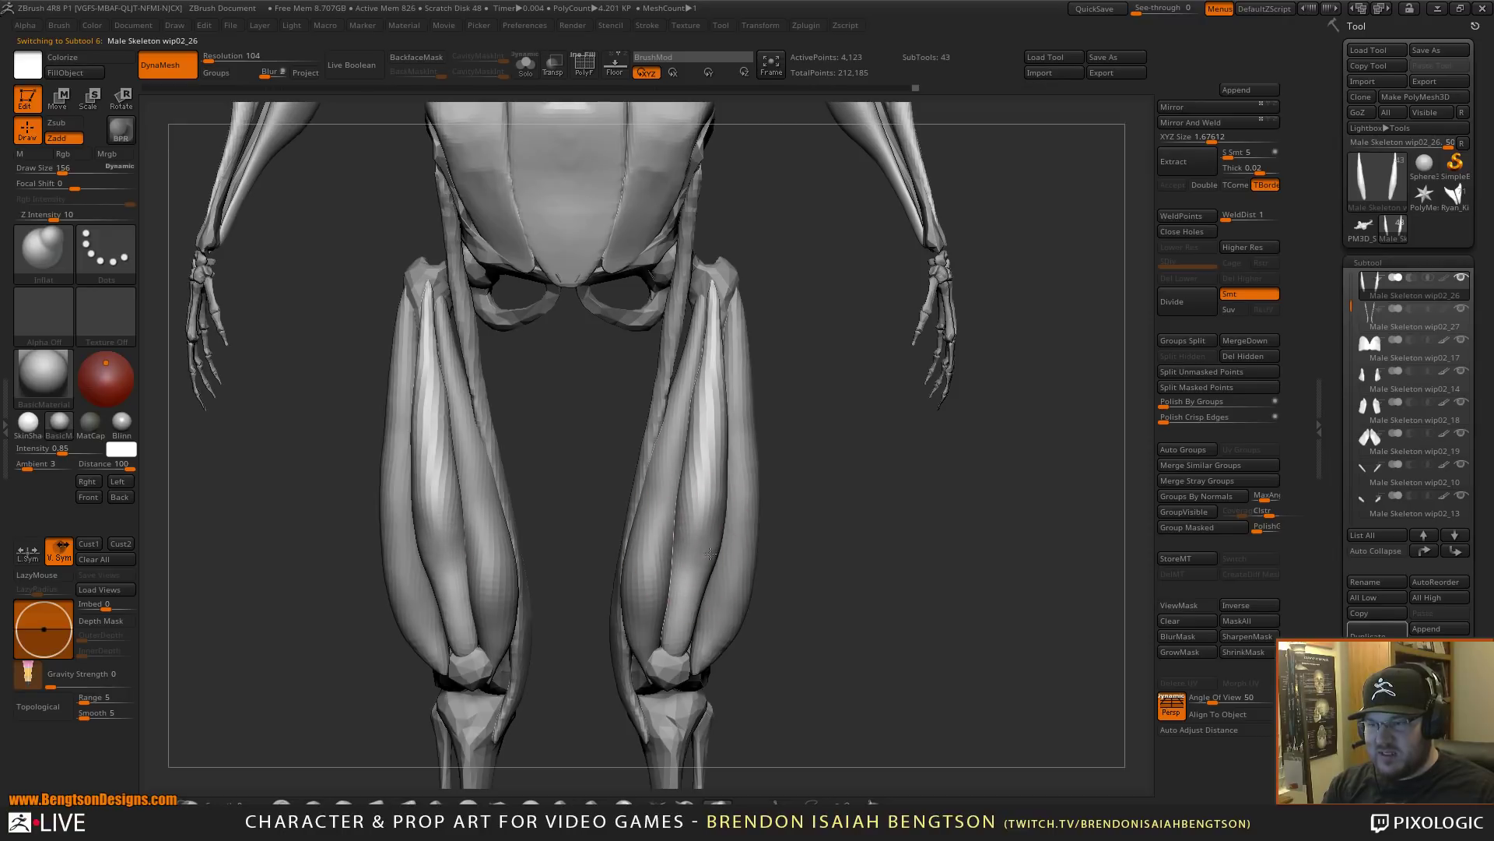
left_click_drag(710, 553, 707, 543)
- Refine the side profile of the central front thigh muscles with the Move Topological brush and smooth their lower front
left_click_drag(794, 508, 732, 513)
key("b")
key("m")
key("t")
key("shift")
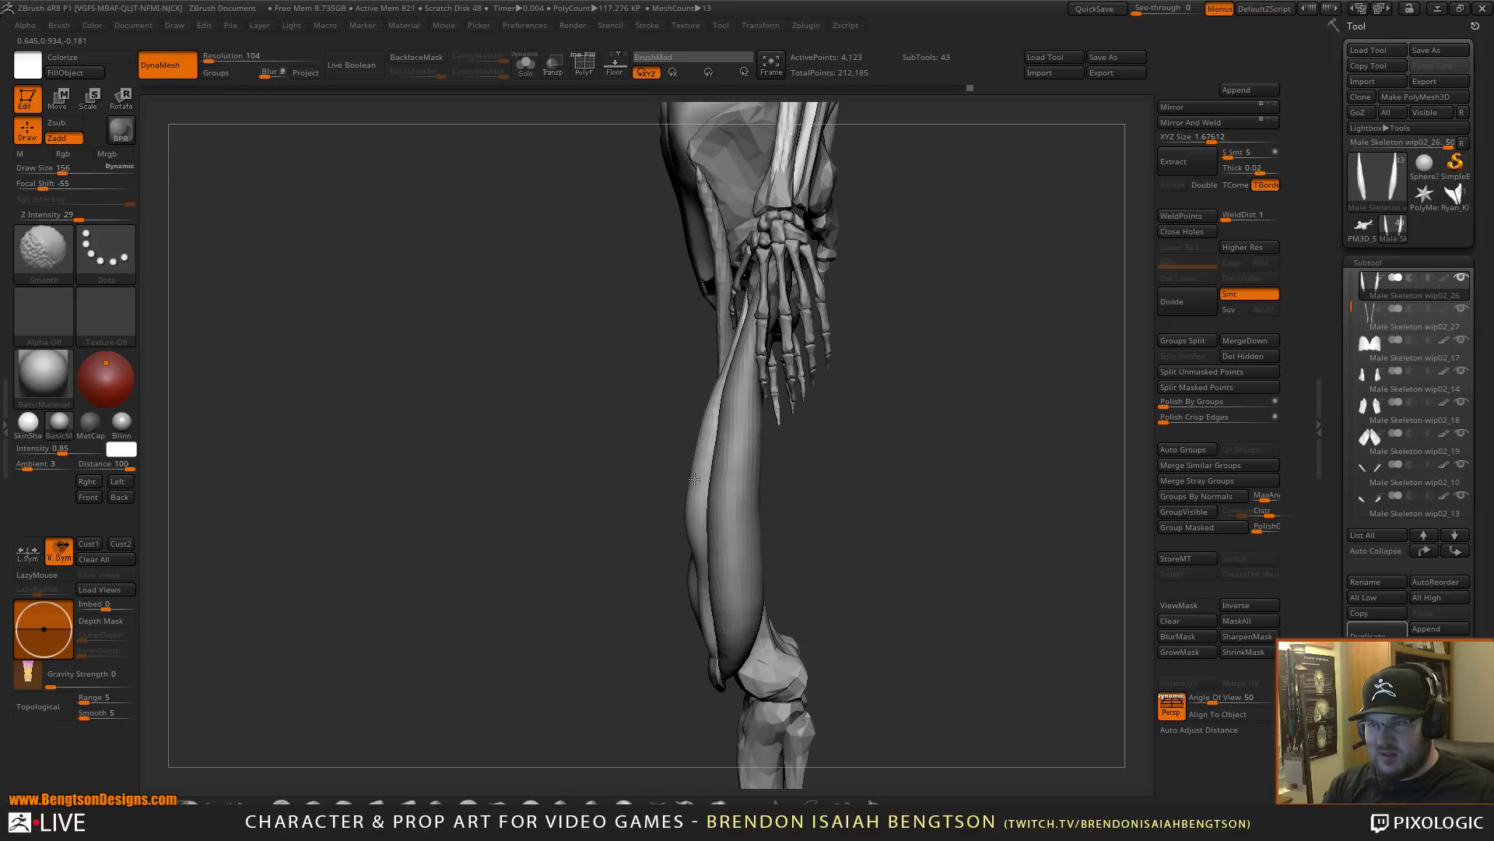
left_click_drag(693, 569, 690, 554, "shift")
- Switch to the ClayBuildup brush and set its draw size to 101 and focal shift to 14
left_click_drag(607, 529, 676, 537)
key("b")
key("c")
key("b")
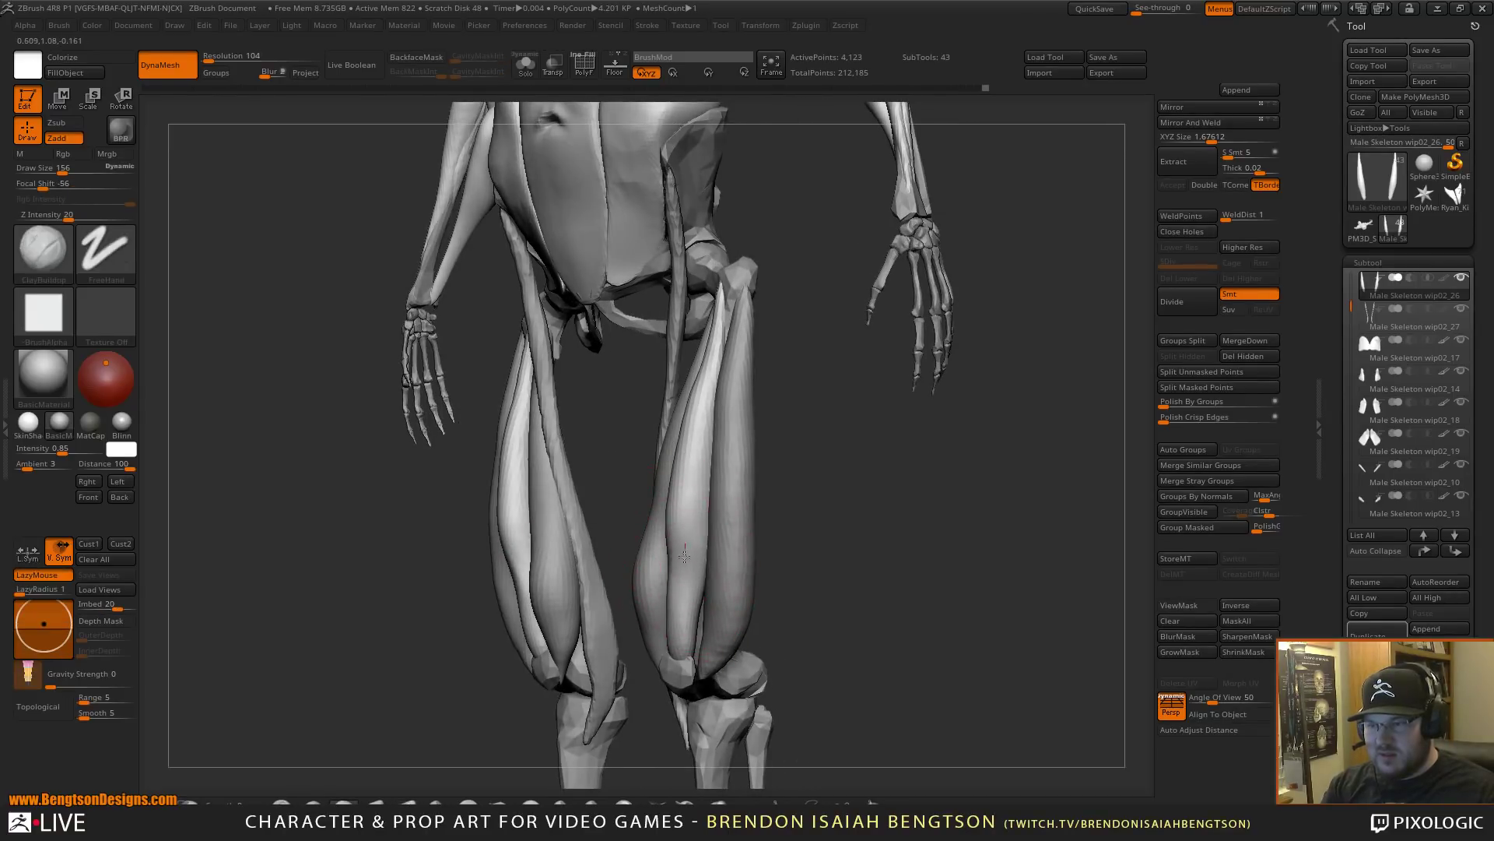
key("space")
left_click(698, 527)
left_click(702, 542)
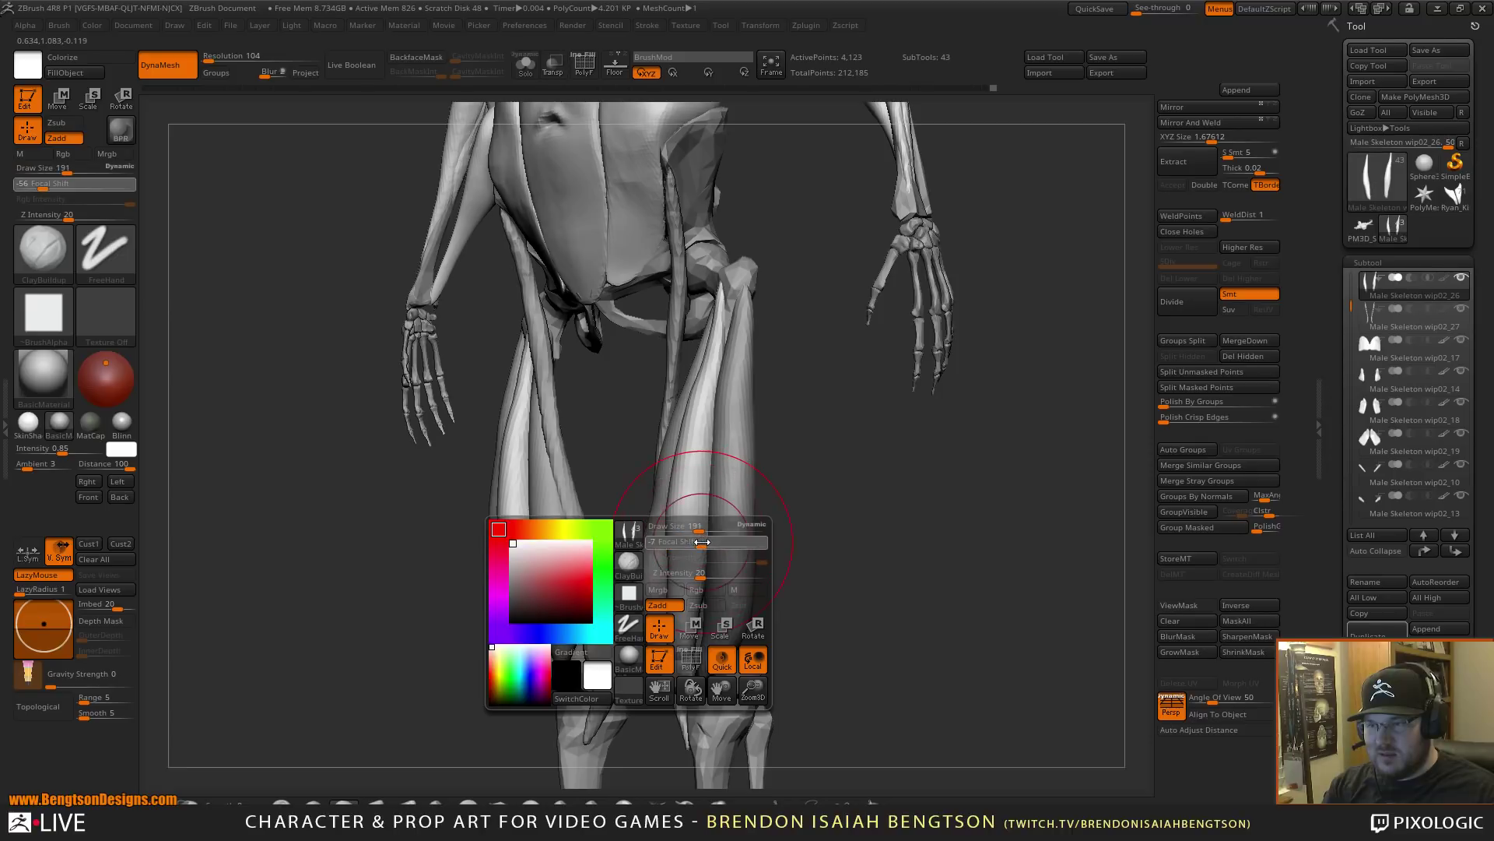
left_click_drag(716, 543, 718, 542)
left_click_drag(702, 527, 692, 530)
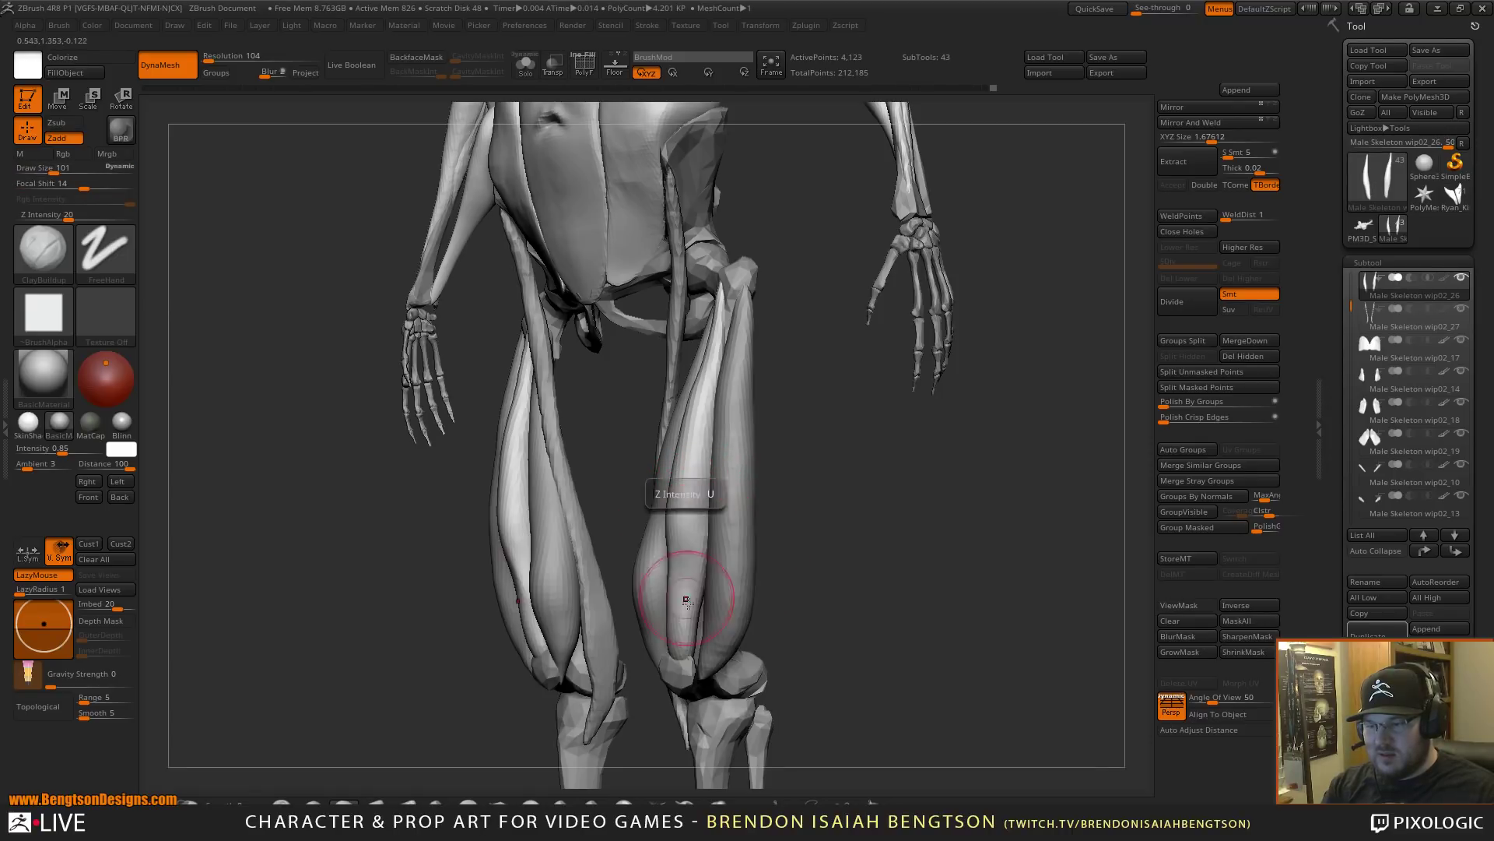
- Inflate the lower part of the central front thigh muscles above the kneecaps with the Inflat brush at draw size 101
left_click(717, 801)
left_click_drag(820, 544, 785, 546)
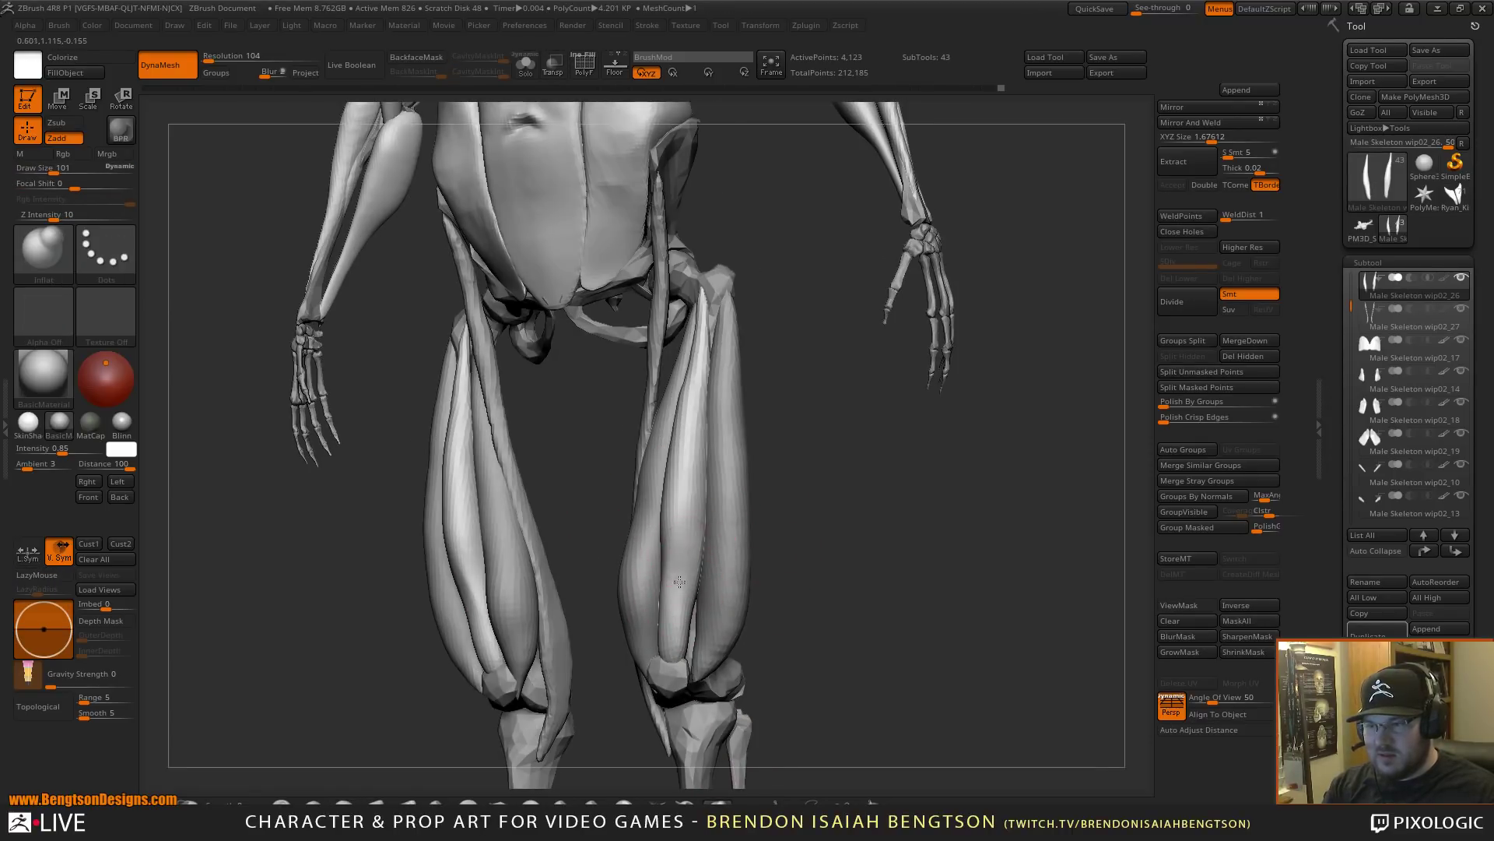
mouse_move(811, 477)
left_mouse_down("shift")
mouse_move(824, 491)
mouse_move(778, 467)
mouse_move(747, 483)
mouse_move(582, 492)
mouse_move(770, 554)
left_mouse_up("shift")
left_click_drag(856, 571, 841, 502, "alt")
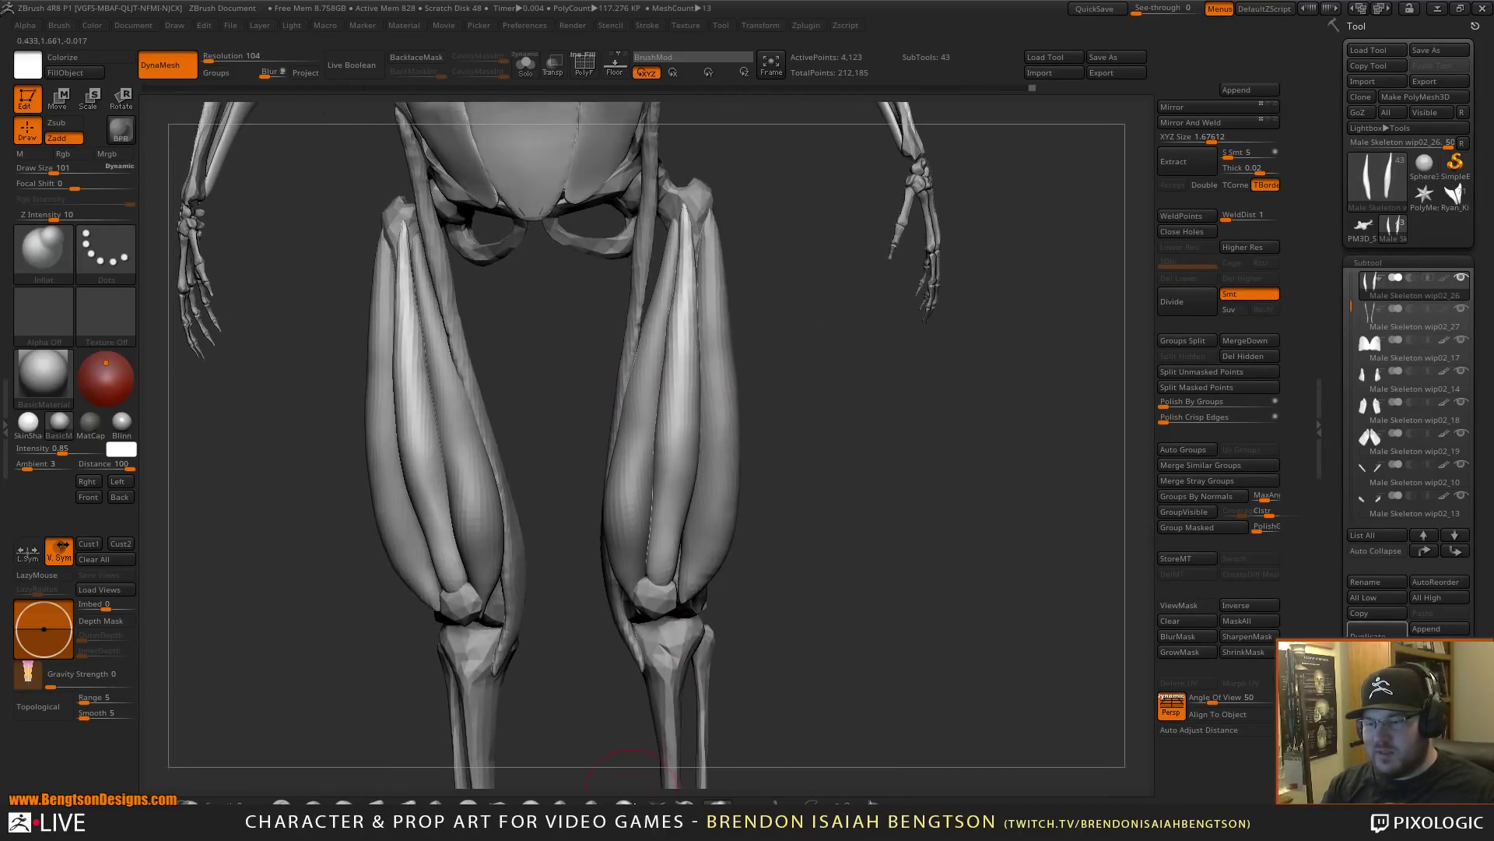
- Flatten the front surface of the central thigh muscles with the Flatten brush at draw size 168
left_click(559, 803)
key("space")
left_click_drag(657, 443, 674, 442)
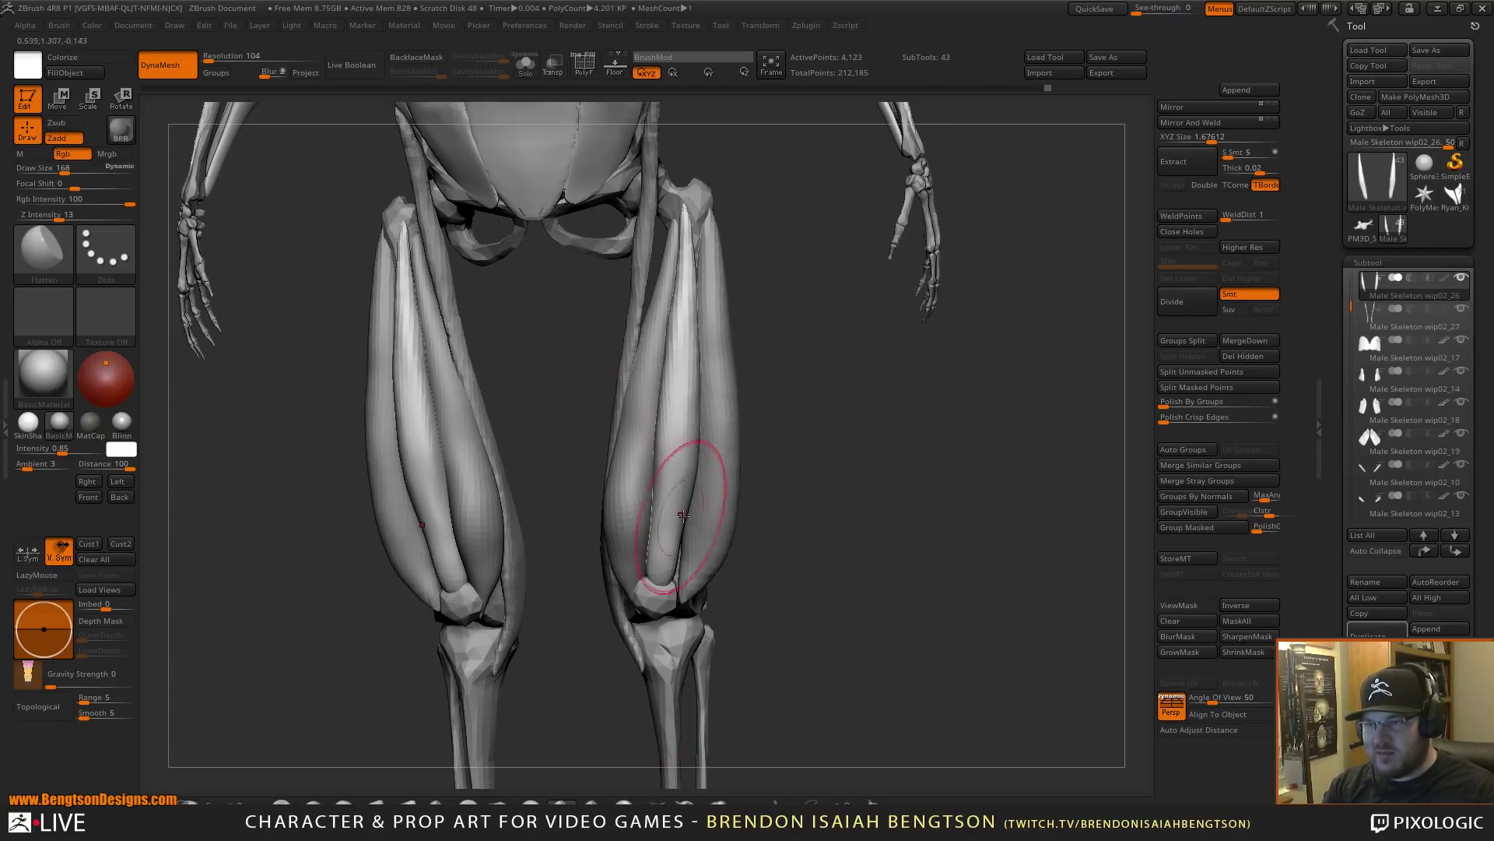
mouse_move(871, 491)
left_mouse_down()
mouse_move(907, 487)
mouse_move(884, 492)
left_mouse_up()
left_click_drag(656, 337, 667, 460)
mouse_move(661, 350)
left_mouse_down()
mouse_move(680, 446)
mouse_move(724, 459)
mouse_move(701, 461)
left_mouse_up()
- Select the outer thigh muscles, flatten their front and outer surfaces along the thigh, and smooth the result
left_click(700, 467, "alt")
mouse_move(825, 461)
left_mouse_down()
mouse_move(887, 436)
mouse_move(880, 513)
mouse_move(884, 451)
mouse_move(663, 429)
mouse_move(781, 387)
mouse_move(807, 460)
mouse_move(801, 447)
left_mouse_up()
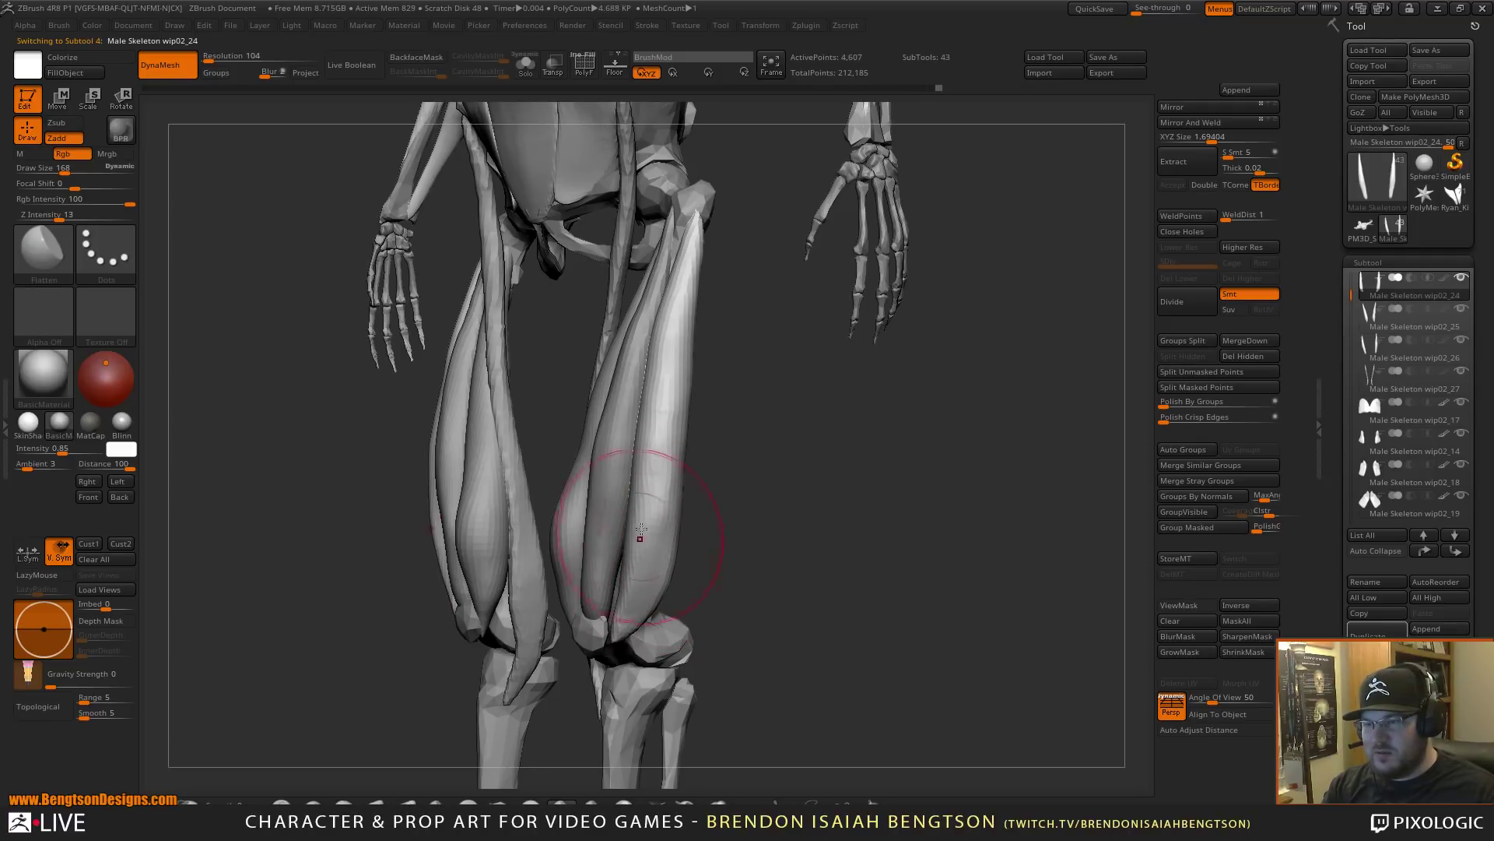
left_click_drag(664, 449, 662, 554)
mouse_move(755, 485)
left_mouse_down()
mouse_move(615, 459)
mouse_move(695, 537)
mouse_move(698, 580)
left_mouse_up()
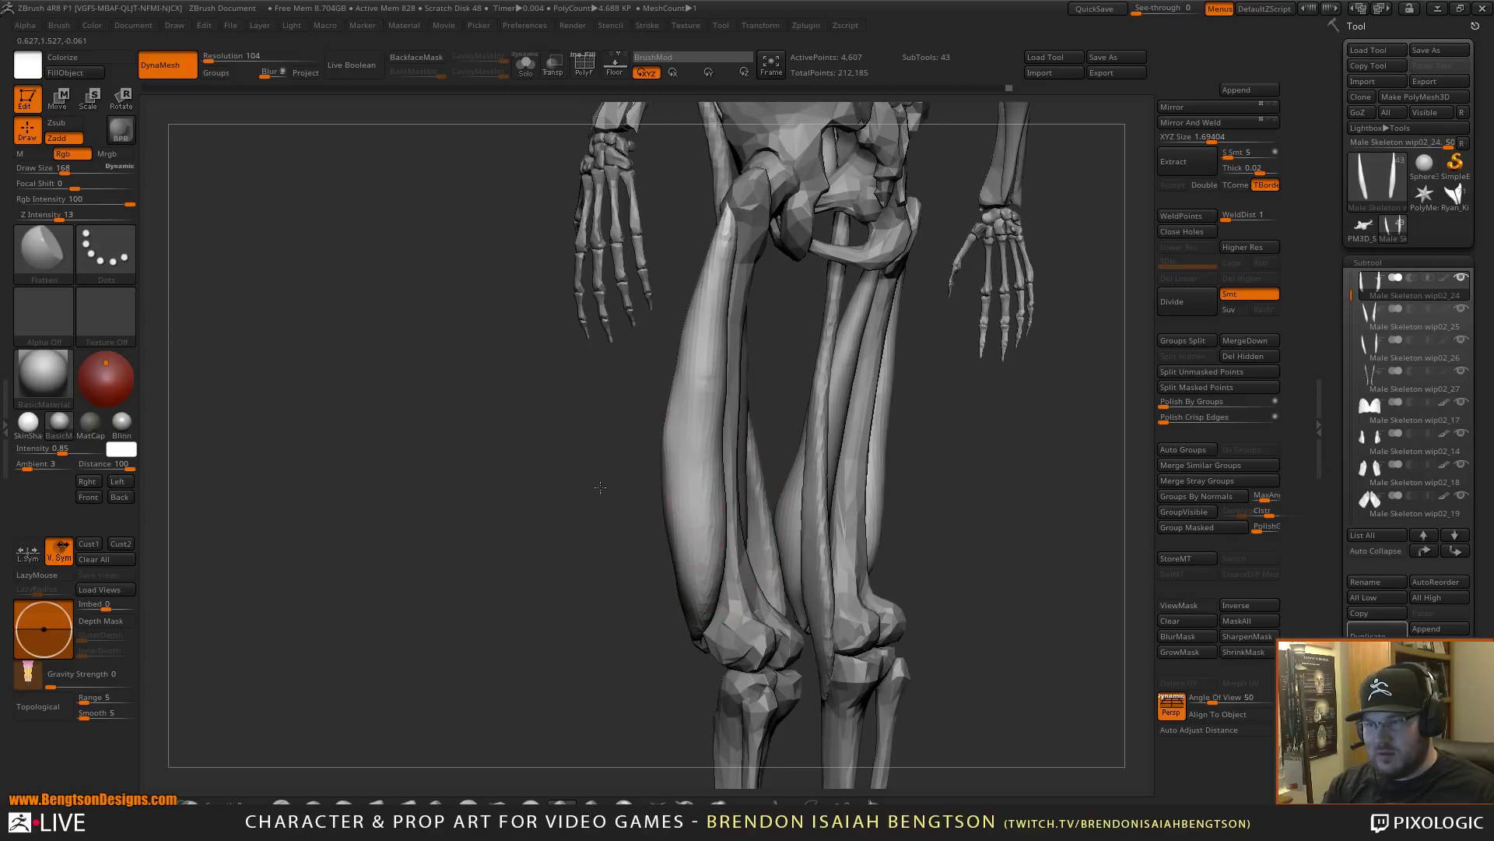
left_click_drag(600, 484, 724, 436)
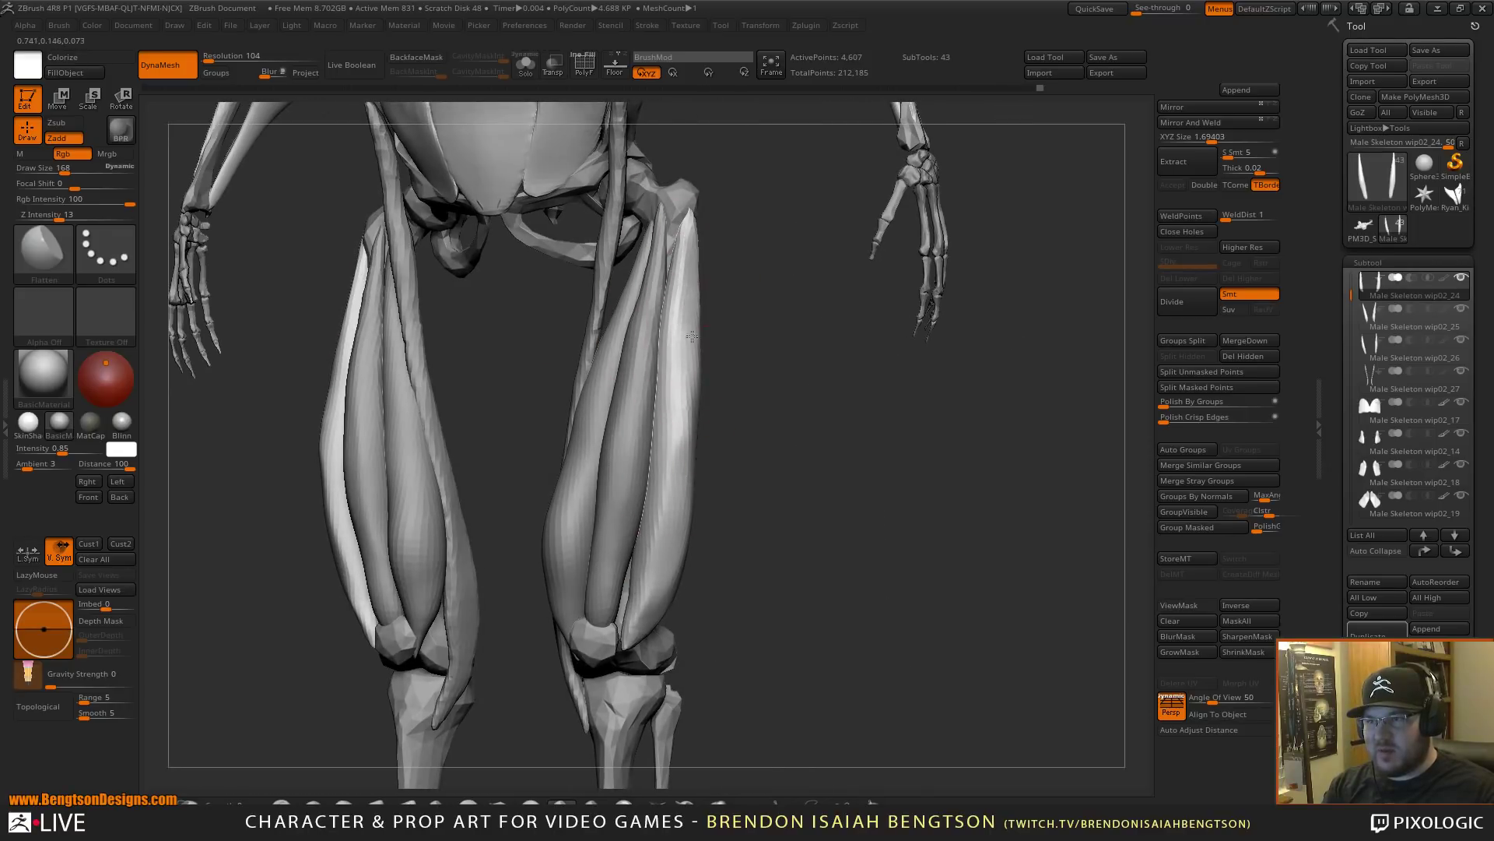
left_click_drag(694, 369, 672, 510)
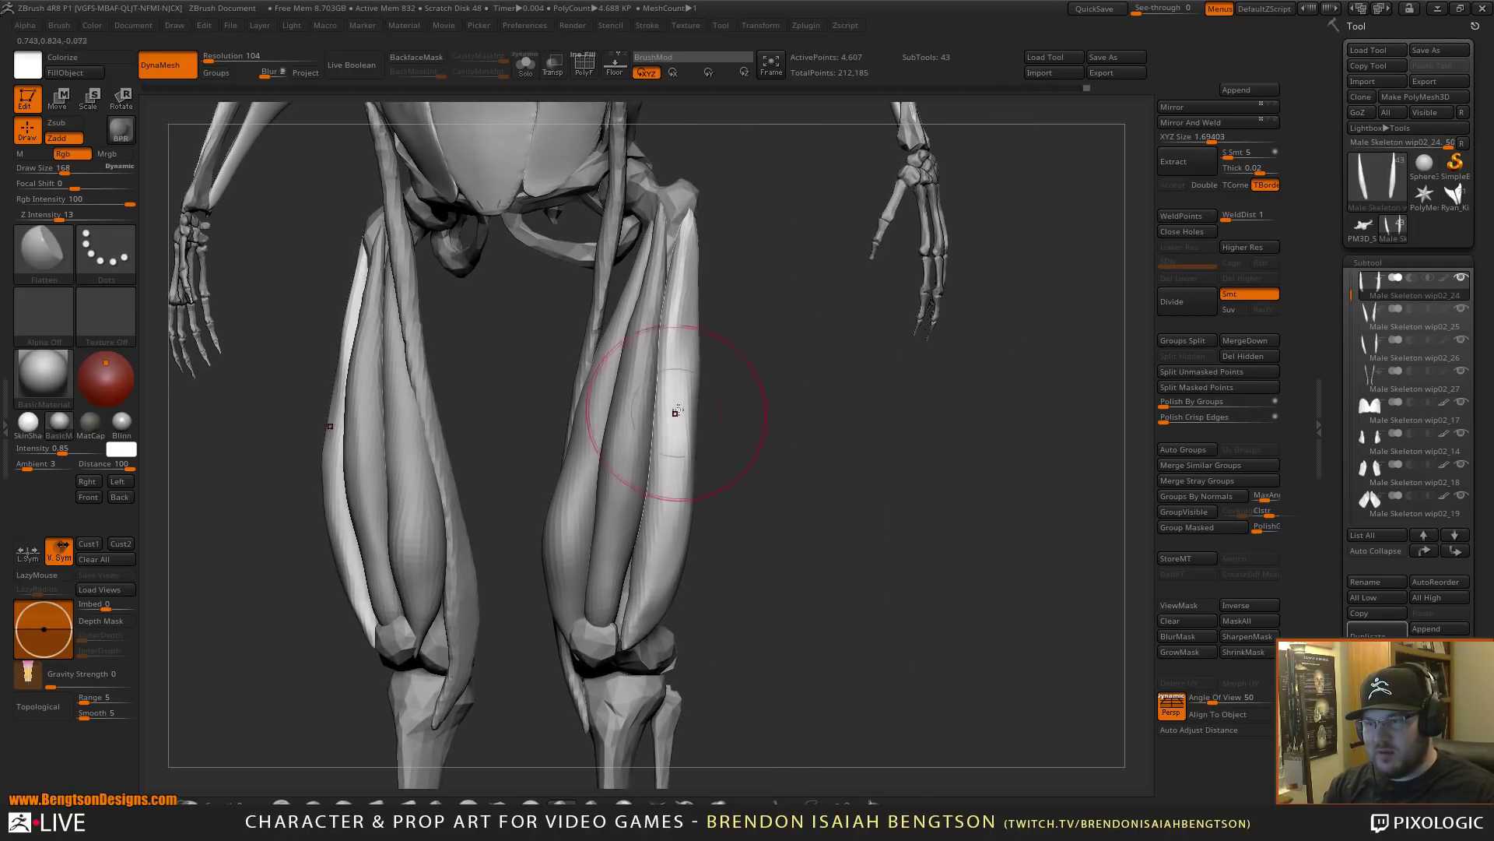
left_click_drag(675, 414, 682, 466)
key("shift")
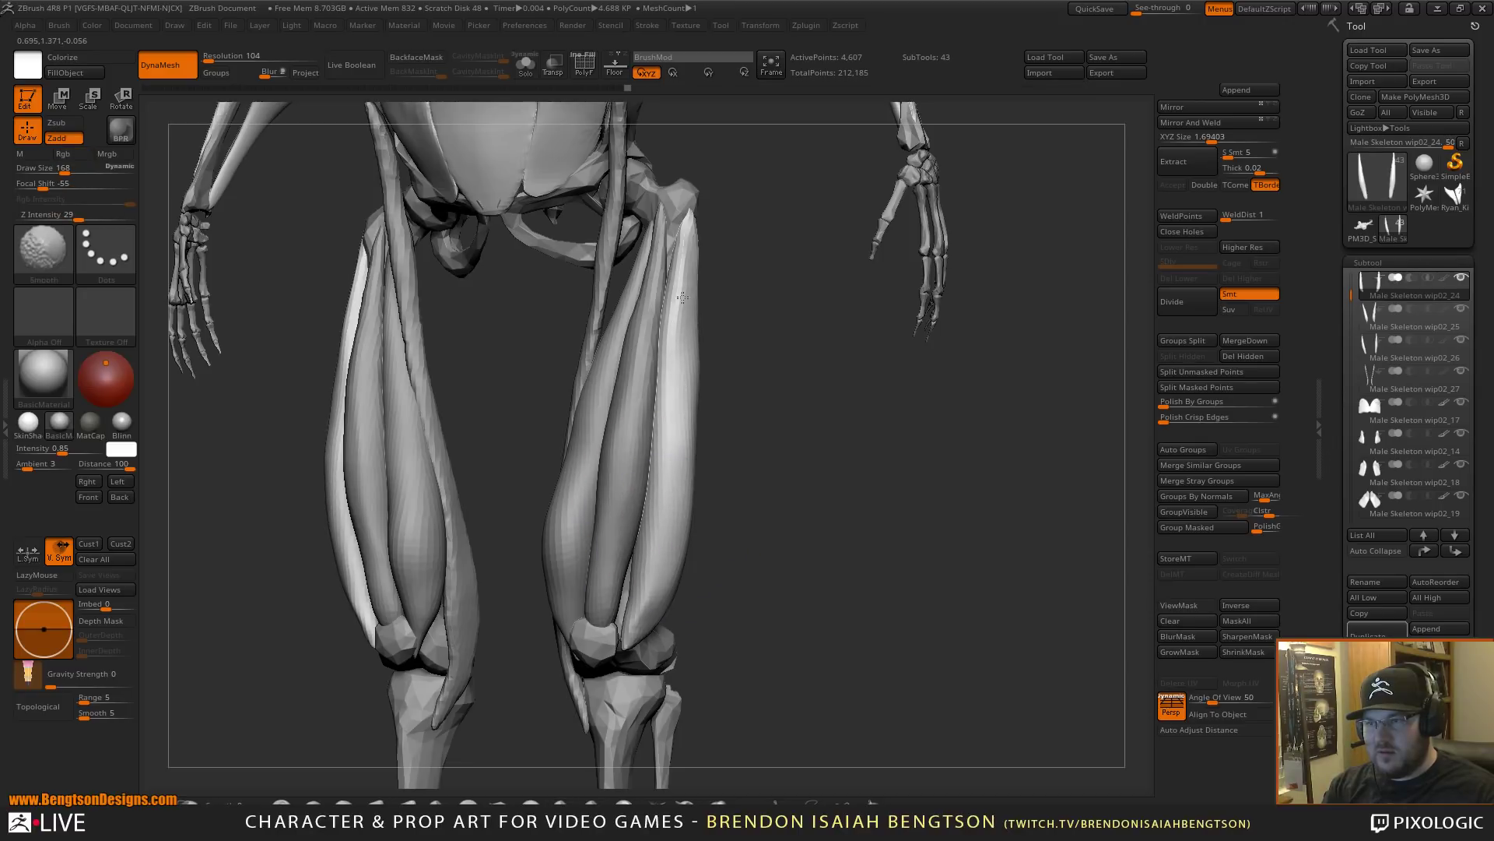
- Select the inner thigh muscles and examine the leg proportions against the whole figure
mouse_move(790, 421)
left_mouse_down()
mouse_move(900, 526)
mouse_move(867, 534)
mouse_move(898, 497)
mouse_move(895, 472)
mouse_move(921, 506)
left_mouse_up()
left_click(717, 460, "alt")
mouse_move(901, 437)
left_mouse_down("alt")
mouse_move(952, 487)
mouse_move(989, 490)
mouse_move(991, 476)
left_mouse_up("alt")
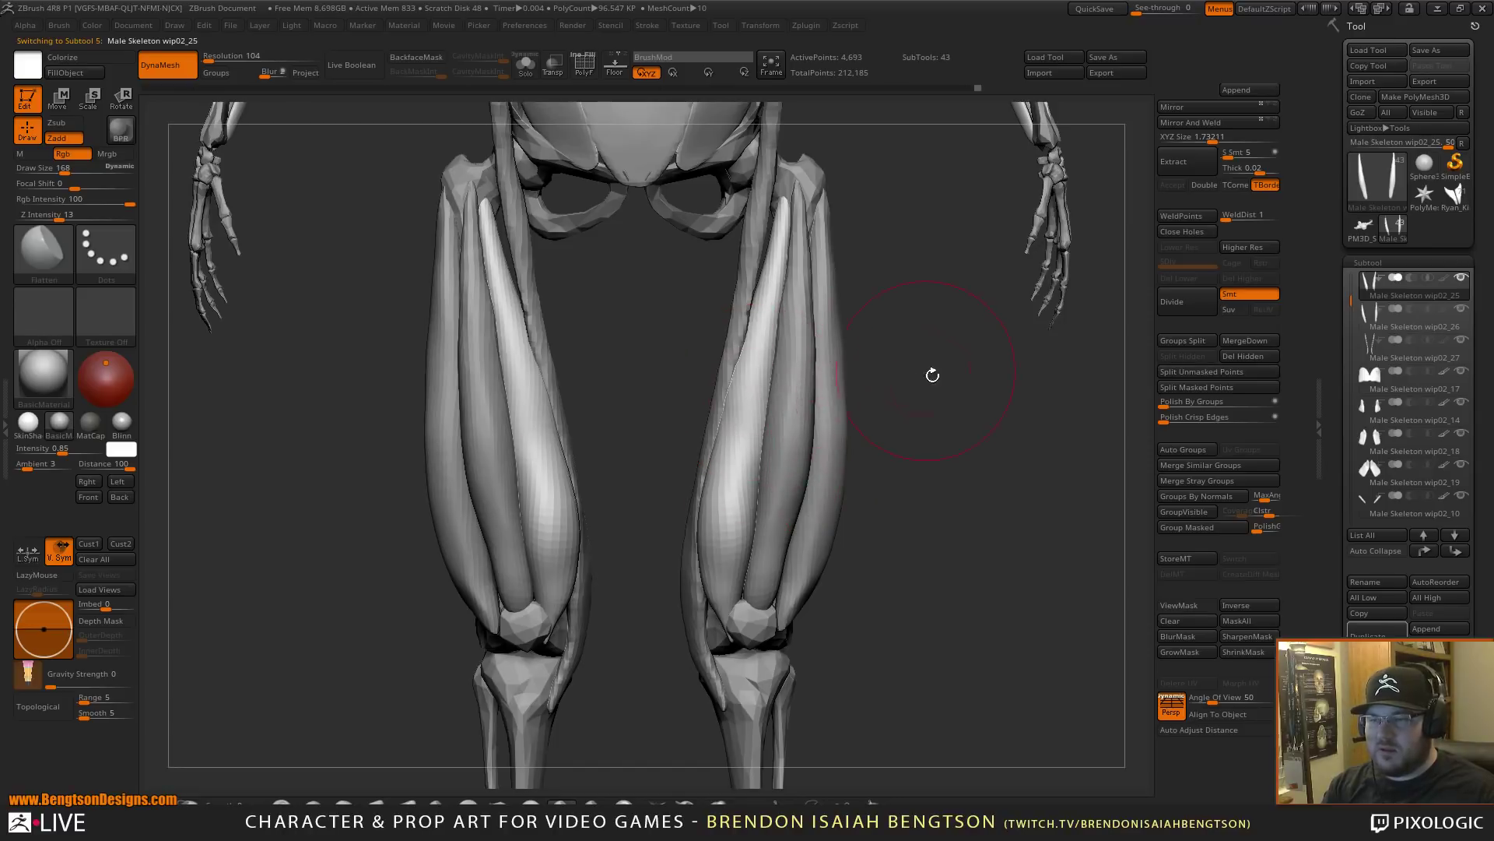
key("f")
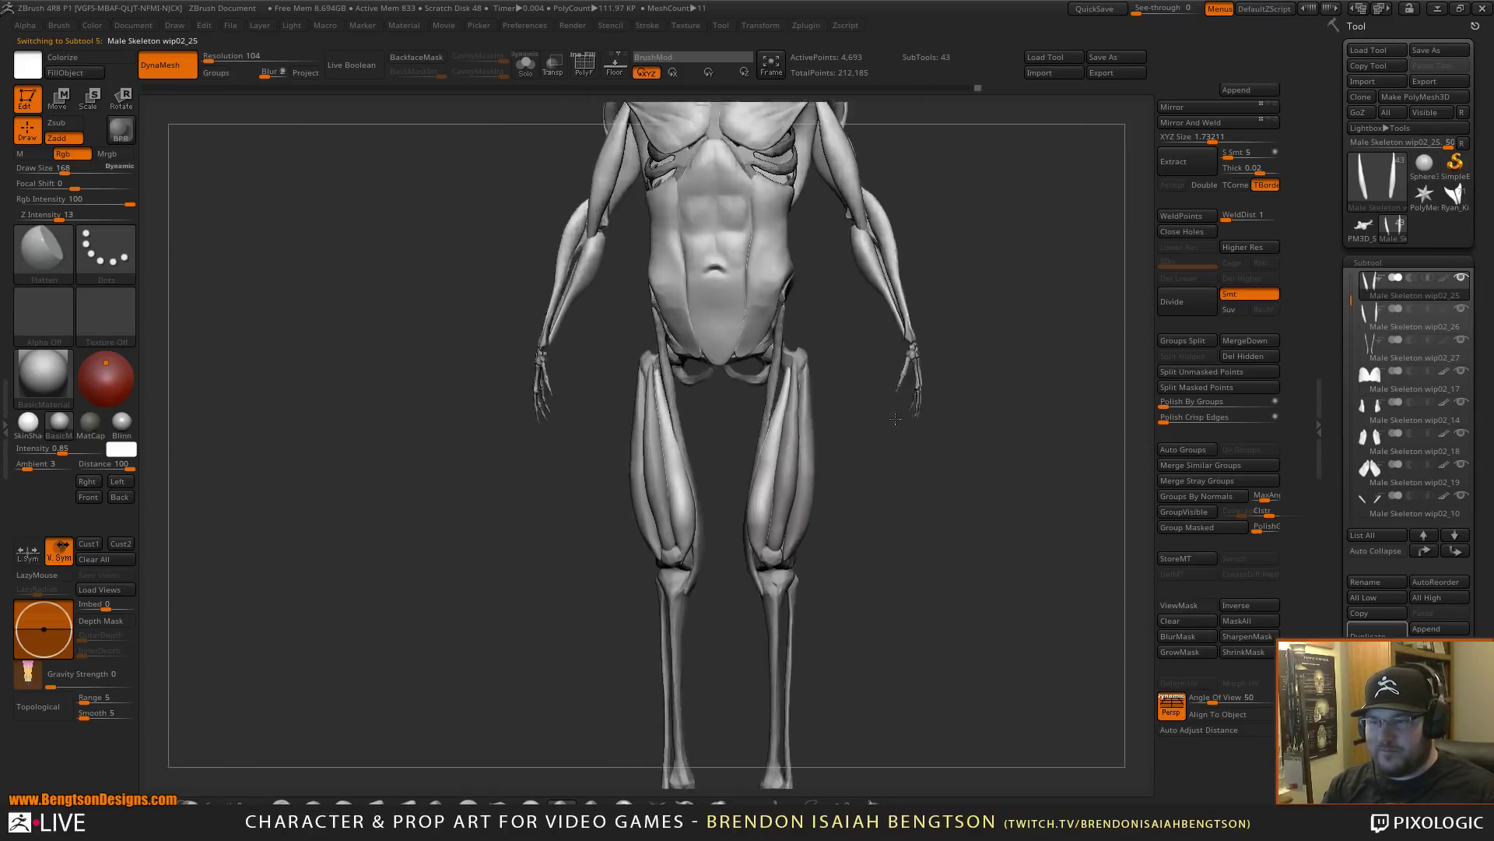
left_click_drag(895, 419, 894, 304, "alt")
left_click_drag(888, 559, 906, 623, "alt")
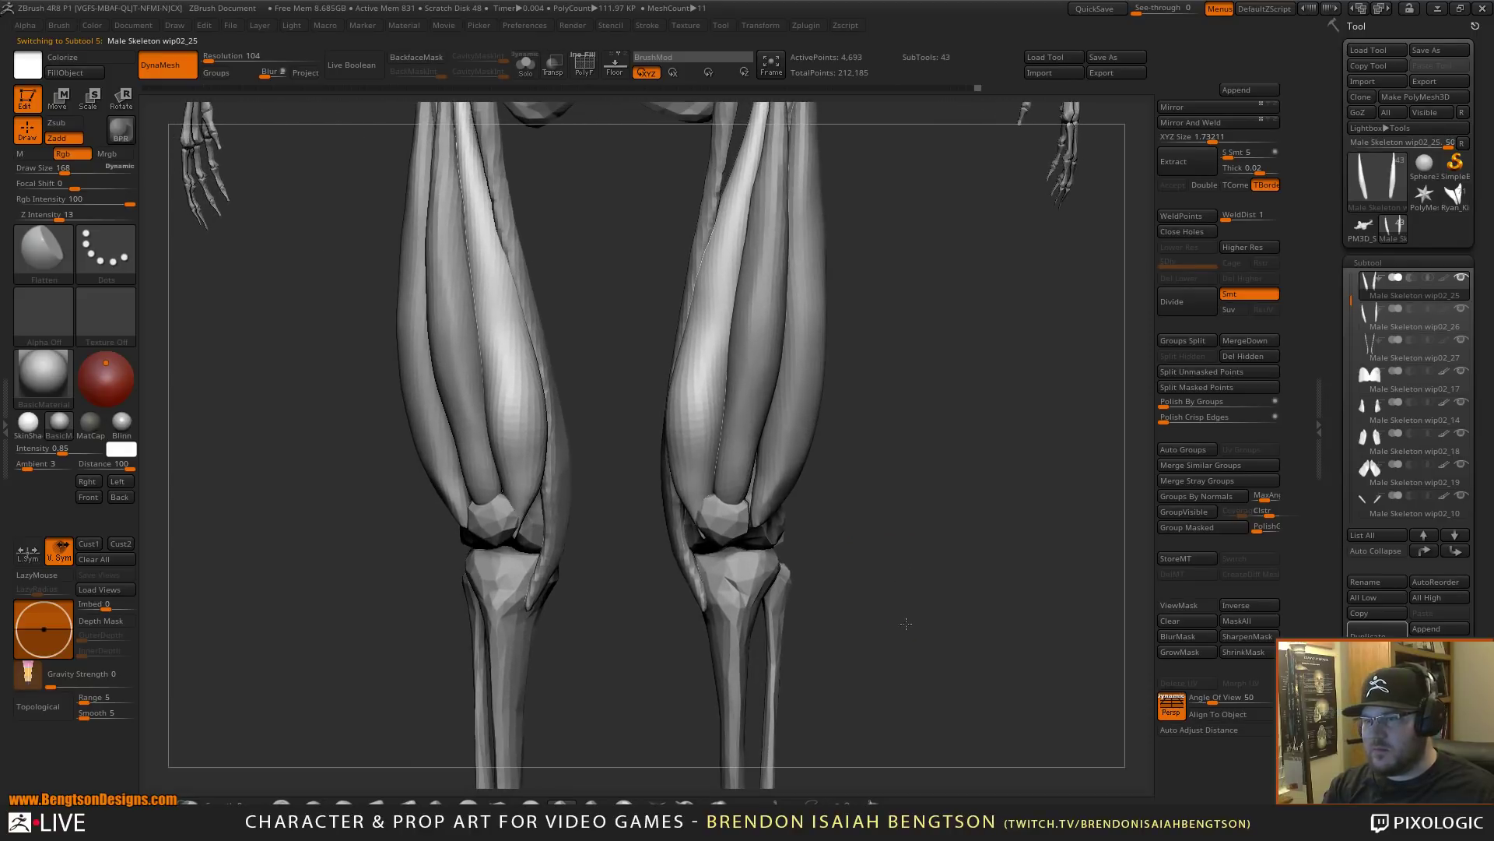
left_click_drag(855, 444, 735, 420)
- Select the outer thigh muscles and reshape their lower ends and outer contour around the kneecaps with the Move Topological brush
left_click(803, 445, "alt")
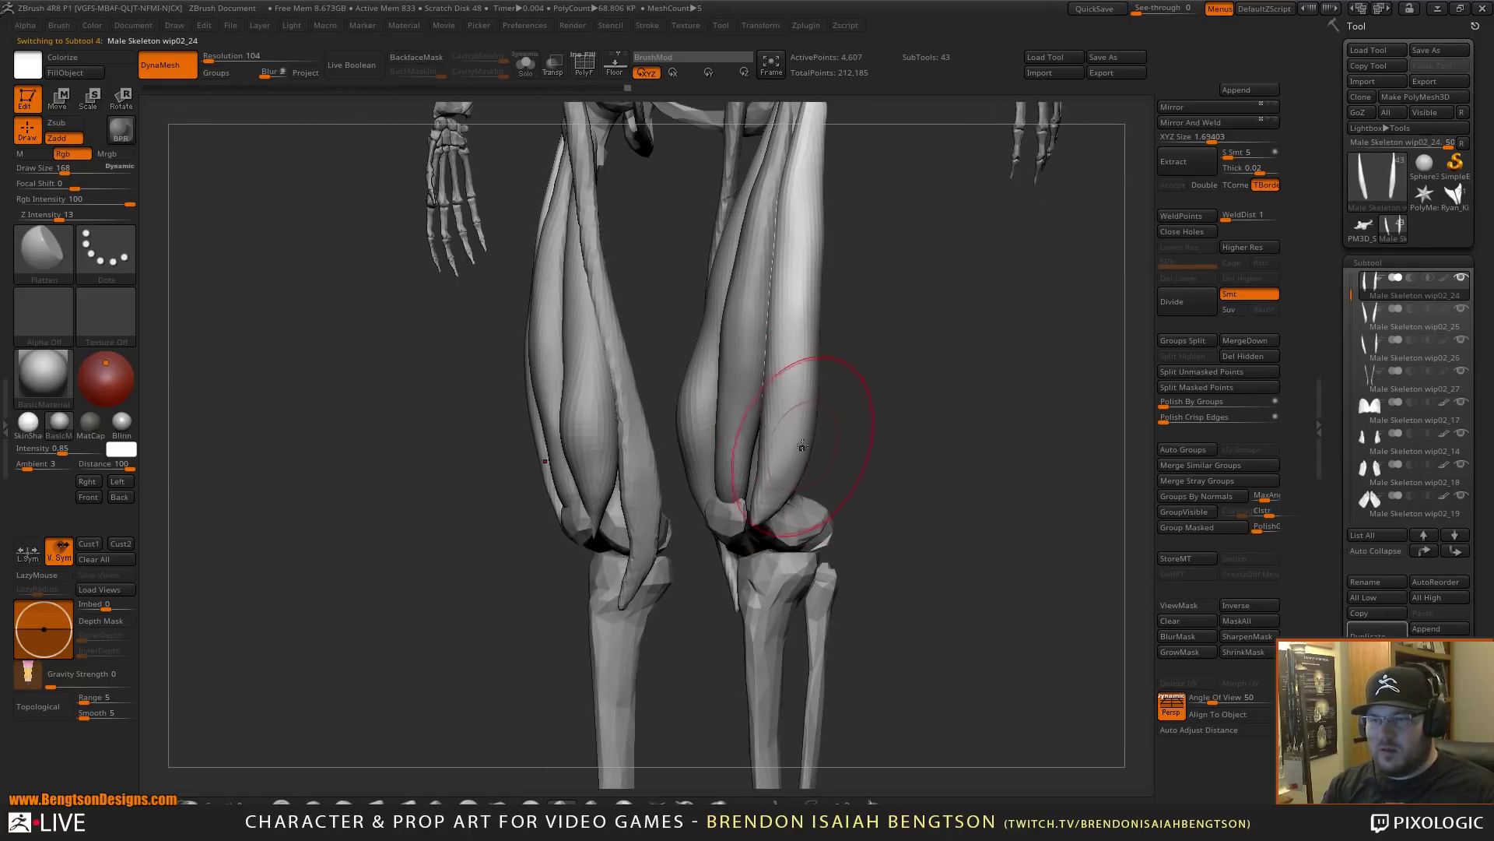
key("shift")
left_click_drag(868, 442, 931, 447, "shift")
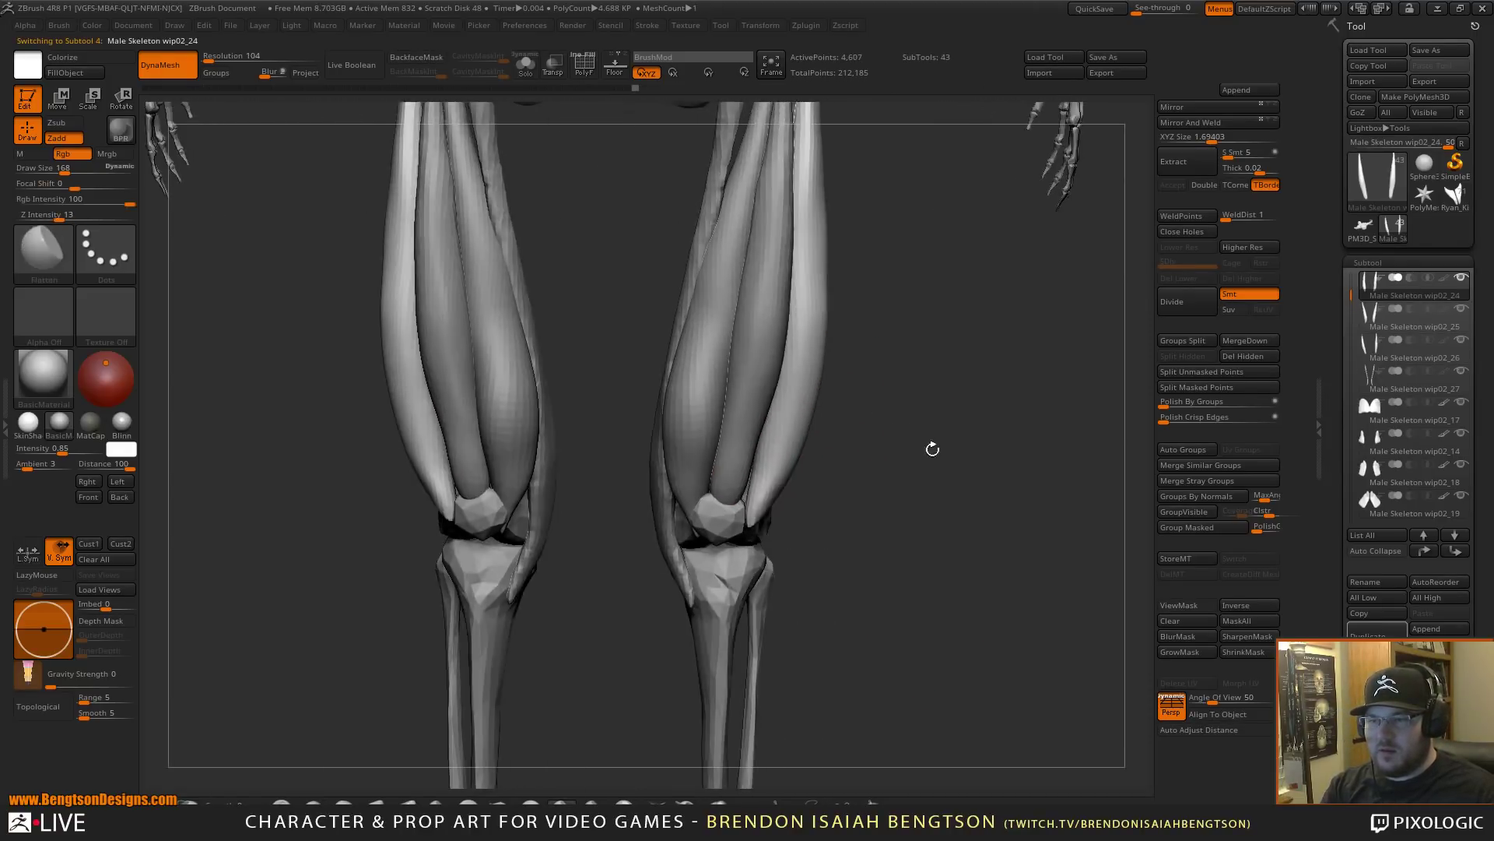
key("b")
key("m")
key("t")
left_click_drag(764, 493, 756, 485)
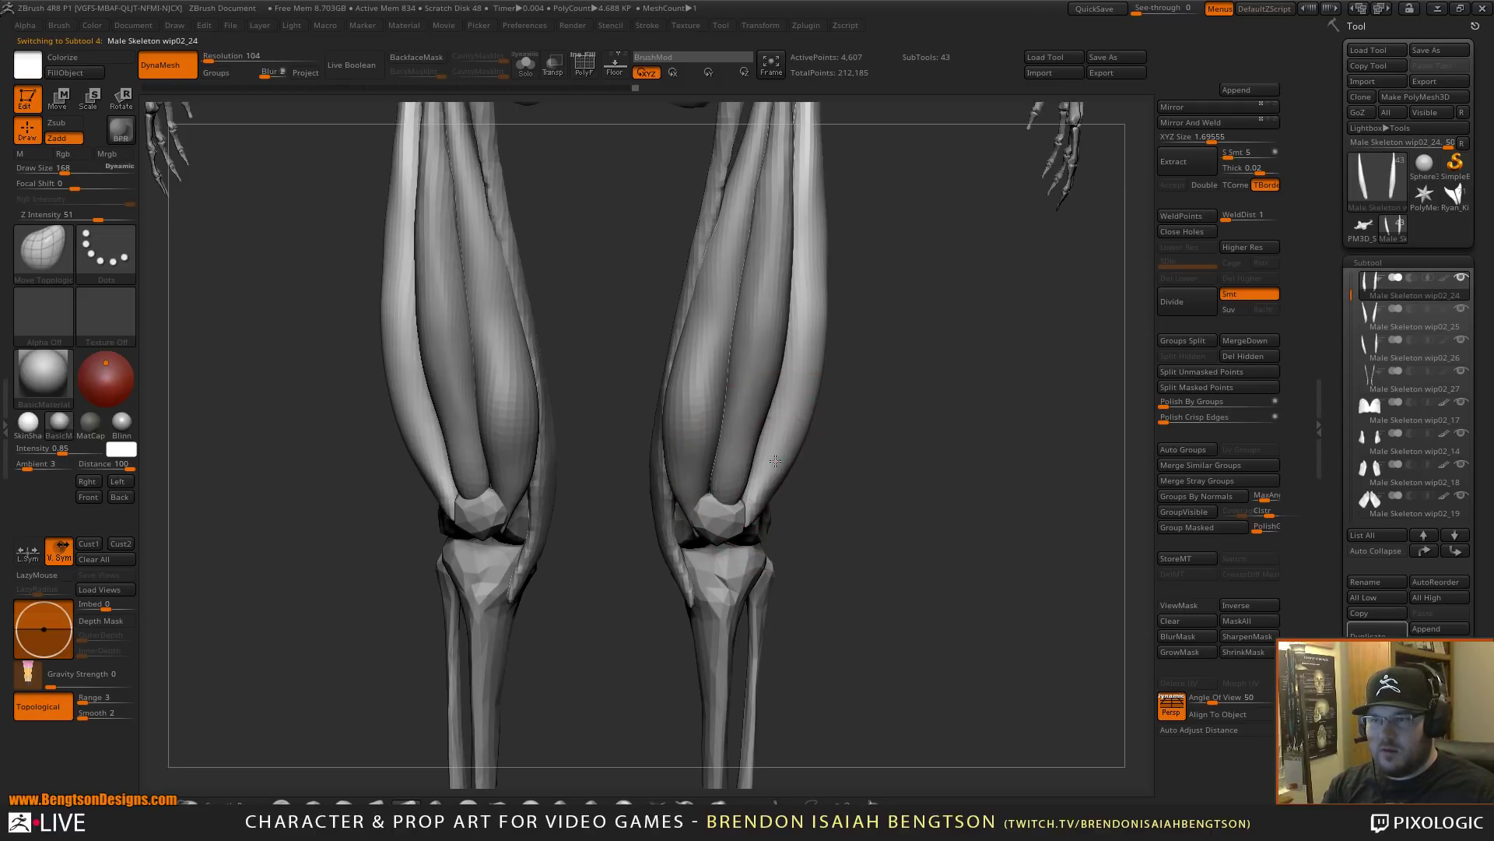
left_click_drag(817, 377, 821, 380)
left_click_drag(800, 434, 805, 437)
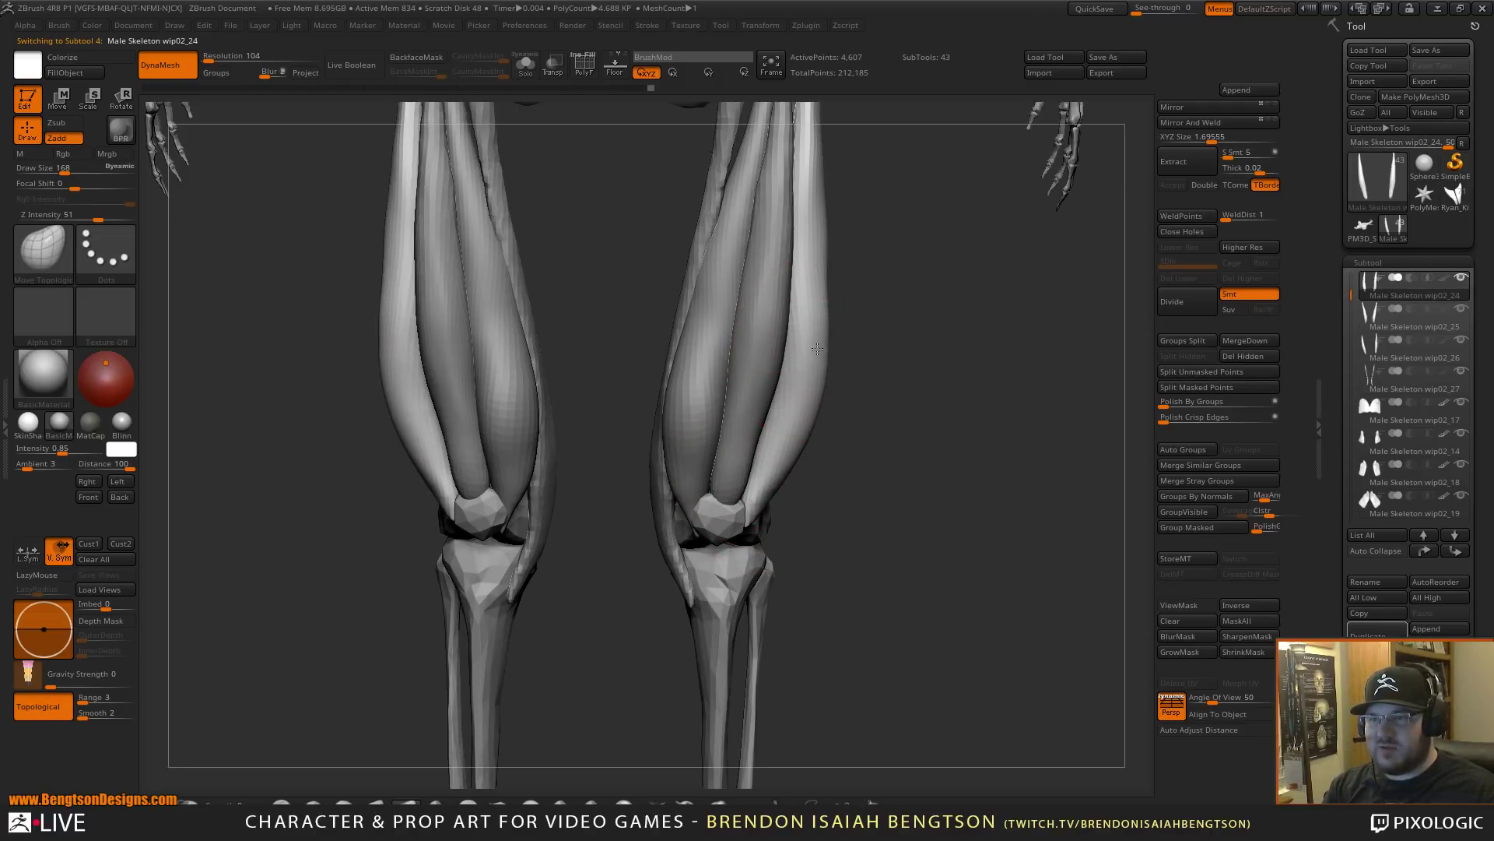
- Select the inner thigh muscles for reshaping with the Move Topological brush
left_click_drag(937, 461, 916, 510, "alt")
left_click(703, 506, "alt")
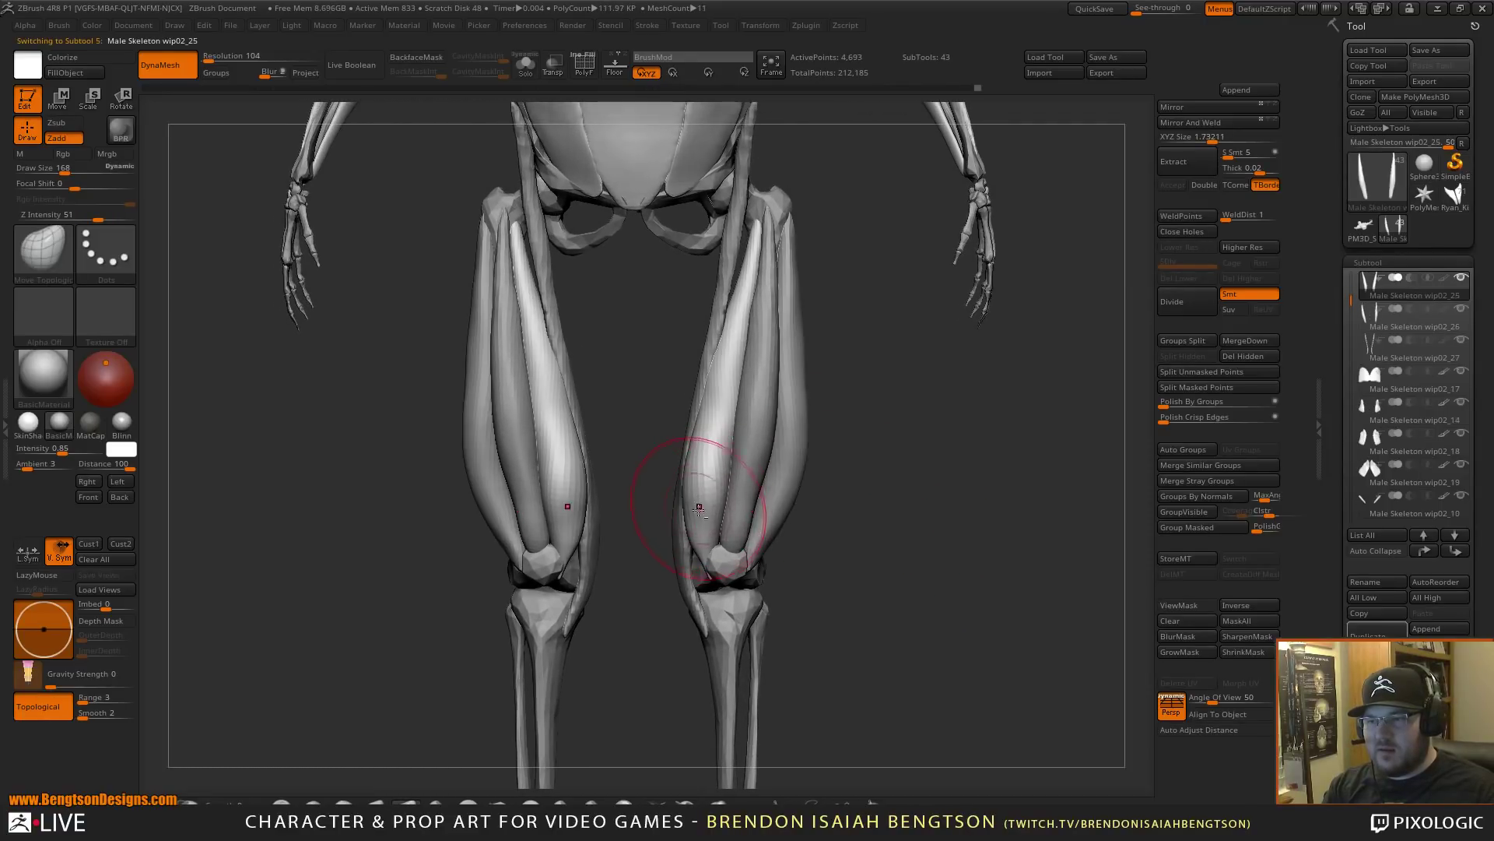
- Reshape the lower part of the inner front thigh muscle above the knee using the Move Topological brush at draw size 168
mouse_move(693, 547)
left_mouse_down()
mouse_move(684, 509)
mouse_move(690, 576)
mouse_move(709, 592)
mouse_move(699, 563)
mouse_move(704, 579)
left_mouse_up()
mouse_move(919, 599)
left_mouse_down()
mouse_move(931, 587)
mouse_move(916, 571)
mouse_move(934, 583)
mouse_move(920, 533)
left_mouse_up()
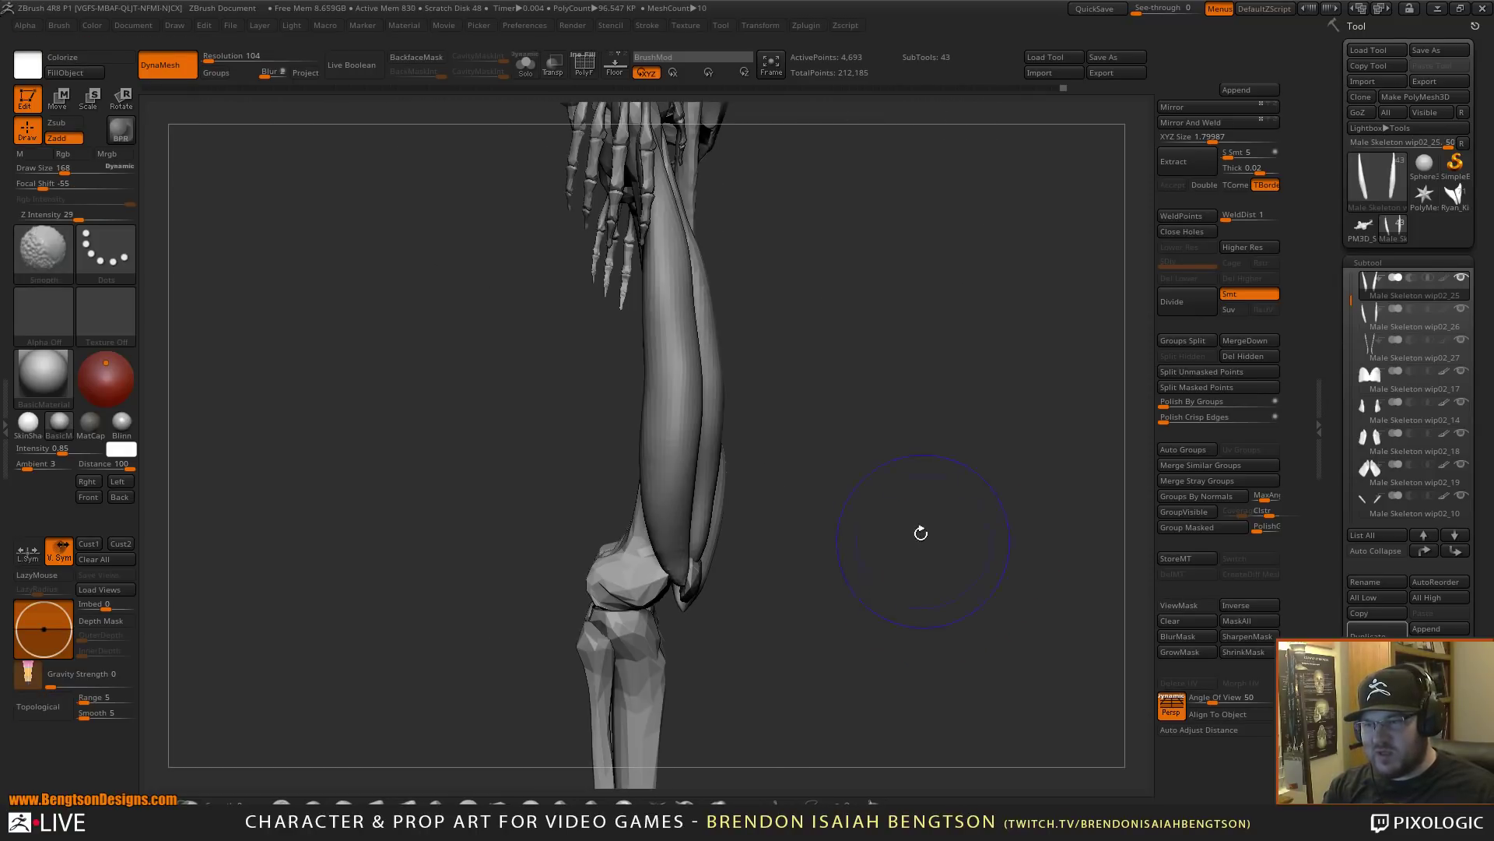
left_click_drag(747, 488, 699, 502)
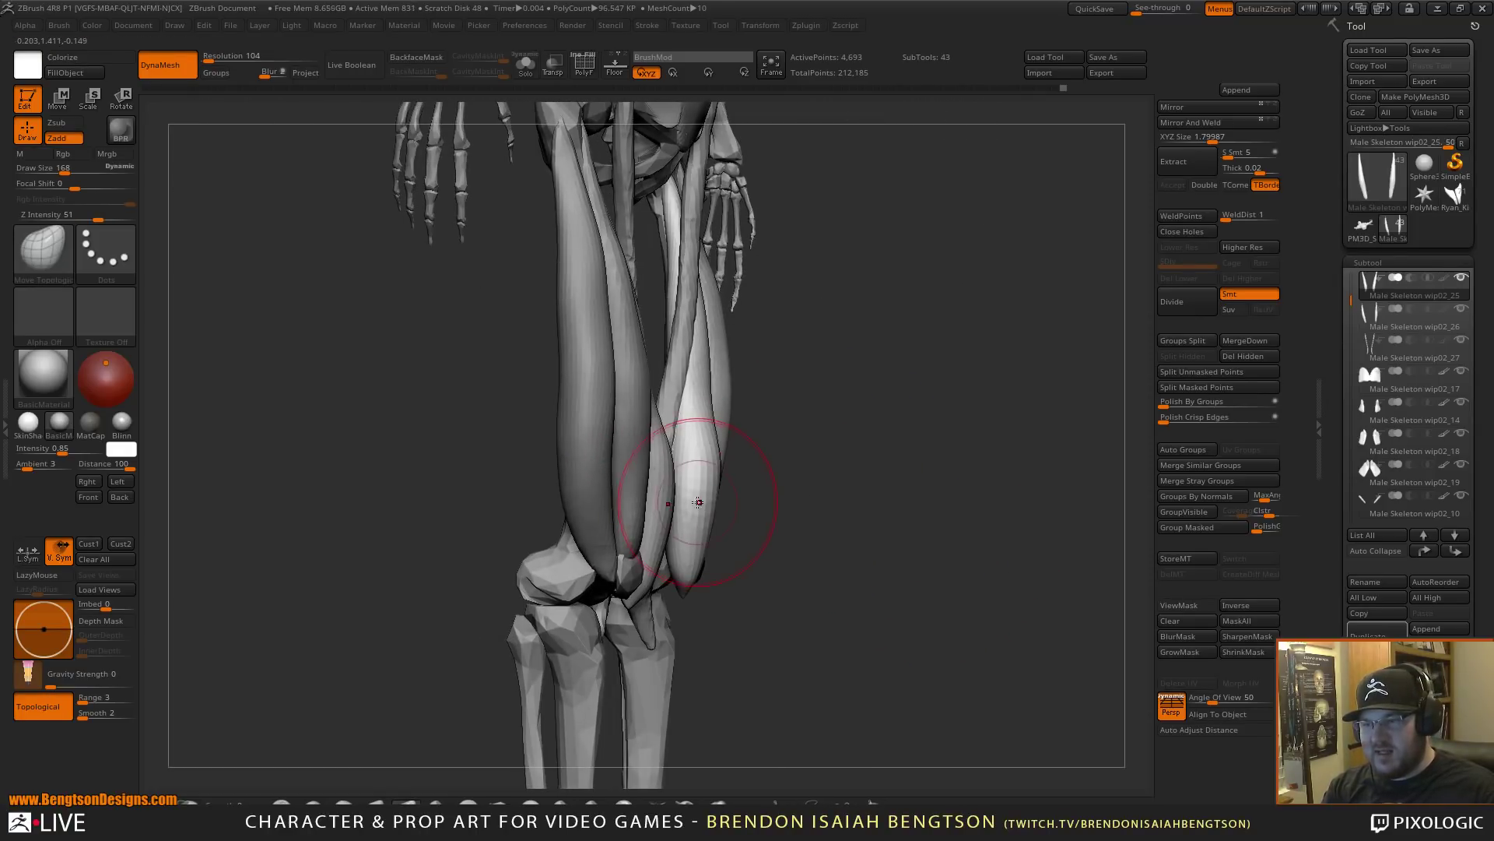
left_click_drag(684, 592, 666, 587)
mouse_move(686, 527)
left_mouse_down()
mouse_move(711, 433)
mouse_move(707, 446)
left_mouse_up()
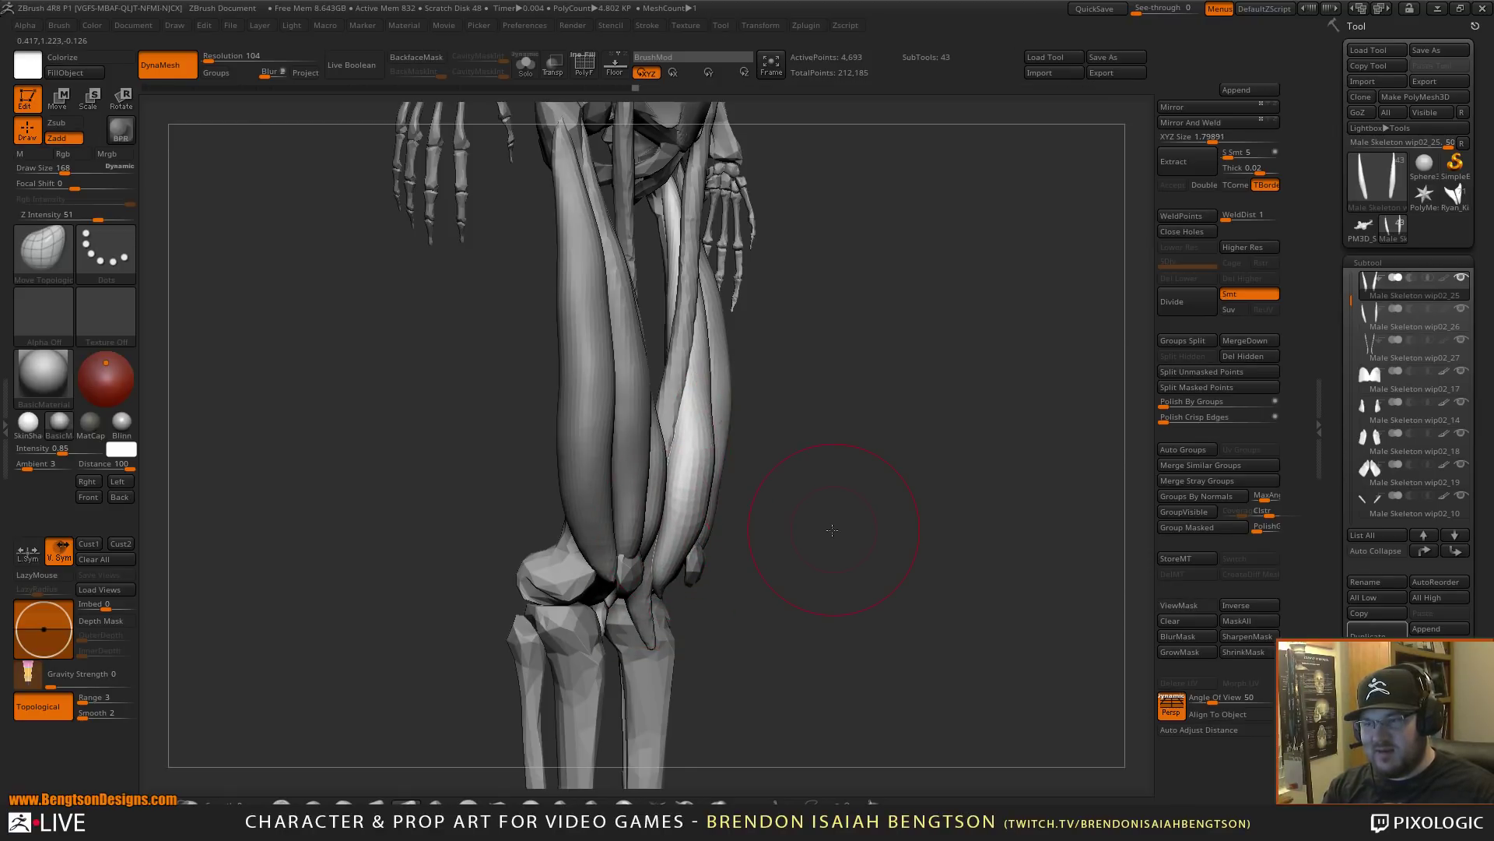
left_click_drag(800, 500, 767, 517, "shift")
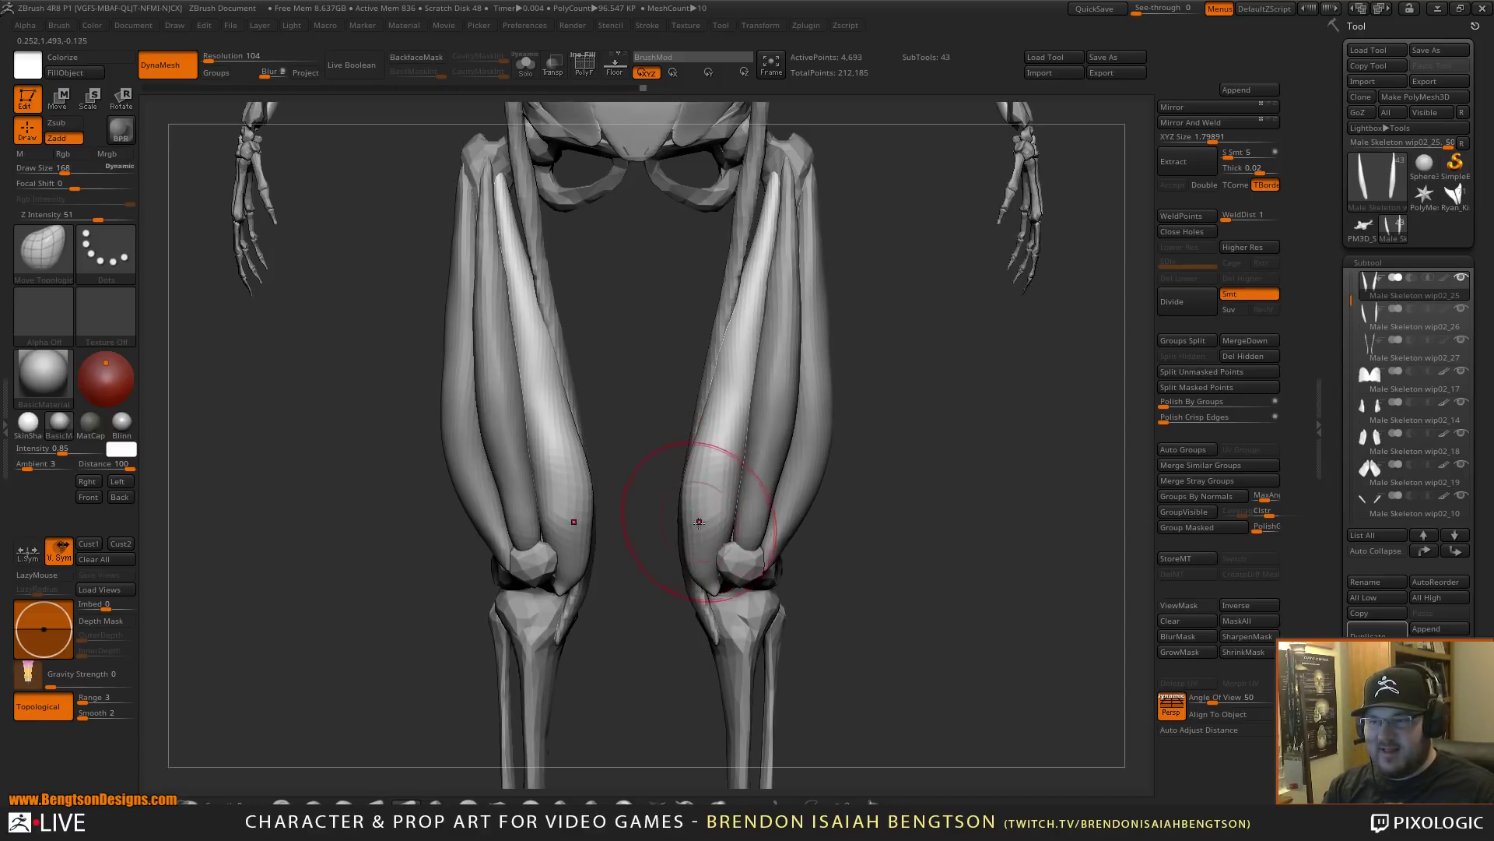
- Set the brush draw size to 101 and refine the inner thigh muscle's lower end beside the kneecap
key("space")
left_click_drag(710, 551, 692, 544)
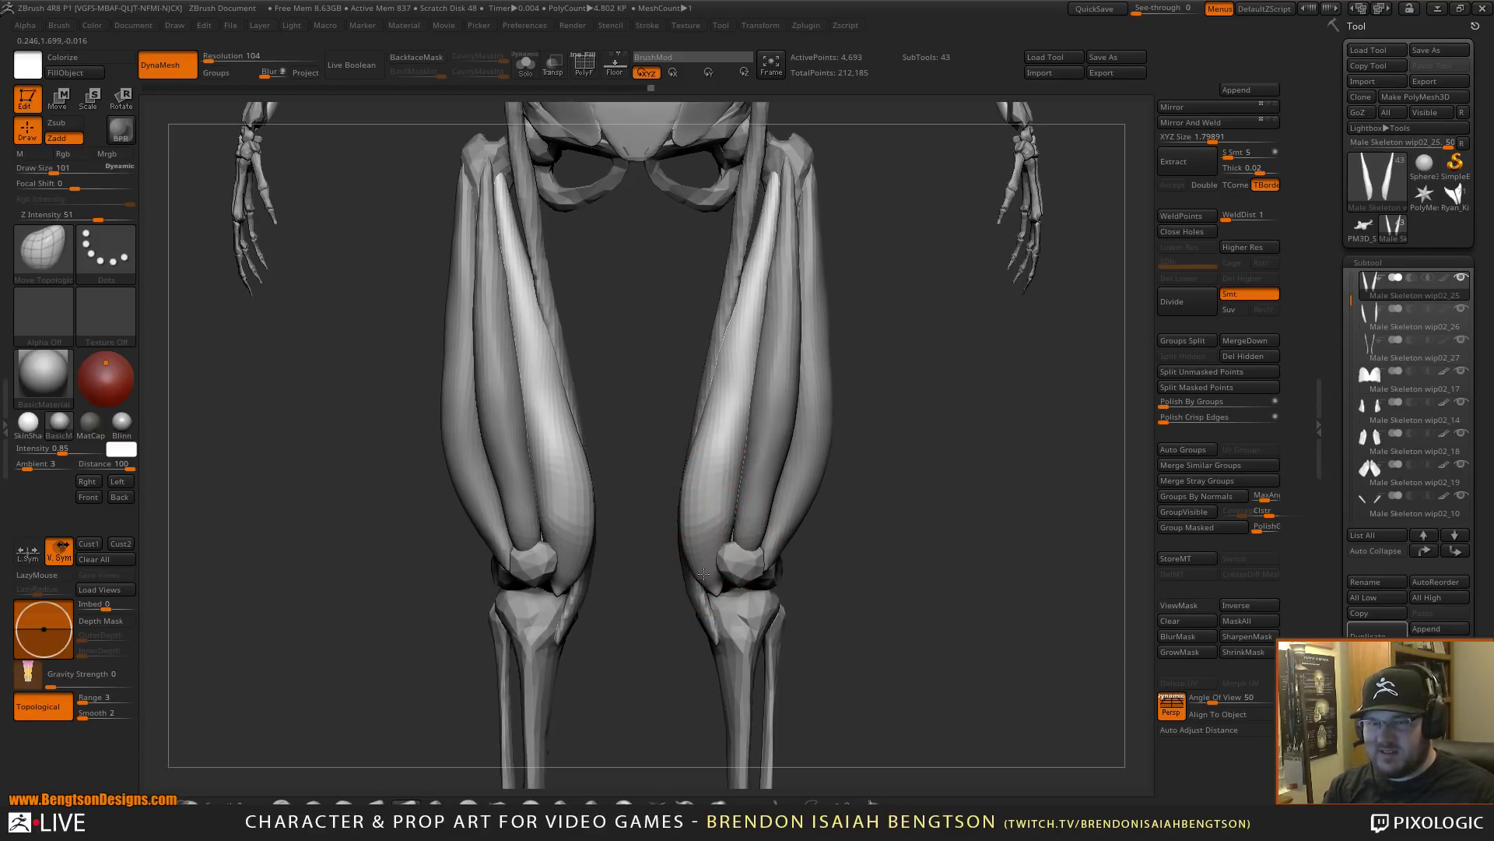
left_click_drag(706, 573, 716, 568)
mouse_move(852, 586)
left_mouse_down()
mouse_move(867, 594)
mouse_move(875, 568)
left_mouse_up()
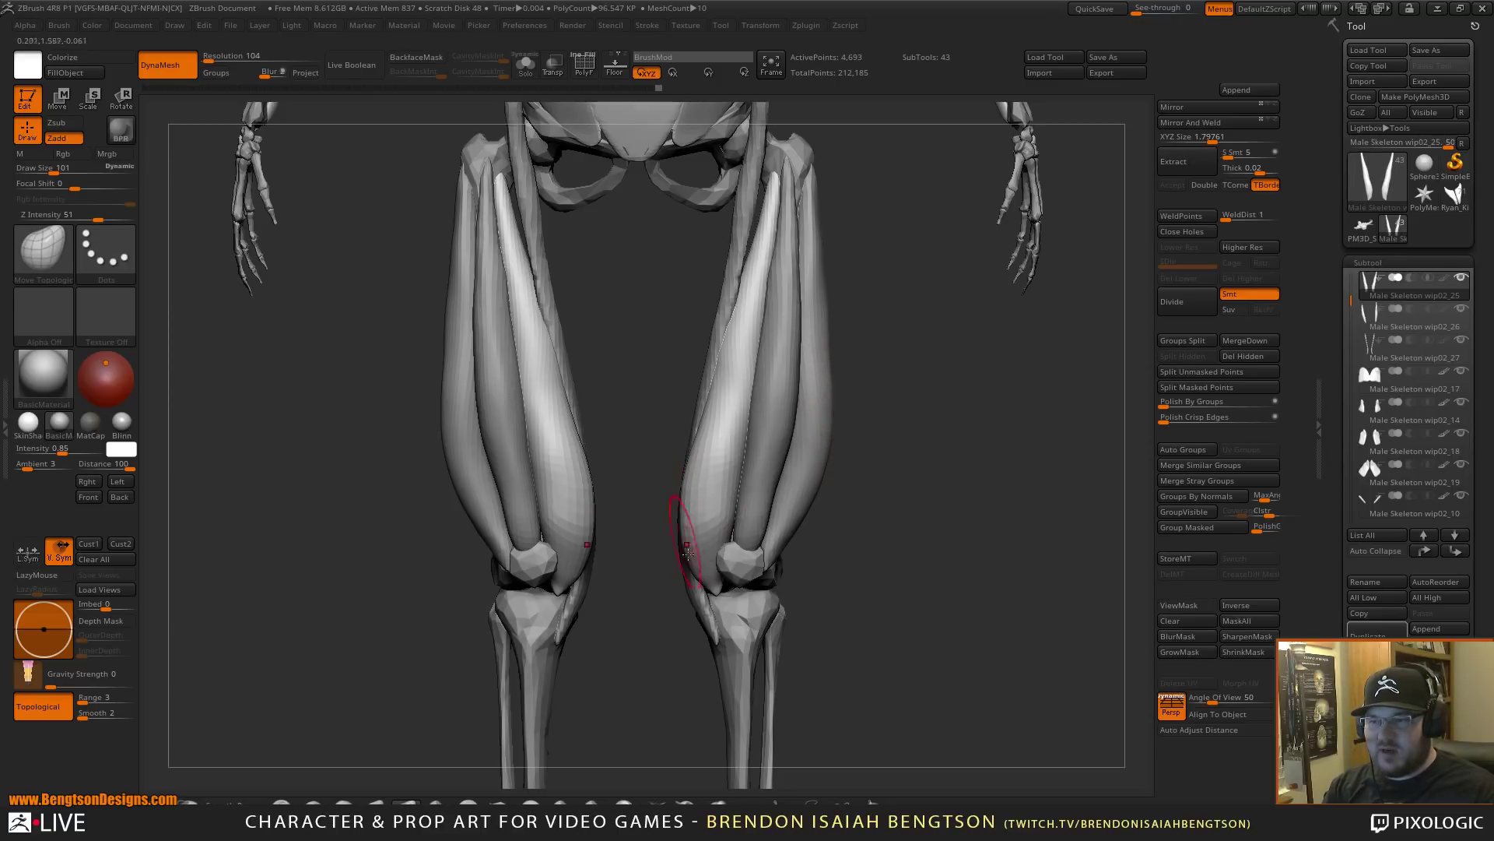
left_click_drag(658, 672, 639, 579, "alt")
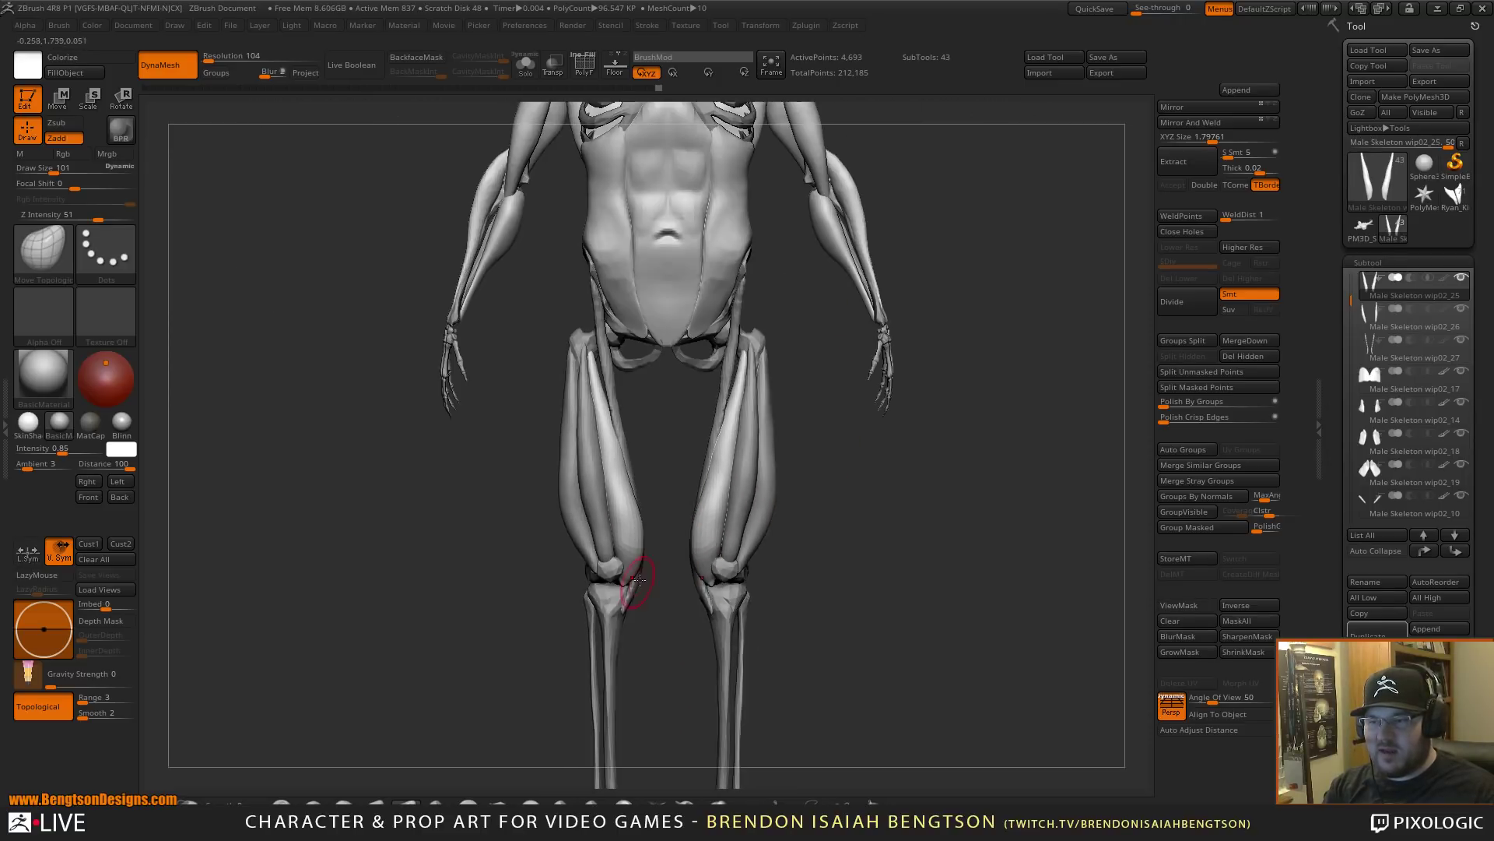
left_click_drag(841, 646, 845, 387, "alt")
mouse_move(856, 502)
left_mouse_down()
mouse_move(897, 511)
mouse_move(860, 517)
left_mouse_up()
left_click_drag(860, 517, 854, 399, "alt")
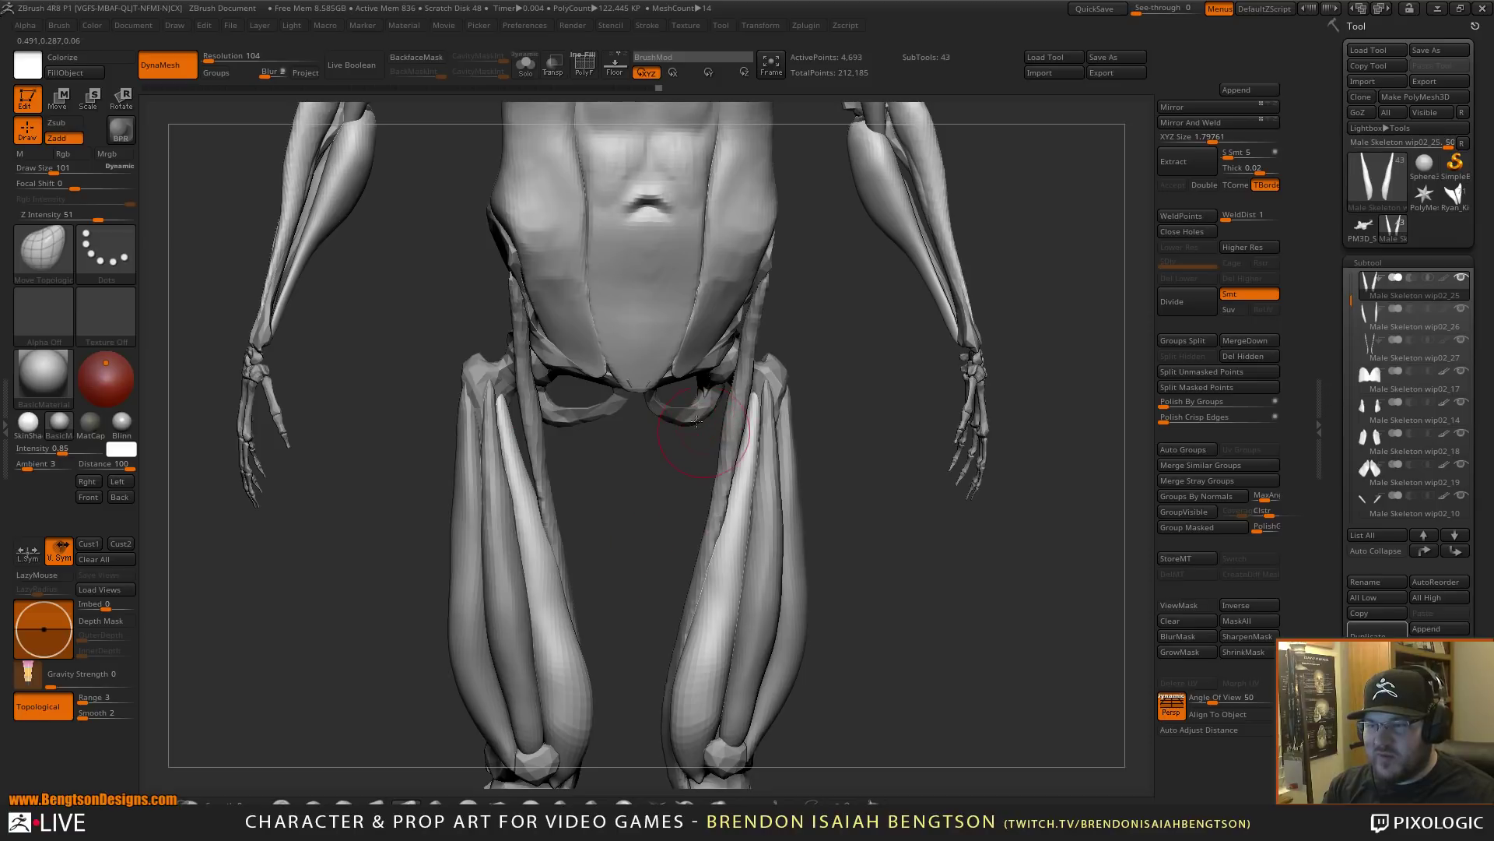
- Switch to the browser, filter the "leg anatomy muscle insertion points" images by adductor, and study the Adductors diagram showing Brevis, Longus and Magnus
key("alt+Tab")
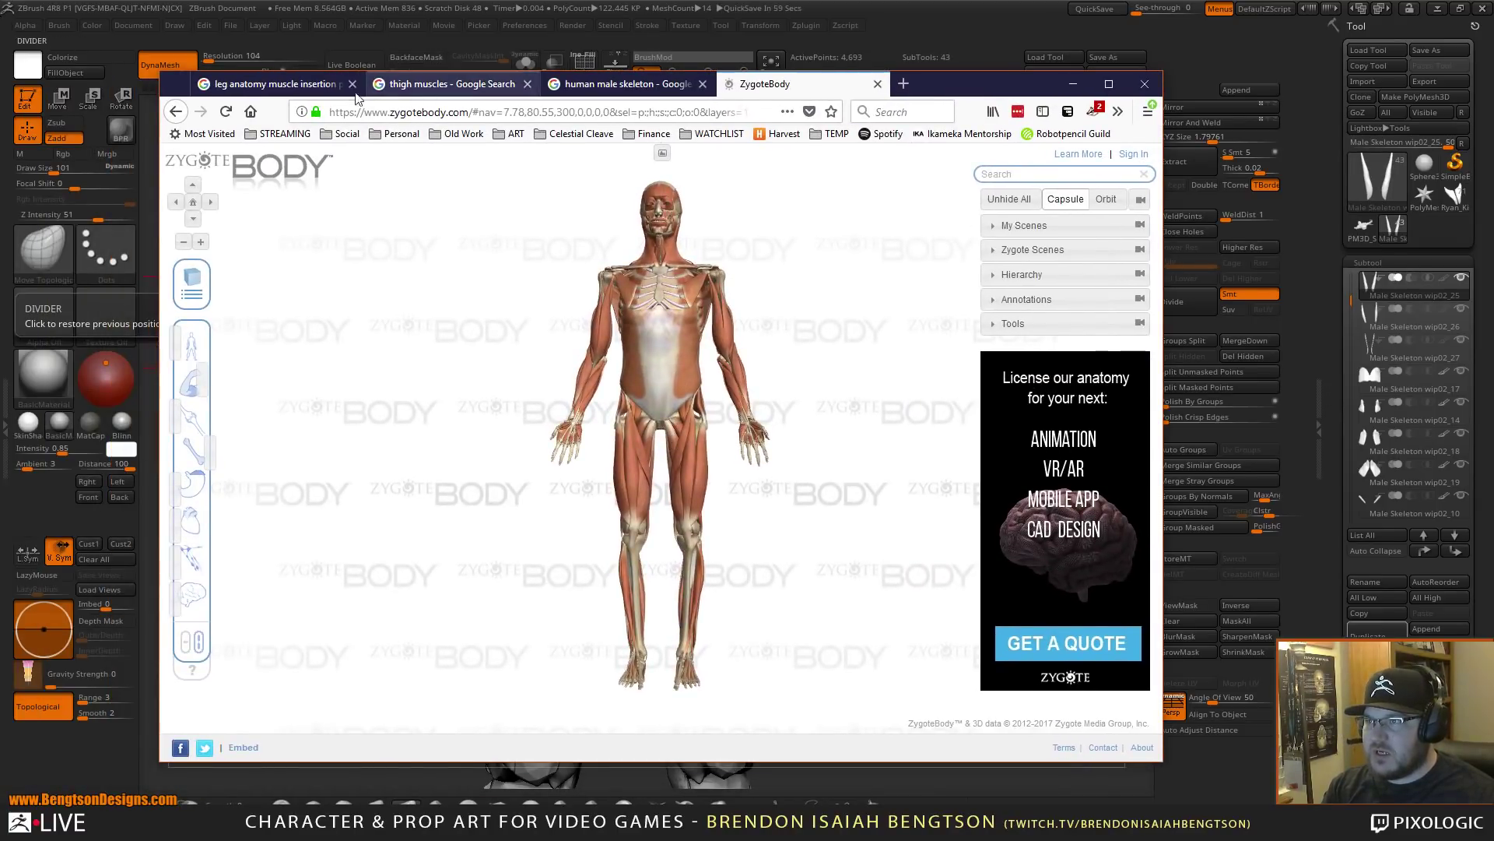
key("ctrl+Tab")
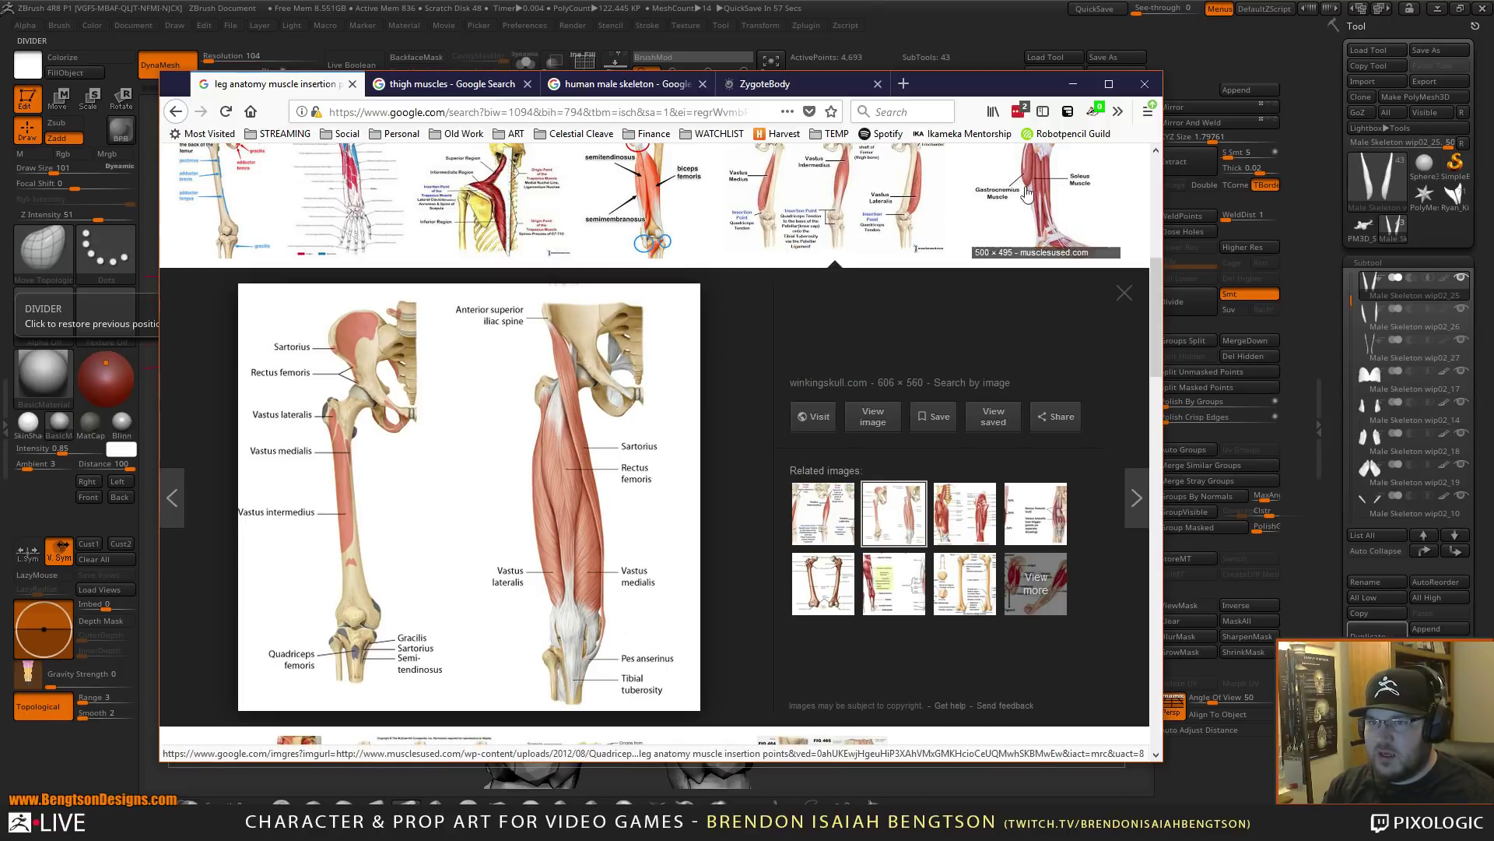
left_click(837, 222)
scroll(767, 456, "up", 5)
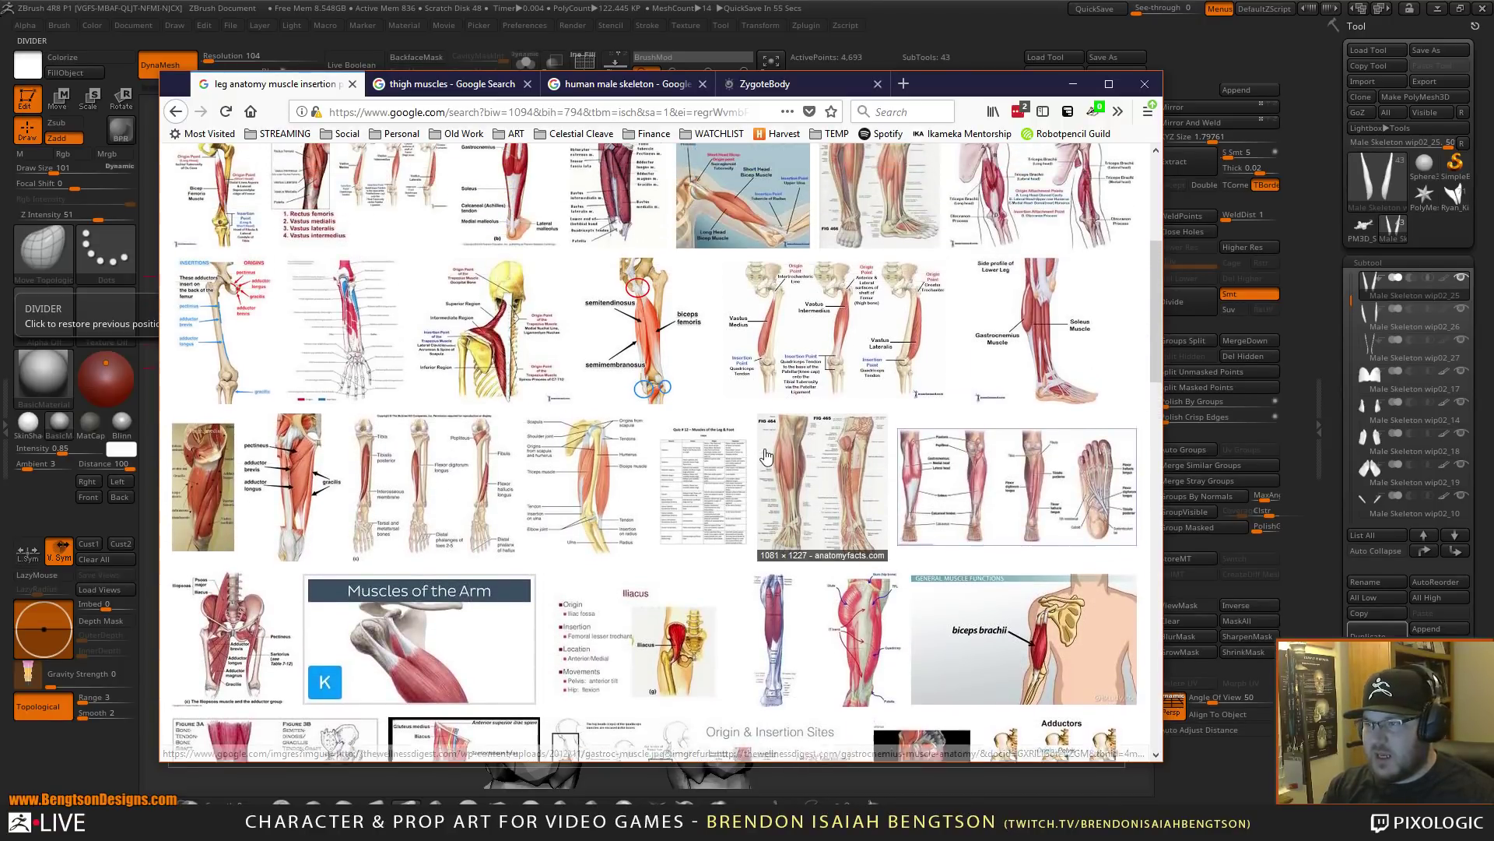
scroll(766, 455, "up", 4)
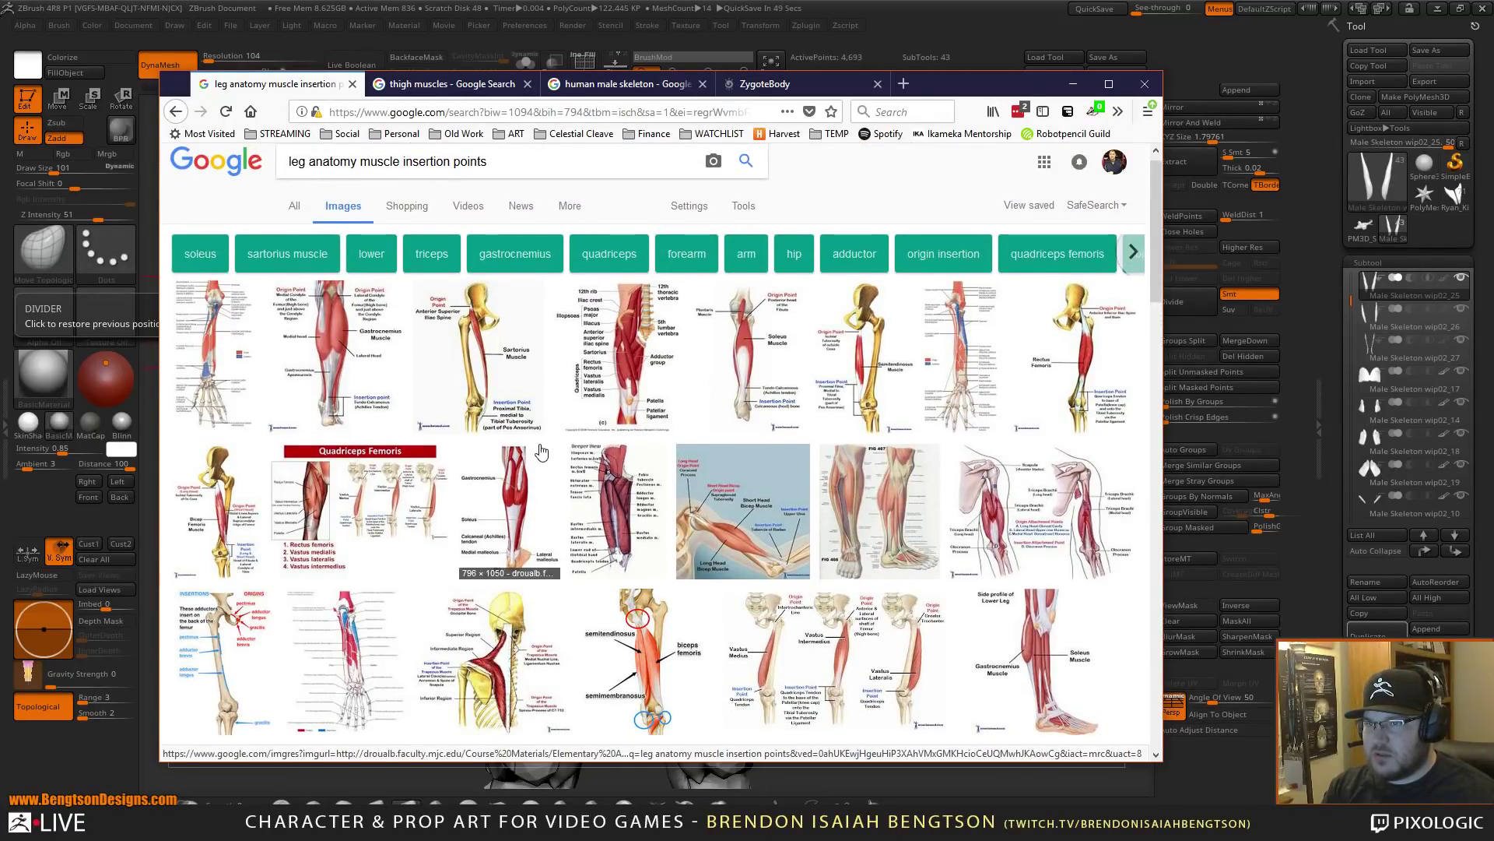
left_click(855, 256)
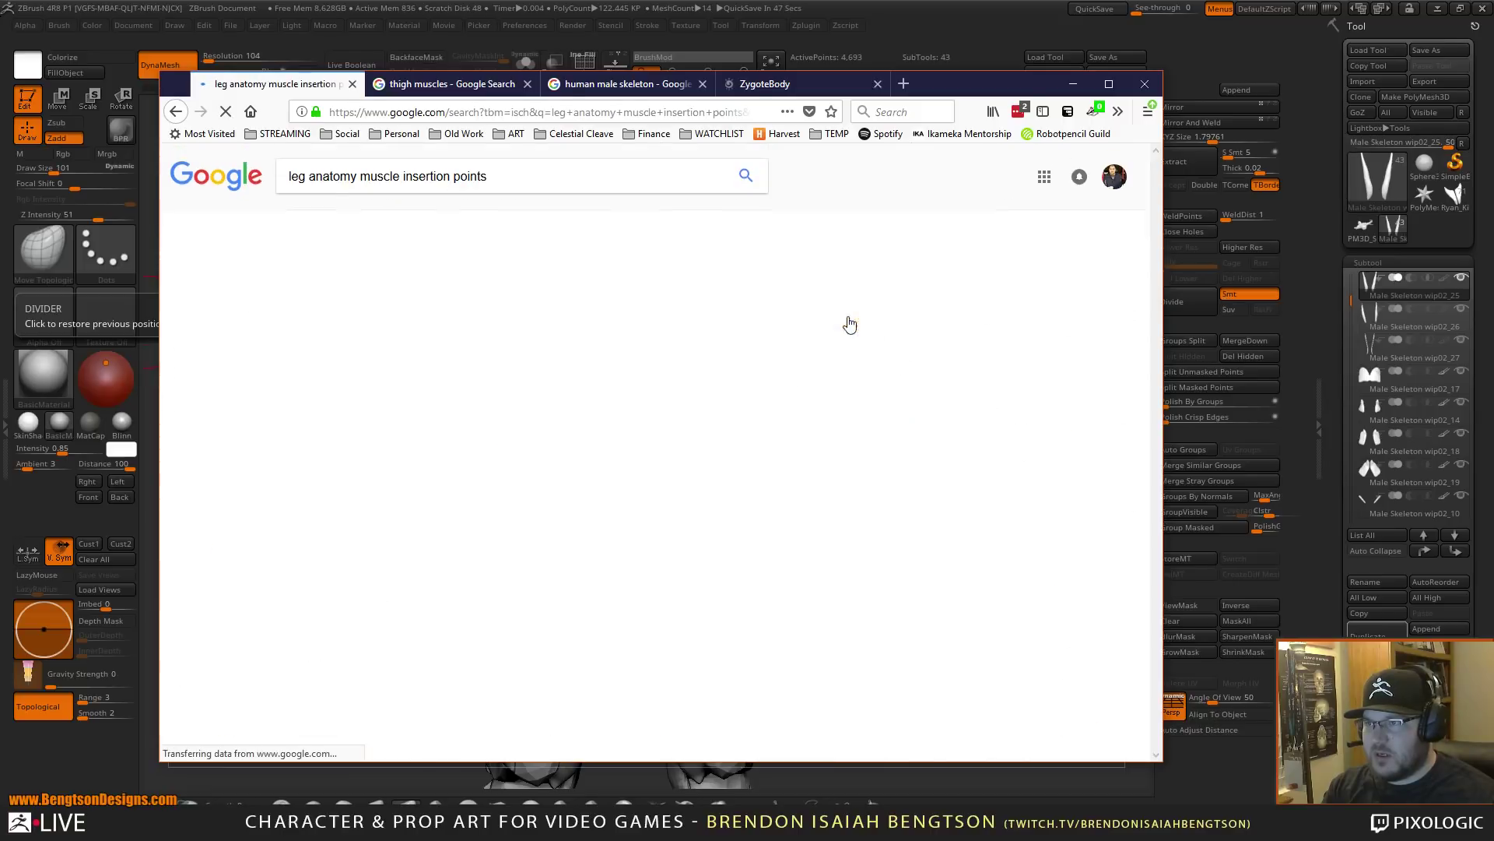
left_click(638, 420)
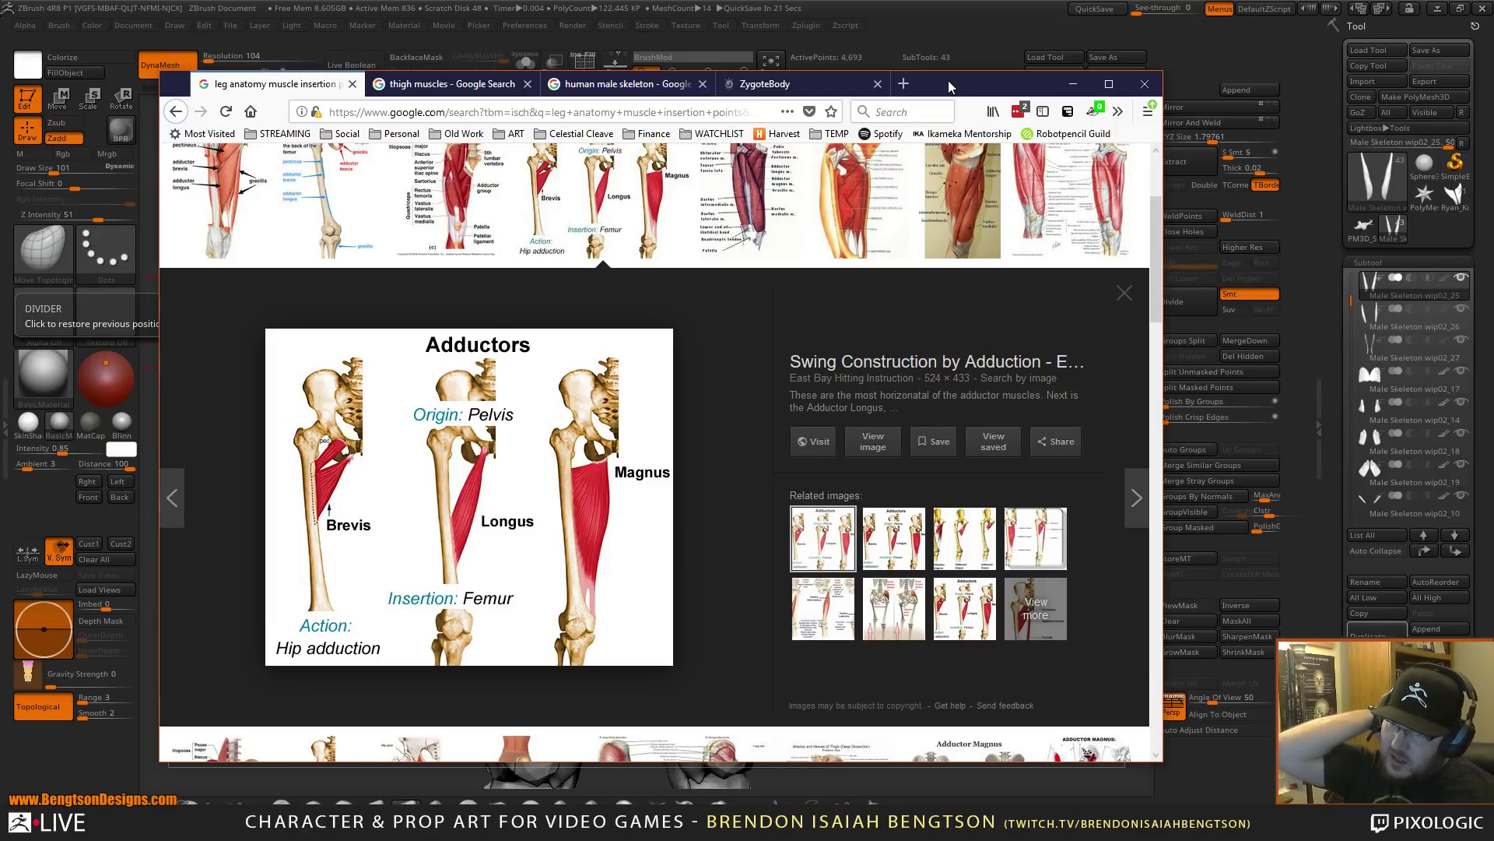
left_click_drag(948, 81, 0, 83)
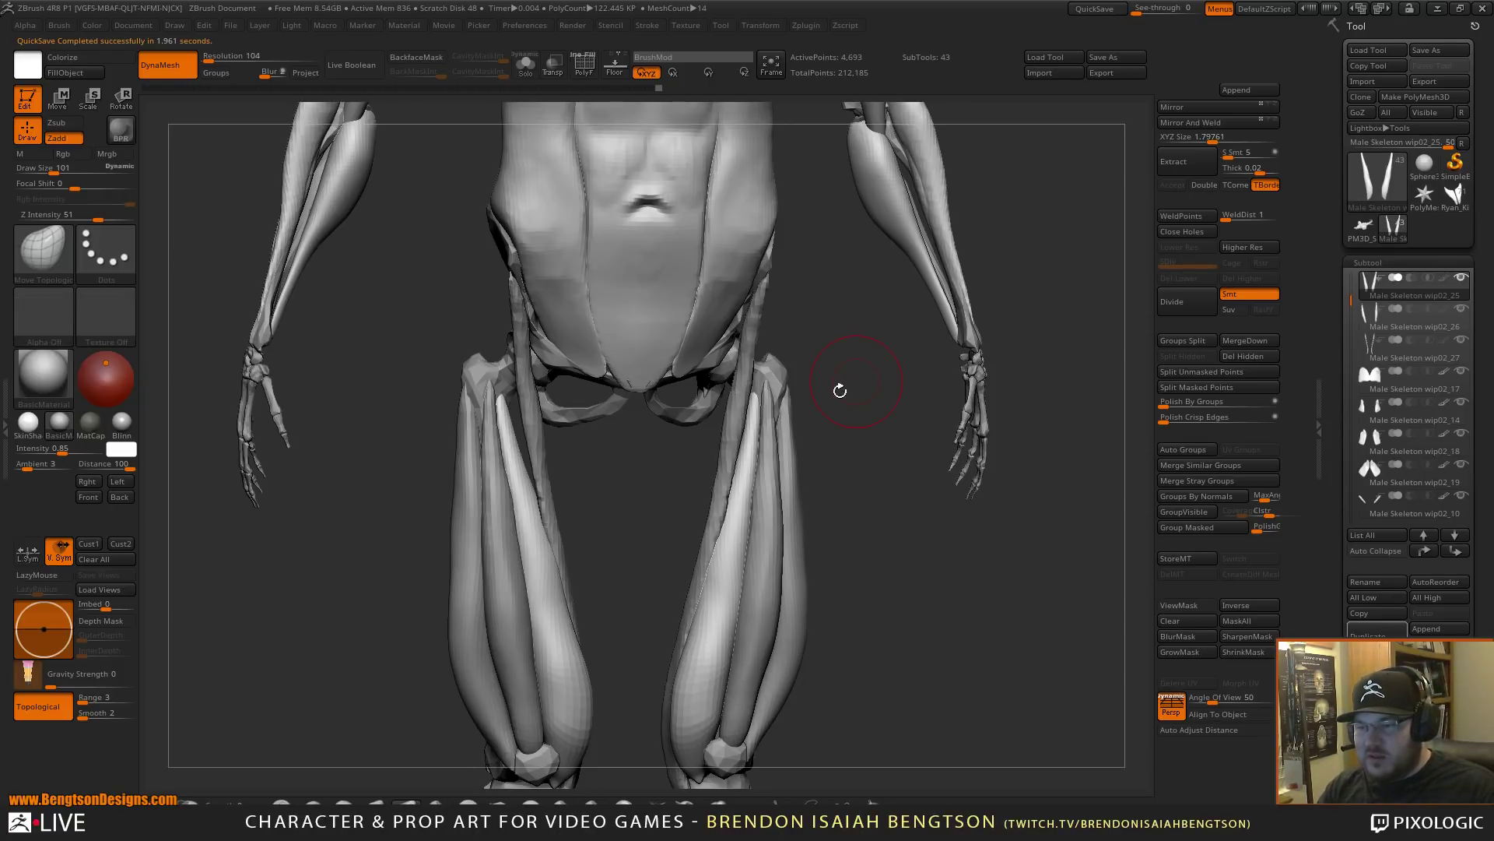
- Compare the rear of the thighs with the adductor reference images and open Wikipedia's Sartorius muscle diagram in the browser
left_click_drag(841, 387, 807, 481)
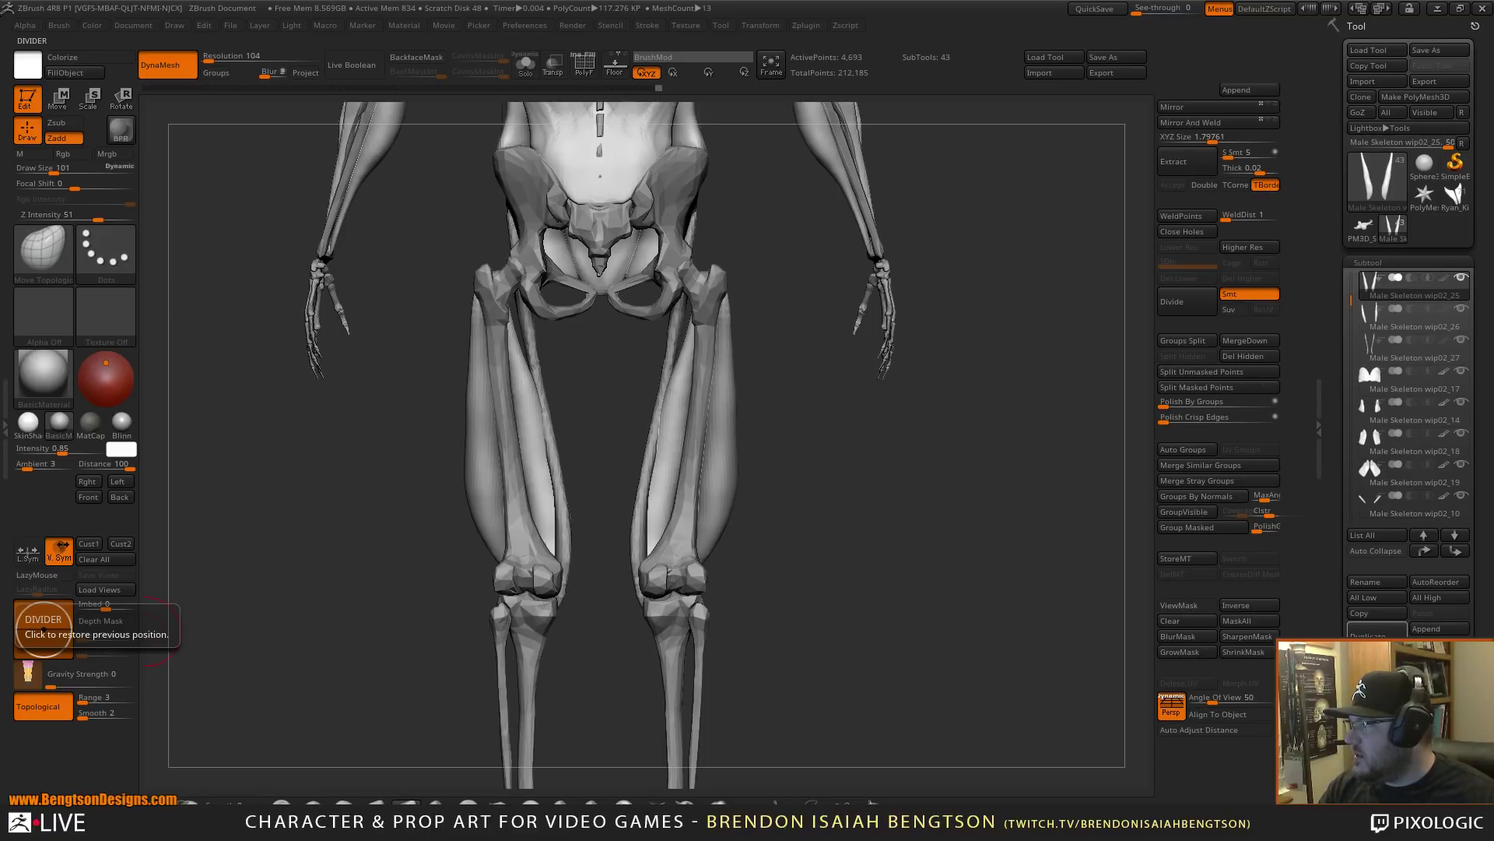
left_click_drag(3, 190, 1065, 70)
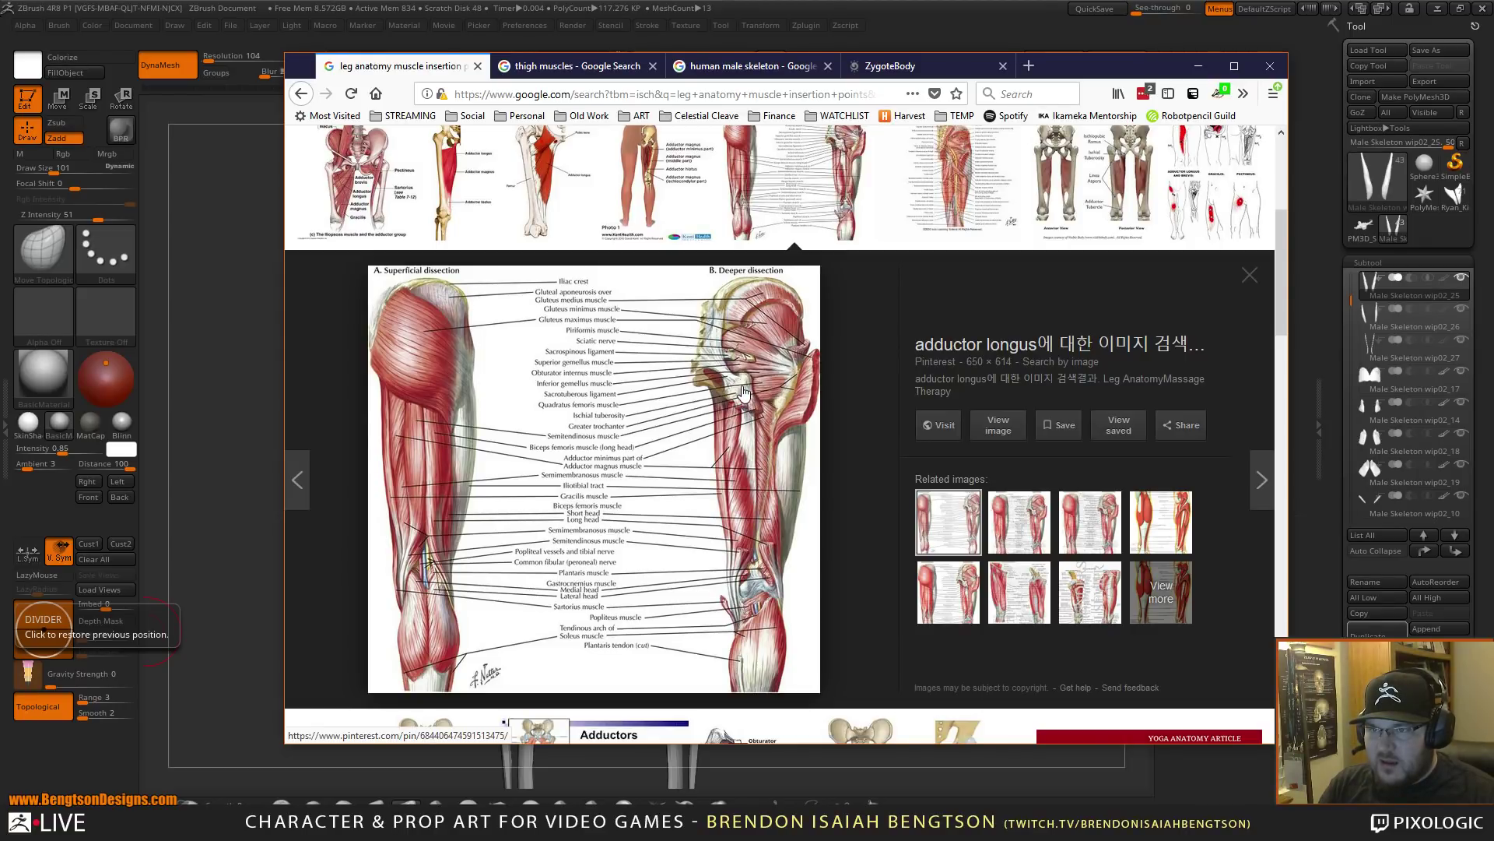
scroll(585, 282, "up", 3)
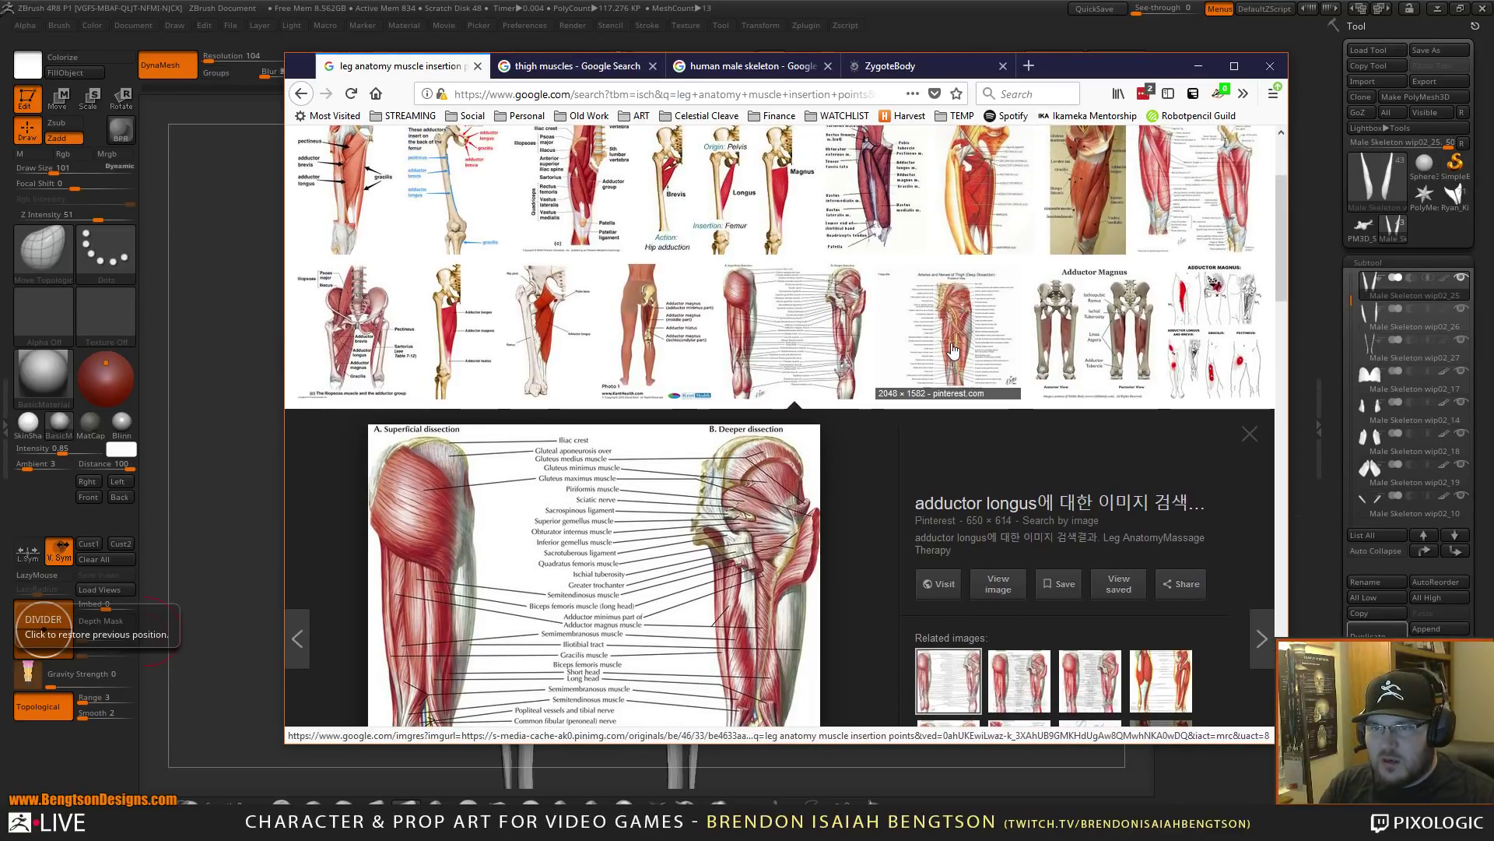
scroll(1103, 310, "up", 1)
scroll(1104, 309, "up", 1)
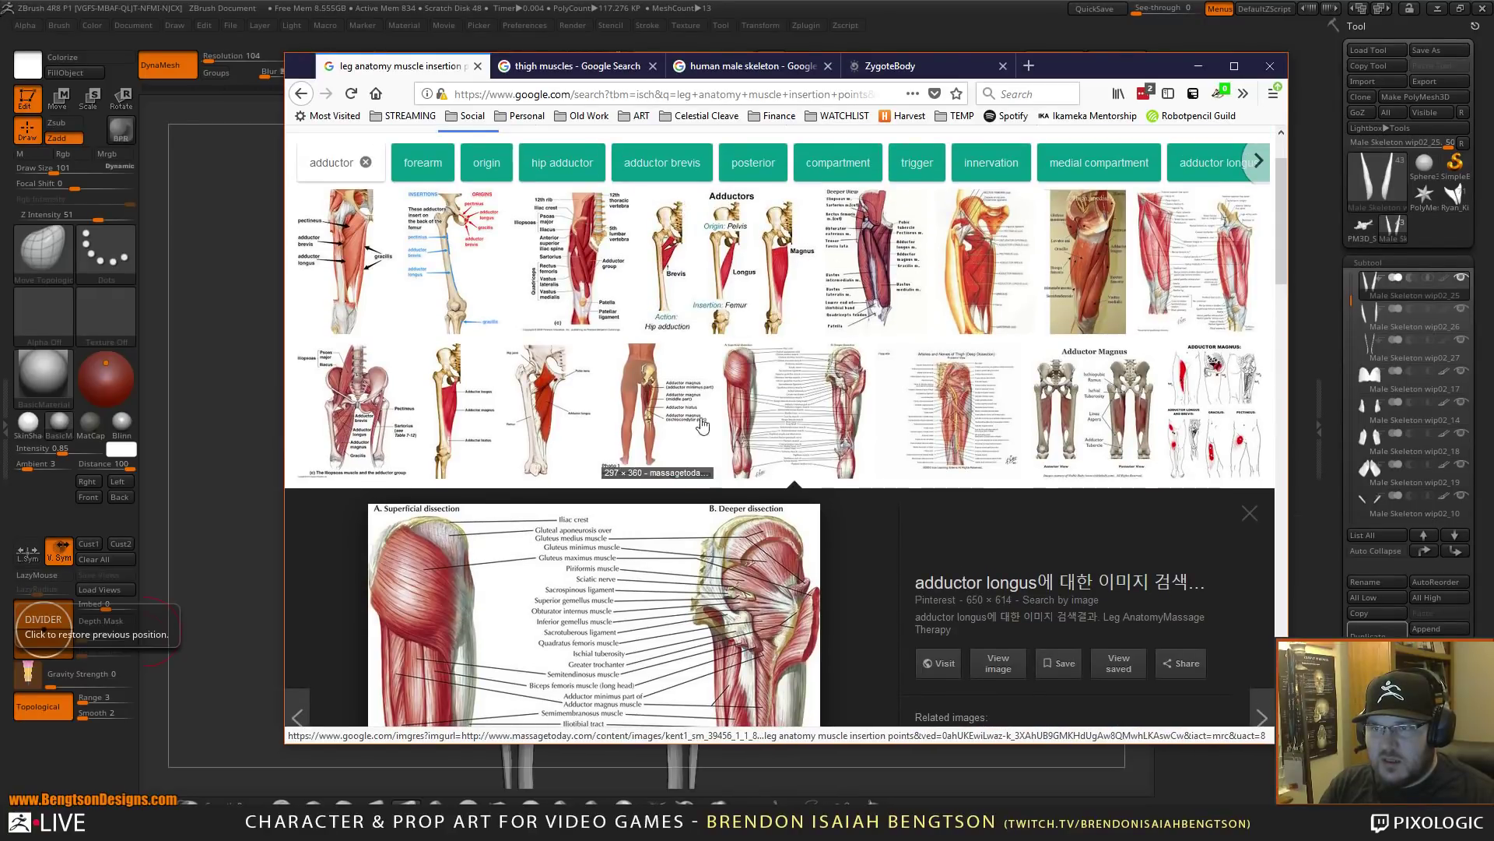
left_click(804, 439)
scroll(817, 428, "down", 5)
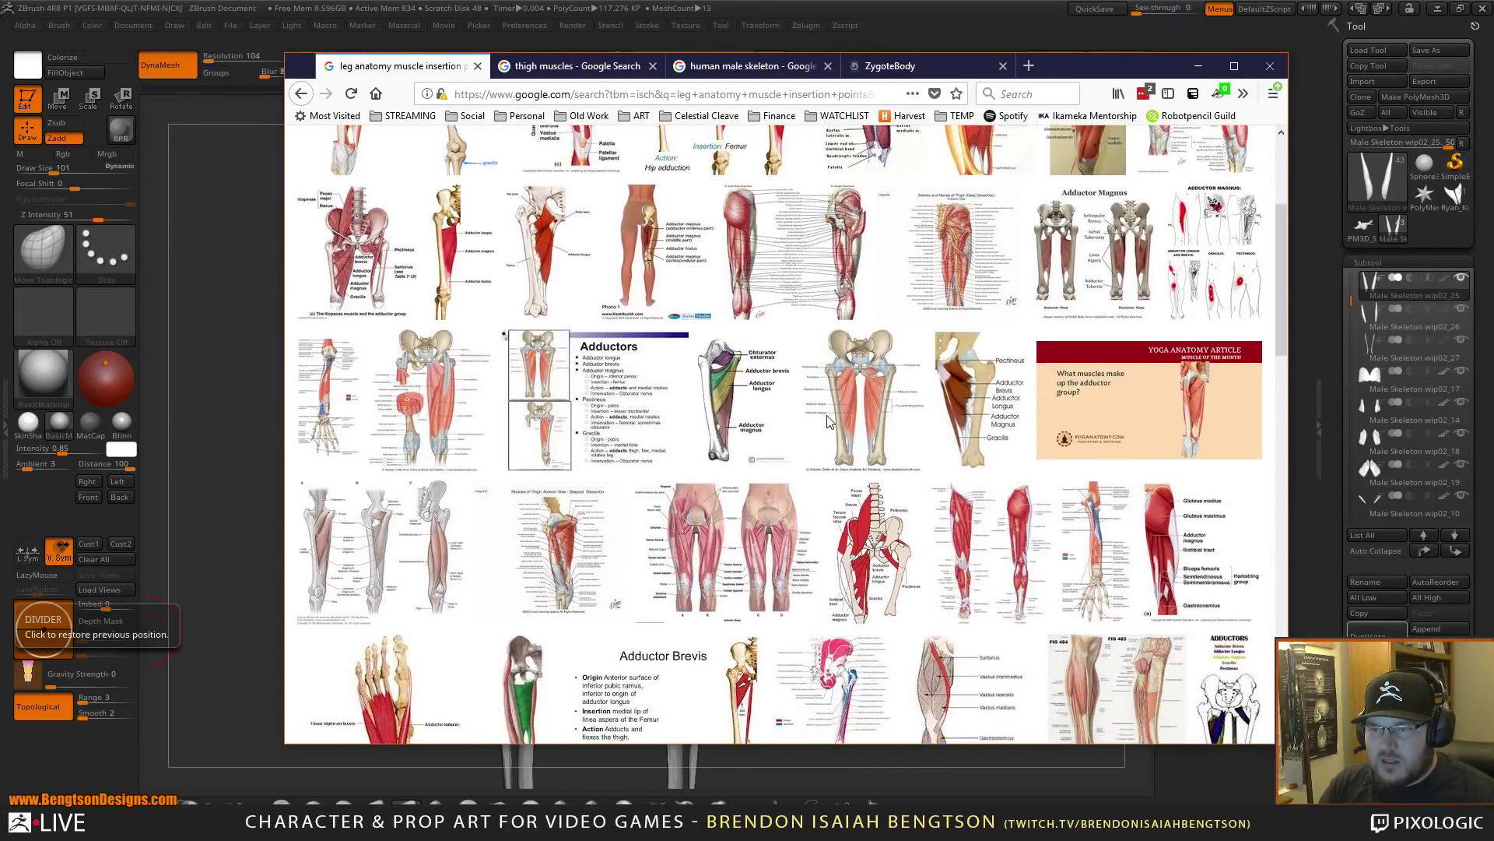
scroll(827, 421, "down", 2)
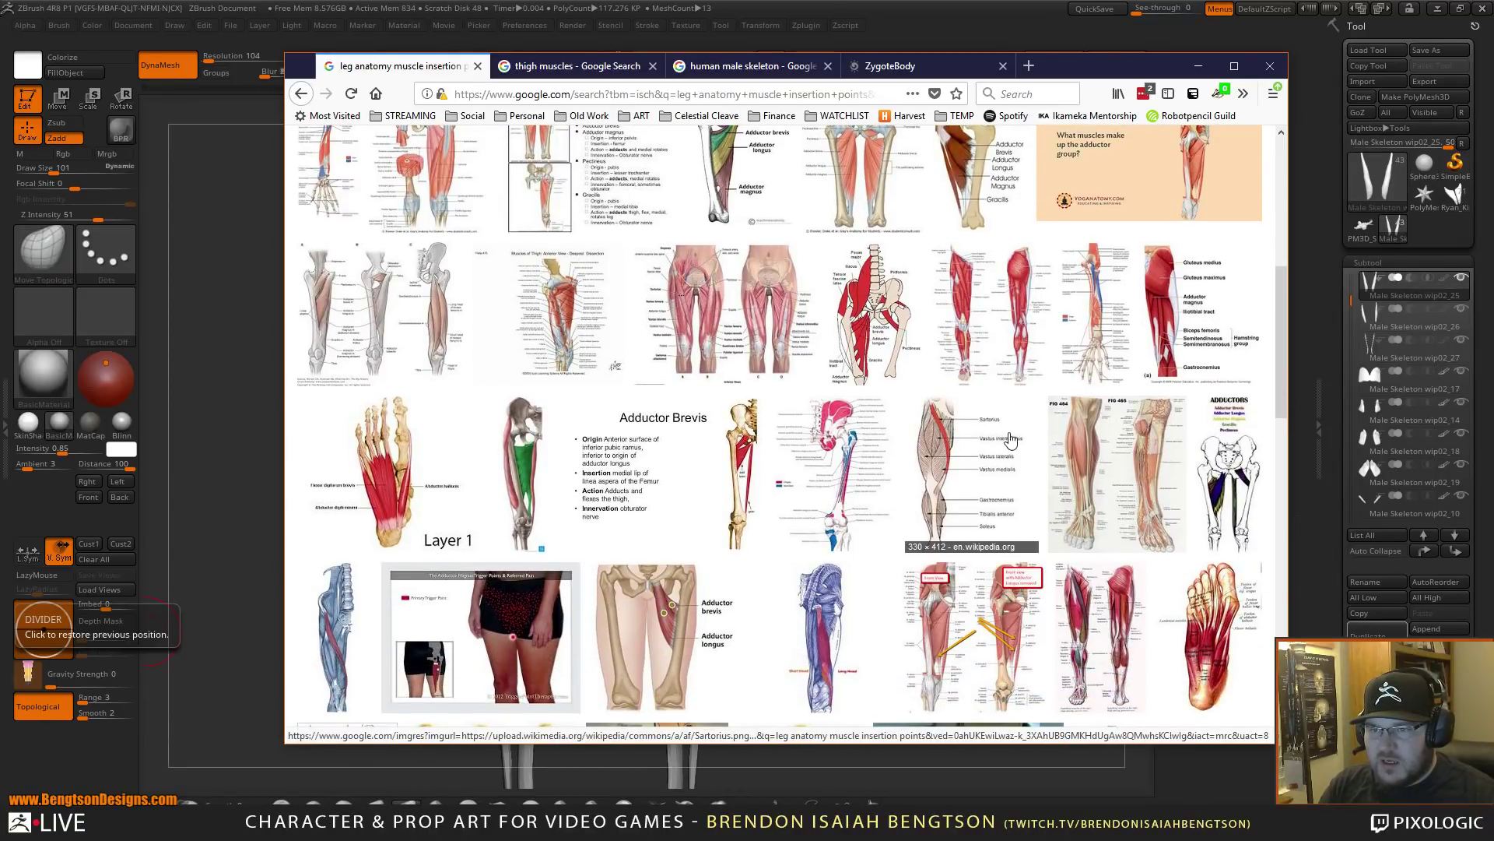
left_click(969, 455)
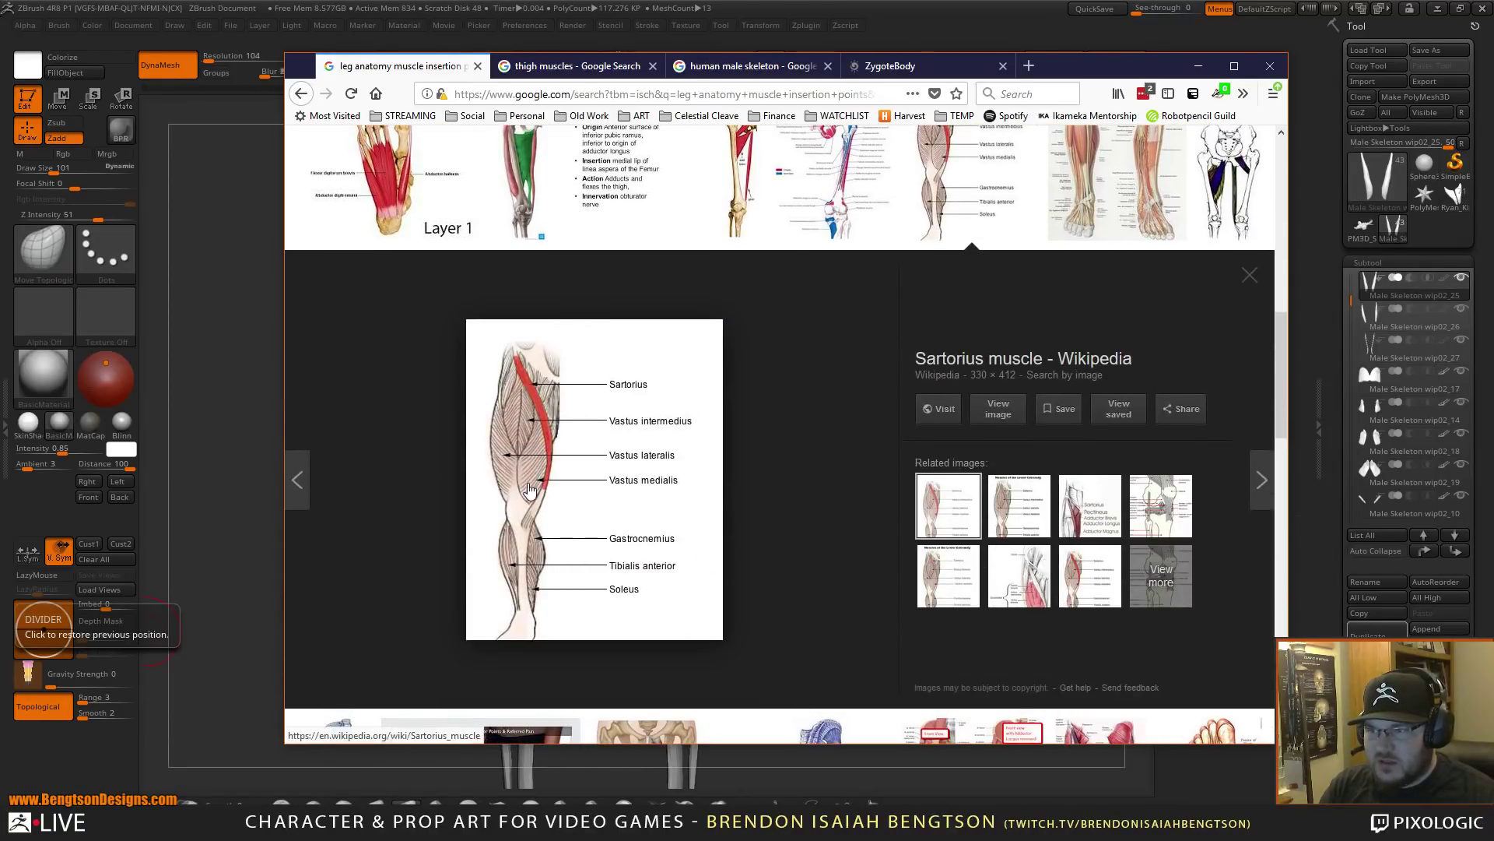
- Close the sartorius diagram, remove the adductor filter from the image results, and return to ZBrush
left_click(997, 193)
scroll(924, 417, "up", 5)
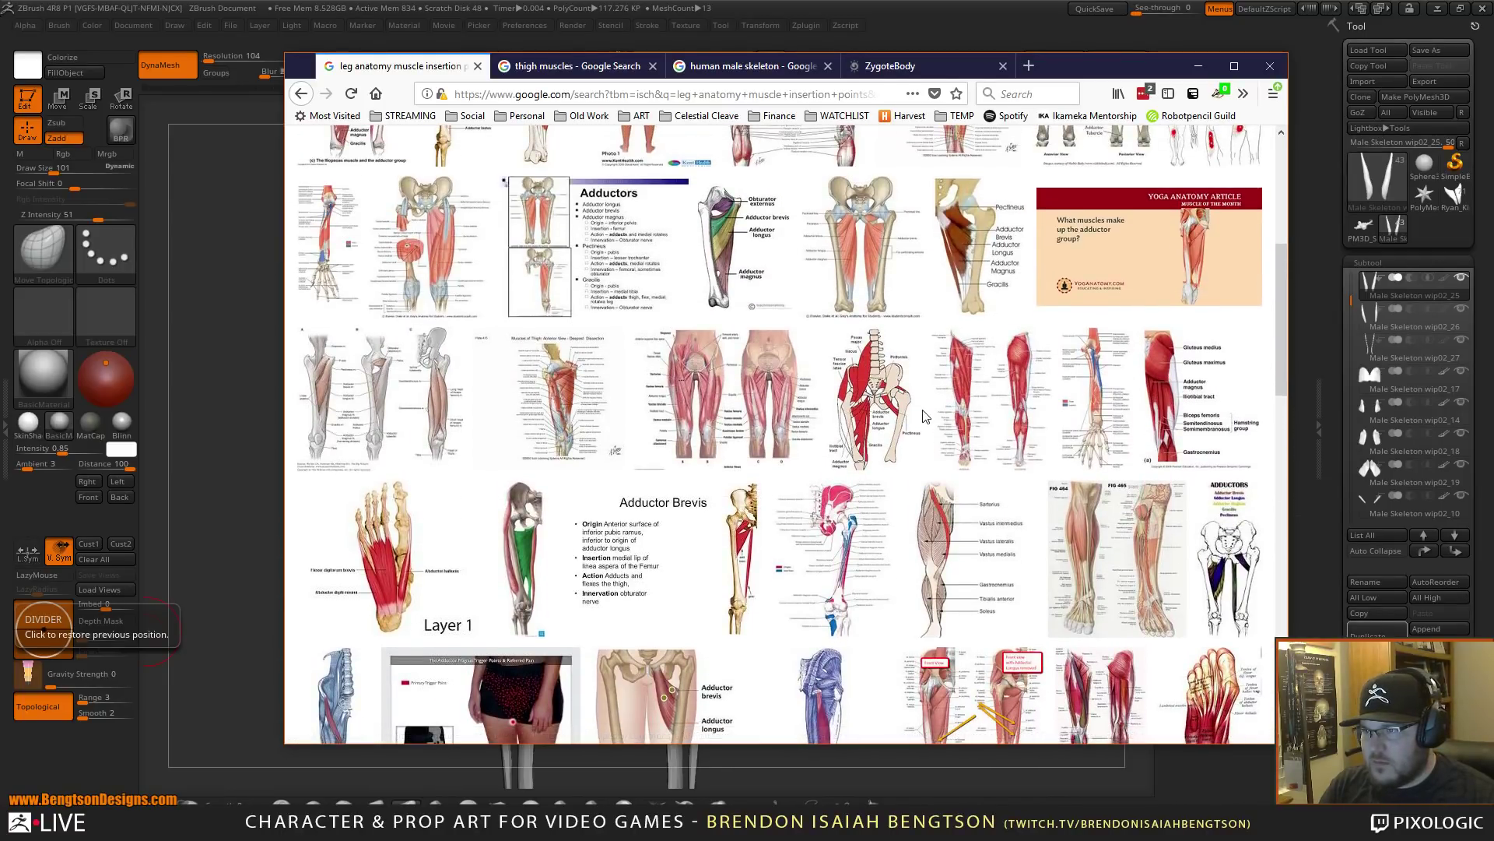
scroll(924, 416, "up", 2)
scroll(925, 416, "up", 3)
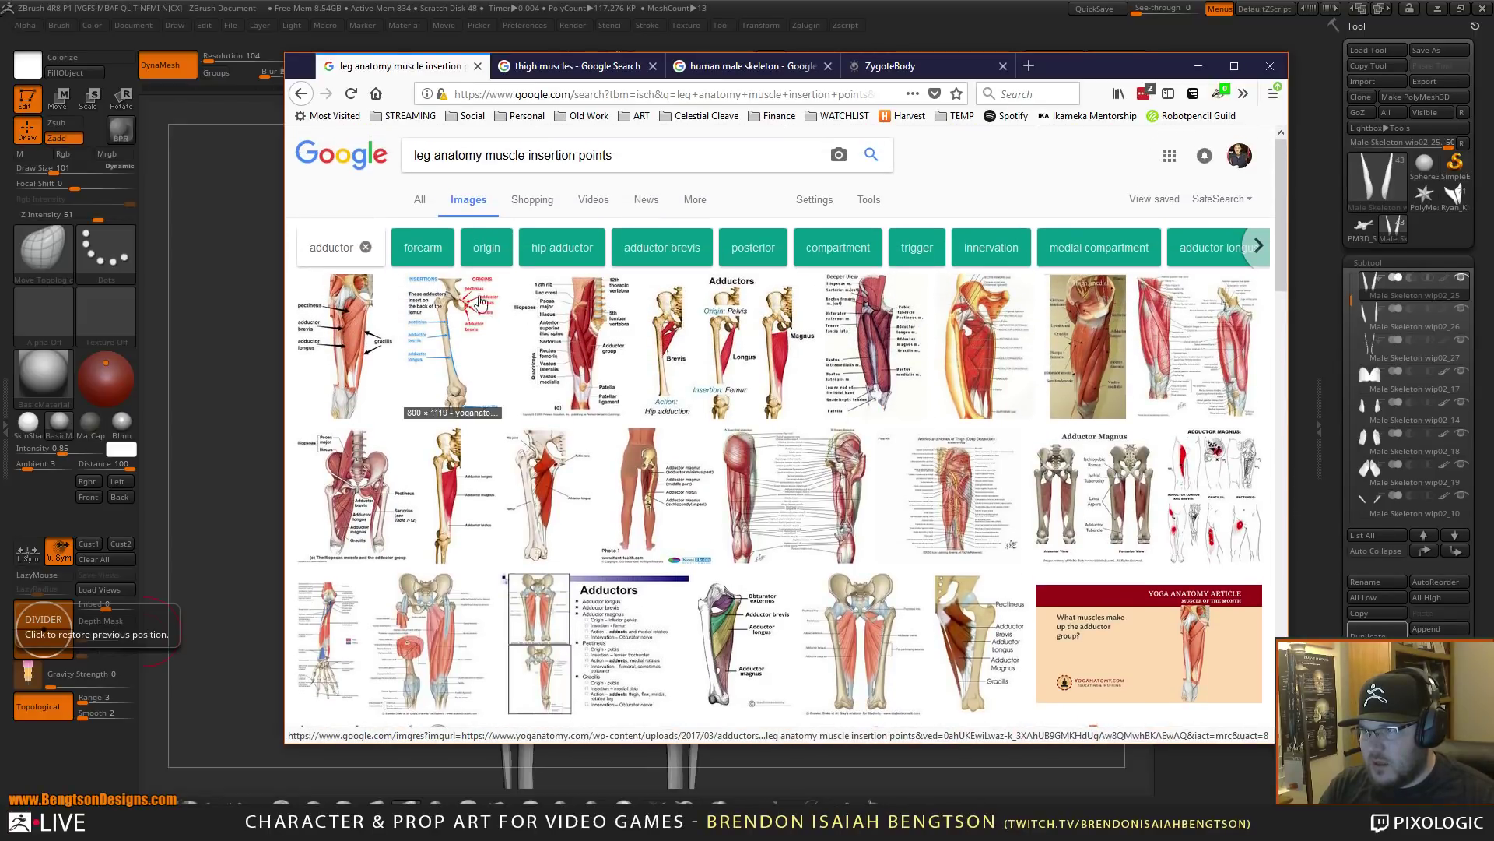
left_click(365, 246)
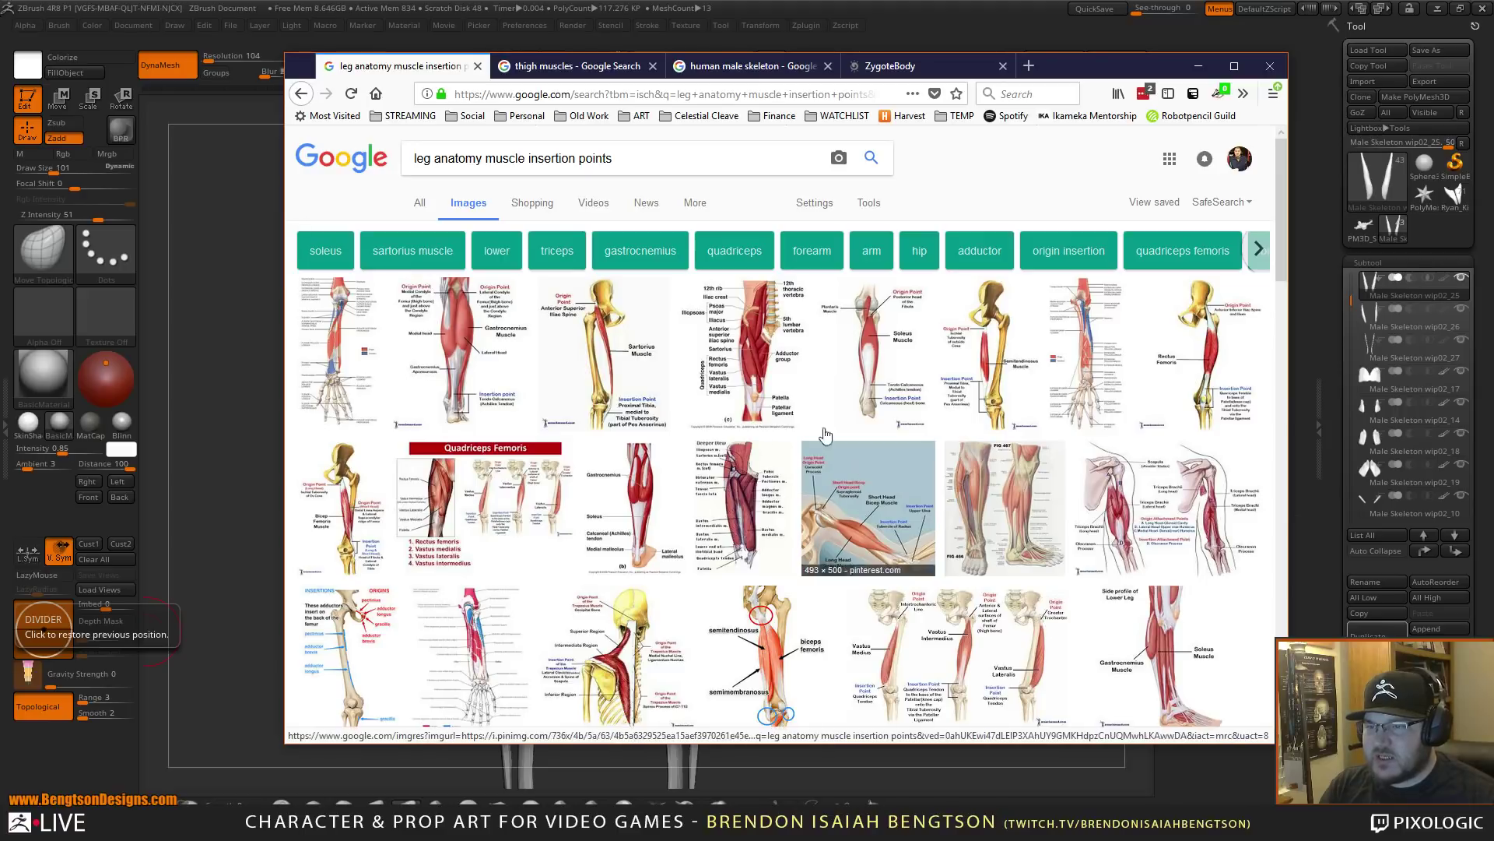
left_click_drag(1090, 76, 4, 105)
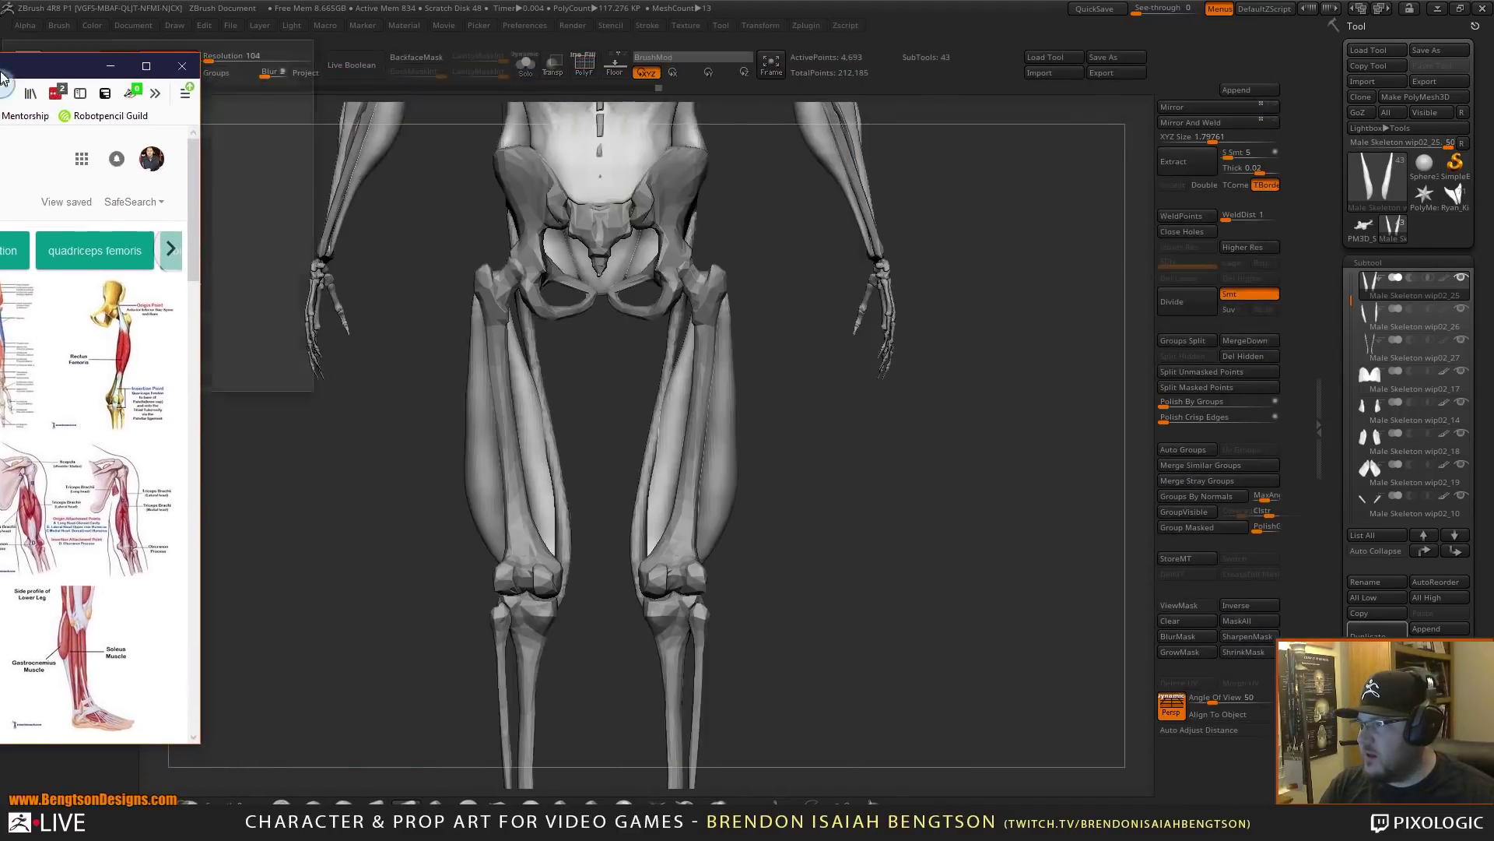
left_click(43, 629)
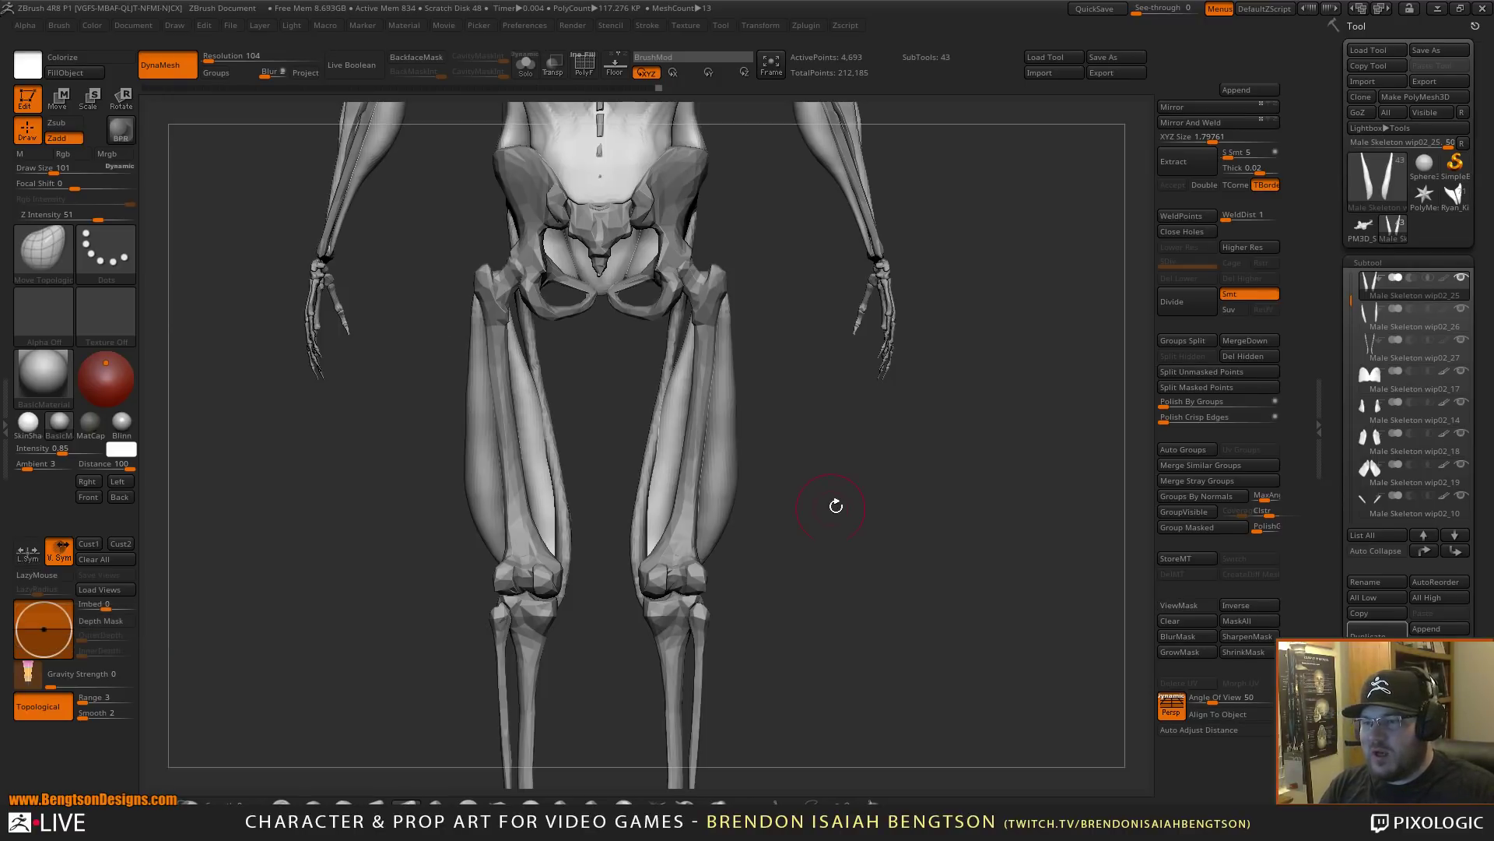
- Choose the IMM Primitives brush for inserting new geometry
mouse_move(834, 501)
left_mouse_down()
mouse_move(887, 500)
mouse_move(918, 594)
mouse_move(825, 498)
left_mouse_up()
key("b")
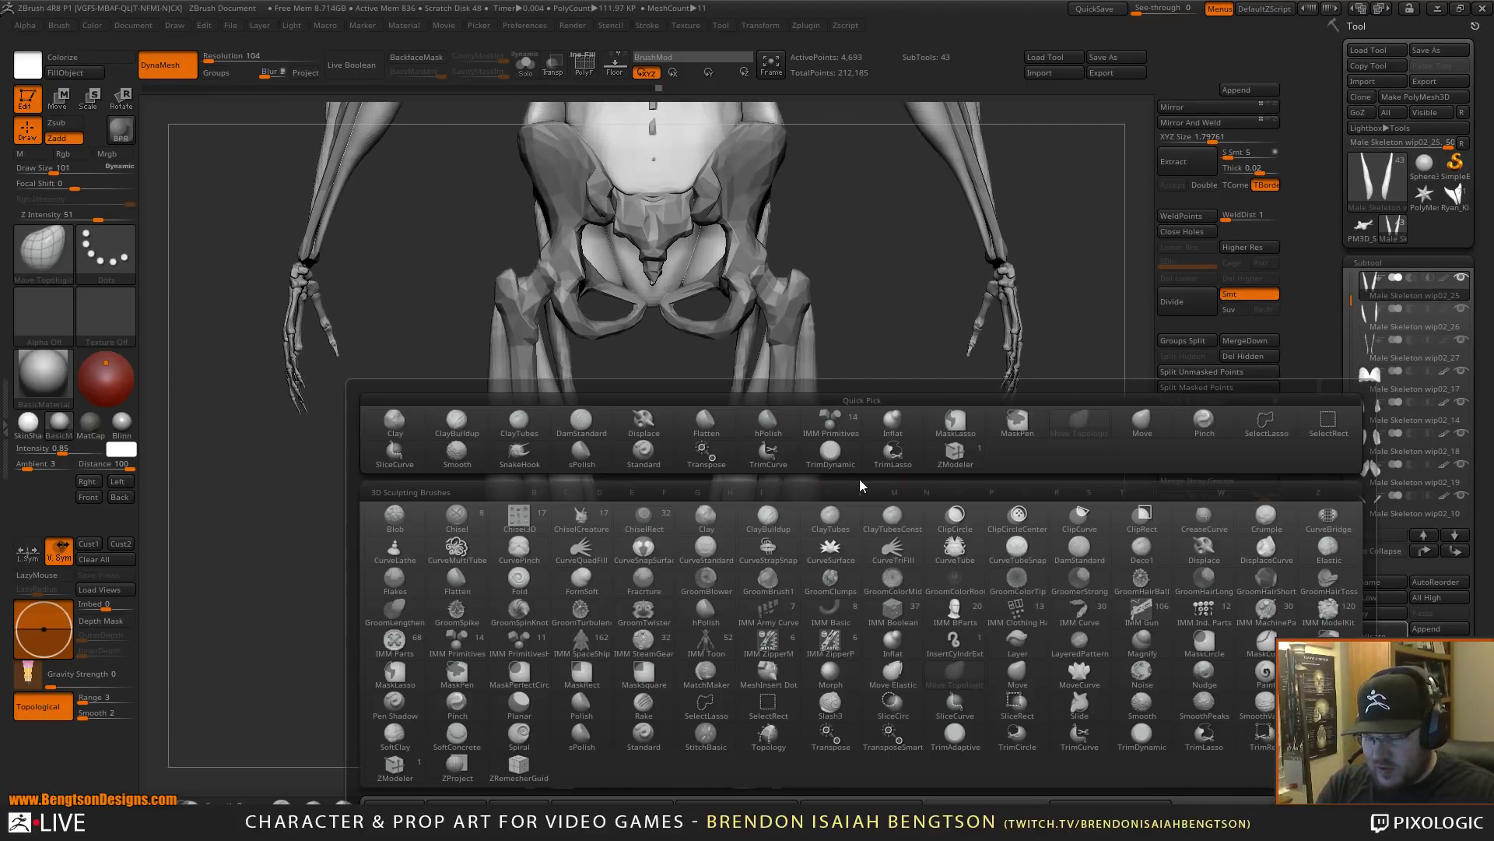
key("i")
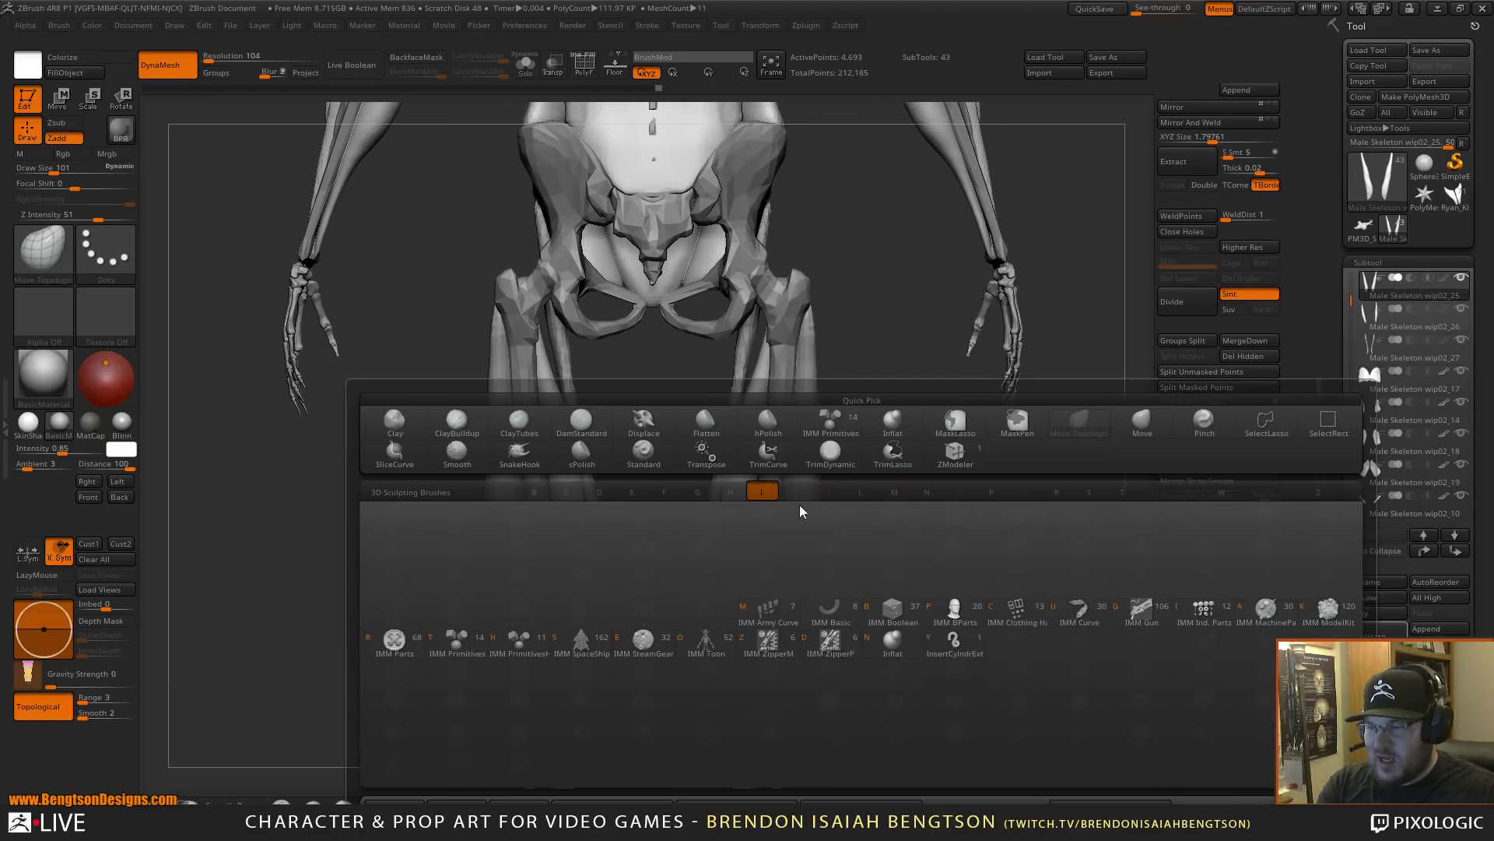
left_click(451, 648)
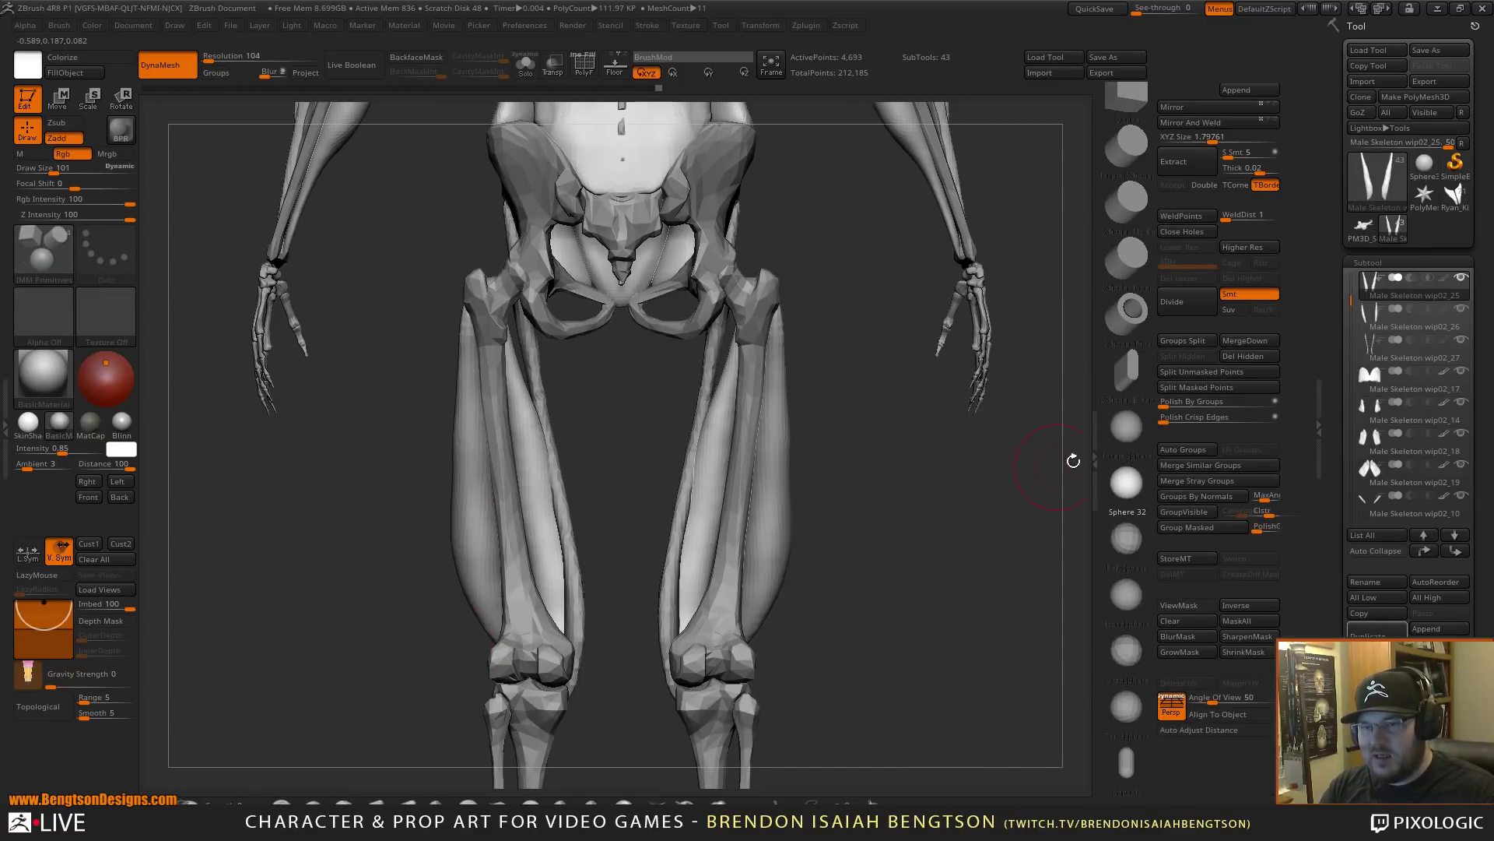
- Make the skeleton subtool active by picking the femur at the back of the thigh
left_click_drag(956, 499, 945, 494, "alt")
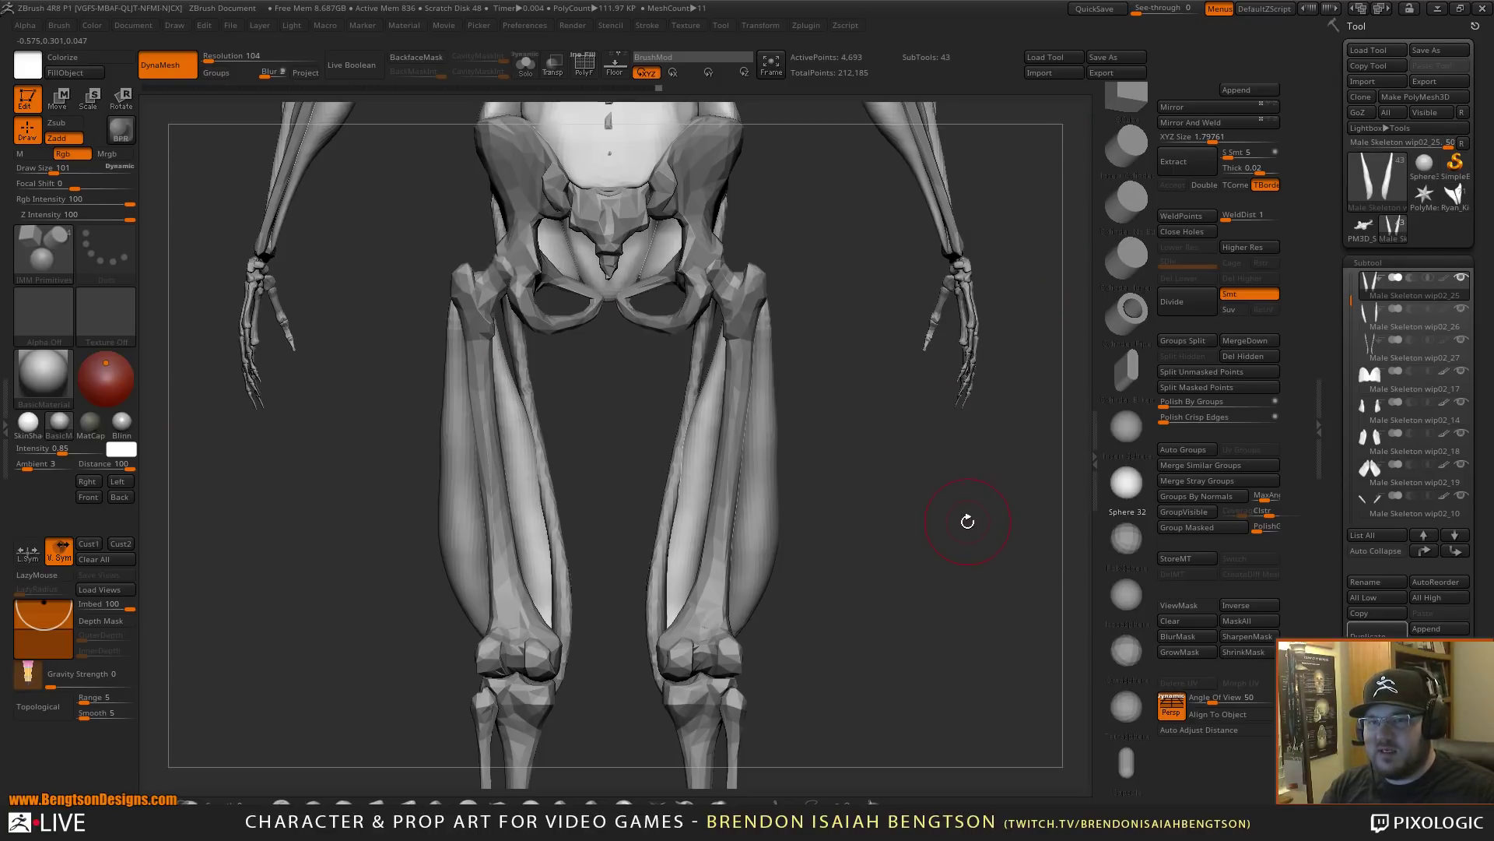
left_click_drag(967, 521, 850, 562)
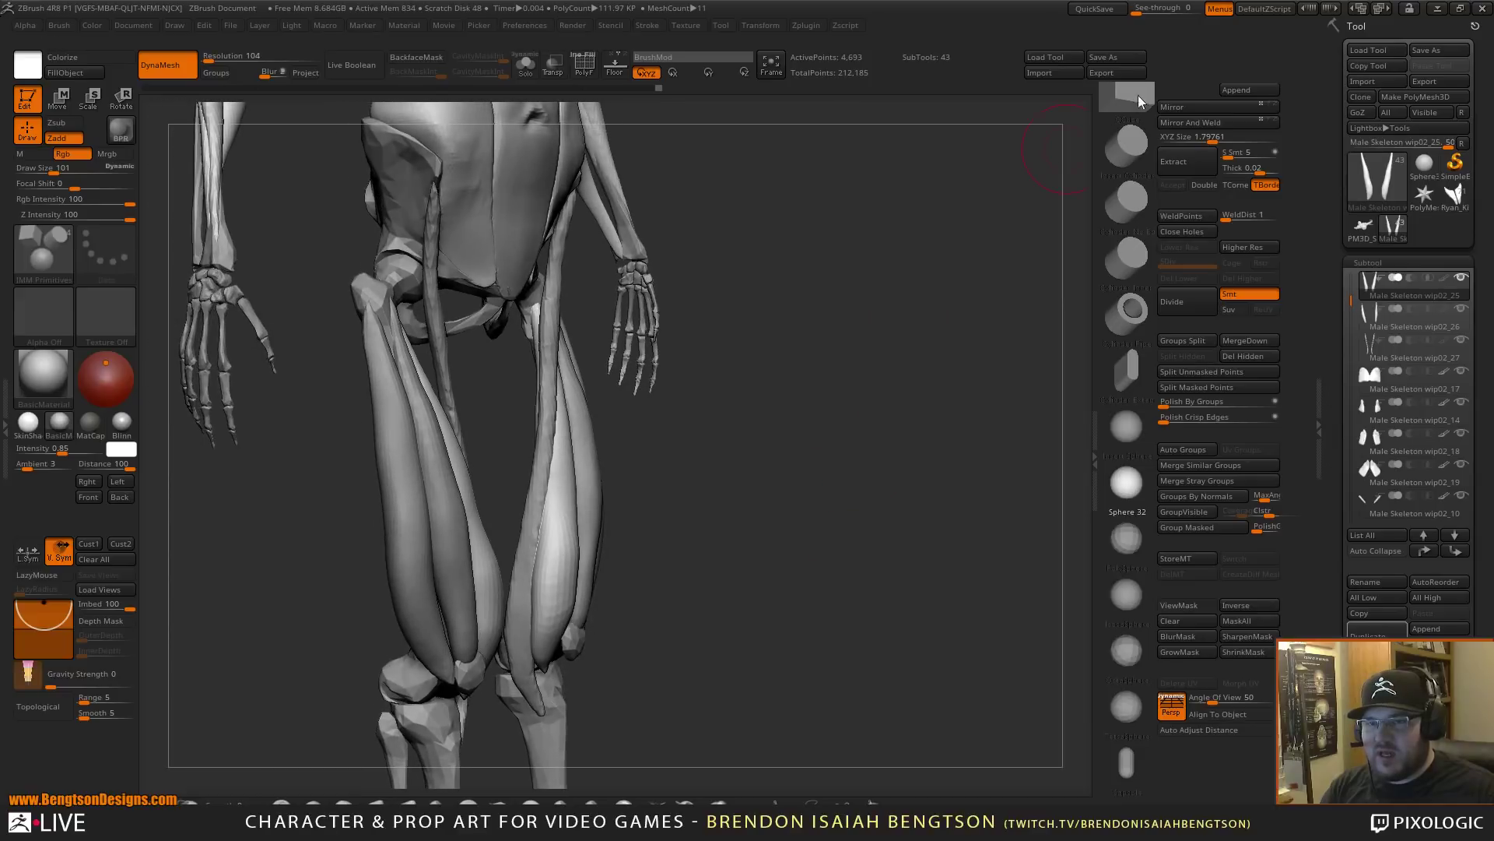
mouse_move(1332, 371)
left_mouse_down()
mouse_move(1326, 283)
mouse_move(1333, 385)
left_mouse_up()
left_click_drag(1337, 327, 1334, 159)
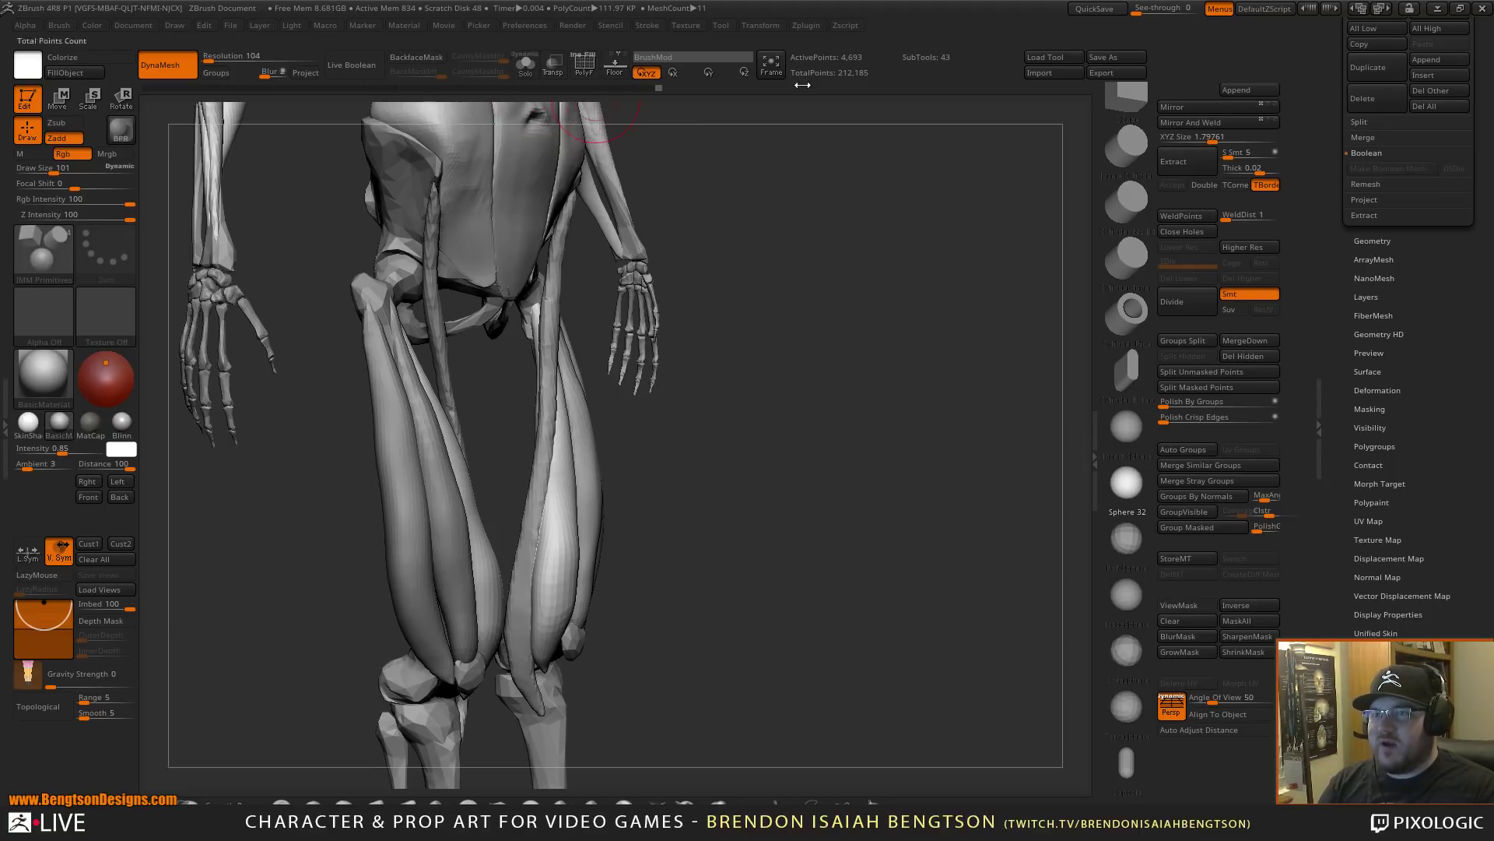
left_click_drag(916, 348, 731, 428)
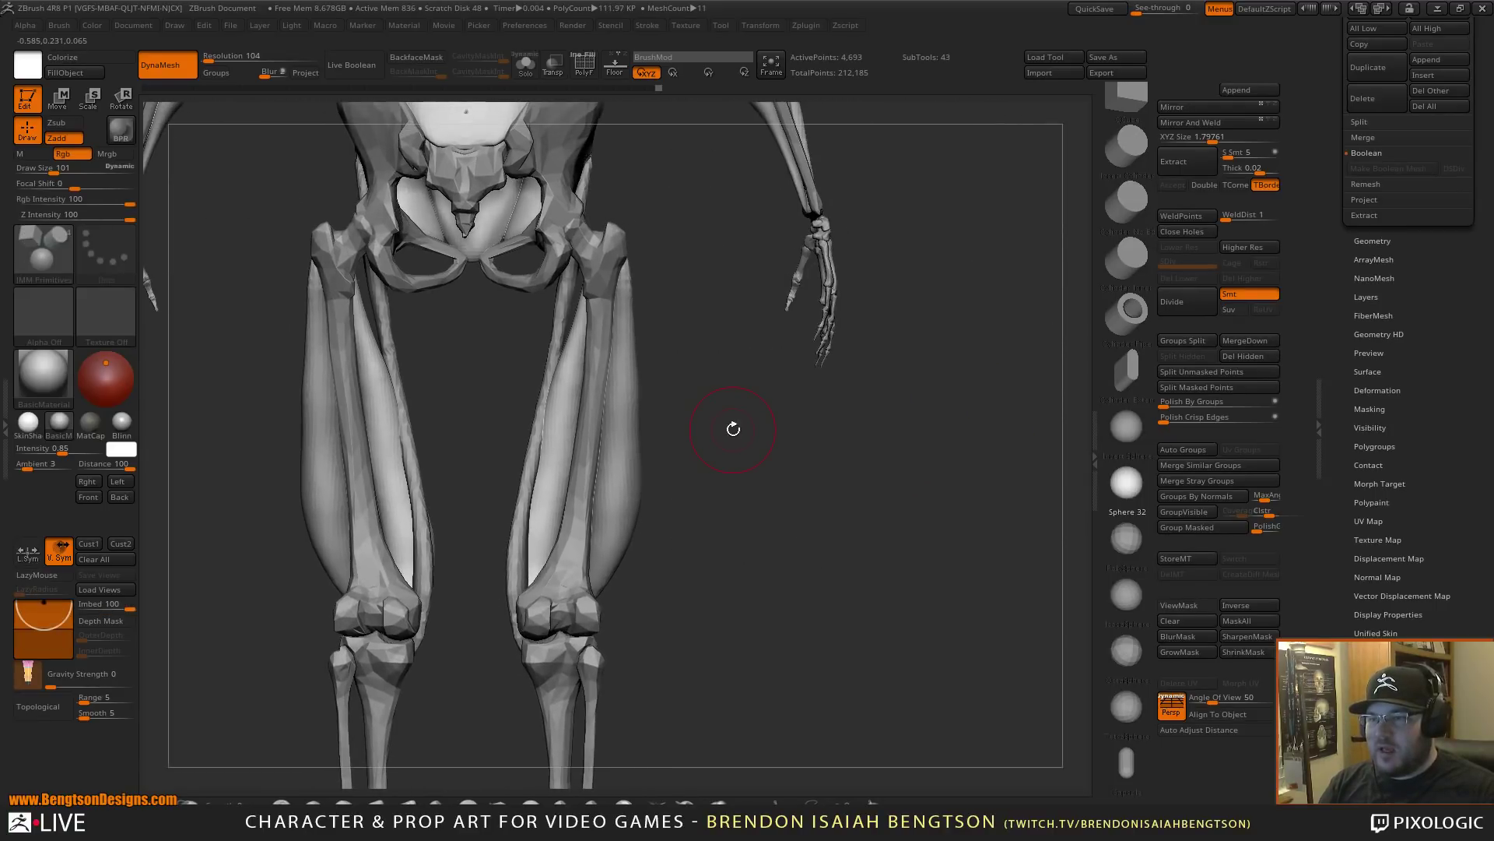
left_click(576, 471, "alt")
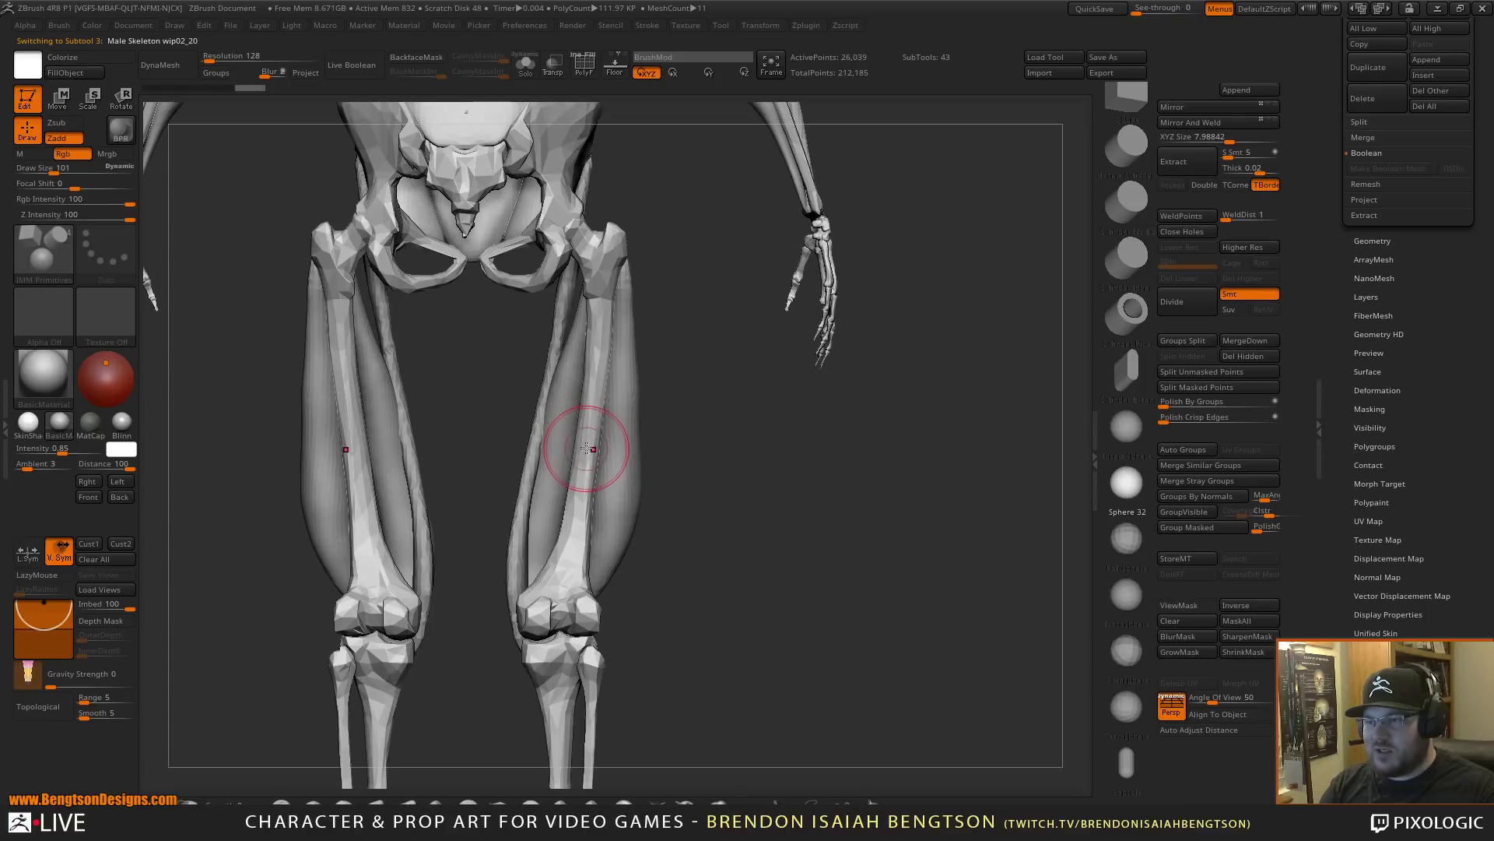
- Insert a Sphere 32 primitive symmetrically at the middle of the femurs from behind, and split its unmasked points into a separate subtool
mouse_move(587, 434)
left_mouse_down()
mouse_move(611, 478)
mouse_move(583, 462)
left_mouse_up()
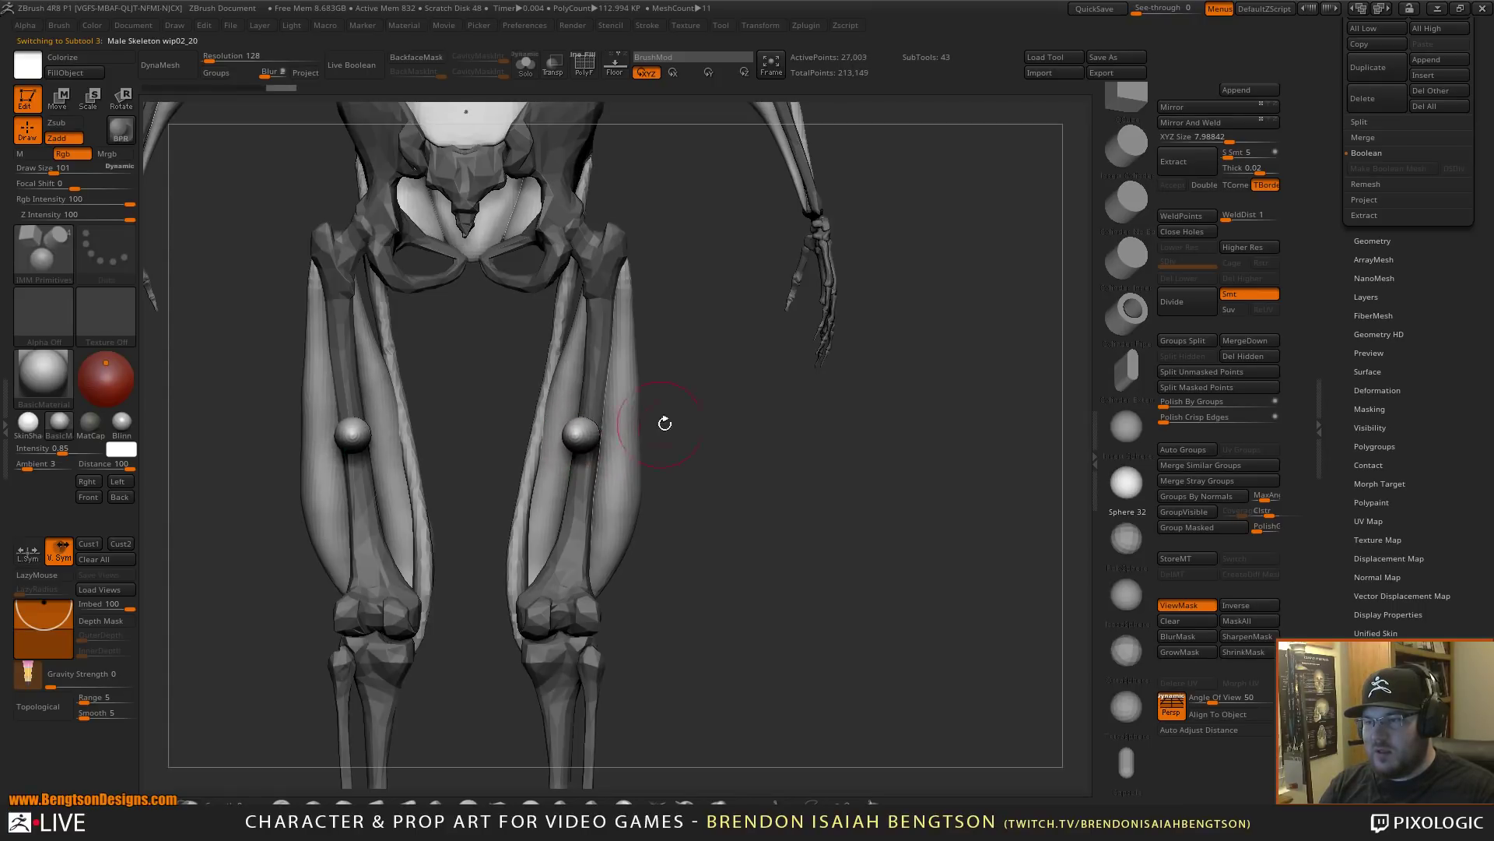
mouse_move(664, 423)
left_mouse_down()
mouse_move(498, 427)
mouse_move(689, 433)
left_mouse_up()
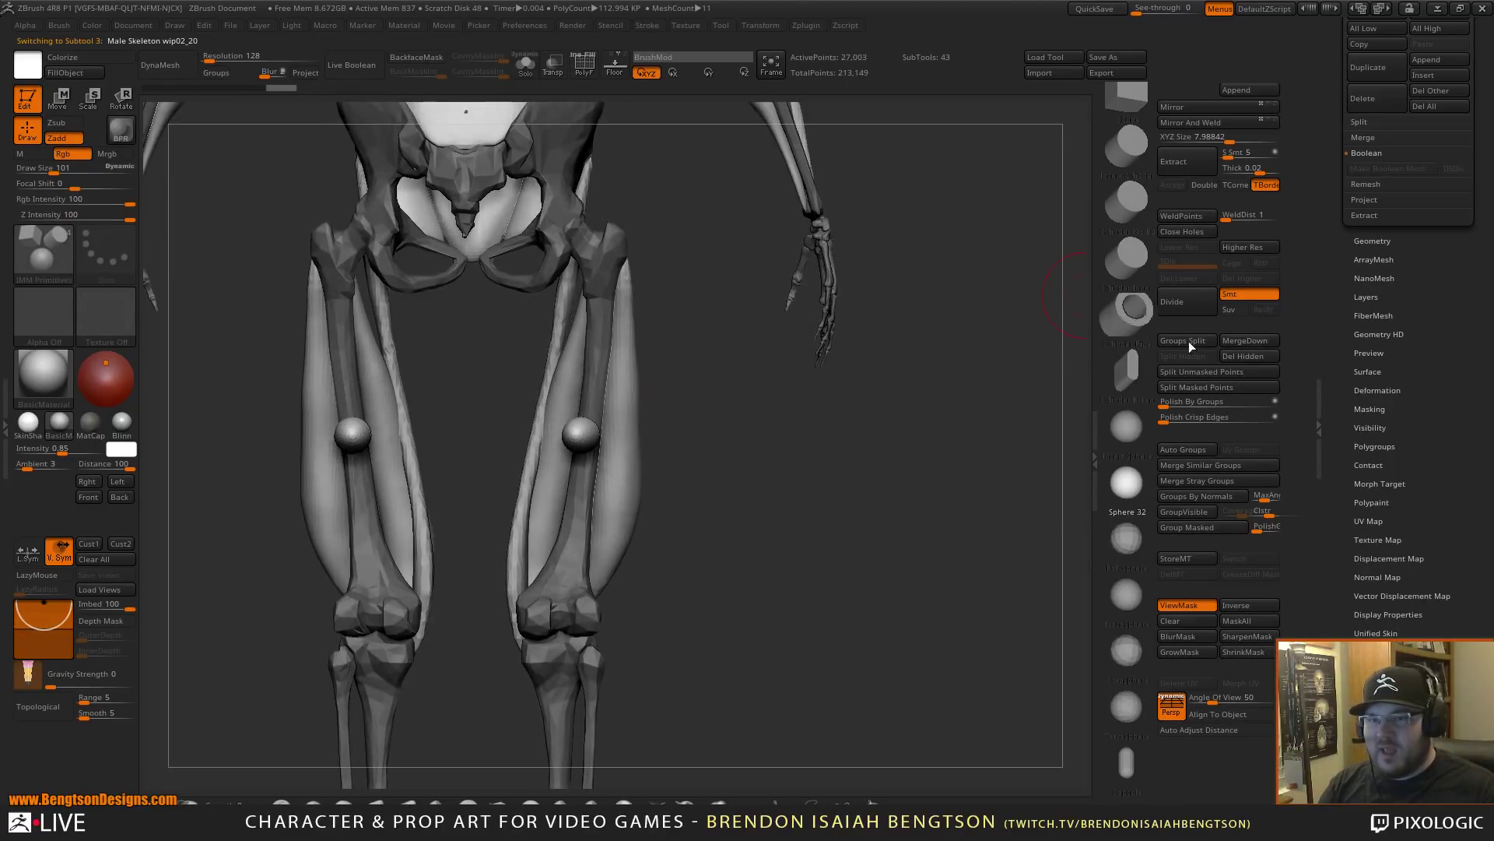
left_click(1228, 374)
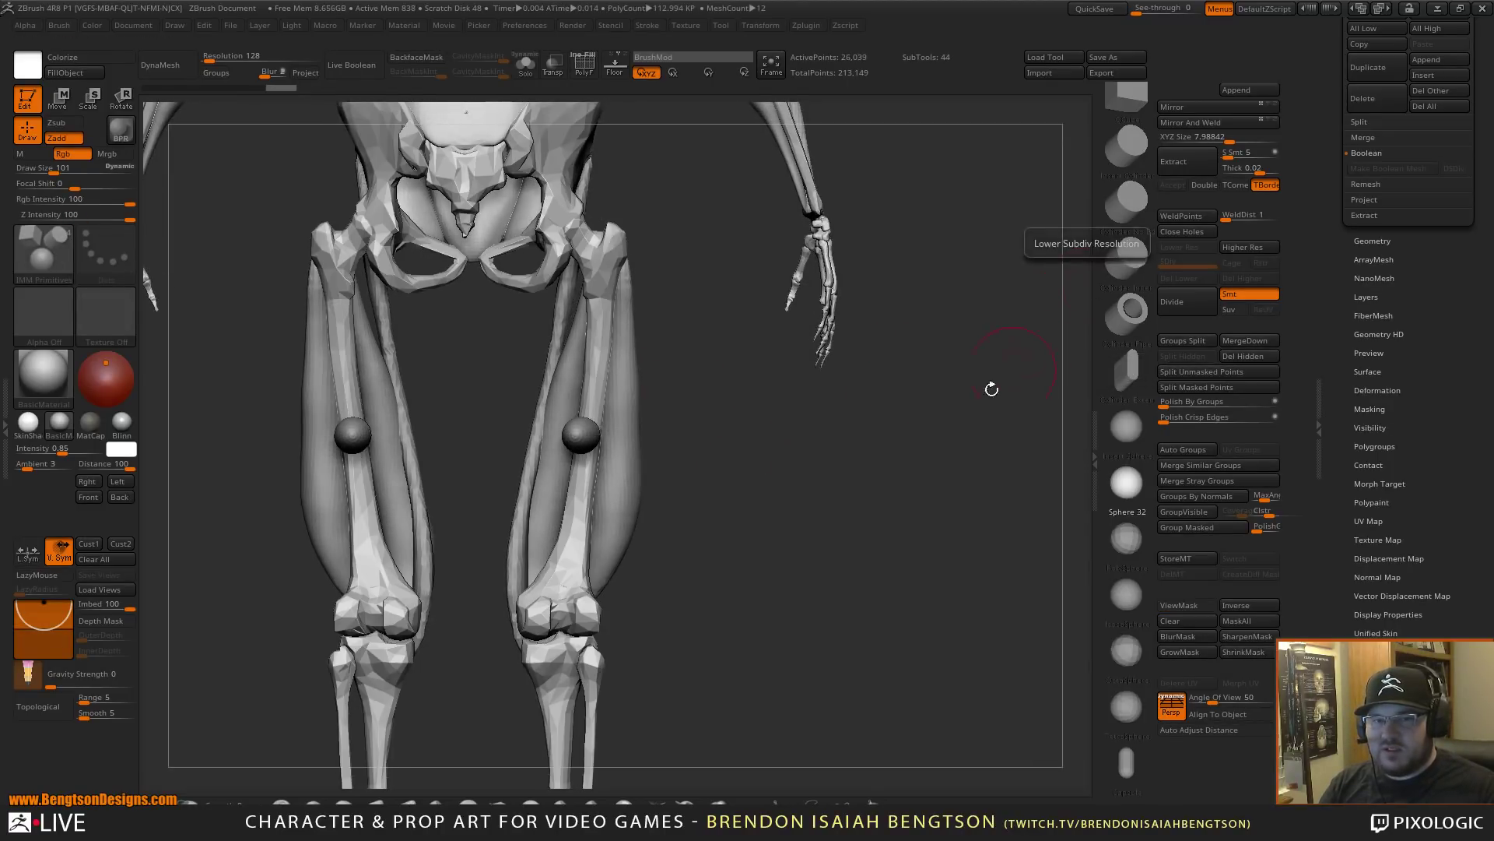
- Make the new spheres the active subtool and turn on their polygon wireframe display
left_click_drag(912, 464, 917, 483, "alt")
mouse_move(903, 549)
left_mouse_down("alt")
mouse_move(918, 533)
mouse_move(804, 399)
mouse_move(761, 420)
mouse_move(782, 409)
mouse_move(854, 574)
mouse_move(864, 643)
left_mouse_up("alt")
left_click(635, 422, "alt")
key("shift+f")
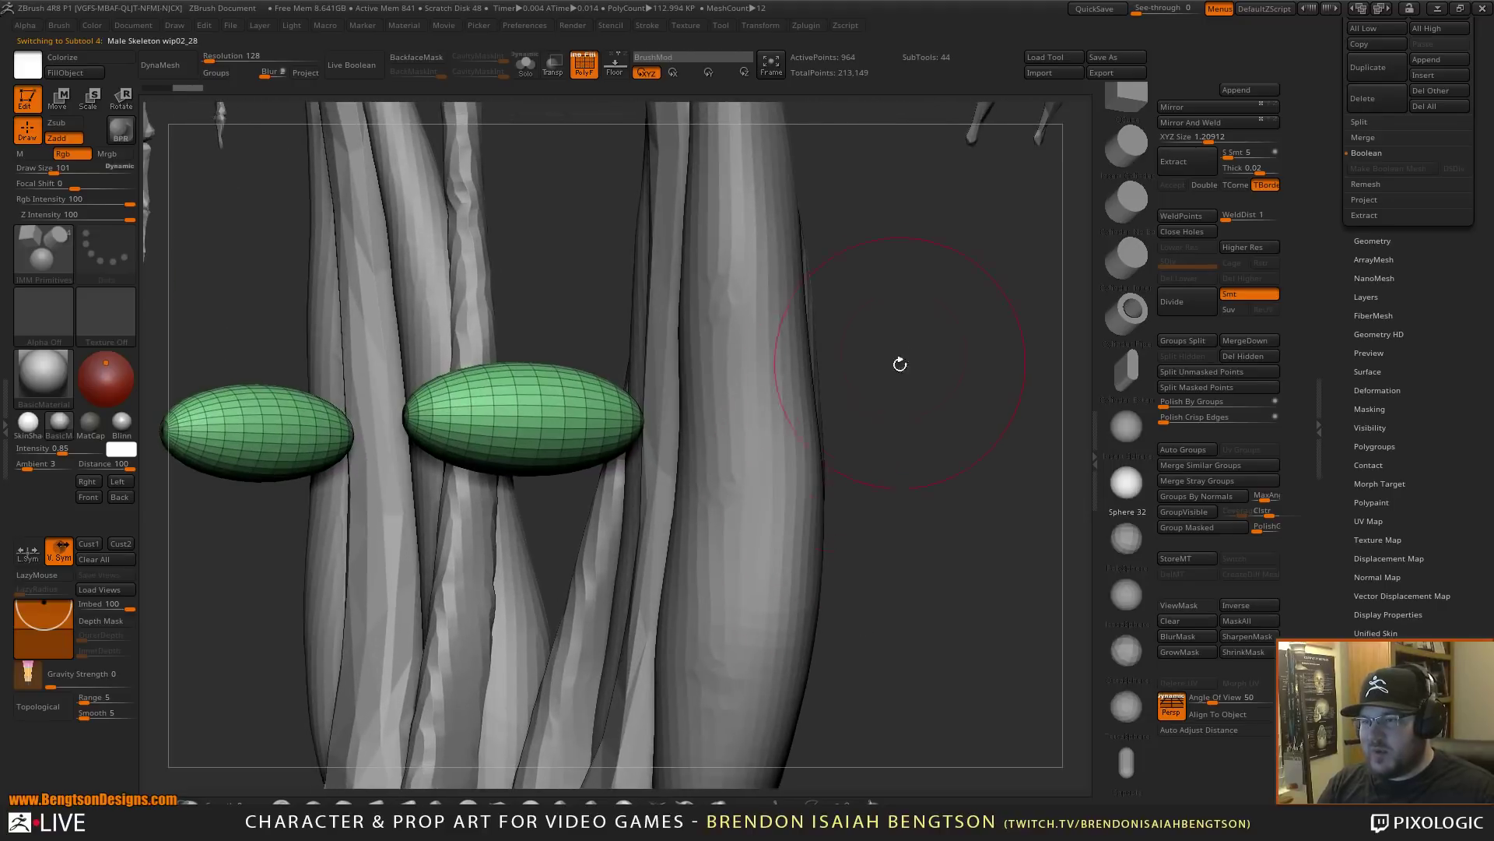
mouse_move(897, 364)
left_mouse_down("alt")
mouse_move(989, 334)
mouse_move(941, 309)
mouse_move(960, 383)
mouse_move(949, 342)
mouse_move(902, 314)
mouse_move(900, 338)
mouse_move(887, 288)
mouse_move(934, 347)
mouse_move(892, 225)
left_mouse_up("alt")
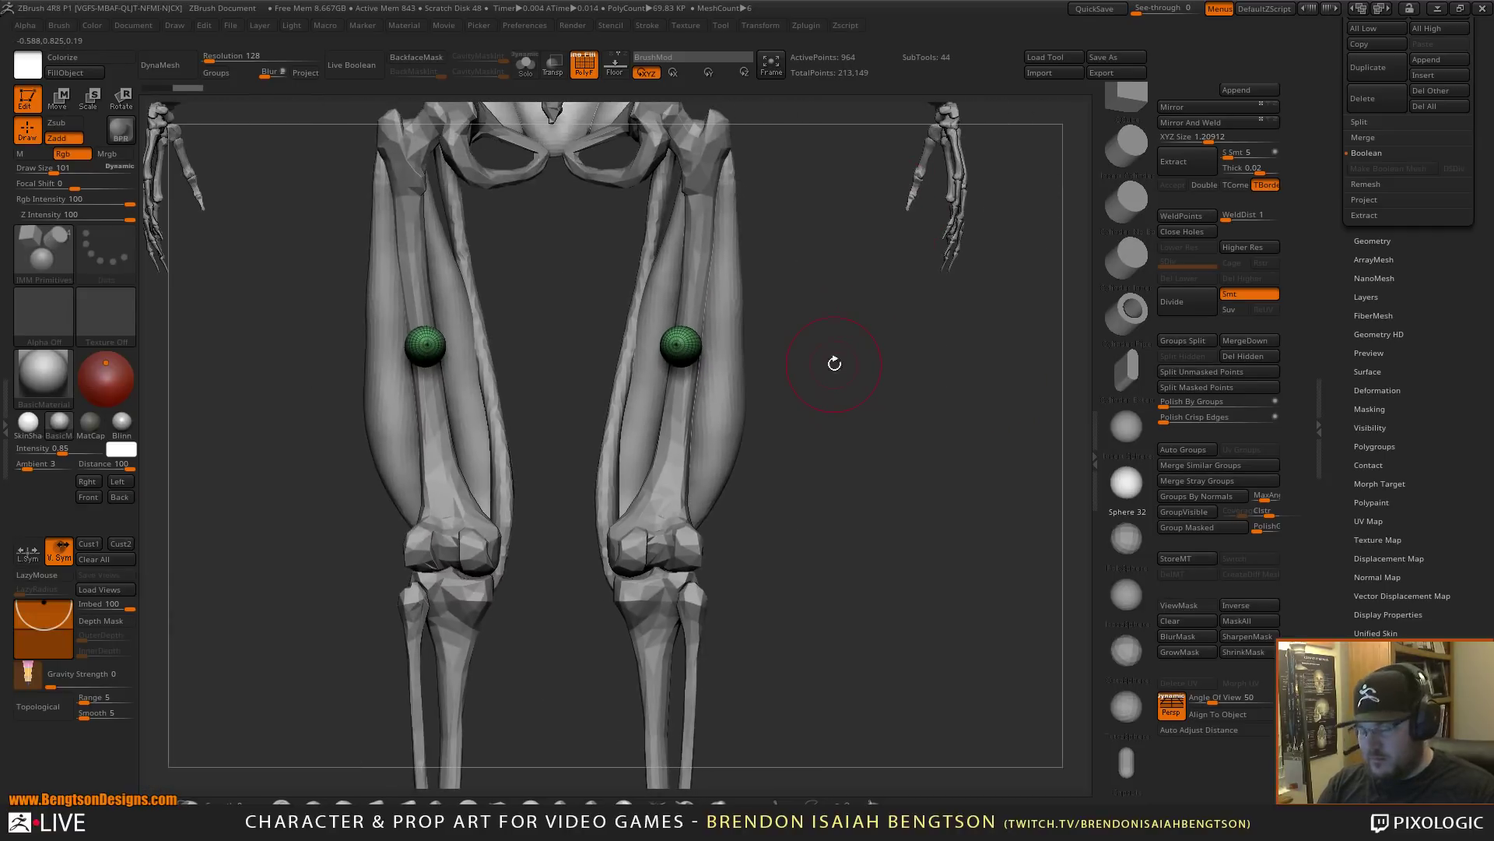
- Stretch the mirrored spheres lengthwise into long narrow ellipsoids running down the back of the thighs
key("w")
left_click_drag(681, 310, 666, 418)
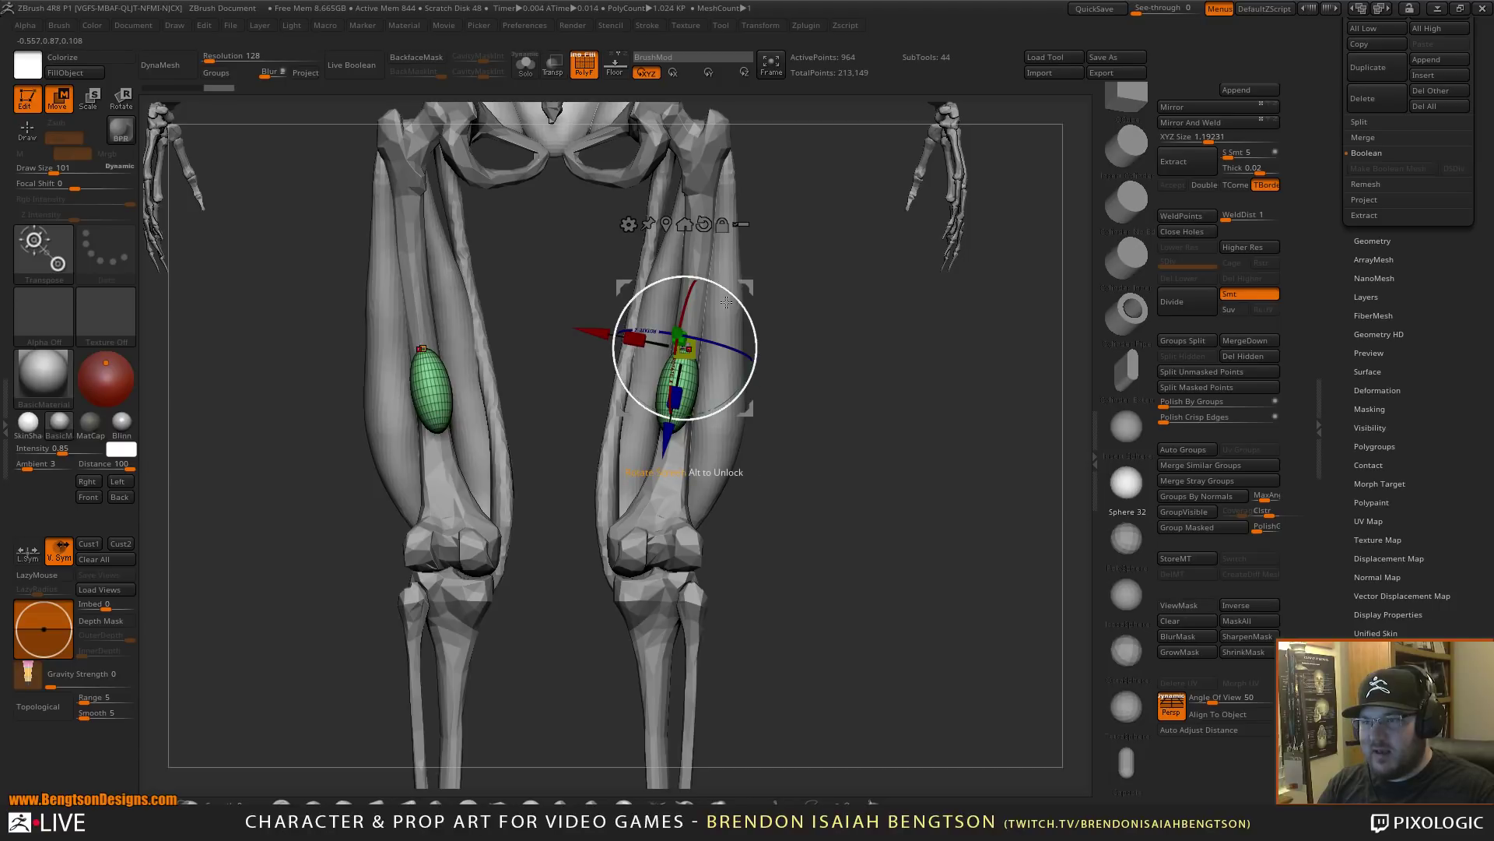
left_click_drag(739, 296, 605, 221)
left_click_drag(744, 192, 724, 192)
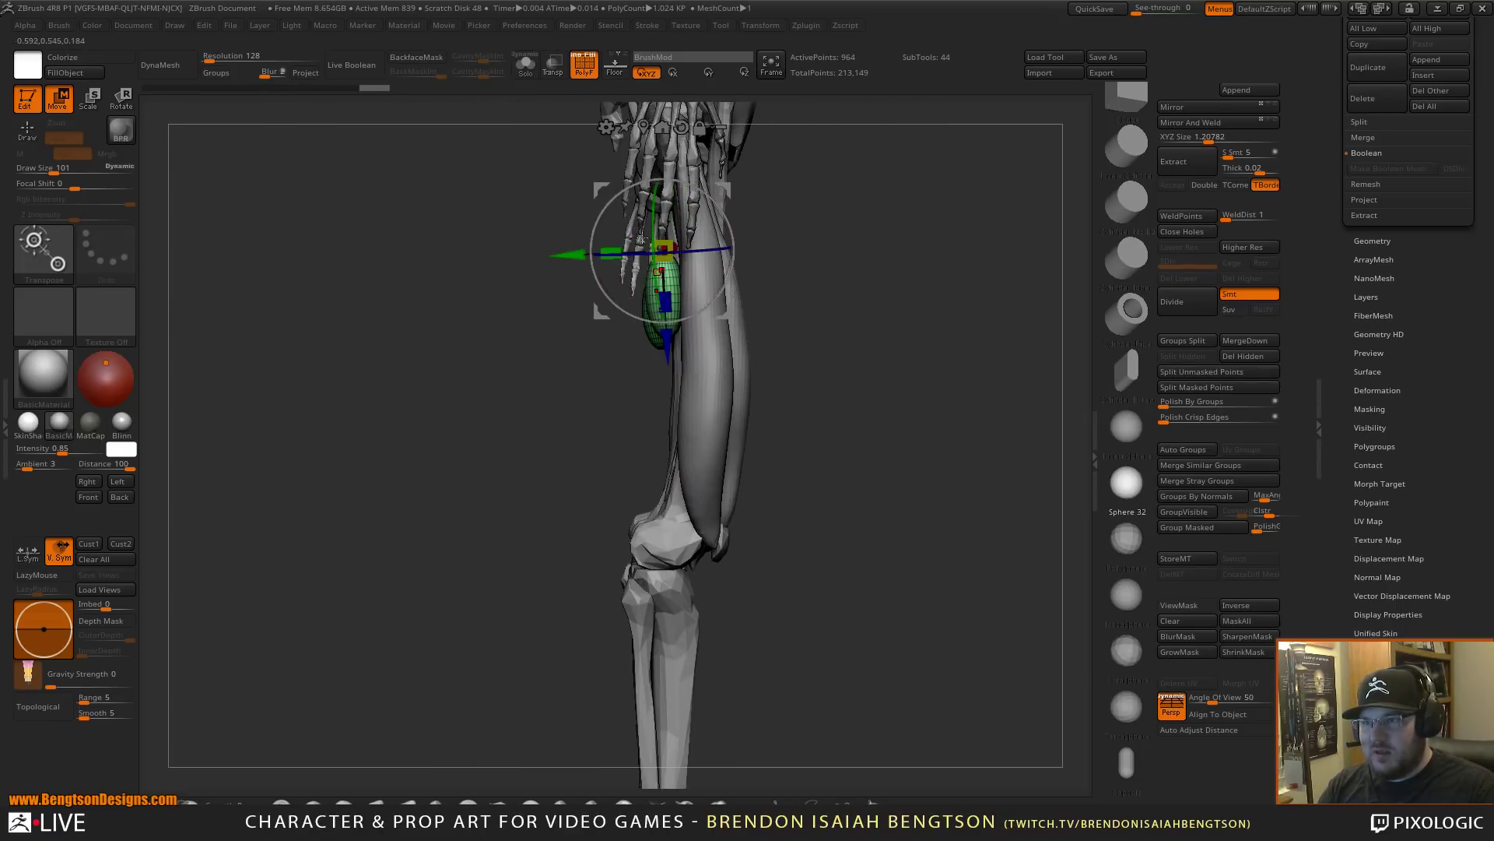
left_click_drag(663, 311, 666, 333)
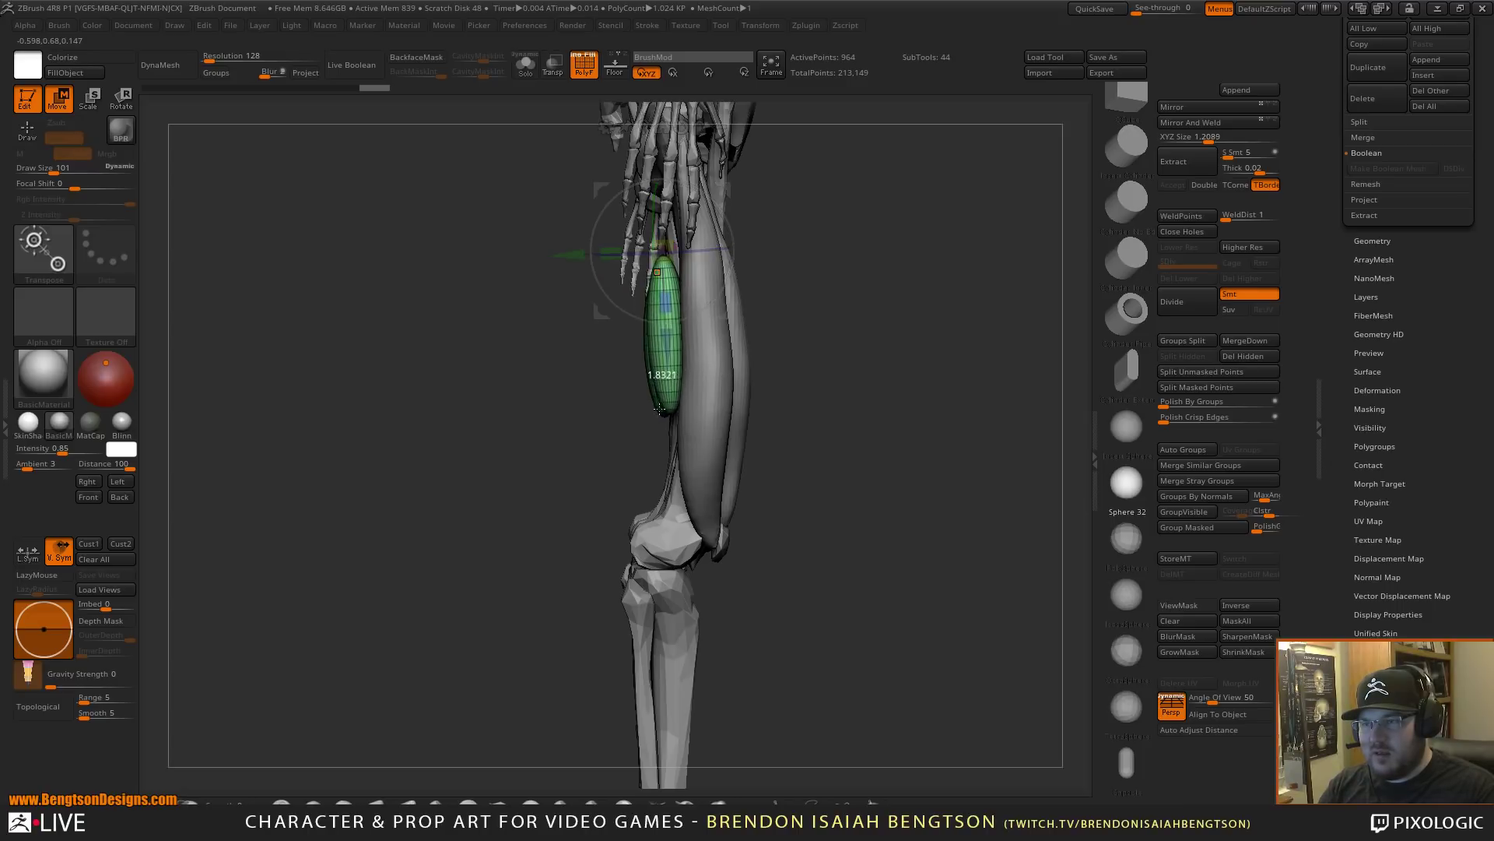
left_click_drag(652, 439, 652, 439)
- Rotate the mirrored ellipsoids slightly so they line up with the slant of the femurs
left_click_drag(853, 260, 967, 308)
left_click_drag(725, 225, 706, 231)
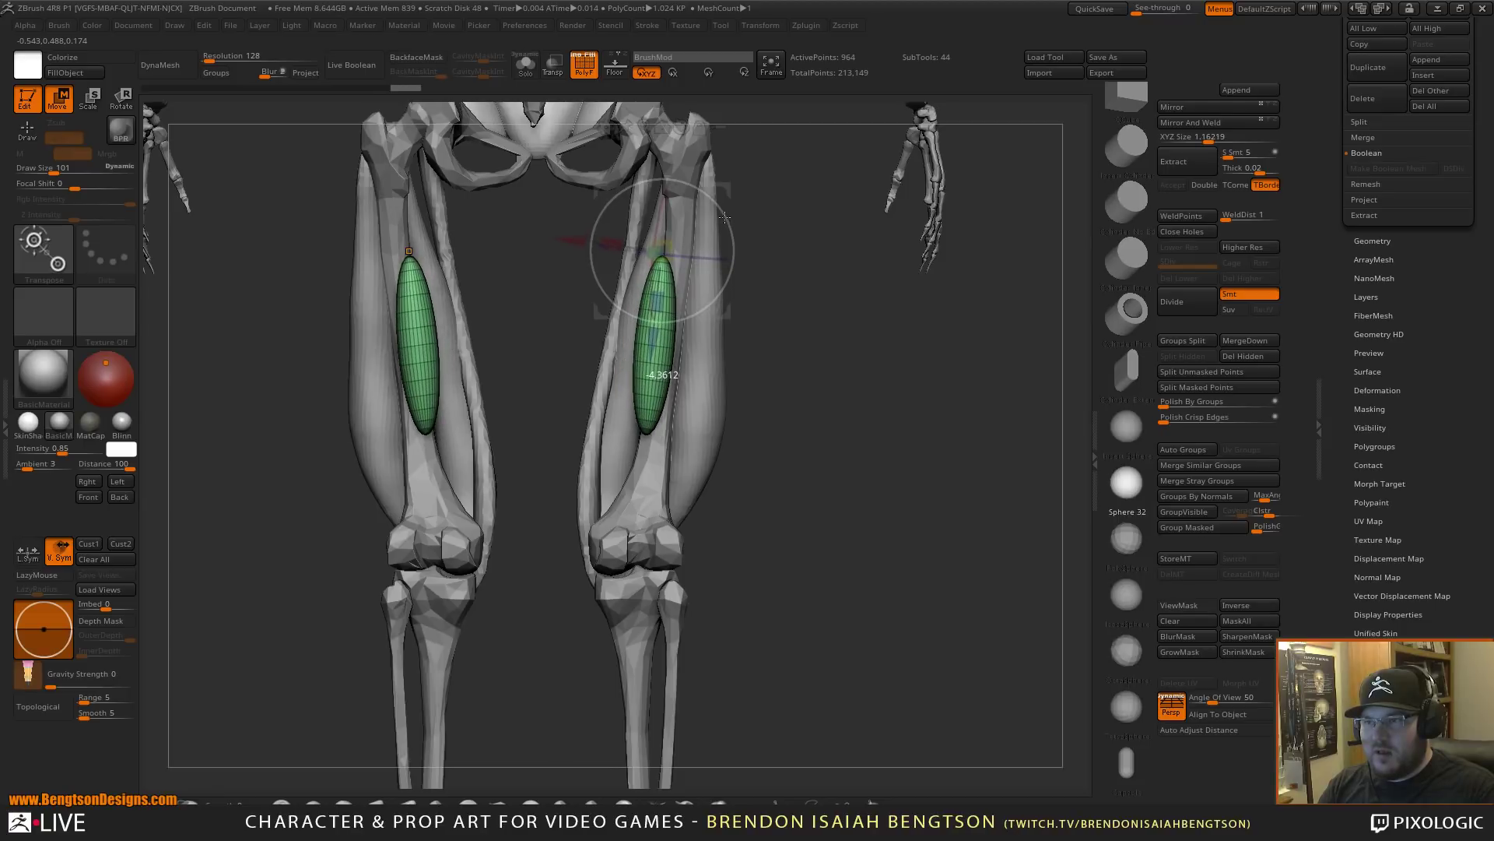
left_click_drag(810, 395, 821, 371, "alt")
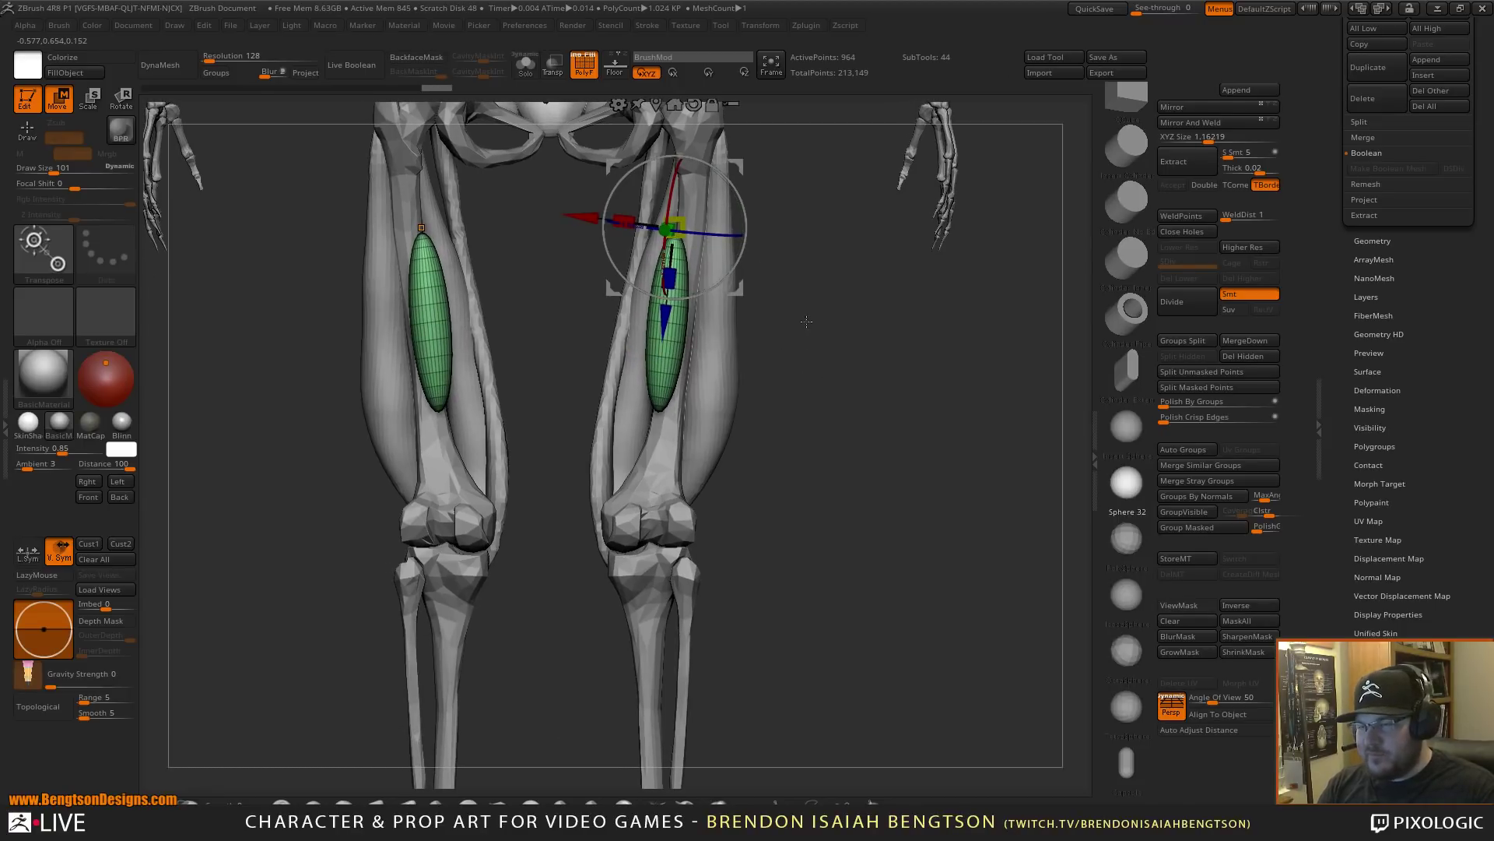
left_click_drag(806, 321, 800, 366, "alt")
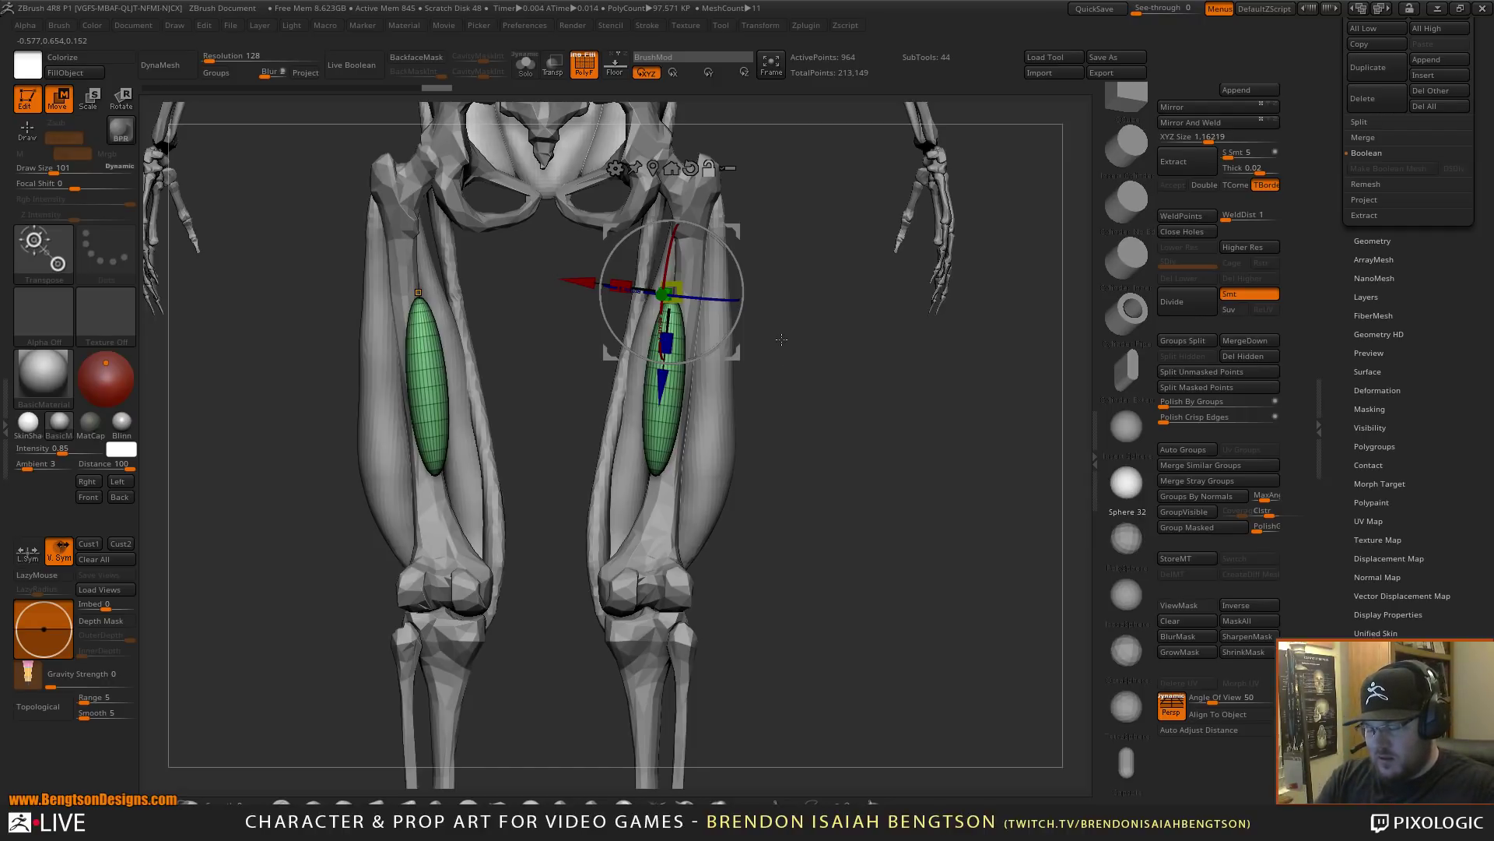
- Return to sculpting mode and choose the Move Topological brush for shaping the ellipsoids
key("q")
left_click_drag(817, 377, 828, 468, "alt")
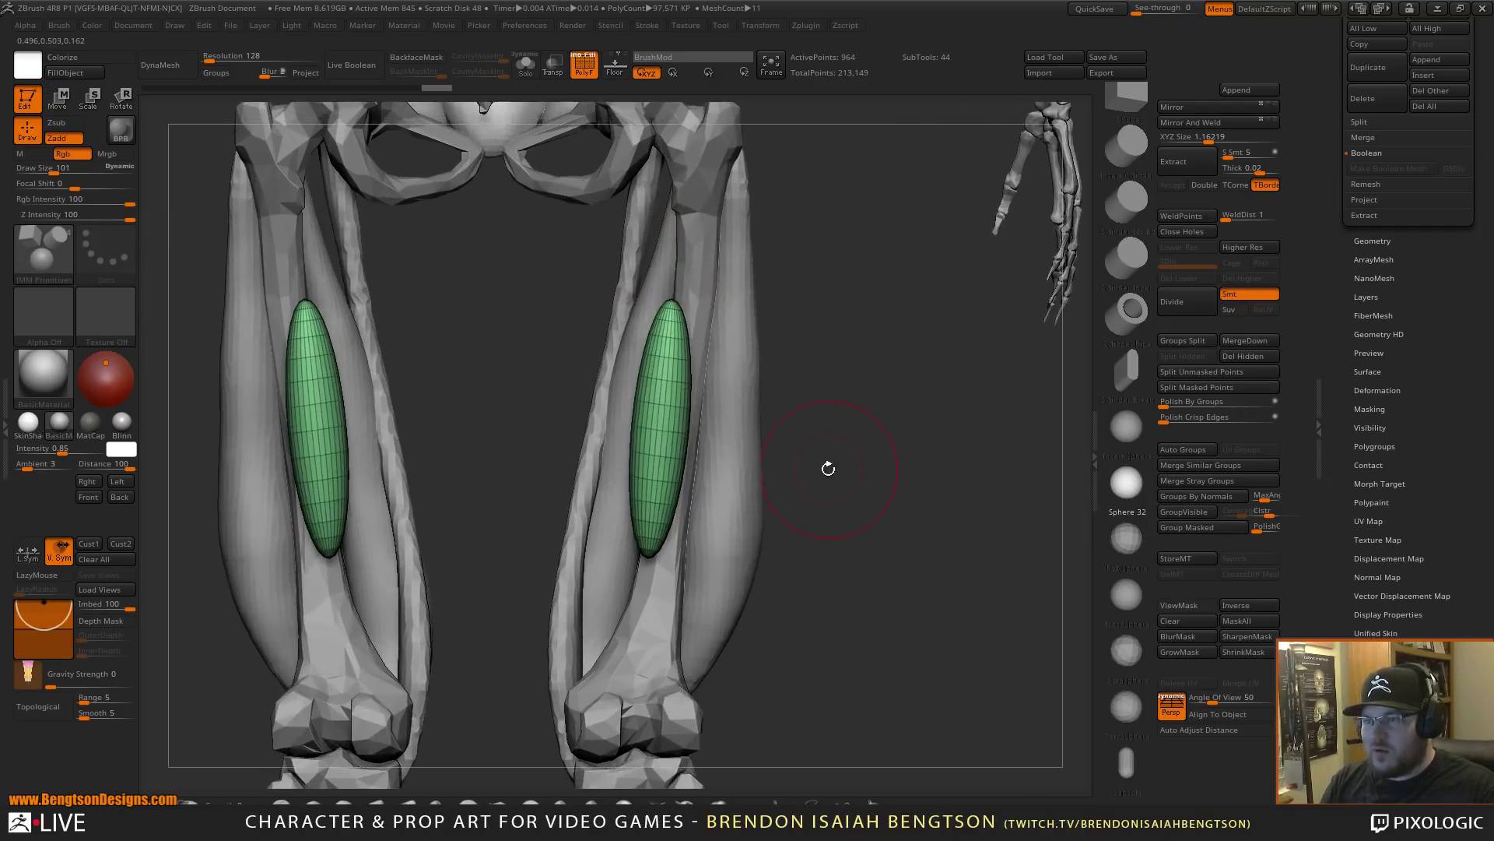
key("b")
key("m")
key("t")
- Try to pull the ellipsoids' upper part toward the outer thigh and lower part inward, and undo those strokes
mouse_move(695, 319)
left_mouse_down()
mouse_move(712, 217)
mouse_move(722, 308)
mouse_move(762, 287)
left_mouse_up()
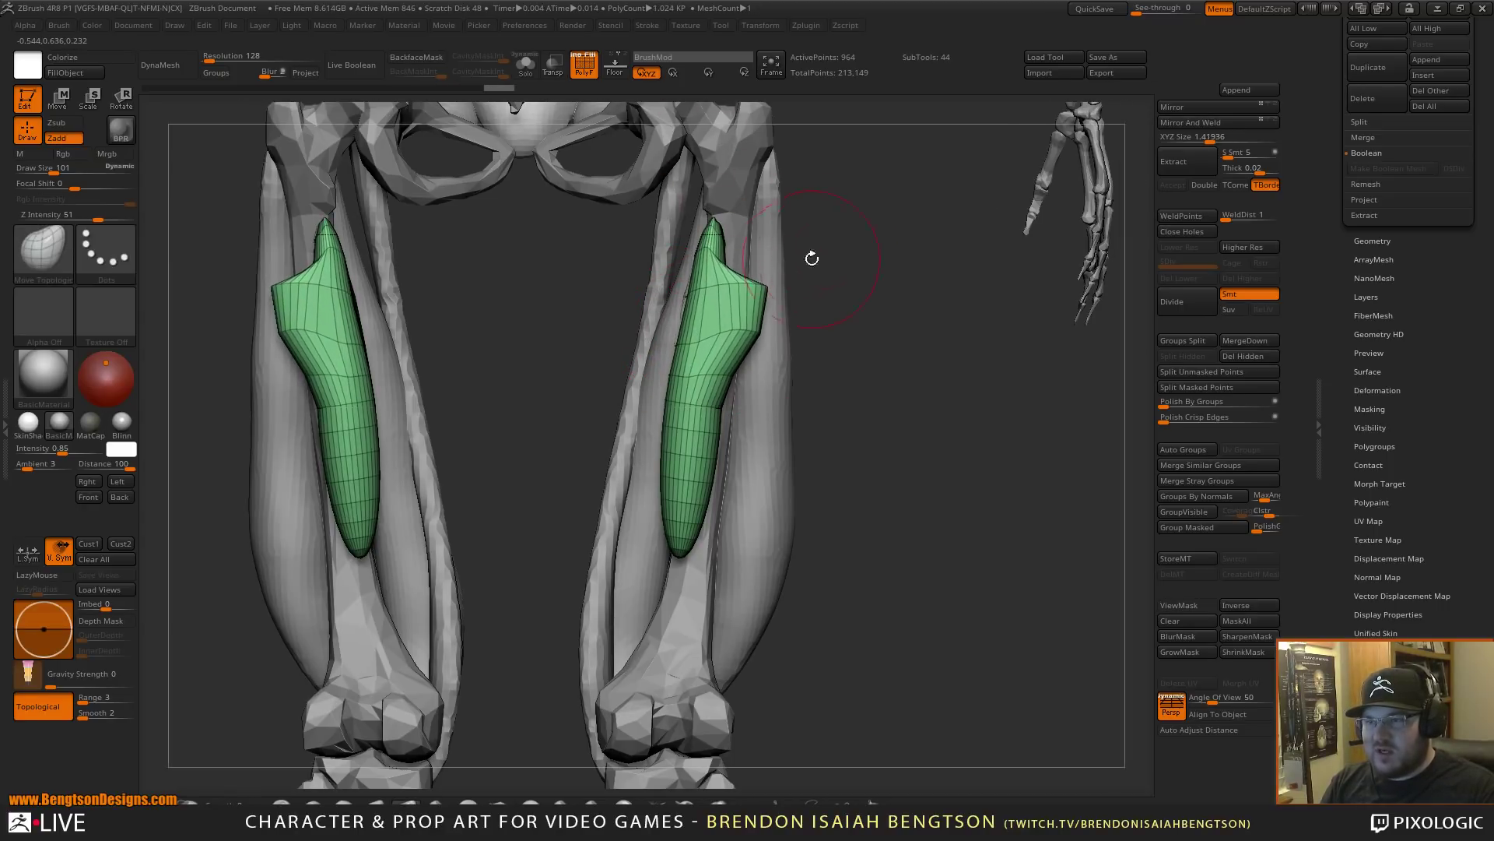
left_click_drag(725, 343, 762, 321)
left_click_drag(676, 417, 652, 428)
left_click_drag(669, 514, 652, 653)
key("ctrl+z")
key("ctrl+z")
key("ctrl+z")
key("ctrl+z")
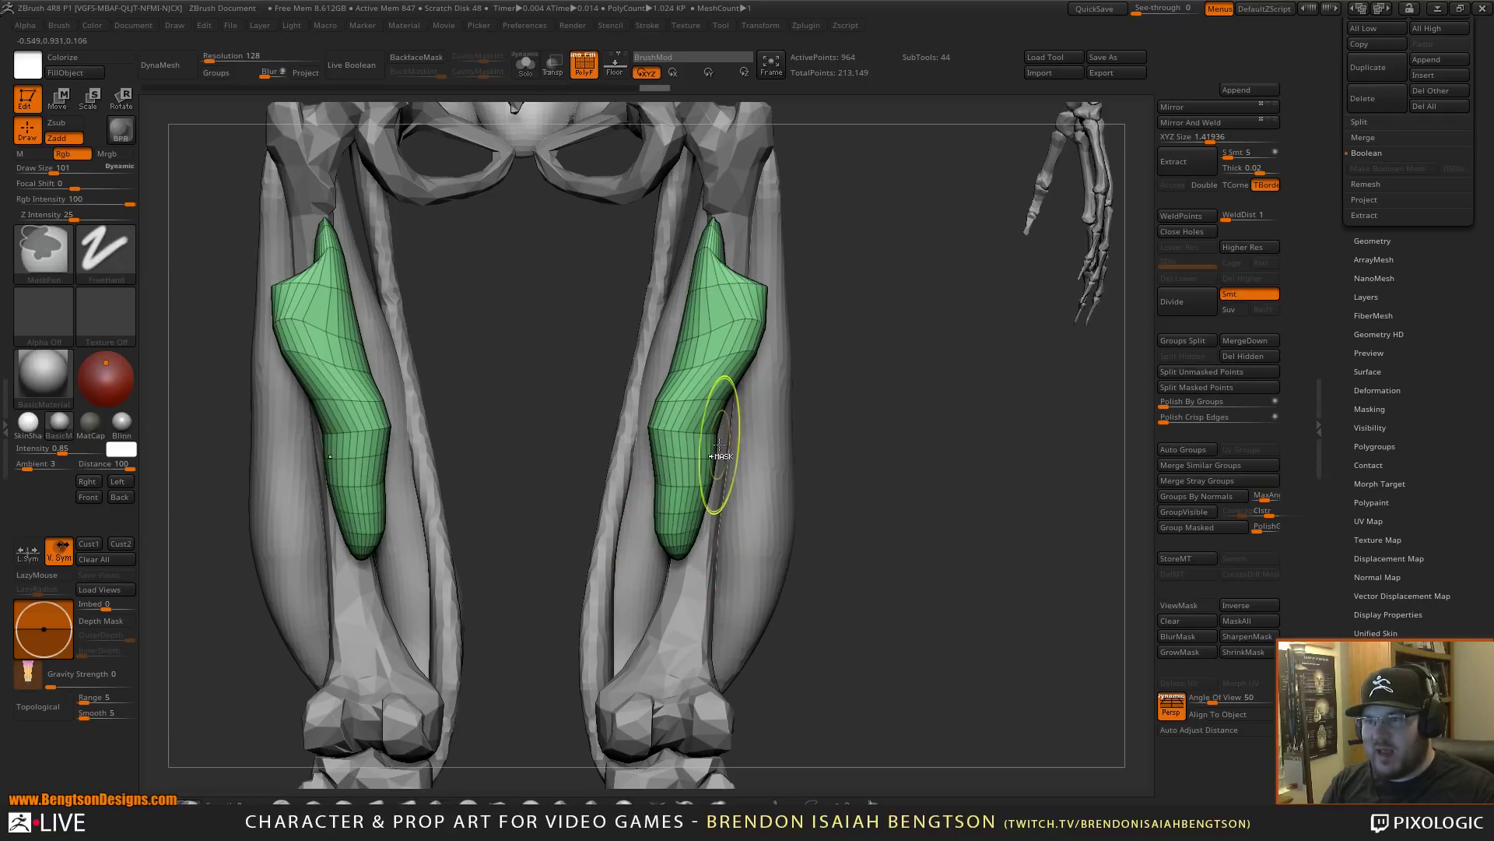
key("ctrl+z")
key("ctrl+z")
key("ctrl+z")
key("ctrl+z")
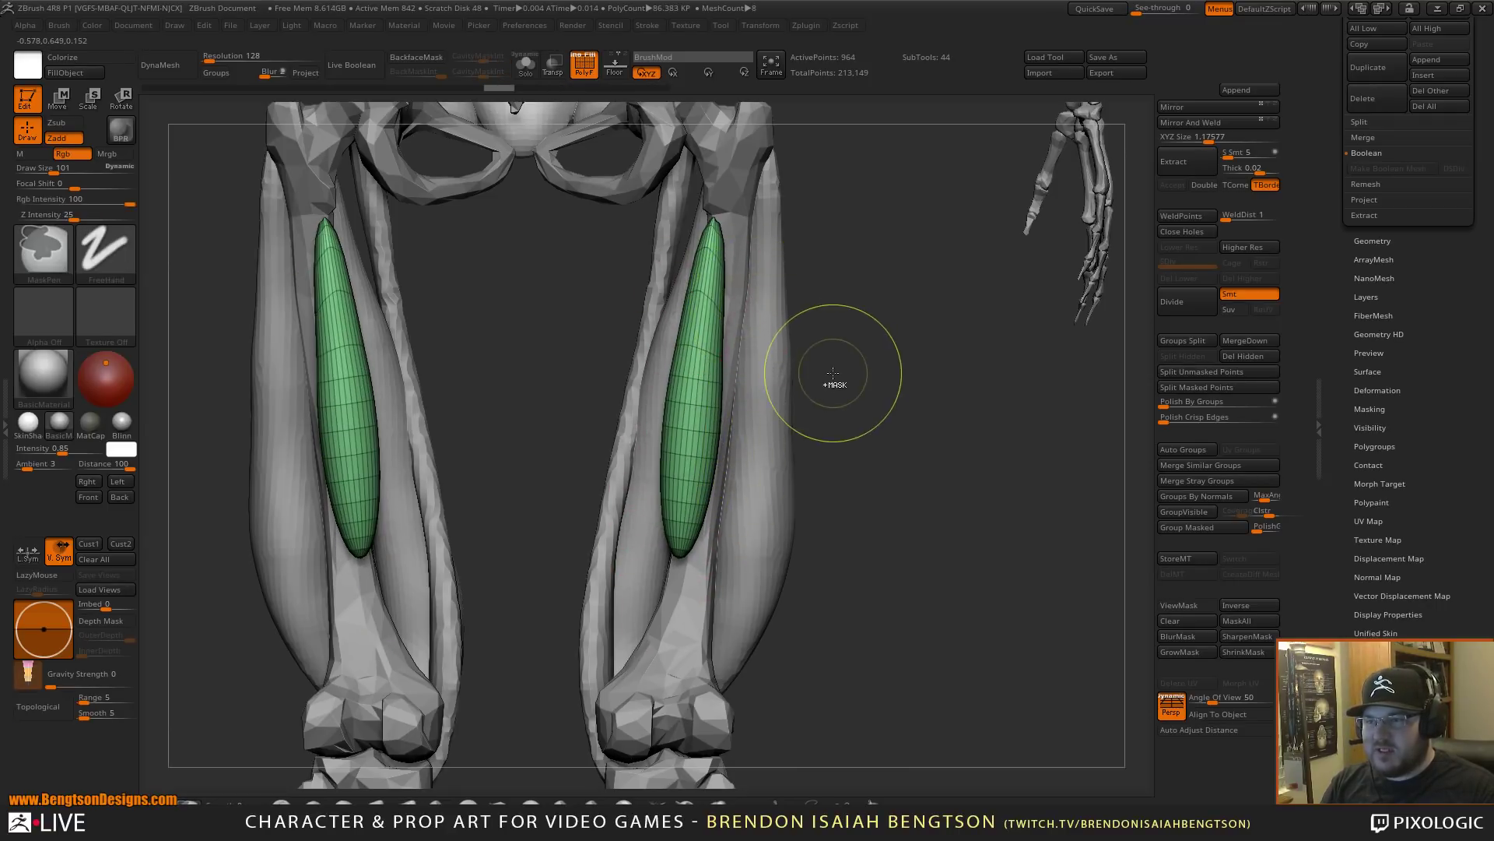
- Adjust the upper end of the ellipsoids below the hip, working from an angled side view
left_click_drag(880, 383, 872, 381)
mouse_move(704, 299)
left_mouse_down()
mouse_move(711, 253)
mouse_move(794, 285)
mouse_move(840, 405)
left_mouse_up()
left_click_drag(698, 278, 701, 245)
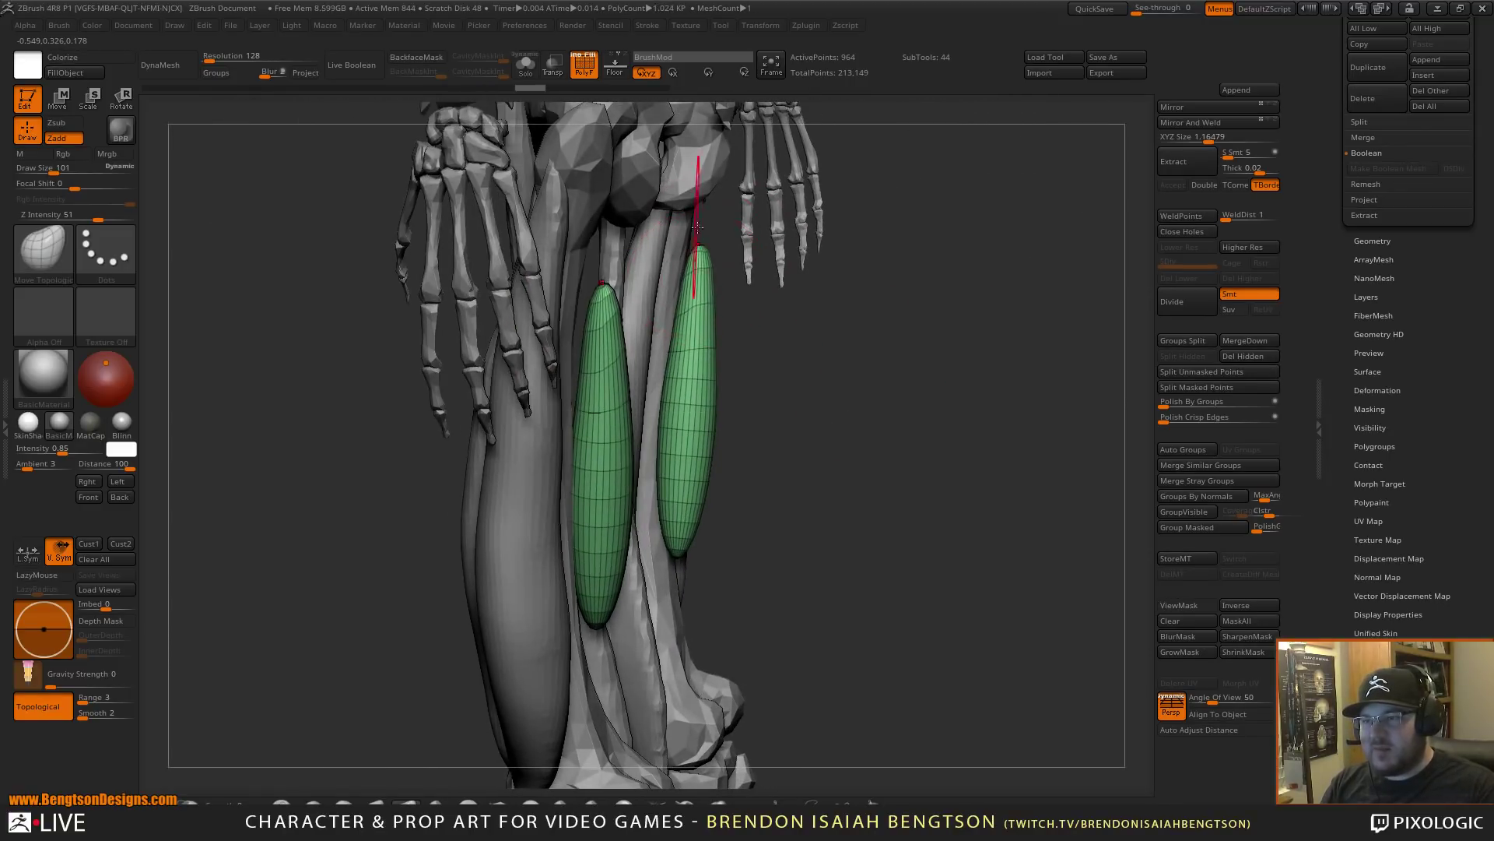
left_click_drag(848, 288, 755, 302)
left_click_drag(921, 420, 717, 261)
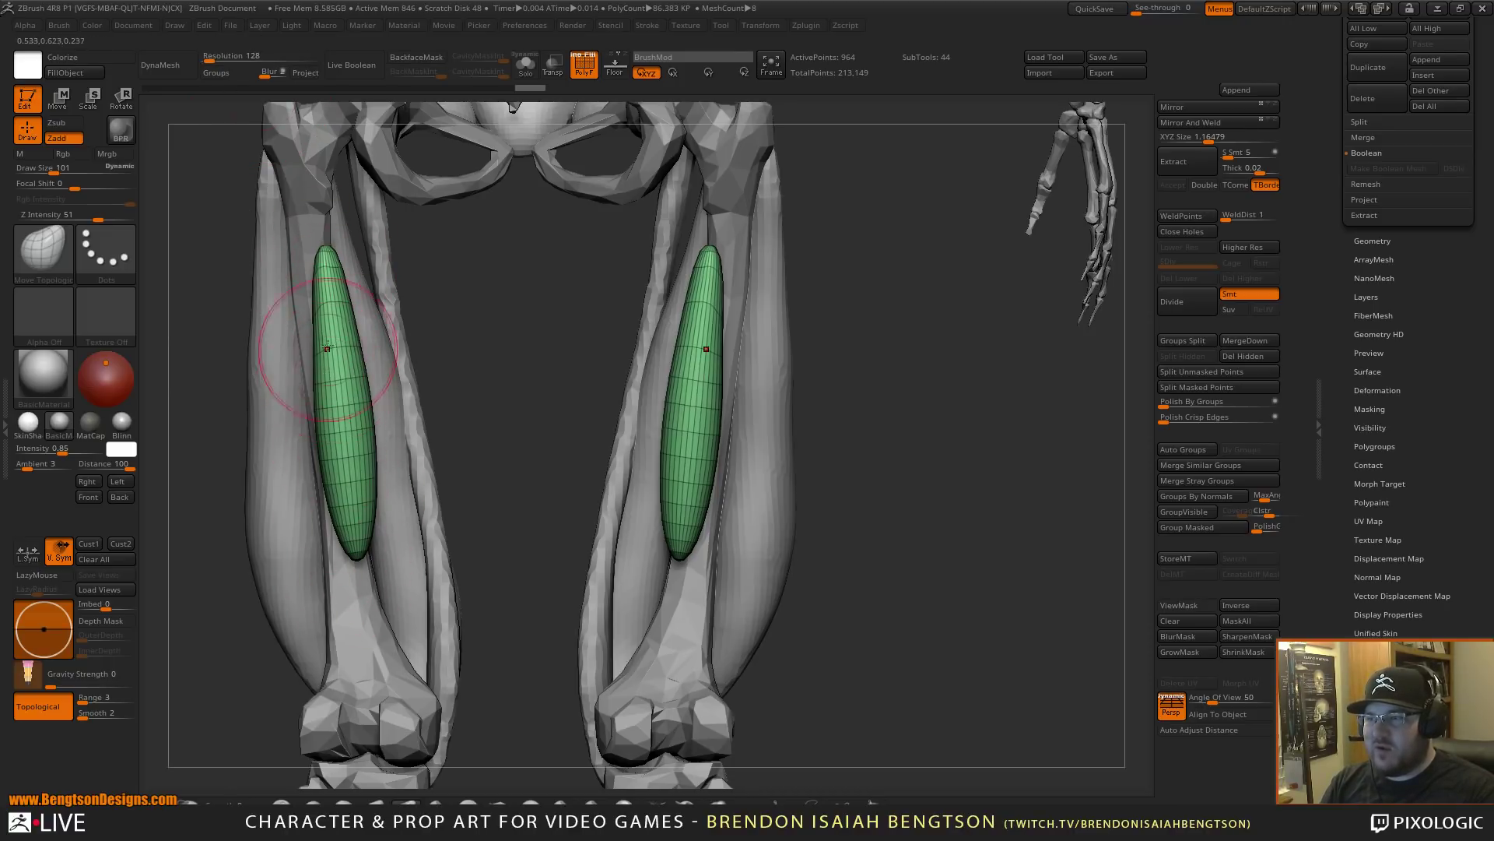
- Remesh the ellipsoids with DynaMesh at resolution 128
left_click(161, 76)
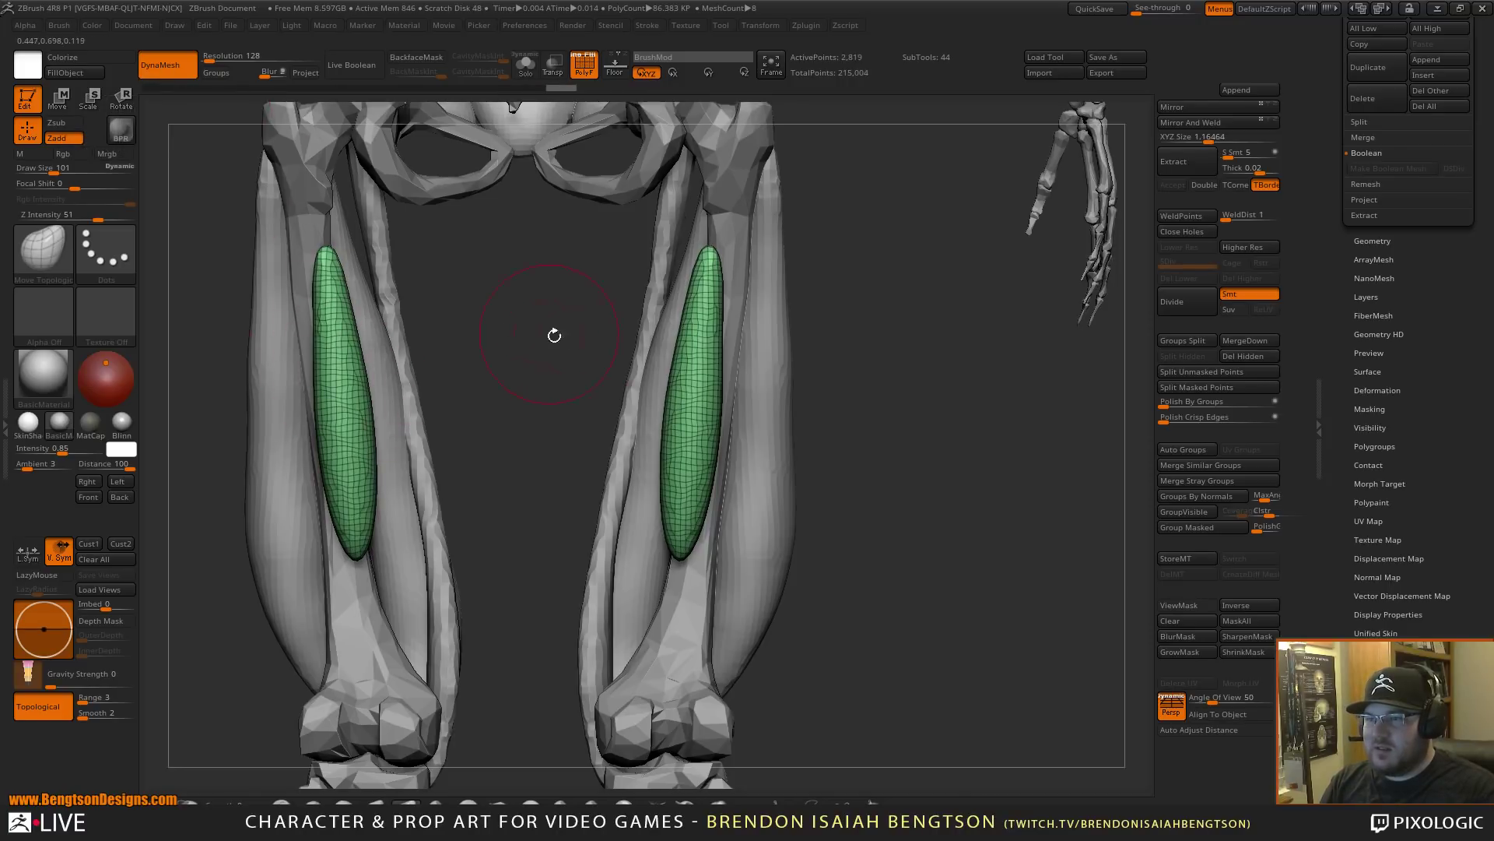
left_click_drag(554, 335, 724, 306)
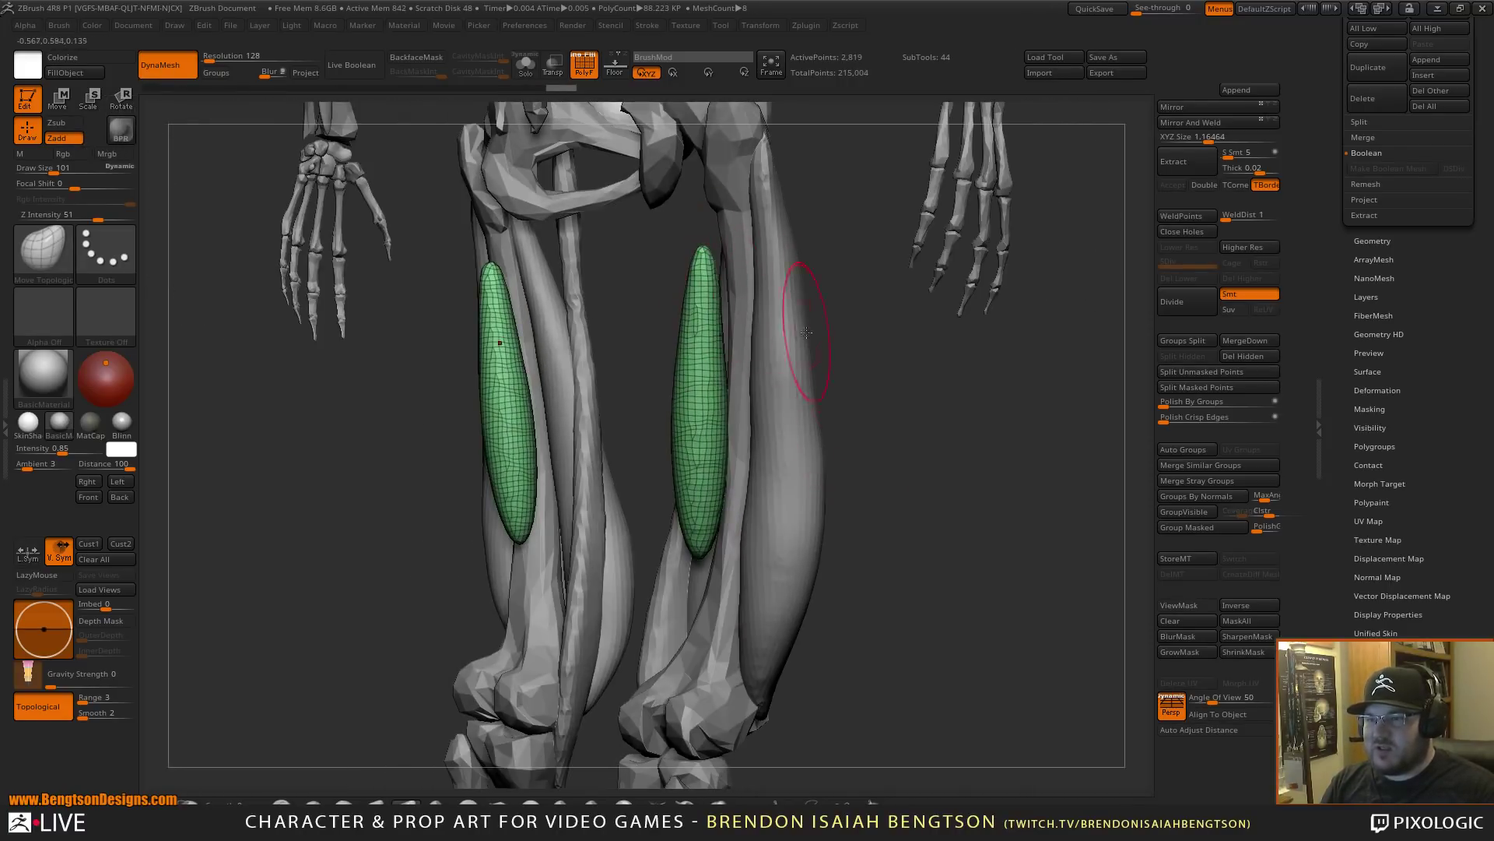
left_click_drag(871, 350, 981, 455)
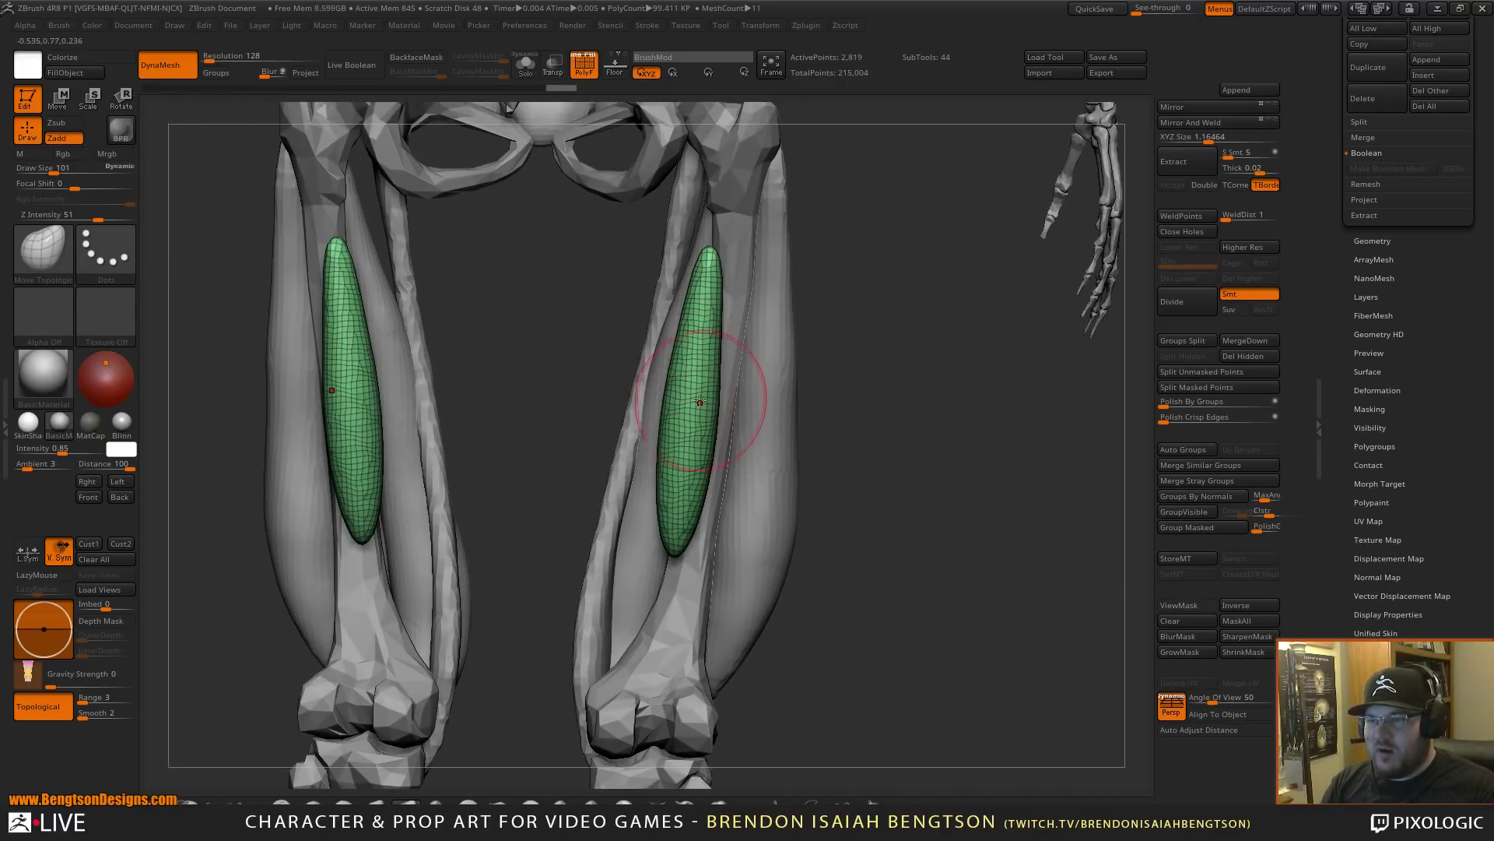
- Try to shape a broad outward flap from the middle of the ellipsoids and extend their lower ends, remeshing between pulls
mouse_move(699, 401)
left_mouse_down()
mouse_move(788, 377)
mouse_move(804, 393)
left_mouse_up()
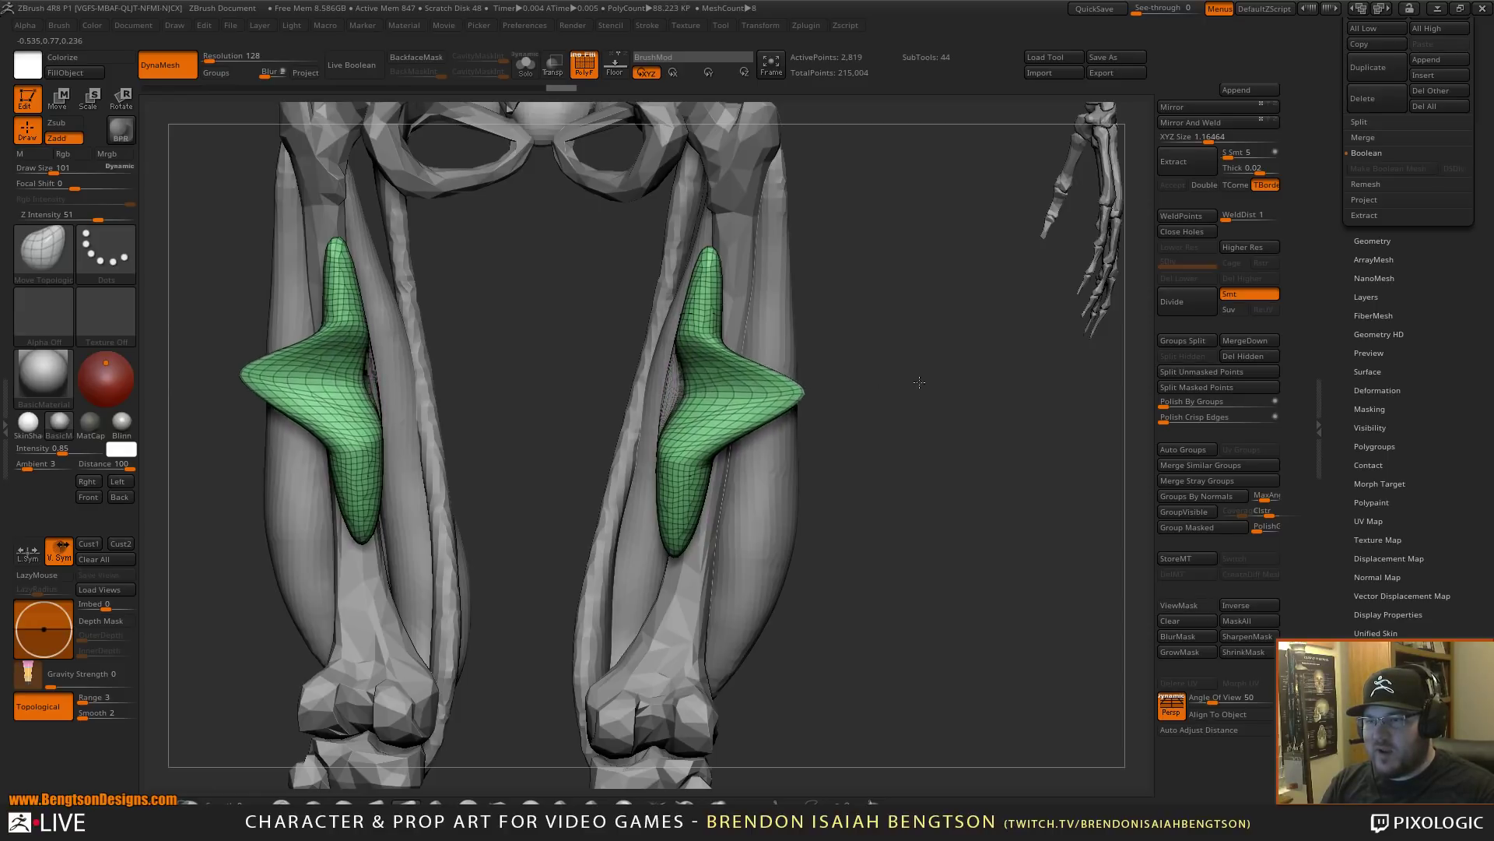
left_click_drag(919, 382, 943, 391)
left_click_drag(872, 527, 523, 249)
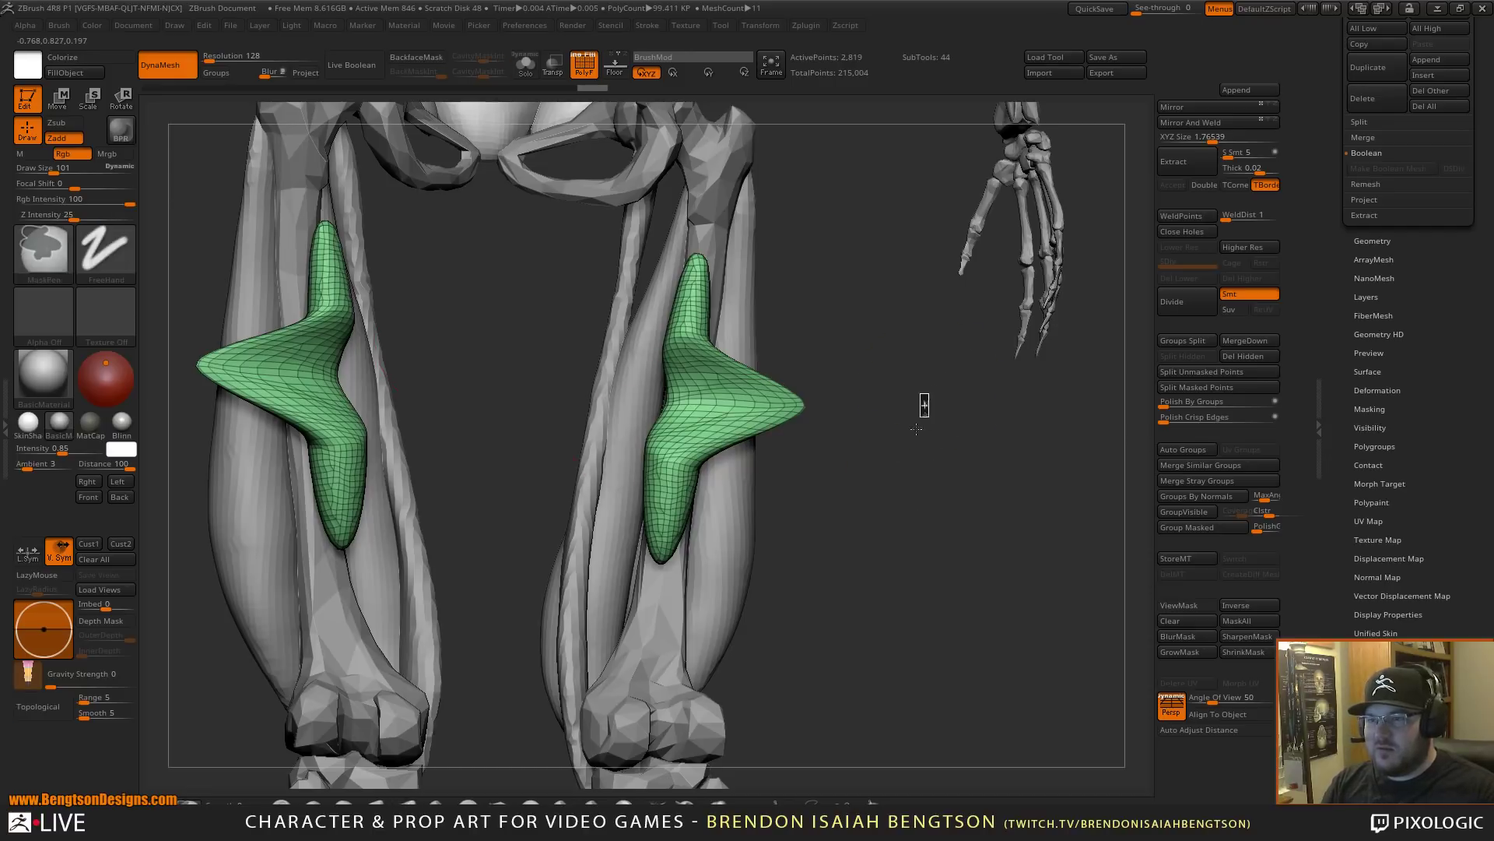
left_click_drag(921, 400, 911, 443, "ctrl")
left_click_drag(748, 360, 786, 299)
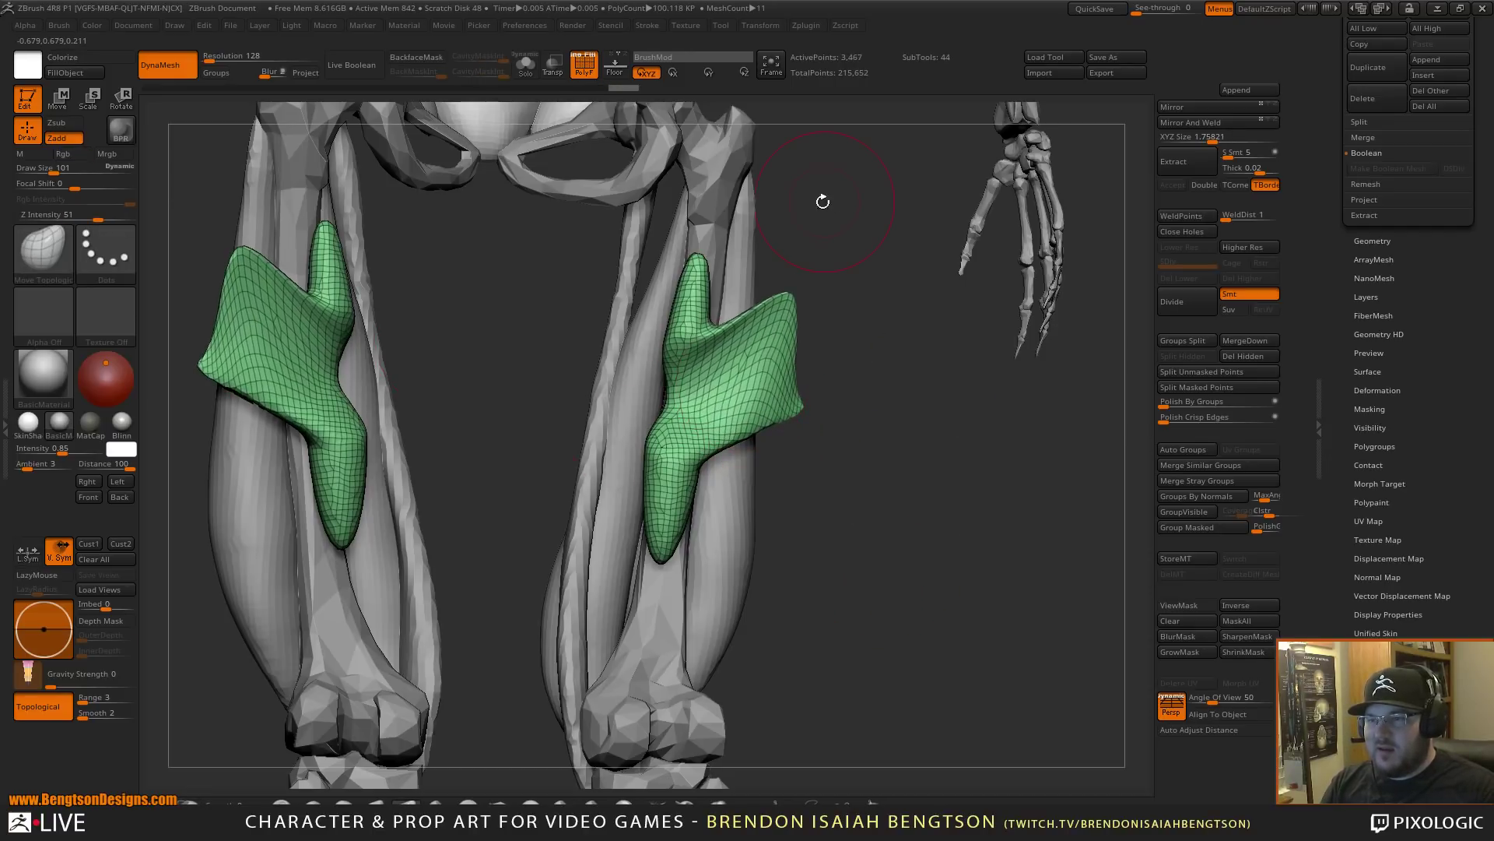
left_click_drag(666, 408, 550, 632)
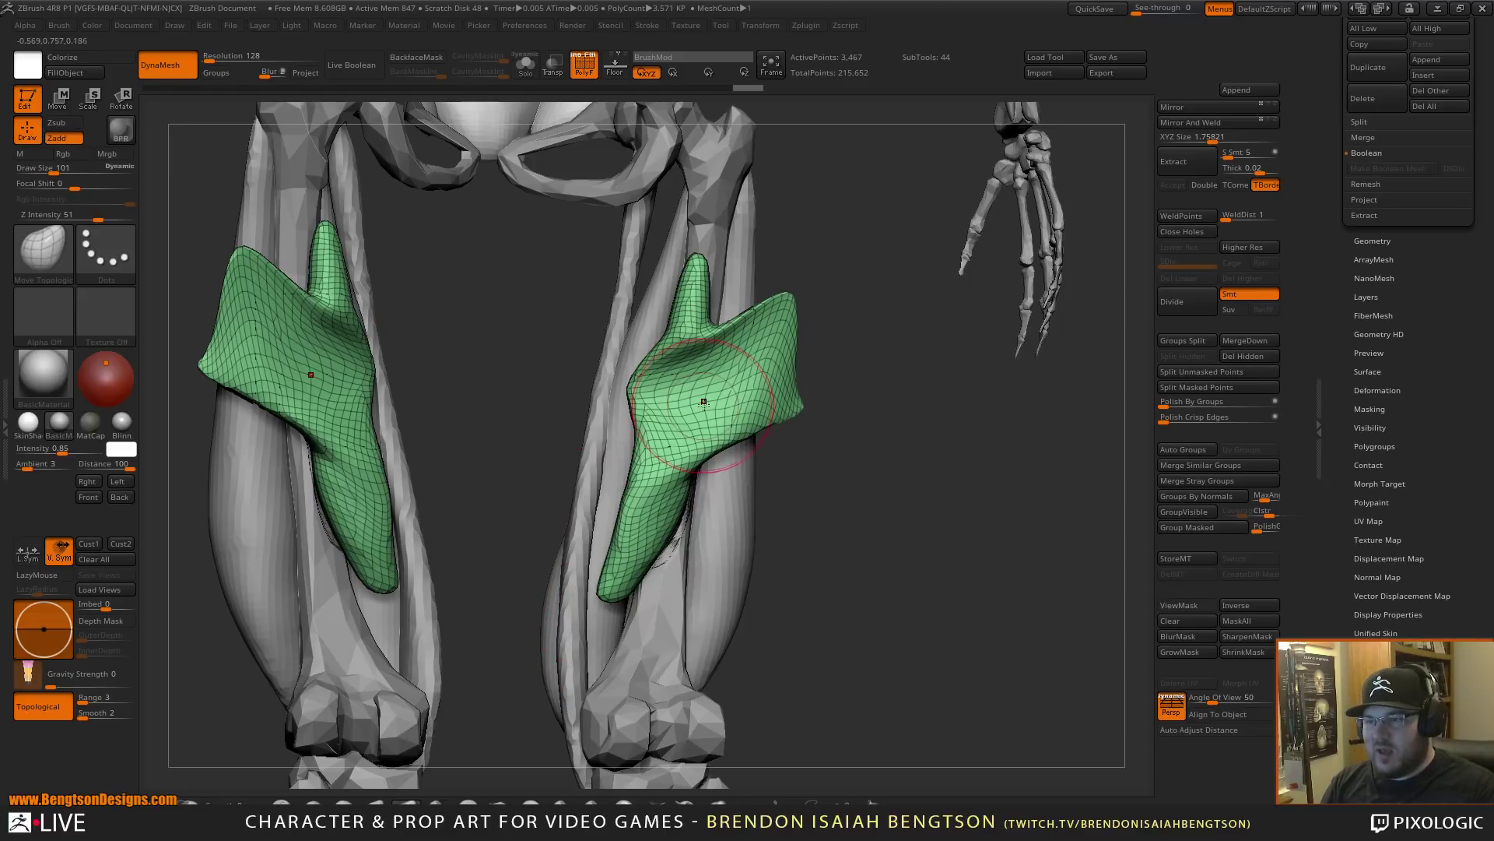
left_click_drag(704, 402, 676, 412)
left_click_drag(952, 427, 850, 364, "ctrl")
left_click_drag(908, 445, 984, 501, "alt")
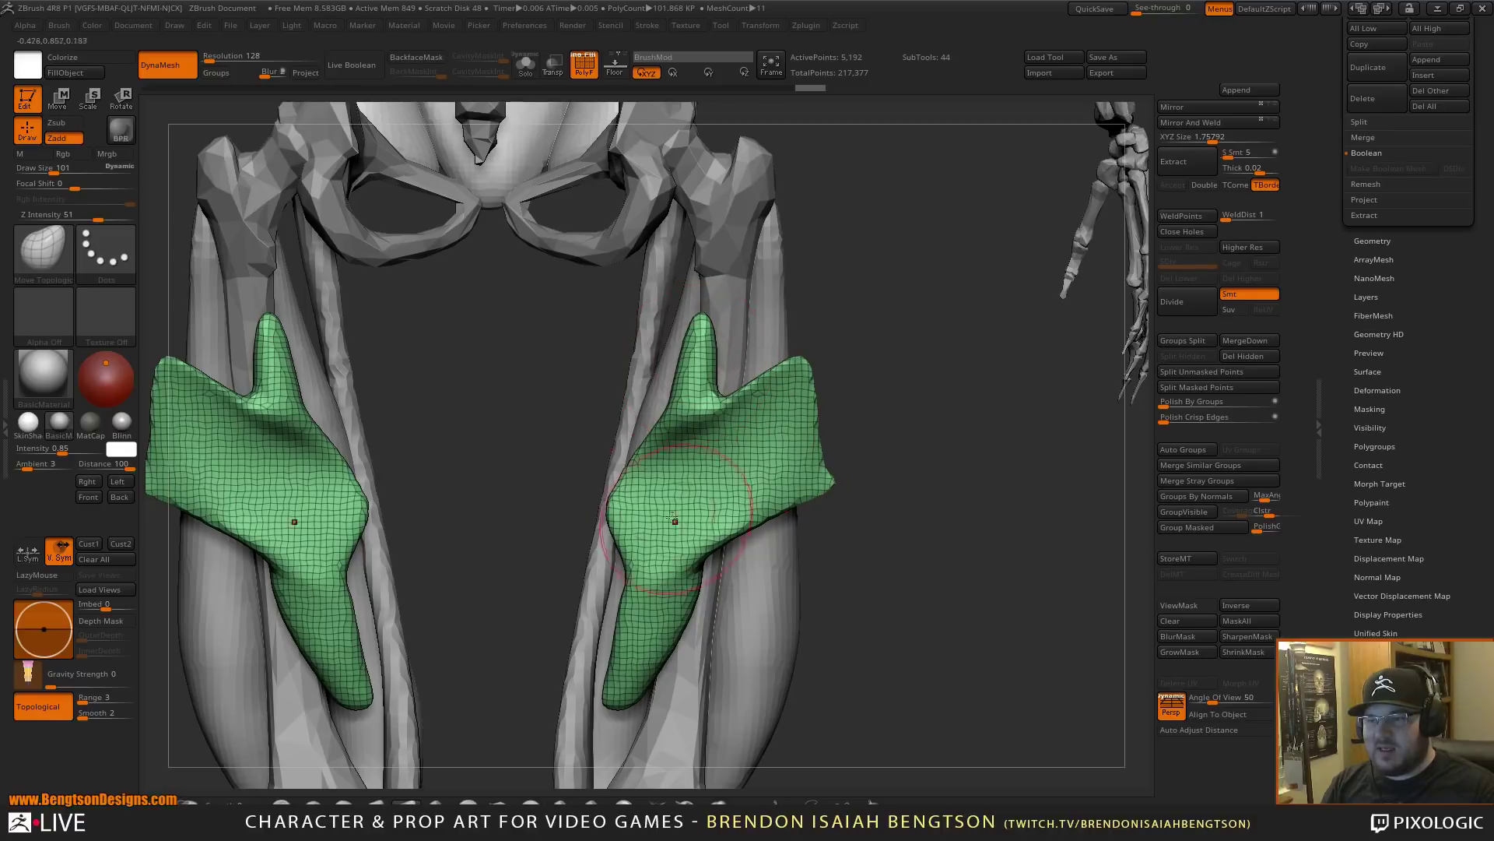
left_click_drag(923, 508, 892, 508, "alt")
- Undo the flap sculpting and its remeshes back to the plain DynaMesh ellipsoids
key("ctrl+z")
key("ctrl+z")
key("ctrl+z")
key("ctrl+z")
key("ctrl+z")
key("ctrl+z")
key("ctrl+z")
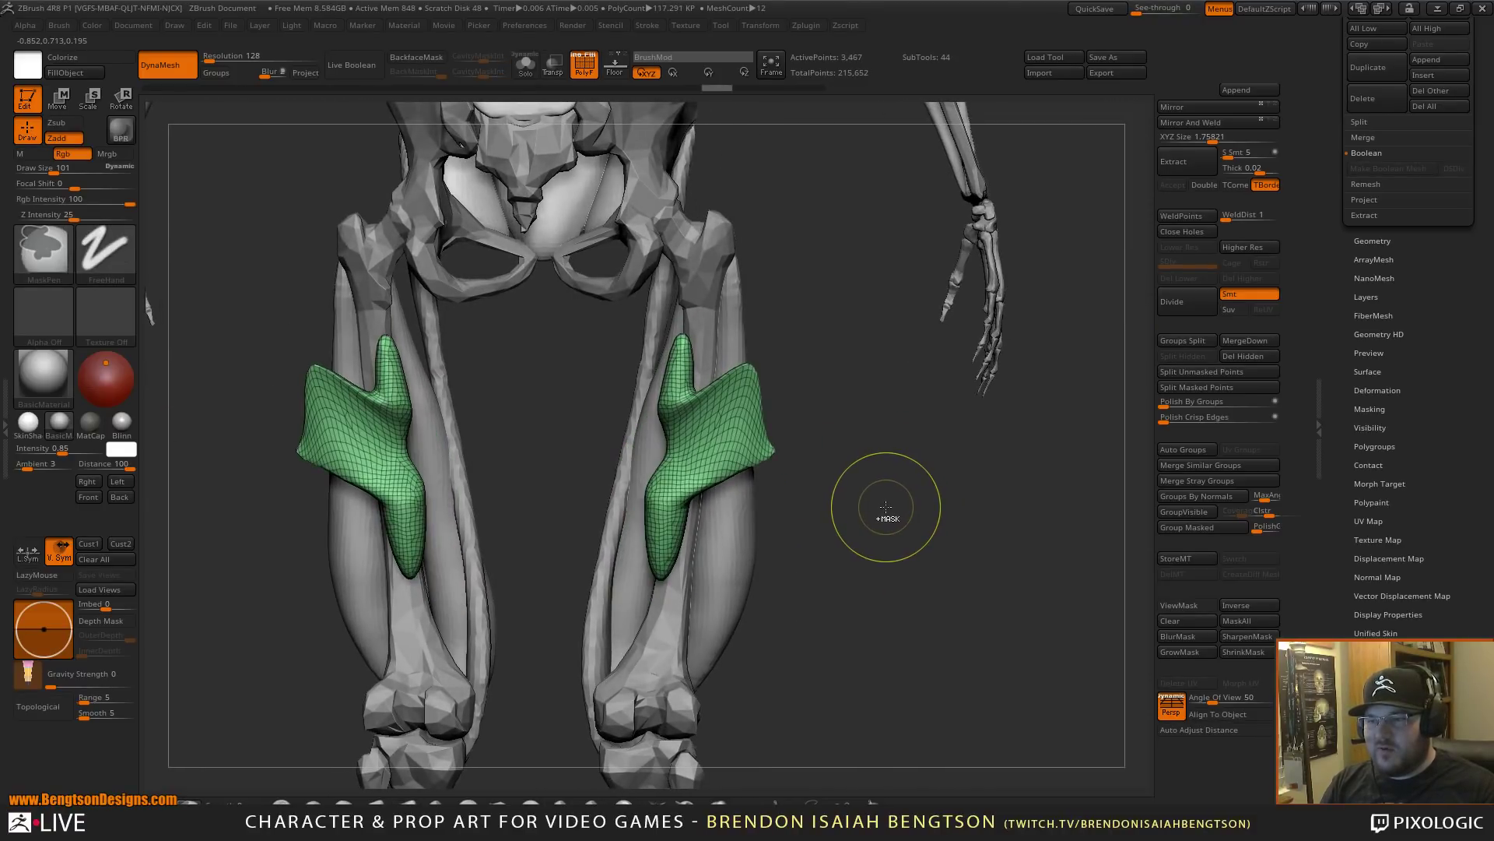
key("ctrl+z")
key("ctrl+z")
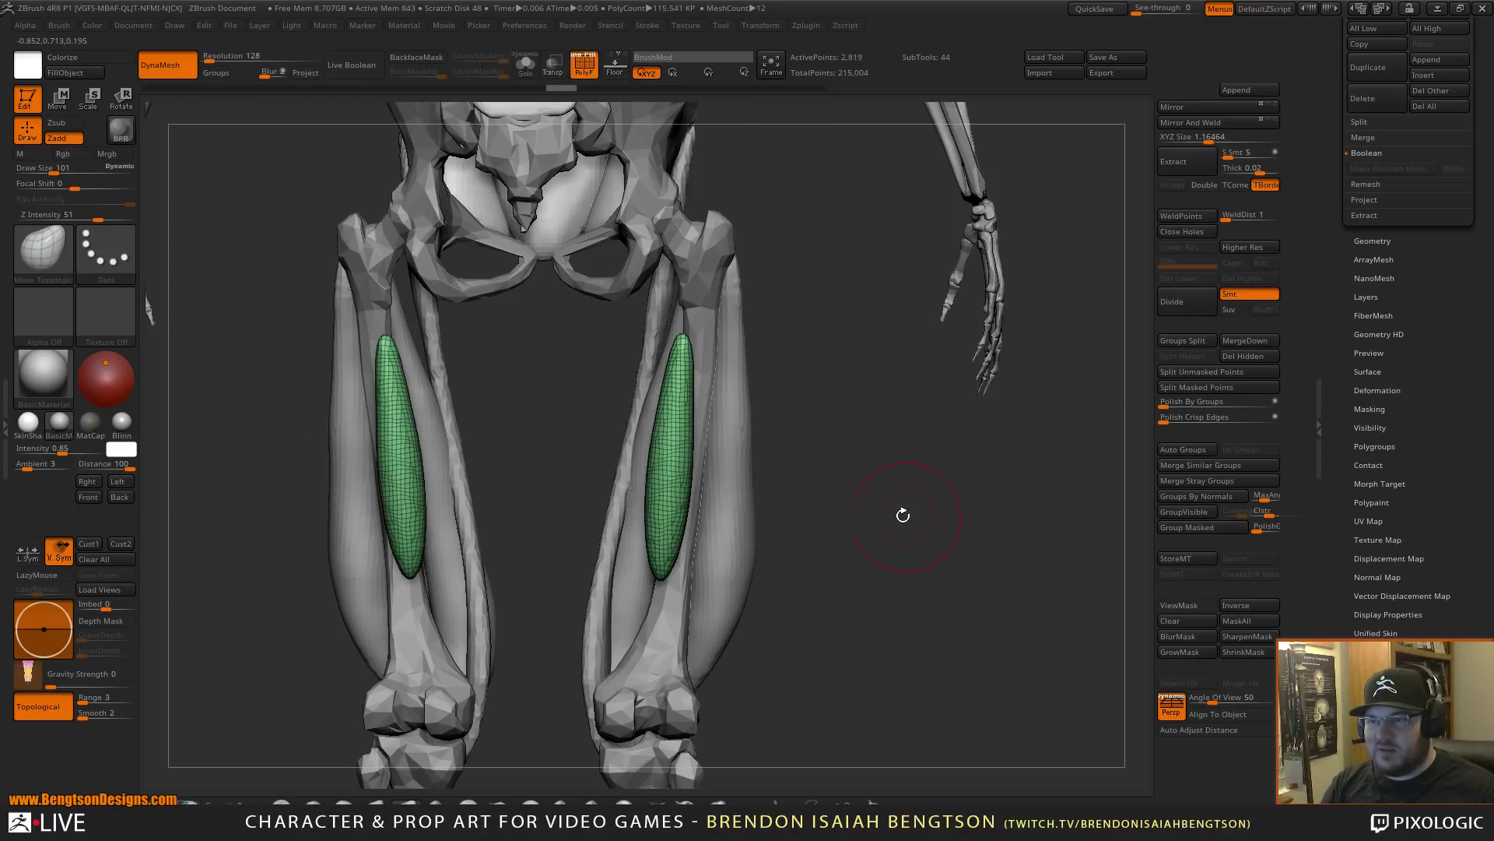
left_click_drag(902, 515, 867, 505)
key("ctrl+z")
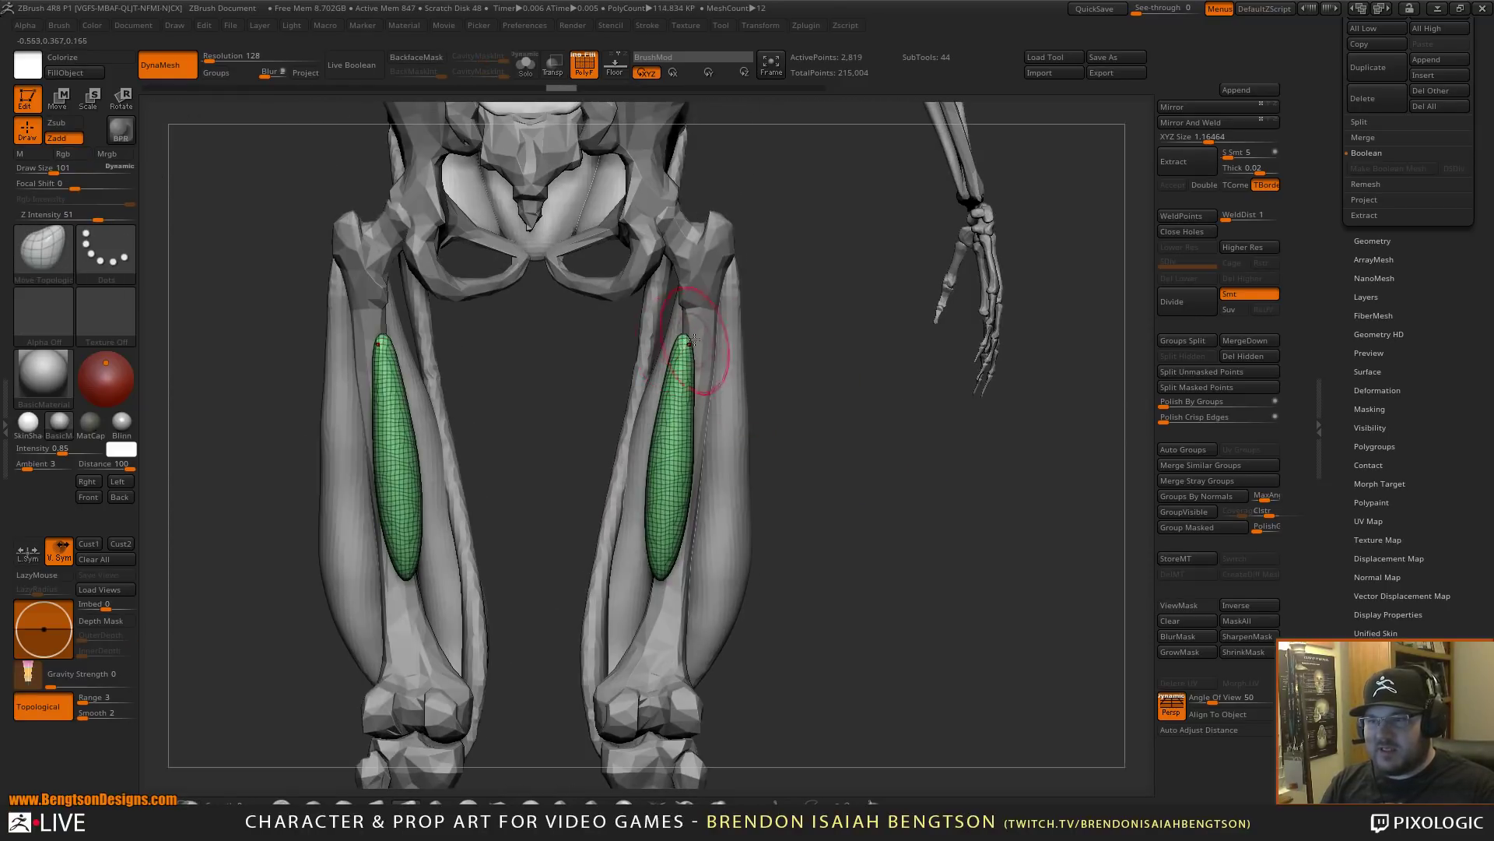
- Set the brush draw size to 135 and lengthen the muscles upward toward the hips and downward toward the knees
key("space")
left_click_drag(690, 341, 690, 290)
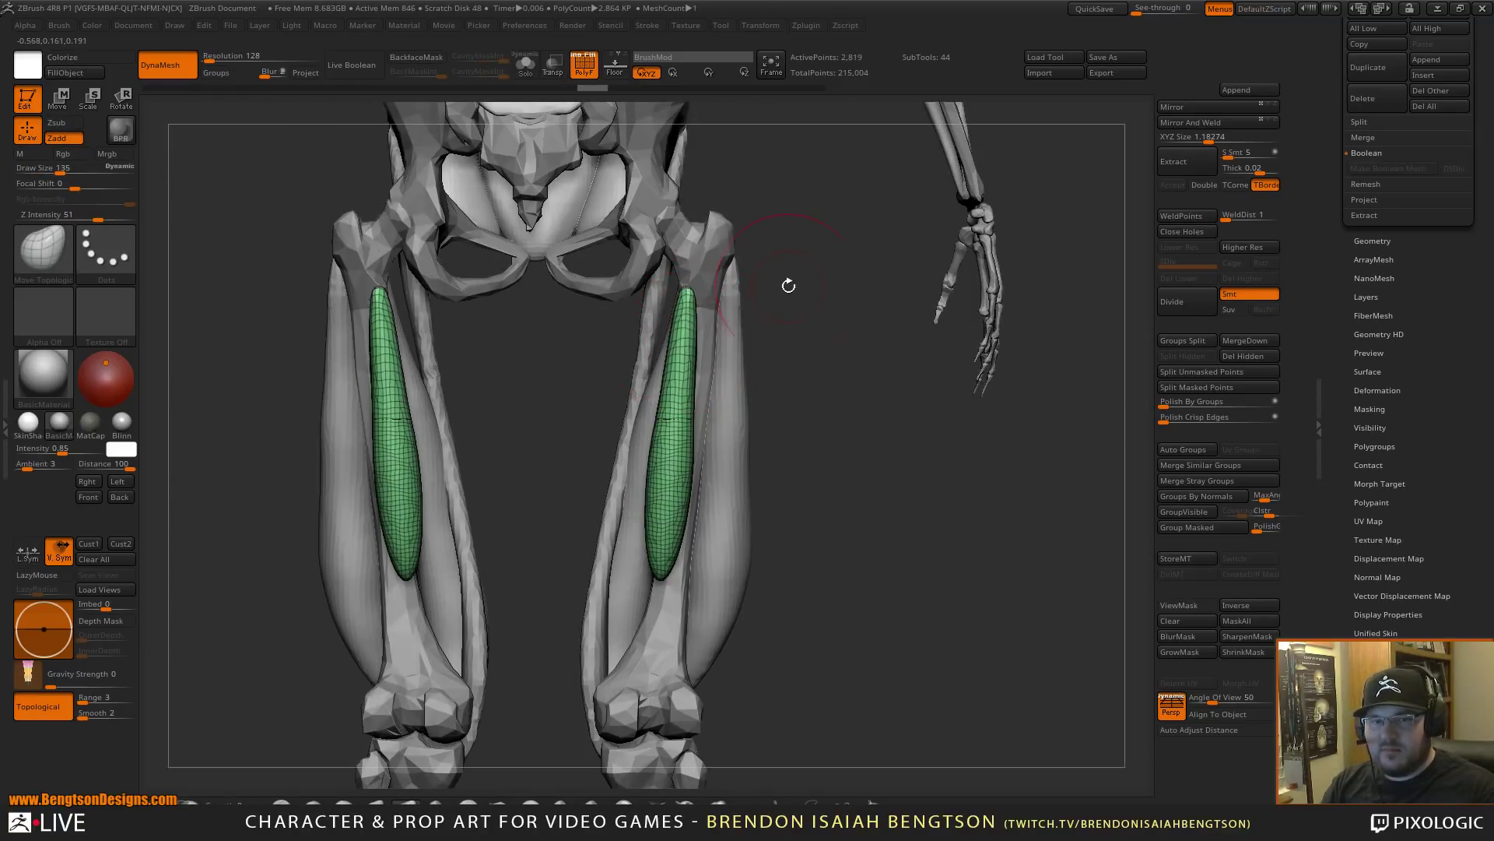
mouse_move(911, 469)
left_mouse_down("alt")
mouse_move(921, 504)
mouse_move(925, 485)
mouse_move(872, 467)
mouse_move(591, 443)
mouse_move(700, 428)
mouse_move(650, 419)
left_mouse_up("alt")
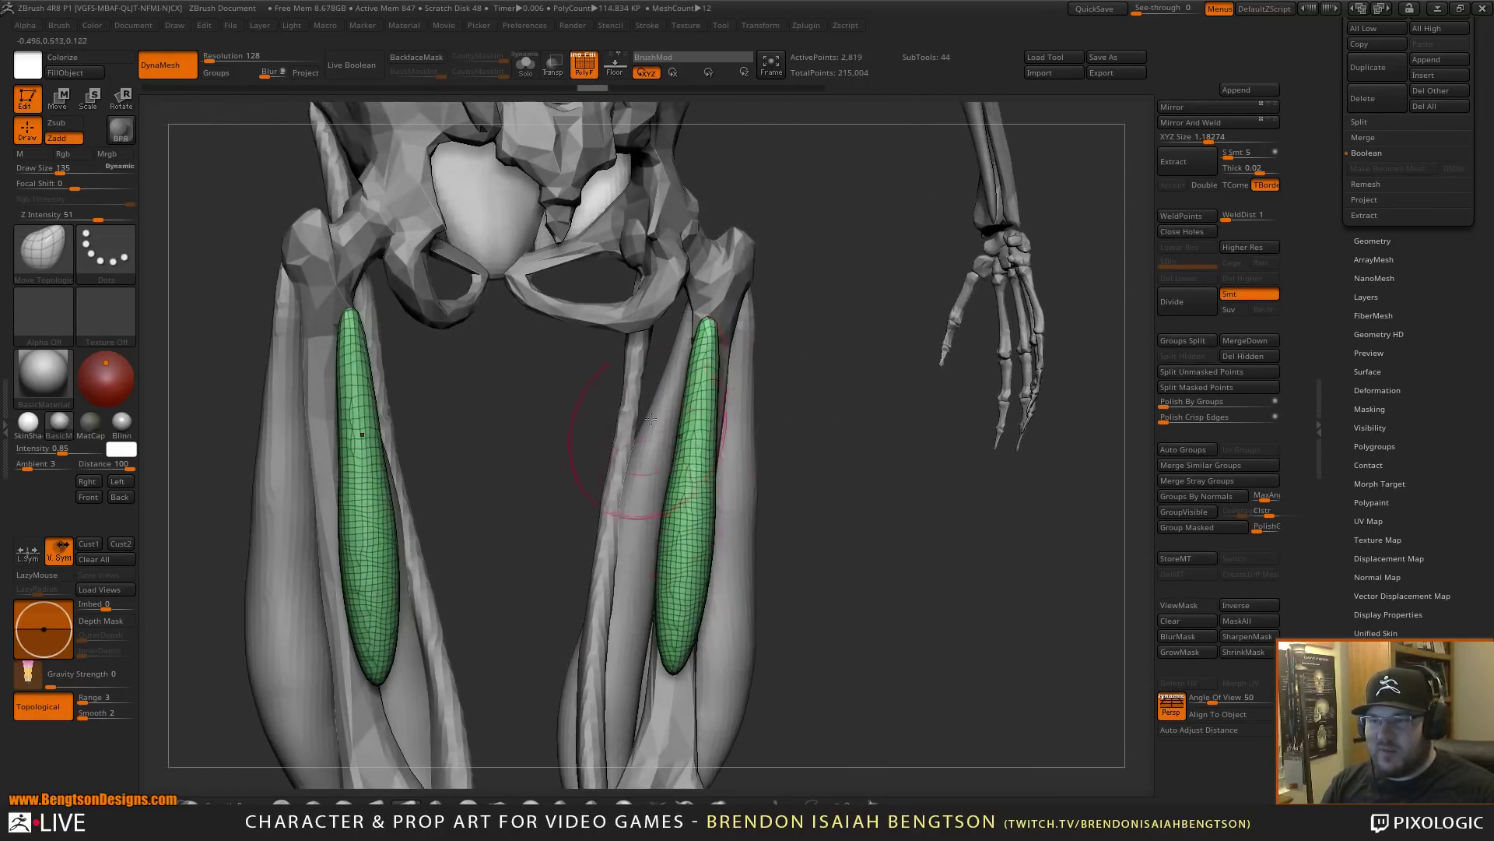
left_click_drag(848, 557, 646, 501)
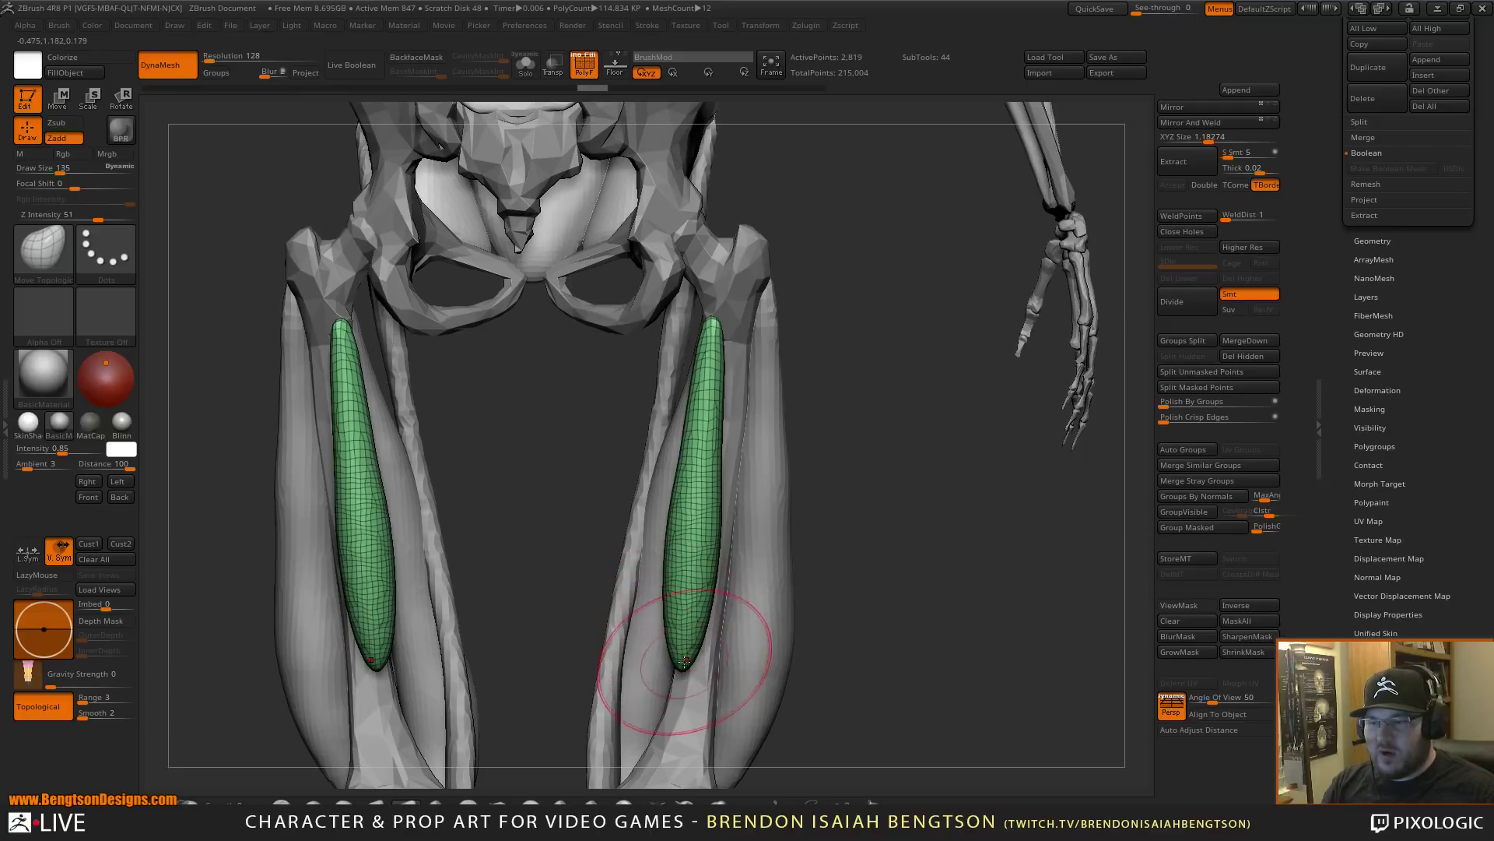
left_click_drag(655, 767, 663, 747)
left_click_drag(686, 593, 688, 574)
- Nudge the upper and middle portions of the muscles from an angled side view to fit along the femurs
mouse_move(885, 545)
left_mouse_down("alt")
mouse_move(904, 456)
mouse_move(856, 482)
mouse_move(708, 306)
left_mouse_up("alt")
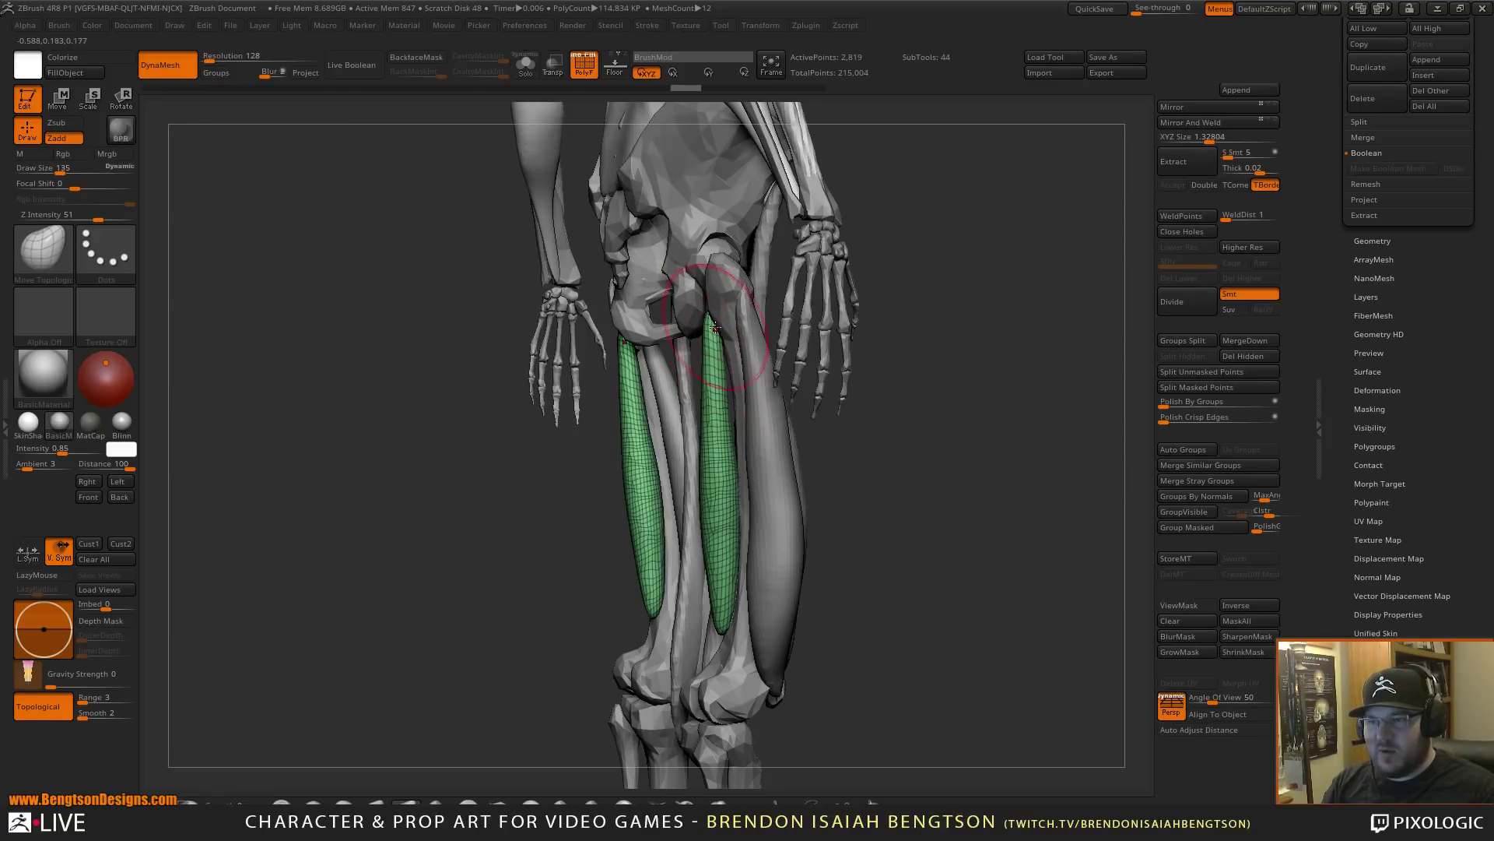
left_click_drag(726, 394, 739, 390)
left_click_drag(727, 452, 732, 450)
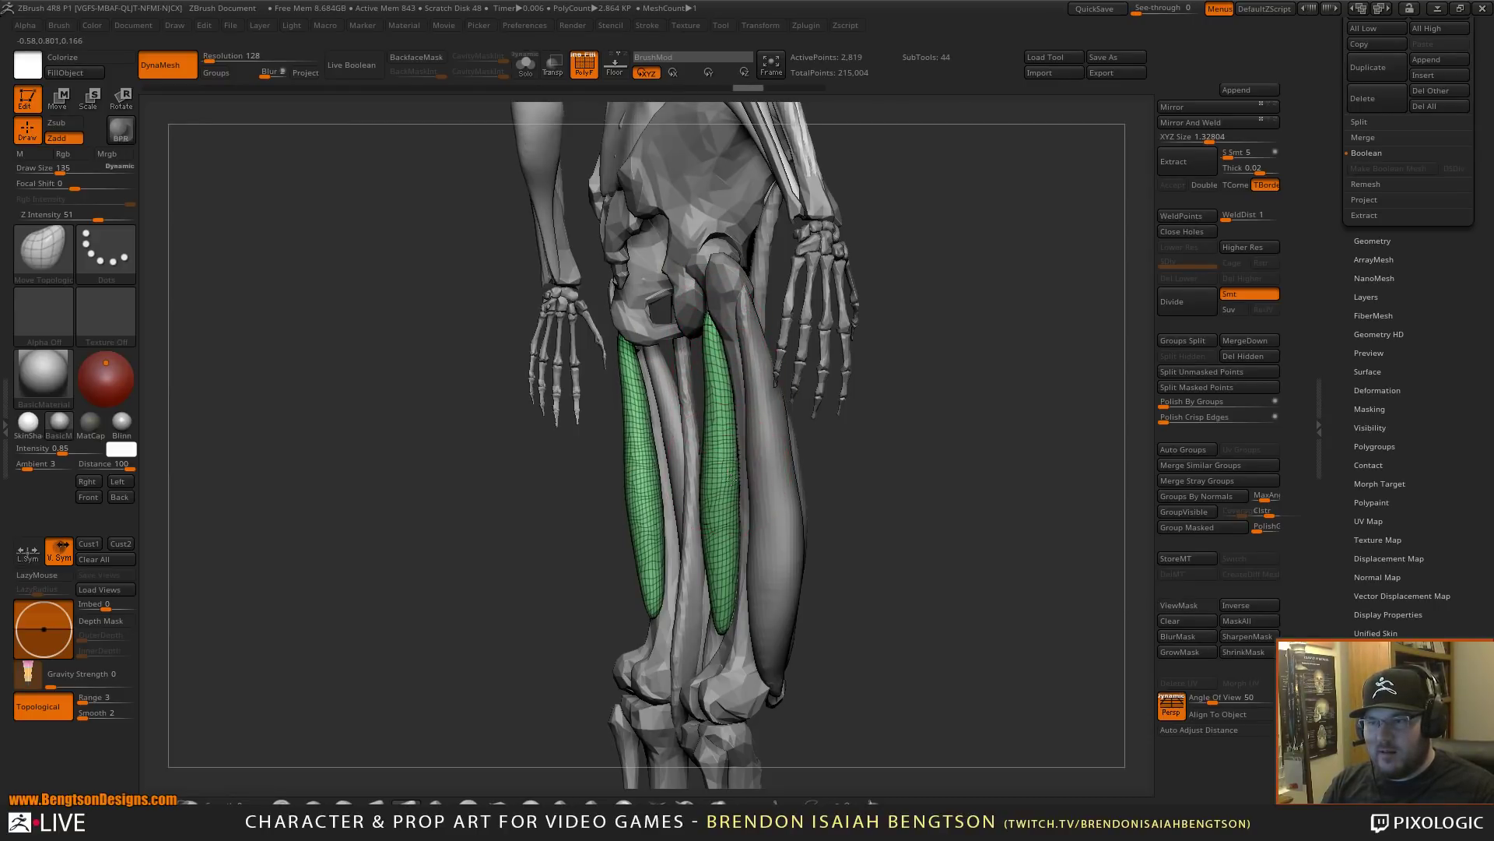
- Pull the muscles' lower ends down to the inner side of the knees, and curve their length with brush size up to 280
left_click_drag(935, 588, 884, 552, "shift")
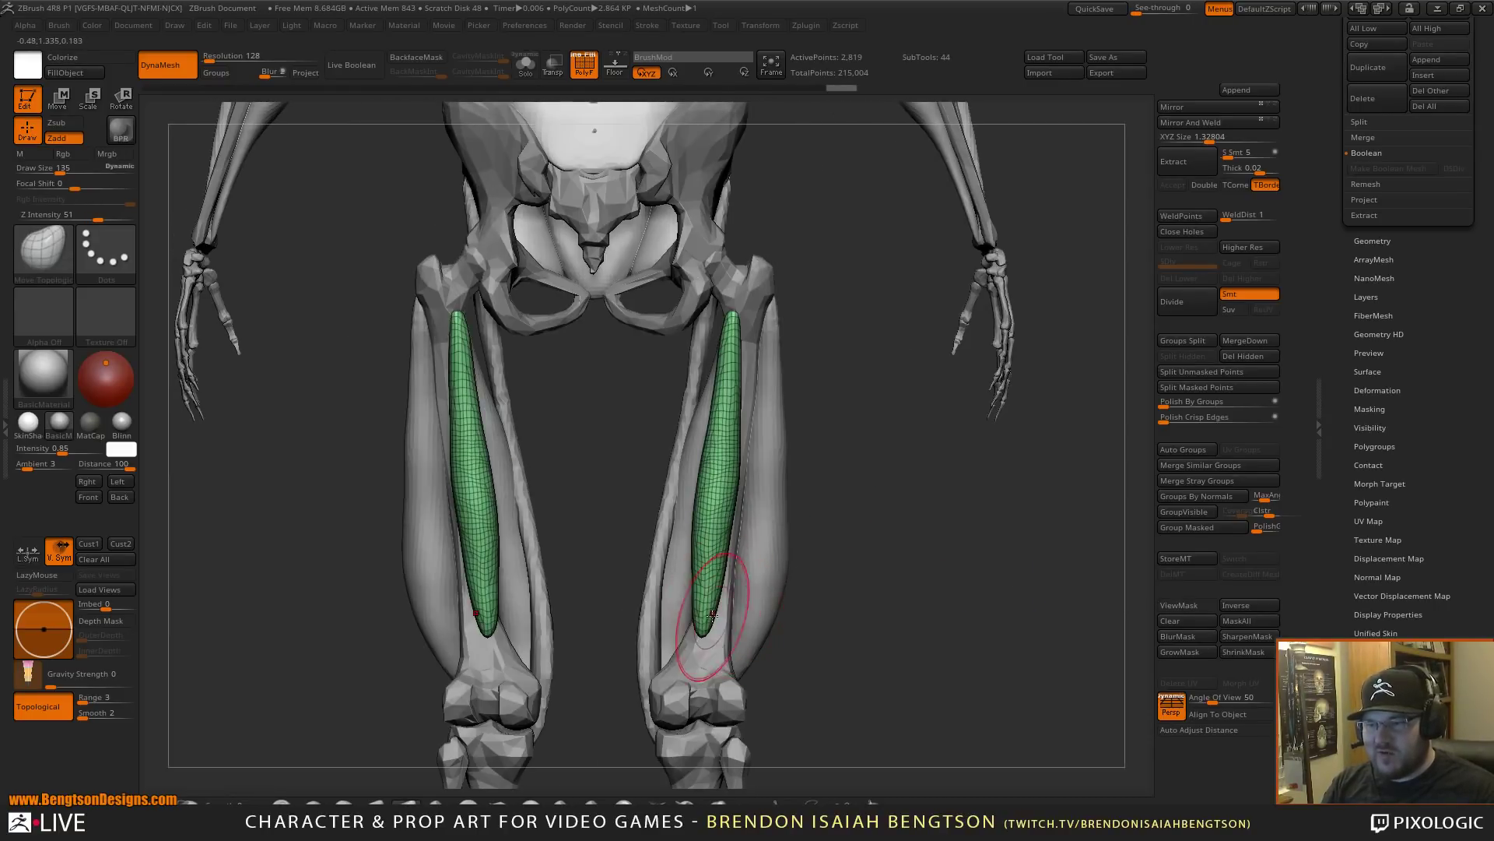
mouse_move(703, 629)
left_mouse_down()
mouse_move(676, 644)
mouse_move(606, 786)
left_mouse_up()
mouse_move(692, 607)
left_mouse_down()
mouse_move(706, 573)
mouse_move(691, 578)
mouse_move(692, 557)
mouse_move(671, 600)
left_mouse_up()
key("space")
mouse_move(884, 550)
left_mouse_down()
mouse_move(911, 551)
mouse_move(906, 447)
mouse_move(937, 457)
mouse_move(921, 497)
left_mouse_up()
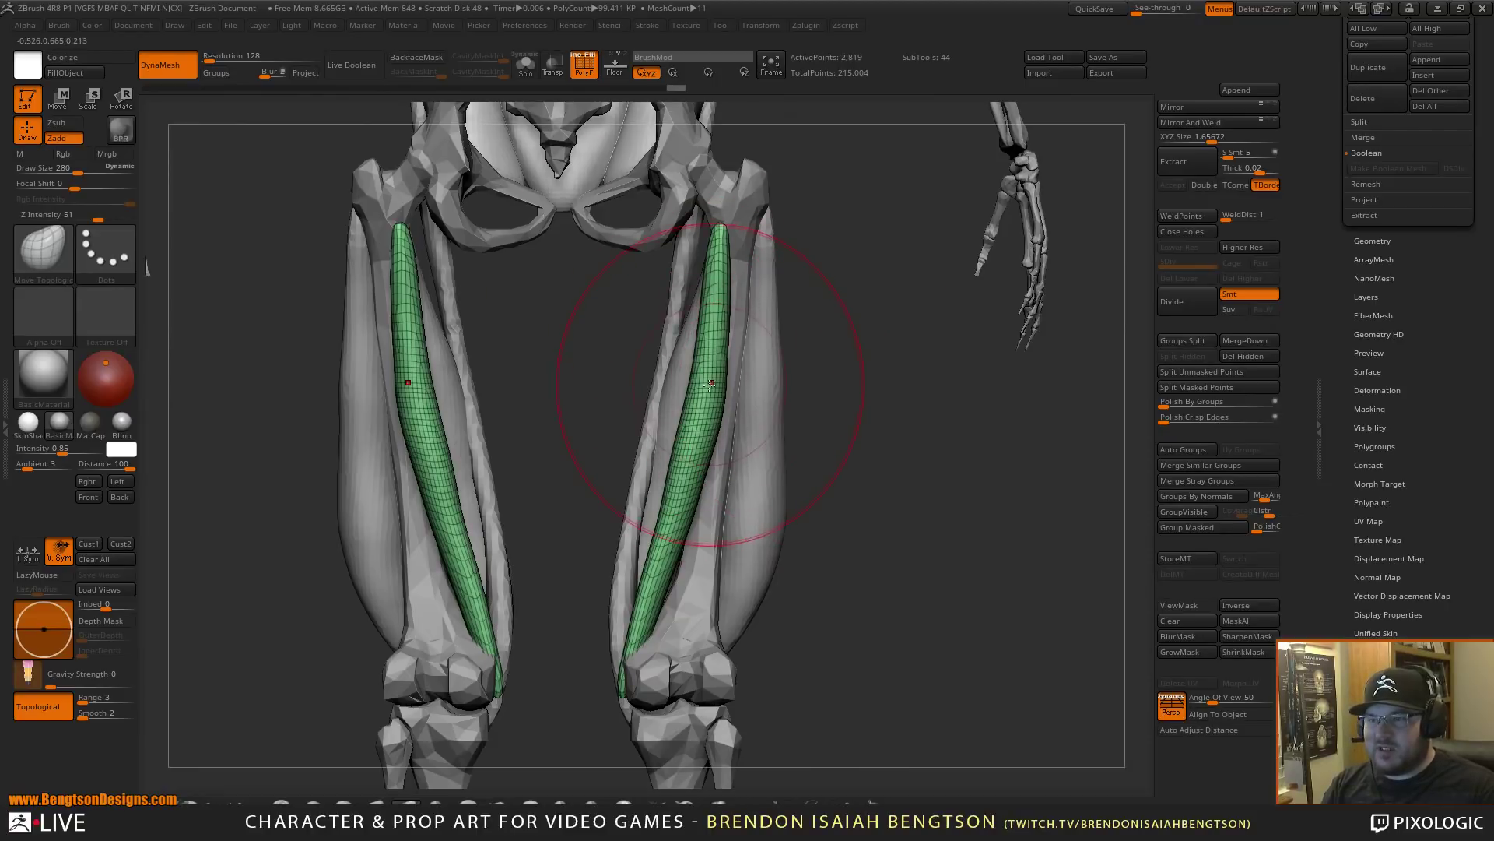
- Bend the muscles' lower portions inward and extend their ends past the knees to the inner shins, using brush size 162
left_click_drag(711, 387, 704, 389)
left_click_drag(680, 500, 673, 502)
mouse_move(659, 574)
left_mouse_down()
mouse_move(638, 657)
mouse_move(625, 622)
left_mouse_up()
key("space")
mouse_move(615, 729)
left_mouse_down()
mouse_move(632, 688)
mouse_move(625, 640)
left_mouse_up()
left_click_drag(618, 710, 637, 756)
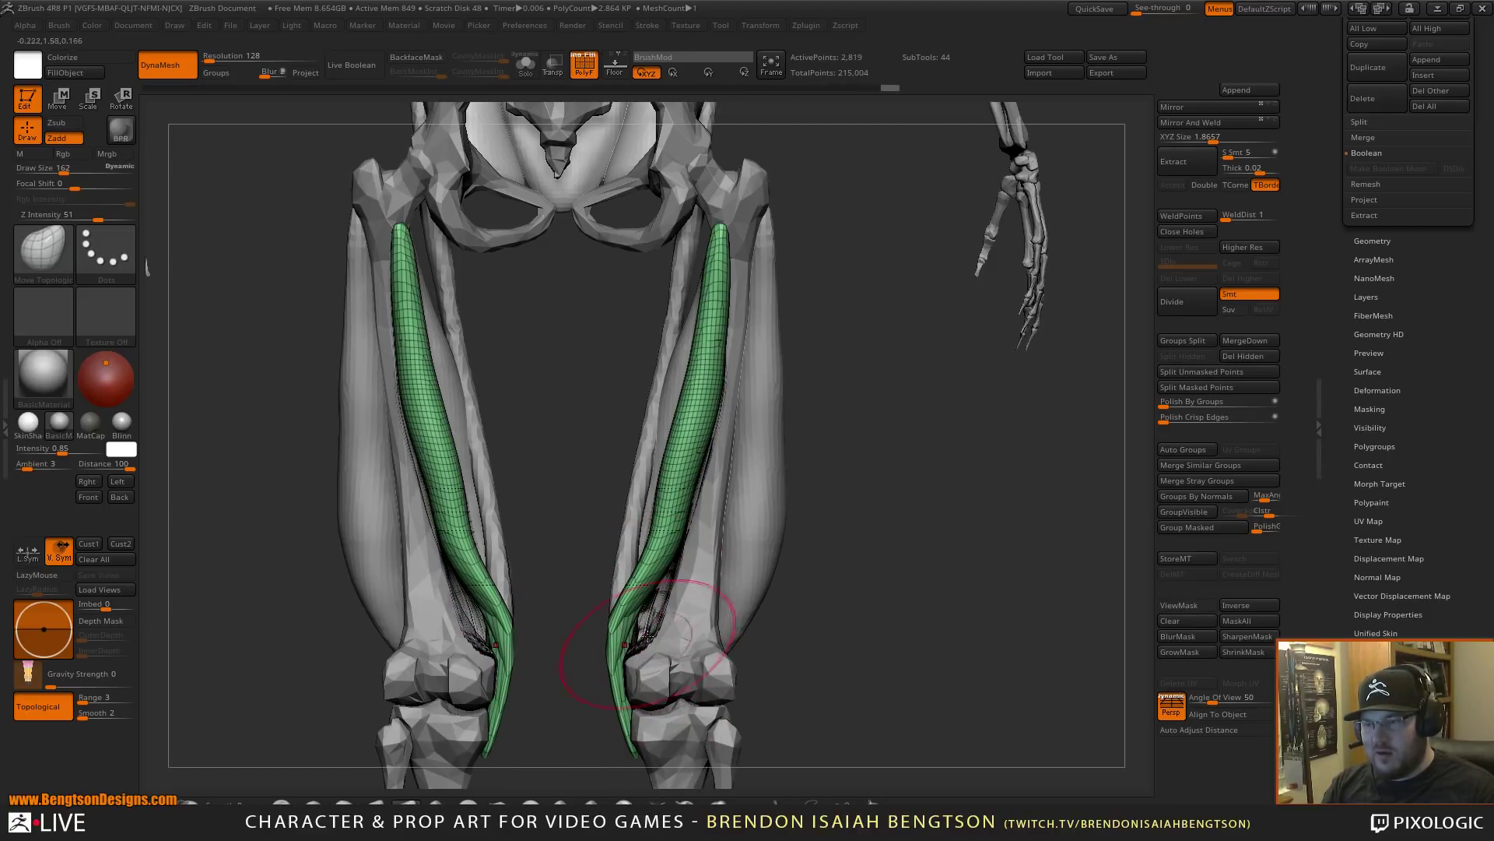
- Thicken the muscle bellies along the thighs with the Inflat brush at size 162, and remesh them with DynaMesh
left_click(719, 803)
left_click_drag(703, 428, 688, 520)
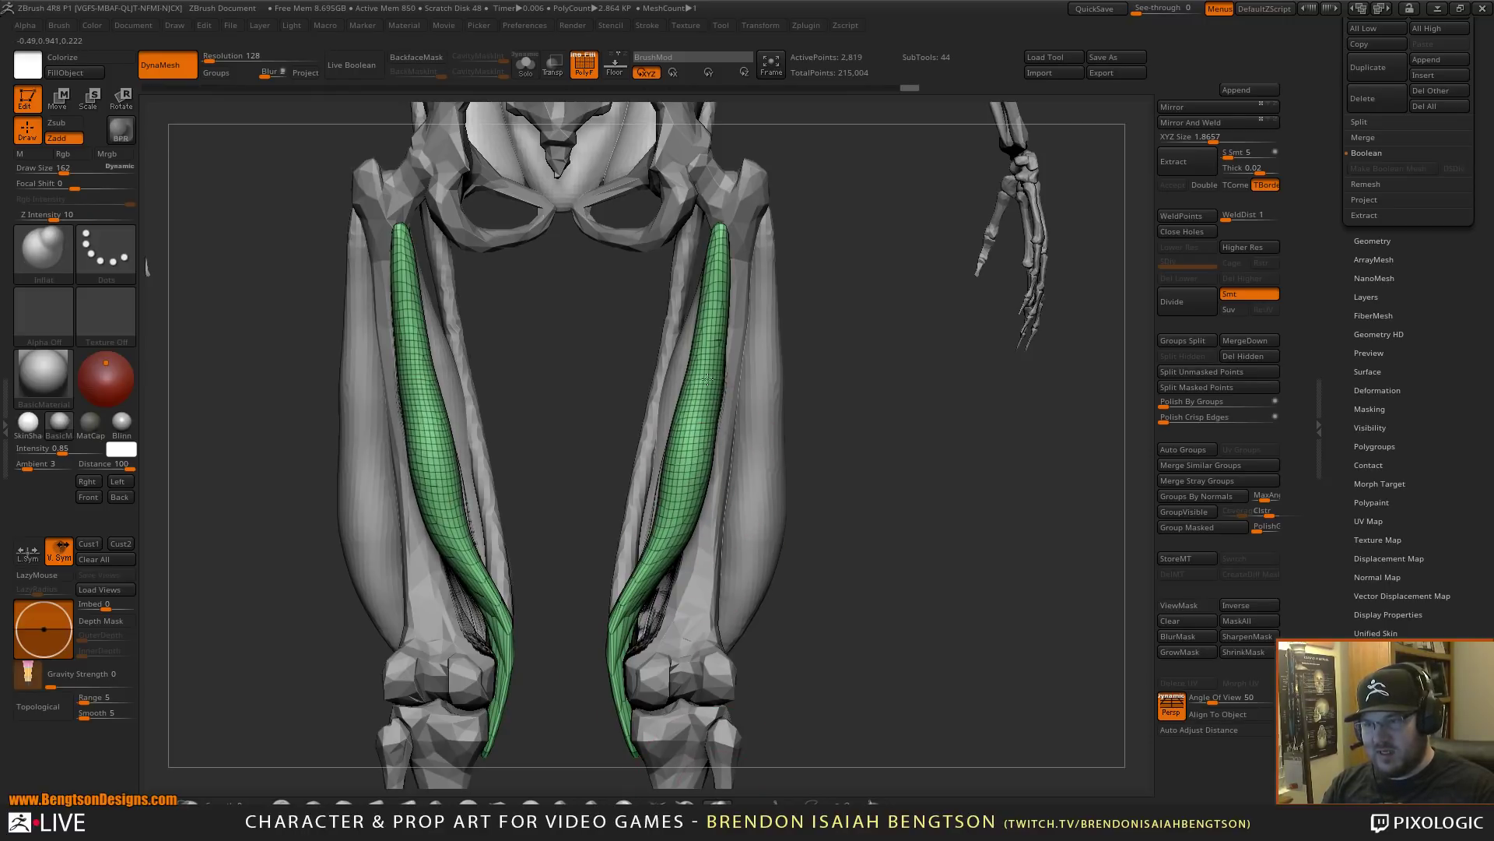
mouse_move(706, 379)
left_mouse_down()
mouse_move(677, 439)
mouse_move(700, 296)
mouse_move(654, 537)
mouse_move(673, 526)
mouse_move(973, 545)
left_mouse_up()
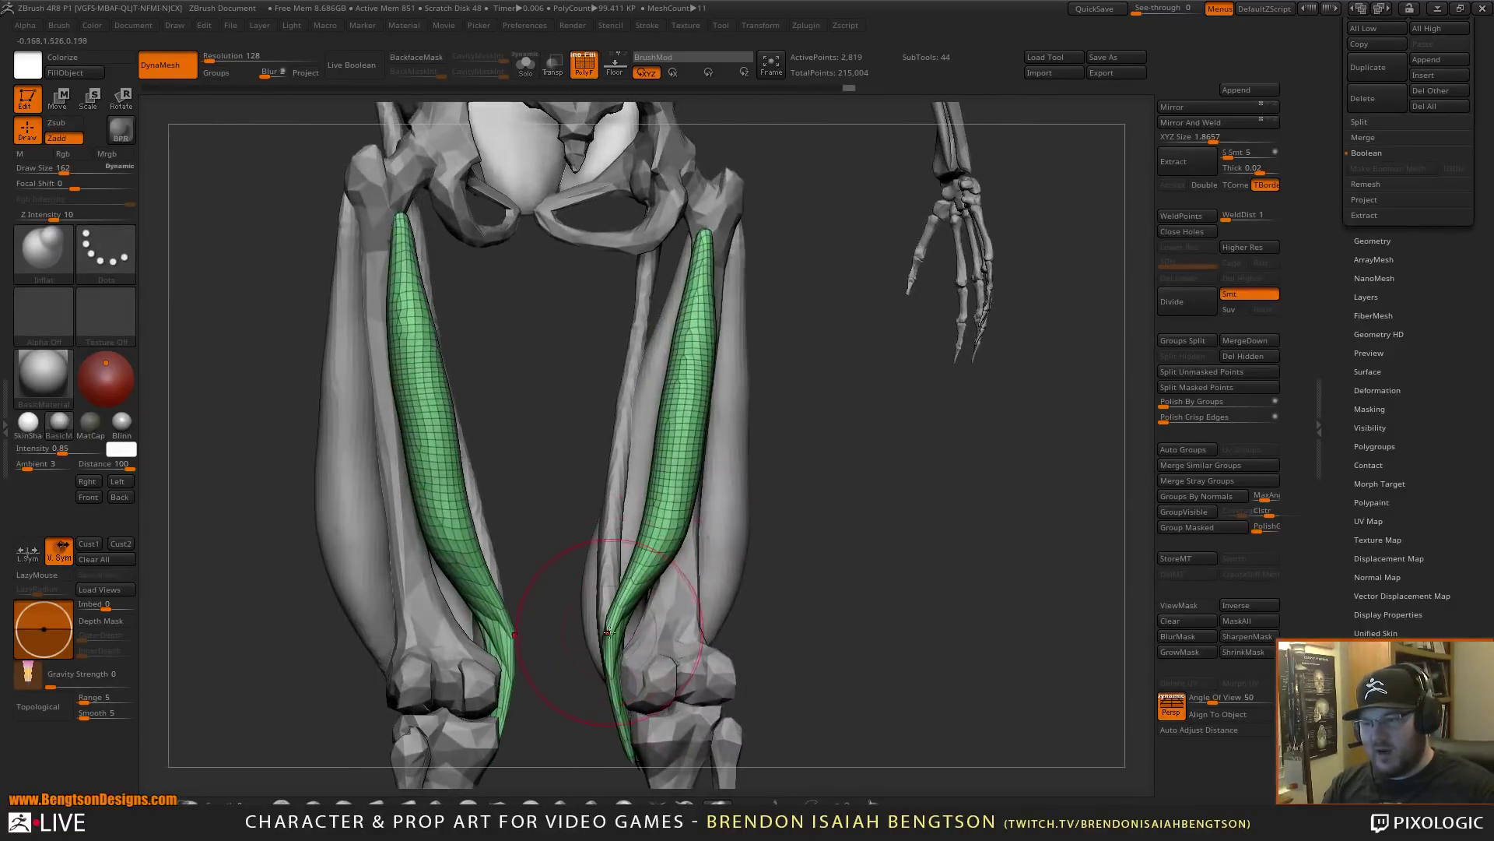
mouse_move(871, 622)
left_mouse_down("alt")
mouse_move(1033, 267)
mouse_move(993, 366)
mouse_move(951, 396)
mouse_move(961, 323)
mouse_move(984, 444)
mouse_move(969, 455)
left_mouse_up("alt")
key("space")
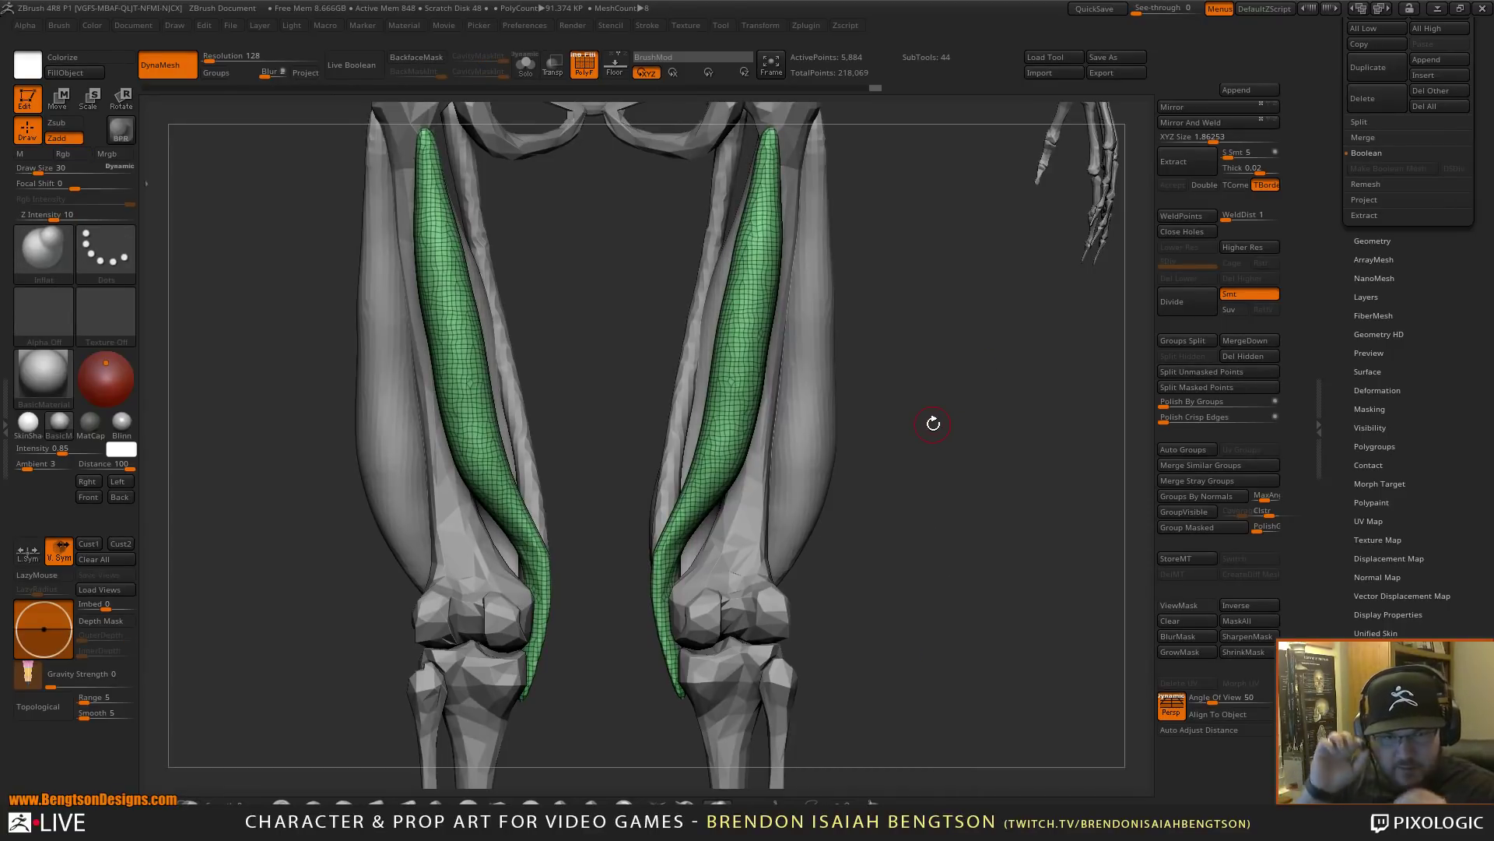
left_click_drag(996, 269, 960, 423, "alt")
mouse_move(938, 363)
left_mouse_down("ctrl")
mouse_move(927, 525)
mouse_move(891, 593)
left_mouse_up("ctrl")
left_click_drag(917, 470, 933, 518, "alt")
left_click_drag(973, 347, 968, 420)
- Reshape the upper portions of the muscles below the hips with the Move Topological brush at size 110
key("b")
key("m")
key("t")
key("space")
mouse_move(751, 358)
left_mouse_down()
mouse_move(766, 358)
mouse_move(751, 370)
mouse_move(752, 355)
left_mouse_up()
left_click_drag(743, 445, 732, 428)
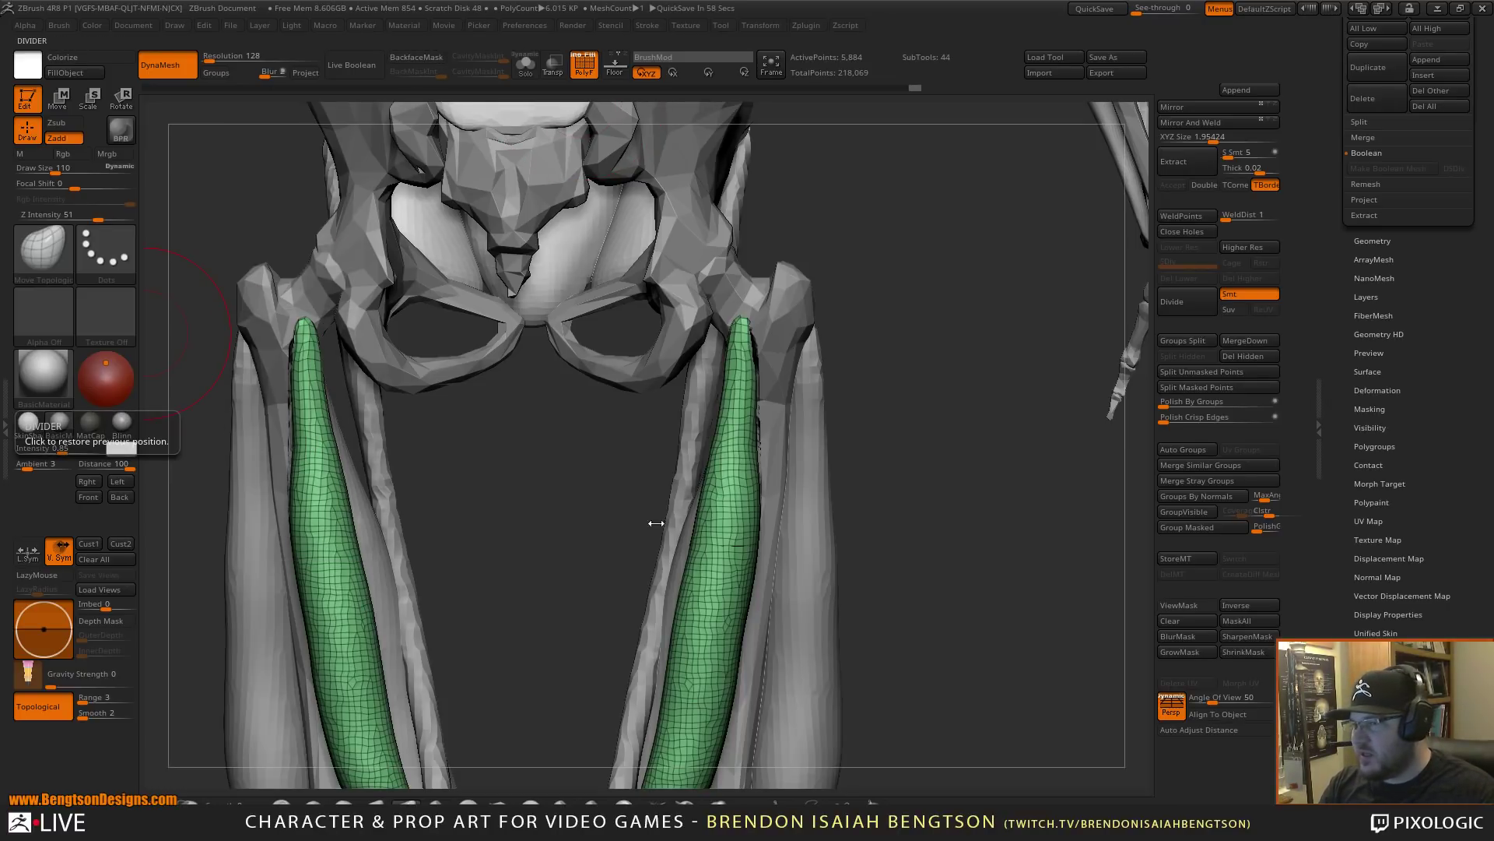
- Set the draw size to 156 and refine the muscles' upper contours and the bend above the inner knees
mouse_move(921, 470)
left_mouse_down("alt")
mouse_move(917, 544)
mouse_move(934, 529)
mouse_move(926, 461)
mouse_move(903, 488)
left_mouse_up("alt")
key("space")
mouse_move(689, 414)
left_mouse_down()
mouse_move(704, 414)
mouse_move(677, 410)
left_mouse_up()
key("space")
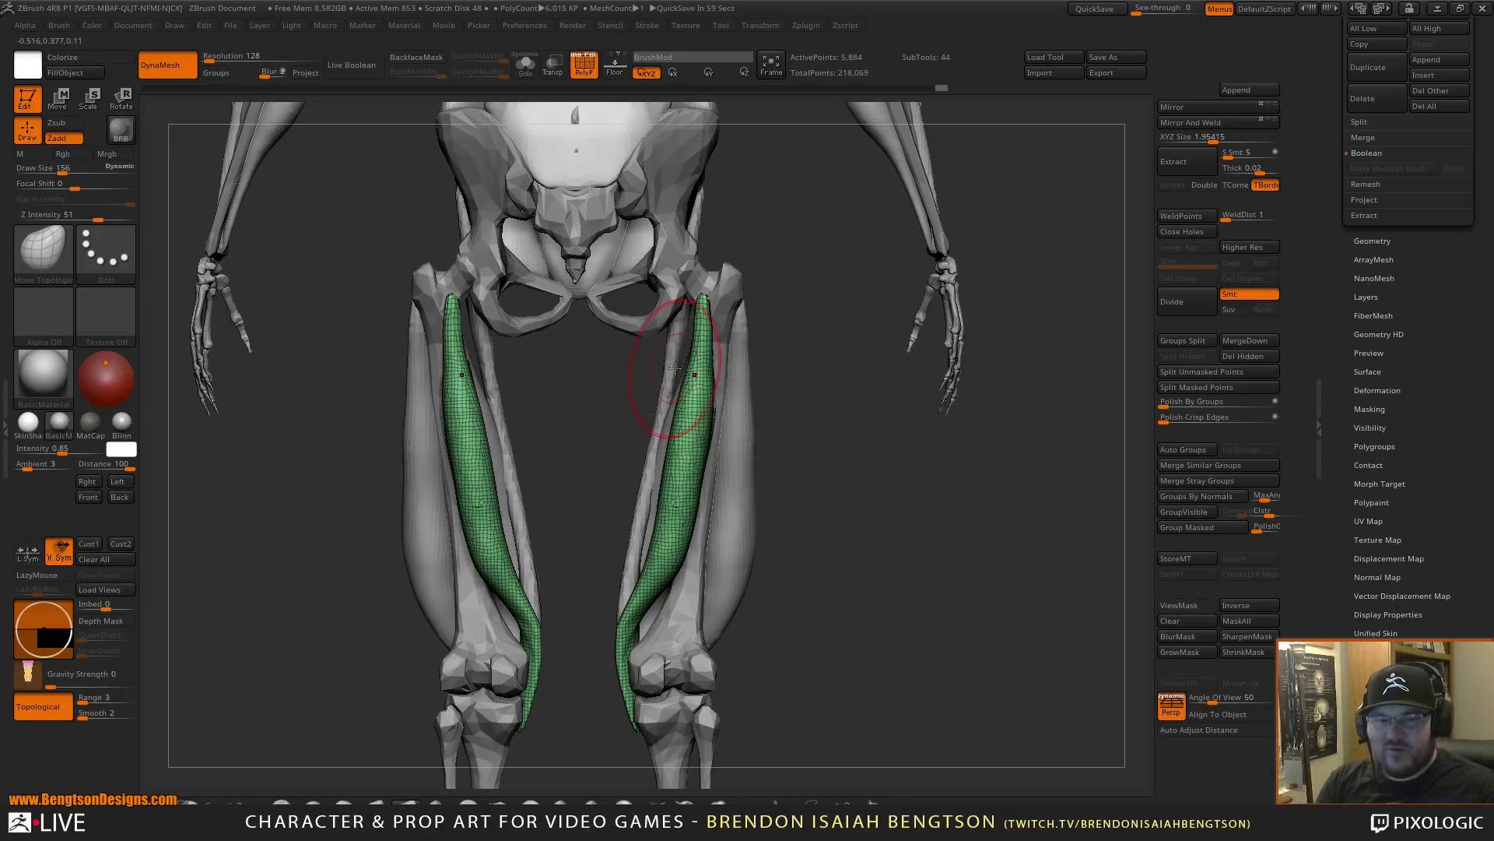
left_click_drag(864, 442, 808, 424)
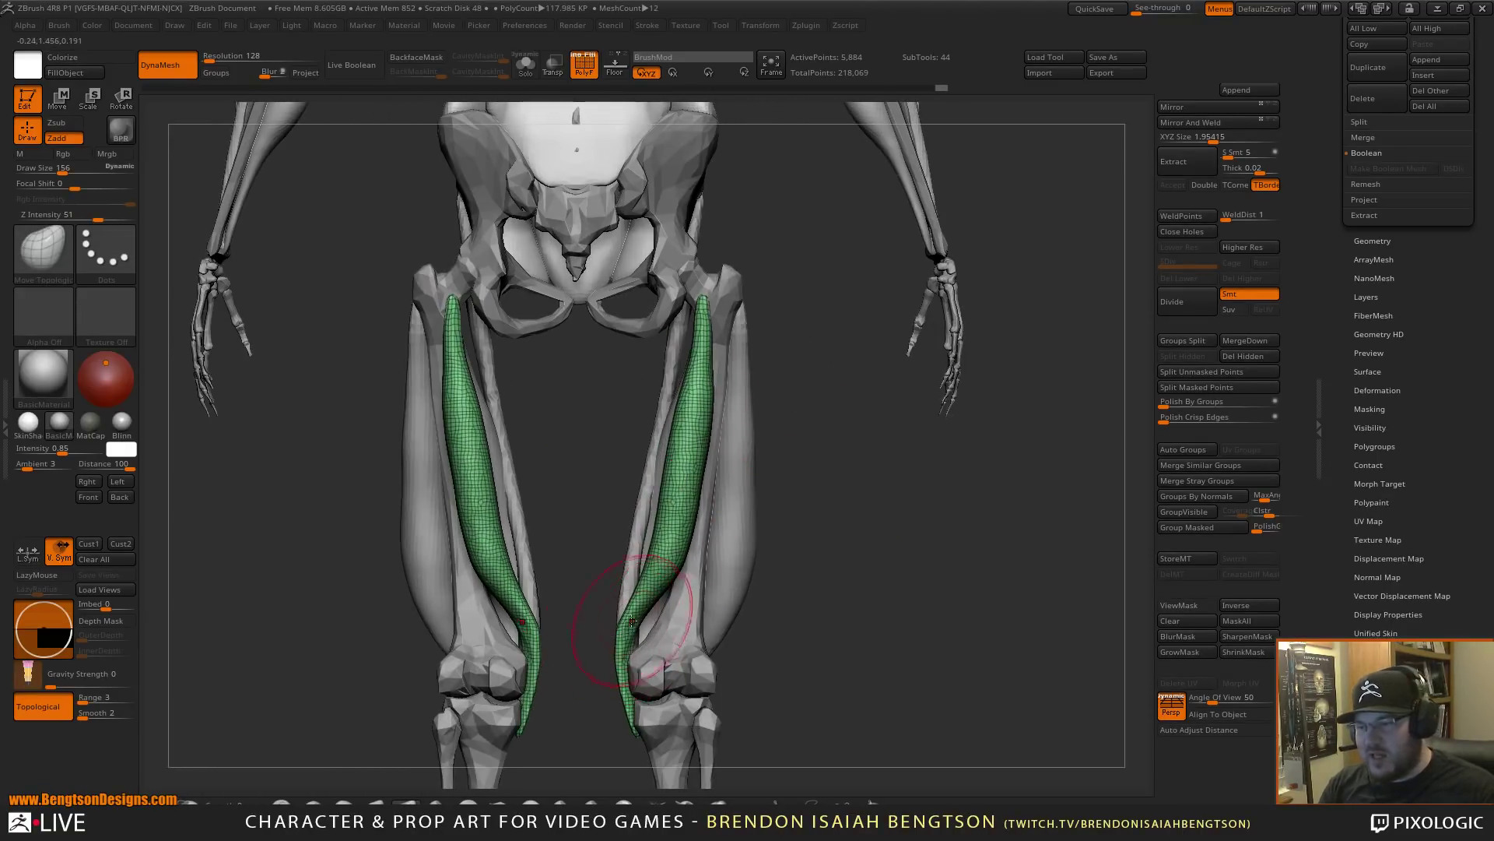
mouse_move(632, 621)
left_mouse_down()
mouse_move(622, 695)
mouse_move(632, 640)
mouse_move(661, 607)
mouse_move(637, 584)
left_mouse_up()
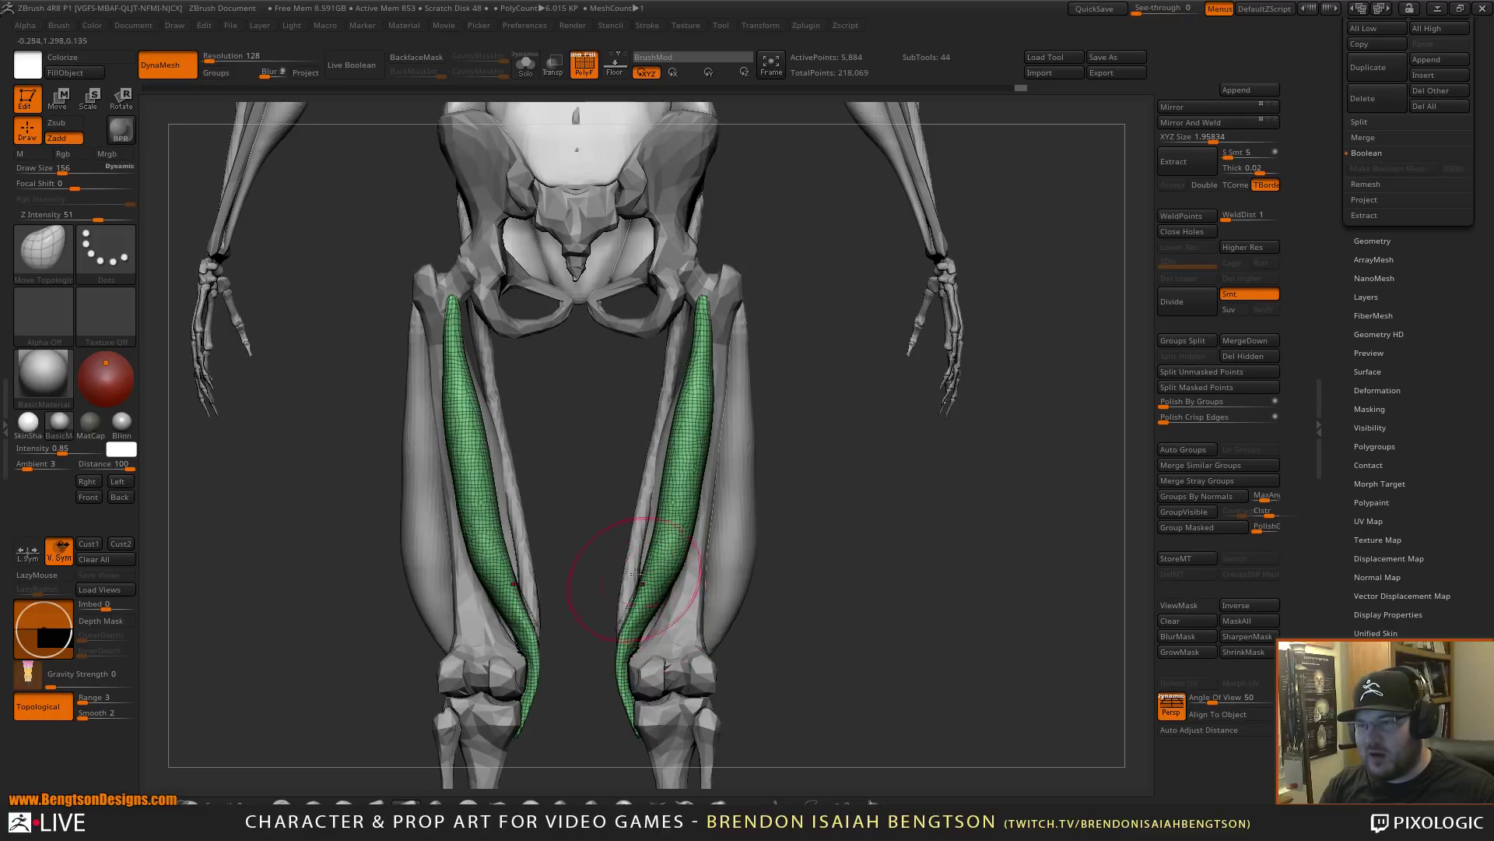
left_click_drag(706, 332, 696, 344)
- Adjust the muscles' depth and curve against the femurs from side and back views with brush size 334
left_click_drag(861, 513, 959, 542)
key("space")
left_click_drag(670, 470, 685, 473)
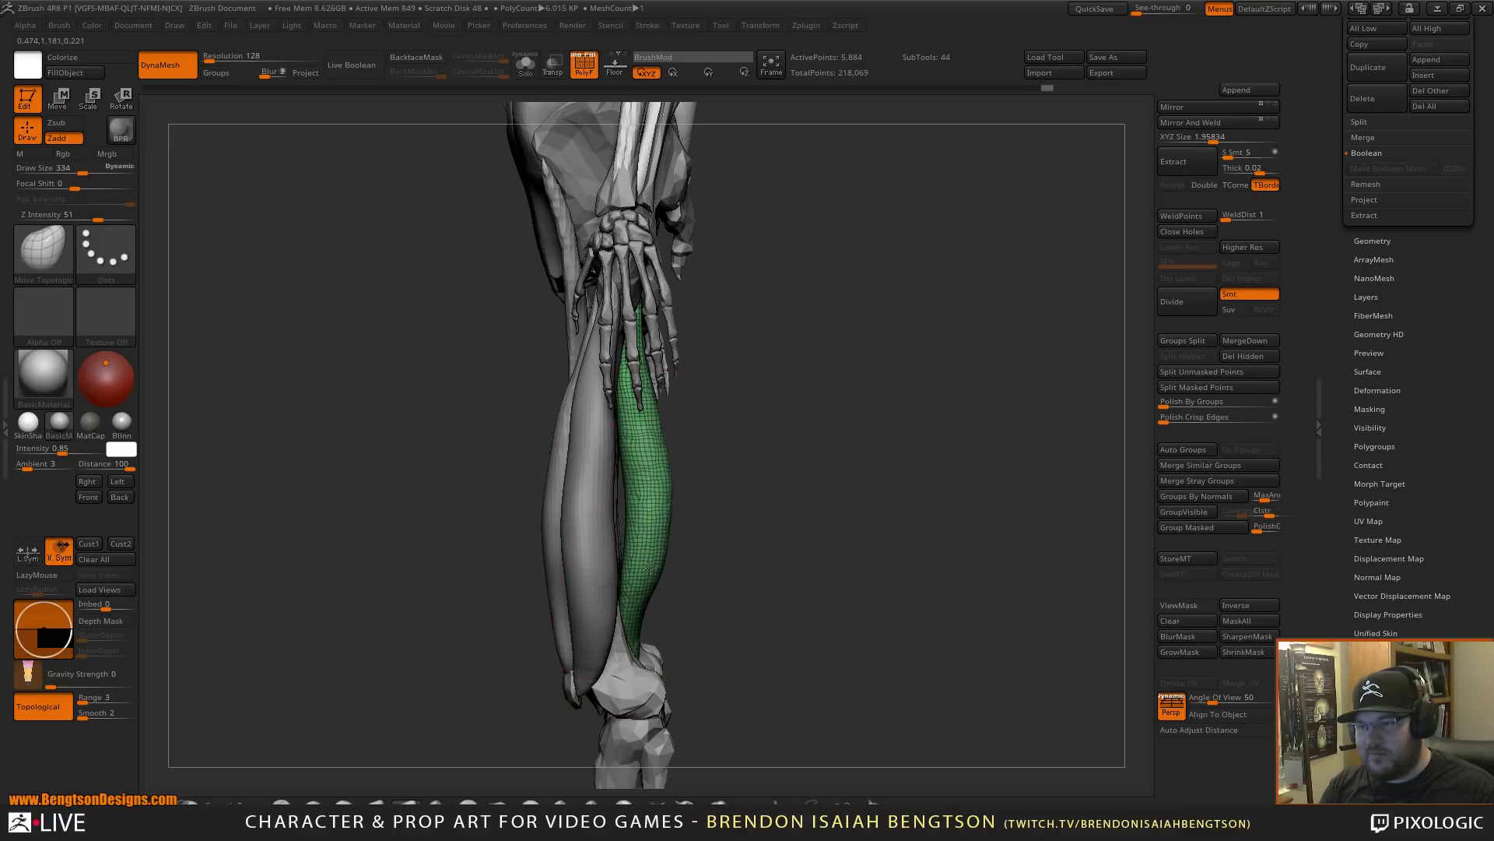
left_click_drag(644, 585, 649, 580)
left_click_drag(640, 442, 651, 436)
mouse_move(860, 510)
left_mouse_down()
mouse_move(769, 518)
mouse_move(759, 506)
mouse_move(840, 467)
mouse_move(738, 445)
mouse_move(768, 447)
left_mouse_up()
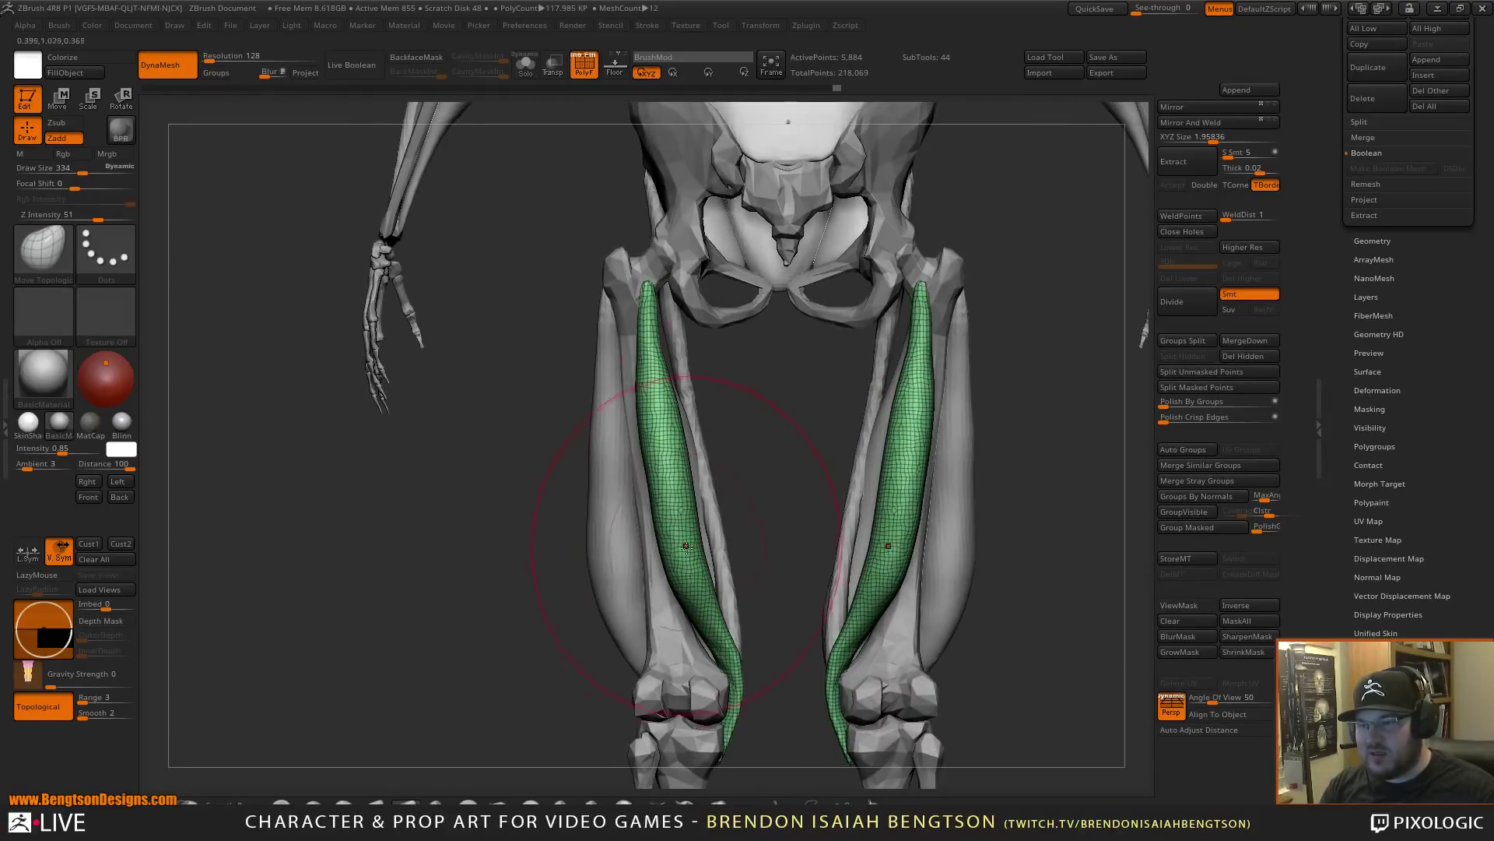
left_click_drag(691, 556, 688, 555)
left_click_drag(762, 418, 829, 408)
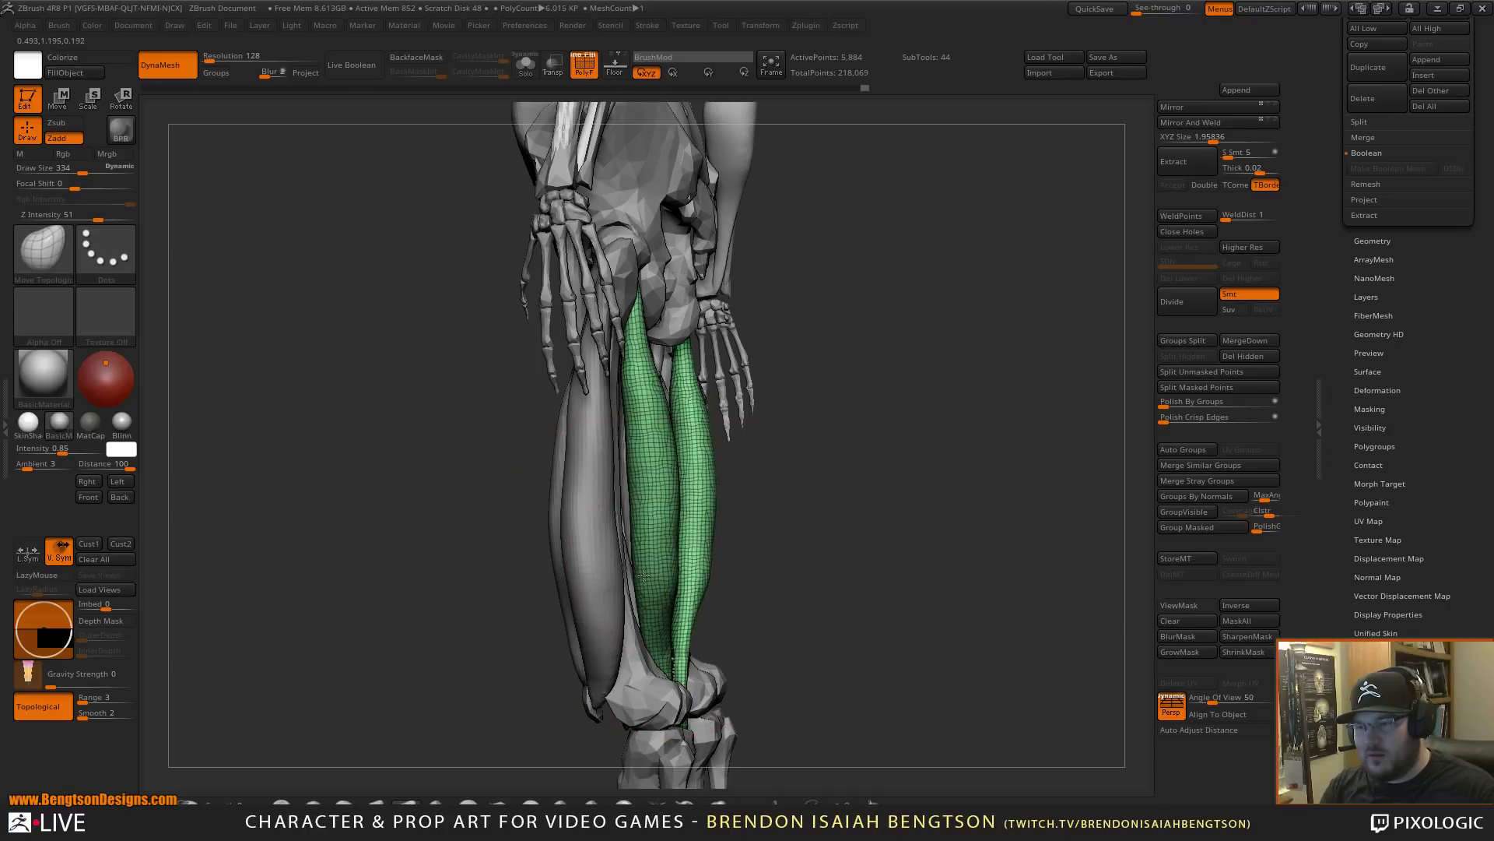
left_click_drag(783, 458, 791, 512, "shift")
left_click_drag(779, 437, 700, 490)
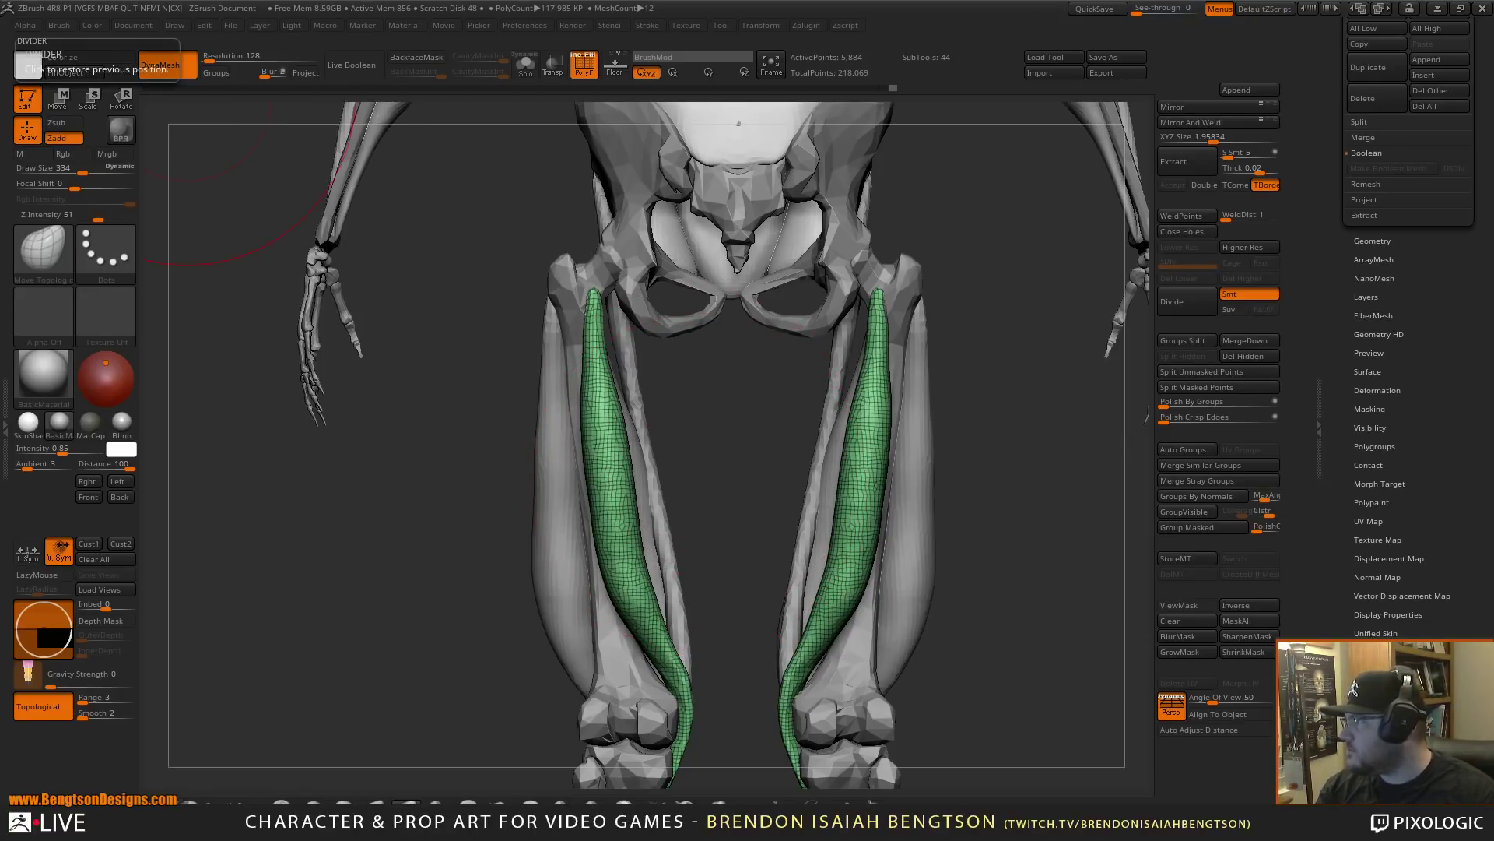
- Switch to the browser's hamstrings anatomy image, examine where the muscles attach at the pelvis and knee, and return to ZBrush
left_click_drag(2, 148, 875, 134)
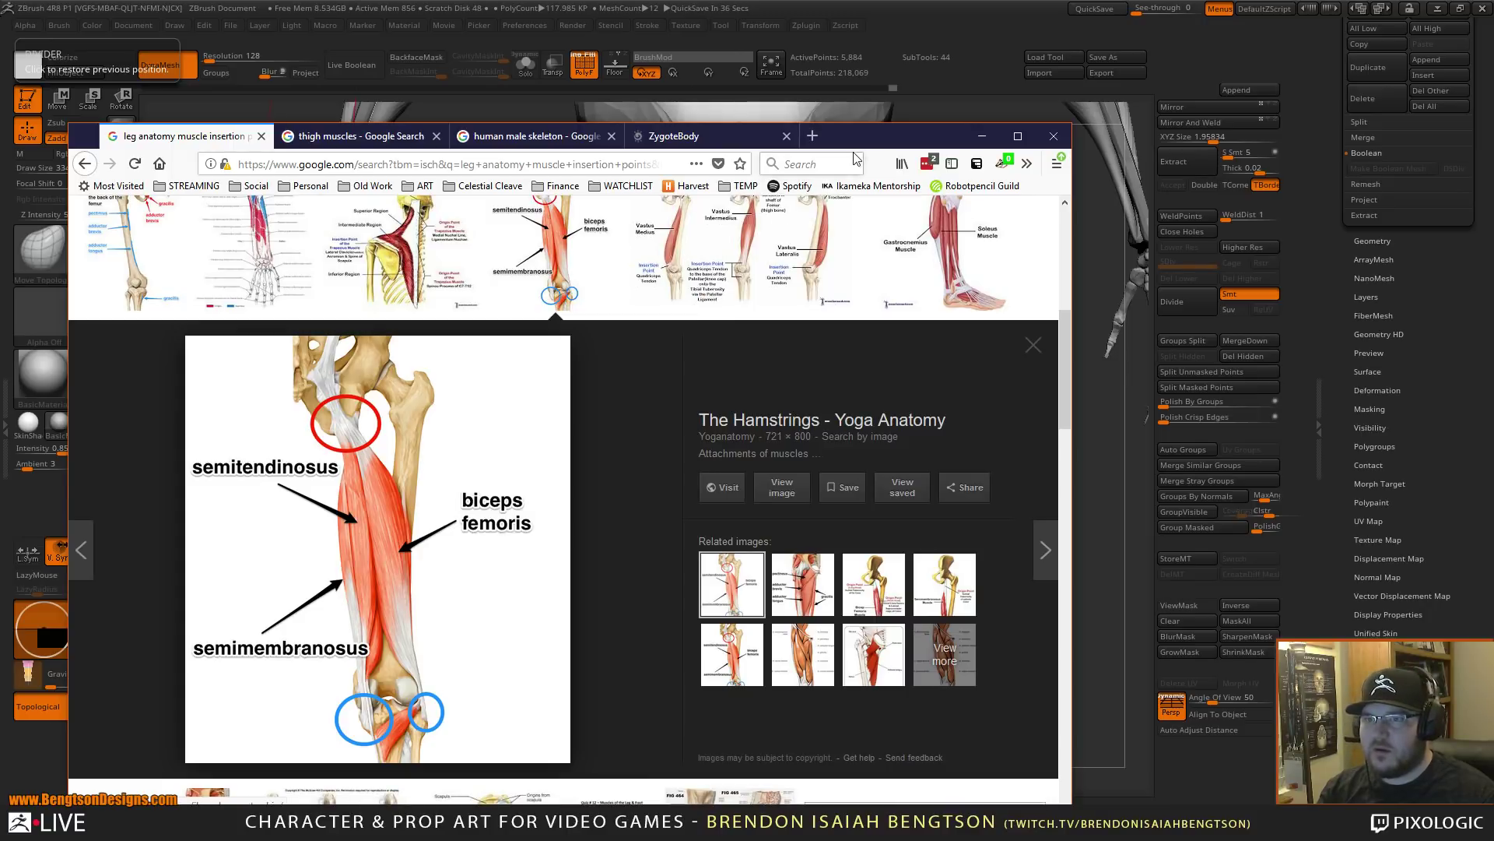
left_click_drag(873, 131, 0, 113)
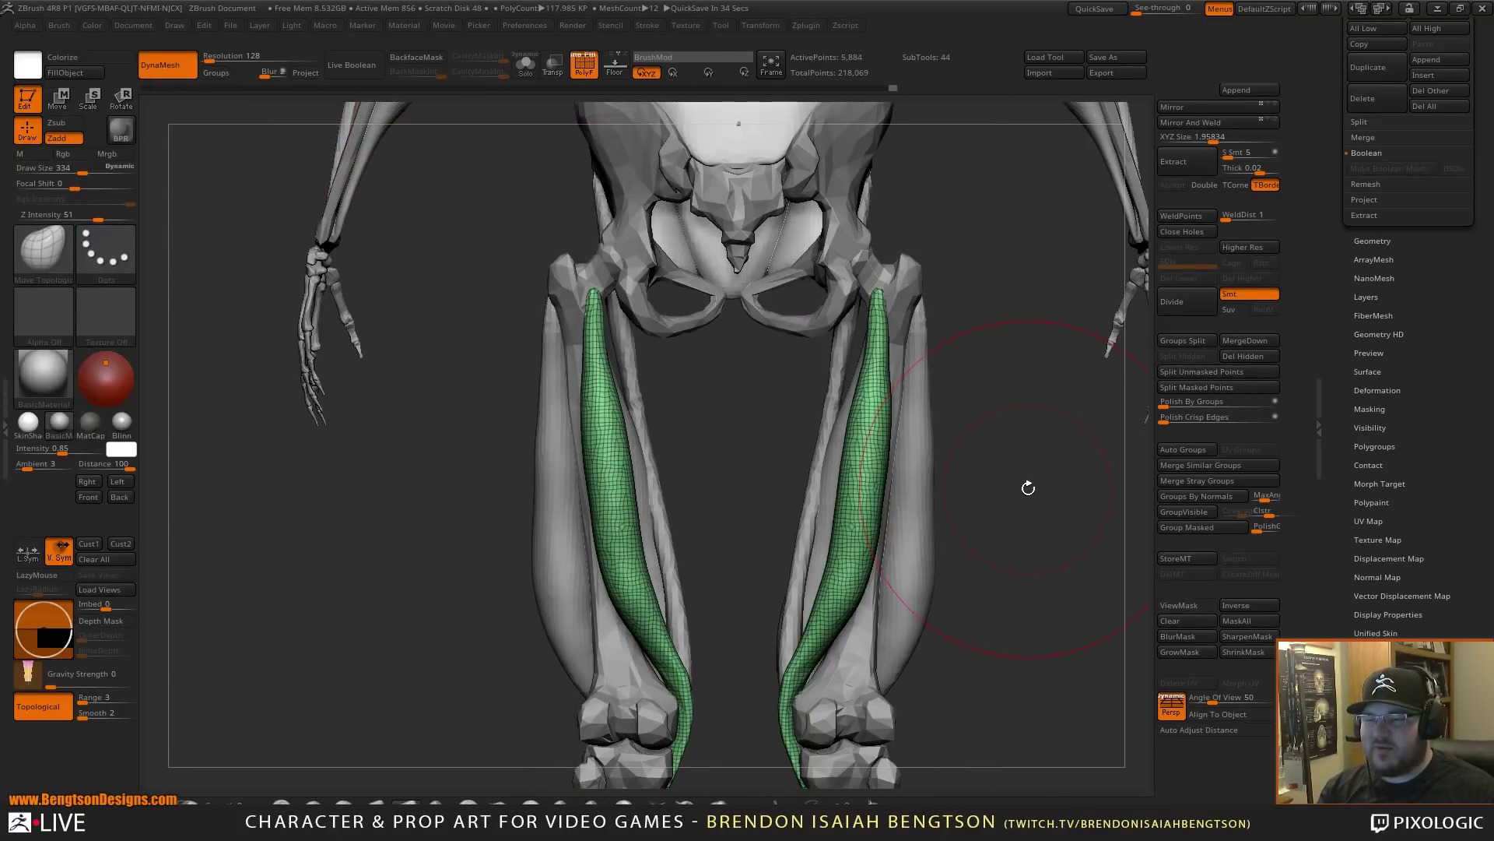
- Pull the muscles' upper ends inward from the femur heads to the base of the pelvis with the Move Topological brush
left_click_drag(1027, 487, 934, 431, "alt")
key("space")
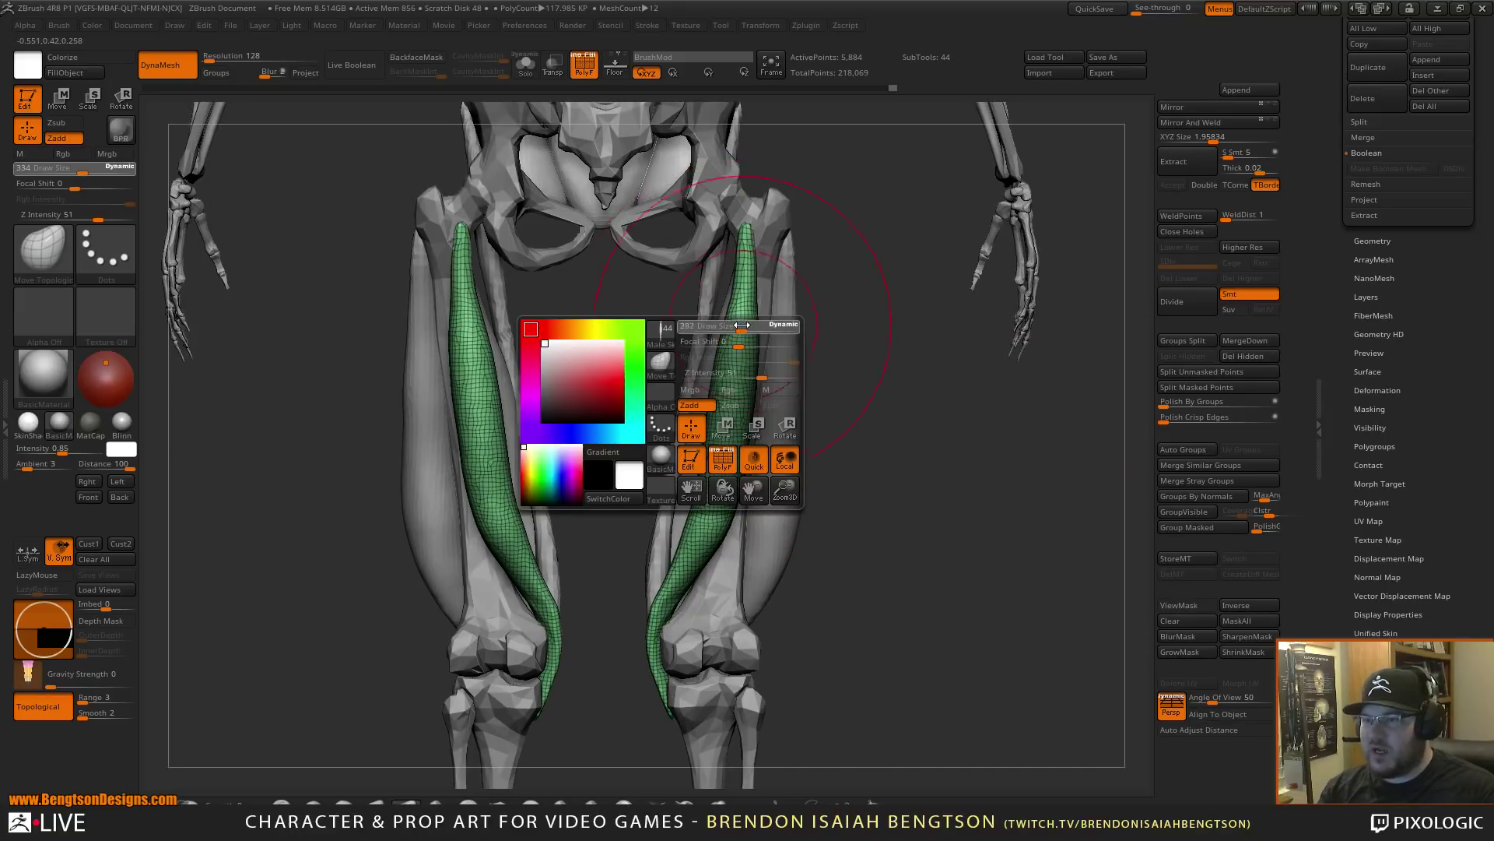
key("shift")
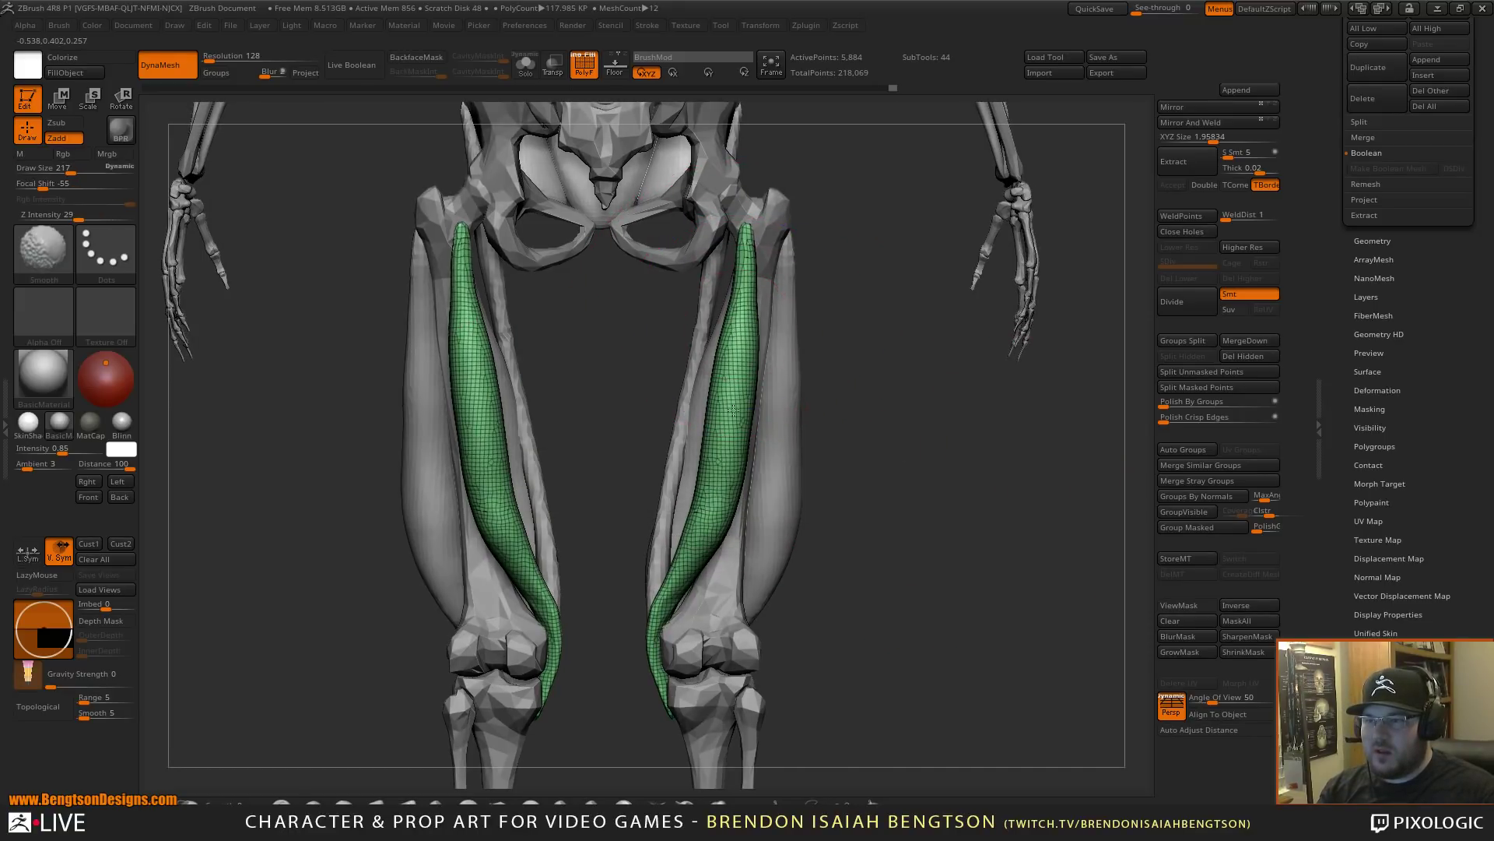
mouse_move(906, 528)
left_mouse_down()
mouse_move(903, 486)
mouse_move(916, 556)
mouse_move(873, 454)
mouse_move(885, 431)
mouse_move(895, 447)
mouse_move(830, 487)
mouse_move(827, 531)
mouse_move(892, 470)
left_mouse_up()
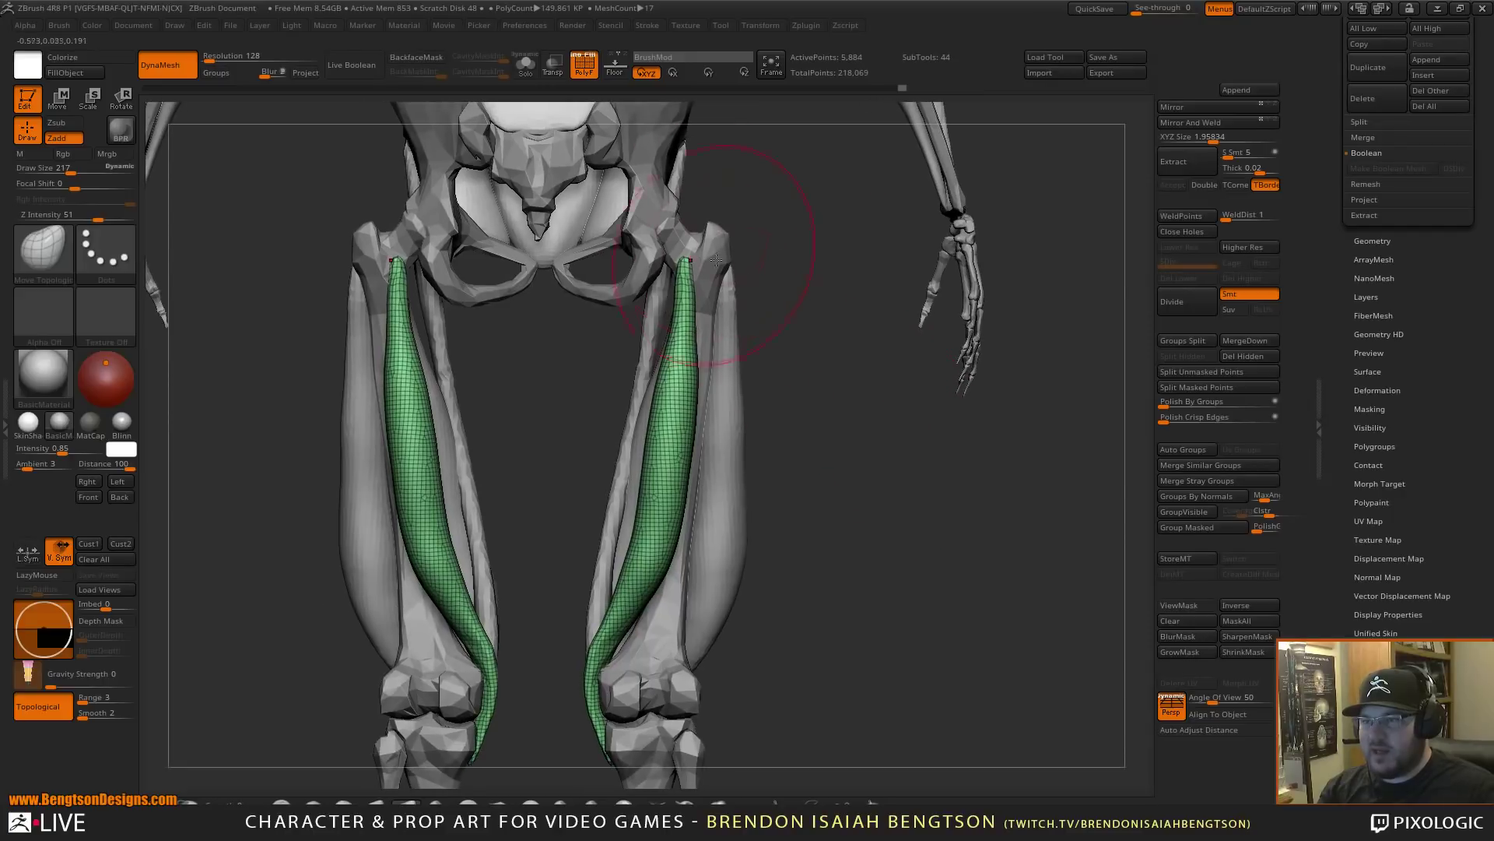
key("space")
mouse_move(692, 268)
left_mouse_down()
mouse_move(706, 268)
mouse_move(584, 334)
left_mouse_up()
- Refine the upper and middle curves of the relocated muscles below the pelvis, using brush sizes 223 and 310
left_click_drag(676, 425, 658, 450)
left_click_drag(645, 285, 632, 299)
mouse_move(647, 361)
left_mouse_down()
mouse_move(632, 365)
mouse_move(643, 356)
left_mouse_up()
key("space")
left_click(635, 364)
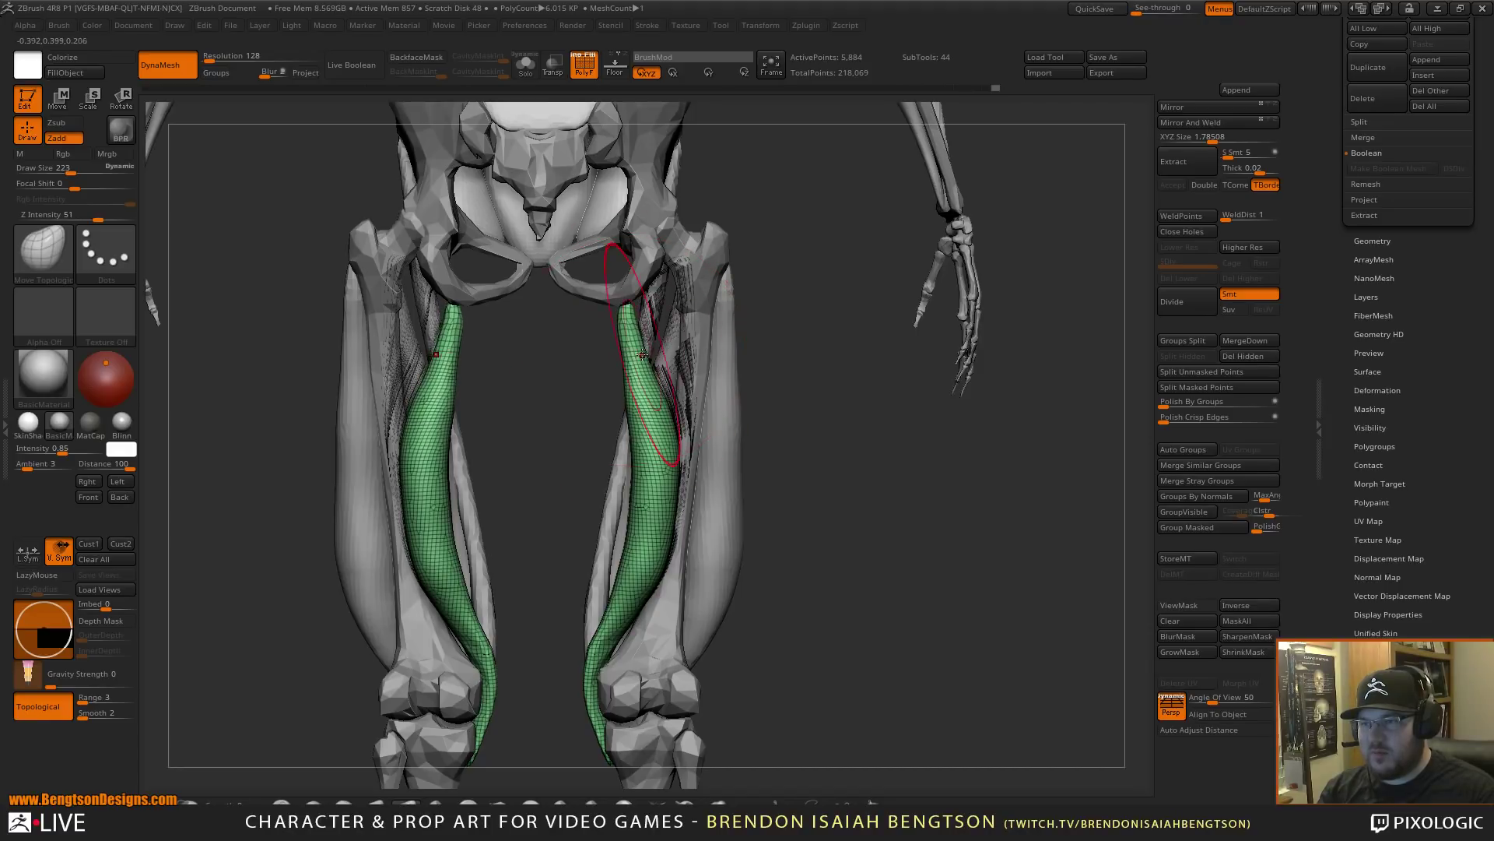
mouse_move(867, 444)
left_mouse_down()
mouse_move(903, 451)
mouse_move(859, 438)
left_mouse_up()
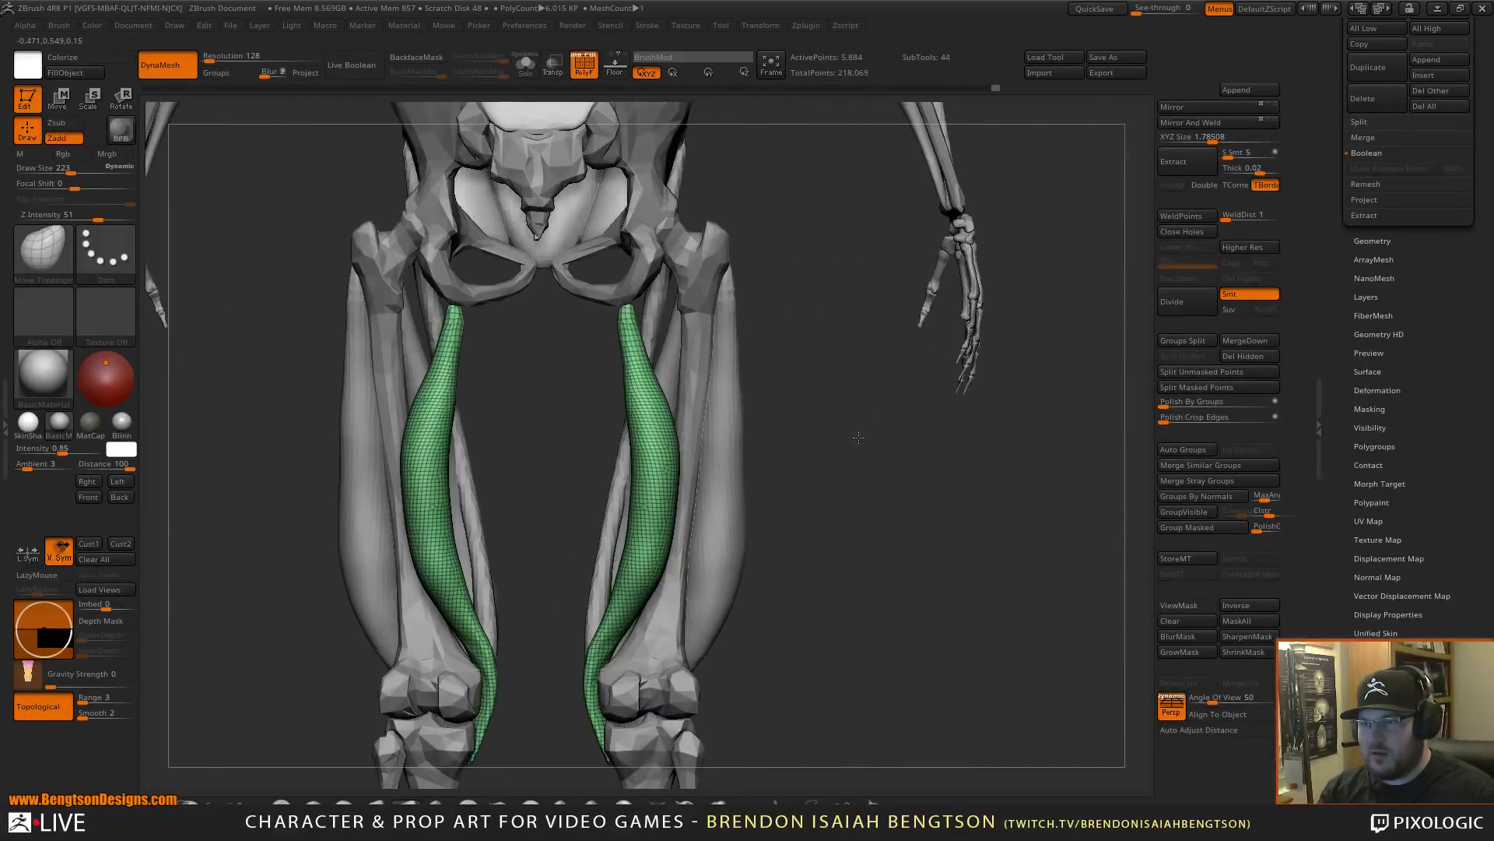
key("space")
left_click_drag(658, 449, 657, 461)
mouse_move(600, 394)
left_mouse_down()
mouse_move(643, 389)
mouse_move(639, 344)
left_mouse_up()
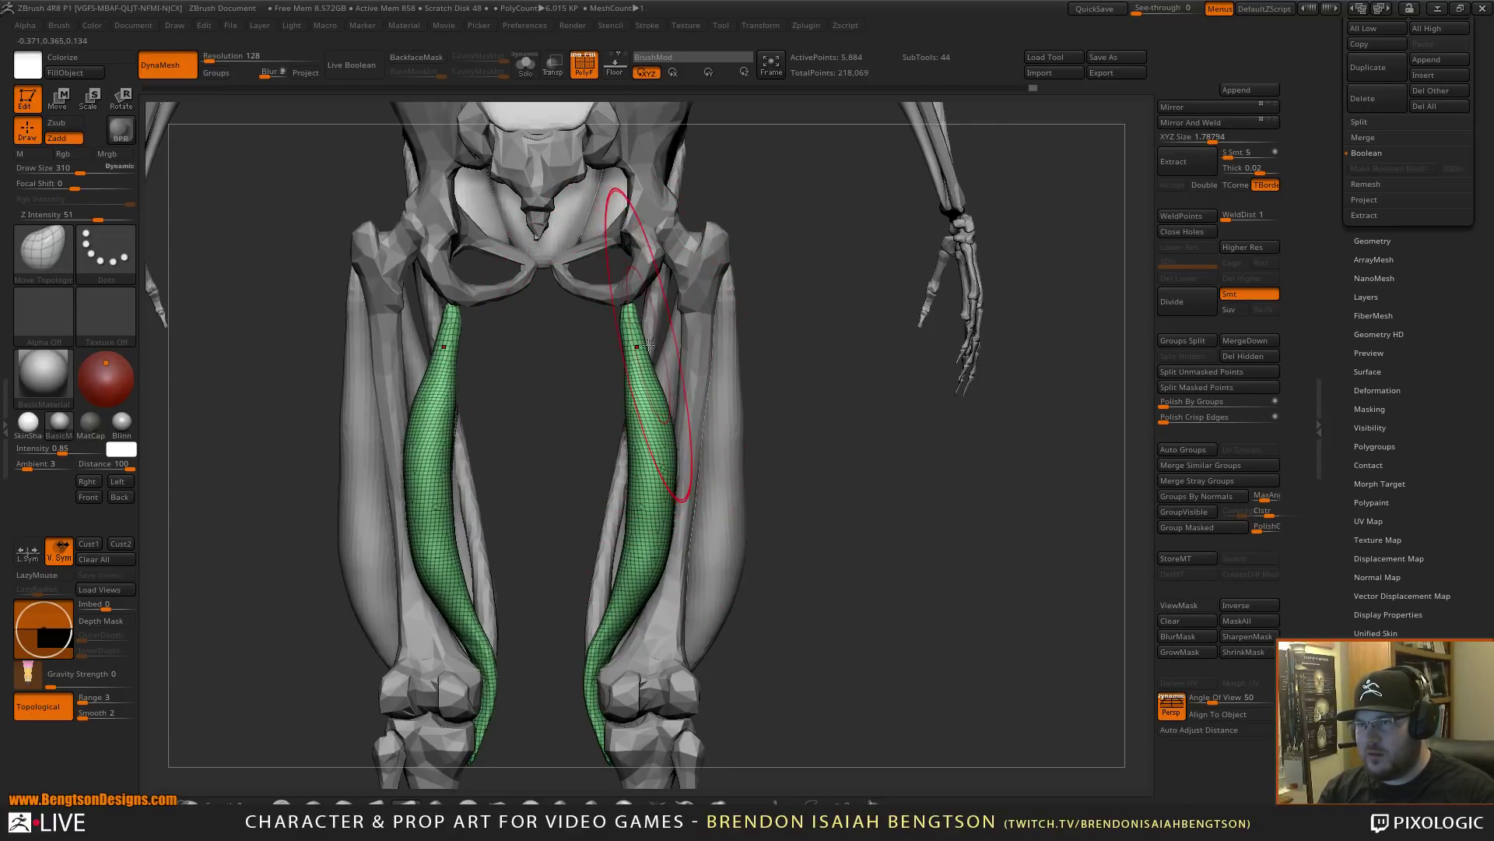
left_click_drag(861, 483, 831, 429)
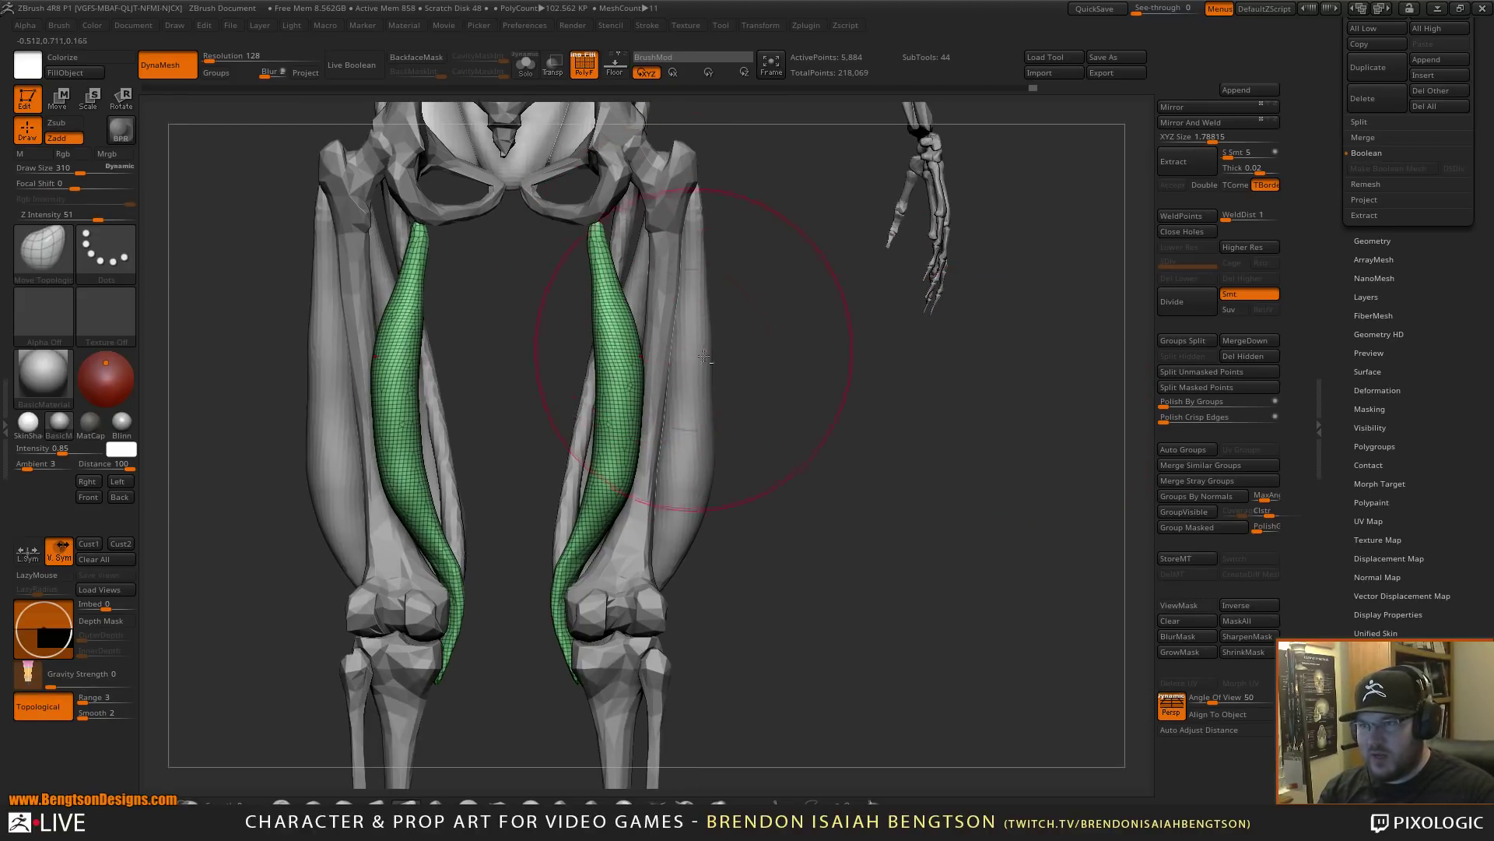
- Insert mirrored IMM Primitives spheres behind the skeleton's outer thighs and split them off as a separate subtool
left_click(631, 612, "alt")
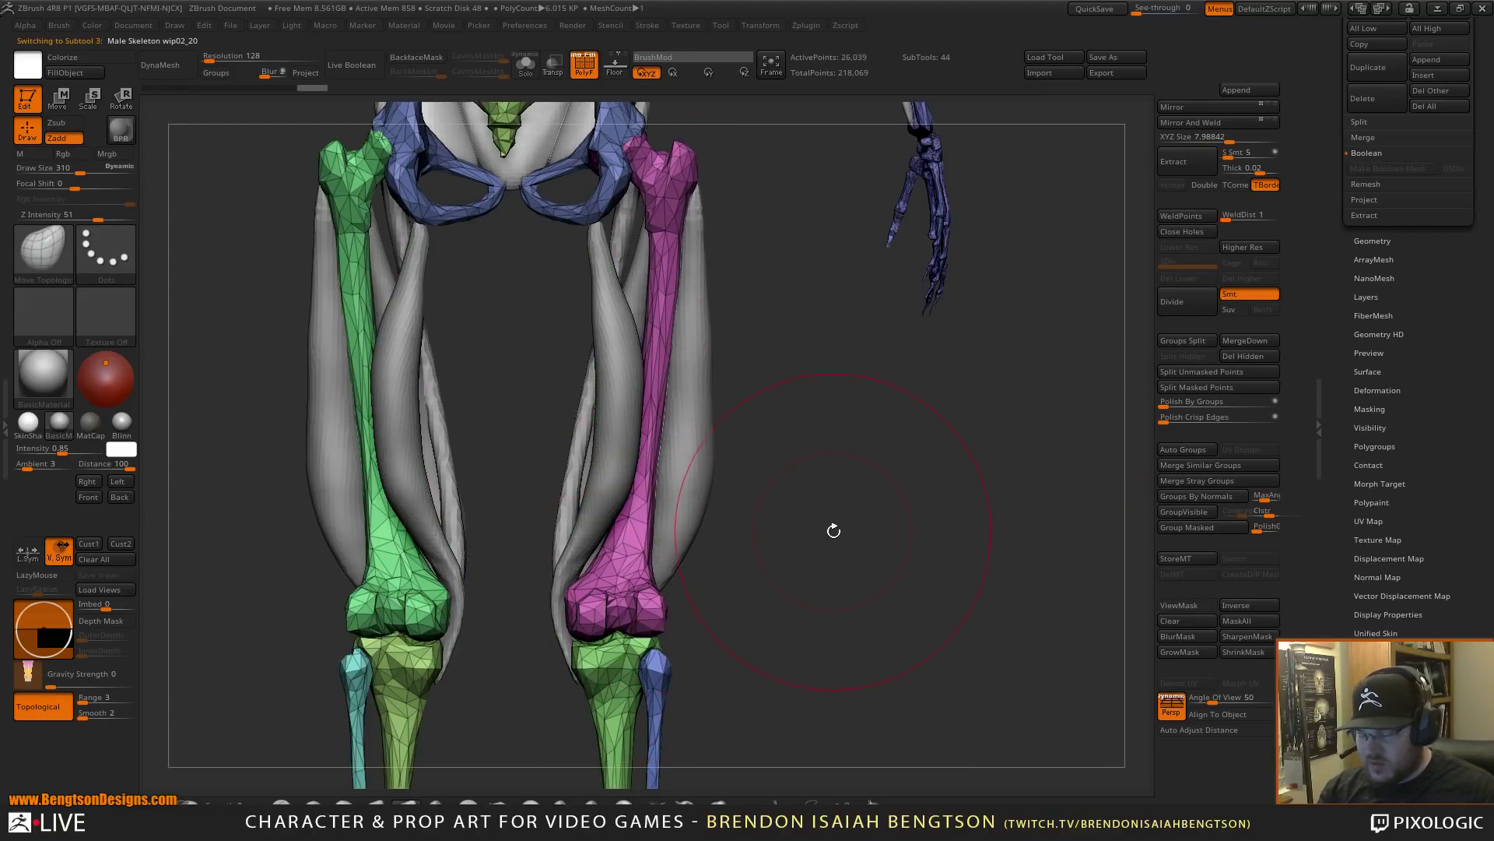
key("b")
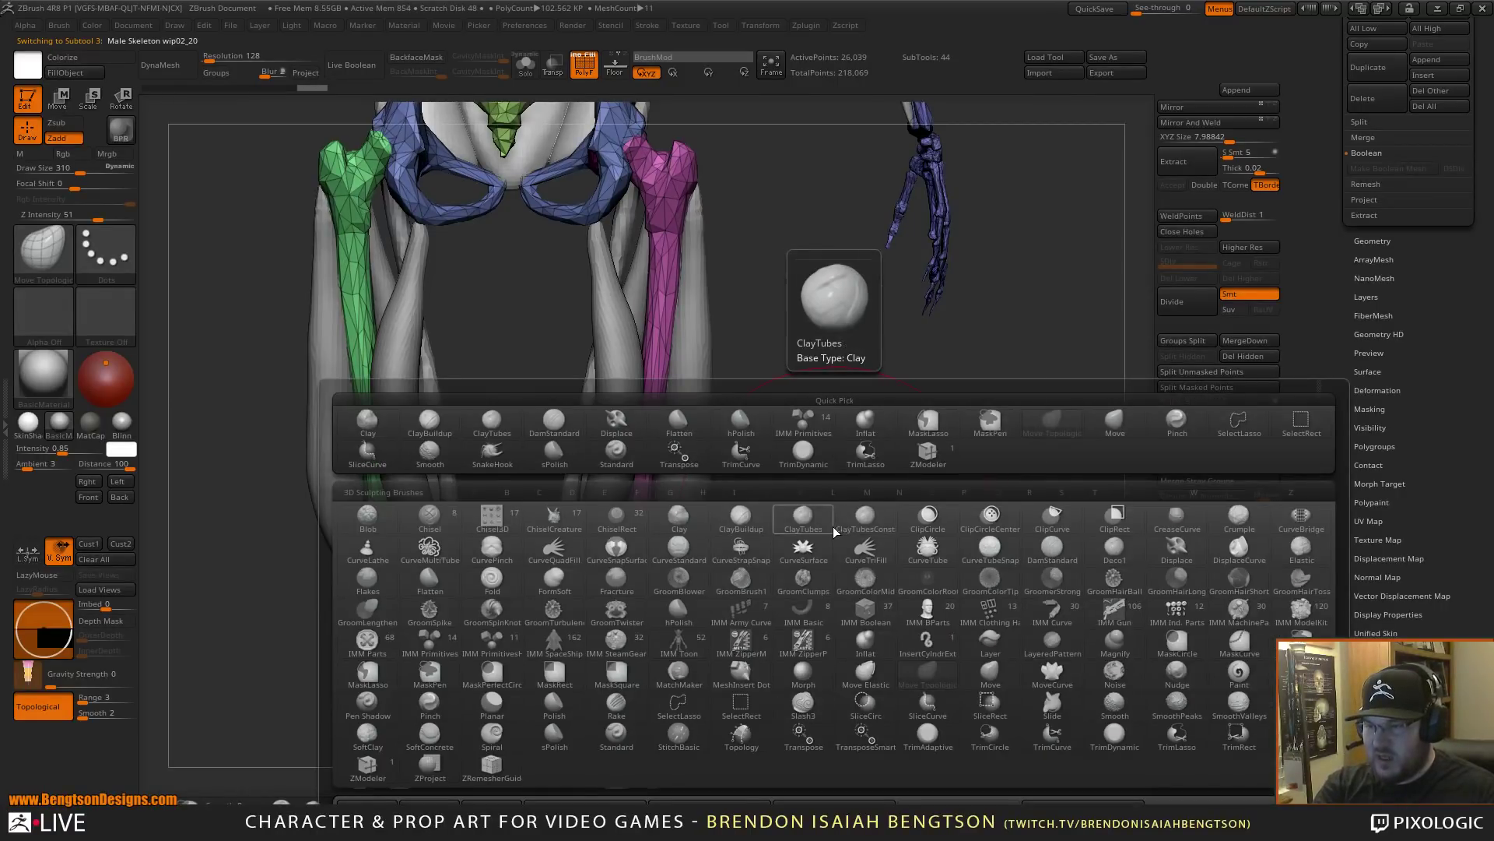
key("i")
left_click(430, 646)
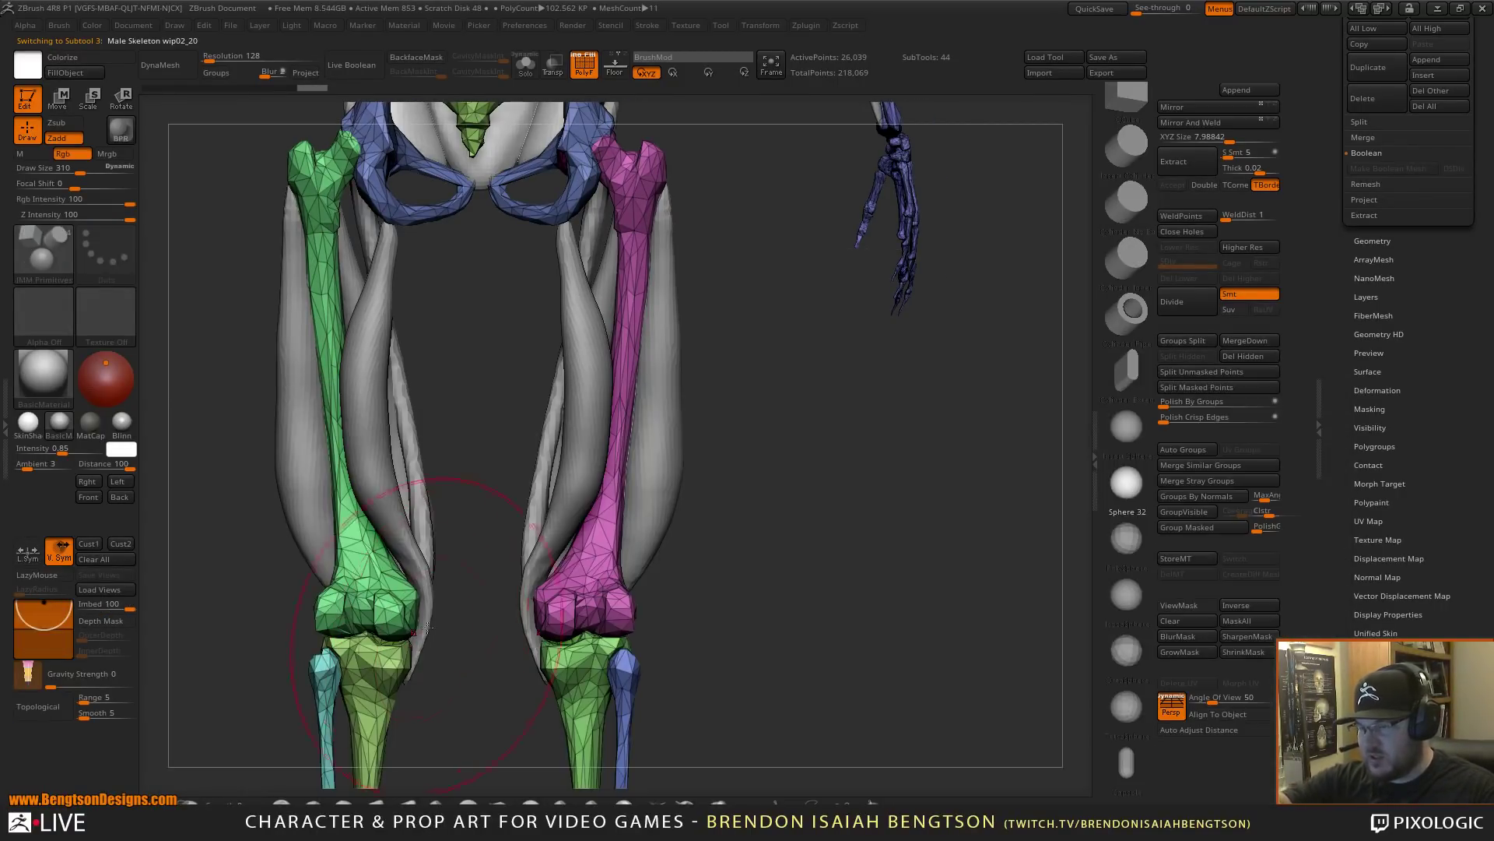
left_click_drag(652, 389, 653, 441)
left_click(1209, 369)
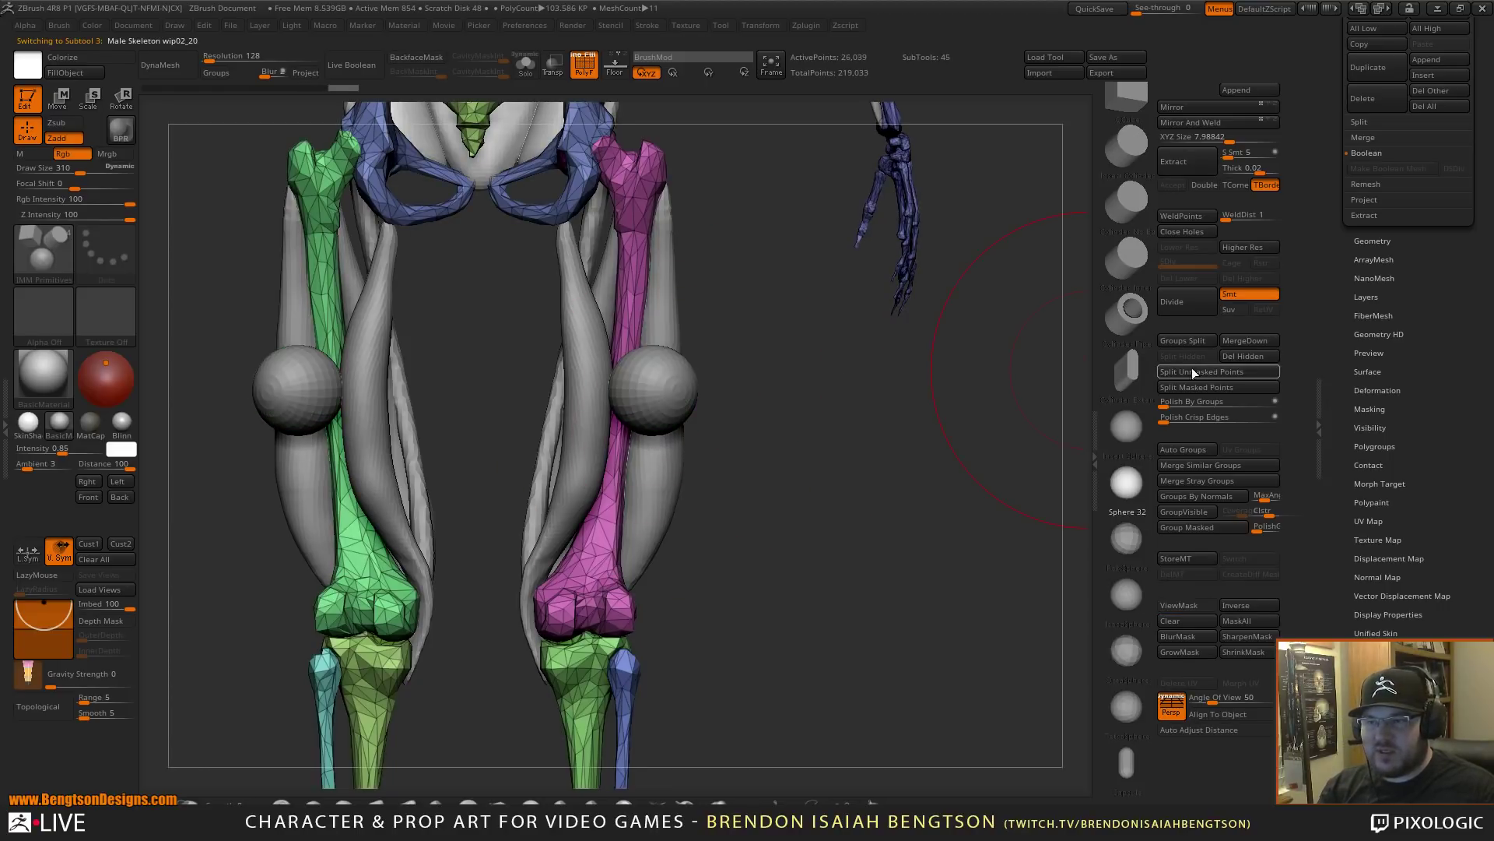
- Stretch the spheres into upright ellipsoids positioned along the outer femurs, and convert them to DynaMesh at resolution 128
left_click_drag(866, 477, 848, 428)
key("w")
left_click_drag(656, 353, 649, 441)
left_click_drag(691, 323, 716, 272)
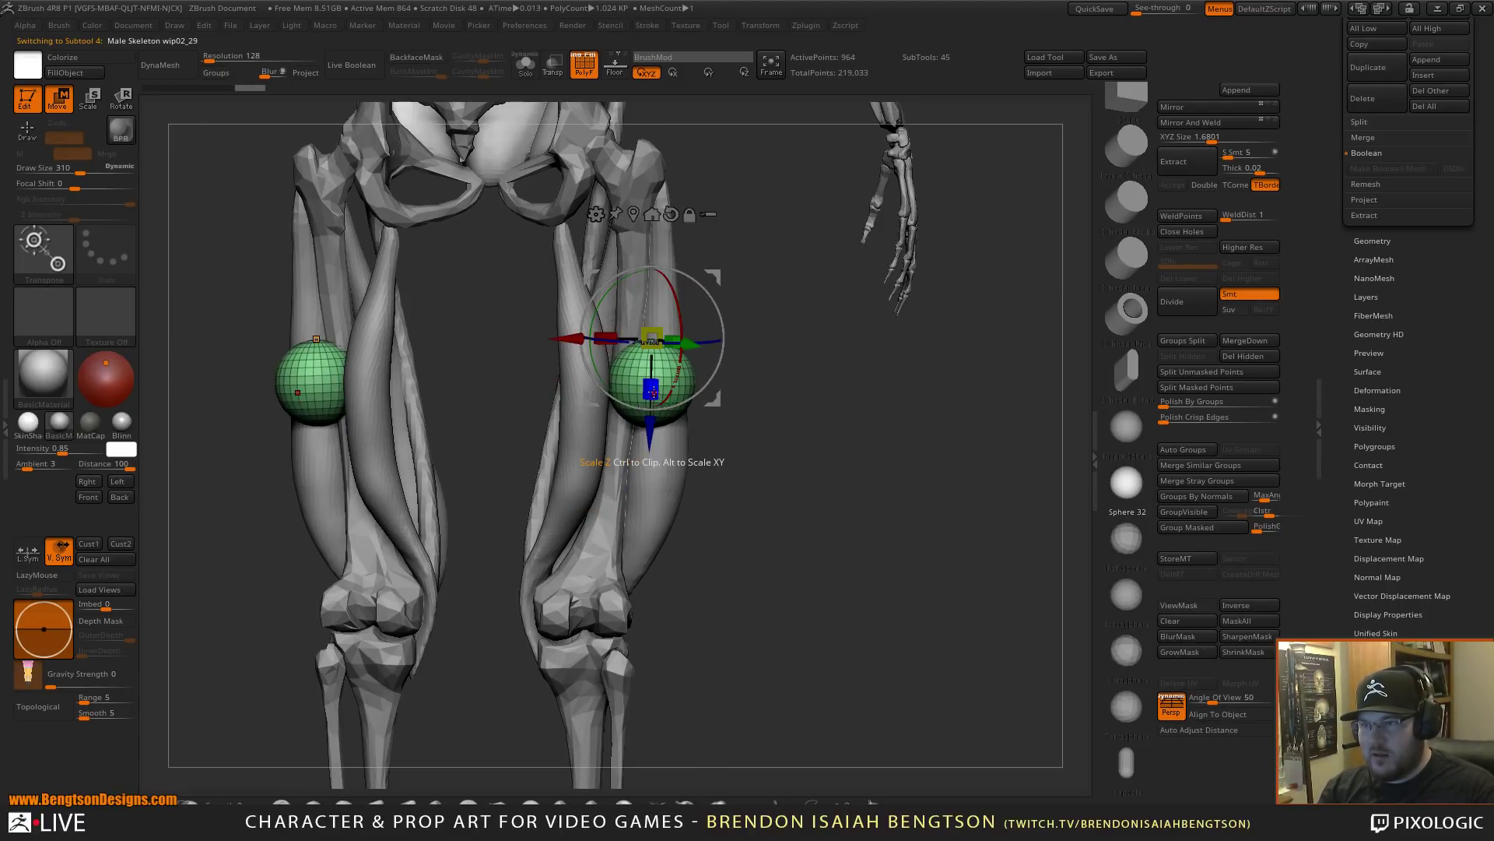
left_click_drag(652, 393, 652, 467)
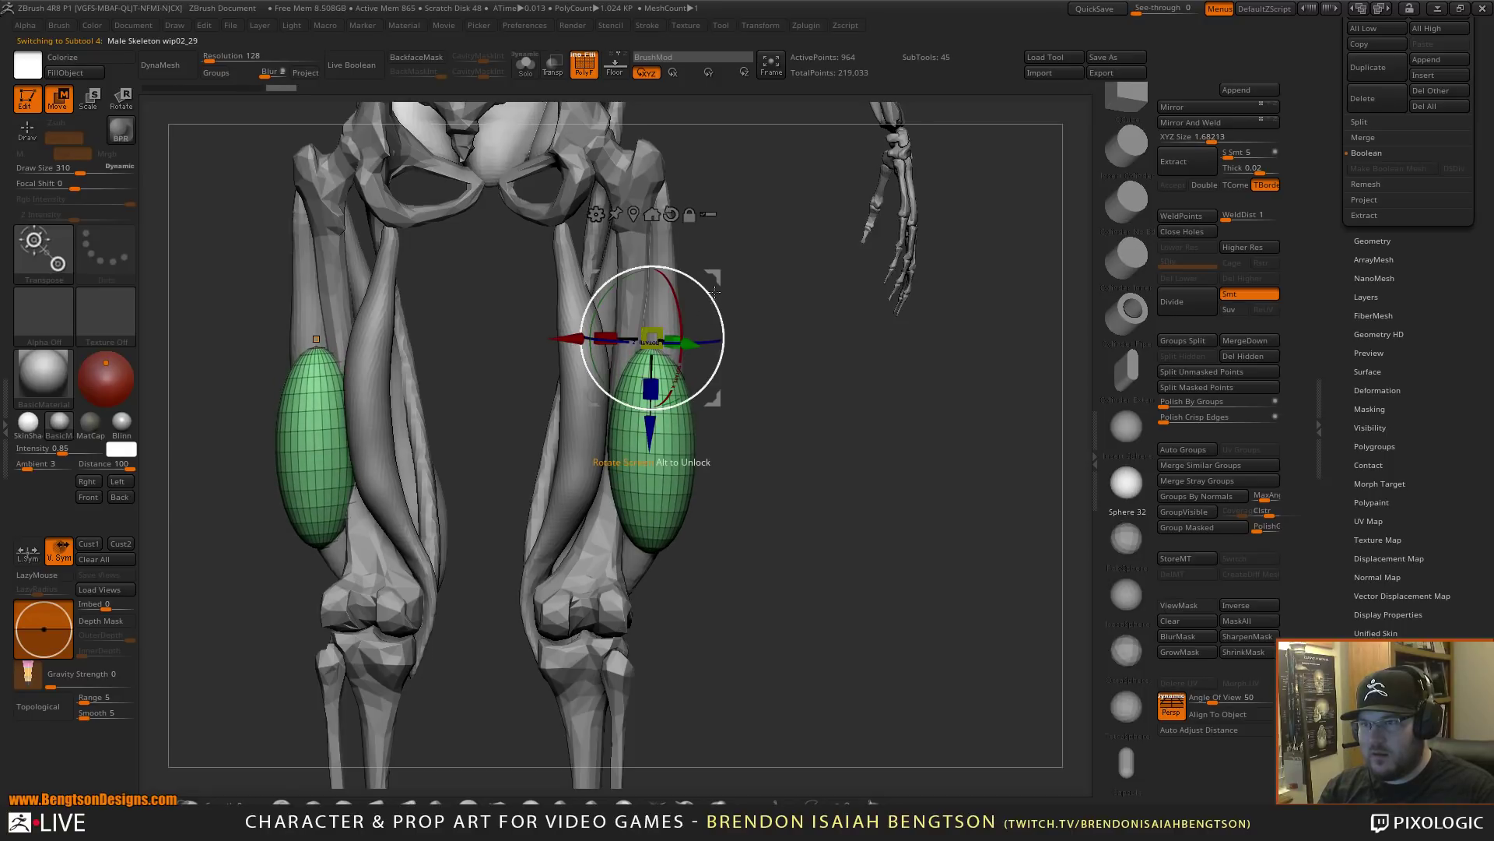
left_click_drag(714, 278, 715, 216)
key("q")
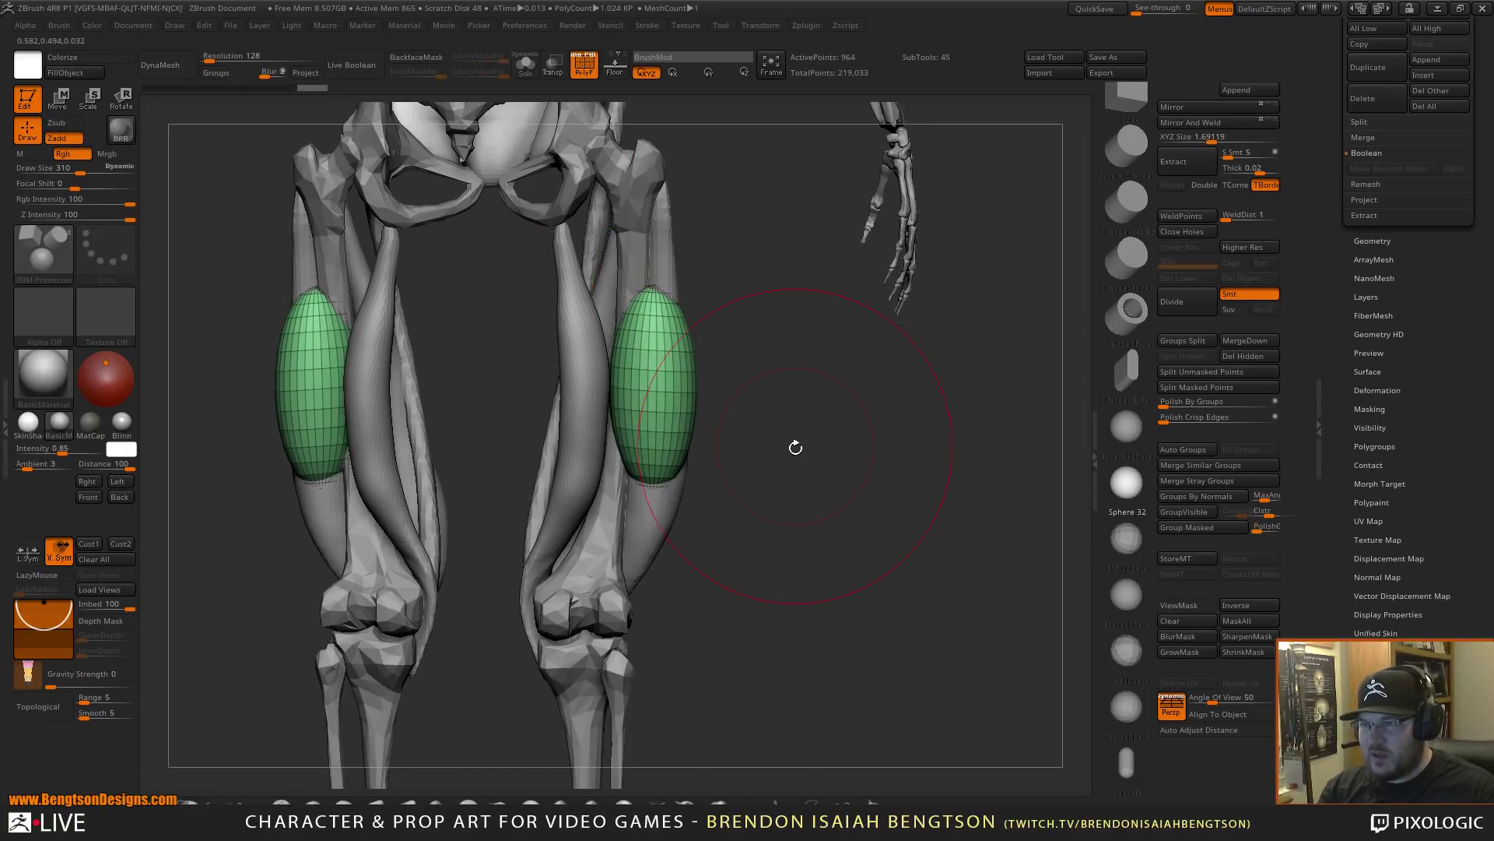
left_click(181, 72)
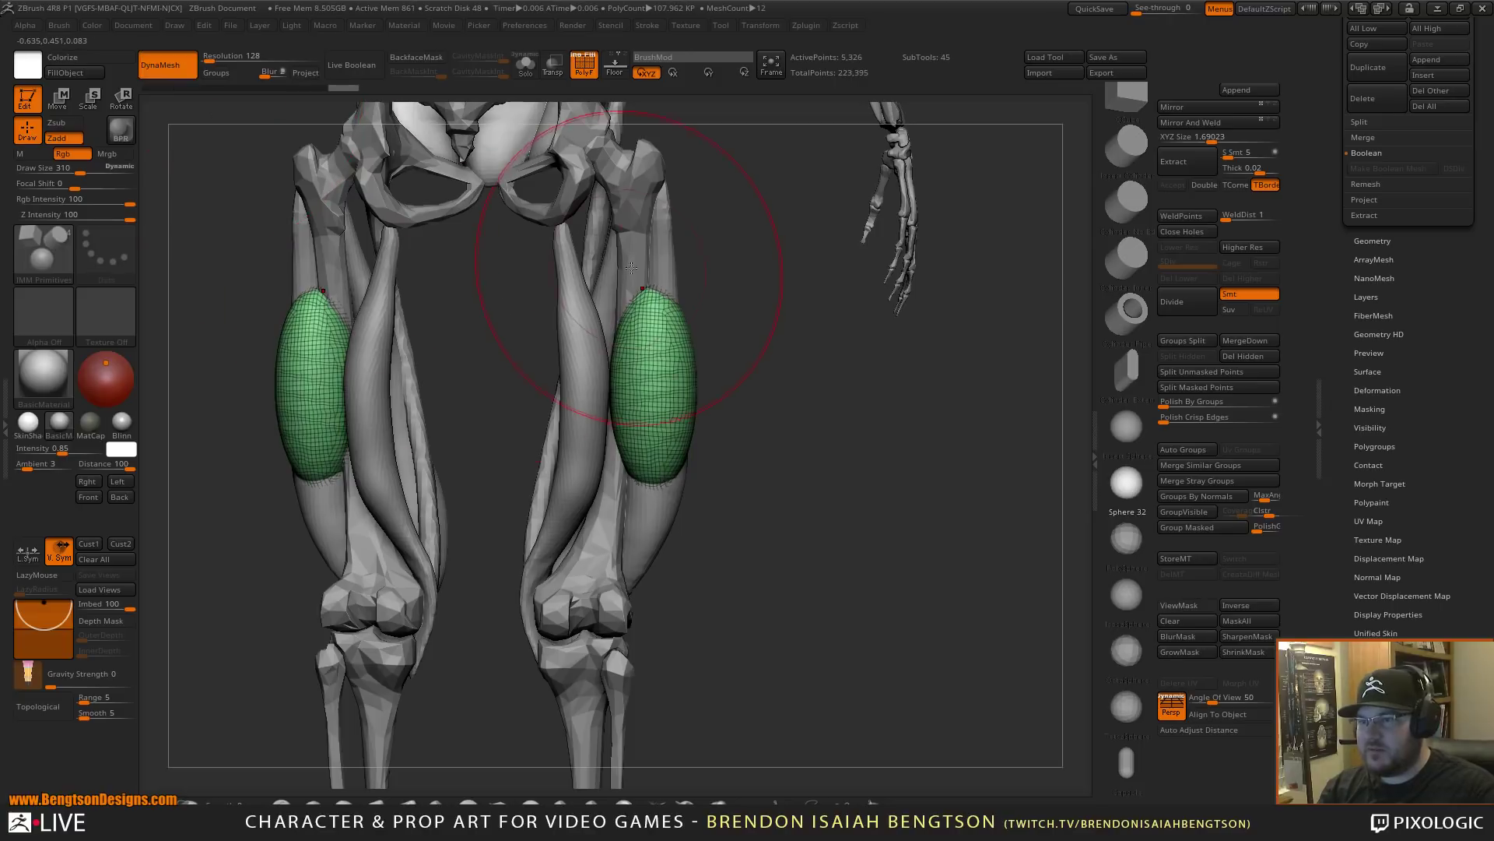
- Pull the ellipsoids' upper ends inward to the base of the pelvis with the Move Topological brush
key("b")
key("m")
key("t")
mouse_move(674, 298)
left_mouse_down()
mouse_move(611, 139)
mouse_move(595, 155)
left_mouse_up()
mouse_move(650, 232)
left_mouse_down()
mouse_move(628, 221)
mouse_move(614, 242)
left_mouse_up()
key("space")
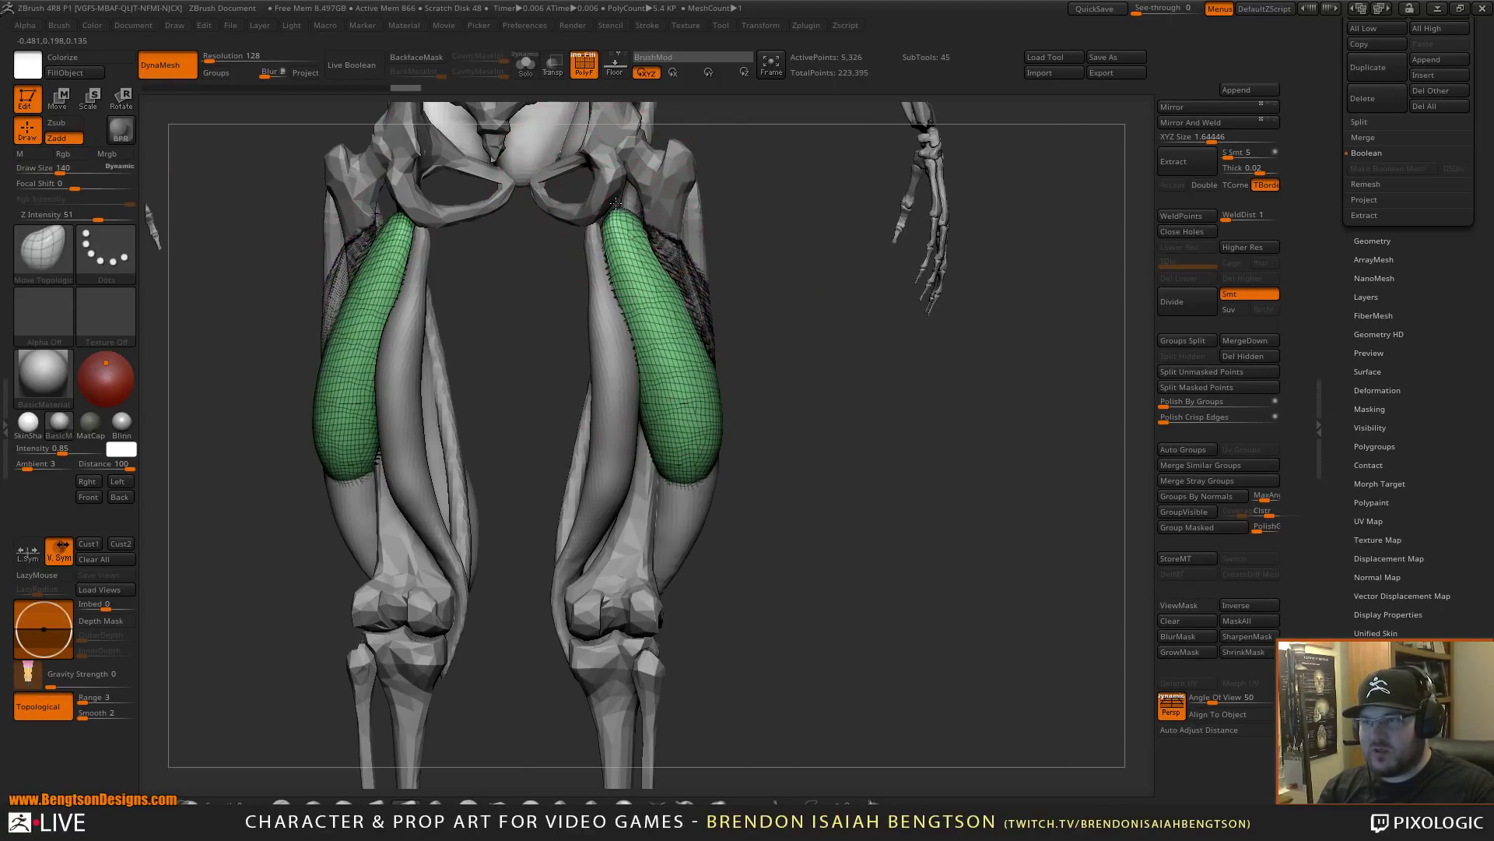
- Set the draw size to 342, lengthen the new muscles down to the outer knees, and even out their curve
key("space")
mouse_move(688, 467)
left_mouse_down()
mouse_move(710, 477)
mouse_move(645, 683)
left_mouse_up()
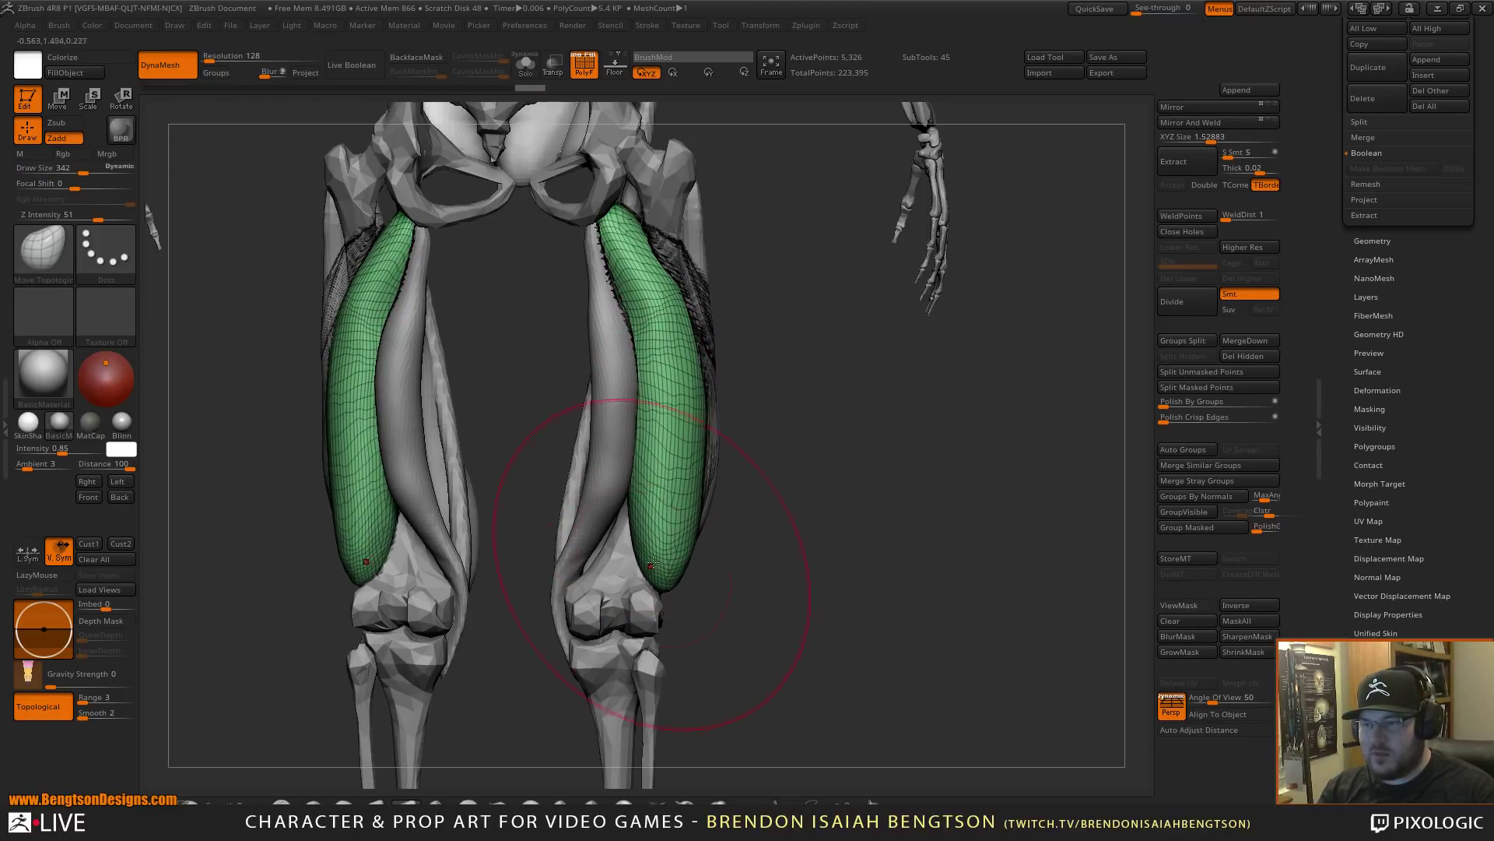
left_click_drag(684, 563, 676, 639)
left_click_drag(653, 522, 662, 512)
left_click_drag(686, 438, 675, 435)
left_click_drag(668, 323, 660, 319)
- Refine the outer muscles' upper portions at brush size 191, remesh them with DynaMesh, and hide the polygon wireframe
key("space")
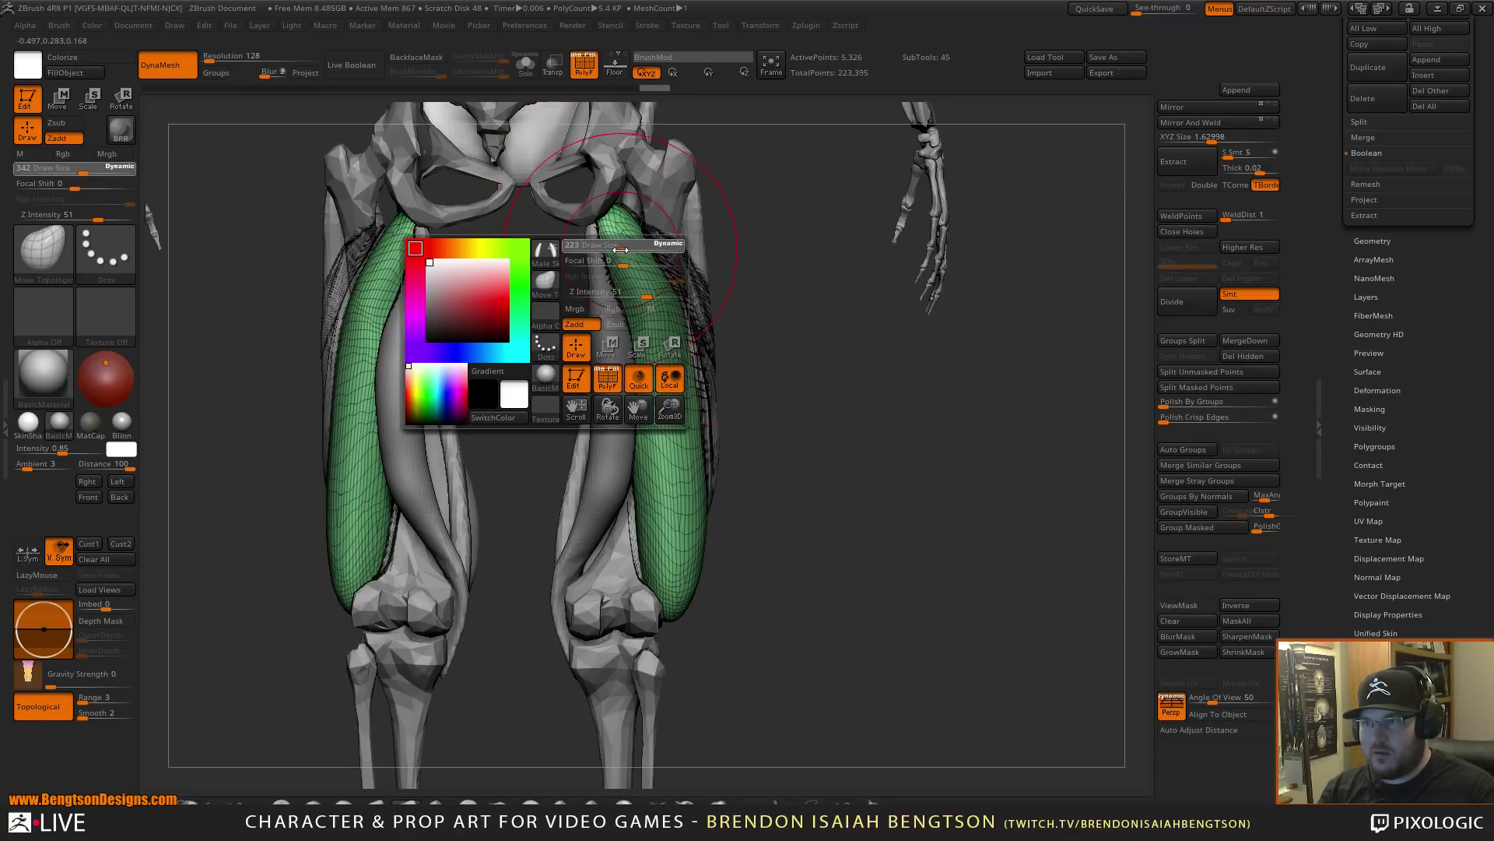
key("shift")
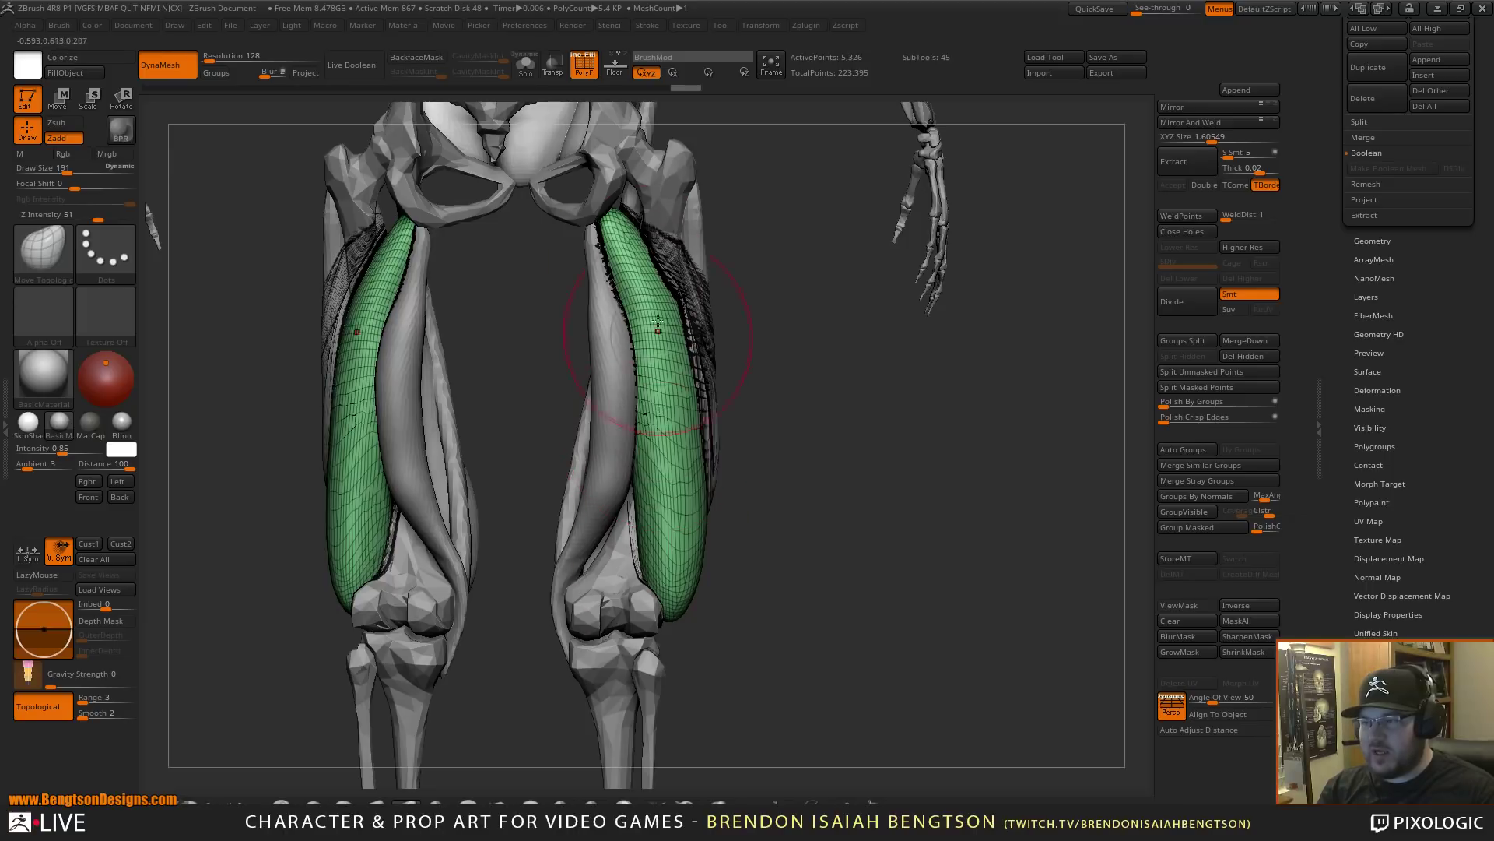
left_click_drag(787, 463, 775, 542, "ctrl")
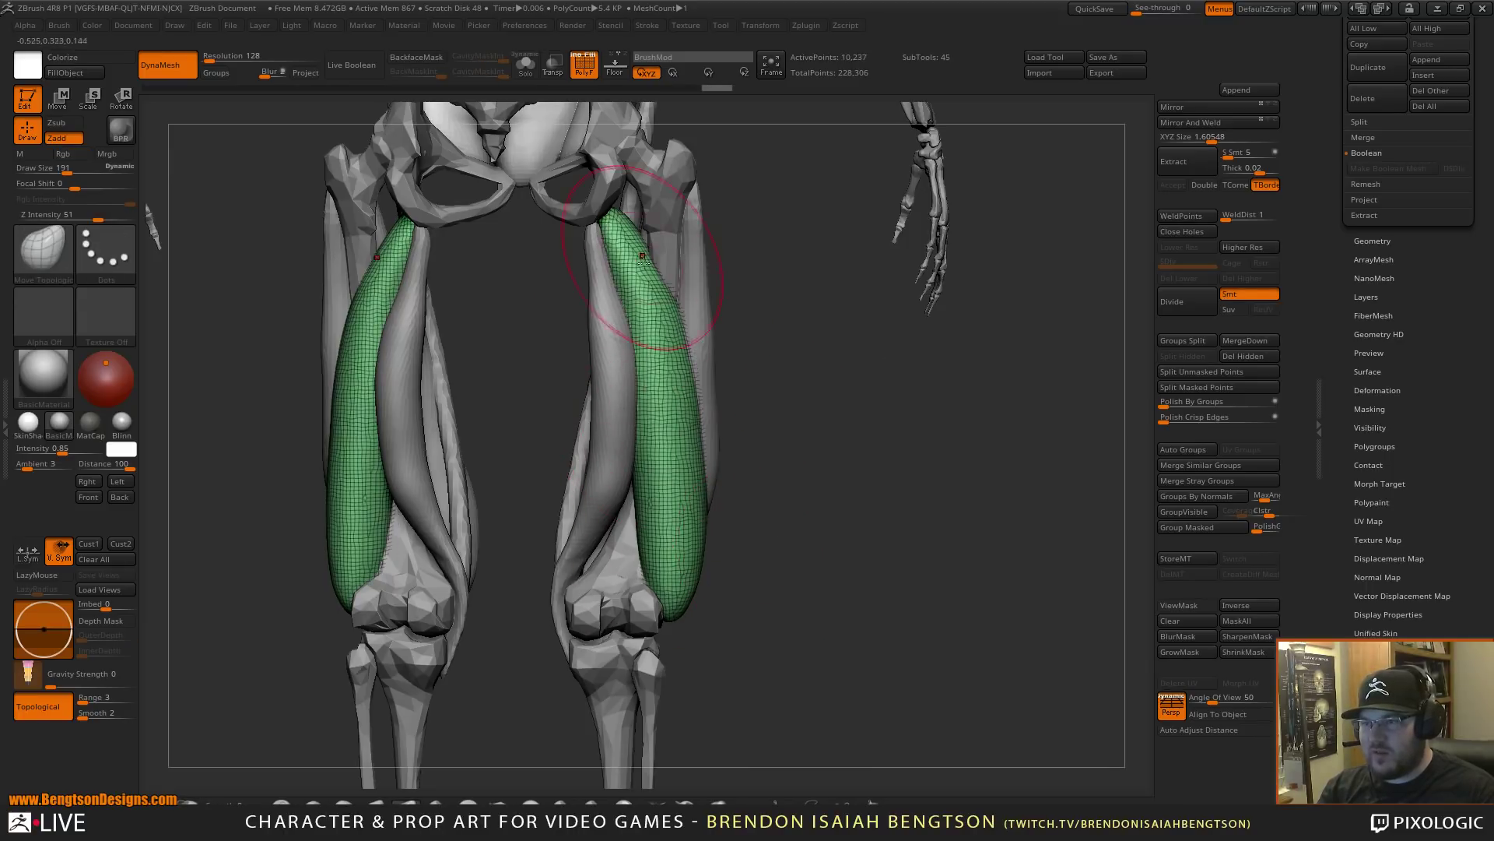
mouse_move(812, 472)
left_mouse_down()
mouse_move(771, 470)
mouse_move(817, 473)
left_mouse_up()
key("shift+f")
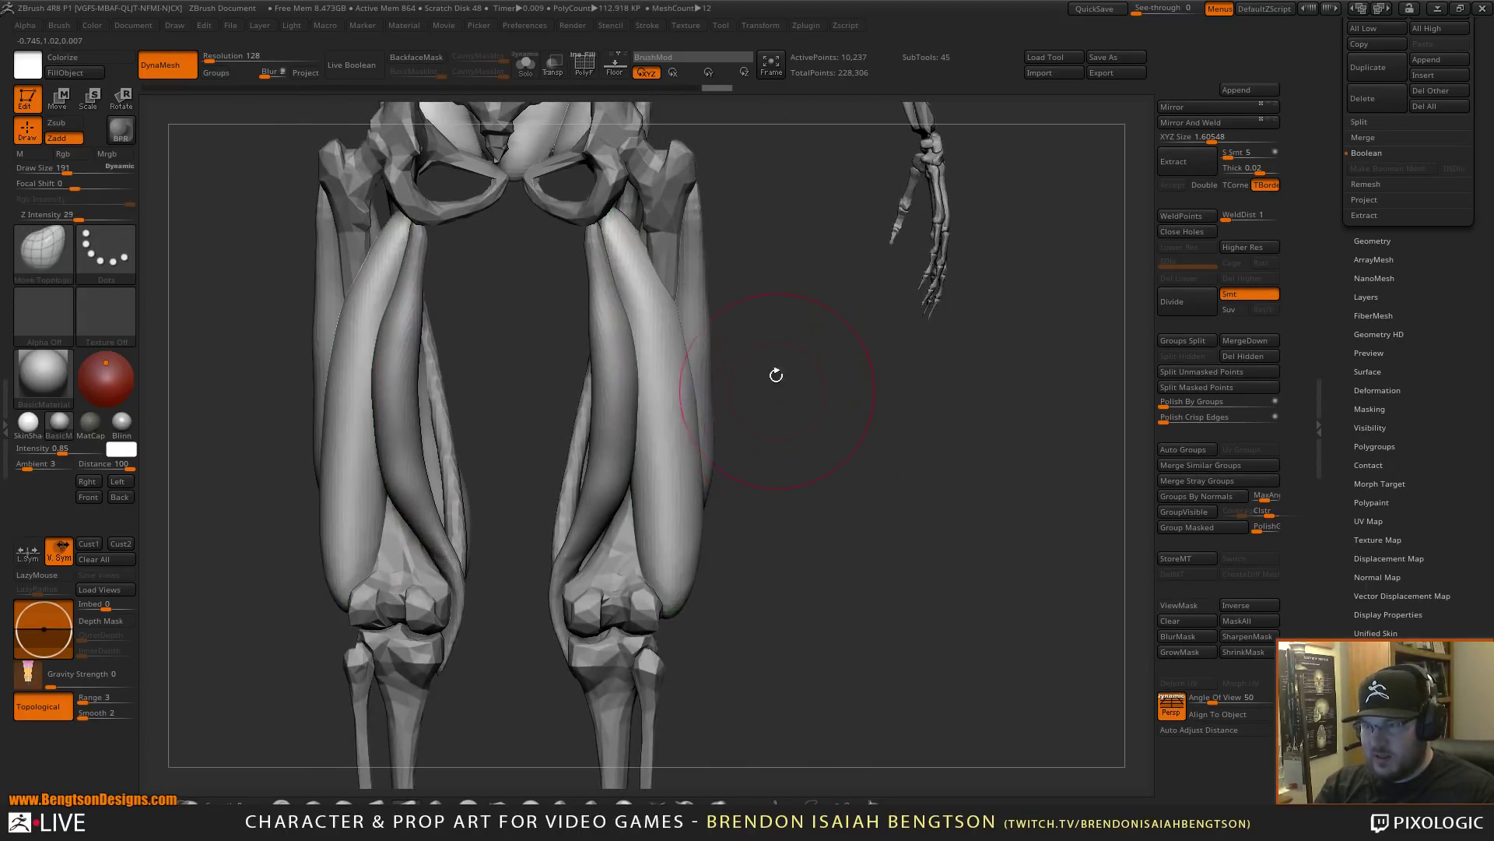
- Set the draw size to 310 and reshape the outer hamstring muscles' upper, middle, and lower contours from the rear side view
left_click_drag(830, 369, 758, 343)
key("space")
mouse_move(624, 232)
left_mouse_down()
mouse_move(640, 230)
mouse_move(607, 216)
mouse_move(611, 246)
left_mouse_up()
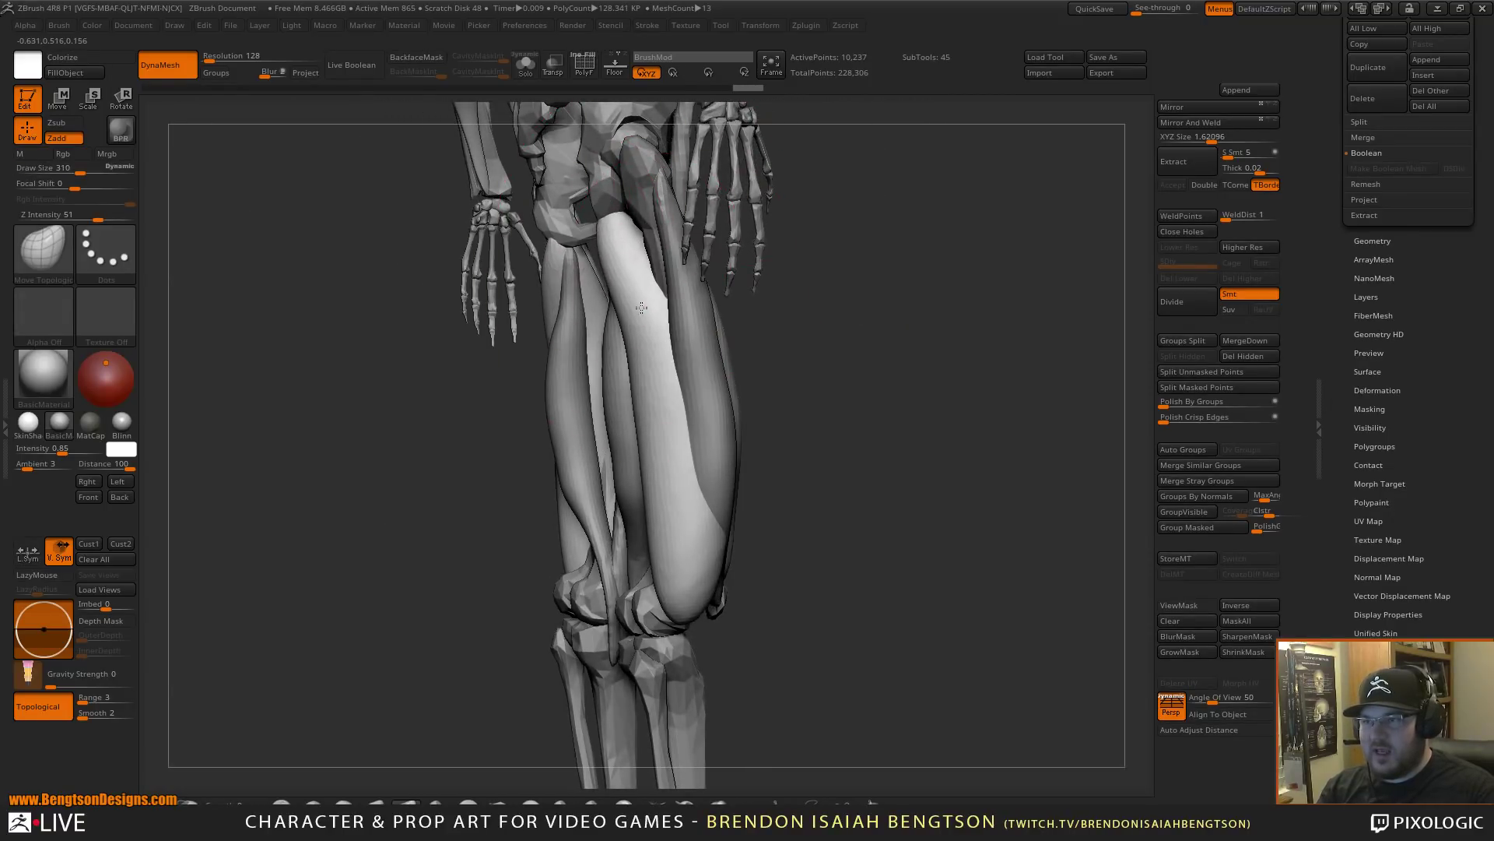
left_click_drag(637, 306, 622, 356)
mouse_move(651, 477)
left_mouse_down()
mouse_move(635, 481)
mouse_move(624, 439)
left_mouse_up()
left_click_drag(716, 564, 703, 575)
left_click_drag(851, 560, 786, 544, "shift")
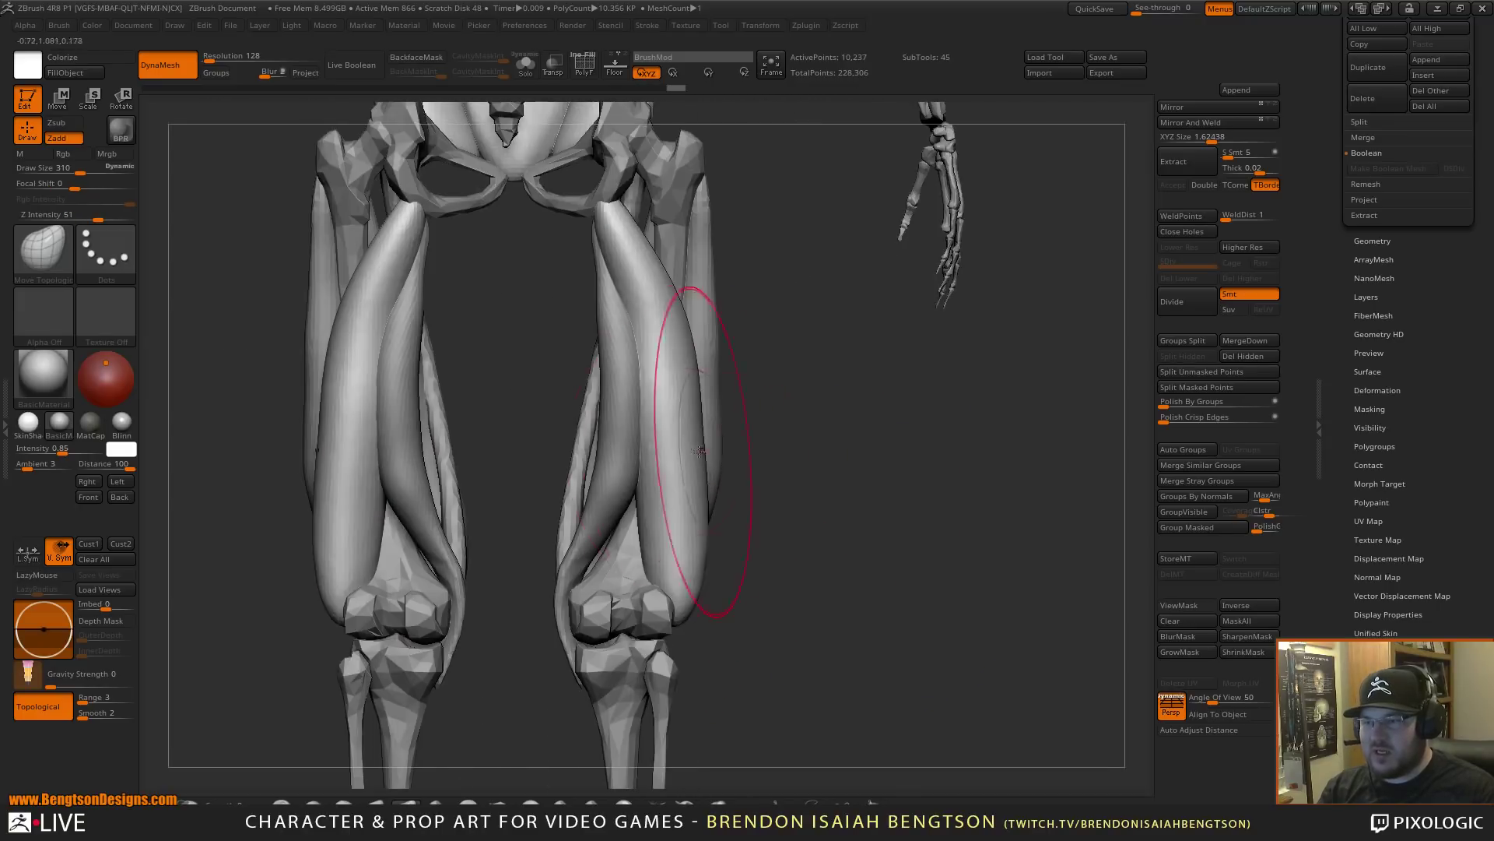
- Reduce the draw size to 223 and pull the outer muscles' outer edges and upper ends inward
key("space")
left_click_drag(691, 411, 676, 411)
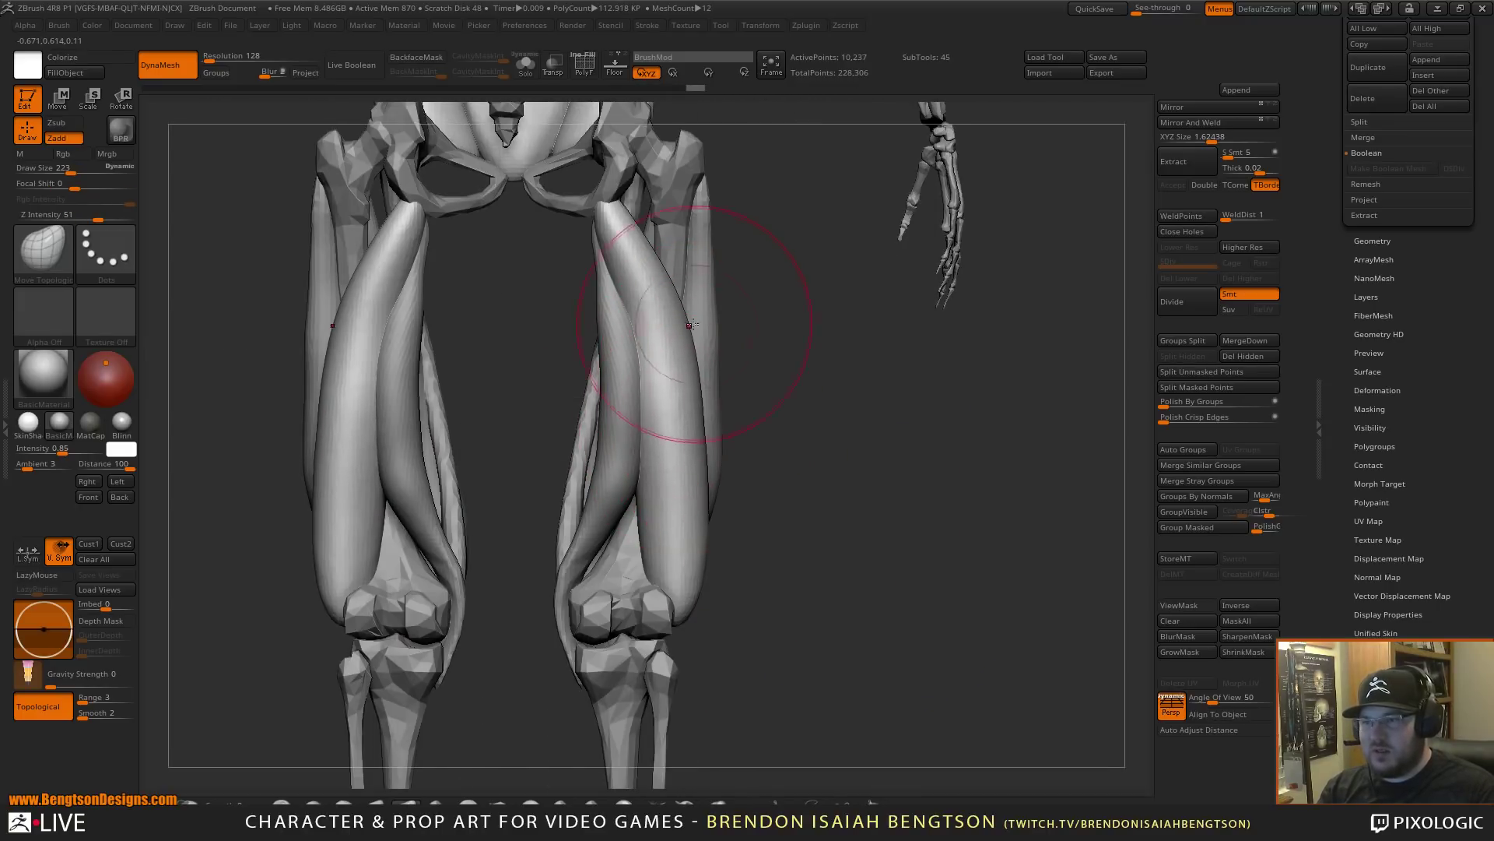
left_click_drag(691, 325, 678, 325)
left_click_drag(614, 213, 610, 212)
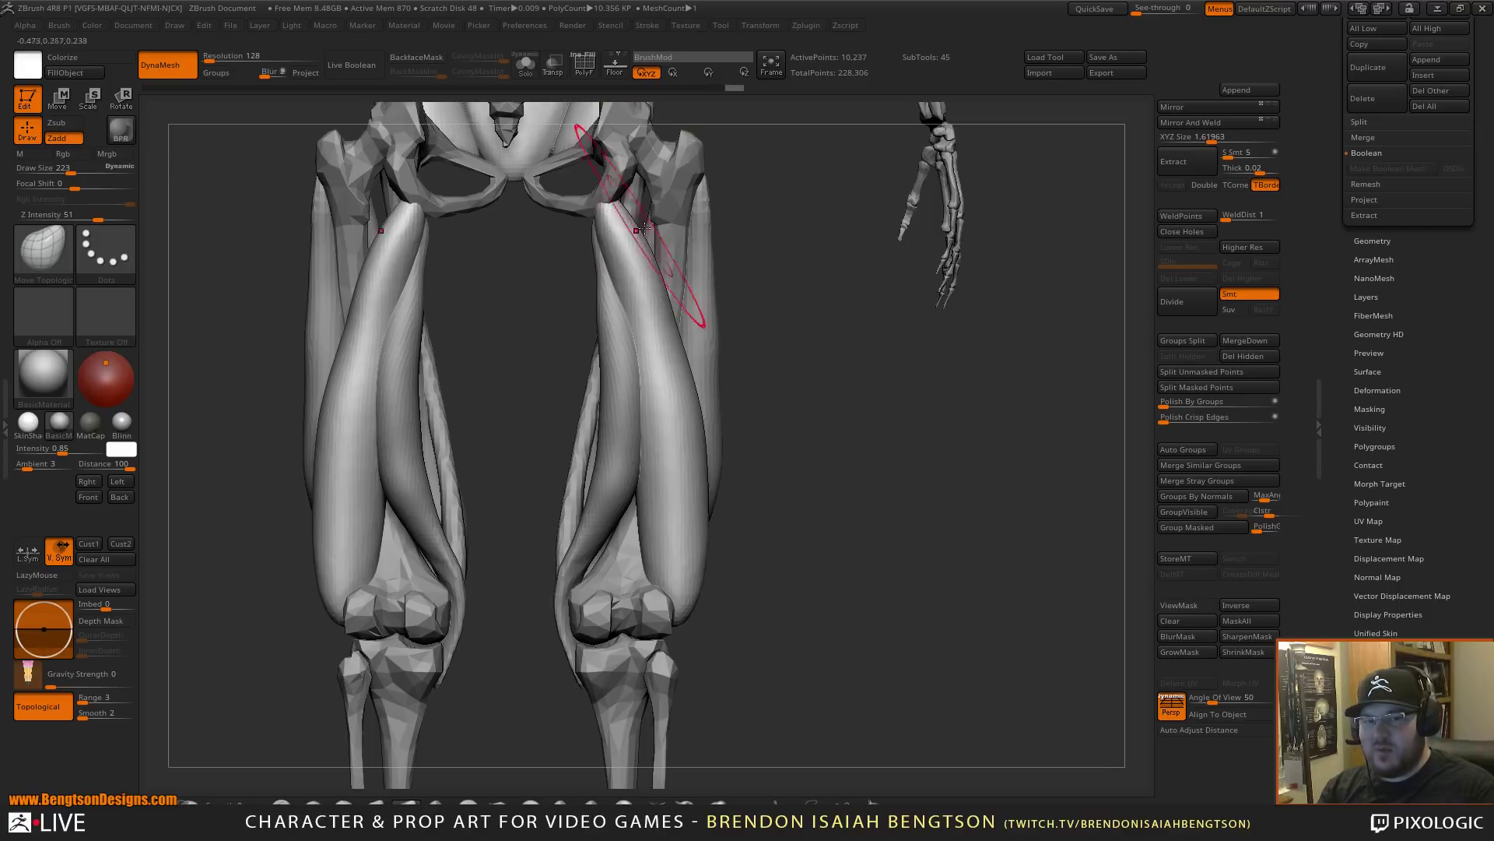
- Smooth the outer muscles' upper ends below the pelvis and nudge that portion slightly outward
left_click_drag(907, 400, 900, 427, "alt")
mouse_move(915, 422)
left_mouse_down()
mouse_move(869, 428)
mouse_move(894, 530)
left_mouse_up()
mouse_move(627, 337)
left_mouse_down("shift")
mouse_move(639, 367)
mouse_move(627, 305)
left_mouse_up("shift")
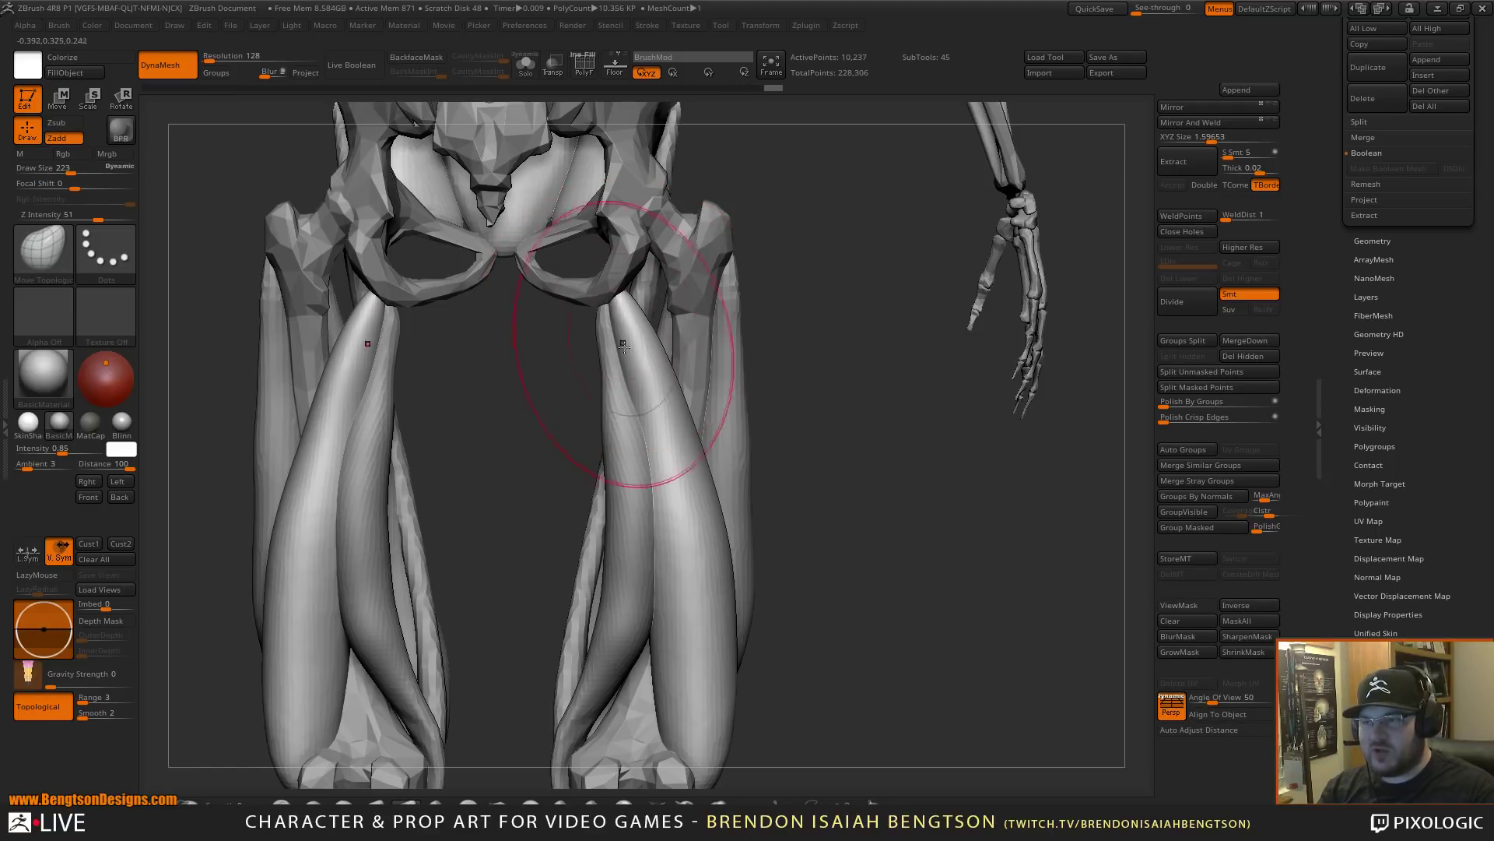
left_click_drag(627, 367, 644, 369)
- Examine the inner hamstring and side thigh muscles from several angles and locate them in the subtool list
left_click(621, 620, "alt")
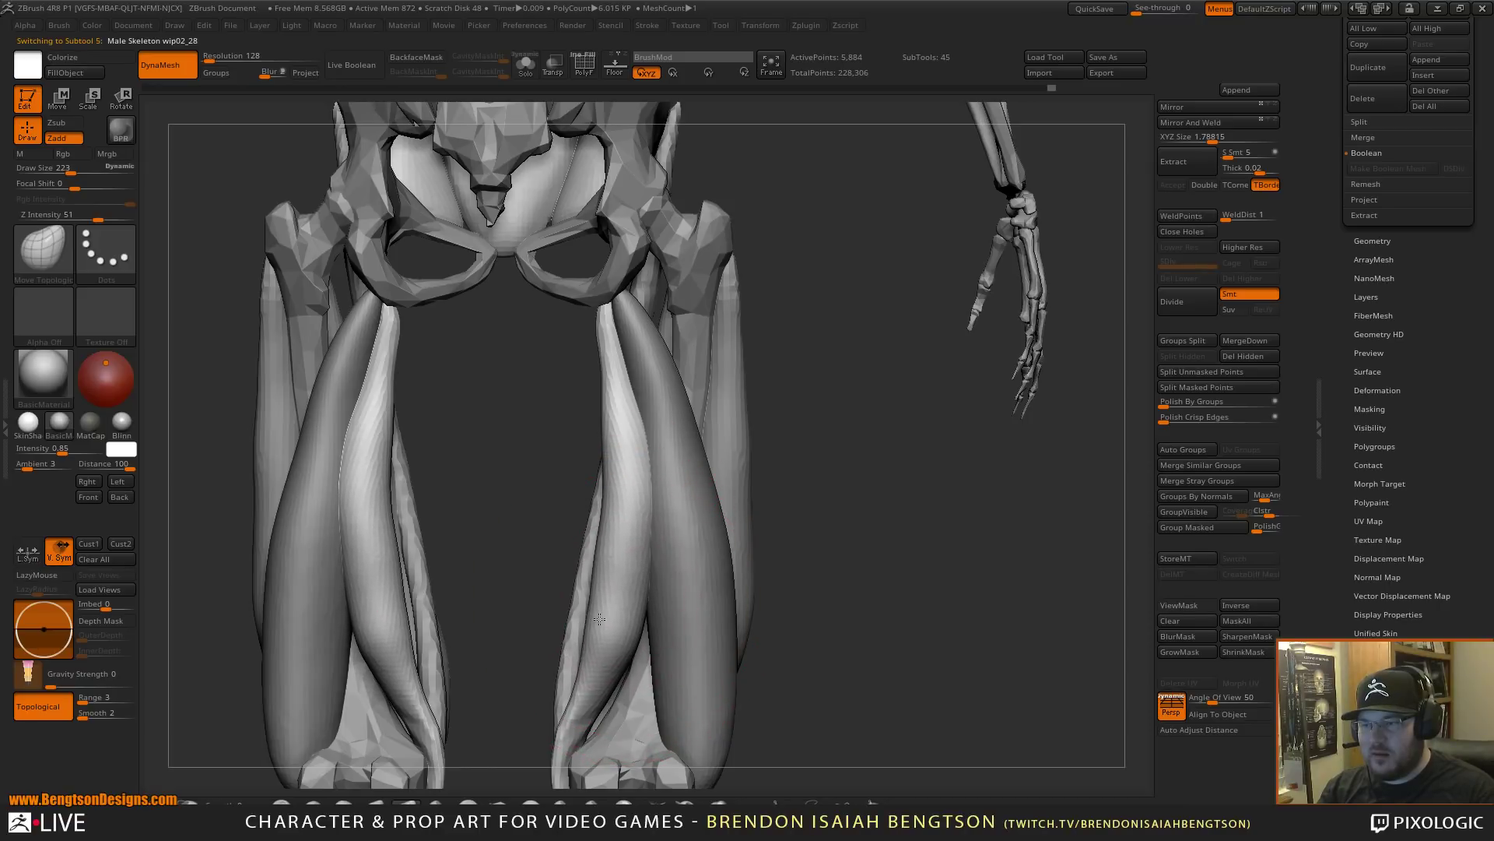
left_click_drag(927, 584, 1152, 342)
left_click_drag(1359, 283, 1360, 404)
mouse_move(1322, 183)
left_mouse_down()
mouse_move(1331, 291)
mouse_move(1351, 304)
mouse_move(1348, 437)
mouse_move(1350, 280)
mouse_move(1338, 358)
left_mouse_up()
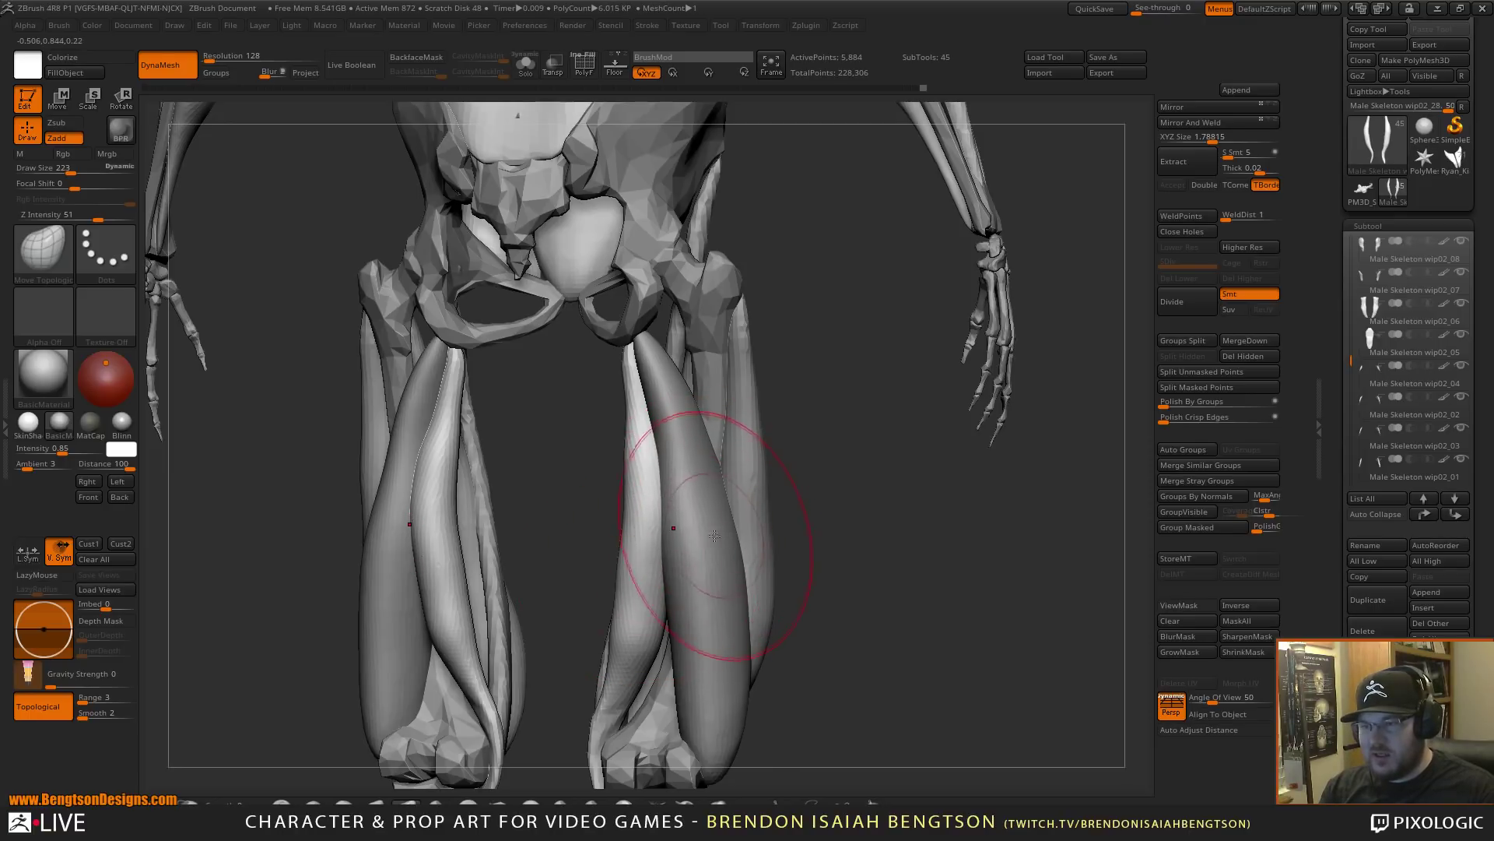
left_click(691, 535, "alt")
left_click_drag(828, 507, 737, 520)
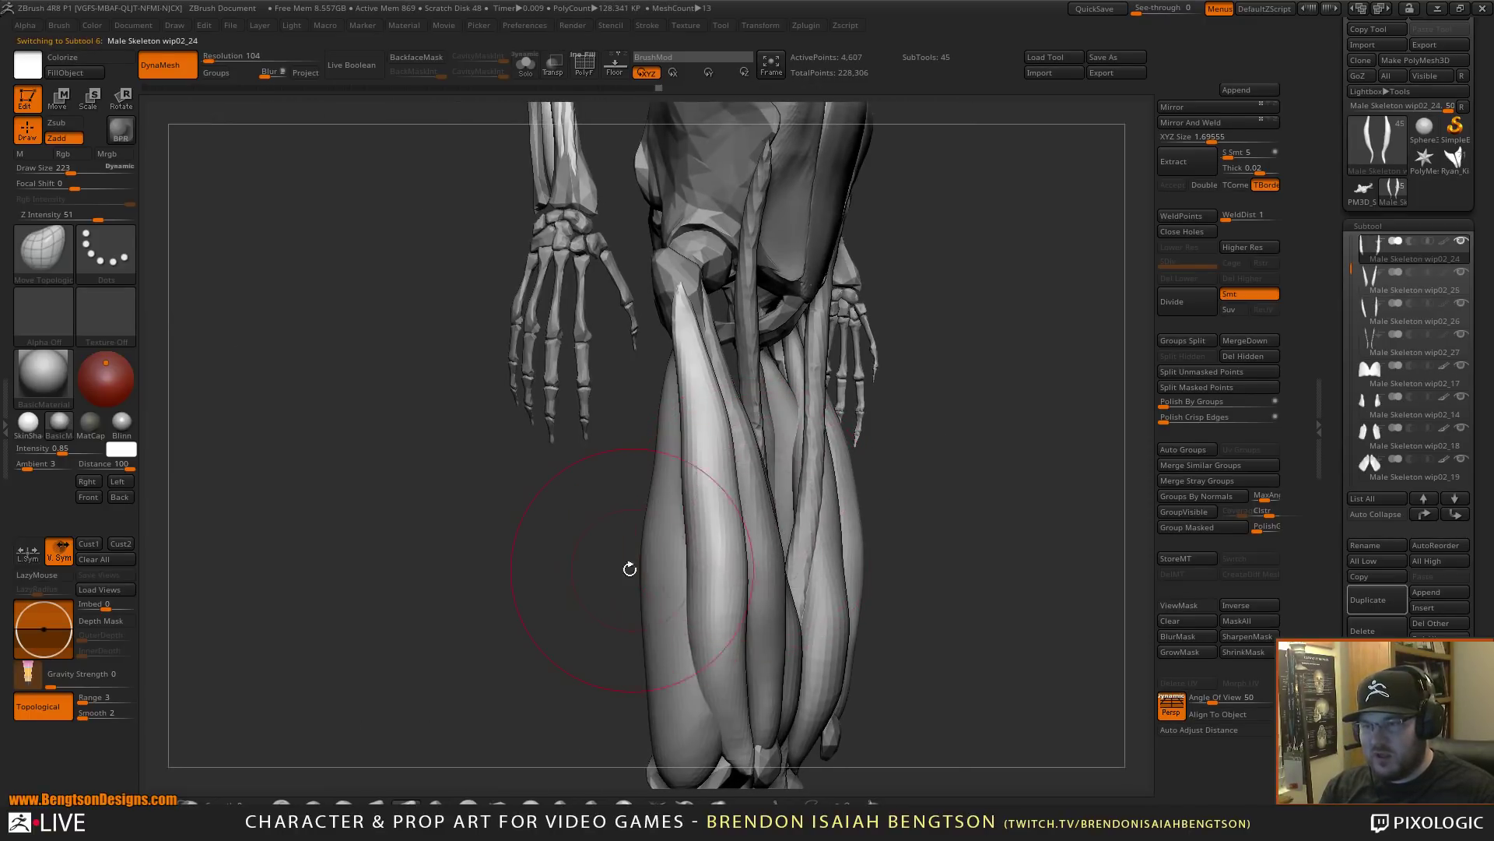
left_click_drag(631, 567, 1011, 548)
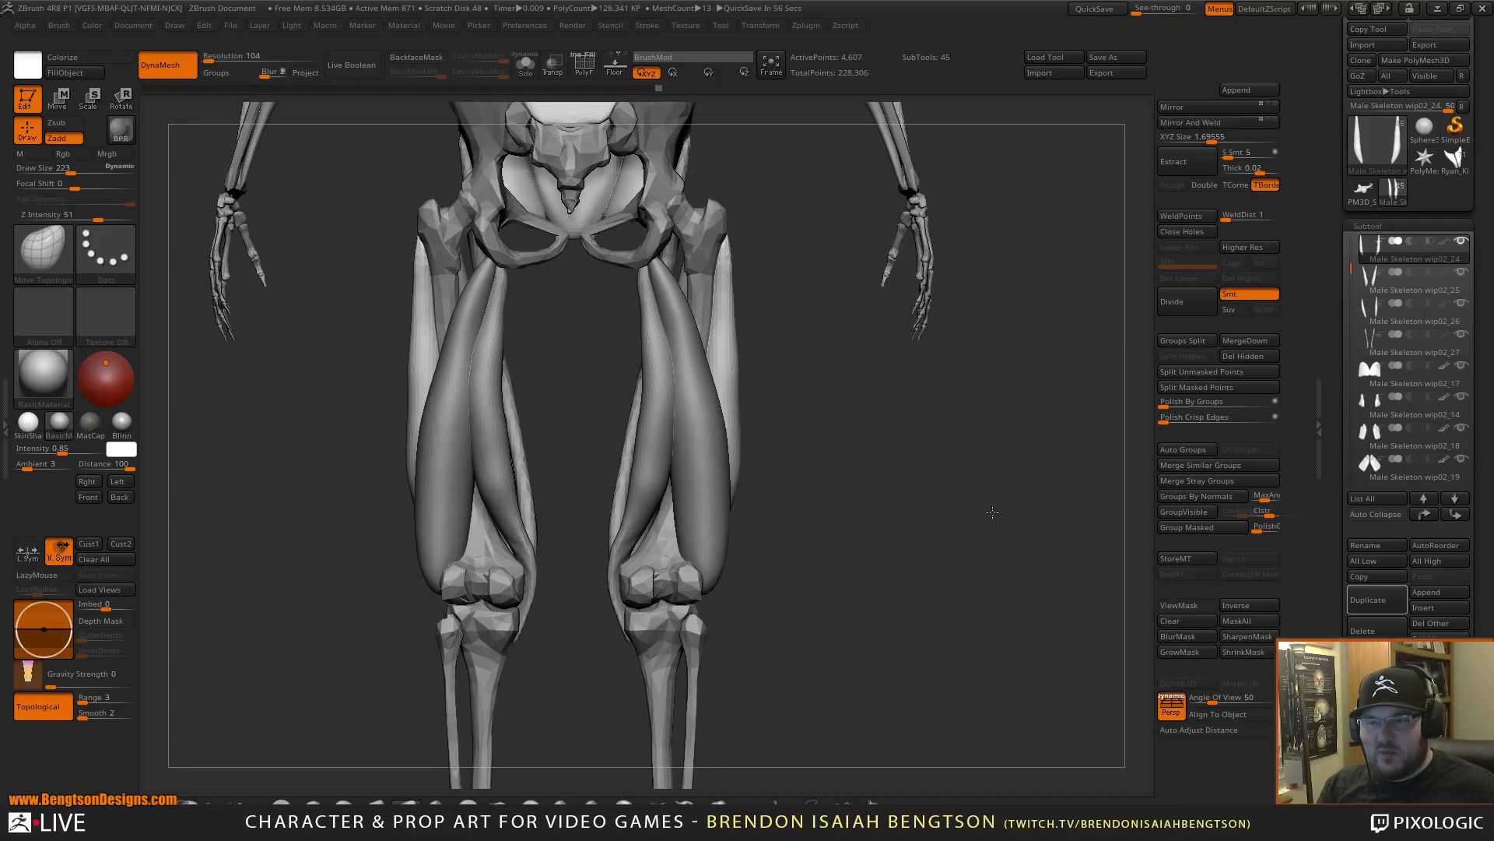
left_click_drag(993, 511, 977, 584)
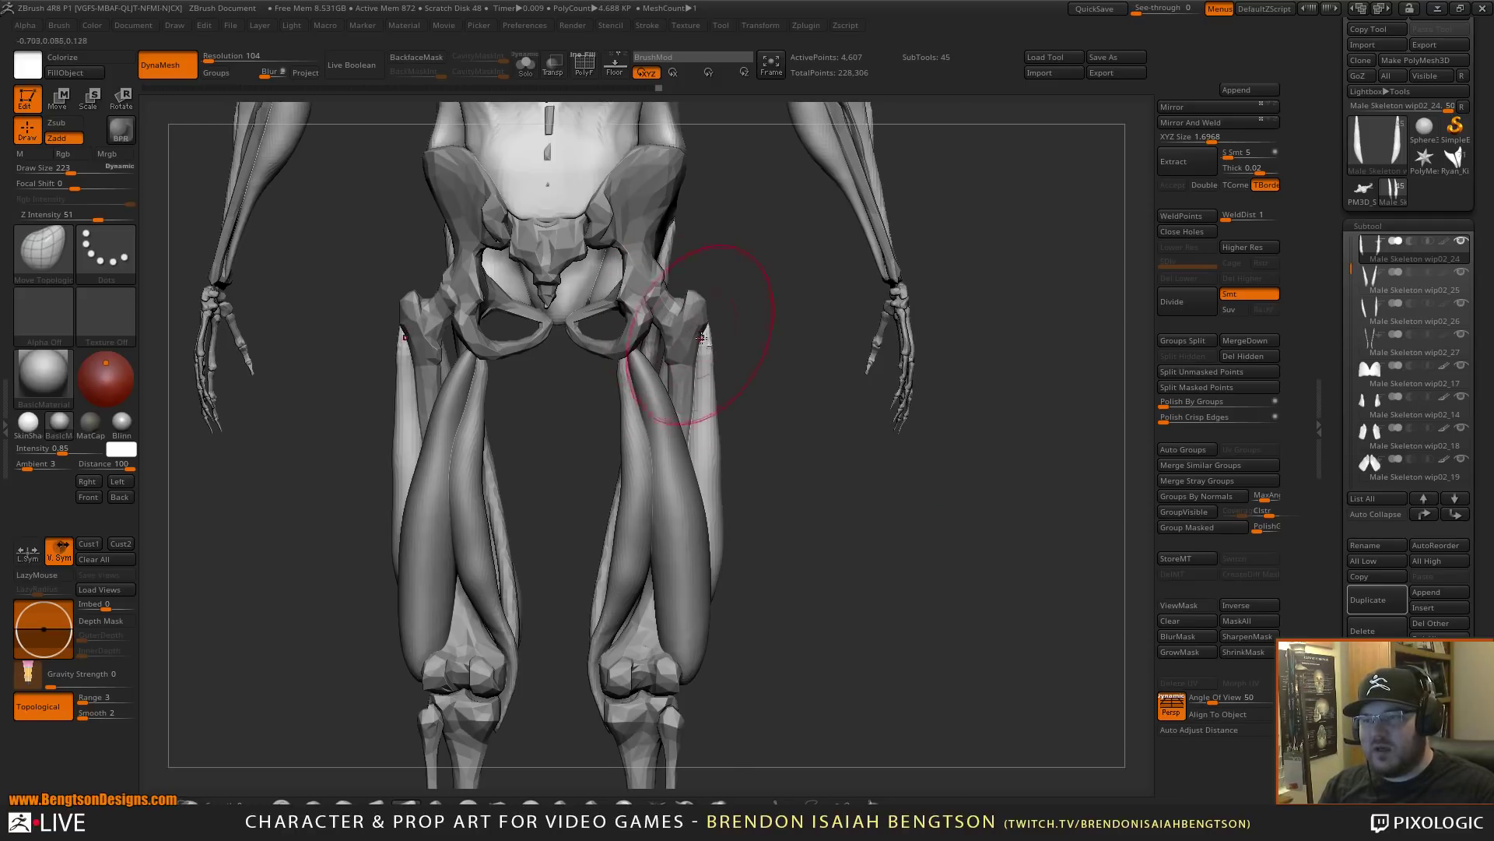
- Isolate the side thigh muscles and the full skeleton to inspect each alone, and browse the library's anatomy models
key("alt+shift+s")
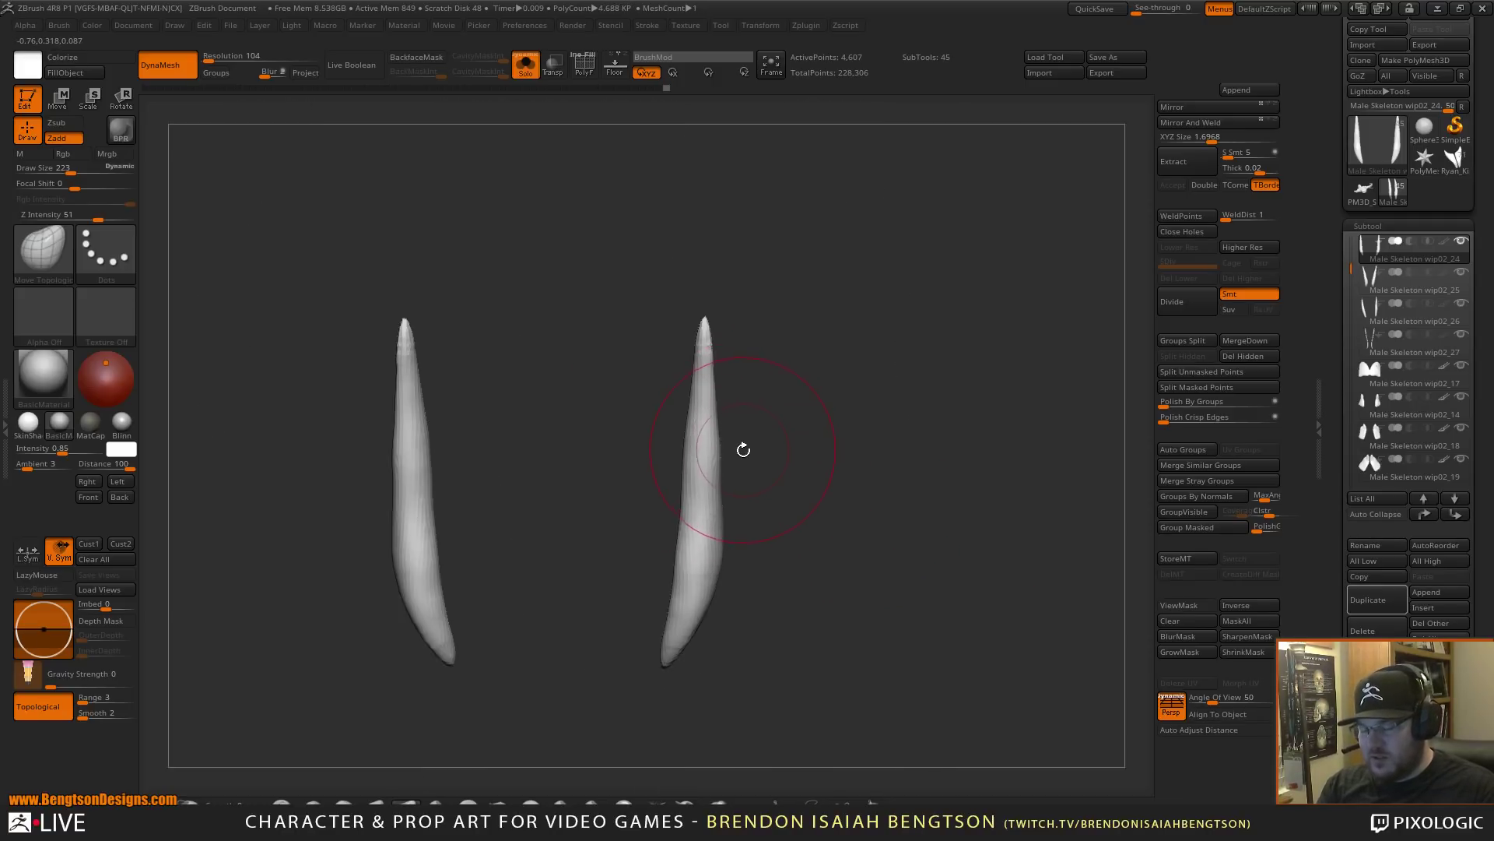
key("alt+shift+s")
left_click(640, 714, "alt")
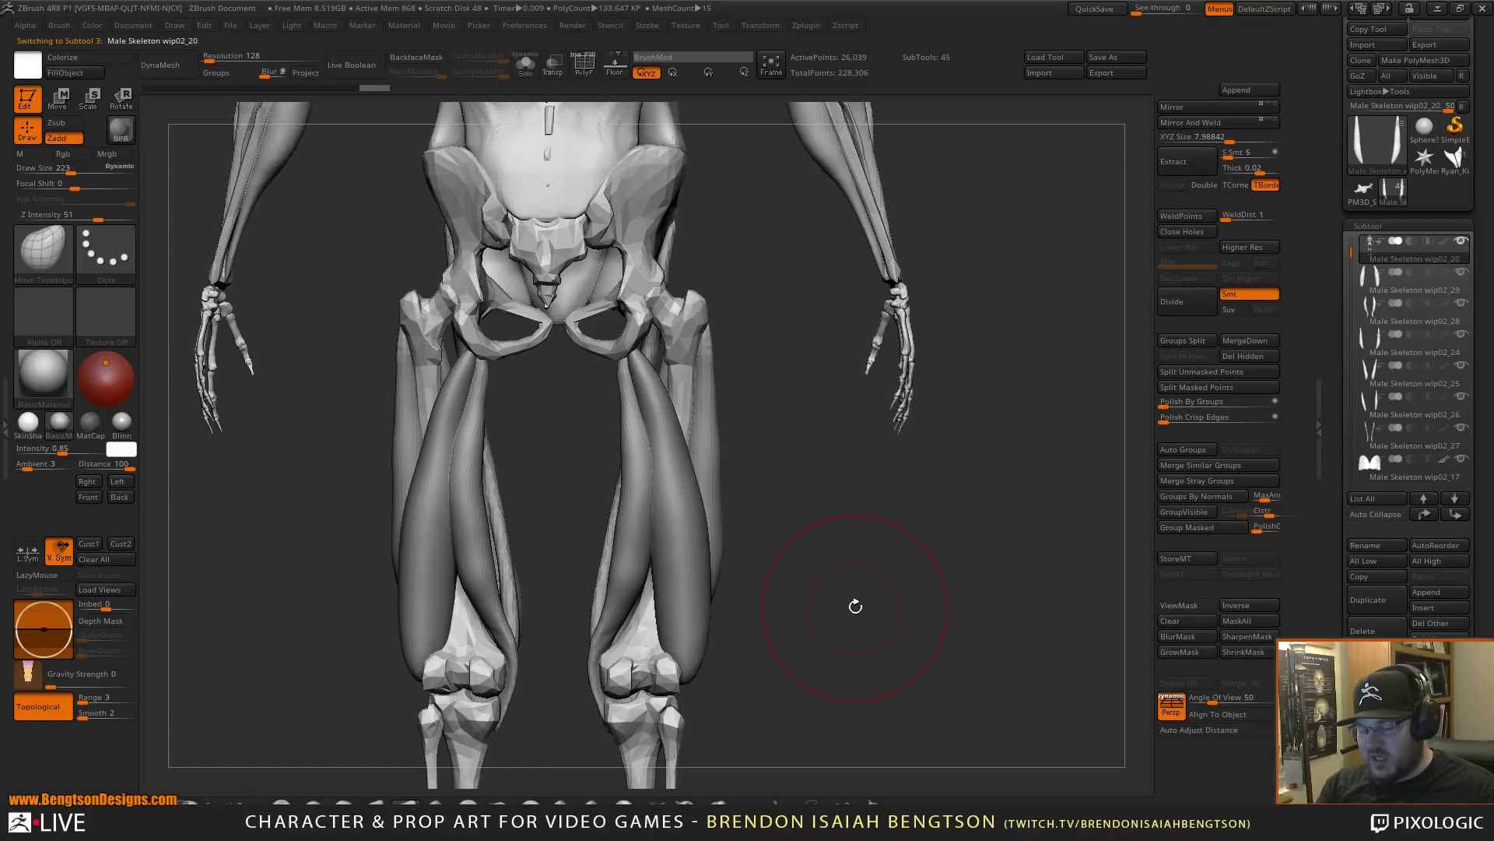
key("ctrl+shift+f")
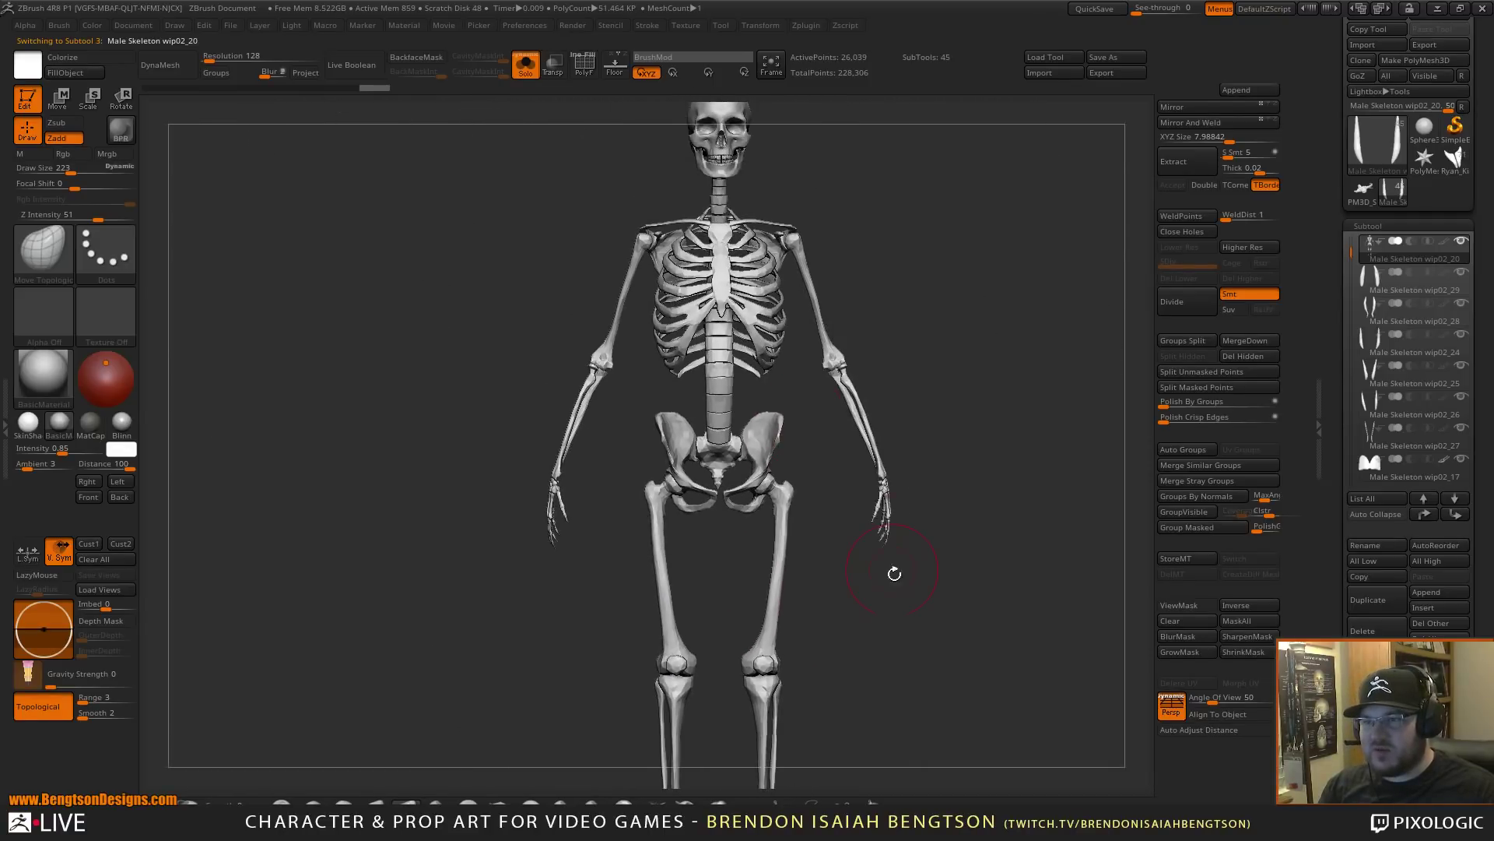
left_click_drag(894, 574, 774, 275)
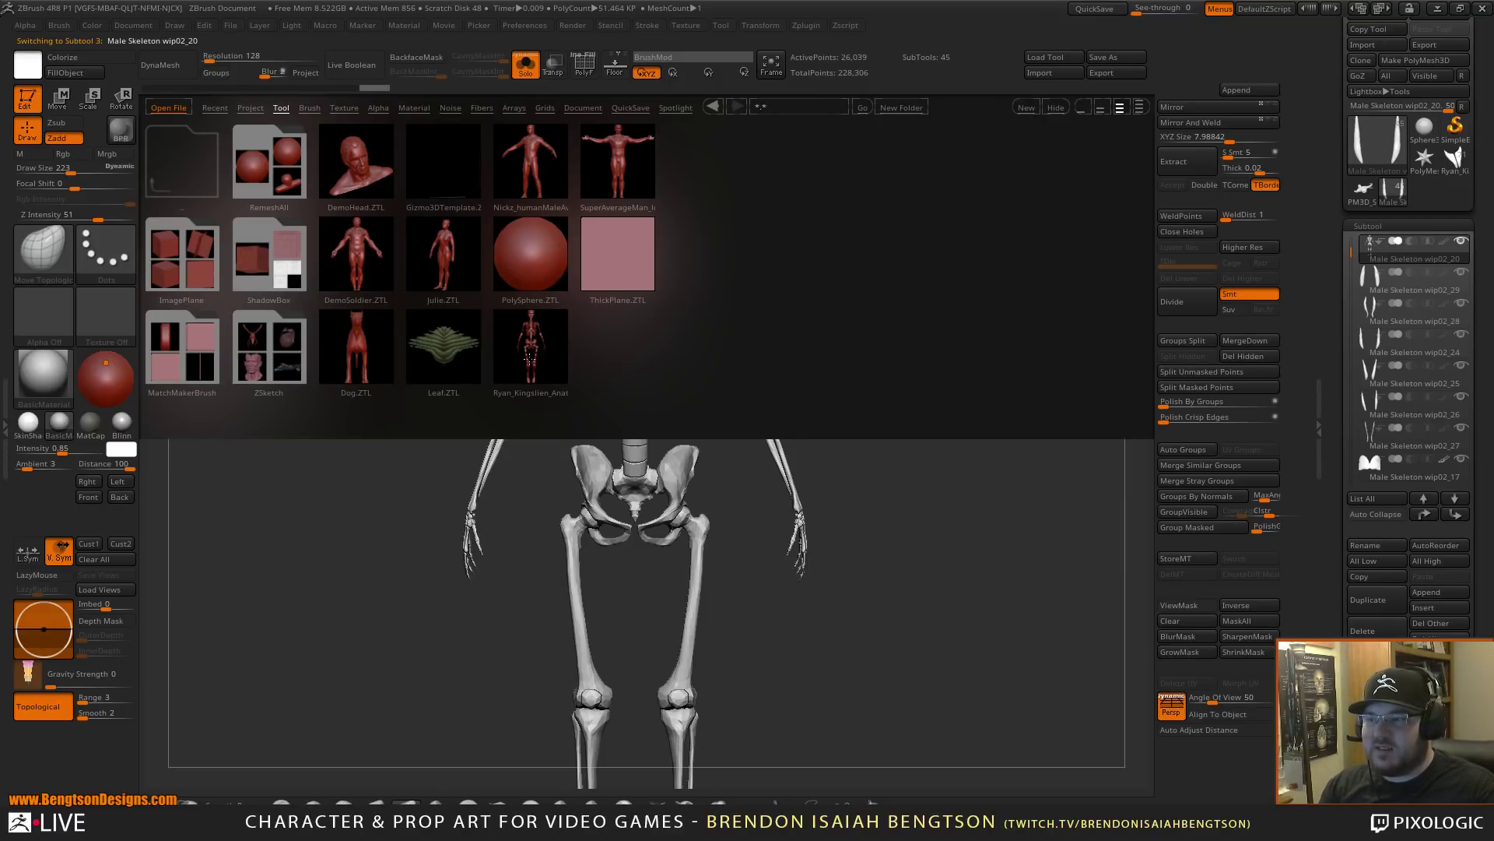
double_click(542, 358)
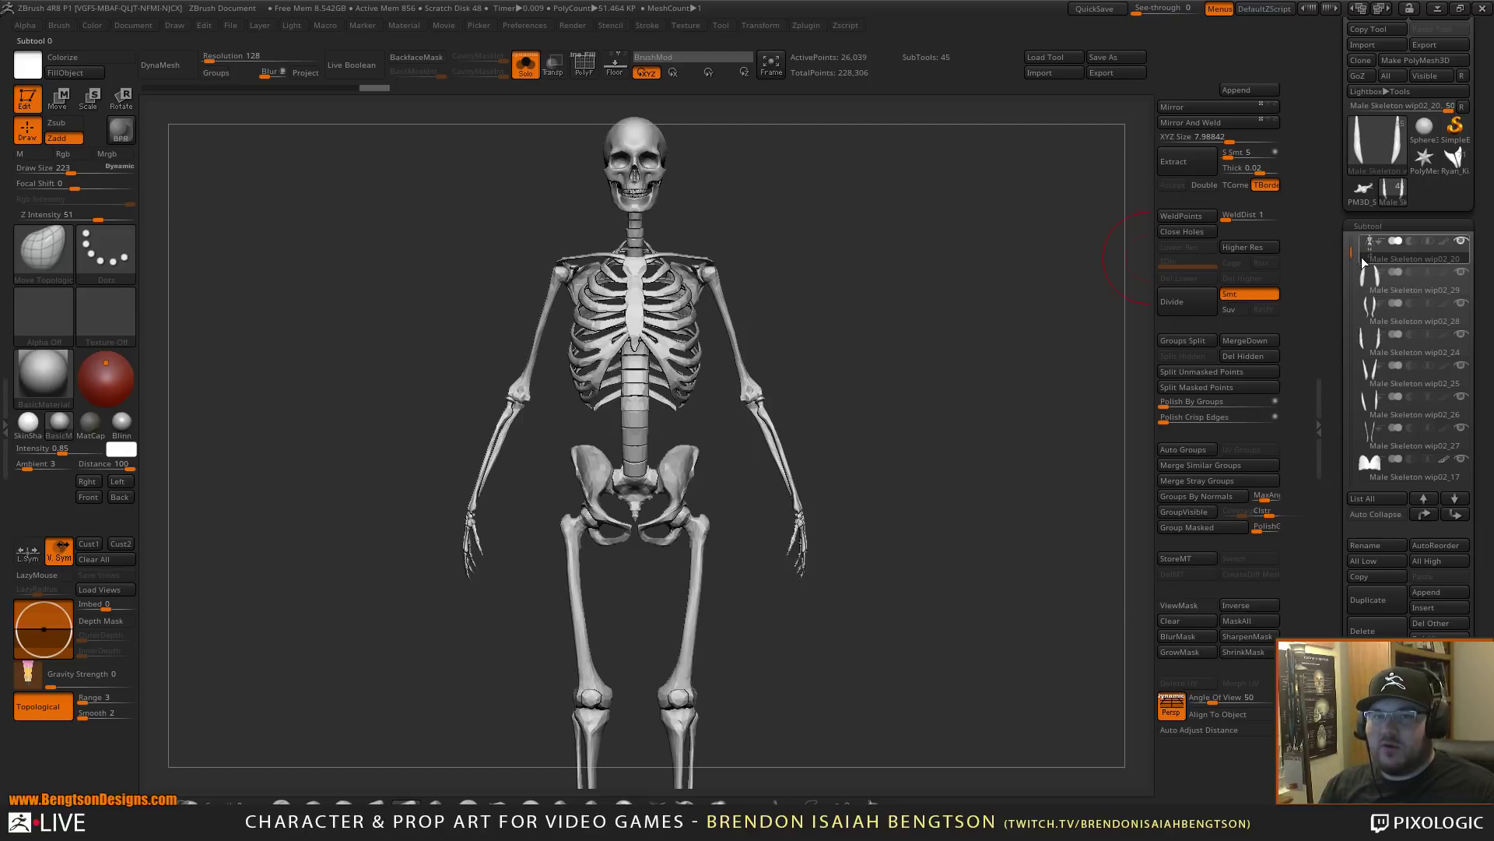
- Show the skeleton's polygroup wireframe and bring all the other subtools back into view
mouse_move(1358, 249)
key("shift+f")
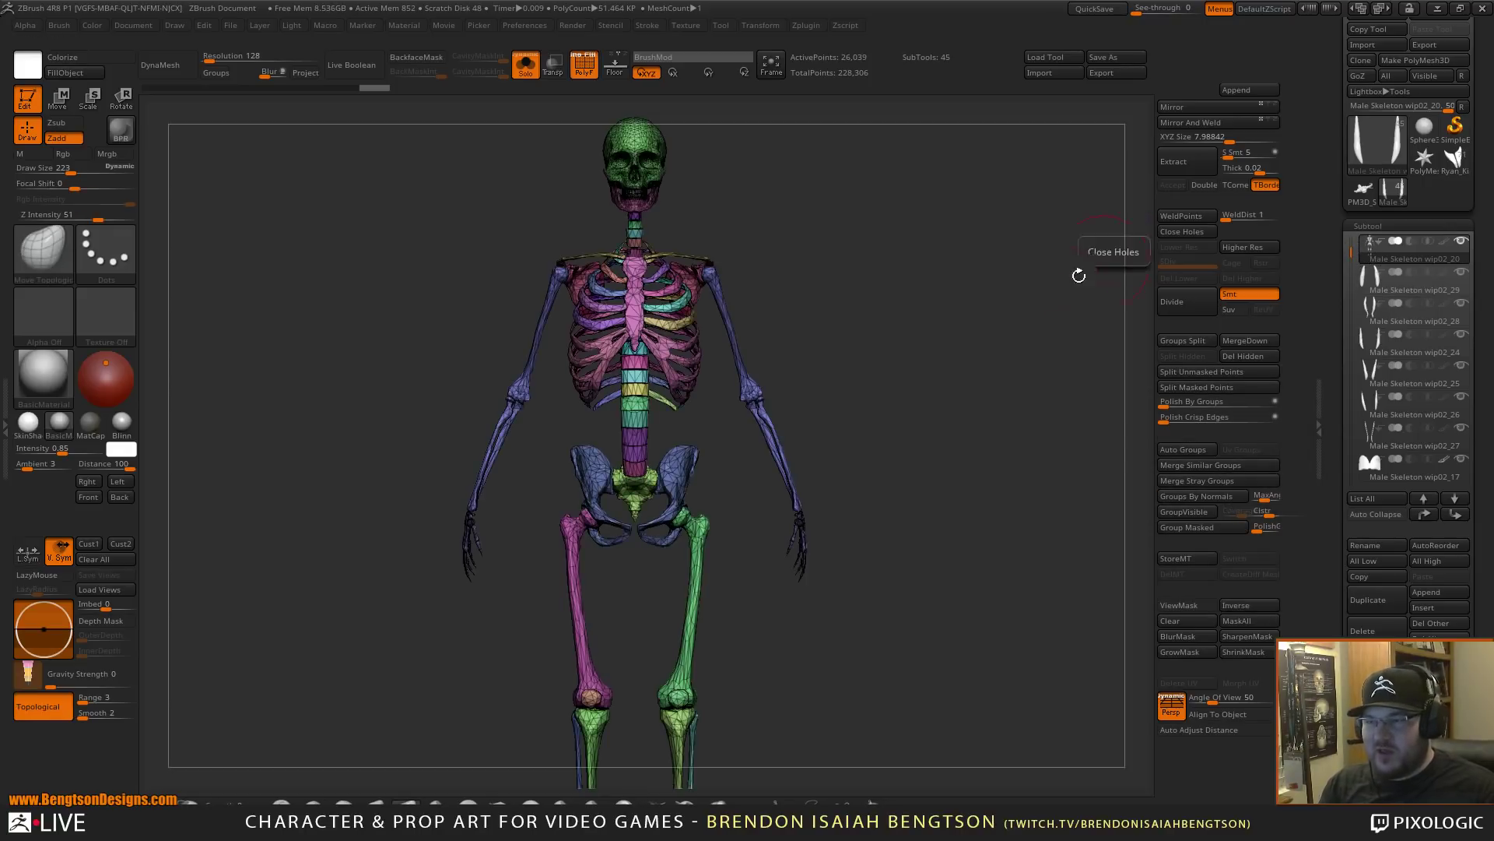
key("alt+shift+s")
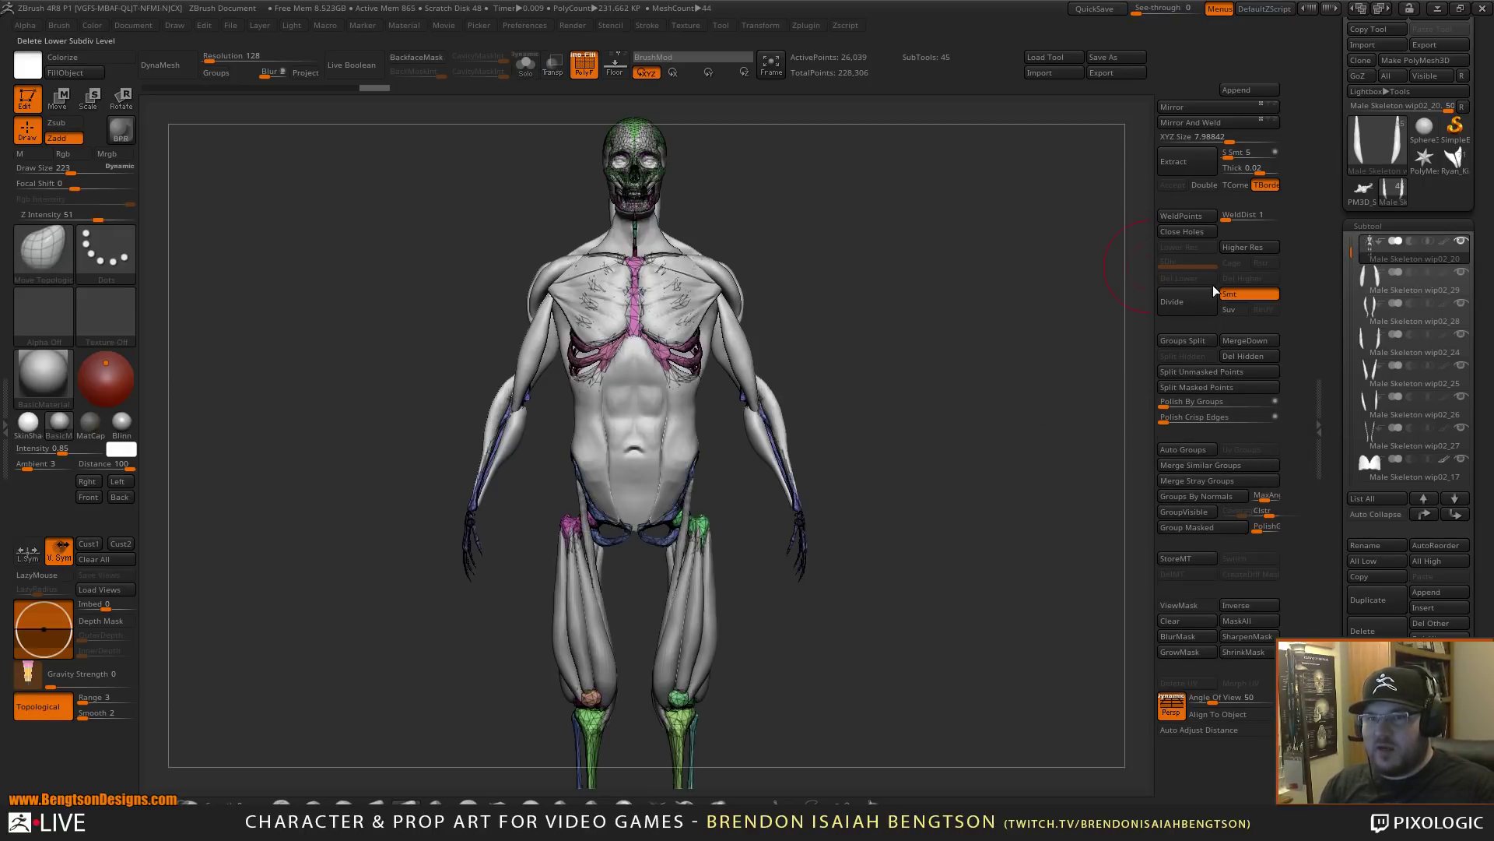
- Go through the thigh muscle subtools one by one, checking which muscle each represents from the back and front
left_click(1372, 290)
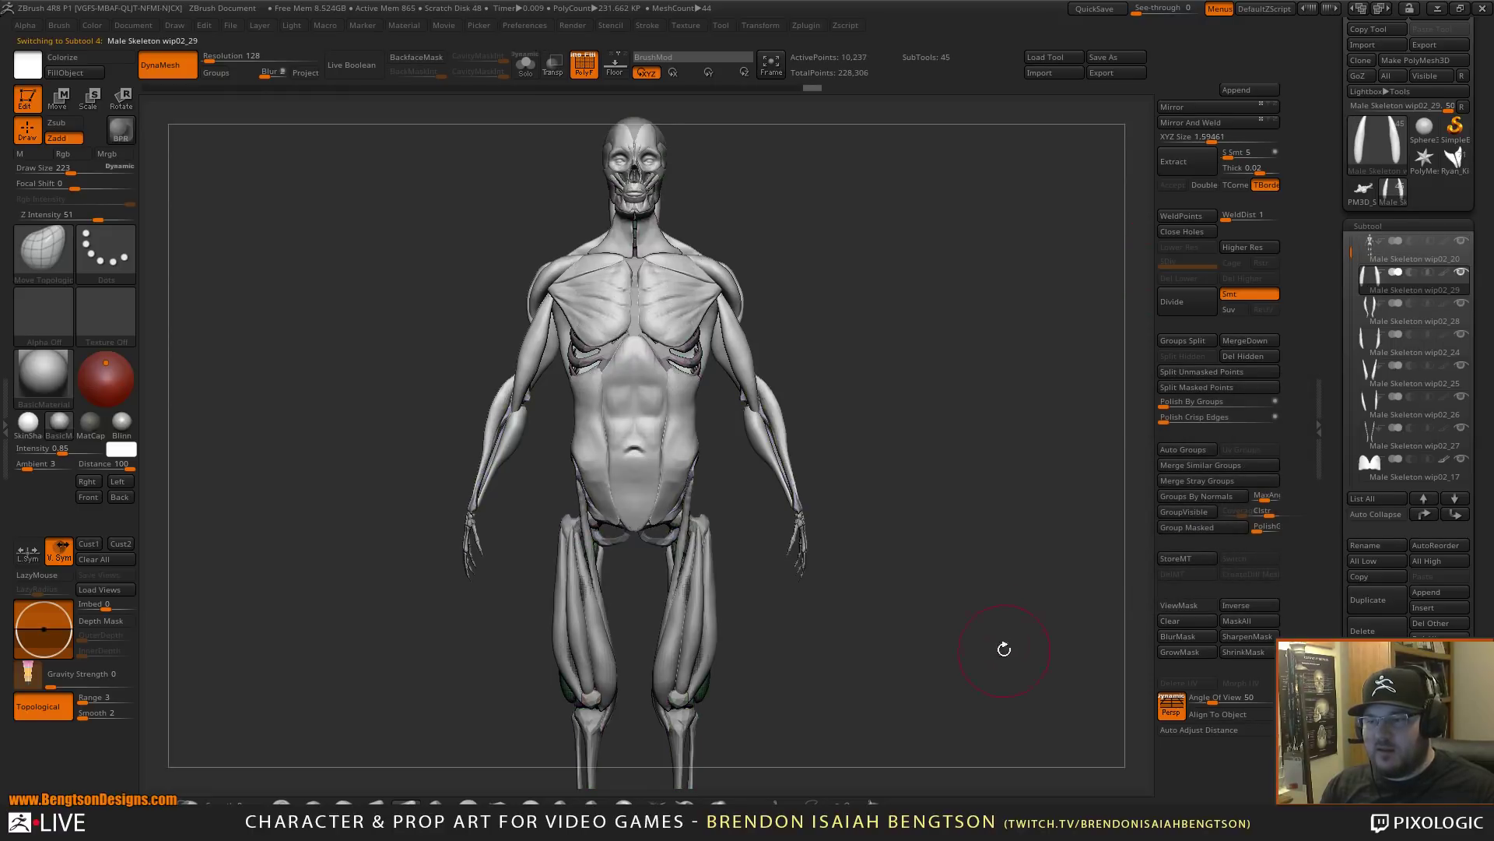
left_click_drag(1004, 648, 1092, 585)
left_click(1372, 306)
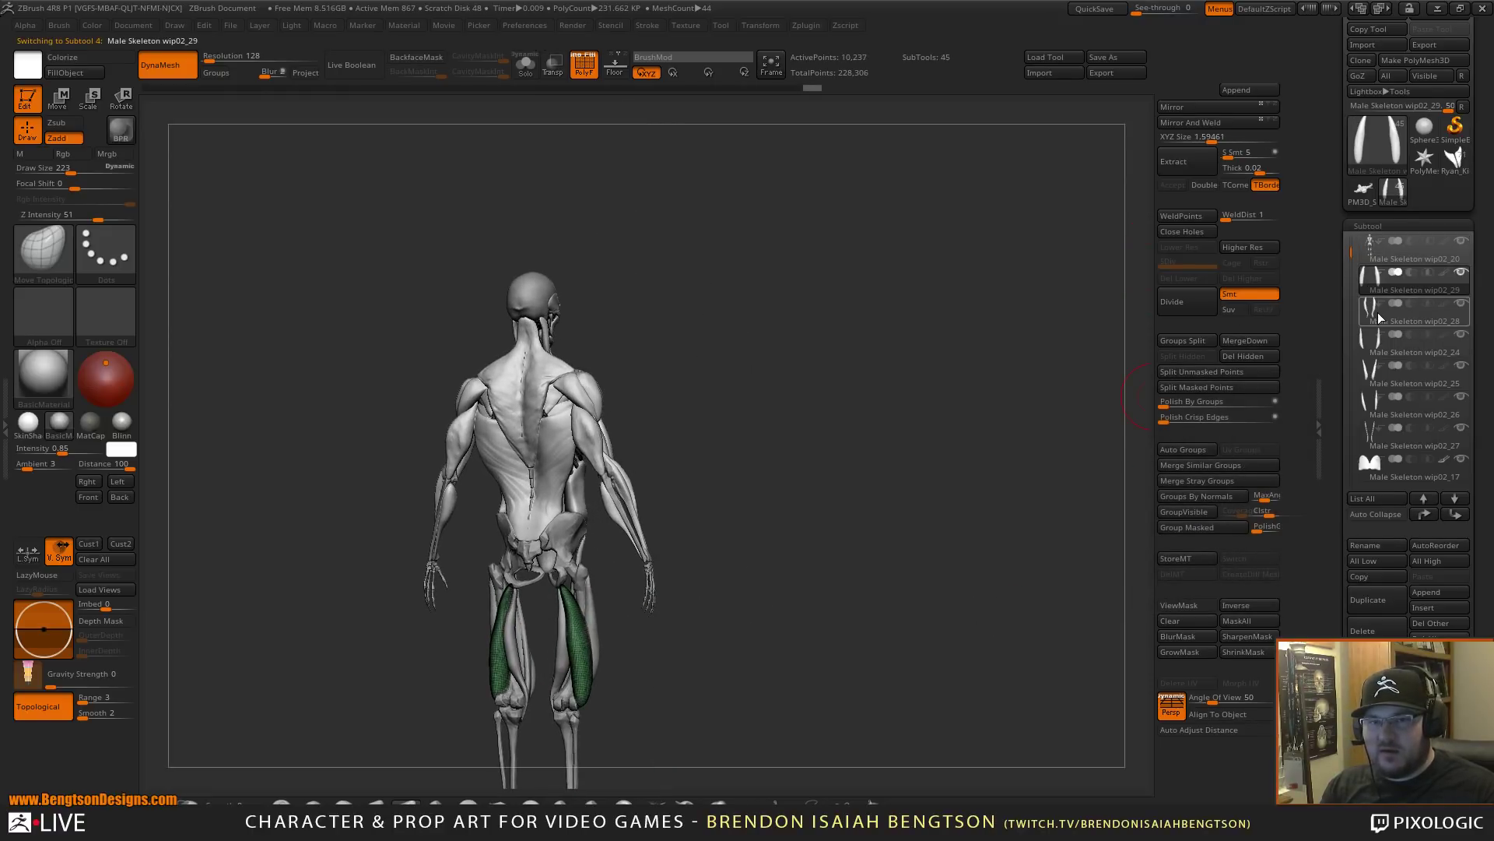
left_click(1367, 347)
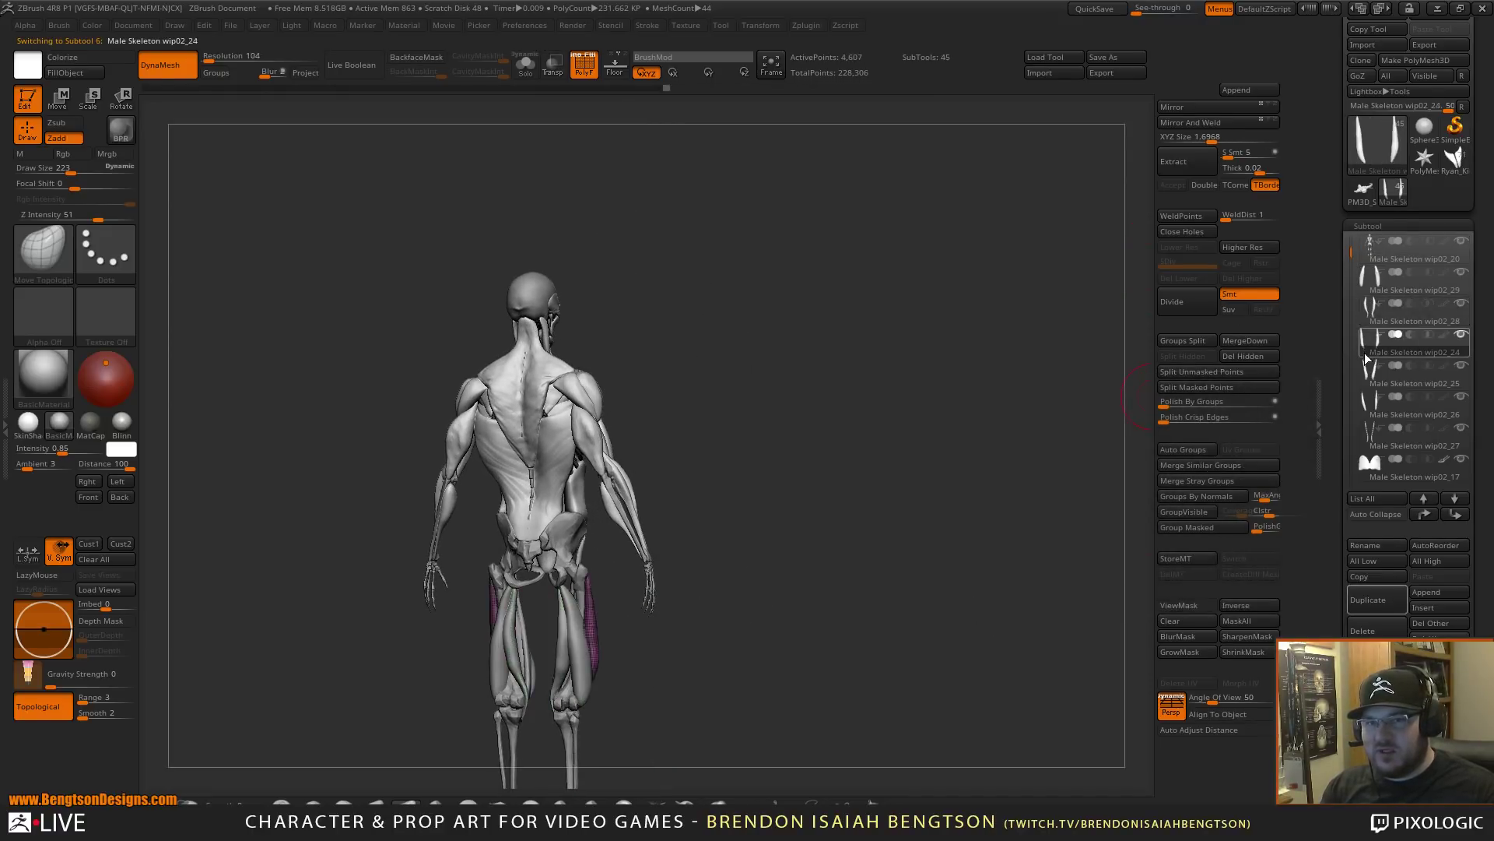
left_click(1367, 384)
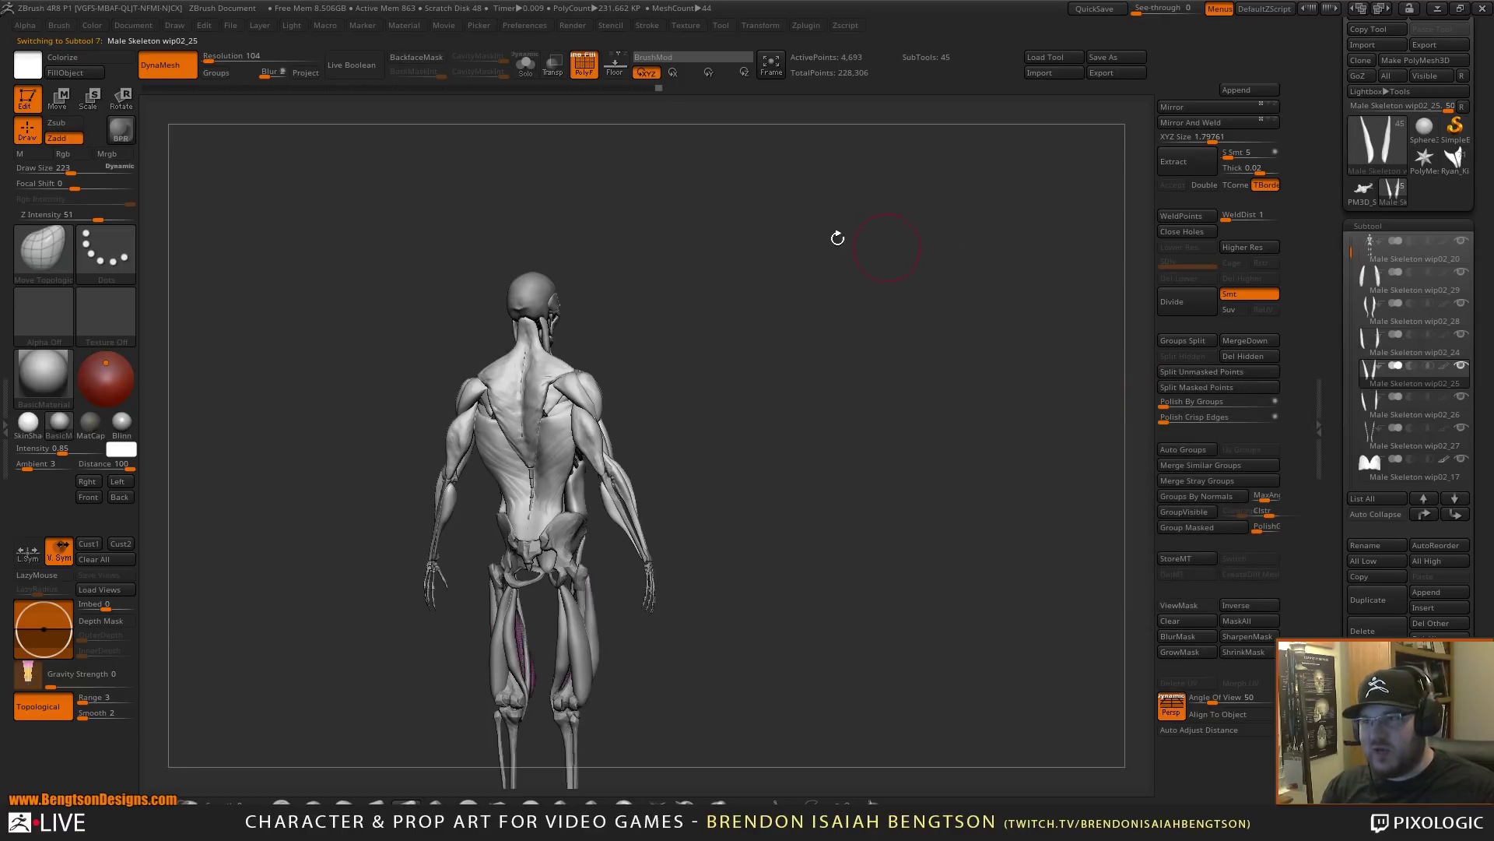
left_click(1371, 409)
left_click_drag(969, 615, 978, 456, "alt")
left_click_drag(830, 492, 911, 594, "shift")
left_click_drag(878, 442, 848, 509, "alt")
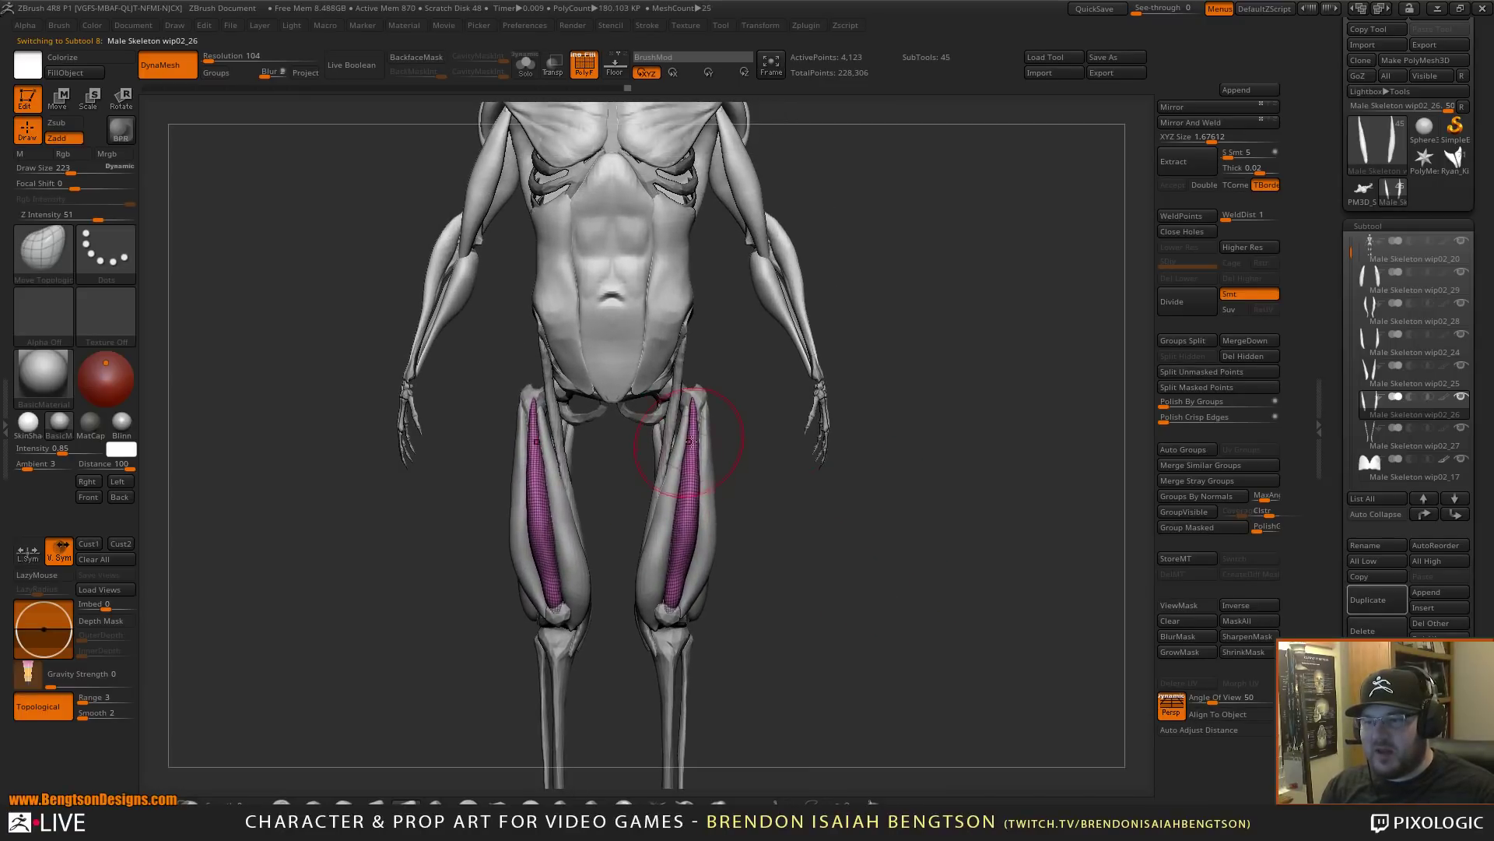
left_click_drag(793, 603, 661, 495)
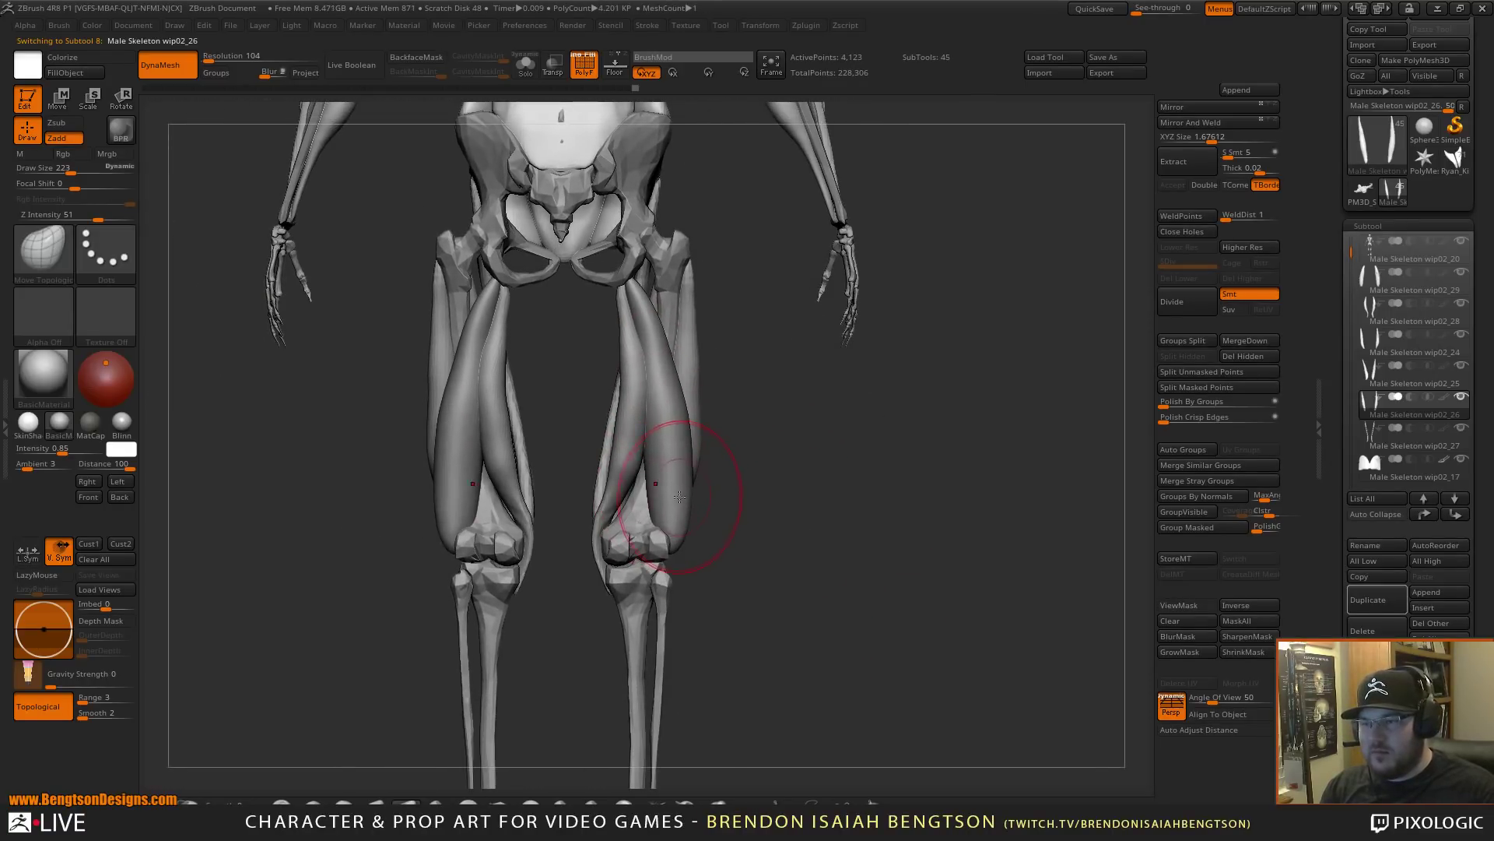
- Select the outer hamstring muscles, hide the polygon wireframe, and smooth the muscles into slimmer forms
left_click(674, 495, "alt")
left_click_drag(789, 512, 793, 601, "alt")
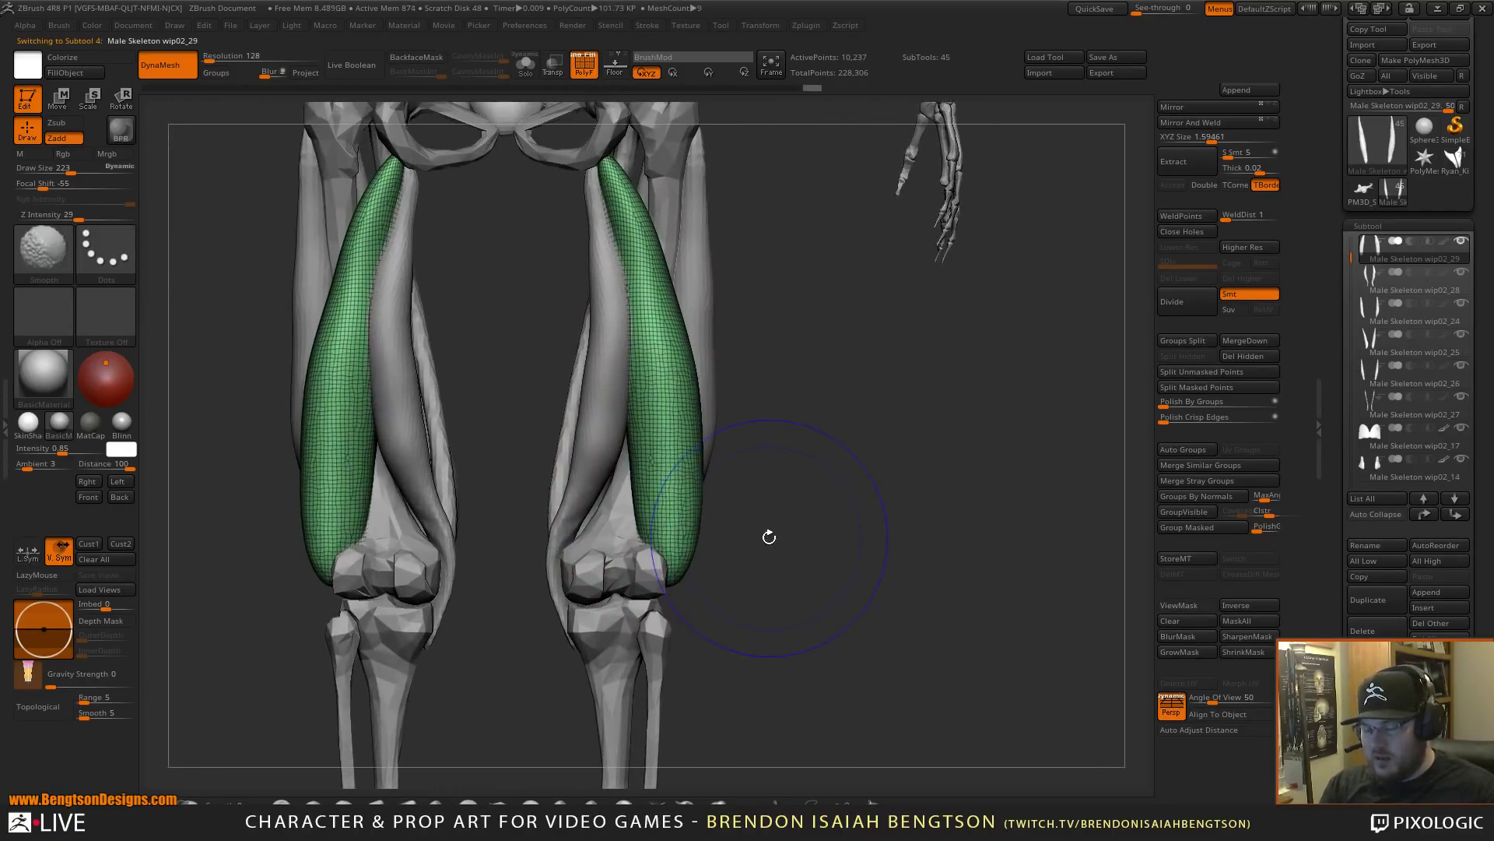
key("shift+f")
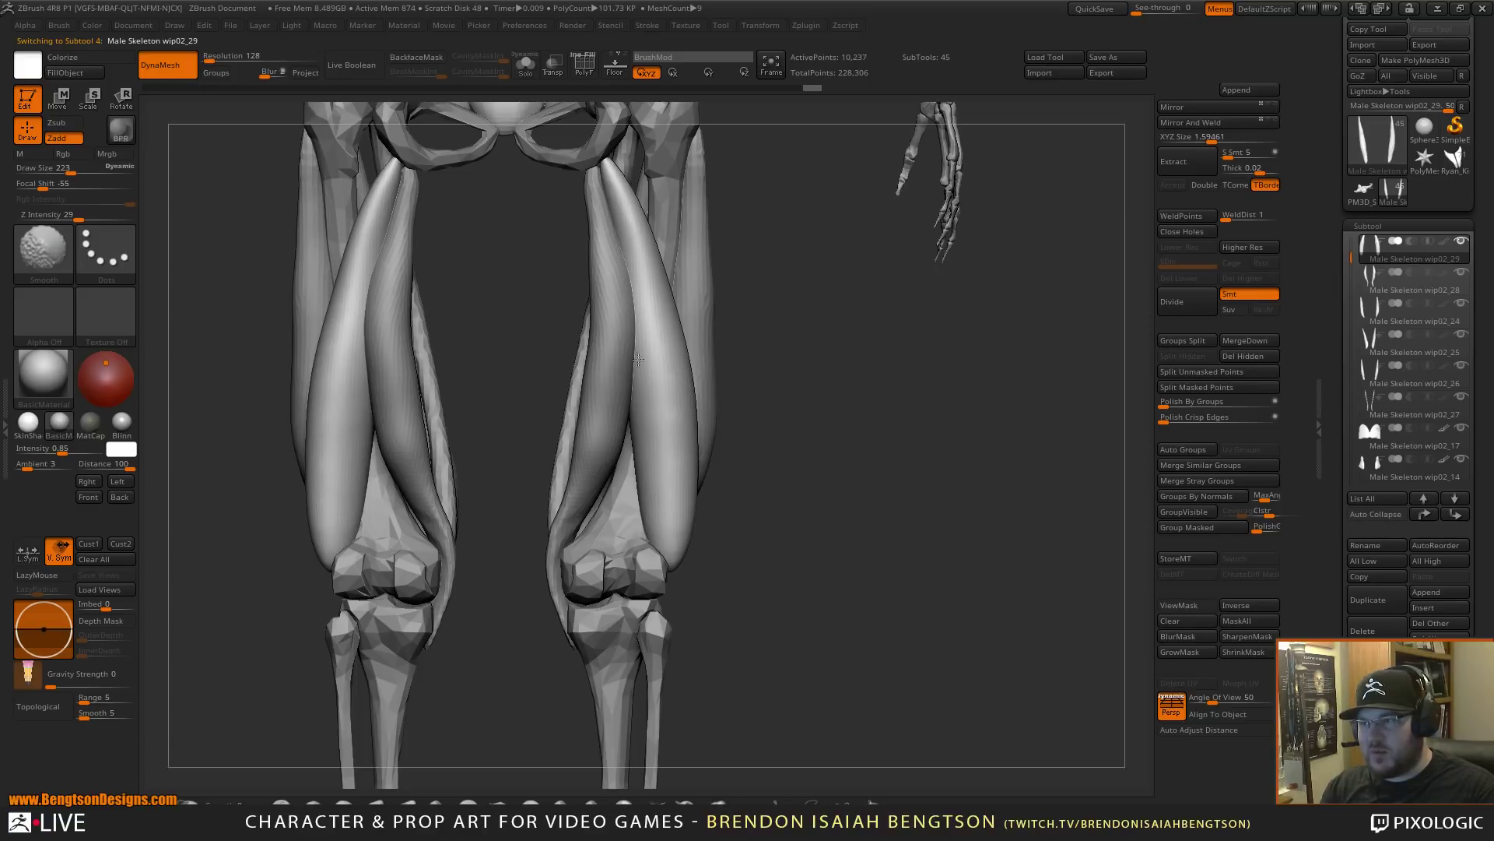
left_click_drag(895, 391, 893, 510, "alt")
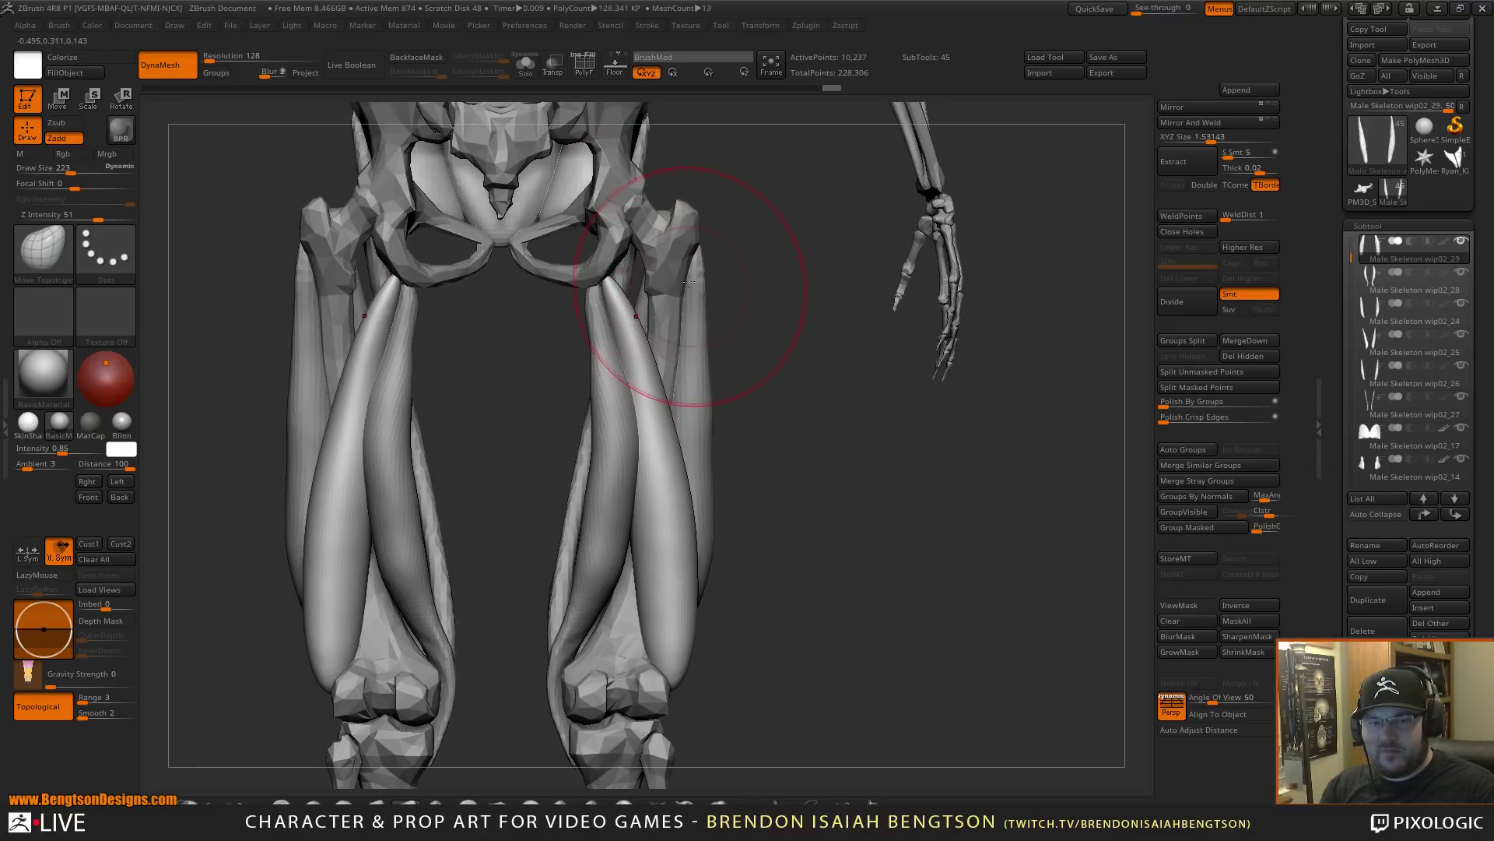
- Set the draw size to 251 and adjust the middle and lower portions of the inner hamstring muscles
key("space")
left_click_drag(675, 265, 687, 265)
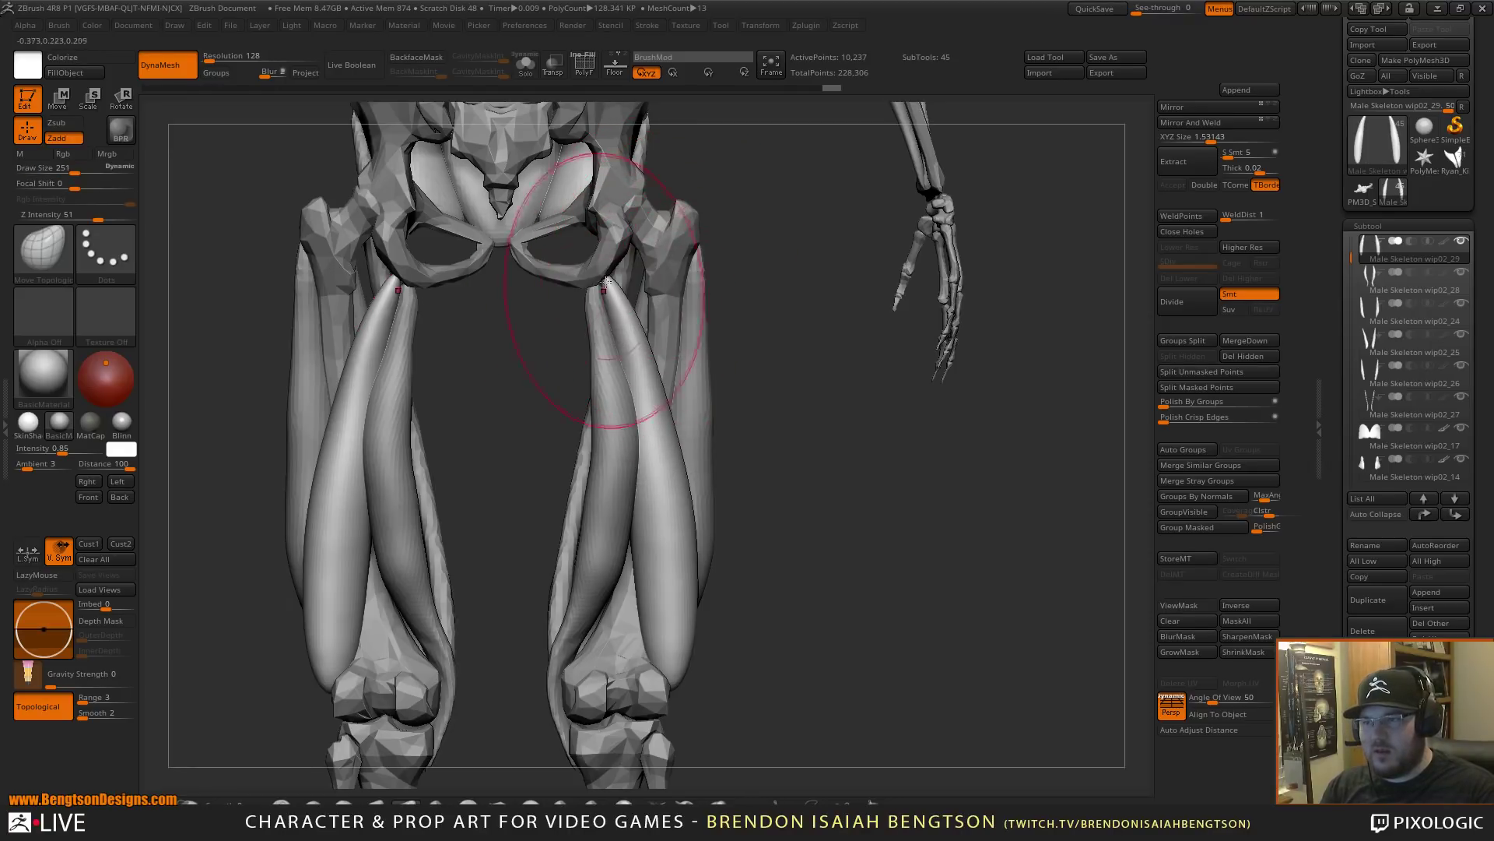
left_click(620, 435, "alt")
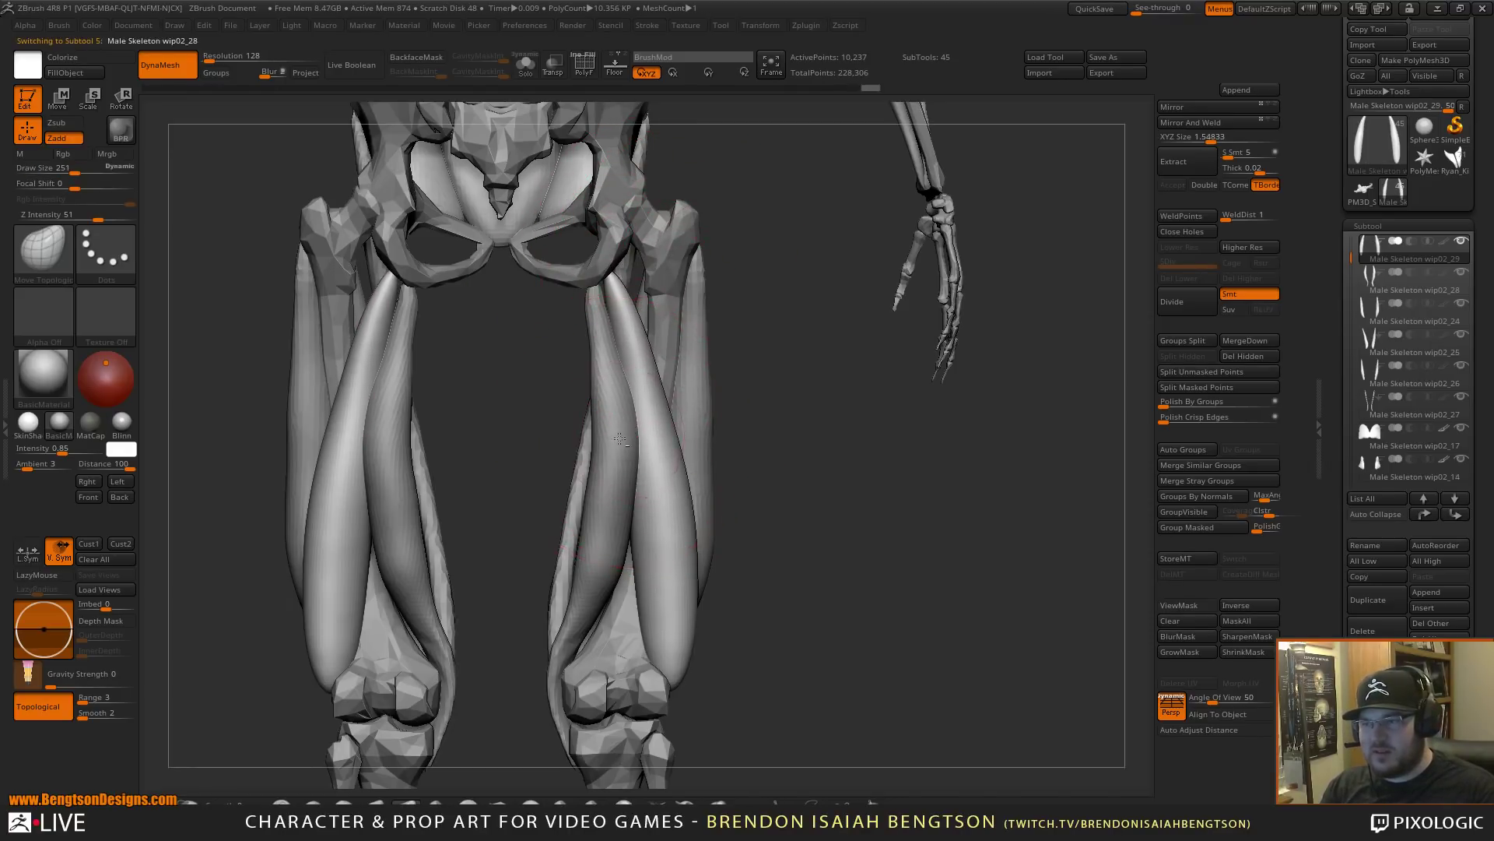
left_click_drag(619, 436, 613, 437)
left_click_drag(625, 537, 631, 548)
- Extend the outer hamstring muscles' lower ends down along the outer knees with the draw size reduced to 191
left_click(643, 560, "alt")
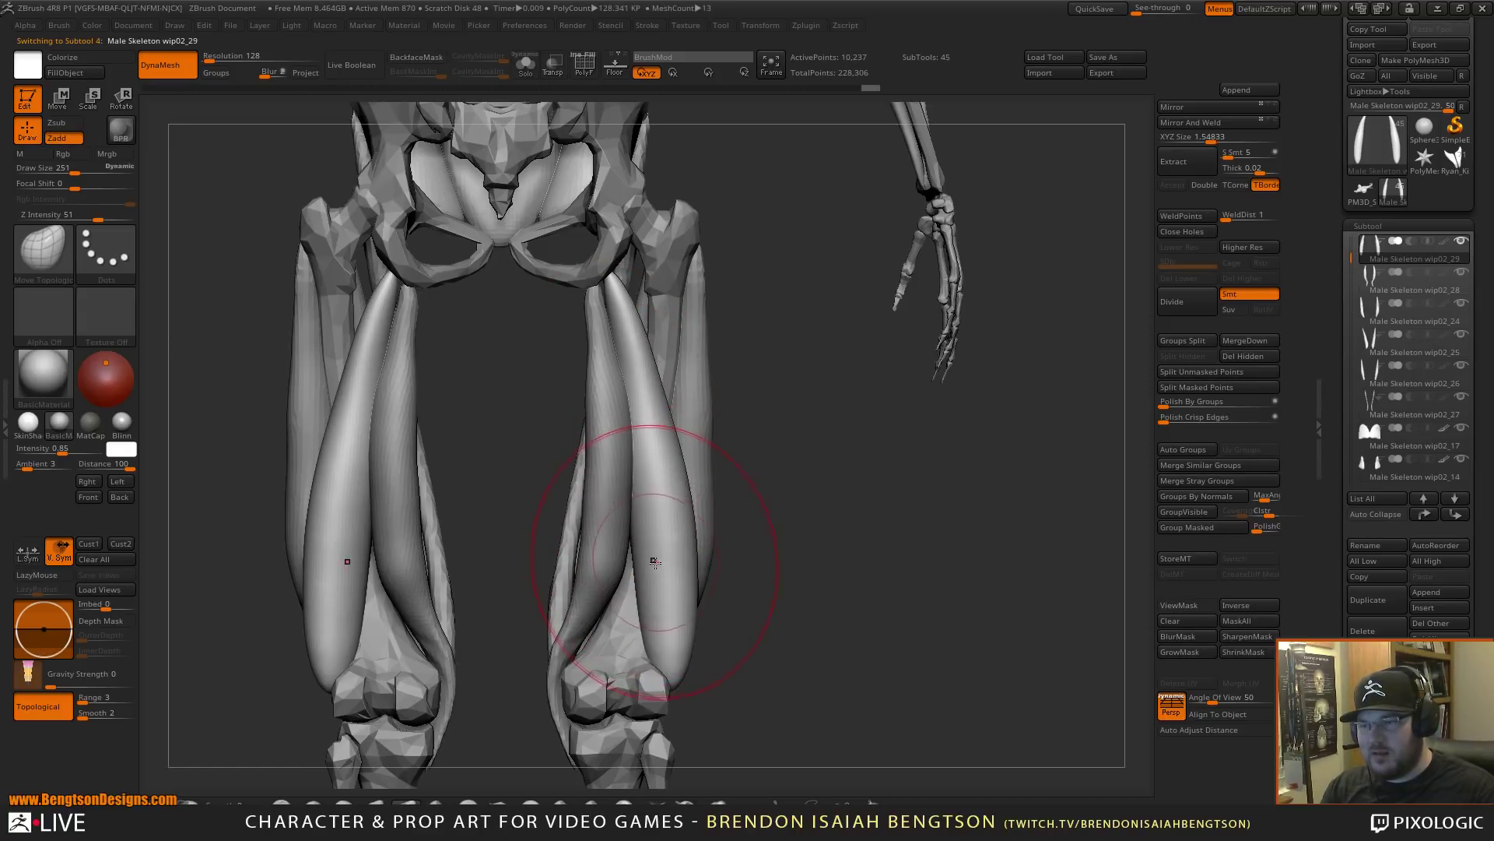
left_click_drag(842, 555, 926, 503, "alt")
left_click_drag(926, 503, 928, 541, "alt")
key("space")
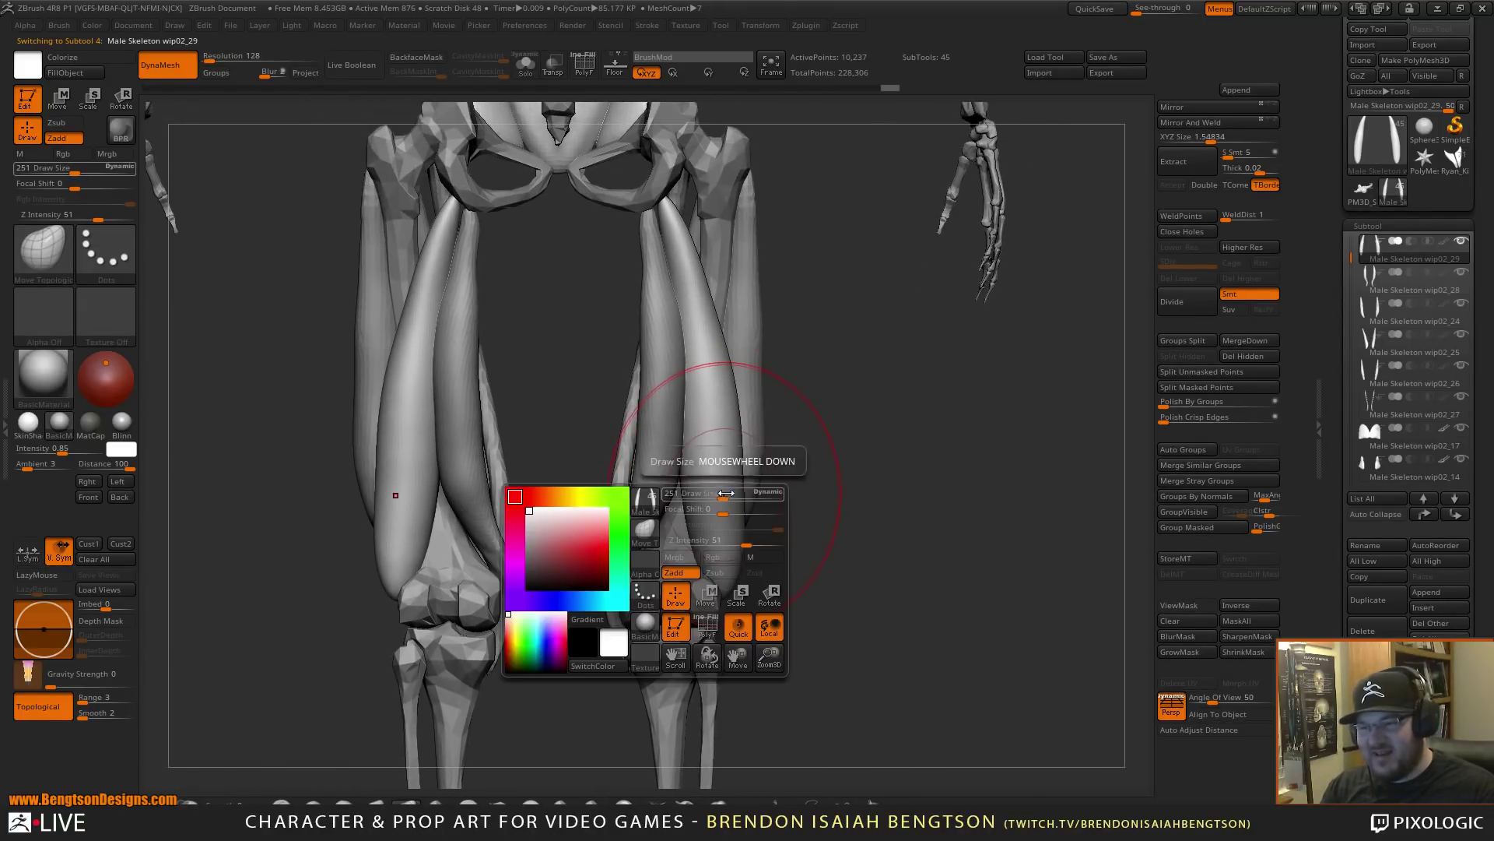
left_click_drag(735, 492, 709, 491)
mouse_move(770, 571)
left_mouse_down()
mouse_move(701, 567)
mouse_move(647, 527)
mouse_move(695, 546)
mouse_move(770, 537)
mouse_move(738, 534)
left_mouse_up()
key("space")
left_click_drag(724, 586, 728, 621)
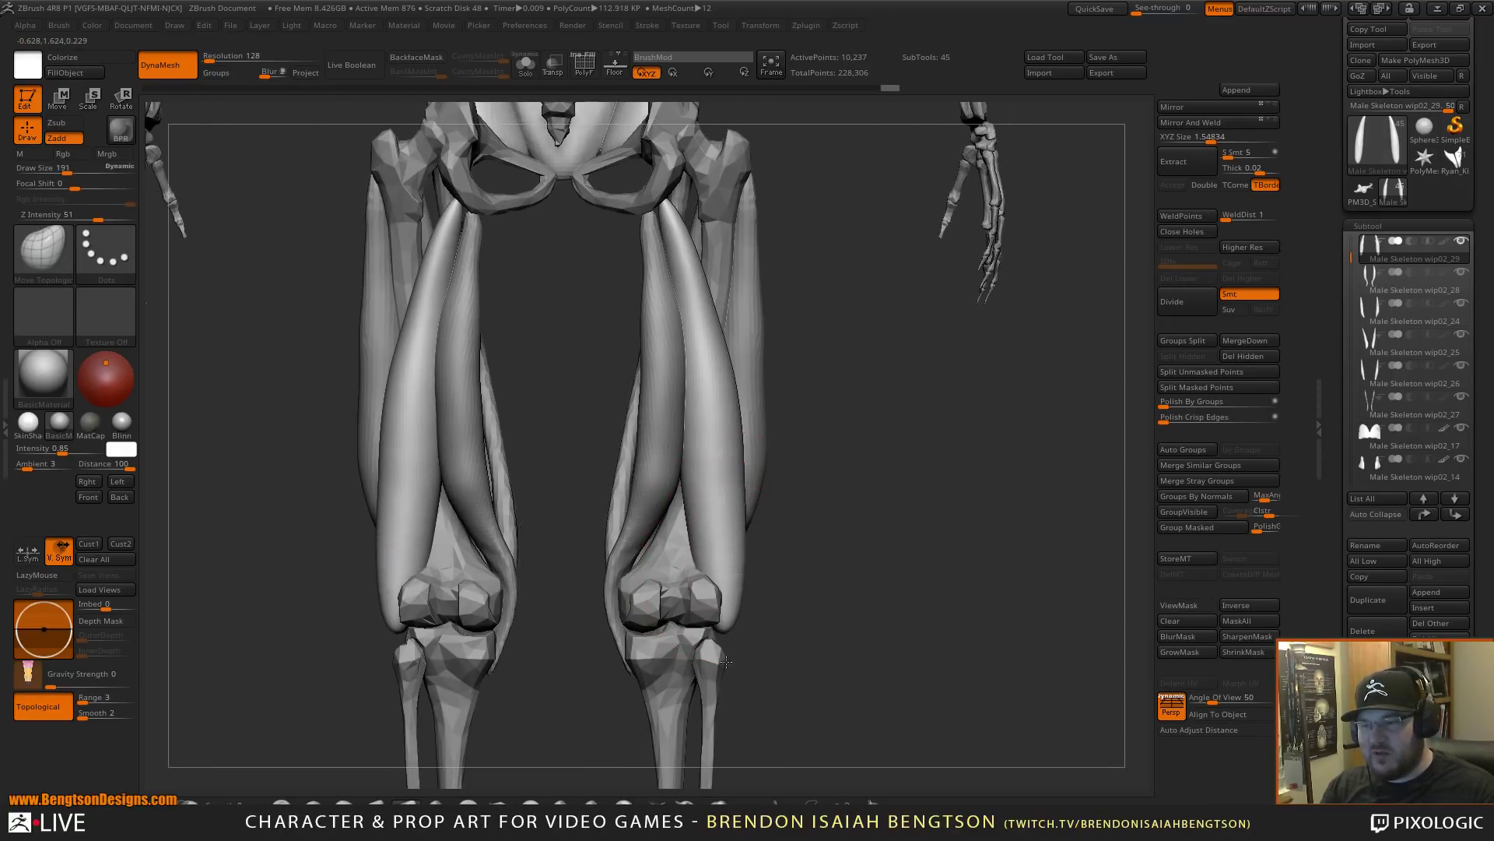
mouse_move(710, 516)
left_mouse_down()
mouse_move(724, 514)
mouse_move(698, 483)
left_mouse_up()
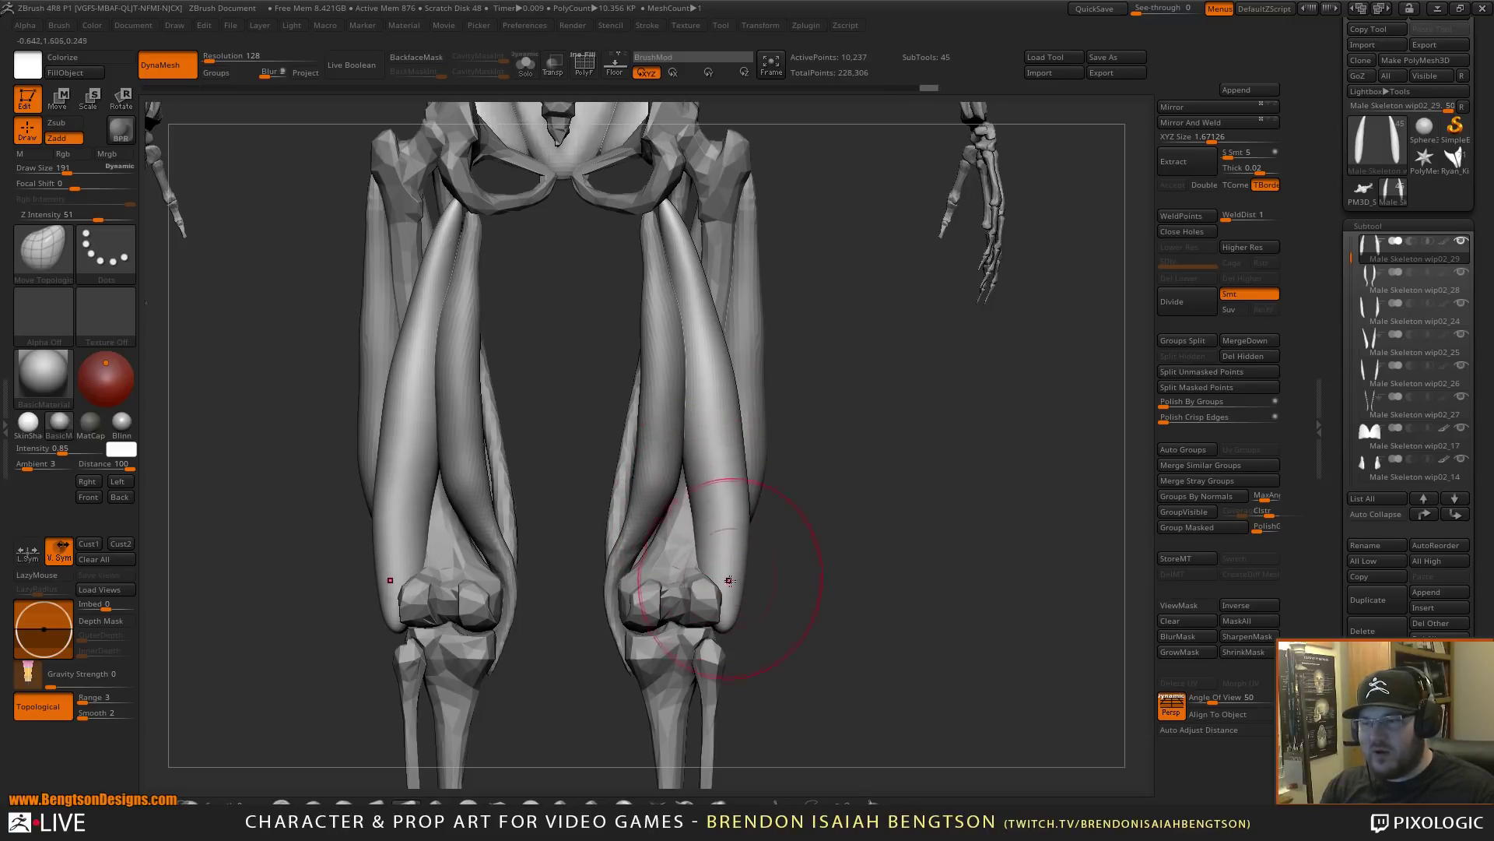
- Smooth and taper the outer muscles' lower ends, refine their outer curves, and set the draw size to 210
key("shift")
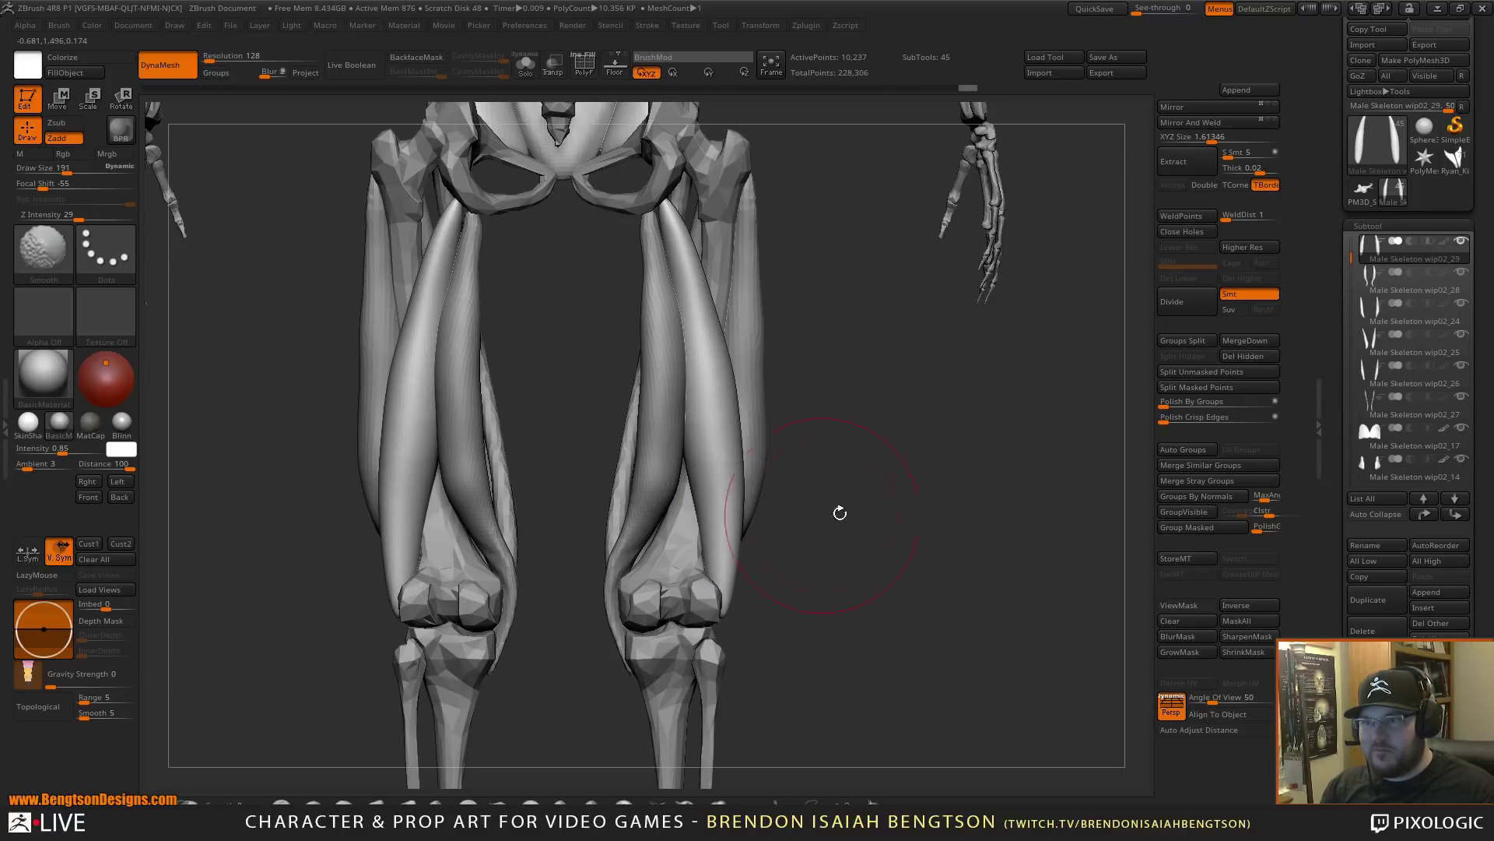
left_click_drag(840, 512, 767, 391, "shift")
key("space")
mouse_move(741, 401)
left_mouse_down()
mouse_move(725, 404)
mouse_move(726, 360)
left_mouse_up()
mouse_move(734, 480)
left_mouse_down()
mouse_move(685, 510)
mouse_move(706, 527)
mouse_move(708, 566)
left_mouse_up()
key("space")
left_click_drag(859, 507, 787, 424, "alt")
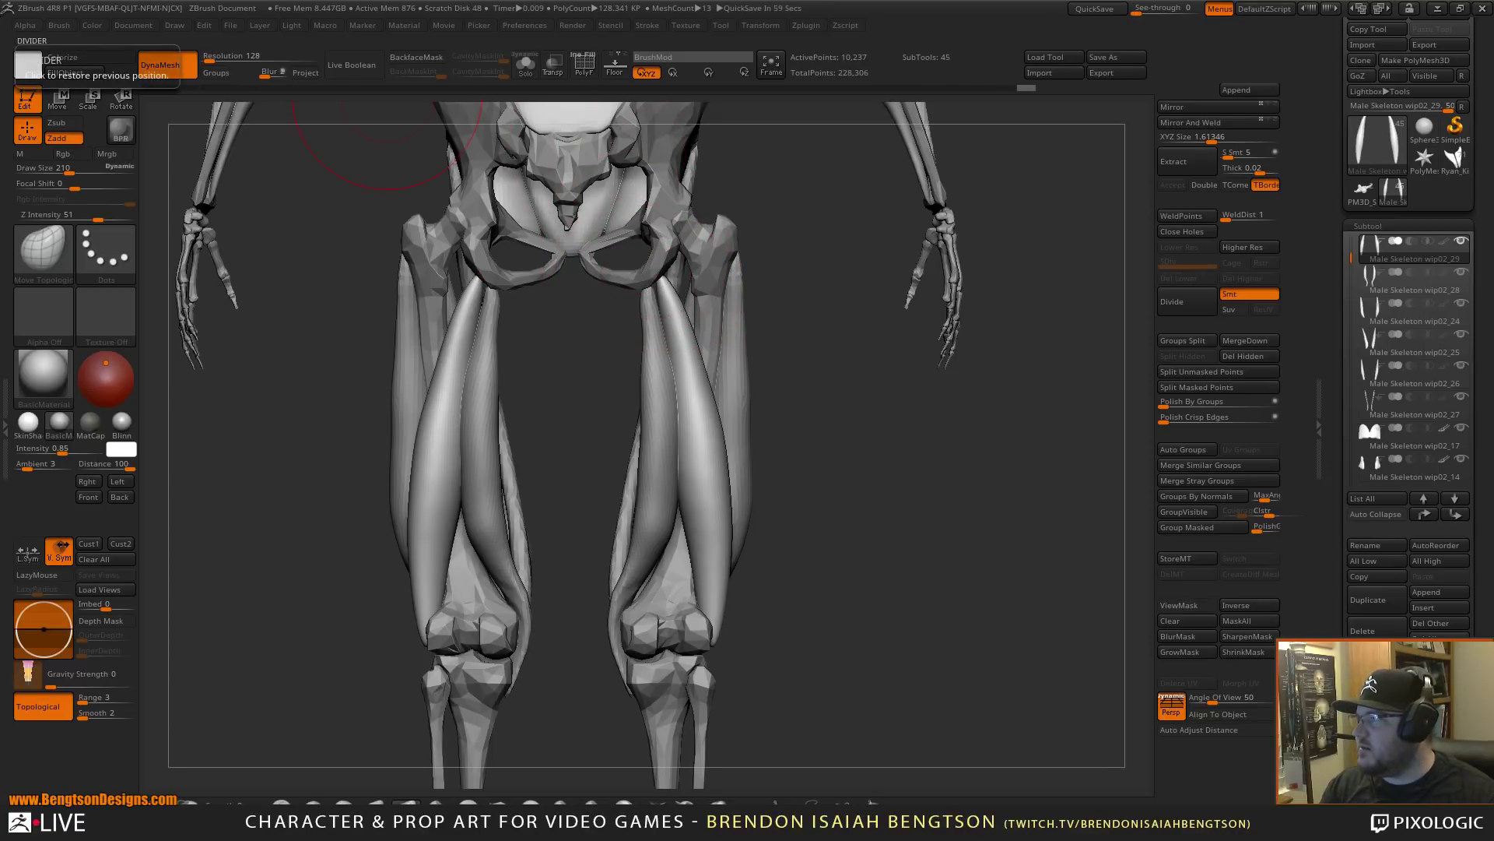
- Switch to the browser and open bodiesinmotion.photo in a new tab
key("alt+Tab")
left_click(999, 147)
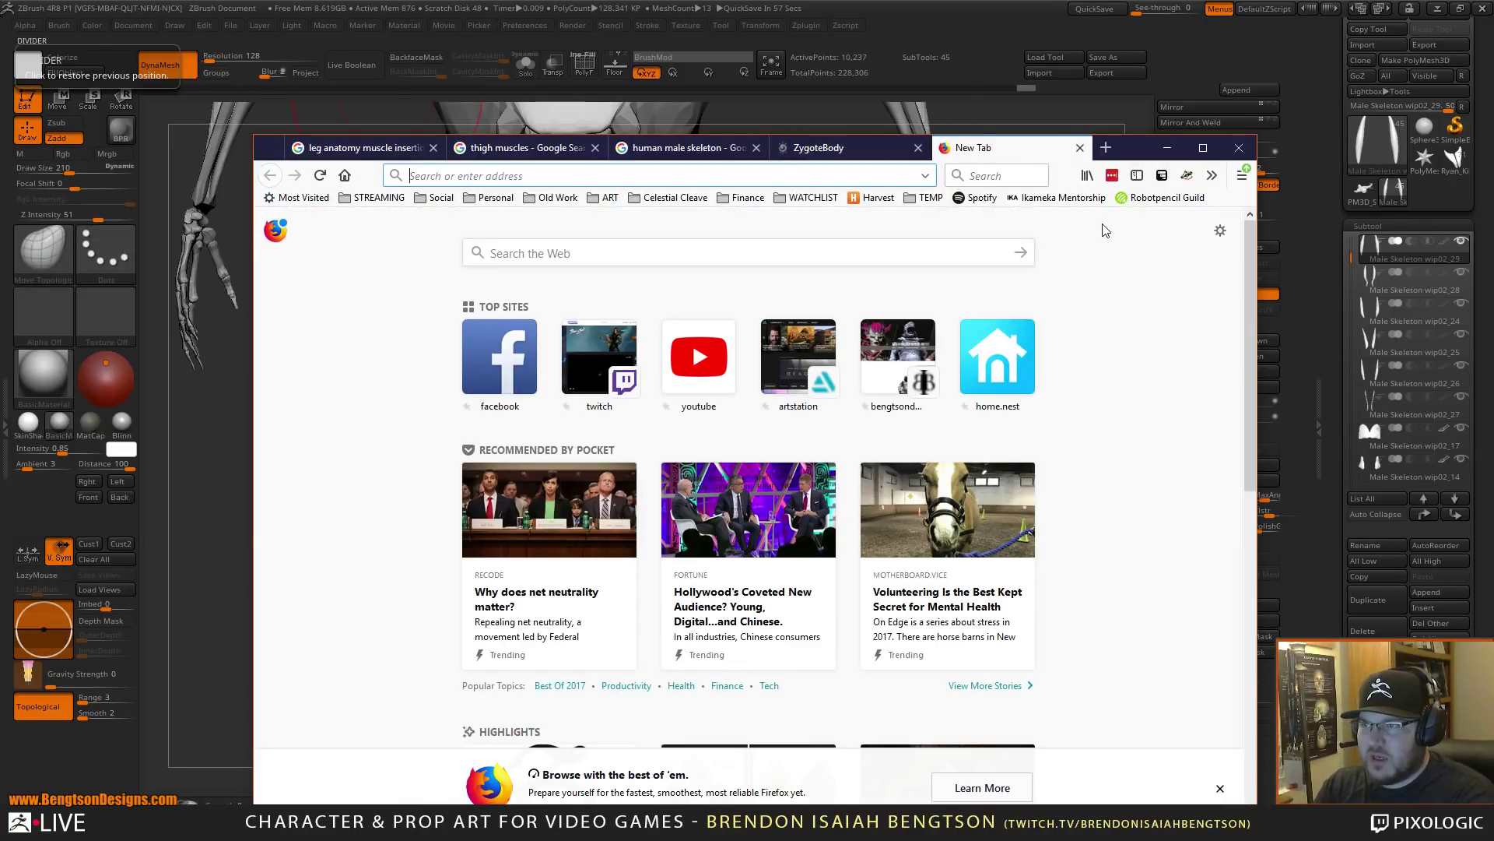
type("bodiesinmotion.photo/")
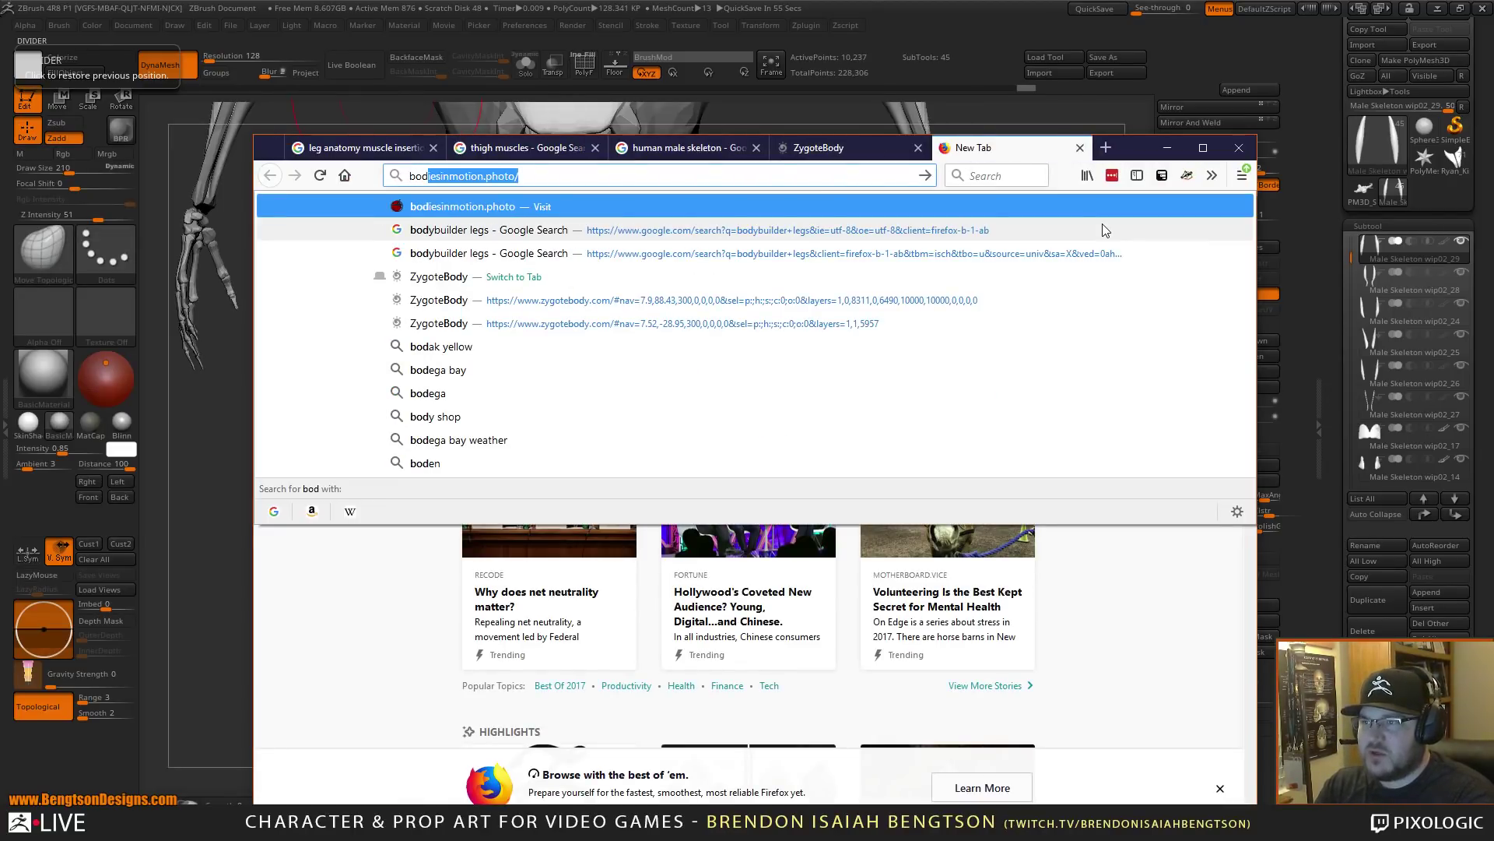
key("Return")
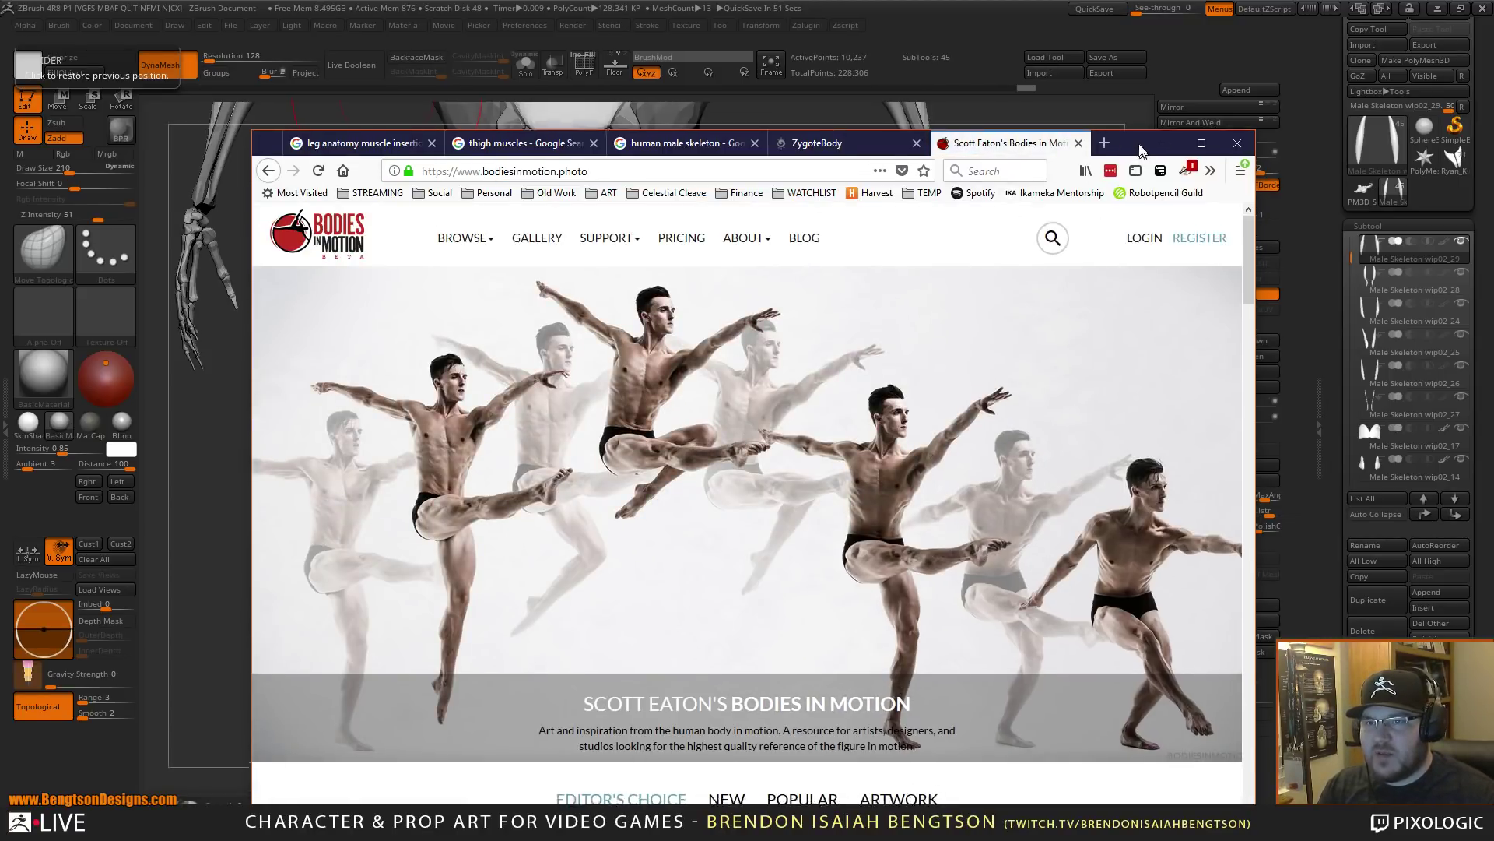
left_click_drag(1143, 156, 1113, 52)
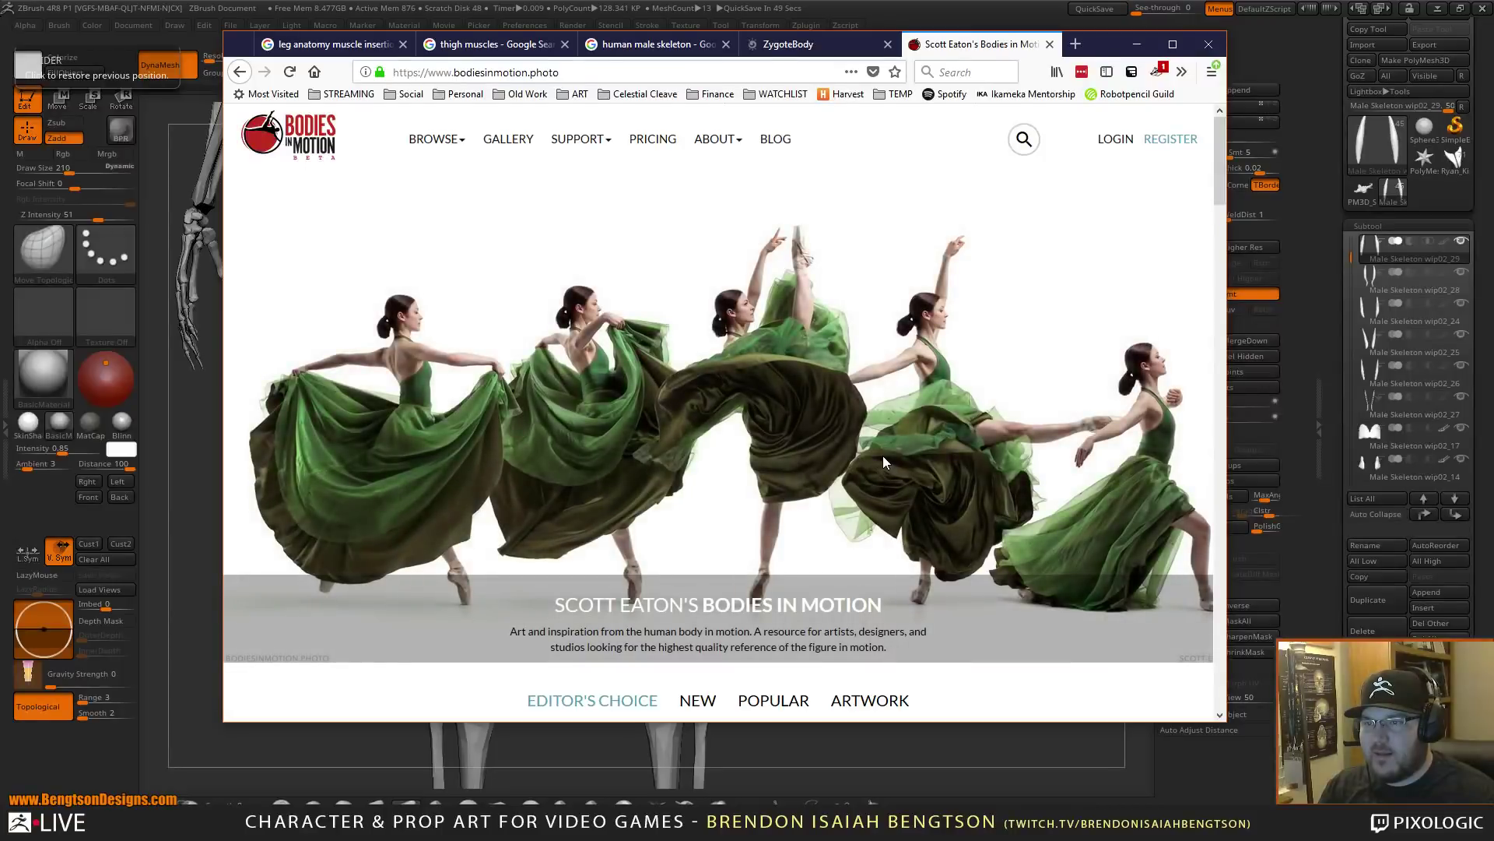
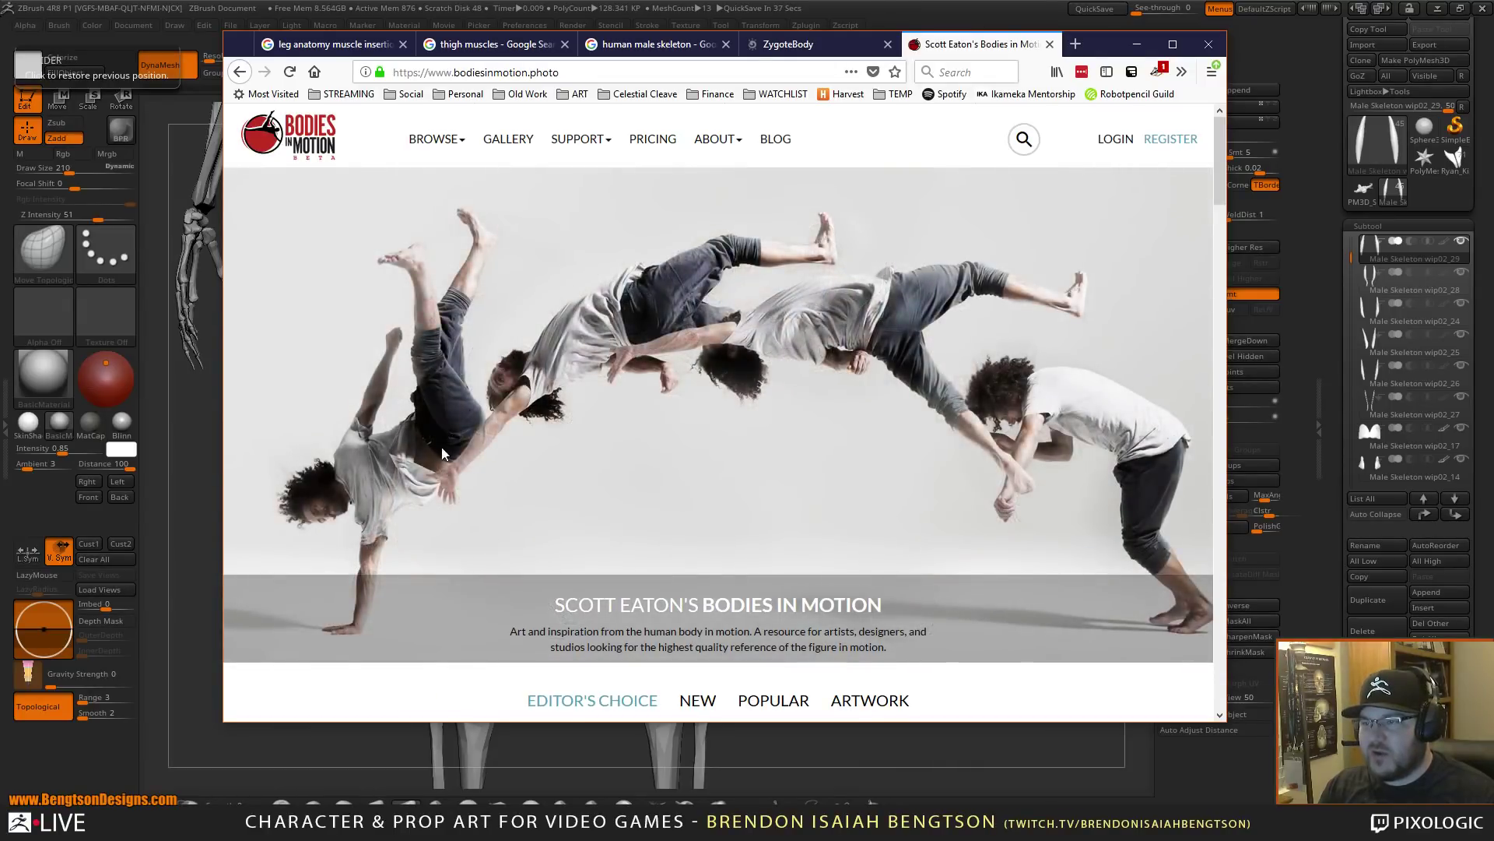
- Look through the Motions, Scans and Latest News sections of the Bodies in Motion home page and return to ZBrush
scroll(866, 508, "down", 4)
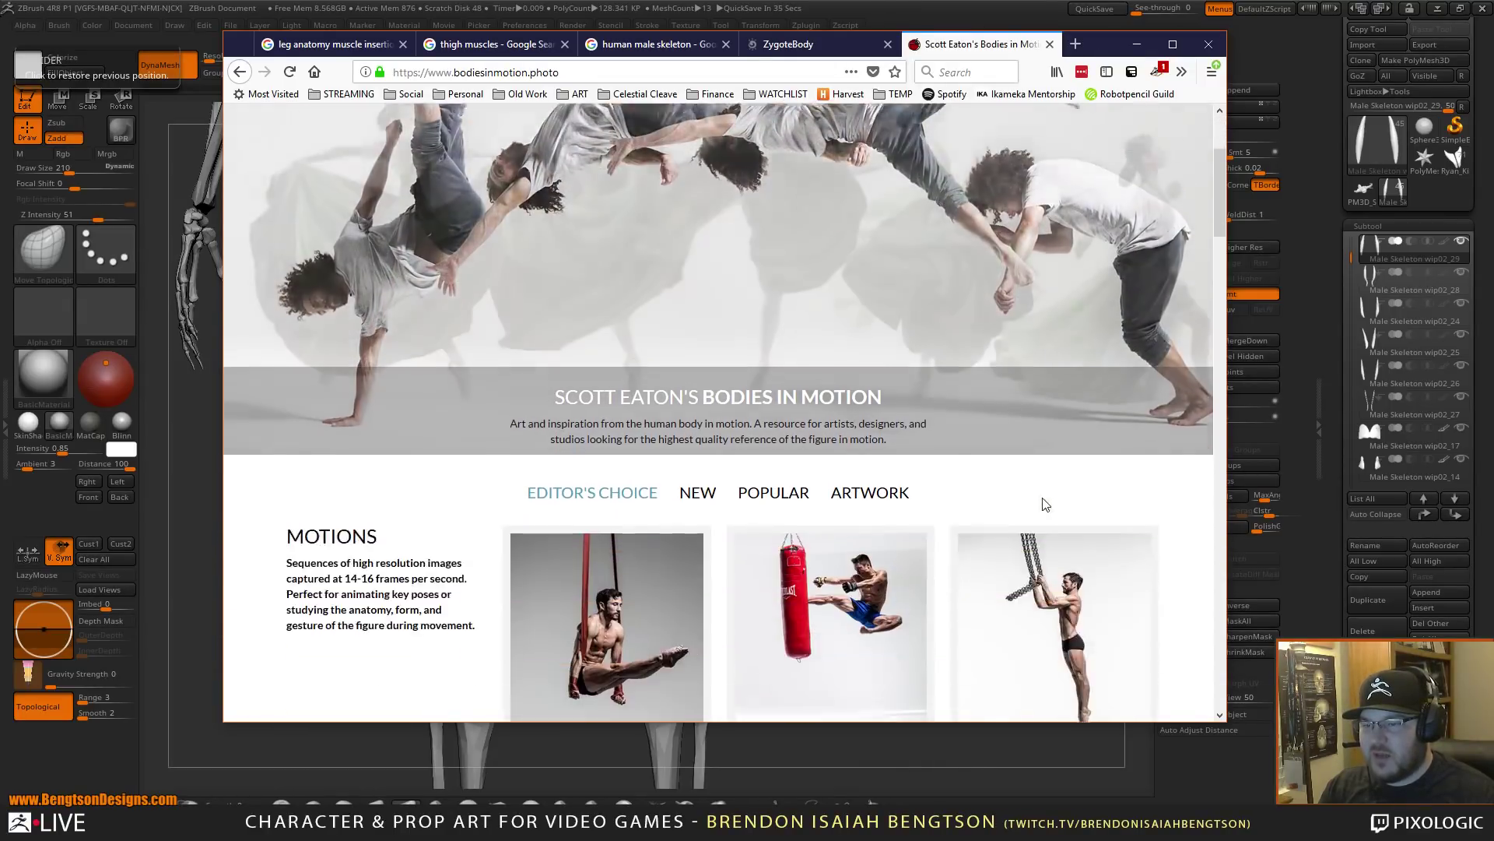
mouse_move(826, 512)
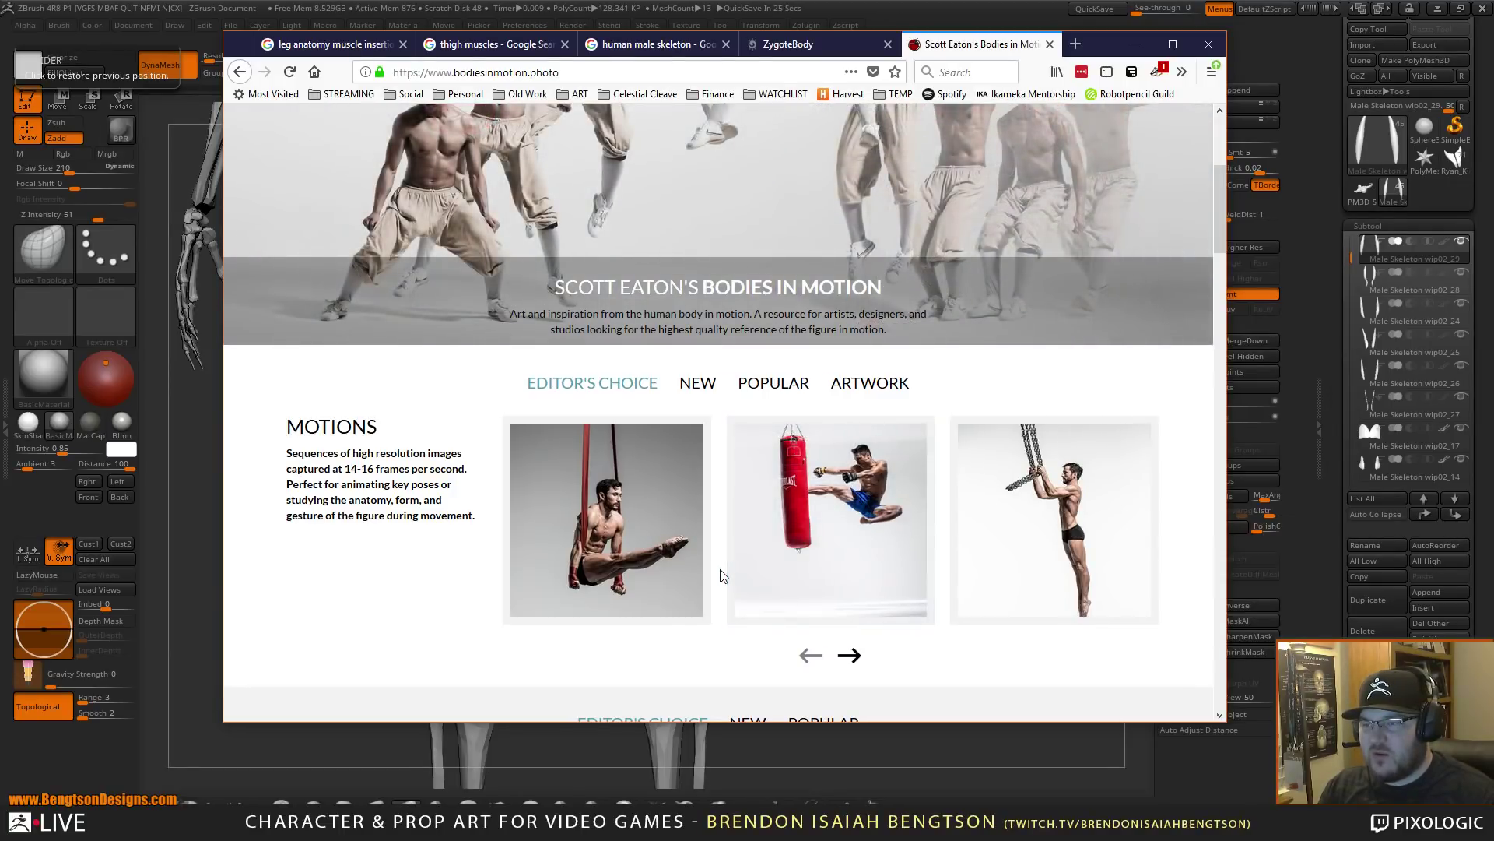
mouse_move(603, 550)
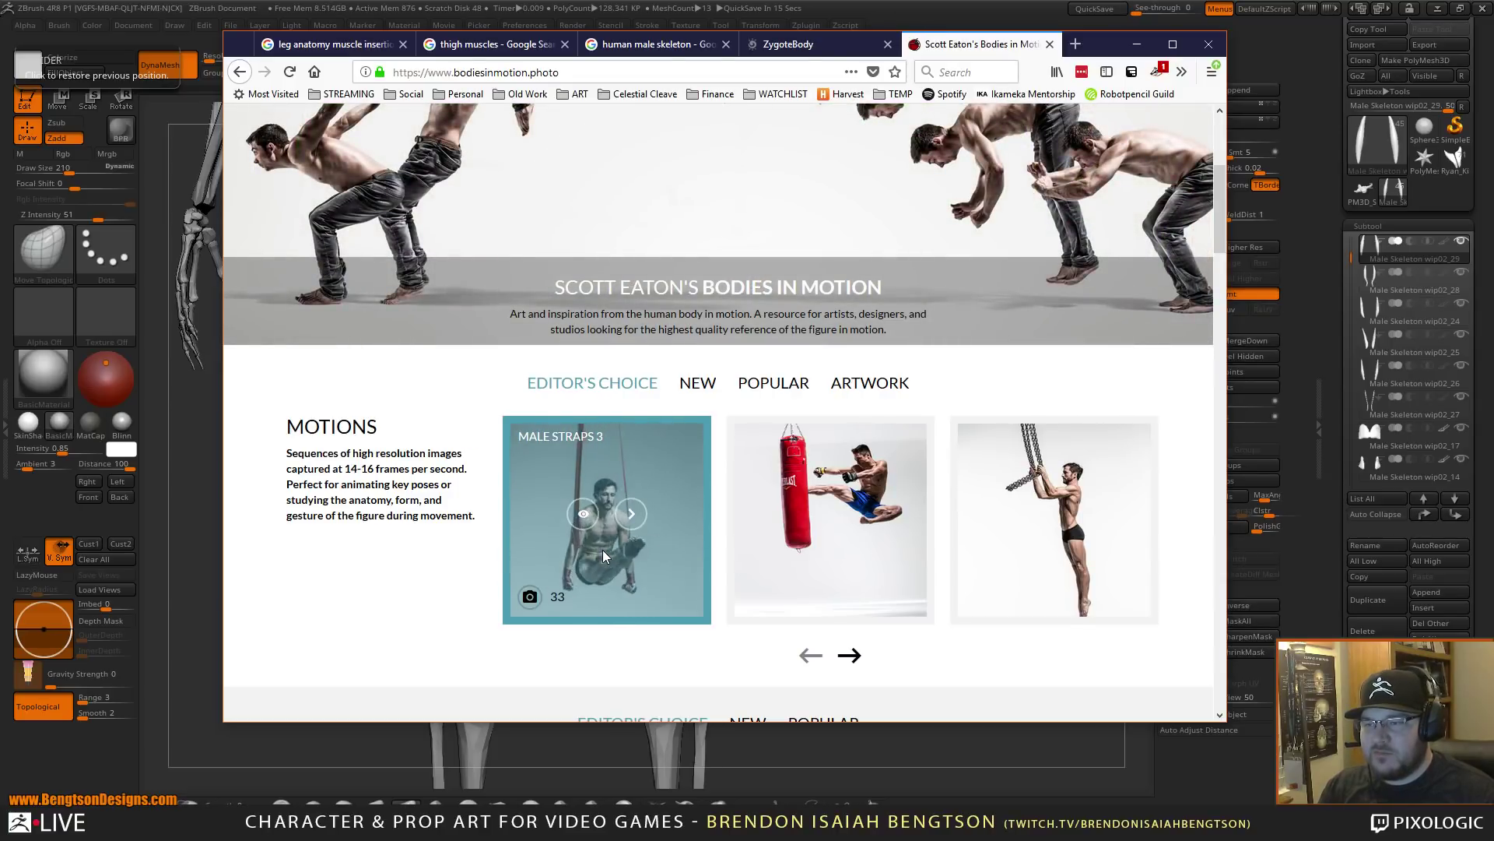
scroll(311, 560, "down", 5)
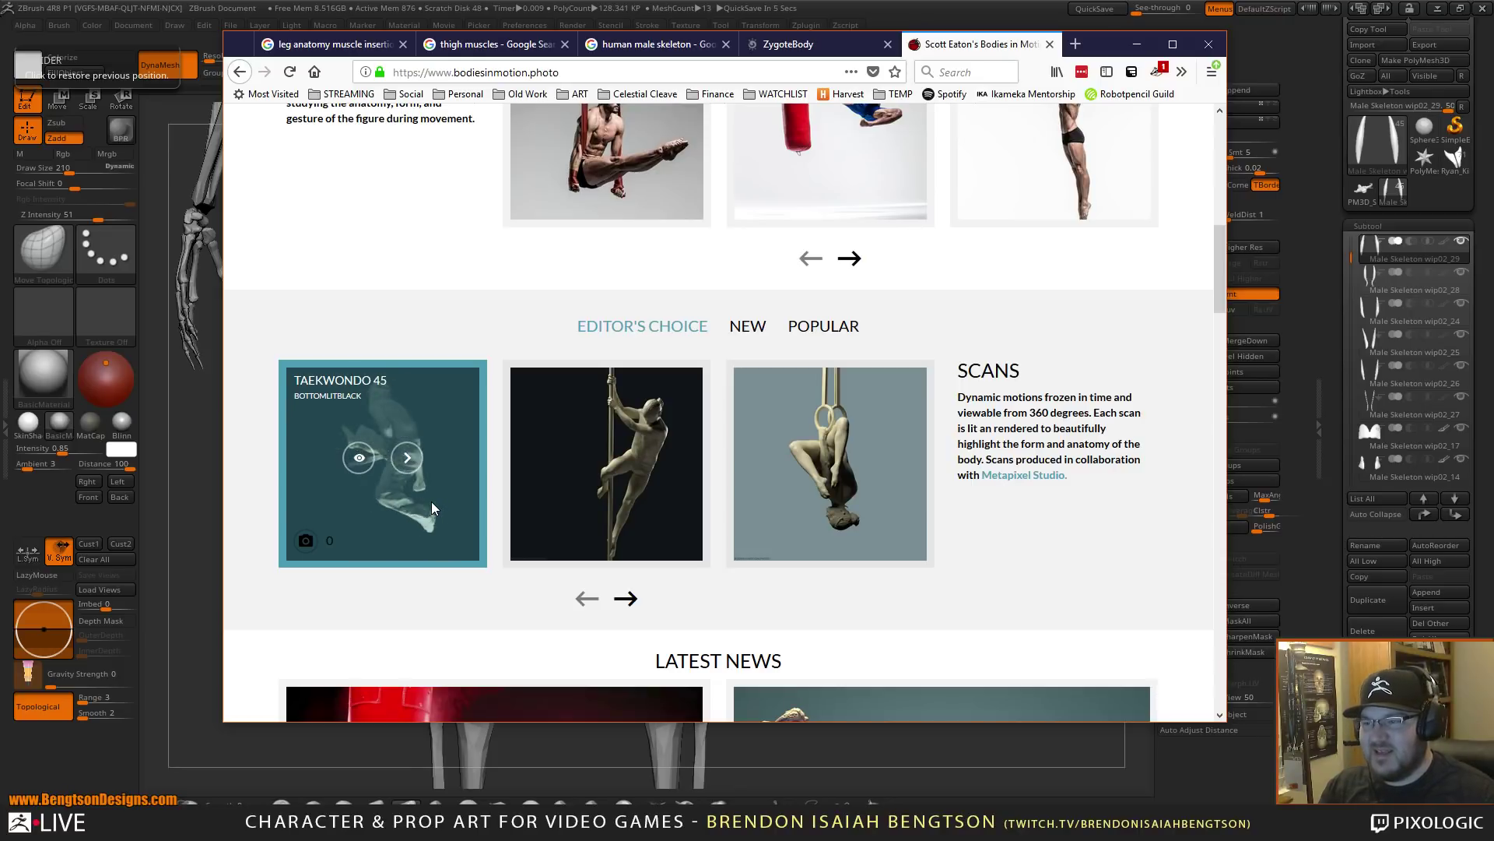
scroll(261, 608, "down", 5)
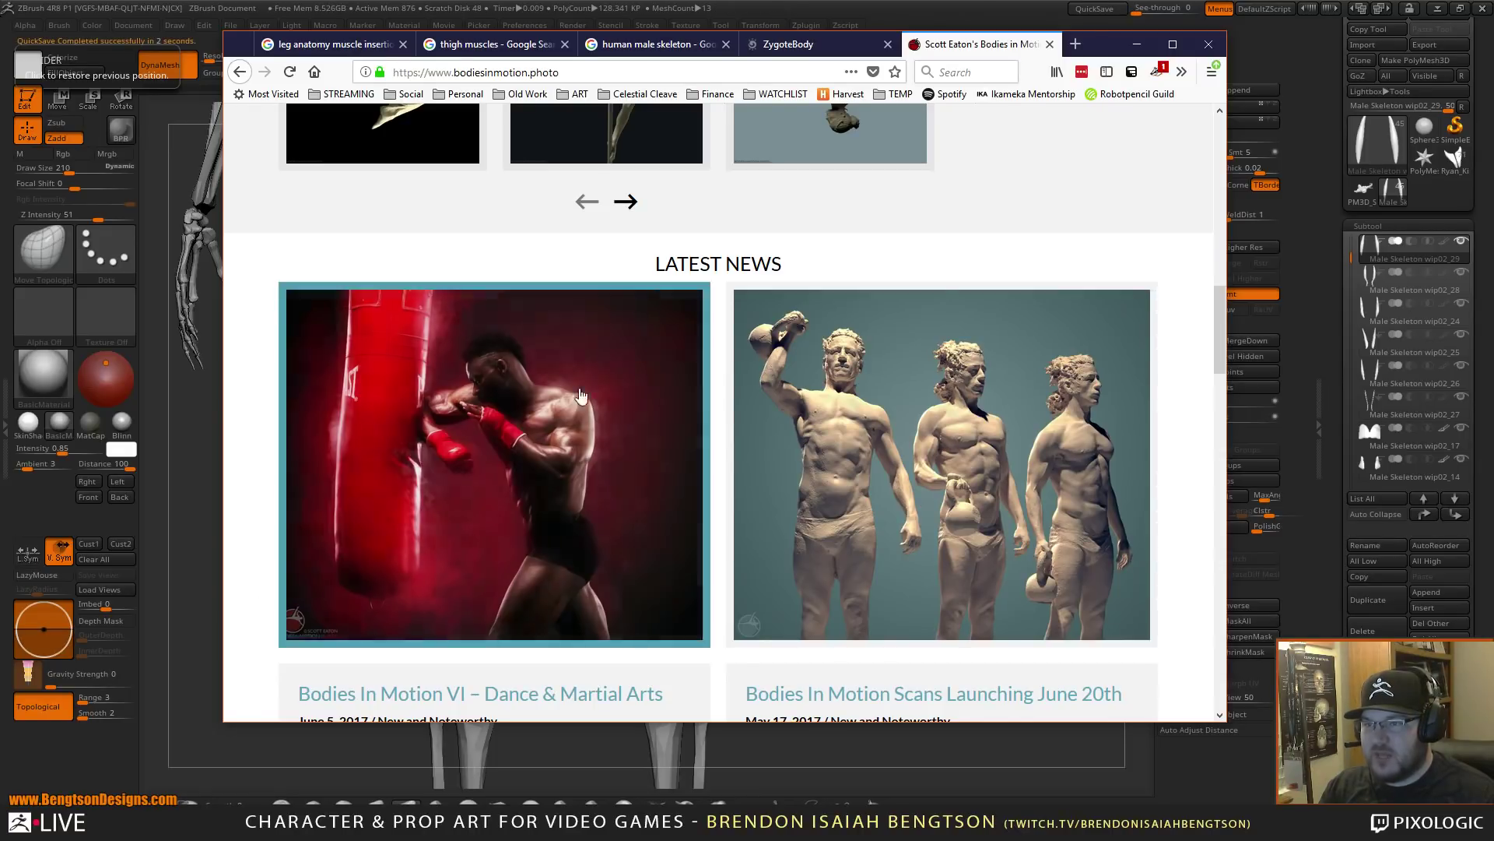
left_click_drag(1104, 48, 0, 109)
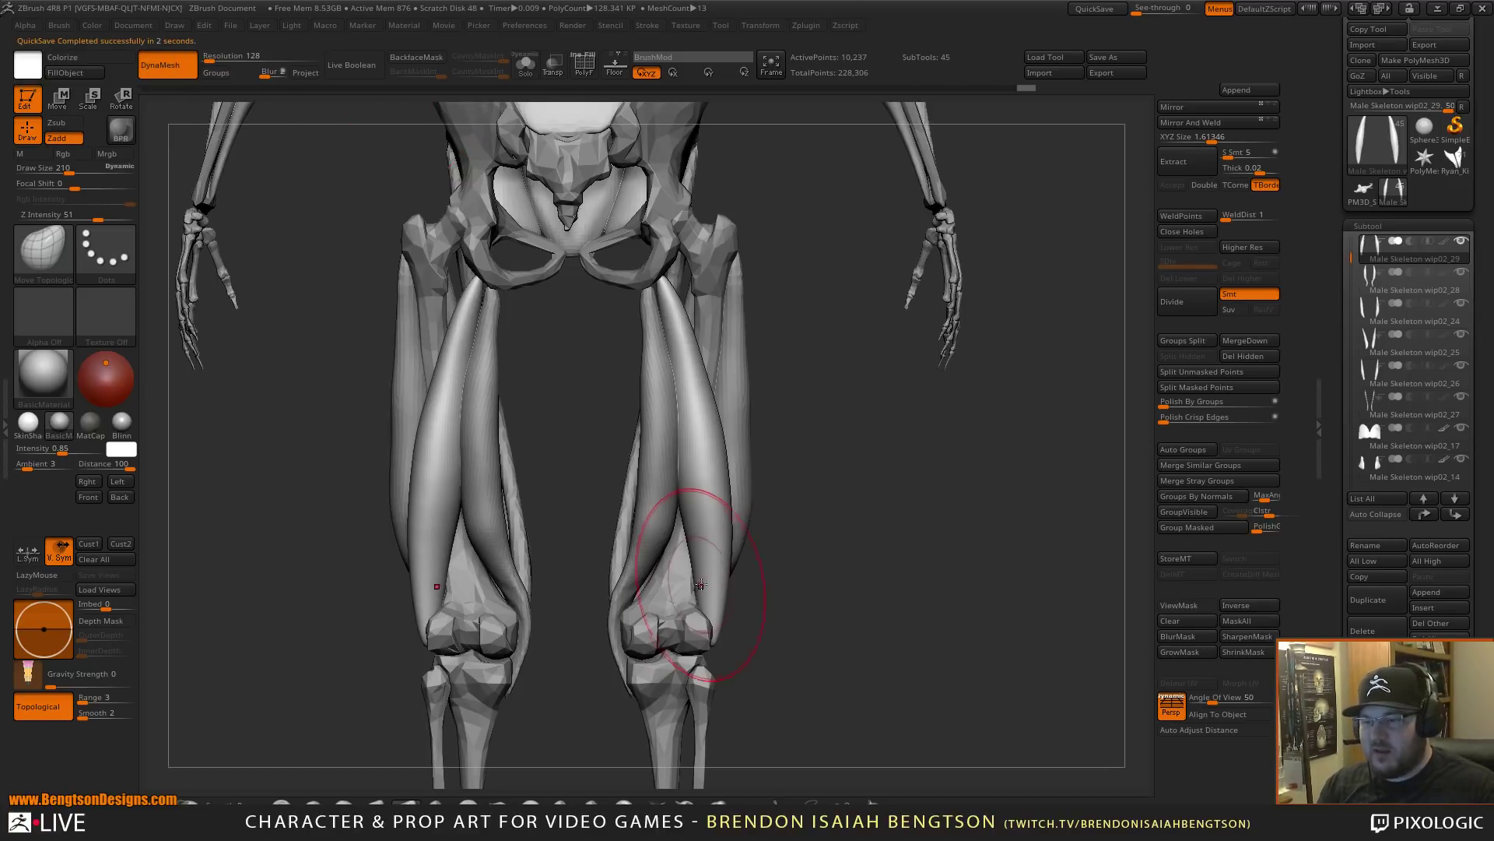
- Set the draw size to 295 and reshape the outer hamstring muscles' lower ends and side profile
left_click_drag(801, 651, 704, 662)
left_click_drag(632, 563, 664, 561)
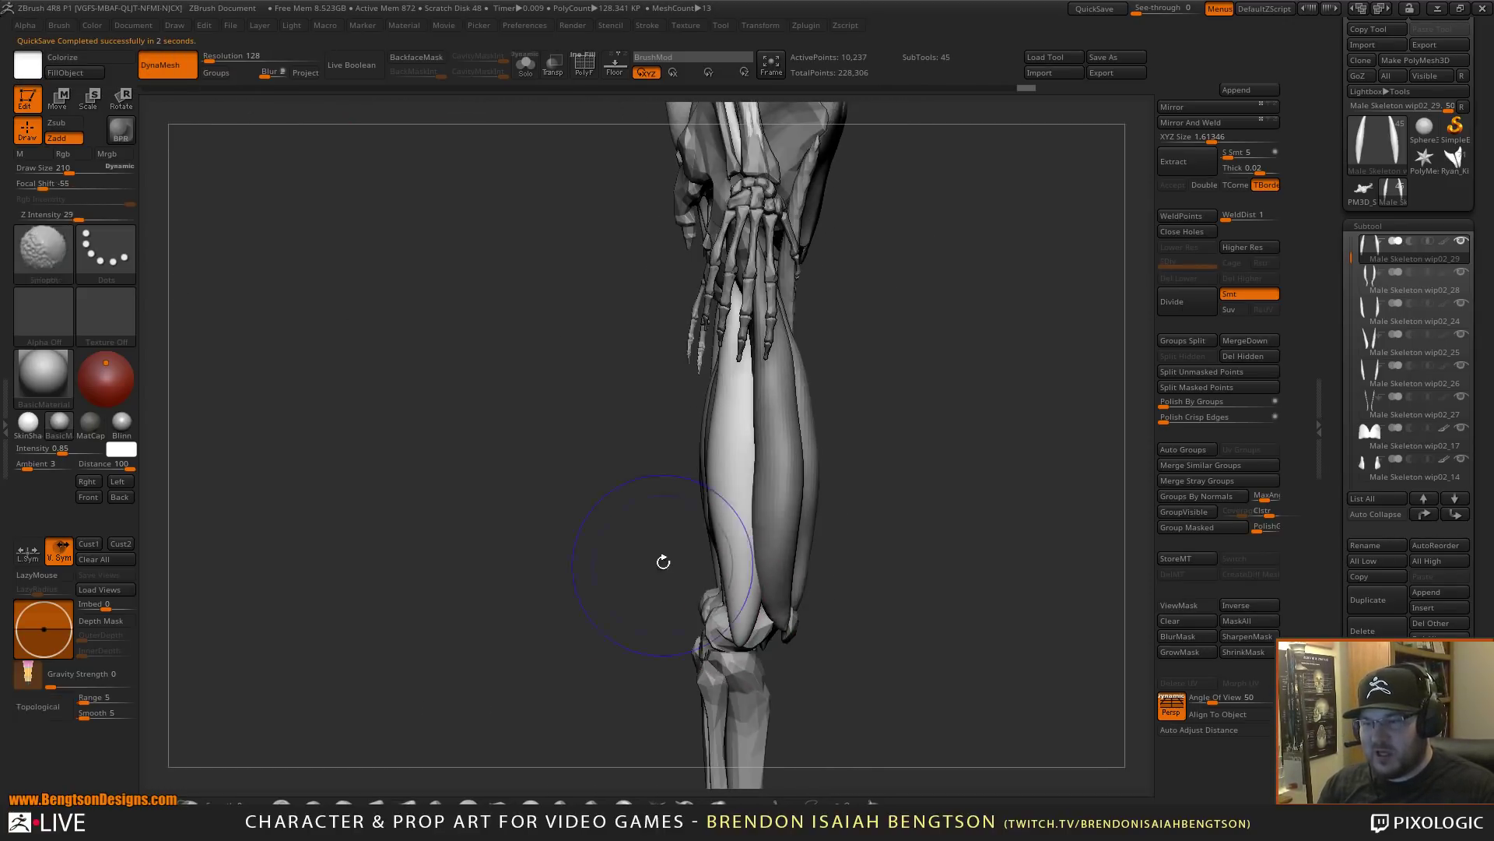
key("space")
left_click_drag(722, 447, 725, 448)
left_click_drag(737, 598, 735, 643)
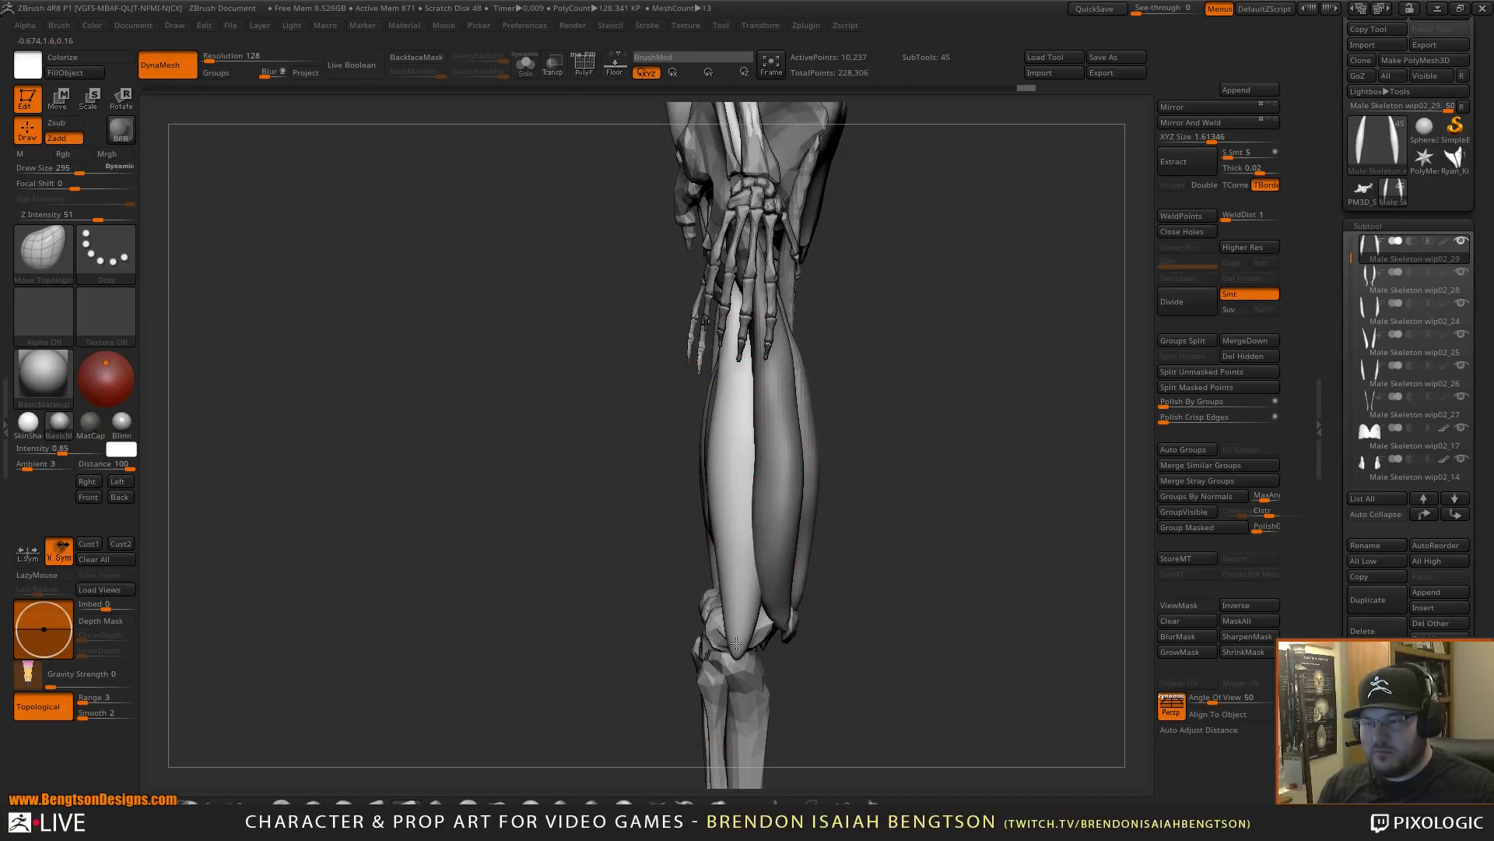
left_click_drag(726, 564, 714, 565)
left_click_drag(718, 473, 715, 407)
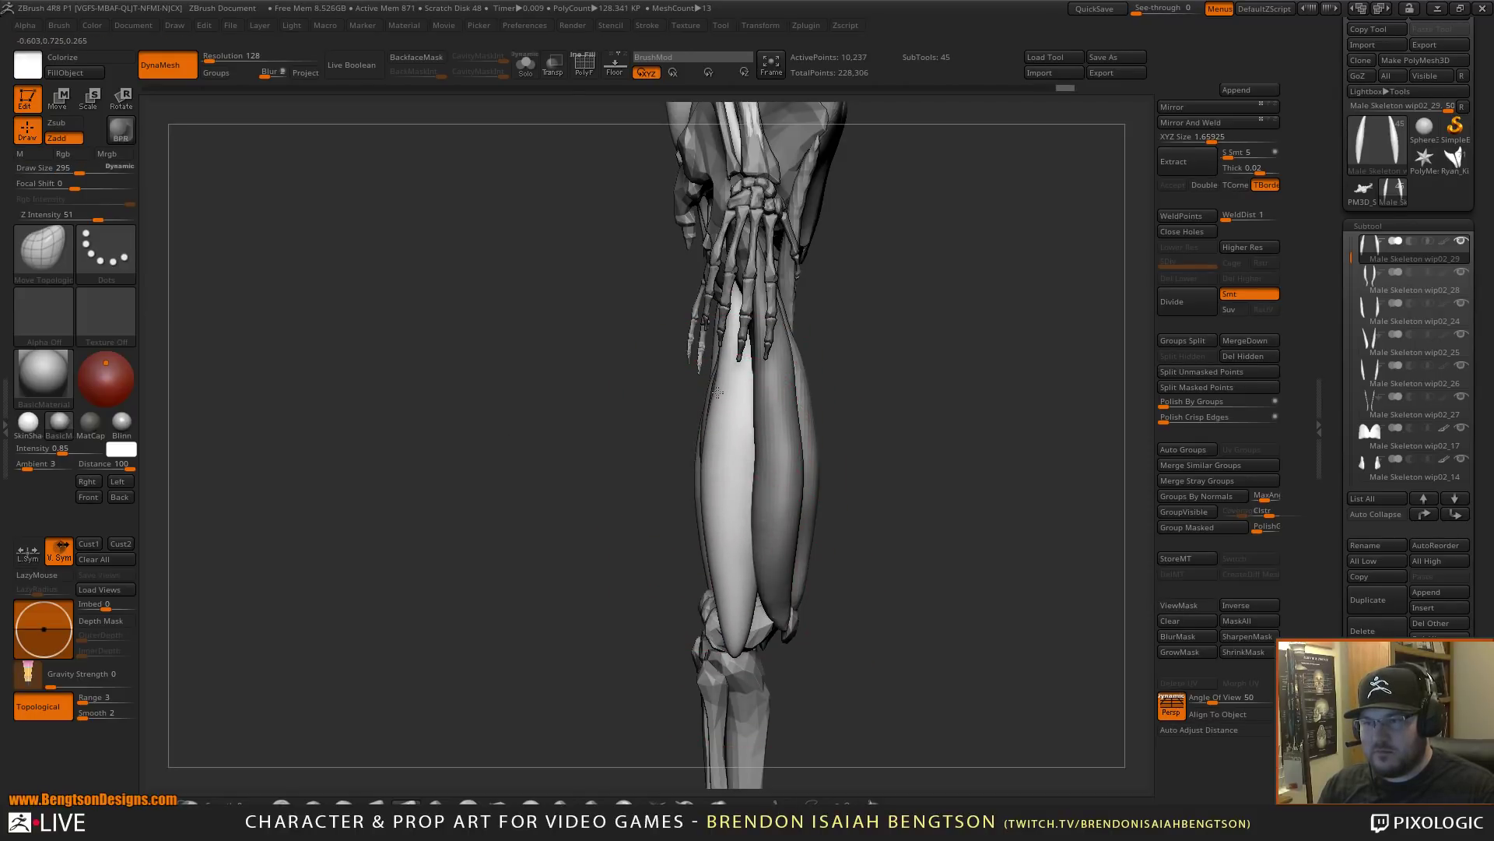
left_click_drag(708, 515, 700, 514)
- Smooth the outer hamstrings' lower ends and fill out their outer curves with the draw size at 210
left_click_drag(623, 517, 720, 513)
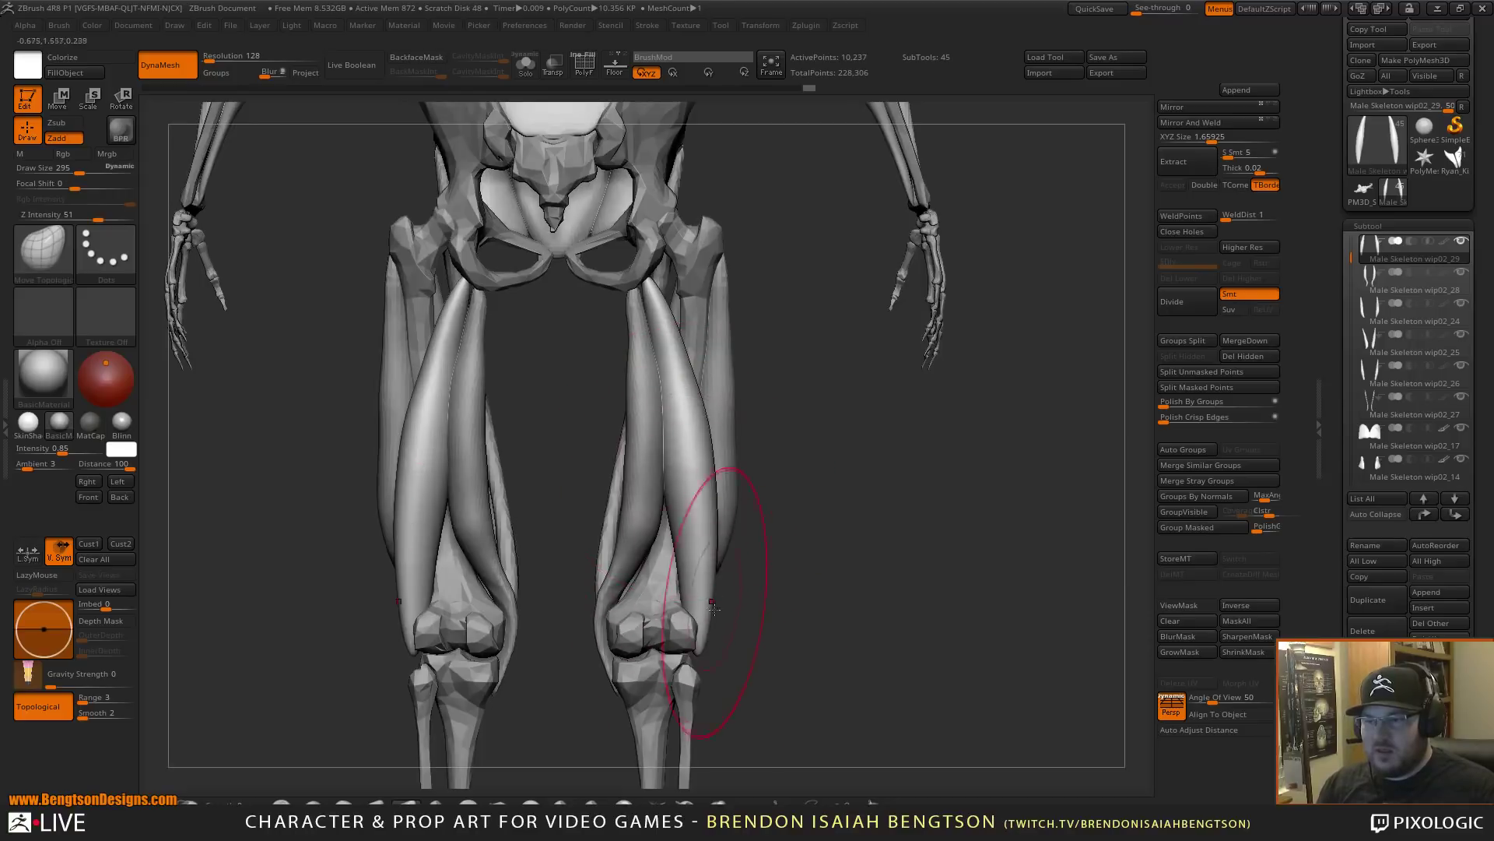
key("shift")
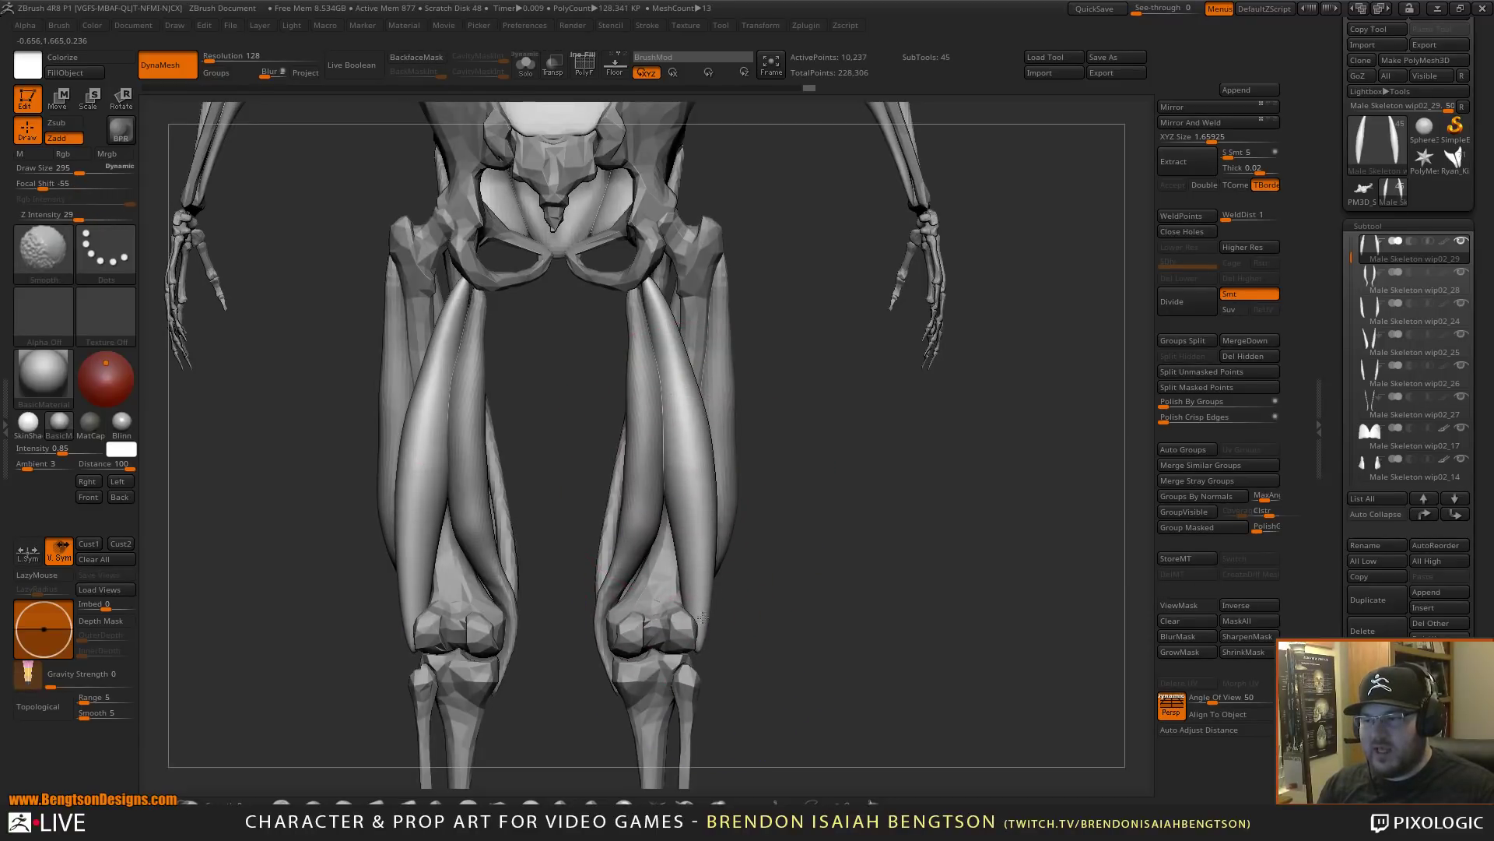
left_click_drag(703, 618, 704, 599, "shift")
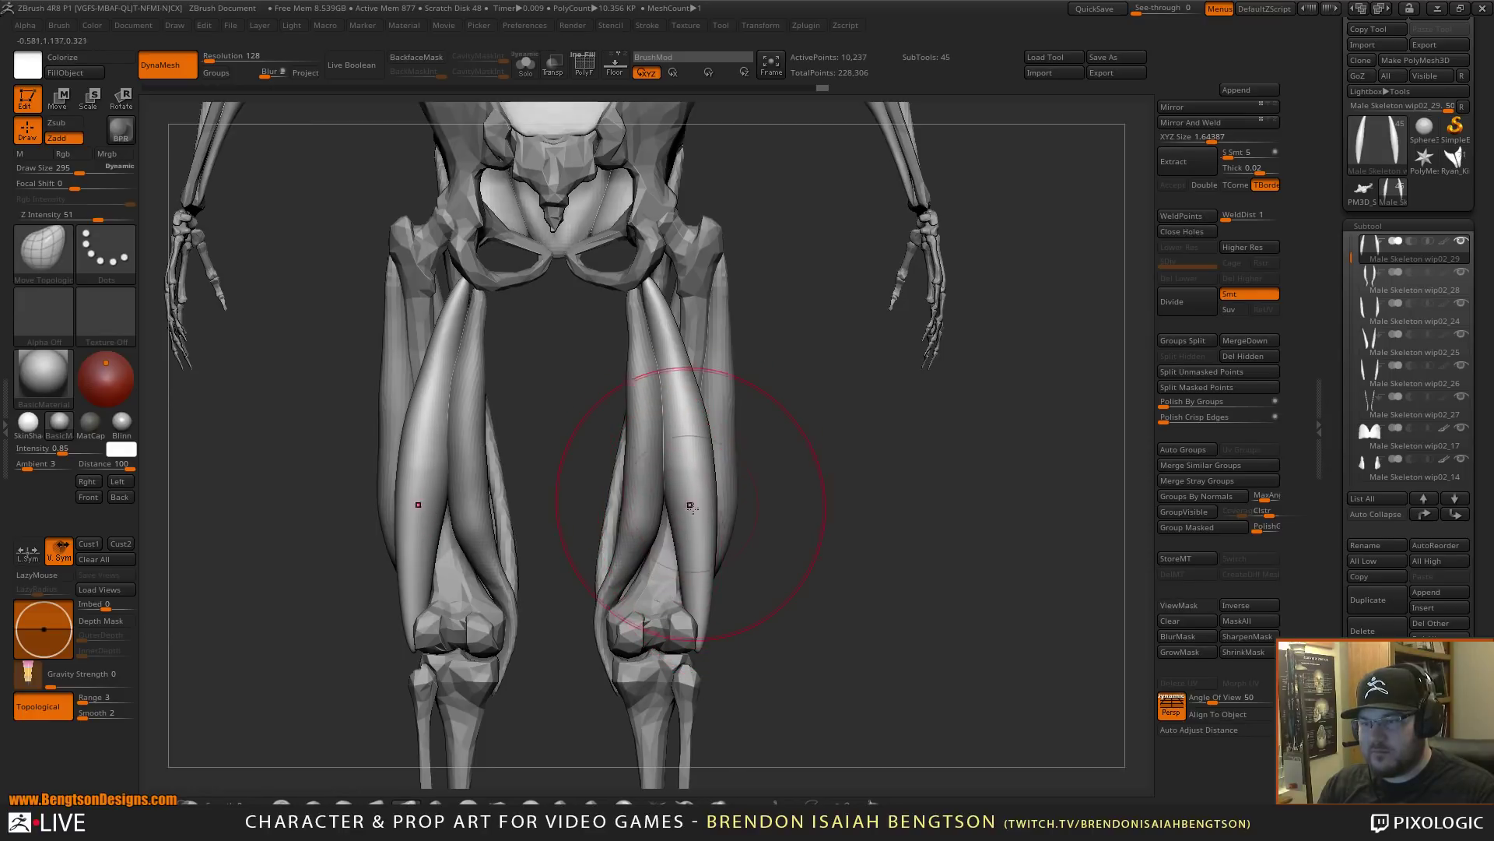
left_click(717, 801)
key("space")
mouse_move(710, 506)
left_mouse_down()
mouse_move(676, 507)
mouse_move(655, 537)
left_mouse_up()
left_click_drag(801, 459, 787, 456)
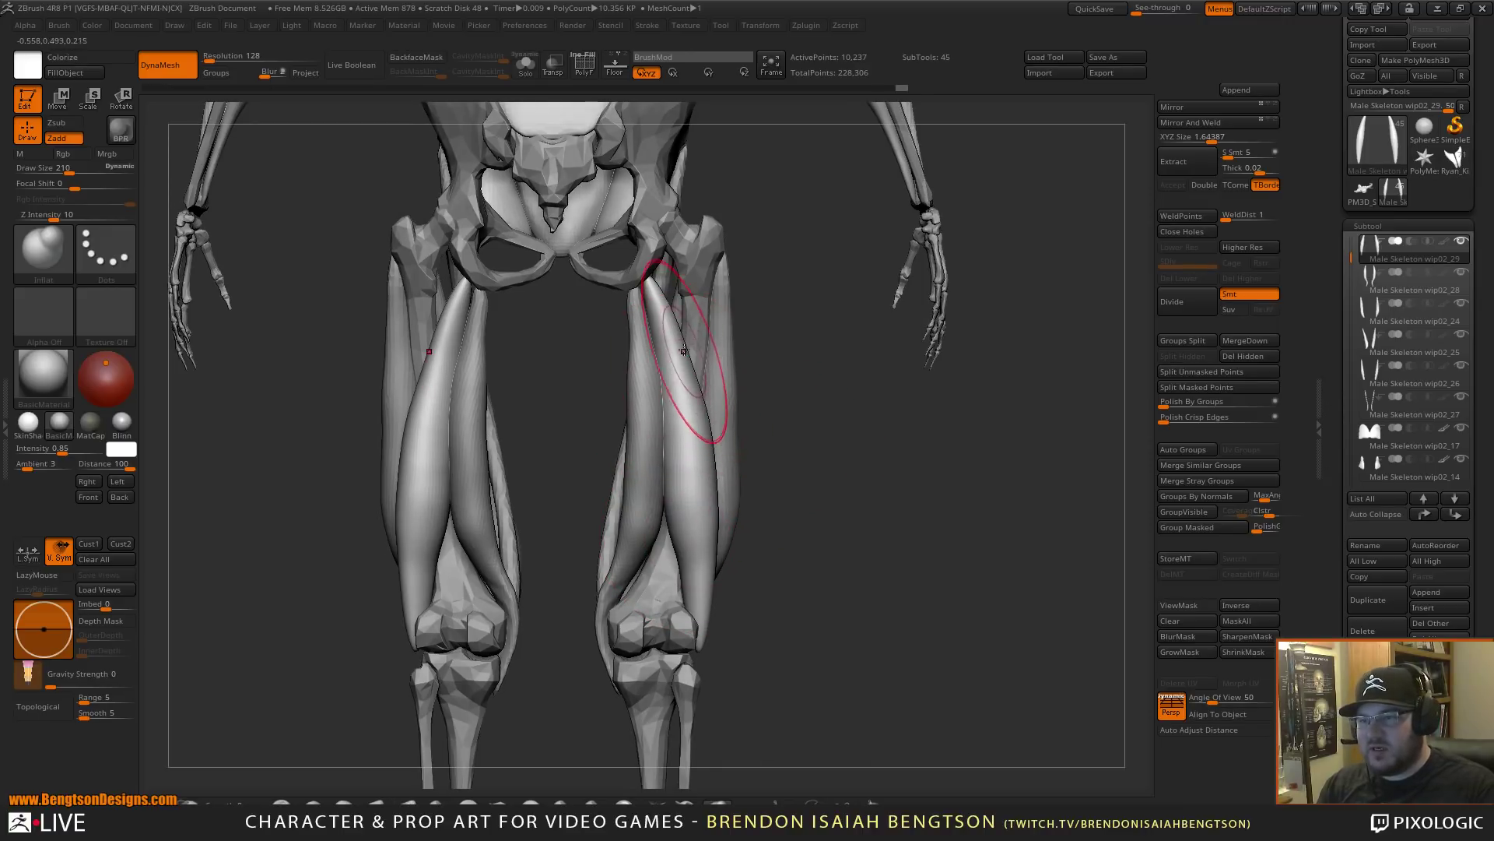
- Adjust the upper portions of the outer hamstrings below the pelvis with the Move Topological brush
key("b")
key("m")
key("t")
left_click_drag(683, 351, 638, 293)
left_click_drag(813, 496, 801, 552)
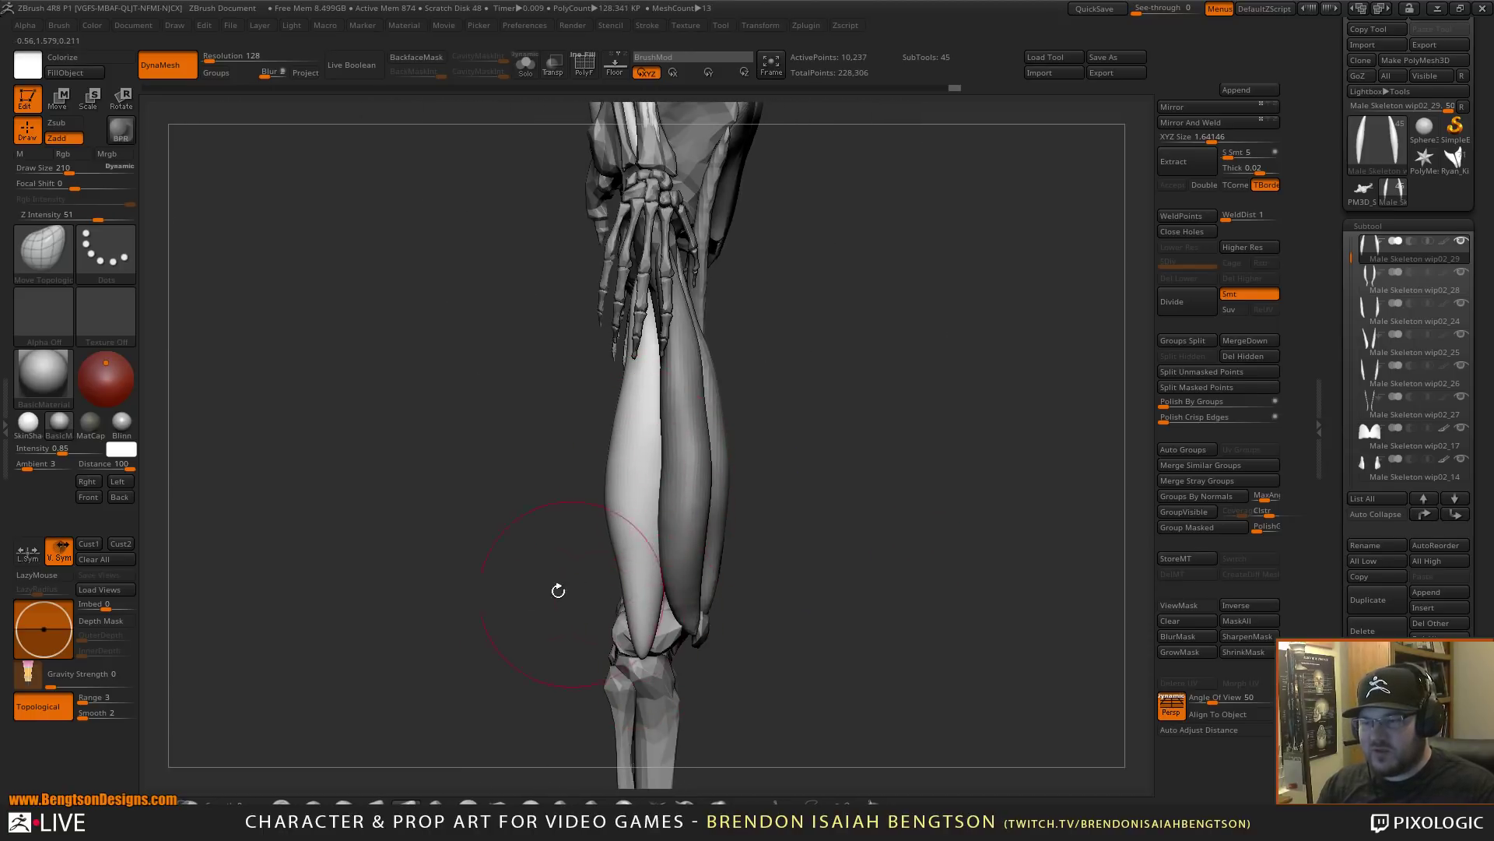
- Pull the outer hamstrings' lower ends down past the knees to the tops of the outer lower-leg bones
left_click_drag(558, 591, 665, 652)
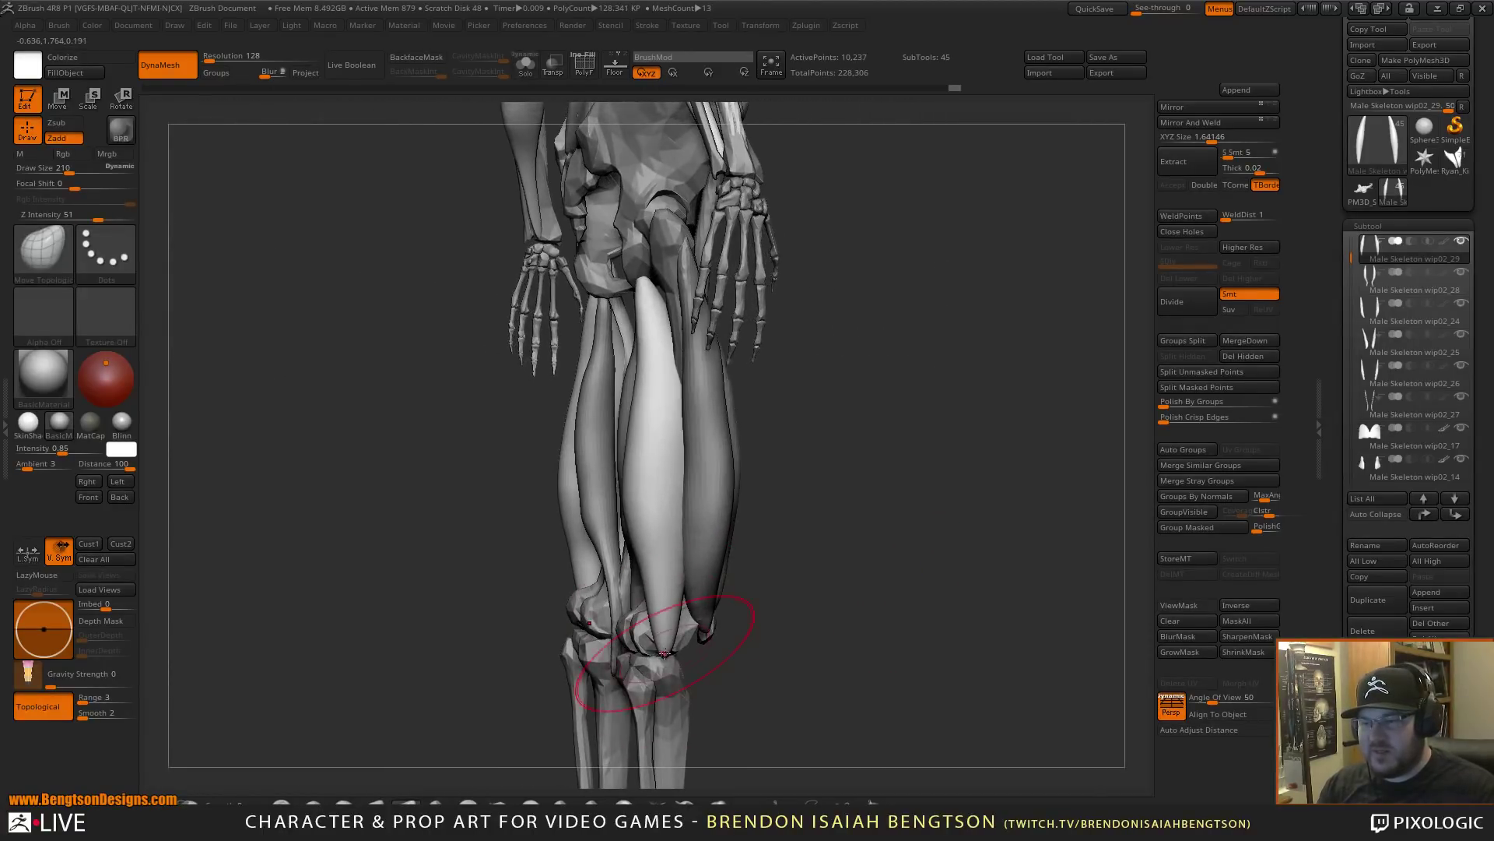
left_click_drag(810, 617, 682, 451)
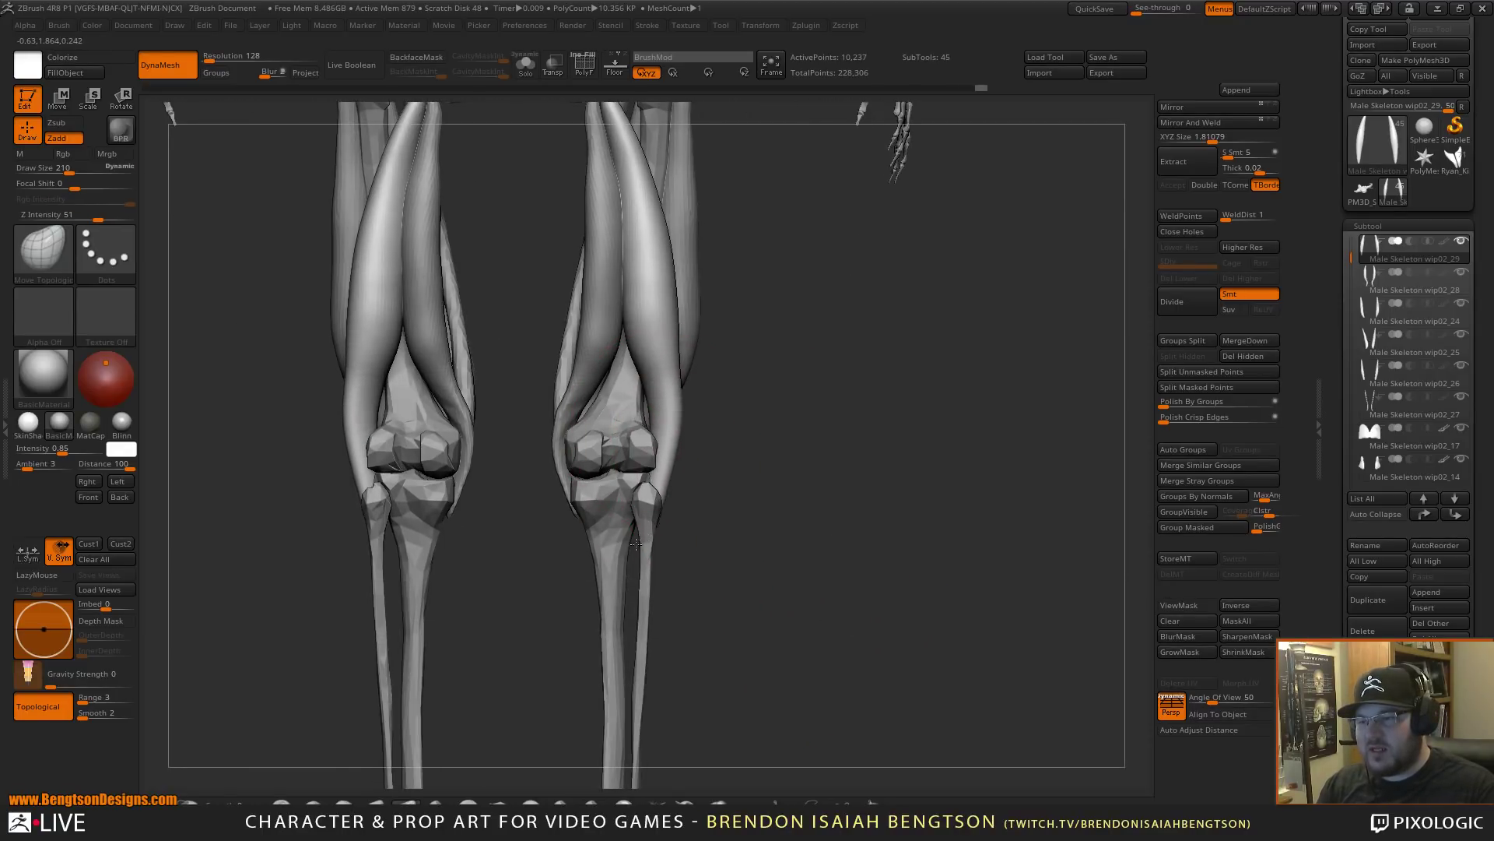
left_click_drag(653, 442, 632, 366)
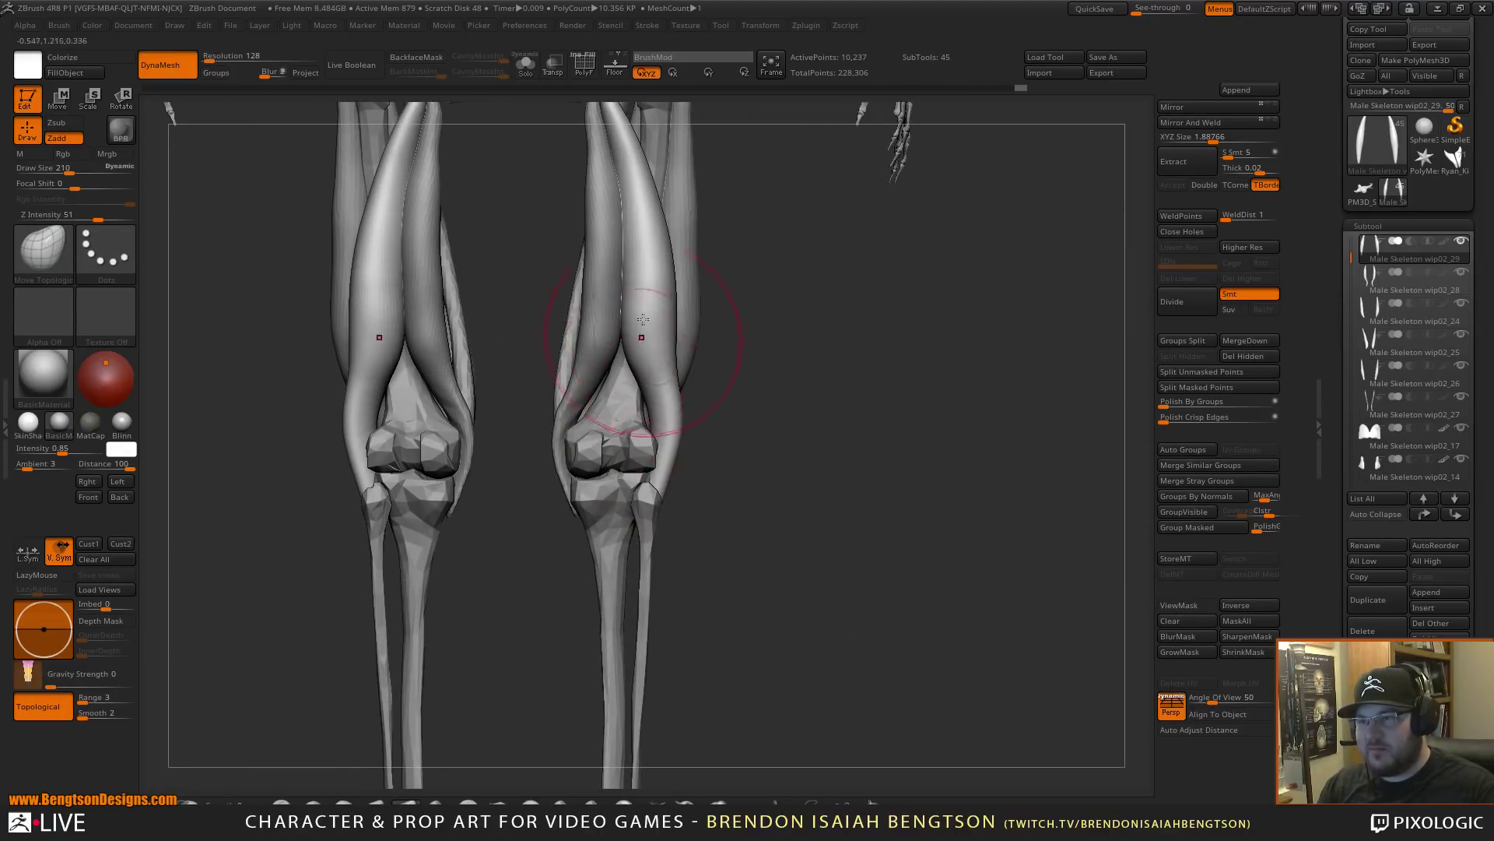
- Set the draw size to 145 and refine the outer hamstrings' inner edges just above the knees
left_click_drag(820, 432, 824, 532, "alt")
key("space")
left_click_drag(699, 427, 687, 427)
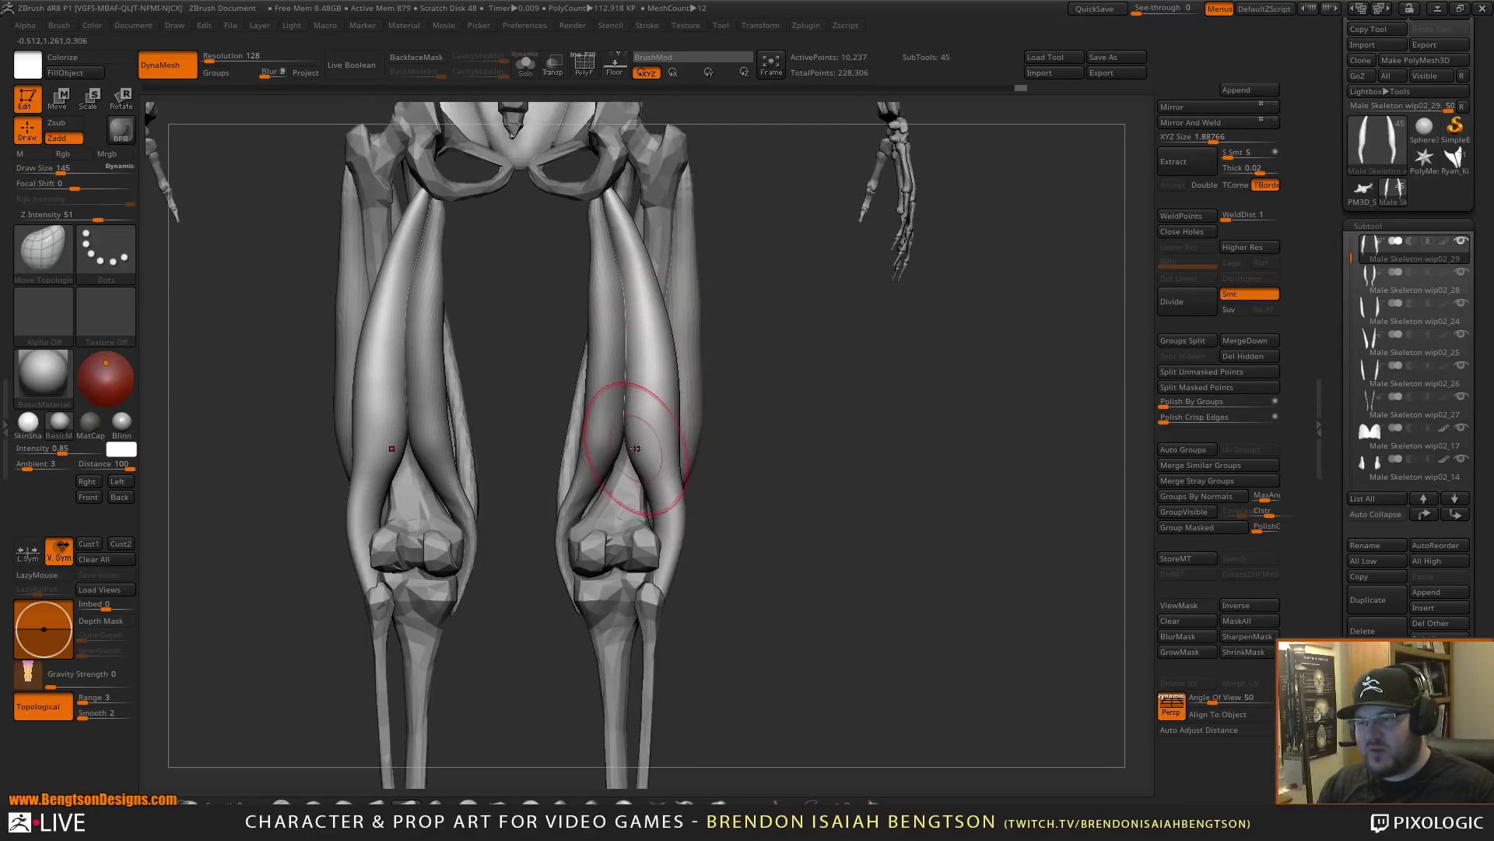
left_click_drag(774, 550, 693, 547)
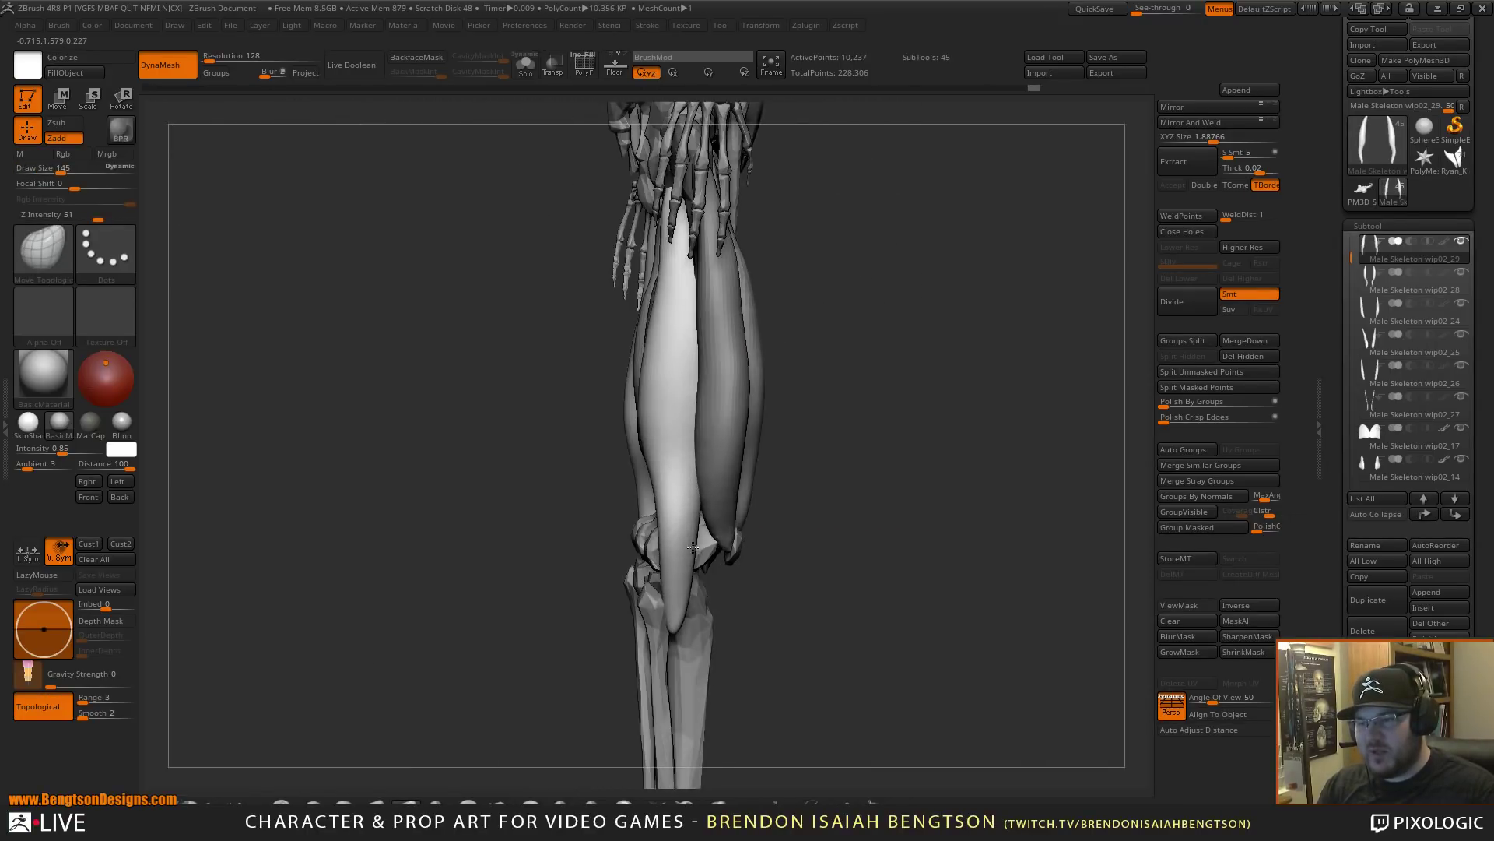
- Flatten the outer hamstrings' lower tendon portions beside the knees with the TrimDynamic brush
left_click(531, 803)
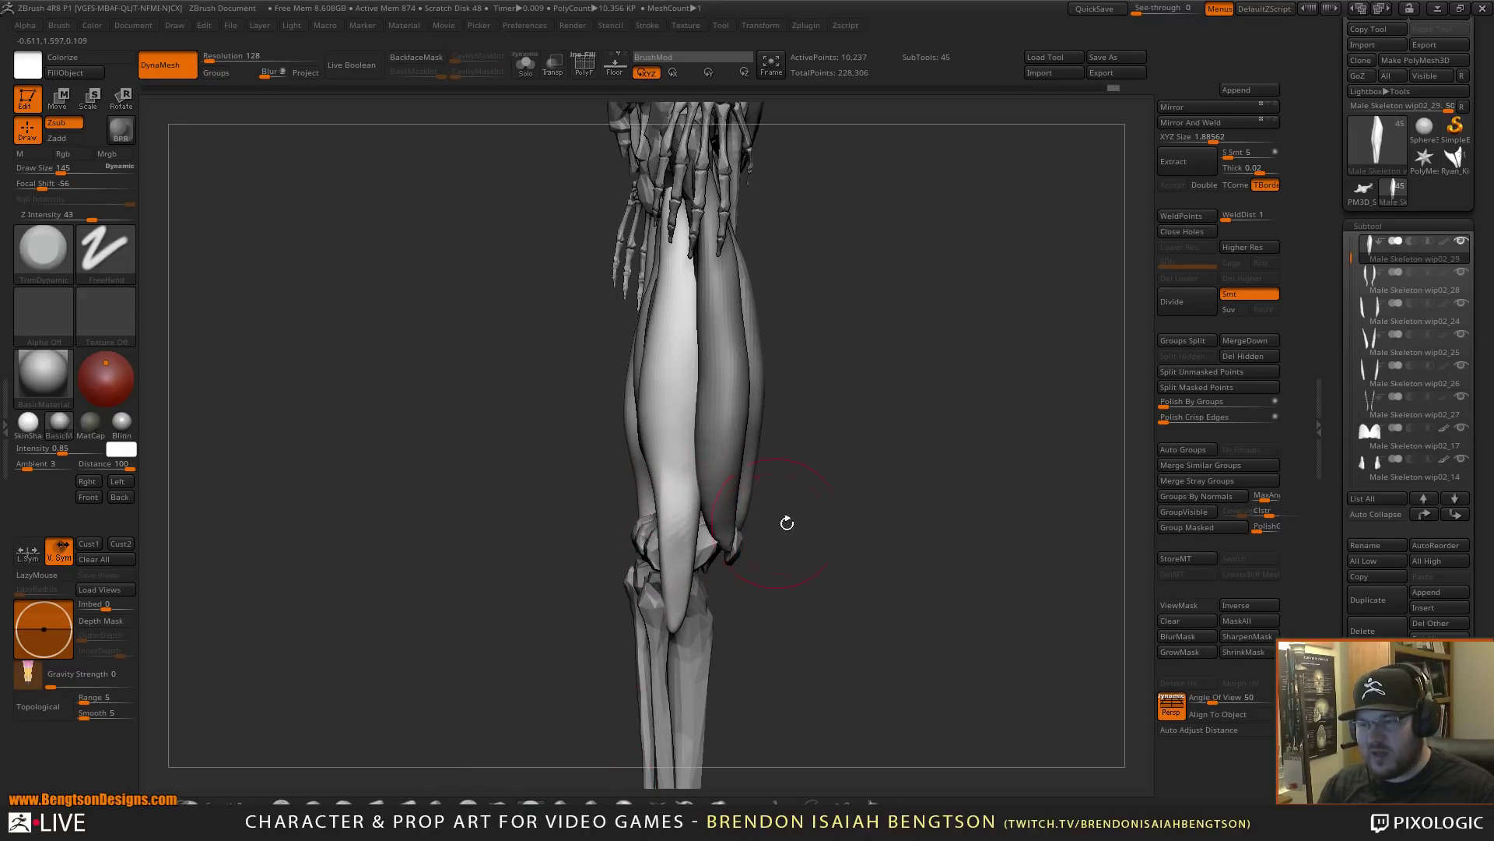
left_click_drag(787, 523, 777, 520)
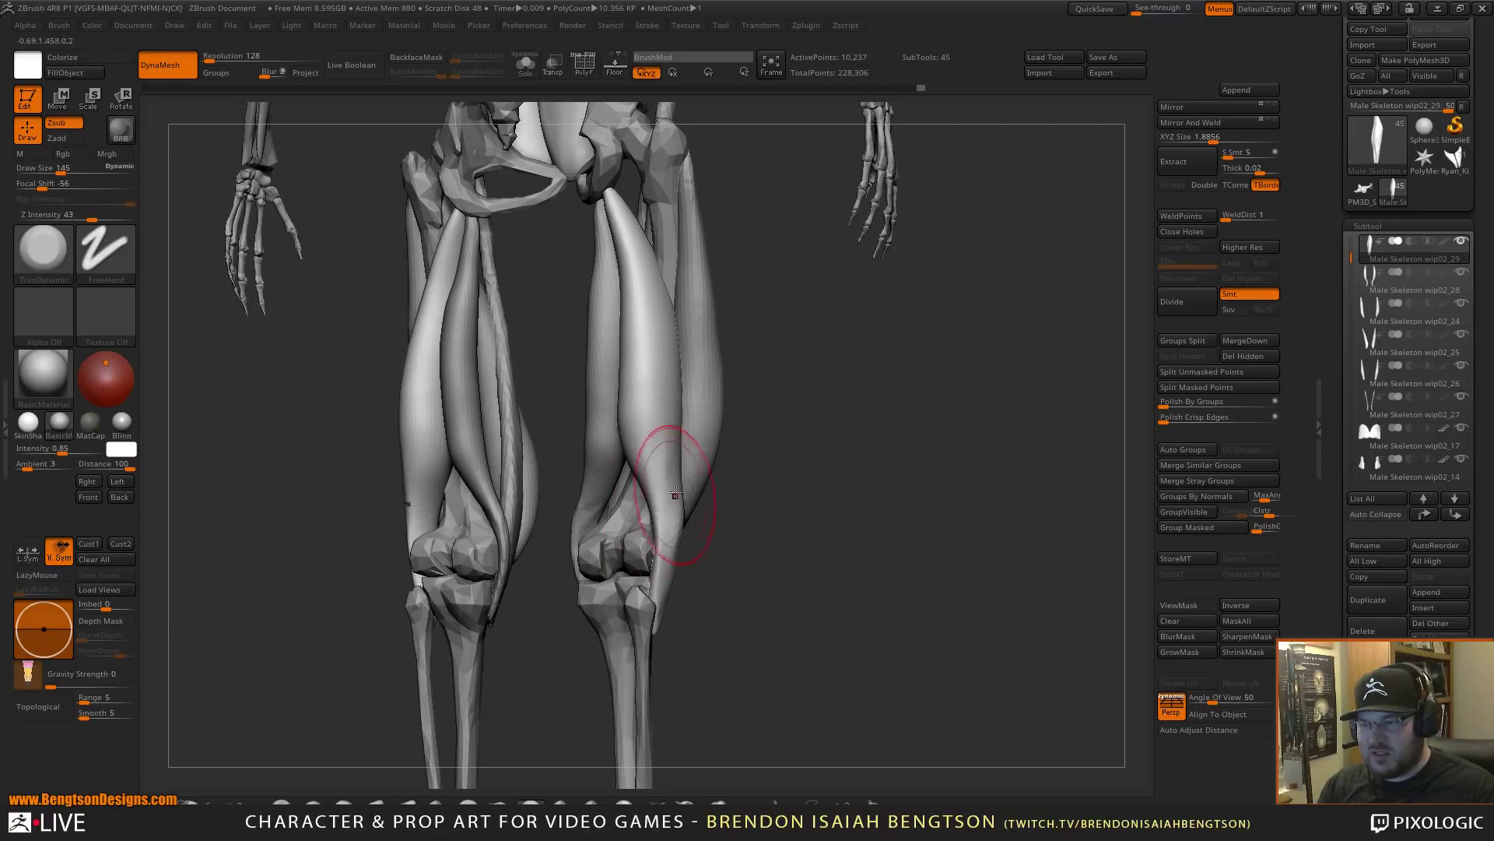
left_click_drag(851, 537, 674, 510)
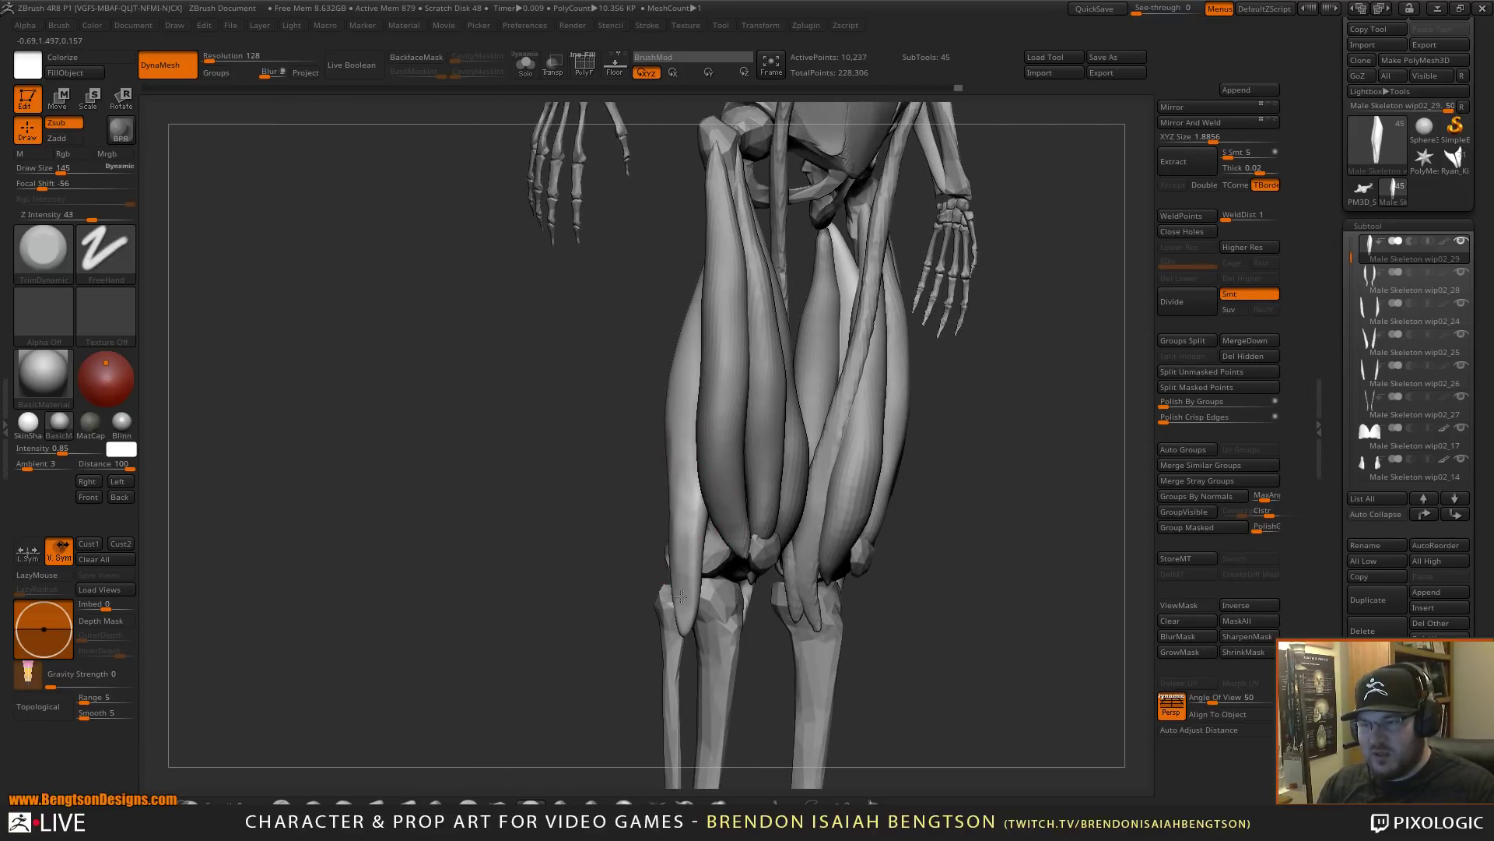
left_click_drag(616, 559, 584, 508)
- Reposition the outer hamstrings' tendon tips against the knees and lower-leg bones with the Move Topological brush
key("b")
key("m")
key("t")
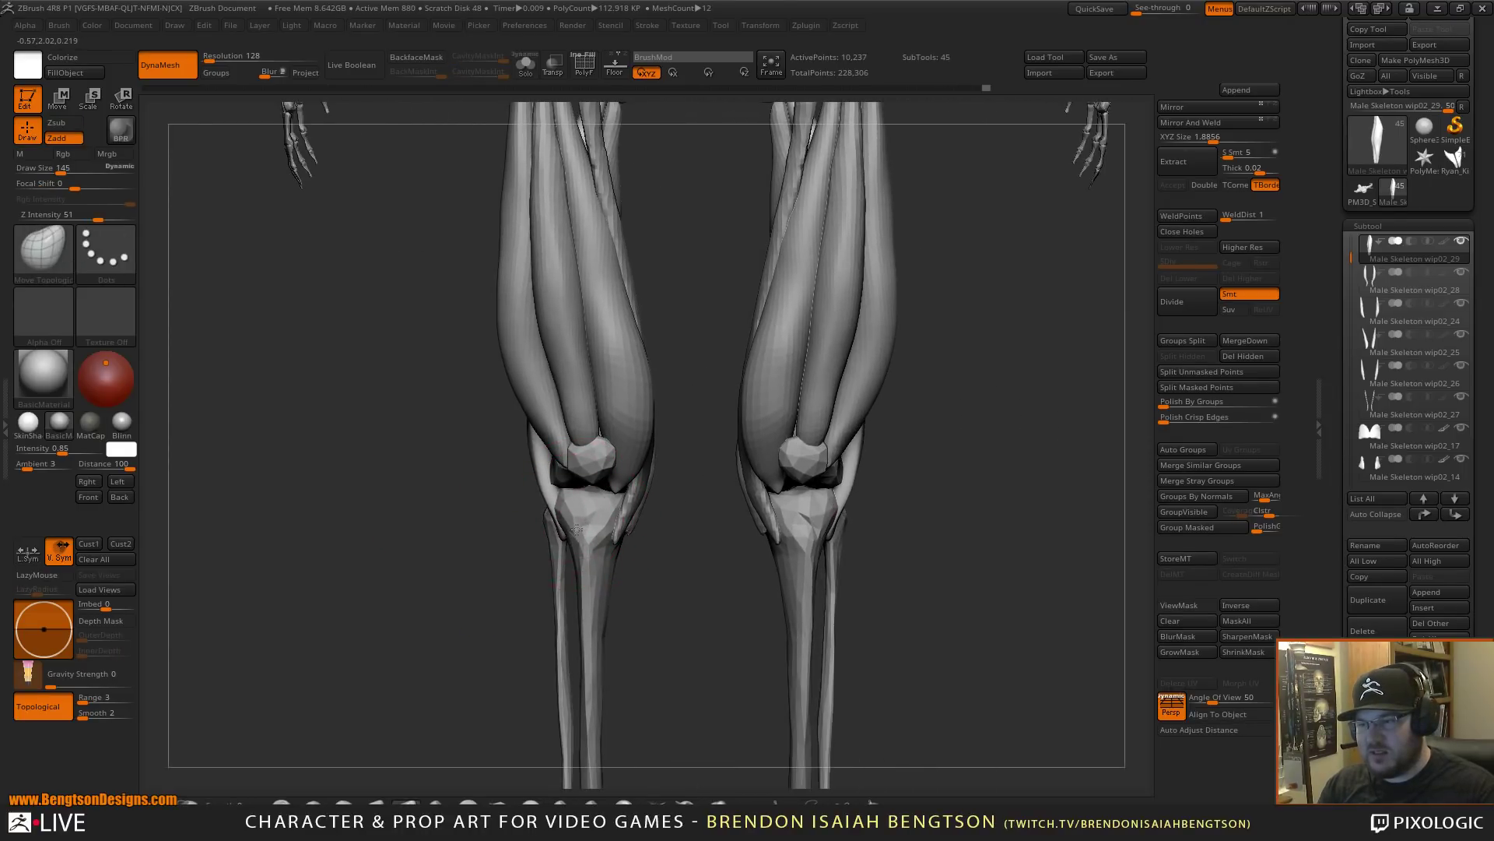
left_click_drag(489, 498, 570, 471)
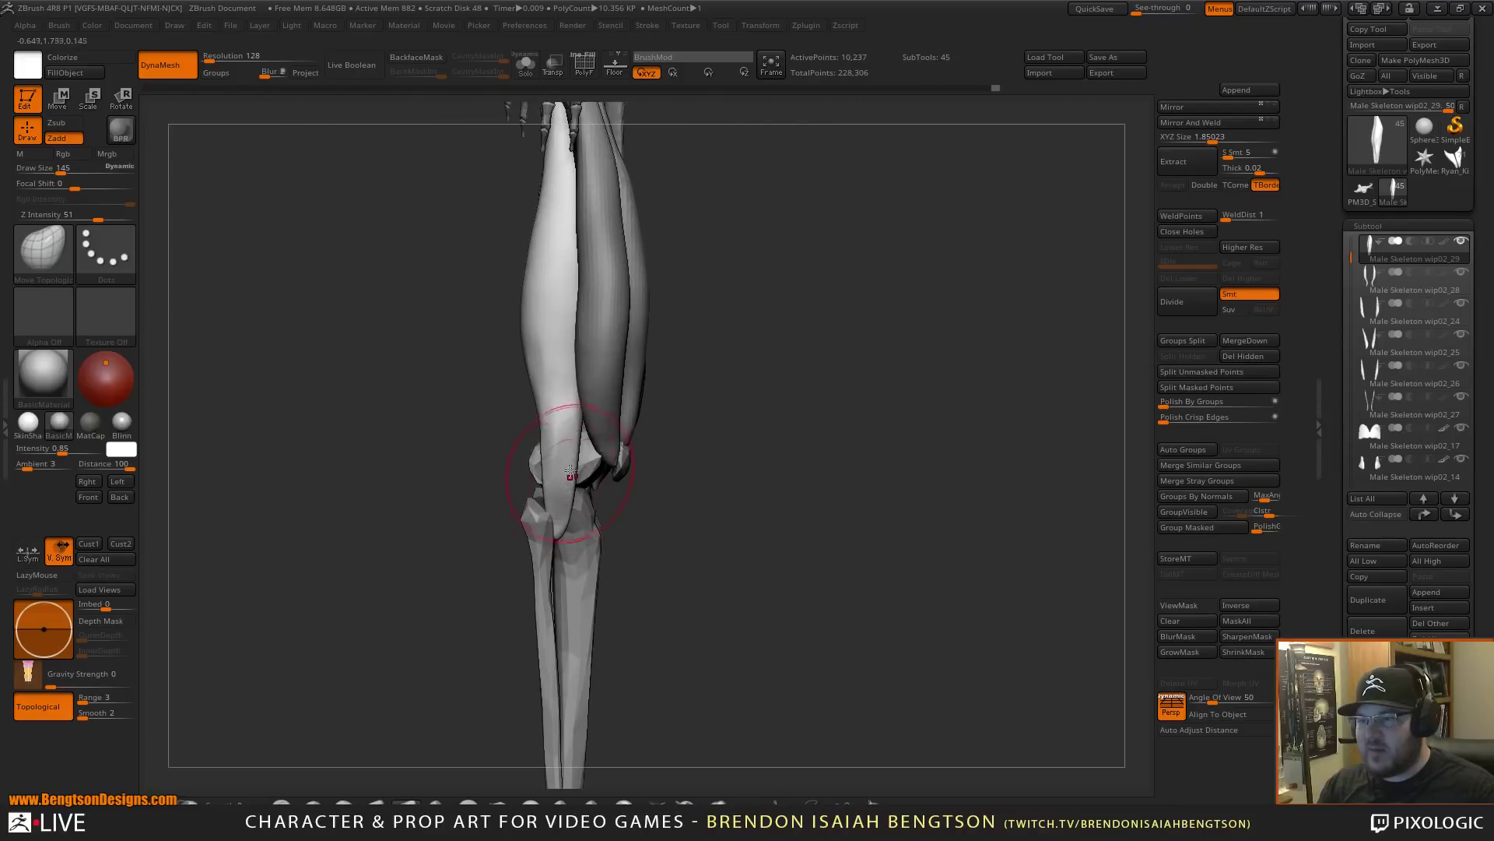
left_click_drag(754, 467, 871, 483)
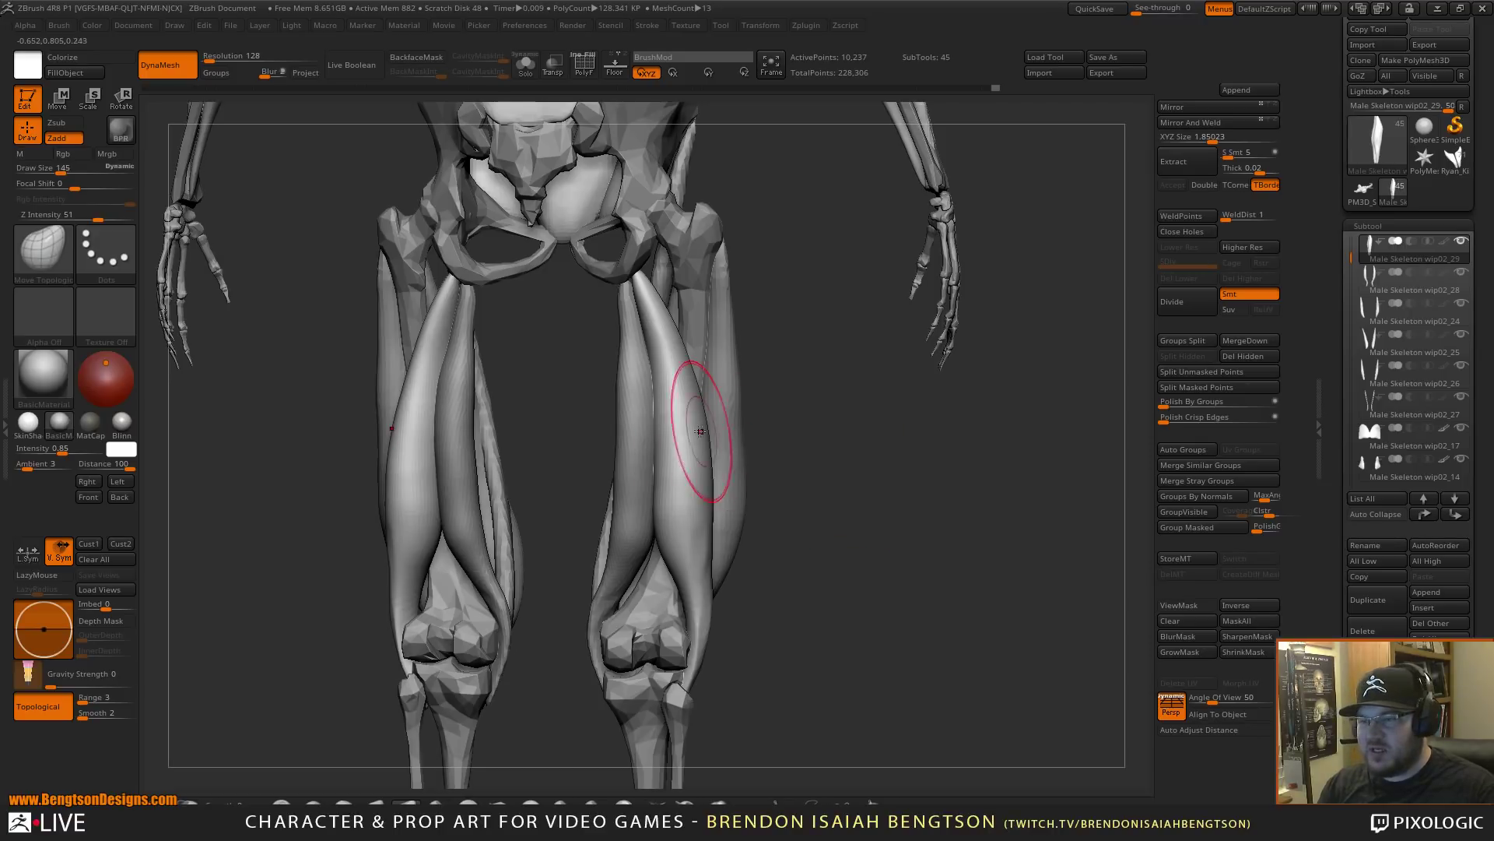
- Set the draw size to 295 and reshape the lower half of the outer hamstrings in side profile
key("space")
left_click_drag(700, 430, 706, 416)
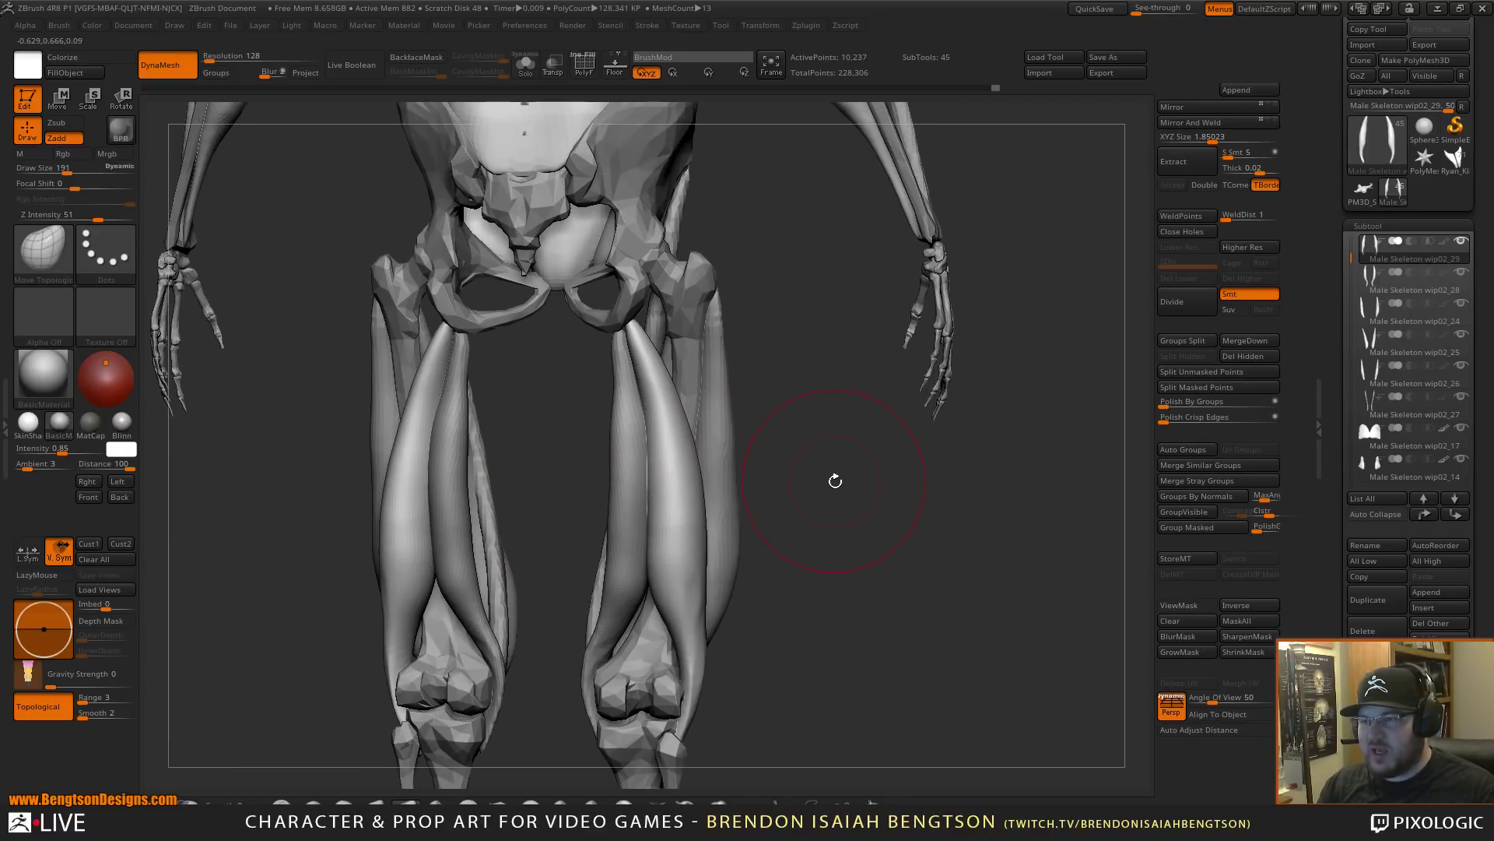
left_click_drag(835, 481, 863, 428)
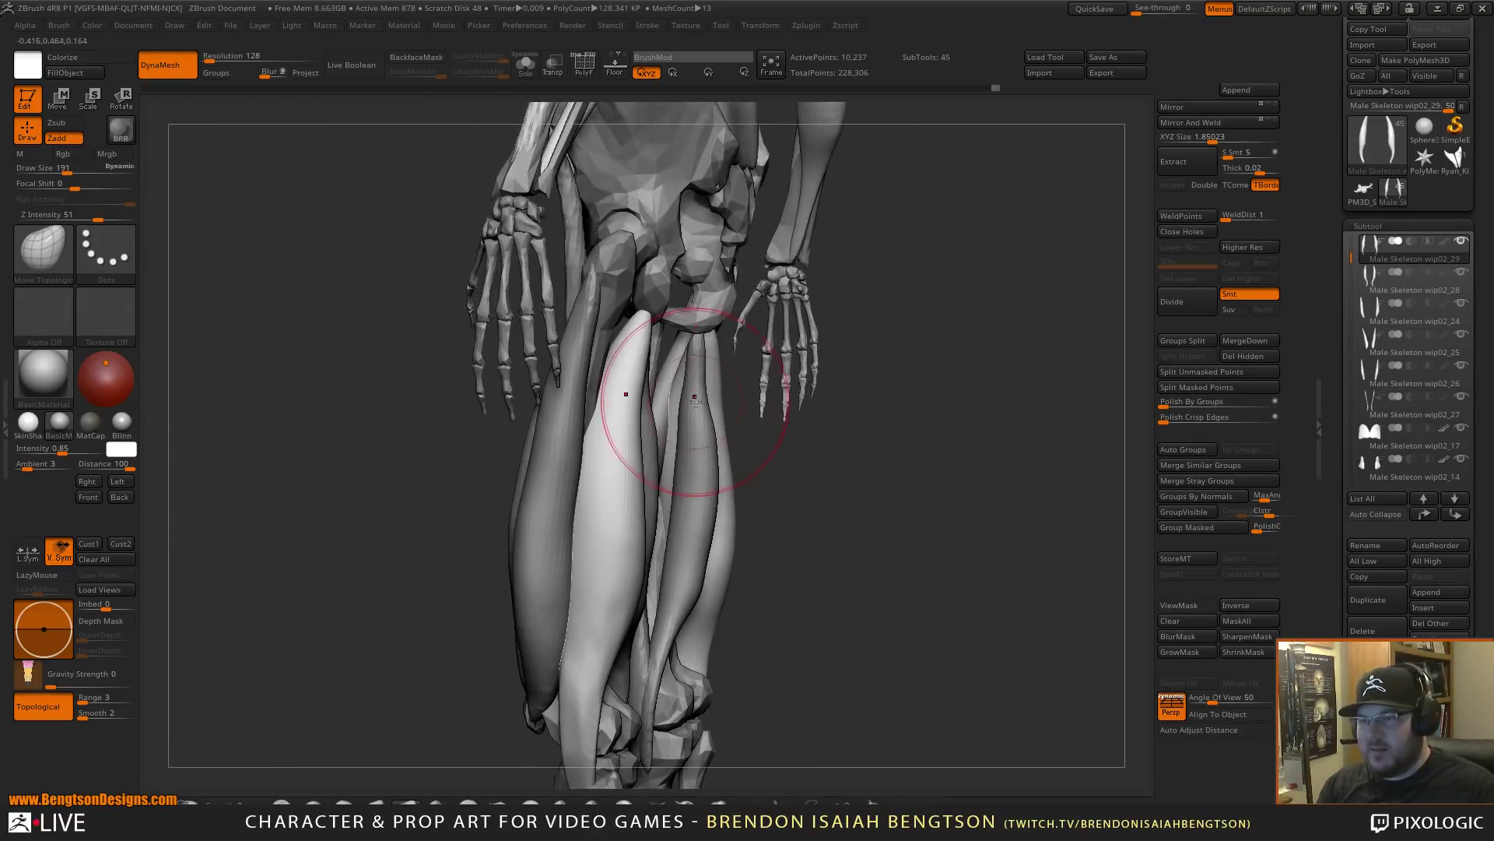
key("space")
left_click_drag(706, 399, 692, 399)
left_click_drag(857, 521, 671, 518)
key("space")
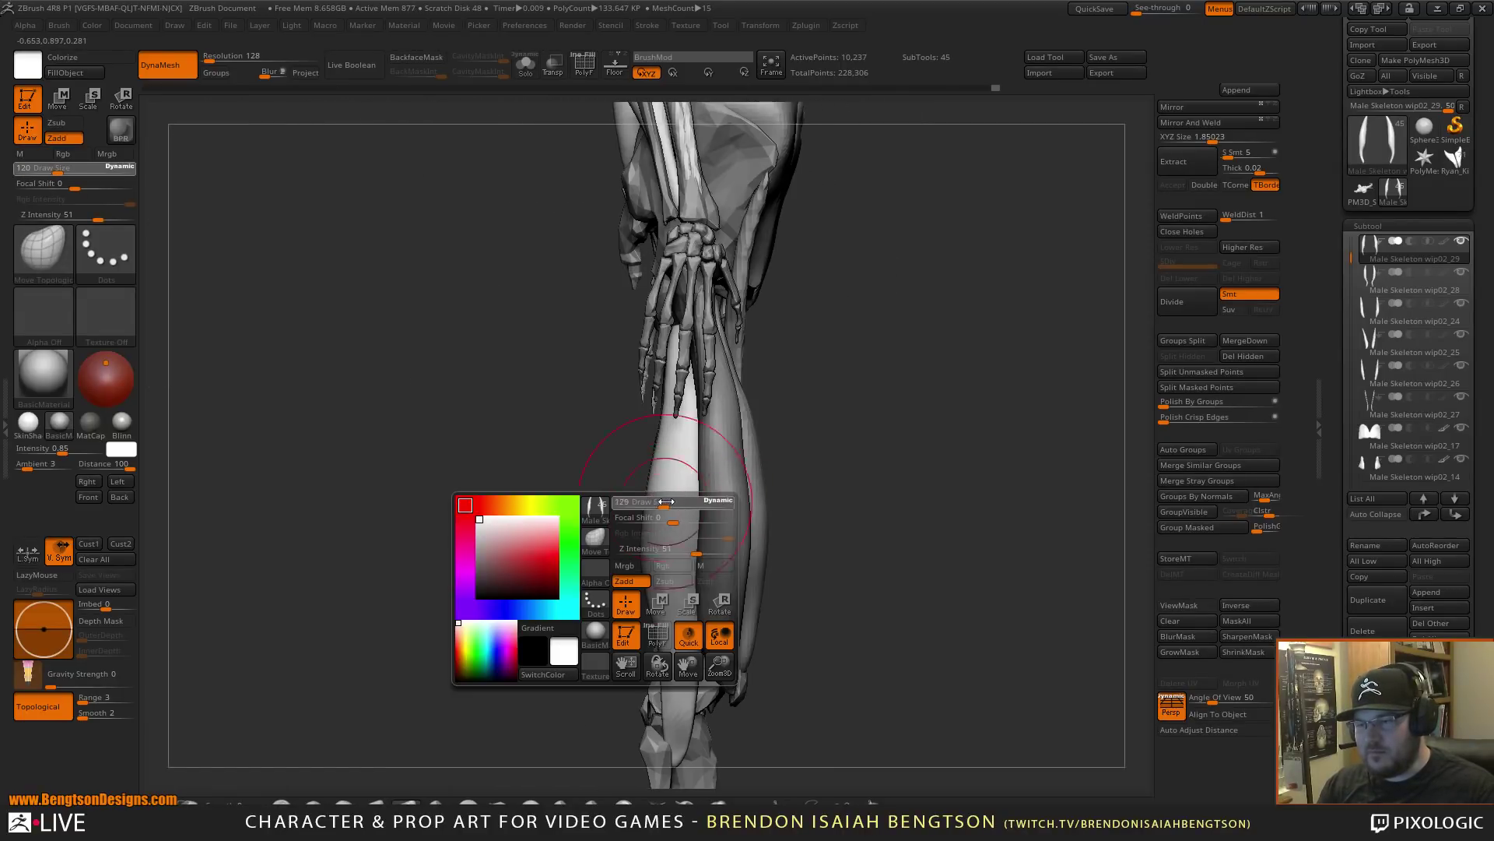
left_click_drag(654, 617, 676, 620)
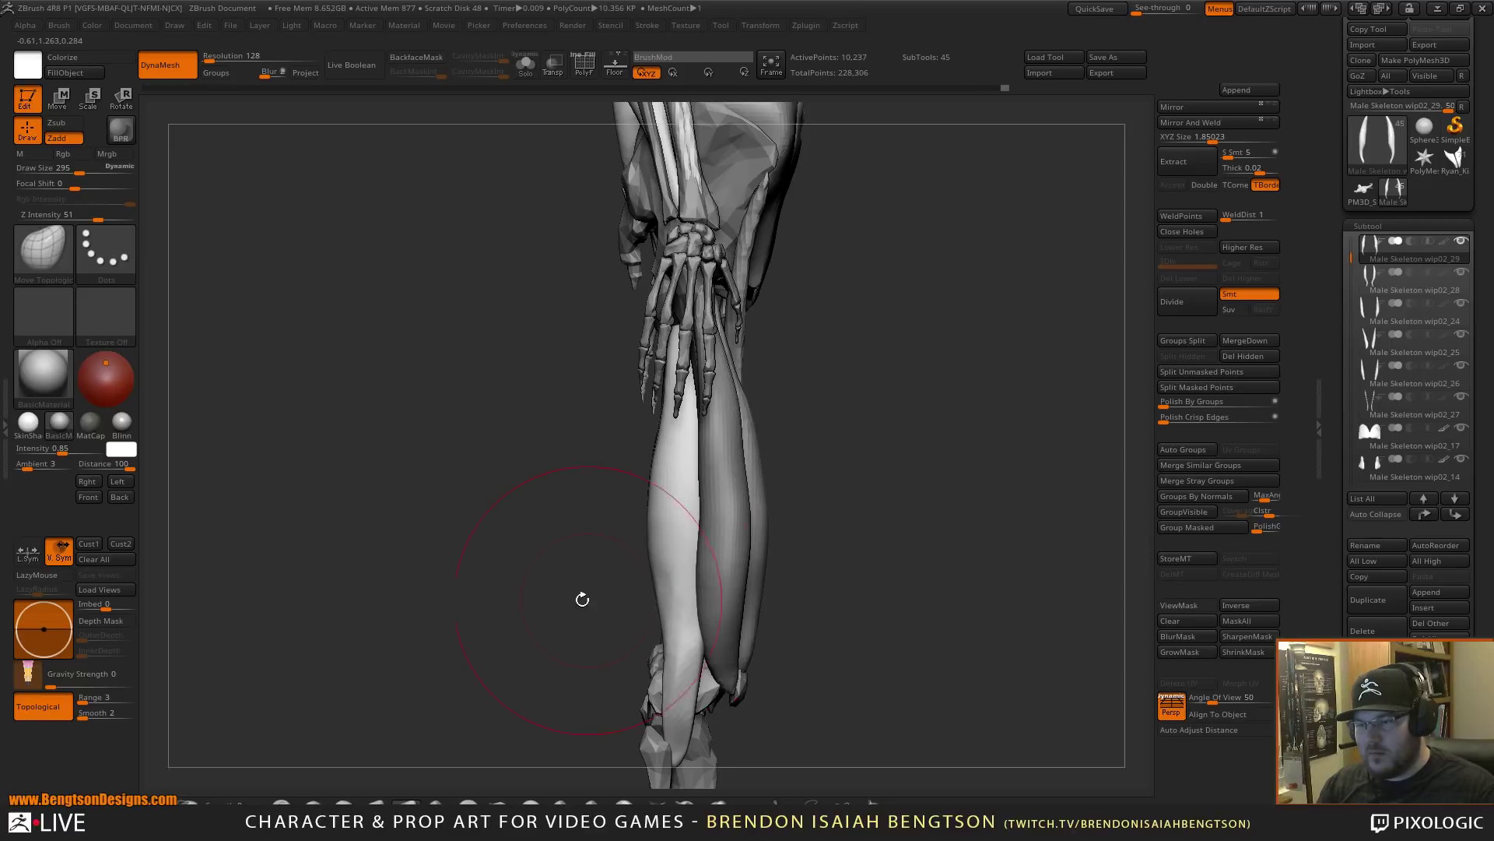
left_click_drag(581, 600, 648, 605)
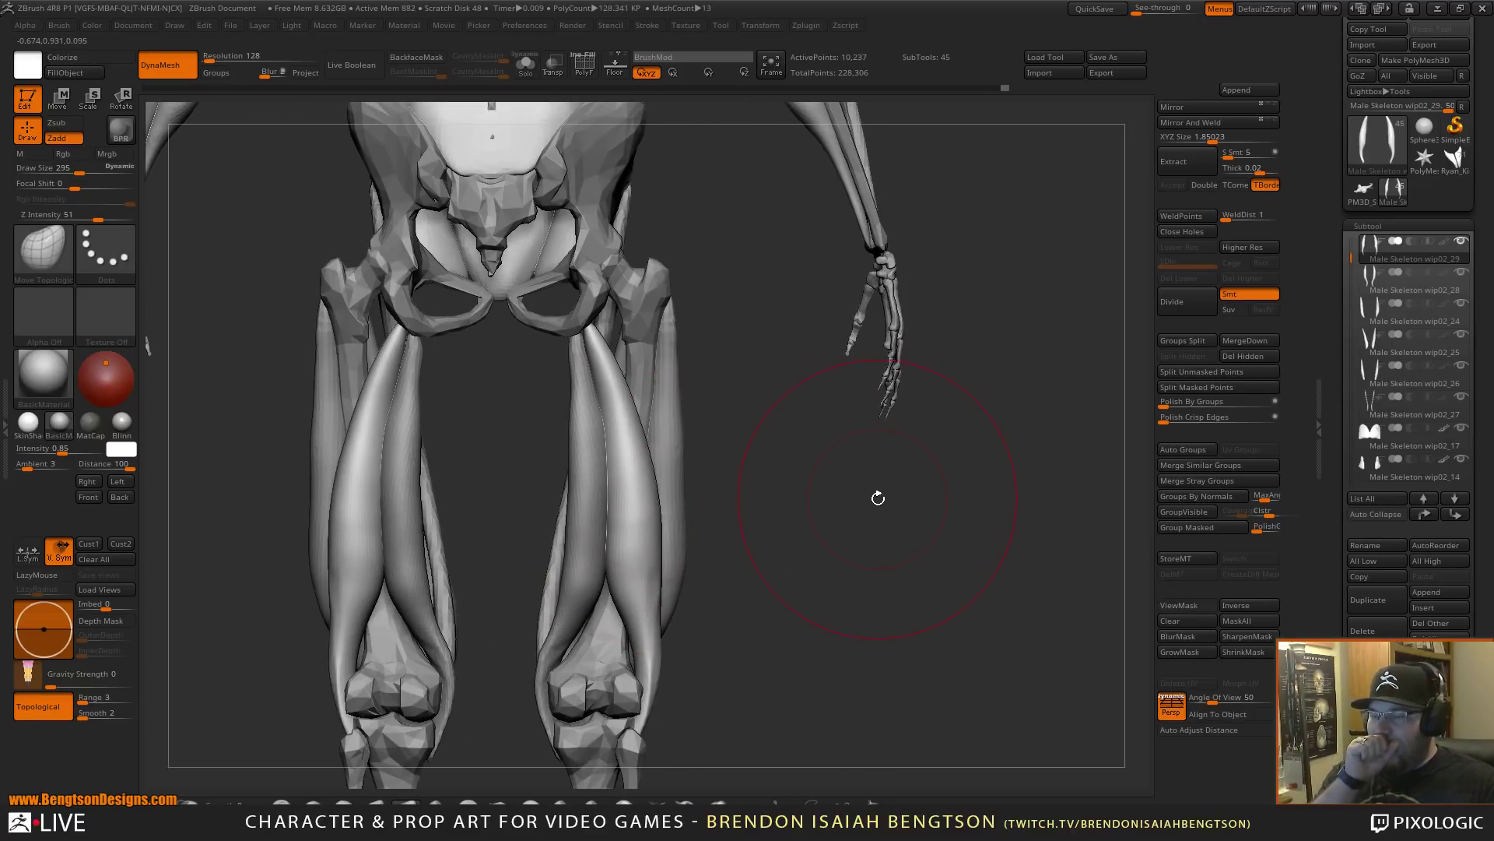
left_click_drag(843, 580, 876, 459, "alt")
left_click(683, 365, "alt")
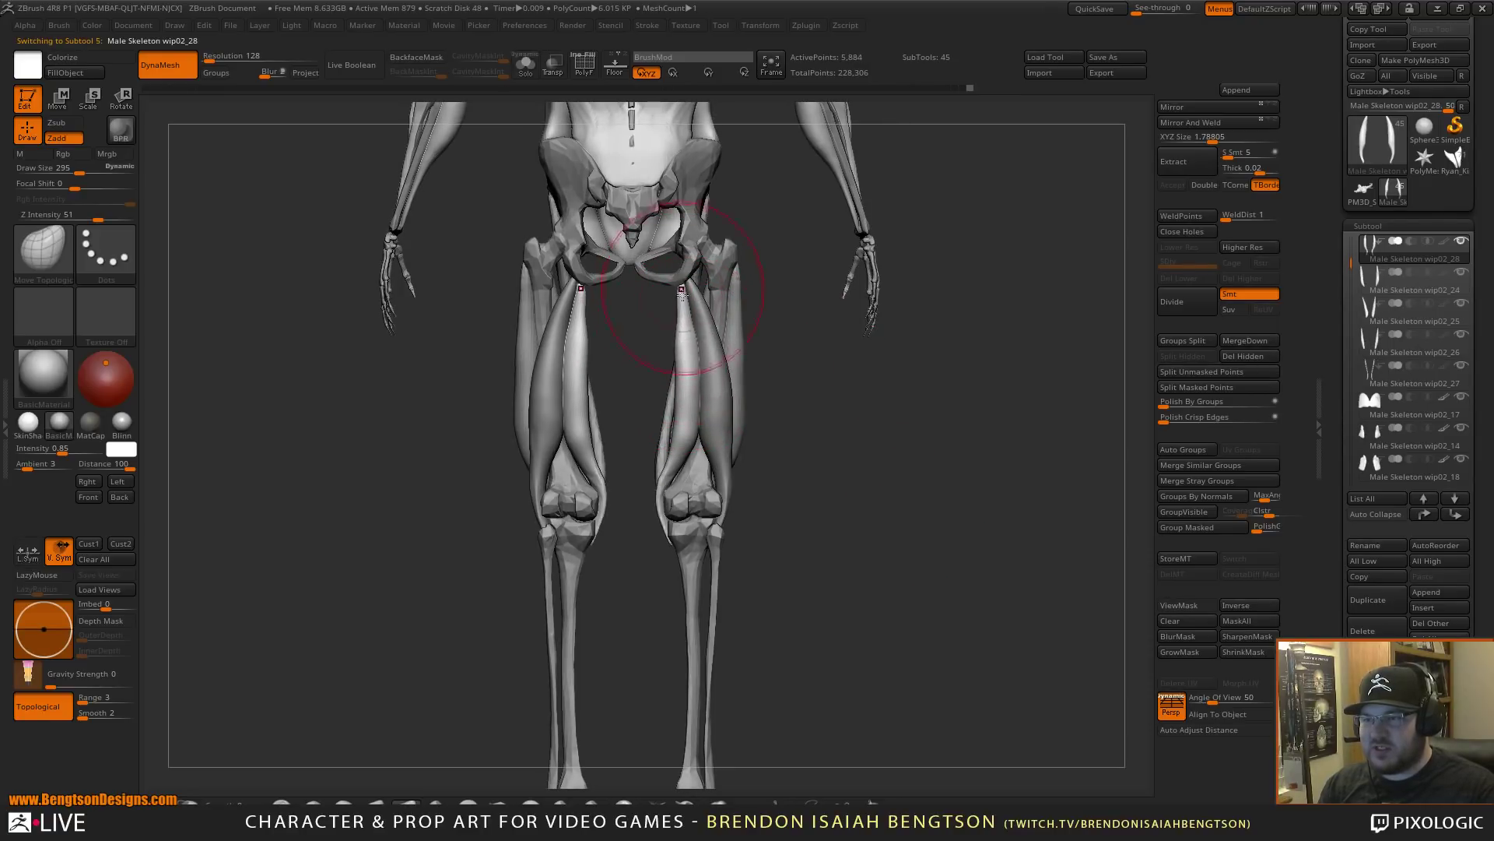
left_click(710, 420, "alt")
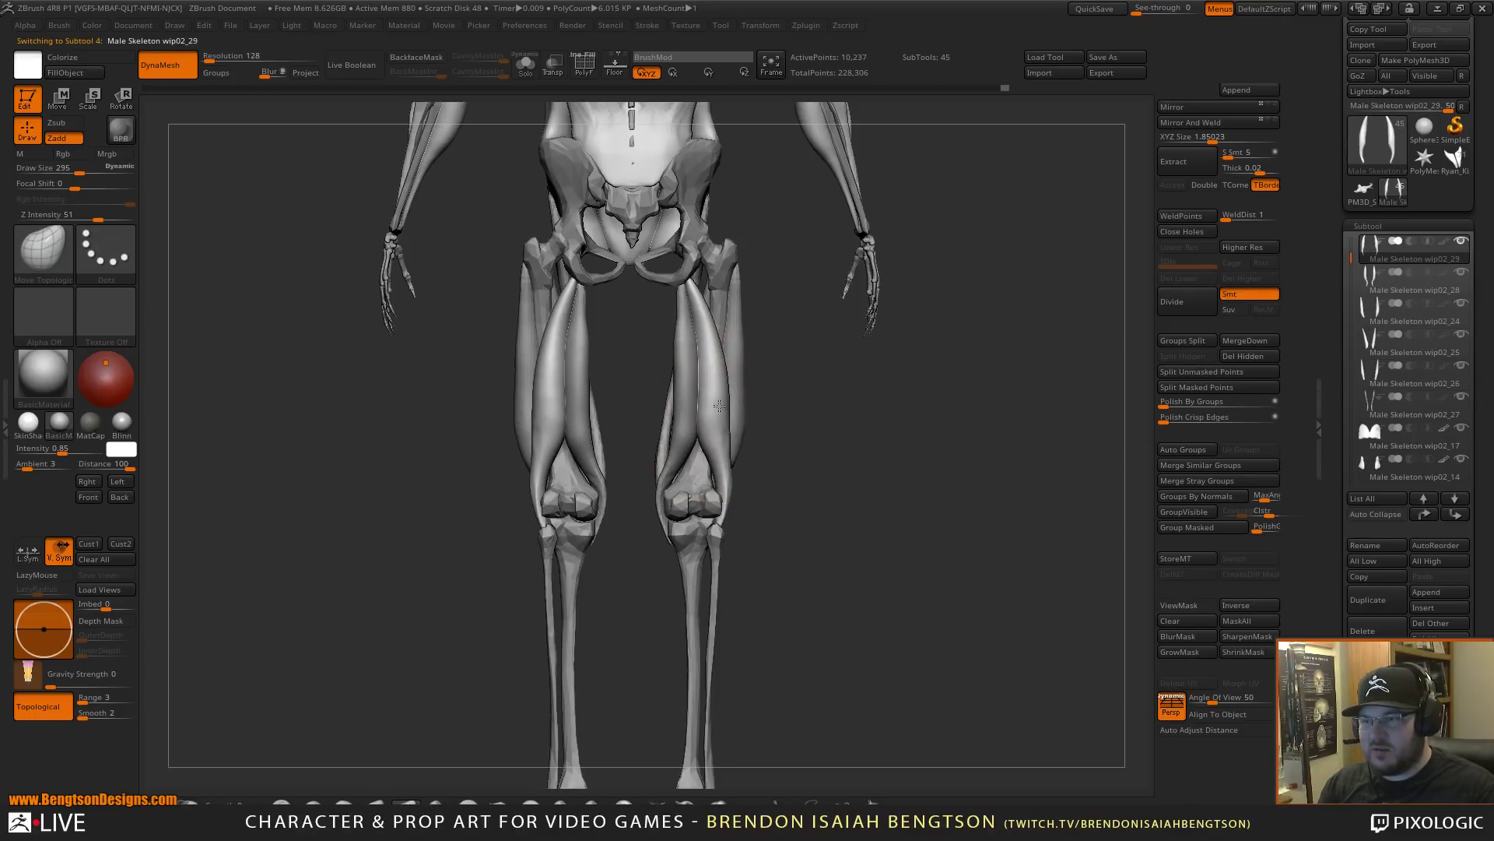
left_click_drag(846, 466, 905, 474)
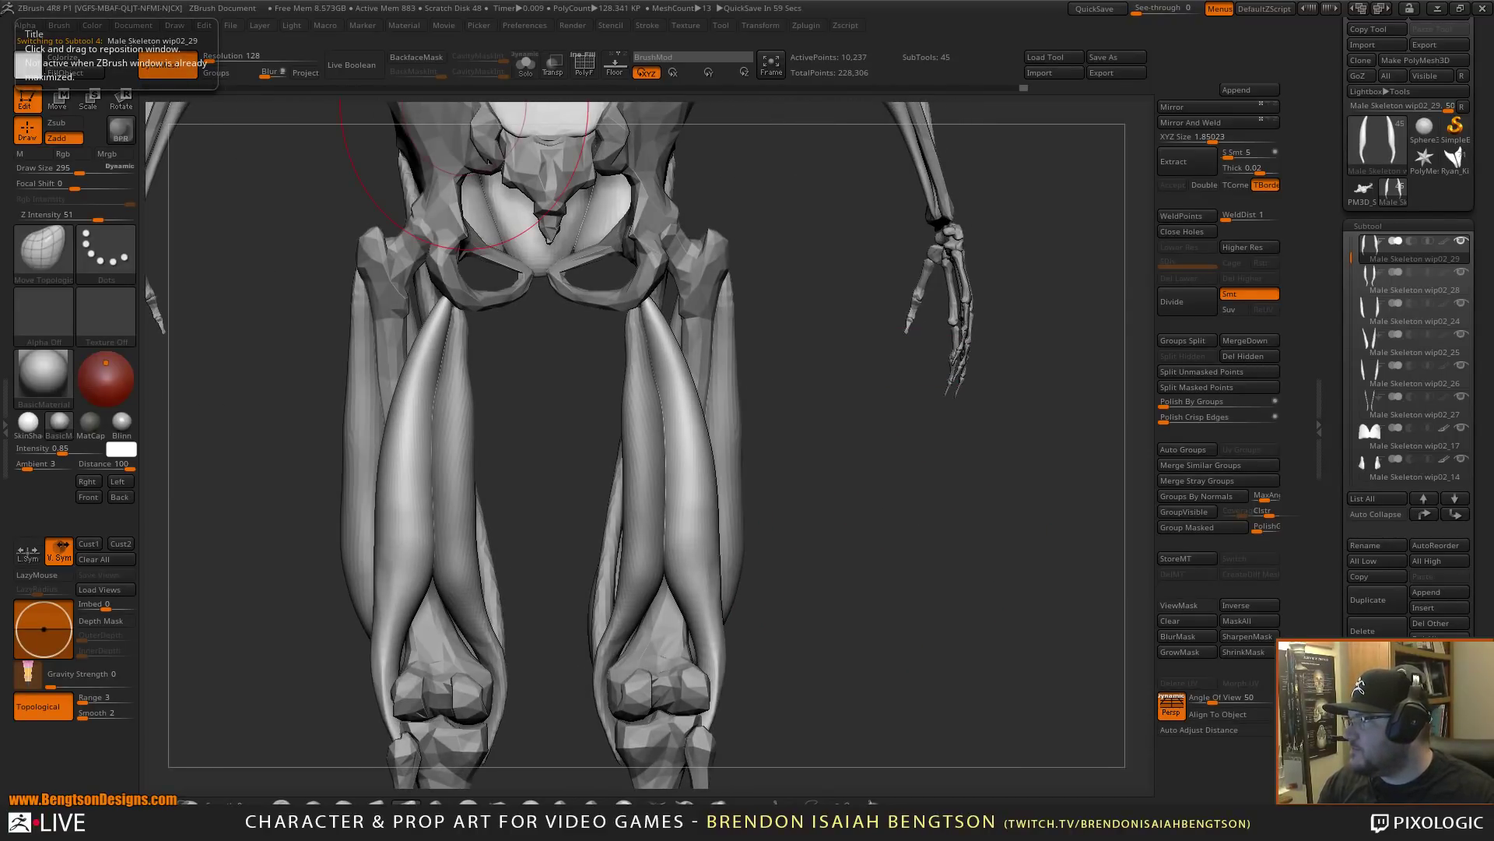
- Switch to the browser and view the Gastrocnemius & Soleus calf muscle image for its origin and insertion points
key("alt+Tab")
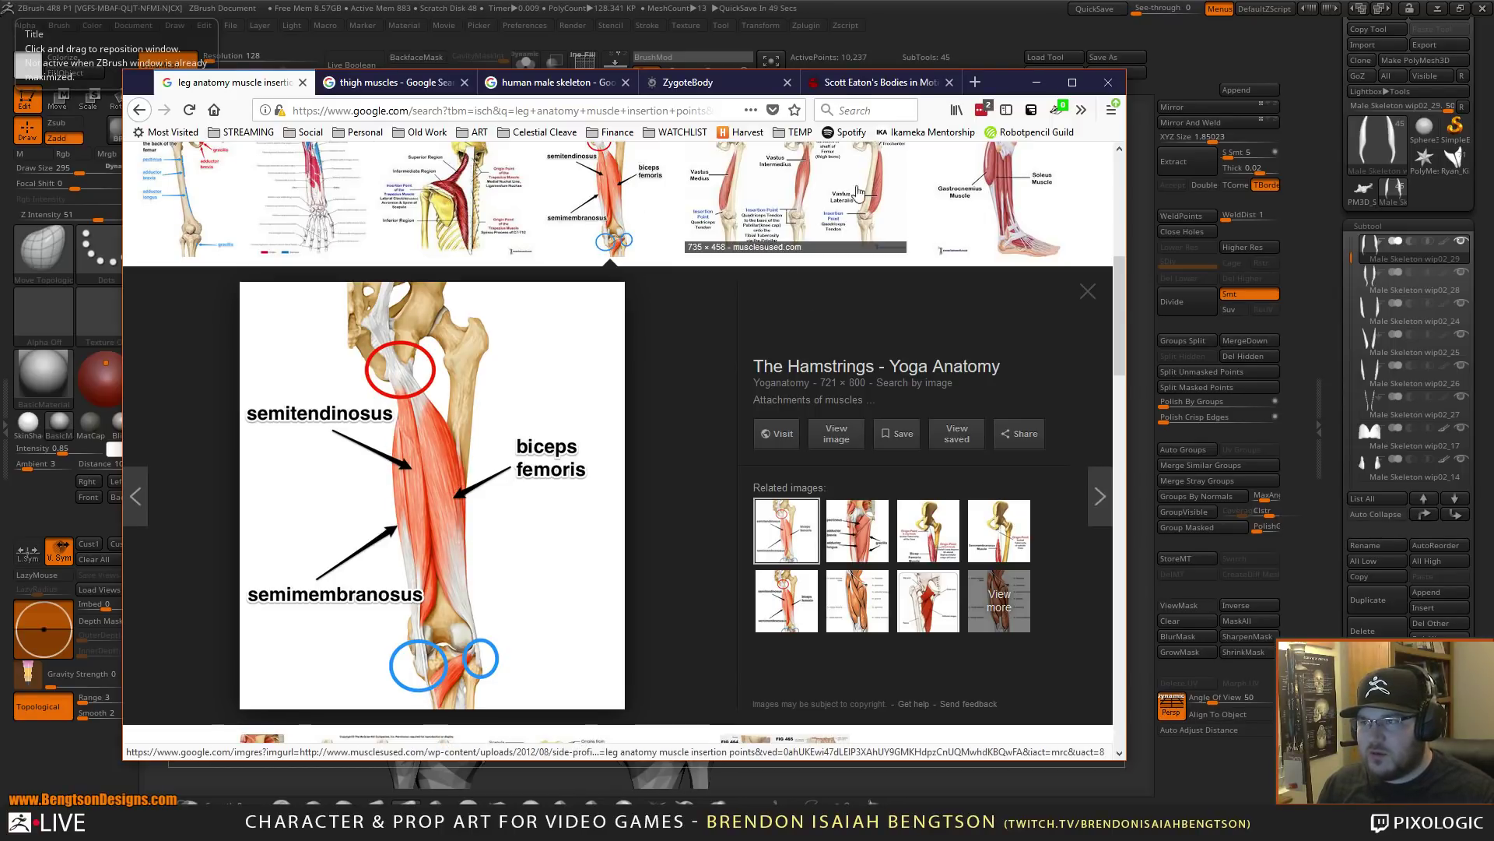
left_click(655, 211)
scroll(316, 280, "up", 5)
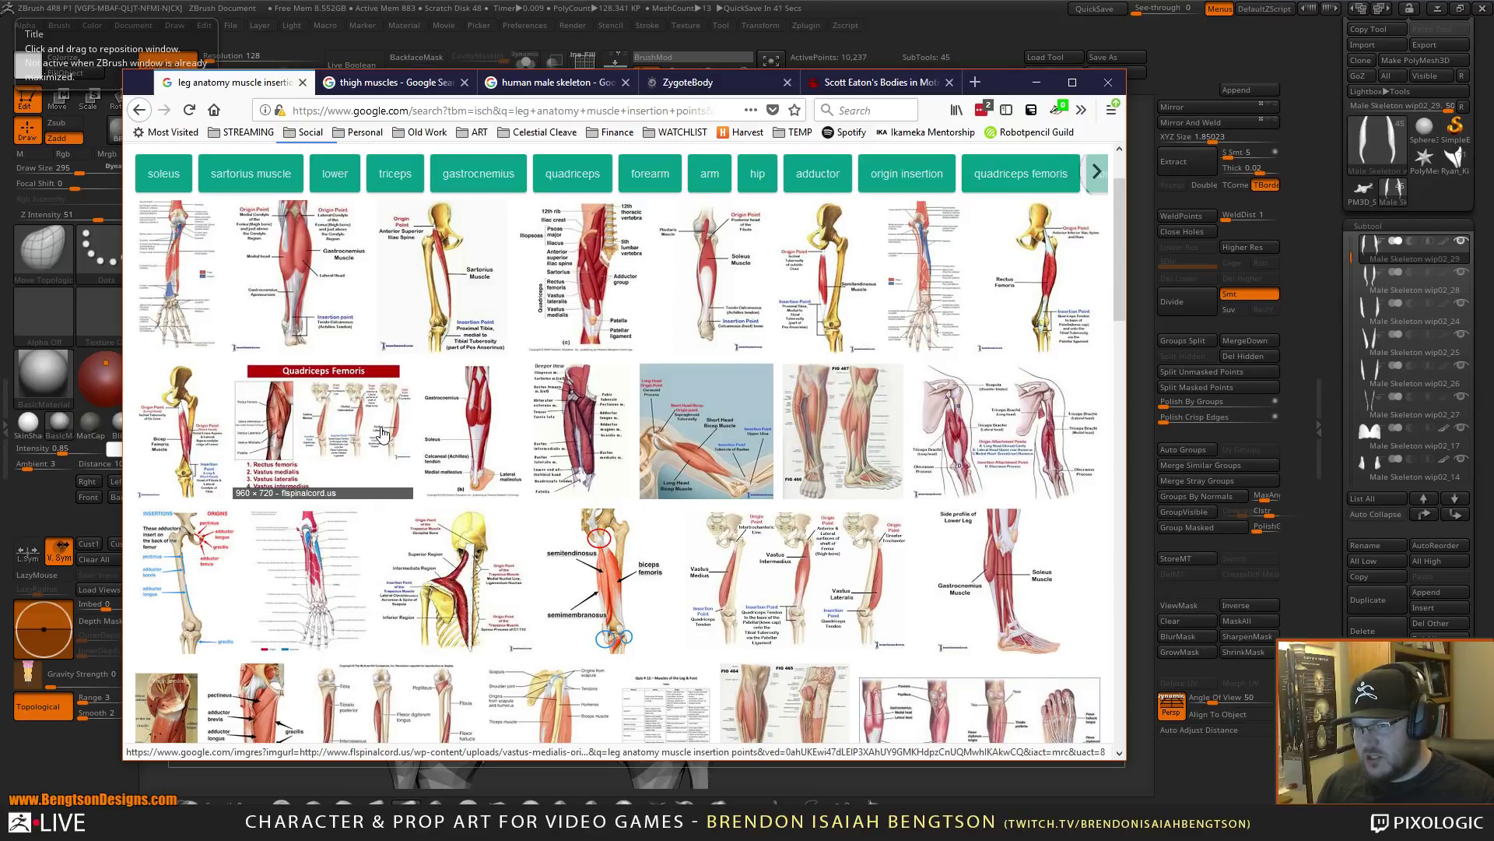
left_click(298, 253)
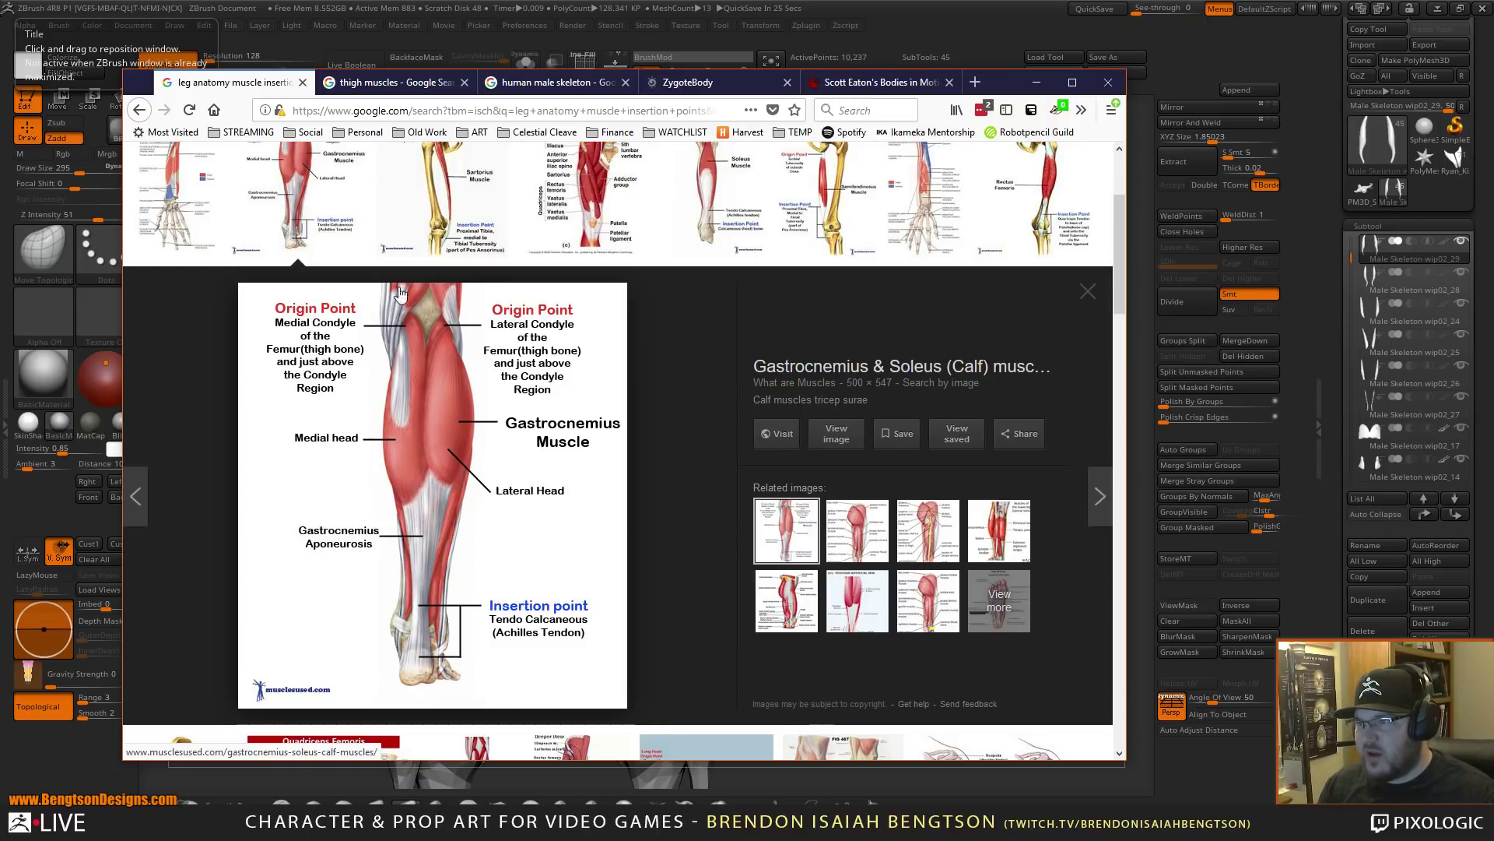
left_click_drag(1007, 88, 0, 113)
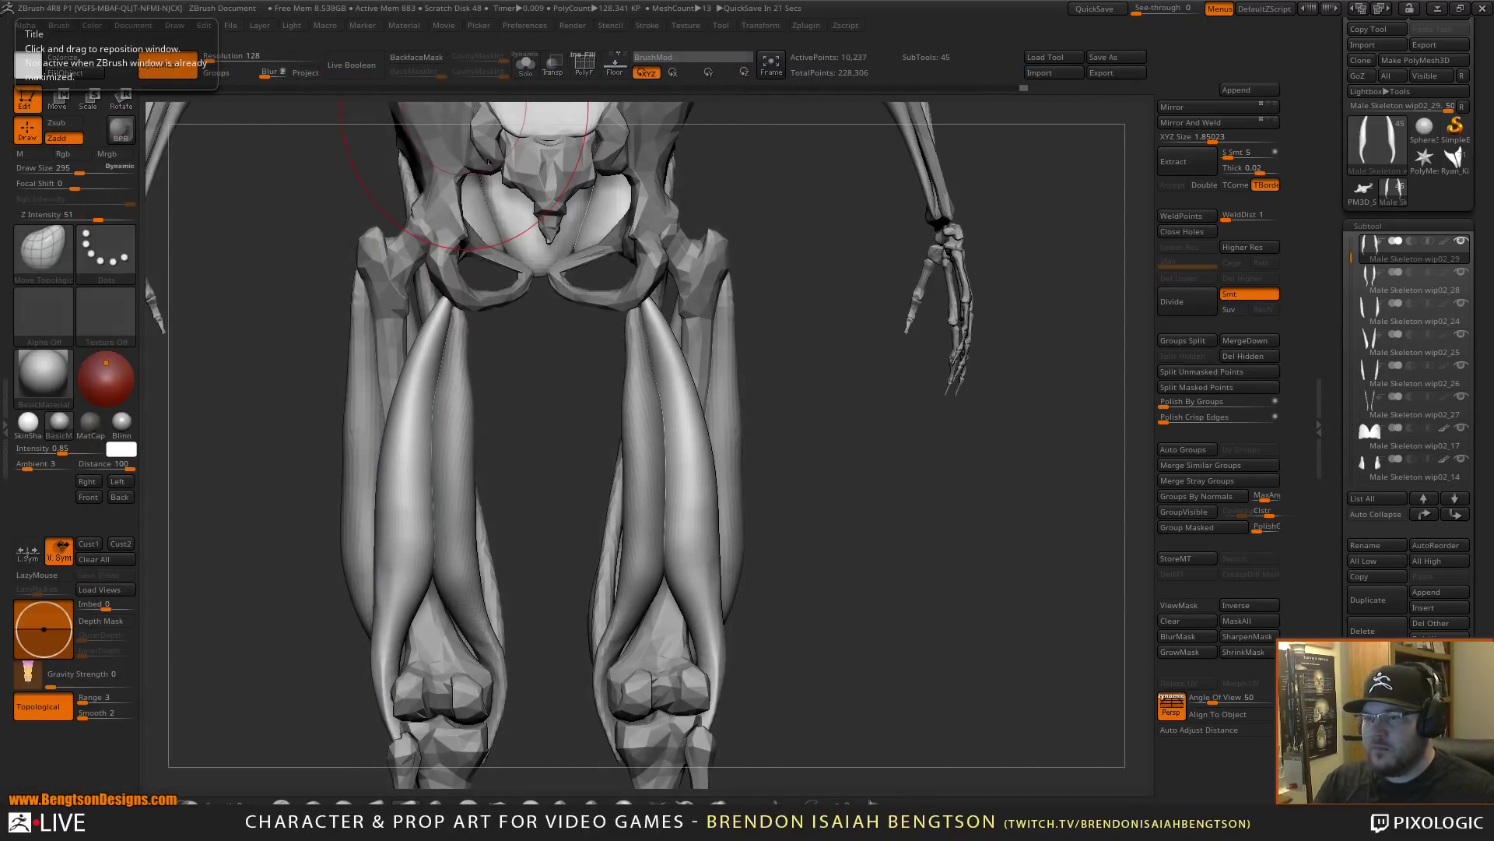
- Insert mirrored Sphere 32 primitives from the IMM Primitives brush onto the upper lower-leg bones of the skeleton
left_click_drag(947, 595, 932, 292, "alt")
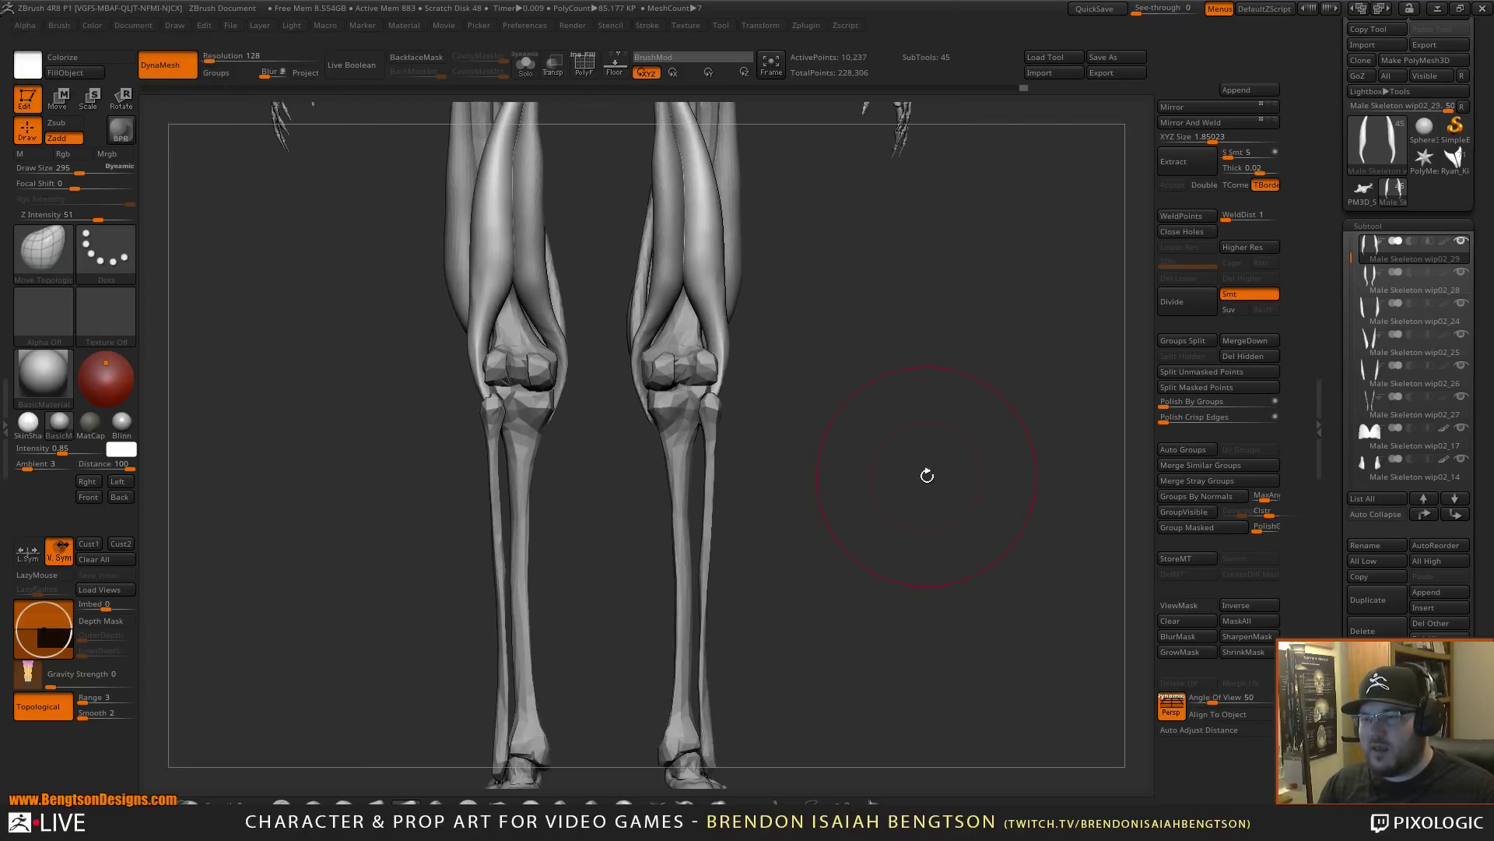
left_click_drag(927, 530, 926, 454, "alt")
key("b")
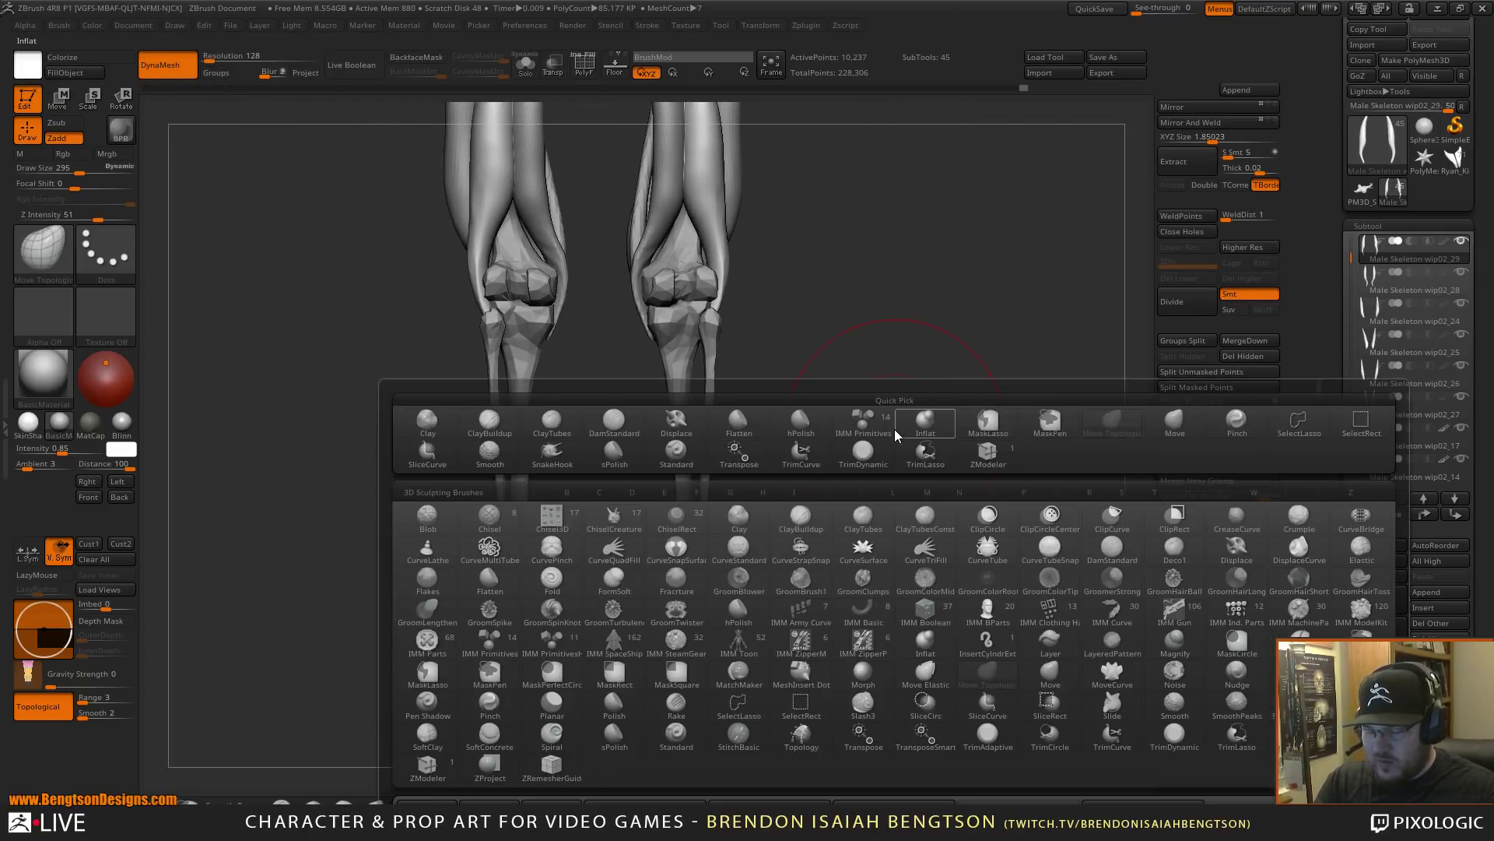
key("i")
left_click(493, 627)
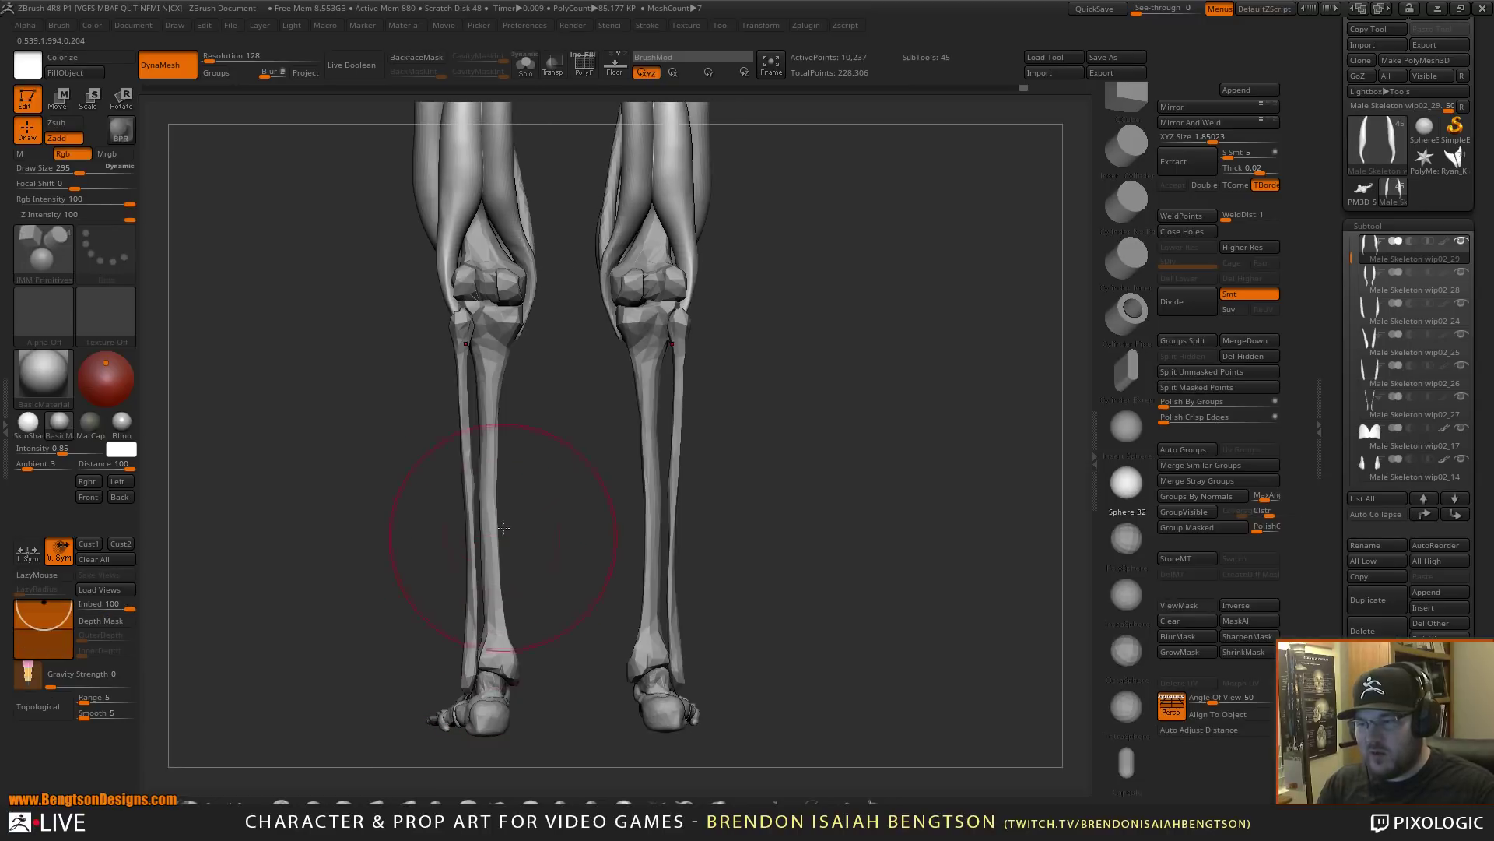
left_click(1126, 486)
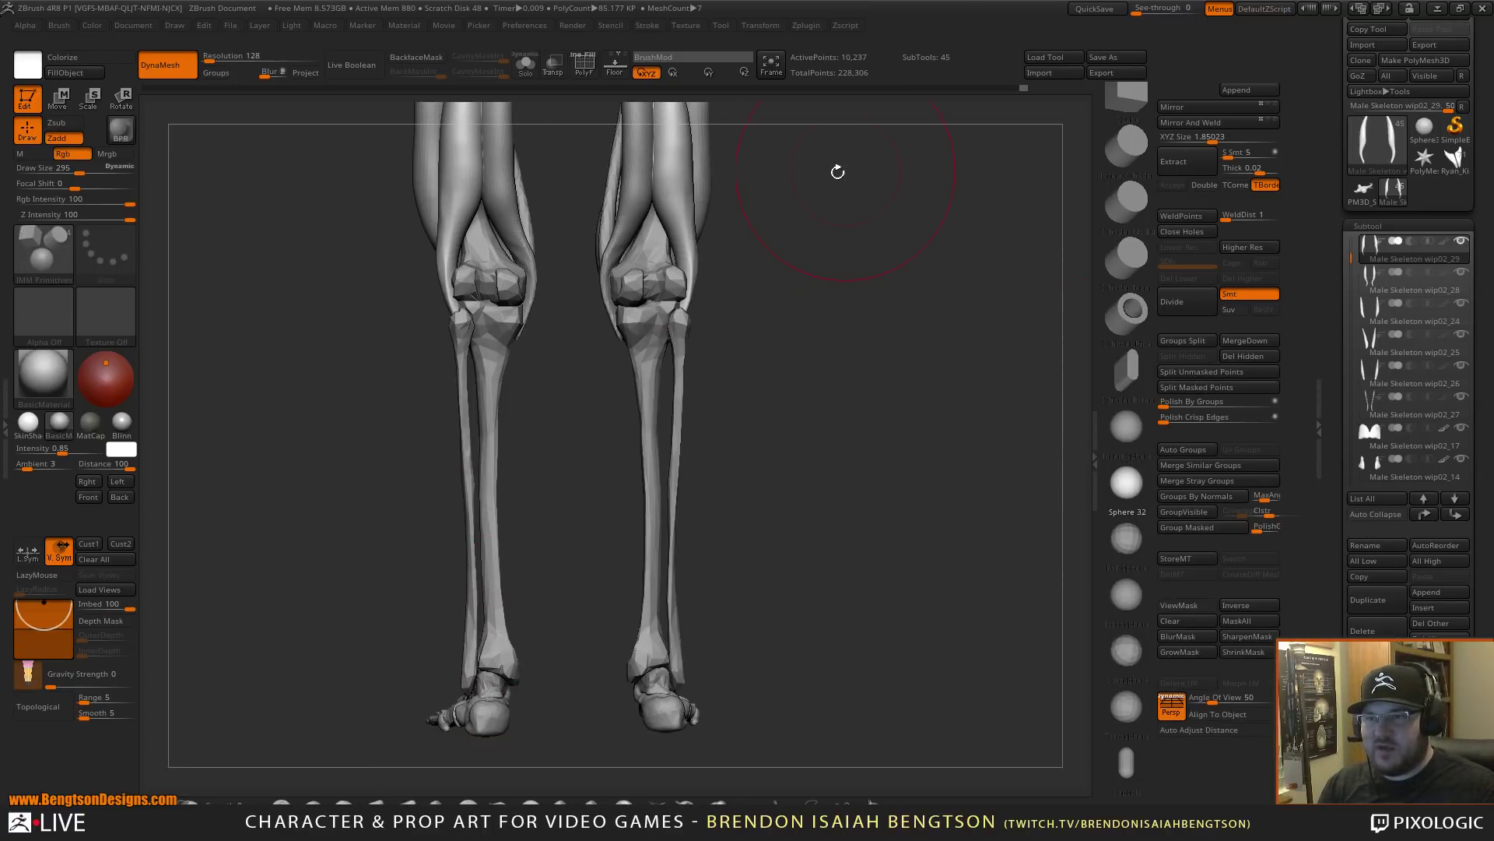
left_click(662, 453, "alt")
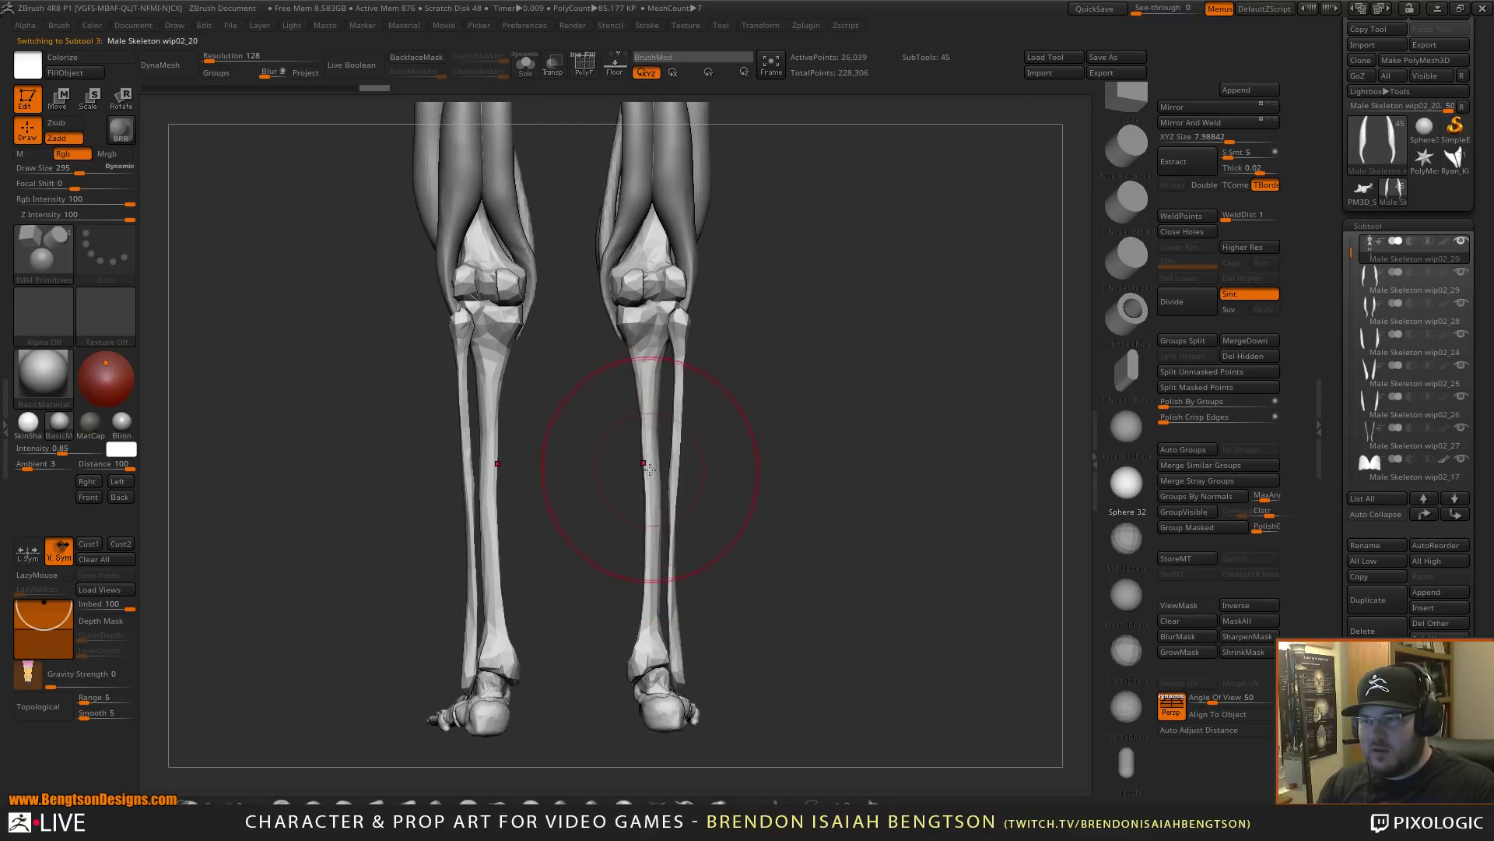
left_click_drag(663, 391, 808, 468)
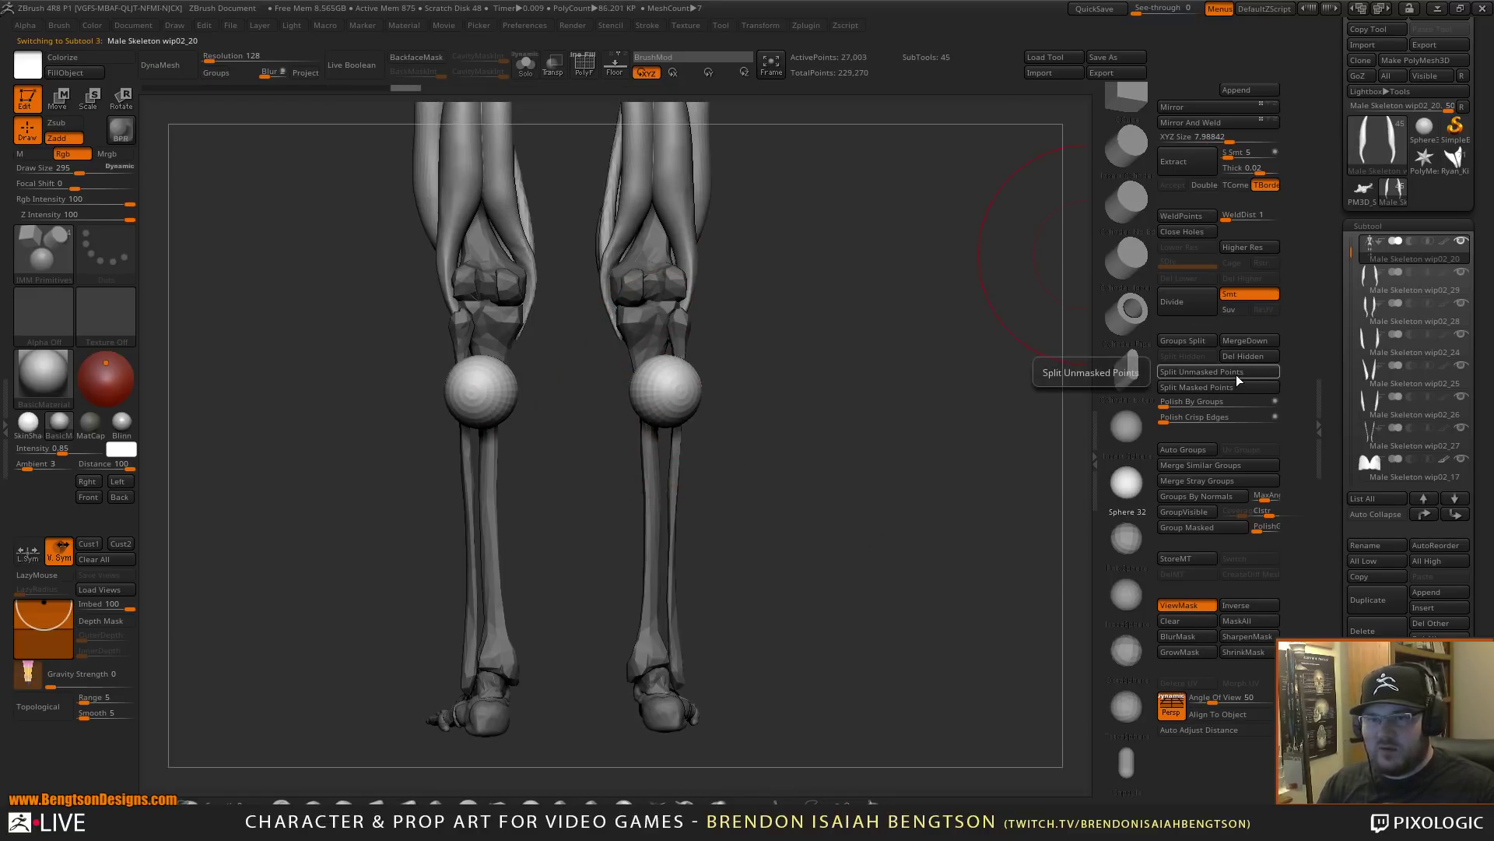
- Split the unmasked spheres into their own subtool, select it and adjust their placement with the Move gizmo
left_click(1215, 372)
left_click(658, 401, "alt")
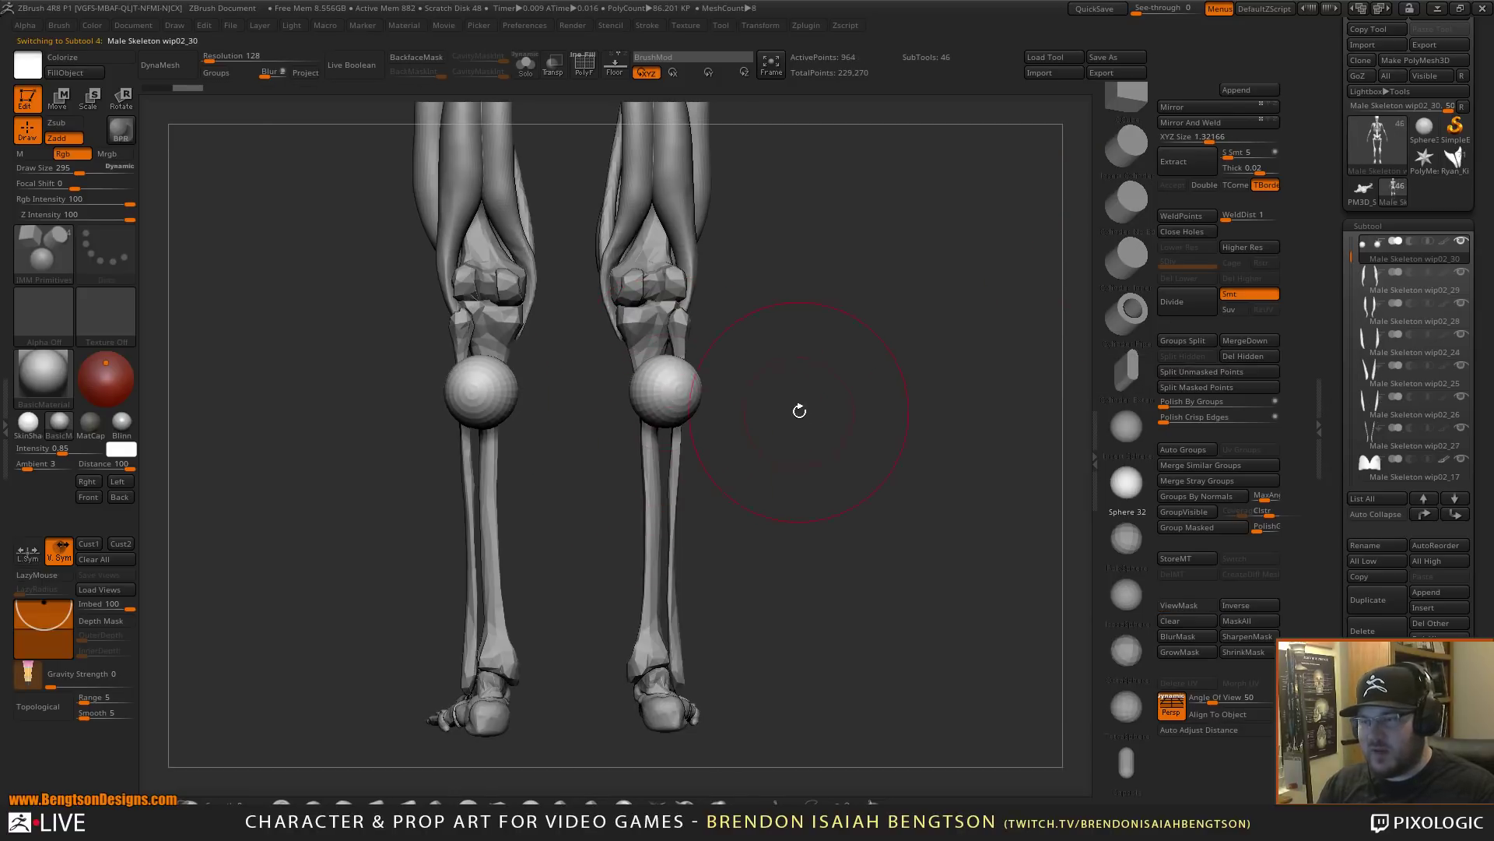
key("w")
left_click_drag(674, 445, 677, 483)
left_click_drag(711, 328, 725, 291)
left_click_drag(861, 456, 869, 419, "alt")
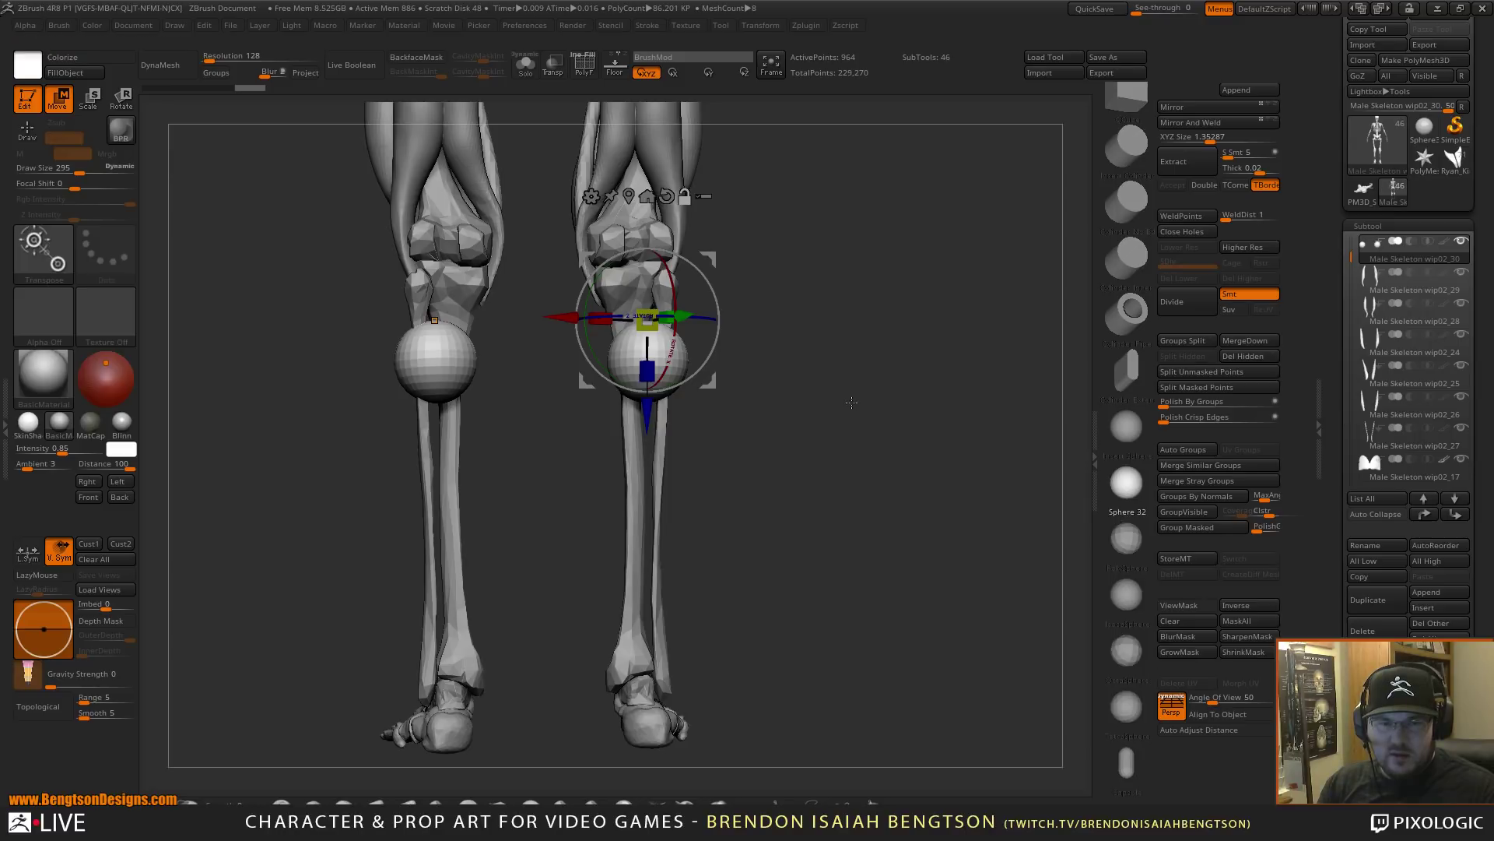
key("q")
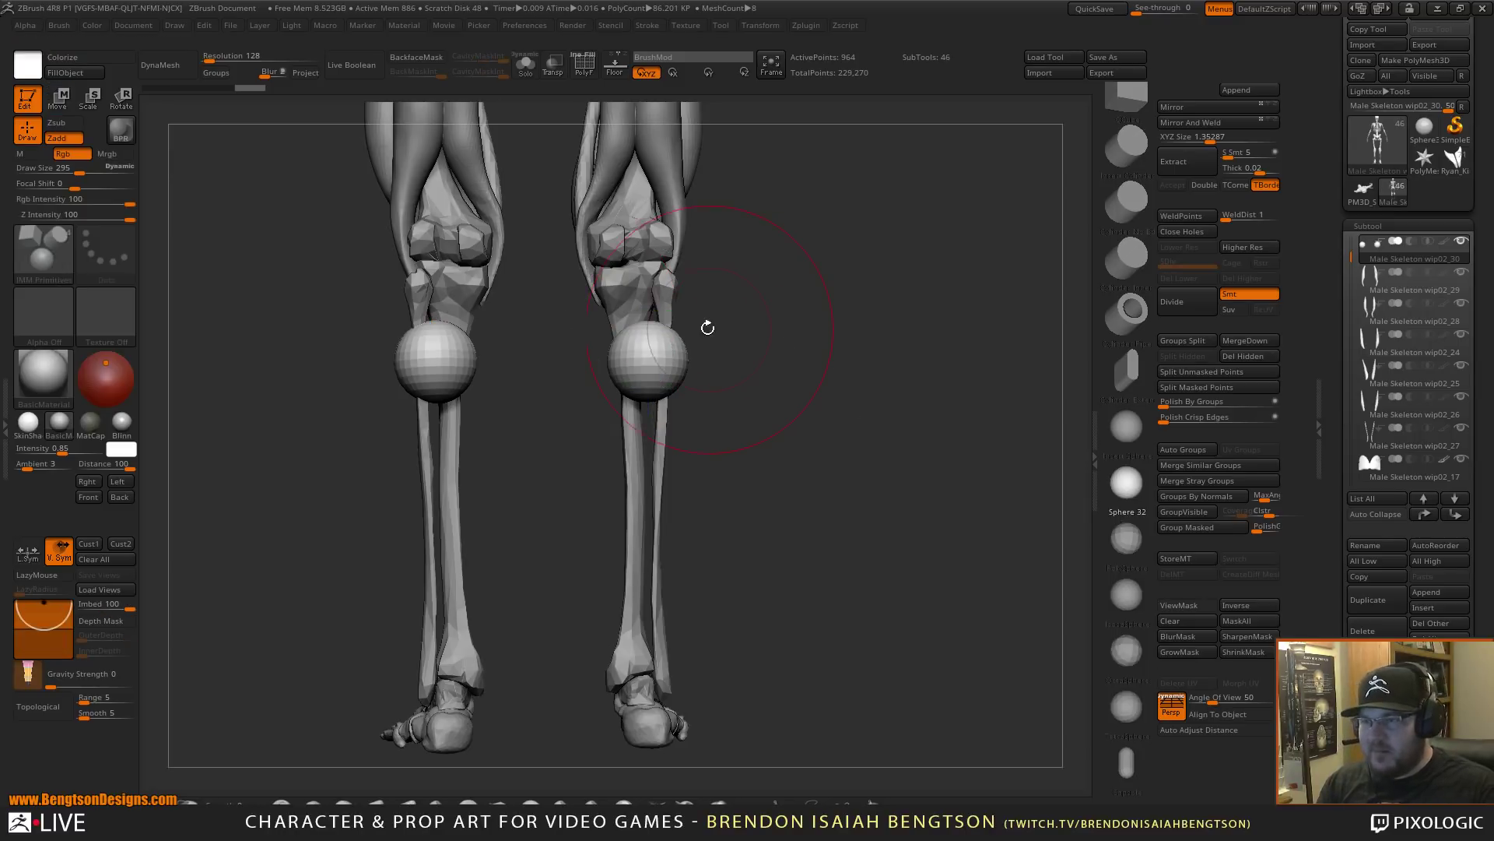
left_click_drag(658, 358, 659, 360)
key("ctrl+z")
key("ctrl+z")
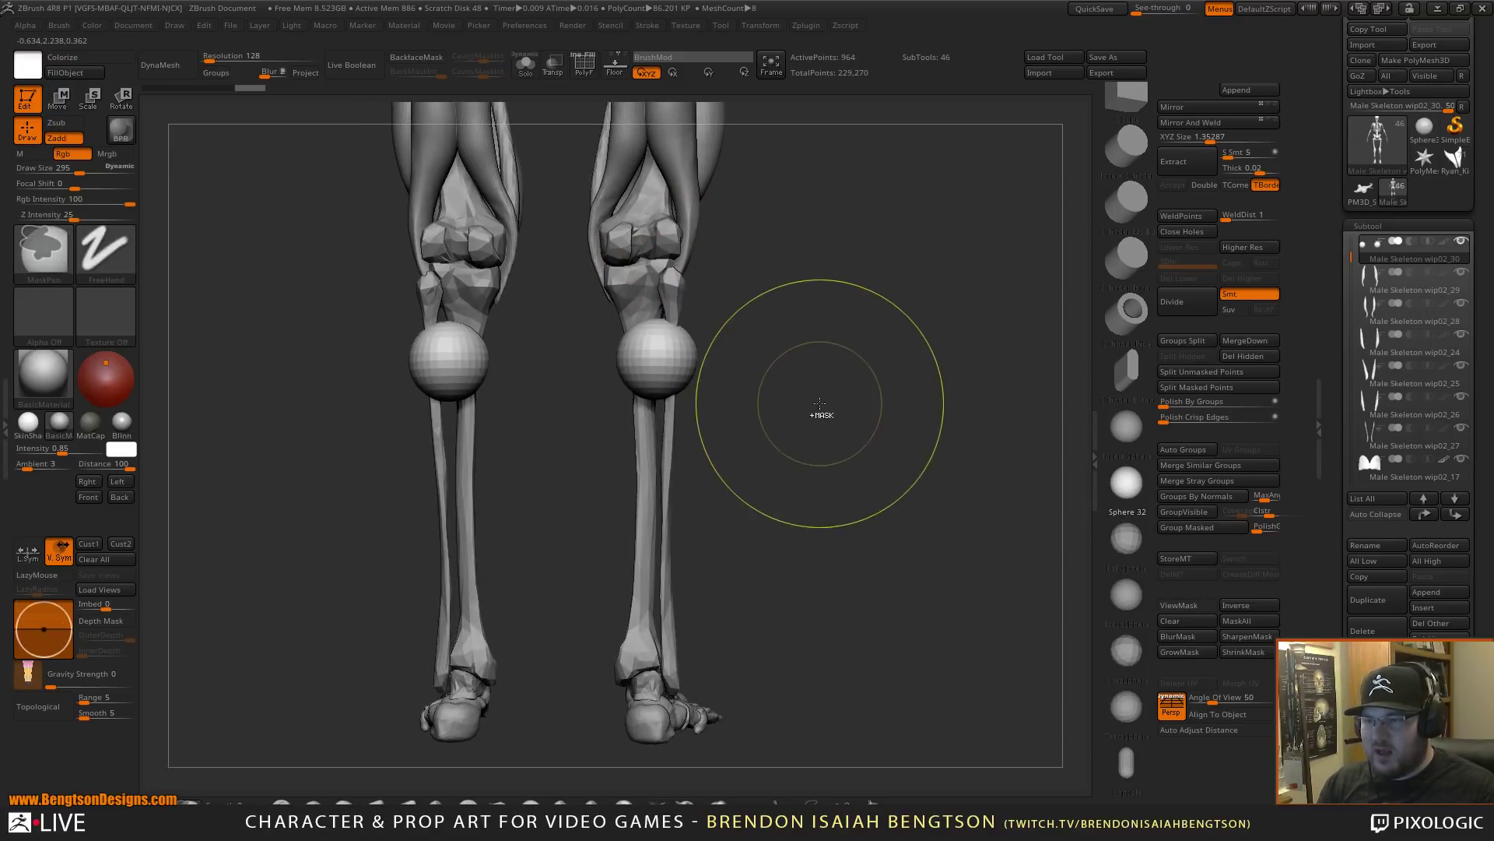
key("ctrl+shift+z")
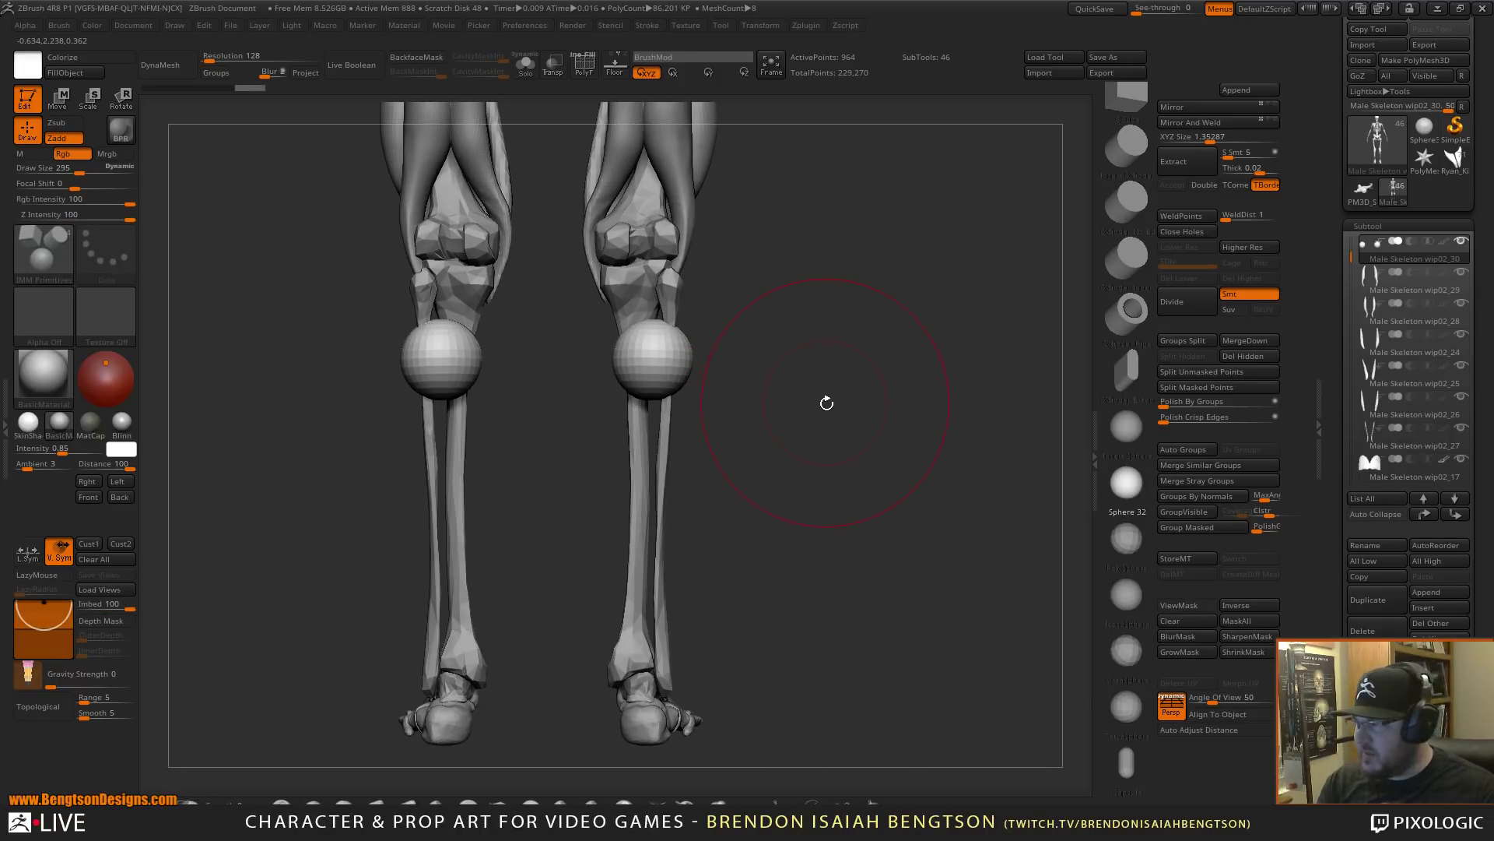
- Move the spheres backward in side profile so they sit behind the lower-leg bones
left_click_drag(824, 405, 788, 312)
key("w")
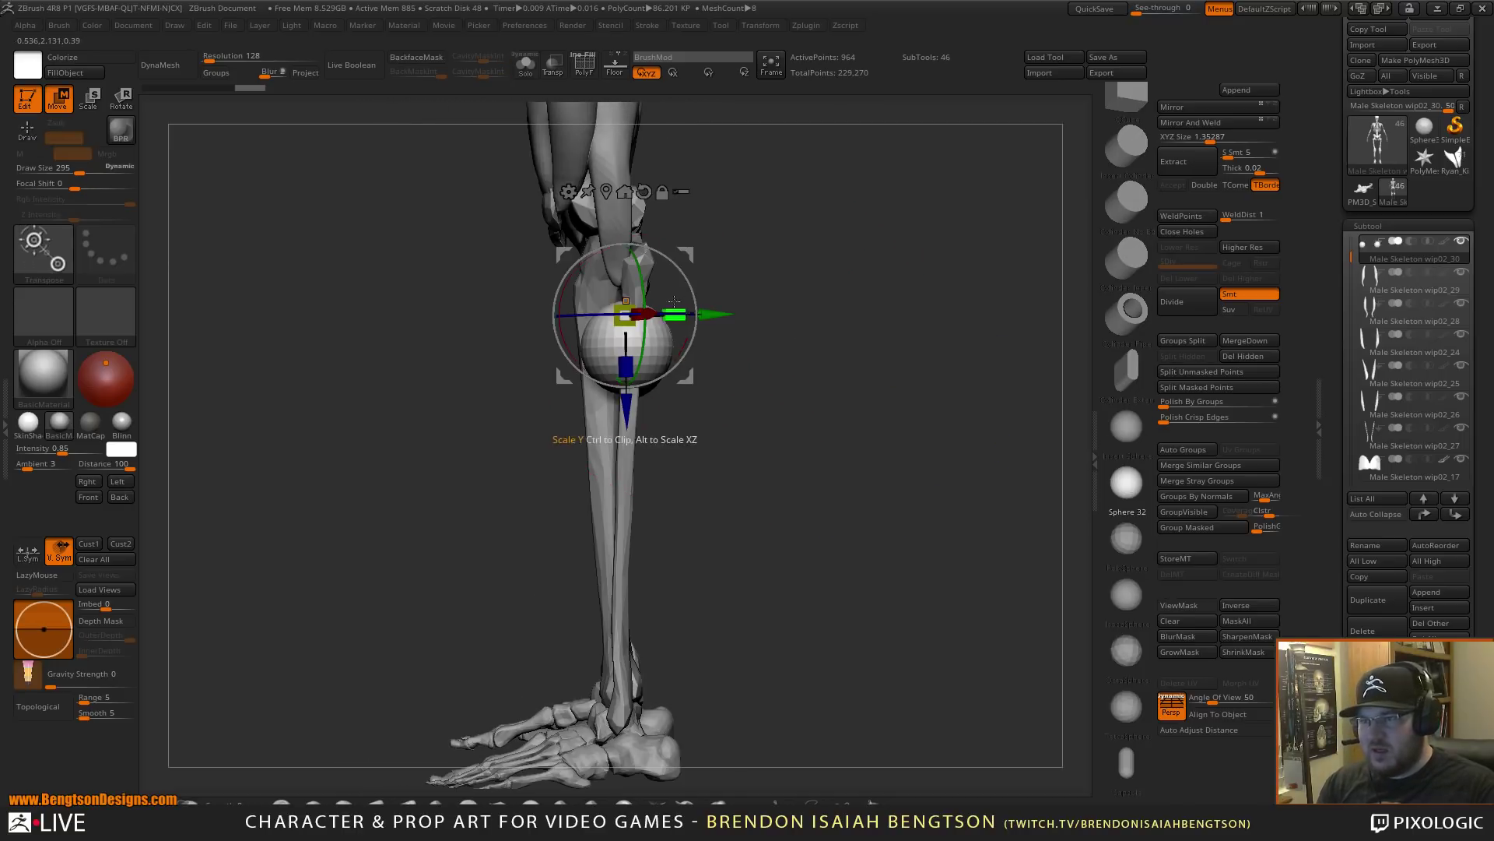
left_click_drag(692, 250, 735, 270)
left_click_drag(906, 507, 813, 496)
key("q")
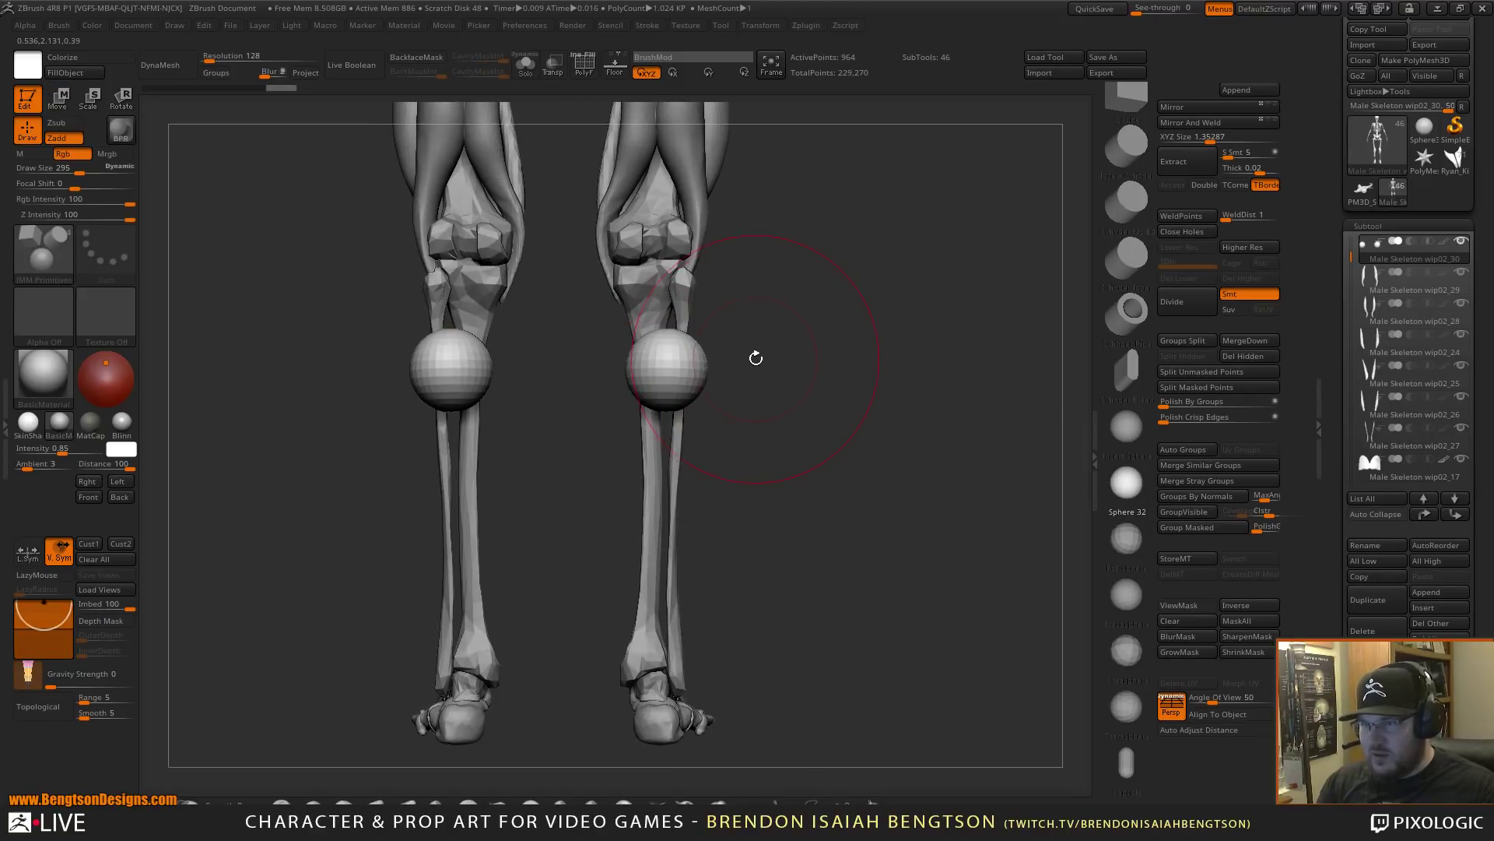
- Set the Move Topological brush's draw size to 420 and stretch the spheres vertically into elongated calf shapes
key("b")
key("m")
key("t")
key("space")
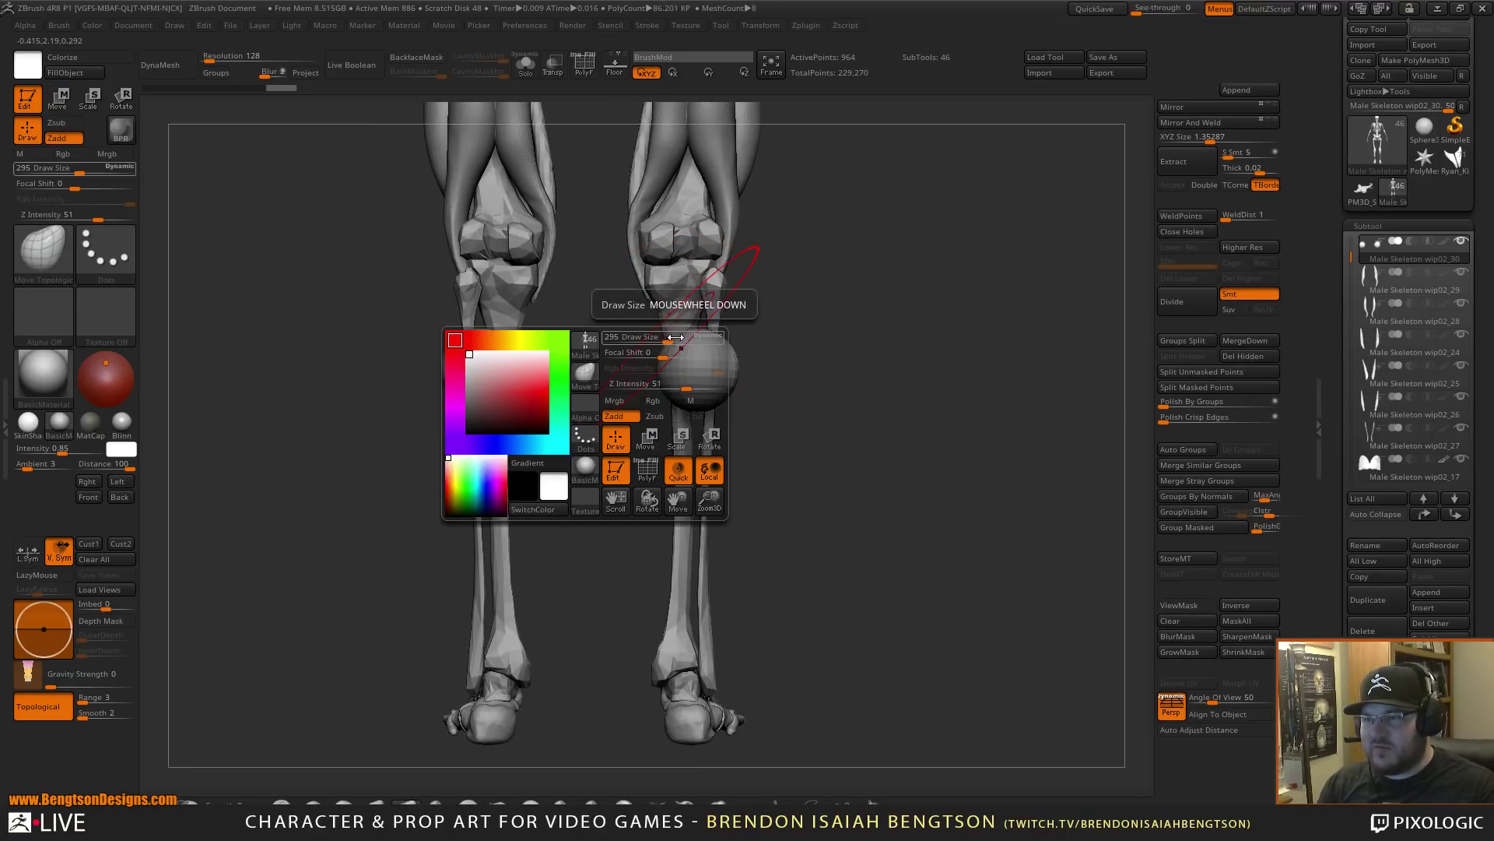
left_click_drag(669, 339, 700, 255)
mouse_move(695, 367)
left_mouse_down()
mouse_move(696, 526)
mouse_move(703, 294)
mouse_move(687, 187)
left_mouse_up()
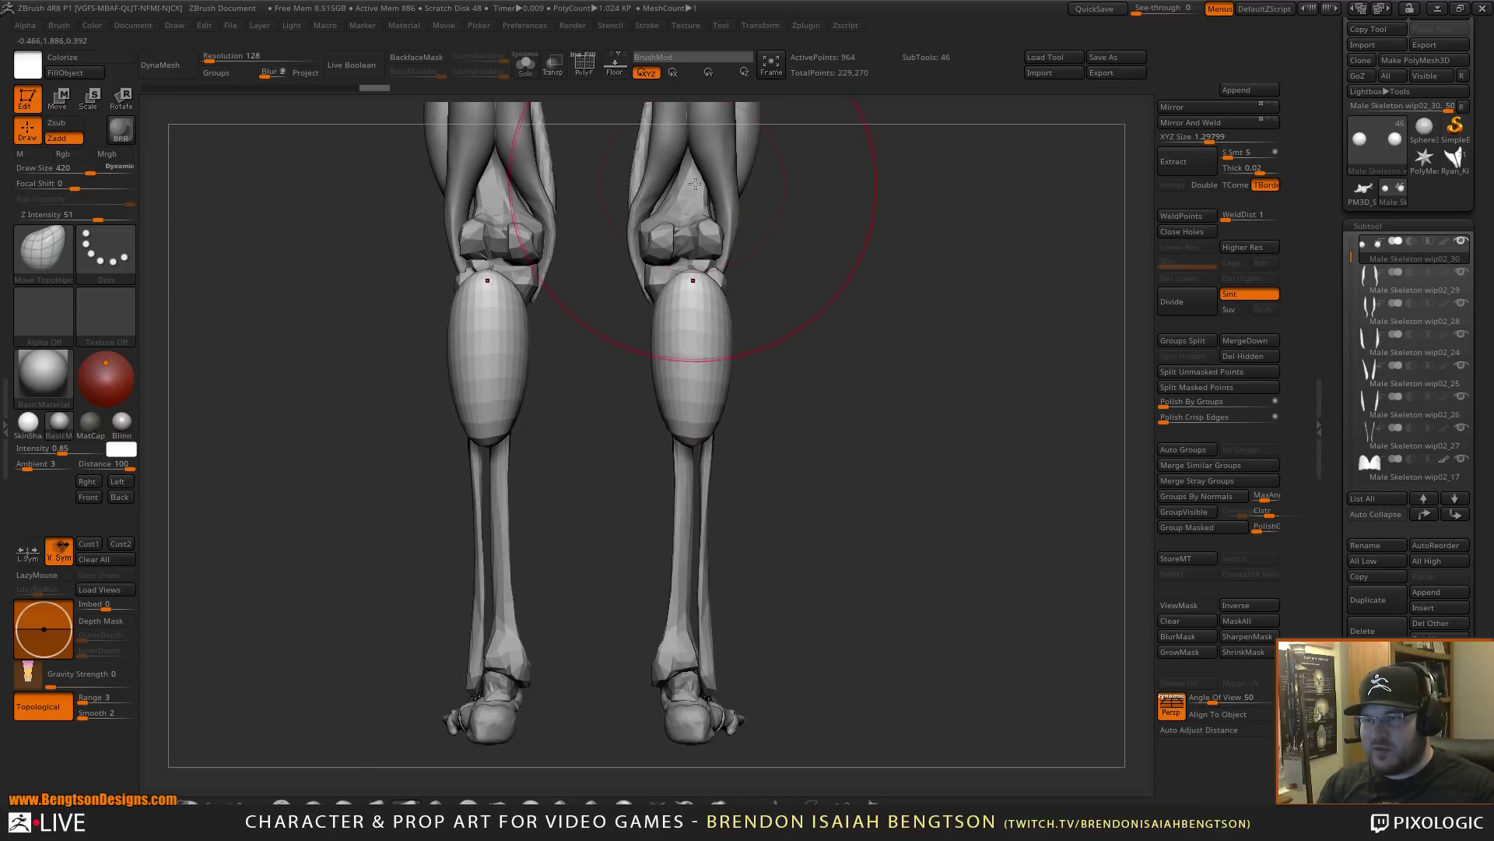
- Reshape the calf forms in side profile, pulling the upper ends up behind the knees and the lower ends toward the bones
mouse_move(832, 324)
left_mouse_down()
mouse_move(834, 360)
mouse_move(676, 358)
left_mouse_up()
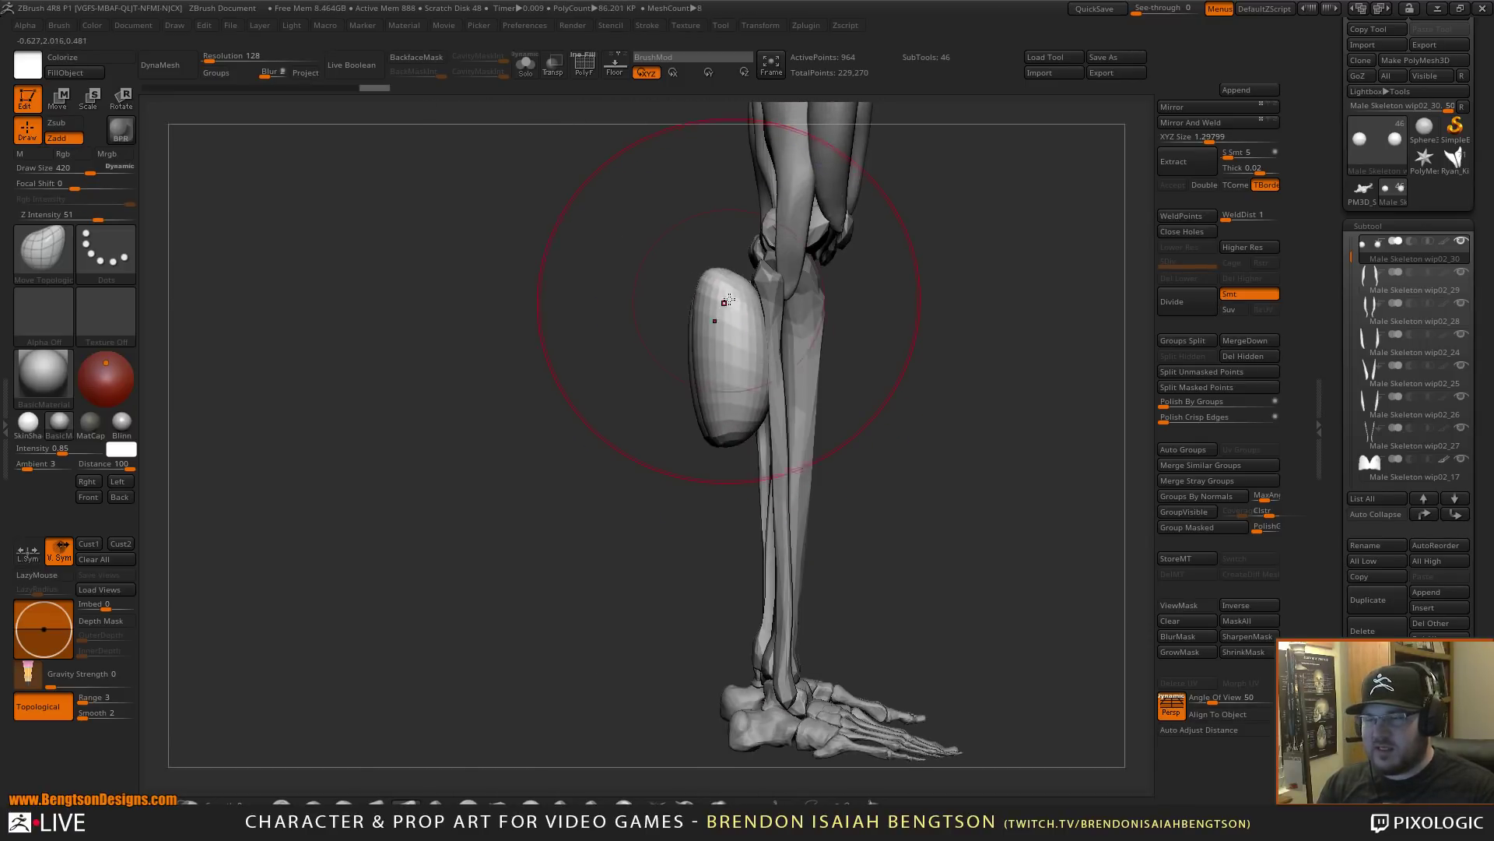
left_click_drag(751, 239, 760, 216)
left_click_drag(752, 335, 745, 334)
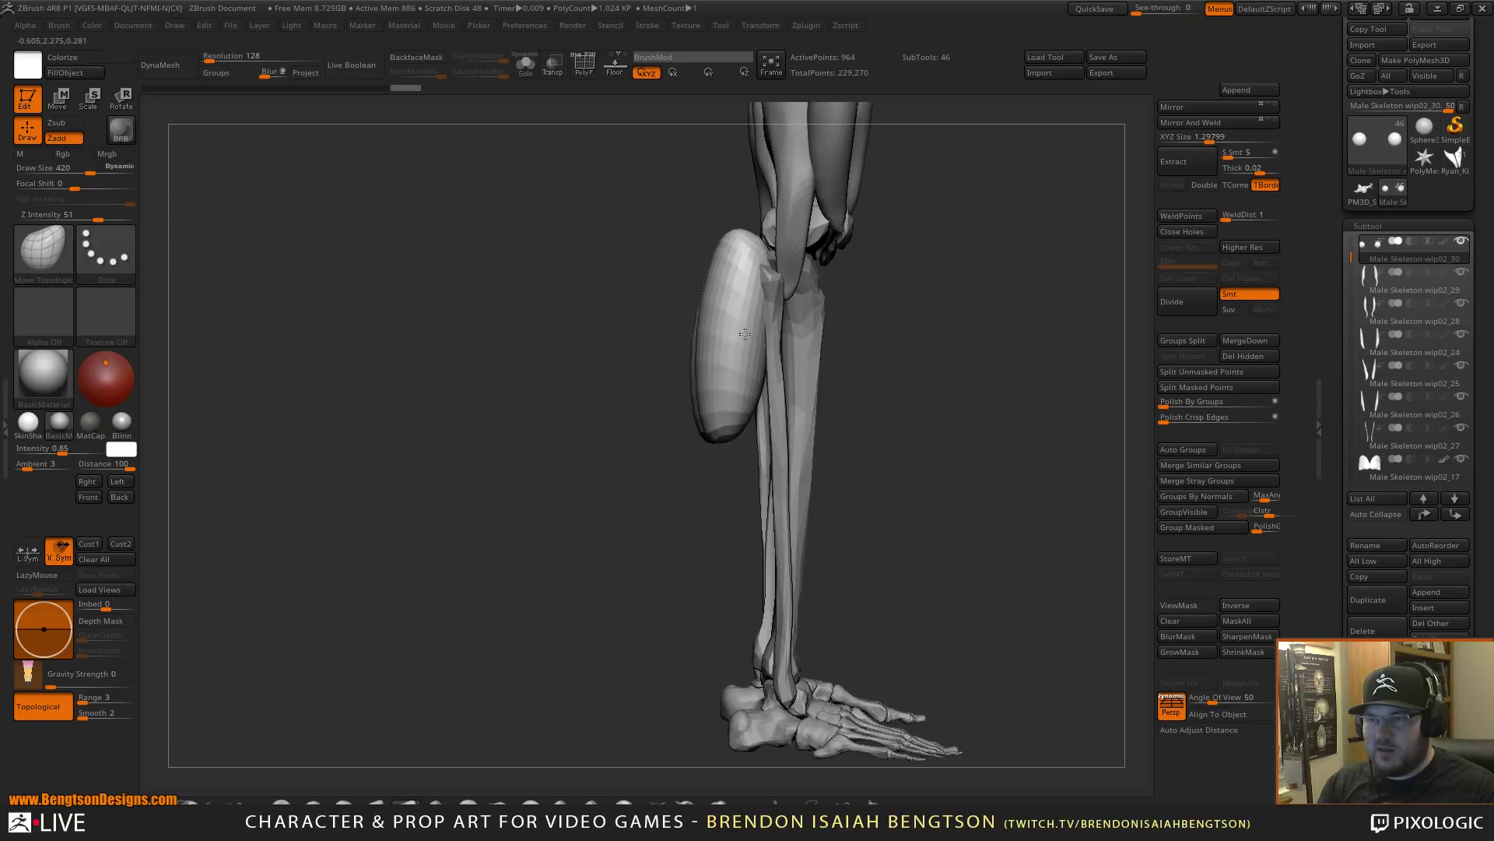
left_click_drag(729, 439, 757, 451)
left_click_drag(762, 345, 752, 333)
left_click_drag(741, 243, 764, 218)
- Extend the calf forms' lower ends down the backs of the legs to the heels as tapering Achilles tendons
left_click_drag(682, 501, 643, 240, "alt")
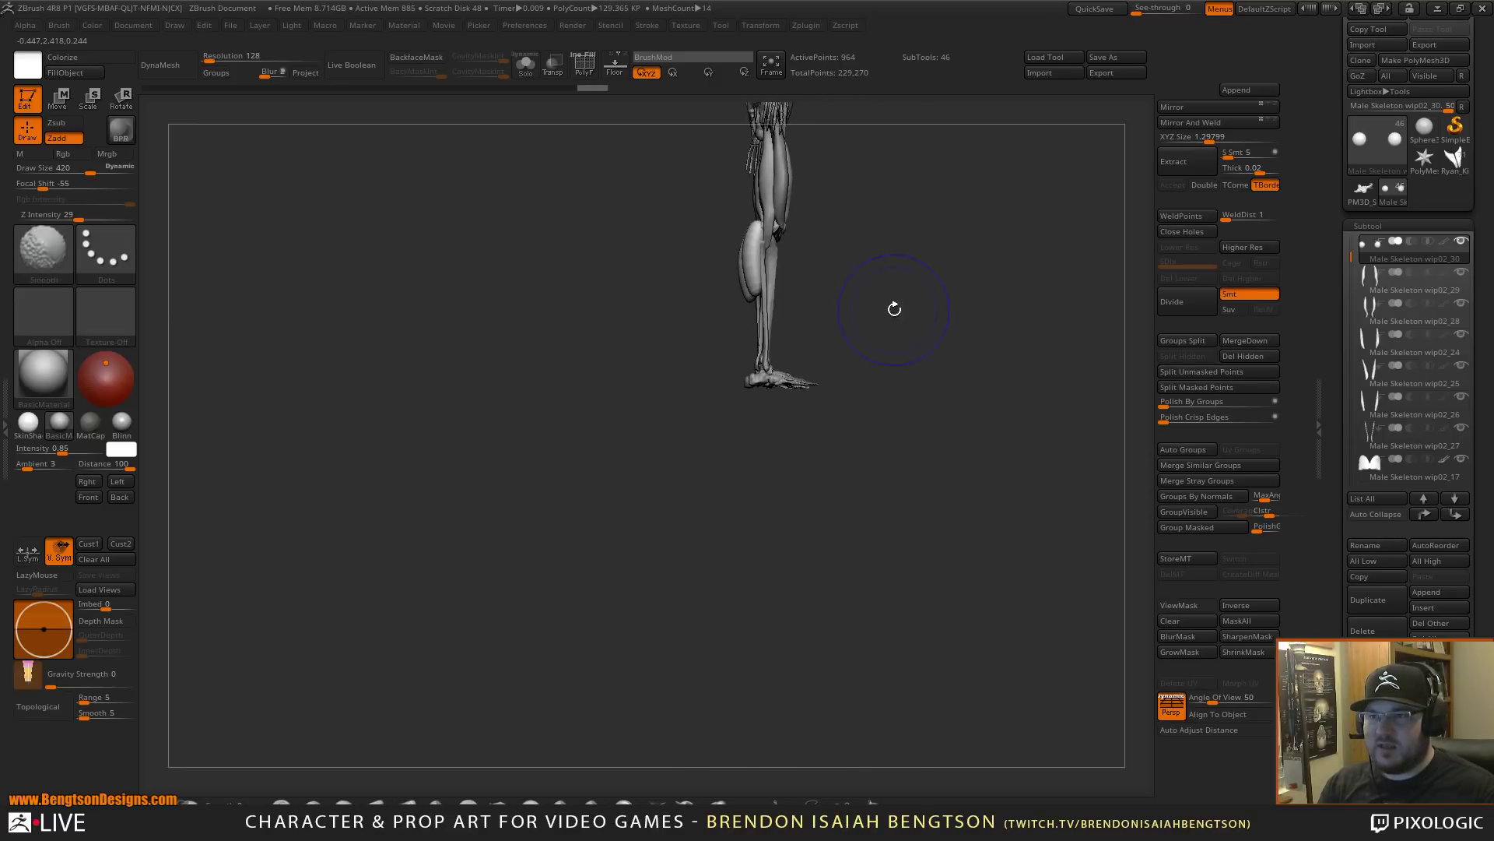
left_click_drag(894, 311, 814, 645, "alt")
mouse_move(808, 459)
left_mouse_down()
mouse_move(904, 456)
mouse_move(807, 581)
mouse_move(858, 377)
mouse_move(831, 356)
left_mouse_up()
left_click_drag(661, 482, 664, 491)
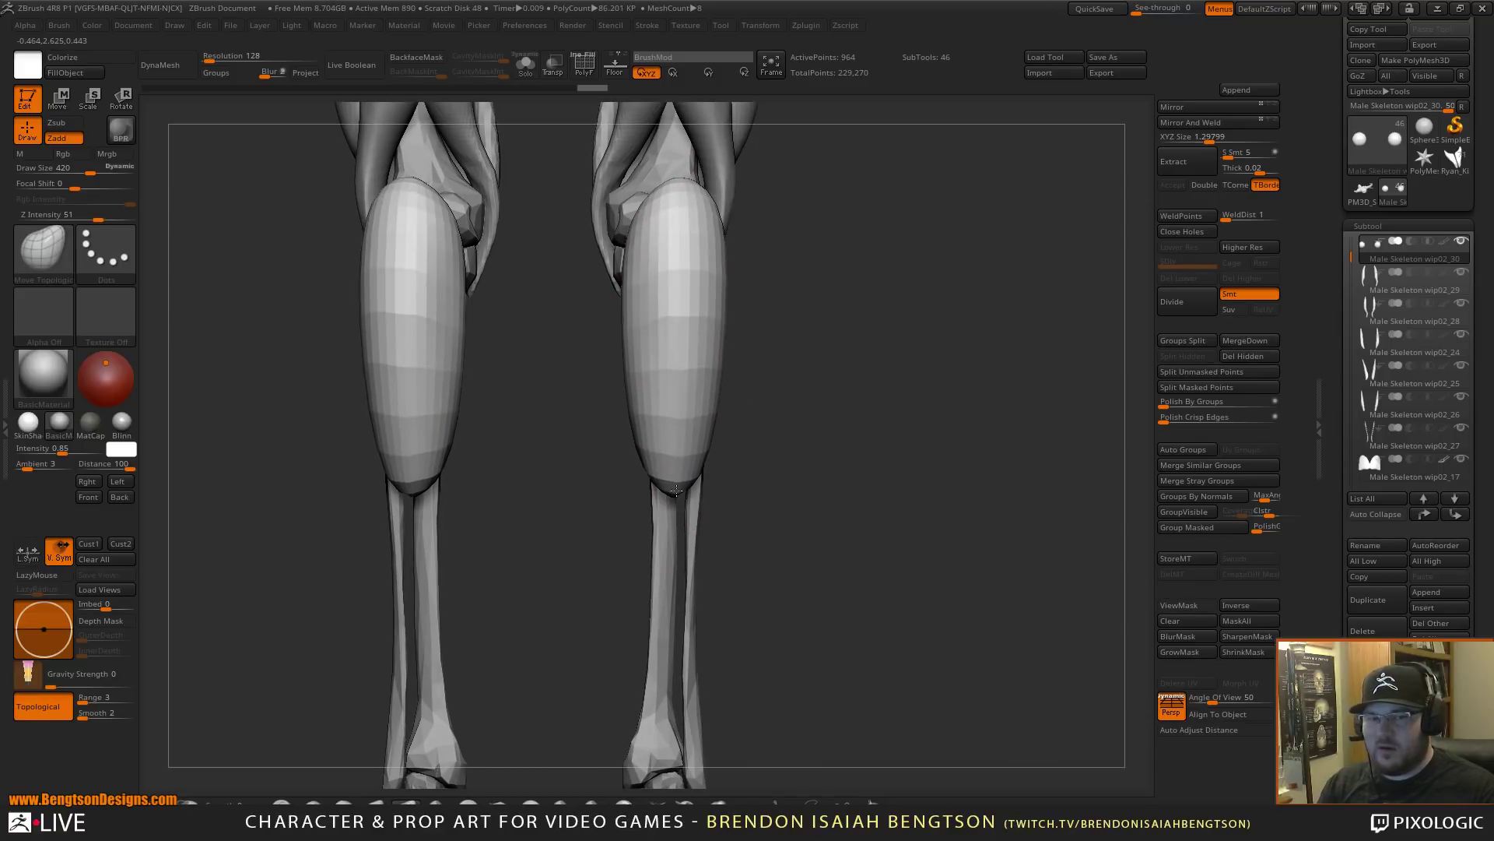
left_click_drag(810, 514, 807, 430, "alt")
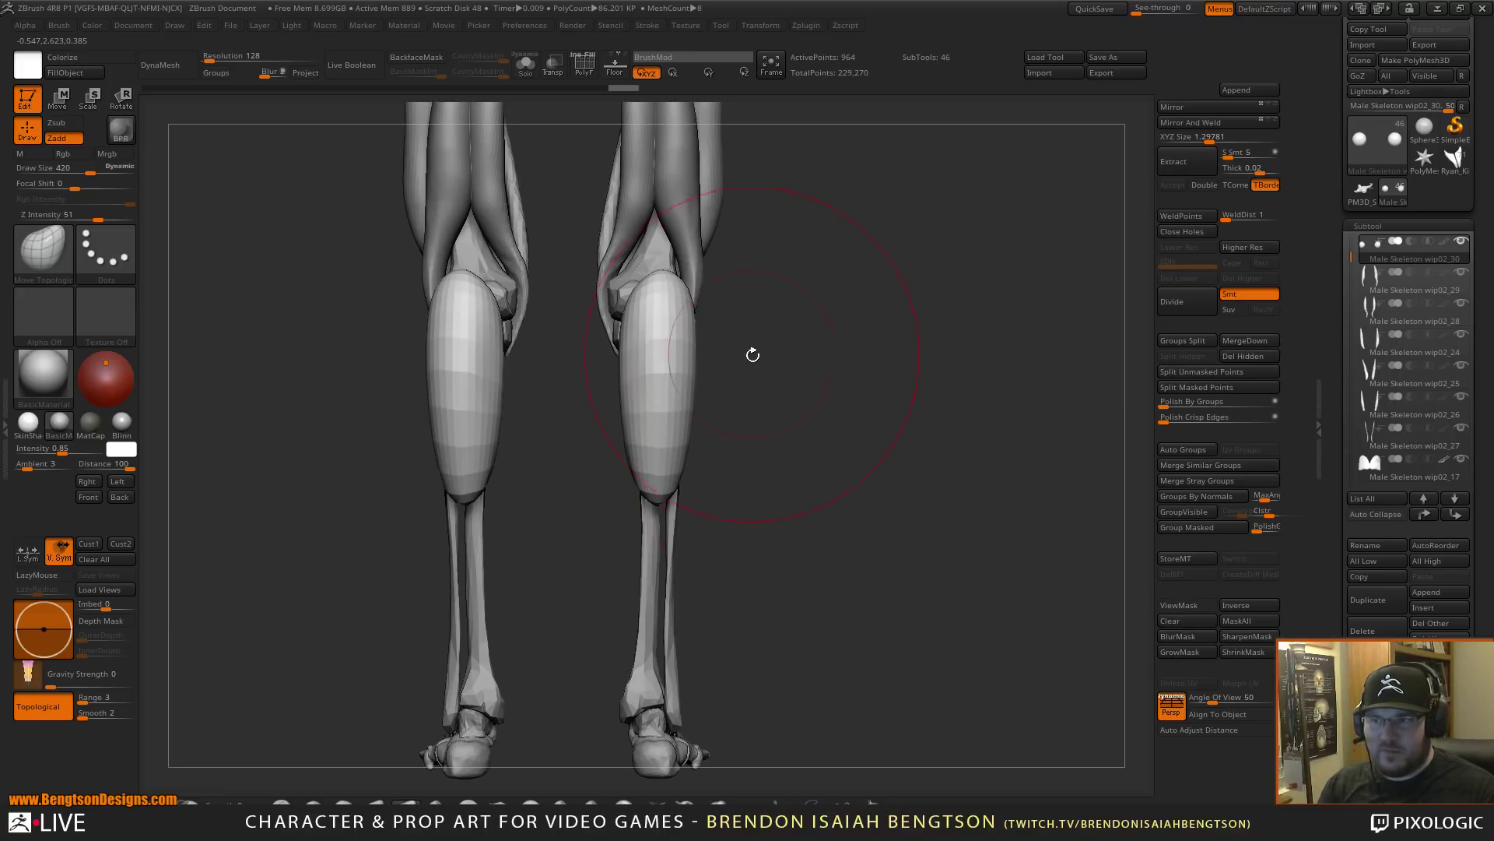
left_click_drag(656, 496, 645, 581)
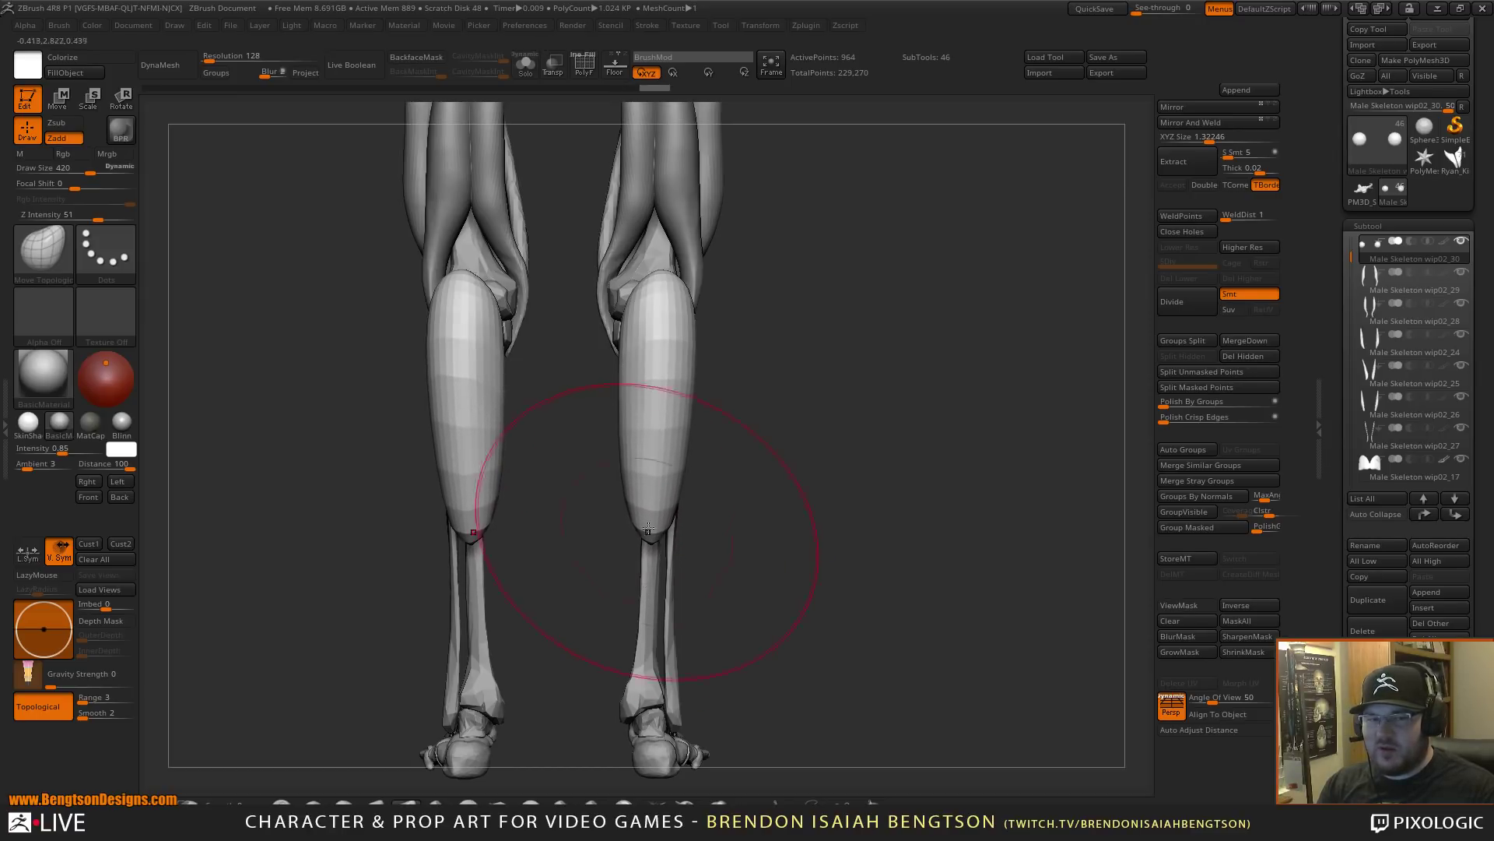
left_click_drag(652, 515, 651, 545, "shift")
right_click(698, 477)
mouse_move(704, 487)
left_mouse_down("alt")
mouse_move(715, 381)
mouse_move(717, 612)
mouse_move(572, 603)
left_mouse_up("alt")
- Set the draw size to 411 and push the calf forms' lower tendon portions forward against the lower-leg bones
key("space")
mouse_move(673, 294)
left_mouse_down()
mouse_move(689, 294)
mouse_move(648, 296)
left_mouse_up()
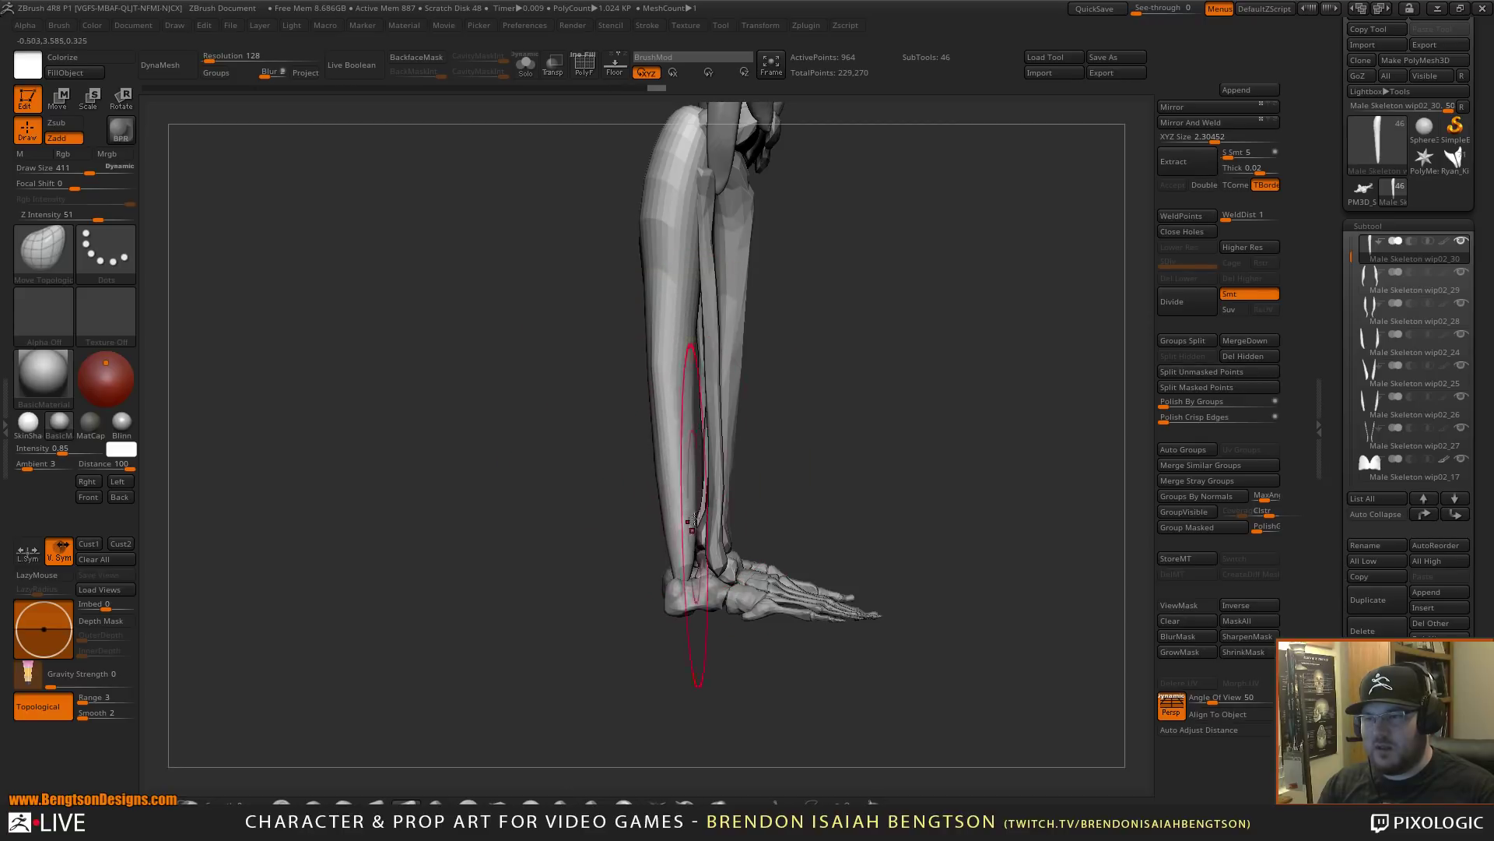
left_click_drag(706, 467, 706, 469)
left_click_drag(666, 377, 689, 381)
left_click_drag(670, 373, 685, 375)
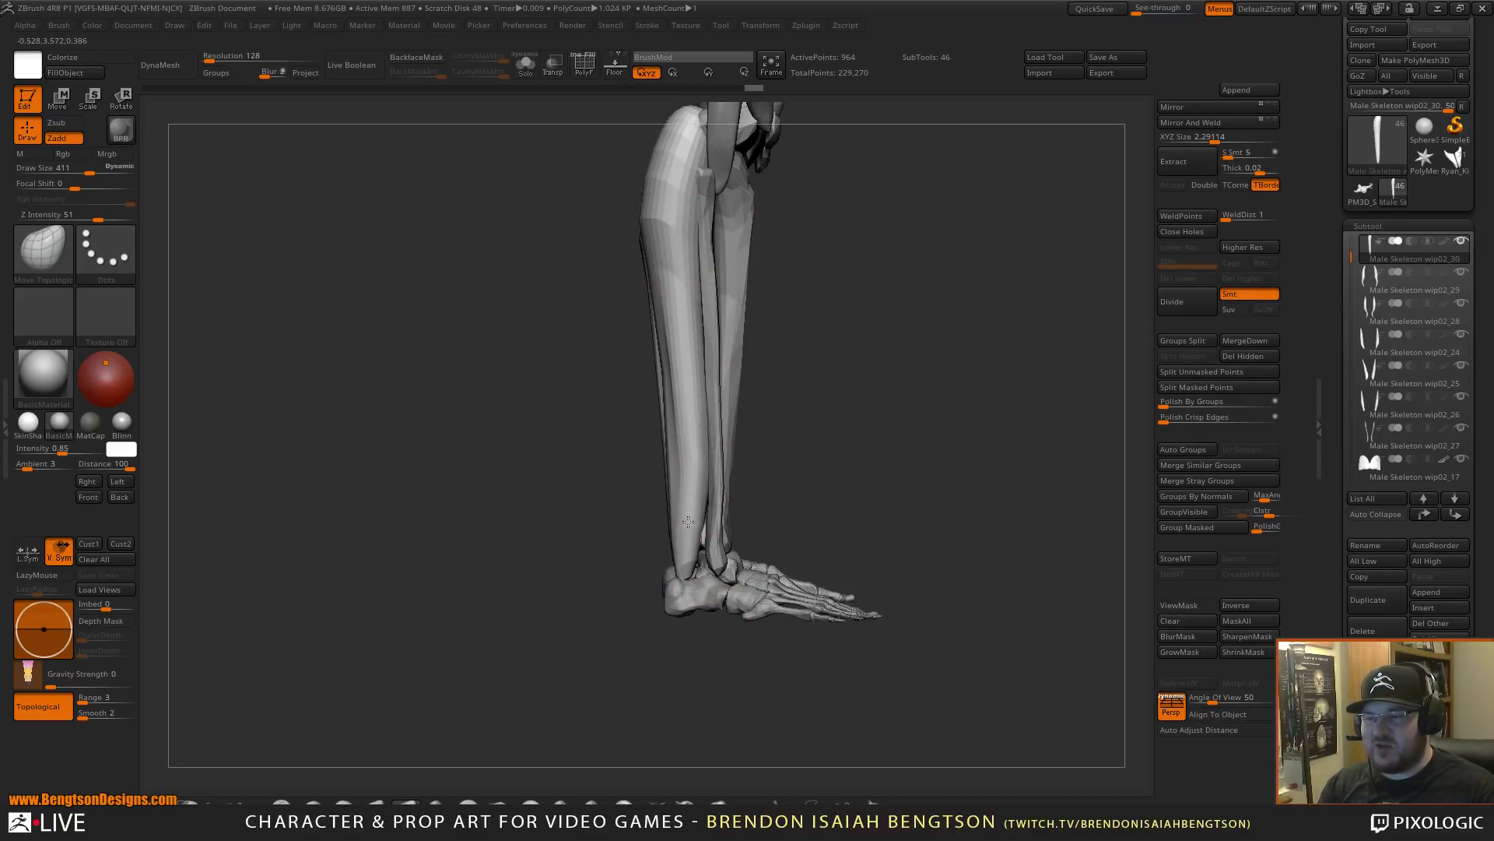
left_click_drag(627, 532, 701, 467)
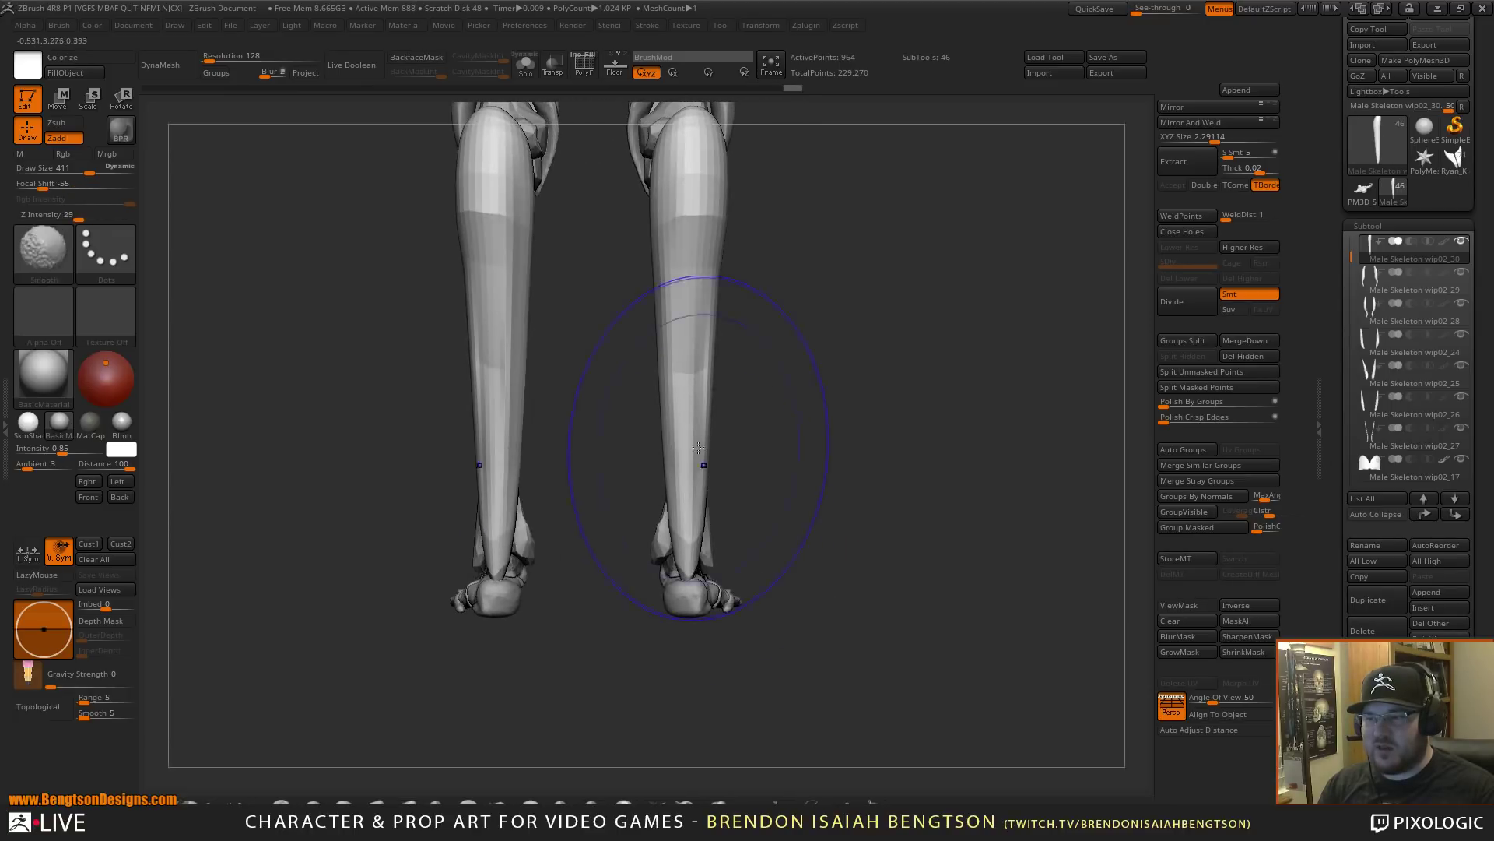
- Inflate the upper and middle calf forms with the Inflat brush to widen the muscle bellies
left_click_drag(822, 359, 806, 545, "alt")
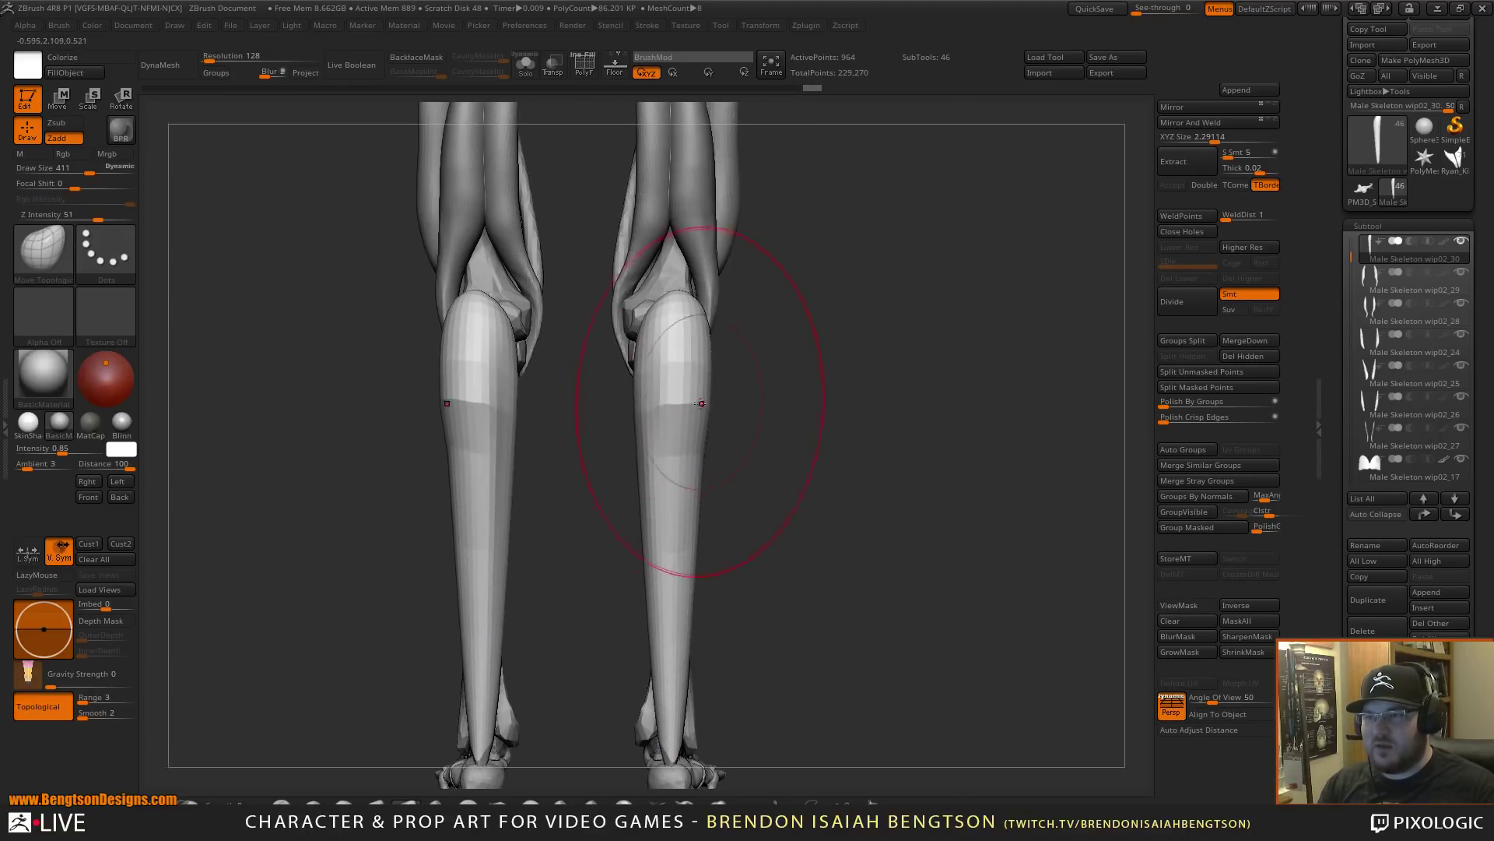
left_click(717, 805)
mouse_move(677, 414)
left_mouse_down()
mouse_move(653, 389)
mouse_move(699, 516)
mouse_move(662, 537)
left_mouse_up()
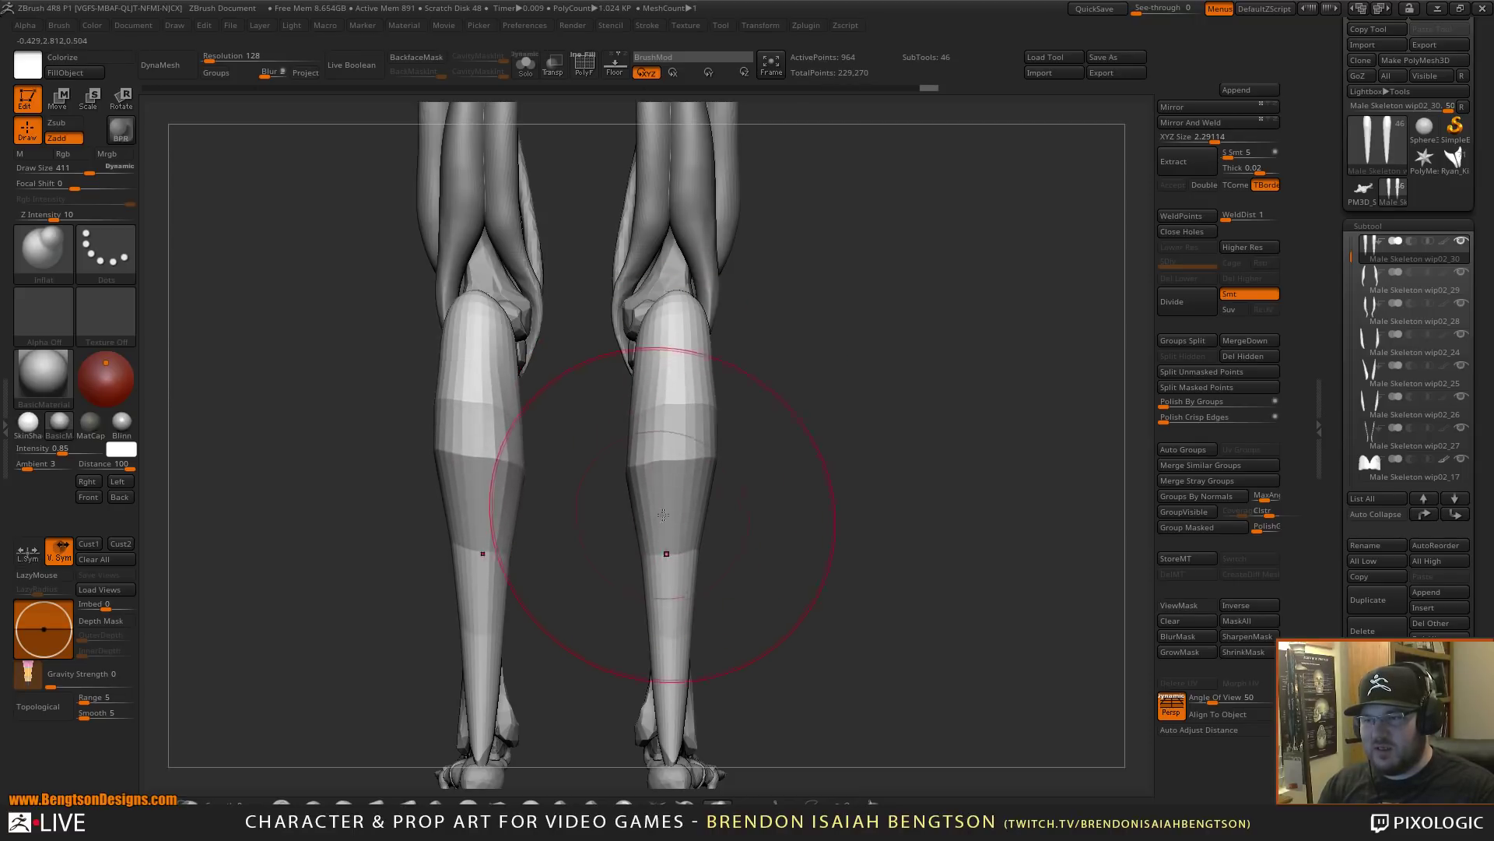
mouse_move(685, 467)
left_mouse_down()
mouse_move(651, 391)
mouse_move(685, 436)
mouse_move(717, 444)
mouse_move(713, 488)
left_mouse_up()
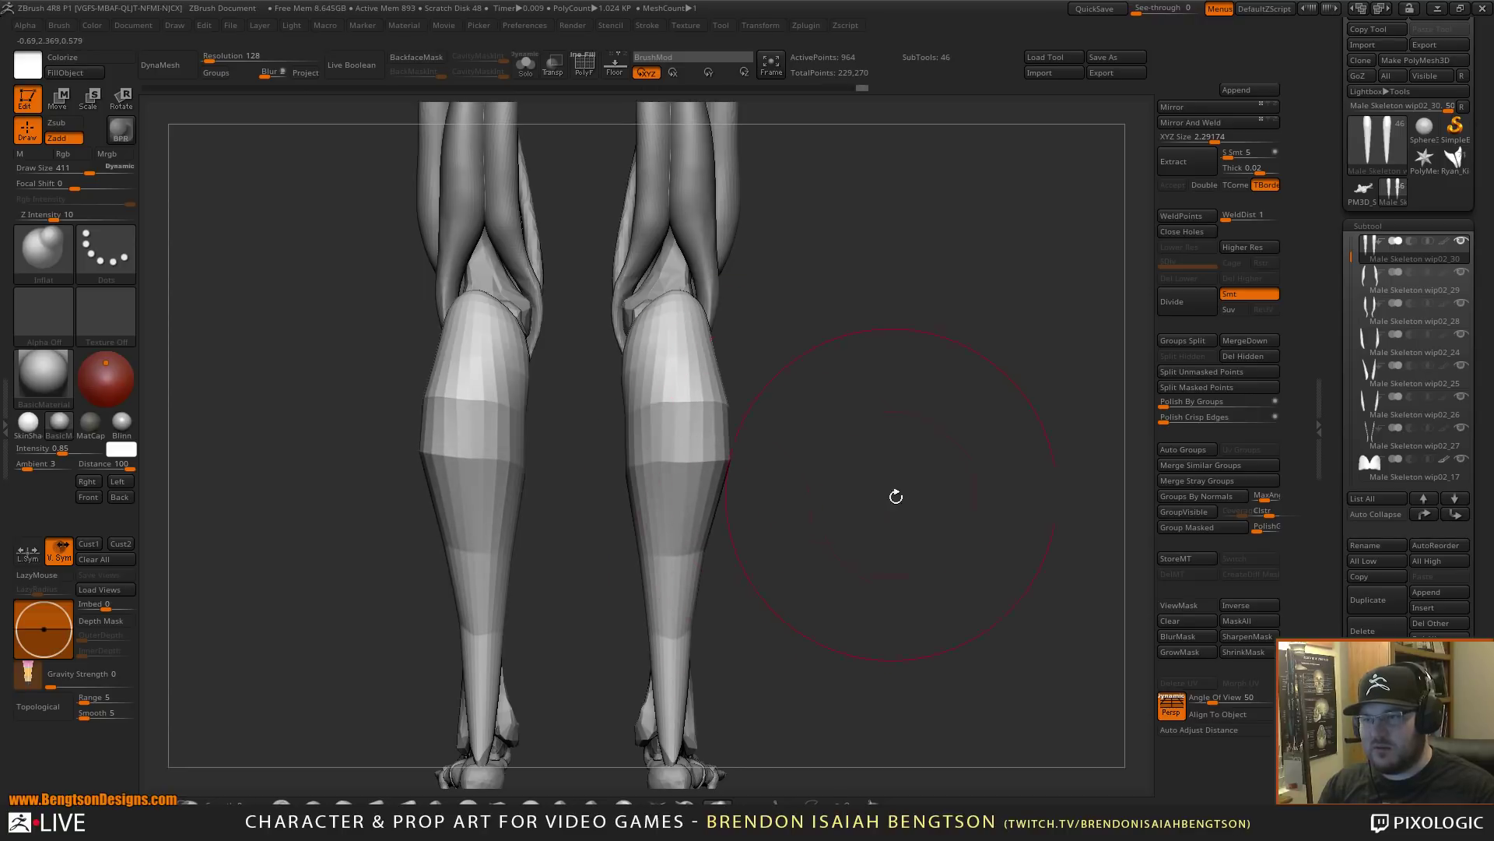
left_click_drag(893, 493, 840, 227)
left_click_drag(883, 452, 831, 434)
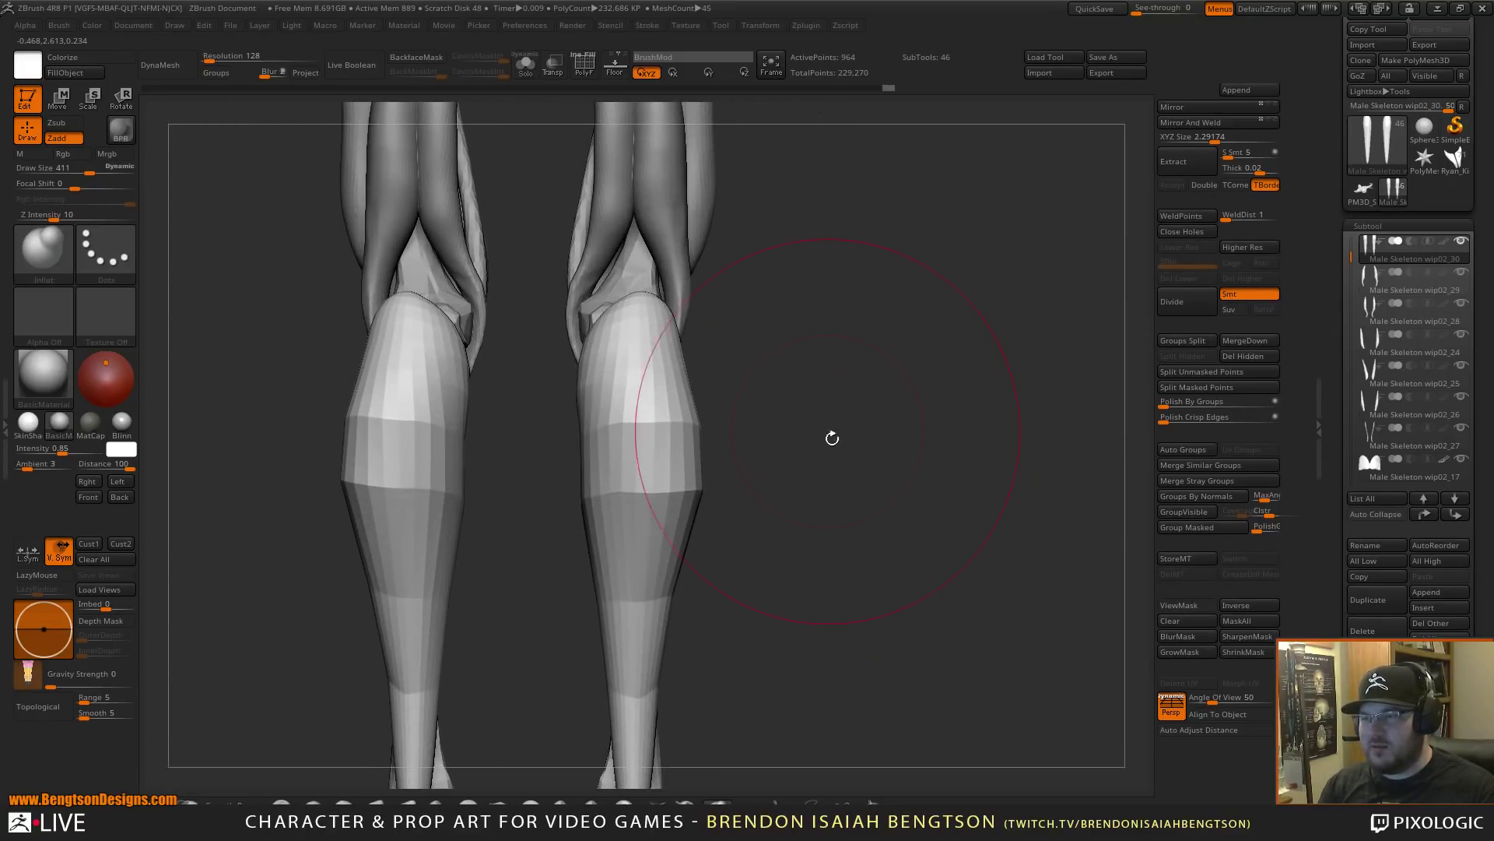
left_click(167, 65)
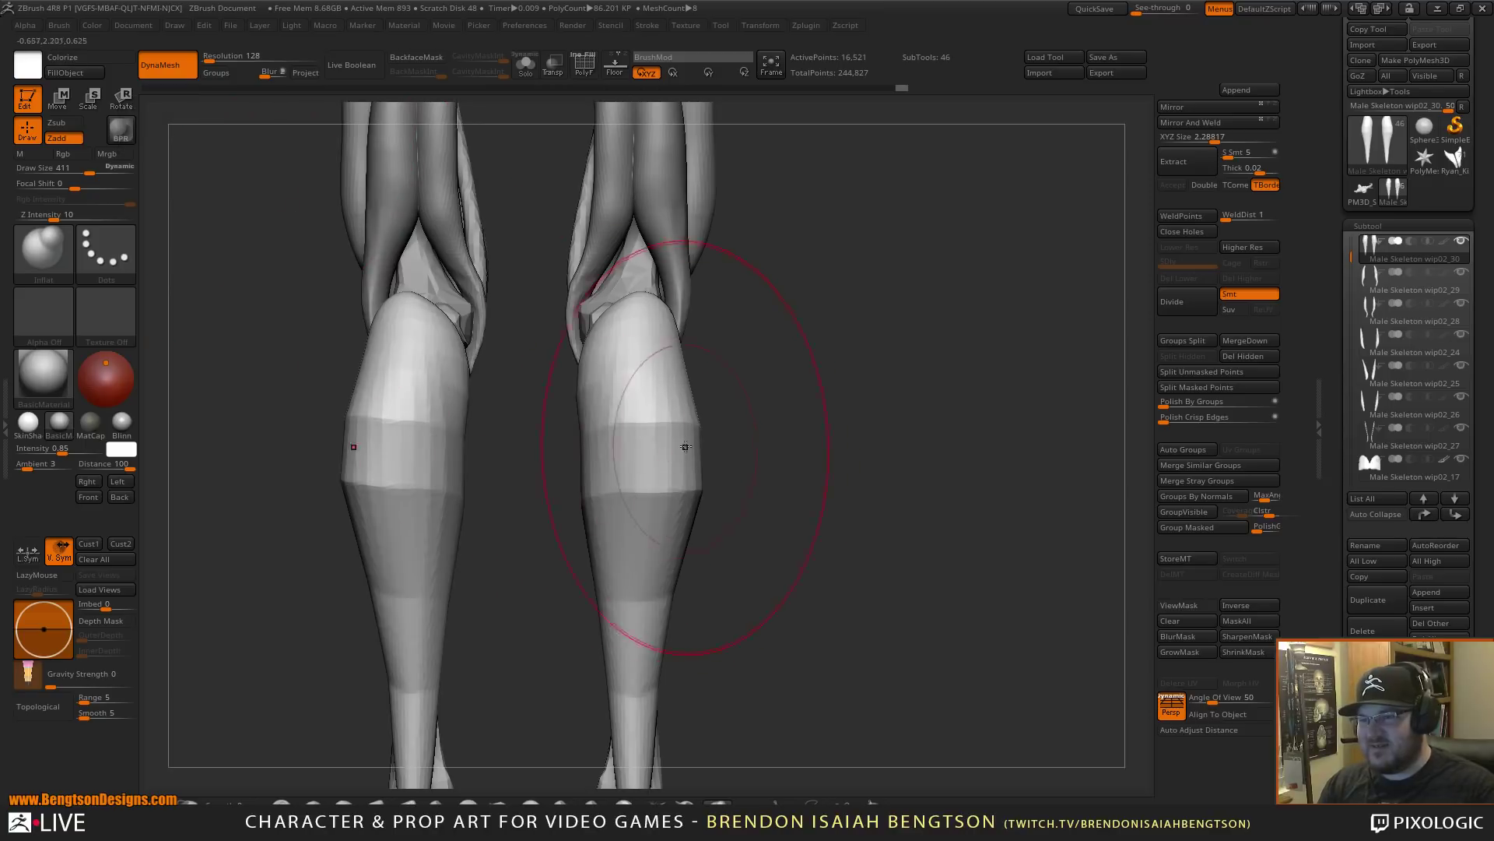
left_click_drag(686, 448, 669, 456, "shift")
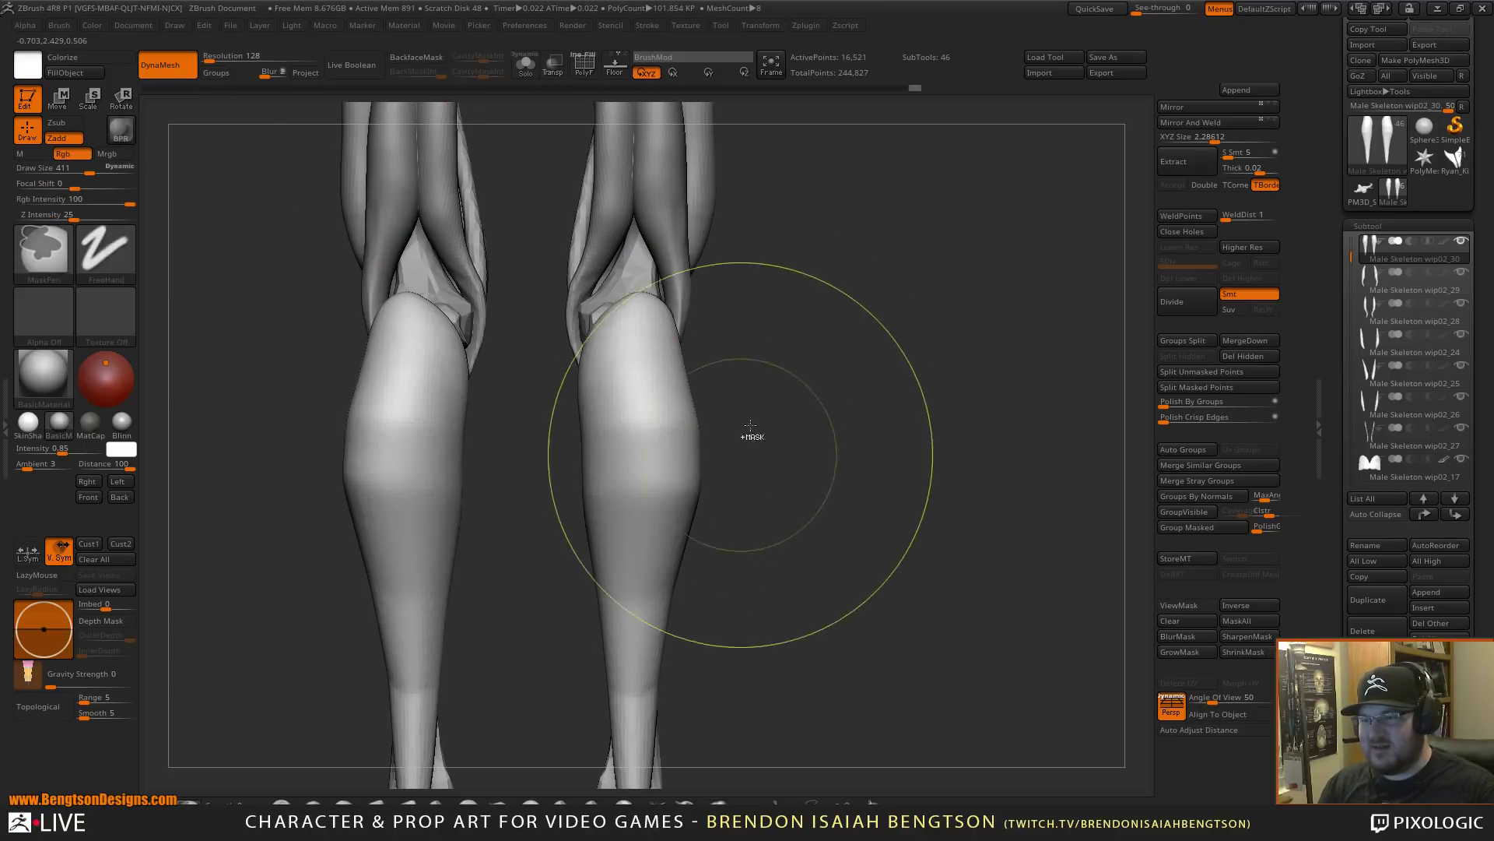
key("ctrl+z")
left_click_drag(229, 57, 246, 42)
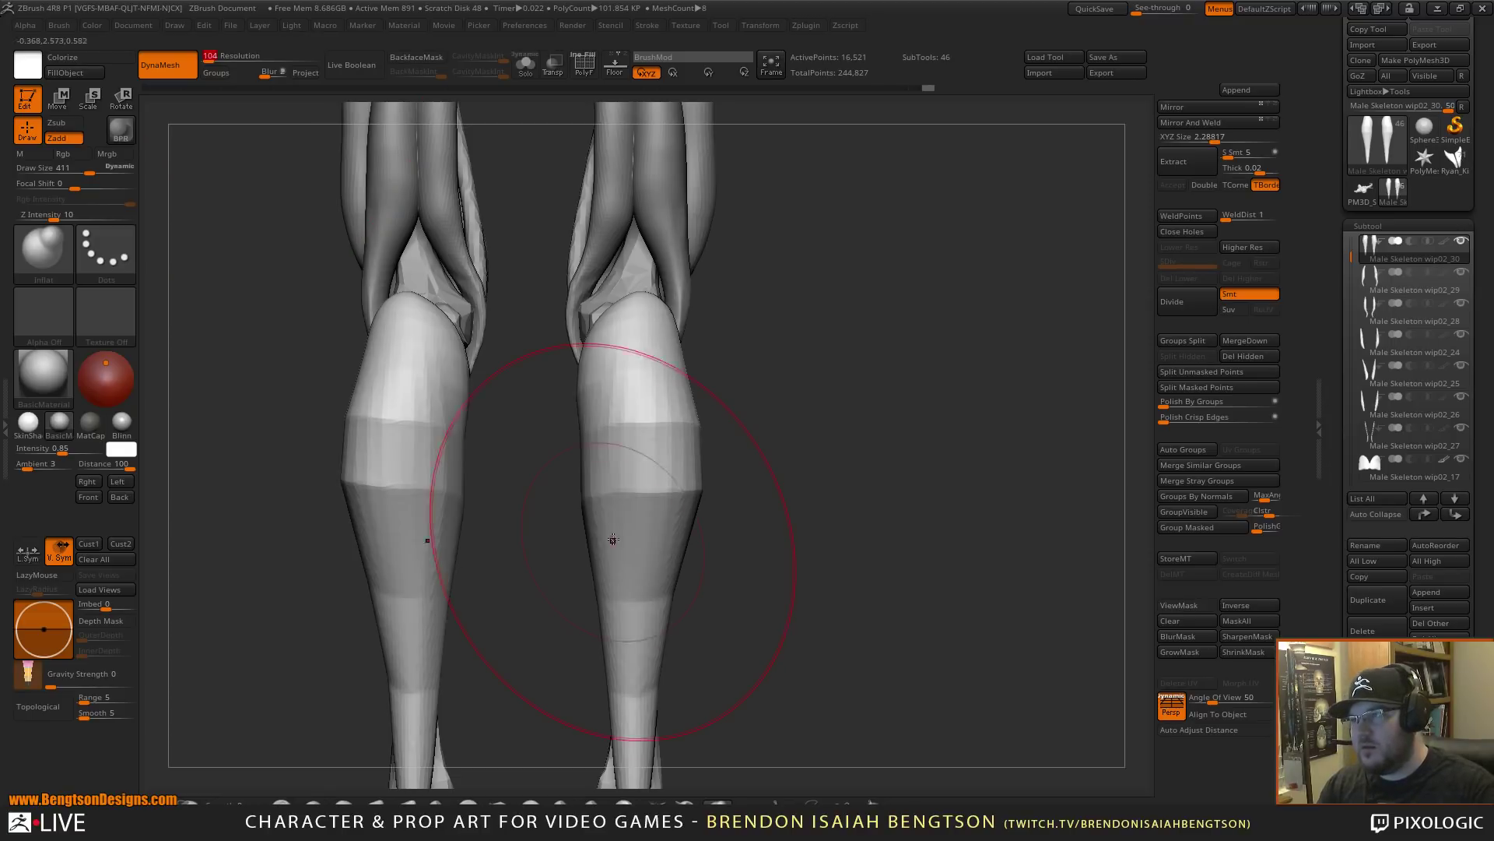
key("Return")
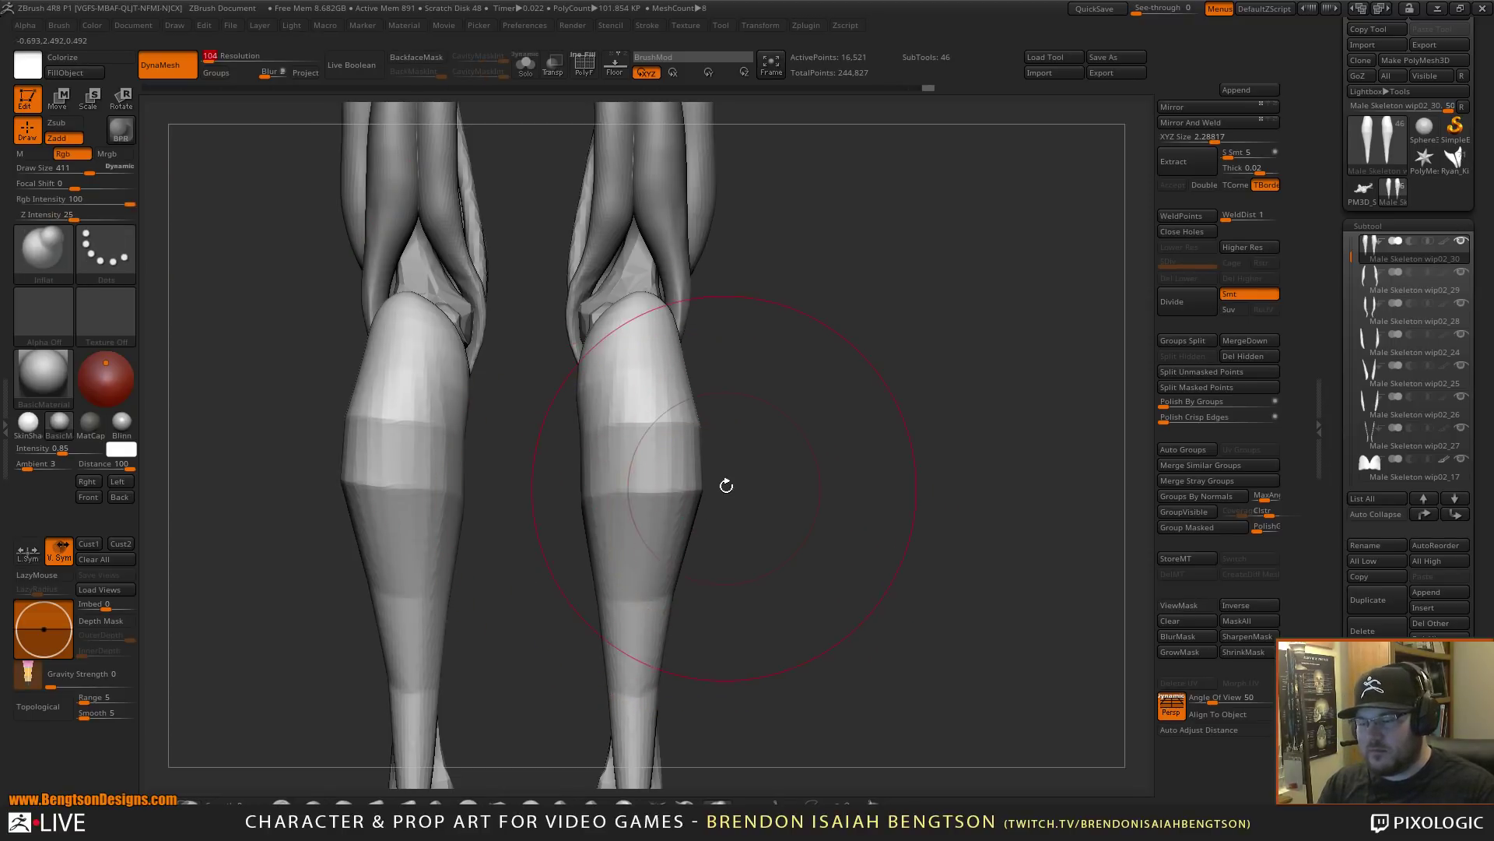
key("shift+f")
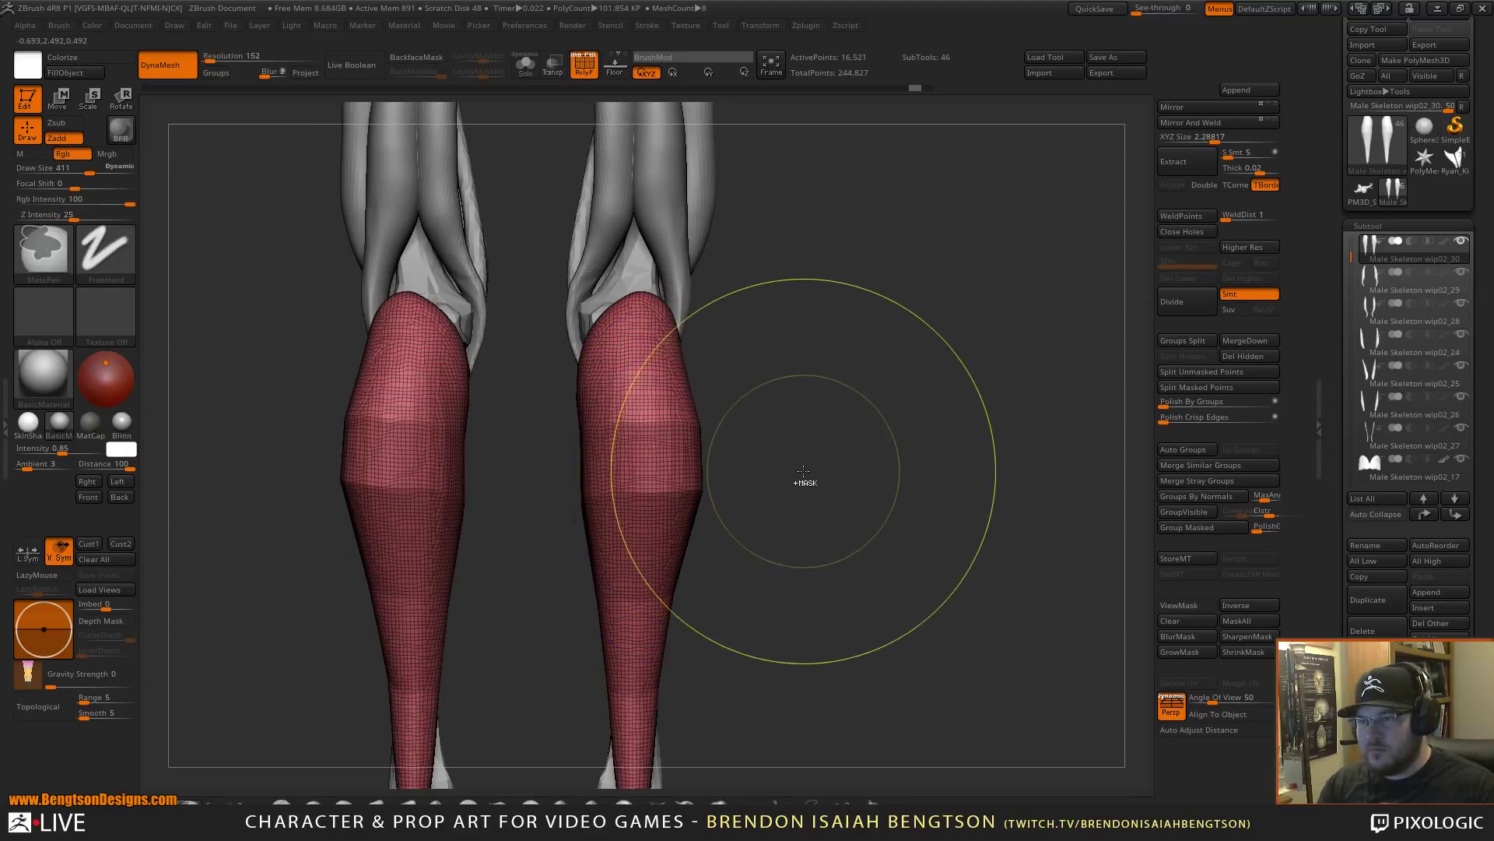
key("ctrl+z")
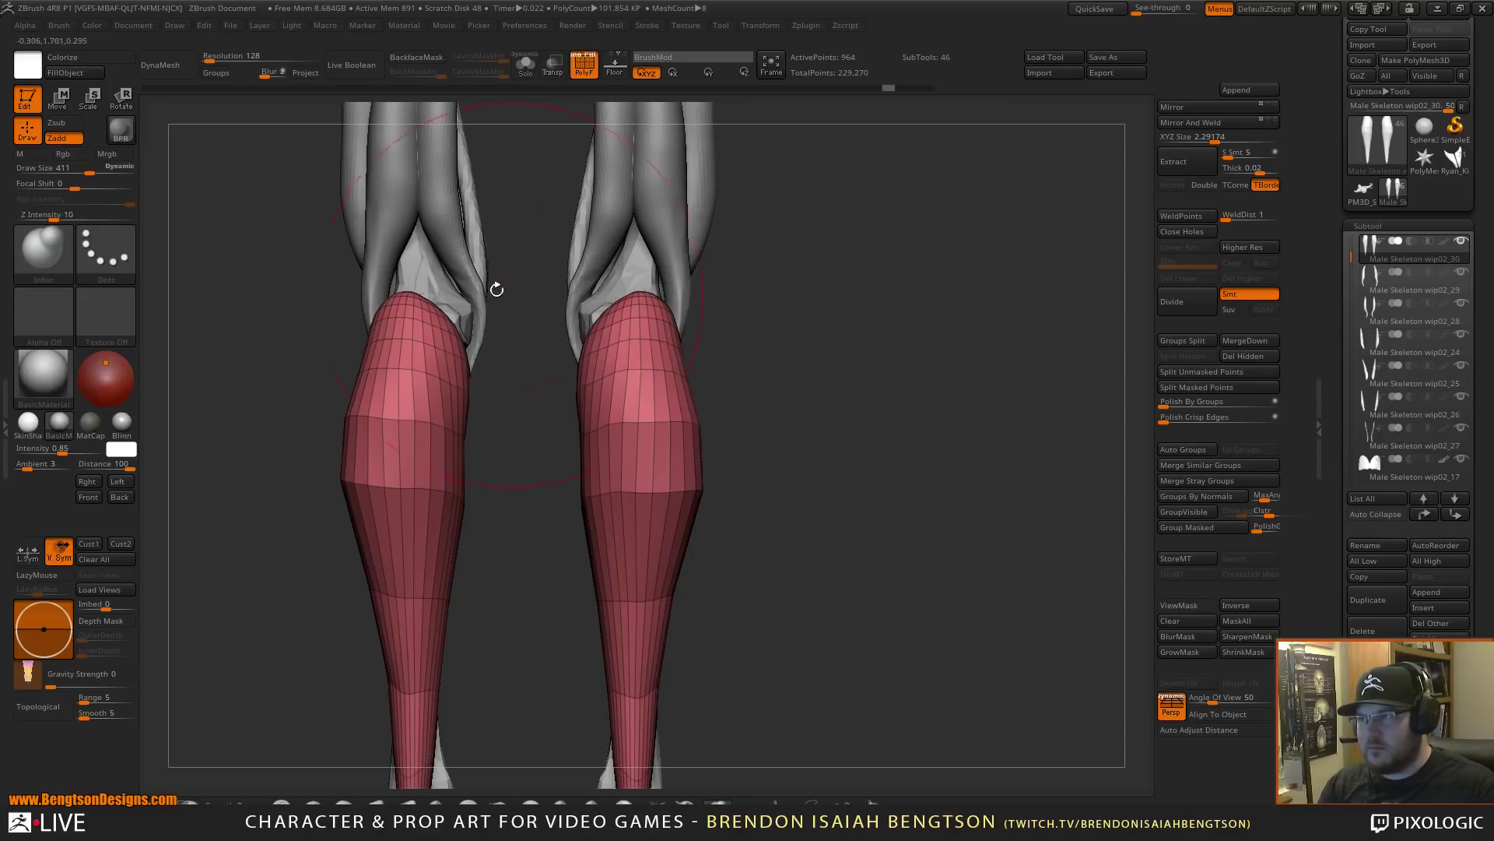
- DynaMesh the calf forms at resolution 104 and smooth the hard facet edges across the muscle bellies
left_click(236, 57)
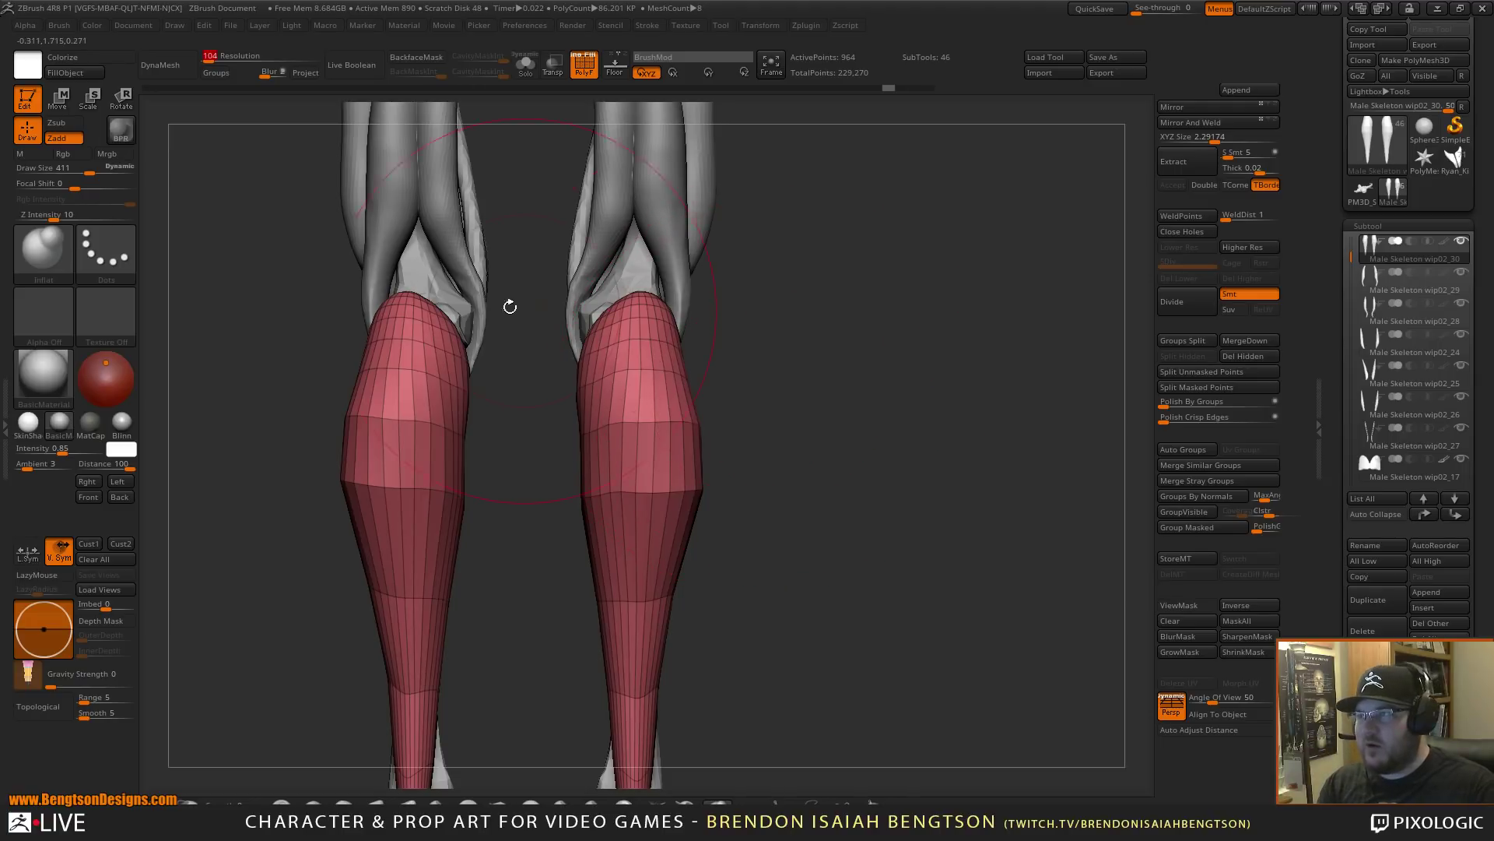
left_click(181, 72)
key("shift")
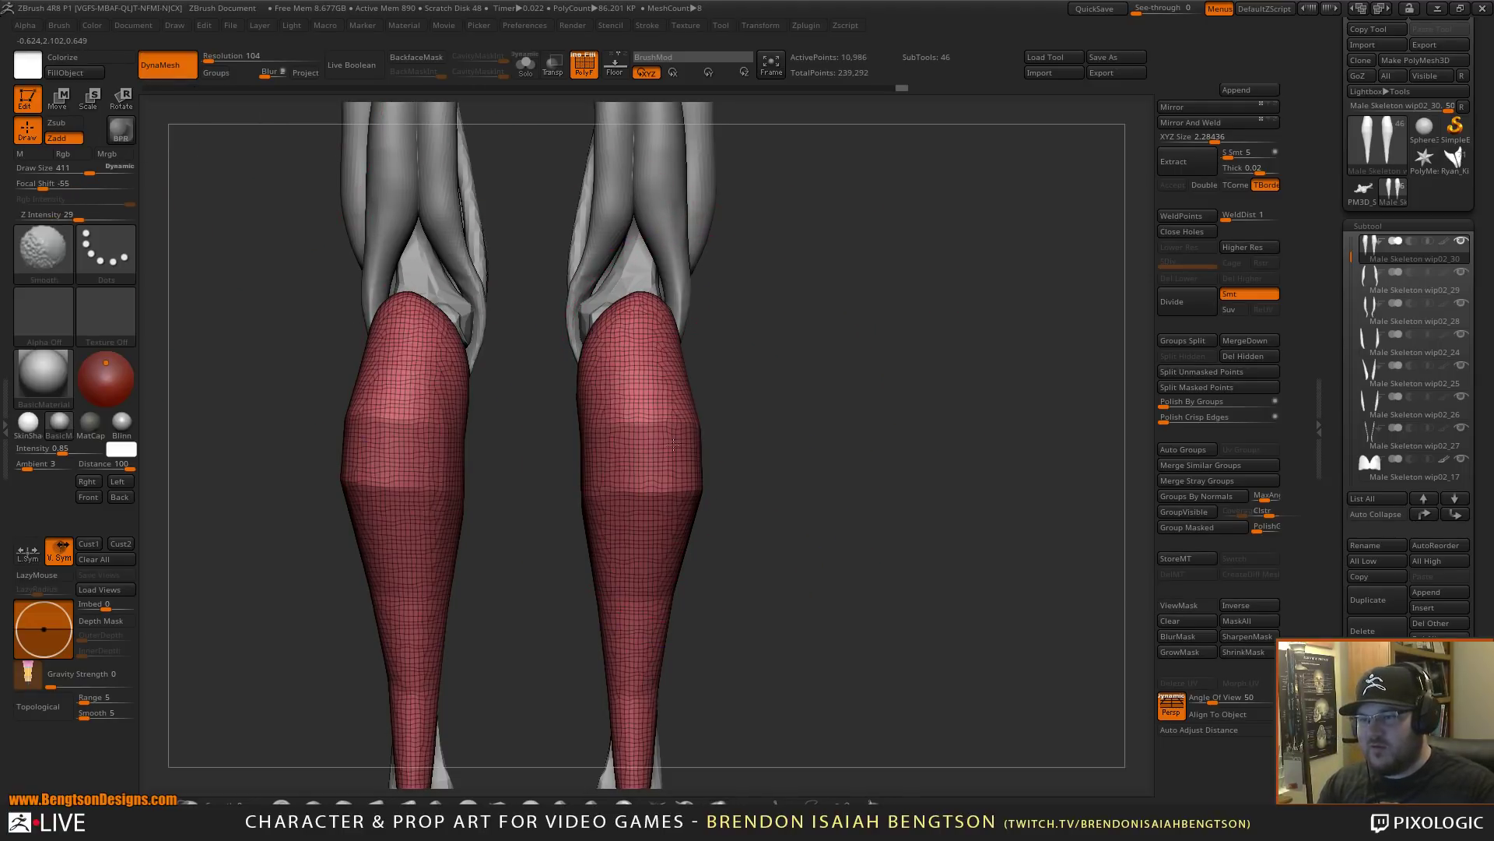
mouse_move(725, 483)
left_mouse_down()
mouse_move(506, 459)
mouse_move(762, 424)
mouse_move(668, 480)
left_mouse_up()
- Work over the upper calf forms in side profile with the ClayBuildup brush at a reduced draw size
key("b")
key("c")
key("b")
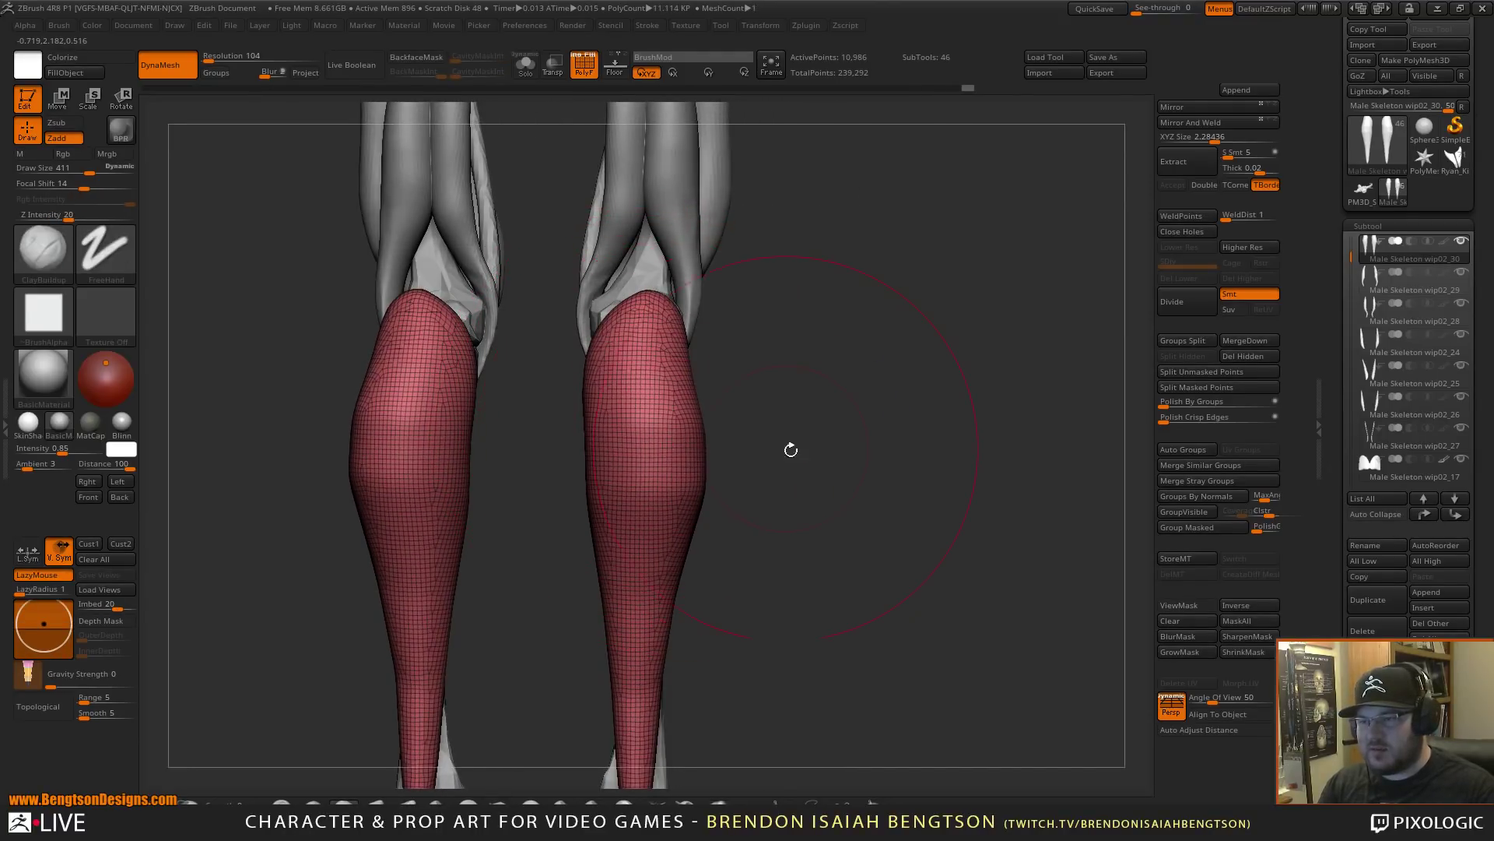
mouse_move(791, 450)
left_mouse_down()
mouse_move(594, 447)
mouse_move(685, 367)
left_mouse_up()
key("space")
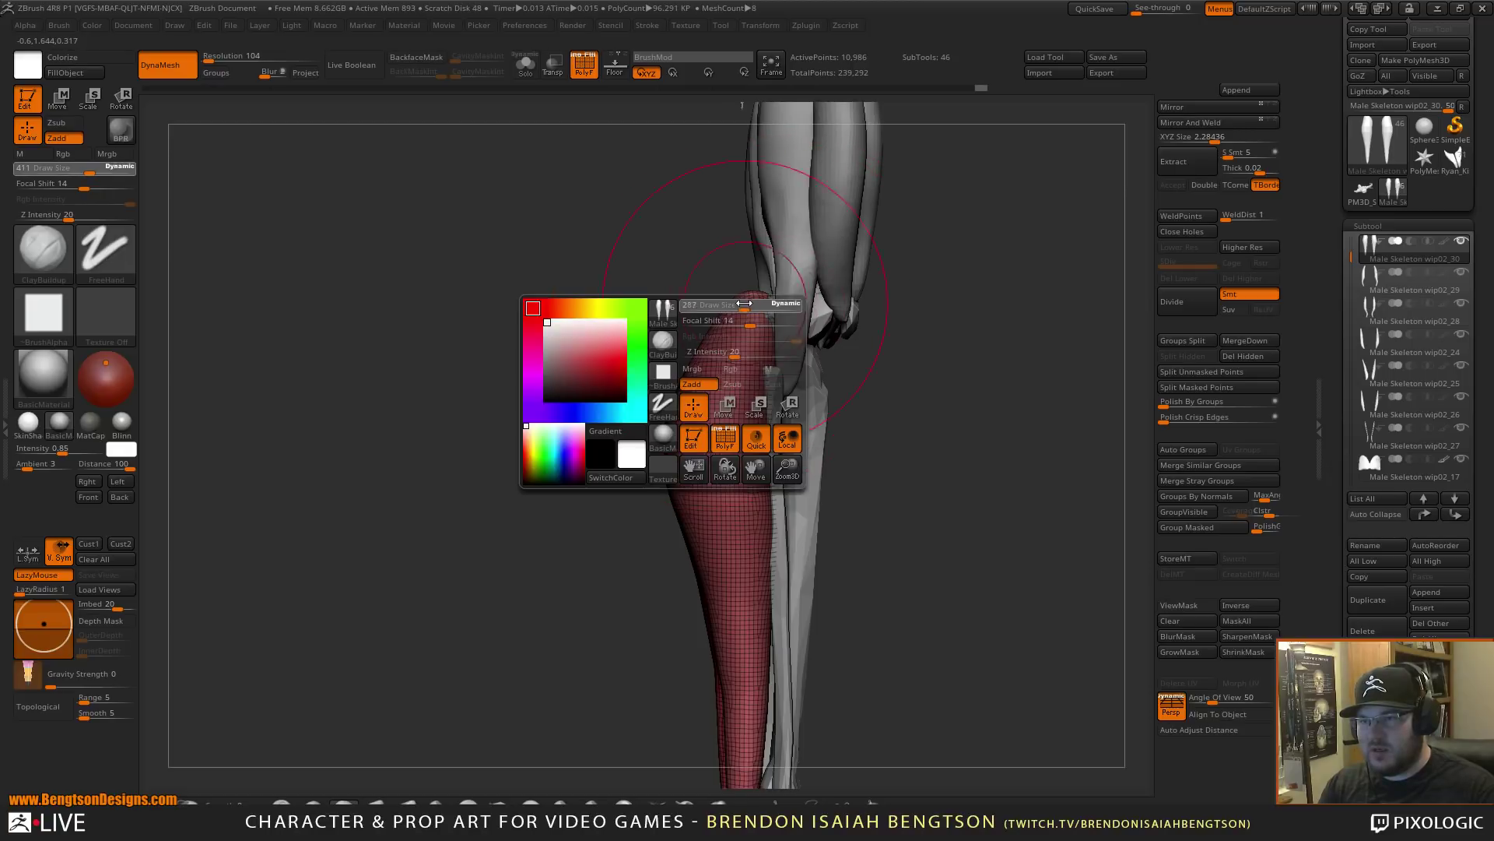
left_click_drag(744, 304, 732, 303)
mouse_move(610, 301)
left_mouse_down()
mouse_move(778, 312)
mouse_move(830, 355)
left_mouse_up()
mouse_move(872, 459)
left_mouse_down()
mouse_move(791, 407)
mouse_move(721, 531)
mouse_move(740, 533)
left_mouse_up()
- Push the lower calves and Achilles tendons toward the leg bones with the Move Topological brush at draw size 326
key("b")
key("m")
key("t")
key("space")
left_click_drag(693, 366, 704, 366)
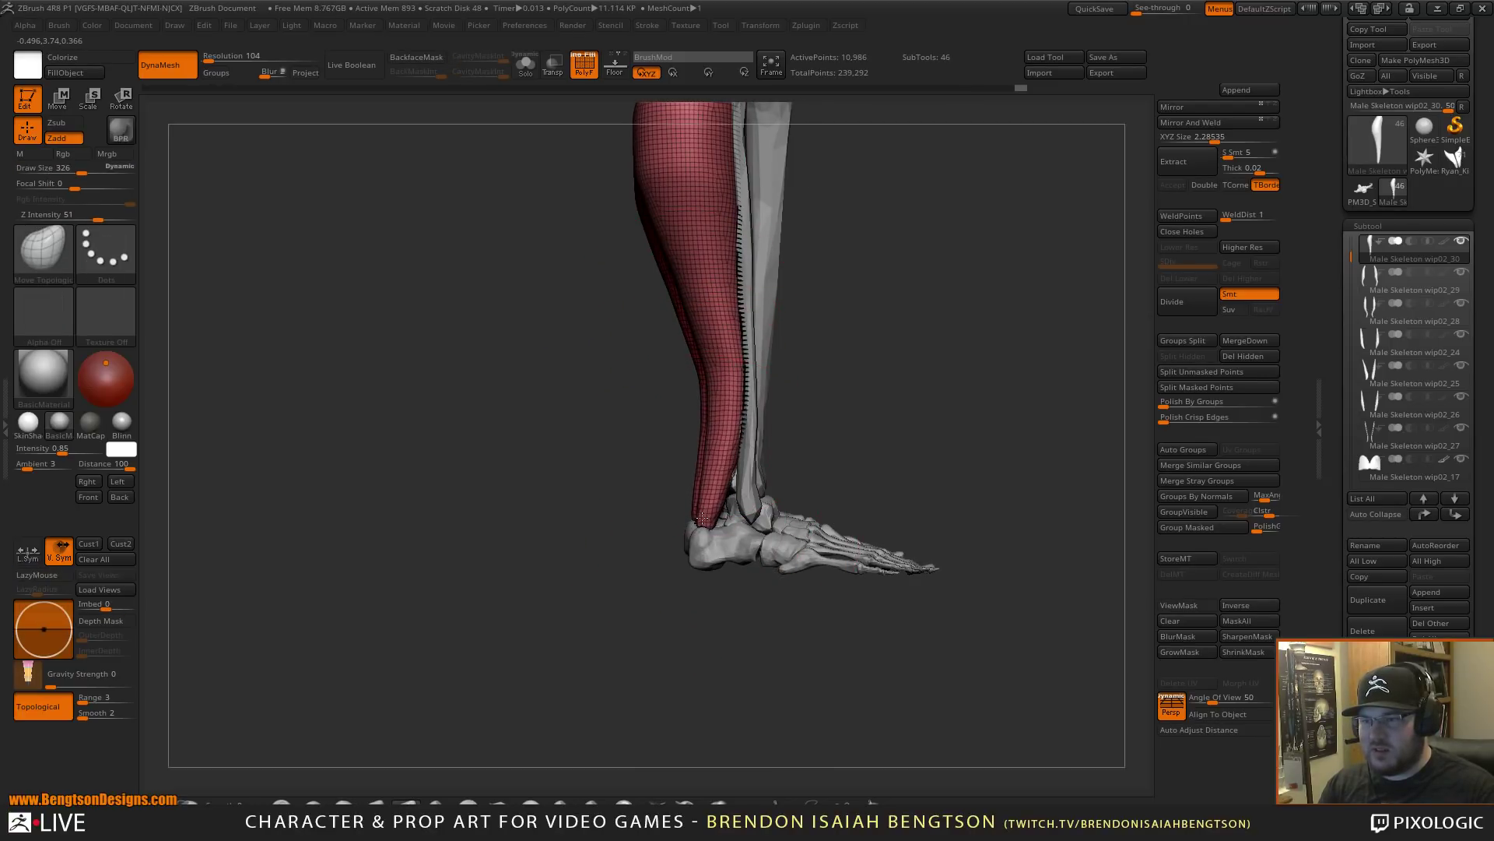
left_click_drag(705, 498, 720, 459)
mouse_move(682, 261)
left_mouse_down()
mouse_move(718, 270)
mouse_move(711, 326)
left_mouse_up()
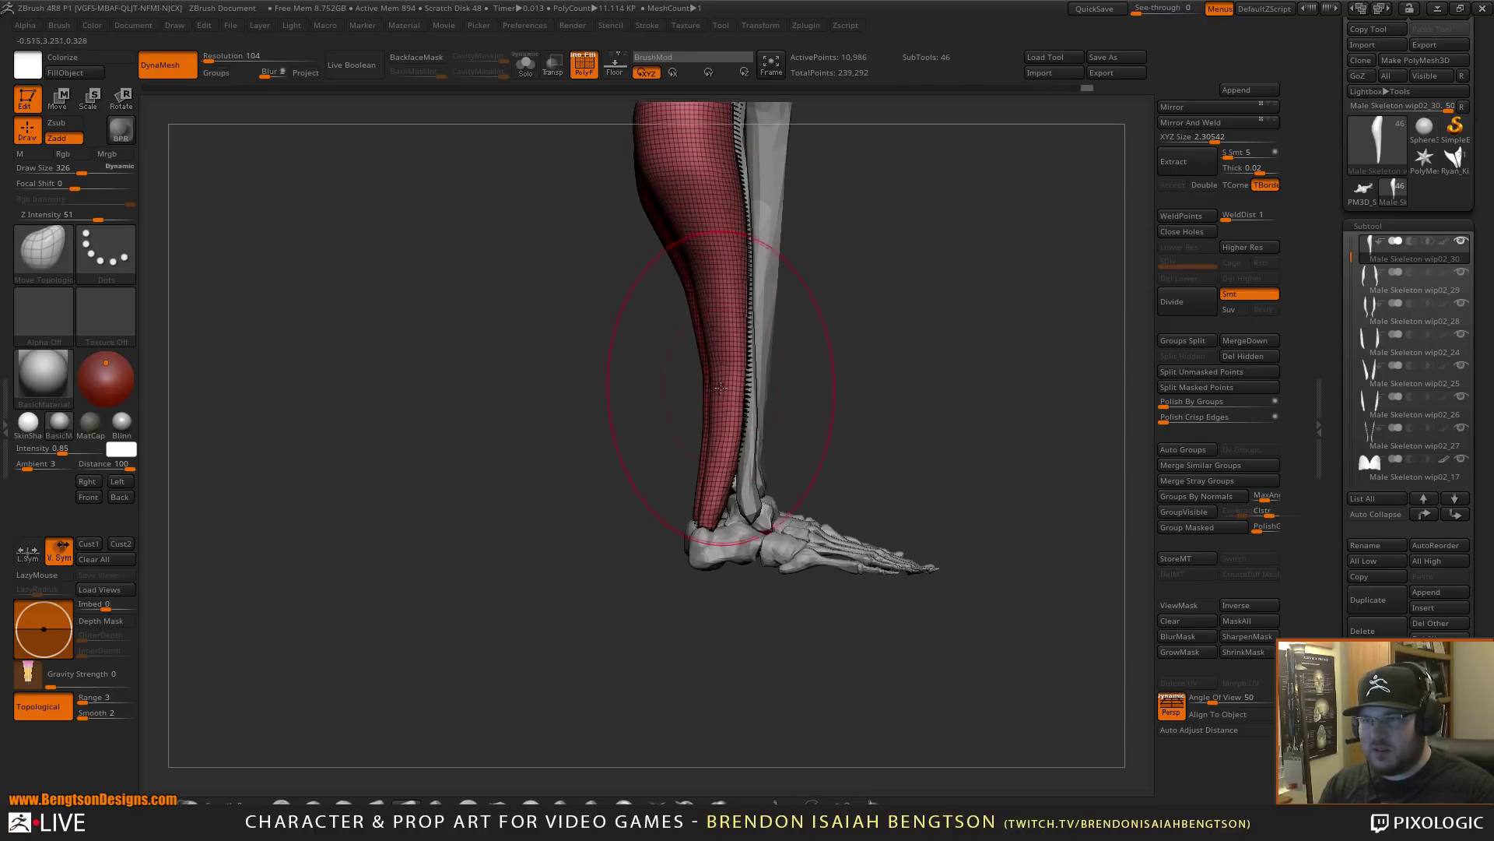
left_click_drag(721, 388, 730, 386)
- Set the draw size to 130 and pull each calf's upper end into two raised heads with a central dip
mouse_move(817, 335)
left_mouse_down()
mouse_move(921, 337)
mouse_move(895, 428)
mouse_move(846, 413)
left_mouse_up()
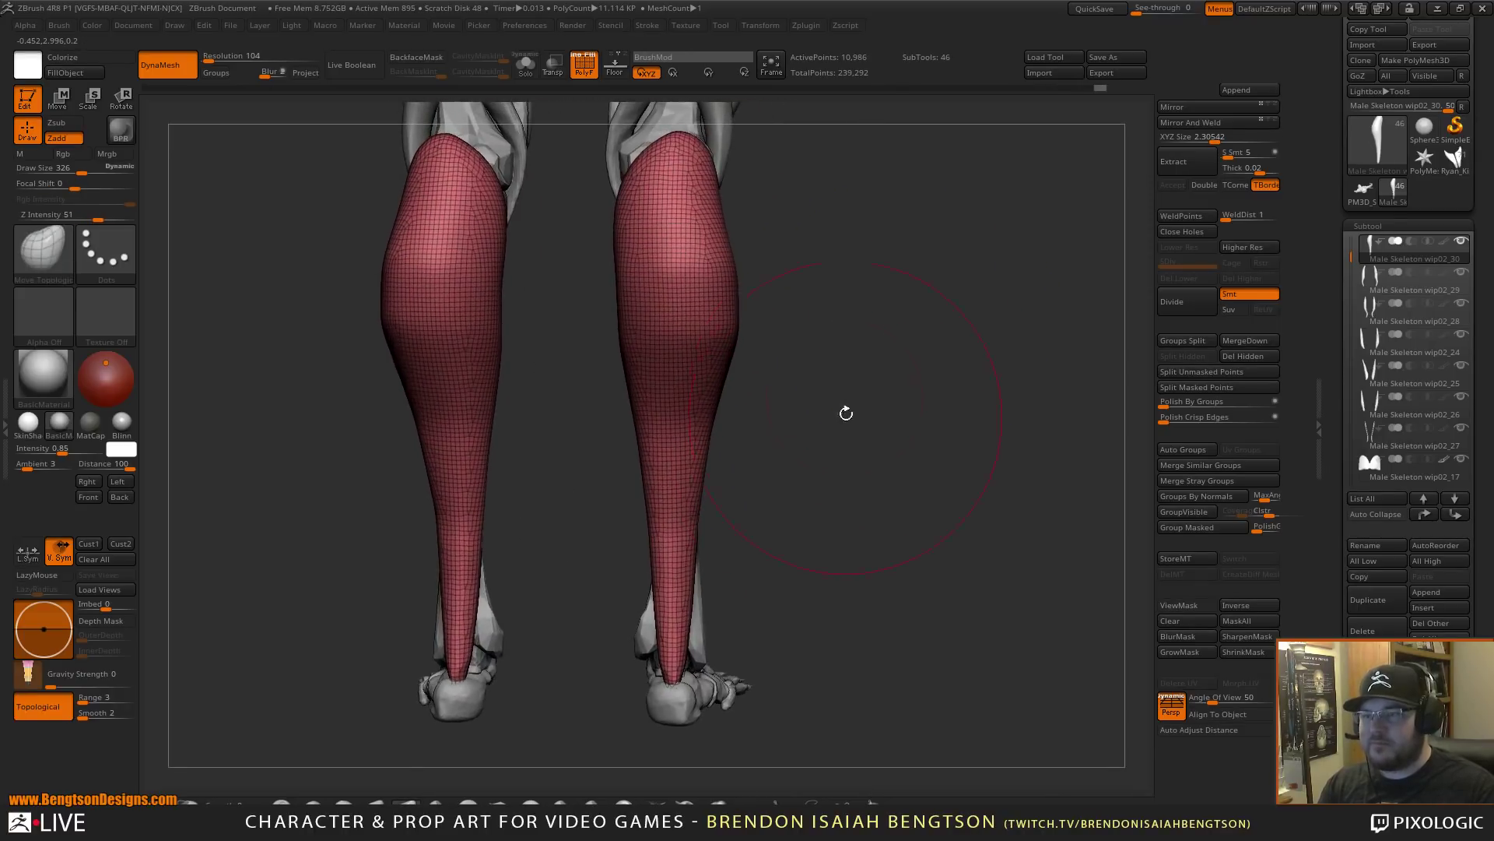
mouse_move(856, 261)
left_mouse_down("alt")
mouse_move(860, 430)
mouse_move(845, 426)
left_mouse_up("alt")
key("space")
left_click_drag(671, 323, 651, 323)
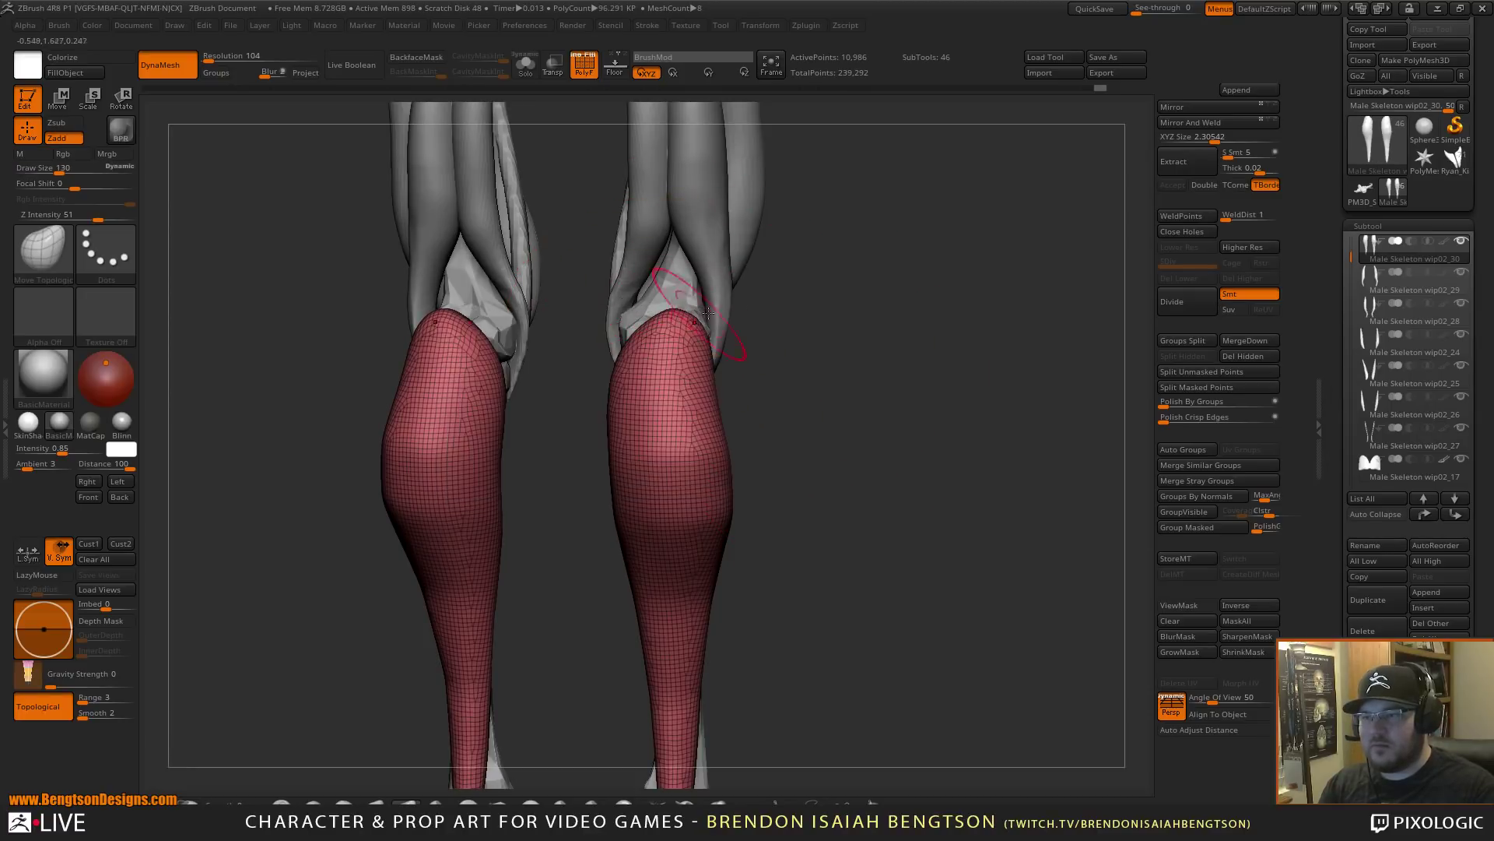
left_click_drag(793, 323, 837, 323)
left_click_drag(665, 327, 623, 272)
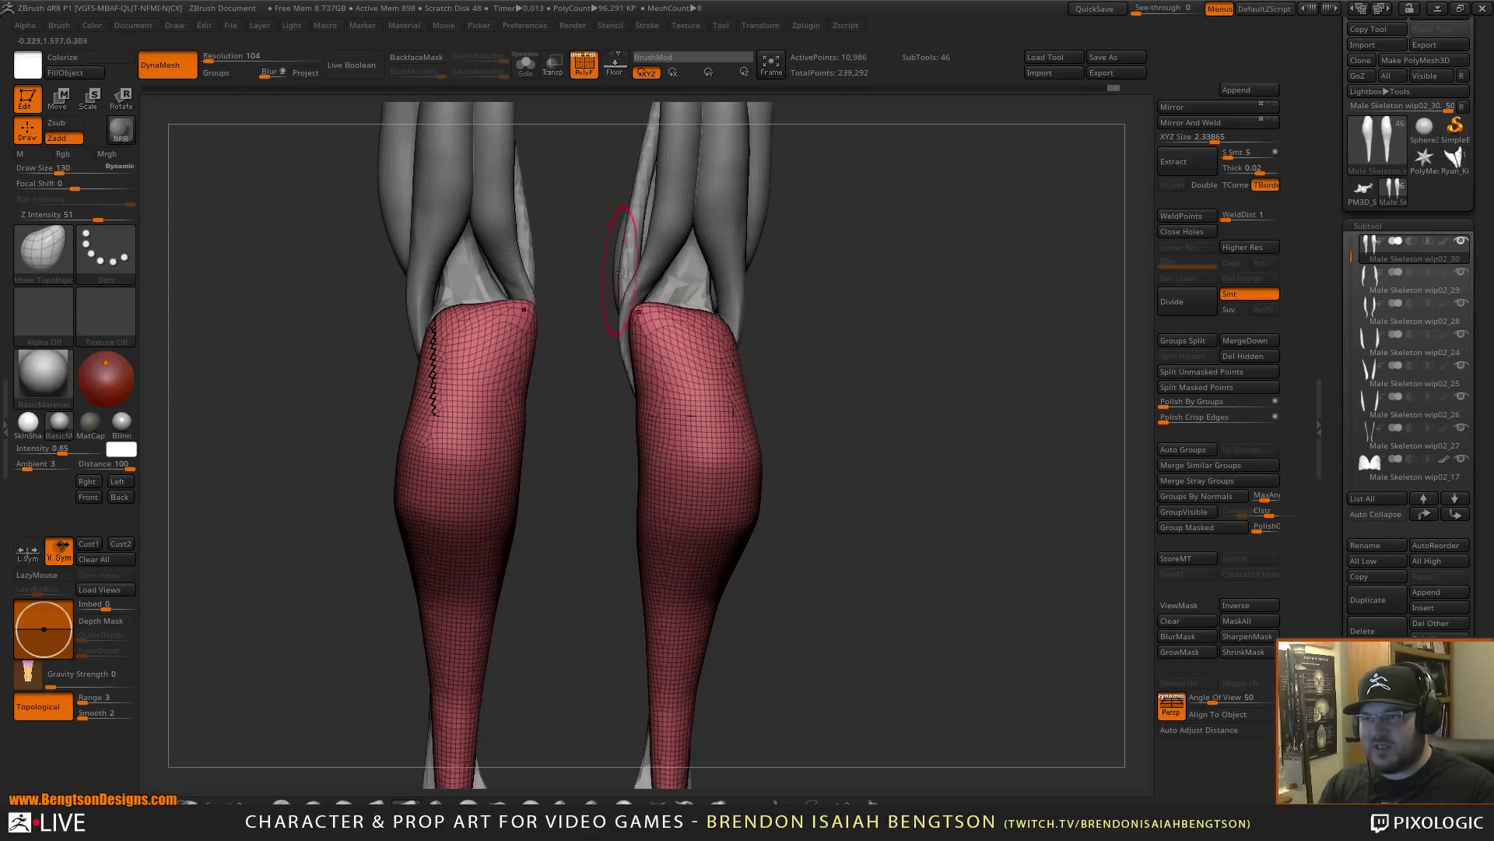
mouse_move(685, 311)
left_mouse_down()
mouse_move(678, 336)
mouse_move(727, 314)
mouse_move(681, 347)
mouse_move(685, 366)
mouse_move(686, 349)
left_mouse_up()
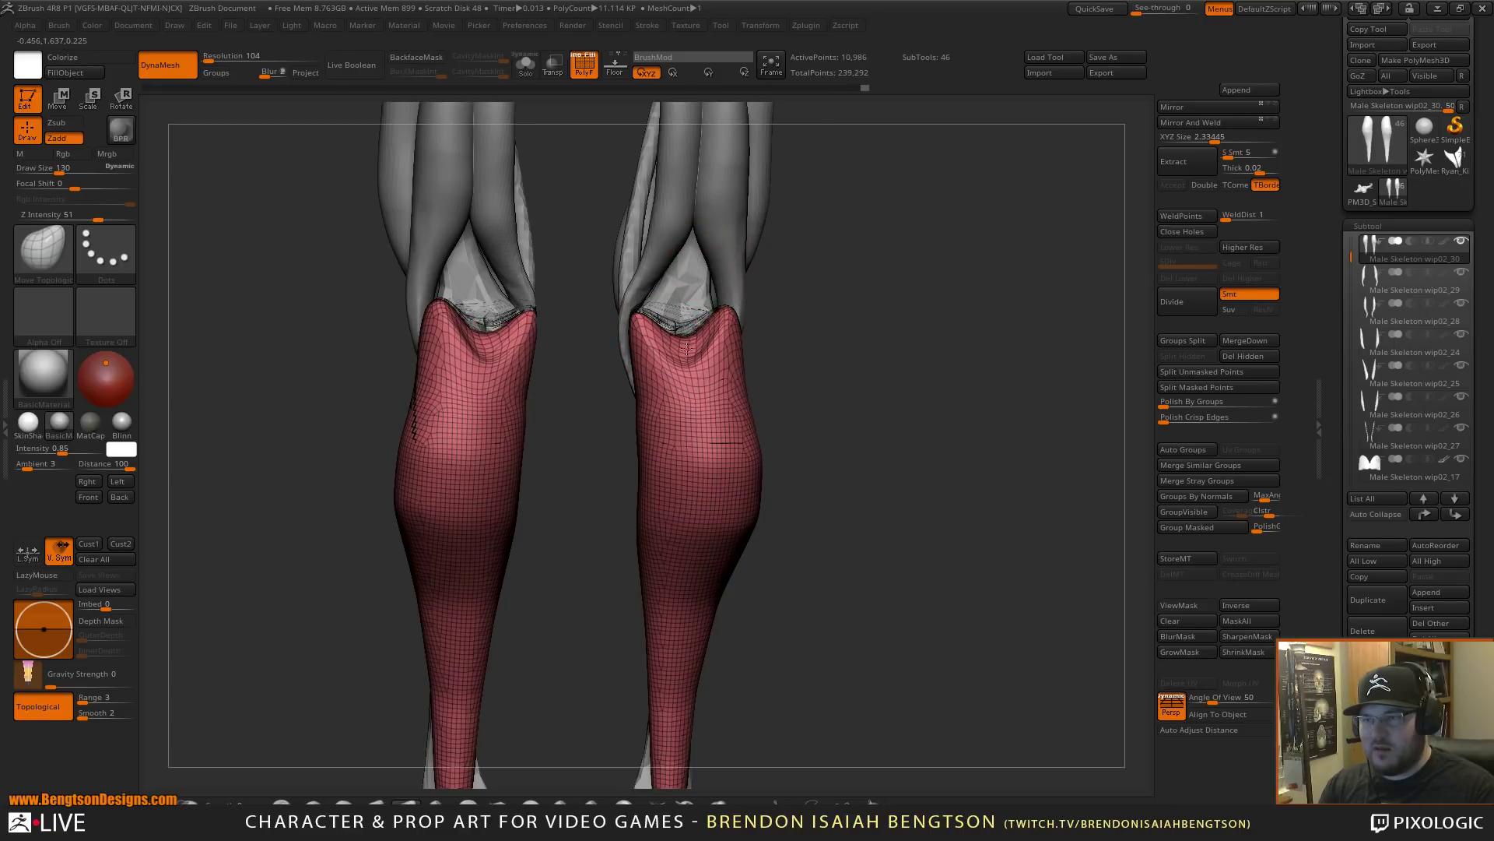
- Reshape the calves' upper attachments and rear contour from the side, using draw size 287 for the broad adjustments
mouse_move(777, 330)
left_mouse_down()
mouse_move(864, 333)
mouse_move(770, 310)
mouse_move(709, 330)
mouse_move(657, 298)
mouse_move(658, 336)
left_mouse_up()
key("space")
left_click_drag(669, 404, 659, 408)
key("space")
mouse_move(681, 436)
left_mouse_down()
mouse_move(709, 460)
mouse_move(688, 445)
mouse_move(695, 417)
left_mouse_up()
key("space")
left_click_drag(709, 476, 699, 478)
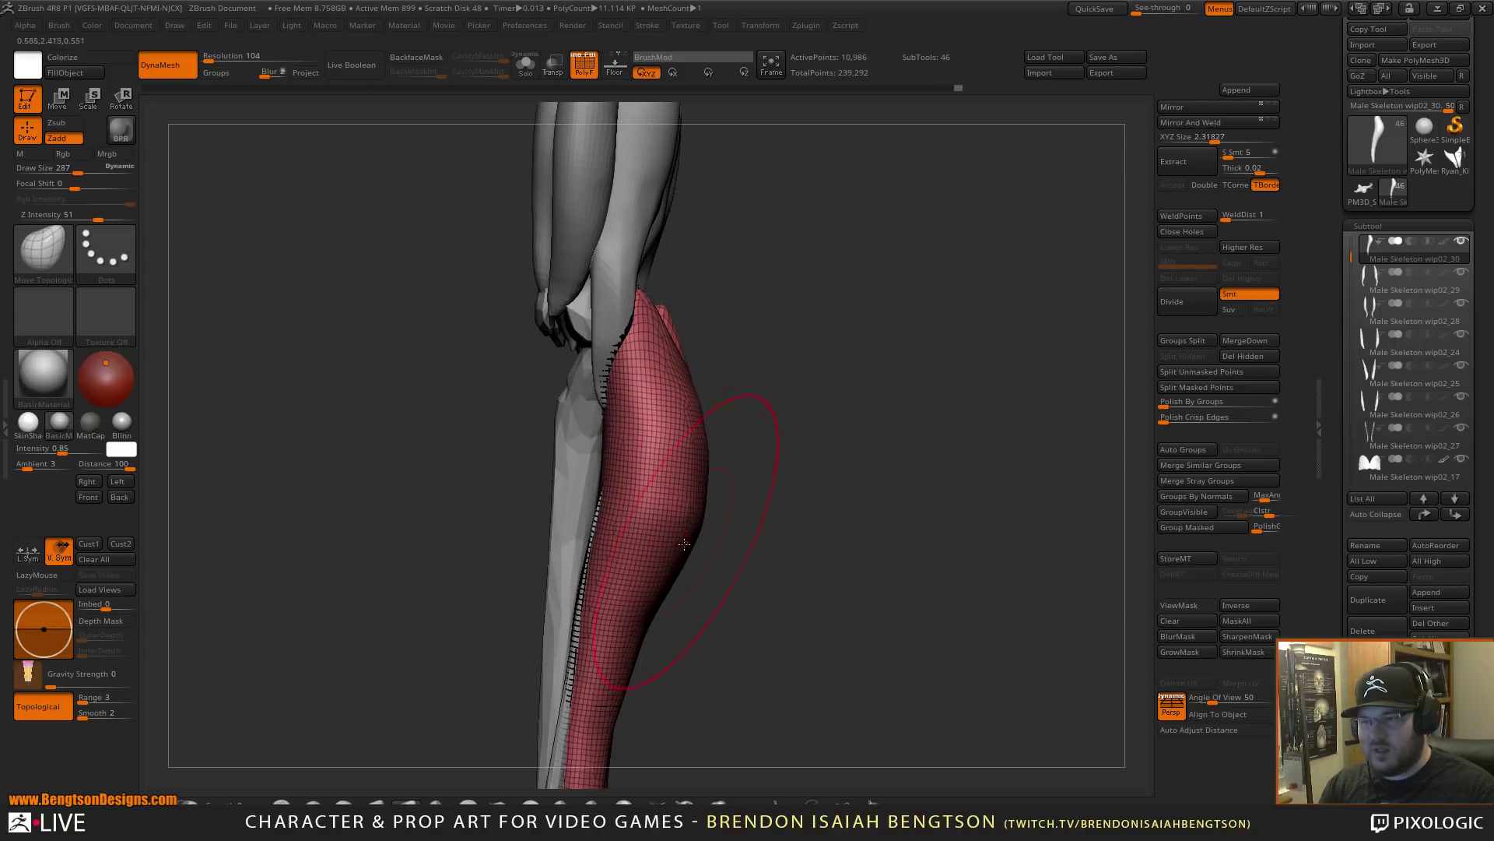
left_click_drag(668, 573, 662, 574)
left_click_drag(693, 507, 772, 471)
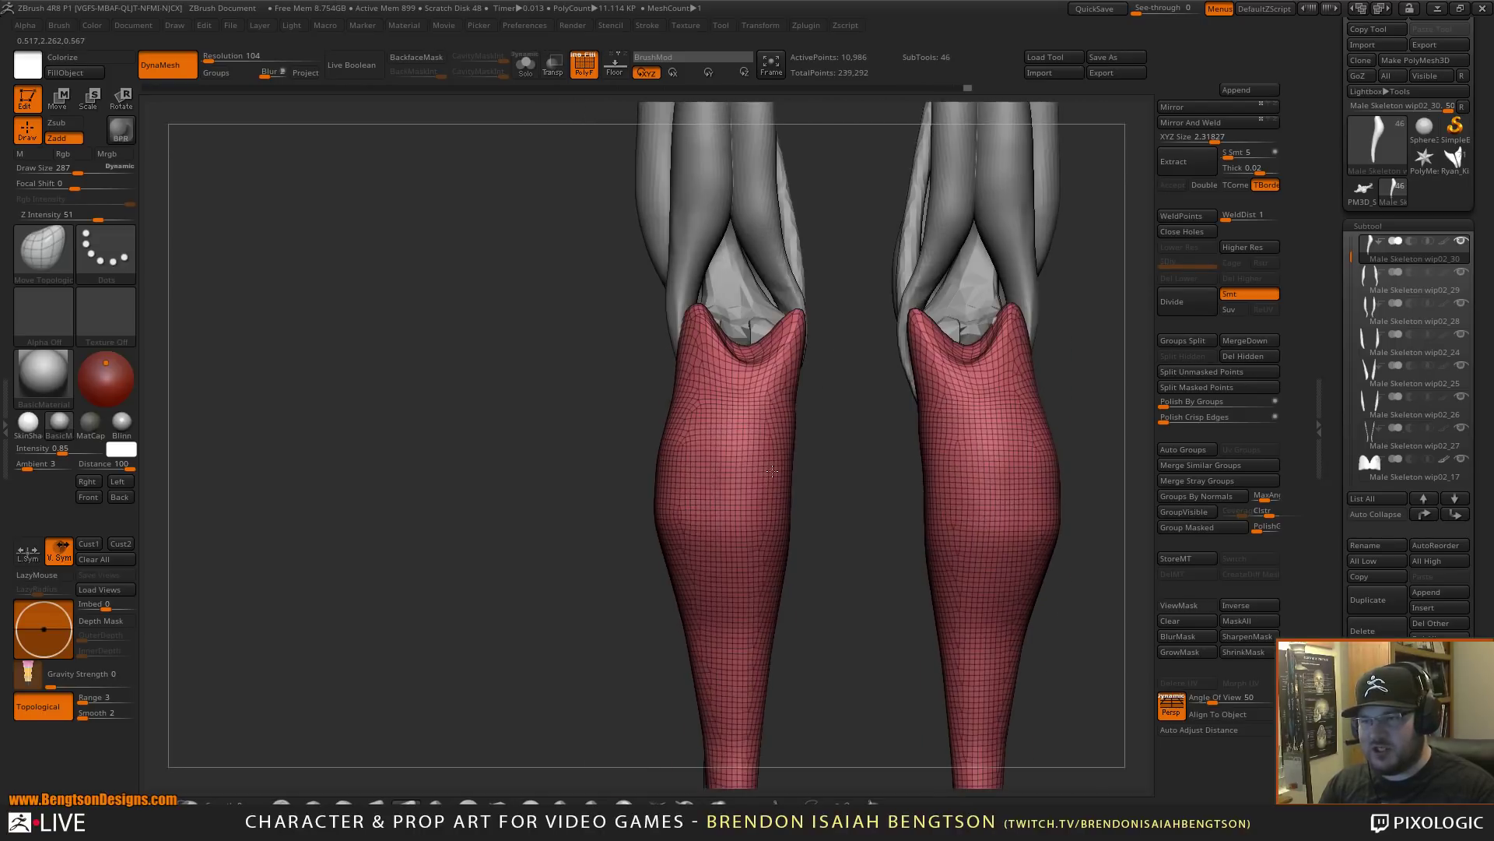
- Set the draw size to 140 and pull the calves' inner heads inward beside the hamstring tendons behind the knees
mouse_move(821, 361)
right_mouse_down()
mouse_move(735, 428)
mouse_move(722, 384)
mouse_move(913, 353)
right_mouse_up()
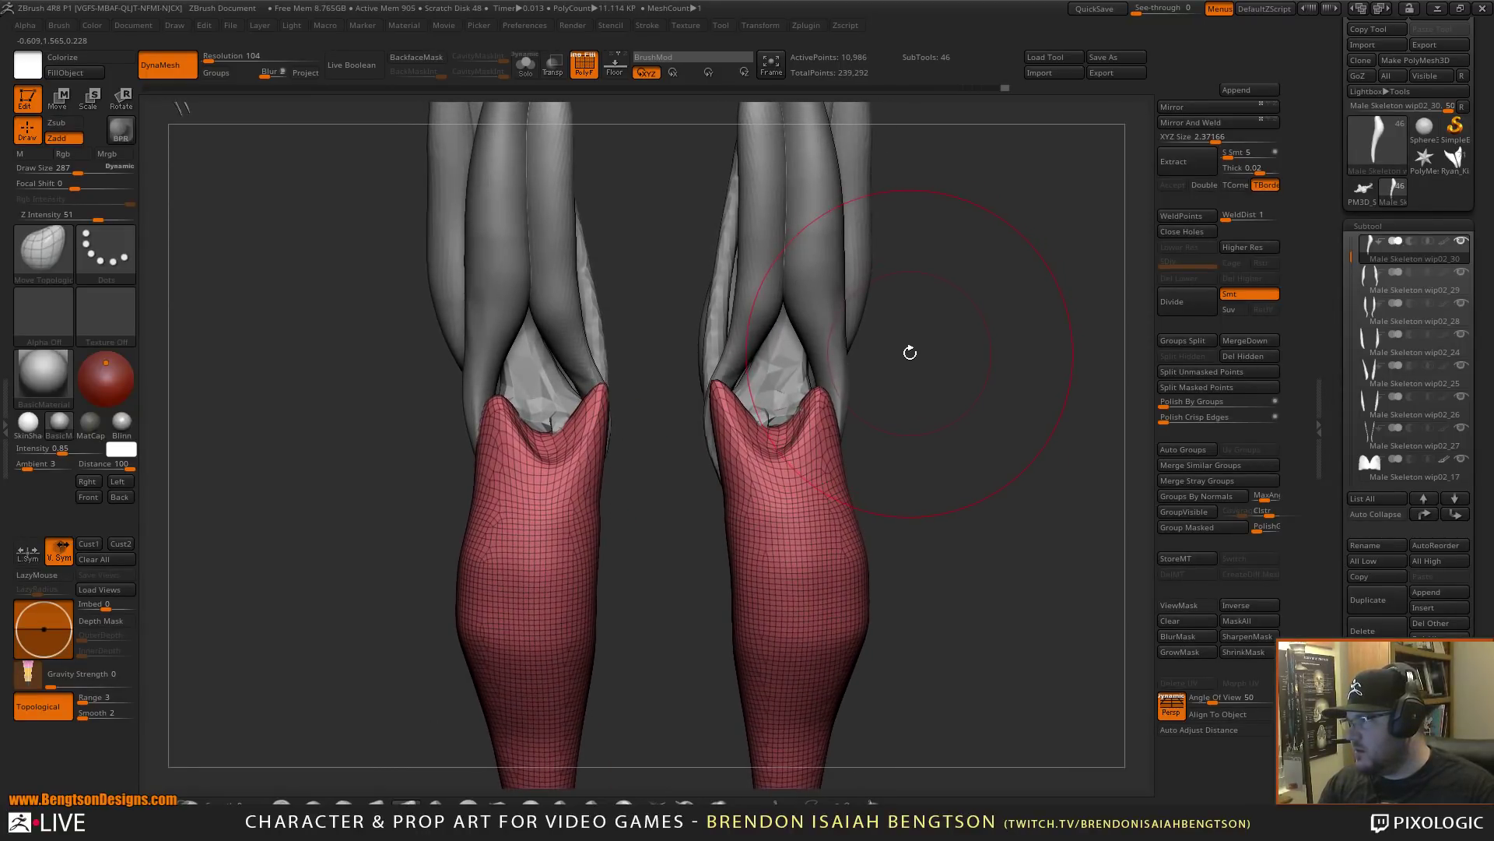
key("space")
mouse_move(745, 370)
left_mouse_down()
mouse_move(728, 370)
mouse_move(766, 371)
left_mouse_up()
right_click_drag(1021, 380, 912, 369)
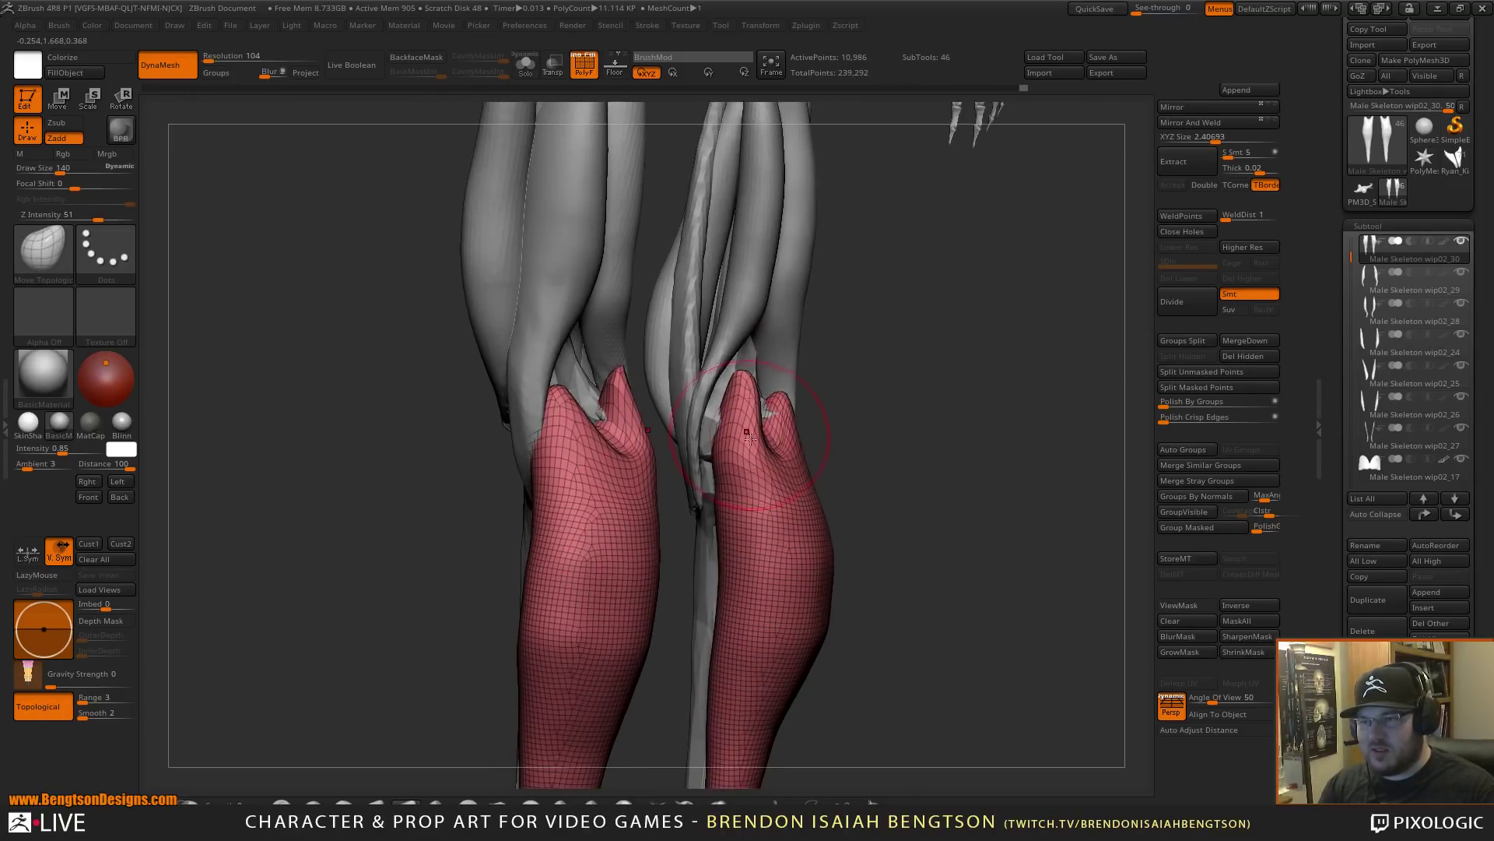
left_click_drag(733, 378, 724, 380)
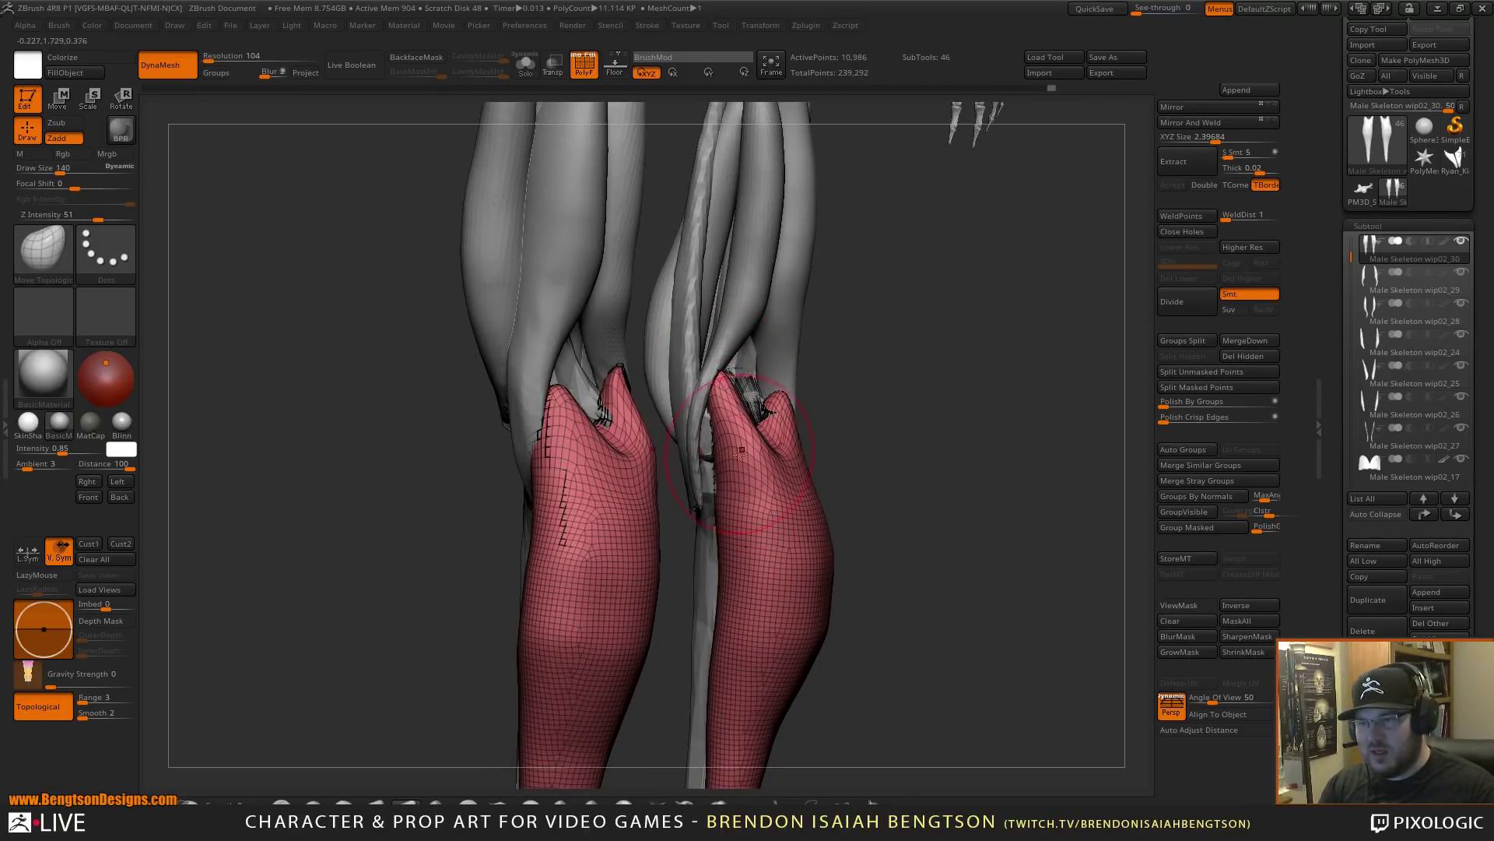
right_click_drag(909, 359, 913, 366)
left_click_drag(761, 534, 752, 527)
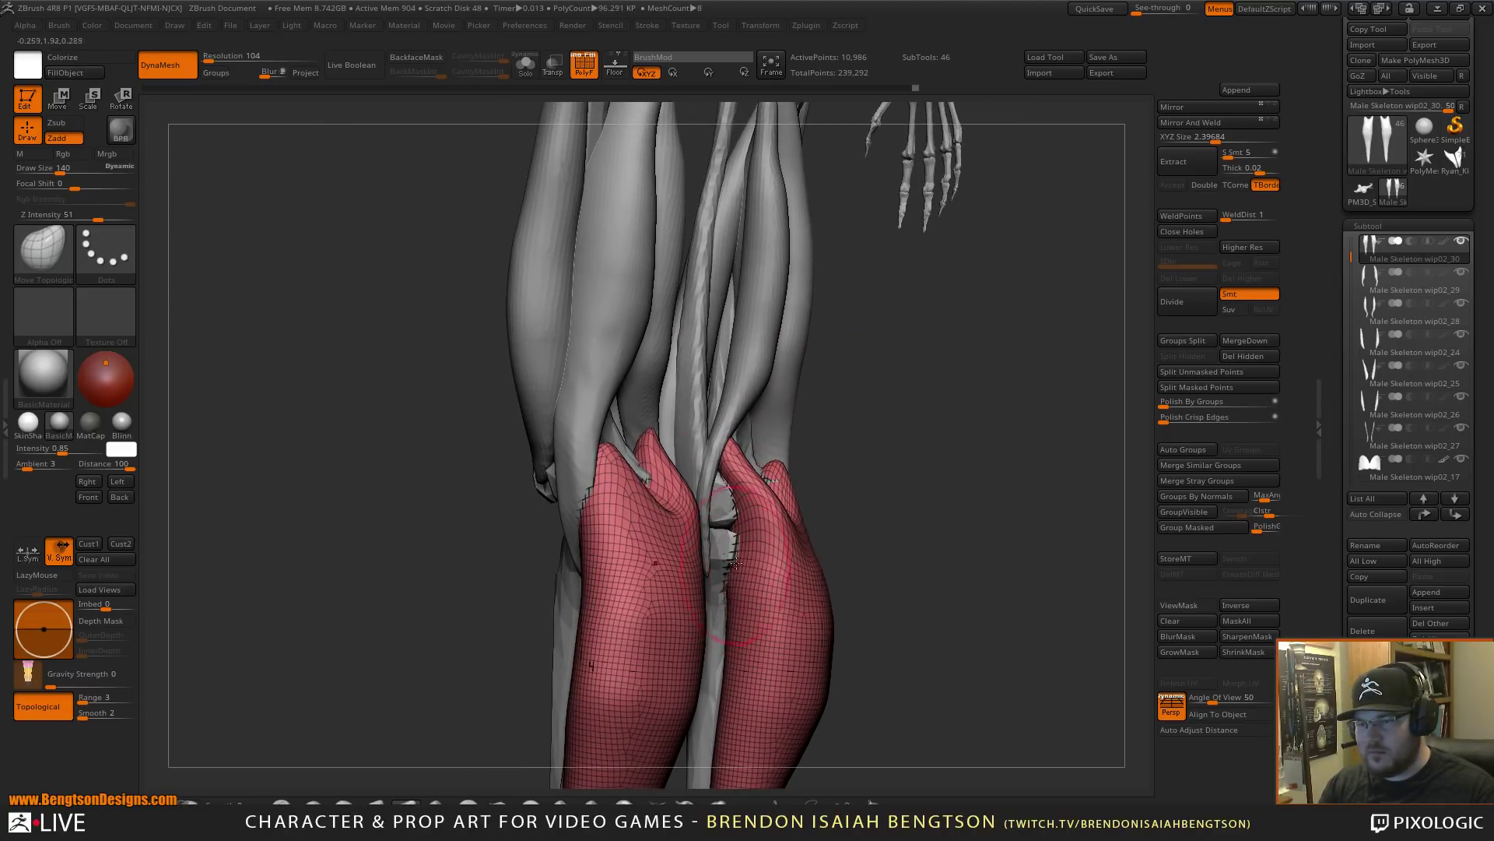
mouse_move(859, 490)
left_mouse_down("shift")
mouse_move(873, 497)
mouse_move(859, 495)
left_mouse_up("shift")
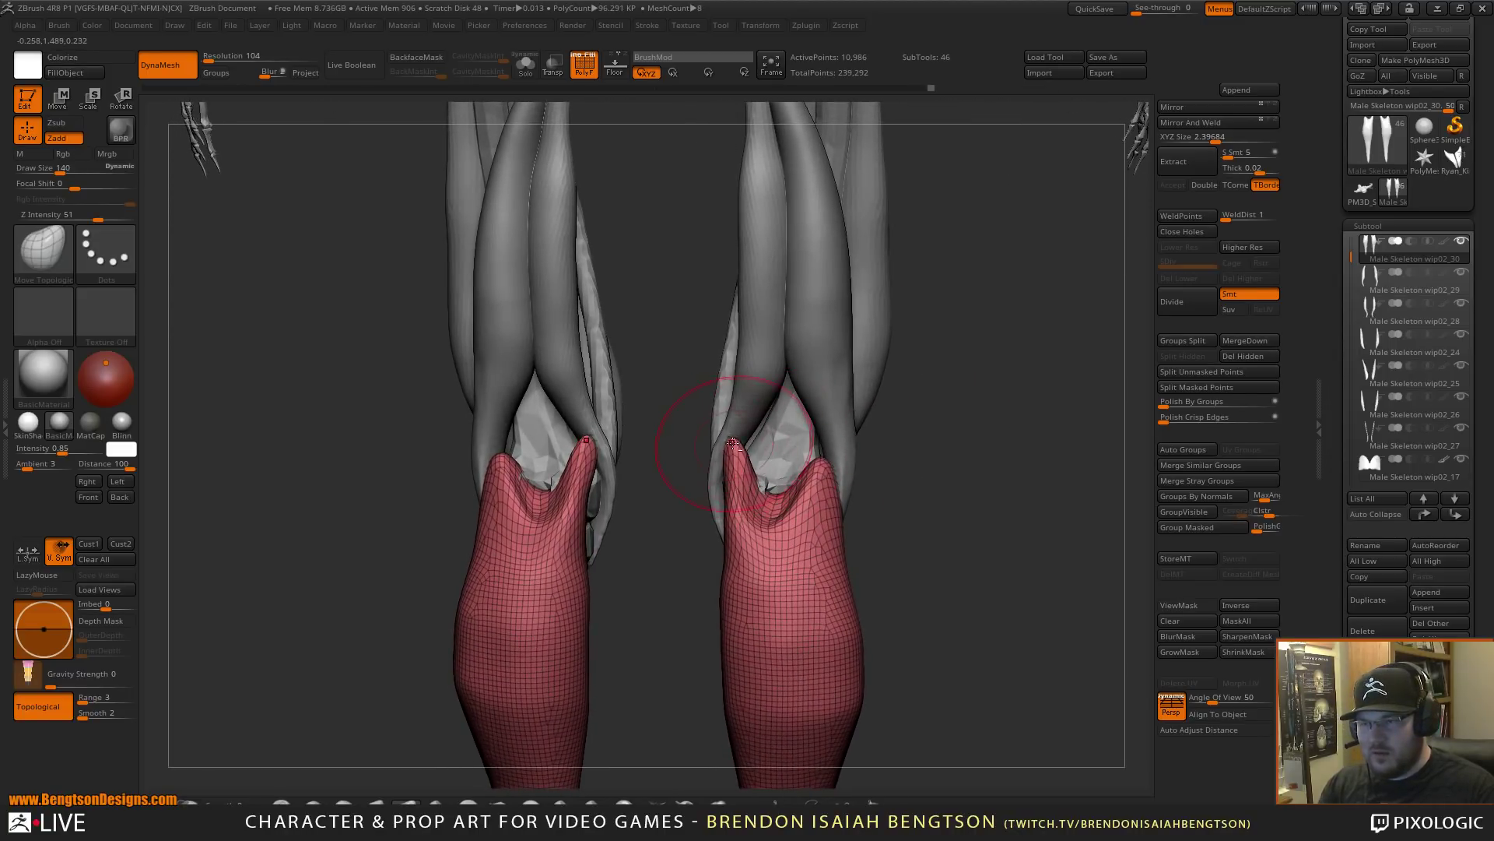
- Adjust the notch between the two calf heads and tuck the outer heads against the hamstring tendons
right_click_drag(734, 428, 894, 419)
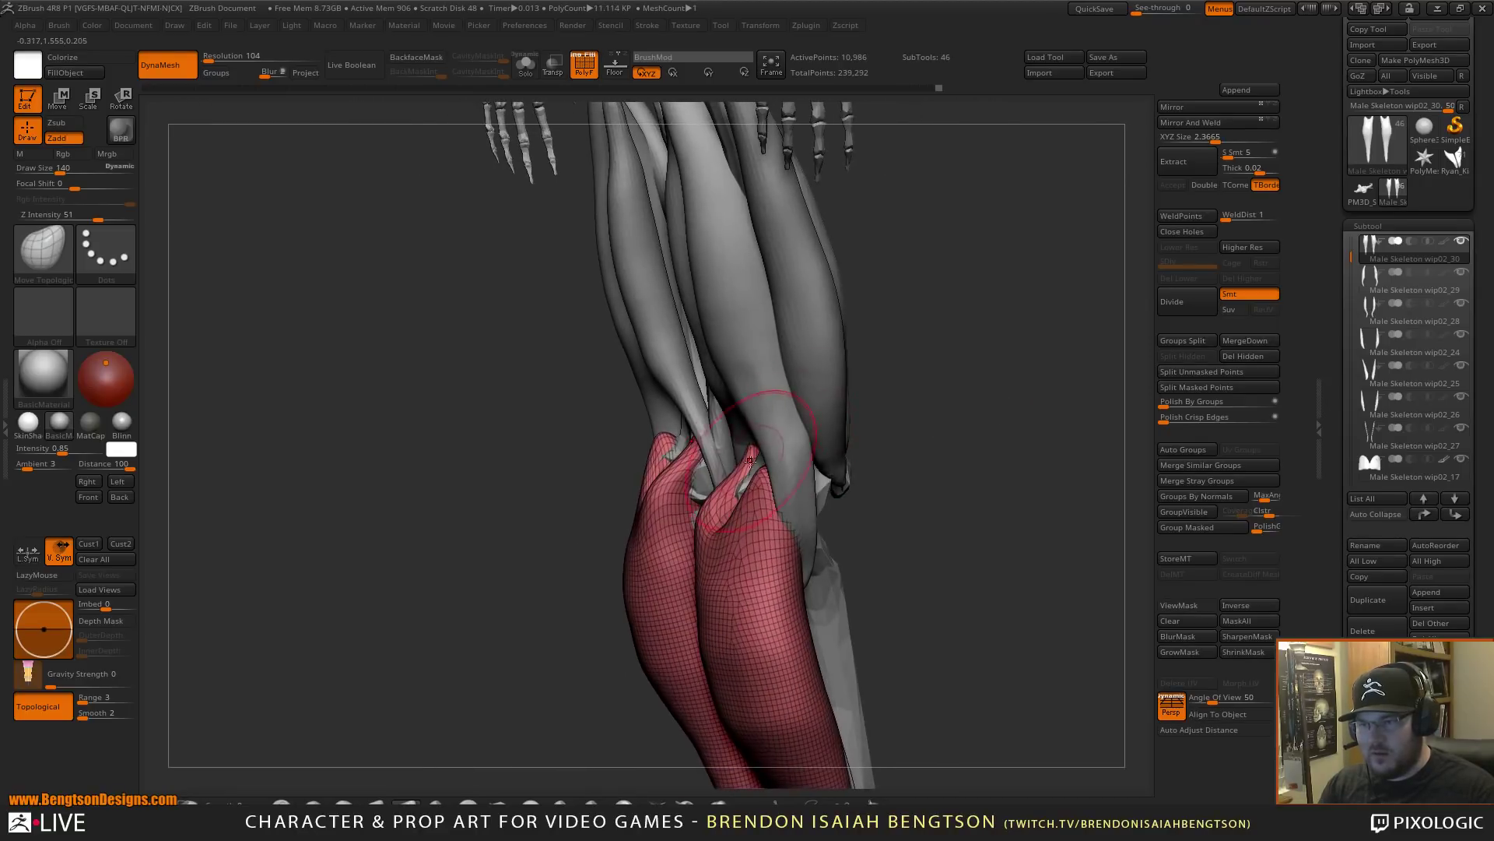
left_click_drag(694, 506, 742, 486)
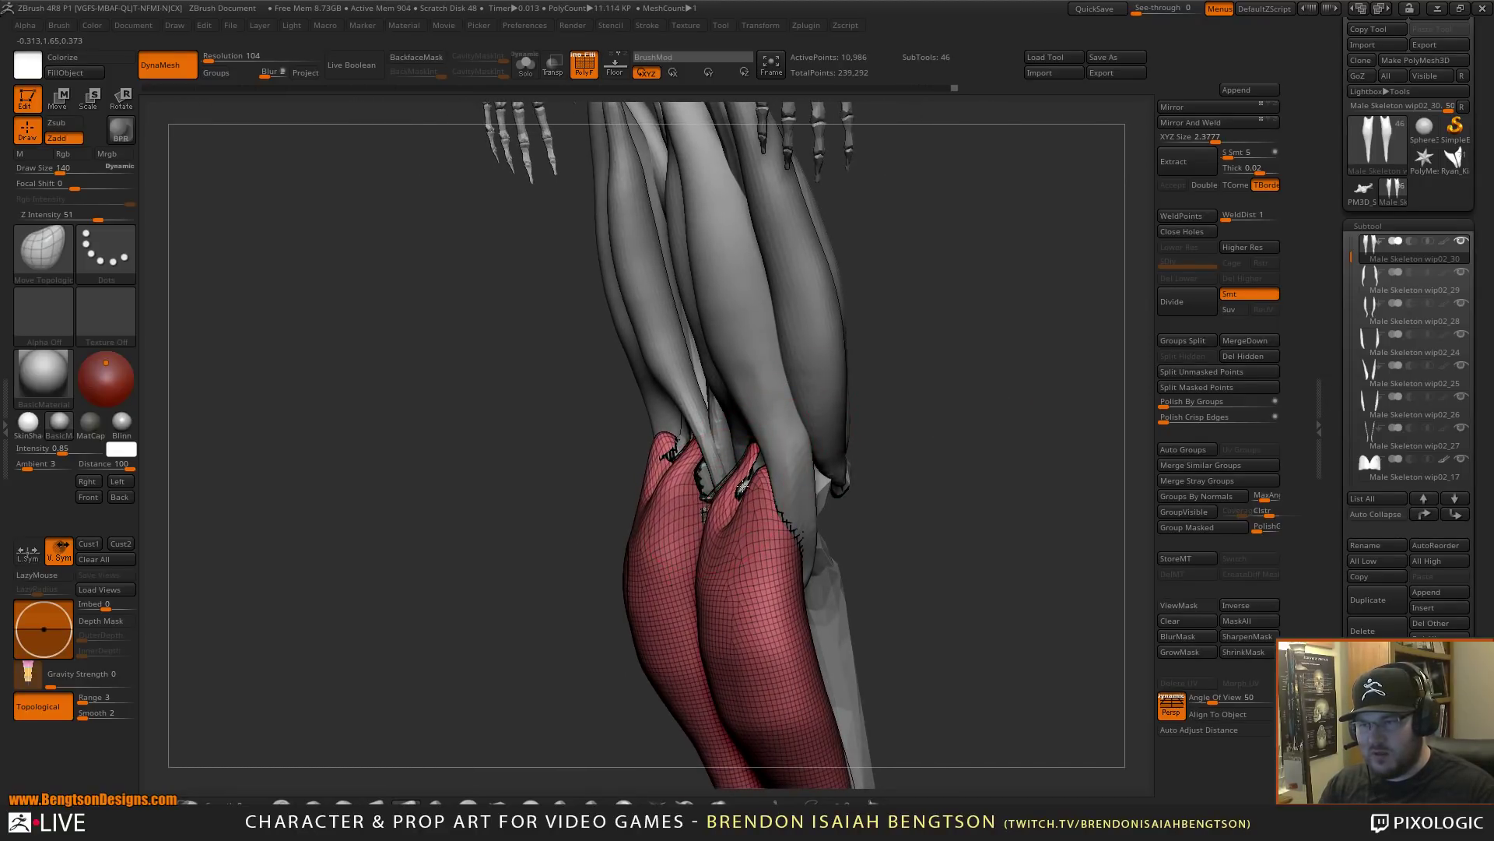
left_click_drag(801, 443, 805, 438)
left_click_drag(750, 506, 771, 490)
left_click_drag(952, 460, 989, 387, "shift")
right_click_drag(990, 387, 977, 388)
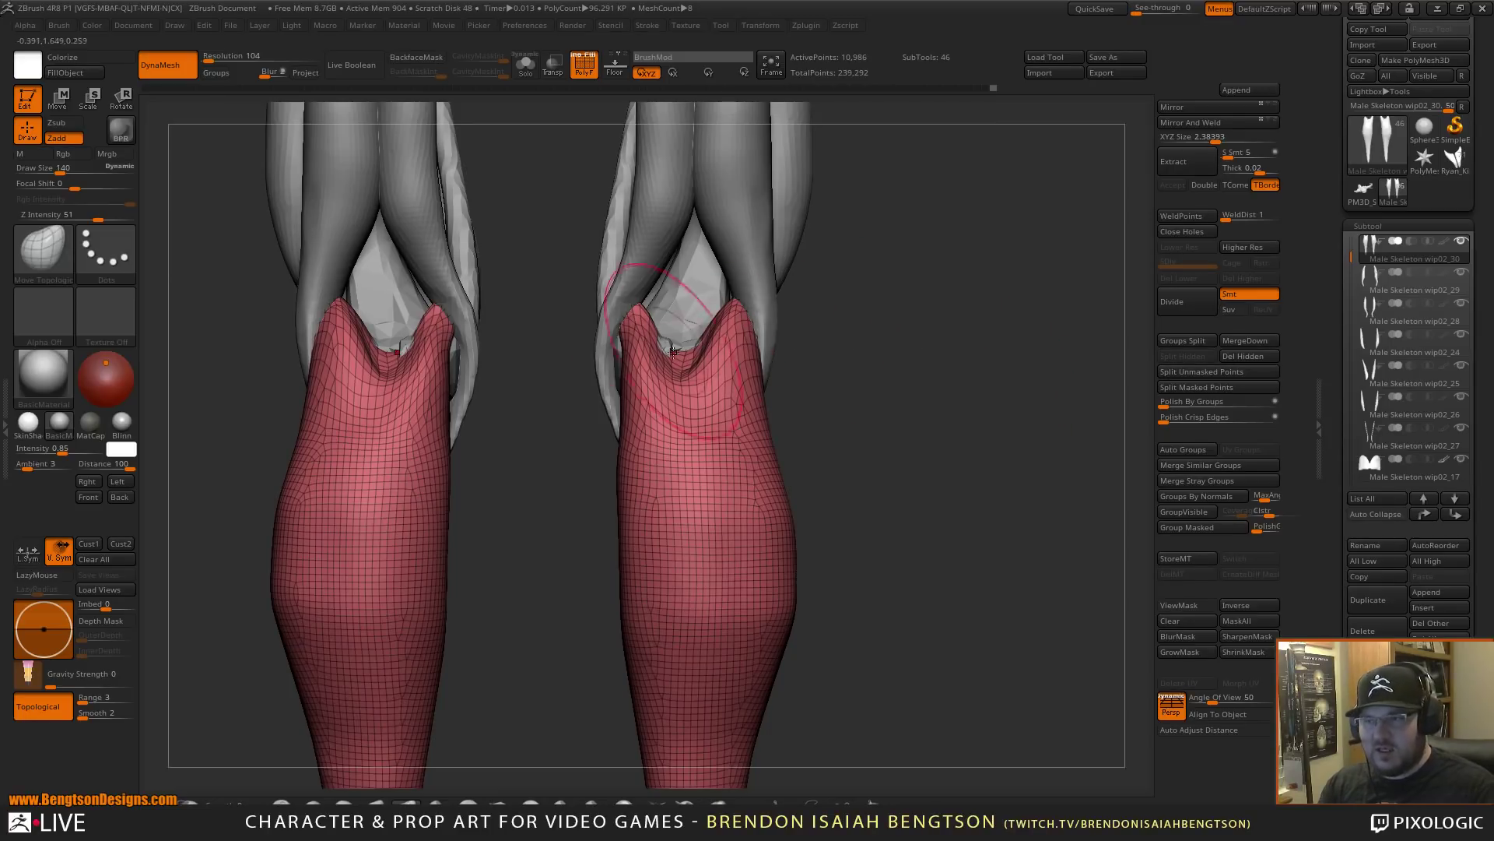
- Refine the outer calf heads and the upper bellies beneath them from the side and rear three-quarter angles
right_click_drag(982, 284, 816, 281)
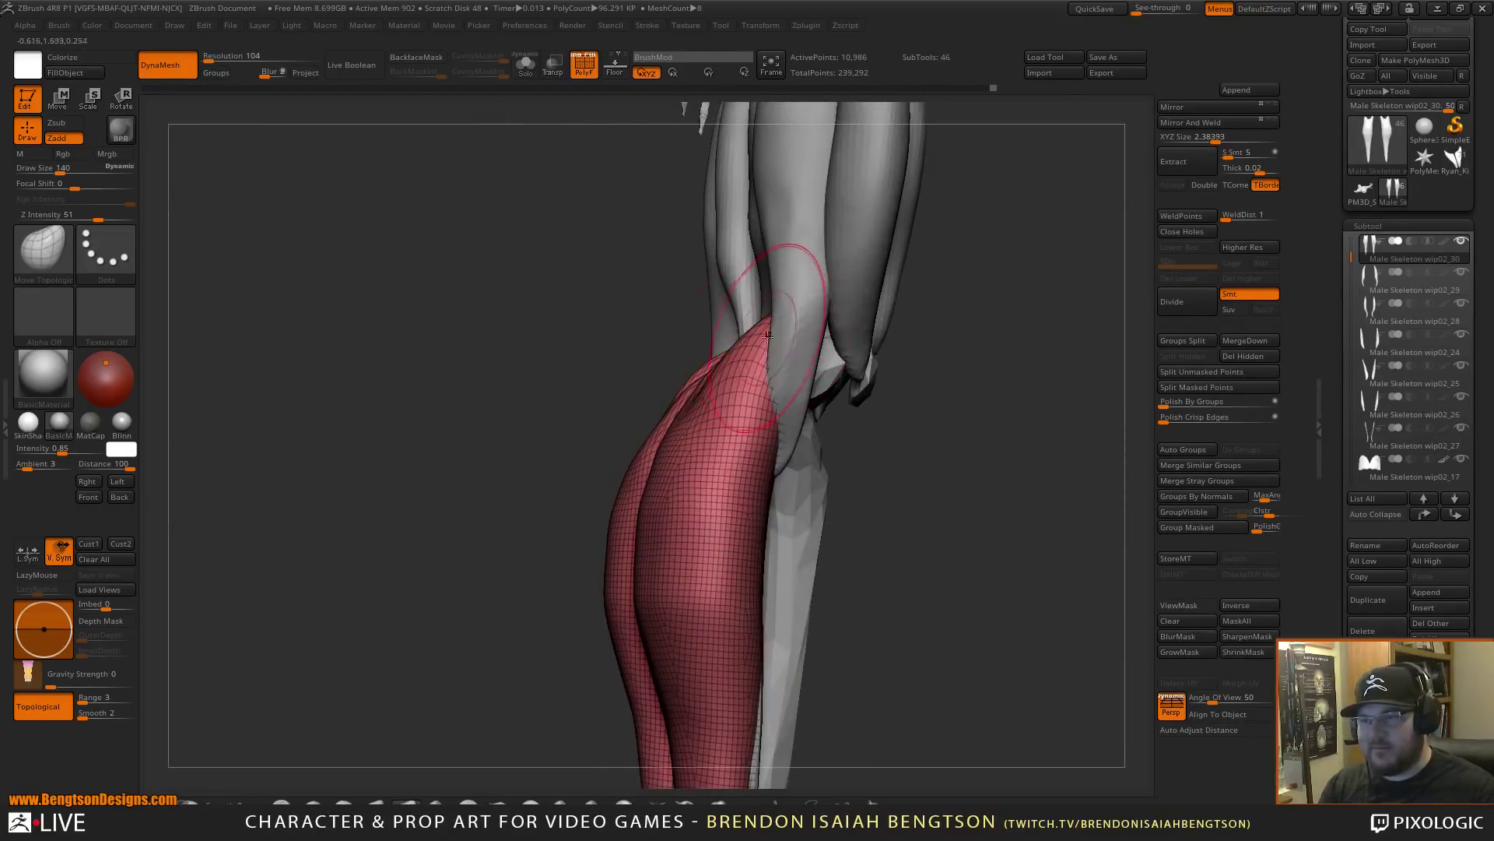
right_click_drag(634, 303, 574, 347)
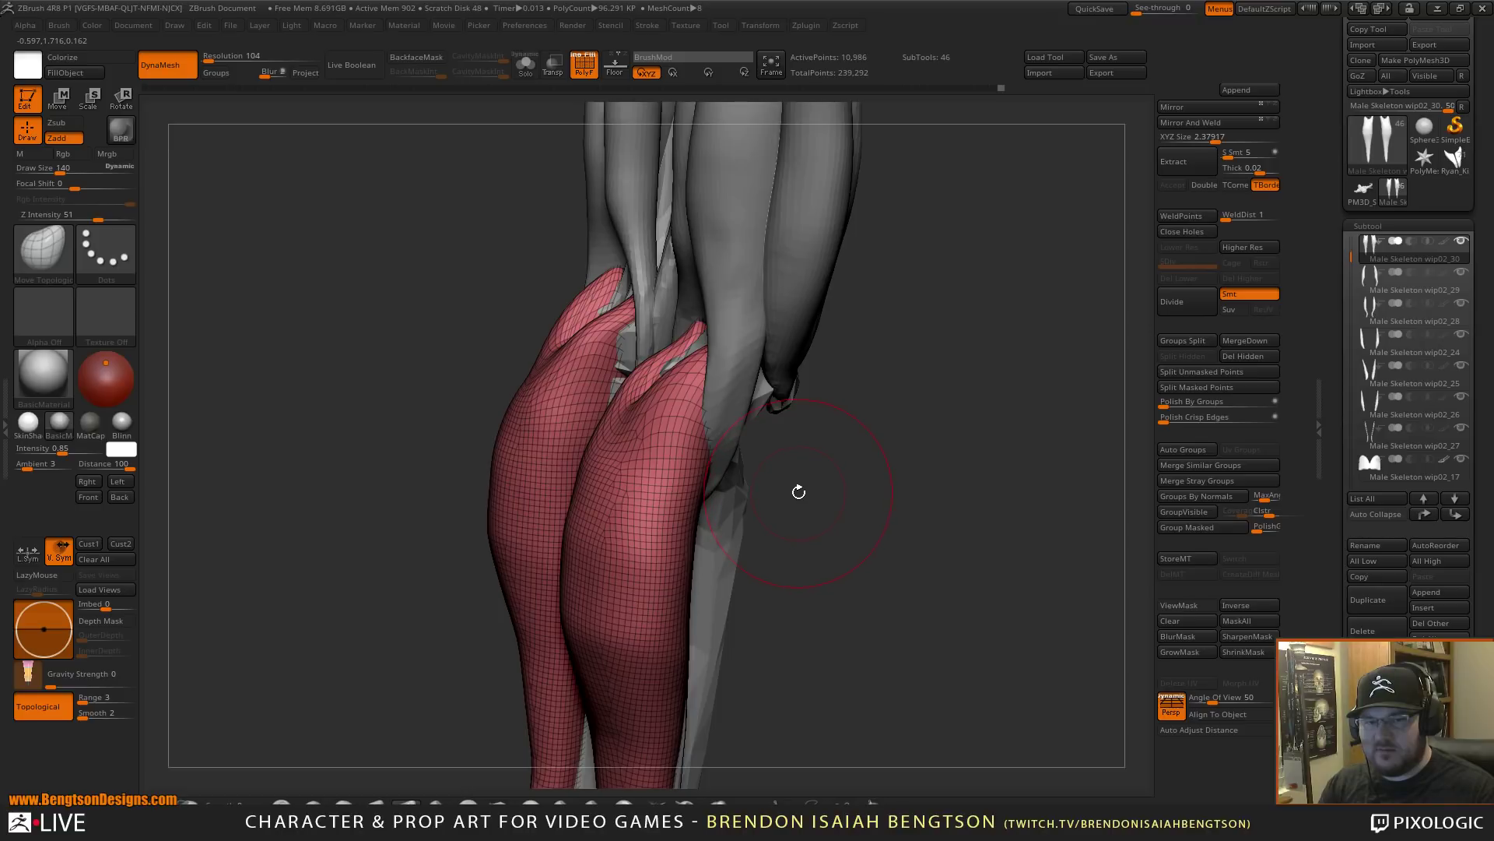
right_click_drag(797, 488, 691, 373)
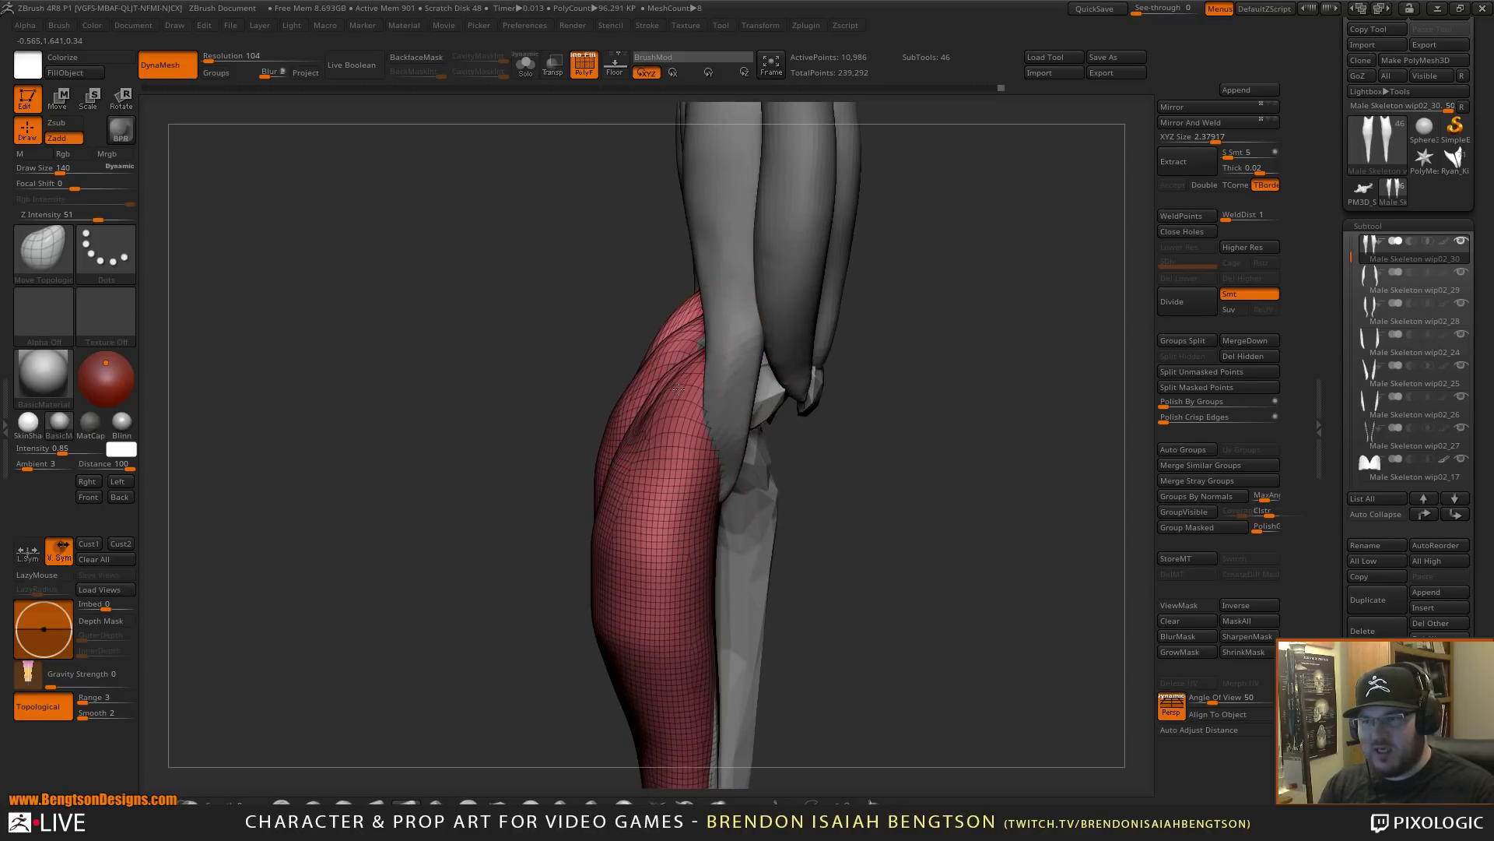
mouse_move(679, 389)
left_mouse_down()
mouse_move(699, 395)
mouse_move(692, 410)
left_mouse_up()
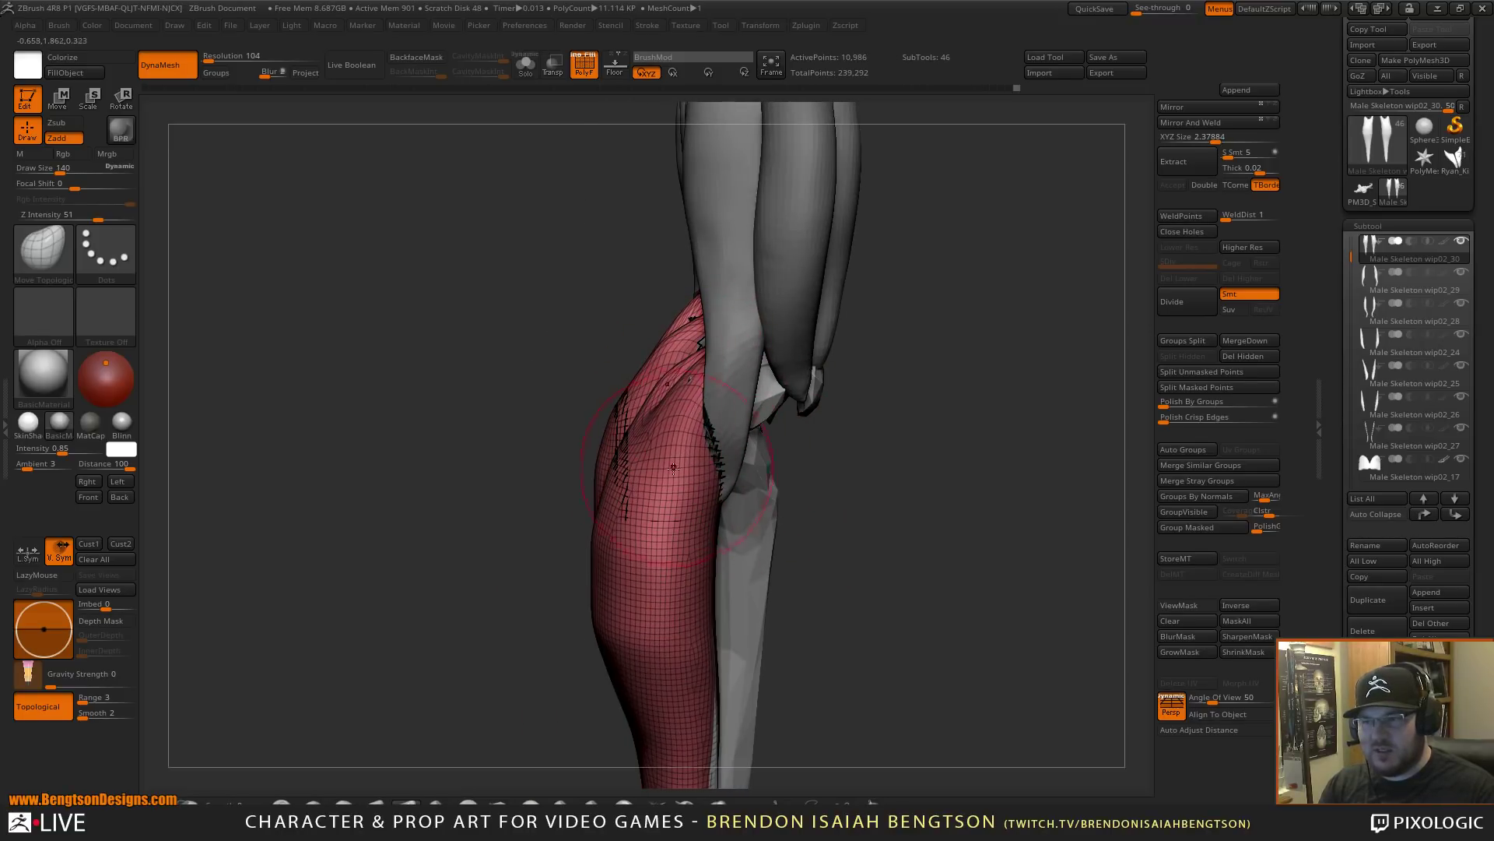
left_click_drag(674, 469, 663, 464)
mouse_move(598, 340)
right_mouse_down()
mouse_move(828, 362)
mouse_move(795, 421)
mouse_move(763, 407)
right_mouse_up()
left_click_drag(589, 392, 615, 402)
- Raise the outer calf heads, open up the notch between the heads, and fit the upper edges around the knees
mouse_move(815, 400)
right_mouse_down()
mouse_move(783, 365)
mouse_move(957, 357)
mouse_move(928, 328)
right_mouse_up()
left_click_drag(874, 388, 867, 383)
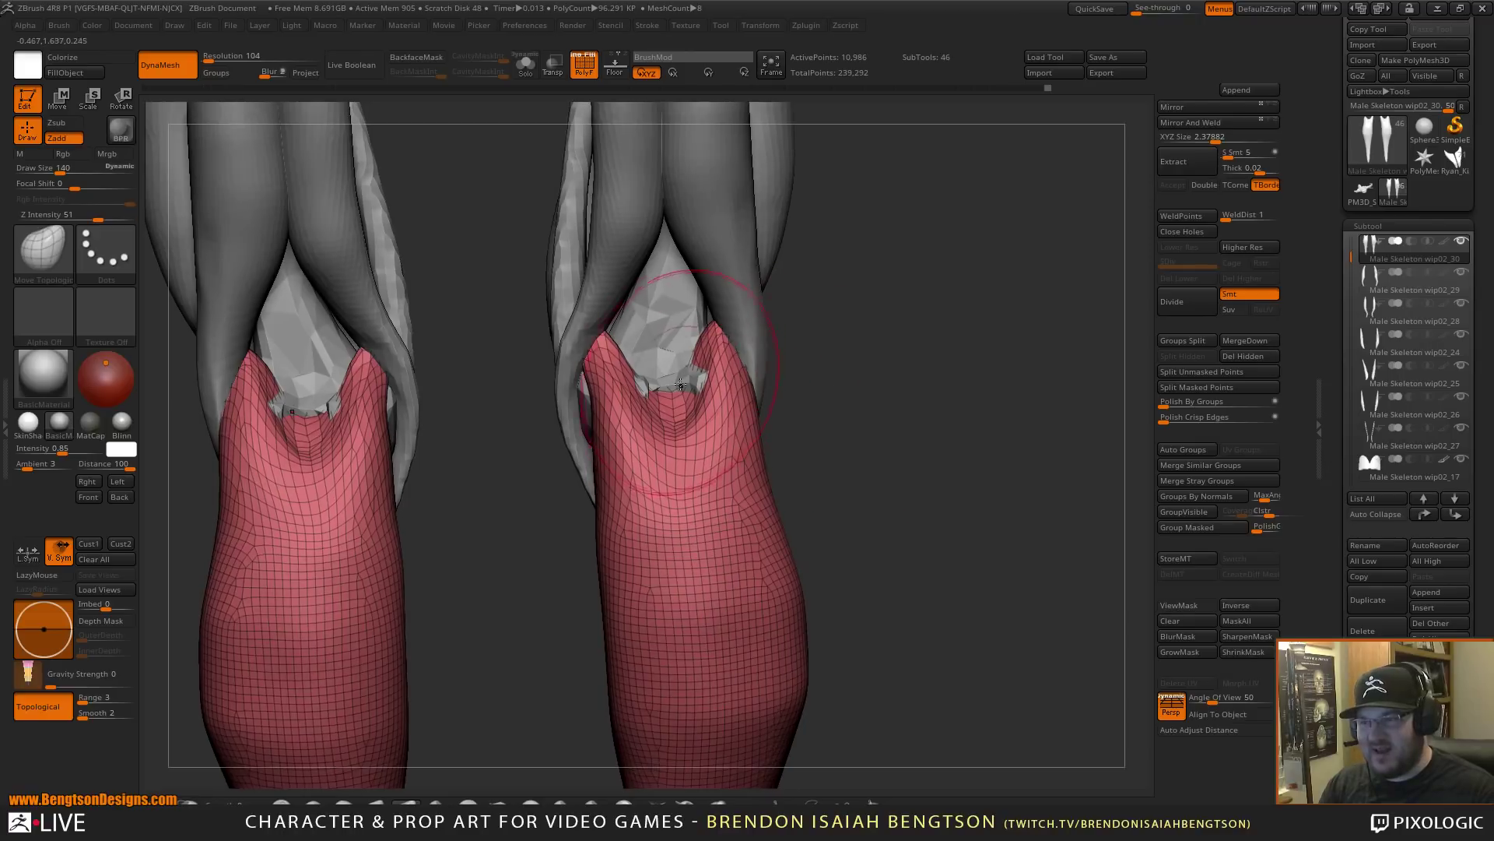
left_click_drag(712, 328, 703, 307)
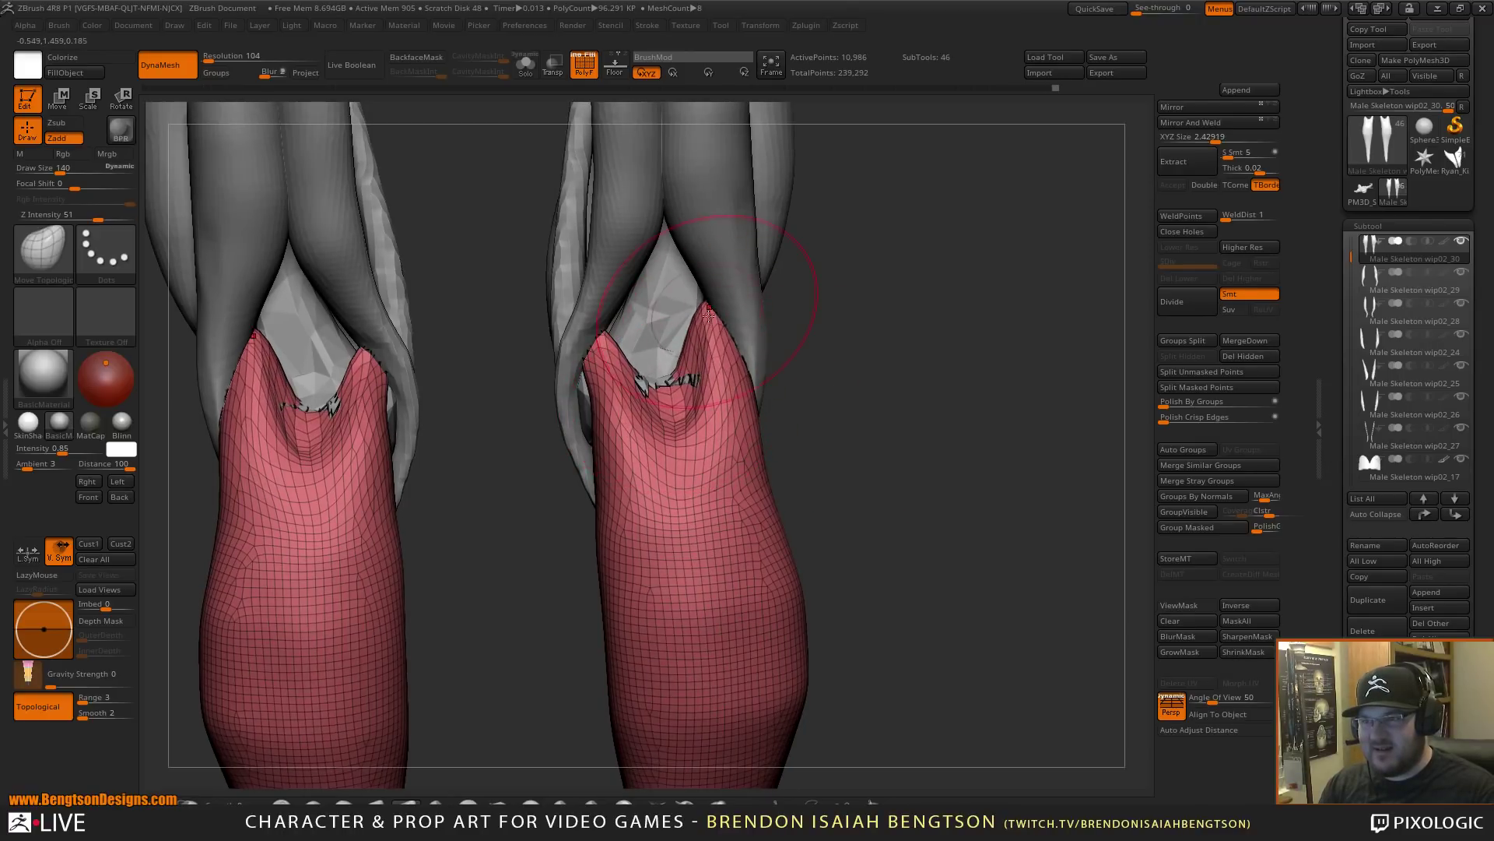
left_click_drag(694, 366, 712, 361)
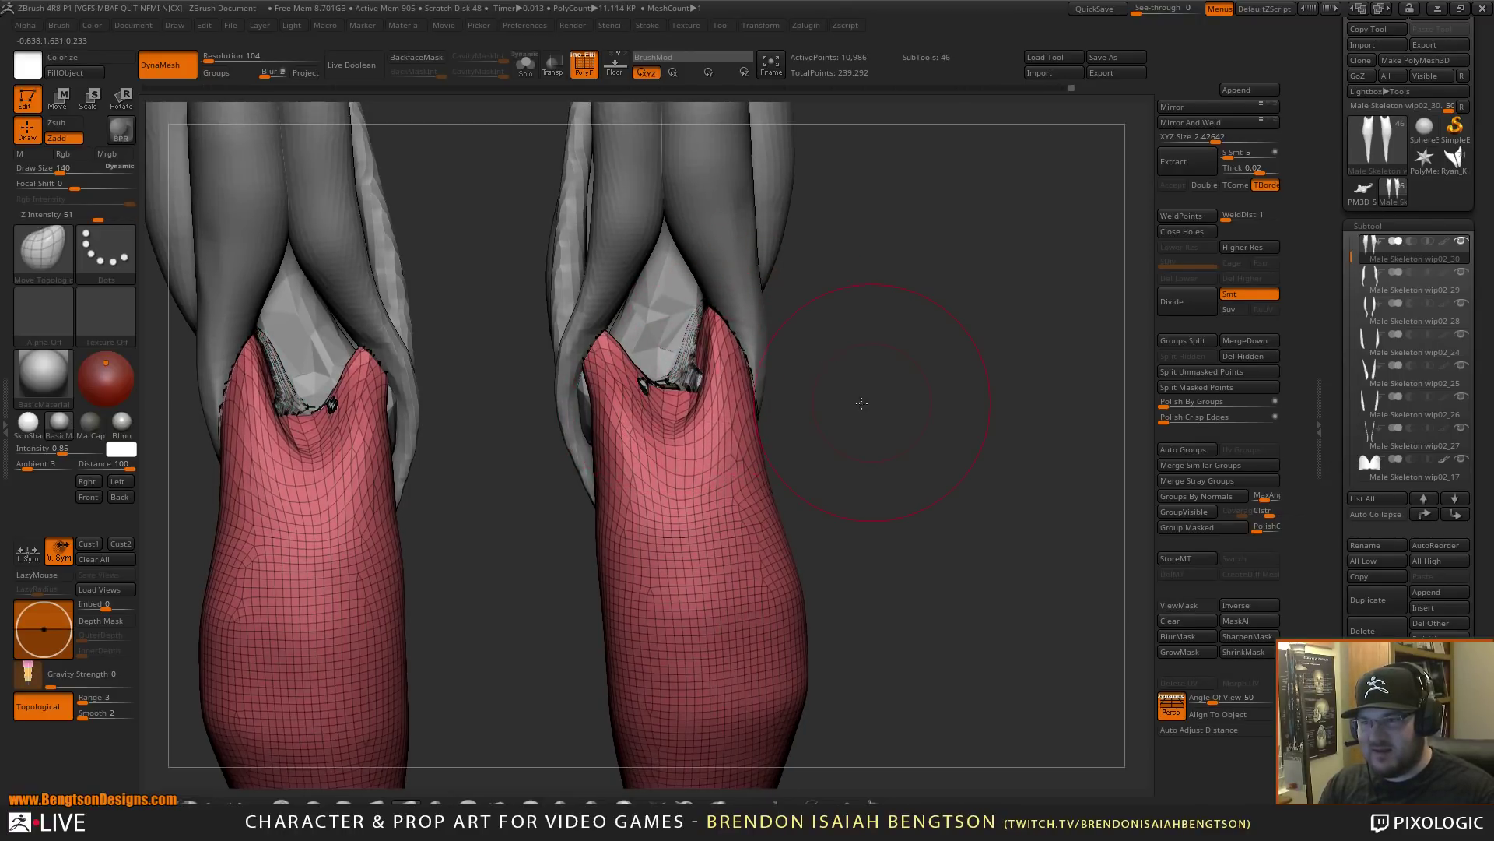
left_click_drag(862, 405, 751, 398)
mouse_move(769, 345)
left_mouse_down()
mouse_move(777, 336)
mouse_move(768, 460)
mouse_move(797, 523)
left_mouse_up()
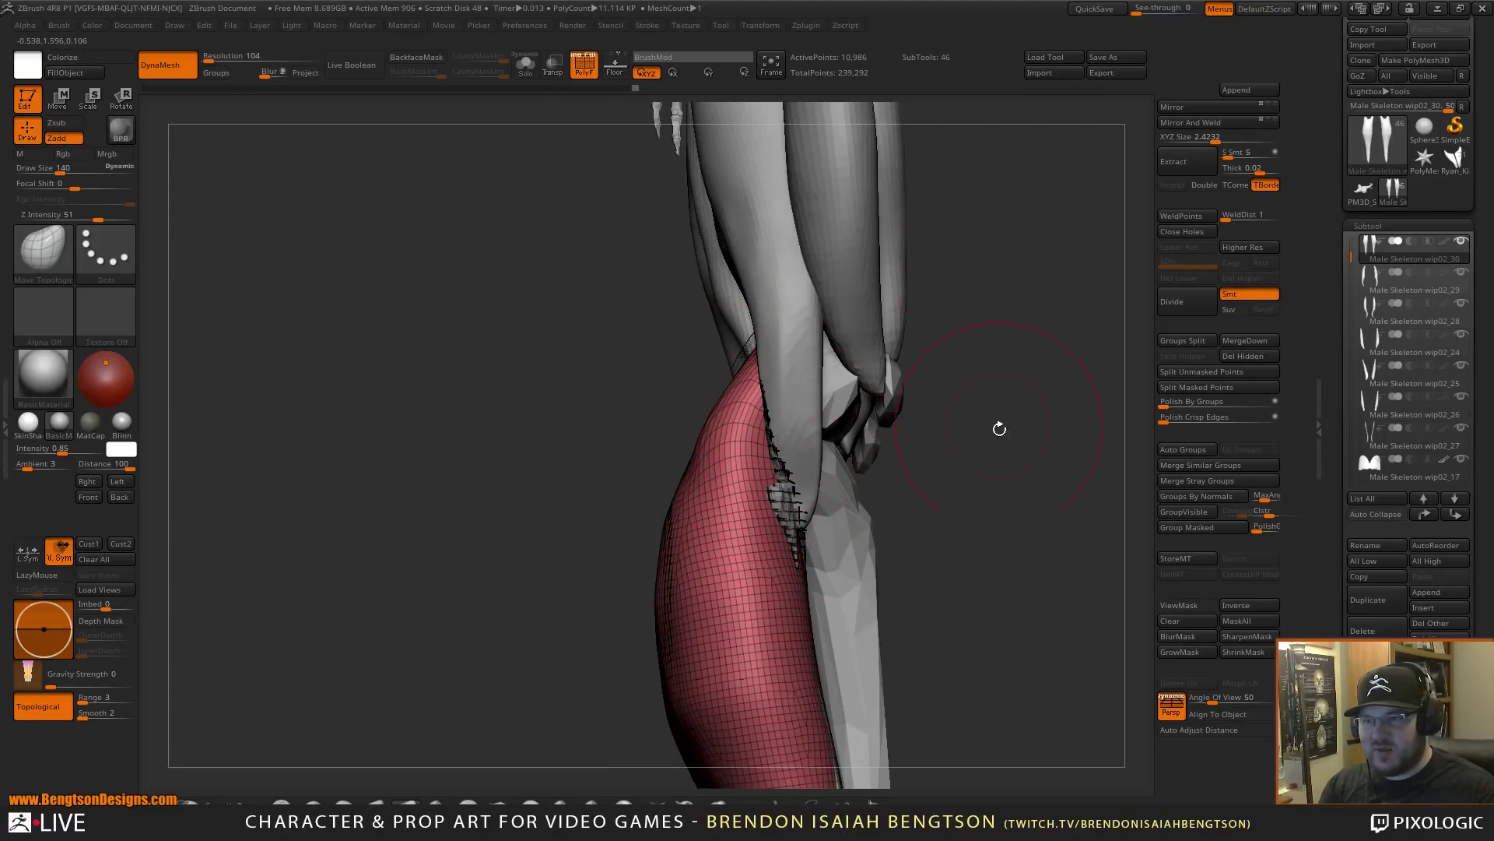
- Hide the polygon wireframe to examine the split upper calf heads as shaded surfaces from behind
left_click_drag(1001, 428, 1014, 427, "shift")
key("shift+f")
mouse_move(971, 428)
right_mouse_down("ctrl")
mouse_move(953, 305)
mouse_move(970, 594)
mouse_move(1000, 376)
right_mouse_up("ctrl")
left_click_drag(1000, 377, 1001, 317, "alt")
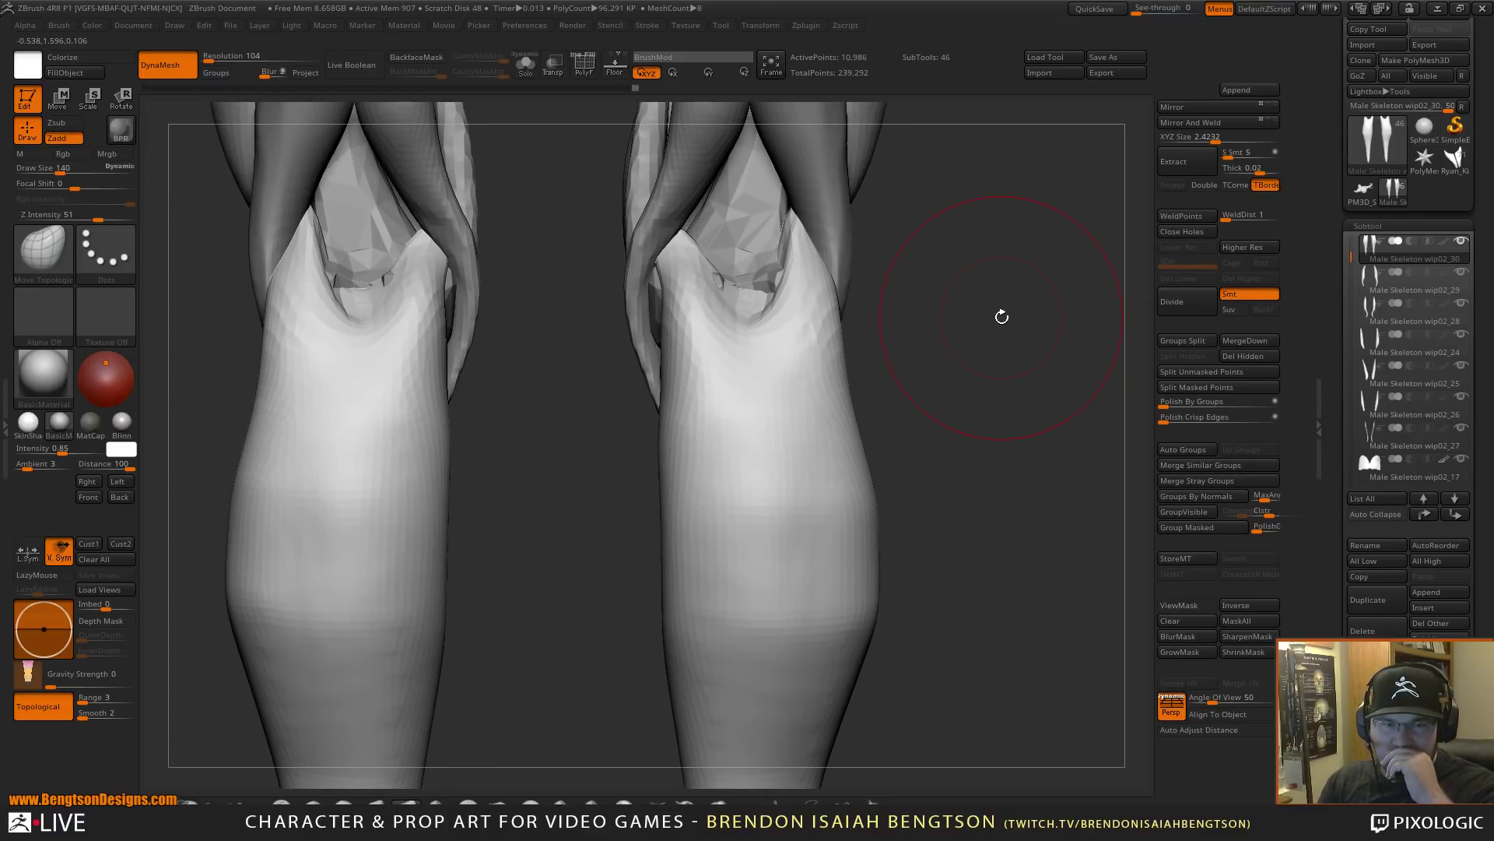
- Widen the notch between the calf heads and reposition their tips using the Move Topological brush at draw size 106
left_click_drag(1004, 413, 980, 404)
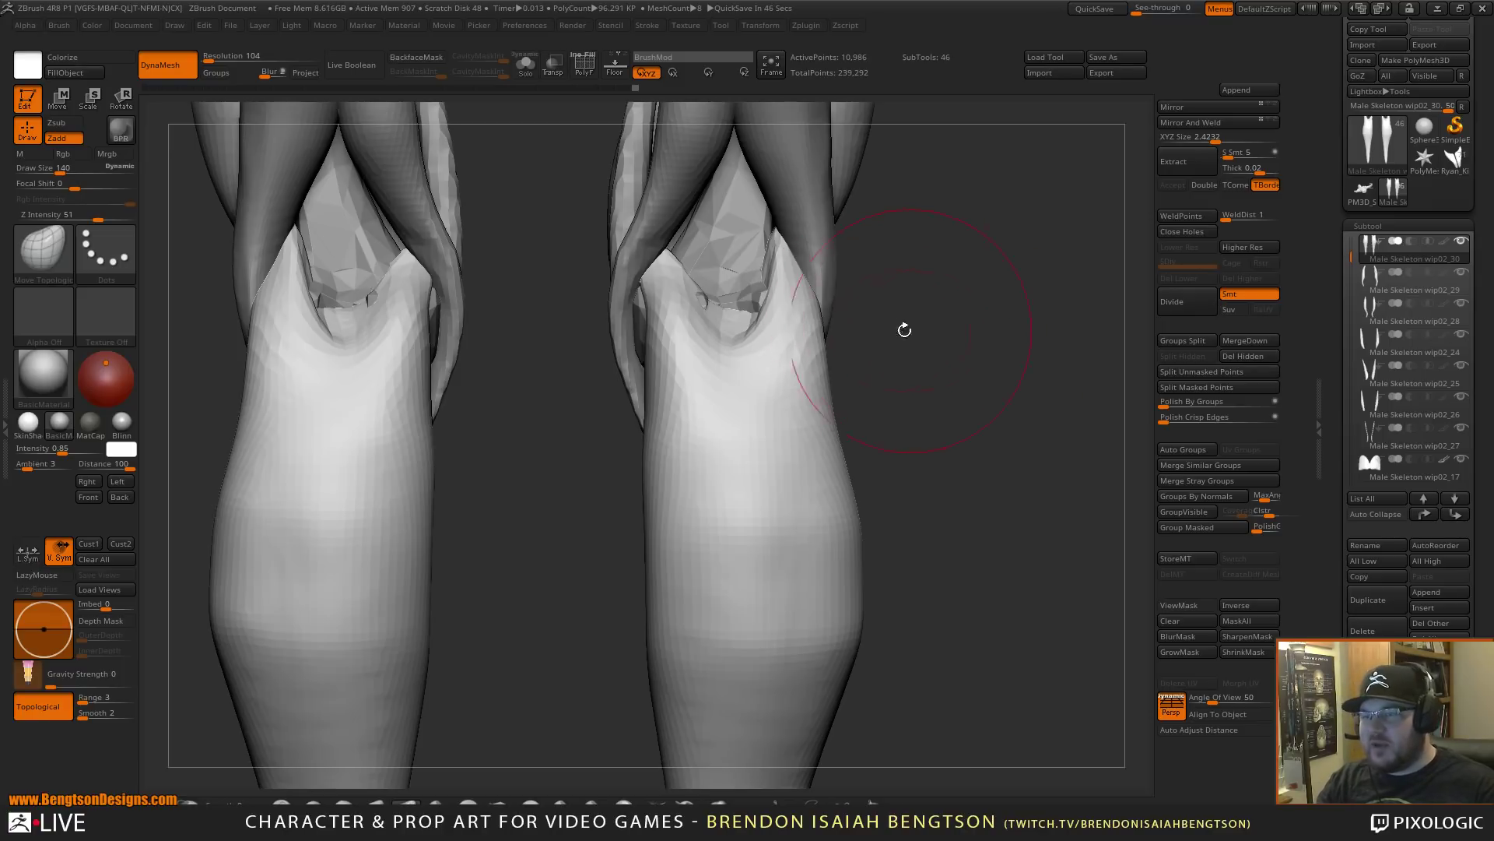
key("space")
mouse_move(679, 321)
left_mouse_down()
mouse_move(629, 321)
mouse_move(642, 291)
left_mouse_up()
left_click_drag(657, 377, 640, 379)
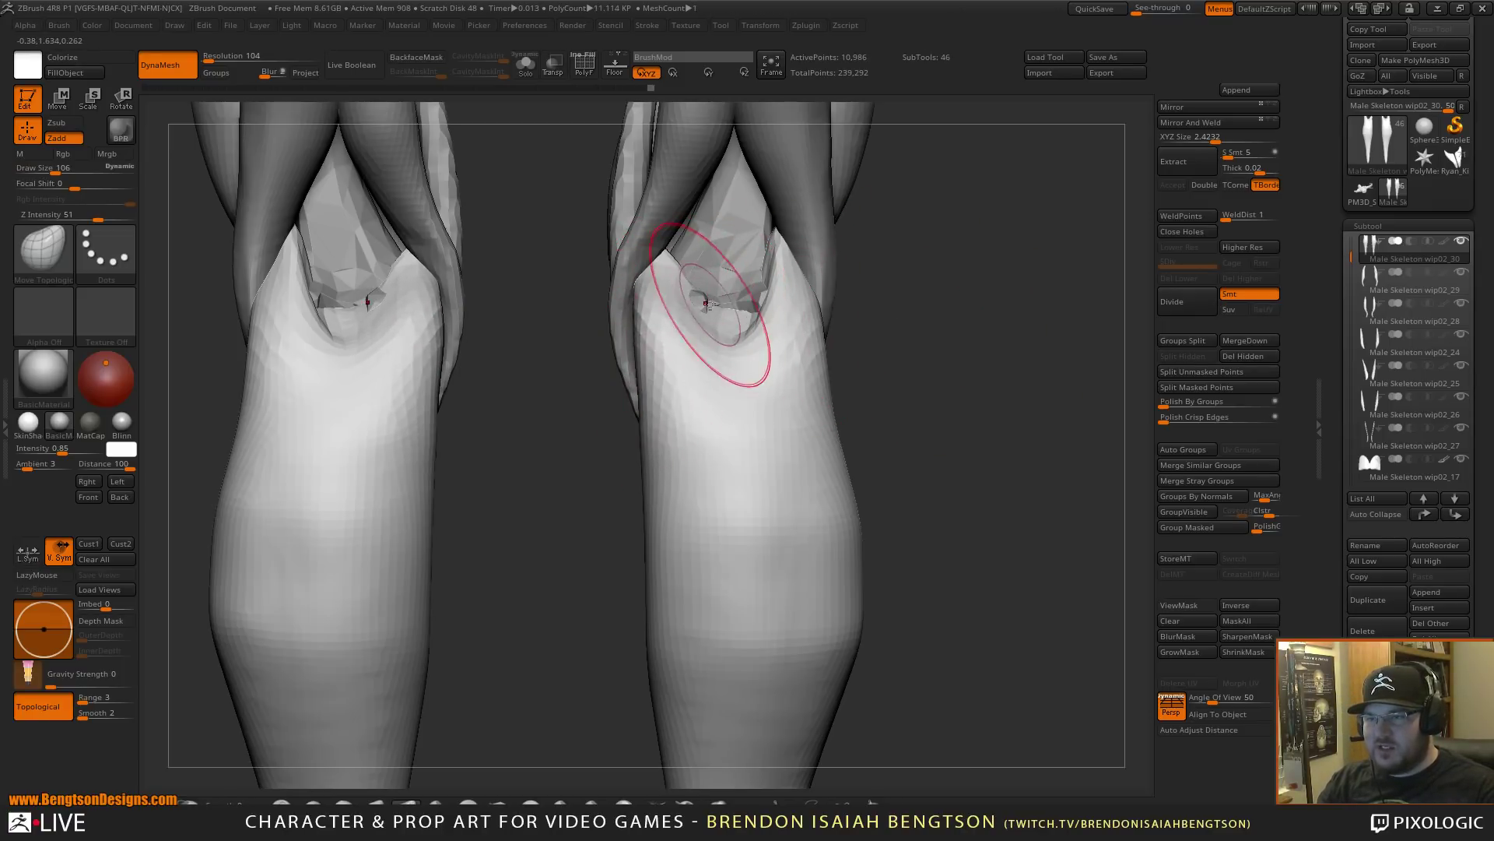
left_click_drag(709, 304, 709, 321)
left_click_drag(764, 261, 787, 264)
left_click_drag(941, 264, 861, 224)
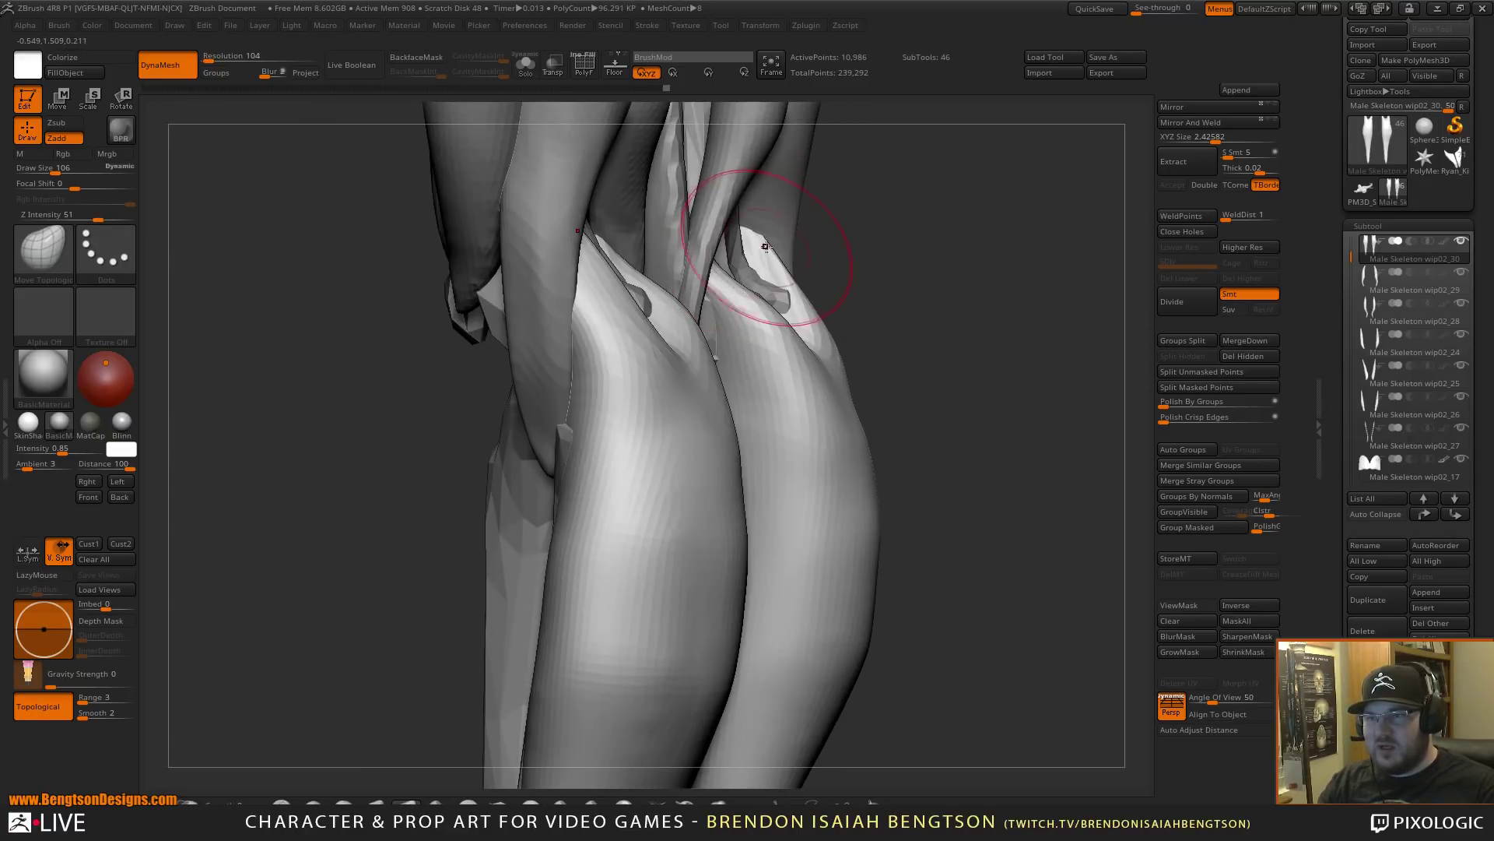
left_click_drag(766, 247, 759, 251)
left_click_drag(735, 309, 761, 324)
- Build up volume on the lower calf bellies with the ClayBuildup brush at draw size 162
mouse_move(948, 373)
left_mouse_down()
mouse_move(864, 359)
mouse_move(948, 523)
left_mouse_up()
mouse_move(1046, 435)
left_mouse_down("alt")
mouse_move(1014, 327)
mouse_move(947, 387)
mouse_move(937, 366)
mouse_move(966, 387)
left_mouse_up("alt")
right_click_drag(967, 386, 852, 385)
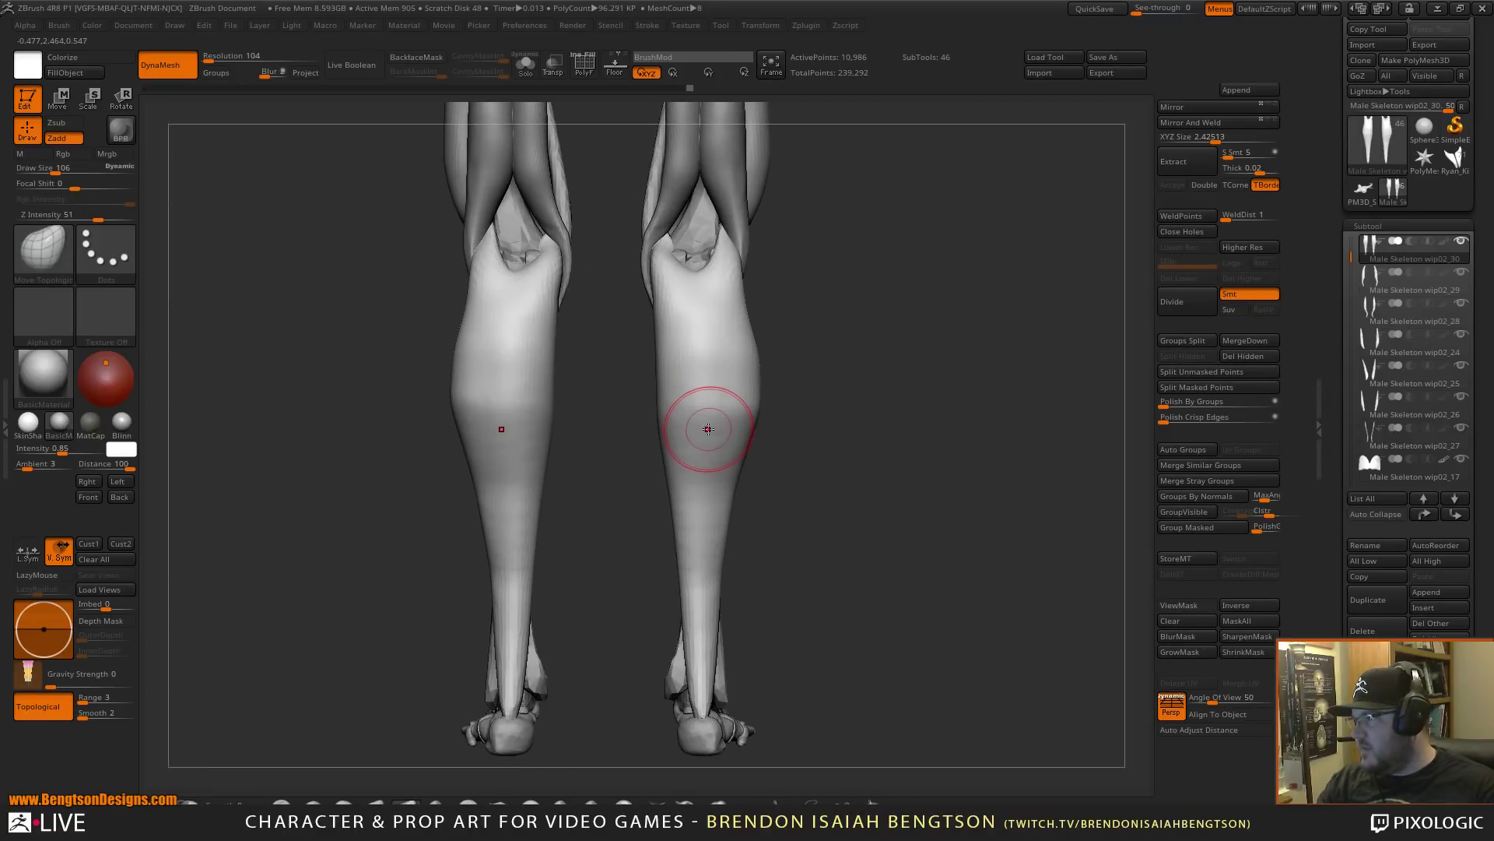
key("b")
key("c")
key("b")
key("space")
mouse_move(690, 404)
left_mouse_down()
mouse_move(707, 402)
mouse_move(667, 432)
left_mouse_up()
mouse_move(663, 346)
left_mouse_down()
mouse_move(667, 440)
mouse_move(691, 330)
mouse_move(674, 312)
mouse_move(664, 466)
mouse_move(664, 343)
mouse_move(667, 424)
mouse_move(684, 376)
left_mouse_up()
left_click_drag(927, 436, 852, 433)
mouse_move(724, 412)
left_mouse_down()
mouse_move(733, 335)
mouse_move(754, 413)
left_mouse_up()
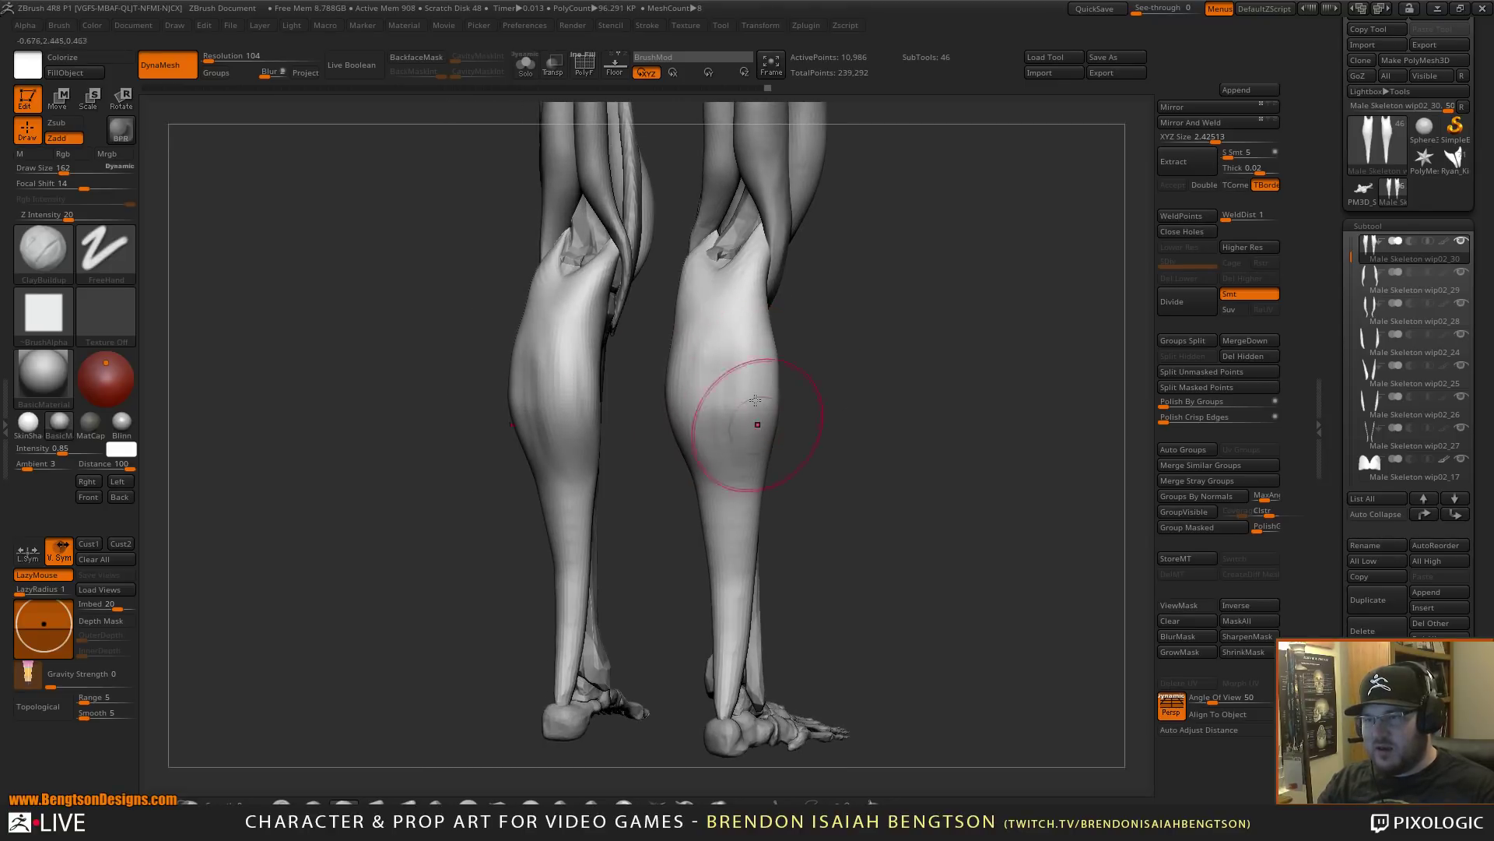
- Pull the outer calf edges and lower tendons backward off the shin bones in side view with the Move Topological brush
left_click_drag(874, 433, 790, 434)
key("b")
key("m")
key("t")
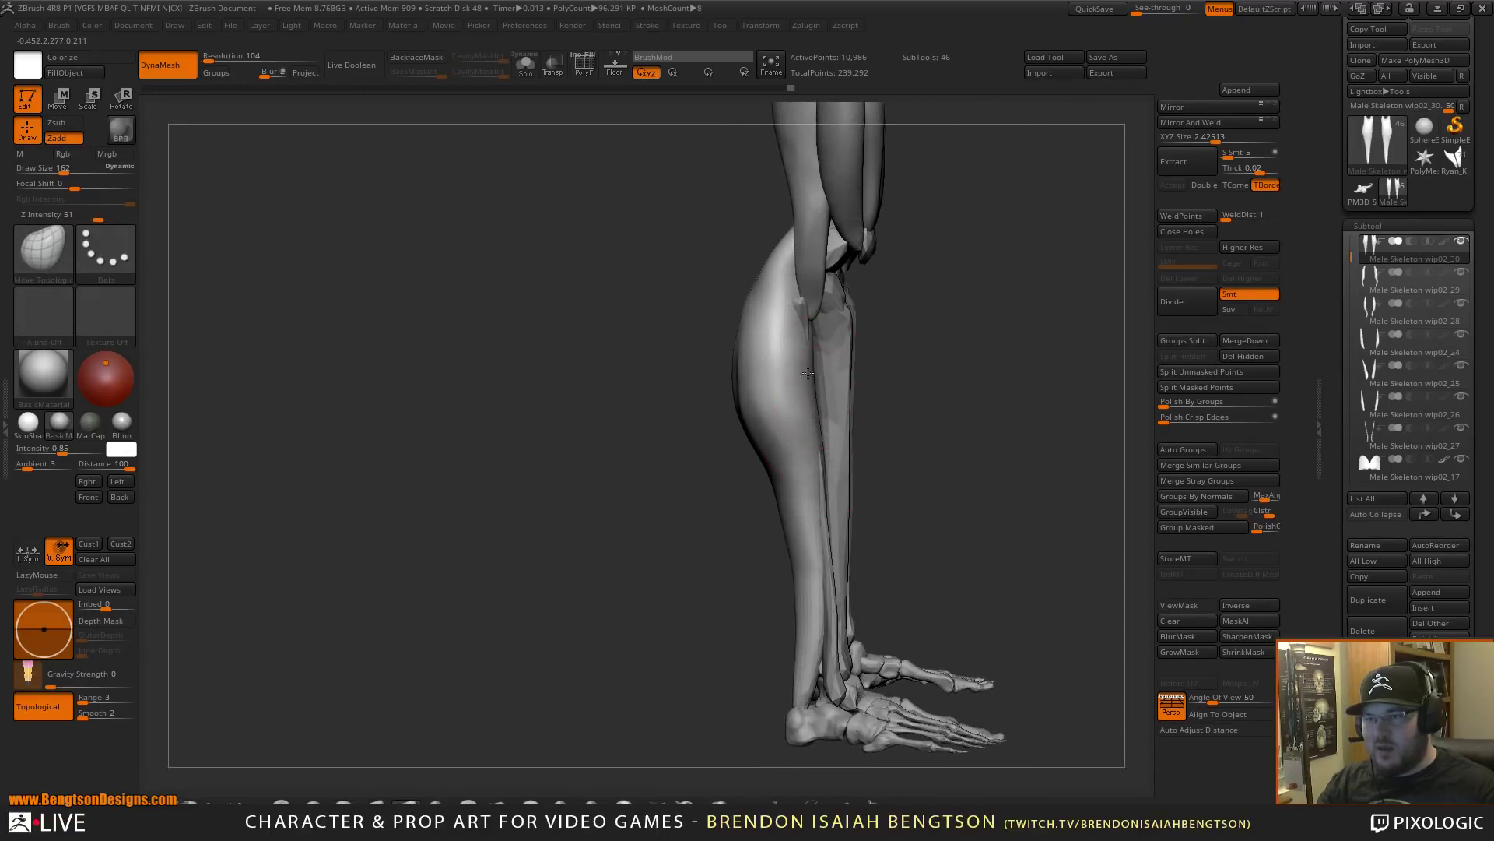
mouse_move(806, 357)
left_mouse_down()
mouse_move(781, 338)
mouse_move(786, 354)
left_mouse_up()
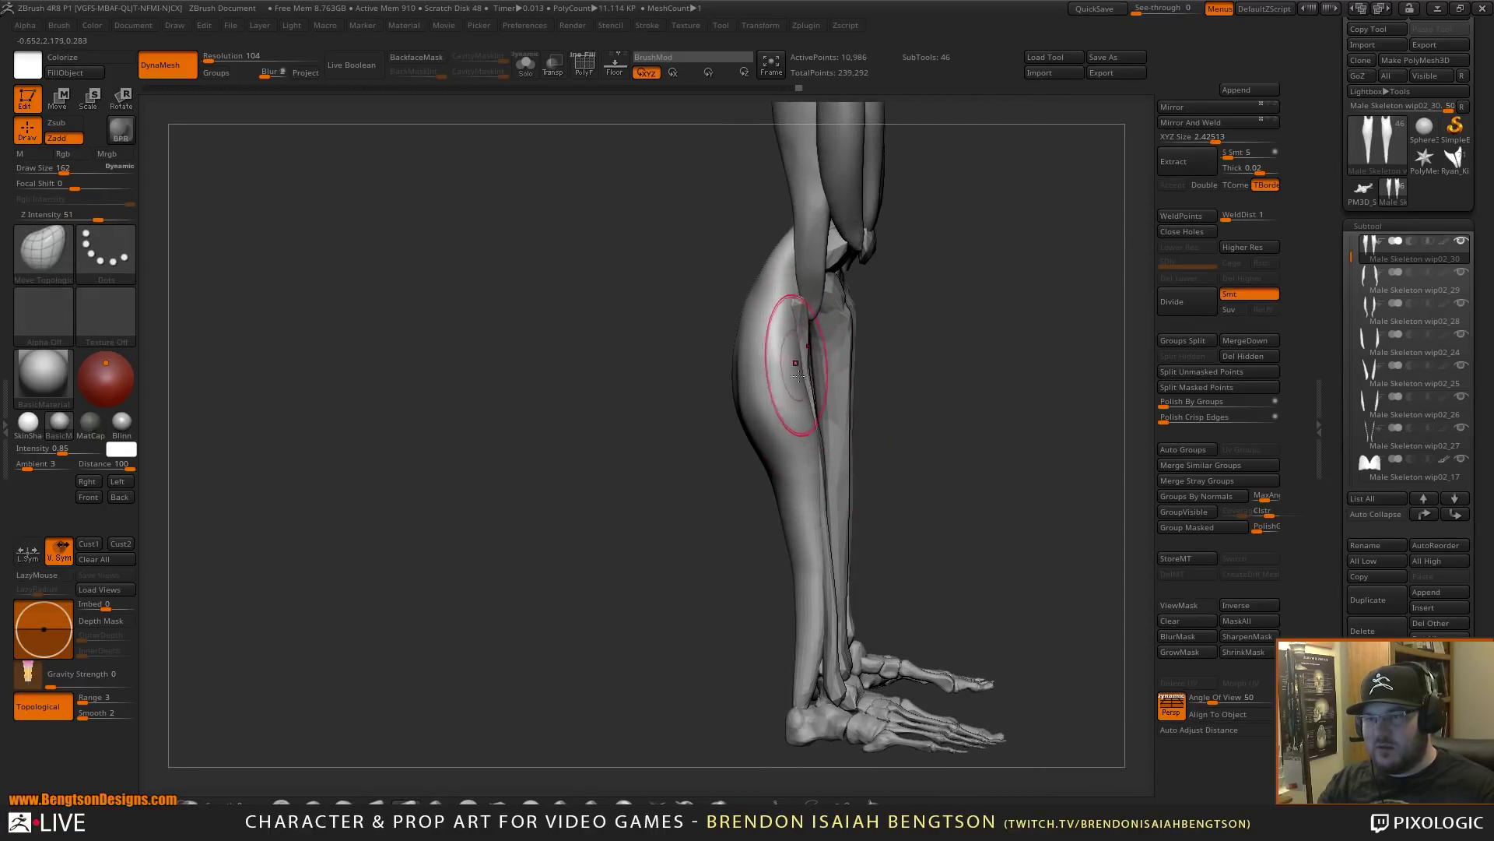
left_click_drag(812, 438, 811, 436)
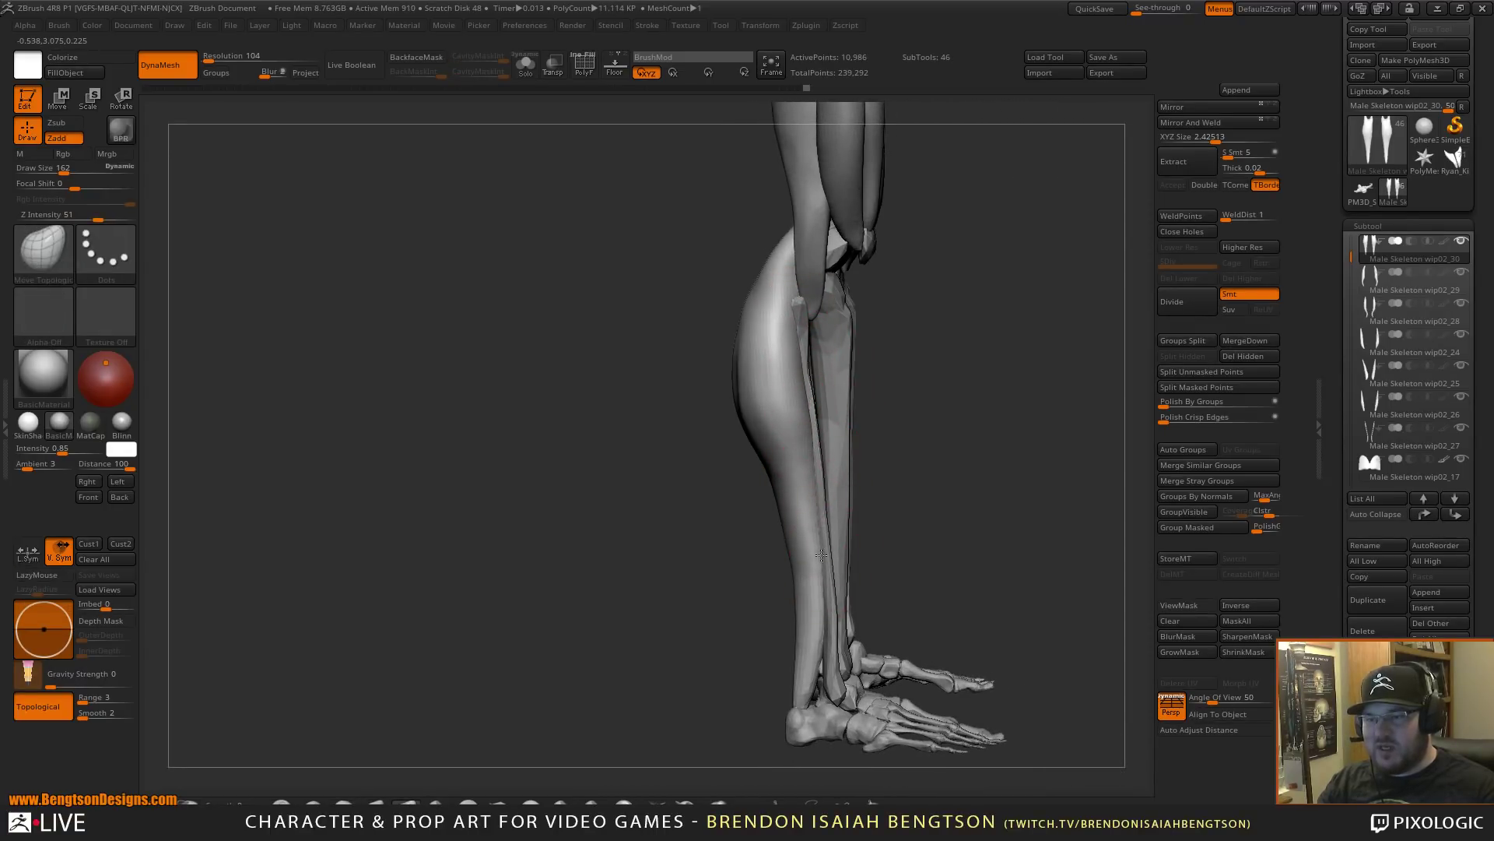
left_click_drag(822, 652, 819, 636)
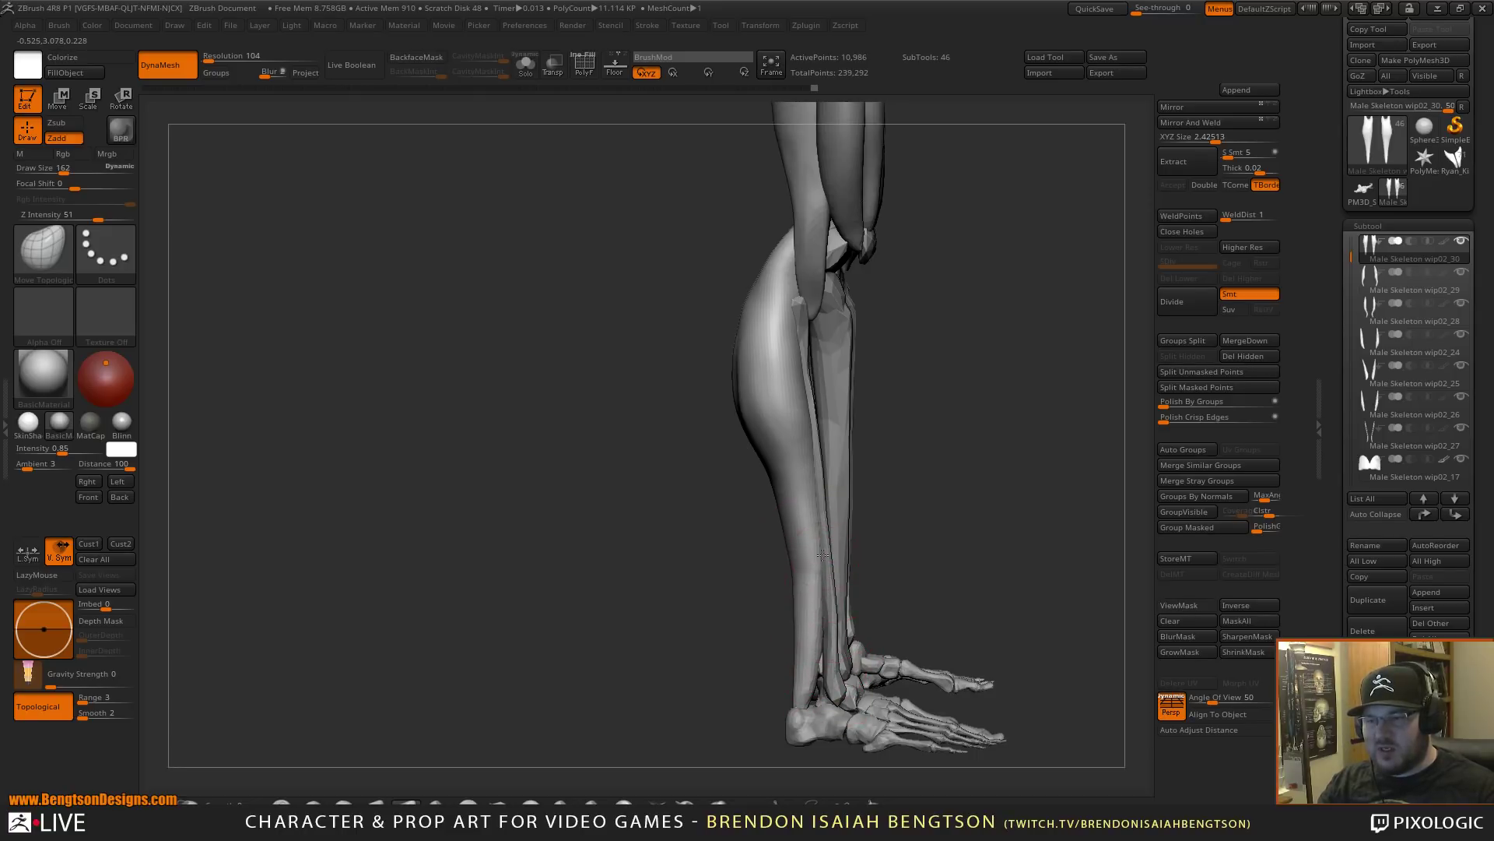
left_click_drag(809, 672, 814, 634)
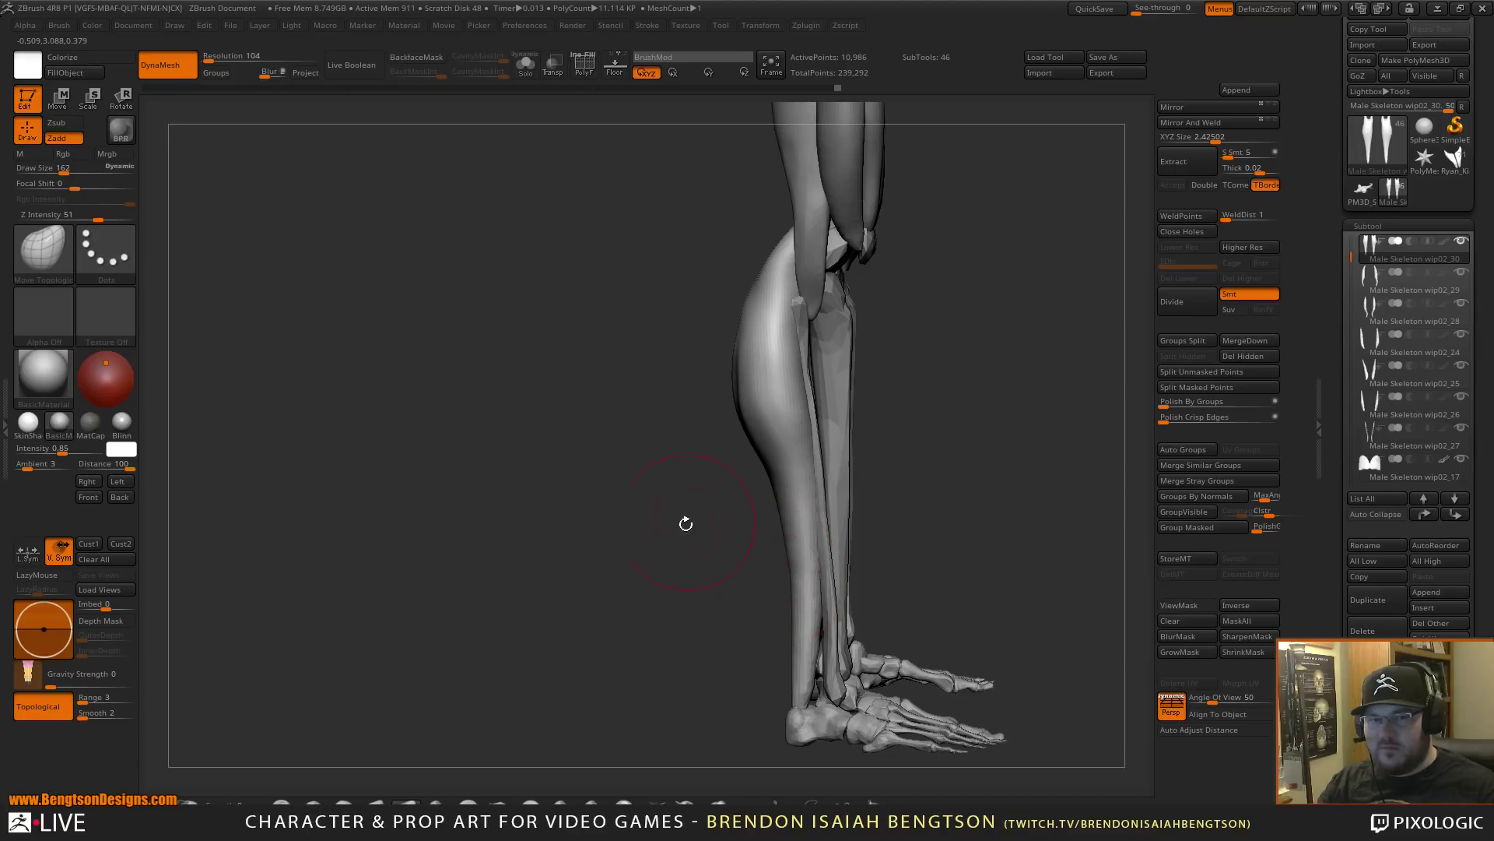
- Adjust the inner and outer calf head tips around the back of the knee from the rear and side
left_click_drag(685, 524, 791, 537)
left_click_drag(930, 487, 910, 514, "shift")
left_click_drag(915, 284, 874, 443, "alt")
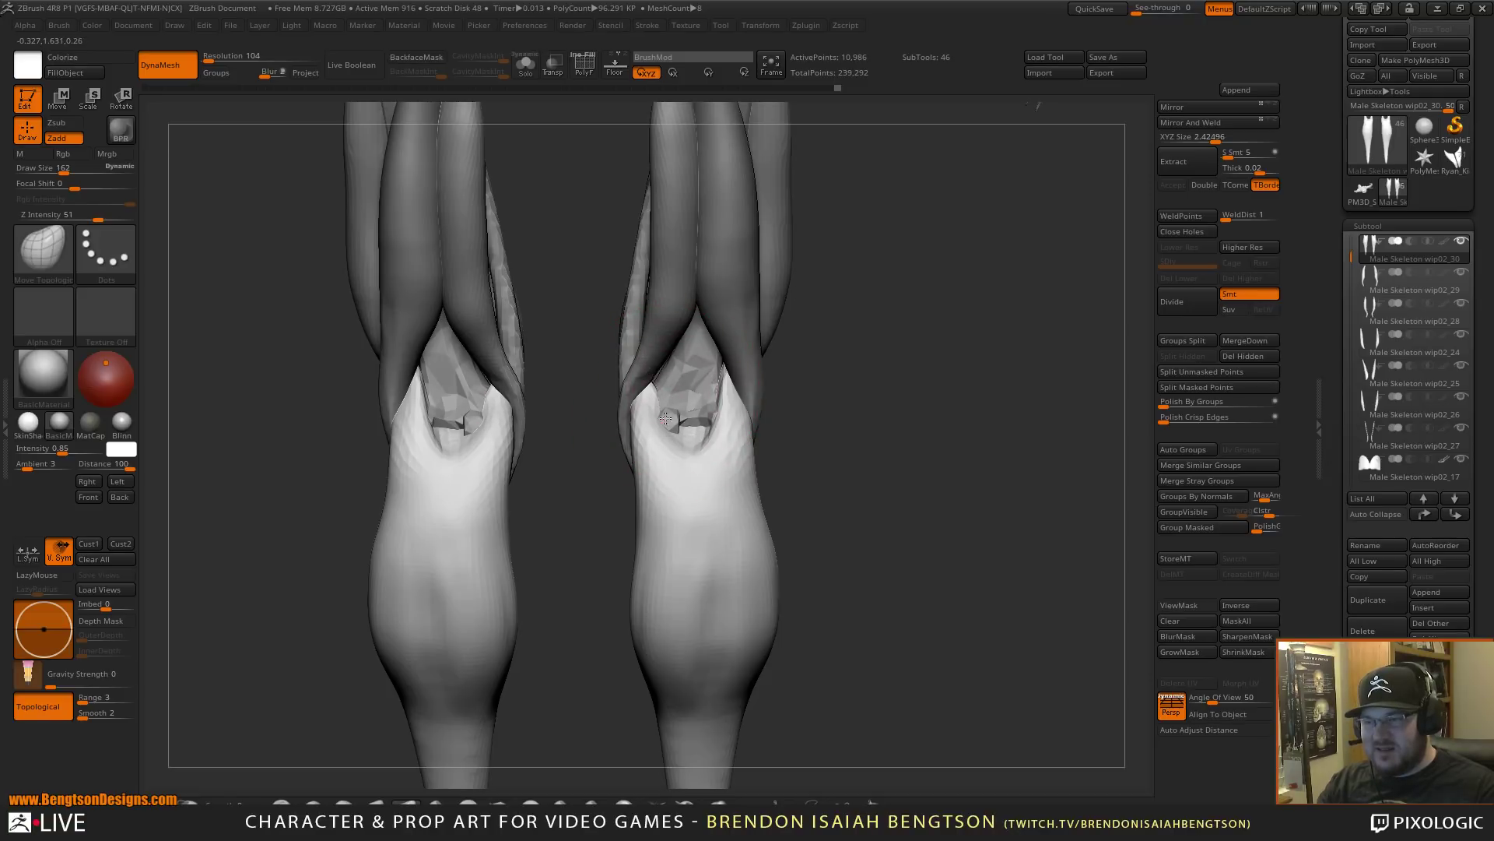
left_click_drag(666, 419, 656, 419)
mouse_move(906, 398)
left_mouse_down()
mouse_move(951, 394)
mouse_move(712, 424)
mouse_move(726, 466)
left_mouse_up()
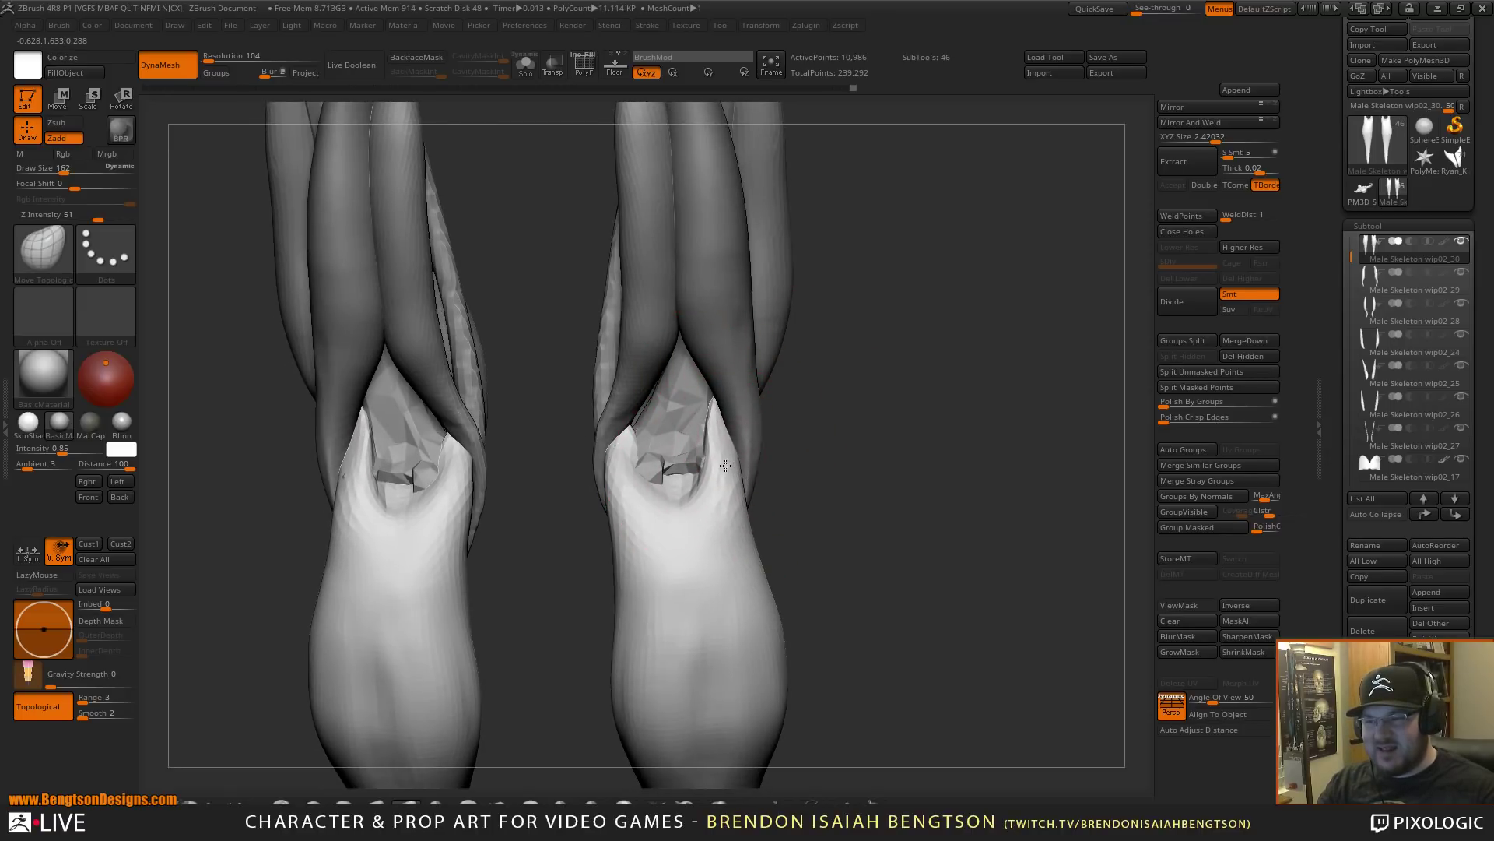
left_click_drag(873, 475, 724, 471)
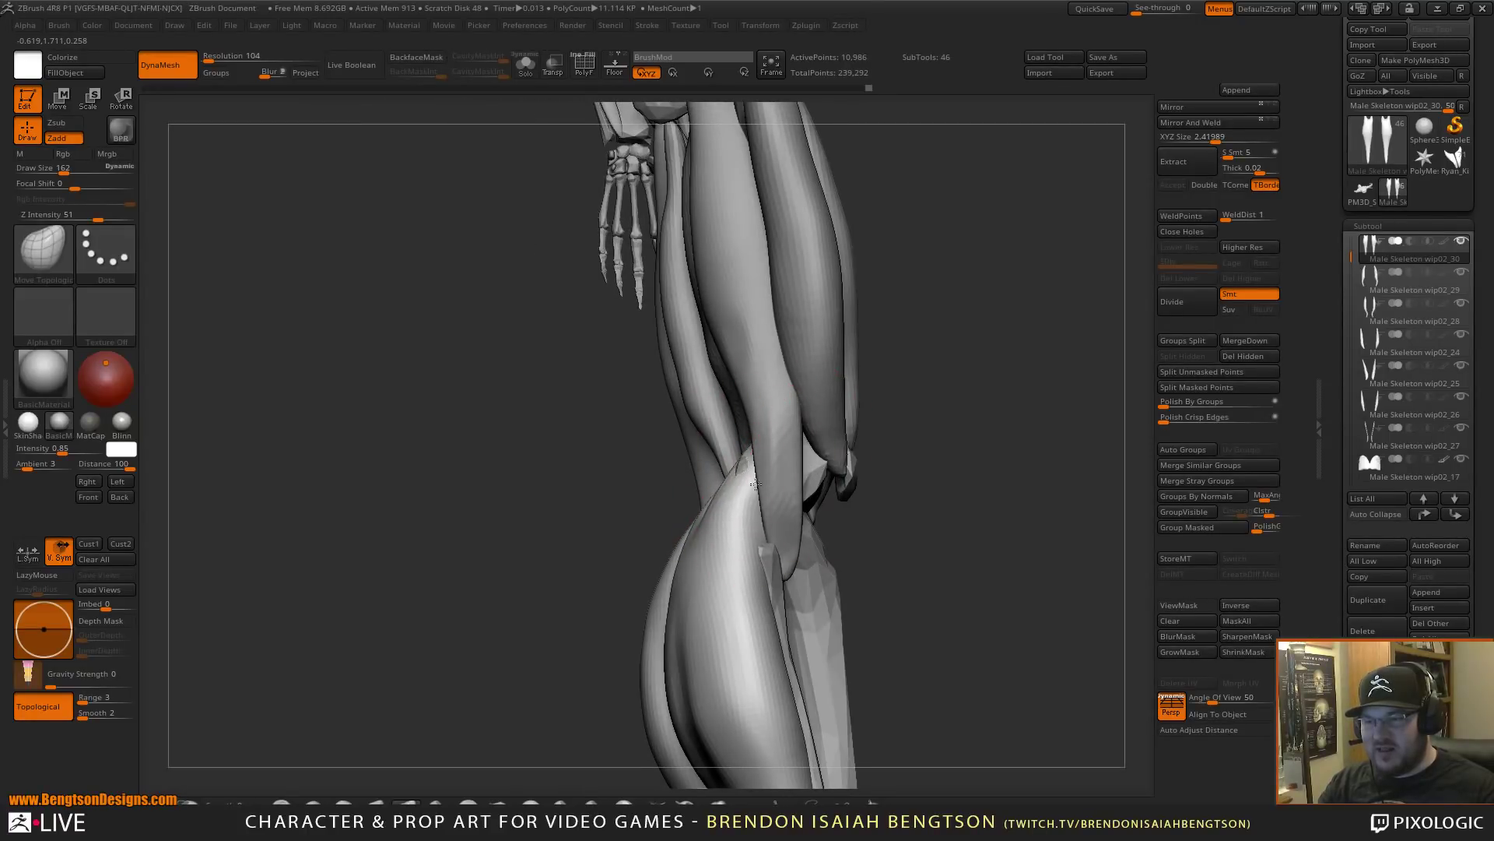
left_click_drag(747, 478, 752, 471)
- Carve the central groove between the calf heads and the lower belly edge with the DamStandard brush at draw size 106
left_click_drag(964, 514, 891, 272, "shift")
left_click_drag(930, 437, 935, 548, "alt")
key("b")
key("d")
key("s")
mouse_move(688, 404)
left_mouse_down()
mouse_move(705, 482)
mouse_move(699, 438)
left_mouse_up()
key("space")
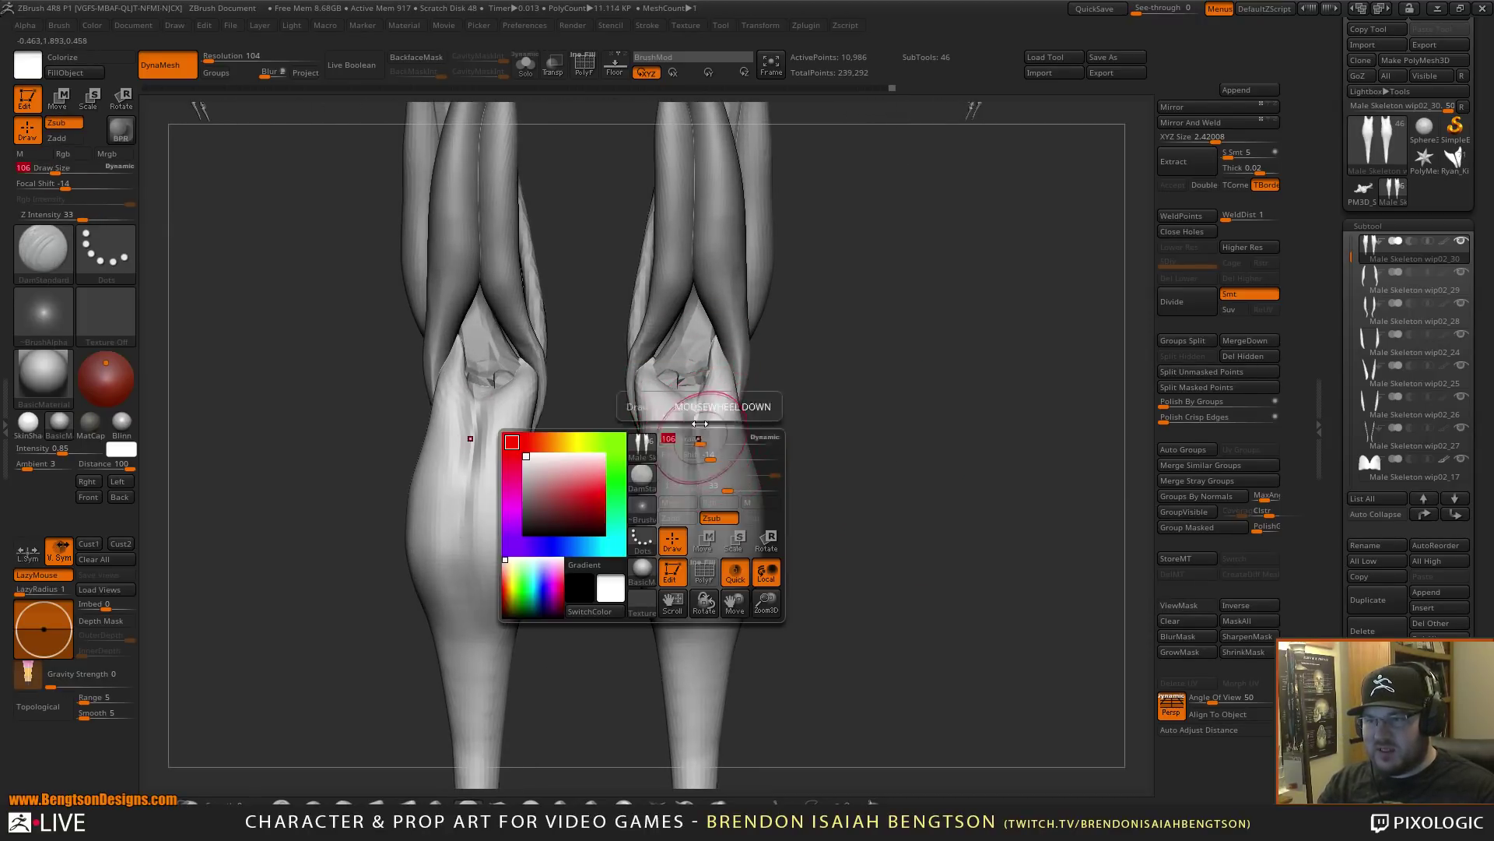
left_click_drag(700, 375, 698, 468)
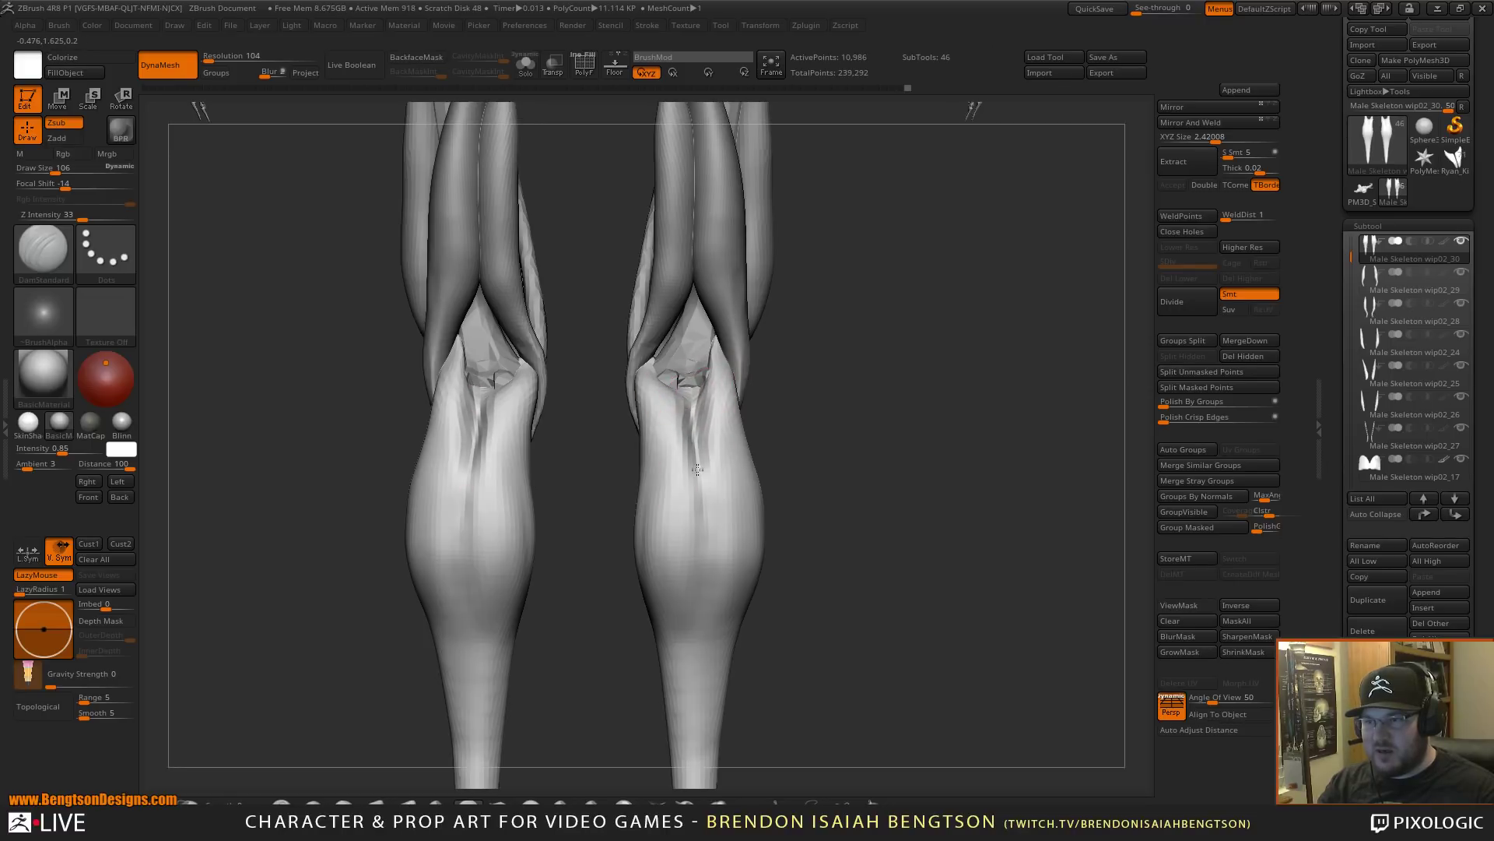
mouse_move(696, 399)
left_mouse_down()
mouse_move(703, 527)
mouse_move(699, 471)
left_mouse_up()
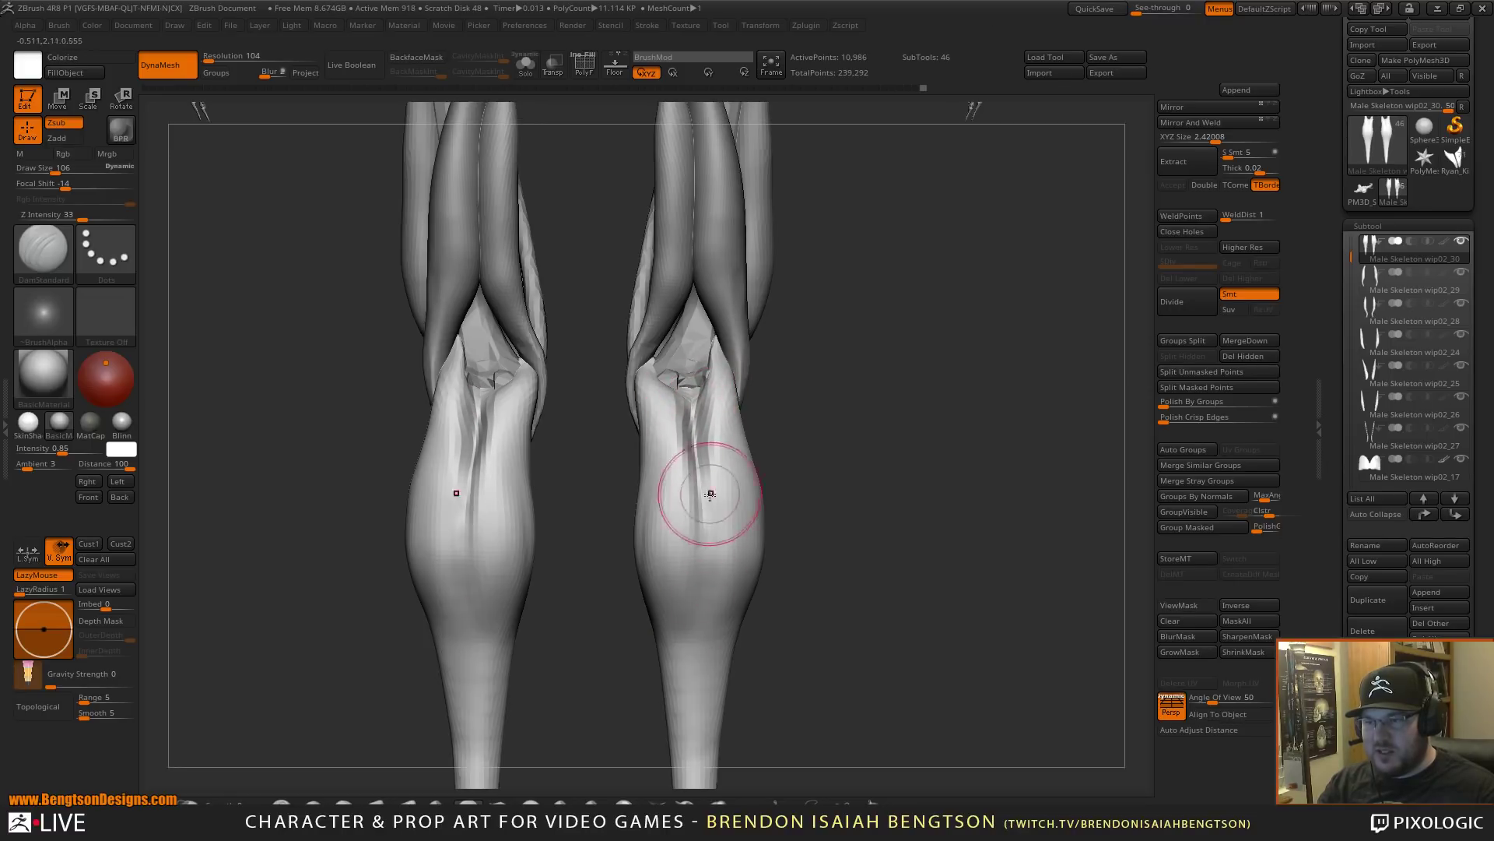
left_click_drag(904, 545, 877, 378, "alt")
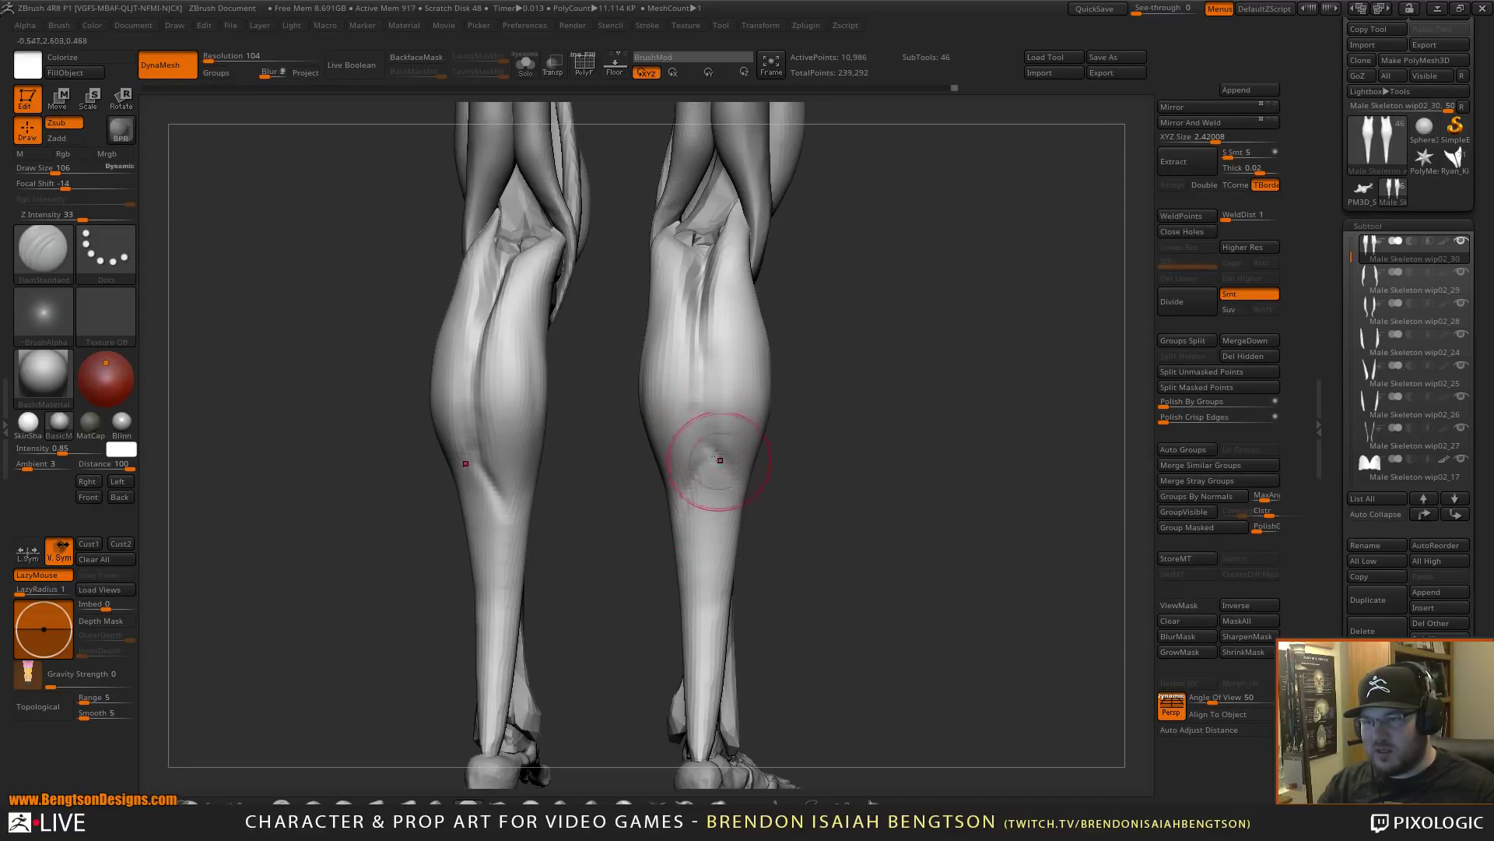
left_click_drag(719, 460, 706, 492)
- Flatten the Achilles tendons from the base of the calf bellies down to the heels with the Flatten brush
key("b")
key("c")
key("b")
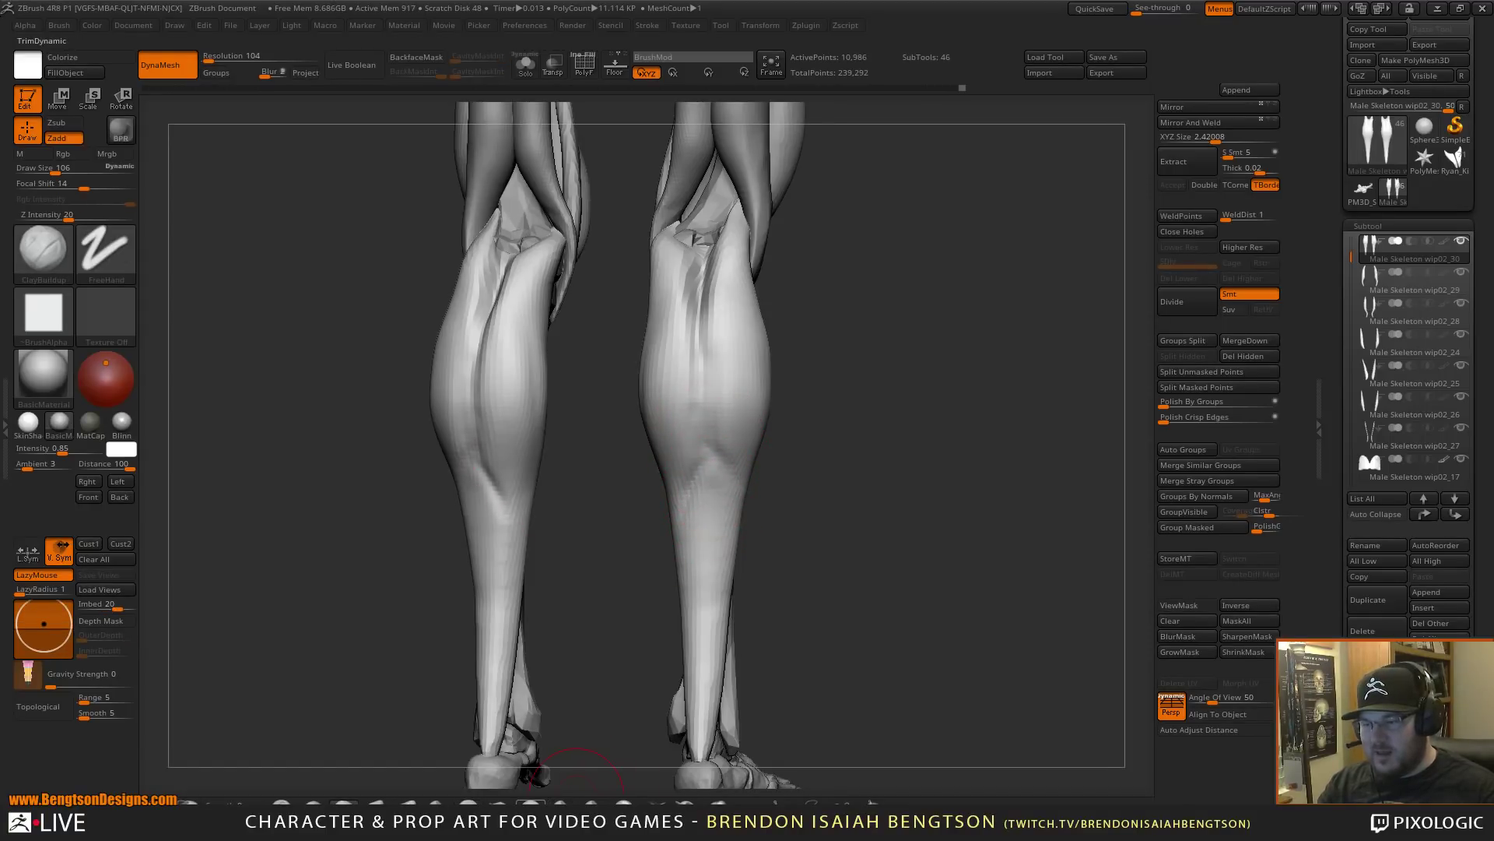
left_click(531, 804)
left_click(563, 804)
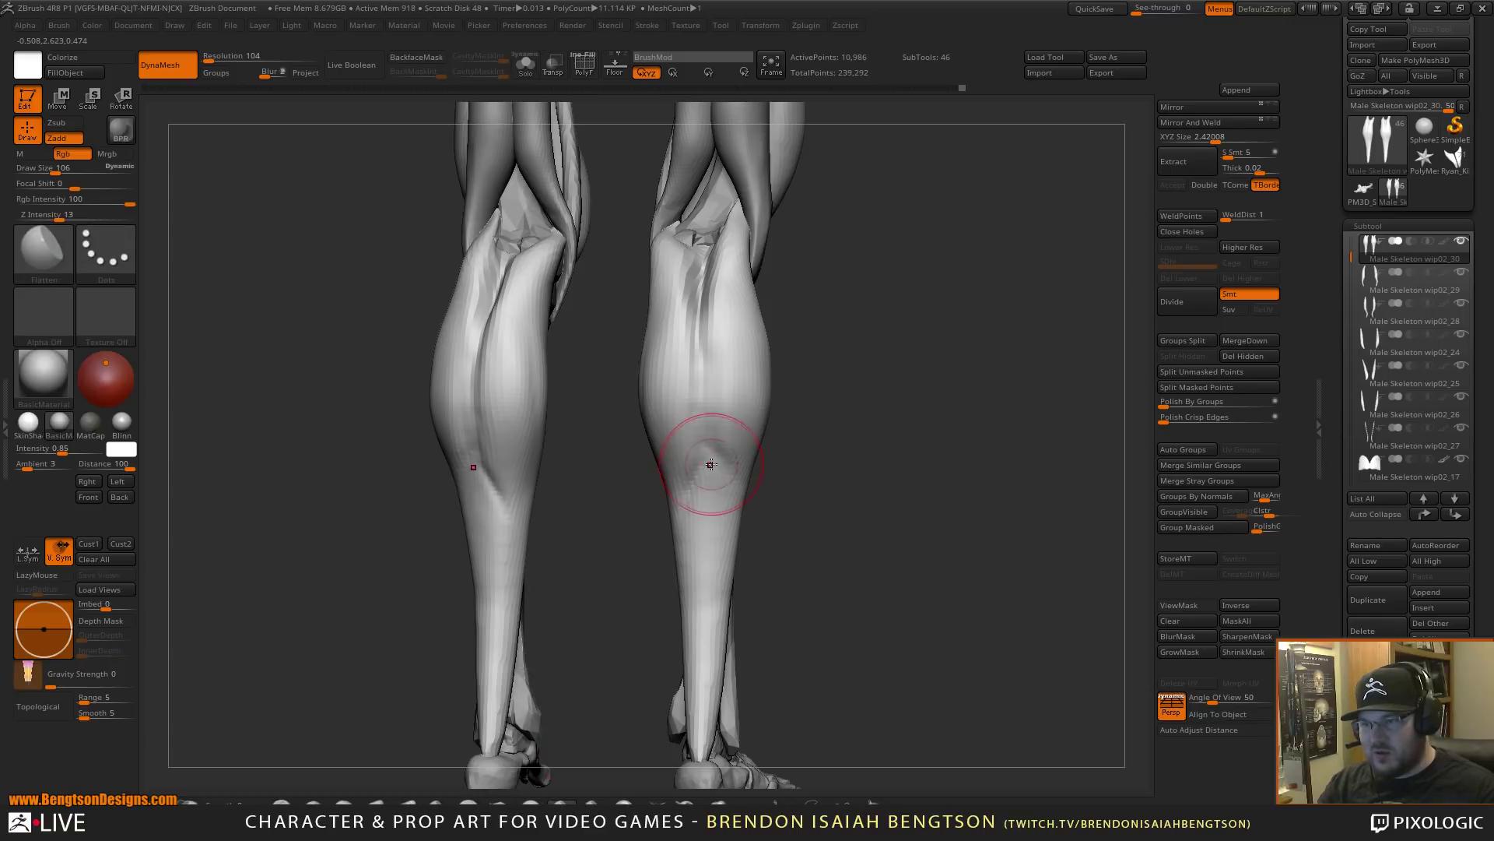
left_click_drag(709, 477, 705, 611)
left_click_drag(710, 537, 703, 678)
left_click_drag(705, 604, 705, 734)
mouse_move(812, 568)
left_mouse_down()
mouse_move(881, 514)
mouse_move(864, 497)
mouse_move(898, 516)
mouse_move(909, 564)
mouse_move(927, 517)
mouse_move(817, 432)
left_mouse_up()
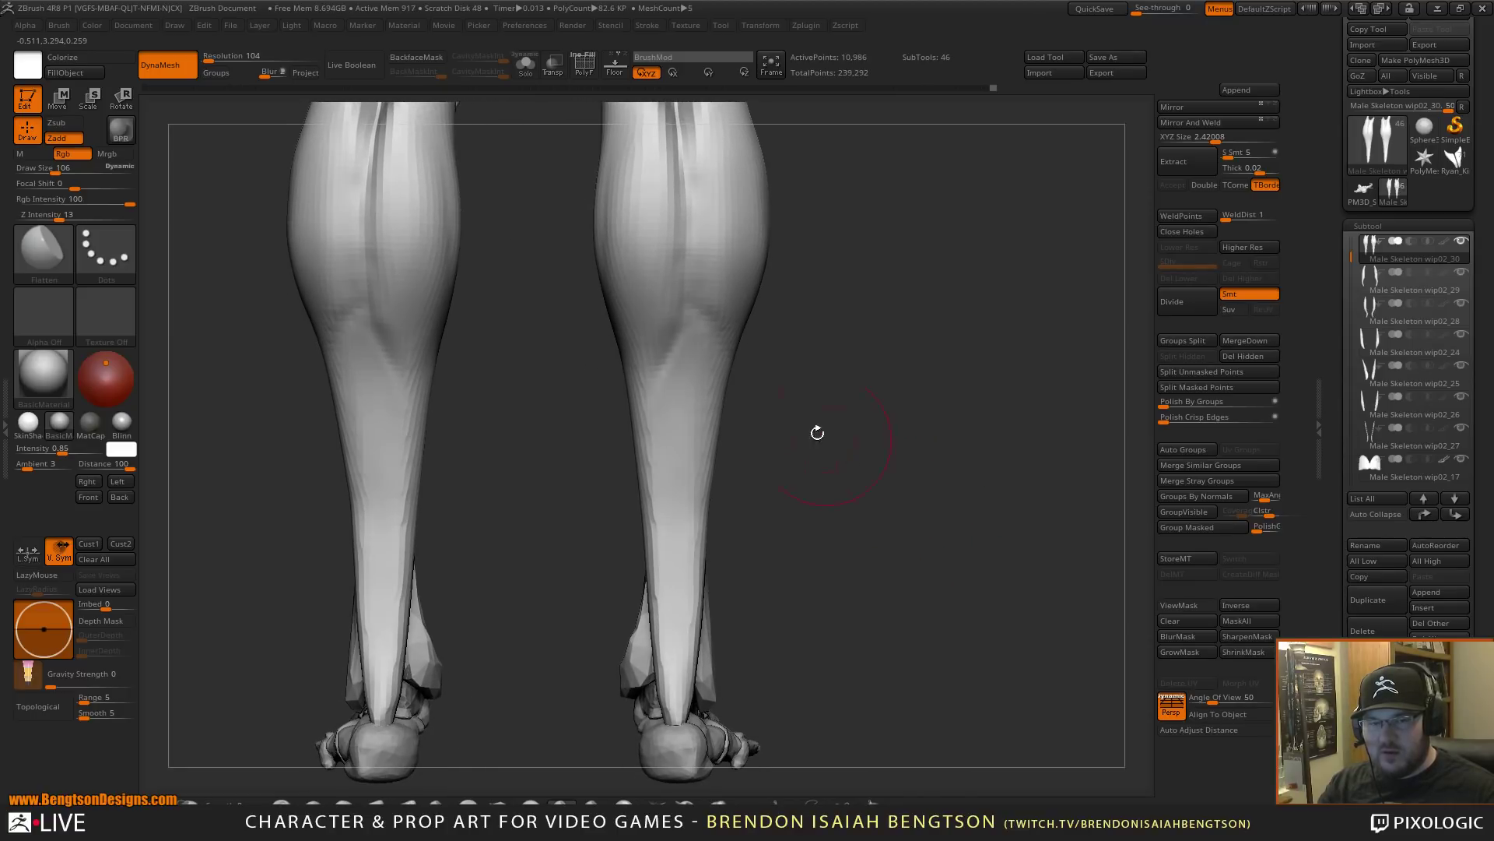
left_click_drag(872, 486, 877, 503, "alt")
left_click_drag(650, 433, 663, 644)
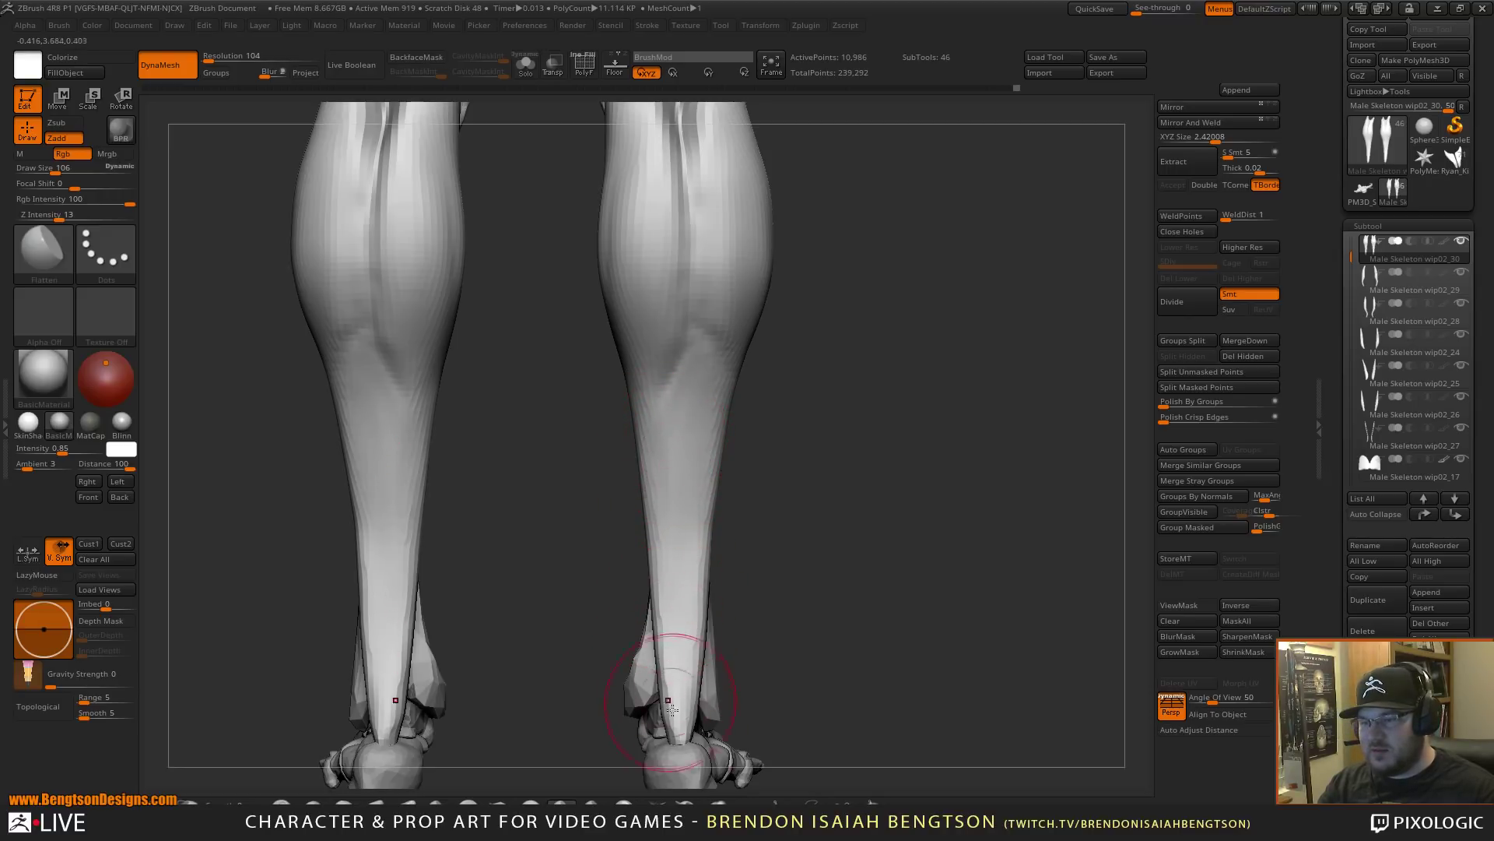
- Adjust the outline of the lower Achilles tendons above the heels with the Move Topological brush
key("b")
key("m")
key("t")
mouse_move(668, 734)
left_mouse_down()
mouse_move(690, 715)
mouse_move(658, 709)
mouse_move(667, 631)
left_mouse_up()
left_click_drag(731, 573, 794, 540)
- Polish the flat tendon area beneath the calf bellies with the hPolish brush at draw size 125
key("b")
key("h")
key("p")
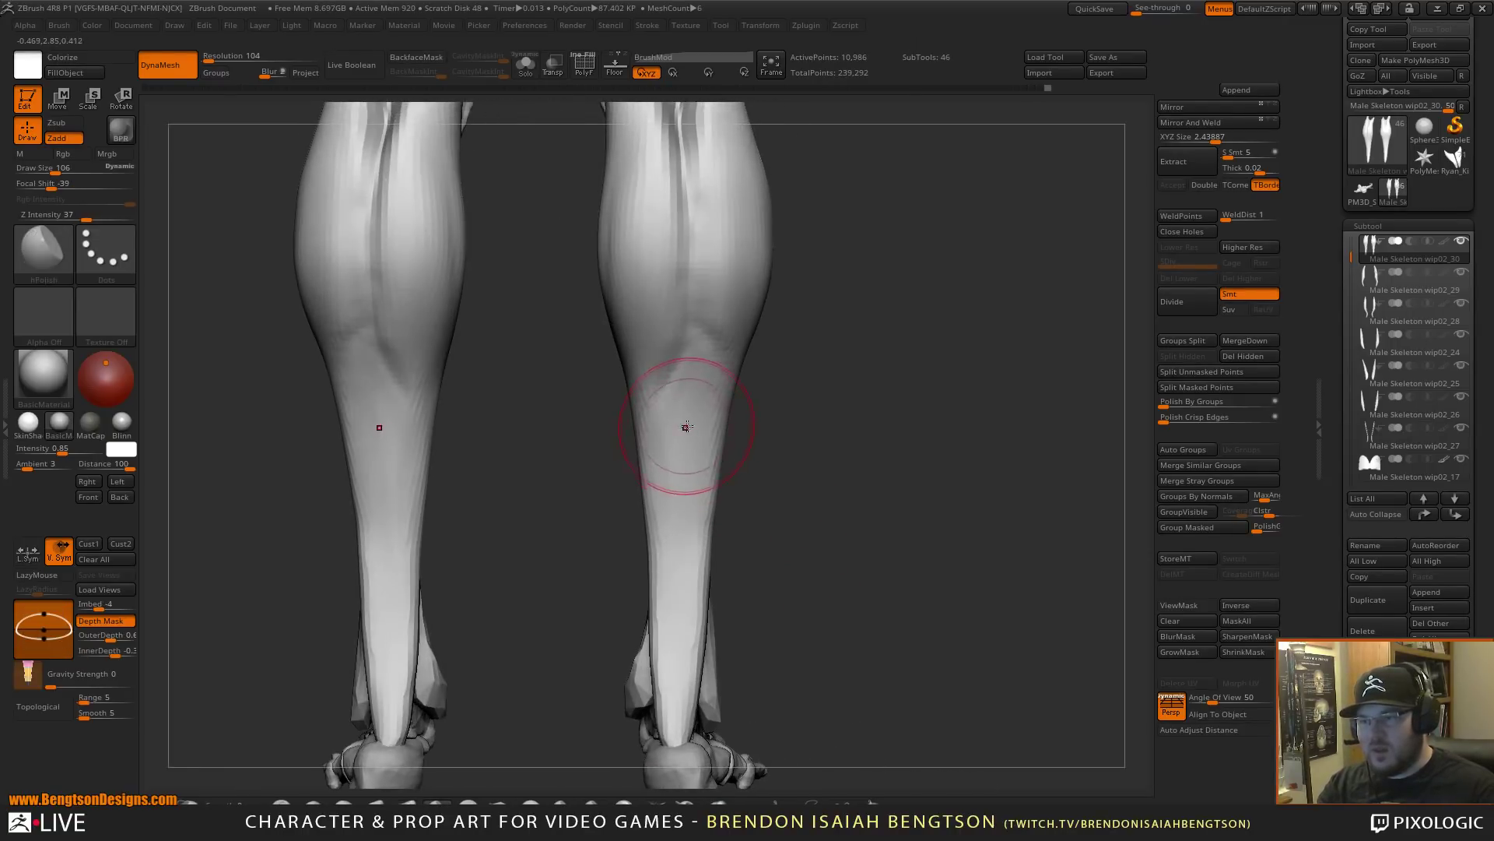
key("space")
left_click_drag(688, 427, 690, 427)
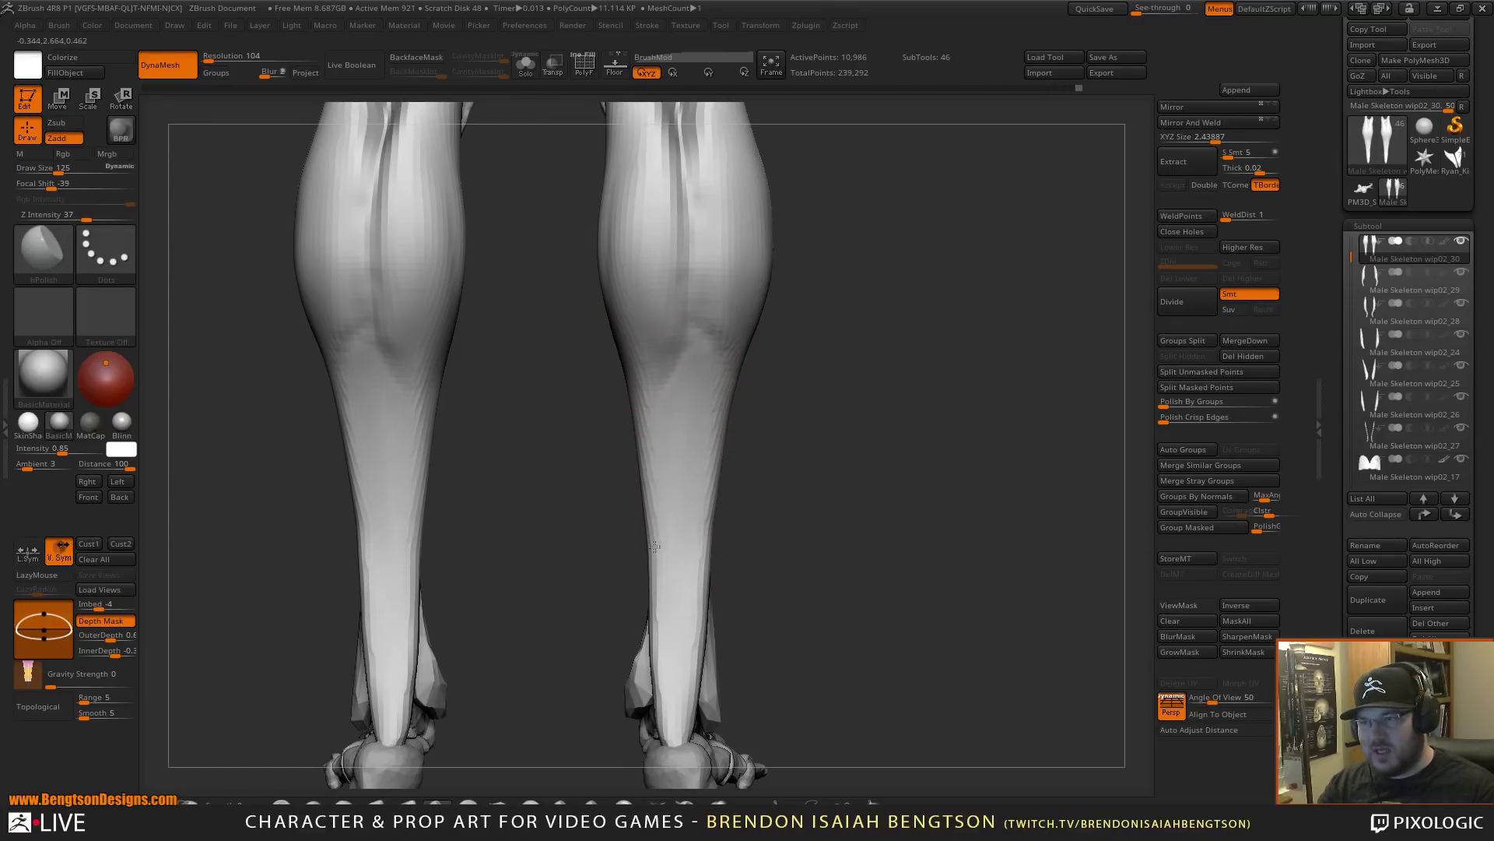
- Make the outer hamstring fuller toward the back in side view with the Move Topological brush at draw size 265
mouse_move(829, 506)
left_mouse_down("alt")
mouse_move(857, 576)
mouse_move(834, 511)
mouse_move(862, 486)
mouse_move(926, 498)
left_mouse_up("alt")
mouse_move(934, 498)
left_mouse_down()
mouse_move(838, 503)
mouse_move(926, 500)
left_mouse_up()
left_click_drag(836, 460, 807, 445, "alt")
left_click_drag(839, 560, 867, 734)
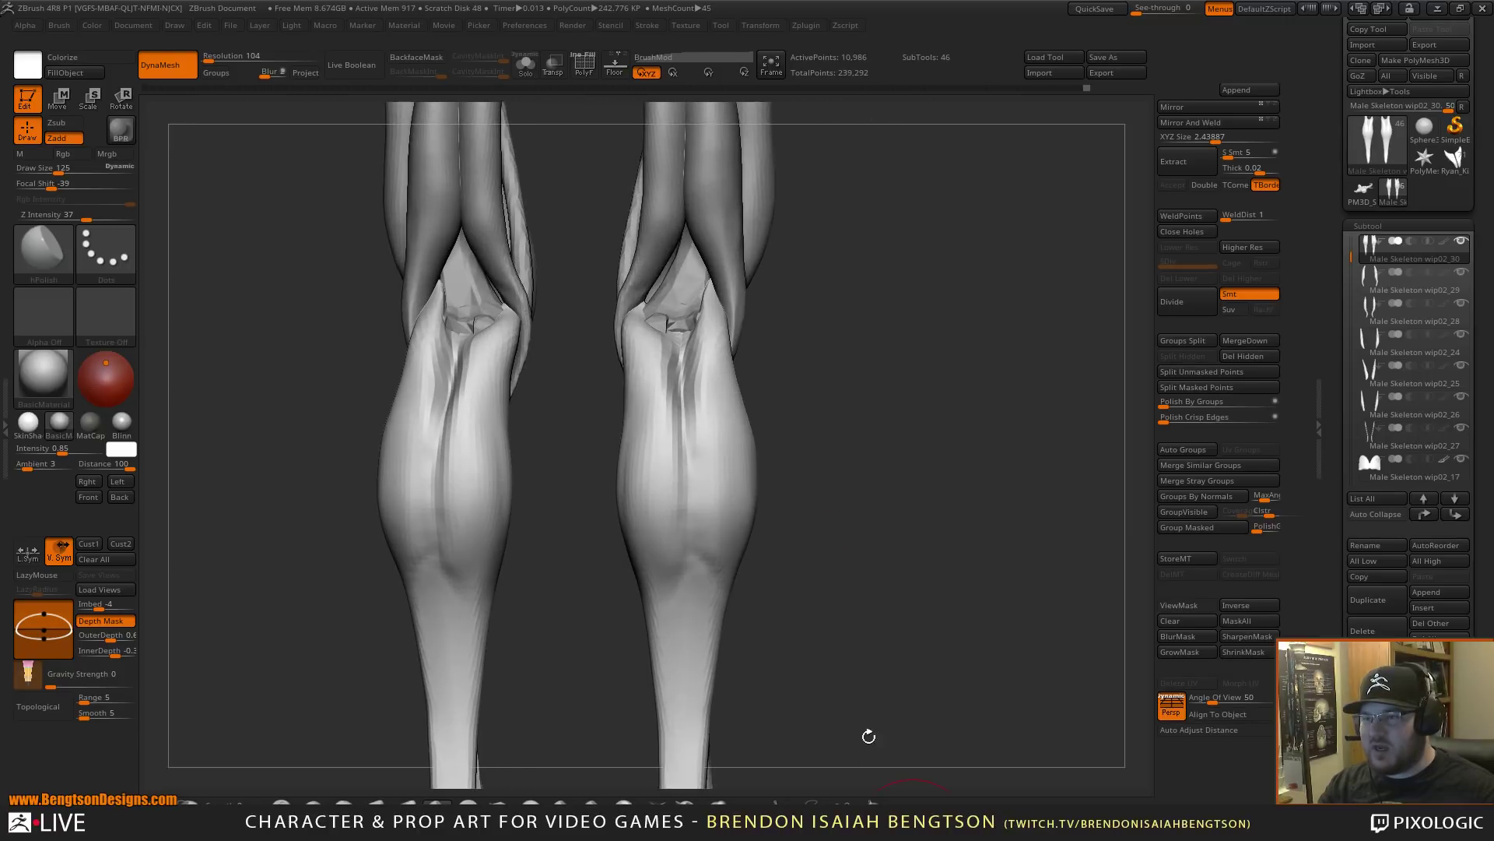
left_click_drag(864, 529, 762, 572, "alt")
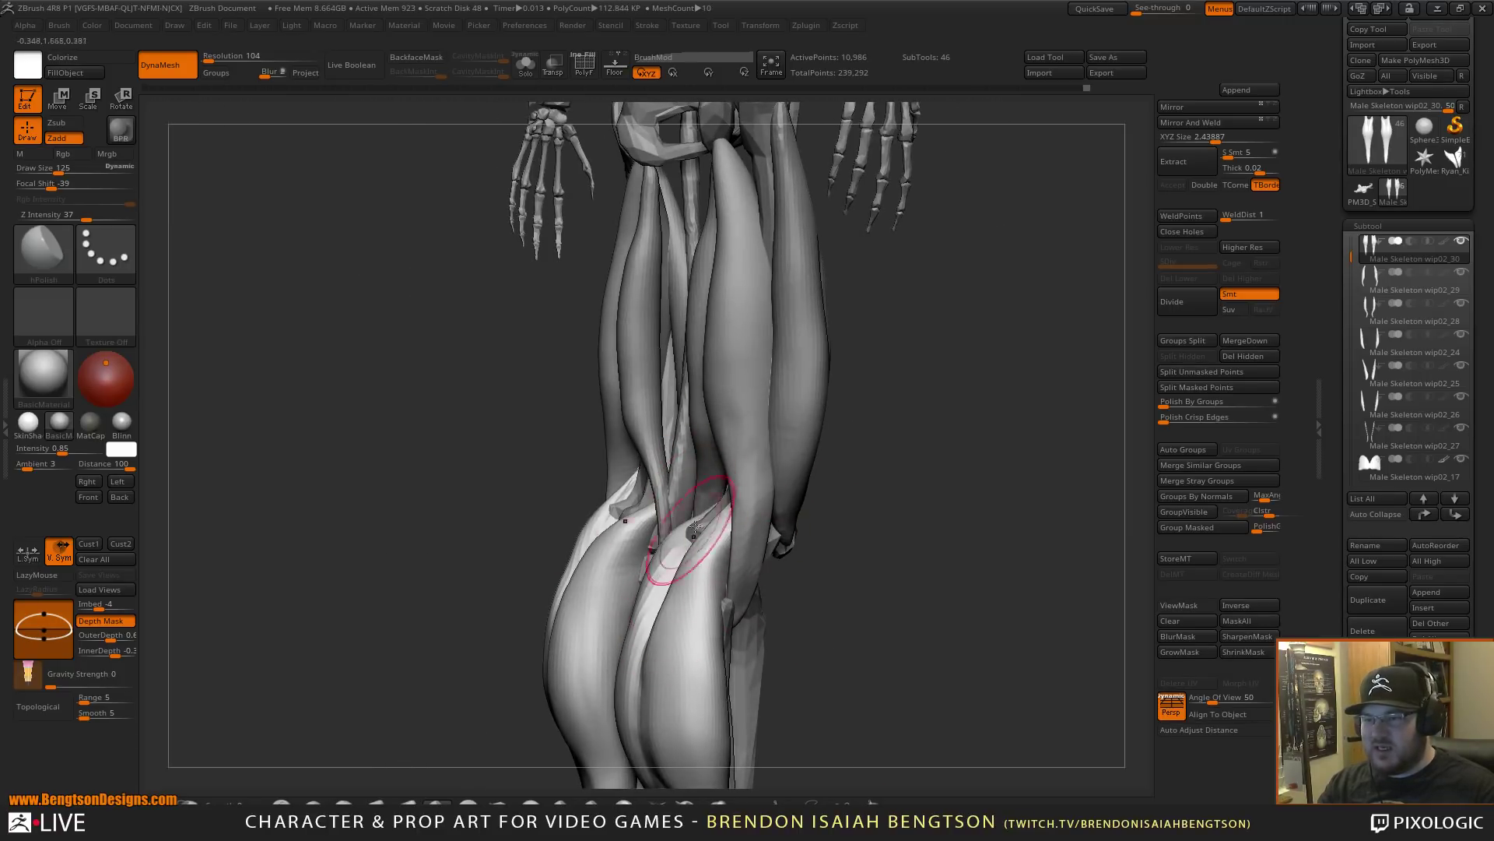
left_click_drag(864, 537, 964, 537)
mouse_move(934, 468)
left_mouse_down("alt")
mouse_move(921, 518)
mouse_move(989, 528)
left_mouse_up("alt")
key("b")
key("m")
key("t")
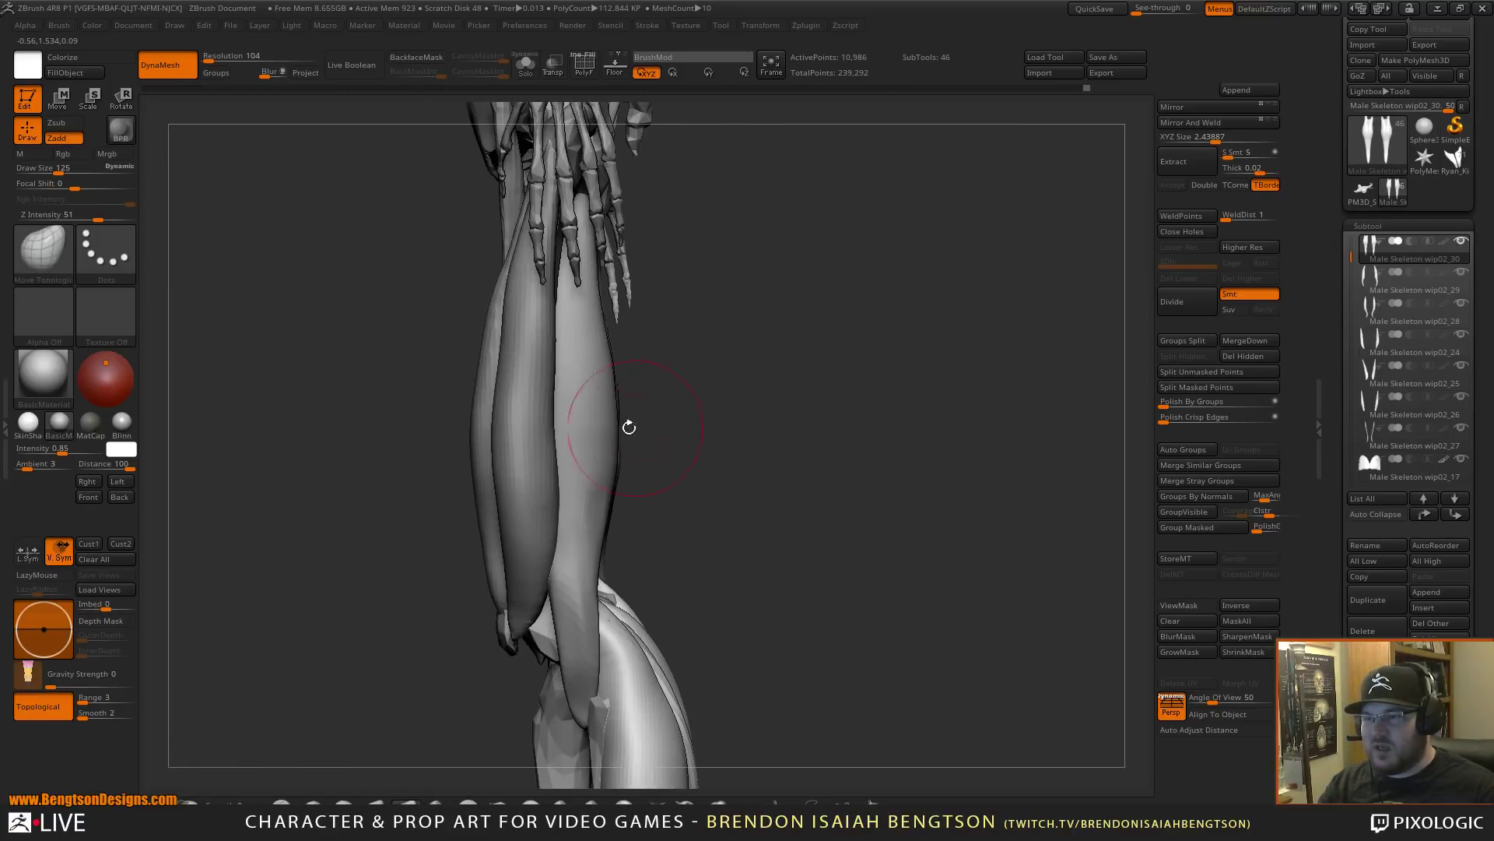
key("space")
left_click(612, 439)
left_click_drag(612, 439, 620, 438)
left_click(617, 498, "alt")
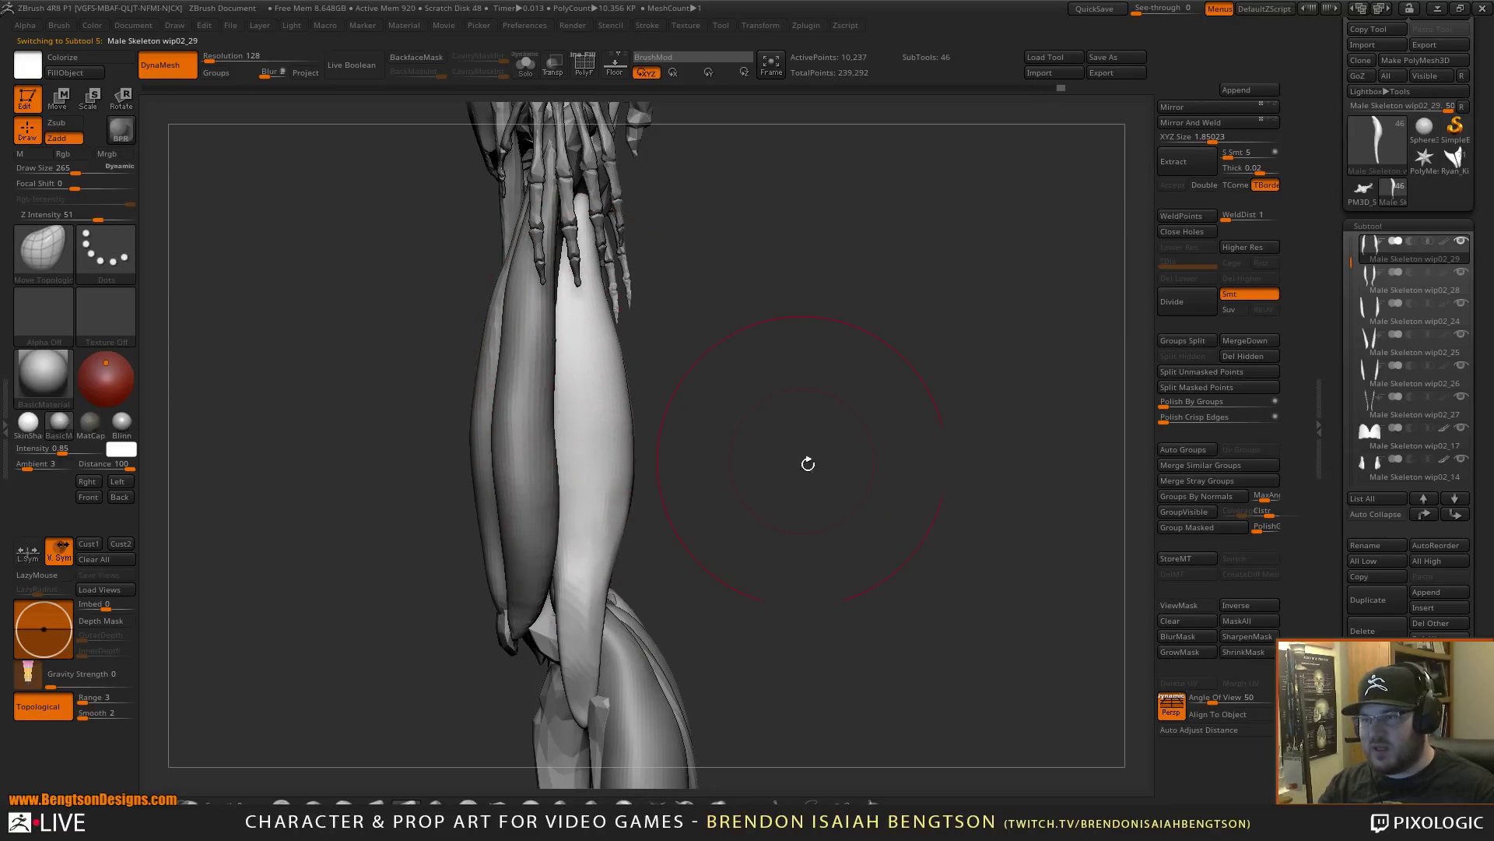
- Select the inner hamstring beside it and pull its lower belly backward
left_click_drag(808, 464, 684, 424)
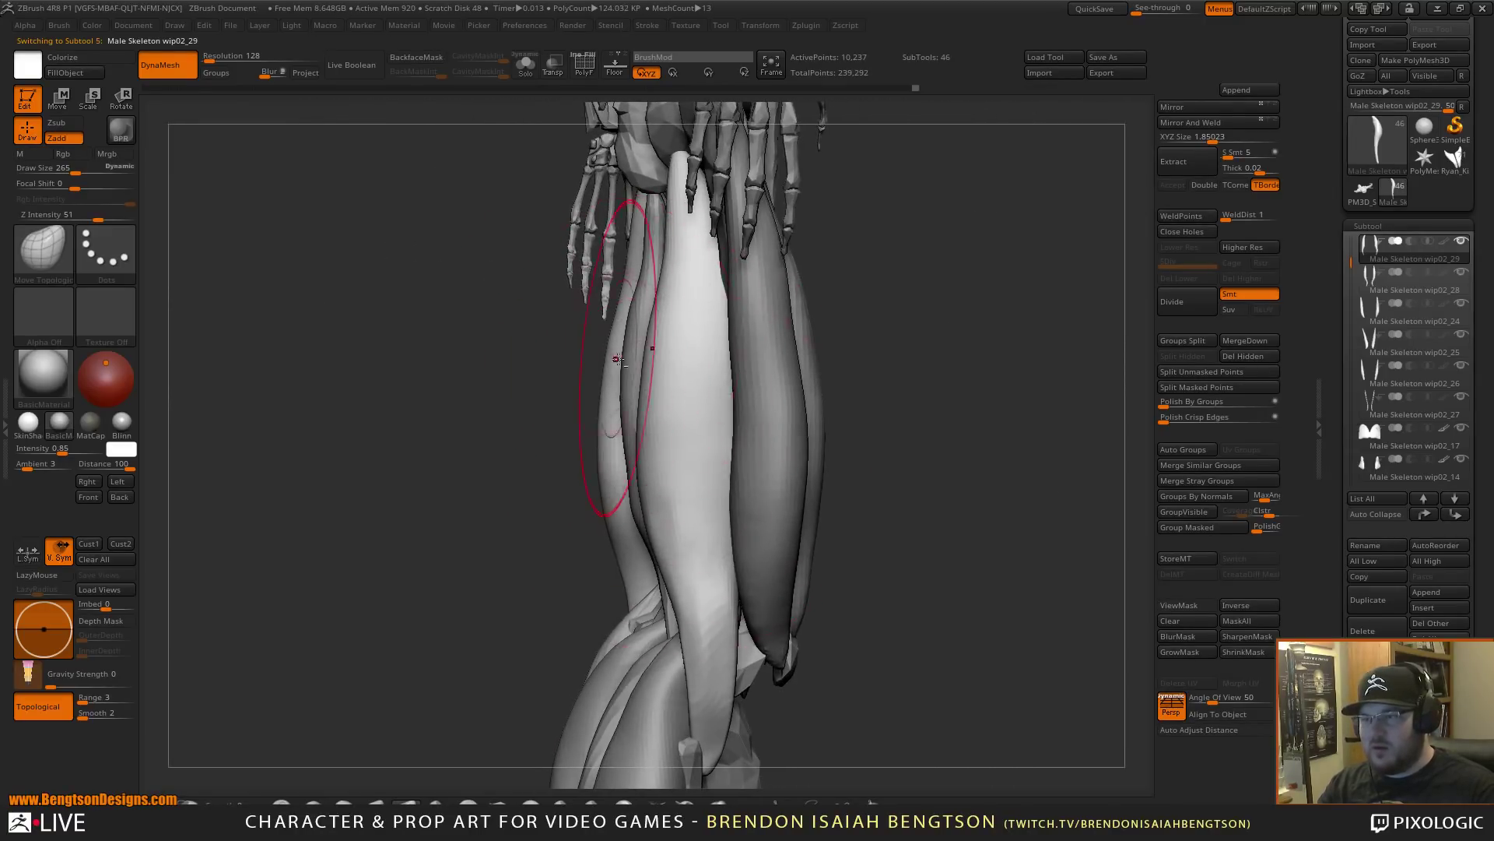
left_click(617, 358, "alt")
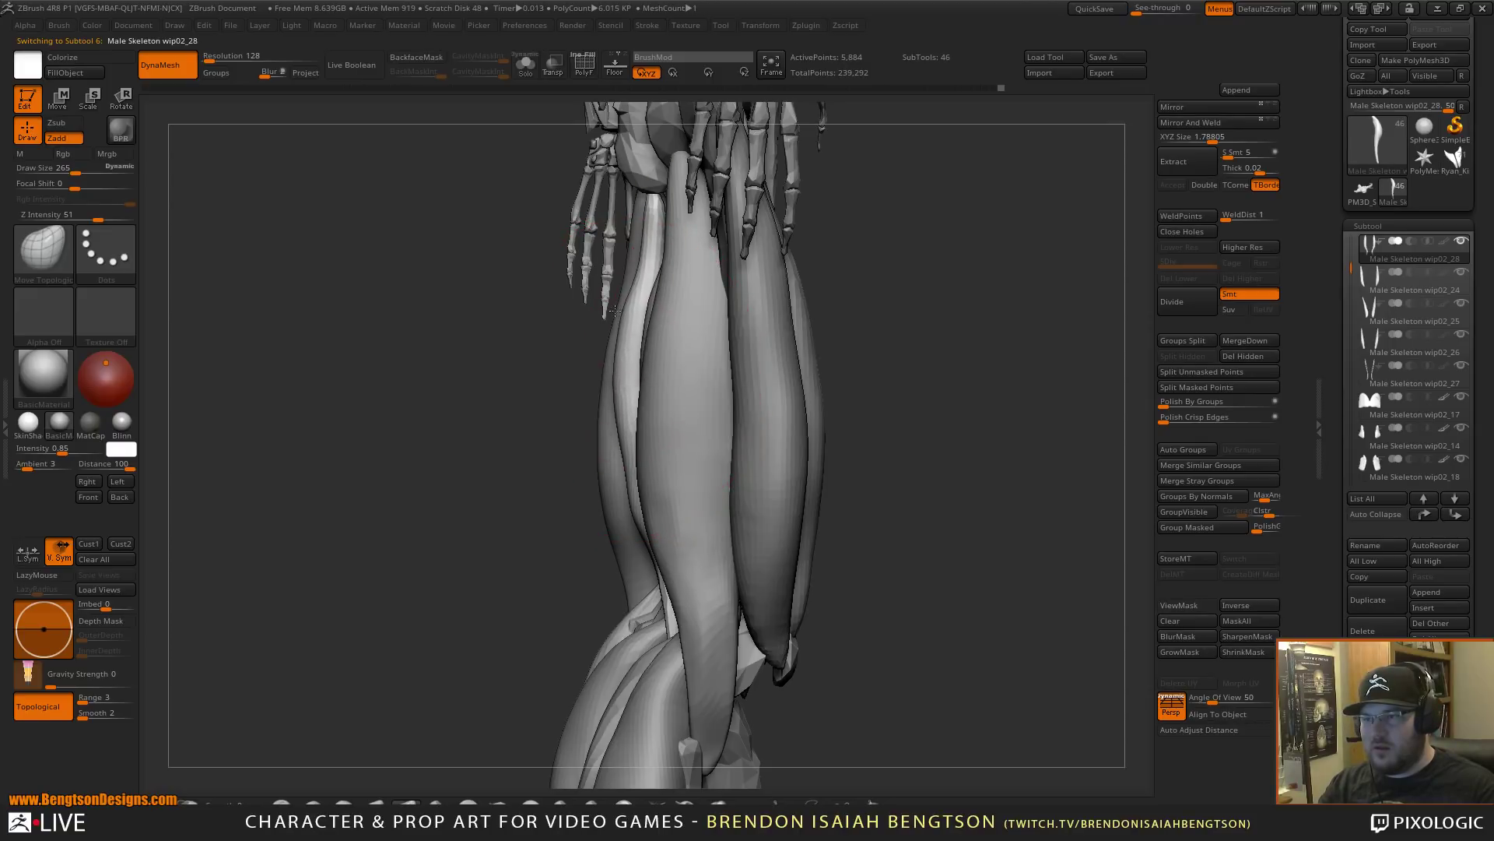
mouse_move(631, 468)
left_mouse_down()
mouse_move(601, 458)
mouse_move(610, 466)
left_mouse_up()
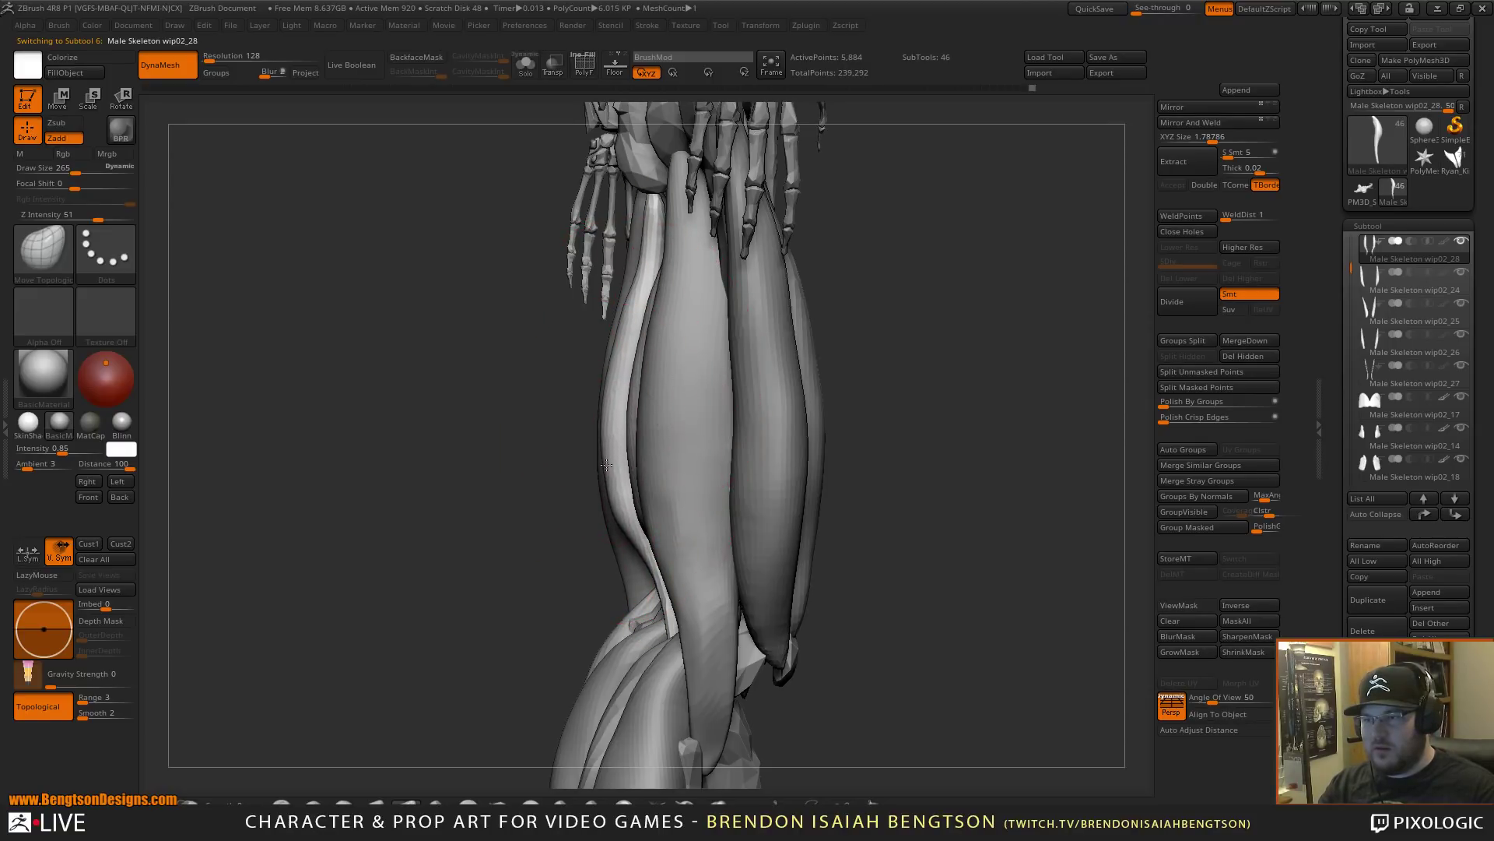
- Select the frontmost thigh muscle and adjust its profile from the side
mouse_move(519, 437)
left_mouse_down()
mouse_move(584, 323)
mouse_move(645, 317)
left_mouse_up()
mouse_move(833, 358)
left_mouse_down("alt")
mouse_move(857, 307)
mouse_move(809, 408)
left_mouse_up("alt")
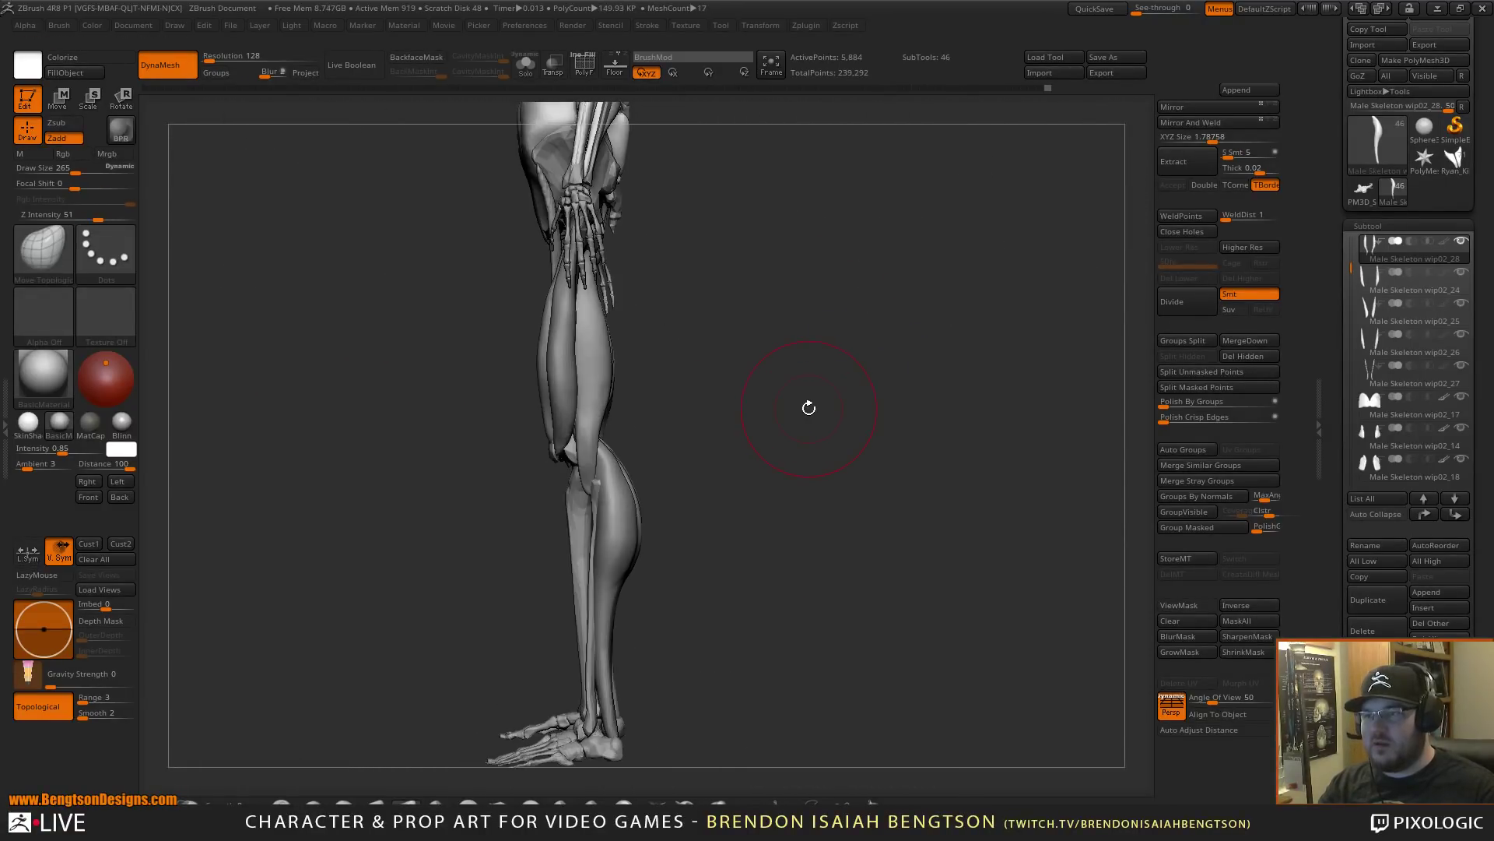
left_click(544, 337, "alt")
left_click_drag(510, 370, 523, 405, "alt")
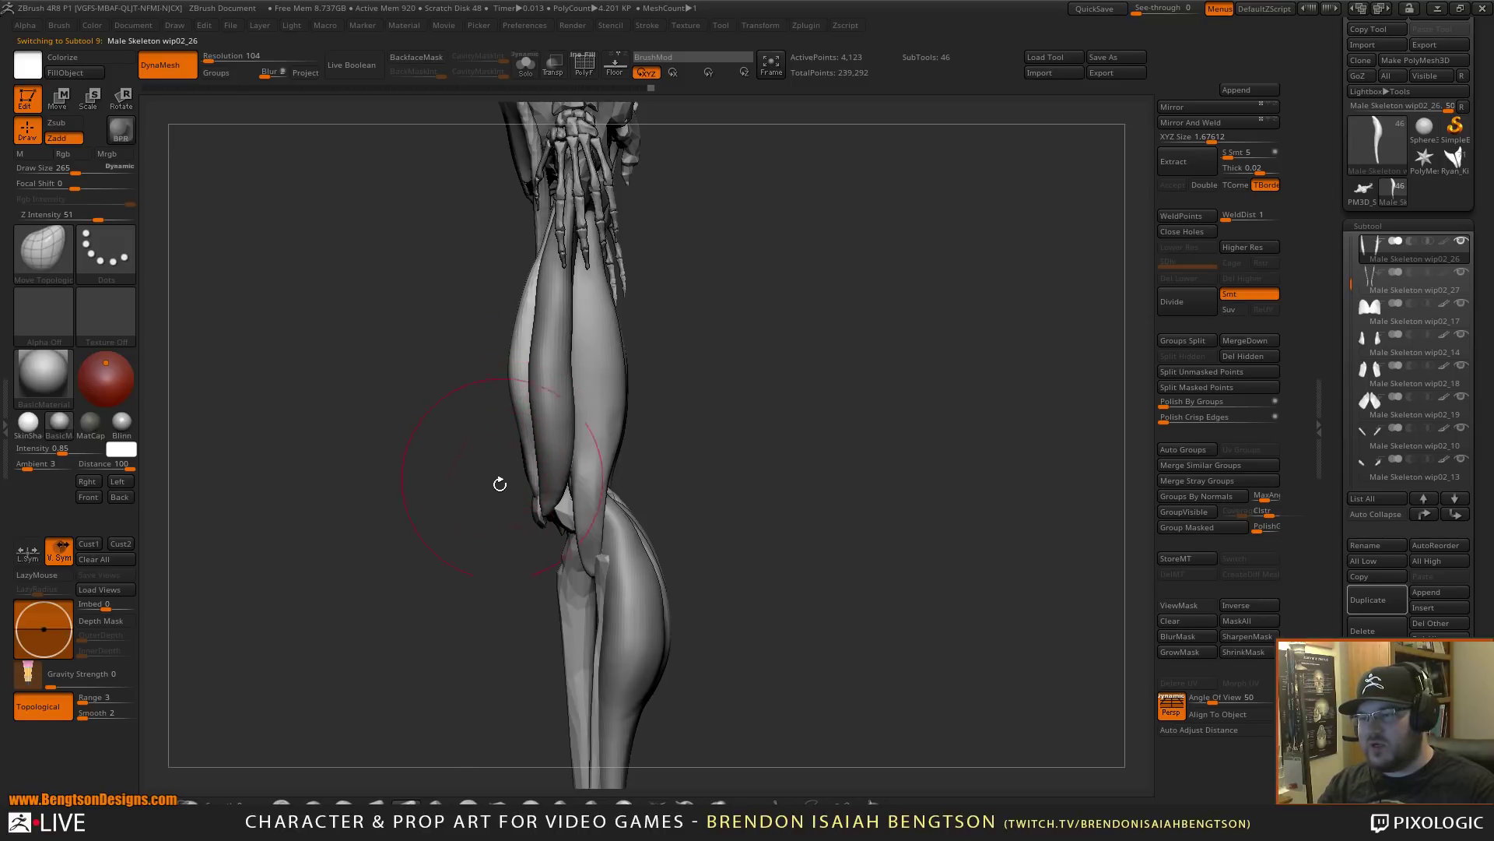
mouse_move(500, 484)
left_mouse_down()
mouse_move(512, 498)
mouse_move(493, 348)
left_mouse_up()
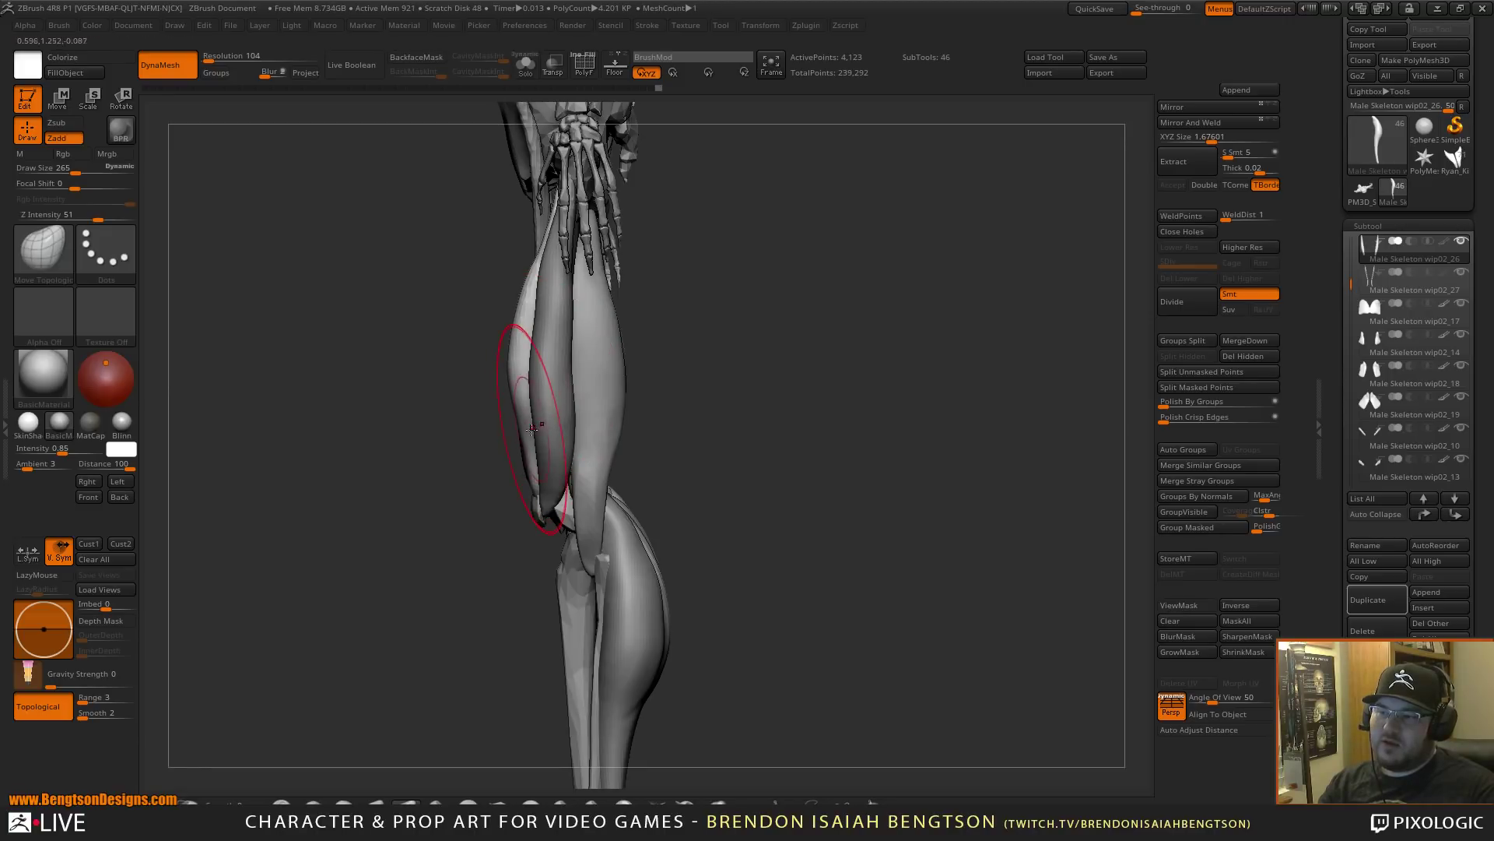
- Select the calf muscle from the front and adjust its outer contour
mouse_move(740, 450)
left_mouse_down("alt")
mouse_move(784, 497)
mouse_move(833, 498)
mouse_move(812, 431)
mouse_move(912, 420)
mouse_move(856, 424)
mouse_move(895, 428)
mouse_move(829, 440)
mouse_move(844, 450)
left_mouse_up("alt")
left_click_drag(802, 529, 688, 353, "alt")
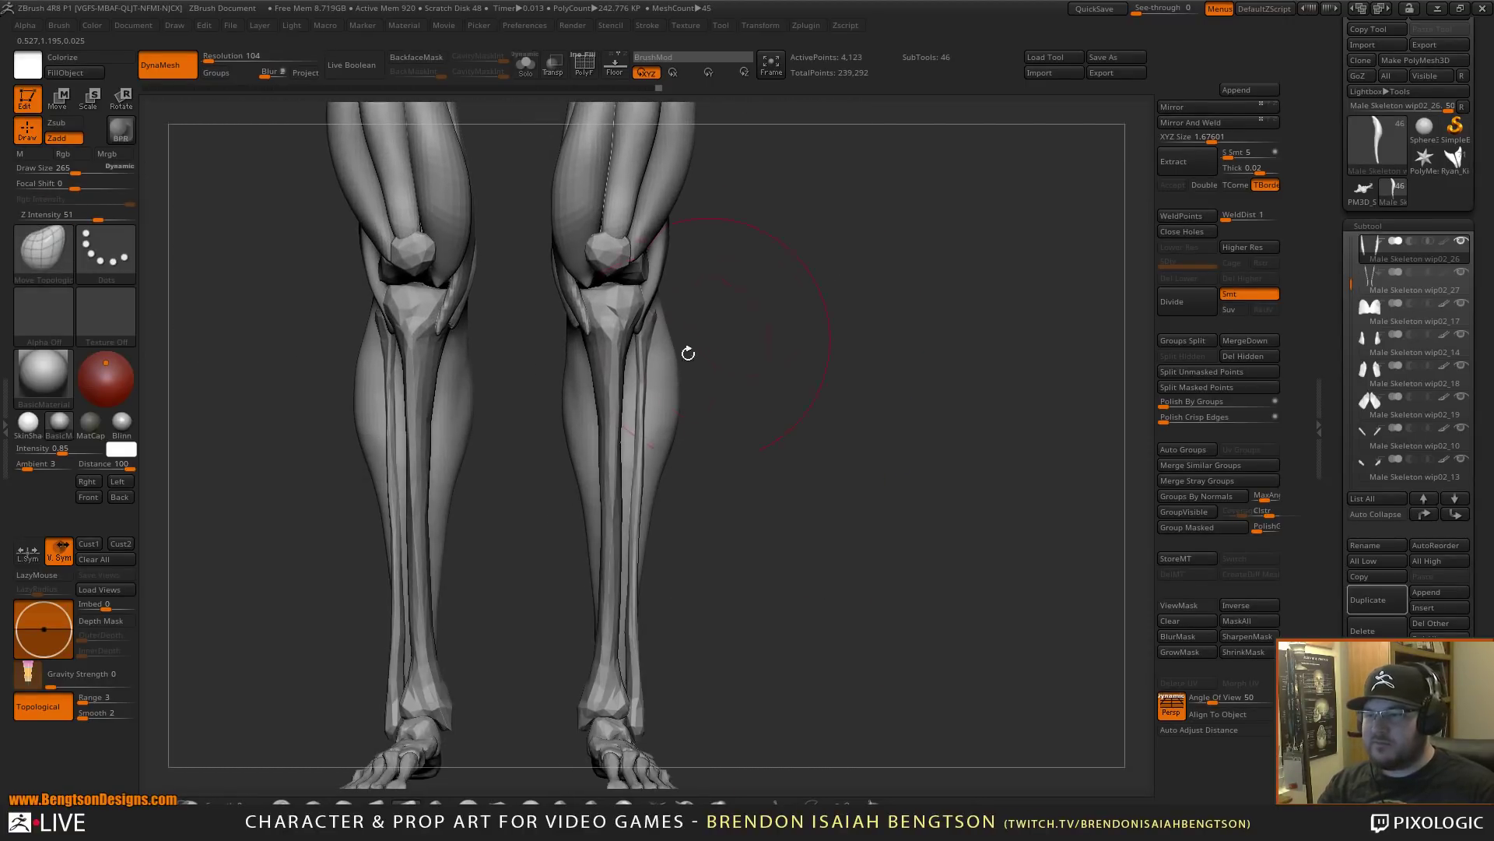
left_click(569, 443, "alt")
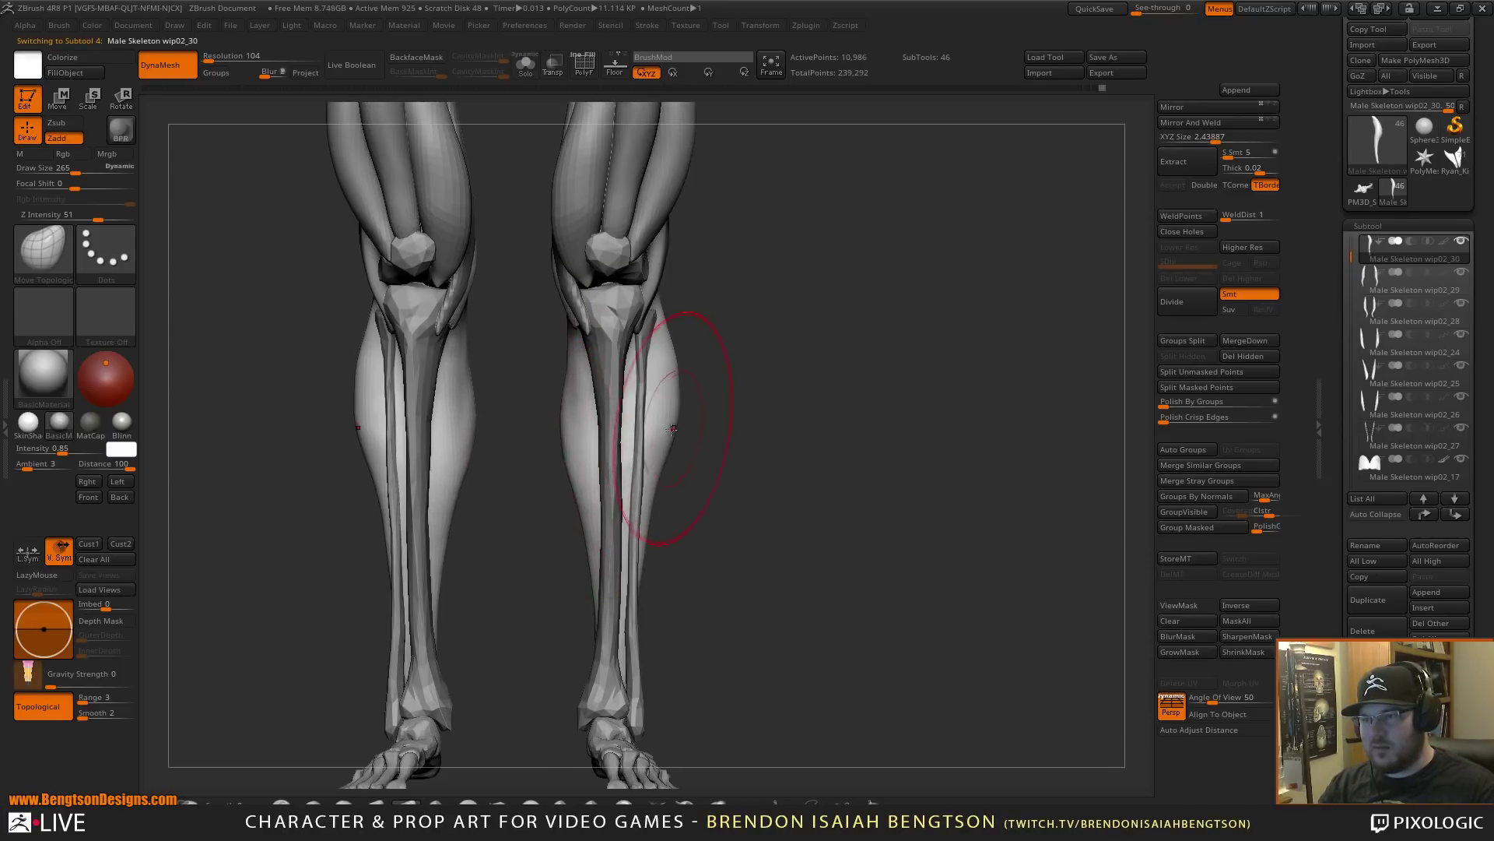
mouse_move(671, 428)
left_mouse_down()
mouse_move(671, 469)
mouse_move(793, 361)
mouse_move(797, 447)
mouse_move(907, 453)
mouse_move(766, 428)
mouse_move(794, 358)
mouse_move(799, 494)
mouse_move(866, 505)
mouse_move(724, 387)
mouse_move(864, 424)
mouse_move(783, 438)
left_mouse_up()
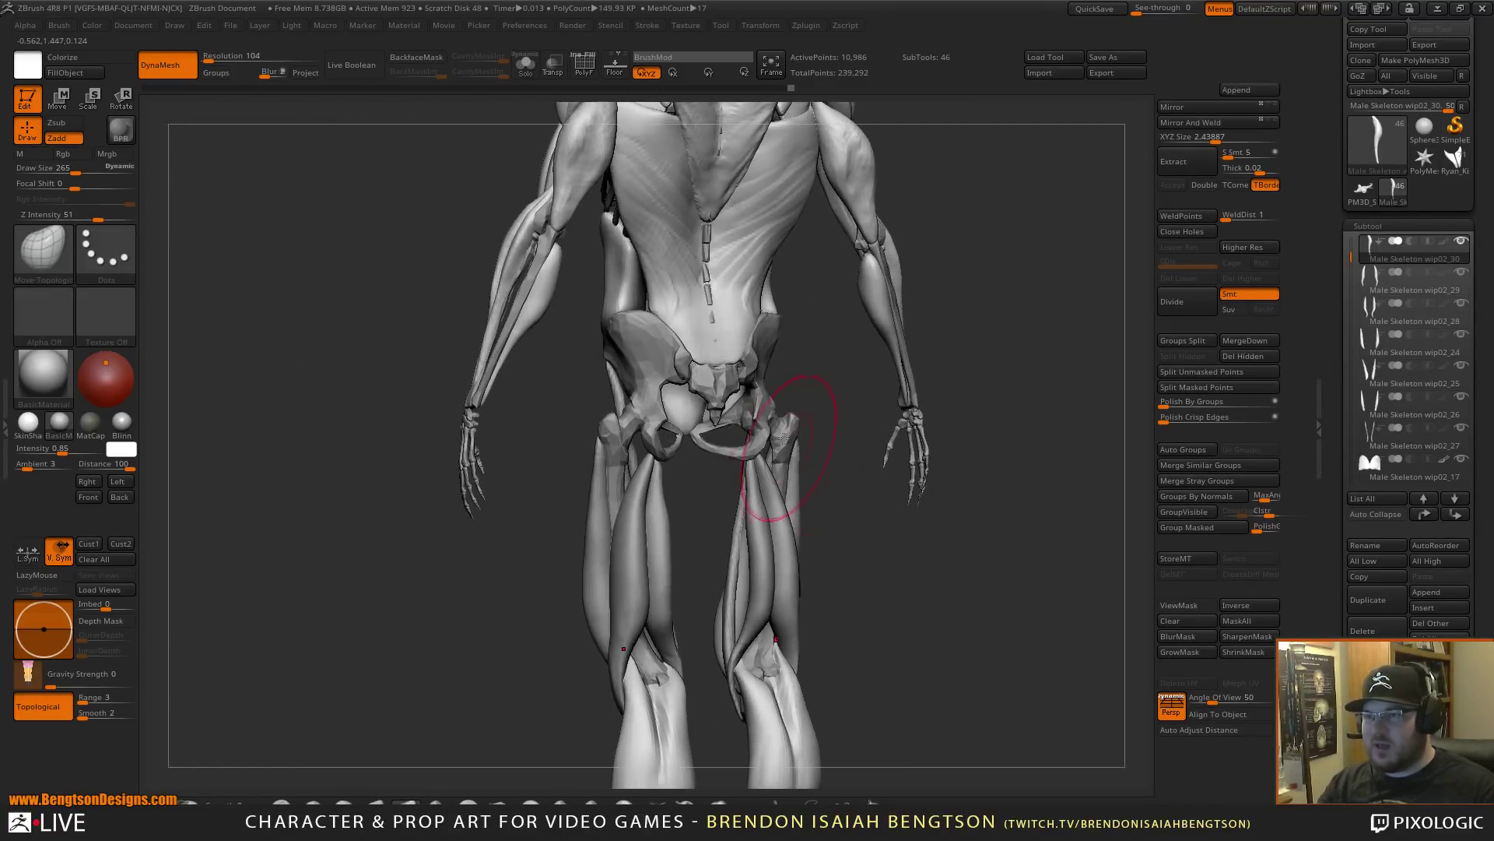
- Examine the pelvis, thigh and calf muscles from the front and back to judge the leg proportions
left_click_drag(951, 337, 1011, 374)
left_click_drag(943, 430, 909, 414)
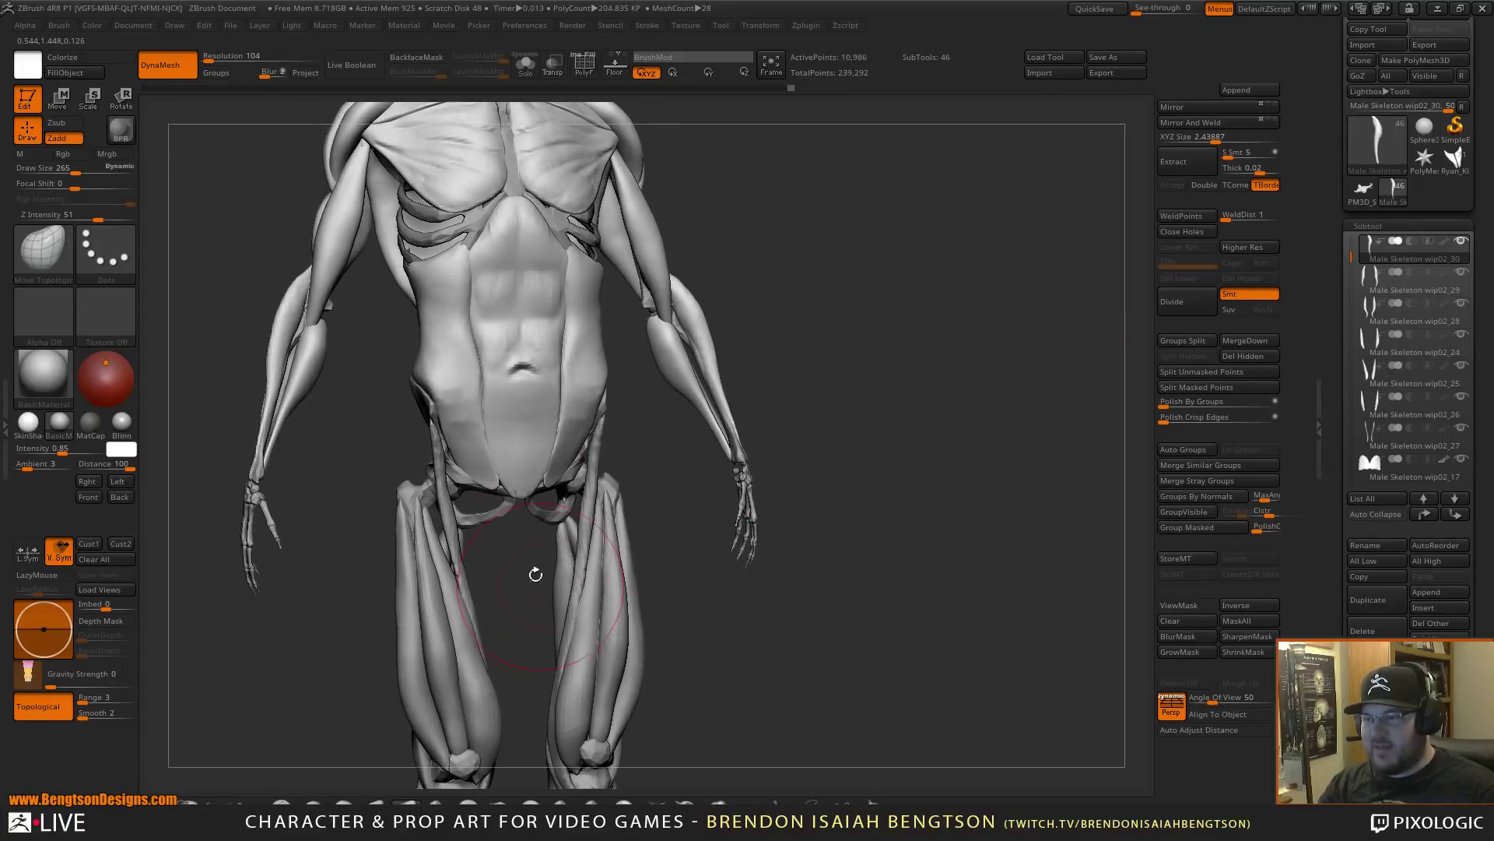
left_click_drag(799, 606, 813, 474, "alt")
left_click_drag(817, 483, 849, 519)
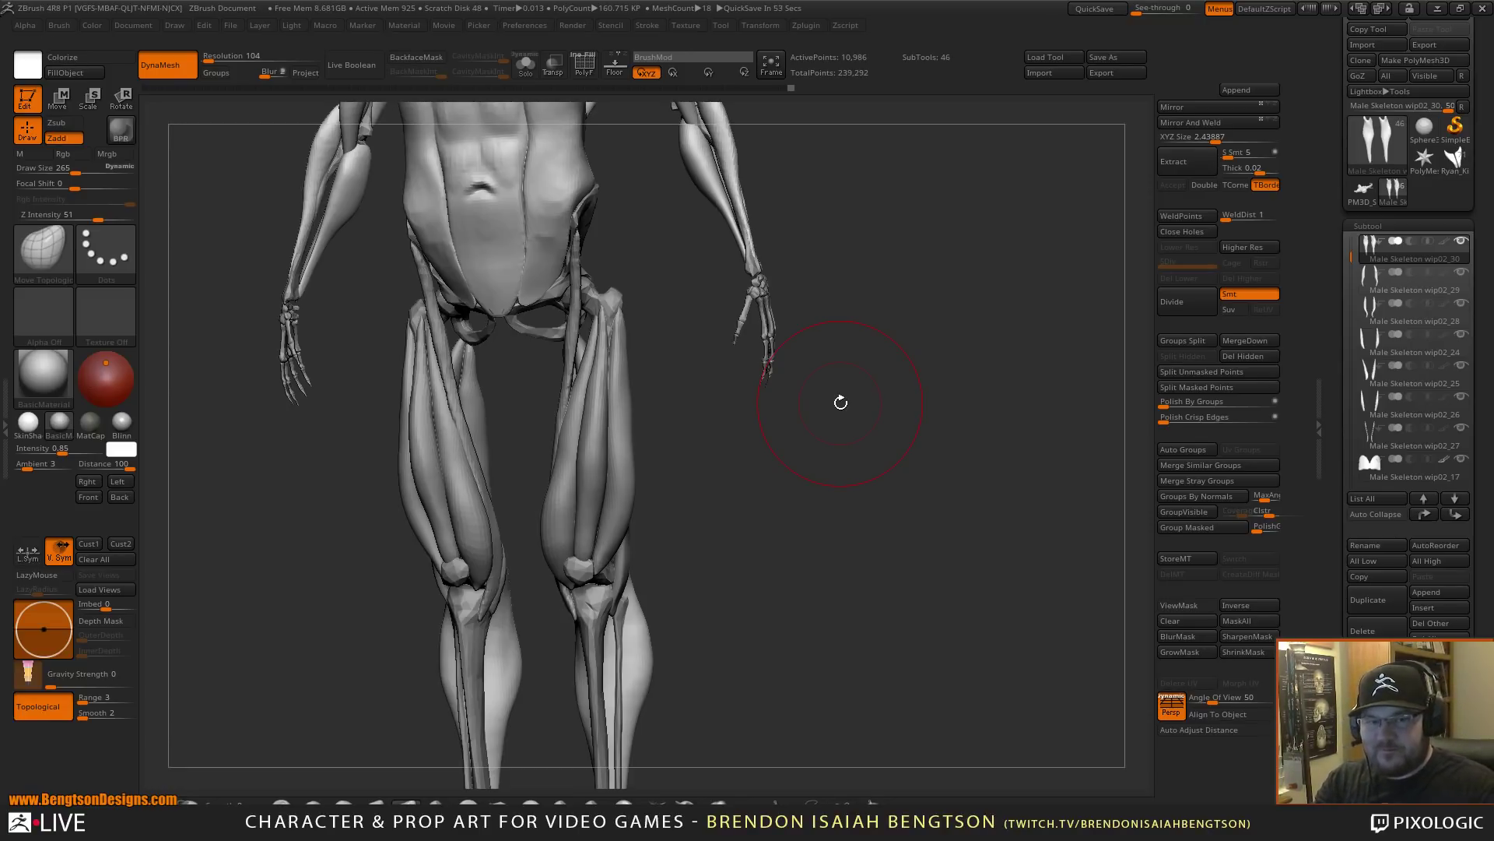
left_click_drag(807, 516, 859, 475)
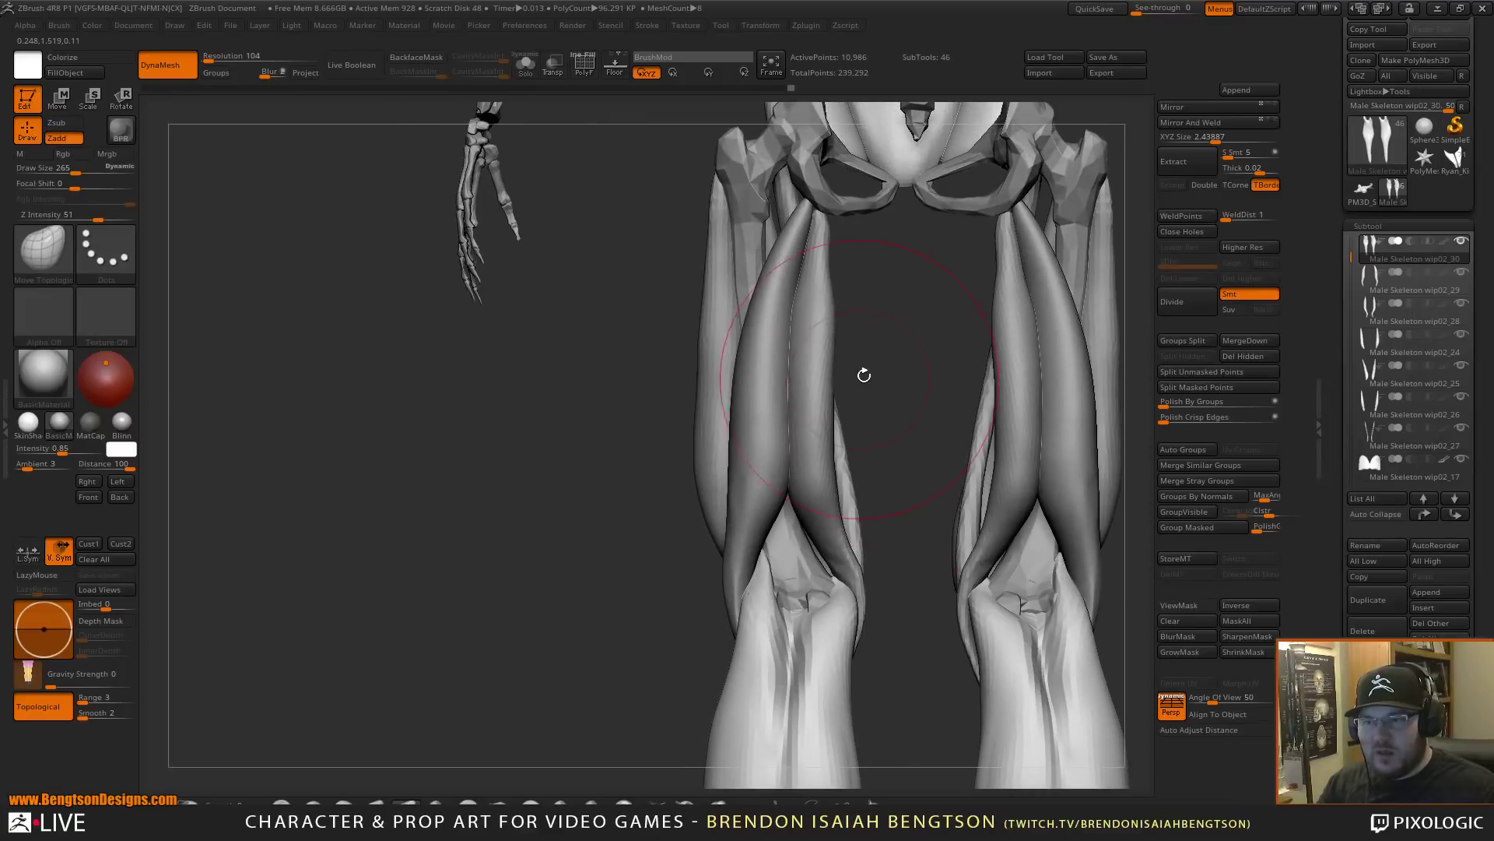
left_click_drag(864, 374, 886, 506, "alt")
left_click_drag(1036, 571, 953, 342, "alt")
left_click_drag(965, 436, 988, 561)
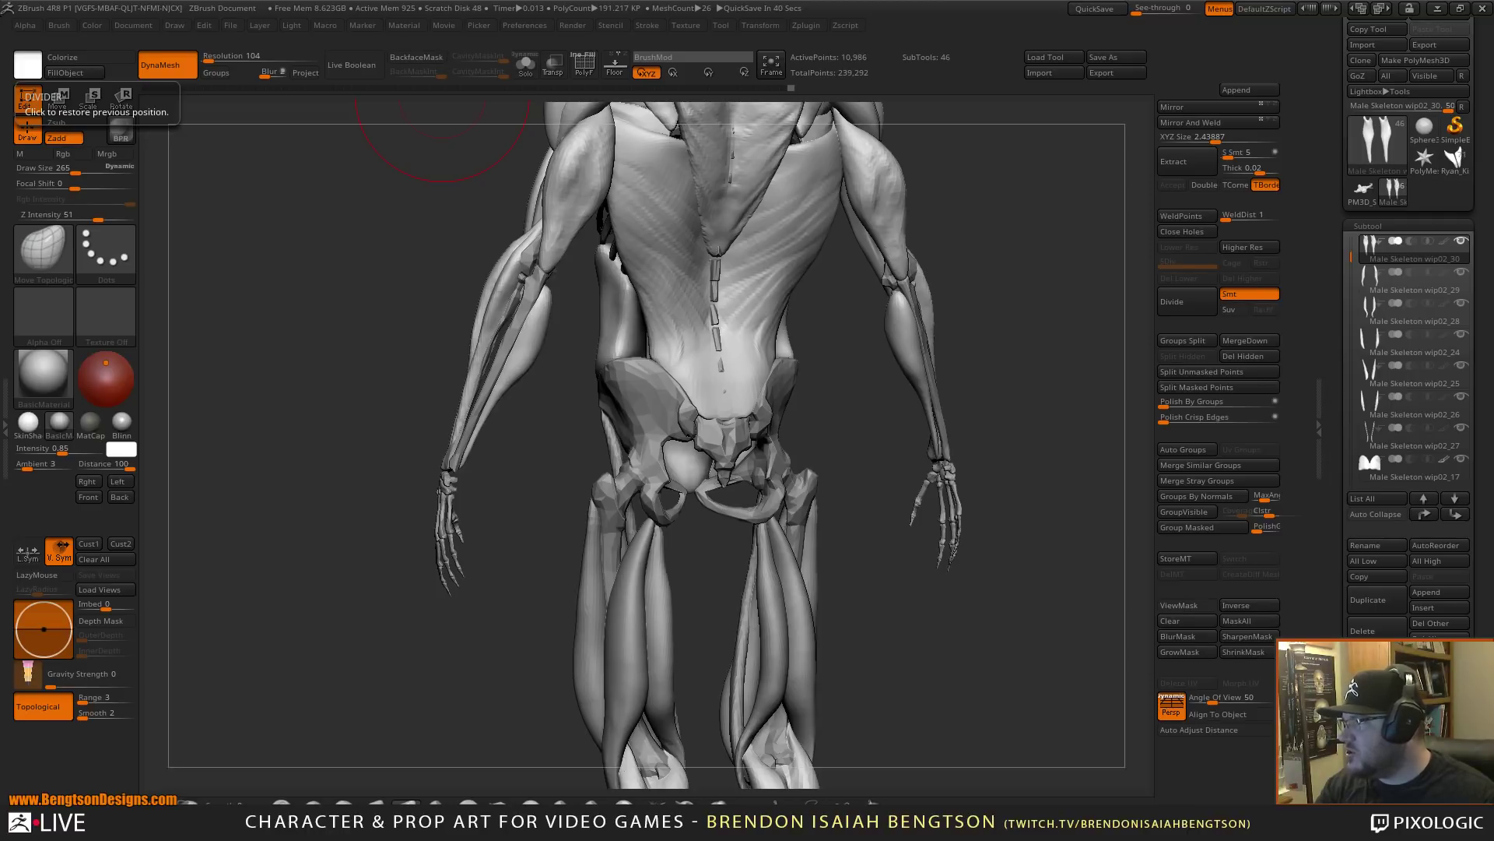
- Switch to the browser, widen its window and study the gluteus medius and gluteus maximus reference images
left_click_drag(0, 265, 1039, 61)
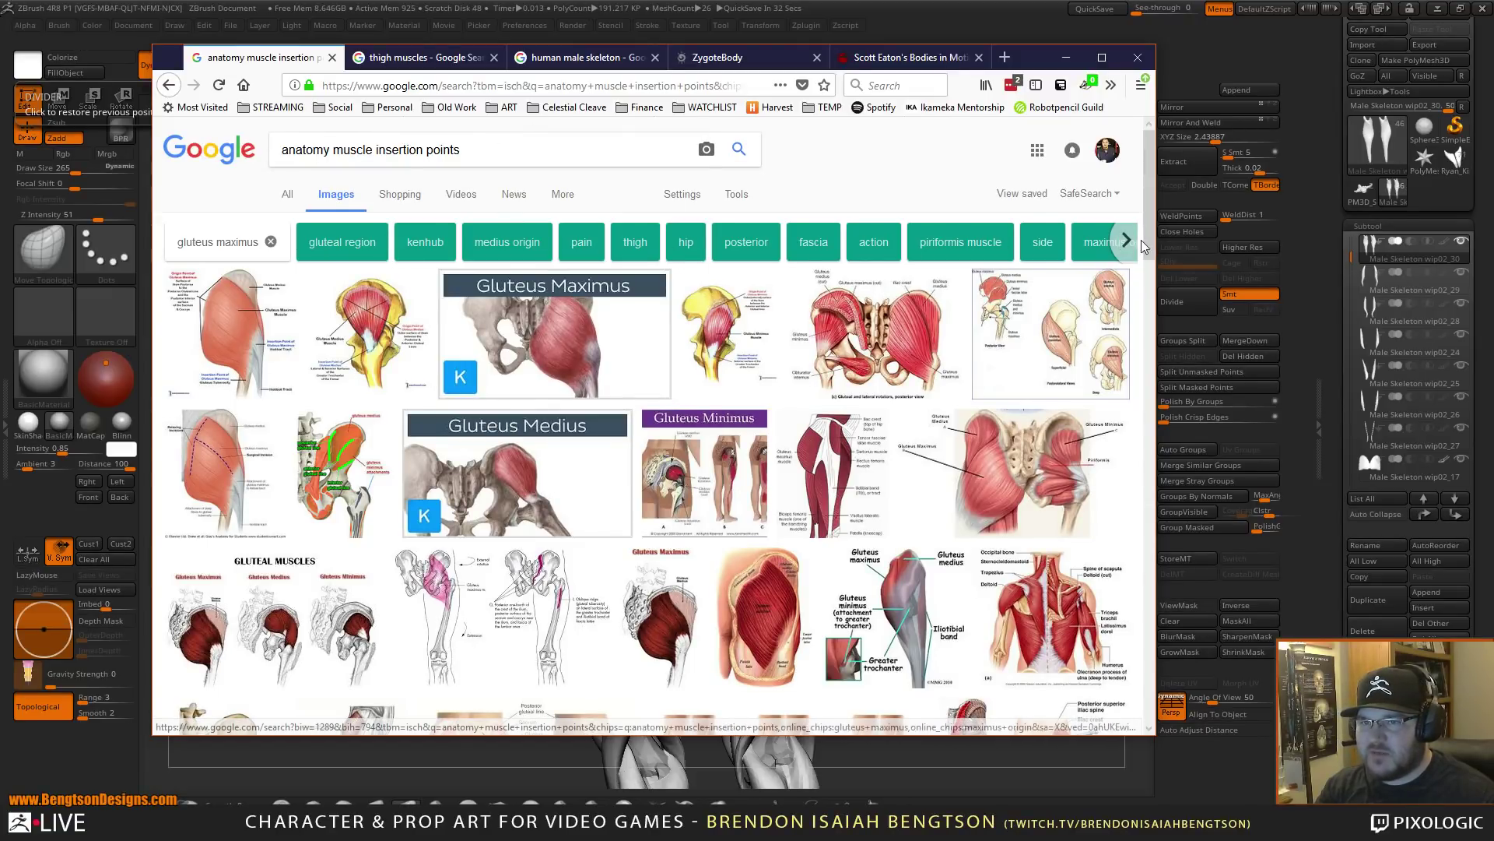
left_click_drag(1155, 241, 1439, 247)
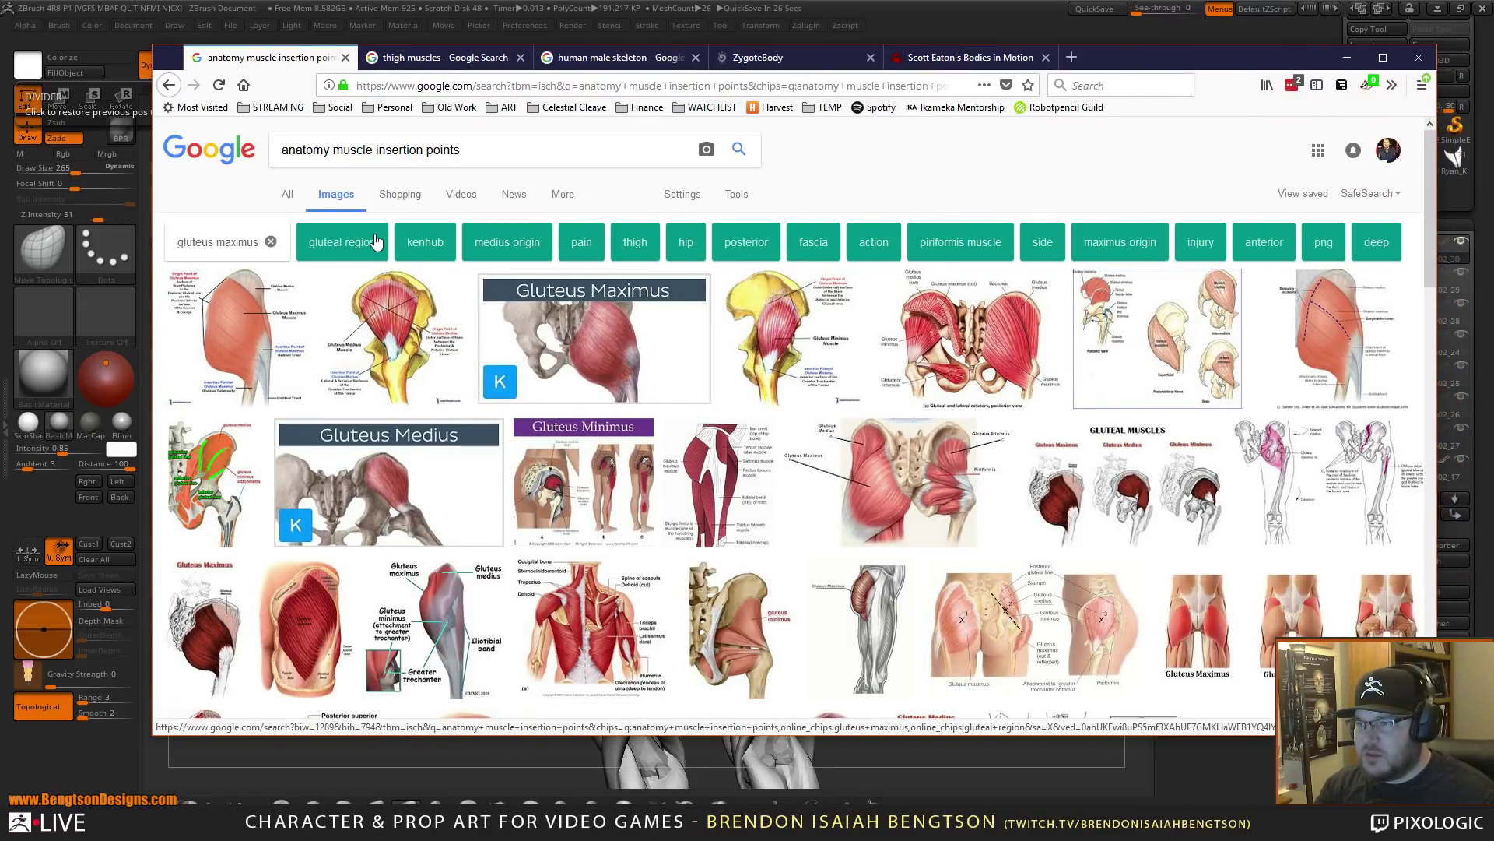
left_click(382, 491)
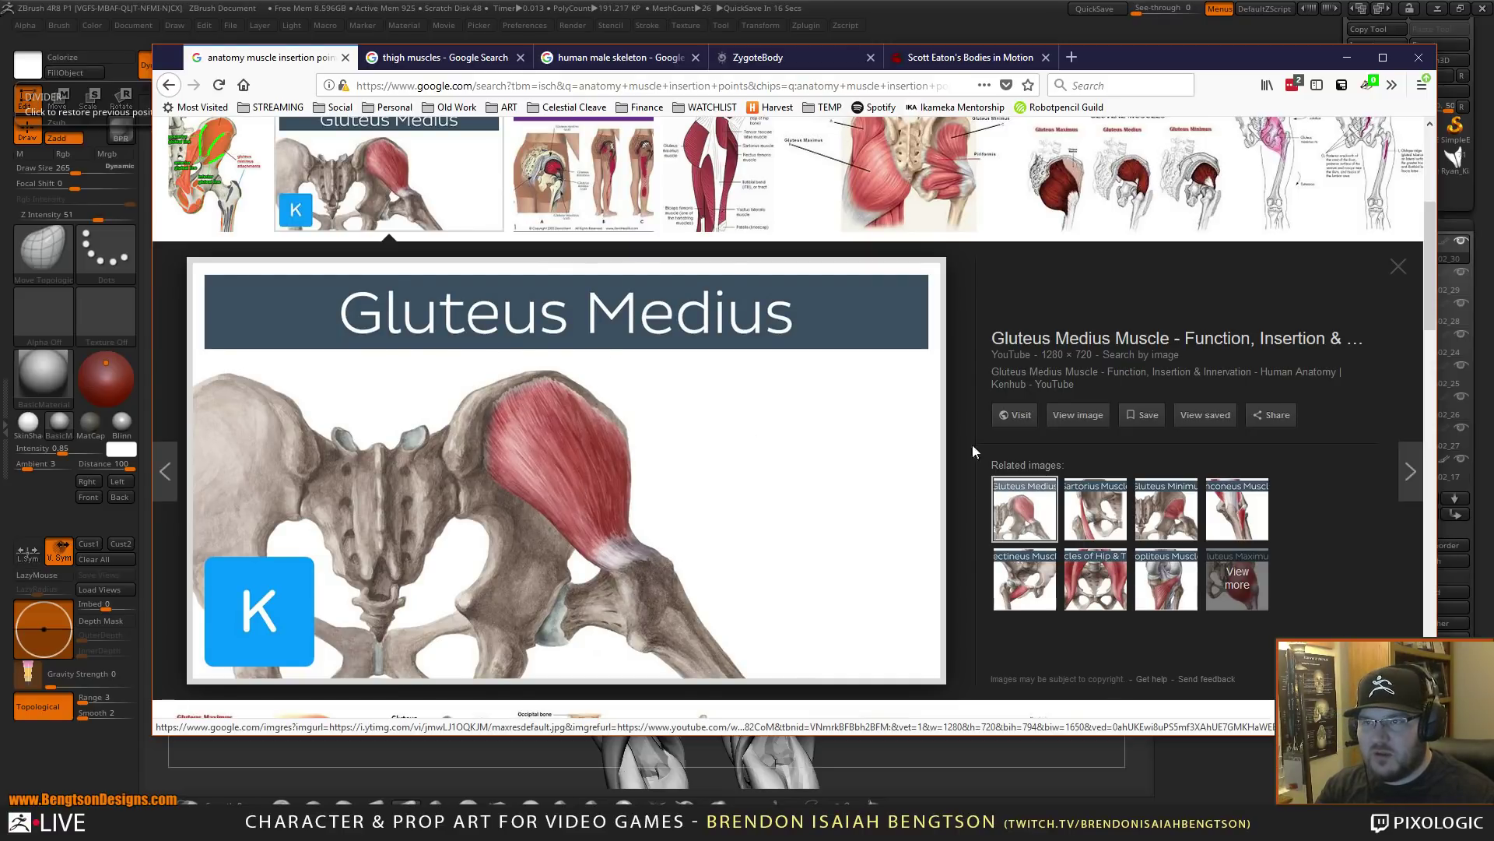
left_click(410, 170)
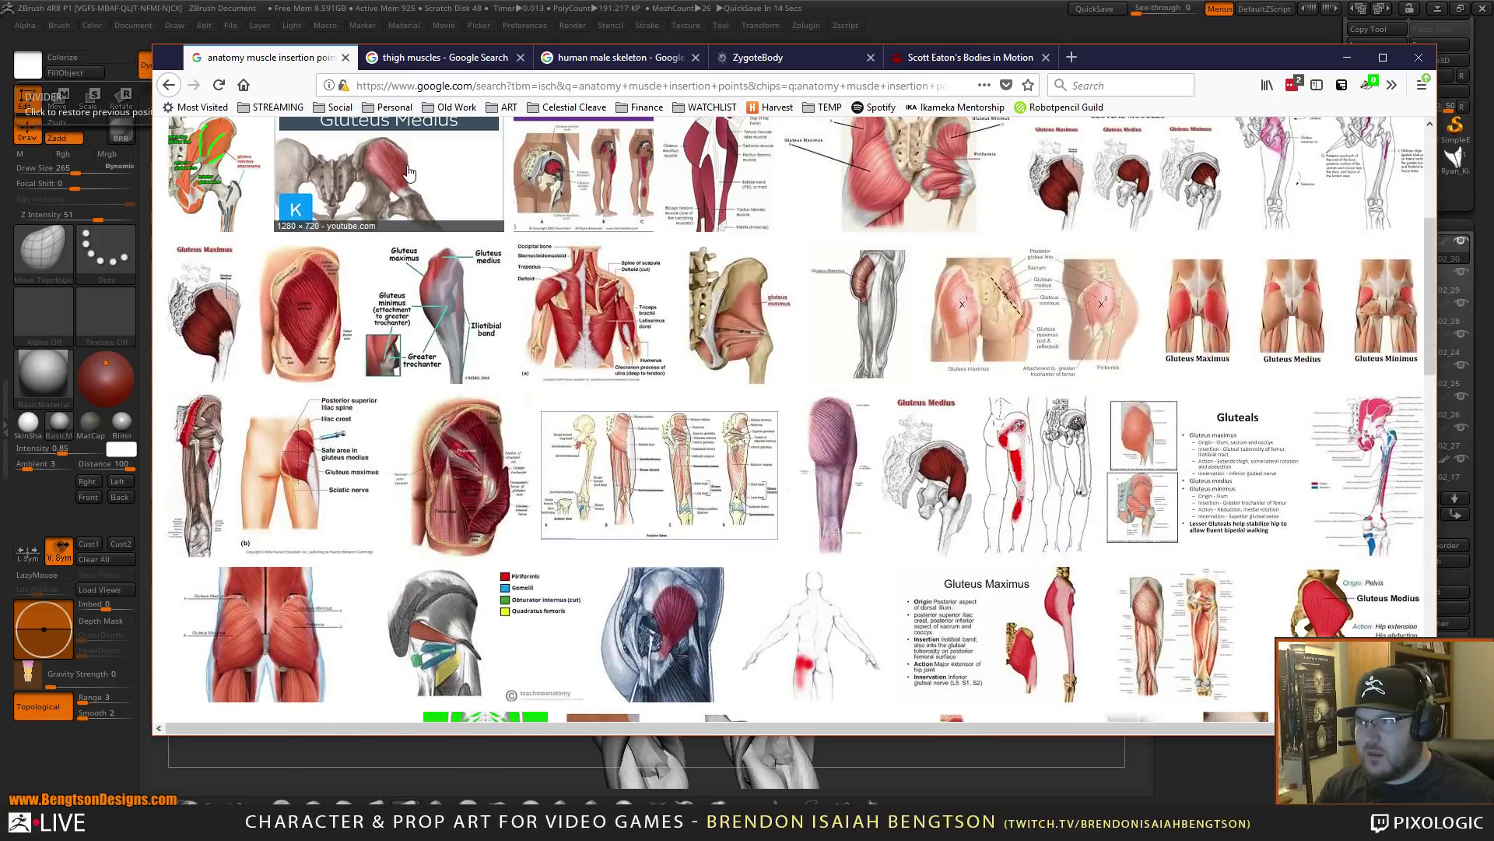
left_click(216, 327)
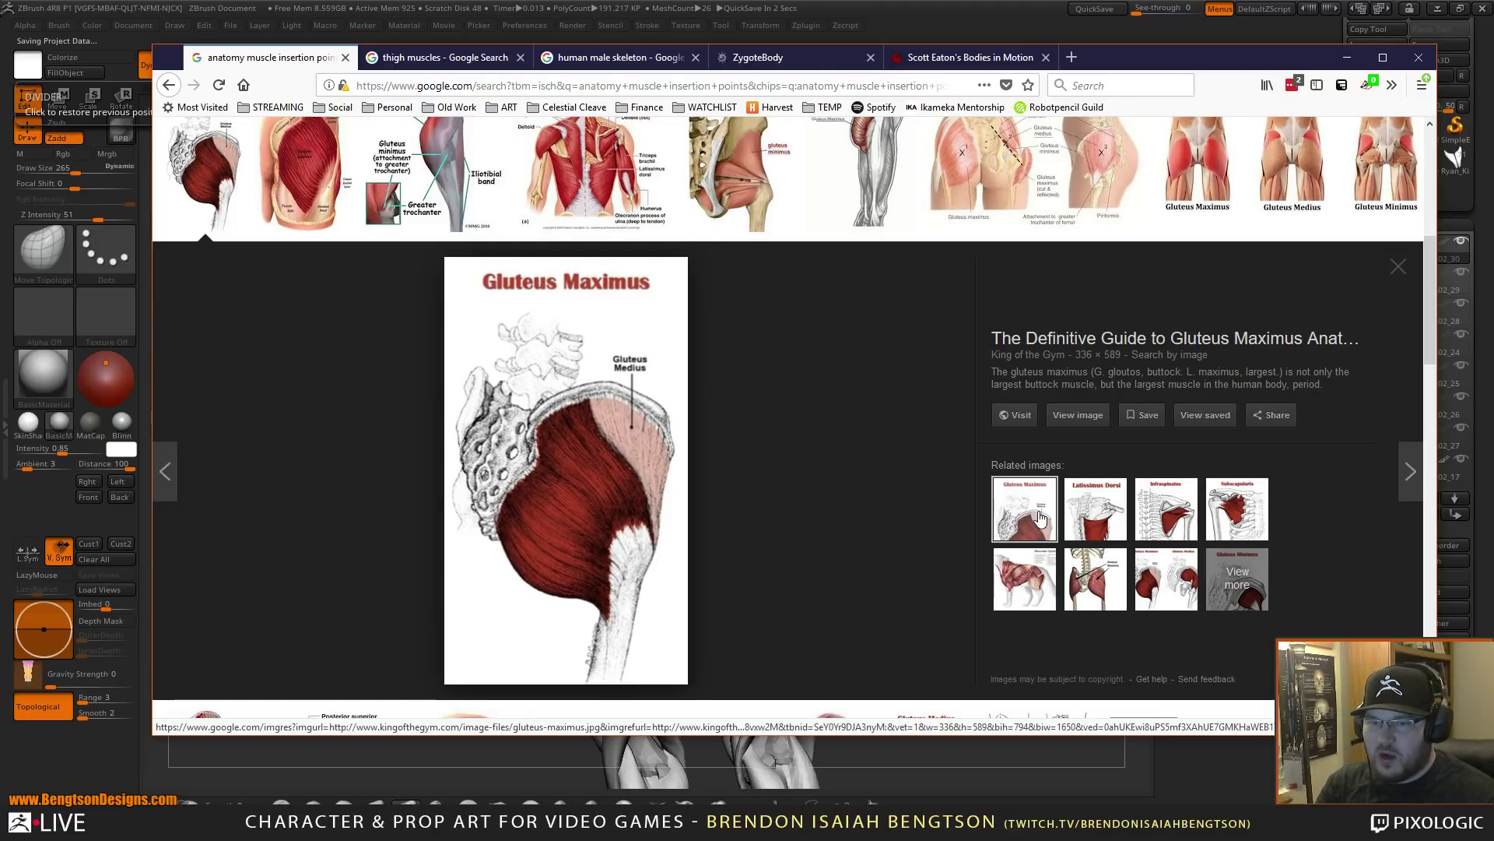
left_click(1098, 580)
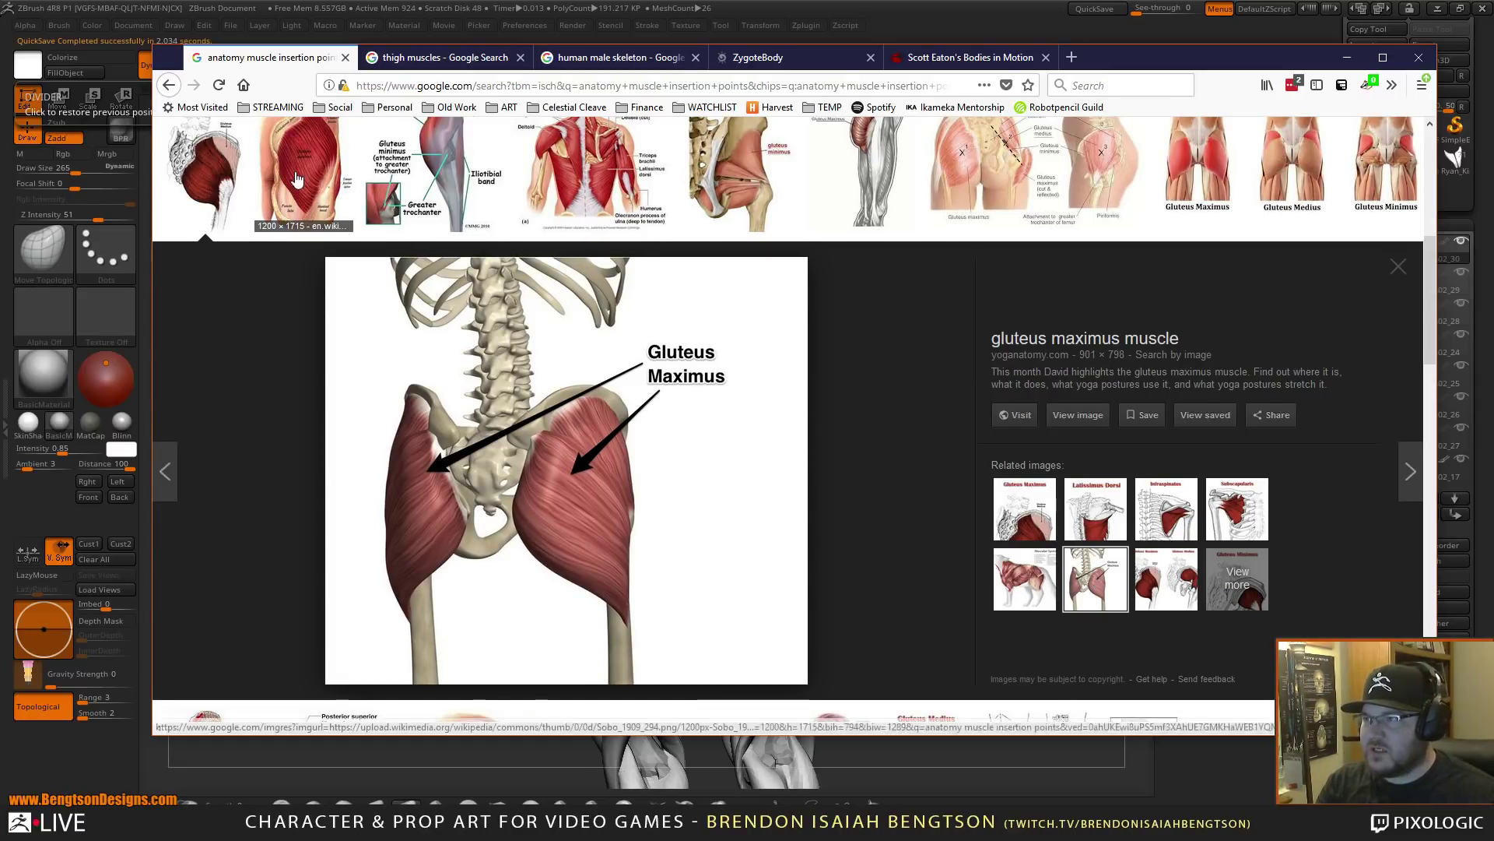
left_click(300, 216)
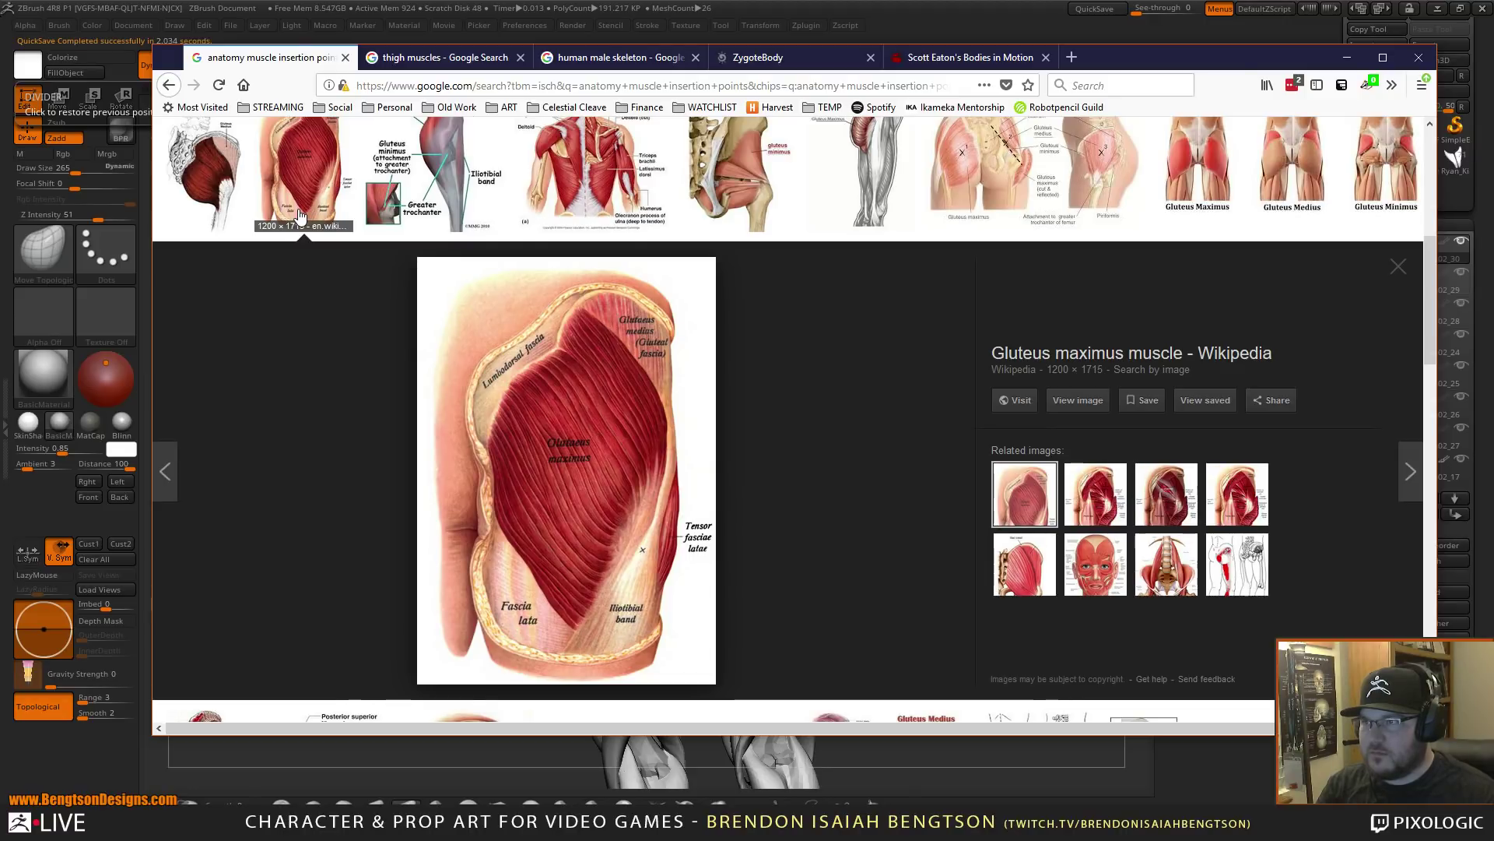
- Compare gluteal attachment, lateral hip and thigh, and posterior gluteus medius references, and return to ZBrush
left_click(985, 158)
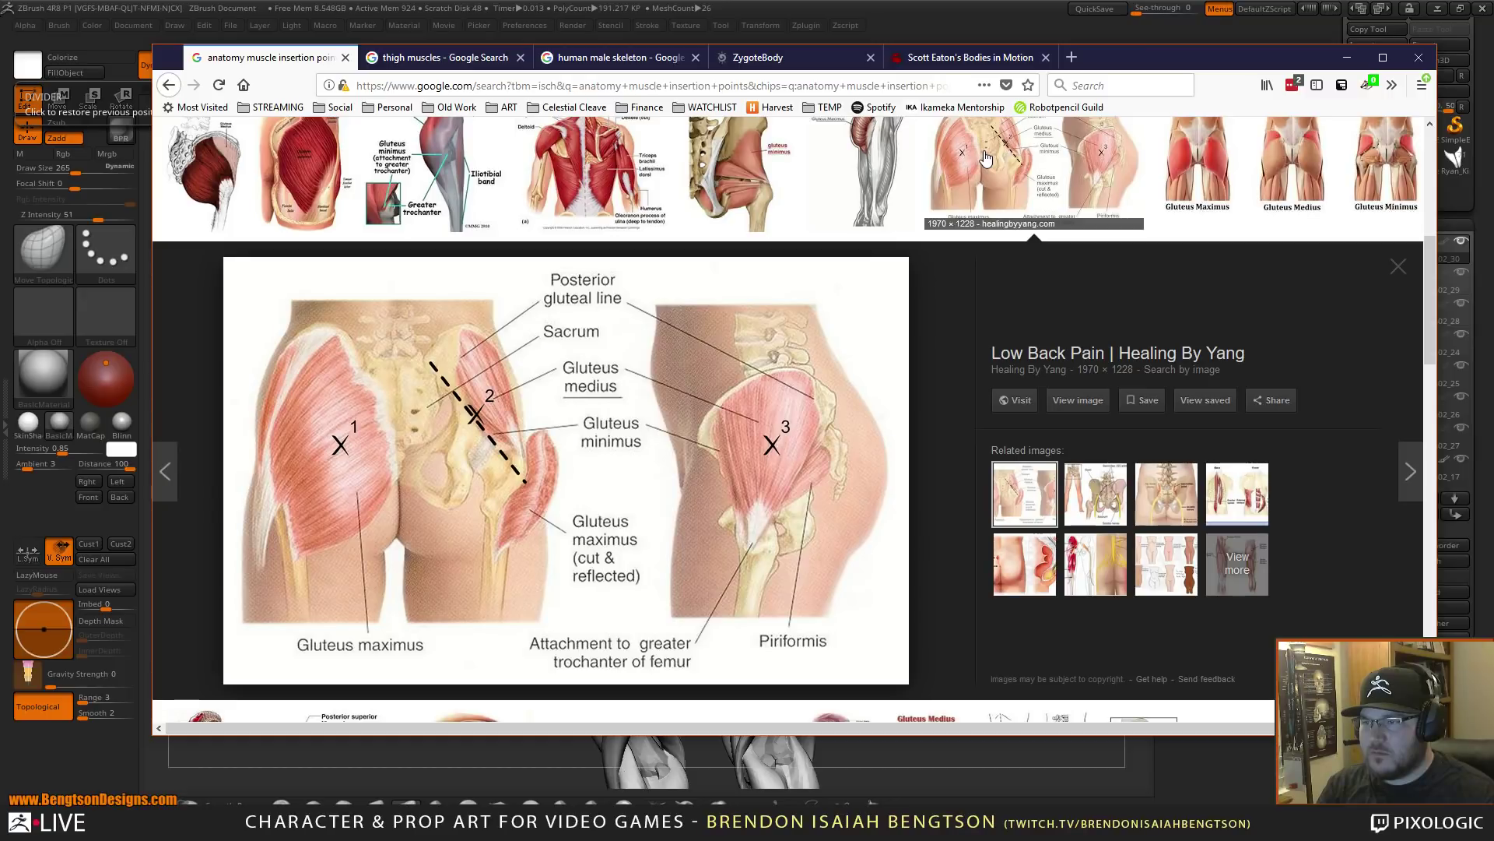
left_click(1197, 161)
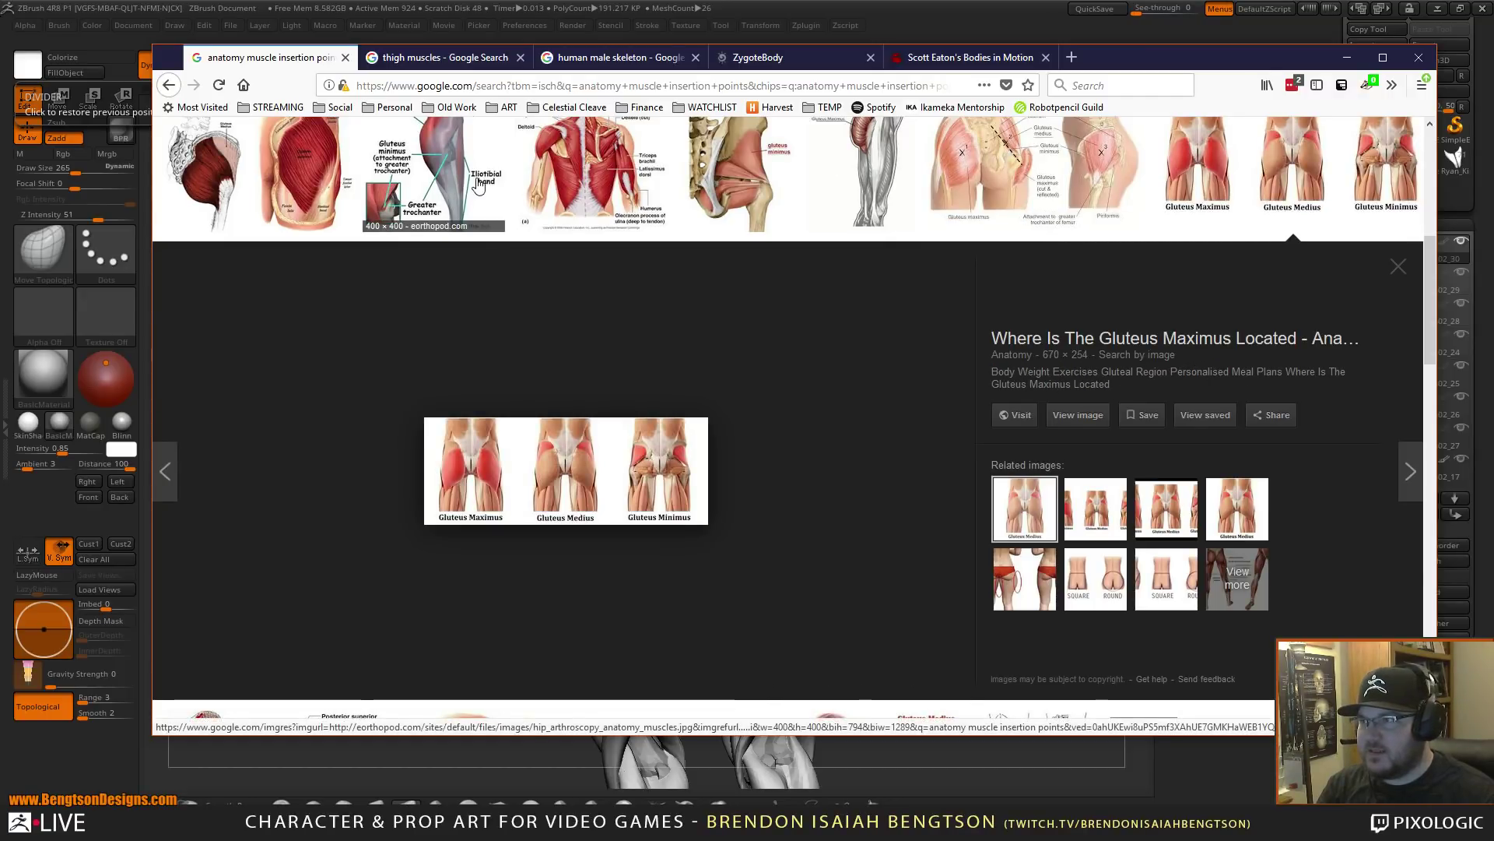
left_click(1334, 158)
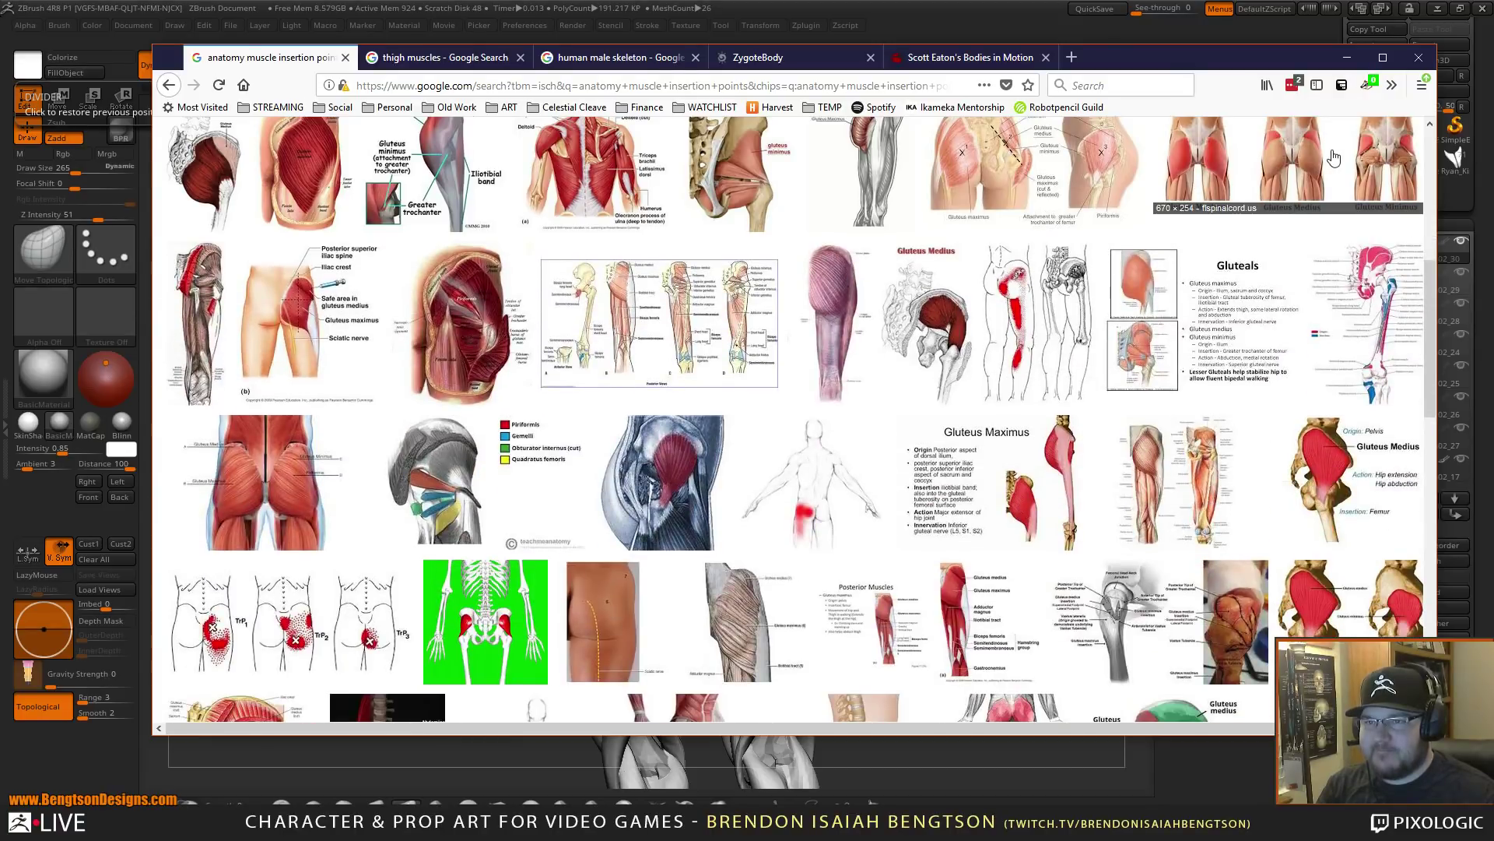
left_click(833, 362)
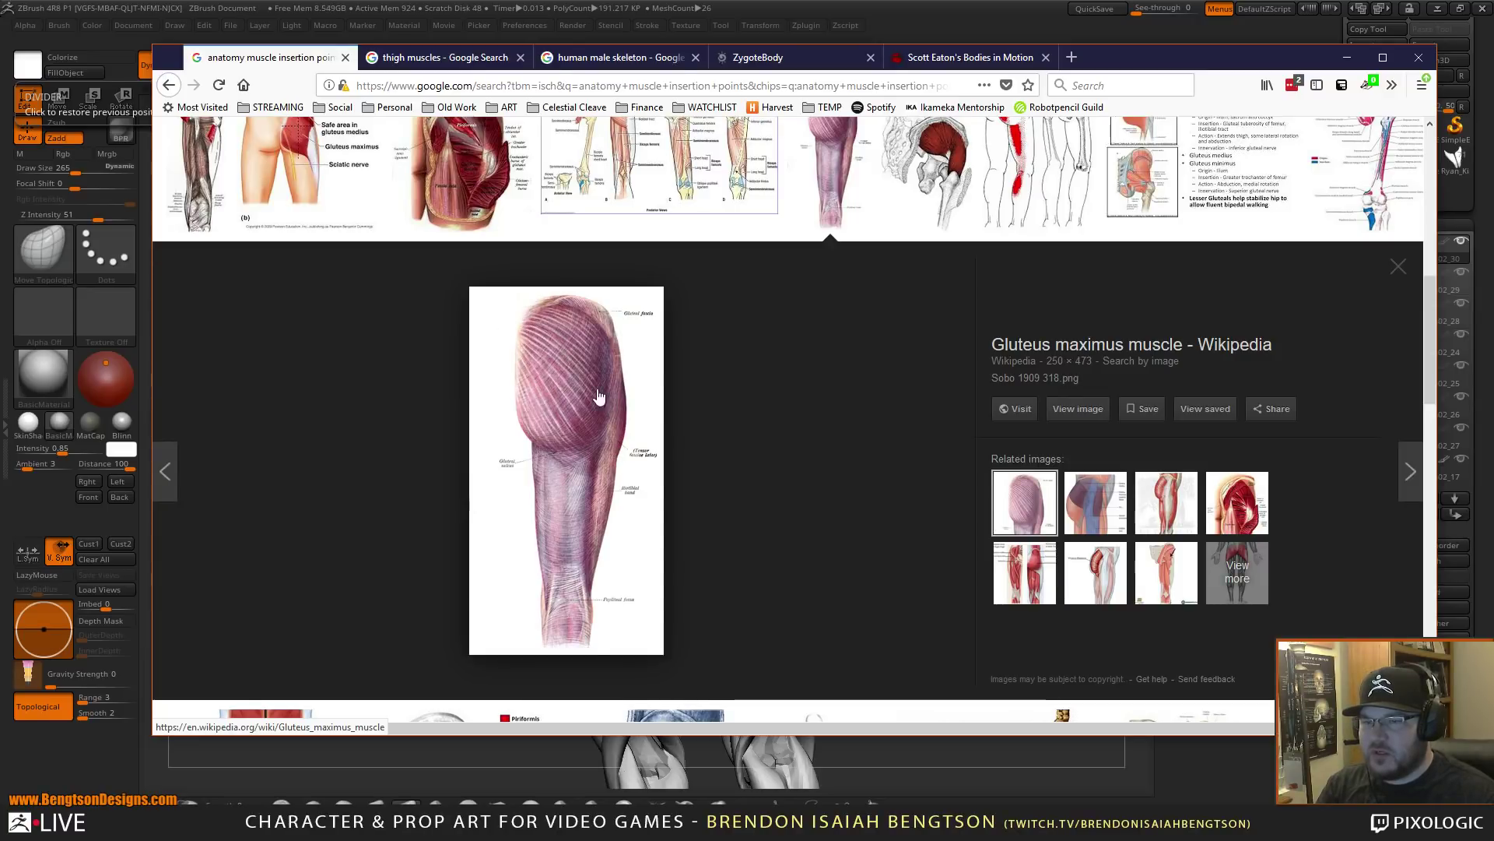
left_click(1166, 502)
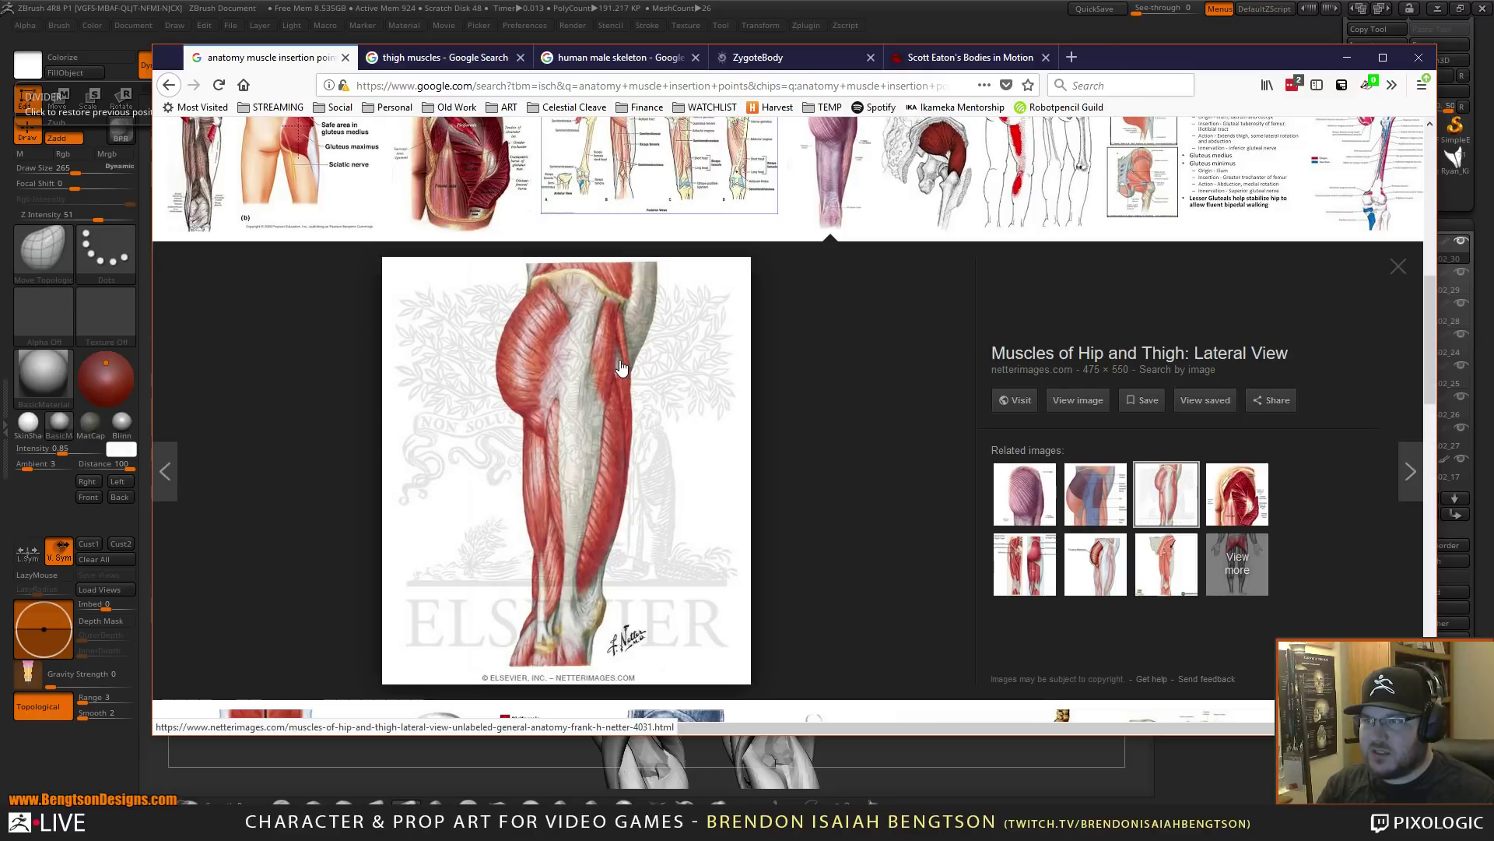
left_click(219, 167)
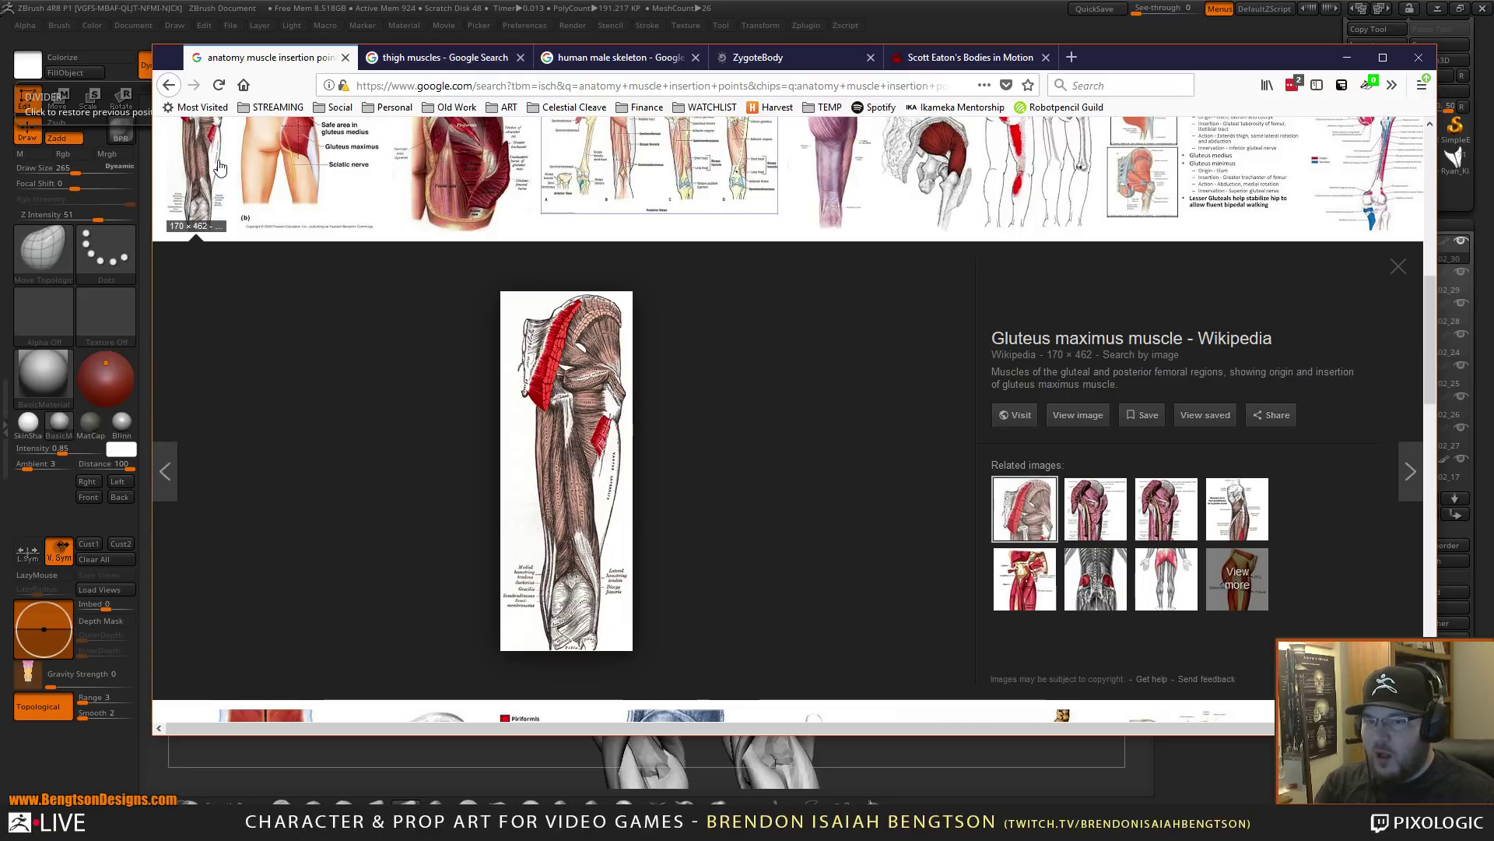
left_click(1094, 572)
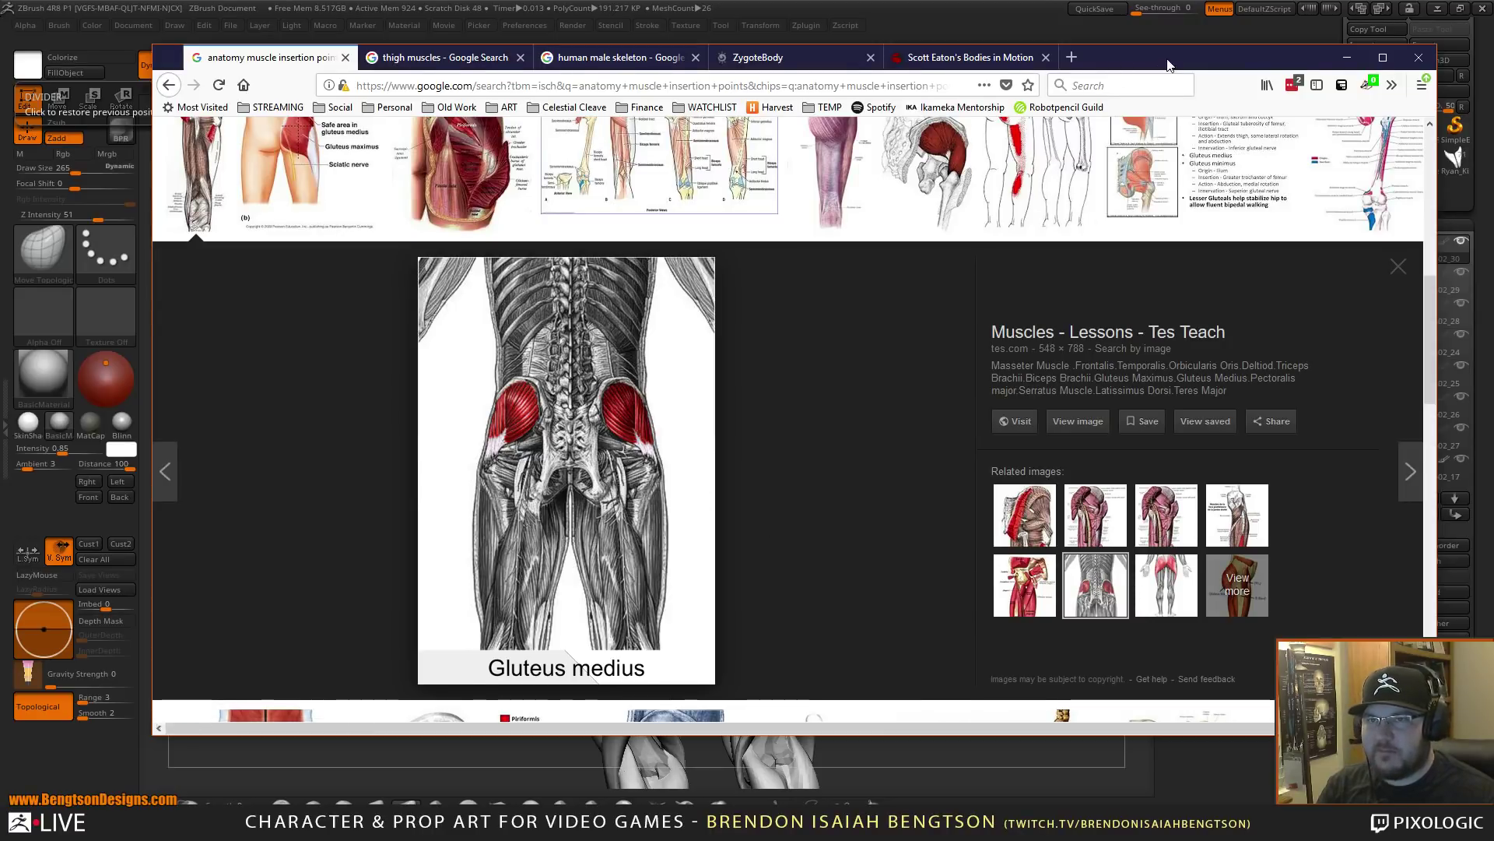
left_click_drag(1169, 67, 0, 129)
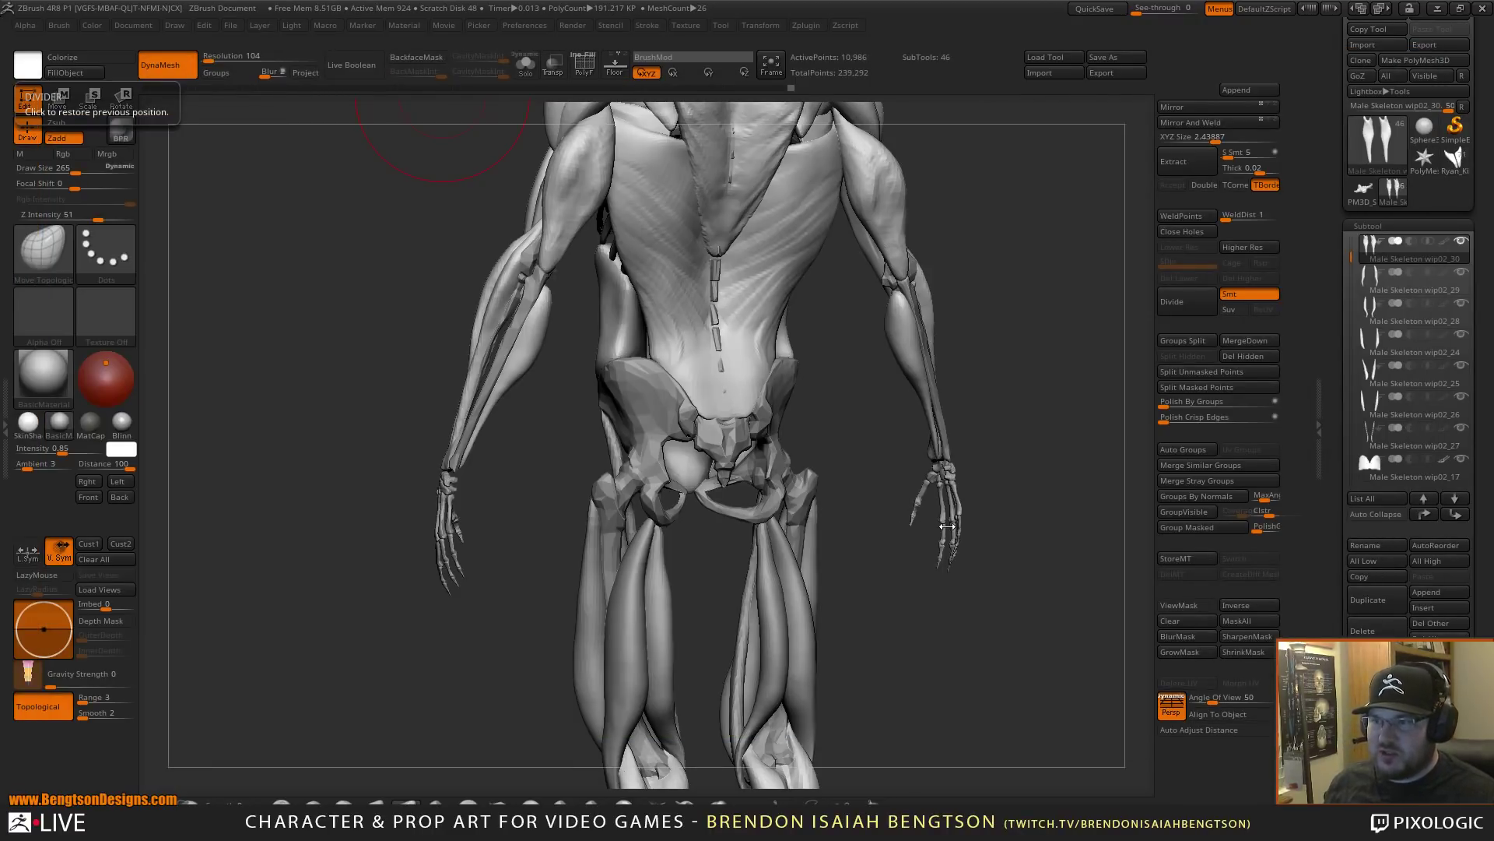
- Select the skeleton and insert a mirrored pair of Sphere 32 primitives on the back of the pelvis with the IMM Primitives brush
left_click_drag(868, 431, 918, 433)
left_click(622, 427, "alt")
mouse_move(861, 383)
left_mouse_down()
mouse_move(969, 438)
mouse_move(965, 424)
left_mouse_up()
key("b")
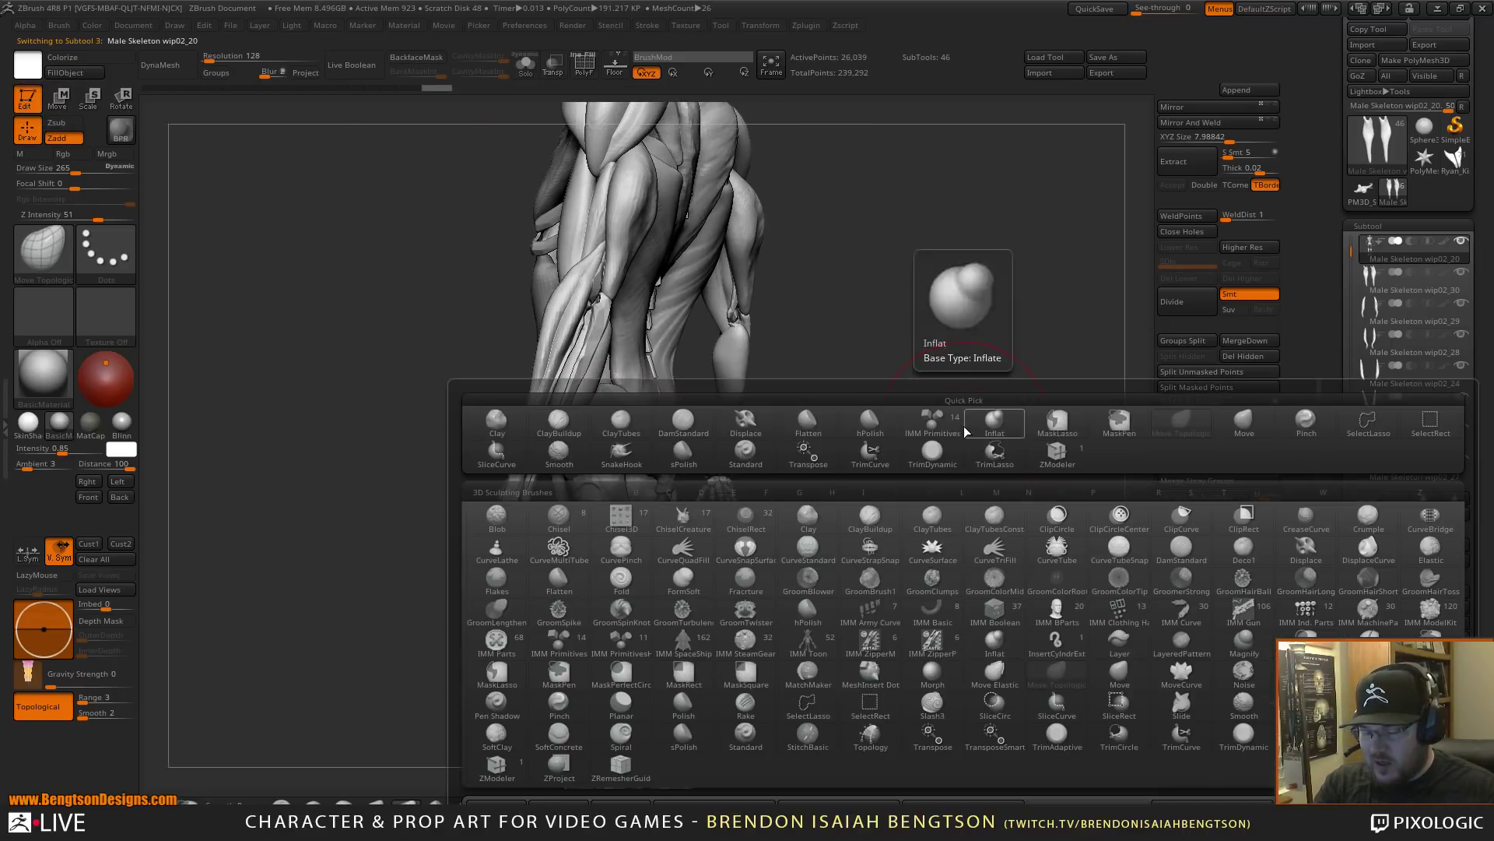
key("i")
left_click(559, 642)
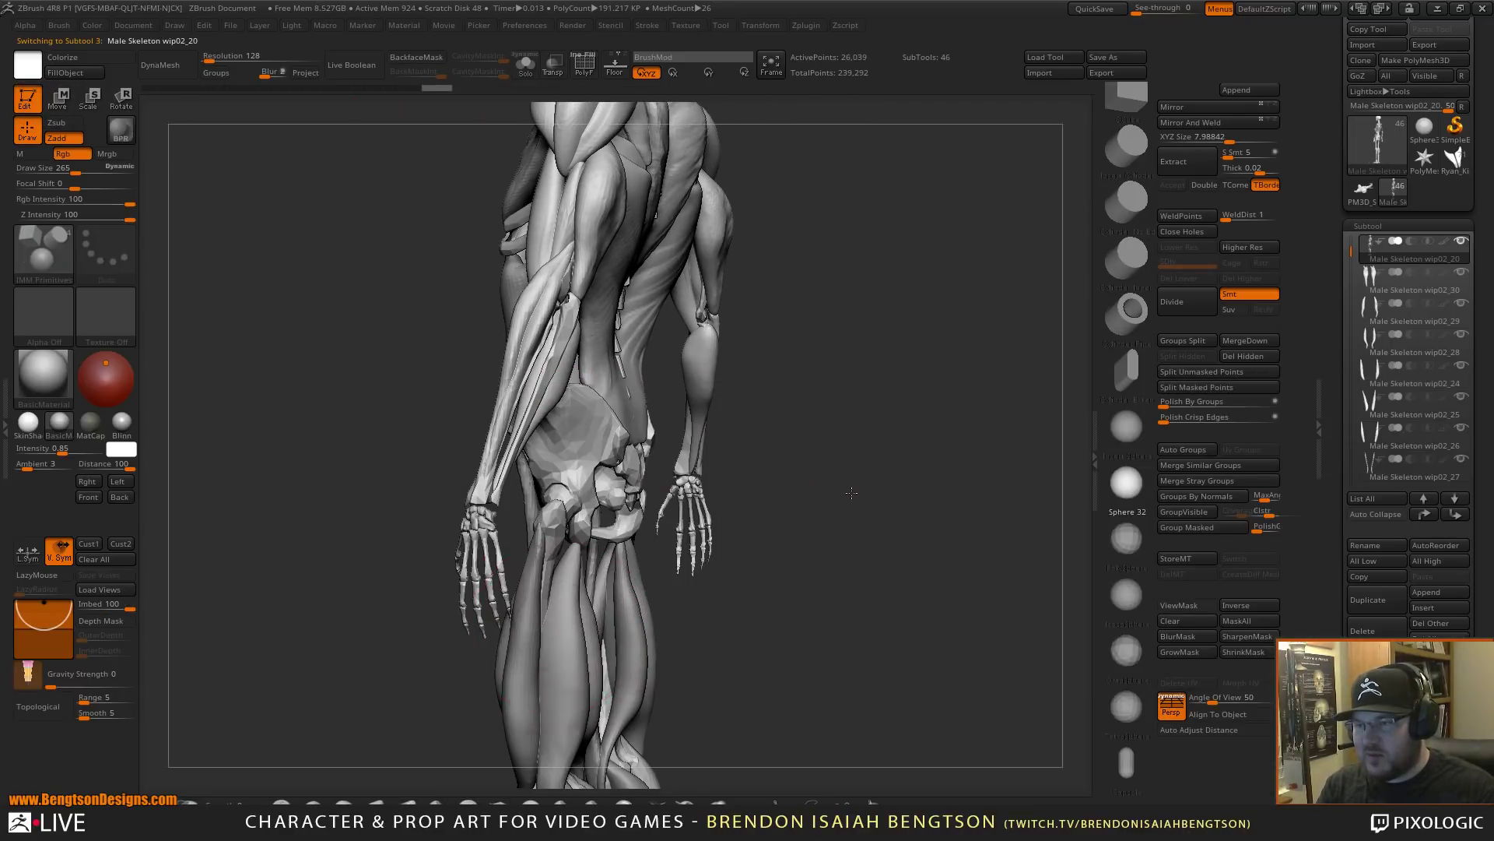
left_click_drag(574, 480, 576, 492)
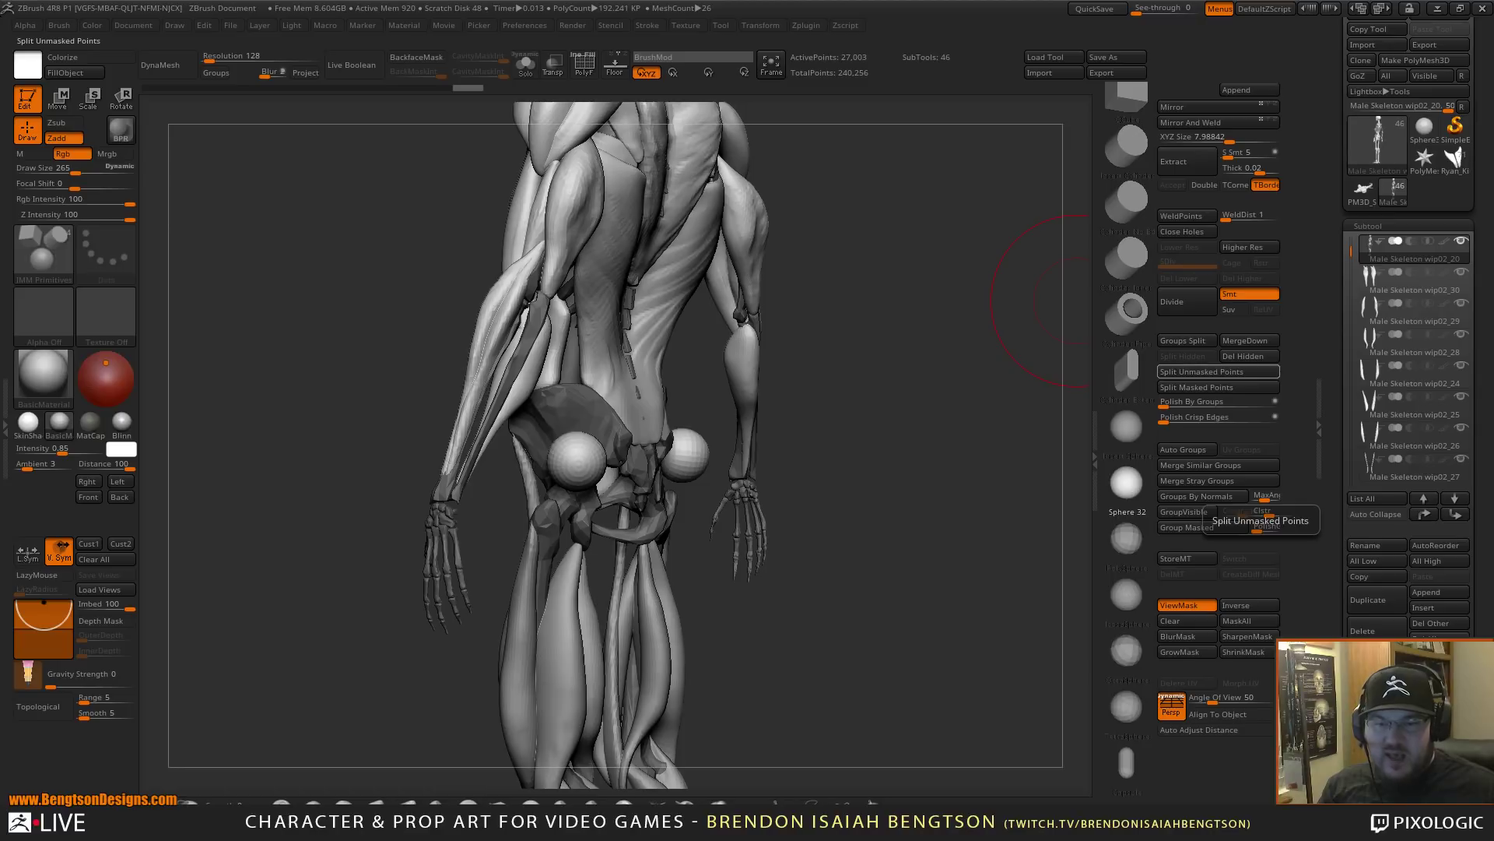
- Isolate the skeleton, split the unmasked spheres into their own subtool, and select them with all muscles shown again
left_click_drag(988, 568, 969, 235)
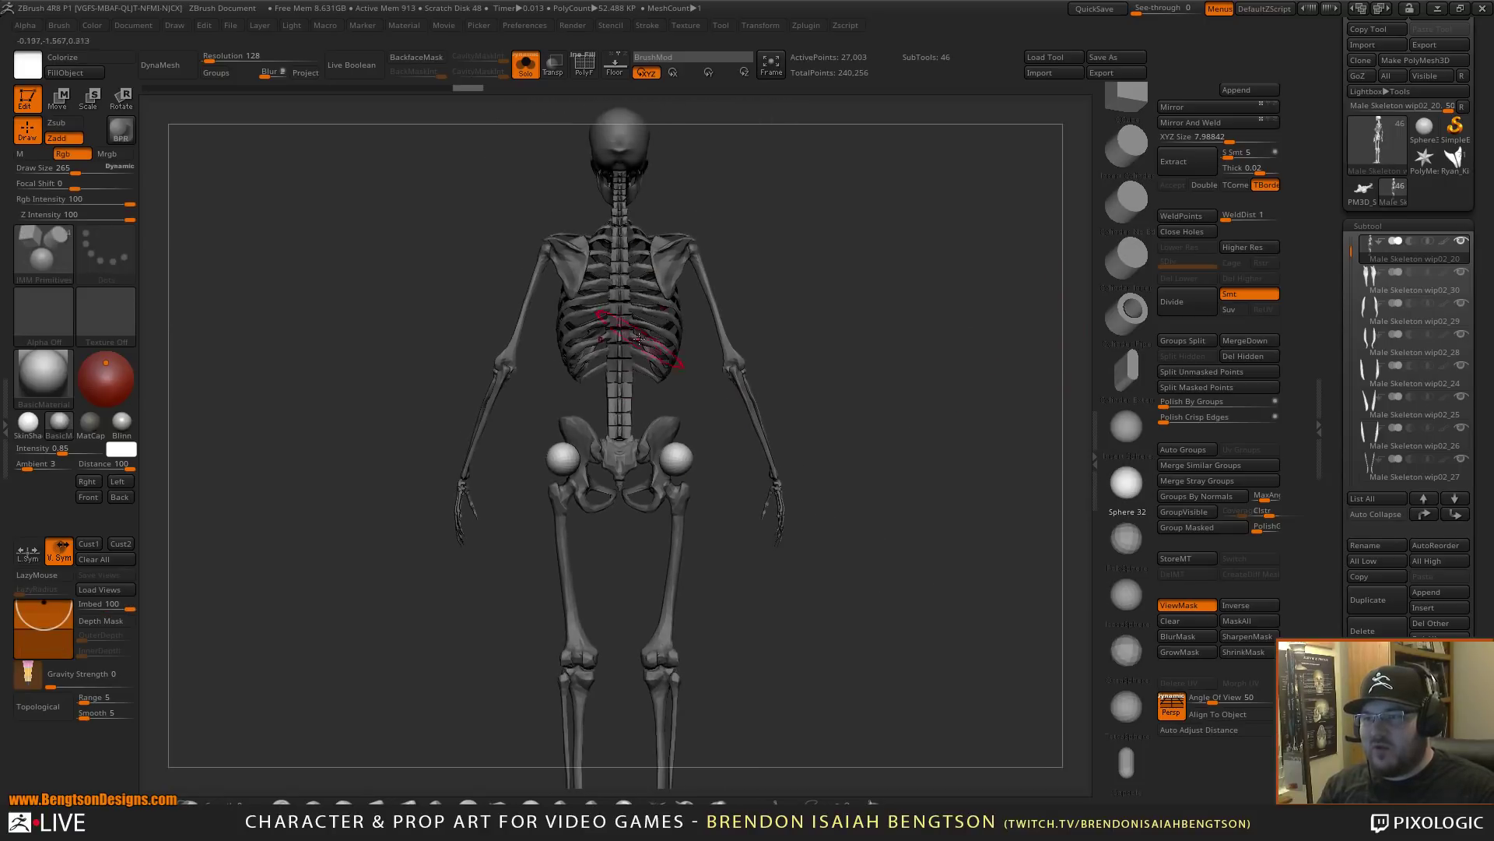
left_click_drag(795, 304, 758, 215, "alt")
left_click_drag(854, 313, 732, 548, "alt")
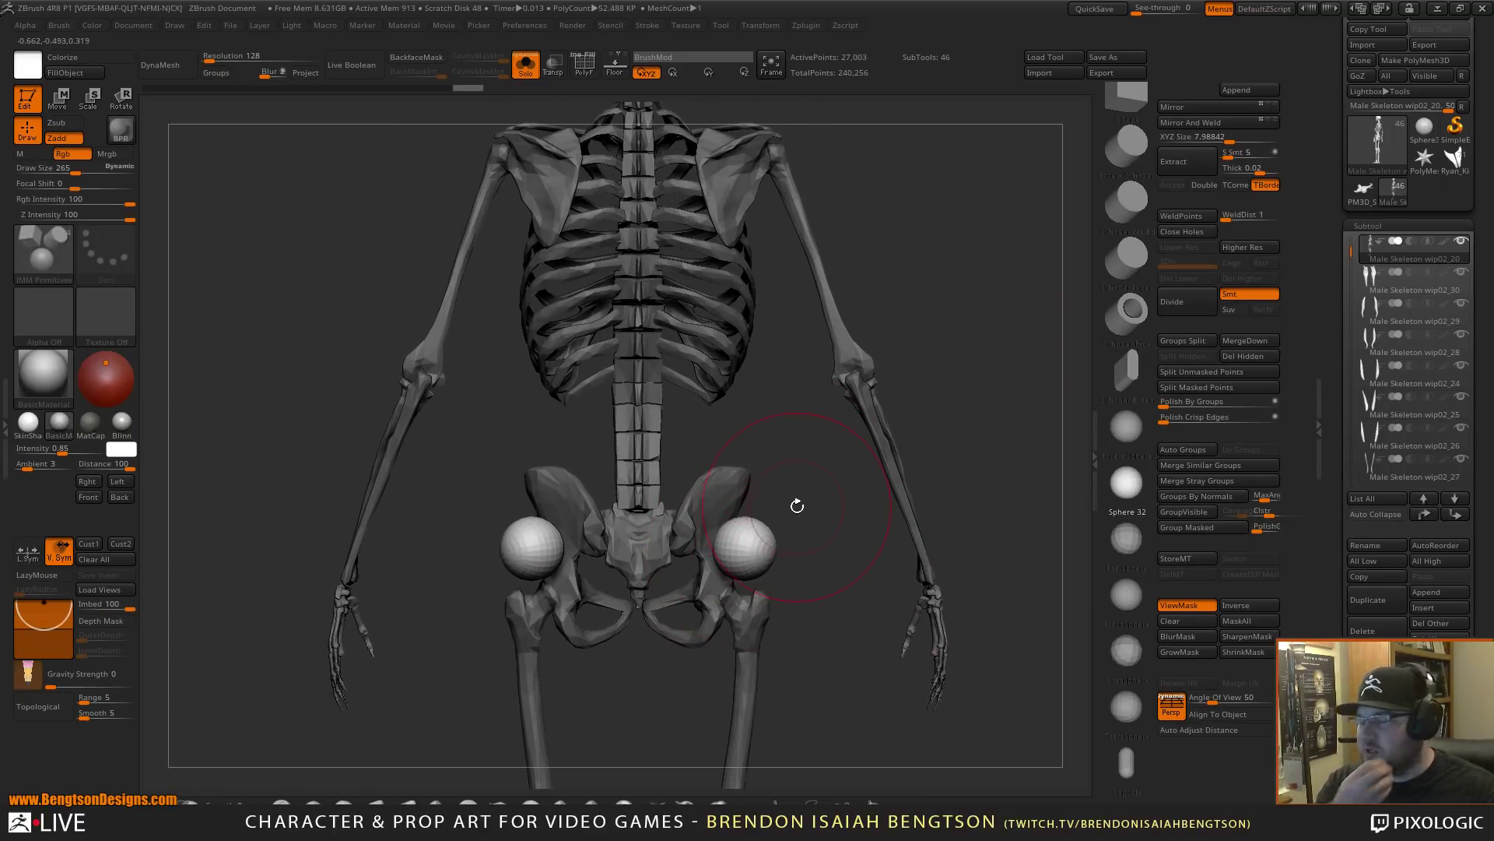
left_click_drag(813, 487, 832, 490)
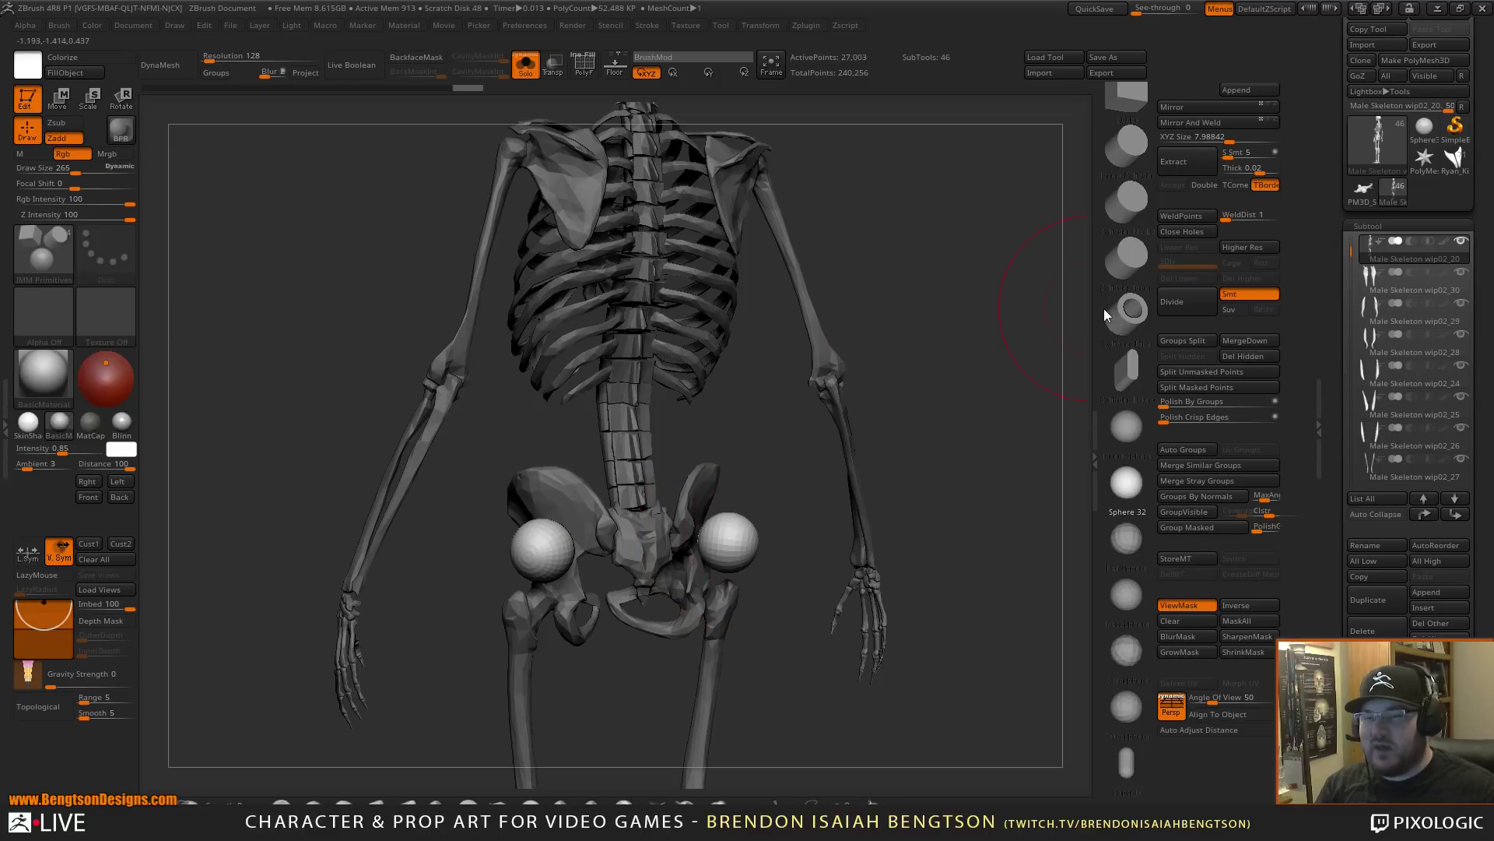
left_click(1216, 376)
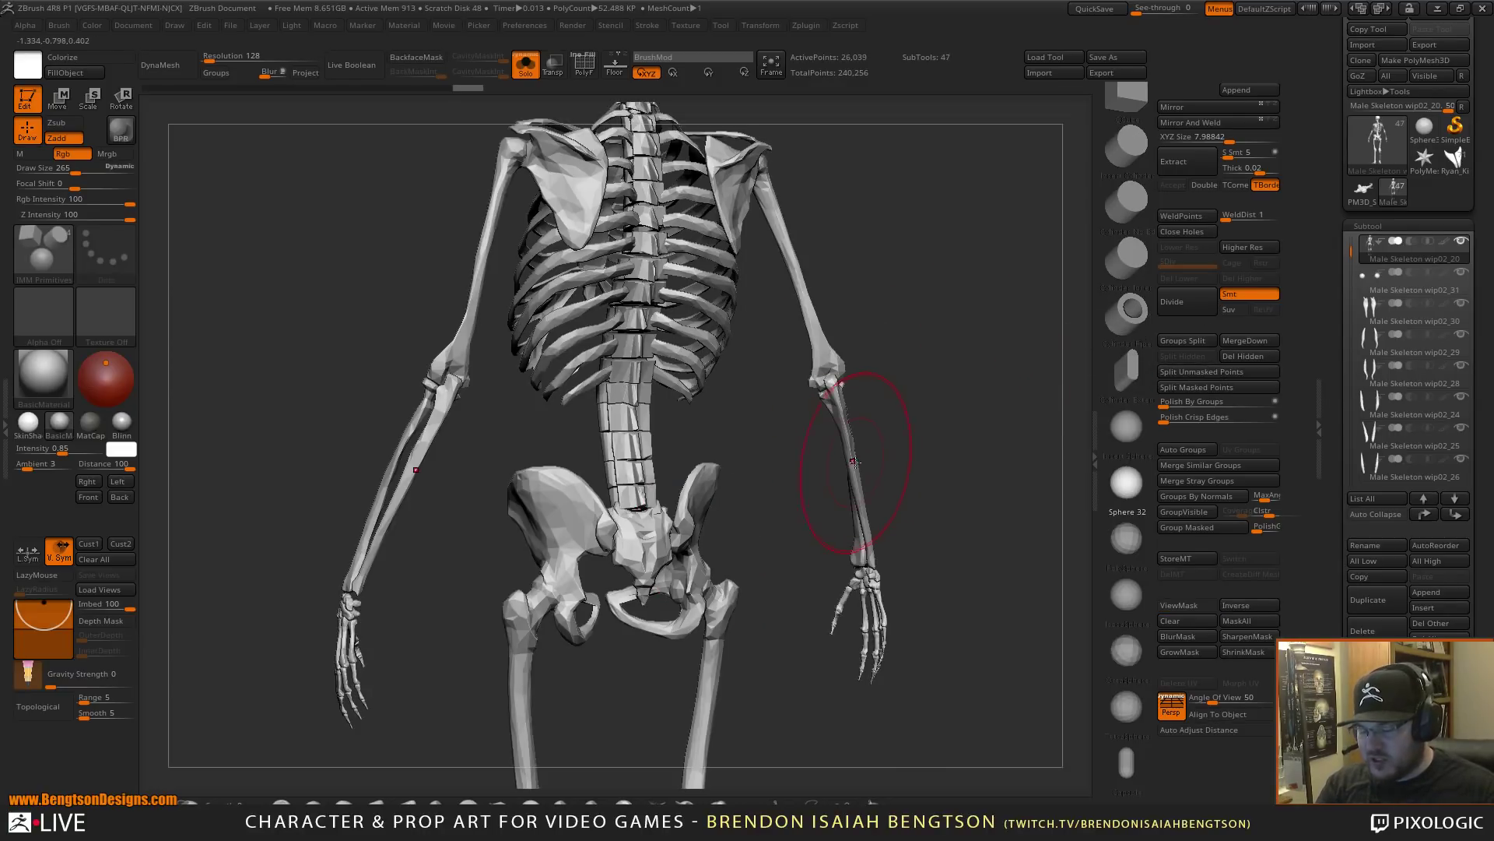
key("alt+s")
left_click(735, 535, "alt")
- Try to shape the hip spheres into gluteal masses with the Move Topological brush at draw size 385
left_click_drag(787, 547, 759, 370, "alt")
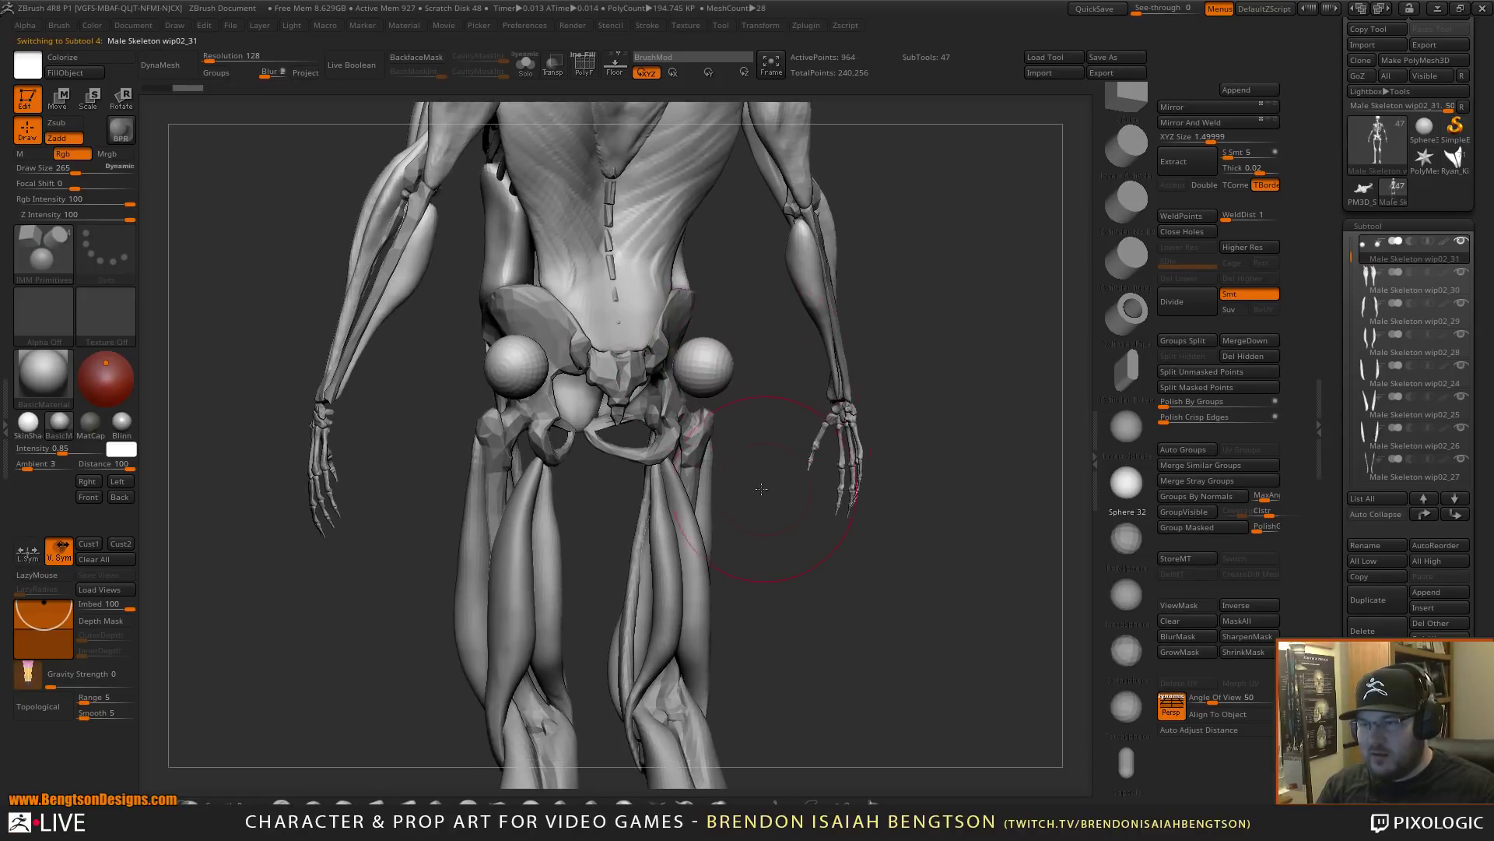
left_click_drag(761, 489, 724, 446, "shift")
left_click_drag(807, 386, 779, 395, "alt")
key("b")
key("m")
key("t")
key("space")
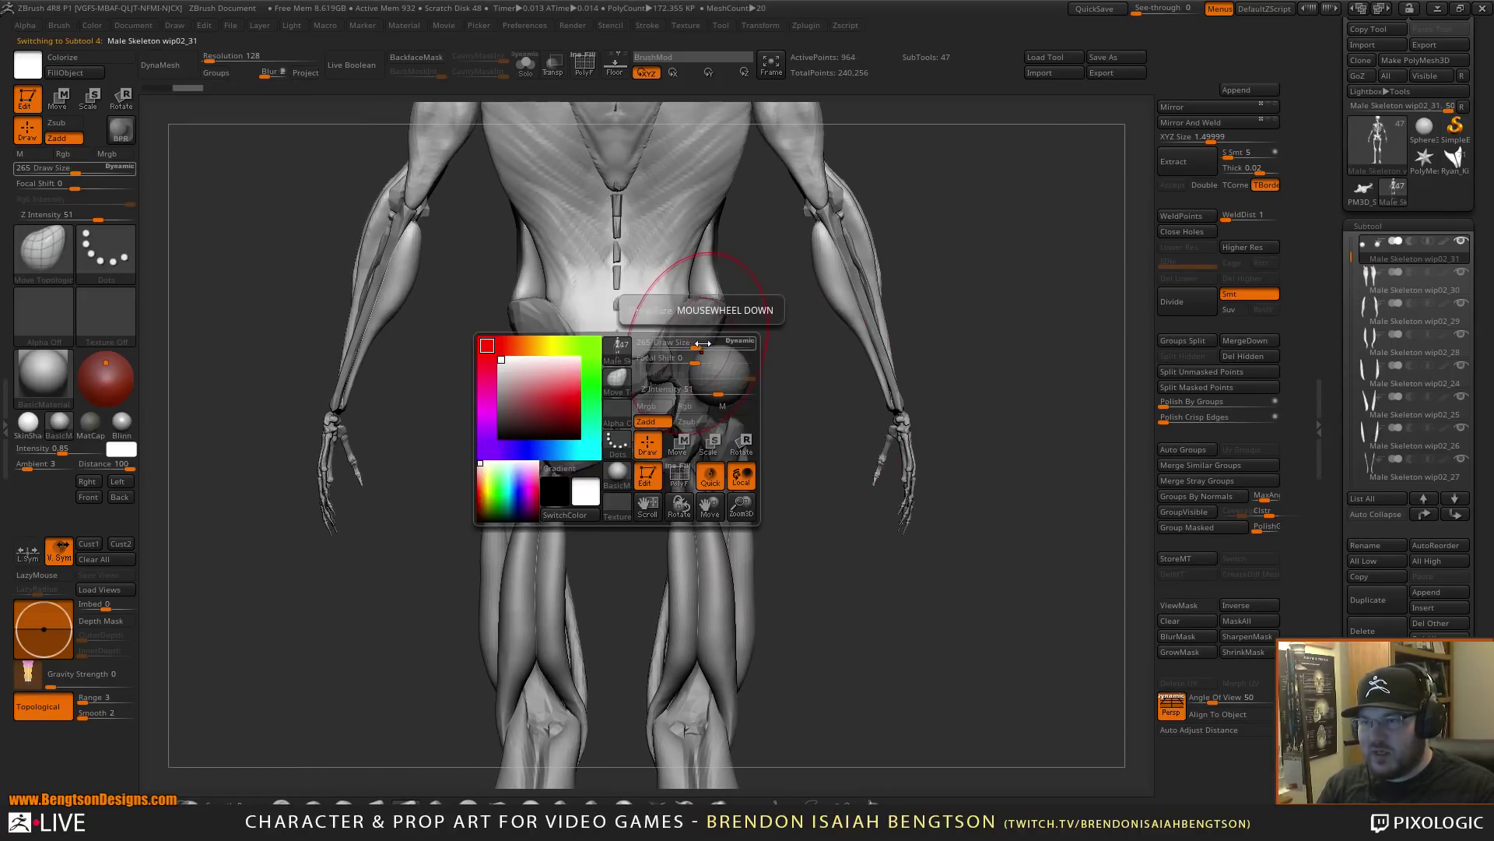
mouse_move(703, 343)
left_mouse_down()
mouse_move(716, 349)
mouse_move(707, 327)
left_mouse_up()
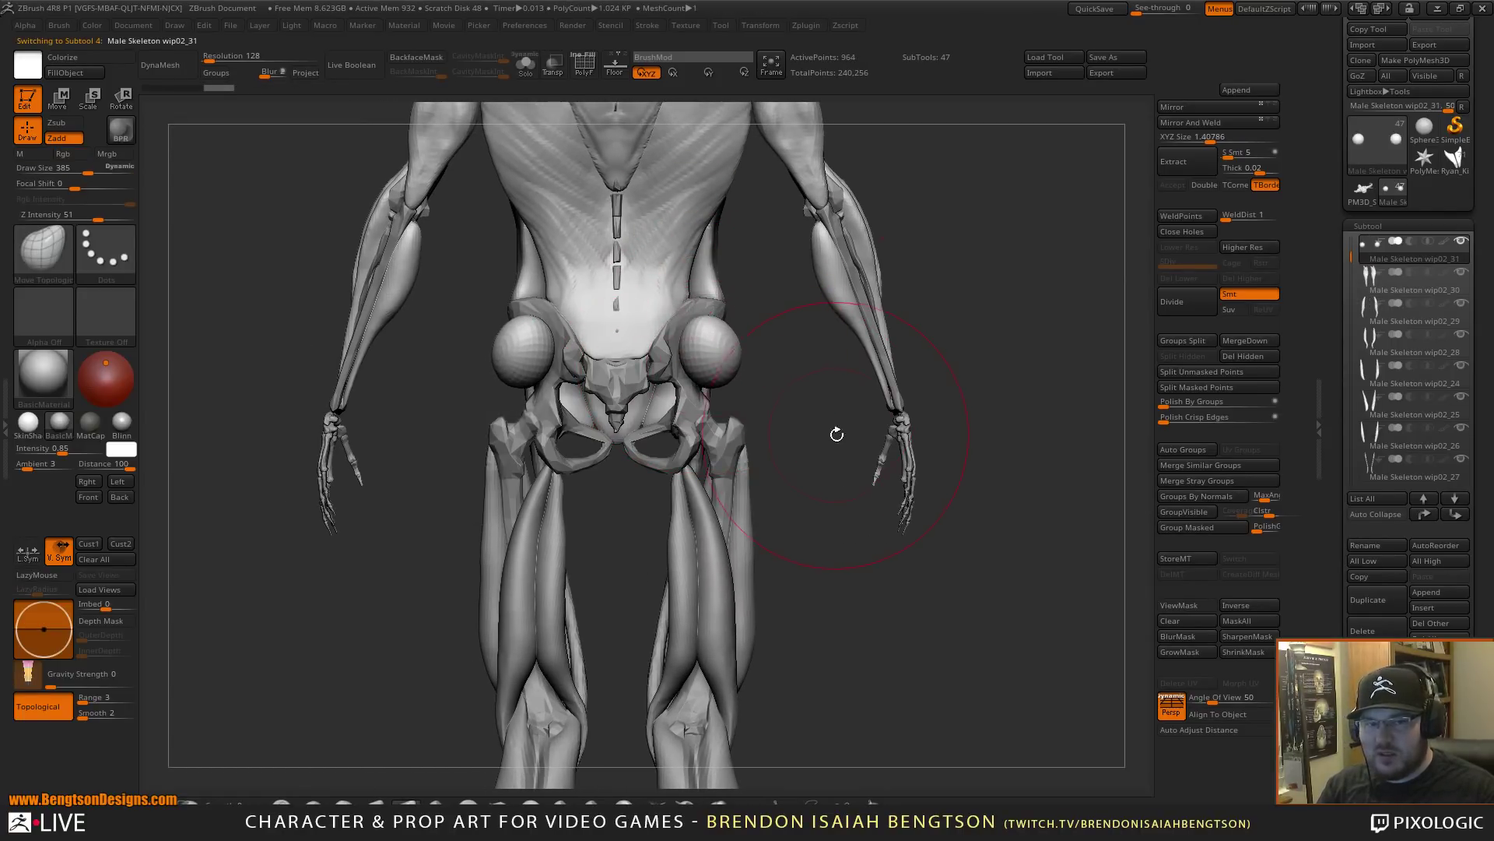
left_click_drag(837, 434, 843, 506, "alt")
left_click_drag(870, 413, 846, 423)
left_click_drag(726, 395, 722, 453)
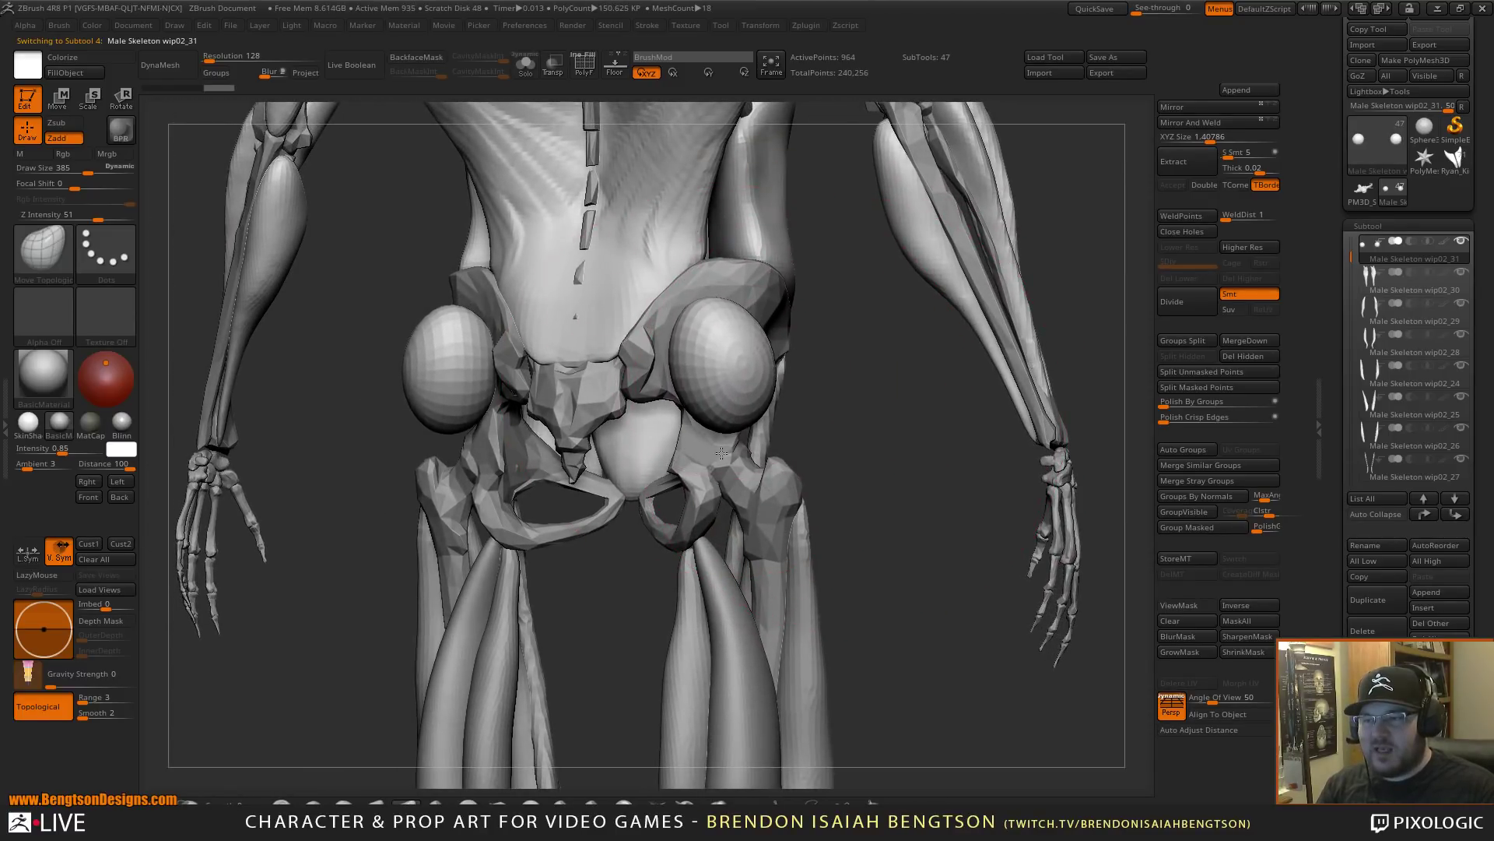
key("ctrl+z")
key("ctrl+z")
- Reposition the mirrored spheres over the outer sides of the hip bones with the Move gizmo
mouse_move(841, 393)
left_mouse_down()
mouse_move(846, 413)
mouse_move(804, 327)
left_mouse_up()
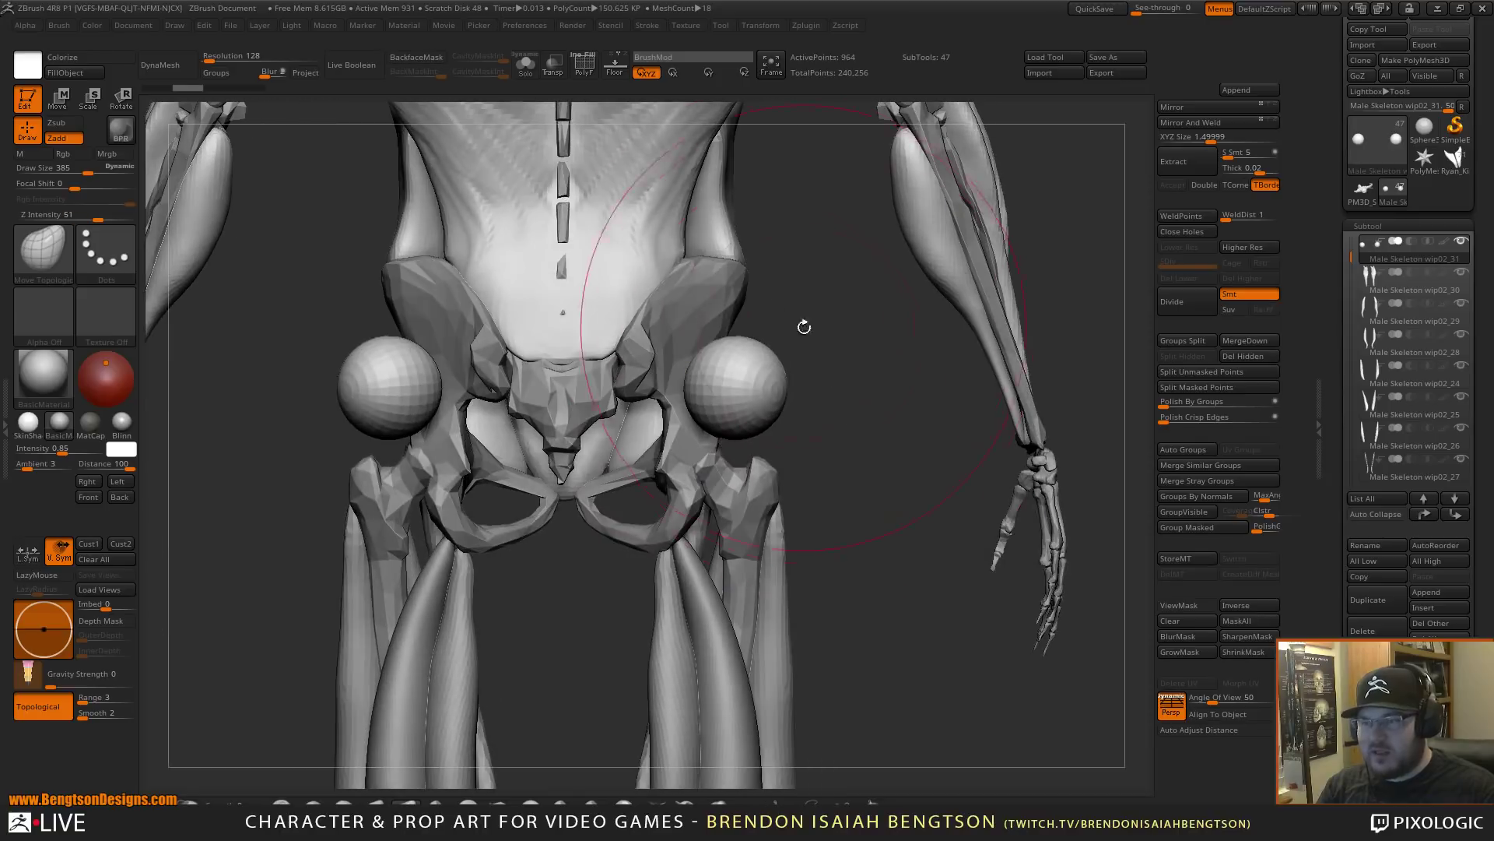
key("w")
left_click(693, 383)
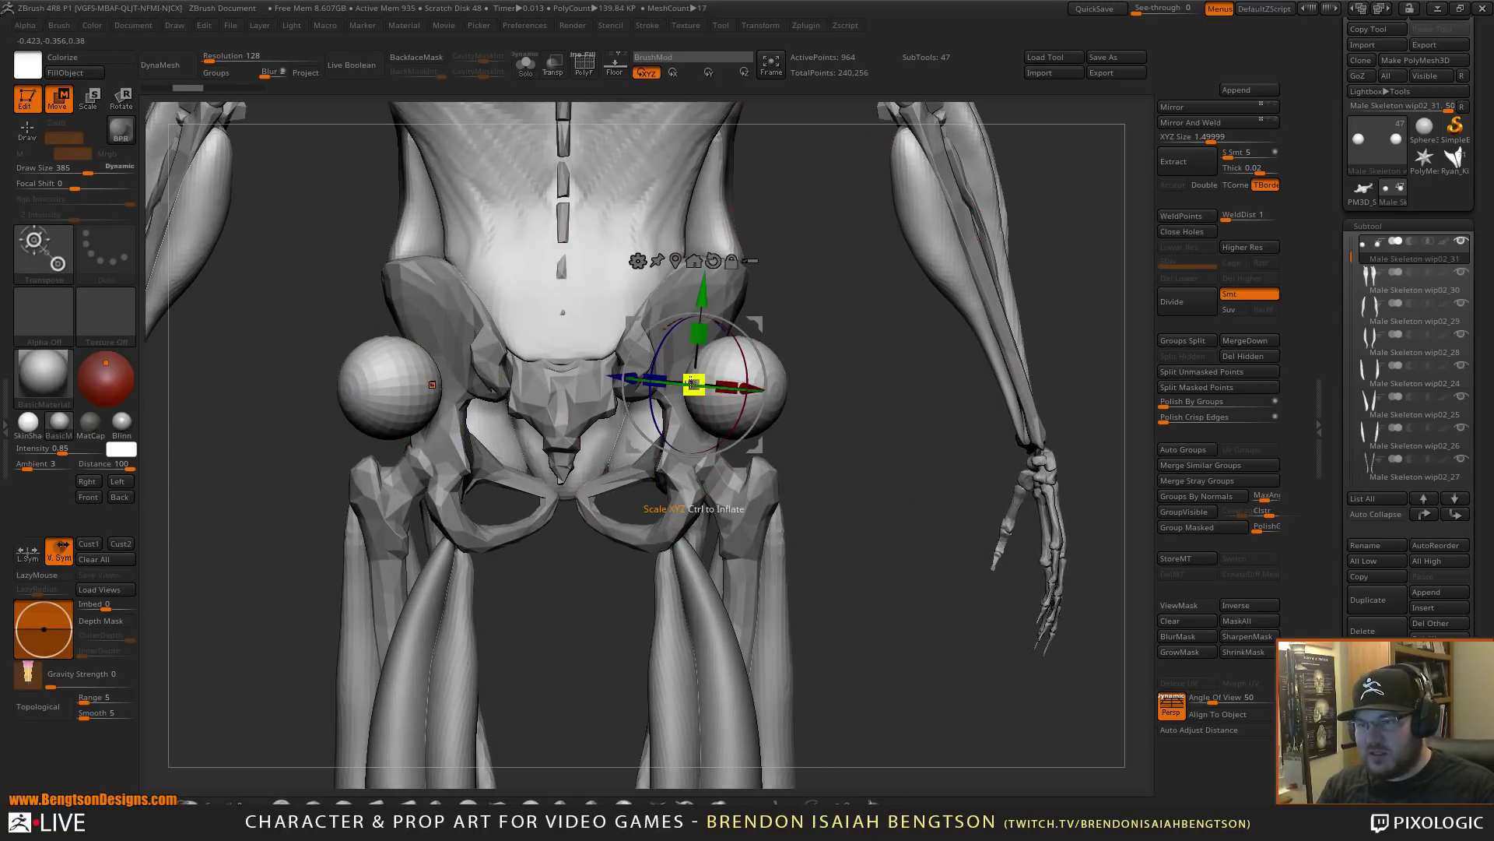
left_click_drag(739, 344, 741, 428)
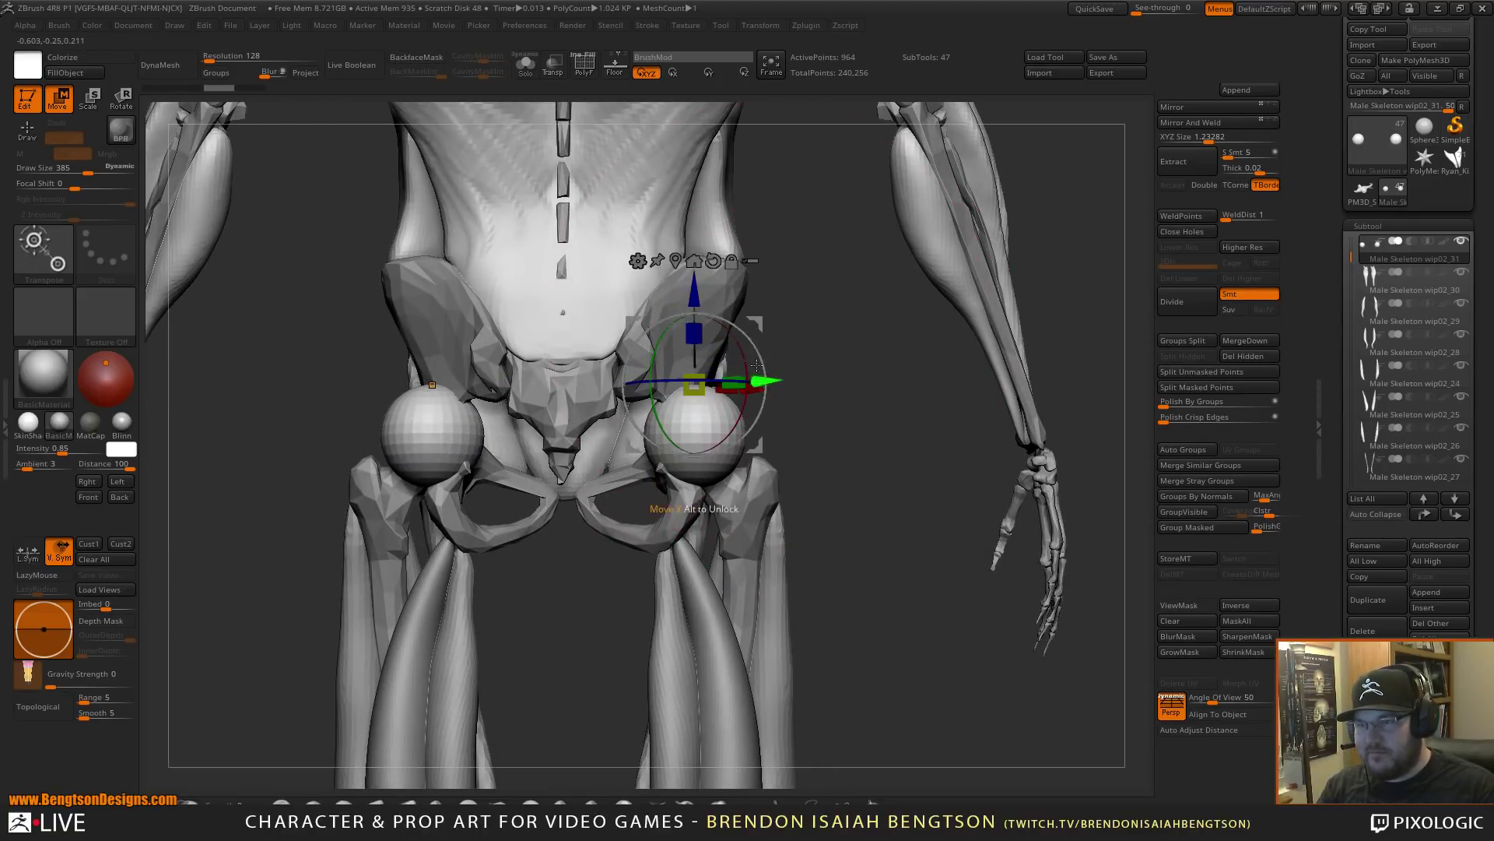
left_click_drag(760, 321, 809, 250)
left_click_drag(1081, 521, 833, 498)
mouse_move(919, 381)
left_mouse_down()
mouse_move(837, 383)
mouse_move(868, 376)
mouse_move(849, 379)
left_mouse_up()
key("q")
- Stretch the hip spheres vertically into long ovals from the iliac crest down to the top of the femur with Move Topological
left_click_drag(667, 427, 628, 474, "alt")
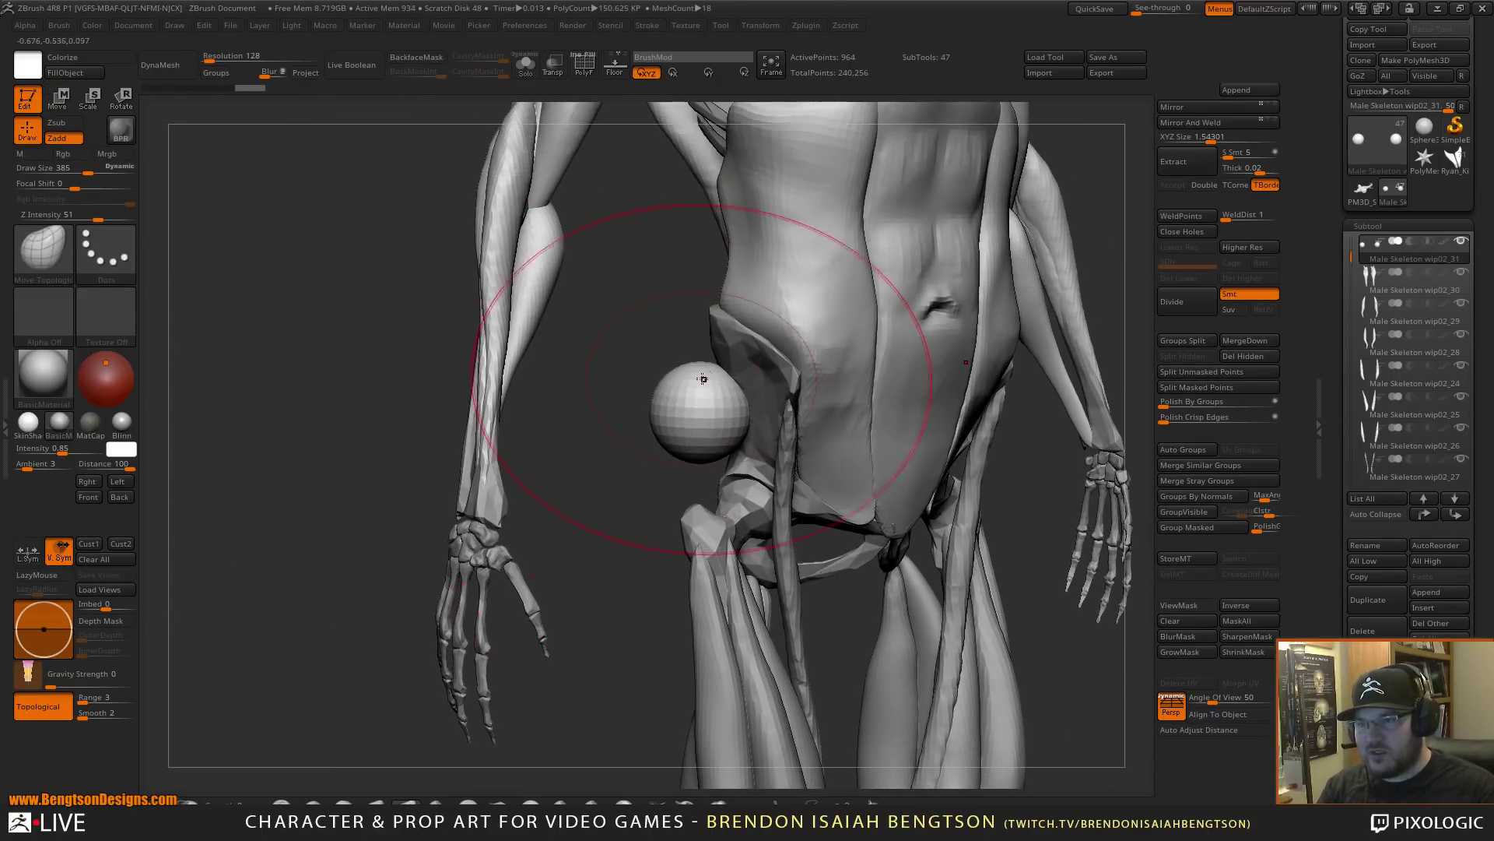
mouse_move(647, 320)
left_mouse_down()
mouse_move(732, 328)
mouse_move(720, 348)
left_mouse_up()
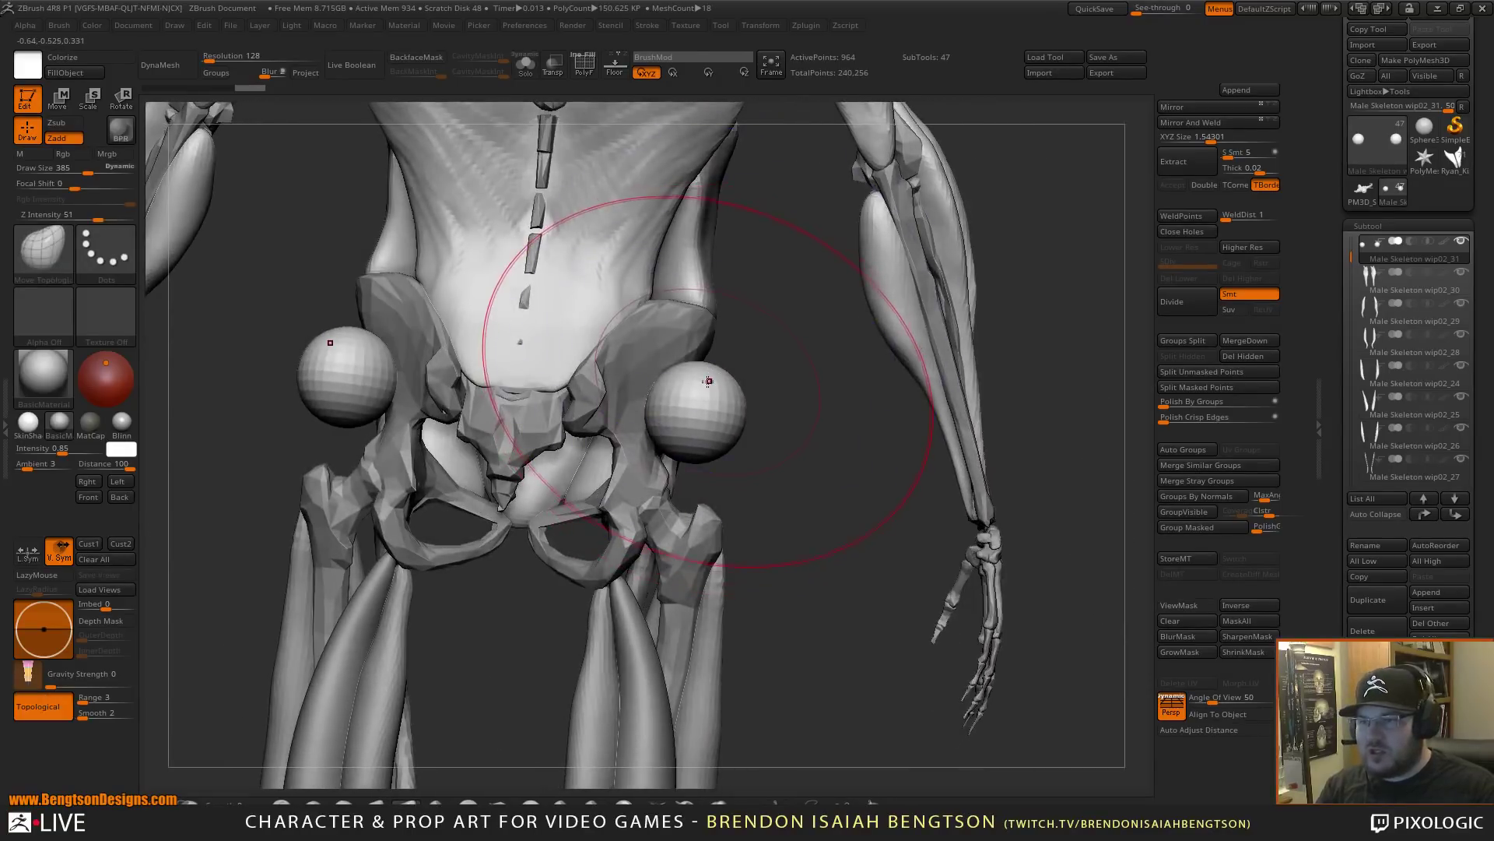
left_click_drag(704, 408, 717, 475)
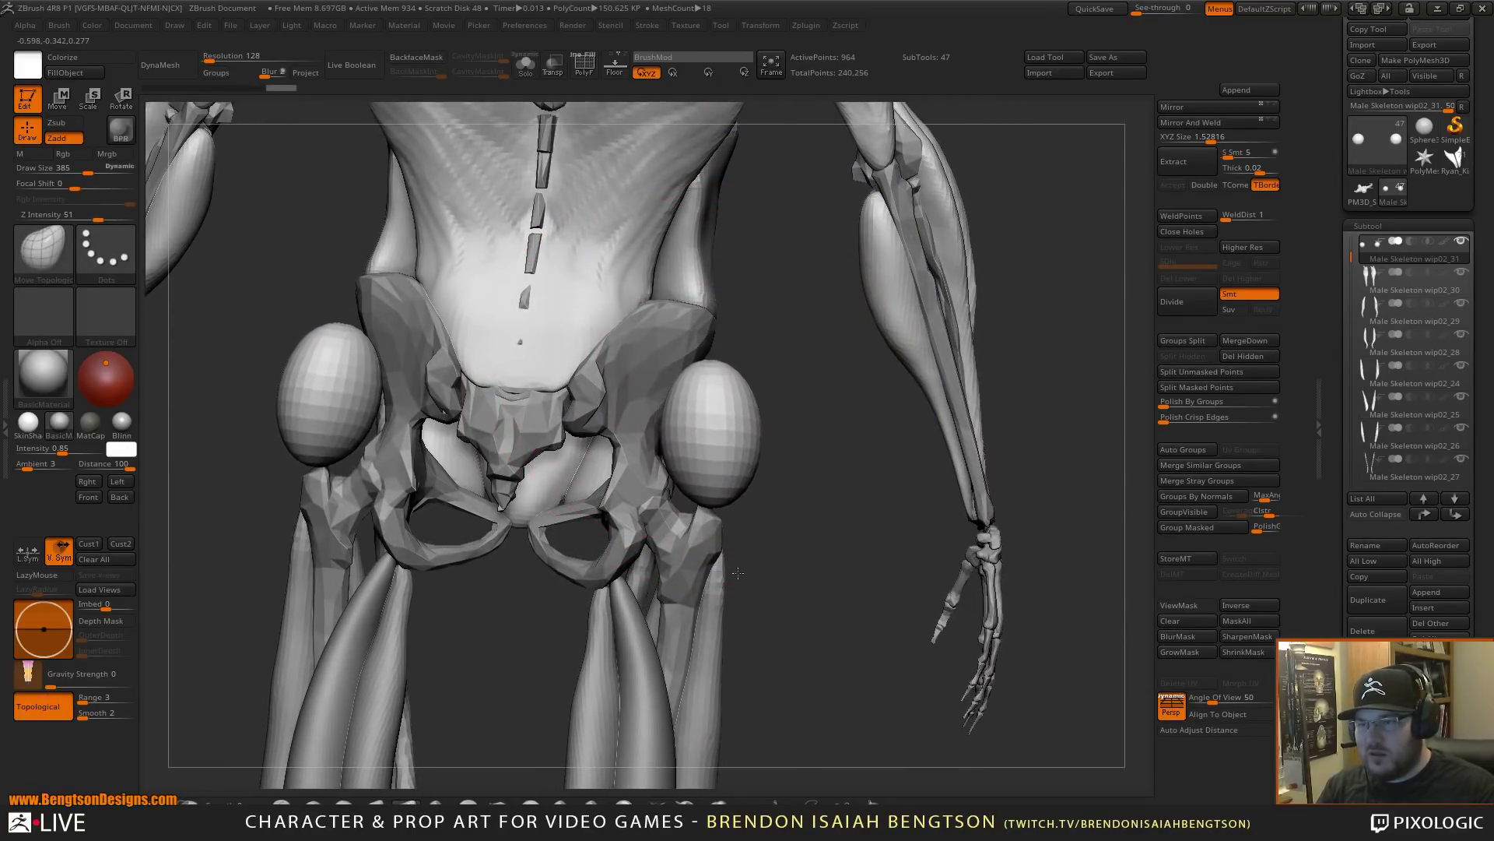
left_click_drag(713, 358, 719, 370)
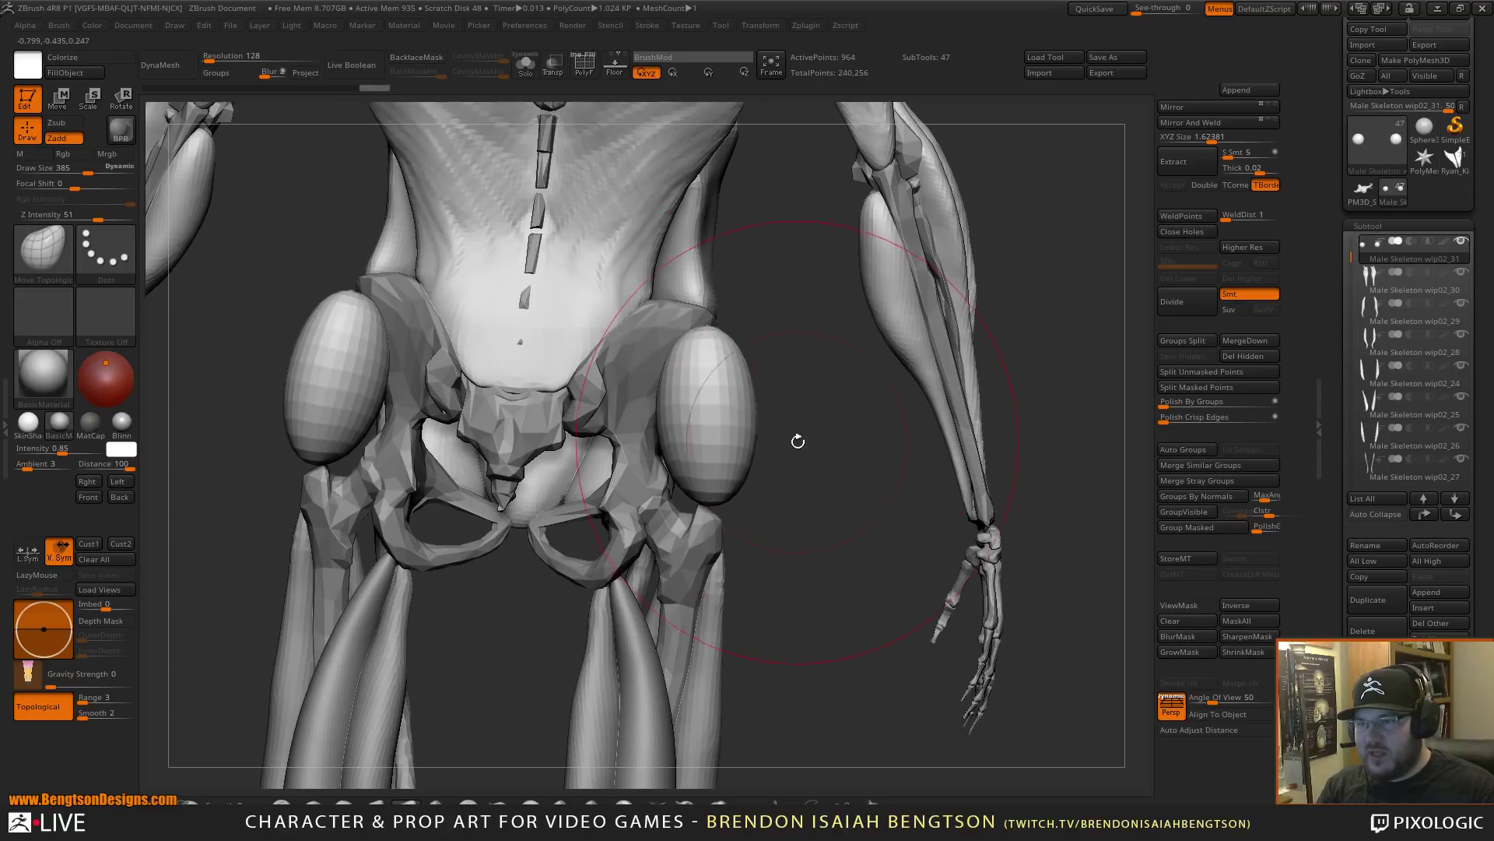
mouse_move(797, 436)
left_mouse_down()
mouse_move(663, 426)
mouse_move(766, 421)
mouse_move(745, 416)
left_mouse_up()
mouse_move(750, 475)
left_mouse_down()
mouse_move(764, 480)
mouse_move(751, 509)
left_mouse_up()
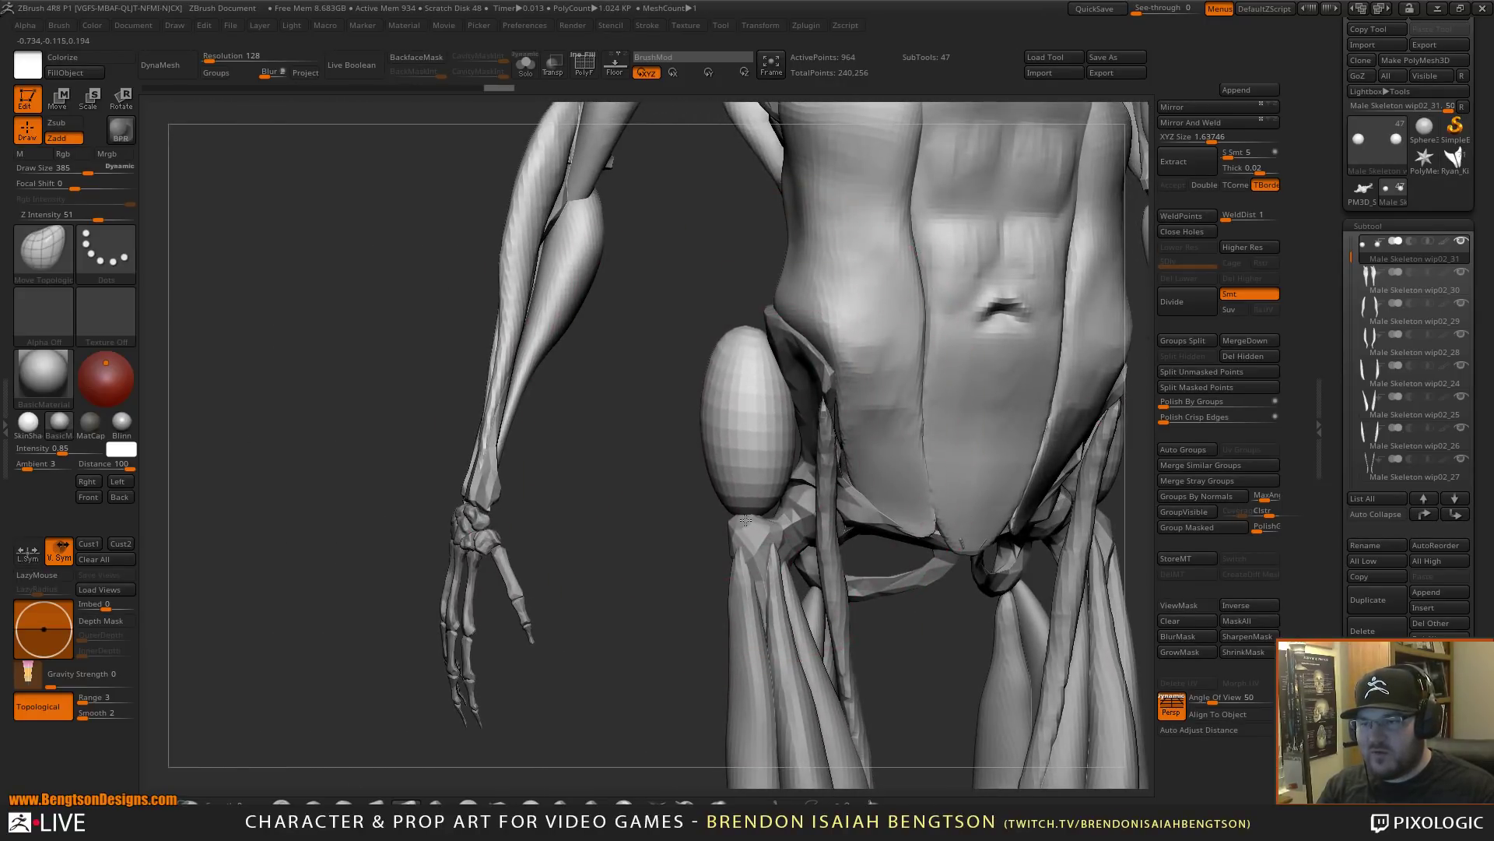
left_click_drag(752, 335, 768, 319)
left_click_drag(794, 459, 781, 459)
left_click_drag(745, 511, 751, 519)
- Reduce the draw size to 173 and widen the upper part of the ovals along the side of the pelvis
mouse_move(668, 459)
left_mouse_down()
mouse_move(911, 459)
mouse_move(868, 467)
left_mouse_up()
key("space")
left_click_drag(743, 391, 721, 381)
left_click_drag(871, 456, 828, 460)
left_click_drag(859, 519, 787, 423)
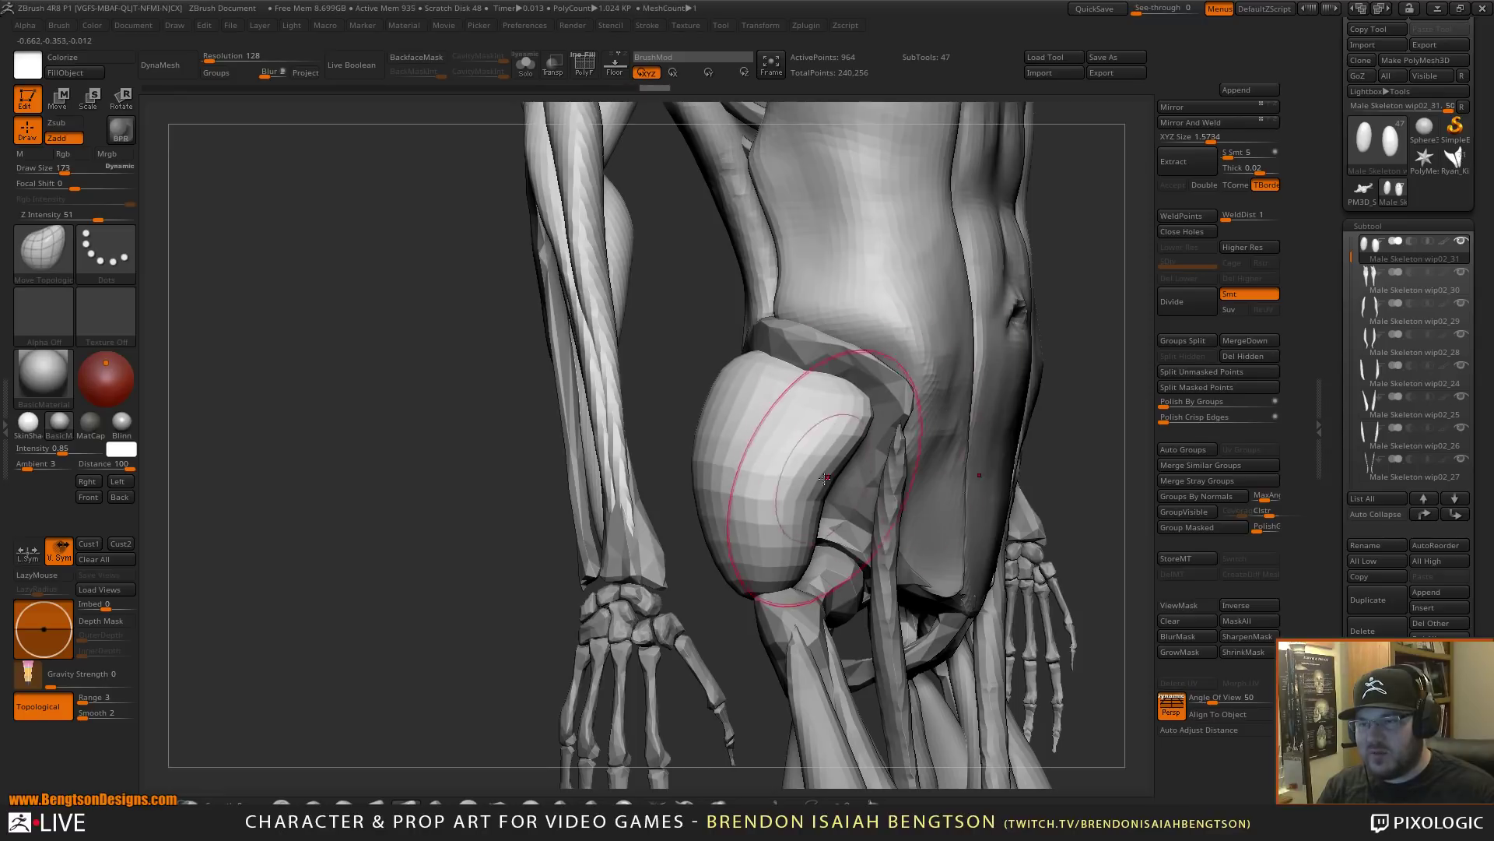
left_click_drag(887, 503, 864, 489)
- Taper the lower ends of the hip muscles toward the top of the femur and slim their profile
mouse_move(689, 342)
left_mouse_down()
mouse_move(856, 346)
mouse_move(840, 334)
left_mouse_up()
left_click_drag(806, 483, 828, 489)
left_click_drag(879, 616, 908, 585)
mouse_move(818, 516)
left_mouse_down()
mouse_move(857, 435)
mouse_move(885, 483)
mouse_move(874, 550)
mouse_move(894, 601)
mouse_move(901, 560)
mouse_move(805, 532)
left_mouse_up()
left_click_drag(926, 481, 947, 473)
left_click_drag(939, 534, 954, 554)
left_click_drag(857, 558, 831, 548)
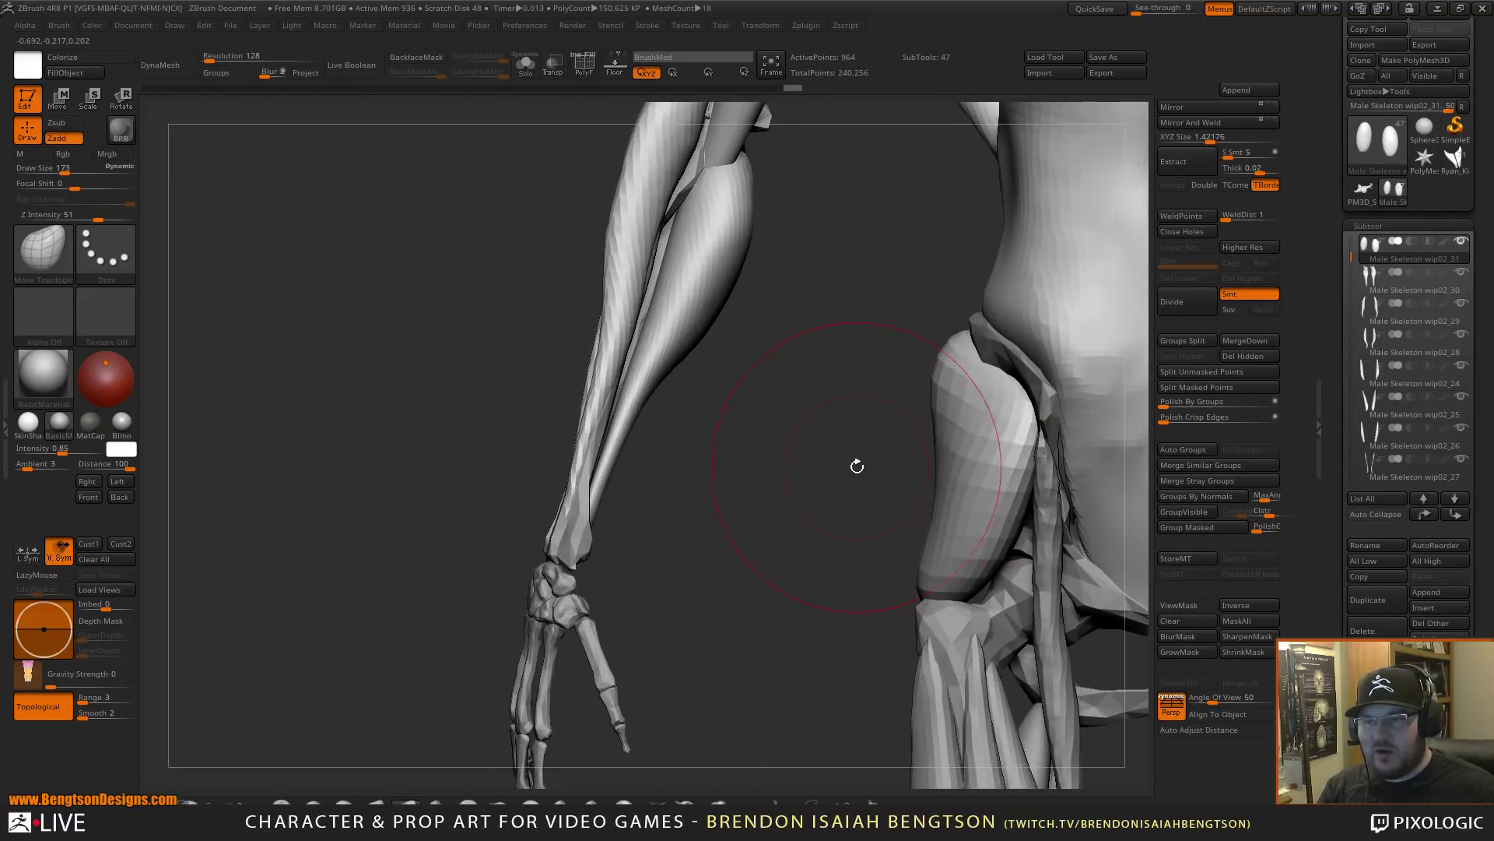
- Tuck the upper edge of the hip muscles under the iliac crest and check their proportions against the whole figure
left_click_drag(857, 465, 817, 400)
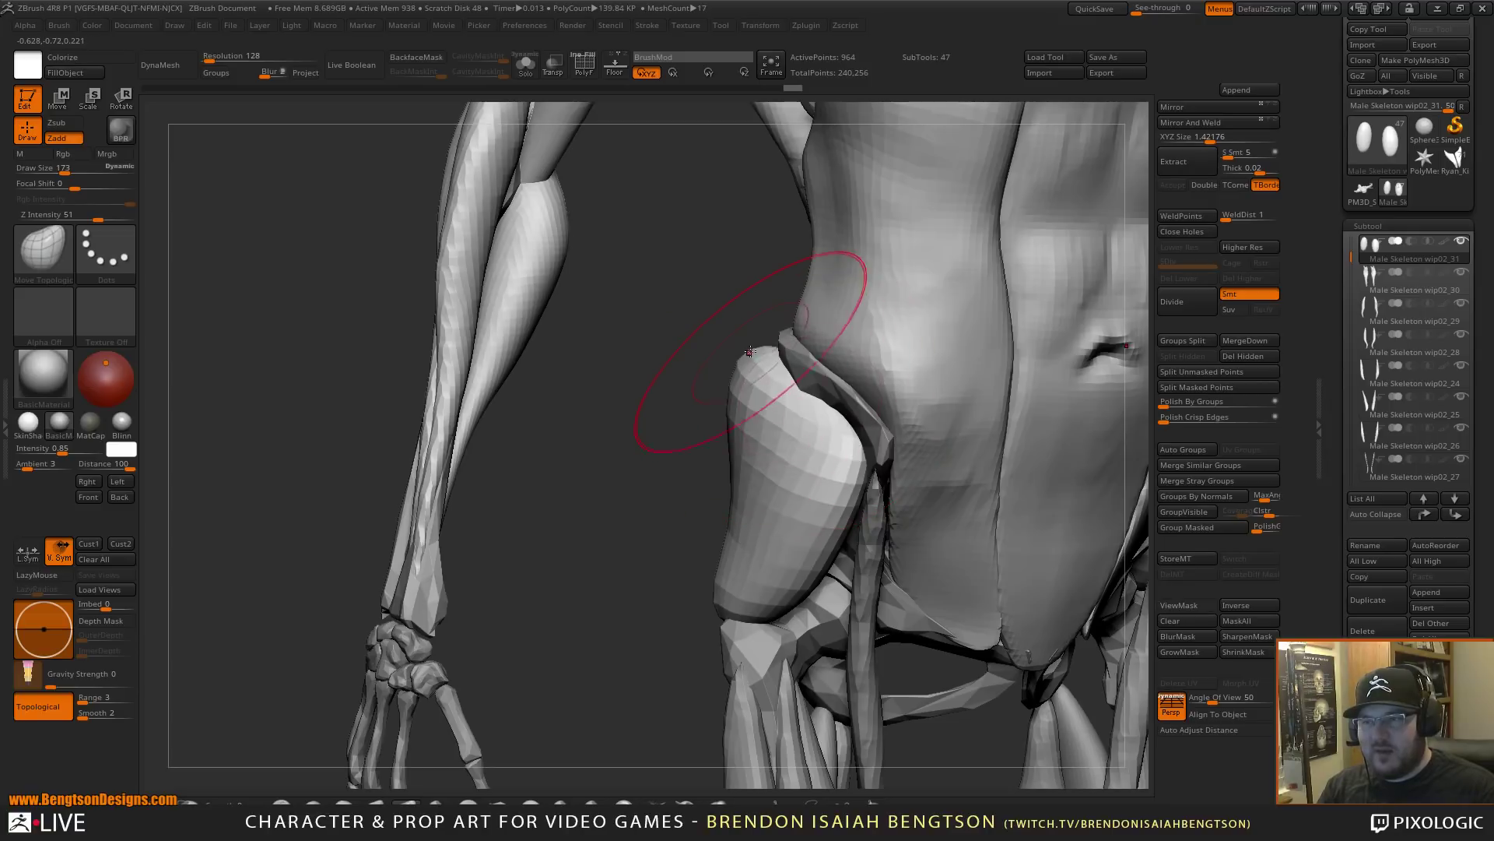
left_click_drag(749, 358, 770, 366)
left_click_drag(847, 424, 837, 426)
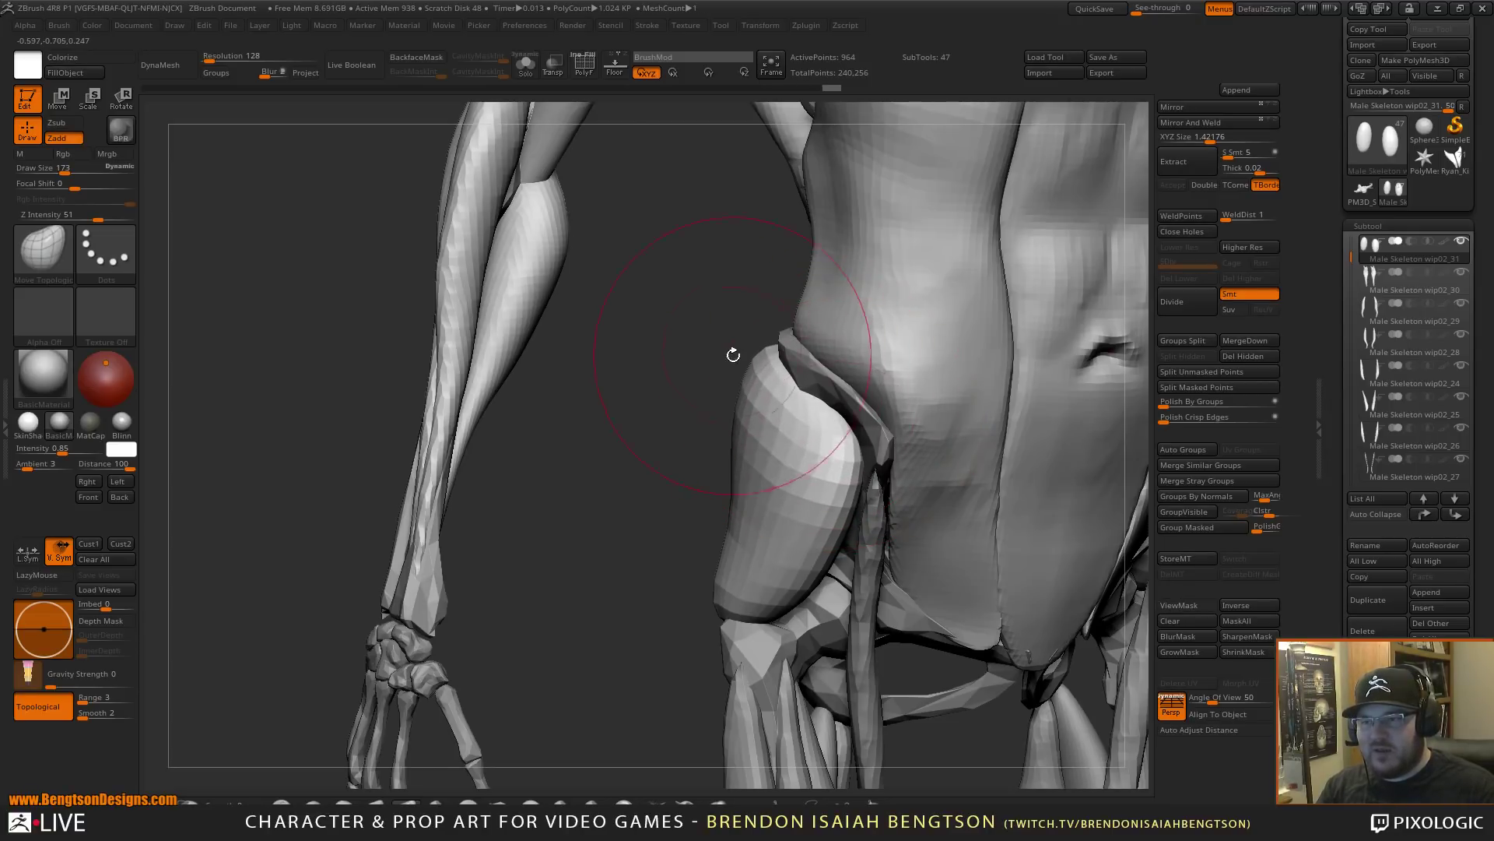
left_click_drag(734, 355, 841, 443)
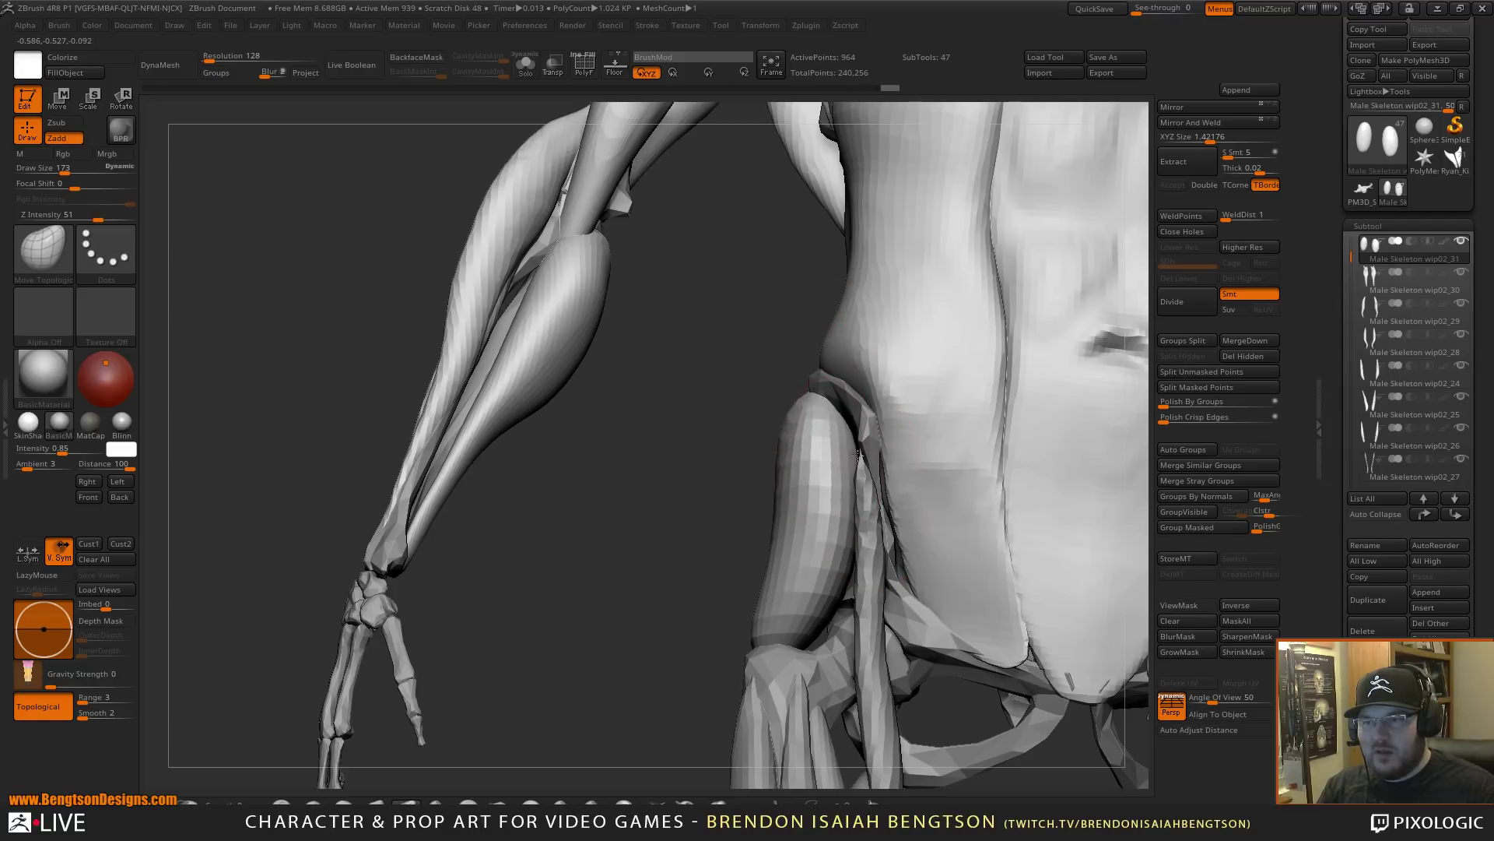
left_click_drag(864, 452, 791, 423)
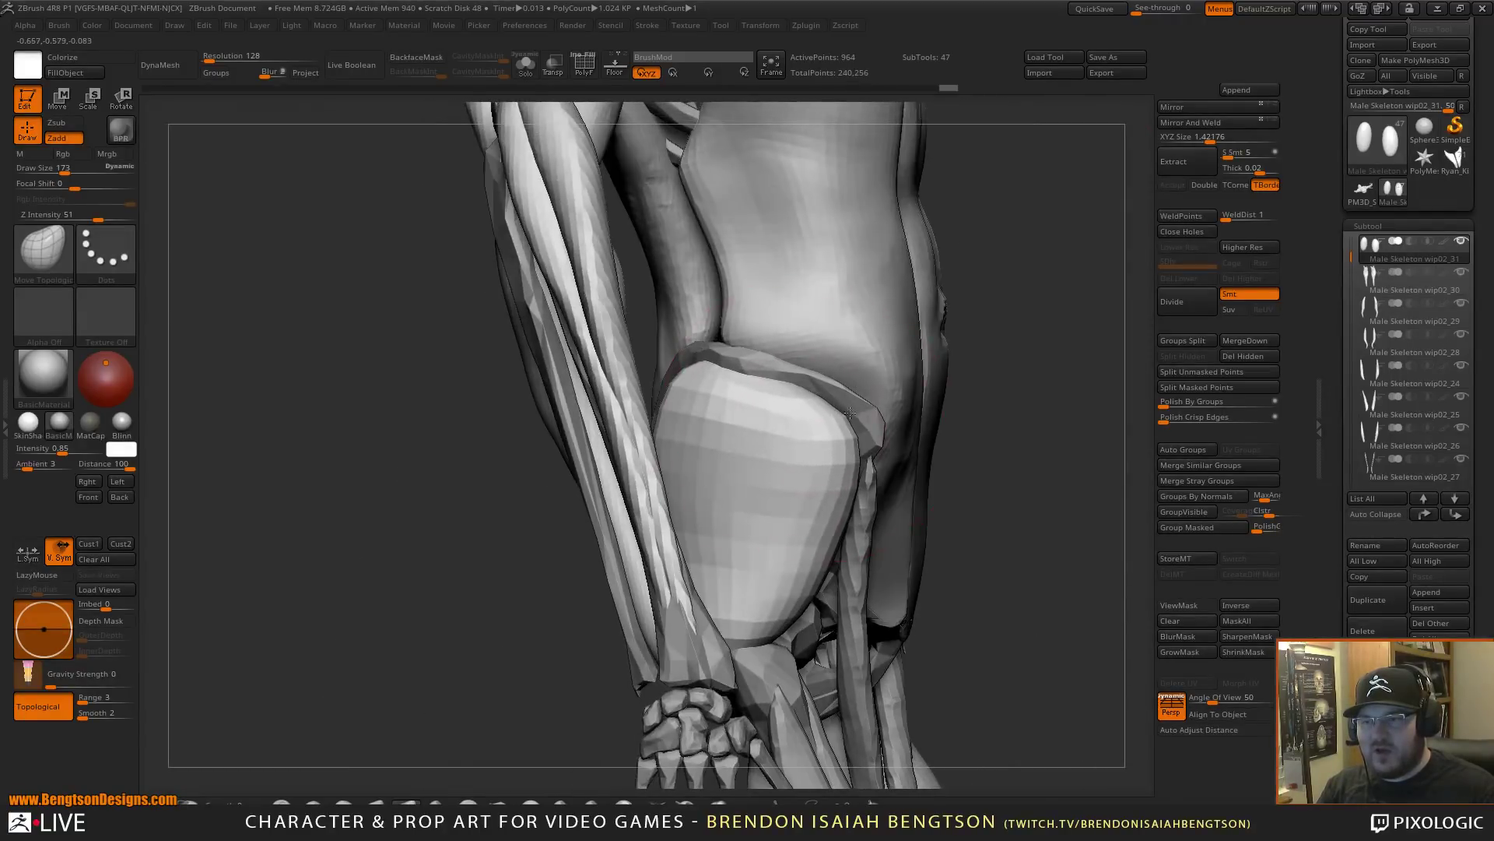
left_click_drag(1011, 445, 931, 517, "alt")
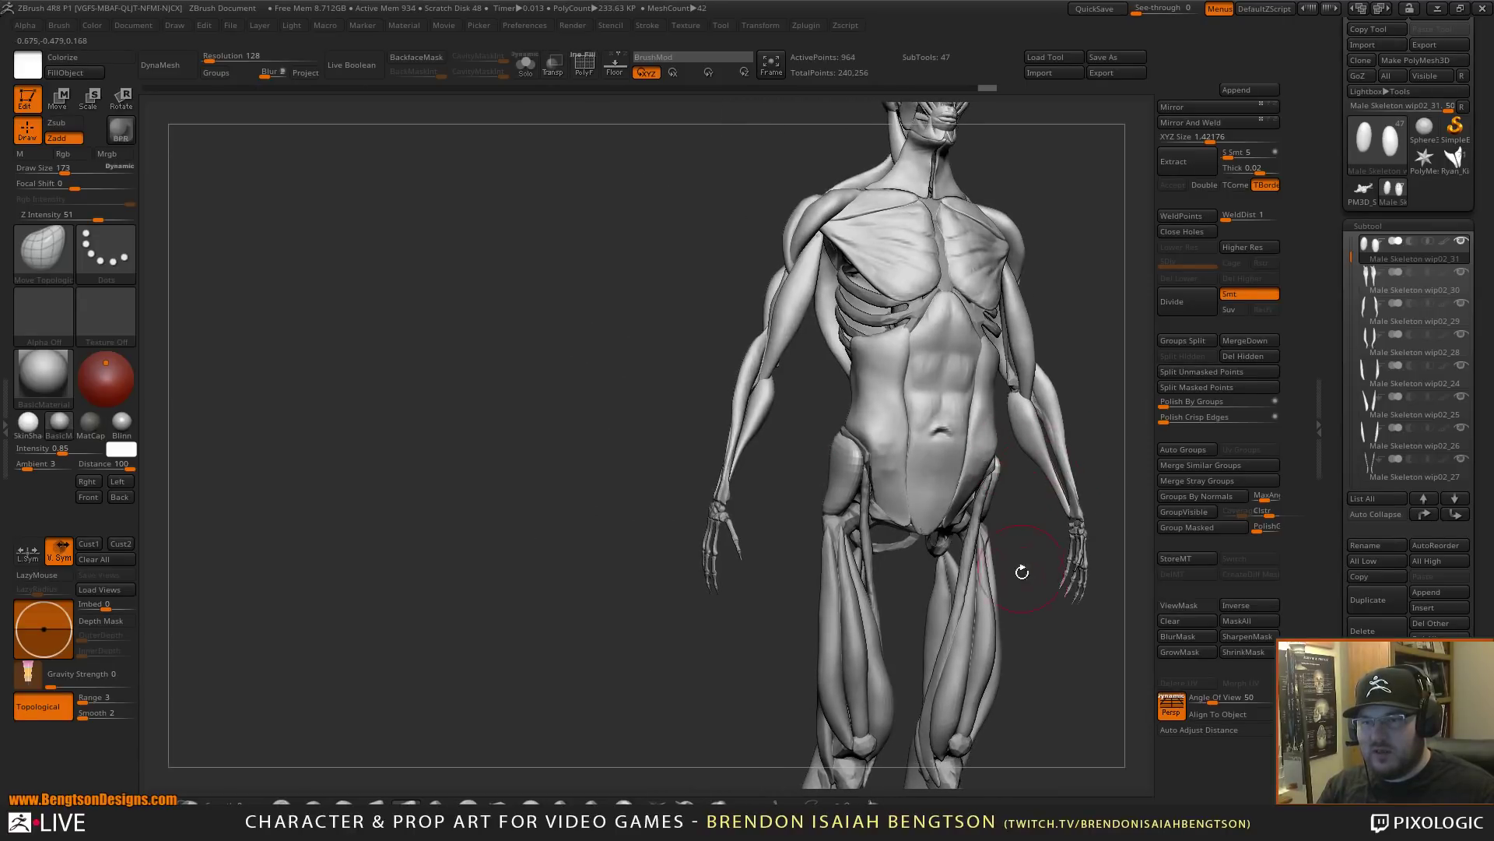
left_click_drag(1049, 697, 979, 626, "alt")
- Flatten the back, outer side and front edge of the hip muscles with the TrimDynamic brush
left_click_drag(514, 396, 810, 454, "alt")
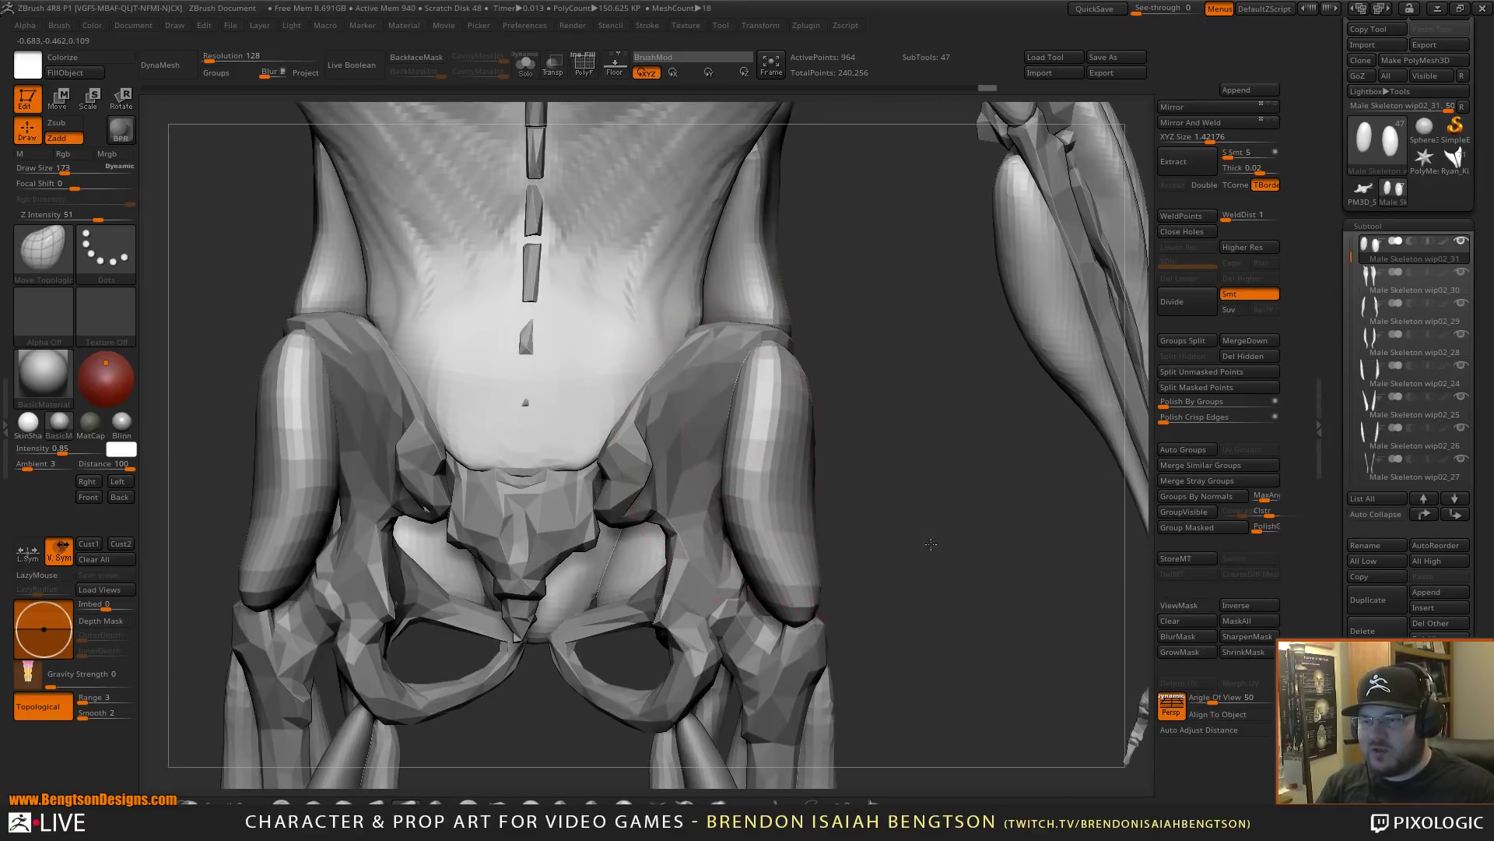
left_click_drag(927, 540, 791, 485)
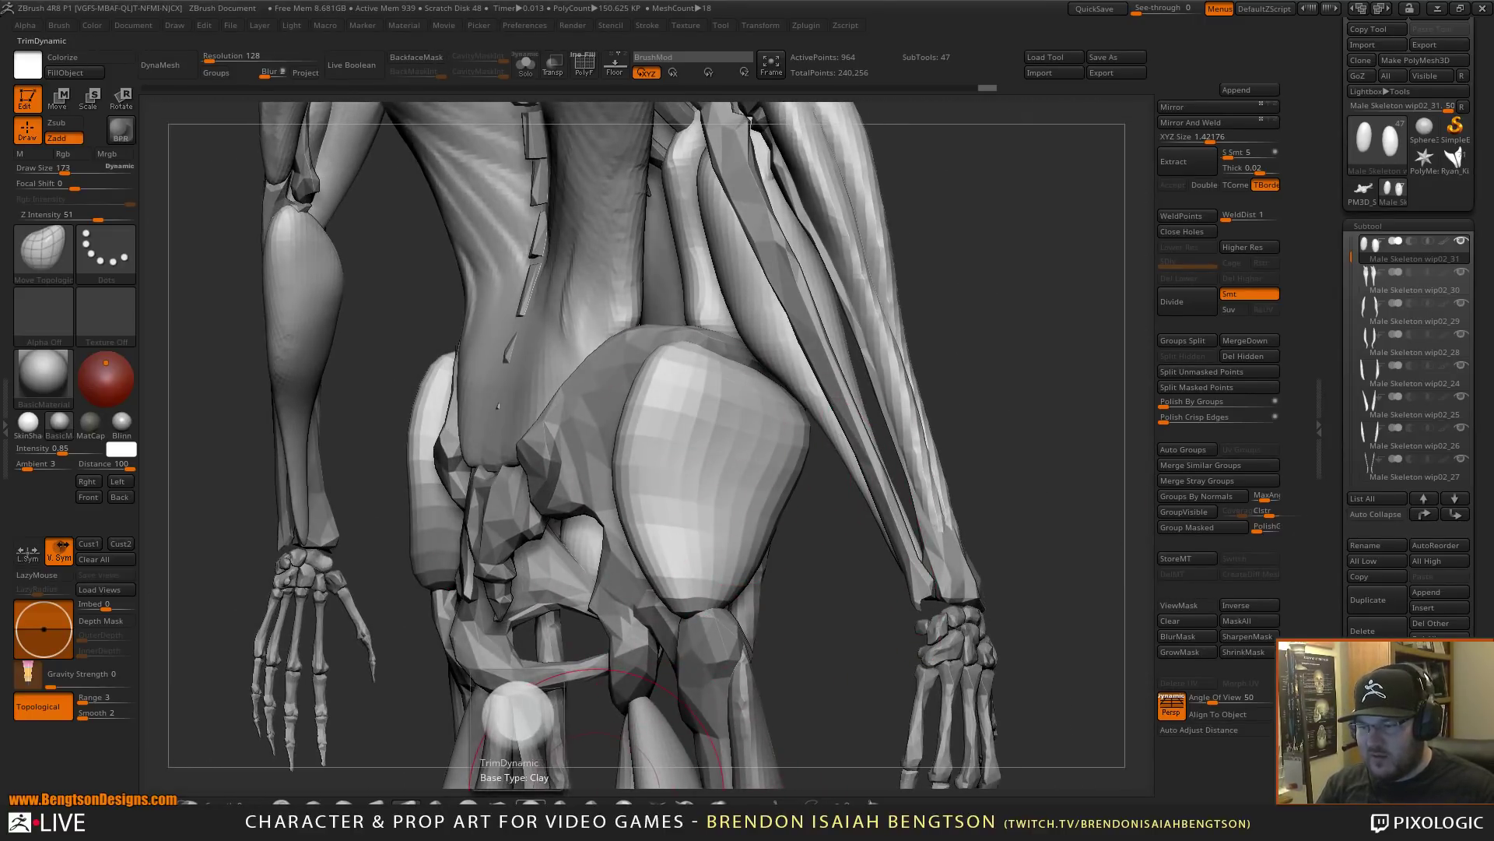
key("b")
key("t")
key("d")
mouse_move(661, 385)
left_mouse_down()
mouse_move(674, 540)
mouse_move(698, 469)
left_mouse_up()
mouse_move(703, 397)
left_mouse_down()
mouse_move(695, 367)
mouse_move(682, 467)
mouse_move(705, 467)
mouse_move(709, 506)
left_mouse_up()
mouse_move(821, 590)
left_mouse_down()
mouse_move(545, 580)
mouse_move(523, 556)
left_mouse_up()
mouse_move(786, 412)
left_mouse_down()
mouse_move(789, 476)
mouse_move(769, 494)
mouse_move(741, 445)
mouse_move(767, 502)
mouse_move(739, 509)
mouse_move(753, 551)
mouse_move(727, 540)
mouse_move(732, 425)
left_mouse_up()
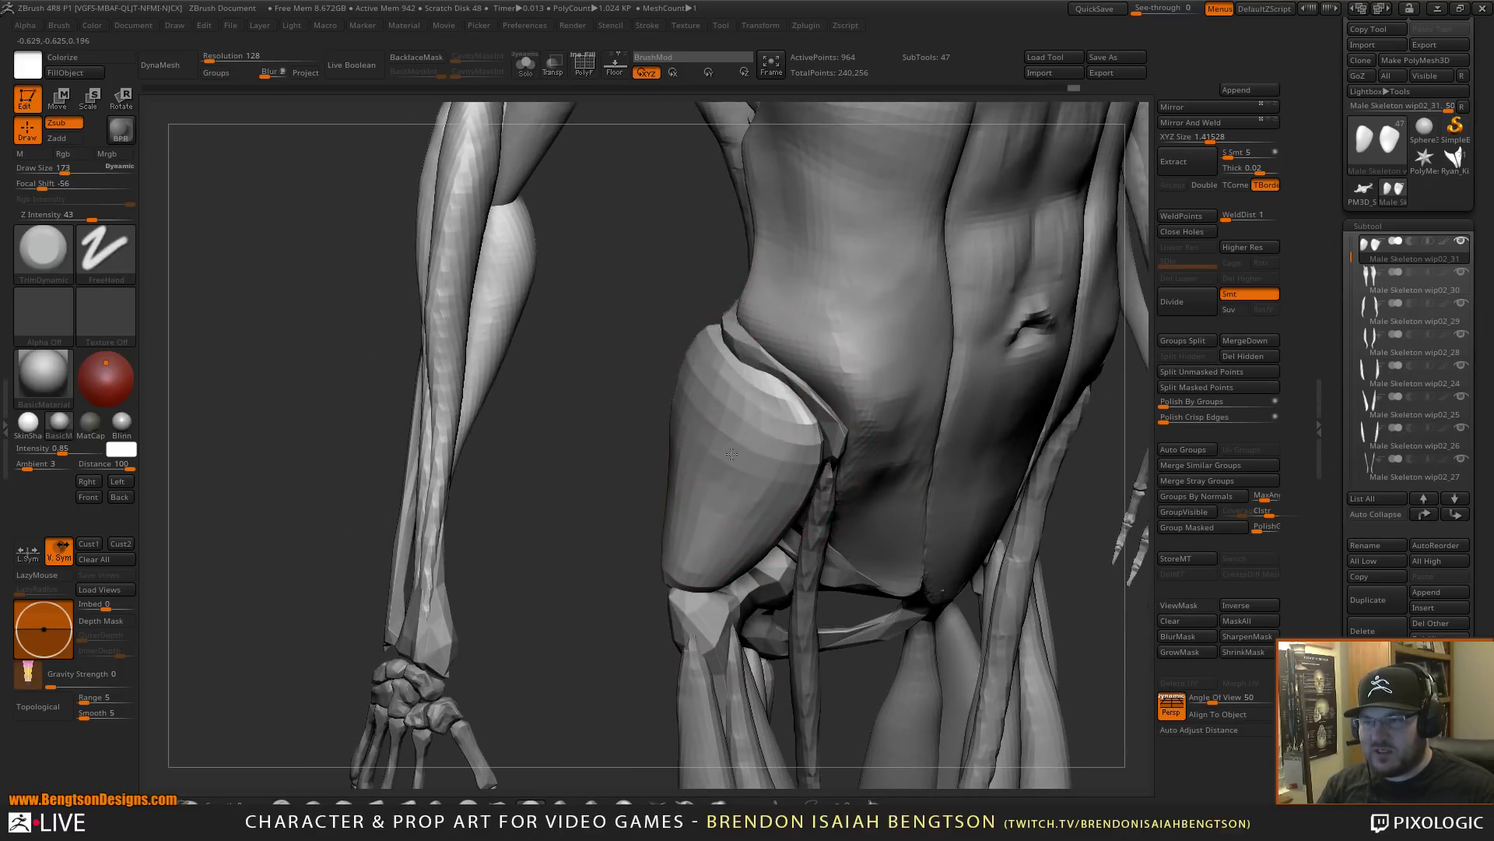
- Refine the upper front corner of the hip muscles along the iliac crest using Move Topological at draw size 88
left_click_drag(608, 596, 607, 463)
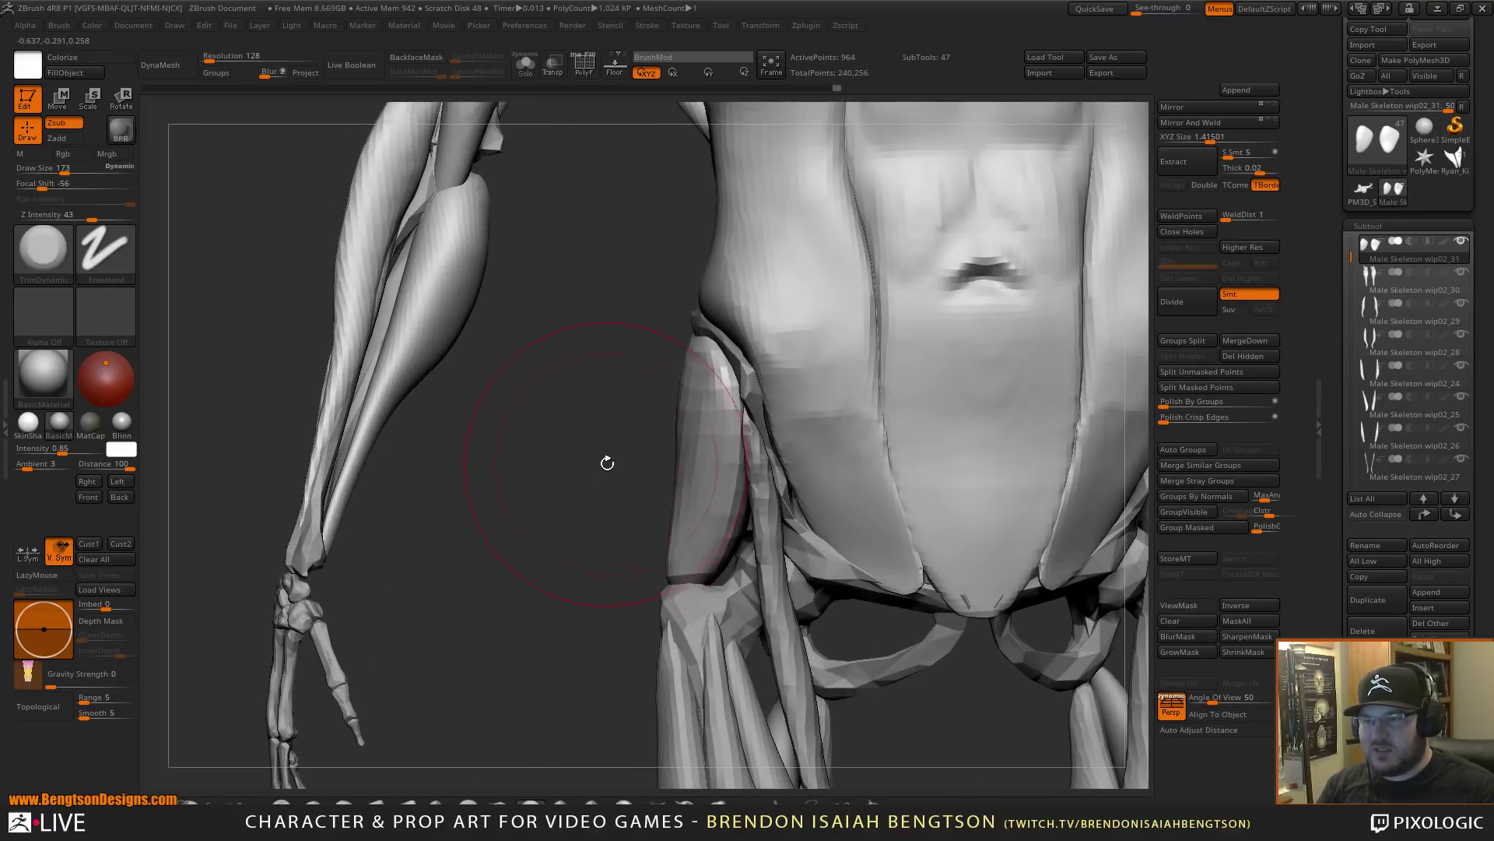
key("b")
key("m")
key("t")
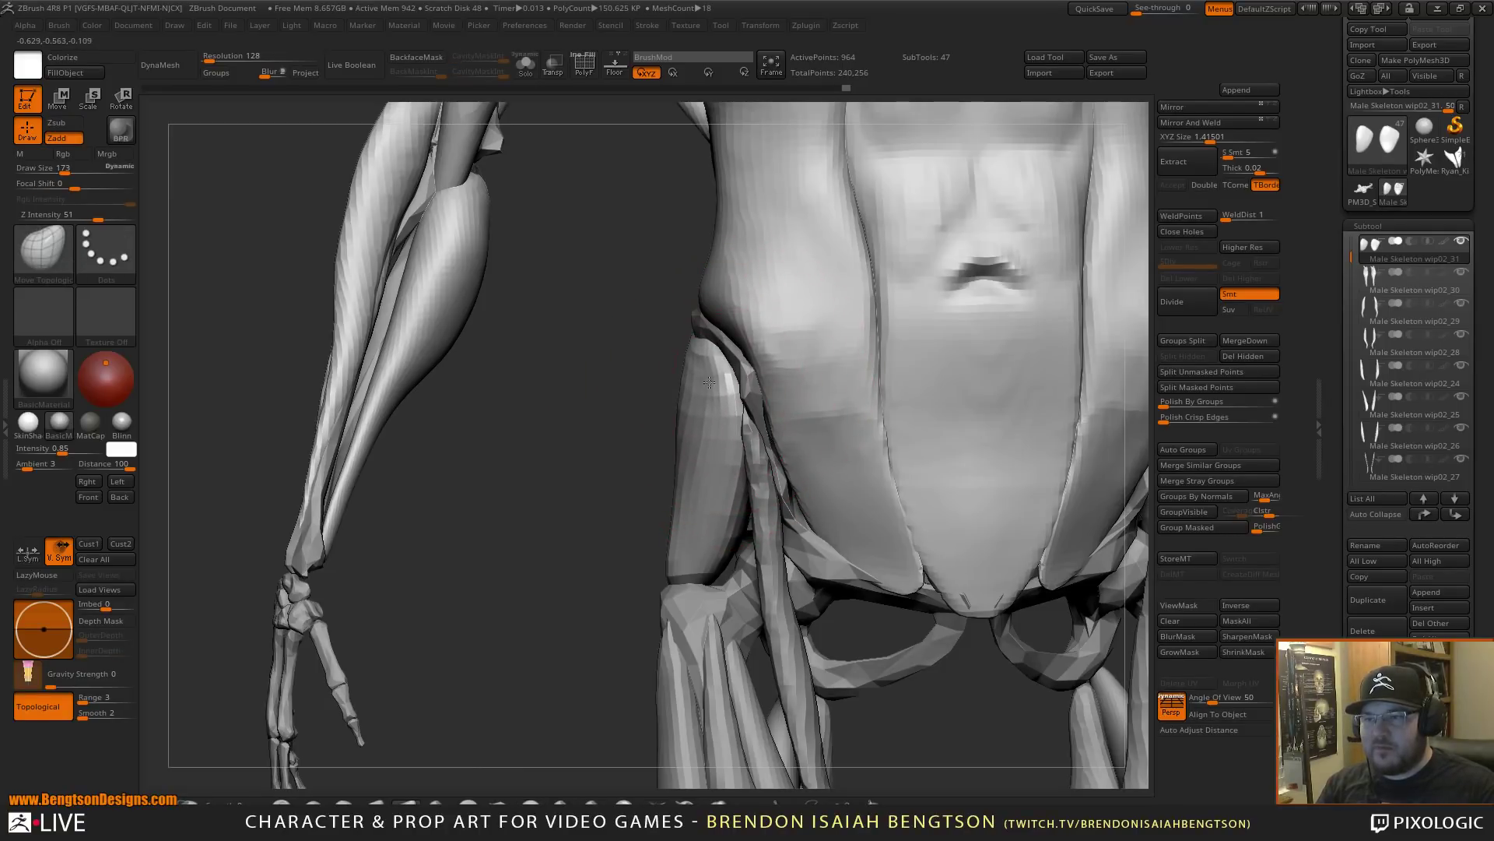
right_click_drag(702, 377, 722, 372)
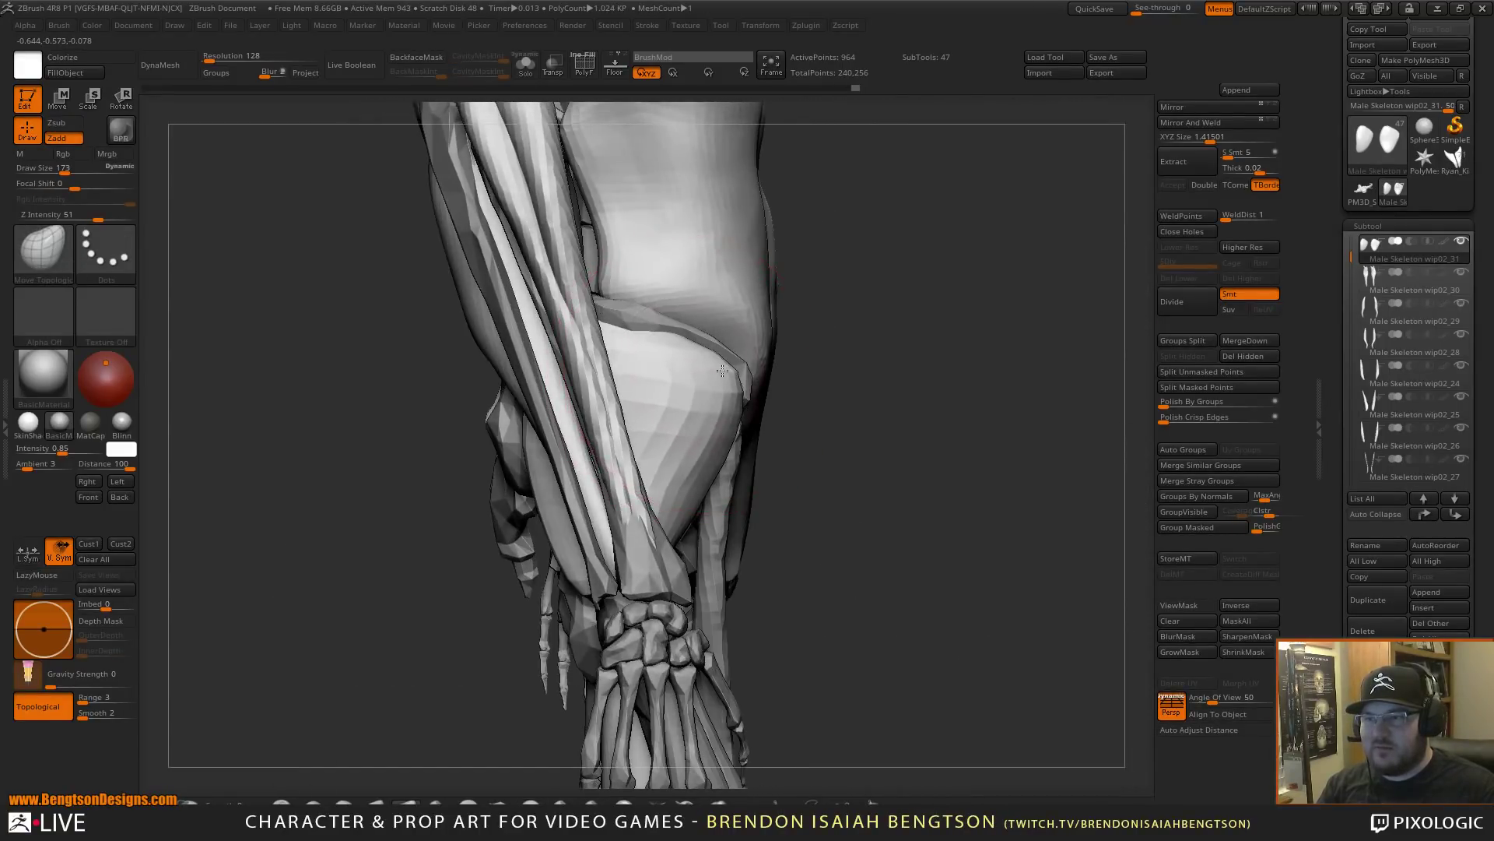
key("space")
left_click_drag(727, 369, 712, 369)
mouse_move(857, 358)
left_mouse_down()
mouse_move(825, 356)
mouse_move(888, 265)
mouse_move(993, 366)
mouse_move(972, 285)
left_mouse_up()
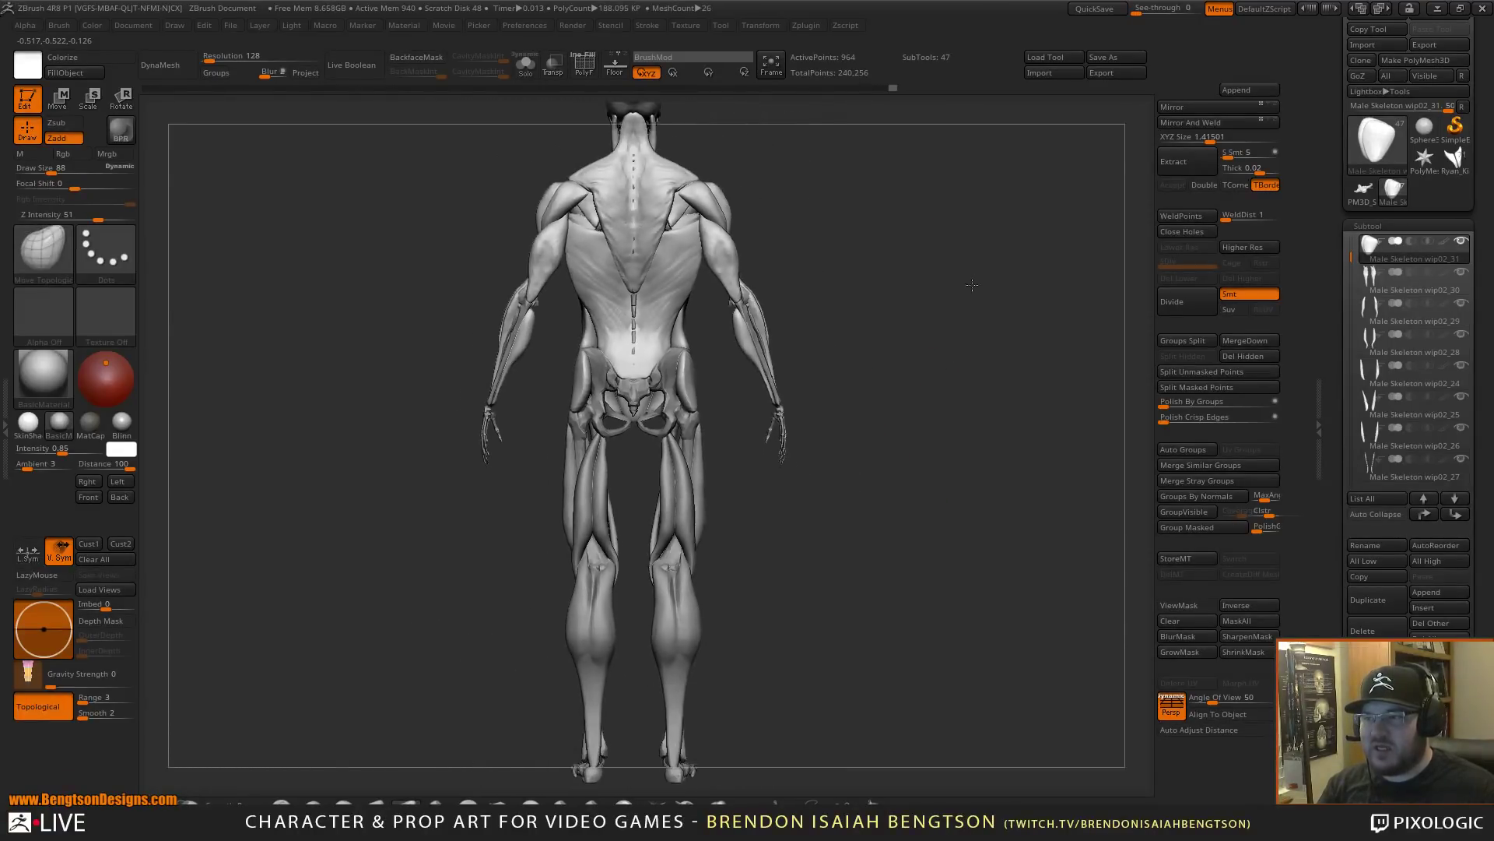
- Review the hip muscles from the front and back, and select the skeleton subtool with the back of the pelvis in view
right_click_drag(972, 284, 866, 599)
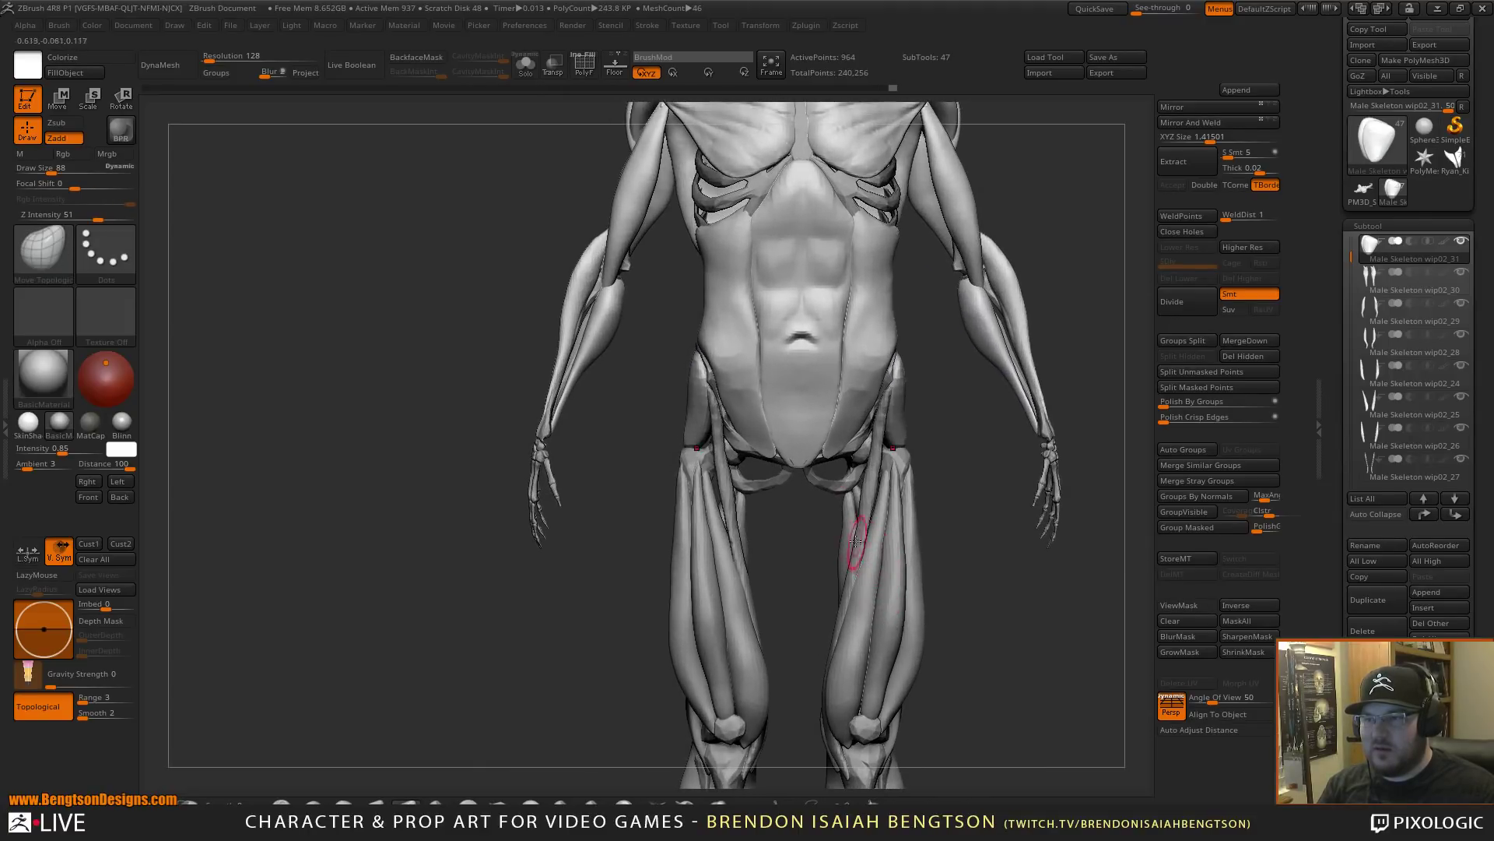
left_click_drag(626, 474, 772, 436)
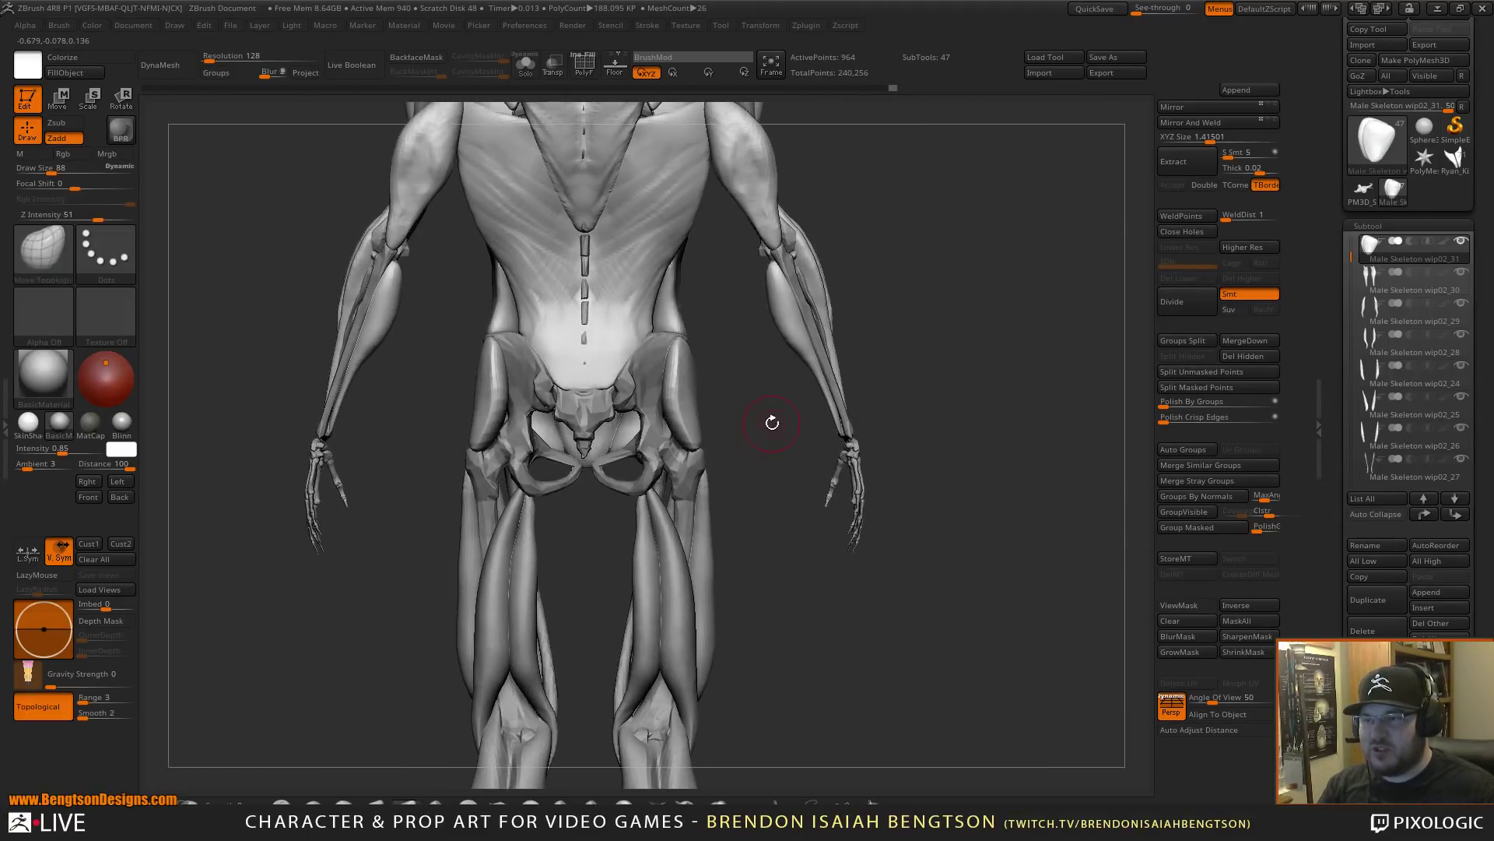
right_click_drag(772, 423, 871, 467, "ctrl")
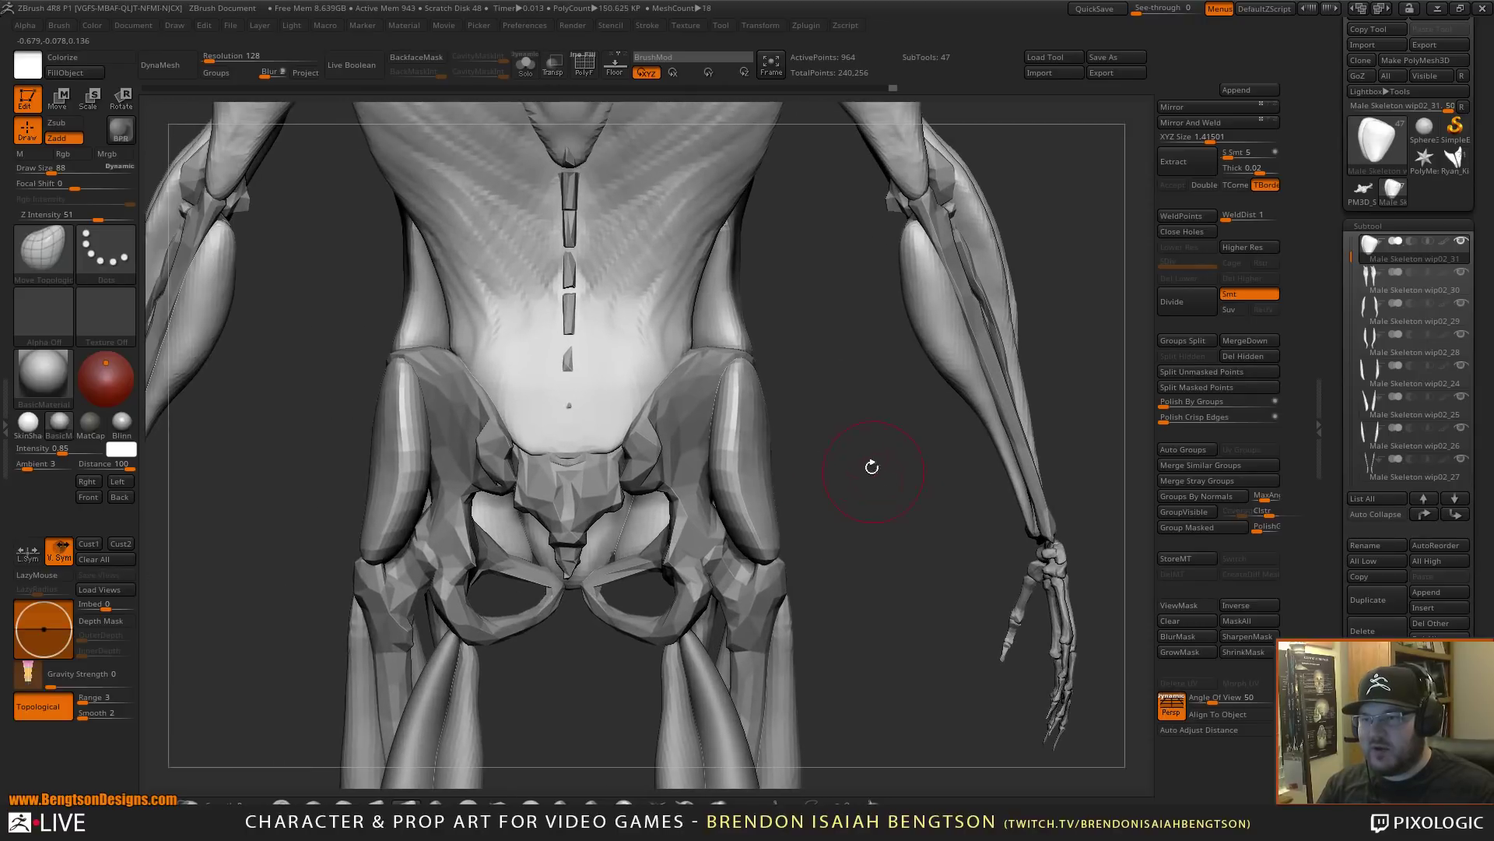
left_click(673, 431, "alt")
left_click_drag(874, 501, 867, 459, "alt")
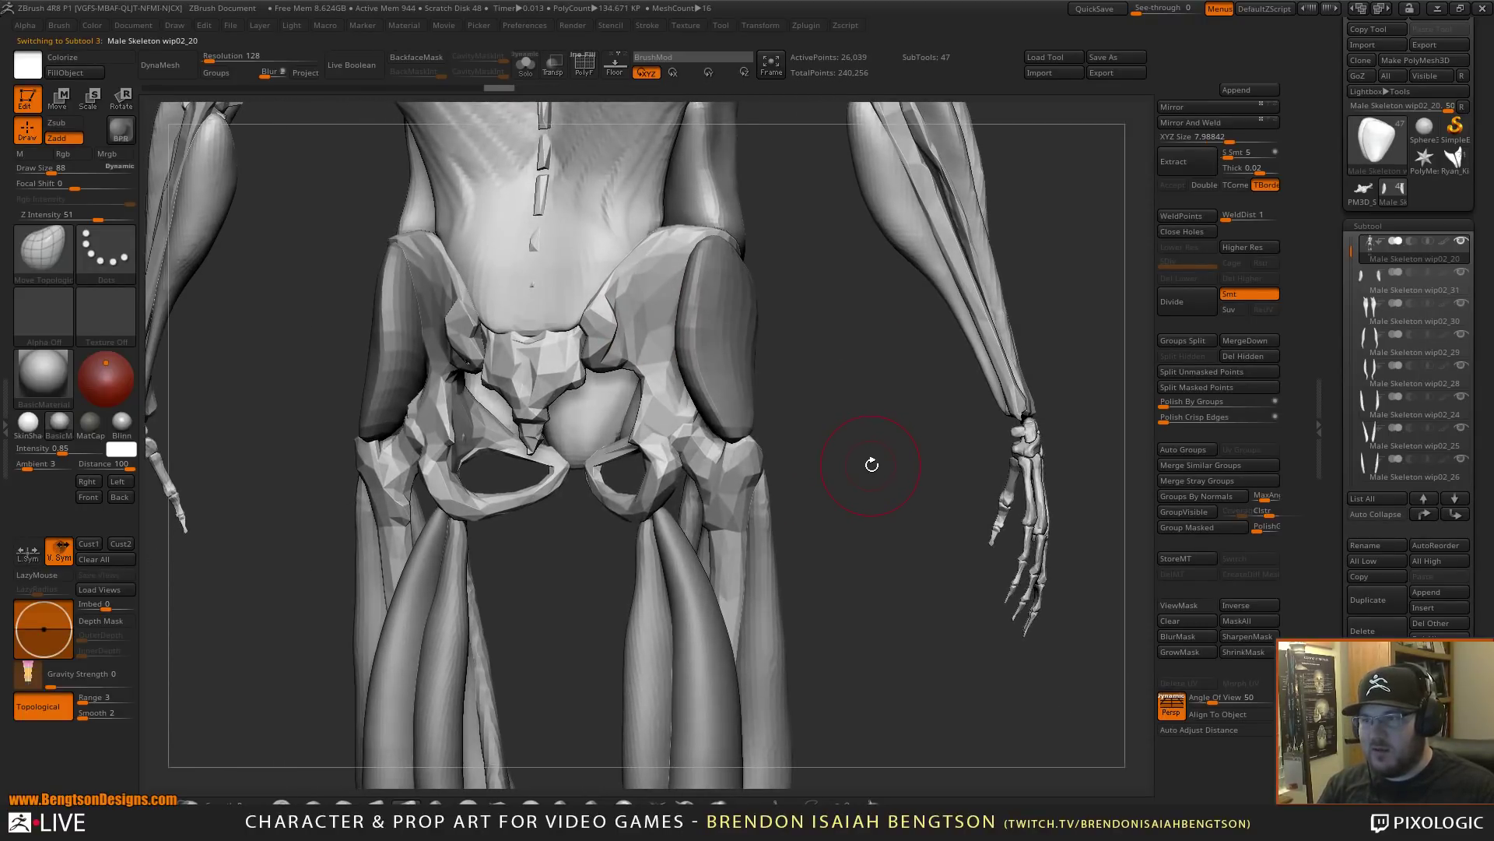
right_click_drag(685, 313, 861, 433)
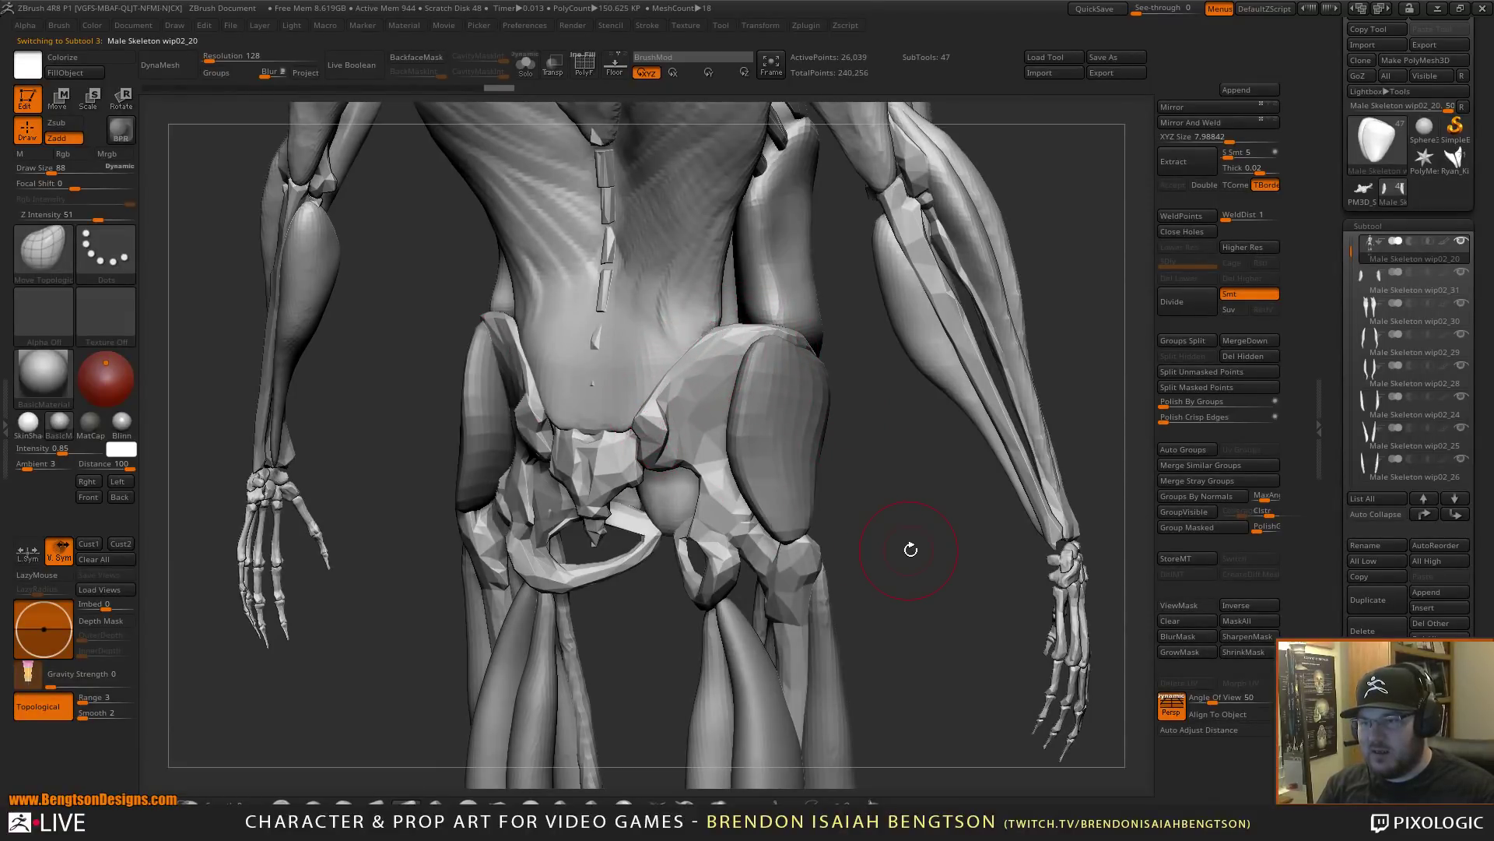
right_click_drag(911, 549, 600, 300)
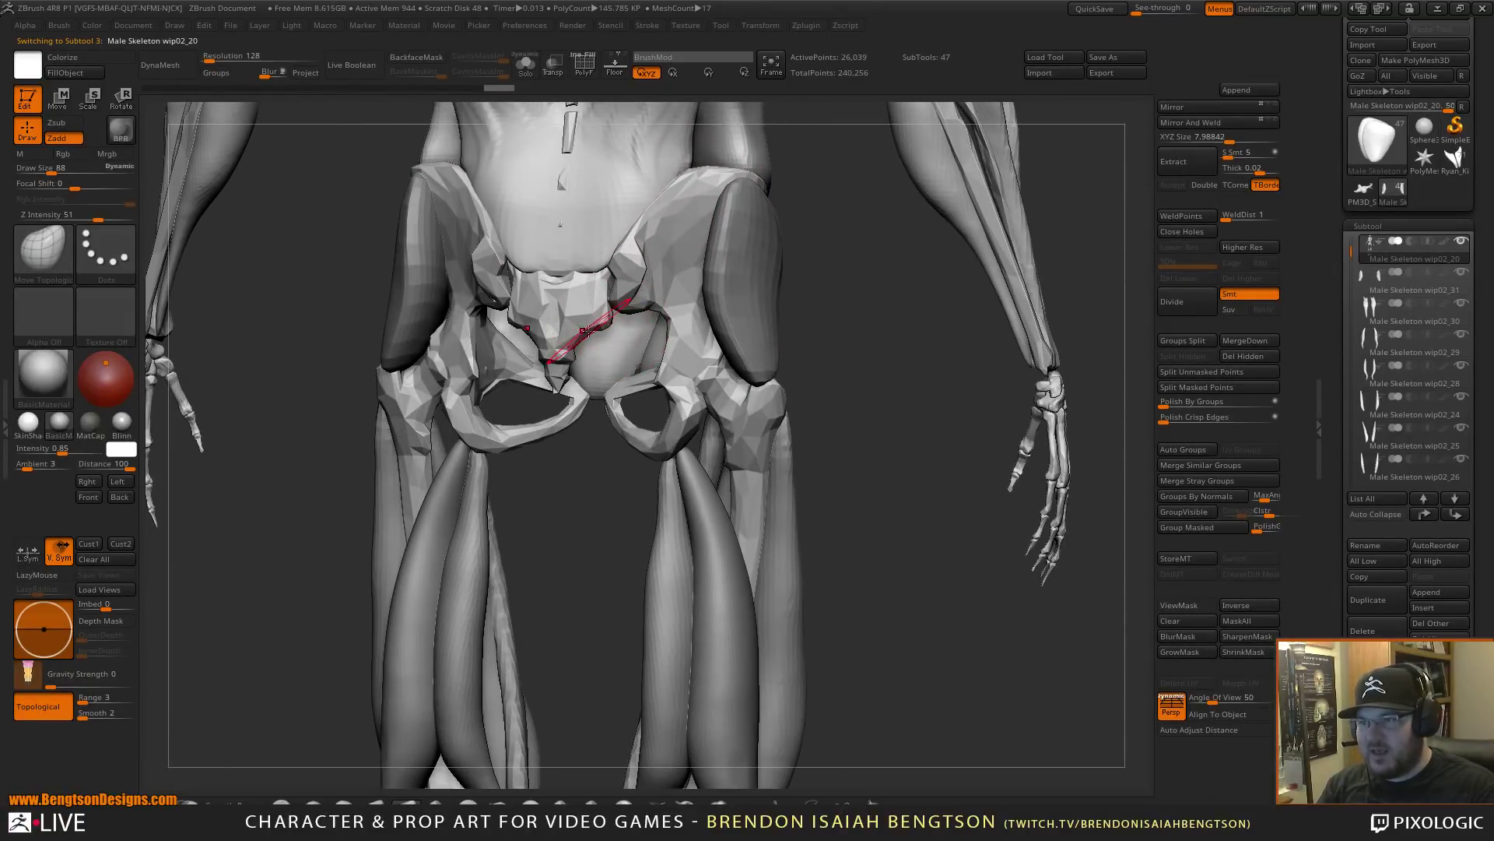
left_click(557, 249)
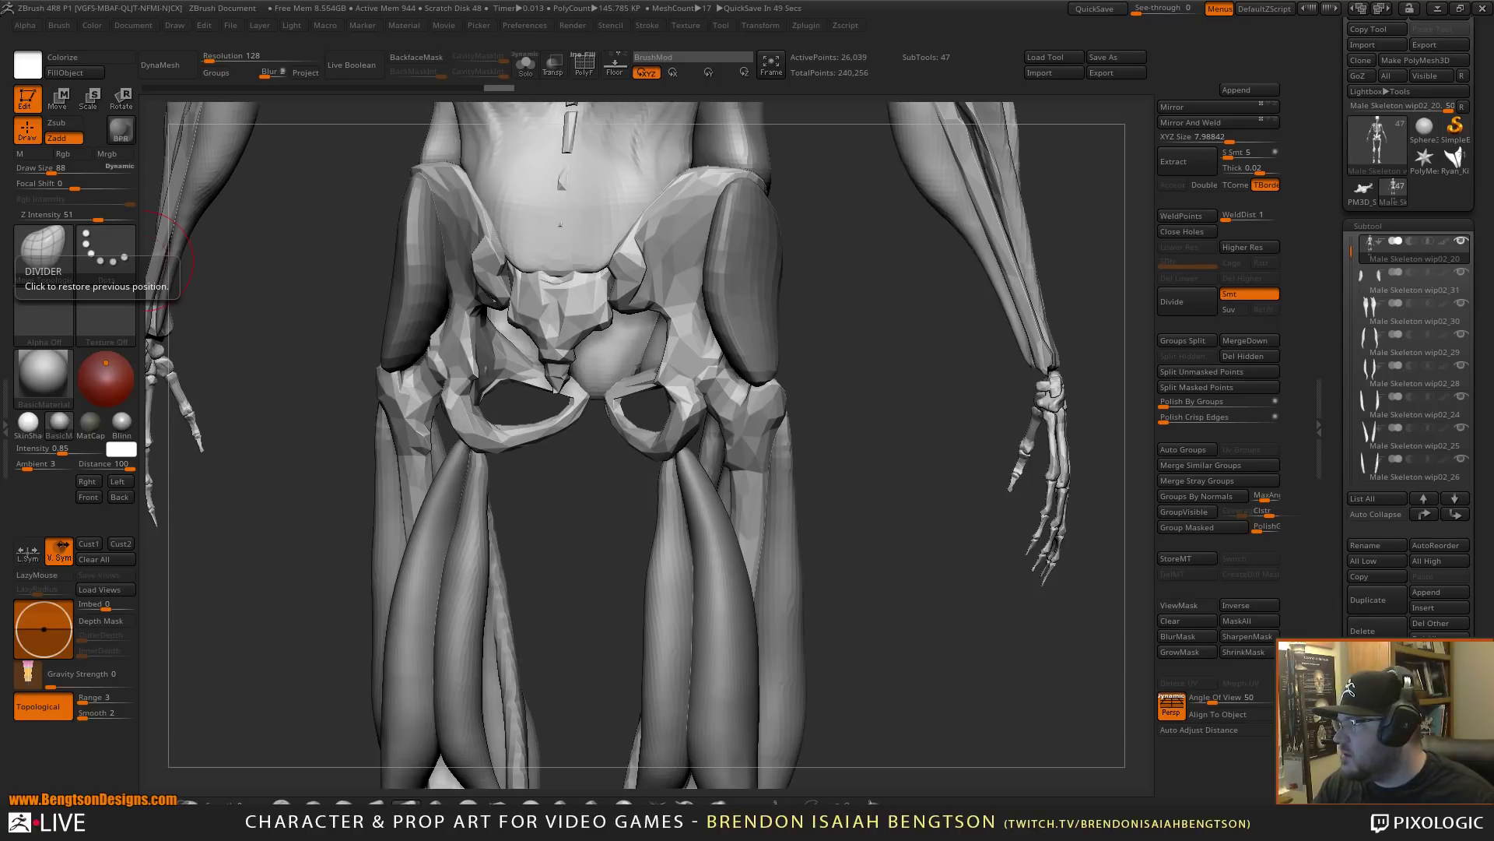
- Switch to the browser, open the Gluteus Maximus image from the muscle insertion point results, and move the browser window aside
key("alt+Tab")
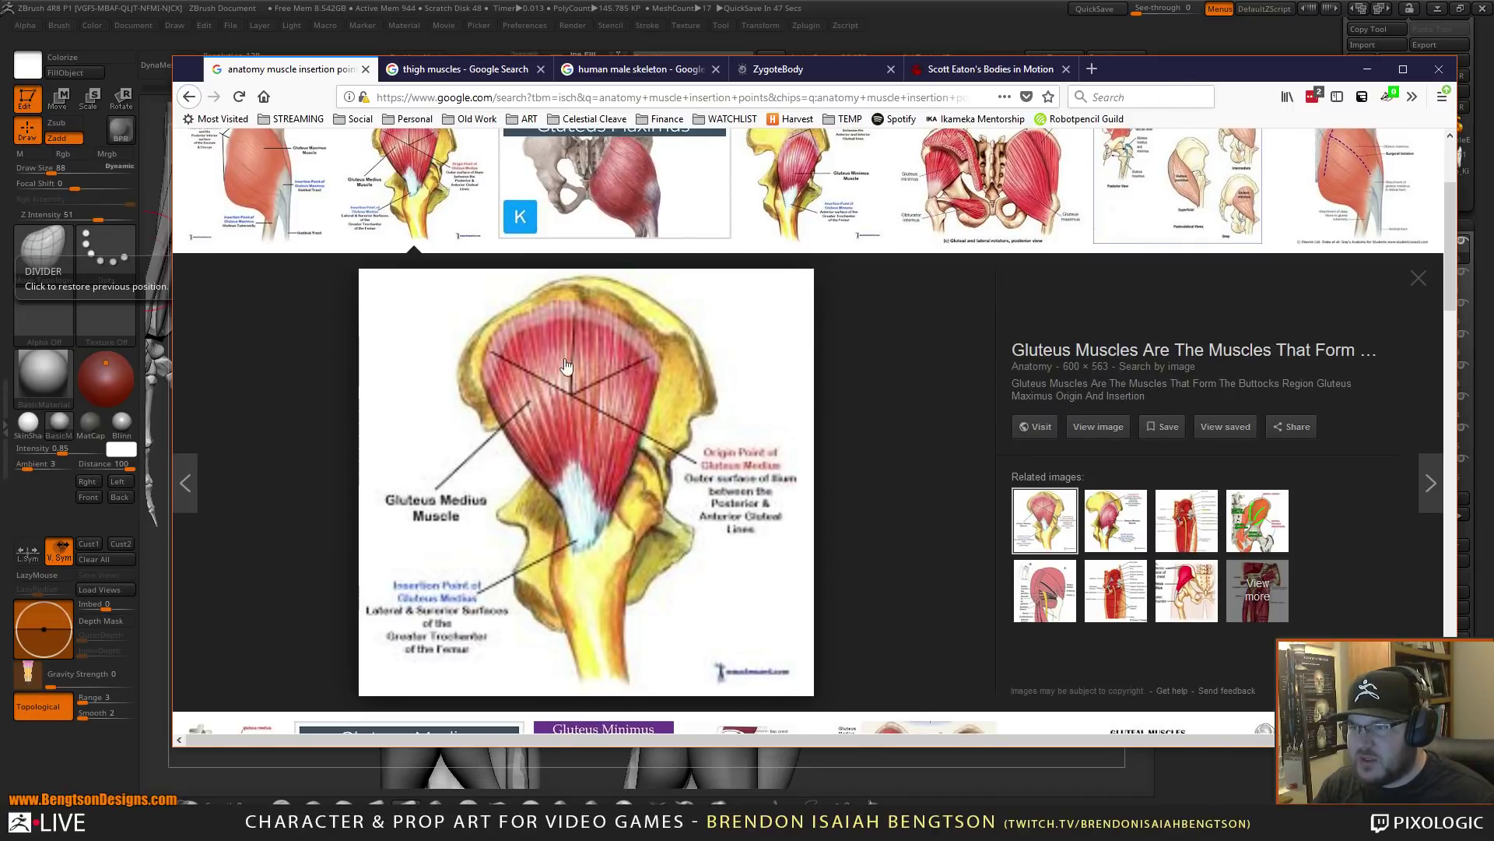
left_click(689, 206)
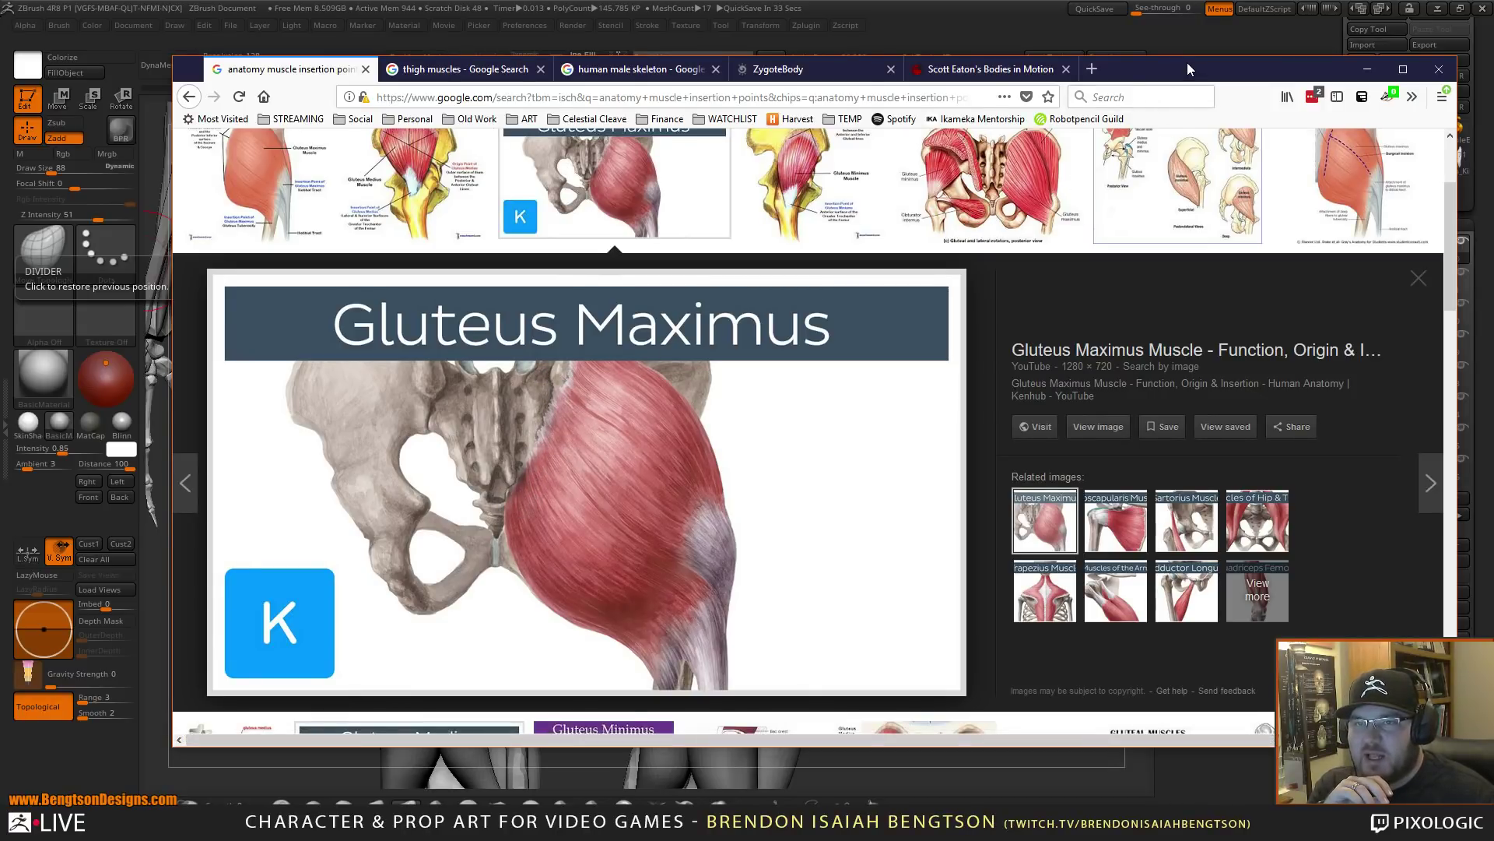
left_click_drag(1188, 63, 0, 81)
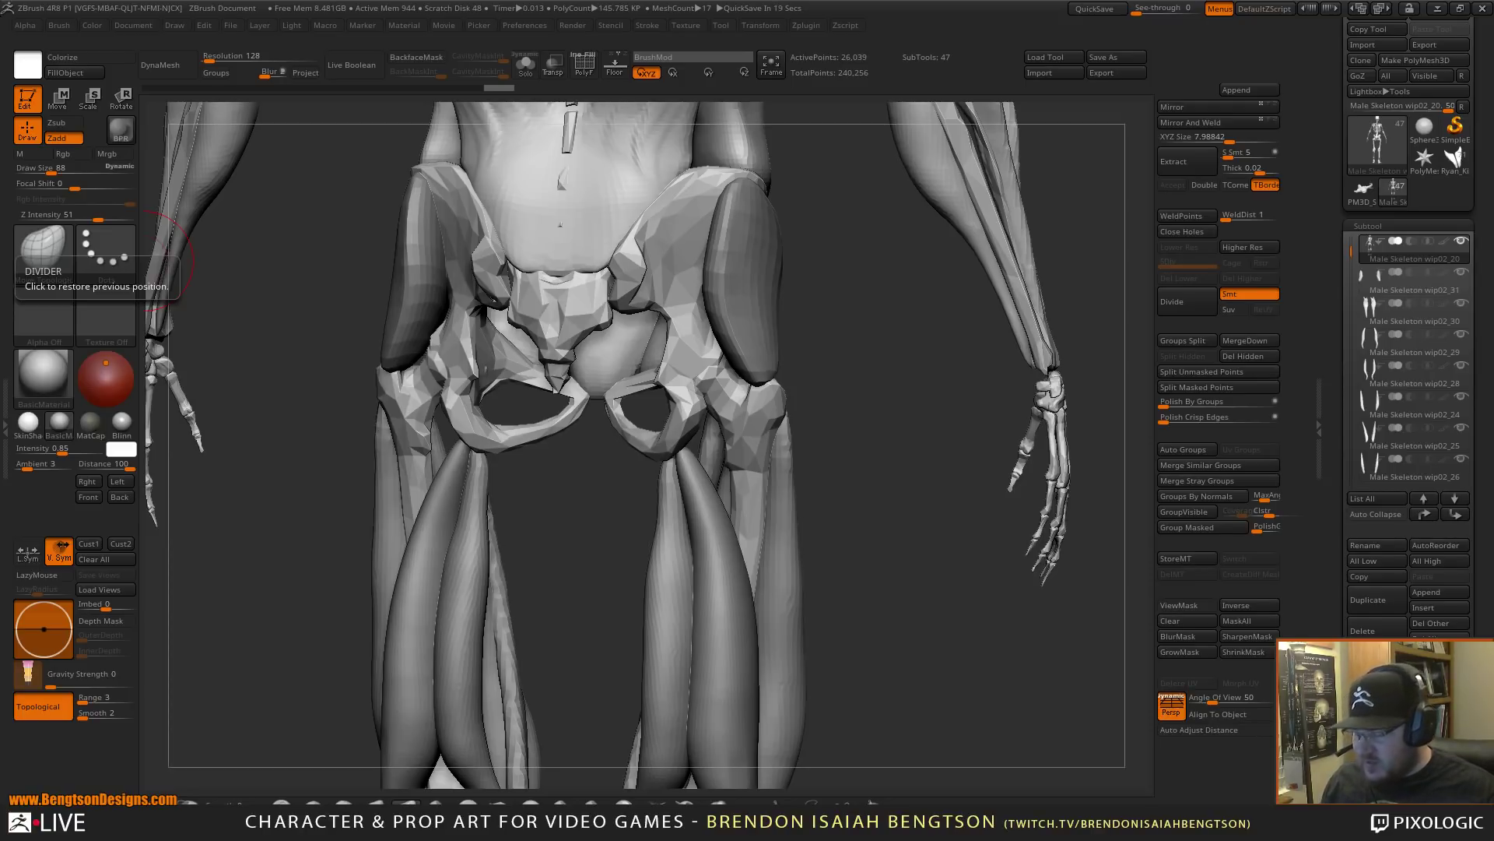
- Examine the back of the pelvis, hips and upper thighs from several angles to plan where the gluteal muscles attach
mouse_move(901, 460)
left_mouse_down()
mouse_move(740, 476)
mouse_move(850, 520)
mouse_move(834, 564)
mouse_move(848, 407)
mouse_move(851, 551)
mouse_move(796, 565)
mouse_move(812, 411)
mouse_move(920, 510)
mouse_move(889, 456)
left_mouse_up()
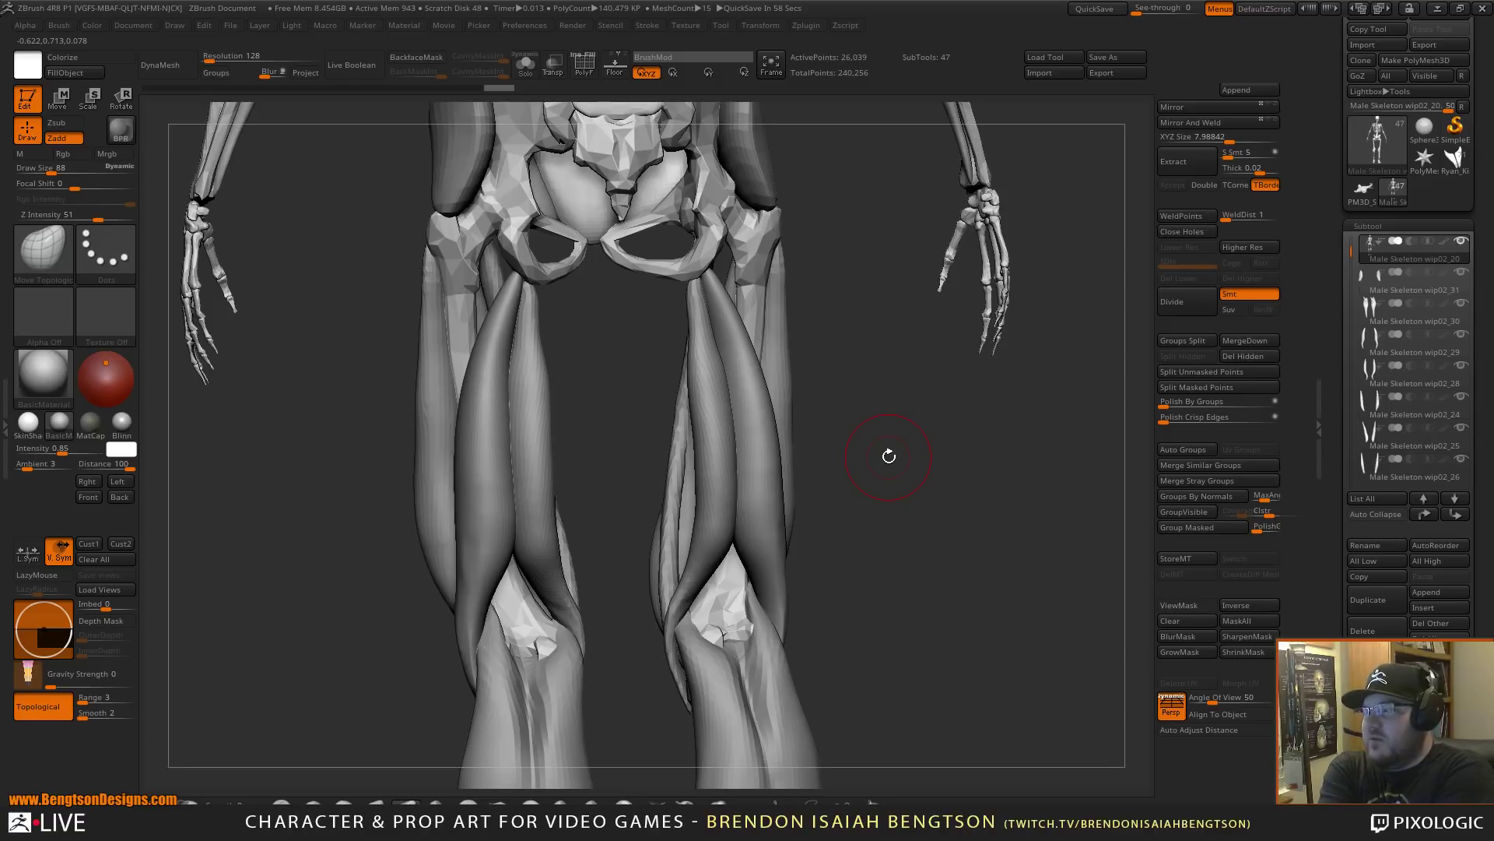
left_click_drag(907, 447, 917, 491)
mouse_move(880, 417)
left_mouse_down("alt")
mouse_move(877, 565)
mouse_move(760, 334)
left_mouse_up("alt")
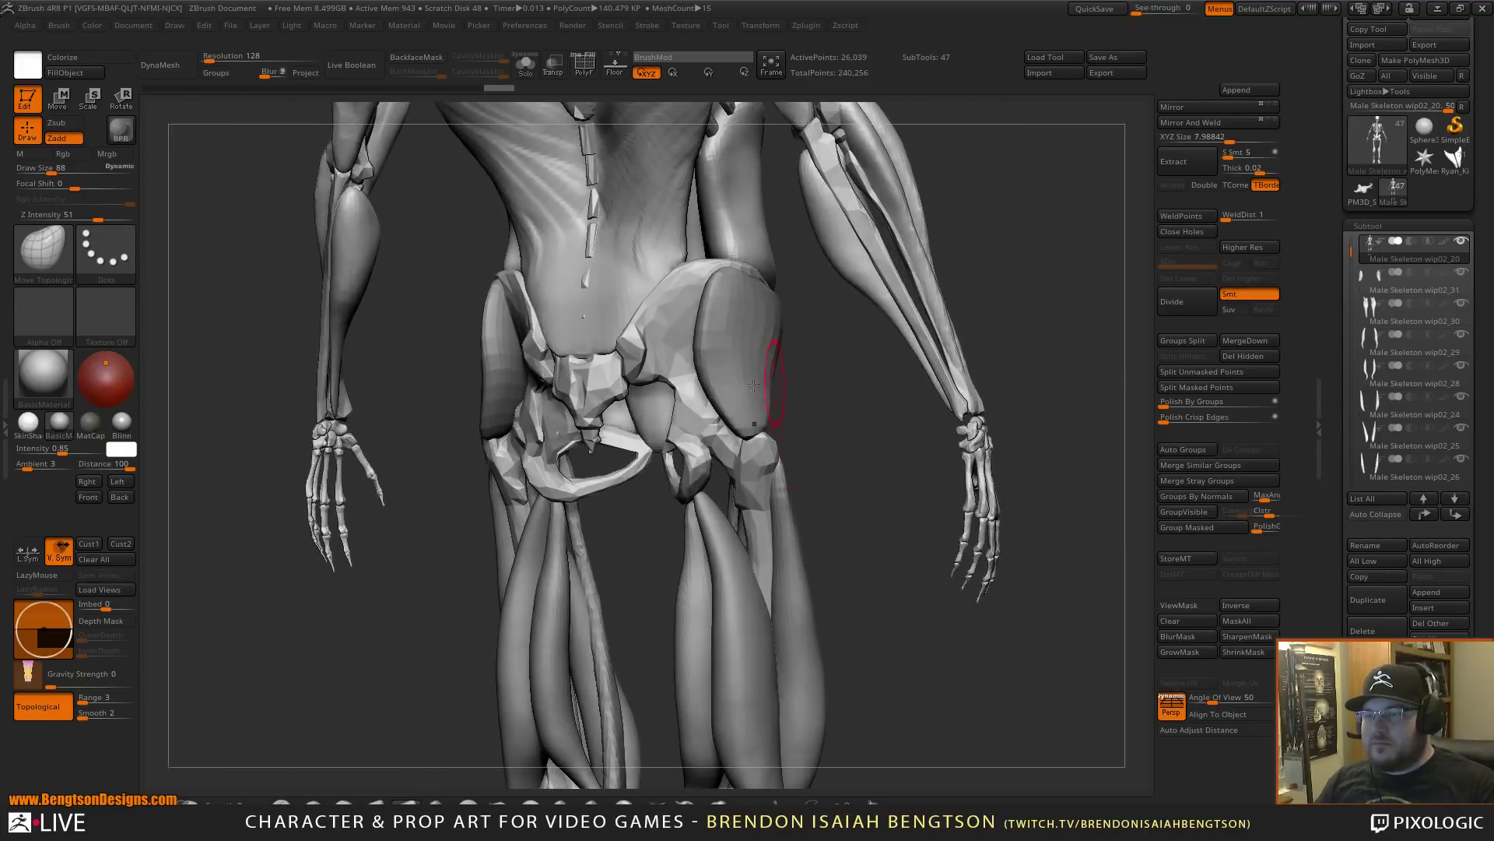
left_click_drag(848, 363, 871, 374)
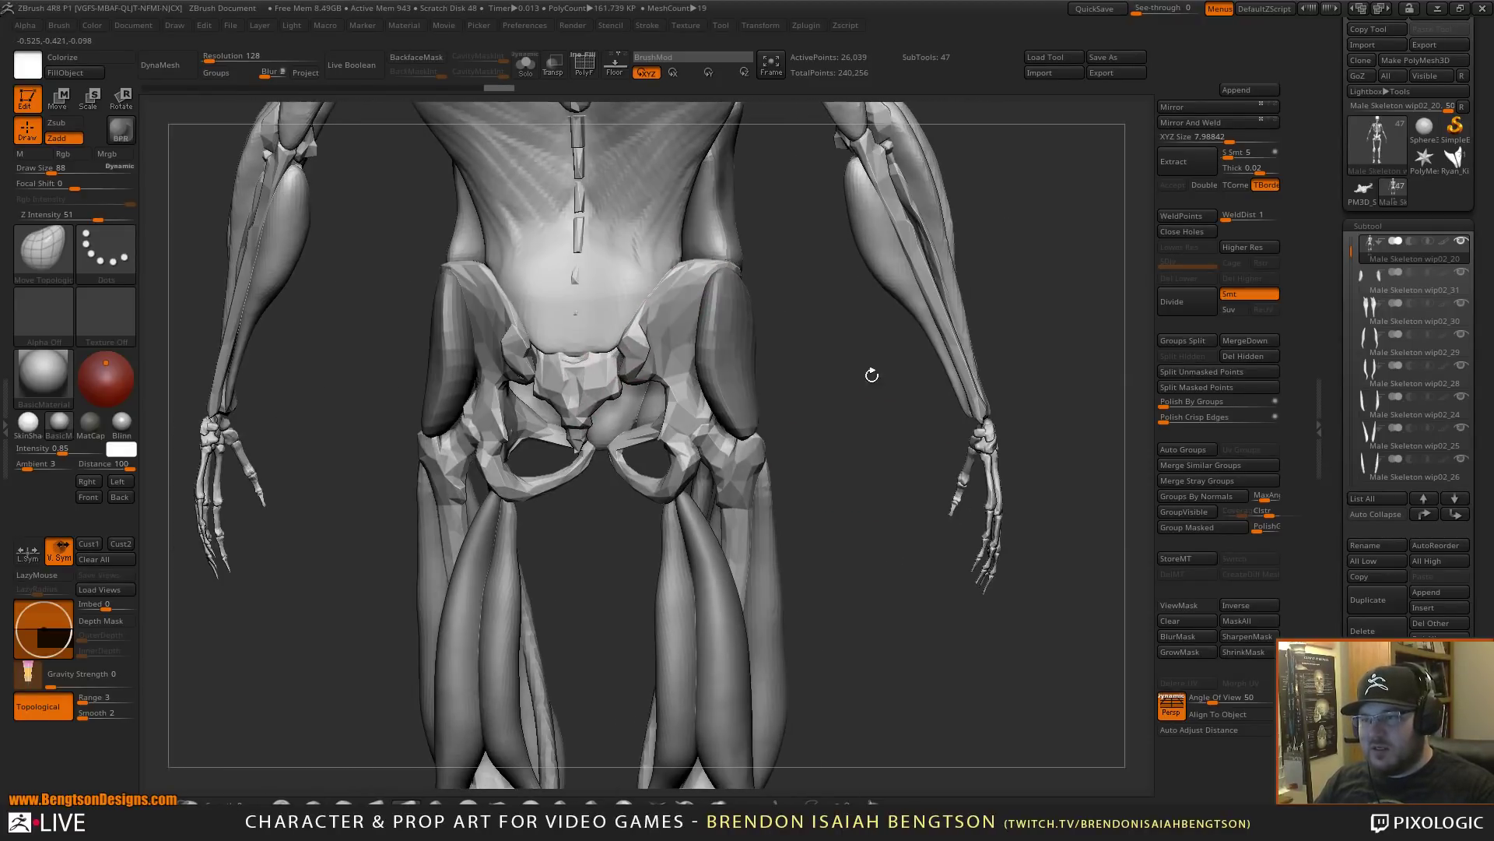
left_click(655, 468)
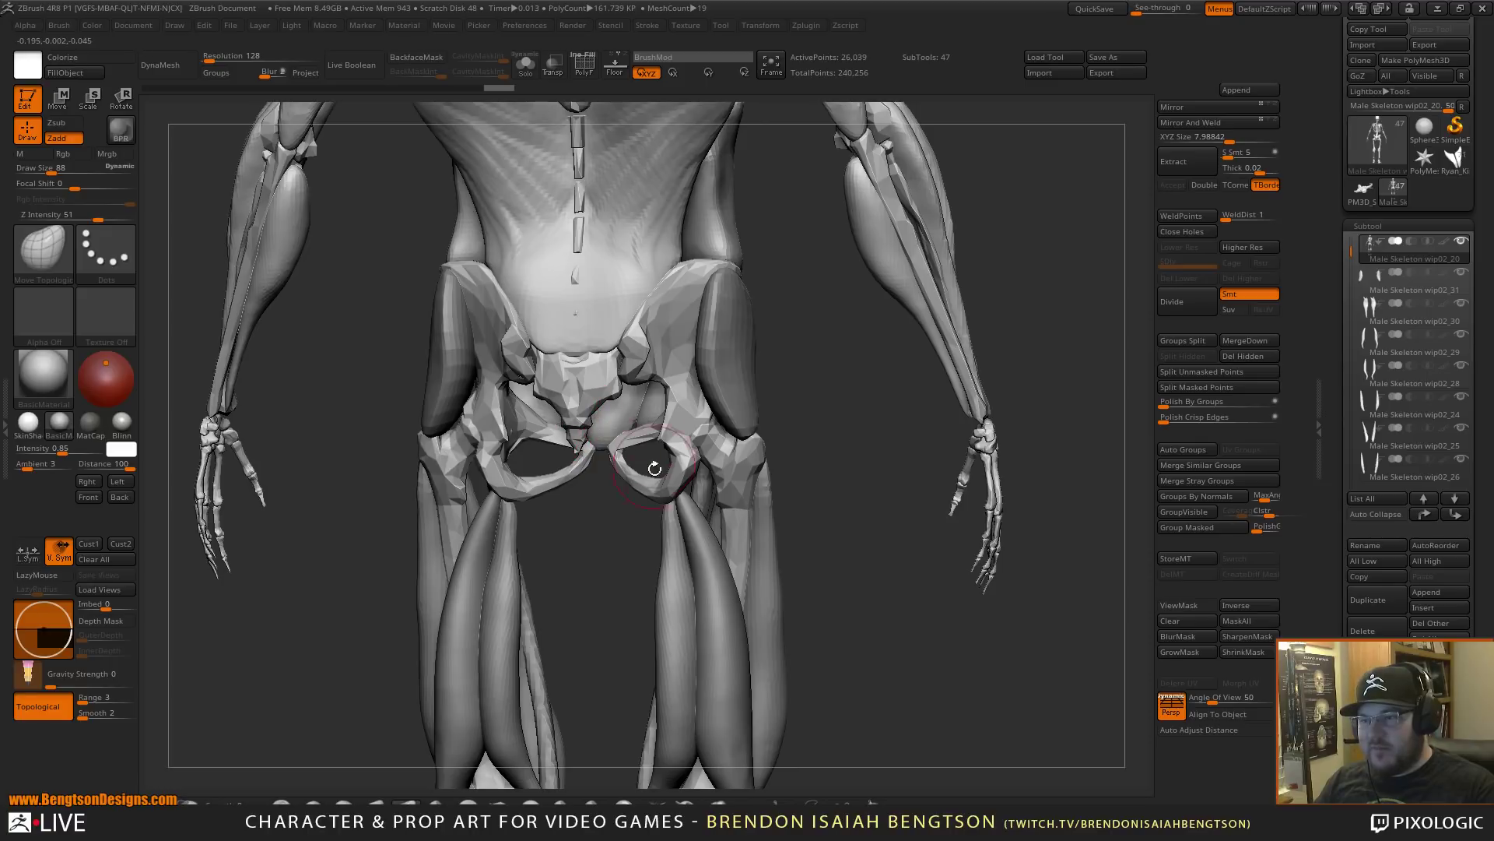
mouse_move(866, 427)
left_mouse_down()
mouse_move(839, 427)
mouse_move(854, 425)
left_mouse_up()
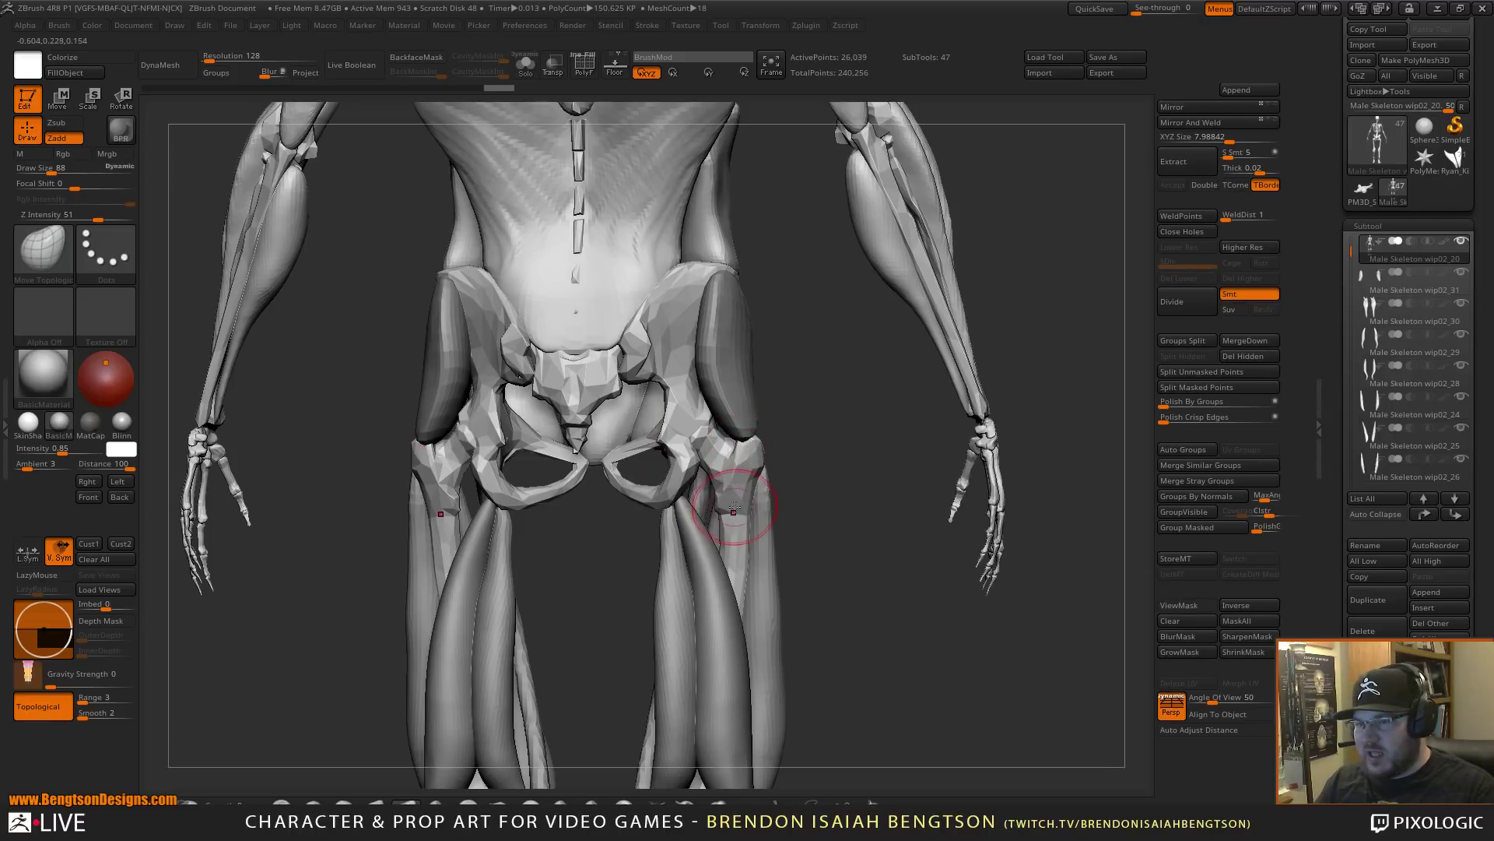
left_click_drag(864, 459, 786, 418, "alt")
left_click_drag(841, 518, 803, 433)
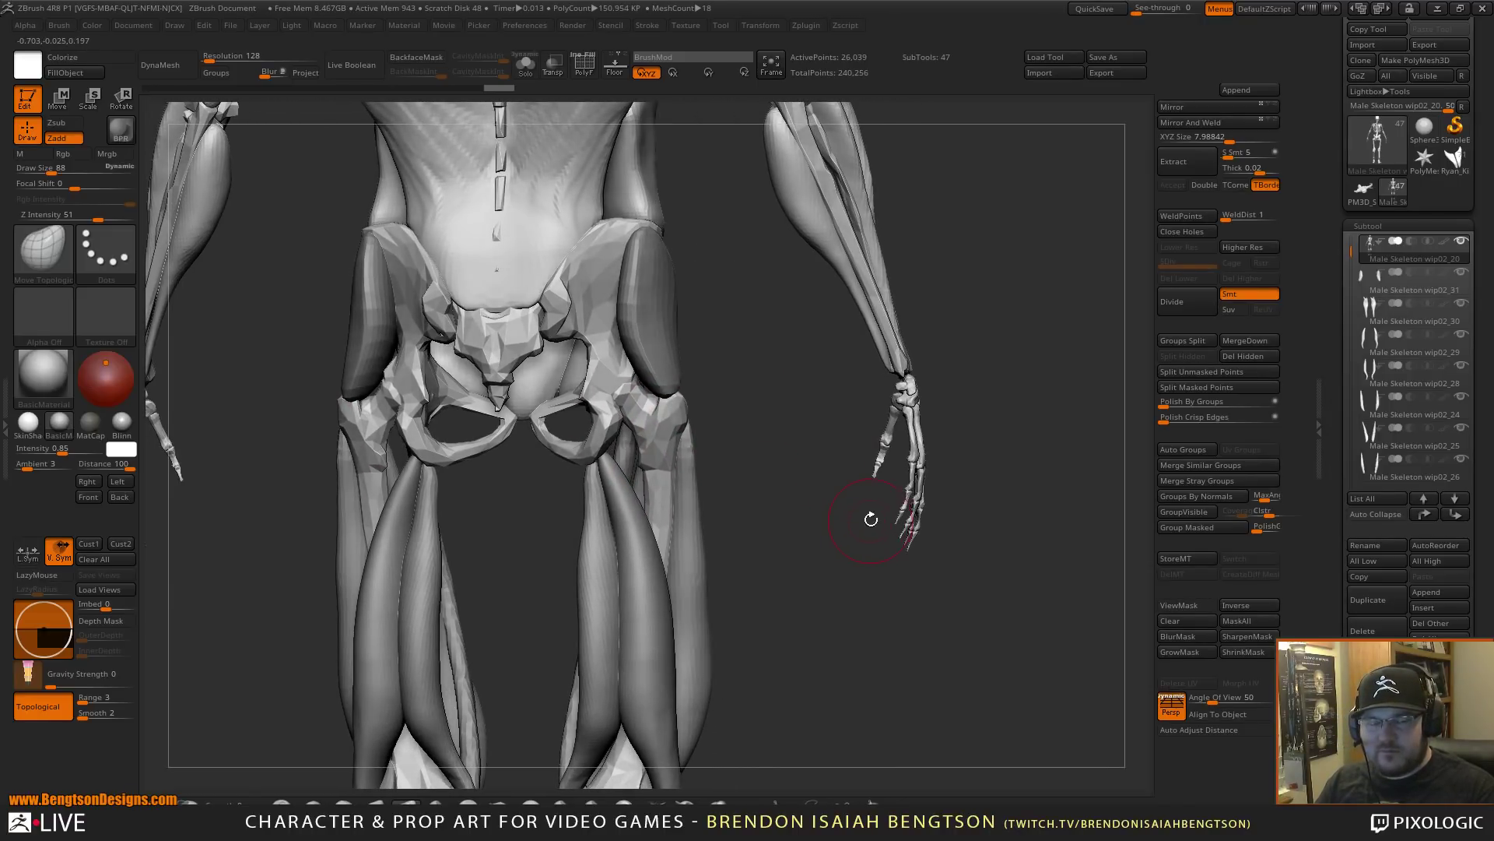
left_click_drag(871, 518, 863, 516)
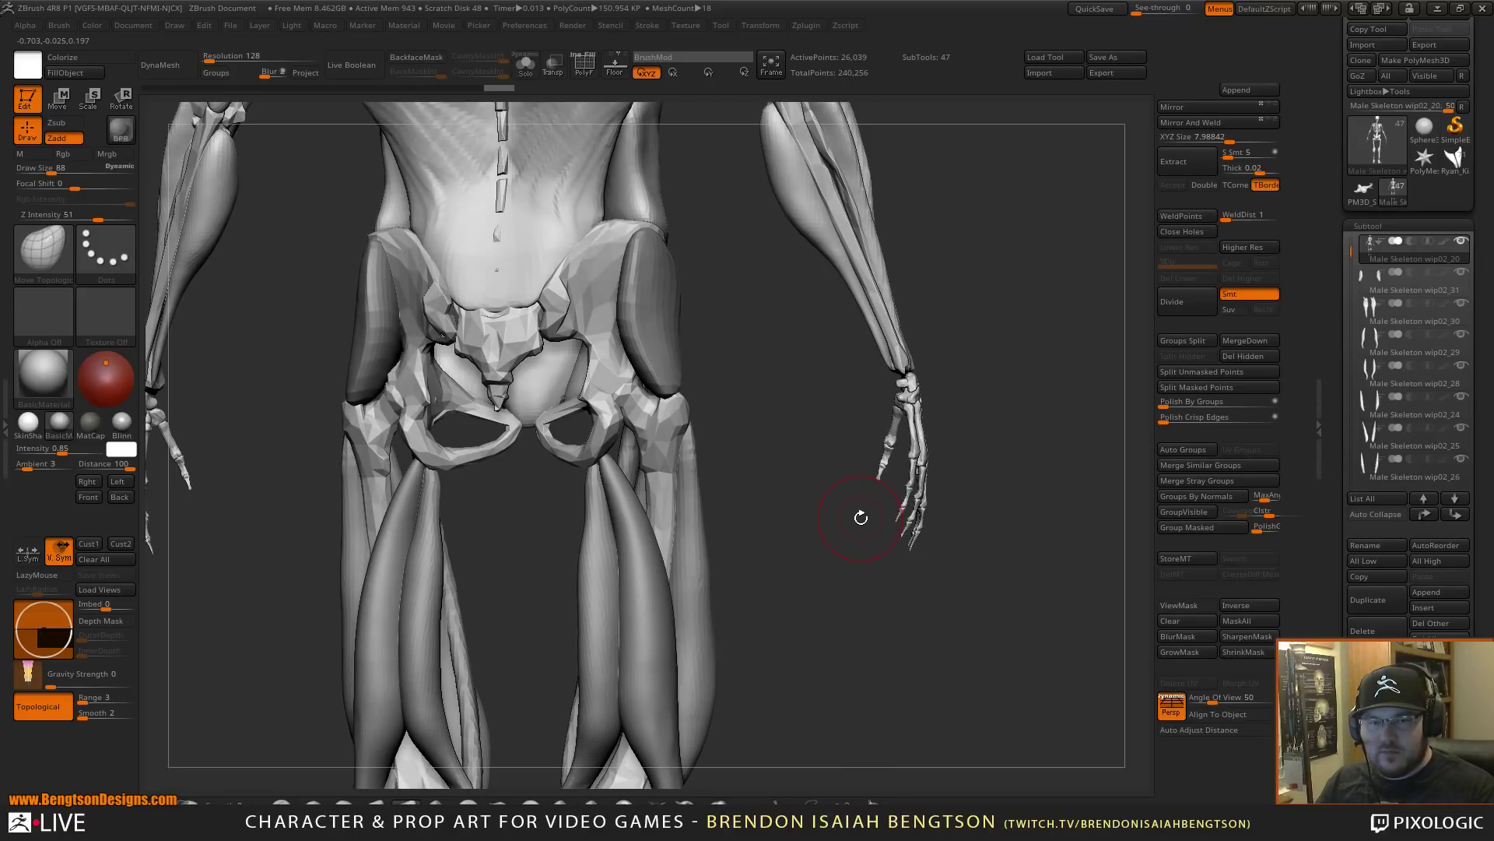
mouse_move(861, 518)
left_mouse_down()
mouse_move(812, 440)
mouse_move(854, 443)
mouse_move(845, 423)
left_mouse_up()
- Set the brush draw size to 125, select the gluteus medius subtool and reshape its muscles along the ilium with Move Topological
key("space")
left_click_drag(724, 352, 681, 374)
left_click(753, 366, "alt")
left_click_drag(772, 363, 846, 348)
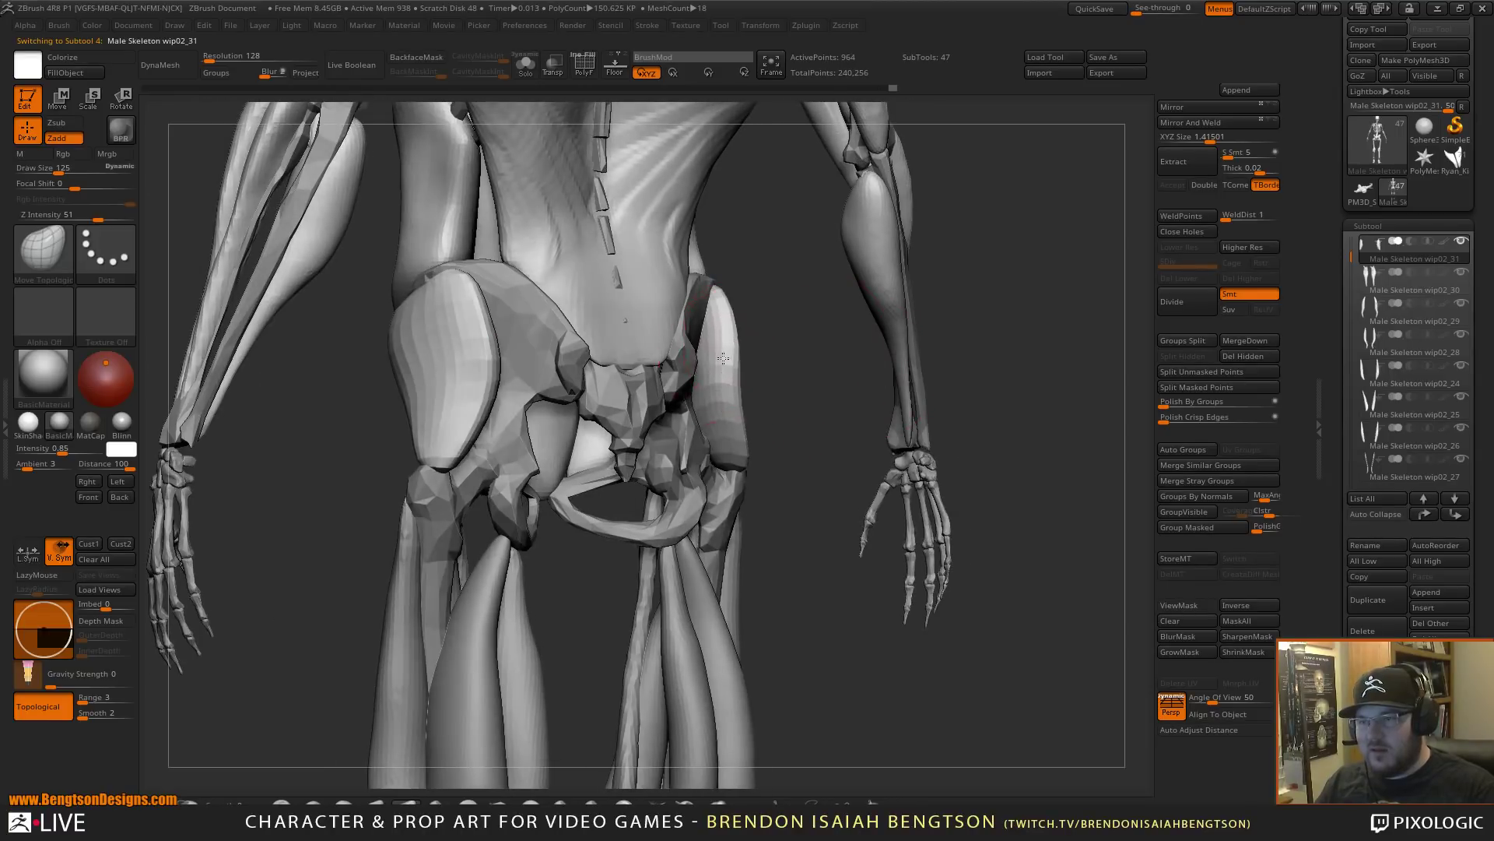
left_click_drag(723, 358, 716, 328)
left_click_drag(722, 384, 724, 405)
mouse_move(734, 450)
left_mouse_down()
mouse_move(712, 427)
mouse_move(713, 351)
left_mouse_up()
left_click_drag(790, 386, 717, 383)
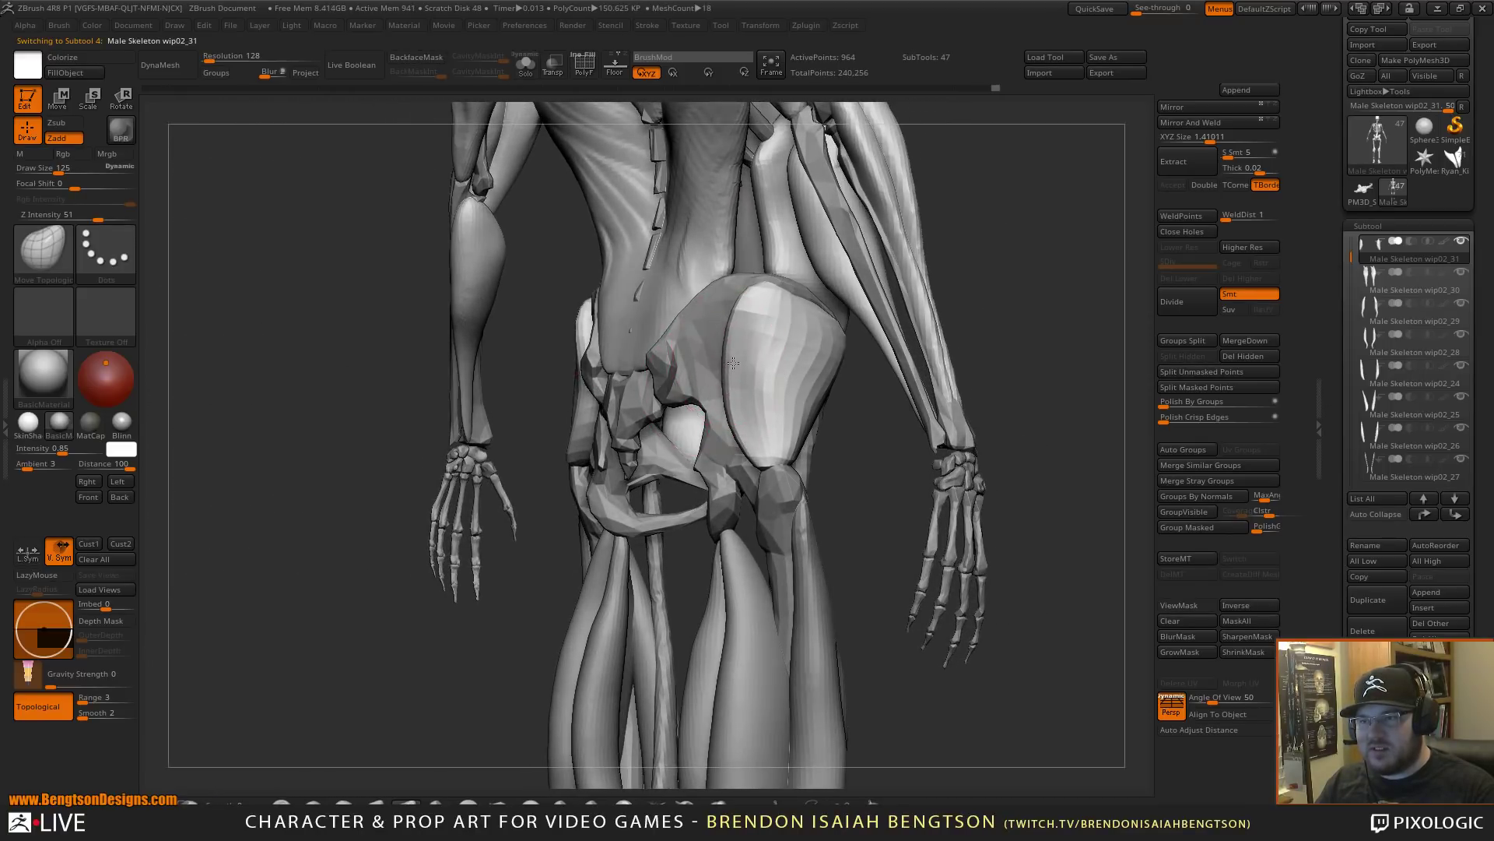
right_click_drag(802, 409, 728, 317)
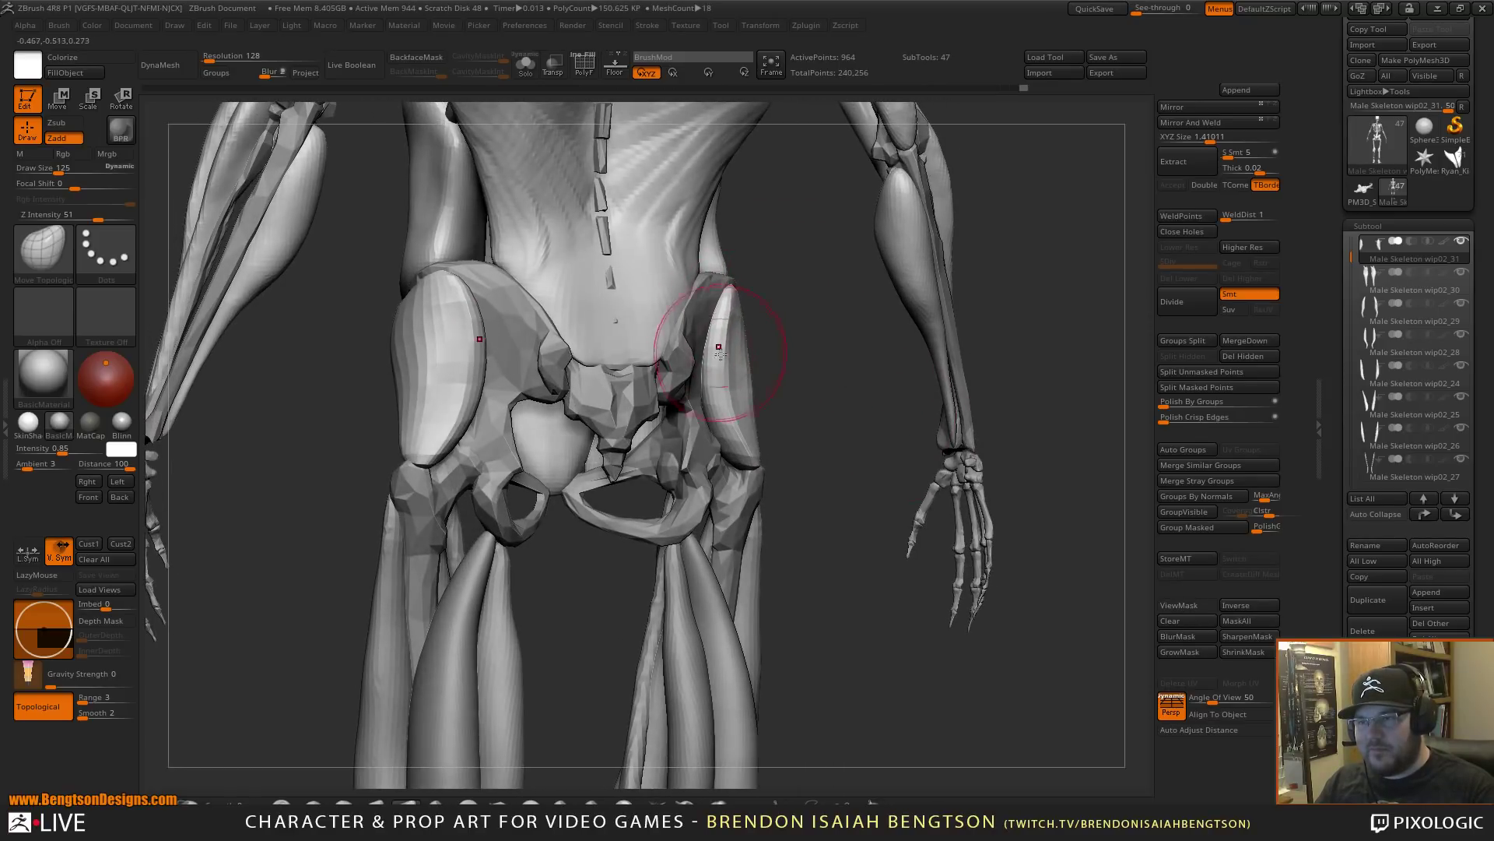
left_click_drag(712, 414, 734, 438)
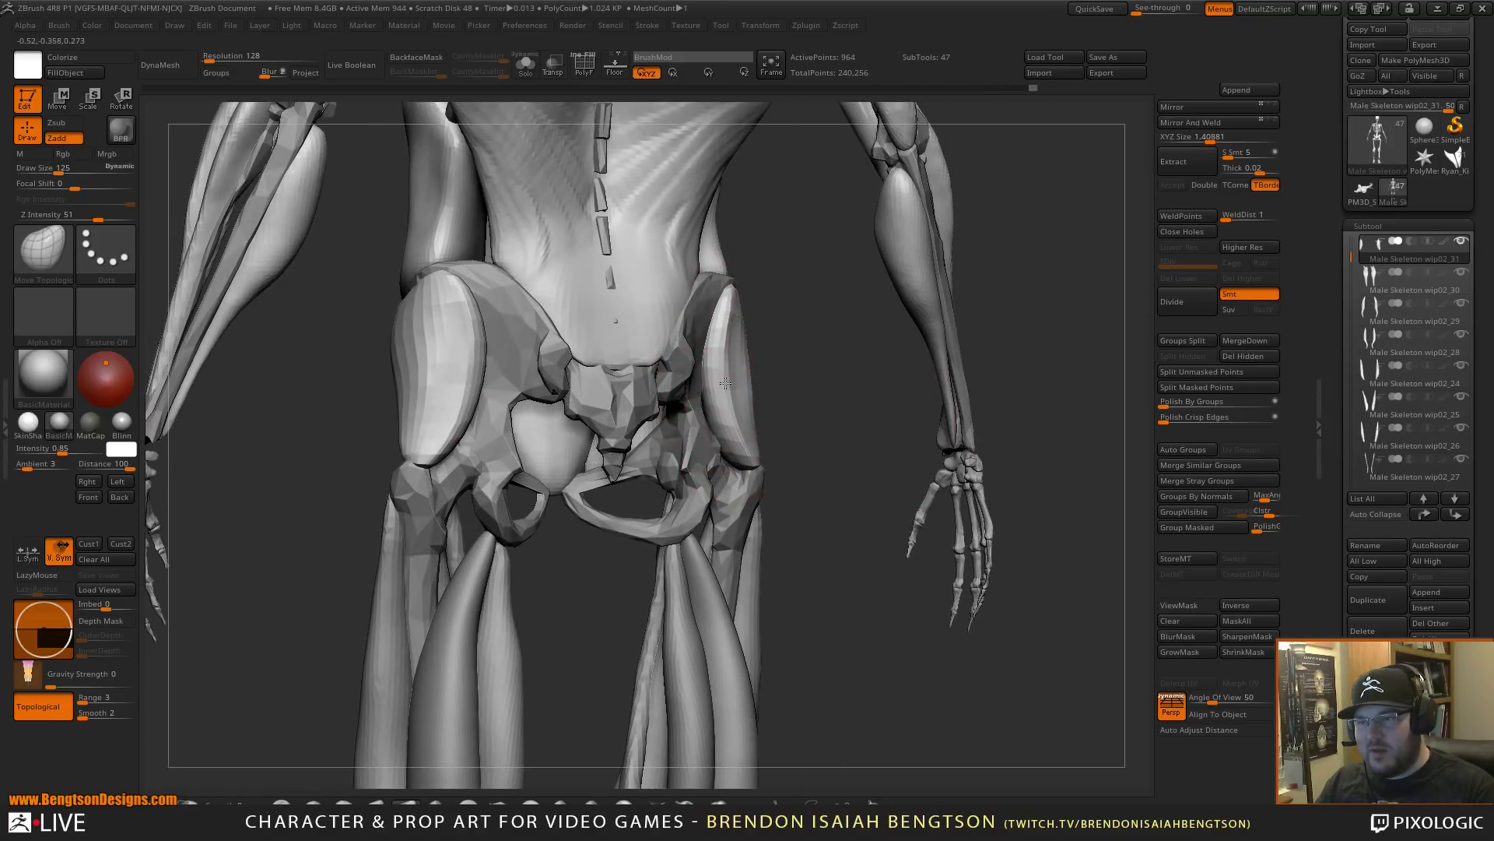
right_click_drag(747, 390, 794, 545)
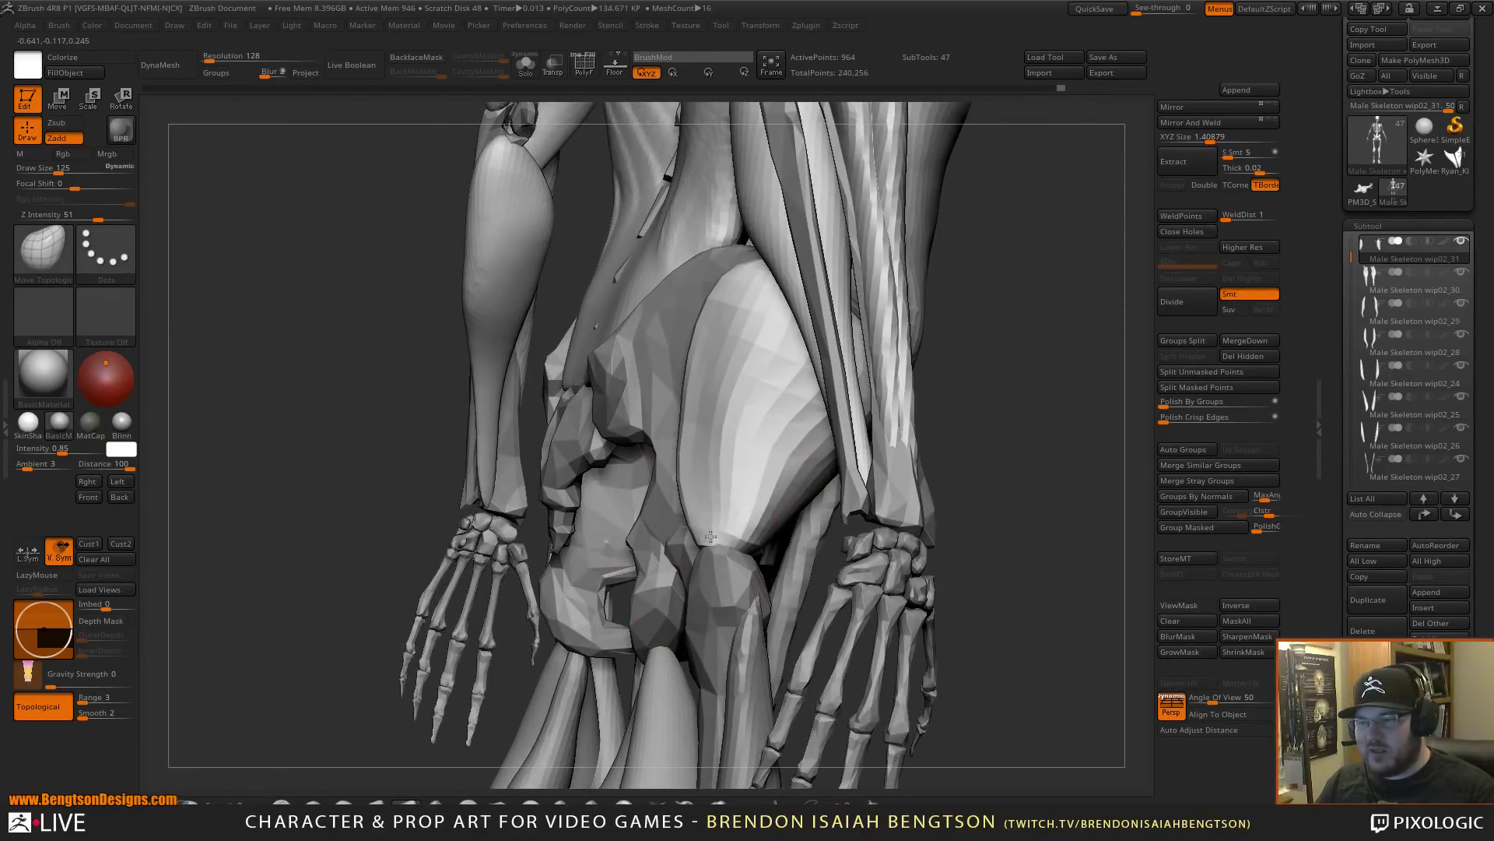
right_click_drag(811, 401, 790, 514)
- Flatten the rear surface and inner edge of the gluteus medius muscles with the hPolish brush
key("b")
key("h")
key("p")
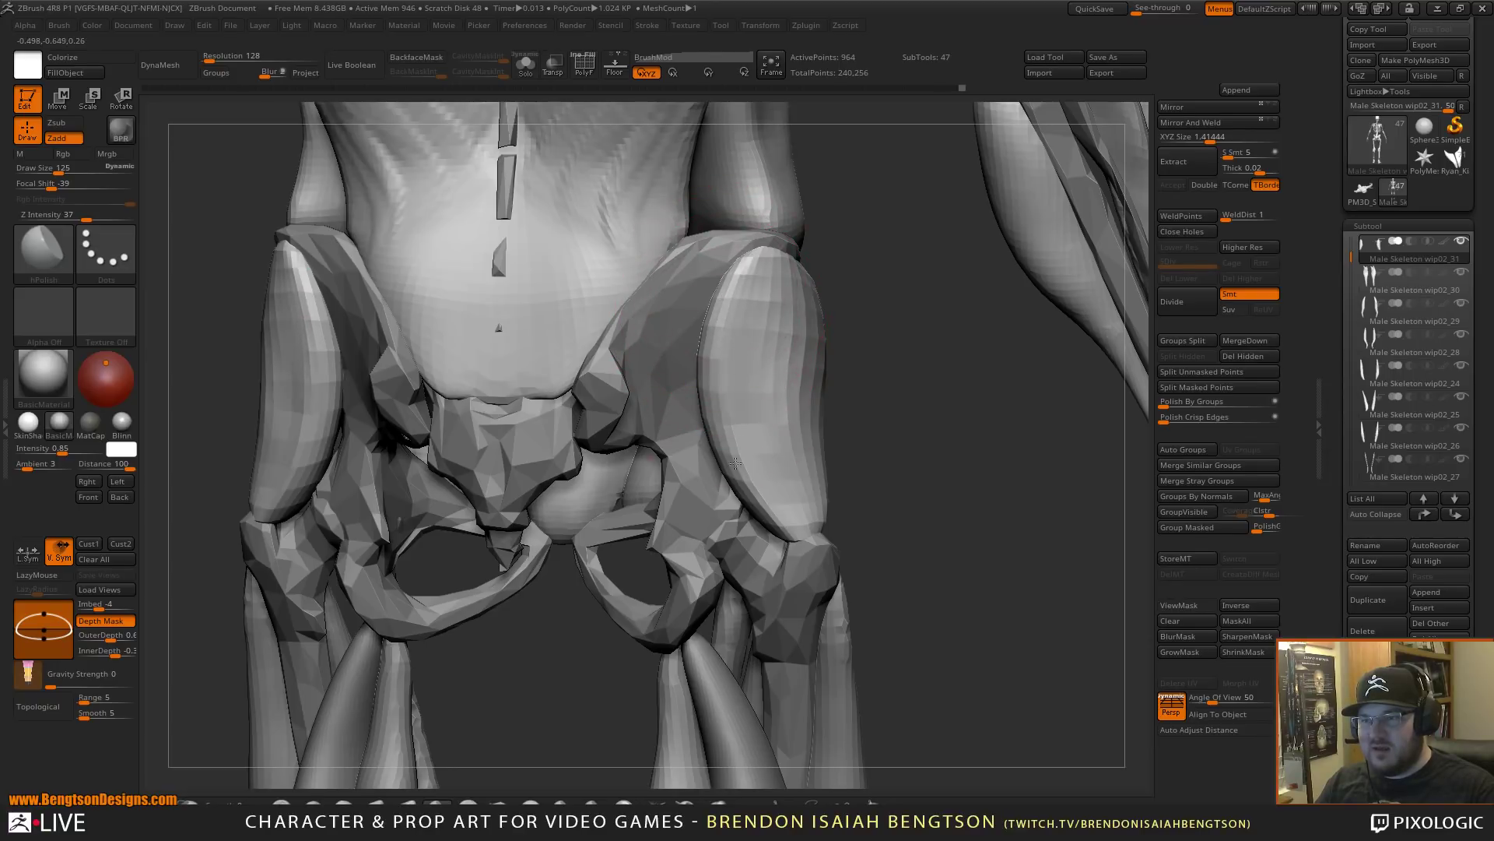
left_click_drag(761, 516, 755, 422)
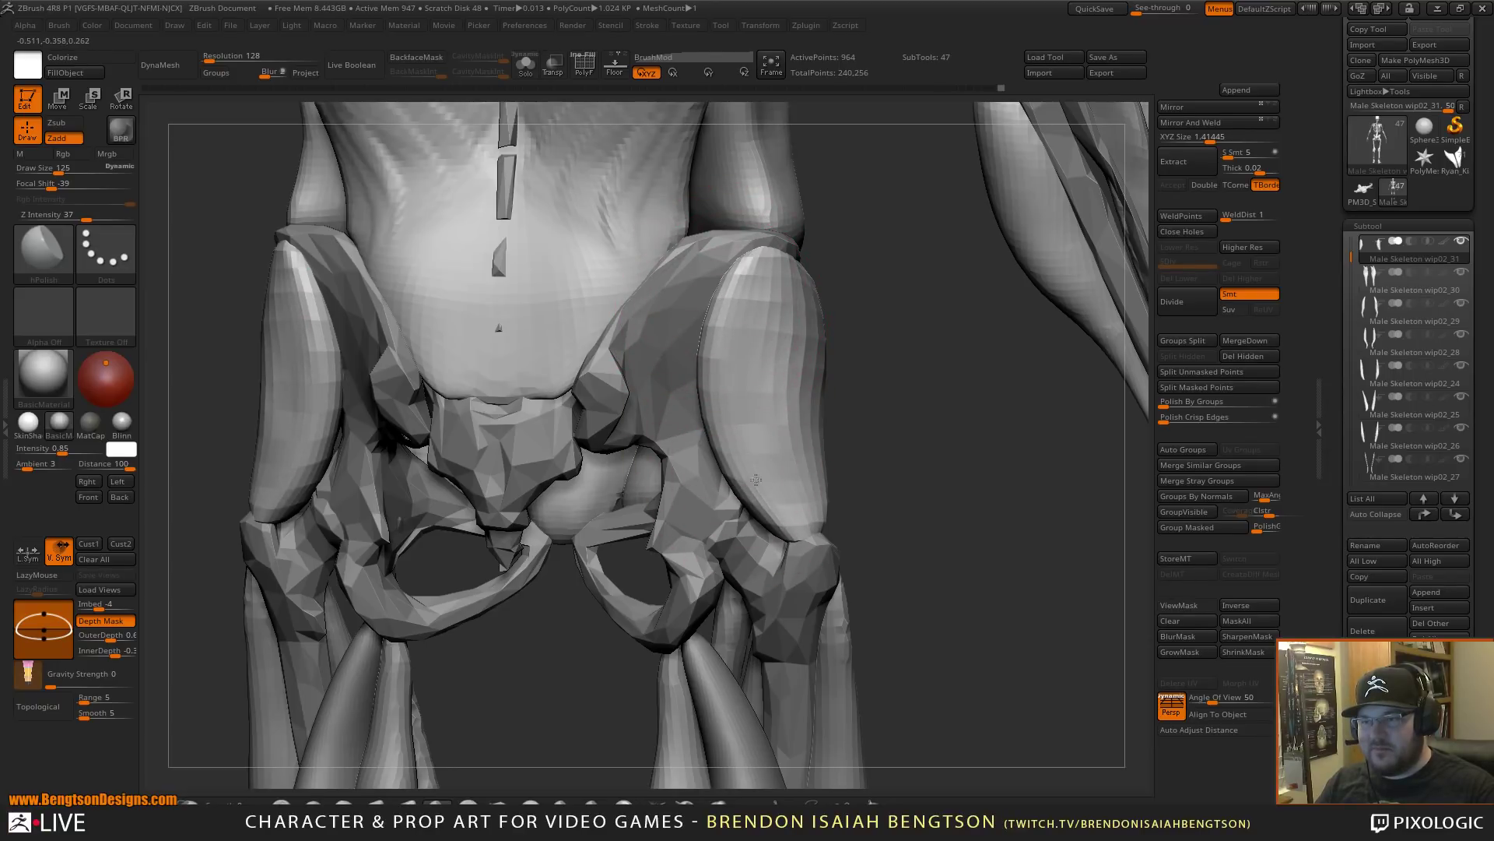
left_click_drag(725, 317, 727, 339)
left_click_drag(745, 287, 727, 354)
mouse_move(729, 319)
left_mouse_down()
mouse_move(730, 366)
mouse_move(725, 353)
left_mouse_up()
left_click_drag(938, 401, 860, 493, "alt")
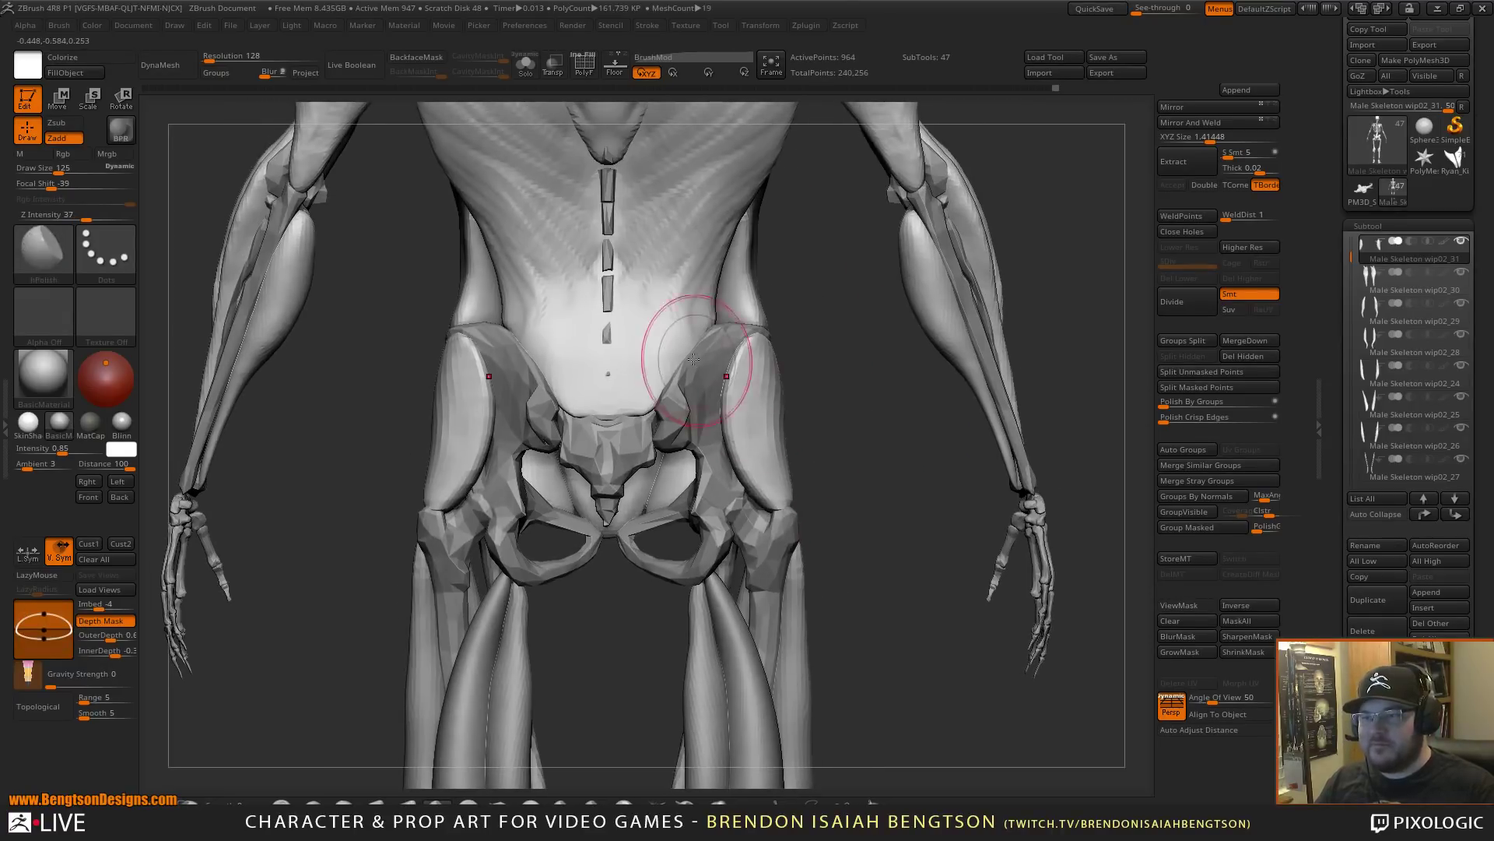
- Insert a mirrored pair of Sphere 32 primitives behind the pelvis on the skeleton subtool and split them into their own subtool
left_click(710, 387, "alt")
key("b")
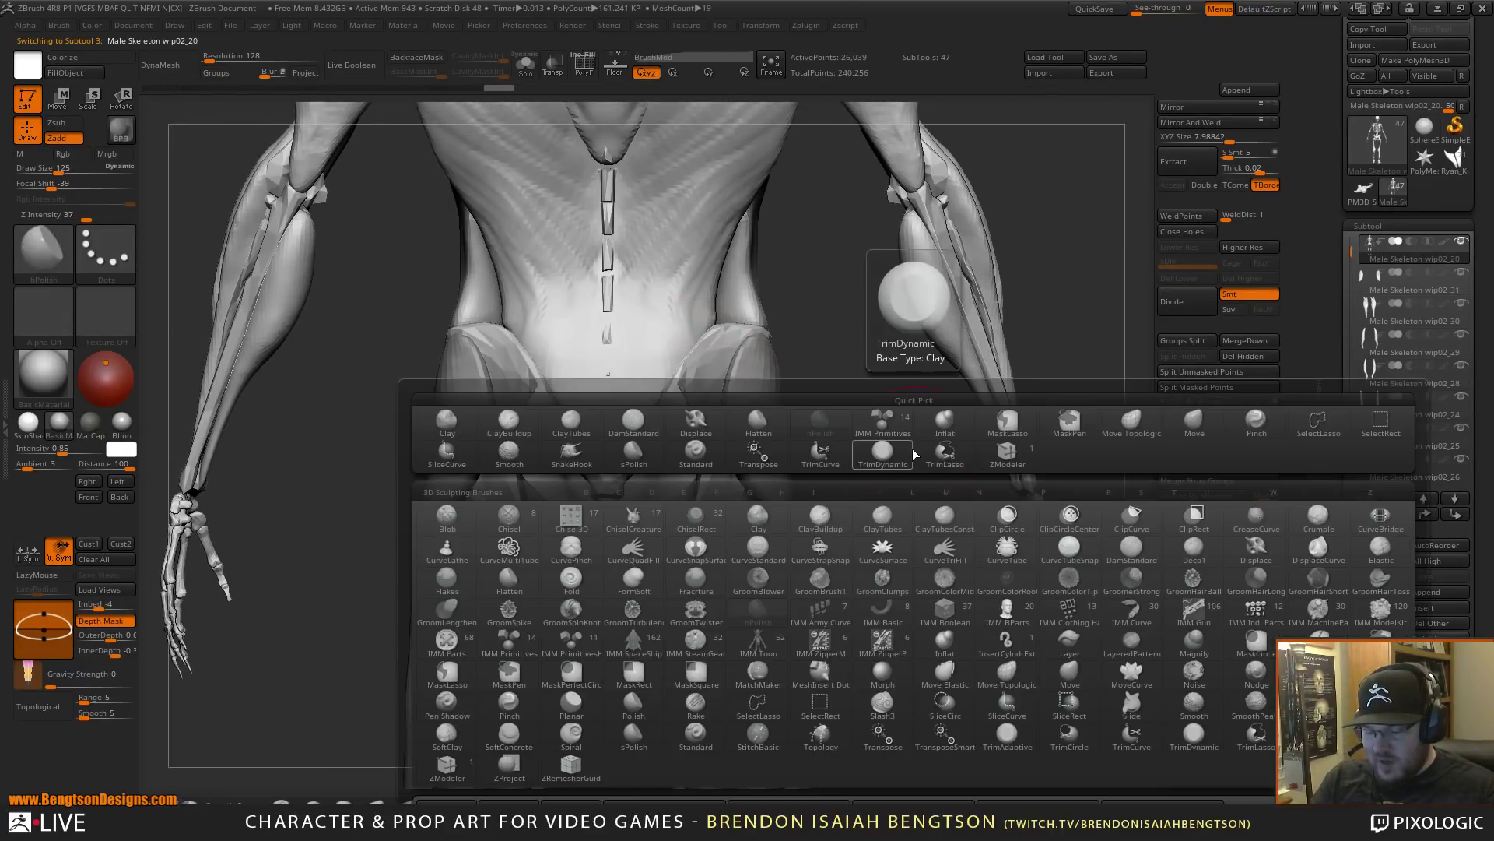
key("i")
key("t")
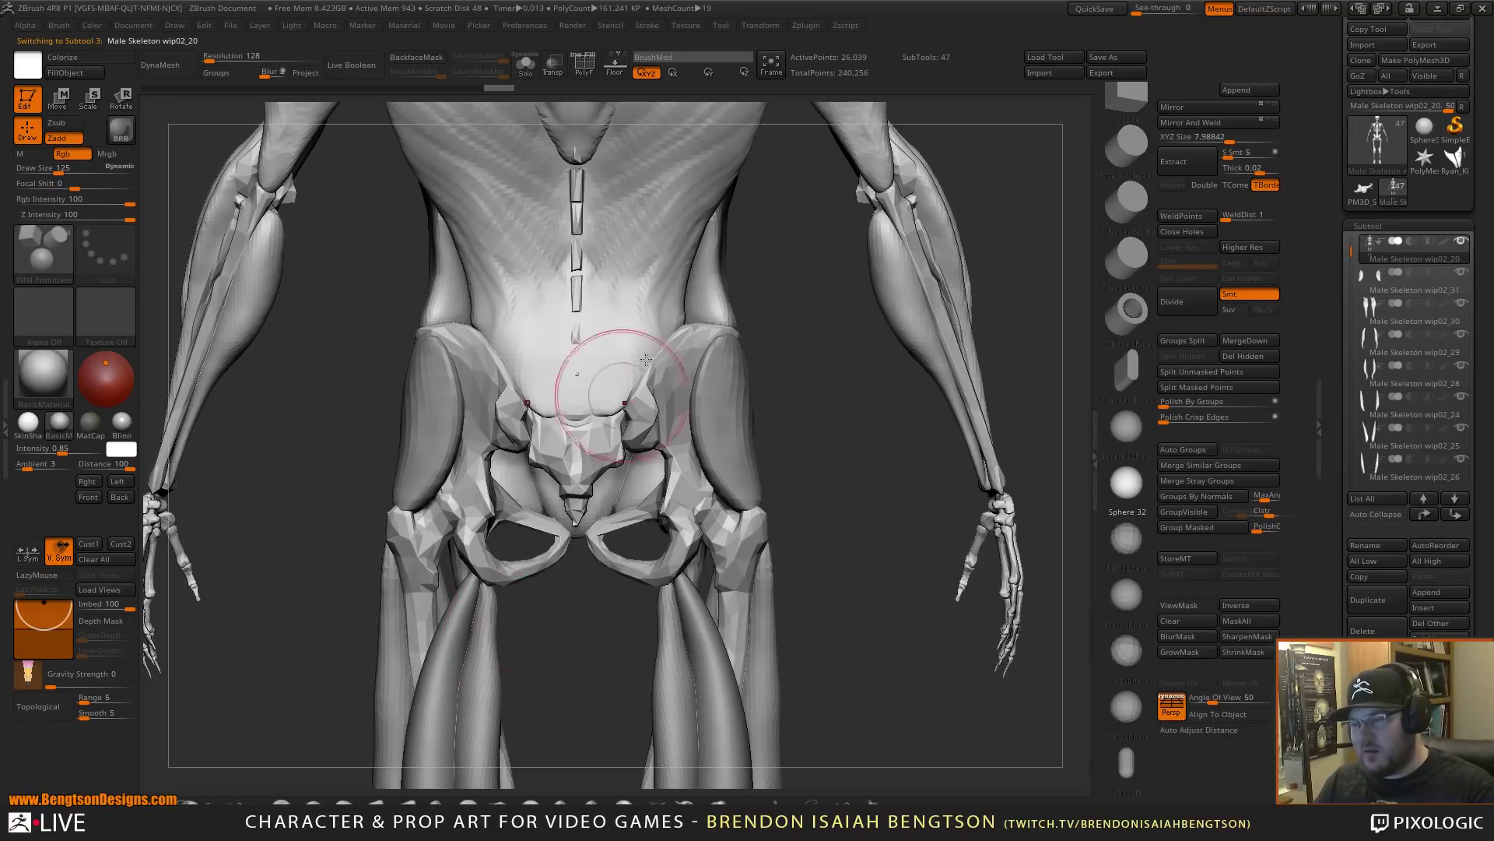
left_click_drag(700, 430, 803, 420)
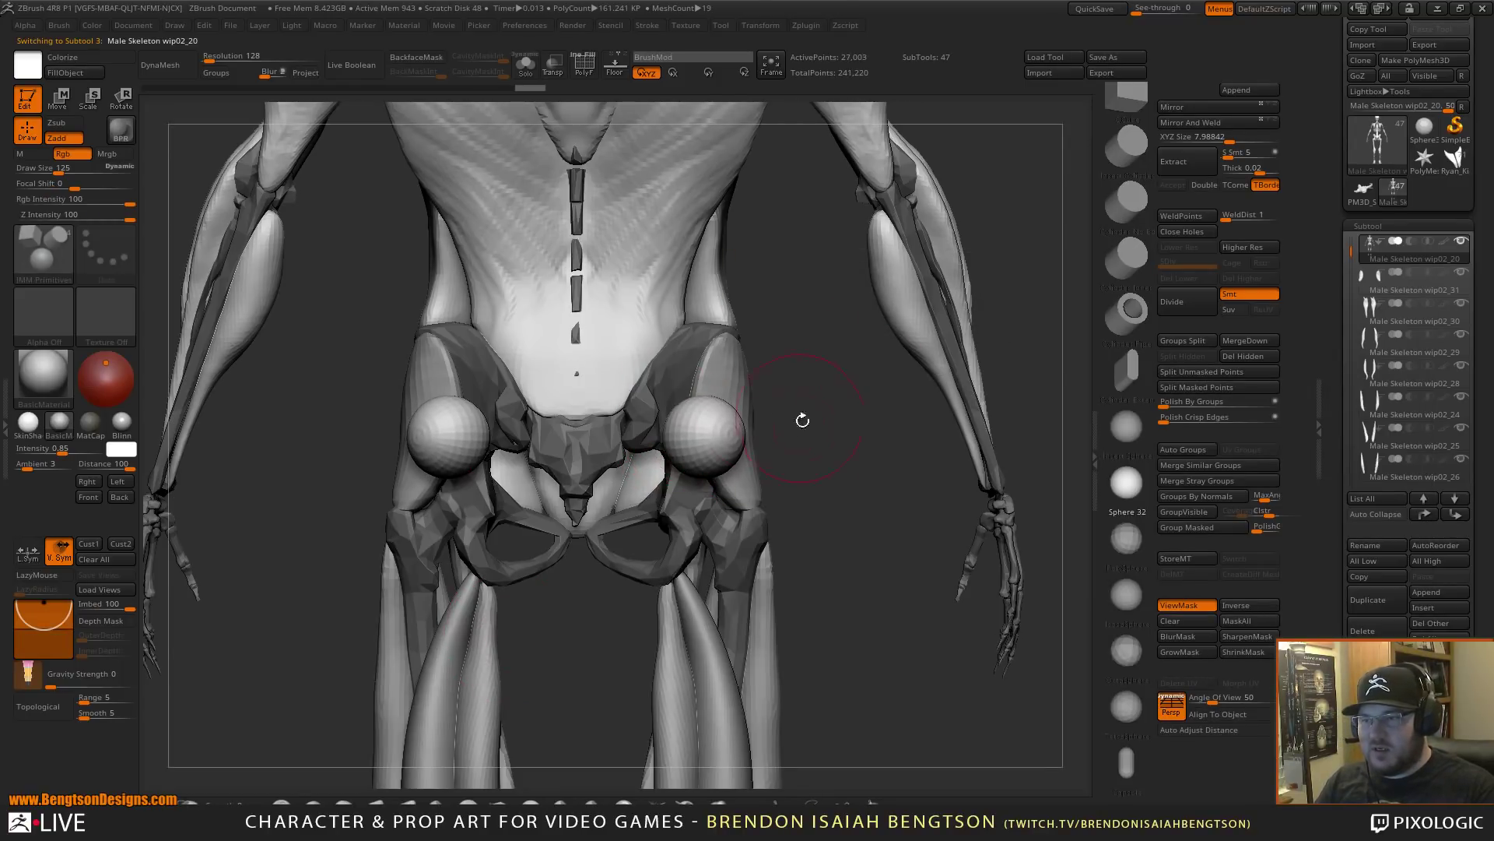
left_click(1202, 372)
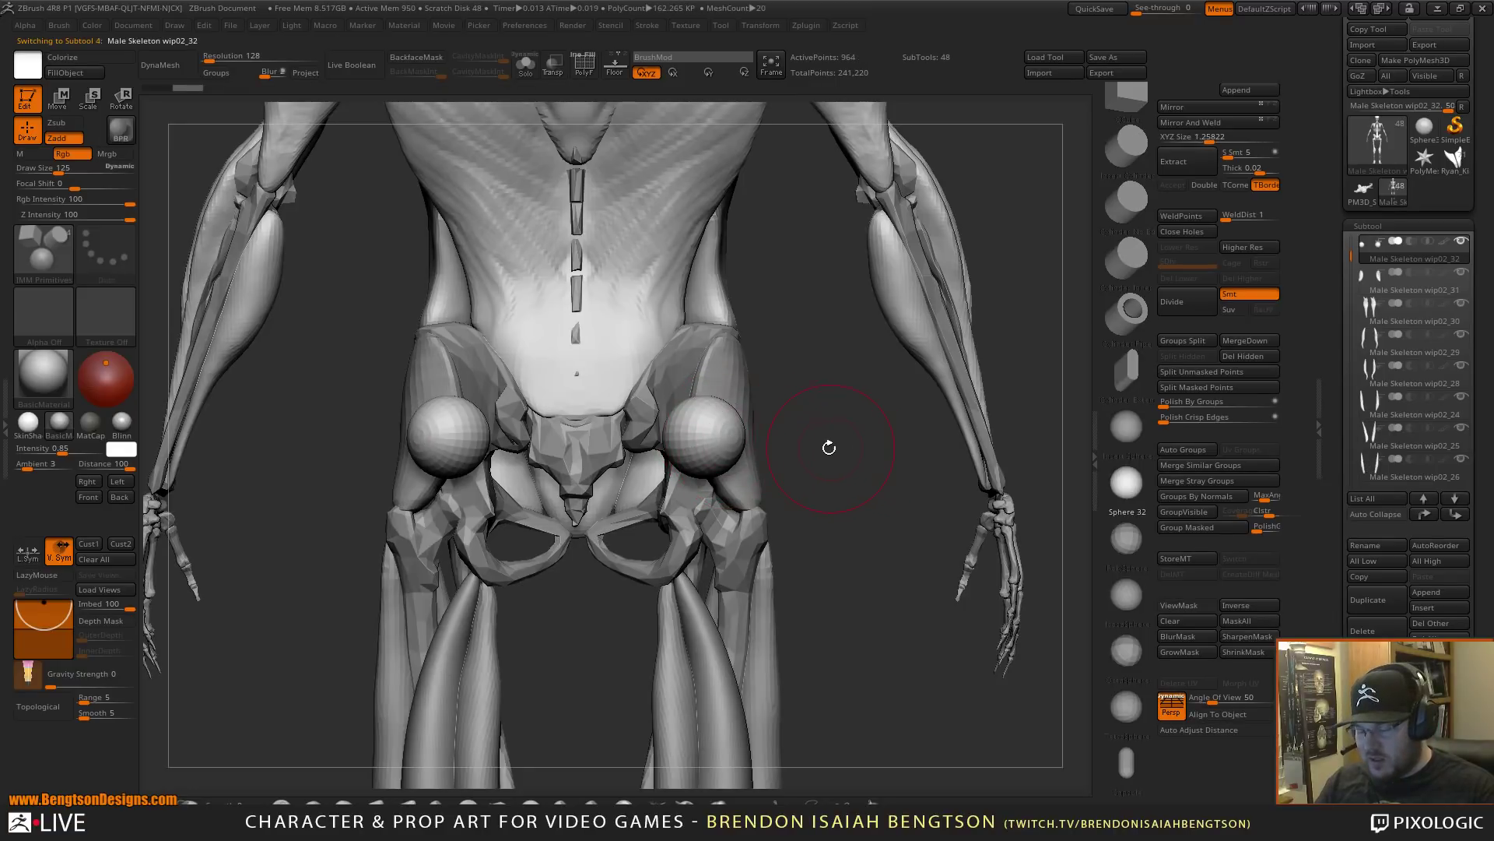
- Reposition, rotate and scale the sphere pair with the gizmo so they sit behind the ilium on each side of the sacrum
key("w")
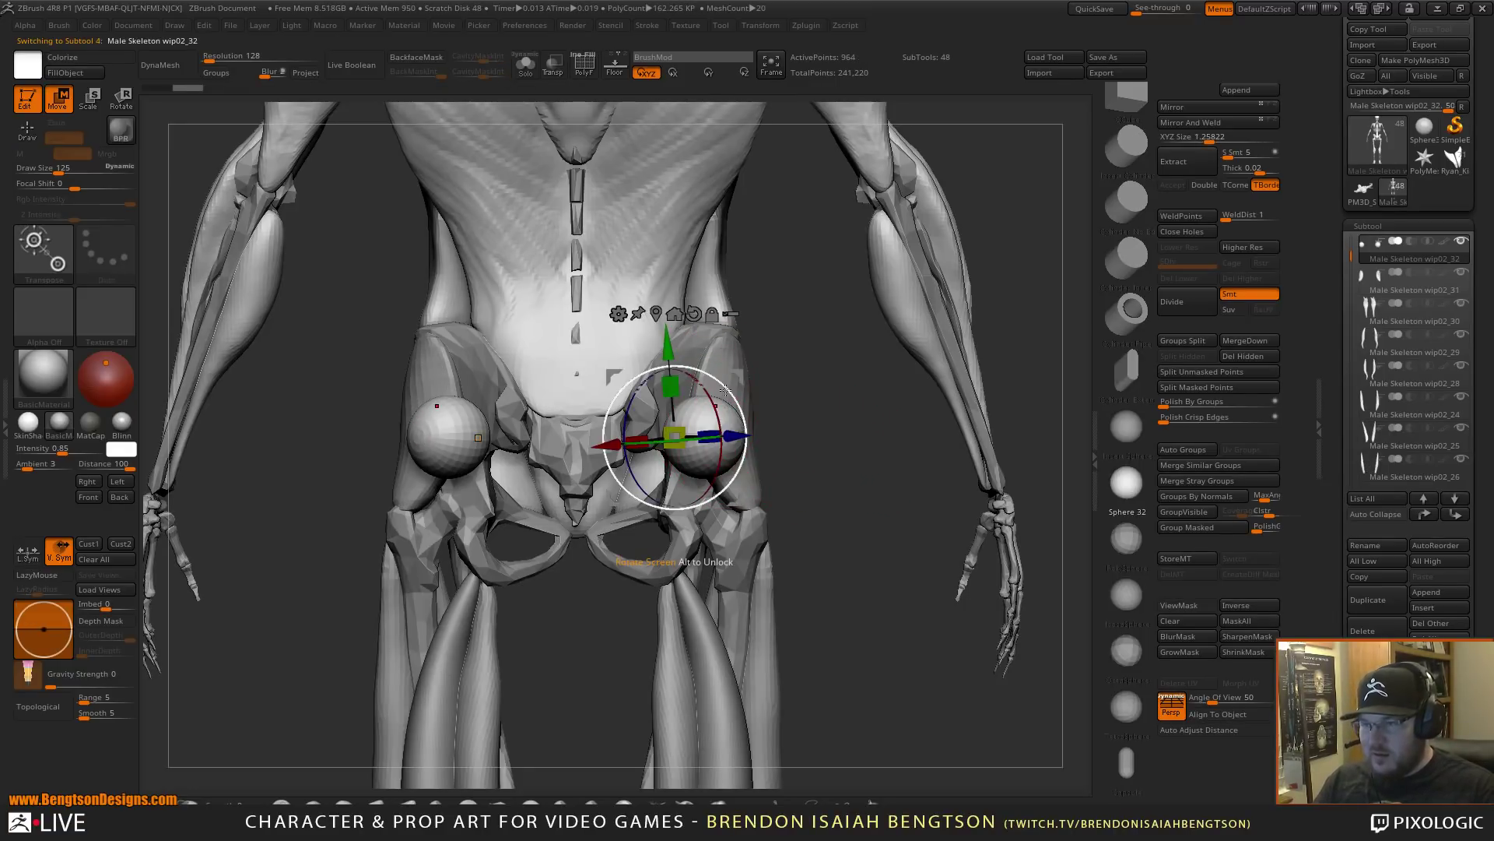
left_click_drag(730, 397, 758, 328)
left_click_drag(857, 444, 754, 339)
mouse_move(740, 322)
left_mouse_down()
mouse_move(710, 321)
mouse_move(727, 326)
left_mouse_up()
left_click_drag(825, 471, 865, 471)
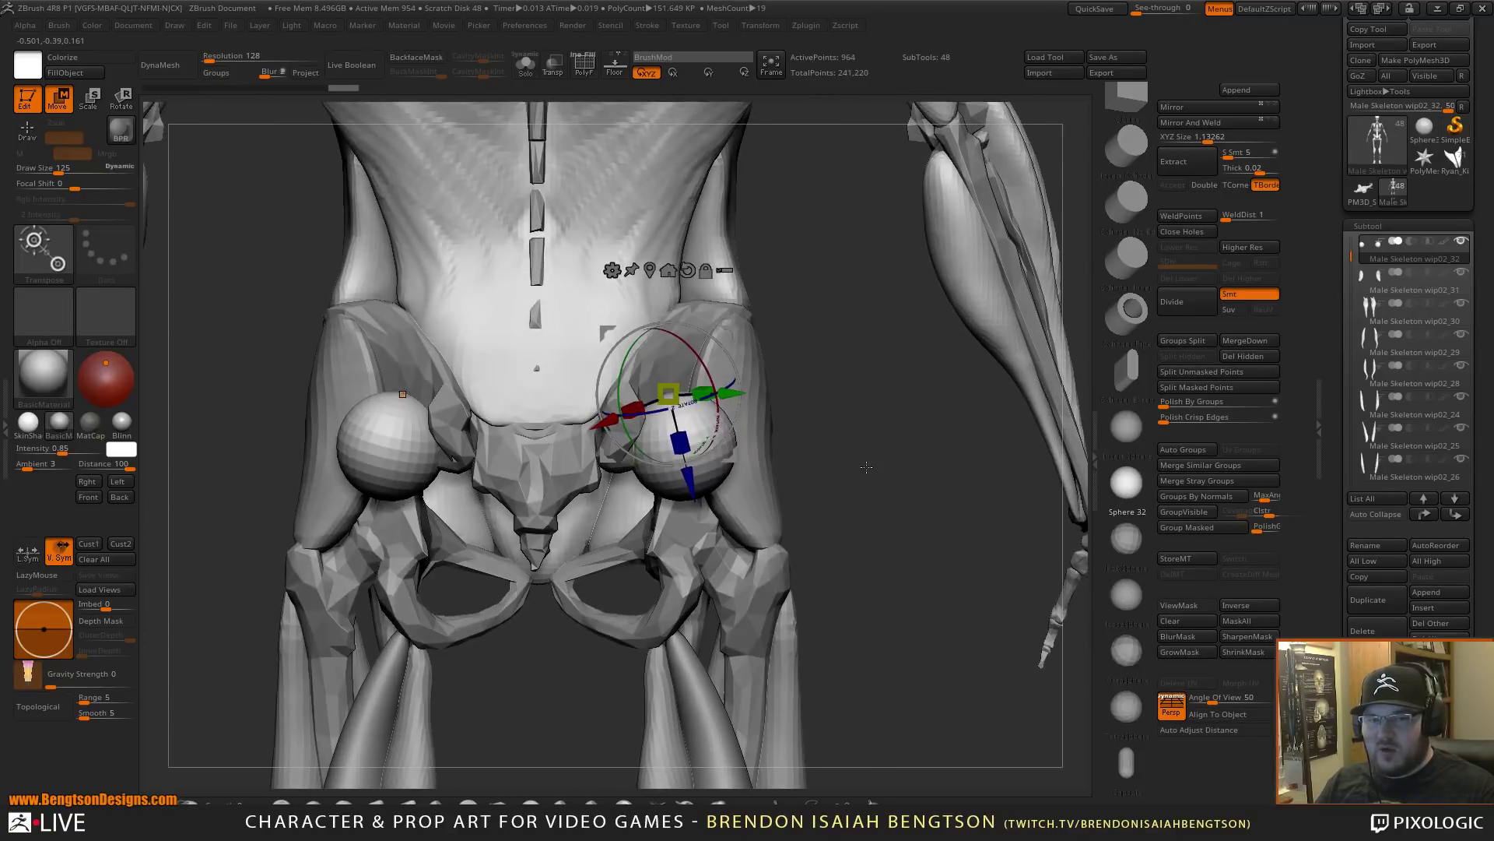
key("q")
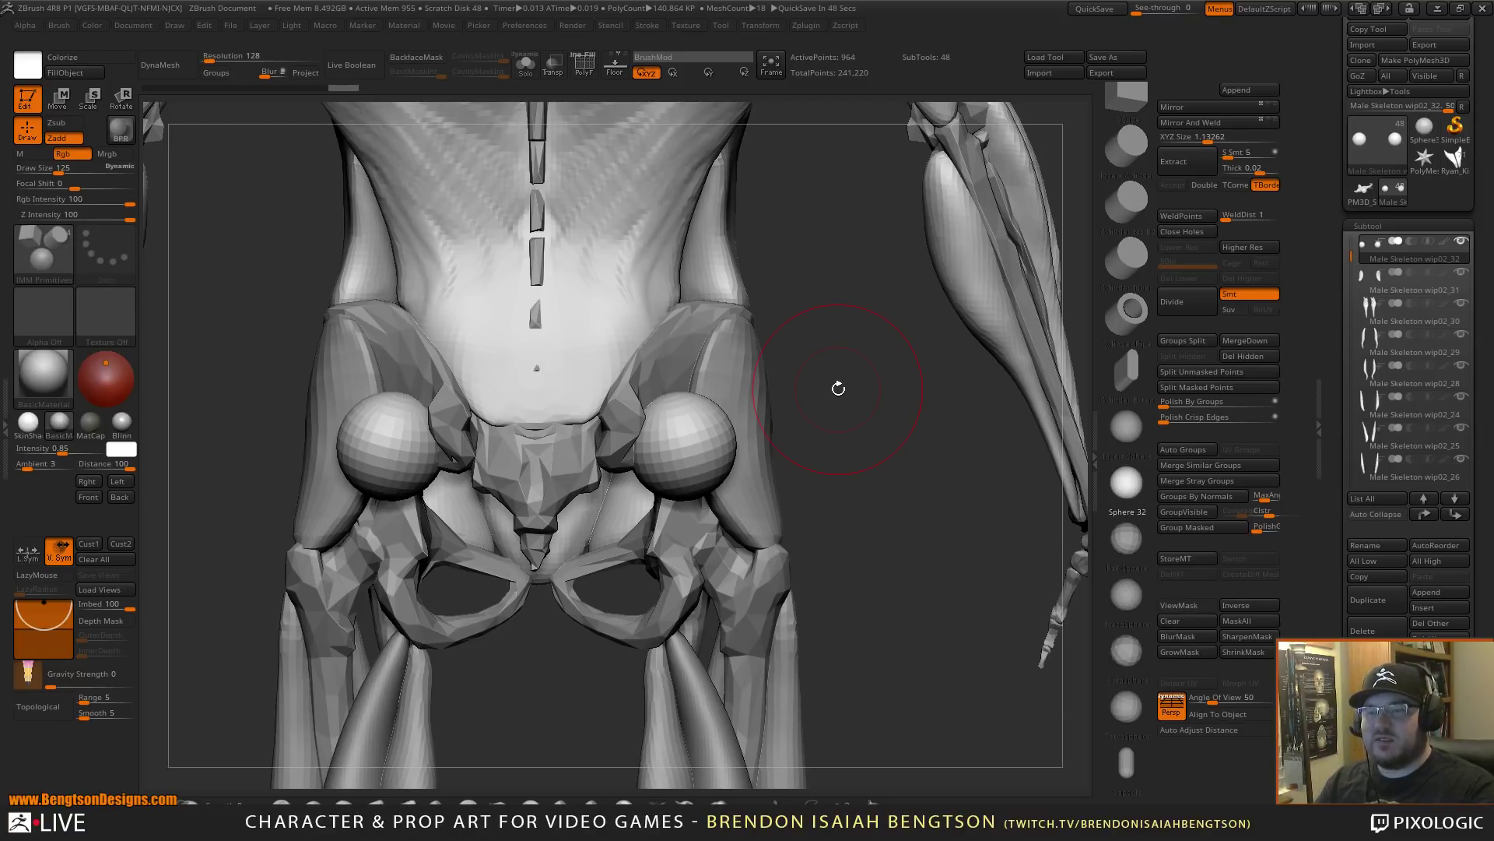
- Stretch the spheres into elongated gluteus maximus forms from the iliac crest down toward the femur, using Move Topological at draw size 191
mouse_move(904, 433)
left_mouse_down()
mouse_move(874, 447)
mouse_move(887, 446)
left_mouse_up()
key("b")
key("m")
key("t")
key("space")
left_click_drag(690, 386, 705, 360)
left_click_drag(709, 487, 741, 569)
mouse_move(917, 510)
left_mouse_down()
mouse_move(887, 497)
mouse_move(889, 529)
left_mouse_up()
left_click_drag(745, 442, 756, 445)
left_click_drag(719, 350, 733, 321)
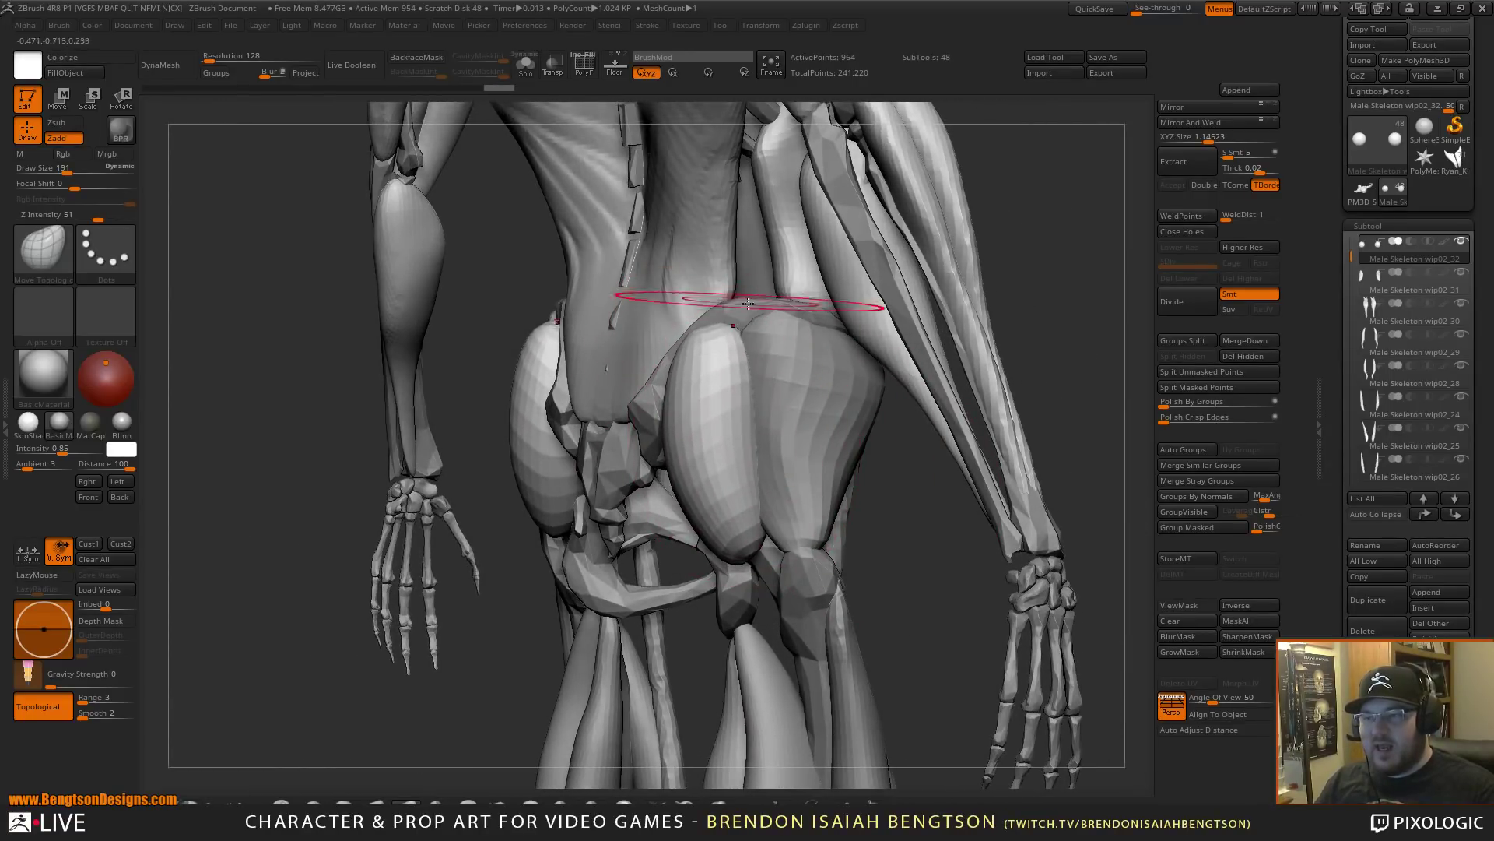
- Pull the inner side of the gluteus maximus forms toward the sacrum and refine their upper and outer contours
left_click_drag(670, 400, 660, 400)
mouse_move(895, 520)
left_mouse_down()
mouse_move(921, 523)
mouse_move(723, 416)
left_mouse_up()
left_click_drag(633, 420, 616, 444)
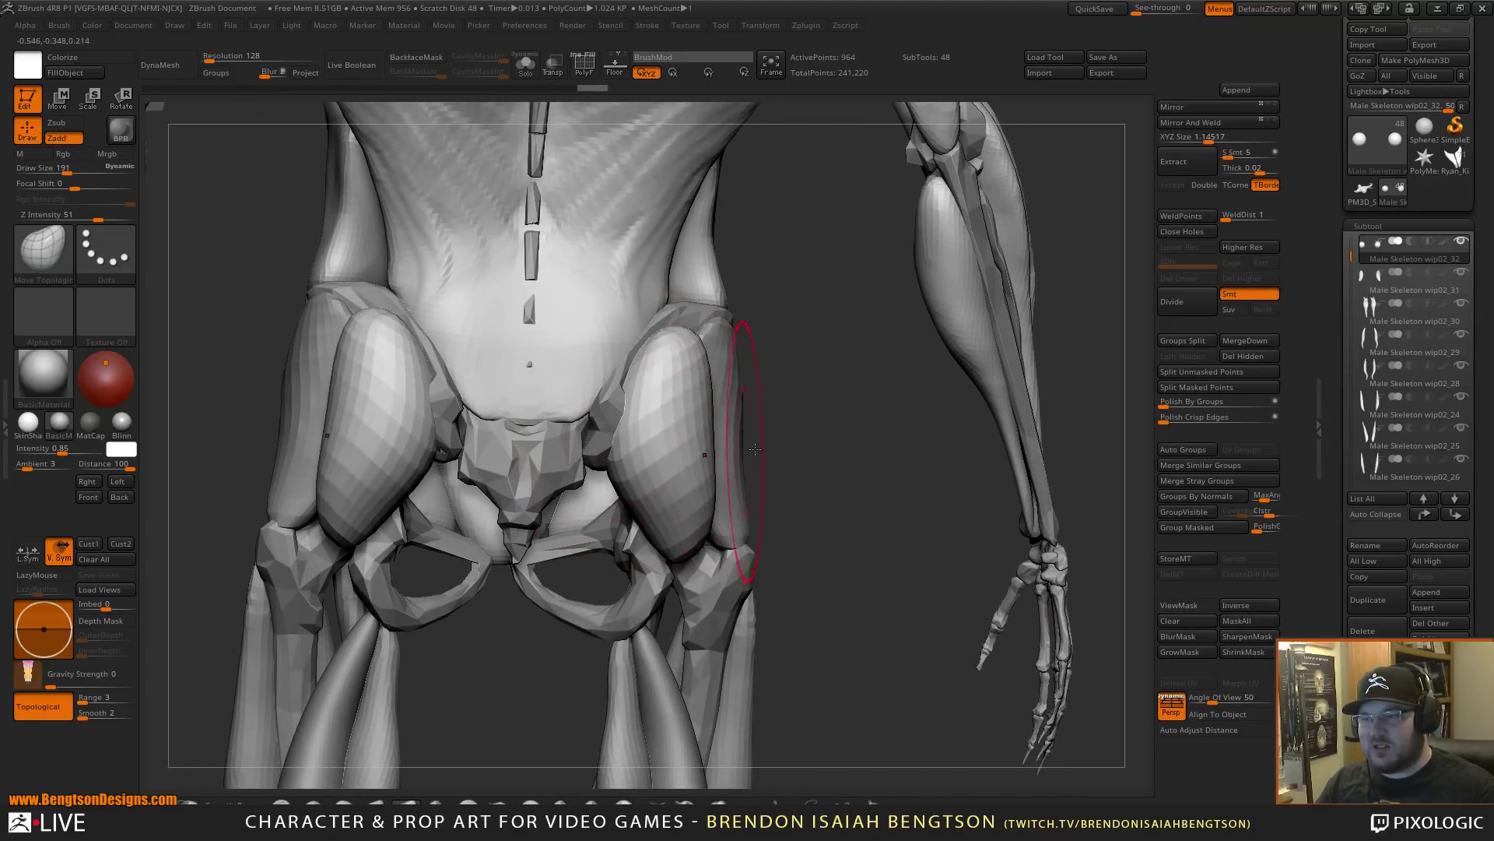
left_click_drag(833, 467, 720, 459)
left_click_drag(628, 437, 590, 454)
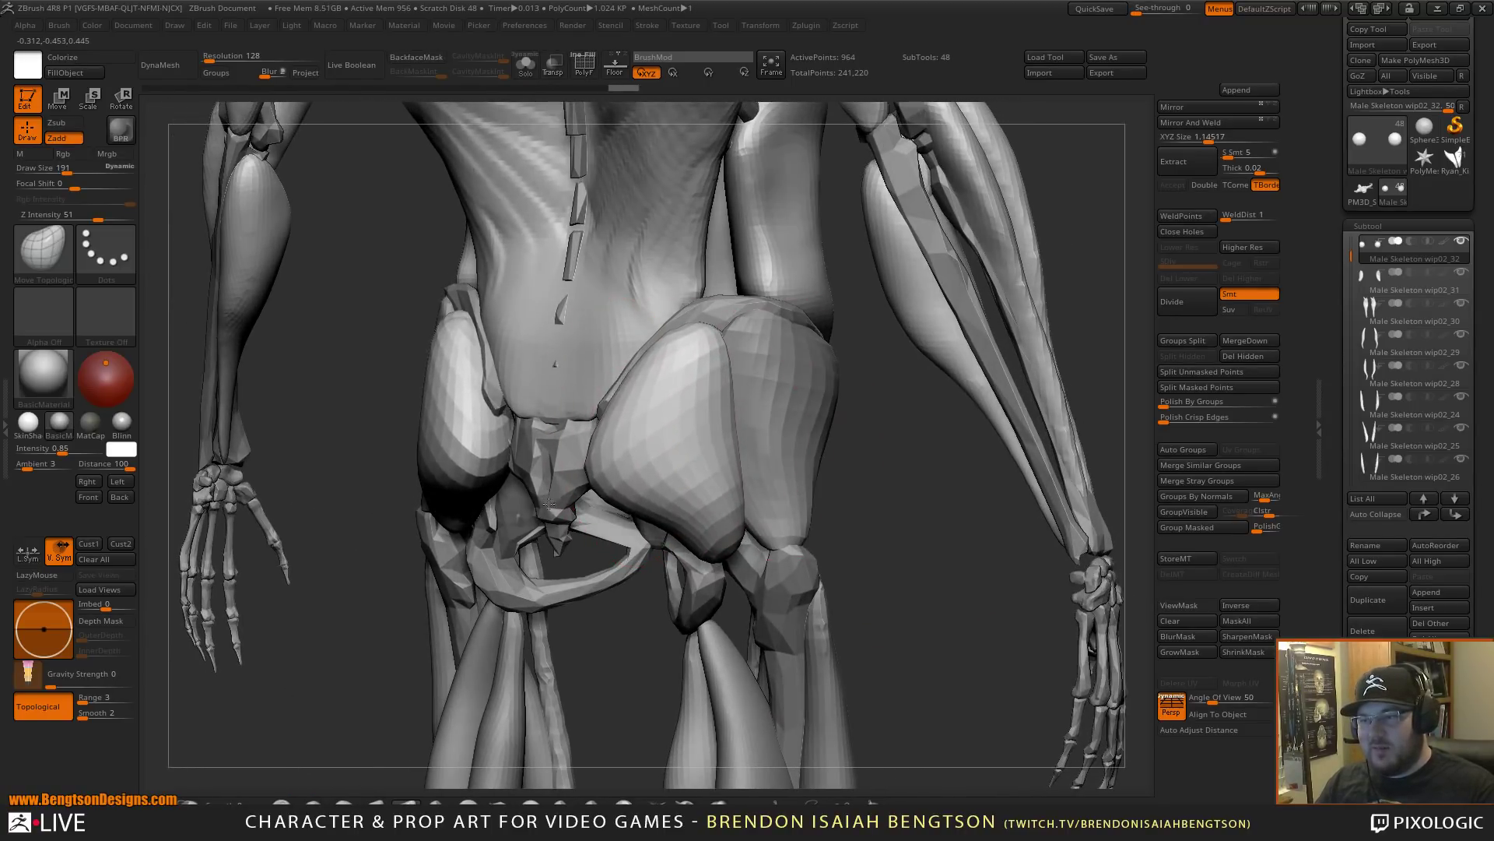
left_click_drag(689, 353, 691, 344)
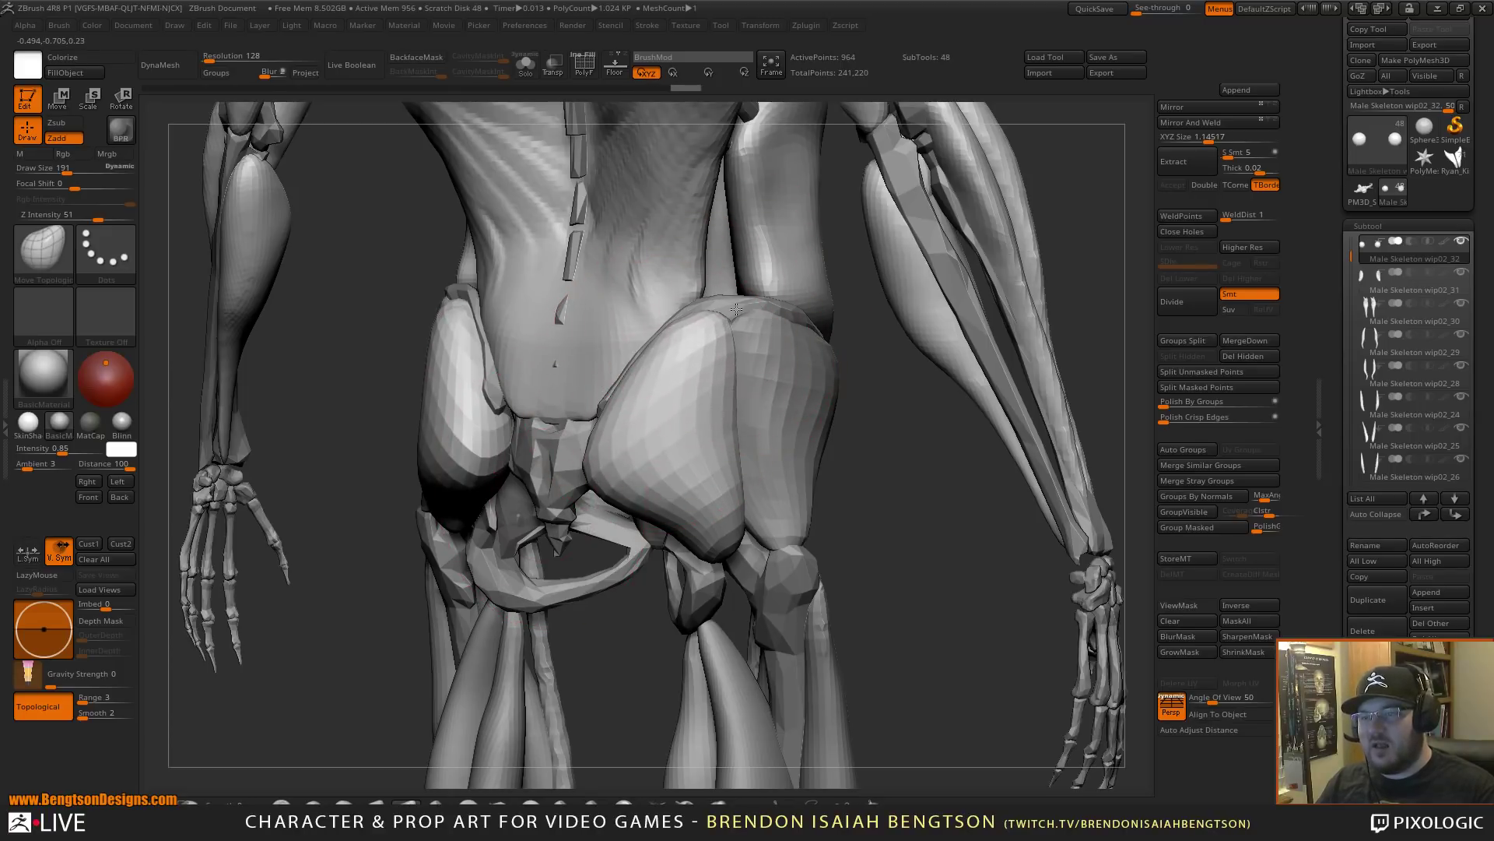
left_click_drag(868, 456, 934, 459)
left_click_drag(817, 451, 910, 448)
left_click_drag(710, 460, 697, 439)
mouse_move(850, 468)
left_mouse_down()
mouse_move(764, 486)
mouse_move(737, 539)
mouse_move(750, 600)
mouse_move(774, 524)
left_mouse_up()
mouse_move(946, 483)
left_mouse_down("alt")
mouse_move(951, 324)
mouse_move(945, 417)
left_mouse_up("alt")
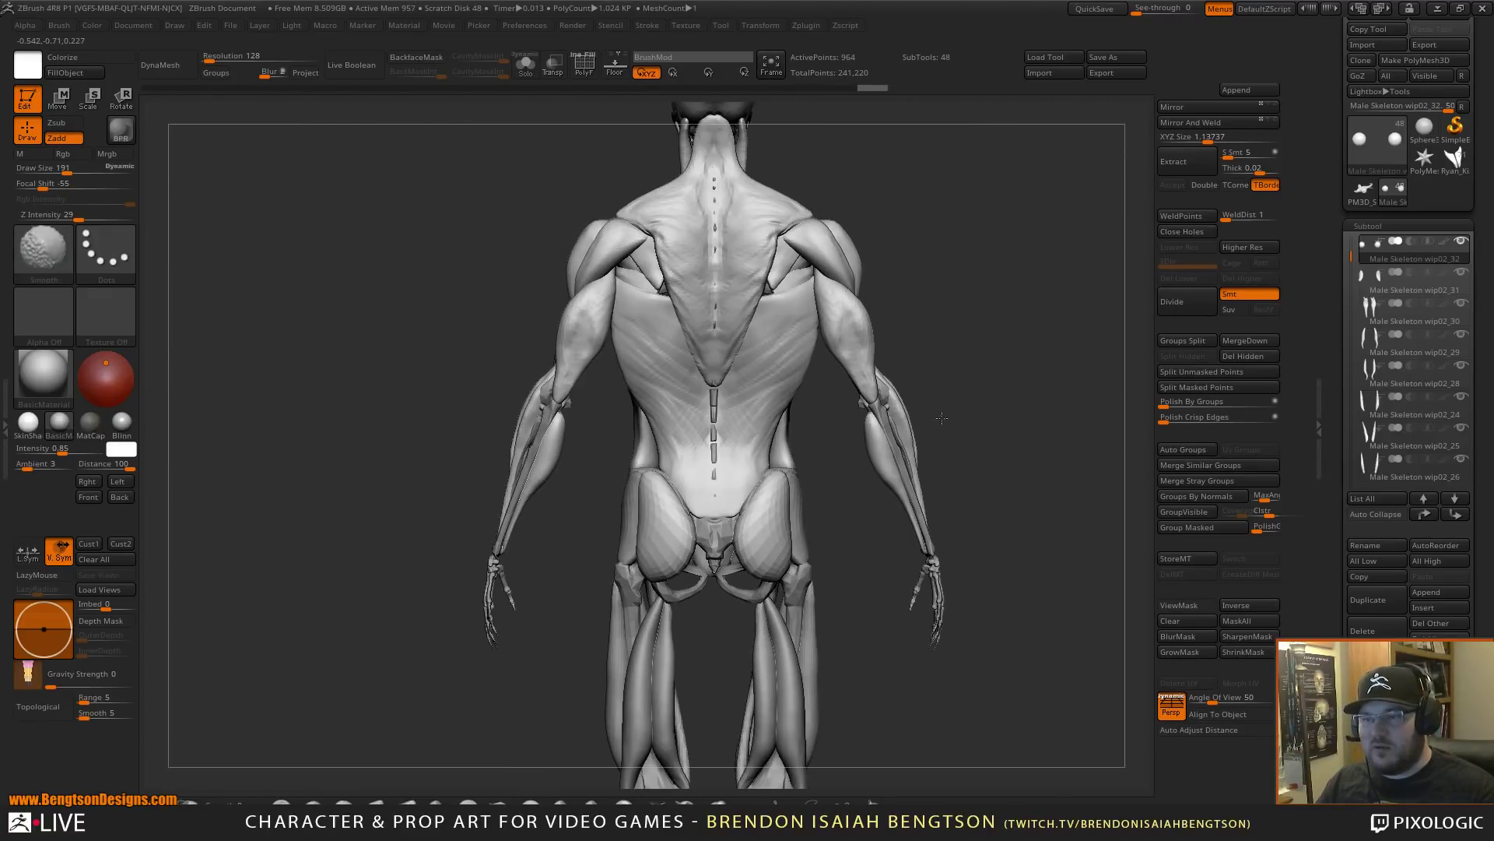
- Extend the lower outer part of the gluteus maximus forms toward the upper femur and adjust their outer edge over the gluteus medius
mouse_move(1034, 440)
left_mouse_down("alt")
mouse_move(953, 257)
mouse_move(1012, 389)
mouse_move(967, 649)
left_mouse_up("alt")
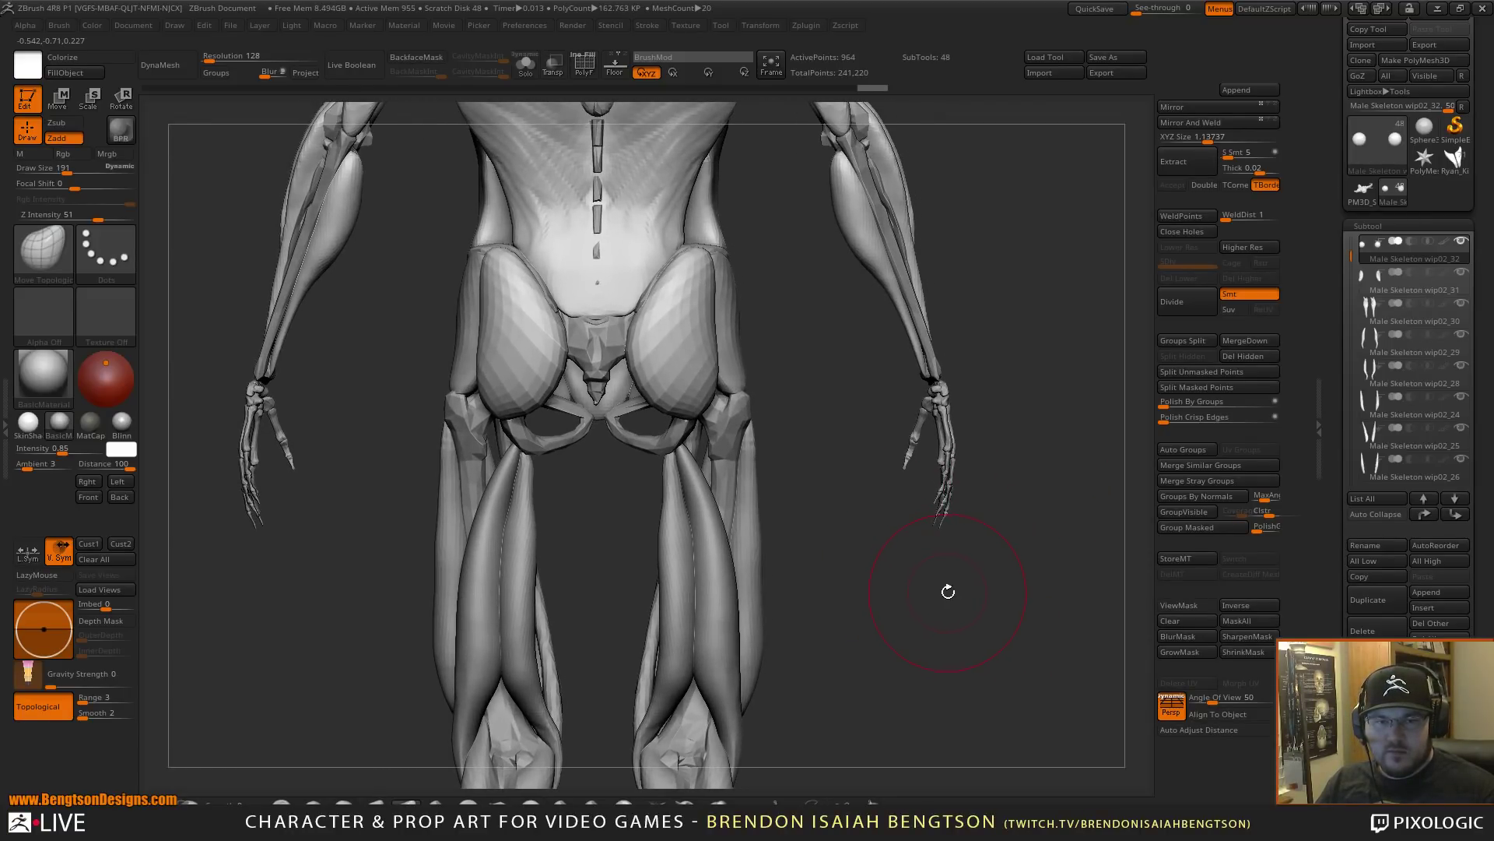
mouse_move(948, 591)
left_mouse_down("alt")
mouse_move(947, 573)
mouse_move(951, 601)
left_mouse_up("alt")
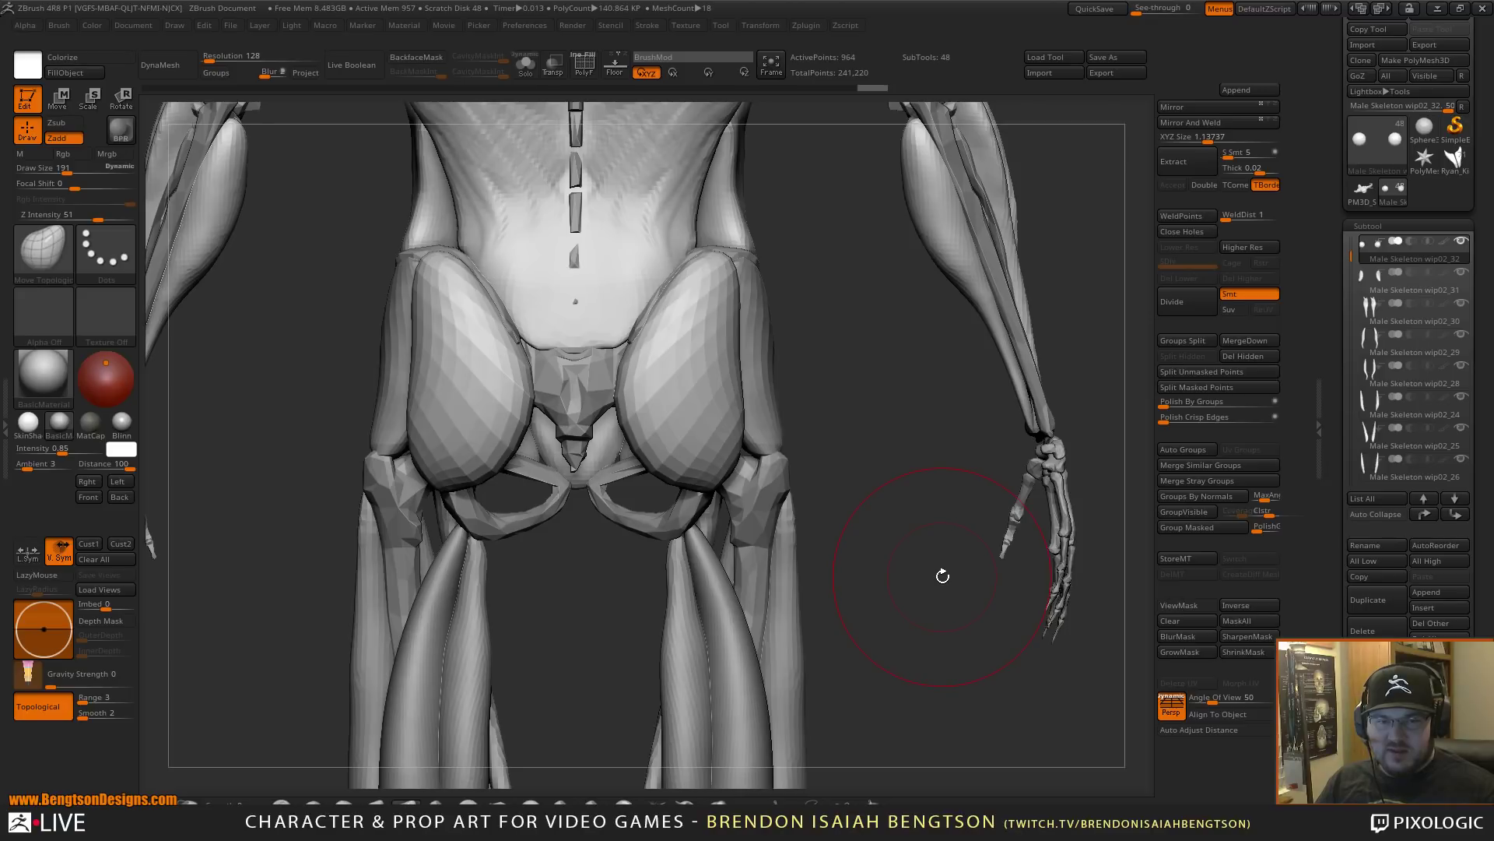
mouse_move(934, 541)
left_mouse_down("alt")
mouse_move(899, 546)
mouse_move(925, 546)
mouse_move(912, 547)
left_mouse_up("alt")
mouse_move(773, 514)
left_mouse_down()
mouse_move(815, 522)
mouse_move(821, 500)
left_mouse_up()
left_click_drag(932, 500, 956, 501, "shift")
mouse_move(807, 501)
left_mouse_down()
mouse_move(825, 506)
mouse_move(835, 552)
mouse_move(892, 499)
left_mouse_up()
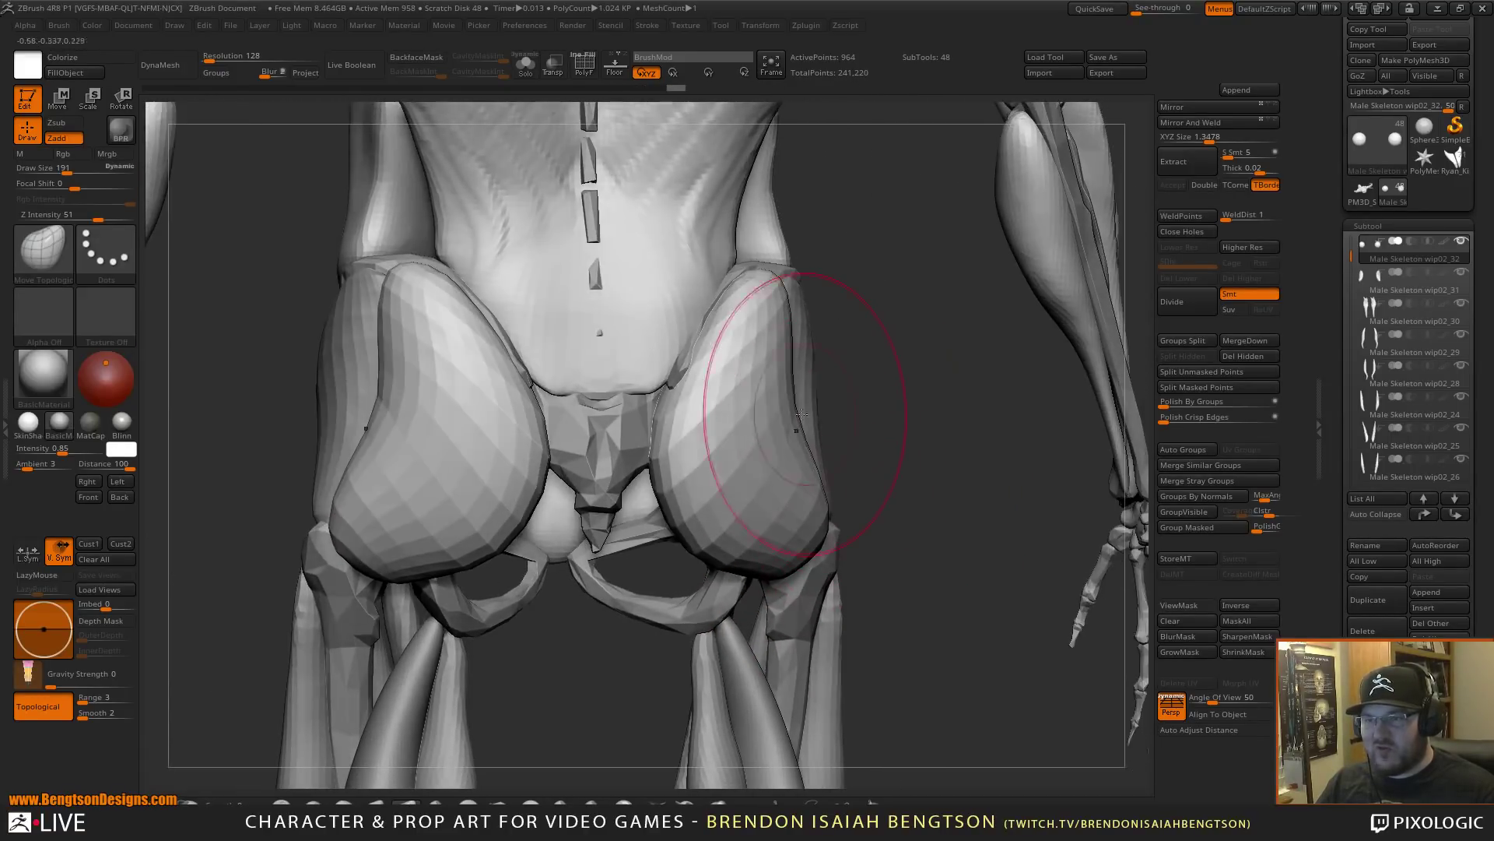
left_click_drag(794, 414, 907, 326)
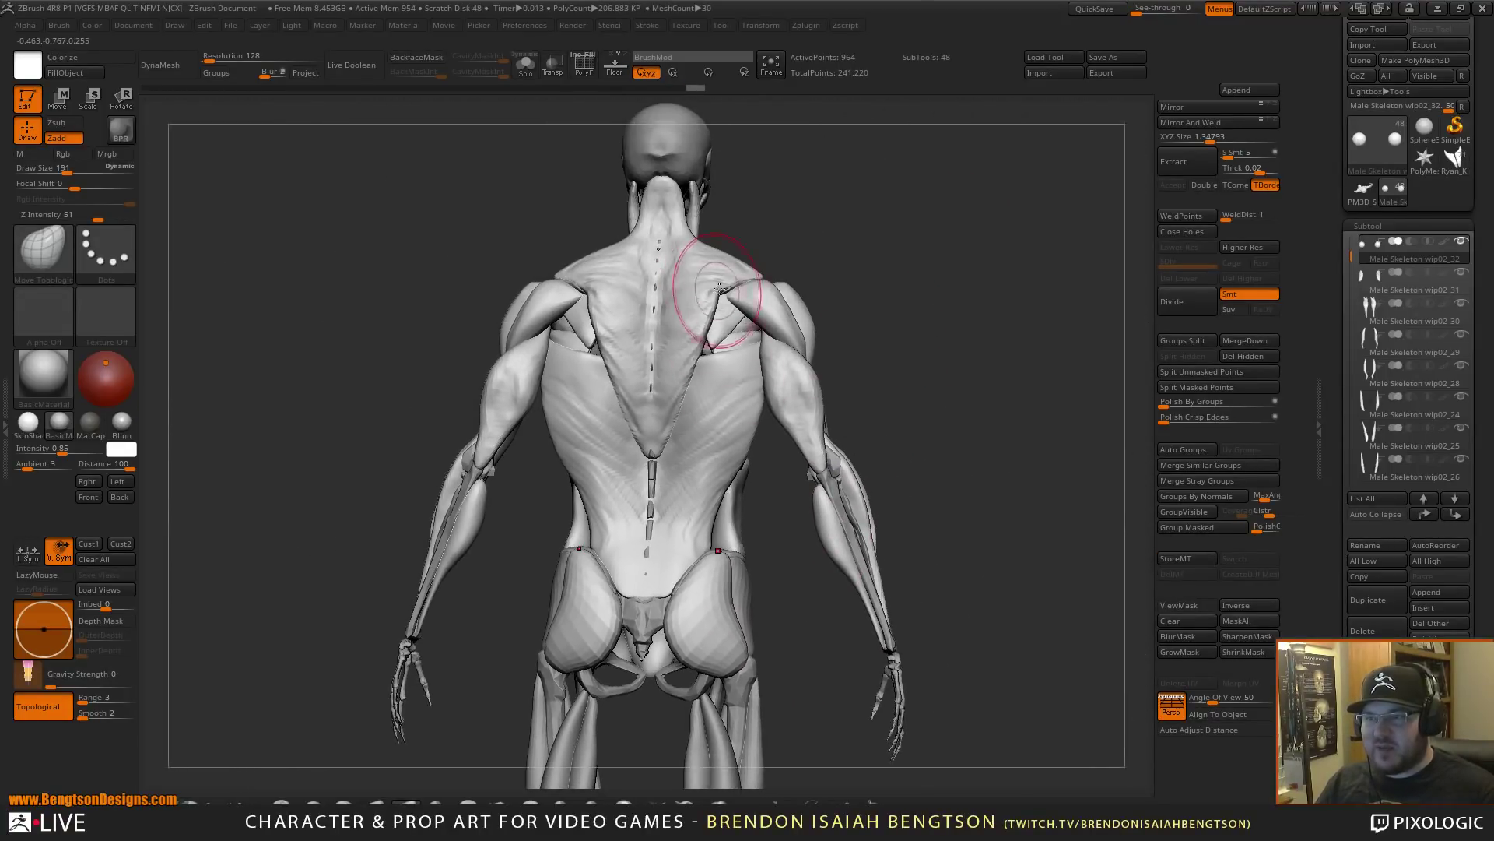
mouse_move(973, 436)
left_mouse_down("alt")
mouse_move(883, 416)
mouse_move(922, 530)
mouse_move(946, 523)
mouse_move(973, 542)
mouse_move(997, 499)
mouse_move(883, 499)
mouse_move(926, 475)
mouse_move(872, 547)
mouse_move(726, 514)
left_mouse_up("alt")
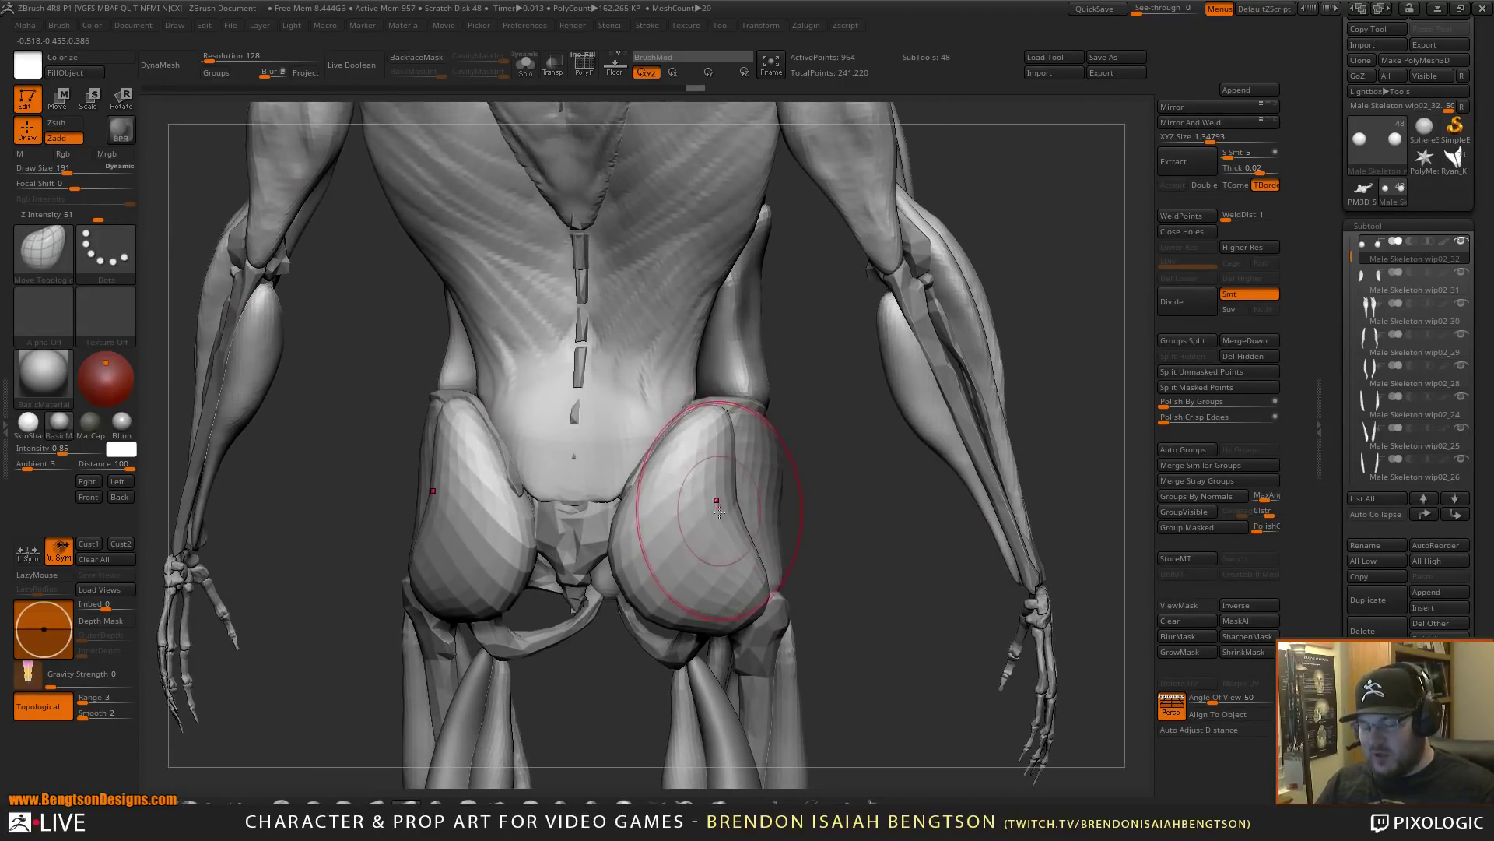
- Show the wireframe and reshape the lower outer part of the gluteus maximus forms near the upper femur
key("shift+f")
mouse_move(718, 511)
right_mouse_down()
mouse_move(703, 450)
mouse_move(872, 579)
mouse_move(710, 420)
right_mouse_up()
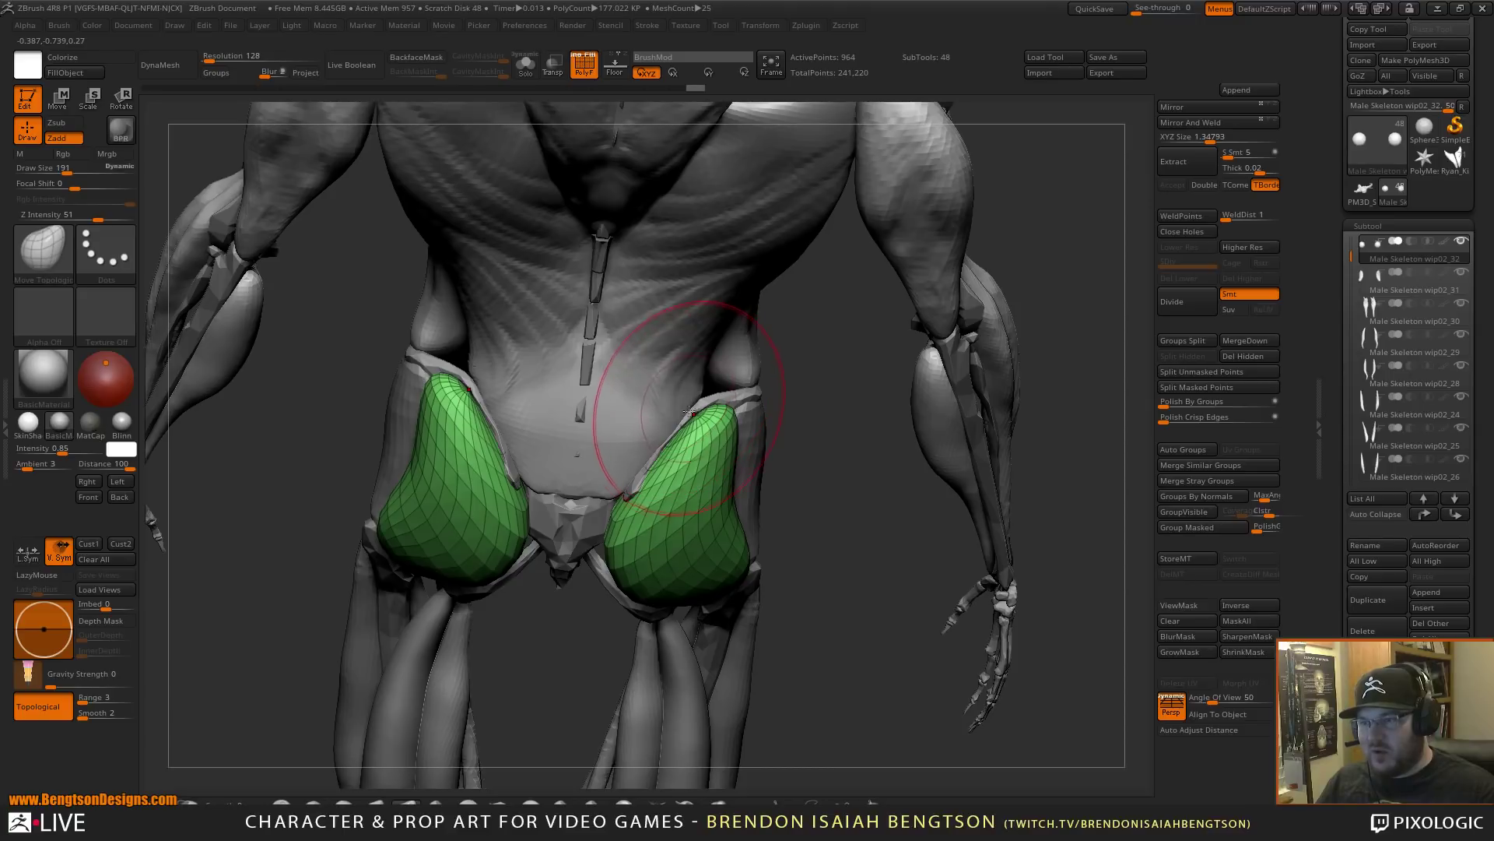
right_click_drag(730, 562, 755, 624)
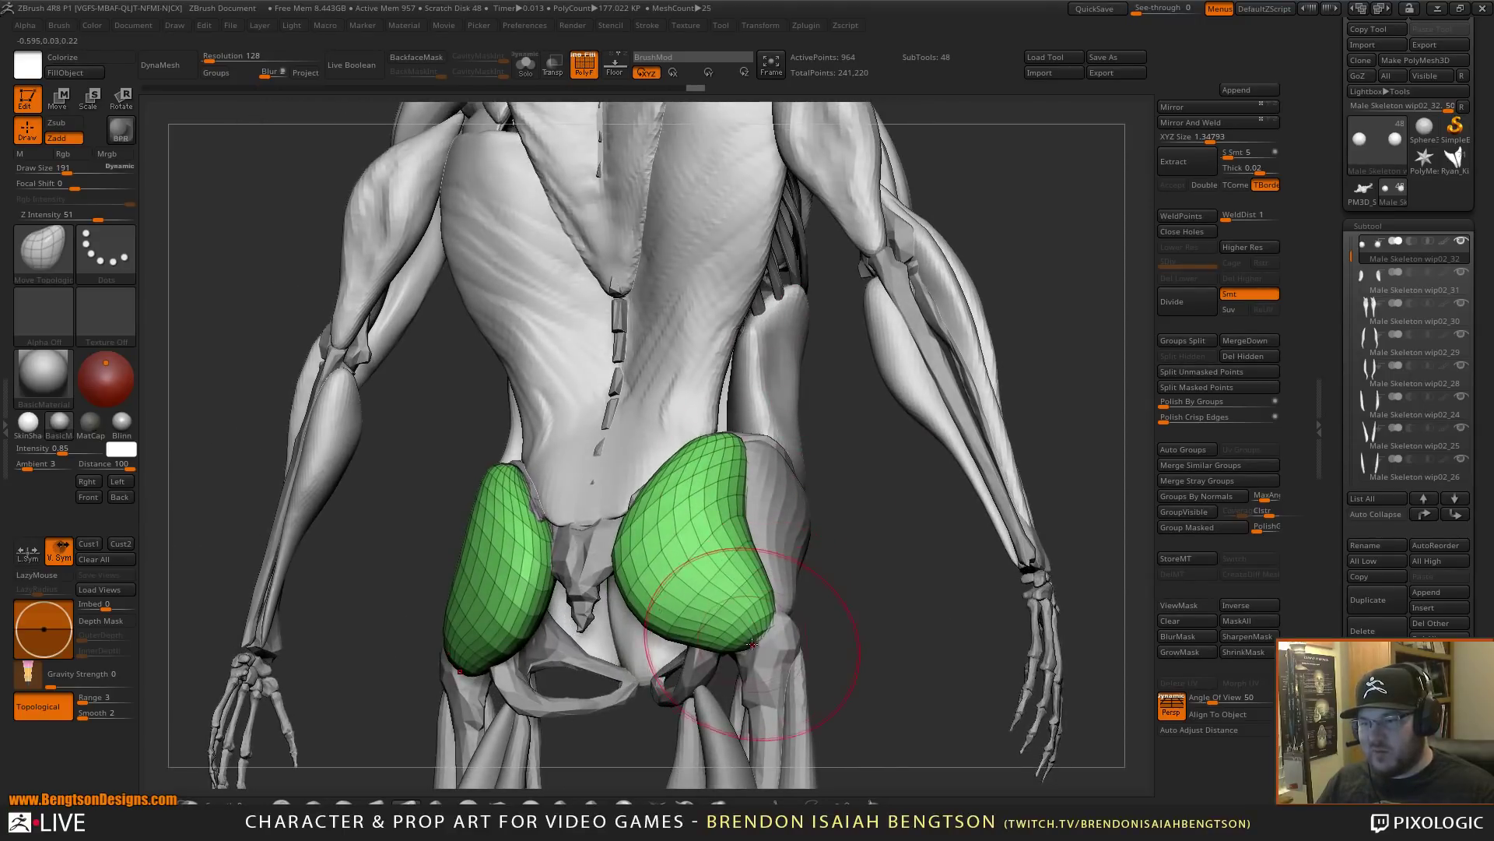
key("space")
left_click_drag(740, 621, 709, 614)
- Set the brush focal shift to 7 and adjust the rear curve of the gluteus maximus forms in side view
key("space")
left_click_drag(673, 536, 683, 535)
left_click_drag(875, 510, 794, 533)
left_click_drag(913, 481, 902, 473, "shift")
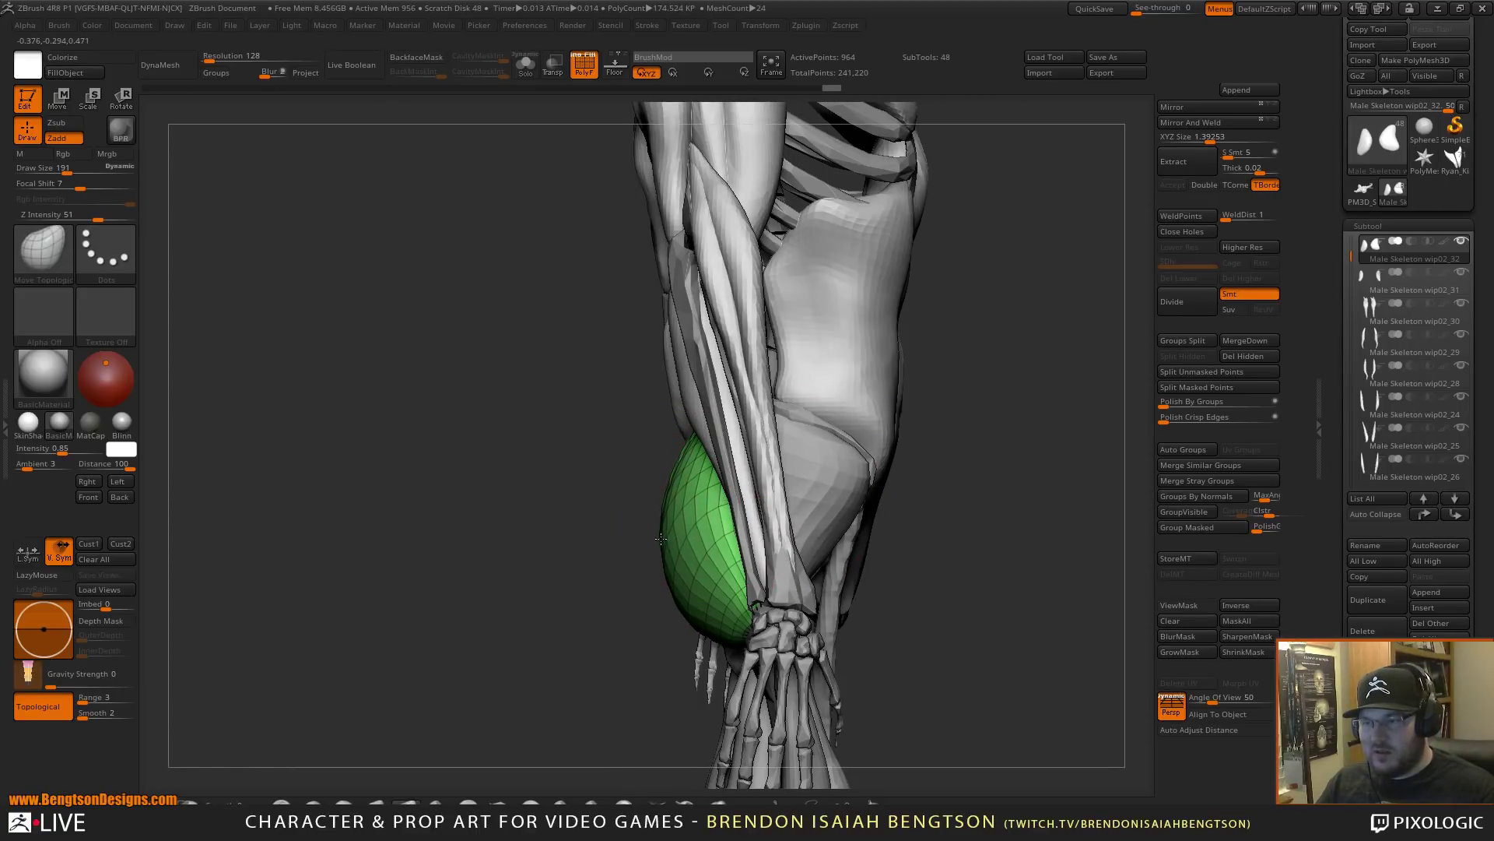
left_click_drag(668, 558, 666, 557)
left_click_drag(595, 548, 739, 534)
mouse_move(841, 541)
left_mouse_down("alt")
mouse_move(822, 476)
mouse_move(847, 514)
left_mouse_up("alt")
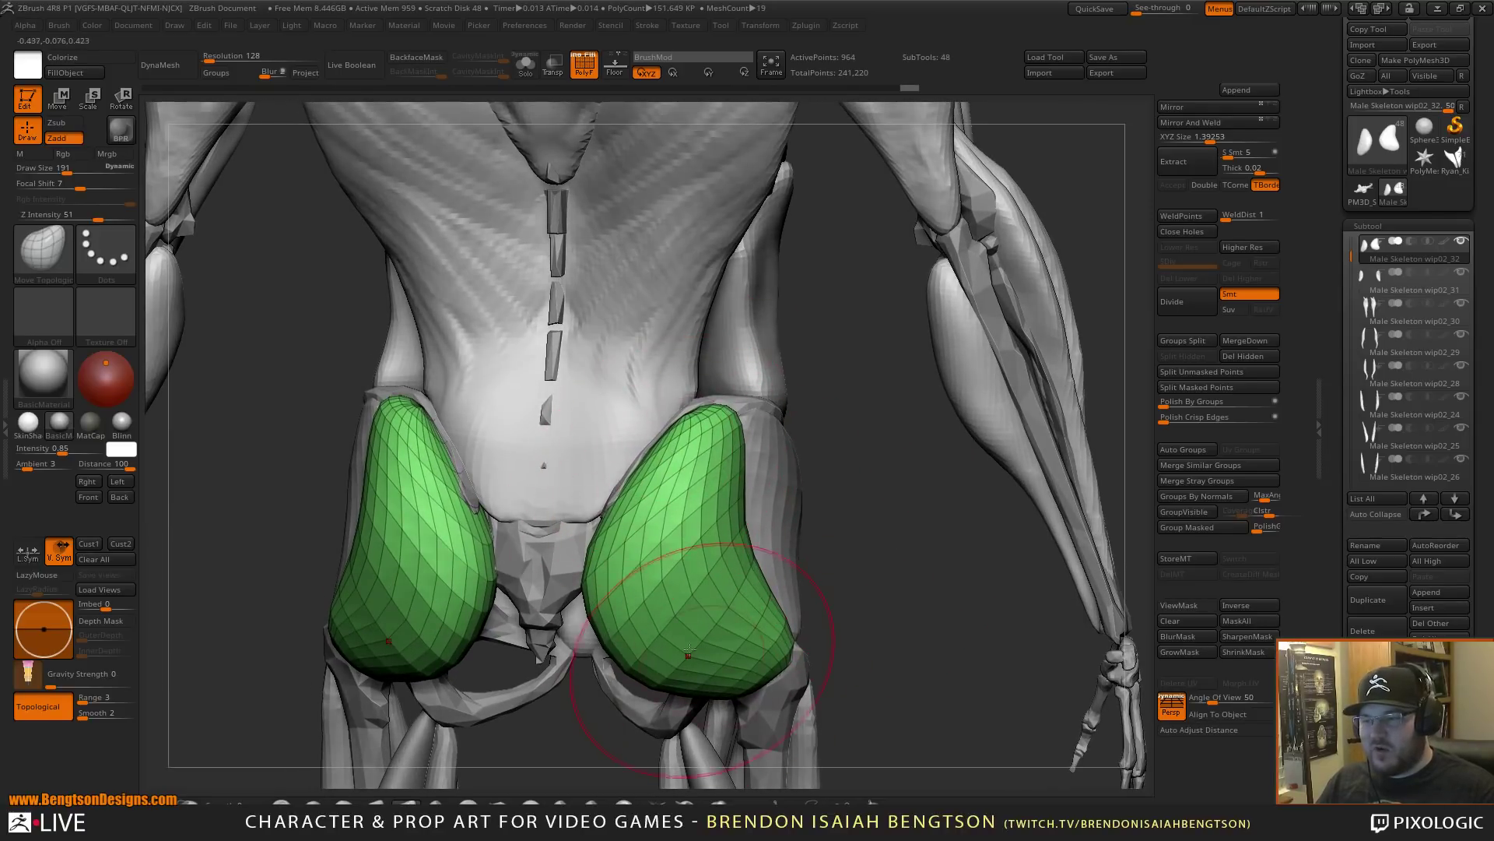
- Push the outer edge of the gluteus maximus forms outward over the gluteus medius and hide the wireframe
left_click_drag(701, 535, 749, 554)
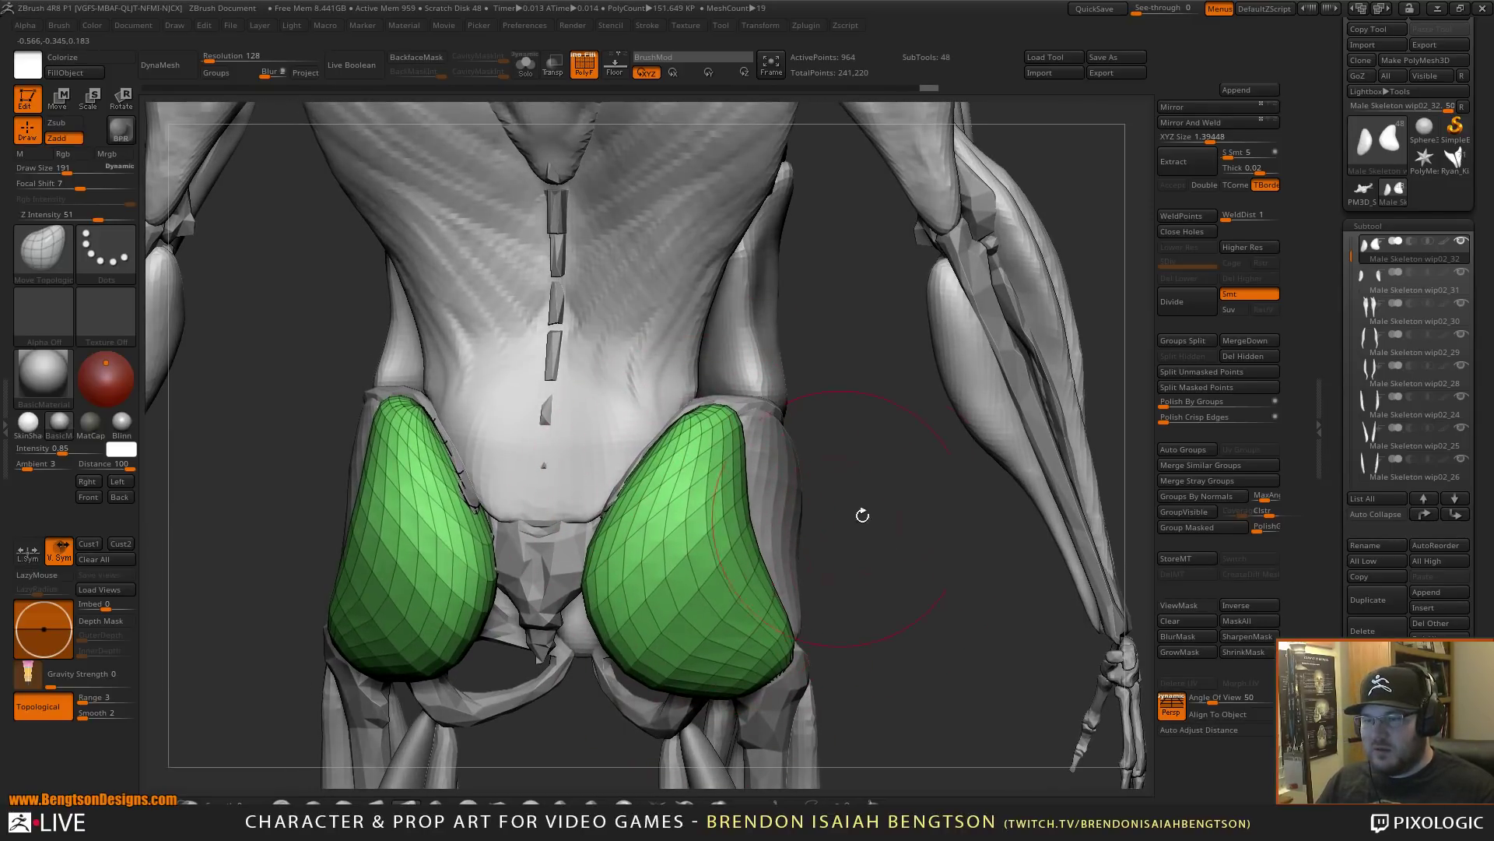
left_click_drag(862, 516, 807, 531)
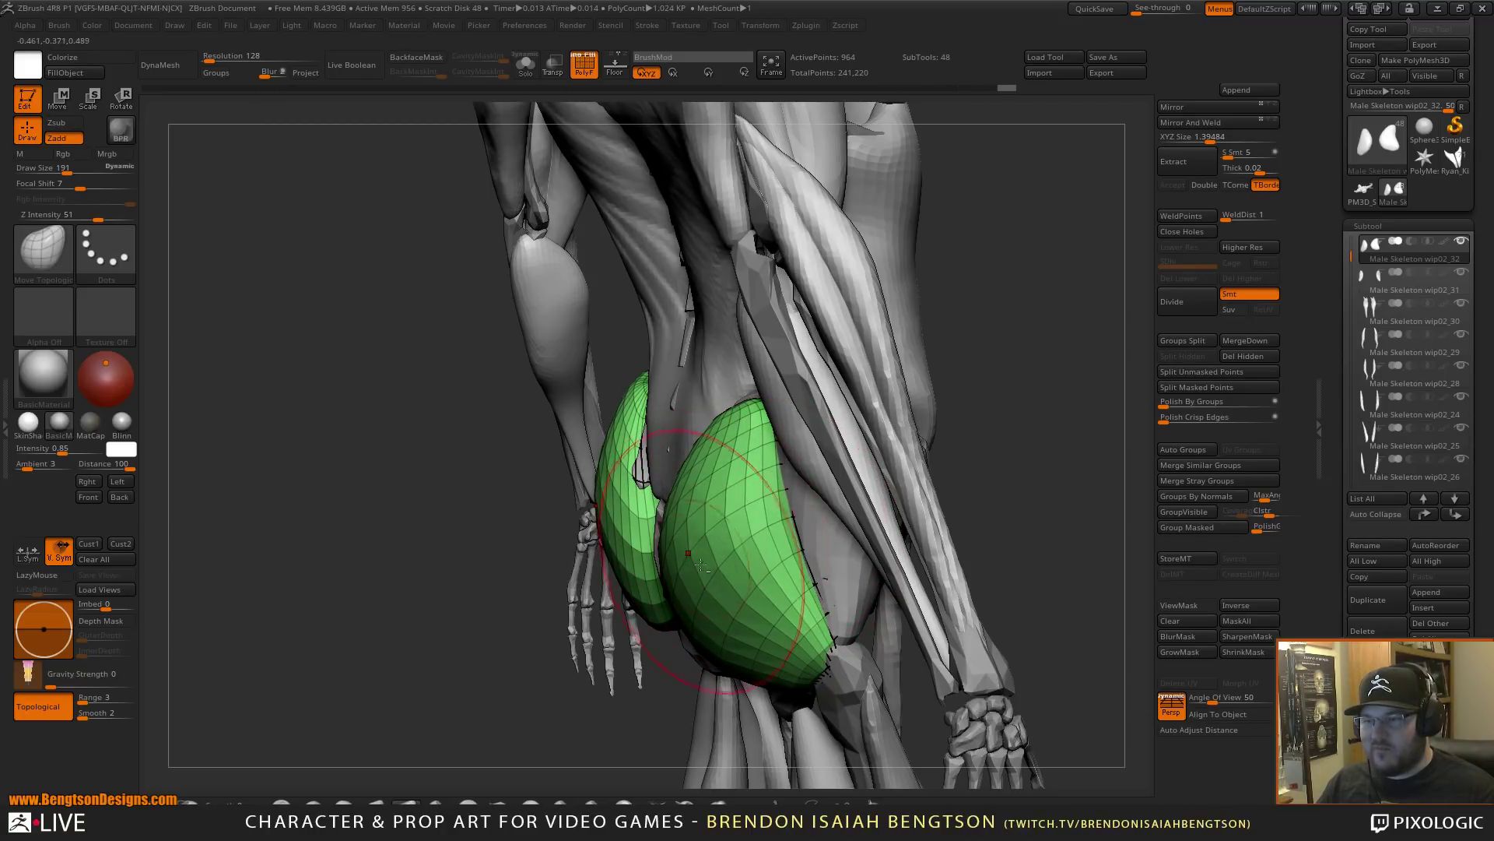
mouse_move(561, 672)
left_mouse_down()
mouse_move(607, 502)
mouse_move(867, 554)
mouse_move(965, 477)
left_mouse_up()
key("shift+f")
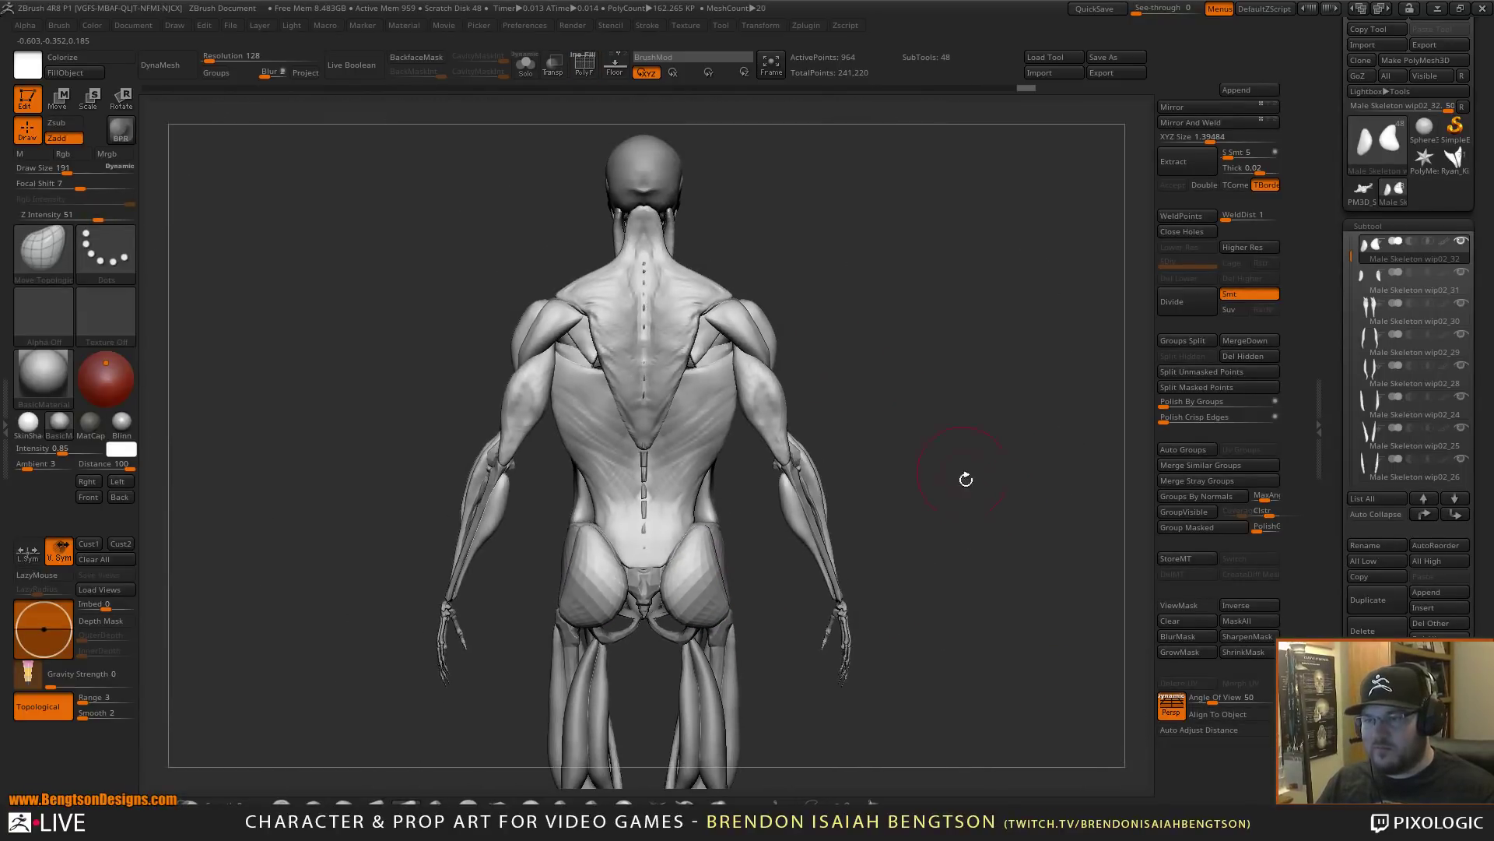
- Pull the lower inner corner of the gluteus maximus forms toward the coccyx with Move Topological at draw size 115
left_click_drag(961, 580, 905, 420, "alt")
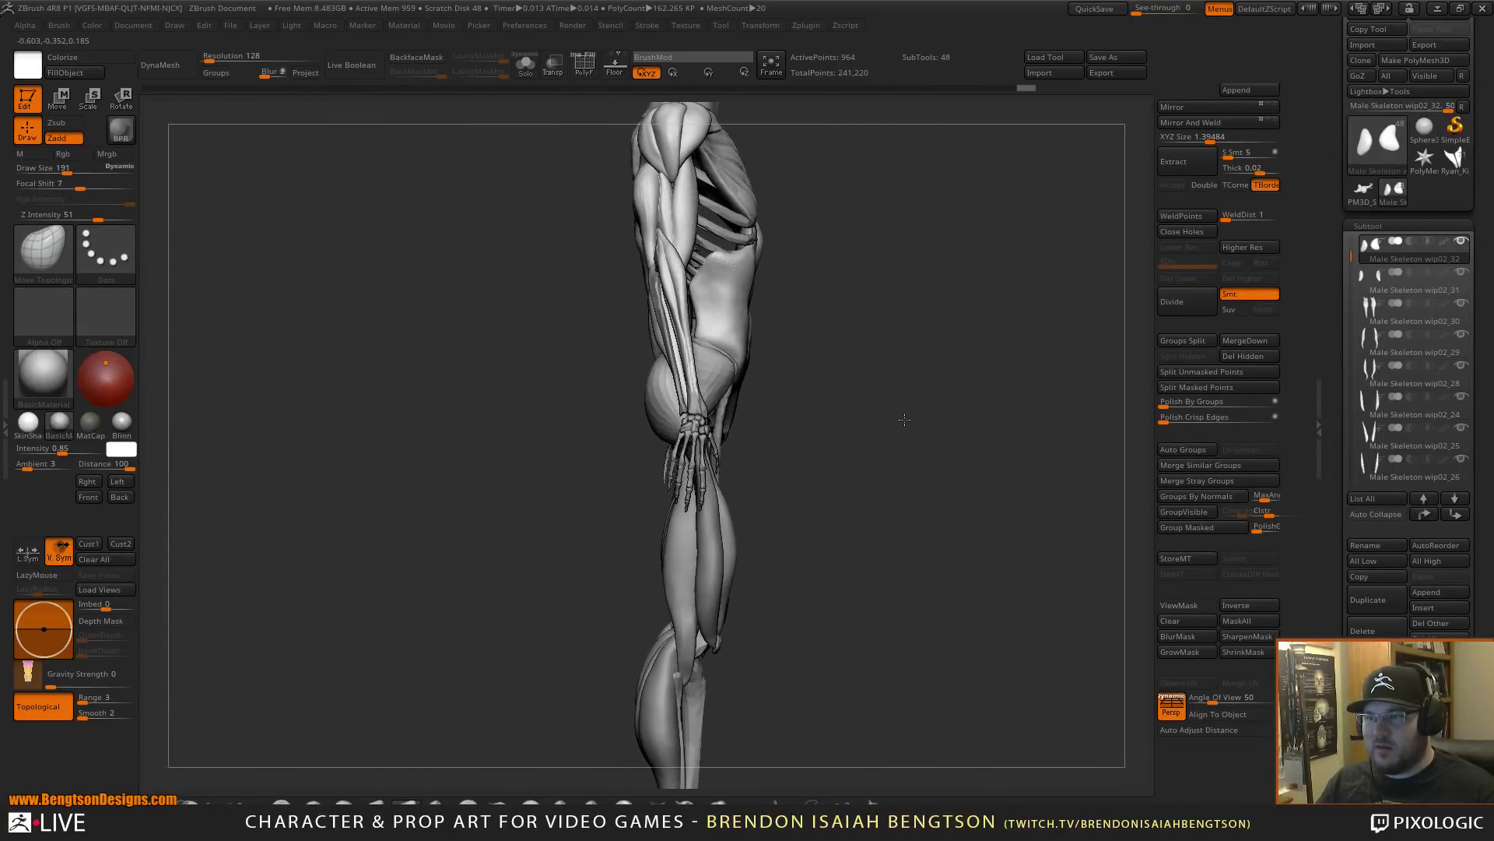
mouse_move(895, 481)
left_mouse_down()
mouse_move(850, 489)
mouse_move(854, 553)
mouse_move(929, 557)
mouse_move(801, 500)
mouse_move(917, 526)
mouse_move(919, 499)
left_mouse_up()
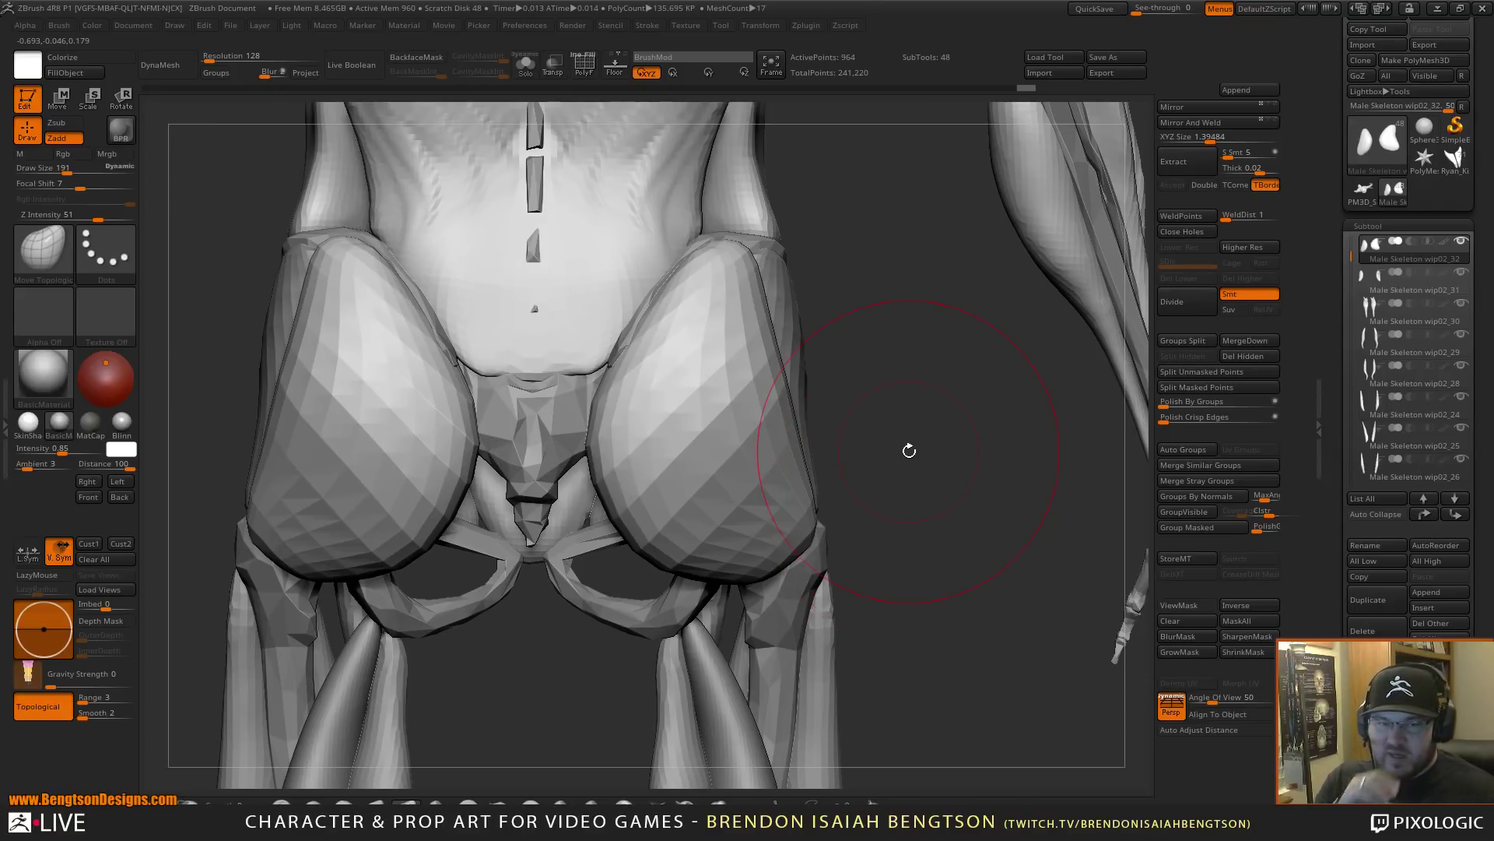
left_click_drag(886, 421, 802, 440)
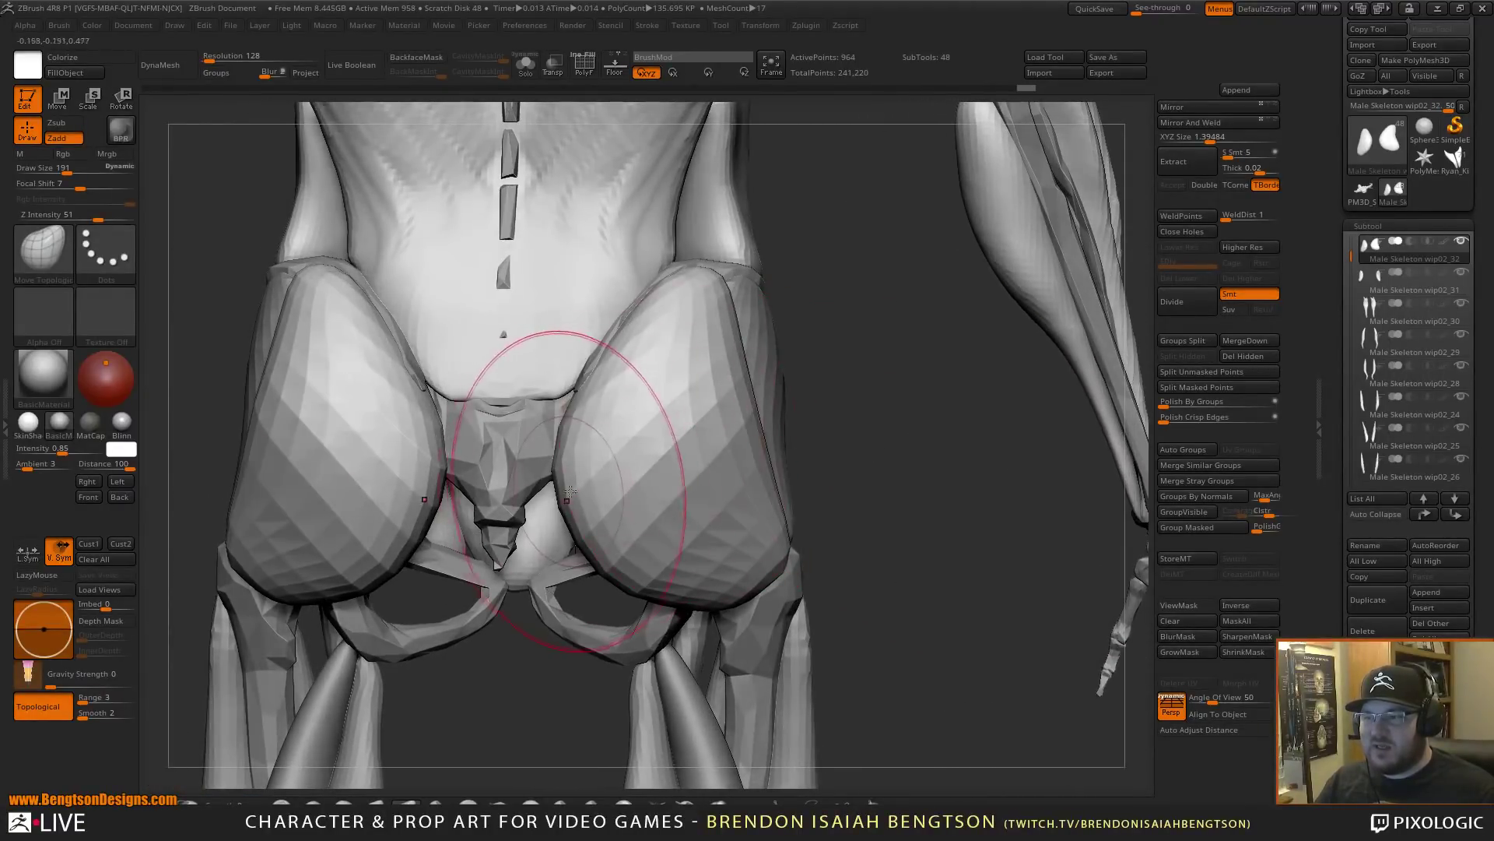
key("space")
left_click_drag(593, 481, 546, 500)
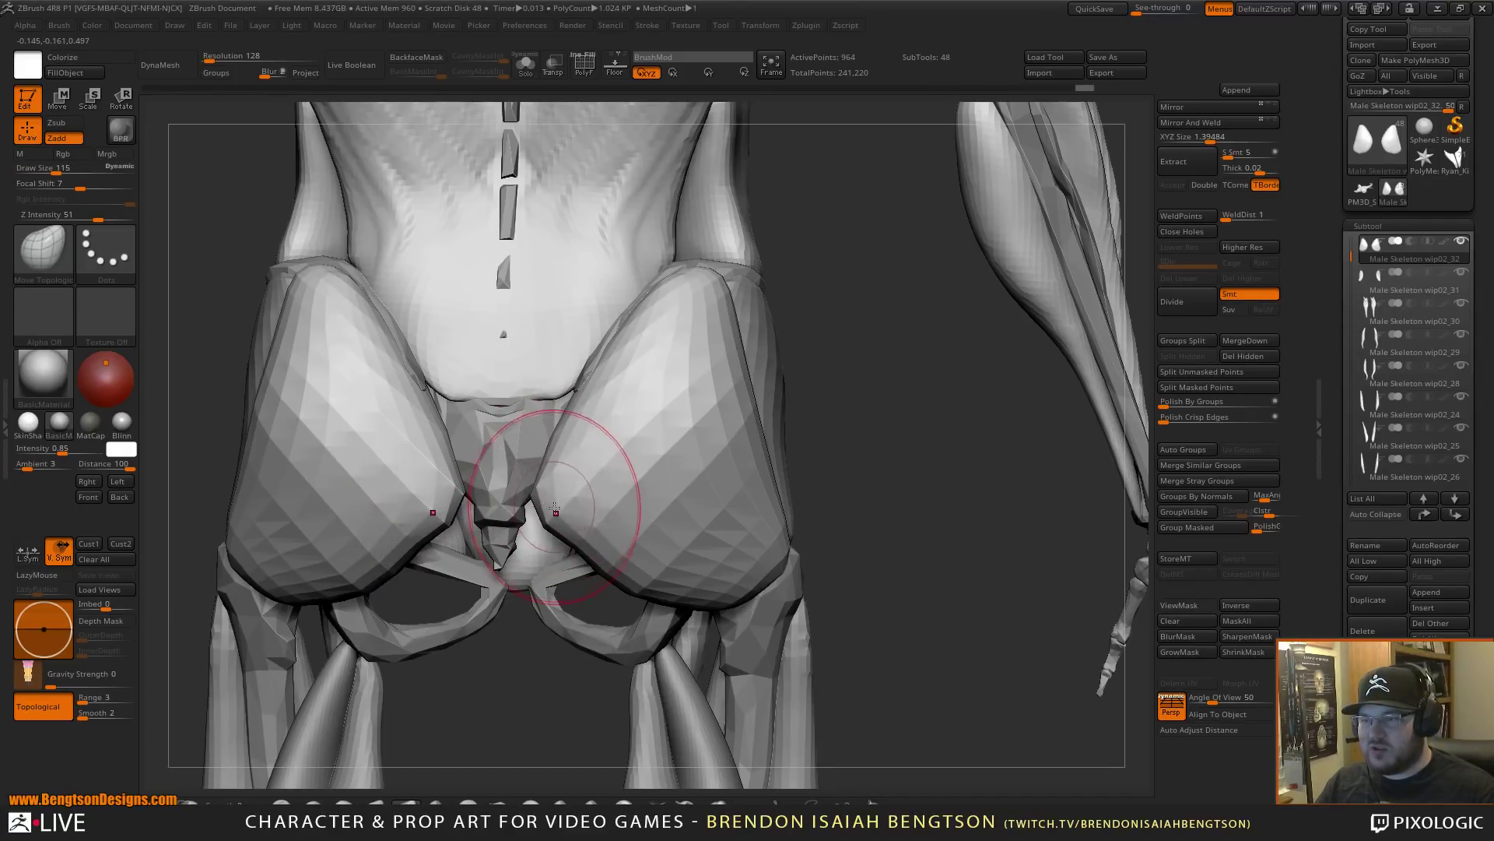
mouse_move(590, 510)
left_mouse_down()
mouse_move(603, 510)
mouse_move(606, 549)
left_mouse_up()
key("space")
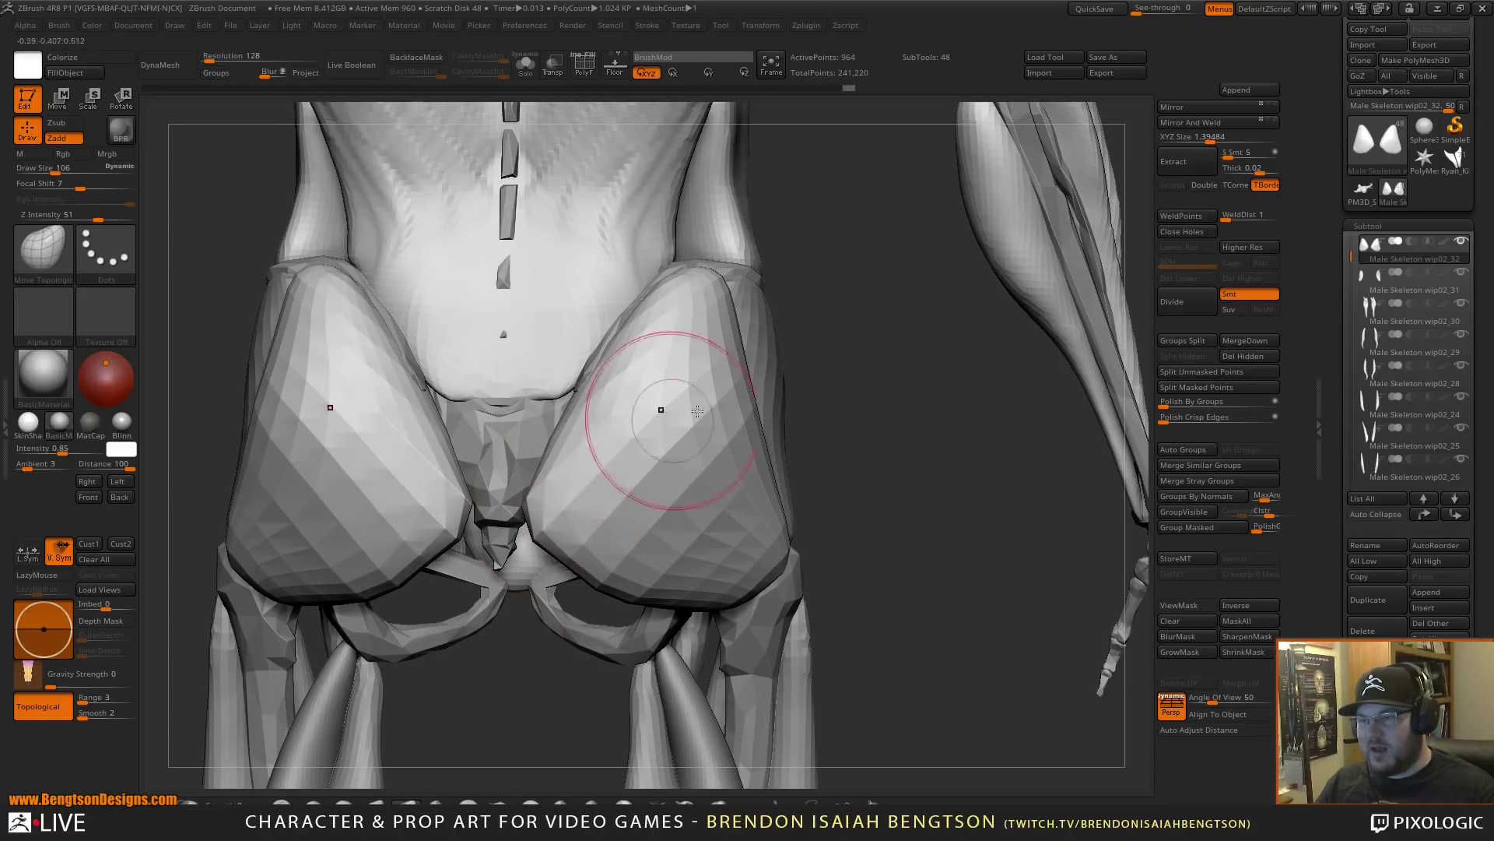
- Refine the inner contour of the gluteus maximus forms along the sacrum with Move Topological at draw size 135
left_click_drag(850, 421, 857, 274, "alt")
mouse_move(757, 626)
left_mouse_down()
mouse_move(714, 595)
mouse_move(822, 489)
mouse_move(856, 544)
mouse_move(863, 438)
mouse_move(827, 377)
left_mouse_up()
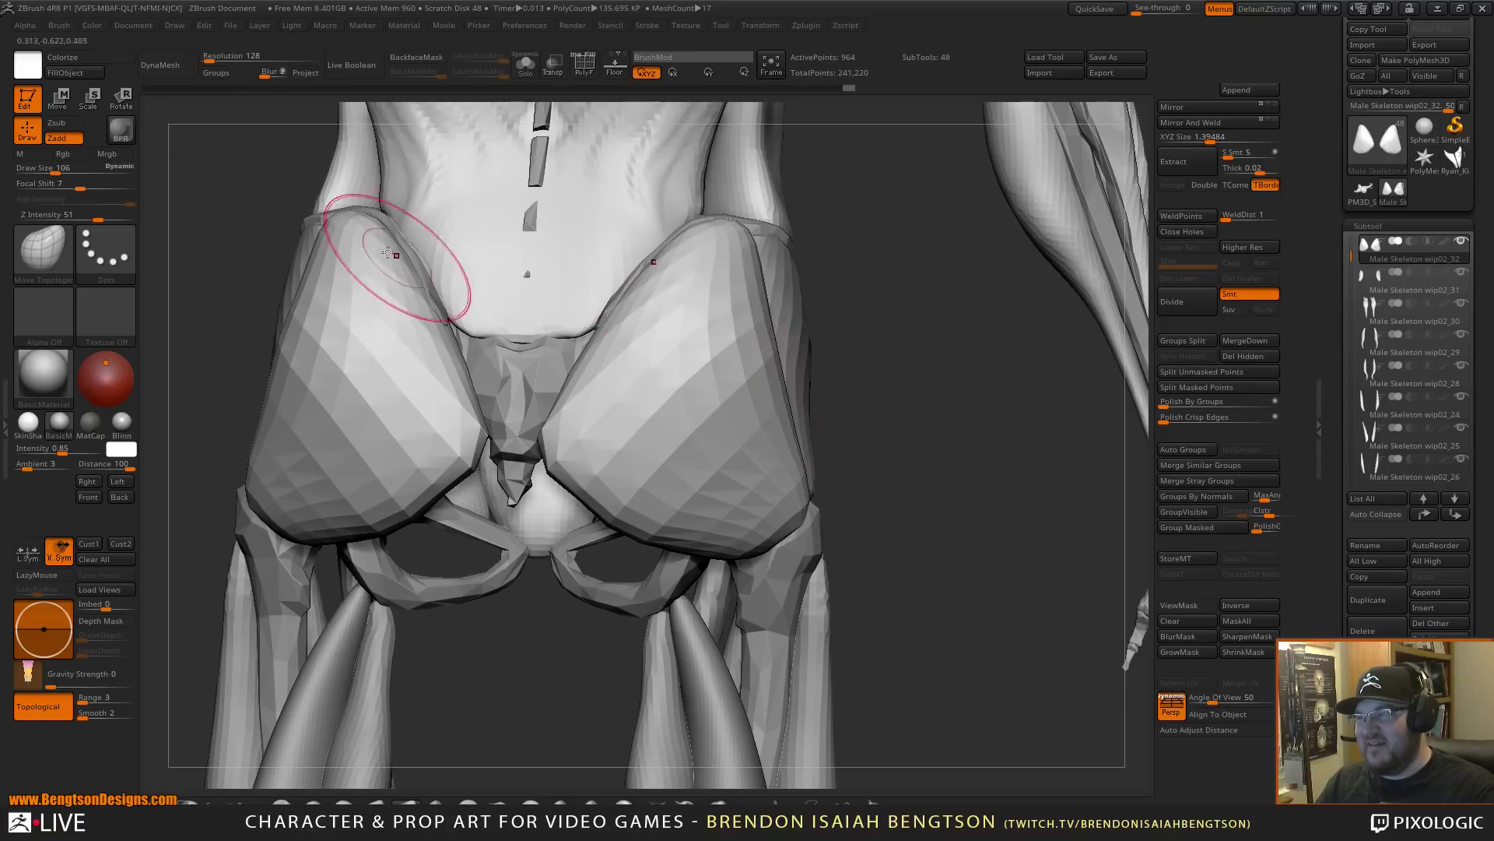
key("space")
left_click_drag(625, 470, 640, 470)
mouse_move(613, 535)
left_mouse_down()
mouse_move(622, 488)
mouse_move(578, 517)
left_mouse_up()
key("space")
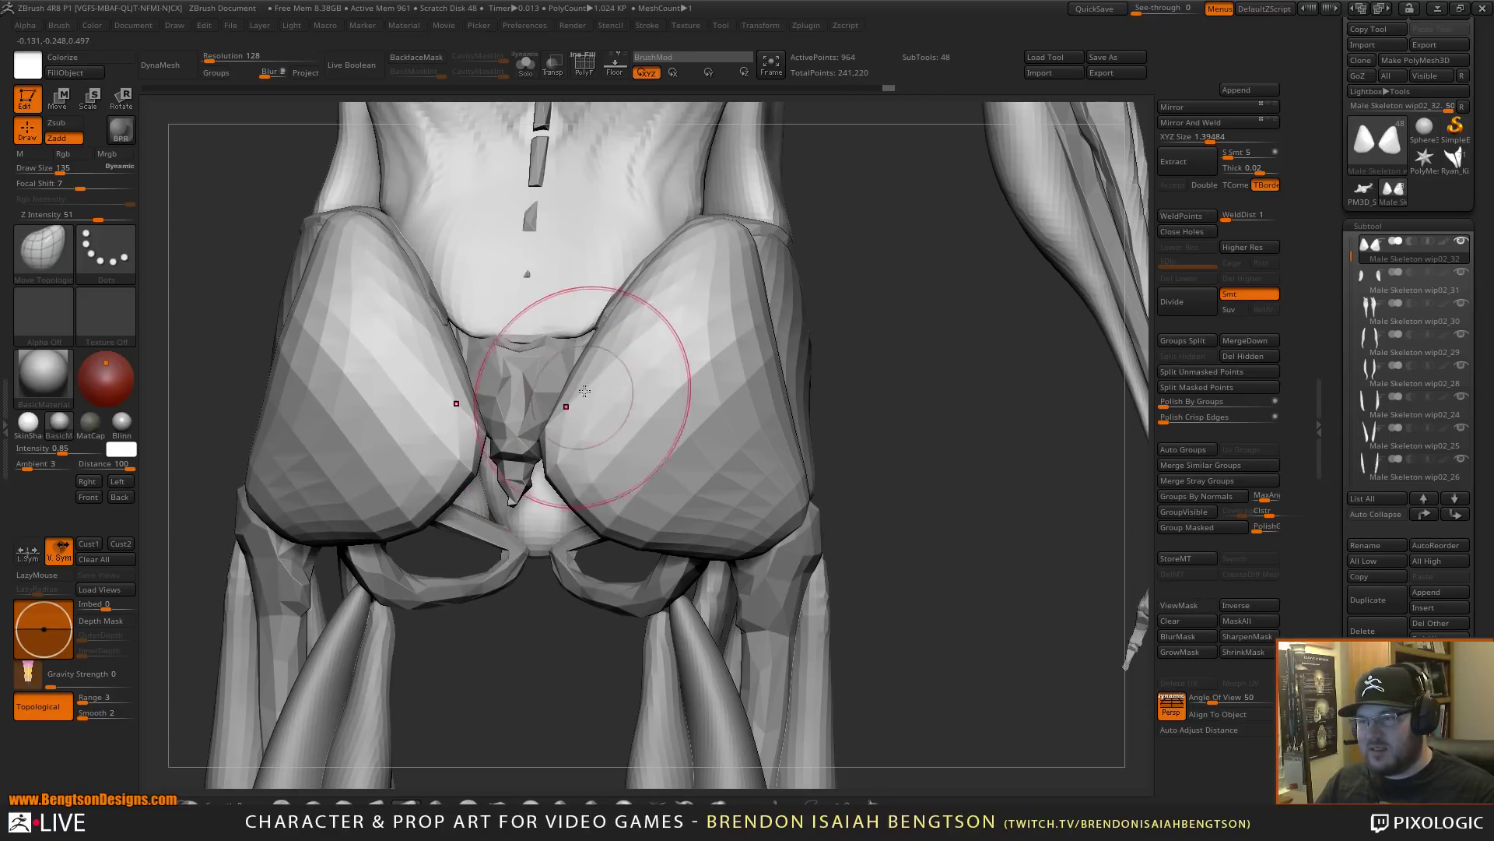
left_click_drag(579, 347, 573, 349)
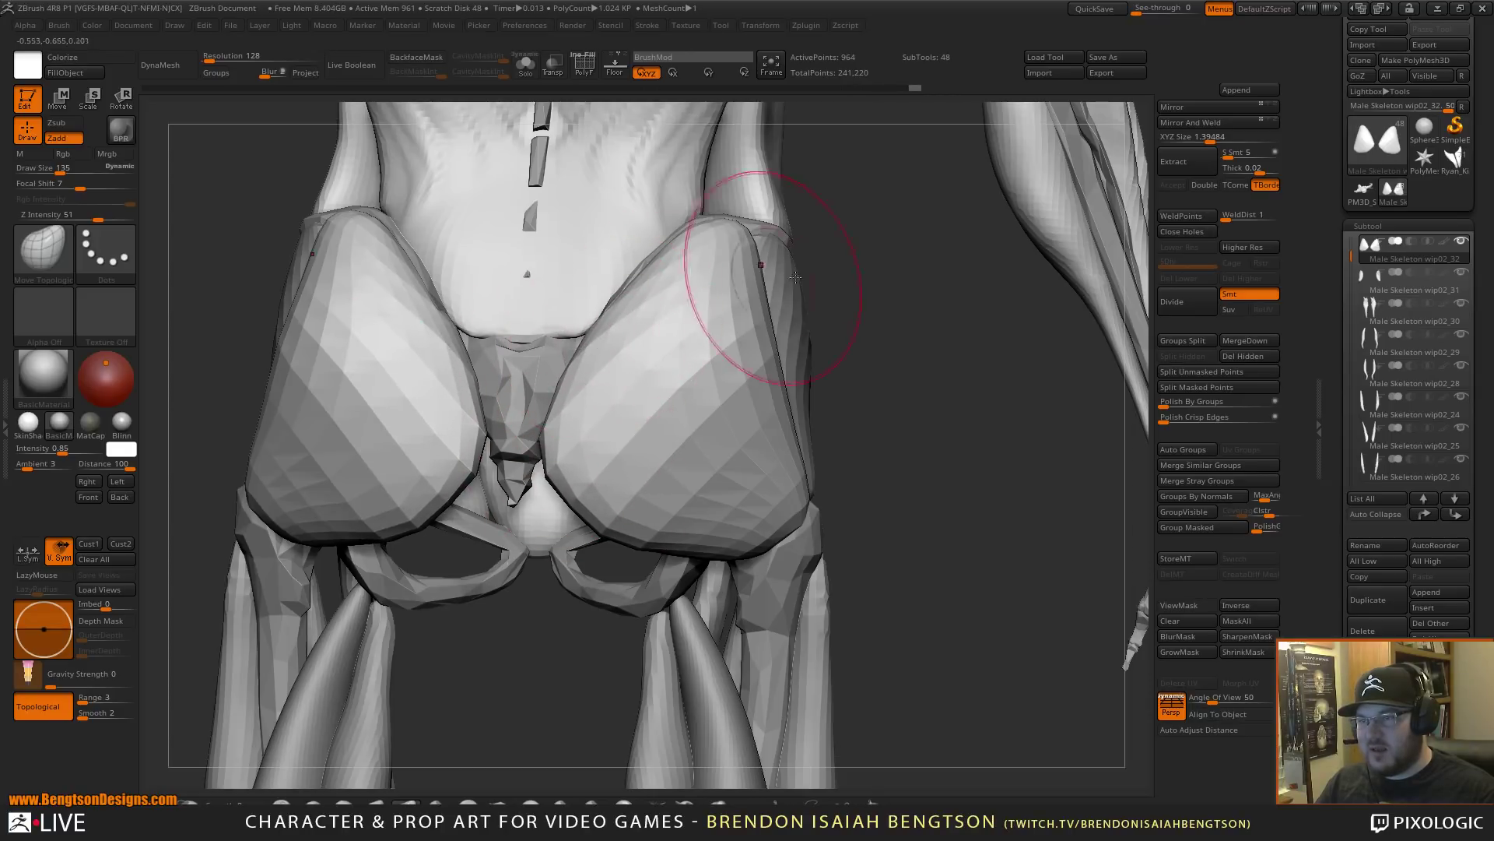
- Round out the rear profile of the gluteus maximus forms in side view, using Move Topological at draw size 168
mouse_move(868, 302)
left_mouse_down()
mouse_move(957, 305)
mouse_move(927, 311)
left_mouse_up()
right_click_drag(728, 330, 679, 392)
key("space")
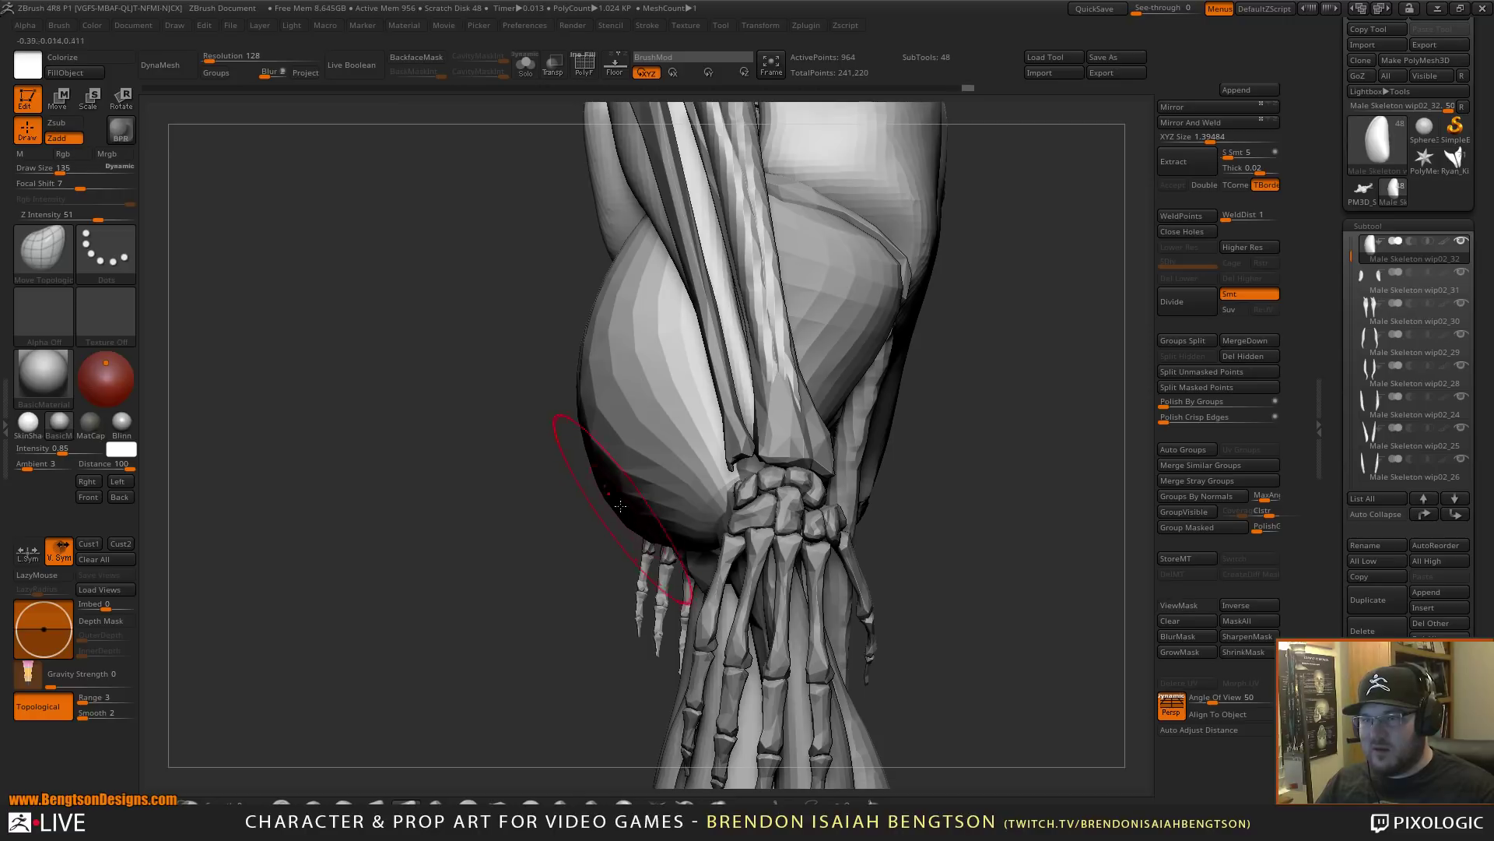
right_click_drag(620, 507, 875, 365)
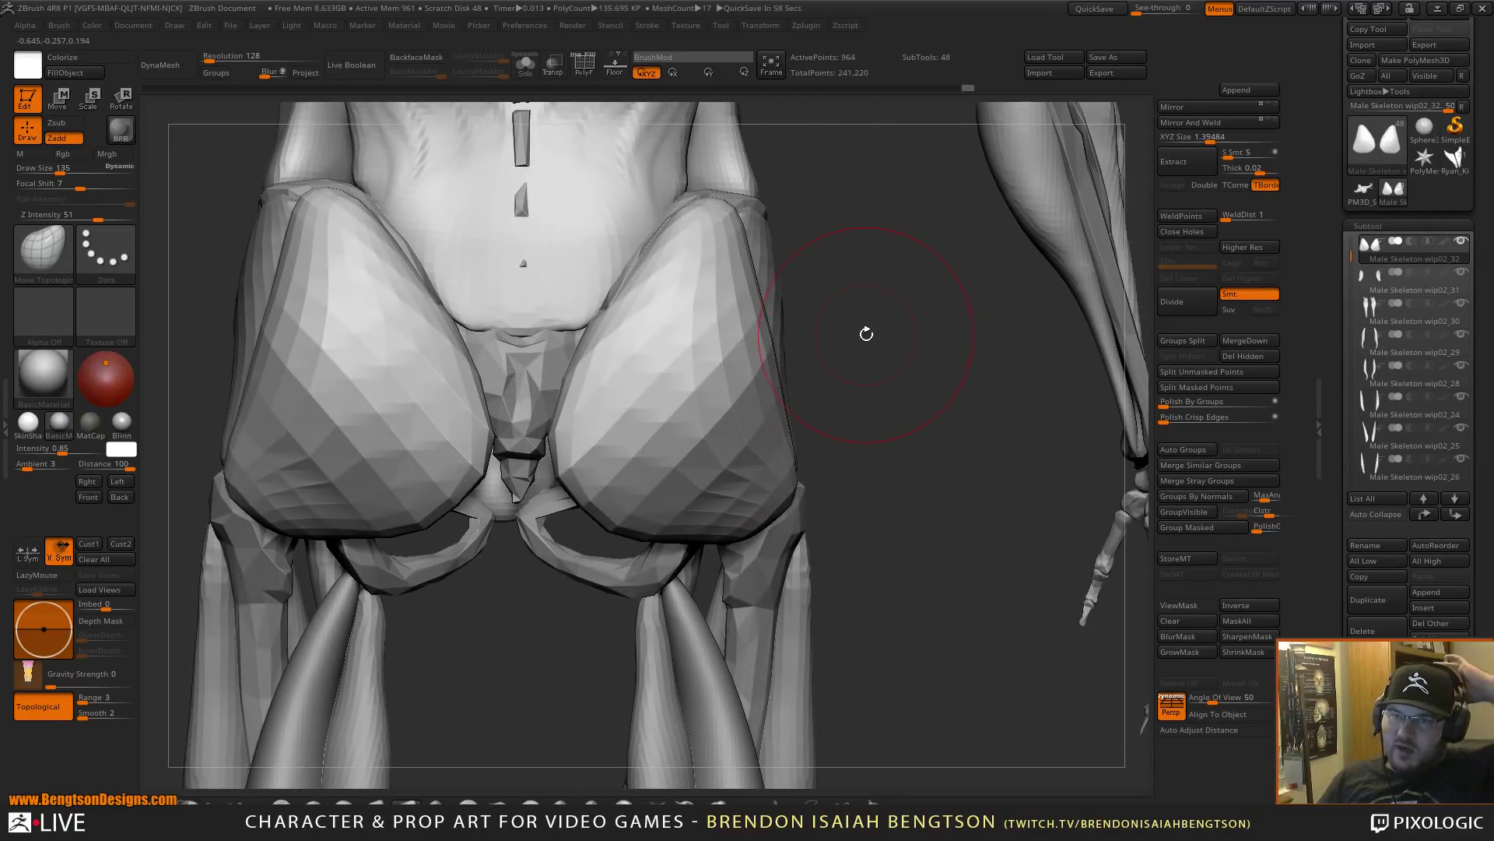
mouse_move(906, 434)
right_mouse_down()
mouse_move(879, 418)
mouse_move(842, 439)
mouse_move(755, 427)
right_mouse_up()
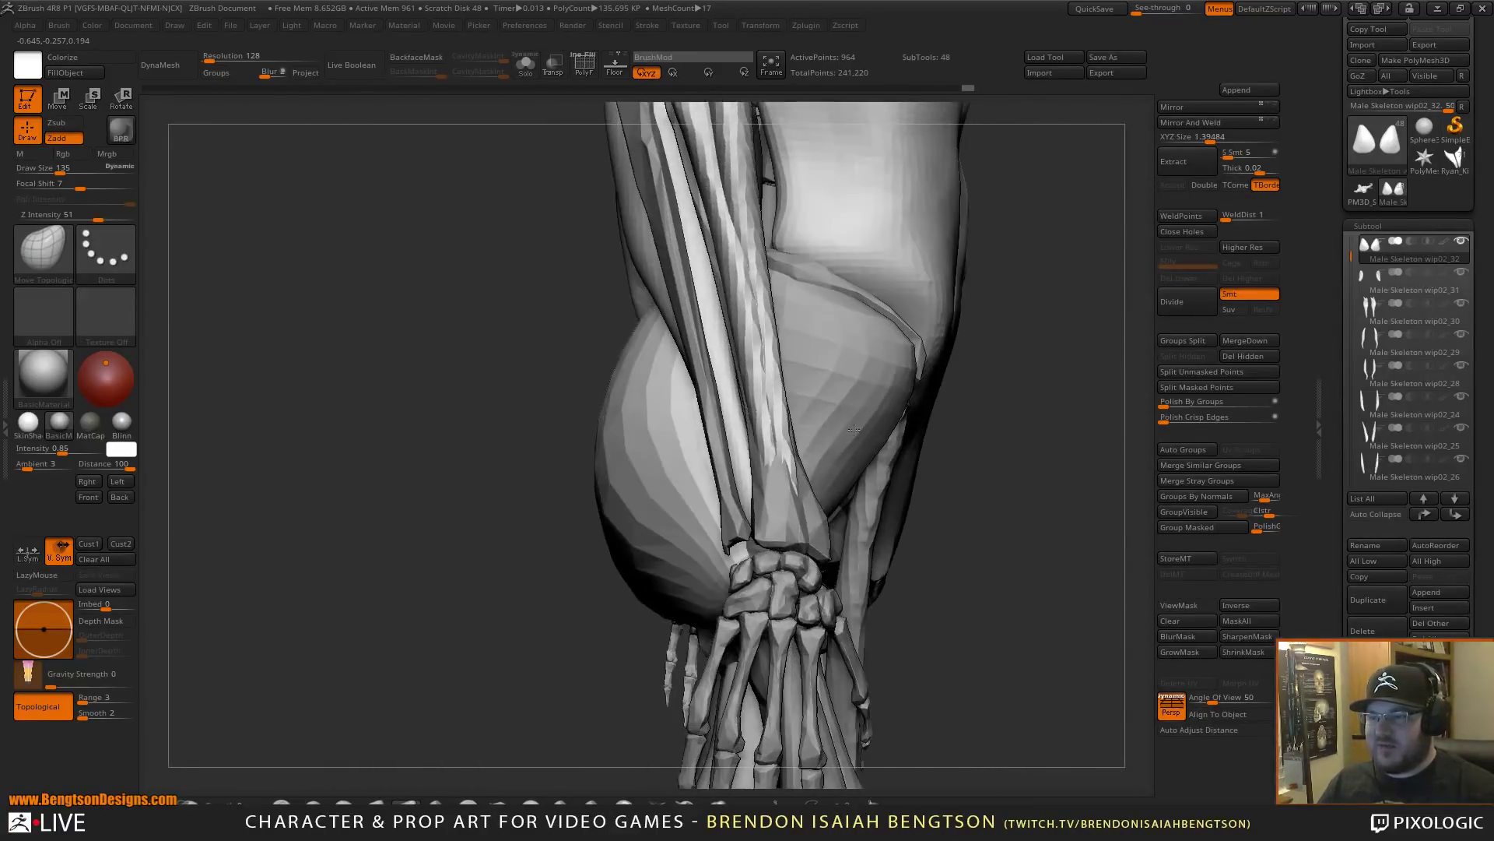
key("space")
left_click_drag(652, 464, 659, 463)
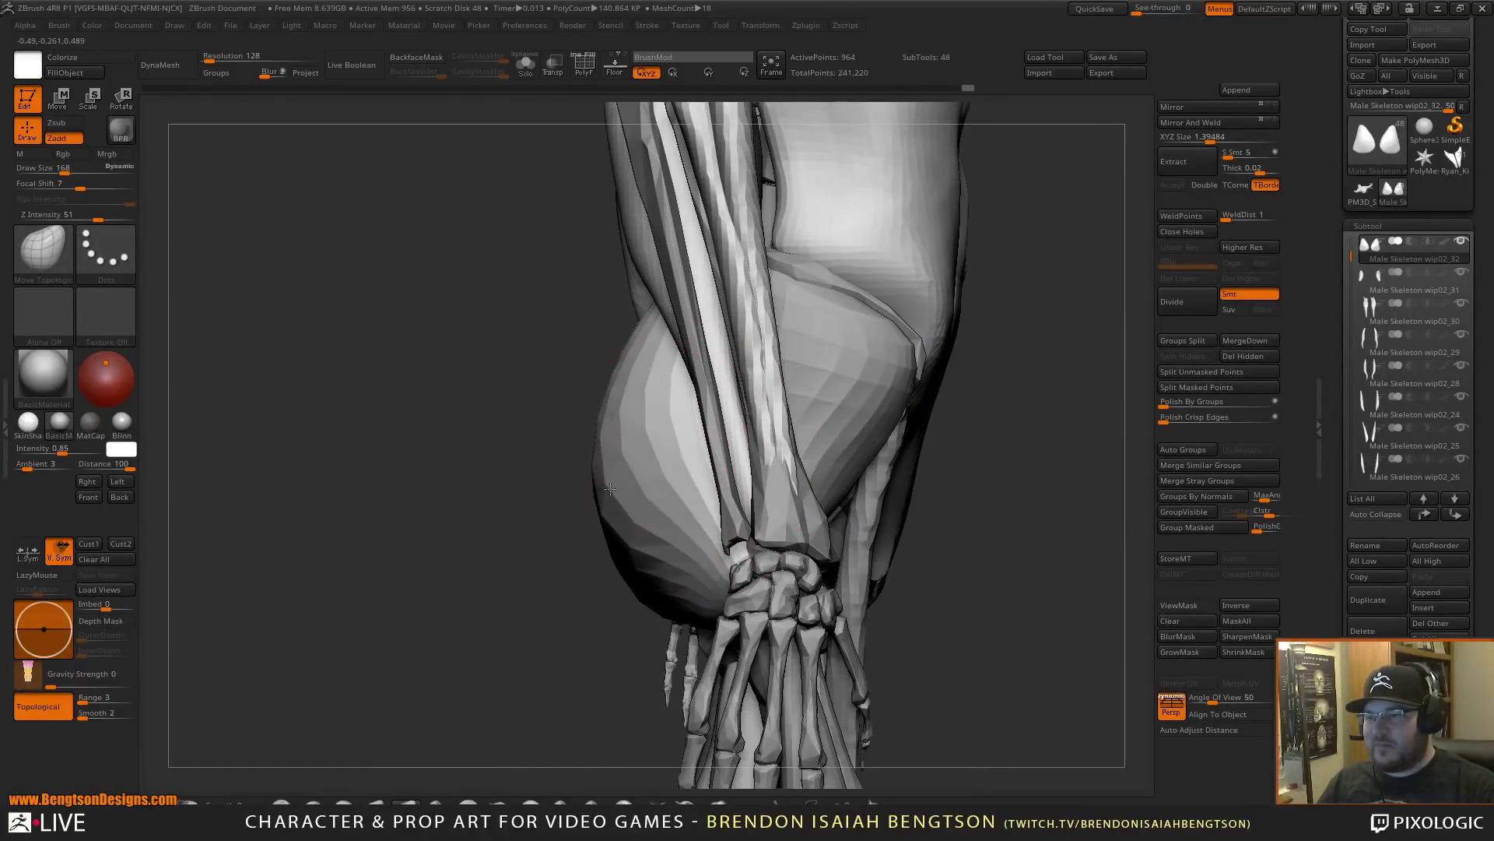
left_click_drag(613, 402, 607, 404)
right_click_drag(554, 427, 657, 413)
left_click_drag(838, 487, 887, 434, "alt")
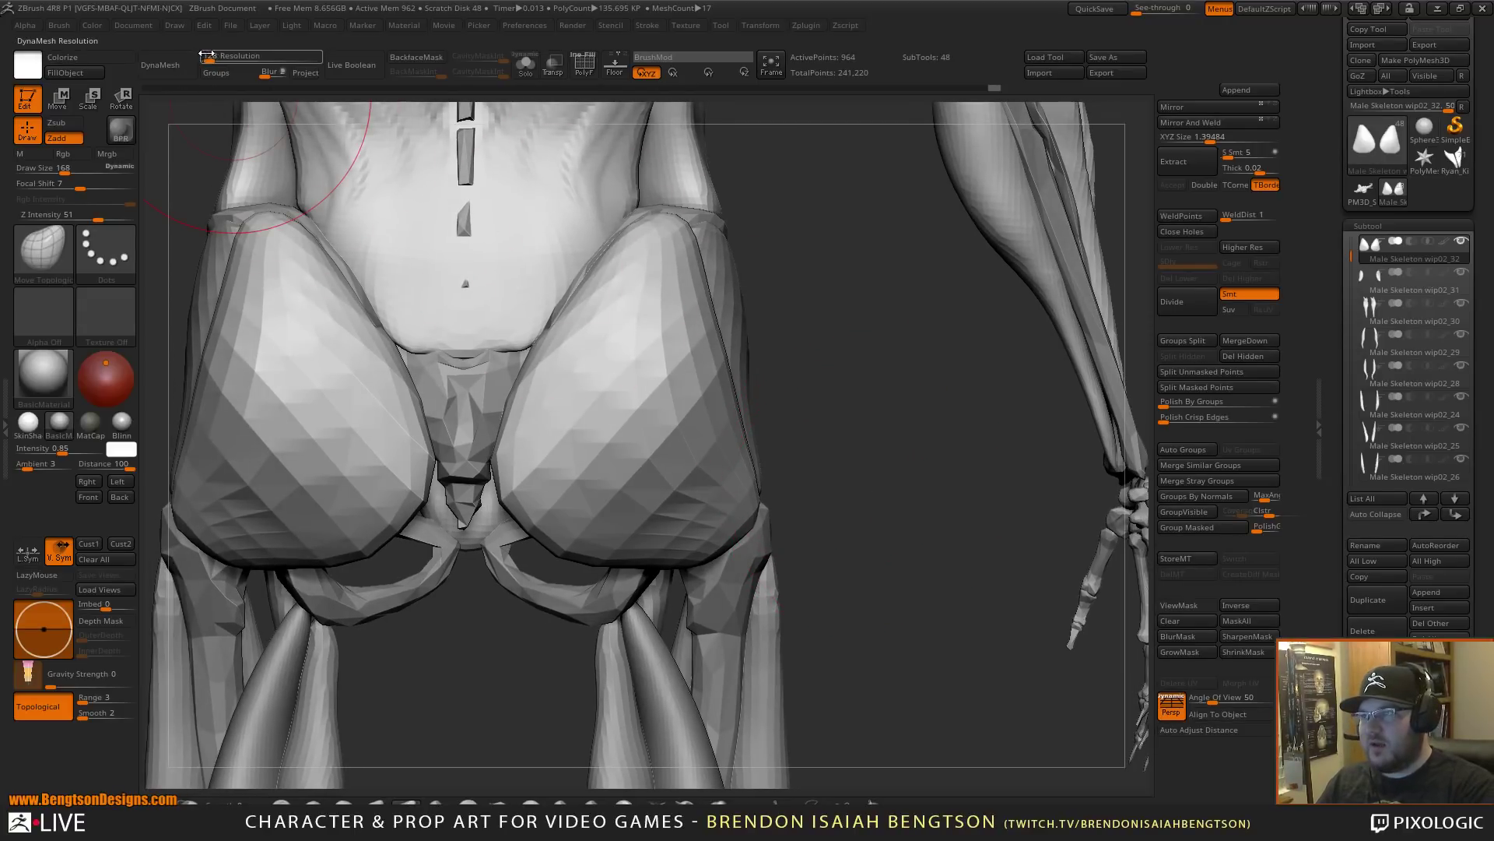
- DynaMesh the gluteus maximus forms at resolution 128 and smooth their inner surface
left_click(167, 65)
key("shift")
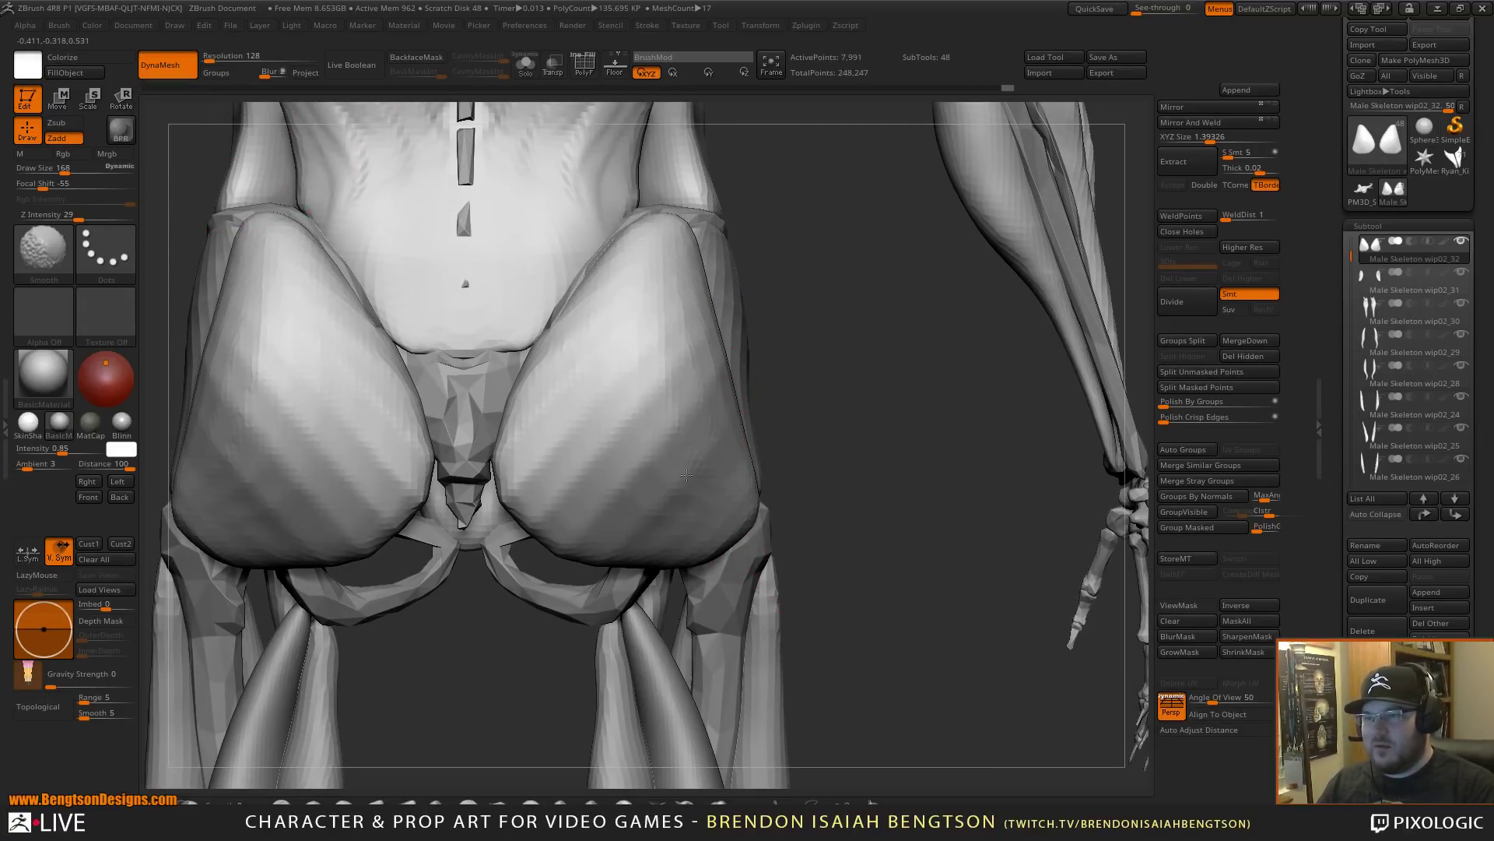
left_click_drag(559, 469, 552, 474, "shift")
- Build up diagonal muscle fibres from the sacral side down toward the femur with ClayBuildup at draw size 88
mouse_move(946, 460)
left_mouse_down()
mouse_move(821, 462)
mouse_move(876, 468)
left_mouse_up()
left_click_drag(863, 468, 912, 308)
mouse_move(913, 655)
left_mouse_down()
mouse_move(873, 653)
mouse_move(944, 654)
mouse_move(924, 648)
mouse_move(932, 730)
mouse_move(887, 545)
mouse_move(903, 537)
left_mouse_up()
key("b")
key("c")
key("b")
key("space")
left_click_drag(687, 472, 662, 470)
mouse_move(878, 498)
left_mouse_down()
mouse_move(874, 440)
mouse_move(840, 437)
left_mouse_up()
mouse_move(595, 296)
left_mouse_down()
mouse_move(621, 390)
mouse_move(685, 451)
left_mouse_up()
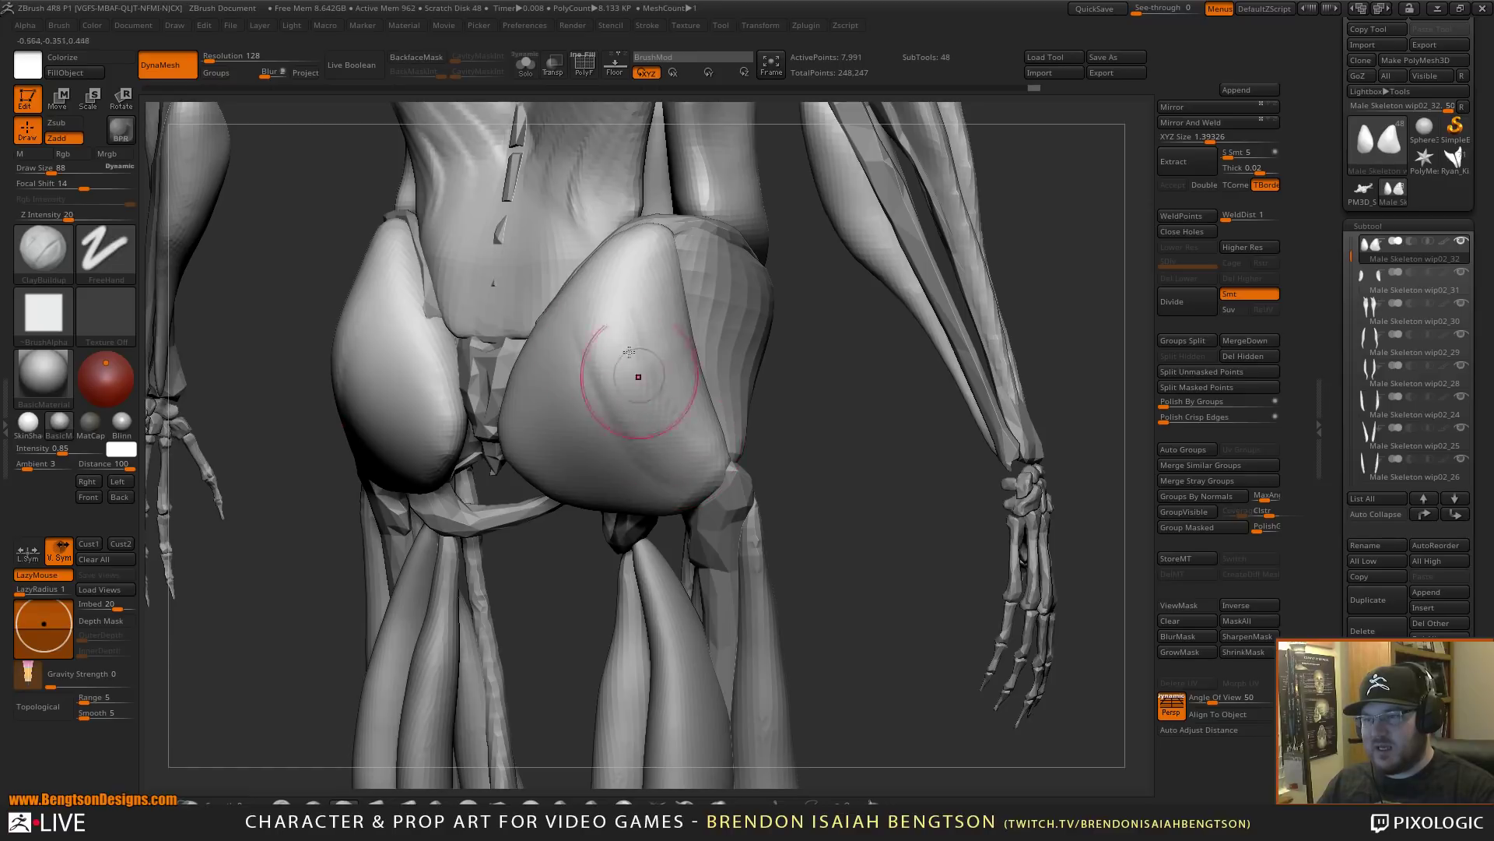
left_click_drag(596, 372, 650, 481)
mouse_move(572, 395)
left_mouse_down()
mouse_move(634, 488)
mouse_move(606, 485)
mouse_move(557, 432)
mouse_move(598, 477)
left_mouse_up()
left_click_drag(526, 390, 572, 467)
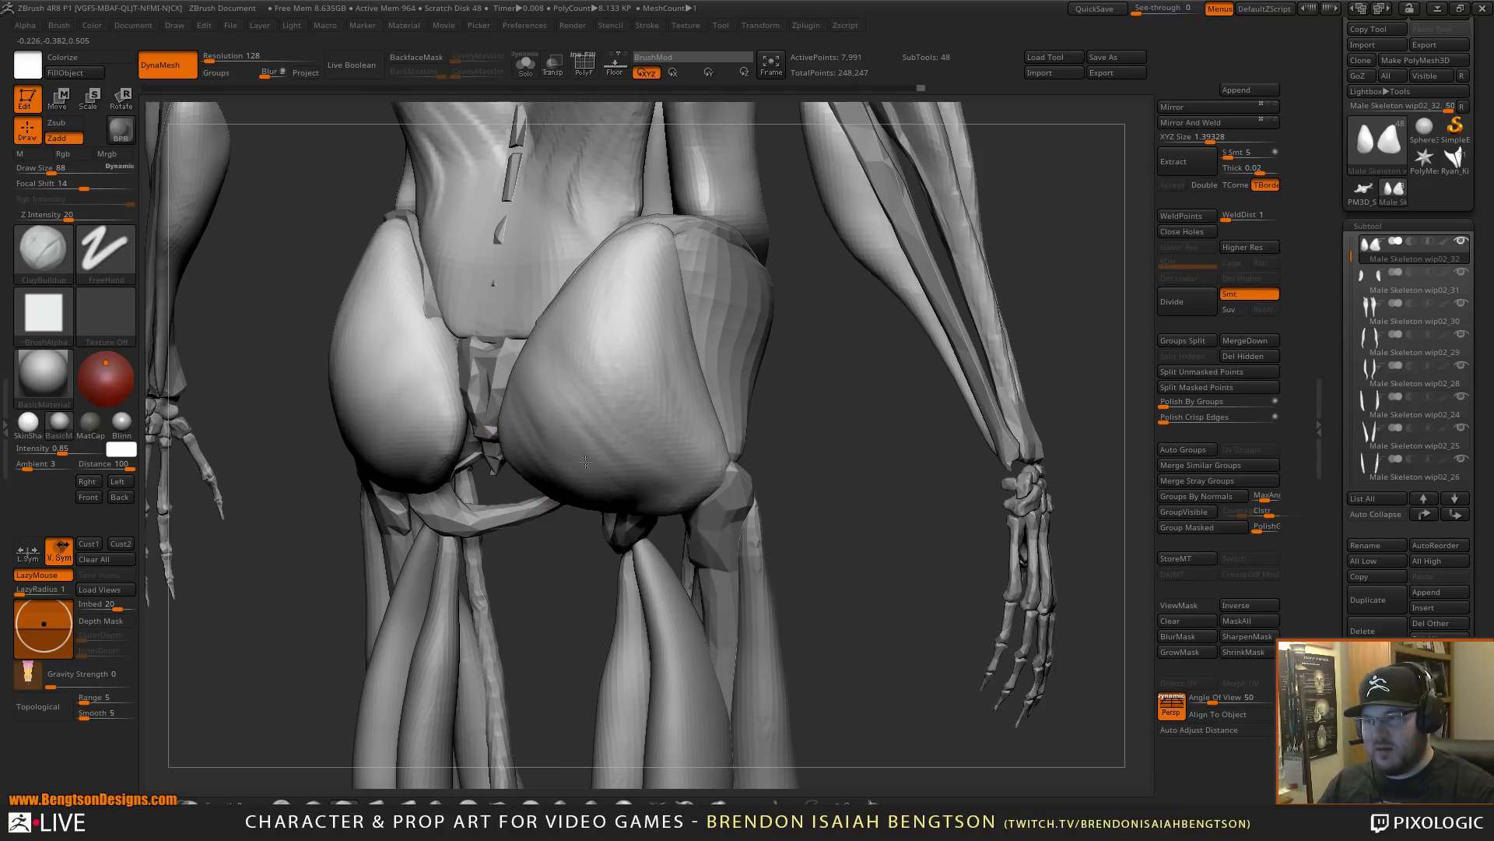
left_click_drag(561, 336, 615, 424)
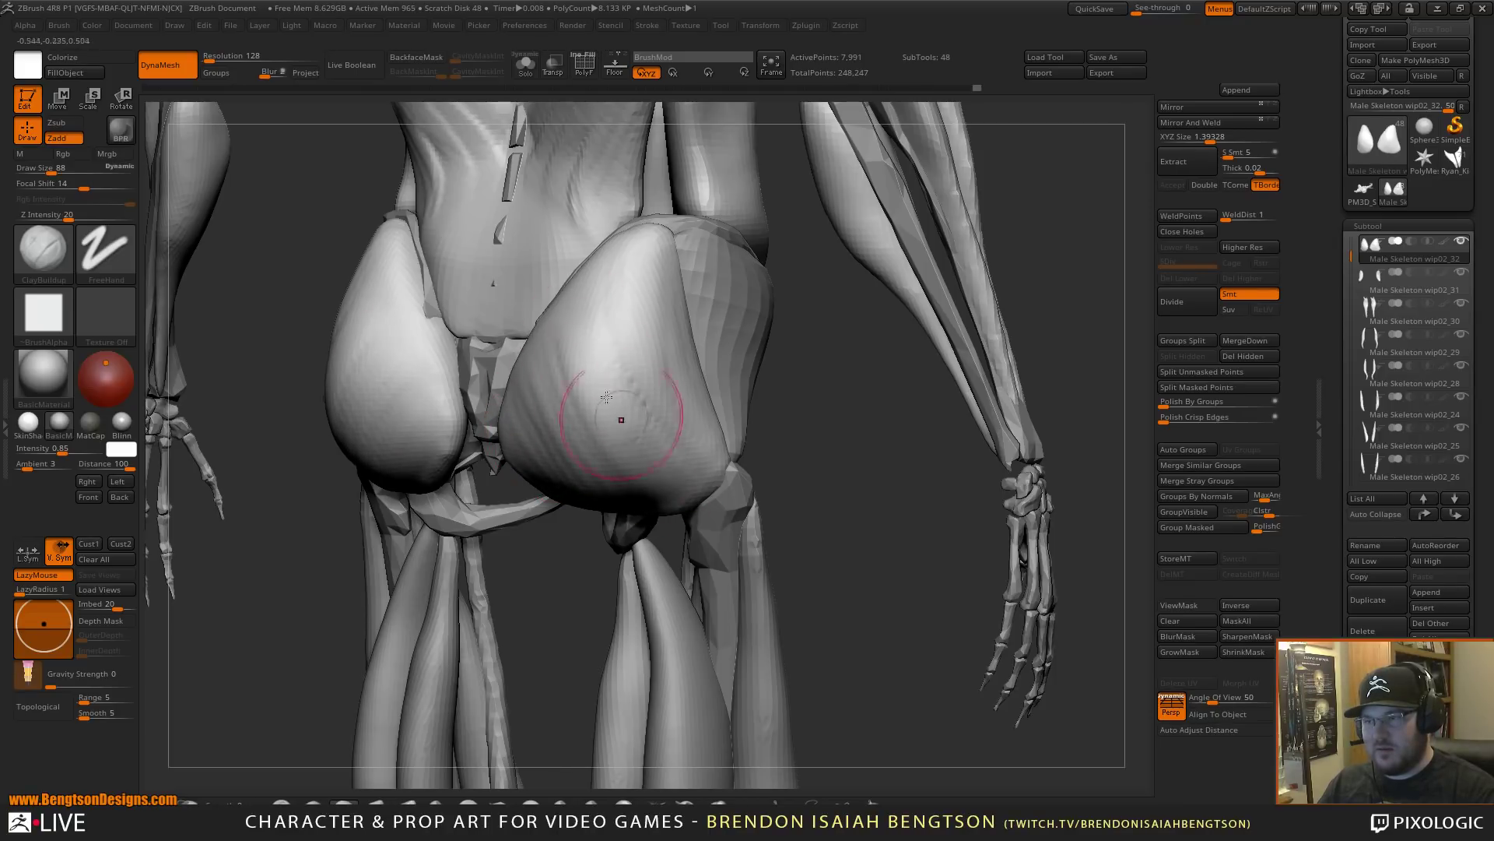
left_click_drag(576, 319, 629, 412)
left_click_drag(596, 295, 642, 389)
left_click_drag(623, 255, 662, 358)
left_click_drag(642, 264, 668, 369)
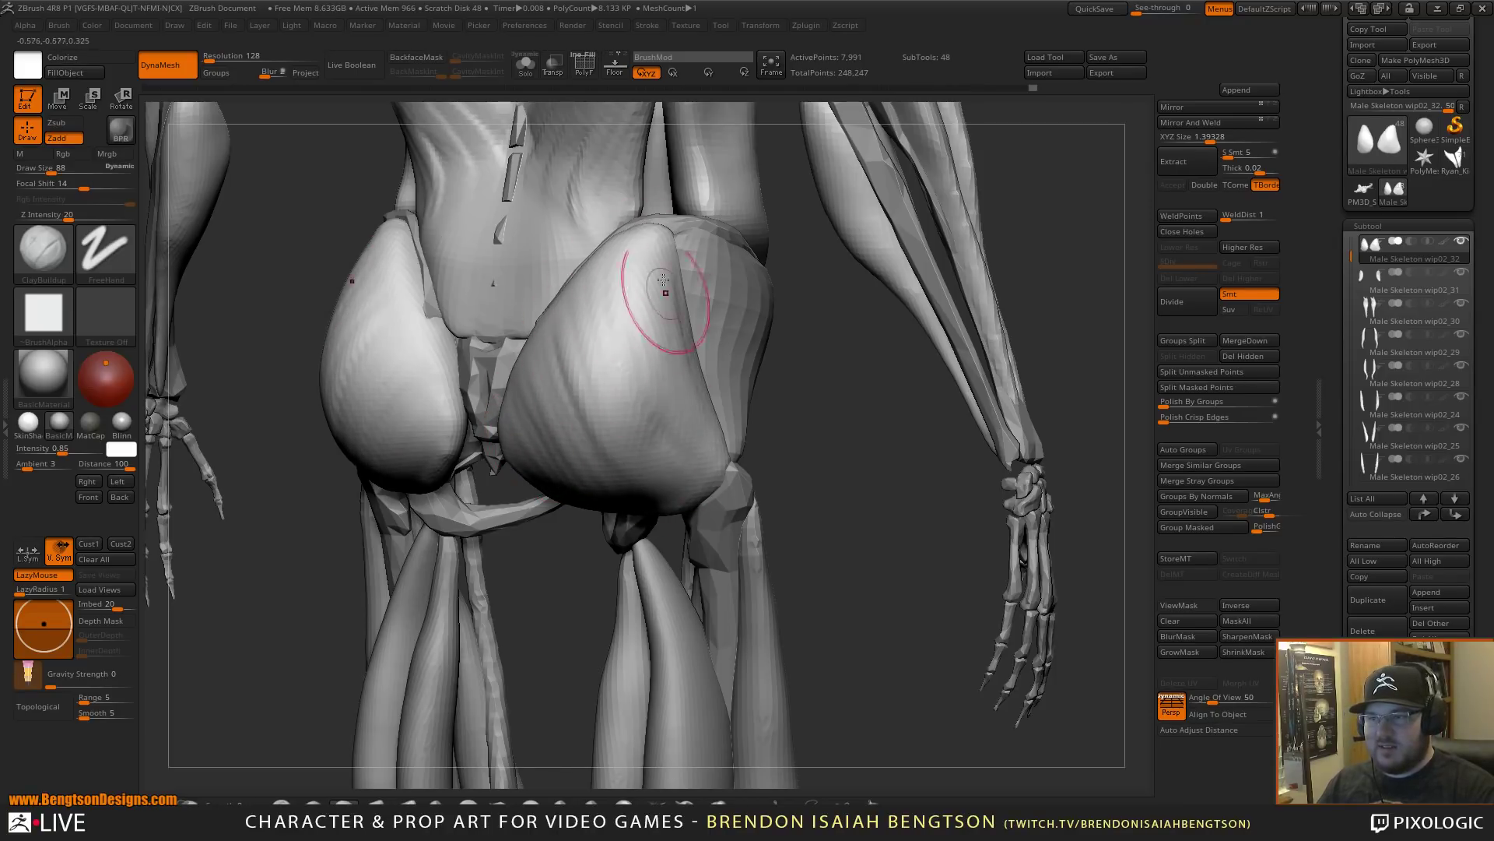
mouse_move(667, 293)
left_mouse_down()
mouse_move(630, 403)
mouse_move(548, 408)
mouse_move(531, 430)
left_mouse_up()
mouse_move(531, 347)
left_mouse_down()
mouse_move(538, 424)
mouse_move(577, 412)
left_mouse_up()
left_click_drag(575, 305, 597, 383)
mouse_move(601, 290)
left_mouse_down()
mouse_move(623, 372)
mouse_move(658, 362)
mouse_move(644, 408)
mouse_move(697, 429)
left_mouse_up()
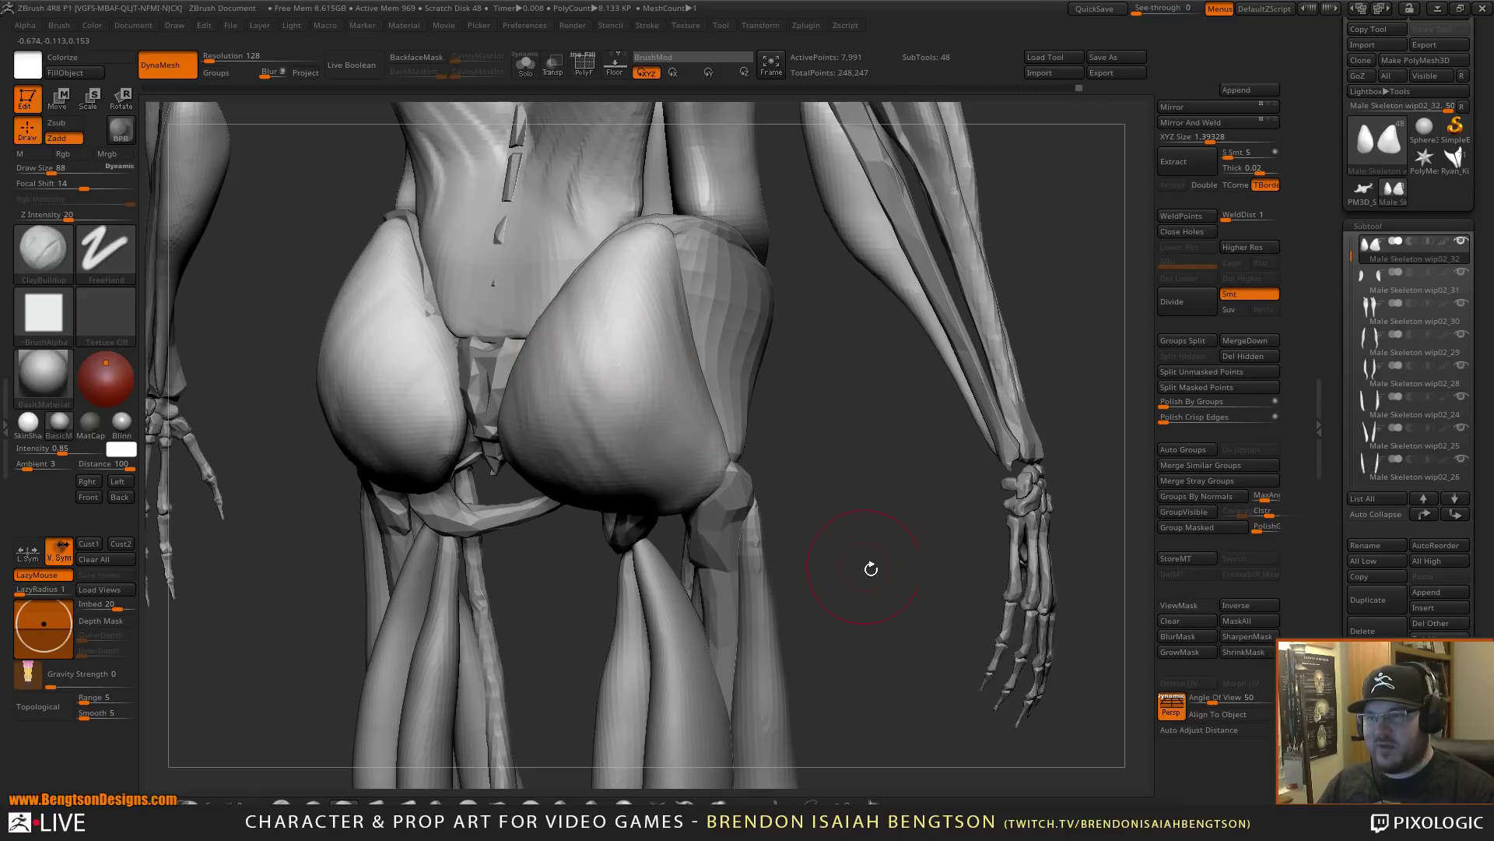
- Extend the lower outer corner of the gluteus maximus forms down onto the upper femur with Move Topological at draw size 88
mouse_move(870, 568)
left_mouse_down("alt")
mouse_move(974, 390)
mouse_move(1020, 359)
mouse_move(988, 412)
mouse_move(890, 464)
mouse_move(846, 387)
mouse_move(820, 657)
left_mouse_up("alt")
mouse_move(719, 534)
left_mouse_down("alt")
mouse_move(818, 444)
mouse_move(857, 454)
mouse_move(717, 427)
left_mouse_up("alt")
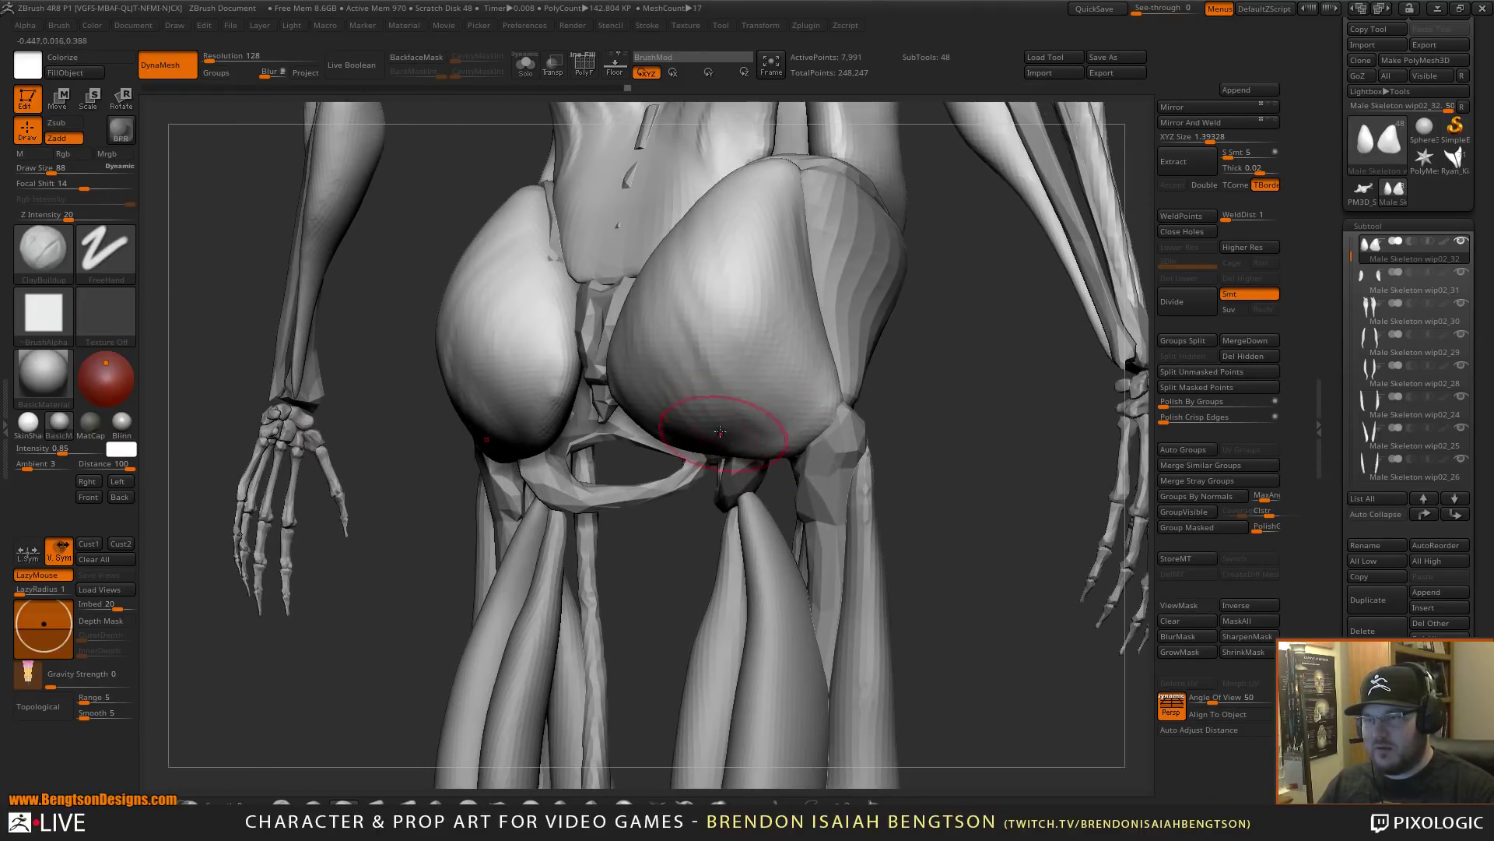
key("l")
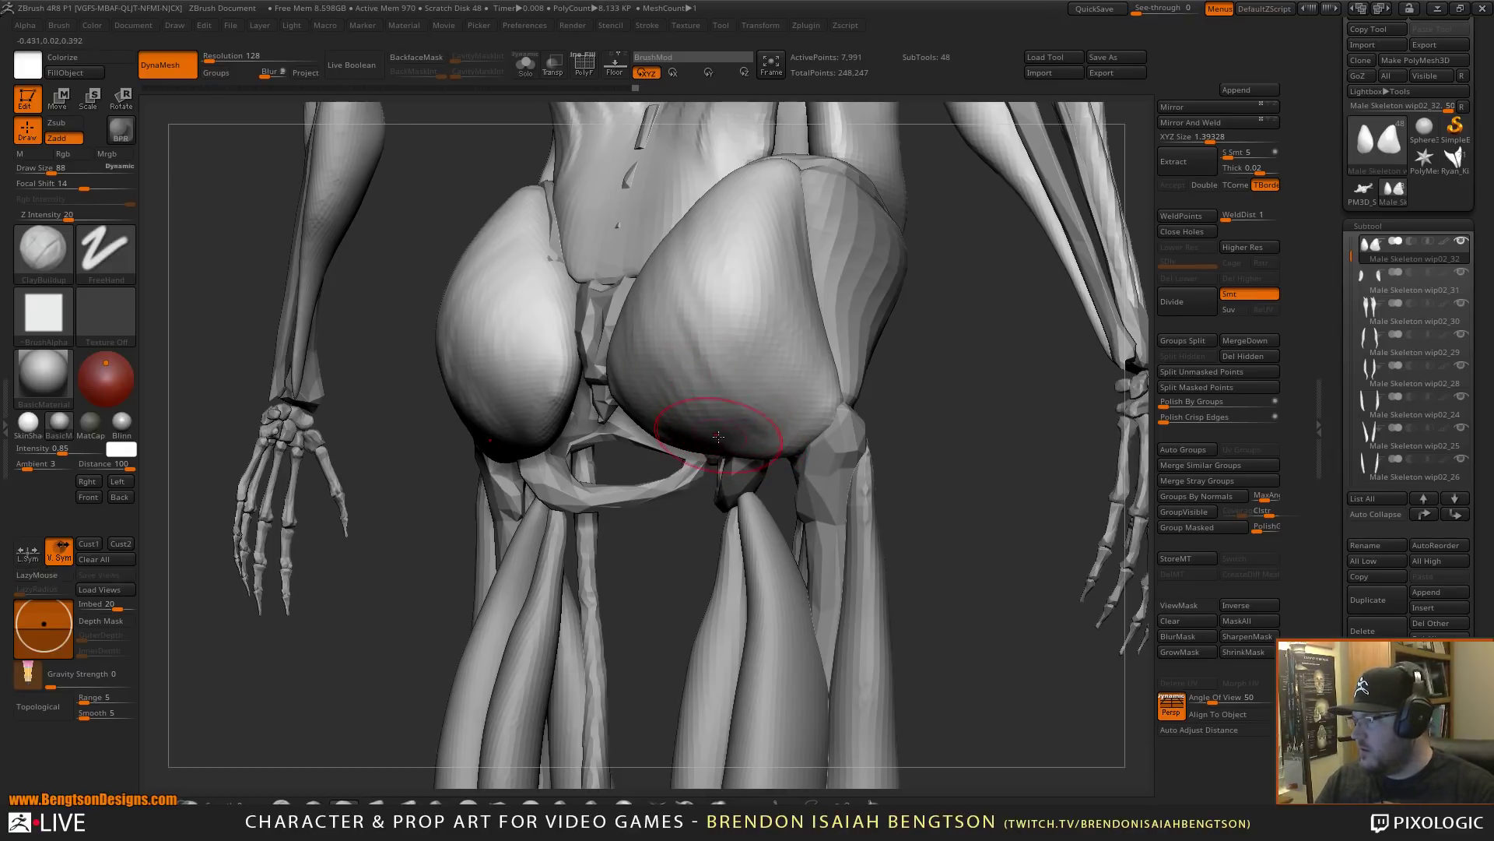
key("b")
key("m")
key("t")
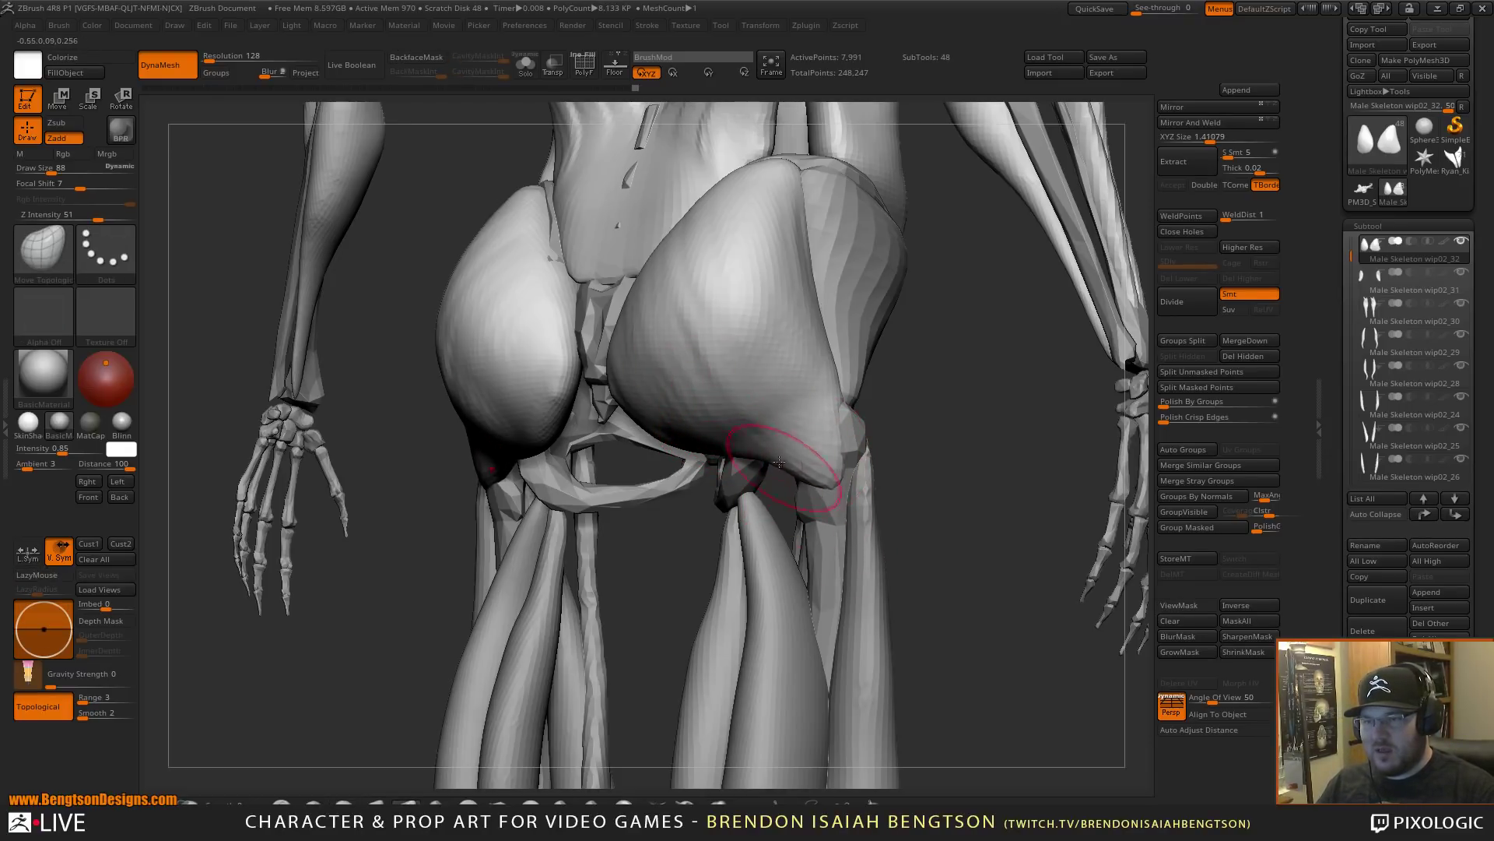
left_click_drag(779, 462, 784, 473)
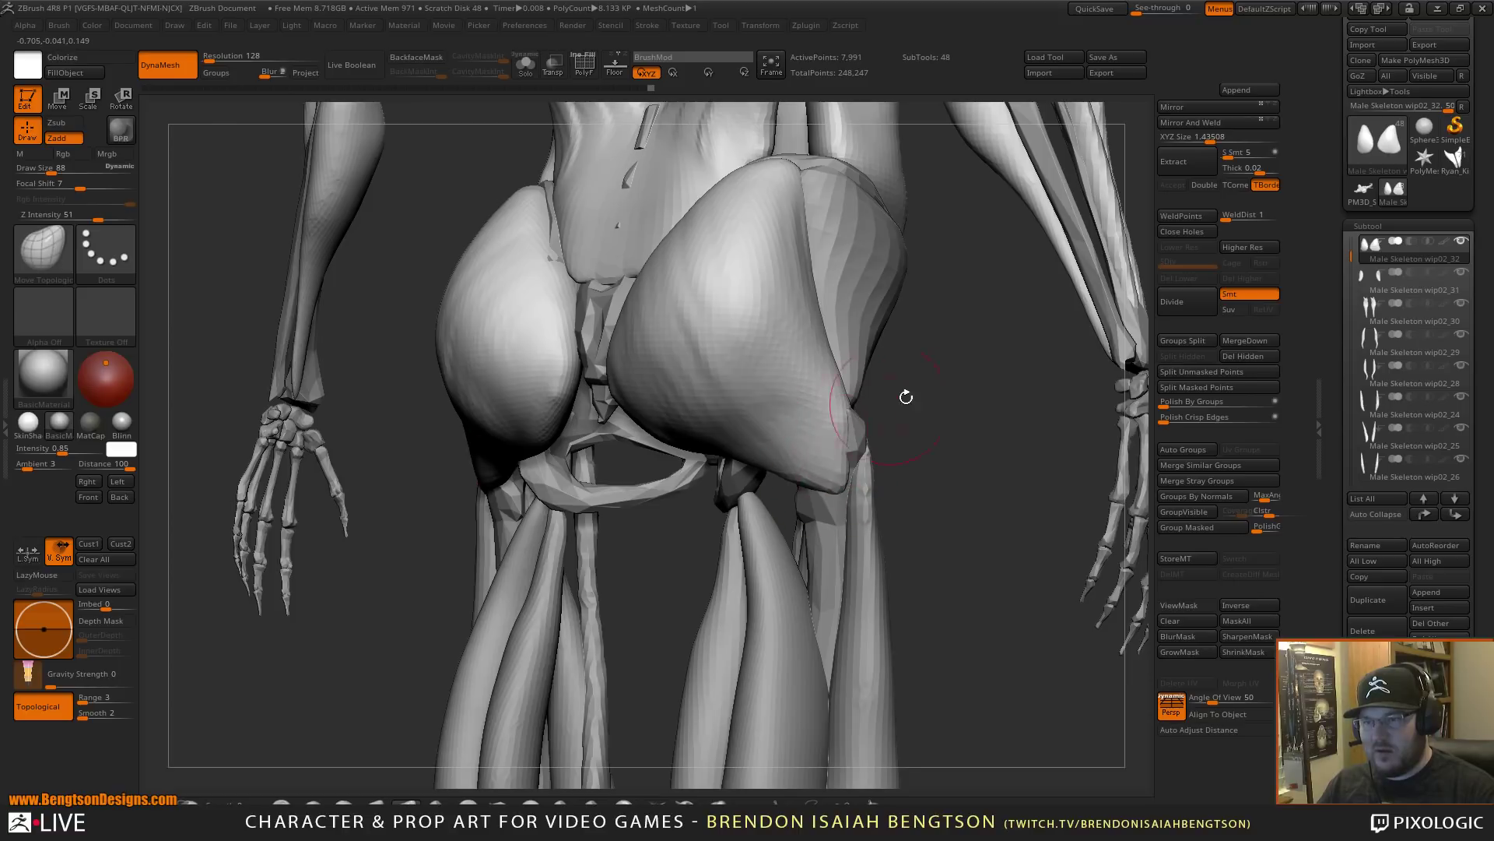
mouse_move(909, 396)
left_mouse_down()
mouse_move(1032, 397)
mouse_move(926, 399)
left_mouse_up()
- Add volume across the lower and middle gluteus maximus with ClayBuildup at draw size 115, following the fibre direction
key("b")
key("c")
key("b")
key("space")
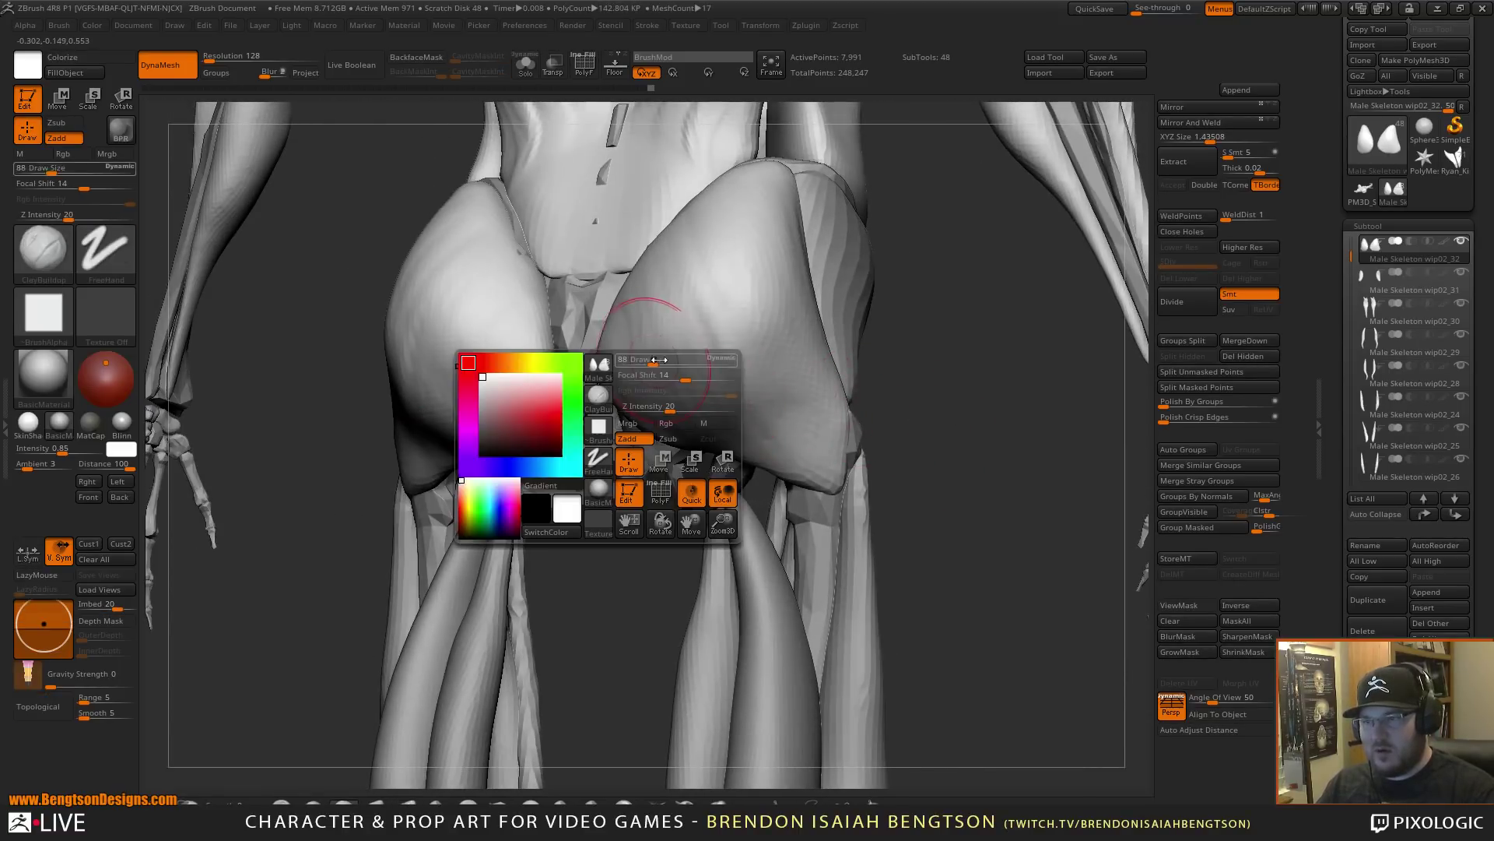
mouse_move(658, 360)
left_mouse_down()
mouse_move(643, 276)
mouse_move(665, 372)
left_mouse_up()
mouse_move(720, 428)
left_mouse_down()
mouse_move(684, 304)
mouse_move(728, 342)
mouse_move(714, 308)
left_mouse_up()
mouse_move(748, 406)
left_mouse_down()
mouse_move(730, 327)
mouse_move(756, 346)
left_mouse_up()
left_click_drag(811, 429, 681, 272)
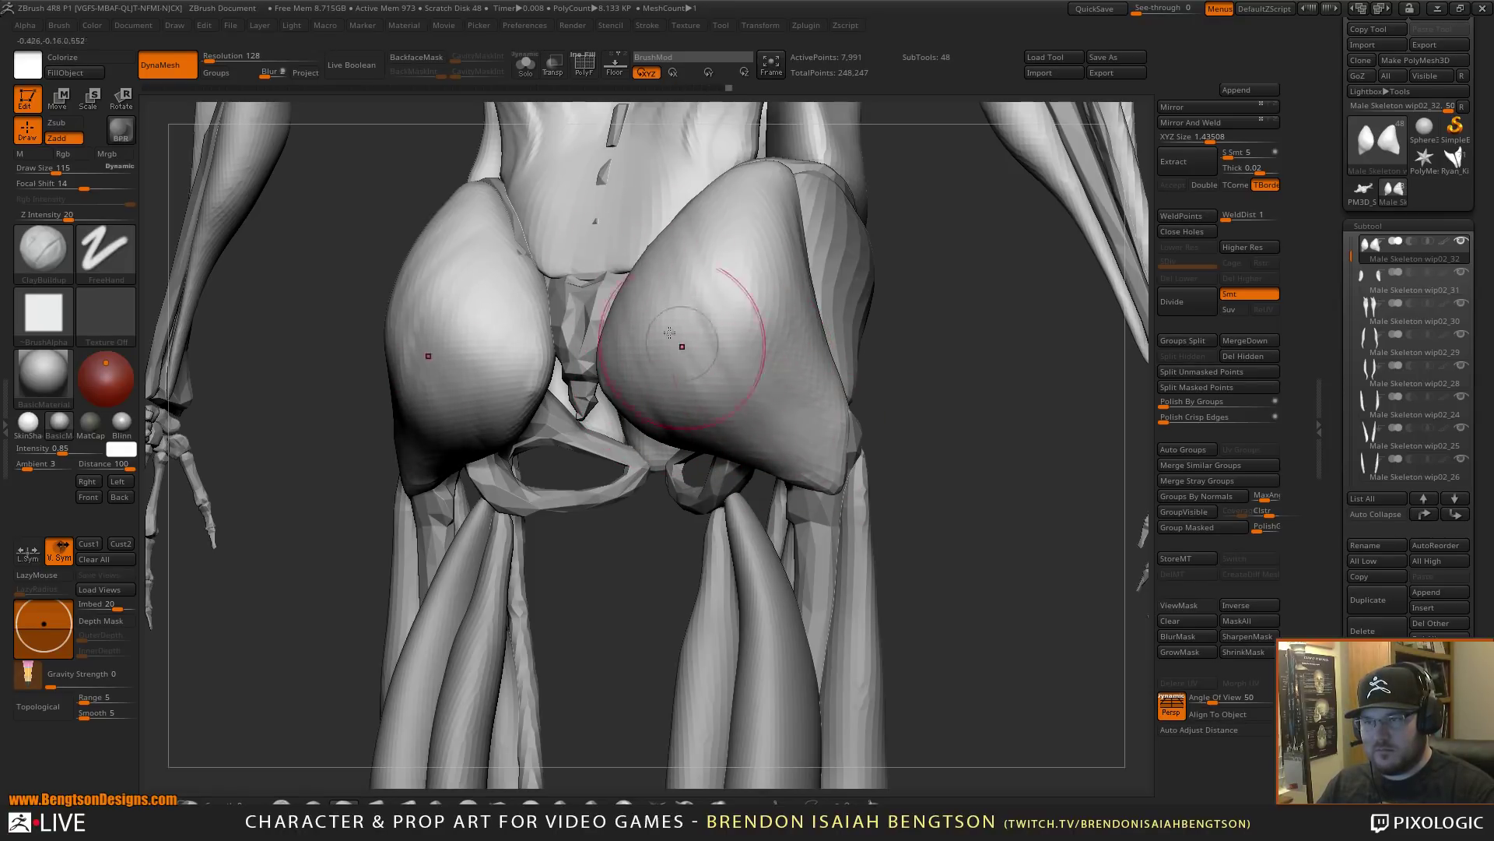
key("f")
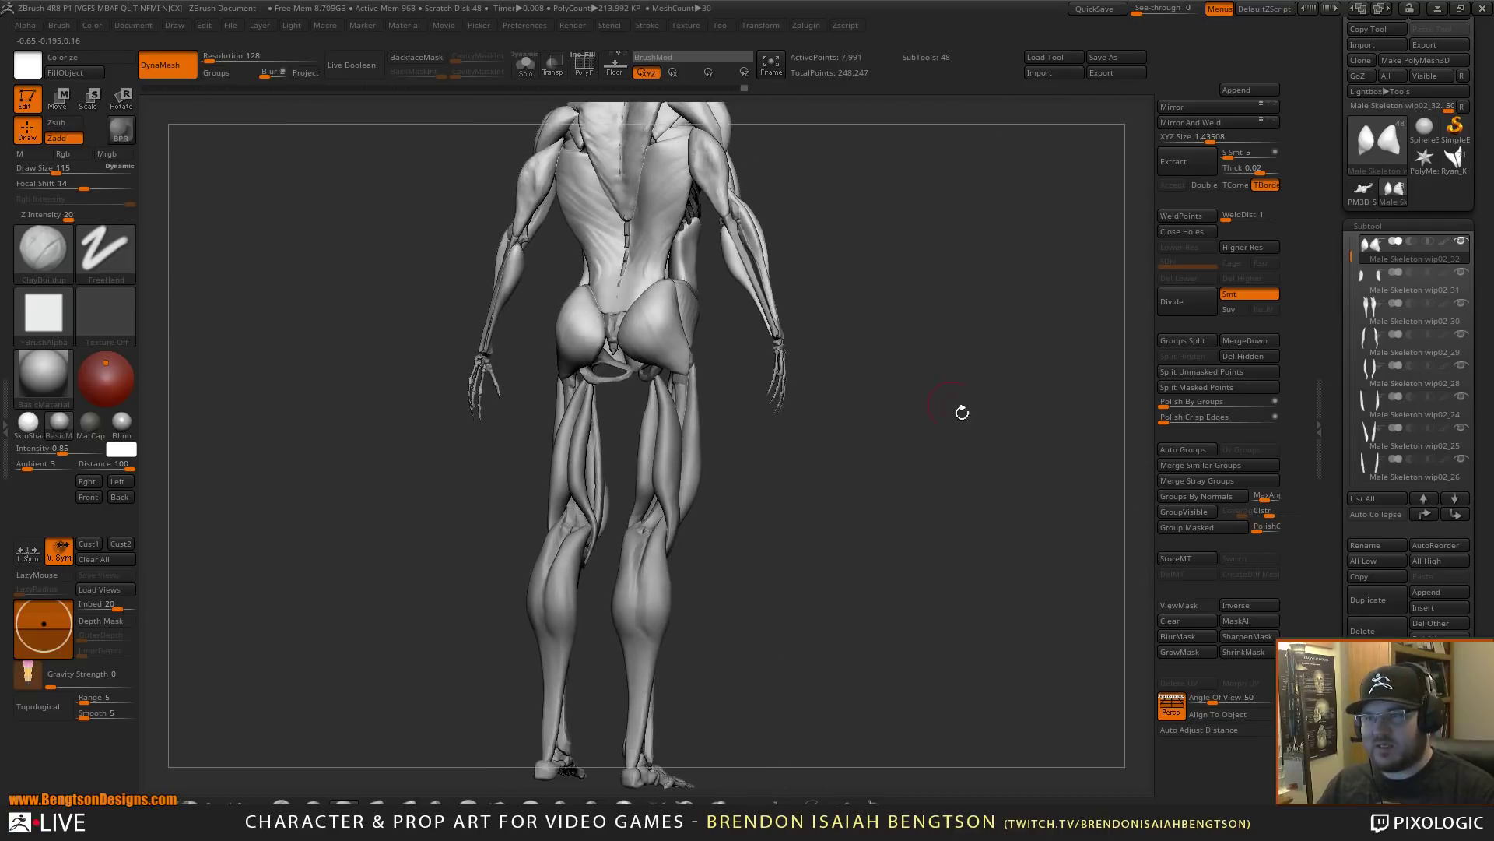
left_click_drag(960, 413, 938, 436)
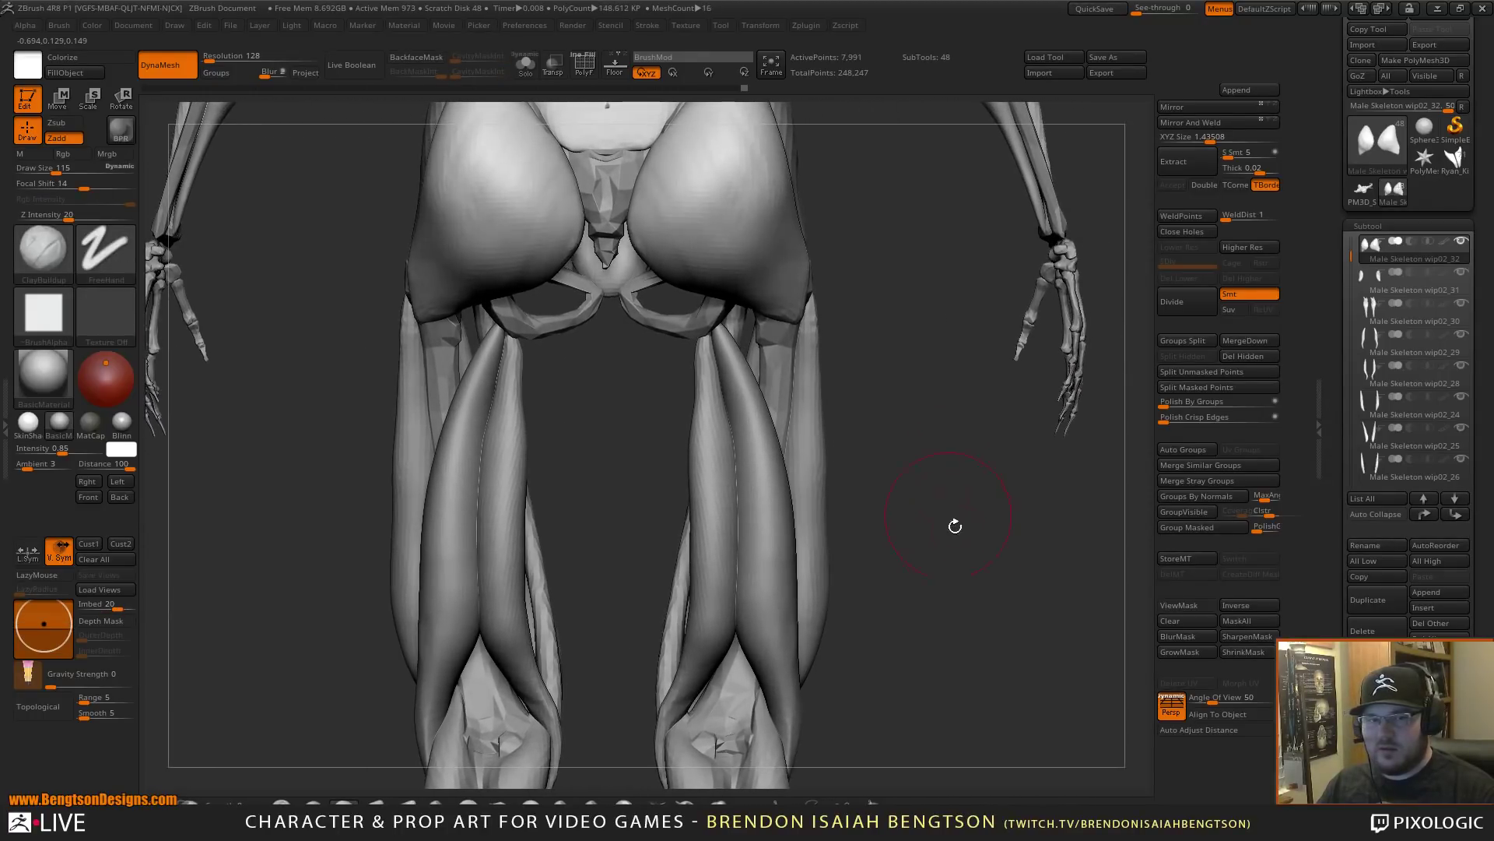
left_click_drag(956, 531, 943, 465, "alt")
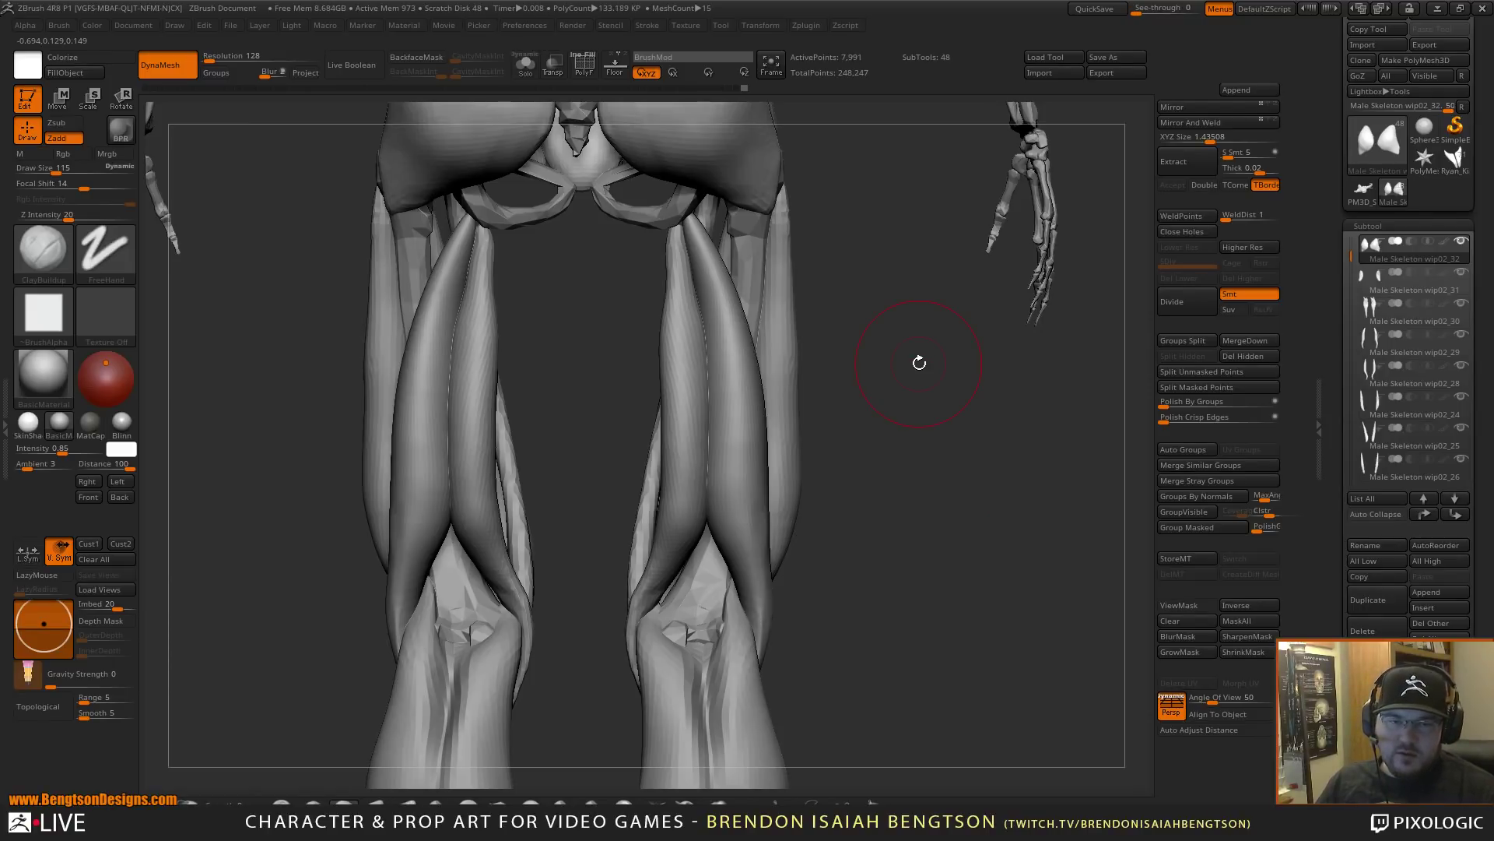
- Examine the hips and thighs from the back, side and front, and compare them with the gluteal anatomy images in the browser
left_click_drag(924, 454, 937, 524, "alt")
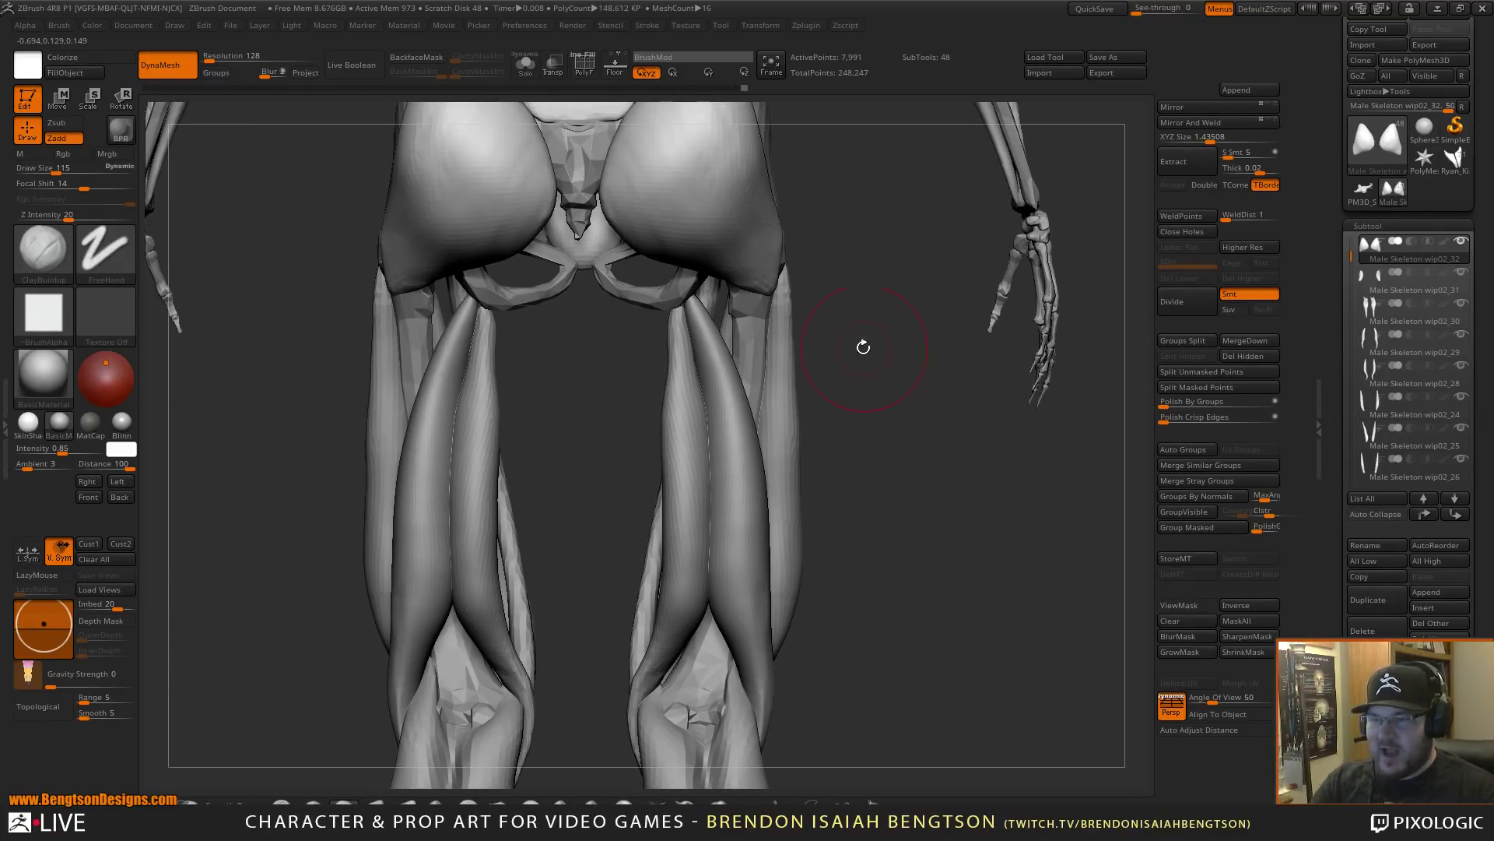
left_click_drag(940, 520, 879, 421)
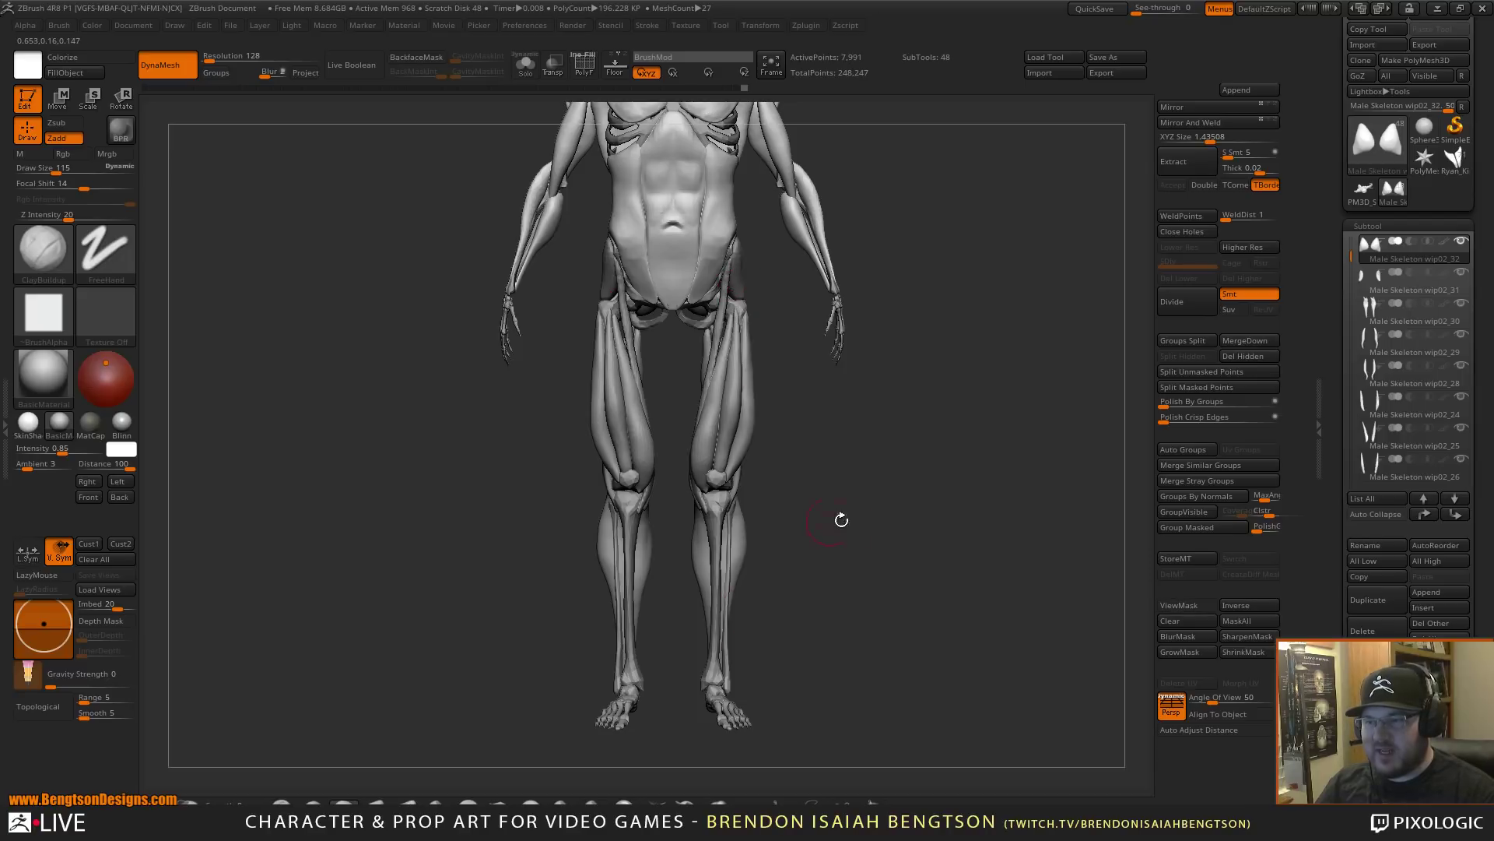
left_click_drag(841, 519, 947, 291)
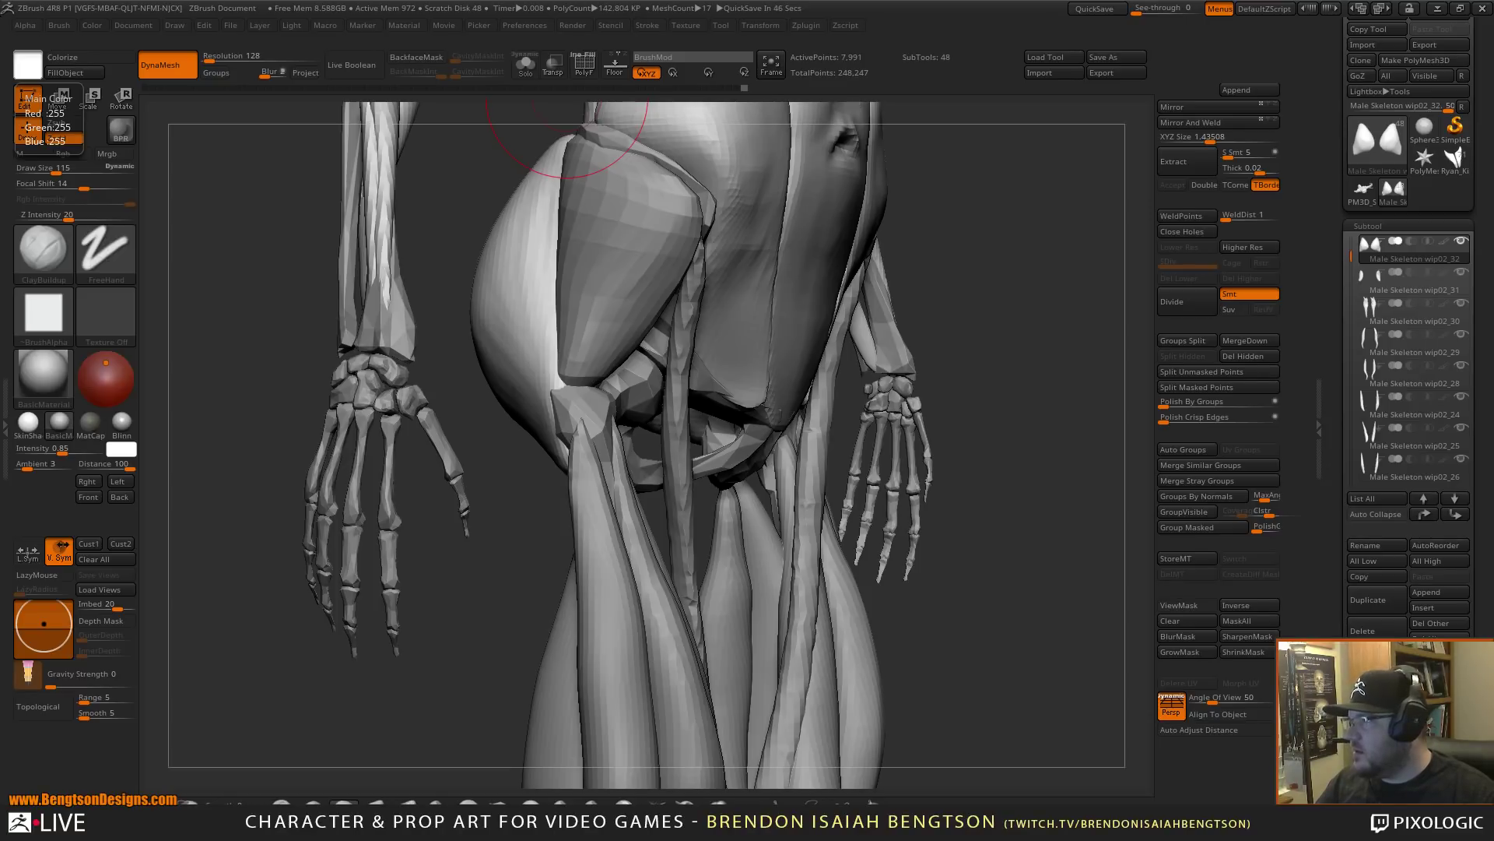
key("alt+Tab")
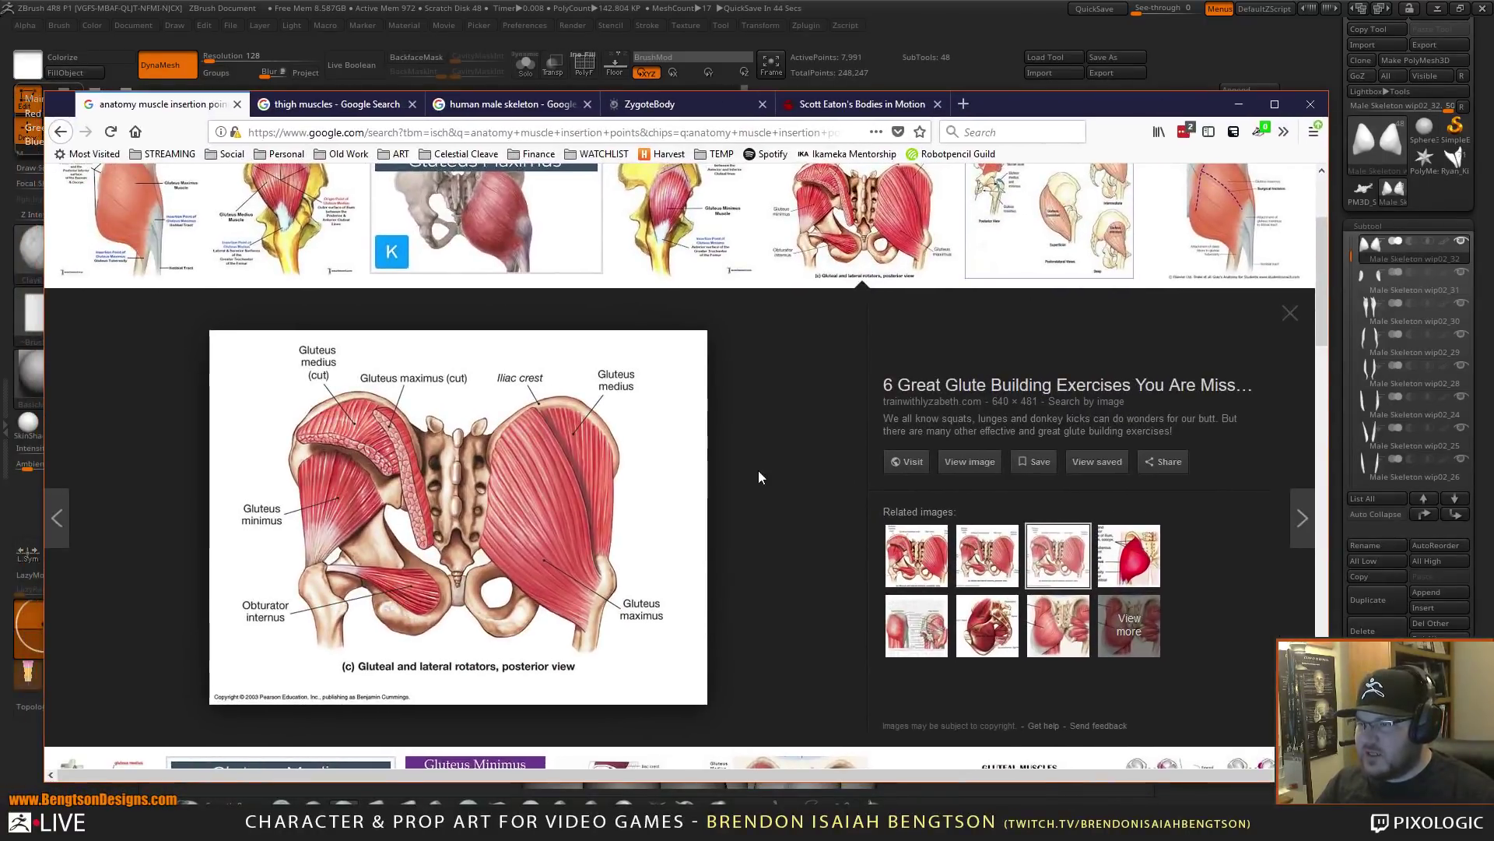
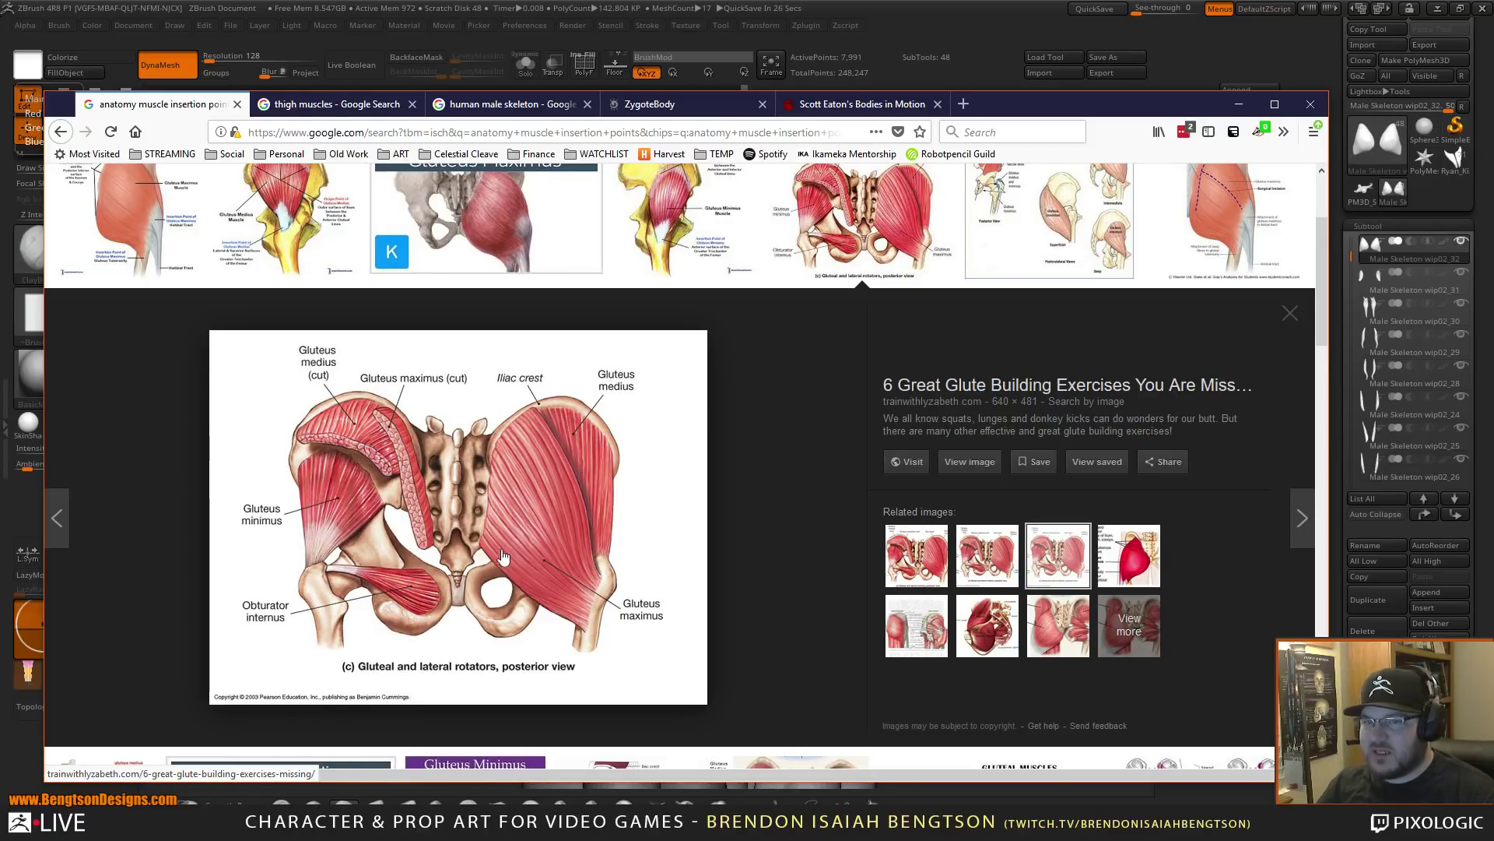
left_click(1057, 273)
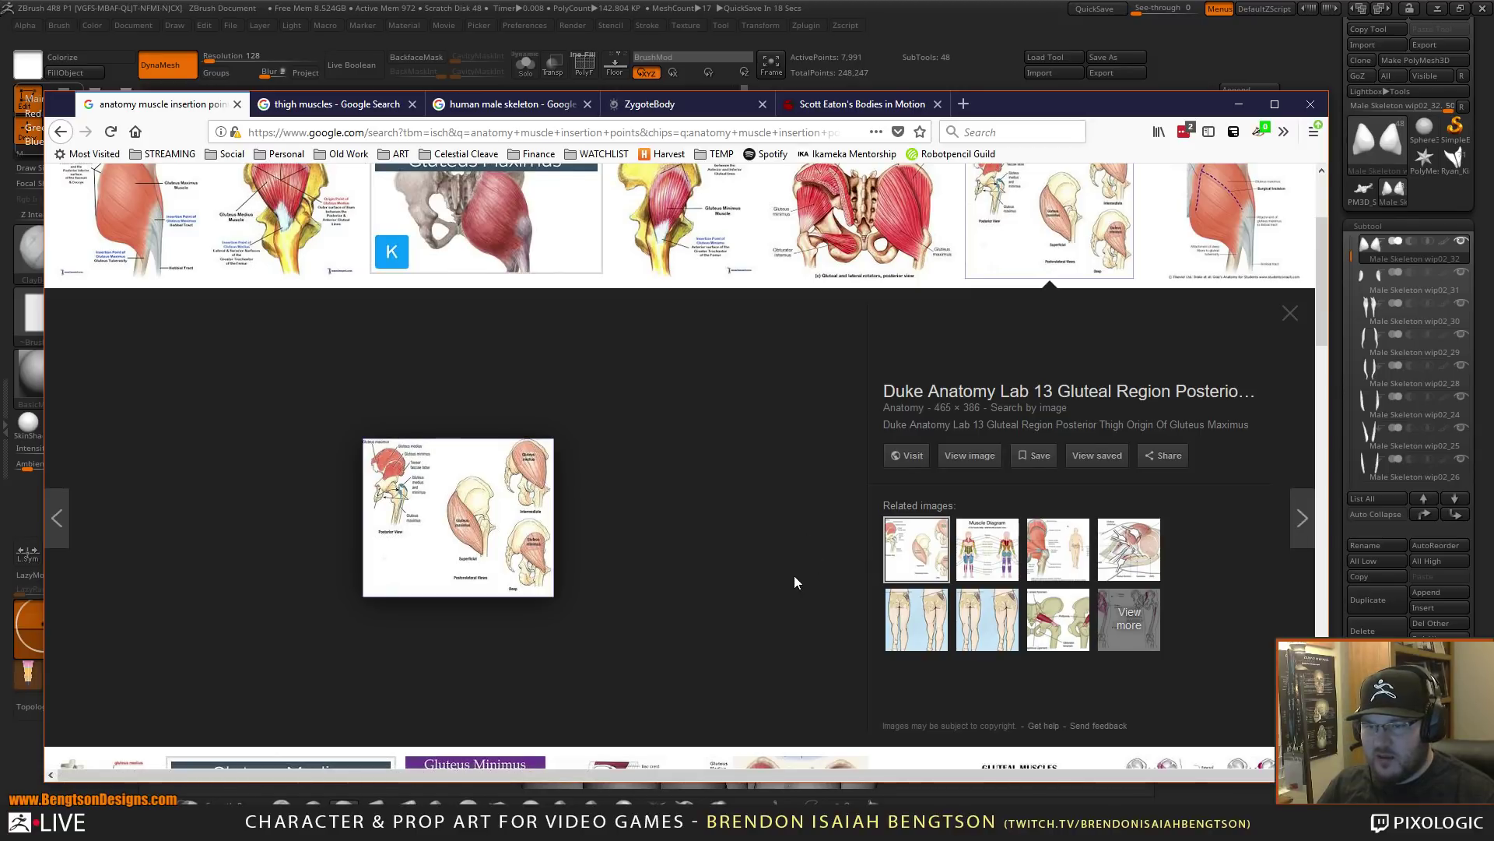
left_click_drag(1124, 101, 275, 101)
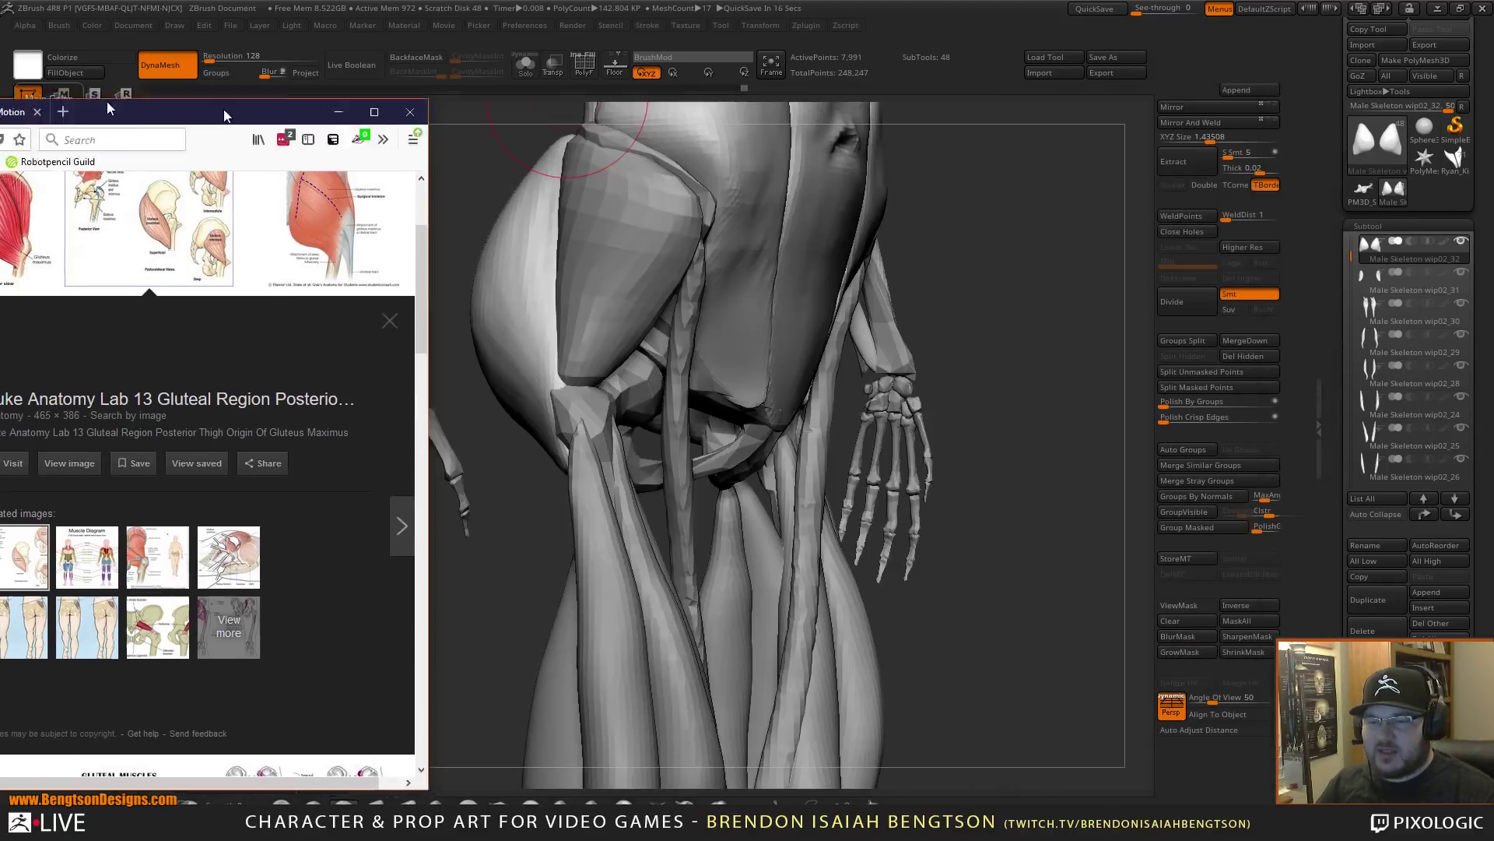
left_click(237, 282)
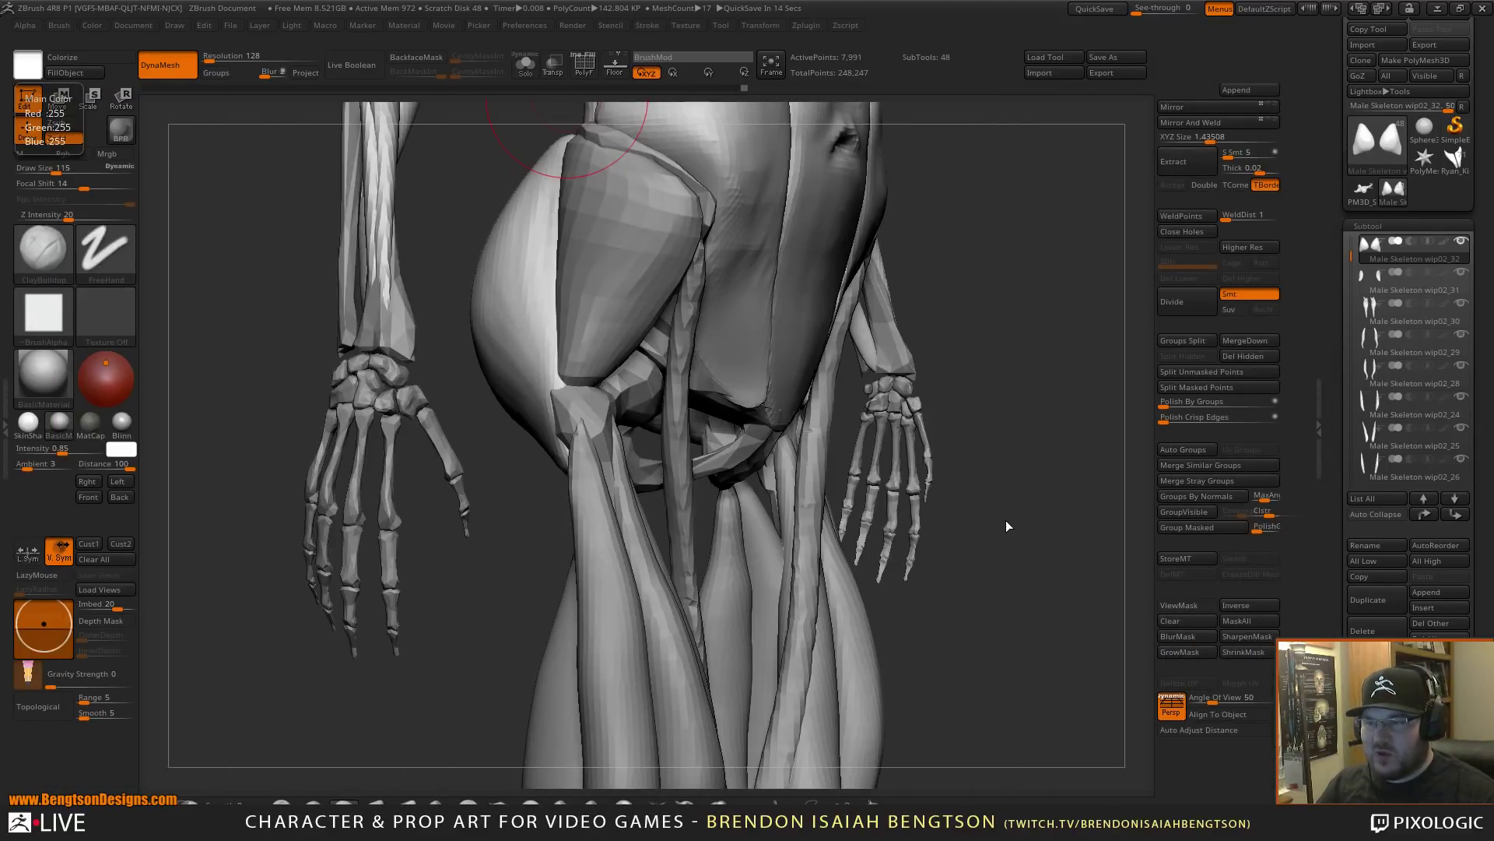
left_click_drag(1006, 526, 931, 519)
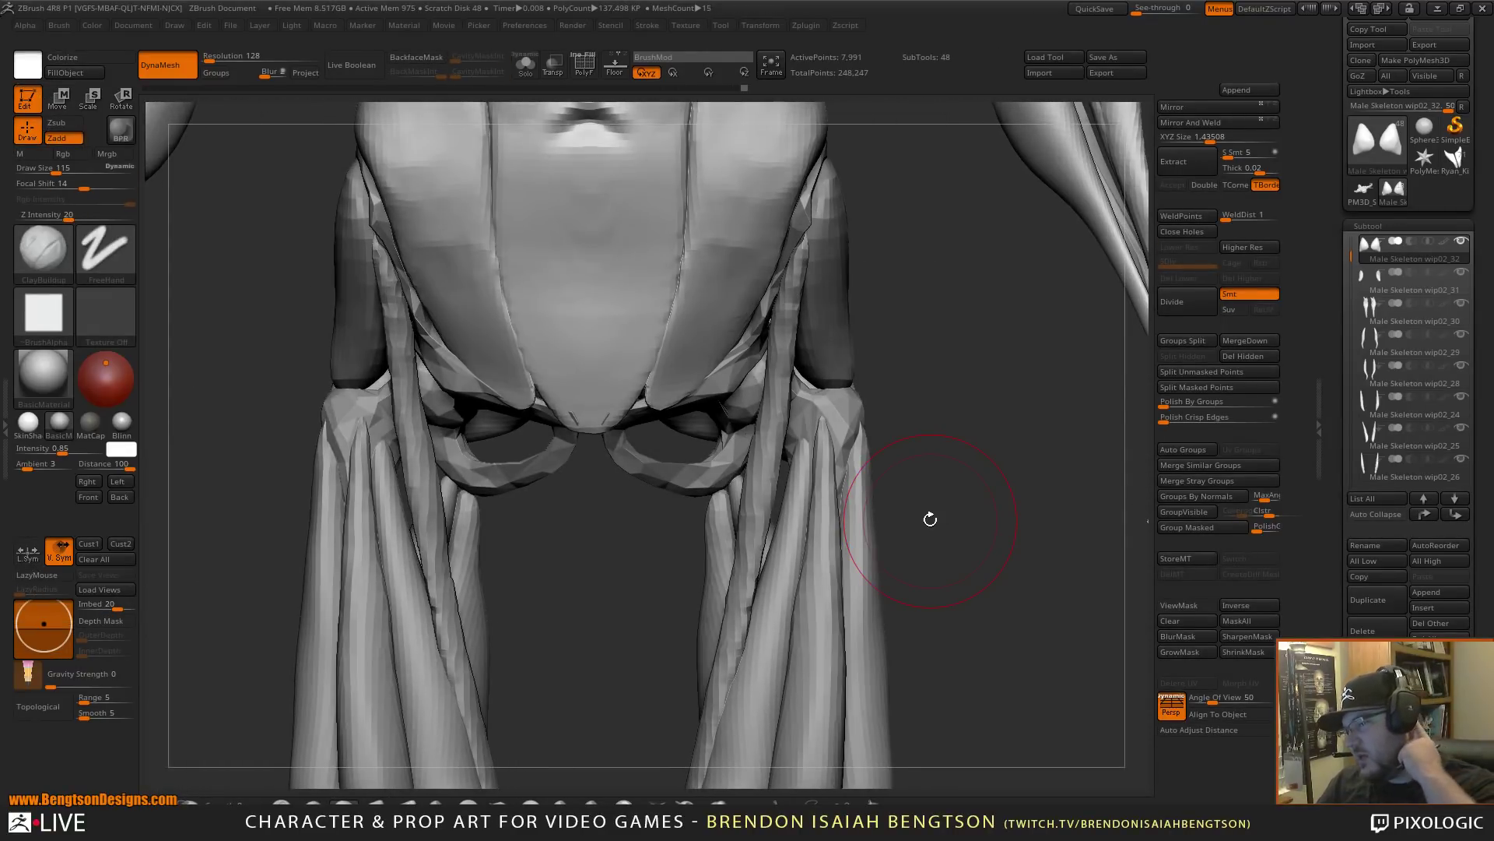
left_click_drag(1035, 540, 1016, 401, "alt")
left_click_drag(848, 489, 904, 508, "alt")
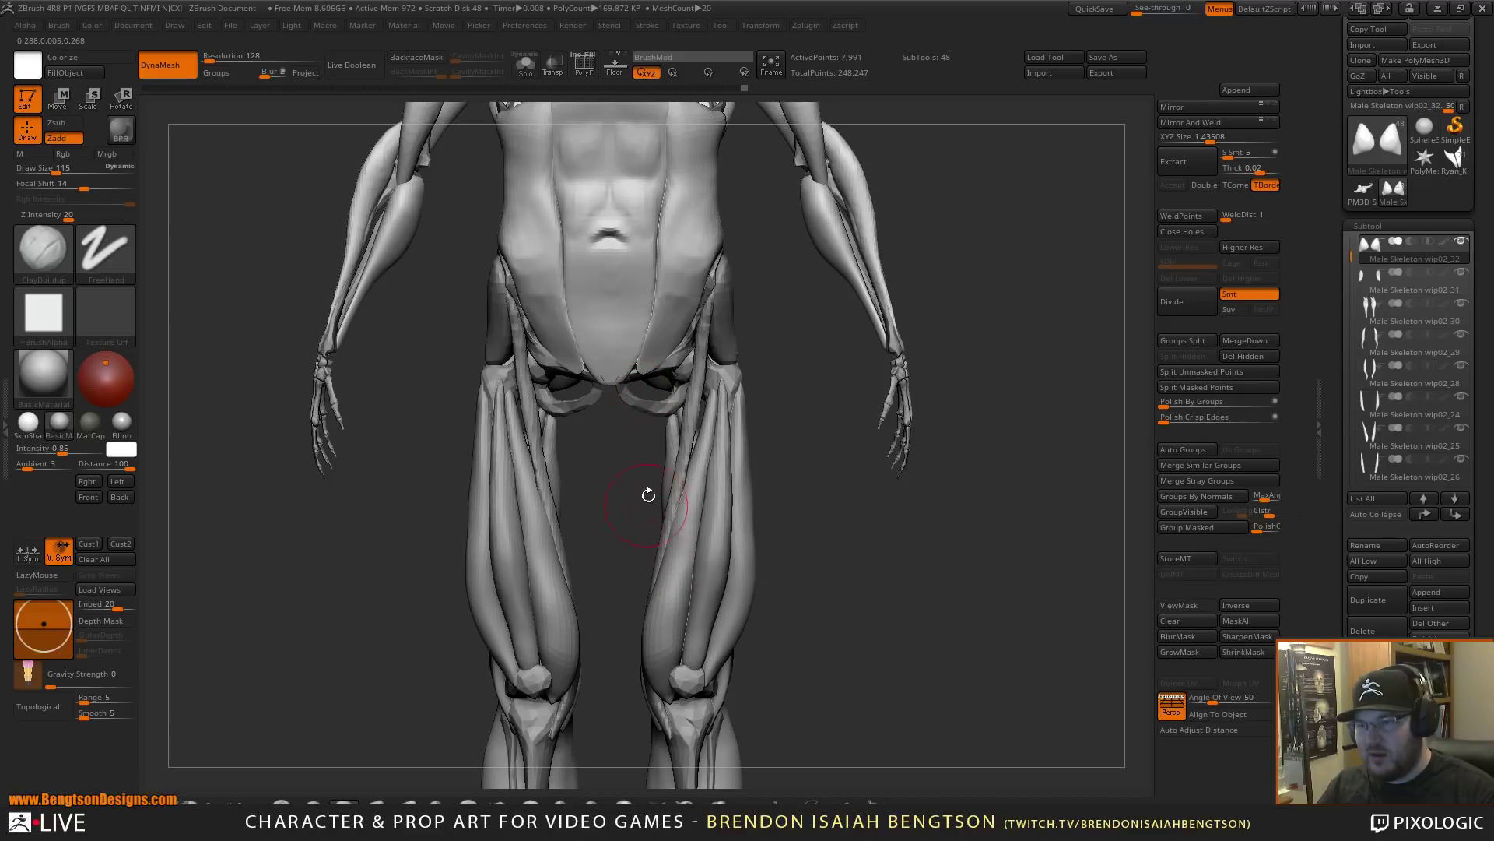
left_click_drag(648, 495, 874, 437)
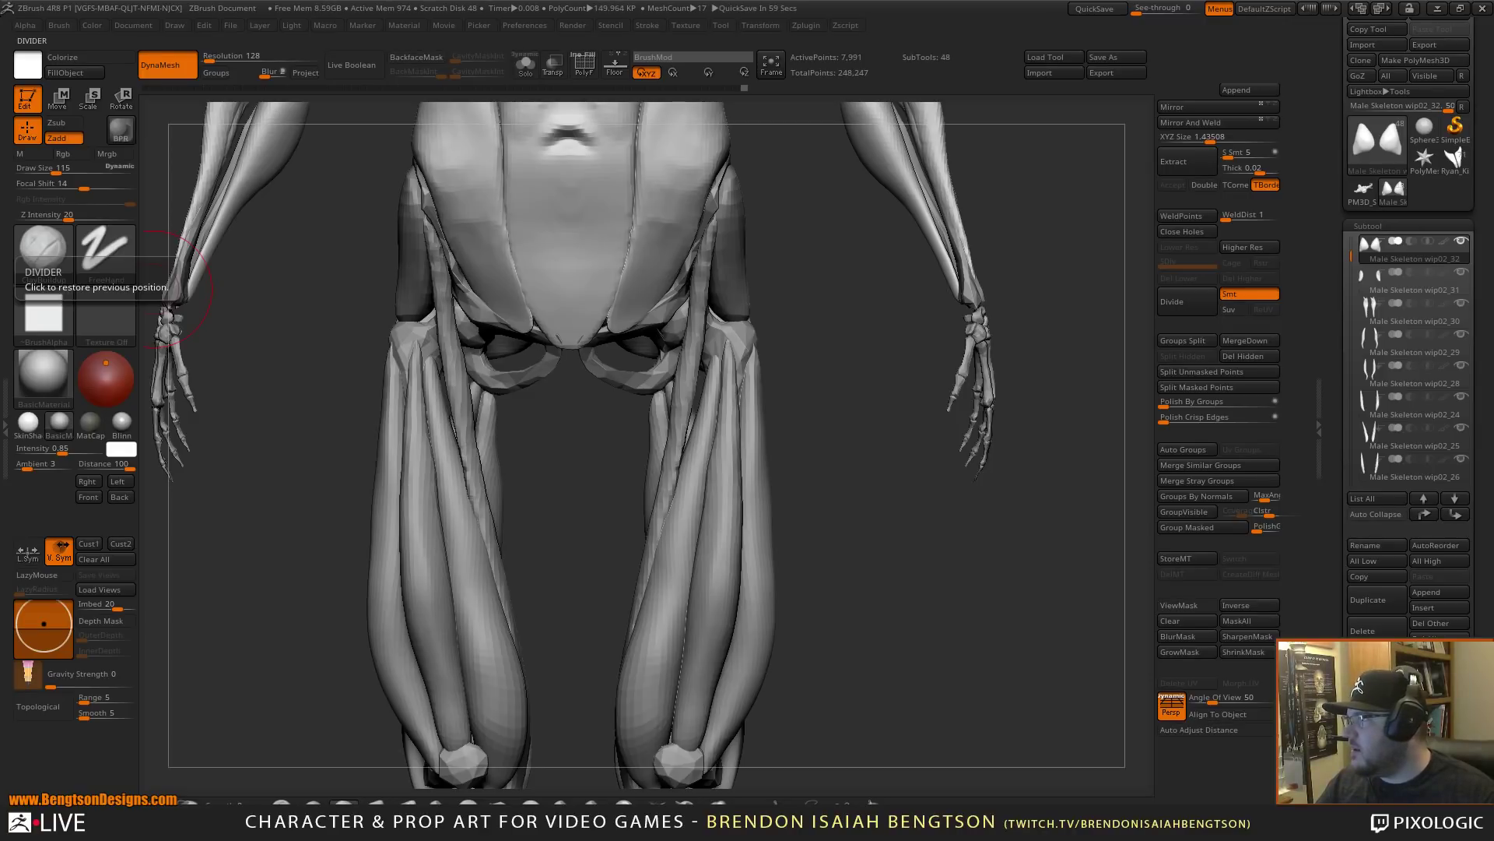
- In the browser, remove the gluteus maximus filter from the muscle insertion points image search and browse the wider results
key("alt+Tab")
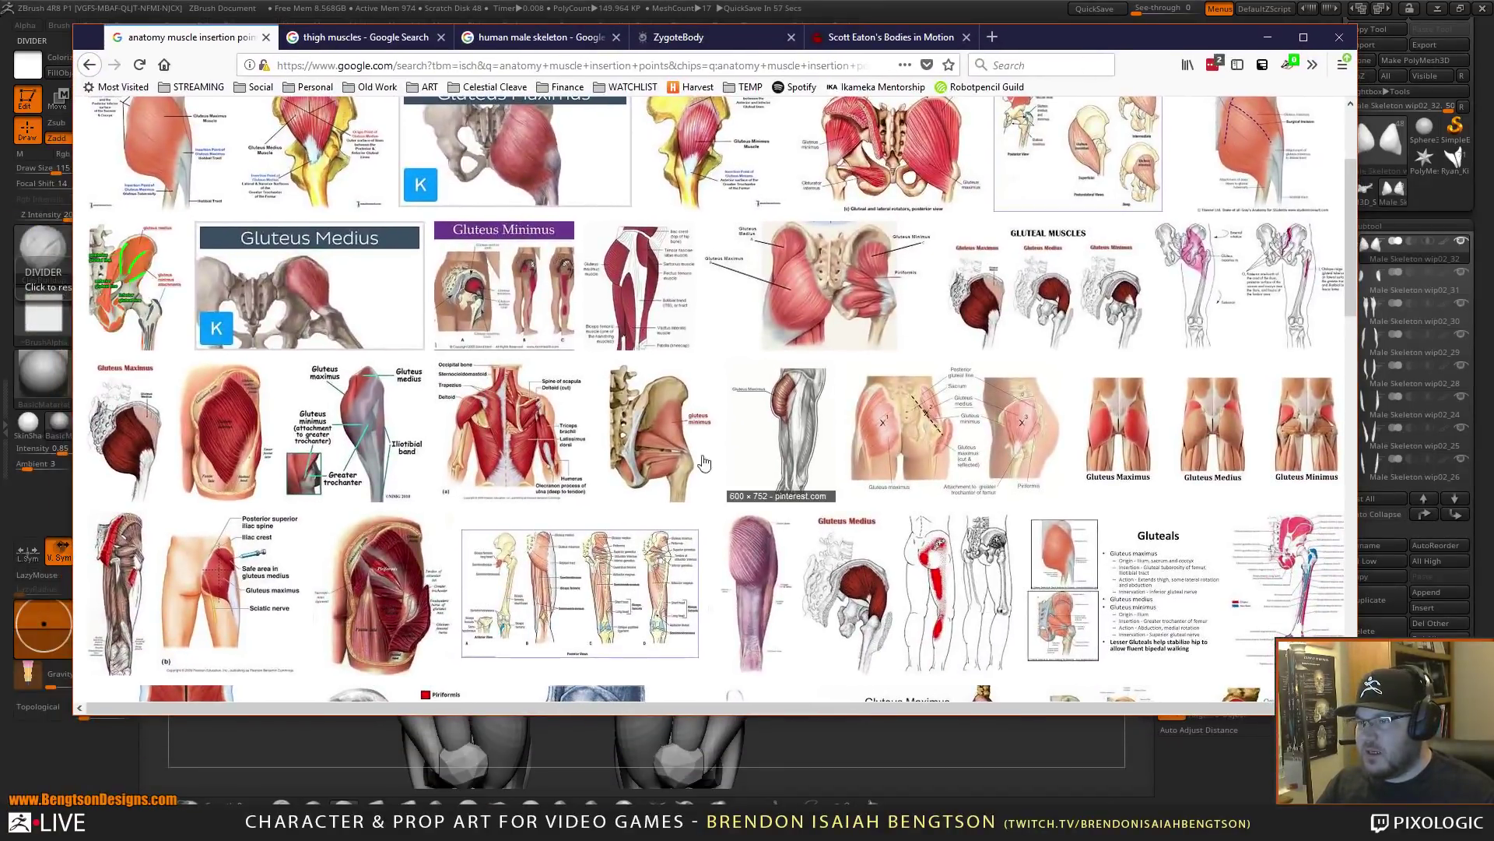
scroll(389, 334, "up", 3)
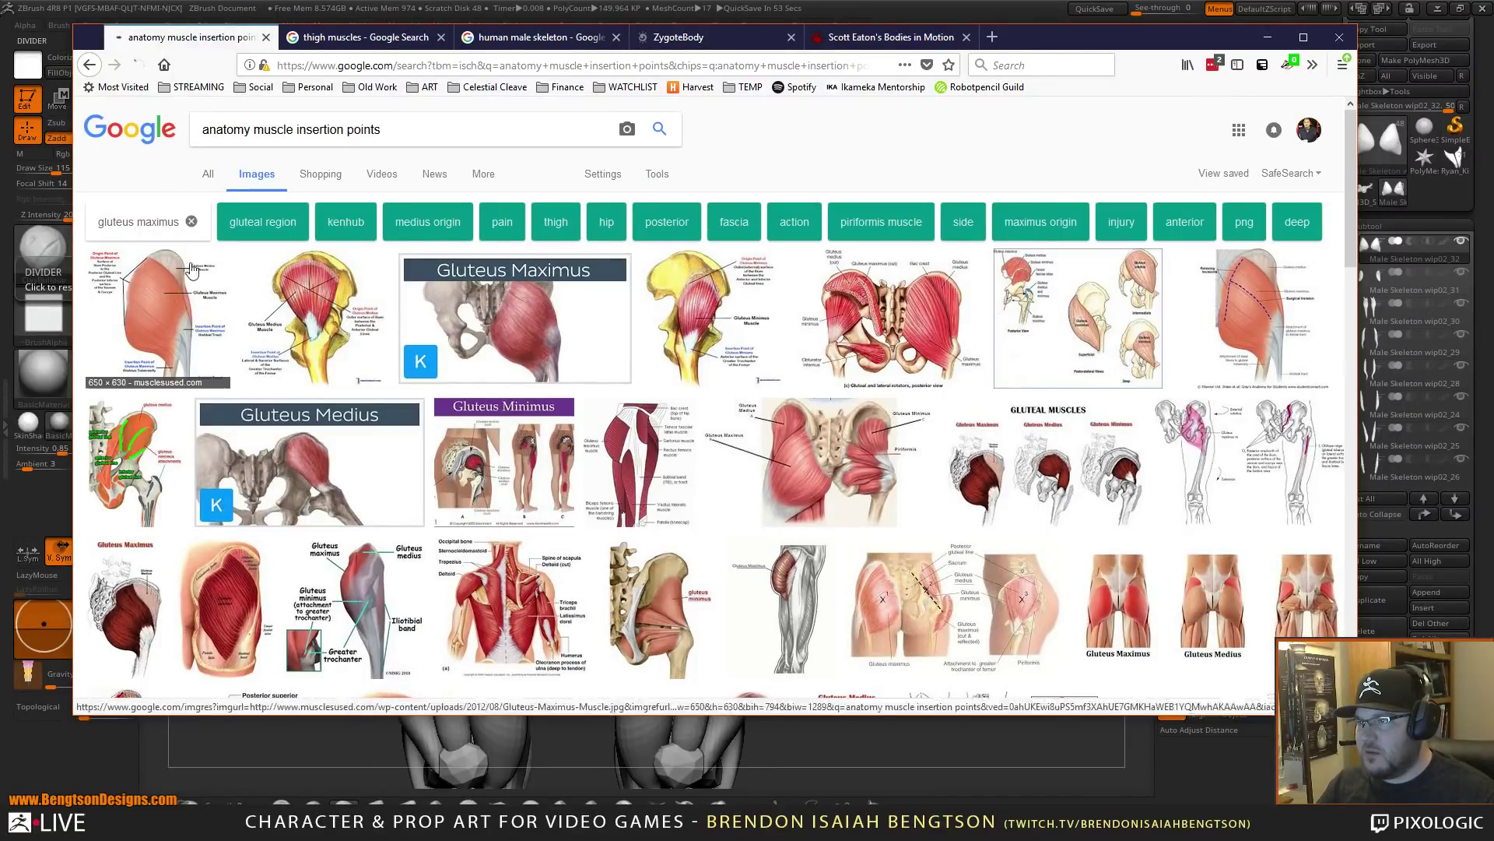
left_click(191, 220)
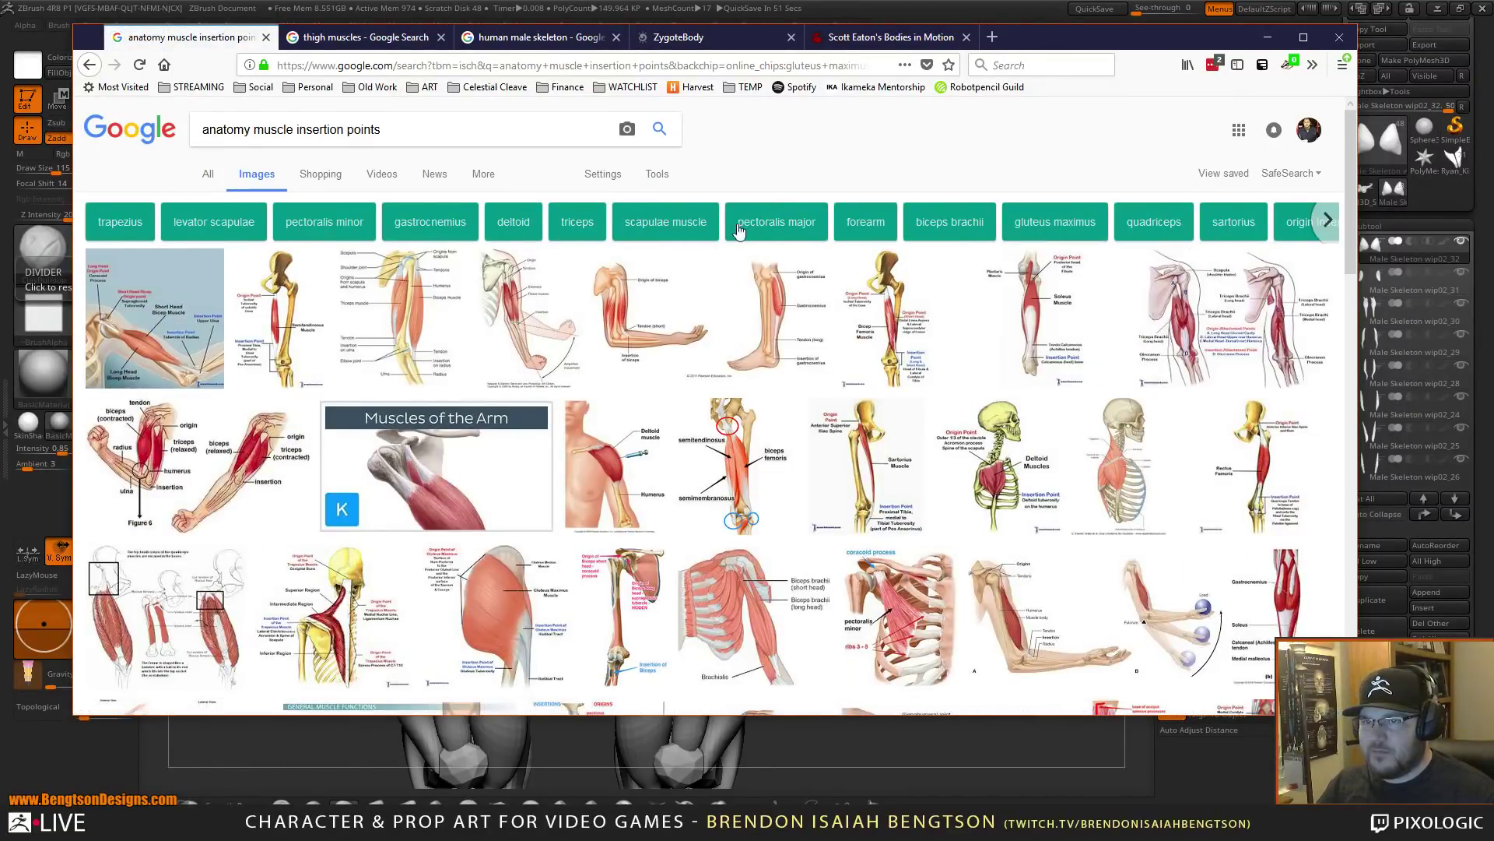
scroll(761, 474, "down", 6)
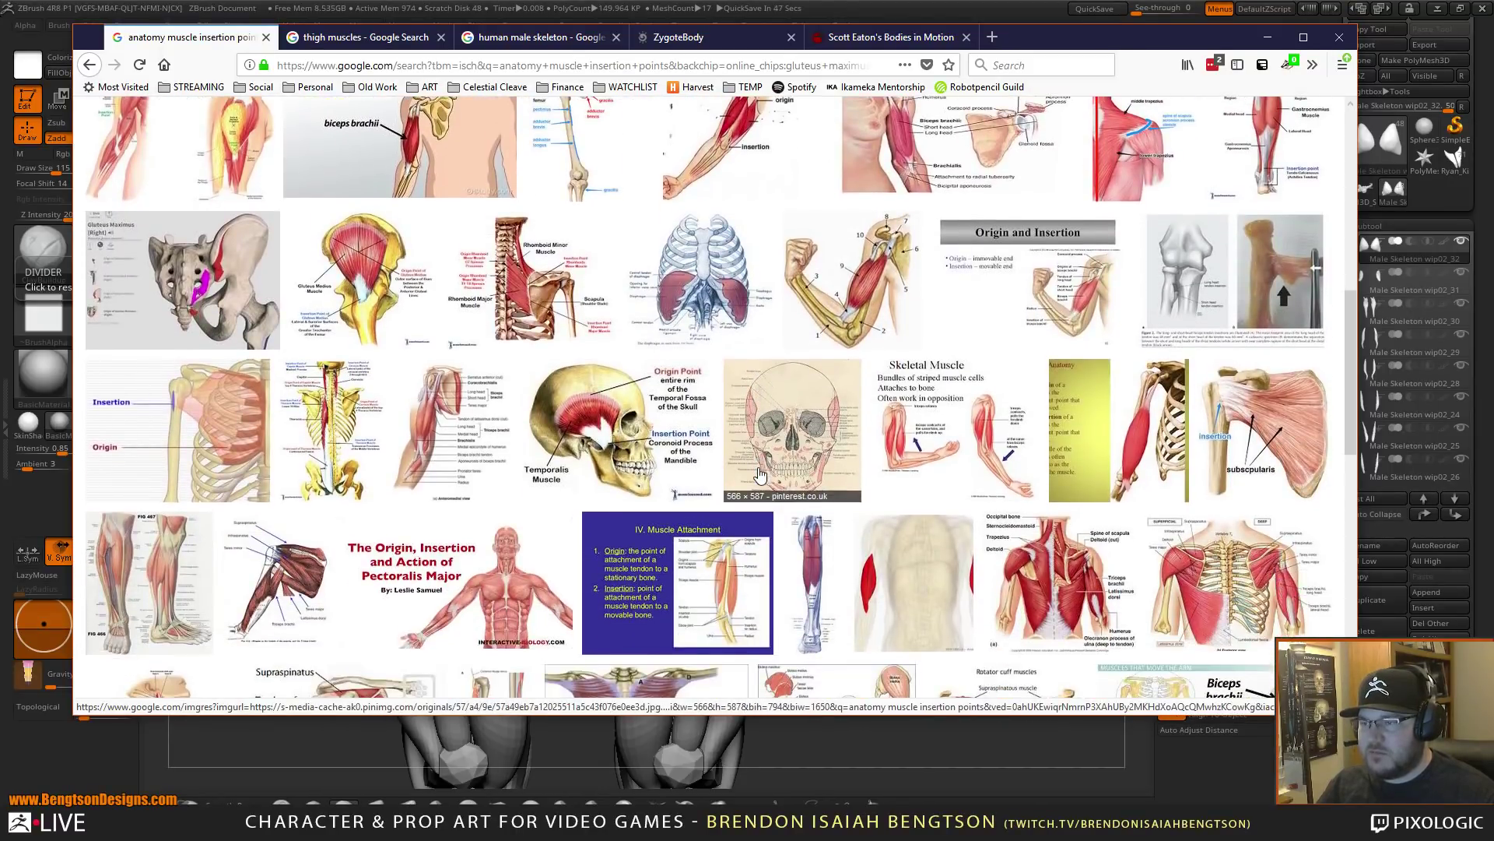
scroll(735, 451, "up", 7)
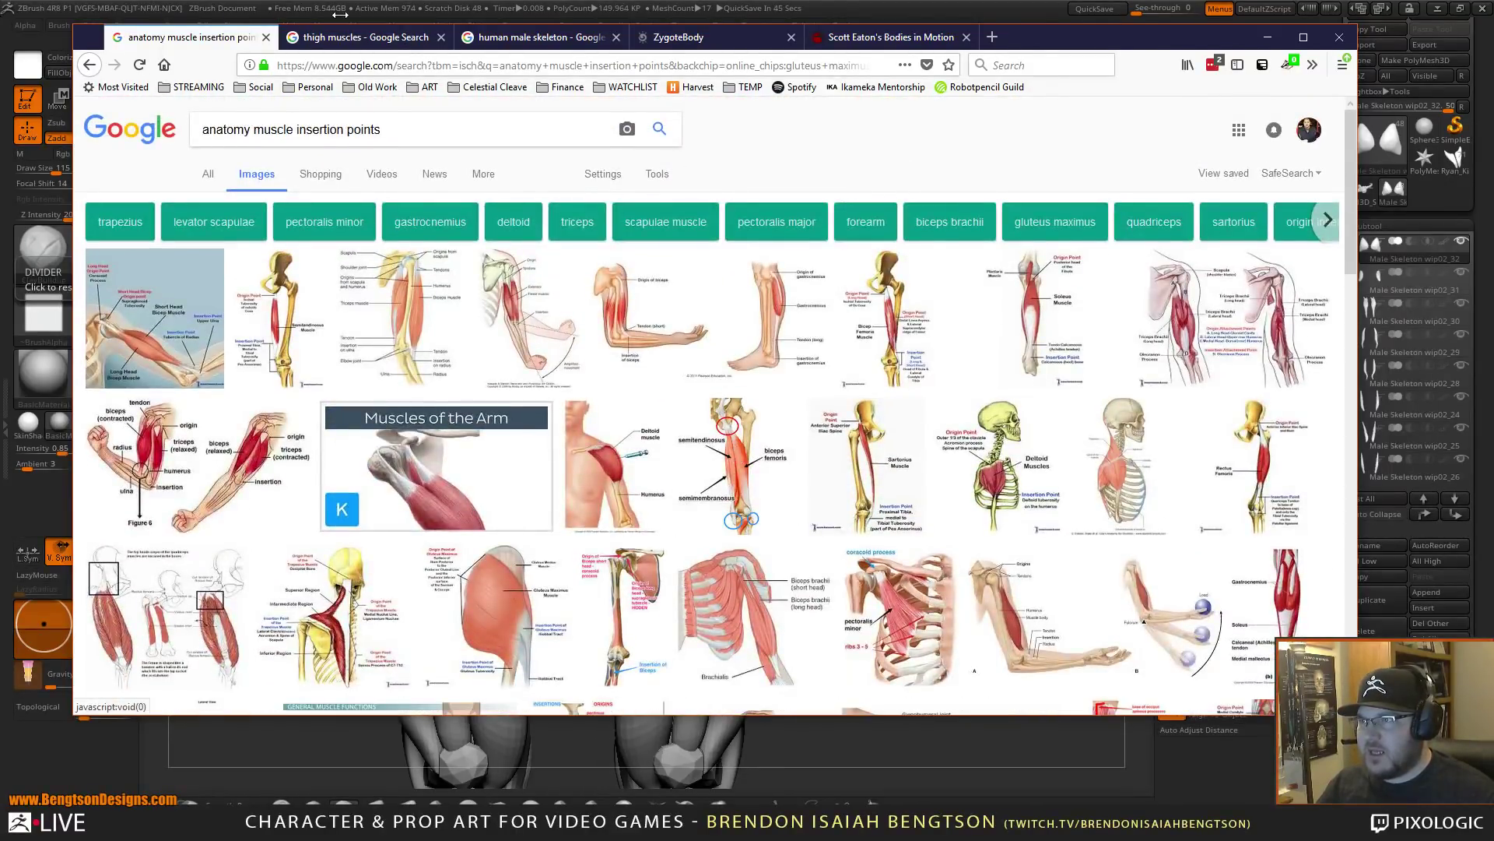
- Browse the thigh muscles image results and examine the hip, front thigh and "Adduction of thigh" diagrams for the adductor muscles
left_click(345, 46)
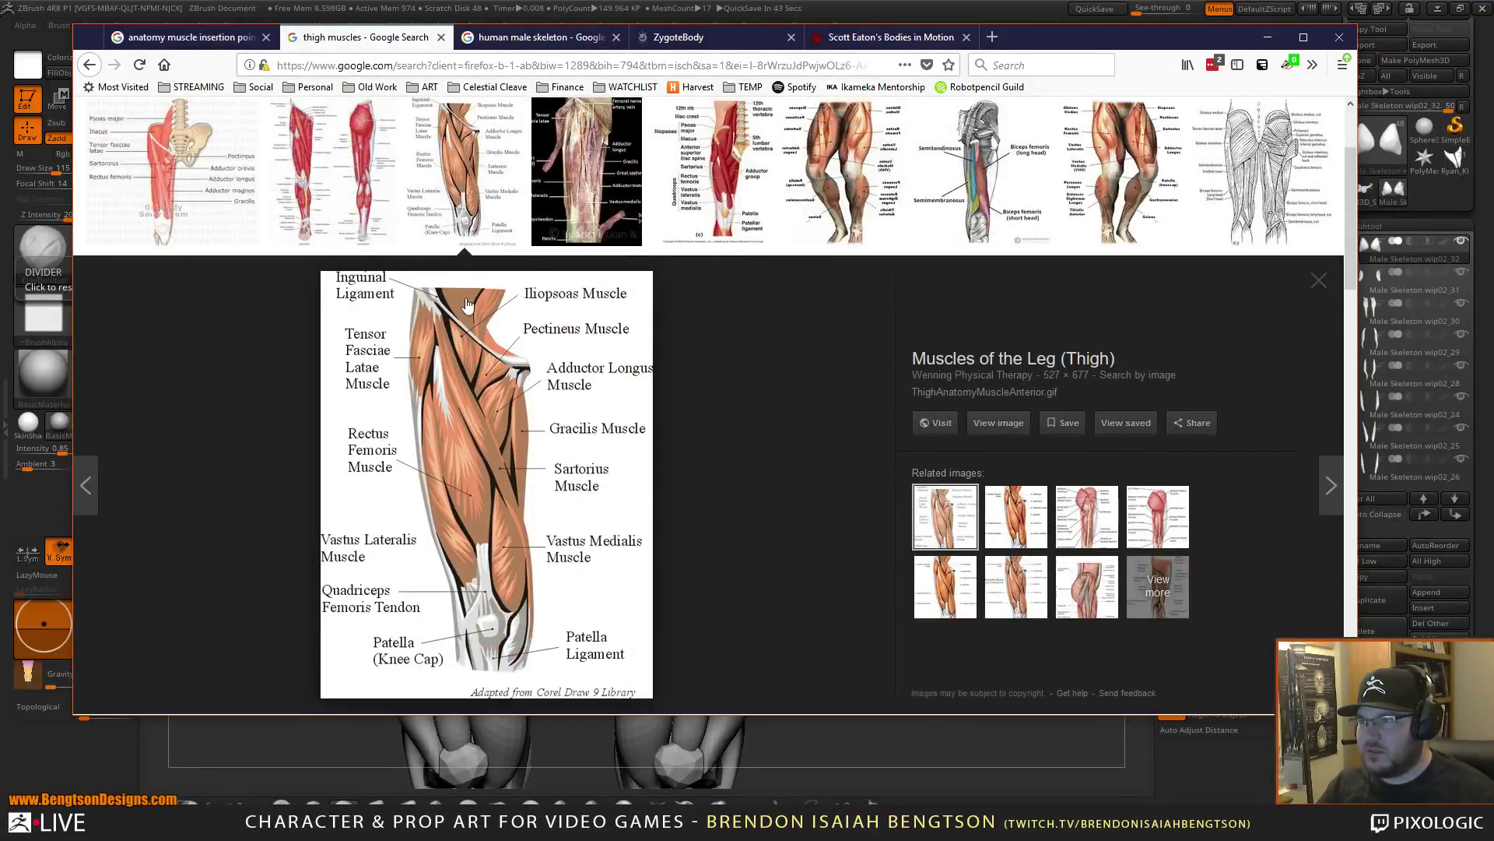
left_click(487, 215)
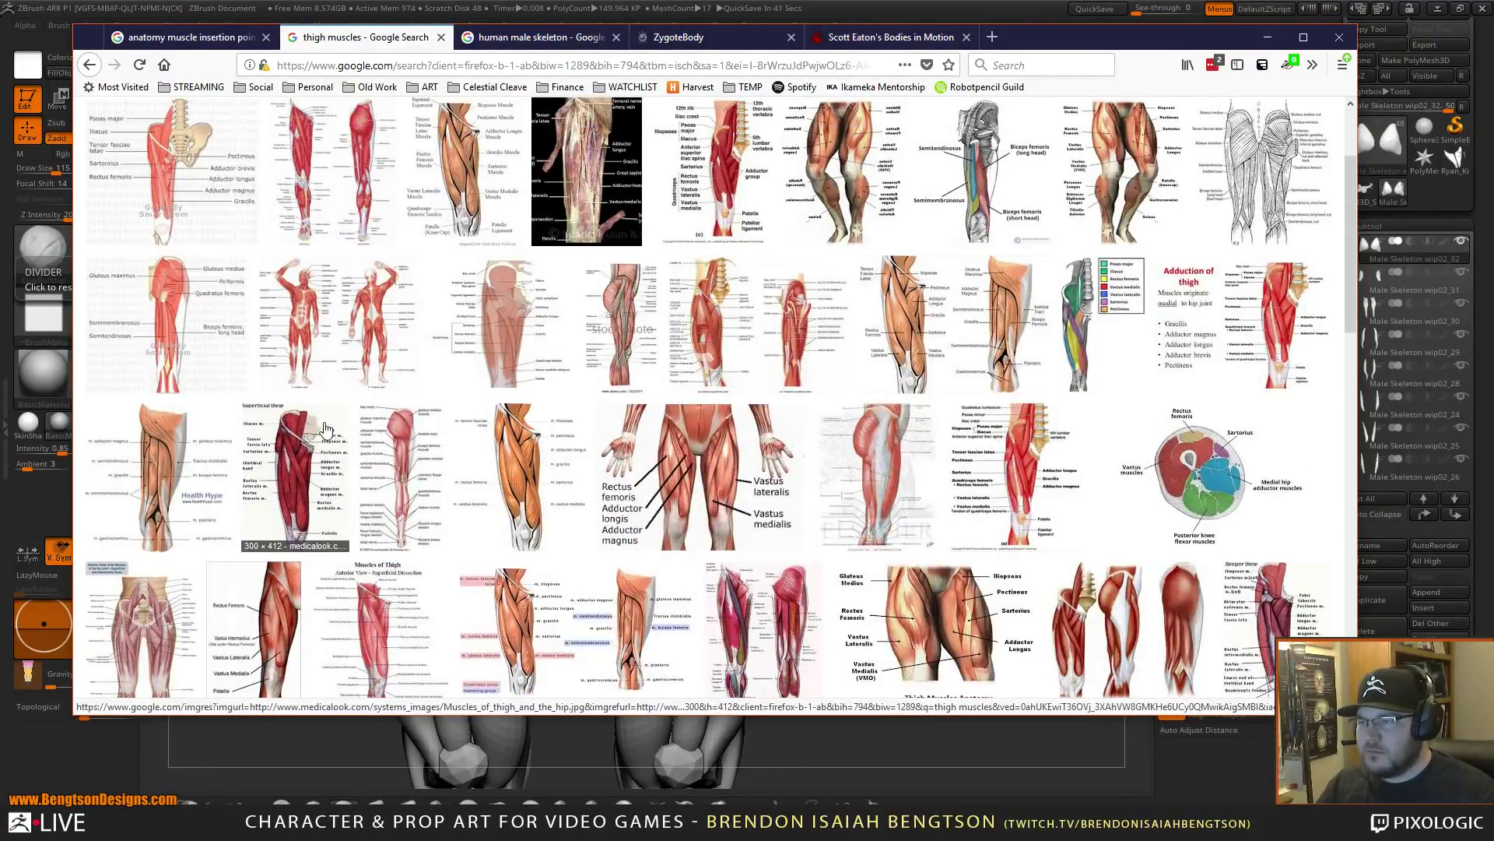
left_click(309, 478)
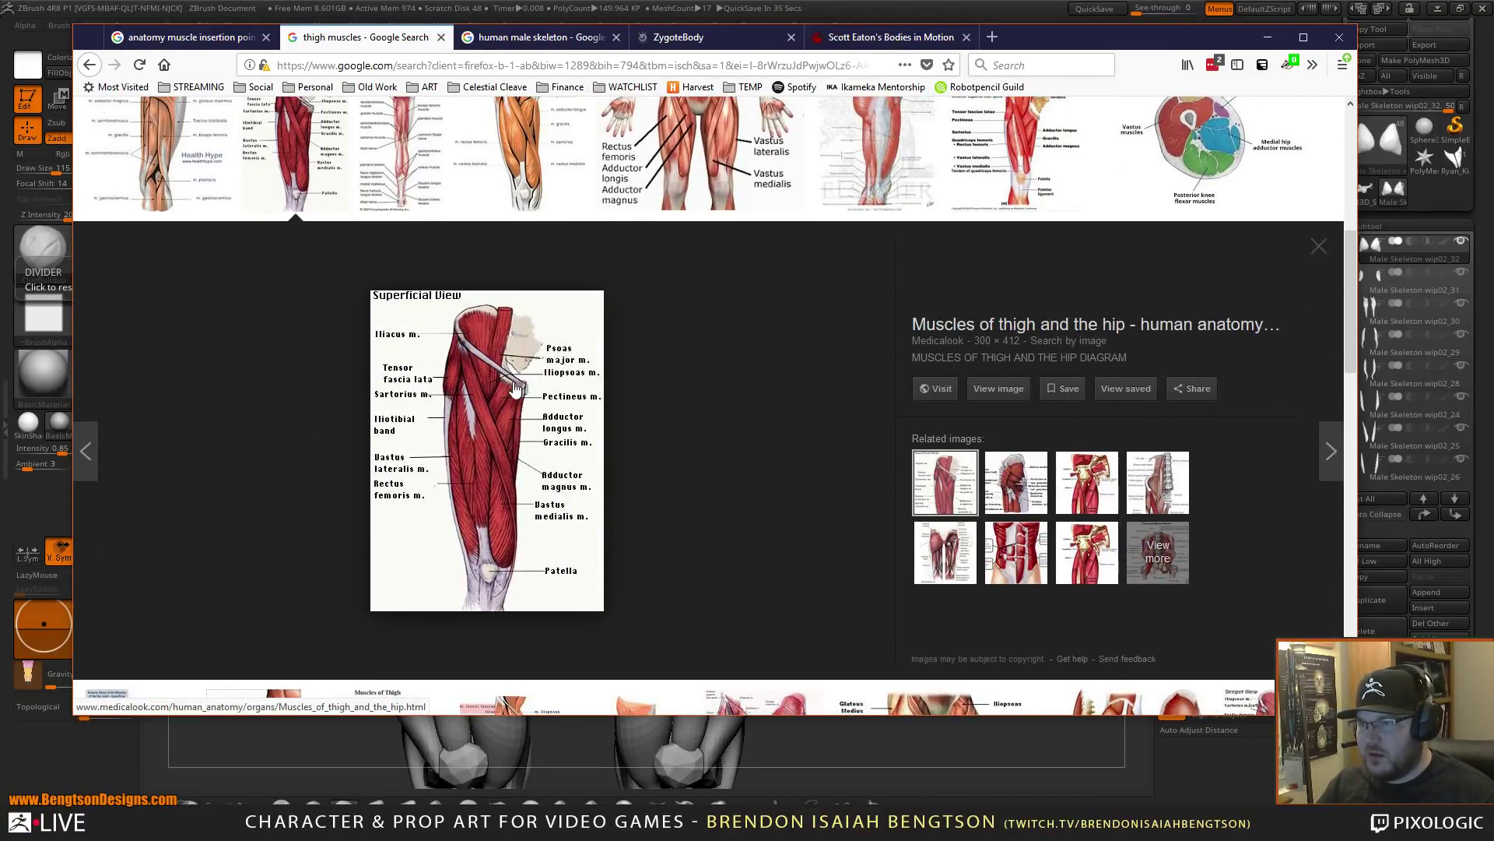
left_click(722, 151)
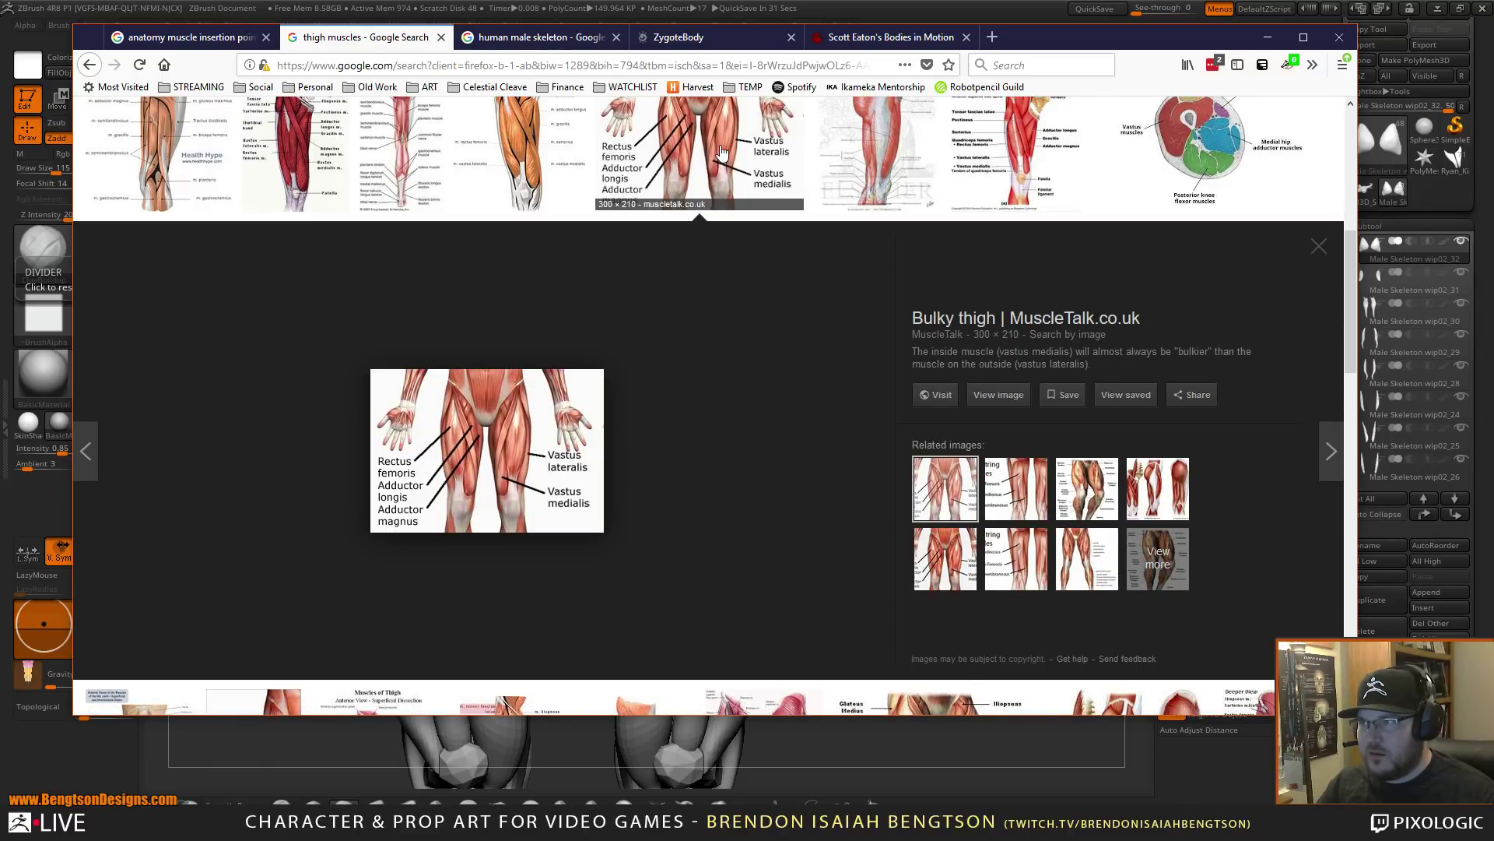
scroll(722, 152, "up", 2)
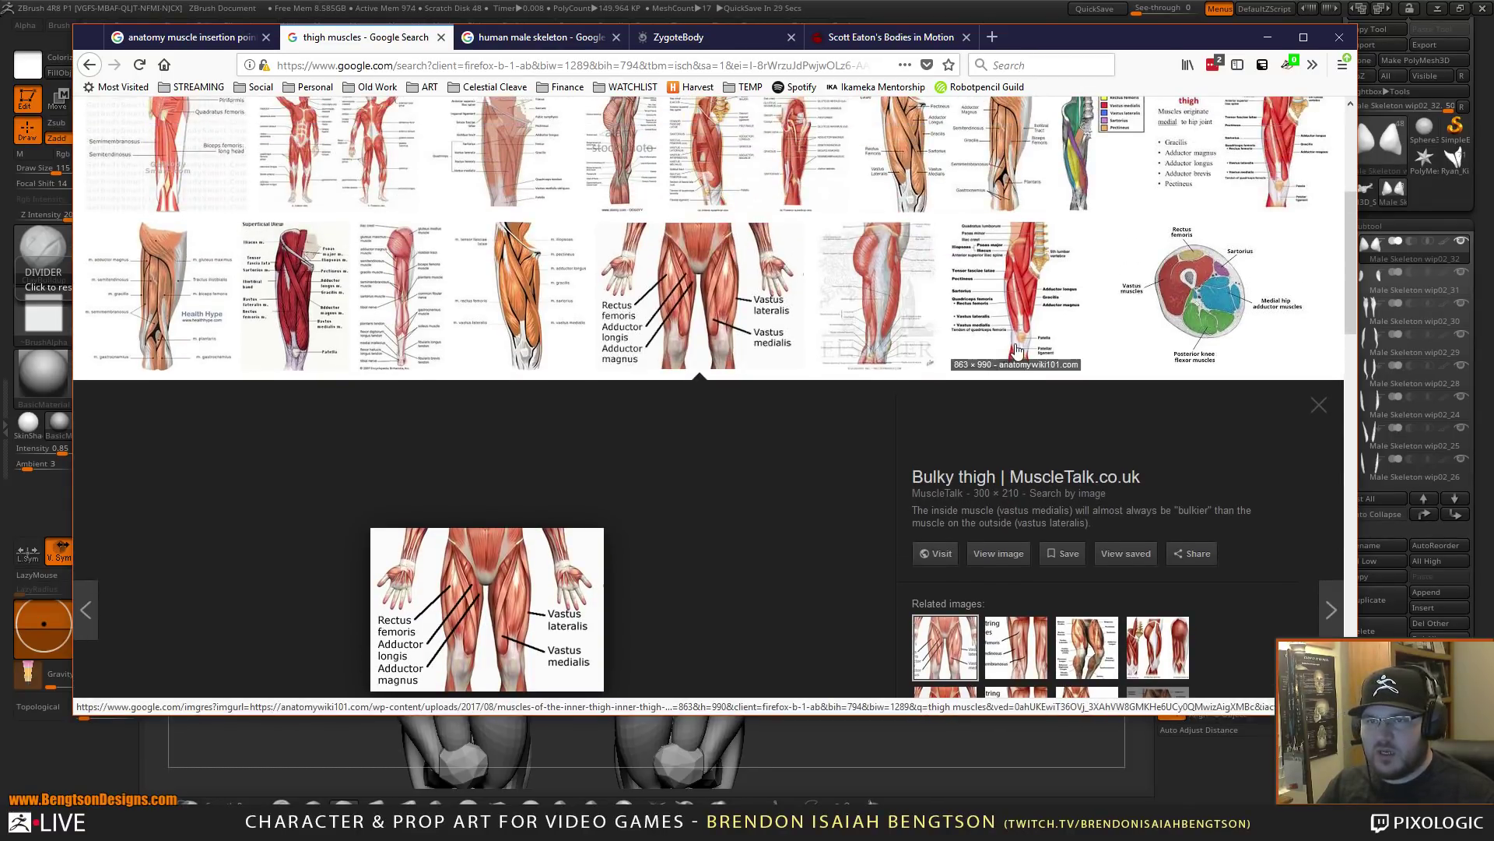
scroll(1018, 348, "up", 4)
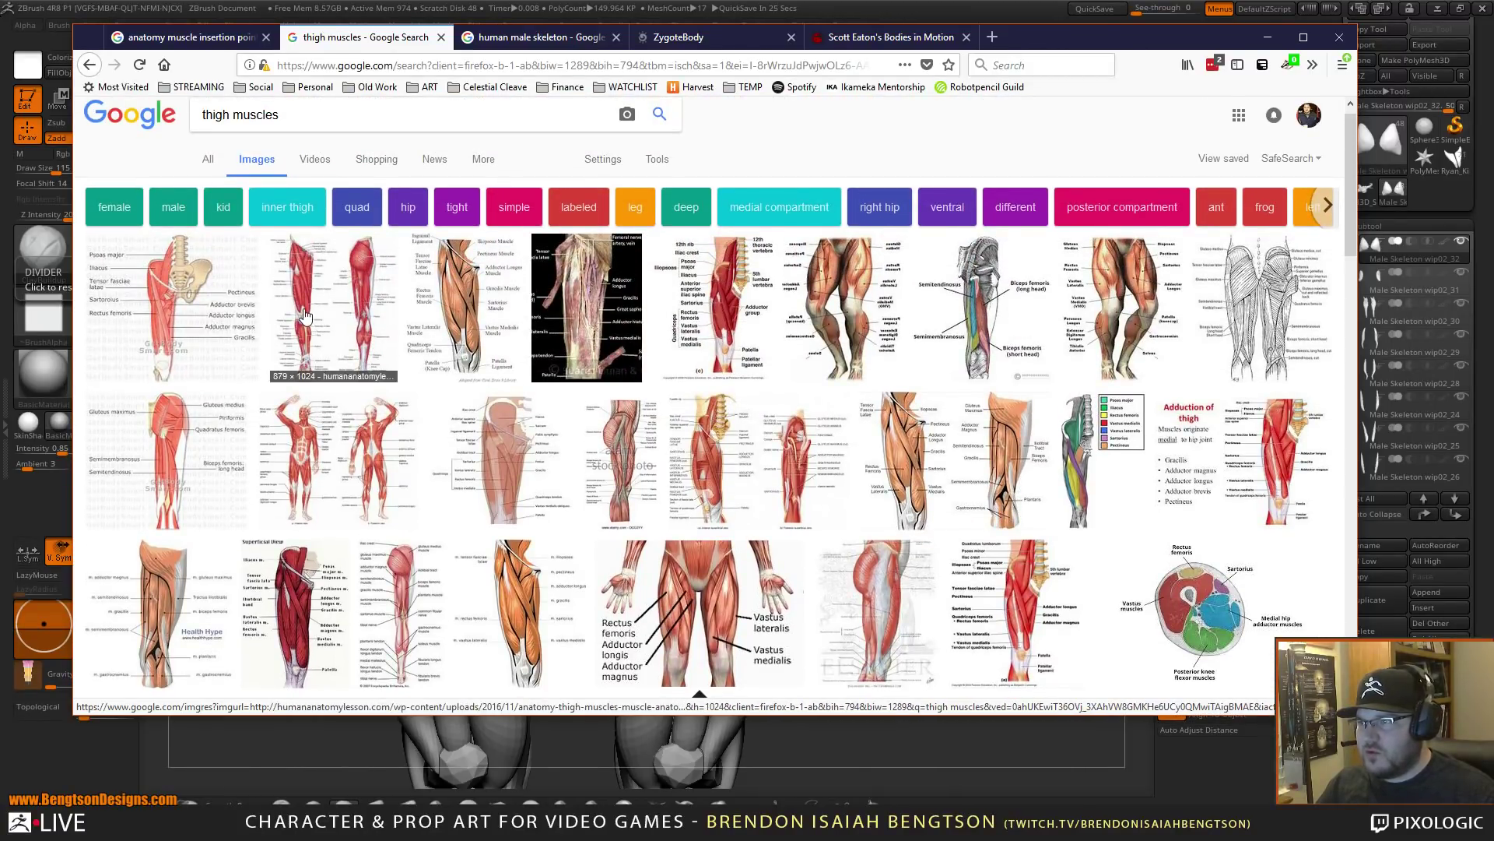
scroll(343, 462, "down", 3)
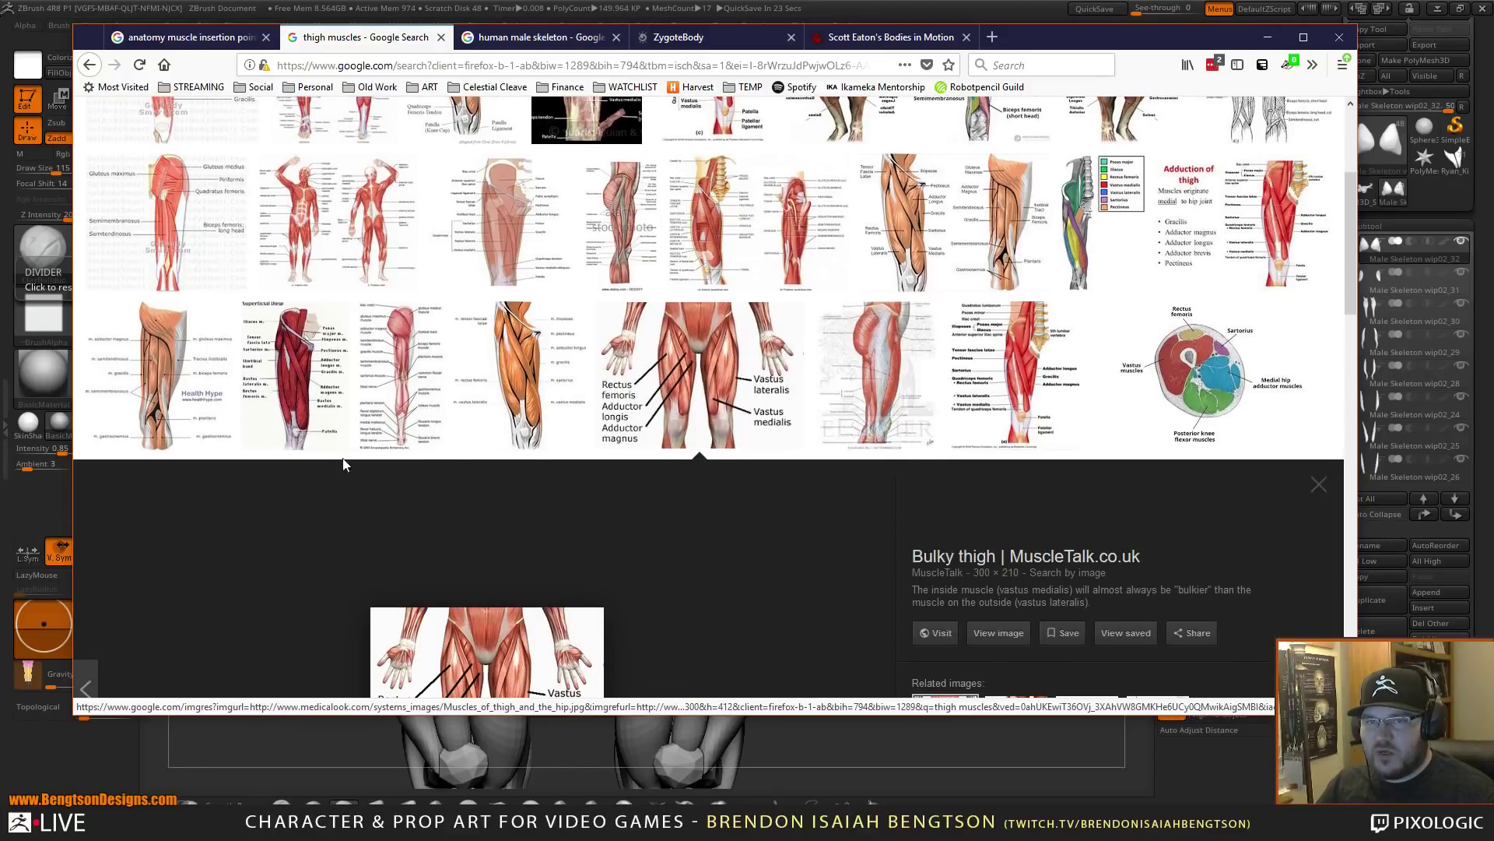
left_click(1226, 230)
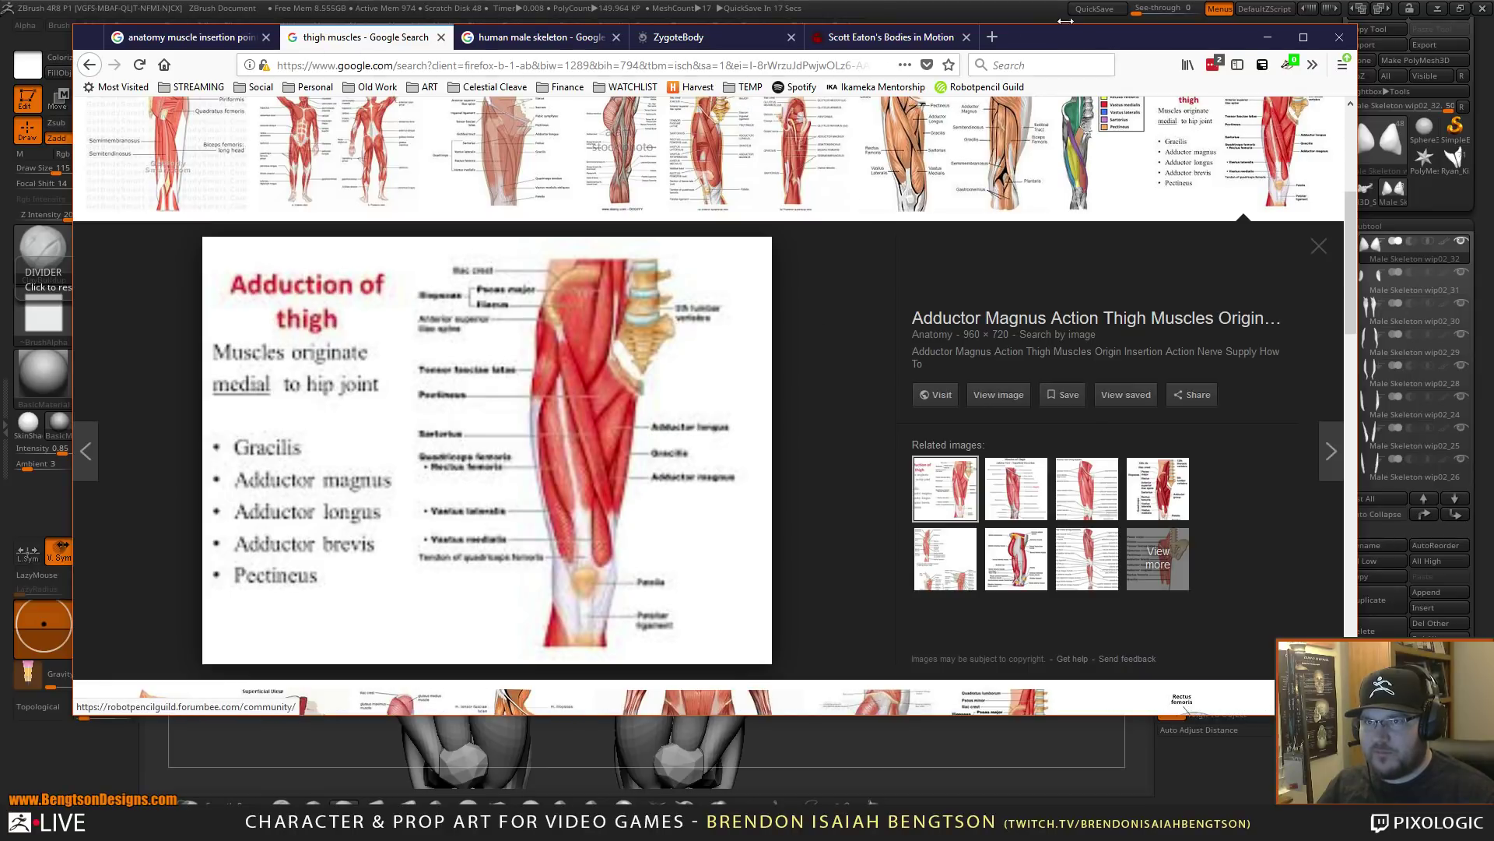
left_click_drag(1072, 39, 3, 132)
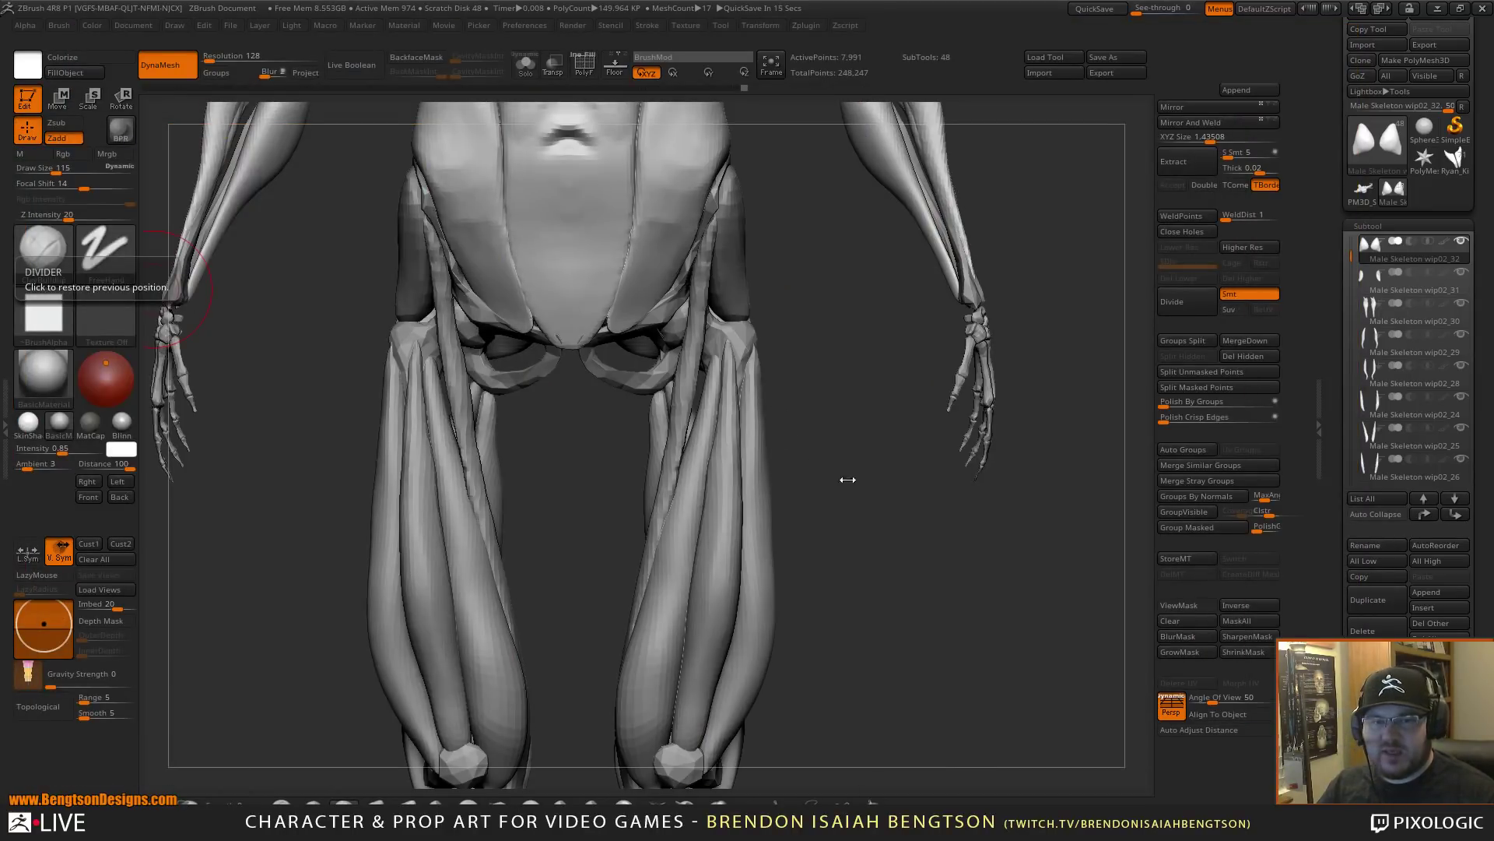
- Insert a mirrored pair of Sphere 32 primitives at the upper inner thighs of the skeleton and split them into their own subtool
left_click_drag(885, 591, 617, 419)
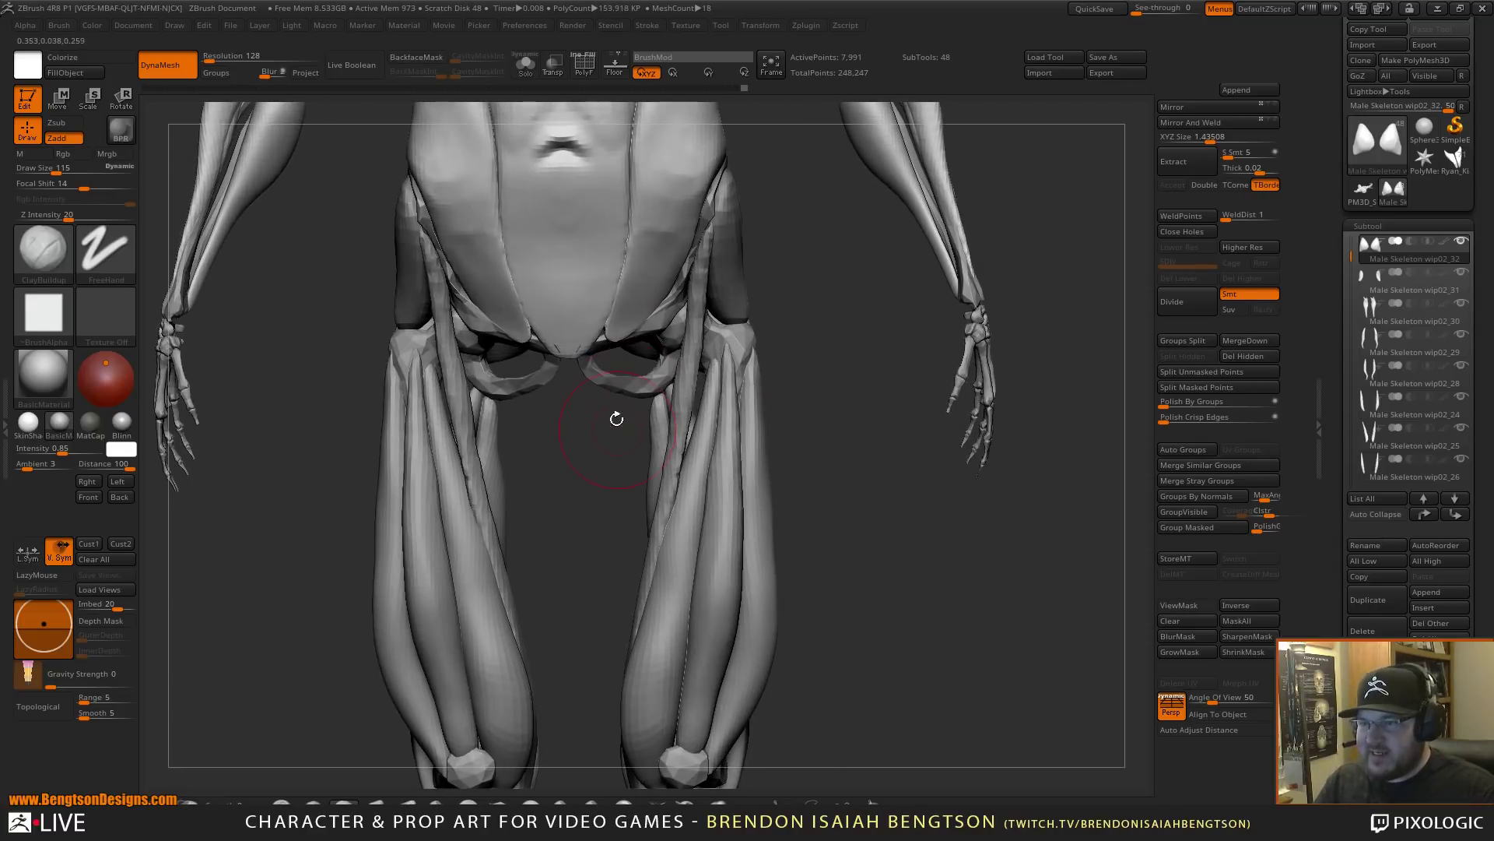
left_click_drag(900, 530, 909, 408)
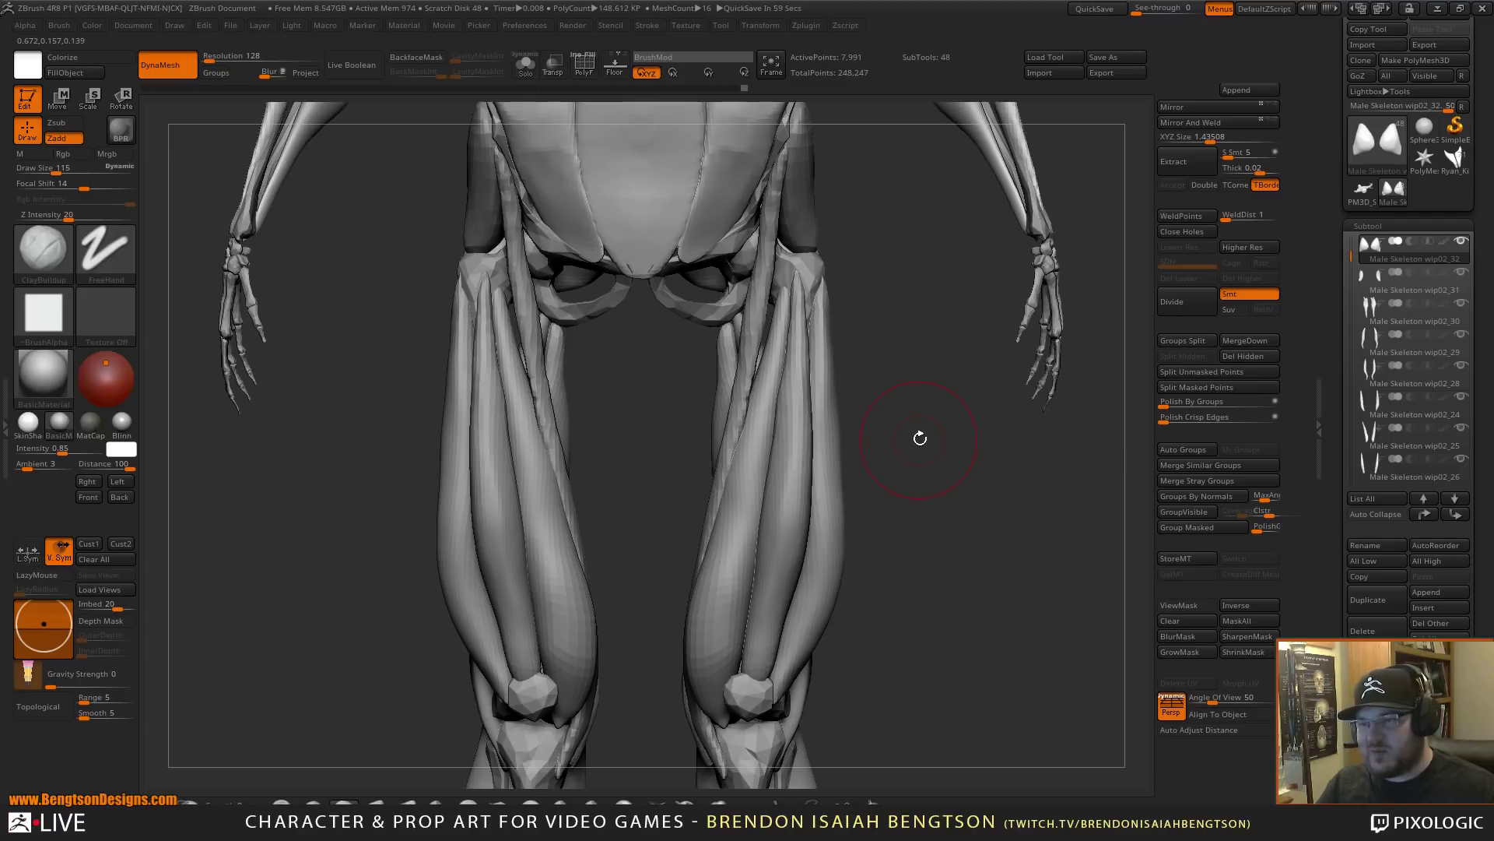
left_click_drag(905, 412, 919, 414)
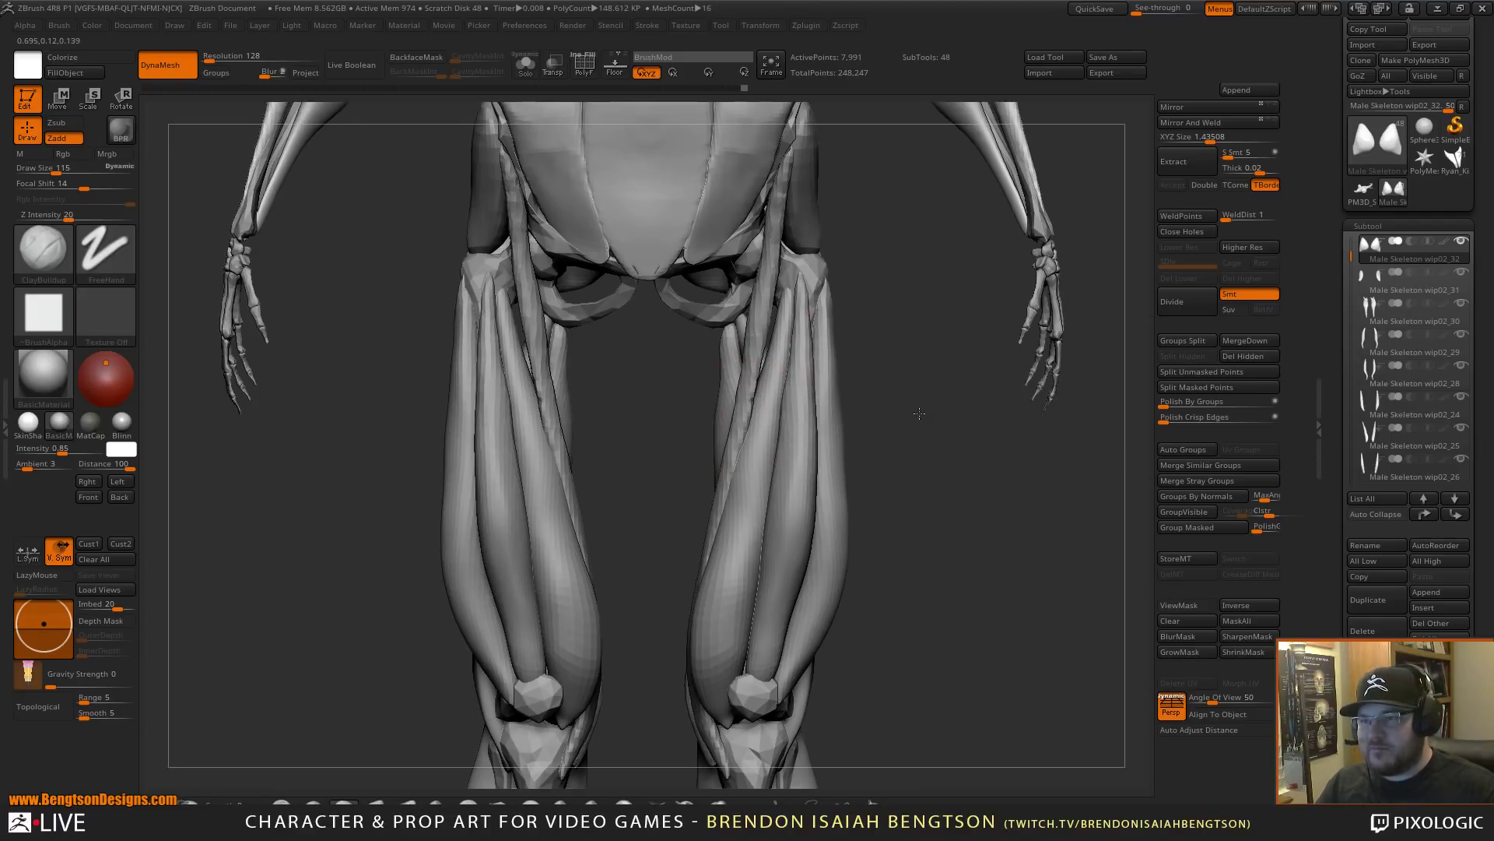
left_click(713, 323, "alt")
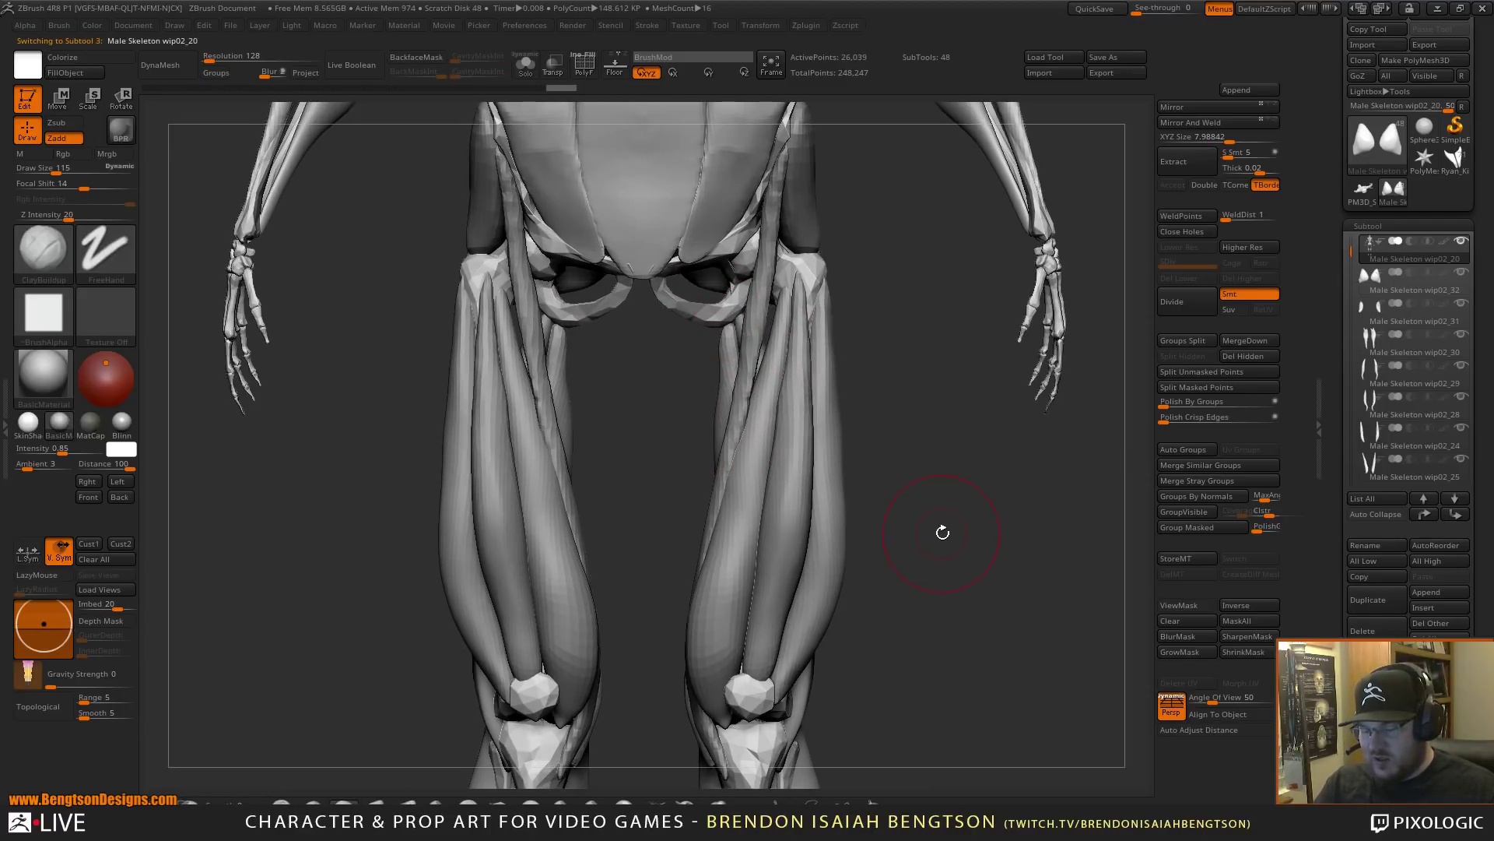
key("b")
key("i")
left_click(534, 647)
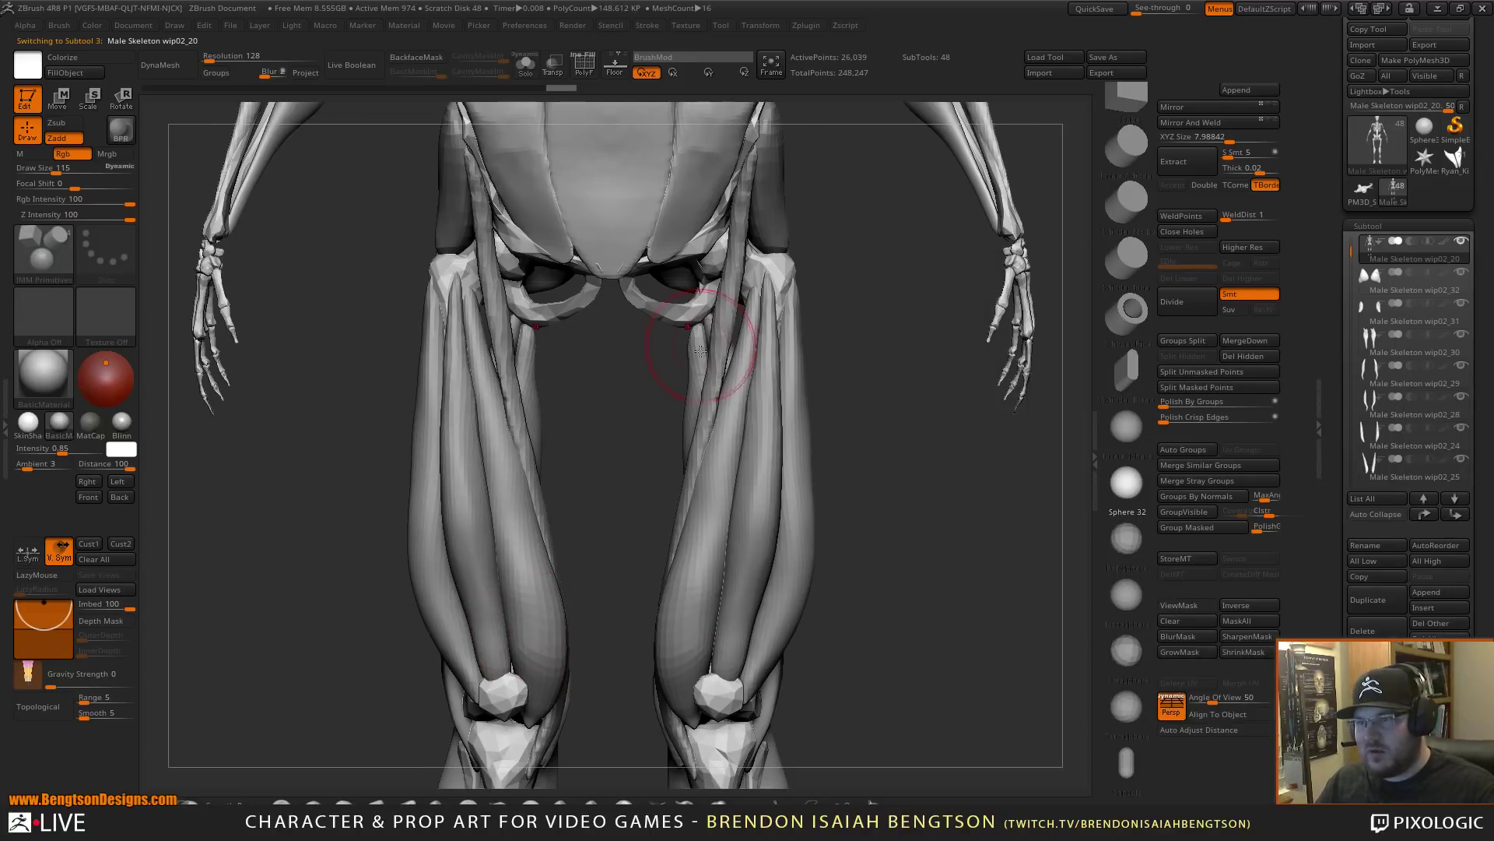
left_click_drag(681, 316, 732, 343)
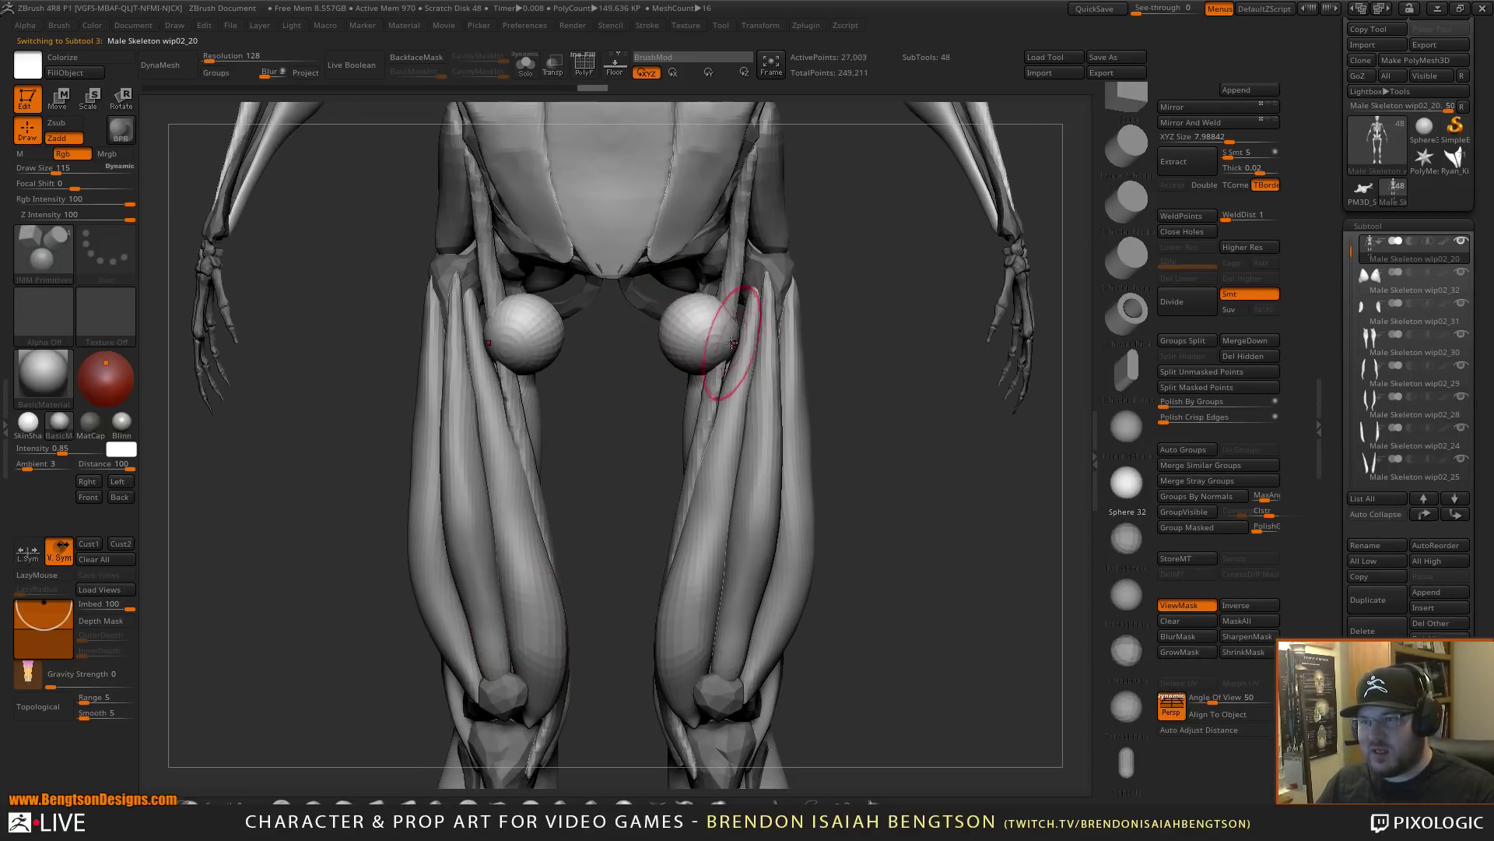
left_click(1168, 378)
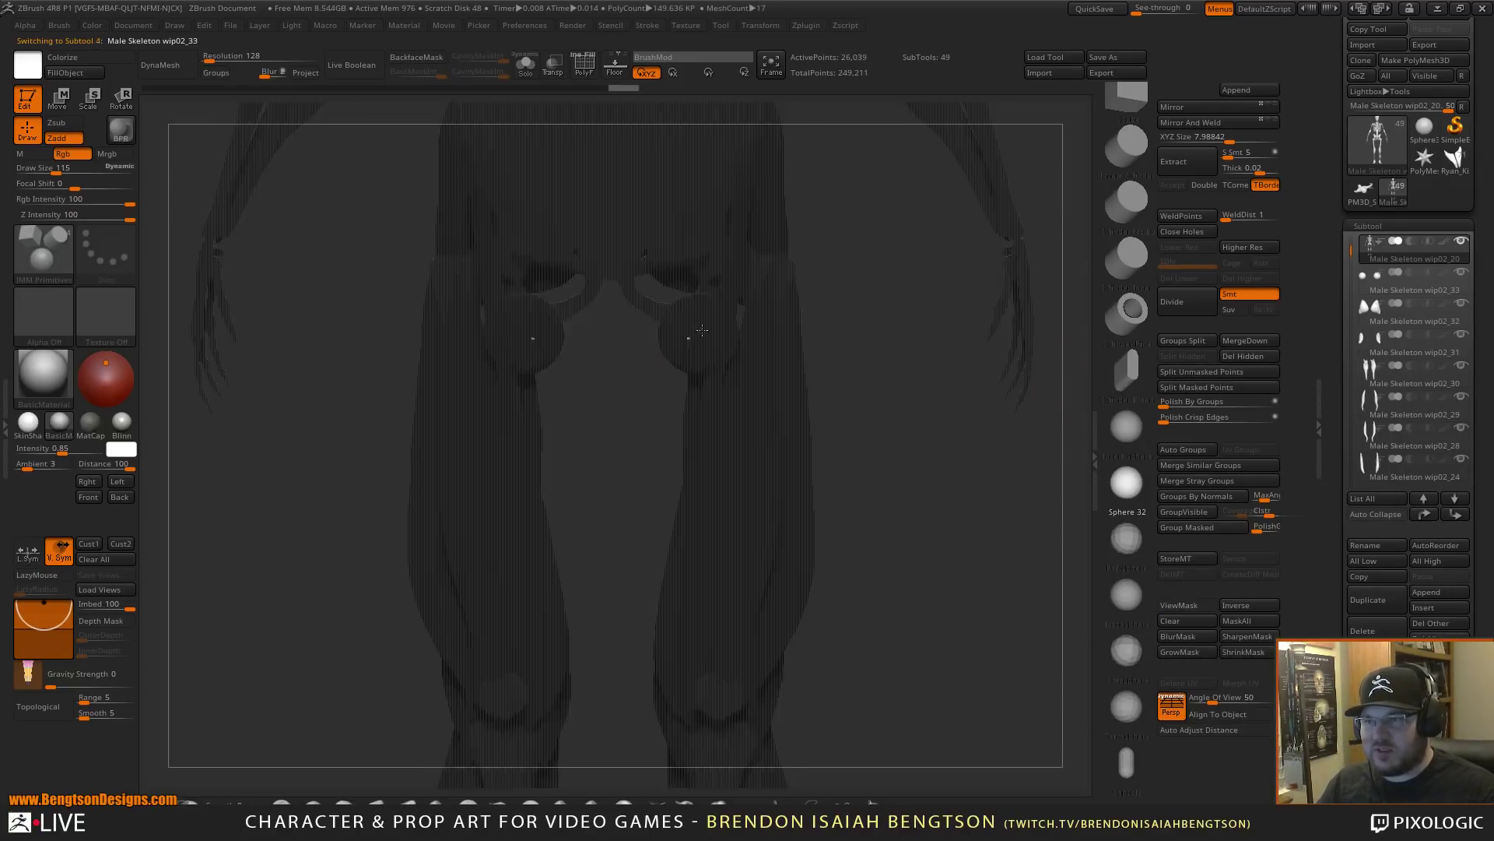
- Rotate the new sphere pair around its gizmo to place the spheres just below the pubic bones, beside the inner thighs
key("w")
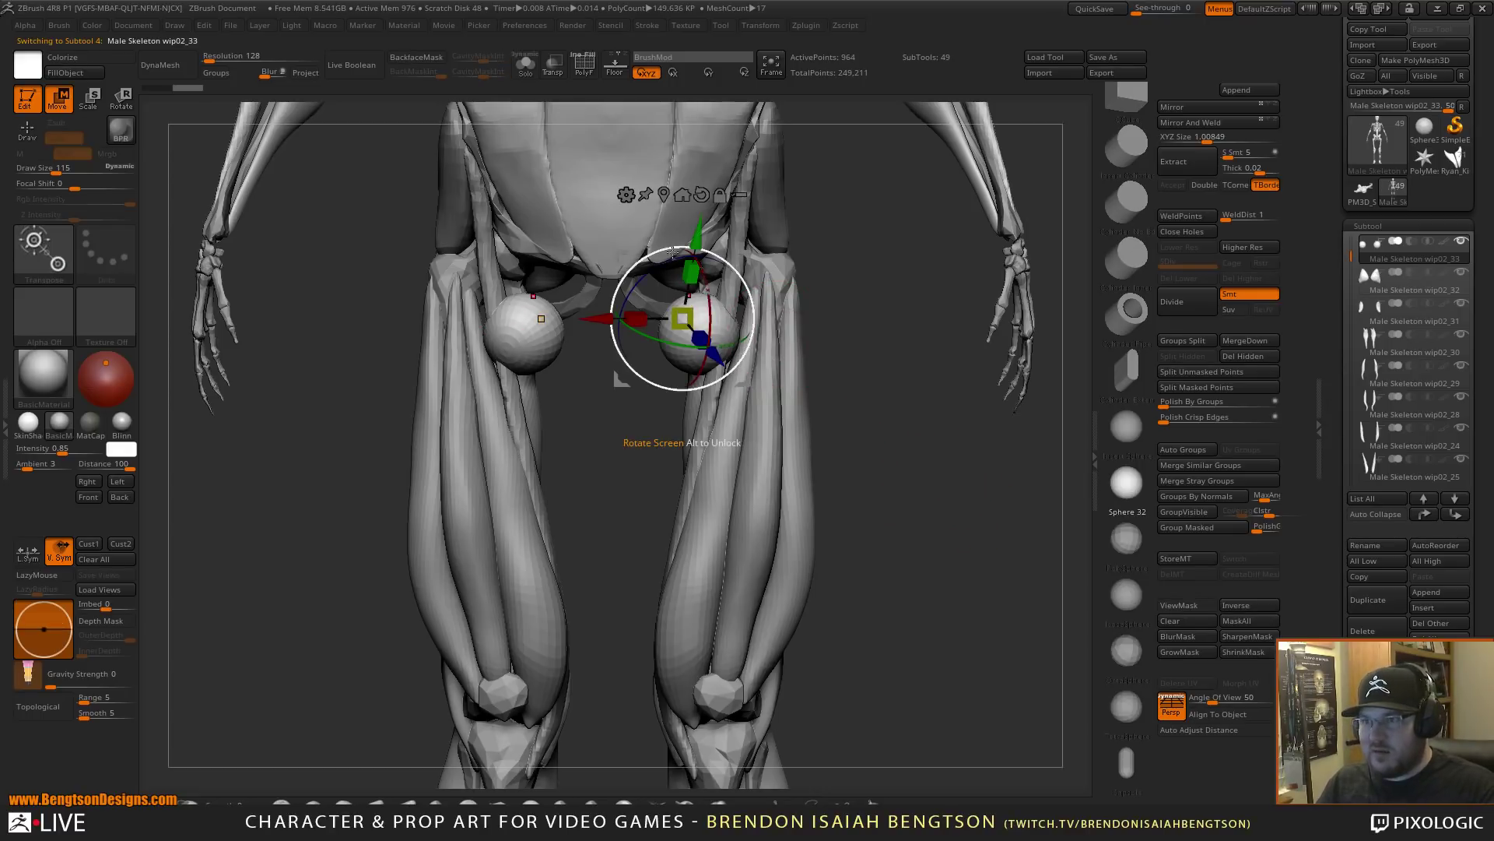
left_click_drag(647, 257, 612, 325)
left_click_drag(724, 278, 695, 255)
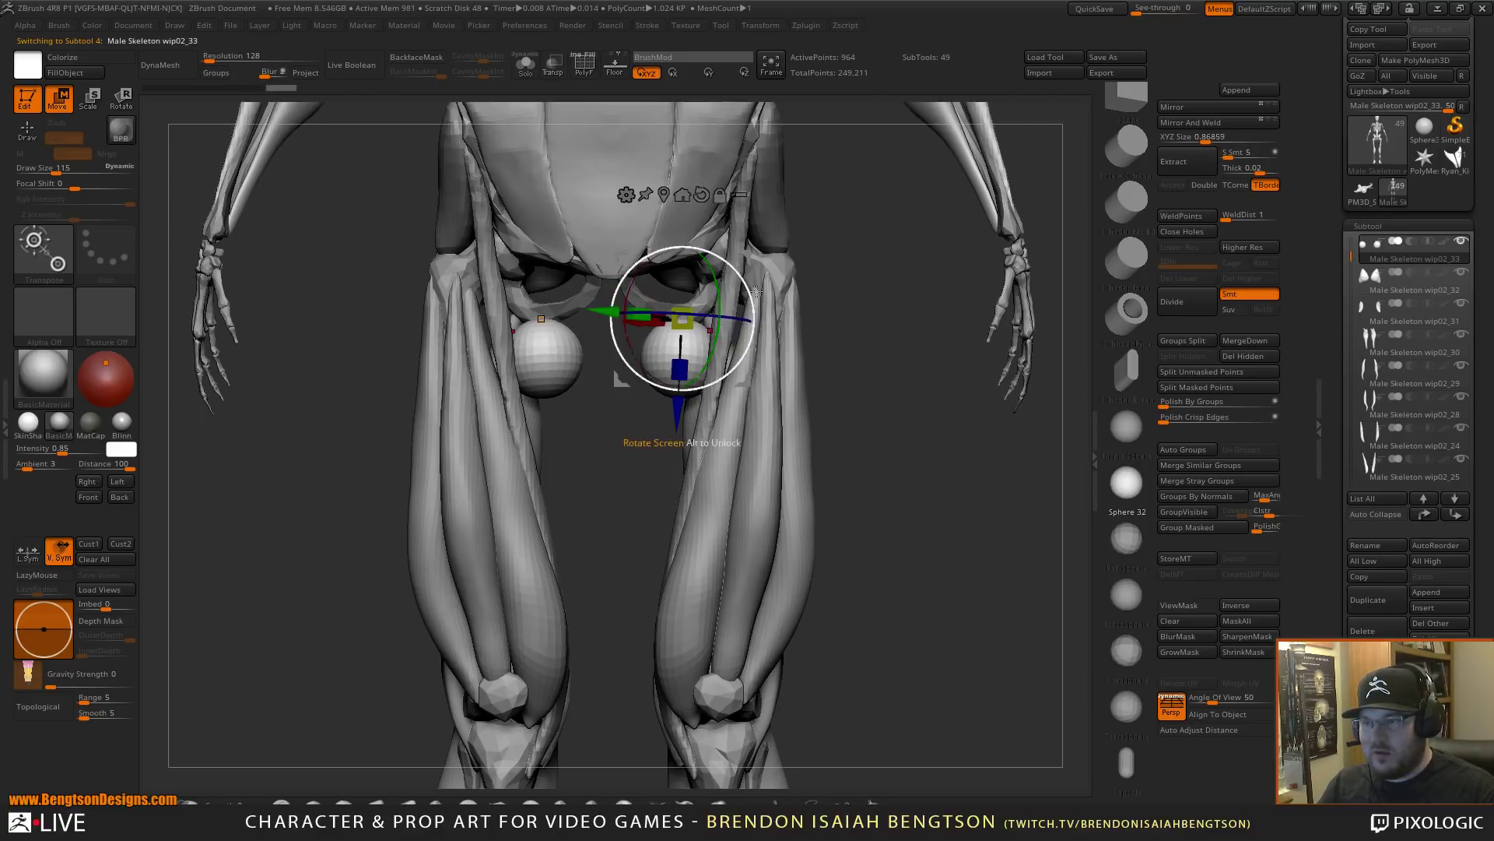
mouse_move(860, 444)
left_mouse_down()
mouse_move(886, 450)
mouse_move(971, 417)
mouse_move(886, 442)
mouse_move(868, 421)
left_mouse_up()
key("q")
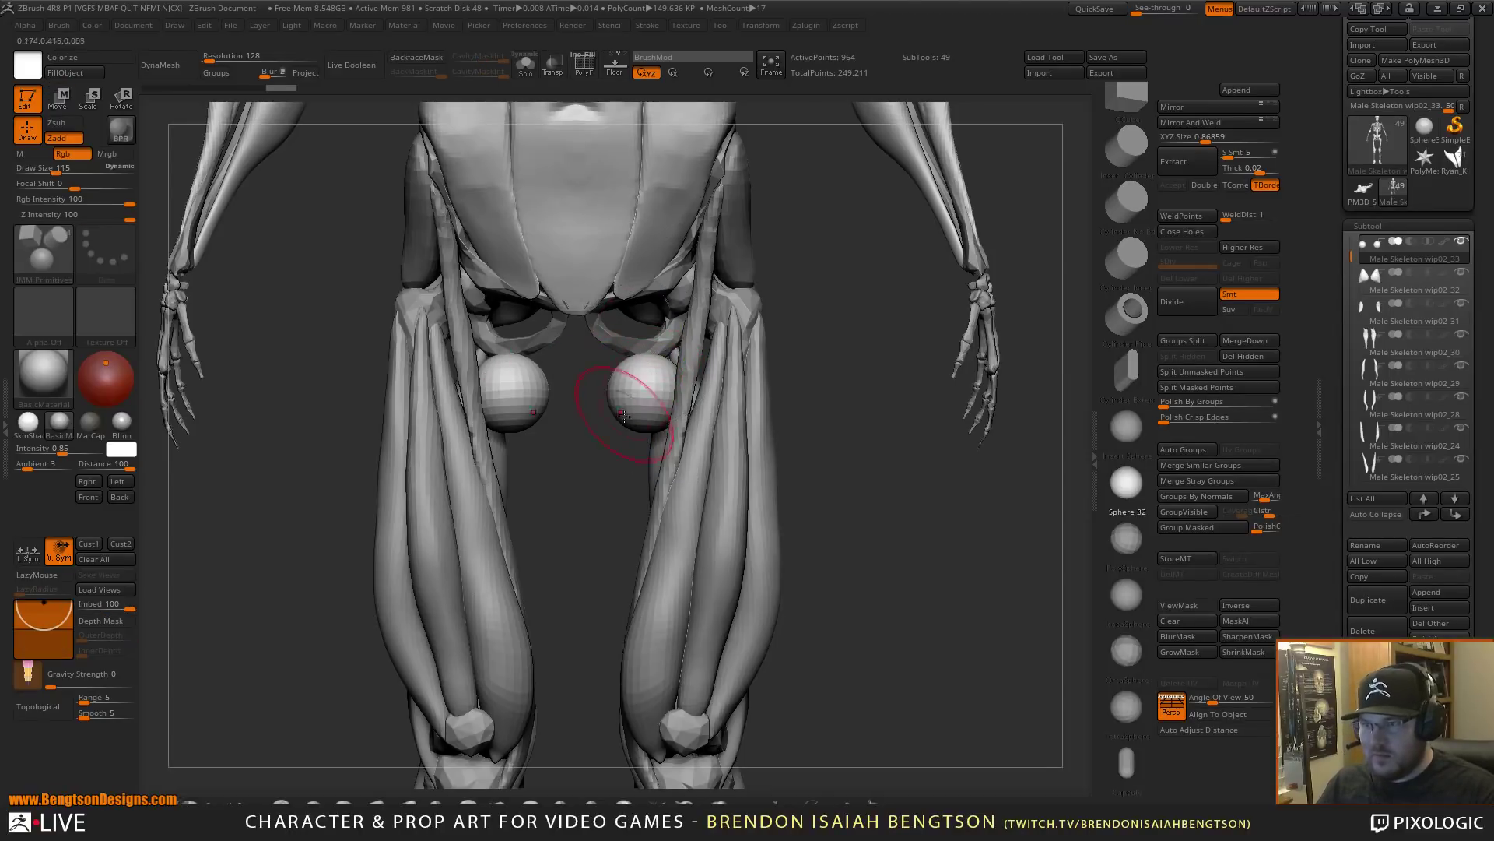
key("space")
left_click_drag(649, 439, 645, 485)
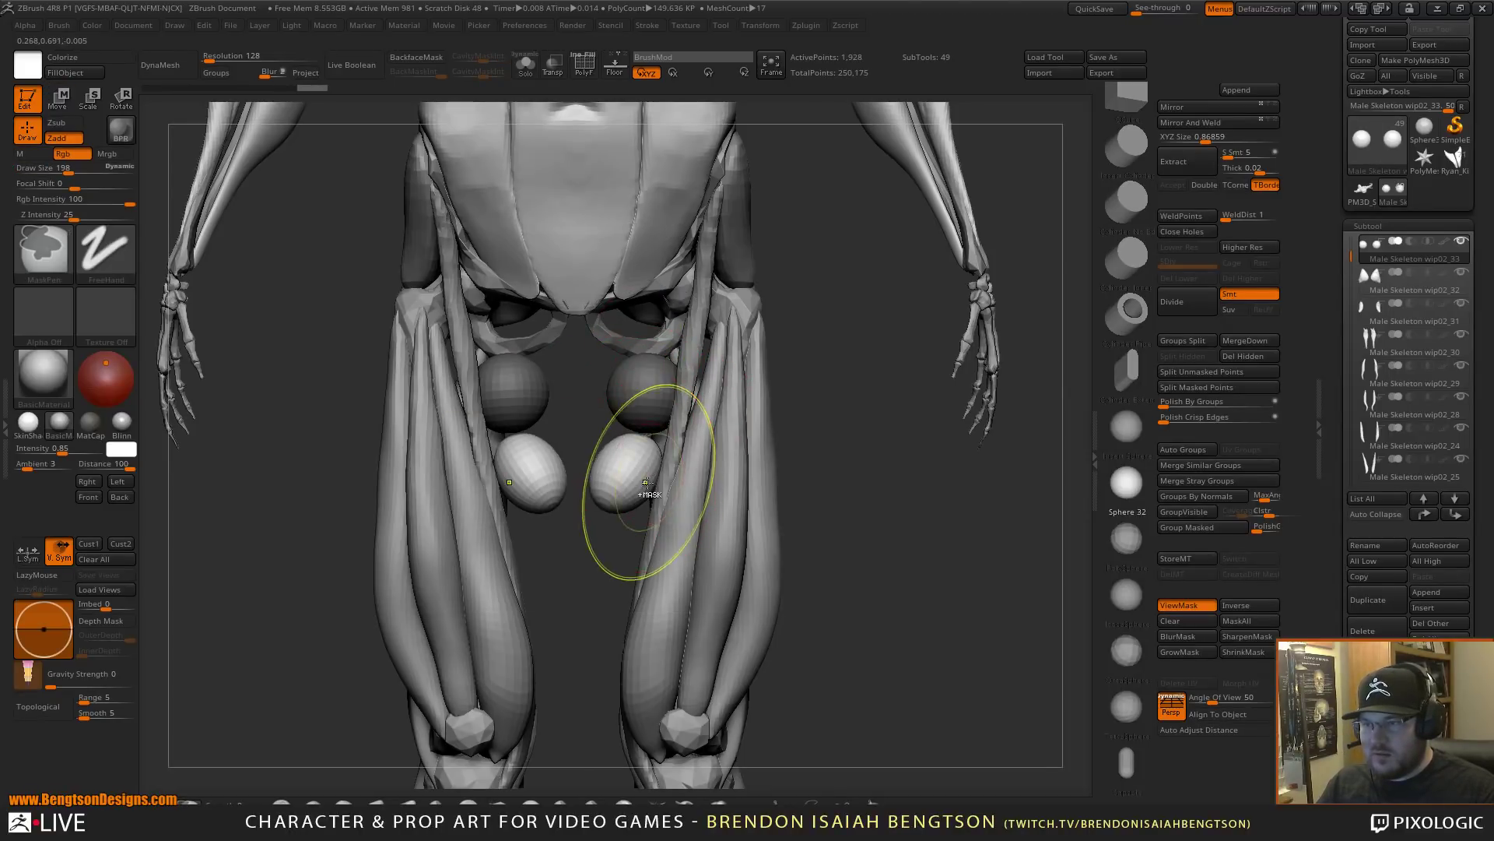
key("ctrl+z")
- Stretch the sphere pair with the Move Topological brush into long forms tapering down the inner thighs, with tops widened toward the pelvis
key("b")
key("m")
key("t")
left_click_drag(649, 432, 673, 529)
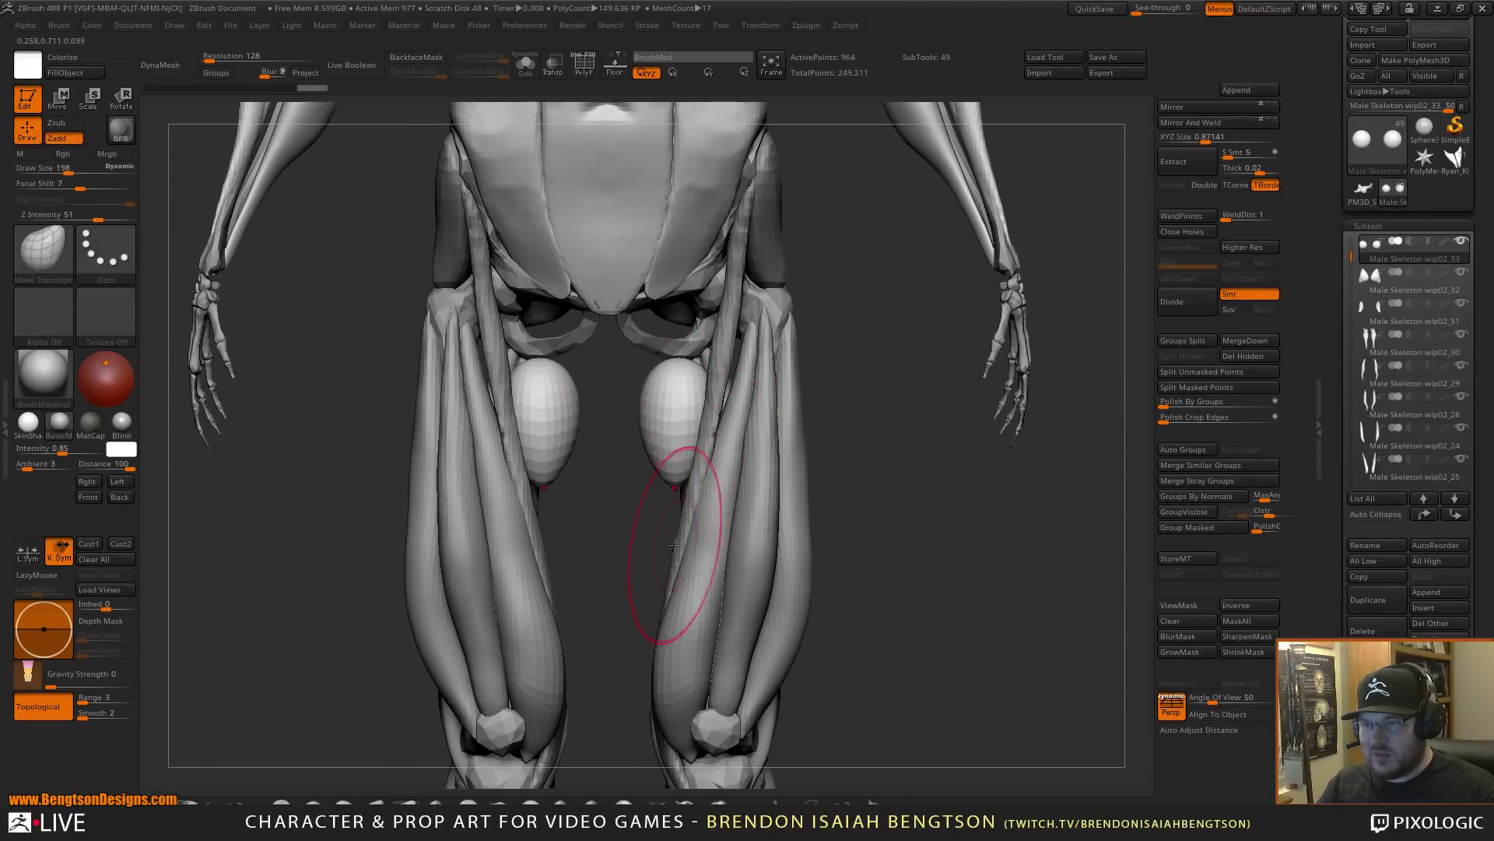
left_click_drag(660, 349, 671, 343)
left_click_drag(662, 456, 689, 643)
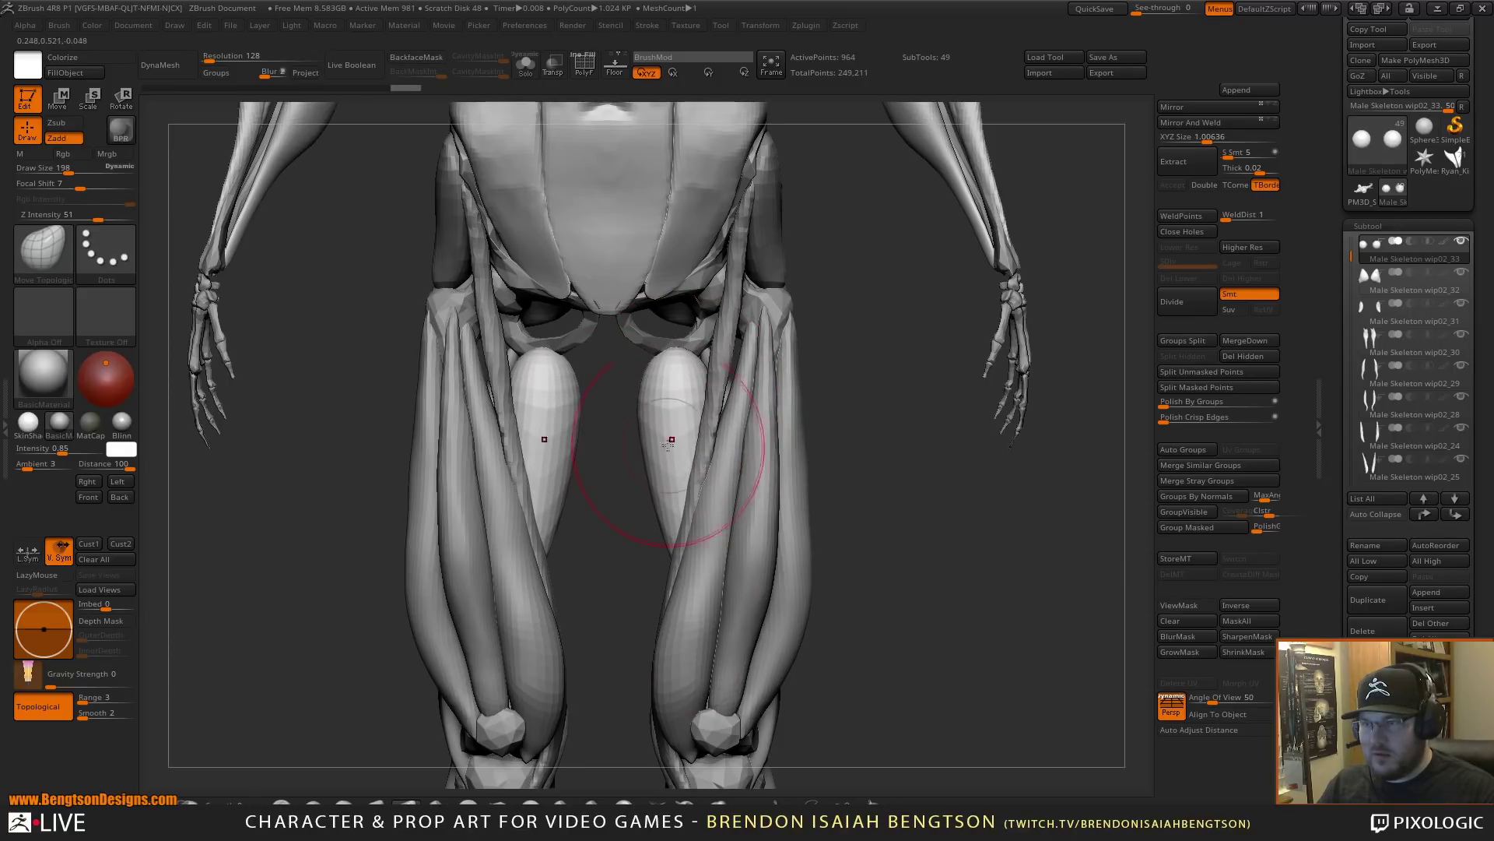
mouse_move(634, 362)
left_mouse_down()
mouse_move(634, 317)
mouse_move(683, 350)
mouse_move(688, 330)
mouse_move(671, 348)
mouse_move(669, 325)
mouse_move(685, 340)
left_mouse_up()
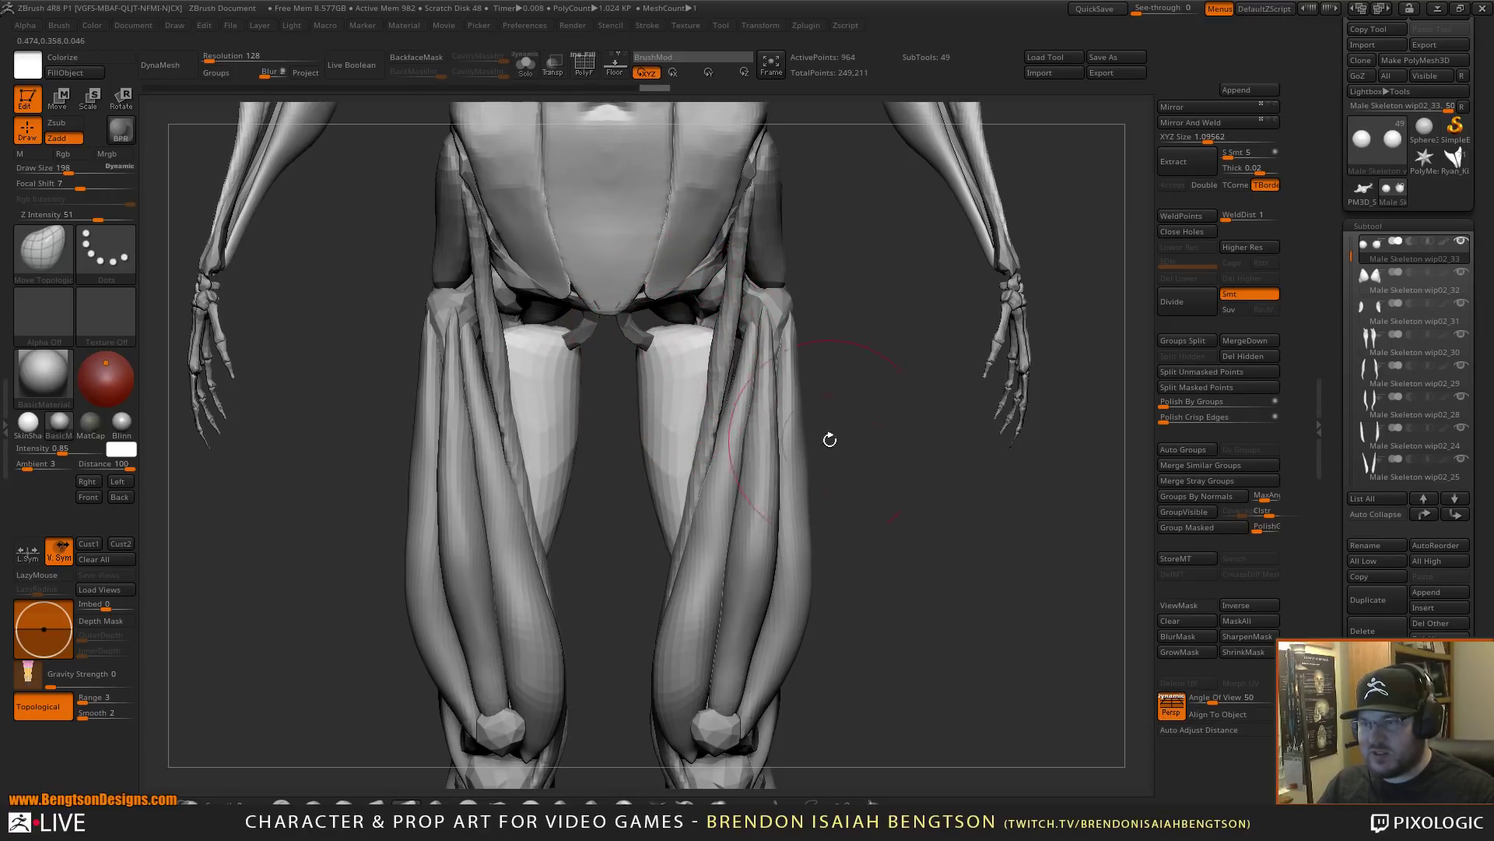
- Shape the upper ends and inner sides of the adductor pair from behind, fitting them against the hamstrings and below the sit bones
left_click_drag(830, 440, 915, 442, "alt")
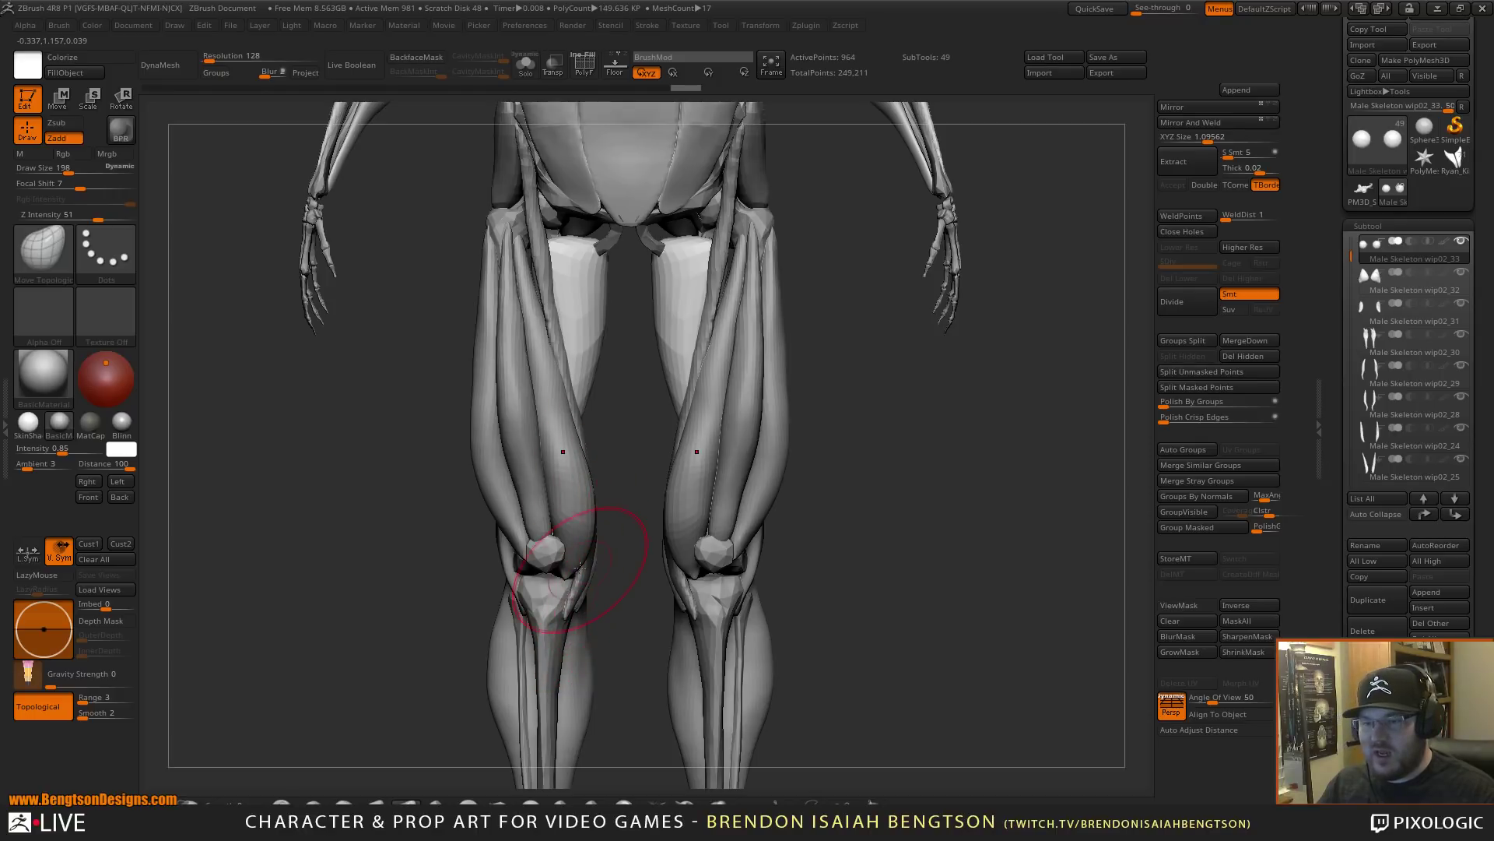
key("f")
left_click_drag(937, 374, 1061, 495)
mouse_move(967, 517)
left_mouse_down("alt")
mouse_move(937, 543)
mouse_move(841, 451)
left_mouse_up("alt")
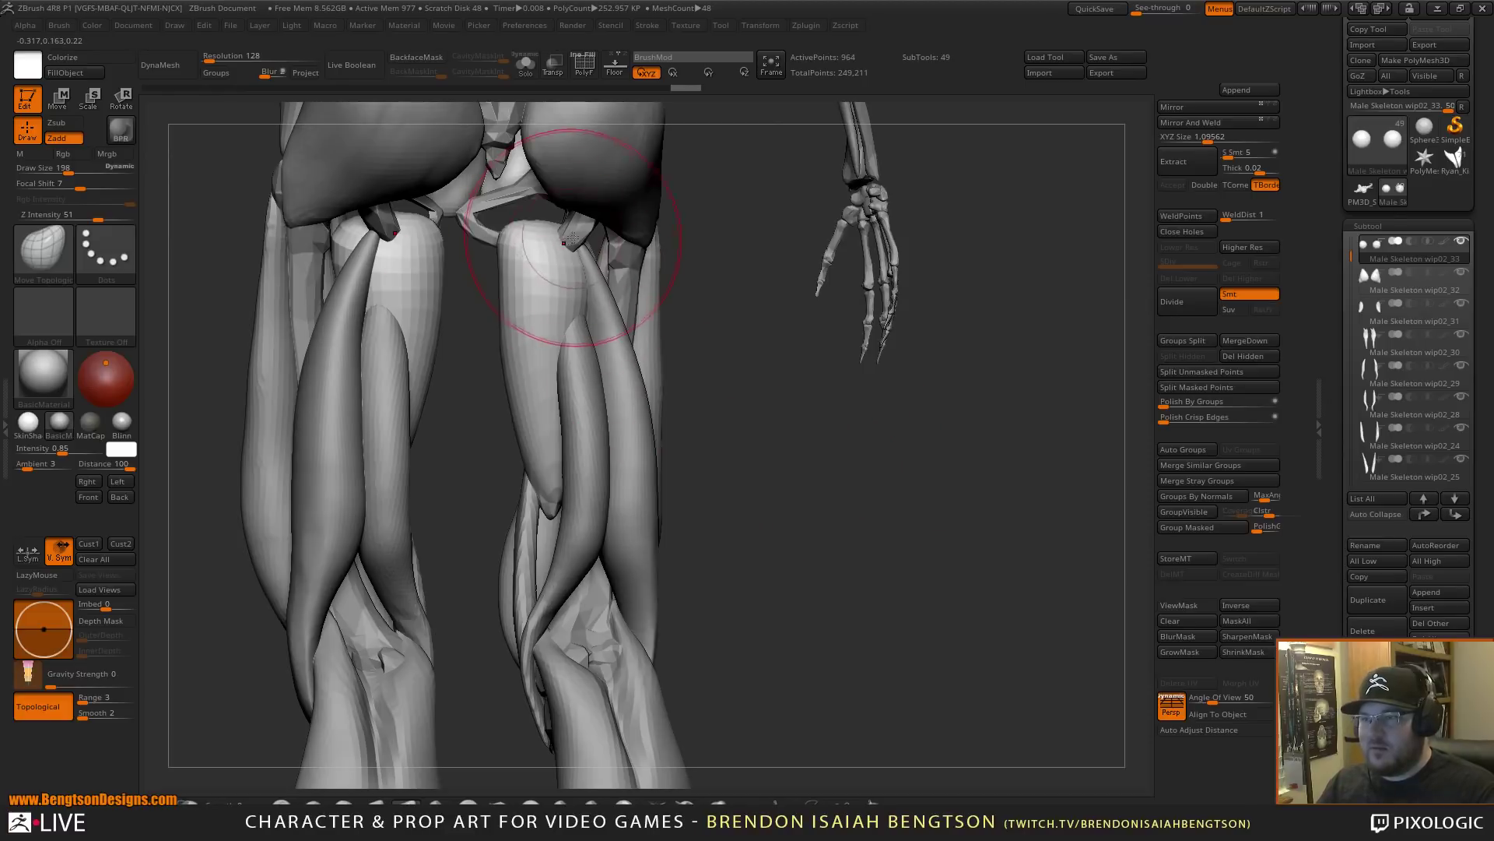
left_click_drag(573, 238, 590, 241)
mouse_move(468, 311)
left_mouse_down()
mouse_move(456, 341)
mouse_move(484, 344)
left_mouse_up()
left_click_drag(518, 240, 514, 250)
left_click_drag(707, 405, 809, 436)
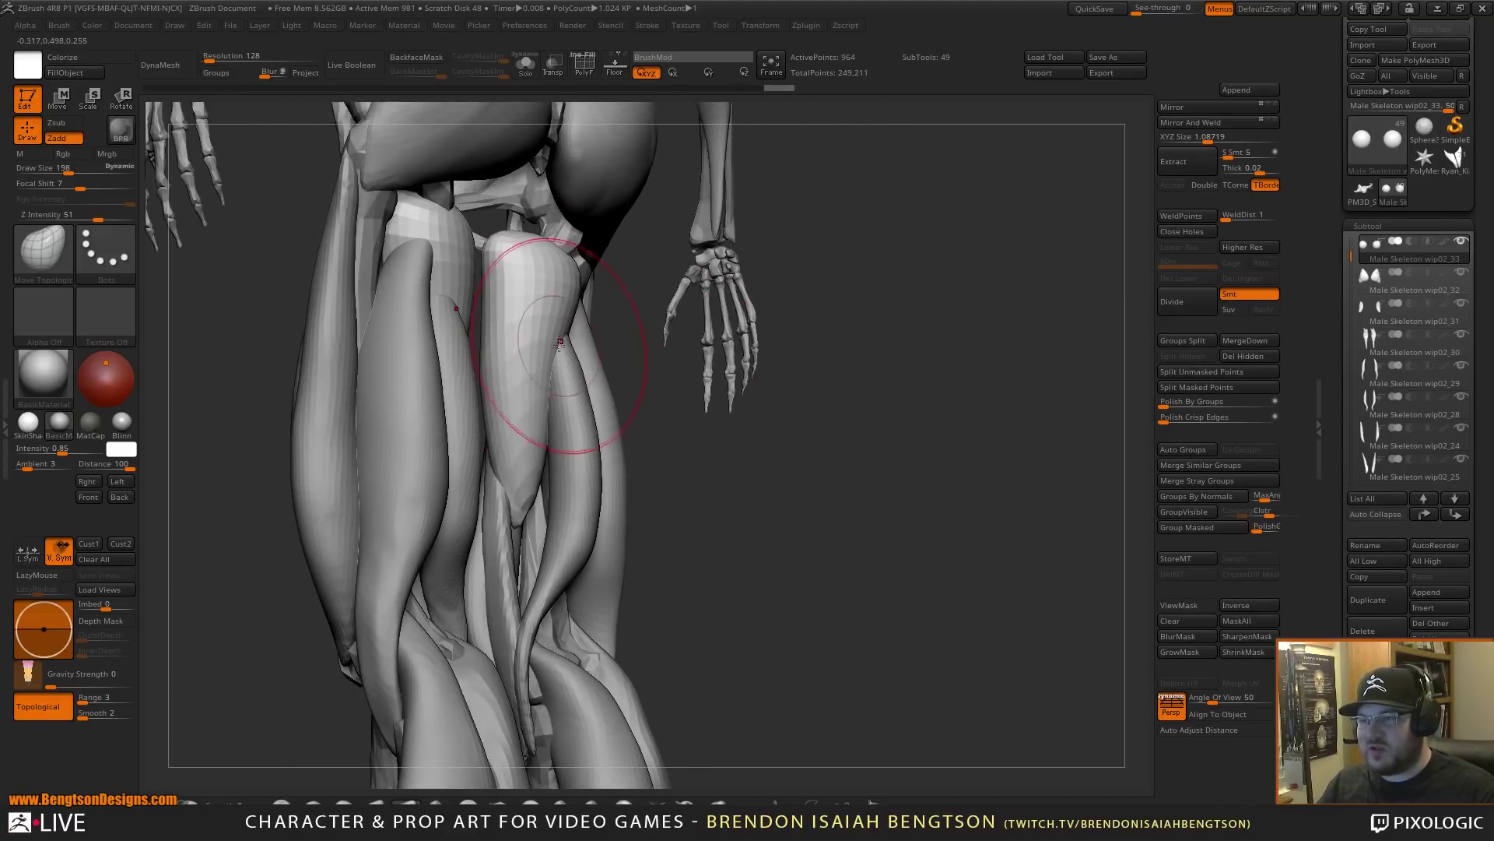
mouse_move(622, 341)
left_mouse_down()
mouse_move(740, 477)
mouse_move(712, 494)
mouse_move(480, 271)
mouse_move(518, 266)
mouse_move(508, 258)
mouse_move(506, 286)
left_mouse_up()
mouse_move(607, 335)
left_mouse_down()
mouse_move(739, 451)
mouse_move(747, 428)
left_mouse_up()
left_click_drag(483, 272, 462, 271)
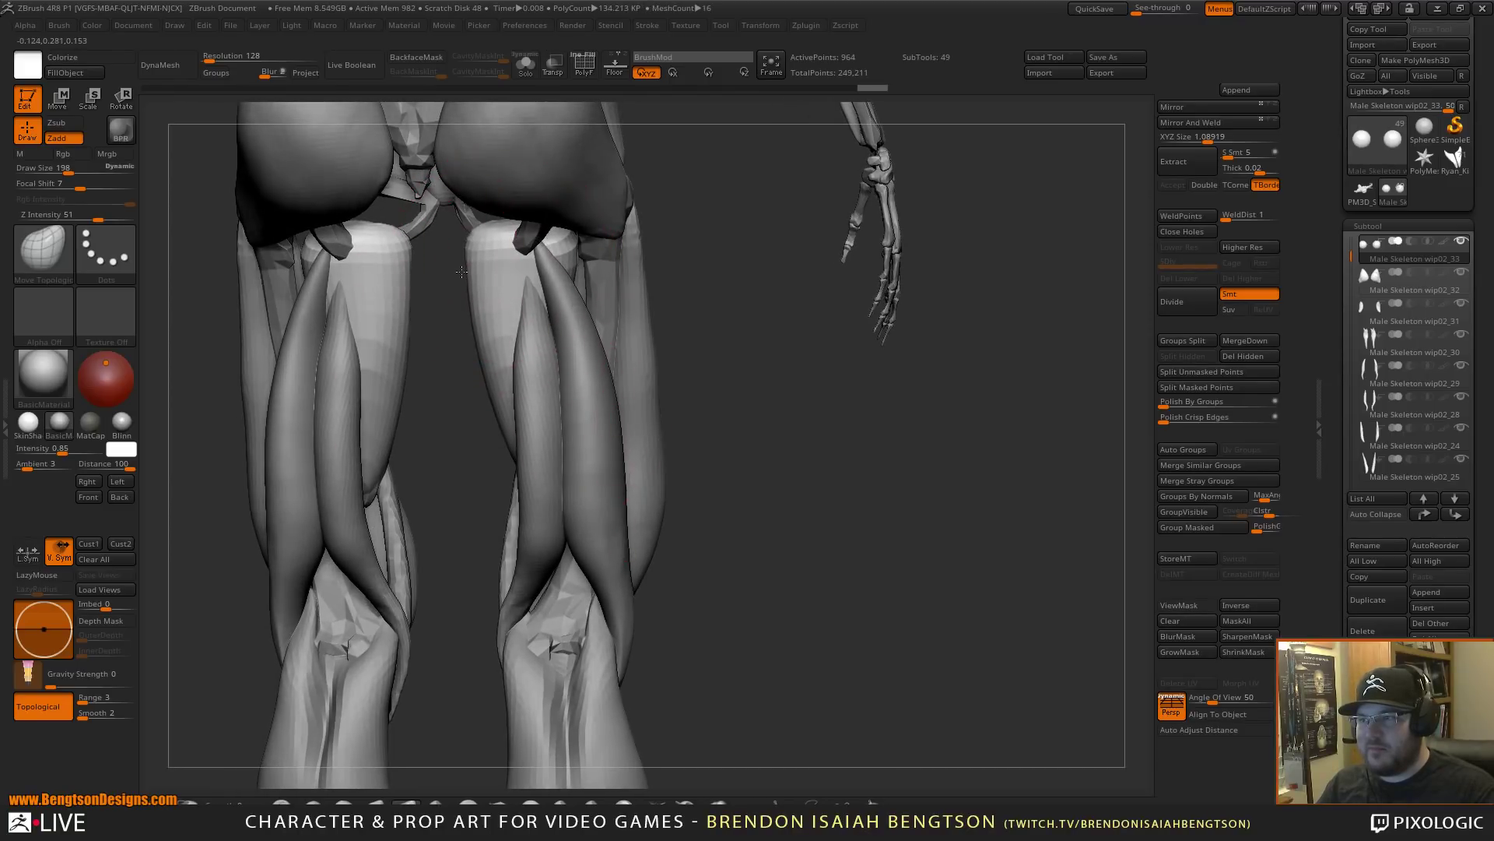
- Set the brush draw size to 223 and nudge the front of the adductor pair into place between the thigh muscles
left_click_drag(783, 457, 655, 463)
mouse_move(887, 455)
left_mouse_down("alt")
mouse_move(903, 524)
mouse_move(877, 517)
mouse_move(907, 618)
mouse_move(911, 599)
mouse_move(872, 576)
mouse_move(922, 553)
mouse_move(919, 534)
mouse_move(940, 537)
left_mouse_up("alt")
key("space")
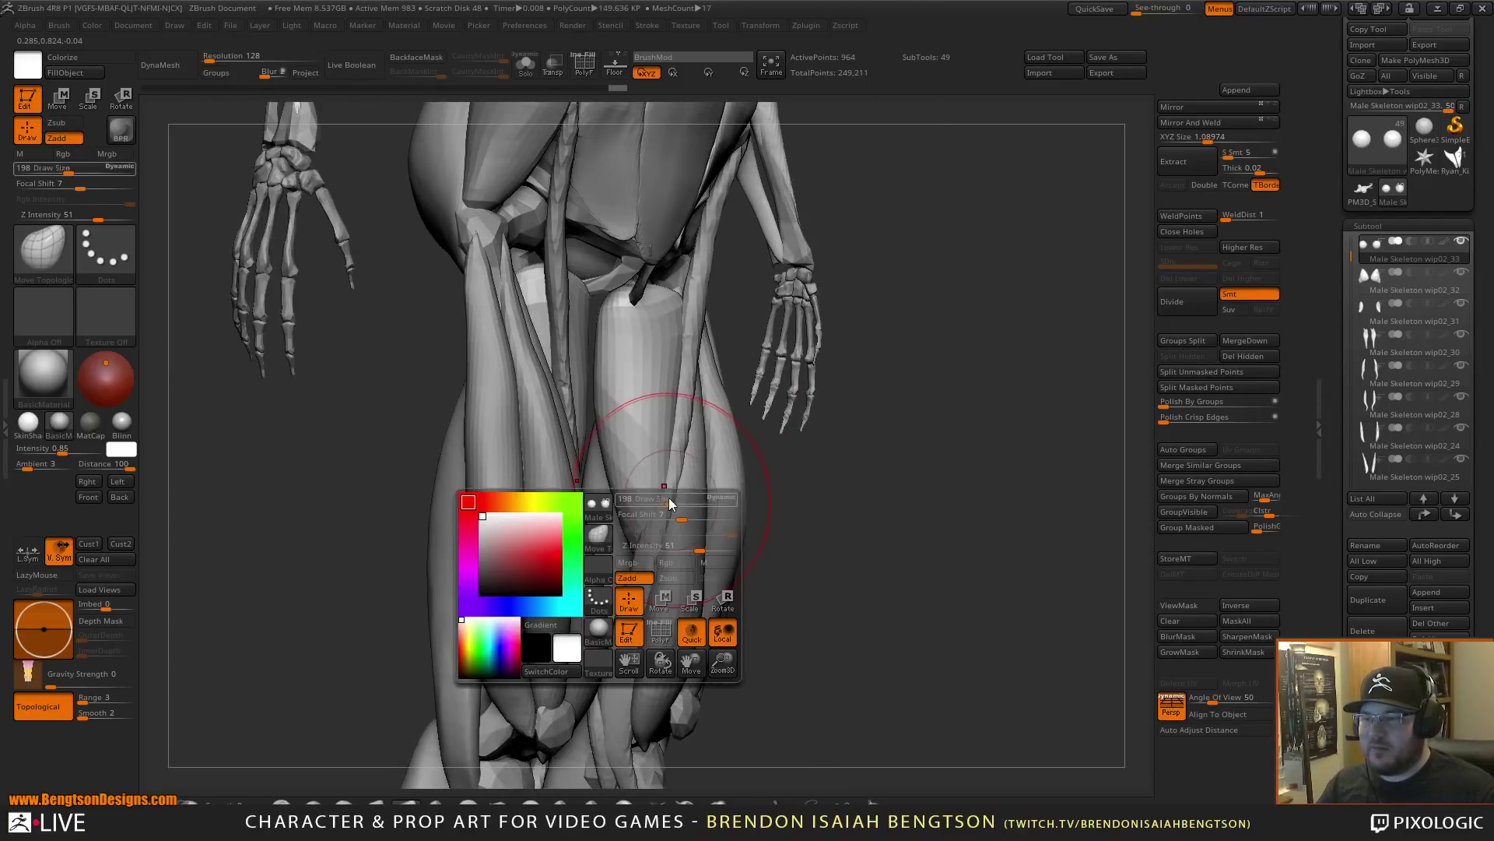
left_click_drag(670, 505, 652, 535)
mouse_move(889, 553)
left_mouse_down()
mouse_move(908, 559)
mouse_move(887, 524)
mouse_move(810, 486)
left_mouse_up()
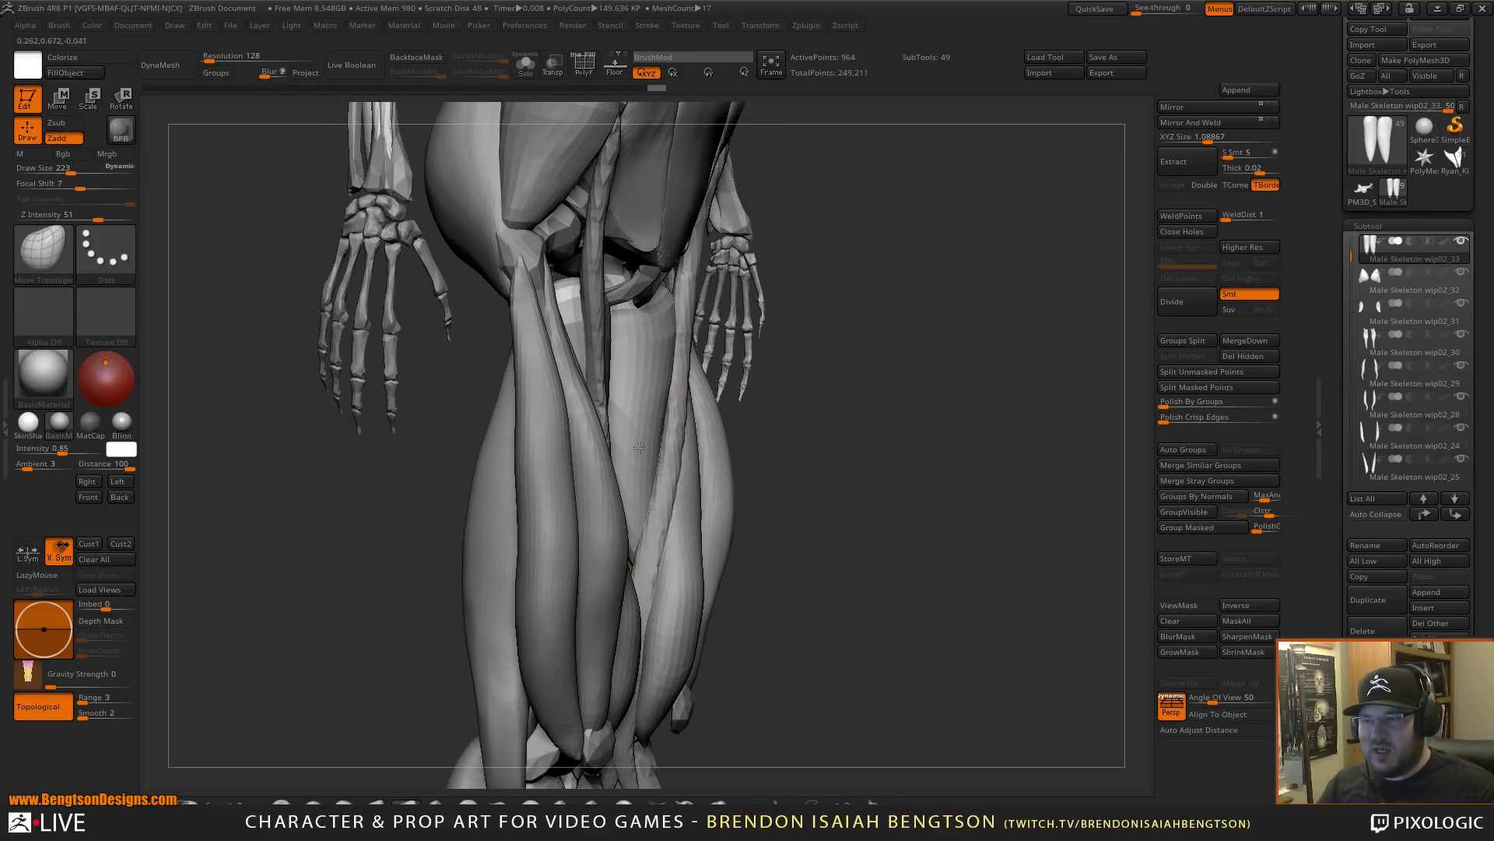
left_click_drag(639, 448, 641, 446)
left_click_drag(689, 421, 677, 415)
left_click_drag(613, 498, 613, 495)
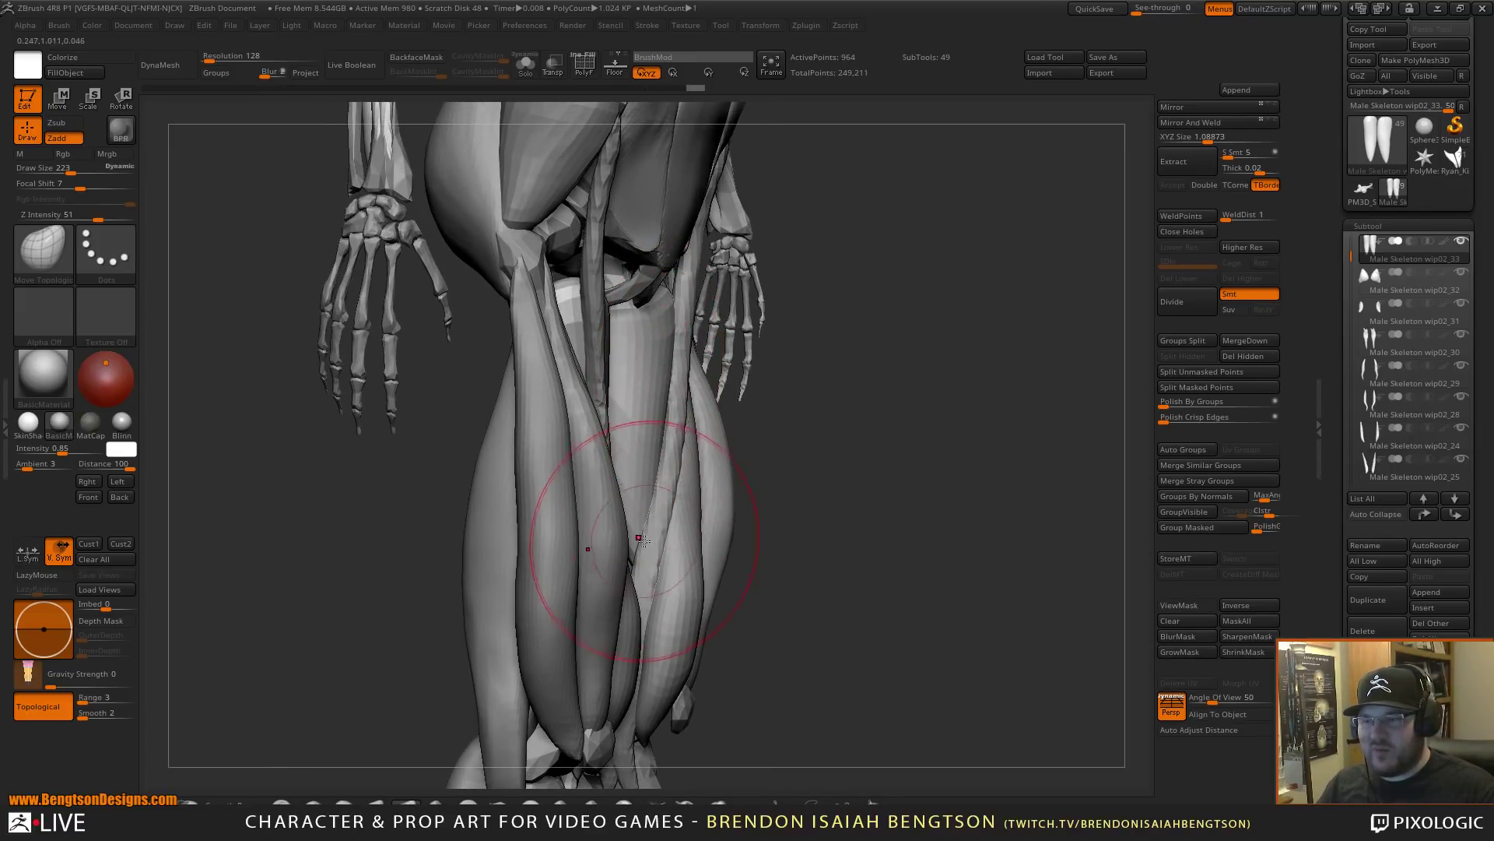
left_click_drag(636, 551, 640, 572)
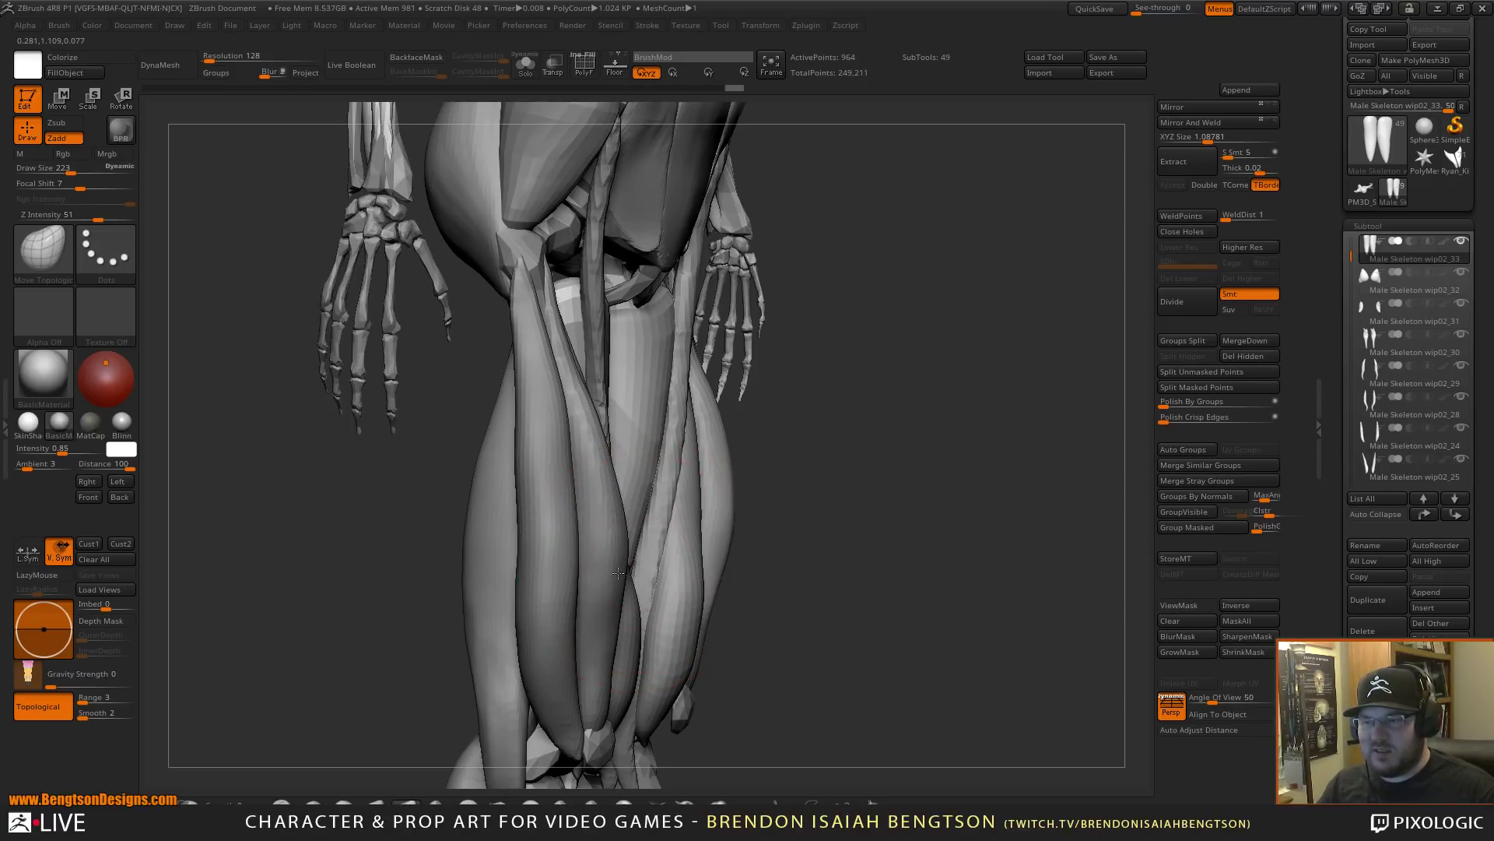
- Pull the upper ends of the adductor pair up to meet the pubic bones of the pelvis
mouse_move(783, 535)
left_mouse_down()
mouse_move(893, 520)
mouse_move(884, 483)
left_mouse_up()
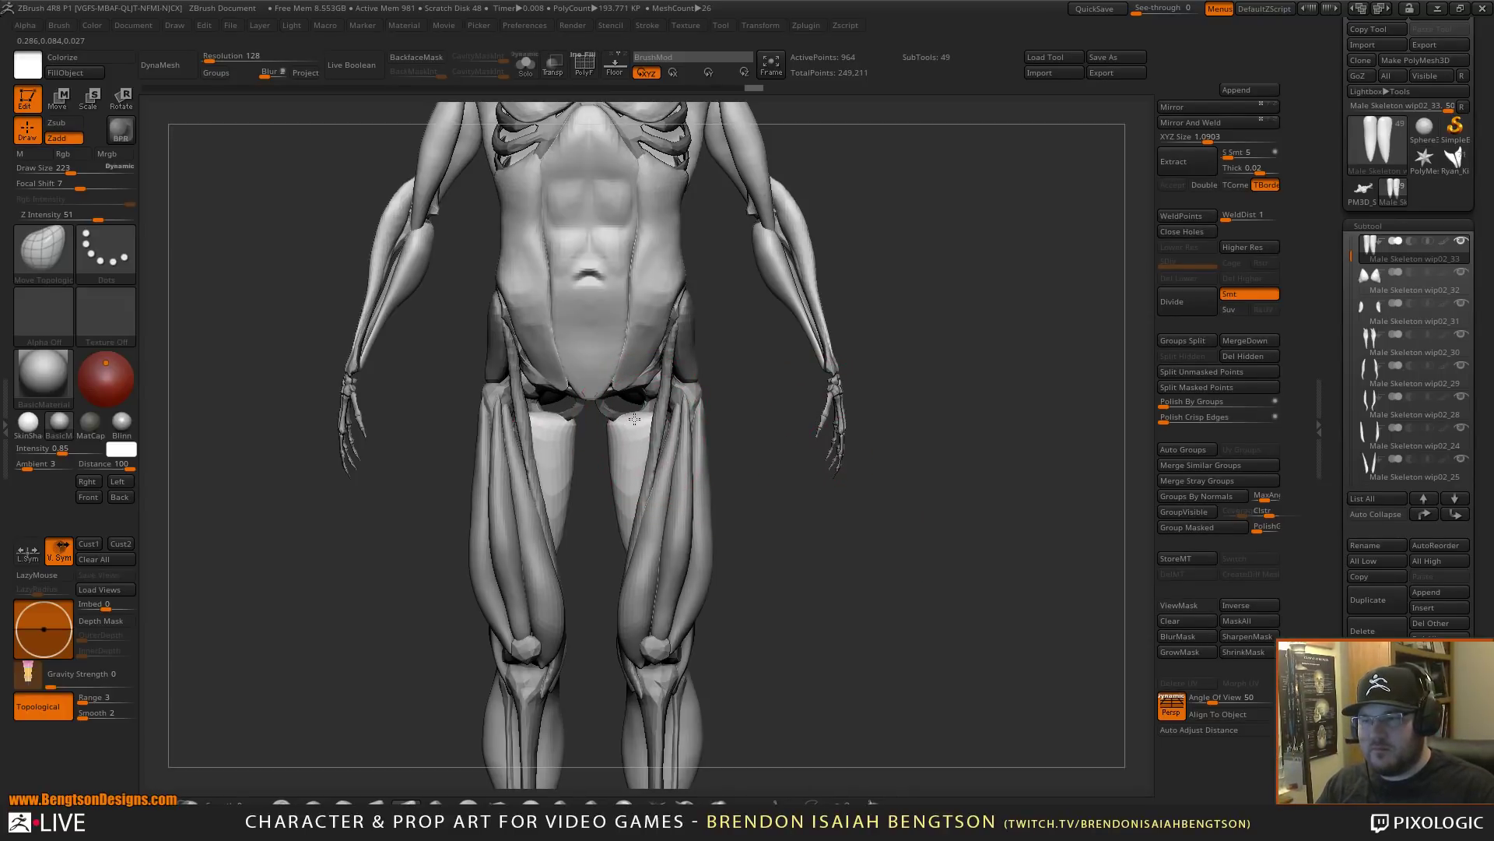
left_click_drag(636, 424, 628, 345)
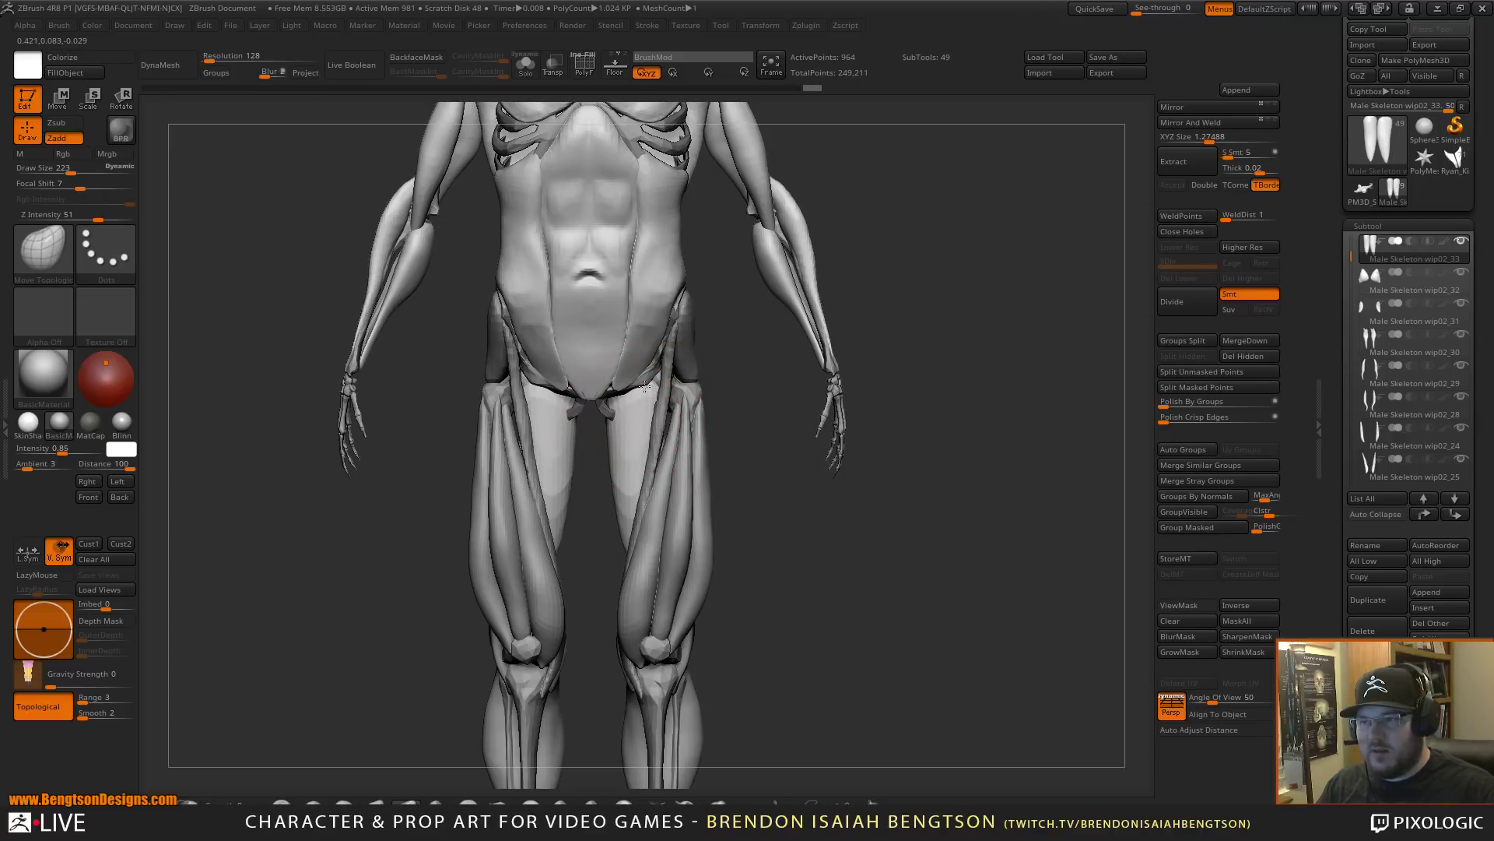
left_click_drag(784, 541, 645, 416)
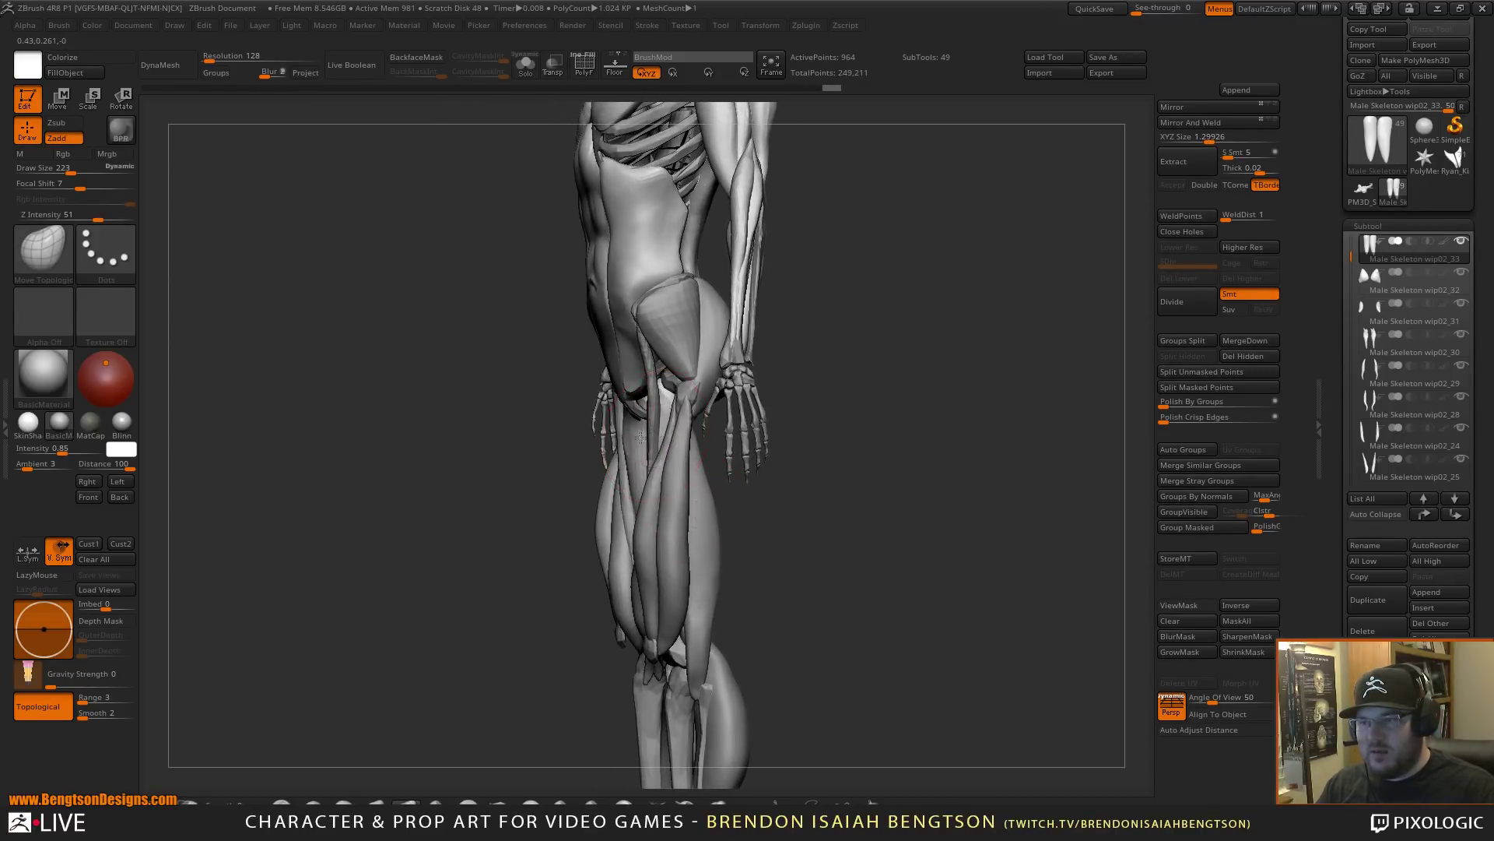
- Remesh the adductor pair with DynaMesh at resolution 128 and smooth its surface
mouse_move(732, 516)
left_mouse_down()
mouse_move(859, 537)
mouse_move(822, 527)
mouse_move(860, 554)
left_mouse_up()
left_click_drag(779, 477, 801, 390)
left_click(159, 65)
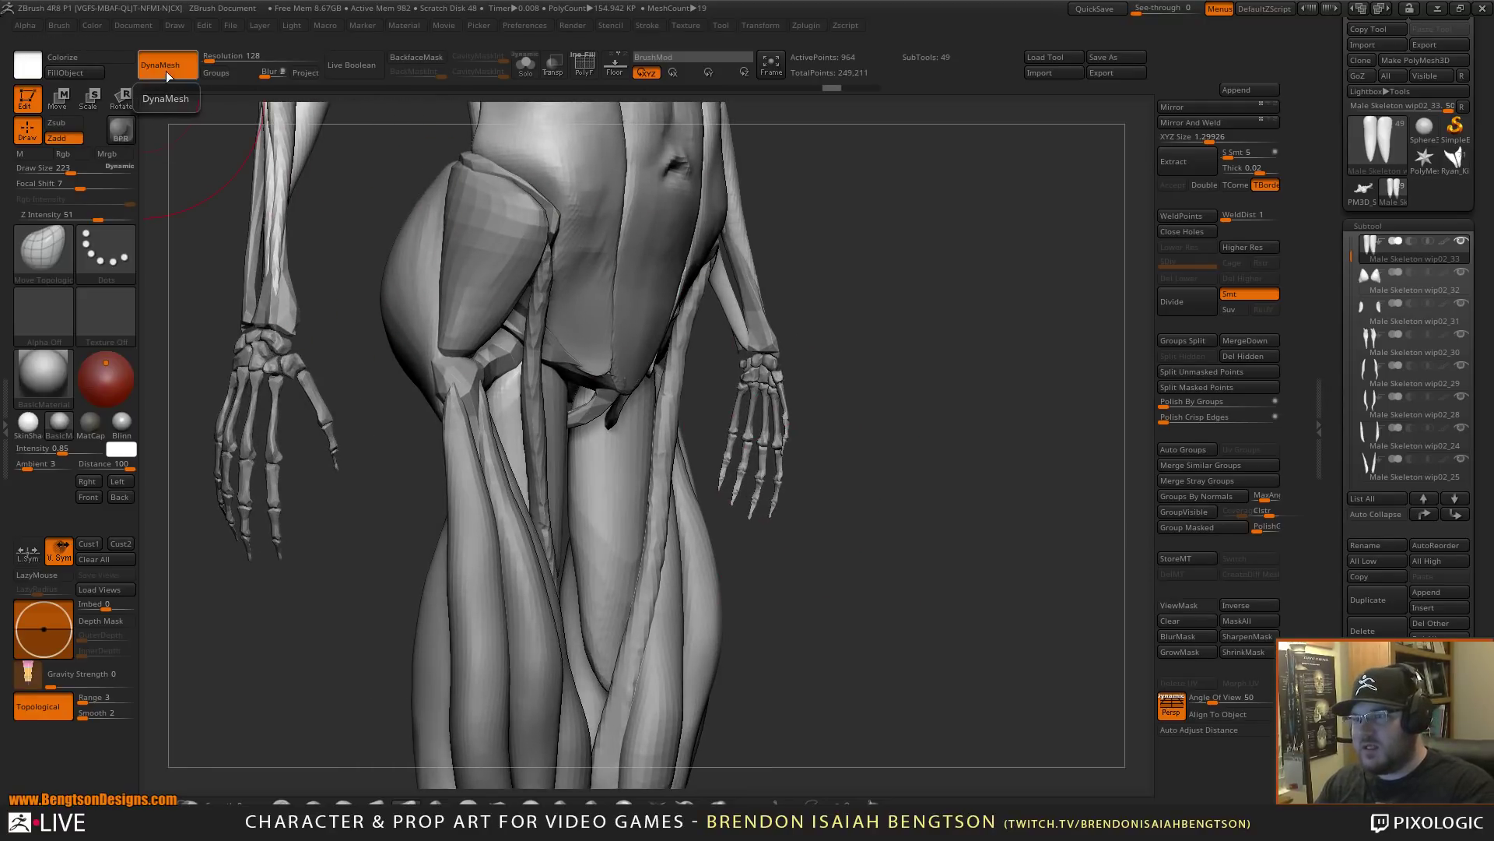
left_click_drag(627, 457, 664, 460, "shift")
- Set the draw size to 326, select the long strap muscle crossing the front thigh, and adjust its path slightly
key("space")
left_click_drag(722, 538, 768, 513)
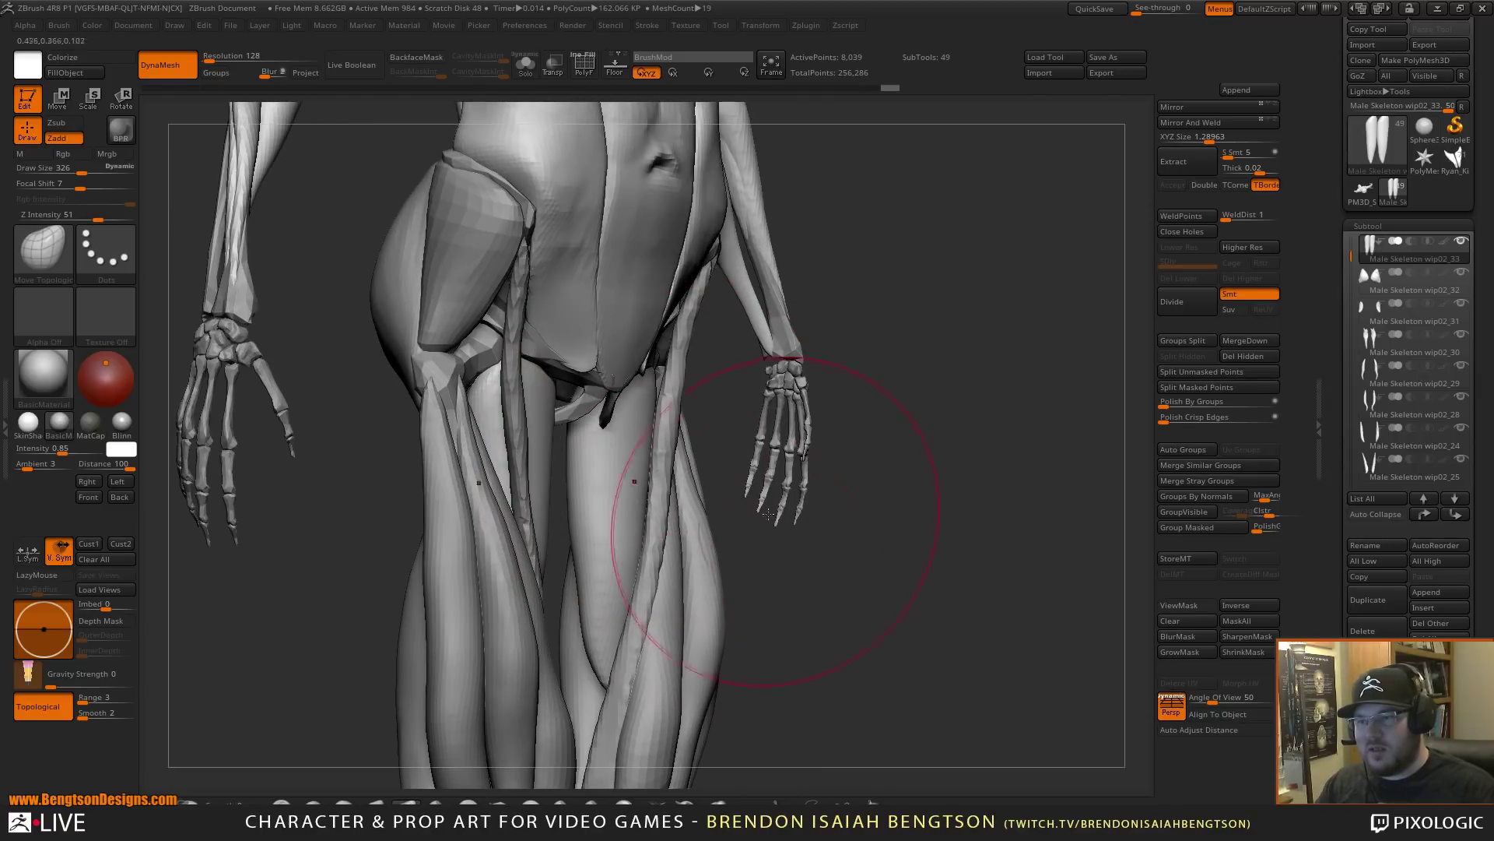
left_click(678, 483, "alt")
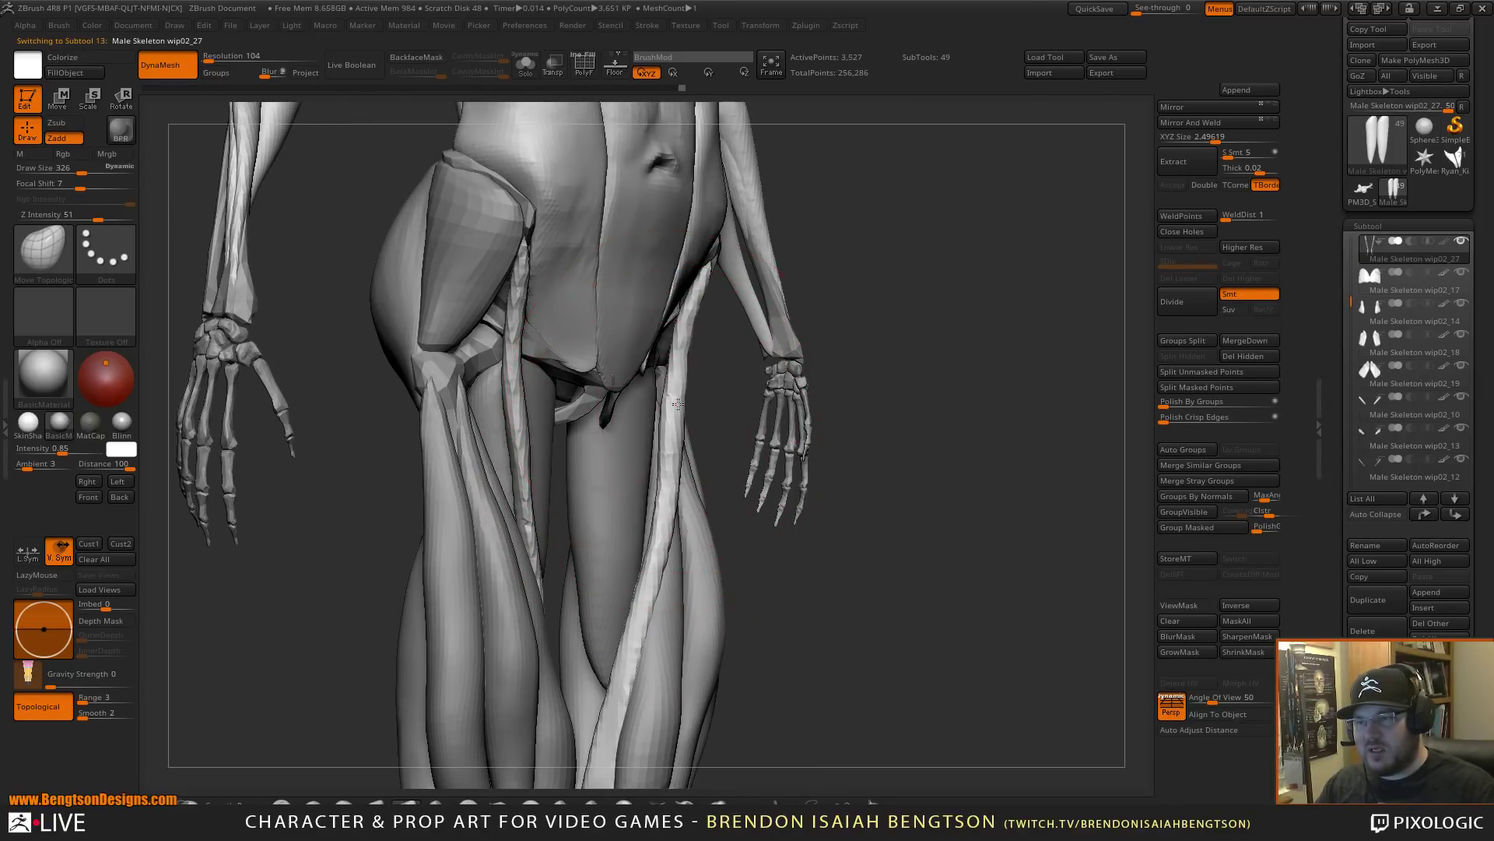
left_click_drag(678, 404, 680, 405)
left_click_drag(645, 599, 647, 597)
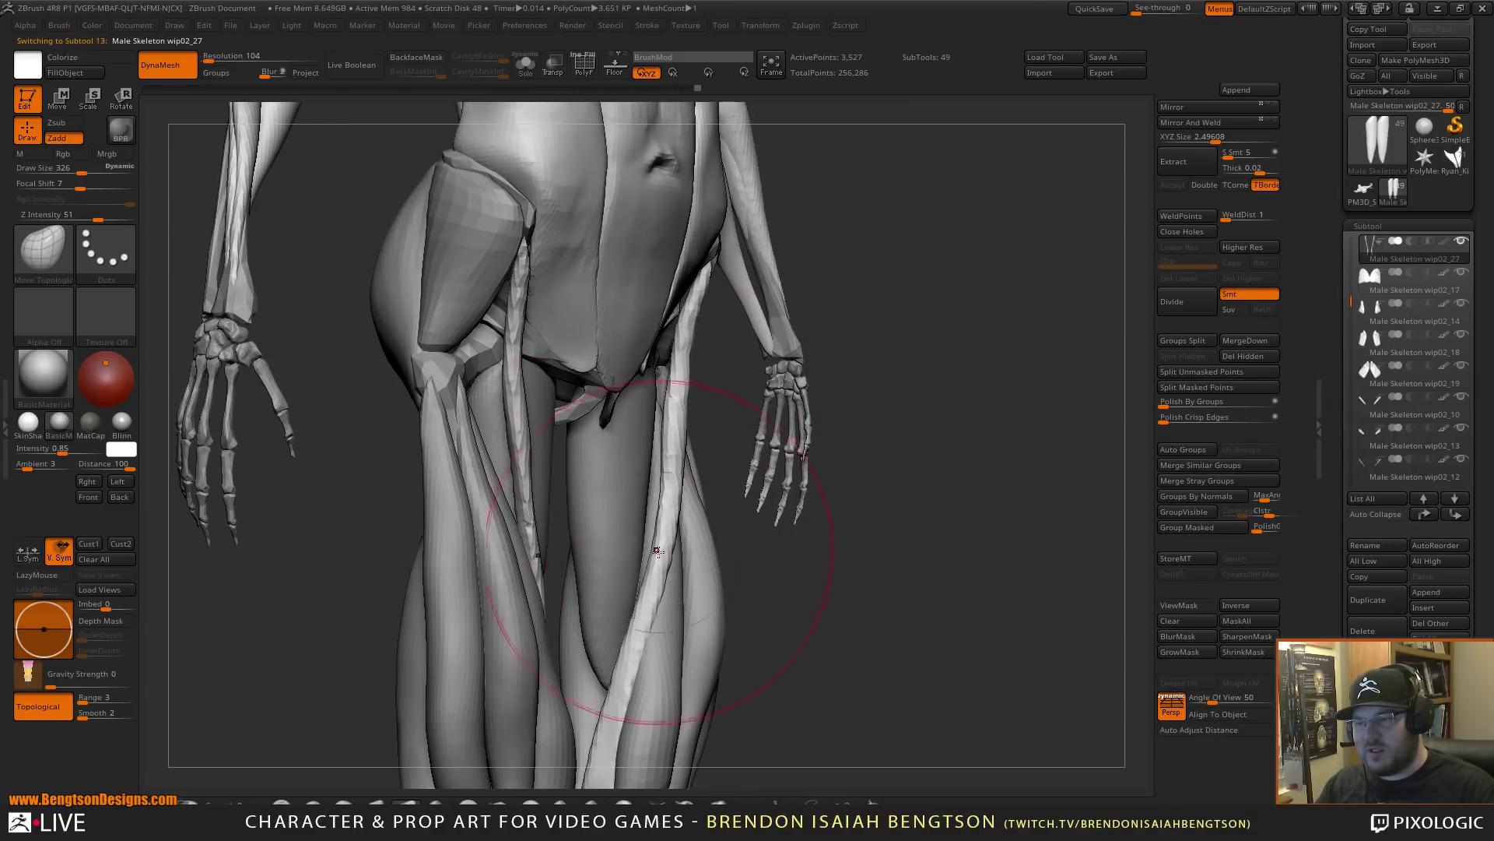
- Reselect the adductor pair, push its upper part outward beneath the strap muscle, and extend its lower end toward the knee
left_click(630, 490, "alt")
left_click_drag(641, 475, 657, 456)
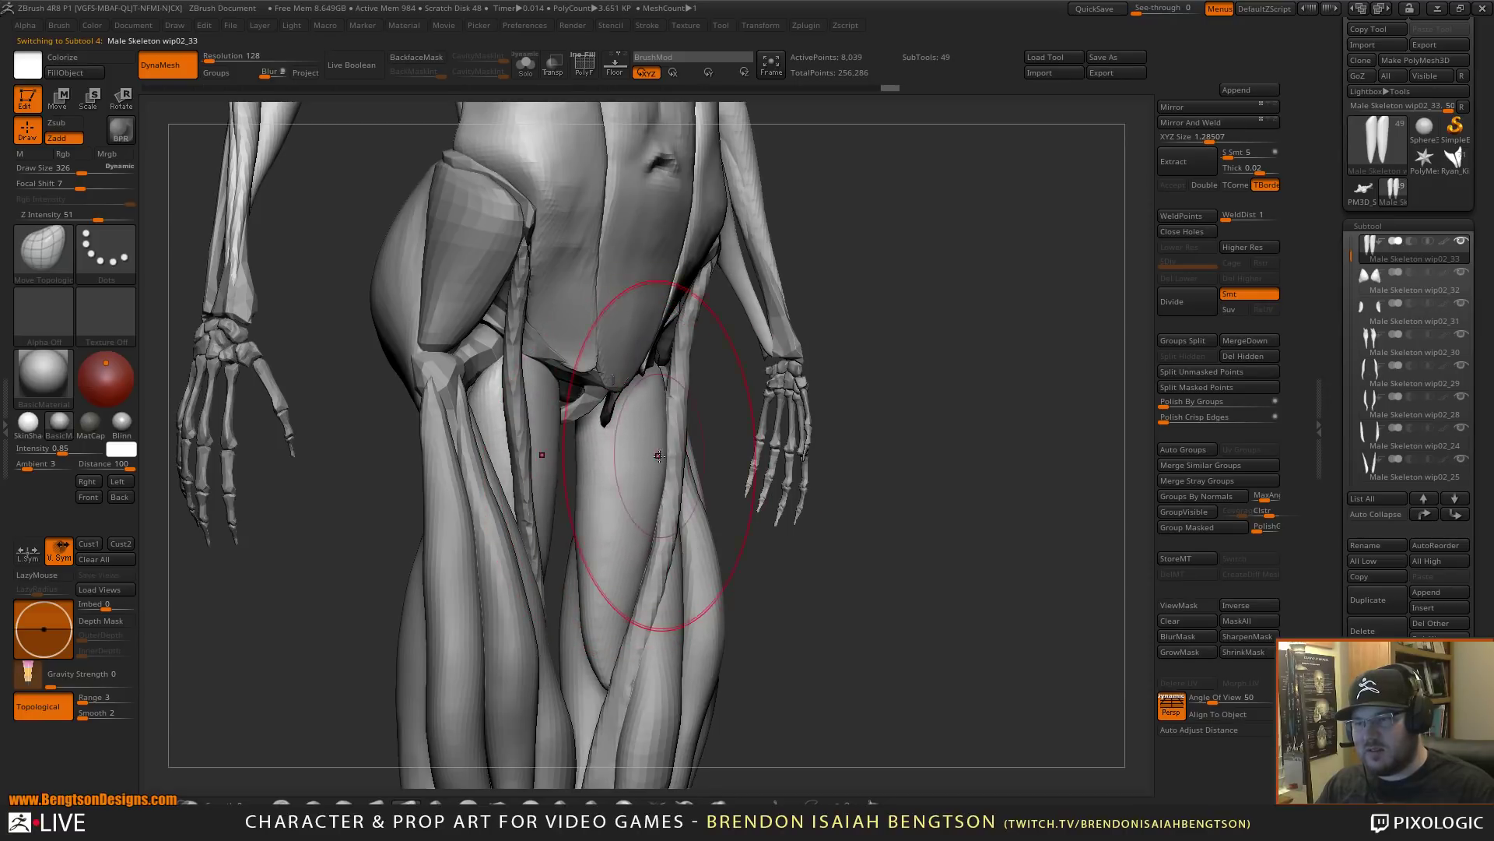
left_click_drag(653, 391, 663, 380)
left_click_drag(665, 383, 672, 377)
left_click_drag(642, 544, 586, 685)
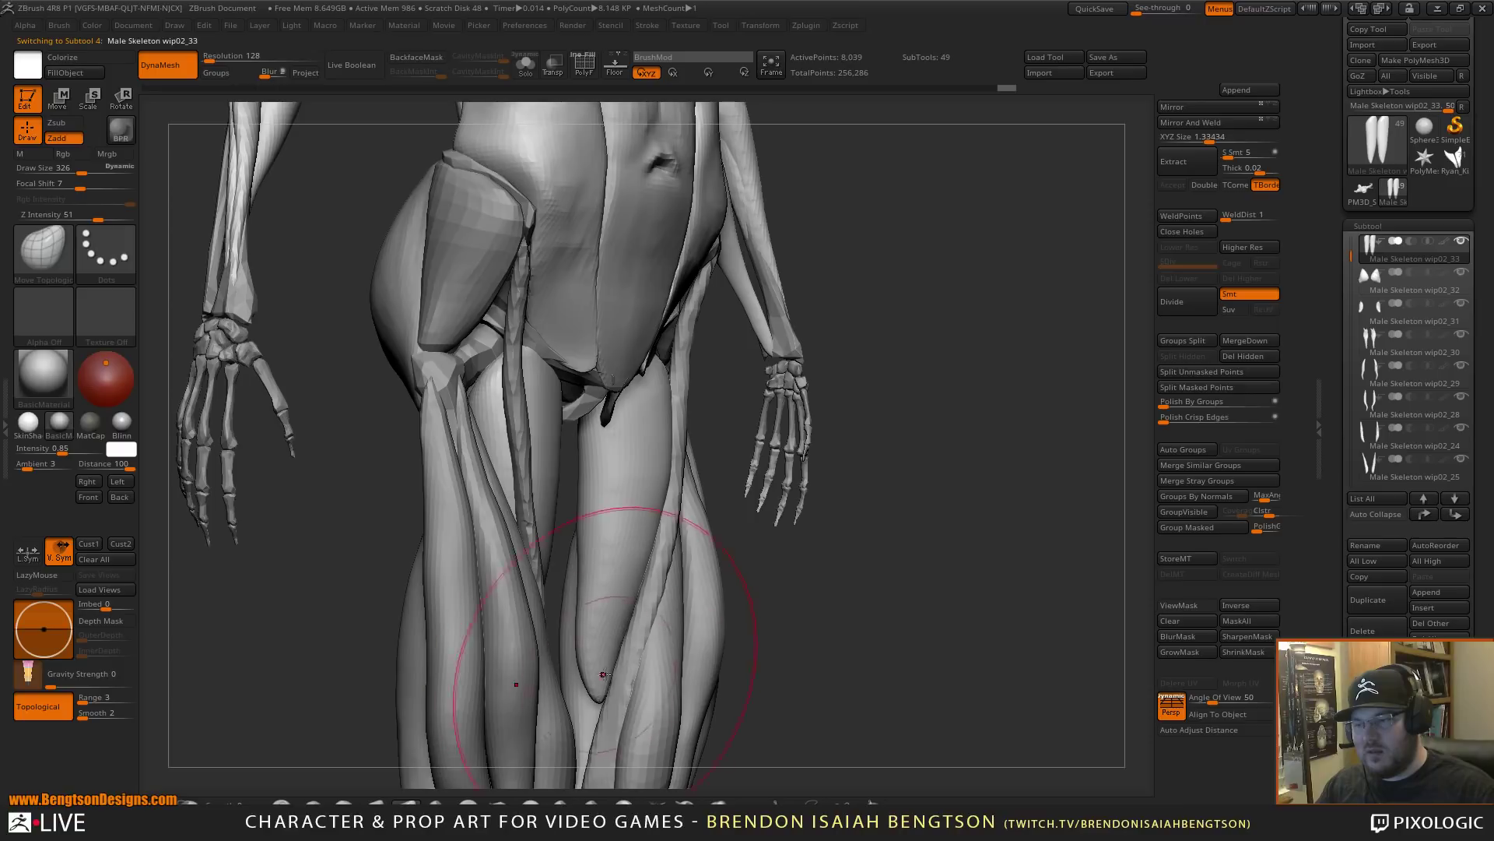
- Refine the inner thigh contour of the adductor pair from behind
left_click_drag(858, 603, 738, 530, "alt")
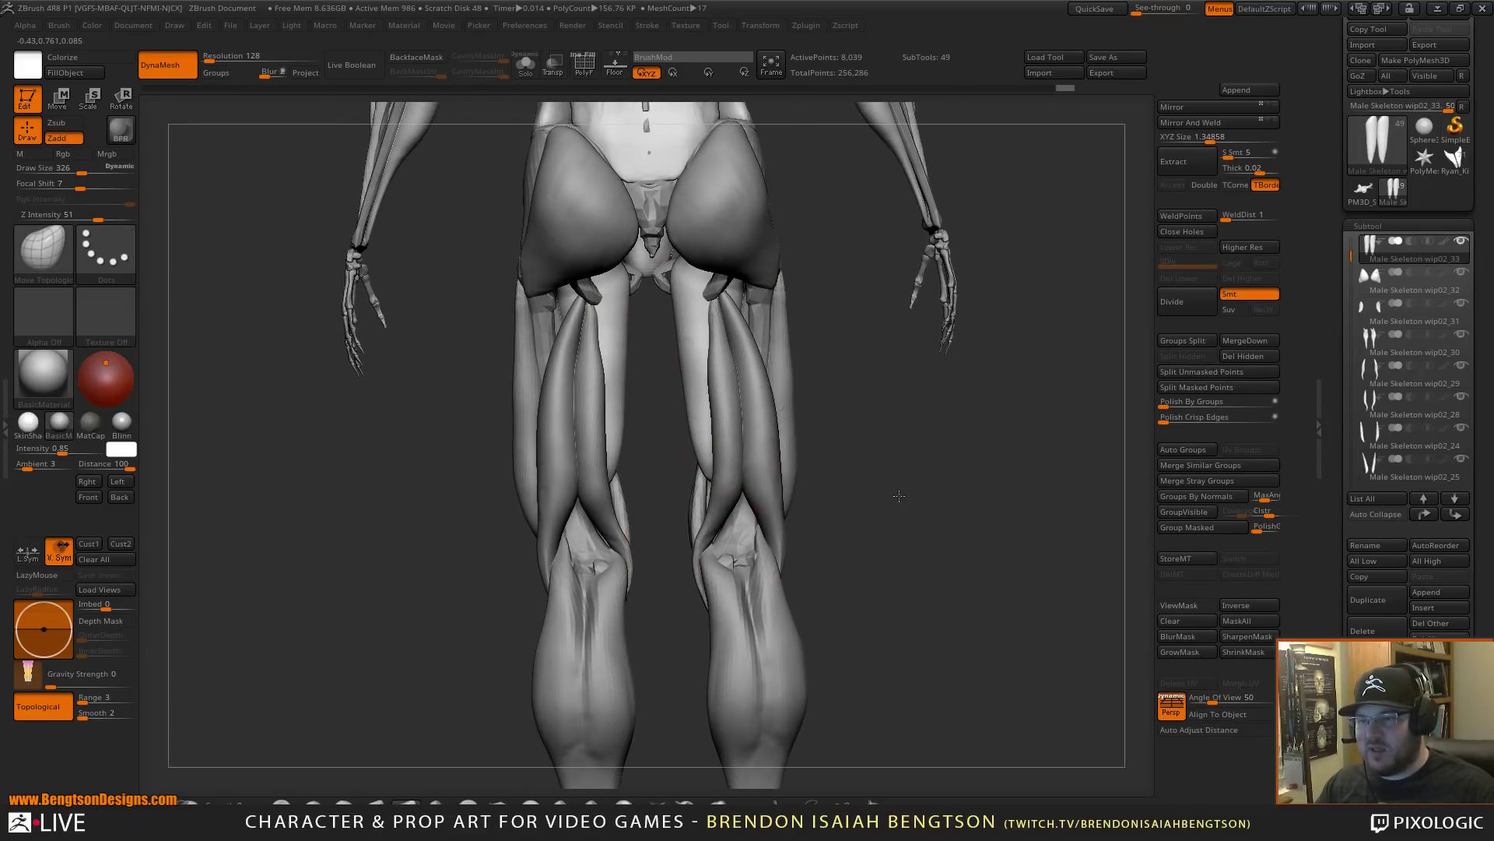
left_click_drag(897, 493, 887, 492)
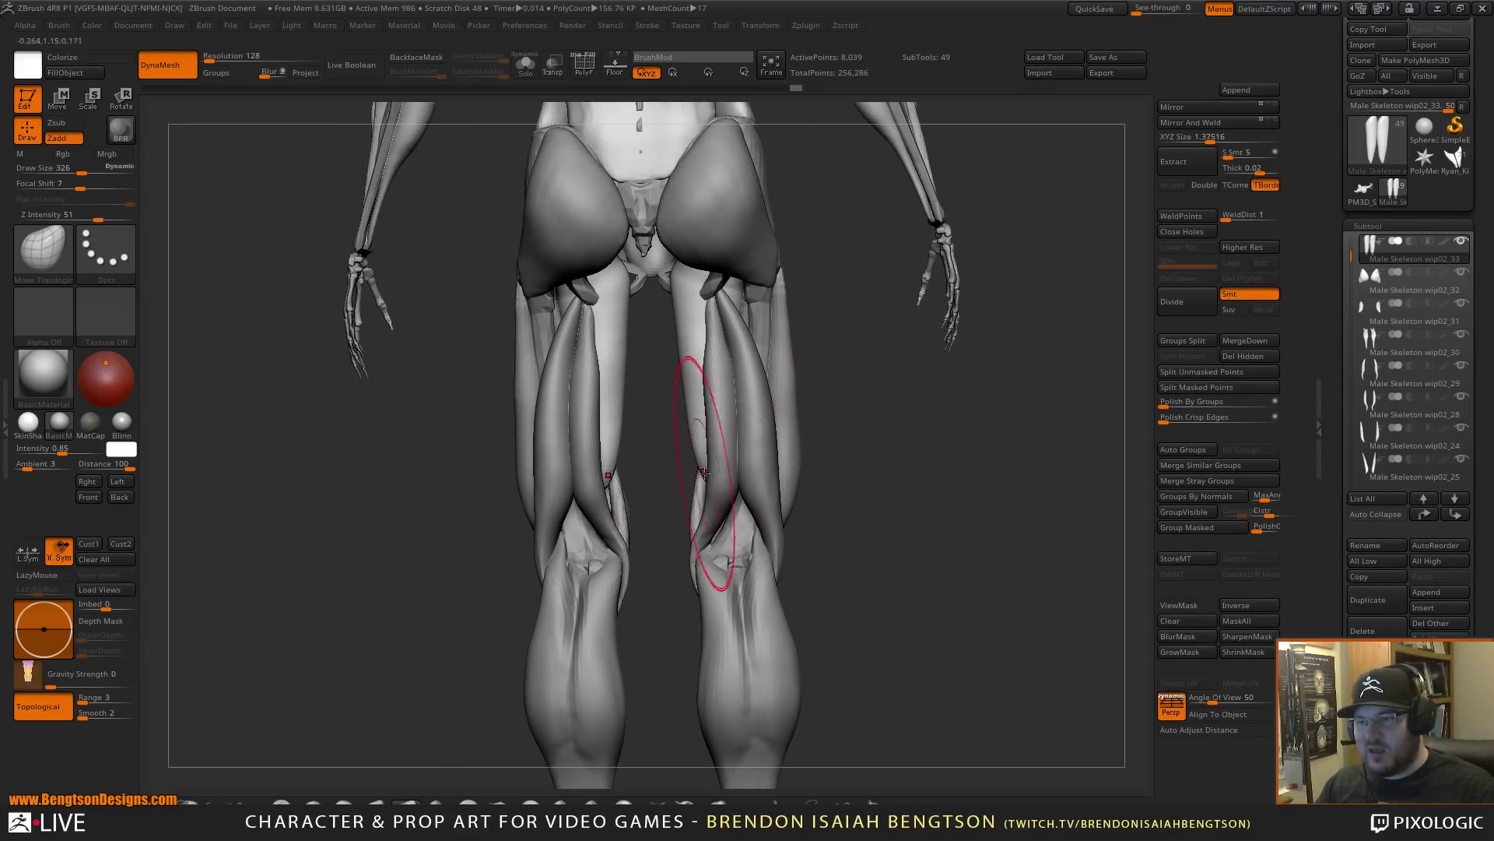
left_click_drag(692, 377, 702, 414)
left_click_drag(941, 482, 1090, 481)
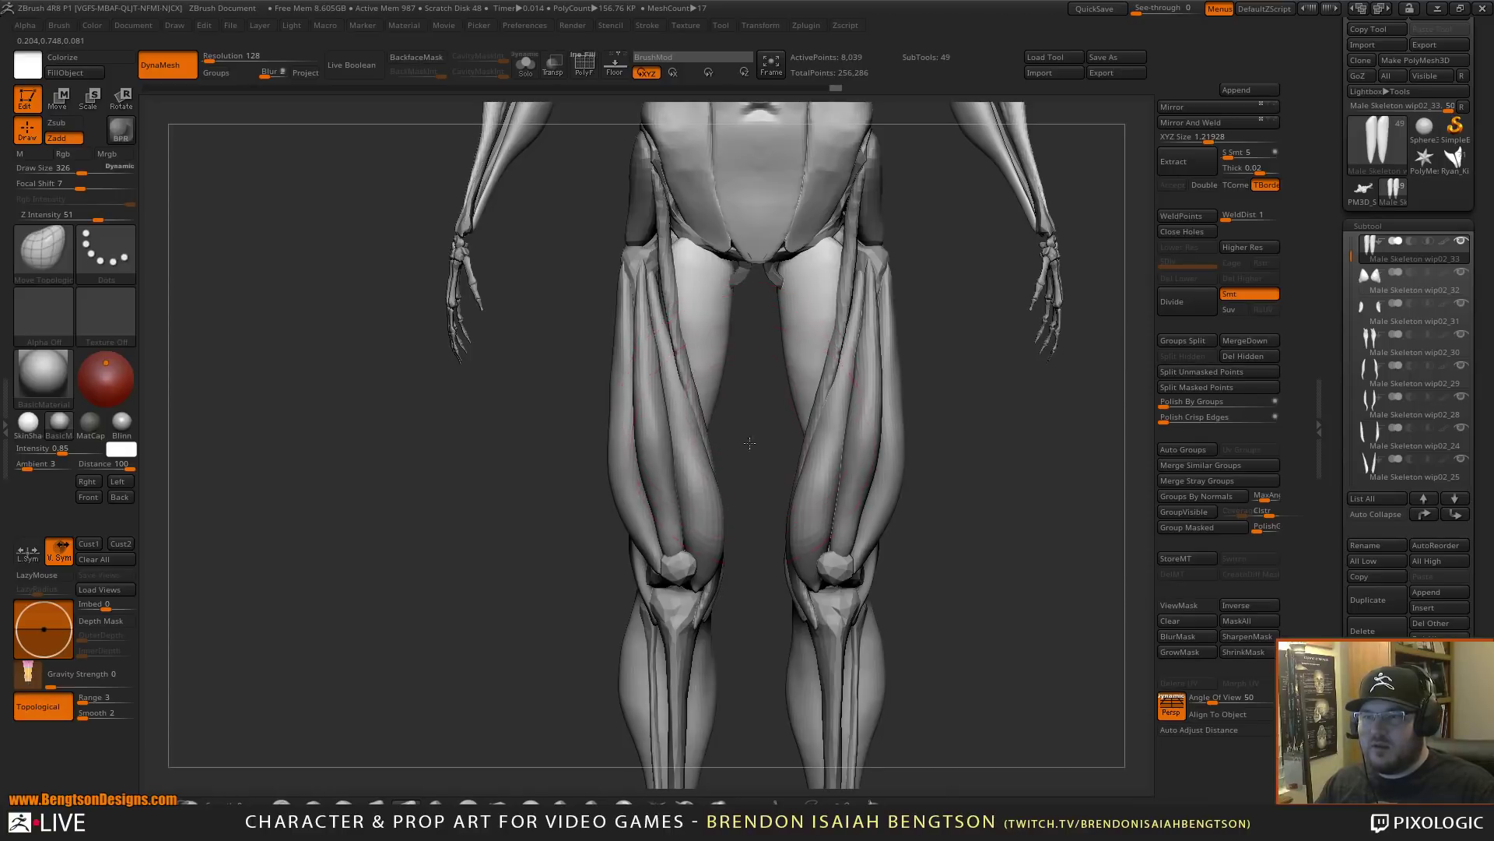
- Compare the thighs with the browser's thigh muscle images, examining the medial adductor, anterior quadriceps and lateral hip diagrams
left_click_drag(747, 440, 767, 389, "alt")
left_click_drag(943, 431, 819, 489, "alt")
scroll(822, 488, "up", 2)
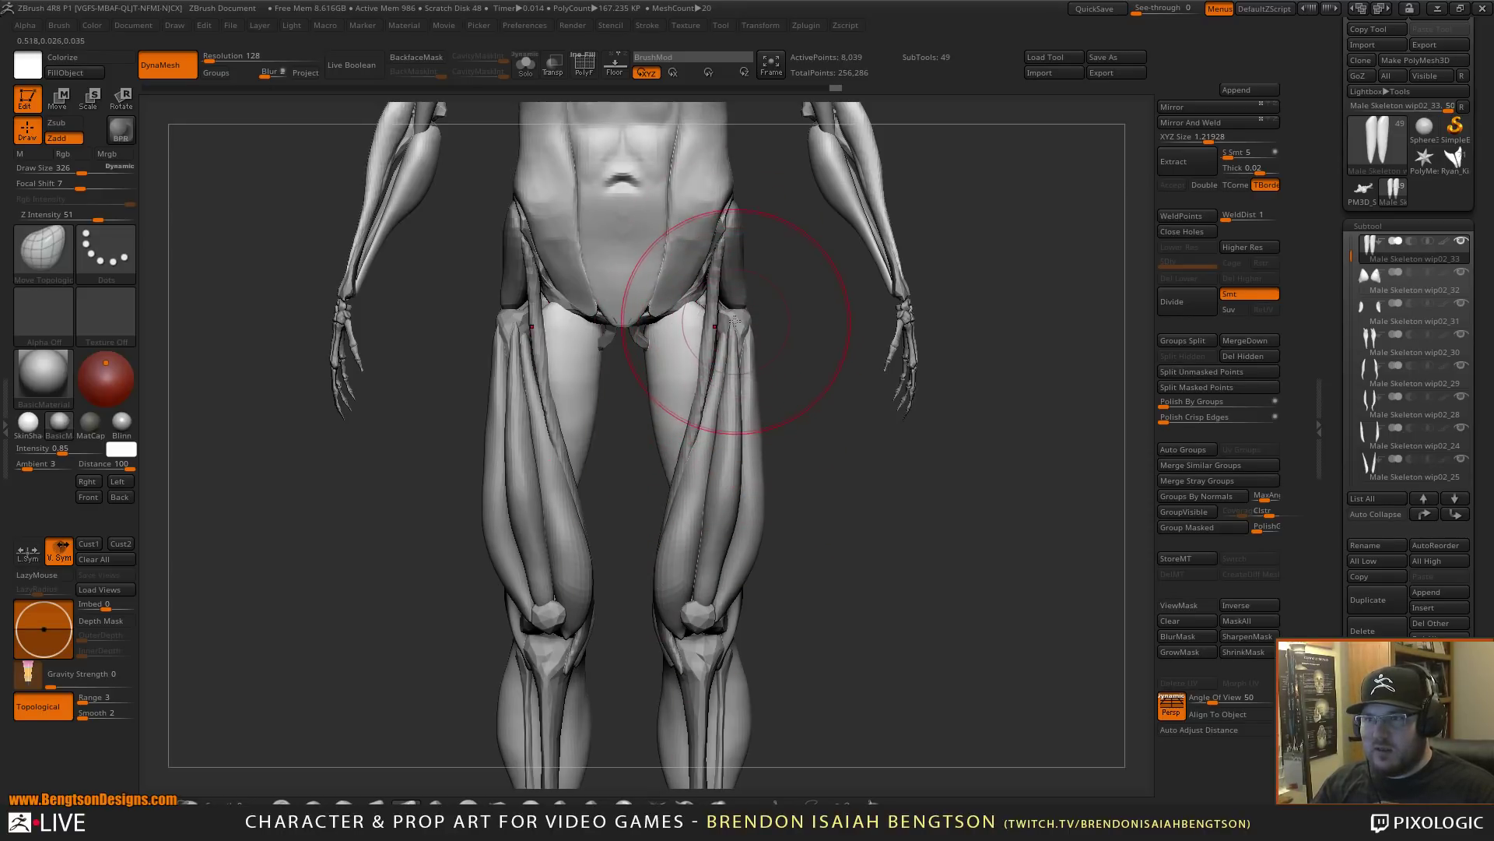
mouse_move(767, 366)
left_mouse_down()
mouse_move(799, 453)
mouse_move(724, 458)
mouse_move(719, 441)
left_mouse_up()
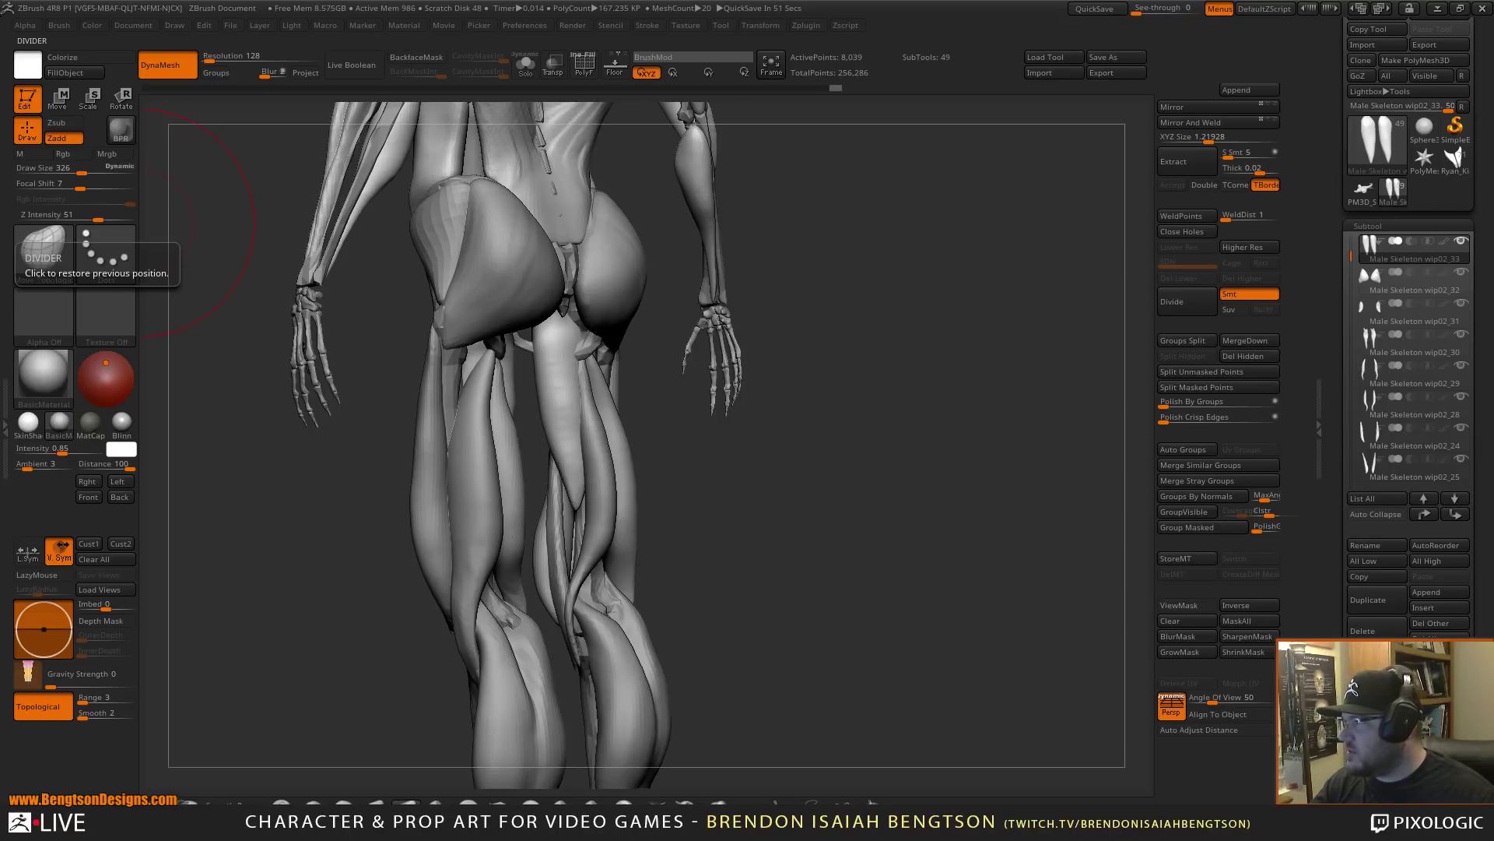
left_click_drag(0, 193, 1137, 61)
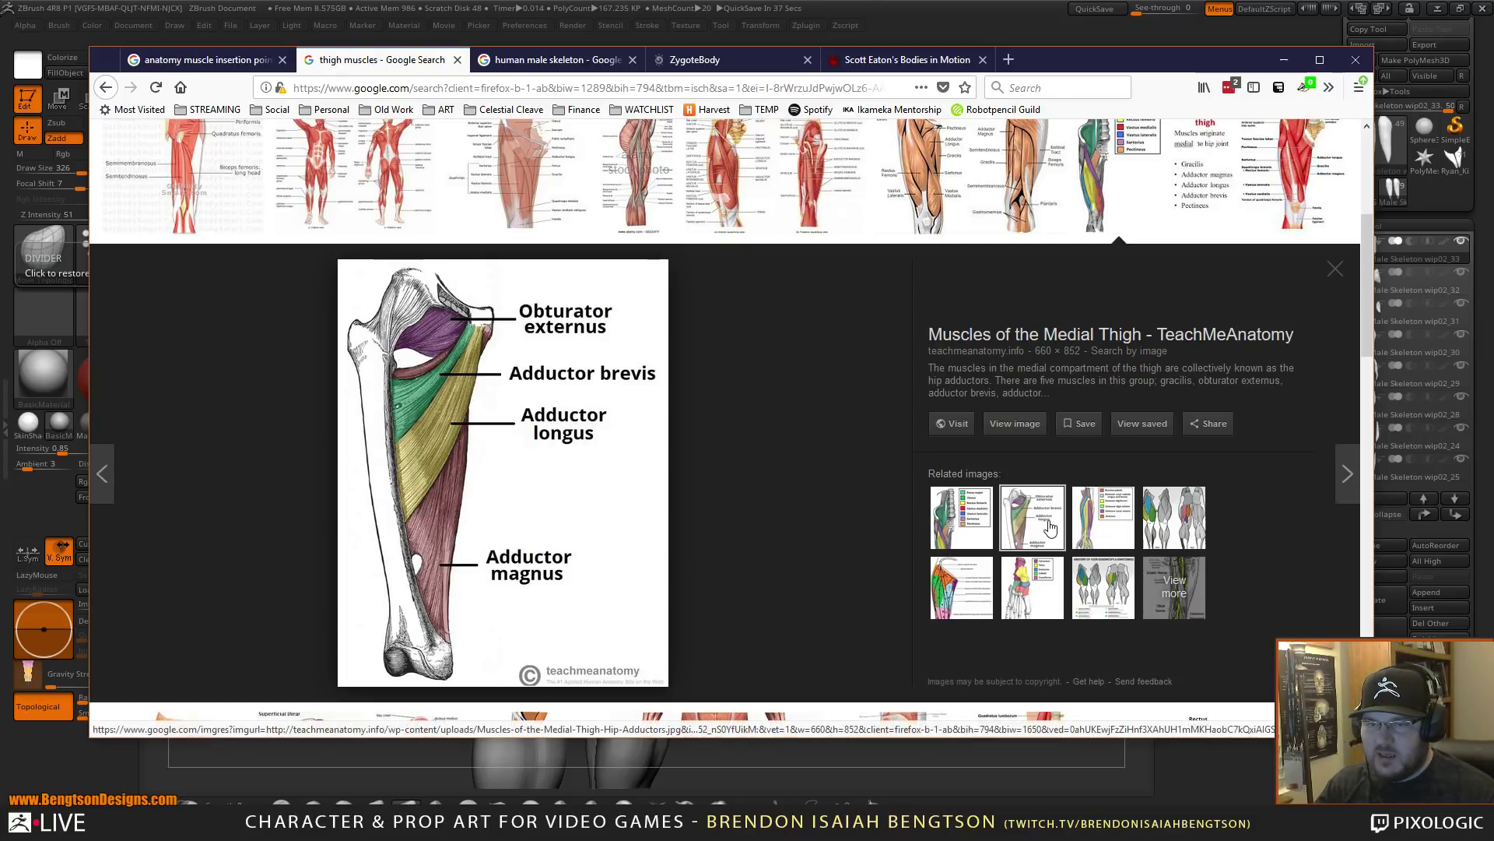
left_click(955, 596)
left_click(963, 518)
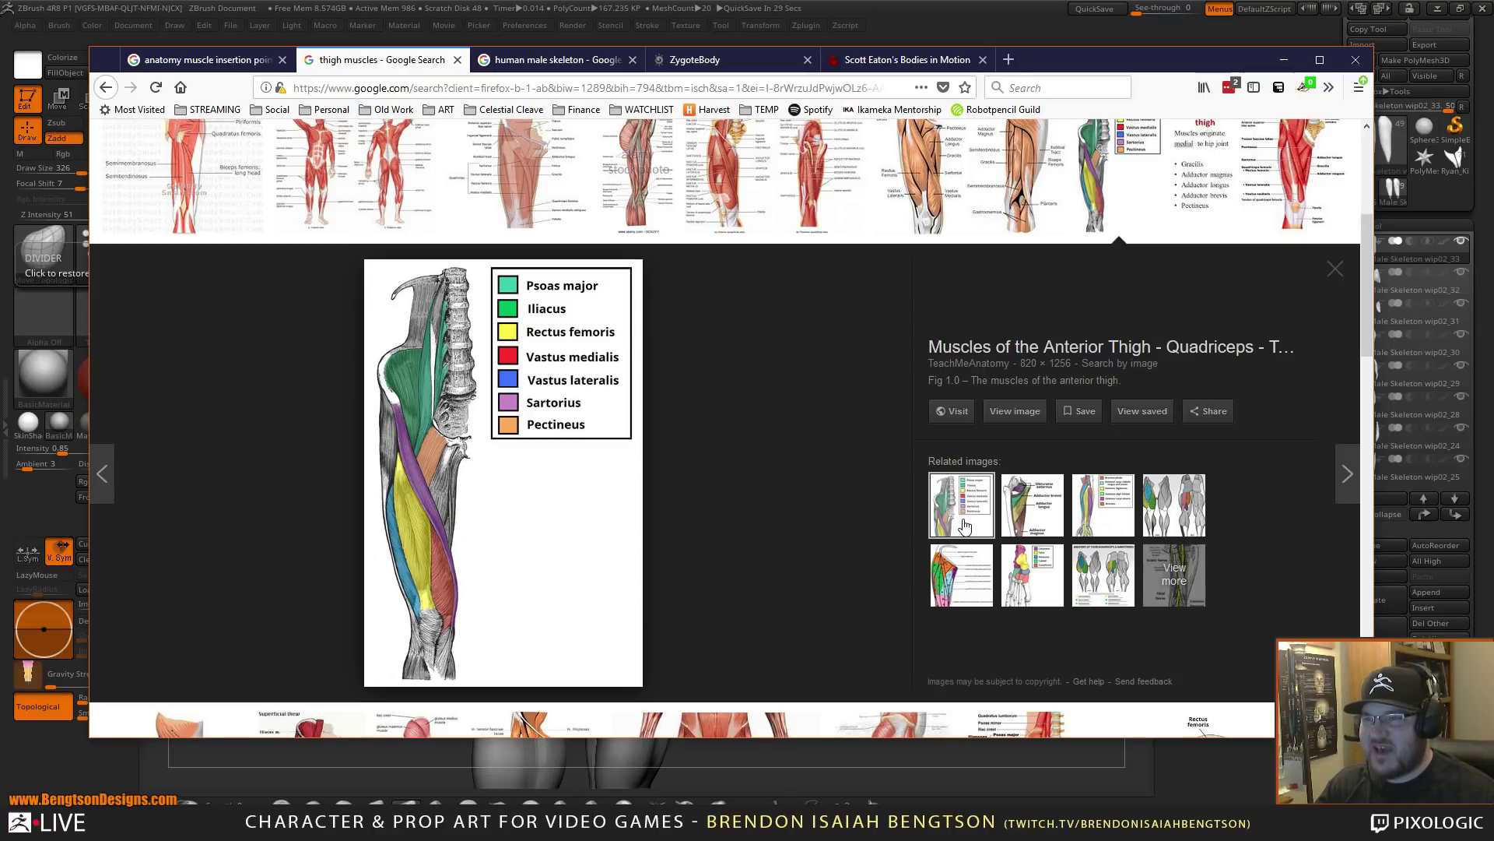
left_click(658, 173)
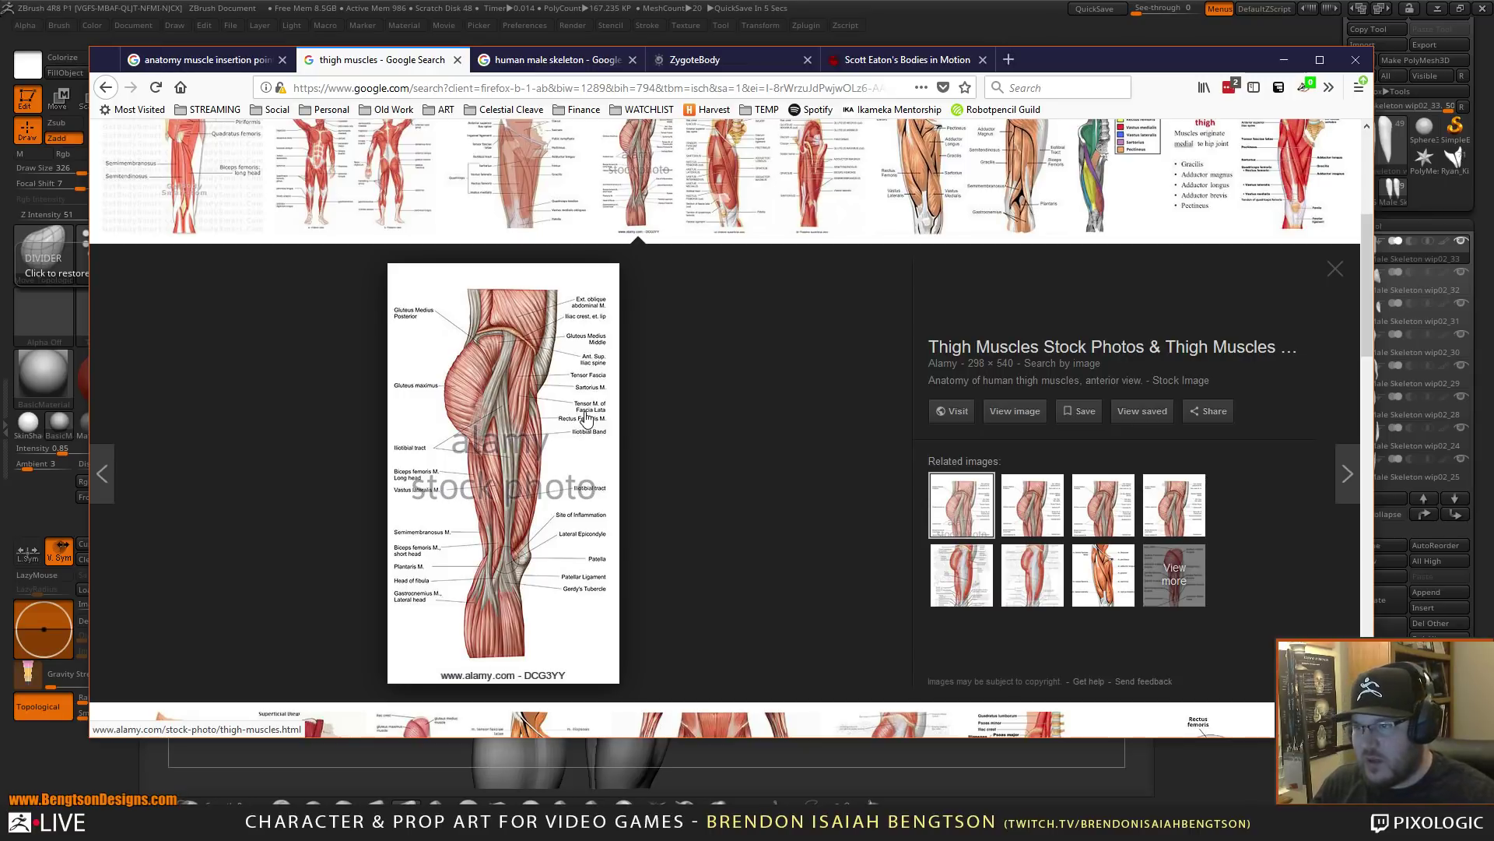
left_click_drag(1065, 72, 0, 101)
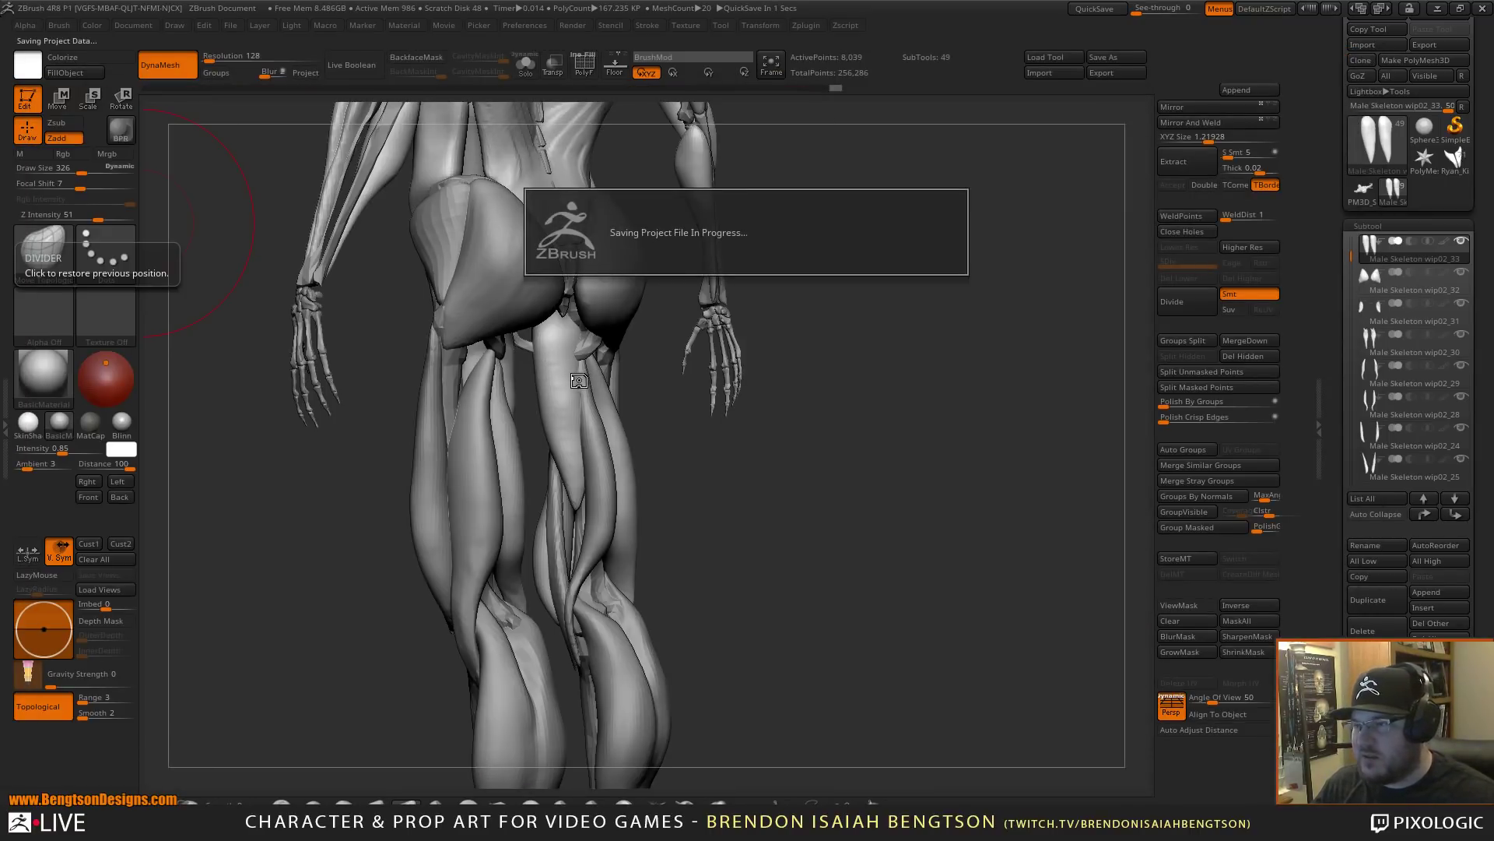
right_click_drag(580, 379, 651, 321)
mouse_move(692, 369)
right_mouse_down()
mouse_move(767, 354)
mouse_move(466, 245)
mouse_move(603, 240)
right_mouse_up()
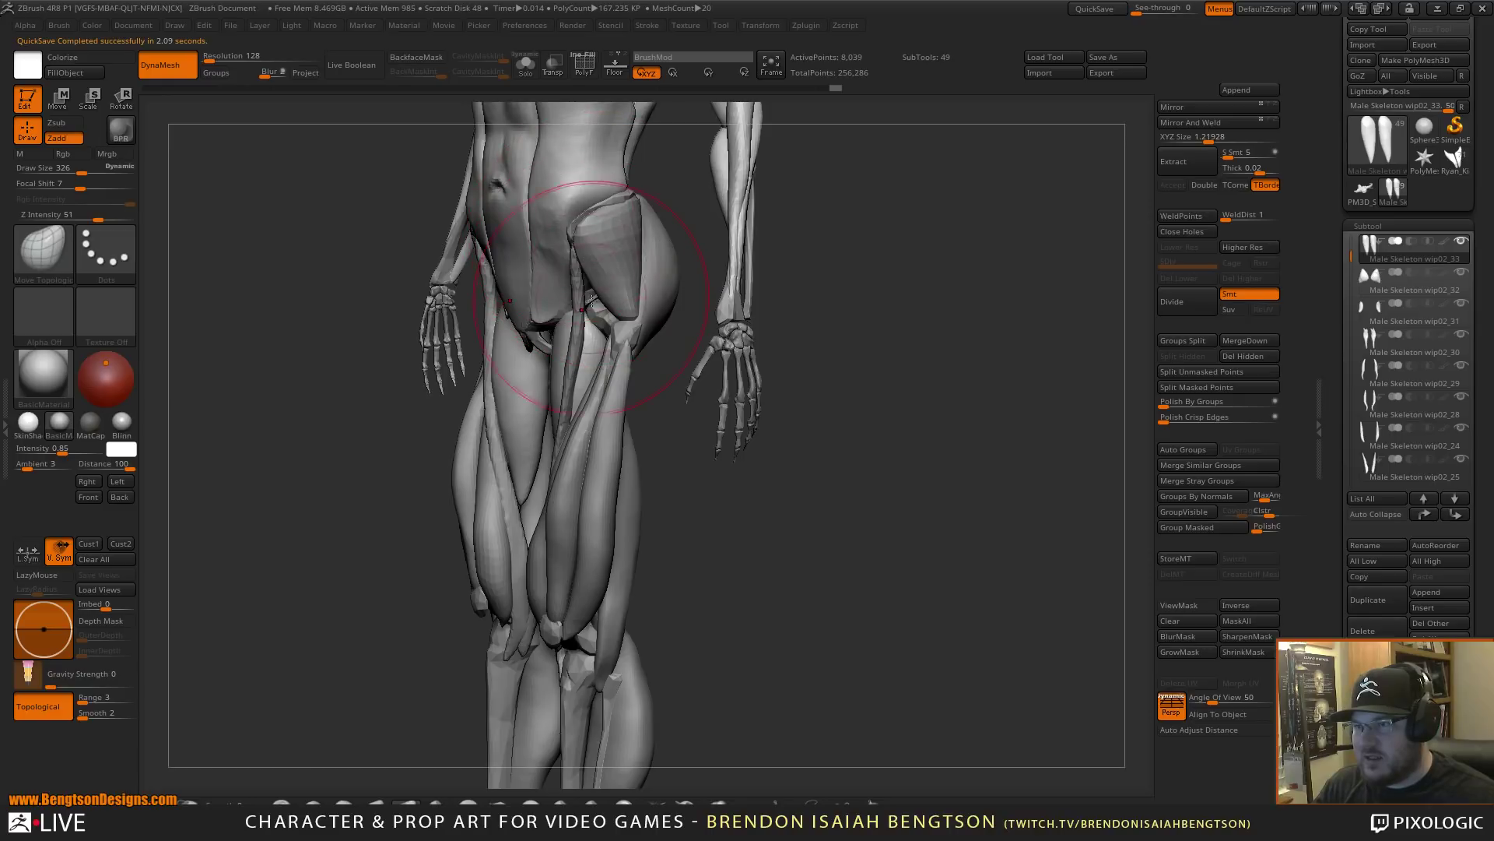
mouse_move(787, 414)
left_mouse_down()
mouse_move(700, 350)
mouse_move(632, 371)
mouse_move(898, 397)
mouse_move(638, 311)
left_mouse_up()
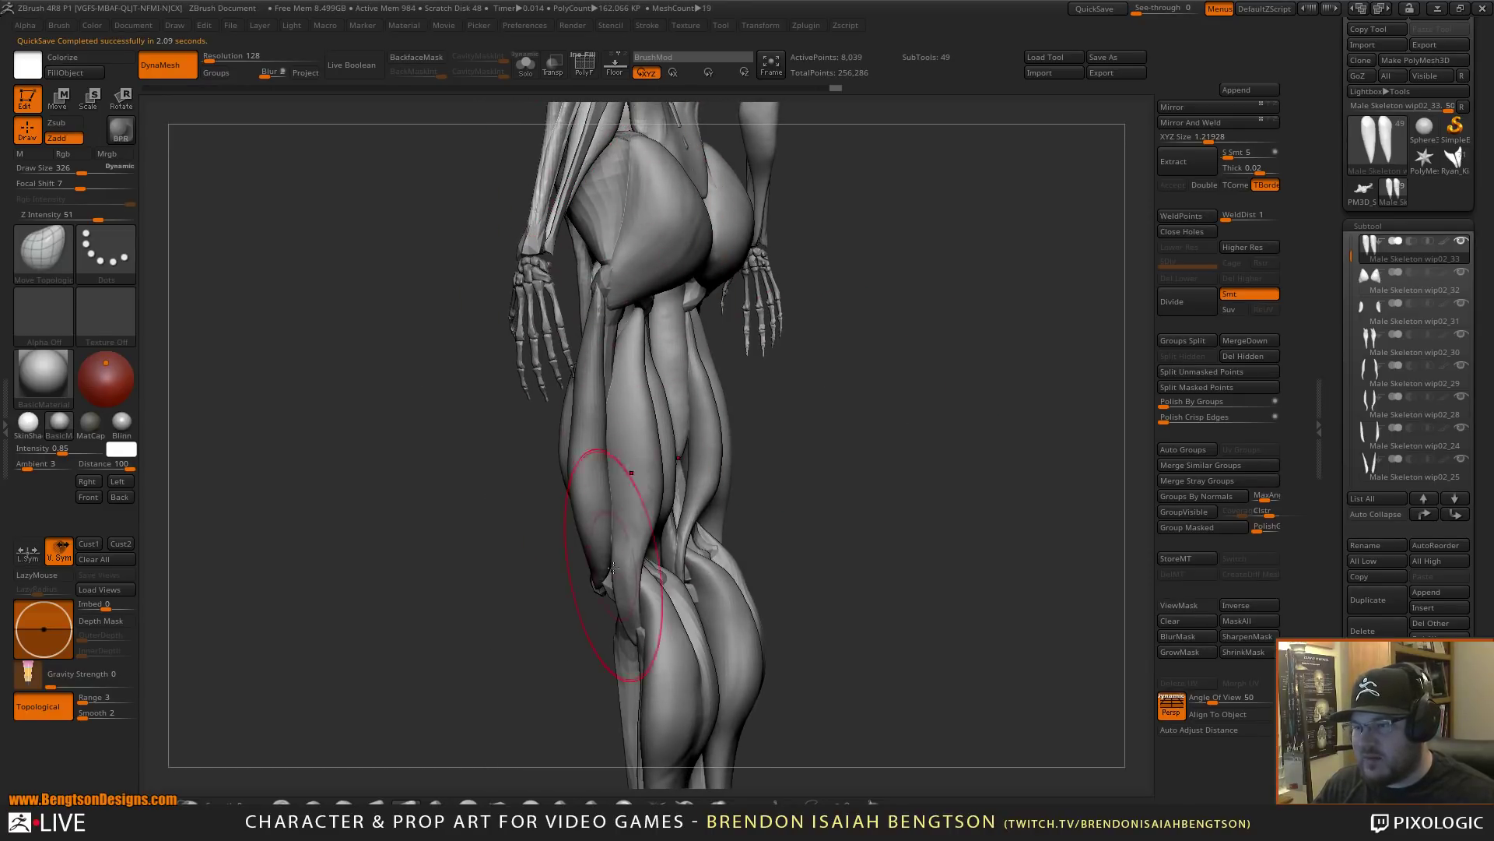
mouse_move(778, 576)
left_mouse_down()
mouse_move(919, 498)
mouse_move(1051, 465)
mouse_move(955, 497)
mouse_move(895, 544)
mouse_move(856, 608)
left_mouse_up()
left_click_drag(961, 557, 919, 555)
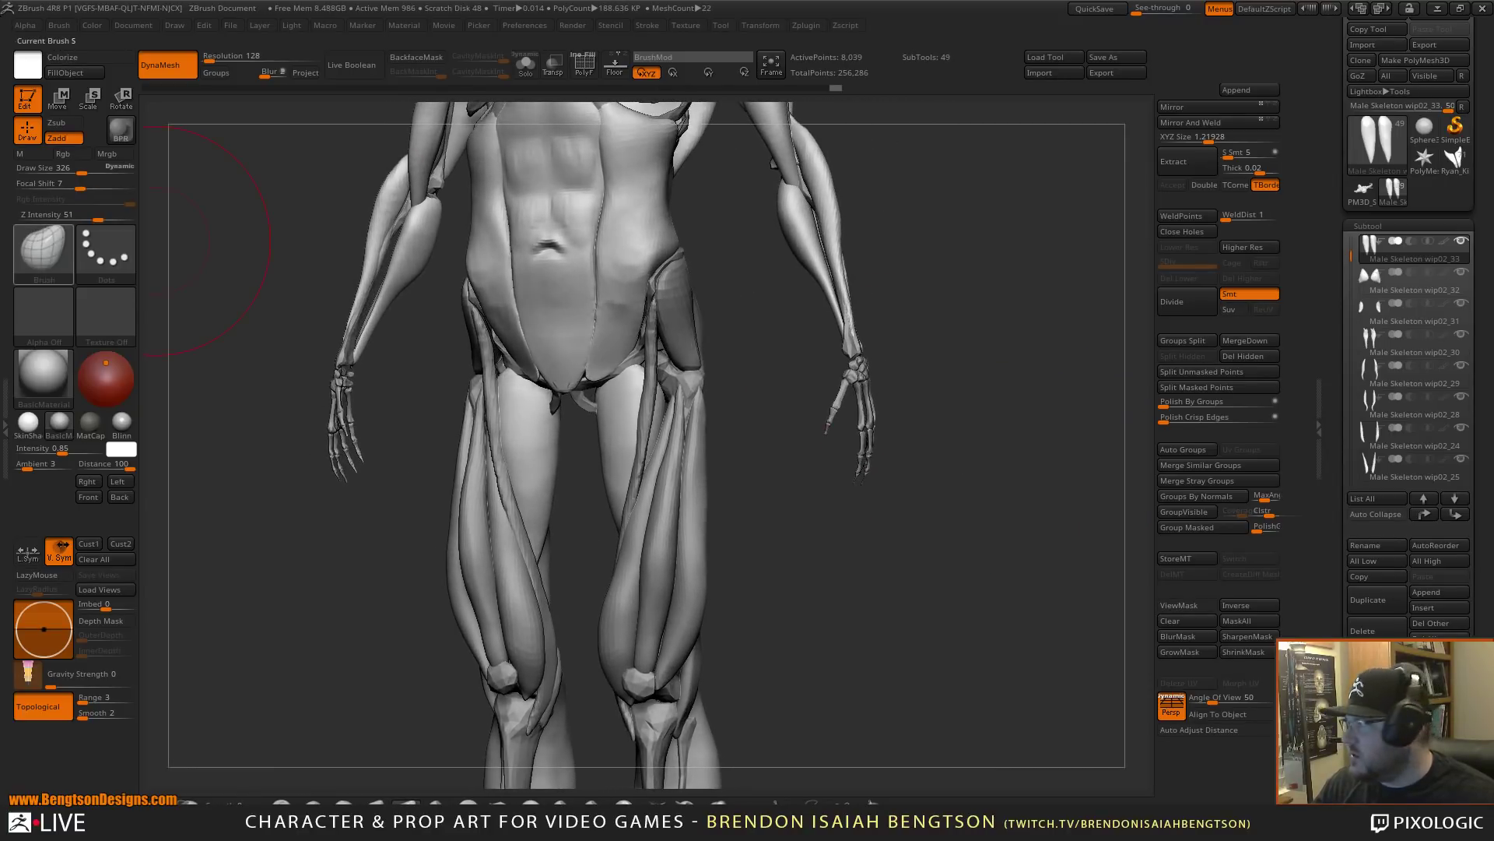
- Switch to the browser and search for images of "anatomy tensor fascia lata" in a new tab
key("alt+Tab")
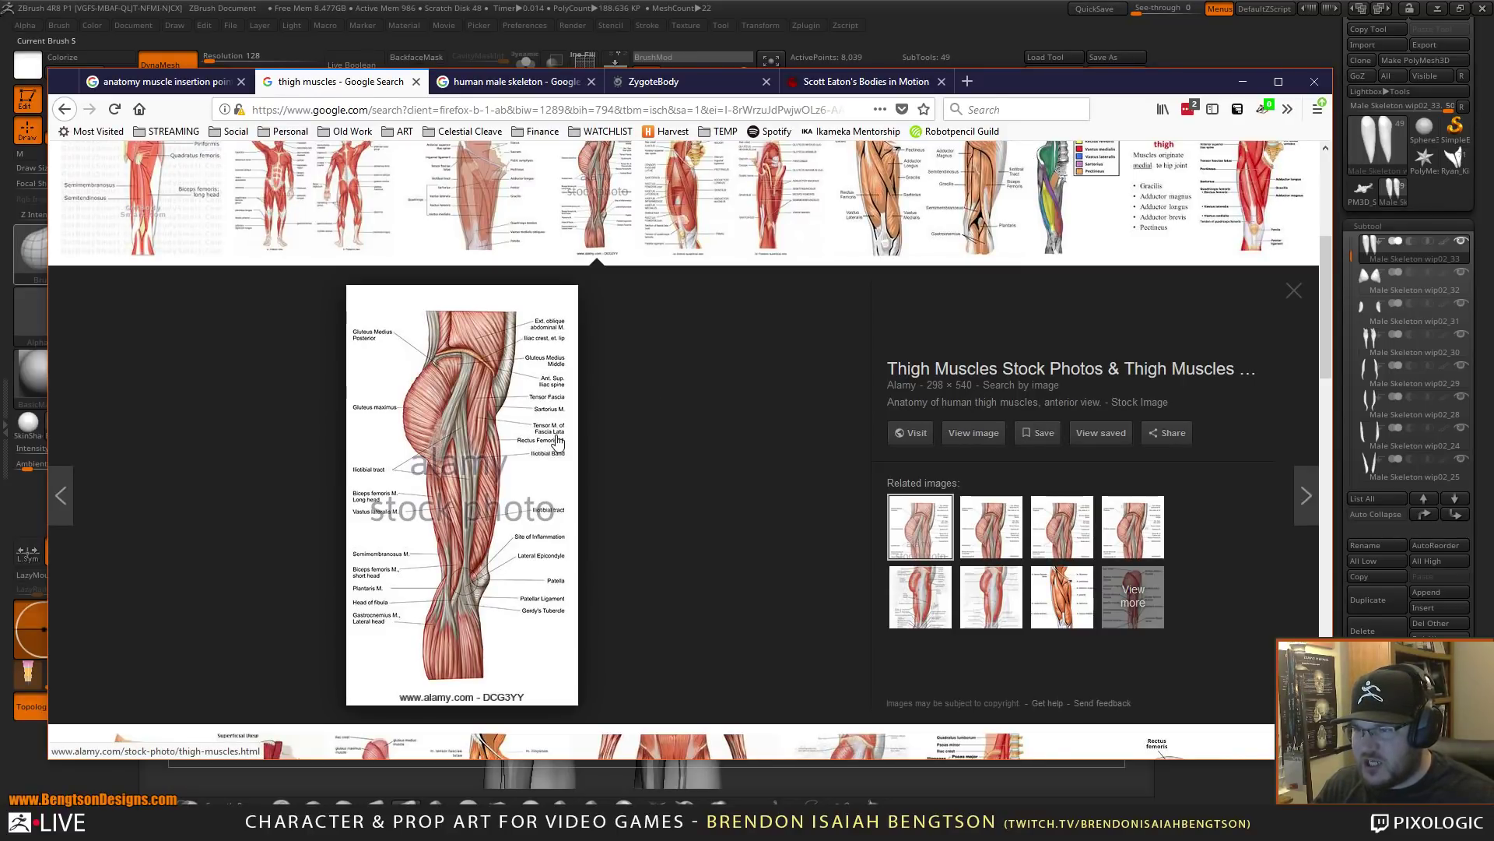
left_click(968, 82)
type("ana")
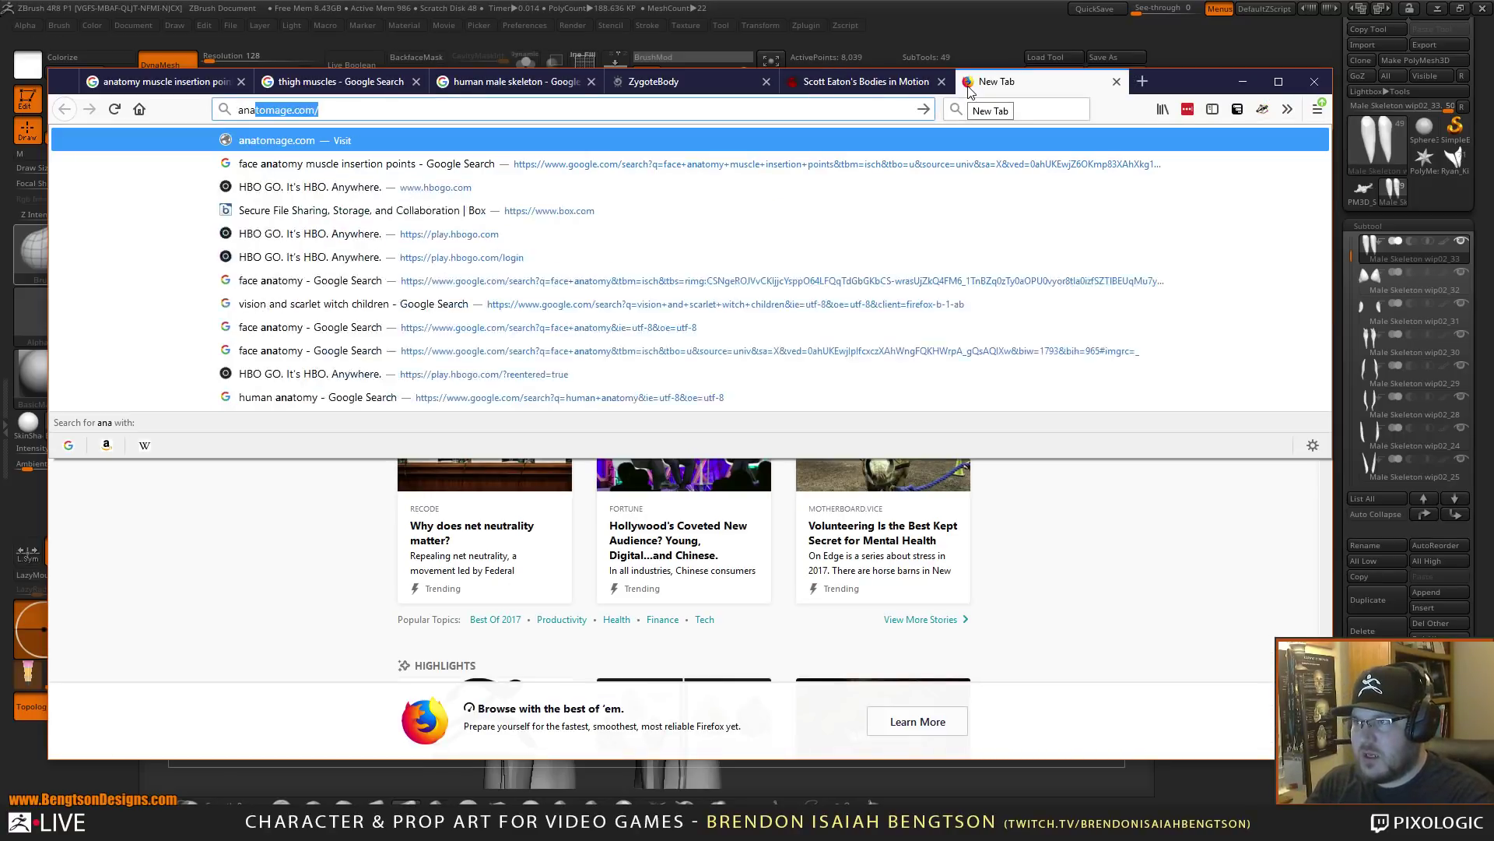
type("tomy tensor fascia lata")
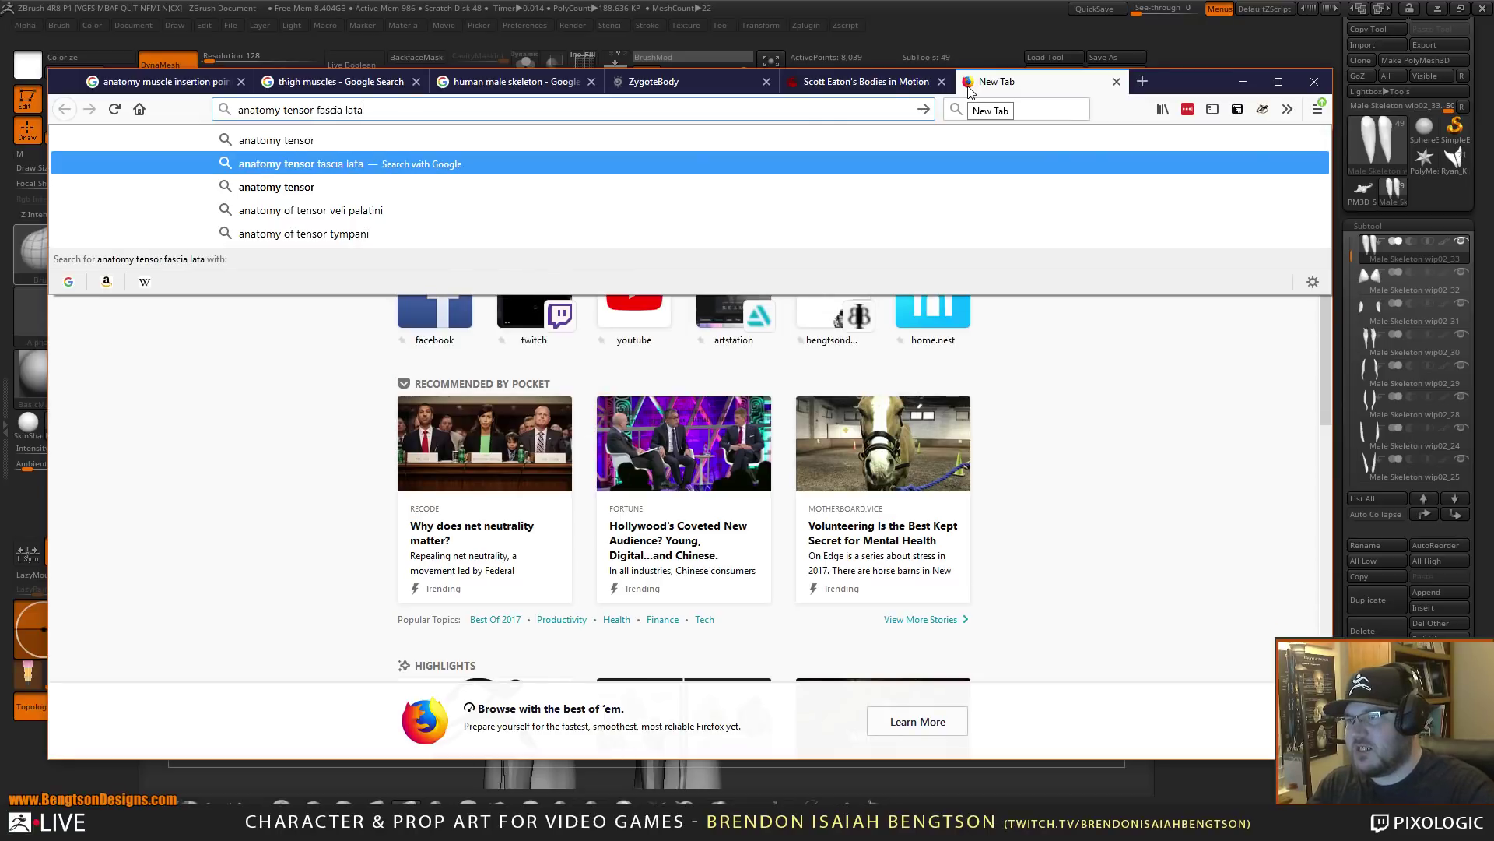
key("Return")
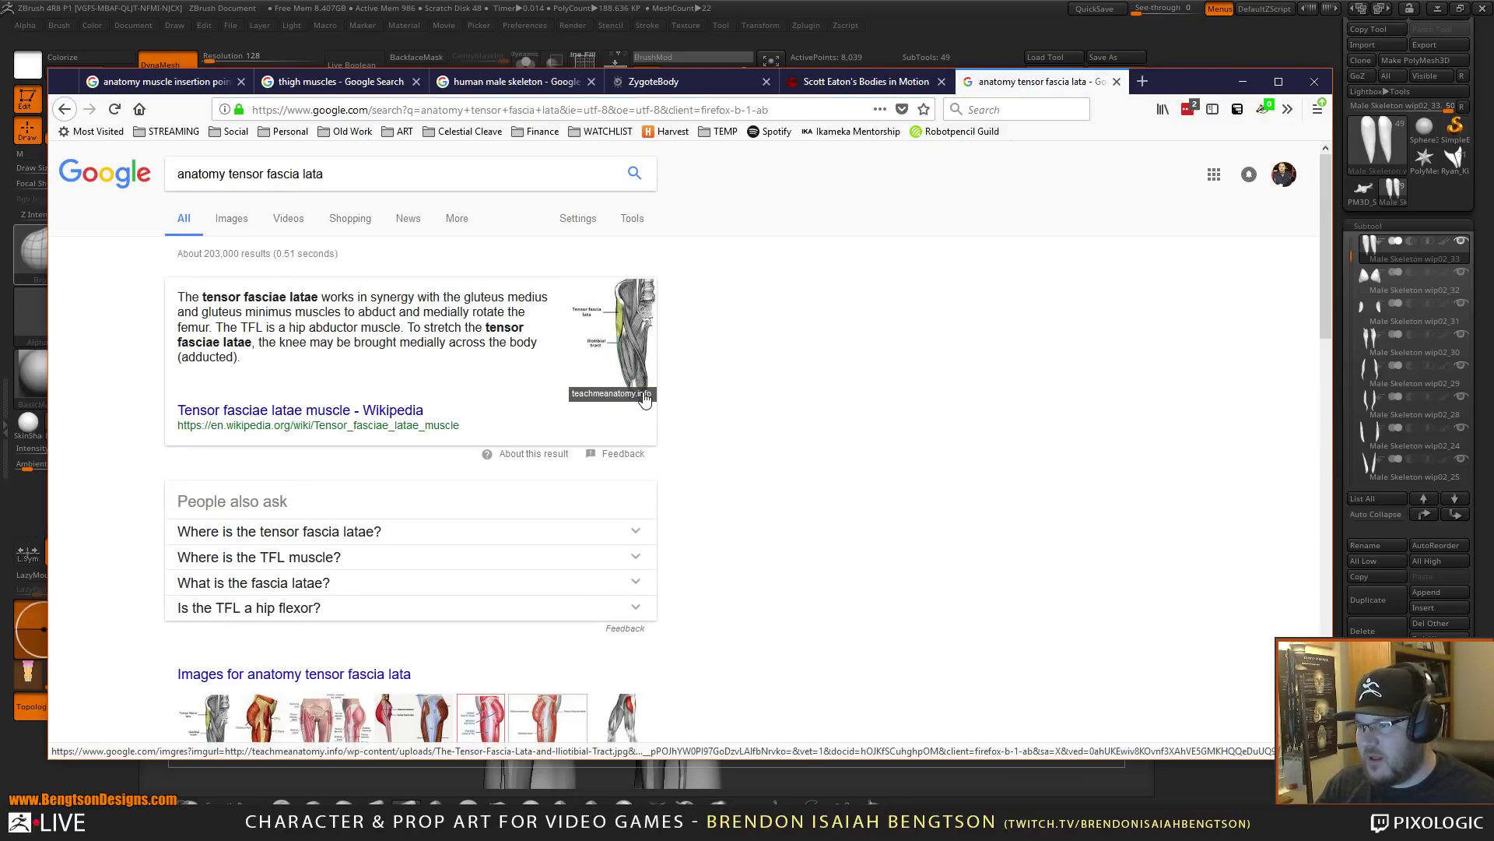
left_click(231, 219)
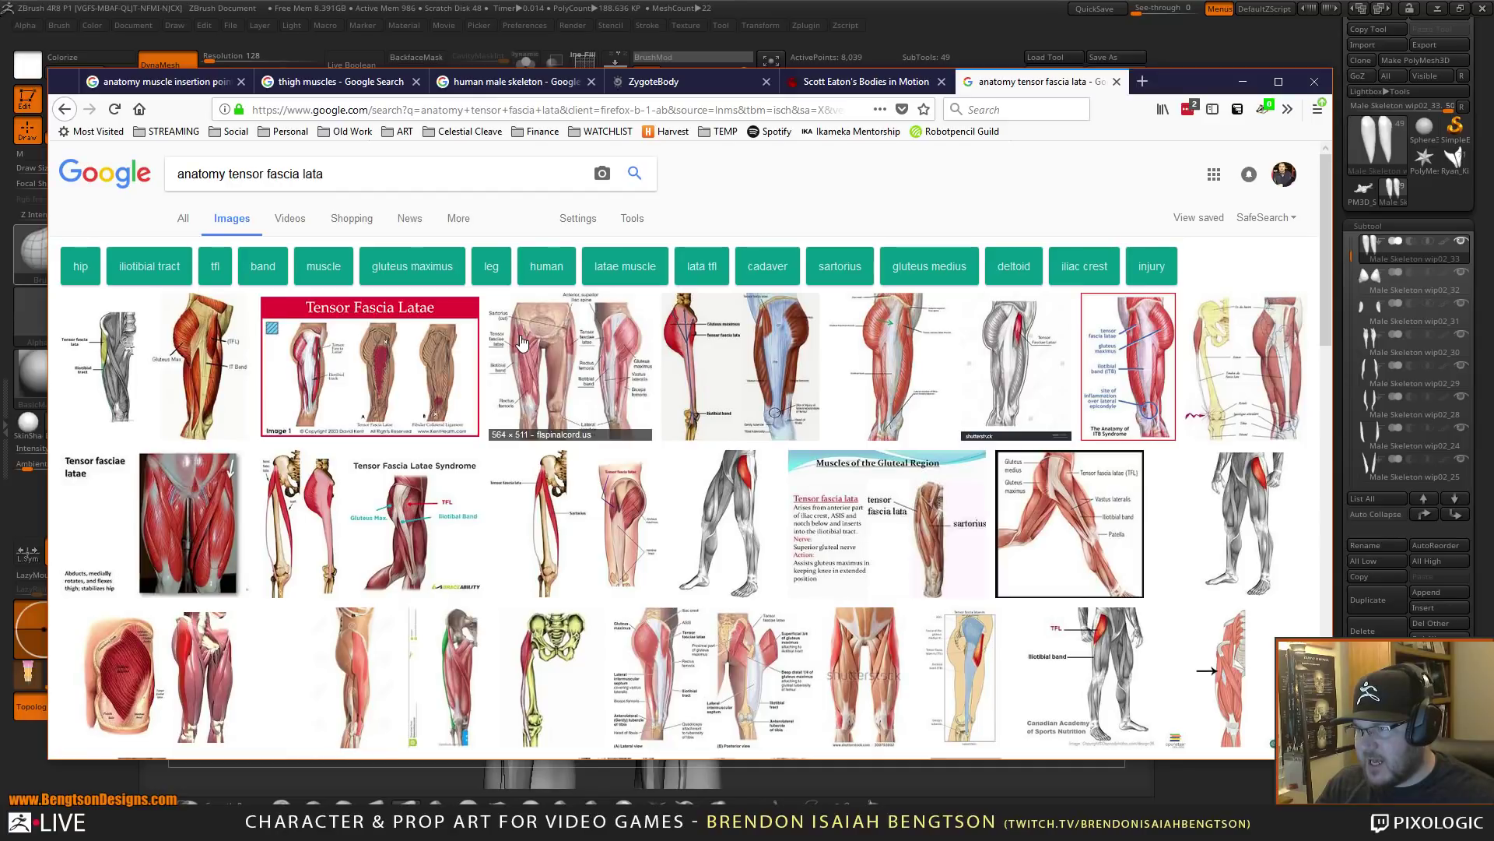
- Examine the TFL and IT band diagram and the iliotibial band side-view diagram, then return to ZBrush
left_click(201, 343)
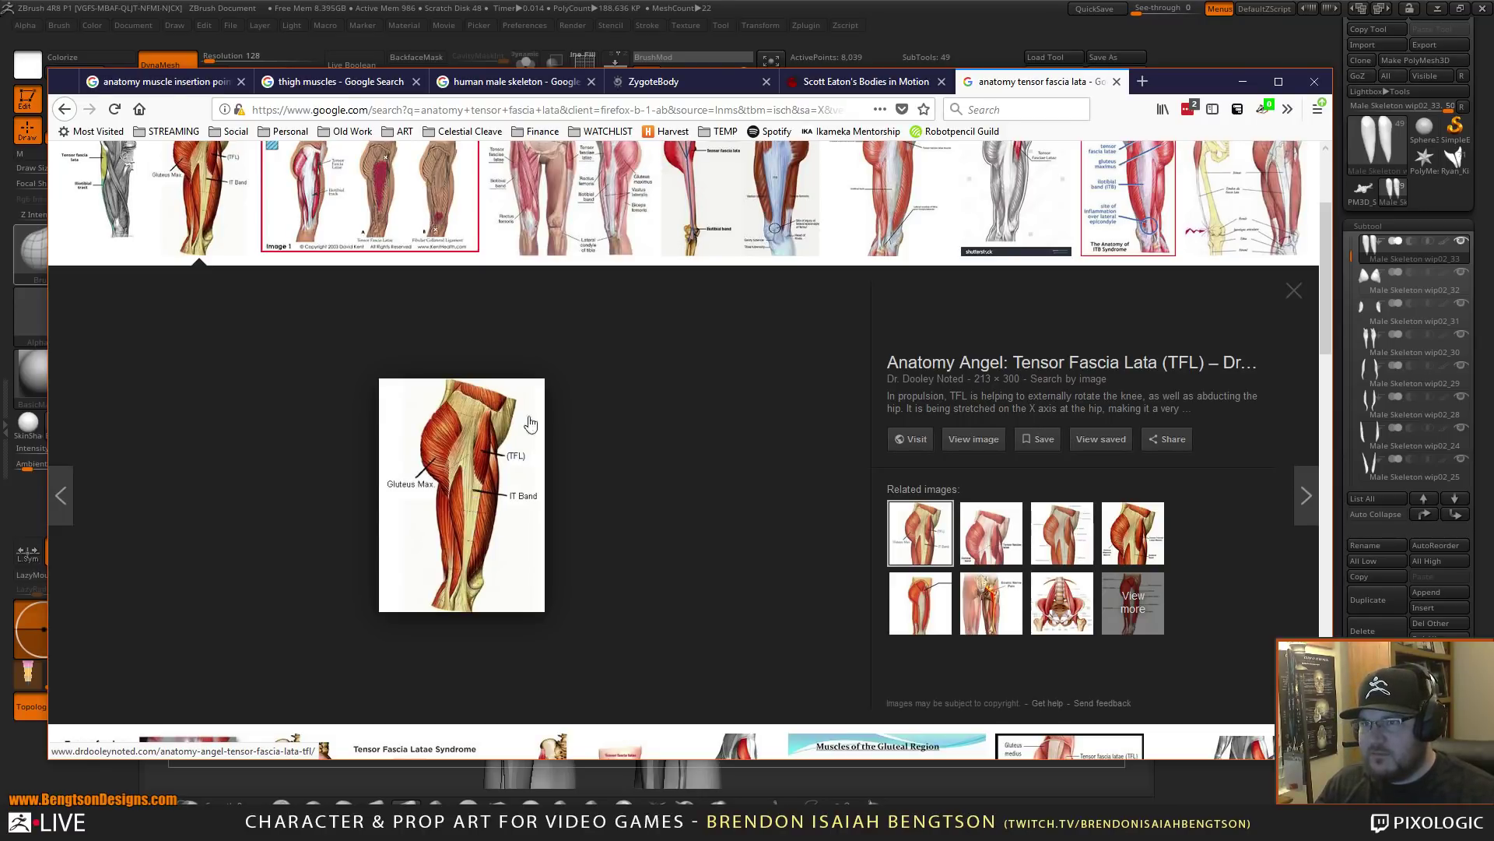
left_click(767, 248)
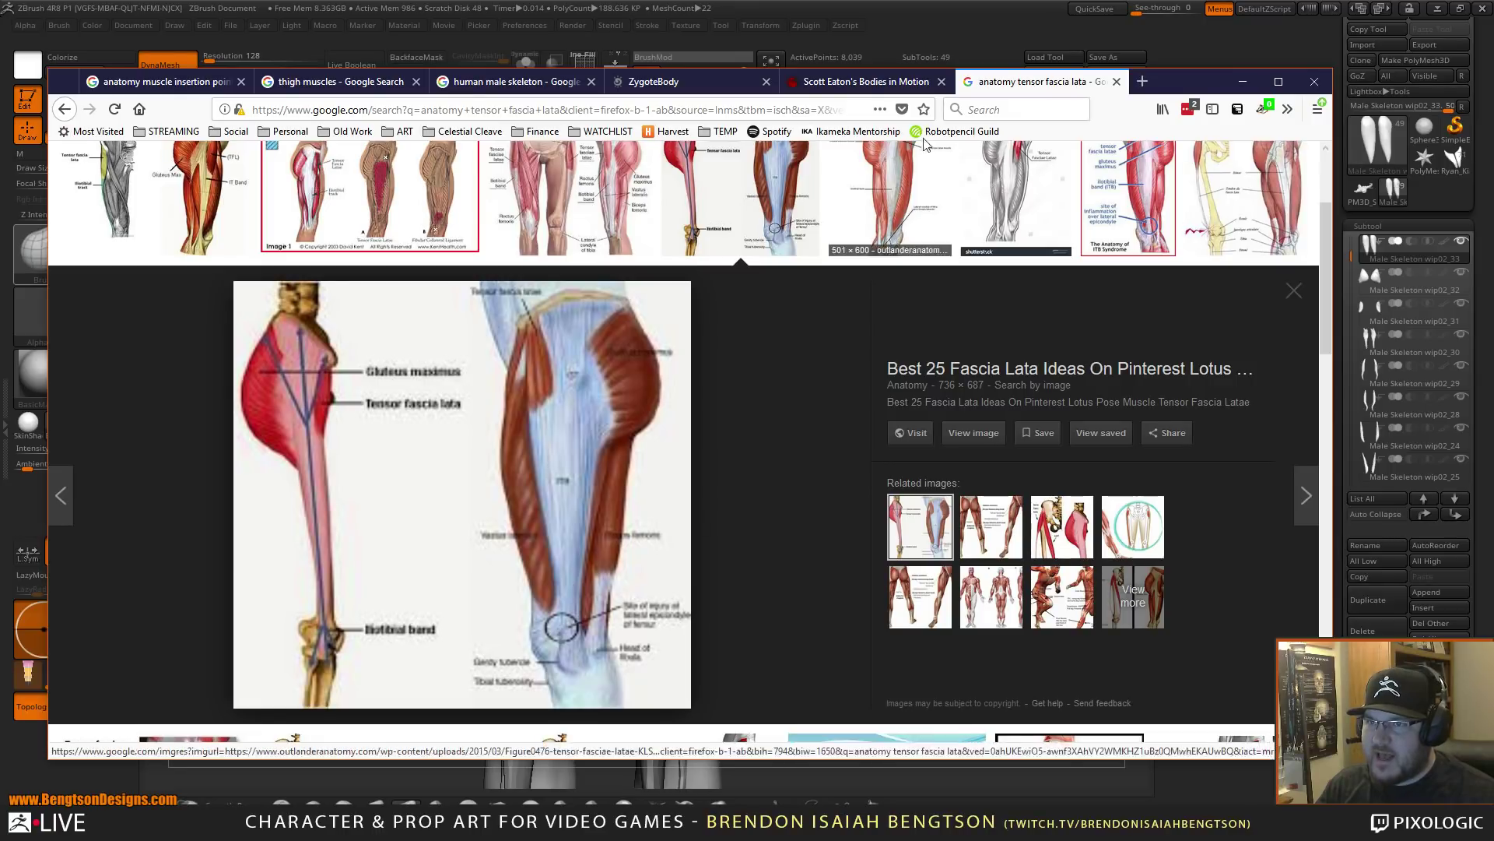
left_click(1242, 81)
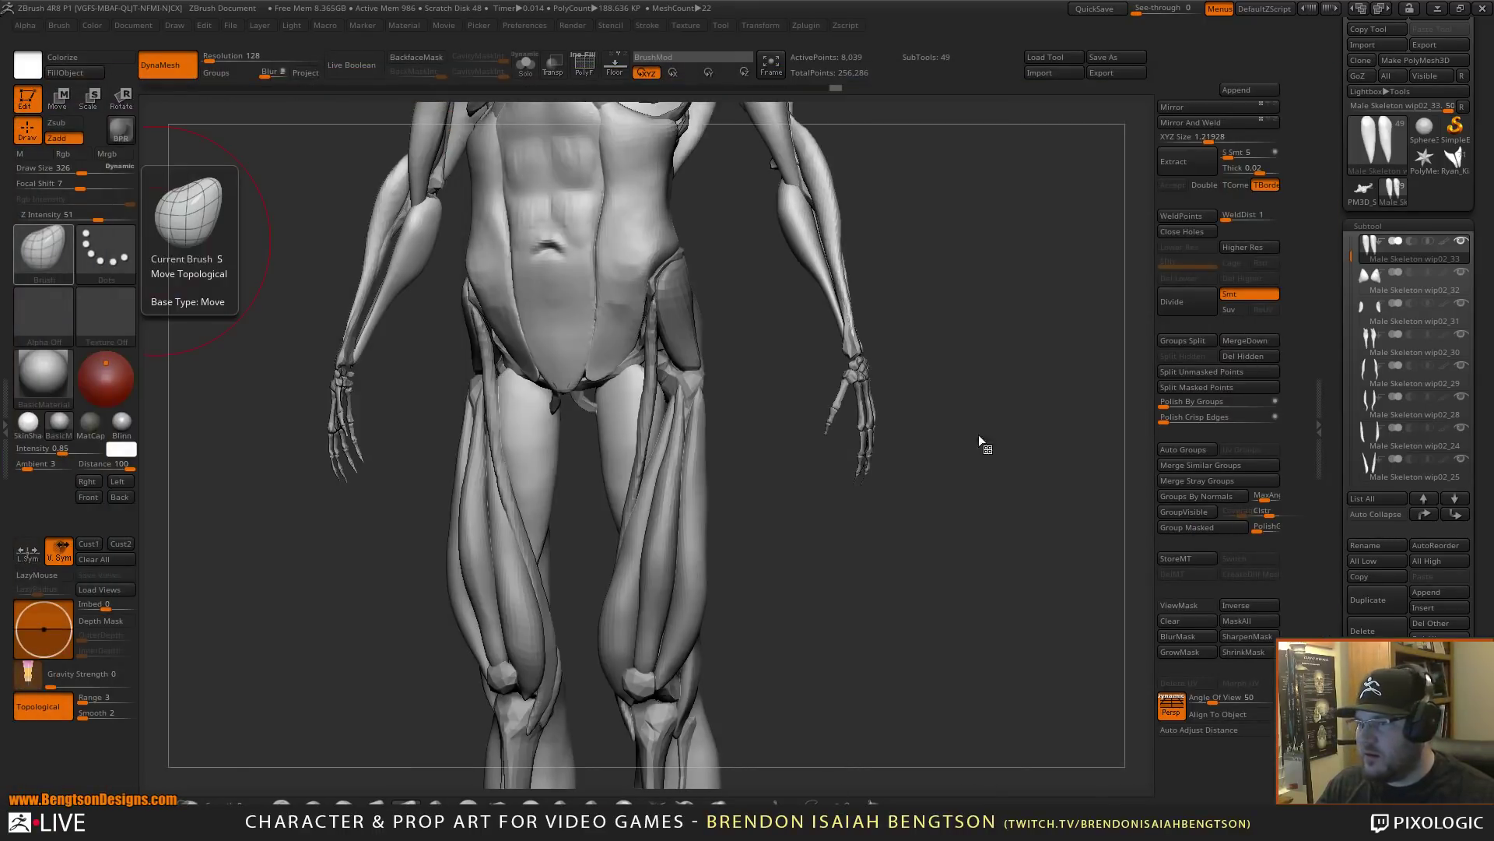
- Insert a mirrored Sphere 32 primitive at the skeleton's outer hips and split the pair into its own subtool
left_click_drag(894, 517, 867, 517)
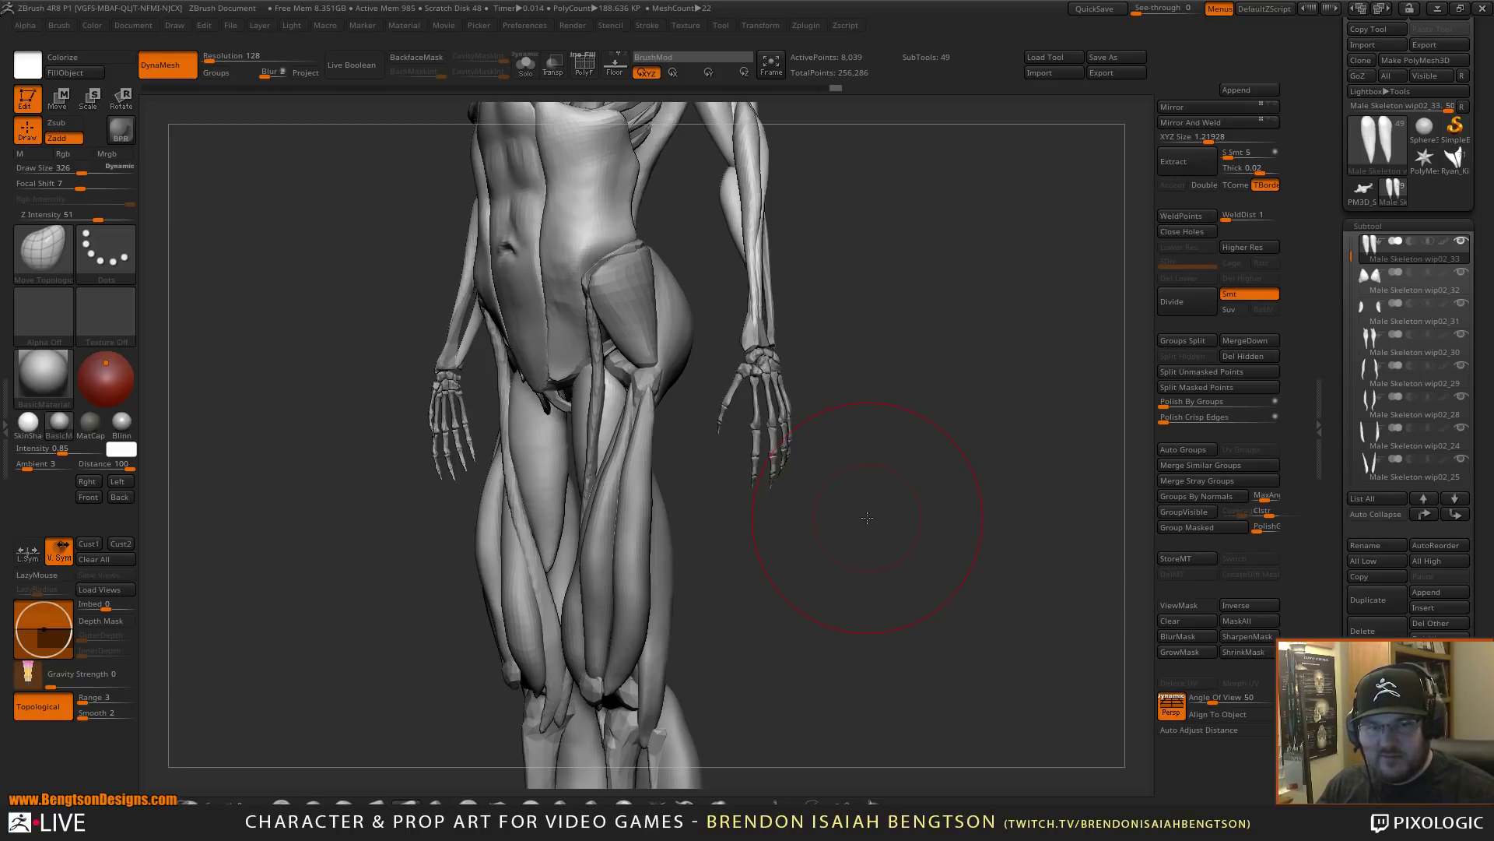
left_click_drag(992, 548, 987, 544)
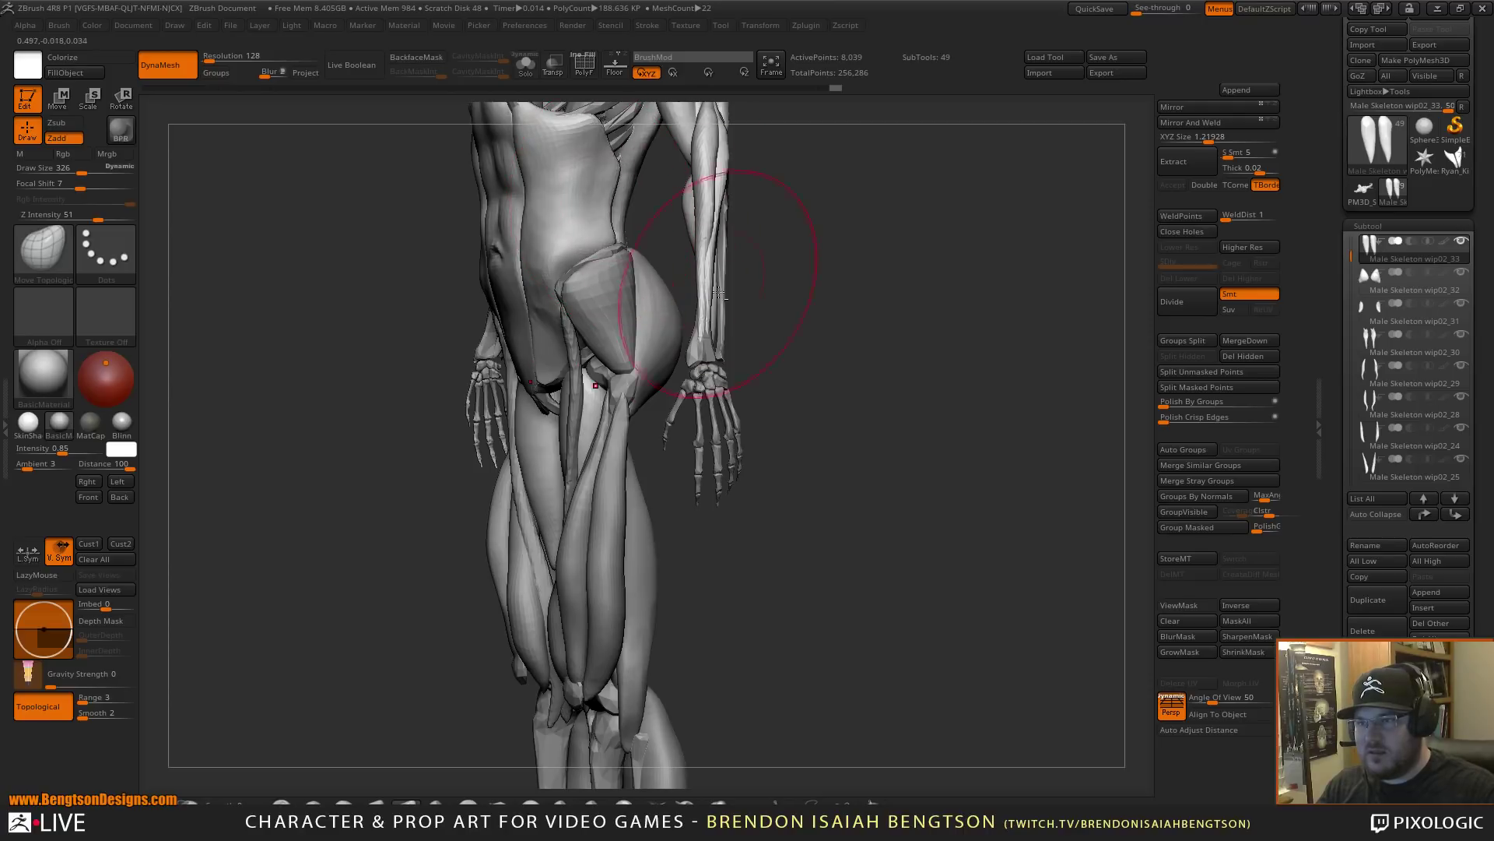
left_click(725, 428, "alt")
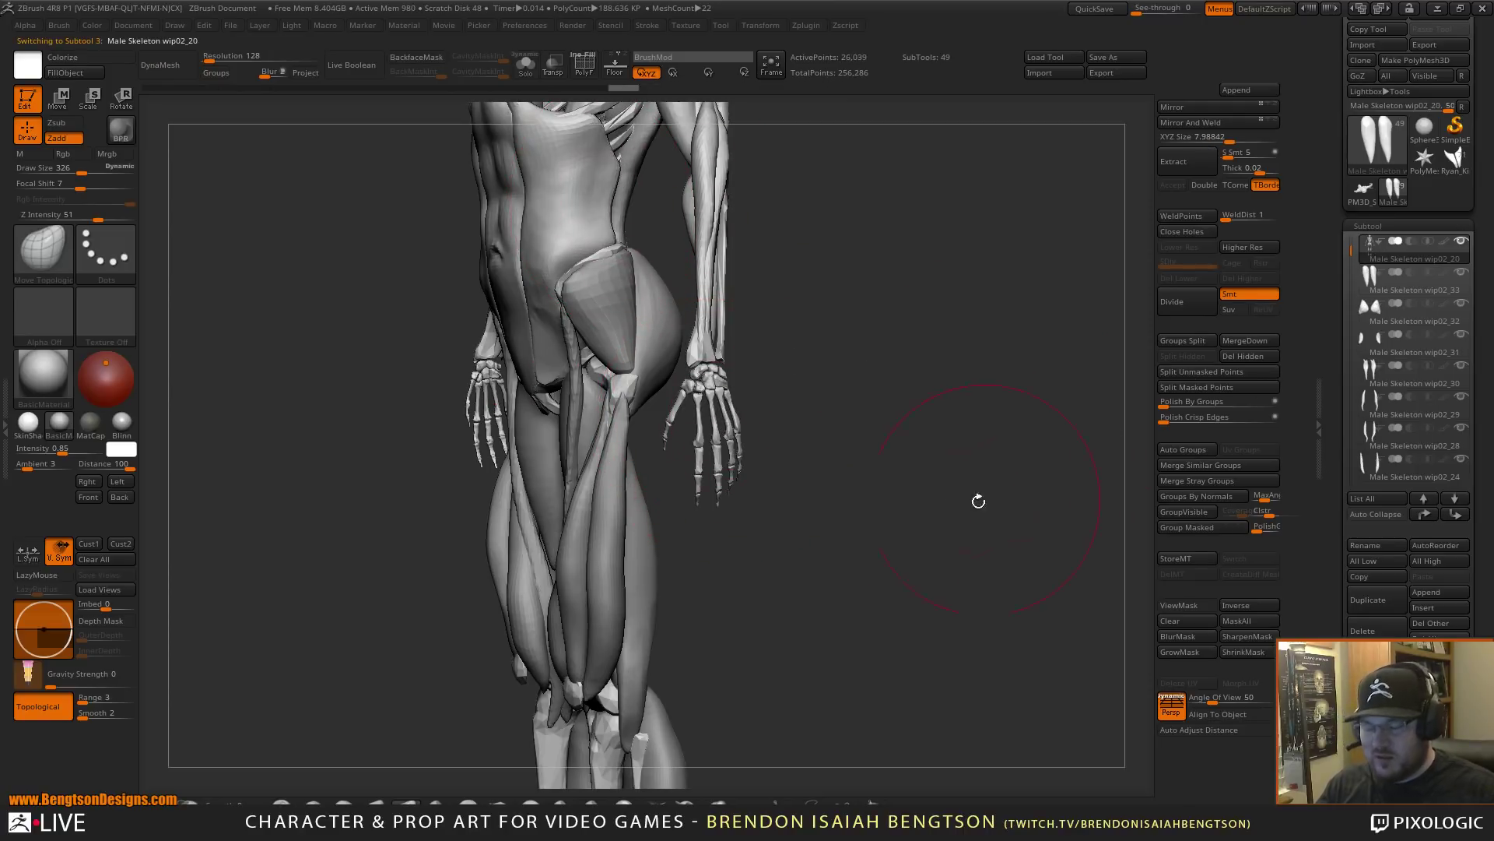
key("b")
key("i")
left_click(572, 635)
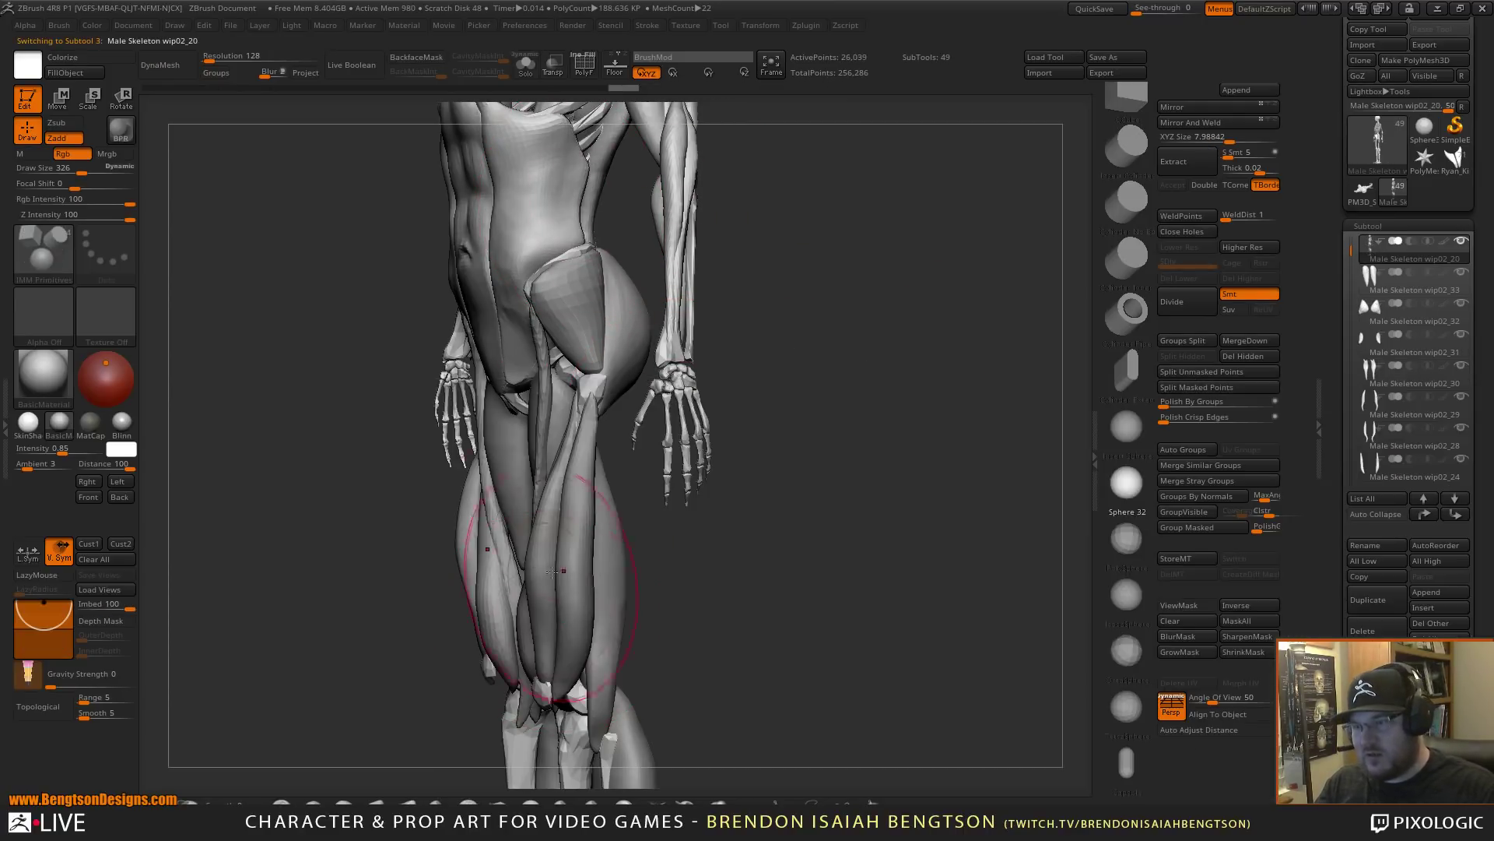
left_click_drag(594, 404, 598, 411)
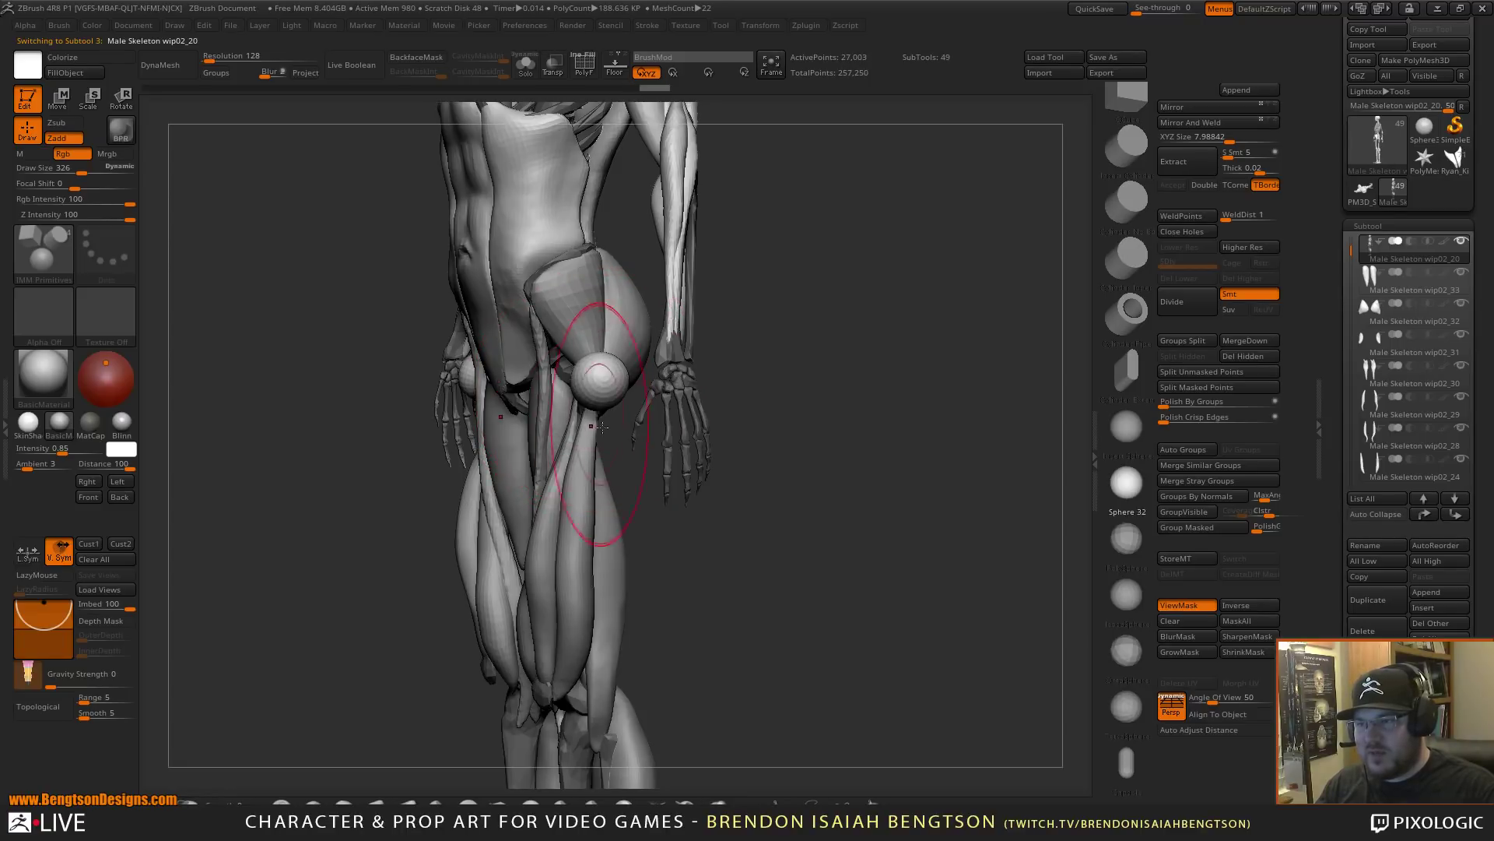
left_click(1201, 370)
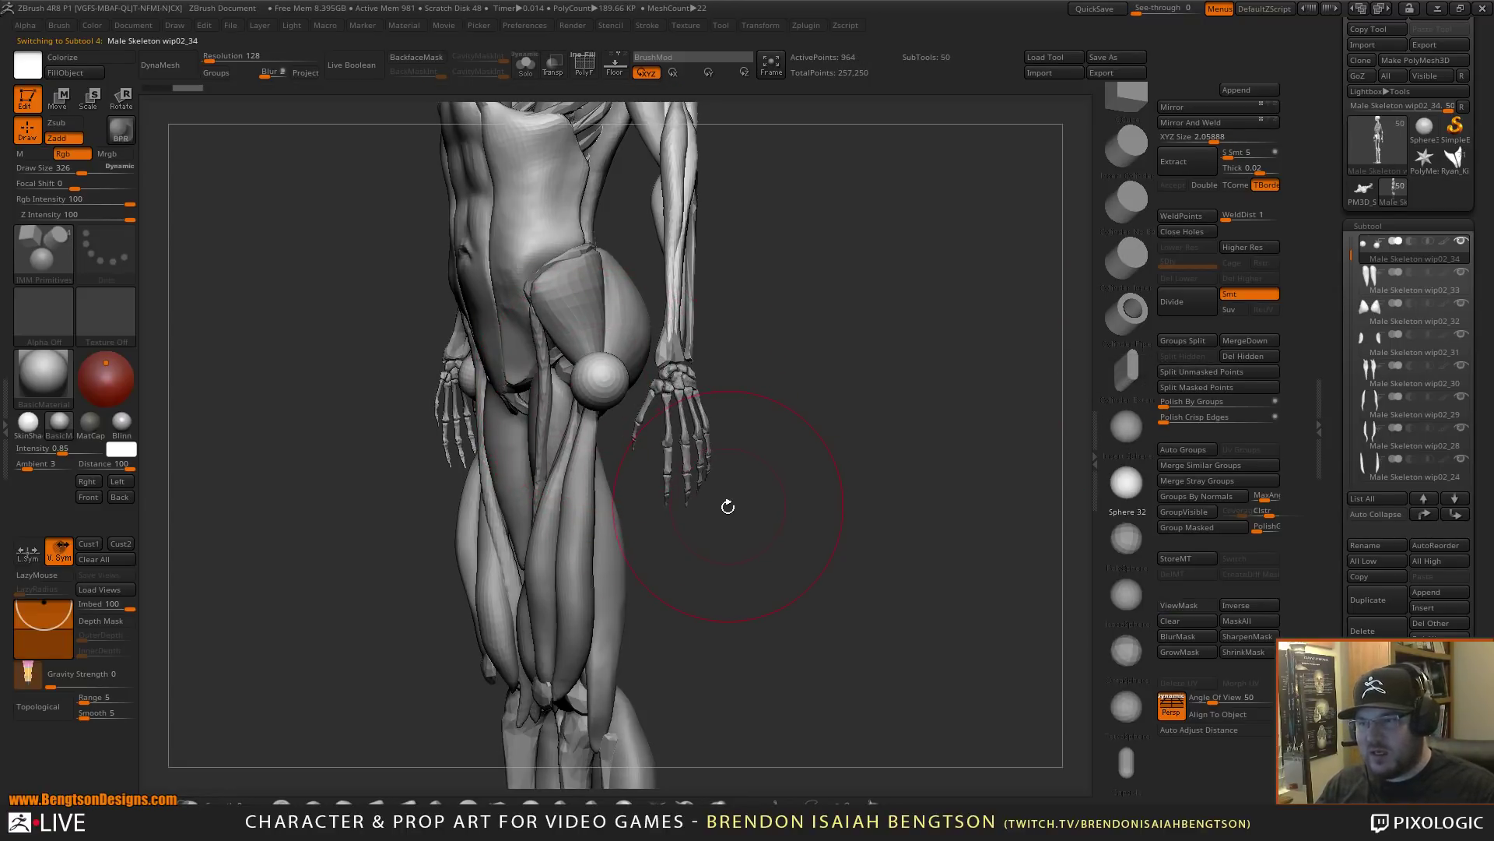
- Reposition the sphere pair beside the outer hips and scale it into vertical ovals
left_click_drag(727, 507, 697, 462, "shift")
key("w")
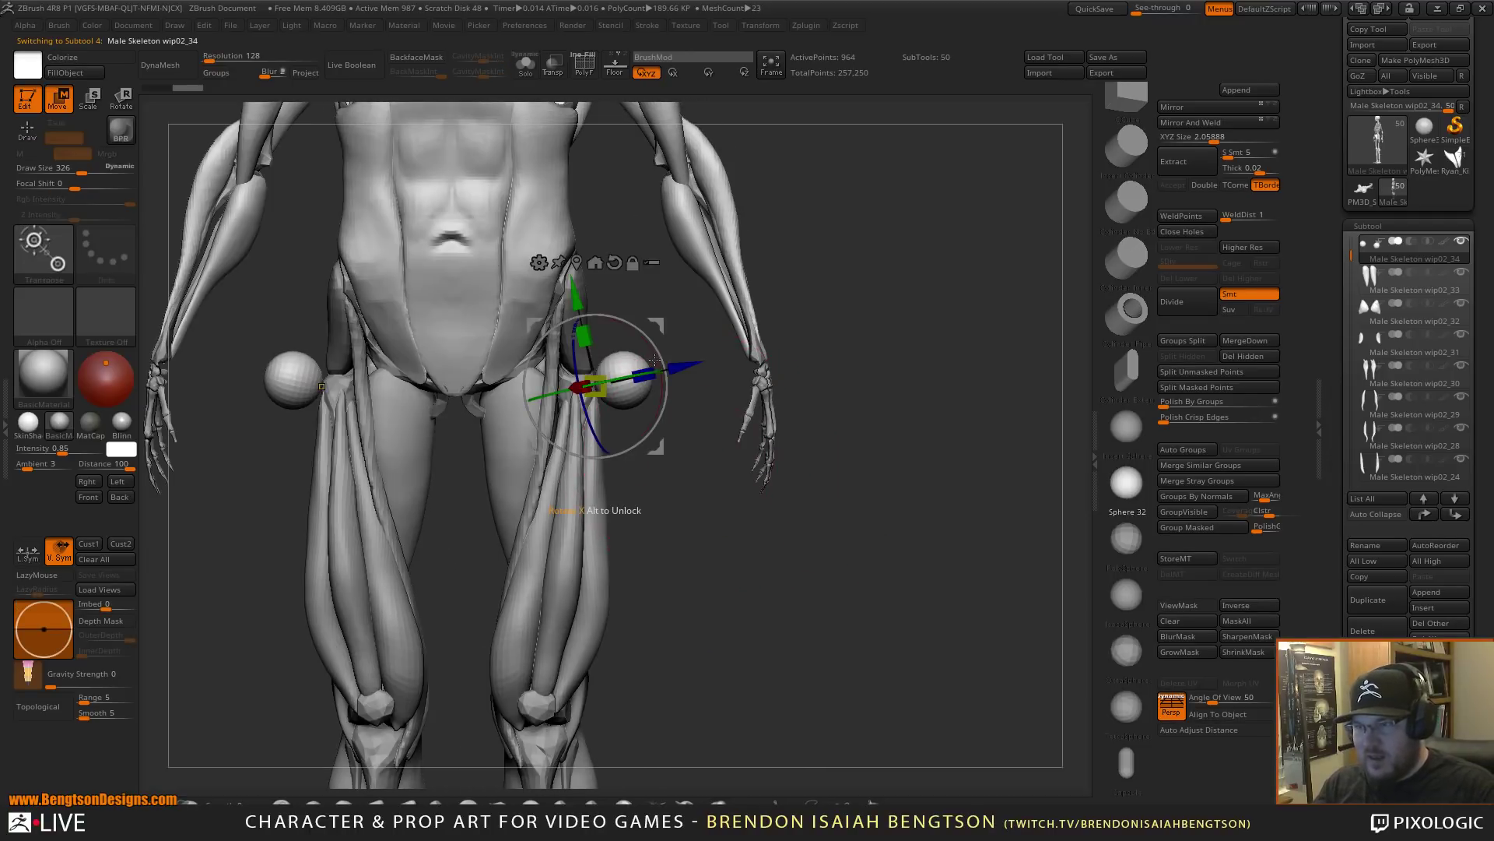
left_click_drag(658, 347, 642, 447)
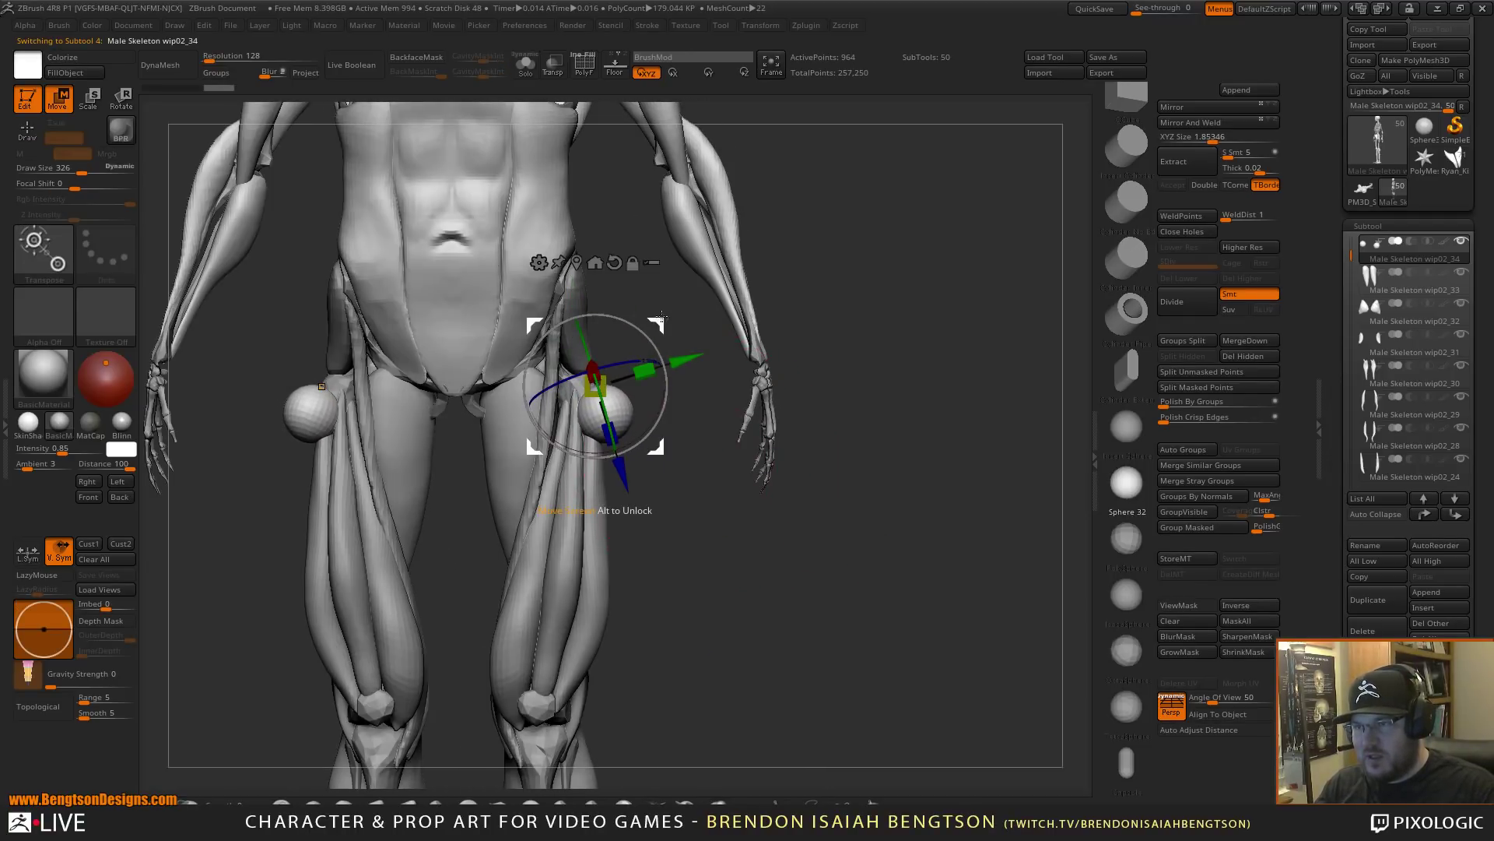
left_click_drag(657, 325, 704, 294)
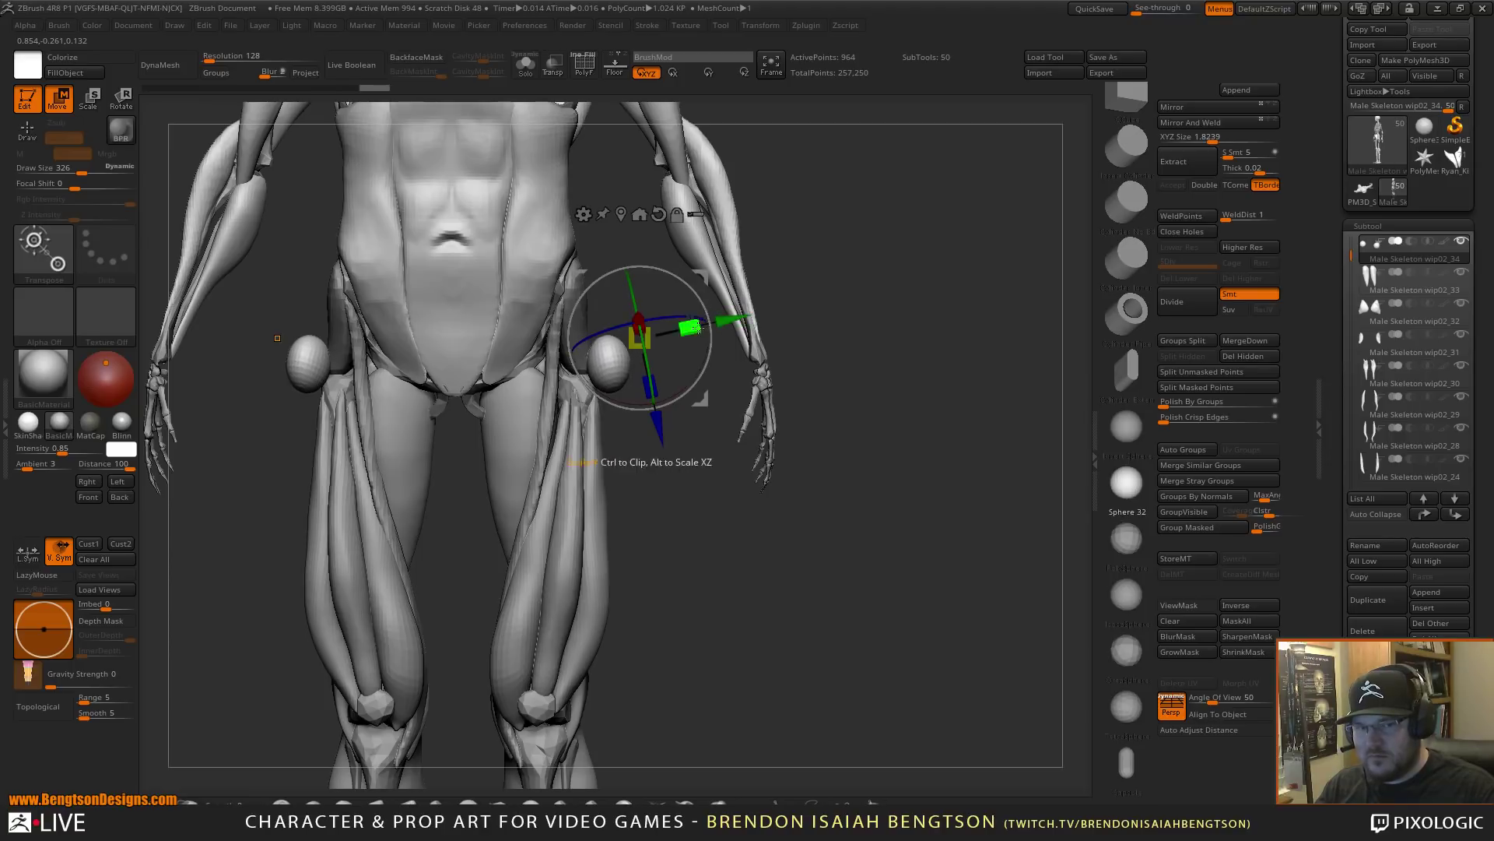
- Stretch the ovals with the Move Topological brush into long bands running from the hip down the outer thigh
mouse_move(810, 557)
left_mouse_down()
mouse_move(813, 625)
mouse_move(738, 617)
left_mouse_up()
key("q")
left_click_drag(624, 367, 605, 278)
left_click_drag(626, 401, 640, 572)
left_click_drag(630, 459, 618, 440)
mouse_move(720, 572)
left_mouse_down()
mouse_move(703, 605)
mouse_move(689, 576)
mouse_move(589, 572)
mouse_move(615, 552)
left_mouse_up()
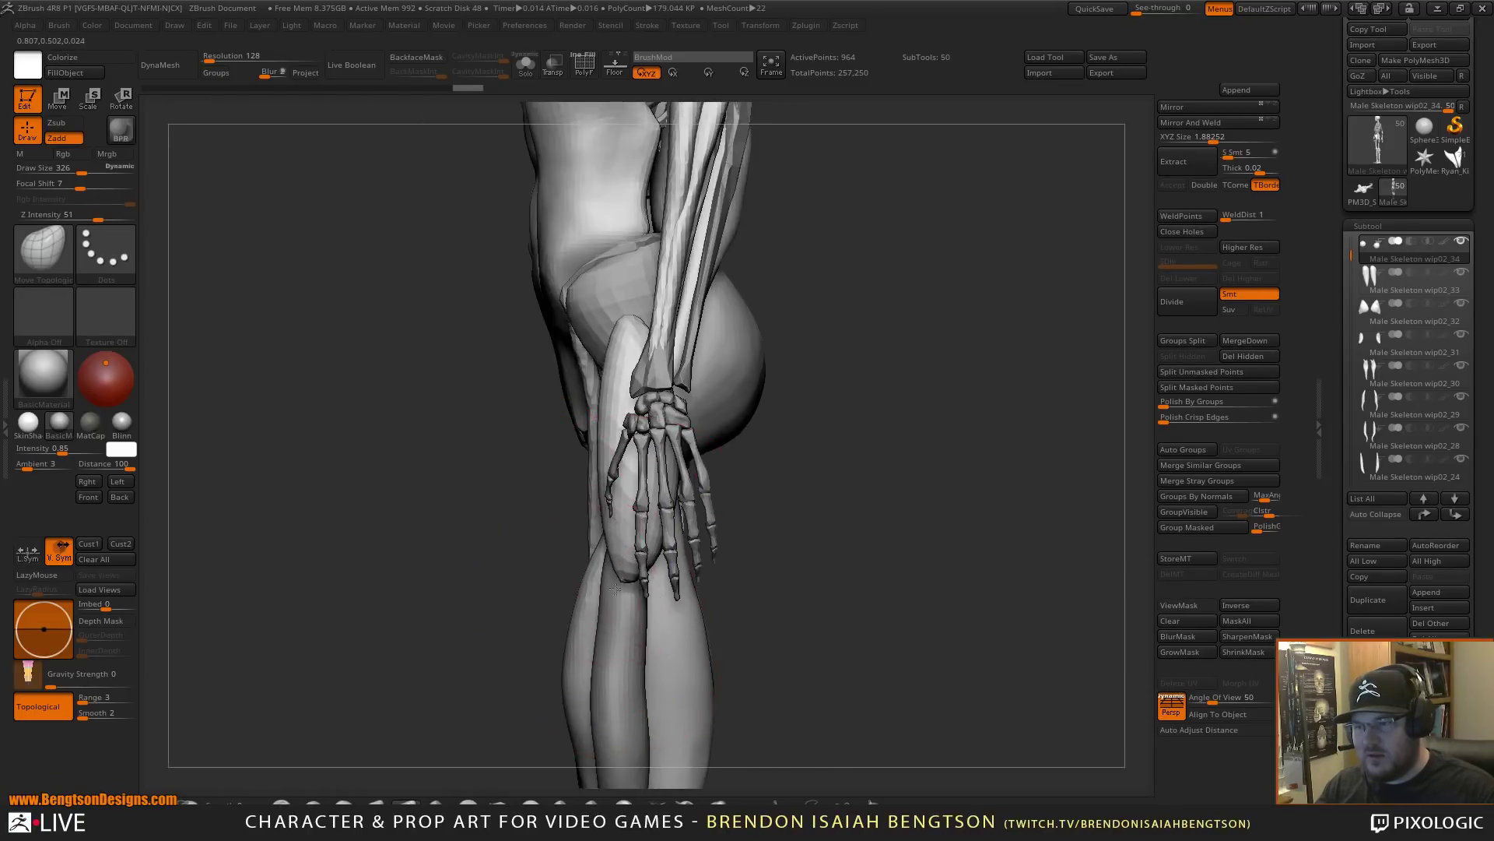
left_click_drag(885, 519, 906, 398, "alt")
left_click_drag(806, 407, 860, 430)
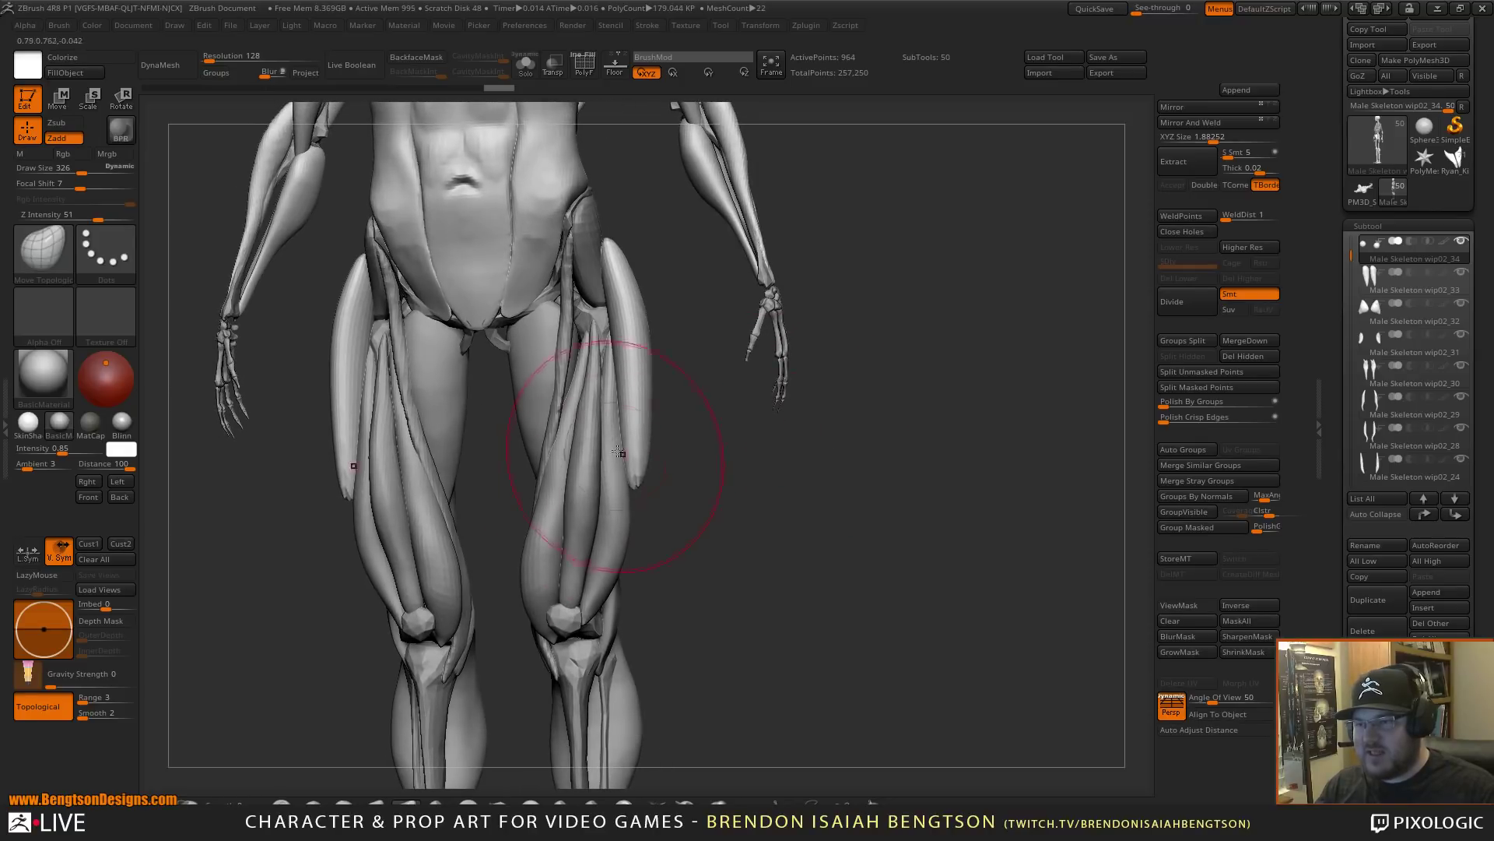
- Pull the upper end of the outer thigh band onto the front of the pelvic crest and bend it along the thigh
left_click_drag(735, 545, 653, 542, "alt")
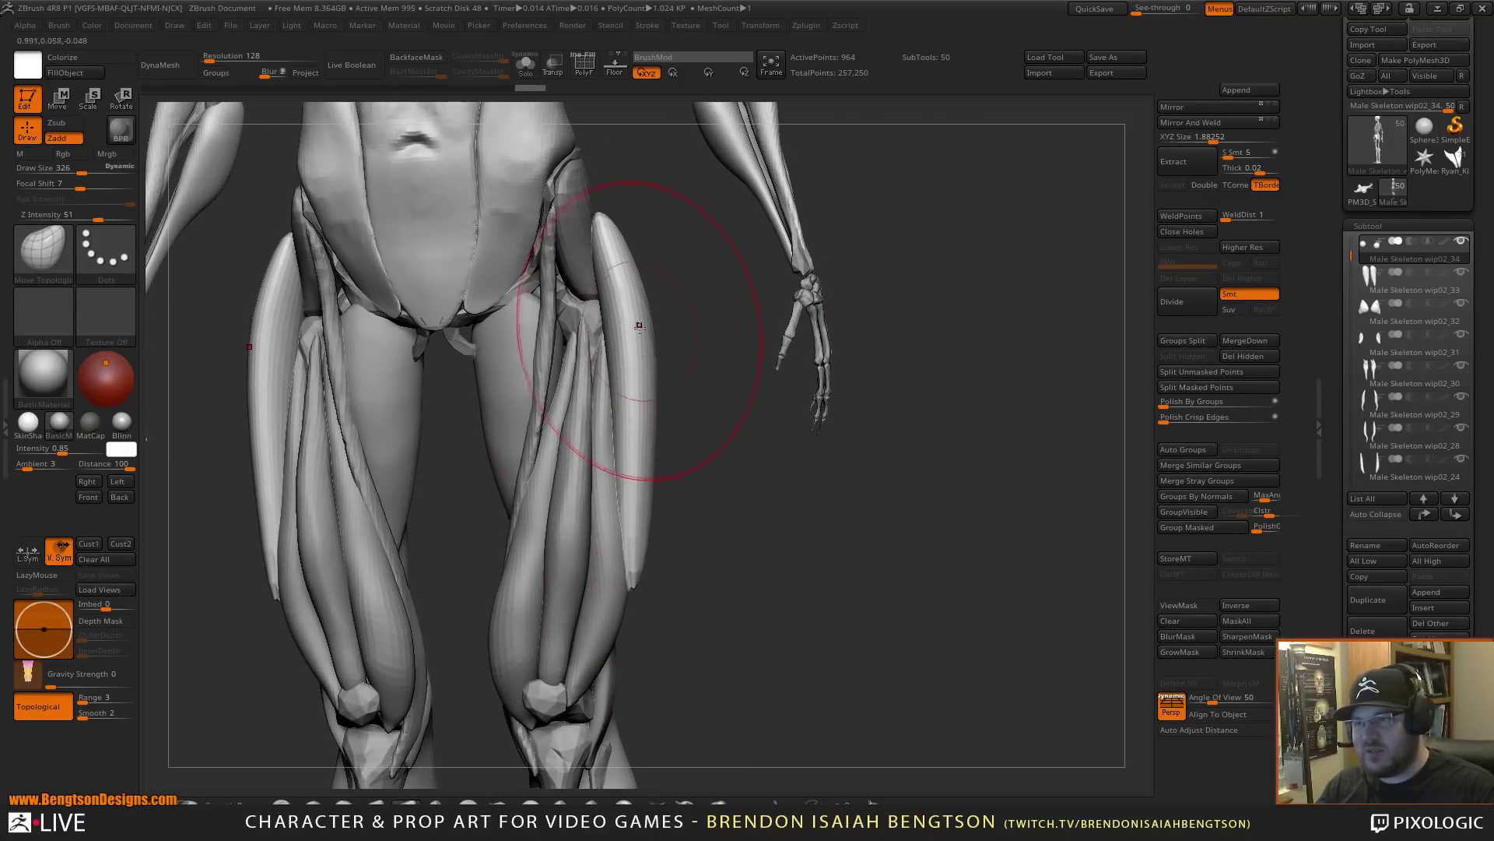
mouse_move(669, 224)
left_mouse_down("alt")
mouse_move(658, 333)
mouse_move(585, 334)
mouse_move(611, 313)
mouse_move(574, 372)
left_mouse_up("alt")
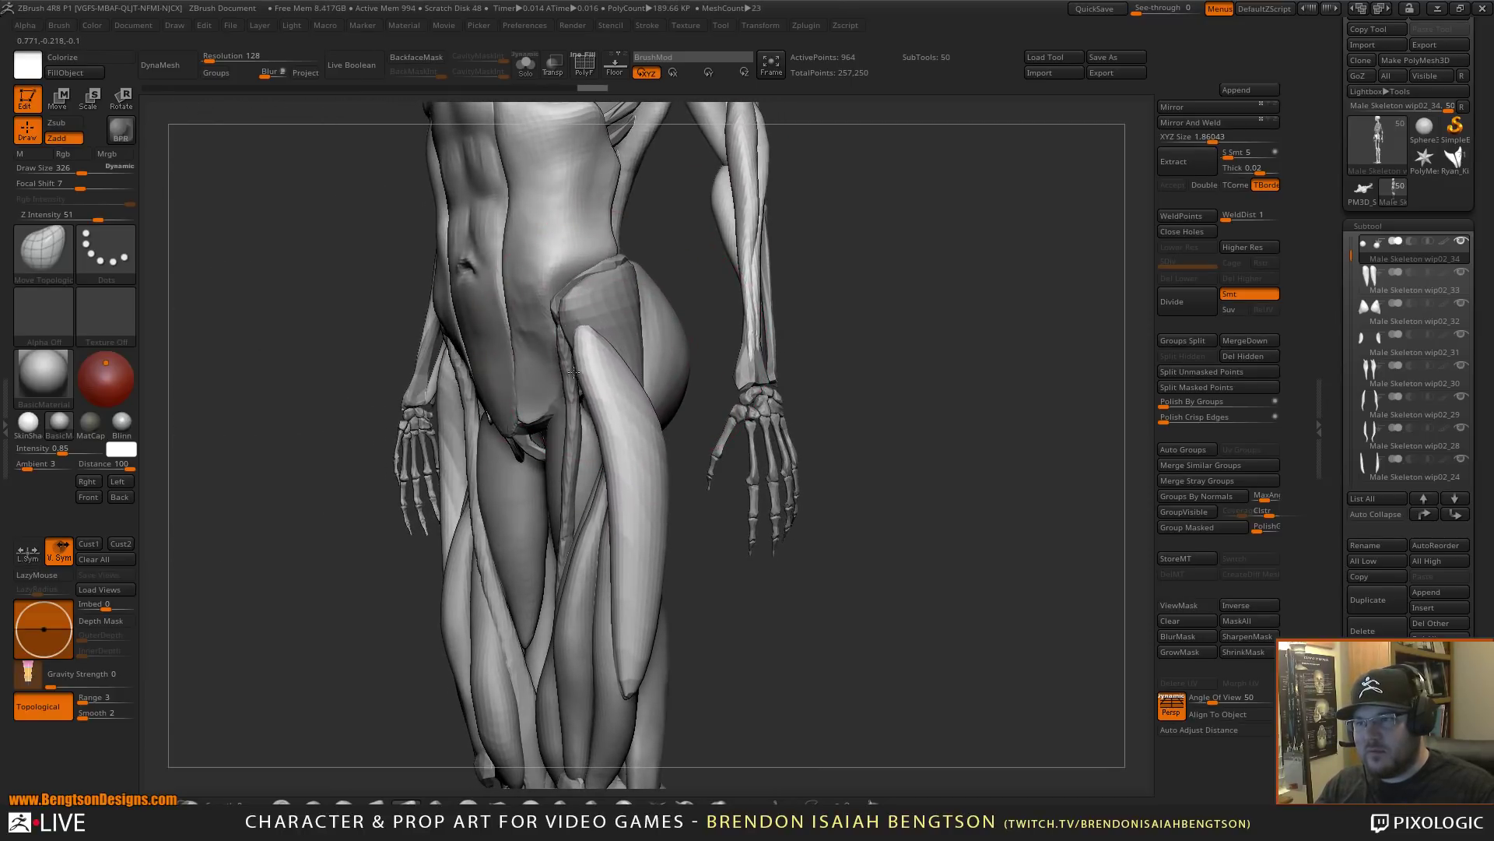
left_click_drag(572, 321, 567, 306)
left_click_drag(567, 305, 556, 286)
left_click_drag(590, 360, 604, 363)
left_click_drag(621, 404, 651, 427)
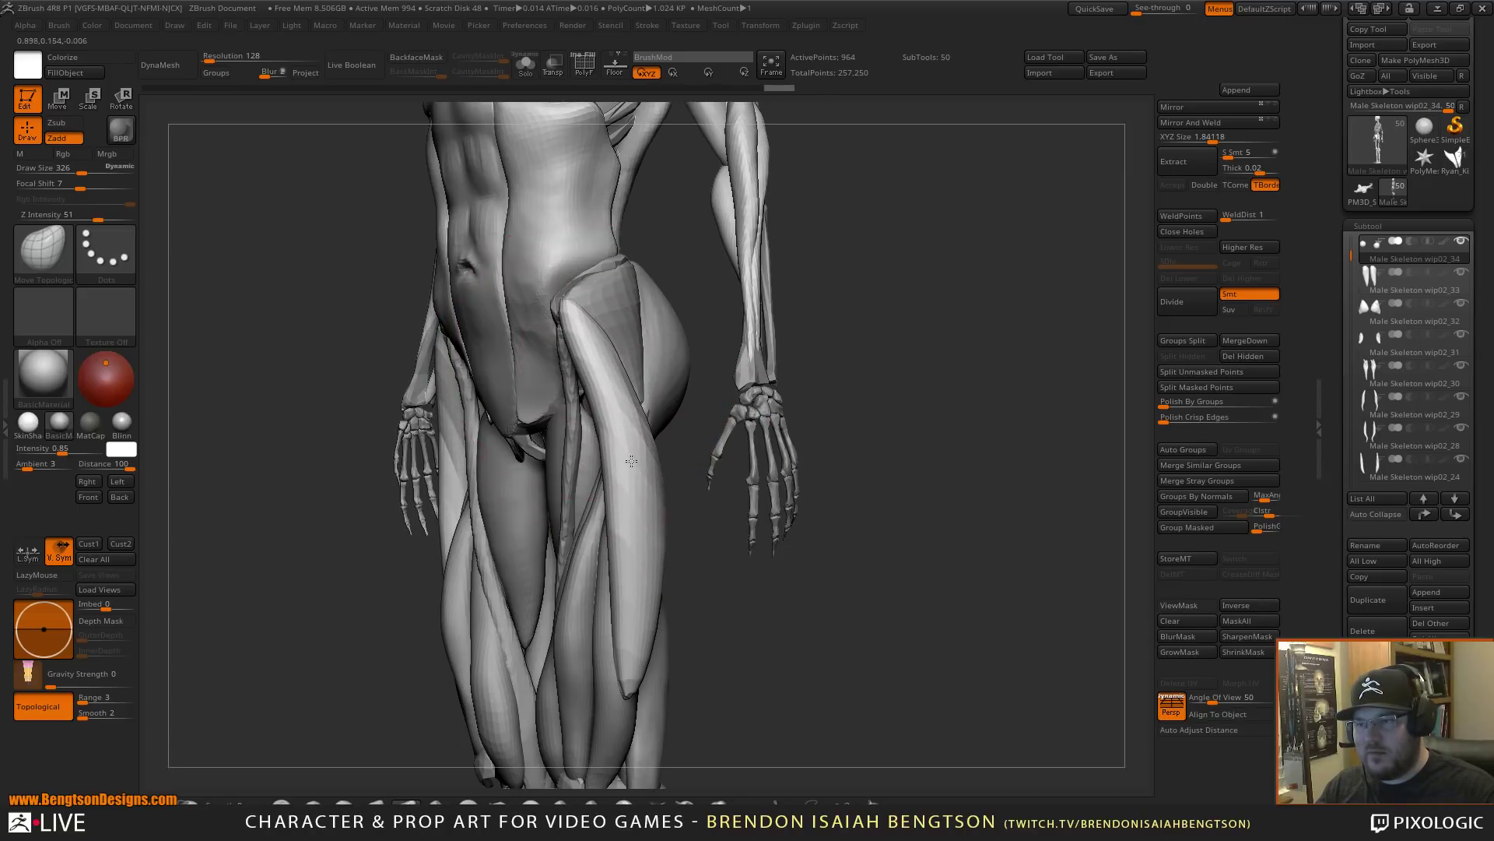
left_click_drag(643, 498, 656, 506)
- Widen the upper part of the band backward across the side of the hip, over the gluteus medius
left_click_drag(826, 612, 731, 623)
left_click_drag(656, 356, 652, 375)
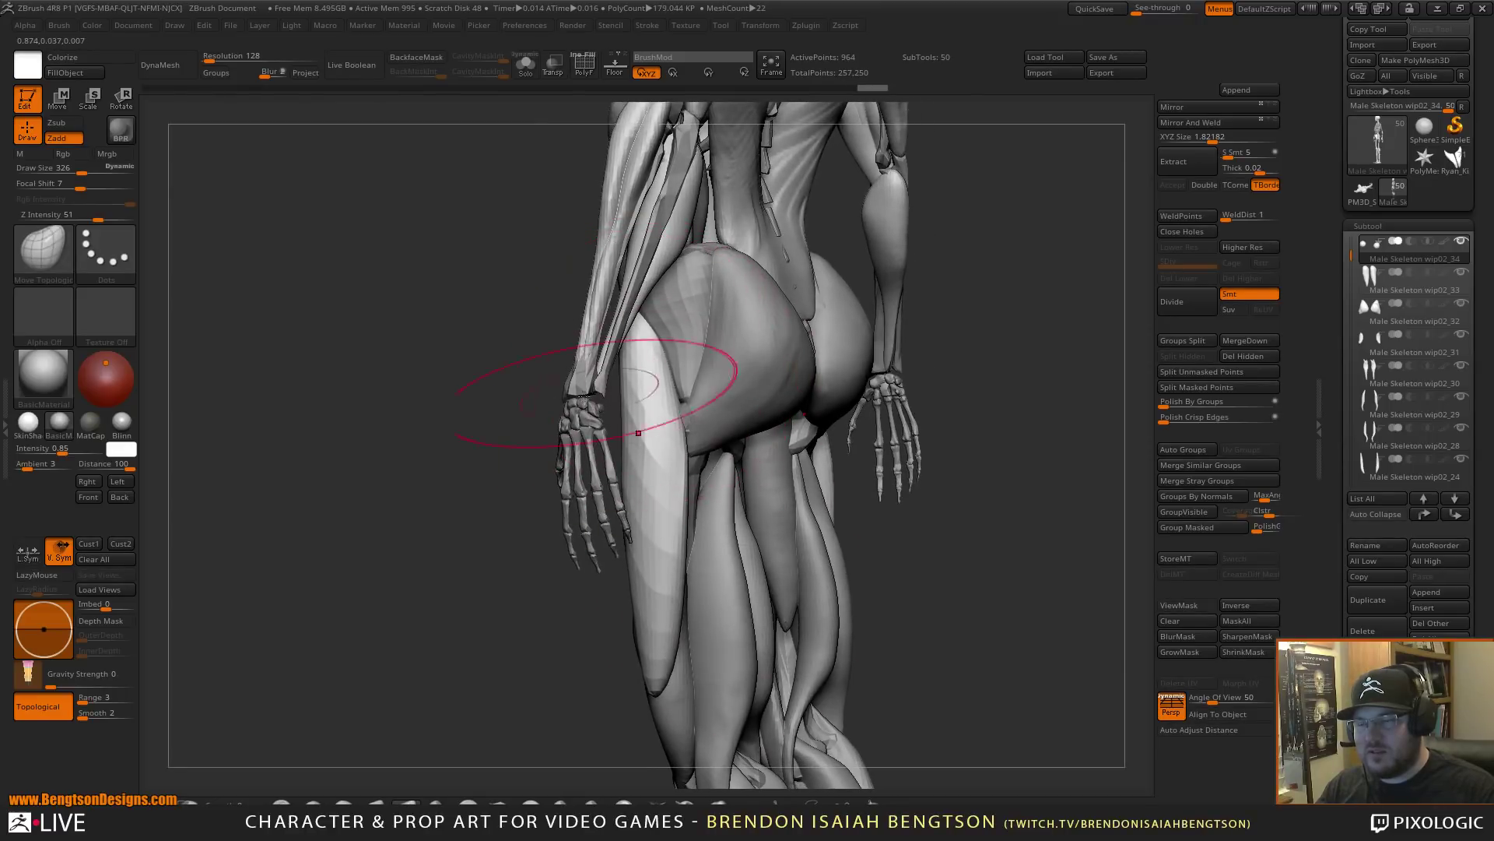
mouse_move(486, 461)
left_mouse_down()
mouse_move(744, 391)
mouse_move(639, 350)
left_mouse_up()
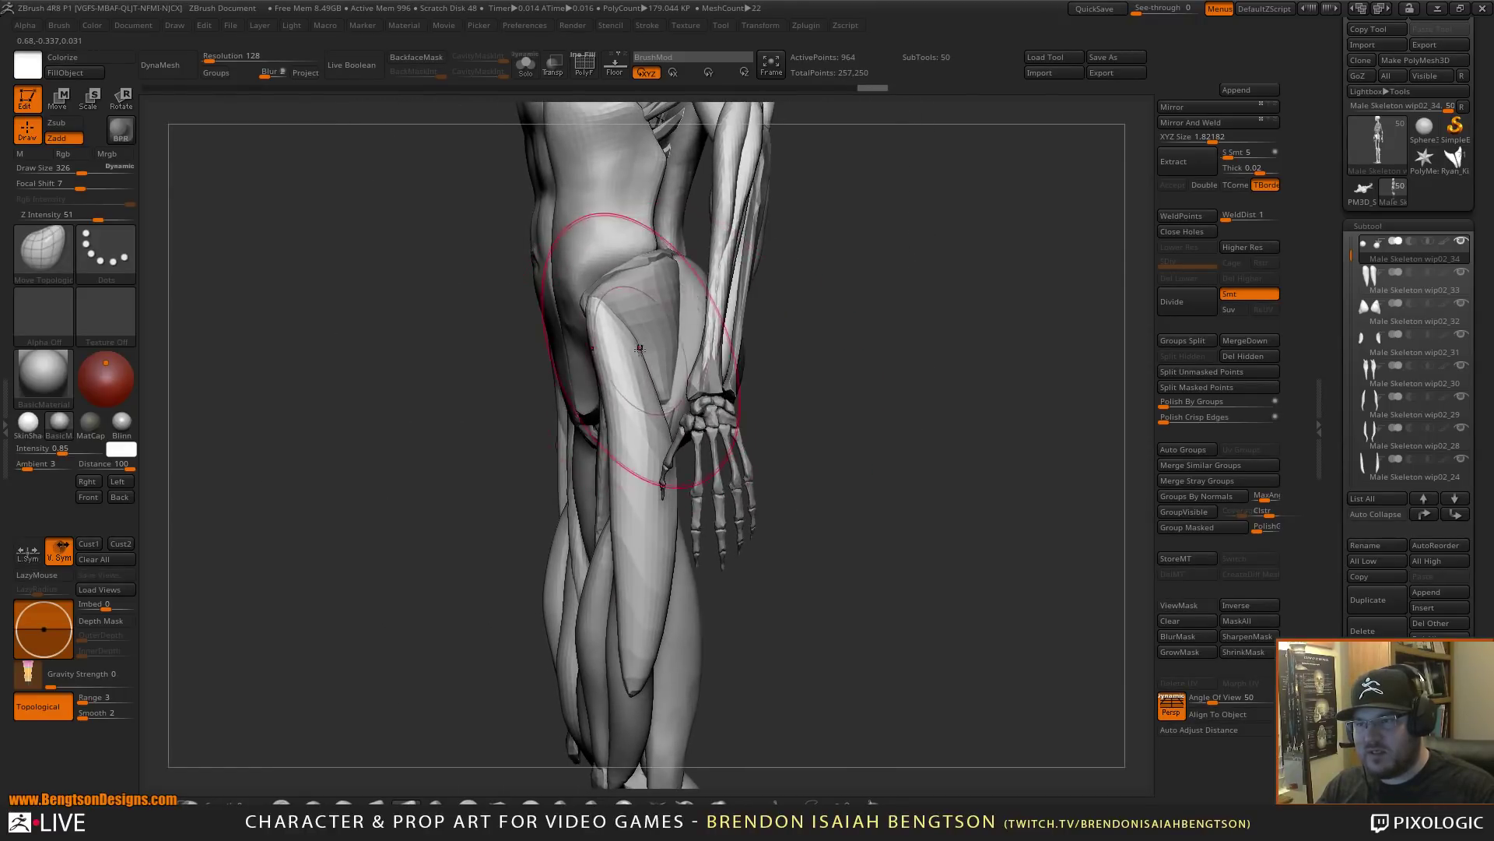
left_click(610, 272, "alt")
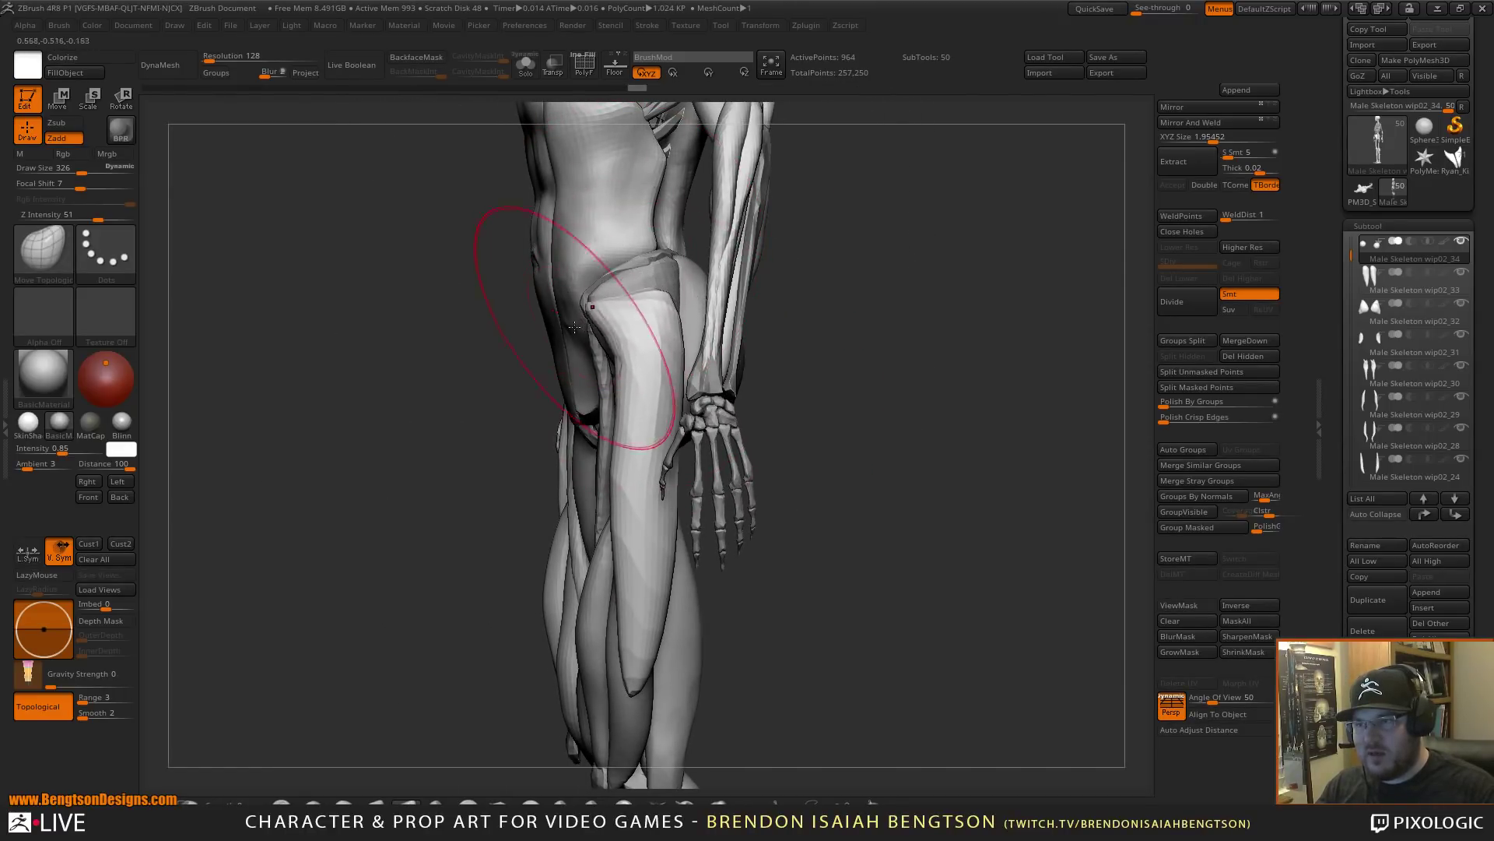
left_click_drag(592, 381, 639, 364)
- Extend the band's lower end down to the outer side of the knee and fit its tip against the joint
mouse_move(736, 634)
left_mouse_down()
mouse_move(801, 645)
mouse_move(793, 586)
left_mouse_up()
left_click_drag(792, 586, 779, 343, "alt")
left_click(609, 394, "alt")
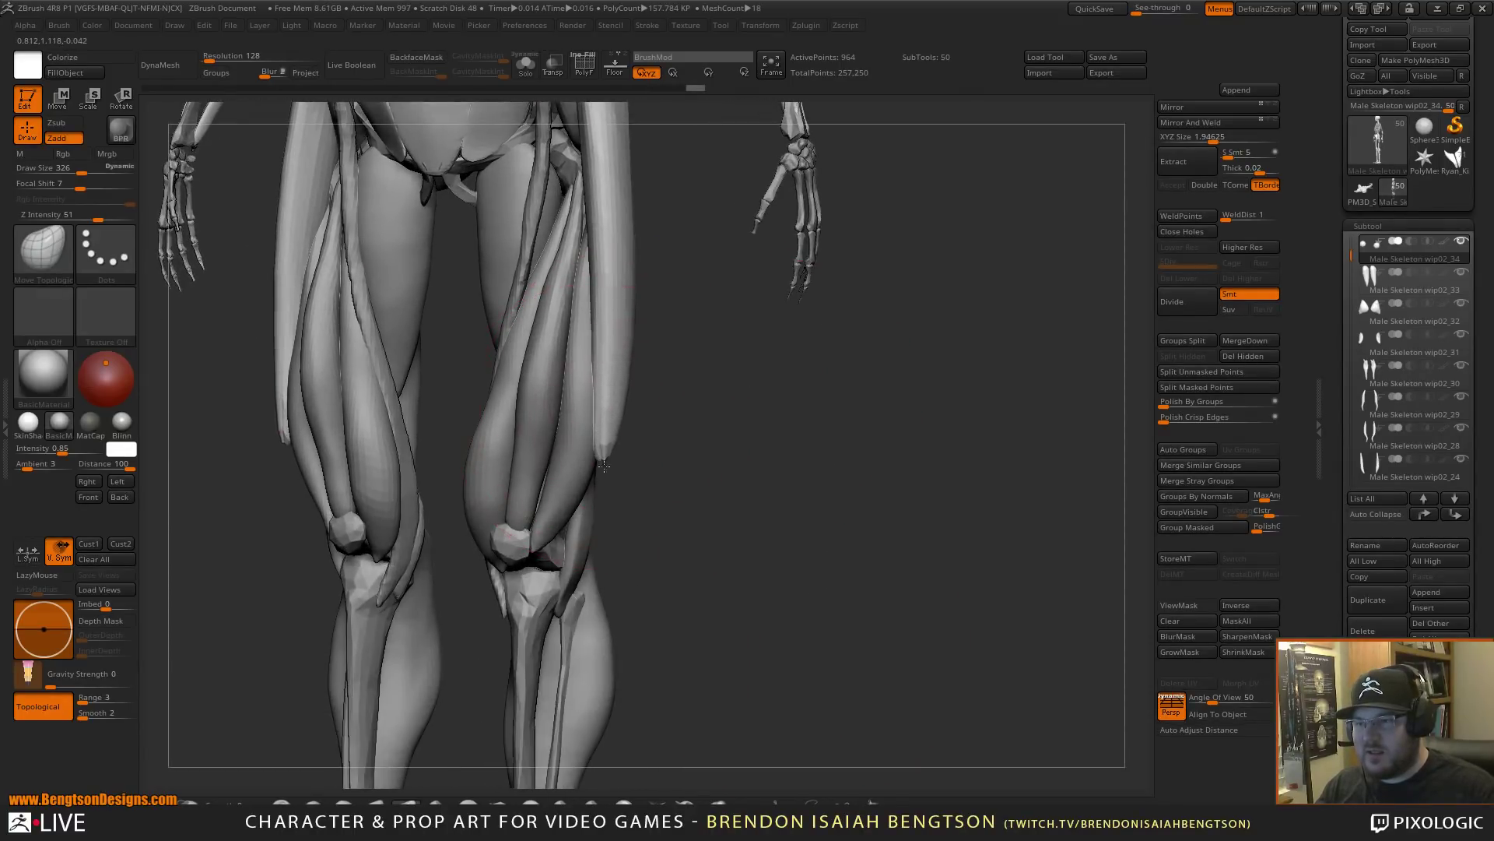
mouse_move(610, 394)
left_mouse_down()
mouse_move(608, 431)
mouse_move(612, 389)
left_mouse_up()
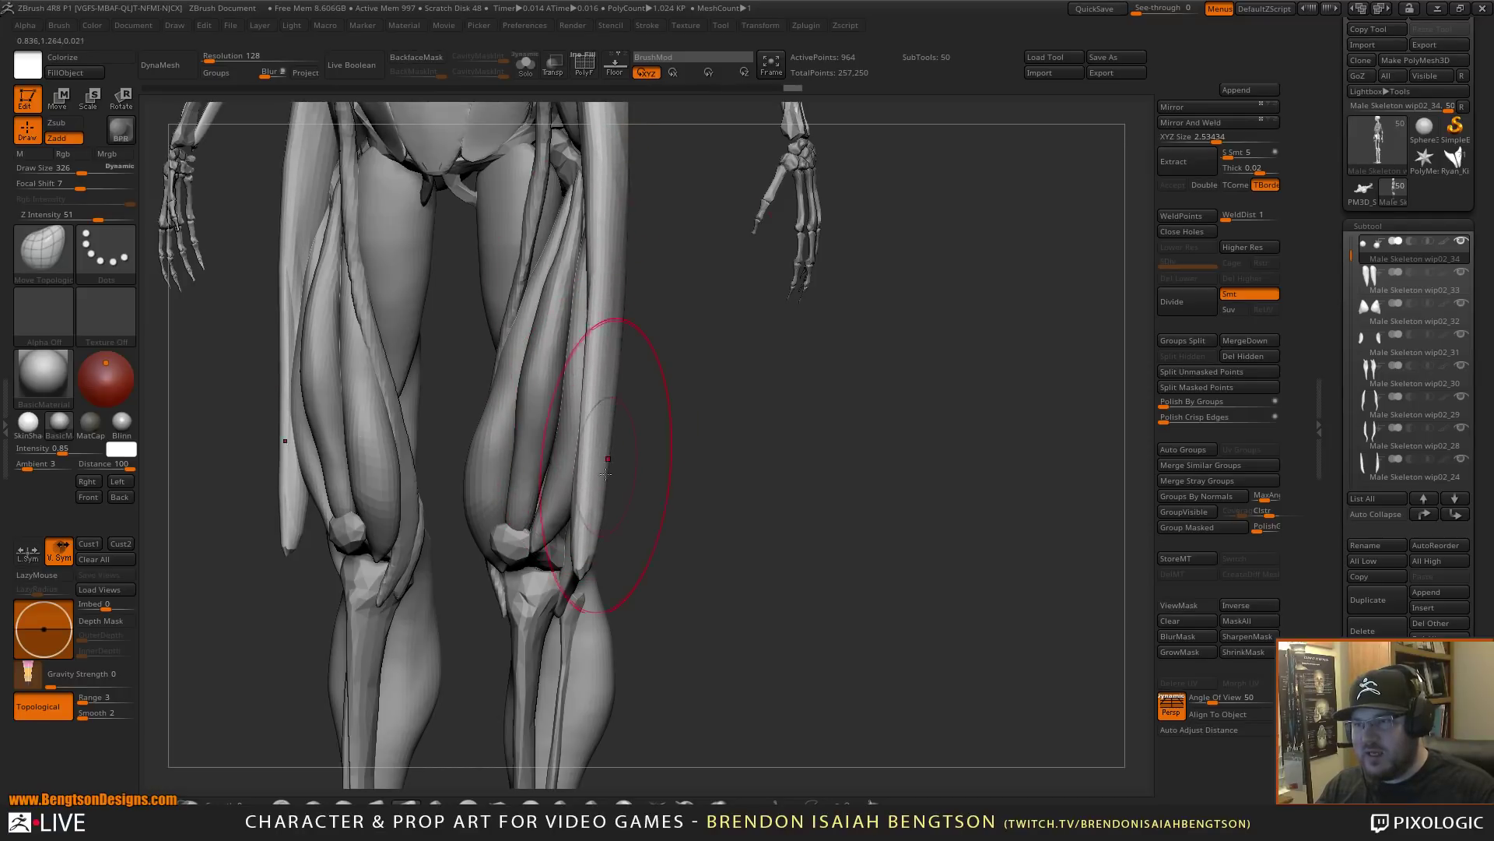
left_click_drag(608, 487, 599, 498)
left_click_drag(582, 582, 572, 555)
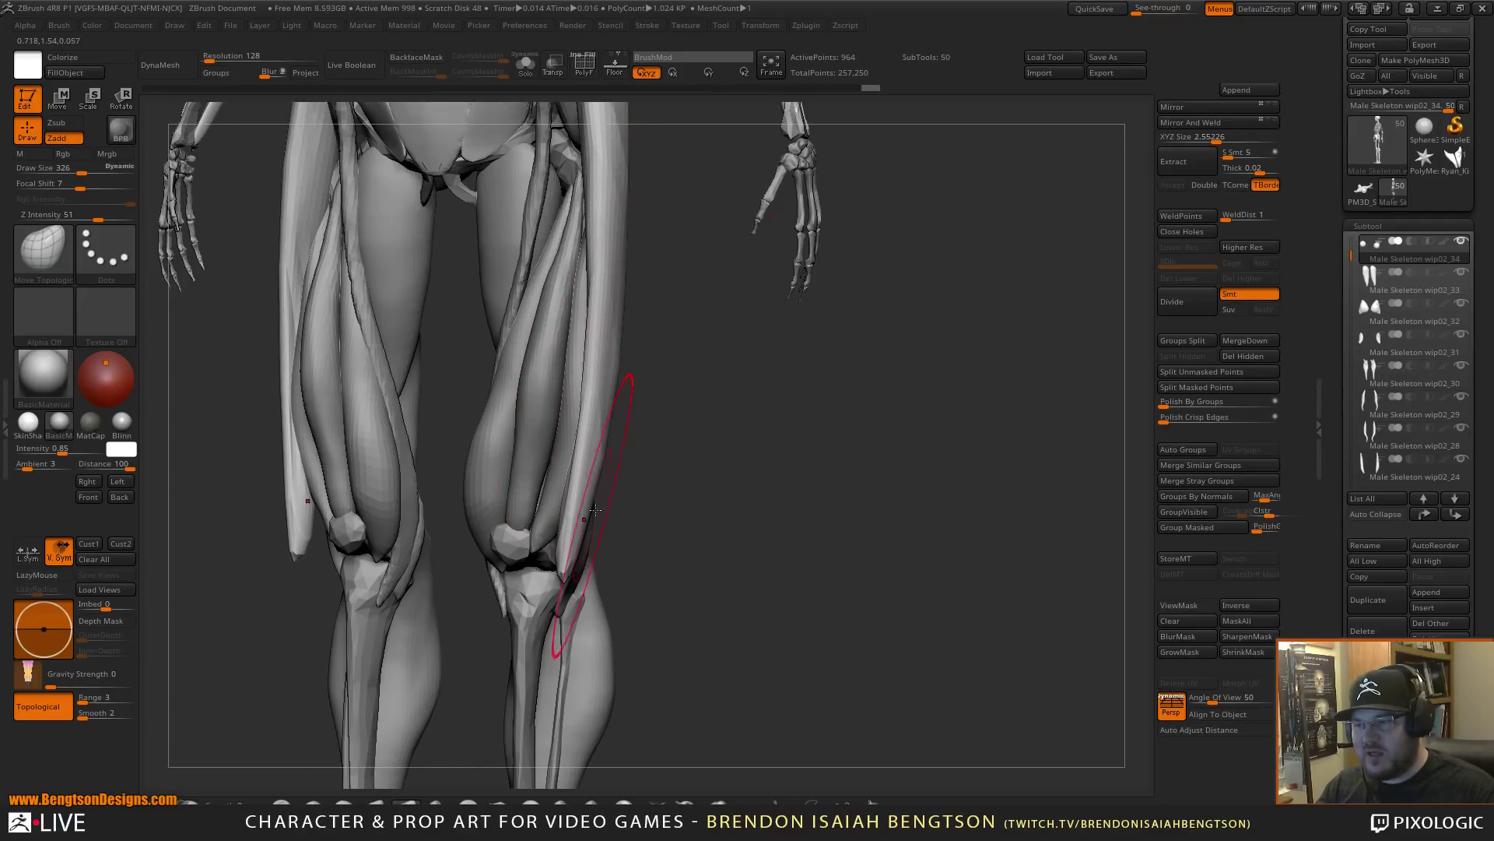
right_click_drag(586, 549, 514, 543)
mouse_move(580, 534)
left_mouse_down()
mouse_move(622, 565)
mouse_move(616, 579)
left_mouse_up()
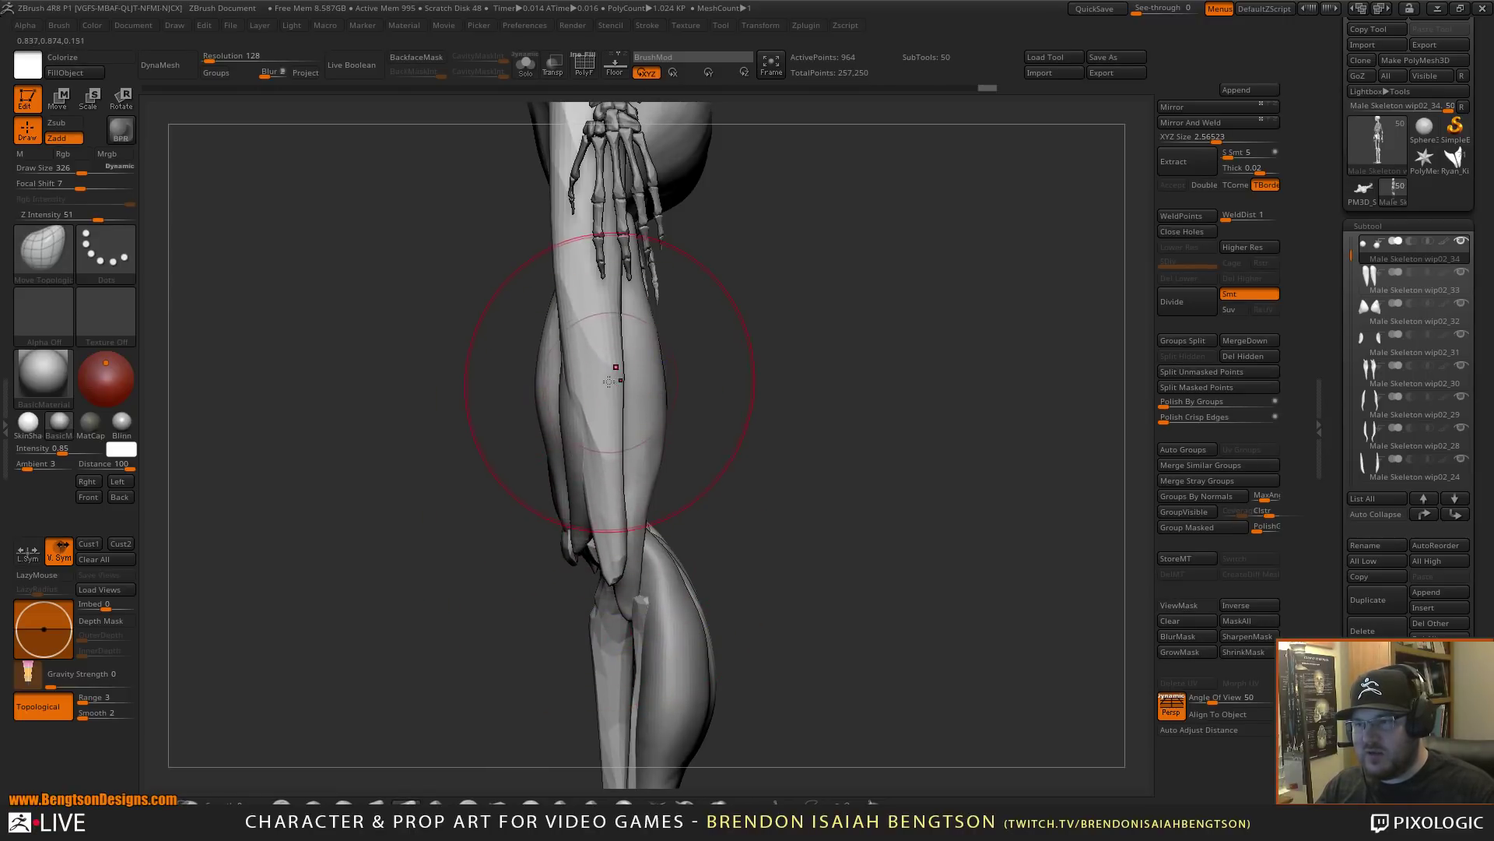
- Tuck the band inward against the outer hip and thigh in the front view, smoothing its contour from crest to knee
left_click_drag(807, 363, 767, 483, "alt")
left_click_drag(767, 483, 804, 397)
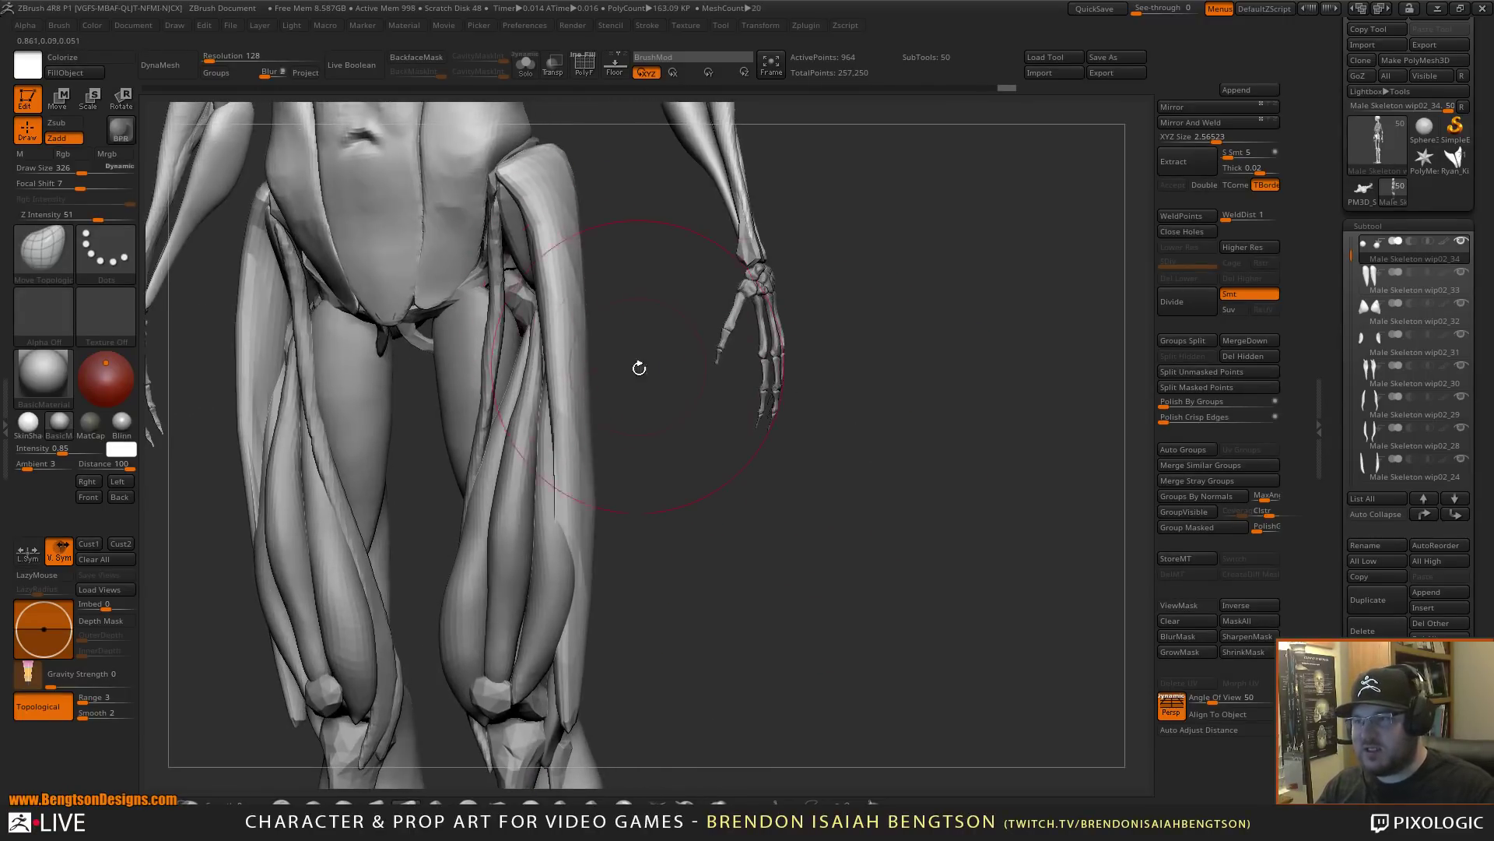
left_click_drag(640, 371, 632, 360, "shift")
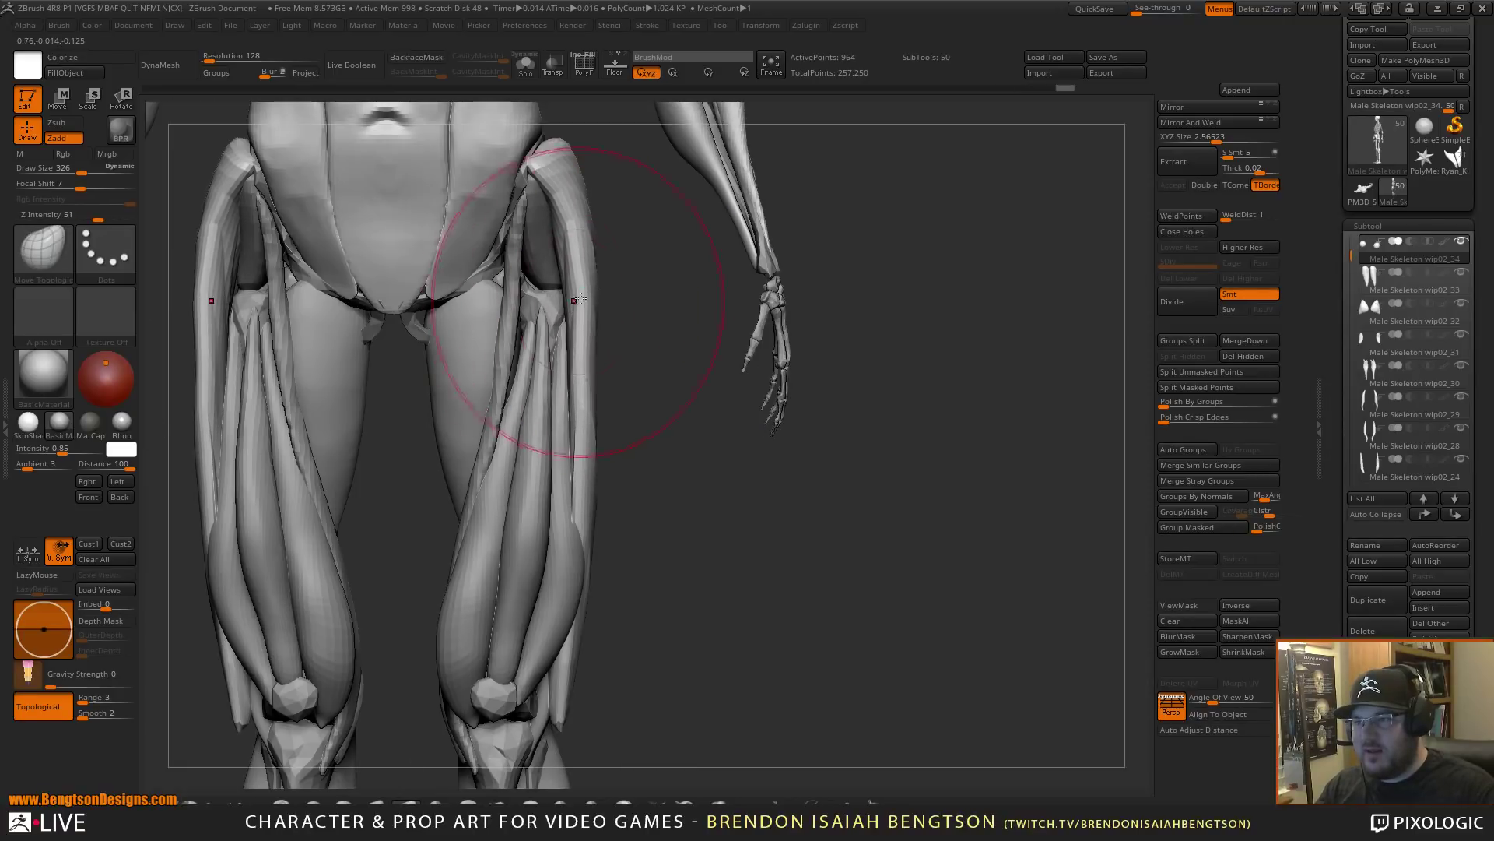
left_click_drag(576, 266, 567, 266)
left_click_drag(568, 168, 561, 170)
left_click_drag(576, 278, 571, 280)
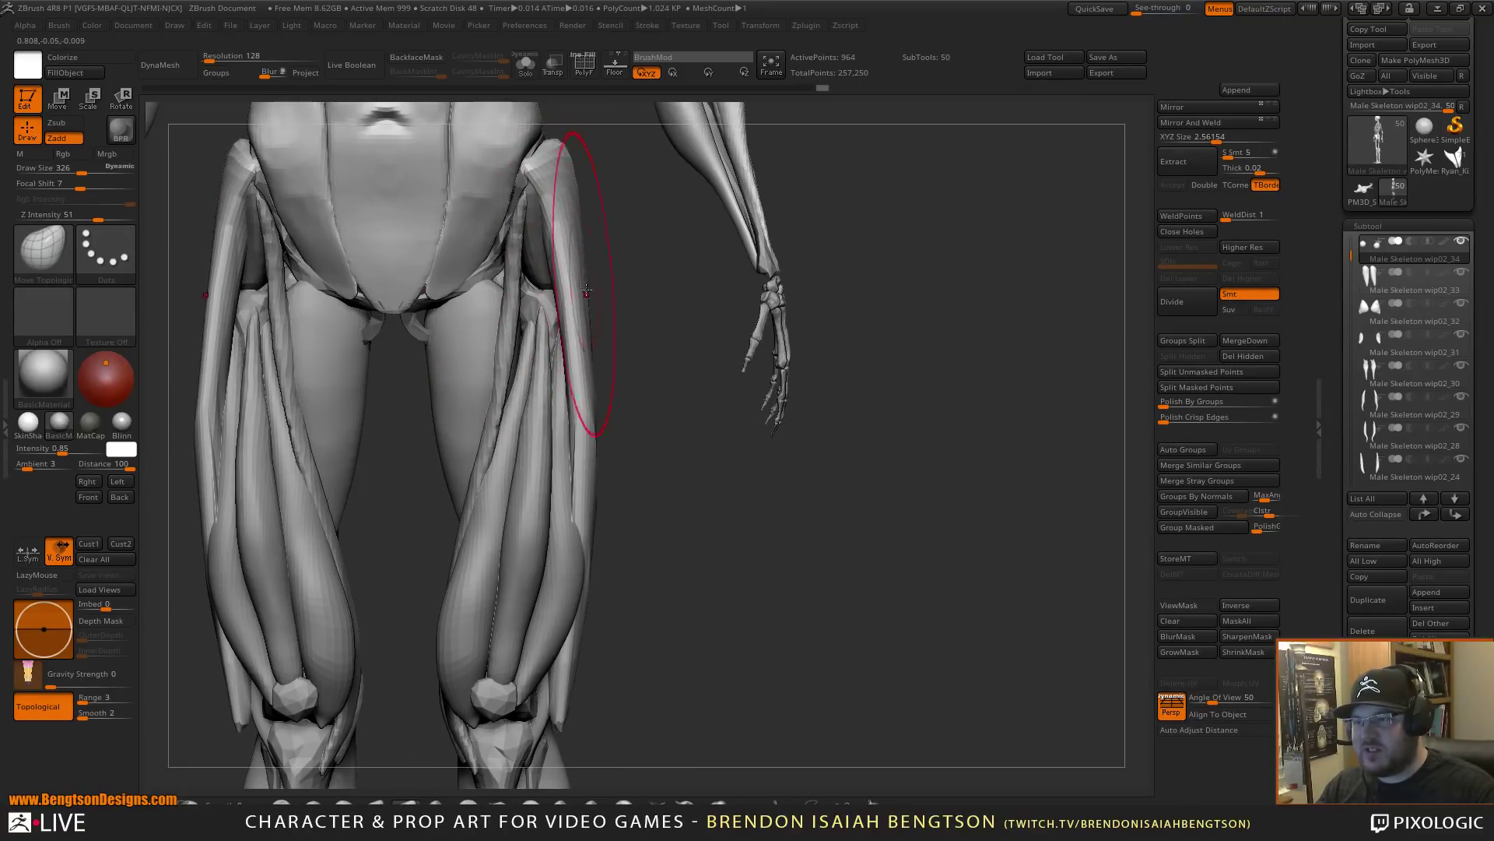
left_click_drag(588, 437, 581, 437)
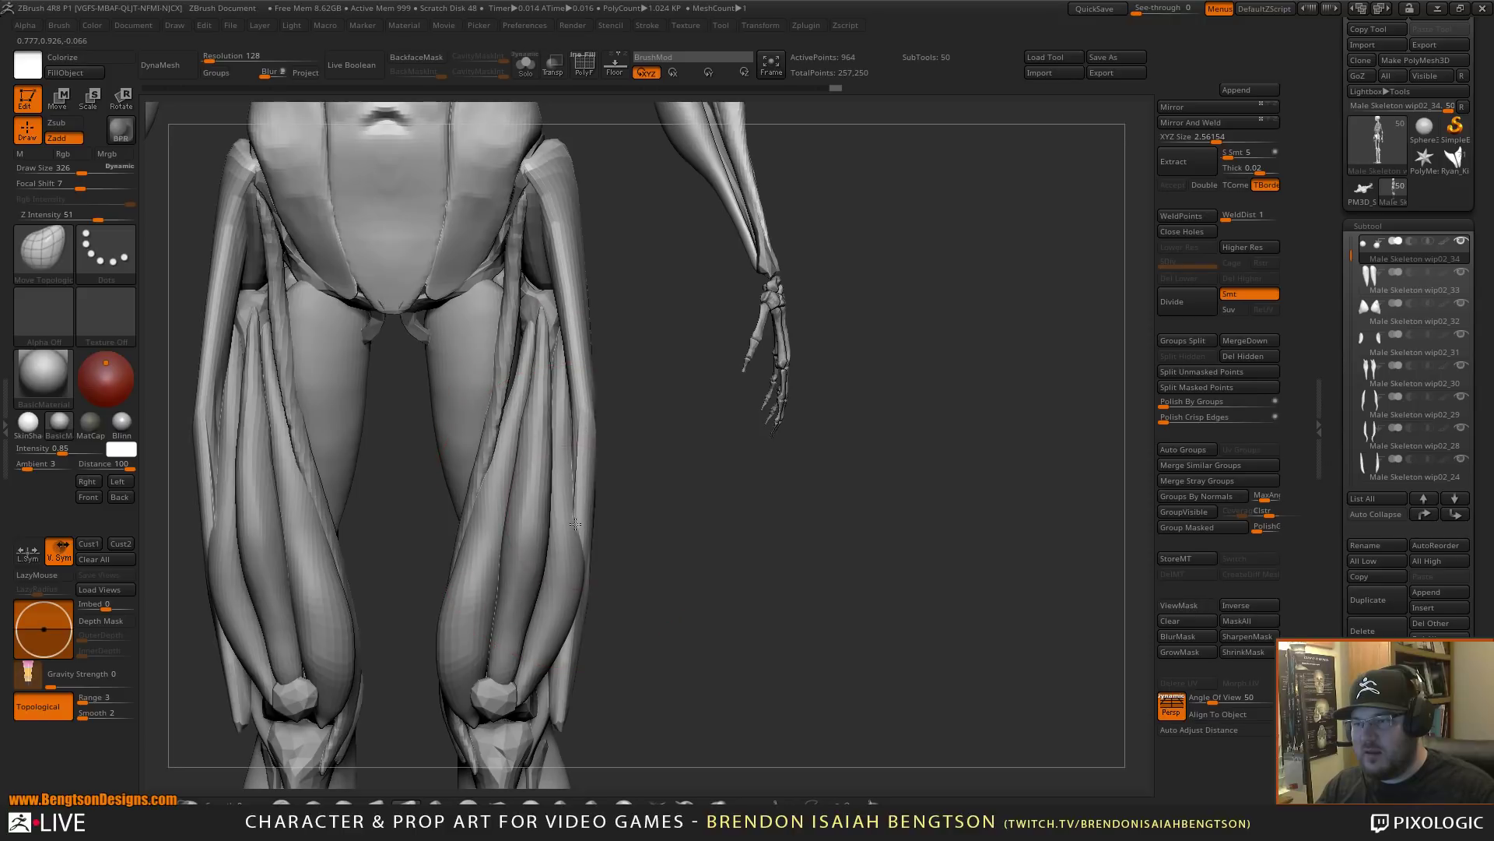
left_click_drag(571, 556, 584, 537)
left_click_drag(592, 424, 575, 381)
mouse_move(561, 294)
left_mouse_down()
mouse_move(549, 247)
mouse_move(563, 228)
left_mouse_up()
left_click_drag(558, 159, 551, 161)
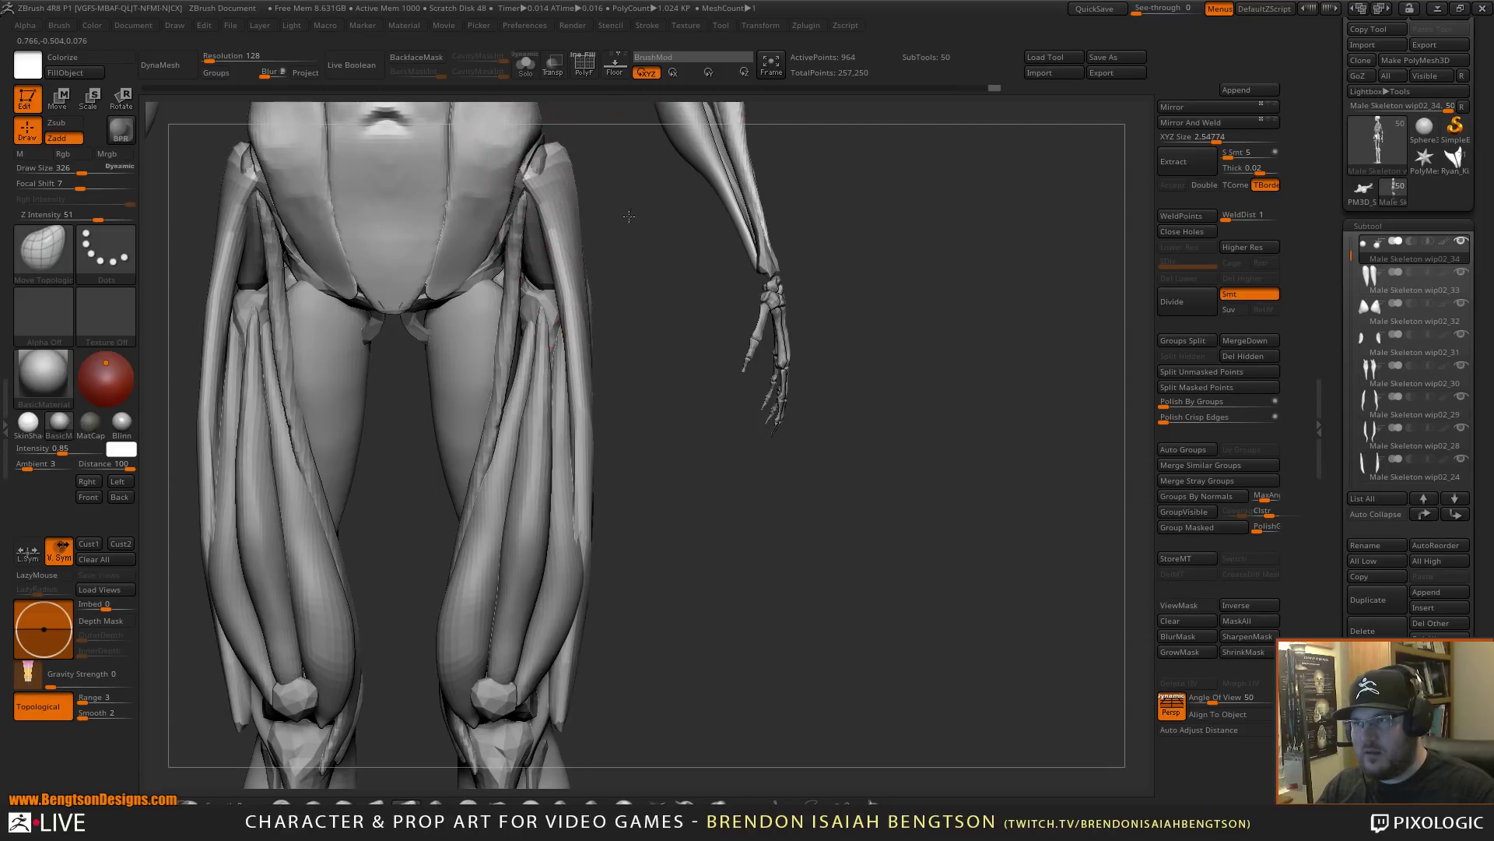
- Set the draw size to 185 and adjust the band's rear edge beside the gluteus from behind
mouse_move(629, 218)
left_mouse_down()
mouse_move(551, 221)
mouse_move(549, 207)
left_mouse_up()
mouse_move(717, 176)
left_mouse_down("alt")
mouse_move(834, 364)
mouse_move(809, 376)
left_mouse_up("alt")
key("space")
left_click_drag(662, 364, 646, 363)
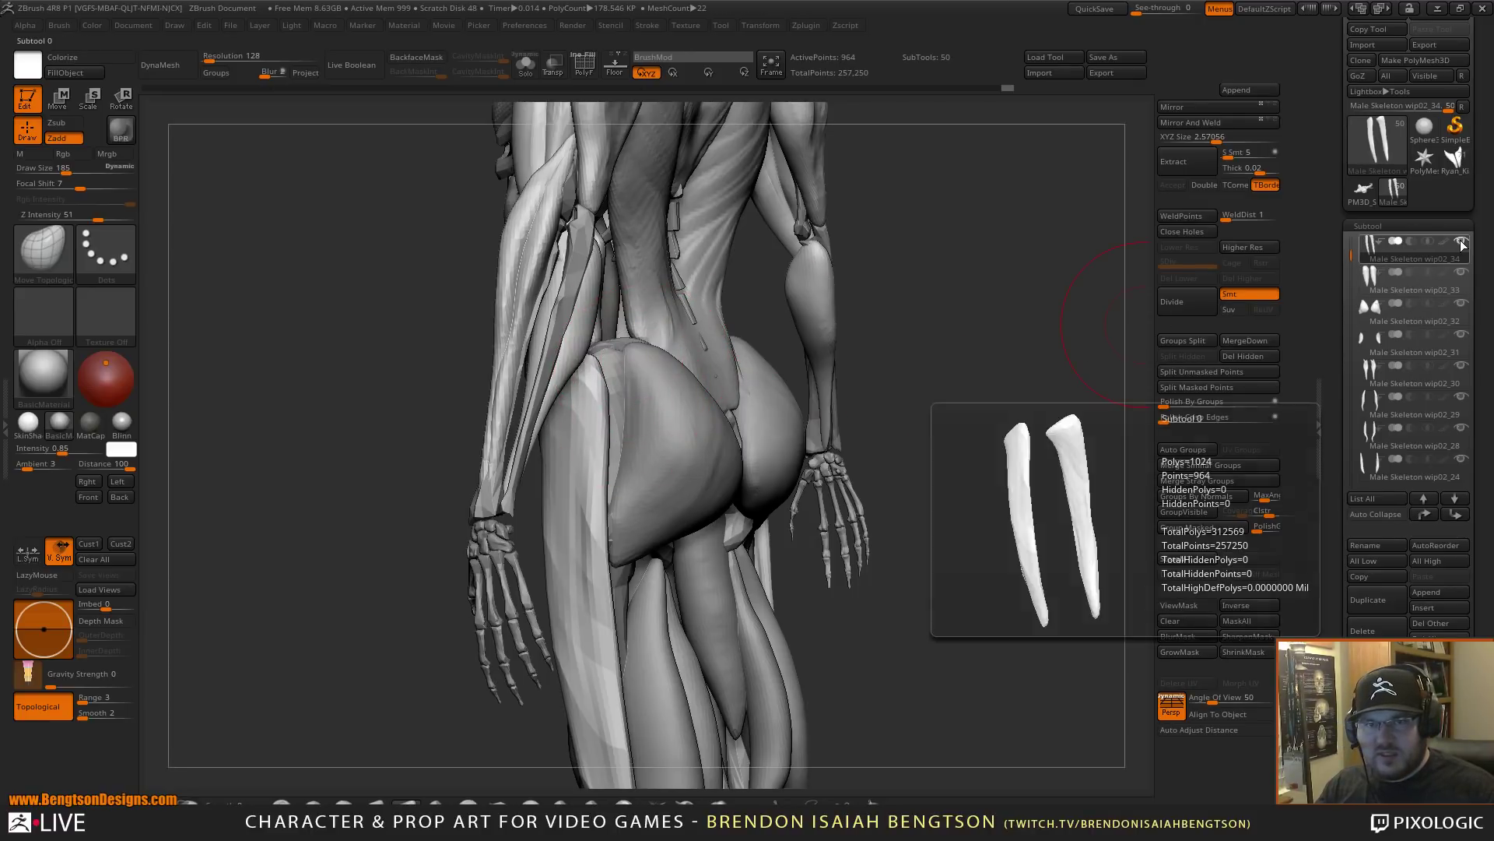
- Select the gluteus medius with the band hidden and plane down its outer surface using the Flatten brush
left_click(611, 377, "alt")
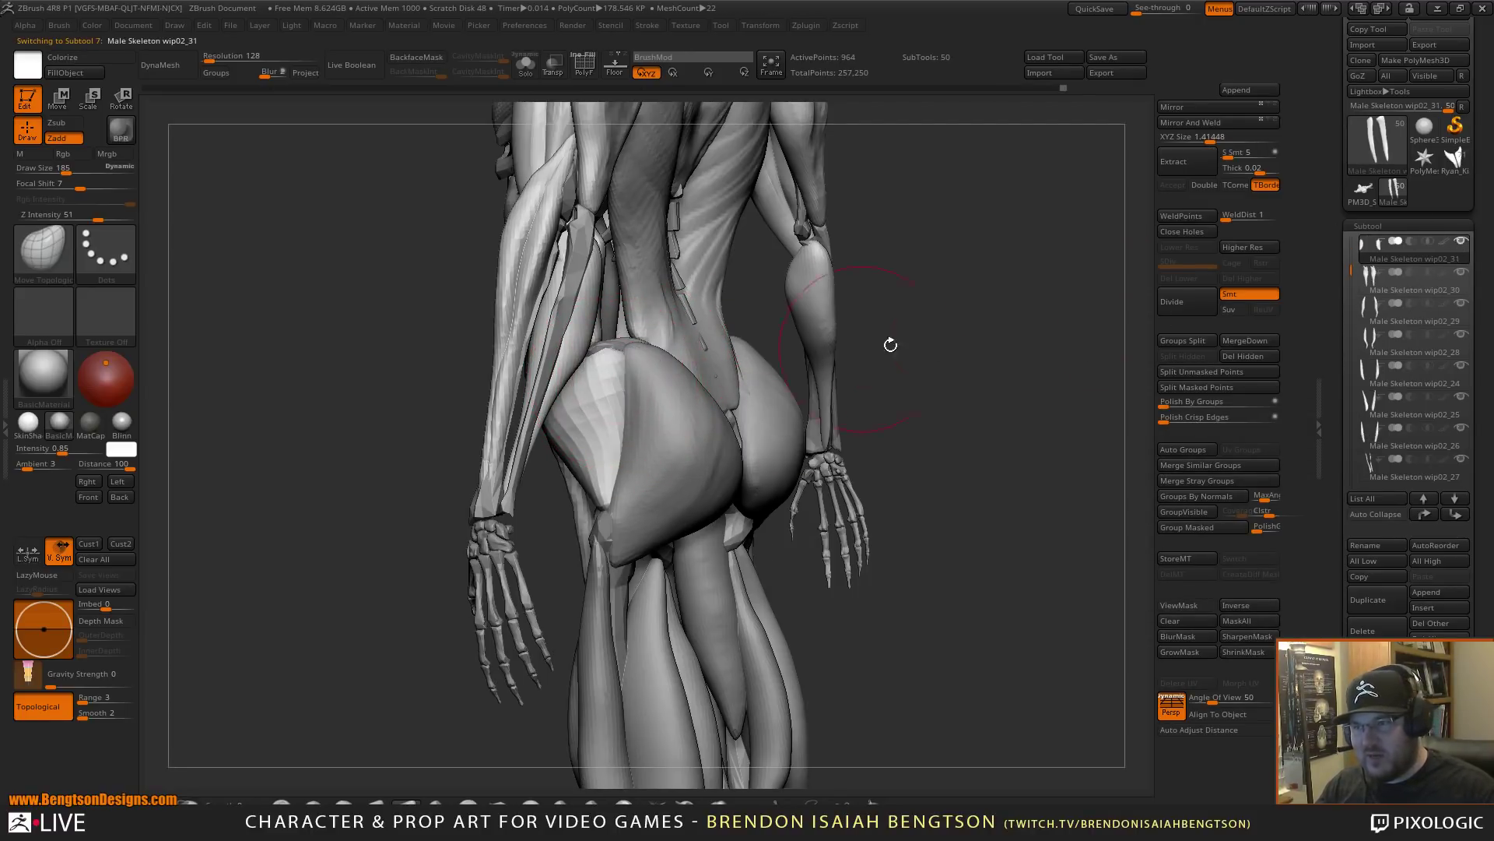
left_click_drag(890, 344, 1028, 364, "alt")
left_click_drag(1082, 226, 988, 360, "alt")
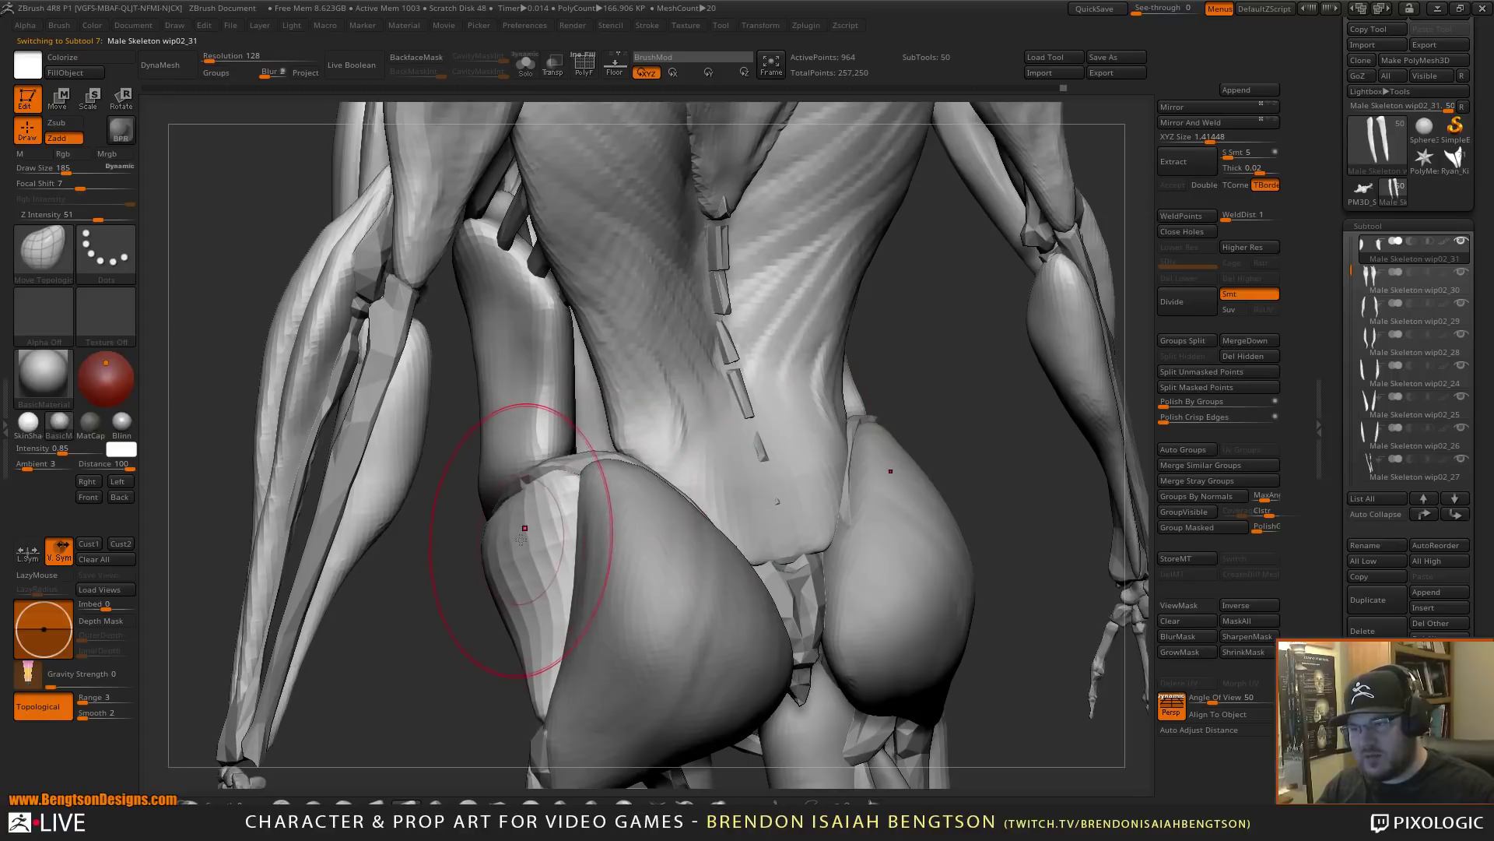
left_click(560, 800)
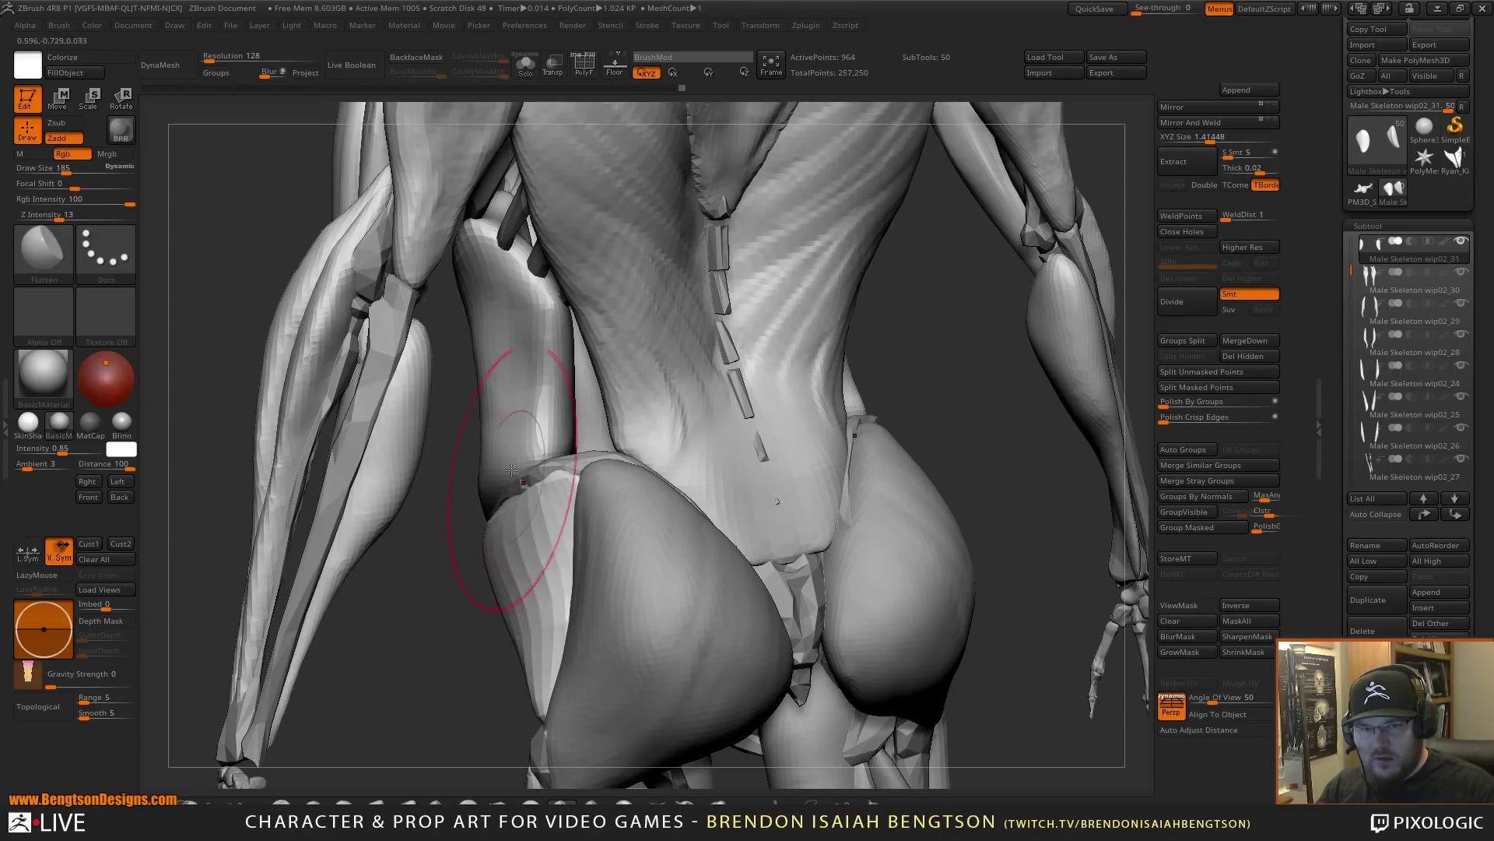
left_click_drag(600, 558, 621, 527)
mouse_move(620, 553)
right_mouse_down()
mouse_move(658, 552)
mouse_move(572, 470)
mouse_move(674, 467)
right_mouse_up()
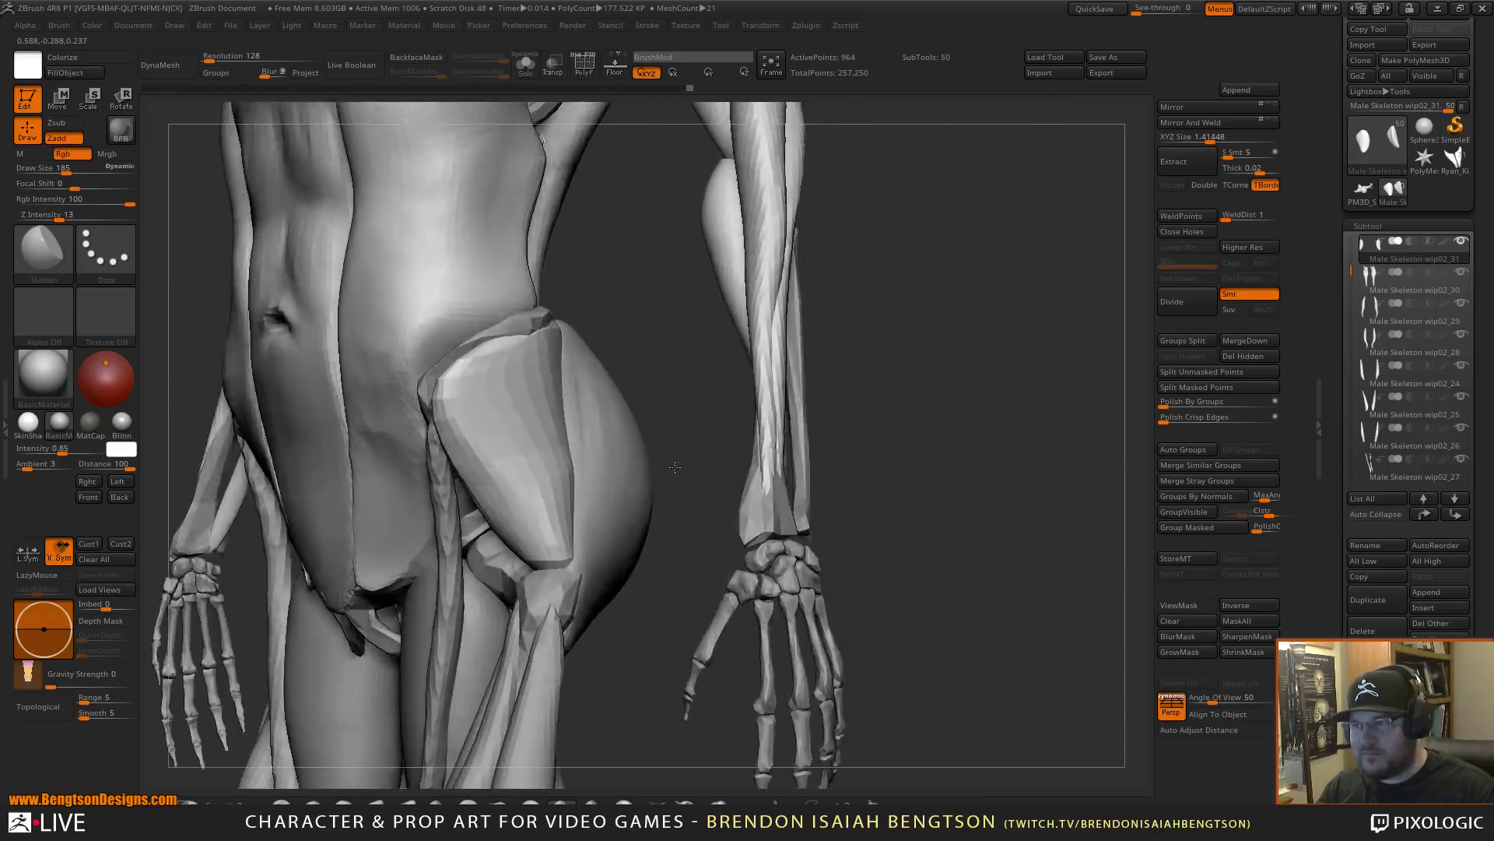
left_click_drag(674, 467, 501, 417)
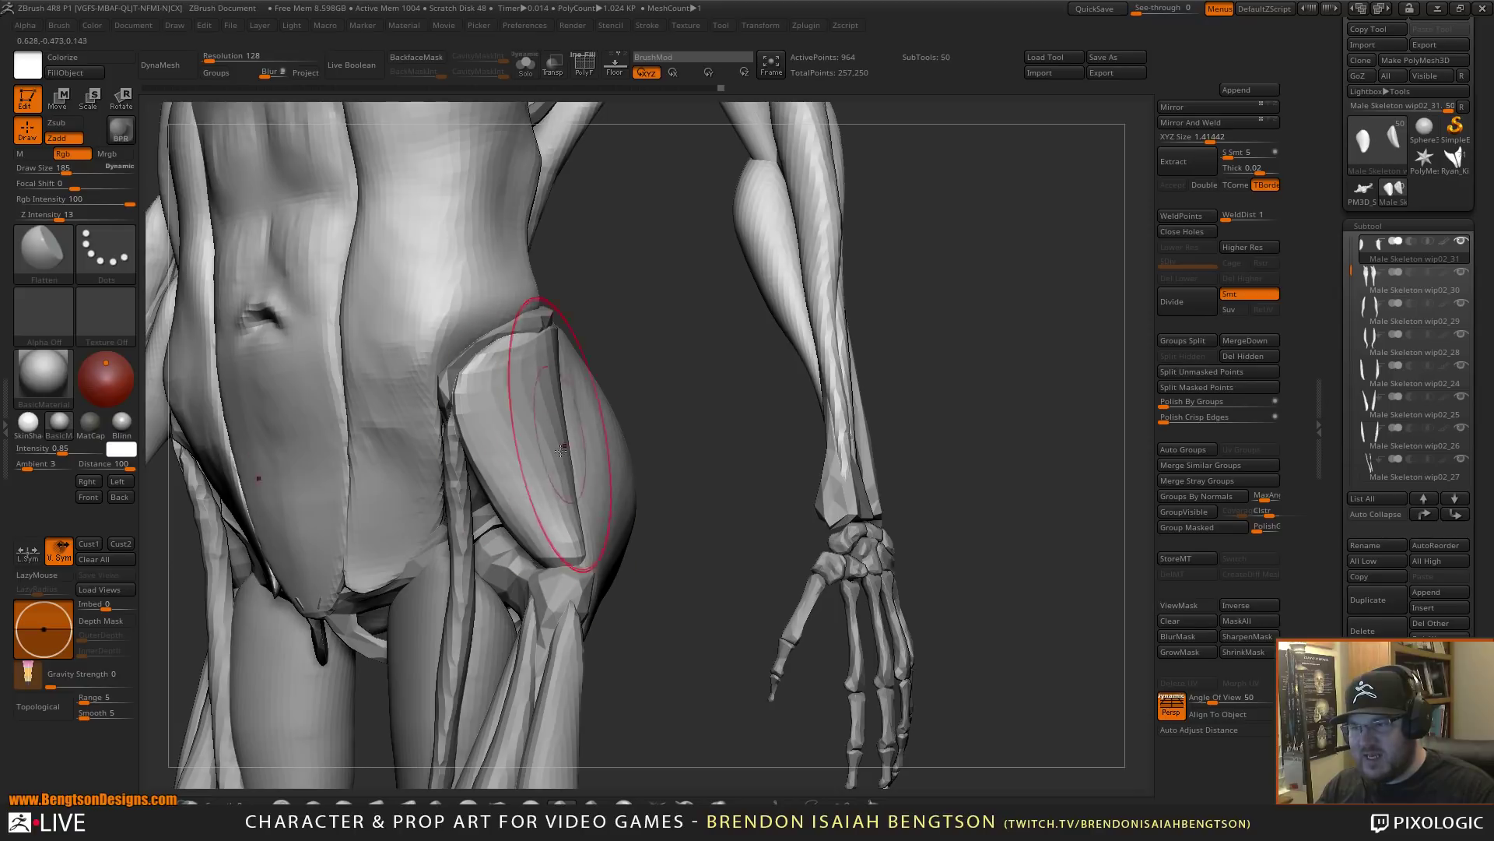
left_click_drag(676, 425, 706, 374)
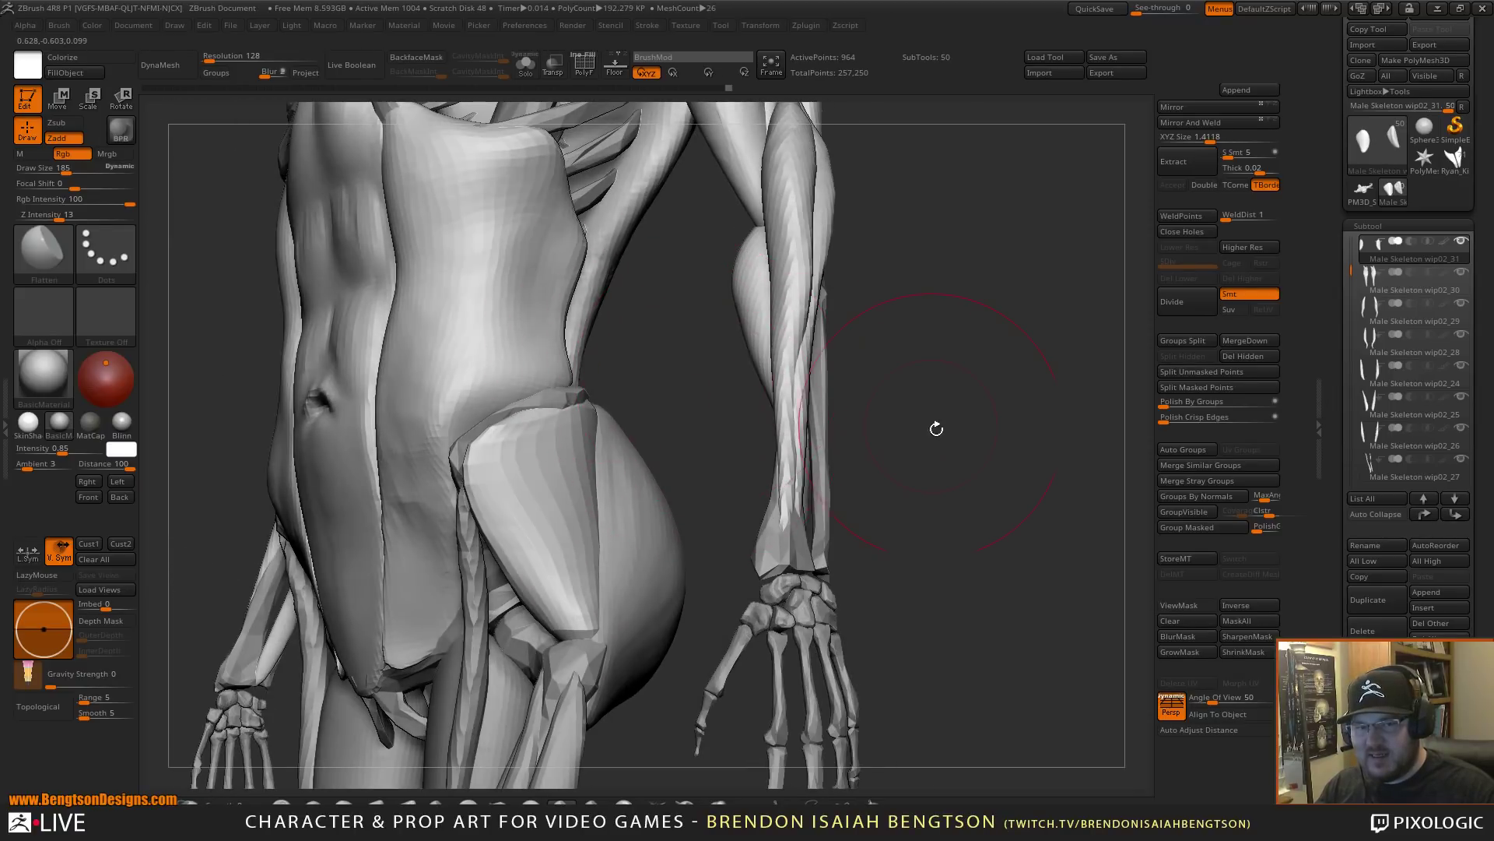
left_click_drag(937, 427, 990, 459)
left_click_drag(795, 467, 878, 561)
- Set the perspective angle of view to 28 and check the hips from the front and back
left_click_drag(1209, 695, 1208, 698)
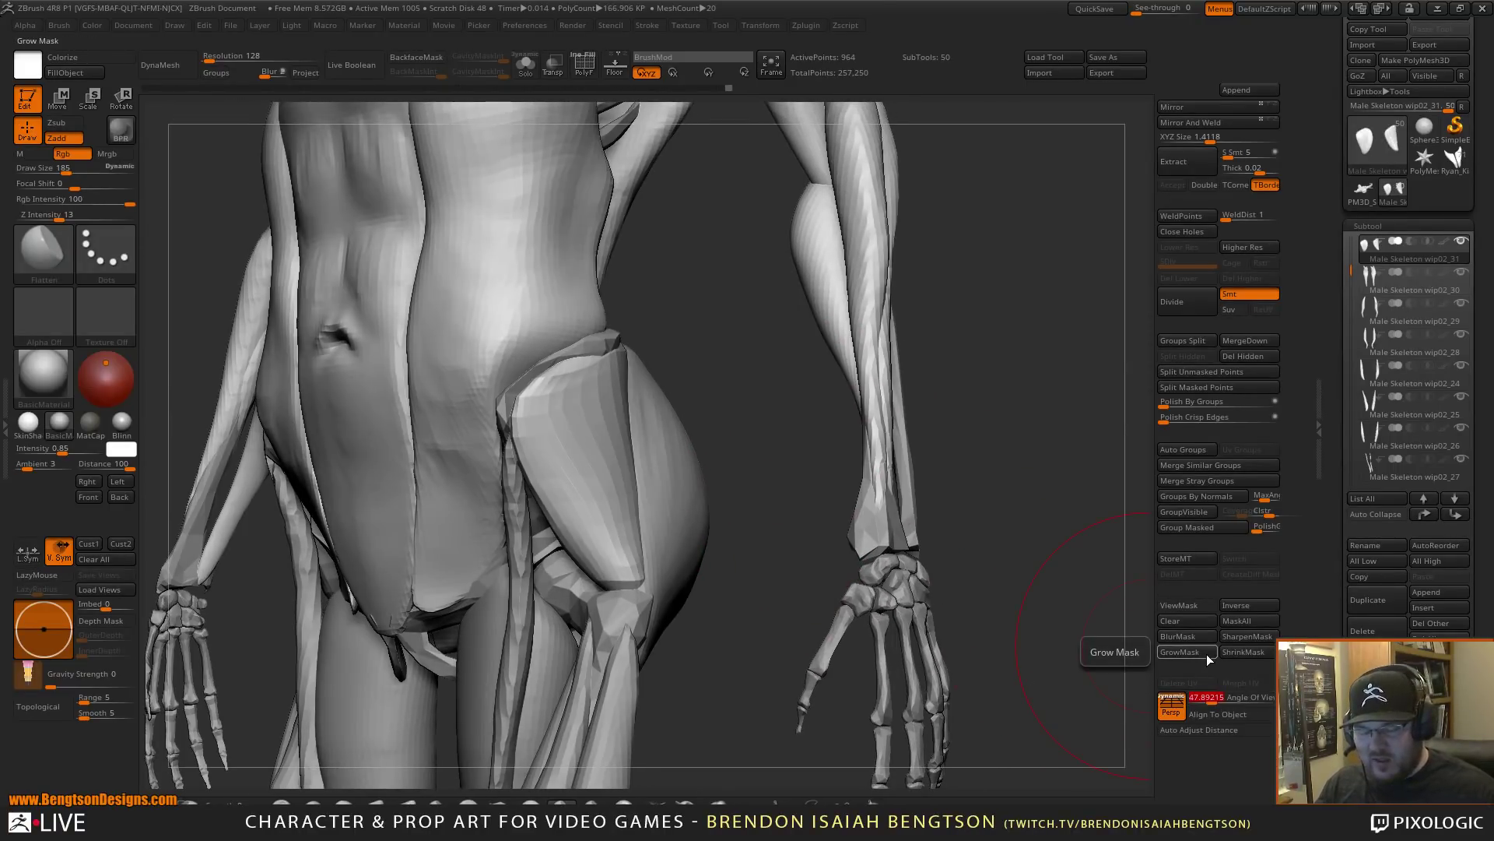
type("28")
key("Return")
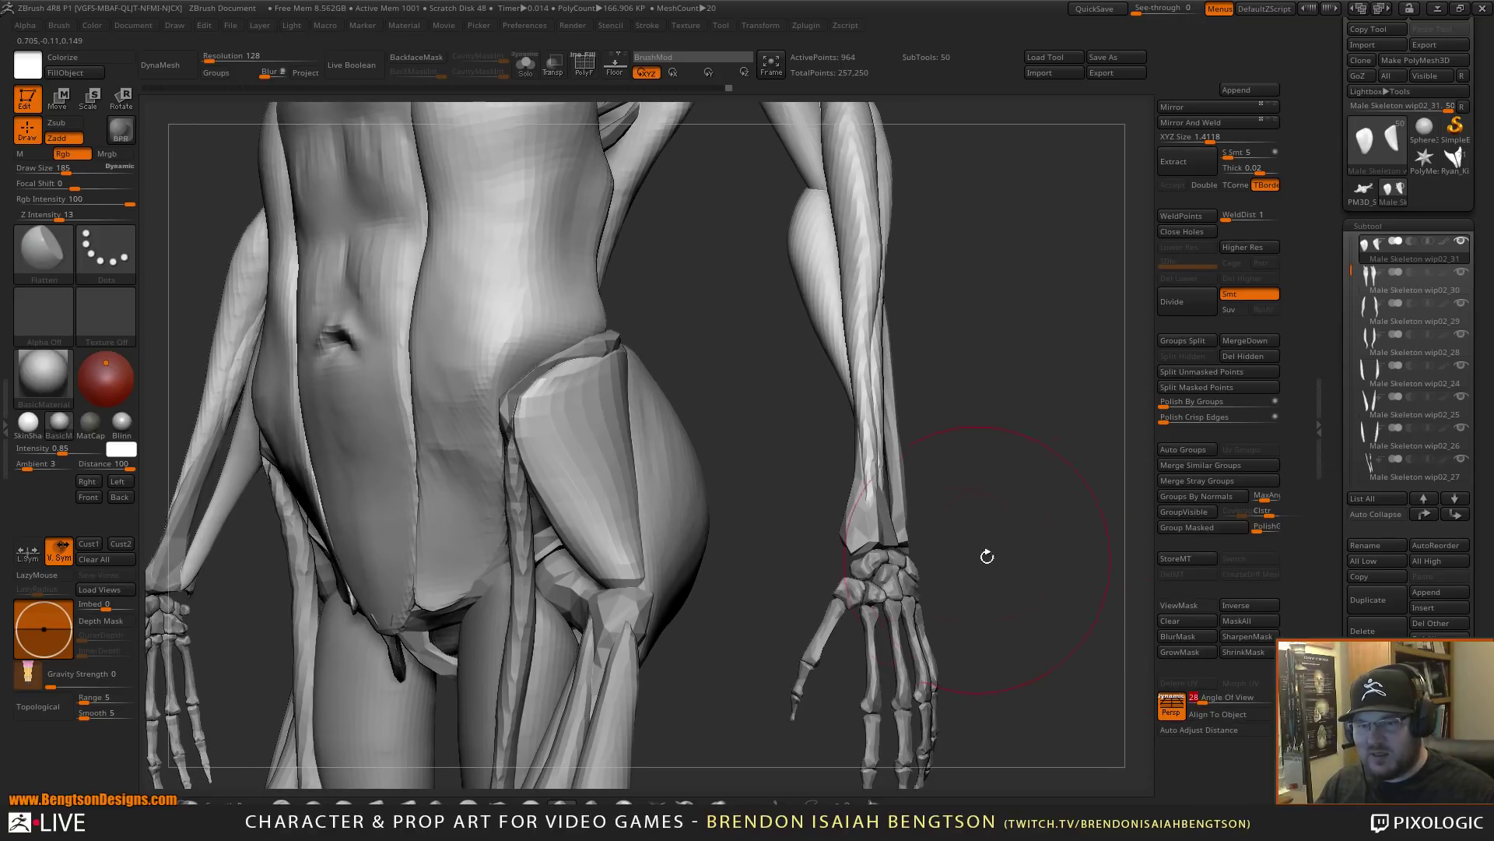
left_click_drag(801, 483, 911, 501, "alt")
left_click_drag(929, 450, 932, 579, "alt")
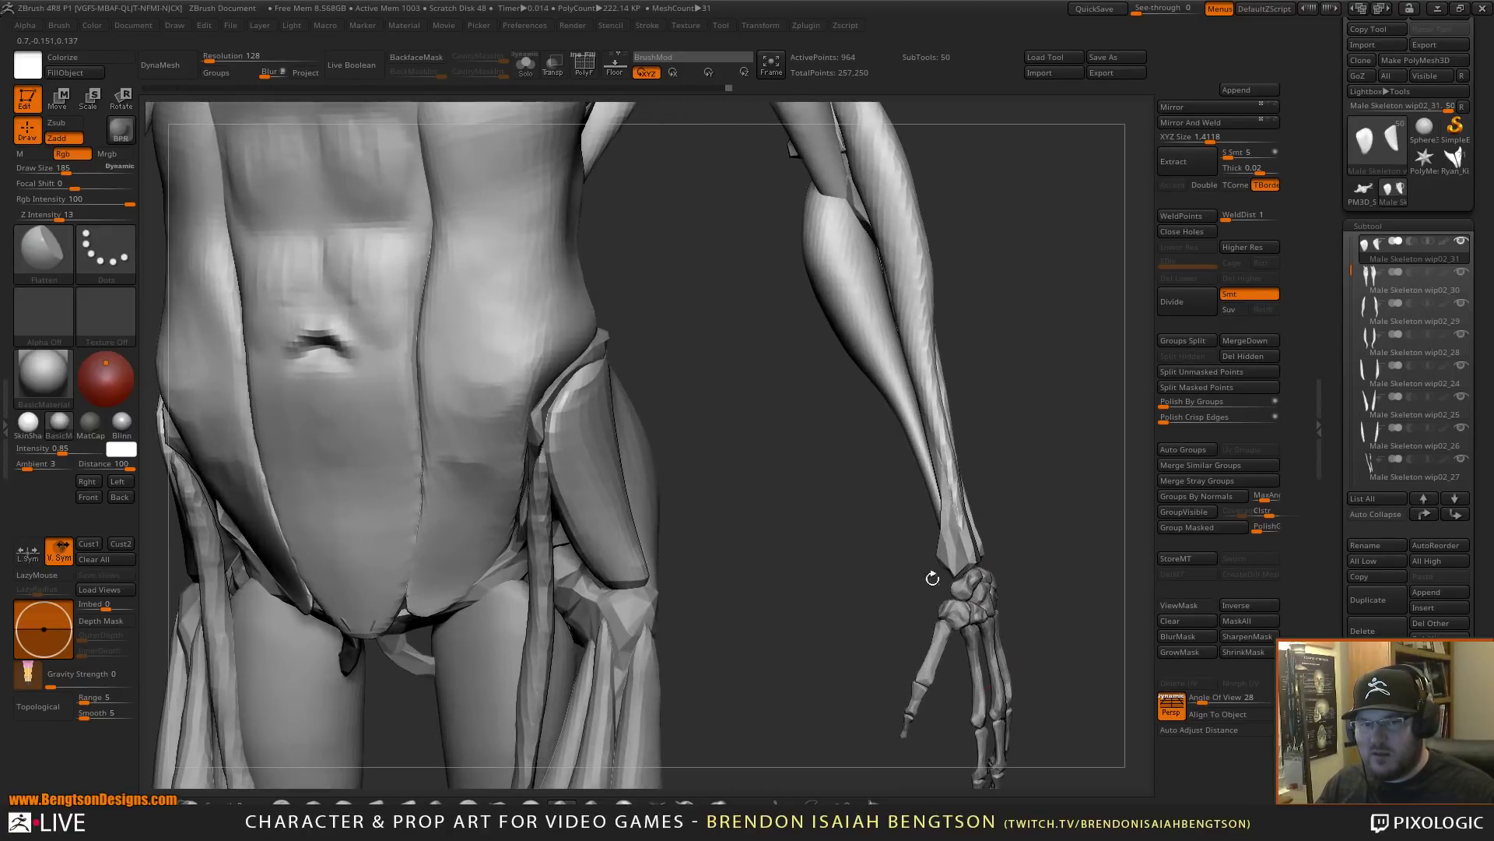
mouse_move(803, 510)
left_mouse_down("alt")
mouse_move(904, 522)
mouse_move(801, 483)
left_mouse_up("alt")
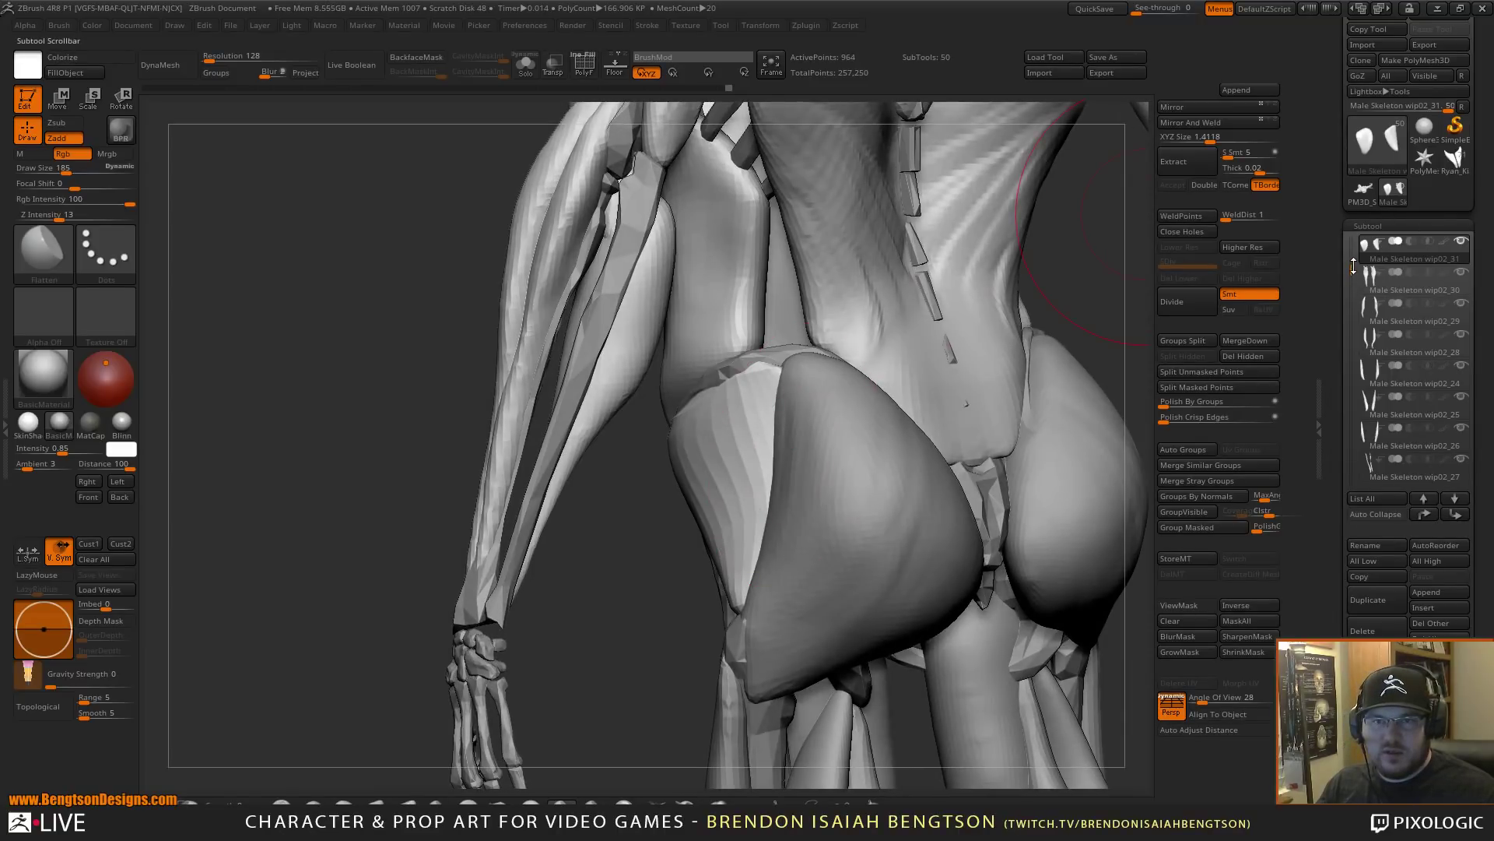
- Show the iliotibial band again, select it, and pull its upper rear edge back over the gluteus medius with Move Topological
left_click_drag(1354, 265, 1352, 249)
left_click(1461, 274)
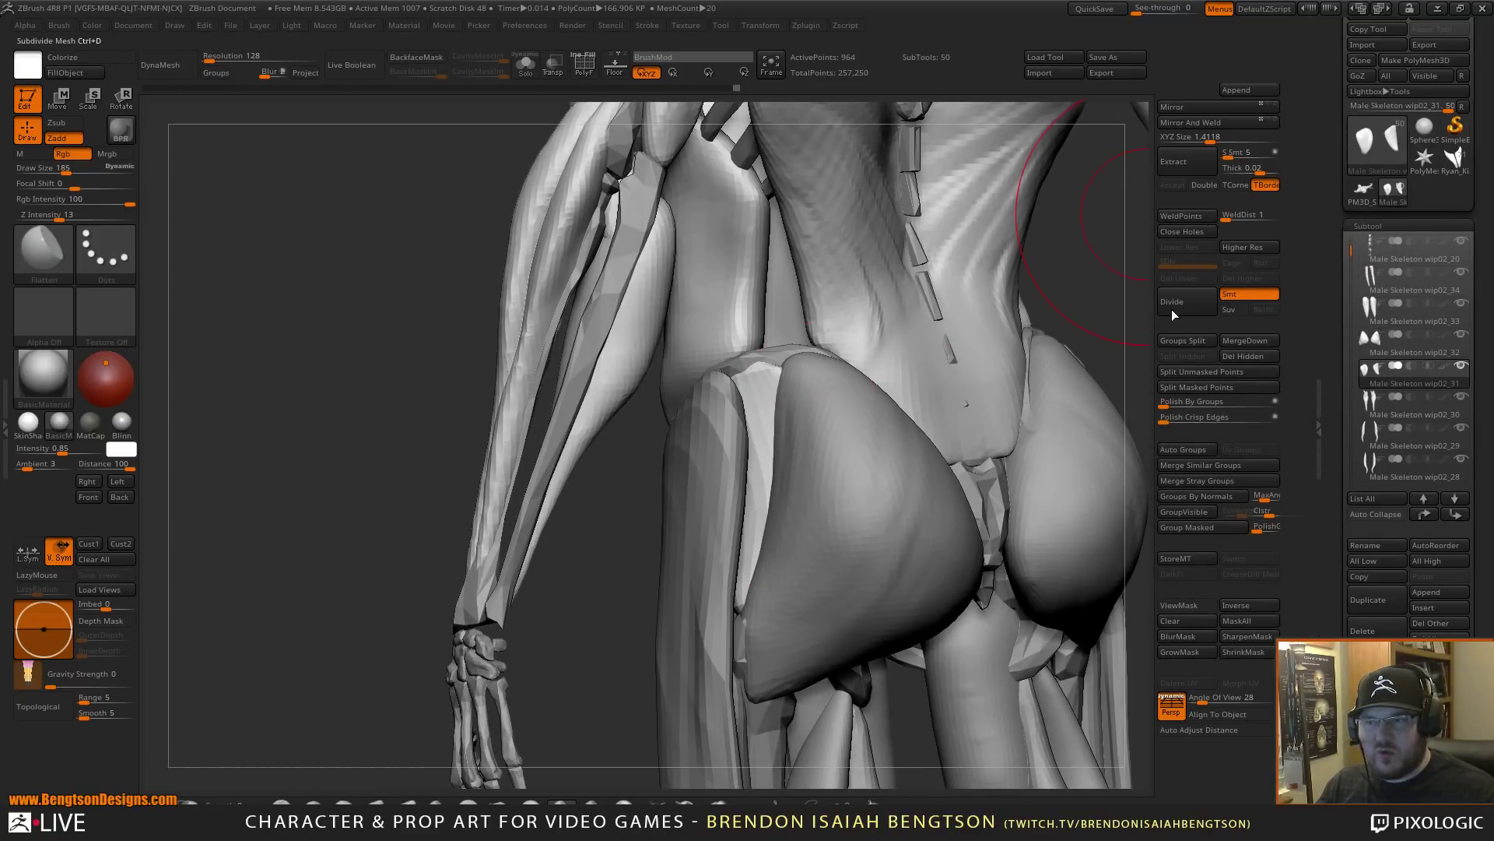
left_click_drag(709, 471, 700, 516)
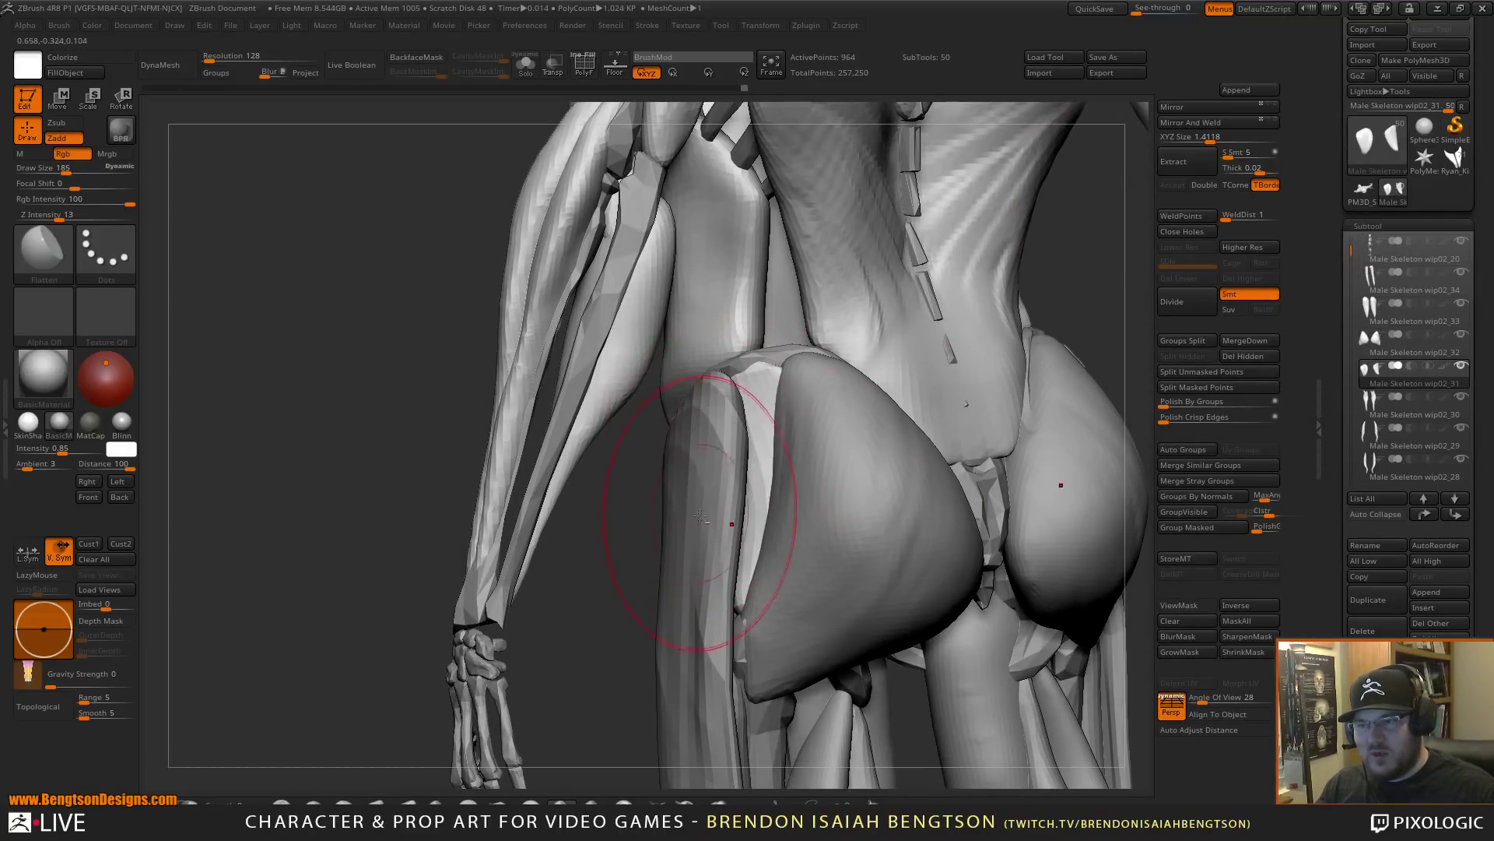
left_click(708, 677, "alt")
mouse_move(627, 566)
left_mouse_down()
mouse_move(601, 580)
mouse_move(634, 567)
left_mouse_up()
key("b")
key("m")
key("t")
left_click_drag(726, 405, 778, 372)
left_click_drag(751, 427, 762, 421)
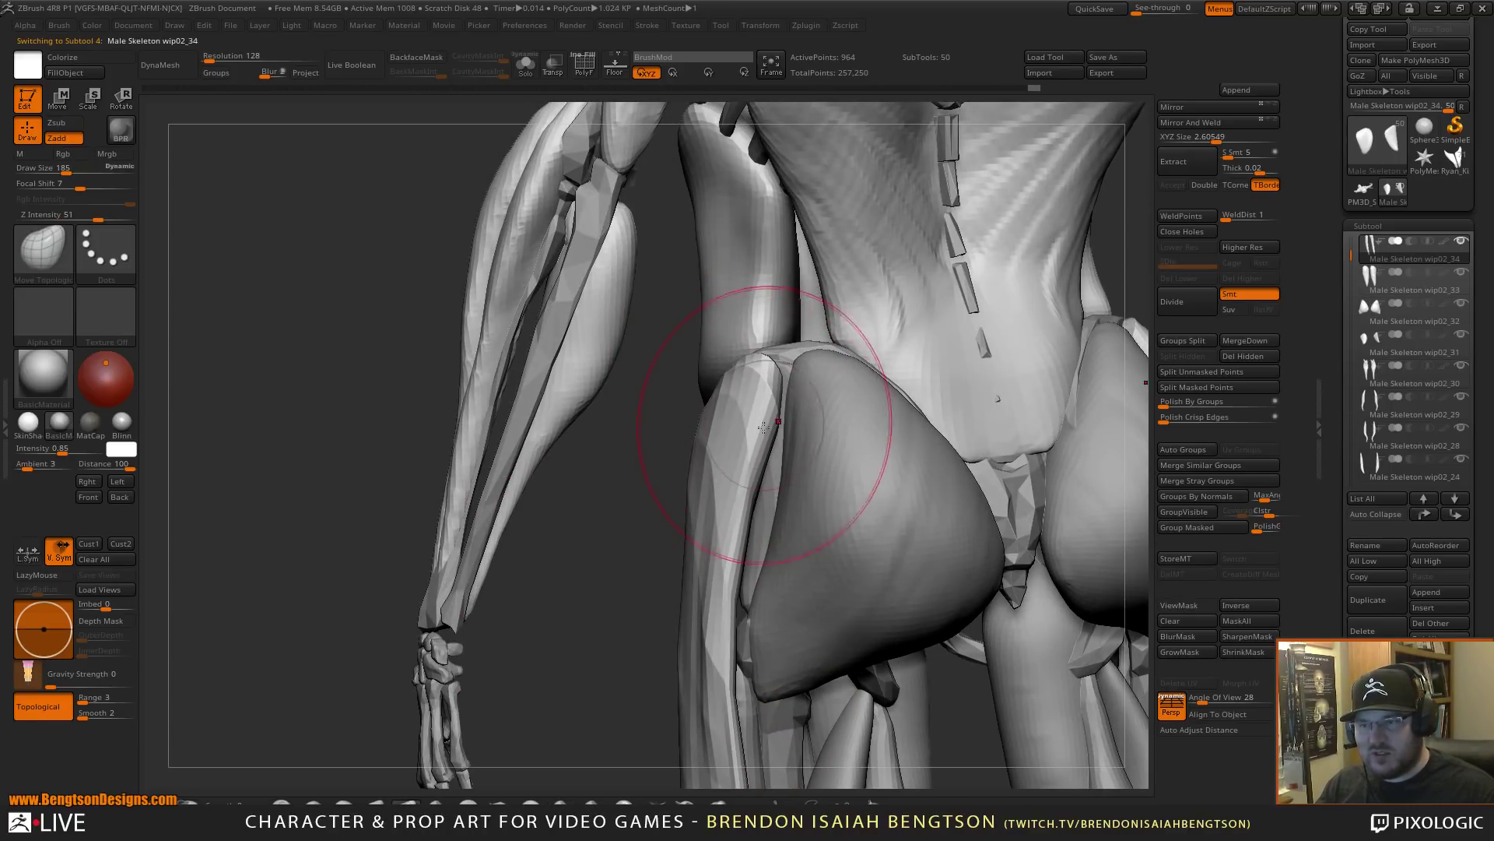
- Adjust the band's contour along the upper thigh and around the hip crest with Move Topological
left_click_drag(719, 632, 733, 662)
left_click_drag(621, 616, 753, 605)
left_click_drag(691, 546, 658, 495)
left_click_drag(828, 484, 743, 494)
left_click_drag(599, 450, 593, 438)
left_click_drag(634, 428, 626, 411)
left_click_drag(817, 486, 730, 545)
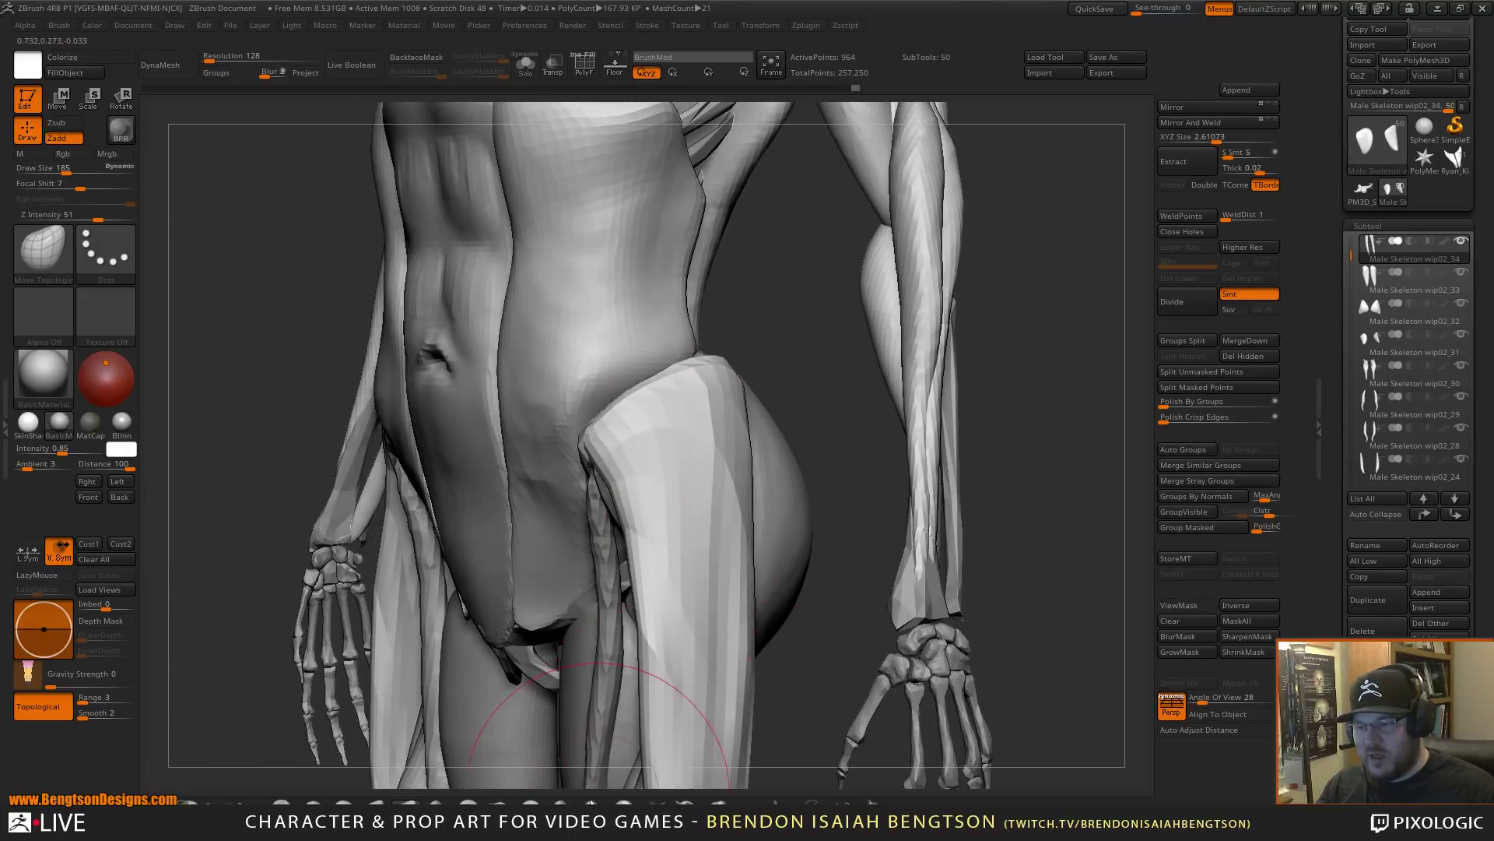
- Plane the band's upper outer face below the hip crest with the Flatten brush
left_click(563, 807)
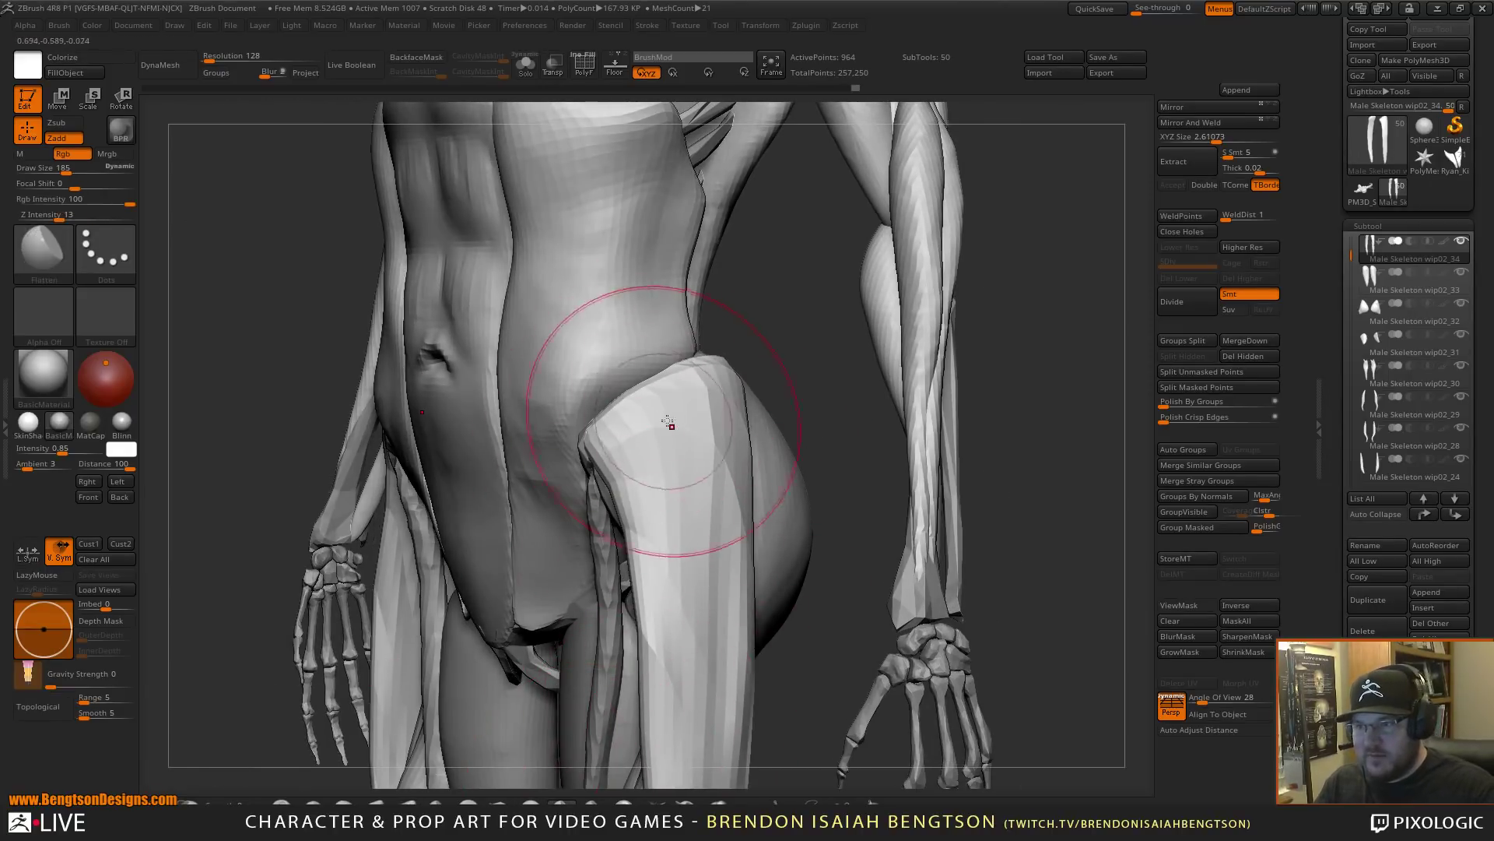
mouse_move(670, 425)
left_mouse_down()
mouse_move(709, 398)
mouse_move(728, 523)
left_mouse_up()
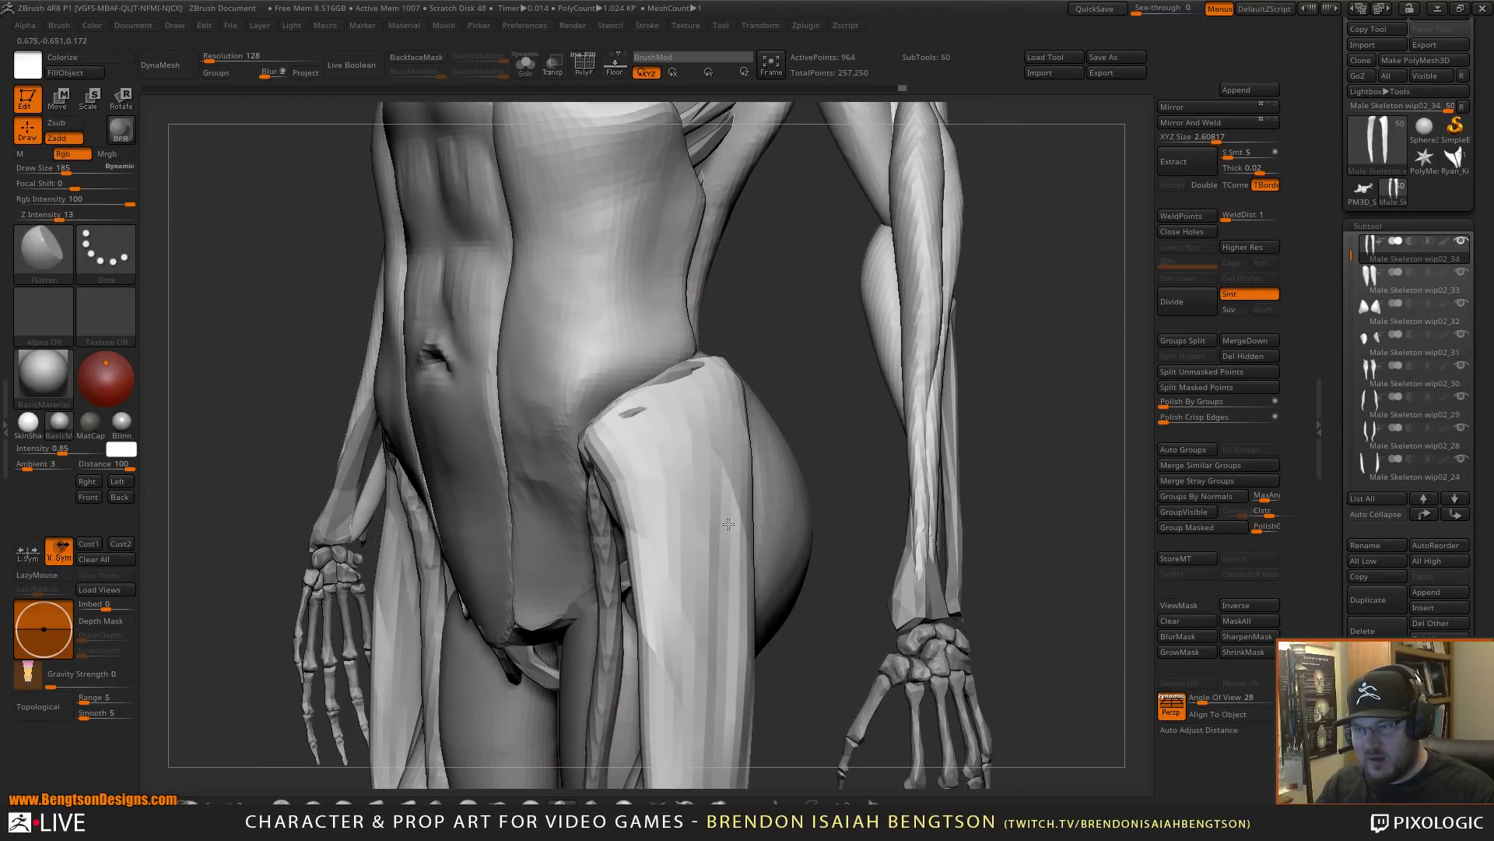
mouse_move(692, 453)
left_mouse_down()
mouse_move(640, 437)
mouse_move(720, 495)
left_mouse_up()
mouse_move(715, 680)
left_mouse_down()
mouse_move(669, 615)
mouse_move(667, 635)
left_mouse_up()
mouse_move(863, 565)
left_mouse_down()
mouse_move(861, 418)
mouse_move(825, 462)
mouse_move(716, 461)
left_mouse_up()
- Set the Move Topological draw size to 230 and fit the band's rear edge against the gluteus and outer thigh
key("b")
key("m")
key("t")
key("space")
left_click_drag(667, 298, 691, 317)
left_click(692, 317, "alt")
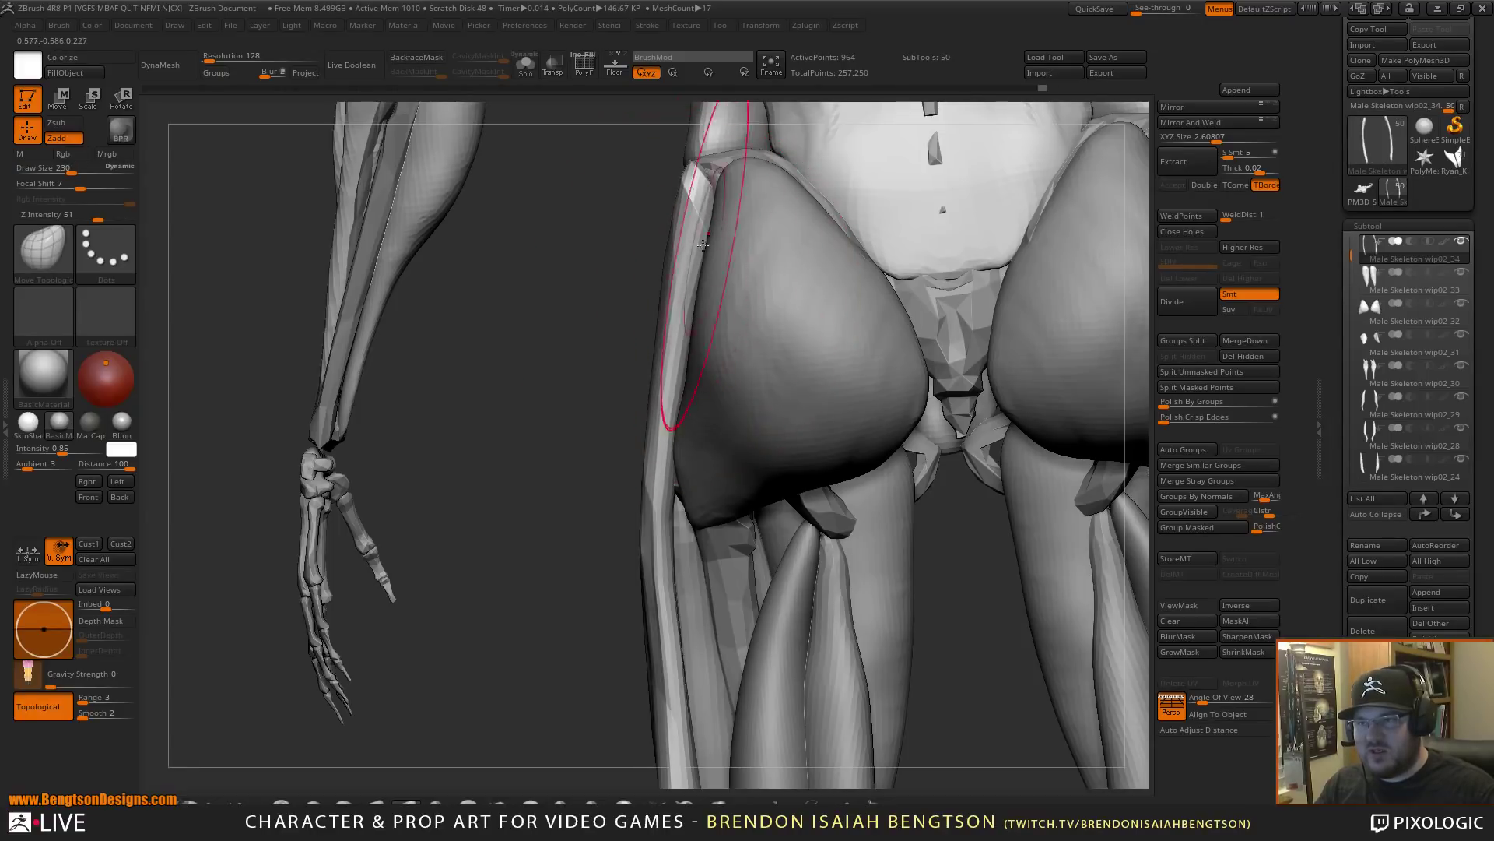
mouse_move(695, 196)
left_mouse_down()
mouse_move(704, 230)
mouse_move(703, 180)
mouse_move(693, 210)
left_mouse_up()
left_click_drag(670, 401, 677, 403)
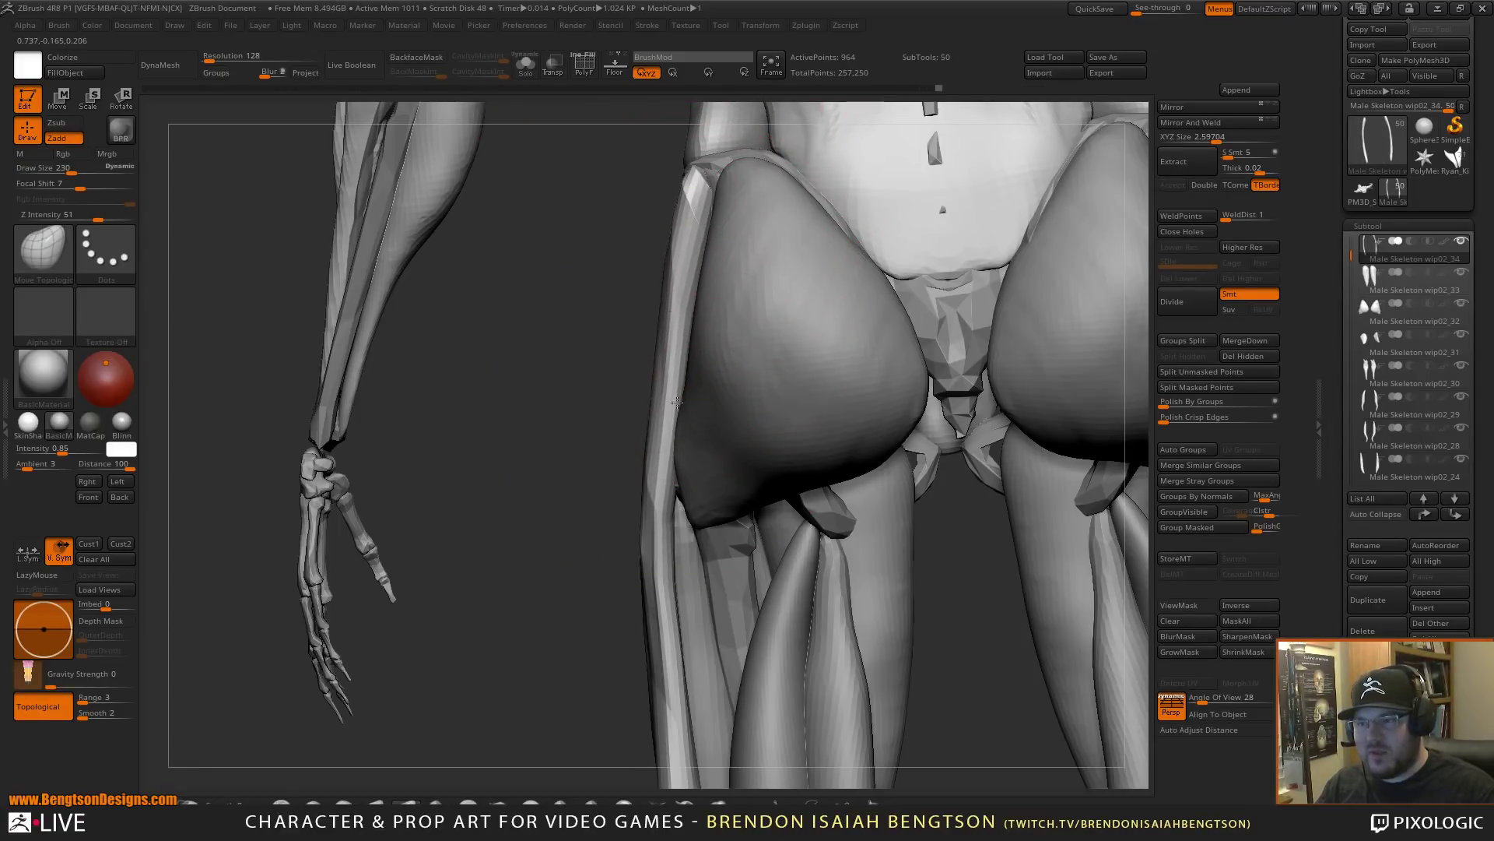
left_click_drag(665, 539, 671, 525)
- DynaMesh the band at resolution 128, isolate it in Solo mode, and smooth the rough lower section
mouse_move(569, 528)
left_mouse_down()
mouse_move(557, 493)
mouse_move(683, 513)
mouse_move(763, 467)
mouse_move(810, 517)
mouse_move(856, 502)
mouse_move(804, 497)
left_mouse_up()
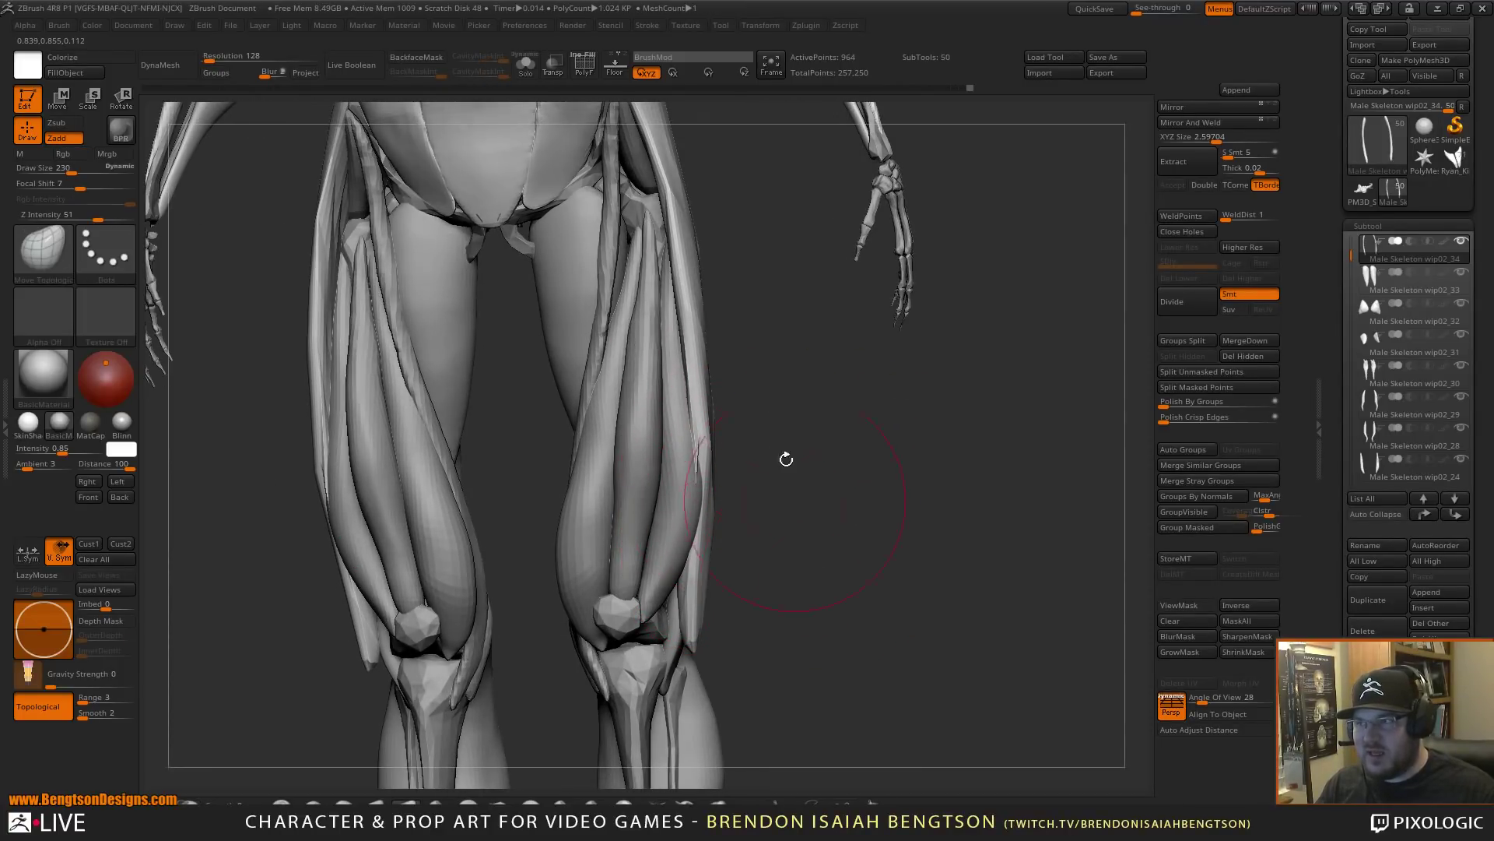
left_click(162, 70)
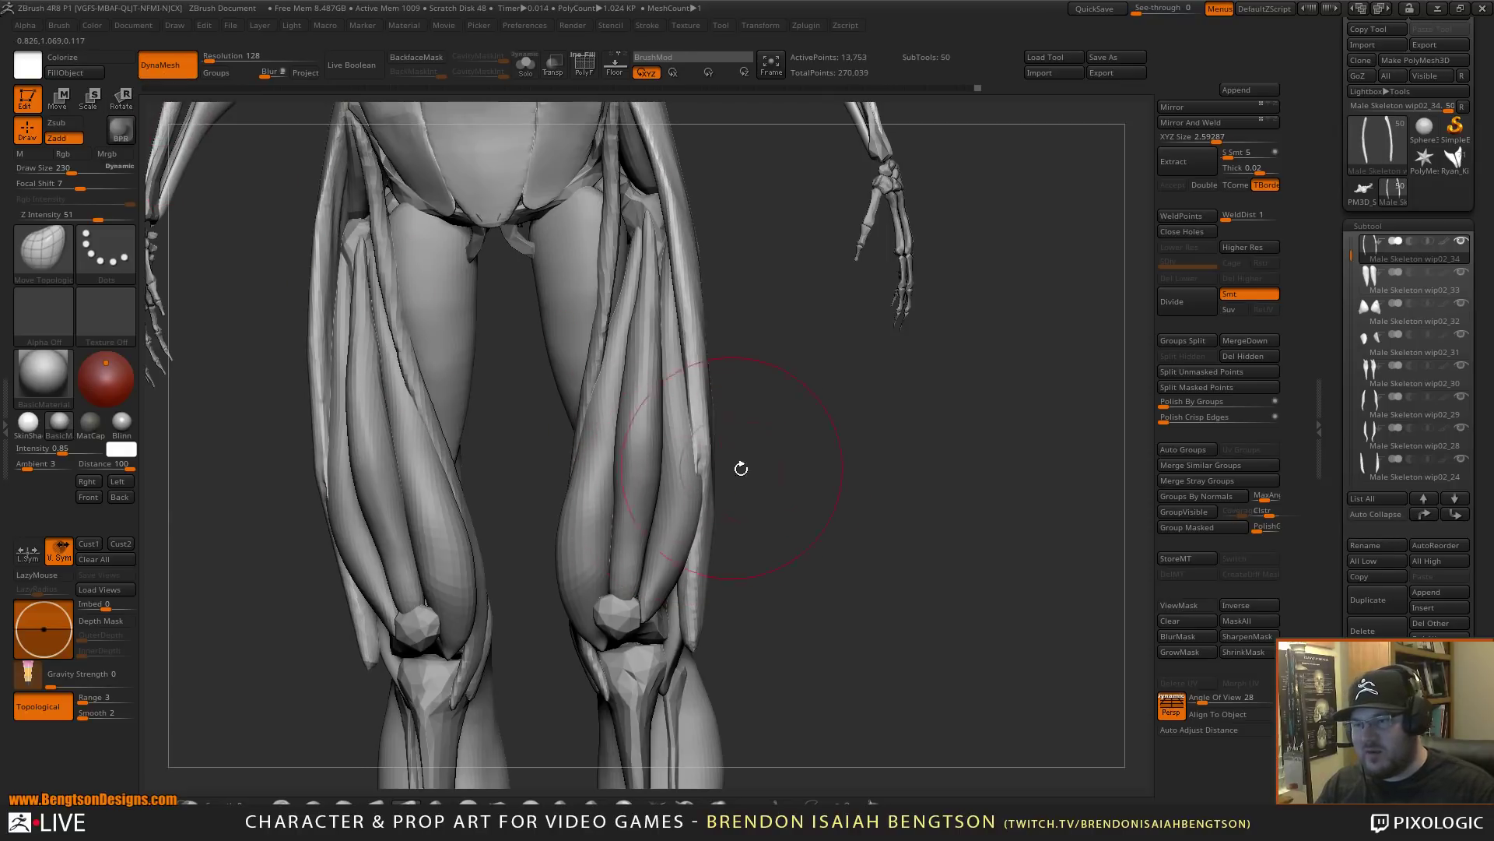
mouse_move(741, 468)
left_mouse_down()
mouse_move(766, 497)
mouse_move(697, 452)
left_mouse_up()
key("shift+s")
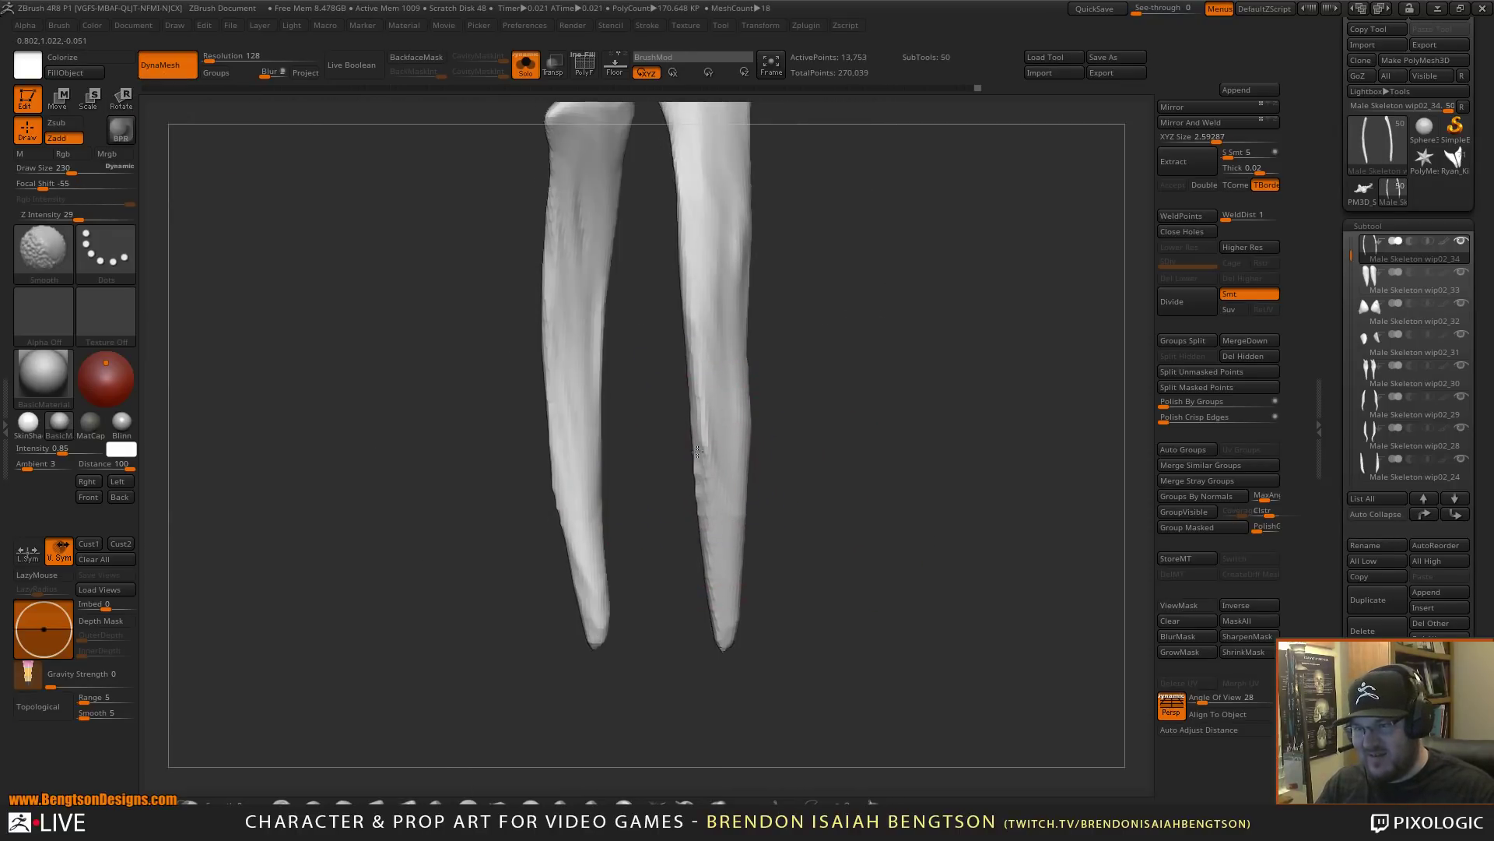
left_click_drag(734, 394, 727, 398, "shift")
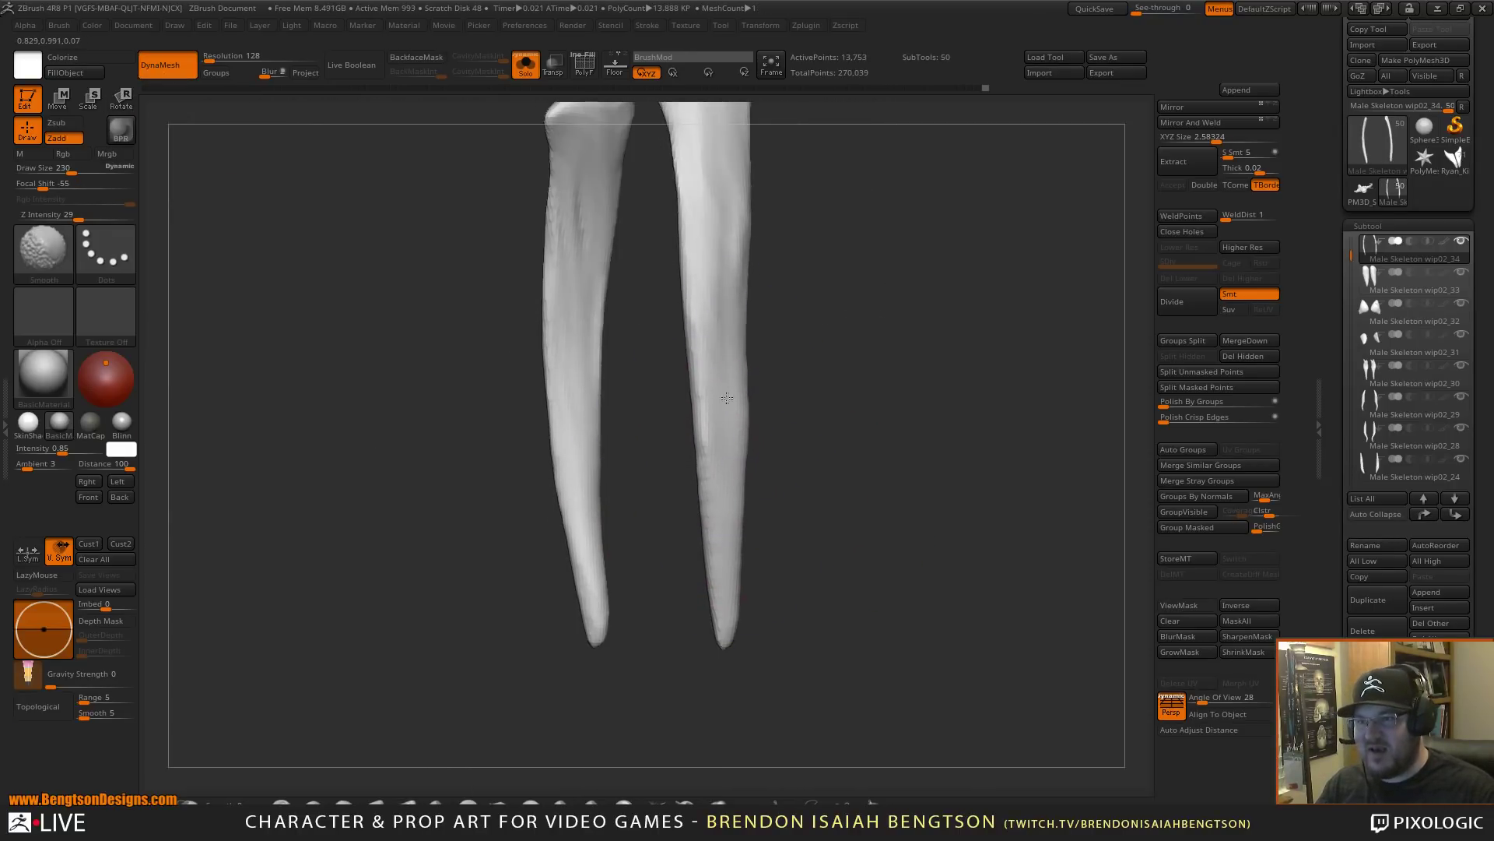
- Even out the ridges on the band's upper end using the hPolish and TrimDynamic brushes
mouse_move(918, 320)
left_mouse_down("alt")
mouse_move(884, 494)
mouse_move(750, 506)
left_mouse_up("alt")
key("b")
key("h")
key("p")
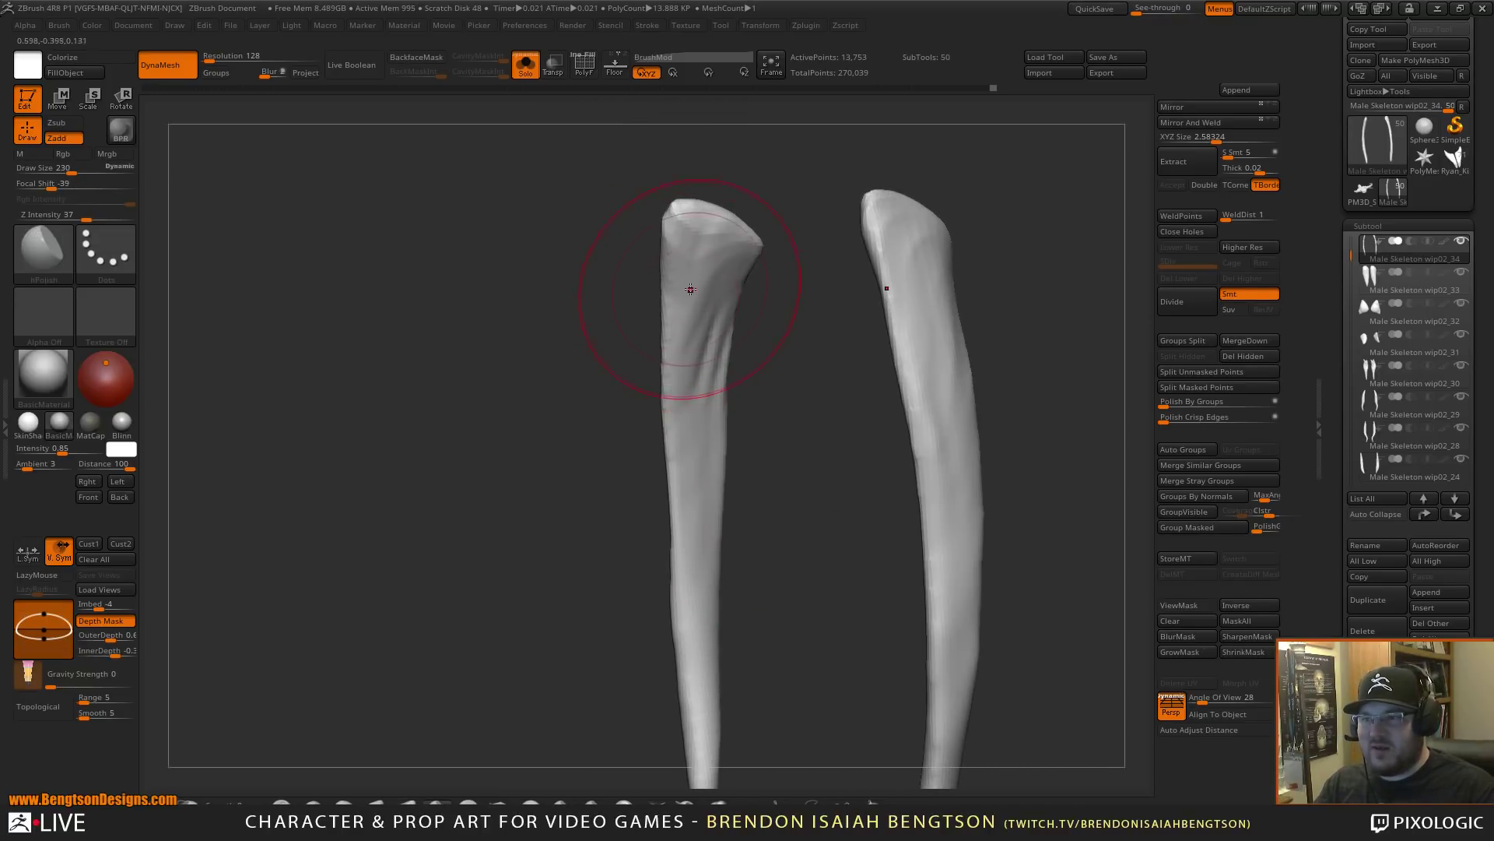
key("b")
key("t")
key("d")
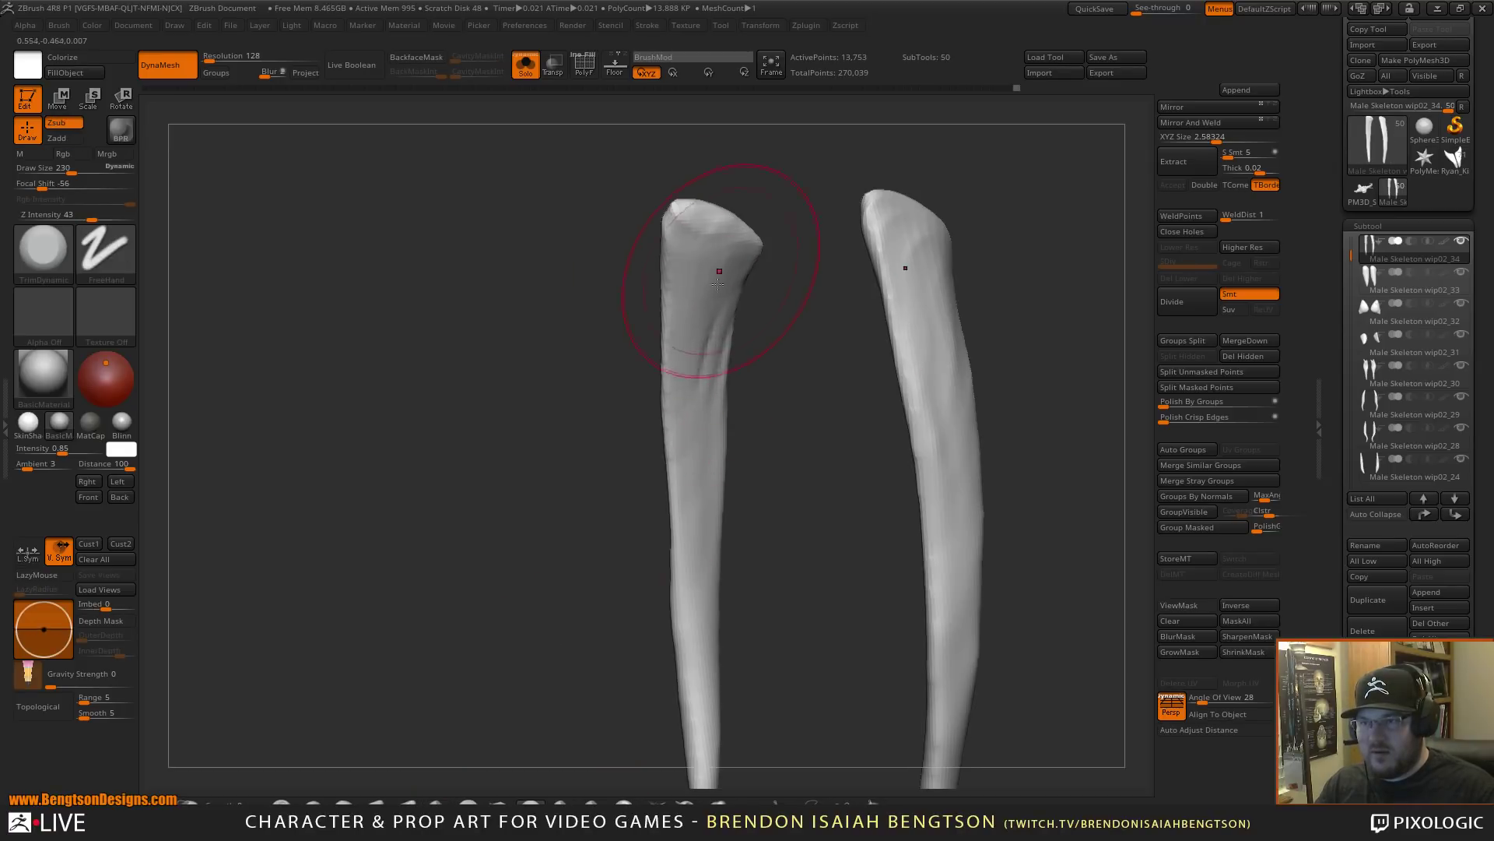
- Flatten the band's outer face down to its tip with TrimDynamic and show the whole figure again
left_click_drag(789, 474, 952, 545)
left_click_drag(951, 607, 963, 381, "alt")
left_click_drag(963, 380, 995, 412)
left_click_drag(789, 422, 679, 399)
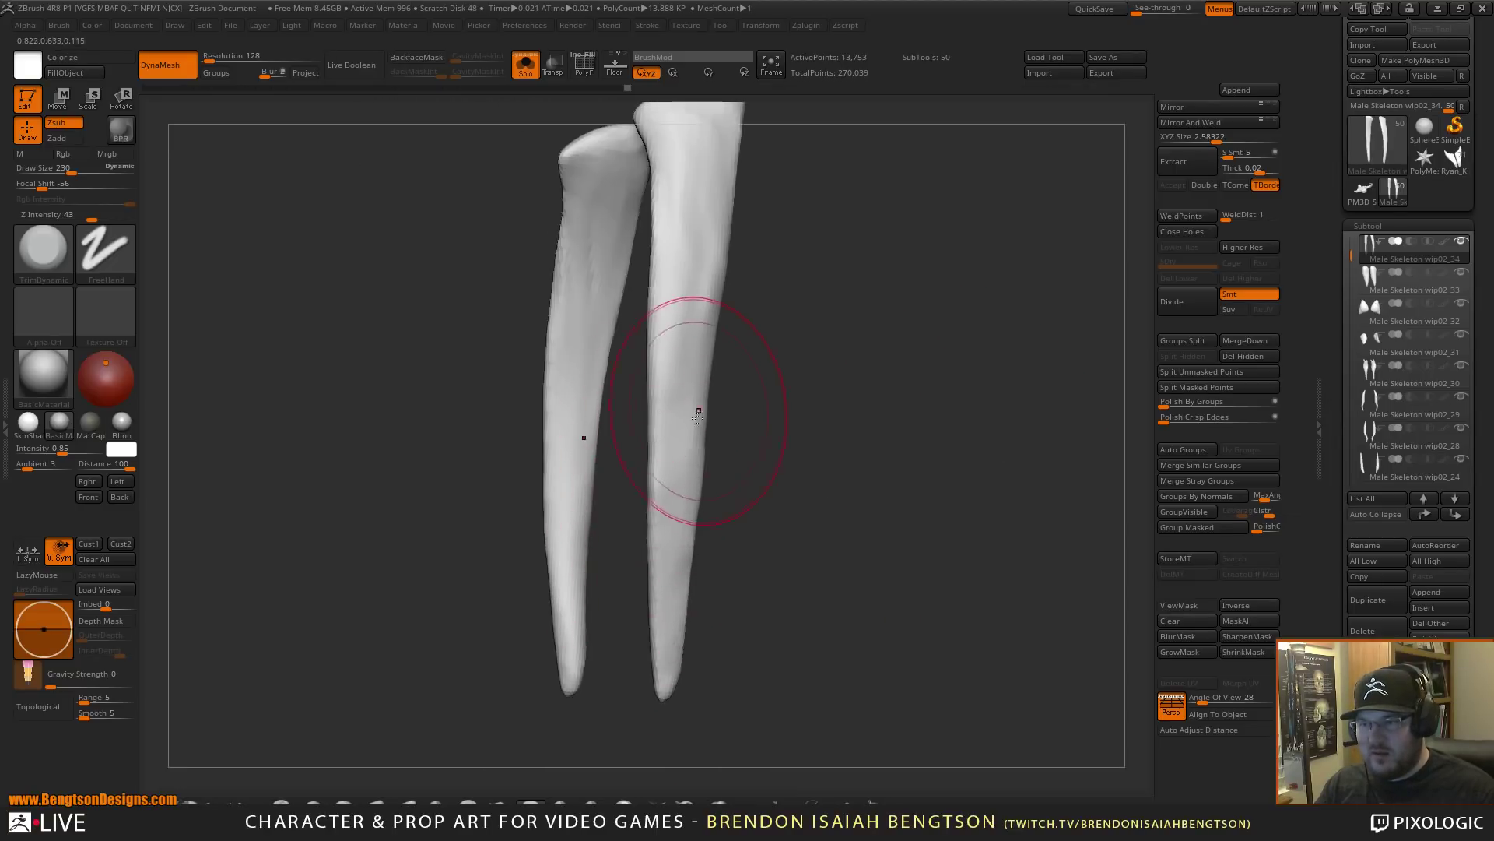
left_click_drag(745, 451, 693, 365)
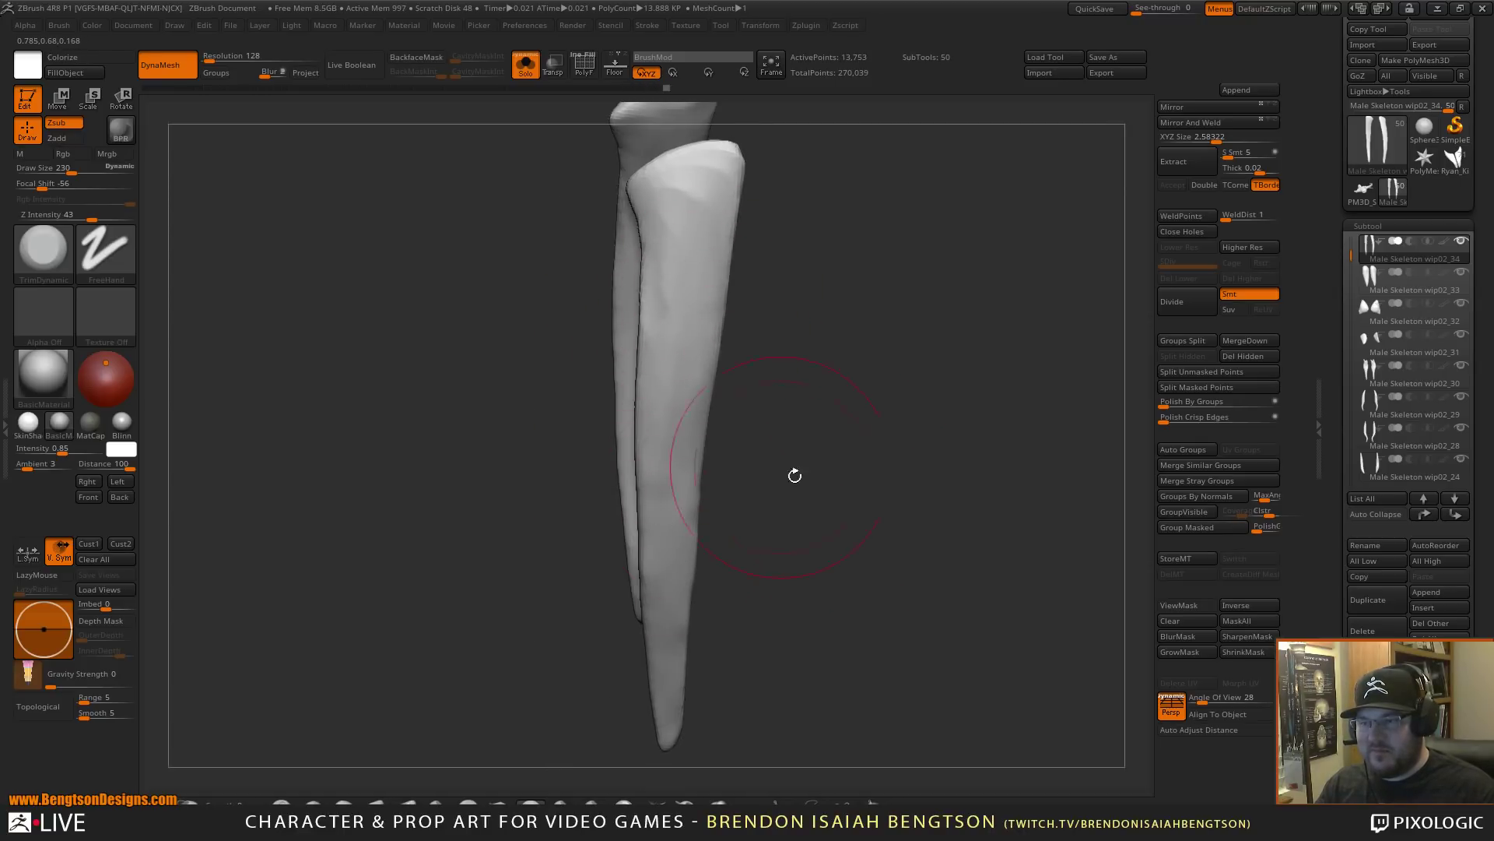
left_click_drag(794, 475, 689, 474)
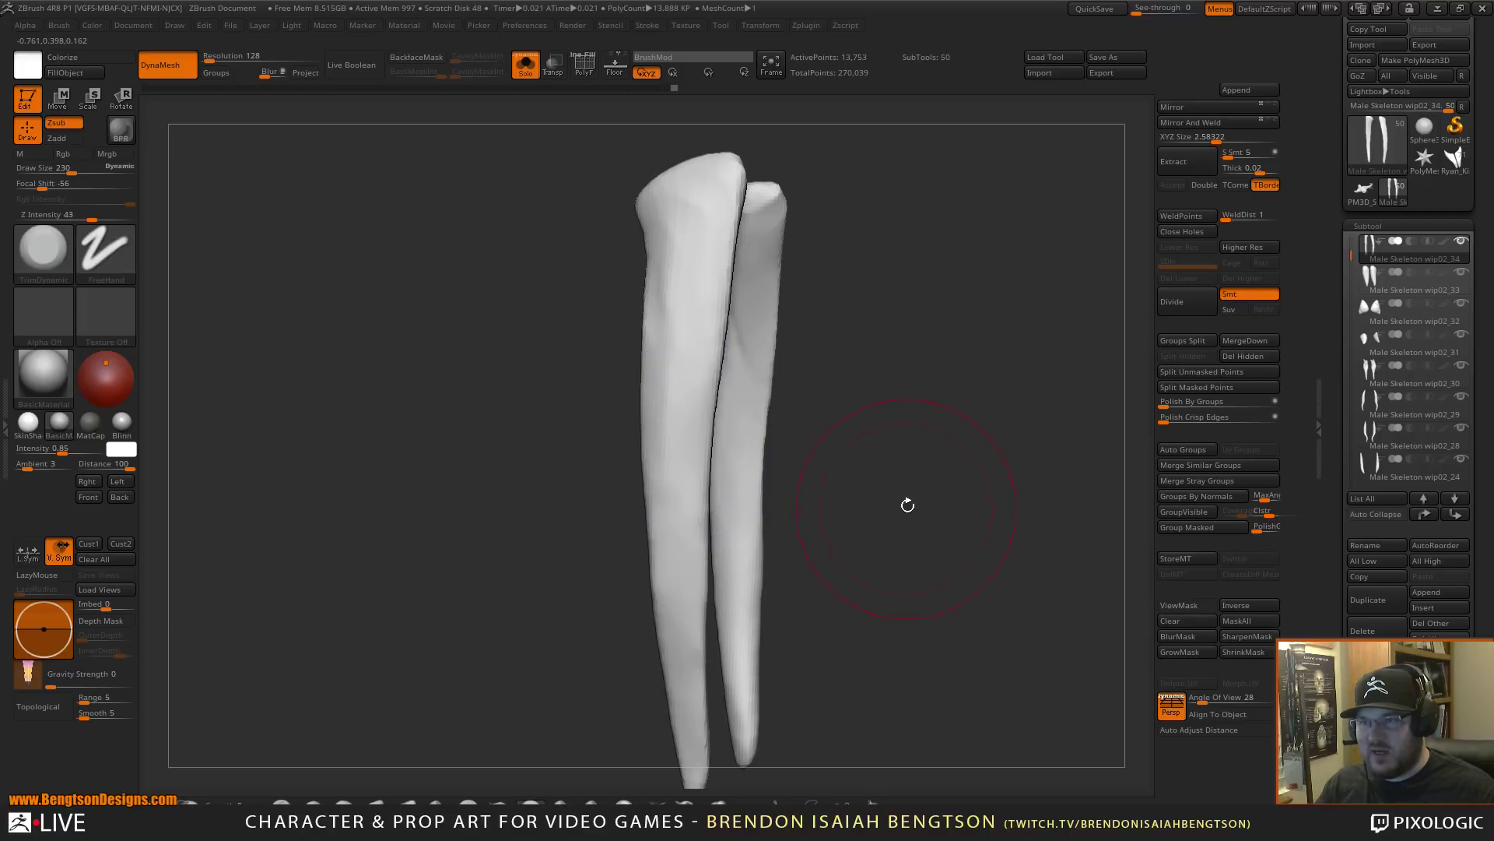
left_click_drag(908, 505, 897, 424)
key("alt+s")
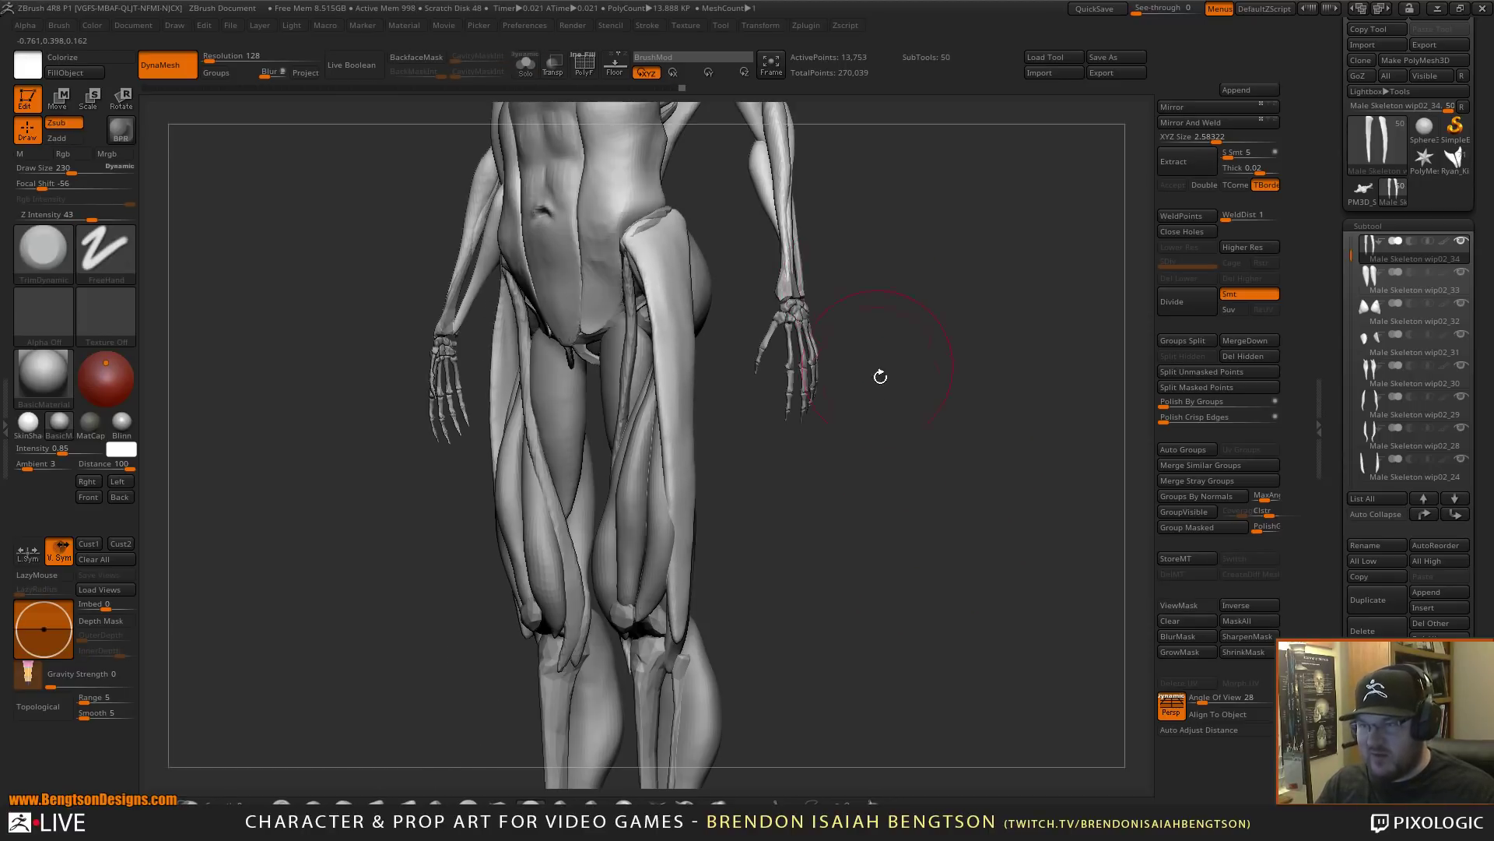
- Set the Move Topological draw size to 135 and shorten and reshape the band's lower tip at the outer knee
left_click_drag(895, 553, 975, 463)
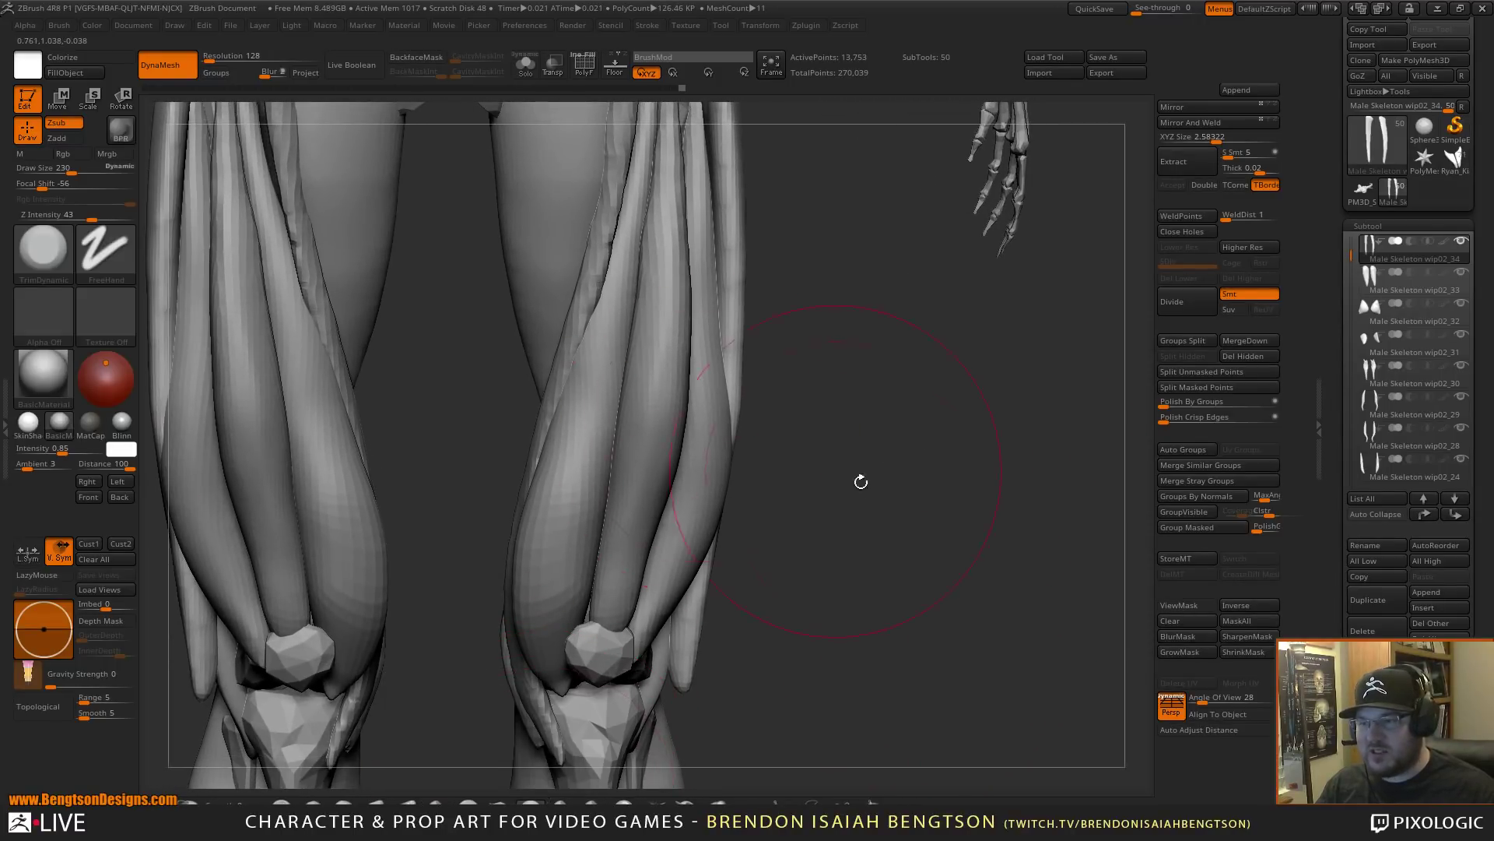
mouse_move(860, 483)
left_mouse_down()
mouse_move(799, 504)
mouse_move(720, 491)
left_mouse_up()
key("b")
key("m")
key("t")
key("space")
left_click_drag(768, 446, 759, 448)
left_click_drag(1066, 469, 950, 482)
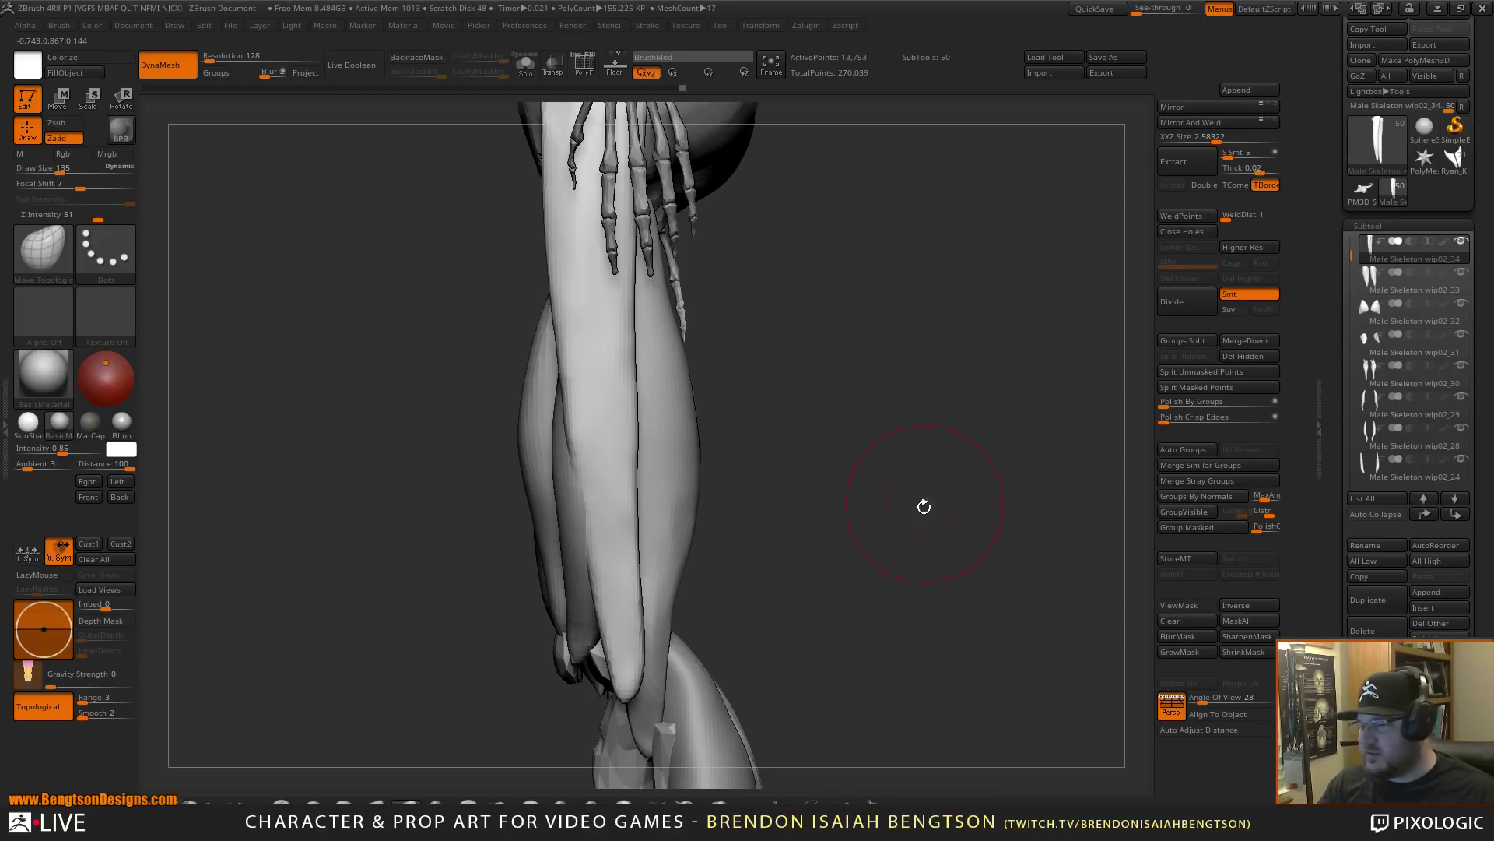
mouse_move(619, 655)
left_mouse_down()
mouse_move(598, 647)
mouse_move(662, 637)
mouse_move(631, 685)
left_mouse_up()
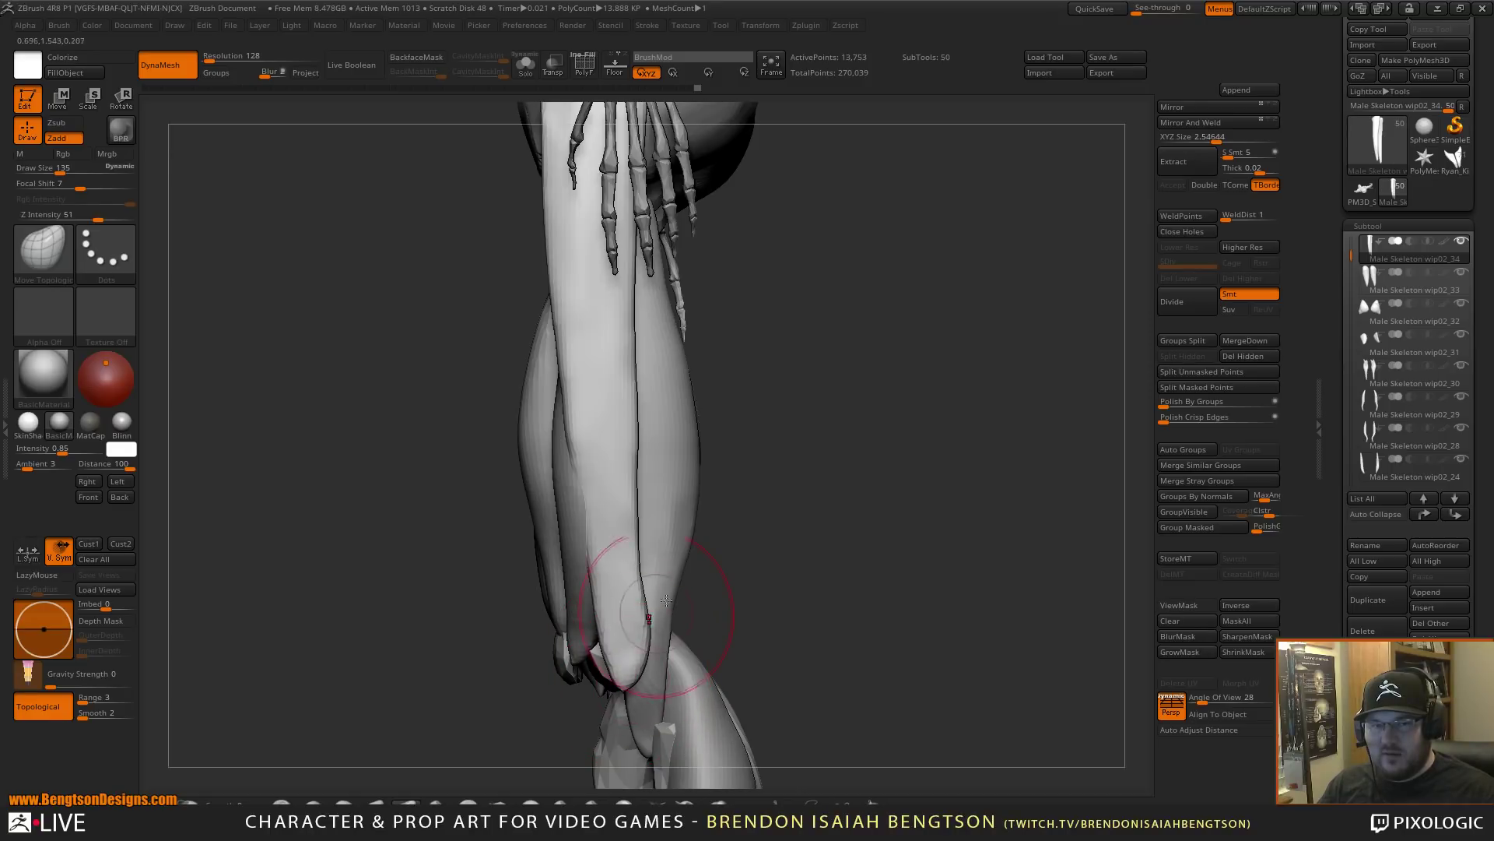
left_click_drag(893, 510, 866, 539)
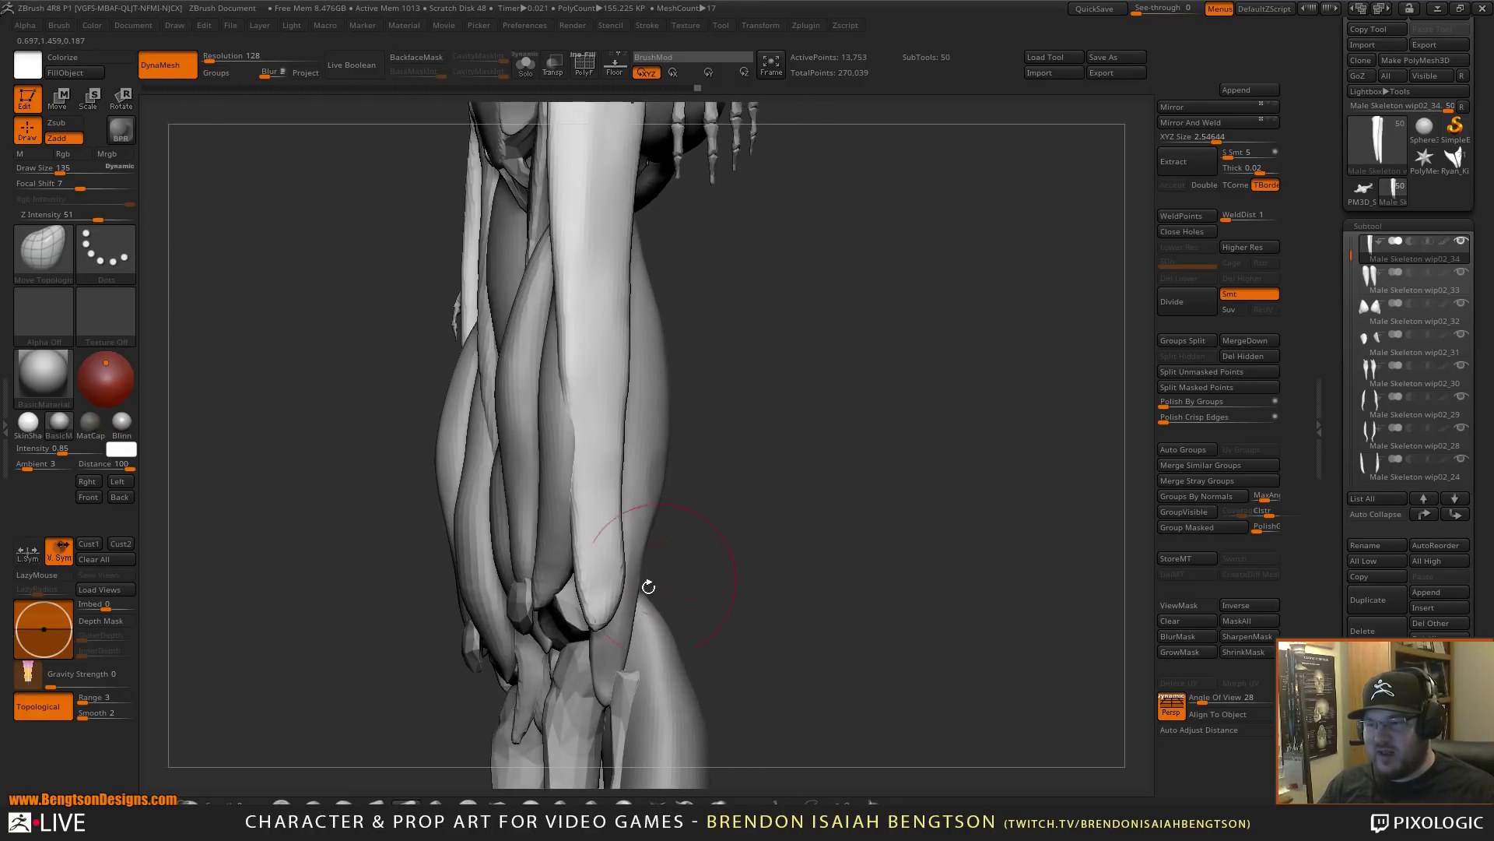
mouse_move(648, 587)
left_mouse_down()
mouse_move(584, 617)
mouse_move(574, 550)
mouse_move(577, 598)
mouse_move(600, 574)
left_mouse_up()
- Set the draw size to 230 and refine the band's curve along the outer thigh and knee from front and back
mouse_move(809, 537)
left_mouse_down()
mouse_move(777, 523)
mouse_move(843, 454)
mouse_move(766, 436)
left_mouse_up()
key("space")
left_click_drag(639, 409, 621, 345)
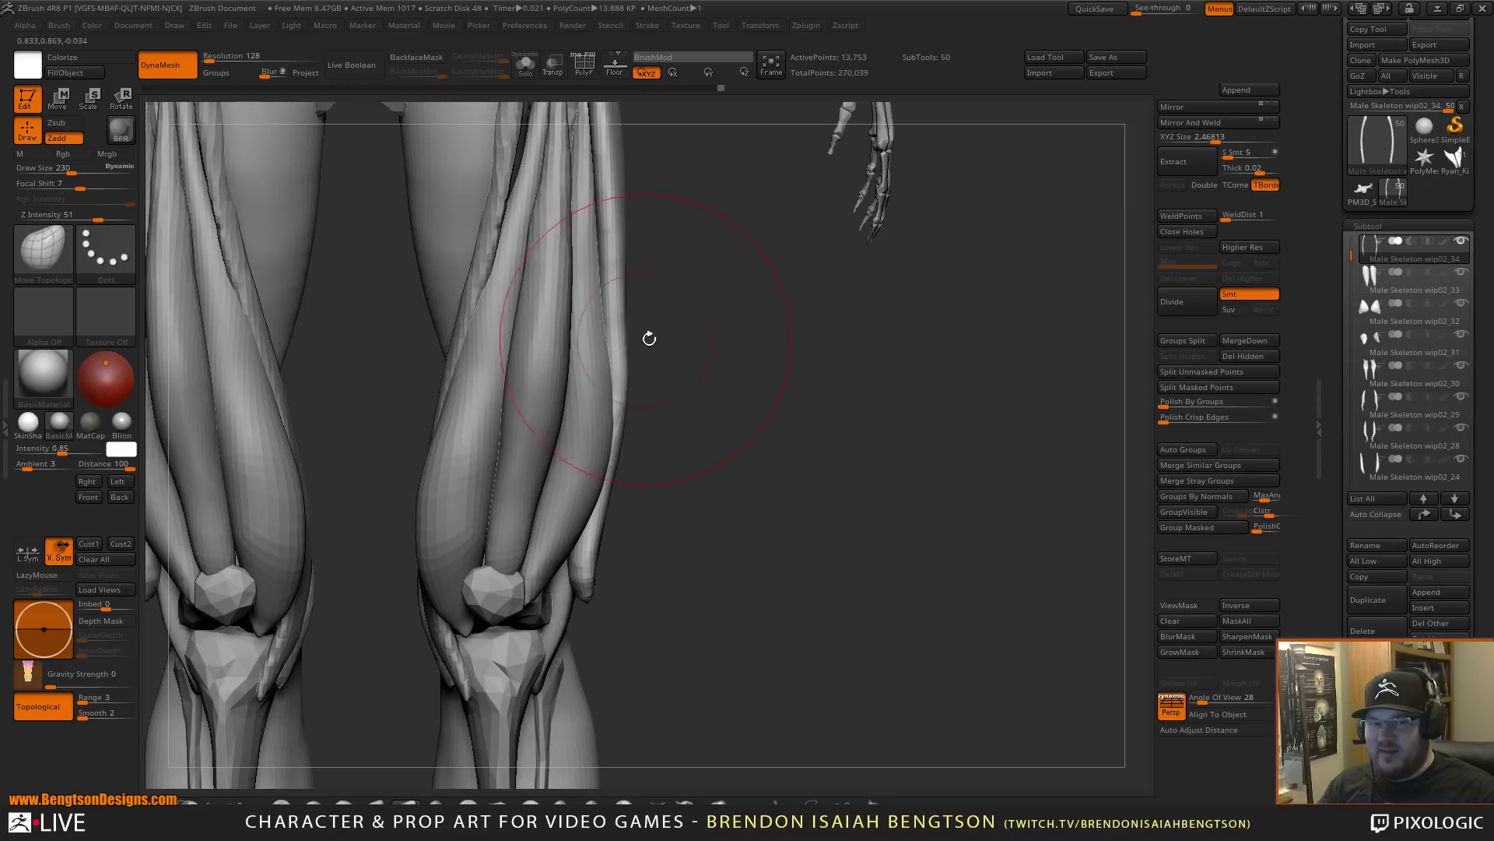
mouse_move(806, 477)
left_mouse_down("alt")
mouse_move(811, 443)
mouse_move(807, 524)
mouse_move(797, 505)
left_mouse_up("alt")
mouse_move(643, 427)
left_mouse_down()
mouse_move(712, 438)
mouse_move(716, 466)
mouse_move(702, 385)
left_mouse_up()
left_click_drag(814, 619, 655, 607)
mouse_move(759, 593)
left_mouse_down()
mouse_move(854, 570)
mouse_move(883, 739)
mouse_move(613, 560)
mouse_move(644, 581)
left_mouse_up()
left_click_drag(653, 661, 666, 739)
left_click_drag(591, 636, 522, 668)
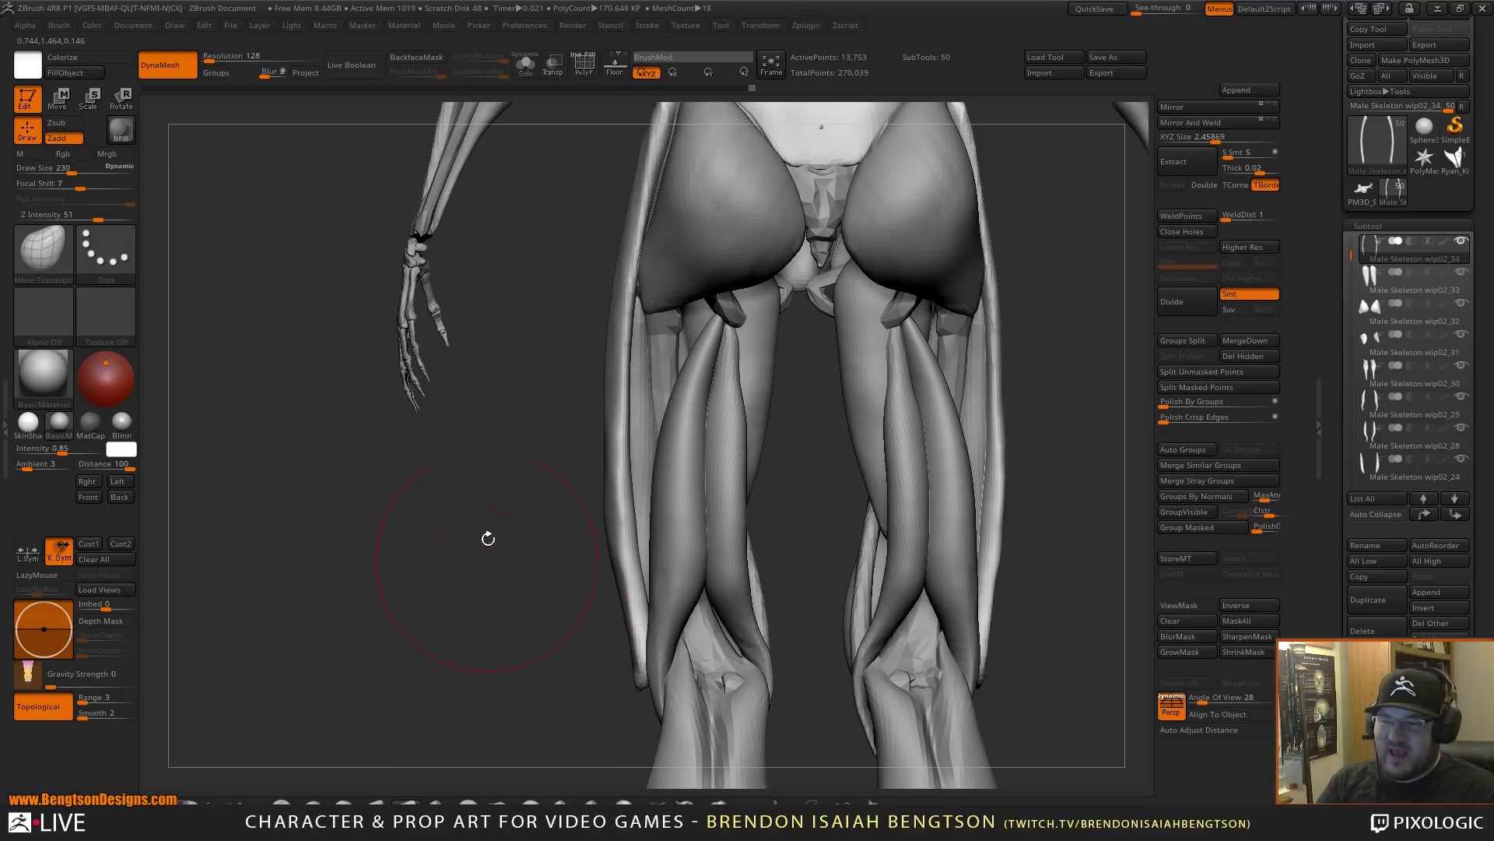
left_click_drag(488, 538, 662, 574)
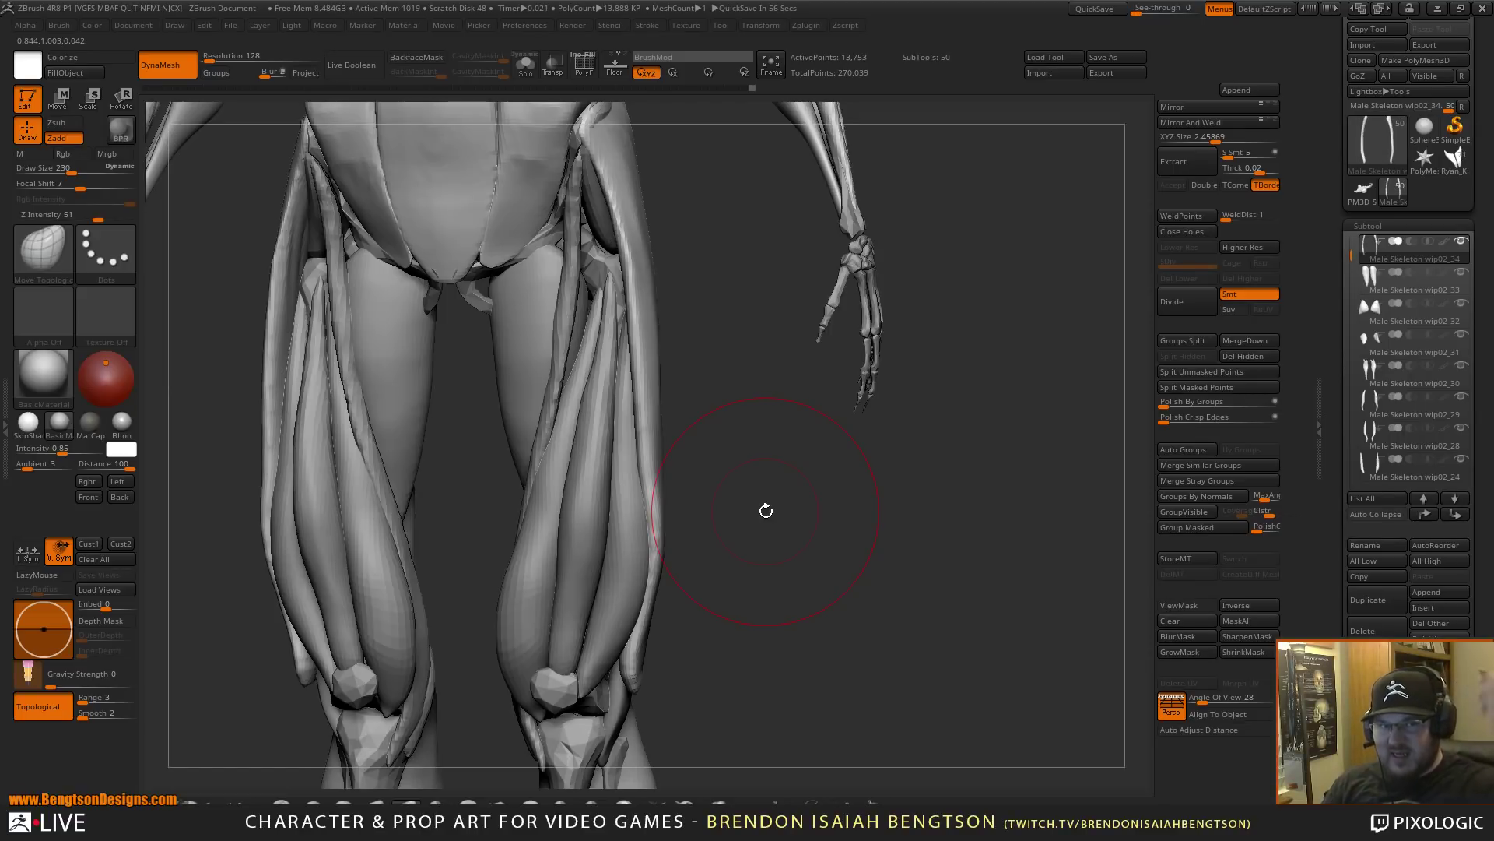
- Pull the band's lower end closer to the outer knee, adjusting it from front and side views
left_click_drag(791, 511, 876, 544)
left_click_drag(880, 480, 839, 426, "shift")
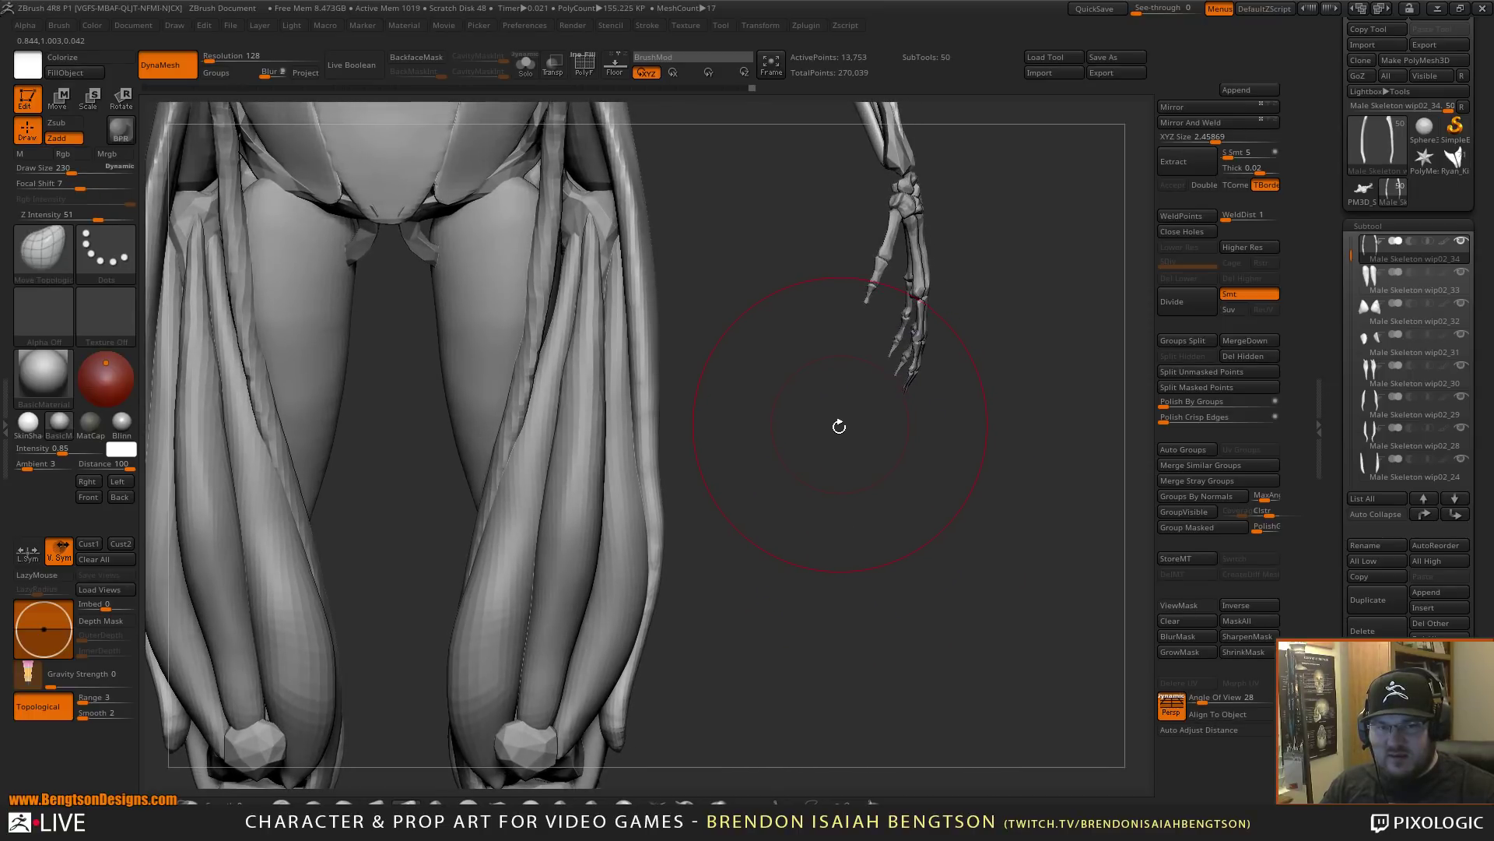
left_click_drag(878, 559, 885, 489, "alt")
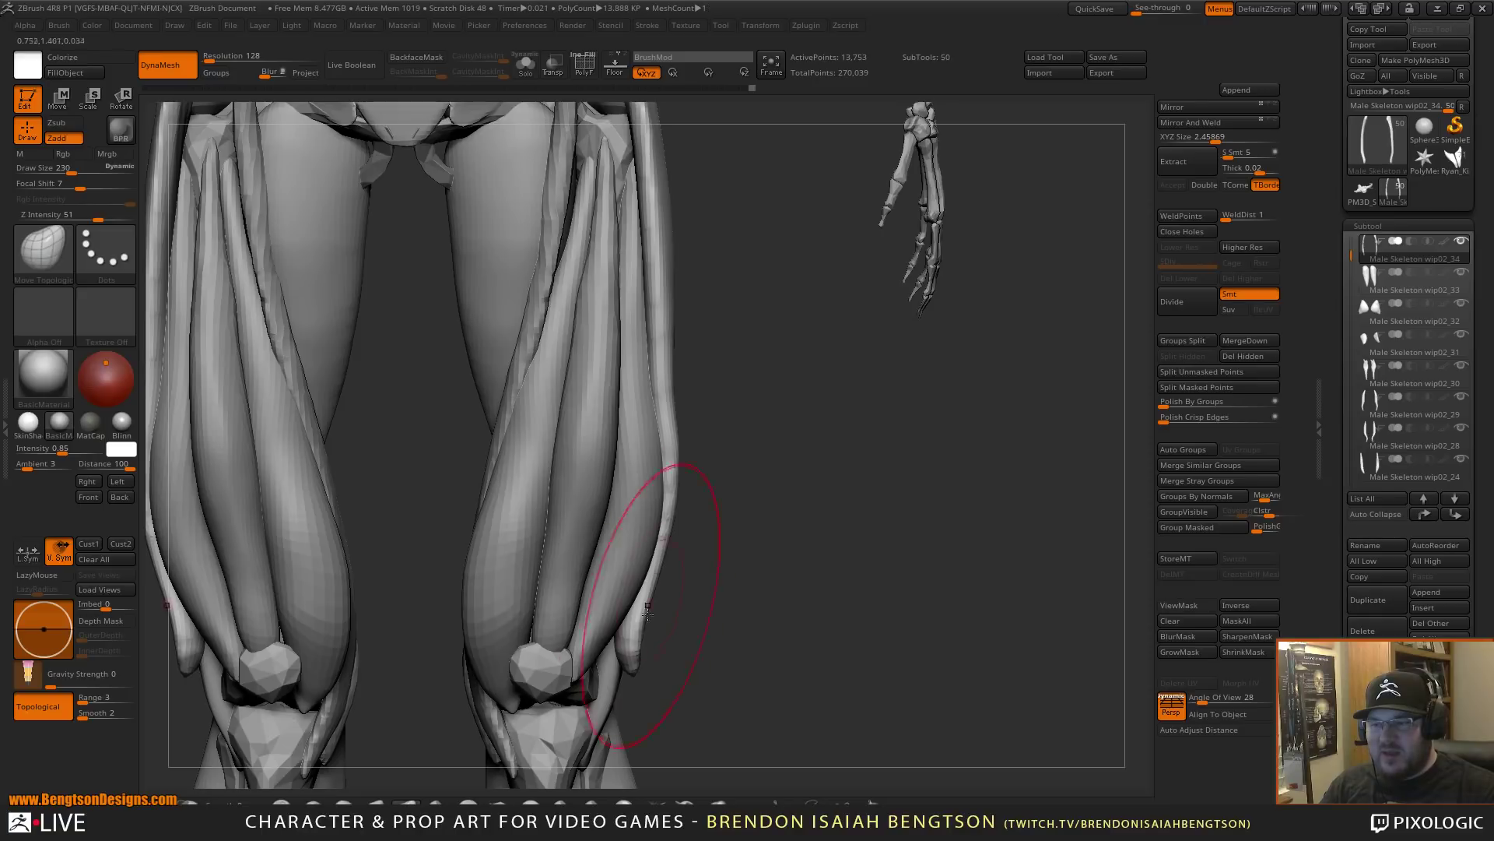
mouse_move(631, 670)
left_mouse_down()
mouse_move(576, 701)
mouse_move(529, 693)
mouse_move(634, 667)
left_mouse_up()
left_click_drag(817, 563, 841, 565, "shift")
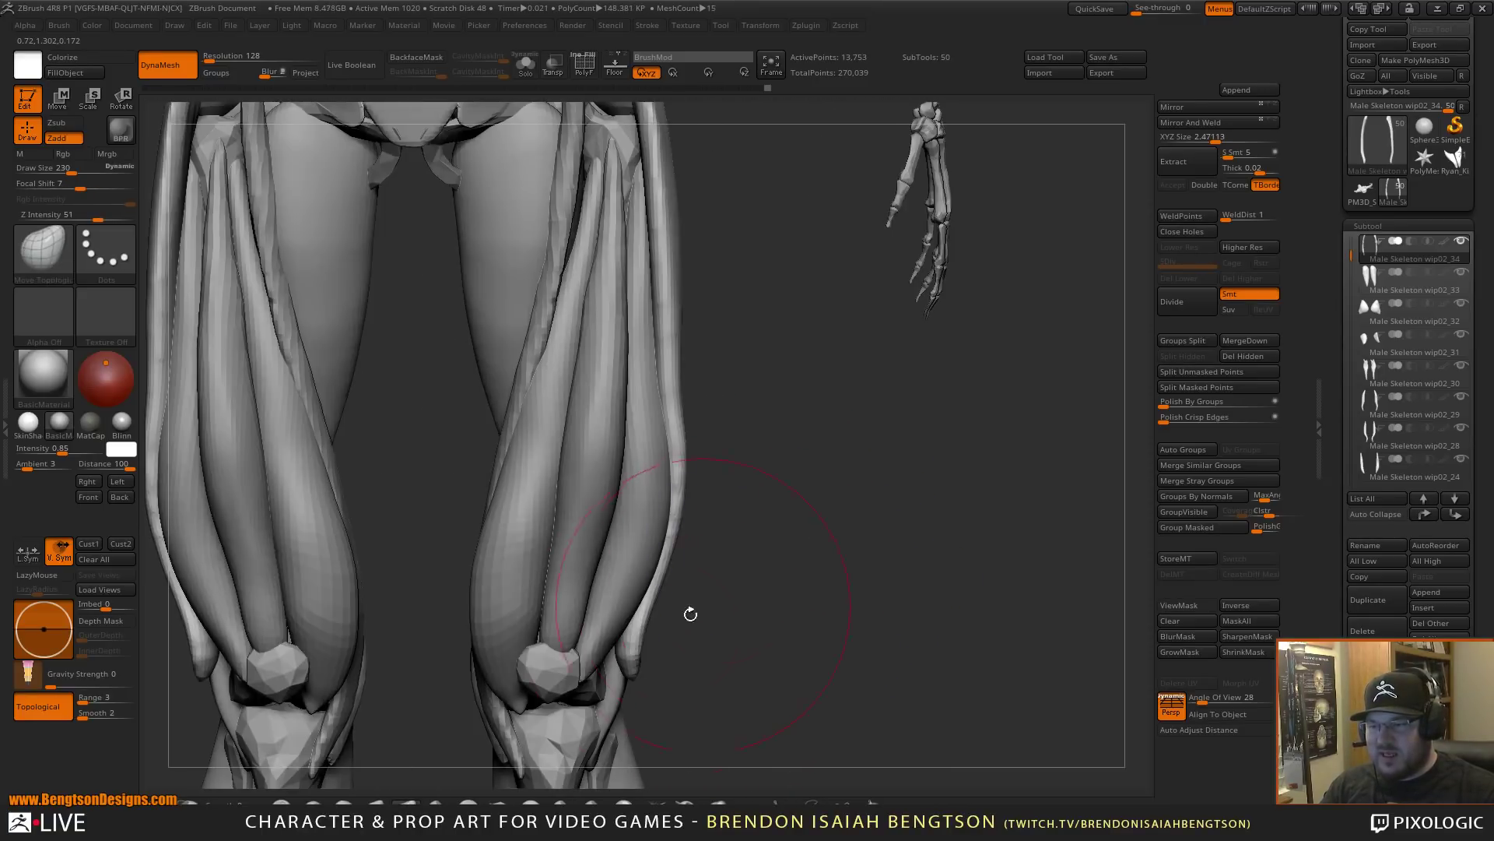
mouse_move(701, 638)
left_mouse_down()
mouse_move(717, 568)
mouse_move(885, 333)
left_mouse_up()
left_click_drag(598, 414, 602, 440)
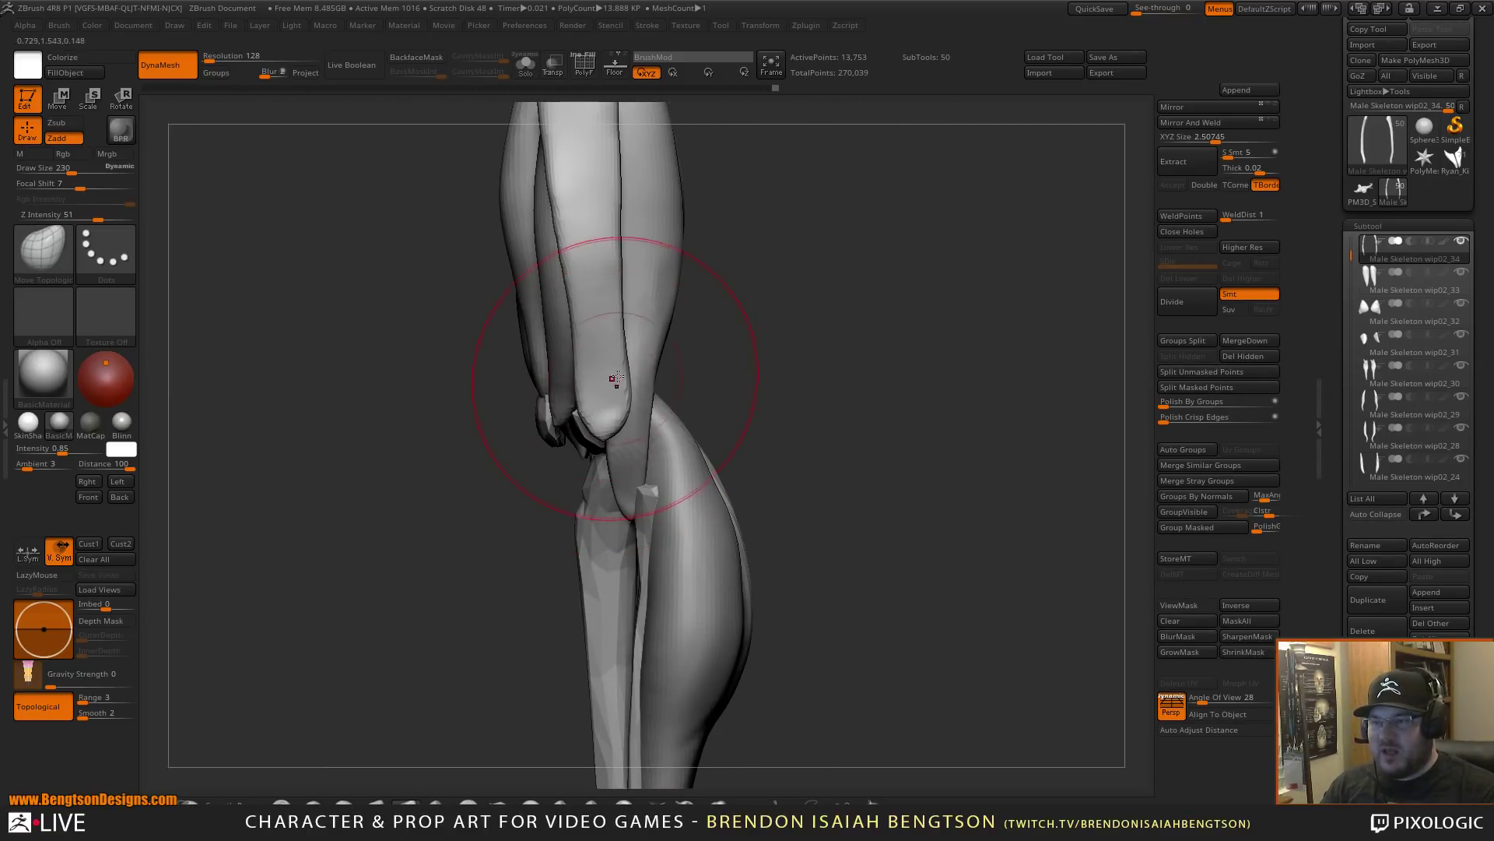
- Set the Move Topological draw size to 173 and tuck the band's lower tip in against the outer knee
key("space")
left_click_drag(632, 343, 624, 343)
mouse_move(783, 369)
left_mouse_down("alt")
mouse_move(798, 396)
mouse_move(655, 418)
left_mouse_up("alt")
mouse_move(608, 491)
left_mouse_down()
mouse_move(566, 497)
mouse_move(582, 527)
mouse_move(570, 510)
left_mouse_up()
mouse_move(695, 459)
left_mouse_down()
mouse_move(802, 447)
mouse_move(638, 428)
left_mouse_up()
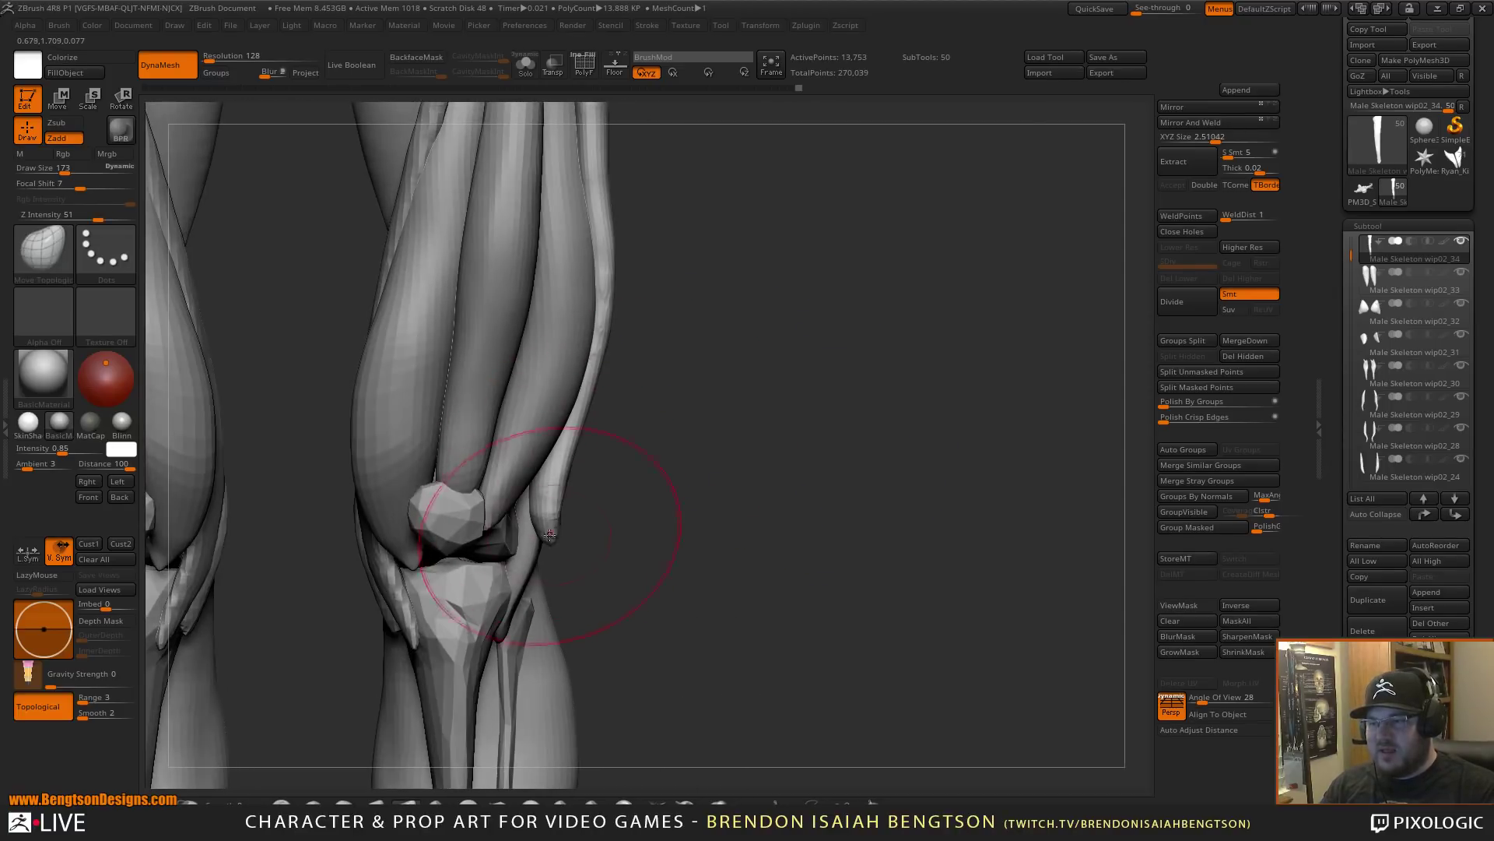
left_click_drag(553, 537, 519, 548)
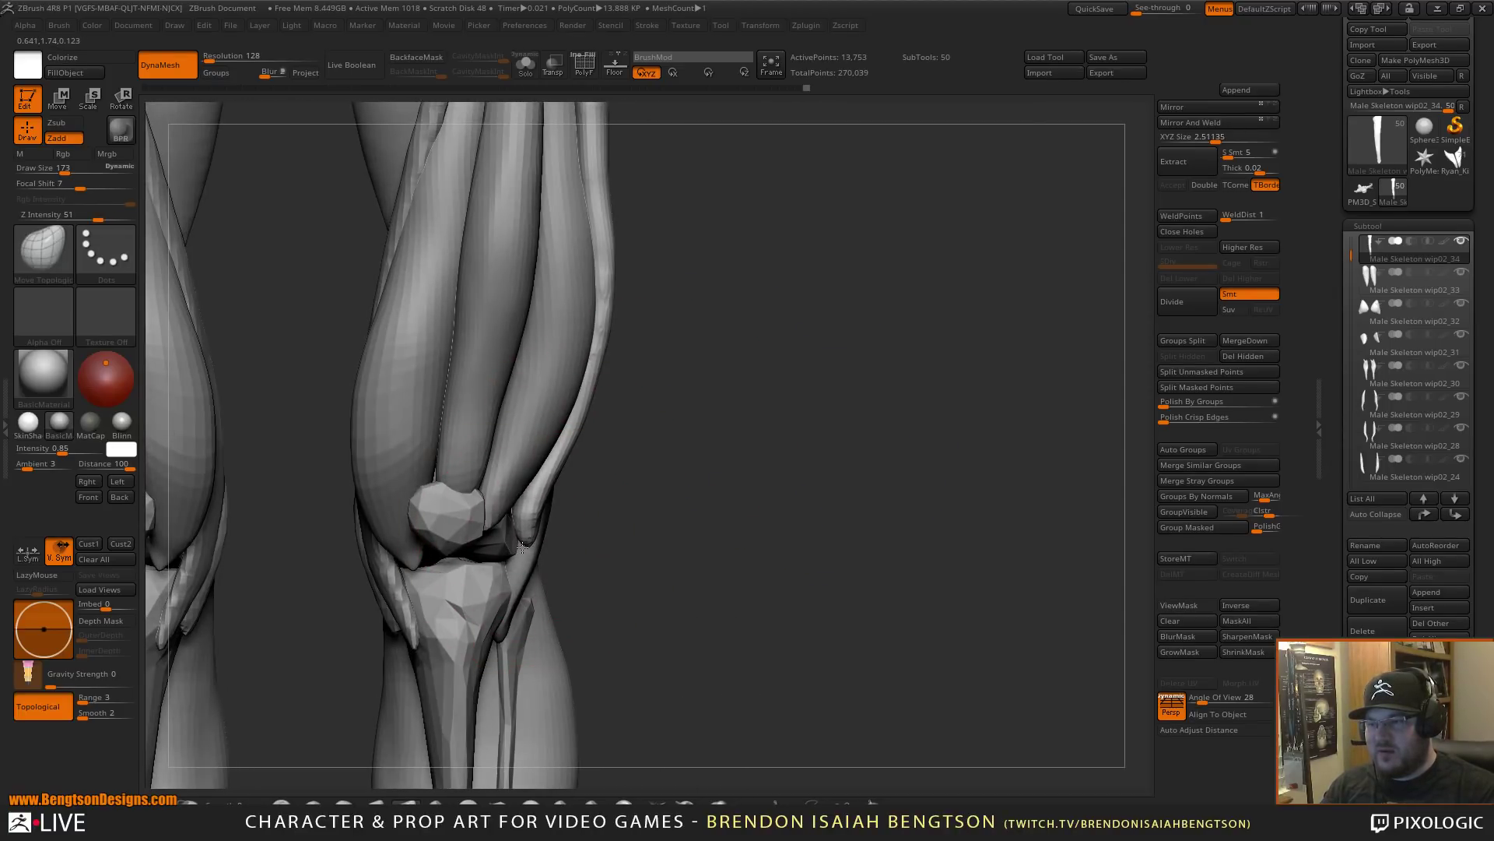
- Set the draw size to 230 and refine the band's contour along the outer upper thigh
mouse_move(710, 467)
left_mouse_down("alt")
mouse_move(680, 443)
mouse_move(678, 483)
mouse_move(621, 462)
mouse_move(624, 439)
left_mouse_up("alt")
key("space")
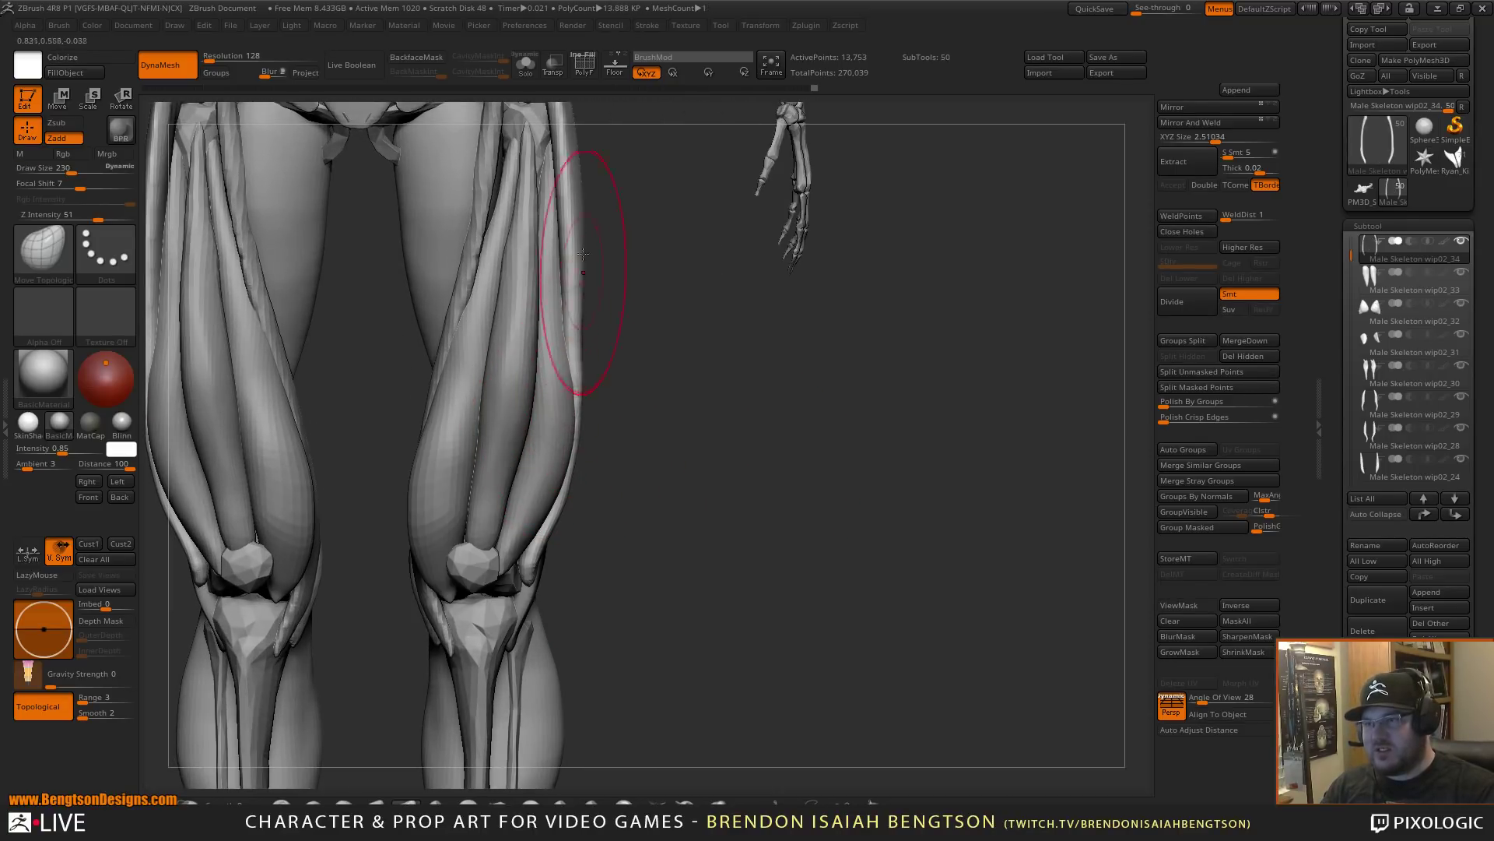
left_click_drag(579, 248, 569, 206)
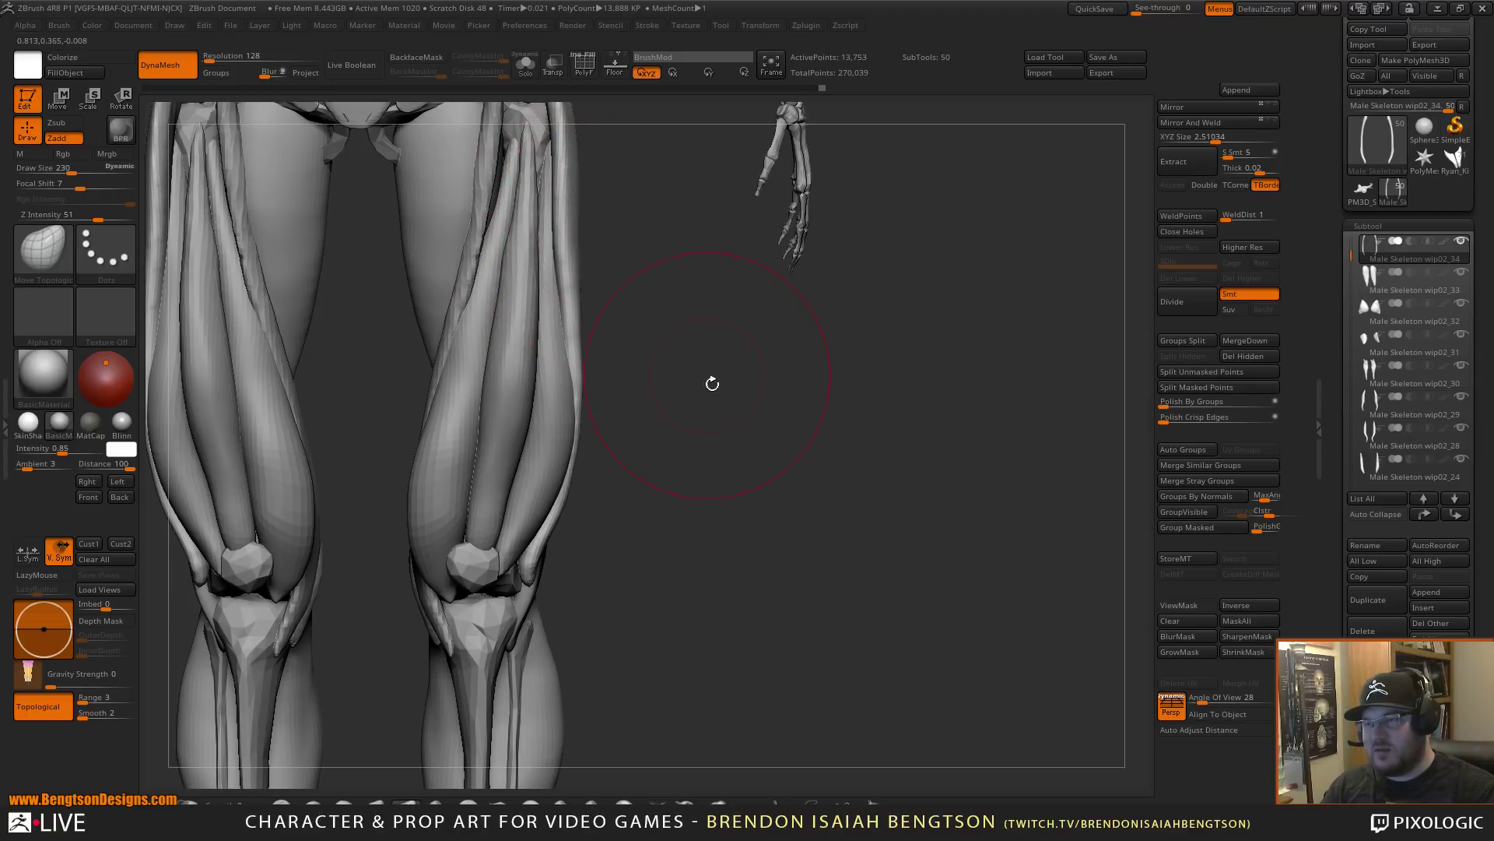
mouse_move(712, 383)
left_mouse_down()
mouse_move(791, 584)
mouse_move(710, 550)
left_mouse_up()
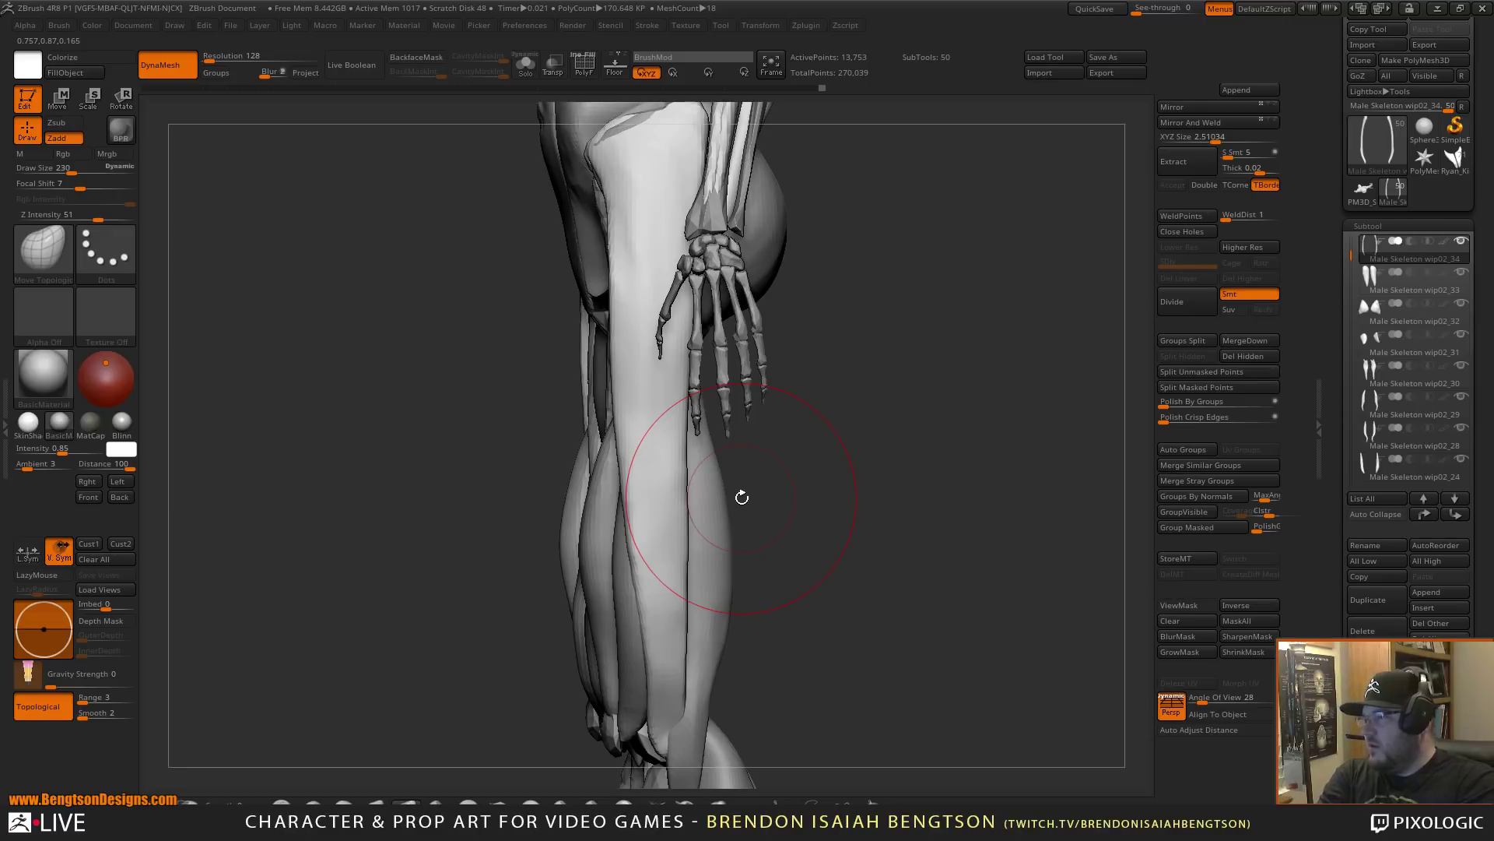
left_click_drag(885, 549, 920, 496)
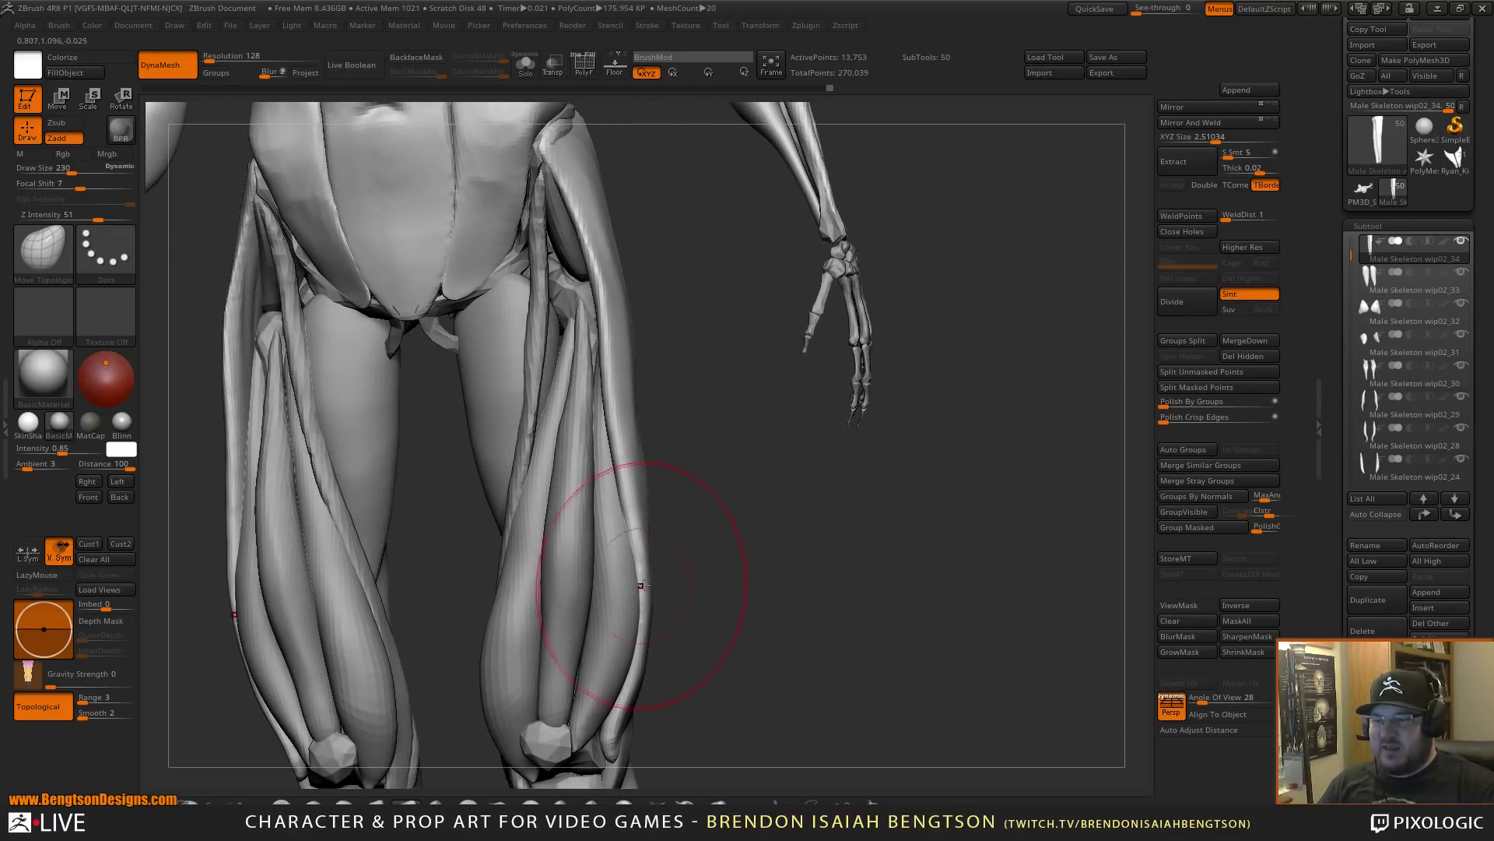
left_click_drag(703, 641, 733, 615, "alt")
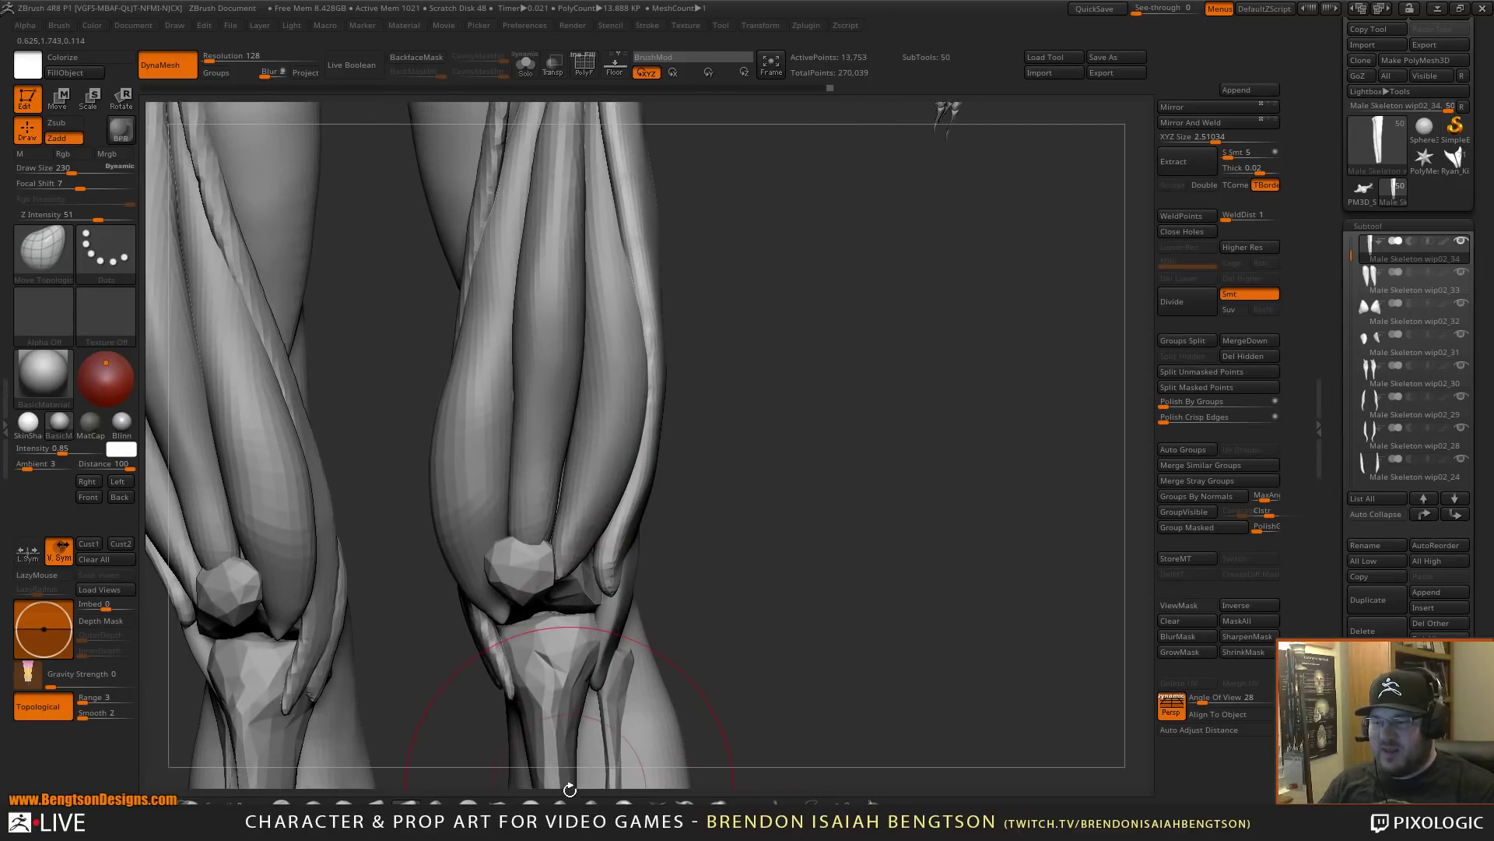
- Flatten the band's outer face along the mid and lower thigh with the Flatten brush
key("b")
key("f")
key("l")
left_click_drag(723, 506, 717, 367)
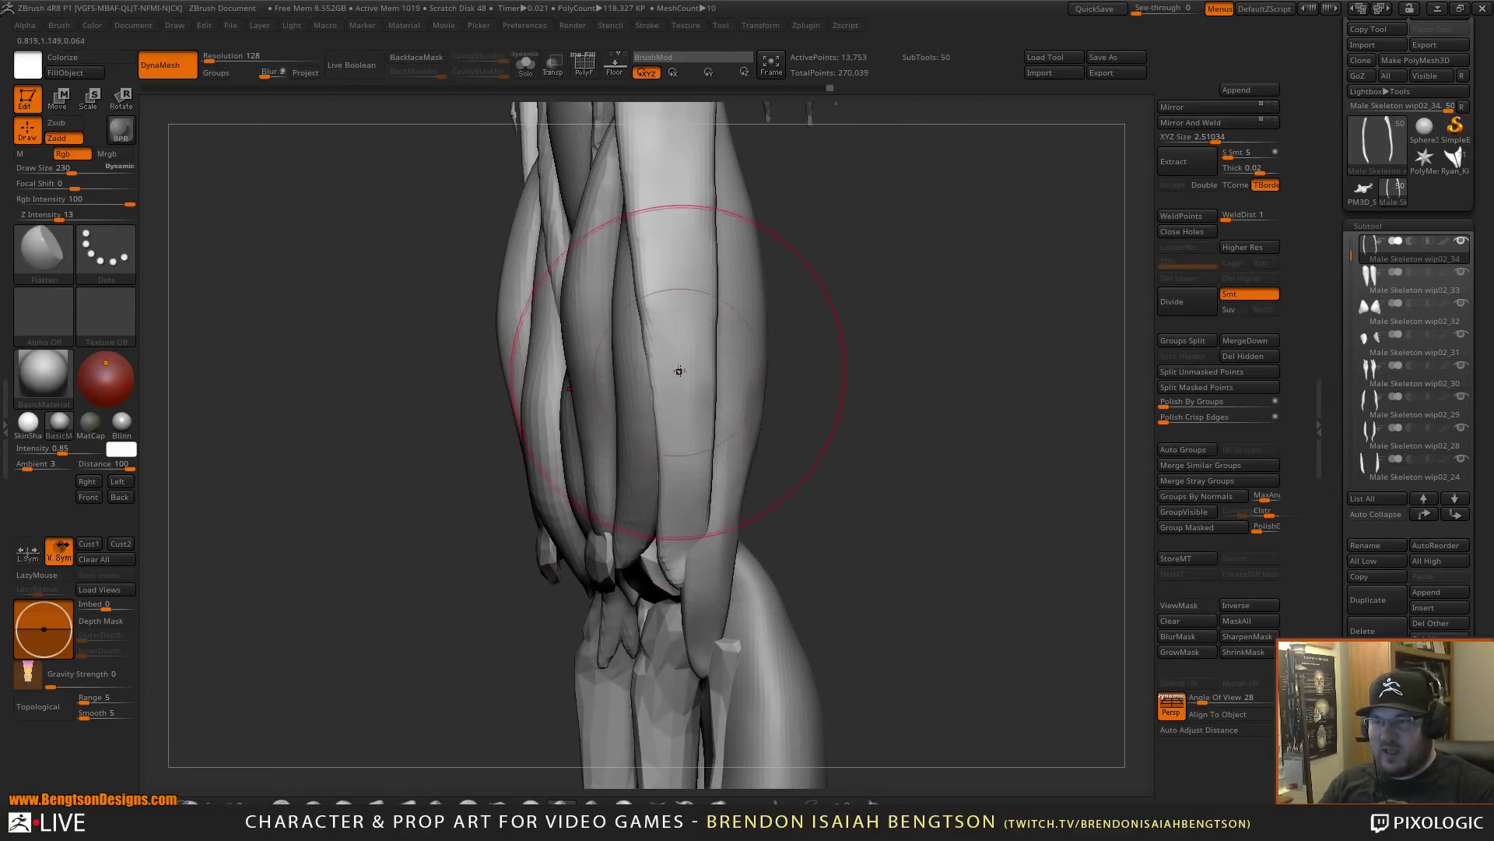
left_click_drag(806, 369, 777, 470)
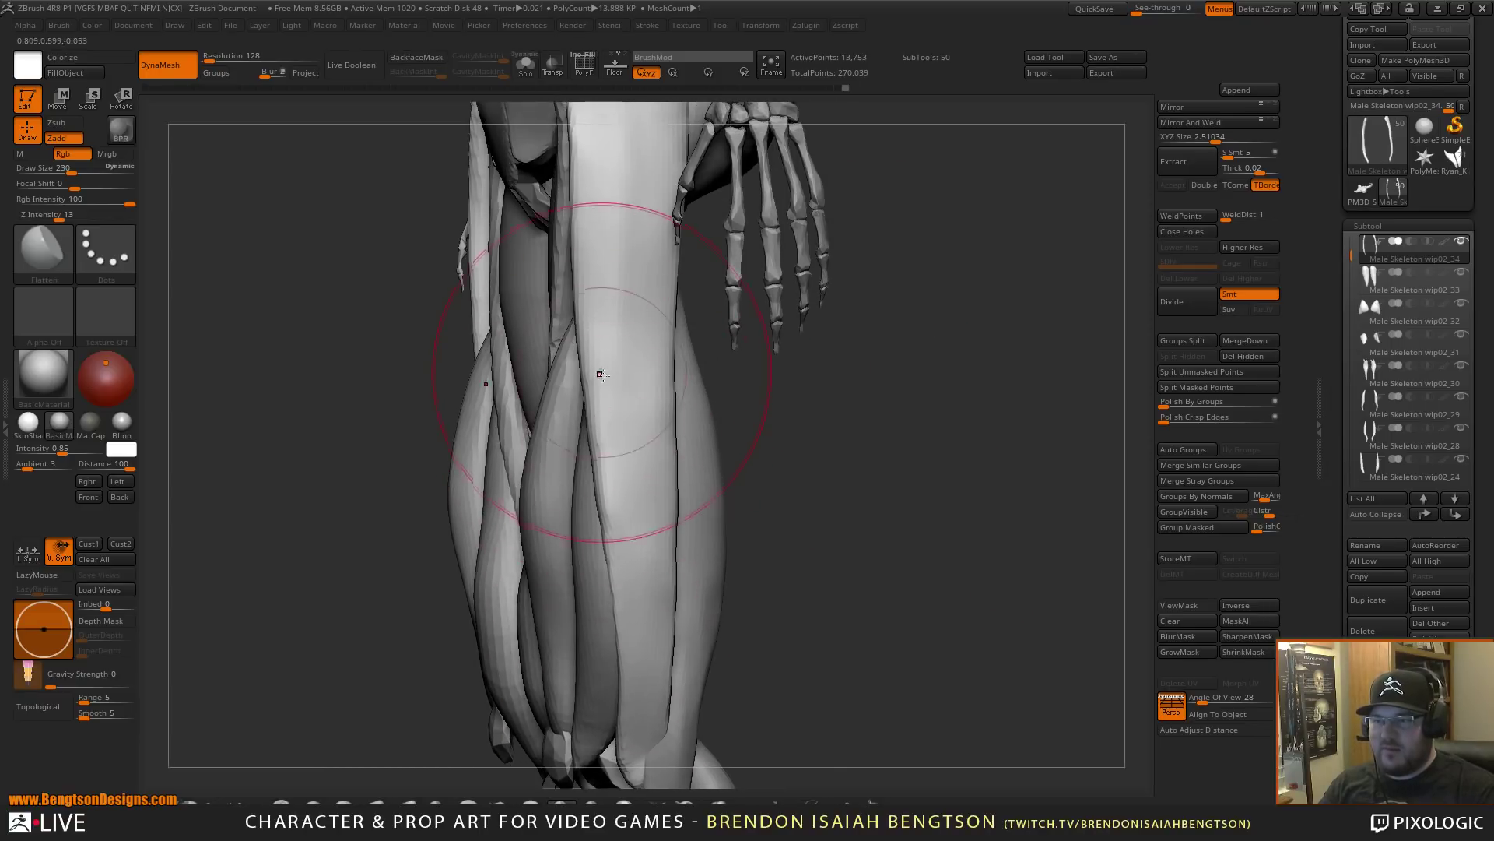
left_click_drag(601, 374, 610, 485)
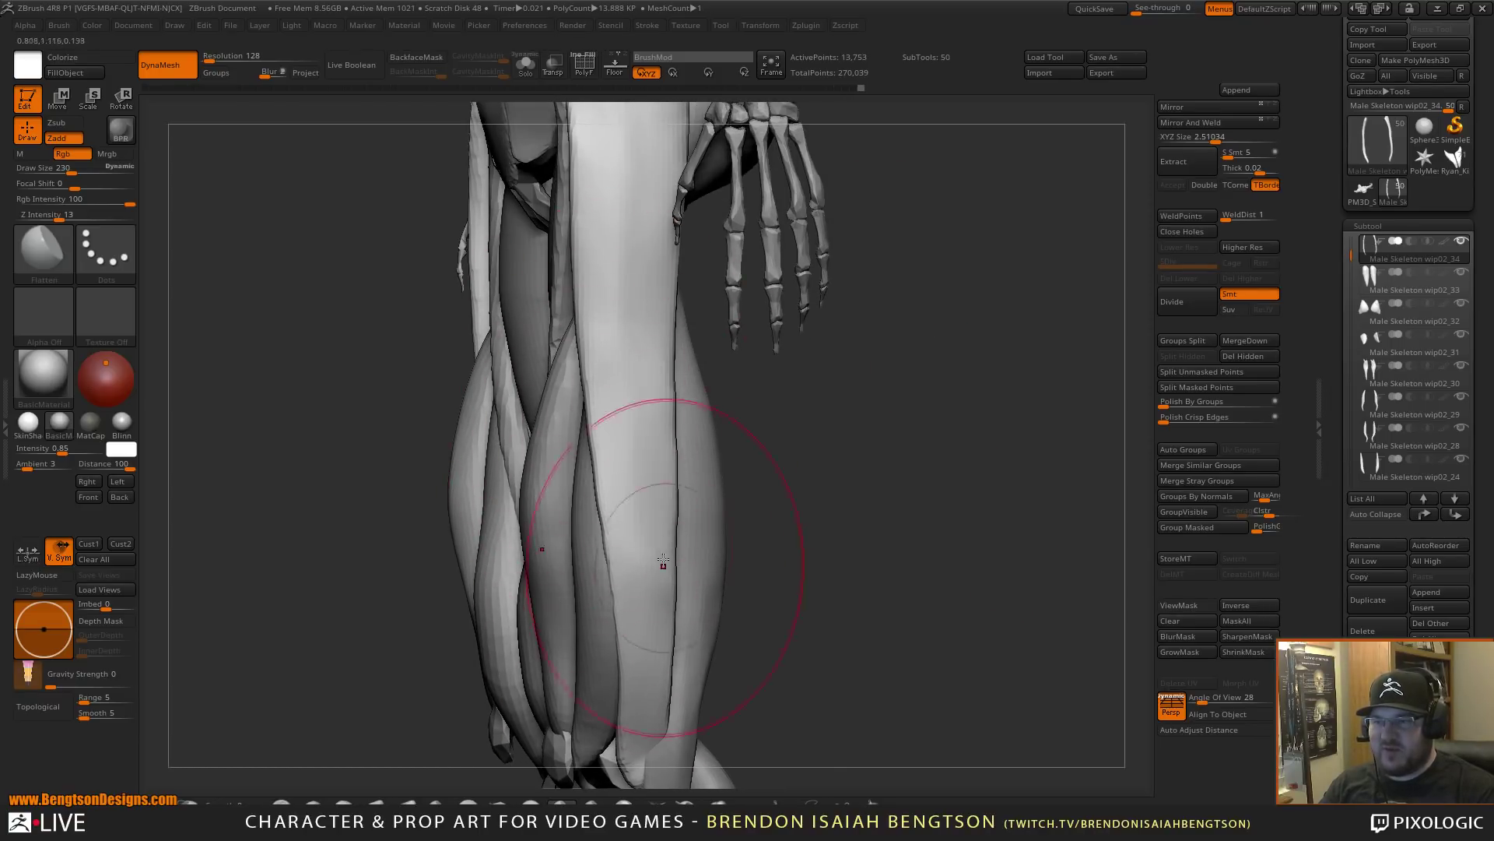
left_click_drag(771, 476, 607, 436)
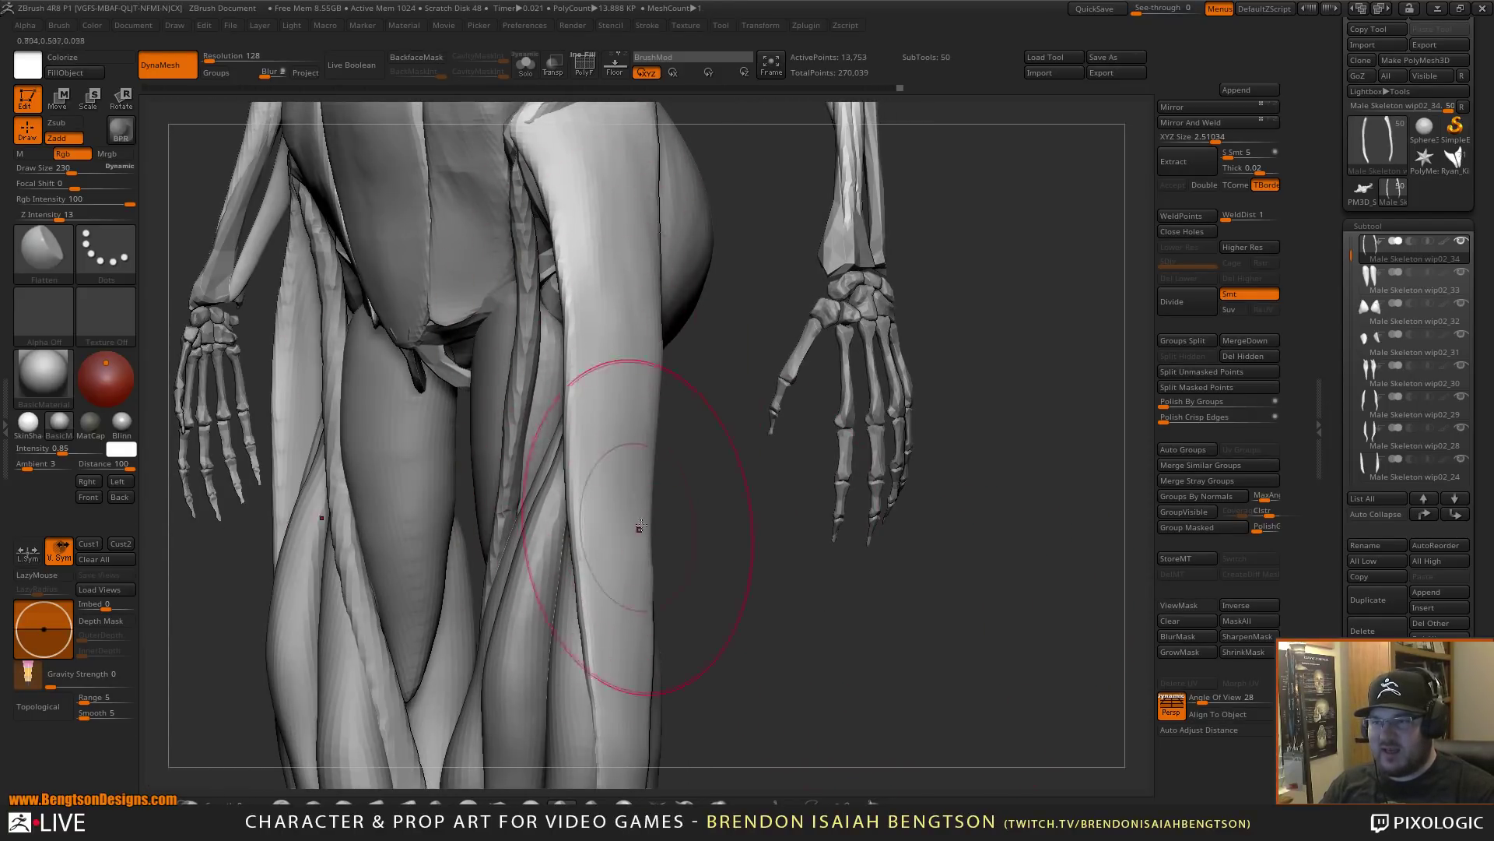
- Switch to Move Topological with a draw size of 258 and adjust the band's edge along the side of the thigh
mouse_move(730, 497)
left_mouse_down()
mouse_move(784, 511)
mouse_move(721, 403)
mouse_move(588, 397)
left_mouse_up()
key("b")
key("m")
key("t")
key("space")
left_click_drag(600, 317, 617, 317)
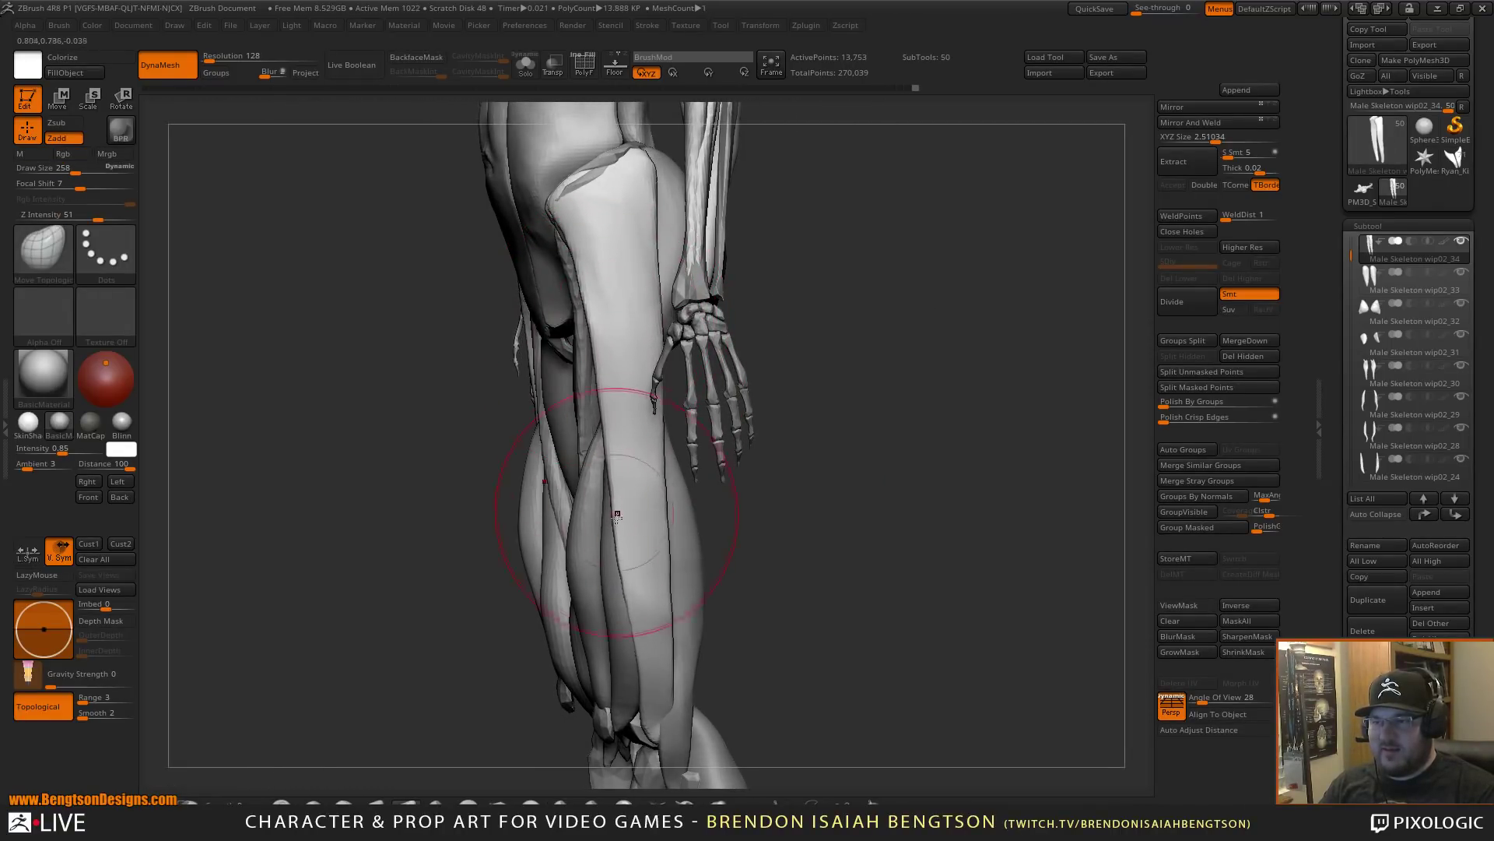
- Examine the thigh and hip muscles on the whole figure from behind and up close, selecting the front thigh muscle
left_click_drag(866, 489, 517, 554)
left_click_drag(470, 654, 477, 443, "alt")
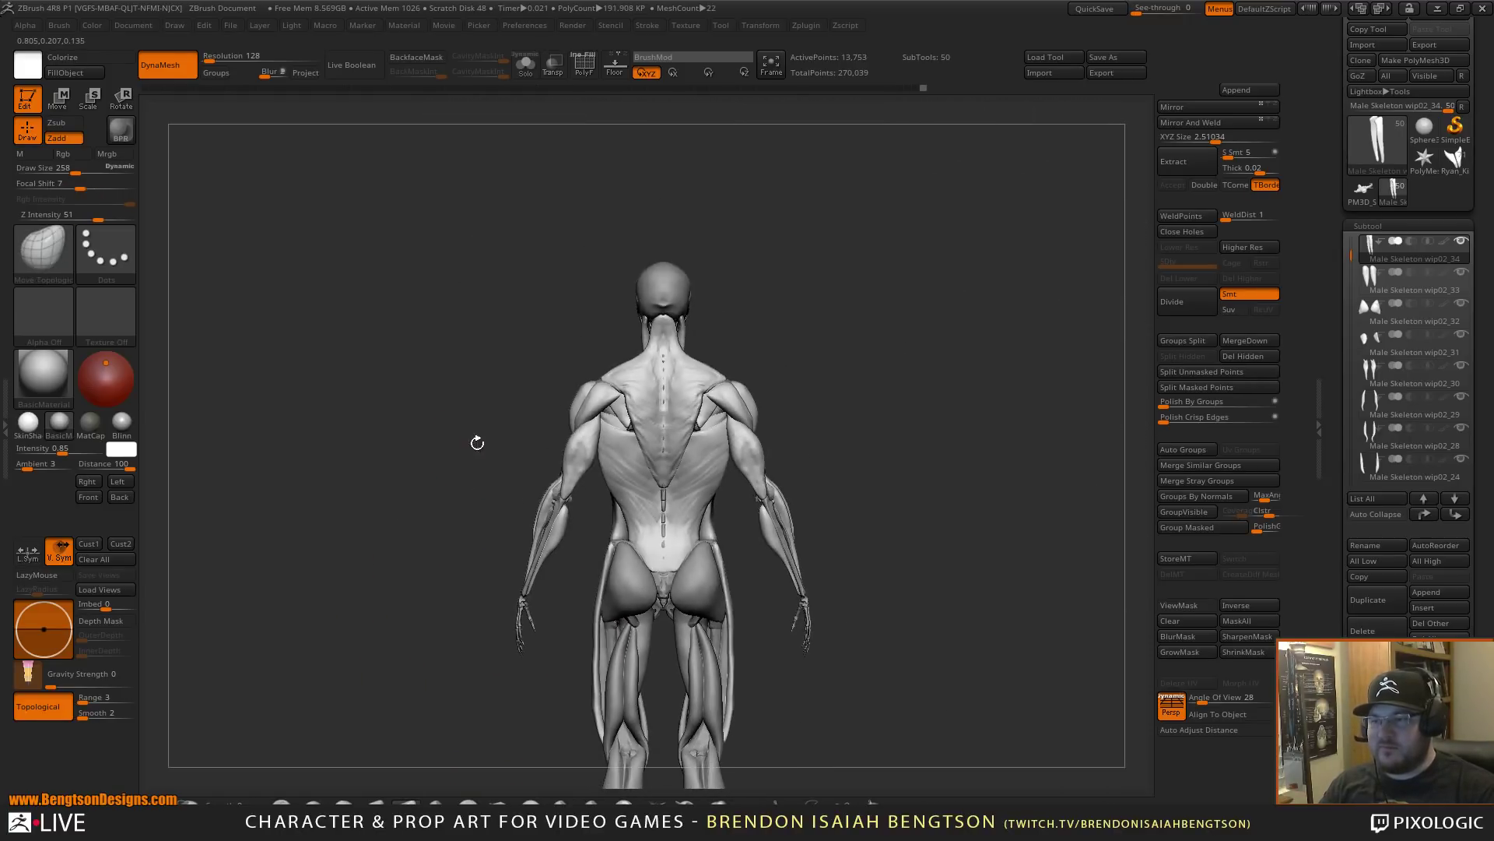
left_click_drag(515, 716, 468, 432, "alt")
left_click_drag(467, 505, 764, 394)
left_click(588, 397, "alt")
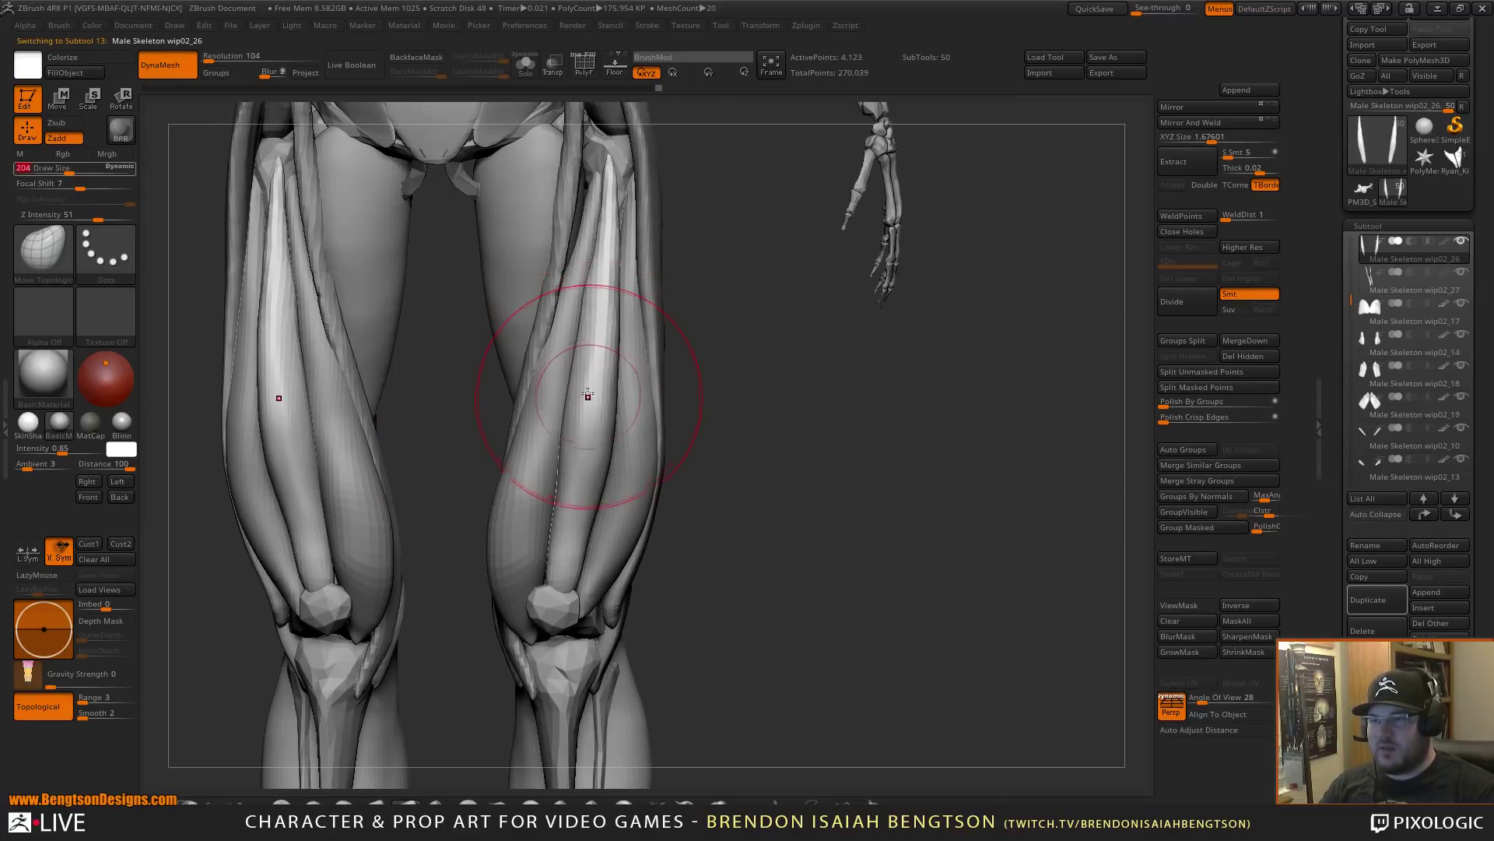
left_click_drag(830, 470, 814, 540, "alt")
mouse_move(724, 356)
left_mouse_down("alt")
mouse_move(823, 551)
mouse_move(855, 545)
mouse_move(818, 520)
left_mouse_up("alt")
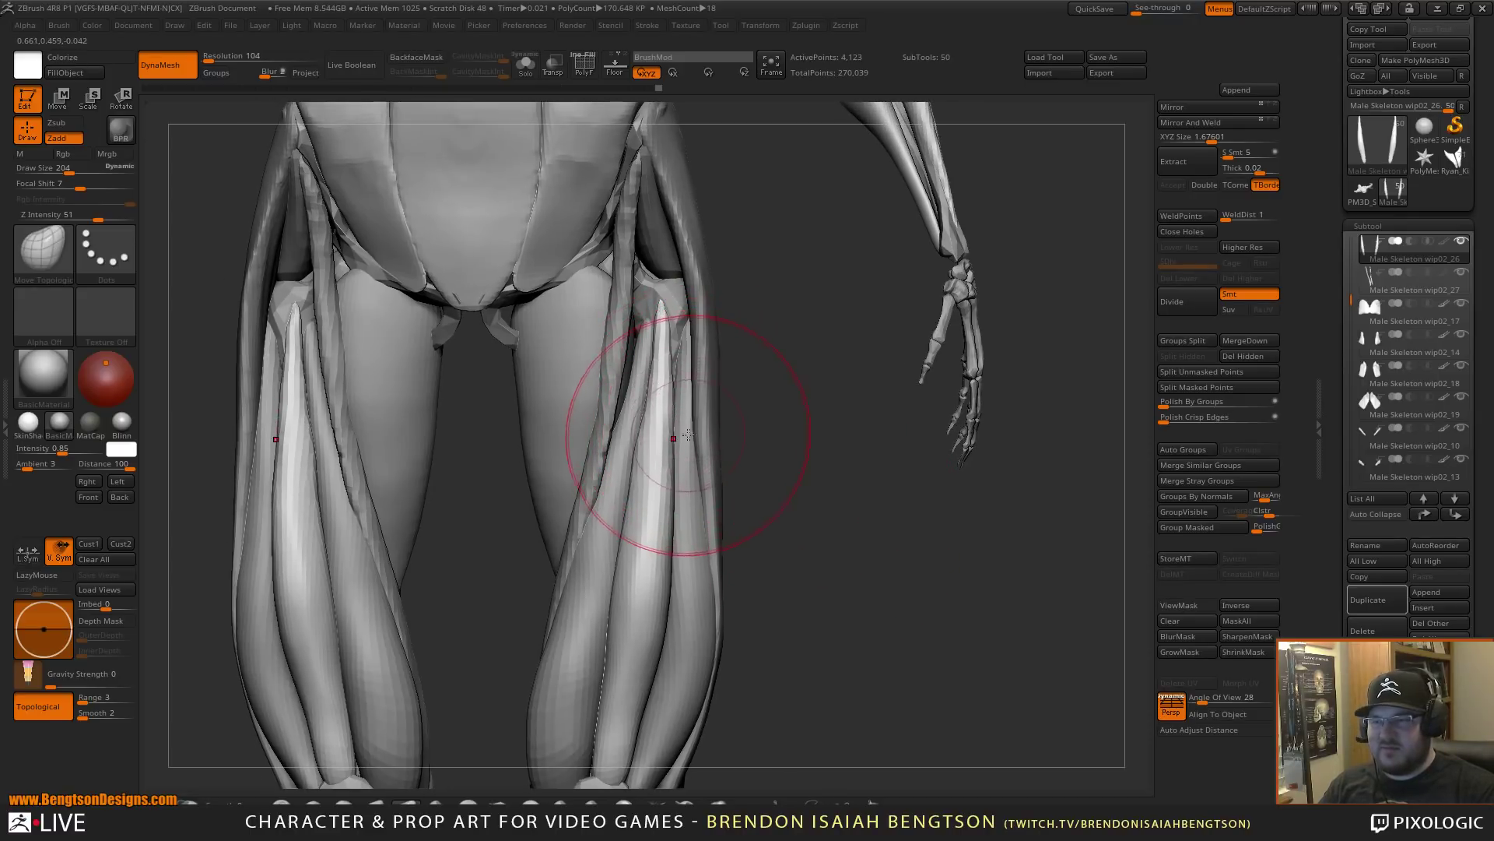
left_click_drag(761, 414, 671, 494, "alt")
left_click_drag(845, 678, 952, 460, "alt")
left_click_drag(953, 459, 792, 475, "alt")
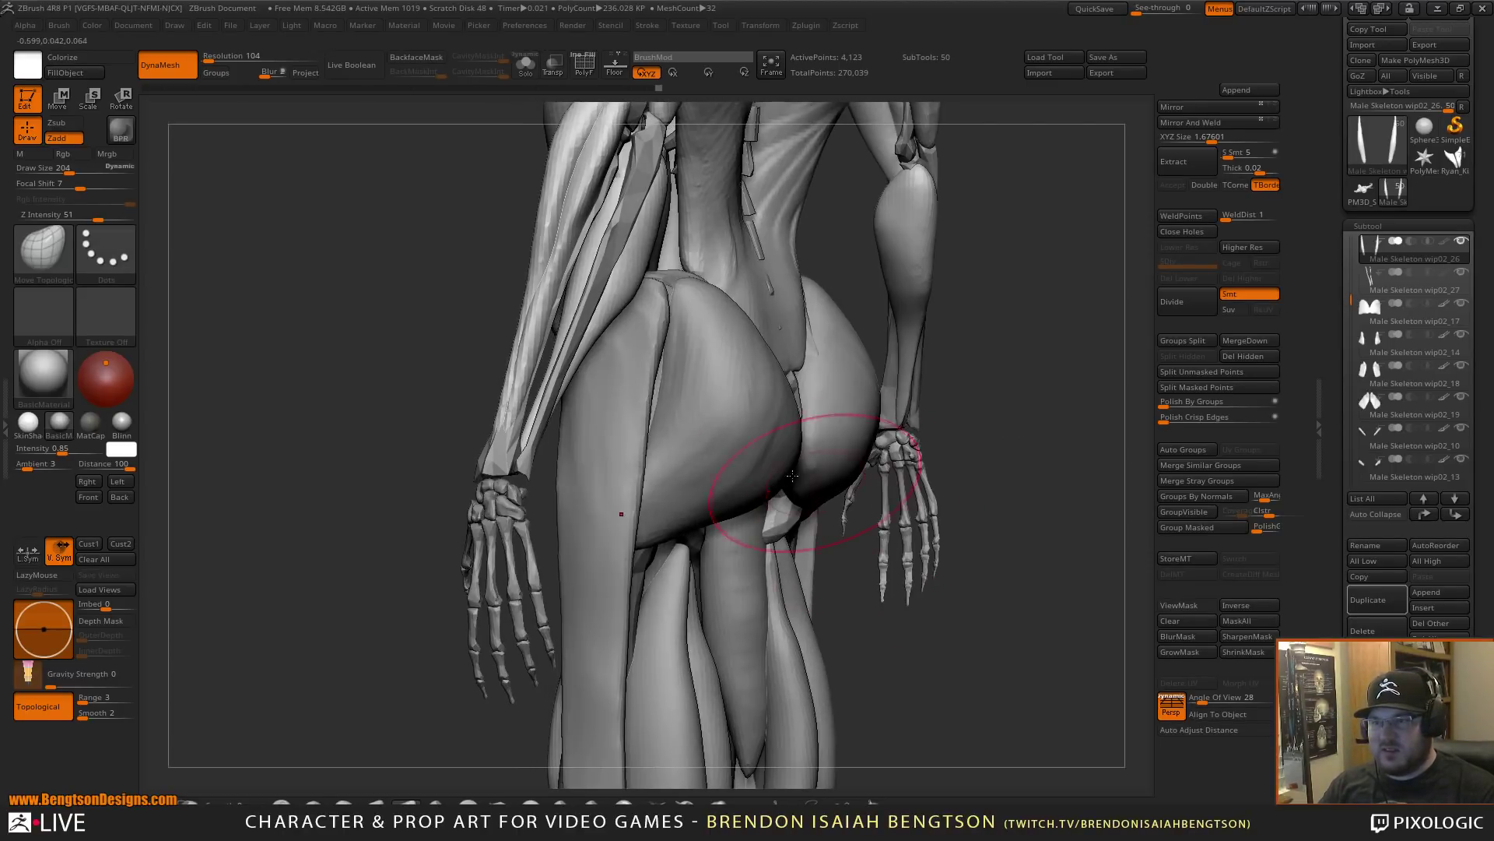
- Reselect the band, set the draw size to 156 and pull its rear edge back over the gluteal muscle
left_click(641, 448, "alt")
key("space")
left_click_drag(644, 459, 670, 409)
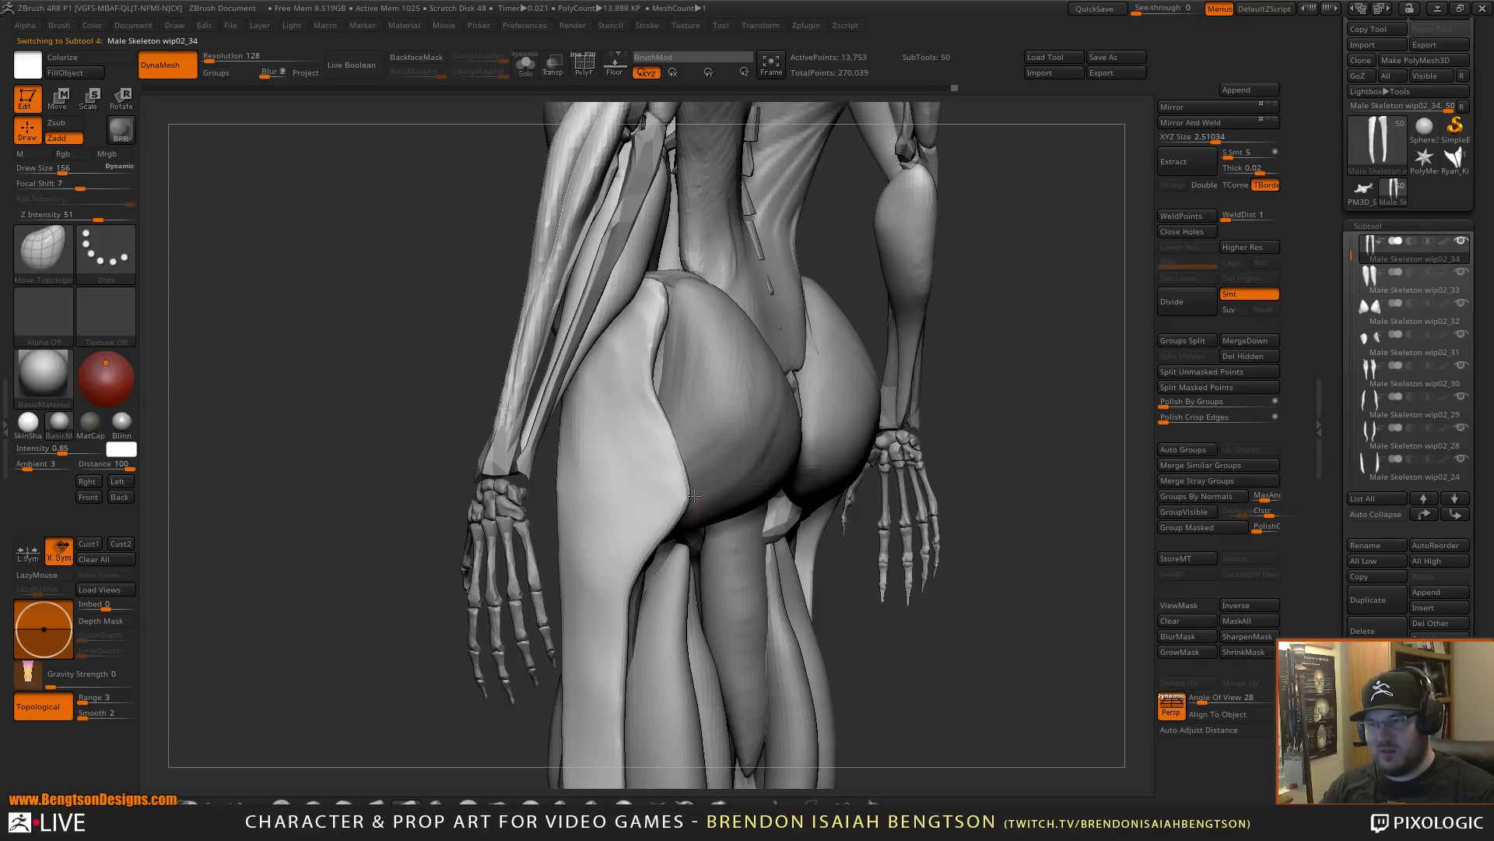
left_click_drag(1001, 668, 900, 617)
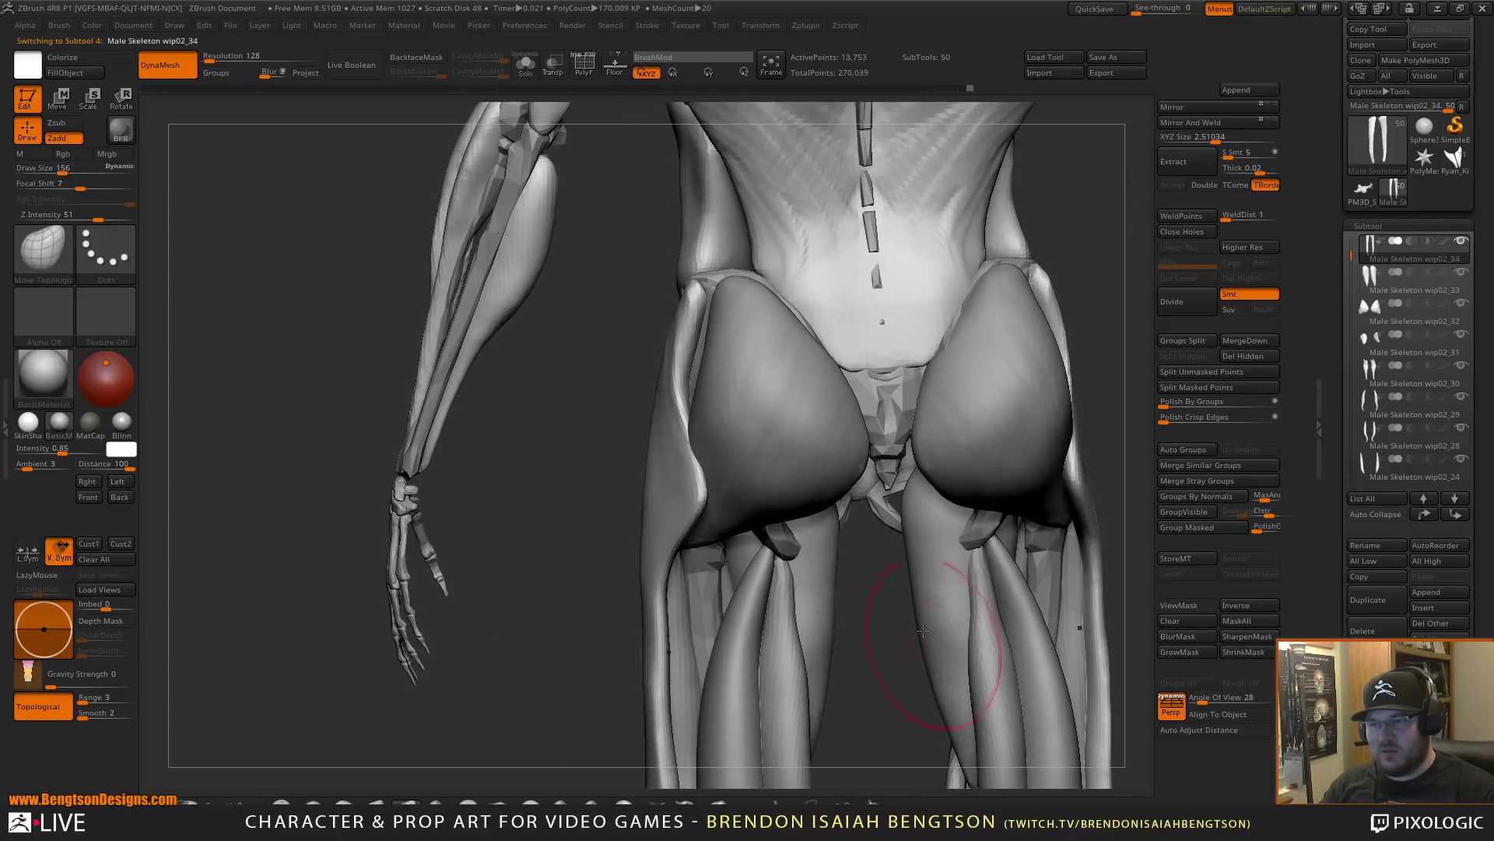
left_click_drag(697, 443, 721, 506)
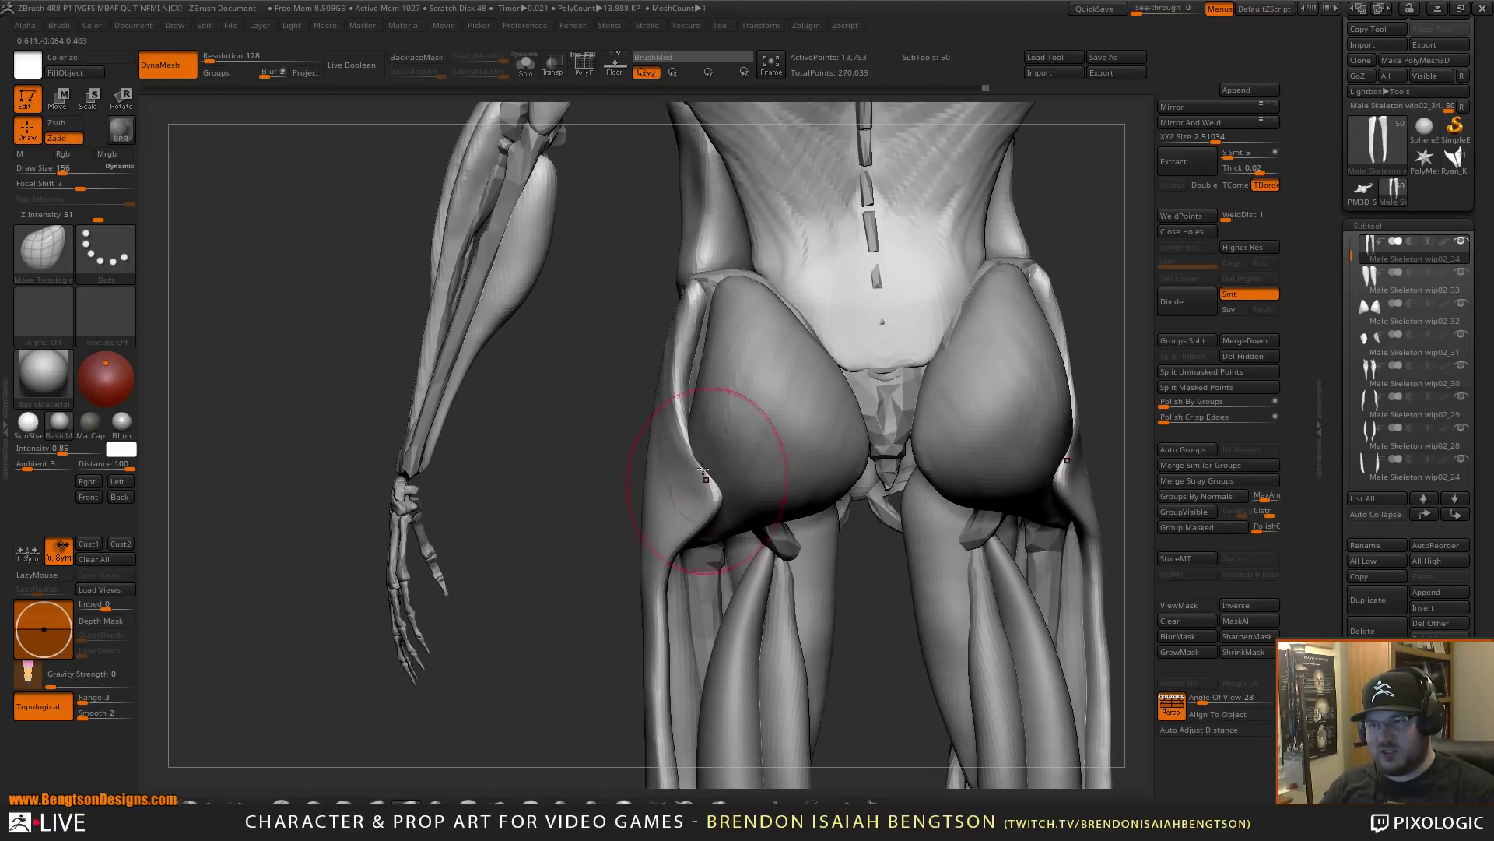
left_click_drag(690, 342, 706, 289)
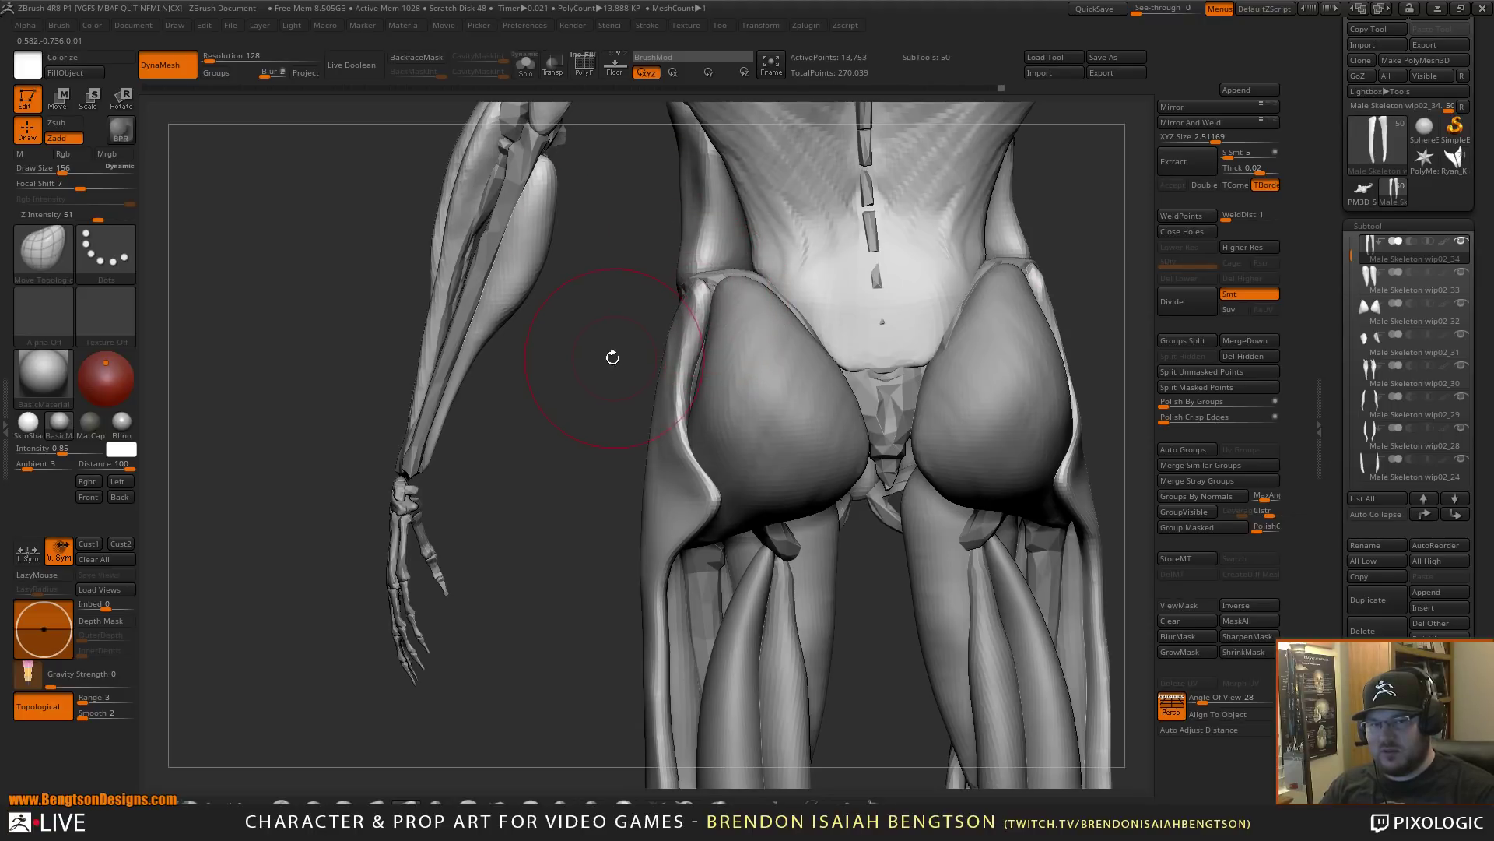
mouse_move(532, 398)
left_mouse_down()
mouse_move(662, 427)
mouse_move(642, 419)
mouse_move(720, 396)
mouse_move(683, 385)
left_mouse_up()
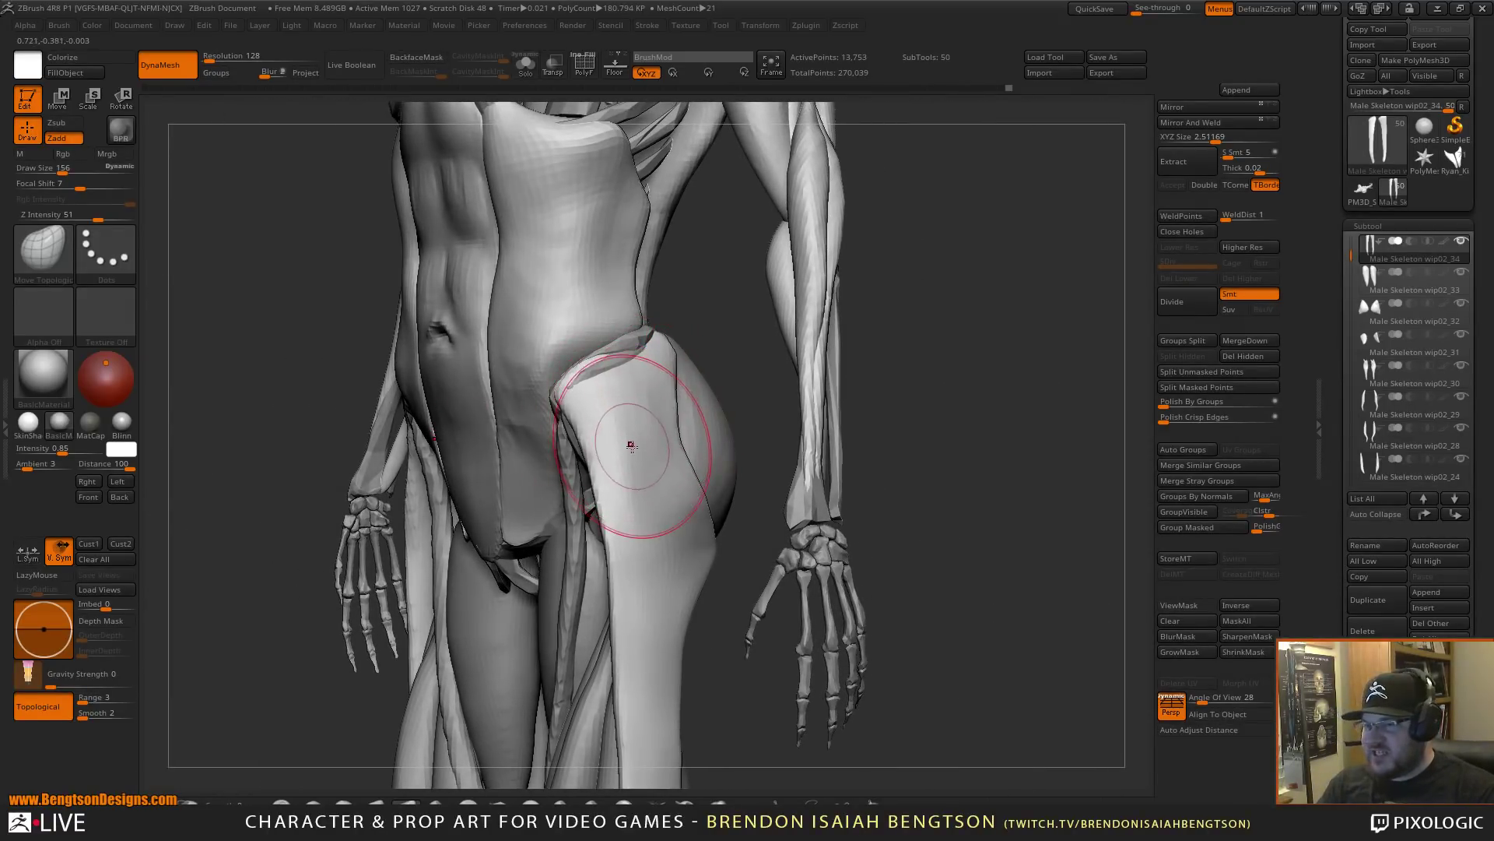
- Try building up the band's upper end at the hip with the ClayBuildup brush at draw size 88
key("b")
key("c")
key("b")
mouse_move(602, 446)
left_mouse_down()
mouse_move(600, 413)
mouse_move(631, 524)
left_mouse_up()
key("space")
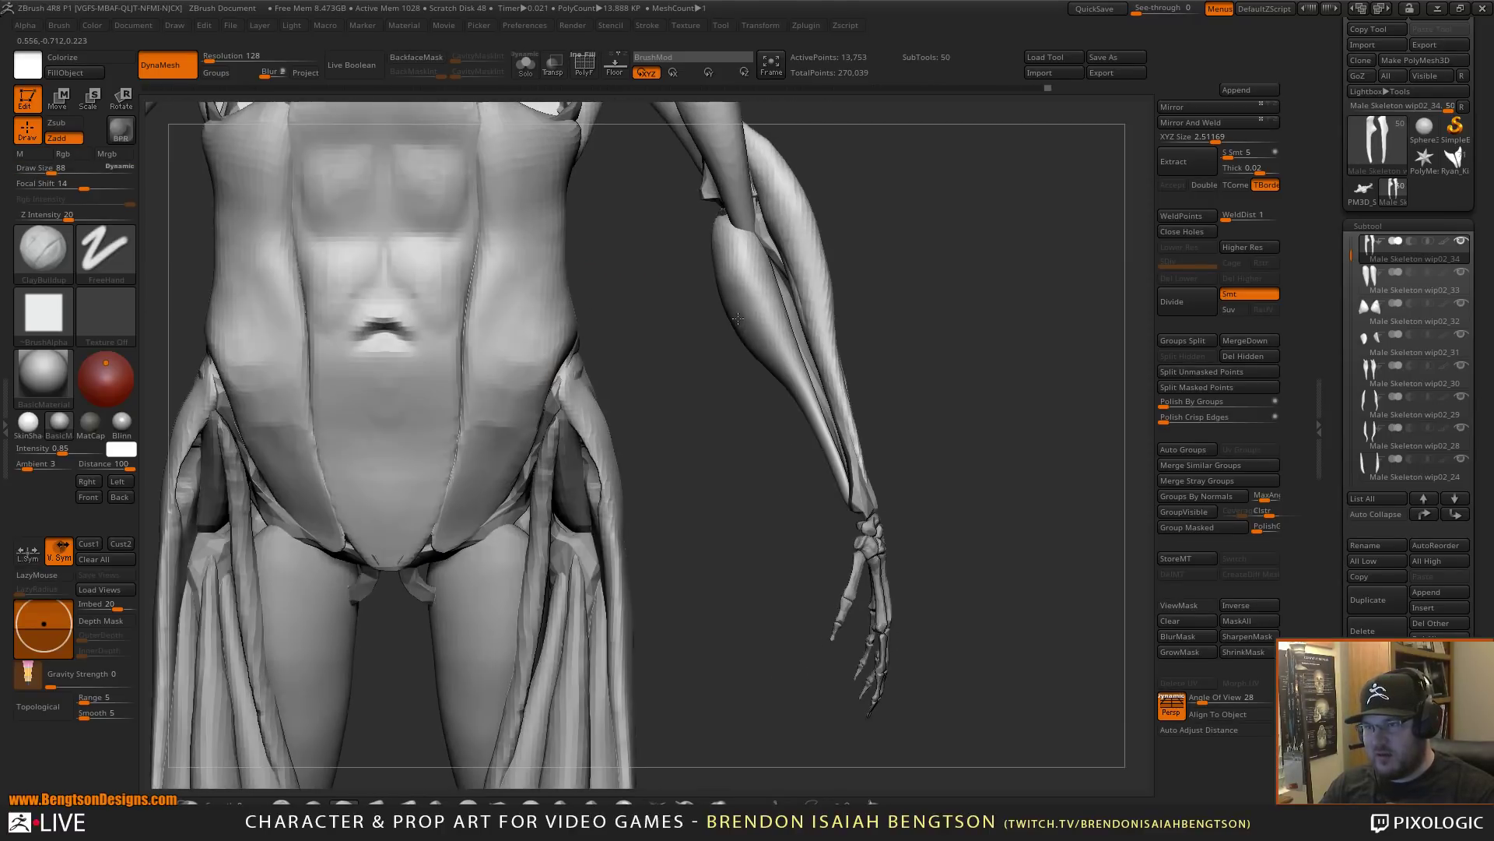
- Switch back to Move Topological and undo the recent strokes on the band's upper end
key("b")
key("m")
key("t")
key("space")
left_click_drag(700, 418, 703, 396)
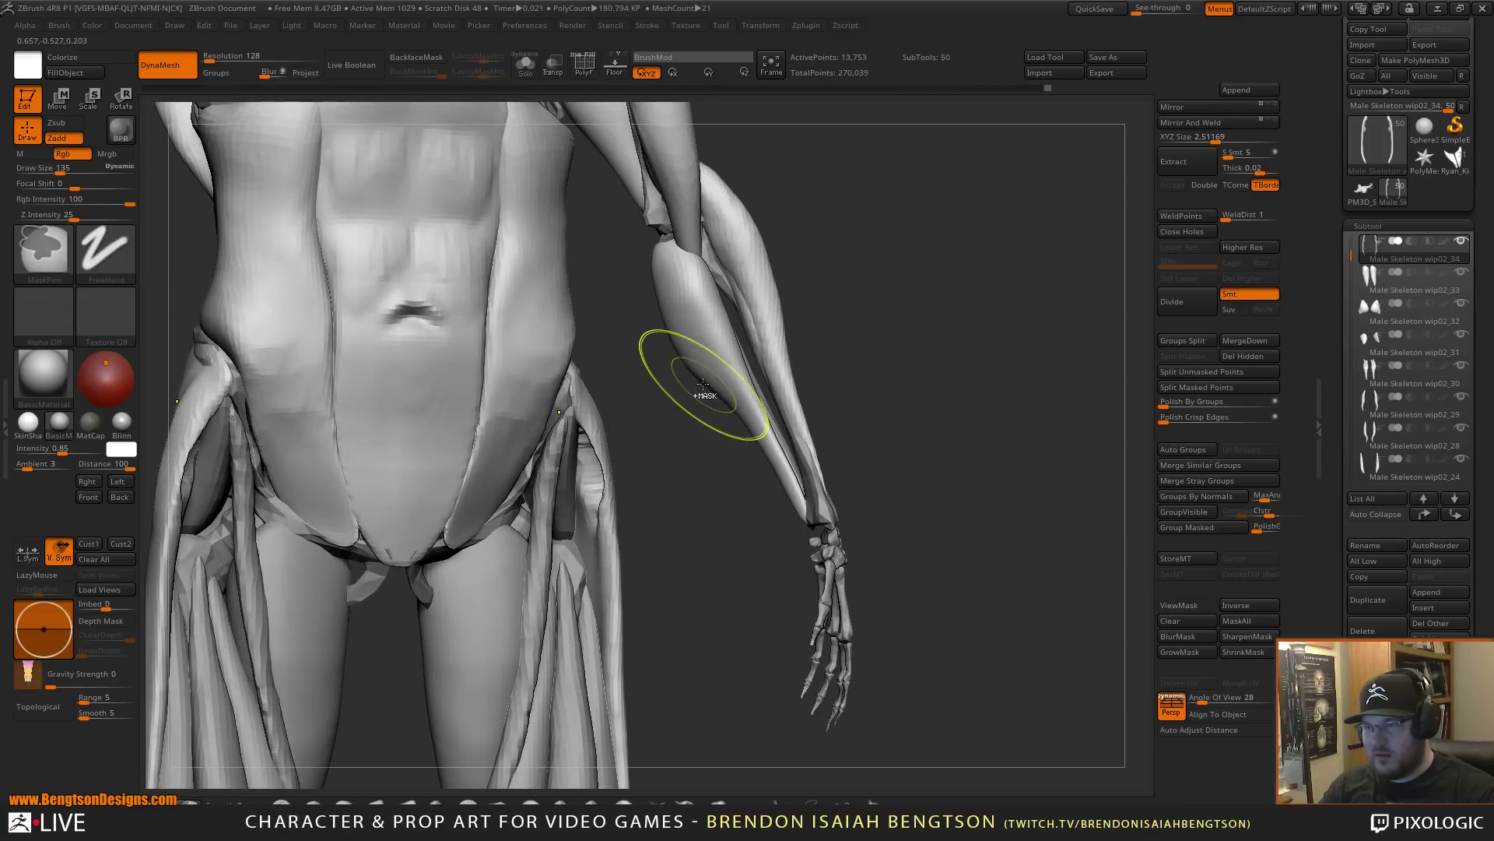
key("ctrl+z")
key("ctrl+z")
key("ctrl+z")
key("ctrl+z")
key("ctrl+z")
key("ctrl+z")
key("ctrl+z")
key("ctrl+z")
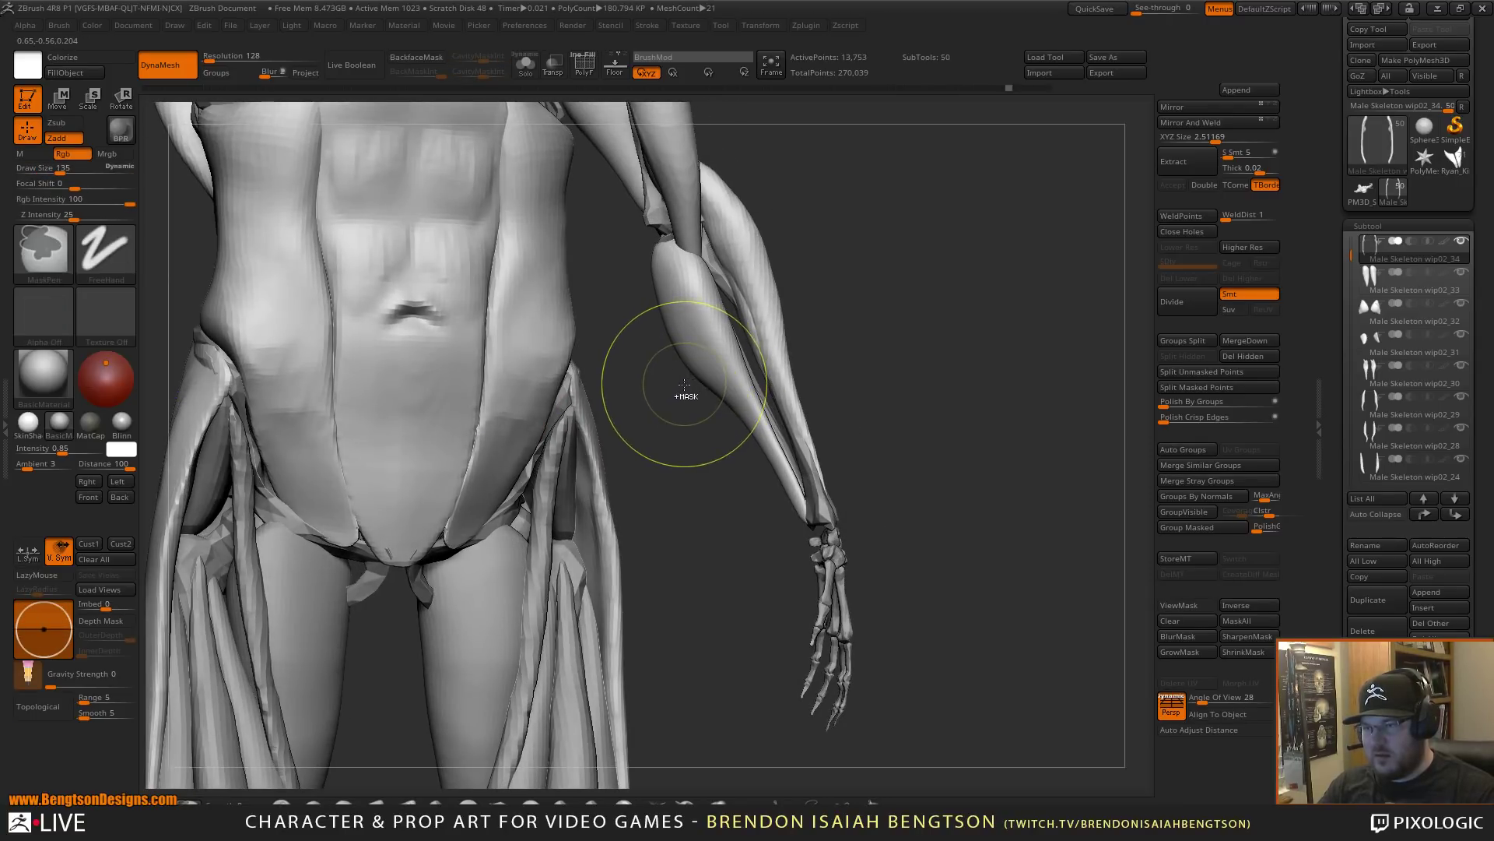
- Turn on BackfaceMask, set the draw size to 93 and reshape the band's upper end over the hip
mouse_move(711, 514)
left_mouse_down("shift")
mouse_move(685, 484)
mouse_move(690, 453)
mouse_move(662, 378)
mouse_move(592, 343)
left_mouse_up("shift")
left_click(434, 59)
key("space")
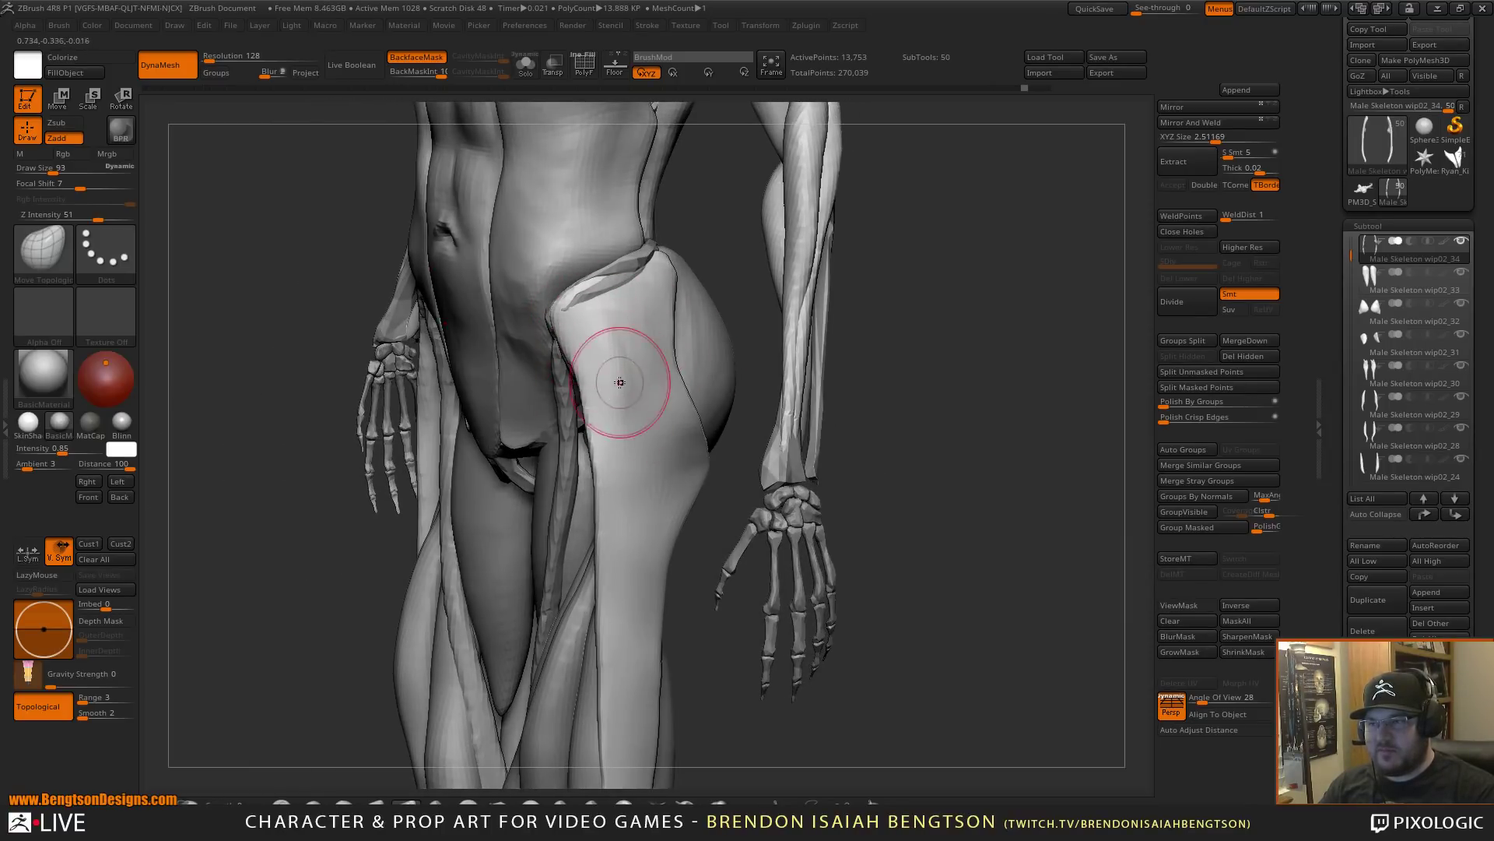
left_click_drag(717, 231, 746, 232)
left_click_drag(731, 310, 605, 379)
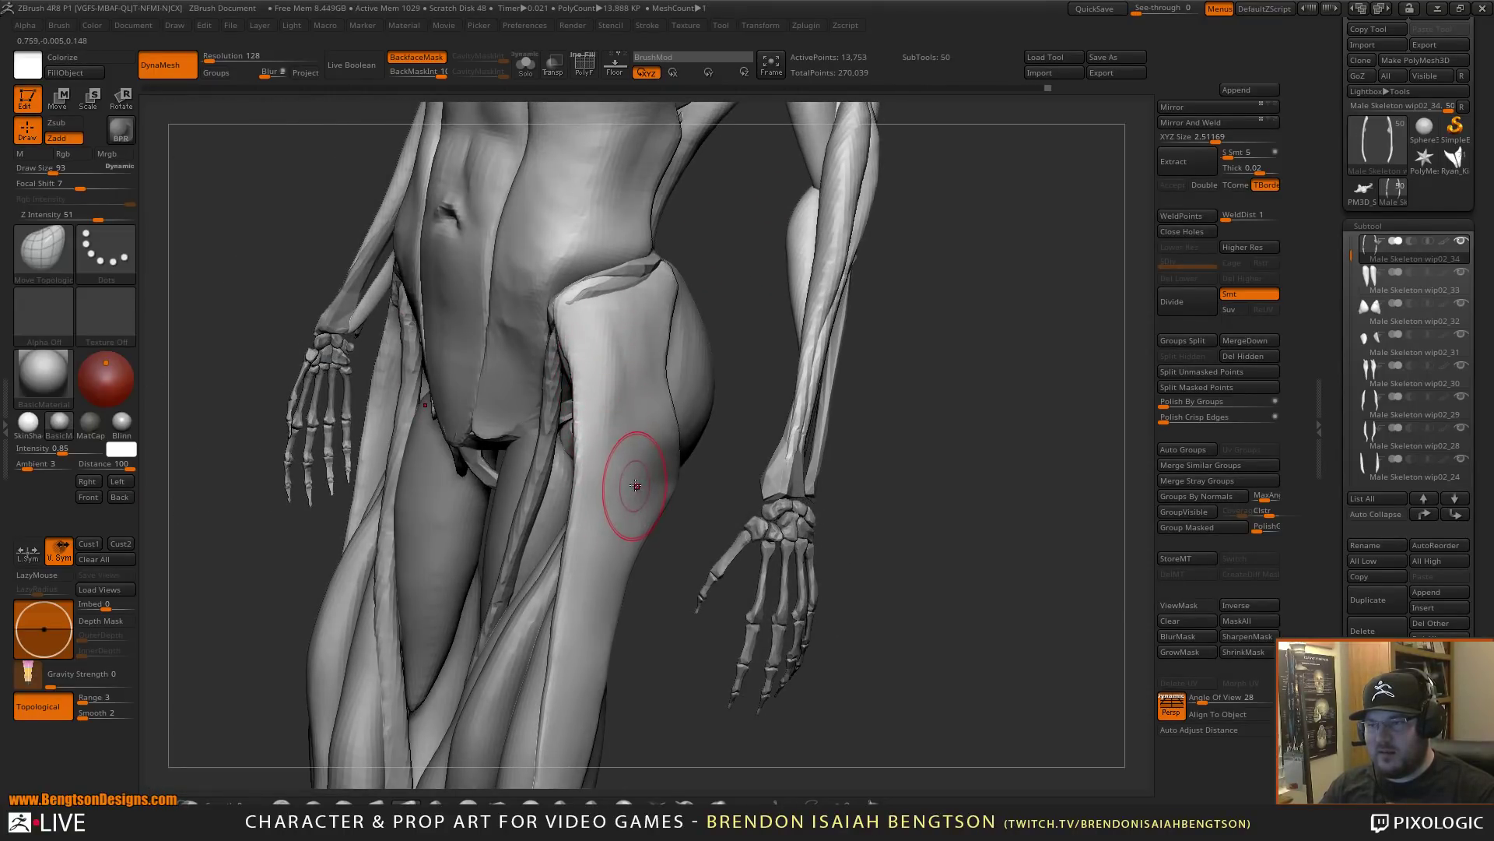
- Isolate the band with Solo and repair the jagged edge of its upper end using ClayBuildup and smoothing
key("shift+s")
left_click_drag(735, 343, 785, 292)
key("f")
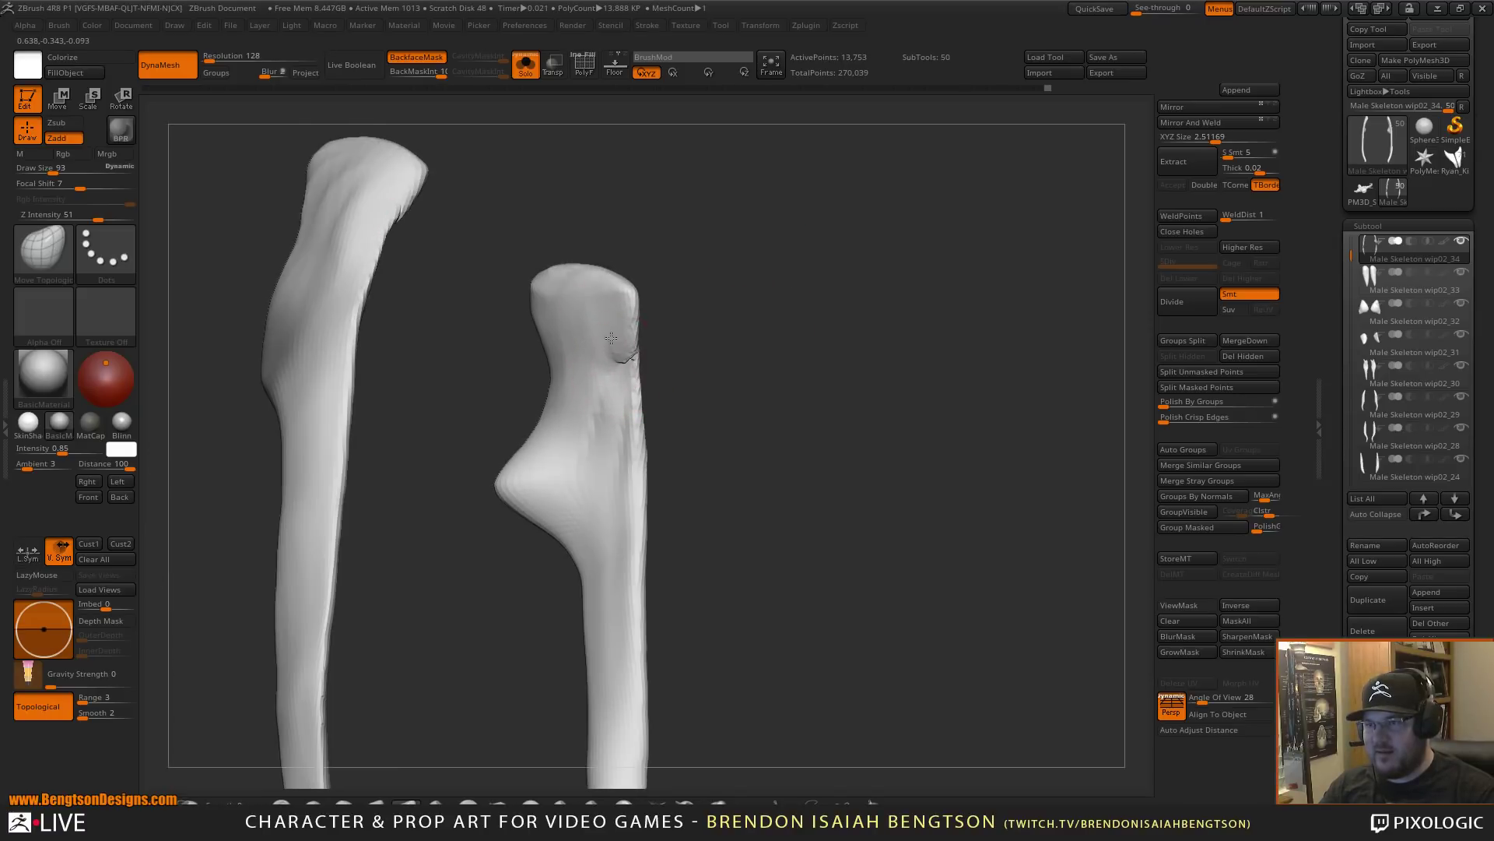
mouse_move(788, 302)
left_mouse_down()
mouse_move(784, 358)
mouse_move(763, 361)
mouse_move(771, 343)
mouse_move(677, 357)
left_mouse_up()
key("b")
key("c")
key("b")
key("shift")
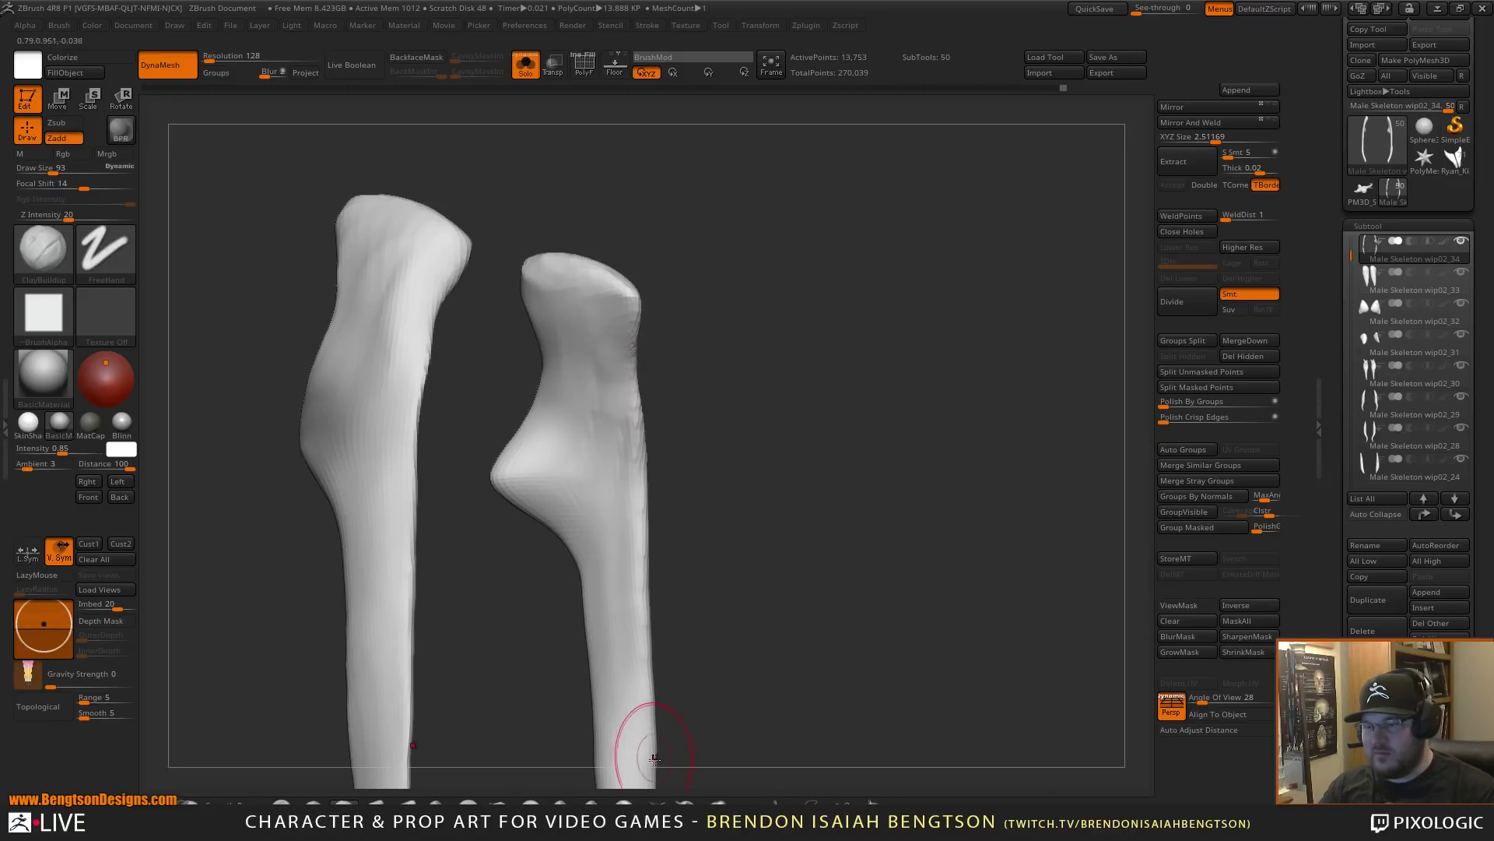
- Thicken the thin edge of the band's upper end with the Inflate brush
key("b")
key("i")
key("n")
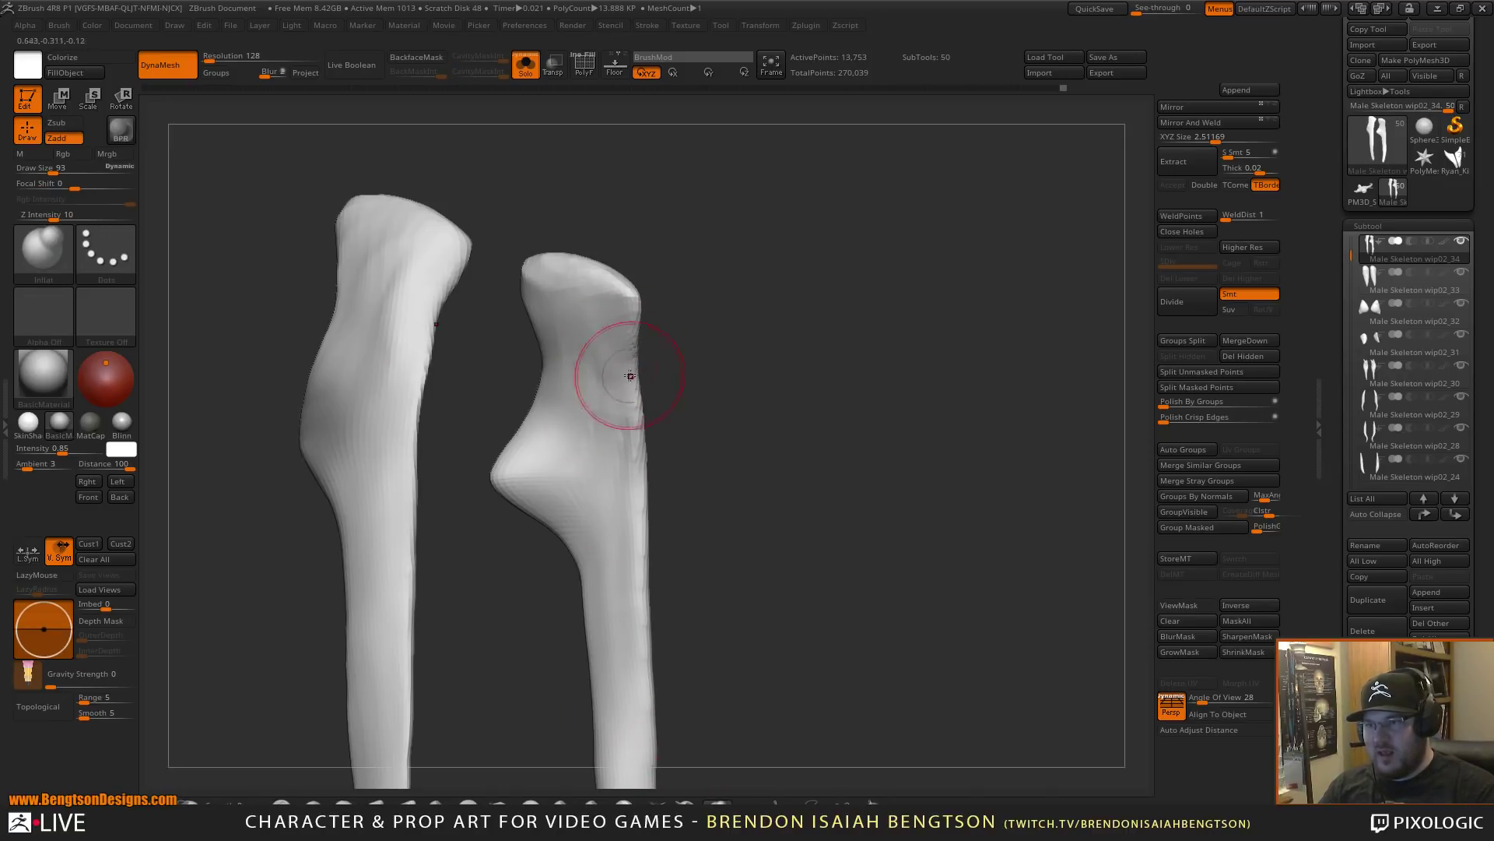
left_click_drag(837, 416, 778, 306)
left_click_drag(872, 318, 763, 267)
- Build up the face and front edge of the band's upper end with the ClayBuildup brush
key("b")
key("c")
key("b")
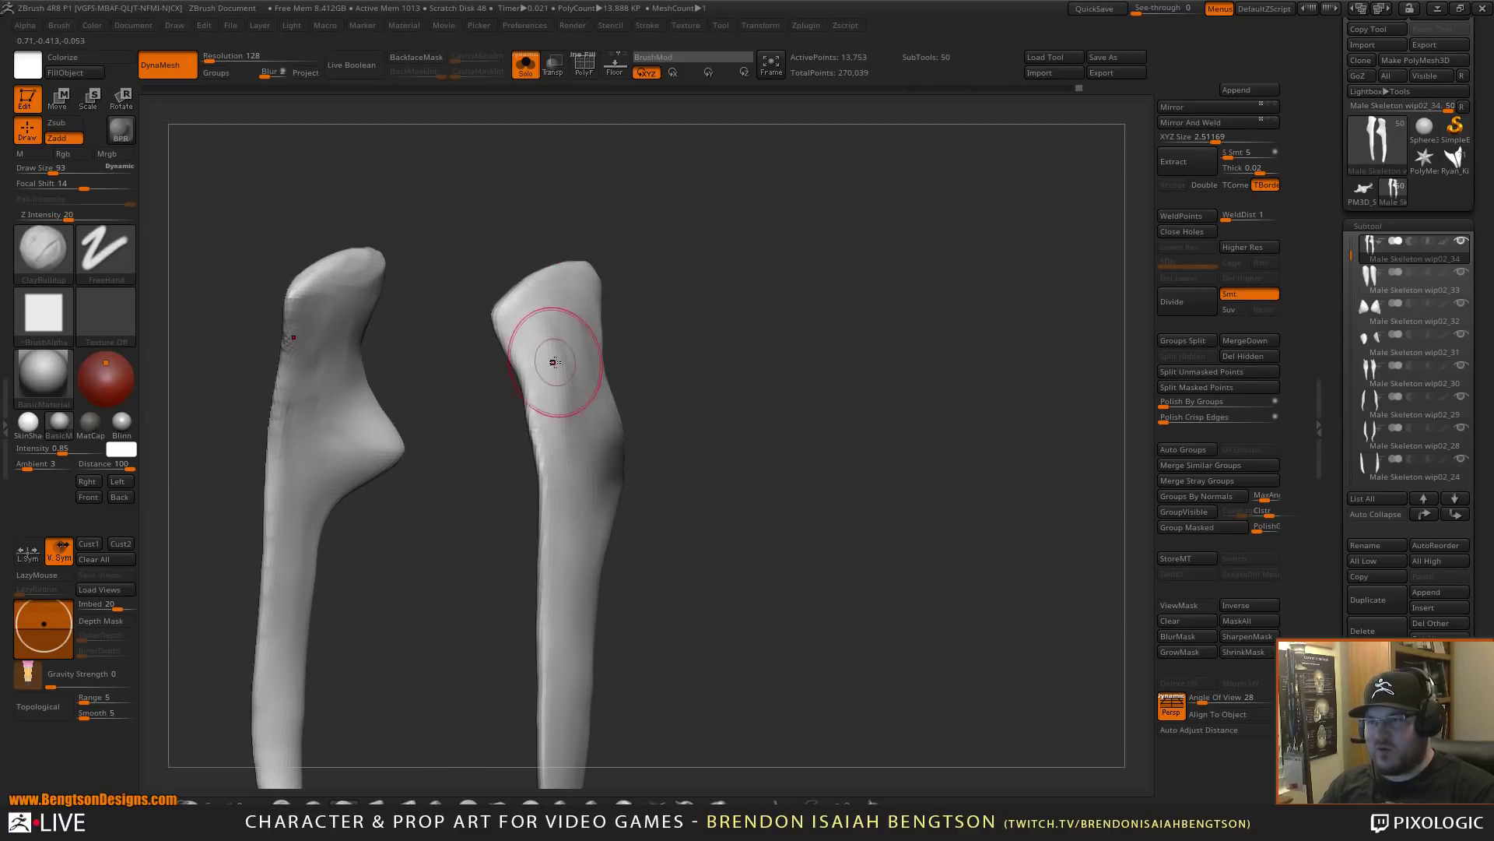
mouse_move(543, 381)
left_mouse_down()
mouse_move(533, 326)
mouse_move(560, 475)
mouse_move(583, 404)
mouse_move(557, 412)
mouse_move(544, 311)
mouse_move(573, 418)
mouse_move(561, 376)
left_mouse_up()
left_click_drag(642, 340, 756, 387)
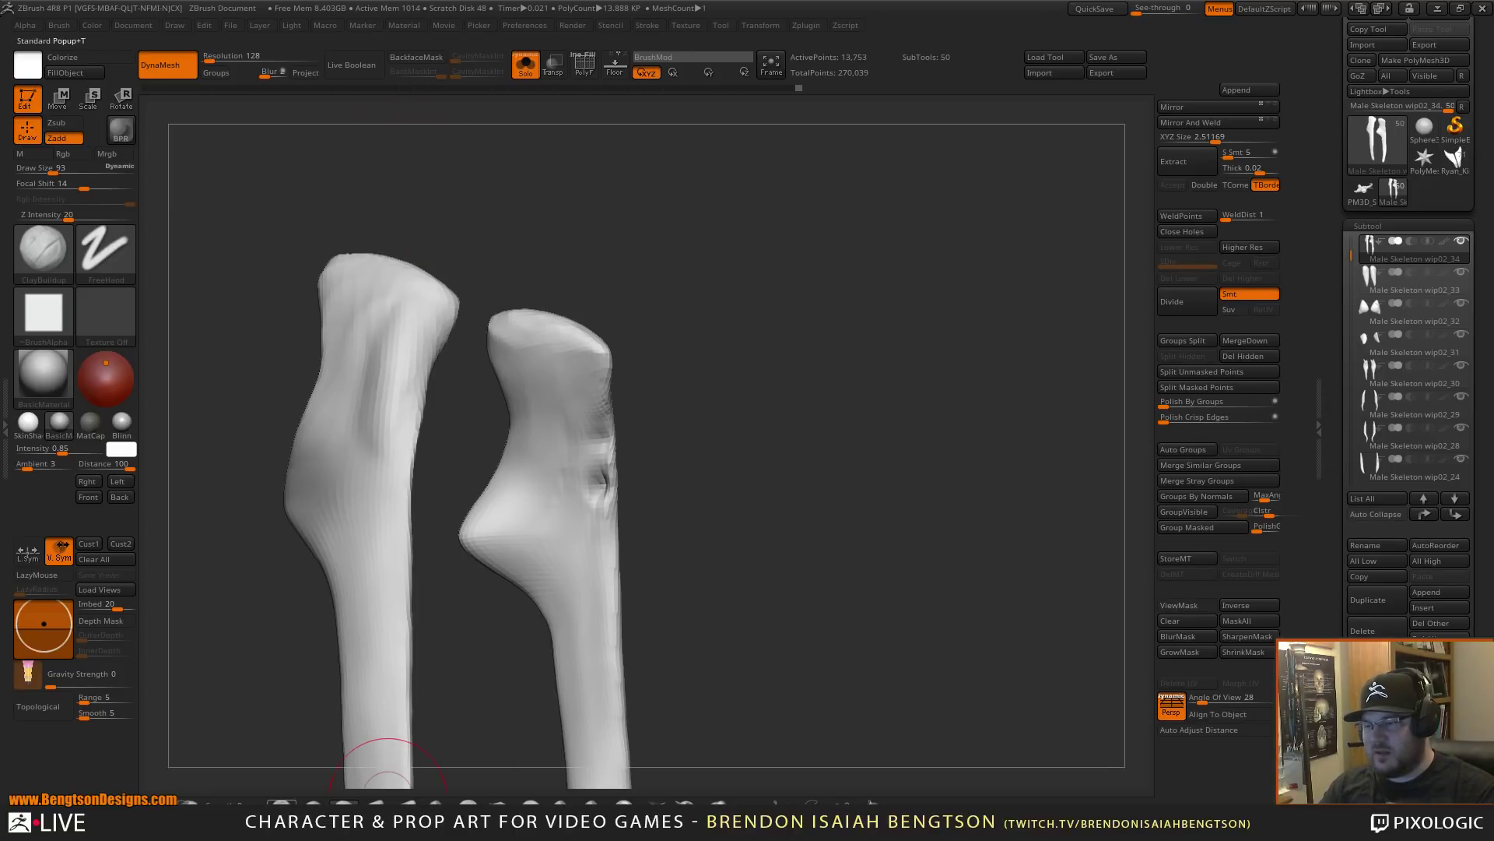
- Turn off BackfaceMask for the Move Topological brush and smooth the pitted inner face of the band's upper end
key("b")
key("m")
key("t")
left_click(415, 57)
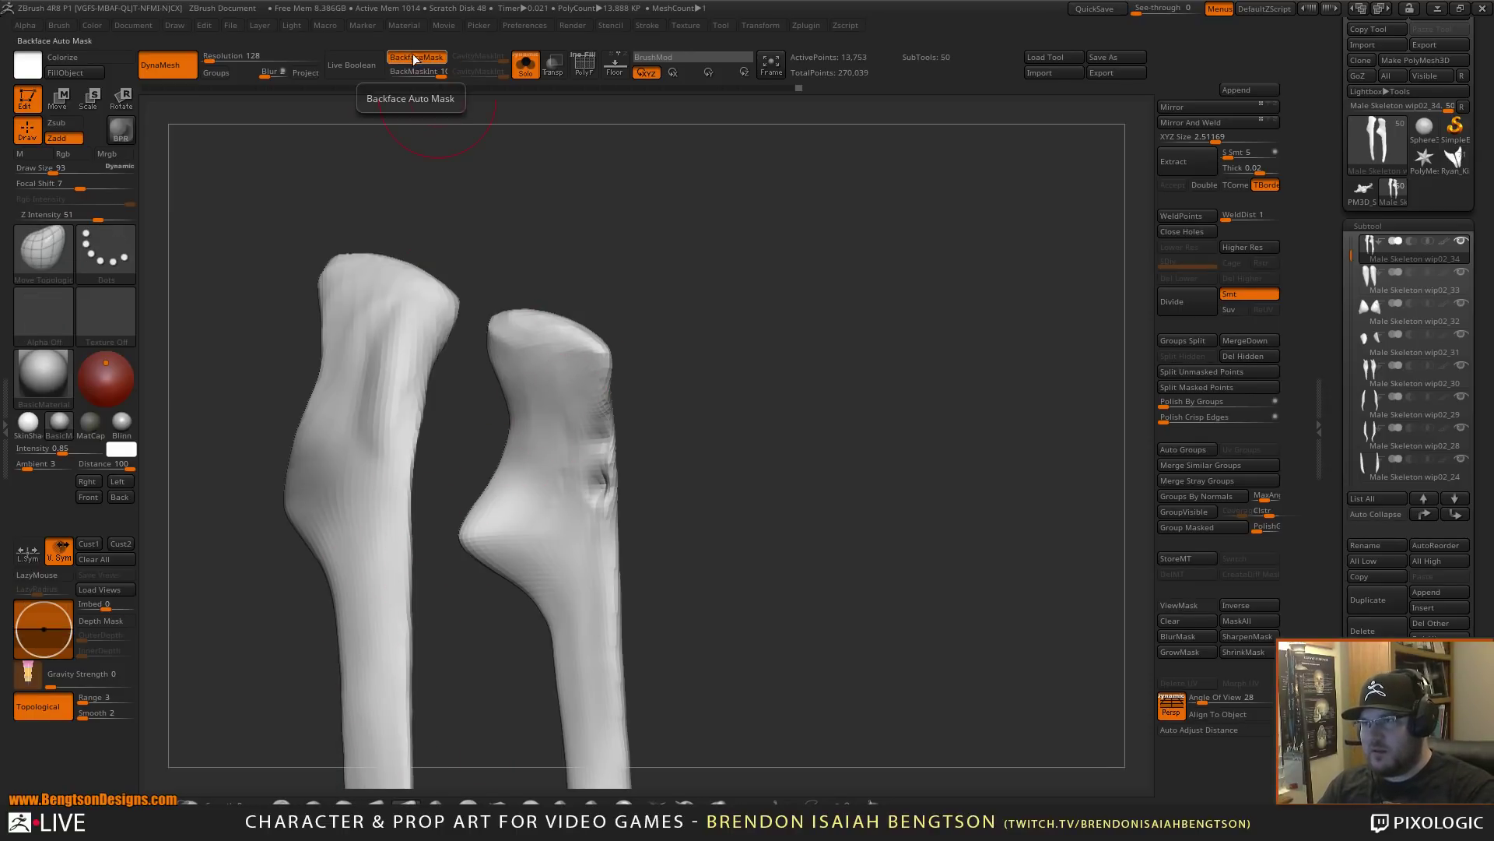
key("b")
key("c")
key("b")
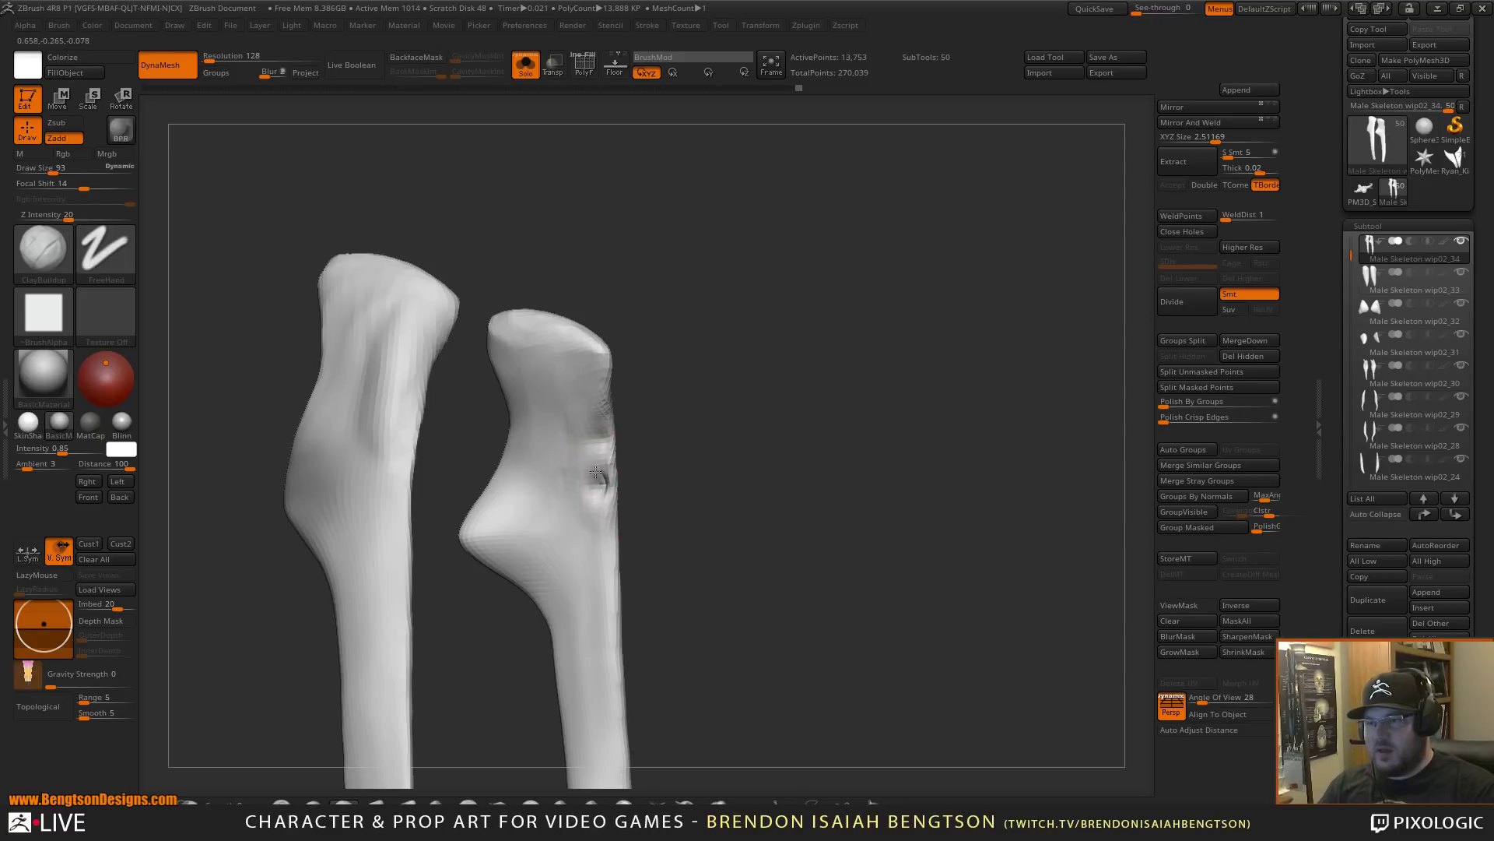
left_click_drag(596, 471, 585, 465, "shift")
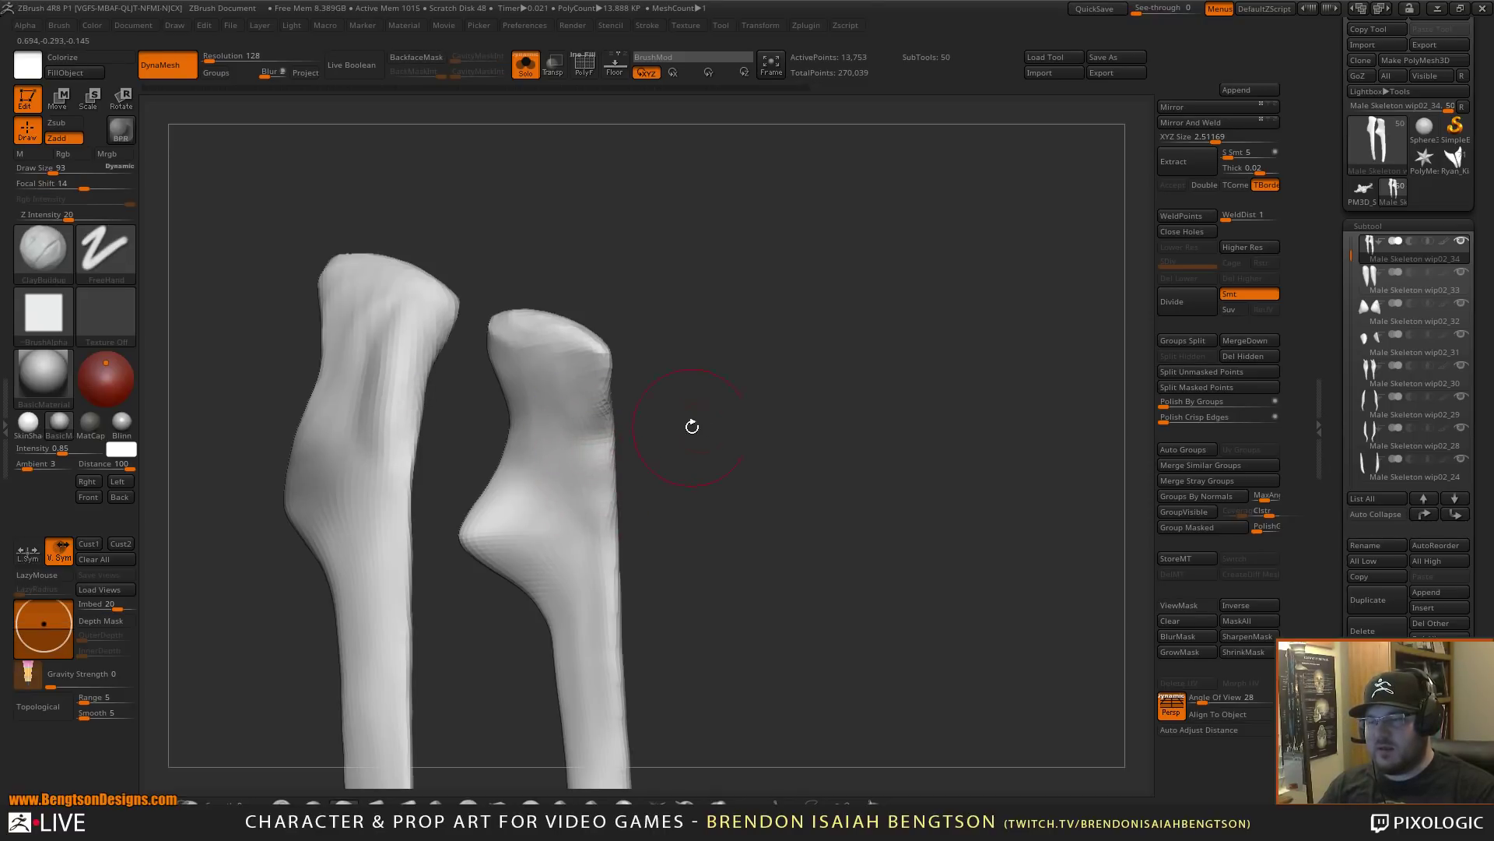
- Build up lengthwise muscle form on the outer face of the band's upper end with ClayBuildup
left_click_drag(690, 424, 677, 391)
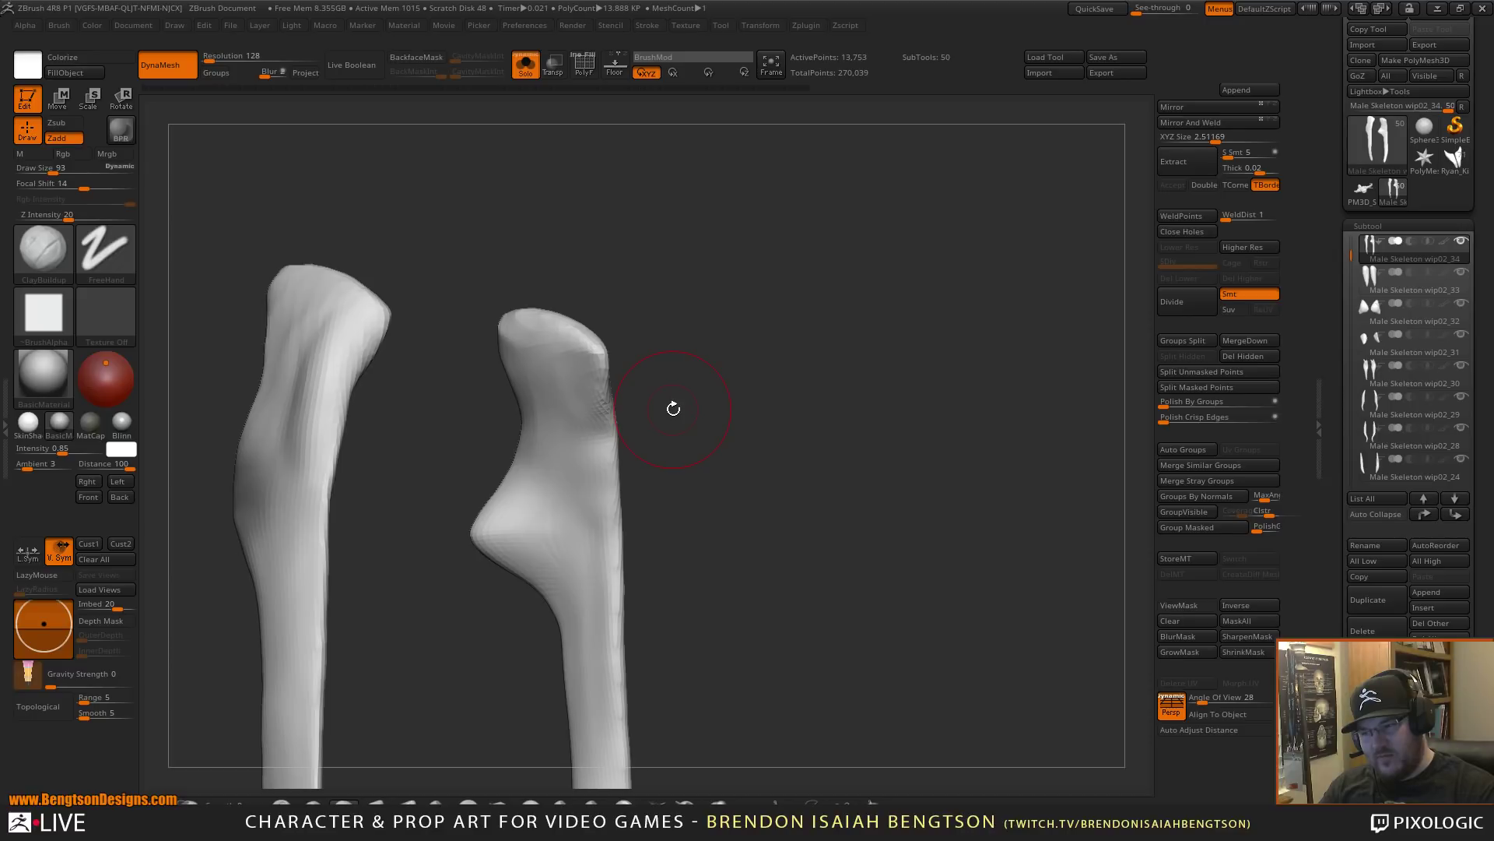
left_click_drag(704, 433, 773, 313, "alt")
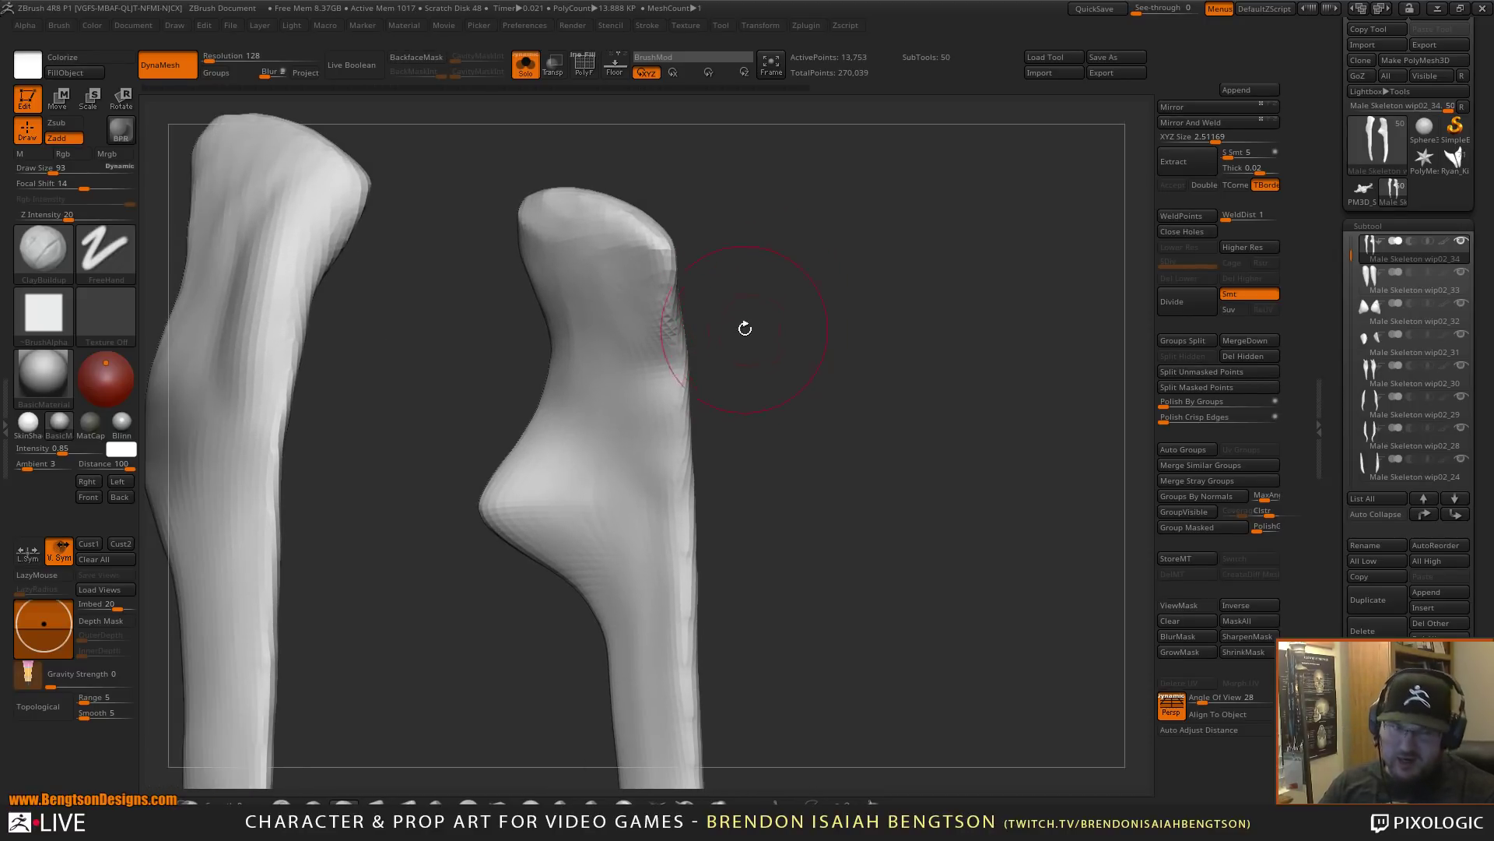
left_click_drag(745, 328, 753, 377)
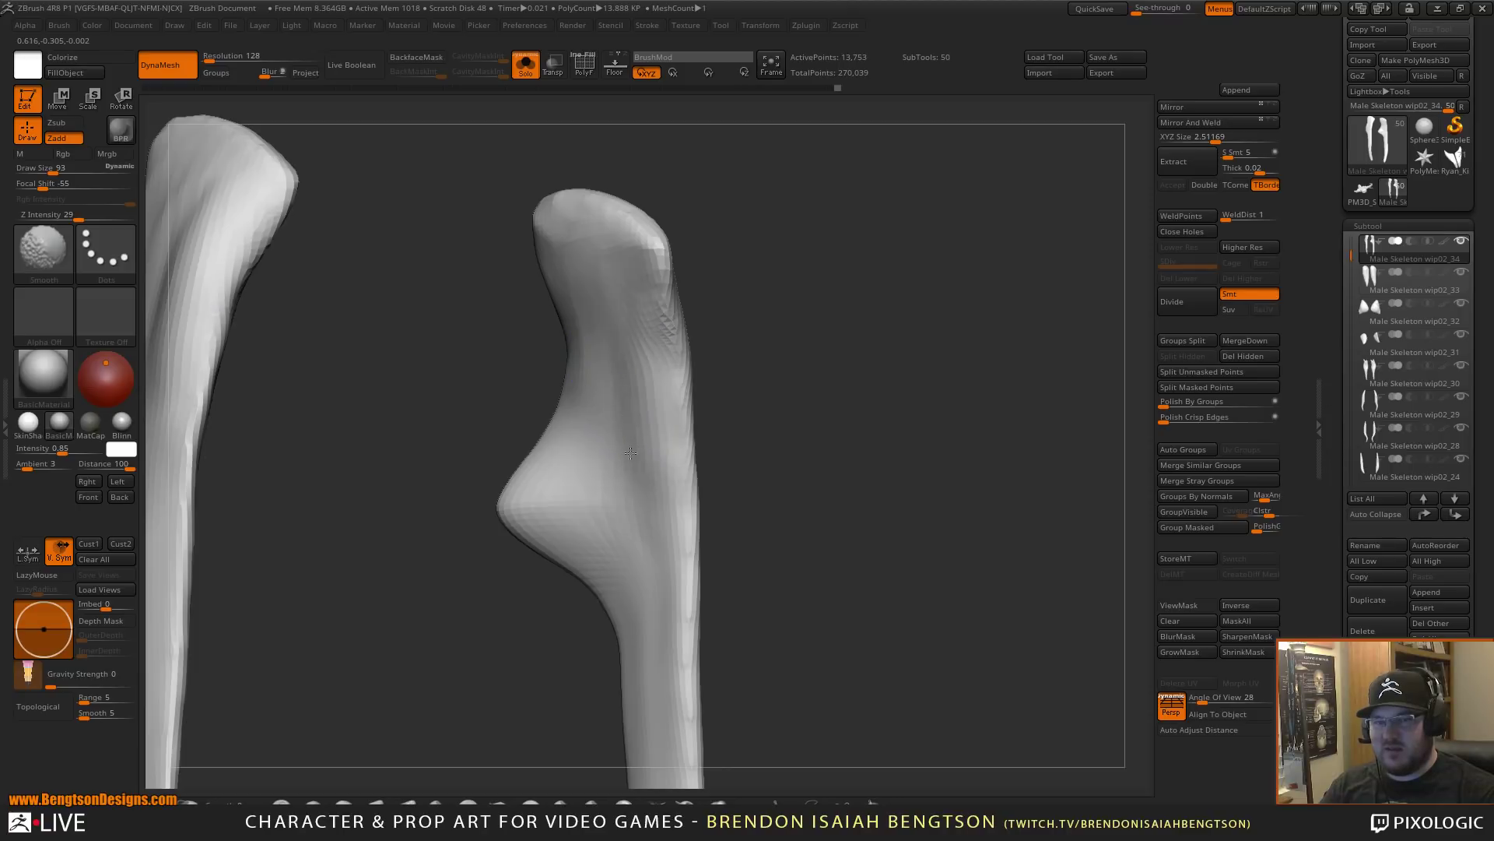
left_click_drag(880, 446, 841, 415)
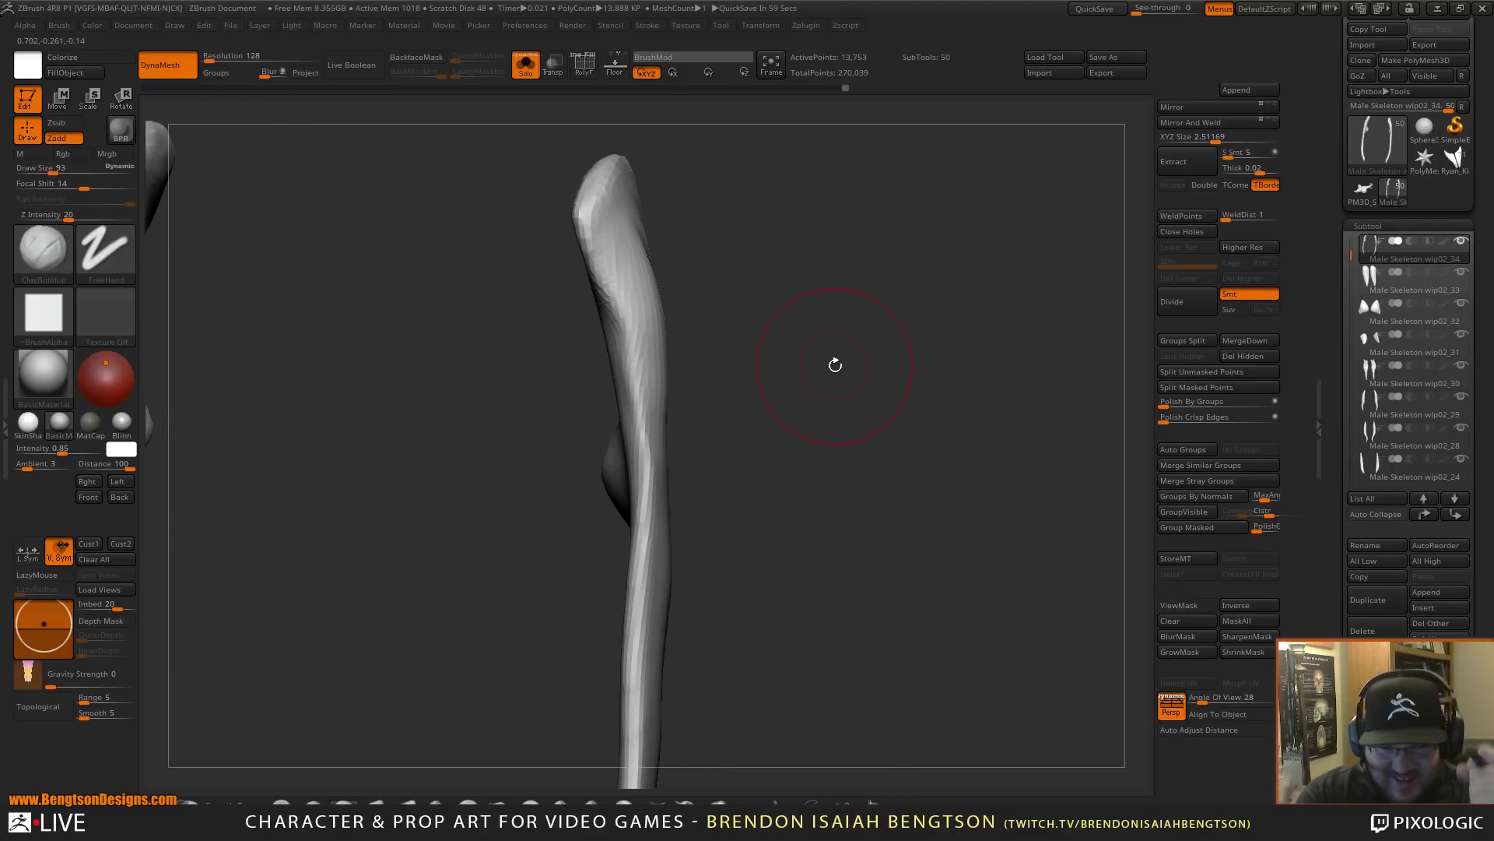
left_click_drag(793, 414, 881, 369)
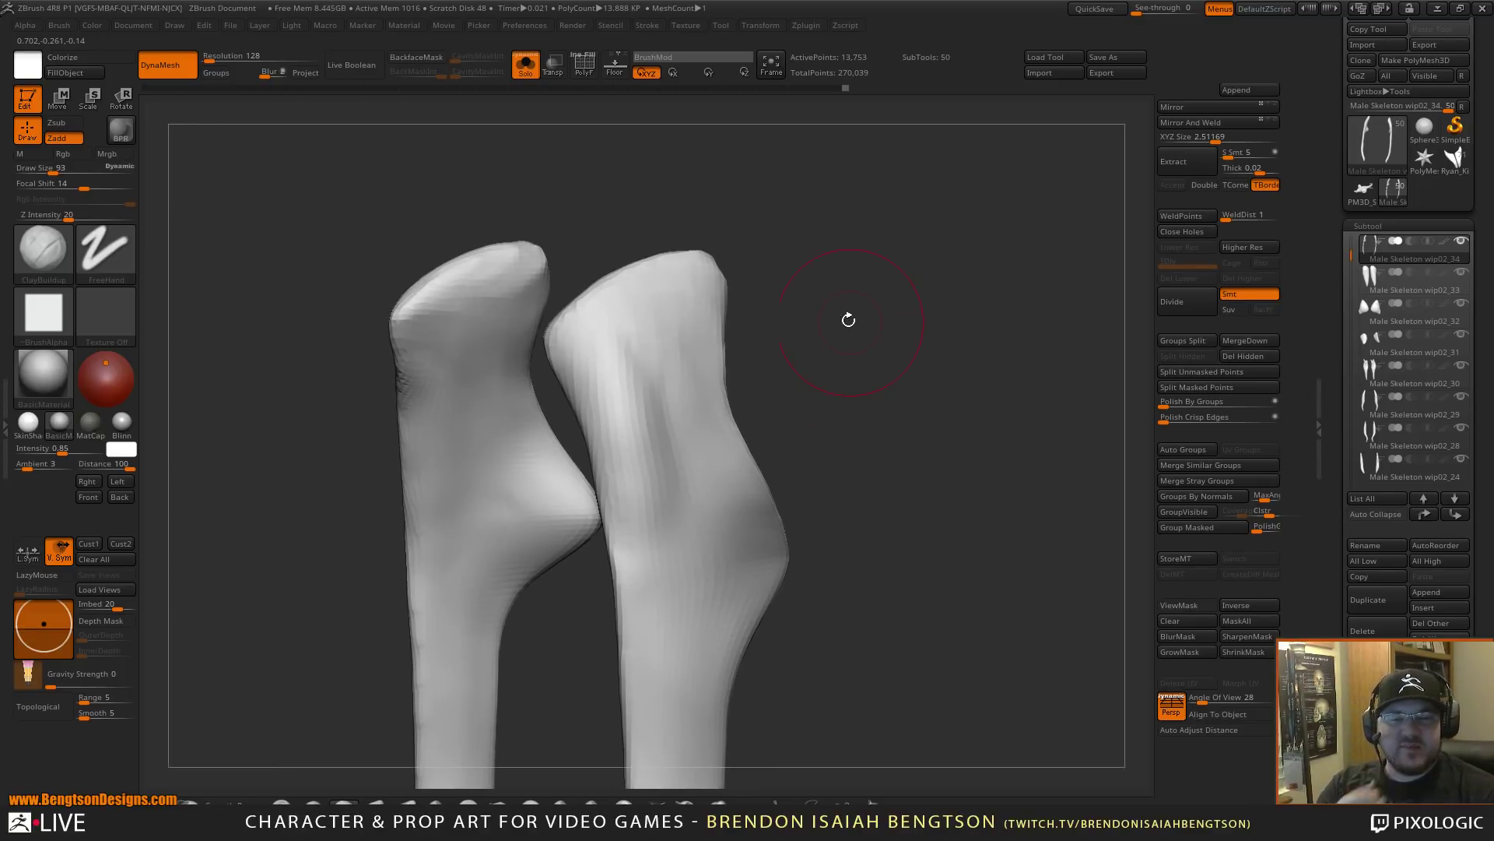
mouse_move(848, 320)
left_mouse_down()
mouse_move(895, 396)
mouse_move(904, 334)
mouse_move(618, 439)
left_mouse_up()
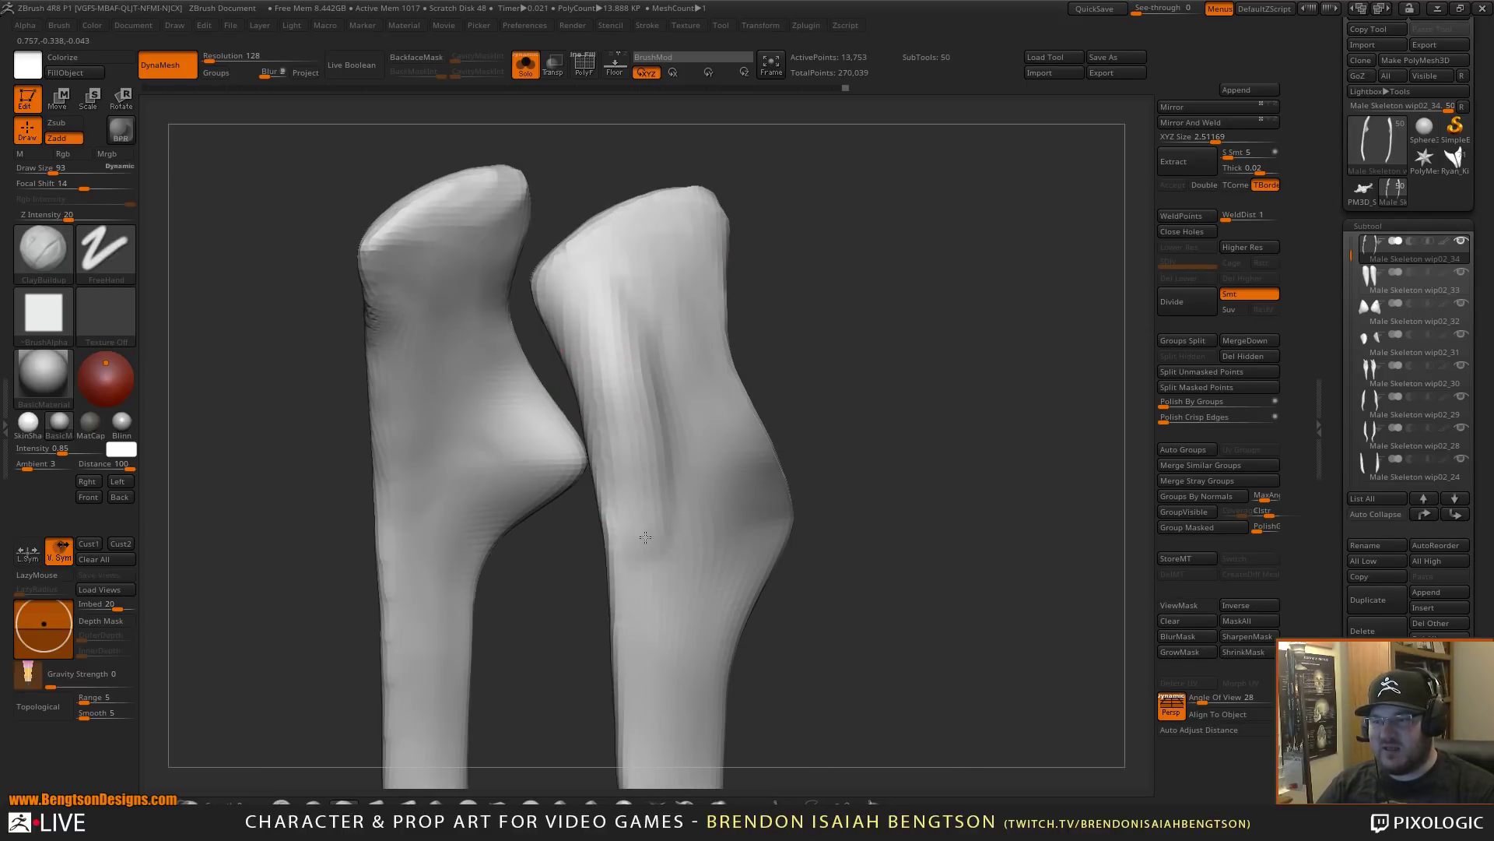
mouse_move(633, 474)
left_mouse_down()
mouse_move(599, 281)
mouse_move(618, 390)
left_mouse_up()
mouse_move(845, 389)
left_mouse_down()
mouse_move(874, 341)
mouse_move(926, 421)
mouse_move(924, 460)
mouse_move(808, 279)
left_mouse_up()
- Exit Solo and reshape the band's outer contour at the hip with the Move Topological brush
key("alt+s")
left_click_drag(820, 456, 687, 425, "shift")
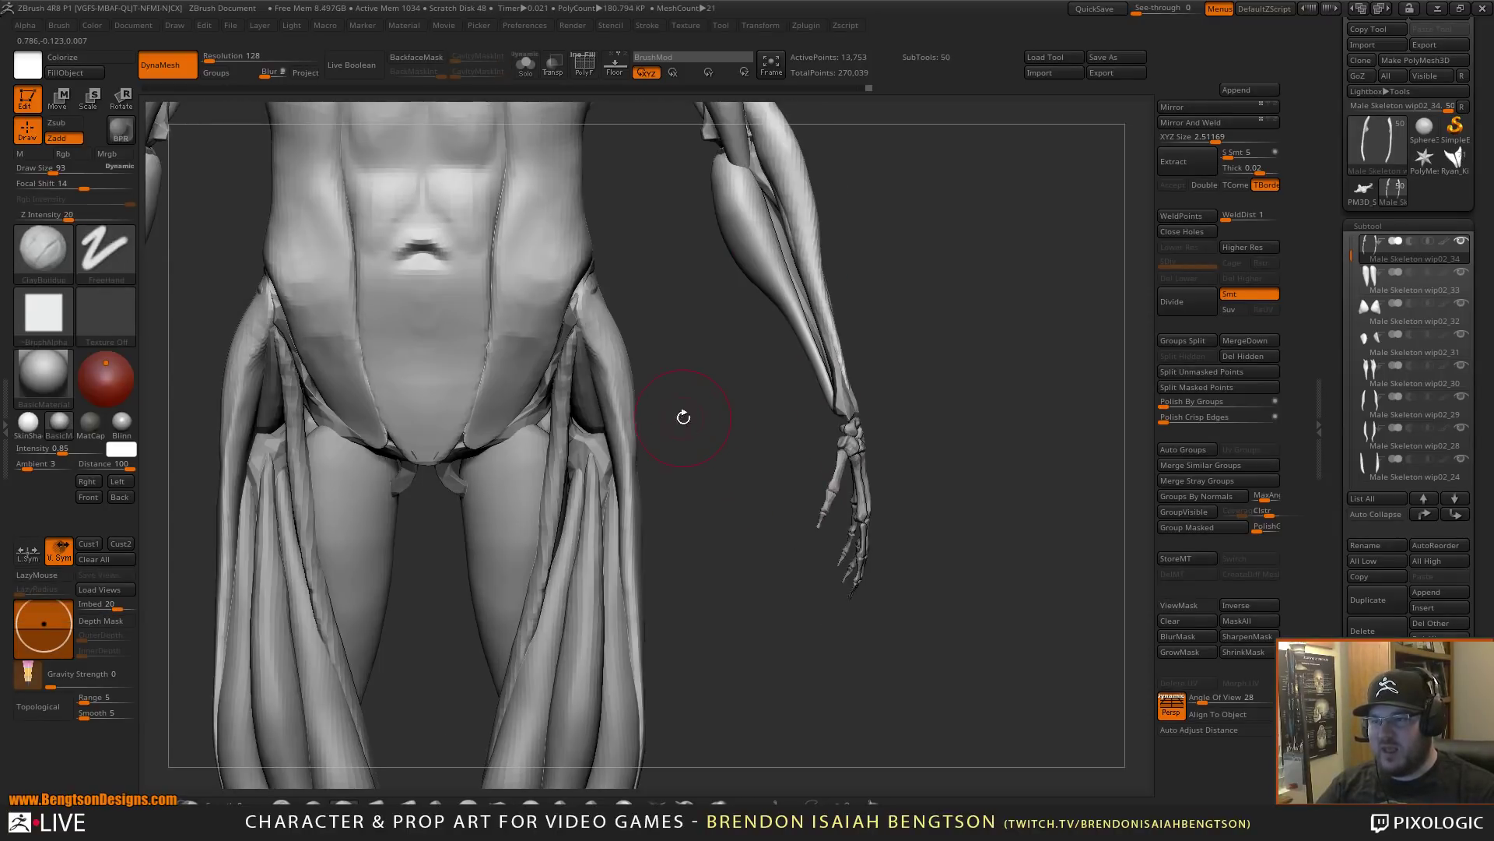
key("b")
key("m")
key("t")
key("space")
left_click_drag(642, 381, 641, 381)
left_click_drag(627, 409, 617, 449)
left_click_drag(606, 376, 594, 383)
mouse_move(714, 430)
left_mouse_down()
mouse_move(535, 437)
mouse_move(570, 394)
mouse_move(671, 397)
left_mouse_up()
- Build up the front of the band below the hip crest using ClayBuildup at draw size 73
key("b")
key("c")
key("b")
key("space")
left_click_drag(633, 324, 626, 324)
left_click_drag(723, 268, 635, 421)
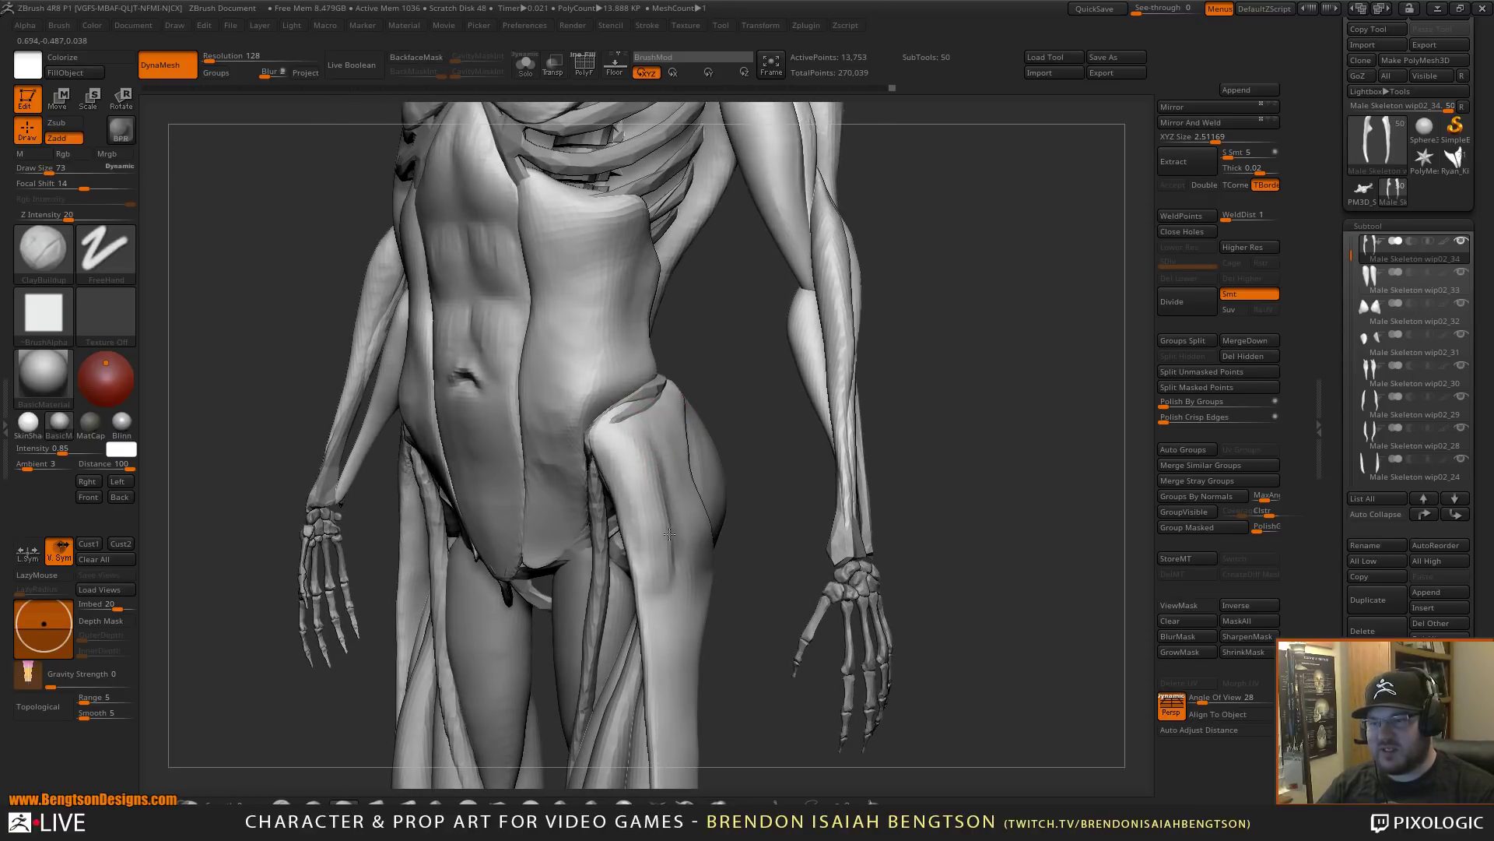
left_click_drag(663, 492, 650, 544)
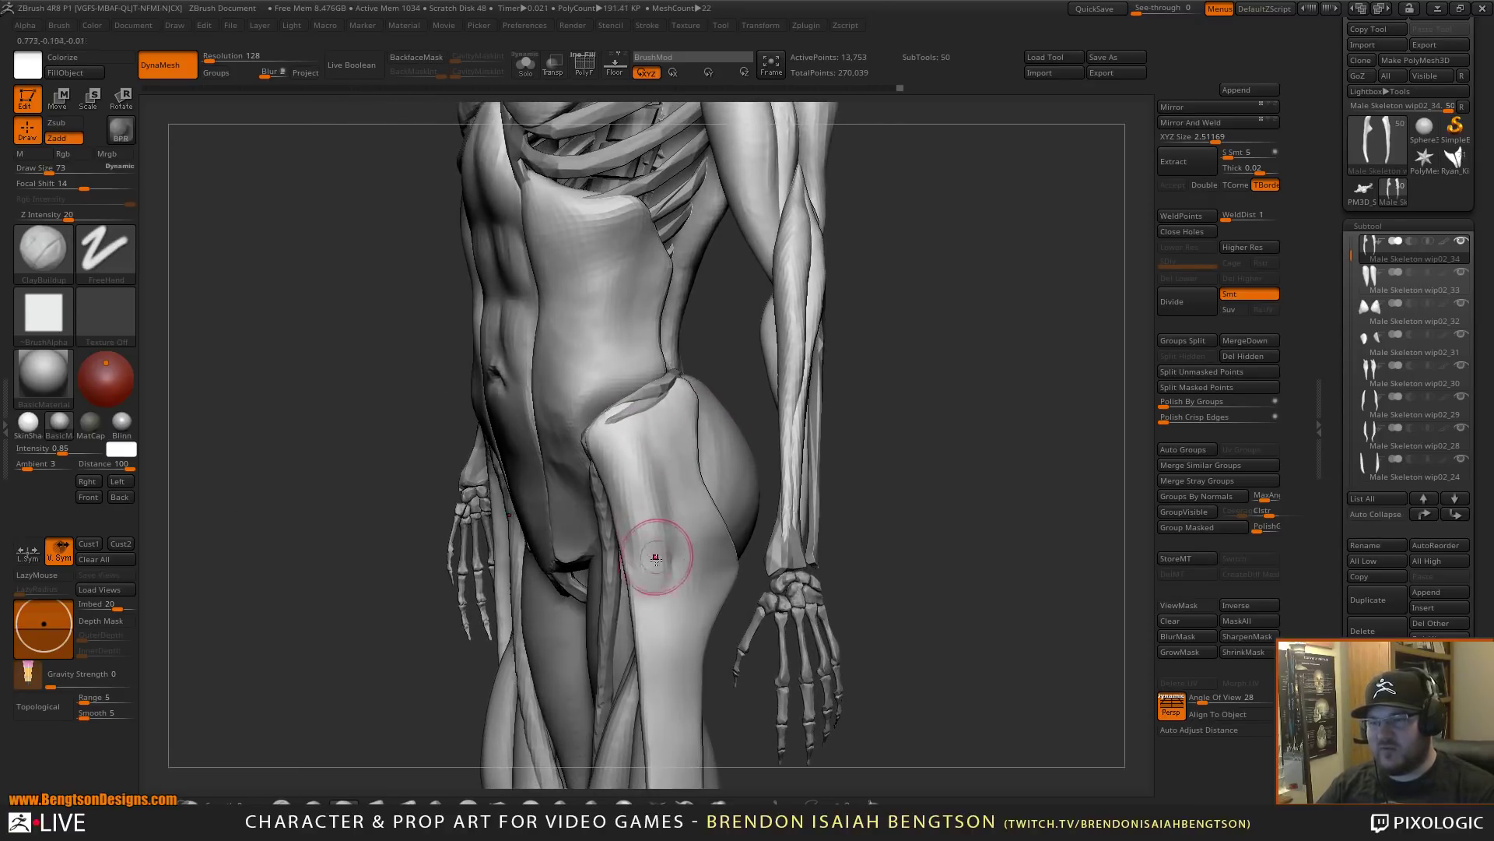
- Carve definition into the front corner of the band's upper end with the DamStandard brush
key("b")
key("d")
key("s")
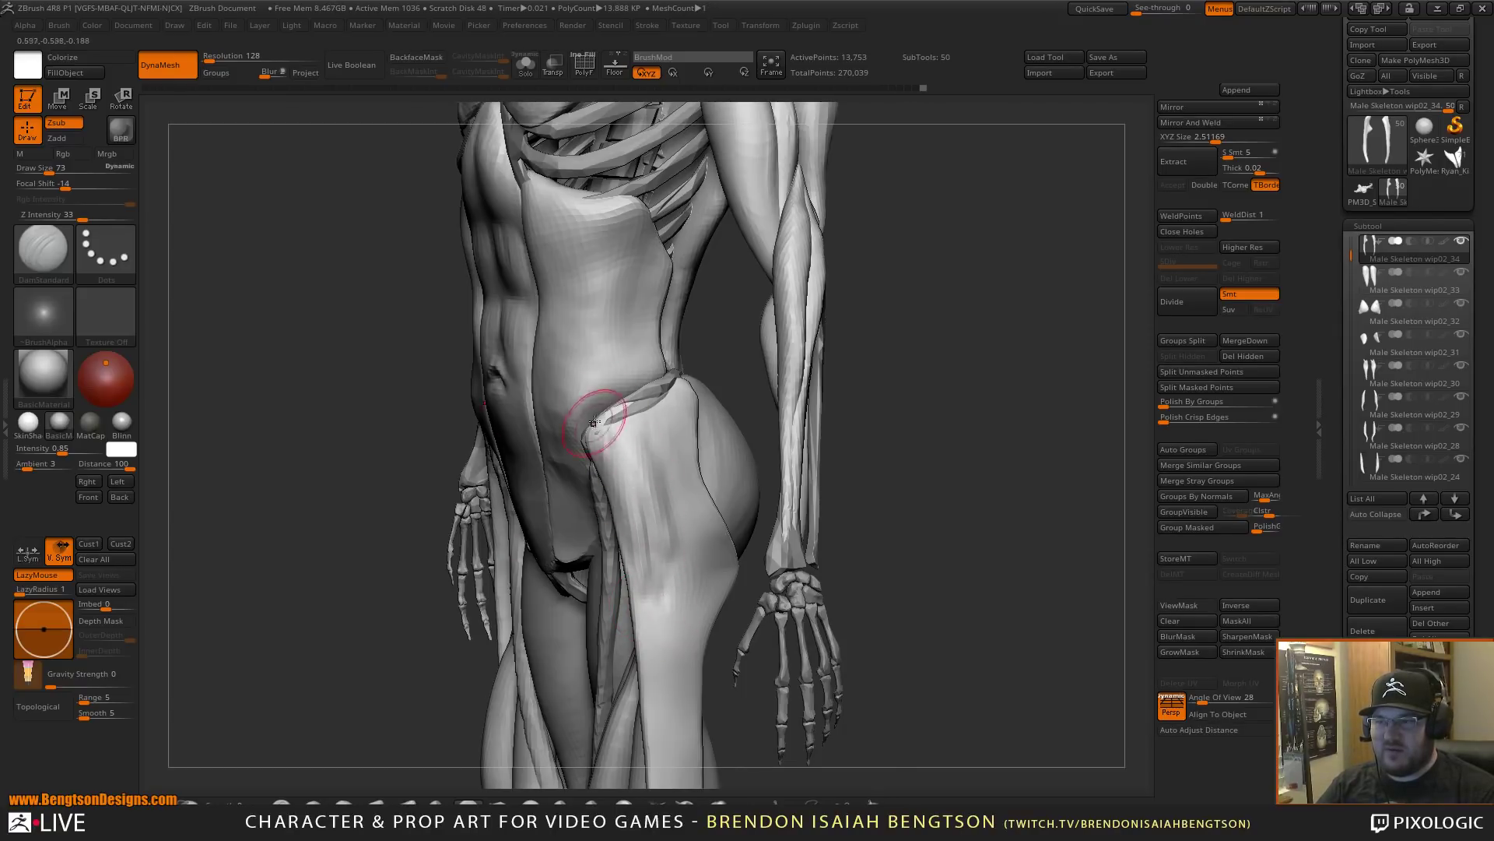
left_click_drag(717, 321, 761, 346)
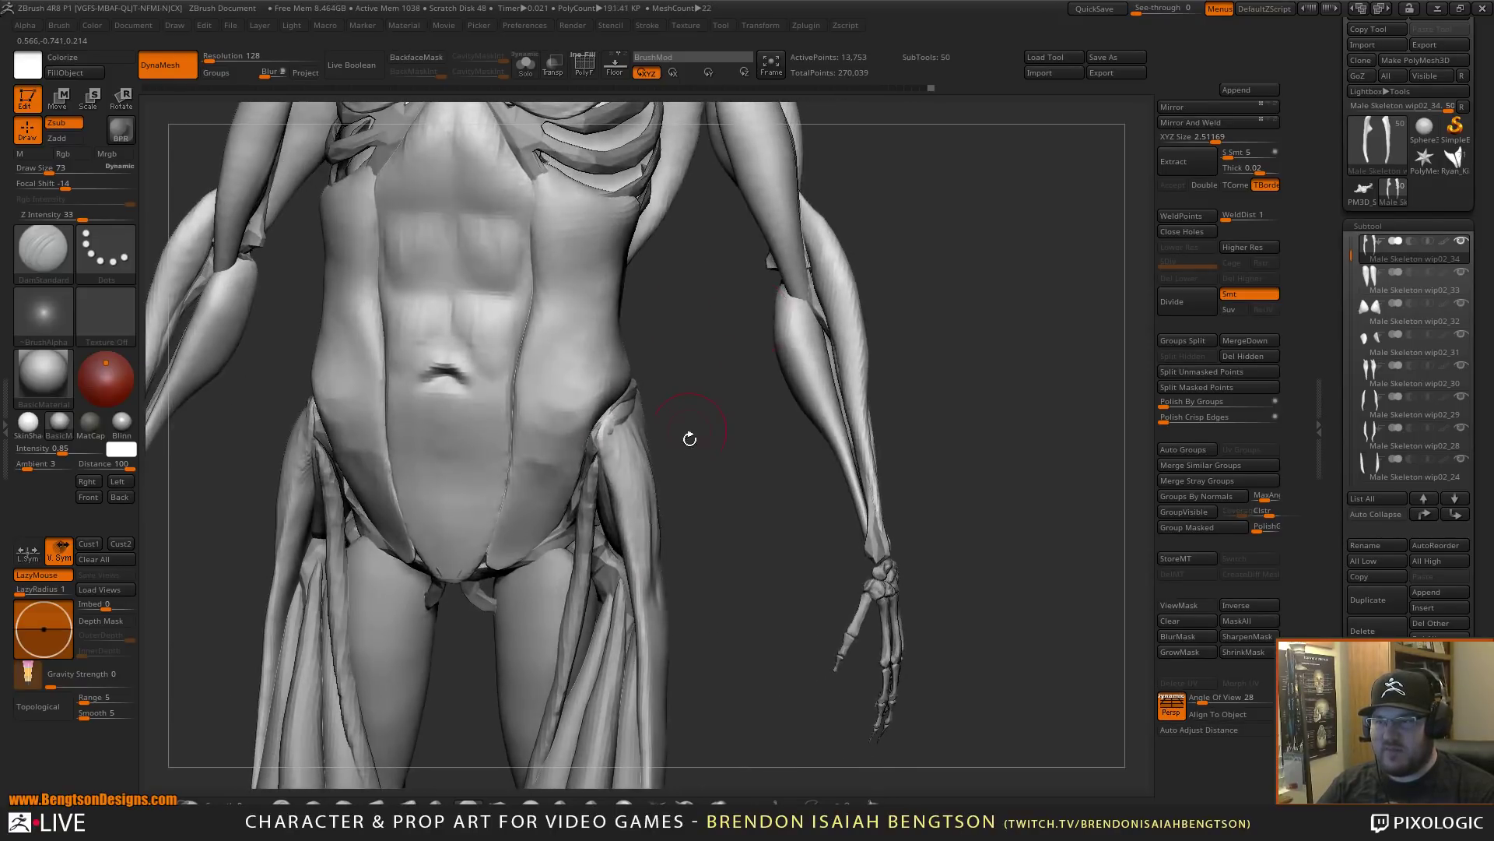
mouse_move(690, 437)
left_mouse_down("shift")
mouse_move(698, 421)
mouse_move(653, 397)
mouse_move(690, 358)
mouse_move(603, 424)
left_mouse_up("shift")
- Reshape the front corner of the band's upper end using Move Topological at draw size 101
key("b")
key("m")
key("t")
key("space")
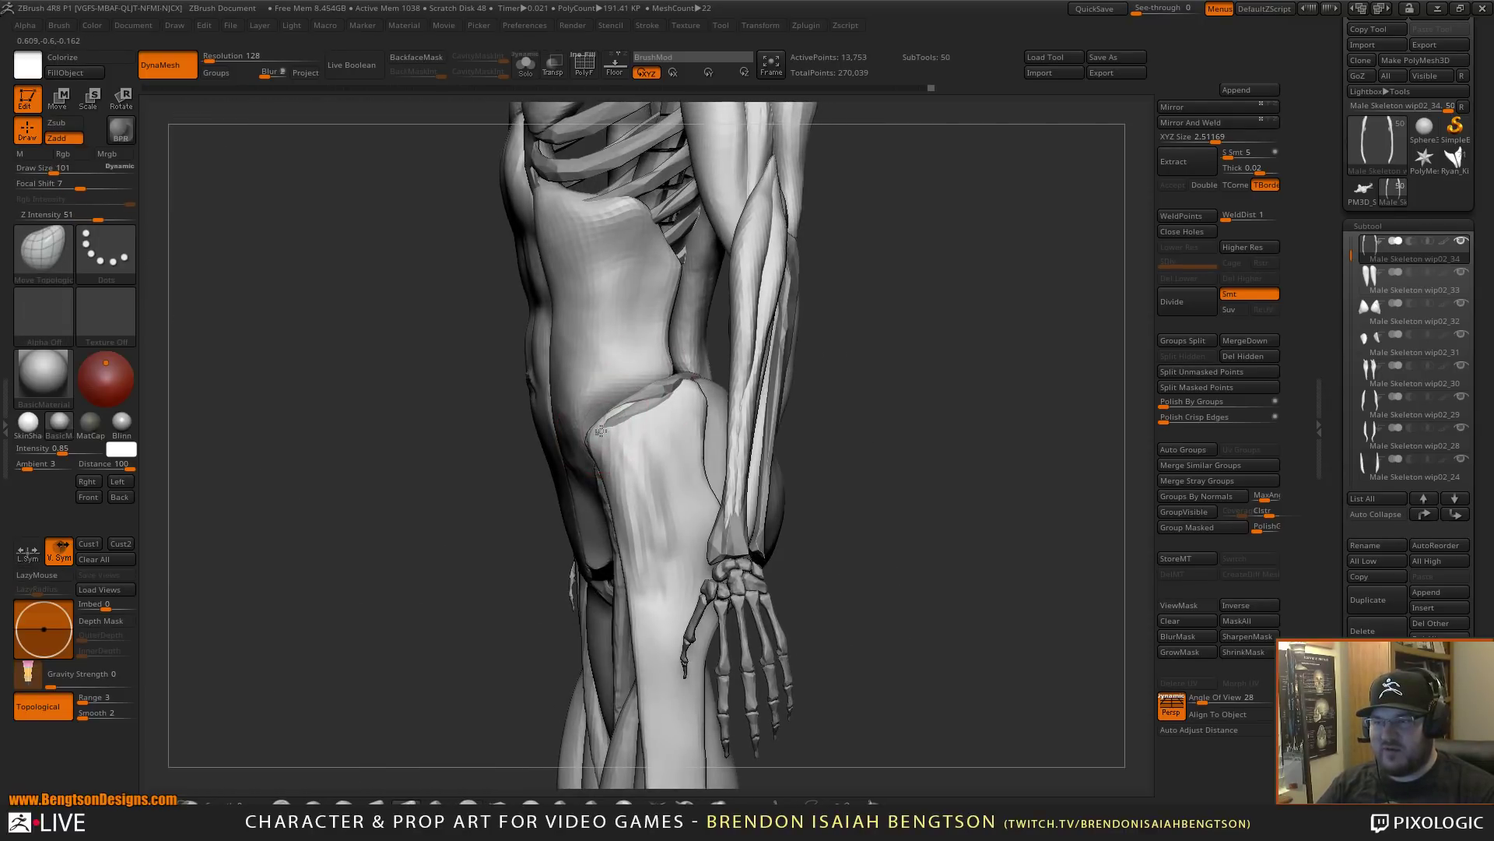
mouse_move(983, 434)
left_mouse_down()
mouse_move(1031, 392)
mouse_move(1004, 439)
mouse_move(1046, 416)
left_mouse_up()
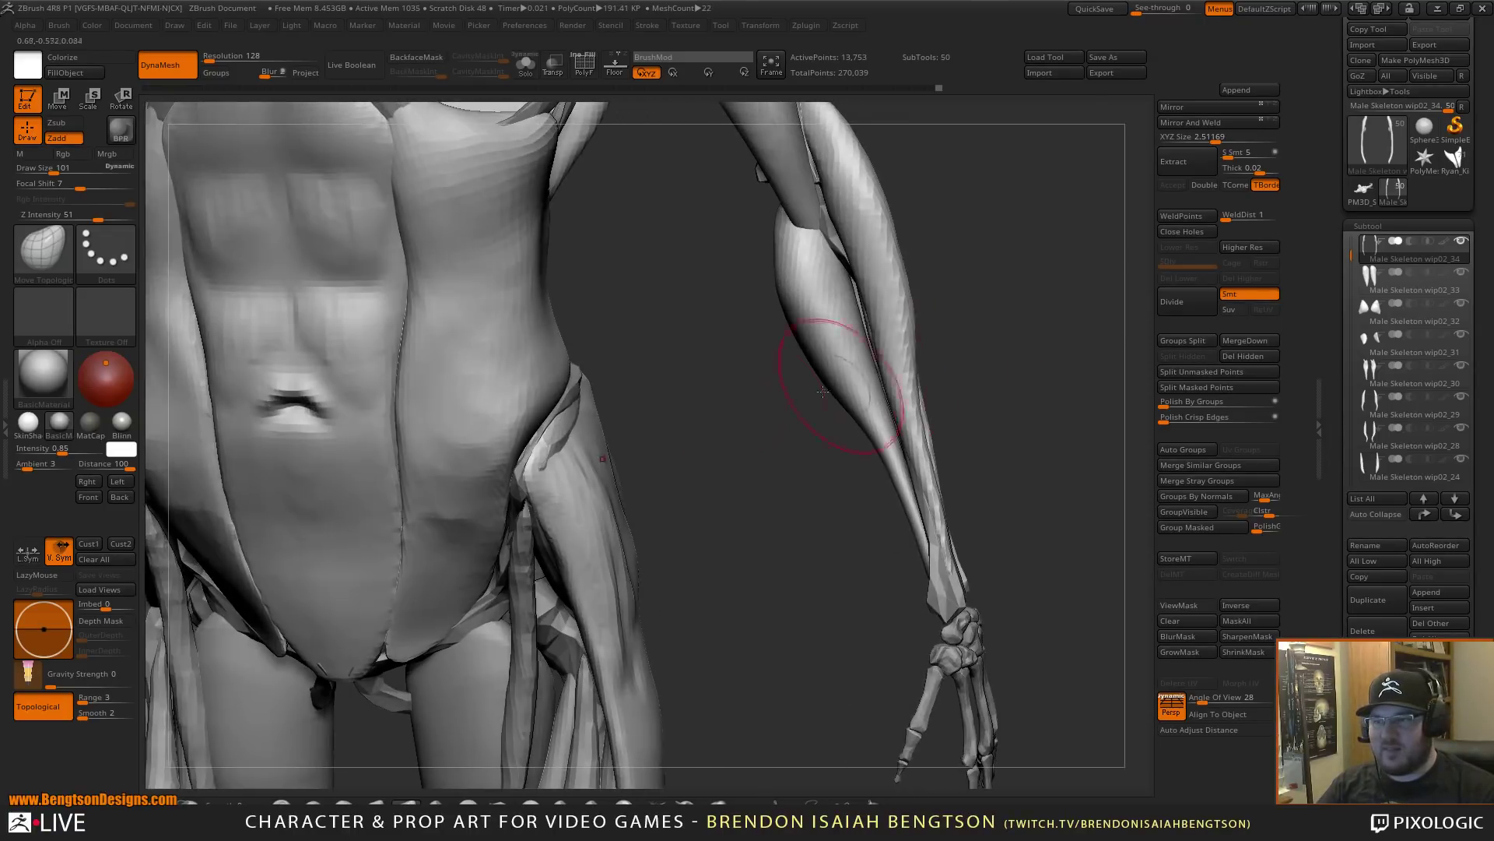
left_click_drag(583, 422, 577, 428)
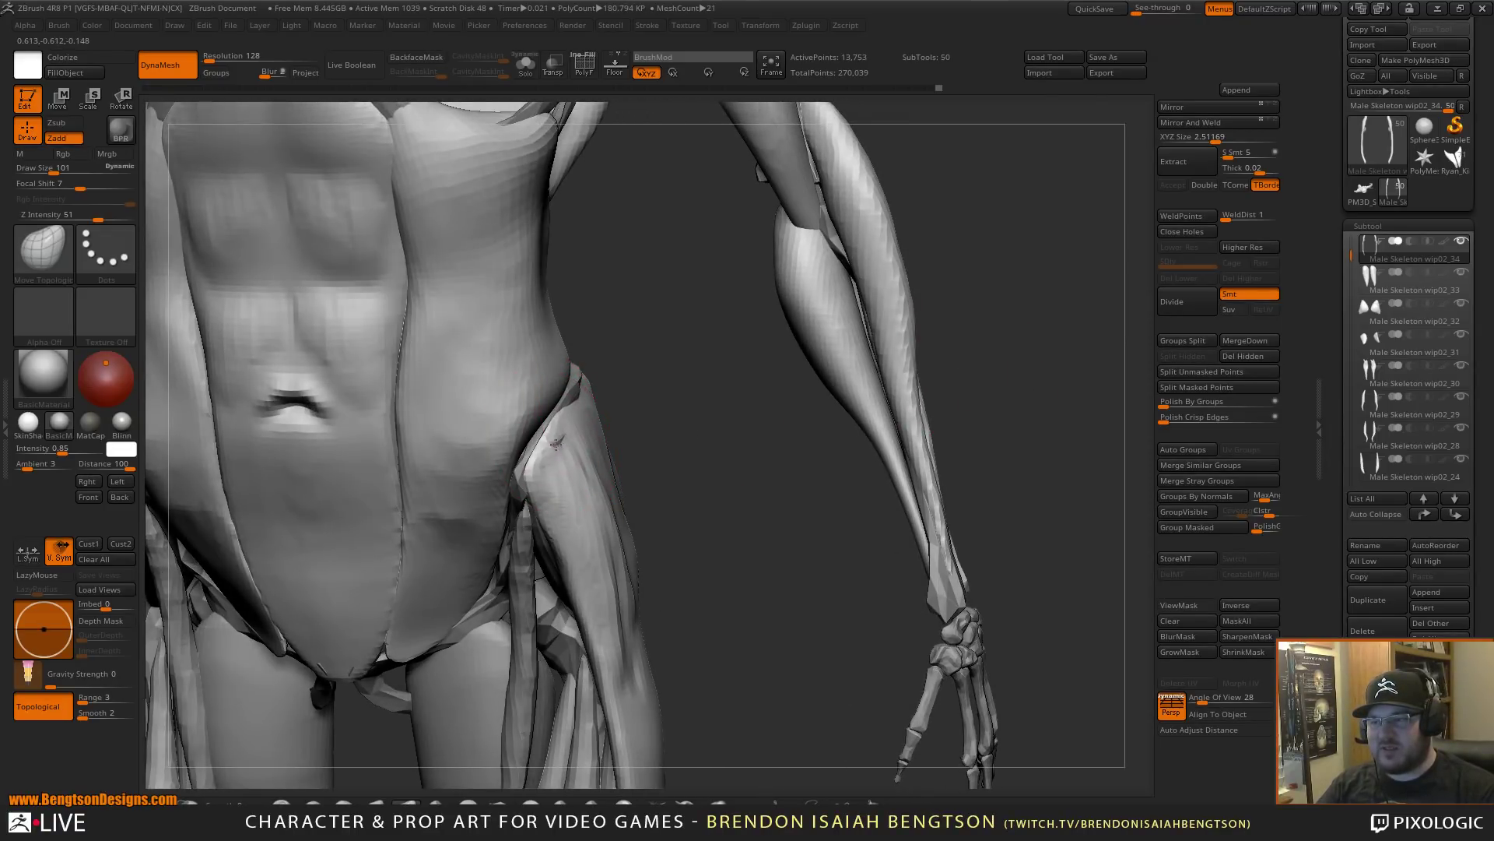
- Adjust the band's rear and outer edges at the hip crest so they fit around the gluteal muscle
mouse_move(720, 436)
left_mouse_down()
mouse_move(592, 428)
mouse_move(690, 385)
mouse_move(750, 472)
mouse_move(768, 561)
mouse_move(746, 527)
mouse_move(625, 557)
mouse_move(607, 529)
left_mouse_up()
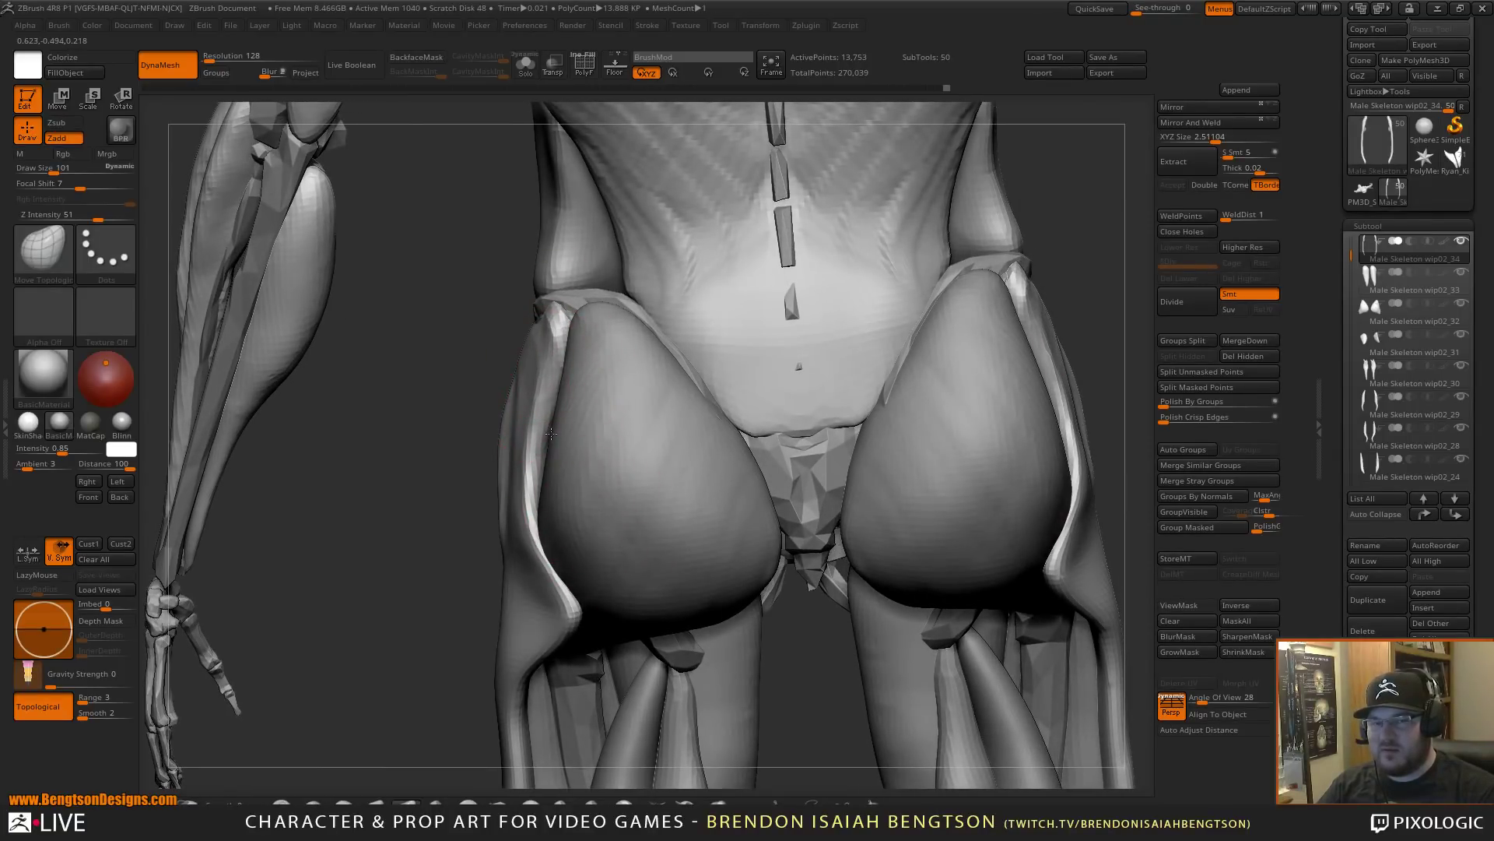
mouse_move(419, 438)
left_mouse_down()
mouse_move(434, 460)
mouse_move(435, 443)
left_mouse_up()
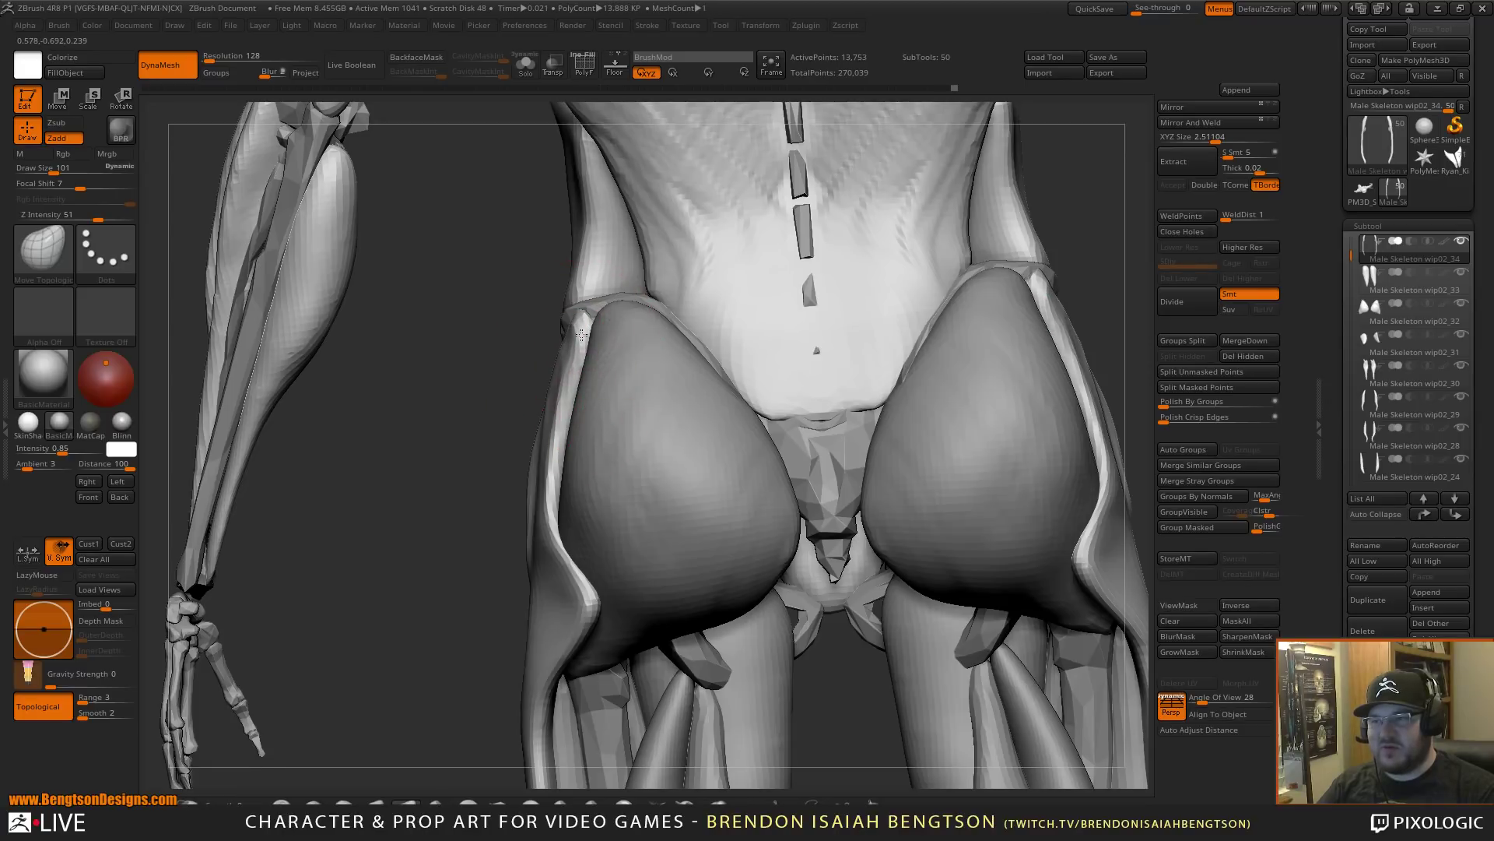
mouse_move(518, 316)
left_mouse_down()
mouse_move(528, 352)
mouse_move(527, 334)
left_mouse_up()
right_click_drag(534, 353, 837, 367)
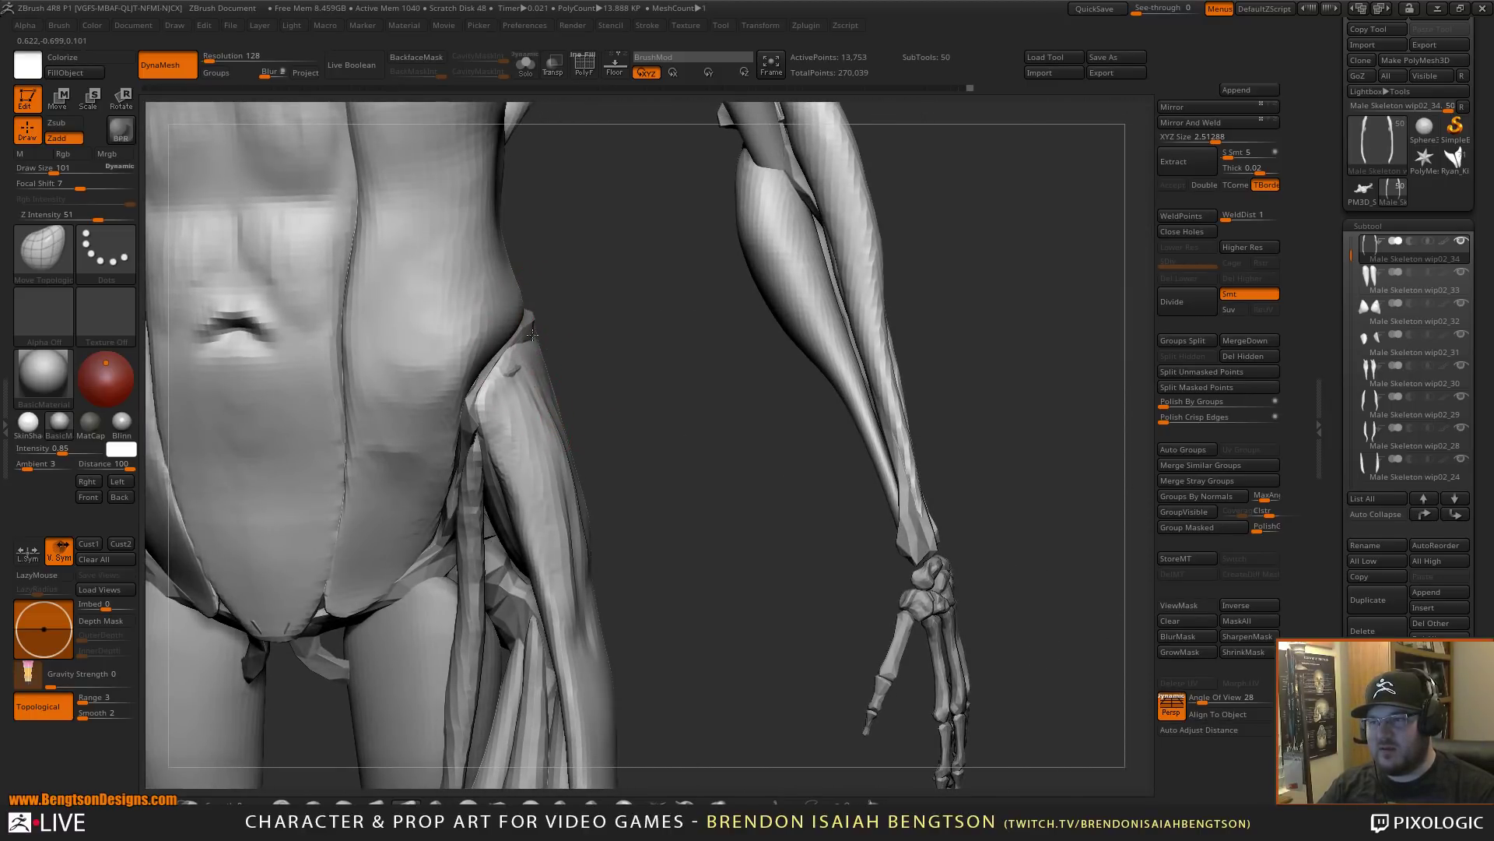
left_click_drag(545, 324, 538, 357)
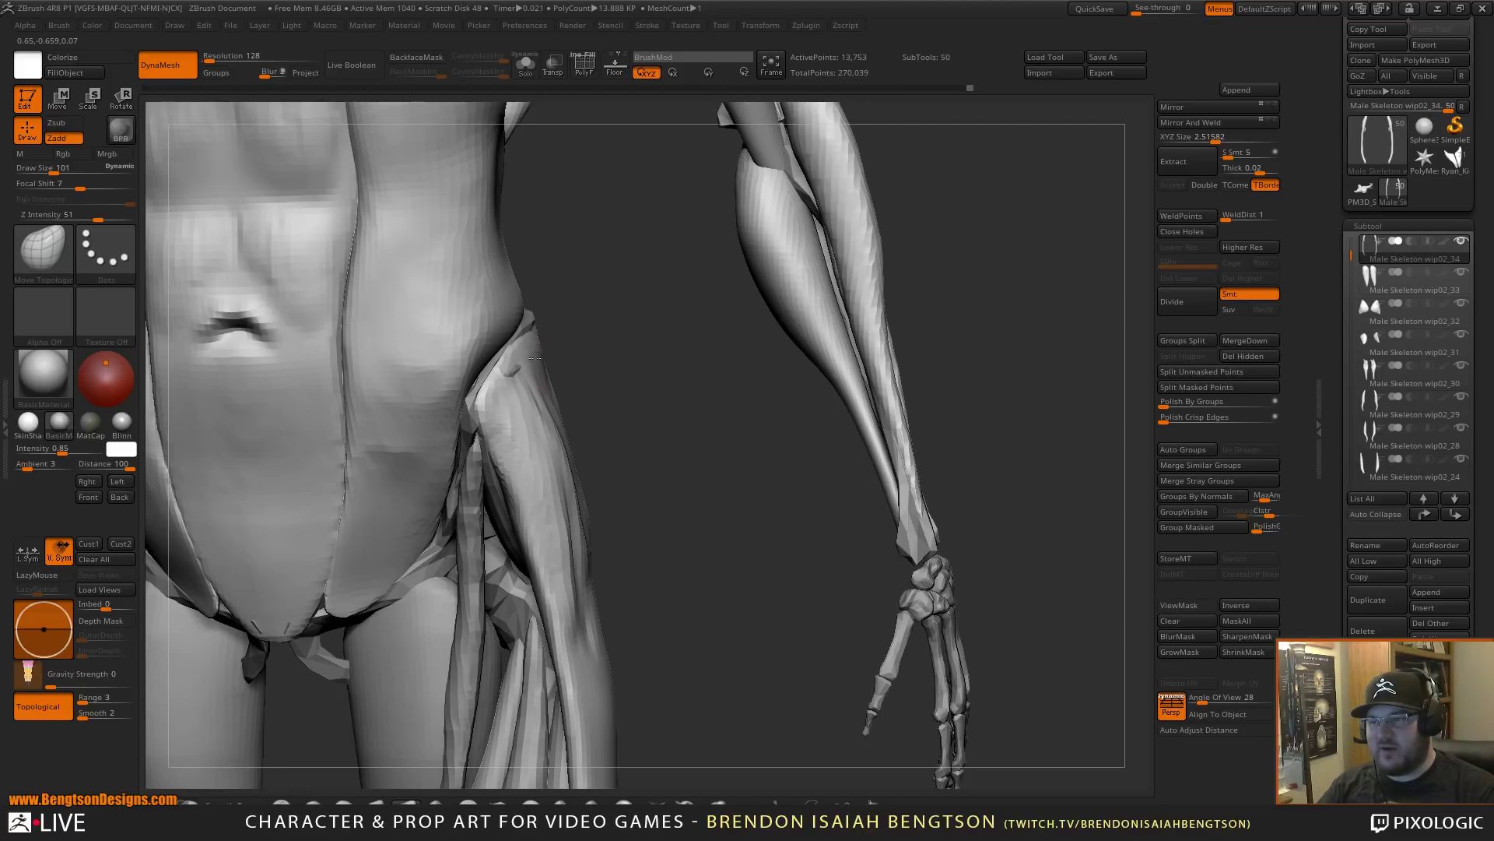
- Examine the band's fit and the thigh muscles from the front, side and back
right_click_drag(662, 351, 685, 419, "ctrl")
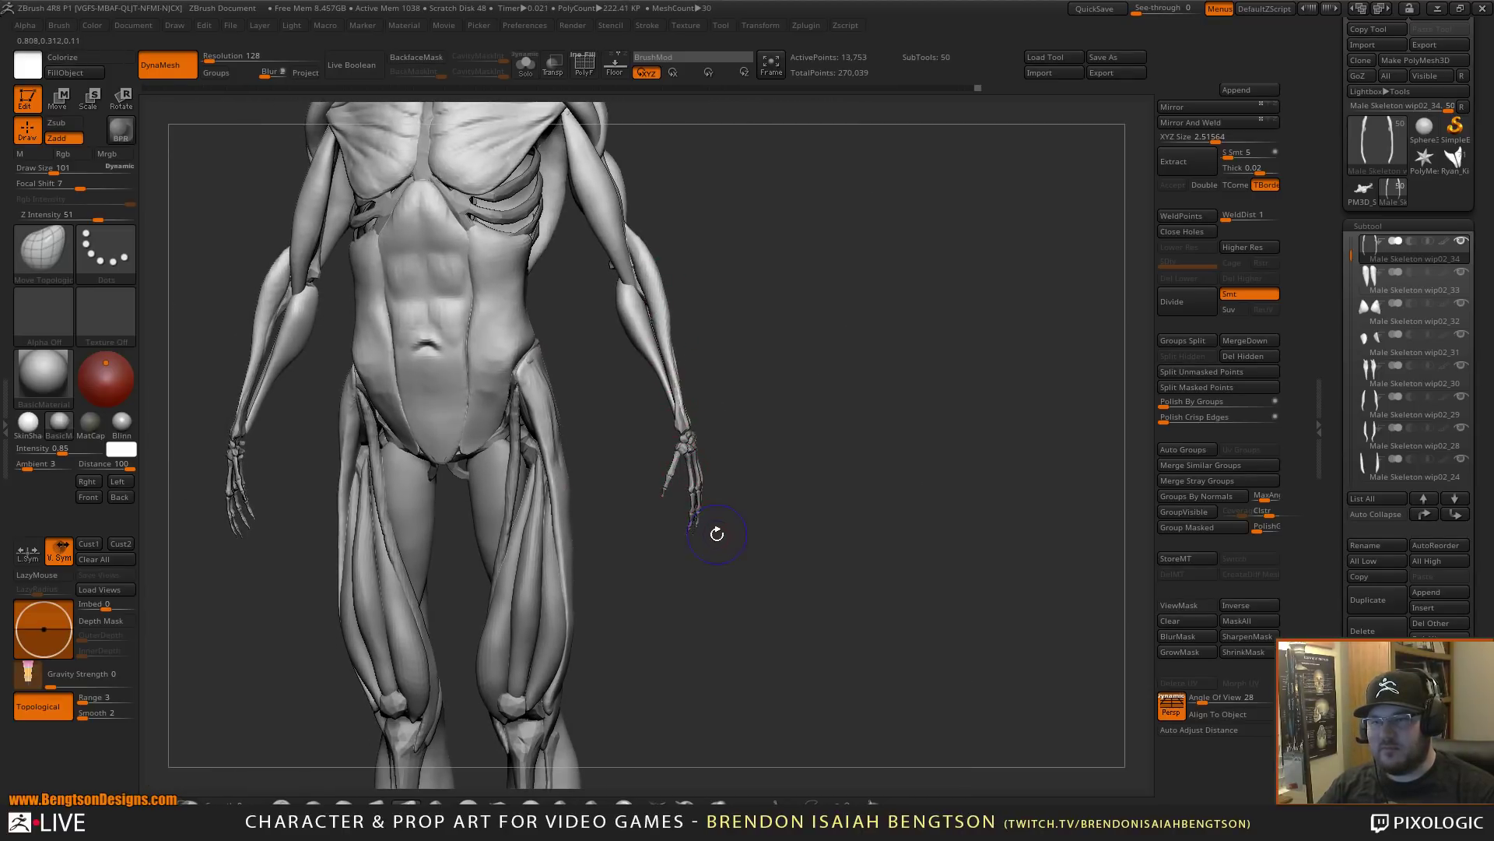
right_click_drag(717, 534, 748, 651, "shift")
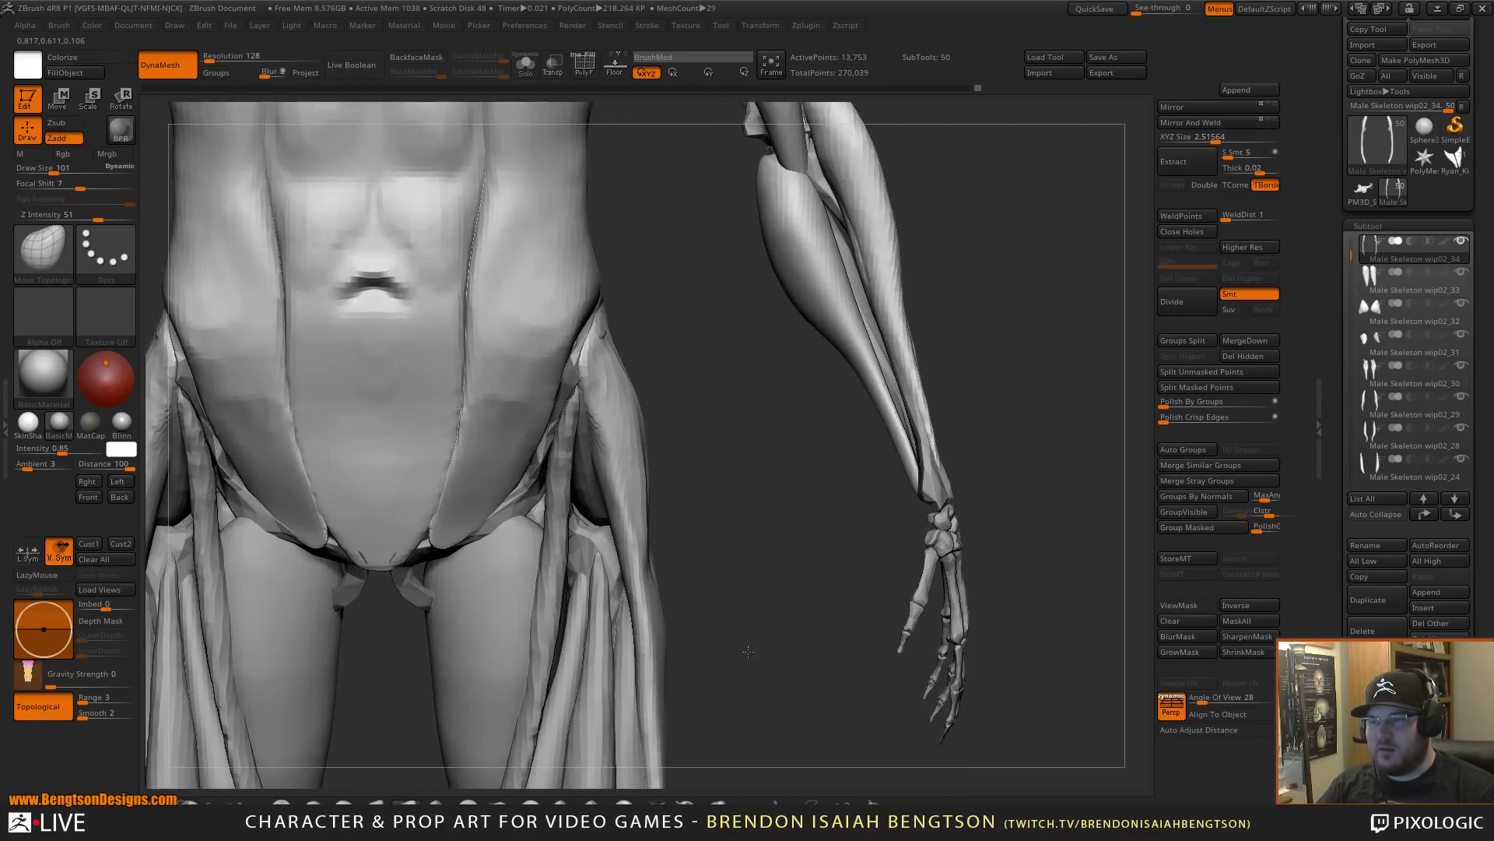
left_click_drag(748, 652, 560, 407)
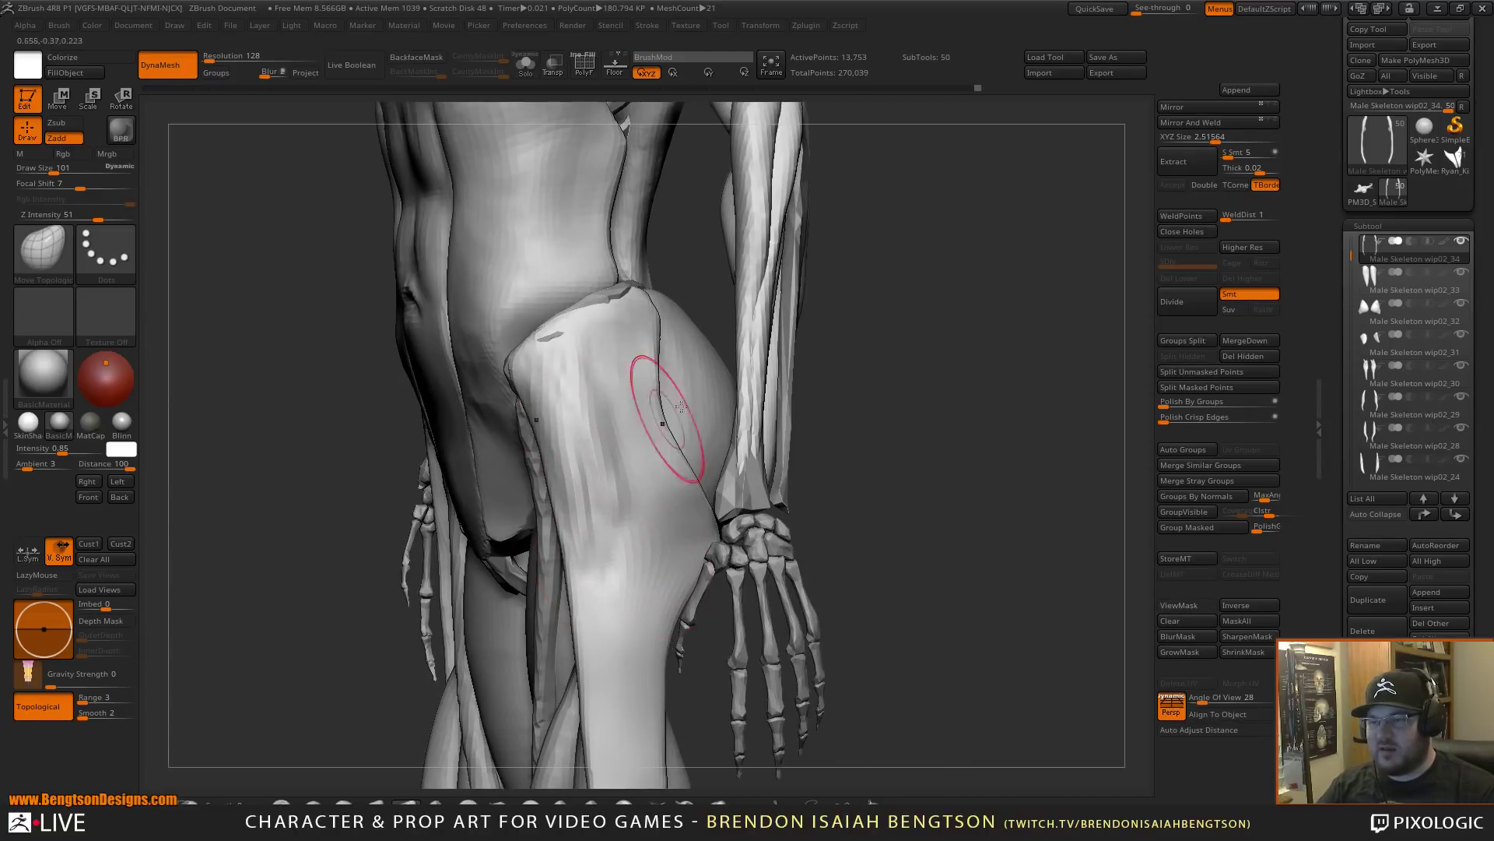
mouse_move(912, 401)
right_mouse_down("ctrl")
mouse_move(937, 273)
mouse_move(974, 421)
mouse_move(897, 412)
right_mouse_up("ctrl")
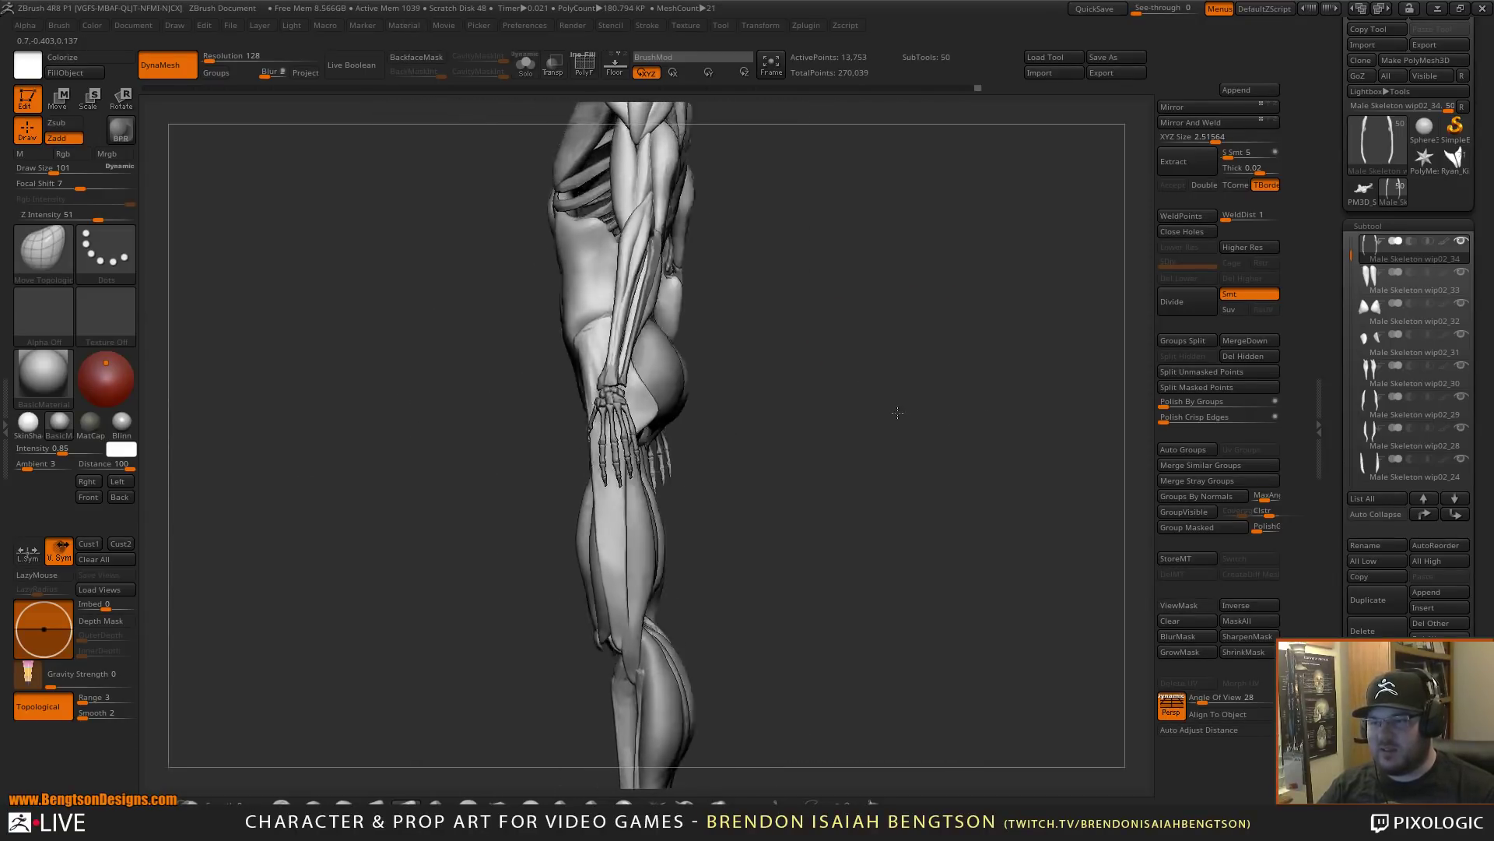
left_click_drag(897, 412, 865, 401)
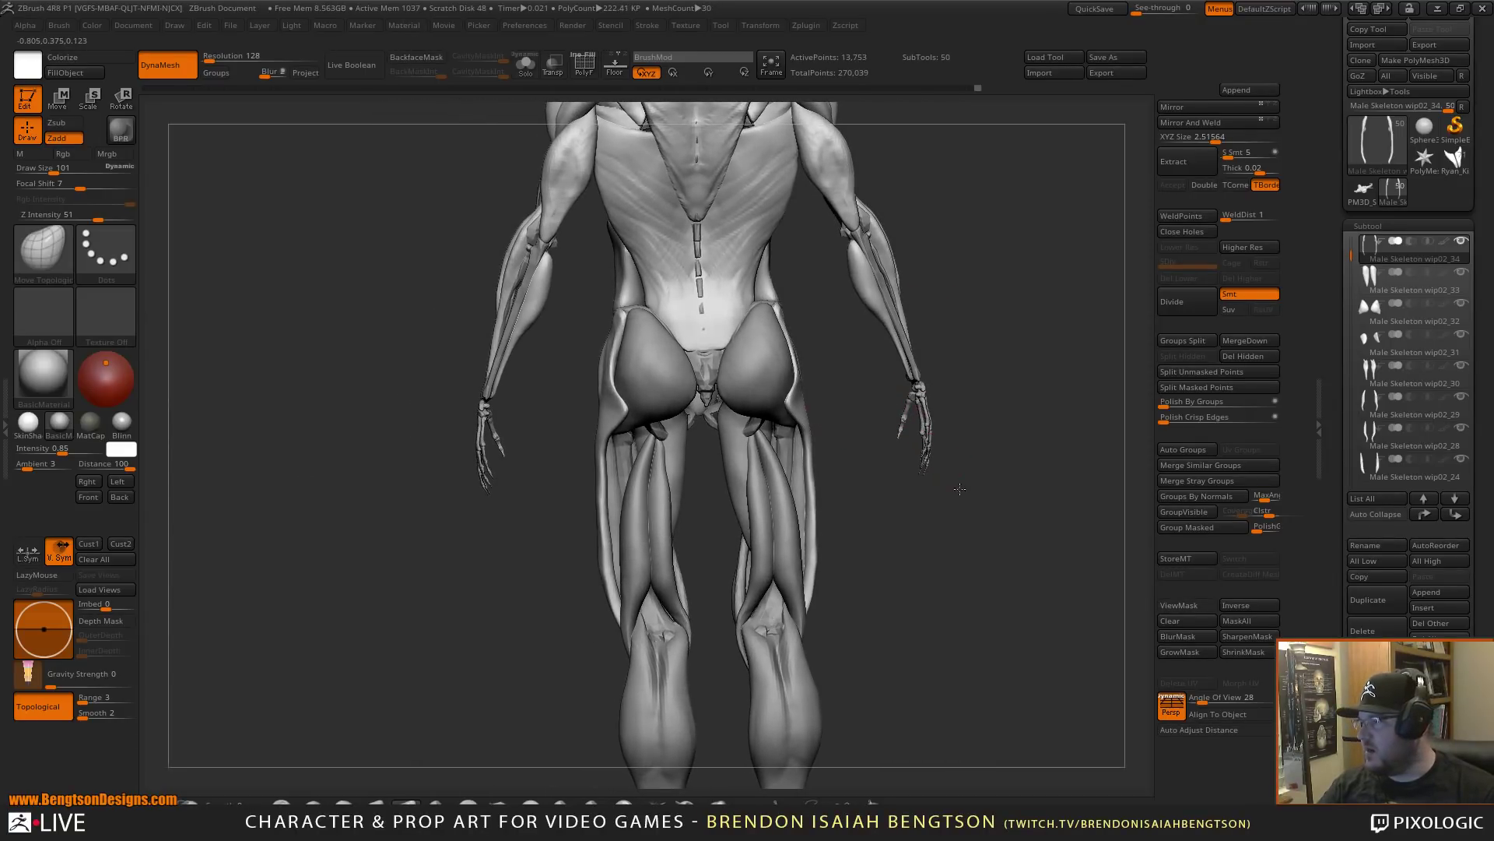
right_click_drag(960, 489, 990, 459, "ctrl")
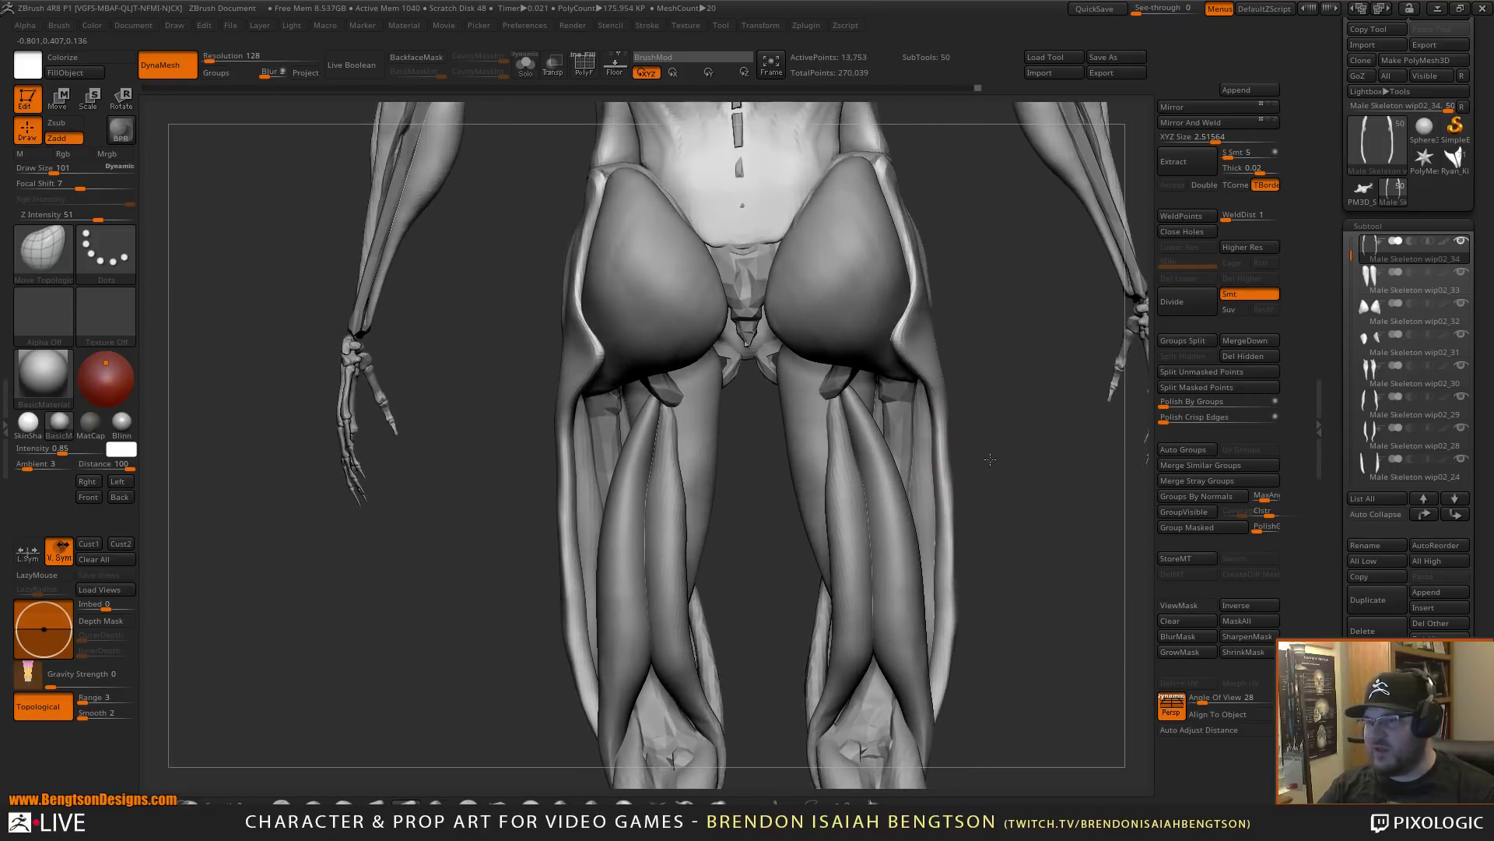
left_click_drag(990, 459, 970, 421)
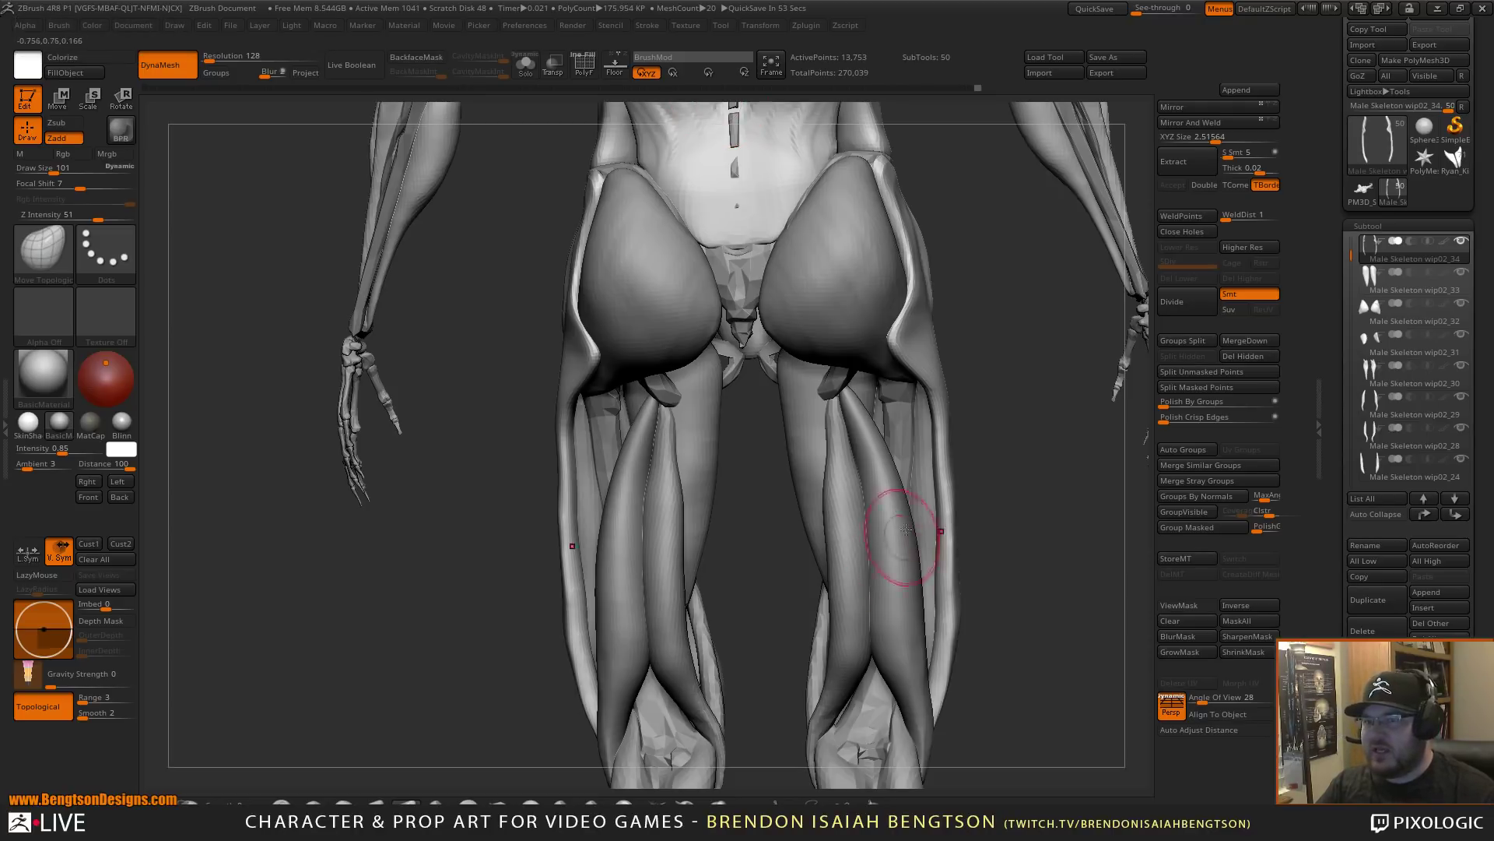
left_click_drag(1004, 401, 845, 478, "alt")
mouse_move(917, 527)
left_mouse_down()
mouse_move(887, 525)
mouse_move(933, 527)
left_mouse_up()
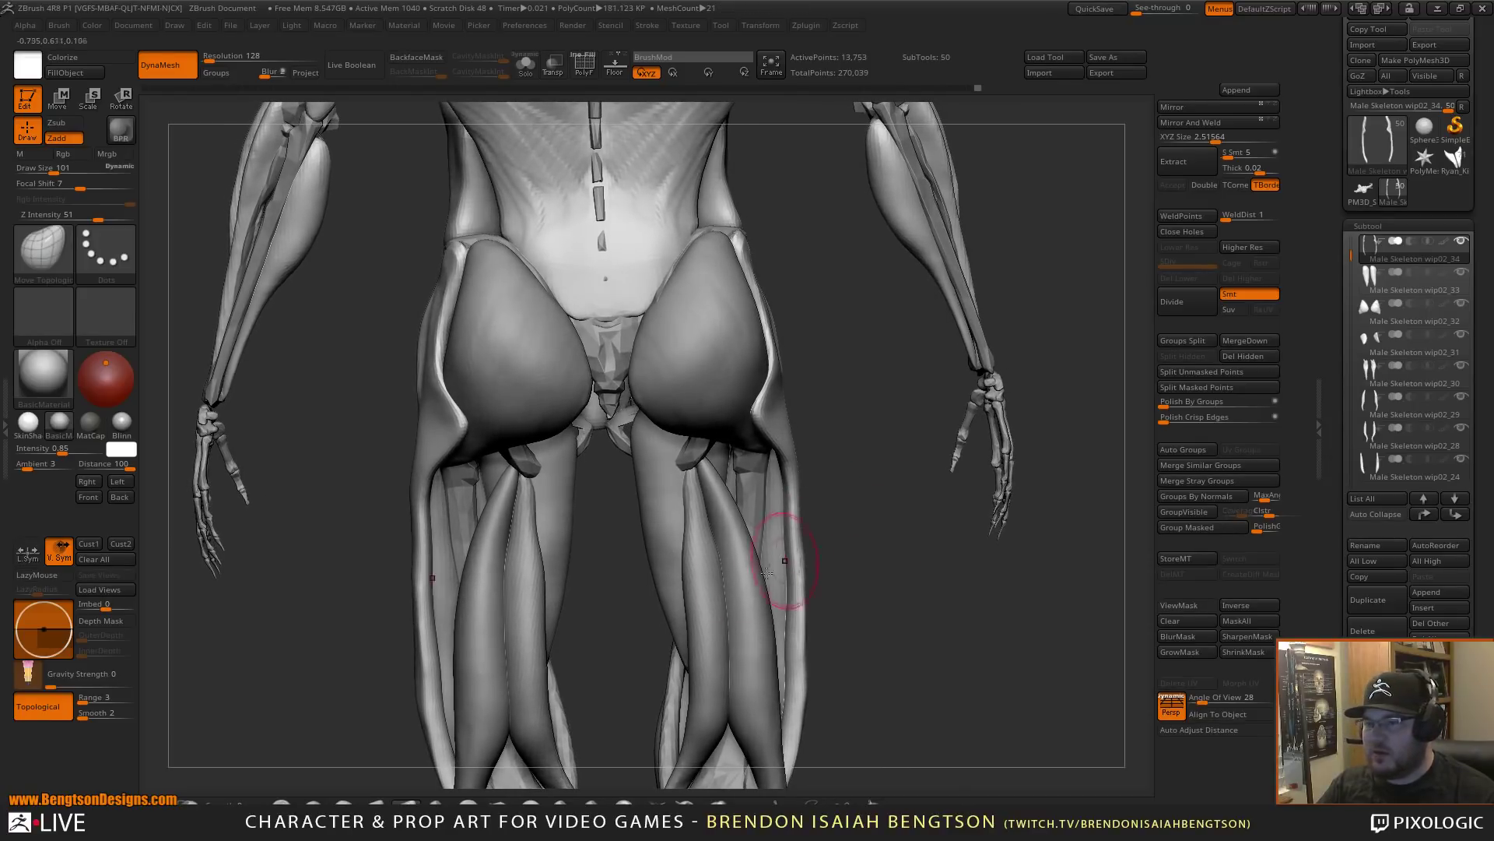
- Select the outer hamstring muscle, set the draw size to 162 and thicken it with the Inflate brush
left_click(754, 585, "alt")
left_click_drag(894, 600, 870, 435, "alt")
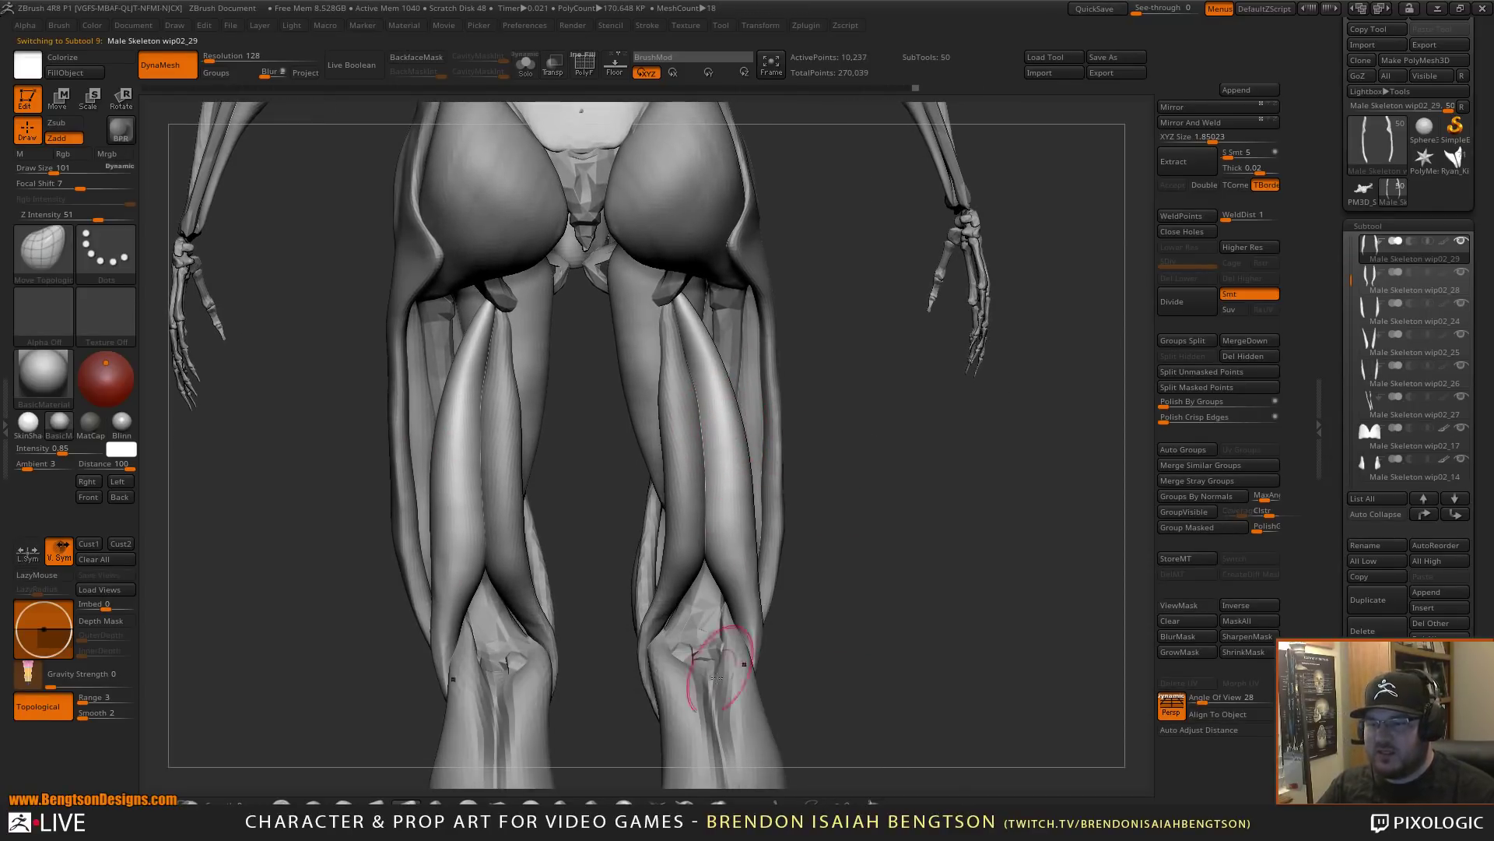
key("b")
key("i")
key("n")
key("space")
mouse_move(724, 451)
left_mouse_down()
mouse_move(724, 376)
mouse_move(756, 514)
left_mouse_up()
- Widen the outer hamstring toward the iliotibial band with the Move Topological brush
key("b")
key("m")
key("t")
left_click_drag(727, 380, 738, 361)
mouse_move(695, 314)
left_mouse_down()
mouse_move(737, 325)
mouse_move(667, 316)
mouse_move(727, 417)
mouse_move(744, 395)
mouse_move(751, 494)
left_mouse_up()
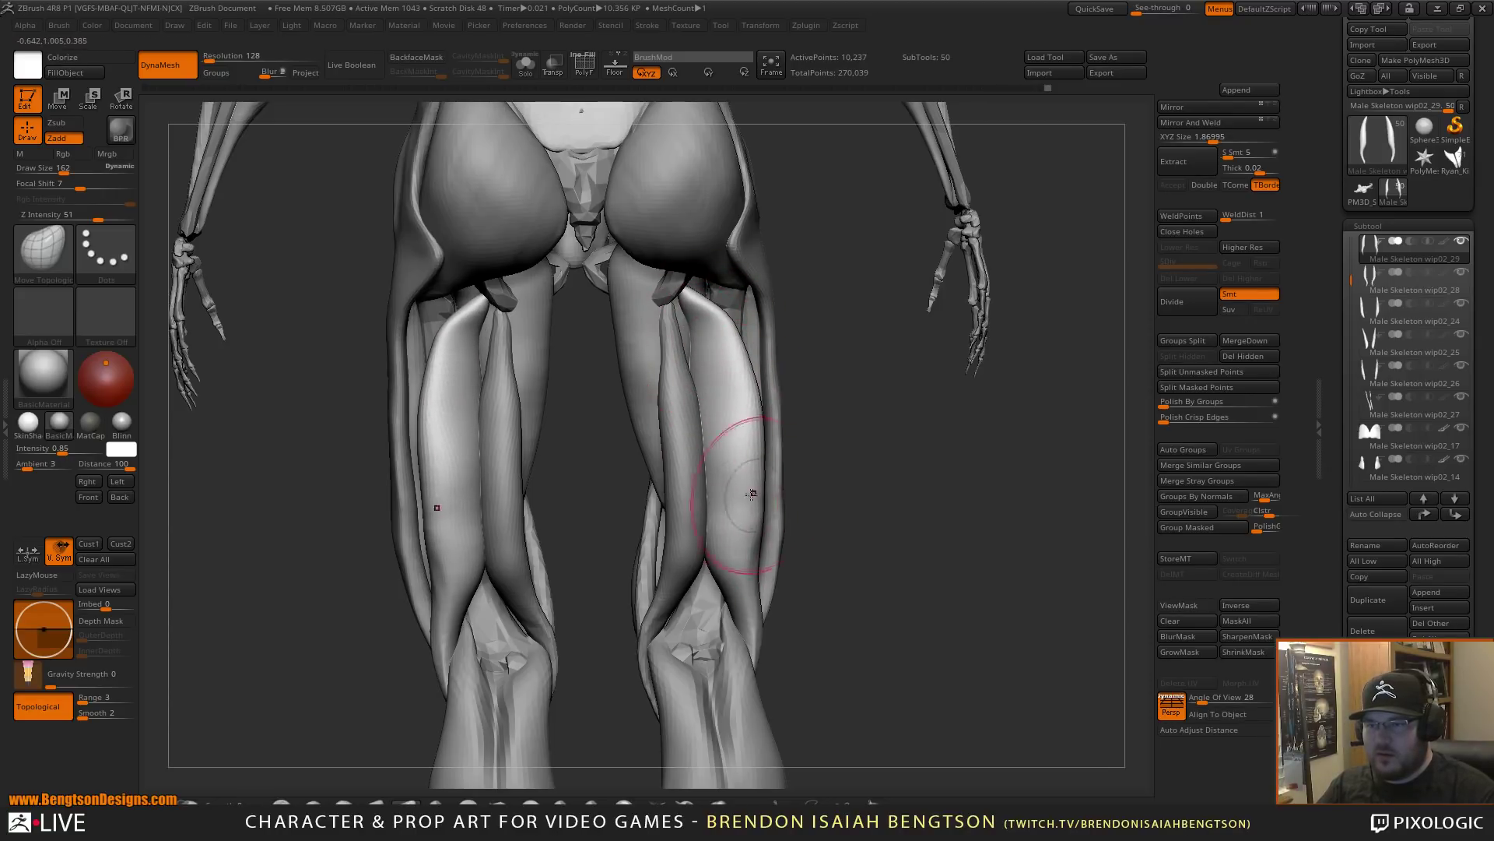
- Select the inner hamstring, thicken it with the Inflate brush, then re-DynaMesh and smooth its surface
left_click(668, 433, "alt")
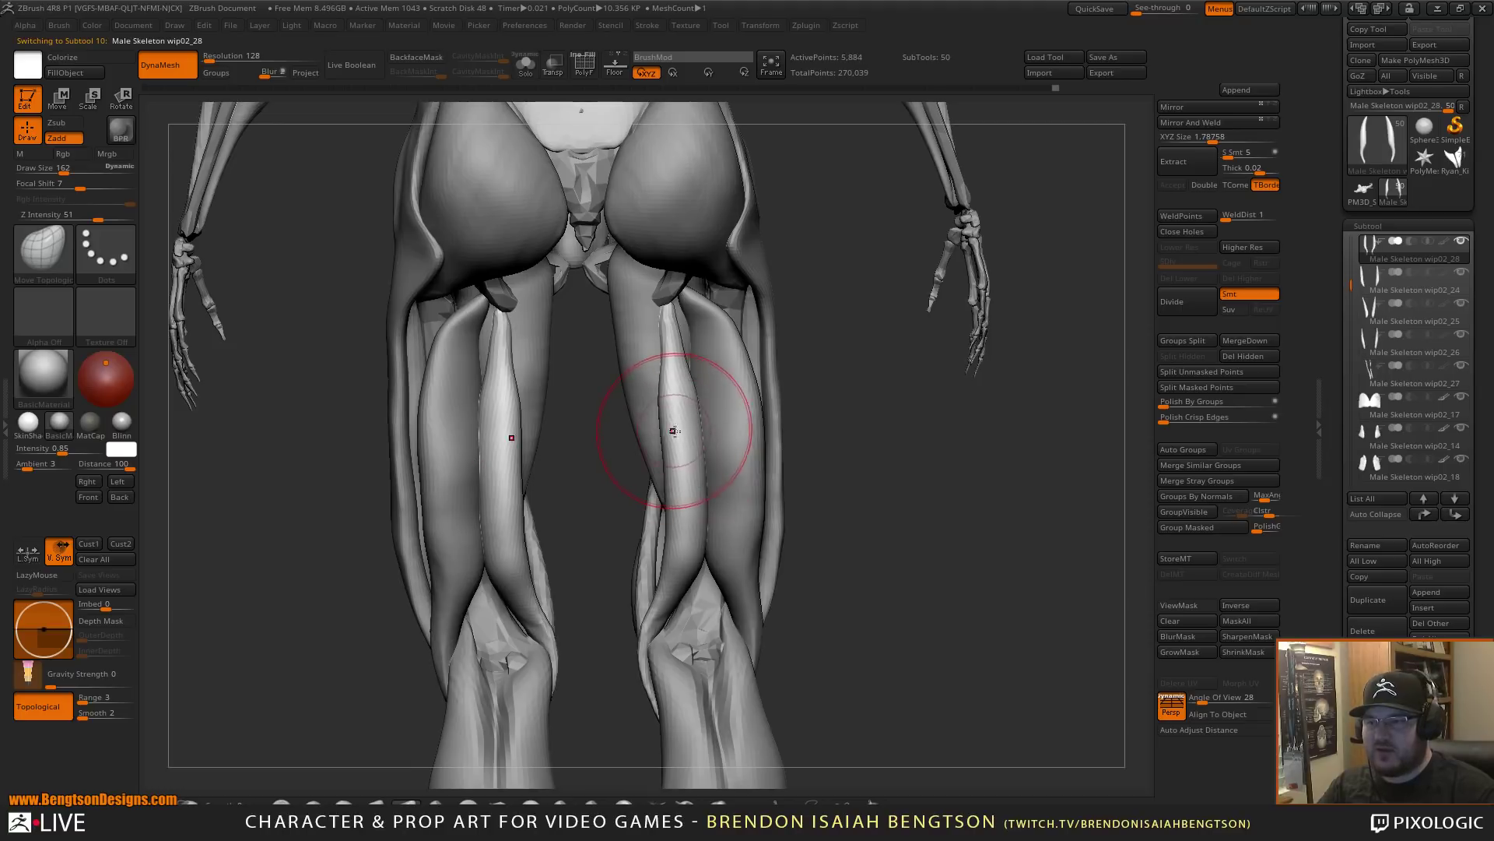
left_click(717, 801)
mouse_move(678, 513)
left_mouse_down()
mouse_move(675, 459)
mouse_move(657, 483)
mouse_move(670, 357)
left_mouse_up()
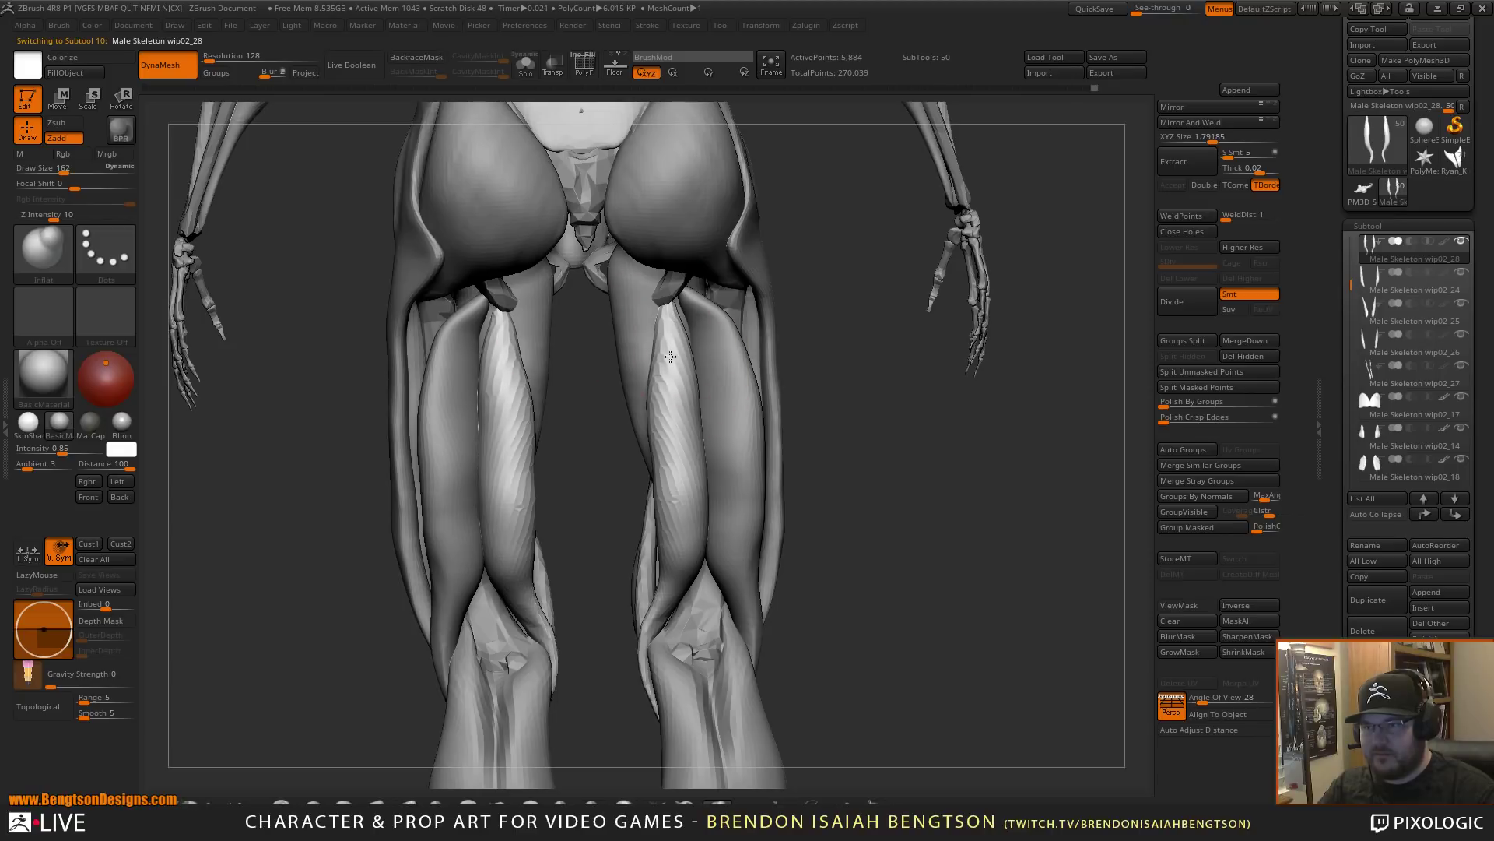
left_click_drag(670, 504, 674, 494)
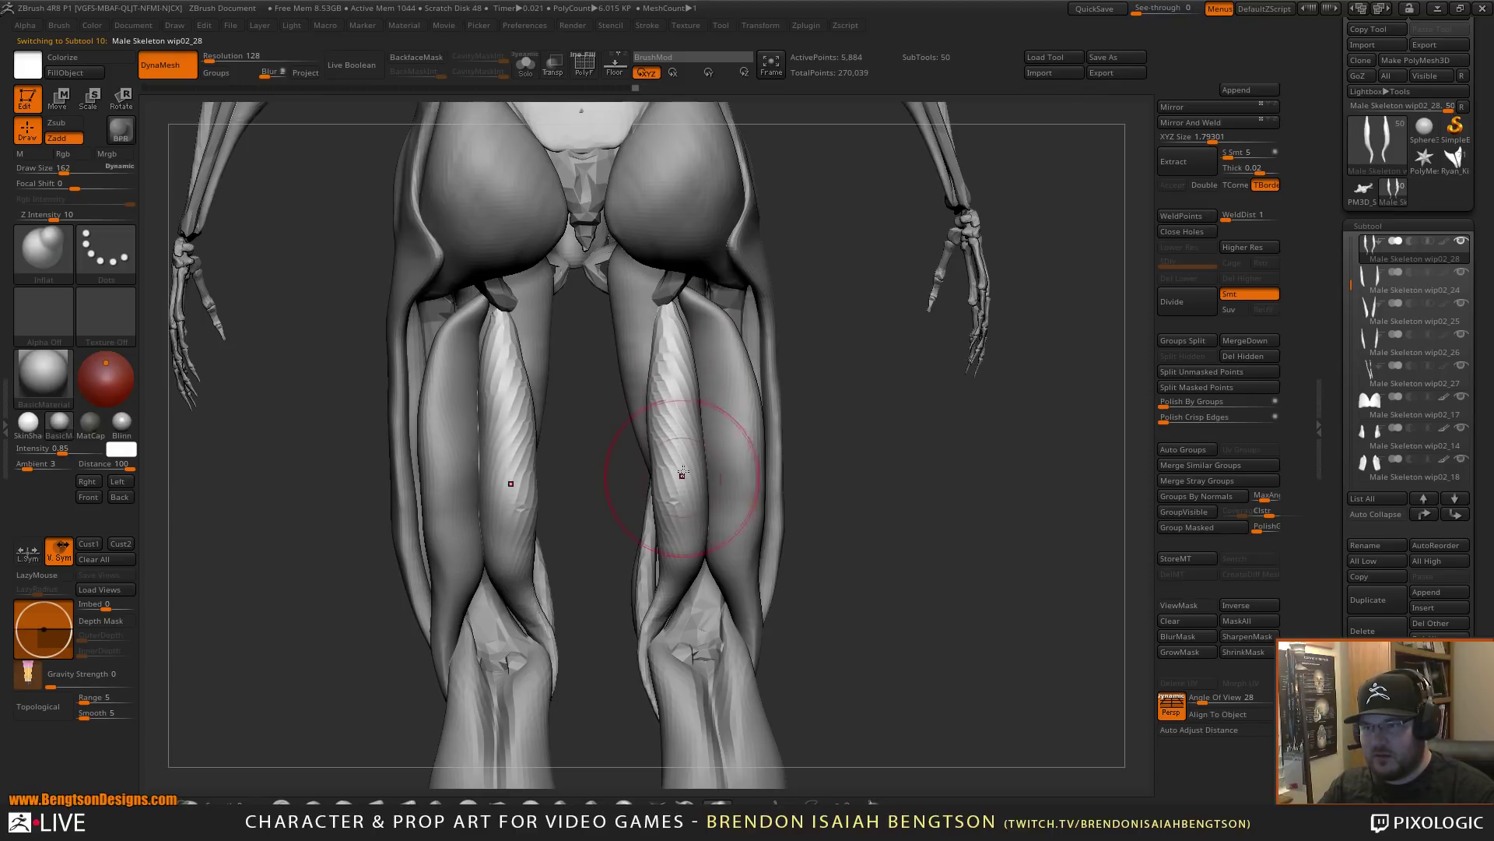
left_click_drag(883, 446, 912, 579, "ctrl")
mouse_move(670, 383)
left_mouse_down("shift")
mouse_move(680, 475)
mouse_move(688, 372)
left_mouse_up("shift")
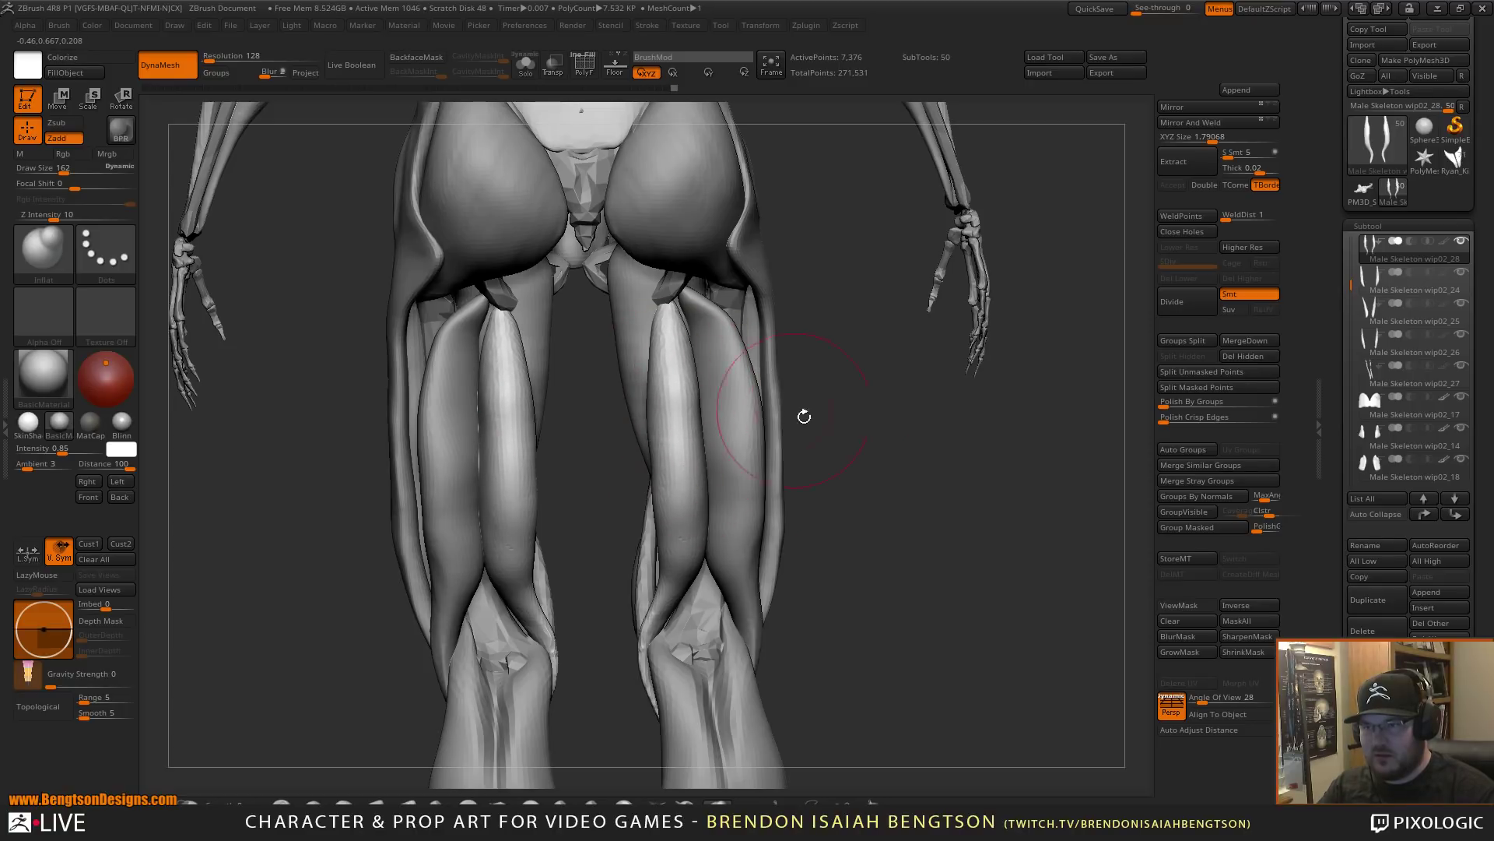
- Refine the inner hamstring's rear contour with the Move Topological brush at draw size 204
left_click_drag(804, 416, 919, 490)
key("b")
key("m")
key("t")
key("space")
left_click_drag(755, 408, 763, 408)
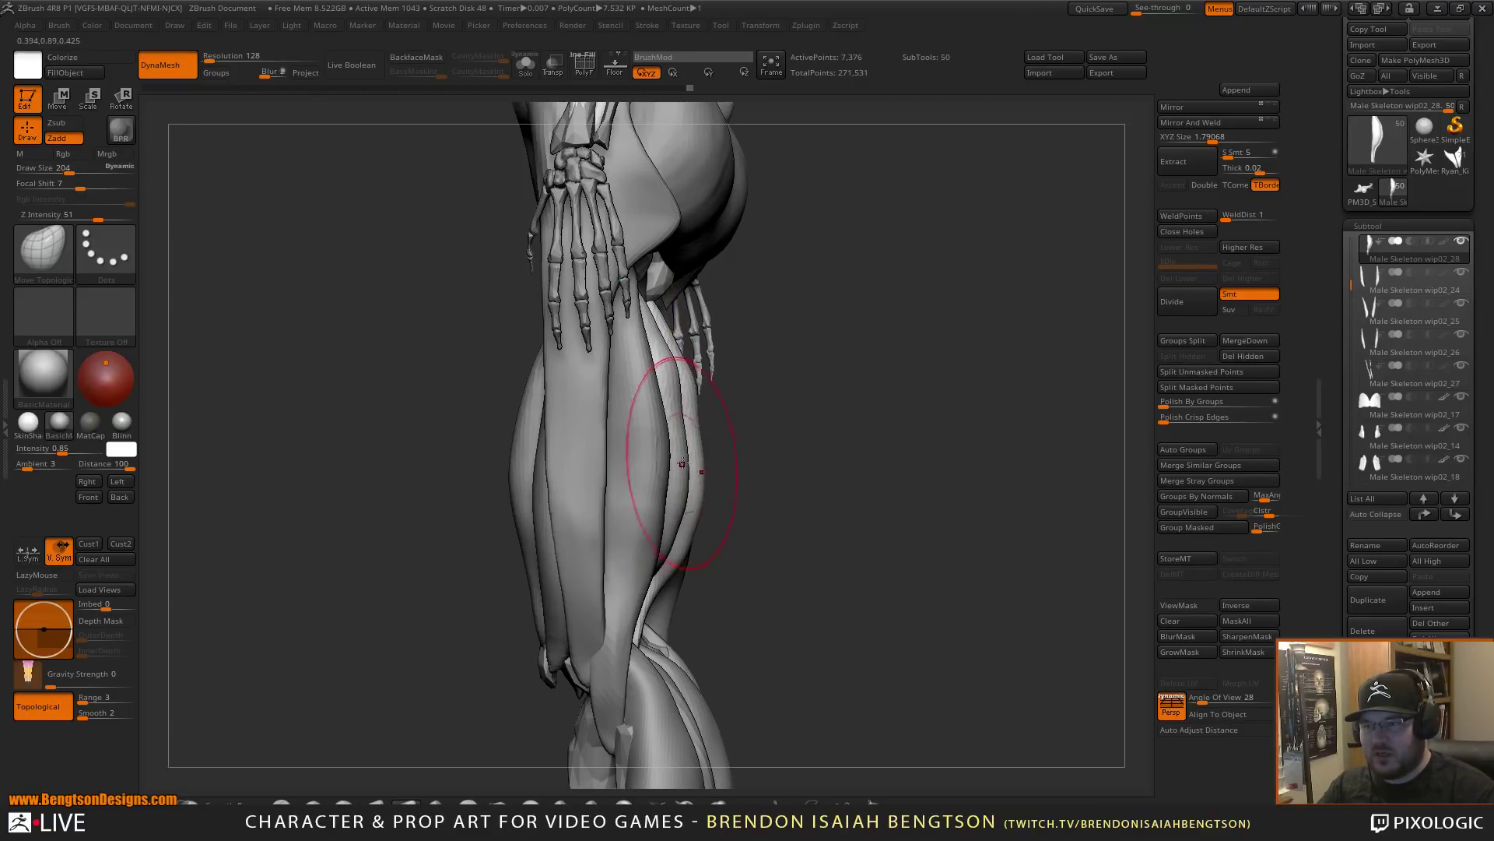
left_click_drag(813, 492, 697, 471)
- Select the outer hamstring and adjust its rear and upper contour with the Move Topological brush
left_click(620, 465, "alt")
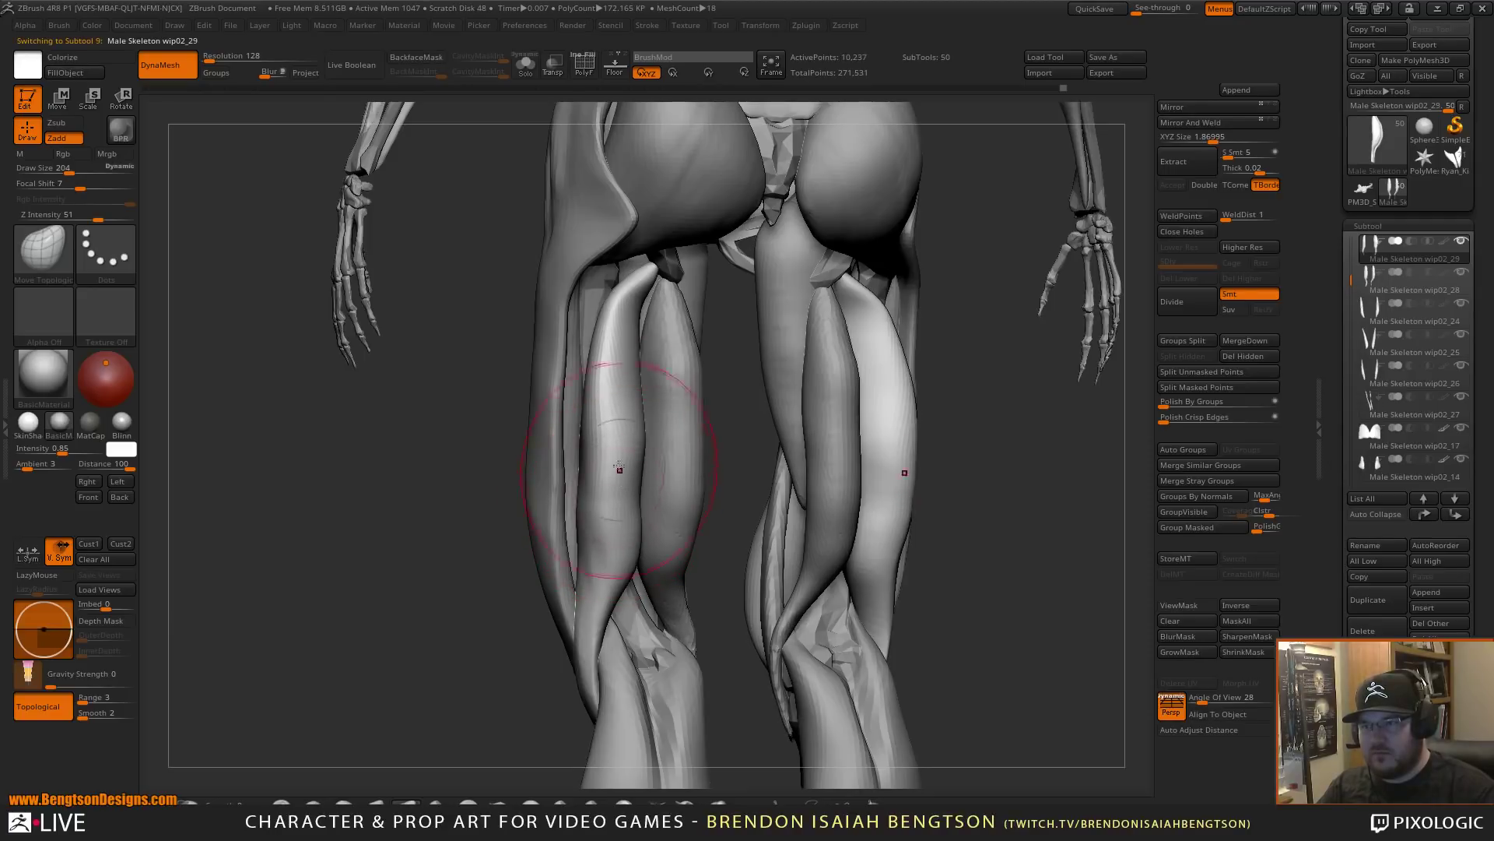
left_click_drag(595, 413, 639, 489)
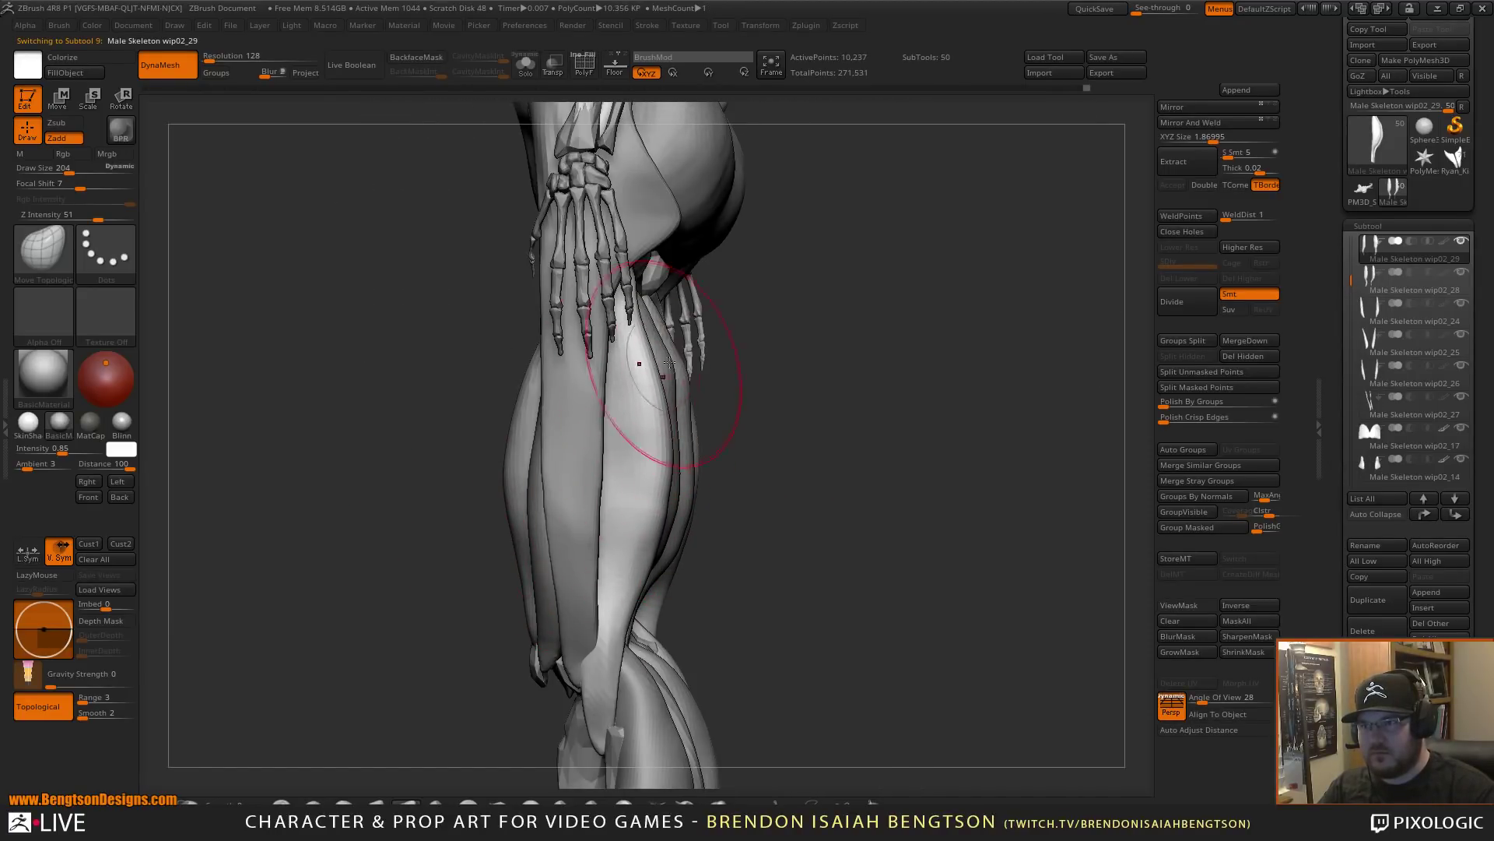
left_click_drag(895, 367, 802, 472)
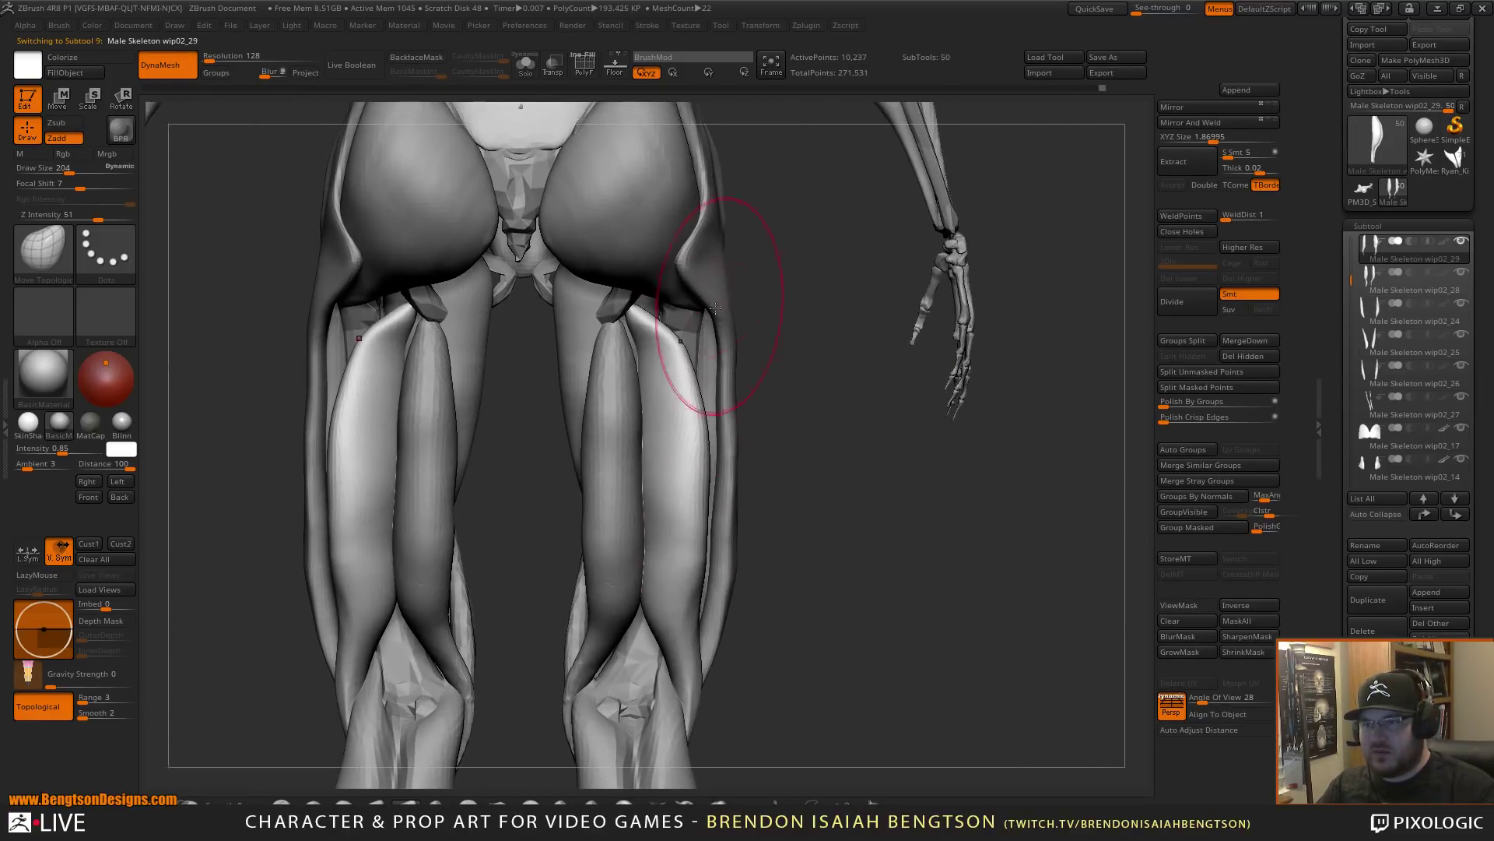
mouse_move(797, 343)
left_mouse_down()
mouse_move(761, 347)
mouse_move(793, 350)
mouse_move(794, 334)
left_mouse_up()
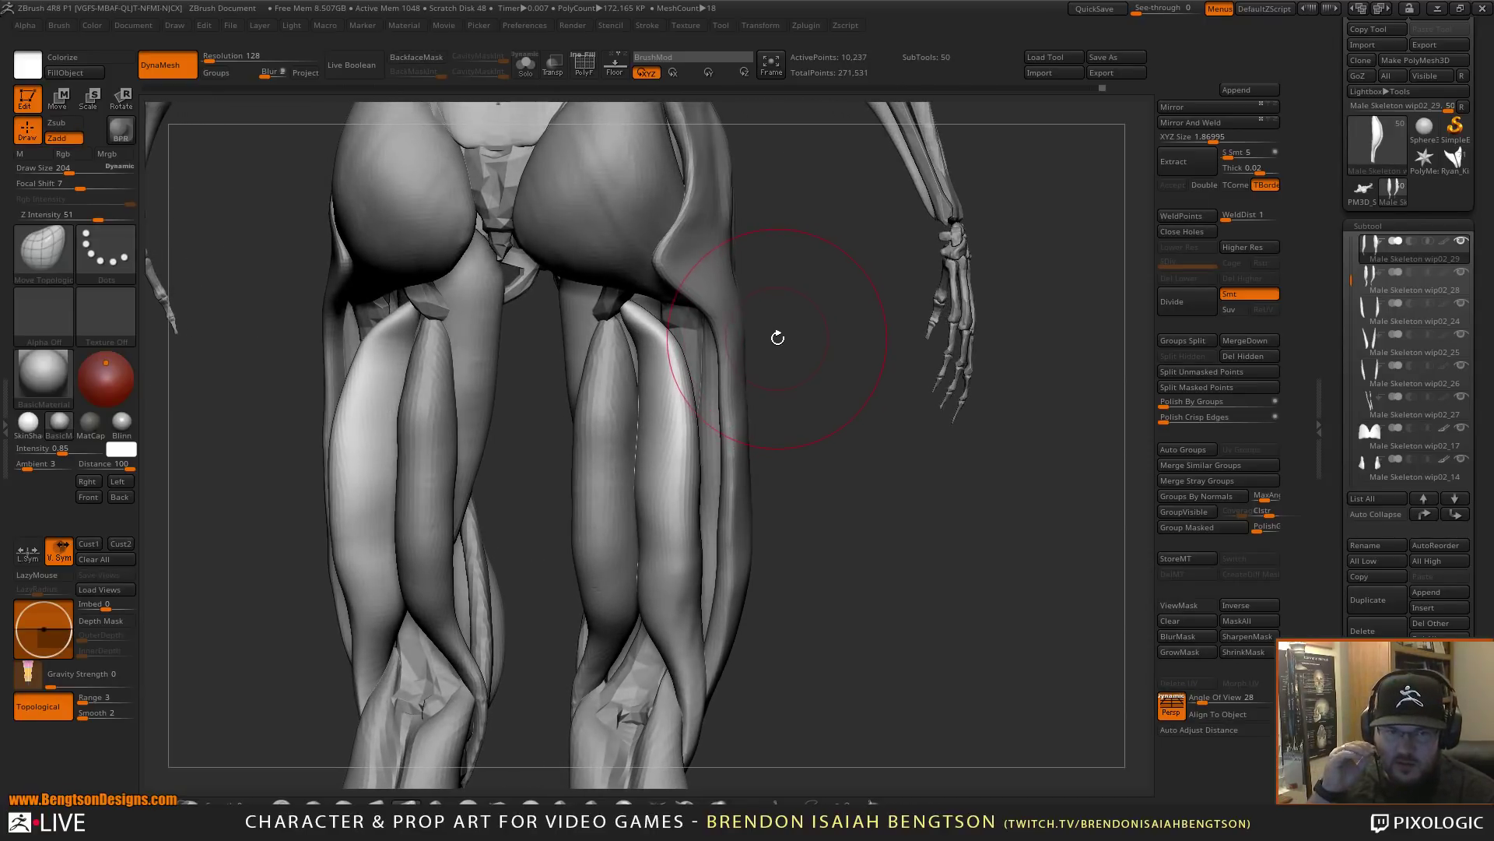
mouse_move(817, 441)
left_mouse_down()
mouse_move(845, 514)
mouse_move(689, 481)
left_mouse_up()
left_click_drag(841, 460, 818, 450)
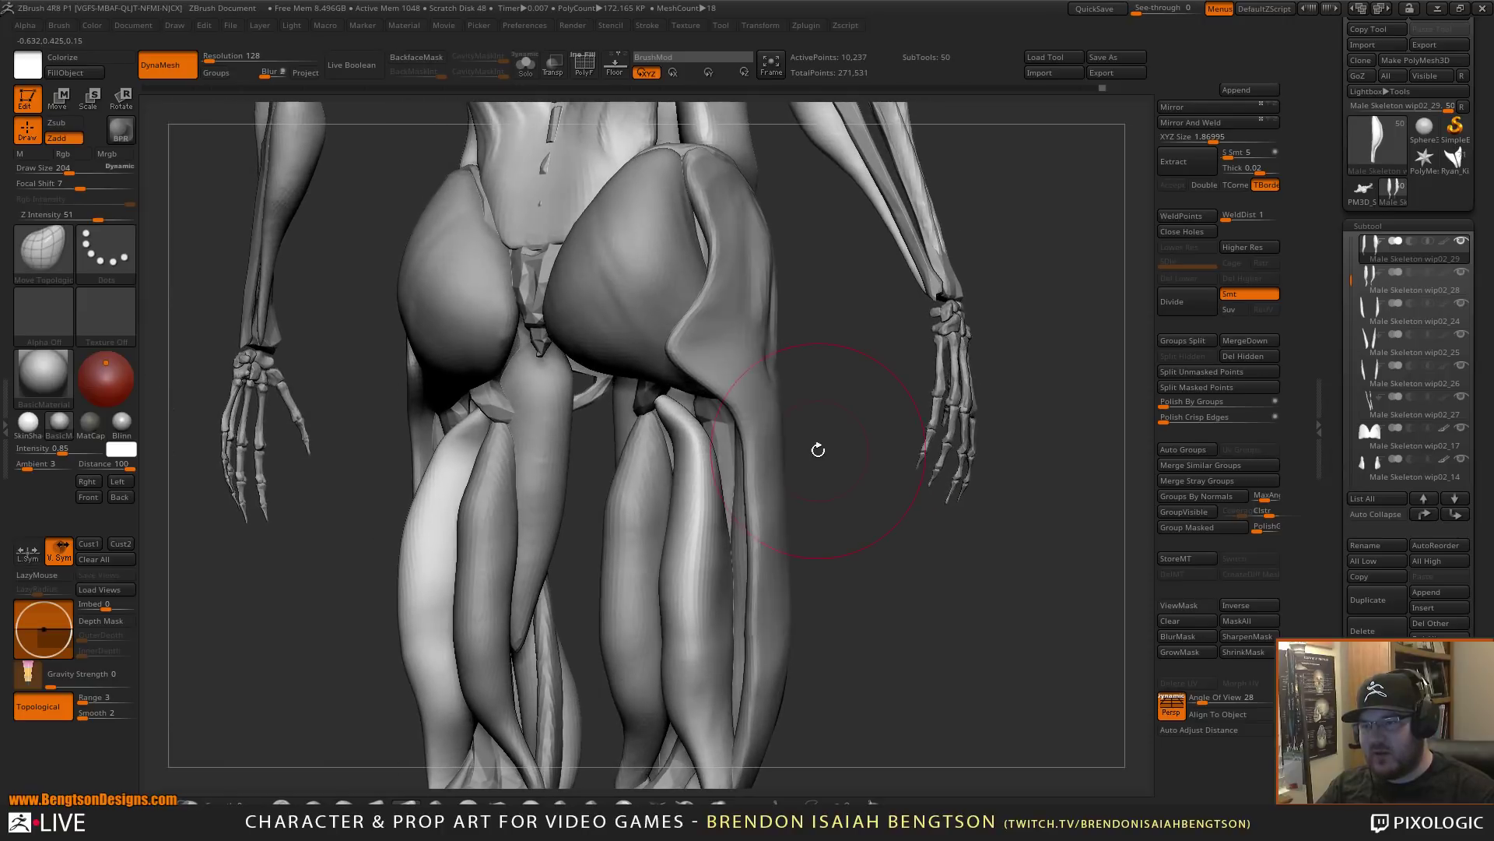
- Build up the outer hamstring's surface with the ClayBuildup brush at draw size 125
key("b")
key("c")
key("b")
mouse_move(838, 395)
left_mouse_down()
mouse_move(635, 463)
mouse_move(657, 476)
left_mouse_up()
key("space")
left_click(656, 469)
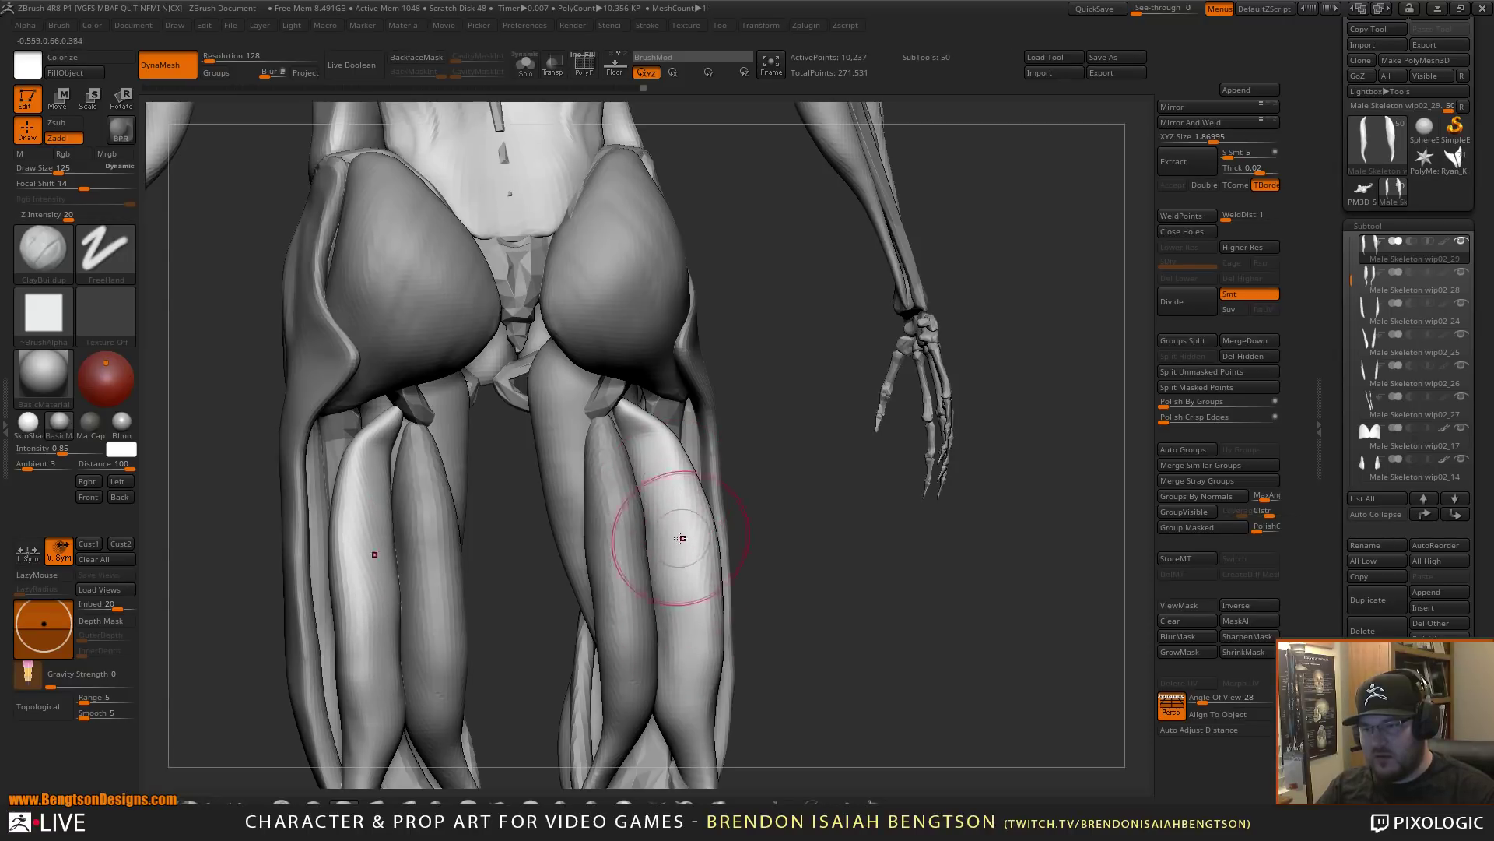
- Select the inner hamstring and thicken its belly along the length with the Inflate brush
left_click(614, 534, "alt")
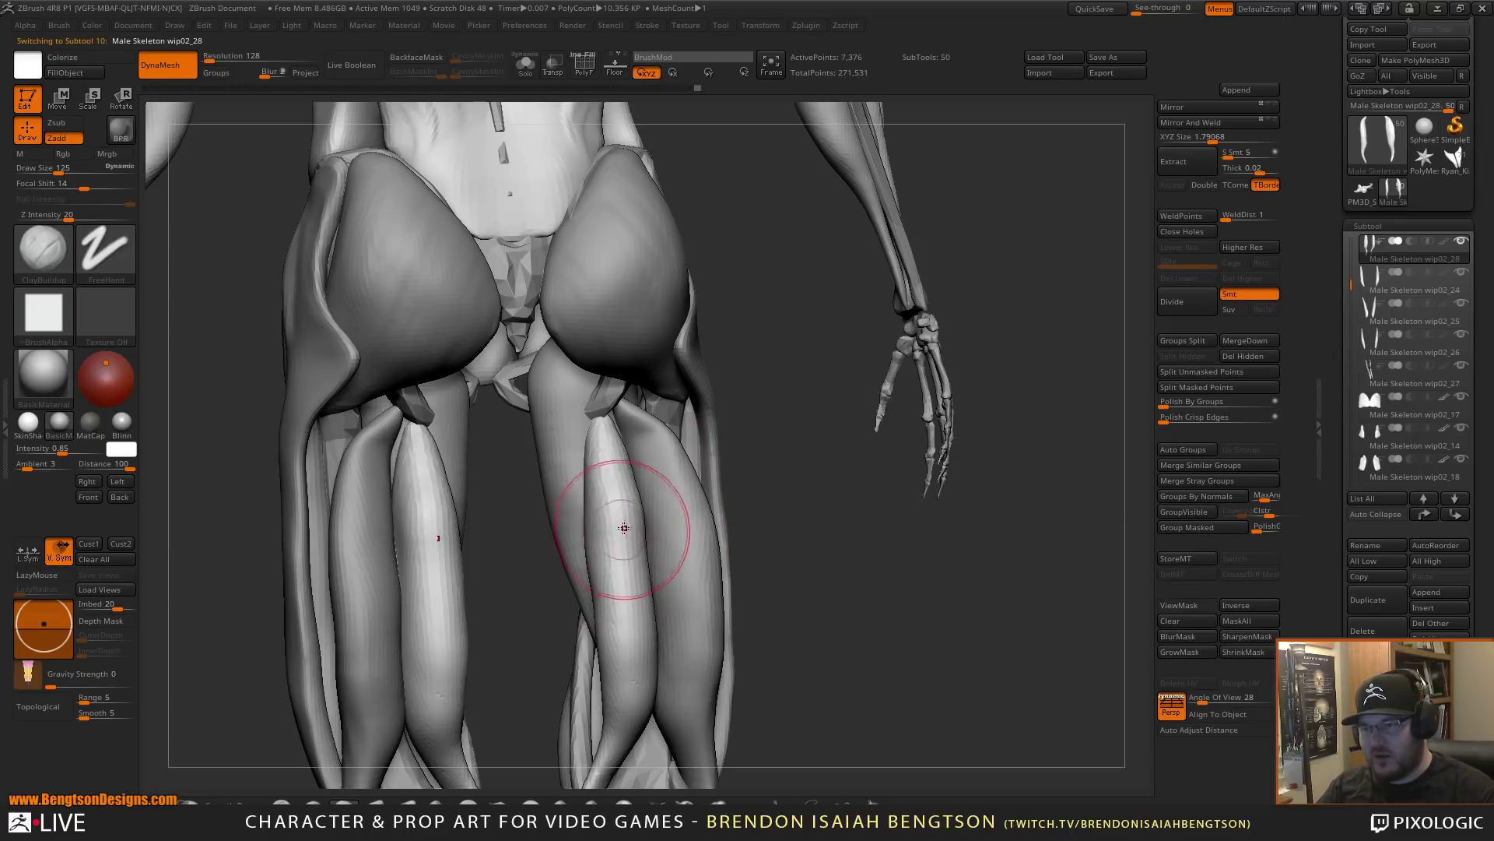
left_click_drag(864, 582, 902, 498, "alt")
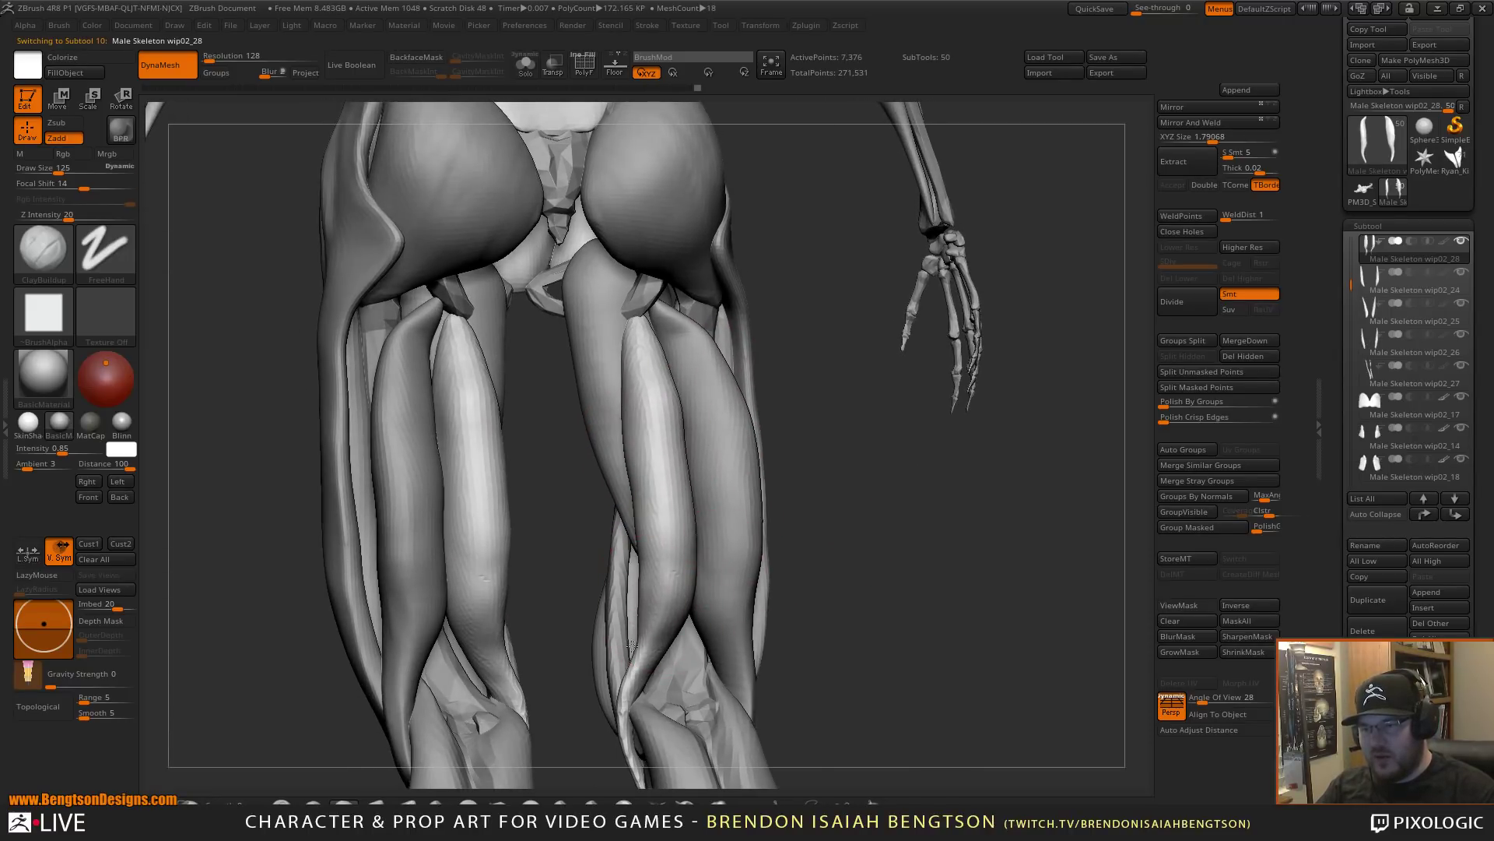
mouse_move(648, 539)
left_mouse_down()
mouse_move(630, 409)
mouse_move(631, 506)
left_mouse_up()
key("ctrl+z")
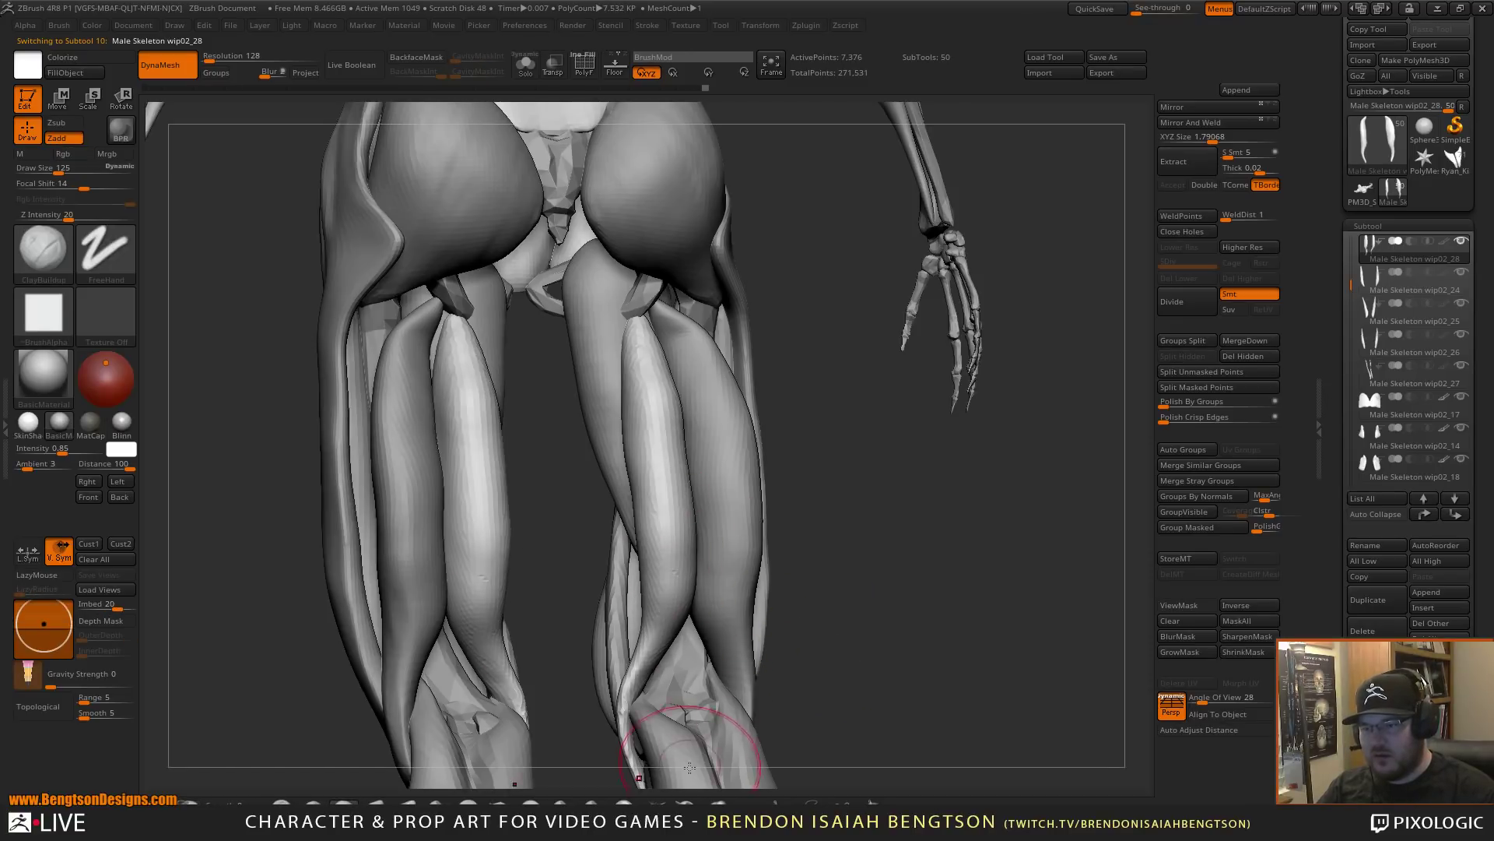
left_click(716, 804)
left_click_drag(640, 382, 646, 580)
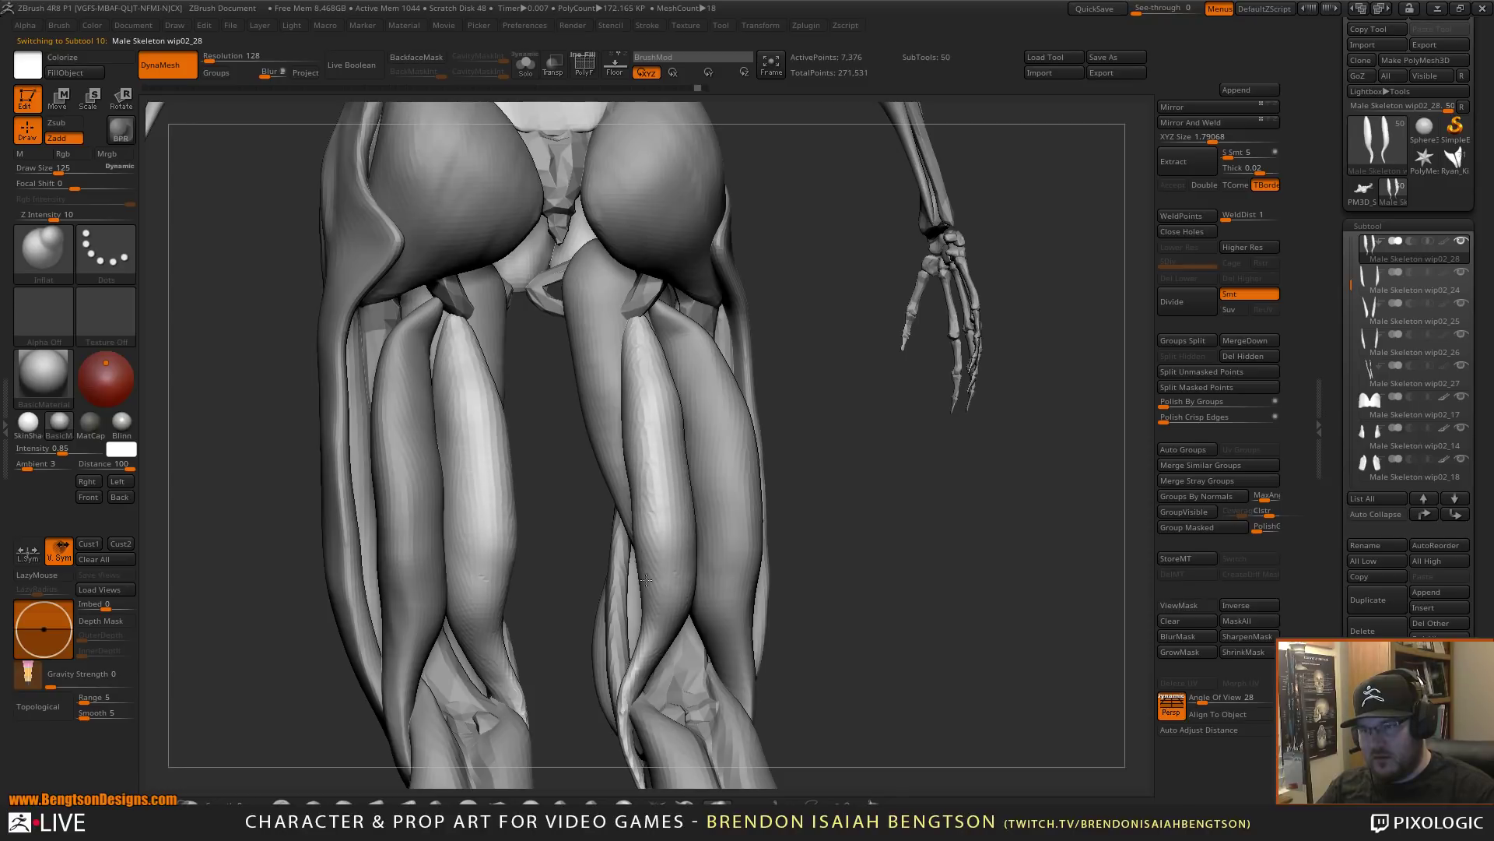
mouse_move(643, 414)
left_mouse_down()
mouse_move(637, 670)
mouse_move(617, 366)
mouse_move(636, 311)
left_mouse_up()
- Push out the inner hamstring's upper rear profile with the Move Topological brush at draw size 223
left_click_drag(986, 556, 921, 623)
key("b")
key("m")
key("t")
key("space")
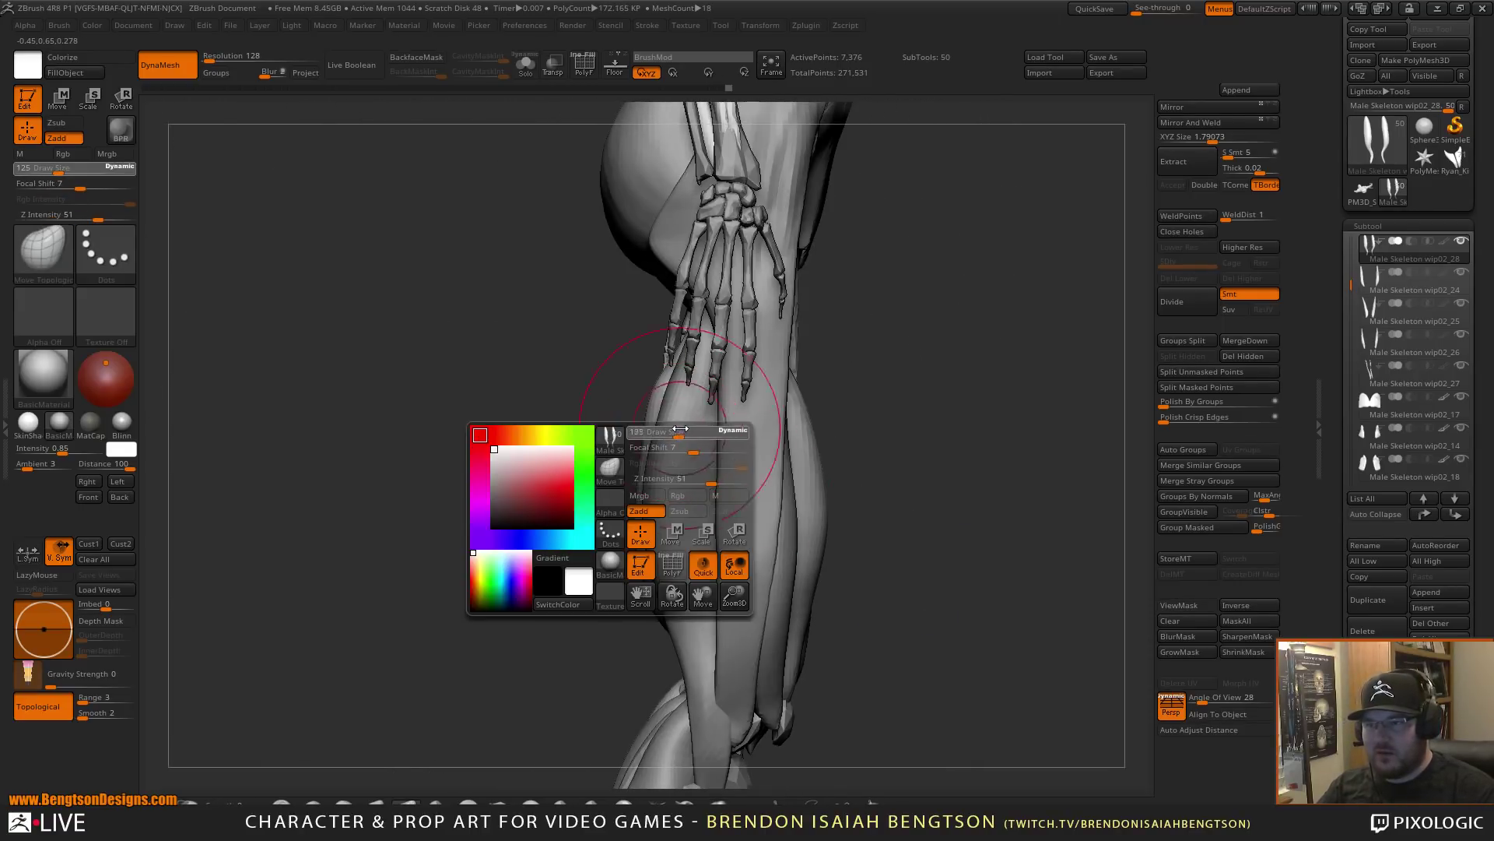
left_click_drag(657, 399, 658, 350)
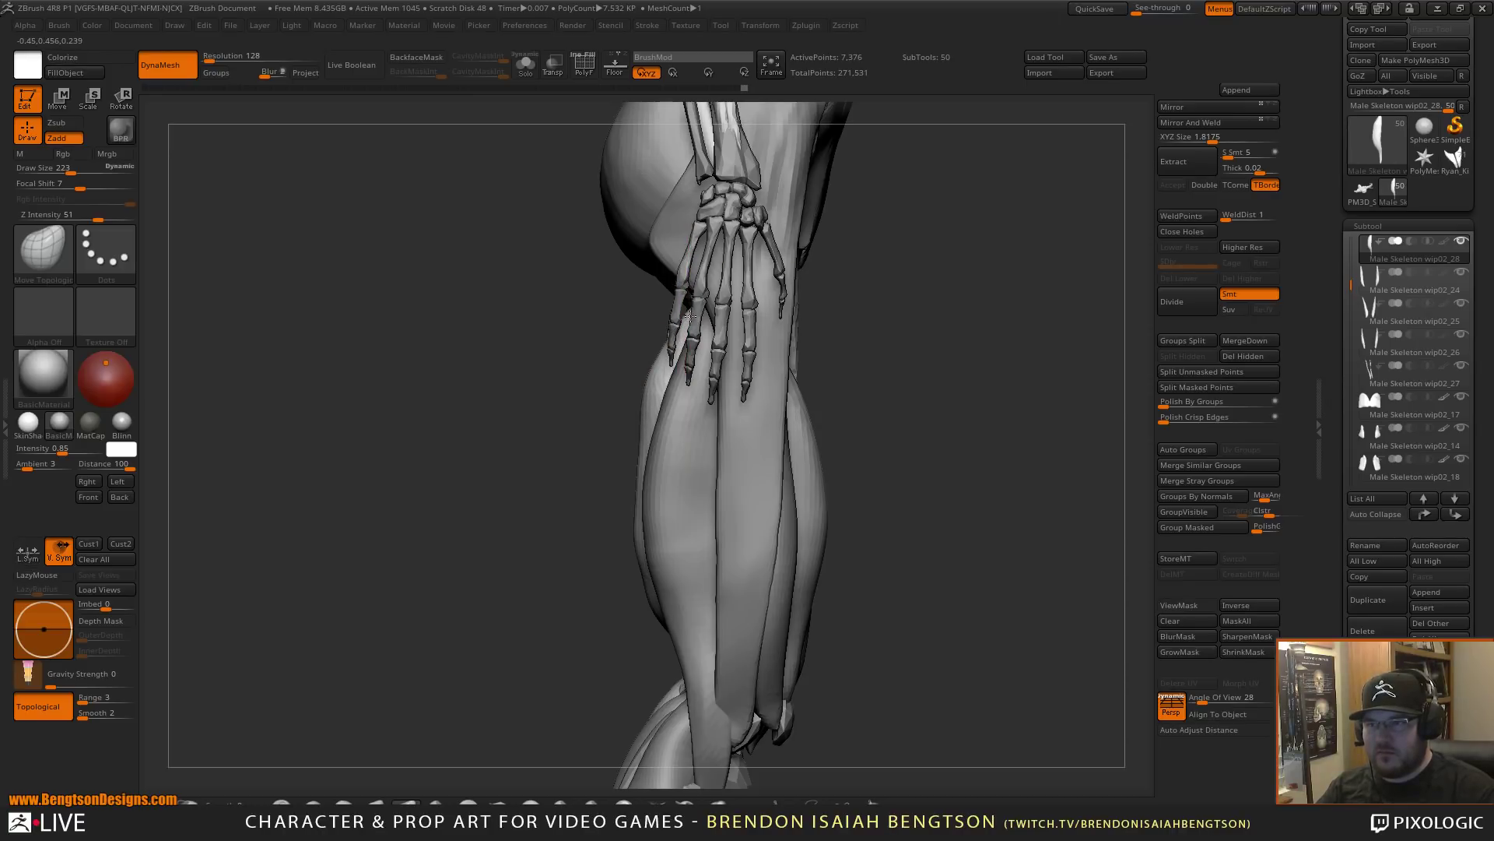
left_click_drag(560, 399, 802, 454)
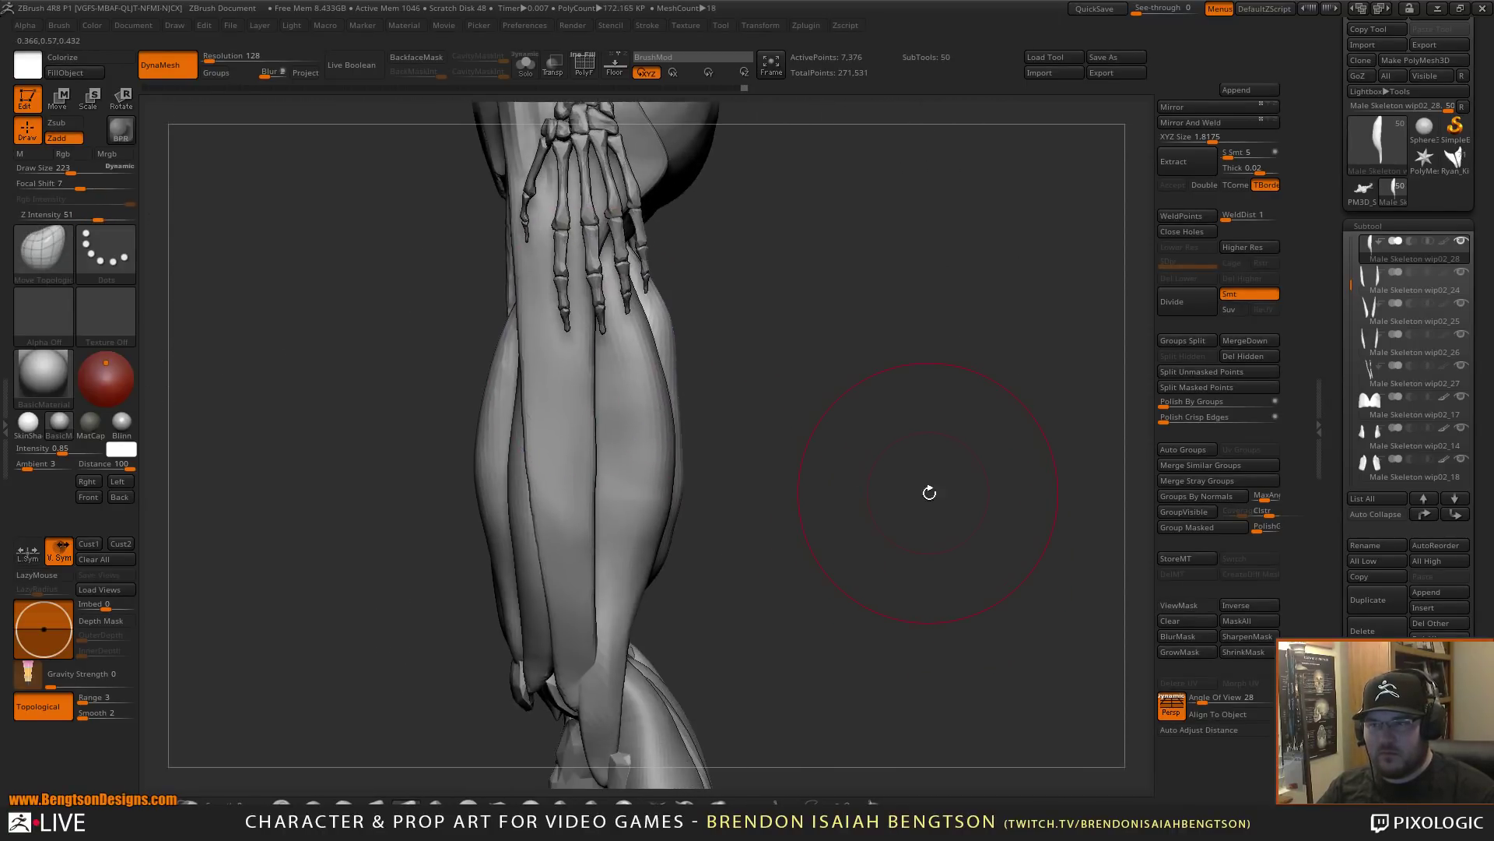
mouse_move(931, 492)
left_mouse_down()
mouse_move(920, 499)
mouse_move(938, 491)
left_mouse_up()
- Reshape the inner hamstring's belly and lower end toward the inner knee with the Move Topological brush
mouse_move(785, 398)
left_mouse_down()
mouse_move(673, 354)
mouse_move(622, 311)
mouse_move(632, 347)
left_mouse_up()
left_click_drag(645, 398, 655, 405)
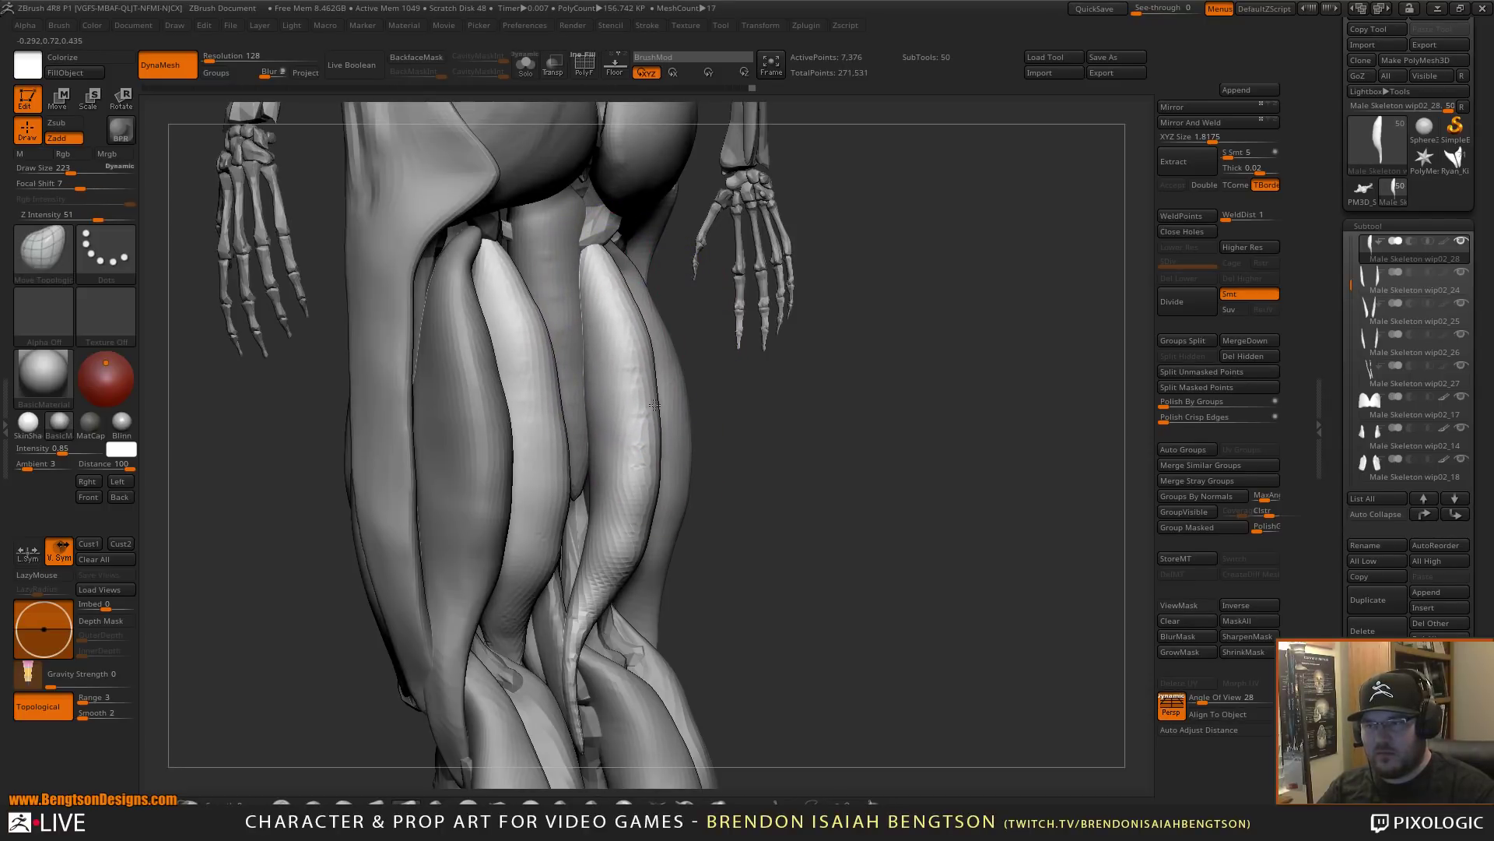
left_click_drag(634, 520, 640, 521)
left_click_drag(879, 529, 874, 588, "alt")
mouse_move(907, 537)
left_mouse_down()
mouse_move(840, 522)
mouse_move(806, 534)
mouse_move(685, 498)
left_mouse_up()
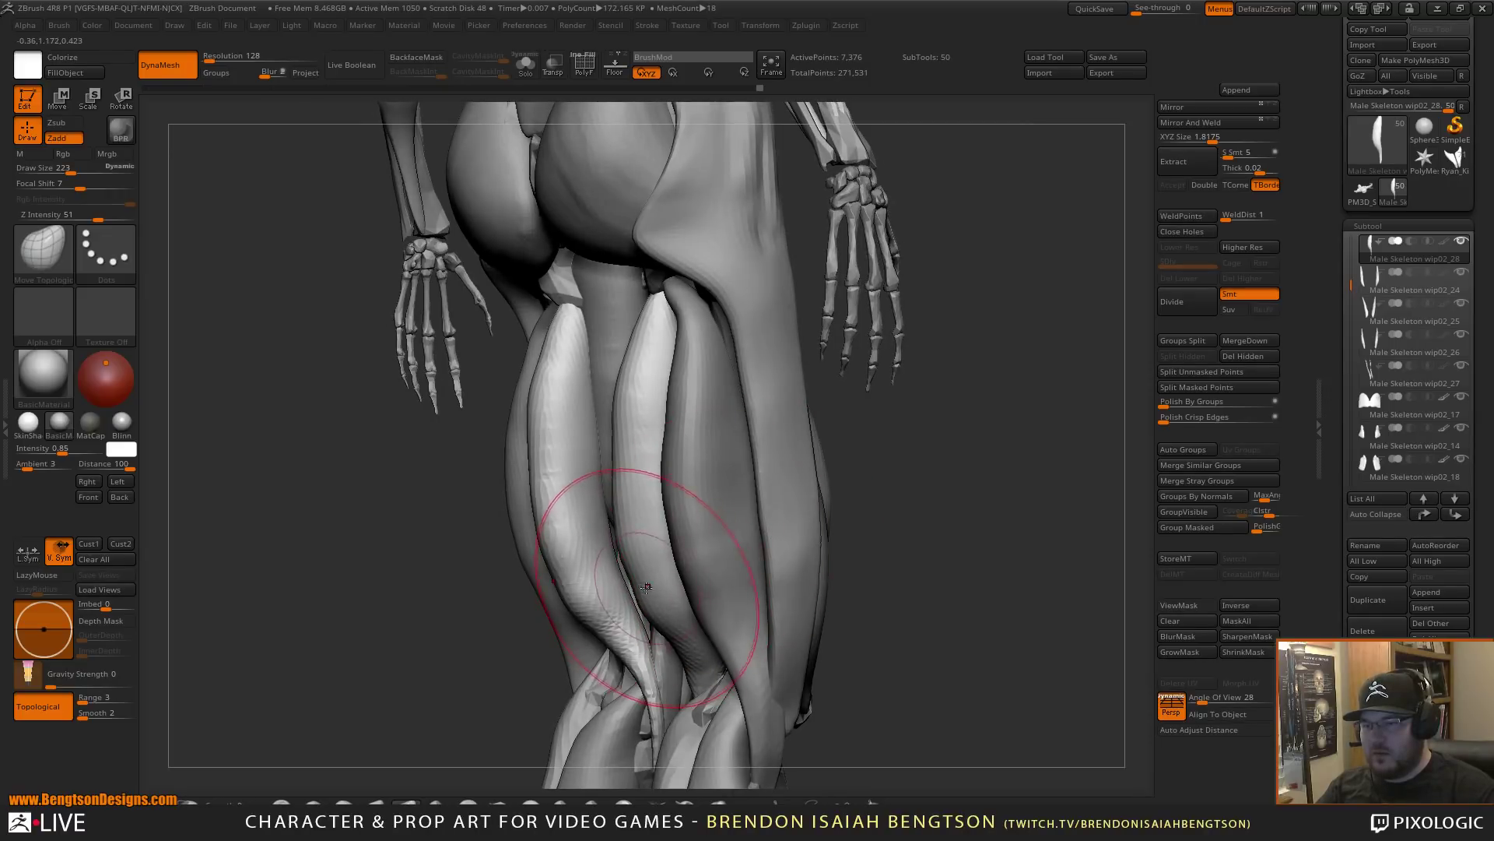
left_click_drag(658, 590, 670, 584)
- Re-DynaMesh the inner hamstring and smooth its belly and lower end
mouse_move(1008, 551)
left_mouse_down()
mouse_move(958, 553)
mouse_move(1097, 553)
left_mouse_up()
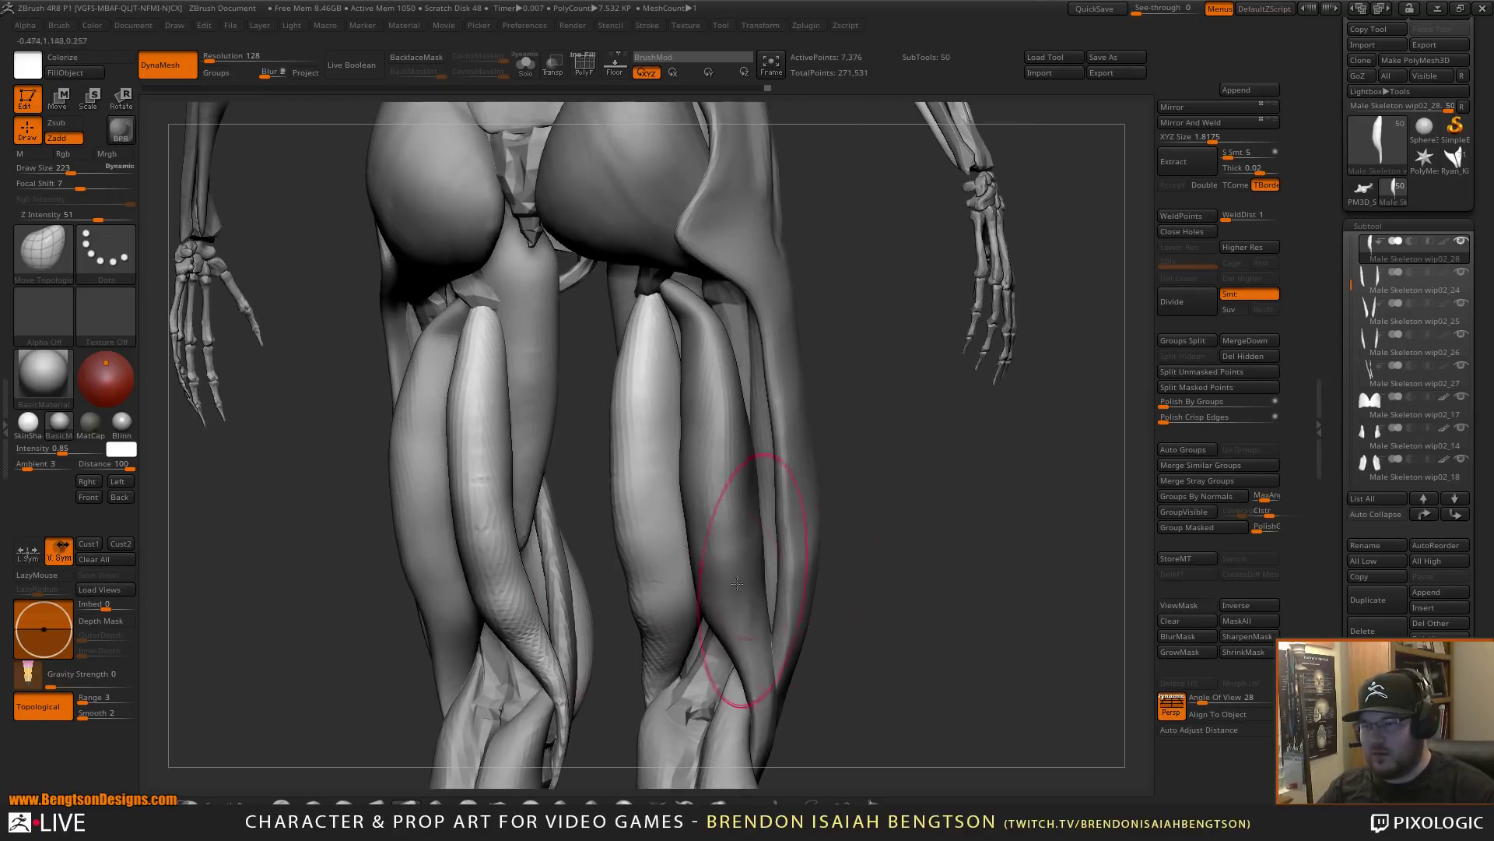
left_click_drag(651, 611, 653, 577, "shift")
left_click_drag(910, 555, 938, 593, "alt")
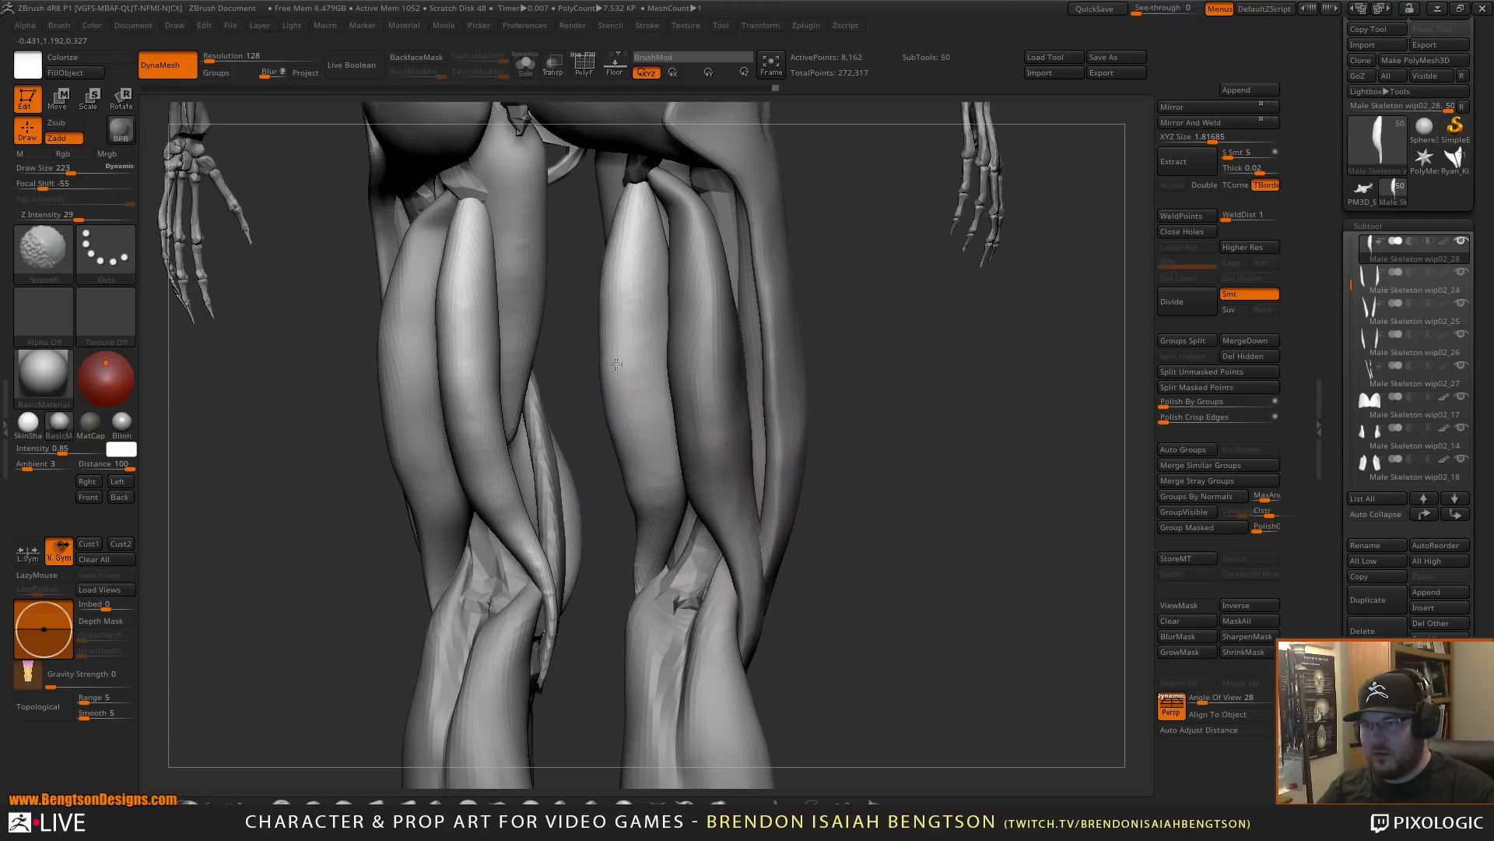
left_click_drag(617, 365, 654, 450, "shift")
- Adjust the inner hamstring's outer edge and upper end with the Move Topological brush
mouse_move(938, 531)
left_mouse_down()
mouse_move(1004, 537)
mouse_move(1008, 559)
mouse_move(1017, 528)
mouse_move(1024, 547)
mouse_move(995, 532)
left_mouse_up()
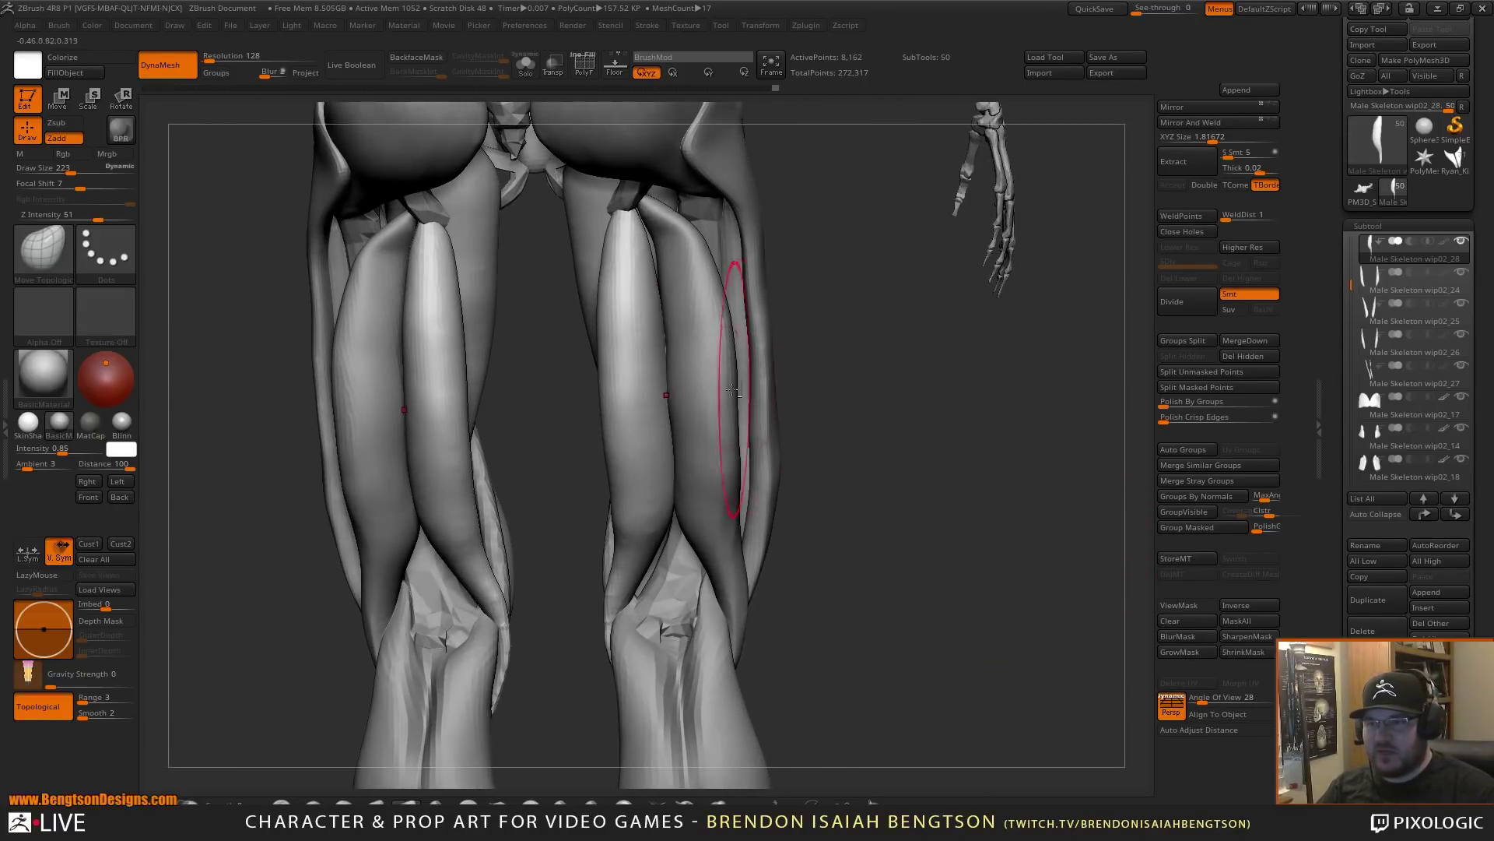
left_click_drag(731, 387, 727, 387)
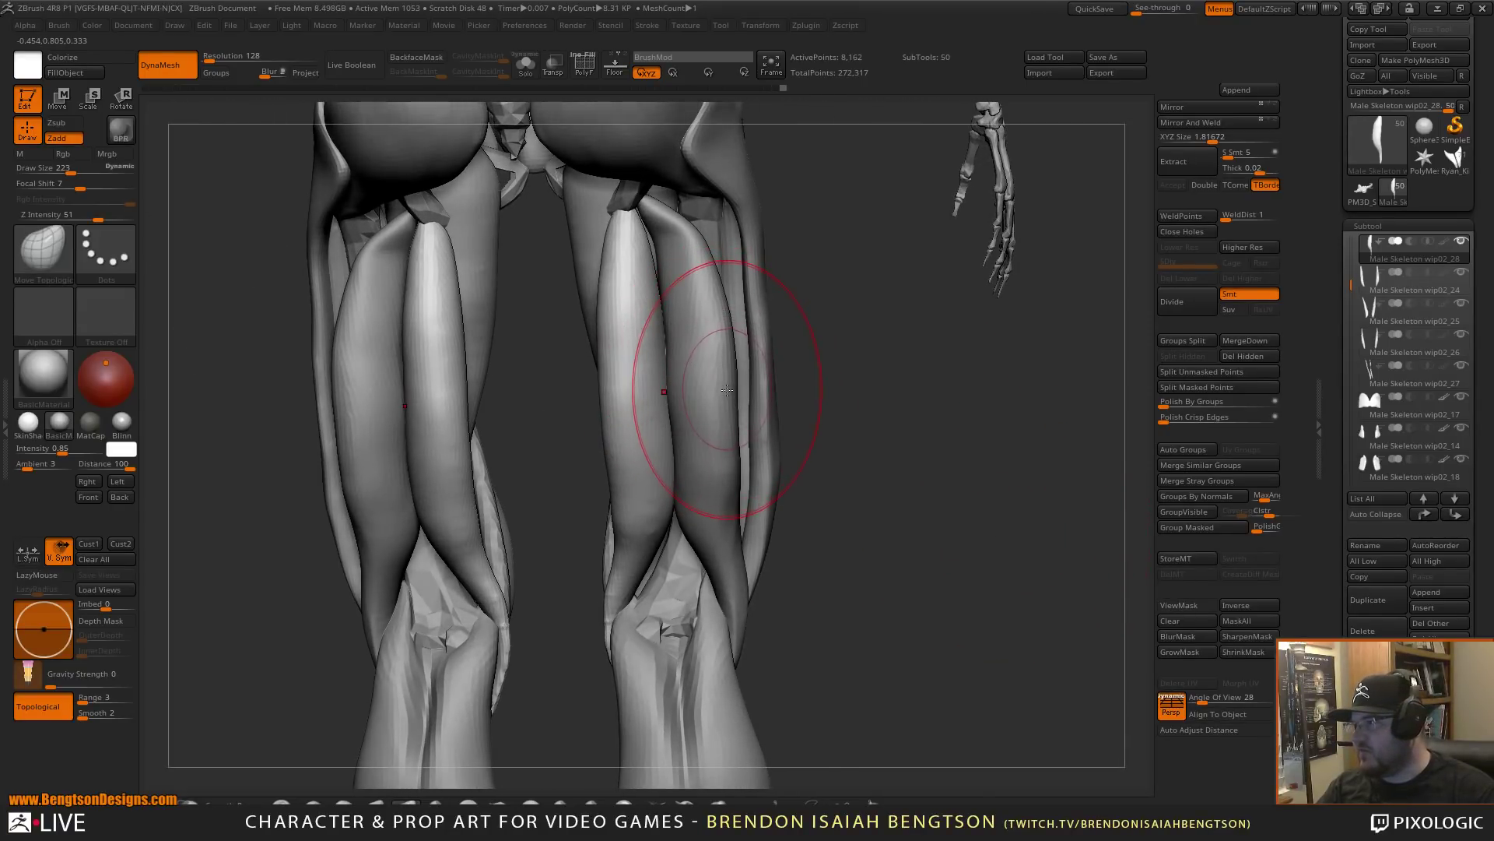
left_click_drag(867, 340, 863, 332)
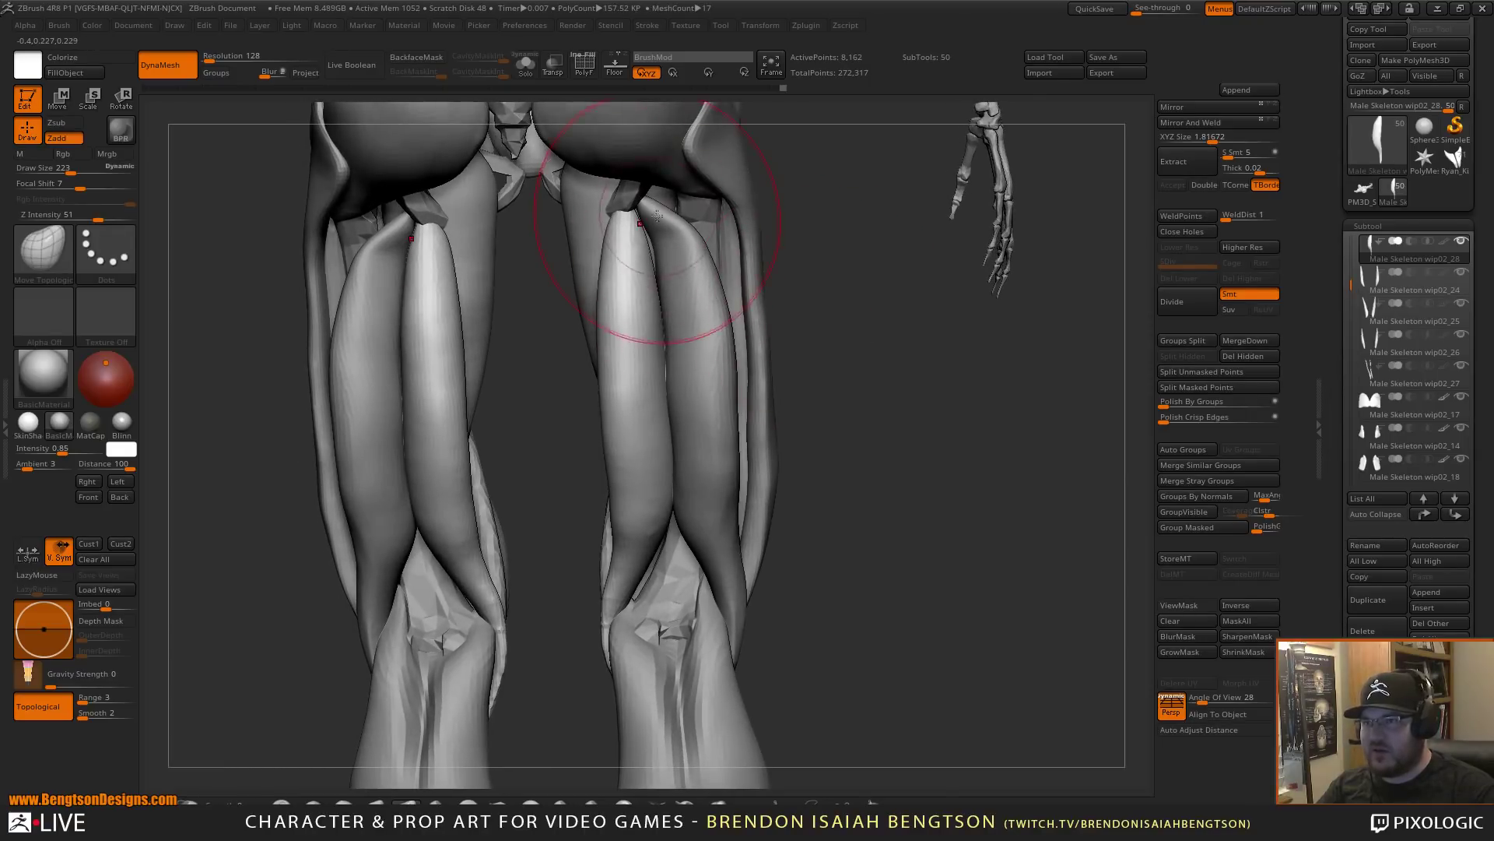
mouse_move(665, 233)
left_mouse_down()
mouse_move(681, 233)
mouse_move(660, 192)
mouse_move(674, 235)
left_mouse_up()
- Select the outer hamstring, set the draw size to 120 and widen its upper end with the Move Topological brush
left_click(685, 241, "alt")
mouse_move(681, 350)
left_mouse_down()
mouse_move(711, 275)
mouse_move(676, 285)
left_mouse_up()
key("space")
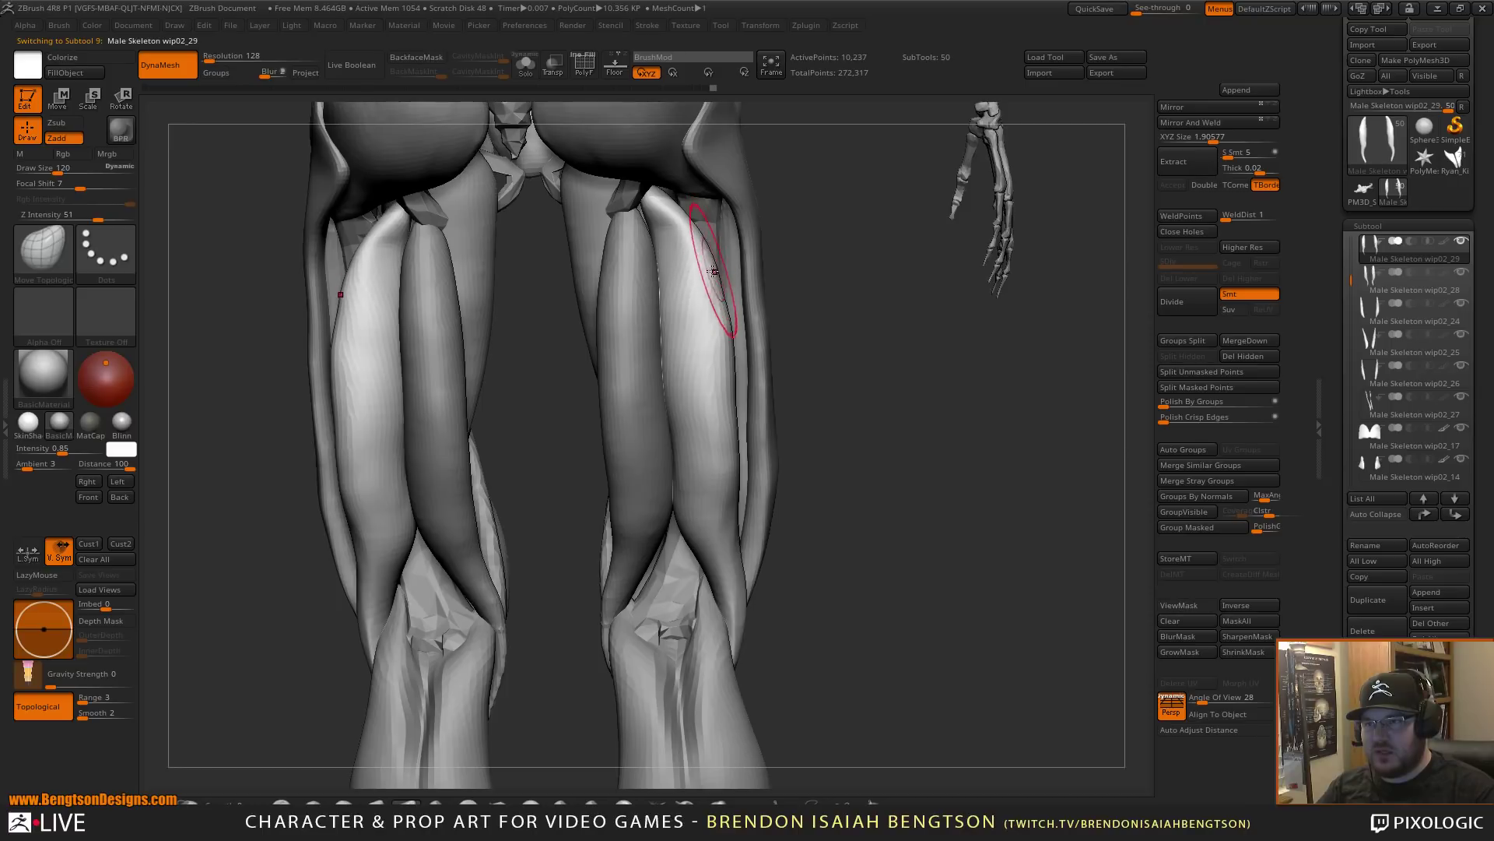
mouse_move(670, 187)
left_mouse_down()
mouse_move(670, 233)
mouse_move(660, 225)
left_mouse_up()
- Thicken the outer hamstring's belly with the Inflate brush
left_click(718, 802)
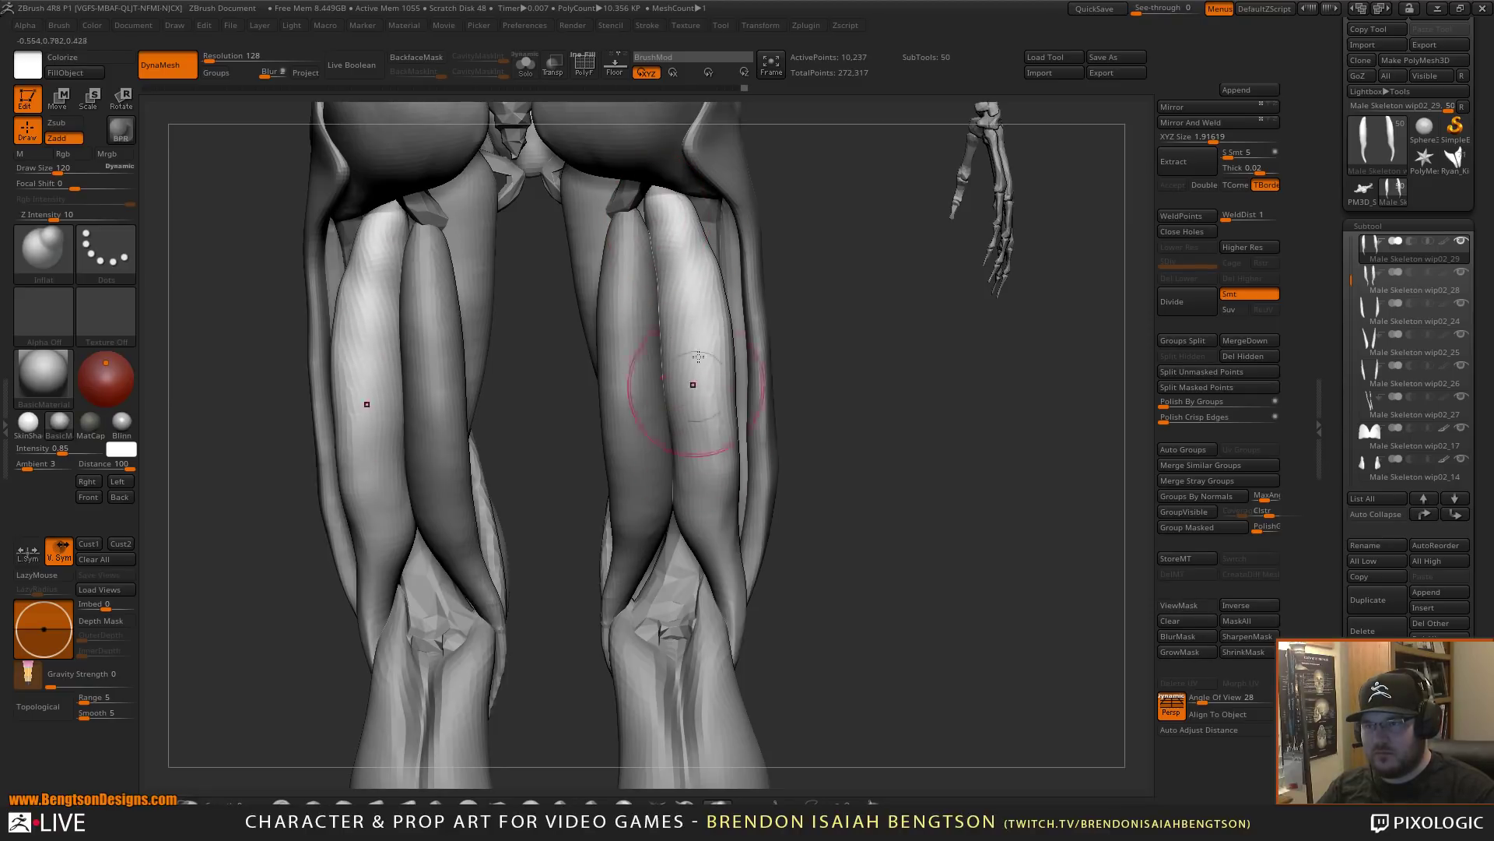
left_click_drag(868, 509, 813, 498)
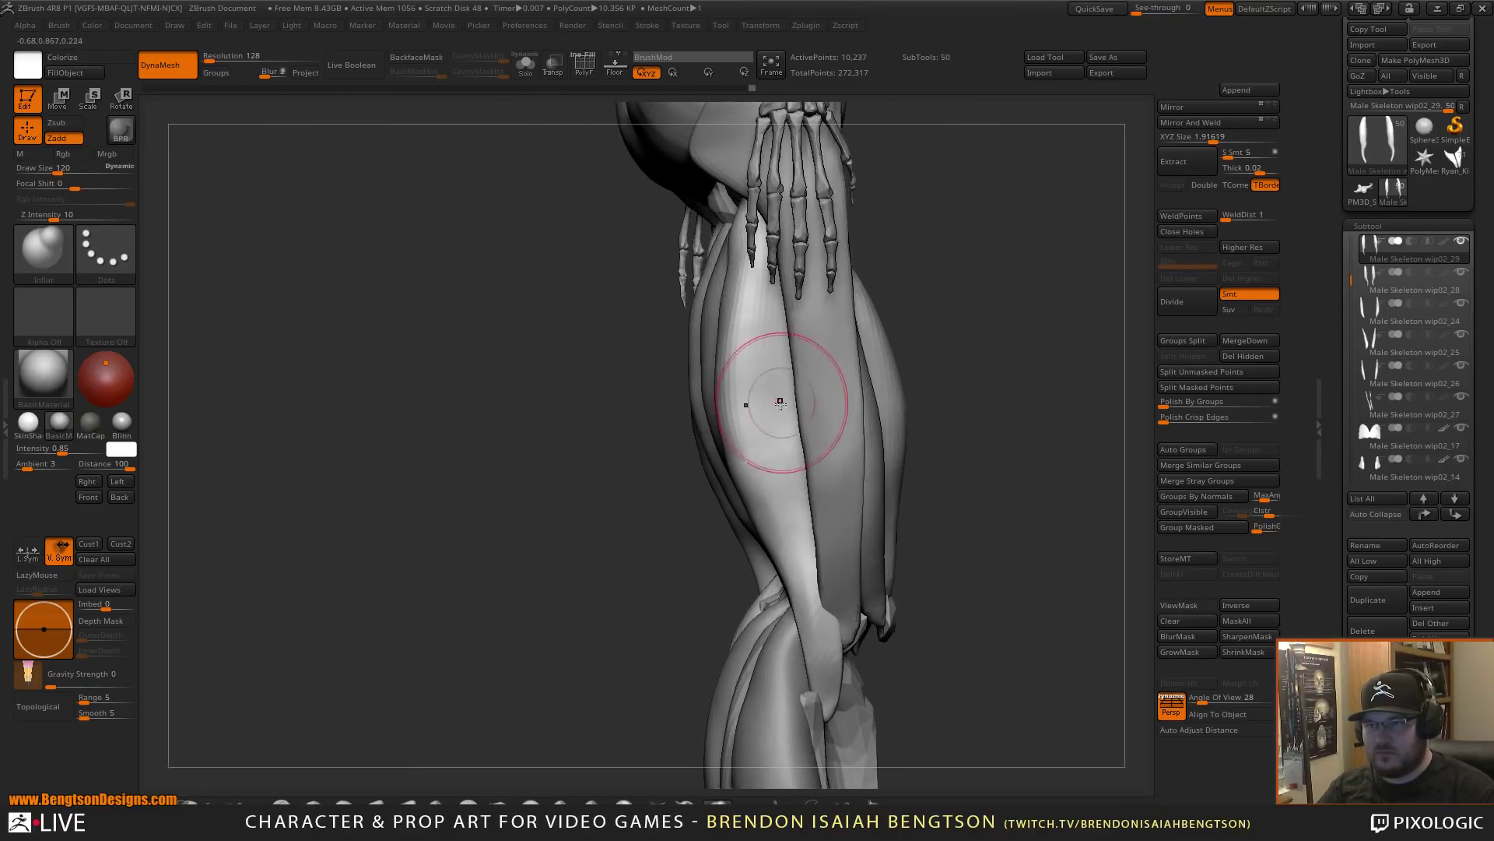
left_click_drag(961, 448, 873, 430, "alt")
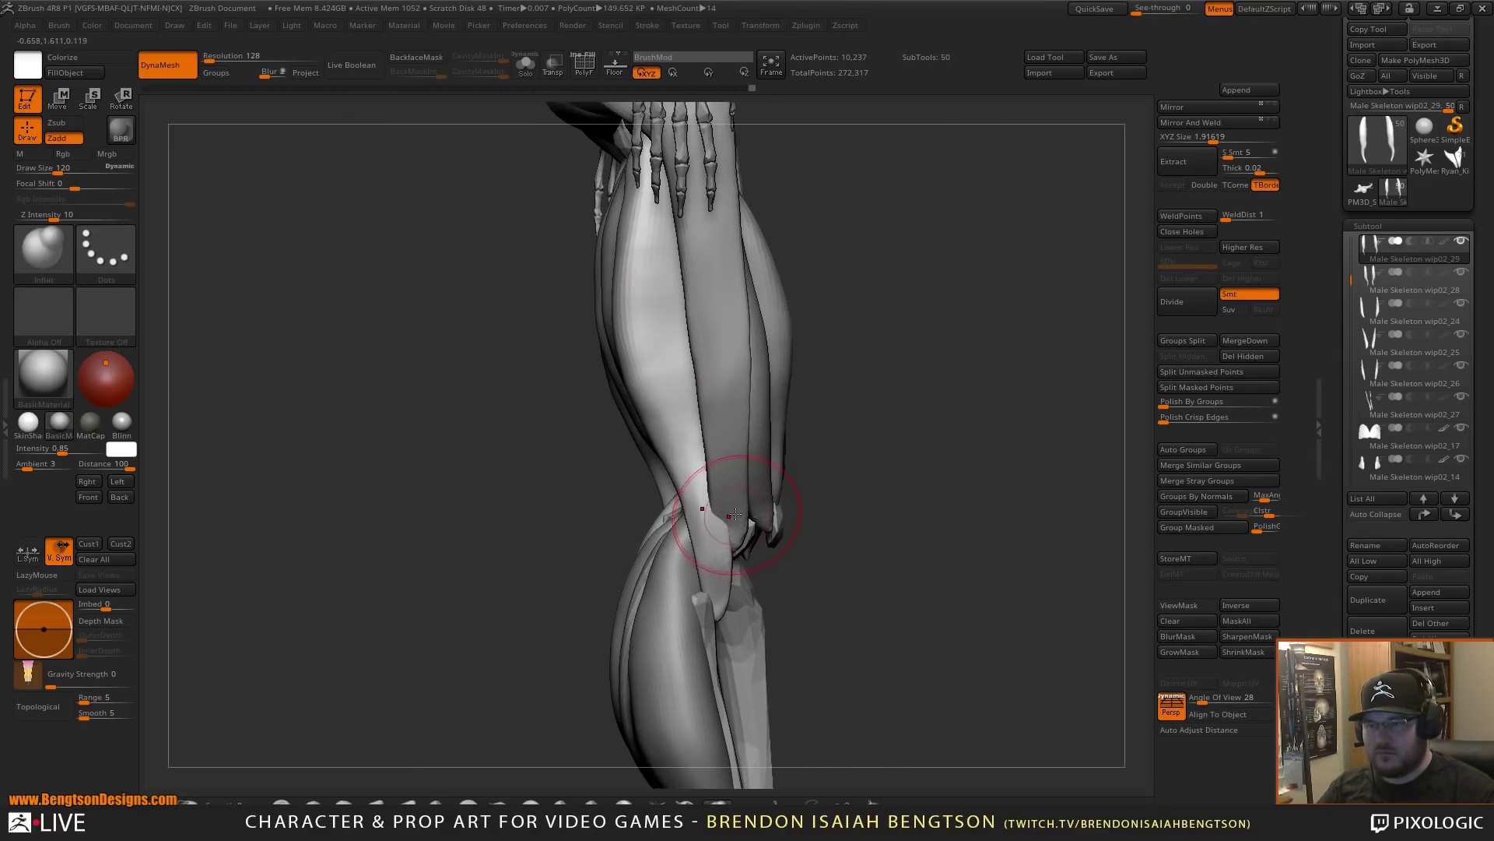
- Reposition the outer hamstring's lower tendon beside the knee with the Move Topological brush
key("b")
key("m")
key("t")
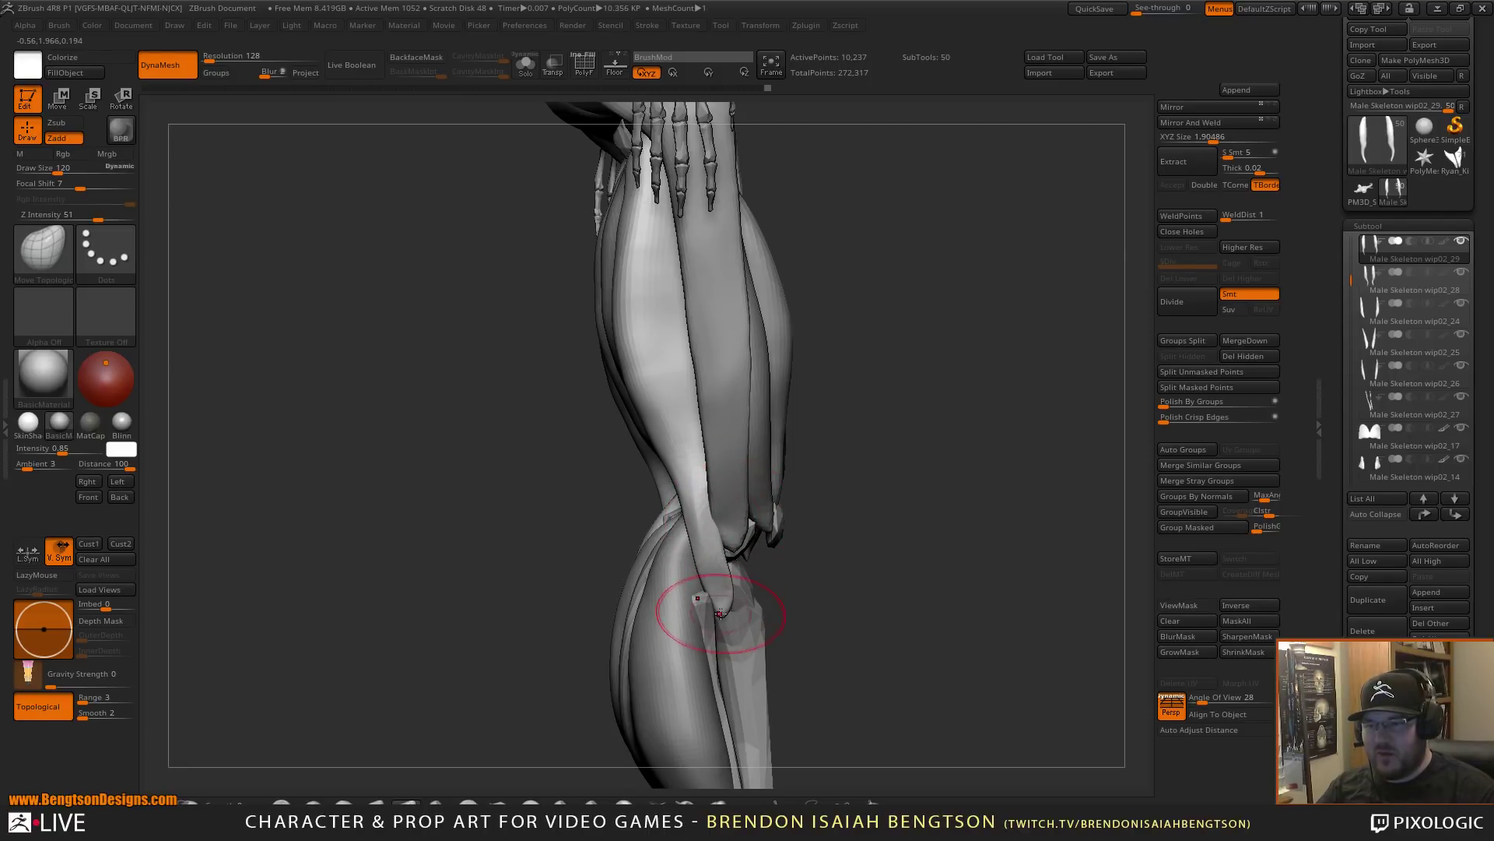
left_click_drag(893, 433, 998, 522)
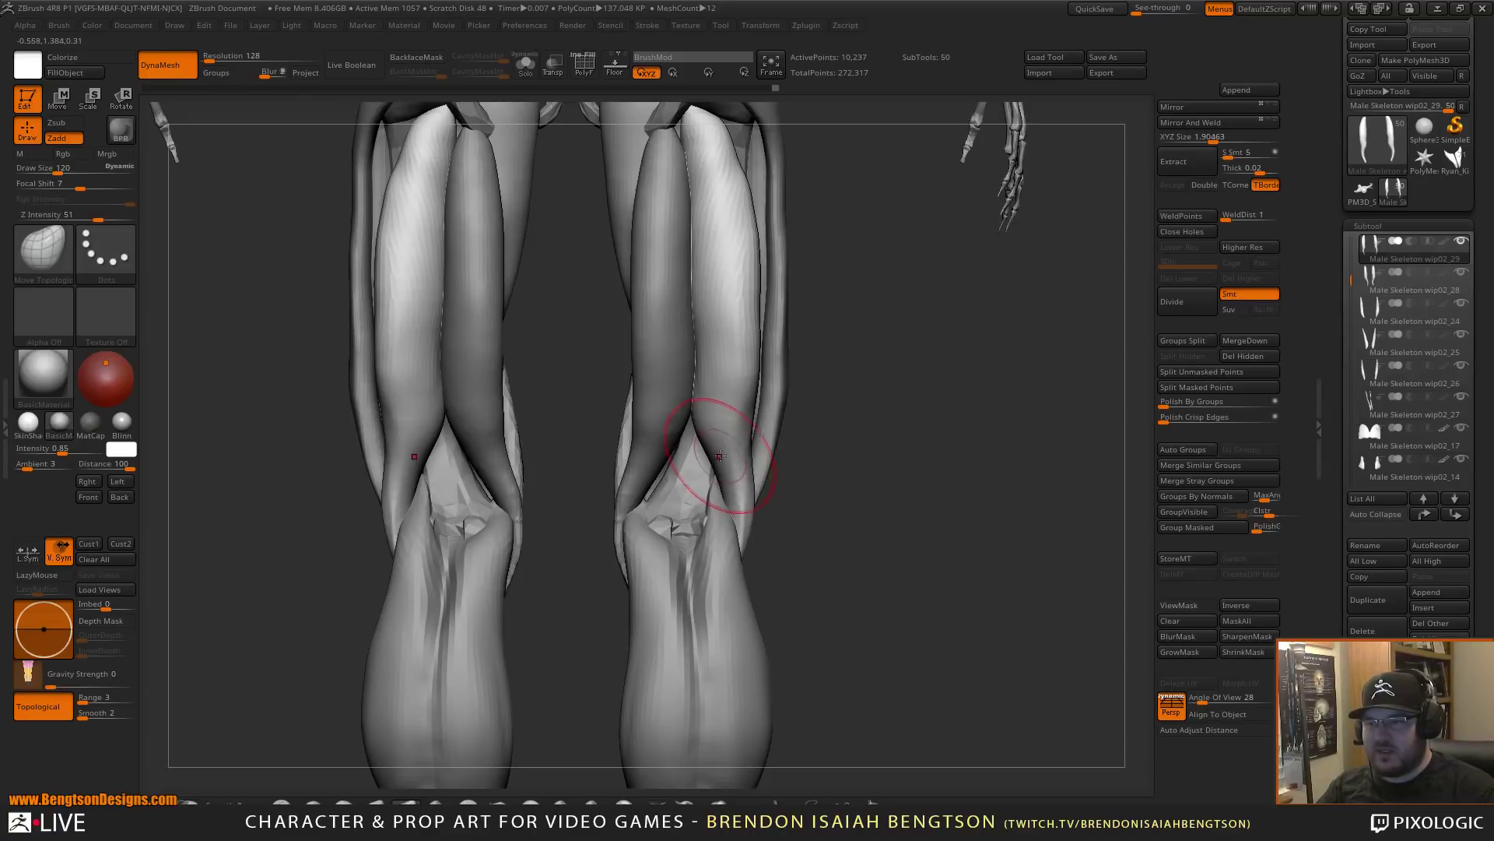
- Smooth the rough surface along the outer hamstring's upper belly
mouse_move(872, 375)
left_mouse_down()
mouse_move(880, 365)
mouse_move(918, 394)
mouse_move(844, 395)
mouse_move(865, 586)
left_mouse_up()
left_click_drag(901, 420, 895, 544, "alt")
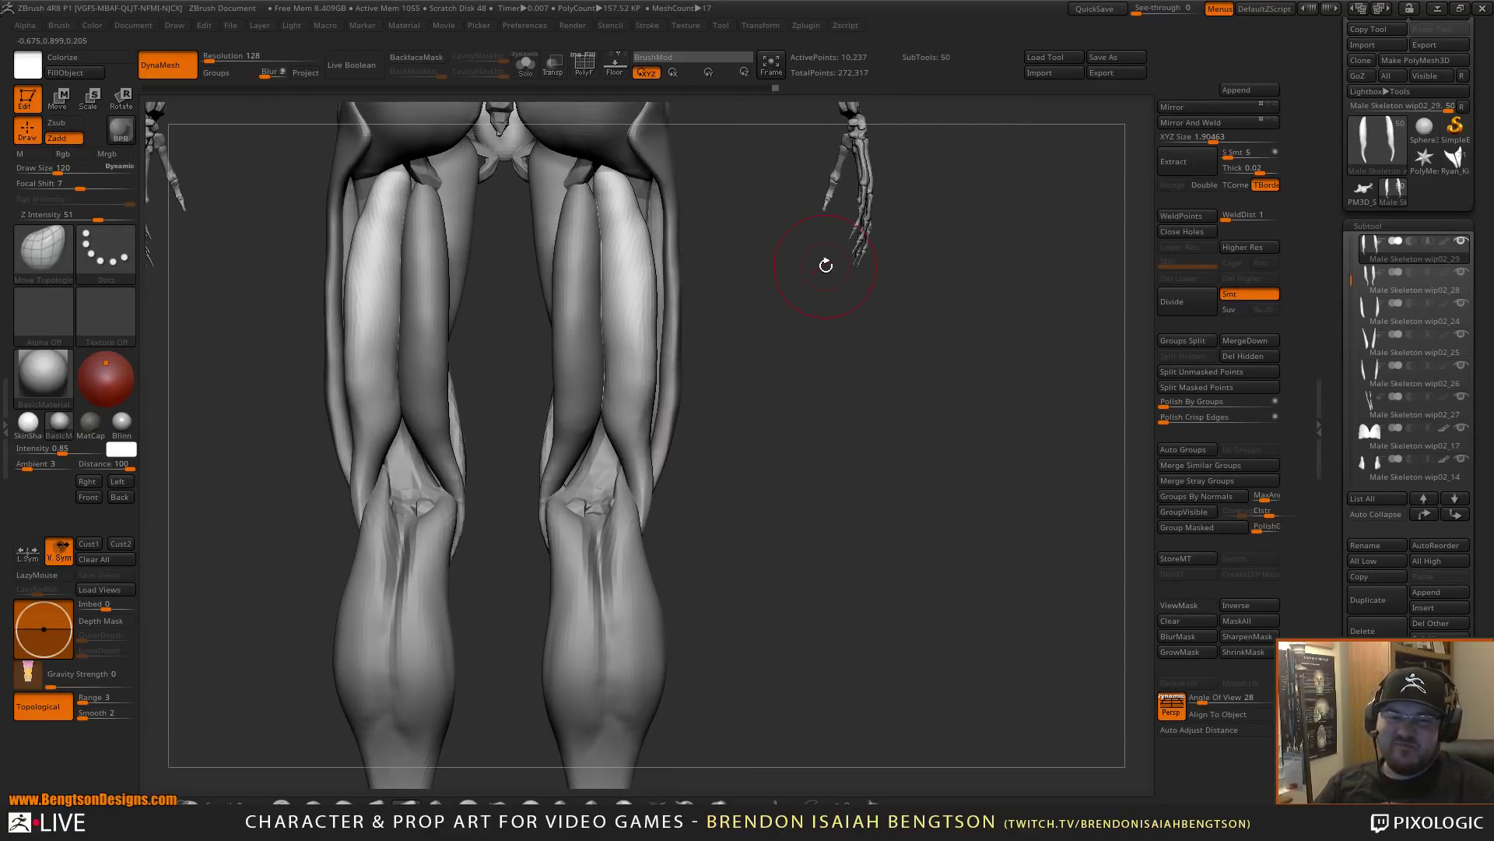
left_click_drag(906, 467, 936, 498, "alt")
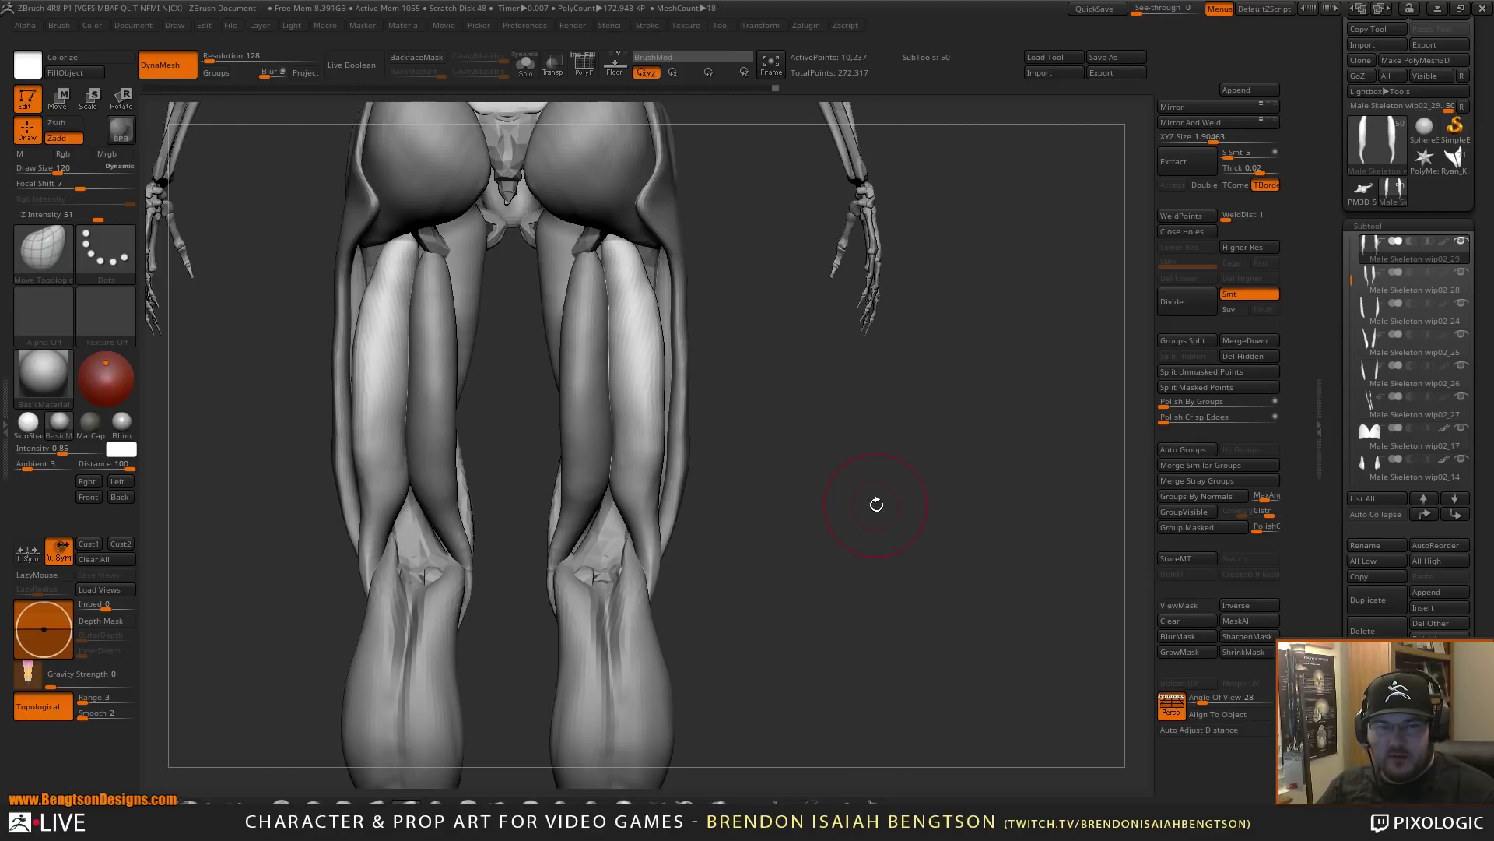
left_click_drag(876, 504, 878, 531, "alt")
mouse_move(883, 463)
left_mouse_down("alt")
mouse_move(922, 609)
mouse_move(912, 555)
left_mouse_up("alt")
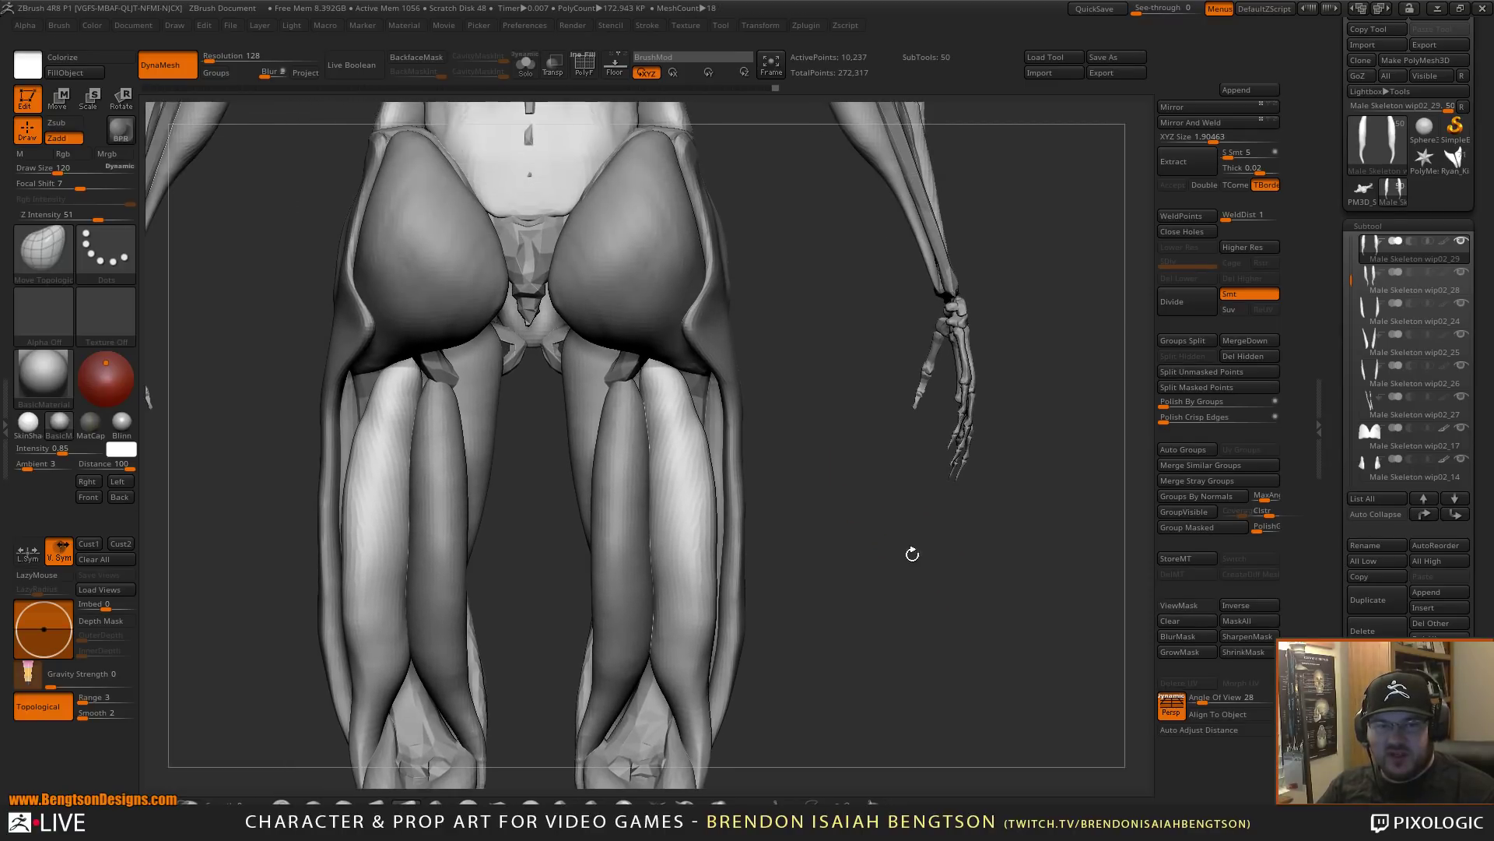
key("shift")
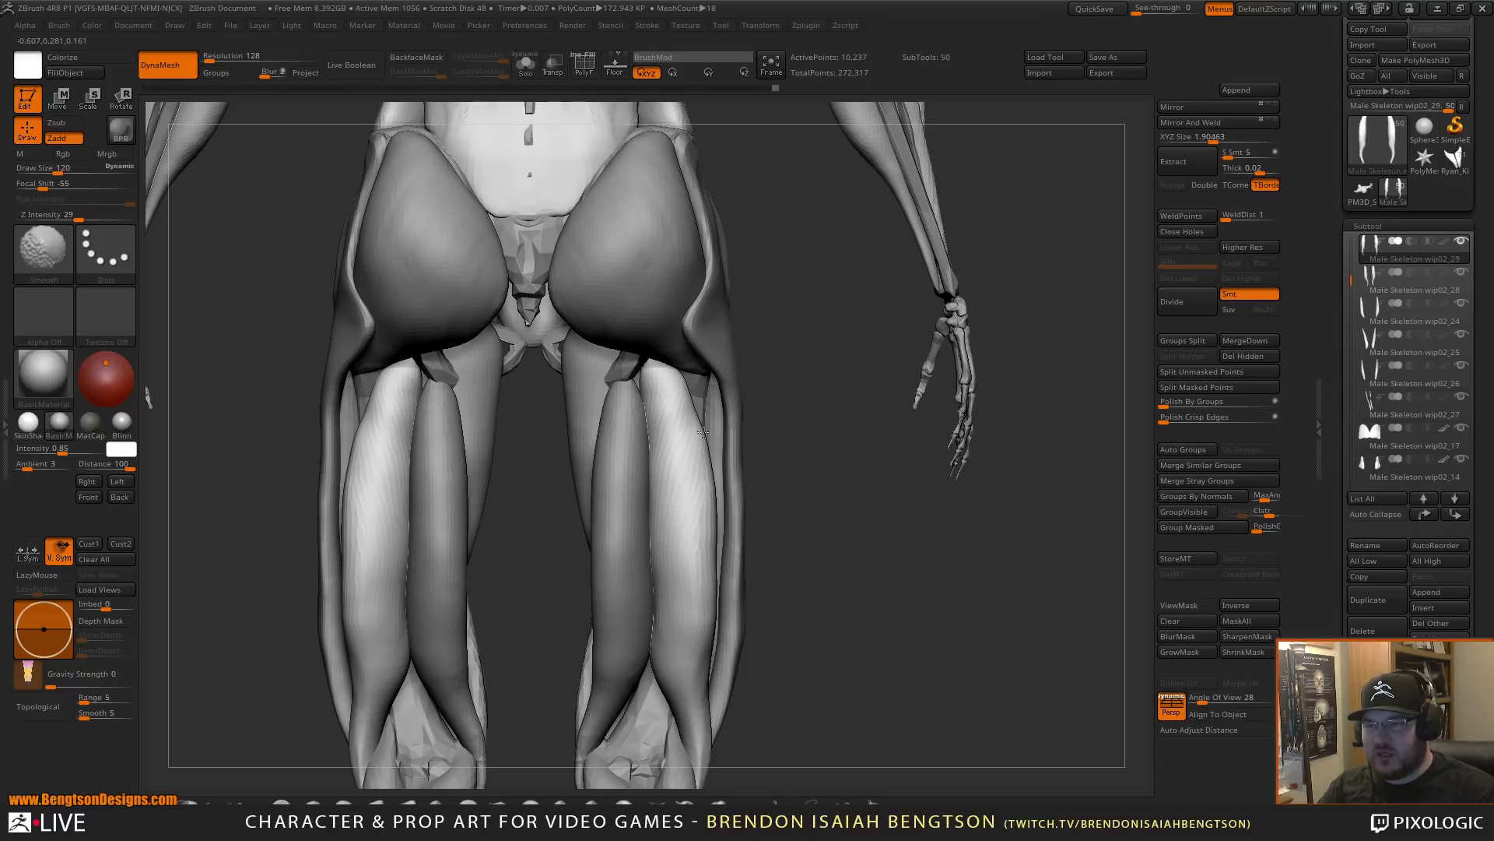
left_click_drag(702, 432, 702, 498, "shift")
- Set the draw size to 168 and sculpt the outer hamstring's outer side with the ClayBuildup brush, adding and carving volume
mouse_move(846, 550)
left_mouse_down()
mouse_move(797, 550)
mouse_move(827, 547)
left_mouse_up()
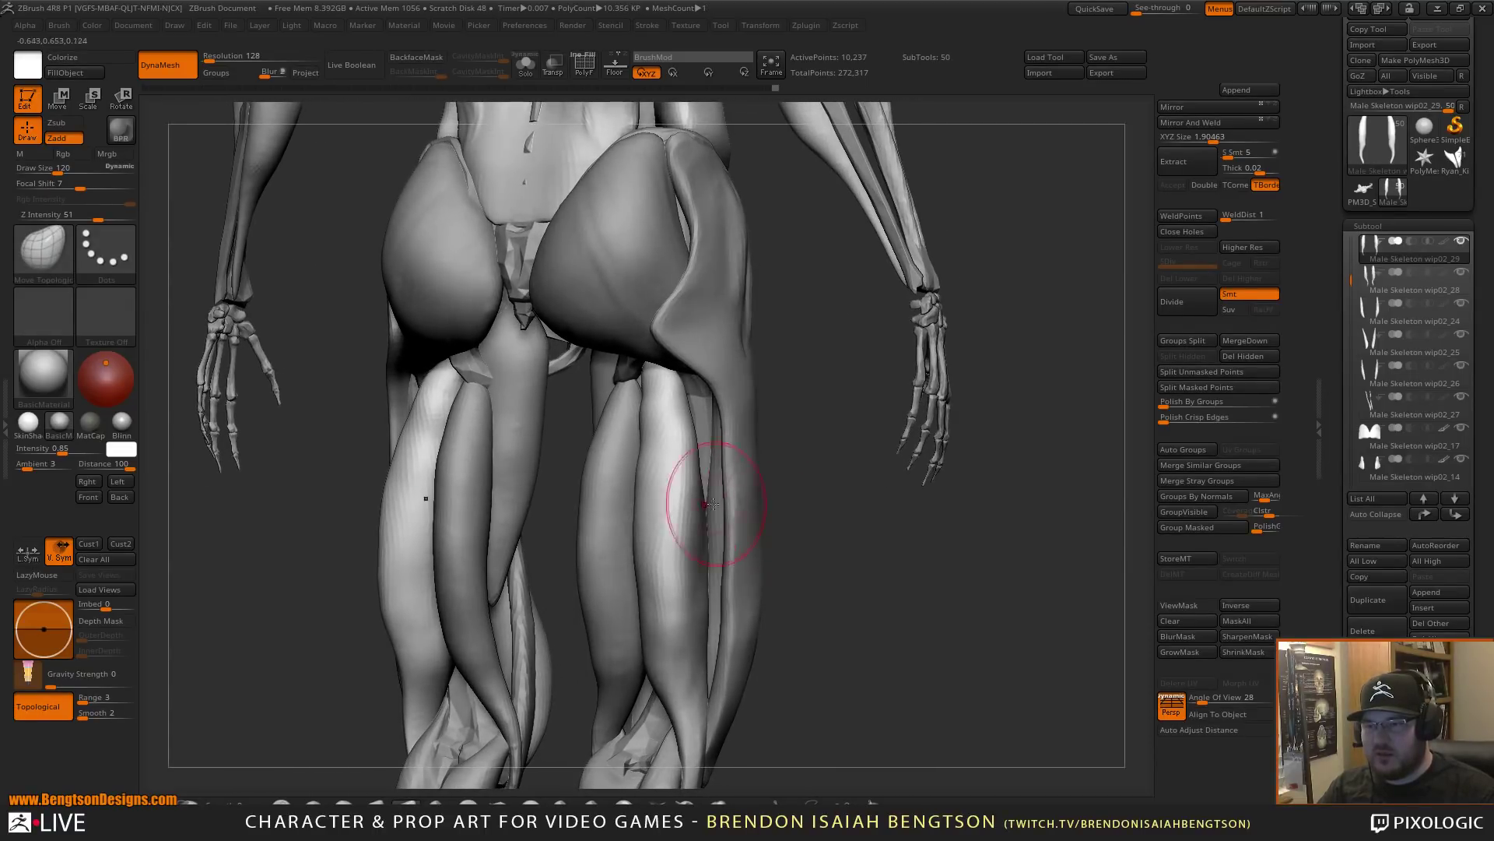
key("space")
left_click_drag(713, 504, 725, 505)
mouse_move(835, 553)
left_mouse_down()
mouse_move(810, 551)
mouse_move(825, 549)
left_mouse_up()
key("b")
key("c")
key("b")
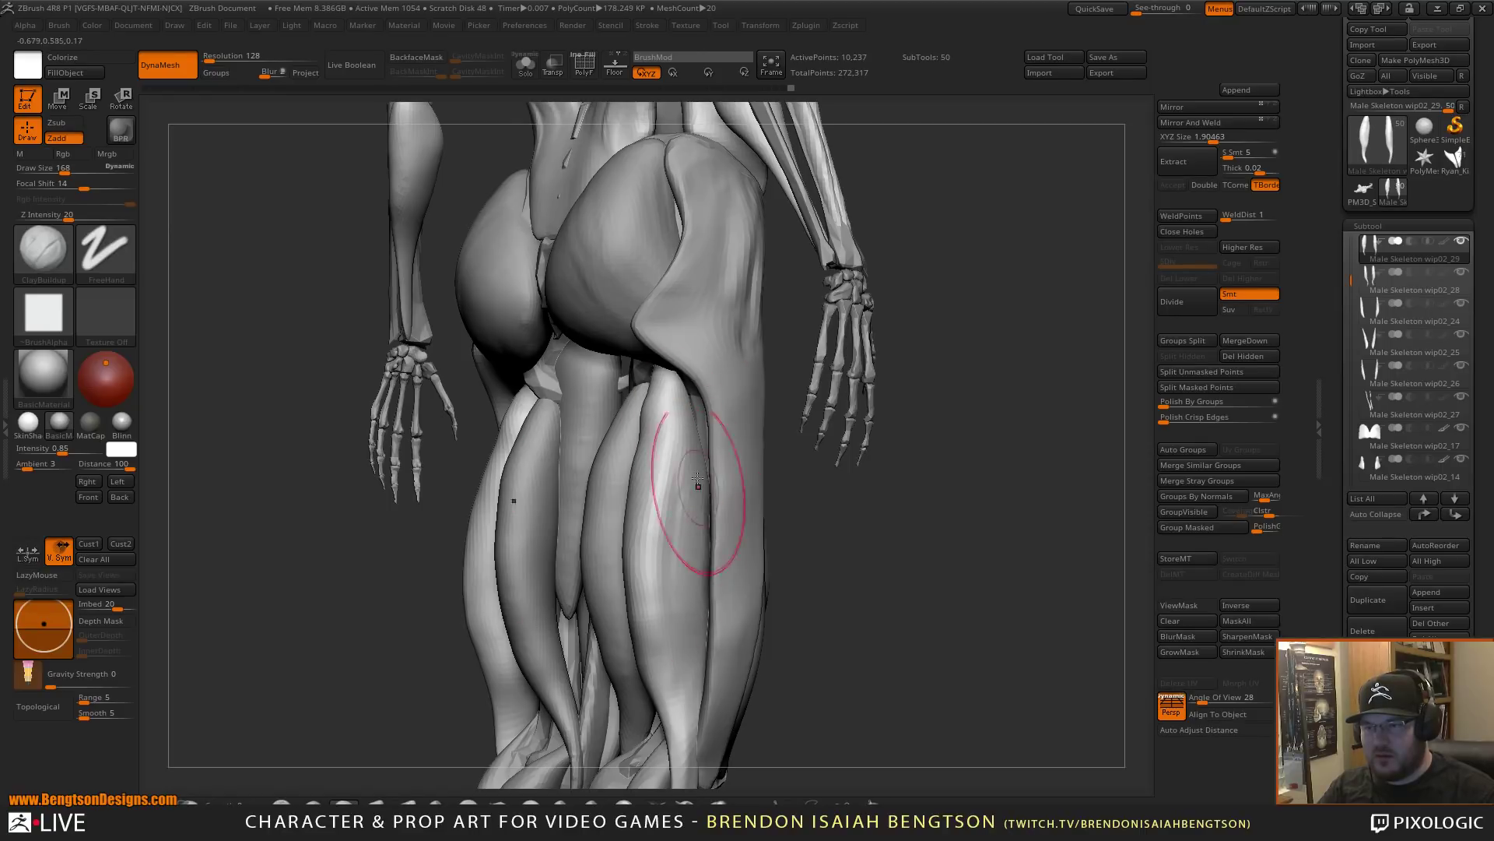
left_click_drag(698, 479, 693, 421)
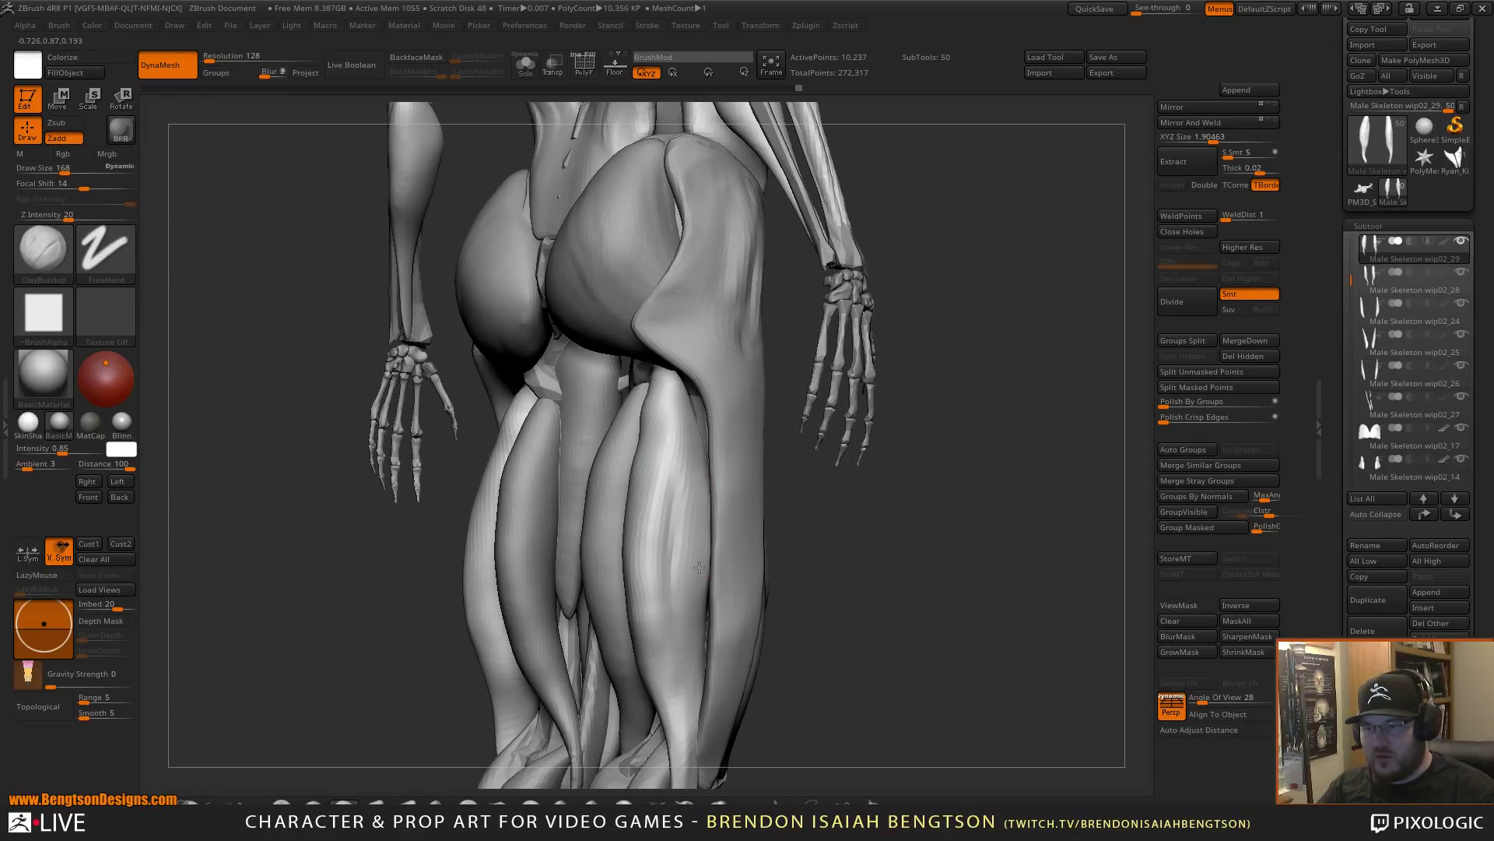
left_click_drag(699, 569, 697, 658)
left_click_drag(656, 497, 663, 631, "alt")
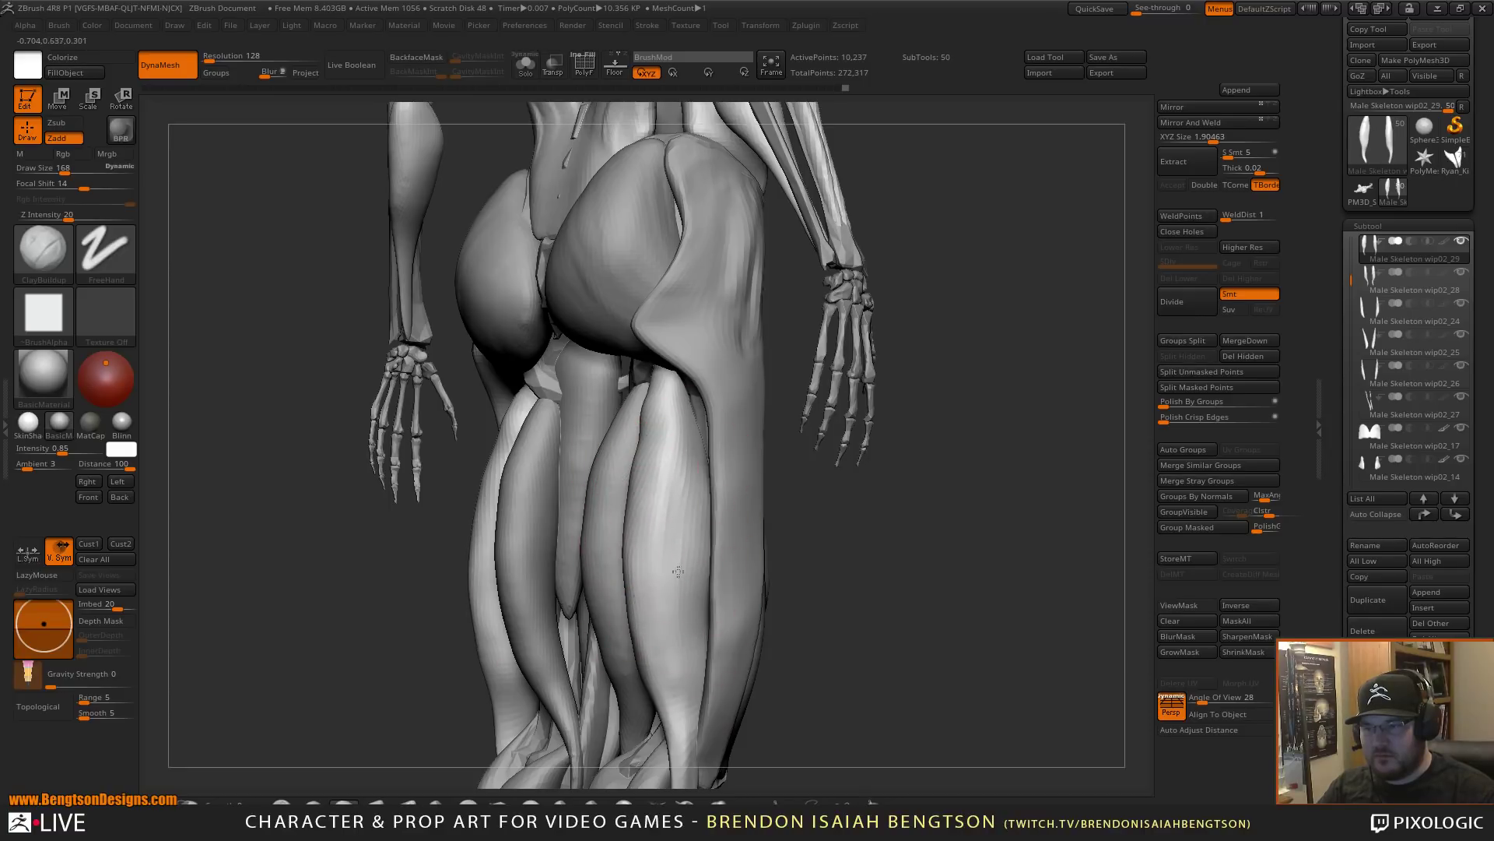
- Add a ClayBuildup stroke along the outer hamstring's belly and check the thigh muscles from behind and the side
left_click_drag(678, 571, 682, 603)
left_click_drag(806, 615, 902, 615)
key("b")
key("m")
key("t")
left_click_drag(807, 538, 800, 540)
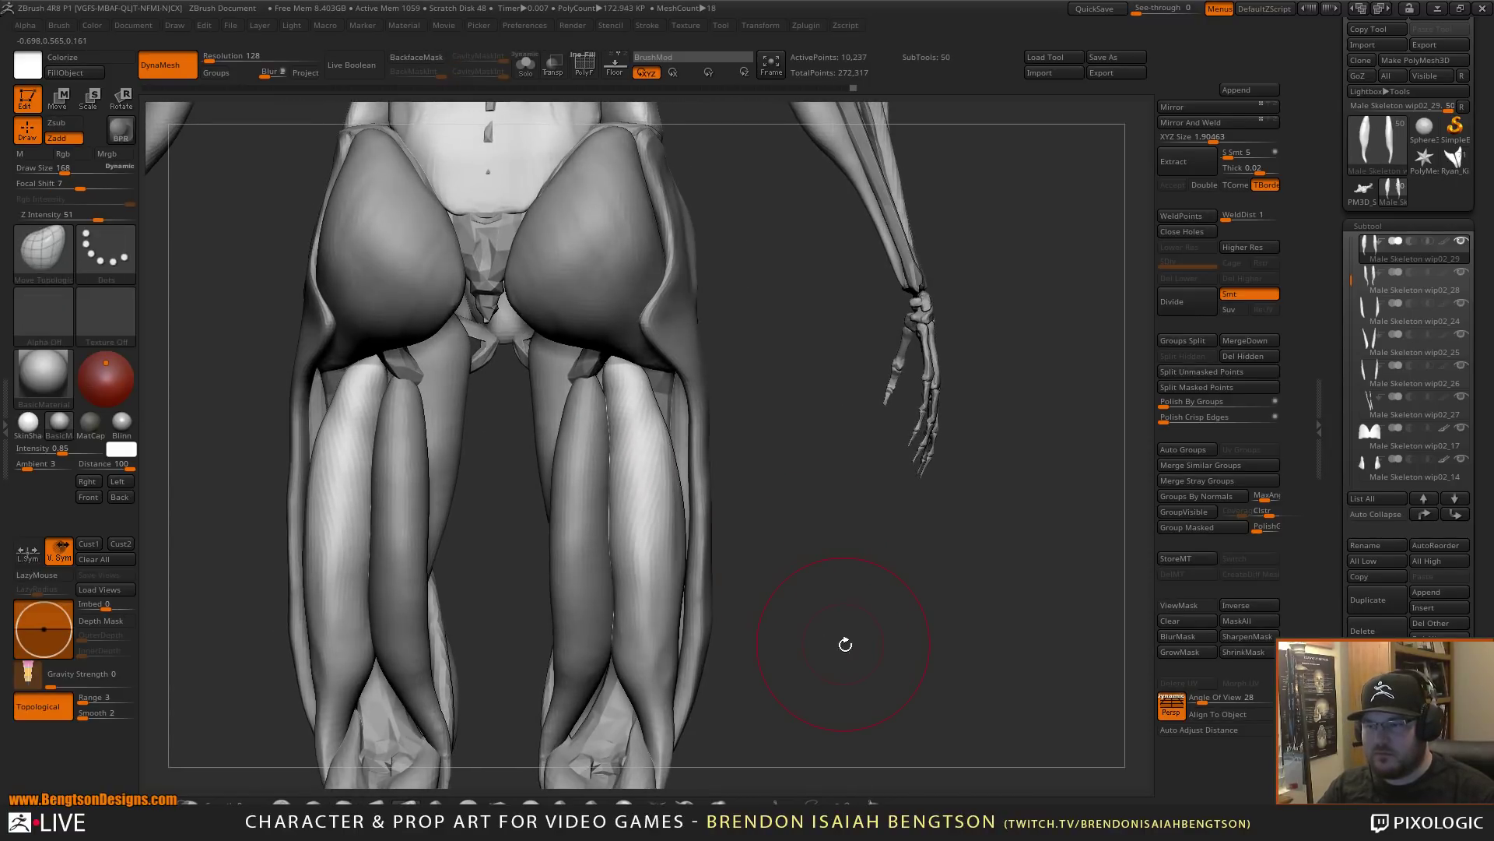
key("f")
left_click_drag(841, 587, 865, 523)
left_click_drag(866, 523, 853, 230)
left_click_drag(846, 366, 862, 756, "alt")
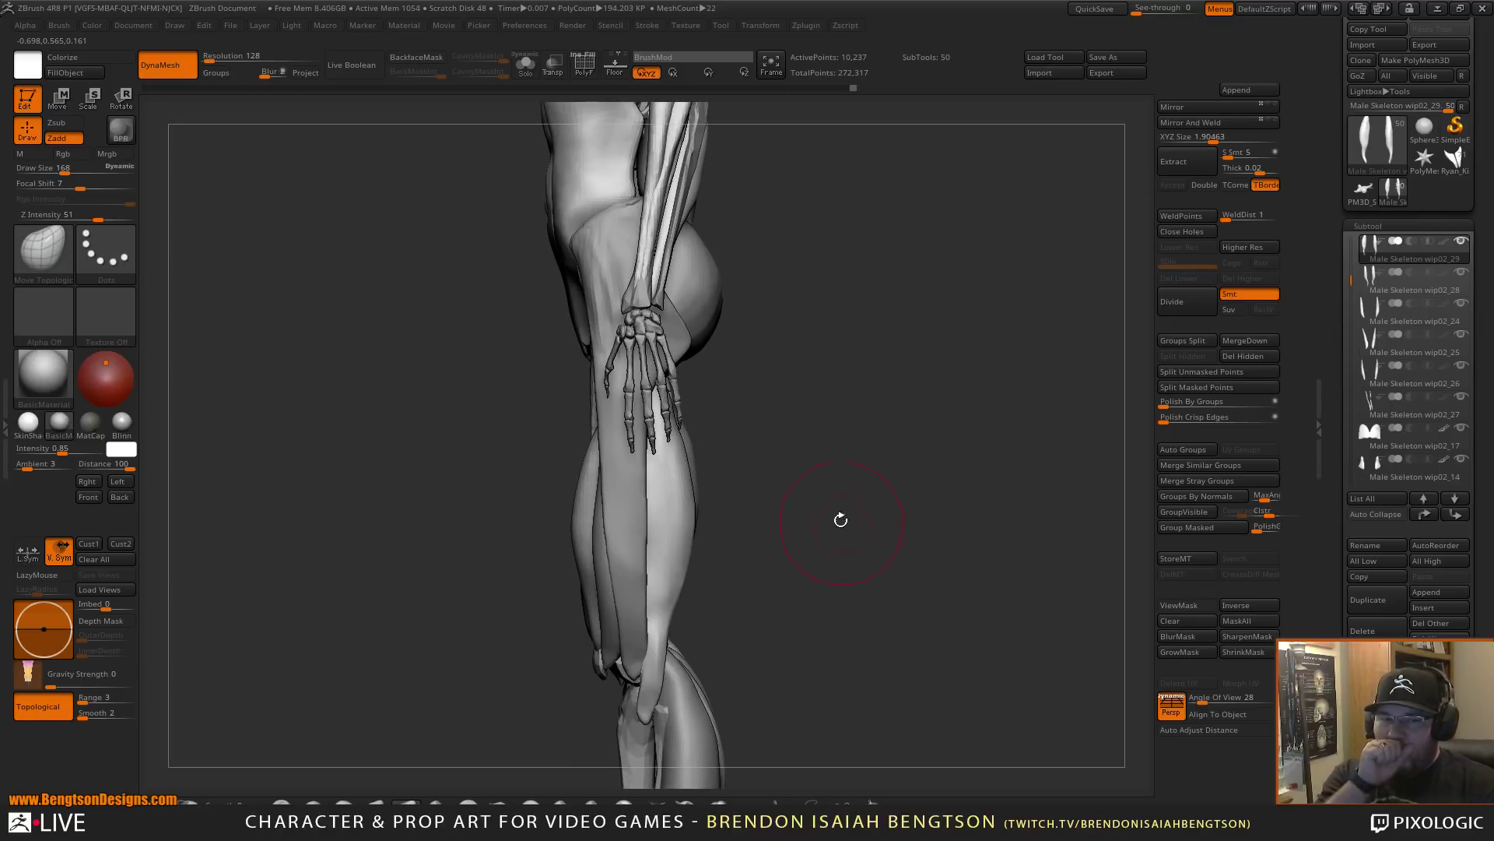
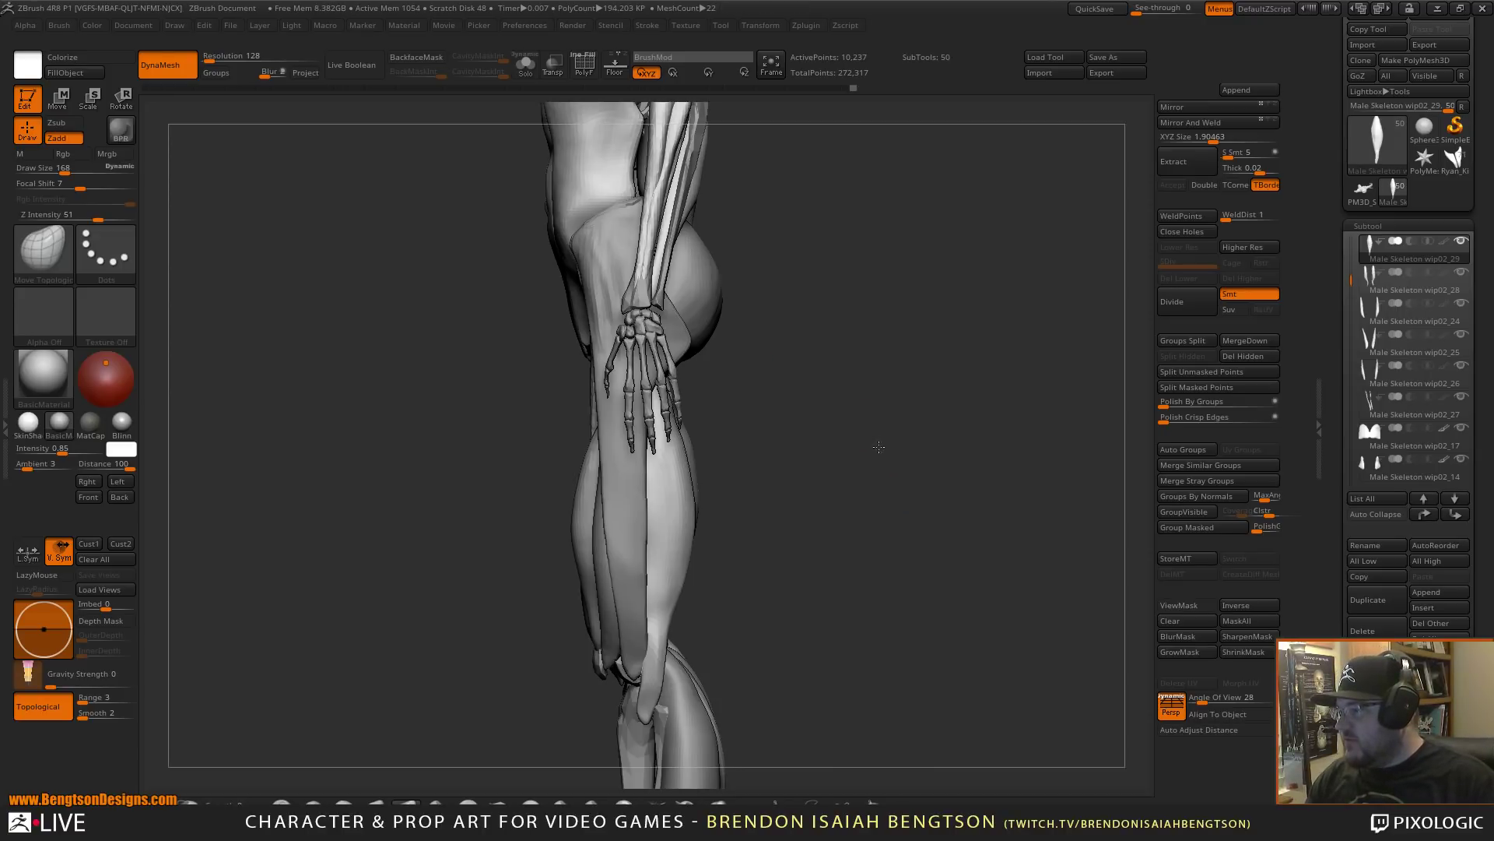
- Set the draw size to 258 and adjust the iliotibial band's outer contour toward the knee with the Move Topological brush
mouse_move(878, 447)
left_mouse_down()
mouse_move(856, 451)
mouse_move(954, 446)
mouse_move(634, 413)
left_mouse_up()
key("space")
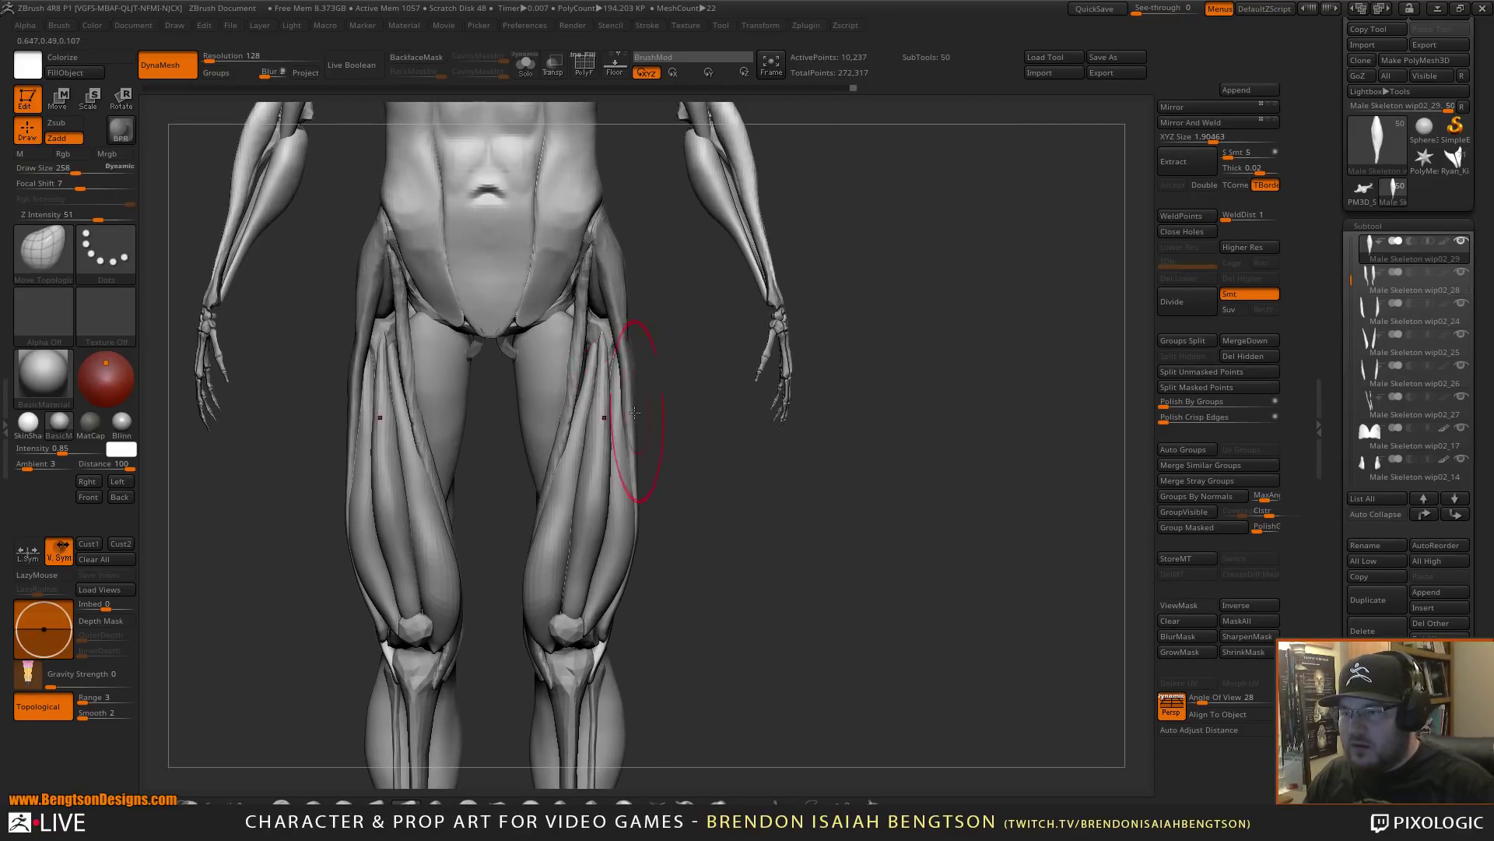
left_click(601, 368, "alt")
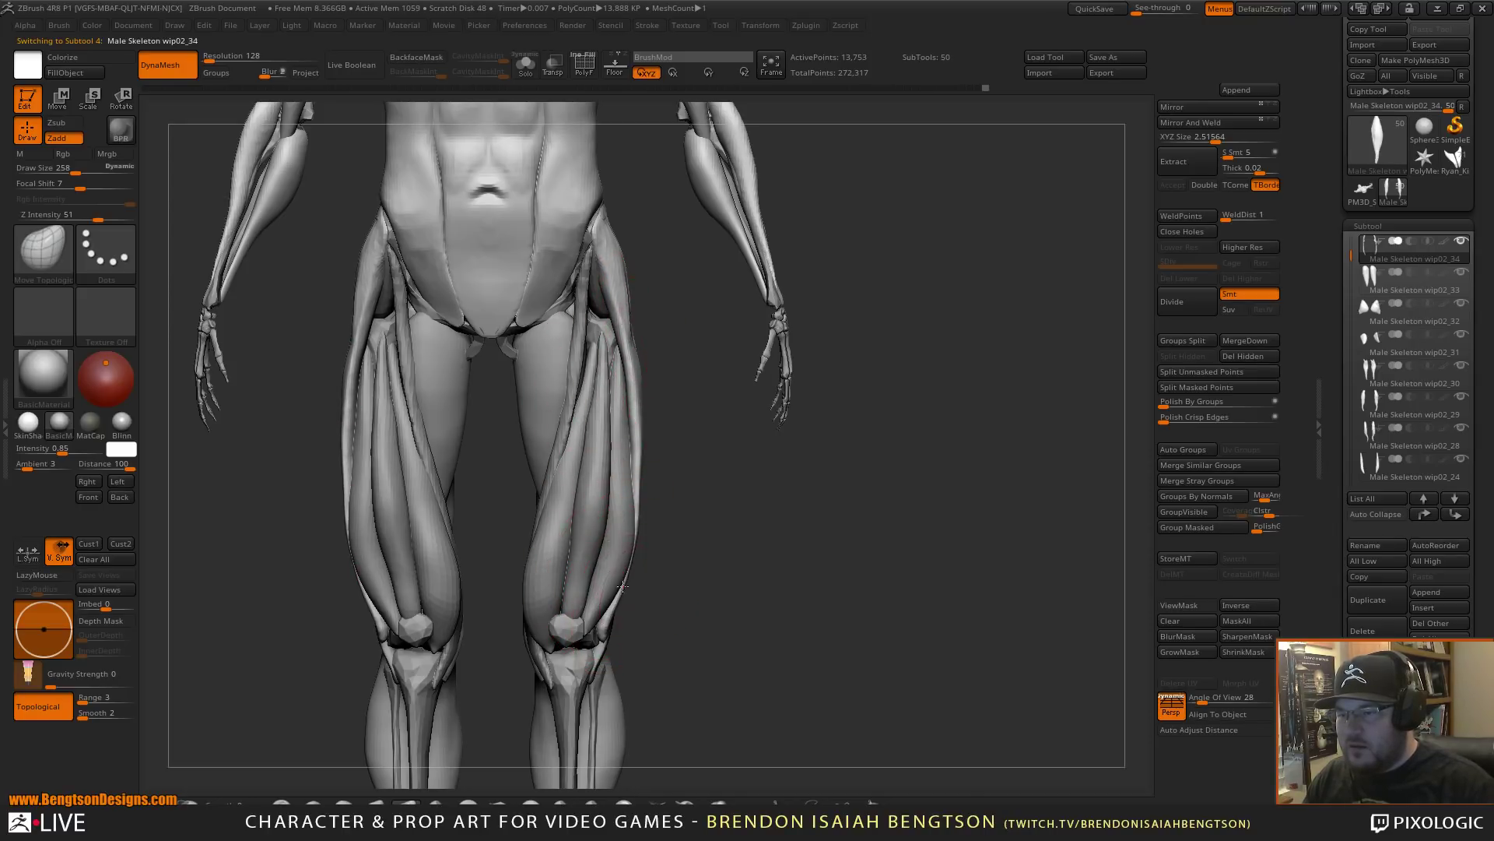
left_click_drag(622, 587, 603, 639)
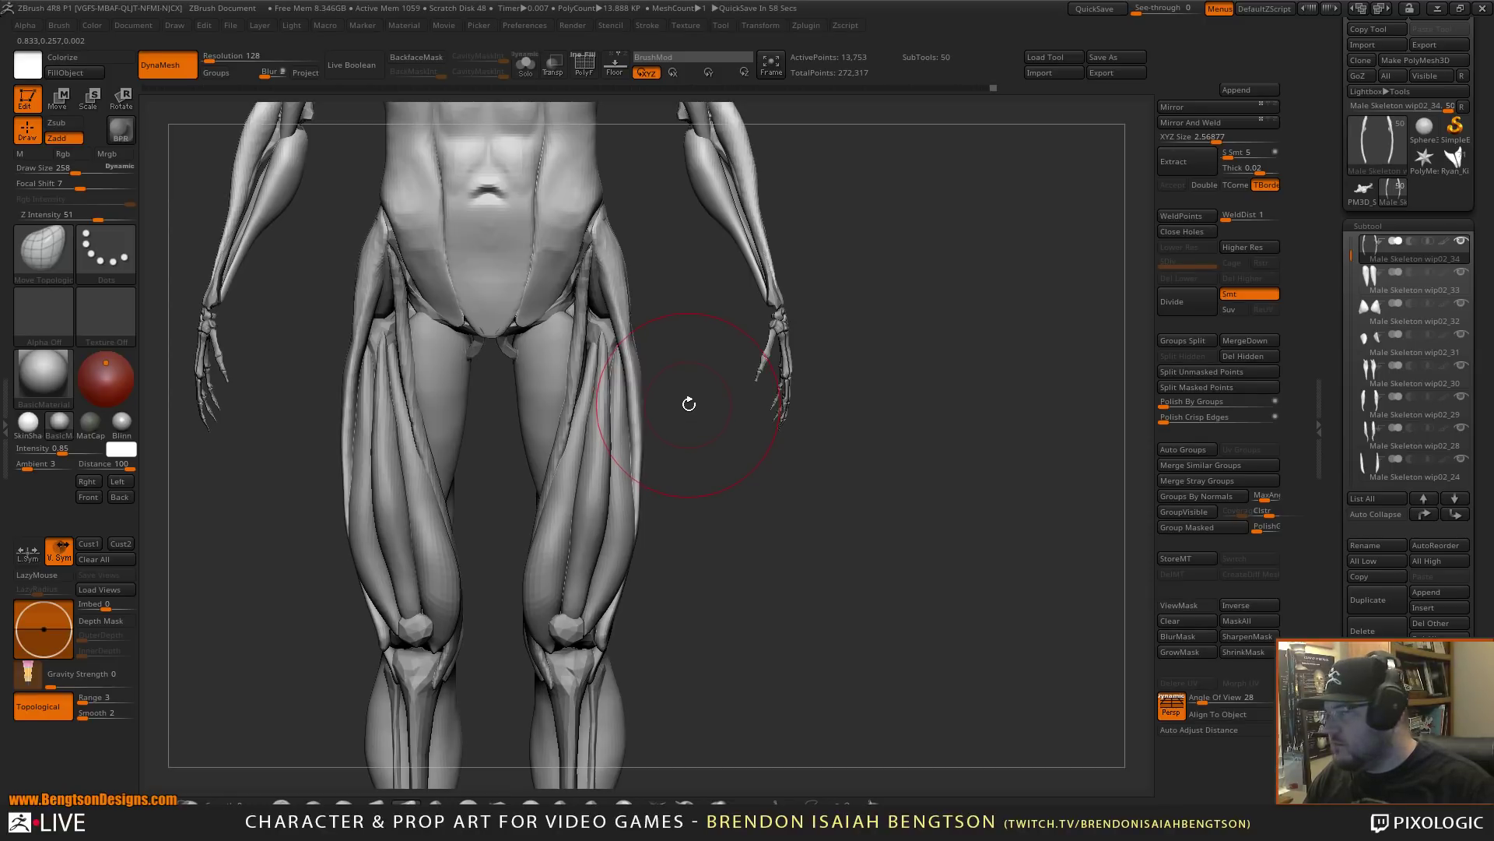
left_click_drag(689, 403, 647, 280)
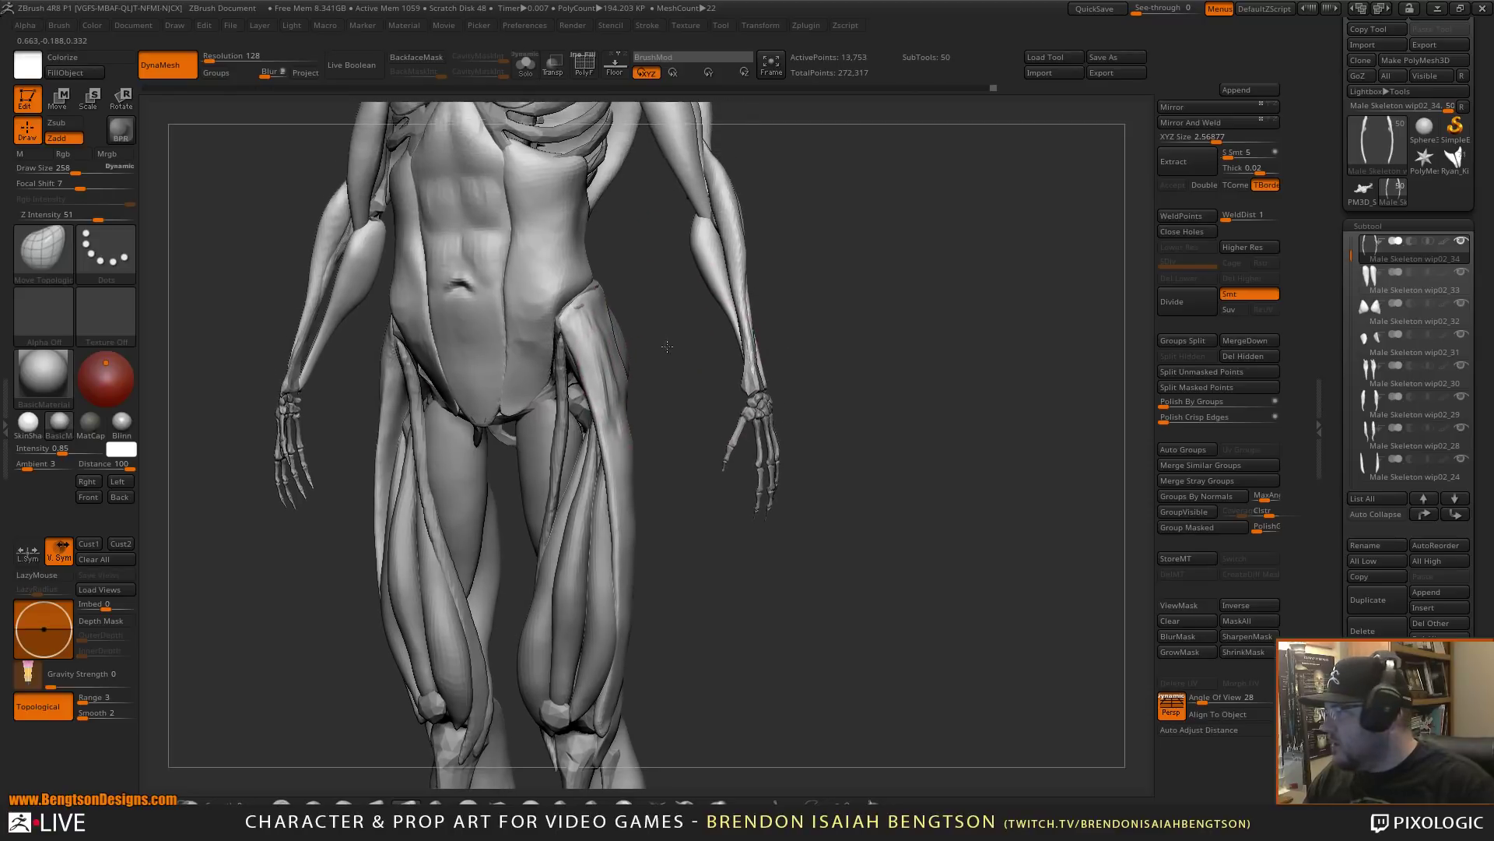
left_click_drag(667, 347, 658, 325)
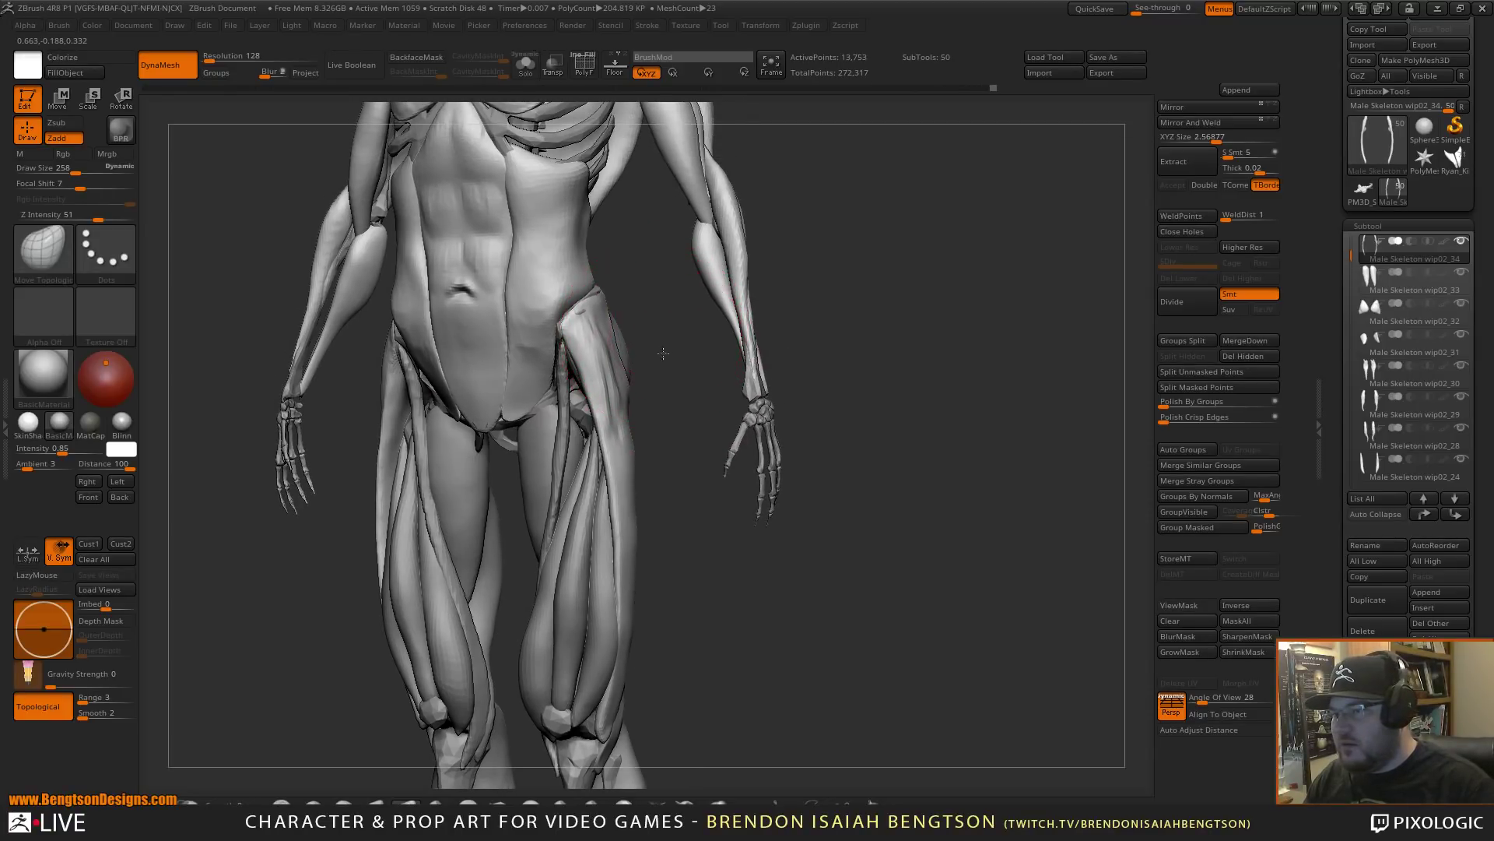
left_click_drag(657, 354, 687, 353, "shift")
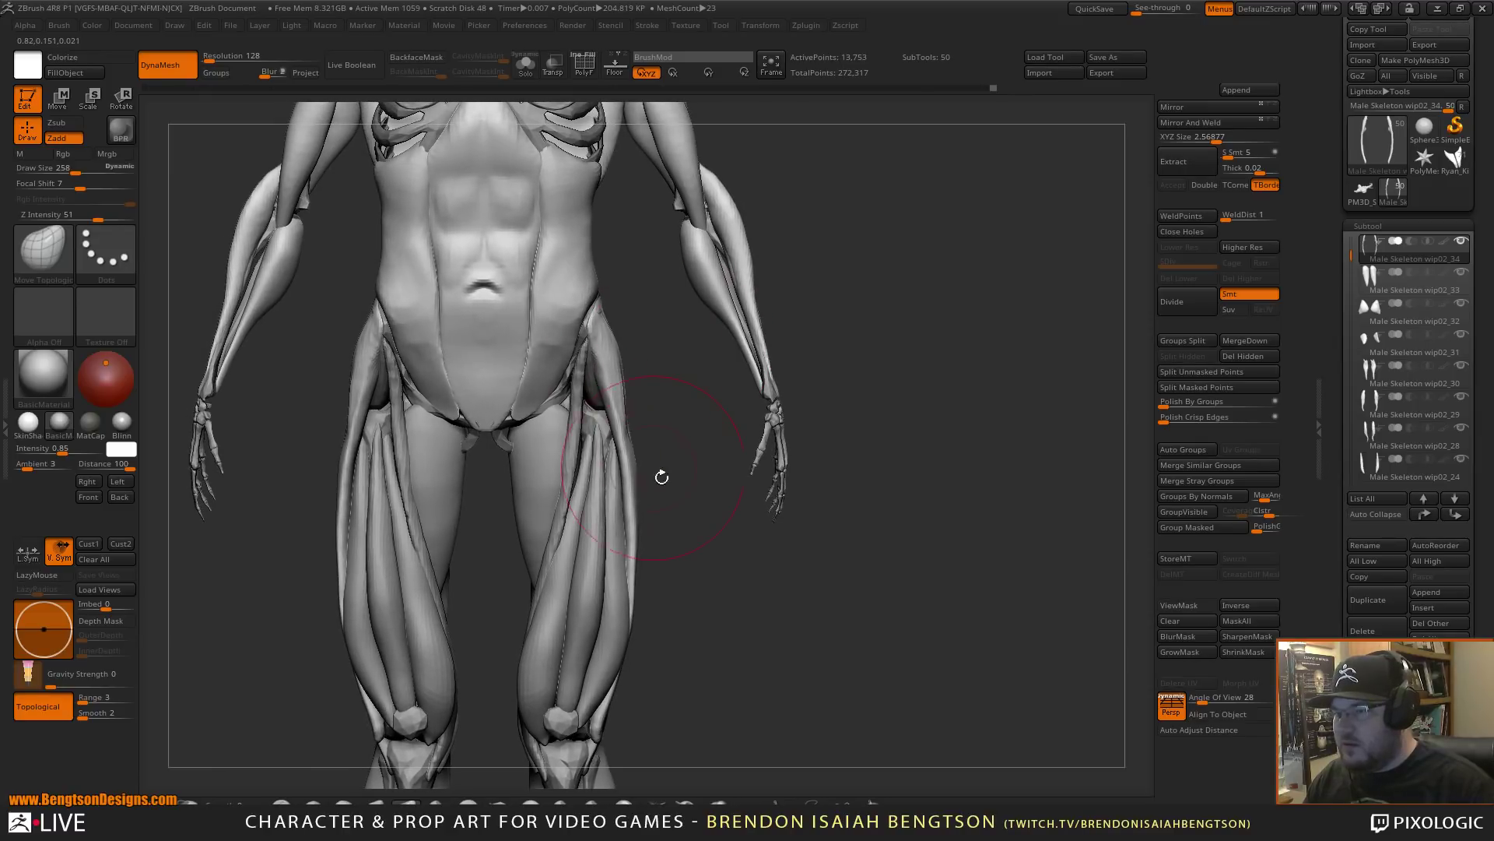
left_click_drag(696, 575, 687, 441, "alt")
left_click_drag(721, 511, 720, 642, "alt")
- Select the rectus femoris at the front of the thigh and thicken its upper and middle belly with the Inflate brush
left_click(562, 431, "alt")
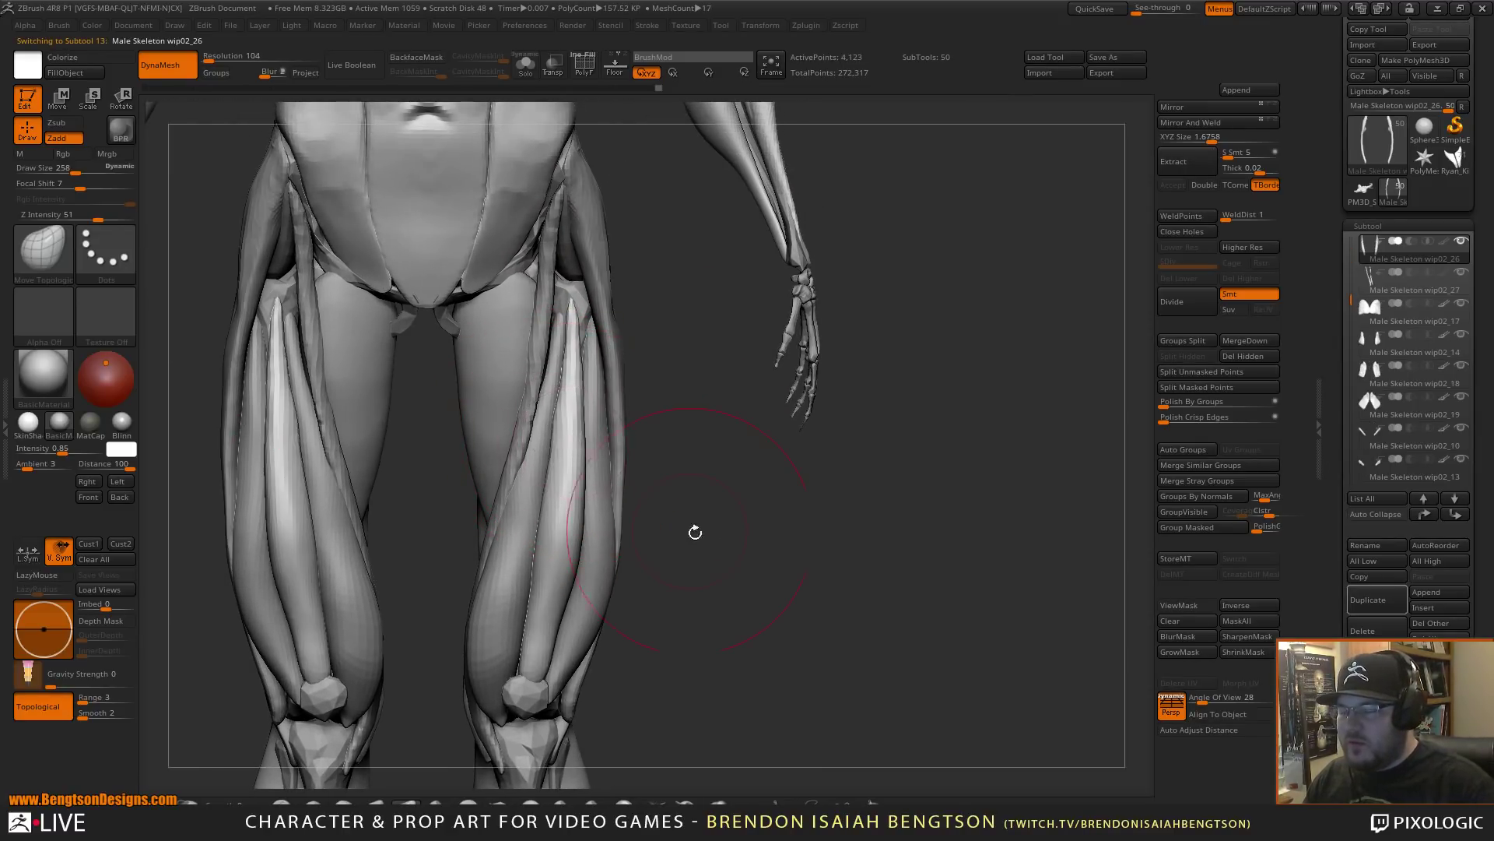
left_click_drag(694, 526, 715, 654, "alt")
left_click_drag(714, 500, 711, 445, "alt")
key("b")
key("c")
key("b")
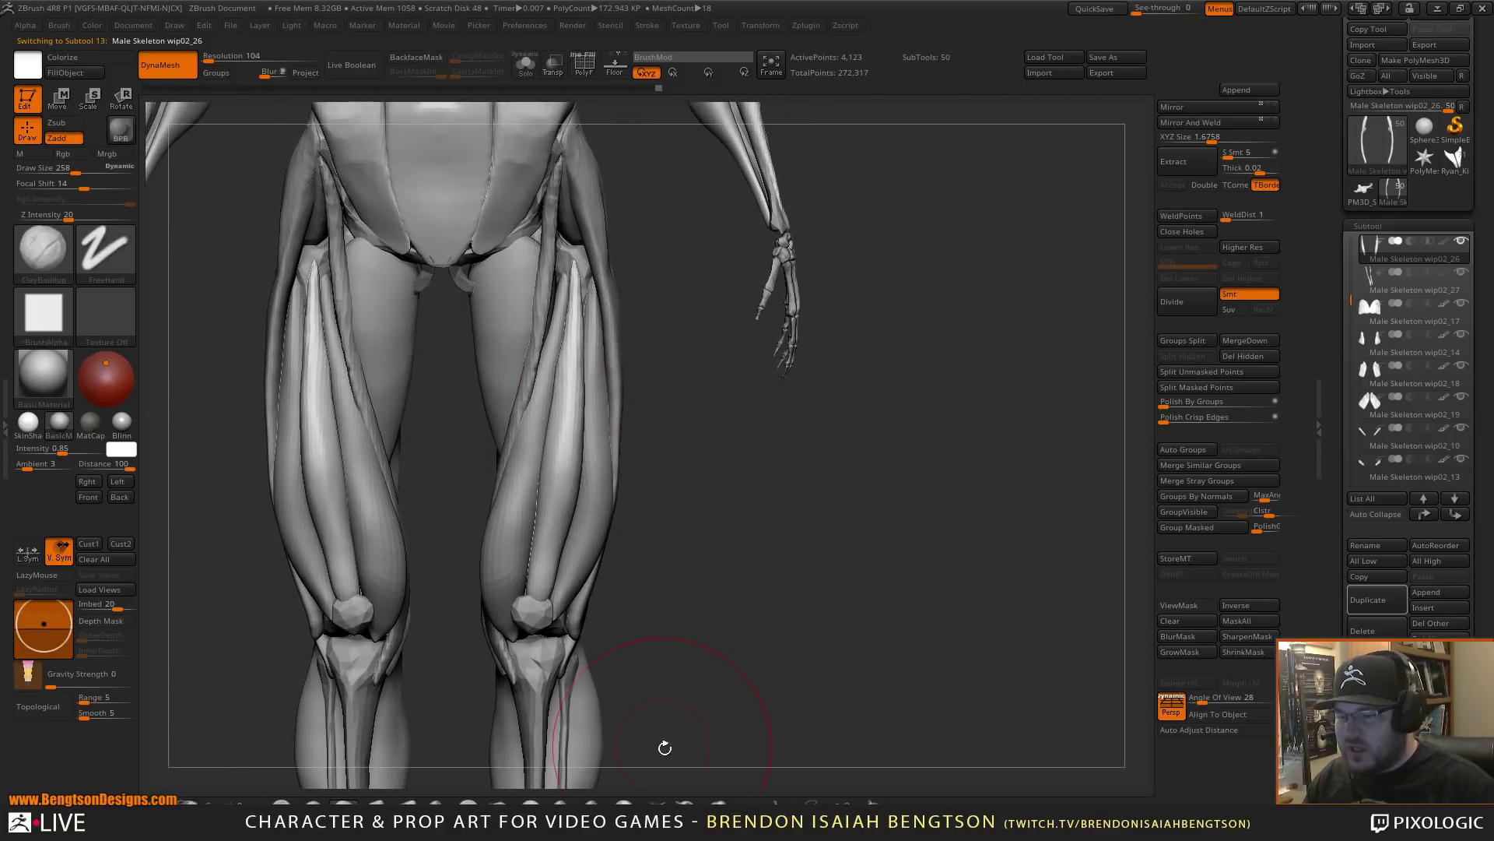
key("b")
key("i")
key("n")
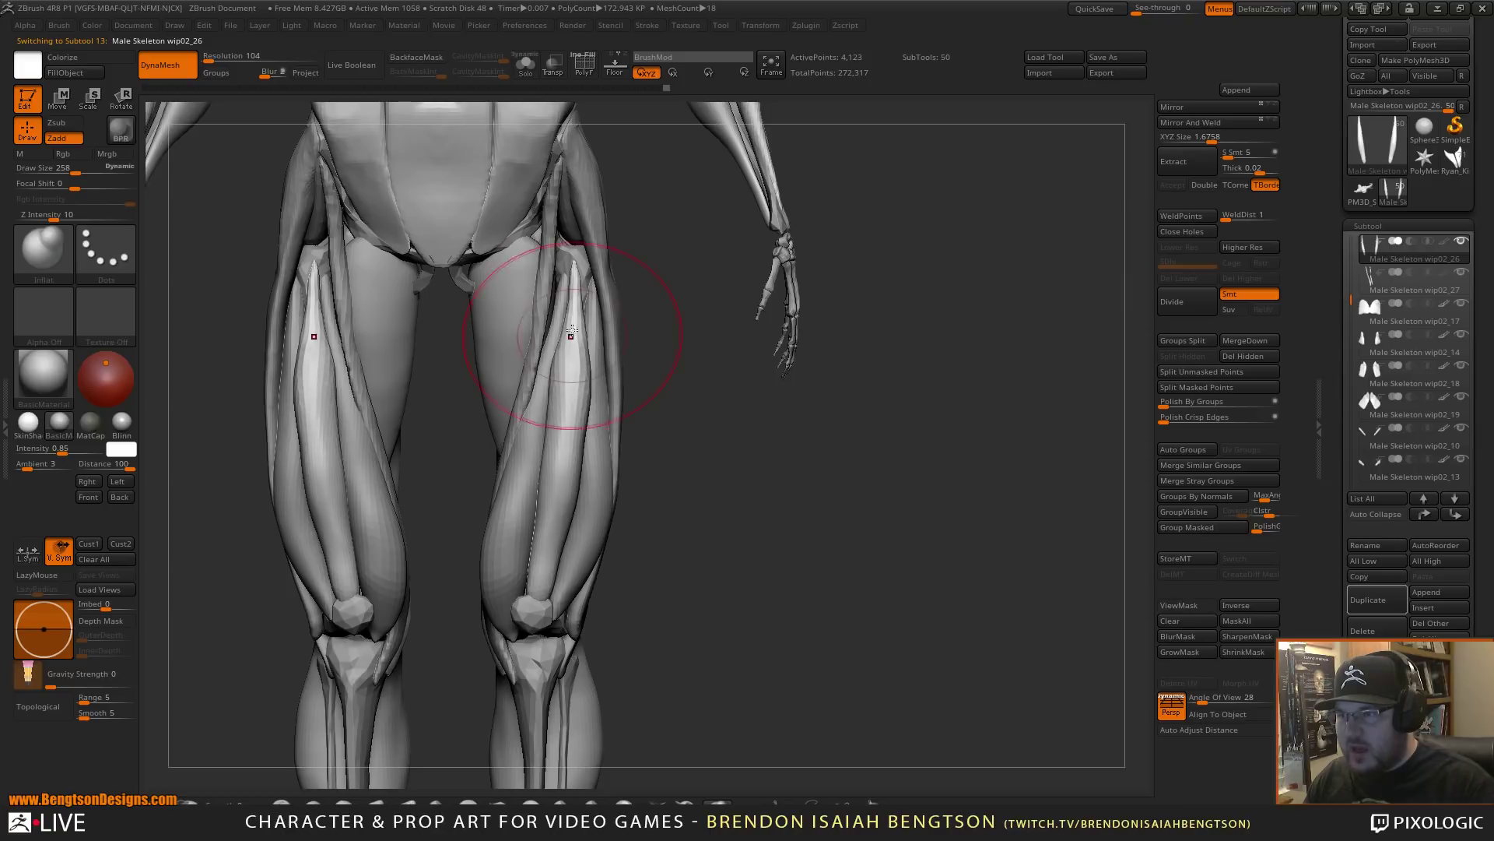
mouse_move(571, 332)
left_mouse_down()
mouse_move(571, 350)
mouse_move(584, 317)
mouse_move(566, 462)
left_mouse_up()
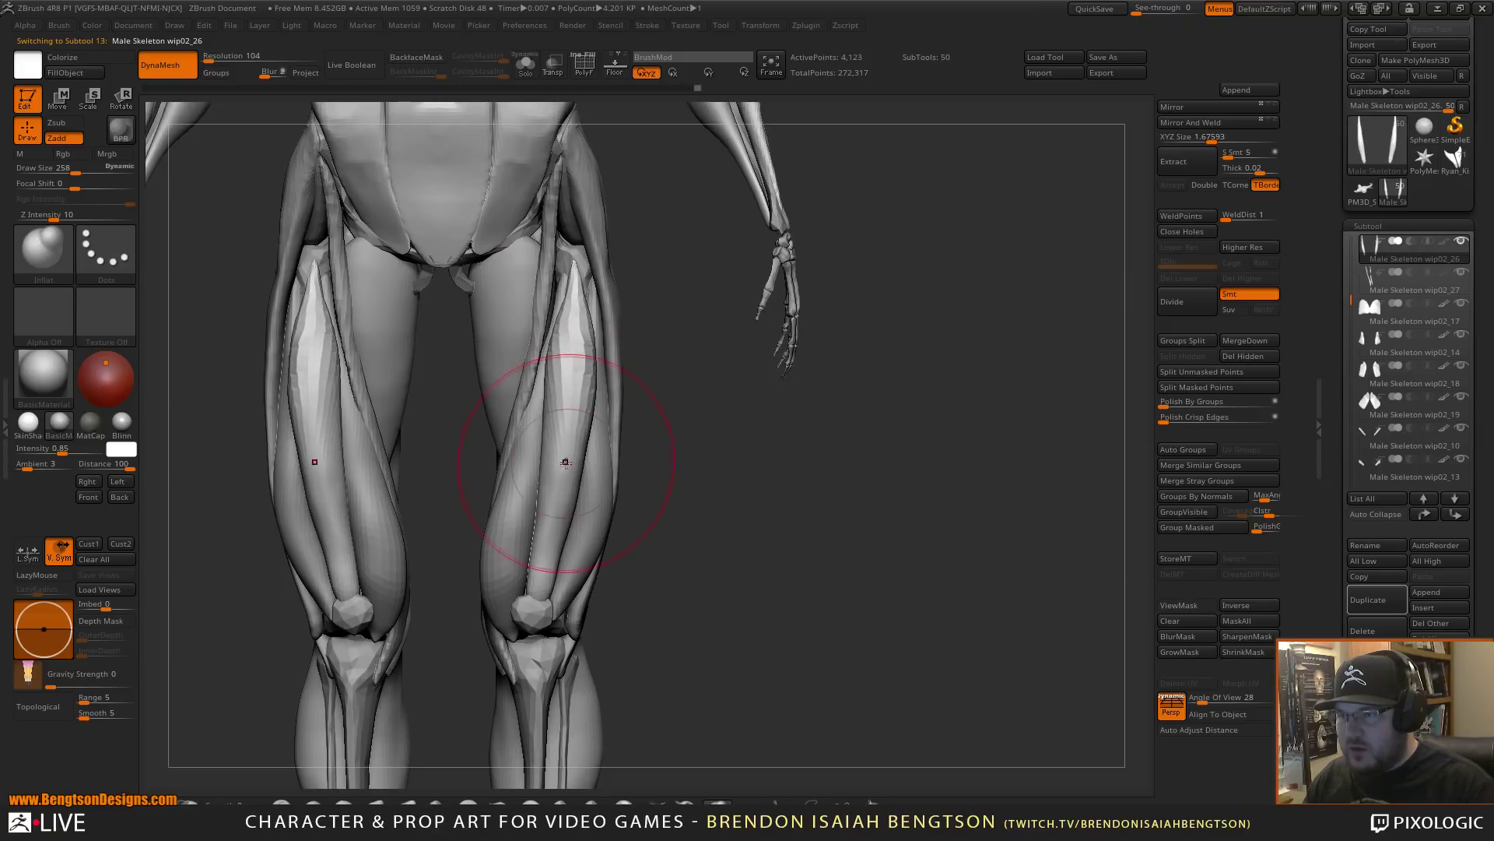
left_click_drag(569, 389, 563, 506)
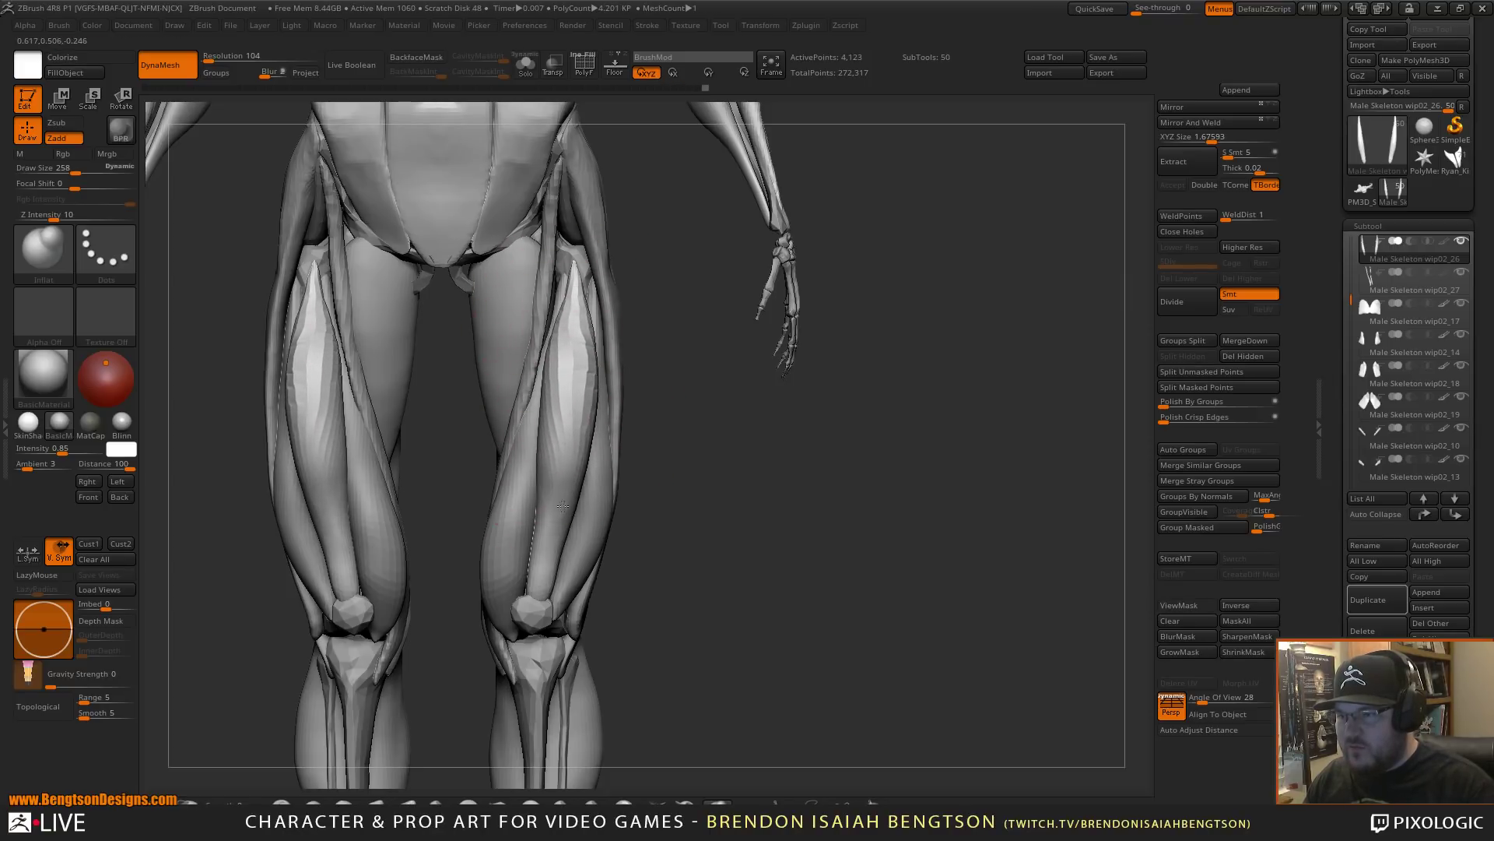
left_click_drag(724, 447, 606, 361)
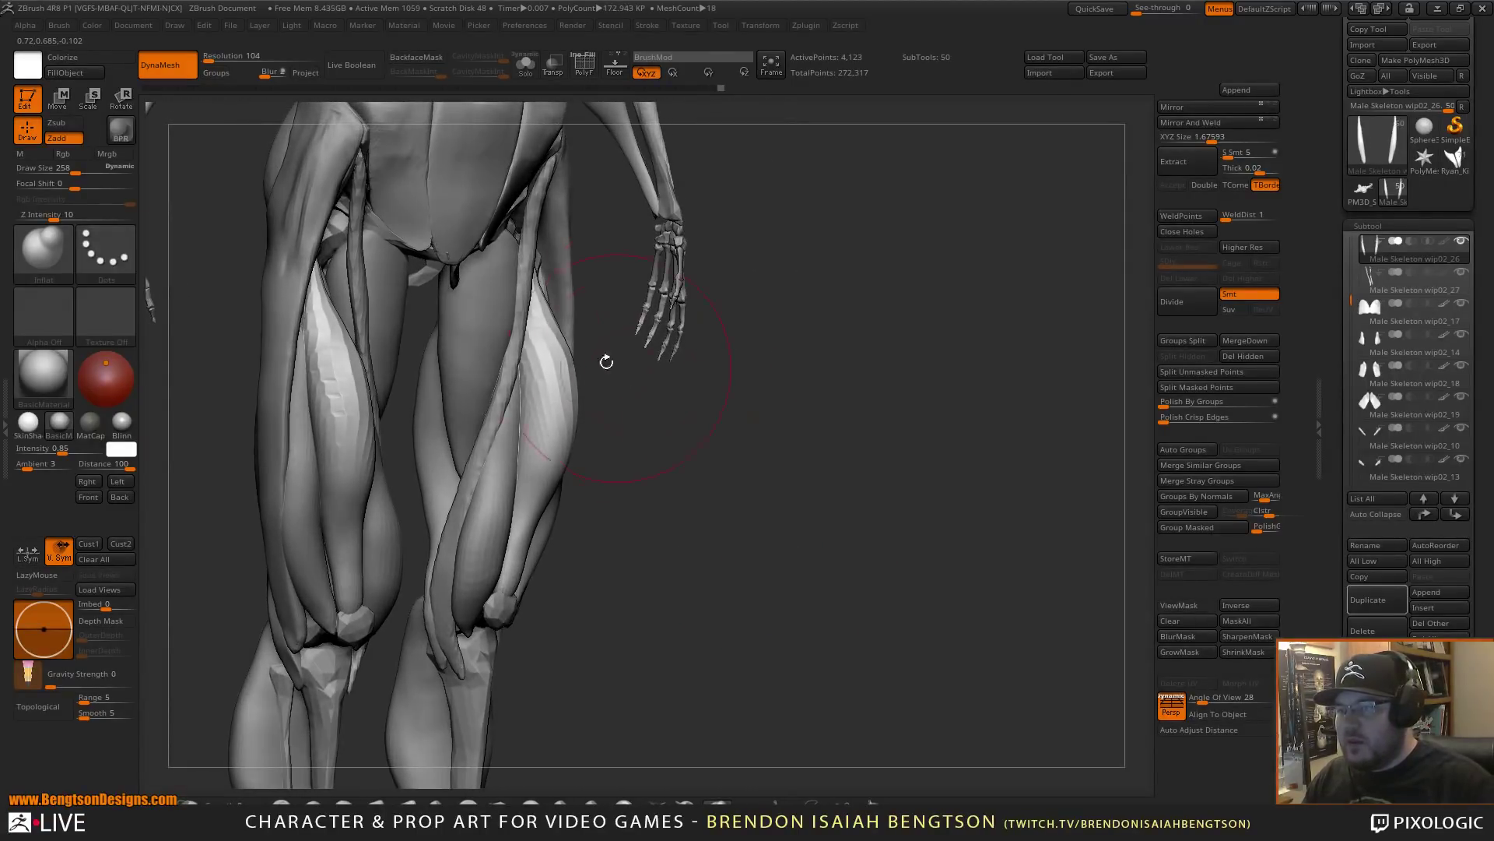
left_click_drag(549, 314, 546, 311)
- Reshape the rectus femoris's upper belly with the Move Topological brush at draw size 287 and smooth it at 185
mouse_move(717, 537)
left_mouse_down()
mouse_move(549, 451)
mouse_move(525, 428)
mouse_move(524, 389)
left_mouse_up()
key("b")
key("m")
key("t")
key("space")
left_click(490, 414)
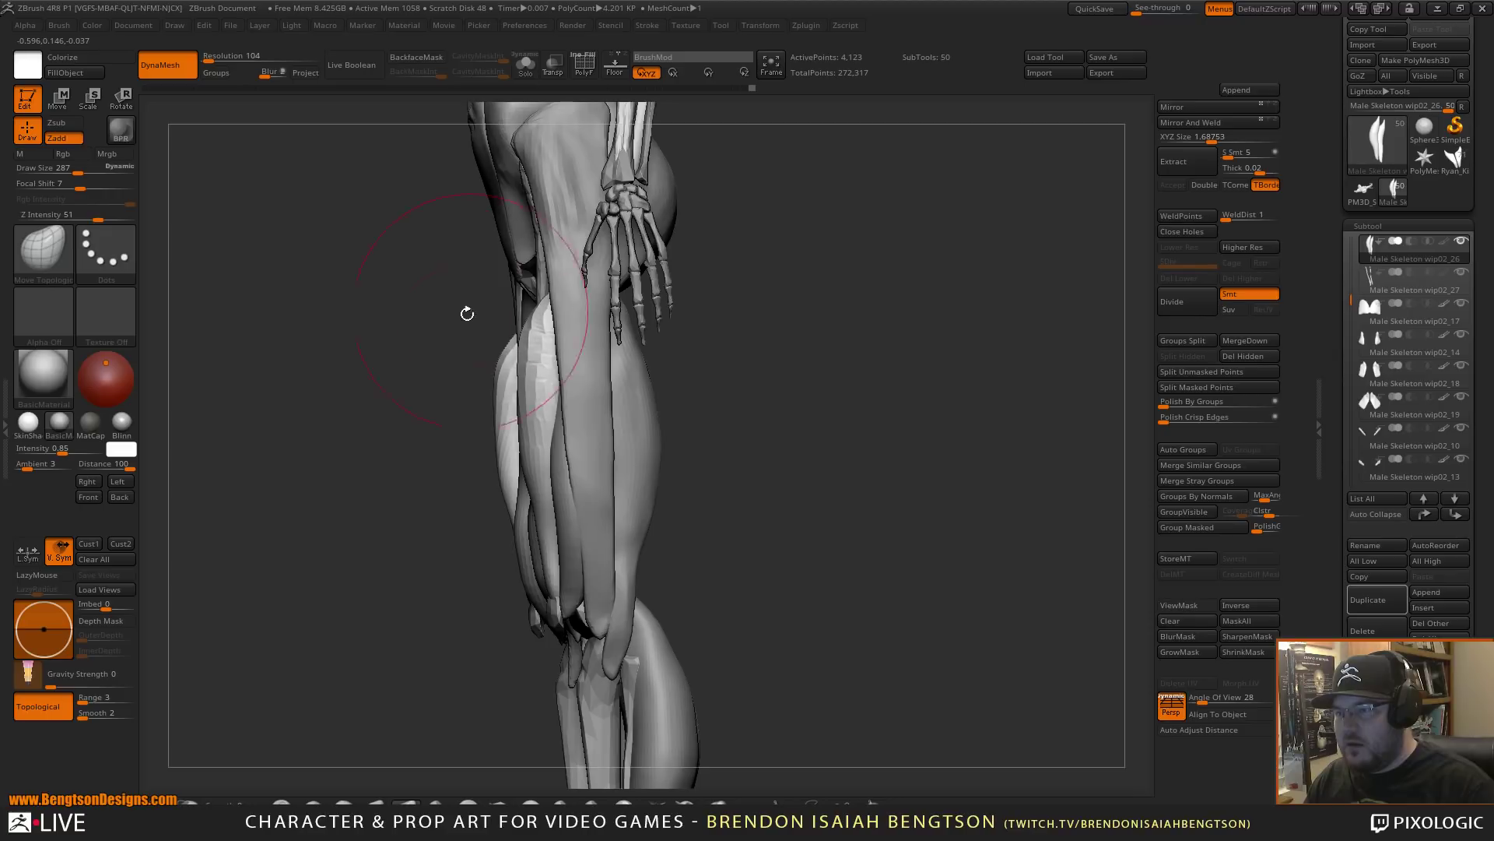
left_click_drag(467, 312, 560, 350)
left_click_drag(686, 419, 676, 398)
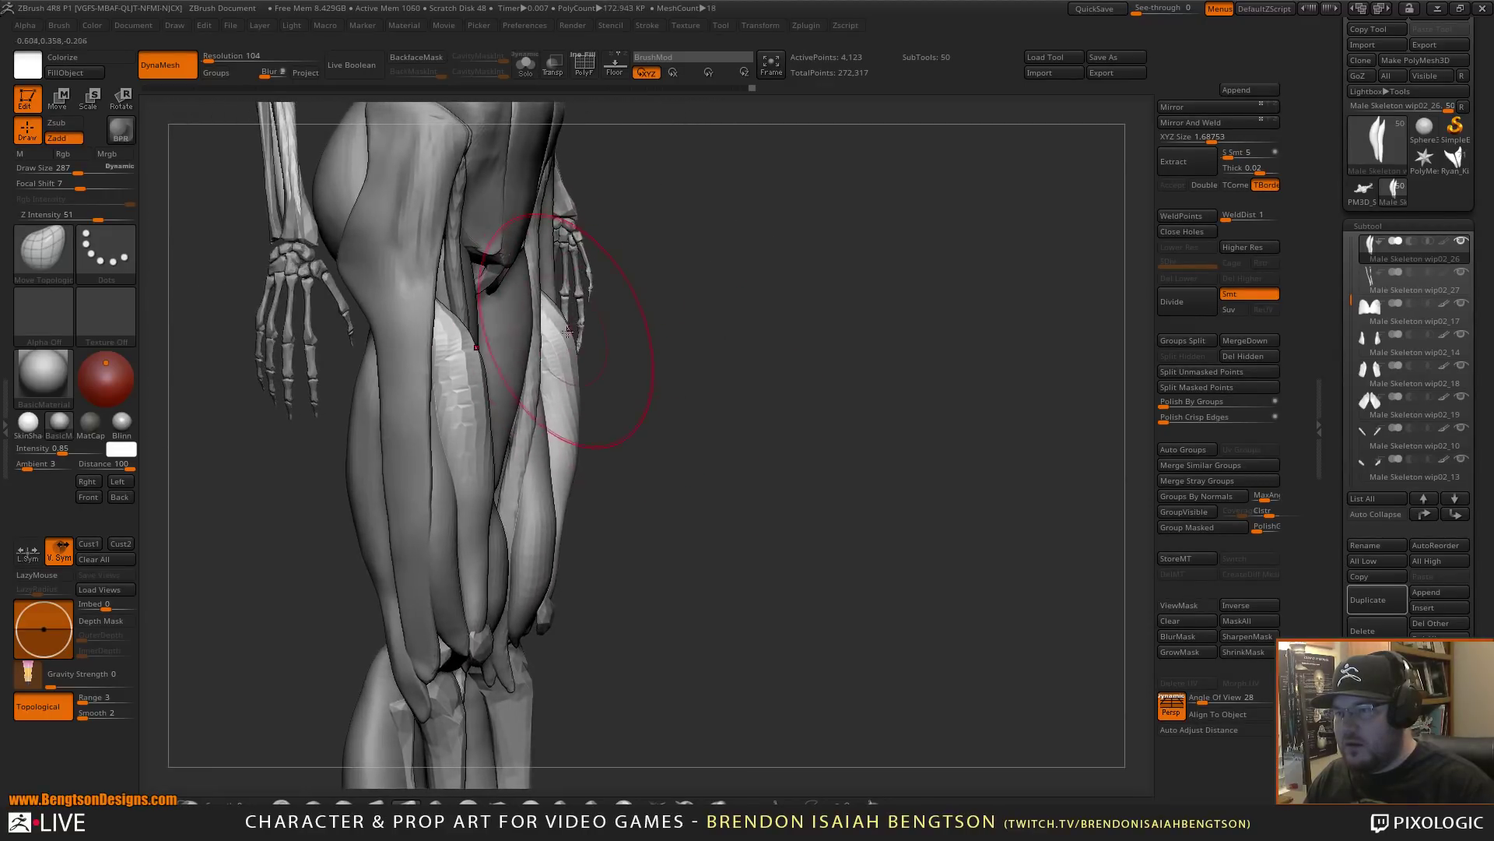
key("space")
left_click_drag(592, 340, 577, 340)
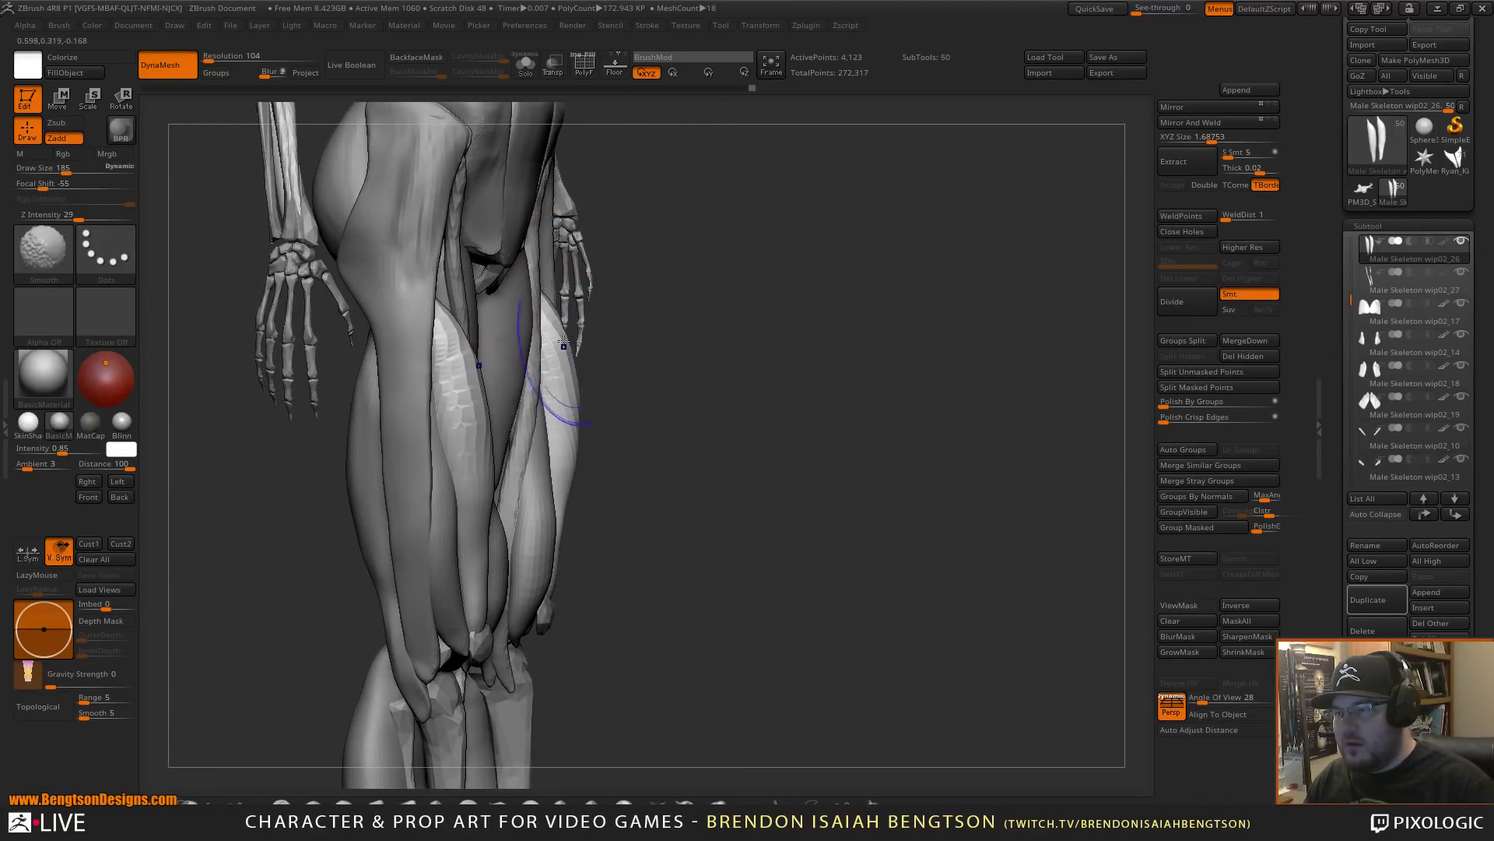
- Set the draw size to 168 and thicken the rectus femoris's lower end above the kneecap with the Inflate brush
mouse_move(658, 467)
left_mouse_down()
mouse_move(741, 524)
mouse_move(752, 215)
mouse_move(748, 241)
left_mouse_up()
left_click_drag(753, 411, 827, 750, "alt")
left_click_drag(731, 511, 735, 407, "alt")
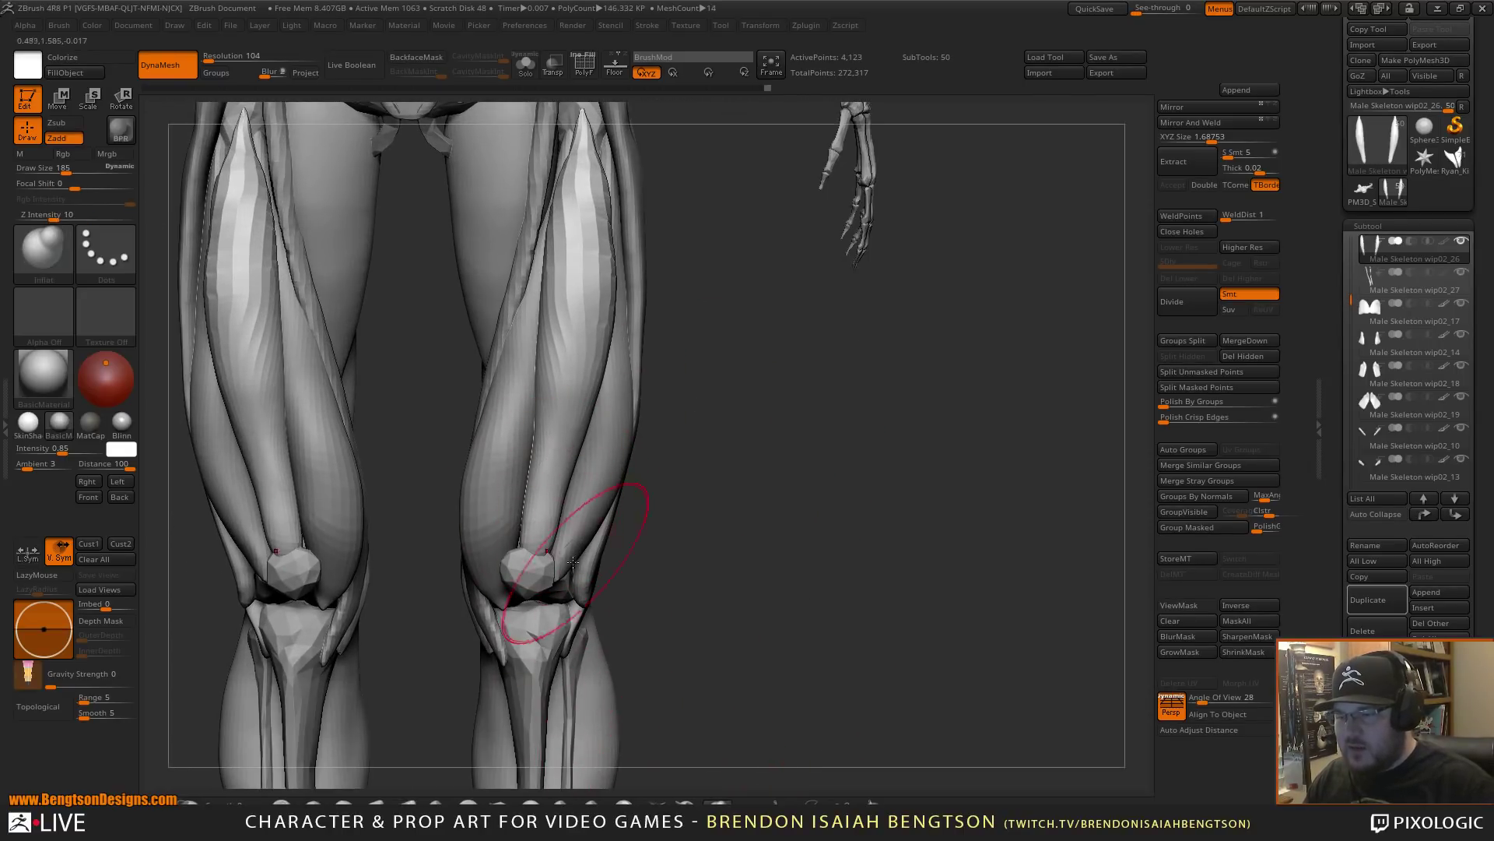
key("s")
left_click_drag(556, 474, 531, 521)
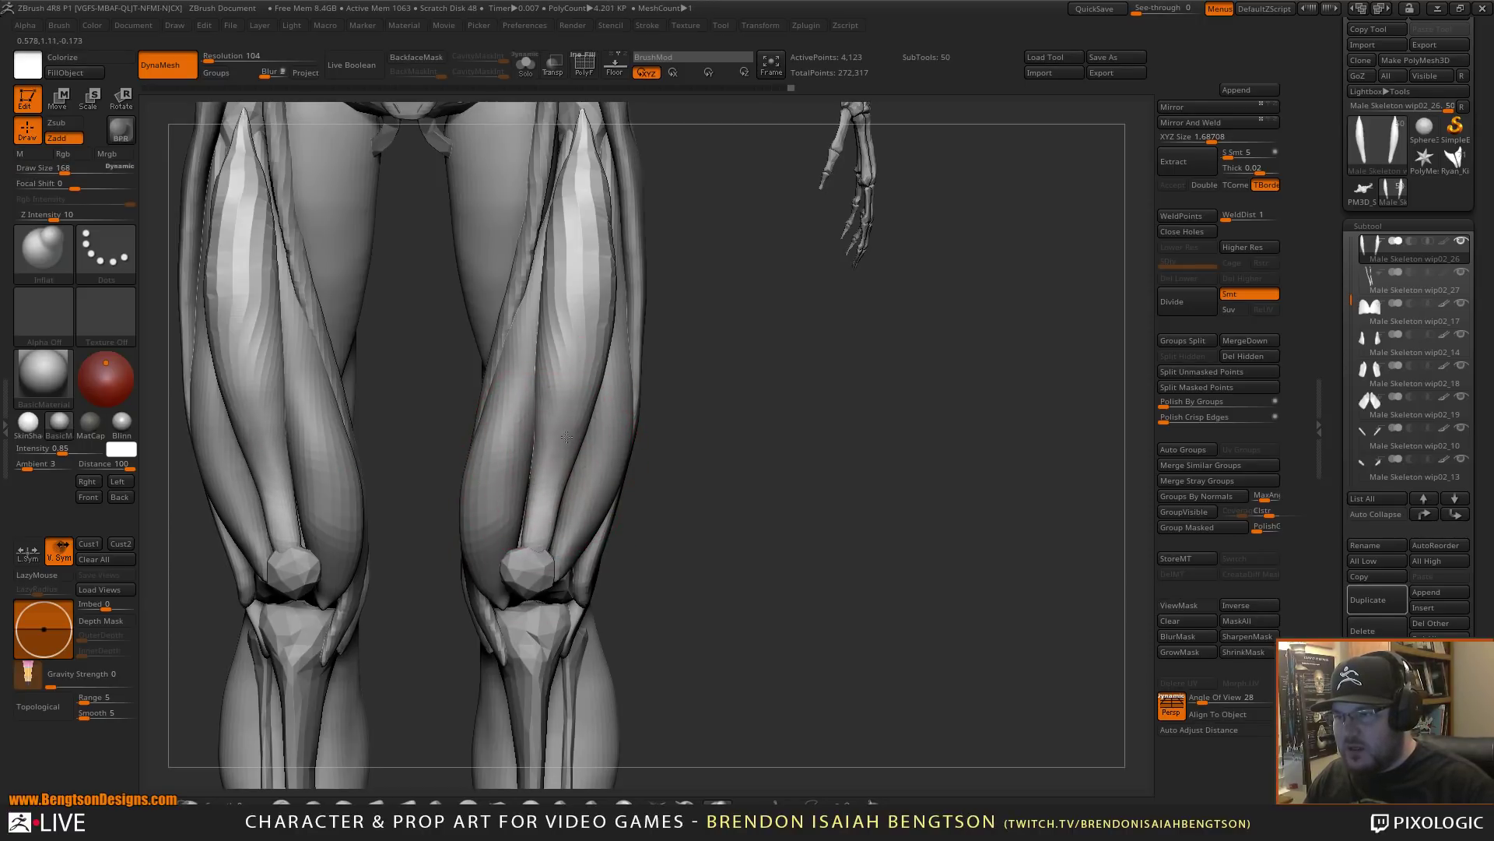
- Pull the rectus femoris's lower end onto the top of the kneecap with the Move Topological brush
key("b")
key("c")
key("b")
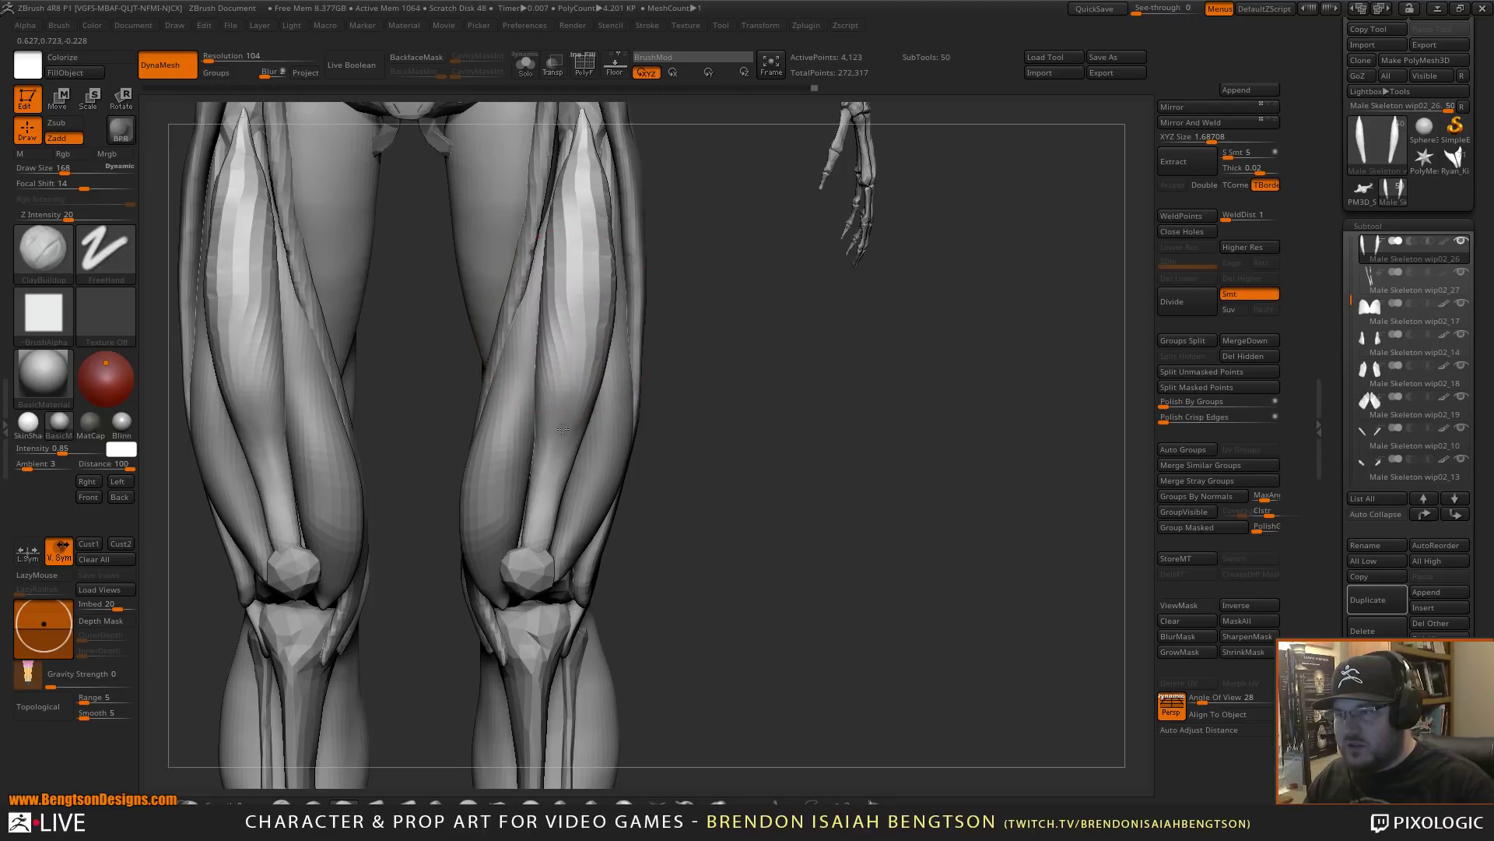
key("b")
key("m")
key("t")
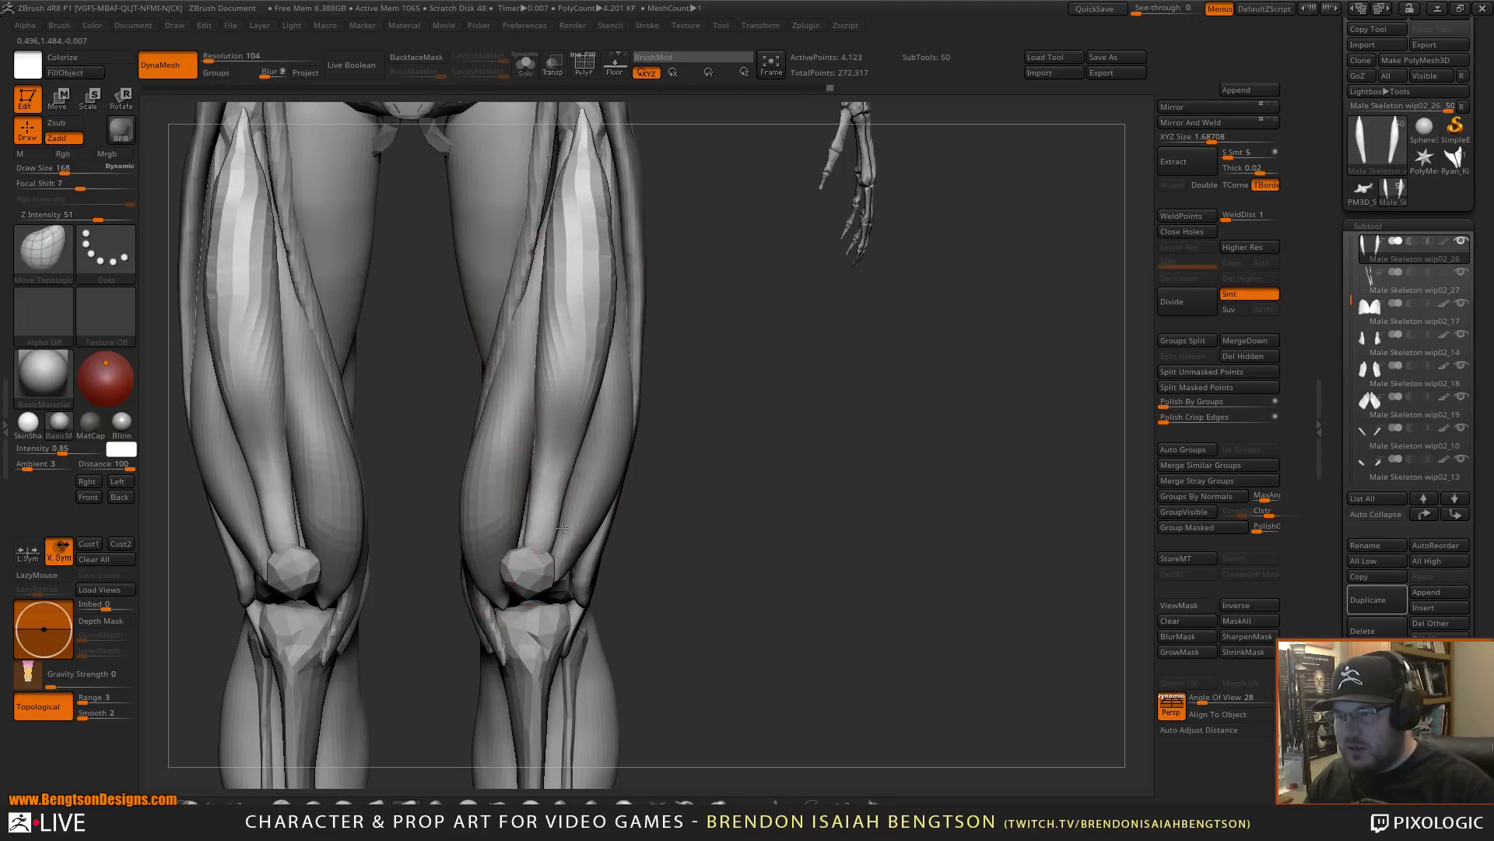
mouse_move(549, 539)
left_mouse_down()
mouse_move(548, 553)
mouse_move(509, 536)
mouse_move(552, 520)
left_mouse_up()
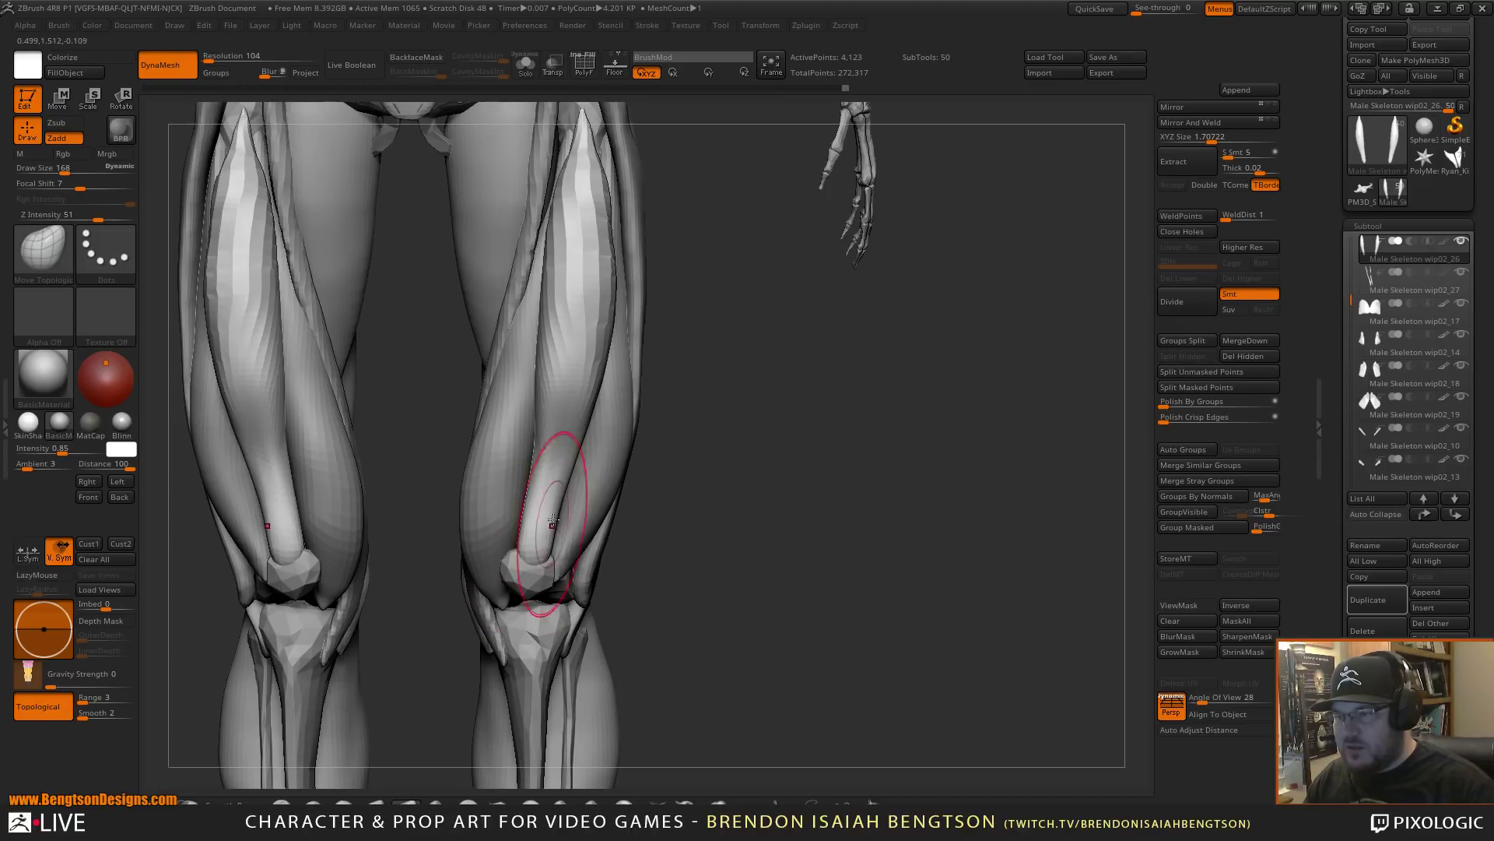
- Turn on transparency and refine the rectus femoris's lower profile in side view with the Move Topological brush
left_click_drag(771, 549, 542, 471, "alt")
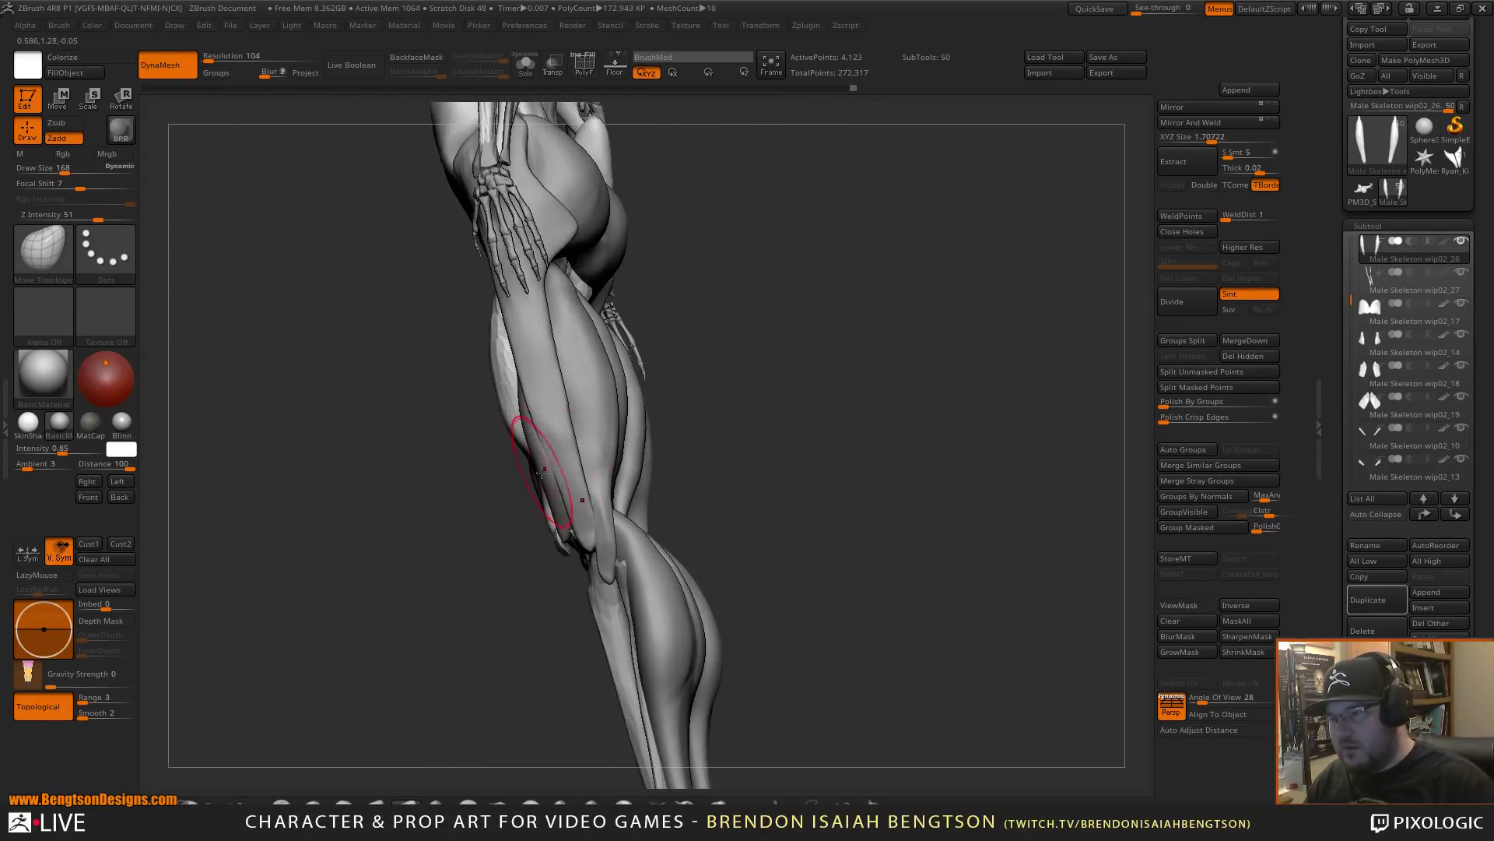
key("shift+t")
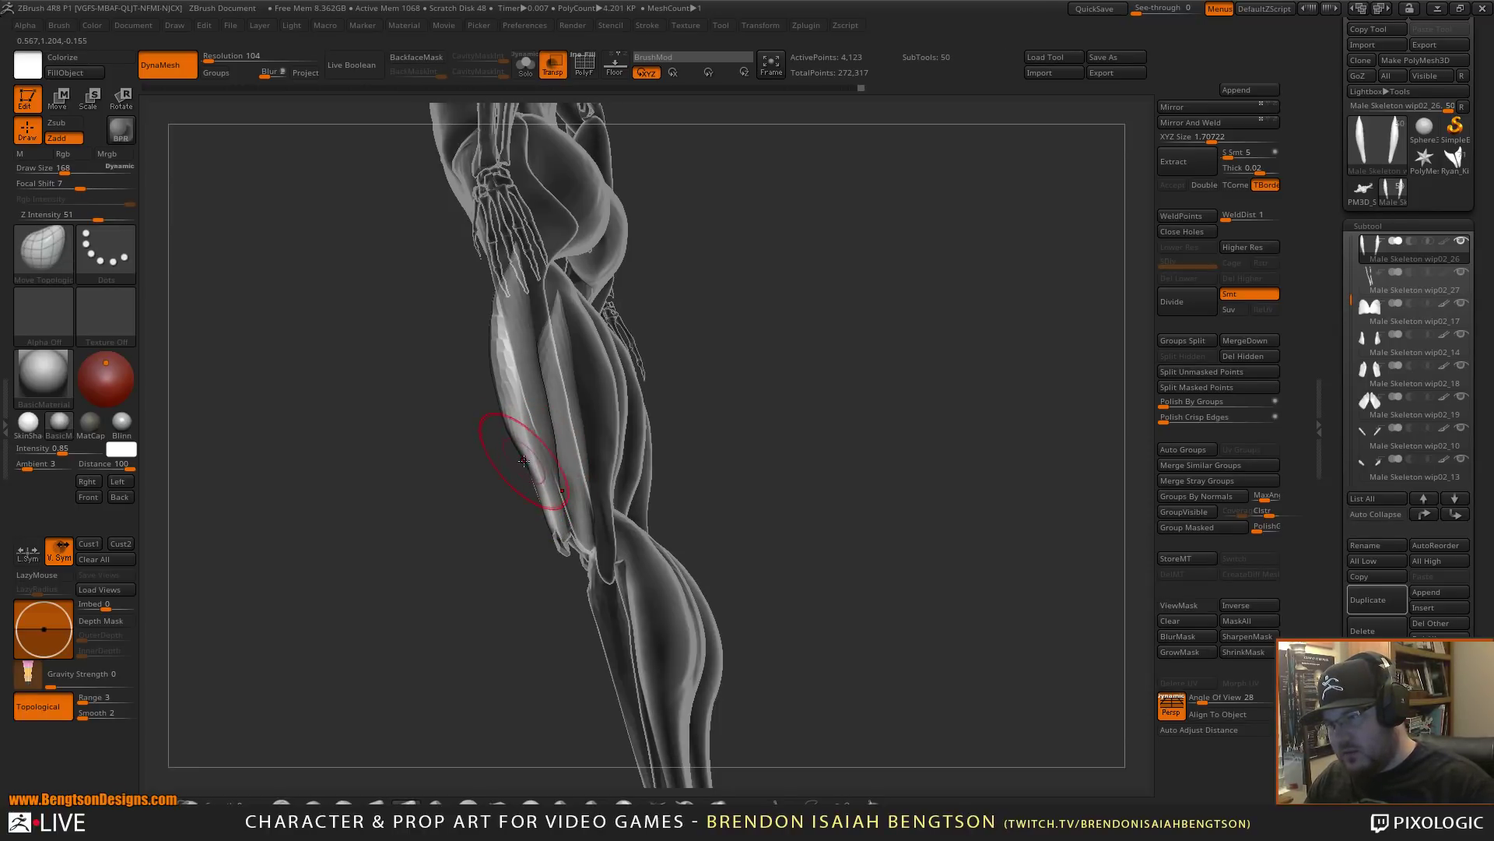
left_click_drag(704, 393, 782, 390)
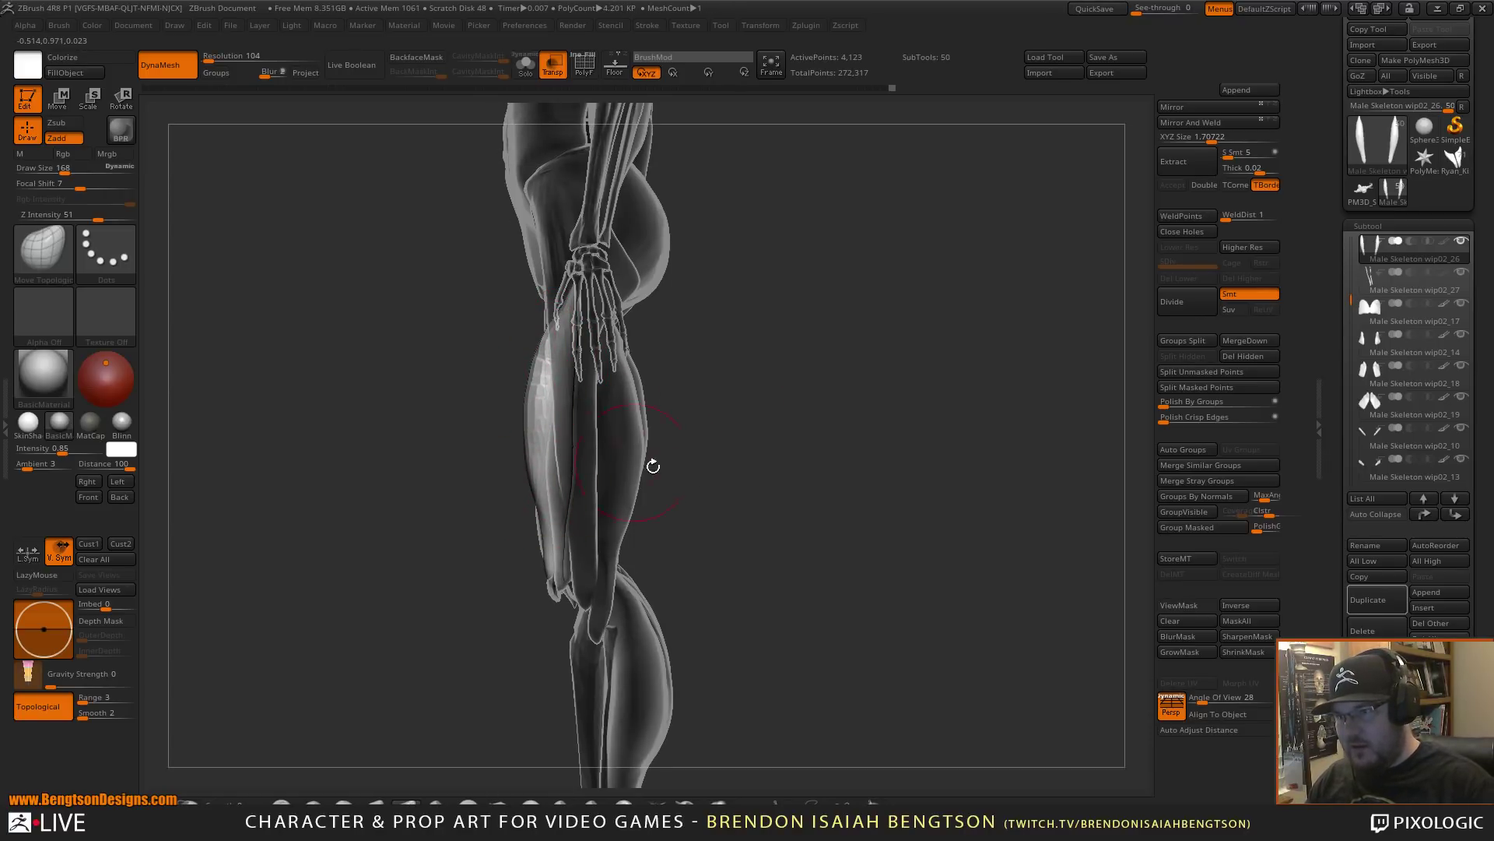
mouse_move(772, 499)
left_mouse_down()
mouse_move(784, 519)
mouse_move(765, 501)
mouse_move(787, 499)
left_mouse_up()
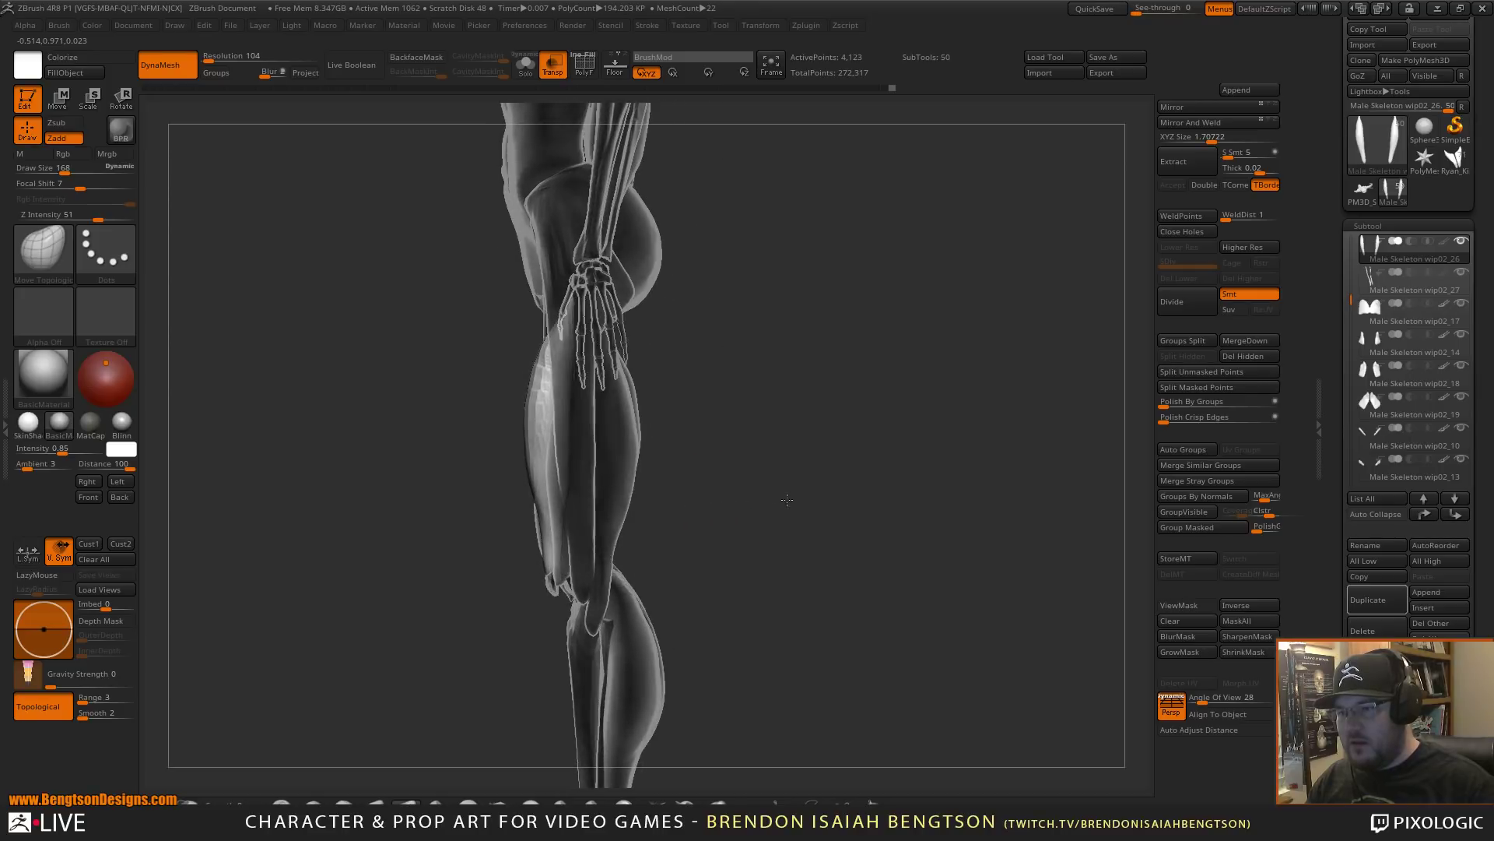
- Adjust the two hamstring muscles at the back of the thigh with the Move Topological brush, checking their side profile
left_click(632, 475, "alt")
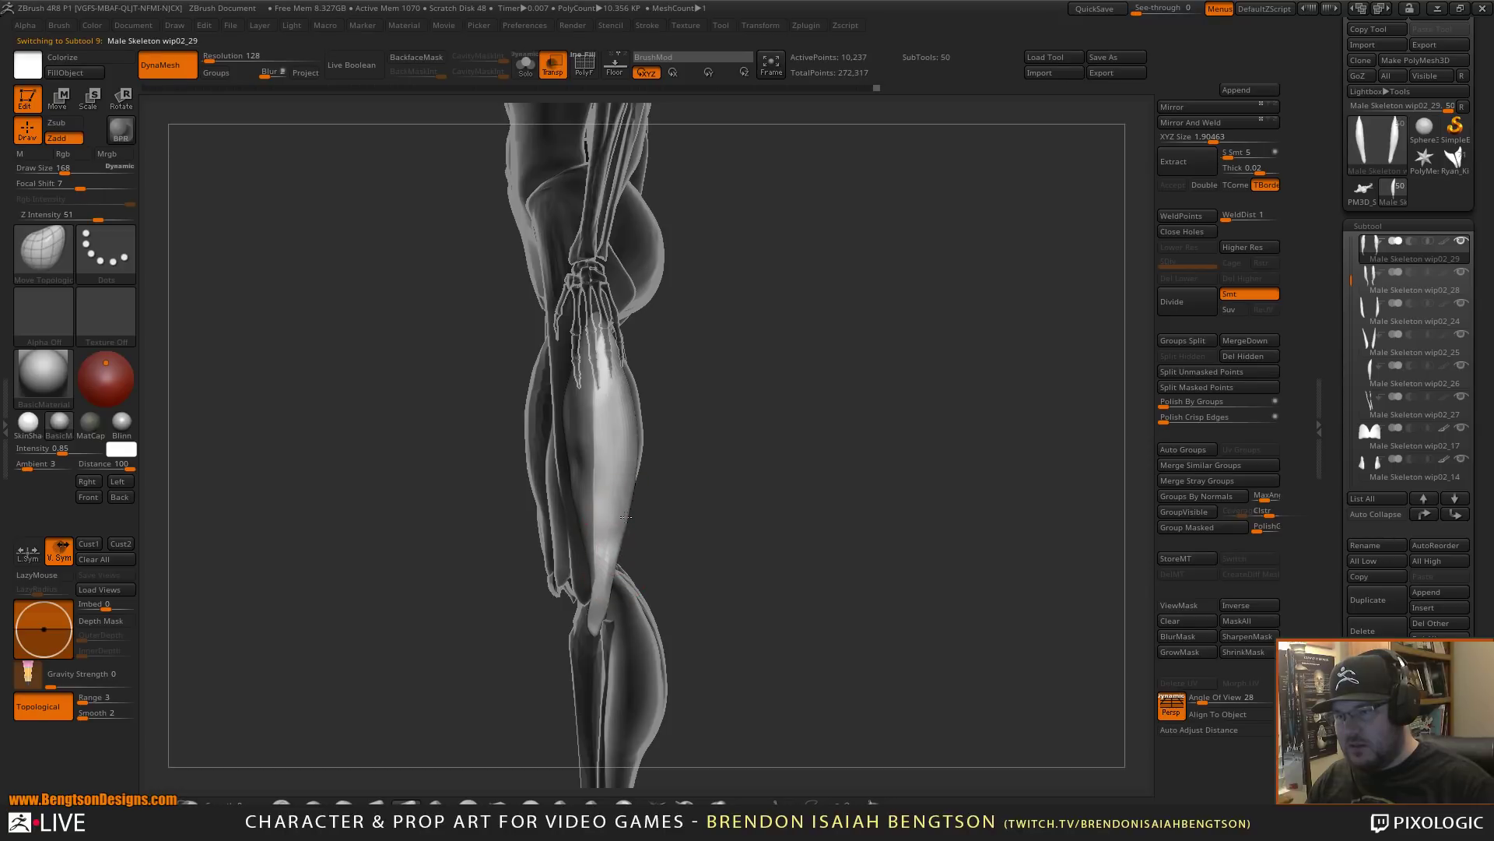
mouse_move(767, 459)
left_mouse_down()
mouse_move(475, 467)
mouse_move(636, 482)
left_mouse_up()
left_click(680, 426, "alt")
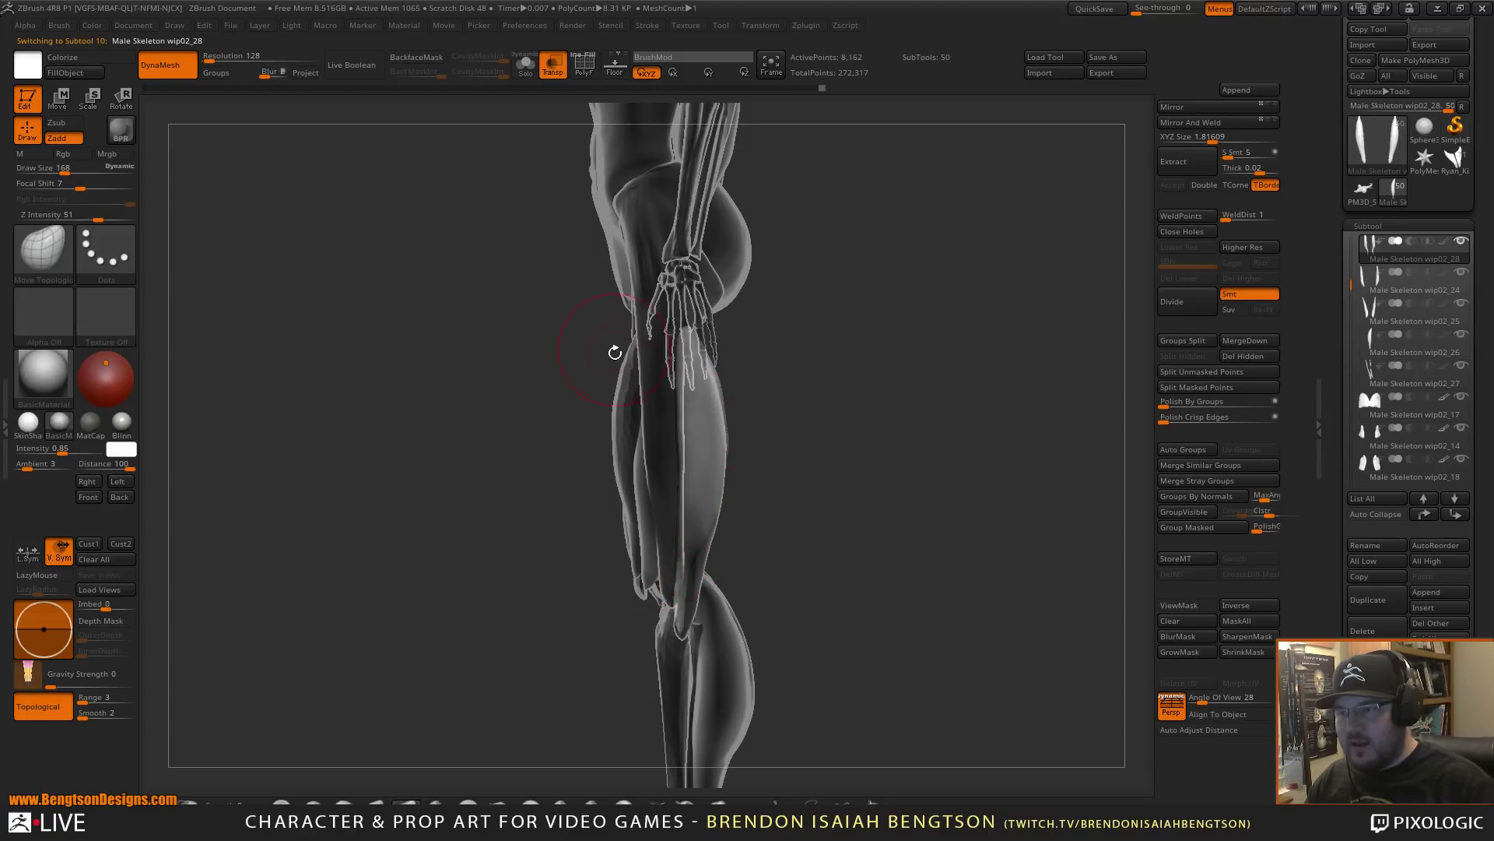
left_click_drag(843, 581, 818, 488, "alt")
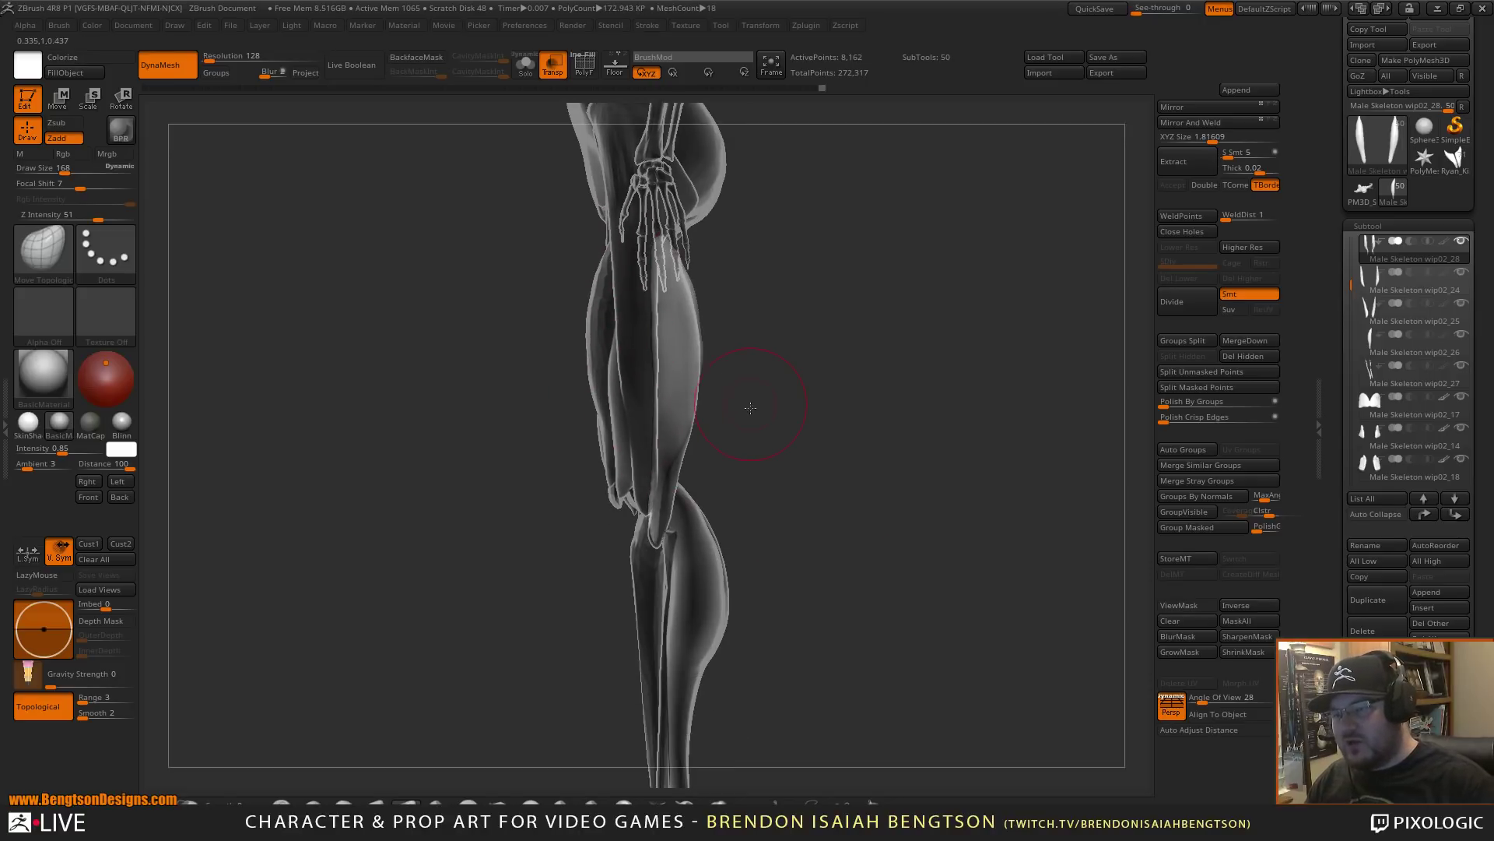
left_click_drag(748, 406, 719, 509, "alt")
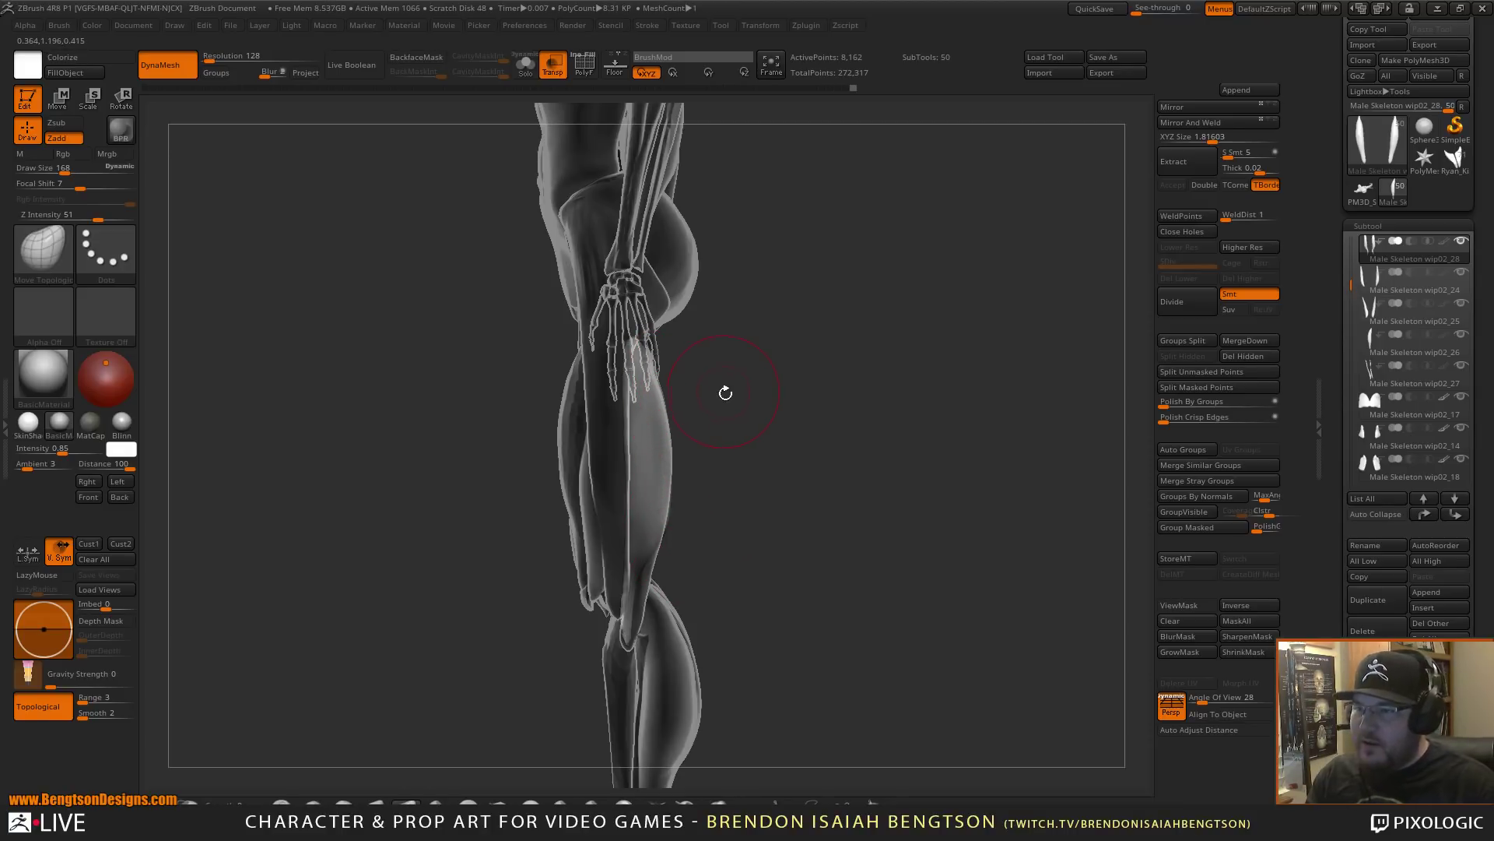
- Select the gluteus muscles and reshape their lower and outer contours with the Move Topological brush at draw sizes 302 and 230
mouse_move(724, 390)
left_mouse_down()
mouse_move(757, 441)
mouse_move(708, 342)
mouse_move(665, 321)
mouse_move(669, 339)
mouse_move(616, 352)
mouse_move(716, 314)
left_mouse_up()
left_click(674, 288, "alt")
key("space")
left_click_drag(714, 276, 720, 274)
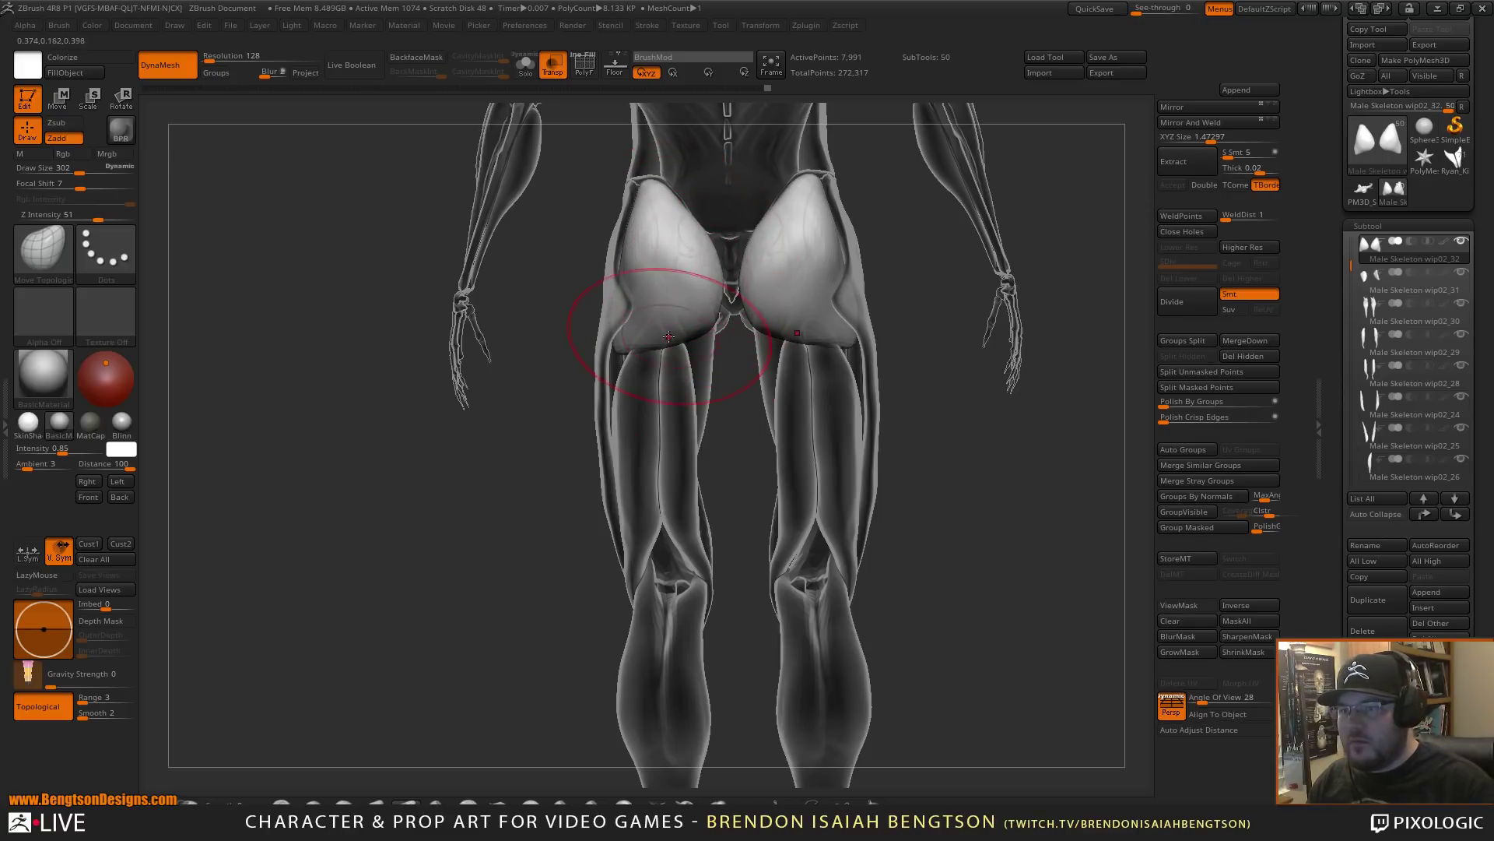
left_click_drag(907, 327, 1007, 395)
key("space")
left_click_drag(674, 300, 677, 309)
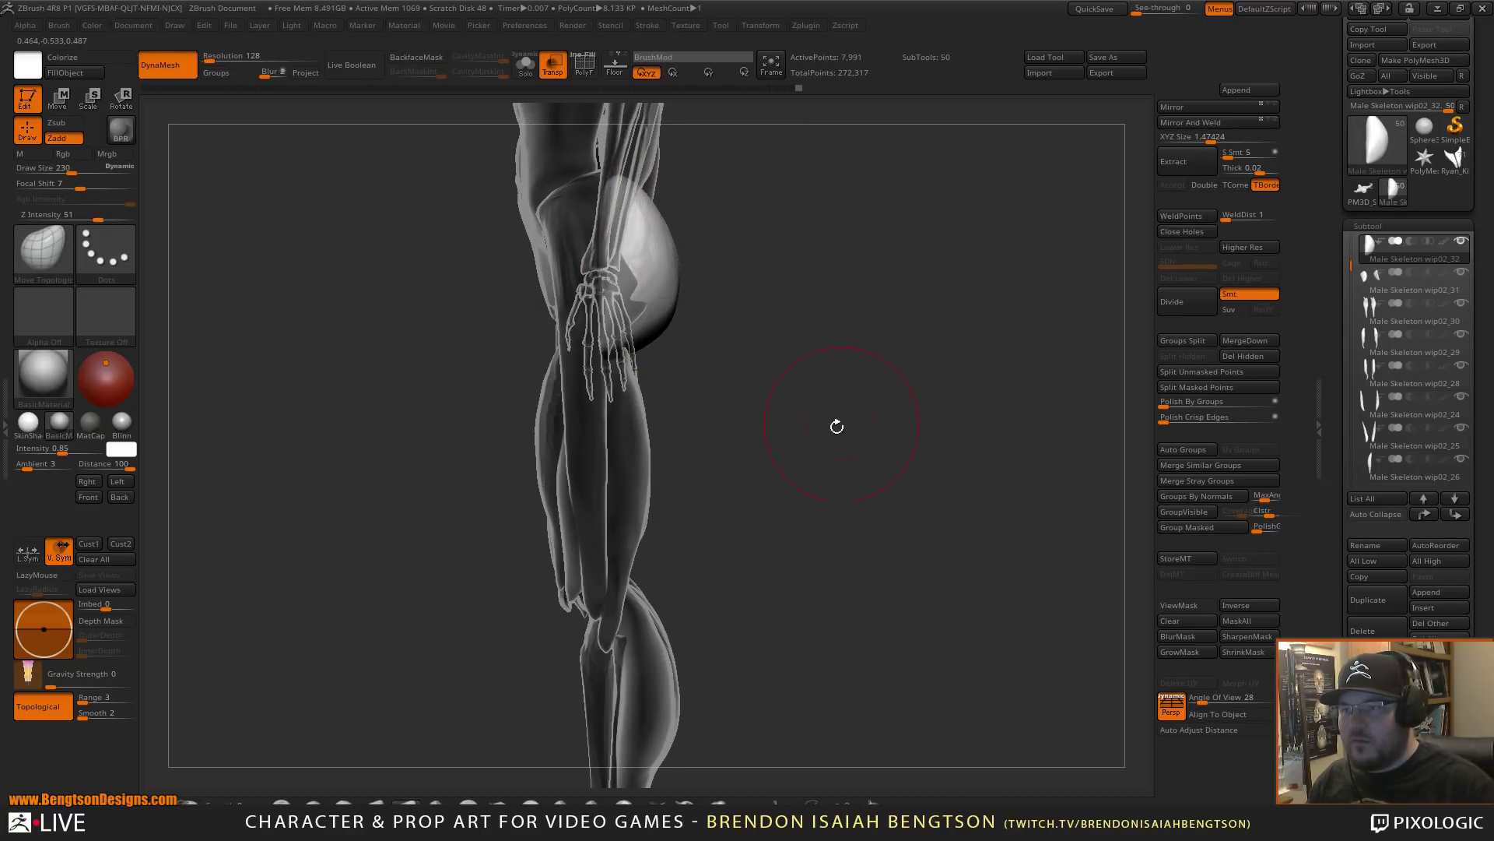
- Turn off the transparent display of the other subtools and check the front of the hip in solid shading
left_click_drag(836, 426, 737, 435)
key("f")
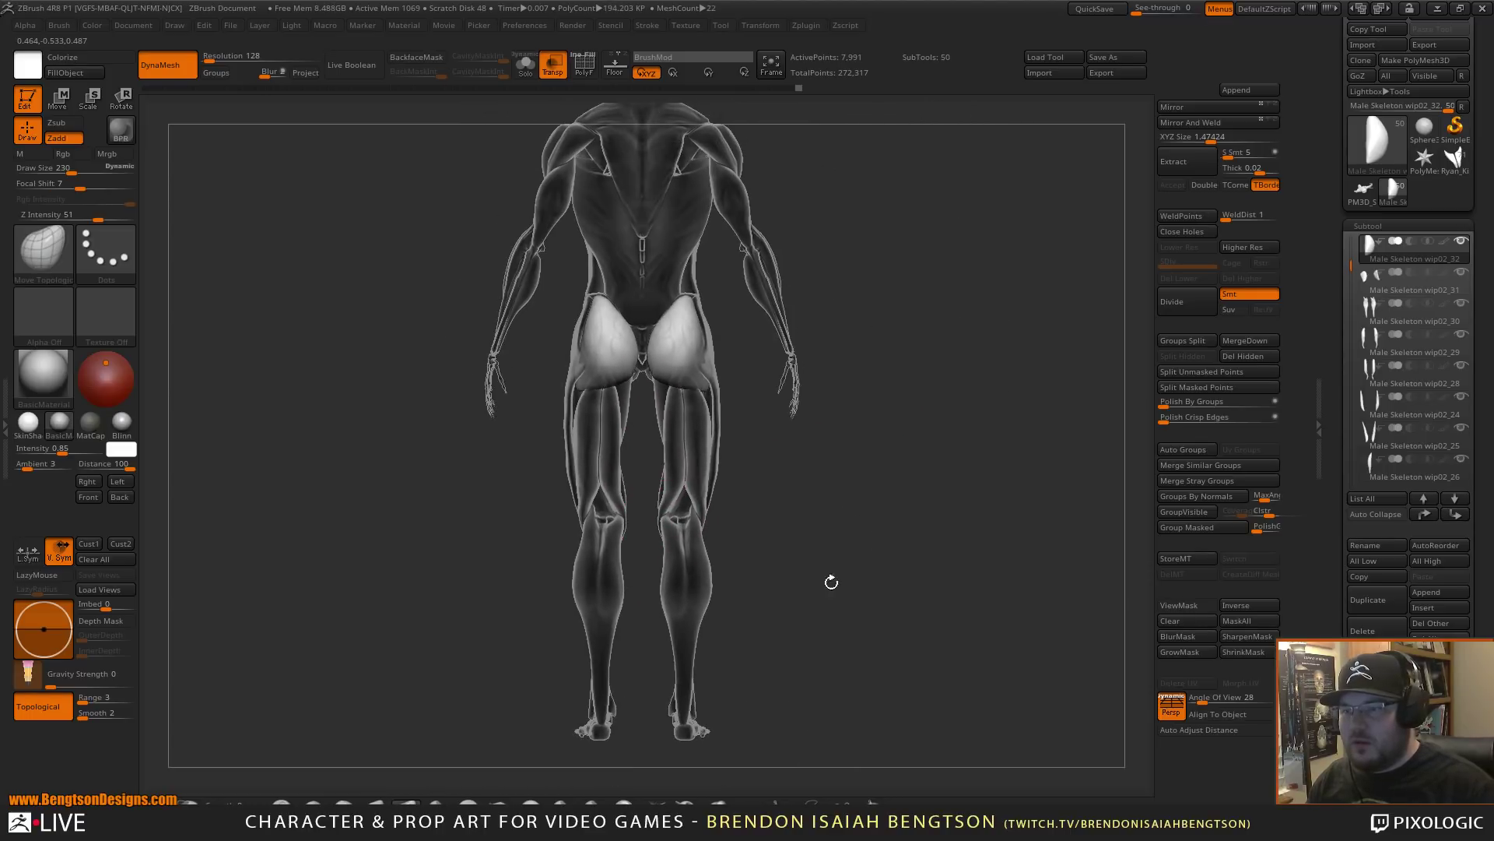
key("shift+f")
mouse_move(867, 403)
left_mouse_down("alt")
mouse_move(846, 444)
mouse_move(854, 579)
mouse_move(904, 637)
mouse_move(825, 580)
mouse_move(878, 614)
mouse_move(847, 605)
mouse_move(866, 480)
mouse_move(845, 411)
mouse_move(874, 491)
mouse_move(903, 507)
mouse_move(825, 527)
mouse_move(892, 529)
mouse_move(740, 511)
mouse_move(797, 374)
mouse_move(716, 379)
mouse_move(625, 340)
left_mouse_up("alt")
key("shift+f")
key("shift+t")
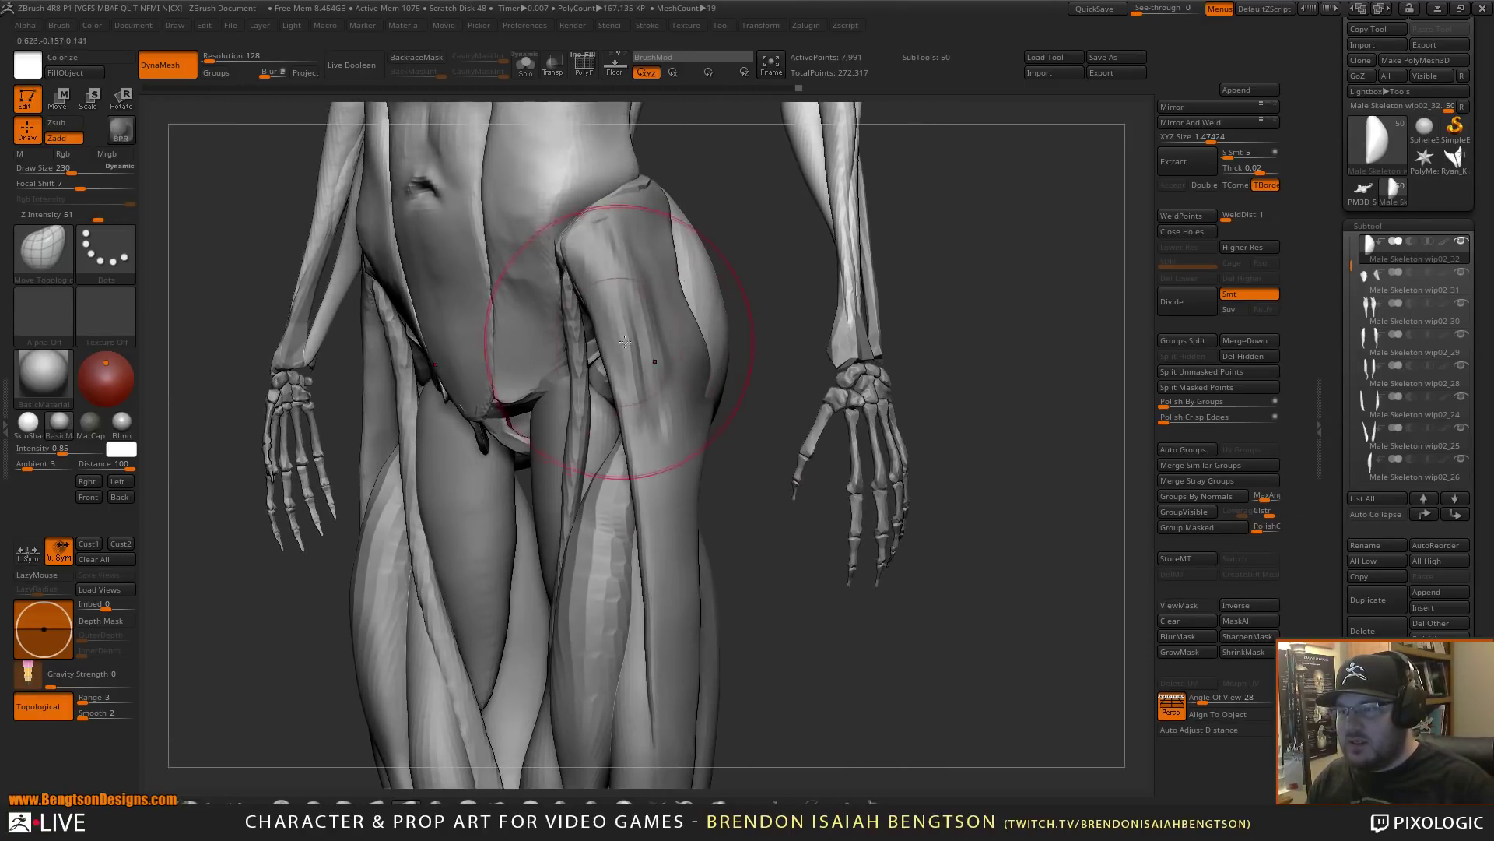
key("b")
key("c")
key("b")
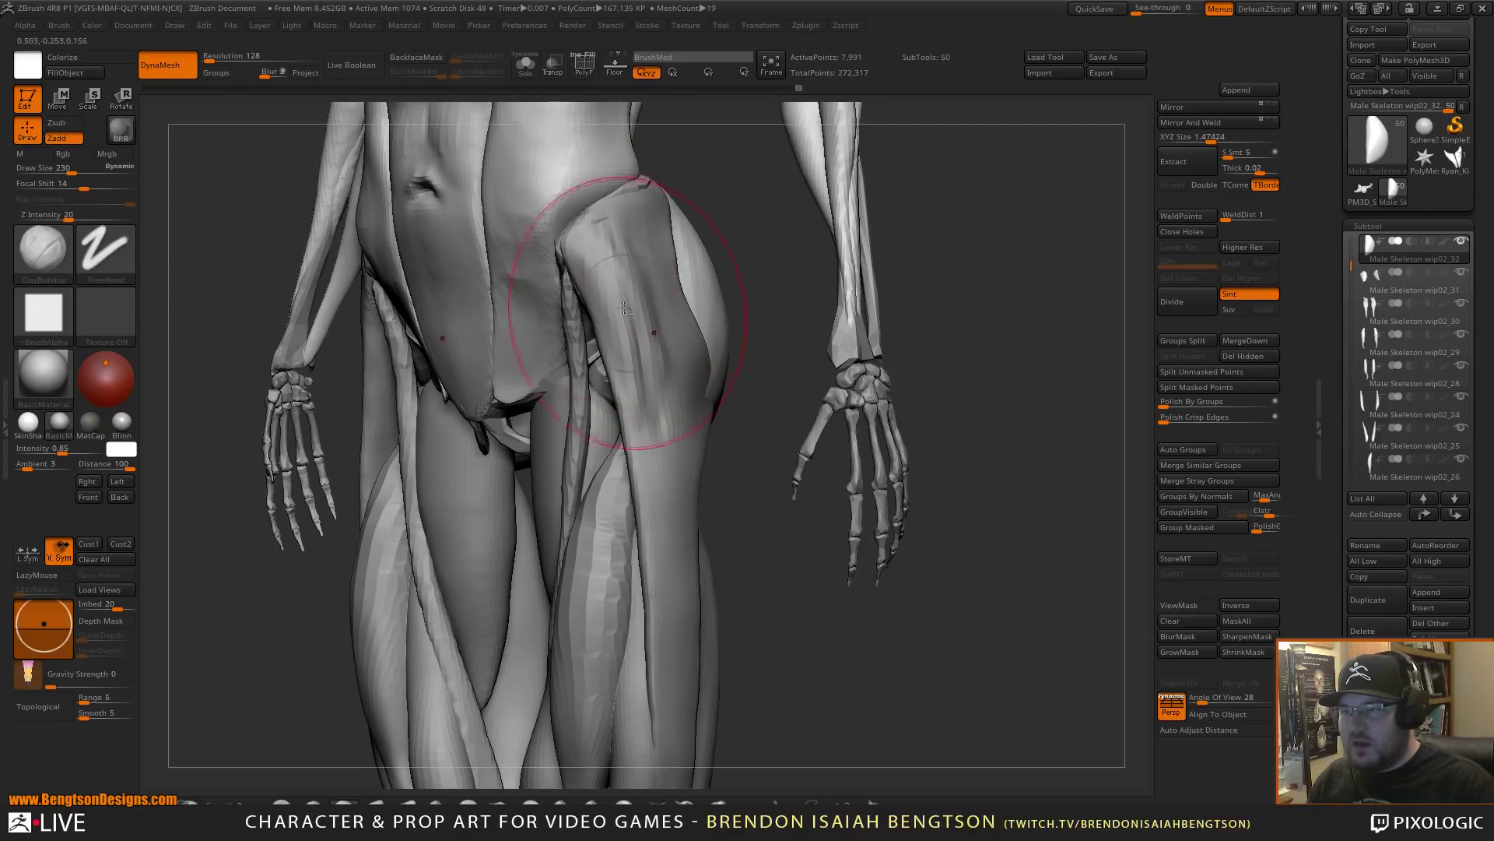
- Select the fascia lata band on the outer hip and thigh and reshape its front edge with the Move Topological brush
left_click(629, 321, "alt")
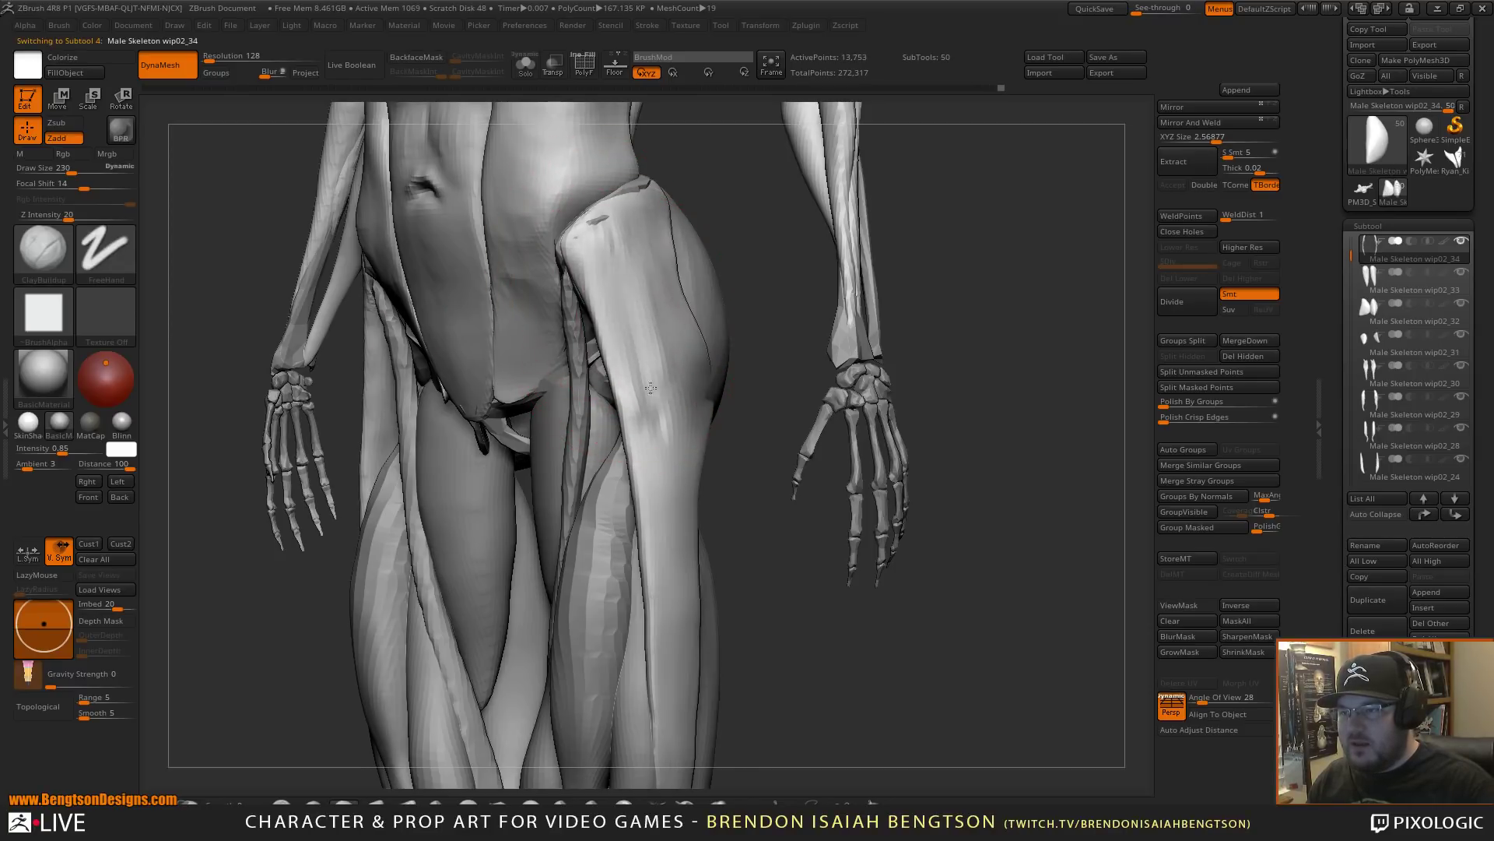
mouse_move(806, 646)
left_mouse_down("alt")
mouse_move(804, 604)
mouse_move(840, 584)
mouse_move(794, 594)
left_mouse_up("alt")
key("b")
key("m")
key("t")
left_click_drag(617, 289, 624, 411)
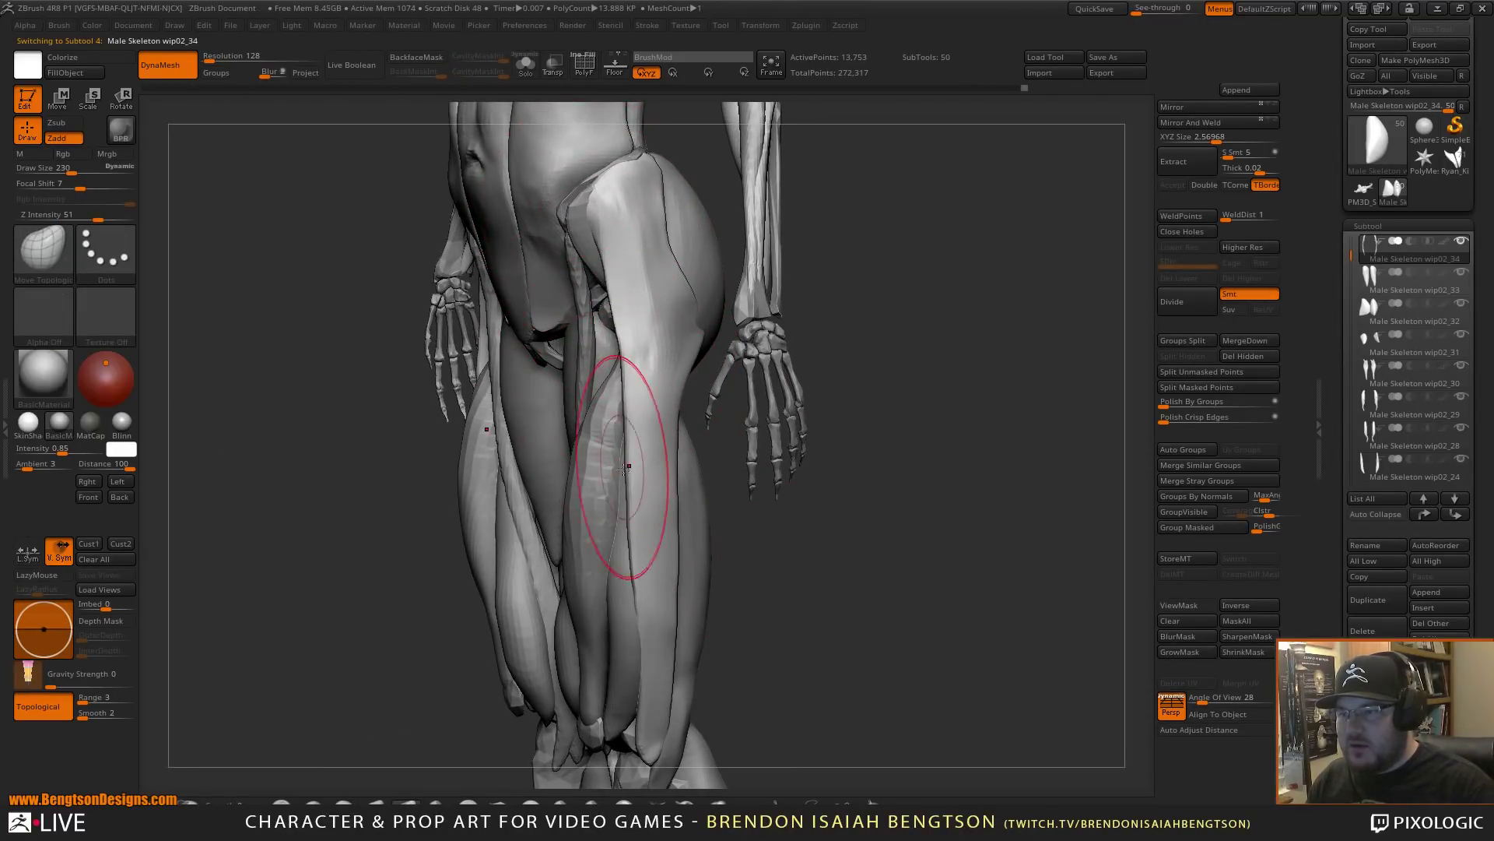
left_click_drag(624, 467, 630, 467)
- Bring the browser with the tensor fascia lata image behind the ZBrush window and set See-through to 35
mouse_move(879, 557)
left_mouse_down()
mouse_move(965, 576)
mouse_move(1048, 430)
mouse_move(997, 437)
mouse_move(1032, 342)
left_mouse_up()
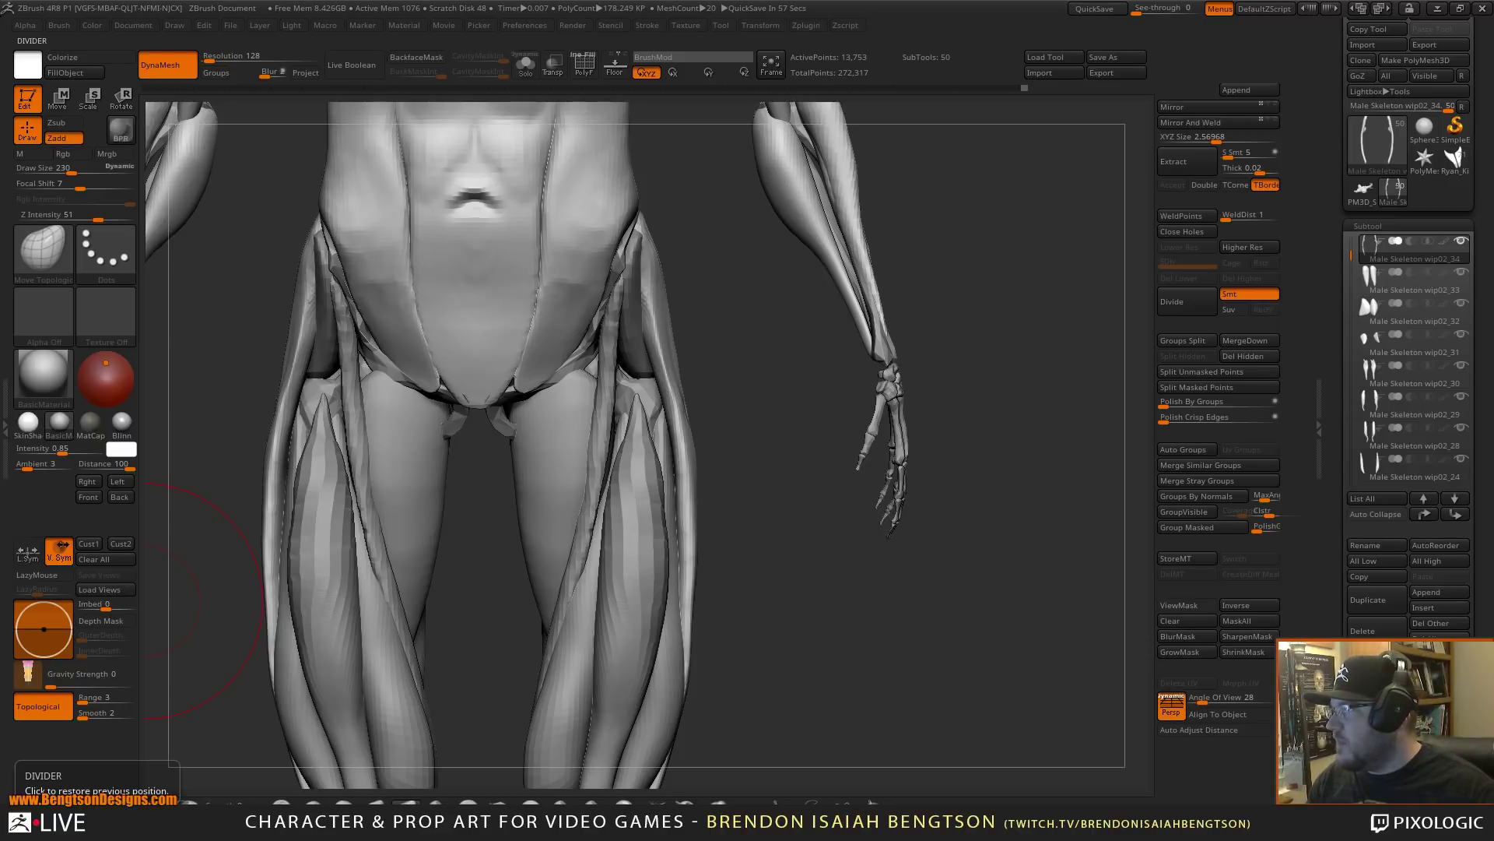
left_click_drag(0, 288, 1270, 63)
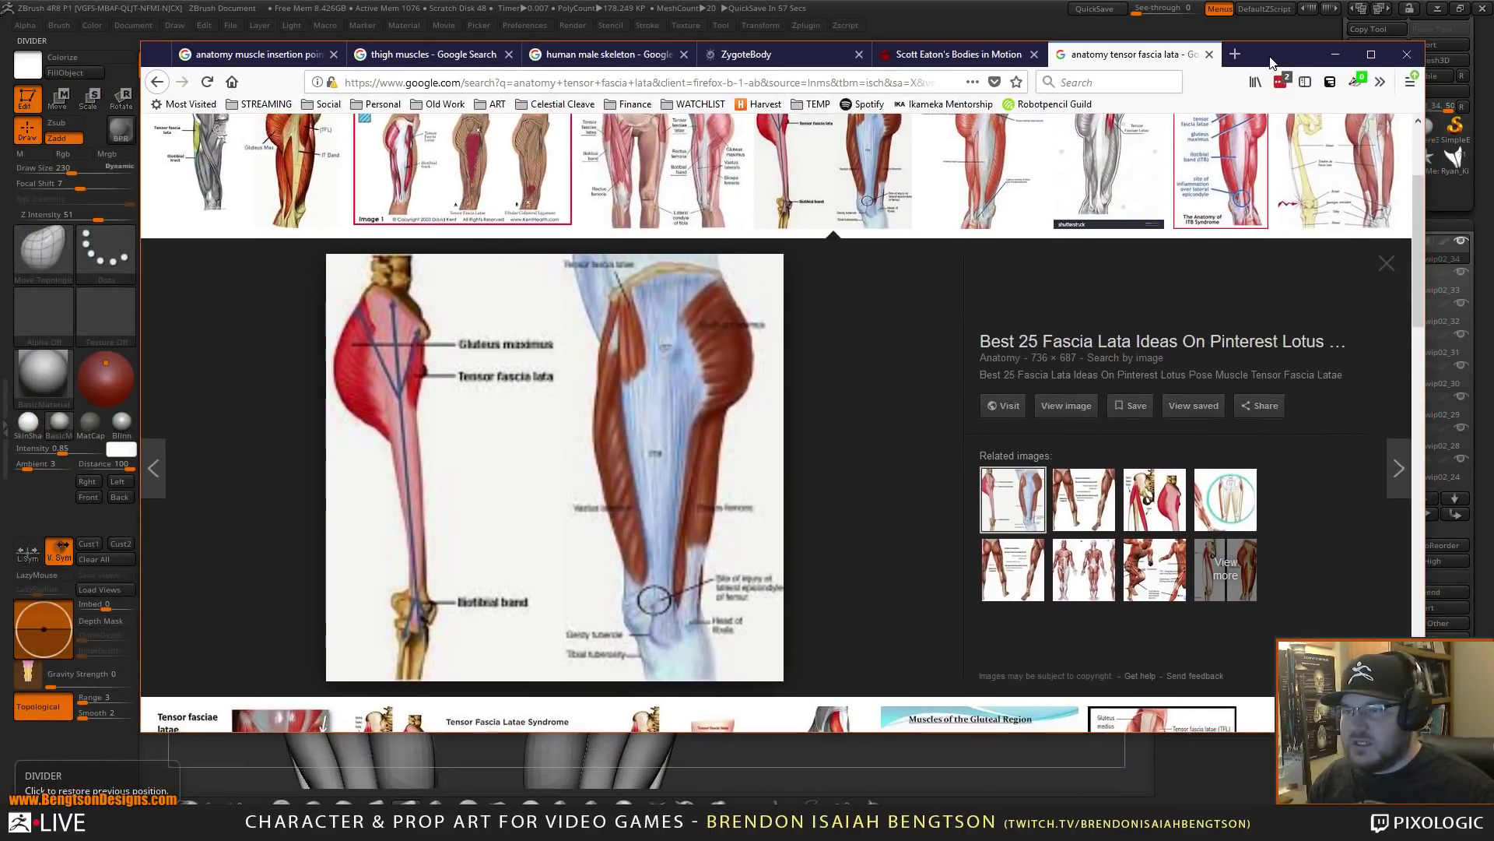
left_click(1200, 31)
left_click(1160, 8)
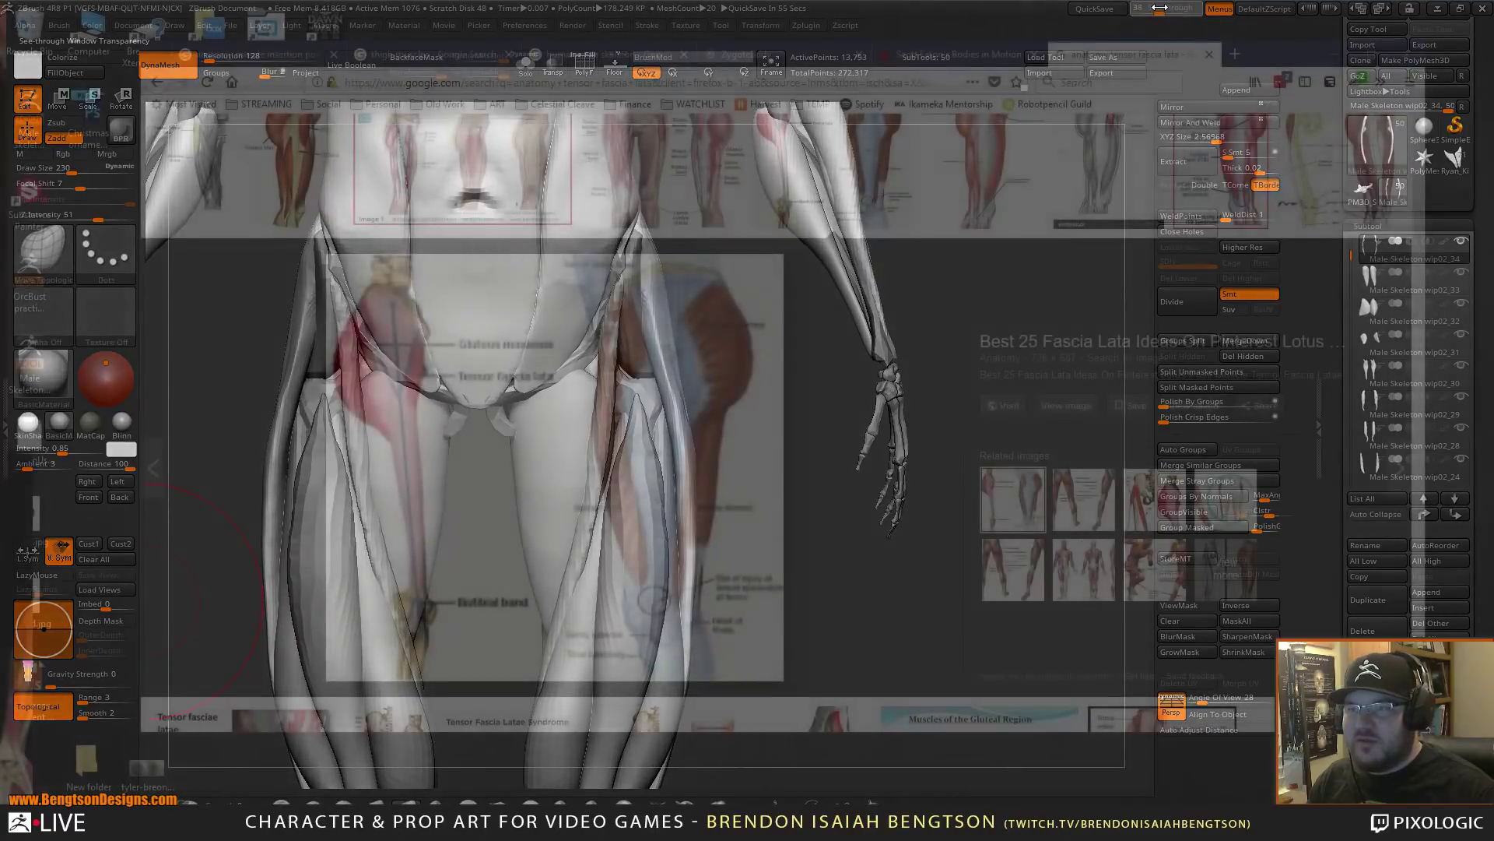
mouse_move(1159, 8)
left_mouse_down()
mouse_move(1175, 9)
mouse_move(1158, 11)
left_mouse_up()
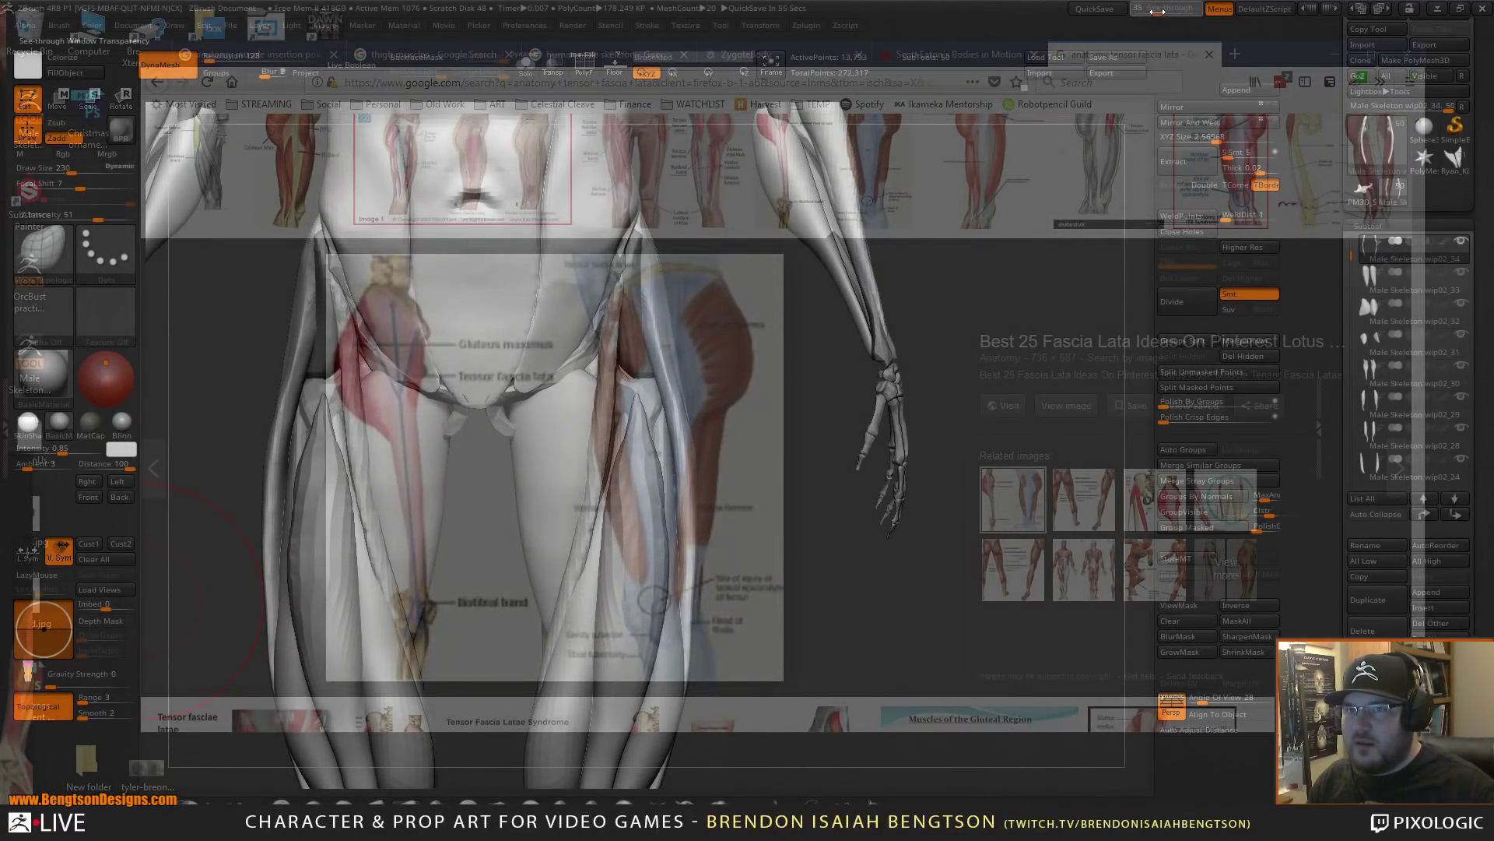
- Line up the model's side view with the leg in the see-through anatomy reference image
left_click_drag(731, 450, 701, 556)
left_click_drag(834, 587, 788, 465, "alt")
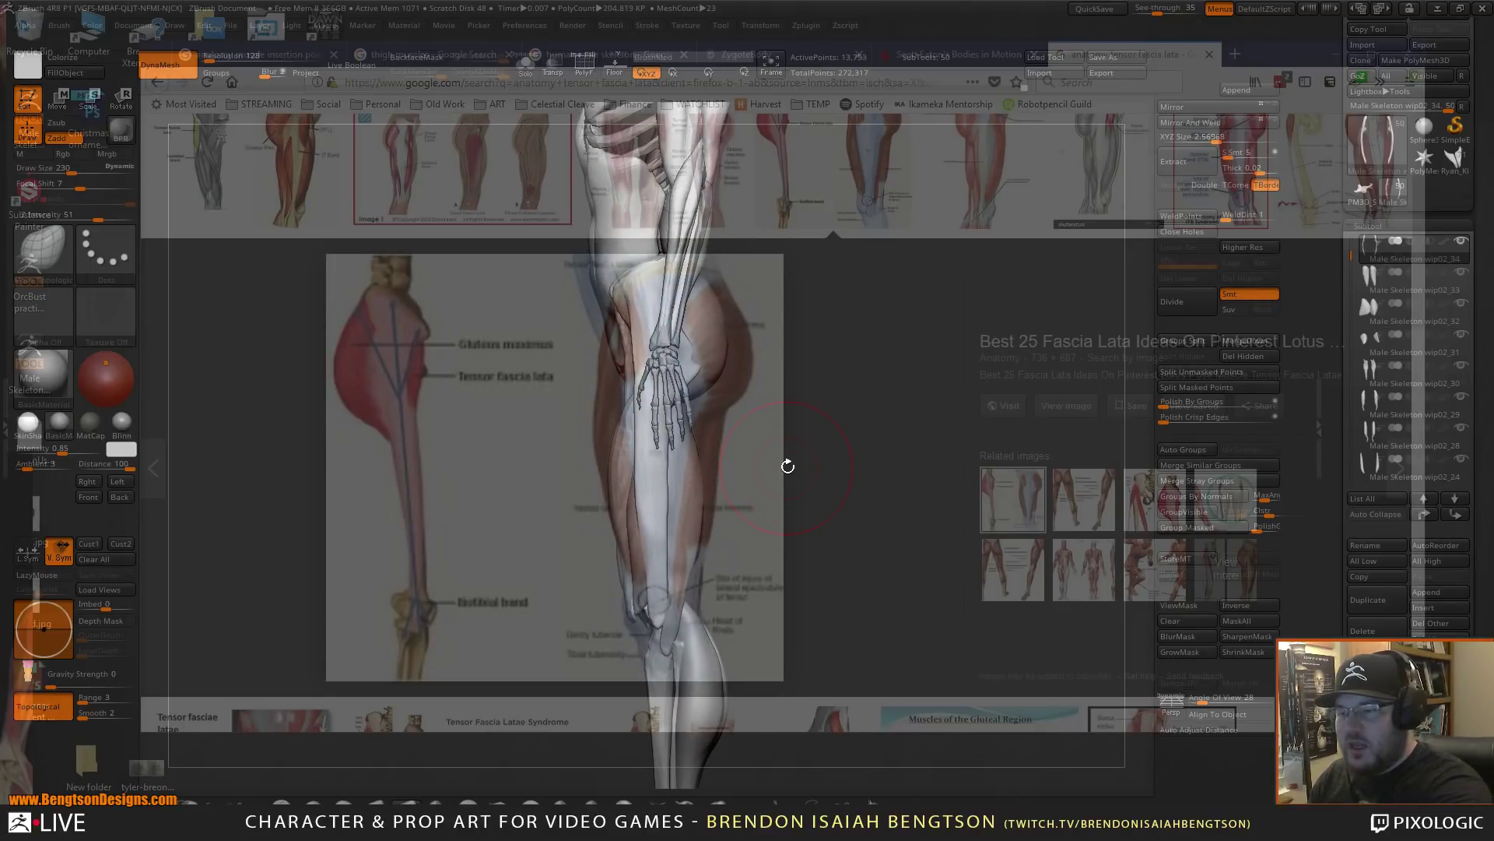
left_click_drag(574, 709, 658, 575)
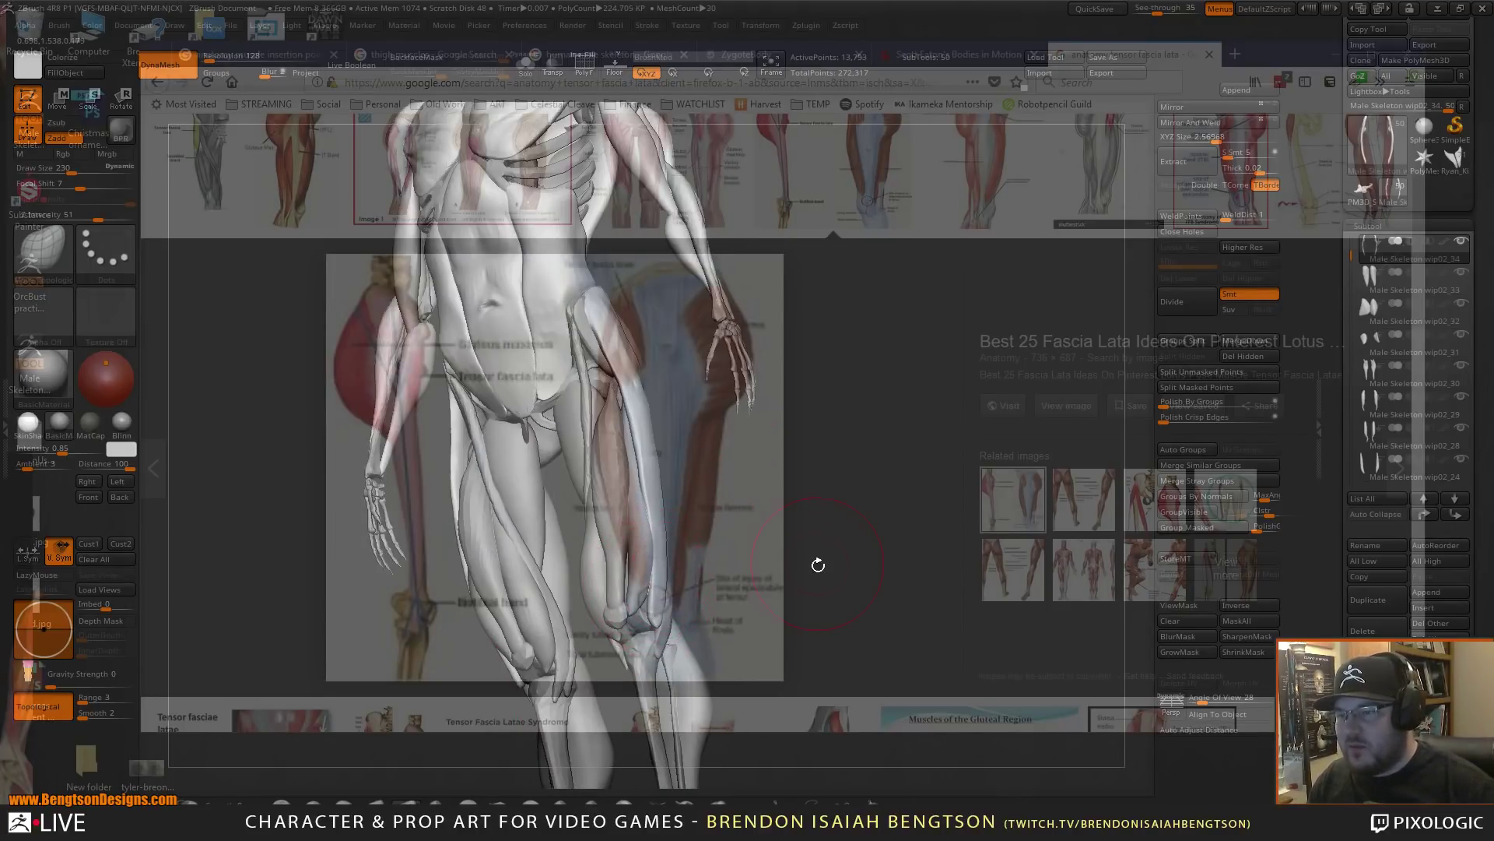
left_click_drag(817, 564, 769, 599, "shift")
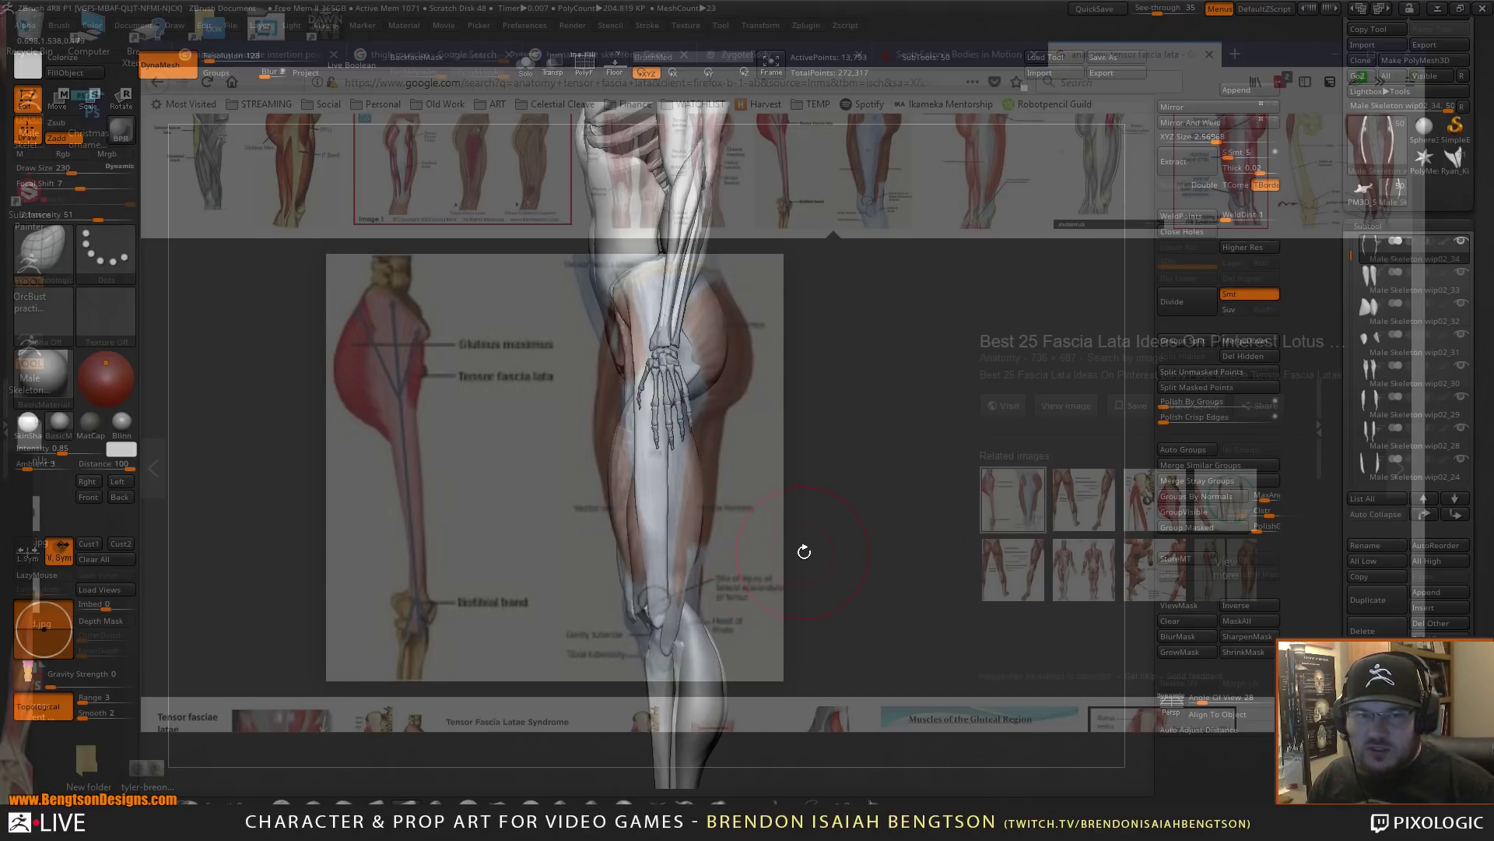
left_click_drag(804, 552, 786, 557)
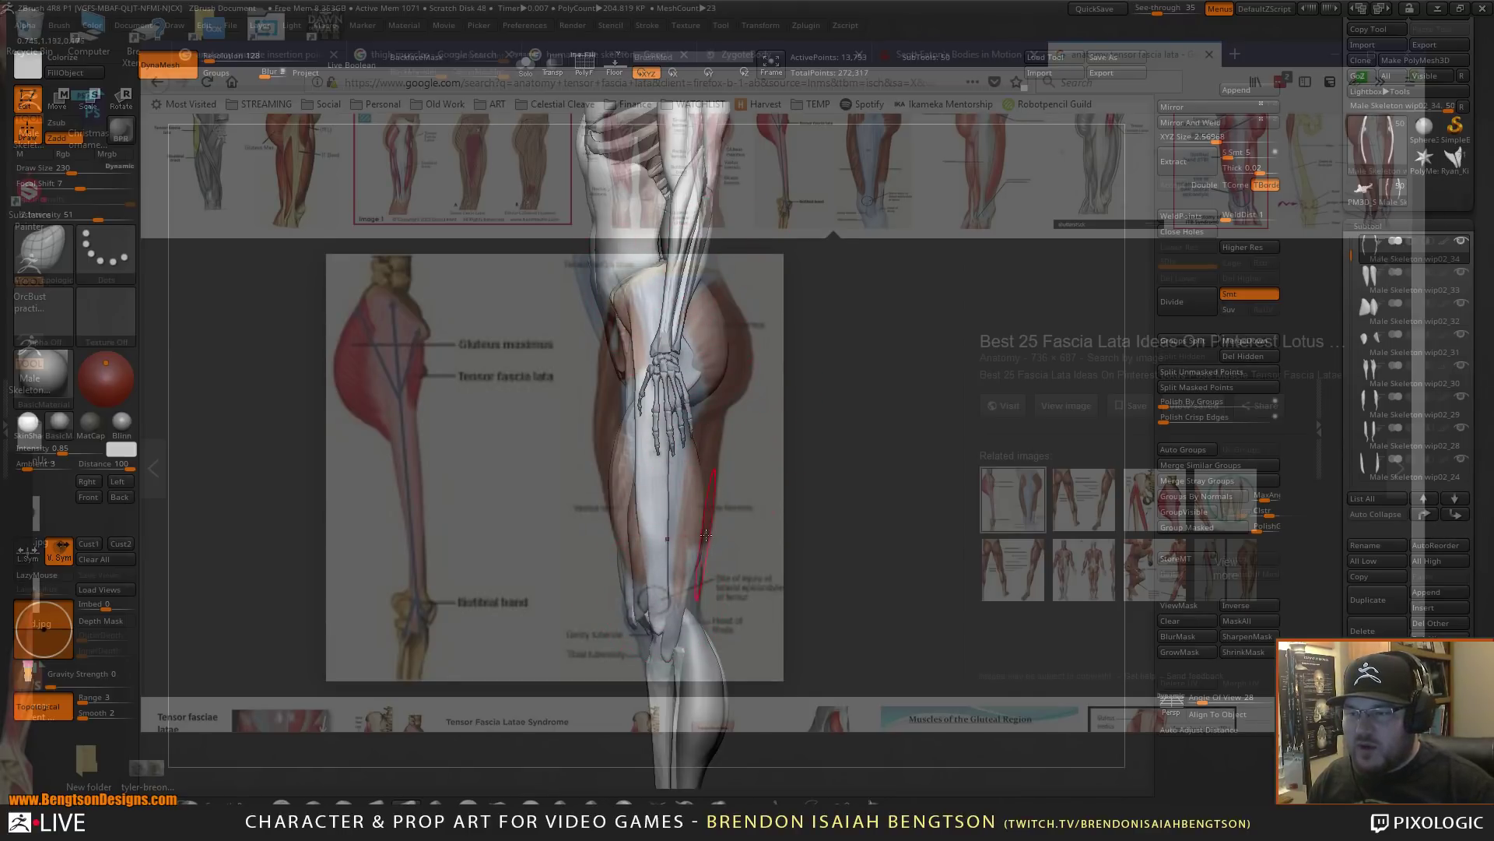
- Select the gluteus muscles and pull their rear profile to match the reference, using a draw size of 516
key("space")
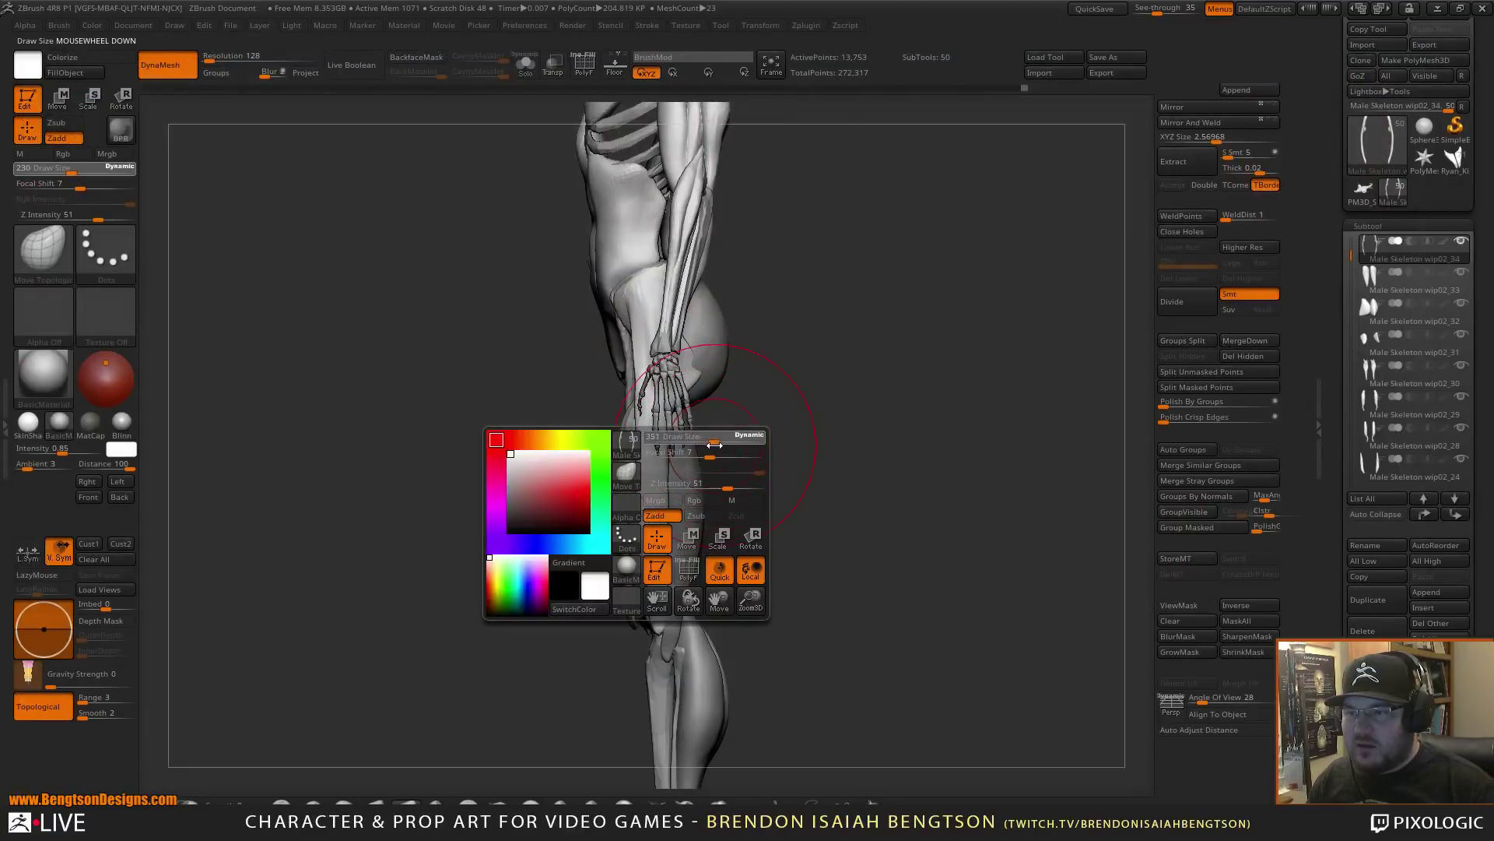
left_click_drag(714, 445, 728, 445)
left_click(716, 353, "alt")
key("space")
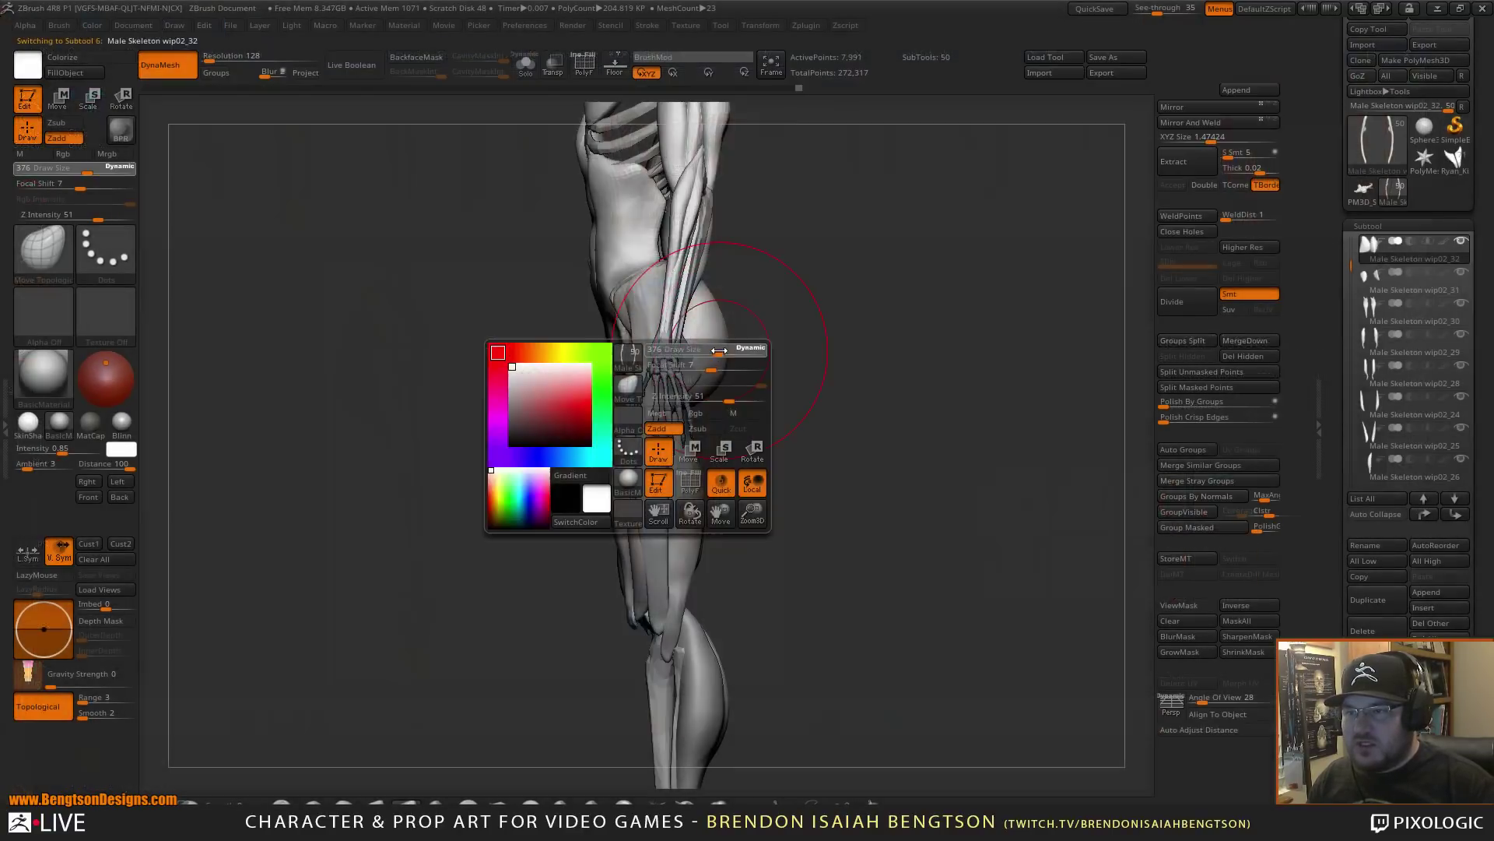
mouse_move(715, 374)
left_mouse_down()
mouse_move(746, 373)
mouse_move(710, 278)
left_mouse_up()
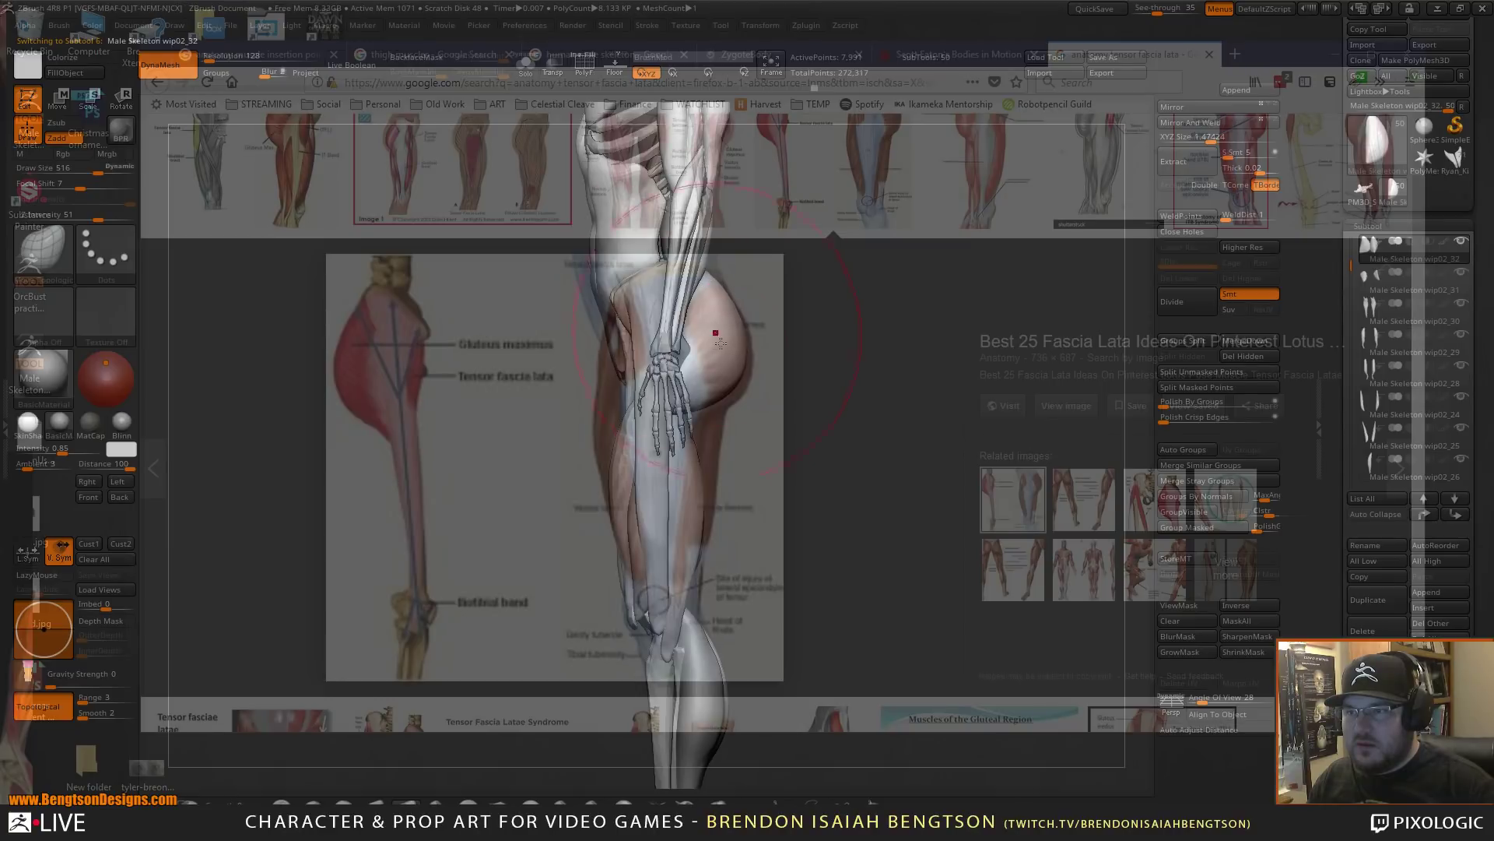
mouse_move(724, 343)
left_mouse_down()
mouse_move(707, 344)
mouse_move(681, 410)
mouse_move(694, 421)
left_mouse_up()
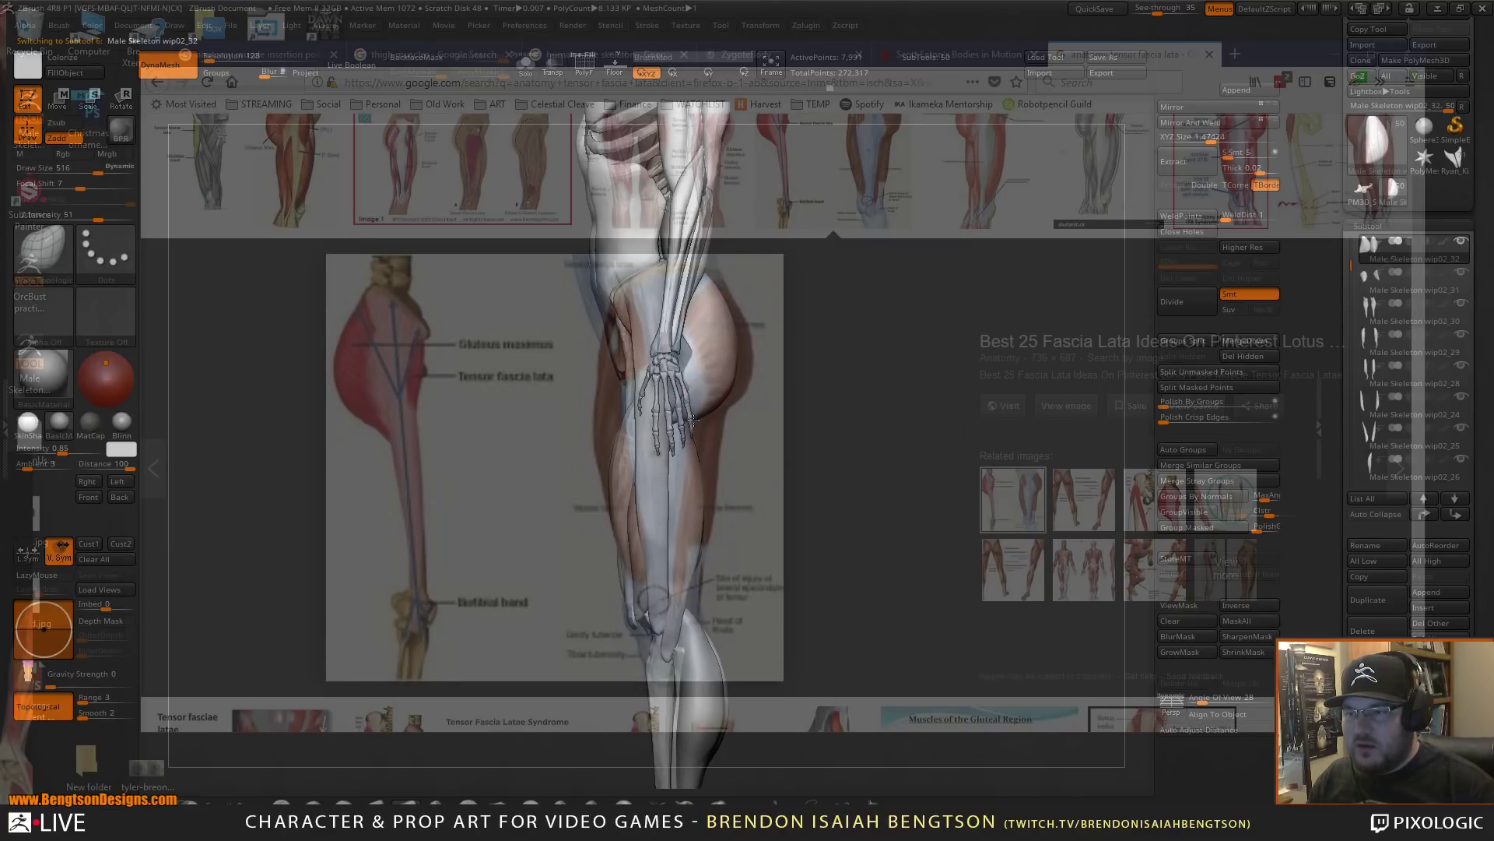
- Select the outer hamstring and move its back contour to match the reference, reducing the draw size from 516 to 385
left_click(692, 459, "alt")
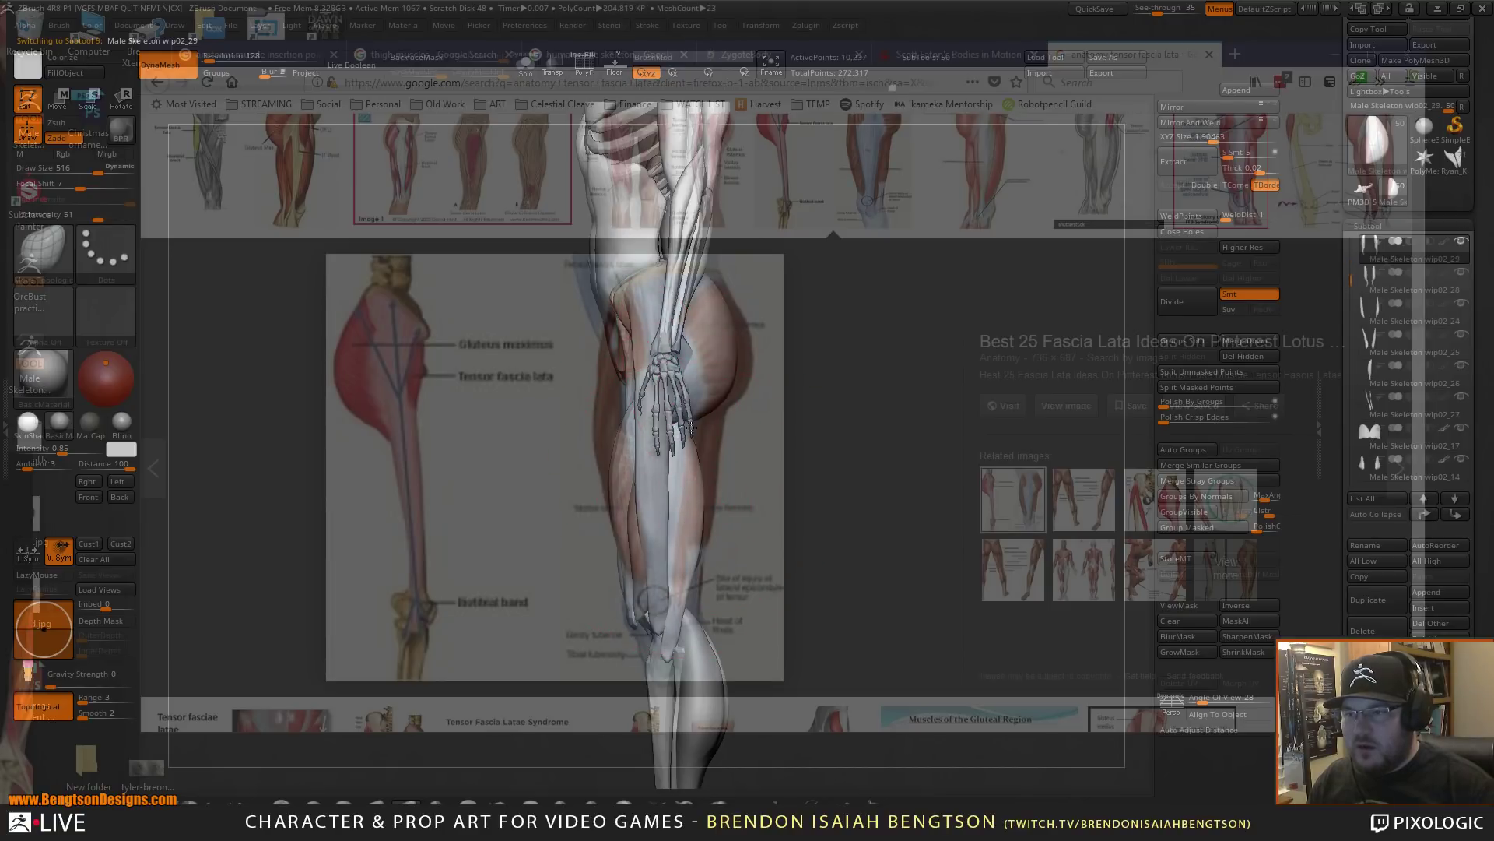
mouse_move(692, 427)
left_mouse_down()
mouse_move(748, 423)
mouse_move(715, 411)
left_mouse_up()
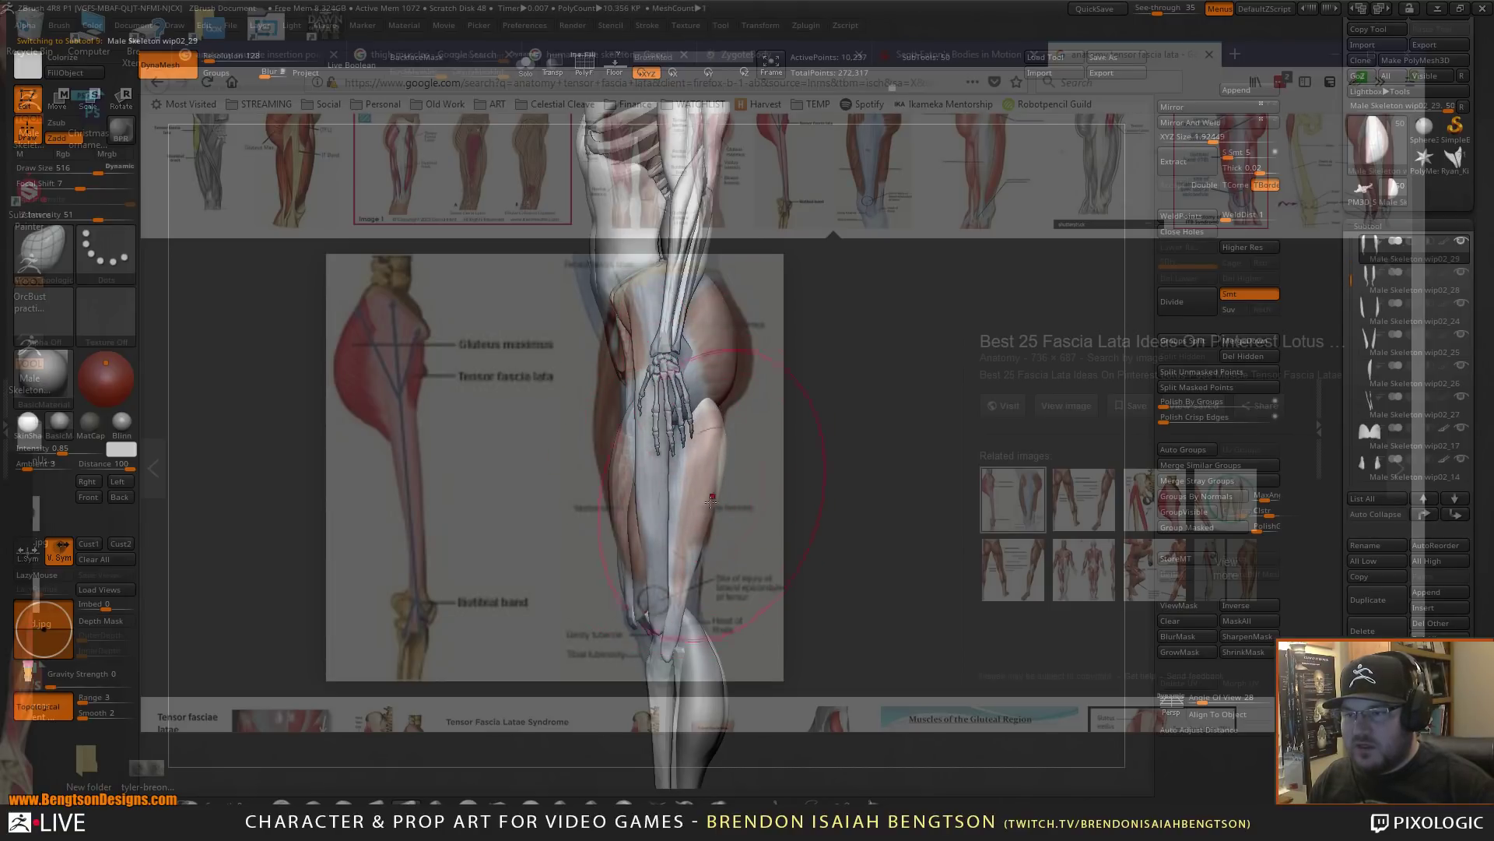
mouse_move(683, 584)
left_mouse_down()
mouse_move(706, 587)
mouse_move(680, 591)
mouse_move(714, 561)
left_mouse_up()
left_click_drag(716, 472, 705, 471)
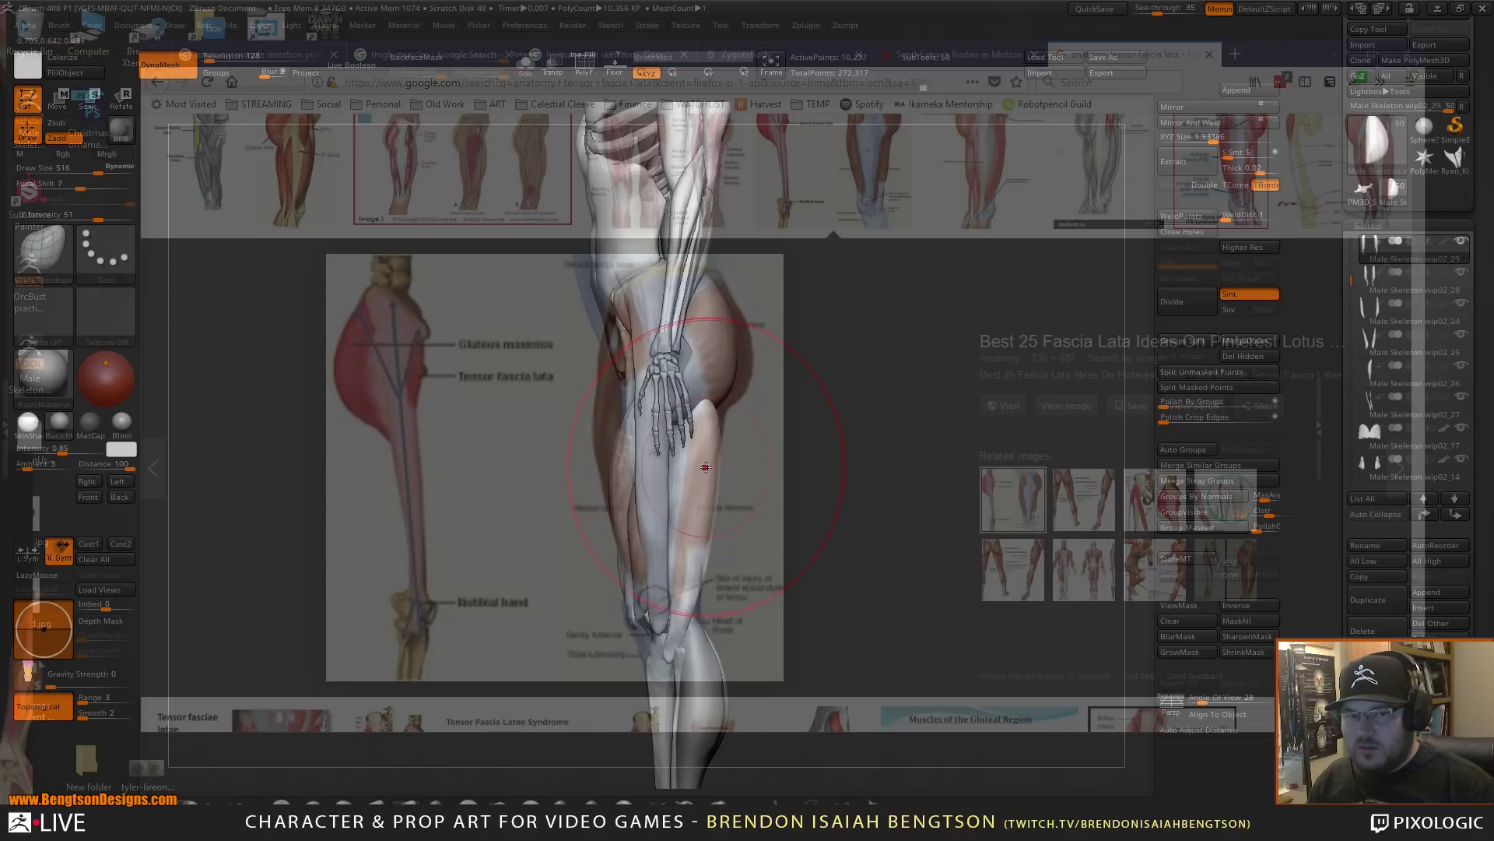
key("space")
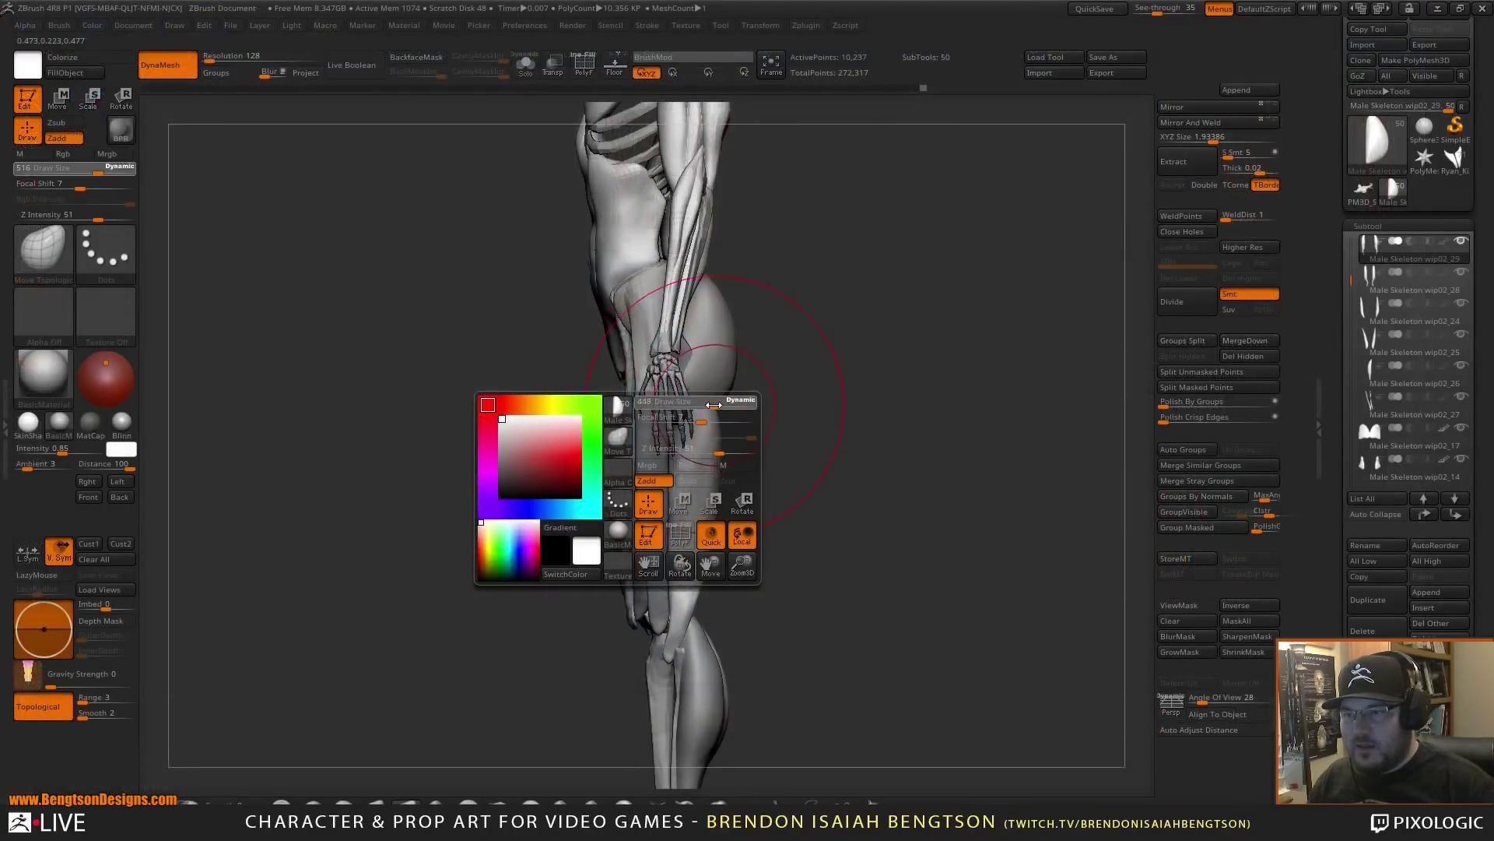
left_click_drag(712, 404, 711, 401)
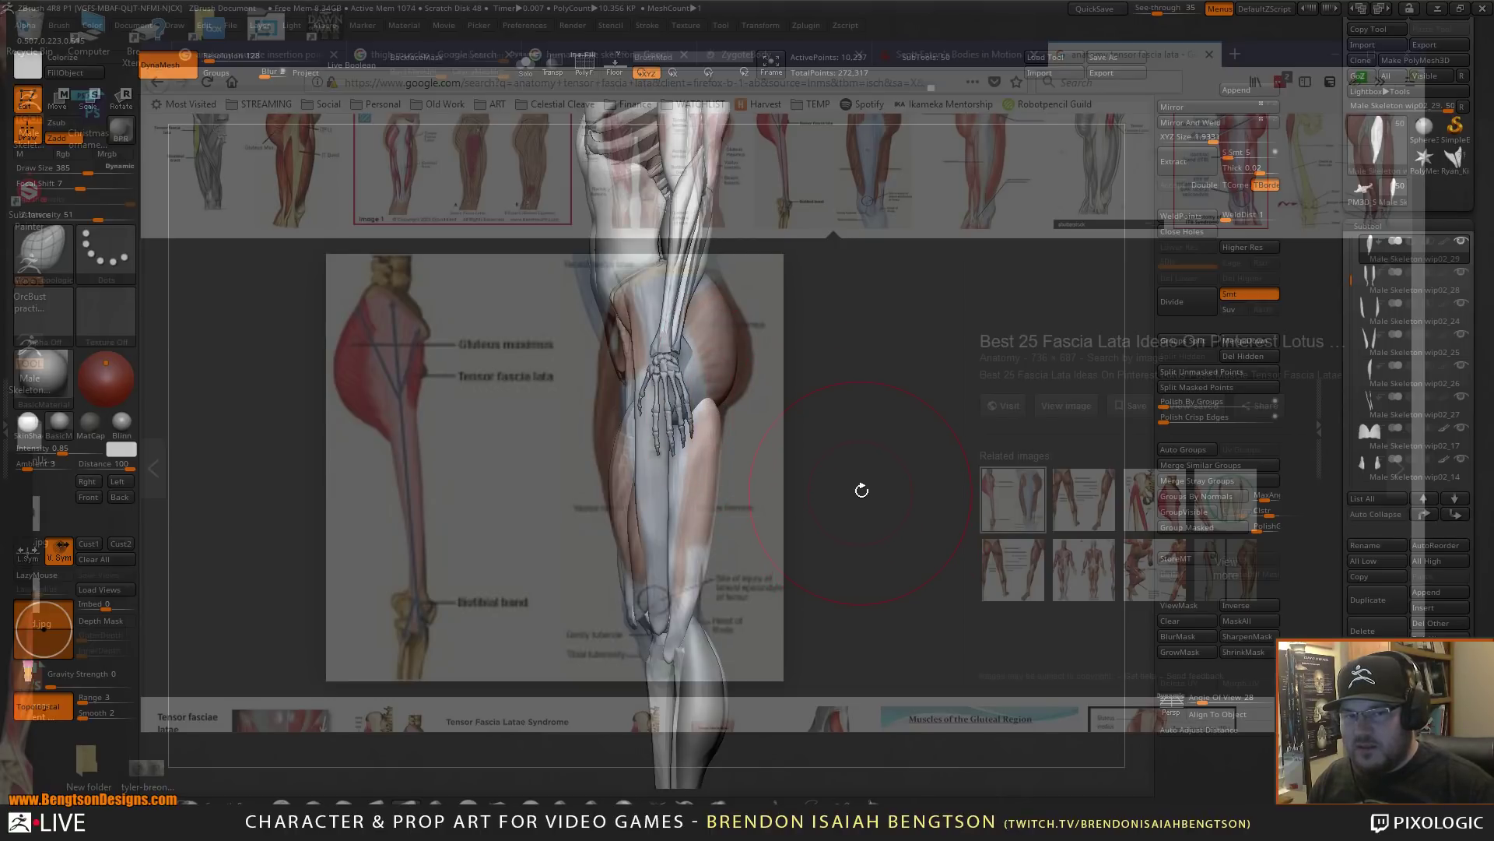
- Select the inner hamstring from the back of the thigh and turn on the transparent display of the other subtools
left_click_drag(884, 500, 736, 474)
key("shift")
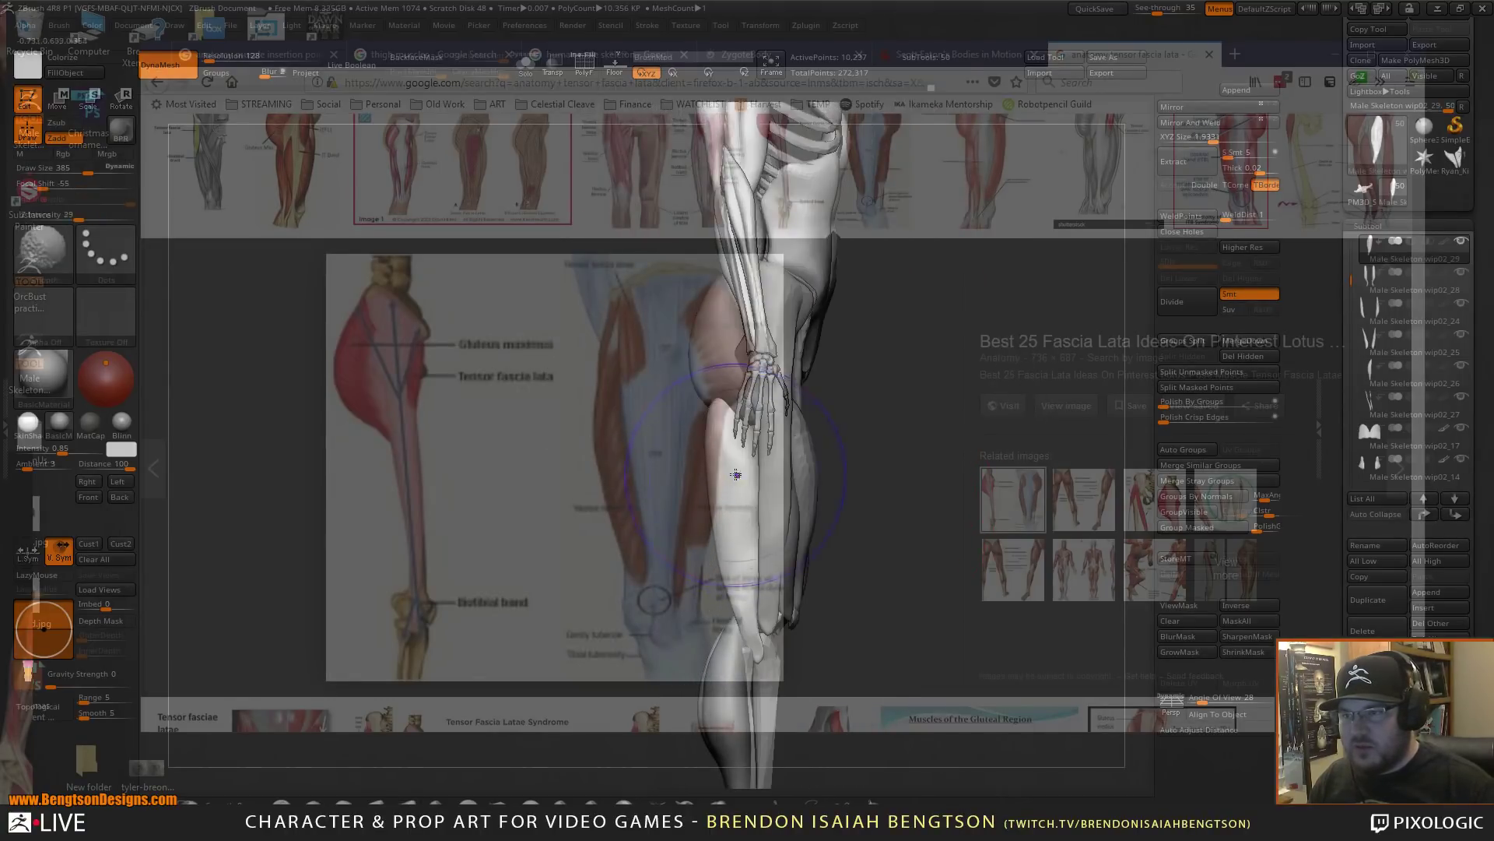
left_click_drag(635, 517, 761, 481)
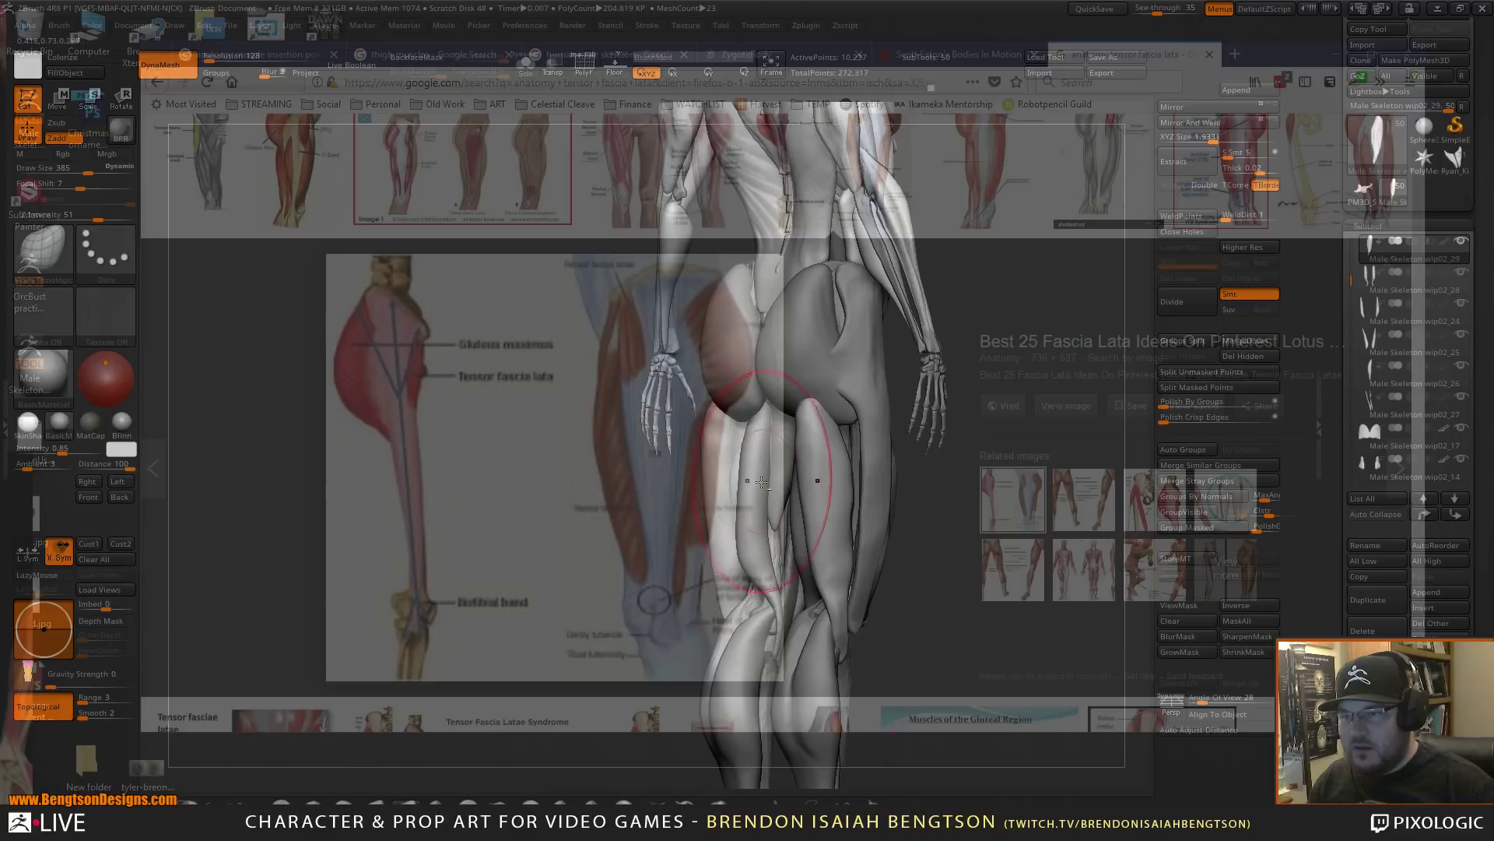
left_click(752, 492, "alt")
key("shift+t")
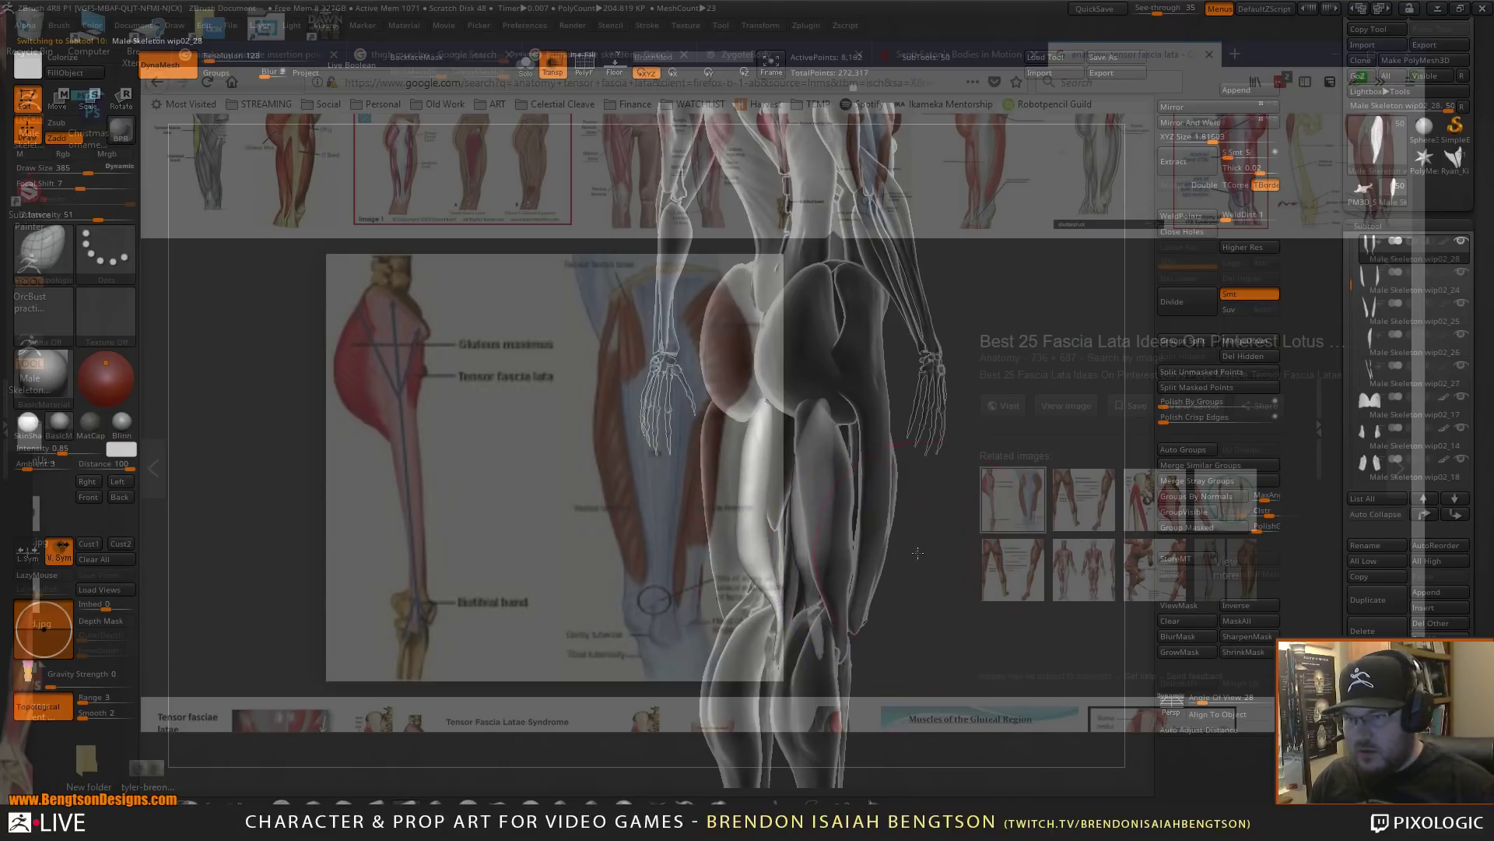
- Move the inner hamstring's back contour to follow the reference's side profile, reducing the draw size from 385 to 272
mouse_move(918, 553)
left_mouse_down("shift")
mouse_move(851, 497)
mouse_move(708, 469)
mouse_move(744, 411)
left_mouse_up("shift")
key("shift")
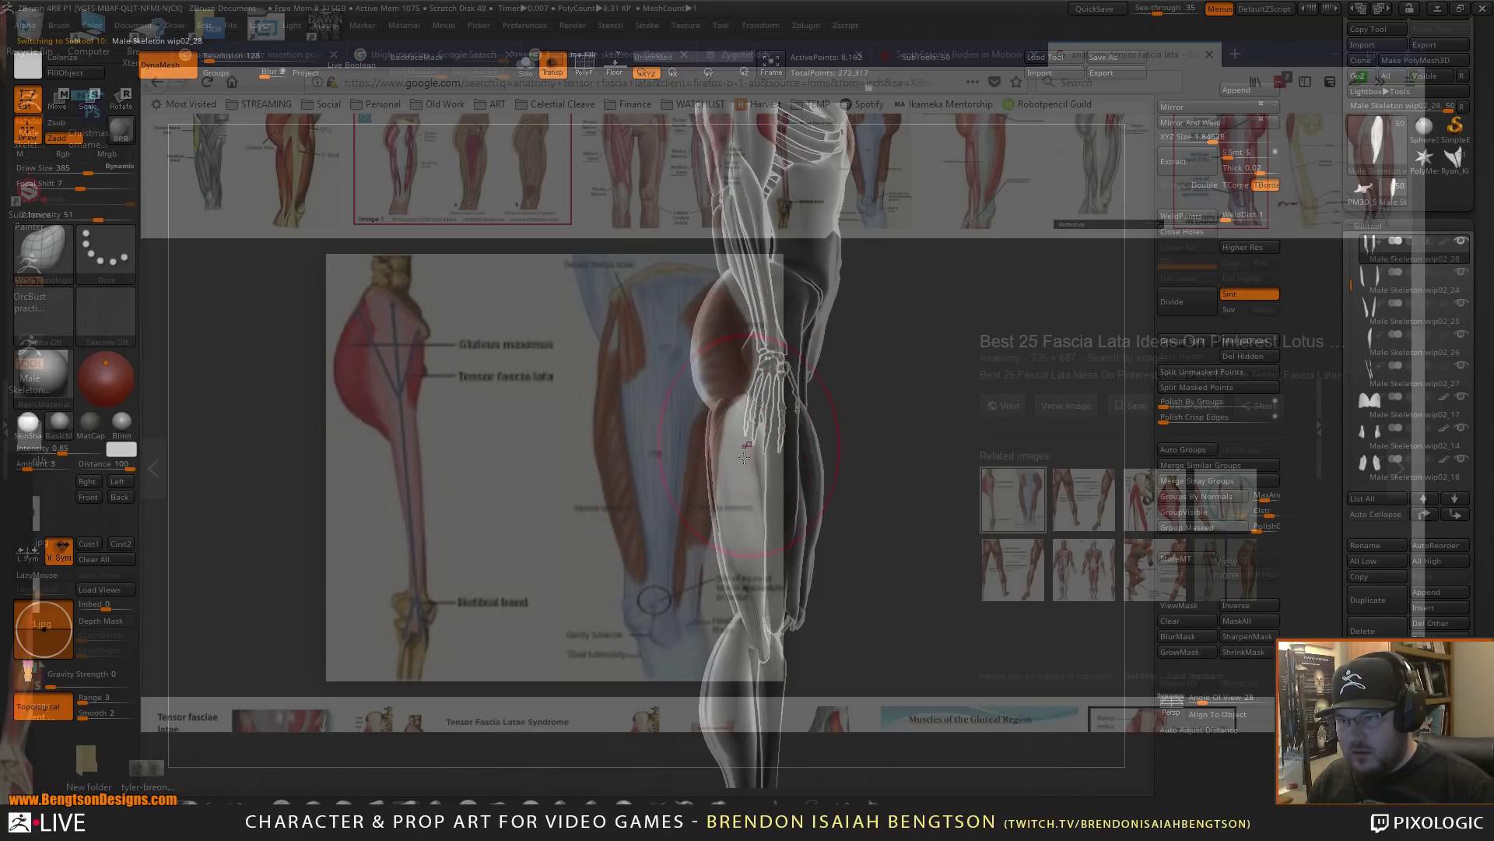
left_click_drag(745, 459, 765, 483)
mouse_move(734, 570)
left_mouse_down()
mouse_move(720, 572)
mouse_move(739, 606)
left_mouse_up()
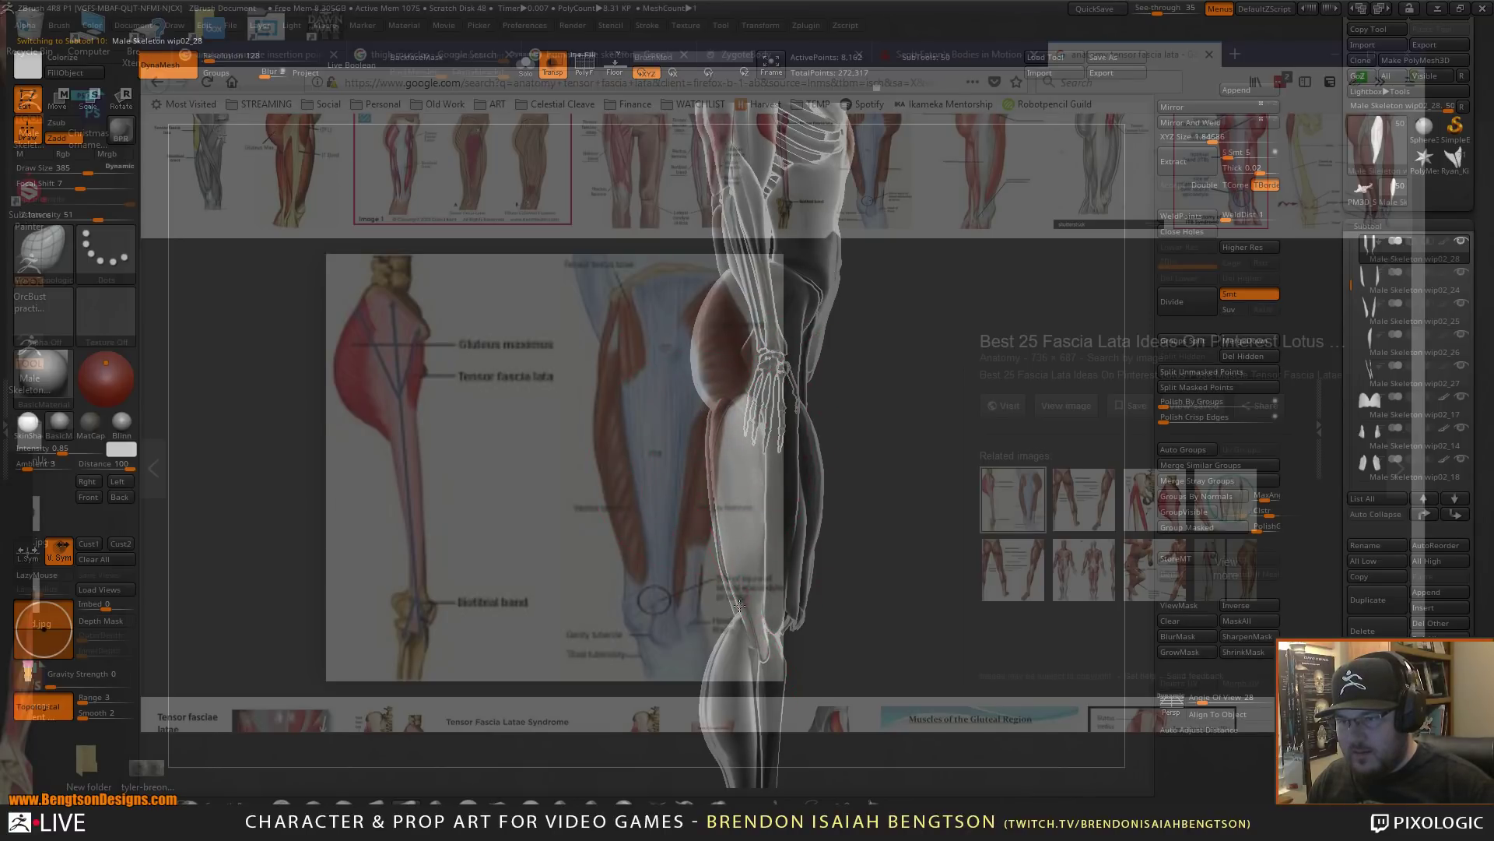
left_click_drag(729, 506, 710, 472)
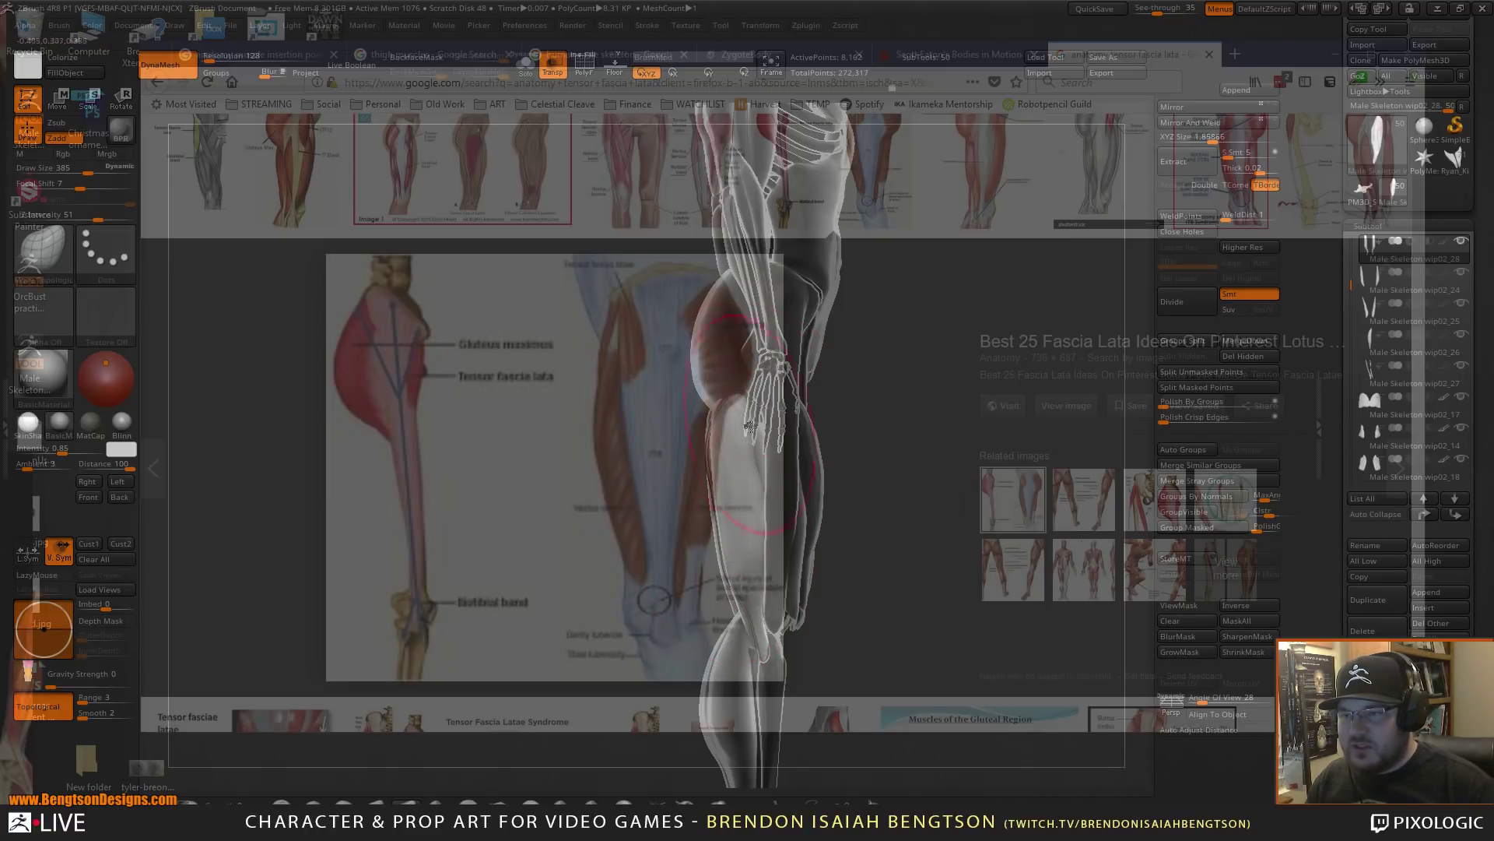
left_click_drag(751, 427, 767, 458)
key("space")
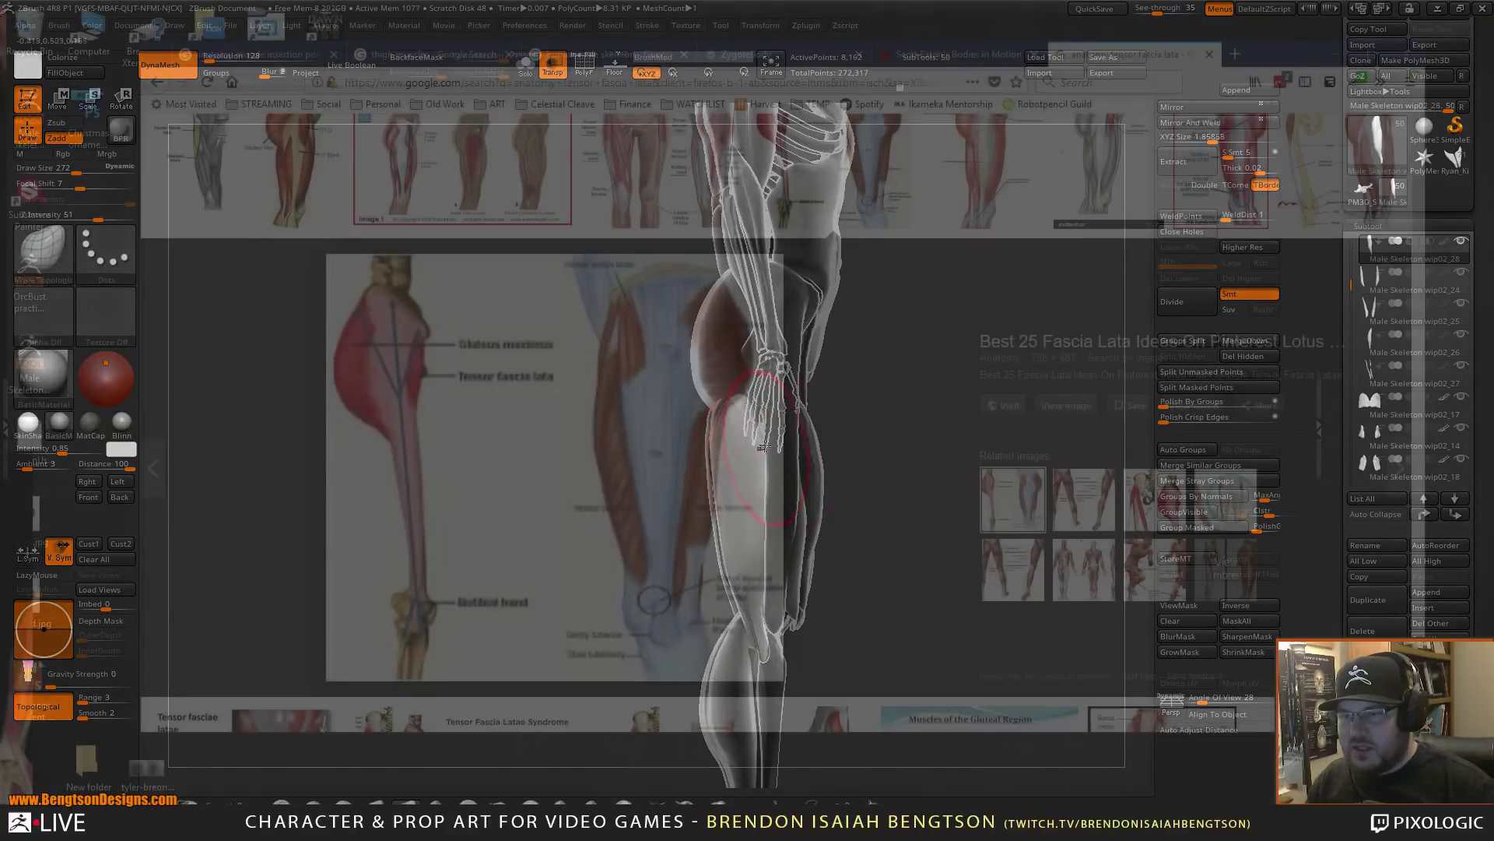
- Select the front thigh muscle from the opposite side and move its upper front contour to match the reference, using a draw size of 367
mouse_move(908, 448)
left_mouse_down()
mouse_move(875, 477)
mouse_move(788, 442)
mouse_move(796, 481)
mouse_move(801, 446)
mouse_move(748, 409)
left_mouse_up()
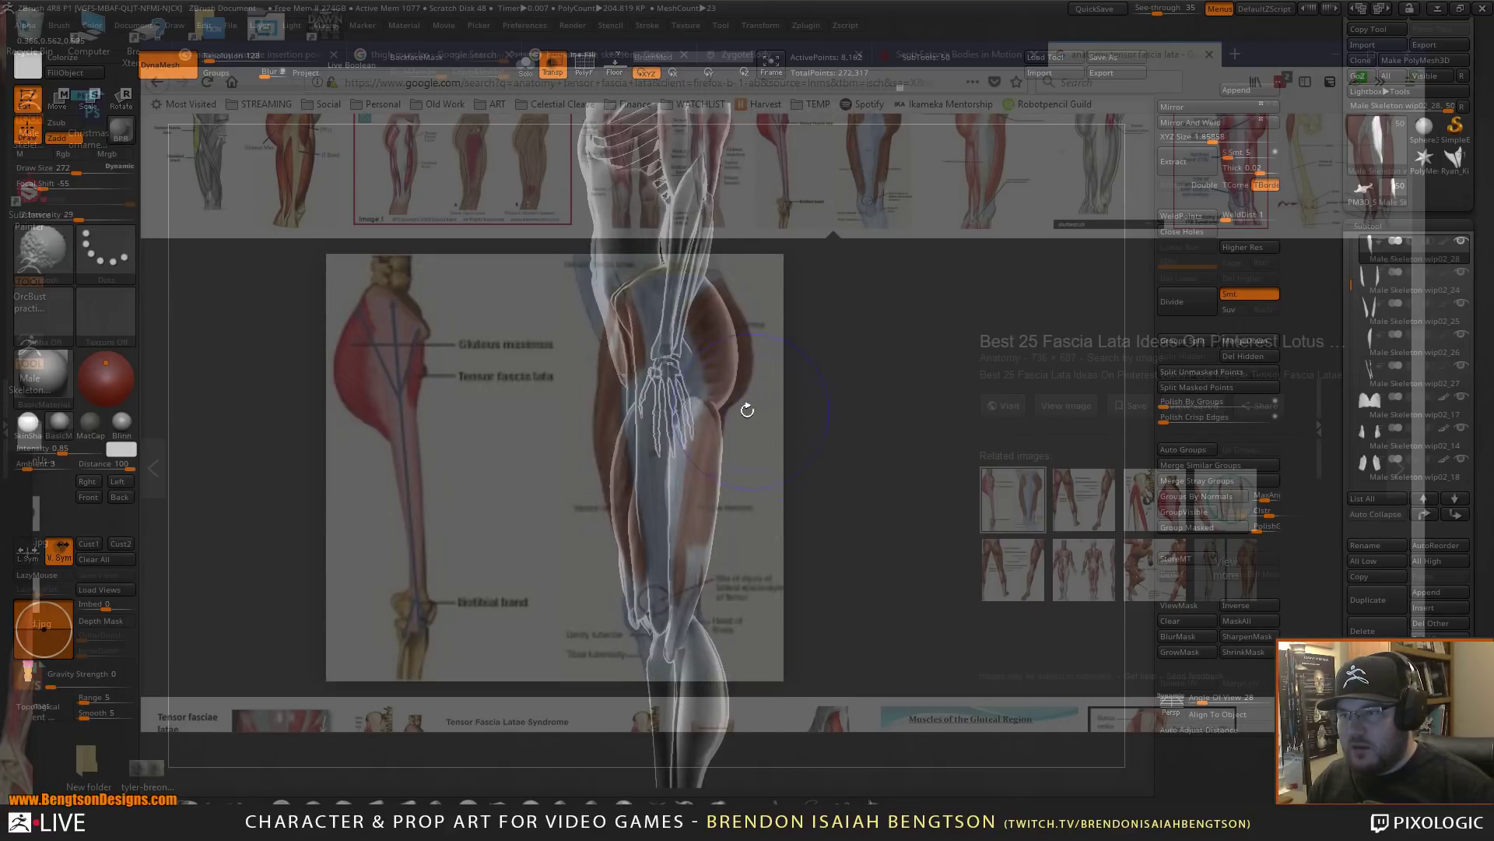
key("shift")
left_click(632, 423, "alt")
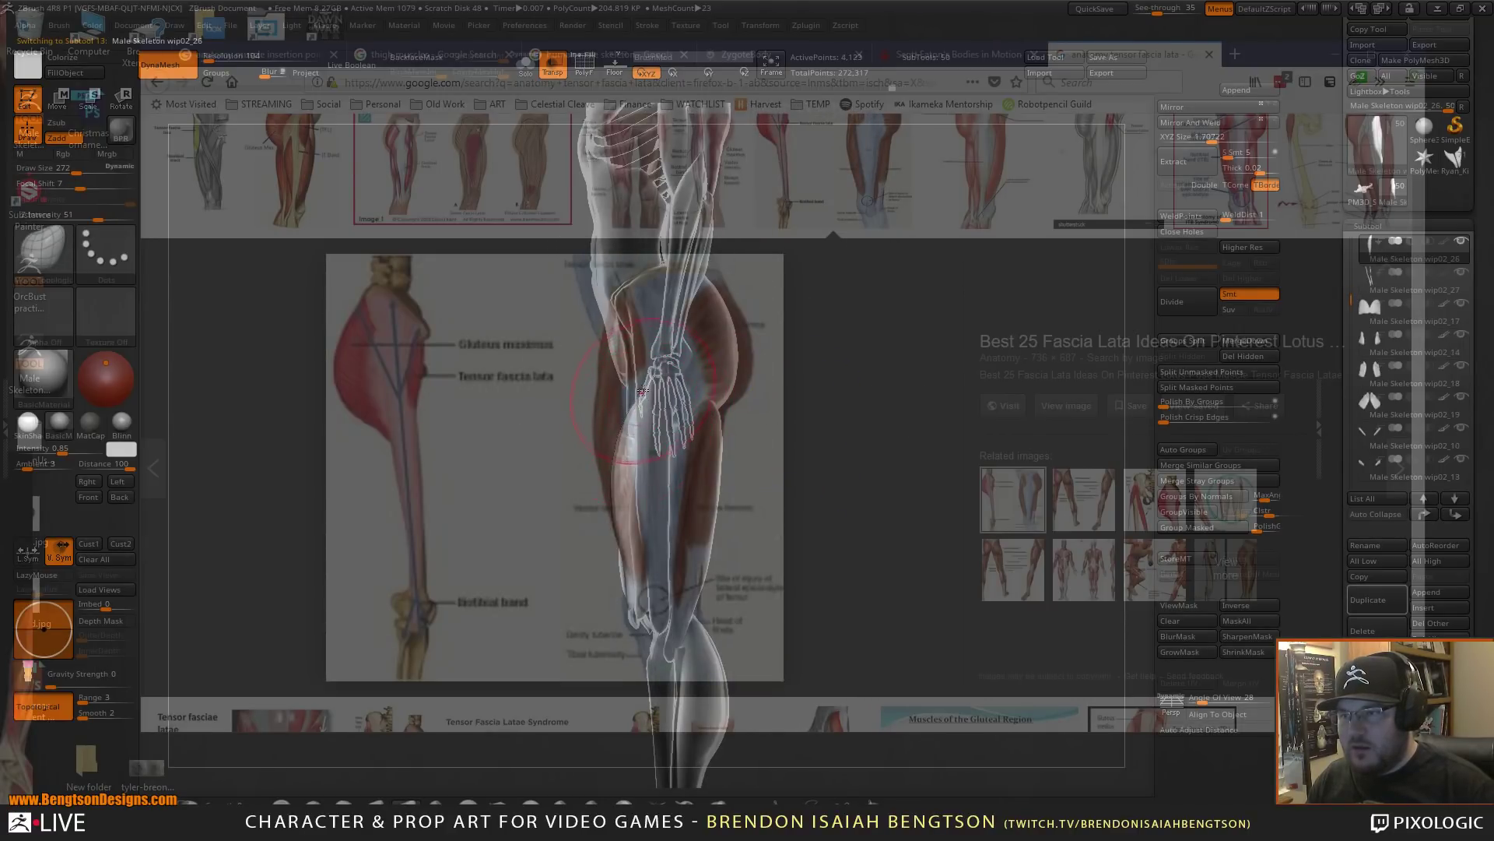
key("space")
left_click_drag(634, 375, 648, 374)
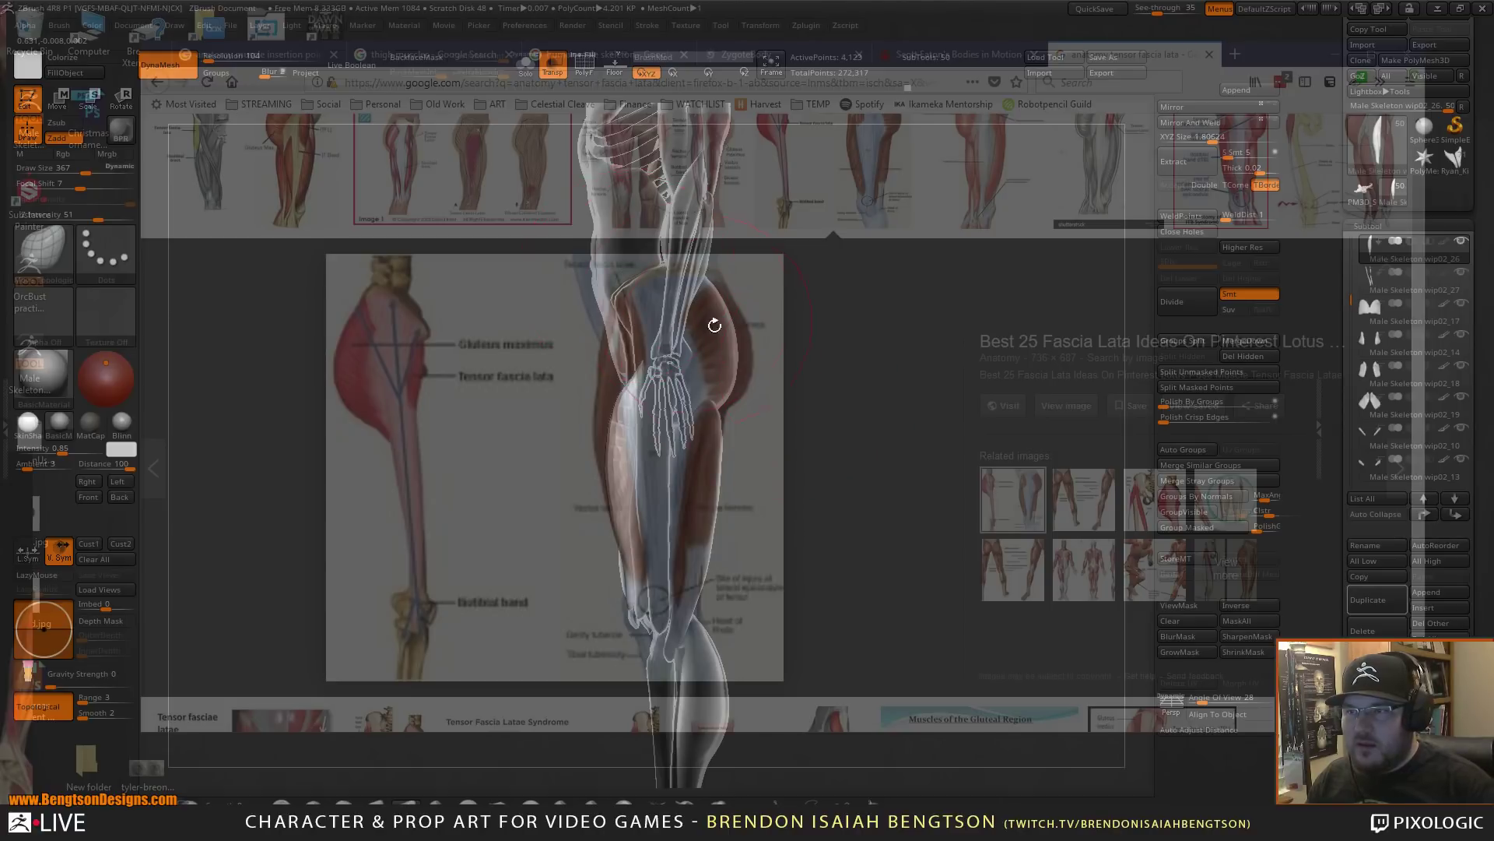
left_click_drag(822, 498, 895, 502)
left_click_drag(786, 477, 775, 551, "ctrl")
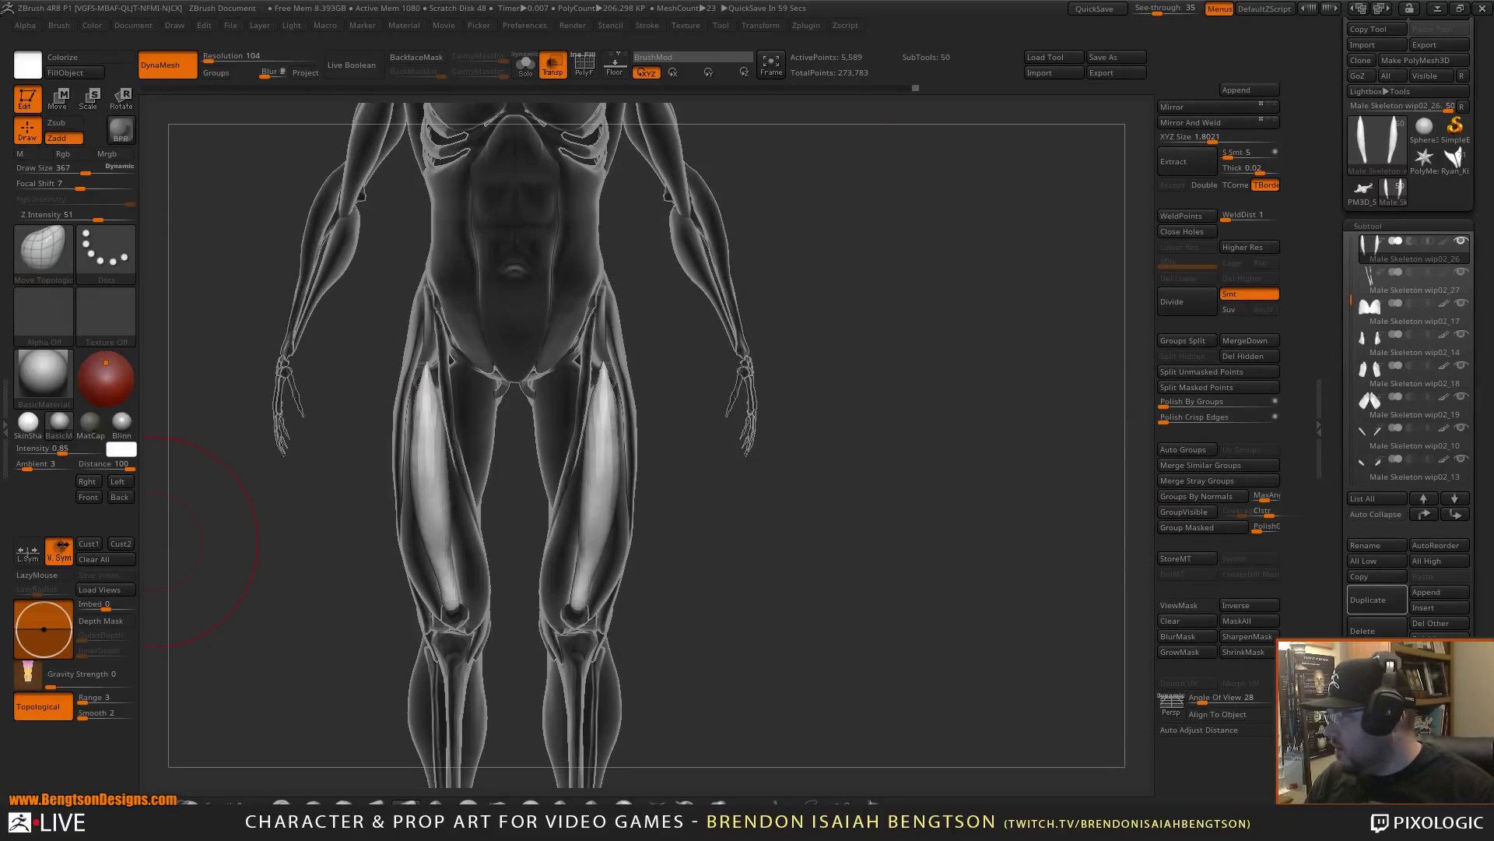
- Switch to the browser and look through the tensor fascia lata image results around the current leg reference
key("alt+Tab")
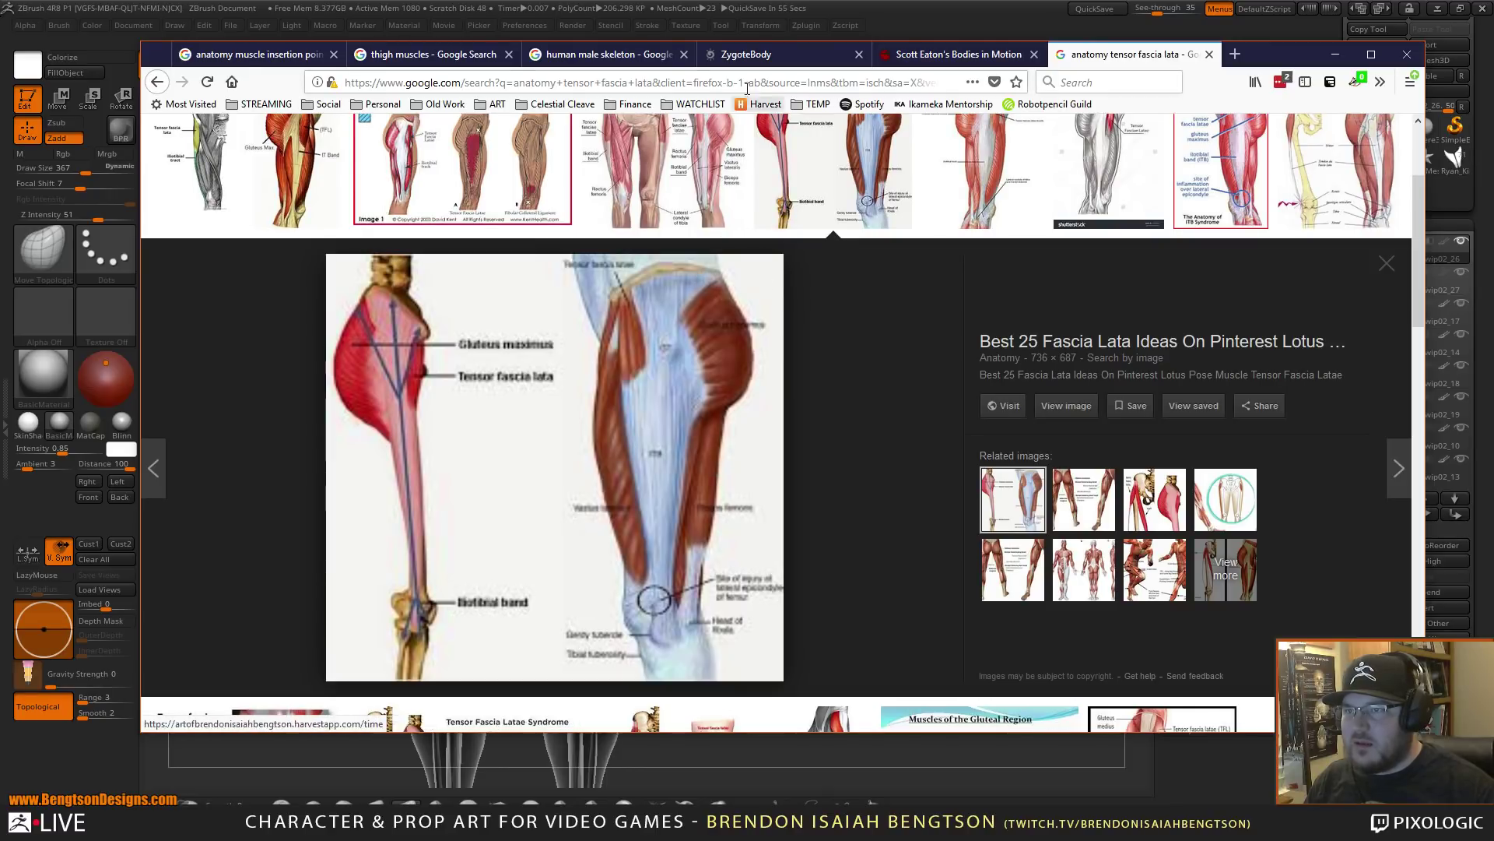
scroll(824, 491, "up", 4)
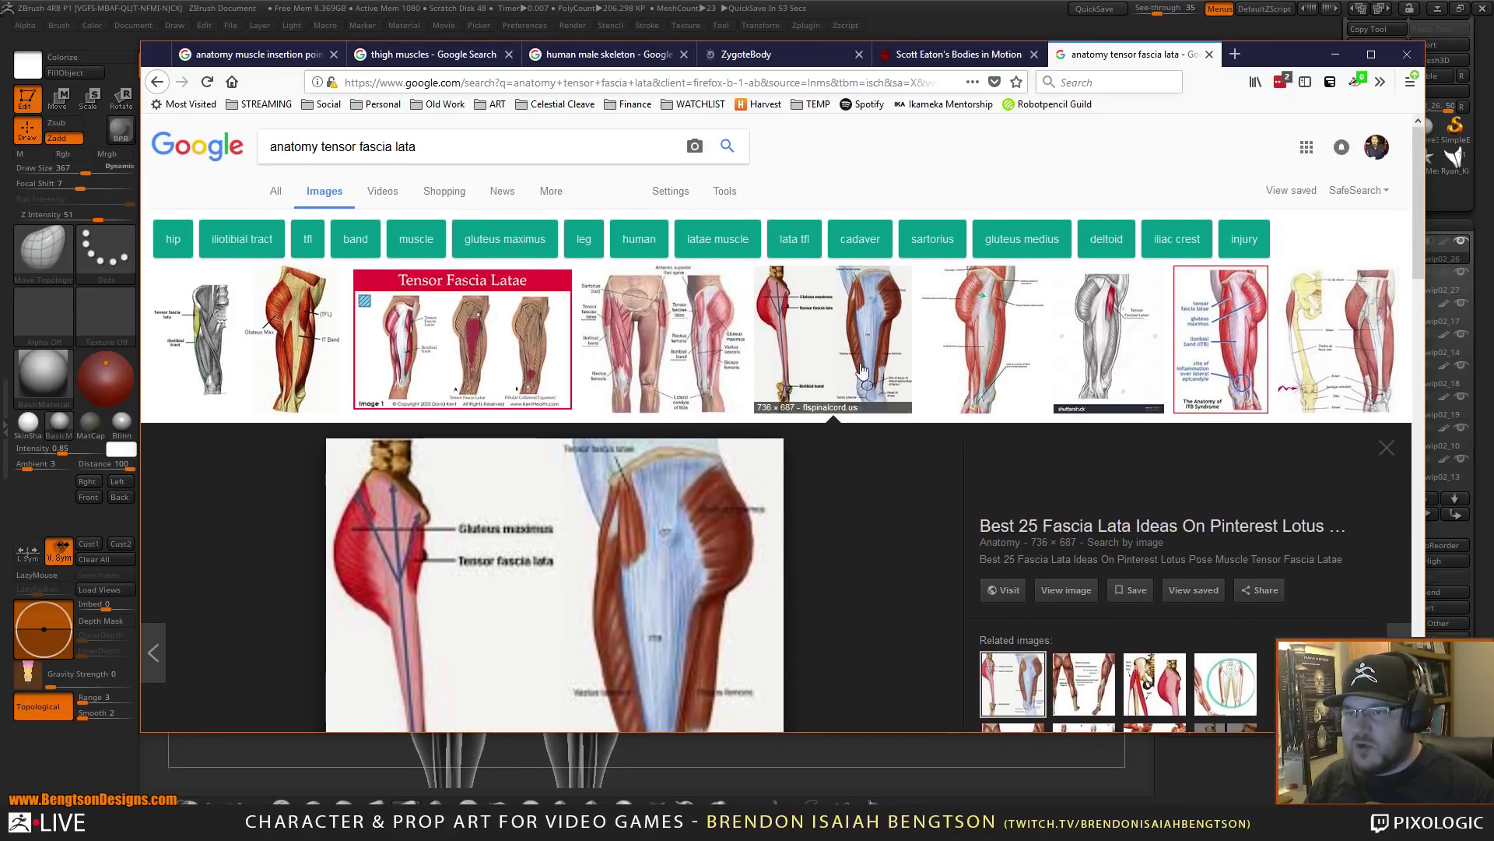
left_click(869, 374)
left_click(875, 364)
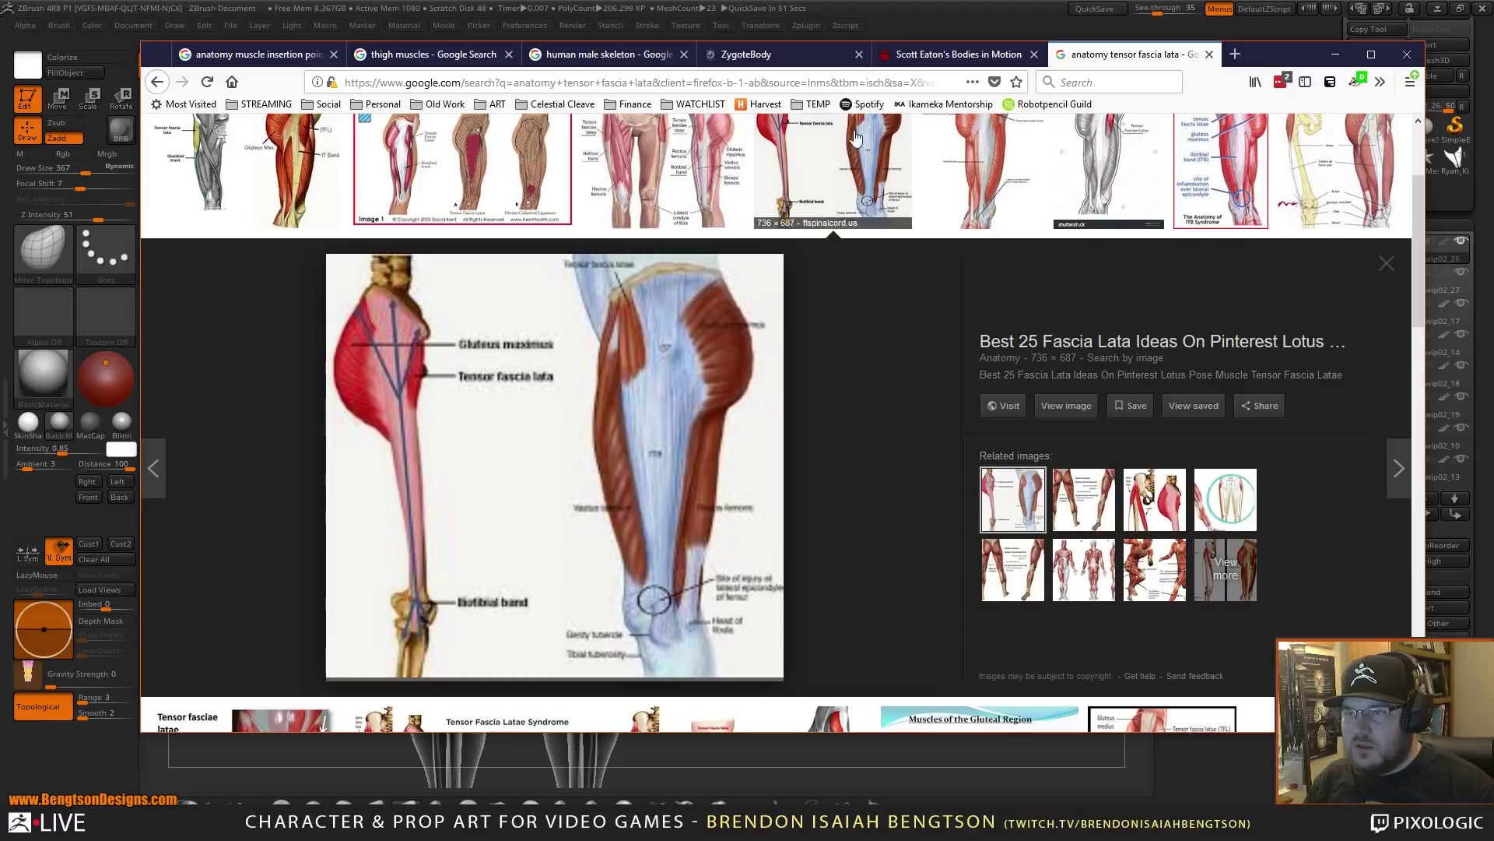
left_click(865, 103)
key("alt+Left")
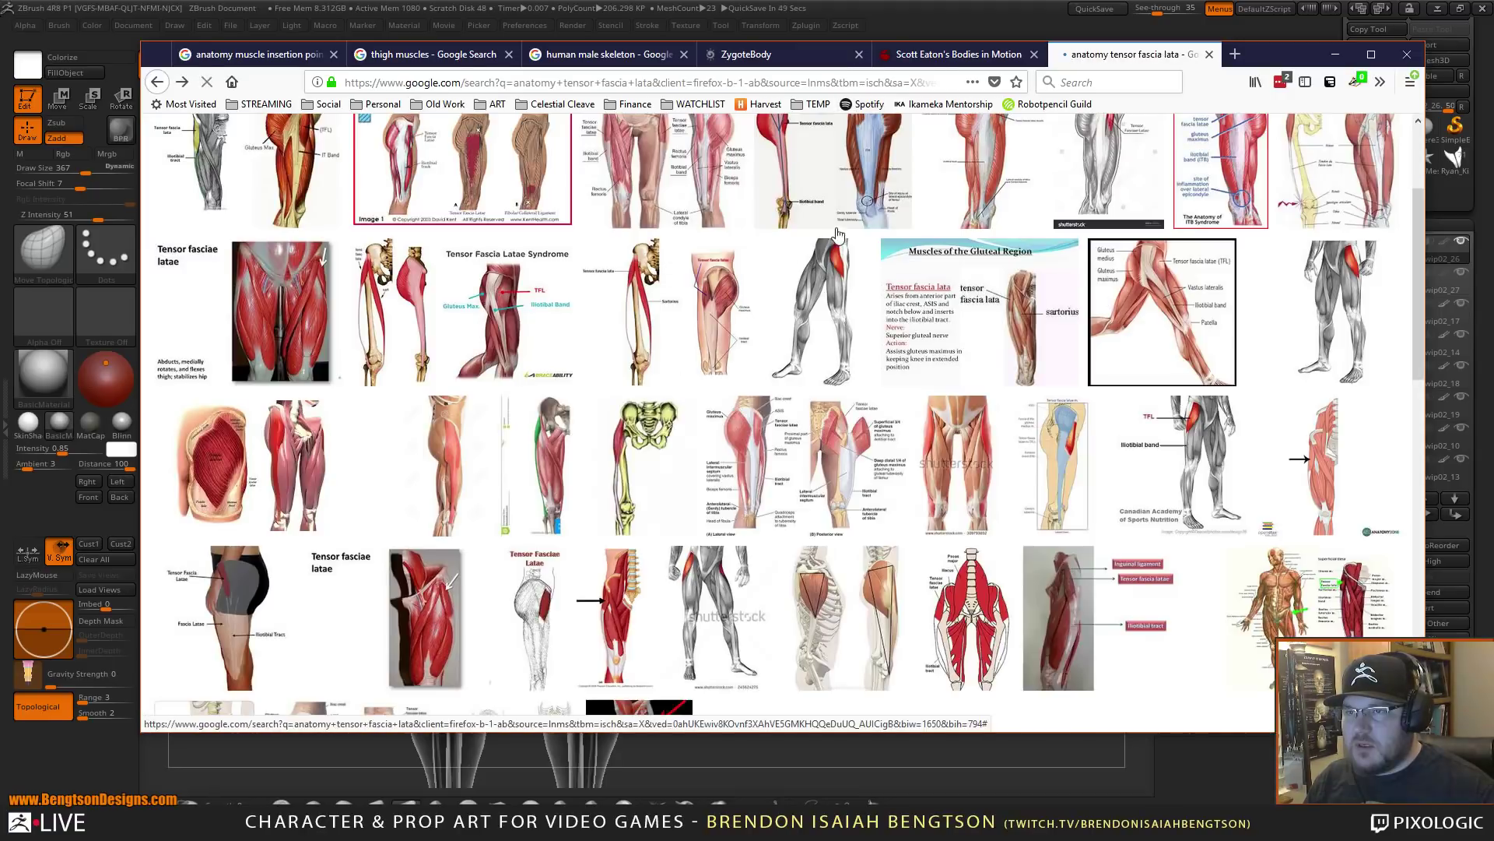
left_click(878, 169)
left_click(878, 170)
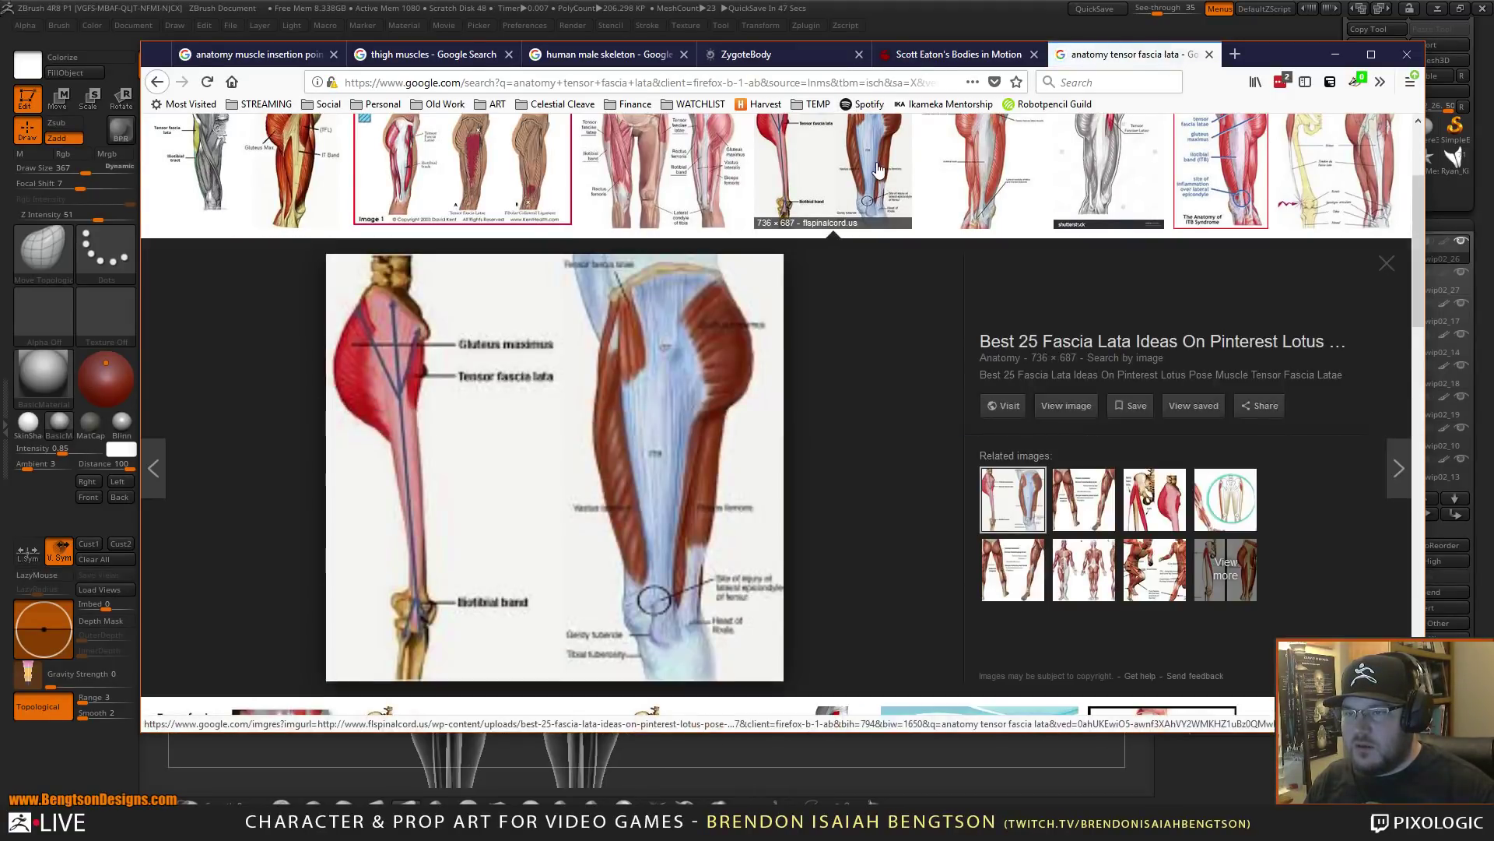
left_click(878, 170)
- Open the Anatomy Angel TFL side-view image as reference, enlarge the page to 120%, and return to ZBrush
left_click(310, 173)
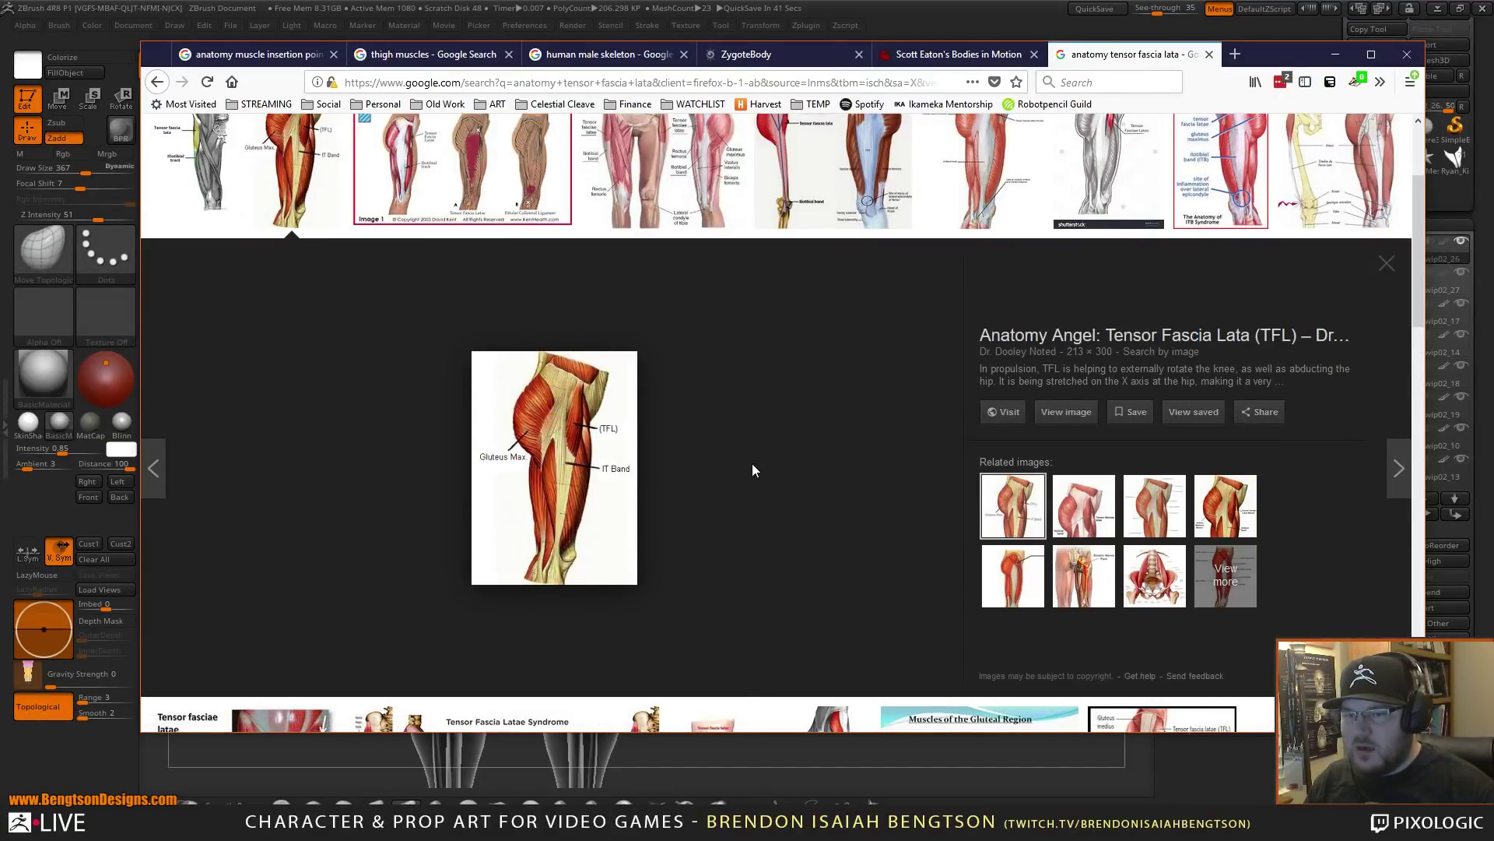
left_click(1012, 576)
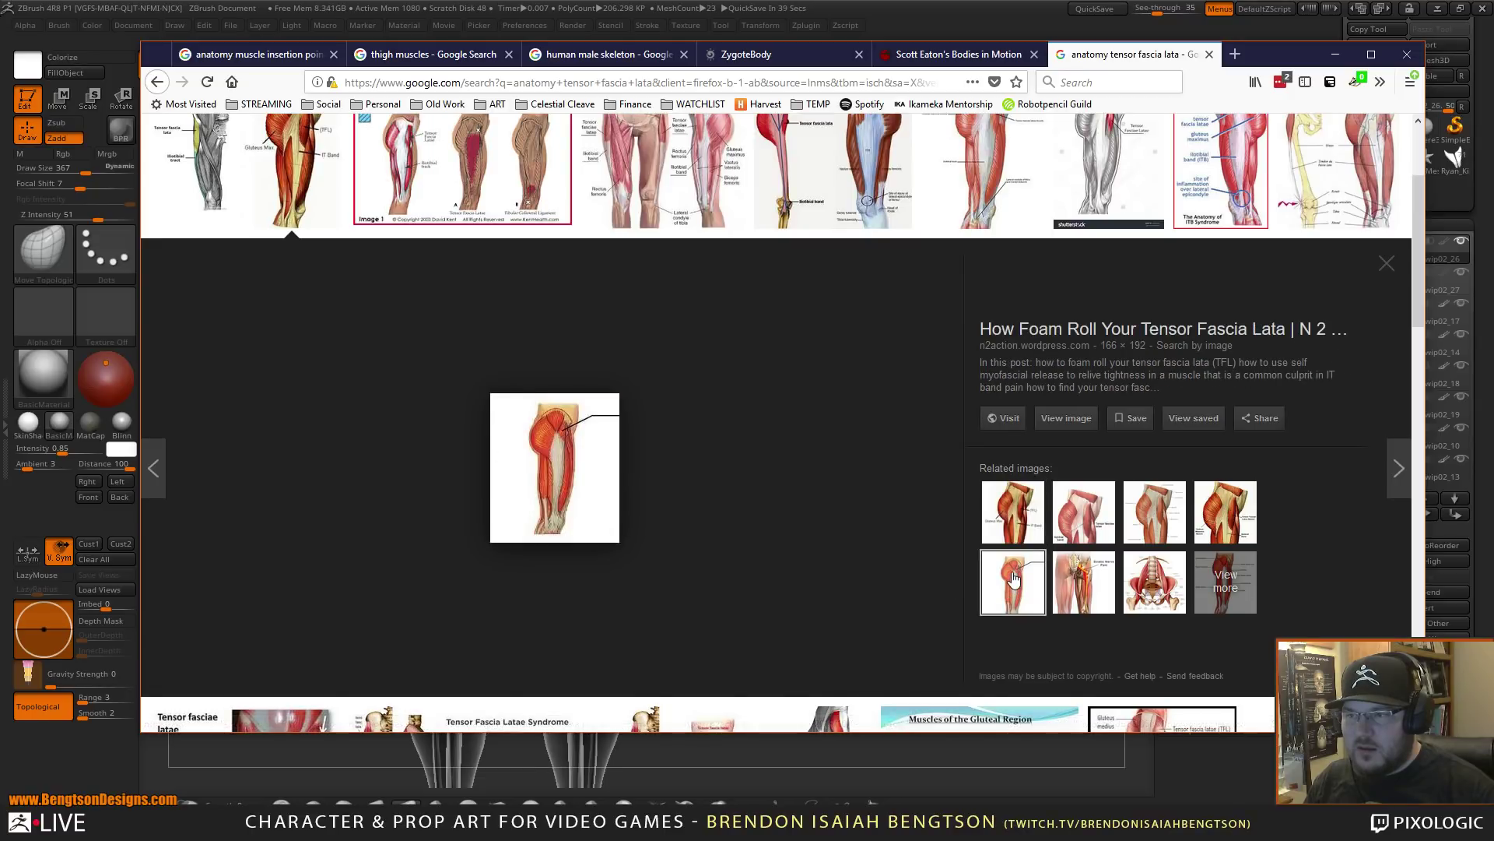
left_click(999, 519)
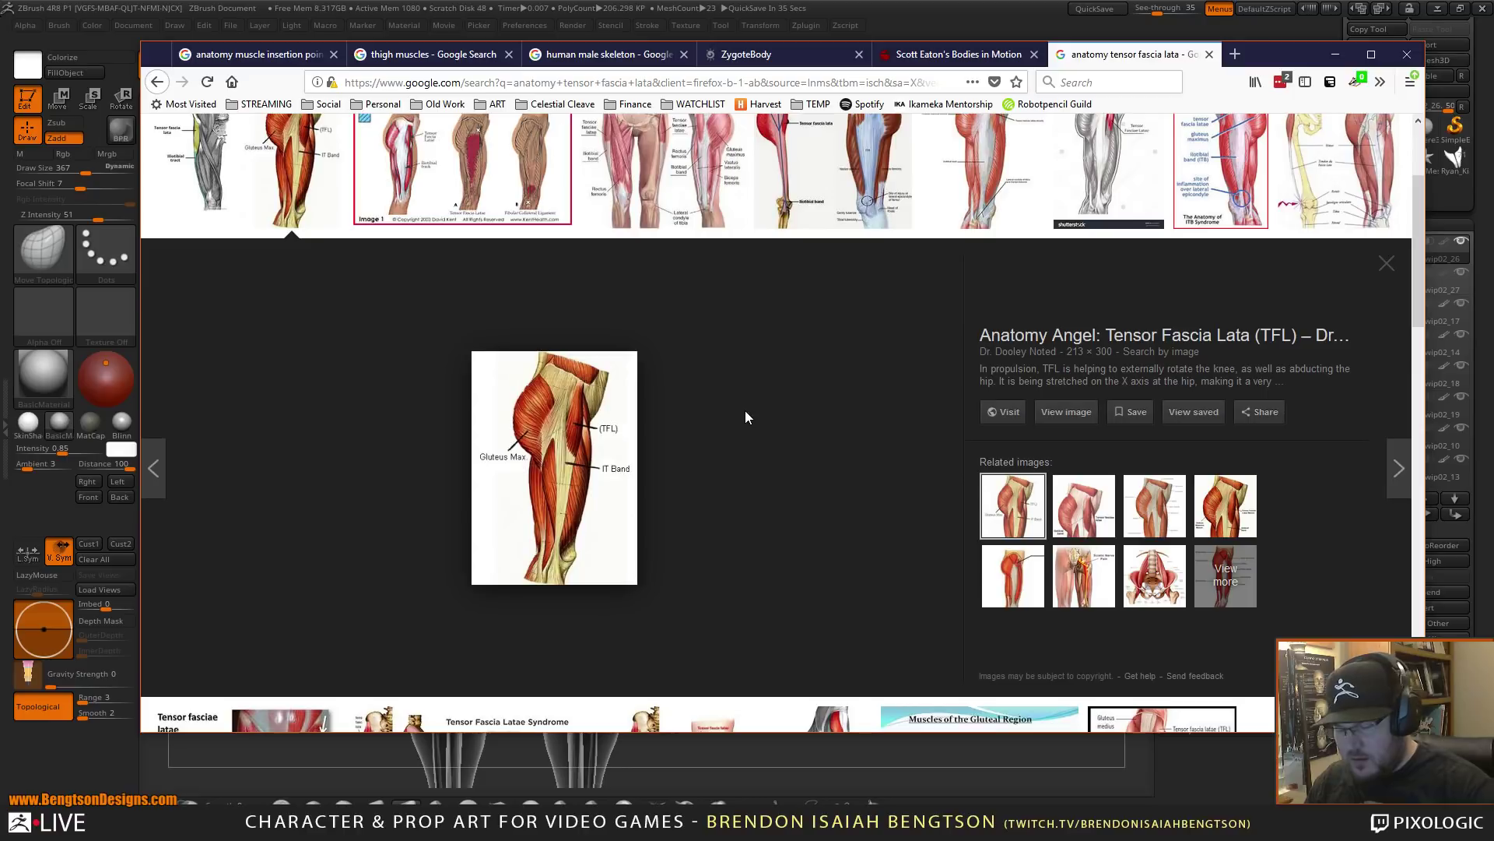
scroll(745, 417, "up", 2, "ctrl")
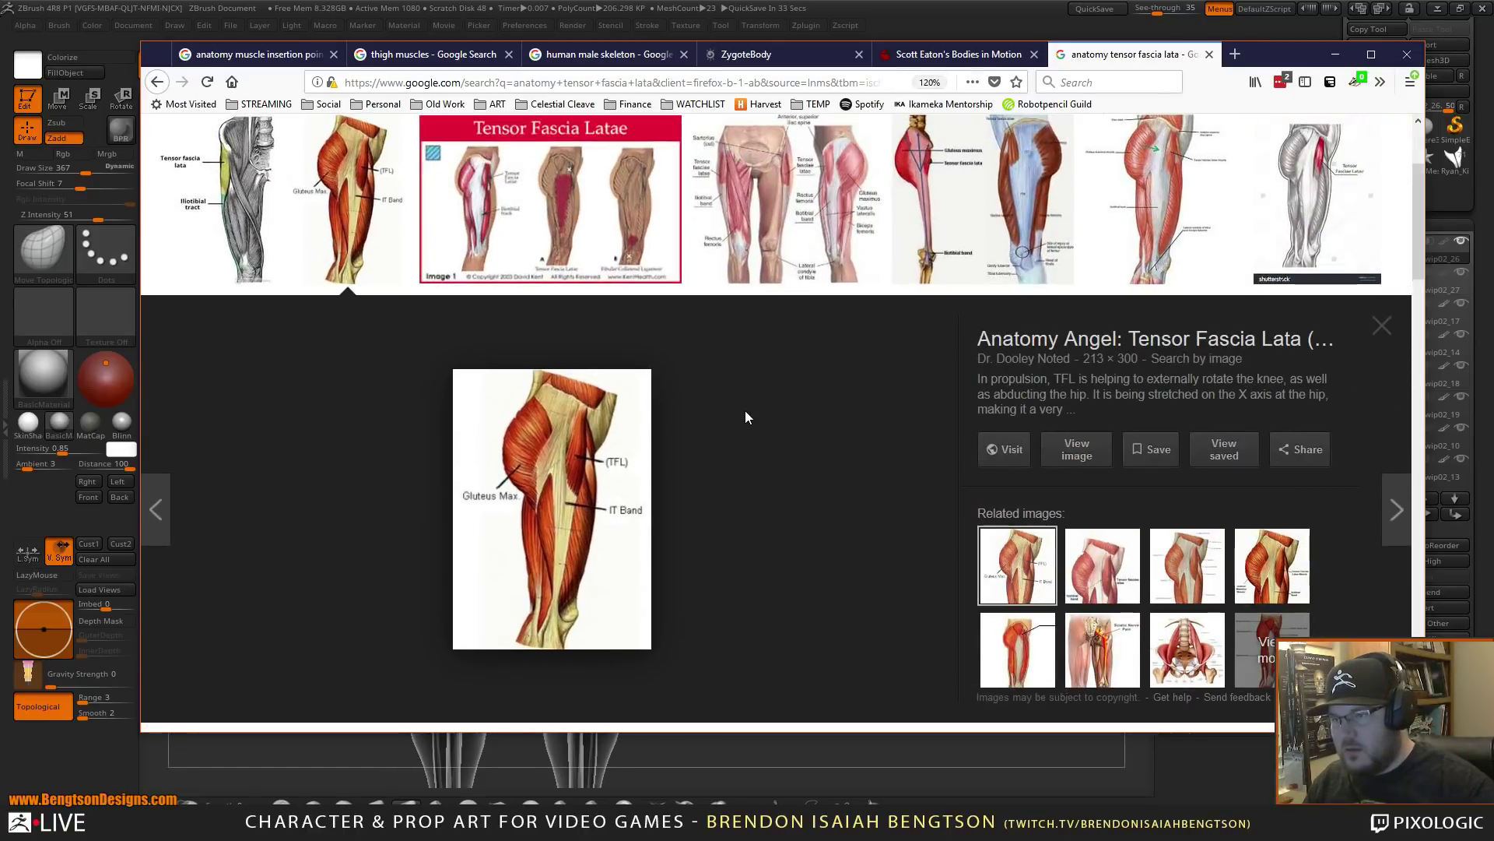
left_click(982, 10)
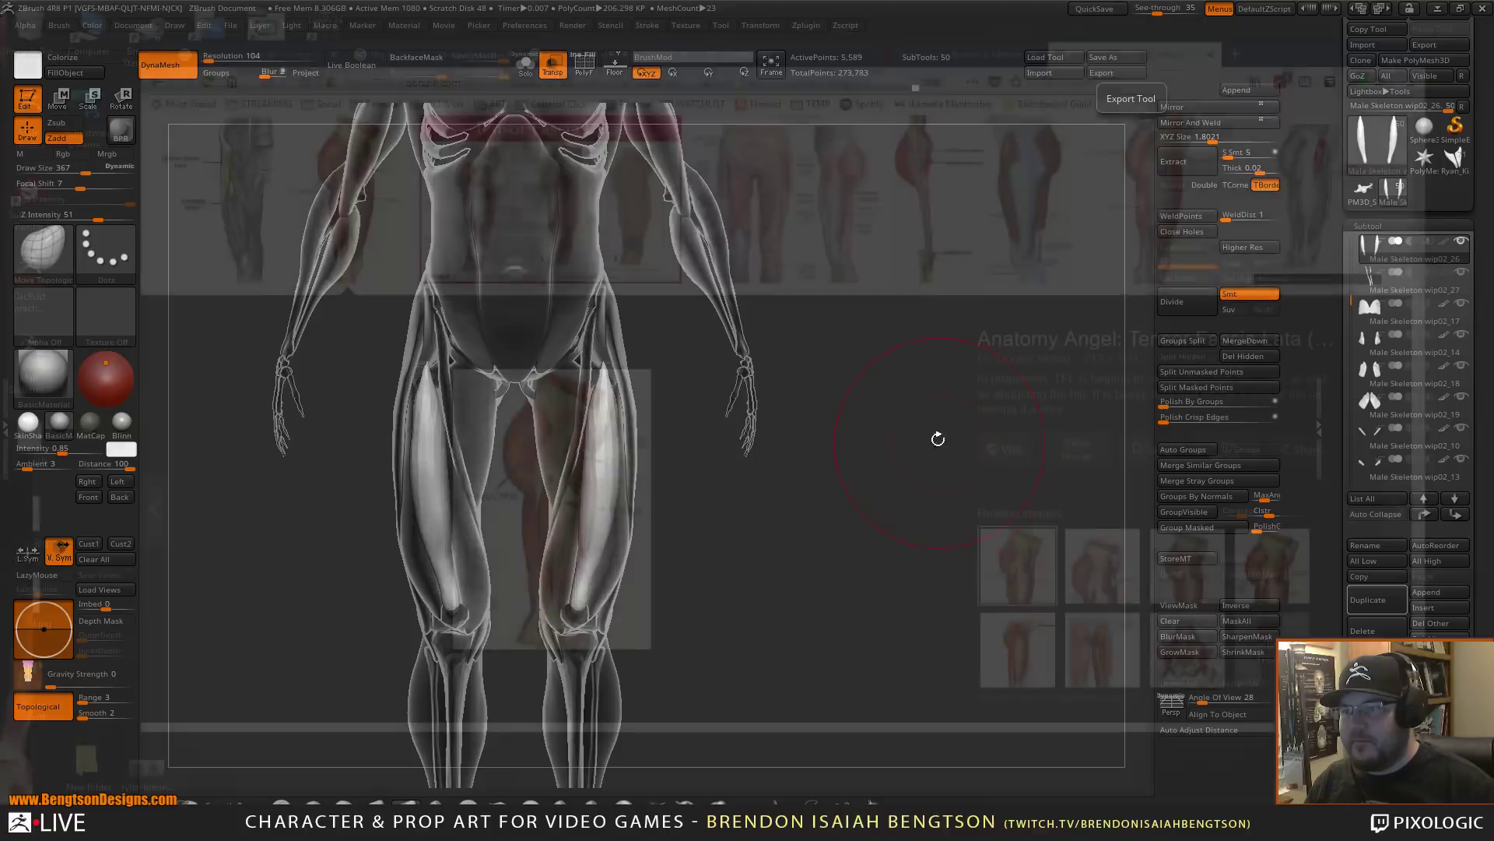
- Line up the full body's side view with the new reference and adjust the outer hamstring's upper back contour at draw size 351
left_click_drag(937, 436, 687, 547)
scroll(534, 559, "down", 2)
key("space")
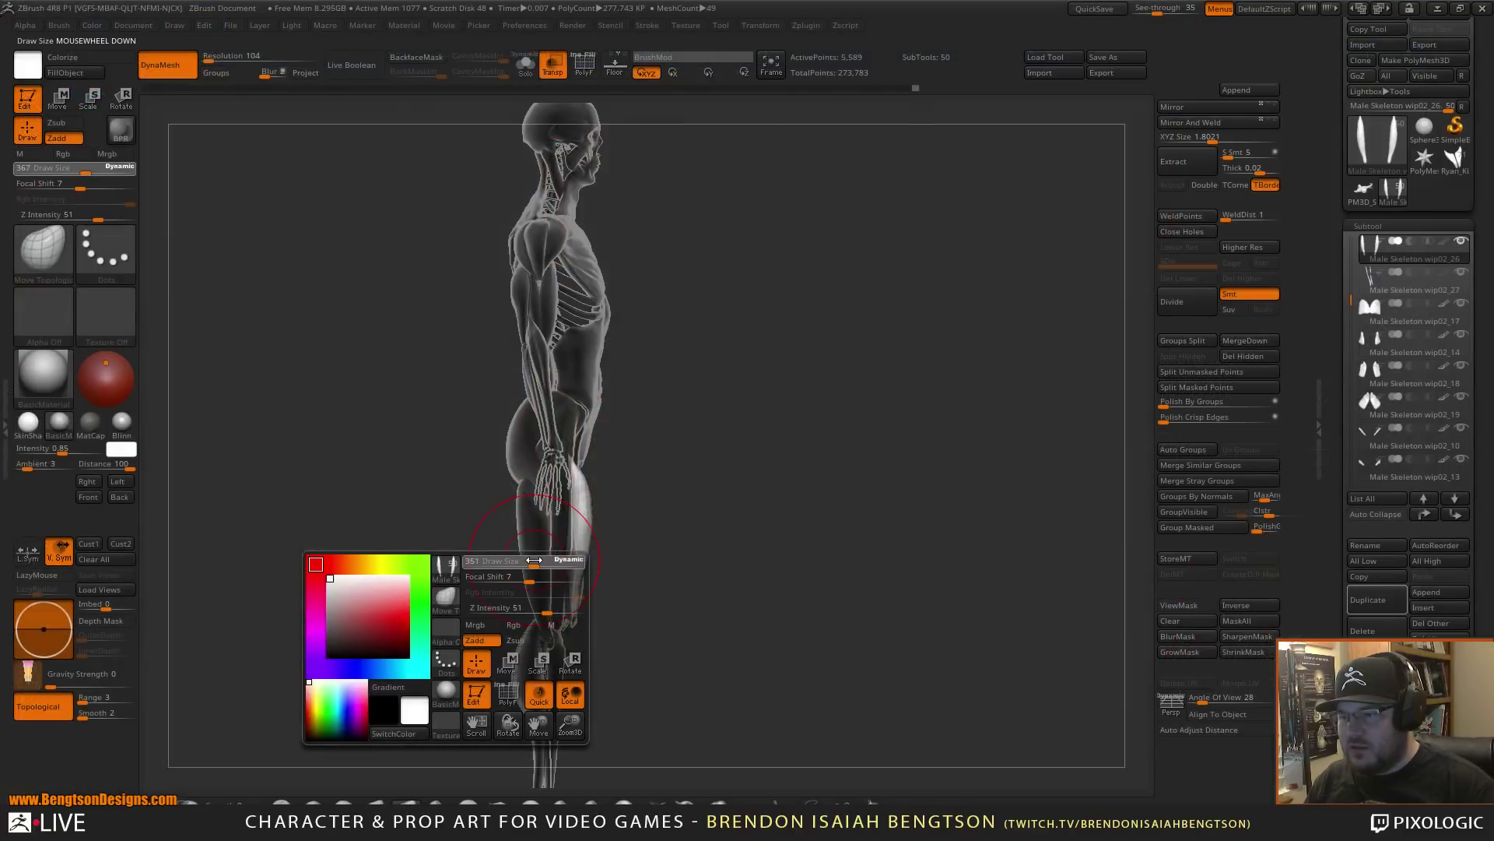
left_click(528, 537, "alt")
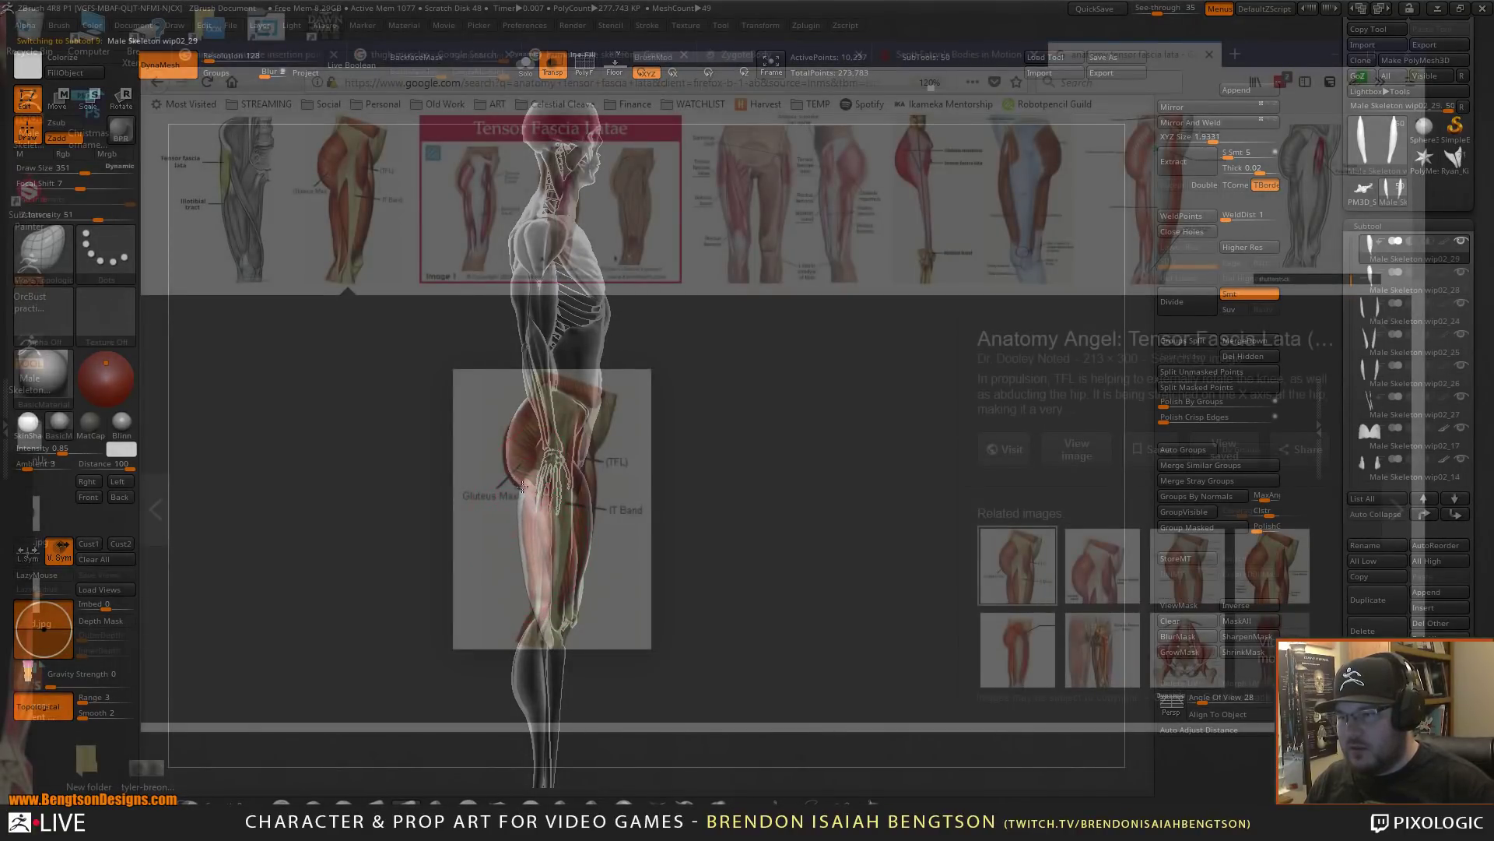
left_click_drag(530, 489, 529, 499)
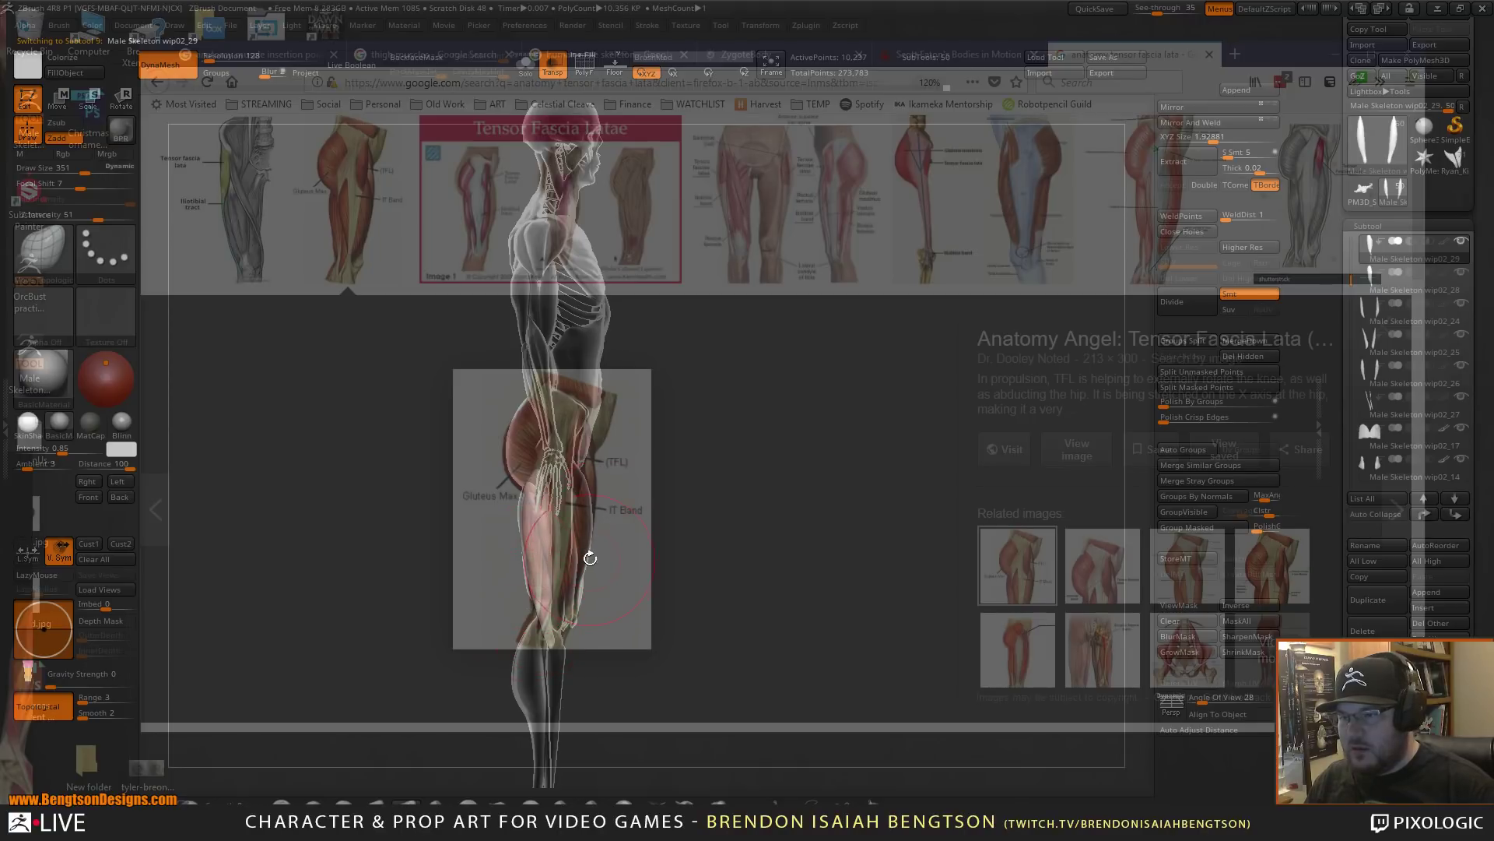
- Select the abdominal muscles and reshape the lower belly's front profile to match the reference, using a draw size of 430
left_click(584, 571, "alt")
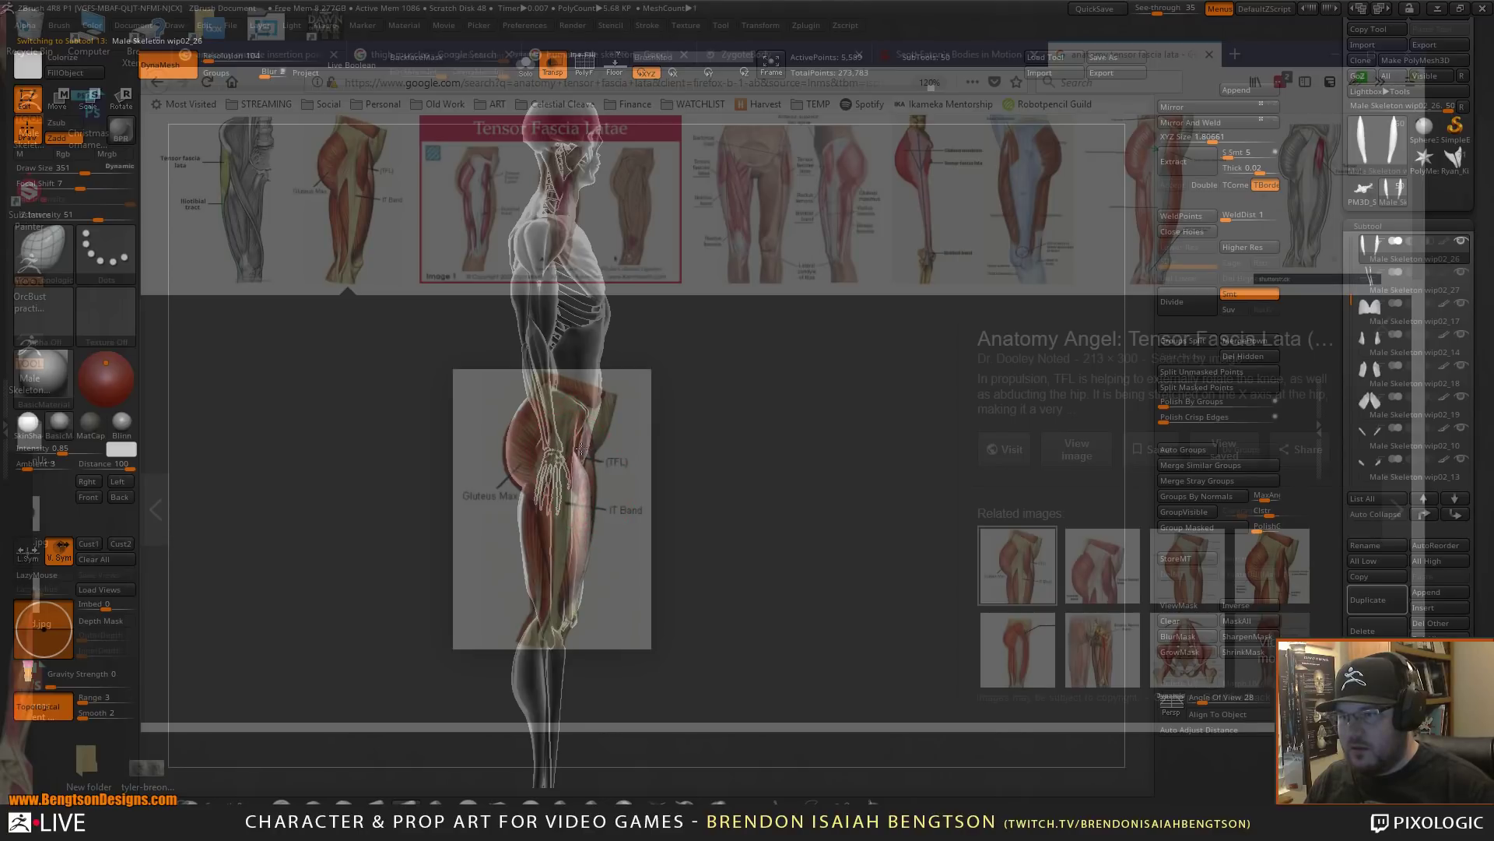
left_click(510, 463, "alt")
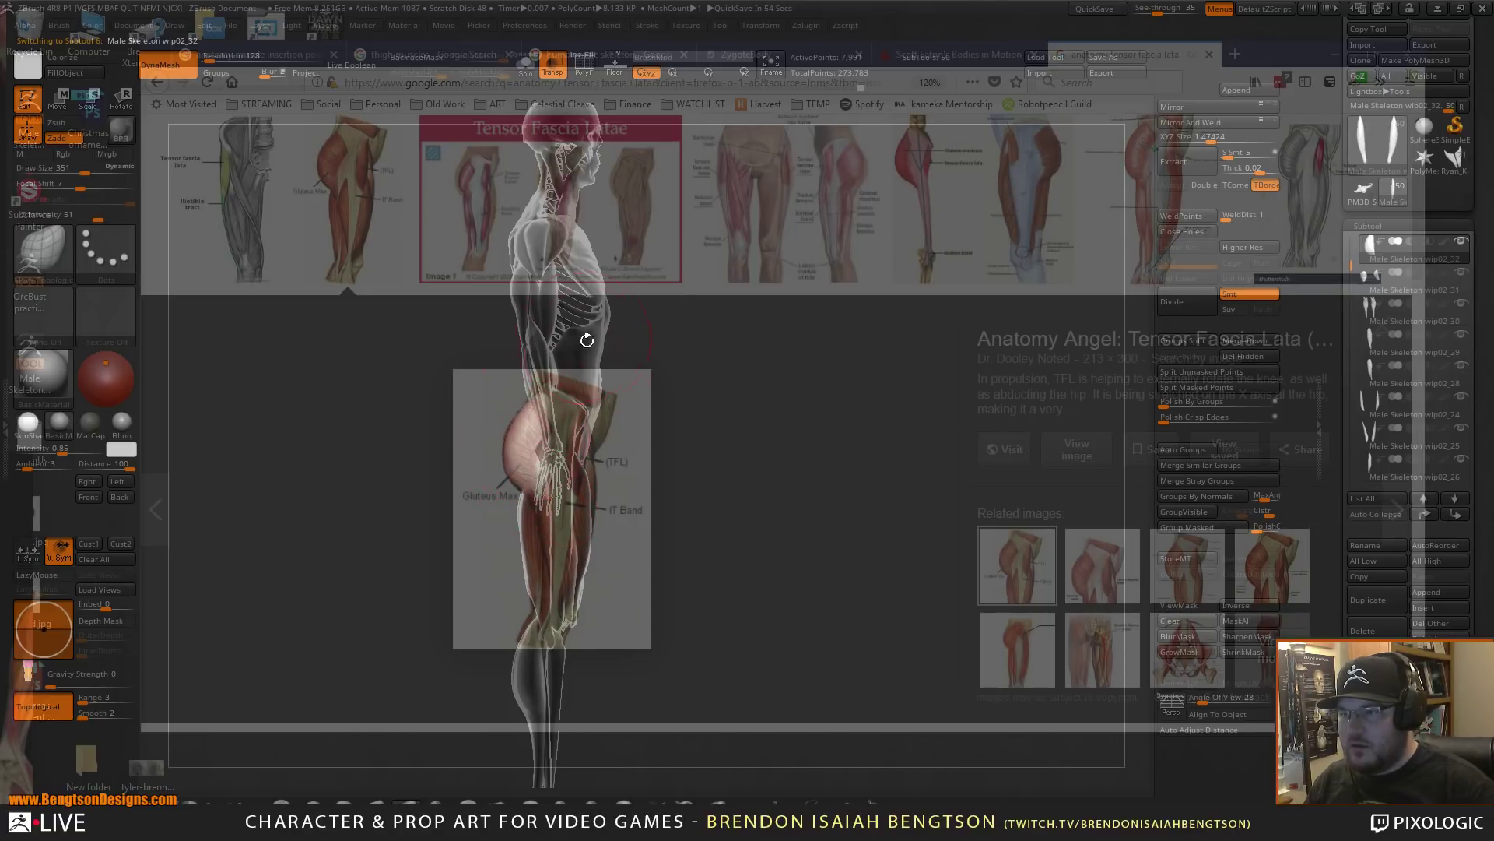
left_click(594, 382, "alt")
key("space")
left_click_drag(598, 392, 605, 392)
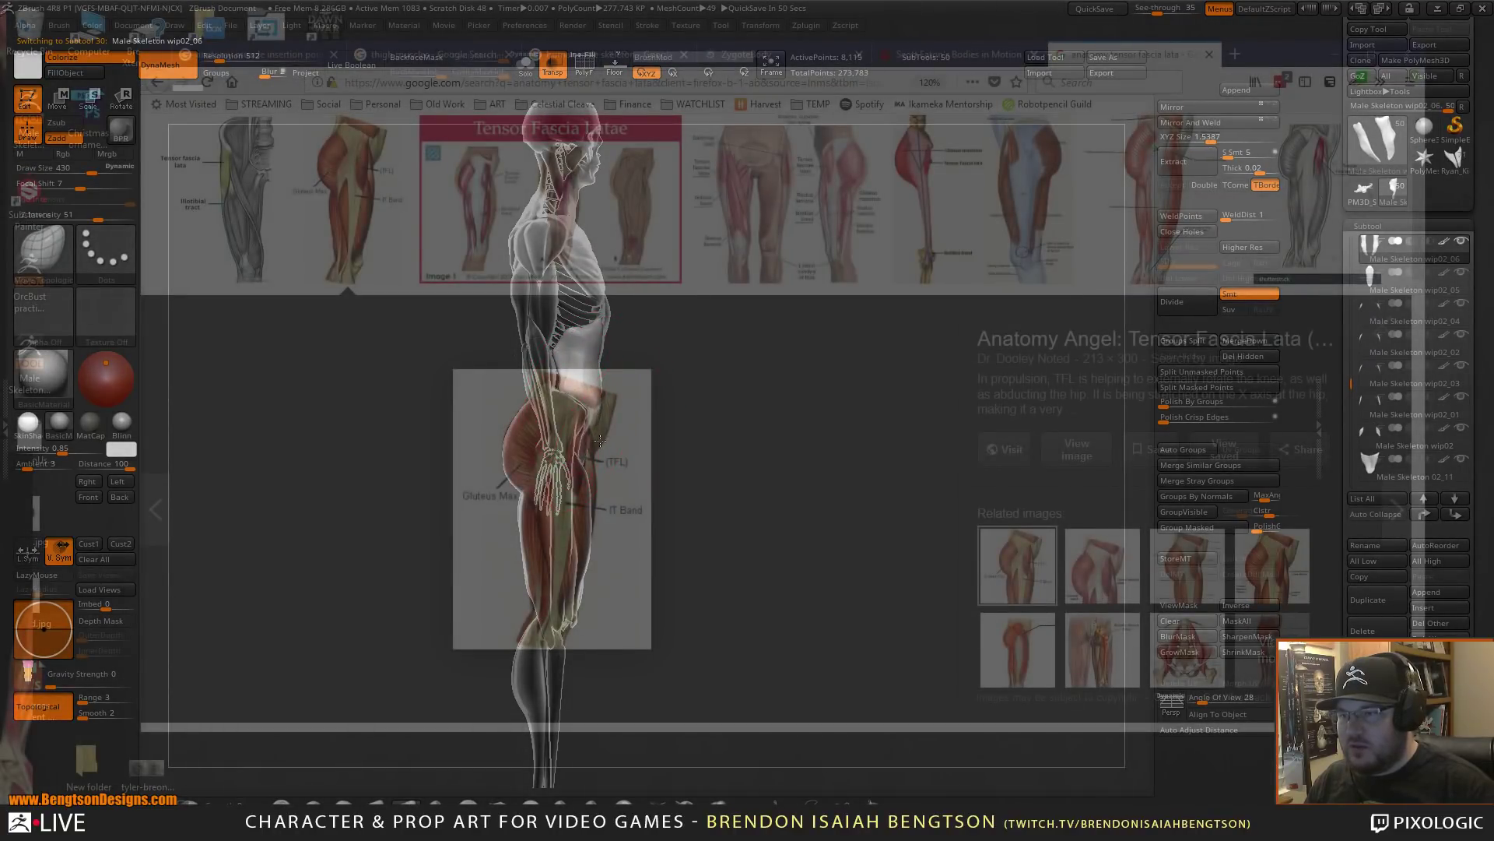
left_click_drag(602, 387, 608, 380)
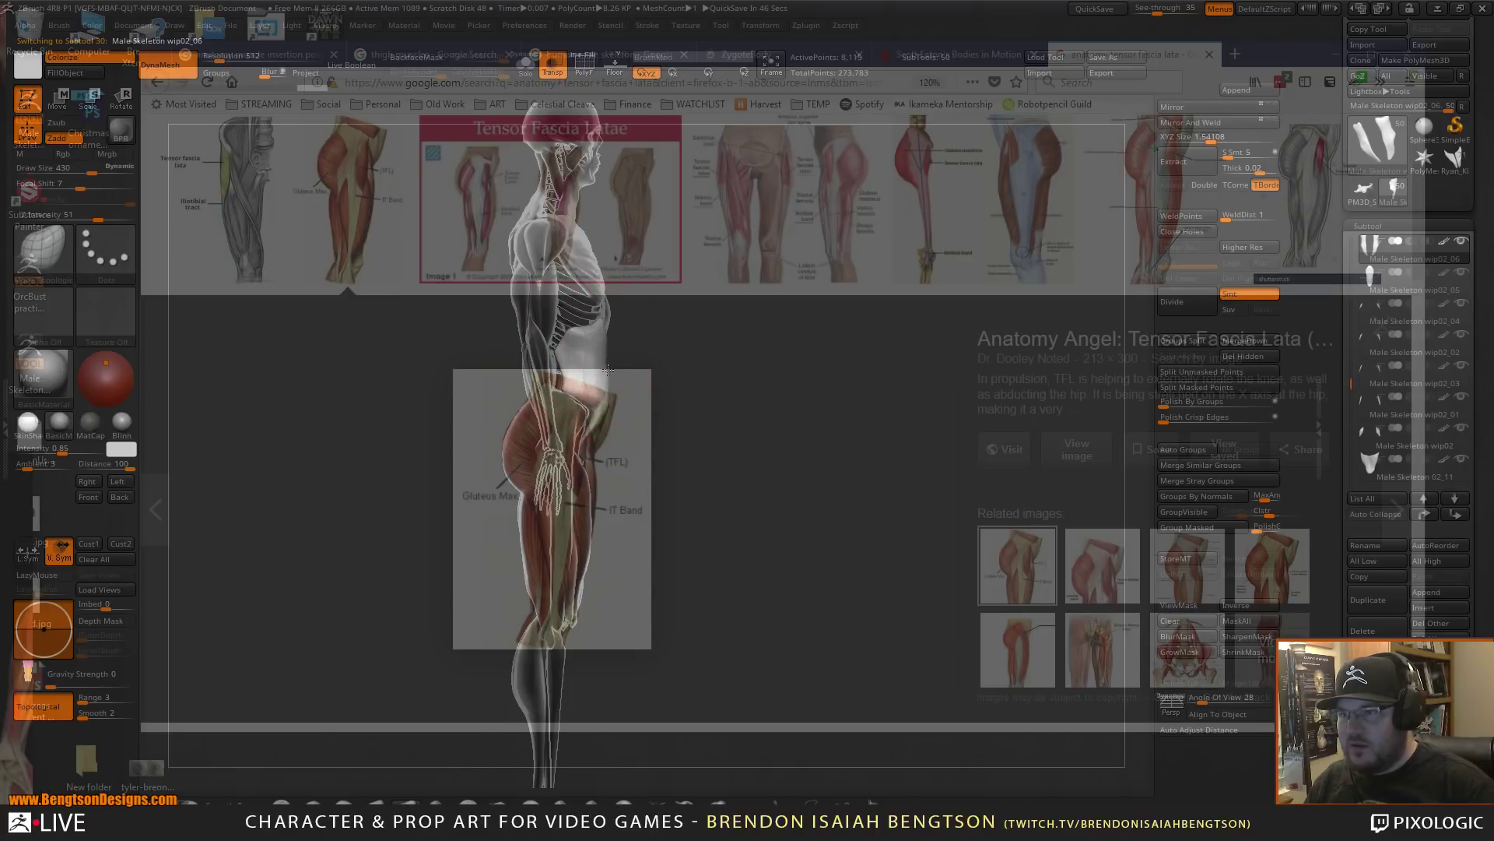
left_click_drag(603, 399, 597, 397)
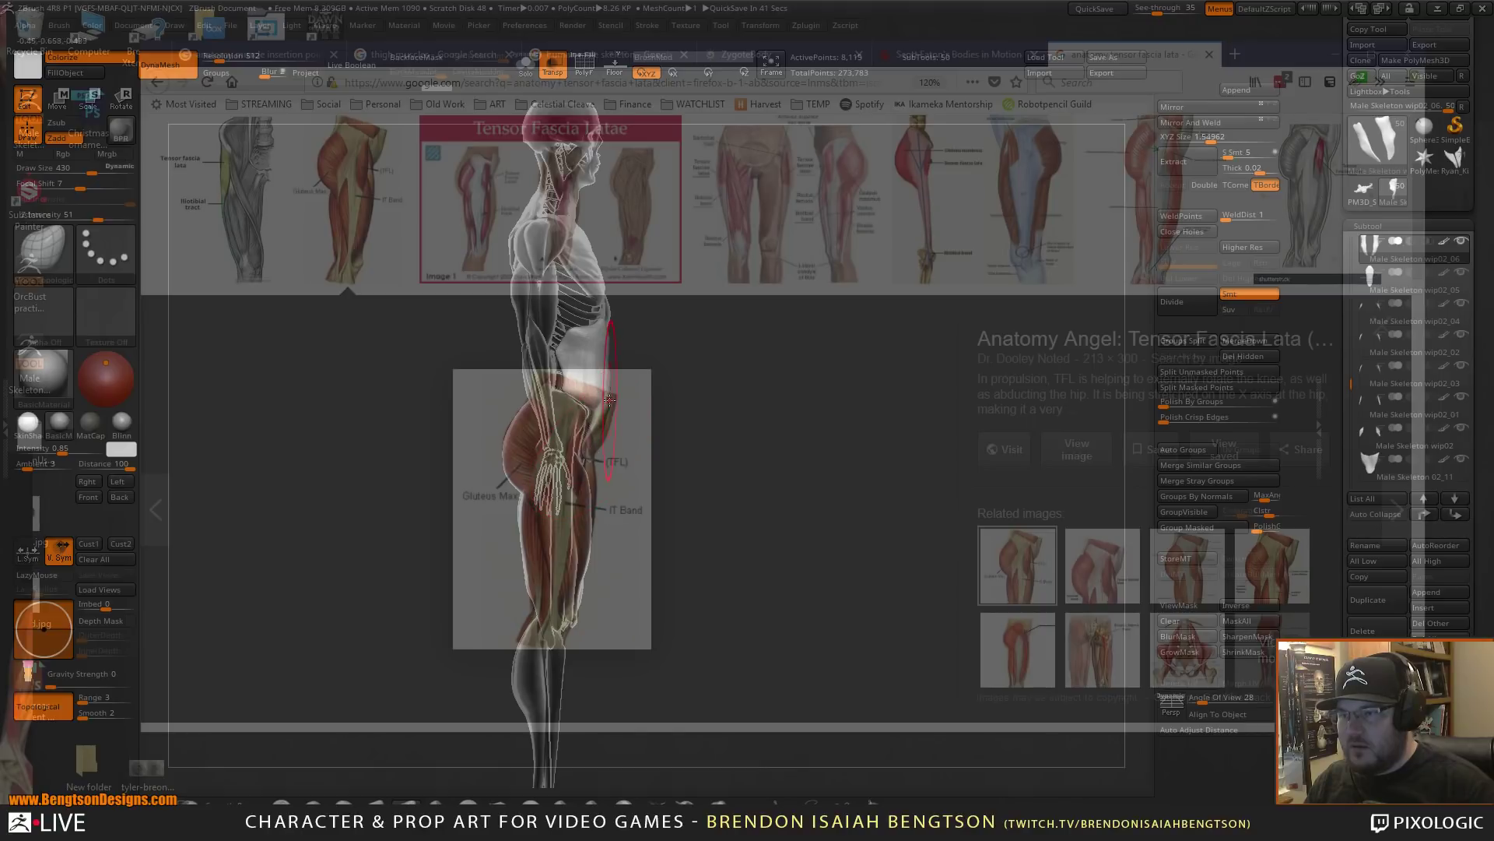
left_click_drag(612, 403, 610, 401)
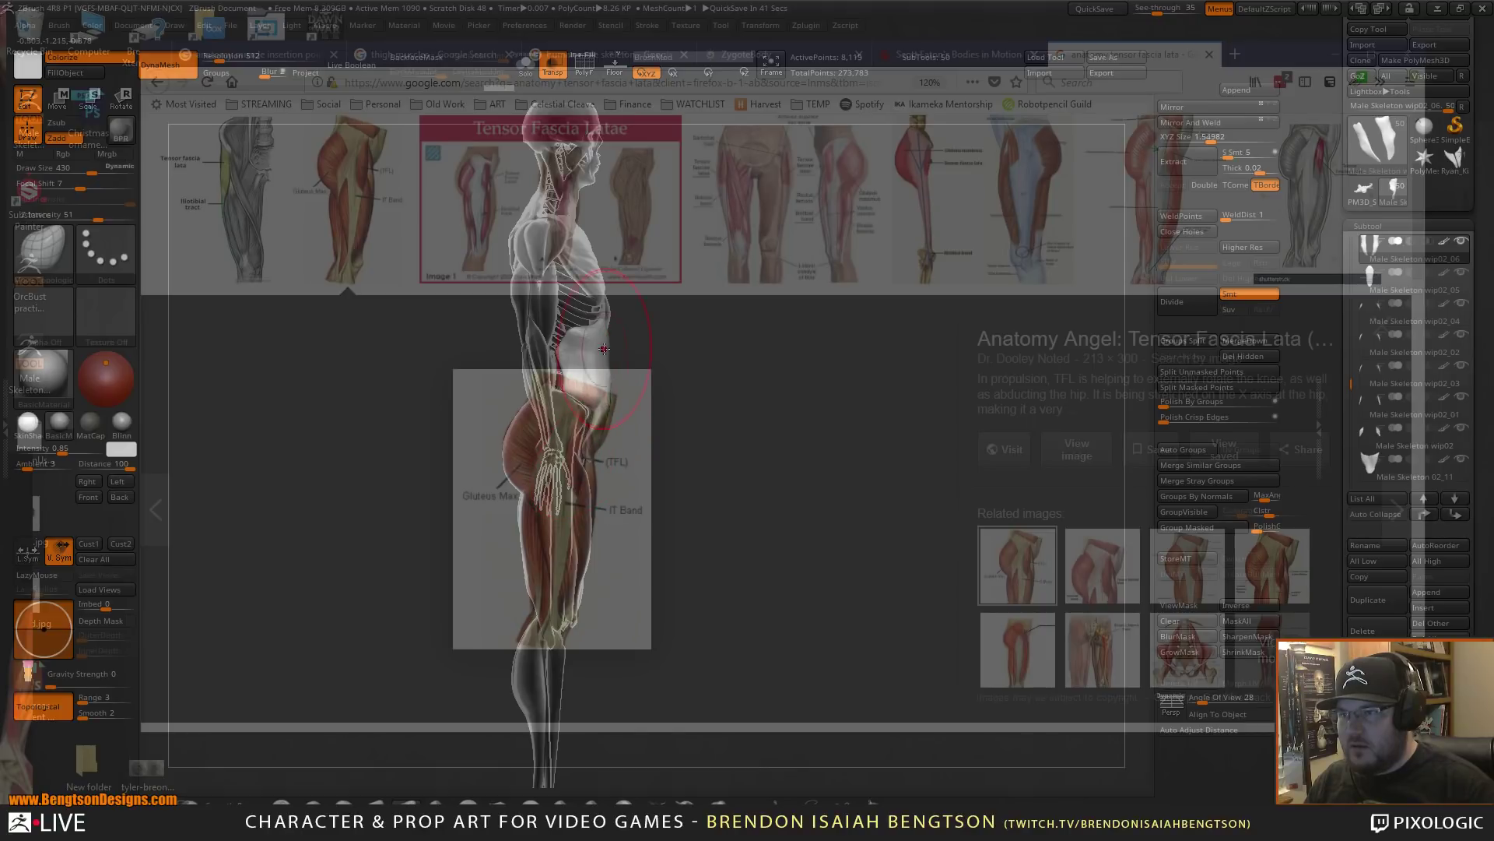
- Select the chest muscles, clear their mask, and move the front of the chest forward in side view
left_click(599, 255, "alt")
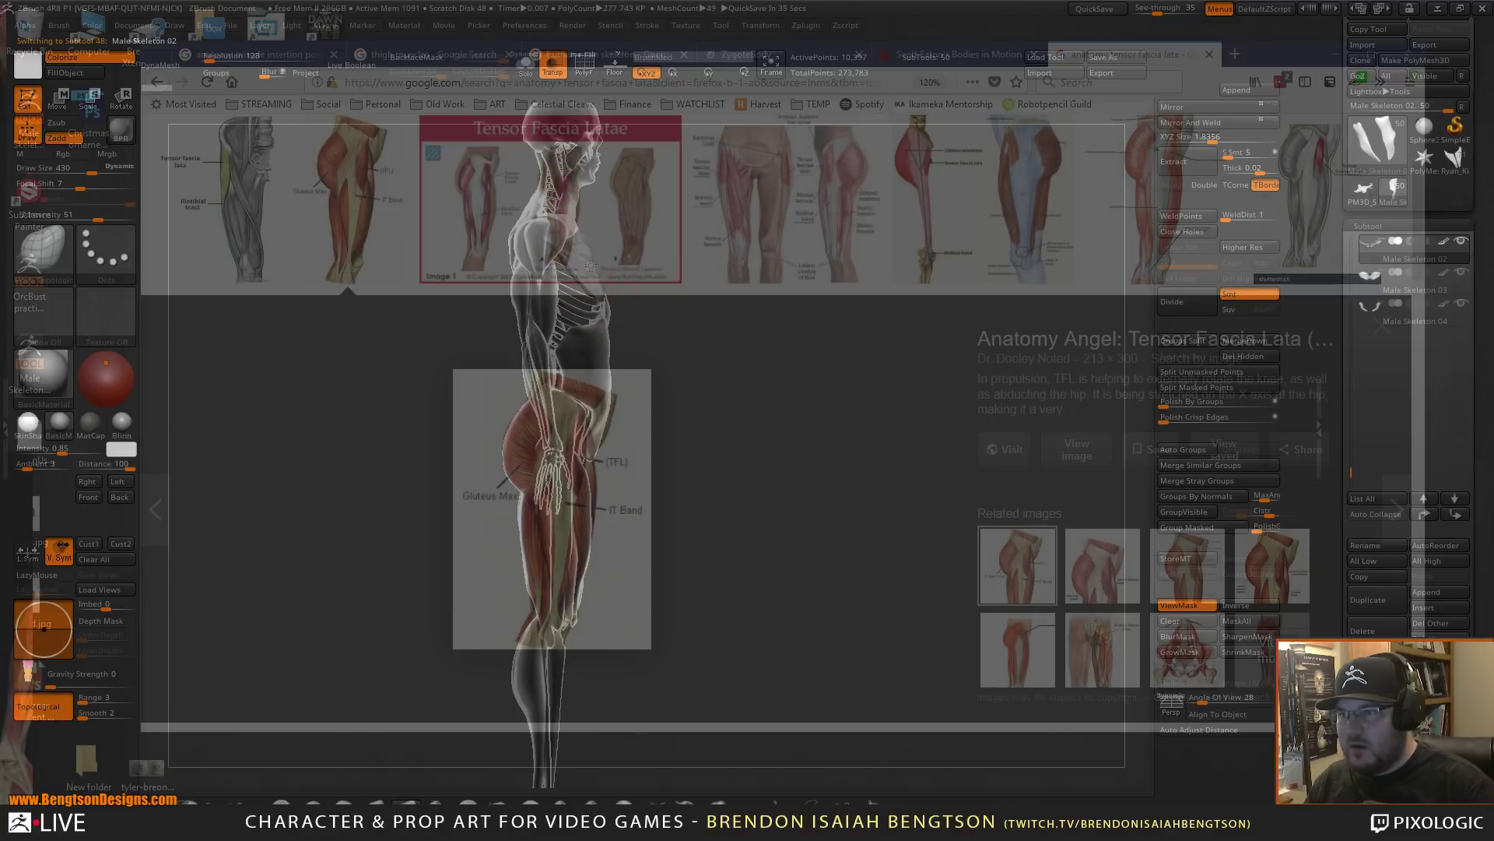
left_click_drag(738, 382, 749, 422, "ctrl")
left_click_drag(595, 260, 610, 263)
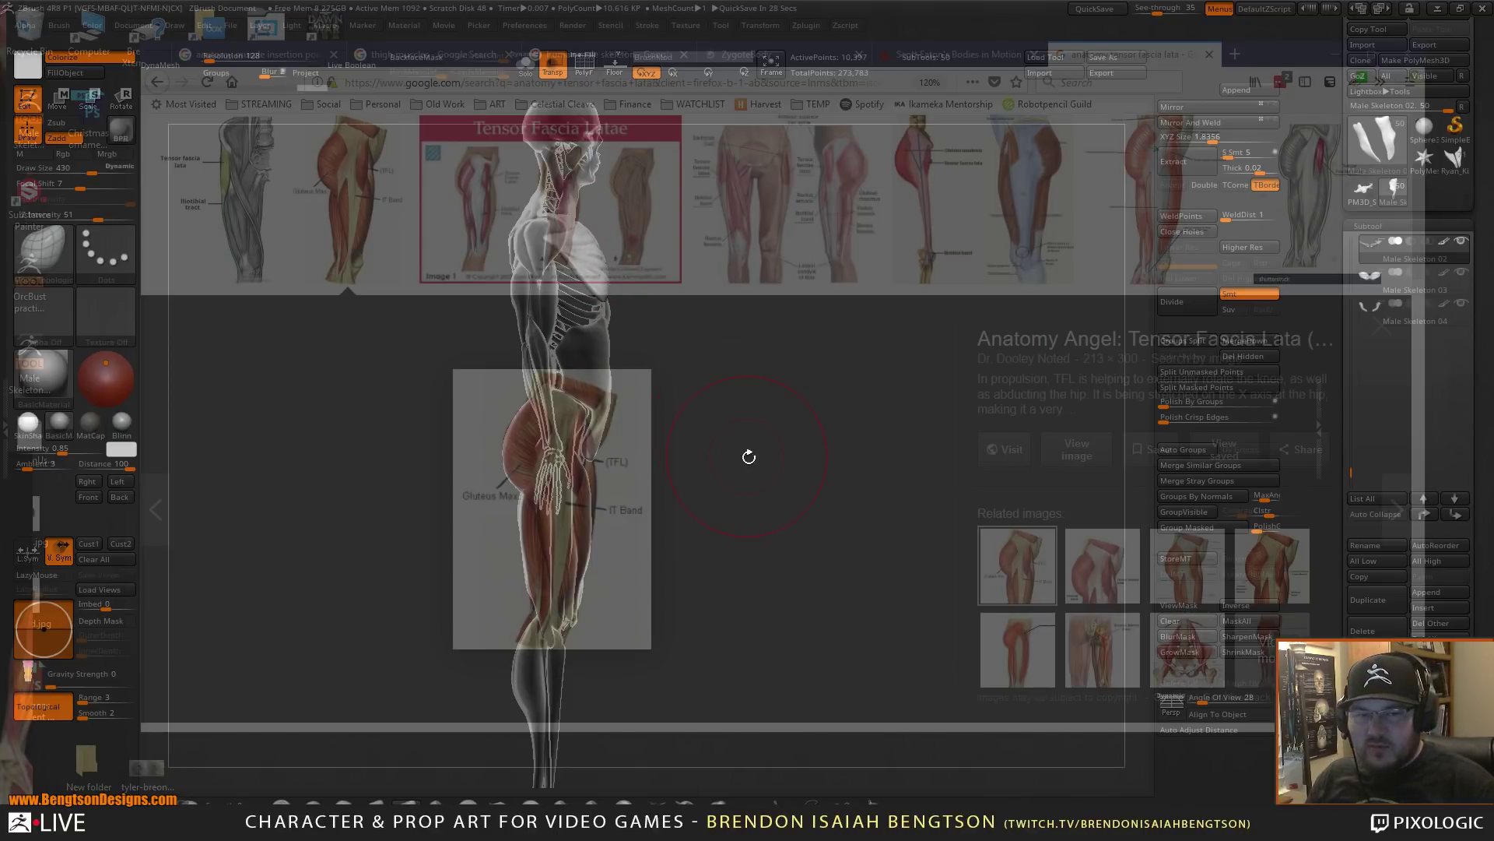
- Set the window see-through to 0 and turn off the transparent display of the other subtools
left_click_drag(764, 477, 693, 471)
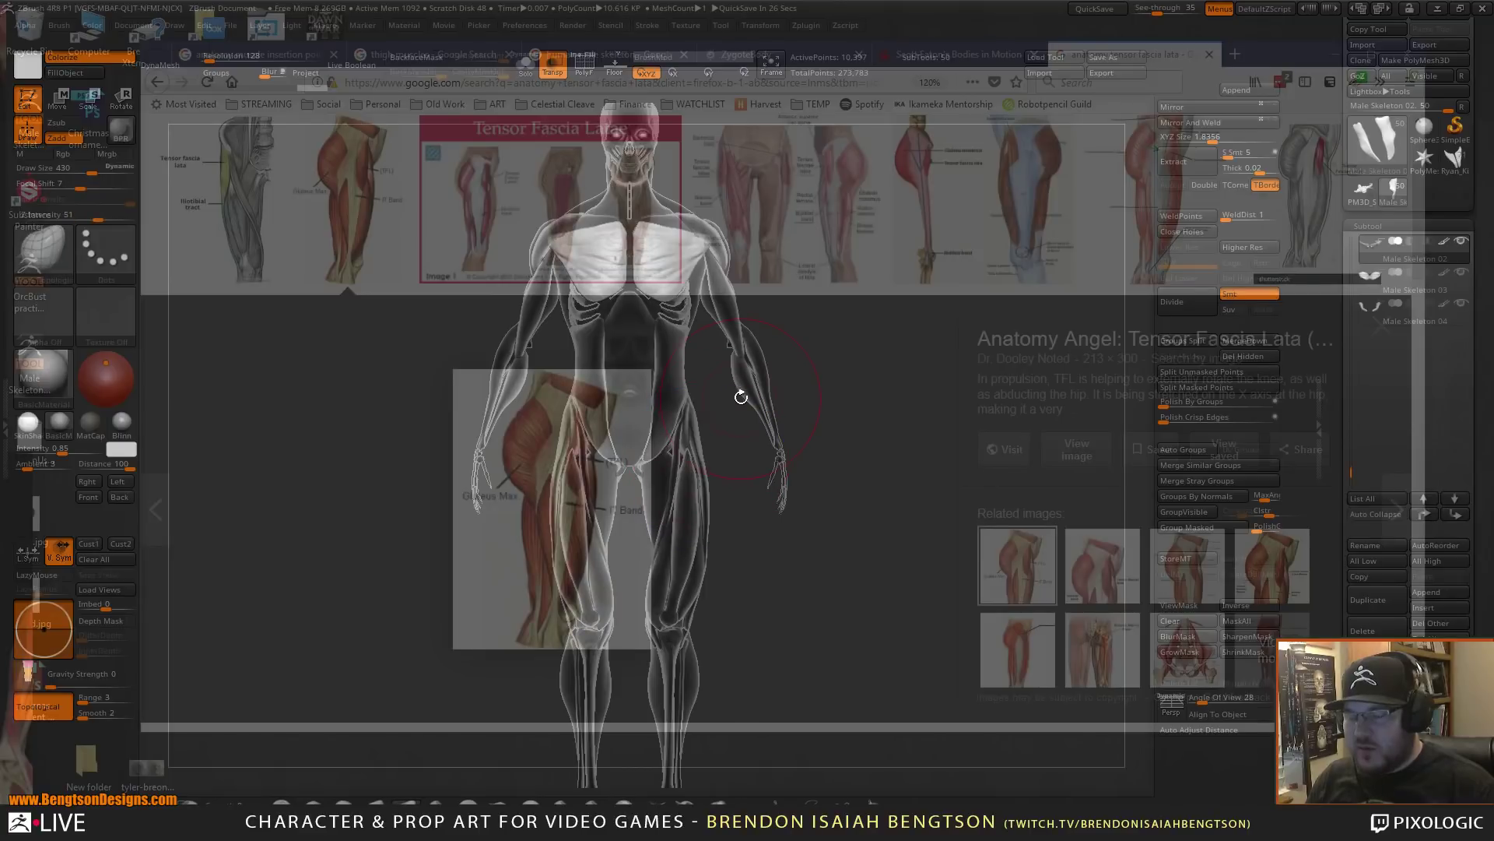
left_click_drag(1157, 11, 1126, 11)
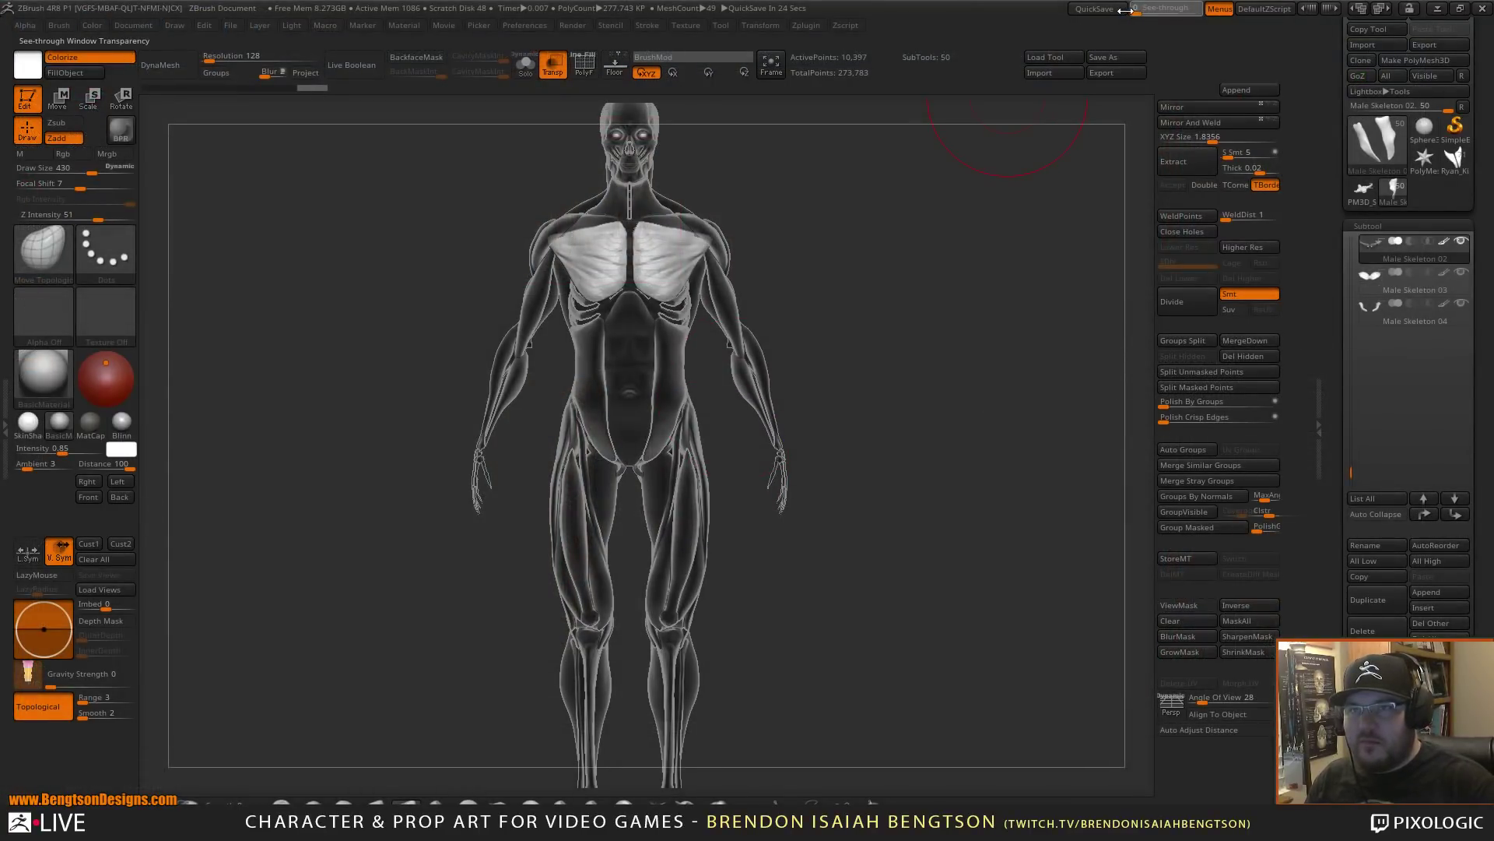
mouse_move(917, 333)
left_mouse_down("shift")
mouse_move(904, 421)
mouse_move(911, 394)
mouse_move(728, 418)
mouse_move(918, 433)
mouse_move(863, 412)
mouse_move(775, 479)
mouse_move(887, 409)
left_mouse_up("shift")
key("shift+t")
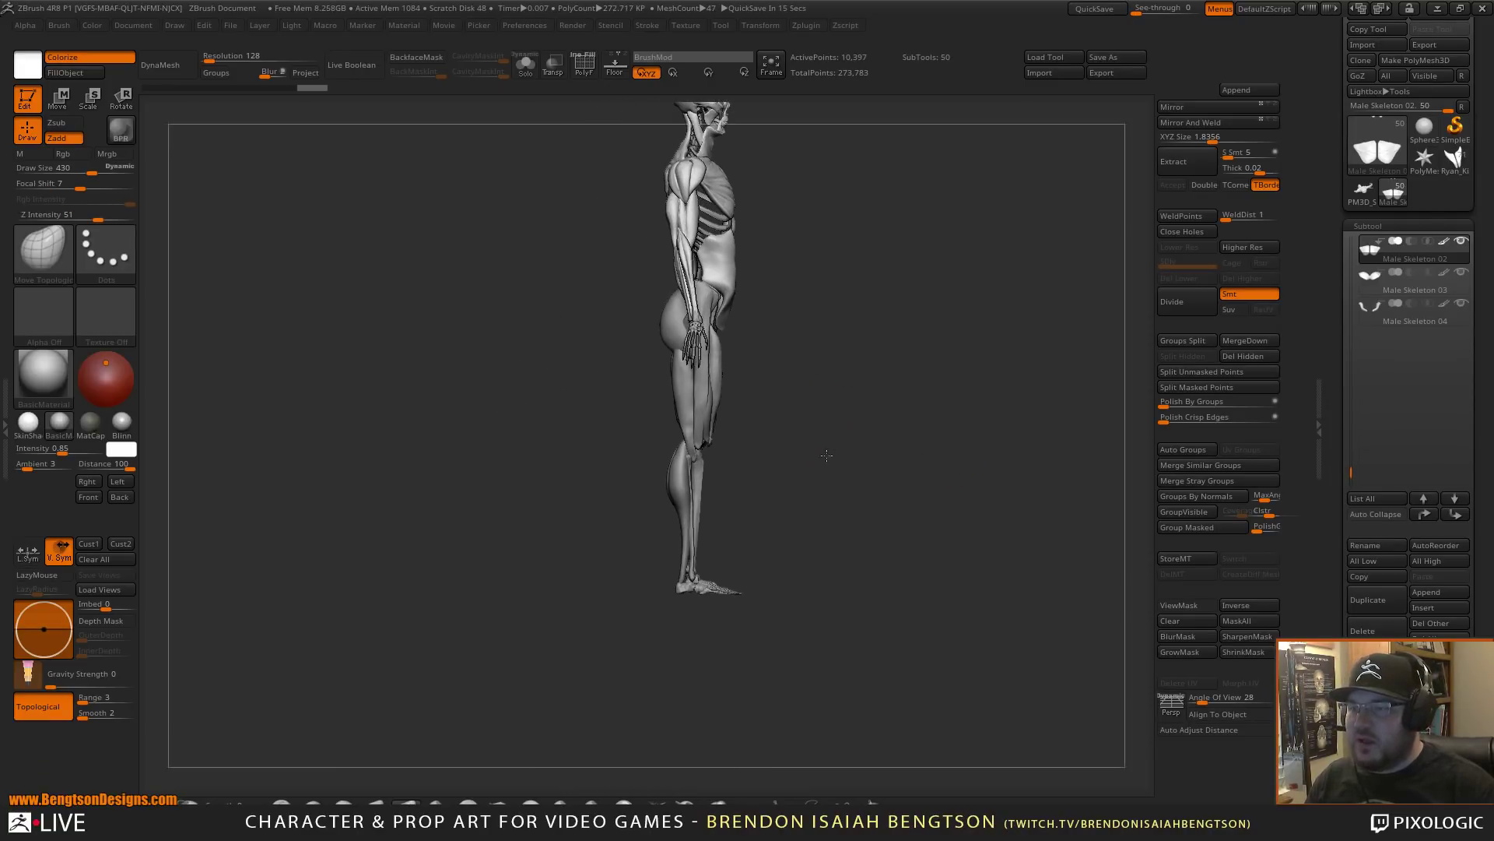
- Select the outer thigh muscle in front view and move its side contour outward slightly, using a draw size of 198
mouse_move(827, 456)
left_mouse_down("alt")
mouse_move(828, 474)
mouse_move(821, 443)
mouse_move(768, 435)
mouse_move(844, 440)
mouse_move(927, 527)
mouse_move(823, 137)
left_mouse_up("alt")
scroll(846, 281, "down", 1)
left_click_drag(845, 283, 821, 285)
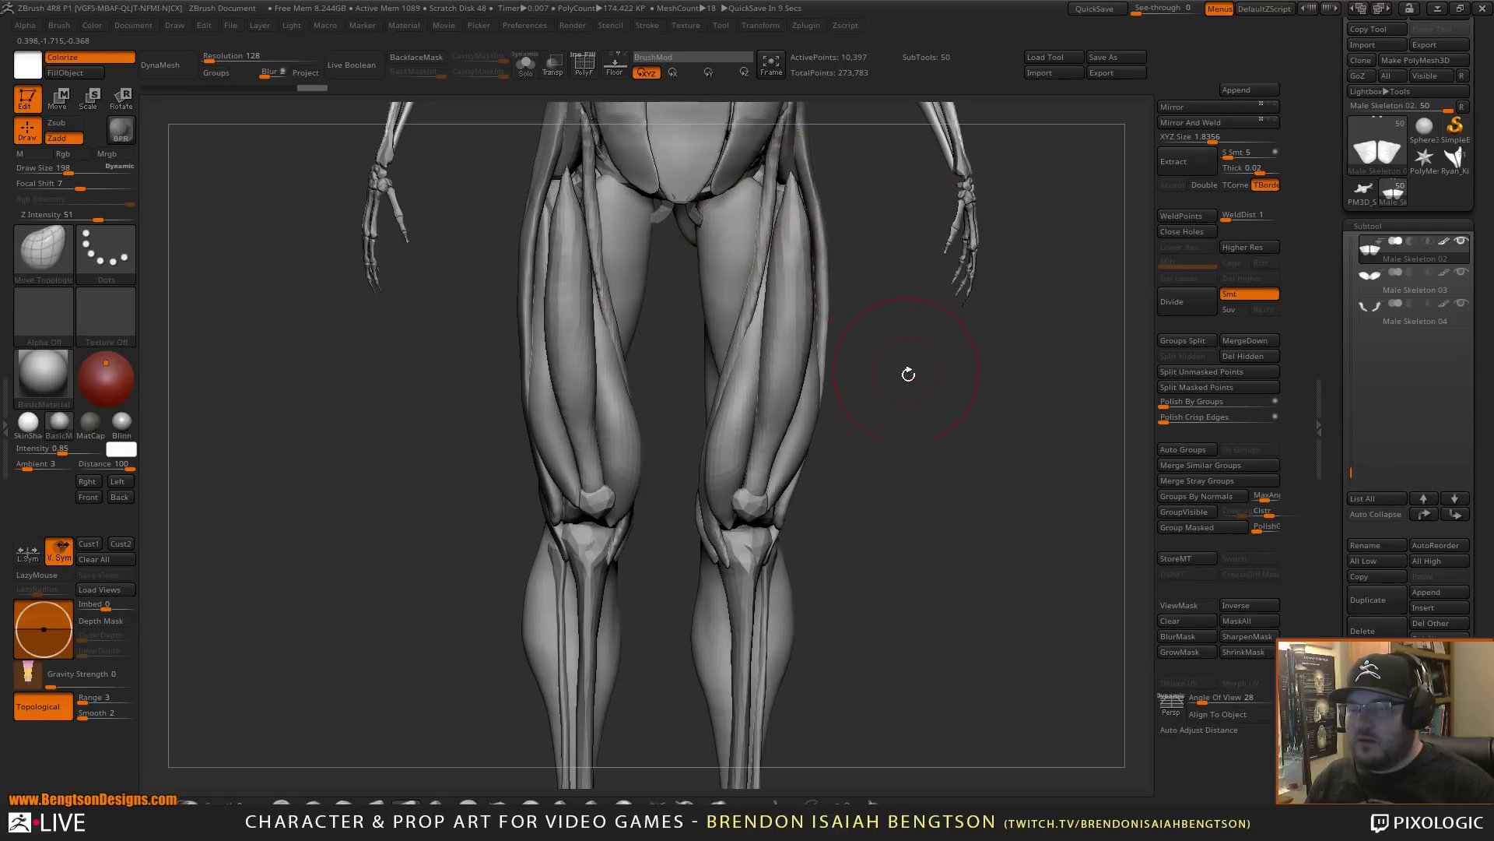
mouse_move(907, 373)
left_mouse_down("alt")
mouse_move(856, 429)
mouse_move(829, 420)
mouse_move(848, 414)
left_mouse_up("alt")
left_click(693, 433, "alt")
left_click(781, 394, "alt")
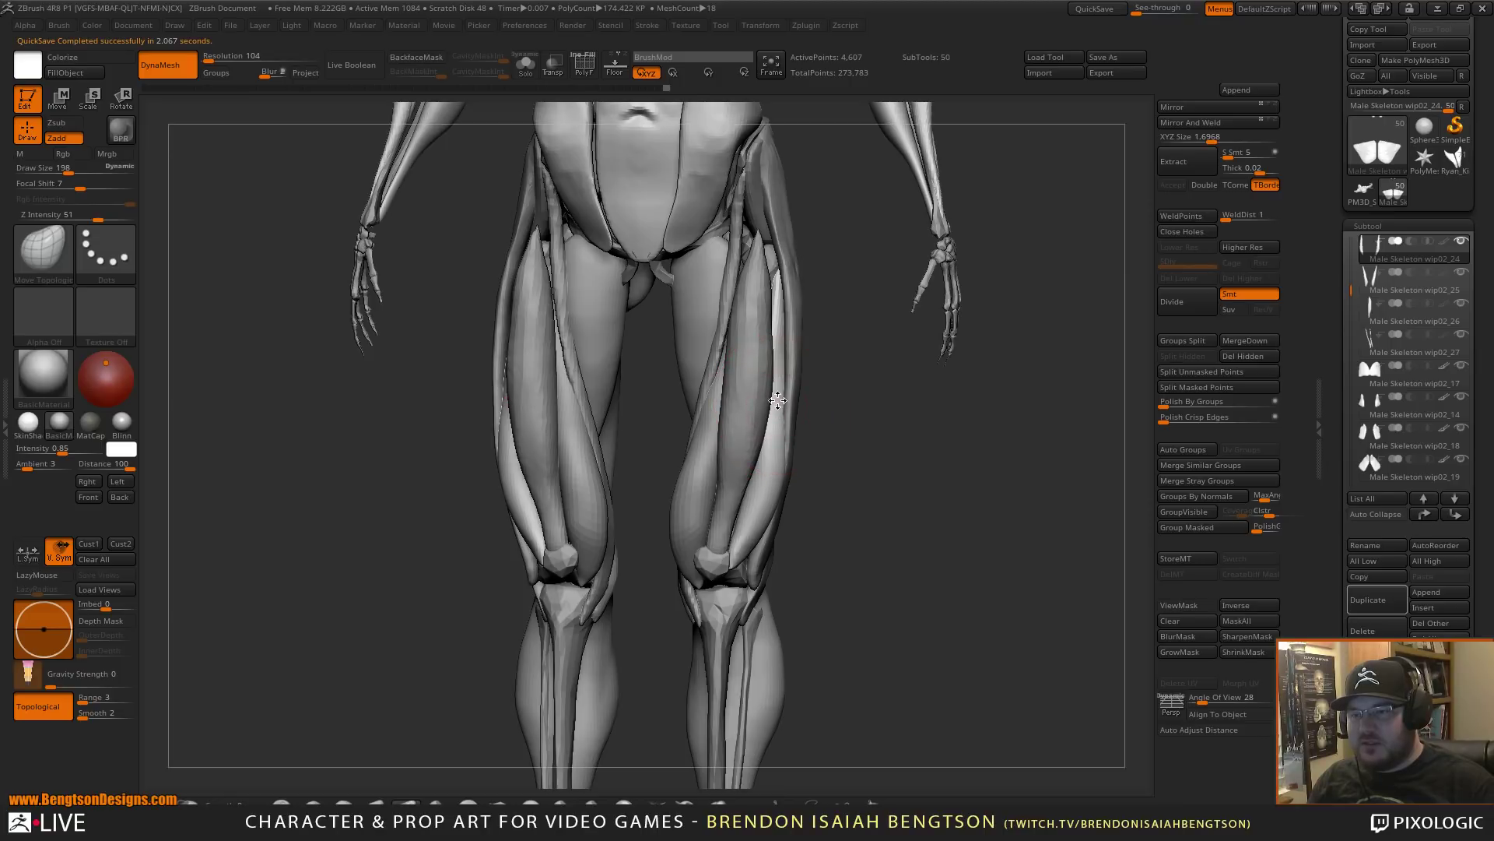
right_click_drag(777, 397, 780, 399, "alt")
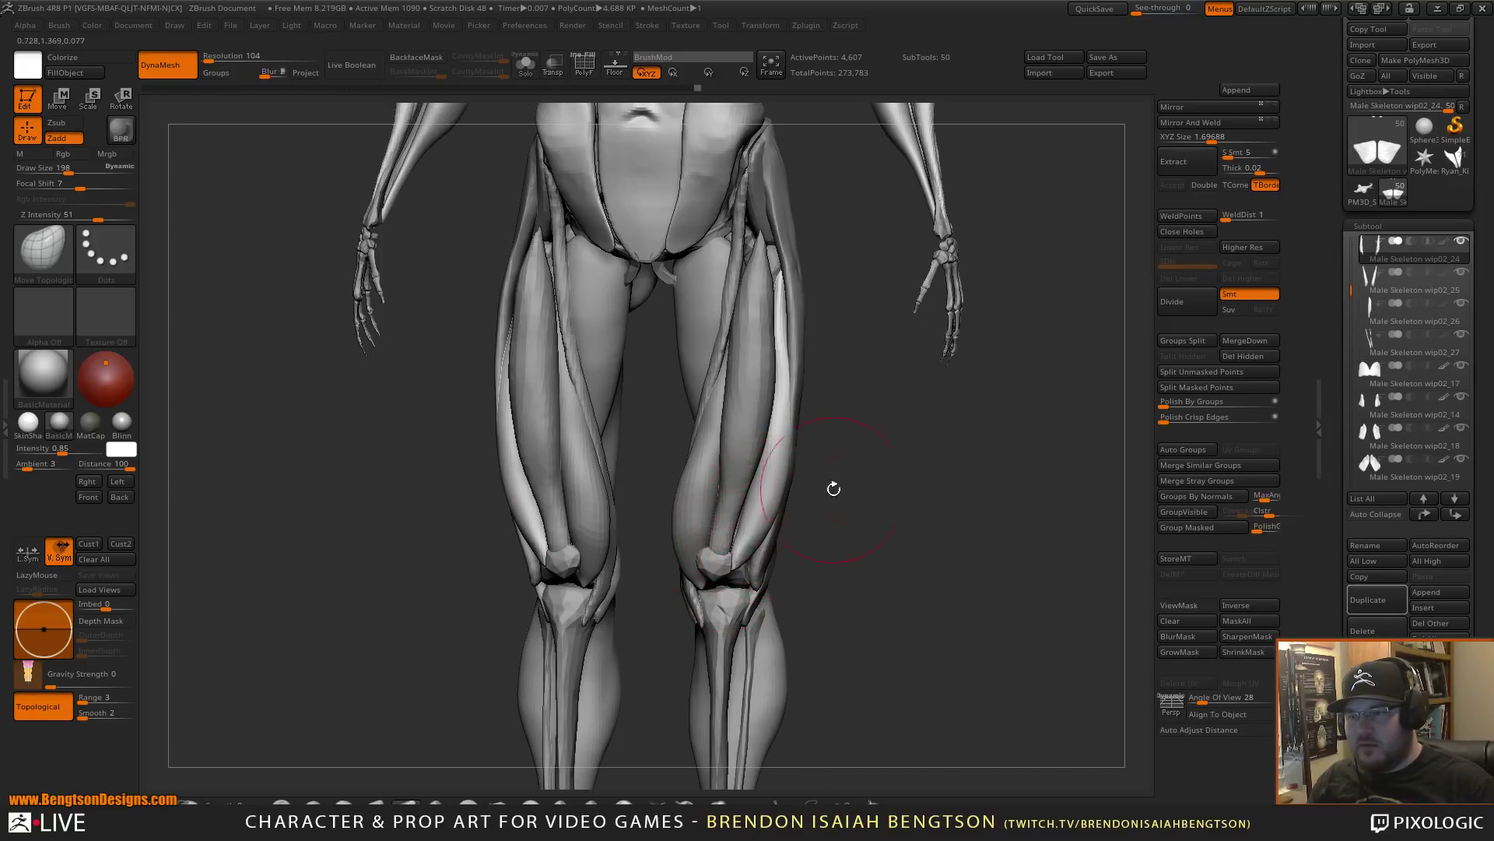
- Select the gluteal muscle from behind and reshape its lower and inner contour with the Move Topological brush
left_click_drag(900, 533, 871, 332, "alt")
left_click_drag(908, 571, 891, 650, "alt")
mouse_move(863, 490)
left_mouse_down("alt")
mouse_move(905, 646)
mouse_move(901, 553)
left_mouse_up("alt")
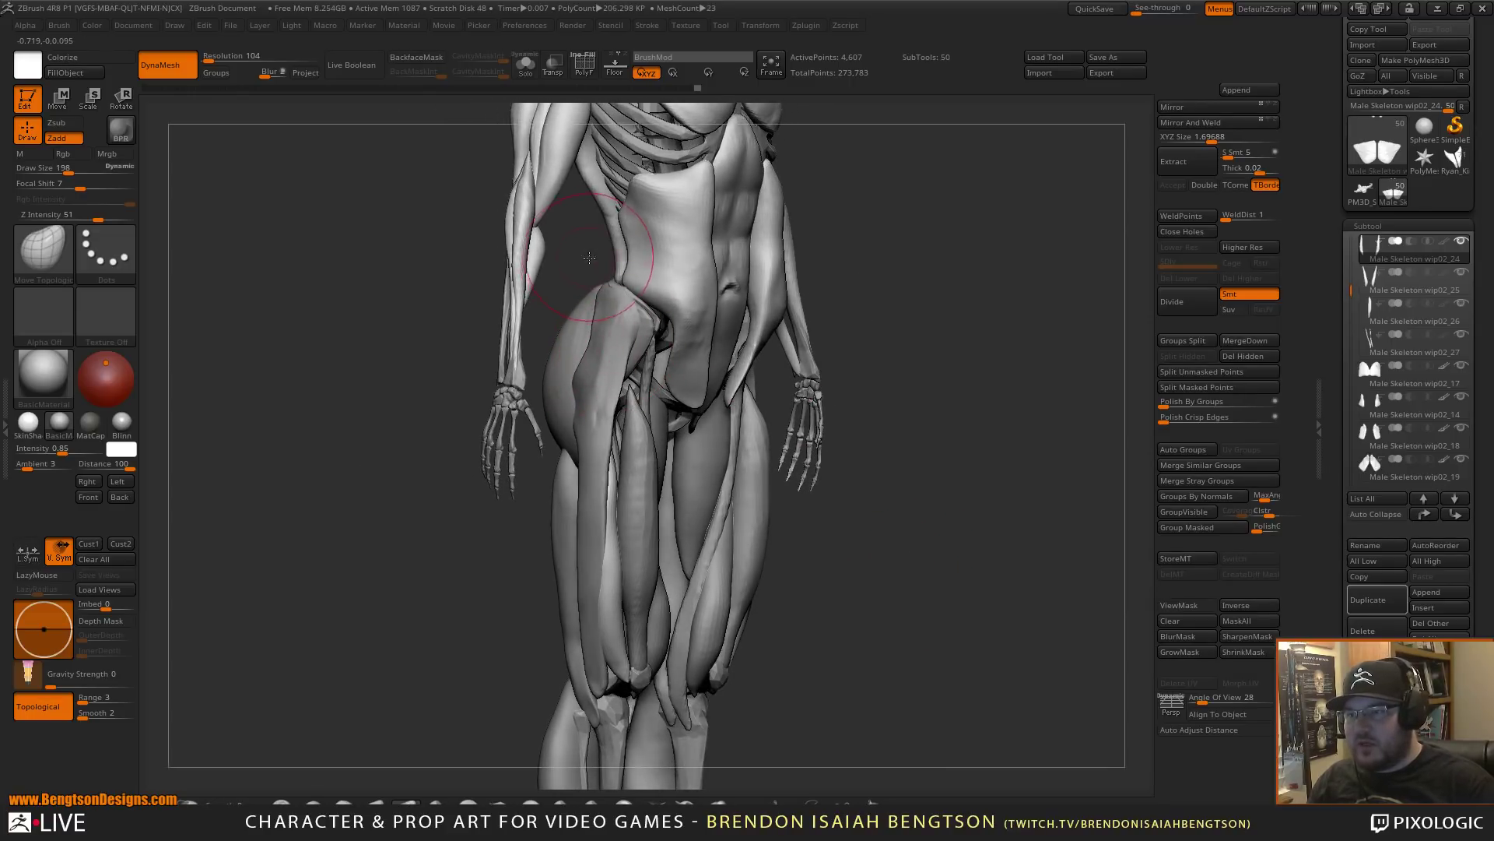
left_click_drag(587, 257, 652, 290)
left_click(725, 342, "alt")
left_click_drag(882, 413, 984, 437, "shift")
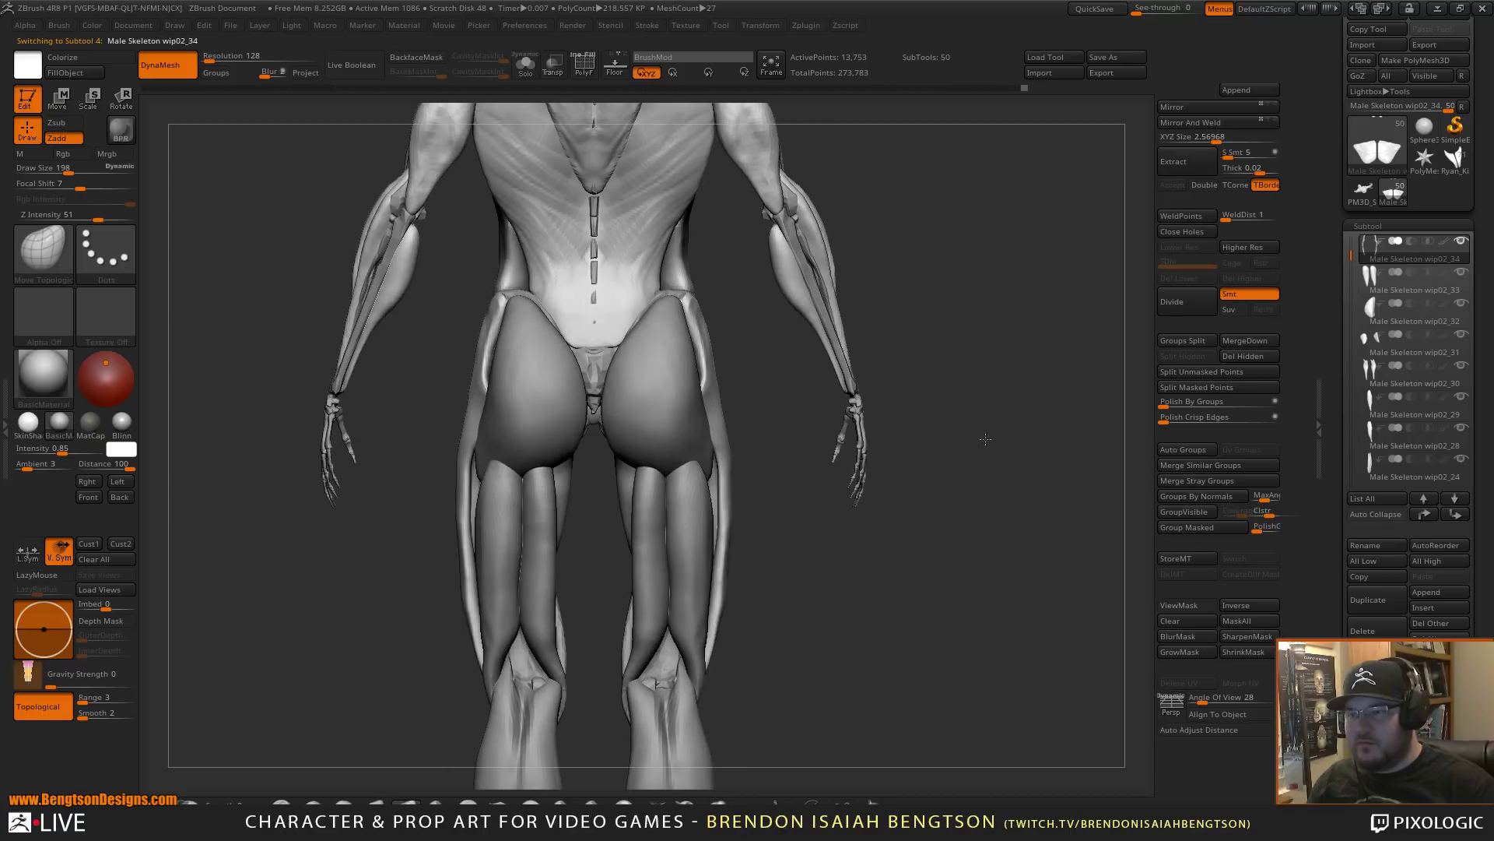
mouse_move(778, 434)
left_mouse_down()
mouse_move(774, 490)
mouse_move(712, 467)
left_mouse_up()
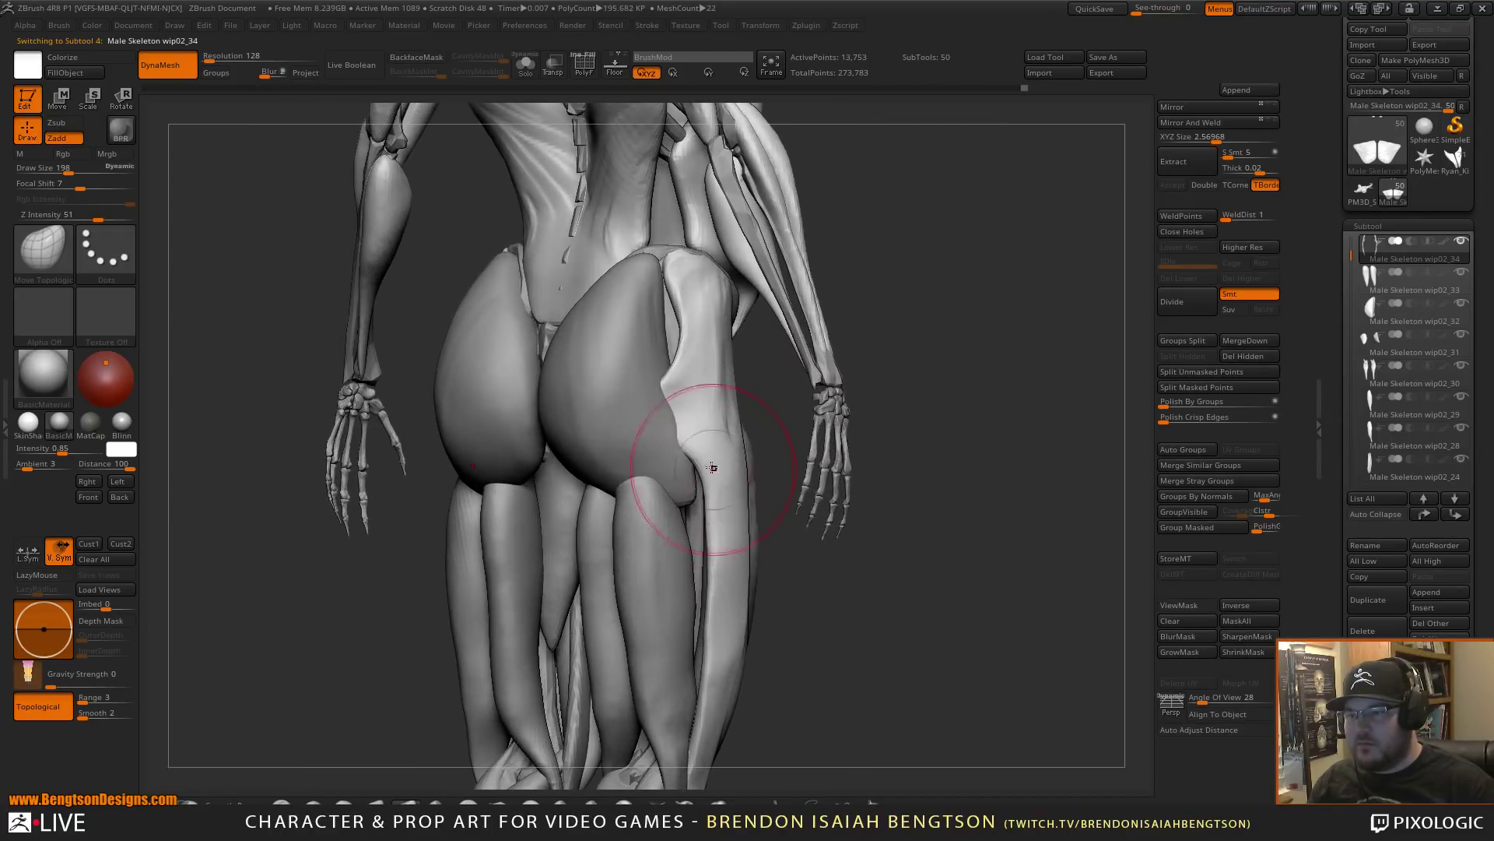
left_click(637, 447, "alt")
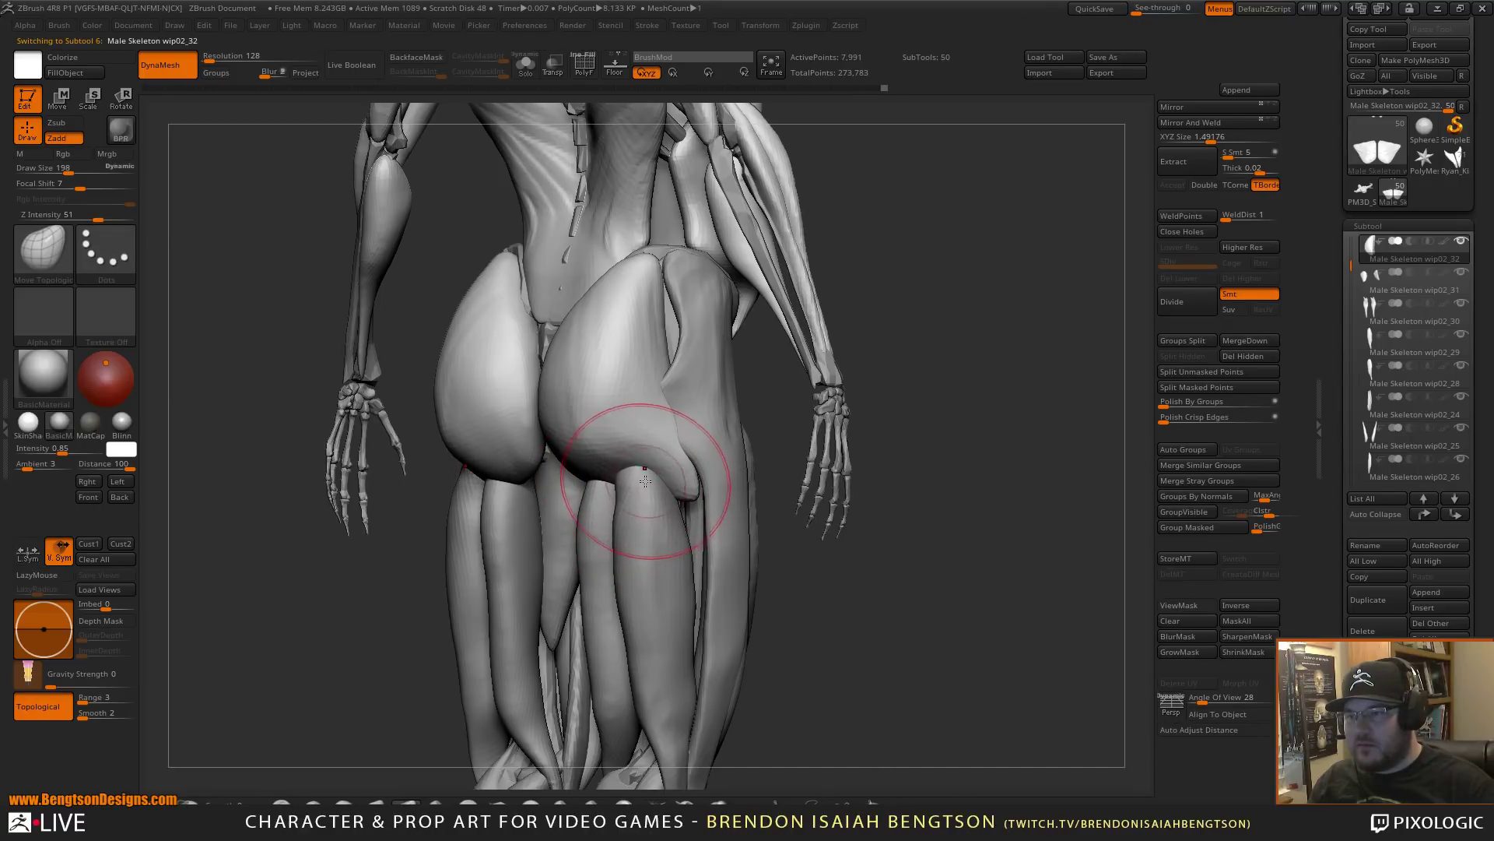
mouse_move(841, 605)
left_mouse_down()
mouse_move(890, 617)
mouse_move(820, 549)
mouse_move(803, 590)
mouse_move(822, 652)
mouse_move(874, 614)
mouse_move(861, 610)
left_mouse_up()
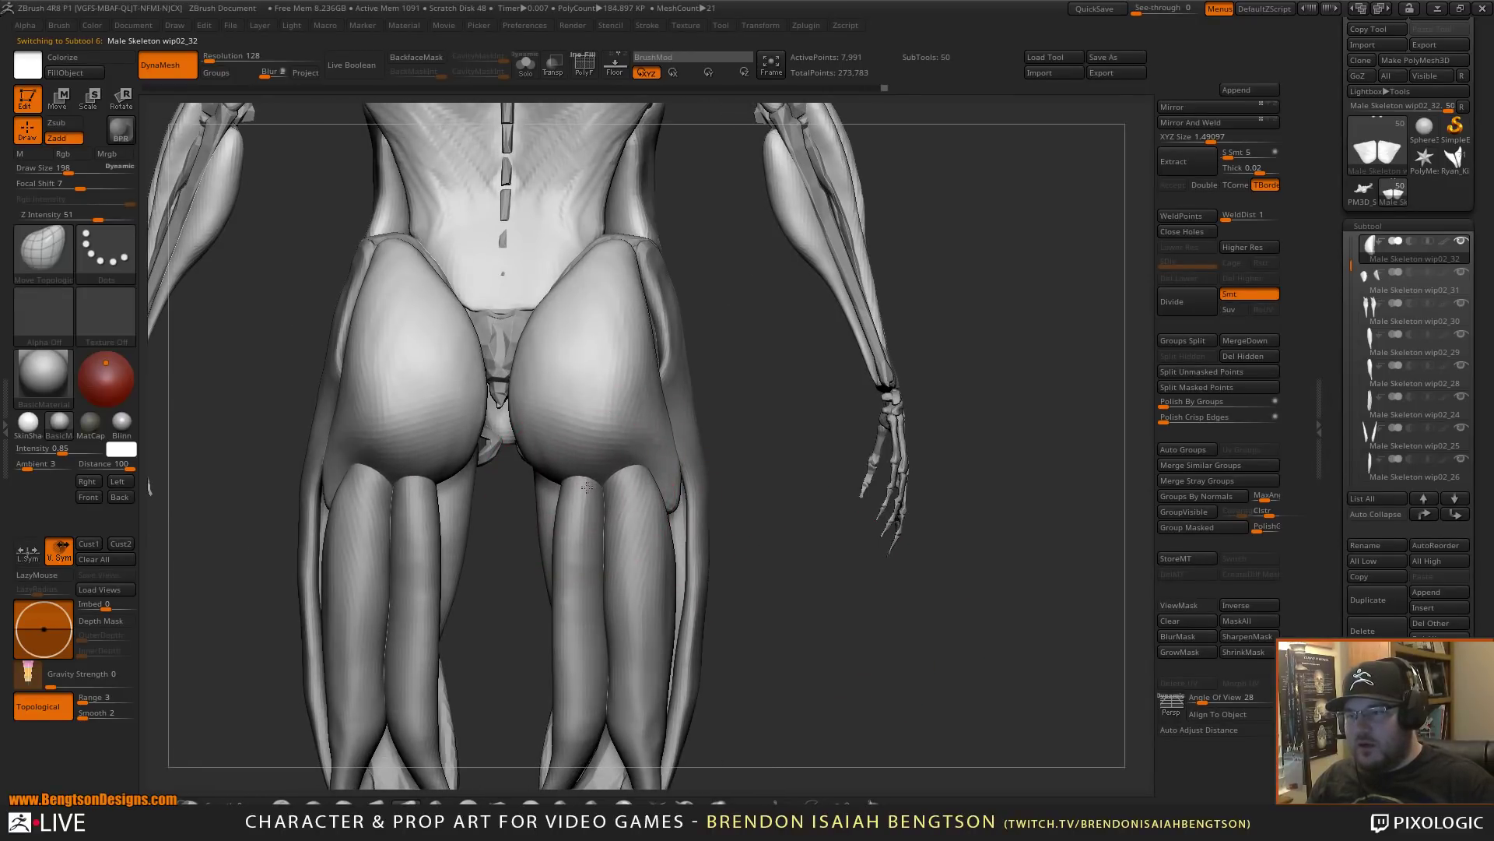
left_click_drag(760, 444, 744, 390)
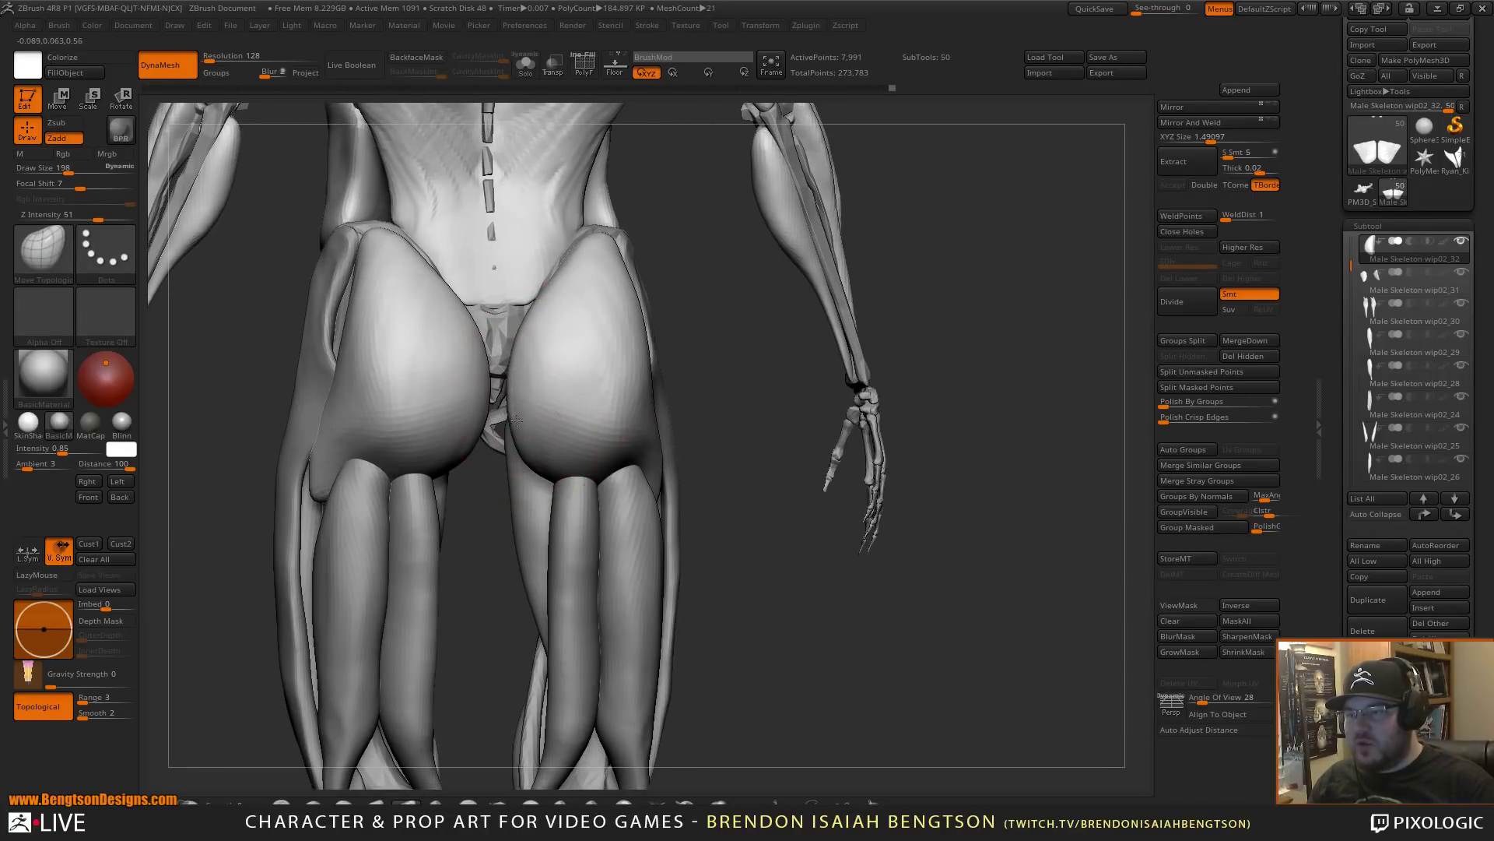
mouse_move(517, 420)
left_mouse_down()
mouse_move(540, 363)
mouse_move(550, 376)
left_mouse_up()
mouse_move(751, 382)
left_mouse_down()
mouse_move(654, 374)
mouse_move(704, 369)
left_mouse_up()
- Build up and carve the surface of the gluteal muscle with the ClayBuildup brush at draw size 198
key("b")
key("c")
key("b")
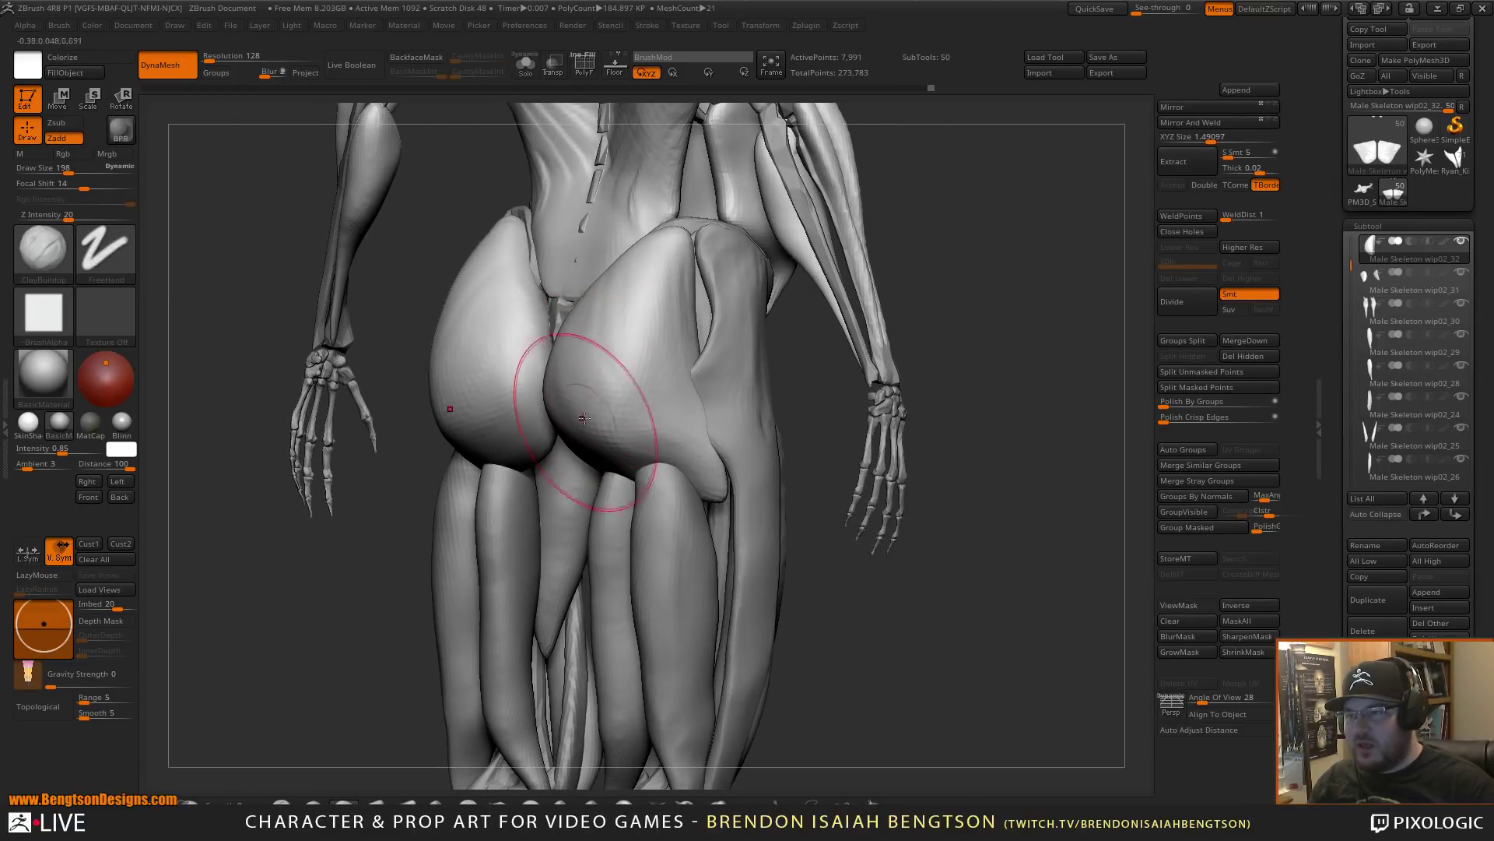
mouse_move(583, 419)
left_mouse_down()
mouse_move(597, 339)
mouse_move(627, 434)
mouse_move(656, 378)
left_mouse_up()
left_click_drag(654, 371, 654, 311, "alt")
left_click_drag(653, 291, 651, 311, "alt")
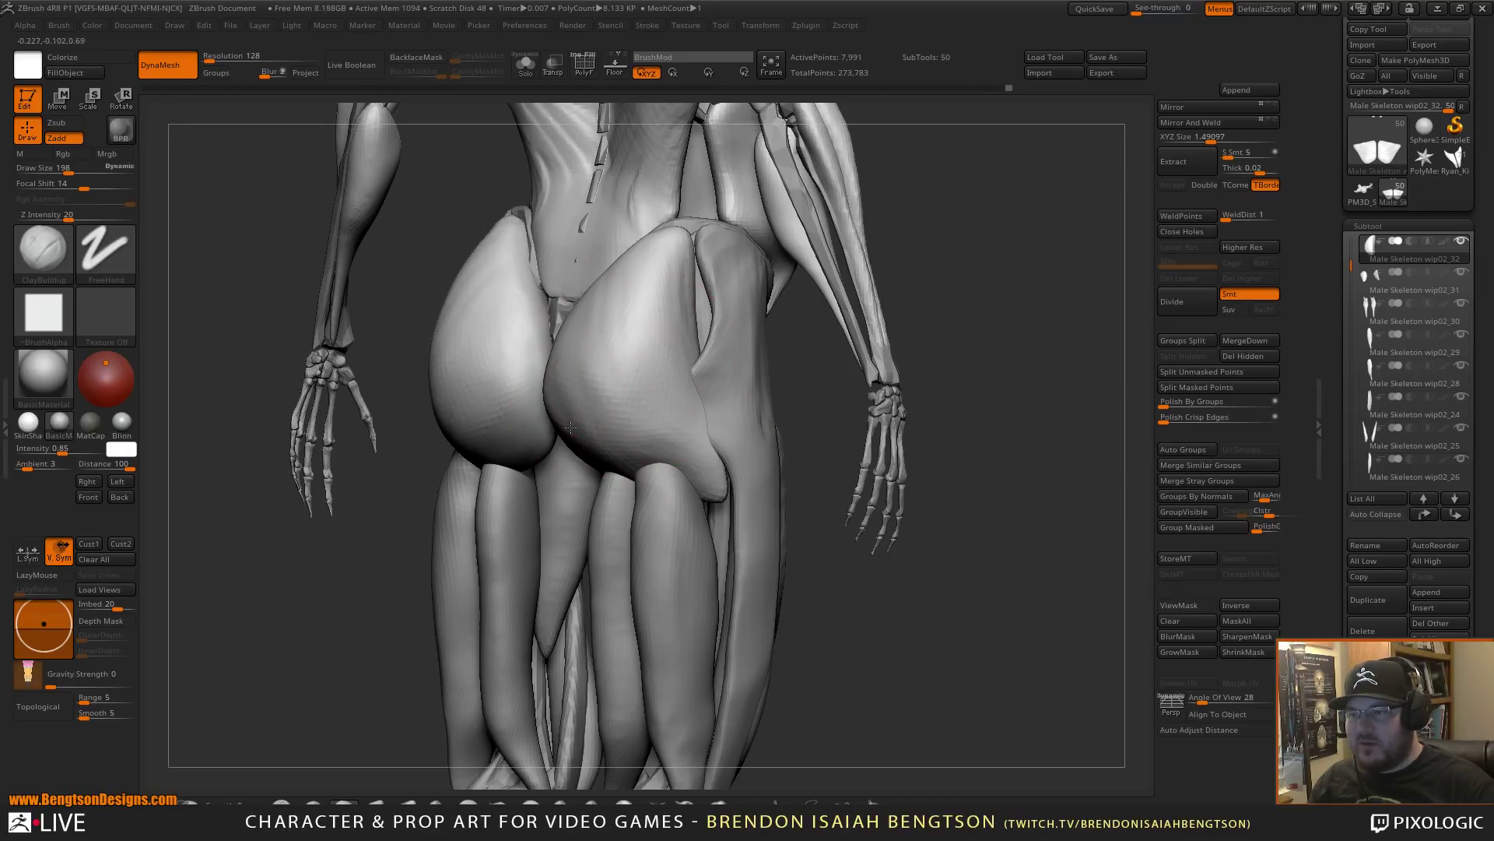
left_click_drag(570, 428, 563, 430)
- Select the outer and the inner hamstring muscles in turn and smooth the upper back of each
mouse_move(954, 604)
left_mouse_down("alt")
mouse_move(981, 500)
mouse_move(925, 508)
mouse_move(937, 597)
mouse_move(962, 457)
left_mouse_up("alt")
left_click_drag(514, 452, 598, 451)
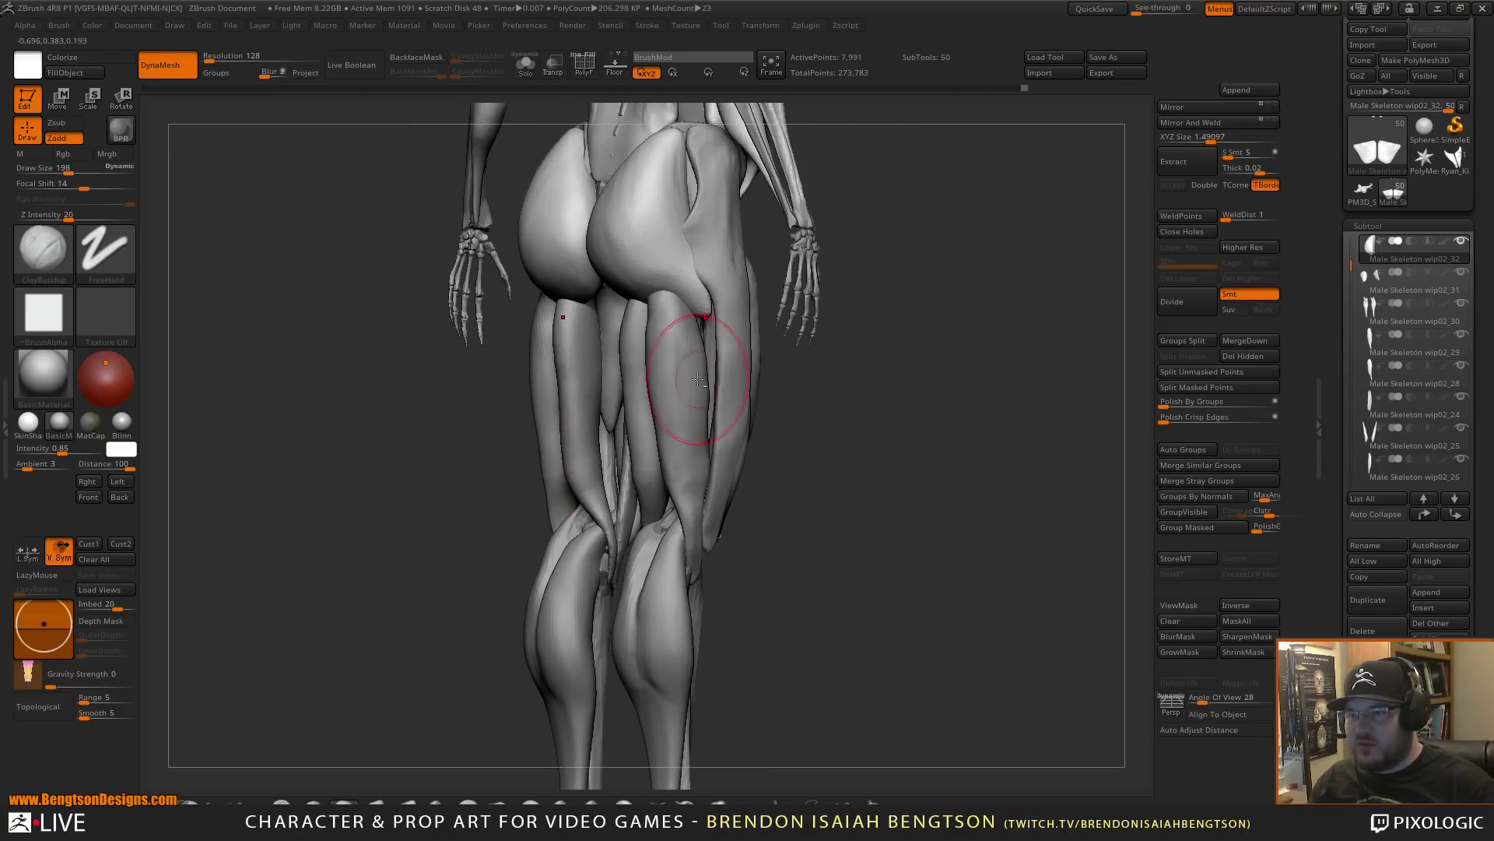
left_click(696, 381, "alt")
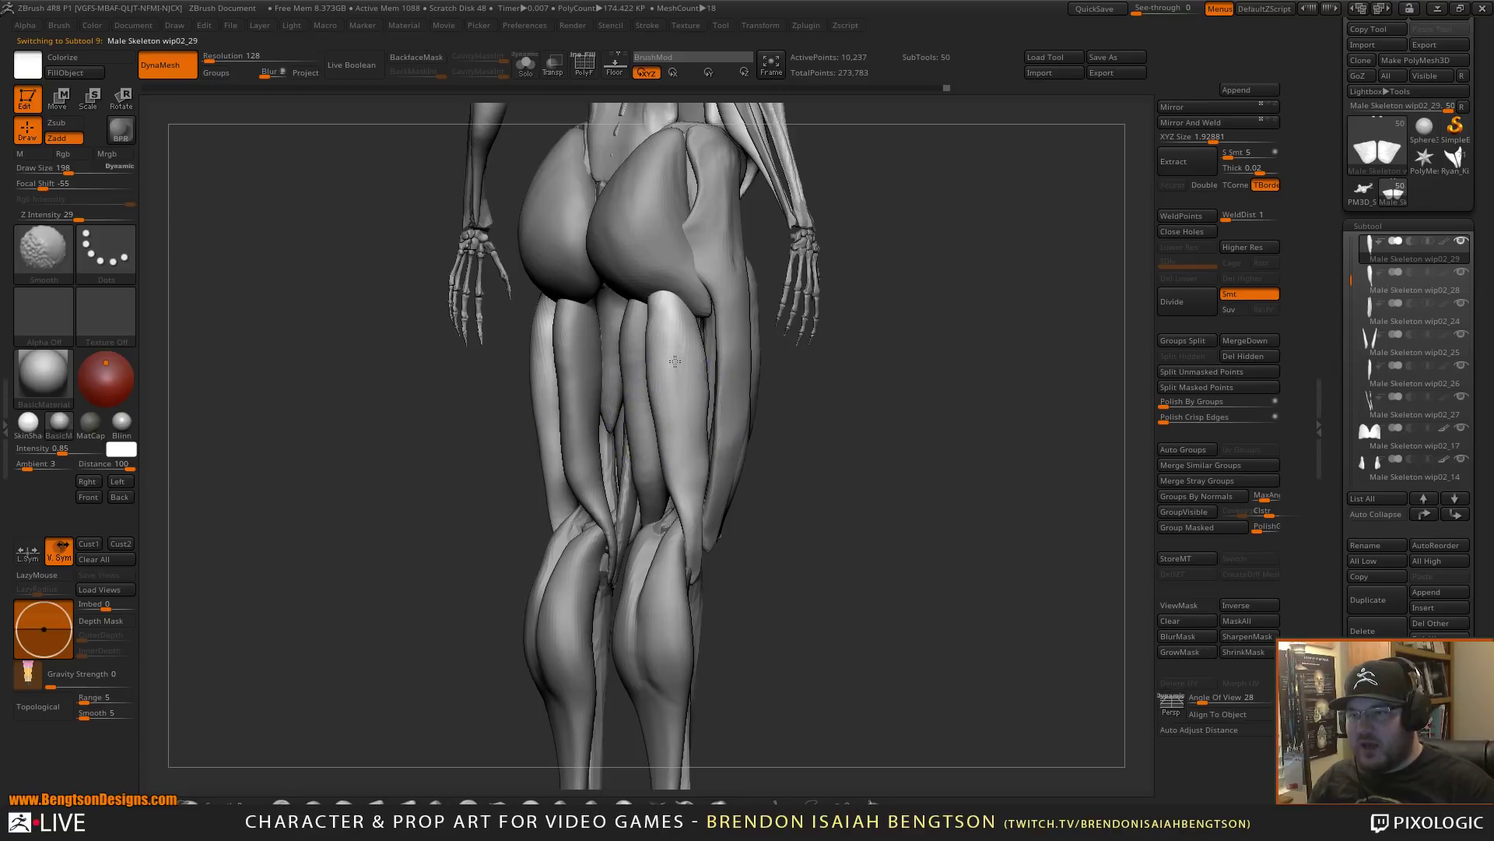
left_click_drag(661, 381, 667, 377, "shift")
left_click_drag(830, 487, 876, 467, "shift")
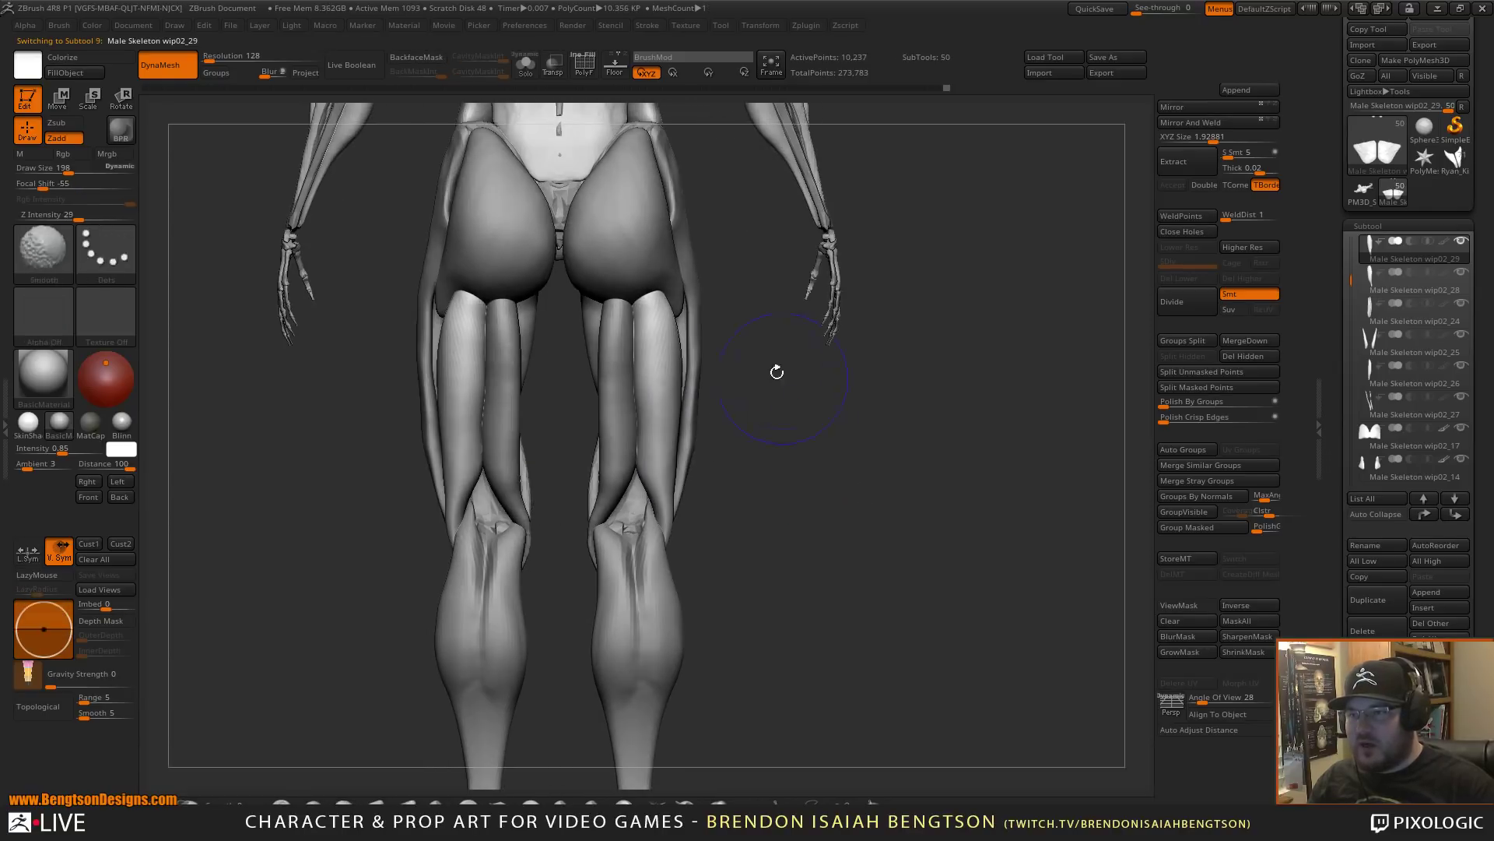
left_click(627, 349, "alt")
left_click_drag(772, 437, 743, 384)
mouse_move(605, 343)
left_mouse_down("shift")
mouse_move(614, 358)
mouse_move(617, 327)
left_mouse_up("shift")
- Reshape the inner hamstring's back profile and its upper end below the buttock with Move Topological at draw size 210
key("b")
key("m")
key("t")
key("space")
left_click_drag(779, 405, 808, 470, "alt")
left_click_drag(815, 534, 739, 535)
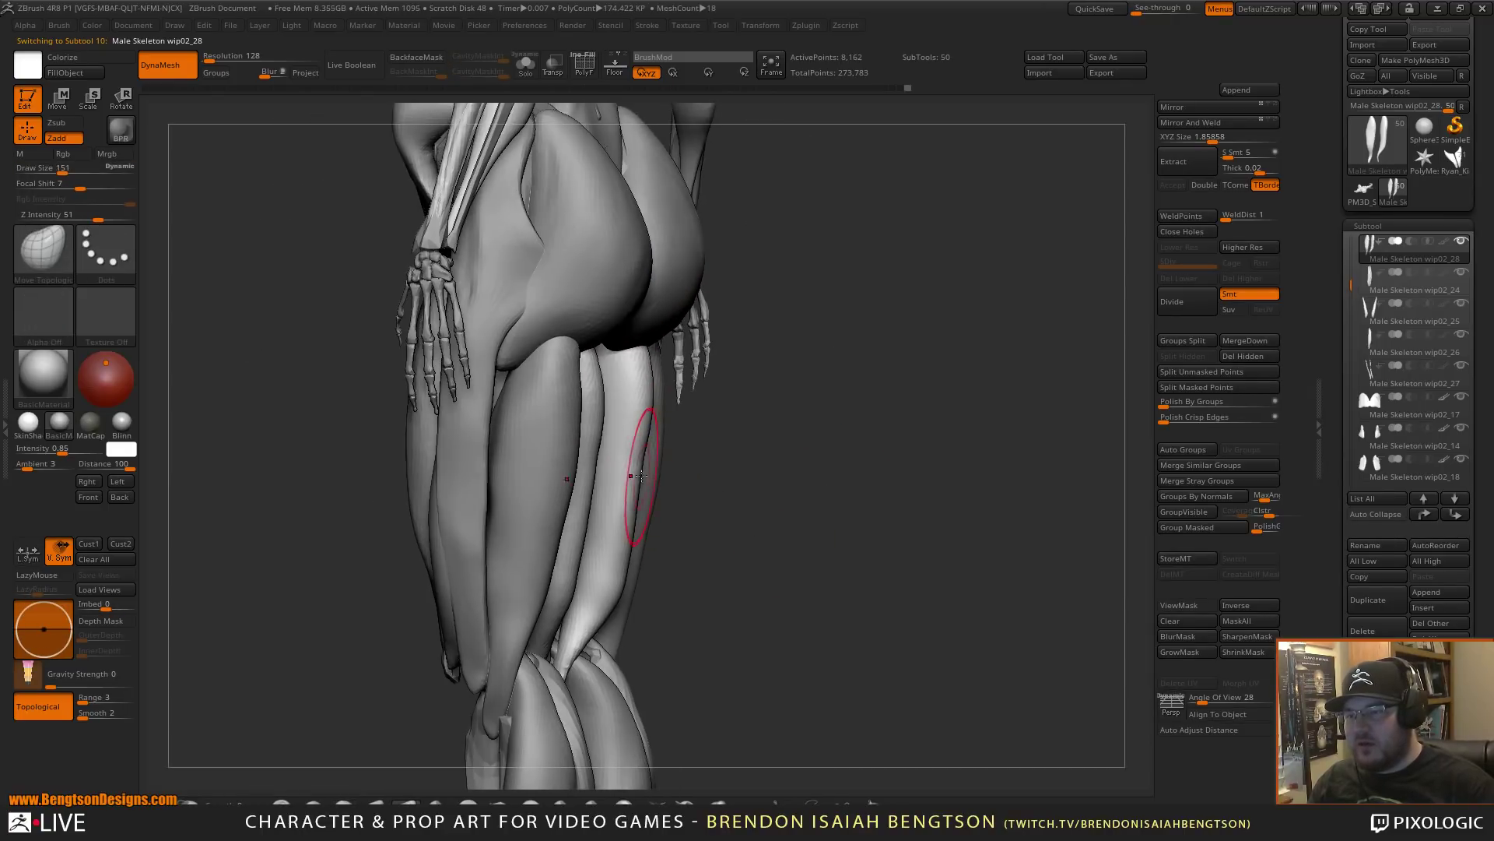
key("space")
left_click_drag(641, 478, 648, 477)
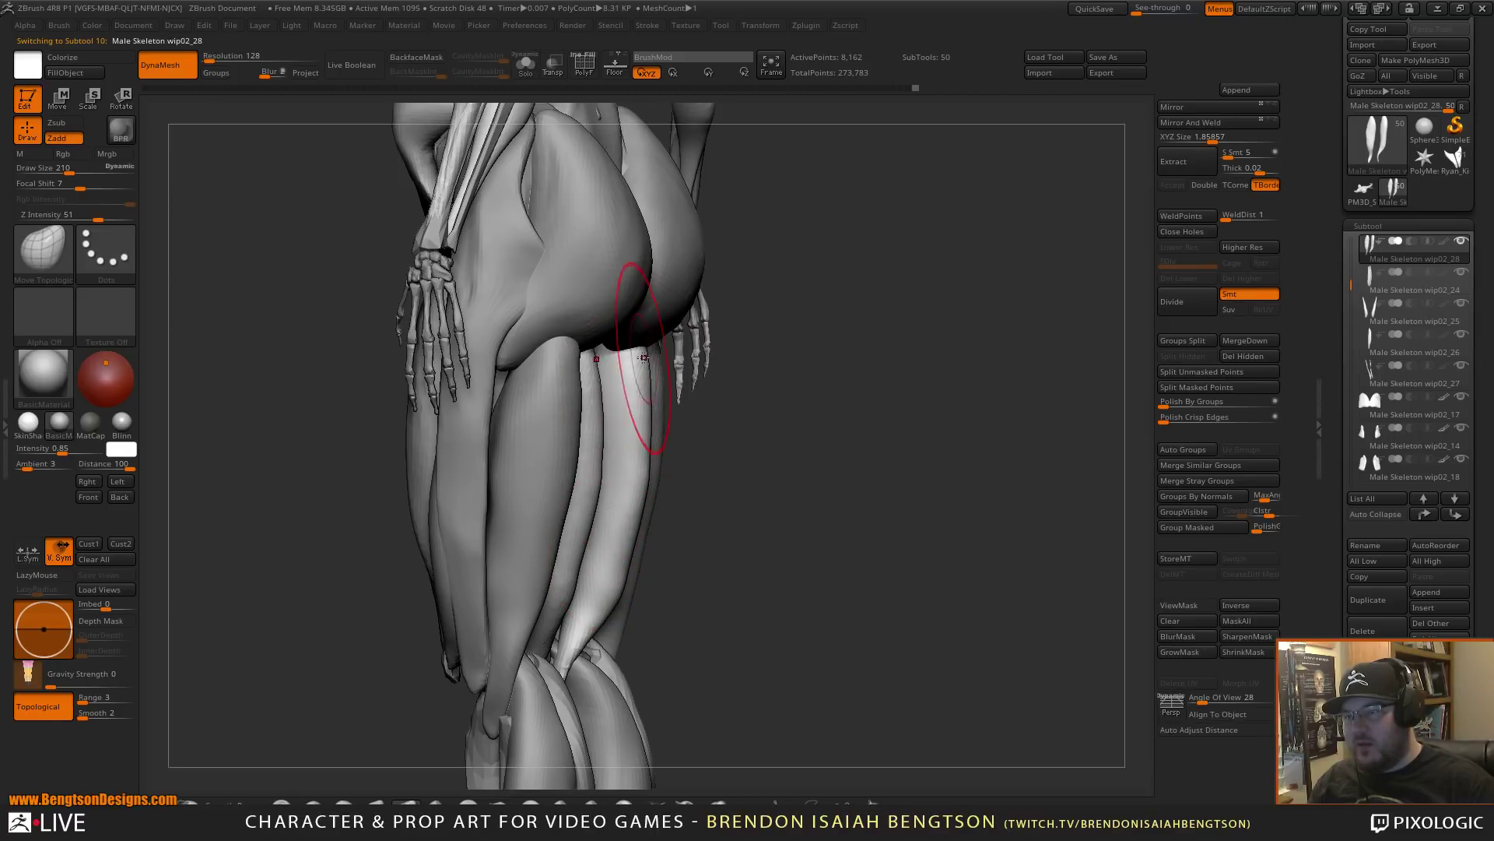
left_click_drag(721, 507, 685, 384, "shift")
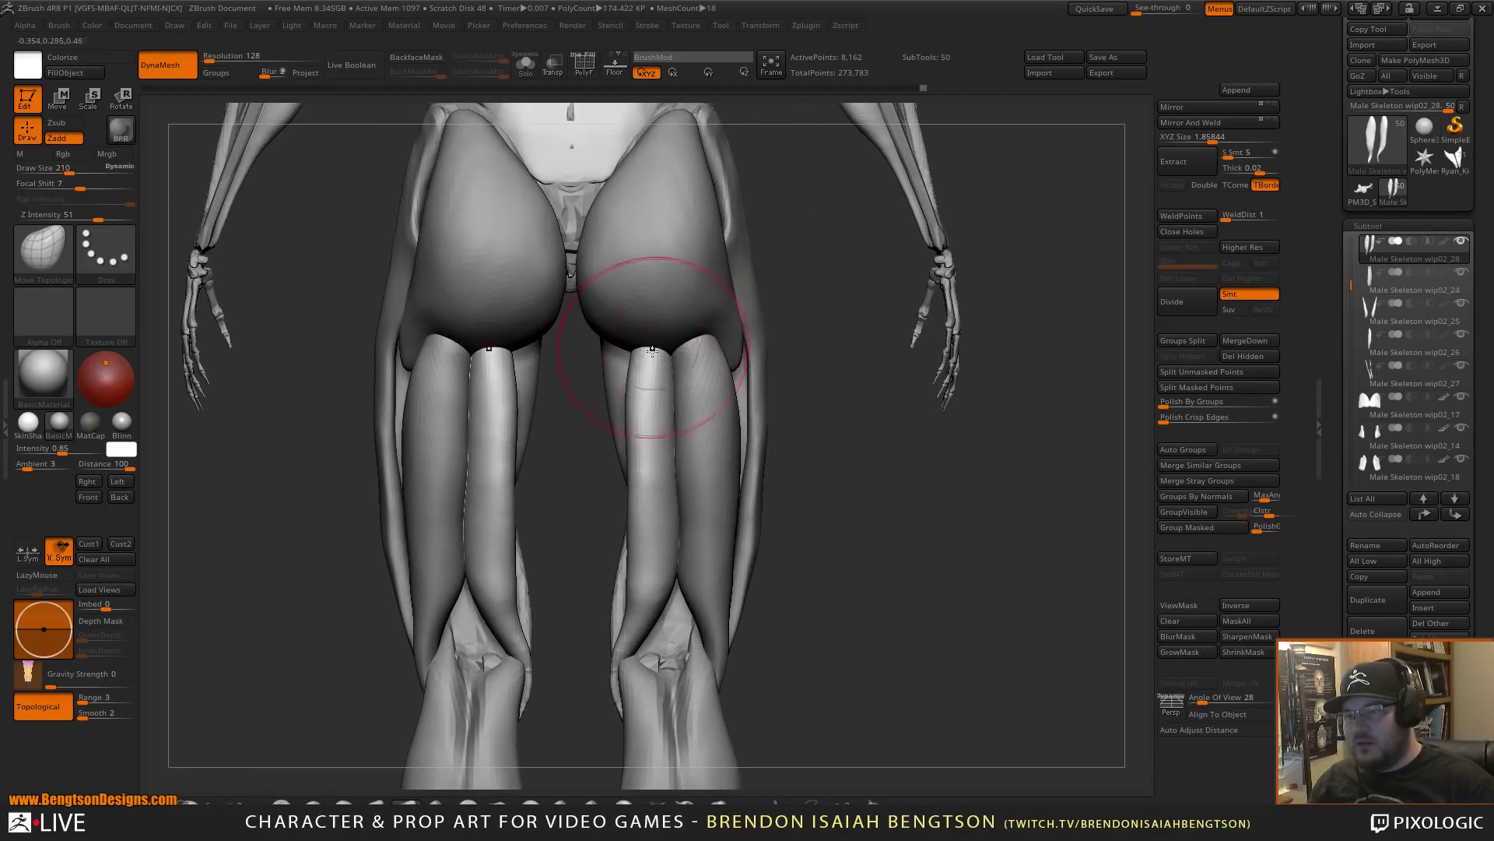
left_click_drag(829, 435, 871, 366)
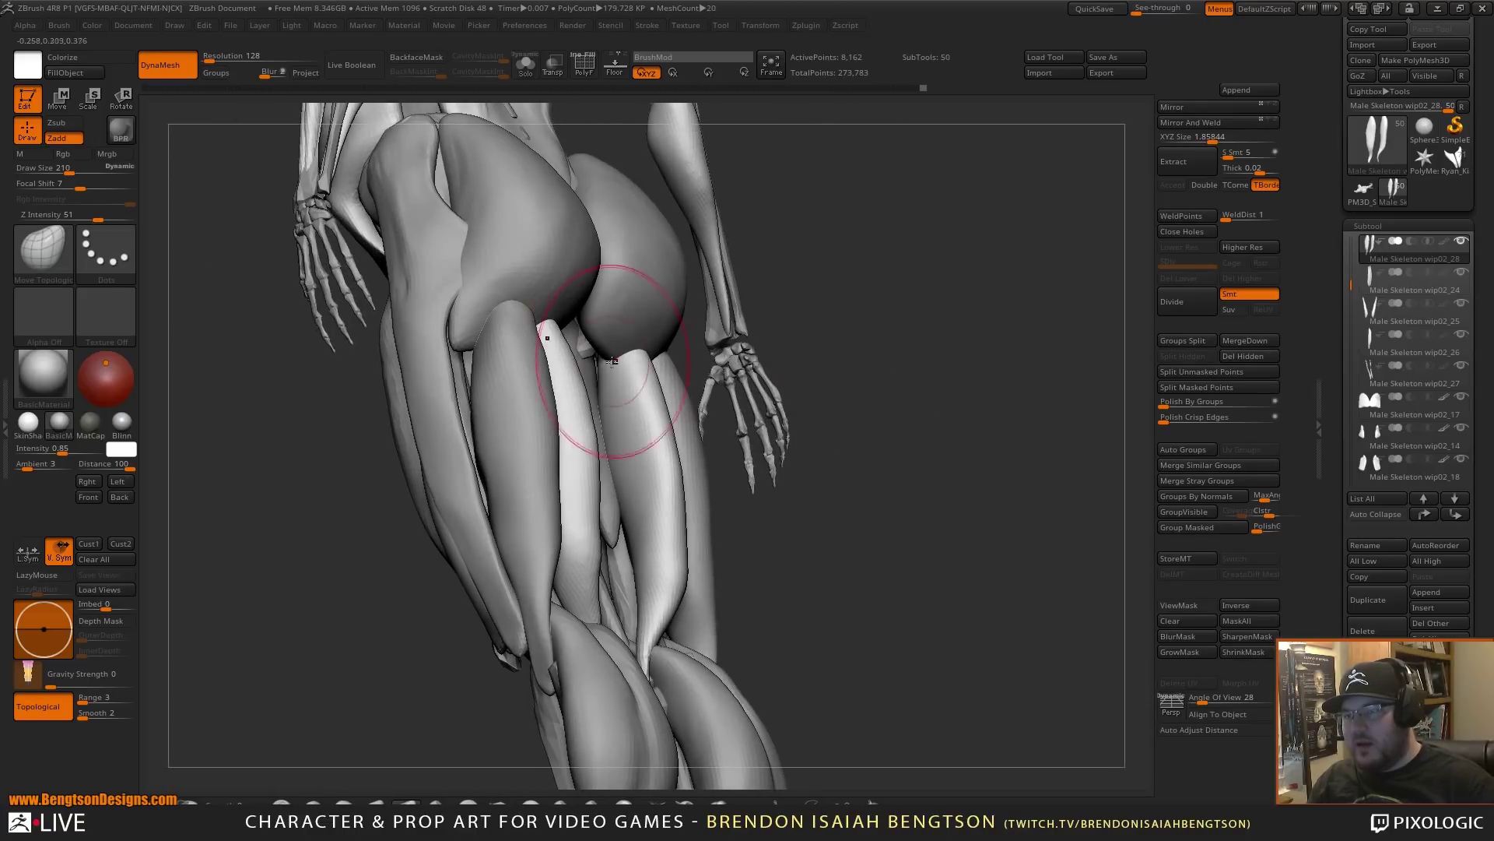
- Build up the inner hamstring along its inner edge and lower half with ClayBuildup at draw size 110
mouse_move(903, 610)
left_mouse_down("alt")
mouse_move(866, 486)
mouse_move(908, 410)
mouse_move(931, 443)
mouse_move(920, 509)
mouse_move(927, 480)
left_mouse_up("alt")
key("b")
key("c")
key("b")
key("space")
left_click_drag(647, 386, 629, 388)
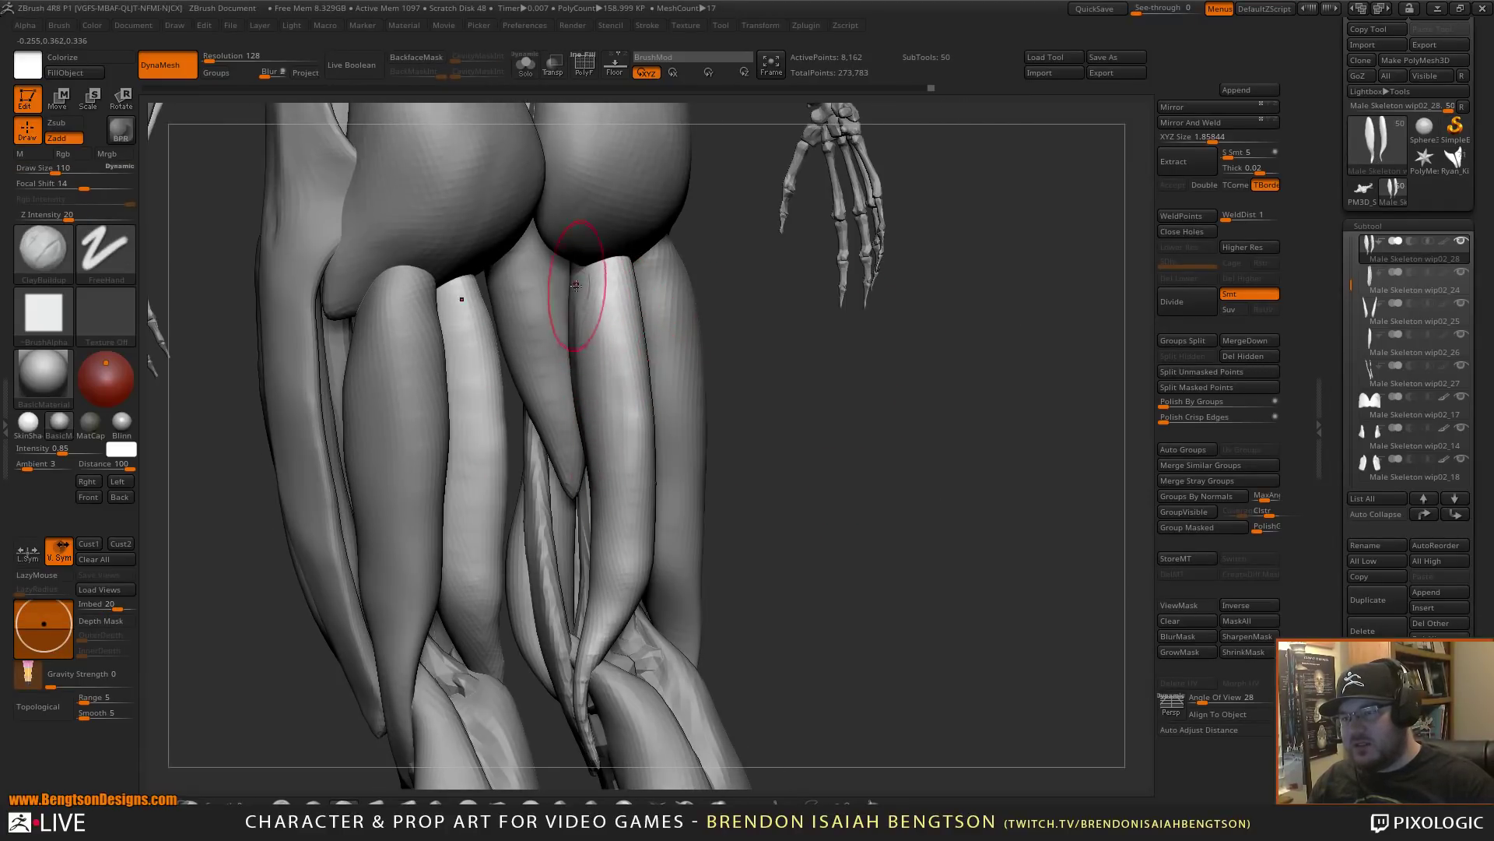
left_click_drag(576, 285, 585, 627)
left_click_drag(612, 504, 614, 568)
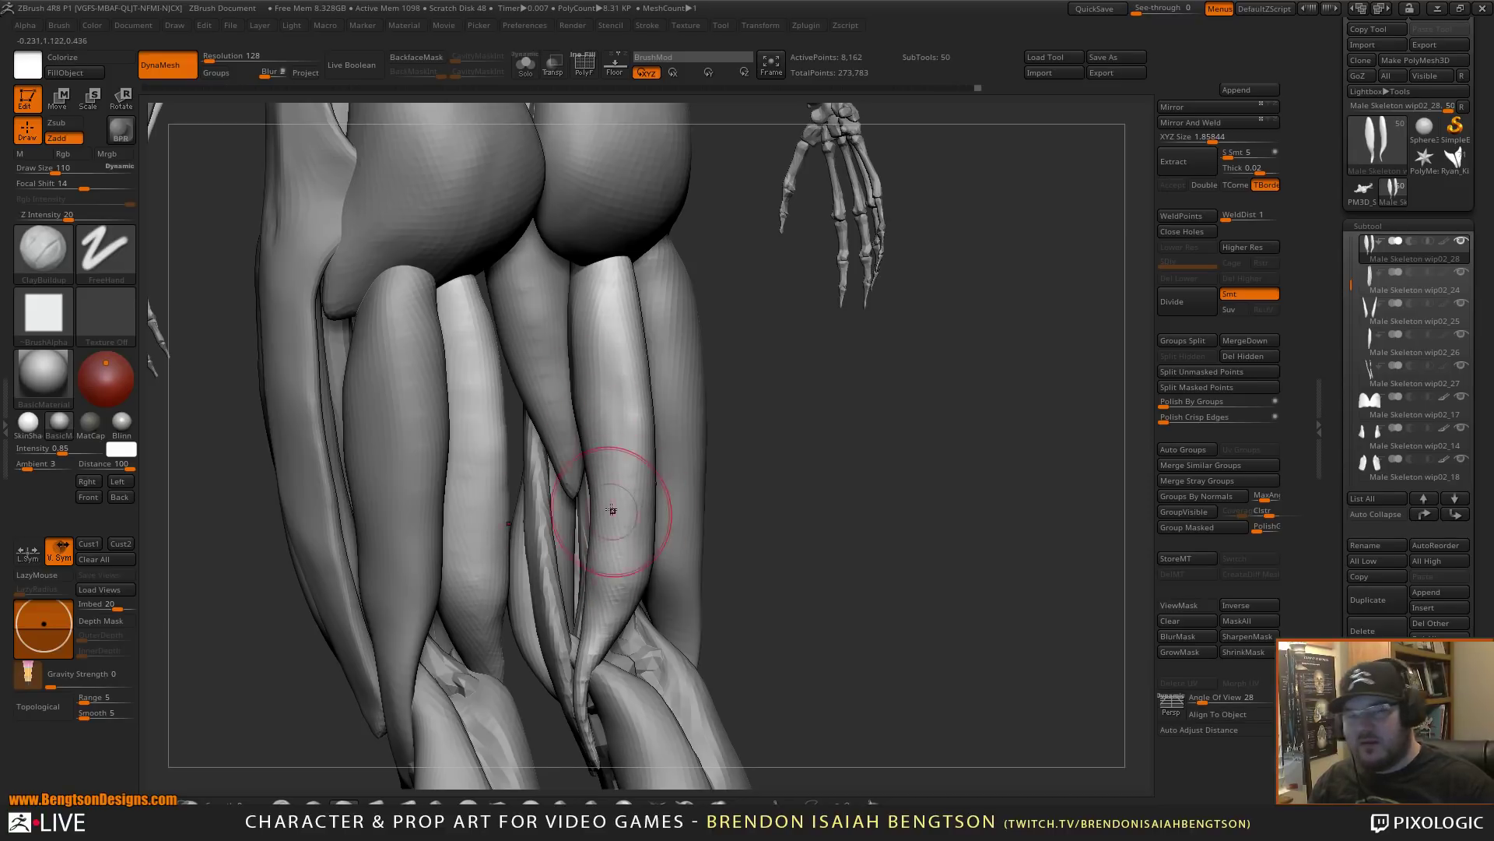
- Add more volume along the inner hamstring's belly and its taper toward the knee, and even out the surface
left_click_drag(802, 433, 883, 481)
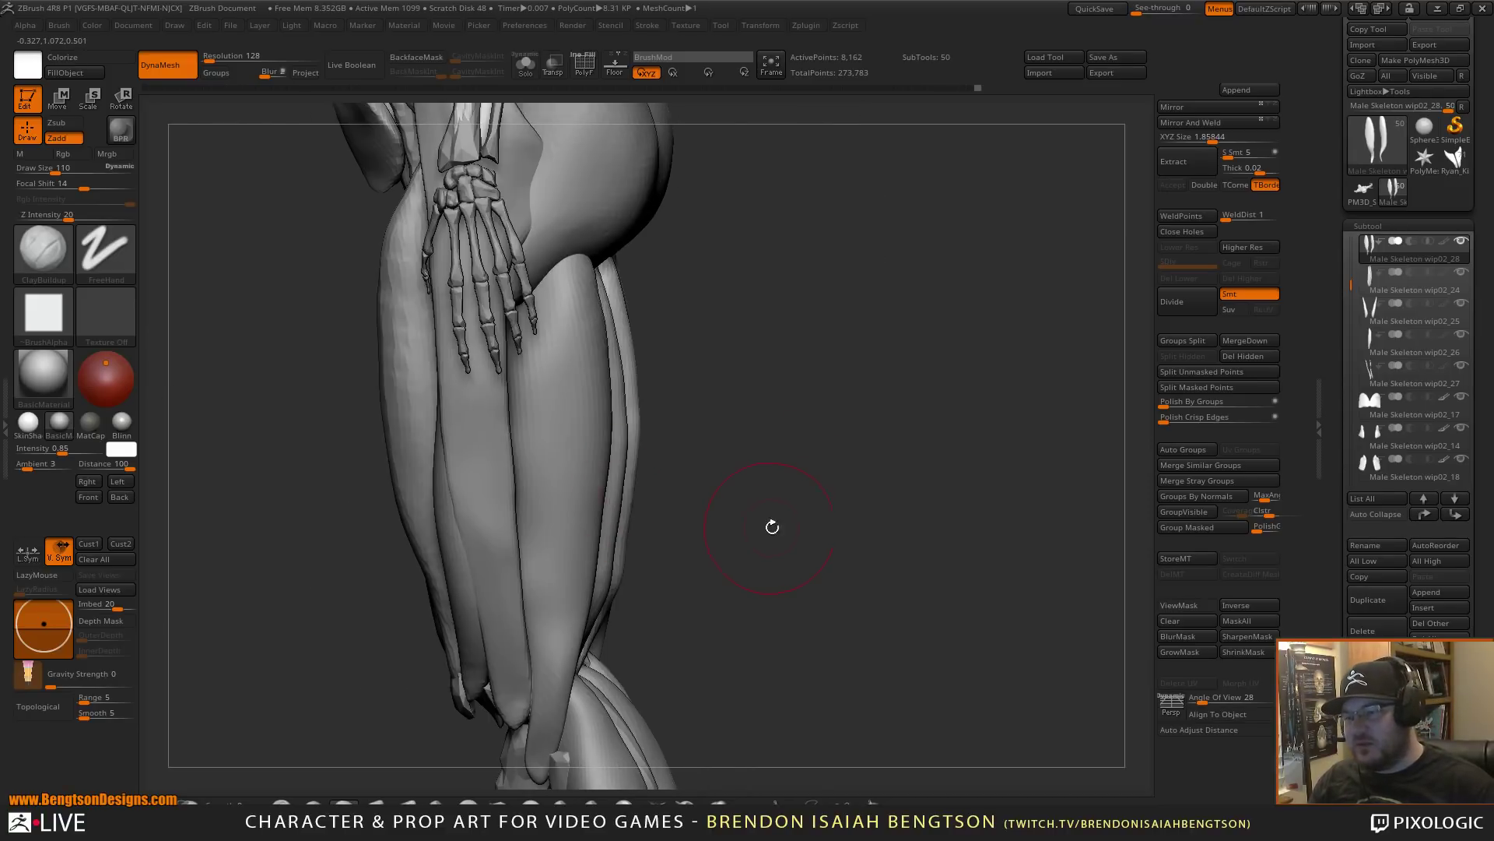
left_click_drag(771, 524, 733, 514)
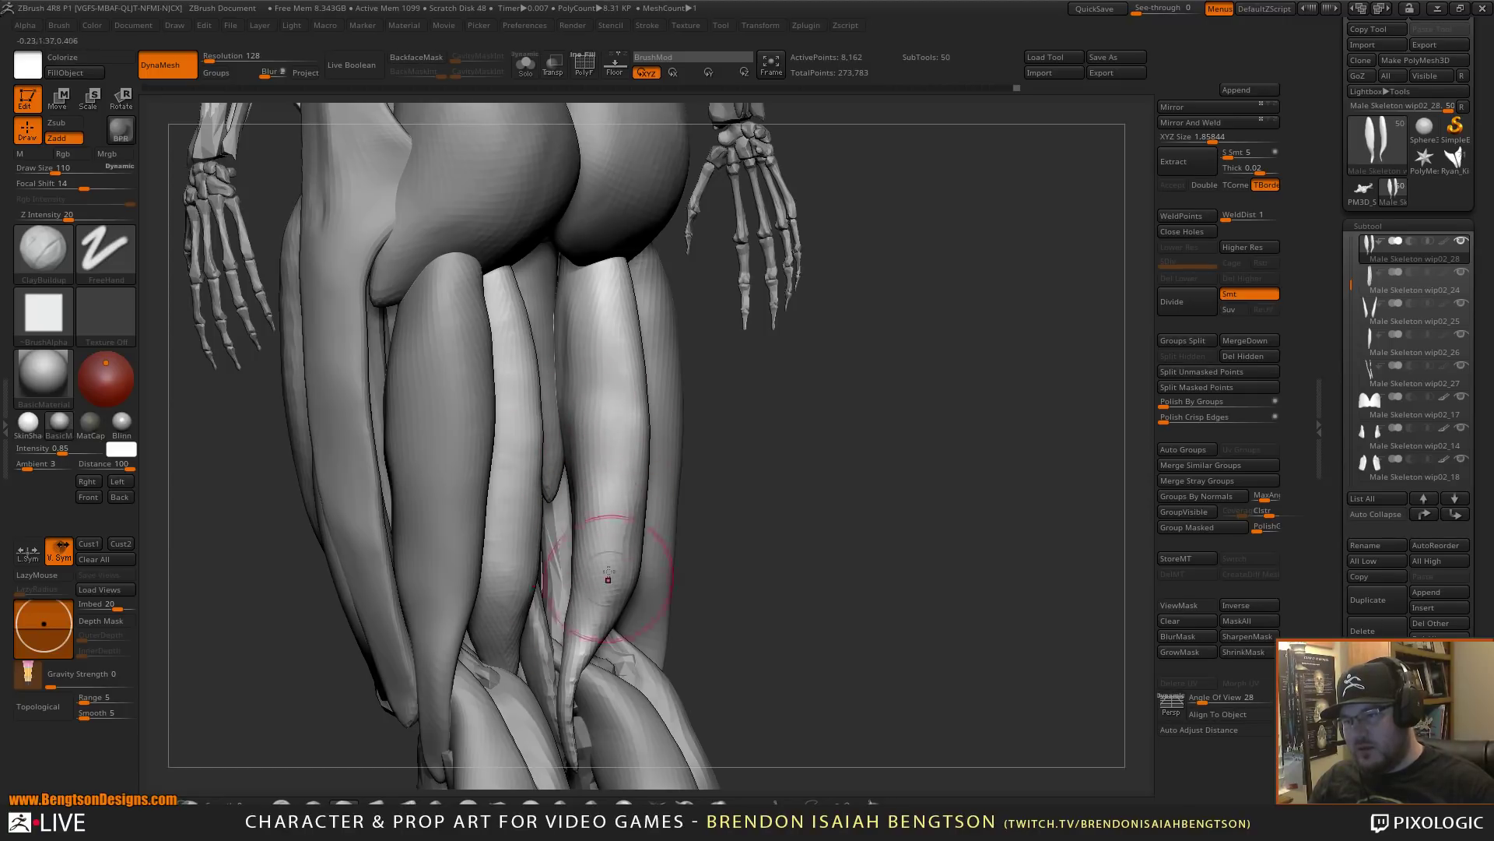
key("shift")
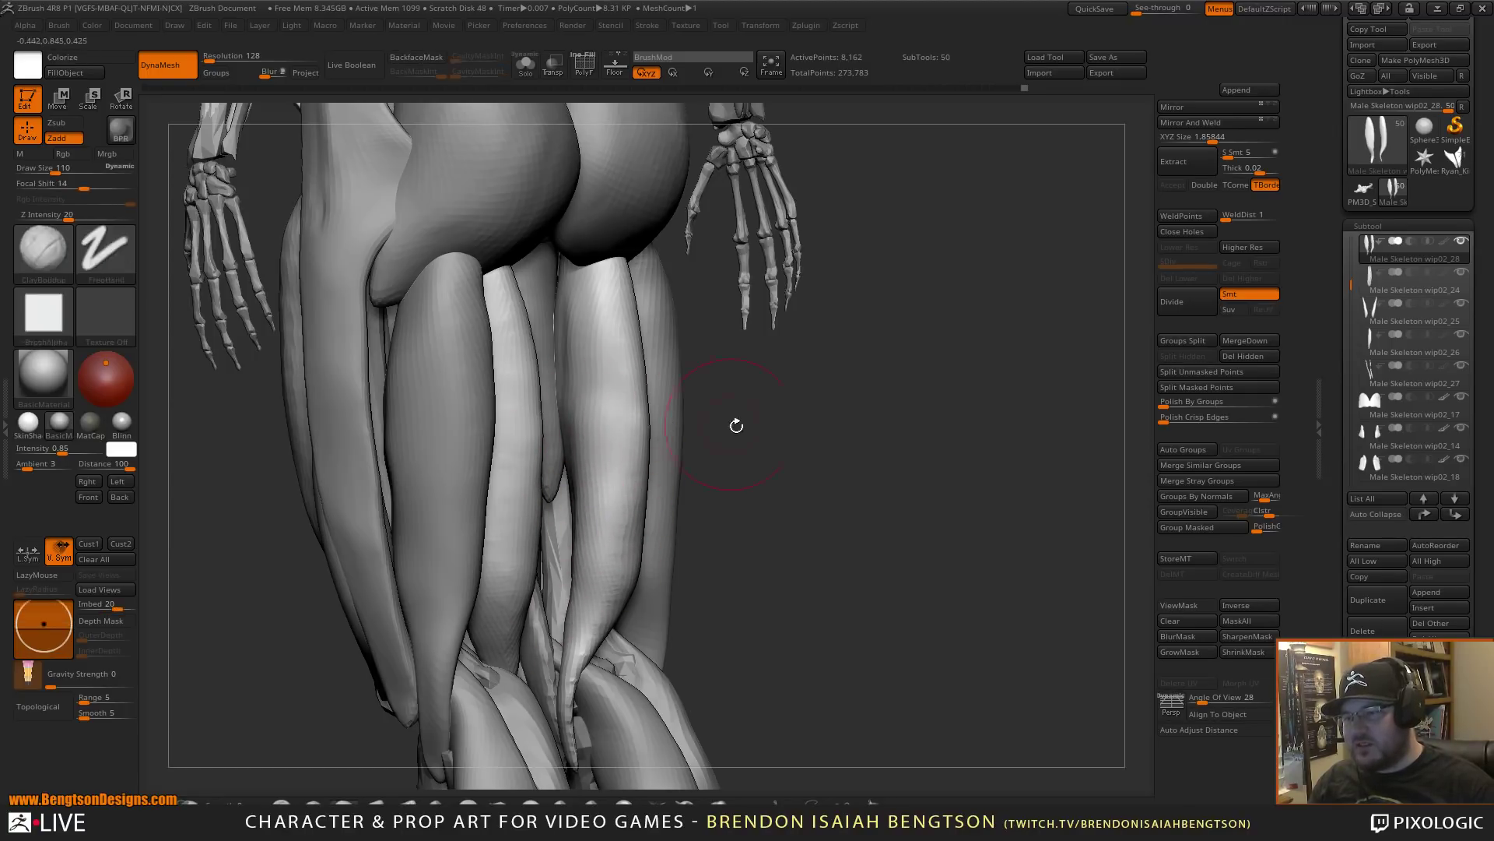
left_click_drag(734, 423, 840, 471)
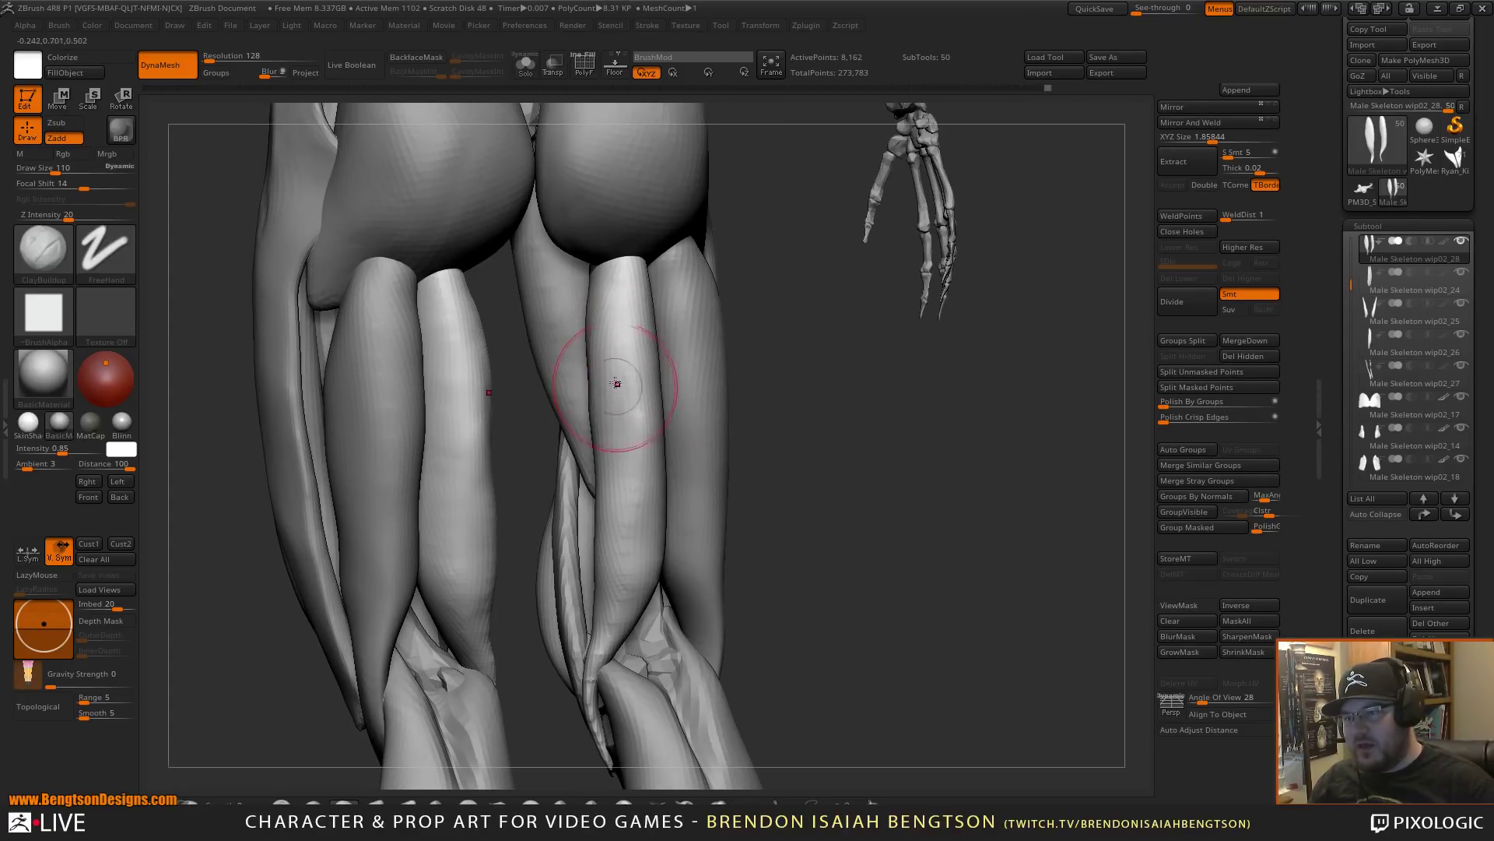
left_click_drag(978, 534, 946, 502, "shift")
key("f")
left_click_drag(960, 664, 962, 700, "alt")
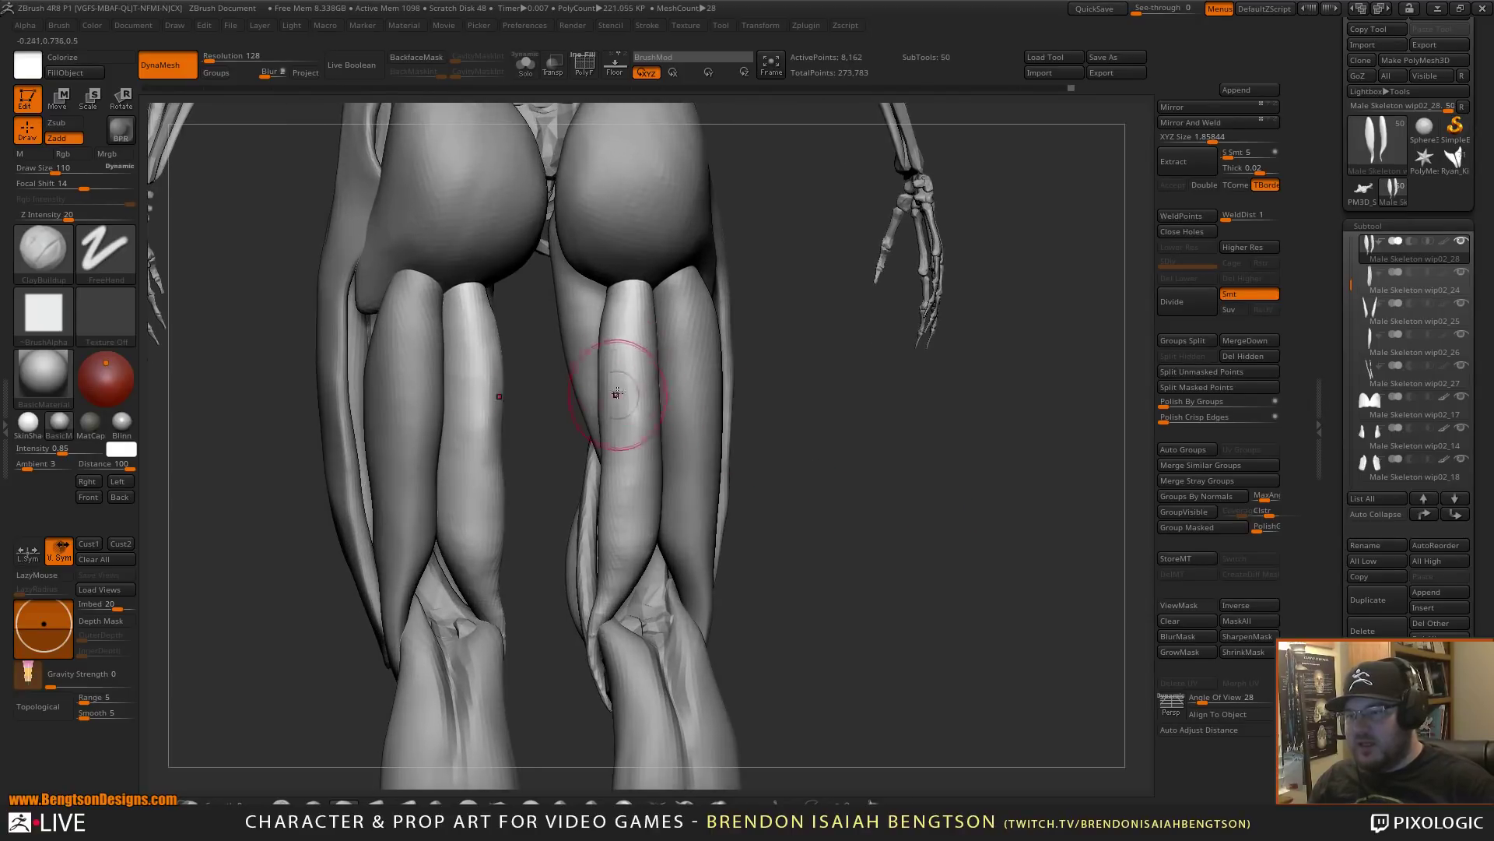
- Examine the legs from behind, isolate the inner hamstrings briefly, and bring the whole figure back into view
left_click_drag(878, 547, 834, 410, "alt")
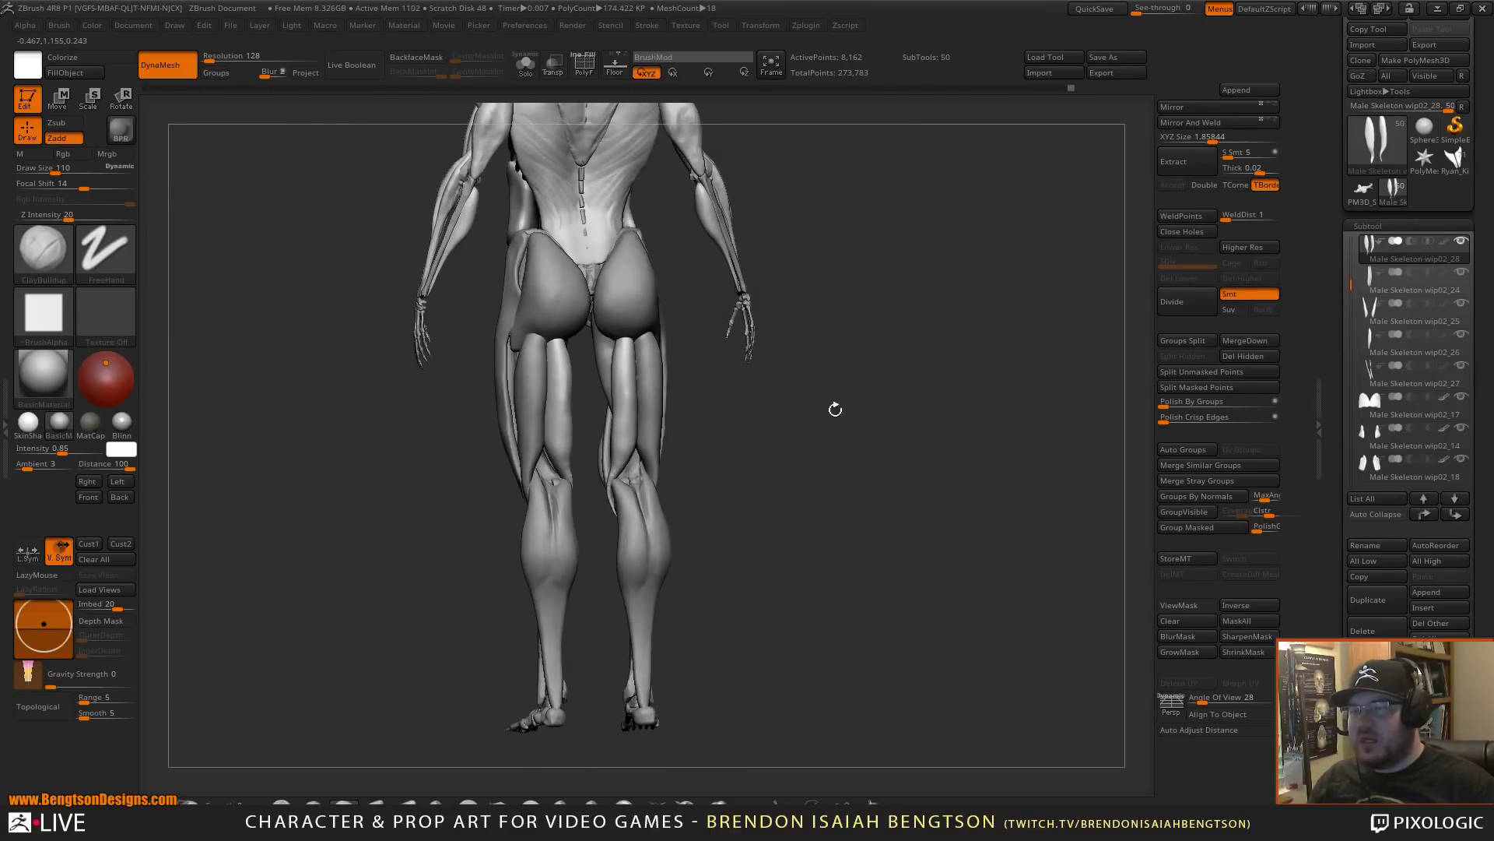
left_click_drag(870, 515, 937, 547)
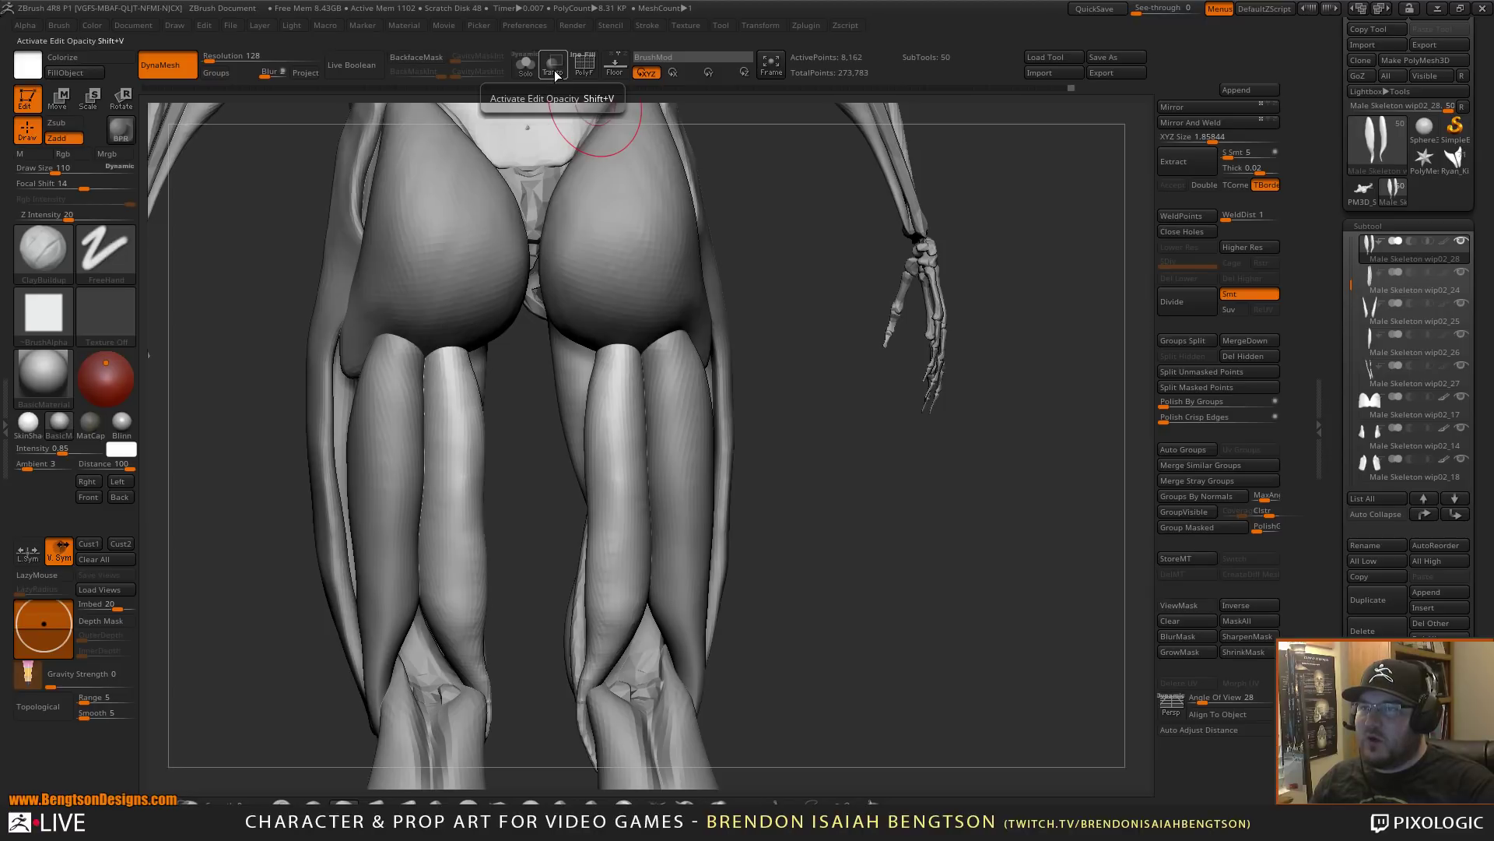
left_click(762, 25)
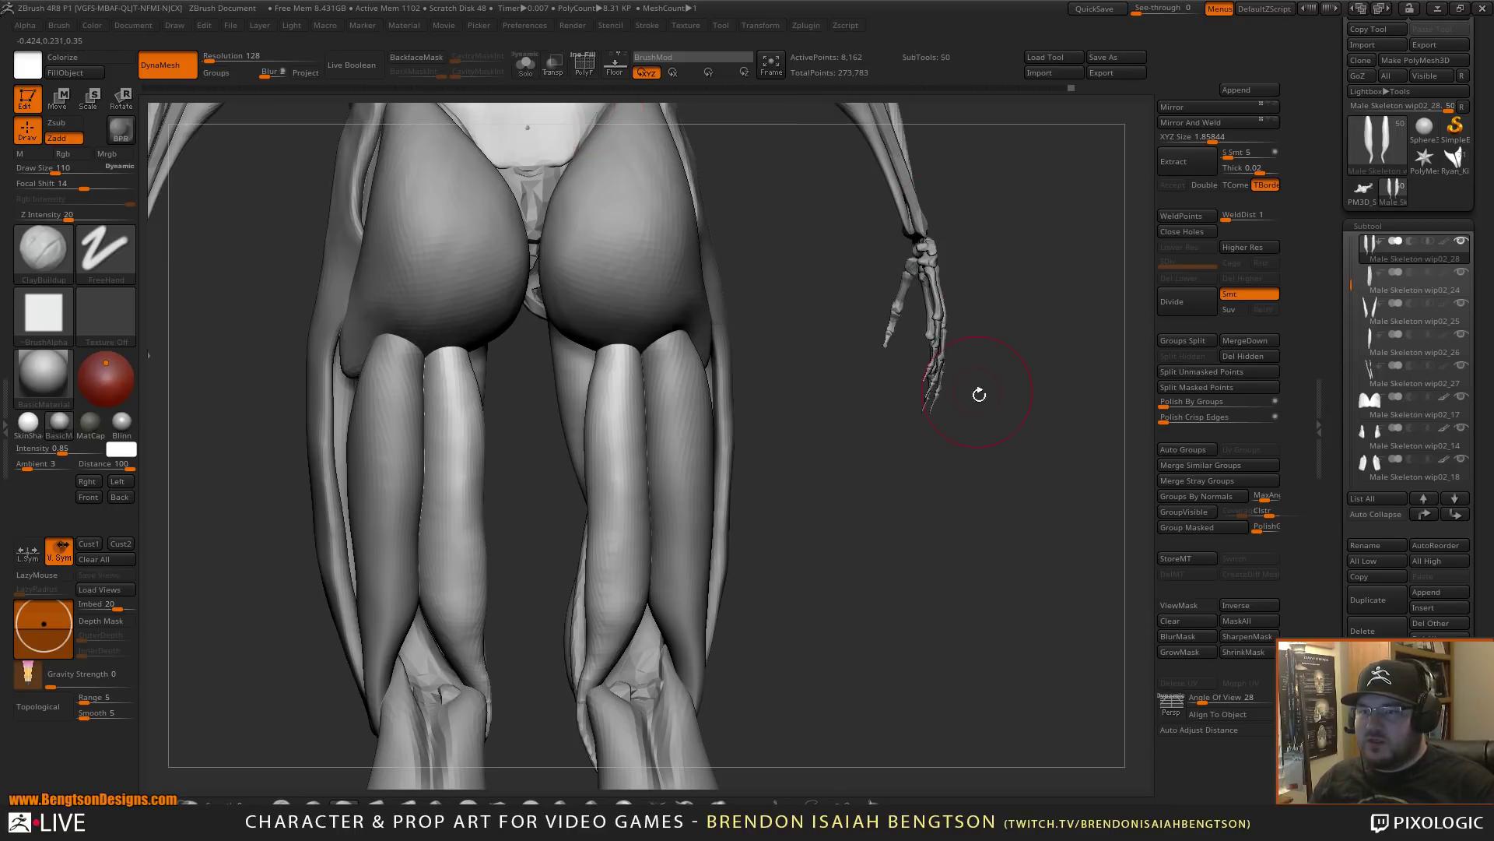
mouse_move(888, 533)
left_mouse_down("alt")
mouse_move(875, 468)
mouse_move(871, 522)
mouse_move(892, 545)
mouse_move(874, 558)
left_mouse_up("alt")
right_click_drag(874, 558, 861, 479, "ctrl")
key("alt+s")
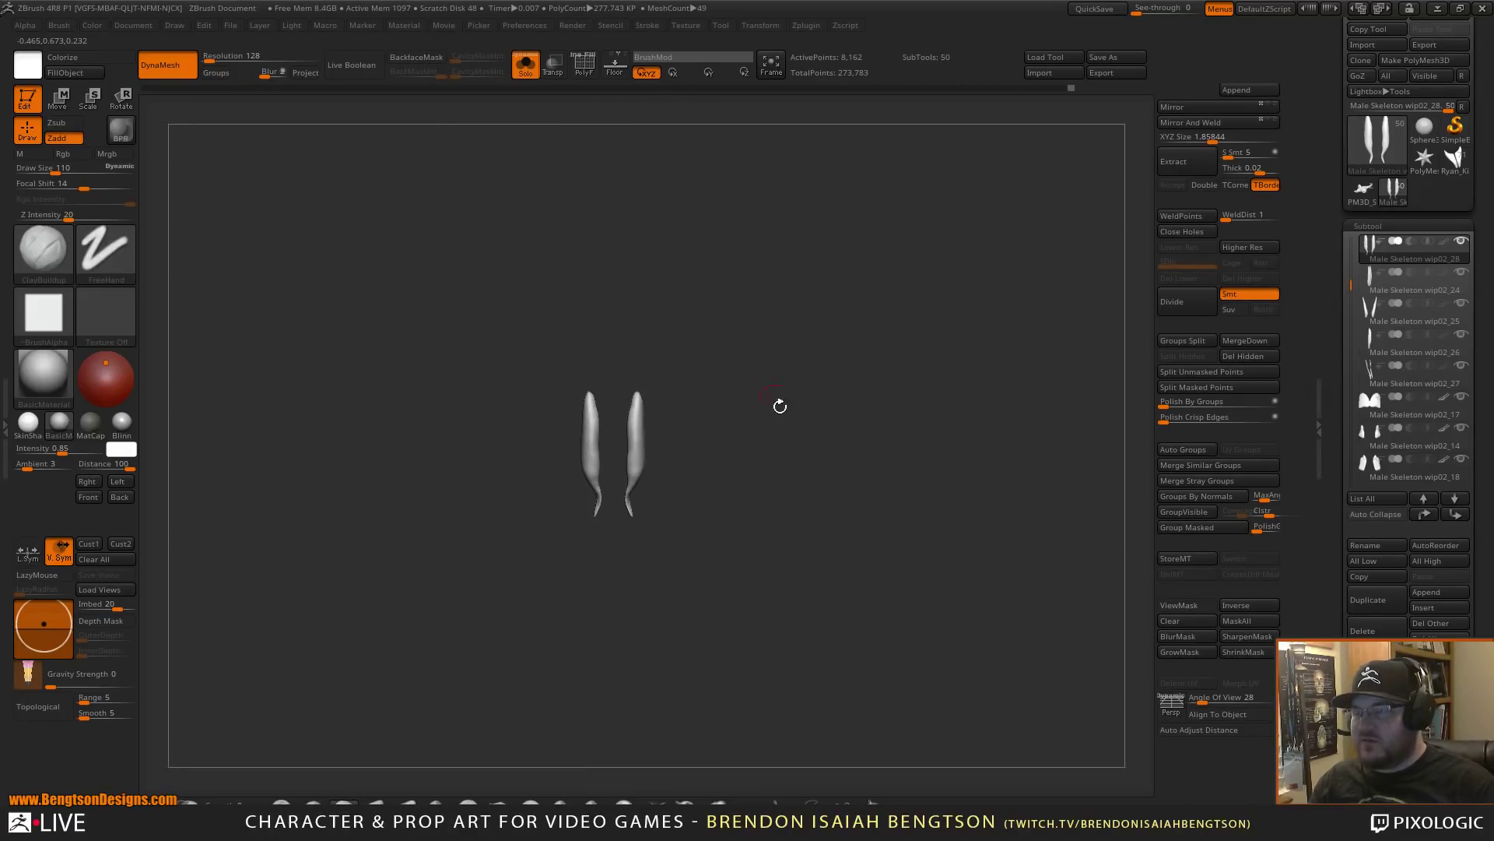
left_click_drag(779, 405, 828, 450)
key("alt+s")
key("shift+t")
key("alt+t")
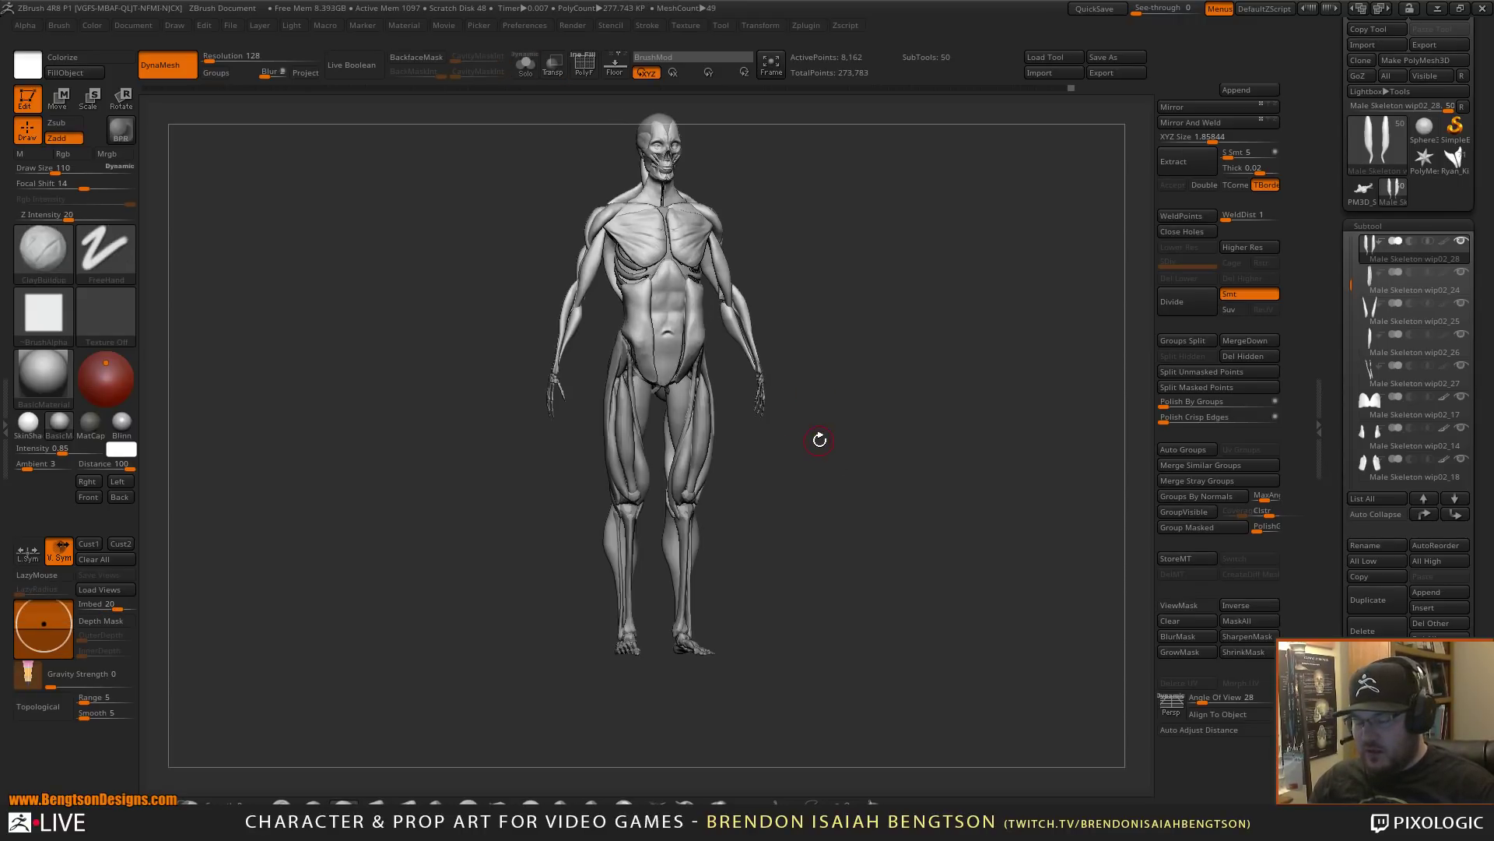
- Inspect the full figure and thighs from the front, turning the PolyFrame display on and off again
key("shift+f")
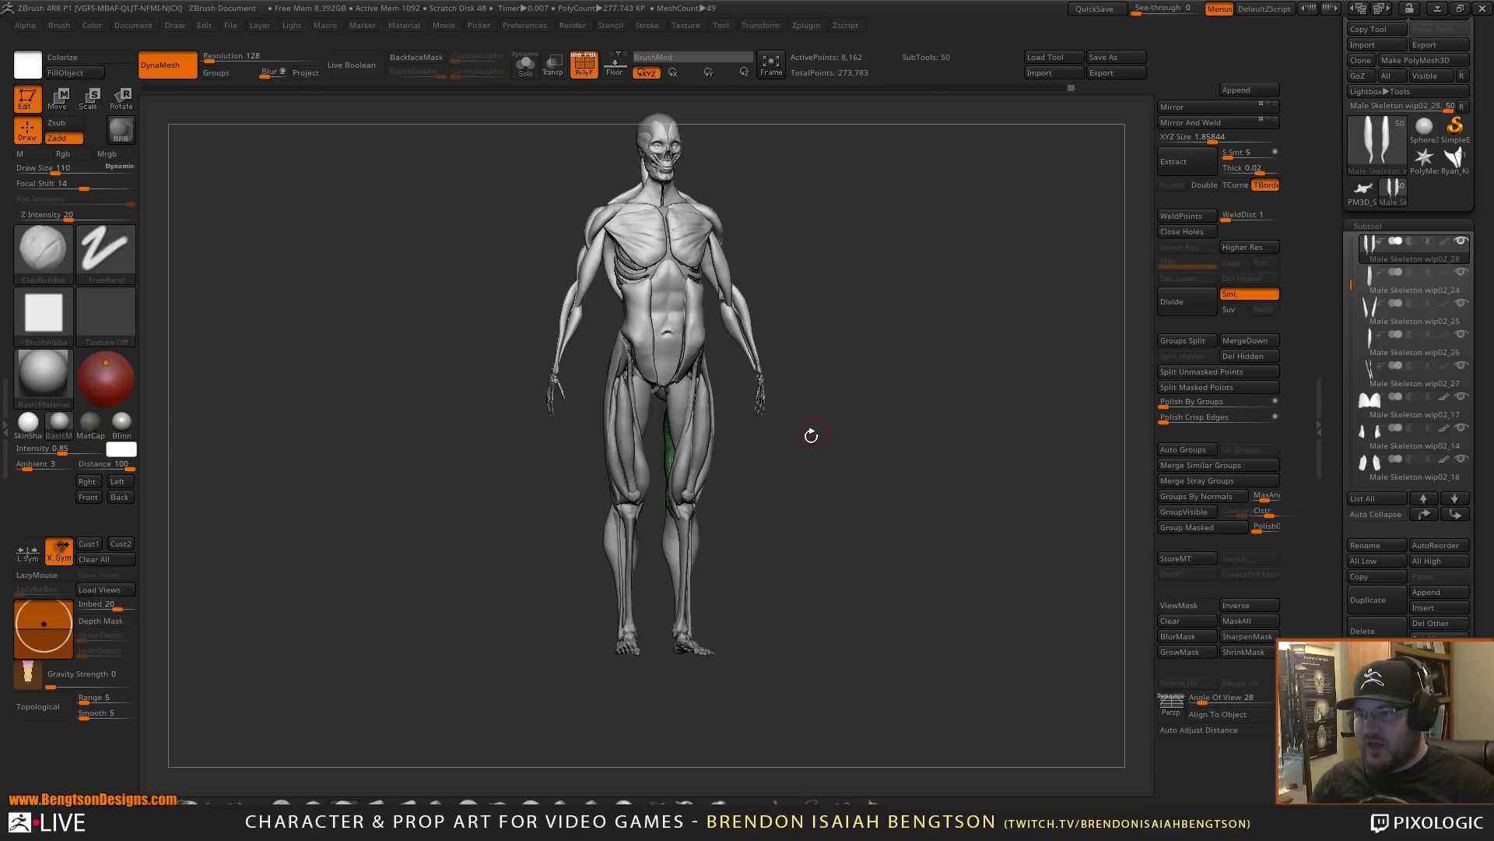
left_click_drag(811, 435, 927, 461)
left_click_drag(861, 420, 701, 509)
key("shift+f")
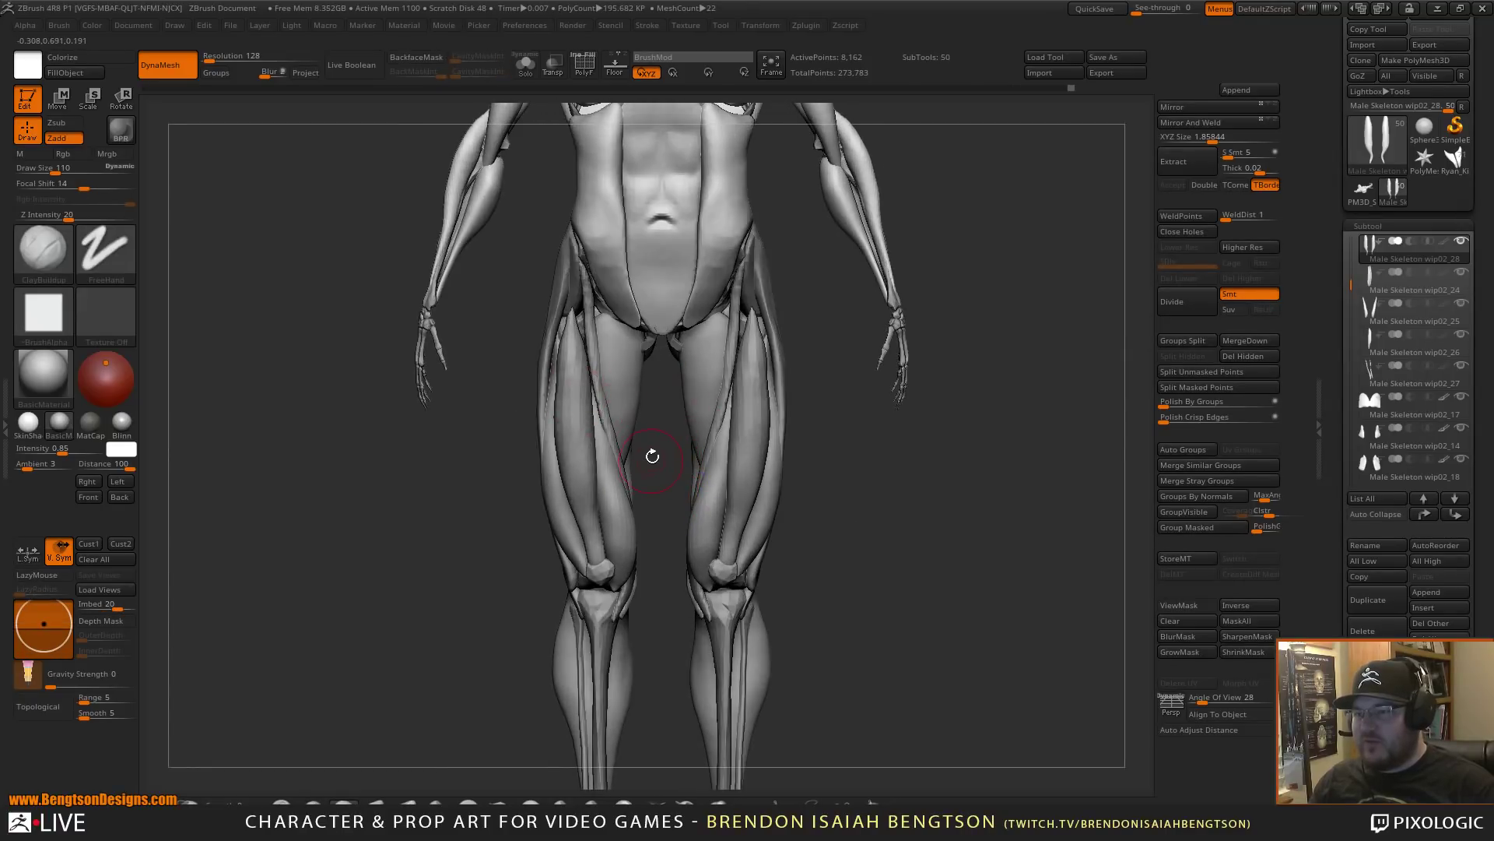
left_click_drag(653, 456, 651, 387, "alt")
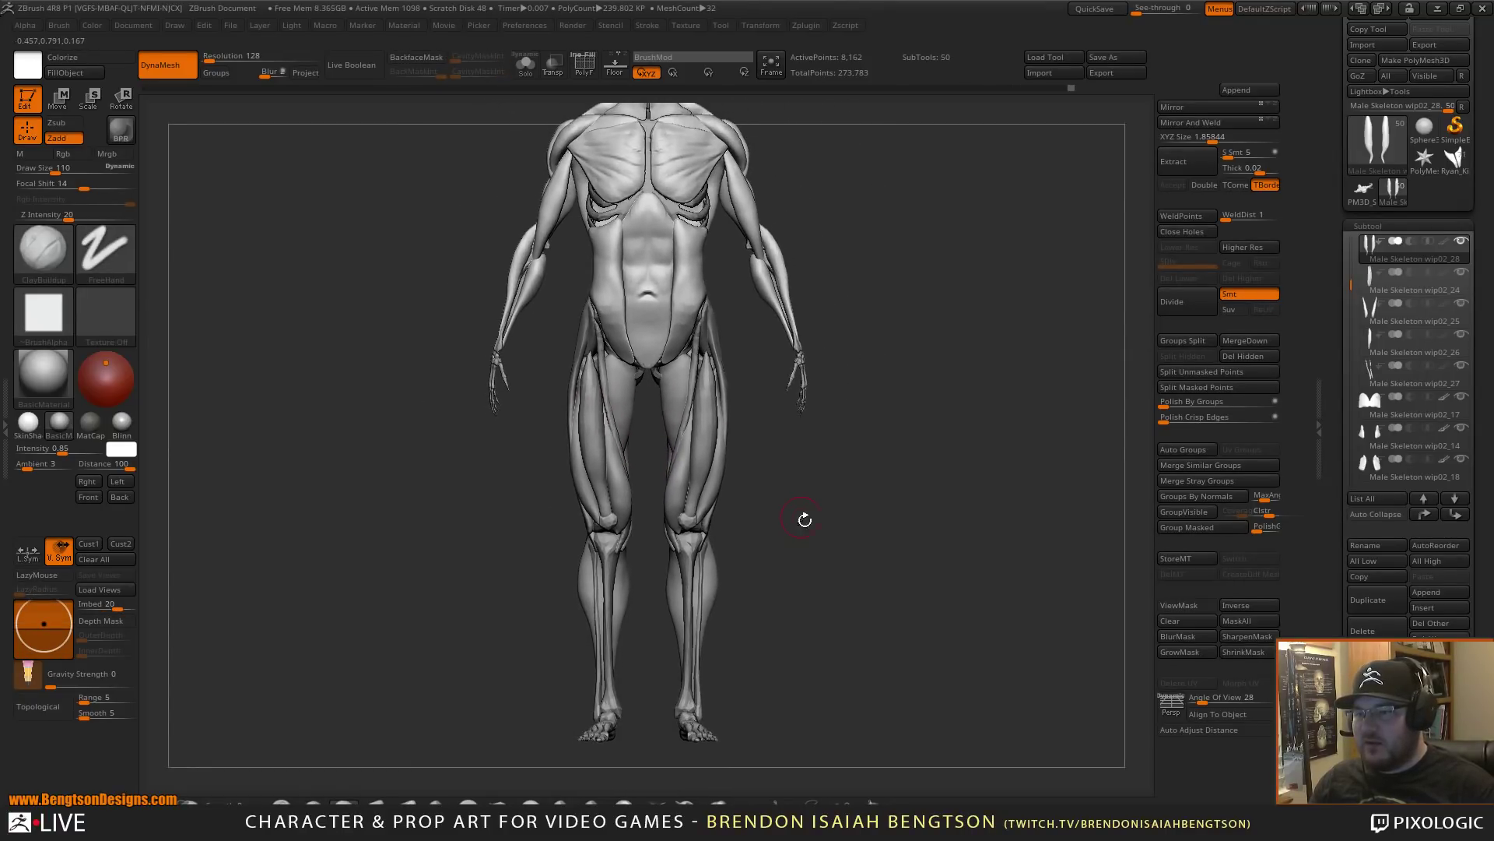
left_click_drag(805, 520, 773, 418)
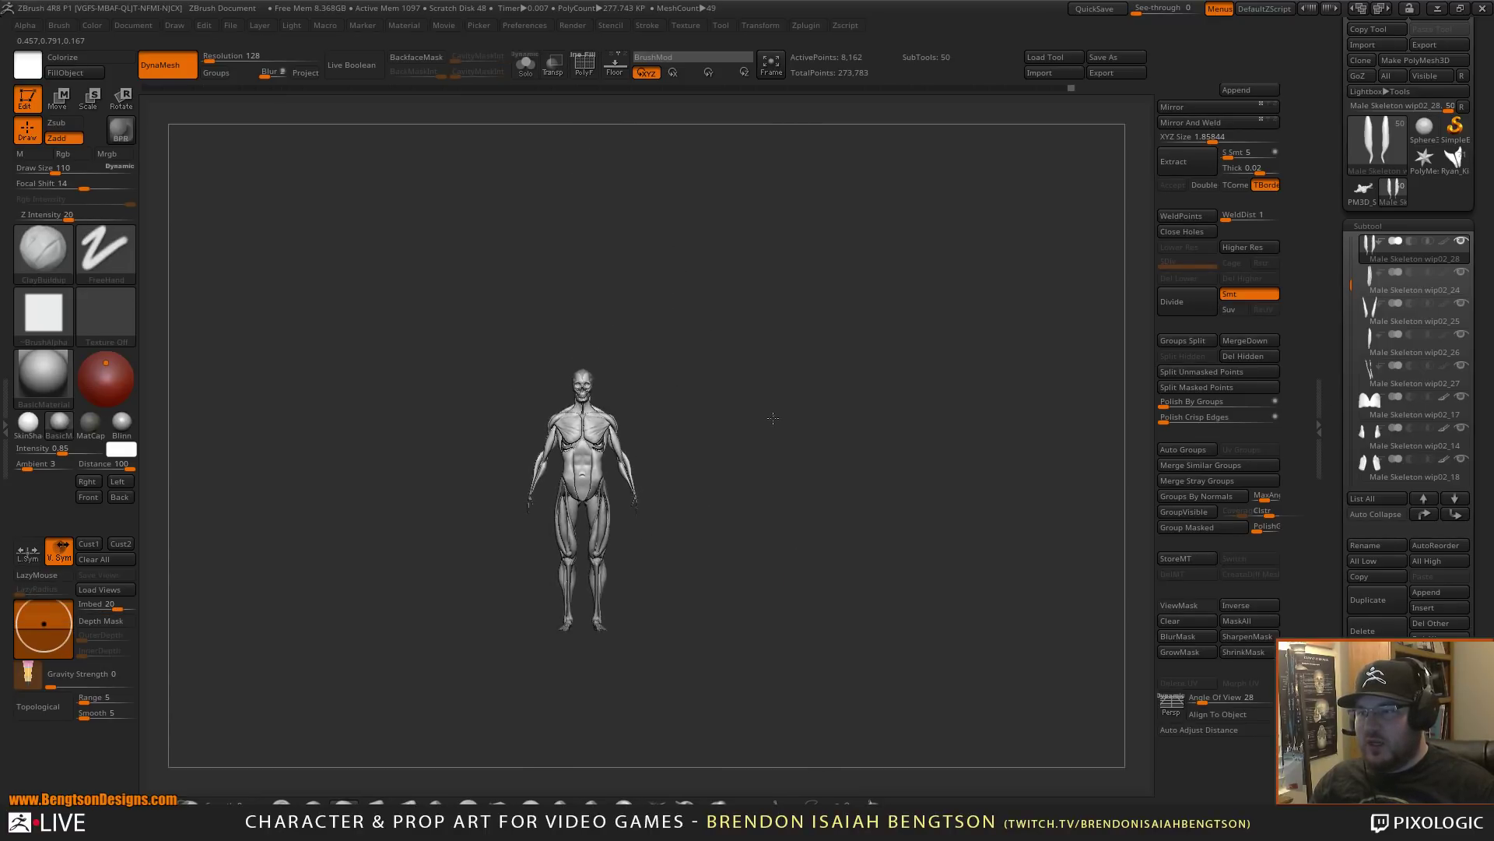
left_click_drag(826, 485, 516, 468)
left_click_drag(682, 404, 662, 414)
- Select the rectus abdominis and compare the torso's side profile with the anatomical reference using the See-through setting
left_click(462, 415, "alt")
key("space")
left_click_drag(459, 415, 477, 415)
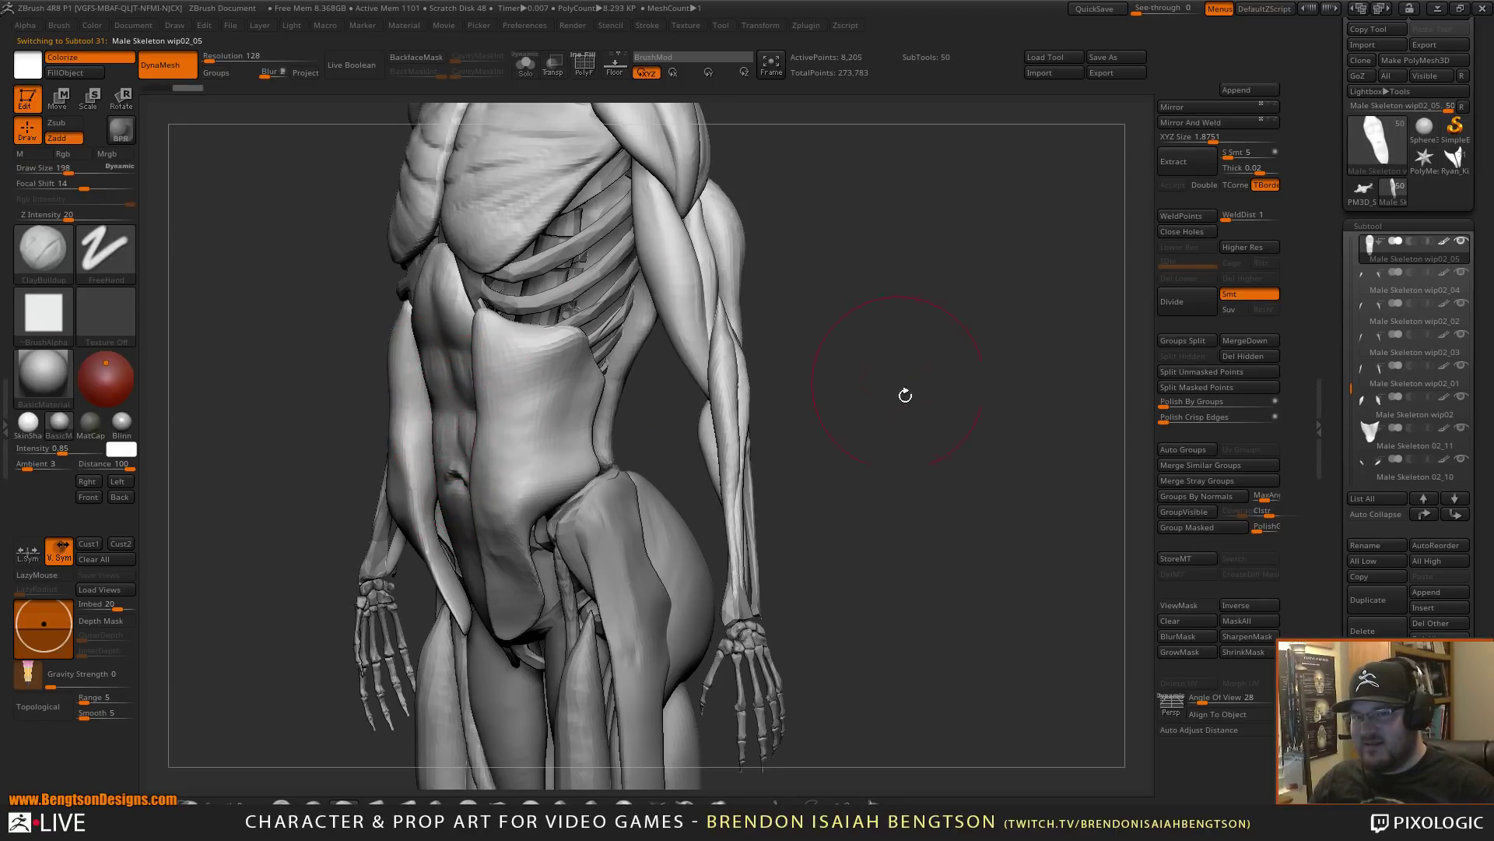
left_click_drag(905, 396, 965, 373)
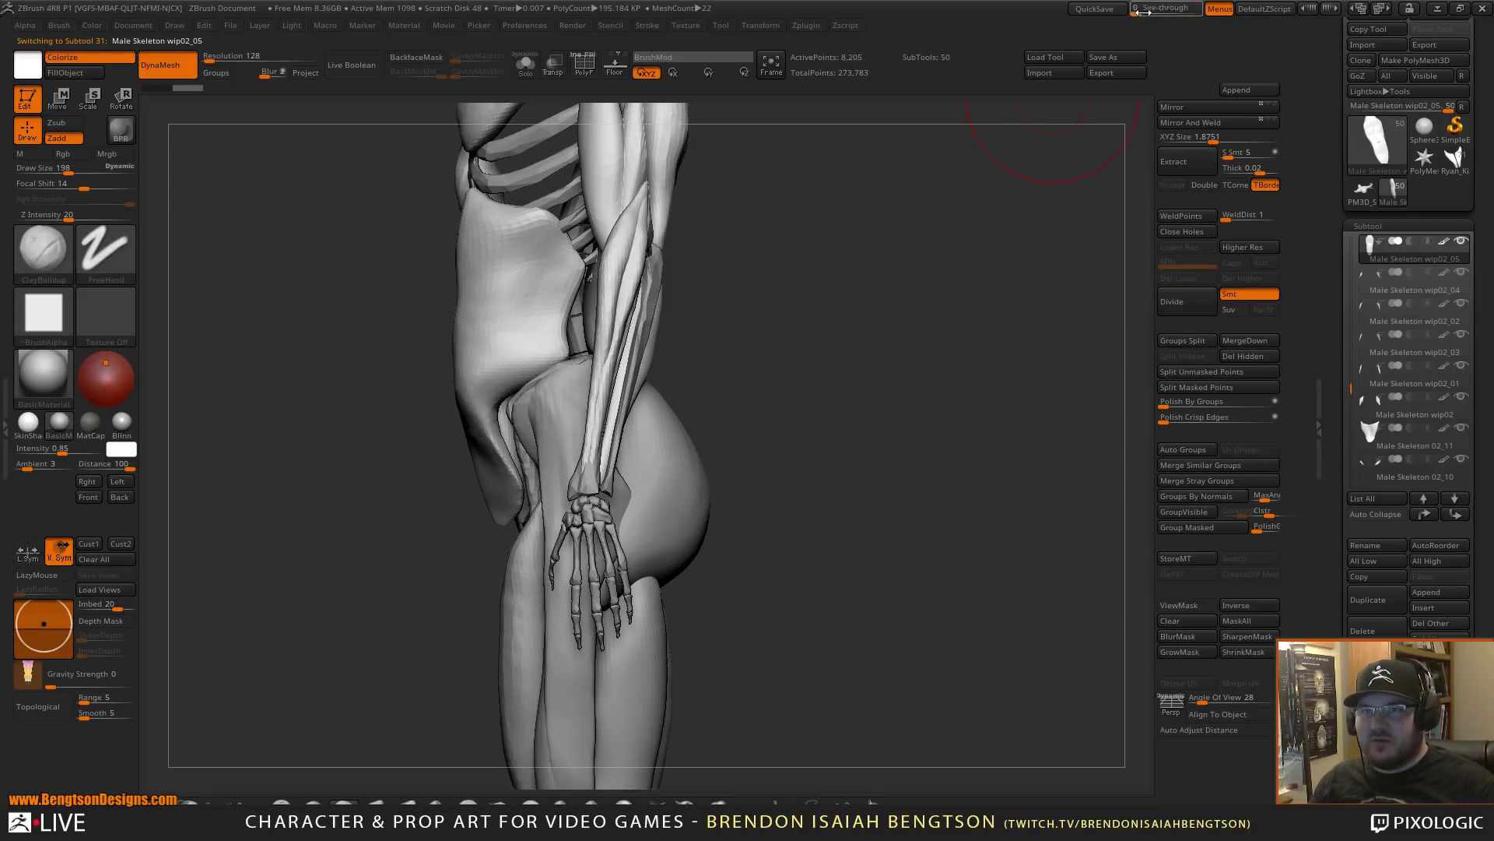
mouse_move(1143, 11)
left_mouse_down()
mouse_move(1163, 17)
mouse_move(1118, 22)
left_mouse_up()
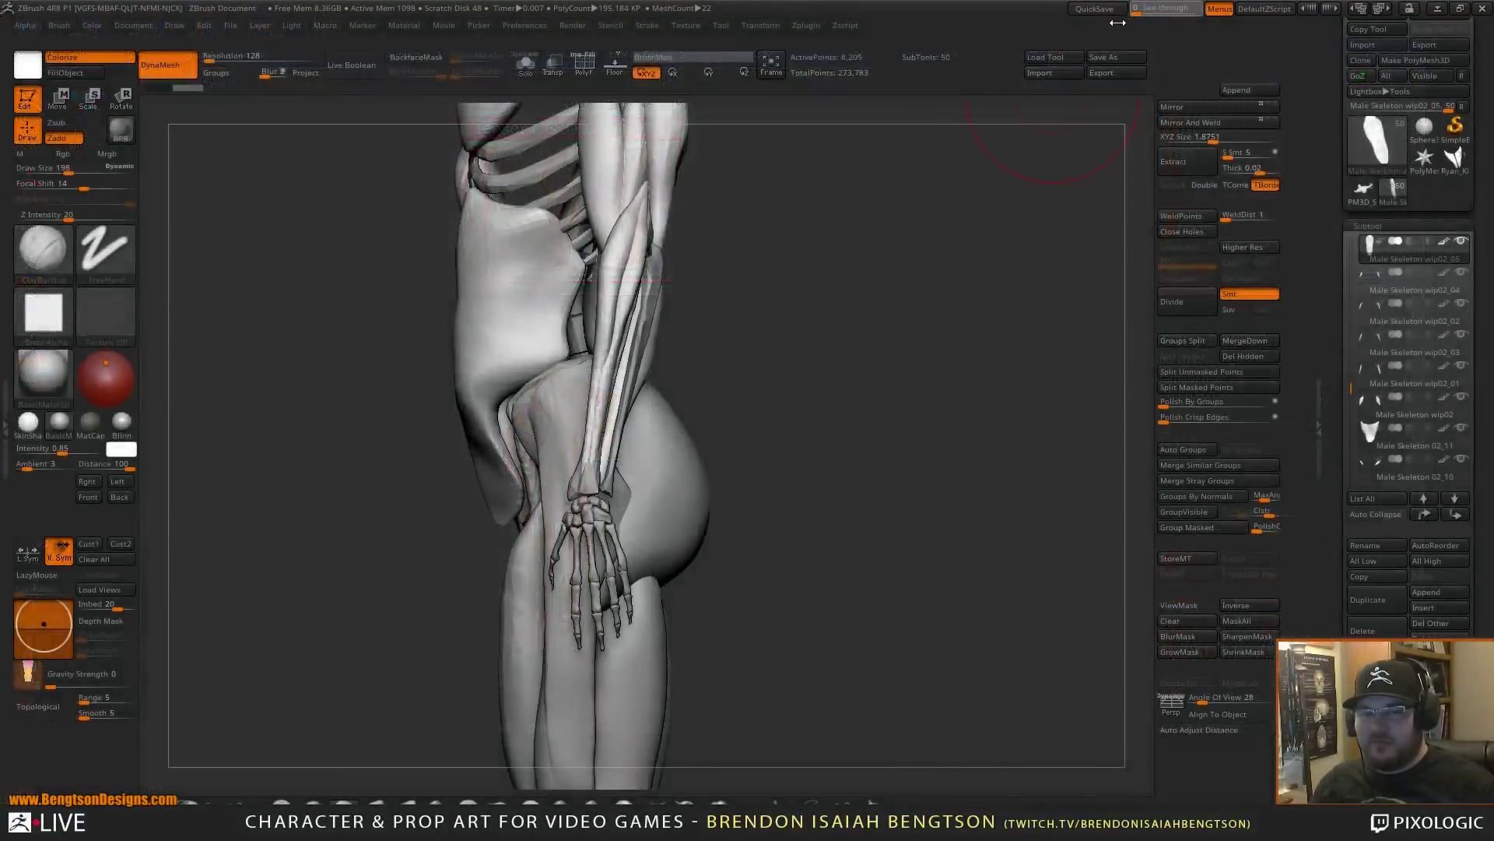
left_click_drag(857, 340, 839, 389)
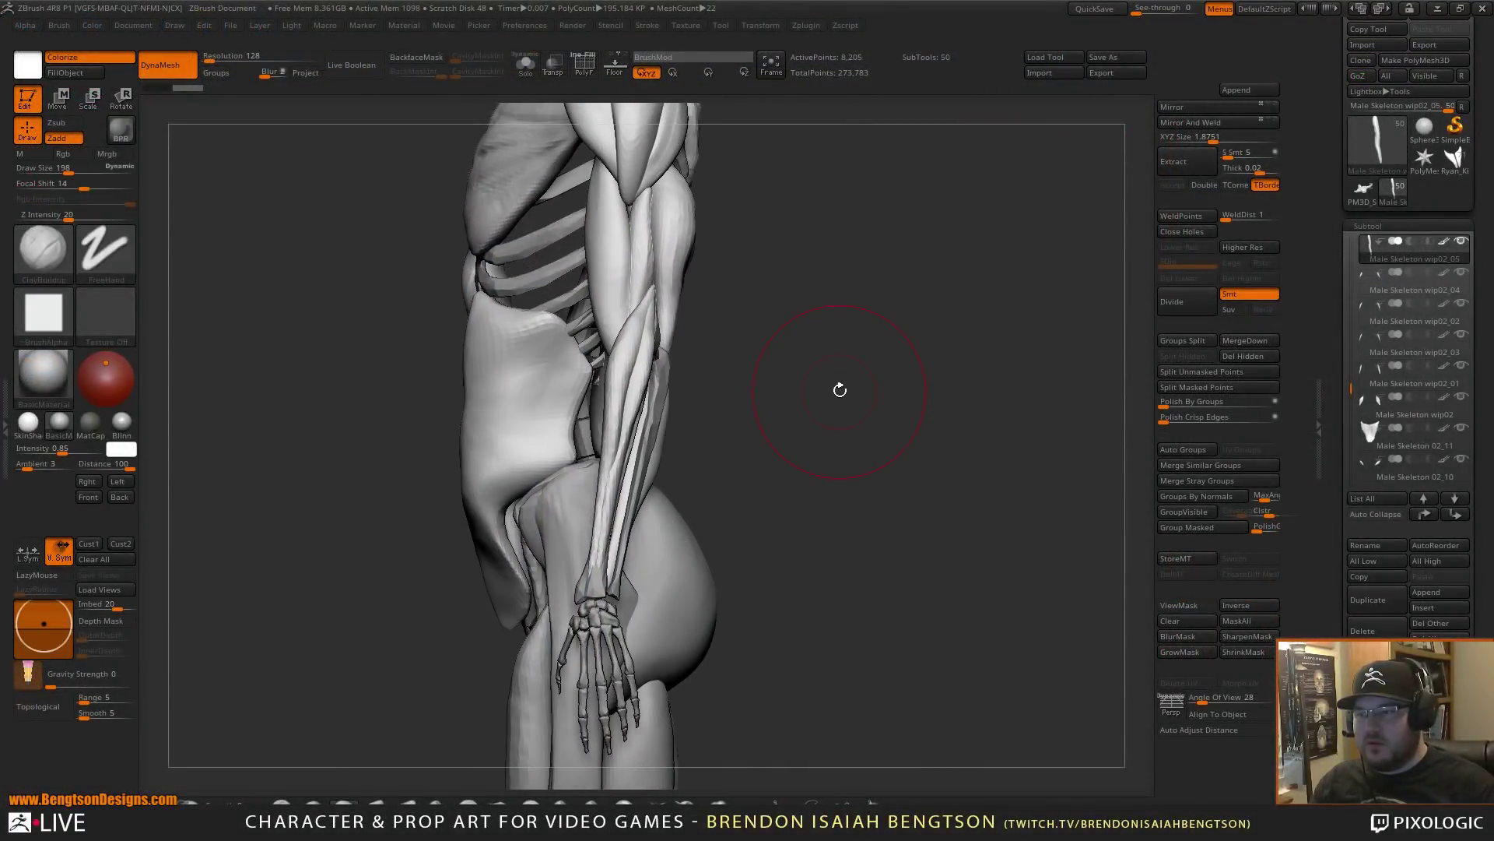
- Ghost the other muscles with Transp and adjust the rectus abdominis's front profile with Move Topological at draw size 295
key("shift+t")
key("s")
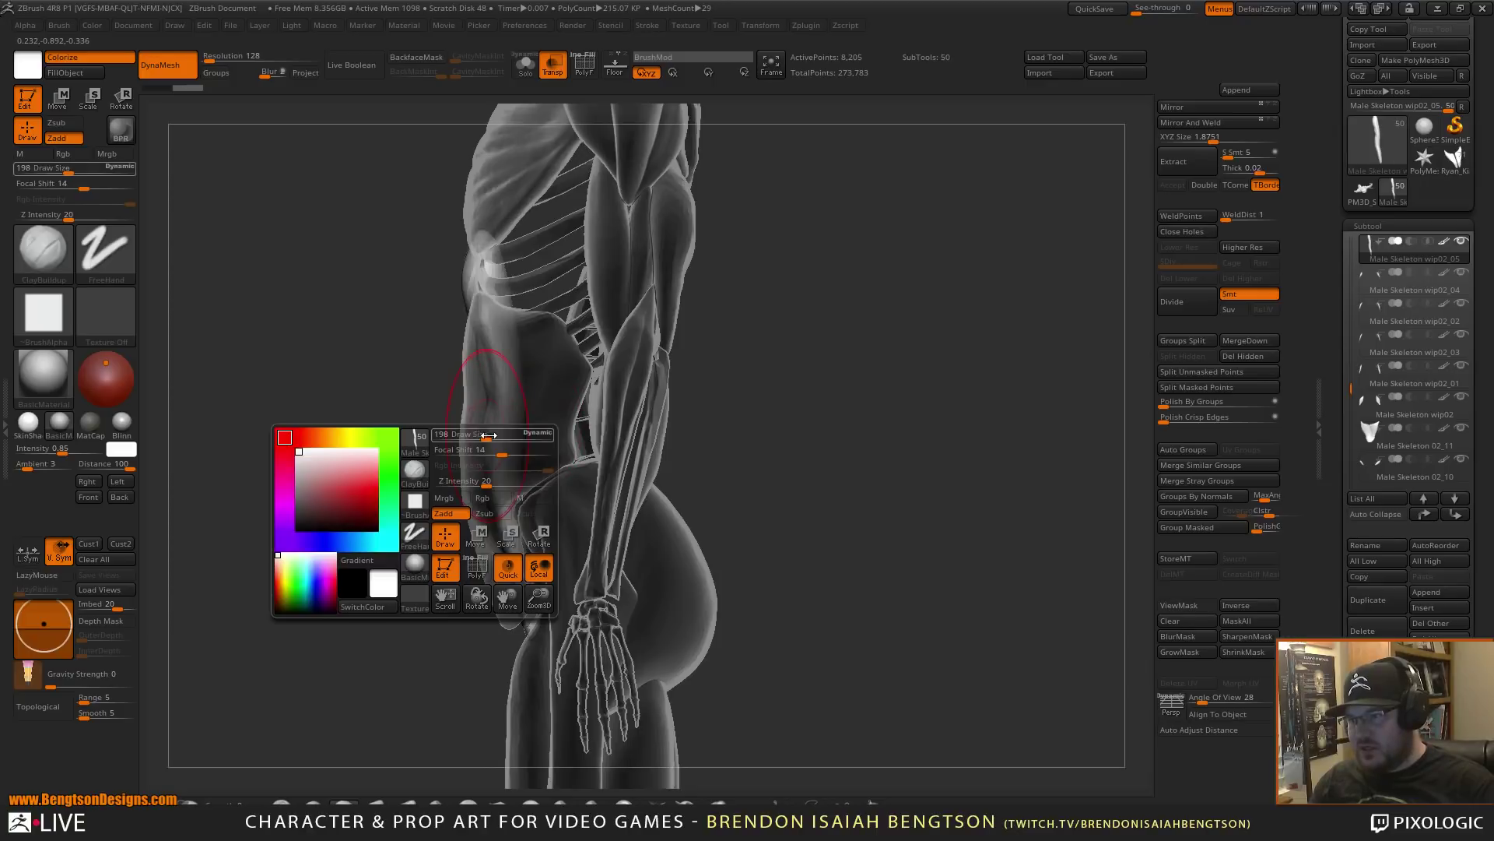
left_click_drag(488, 435, 487, 440)
key("b")
key("m")
key("t")
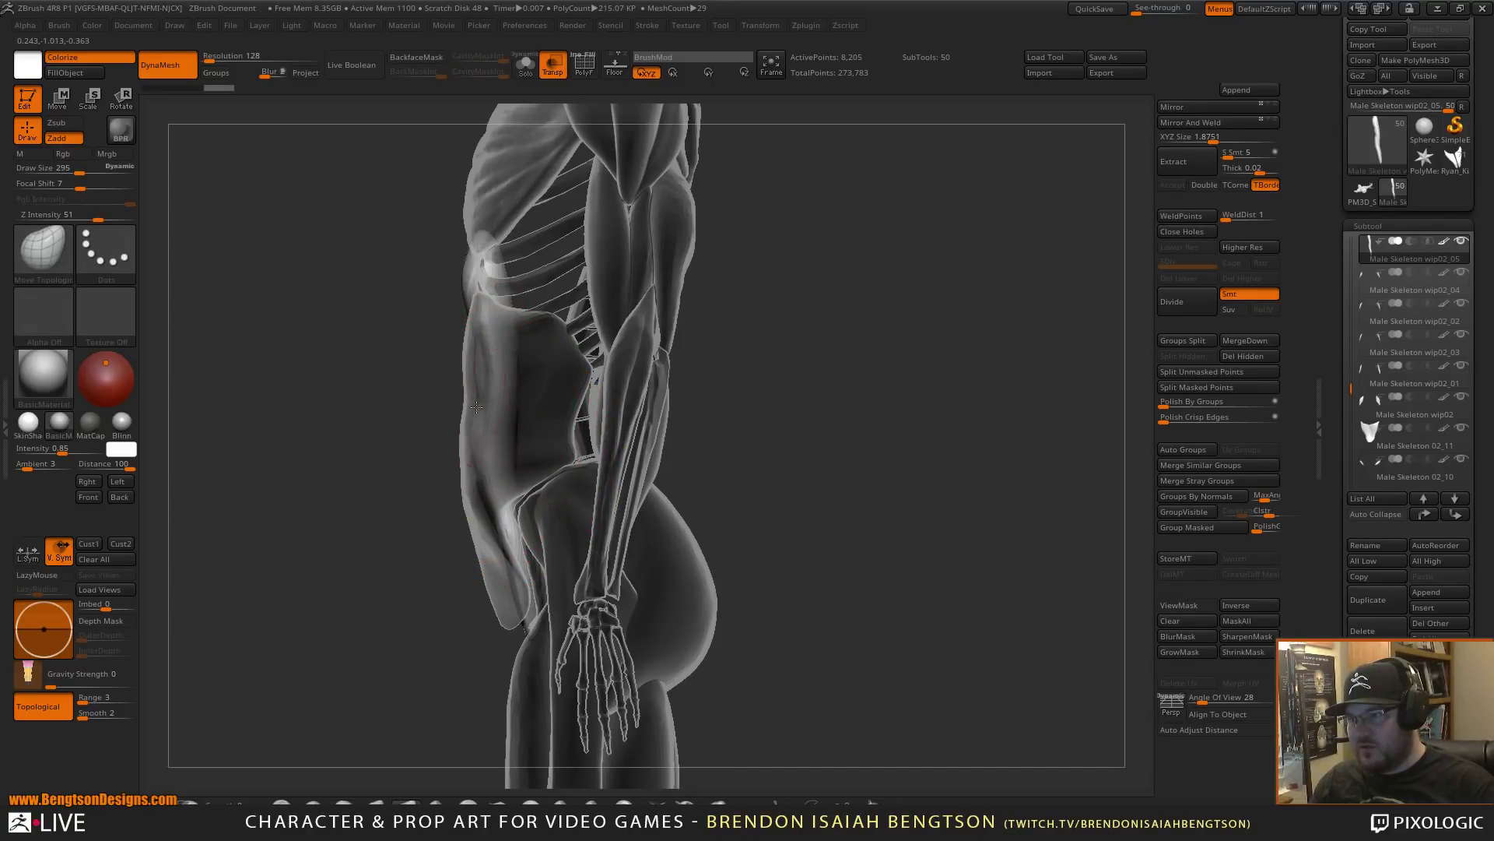
left_click_drag(476, 406, 477, 389)
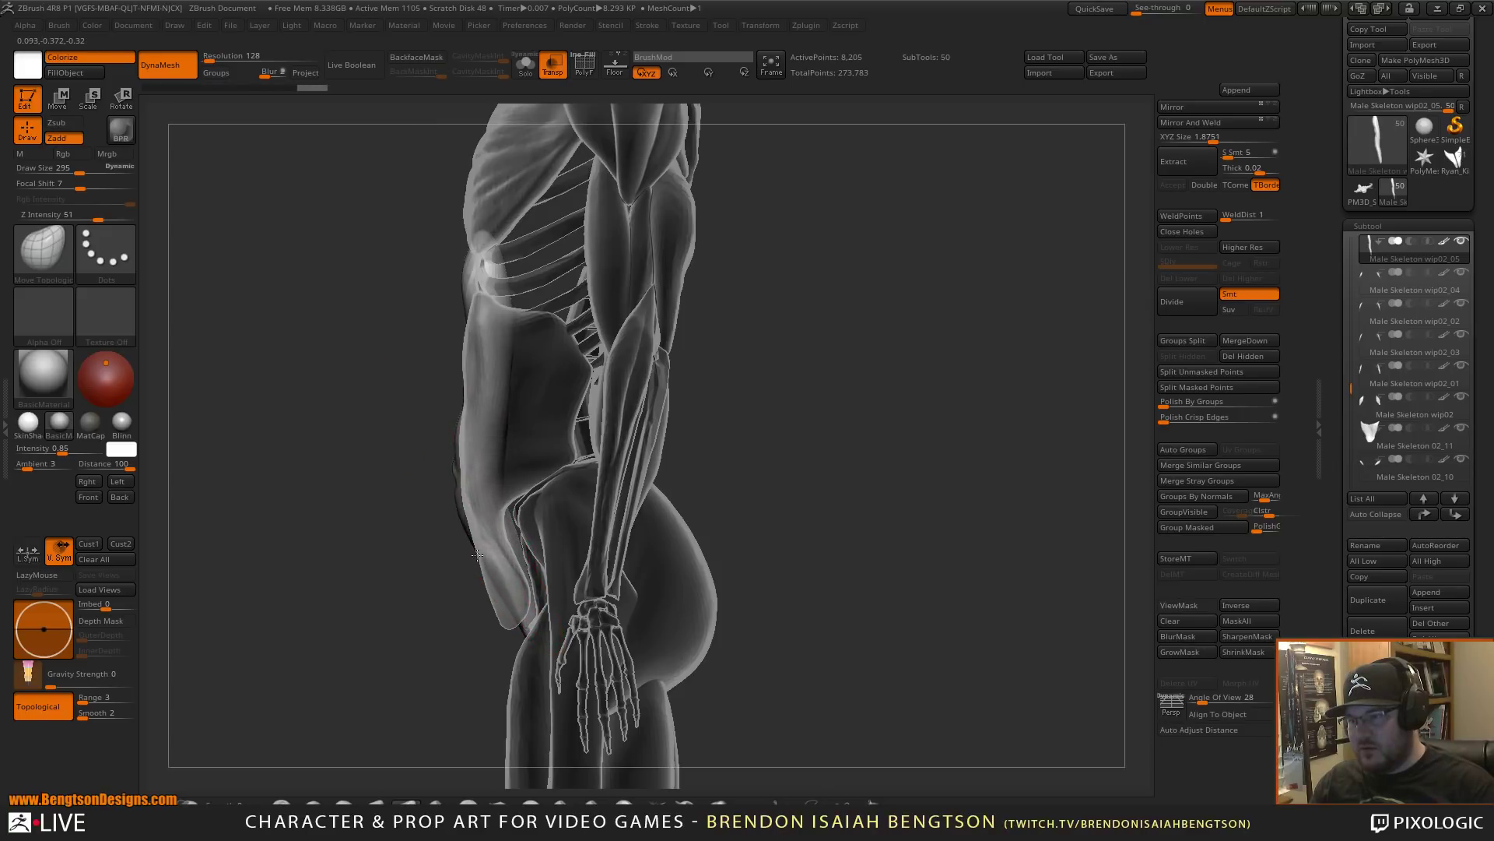
- Select the external obliques, adjust their lower front edge from the side, and check their mesh from the front before restoring the normal display
left_click(506, 617, "alt")
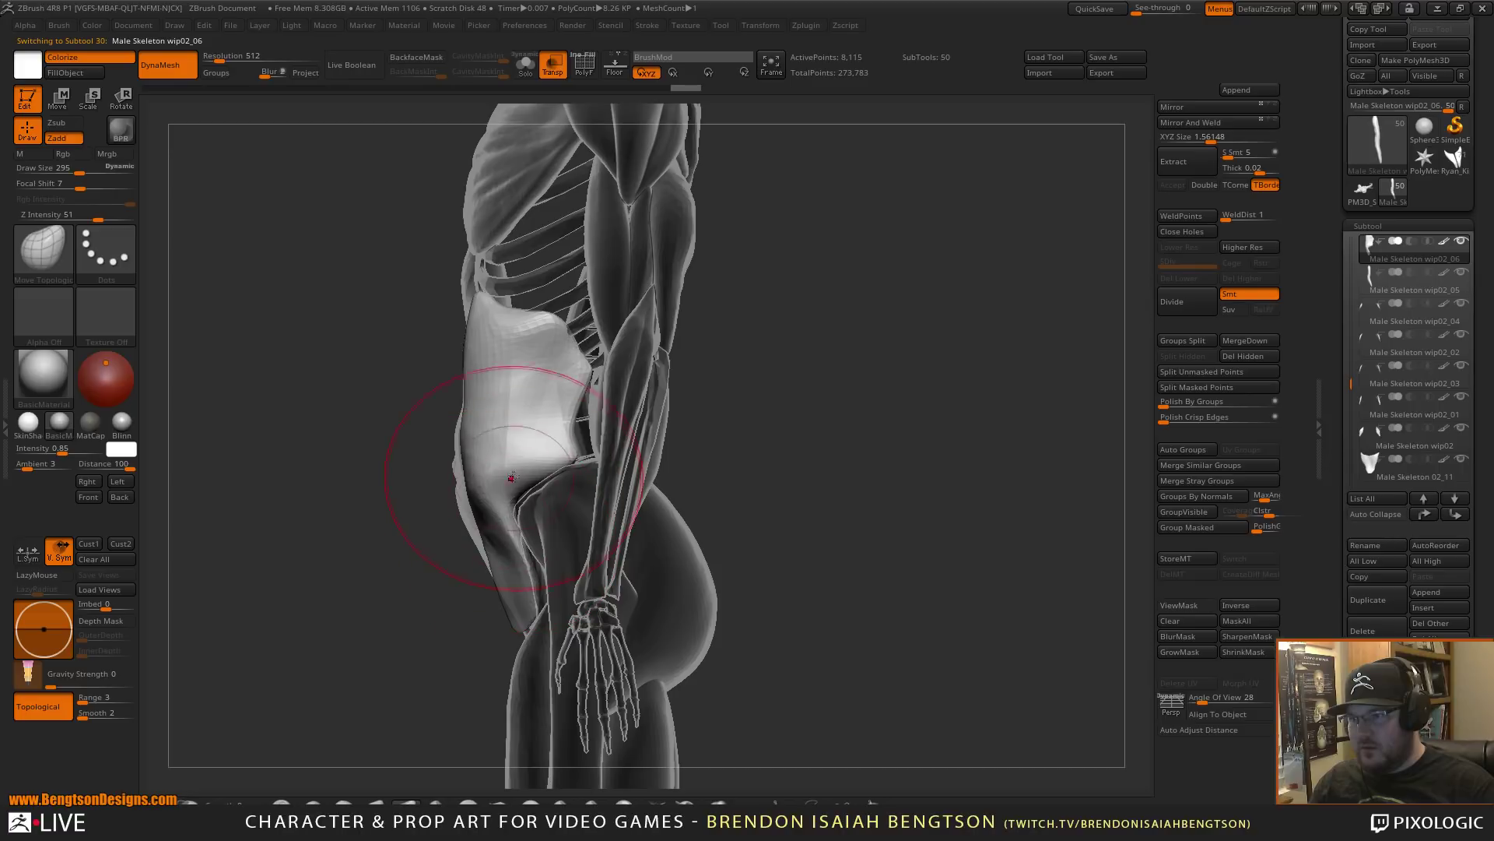
left_click_drag(444, 557, 501, 562)
right_click_drag(501, 562, 501, 627)
key("shift+f")
right_click_drag(946, 411, 937, 347, "ctrl")
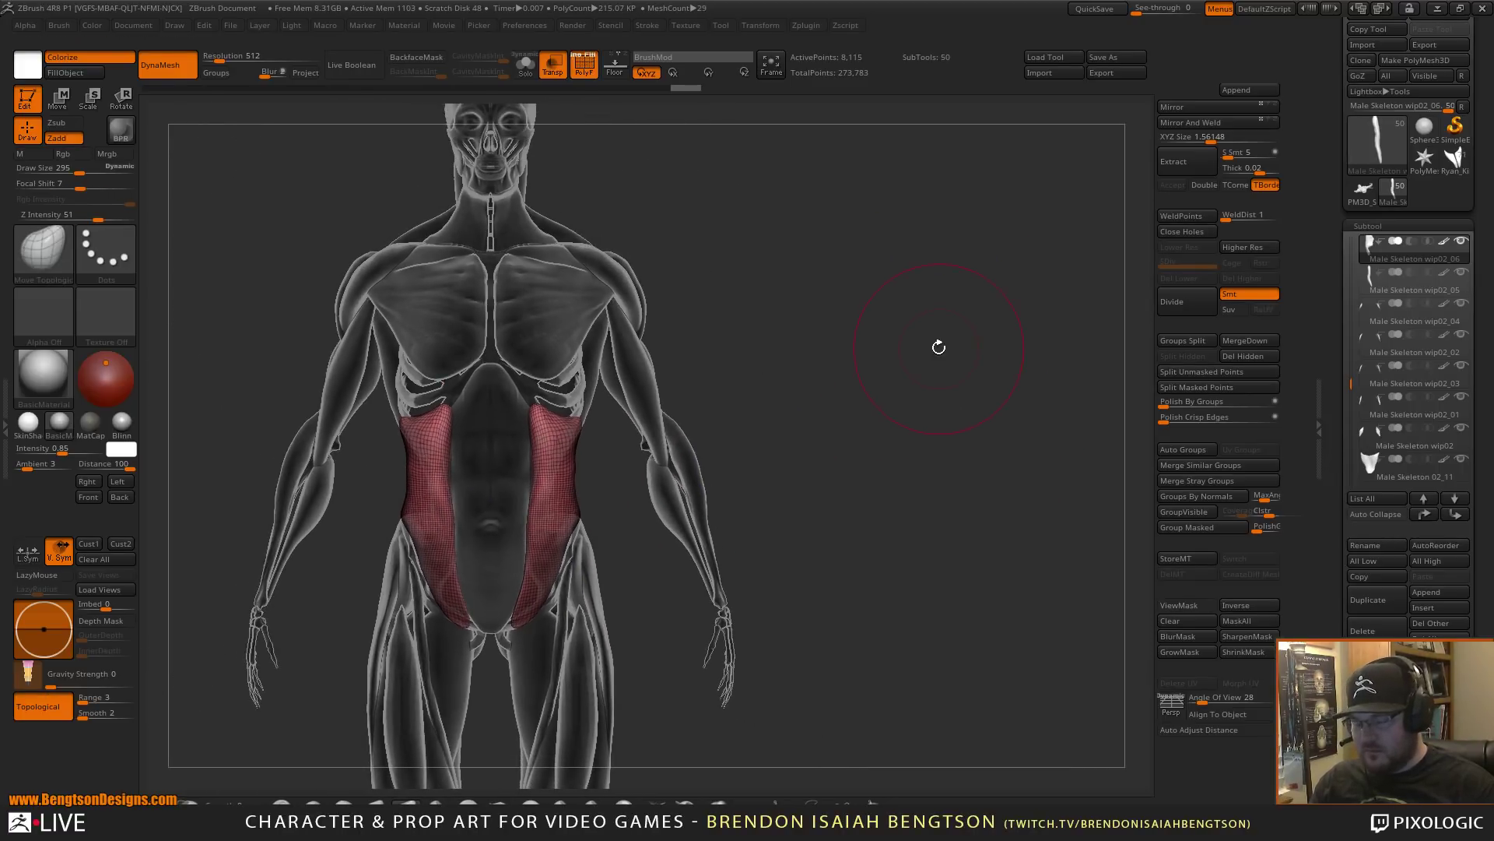
key("shift+f")
key("shift+t")
- Reshape the external oblique's lower flank above the hip with Move Topological, reducing the draw size to 168 for finer control
mouse_move(943, 408)
right_mouse_down("ctrl")
mouse_move(942, 288)
mouse_move(938, 455)
mouse_move(917, 334)
mouse_move(815, 445)
mouse_move(903, 343)
right_mouse_up("ctrl")
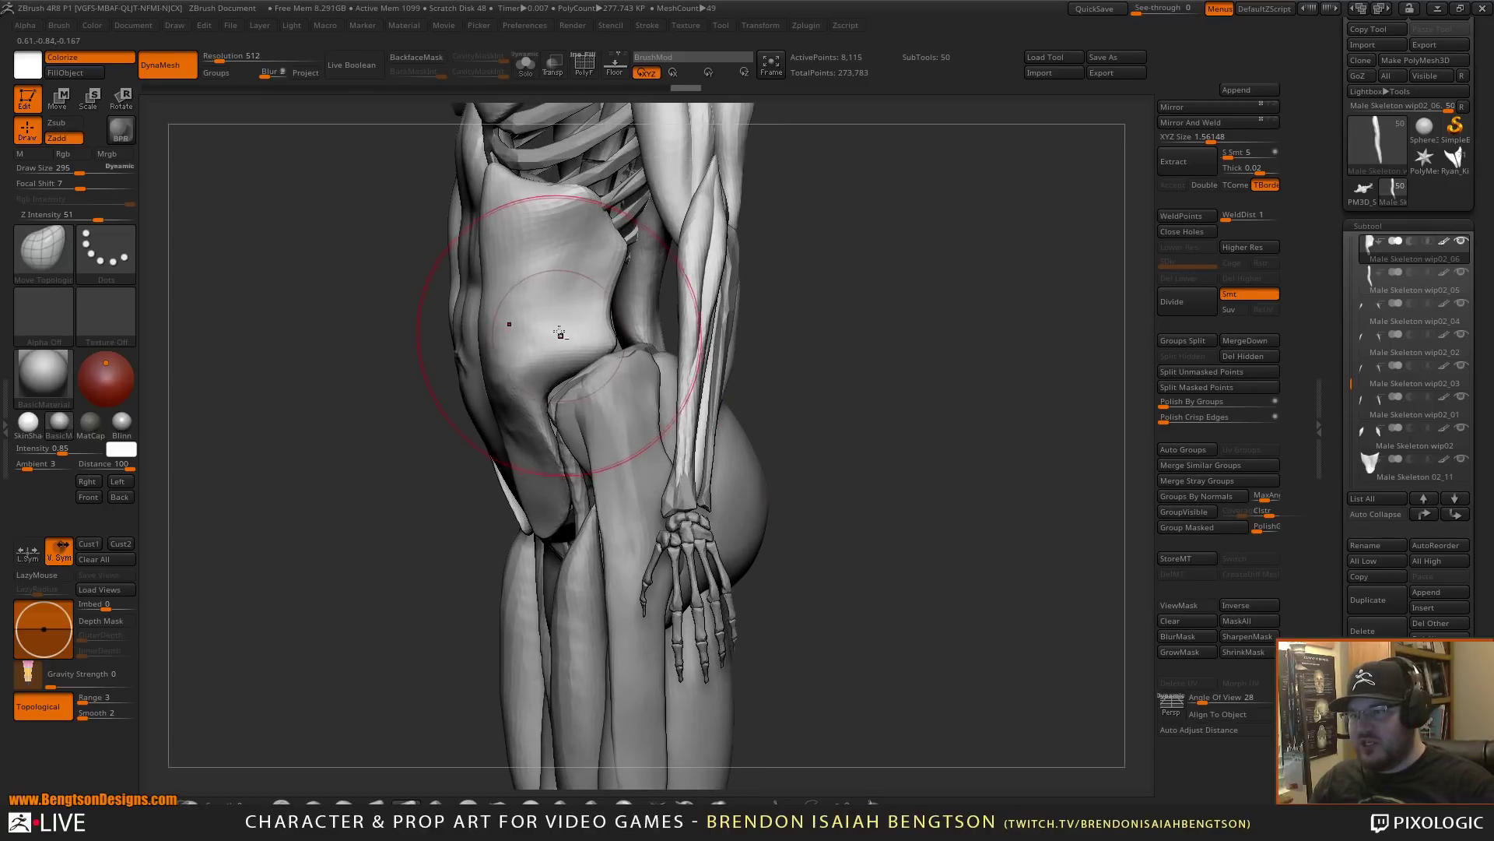
right_click_drag(951, 300, 868, 299)
left_click_drag(592, 344, 605, 342)
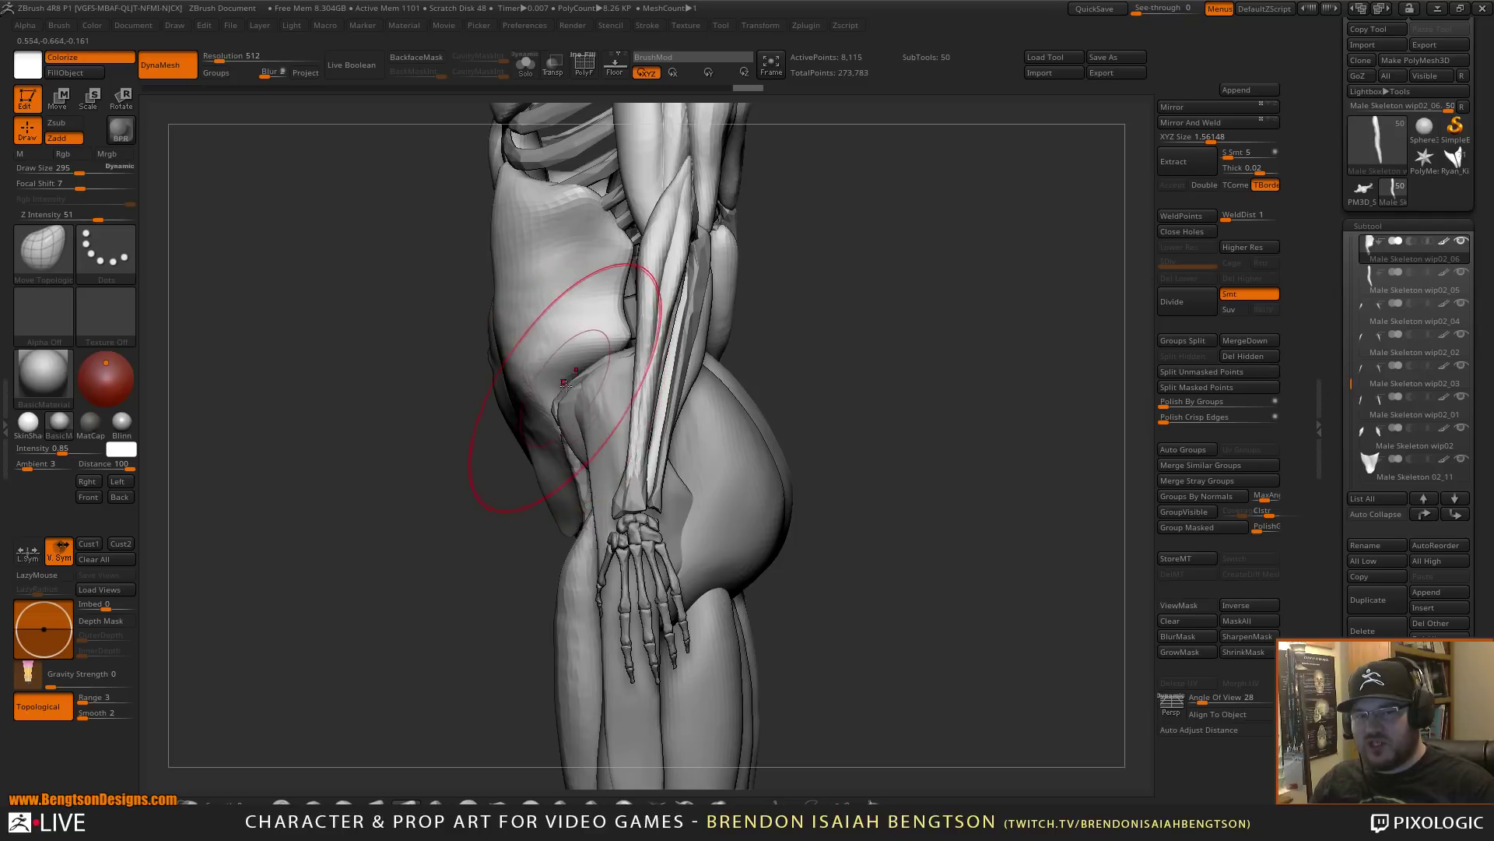
key("space")
left_click_drag(565, 385, 550, 384)
right_click_drag(434, 354, 534, 368)
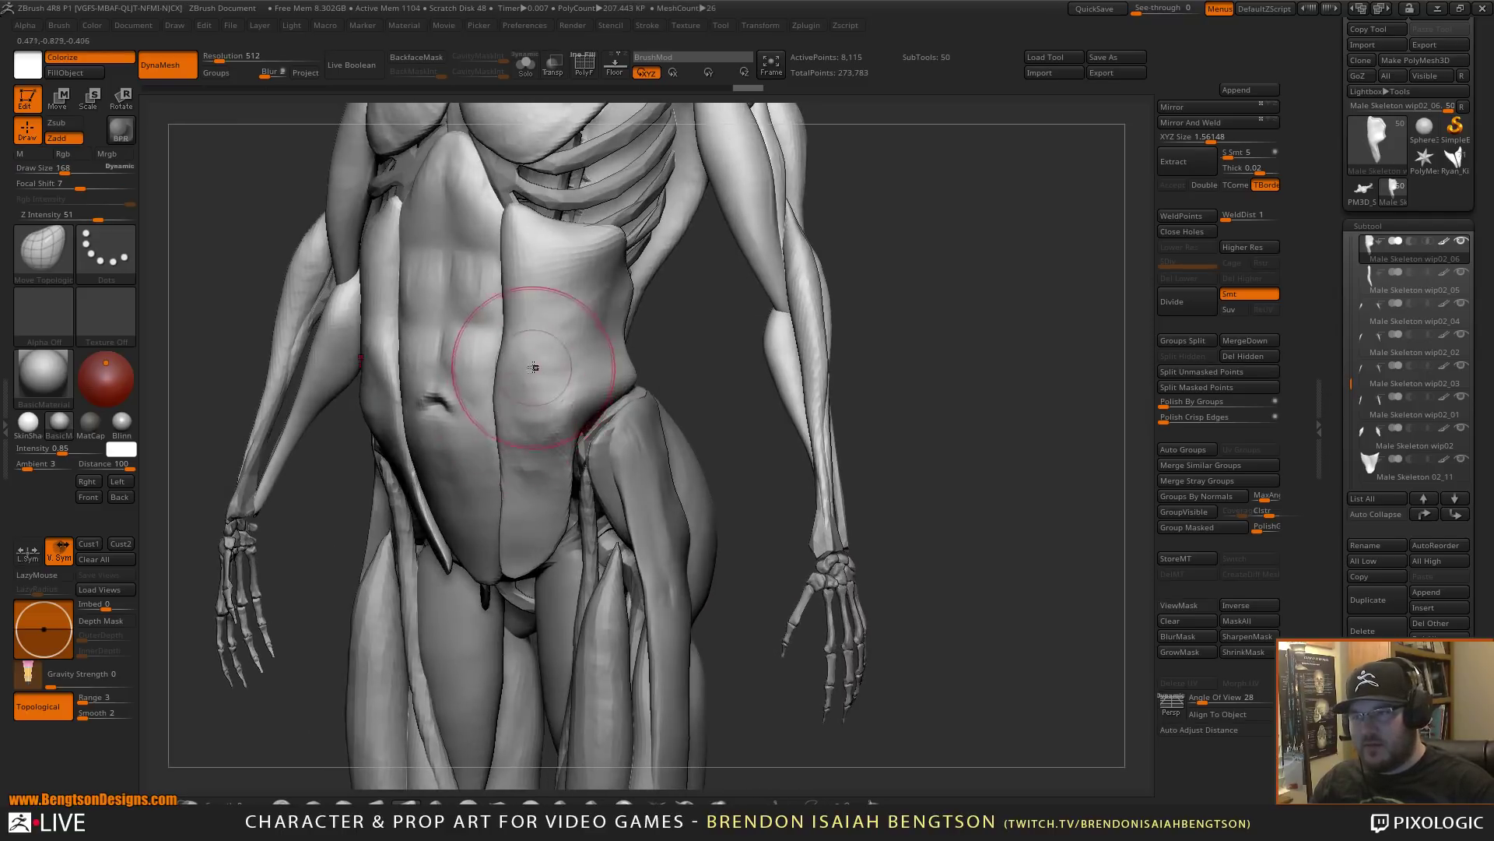
- Refine the external oblique's lower edge along the hip crest with Move Topological at draw sizes 237 and 204
right_click_drag(625, 444, 682, 314)
key("space")
left_click_drag(492, 478, 492, 488)
right_click_drag(490, 487, 634, 445)
mouse_move(687, 365)
right_mouse_down()
mouse_move(668, 385)
mouse_move(632, 387)
right_mouse_up()
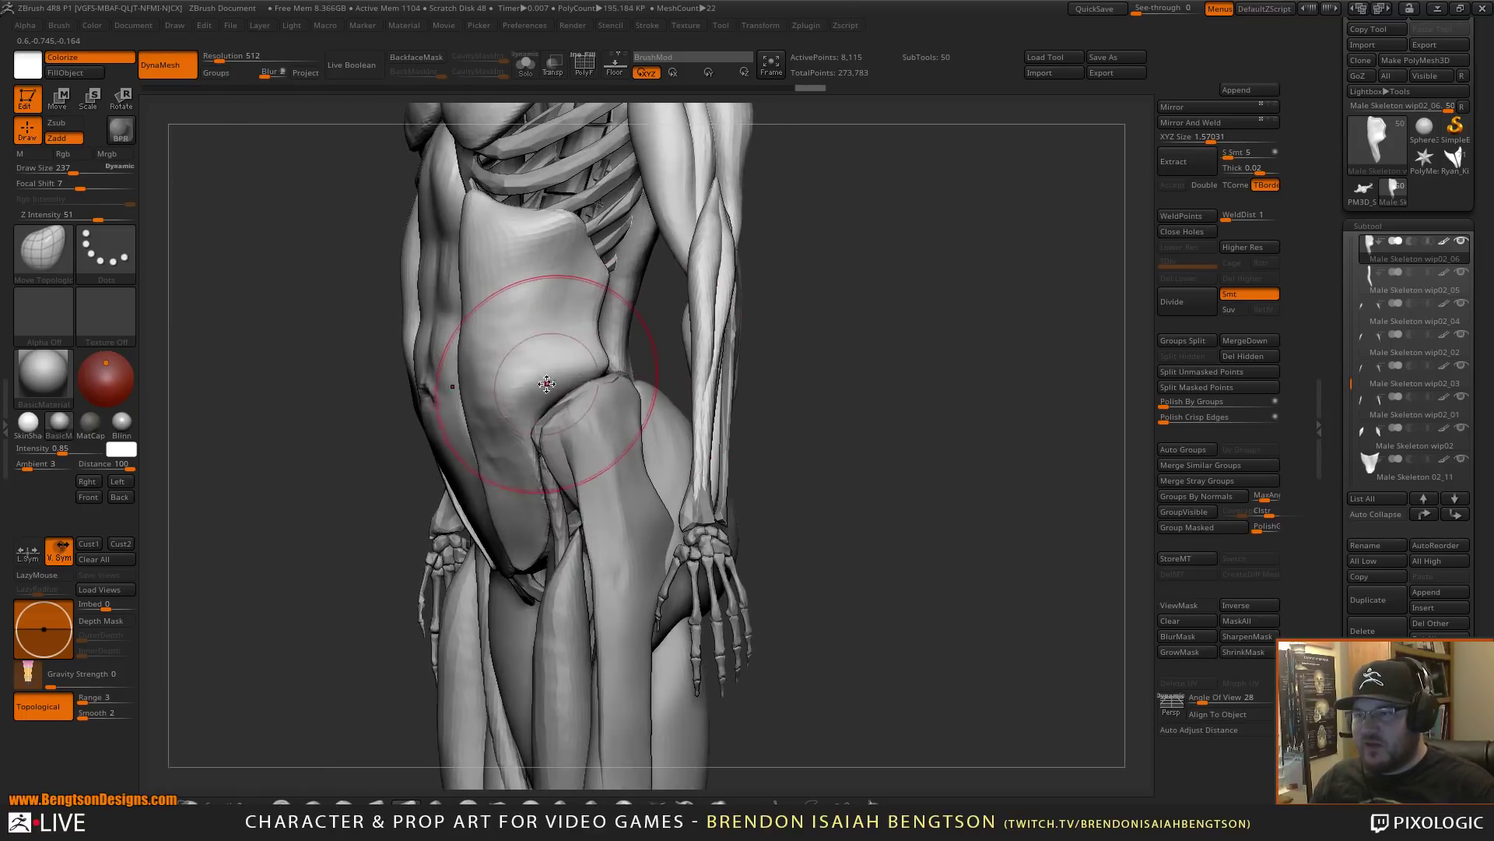
key("space")
left_click_drag(554, 396, 550, 396)
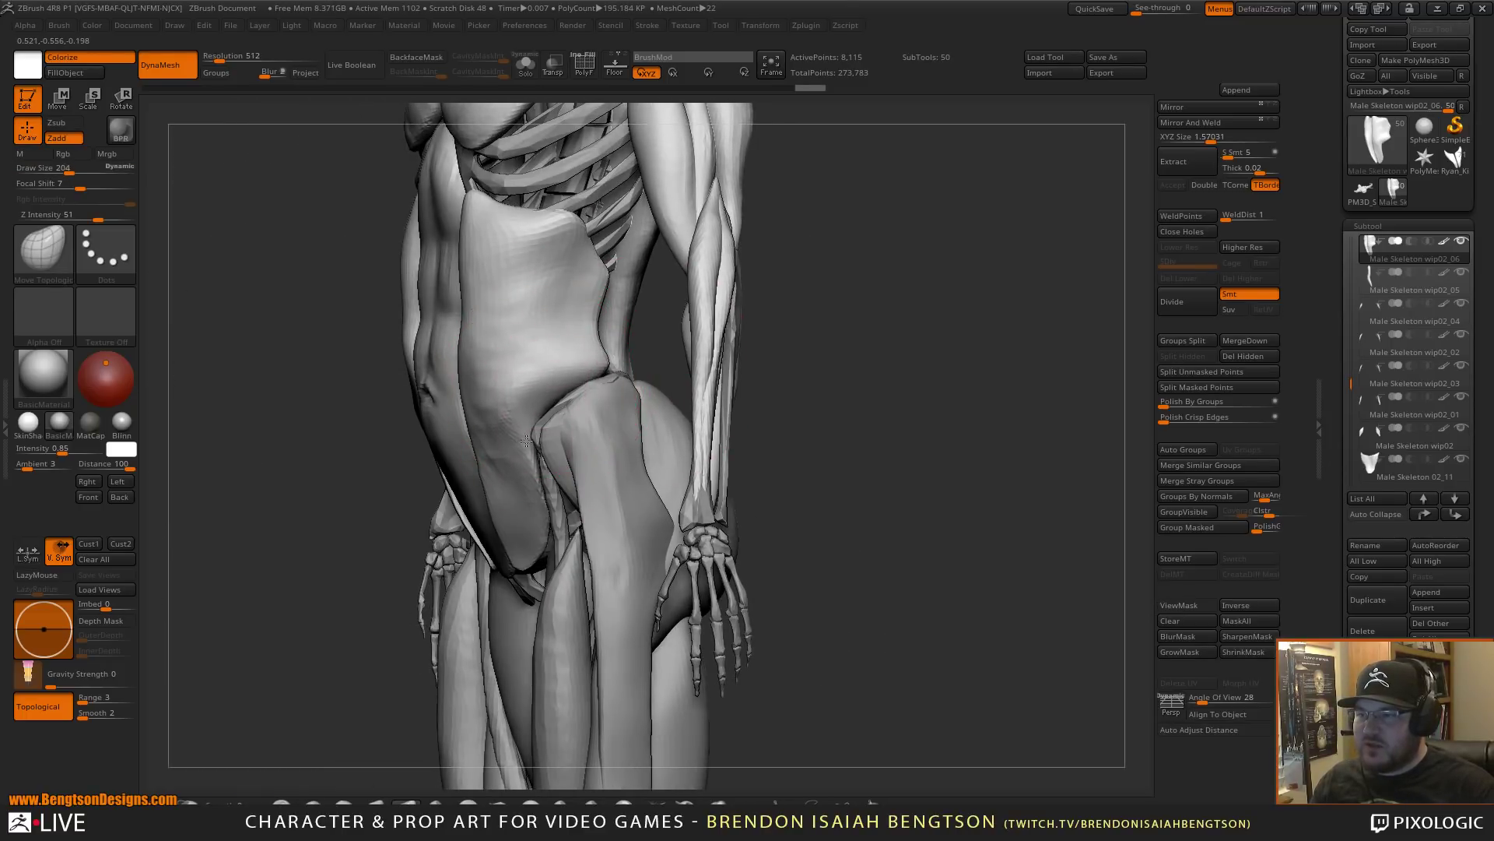
left_click_drag(575, 378, 578, 376)
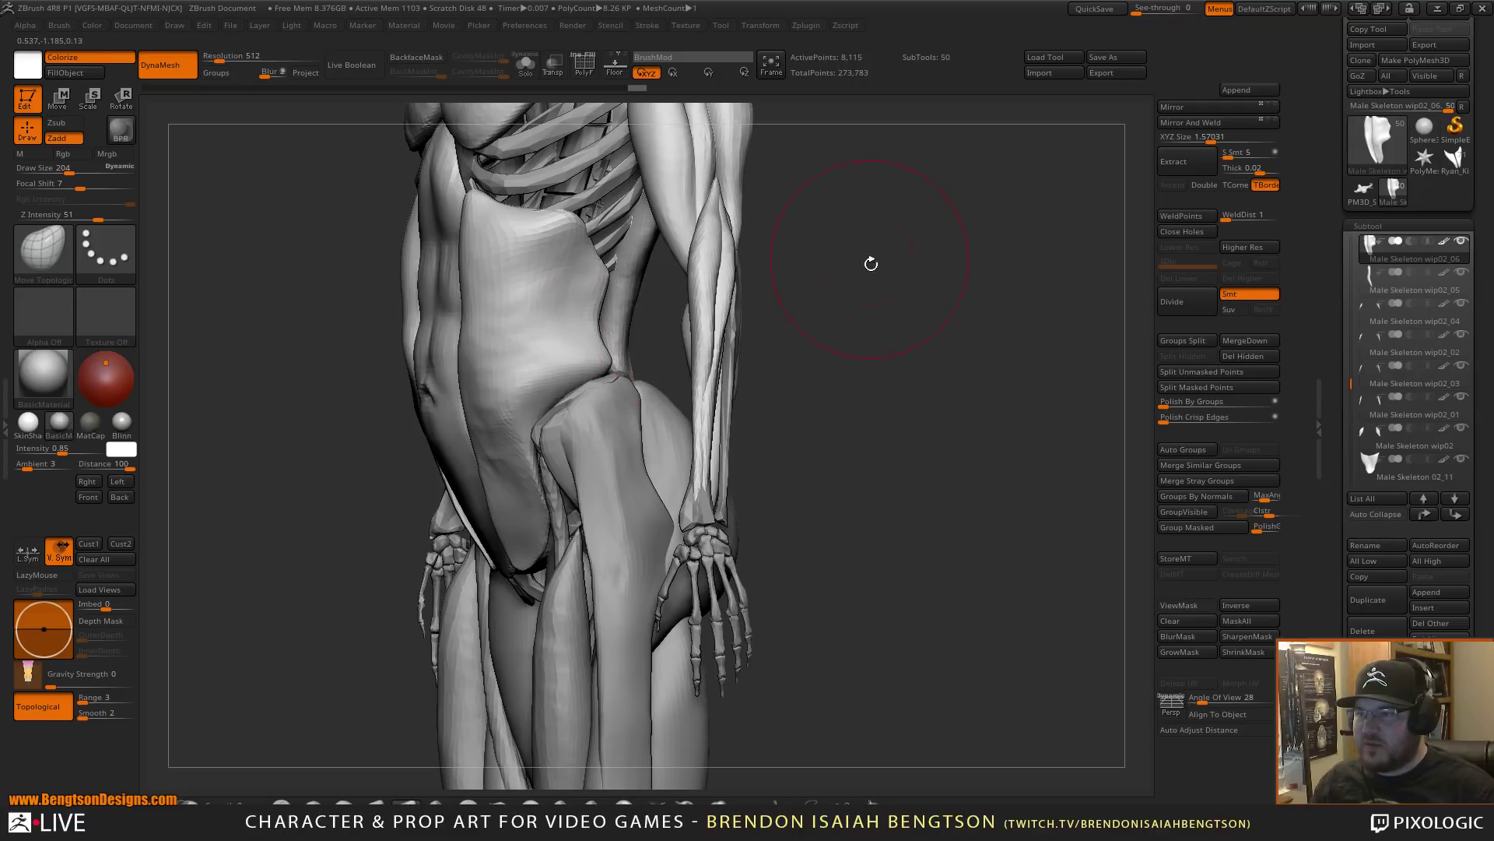
- Build up the external oblique's bulge above the hip with ClayBuildup at draw size 125, and smooth the added volume
left_click_drag(871, 264, 901, 297)
key("b")
key("c")
key("b")
key("space")
left_click_drag(528, 399, 507, 400)
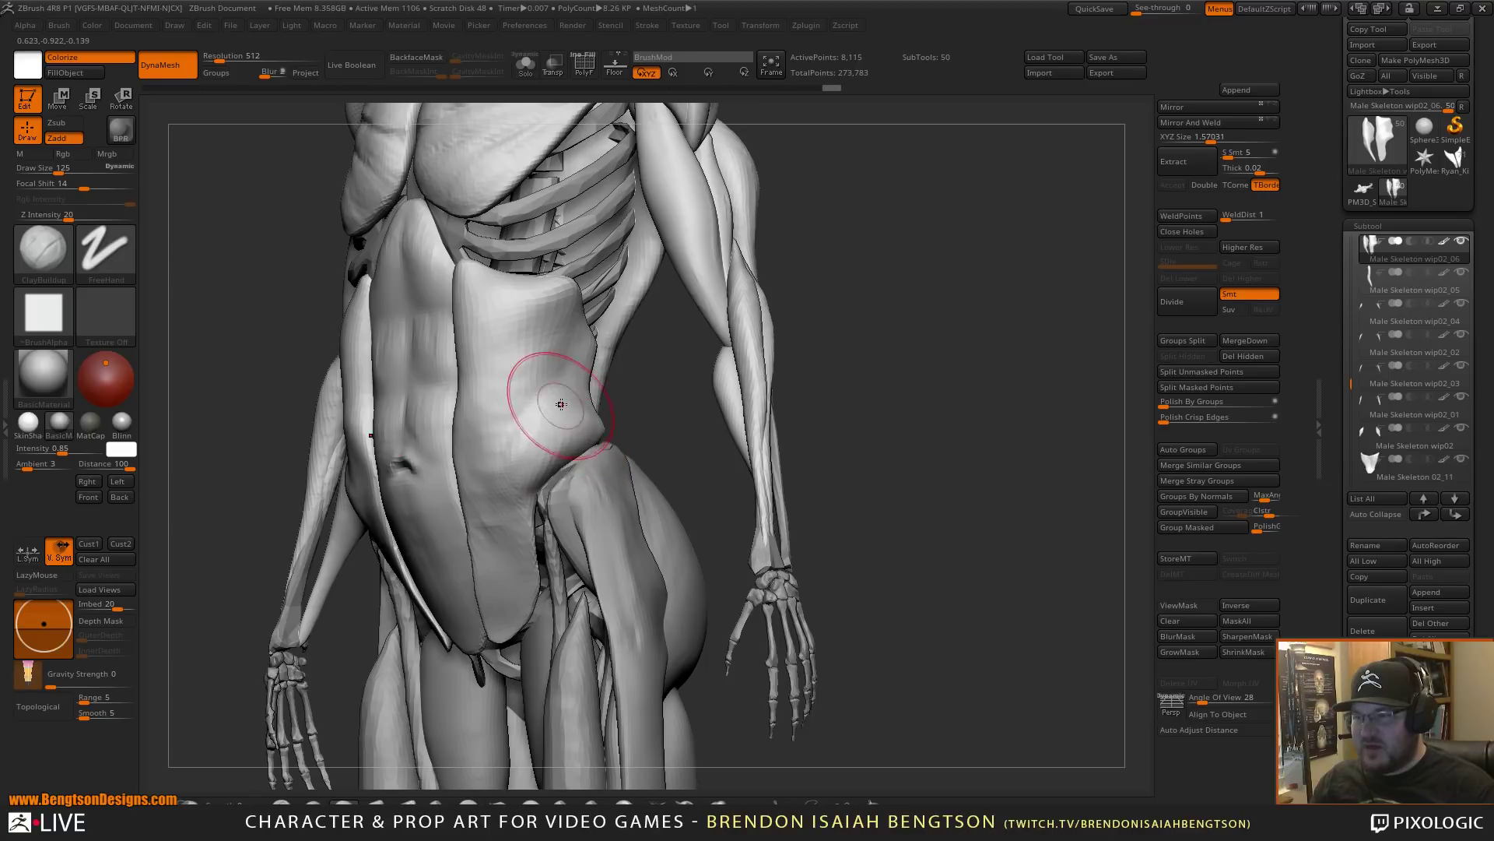
left_click_drag(668, 403, 690, 394, "shift")
left_click_drag(591, 430, 554, 409)
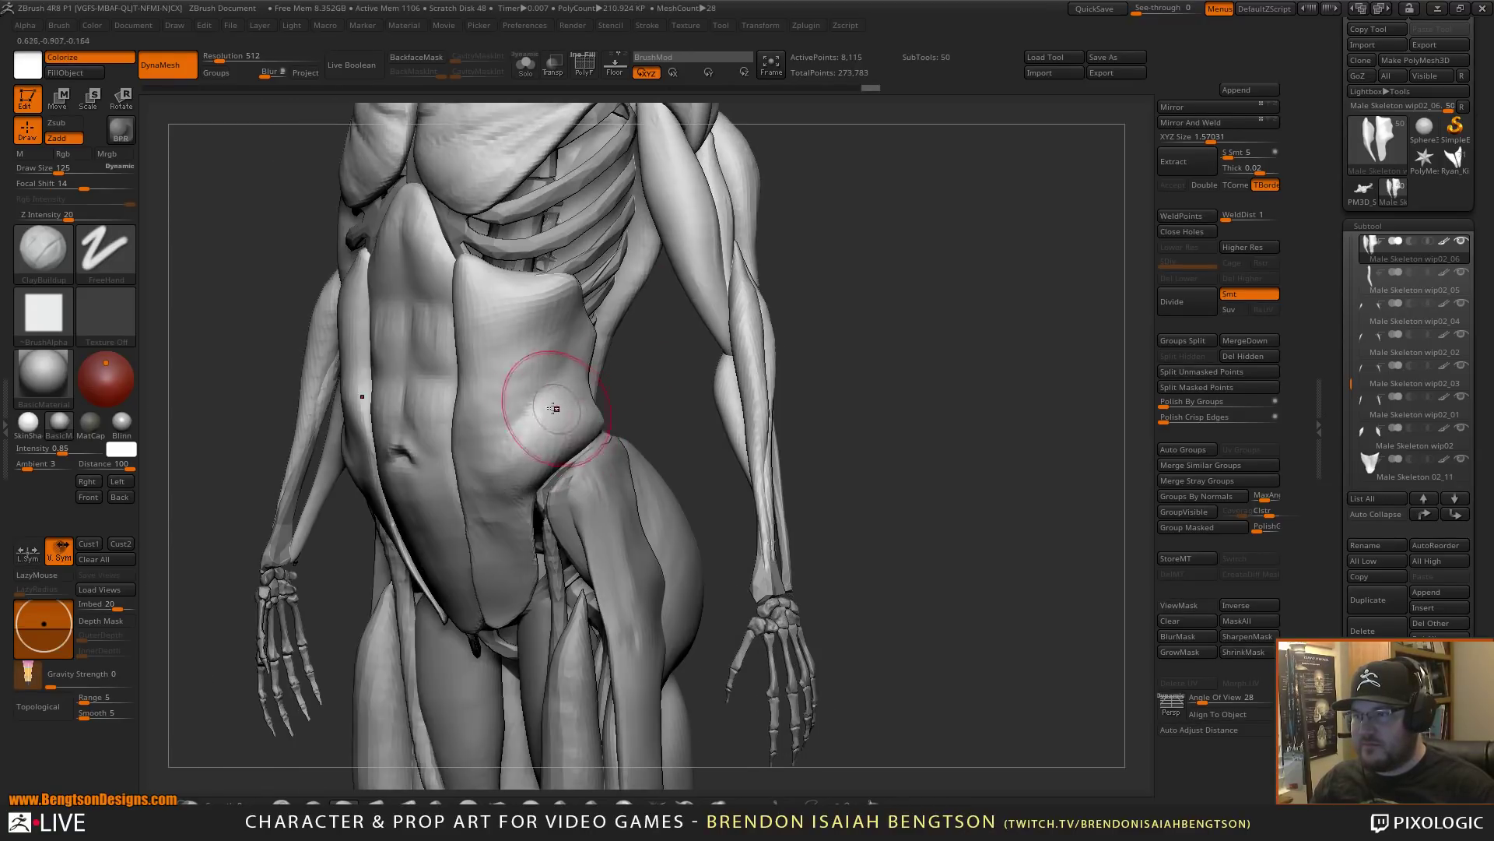
mouse_move(643, 381)
left_mouse_down()
mouse_move(657, 376)
mouse_move(631, 371)
left_mouse_up()
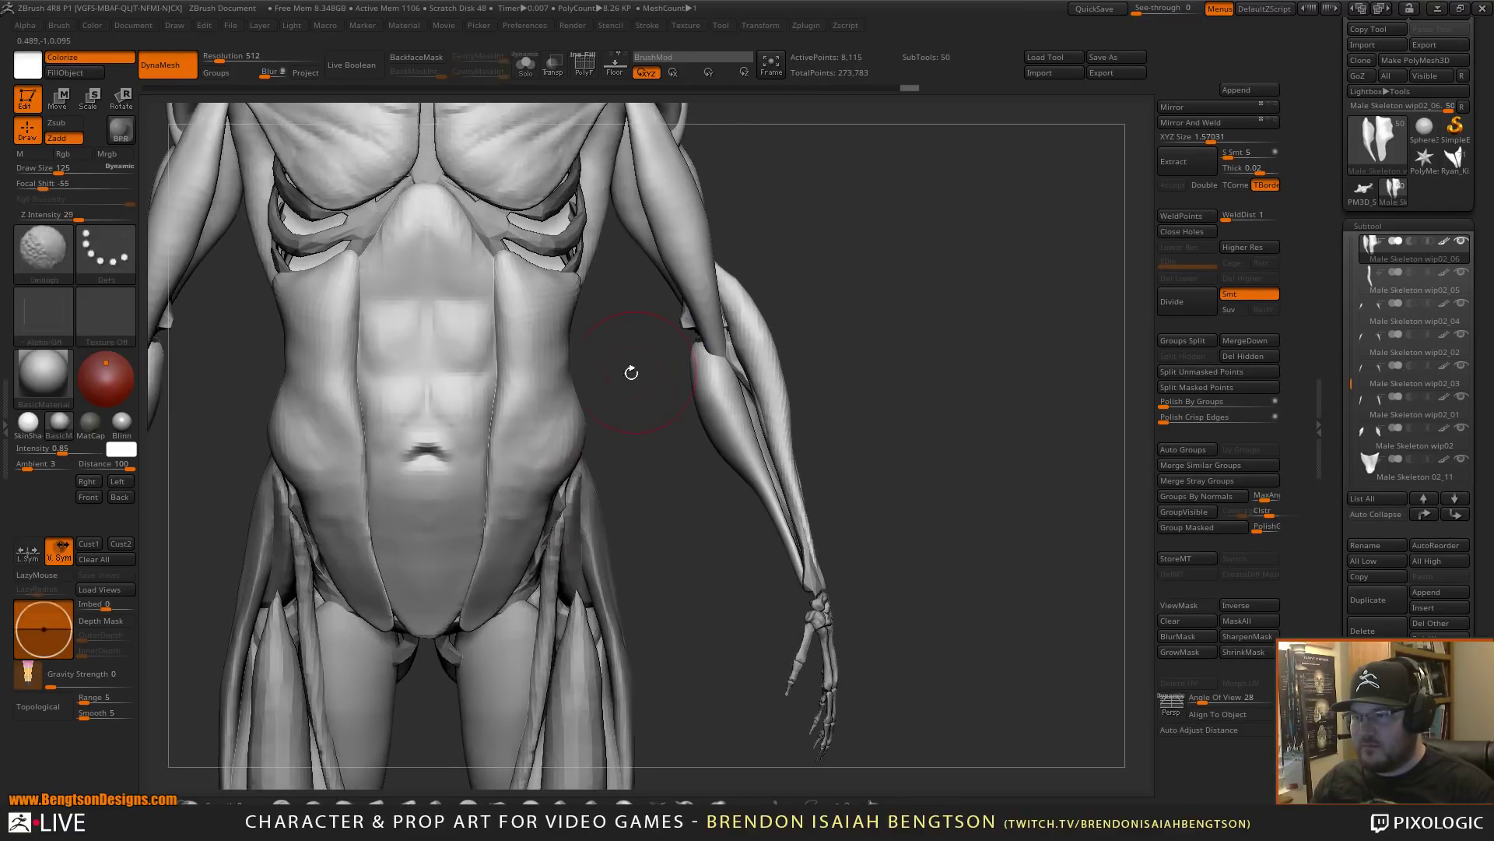
- Adjust the external oblique's waist and flank outline from the front with Move Topological at draw size 191
key("b")
key("m")
key("t")
key("space")
left_click_drag(559, 418, 566, 441)
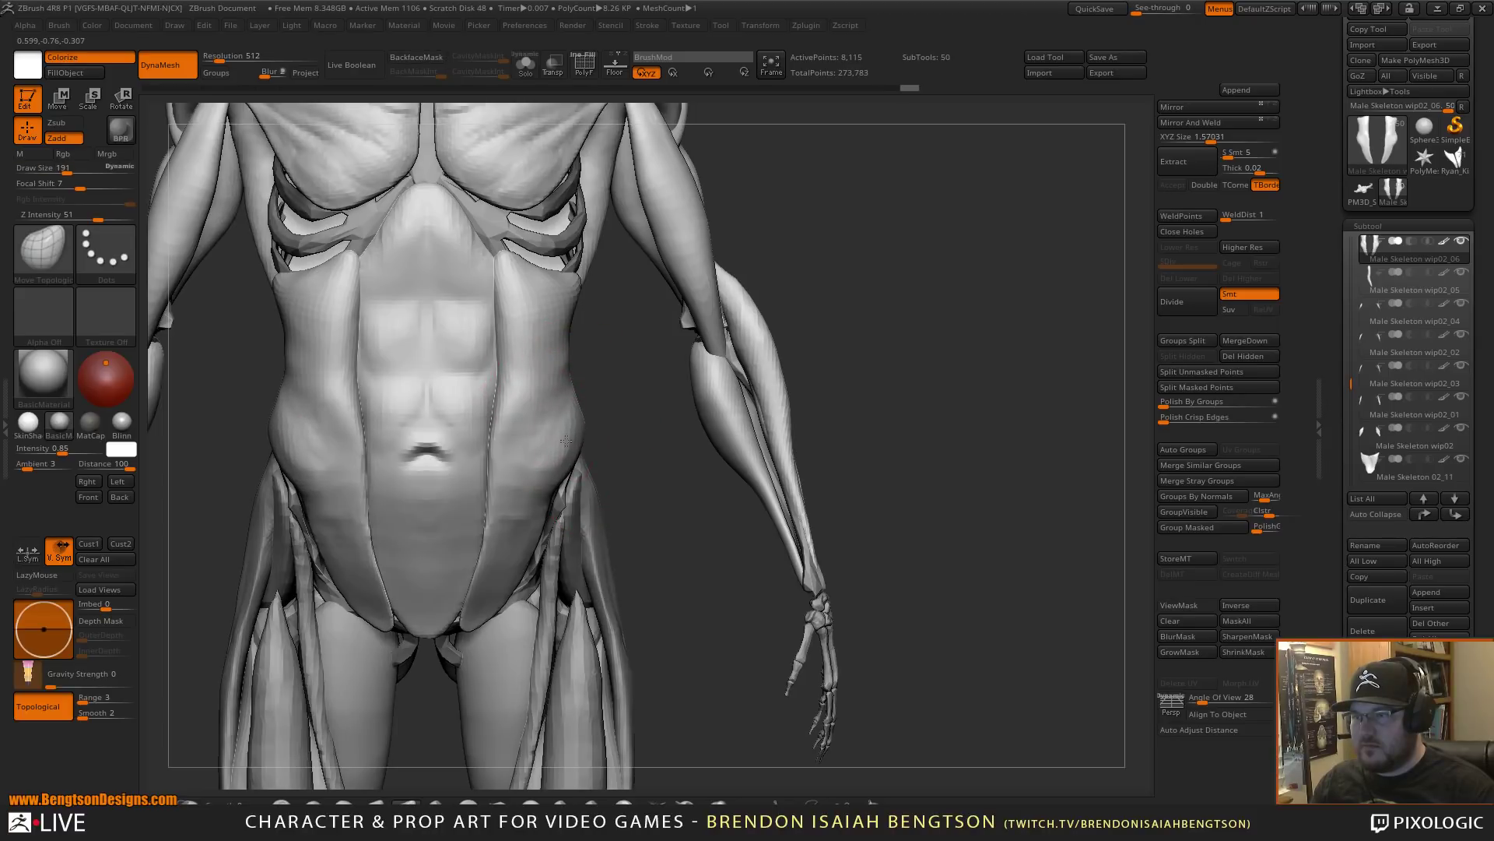
left_click_drag(558, 363, 564, 348)
- Flatten and even out the external oblique's front and lower surfaces with the hPolish brush
mouse_move(670, 323)
left_mouse_down()
mouse_move(554, 345)
mouse_move(541, 331)
left_mouse_up()
key("b")
key("h")
key("p")
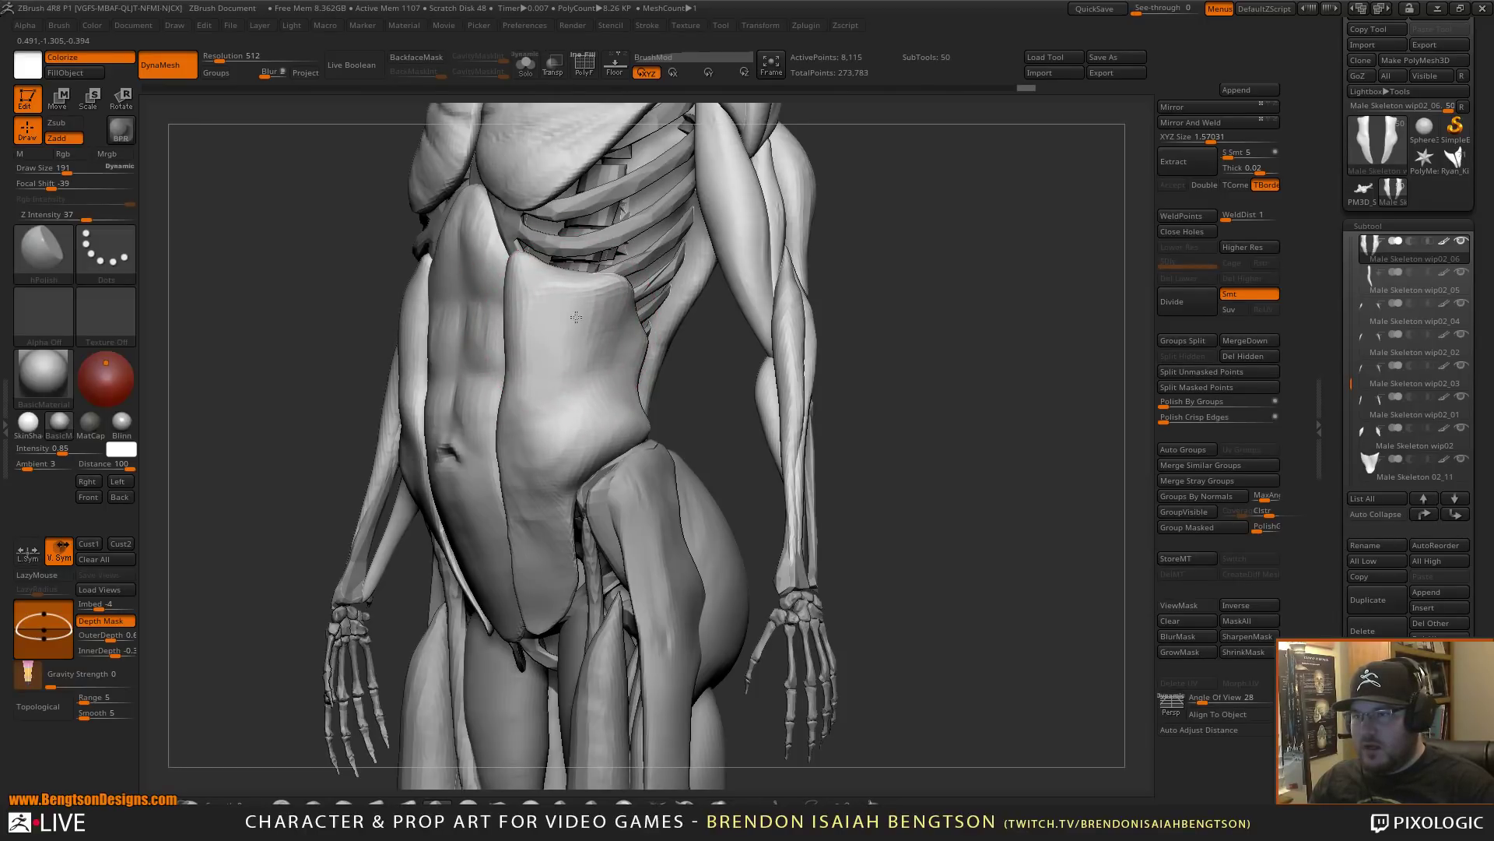
left_click_drag(535, 487, 548, 505)
left_click_drag(548, 504, 542, 473)
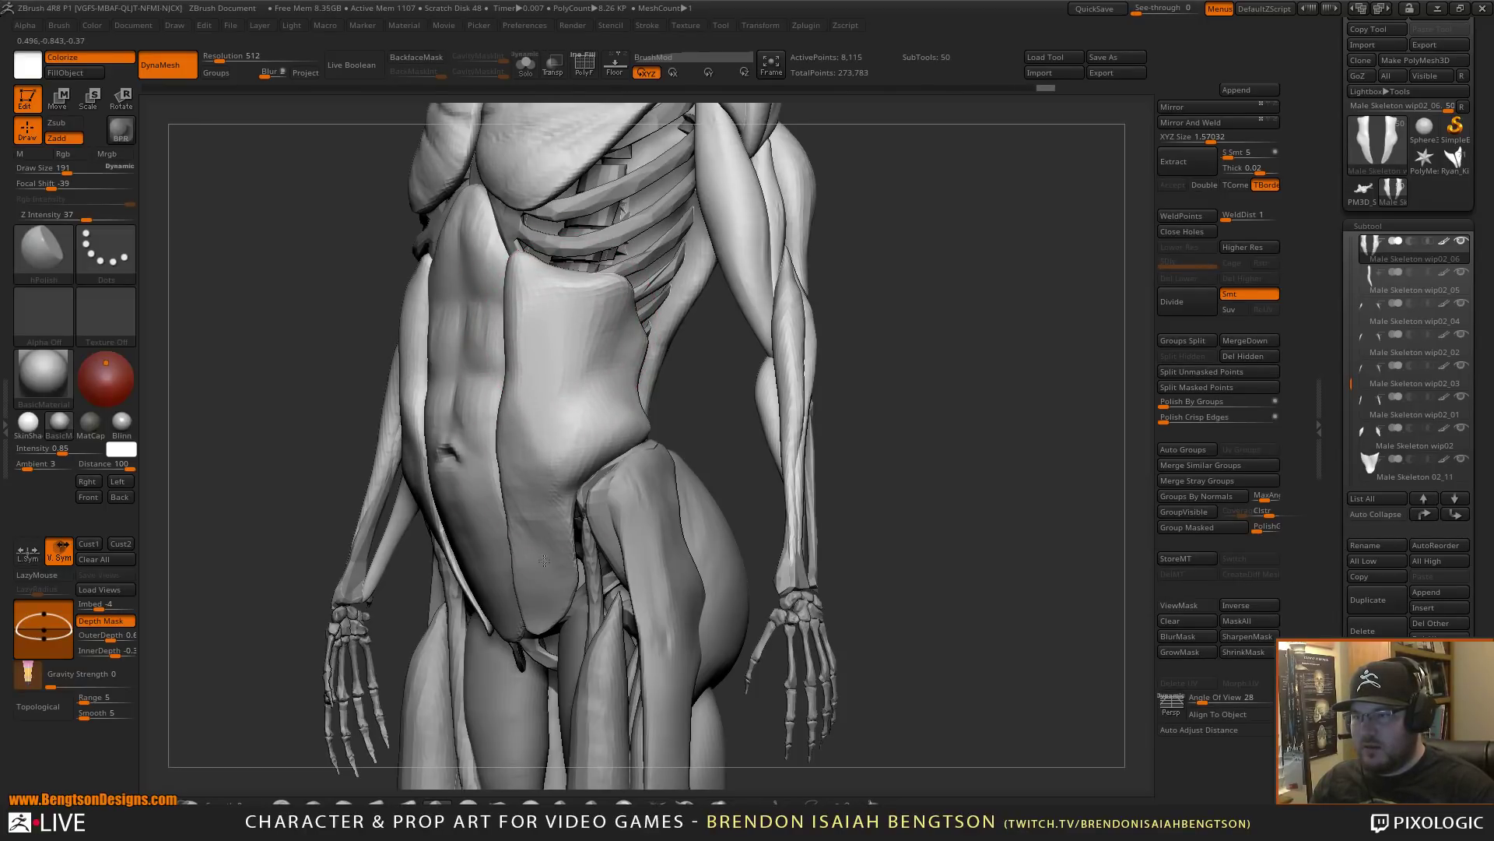
- Insert mirrored Sphere 32 primitives at the front of the hips from the skeleton subtool, and split them into their own subtool
left_click_drag(952, 439, 934, 249, "alt")
mouse_move(990, 376)
left_mouse_down("shift")
mouse_move(938, 288)
mouse_move(1009, 398)
mouse_move(830, 360)
mouse_move(923, 288)
left_mouse_up("shift")
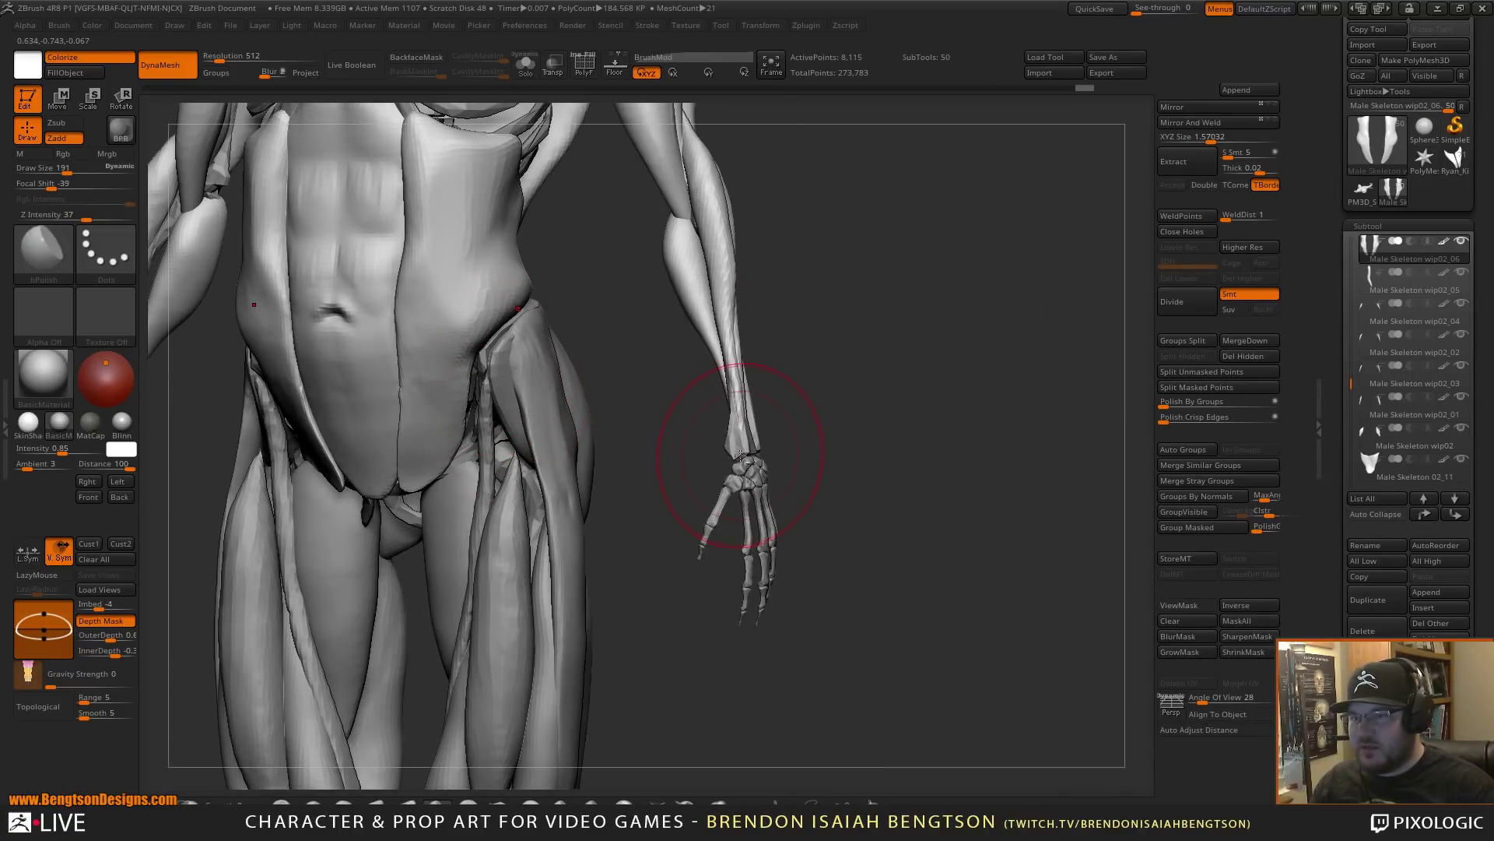
left_click(720, 424, "alt")
key("b")
key("m")
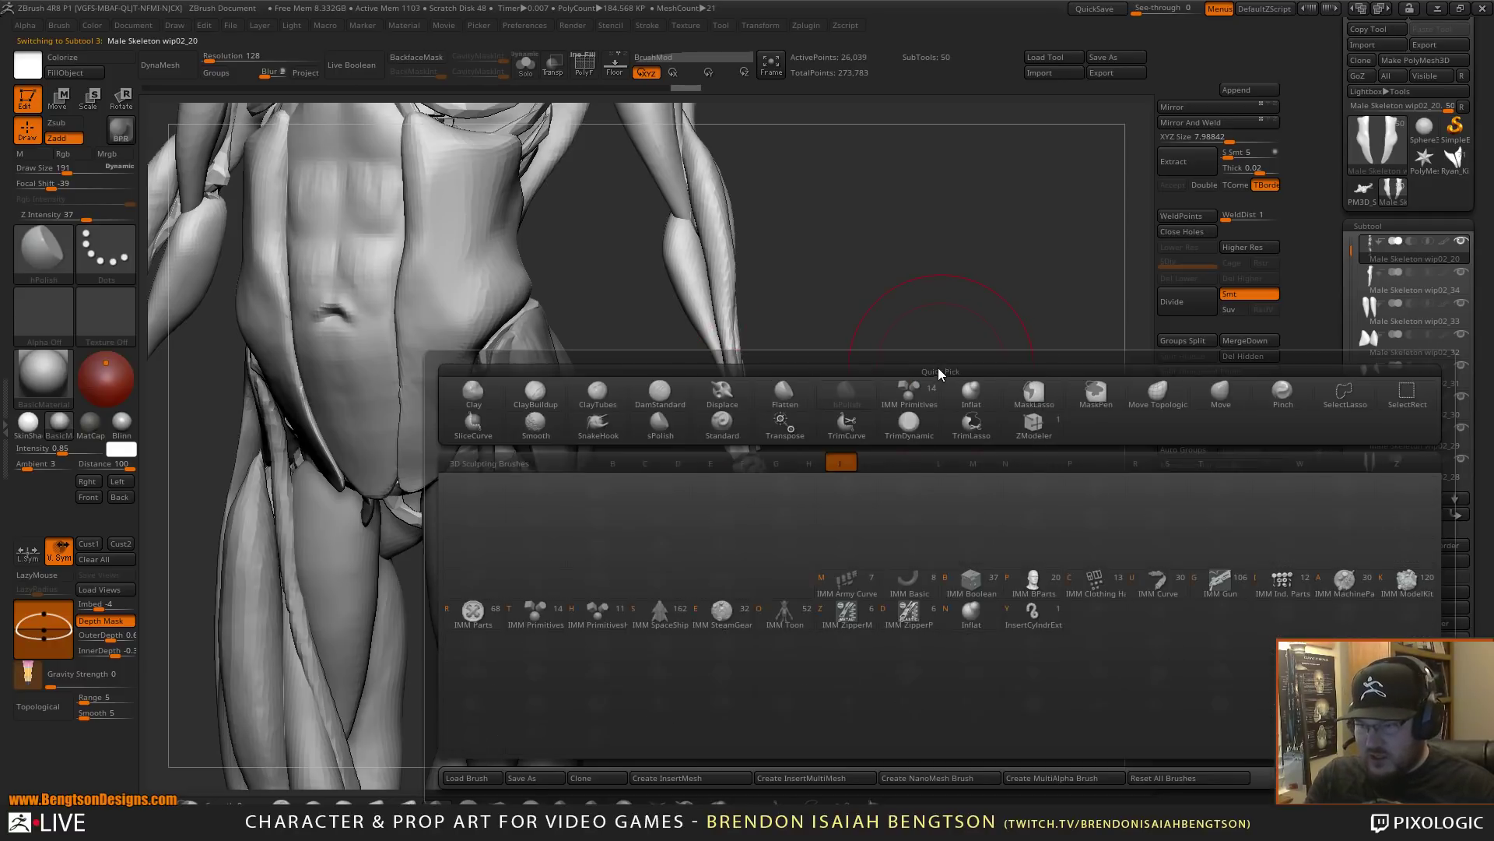
key("v")
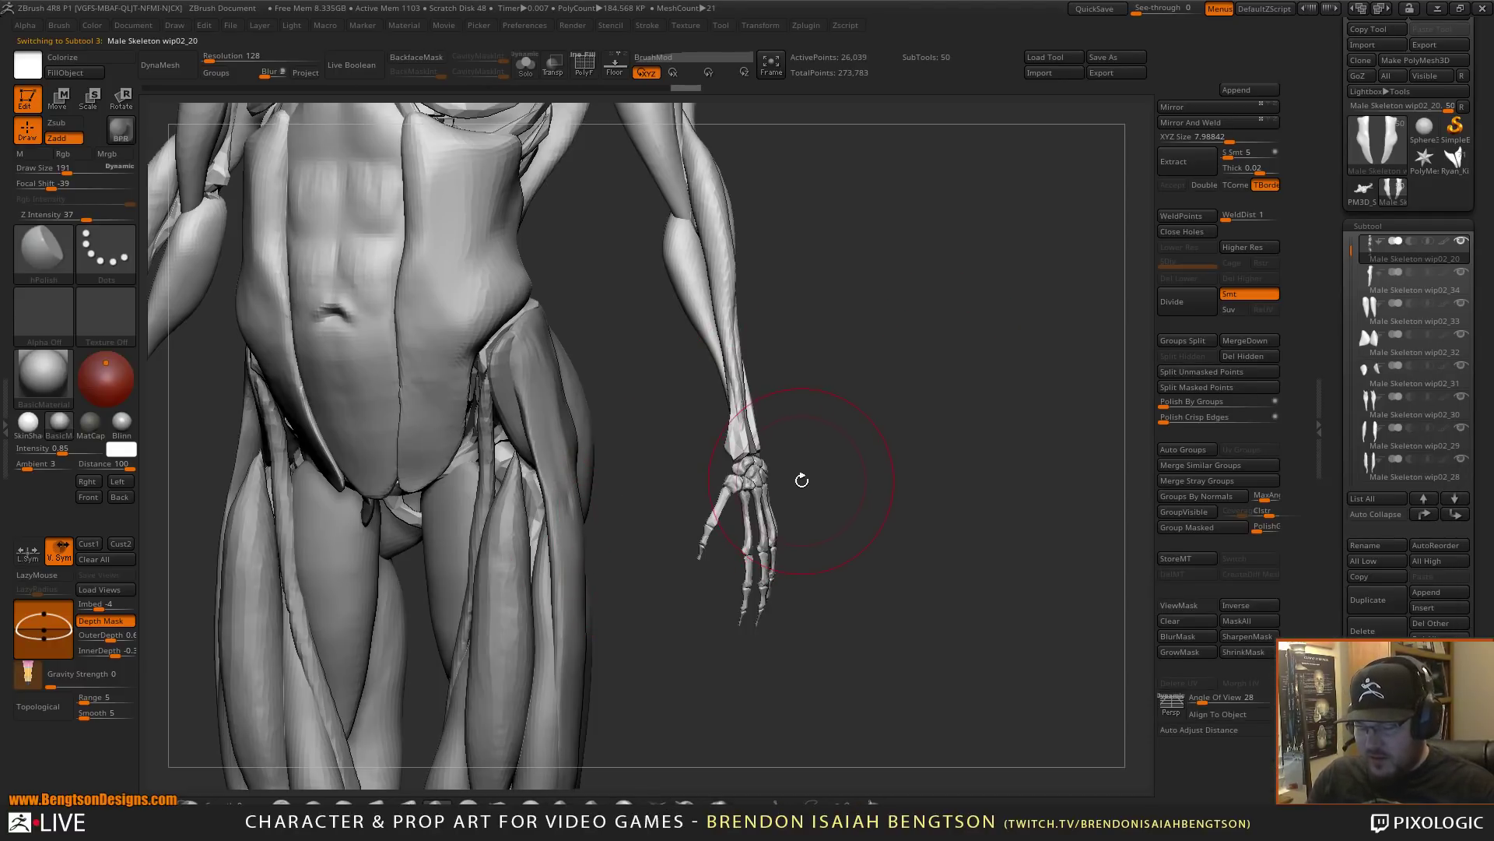
key("b")
key("i")
left_click(406, 634)
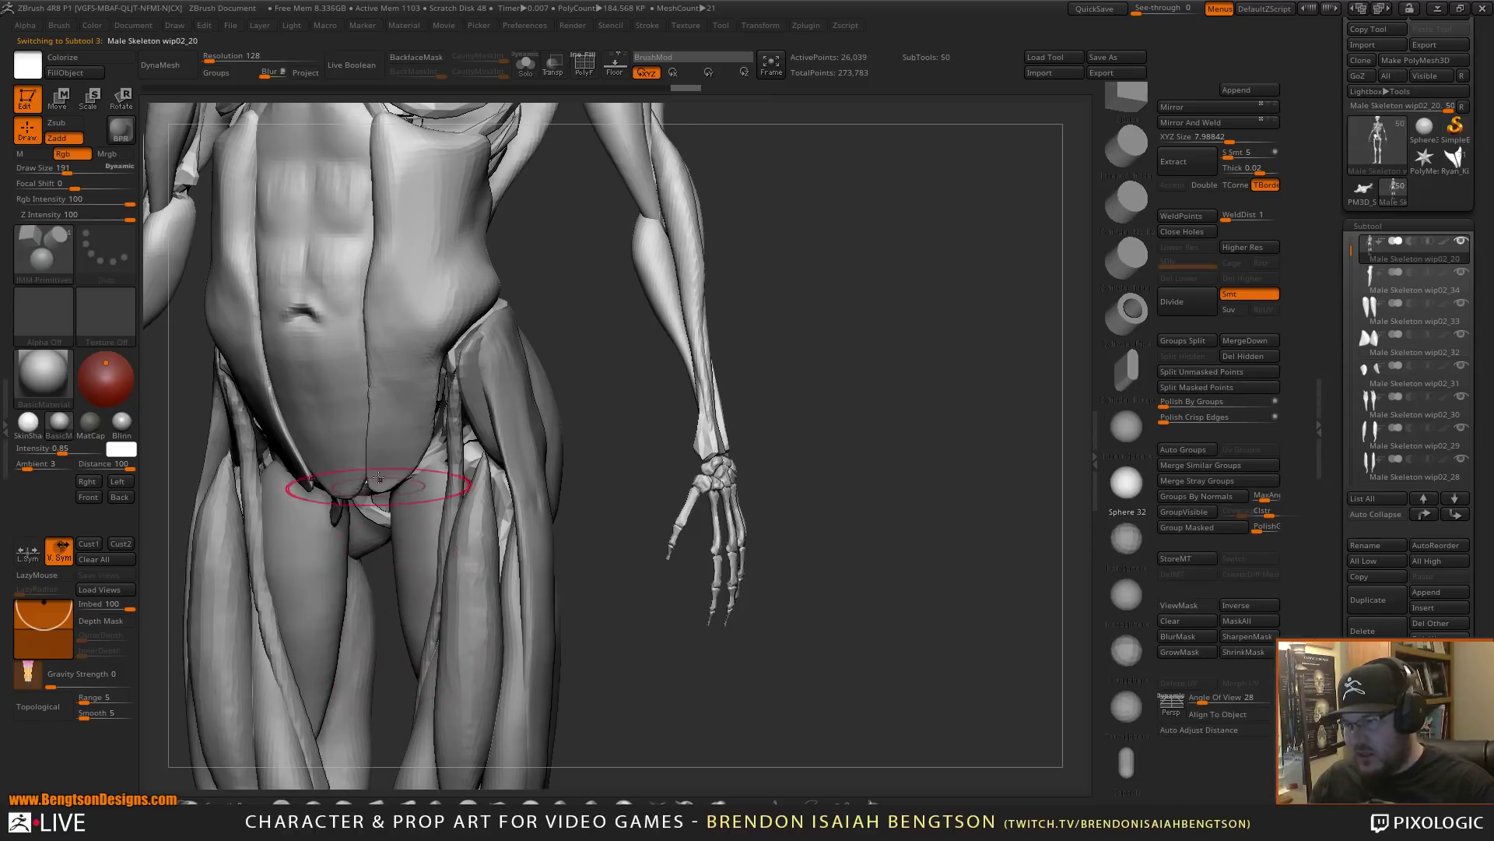
left_click_drag(475, 407, 505, 426)
left_click(1167, 372)
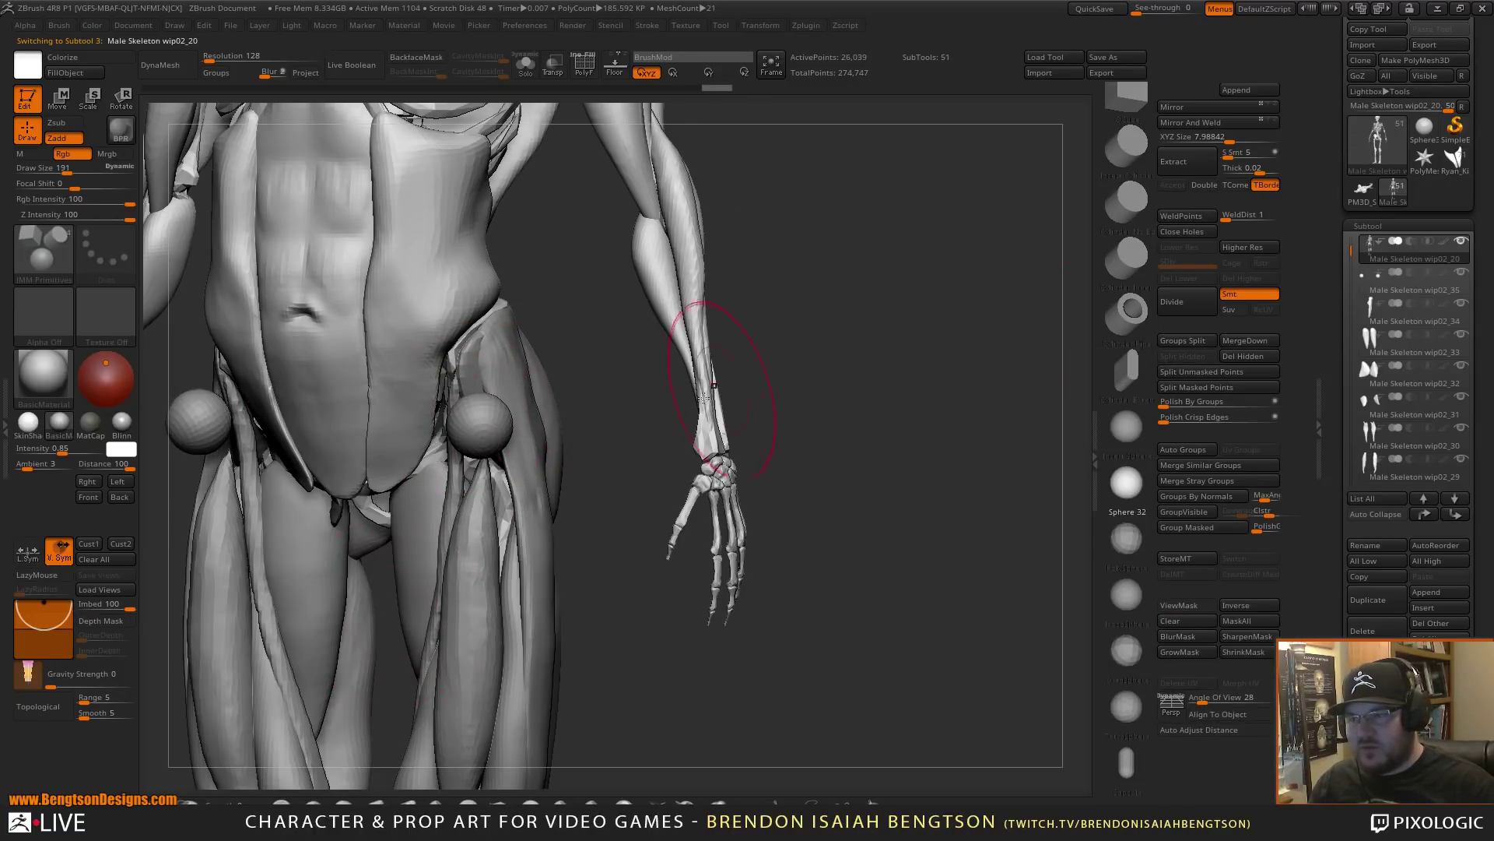
- Scale, rotate and stretch the hip spheres into elongated ellipsoids angled down toward the upper thighs
key("w")
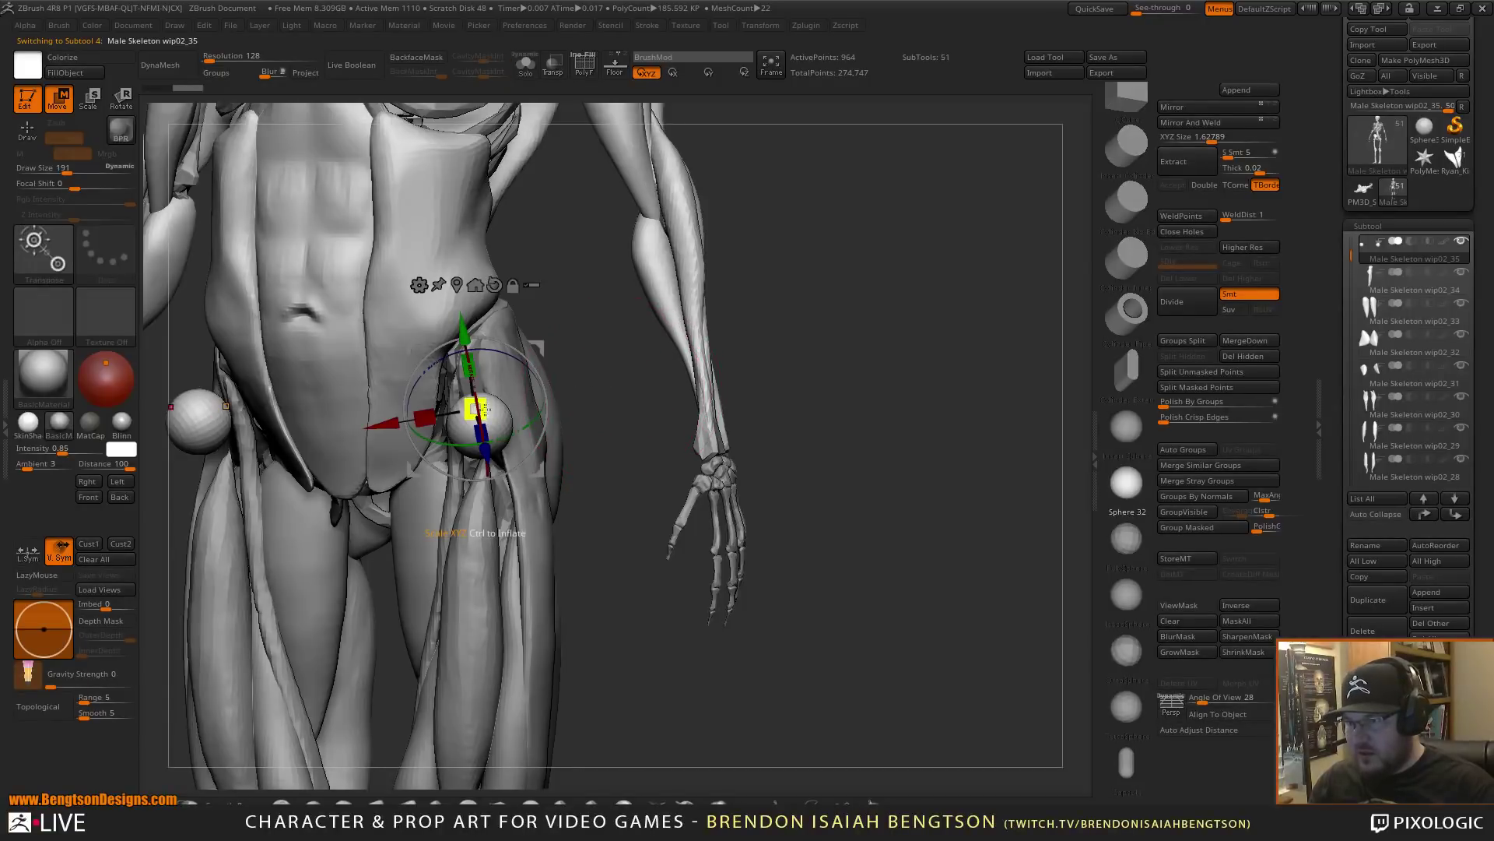
left_click_drag(475, 393, 483, 459)
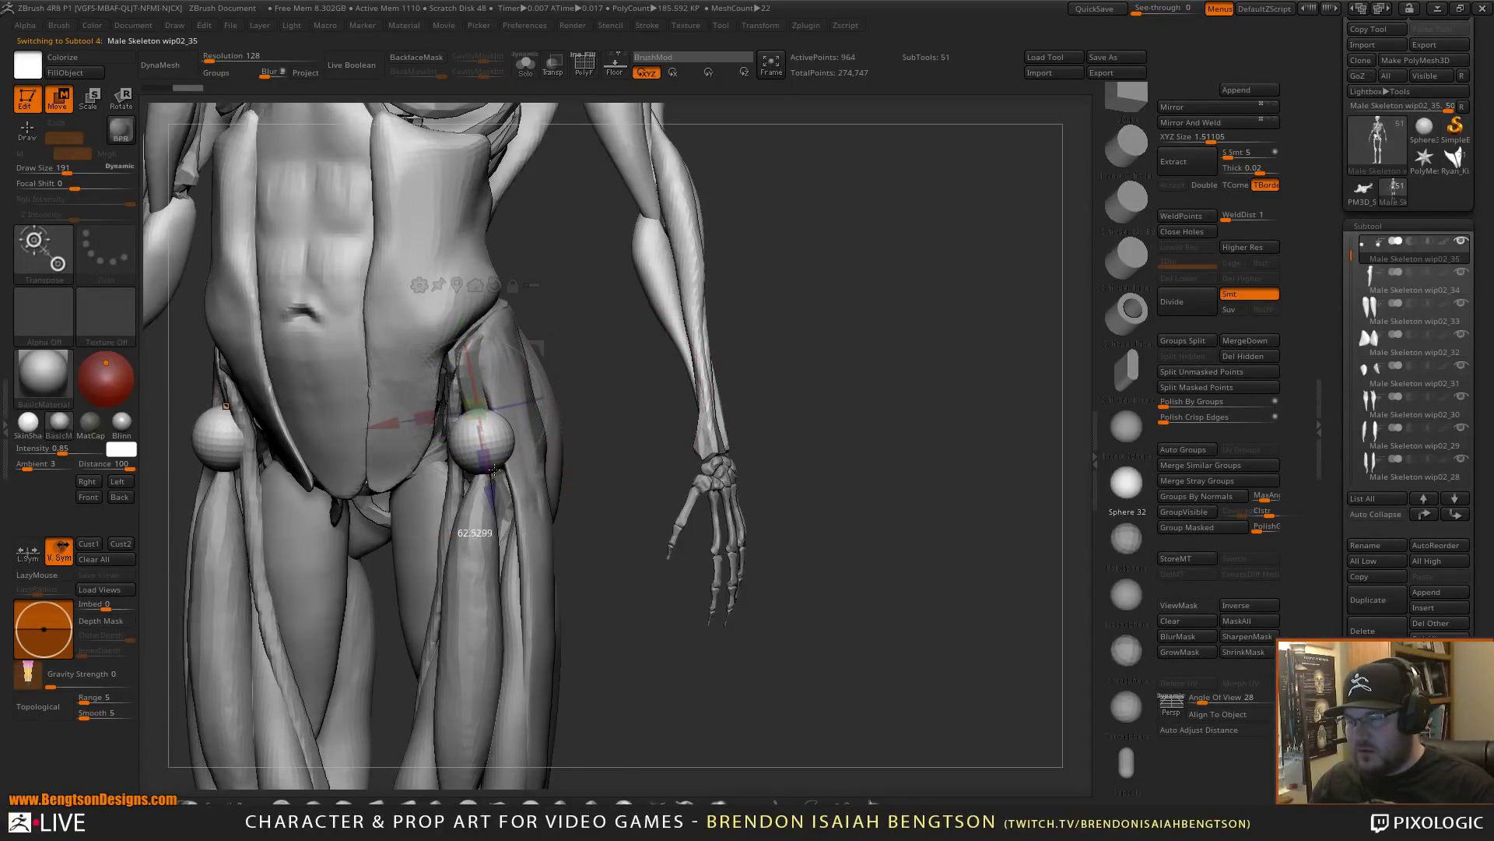
left_click_drag(530, 367, 548, 313)
left_click_drag(493, 427, 536, 568)
key("ctrl+z")
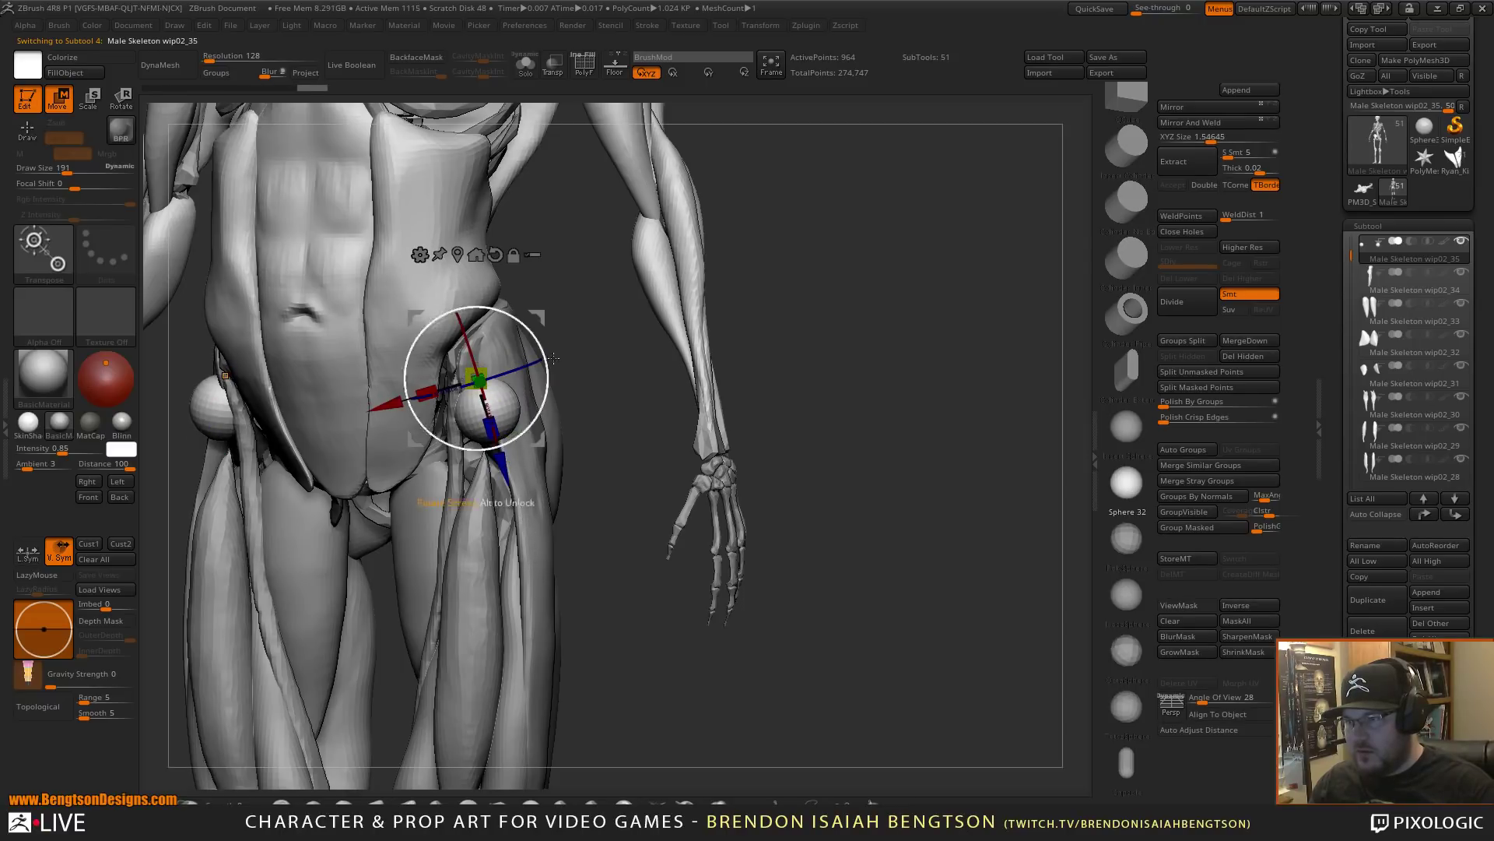
left_click_drag(629, 372, 614, 360)
left_click_drag(529, 330, 534, 338)
left_click_drag(486, 429, 531, 606)
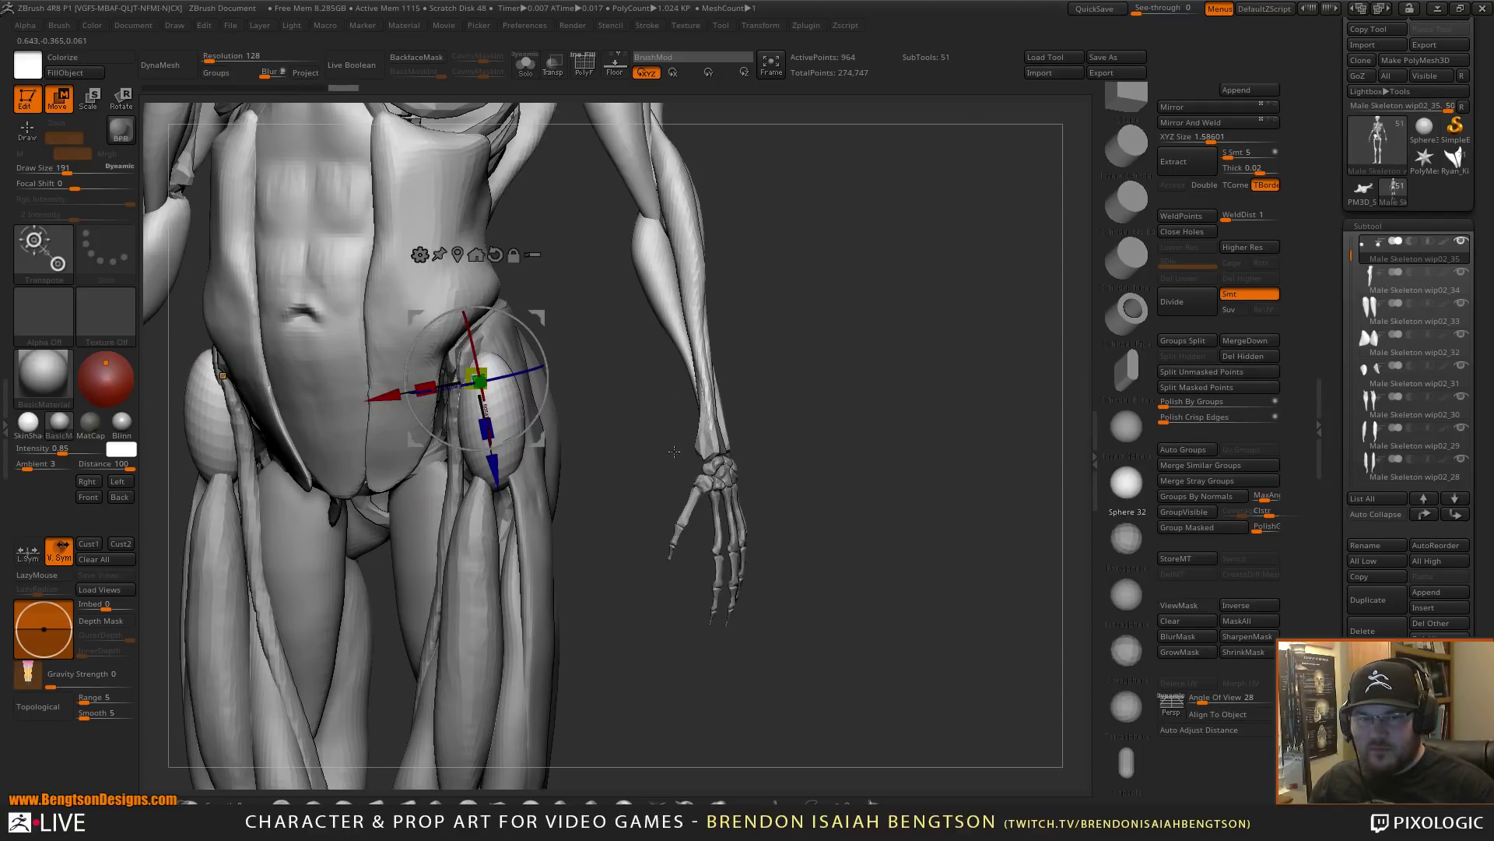
- Shape the hip ellipsoids into tapered muscles following the front of the hips with Move Topological at draw size 191
left_click_drag(674, 451, 705, 473, "alt")
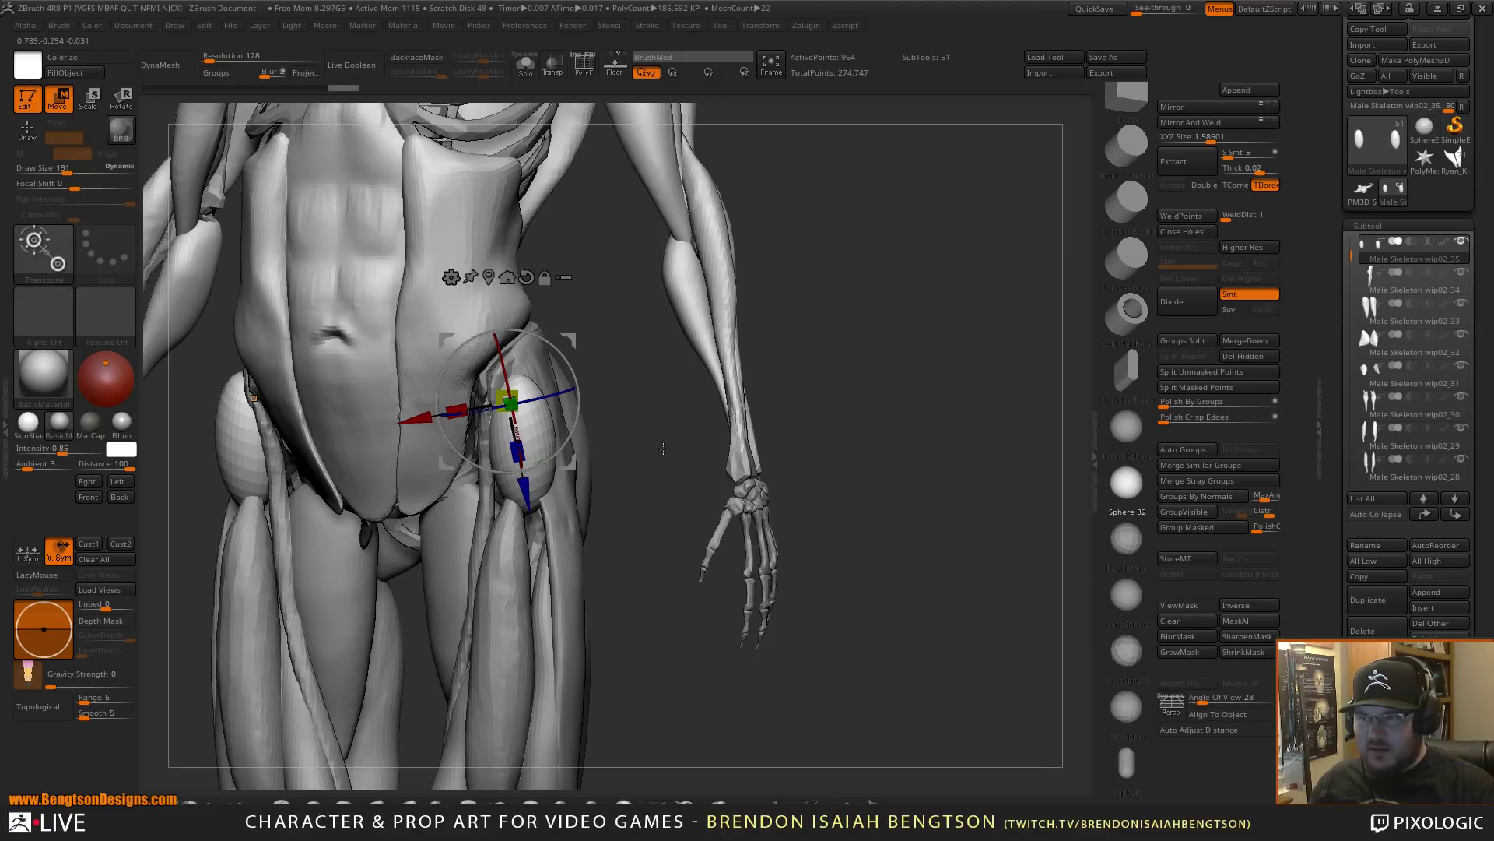
left_click_drag(663, 448, 713, 495)
key("q")
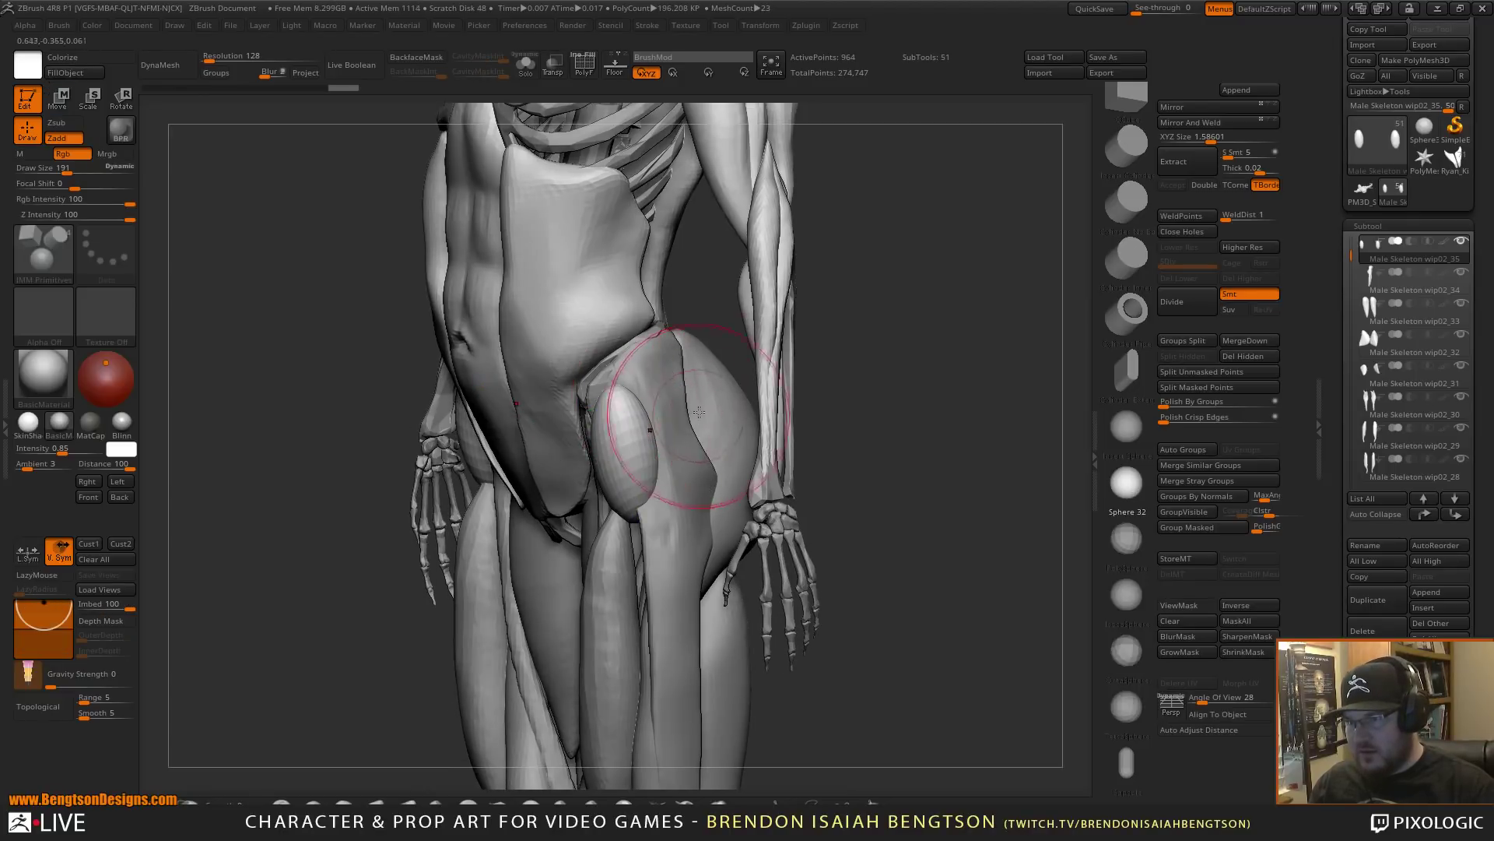
left_click_drag(706, 305, 676, 307)
key("b")
key("m")
key("t")
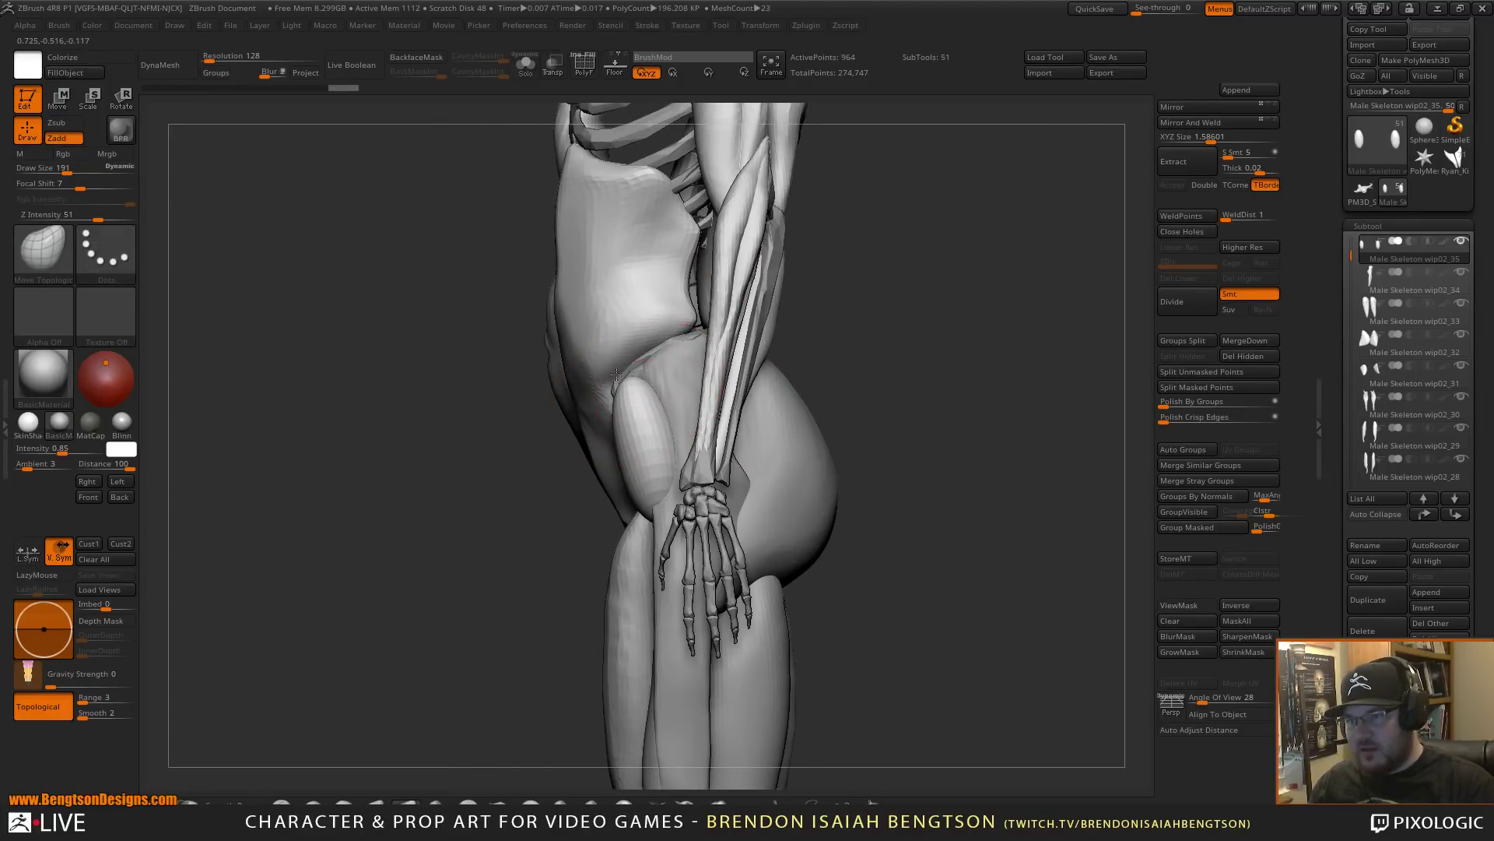
mouse_move(820, 327)
left_mouse_down()
mouse_move(617, 467)
mouse_move(660, 485)
mouse_move(624, 470)
left_mouse_up()
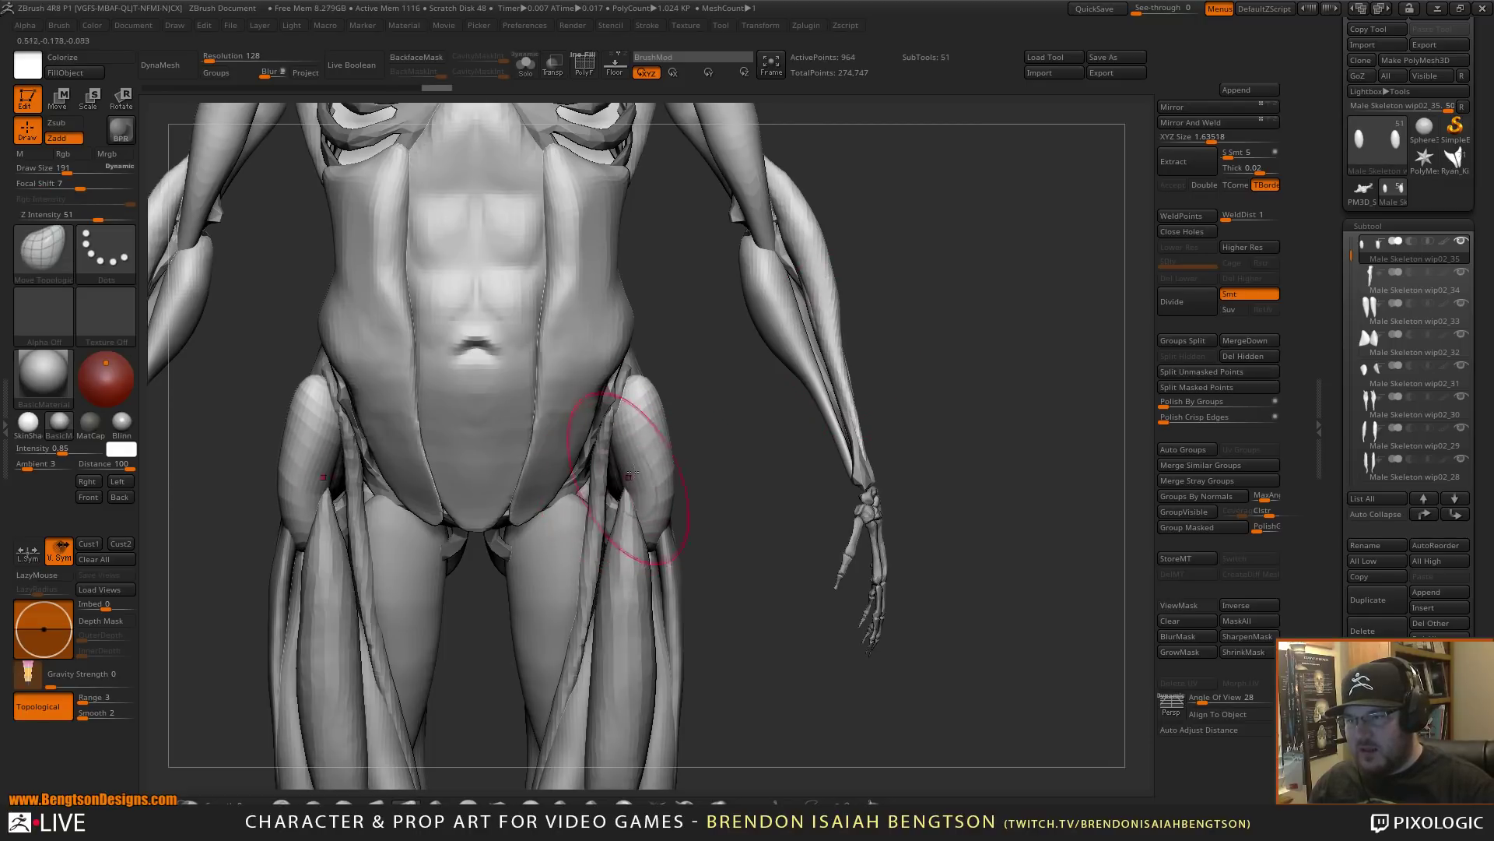
left_click_drag(656, 406, 637, 403)
mouse_move(645, 470)
left_mouse_down()
mouse_move(629, 435)
mouse_move(650, 497)
mouse_move(626, 409)
mouse_move(637, 457)
left_mouse_up()
left_click_drag(786, 461, 679, 450)
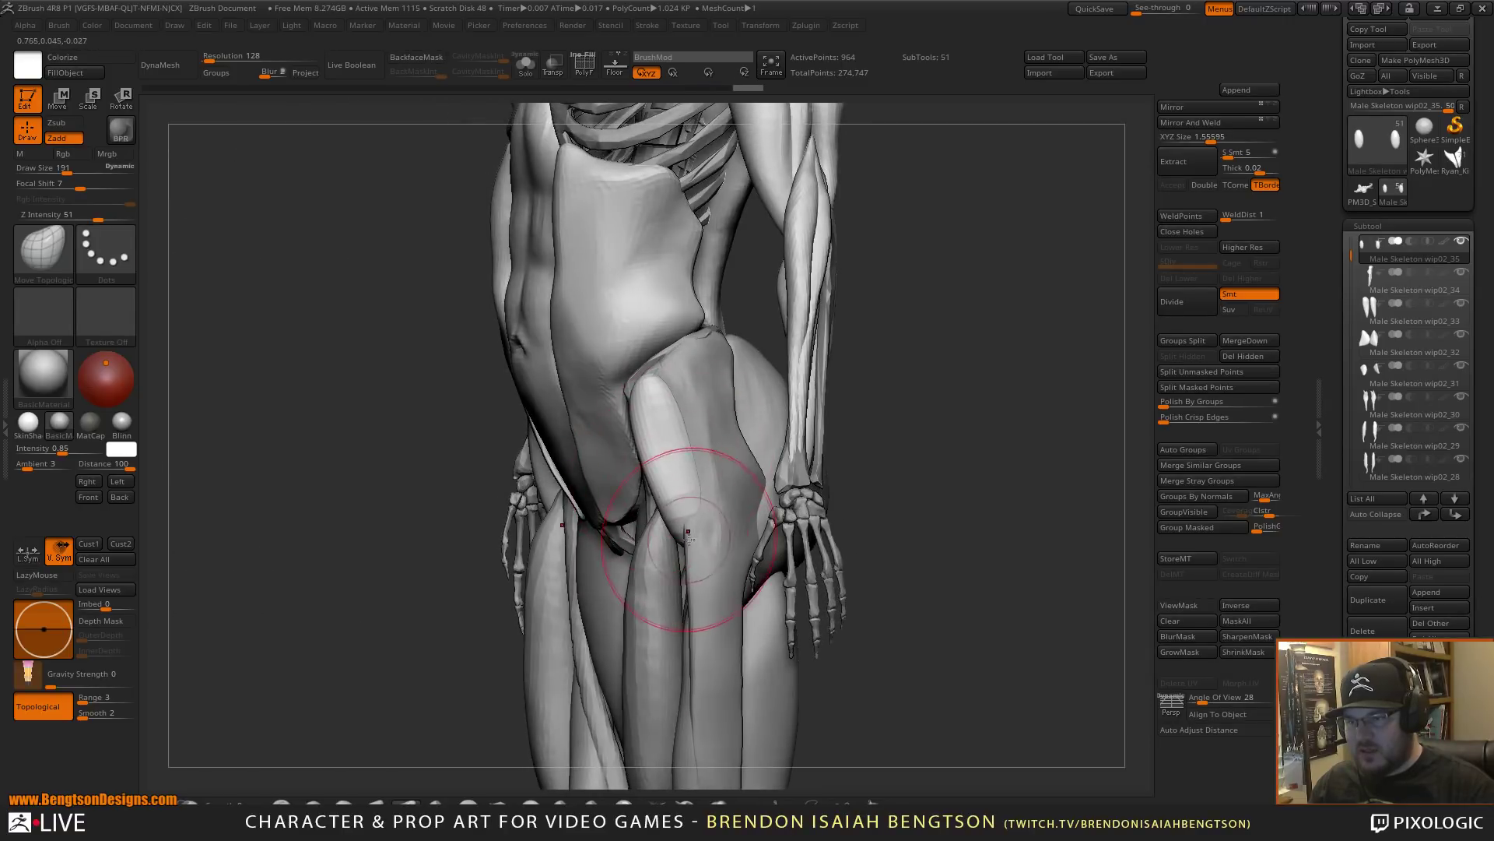
- Examine how the front hip muscle overlaps the outer hip and thigh band, comparing both subtools with transparency
left_click_drag(918, 378, 1019, 388)
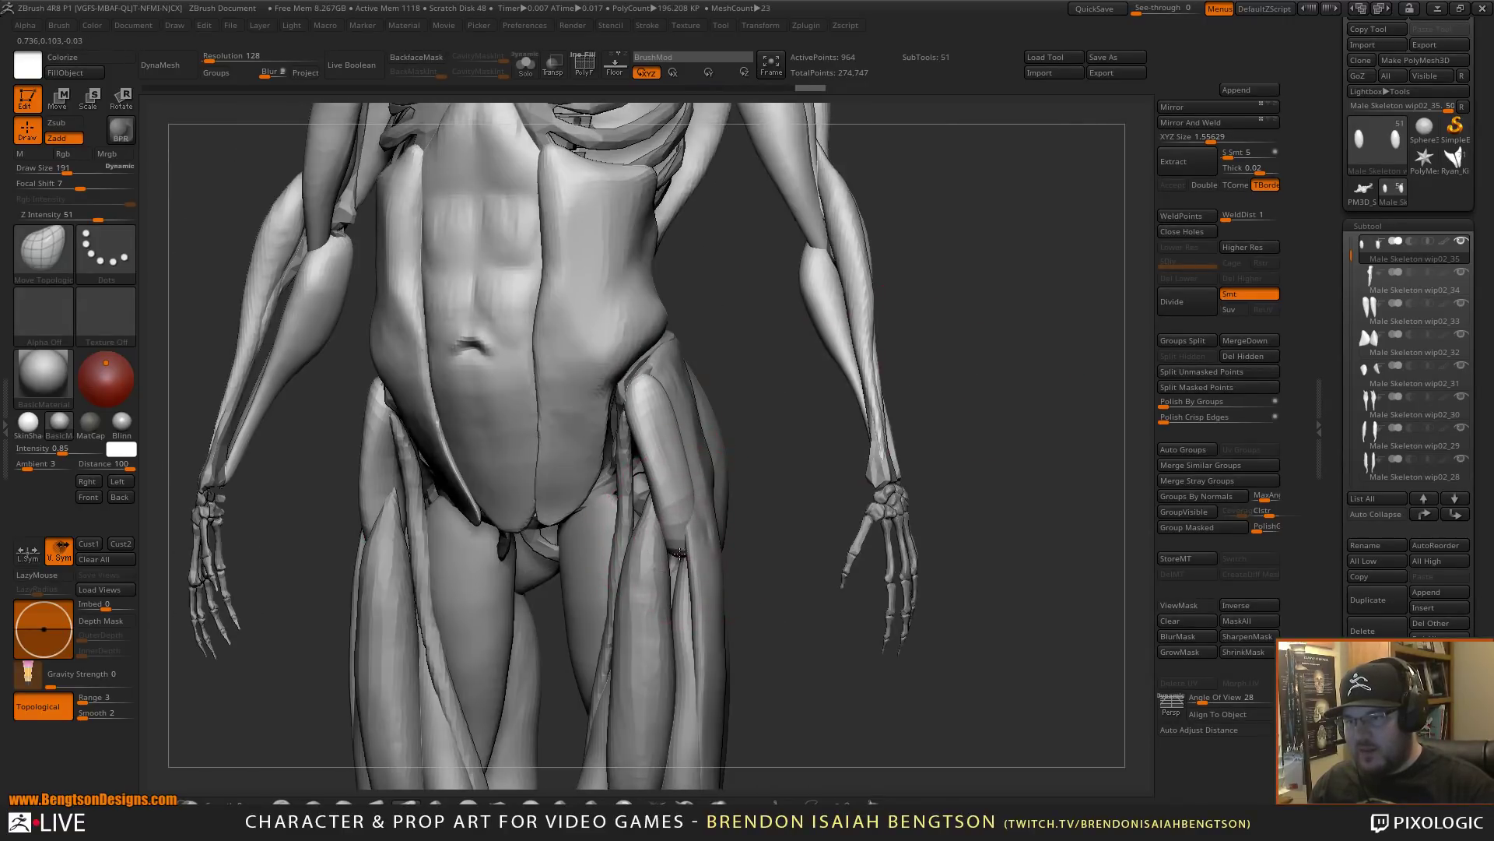
mouse_move(679, 552)
right_mouse_down()
mouse_move(739, 424)
mouse_move(780, 384)
mouse_move(722, 446)
mouse_move(832, 446)
mouse_move(746, 492)
right_mouse_up()
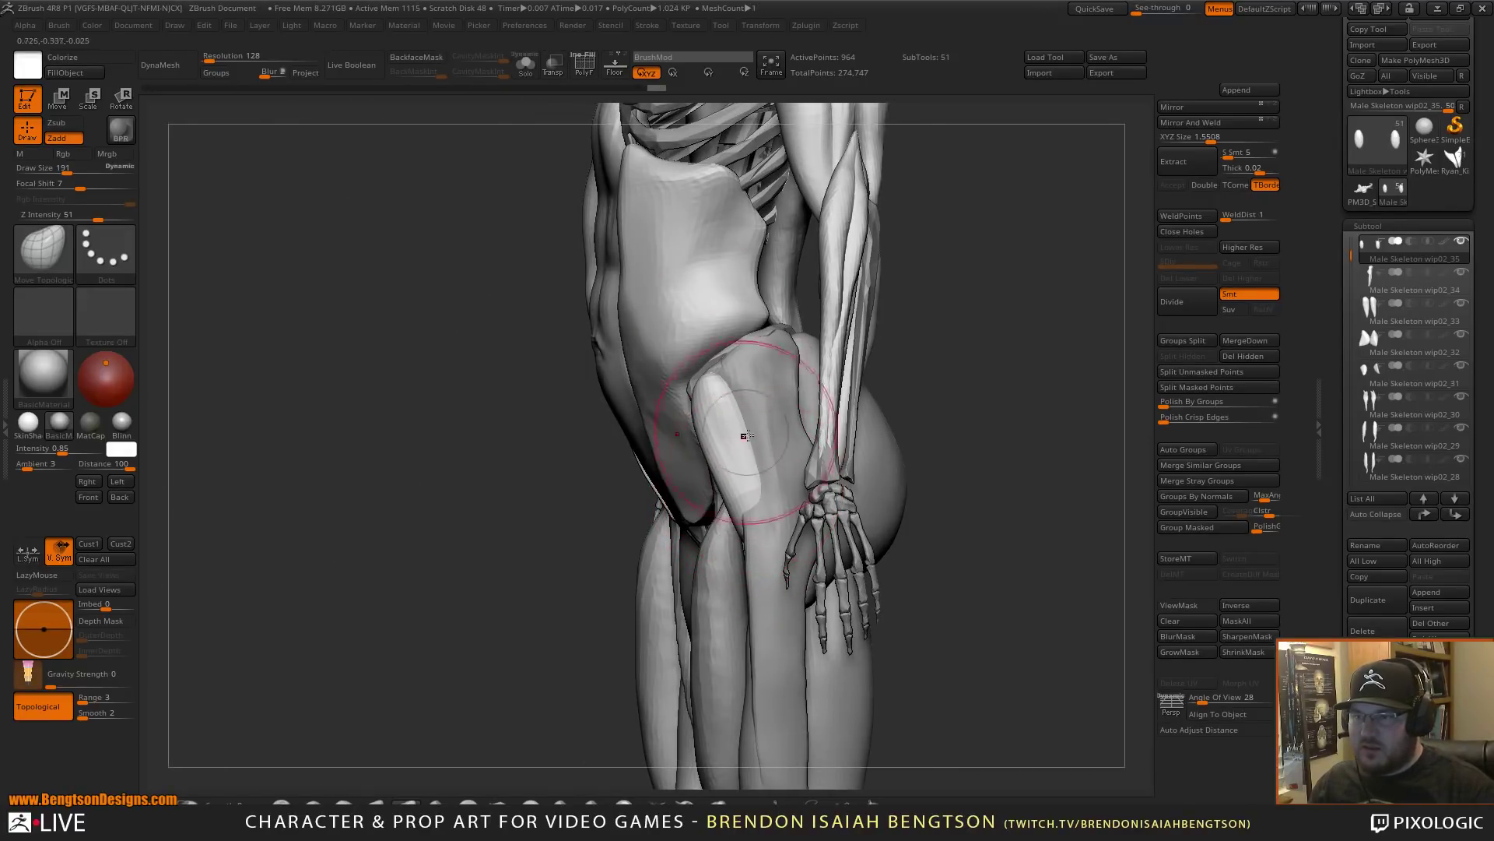
left_click(760, 415, "alt")
right_click_drag(962, 294, 794, 438)
key("shift+t")
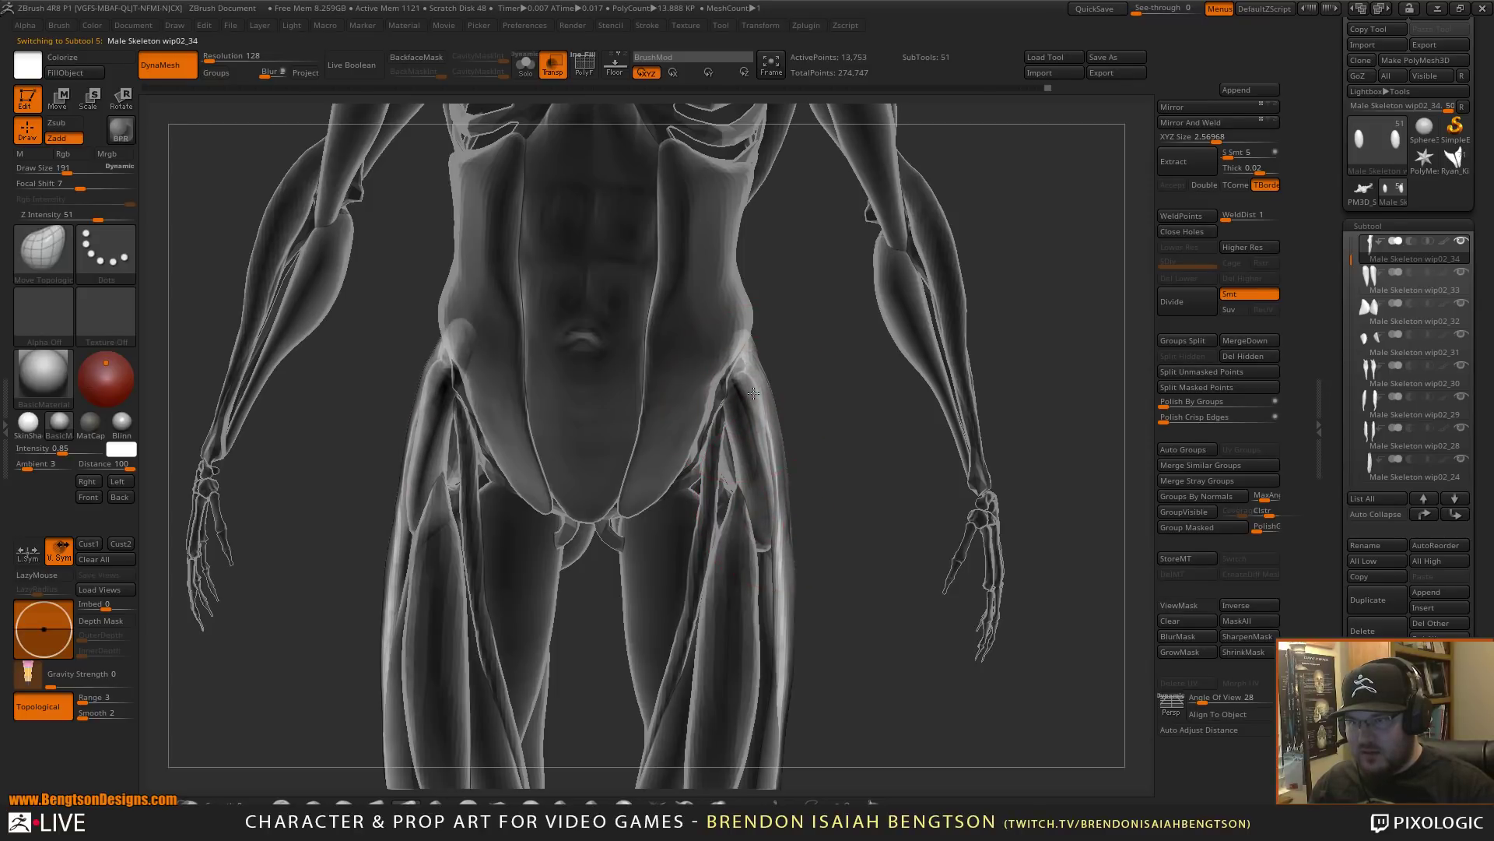
left_click_drag(856, 389, 770, 405)
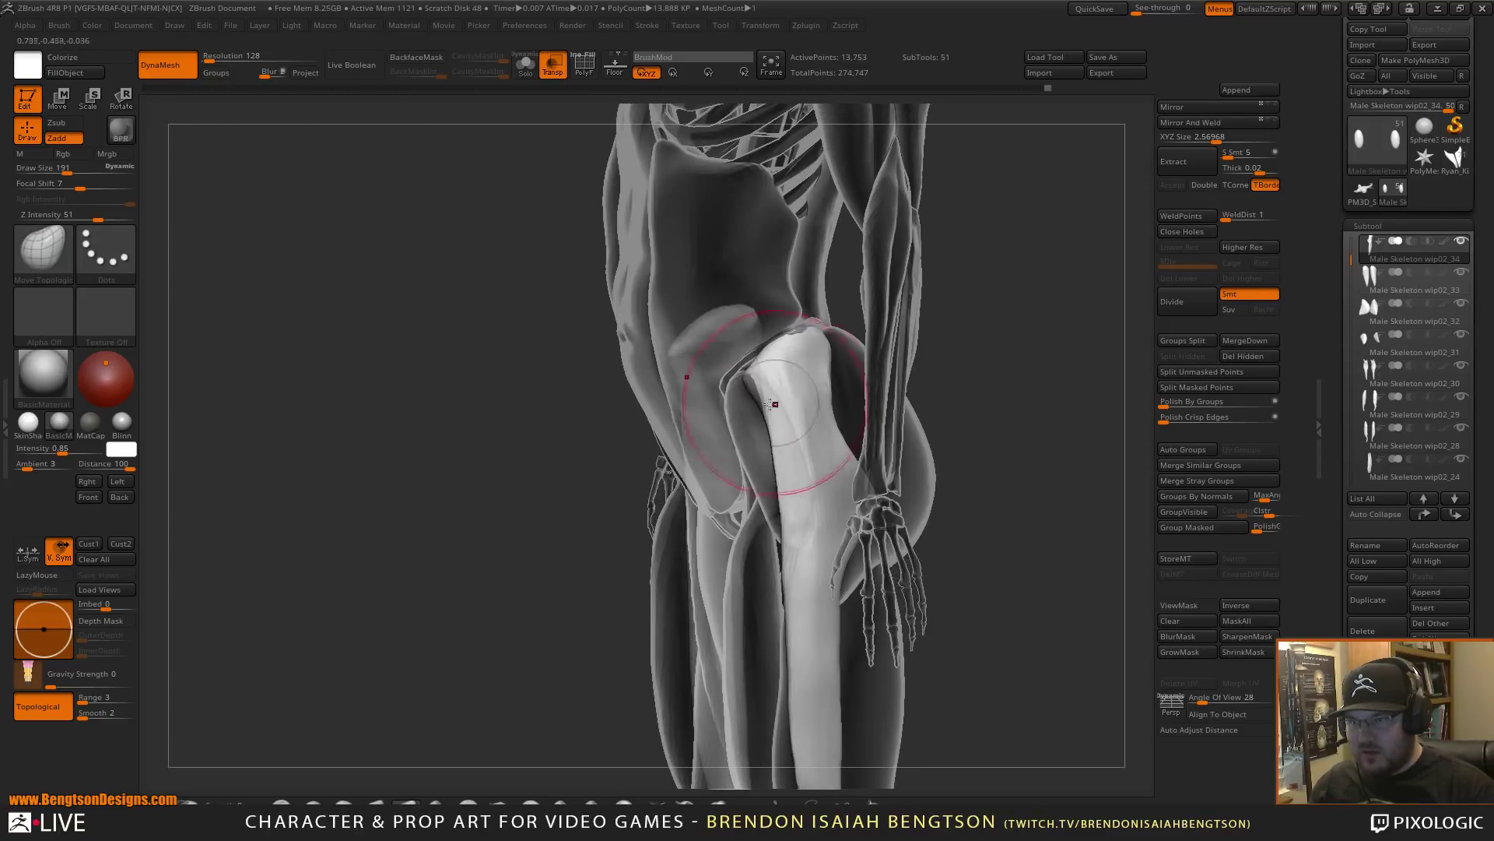
left_click(755, 441, "alt")
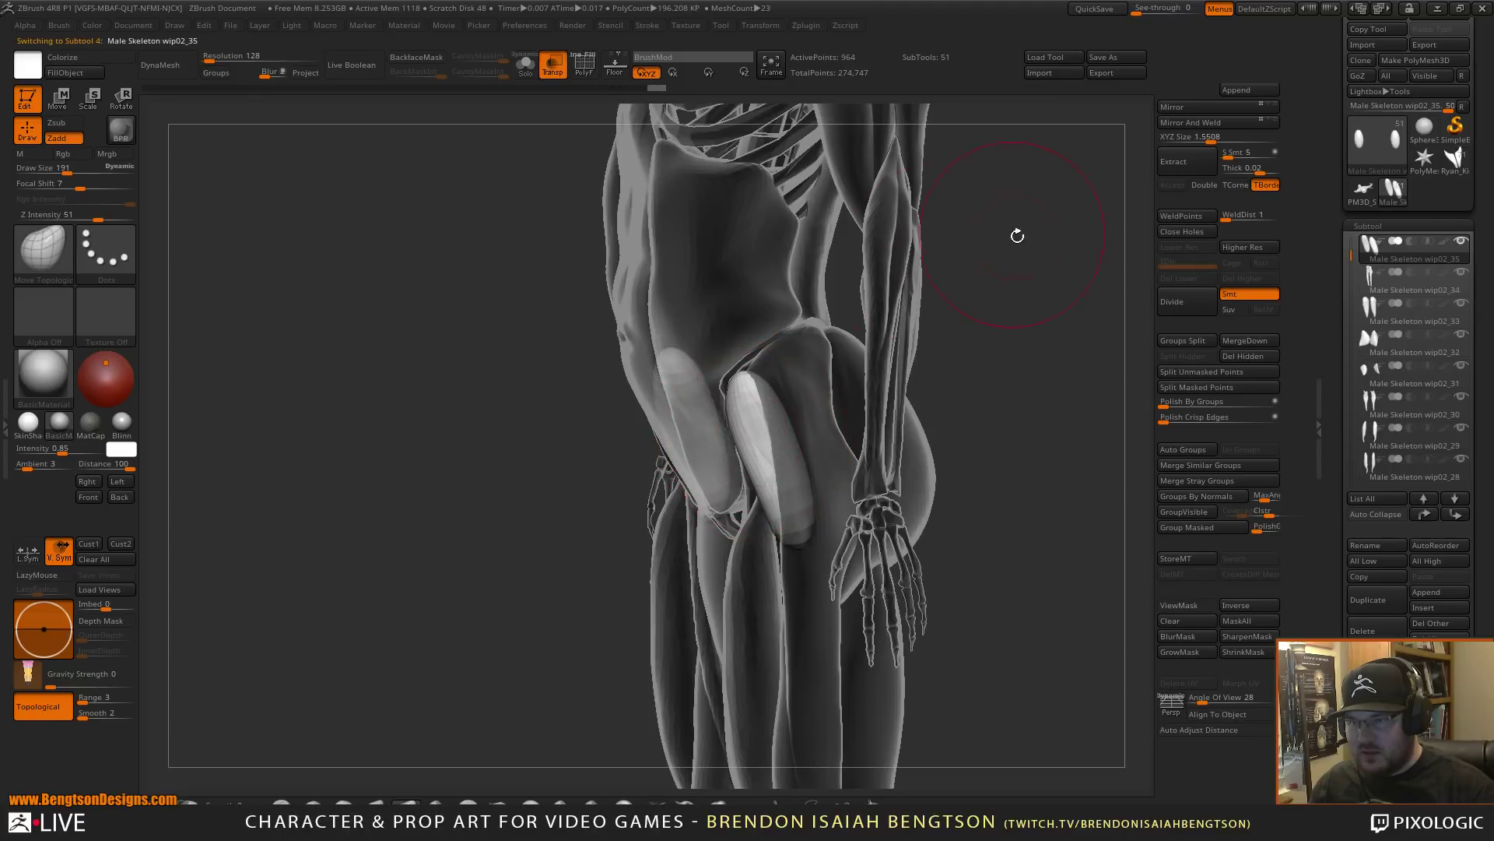
left_click_drag(1017, 235, 1035, 258)
left_click(936, 374, "alt")
left_click_drag(920, 313, 646, 380, "alt")
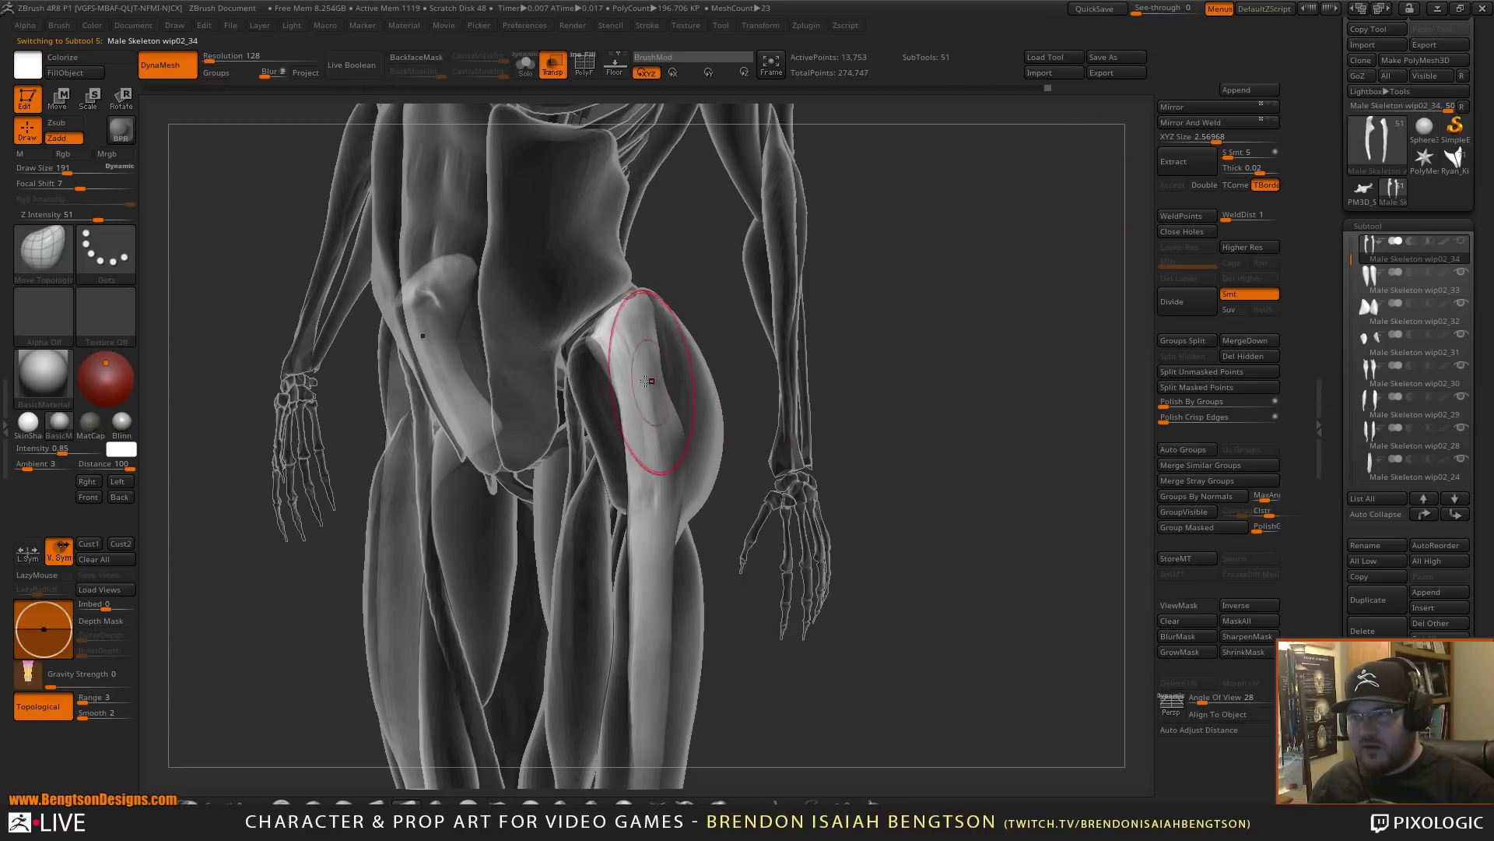
left_click(594, 406, "alt")
key("shift+t")
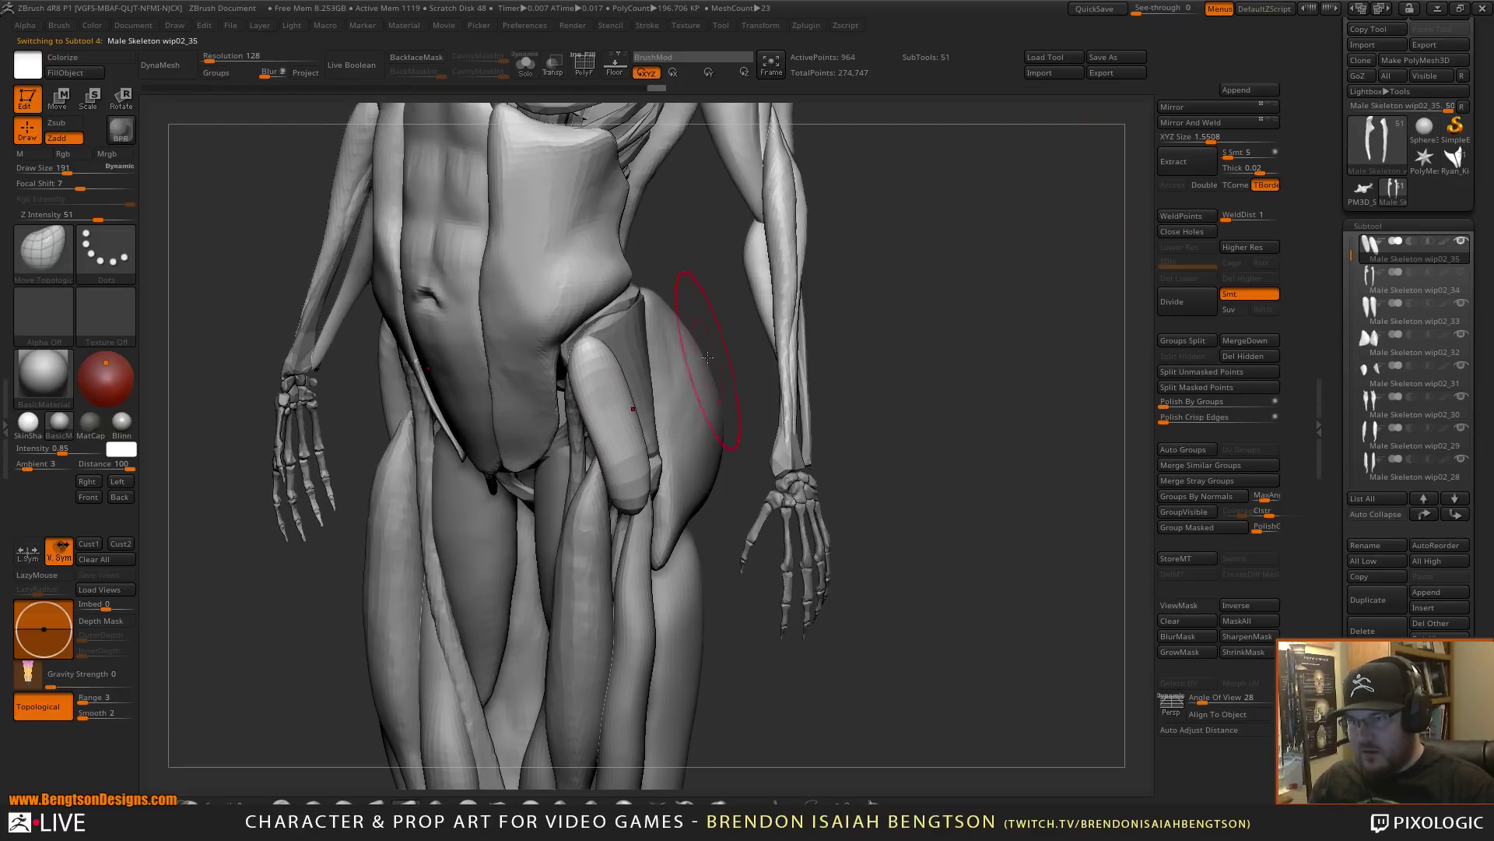
- Smooth the blunt lower end of the front hip muscle into a narrower taper toward the upper thigh
left_click_drag(714, 290, 651, 313)
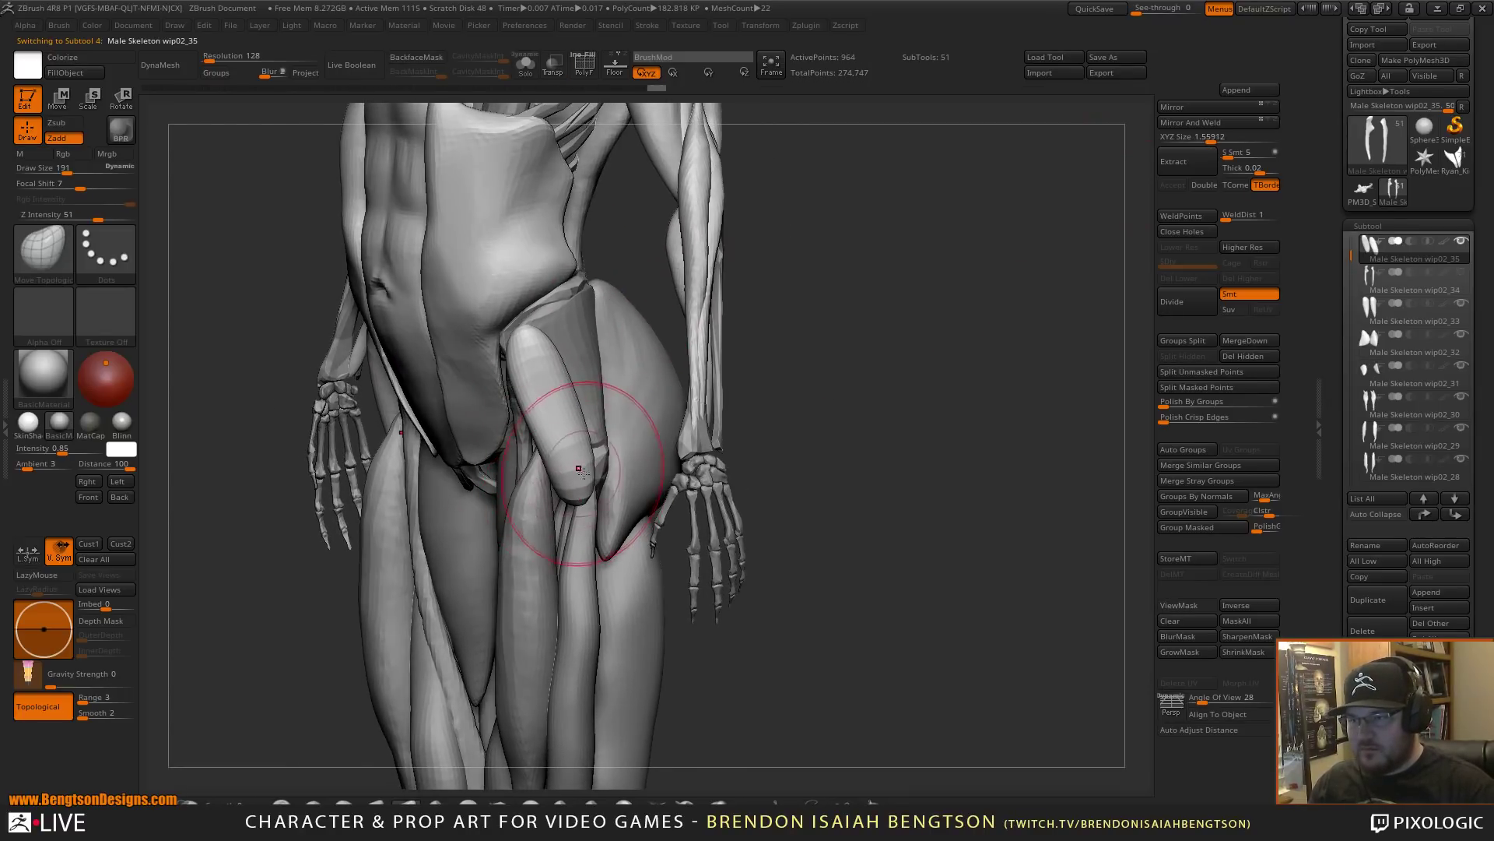
key("shift")
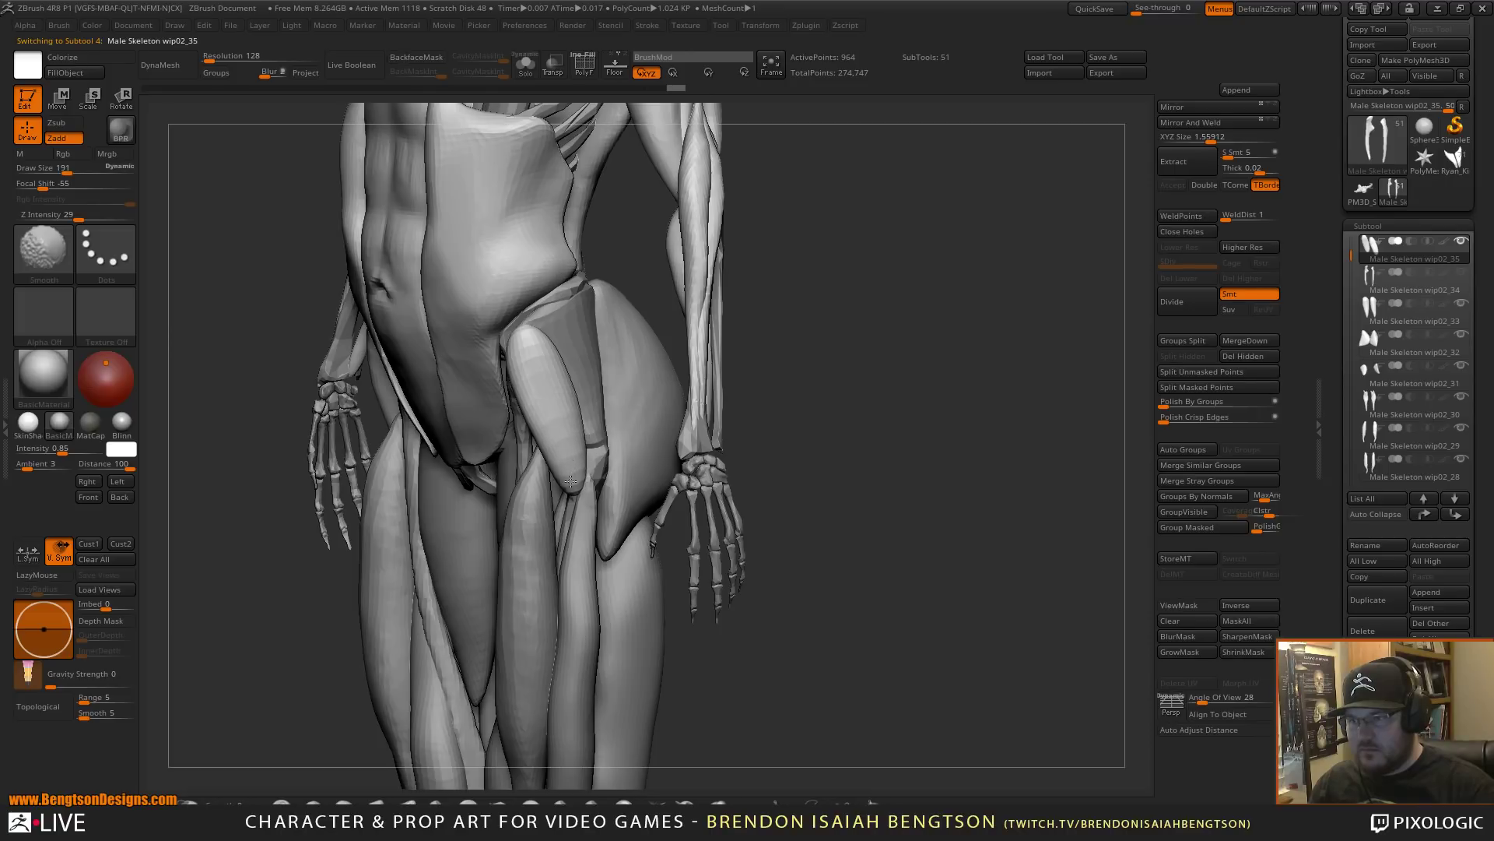
left_click_drag(568, 455, 566, 430, "shift")
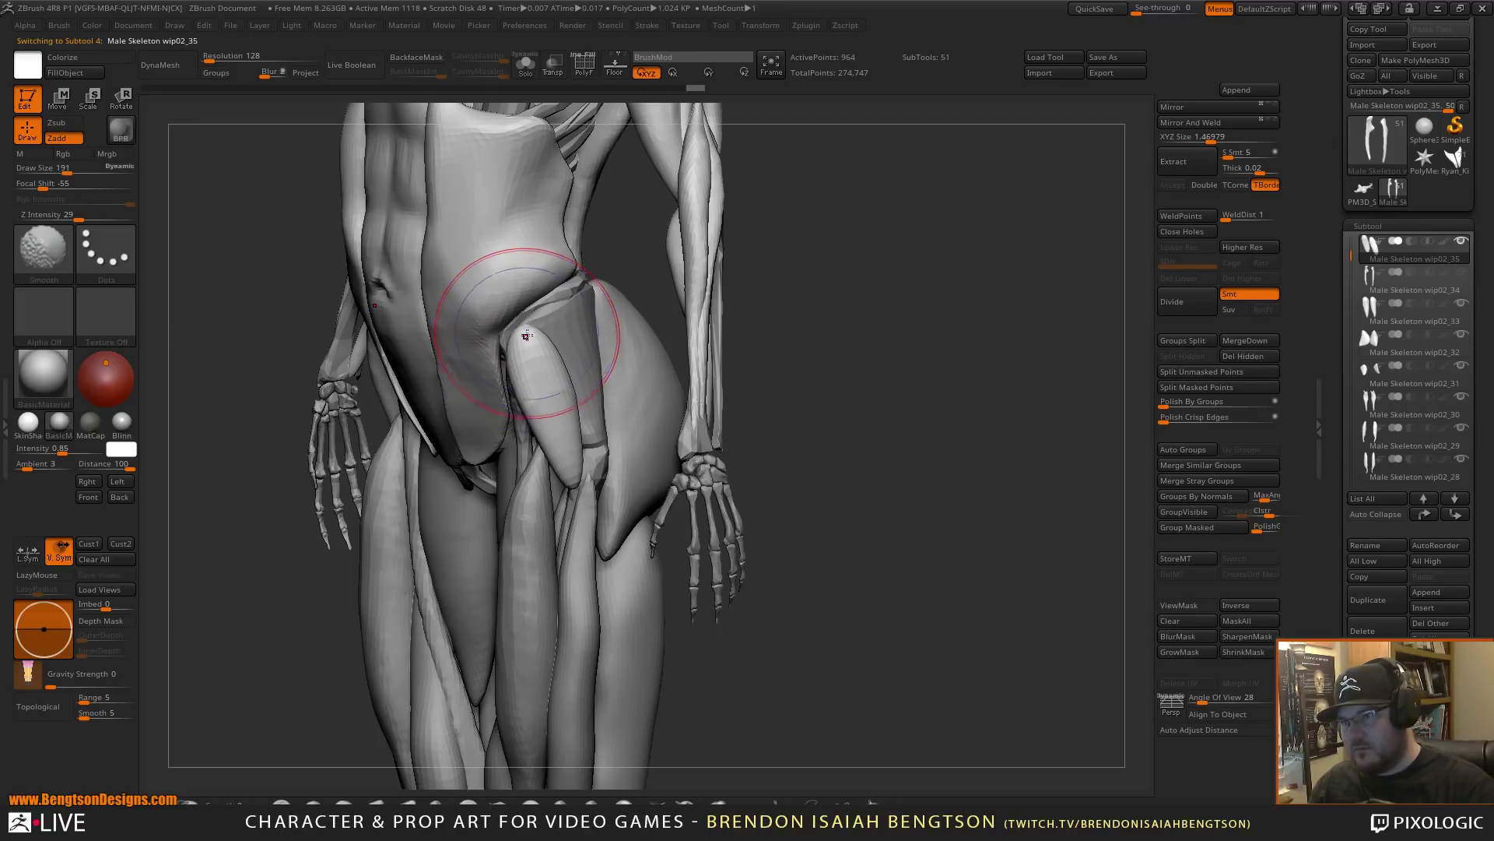
- Refine the front hip muscle's upper and lower ends with Move Topological at draw size 101
key("space")
left_click_drag(524, 330, 502, 342)
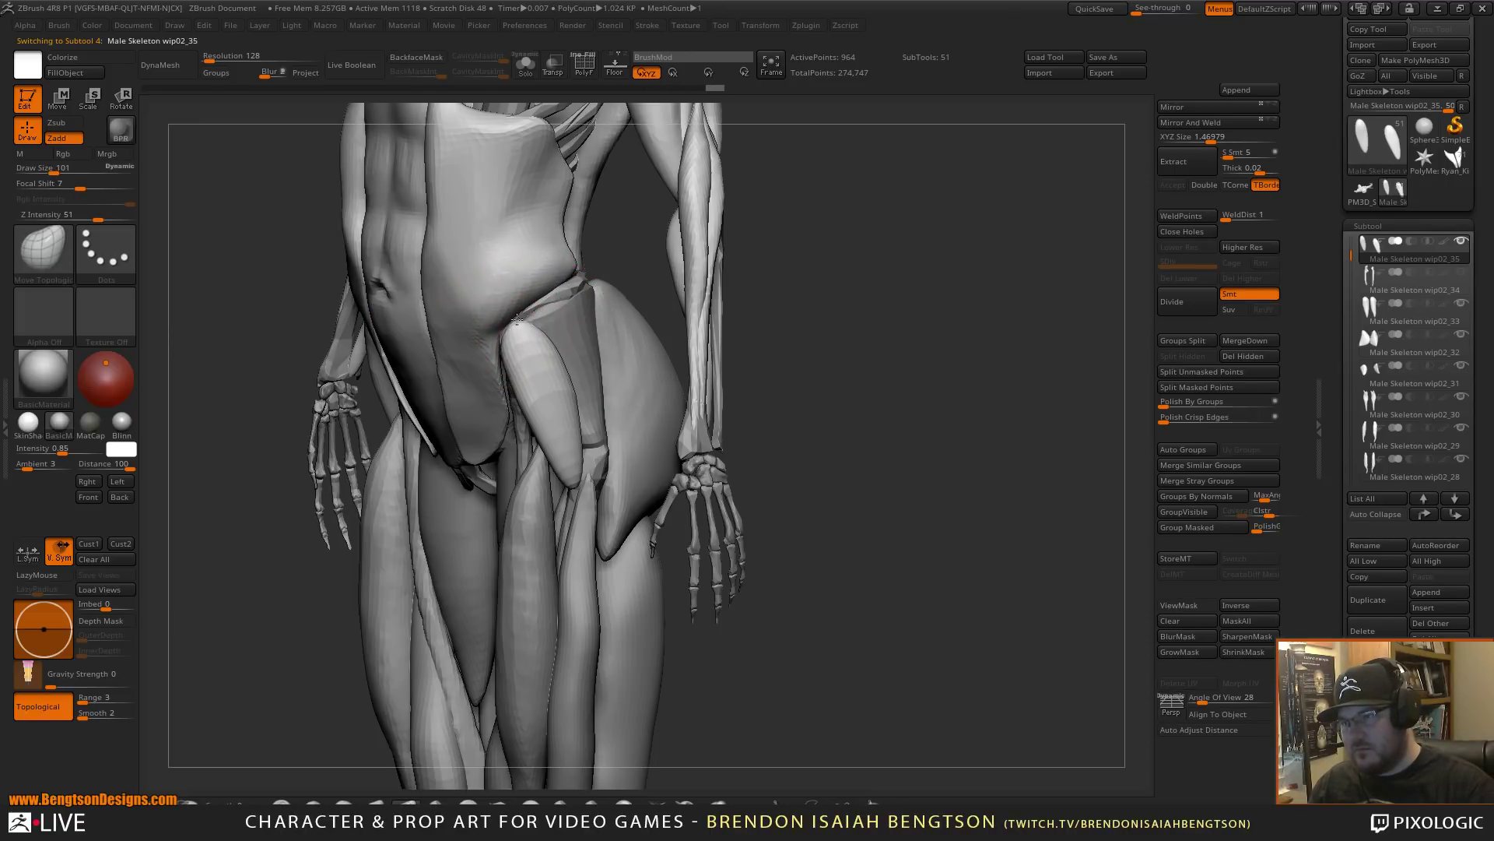
mouse_move(628, 263)
left_mouse_down("shift")
mouse_move(542, 340)
mouse_move(561, 376)
left_mouse_up("shift")
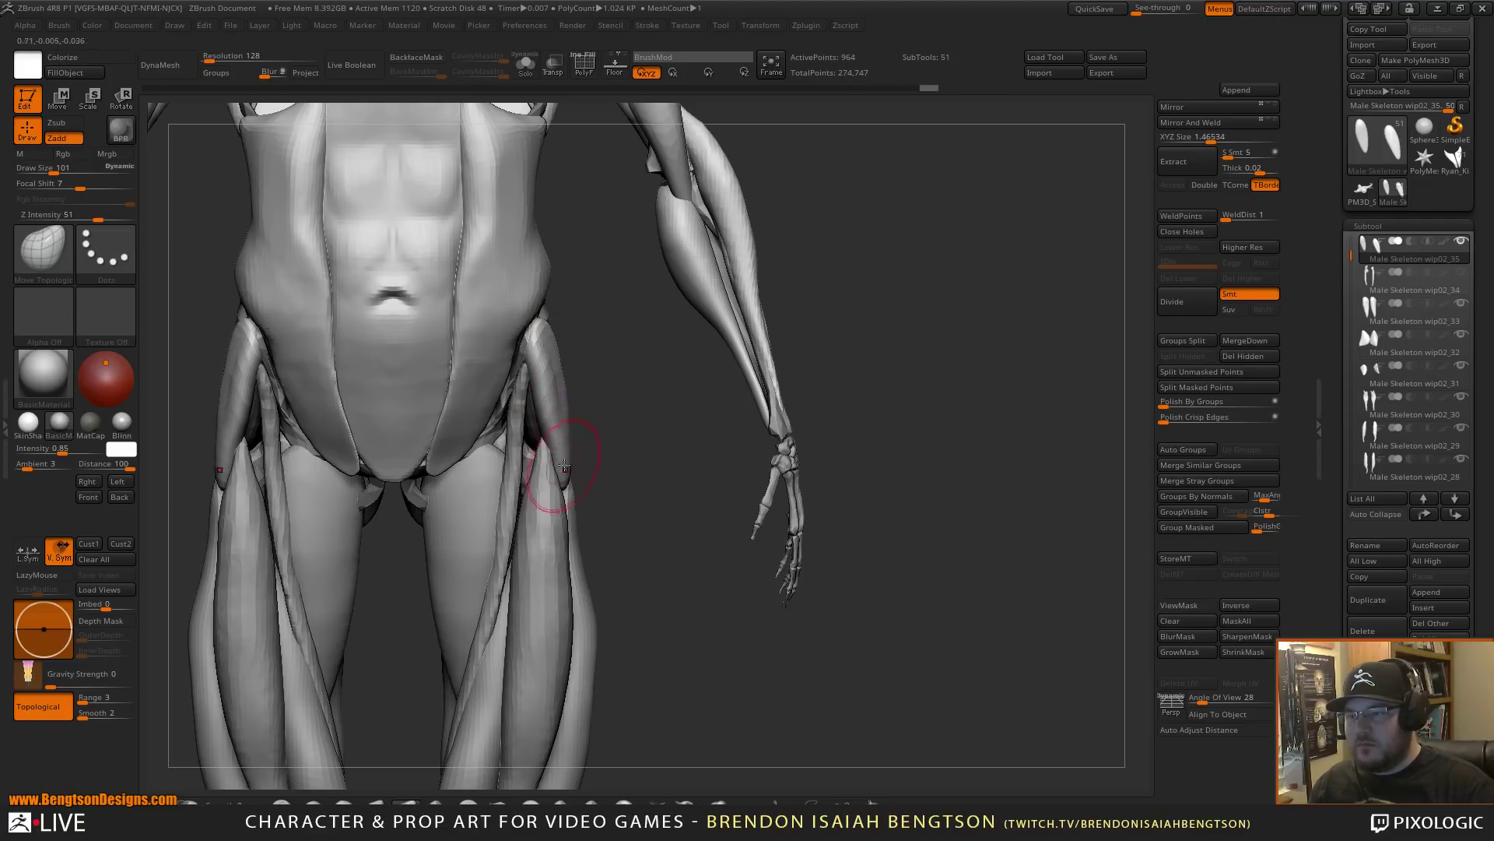
left_click_drag(564, 466, 562, 470)
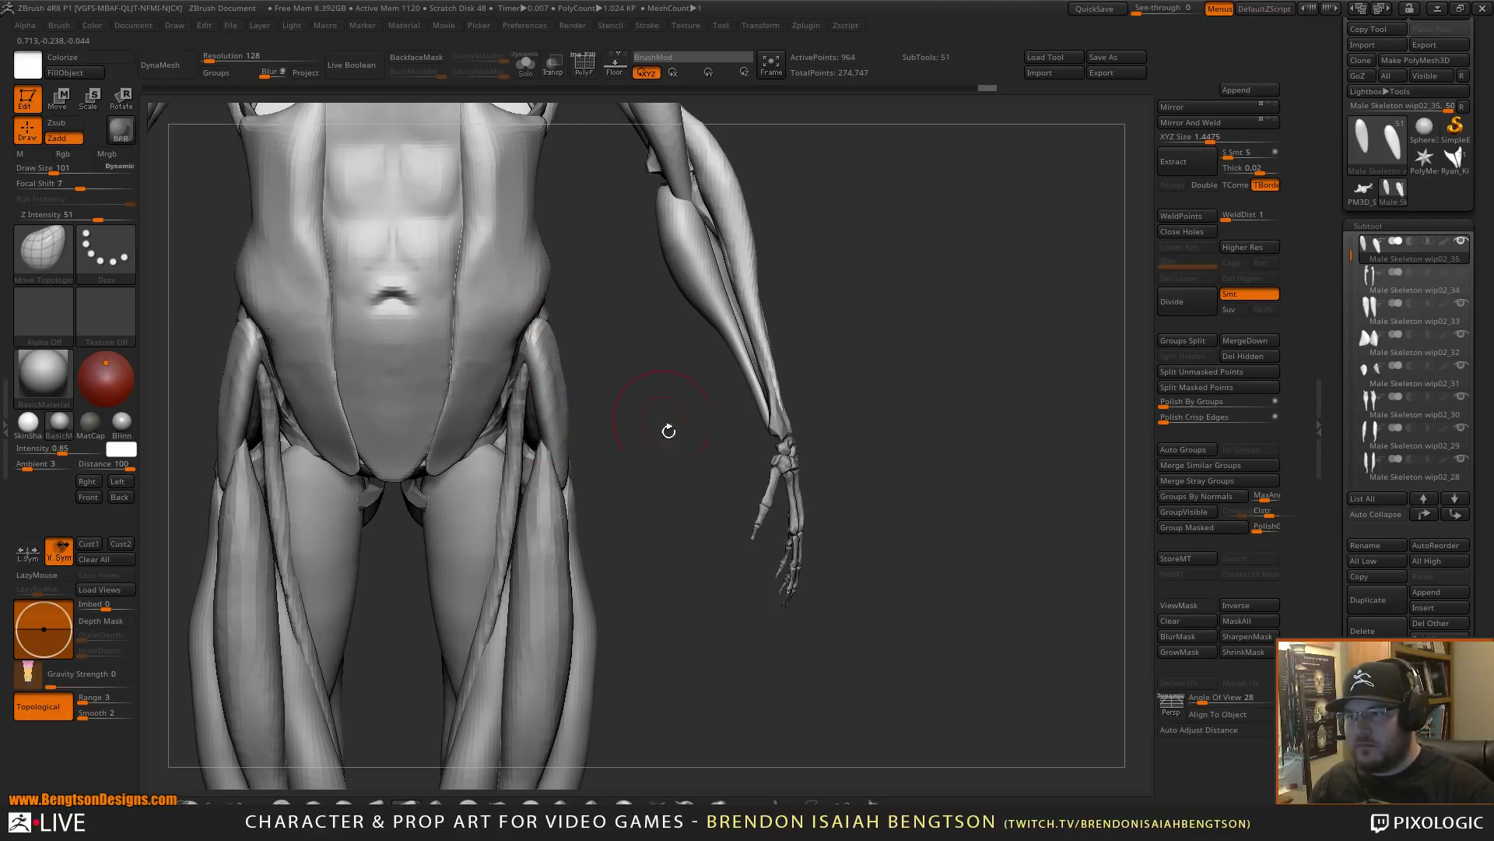
left_click_drag(668, 430, 749, 243, "alt")
mouse_move(781, 487)
left_mouse_down("alt")
mouse_move(818, 684)
mouse_move(647, 536)
mouse_move(690, 334)
left_mouse_up("alt")
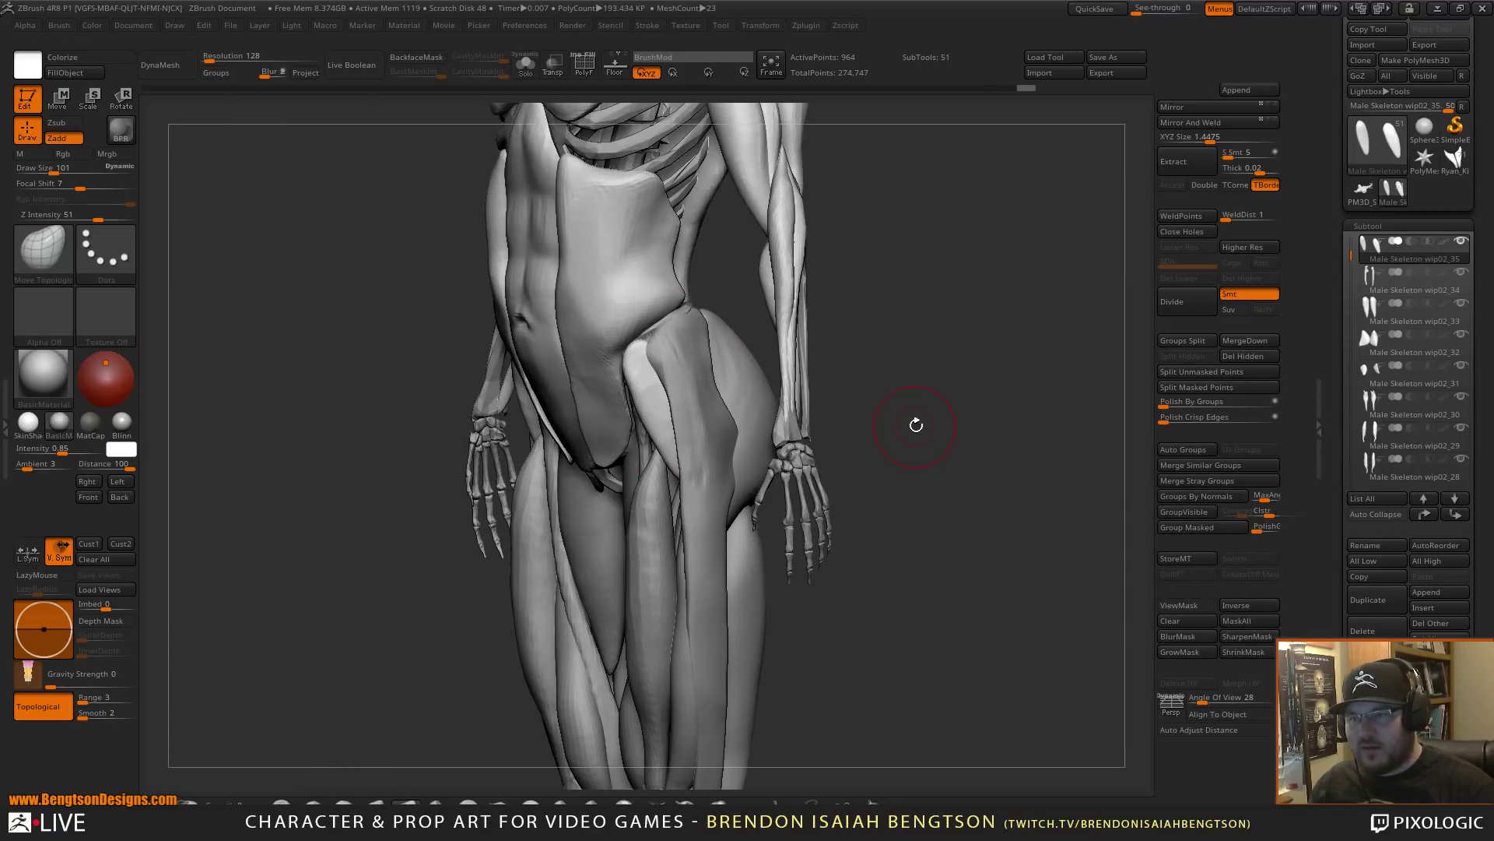
left_click_drag(916, 423, 635, 399)
- Isolate the outer hip and thigh band and reshape its upper rear edge beside the gluteals with Move Topological at draw size 191
left_click(640, 378, "alt")
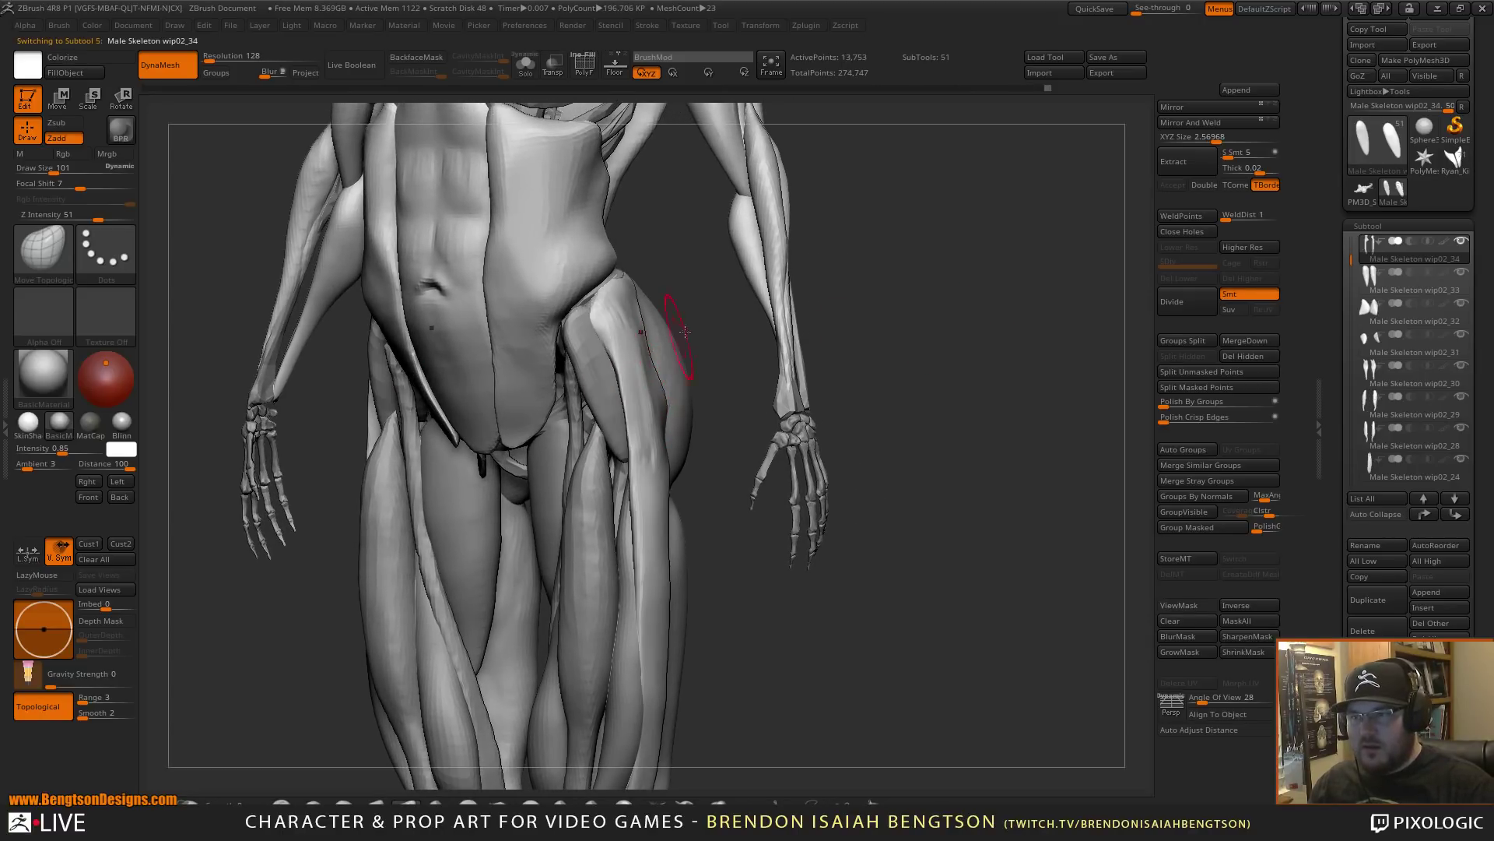
left_click_drag(712, 328, 611, 341)
right_click_drag(611, 340, 586, 341)
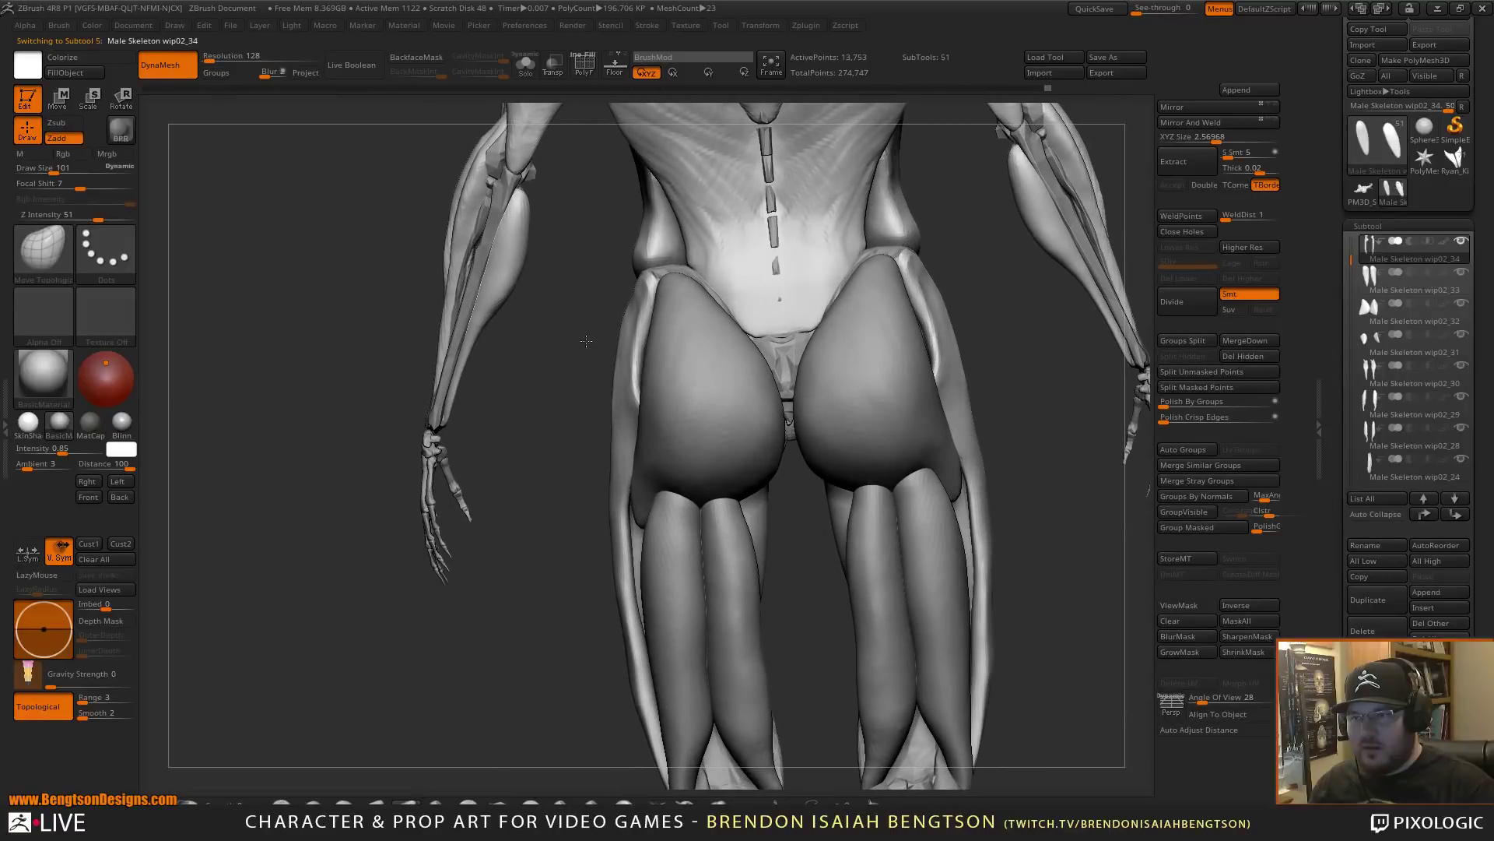
key("shift+s")
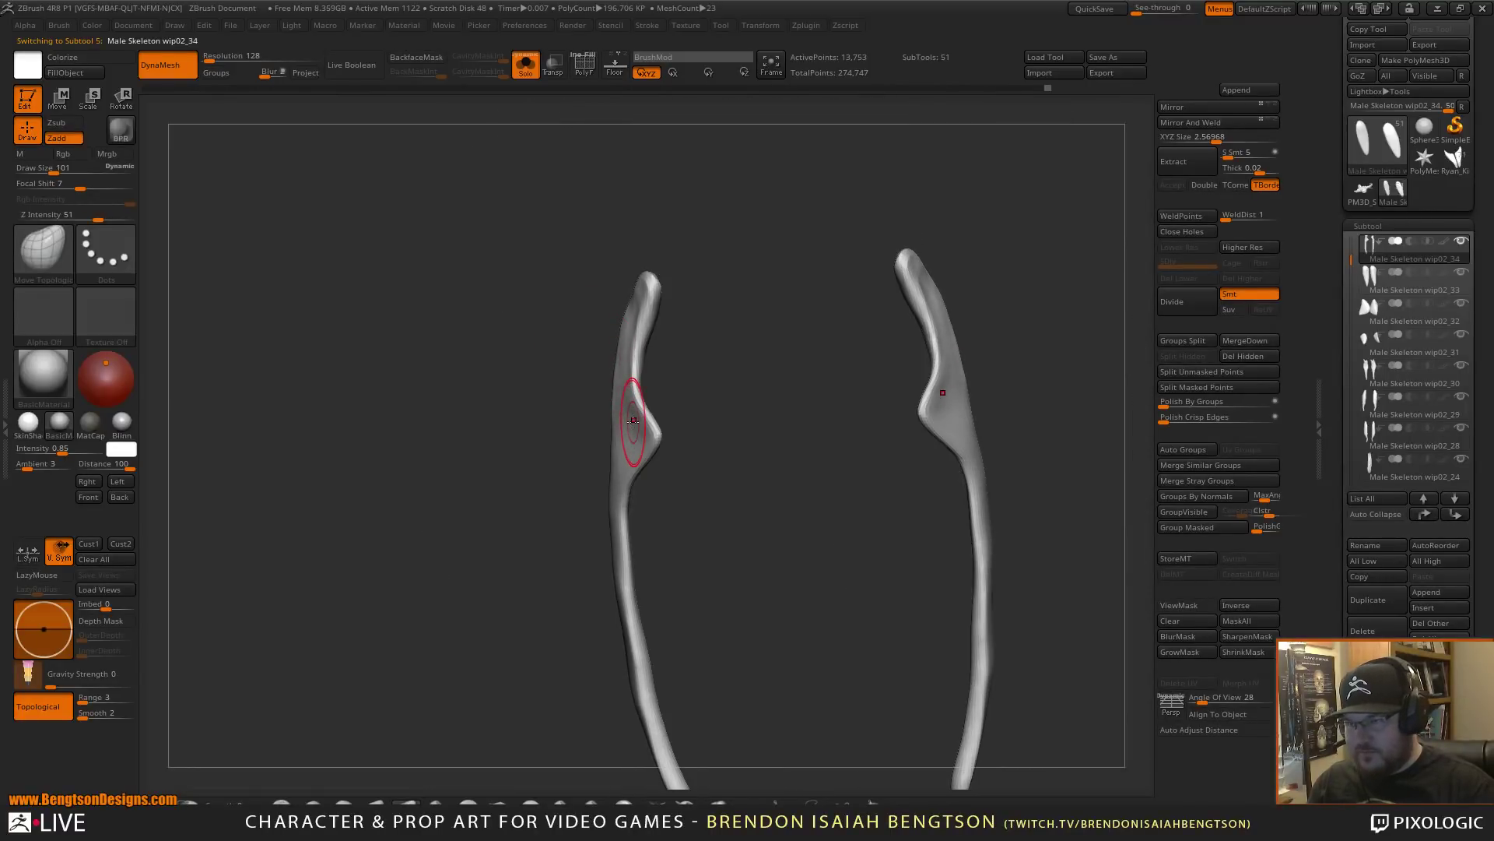
key("space")
mouse_move(640, 419)
left_mouse_down()
mouse_move(657, 418)
mouse_move(621, 431)
mouse_move(627, 350)
left_mouse_up()
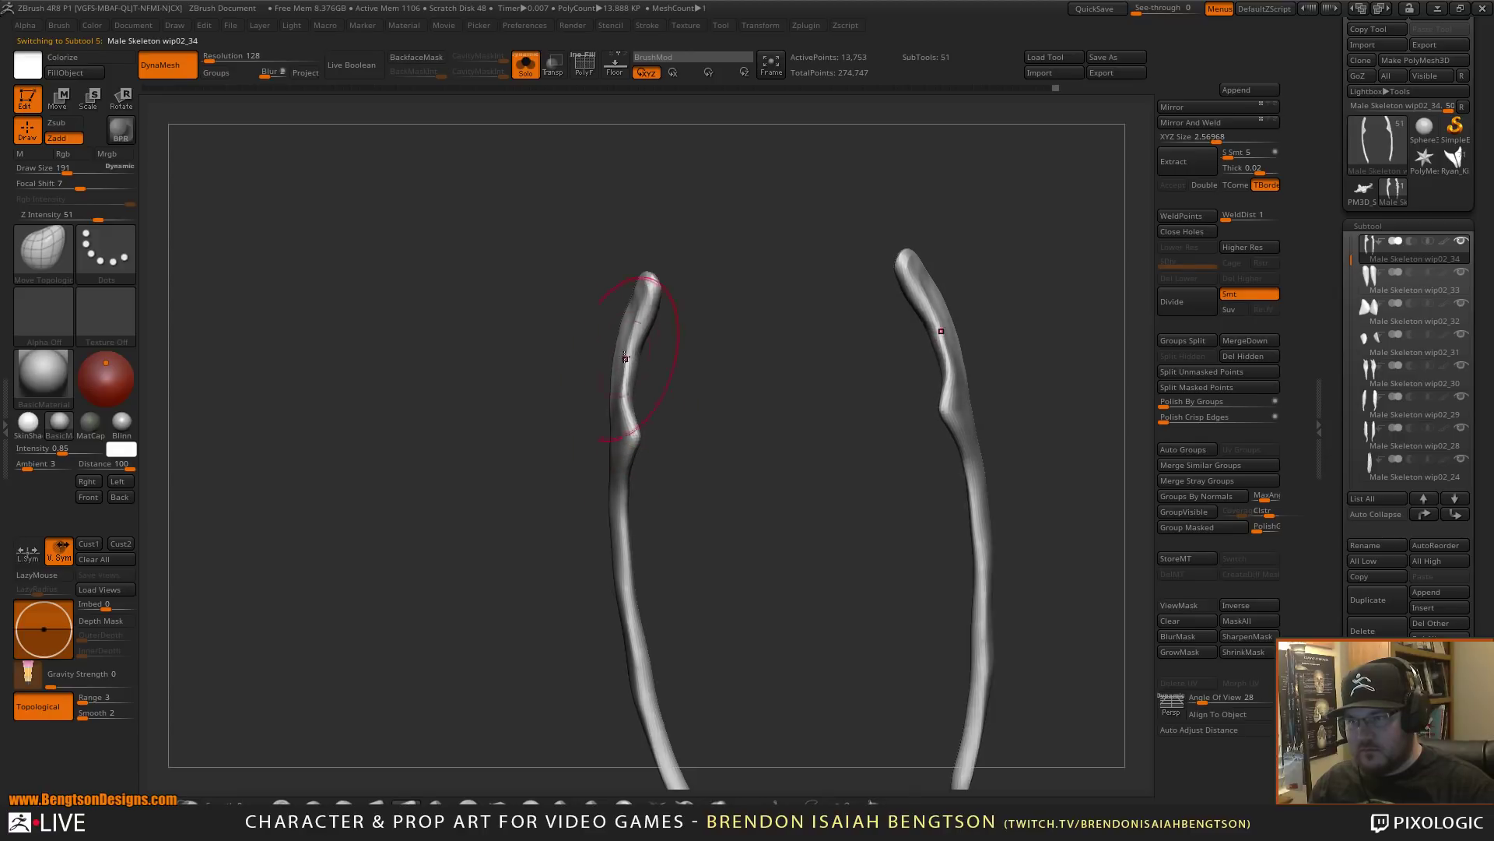
key("ctrl+shift+s")
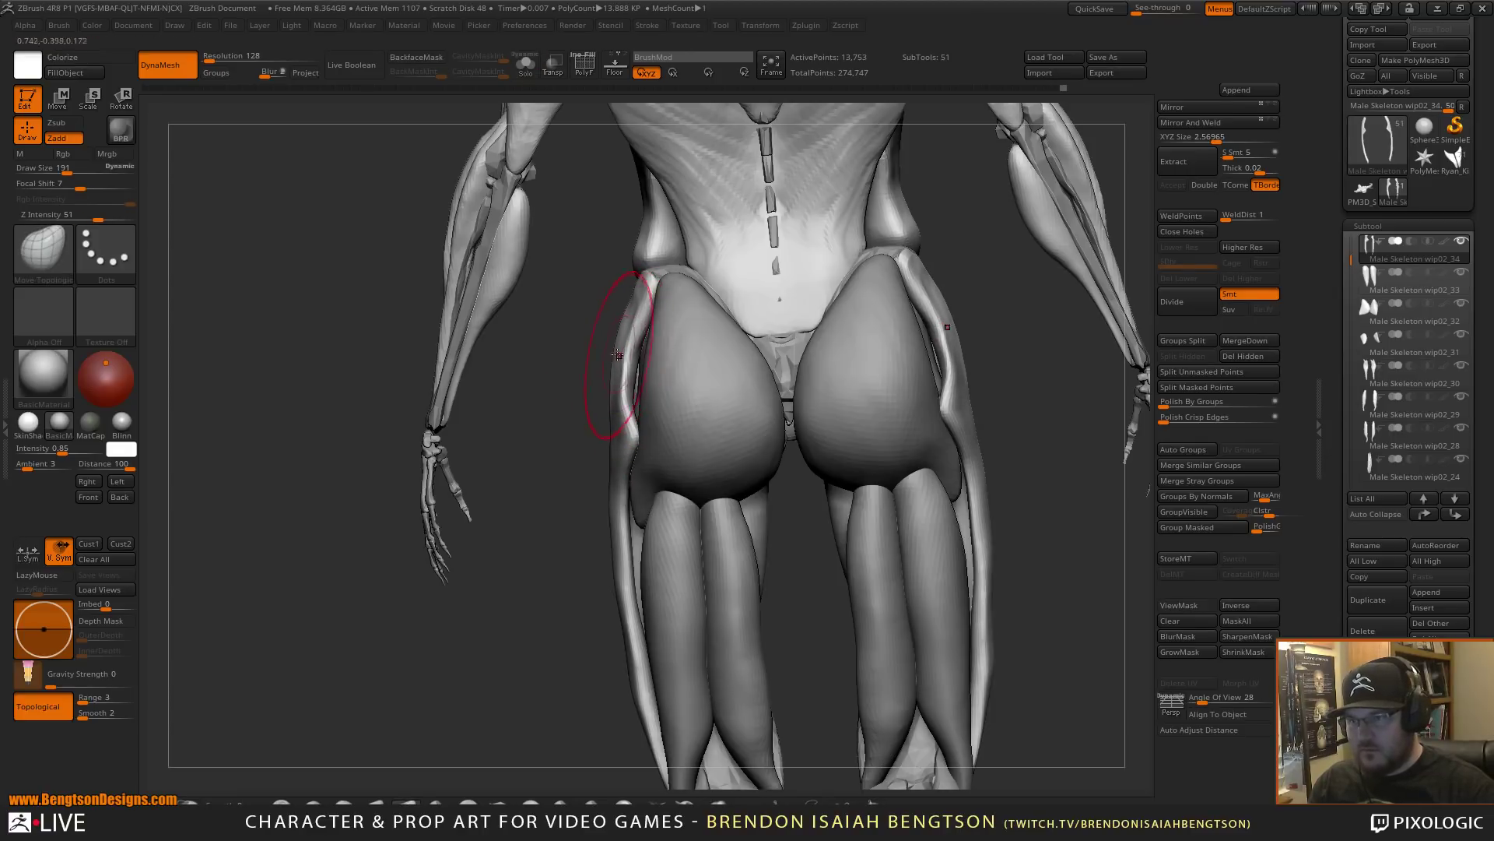
left_click_drag(632, 368, 645, 334)
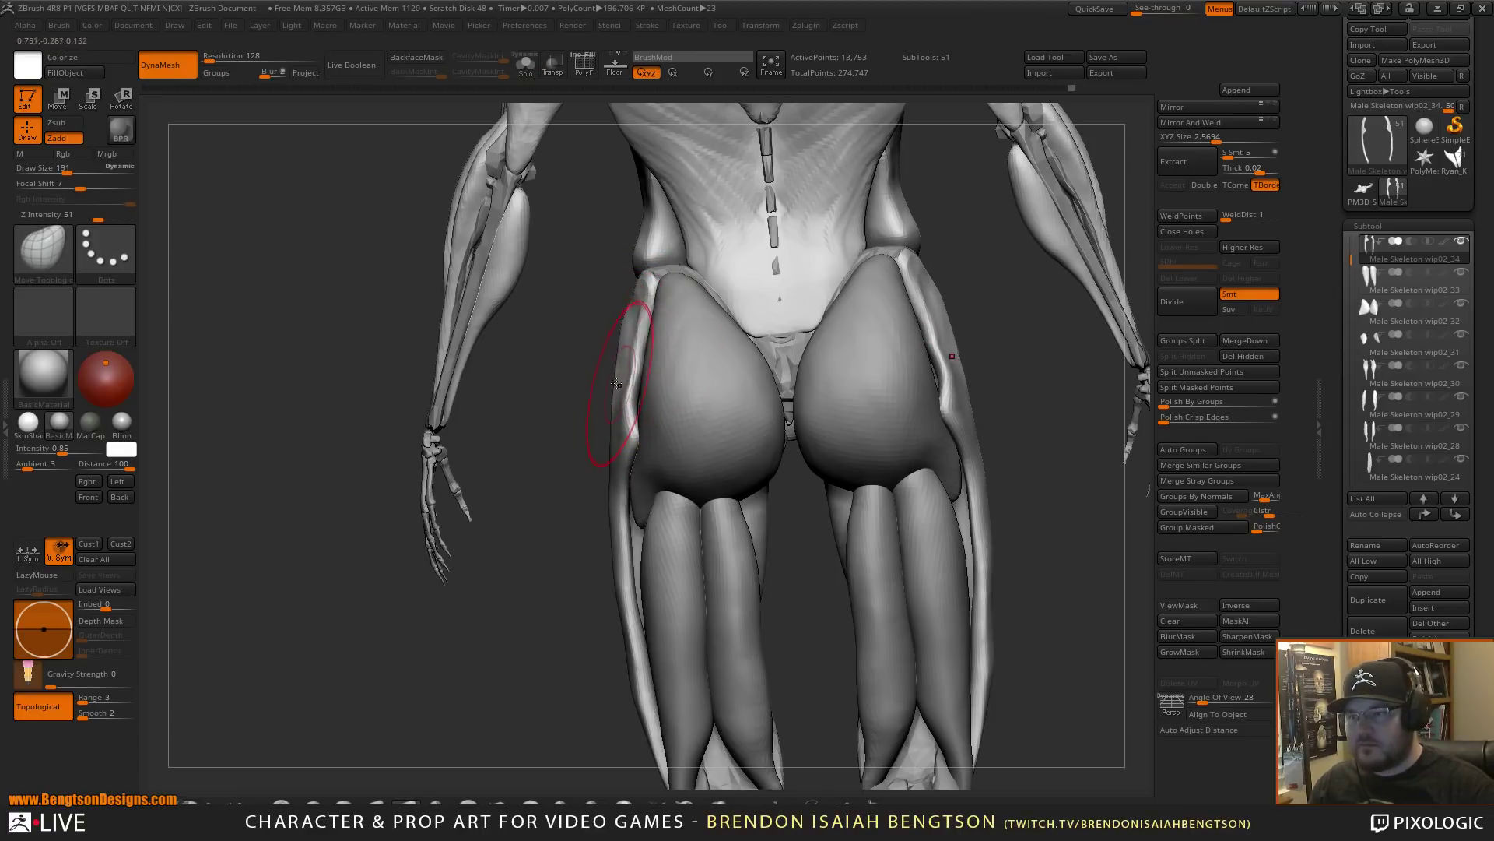
- Reshape the band's rear edge below the gluteals and down the side of the thigh
left_click_drag(565, 405, 671, 440)
left_click_drag(664, 492, 660, 515)
left_click_drag(646, 554, 652, 557)
left_click_drag(651, 558, 649, 605)
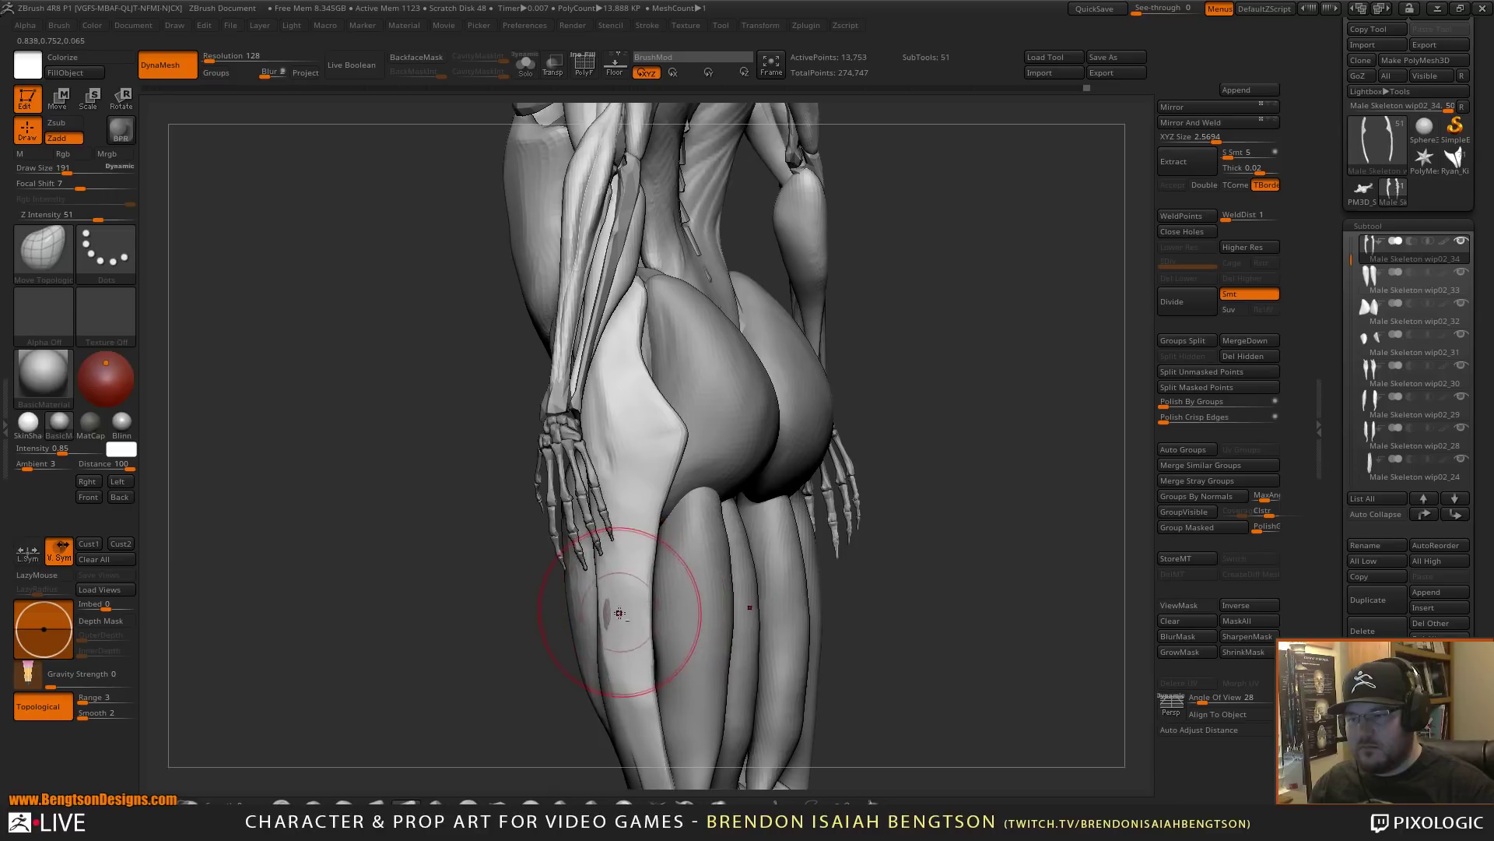
- Adjust the band's lower part along the outer thigh toward the knee with Move Topological at draw size 151
mouse_move(1001, 467)
right_mouse_down()
mouse_move(1055, 512)
mouse_move(974, 623)
mouse_move(950, 594)
mouse_move(1007, 507)
mouse_move(996, 485)
right_mouse_up()
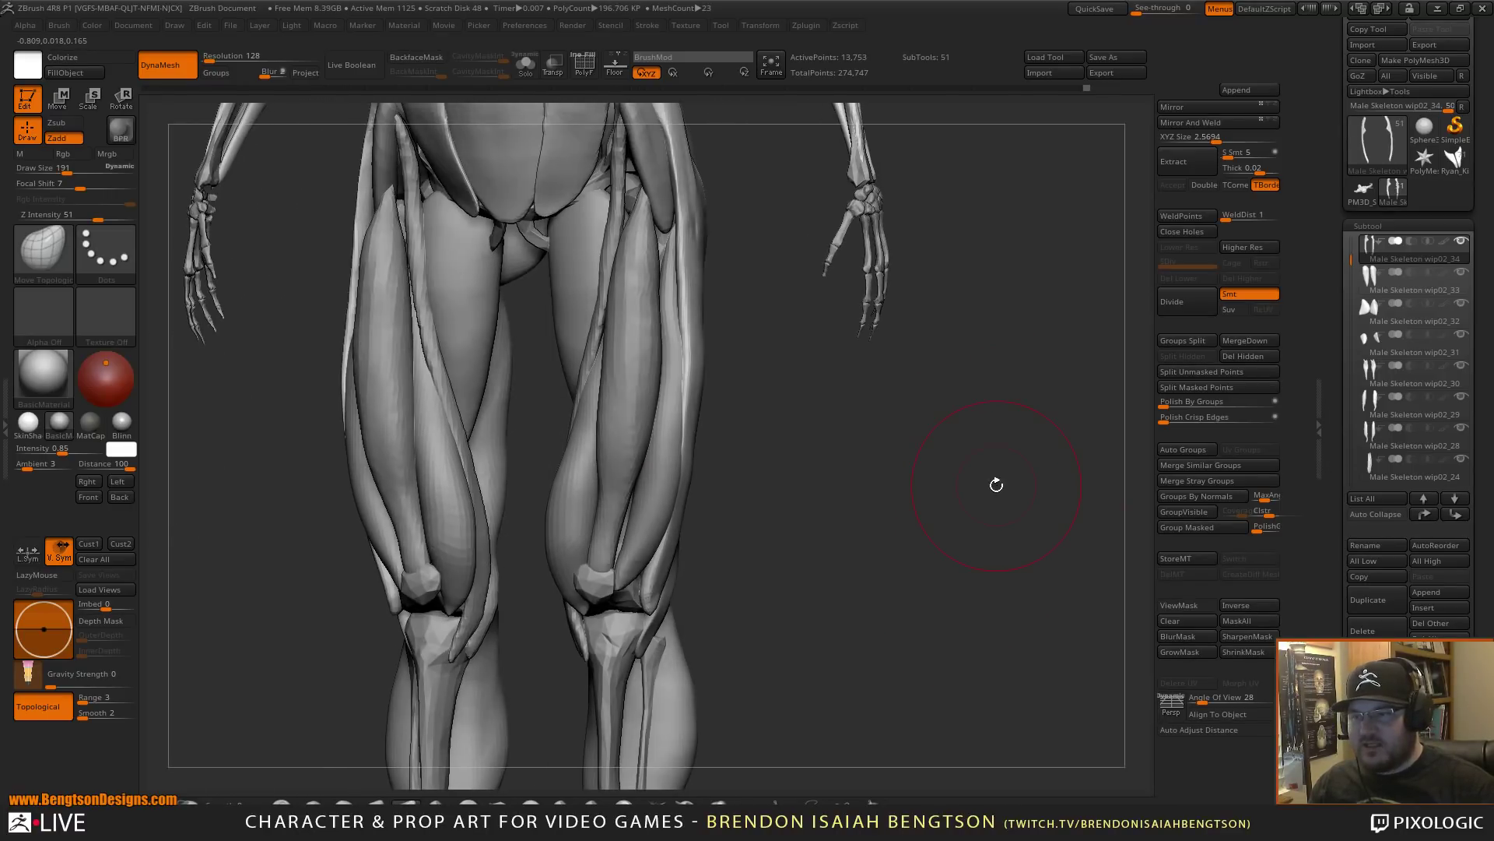
key("space")
left_click_drag(684, 434, 678, 433)
right_click_drag(737, 427, 754, 474, "alt")
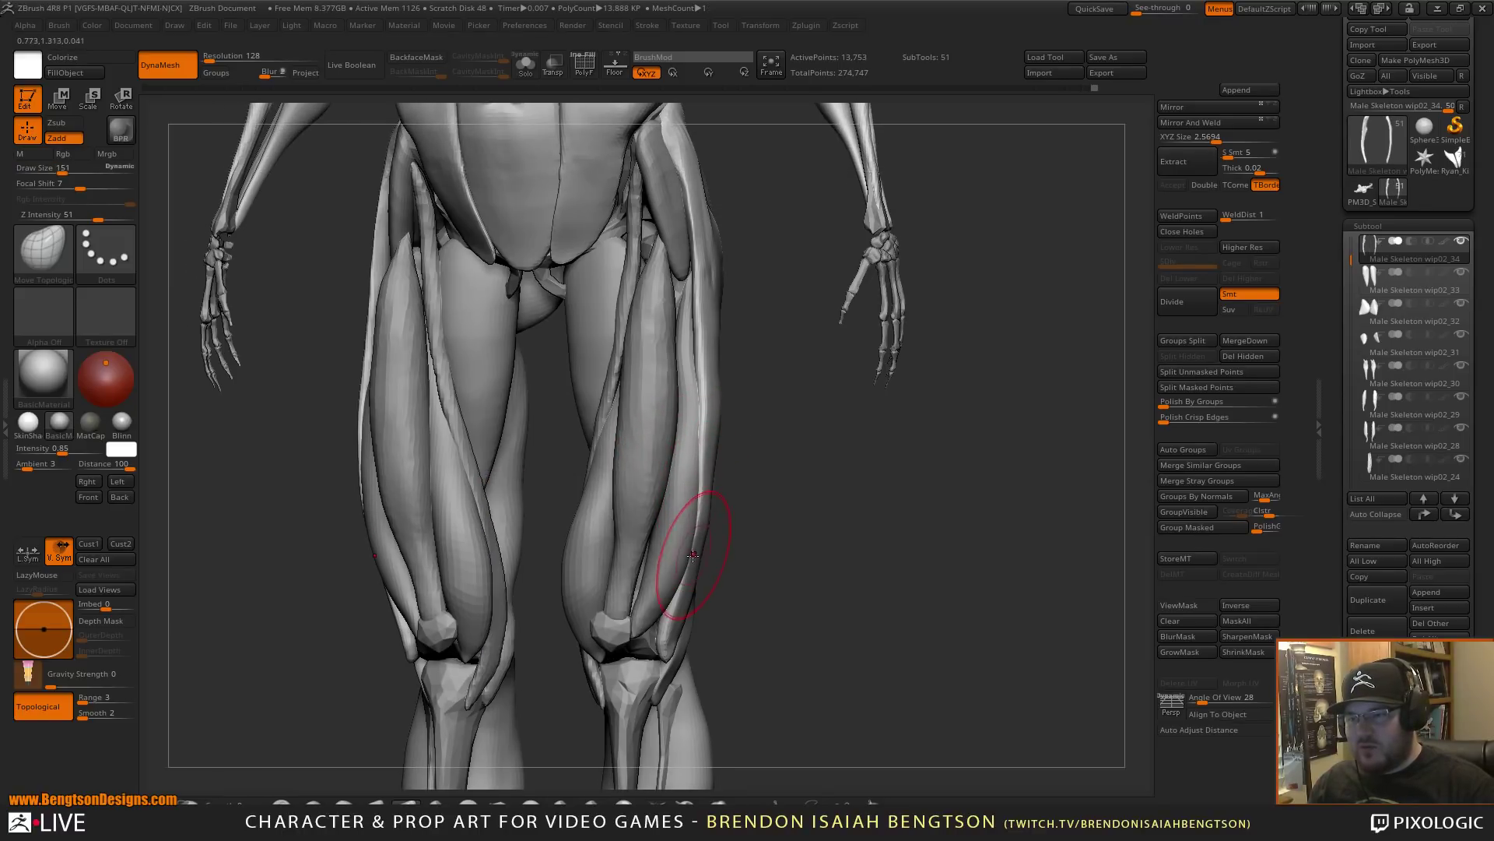
right_click_drag(753, 537, 661, 517)
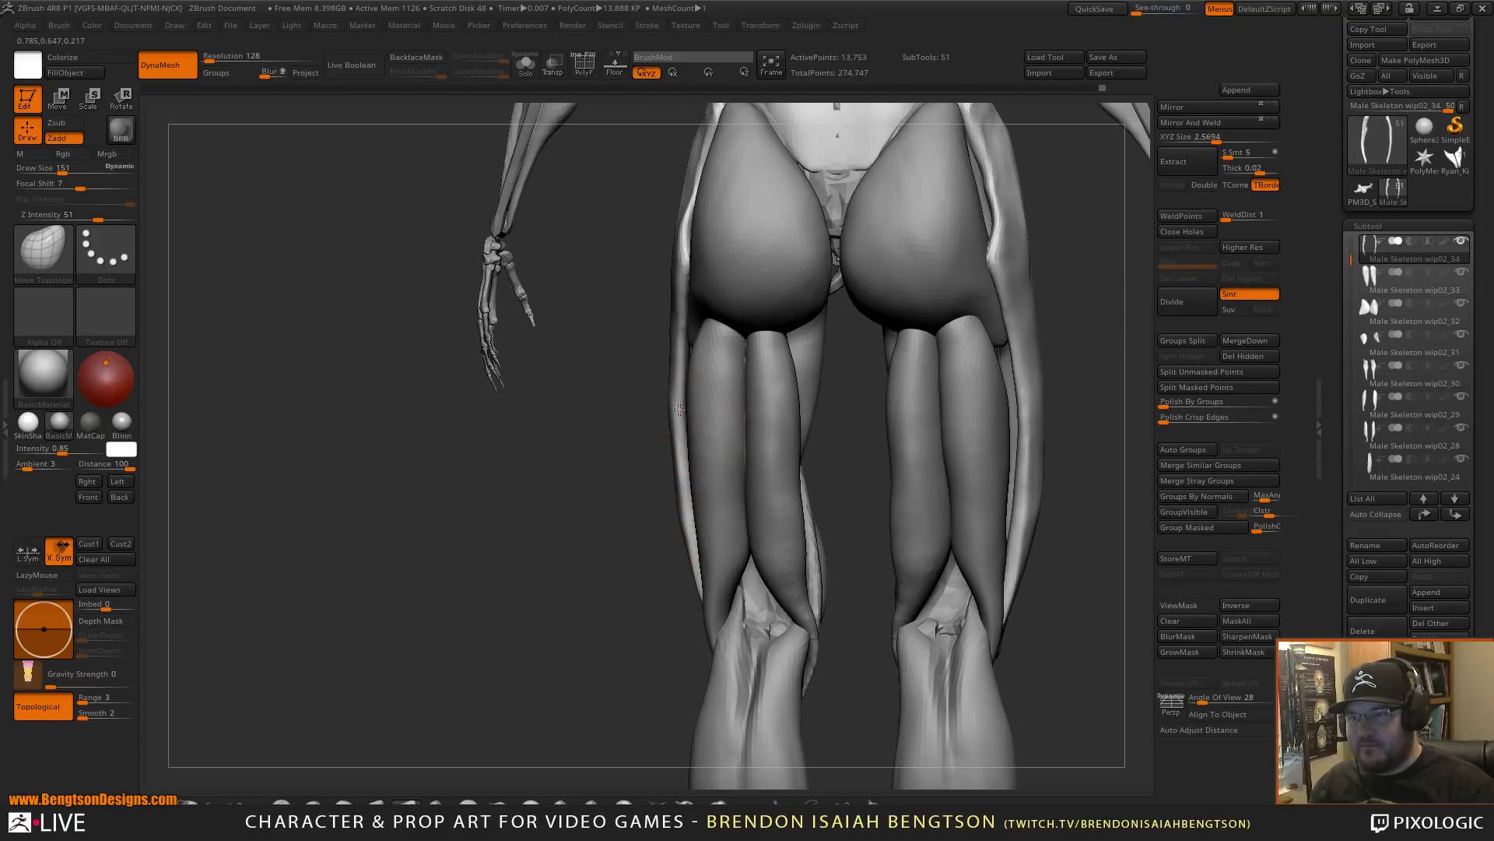
- Fit the band's upper rear edge closer to the gluteals and smooth its outer hip surface
right_click_drag(574, 369, 580, 420, "shift")
right_click_drag(580, 420, 573, 529, "alt")
right_click_drag(540, 347, 506, 350, "shift")
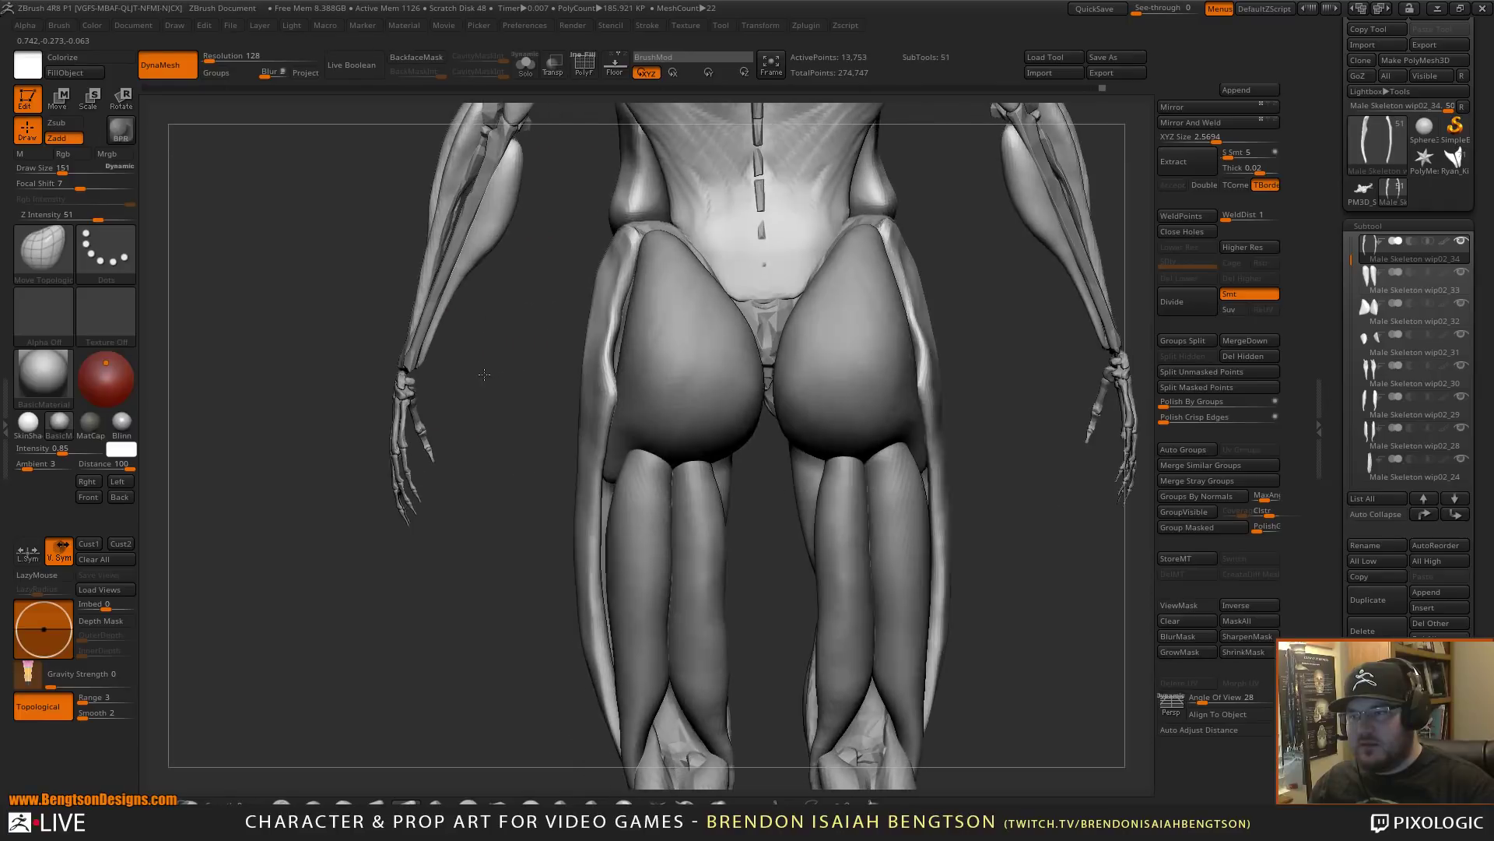
left_click_drag(602, 352, 611, 355)
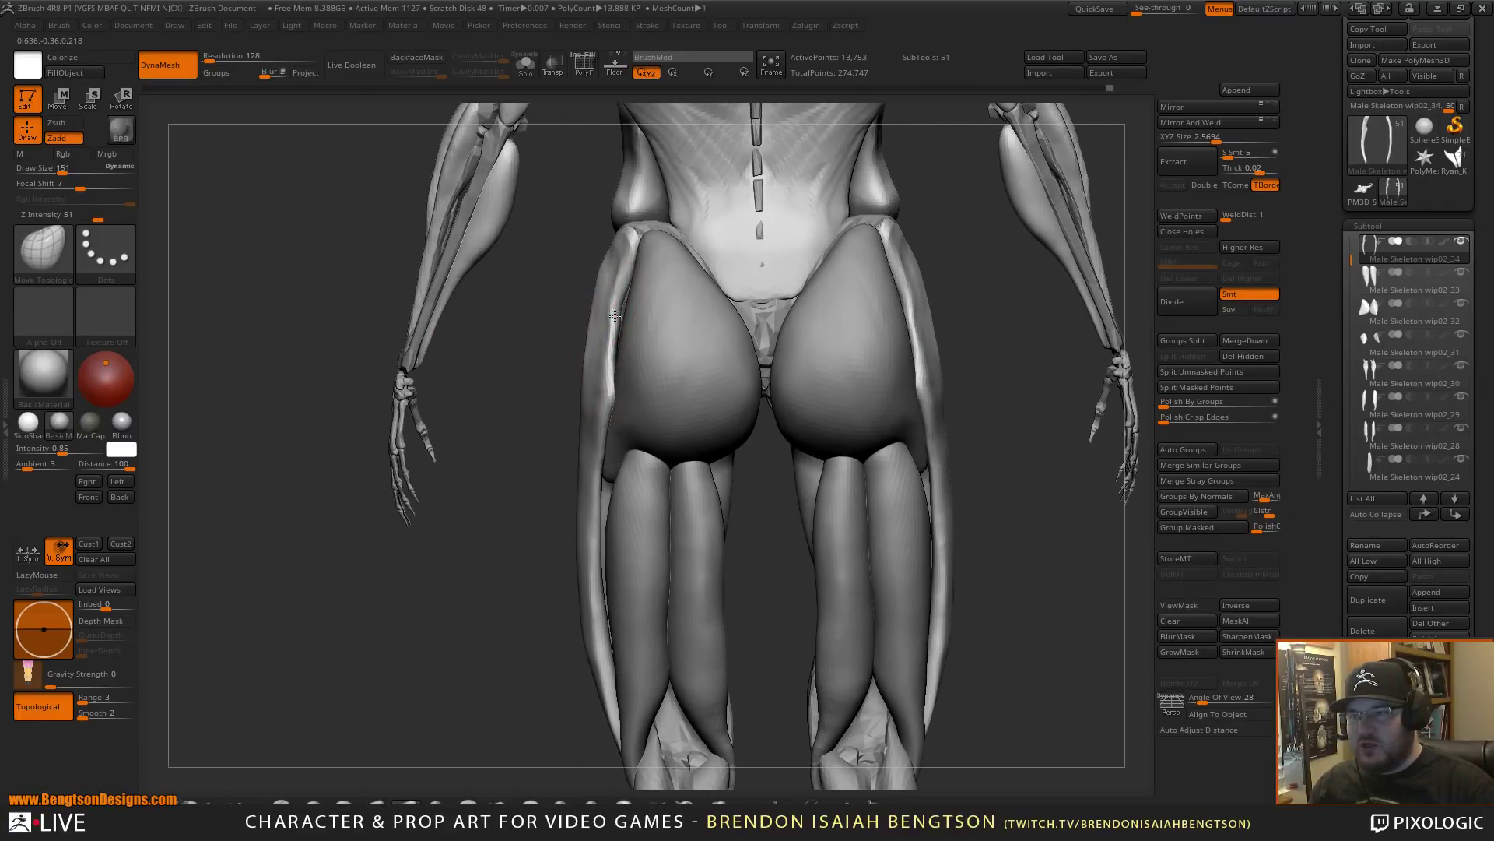
right_click_drag(554, 323, 618, 300)
key("shift")
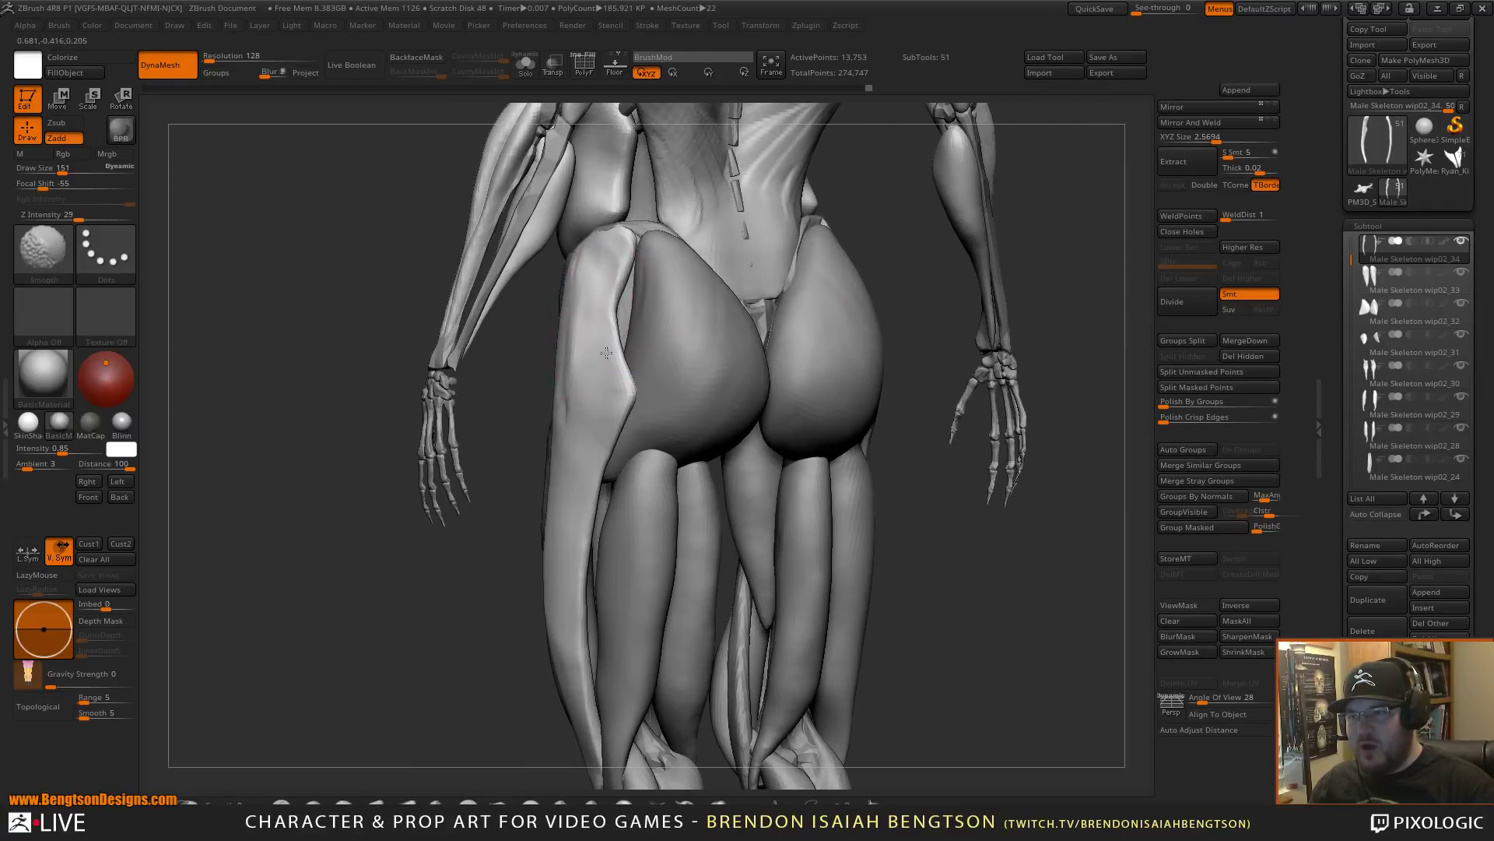
- Flatten the band's front and side surfaces at the hip with the hPolish brush at draw size 151
left_click_drag(937, 620, 1045, 591)
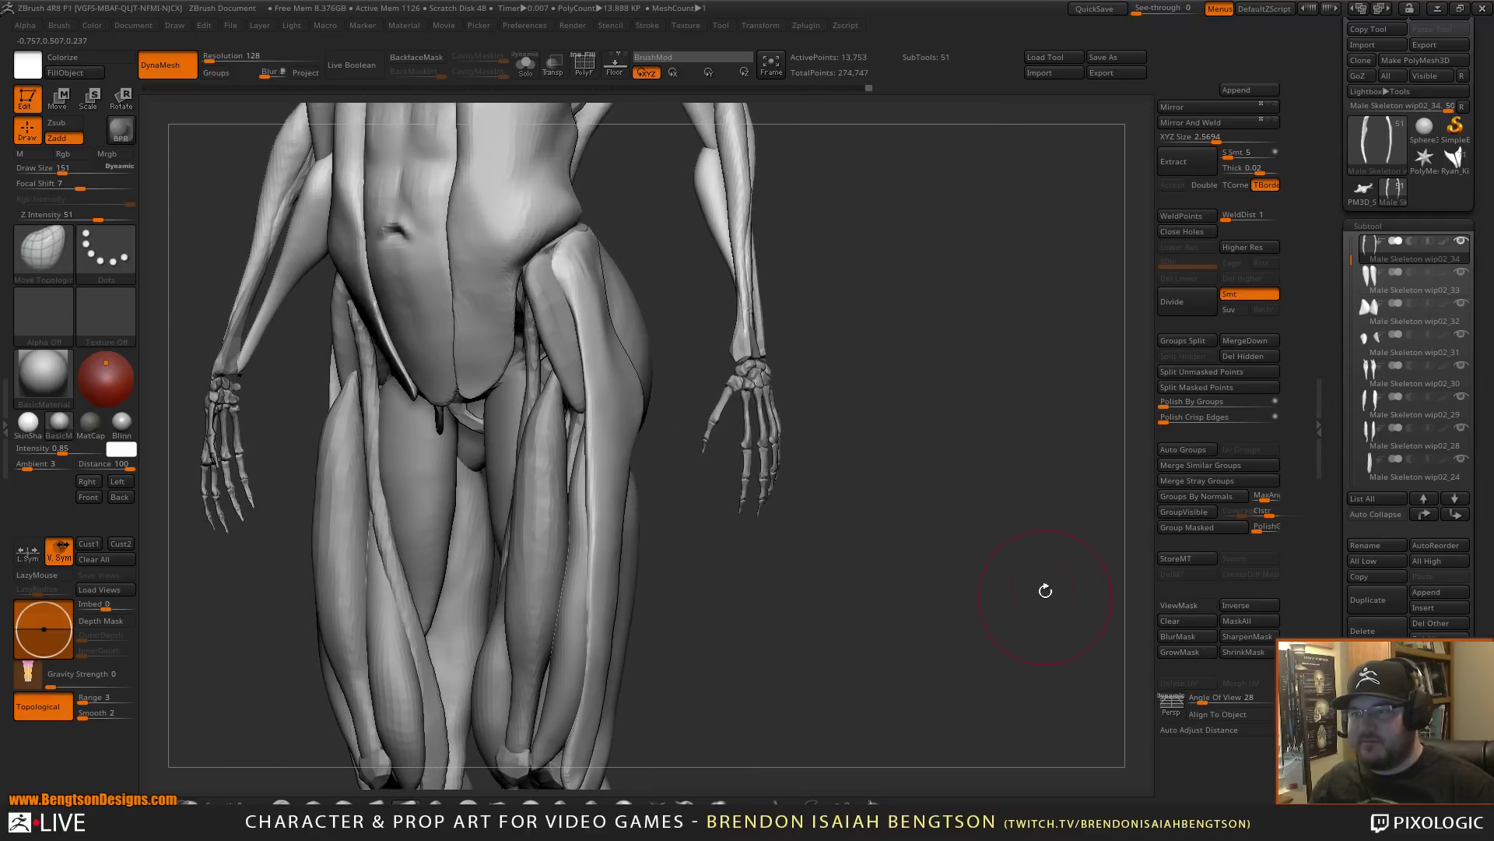
mouse_move(701, 248)
left_mouse_down("alt")
mouse_move(754, 370)
mouse_move(644, 401)
left_mouse_up("alt")
key("b")
key("h")
key("p")
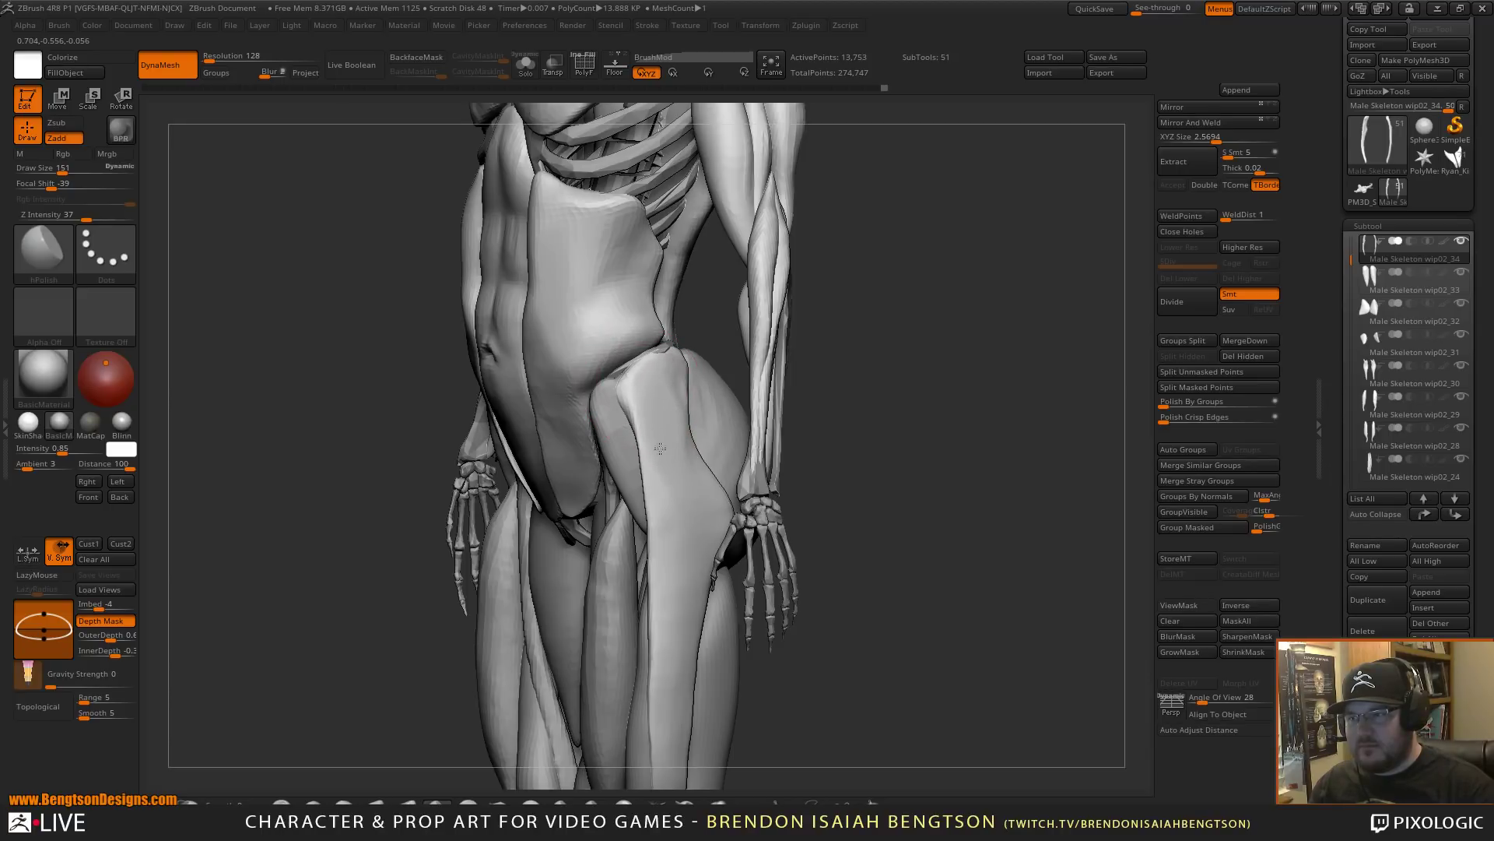
key("alt+s")
mouse_move(767, 304)
left_mouse_down()
mouse_move(857, 317)
mouse_move(766, 319)
mouse_move(838, 331)
mouse_move(816, 357)
mouse_move(877, 483)
mouse_move(867, 427)
mouse_move(894, 407)
mouse_move(916, 525)
mouse_move(909, 445)
mouse_move(911, 467)
mouse_move(944, 464)
mouse_move(871, 567)
mouse_move(625, 438)
left_mouse_up()
key("alt+s")
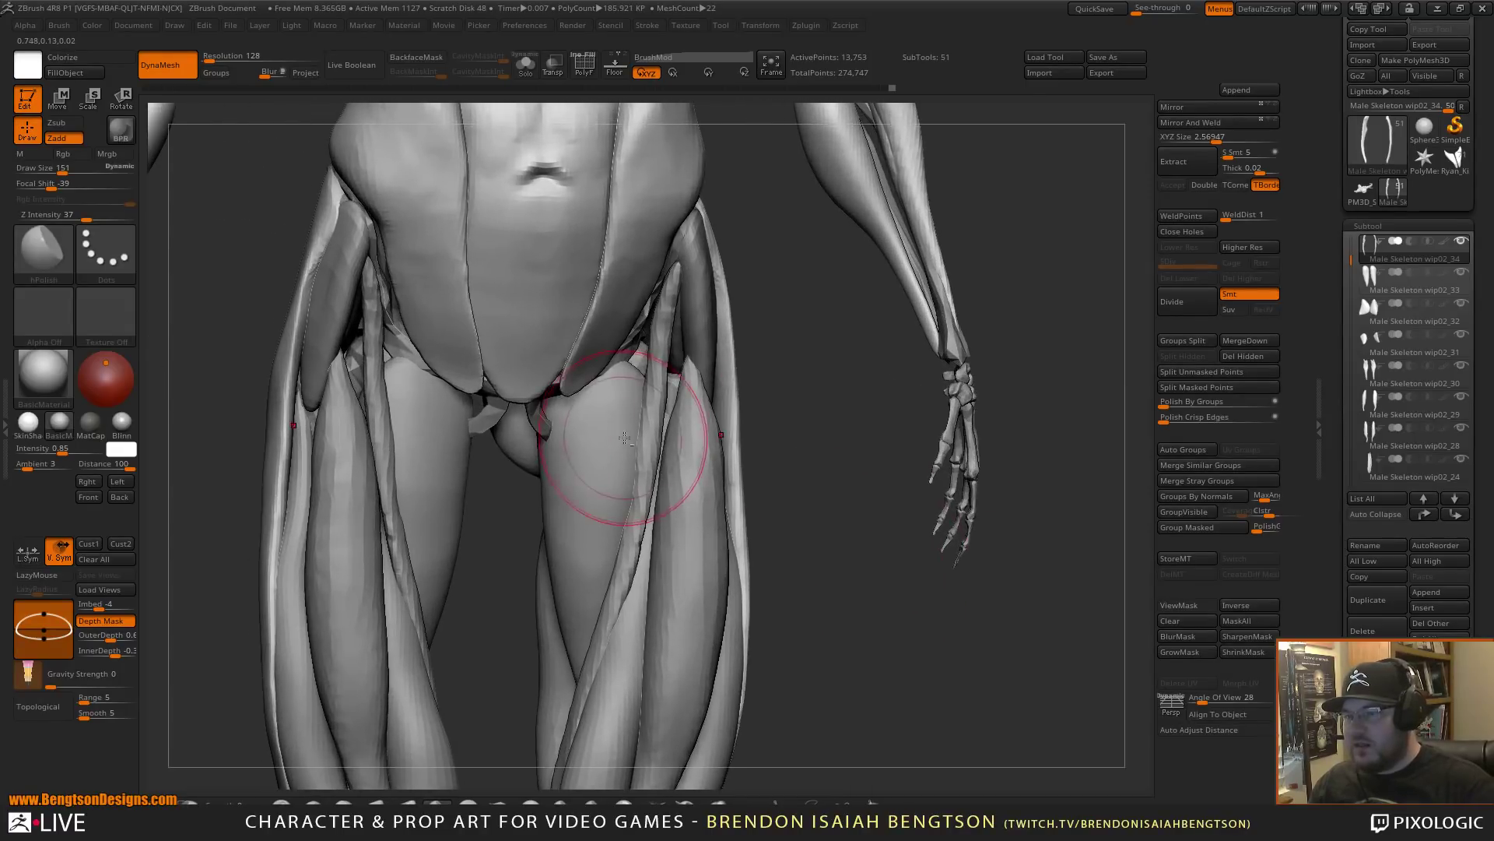
- Thicken the narrow muscle running diagonally across the front of the thigh with the Inflate brush at draw size 151
left_click(642, 441, "alt")
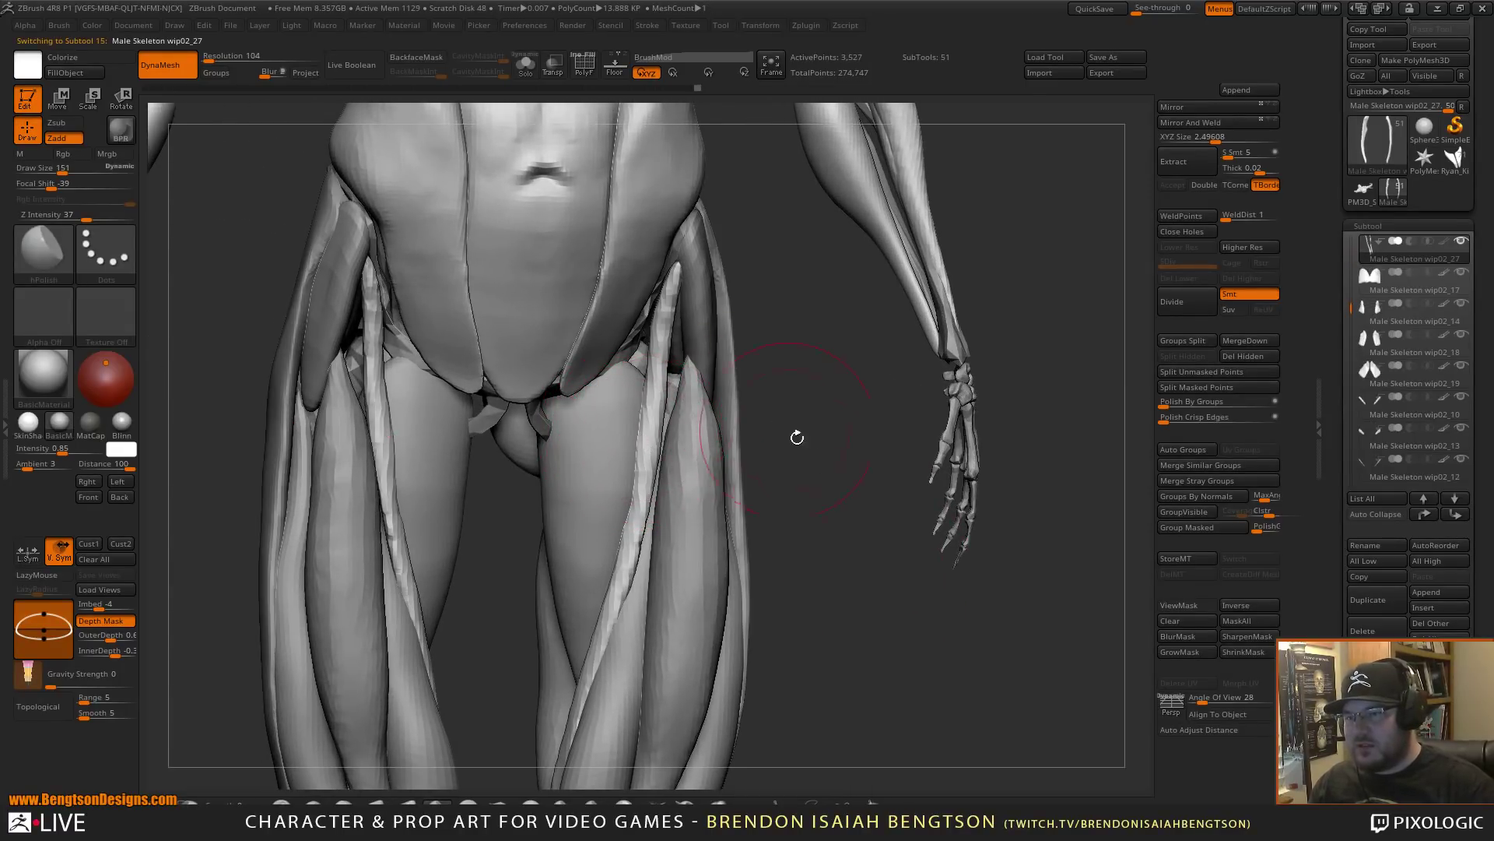
mouse_move(797, 437)
left_mouse_down()
mouse_move(819, 407)
mouse_move(789, 405)
left_mouse_up()
key("b")
key("m")
key("t")
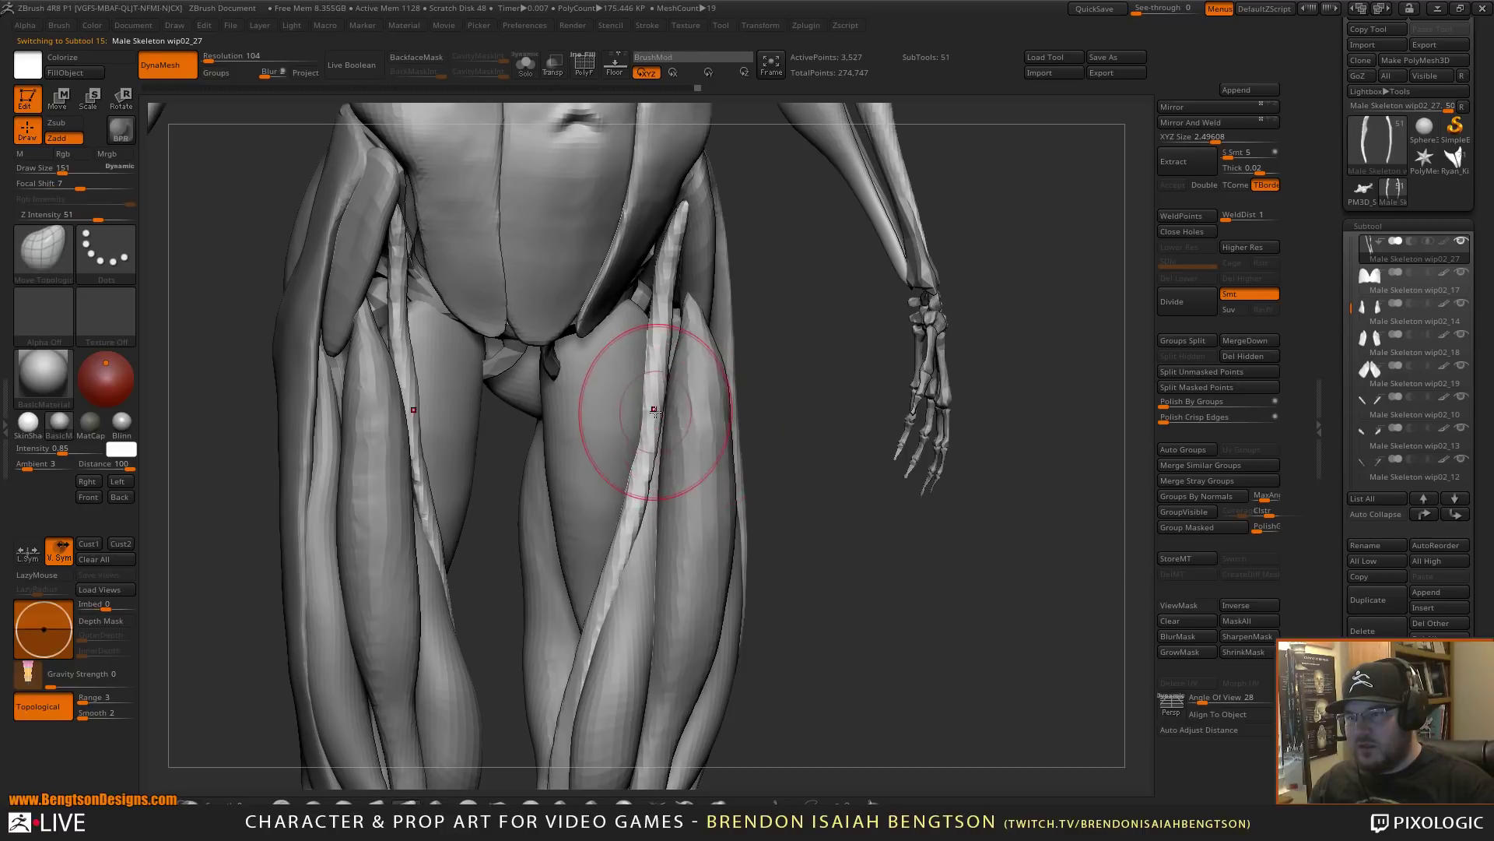
key("b")
key("i")
key("n")
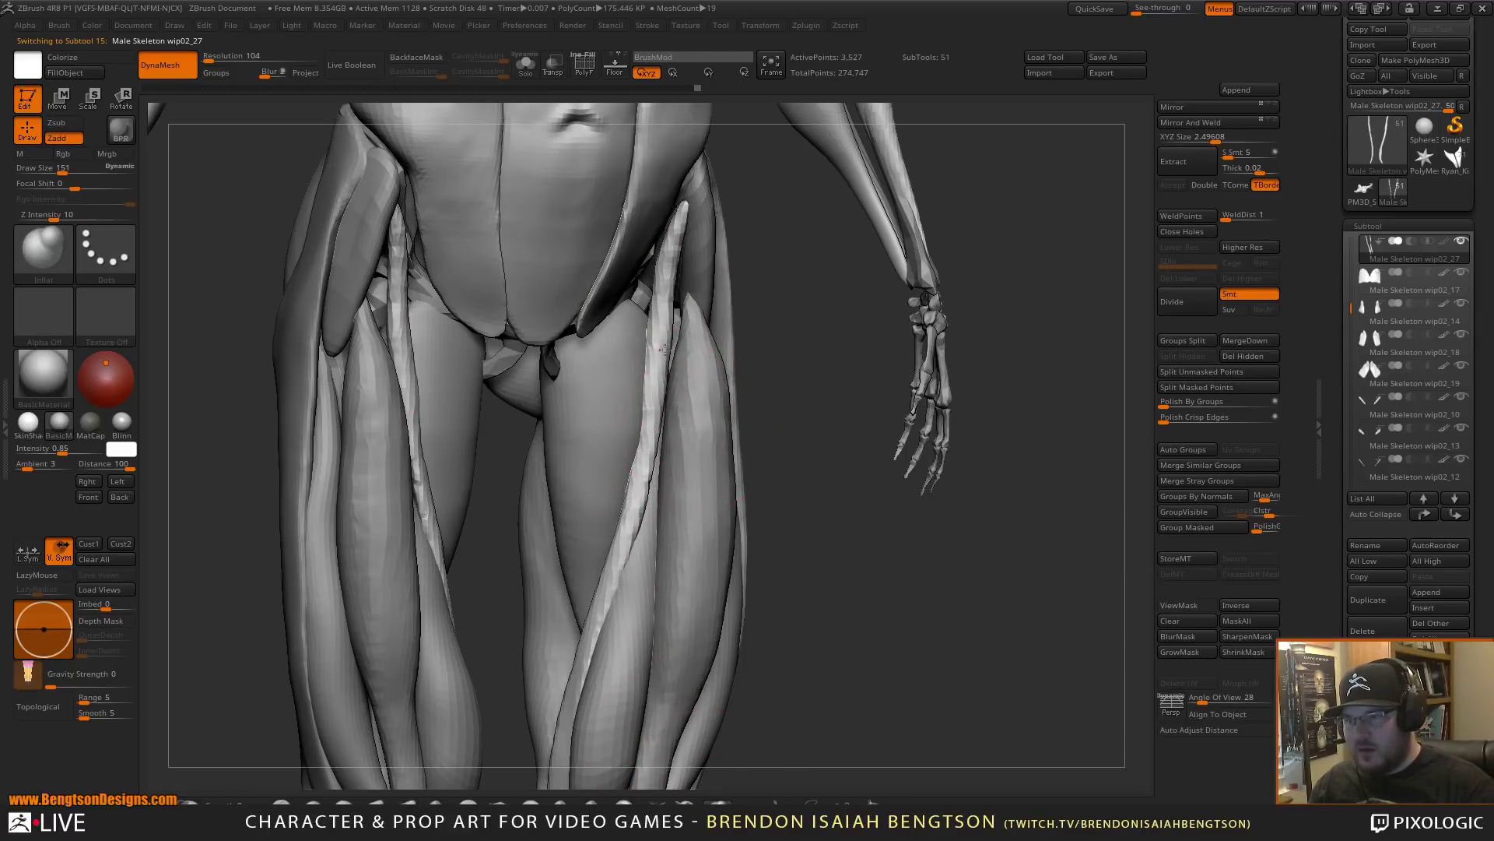
left_click_drag(664, 350, 580, 654)
left_click_drag(640, 470, 571, 677)
mouse_move(615, 565)
left_mouse_down()
mouse_move(562, 706)
mouse_move(620, 557)
mouse_move(668, 343)
left_mouse_up()
mouse_move(643, 453)
left_mouse_down()
mouse_move(667, 317)
mouse_move(656, 360)
left_mouse_up()
- Remesh the diagonal thigh muscle with DynaMesh and set its DynaMesh resolution to 128
left_click(811, 472, "ctrl")
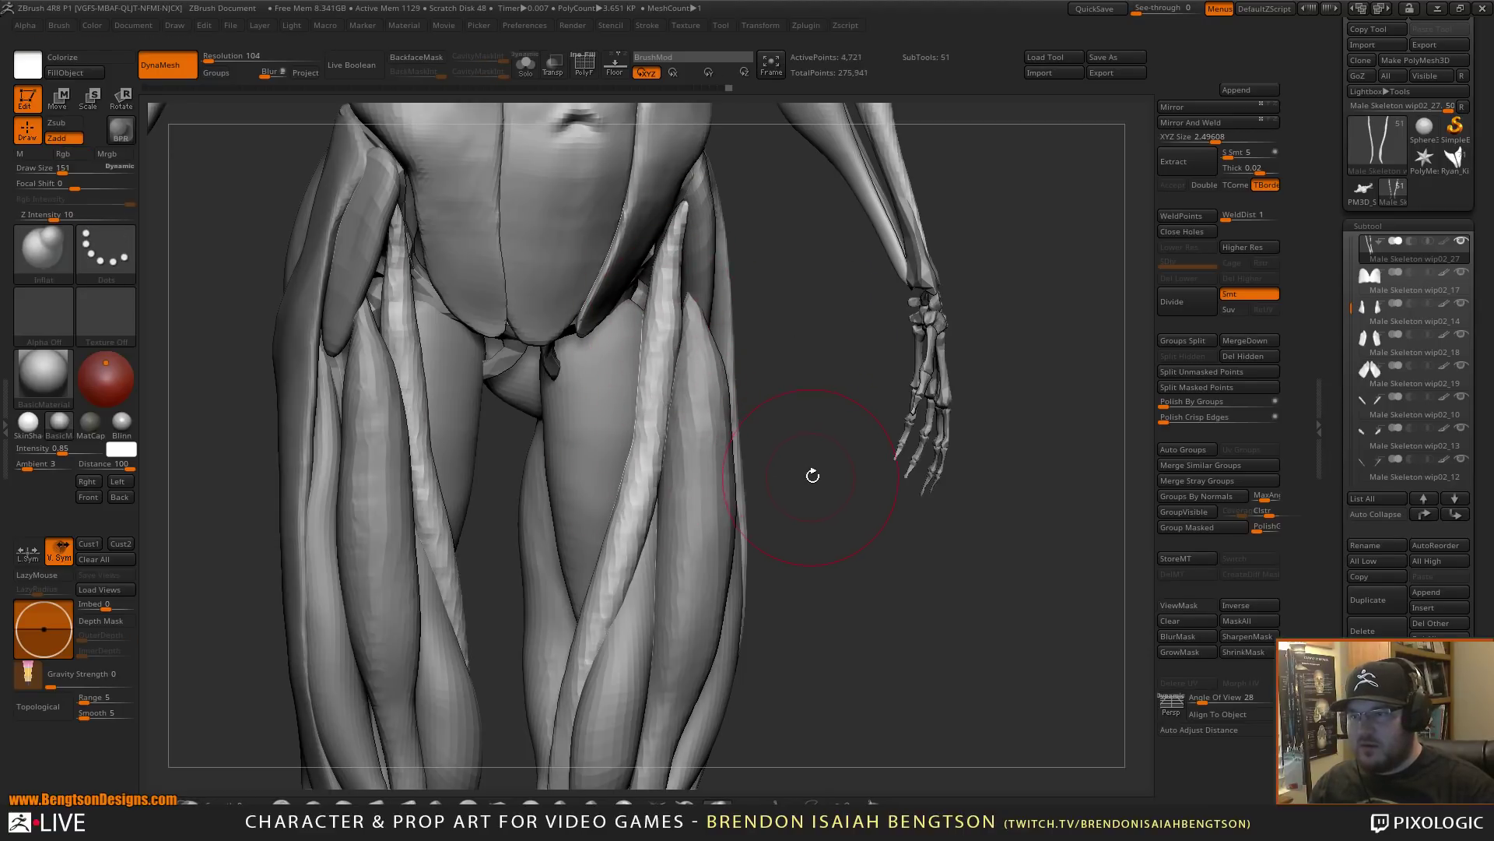
left_click_drag(209, 60, 236, 30)
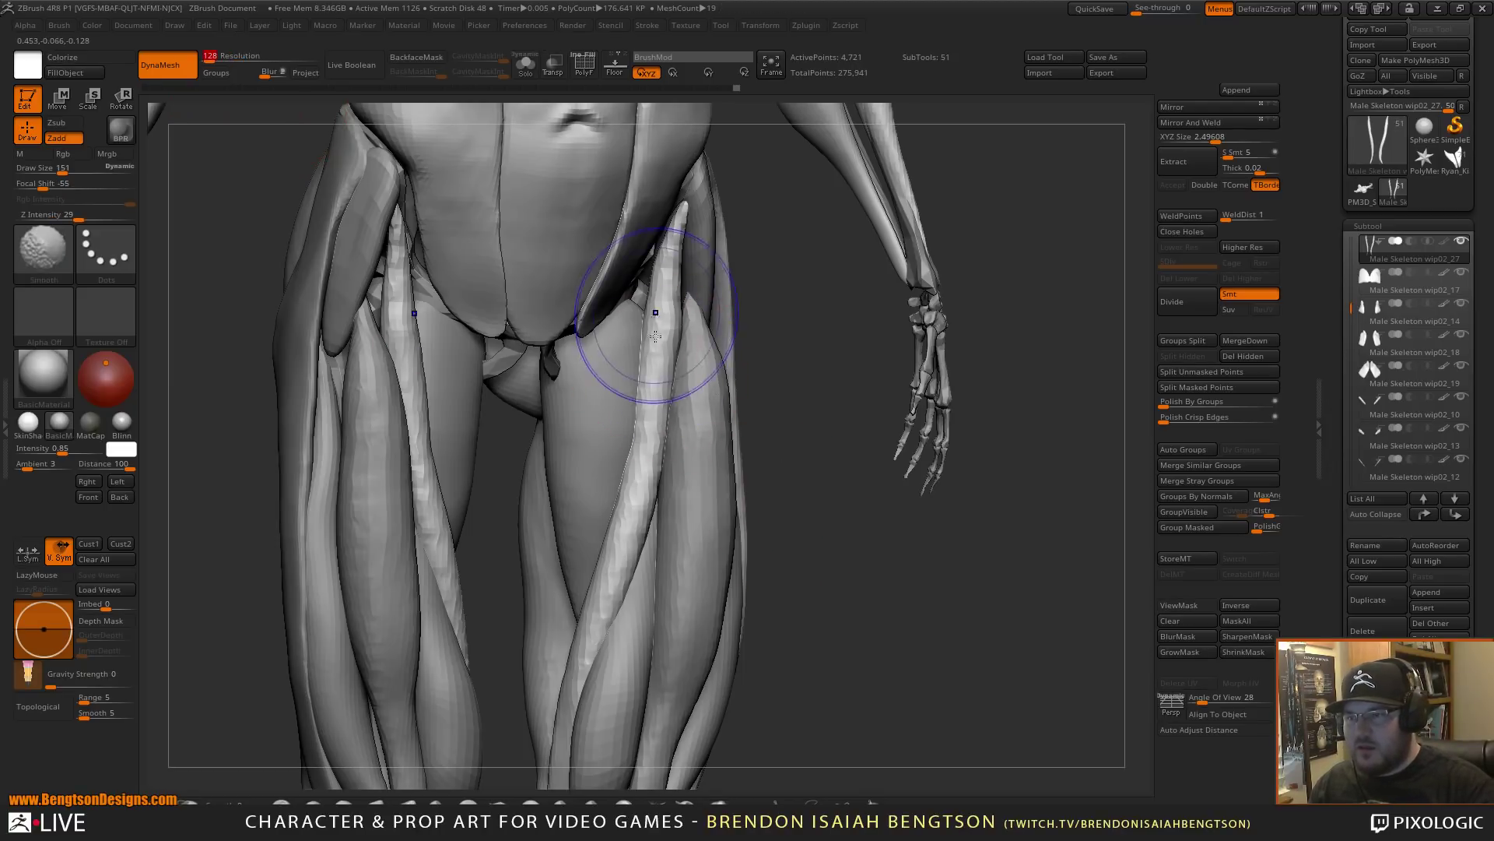
- Remesh the diagonal thigh muscle at DynaMesh resolution 128 and smooth its middle and lower length
left_click_drag(840, 488, 835, 690, "ctrl")
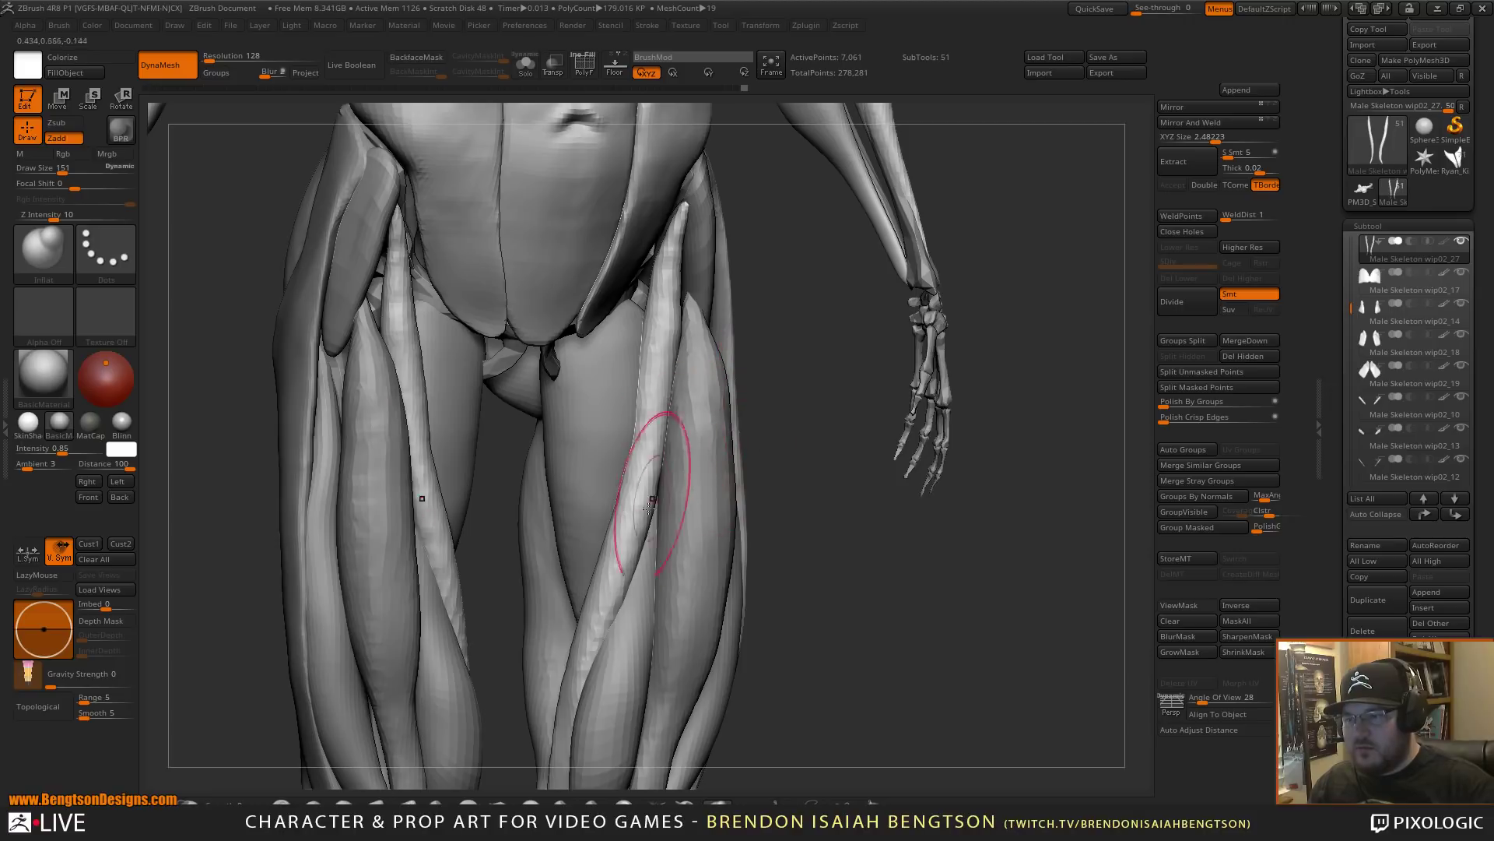
mouse_move(659, 440)
left_mouse_down("shift")
mouse_move(587, 650)
mouse_move(659, 433)
mouse_move(645, 424)
mouse_move(572, 743)
left_mouse_up("shift")
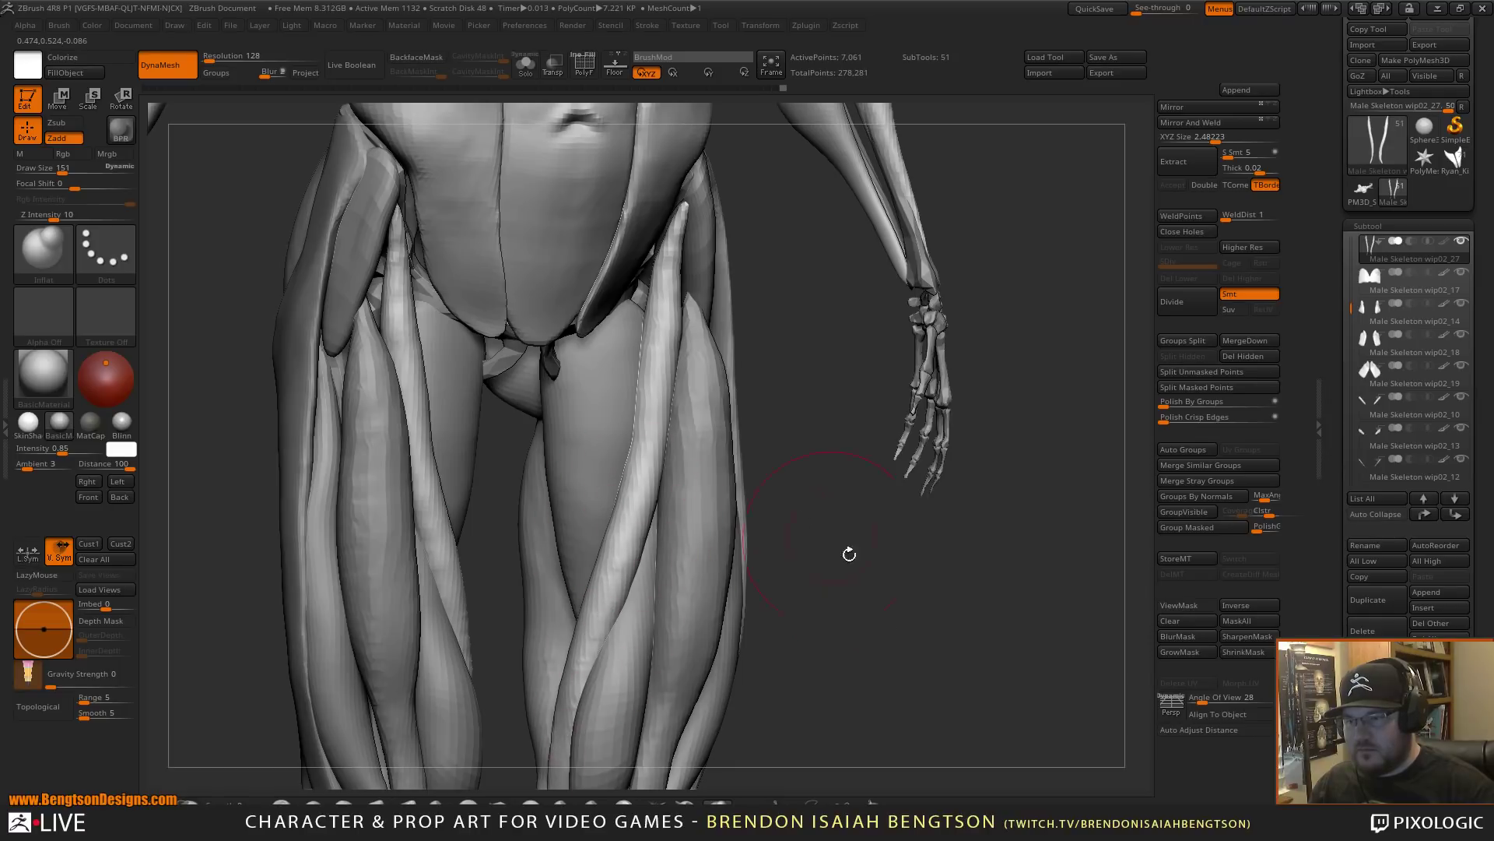
- Shift the middle of the diagonal thigh muscle slightly toward the inner thigh with the Move Topological brush
mouse_move(849, 553)
left_mouse_down("alt")
mouse_move(884, 601)
mouse_move(858, 621)
mouse_move(891, 705)
mouse_move(917, 519)
mouse_move(867, 527)
mouse_move(874, 567)
mouse_move(892, 530)
mouse_move(924, 577)
mouse_move(896, 545)
left_mouse_up("alt")
key("b")
key("m")
key("t")
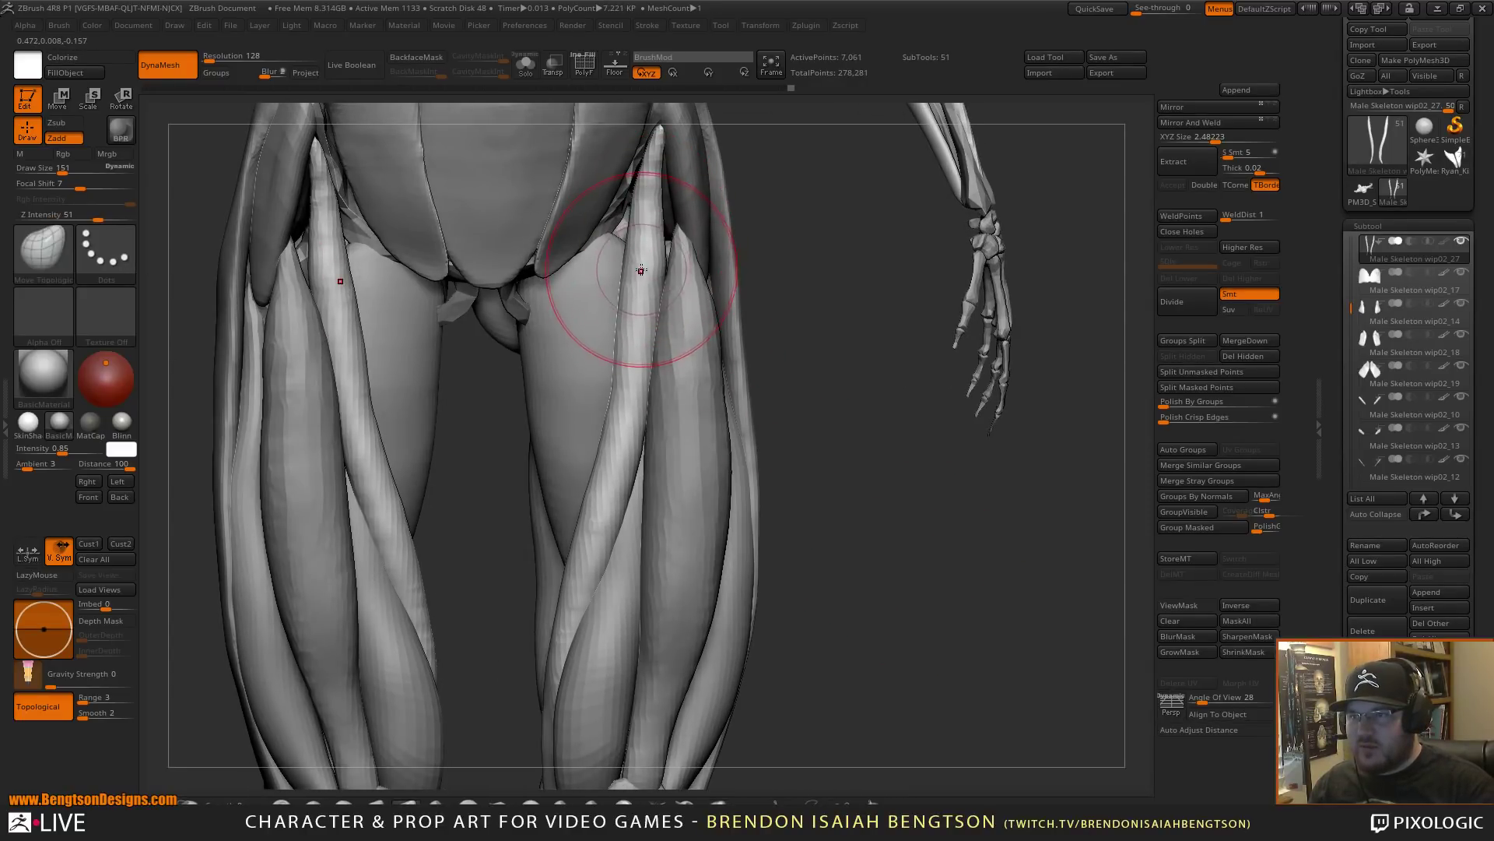
left_click_drag(638, 409, 628, 409)
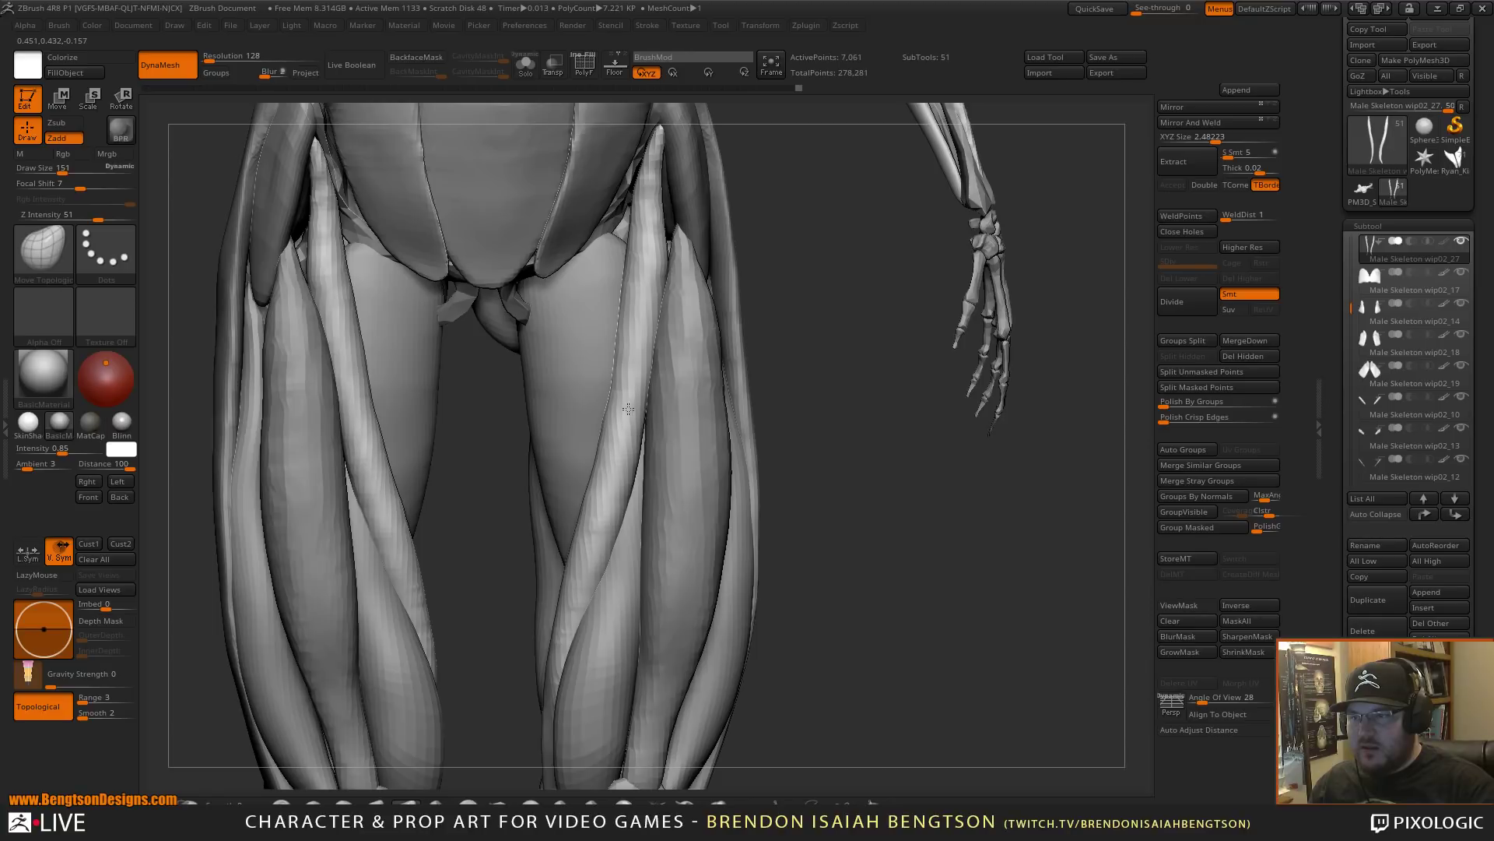
key("f")
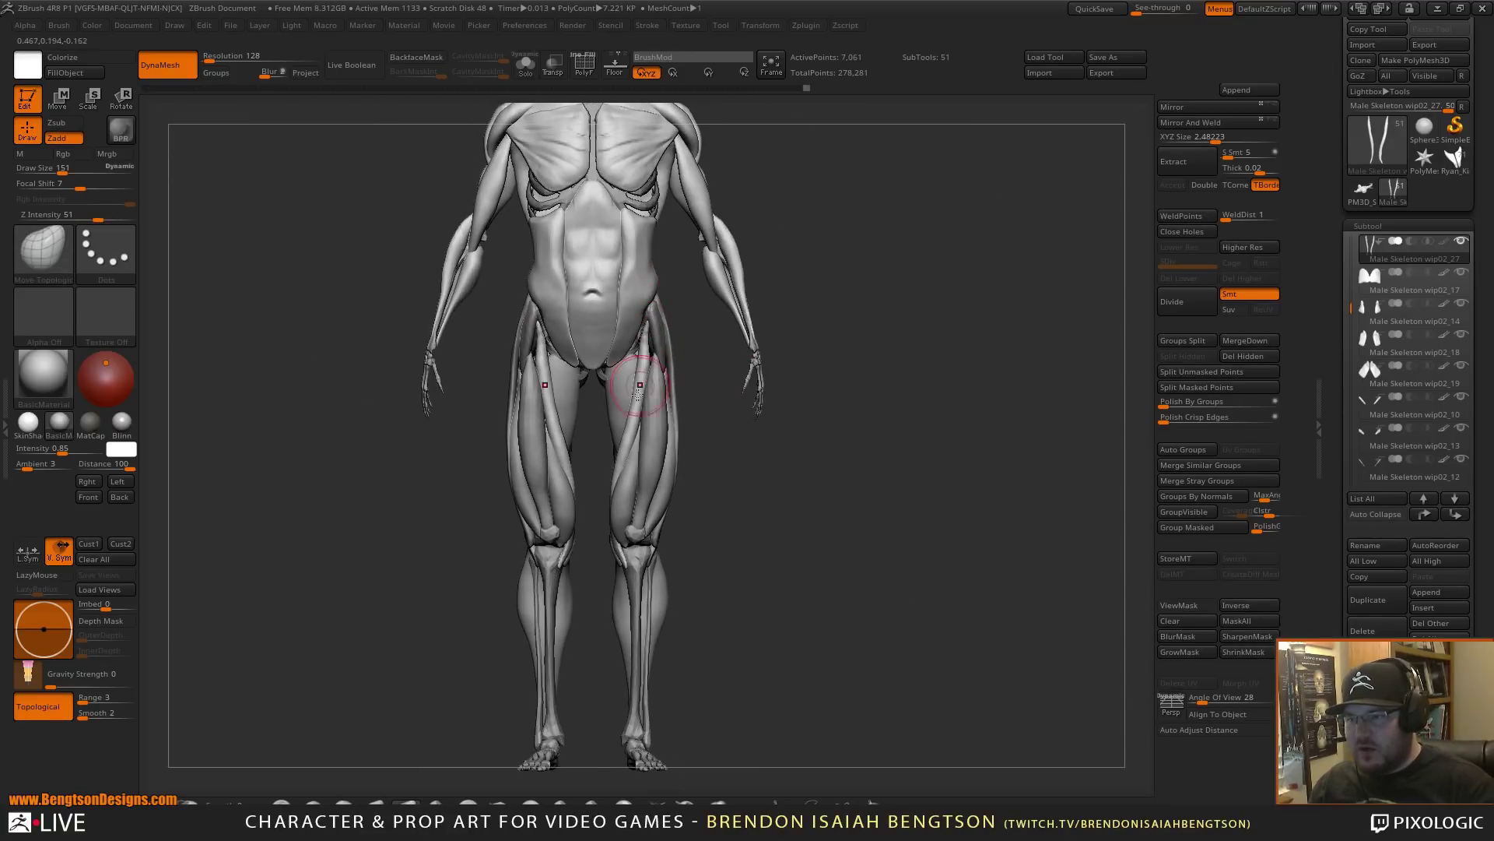
- Flatten the diagonal thigh muscle's front surface with the Flatten brush, isolating the muscle to work its hidden side
mouse_move(815, 545)
left_mouse_down("alt")
mouse_move(848, 619)
mouse_move(875, 517)
left_mouse_up("alt")
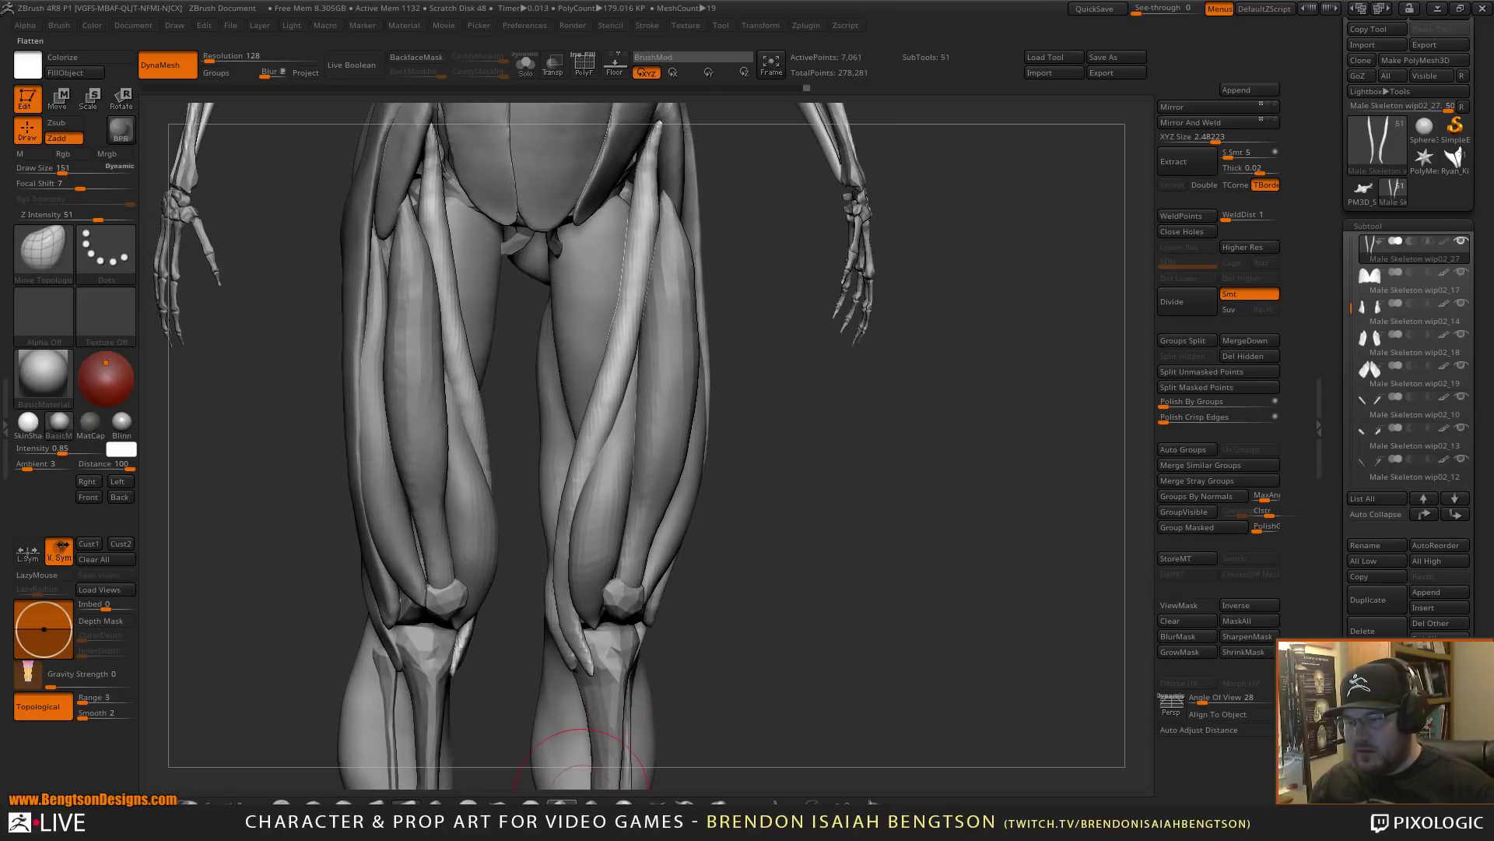
left_click(563, 800)
mouse_move(728, 572)
left_mouse_down("alt")
mouse_move(734, 611)
mouse_move(791, 520)
left_mouse_up("alt")
mouse_move(647, 231)
left_mouse_down()
mouse_move(650, 300)
mouse_move(604, 516)
left_mouse_up()
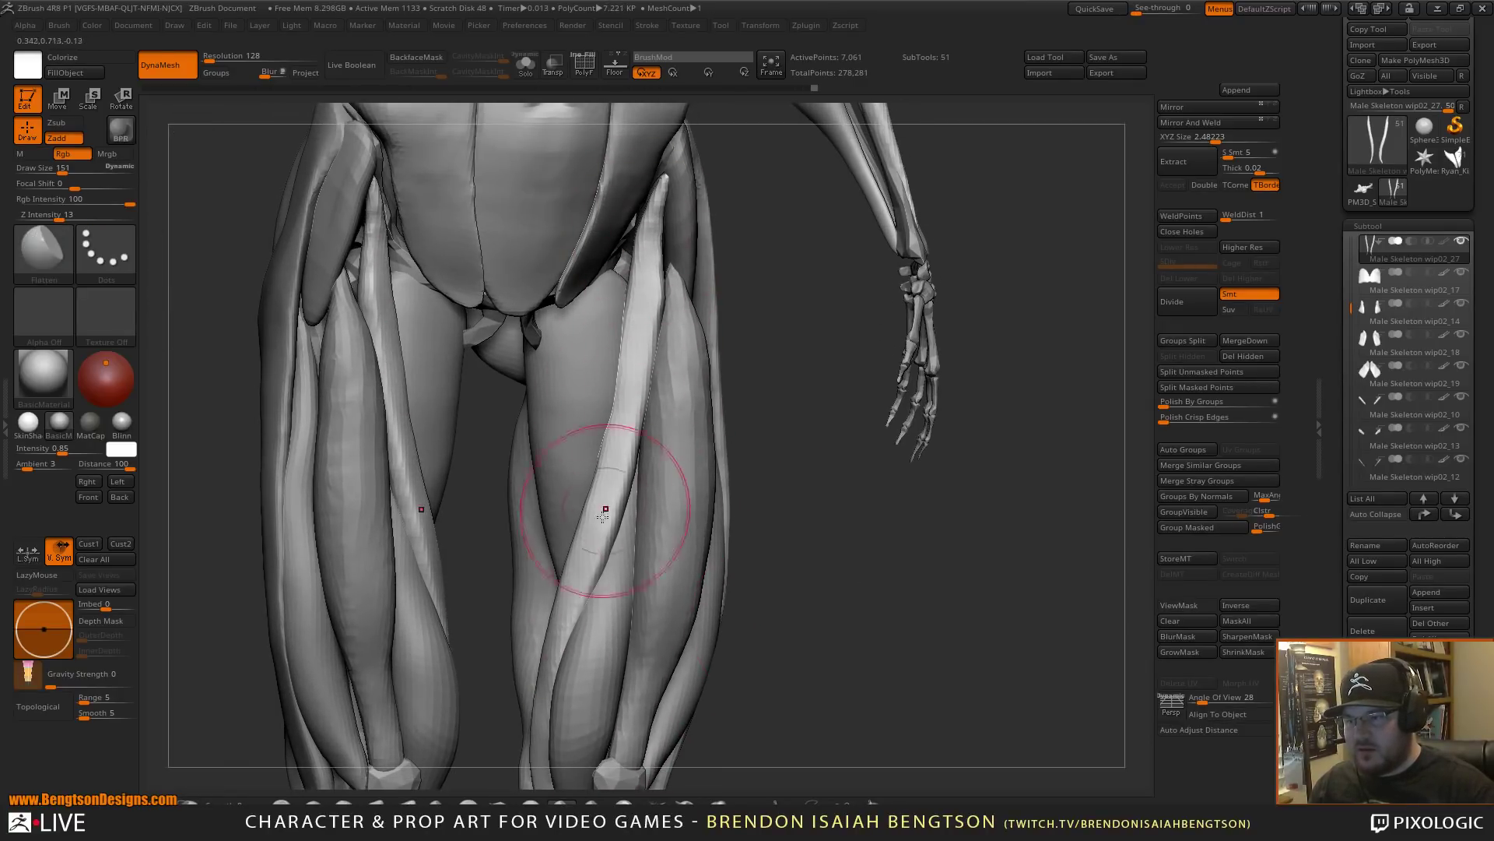
left_click_drag(834, 600, 807, 516)
key("alt+s")
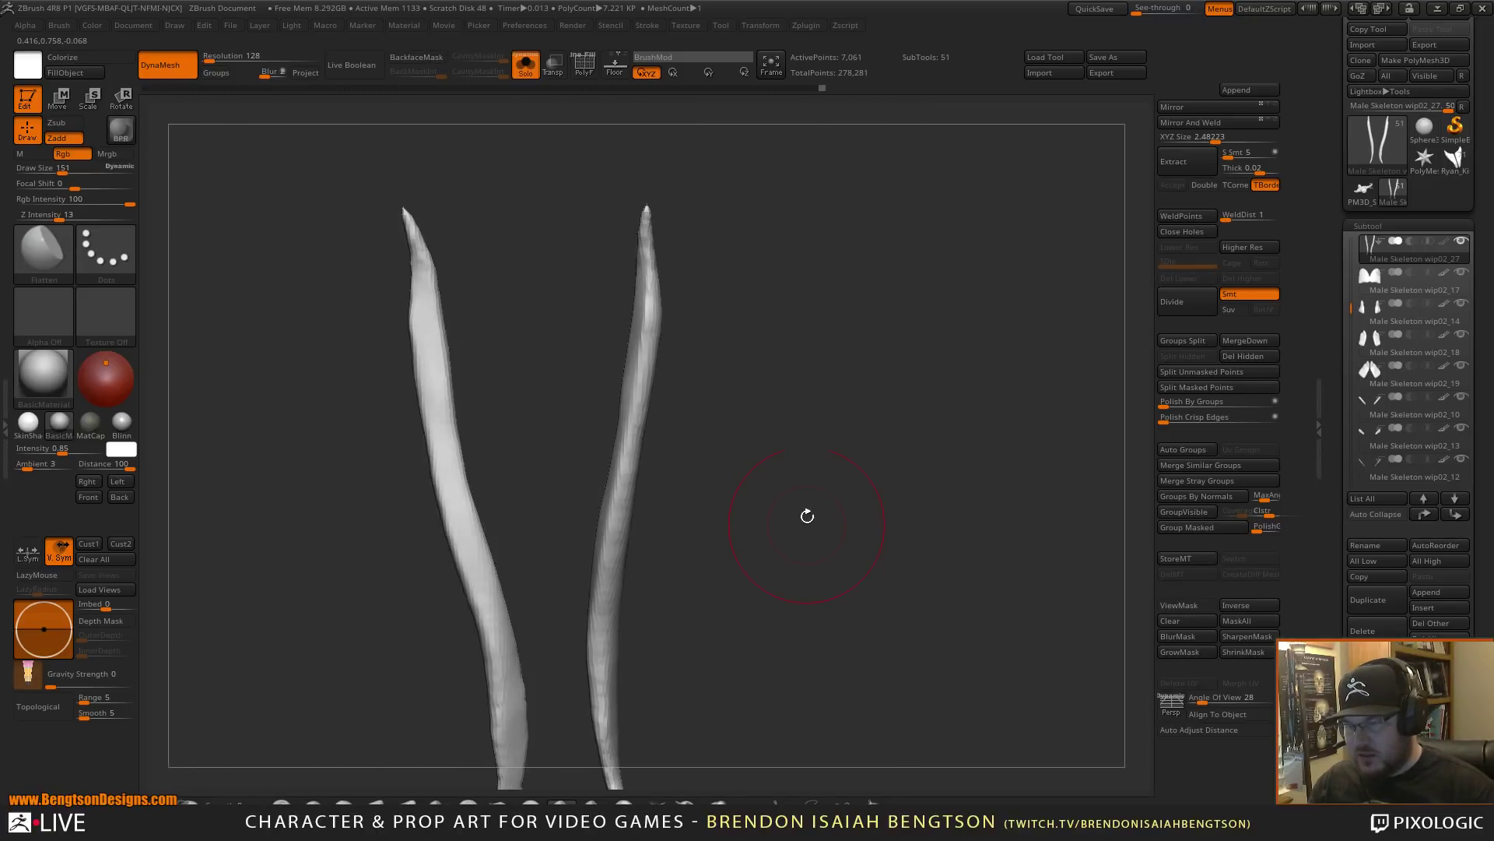
left_click_drag(879, 547, 779, 544)
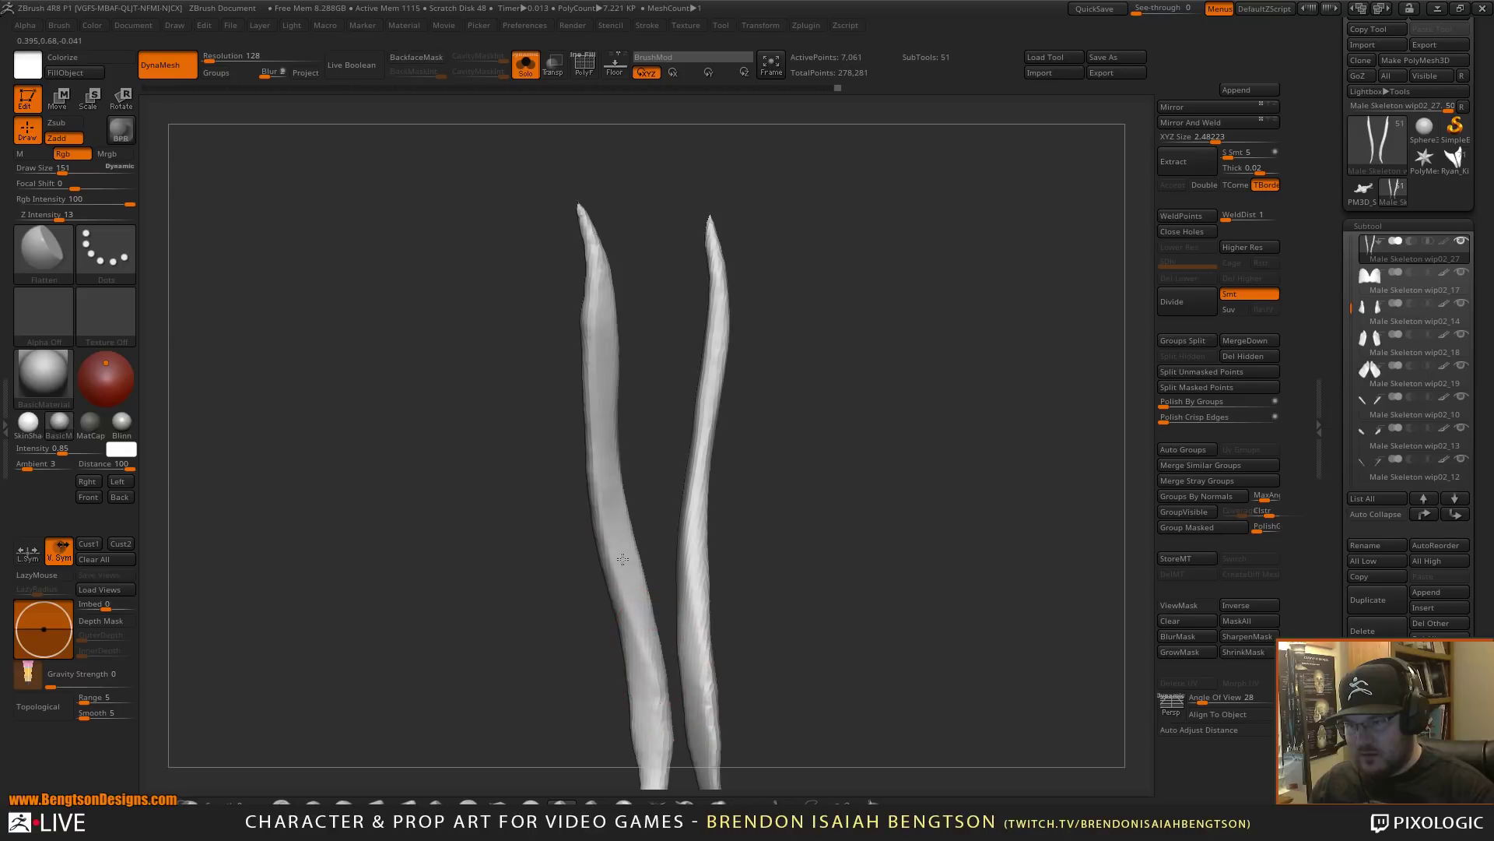
left_click_drag(658, 766, 818, 399)
key("alt+s")
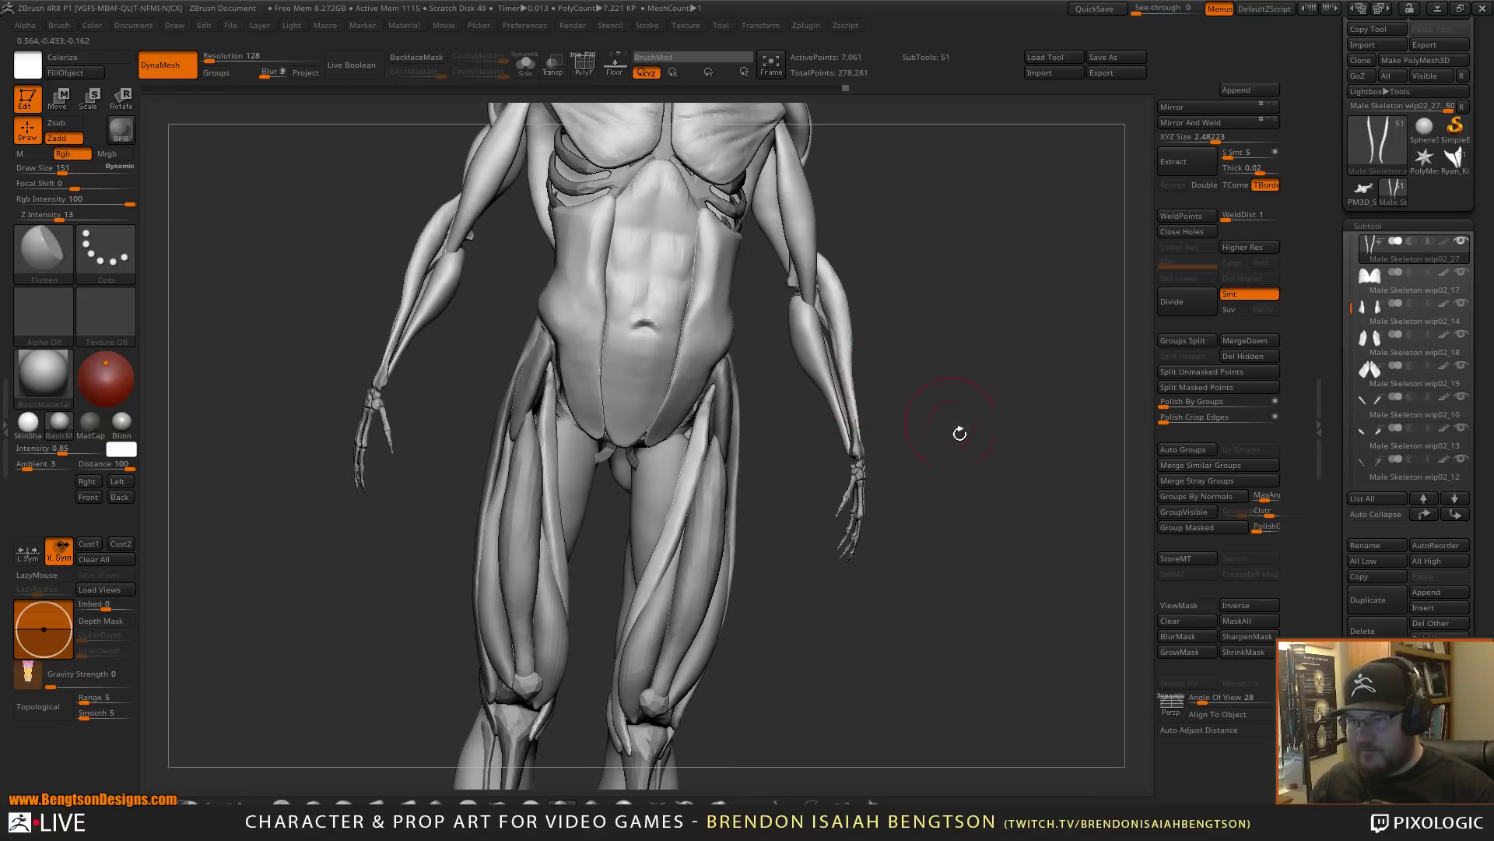
- Select the outer thigh band and nudge its edge below the gluteals inward with Move Topological at draw size 204
left_click_drag(960, 433, 953, 377, "shift")
left_click_drag(932, 483, 903, 529)
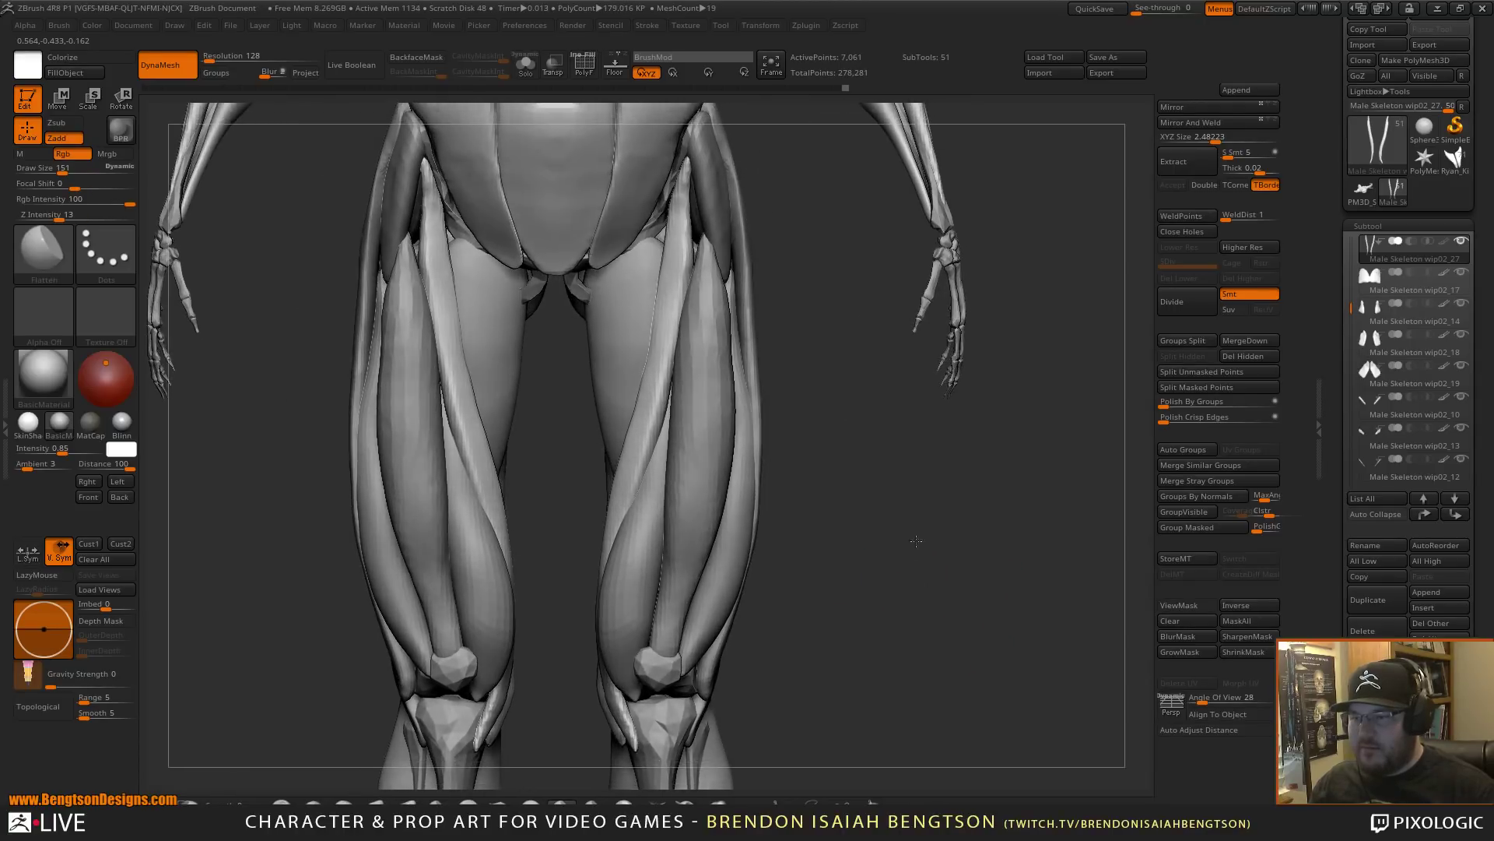
key("f")
left_click_drag(894, 447, 919, 525)
left_click_drag(935, 543, 940, 498)
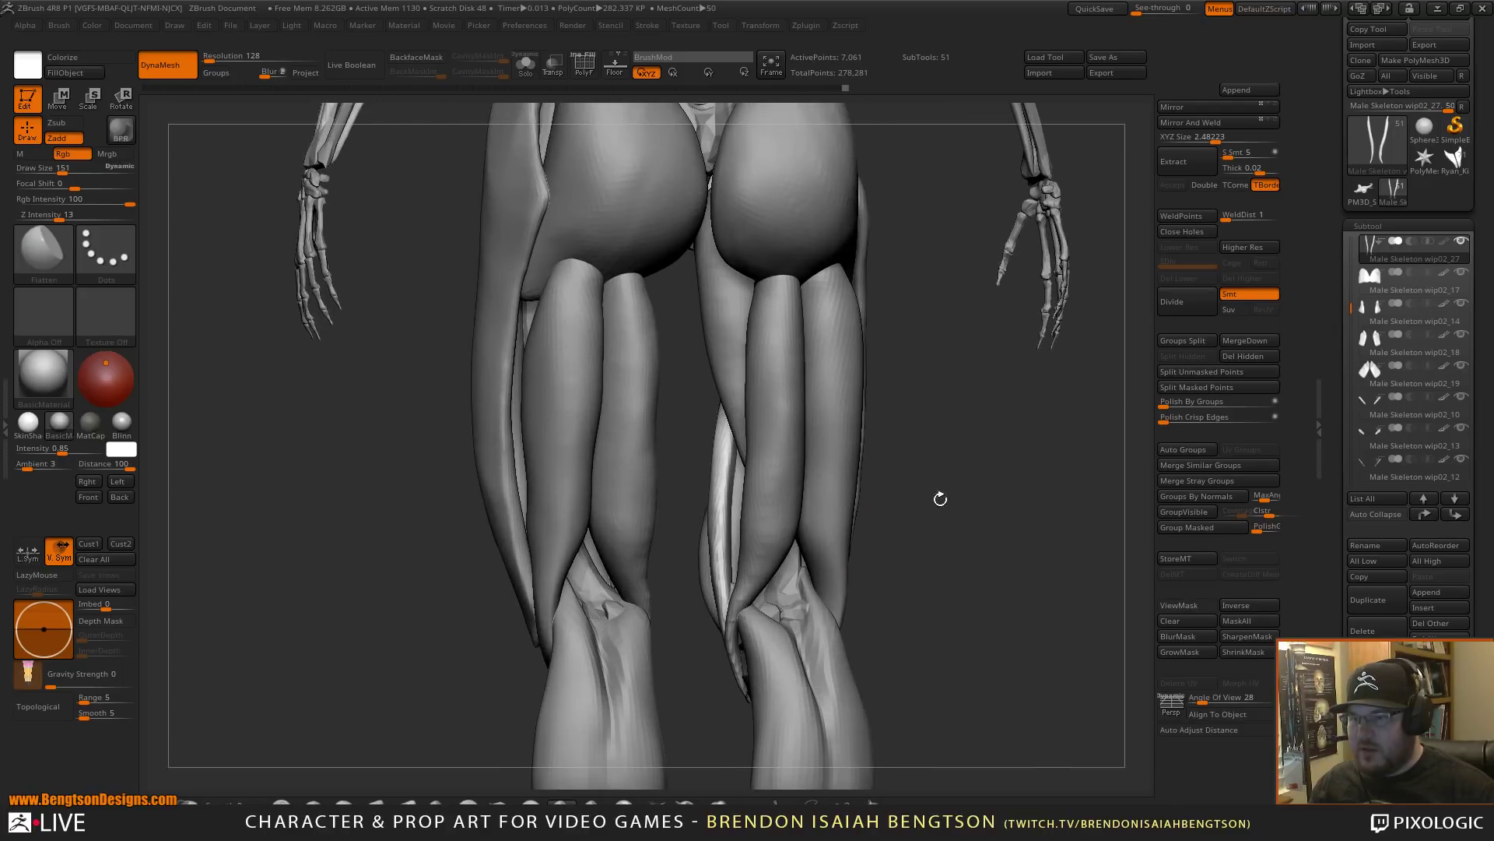
left_click(496, 358, "alt")
key("b")
key("m")
key("t")
key("space")
left_click_drag(508, 312, 511, 312)
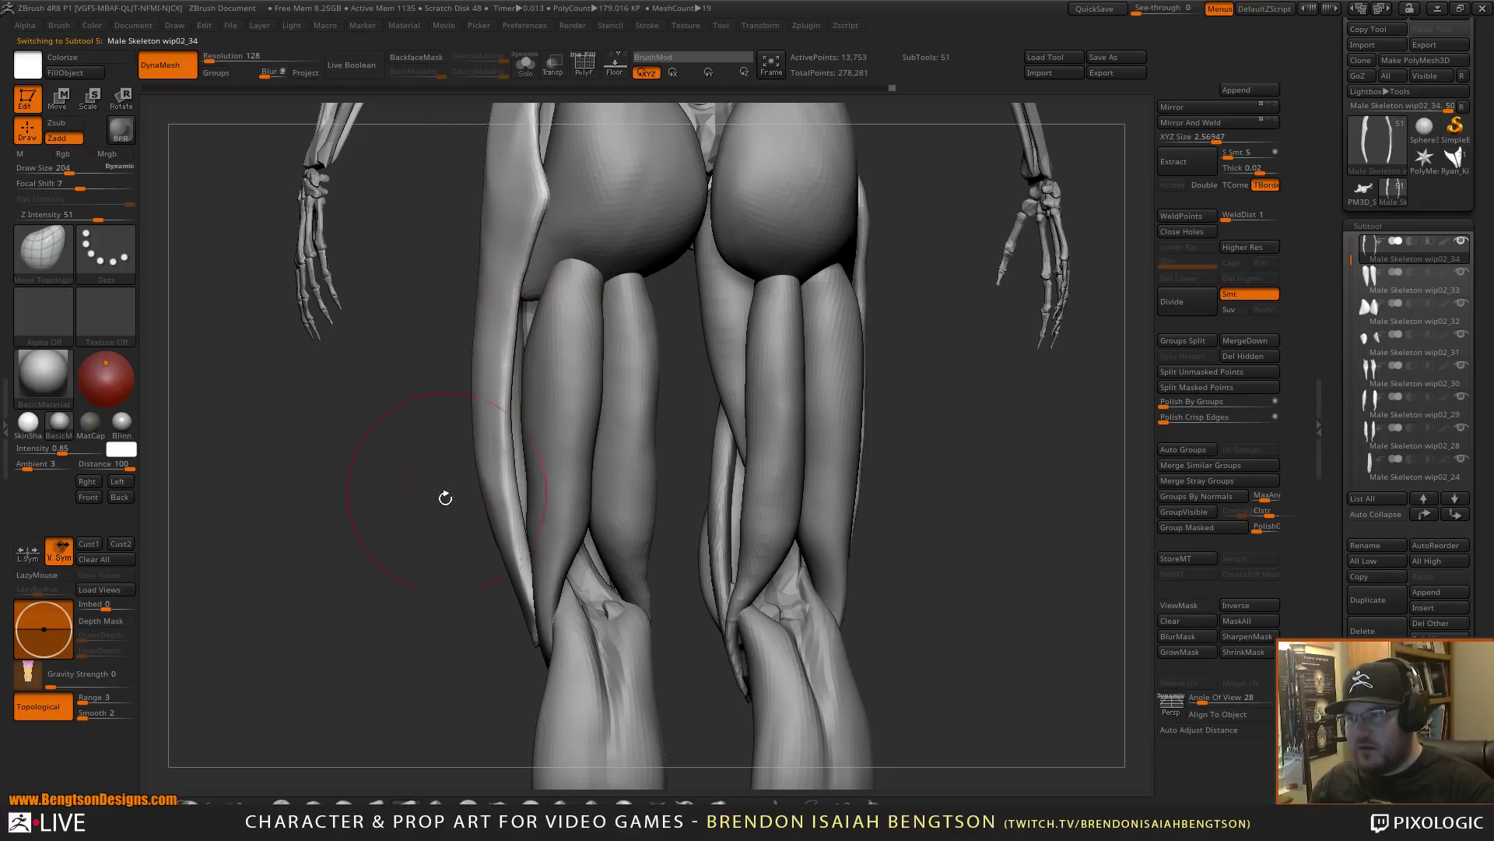
- Pull the outer thigh band's contour closer to the hamstrings along the mid and lower thigh, working from behind
left_click_drag(443, 498, 423, 490, "shift")
left_click_drag(473, 414, 479, 413)
left_click_drag(479, 337, 485, 336)
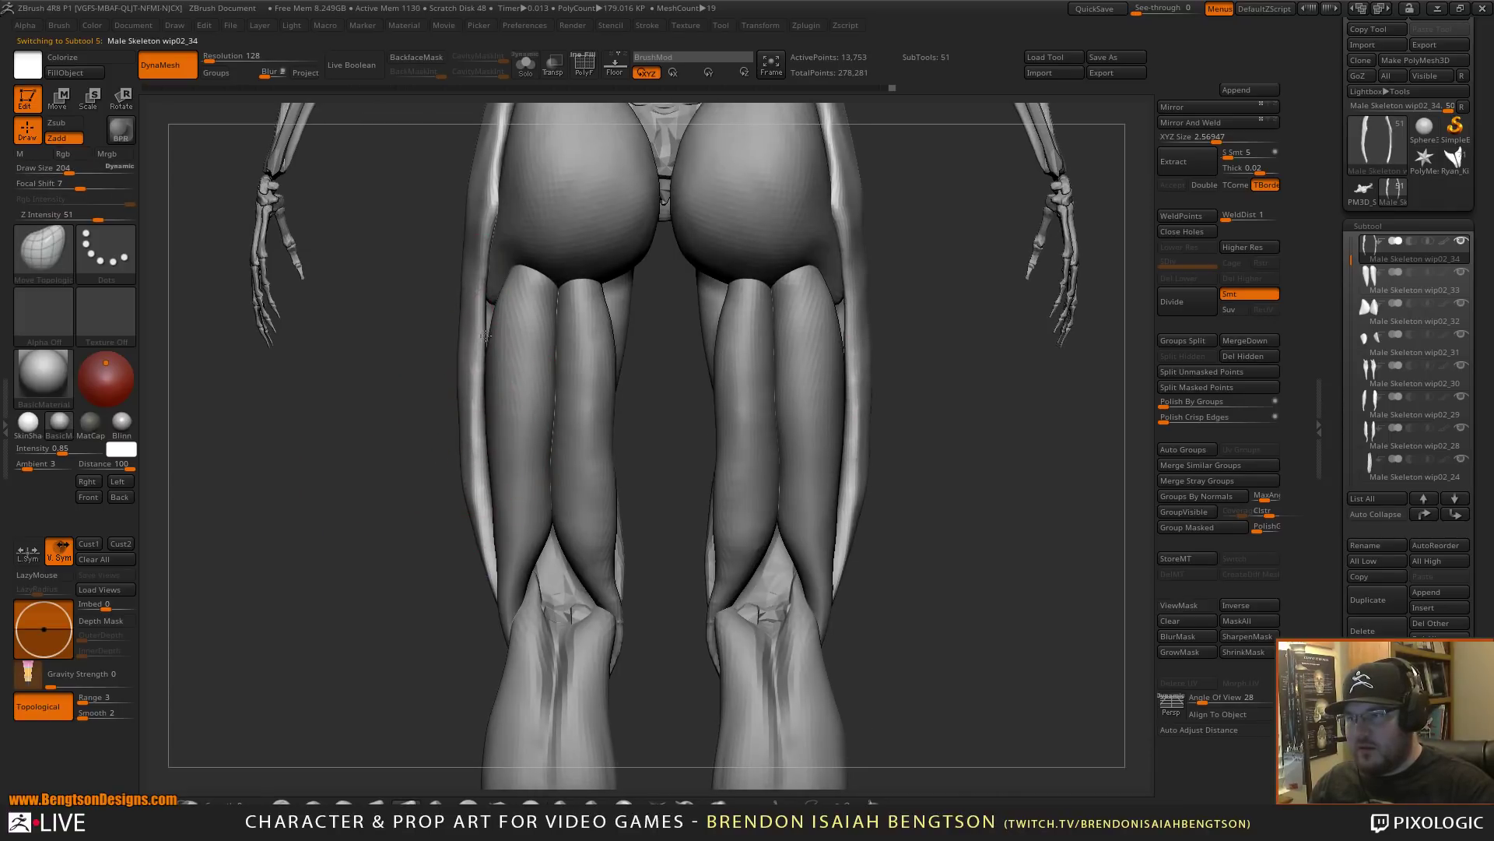
left_click_drag(476, 451, 485, 450)
left_click_drag(483, 510, 492, 509)
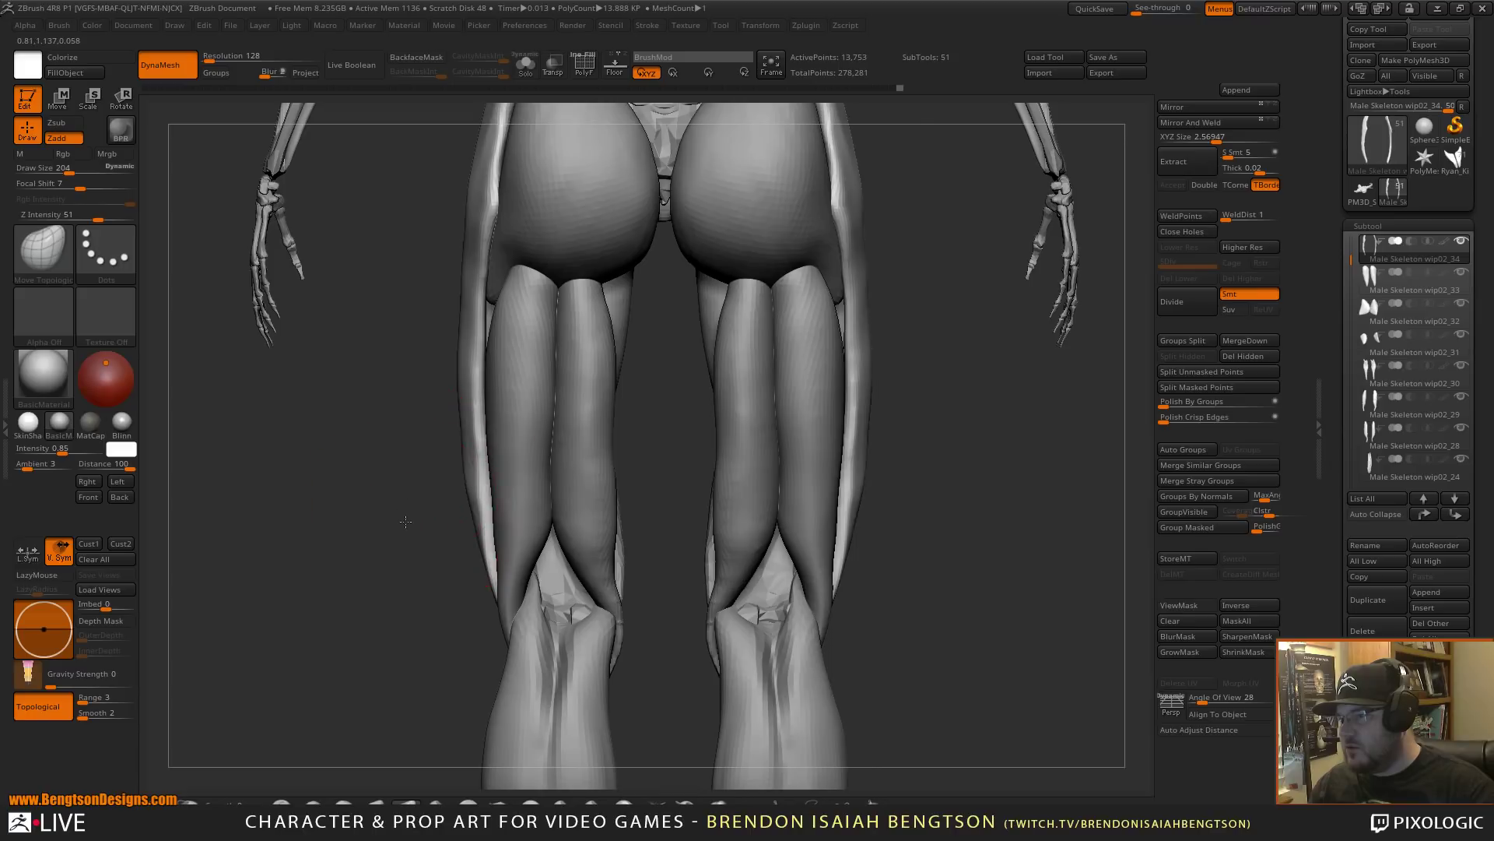
- Pull the outer thigh band's rear edge back over the hamstring in side view and adjust its lower front edge above the knee
left_click_drag(406, 518, 486, 531)
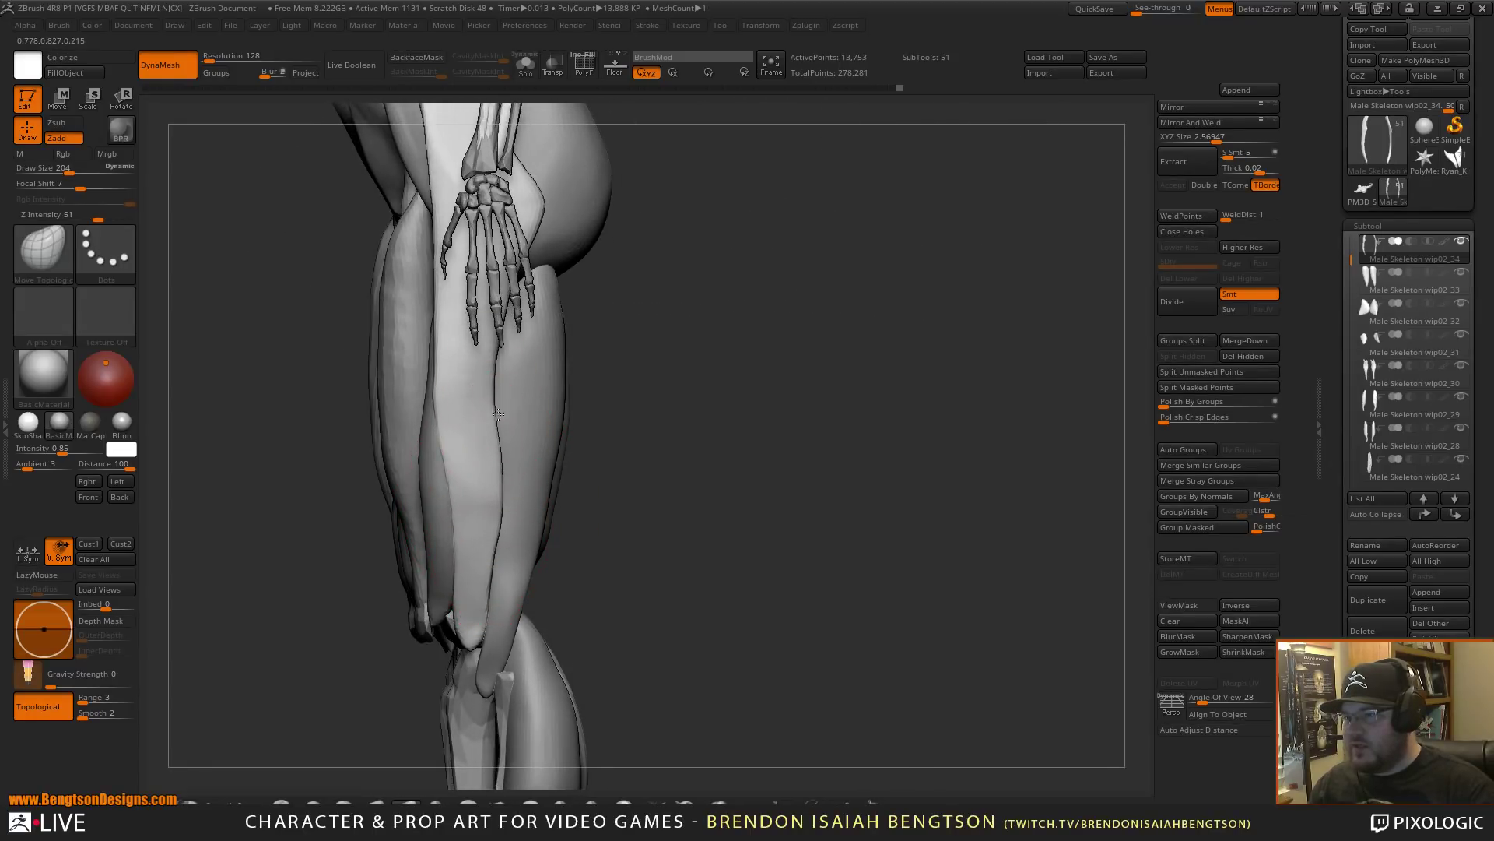
left_click_drag(494, 373, 509, 367)
left_click_drag(510, 445, 516, 451)
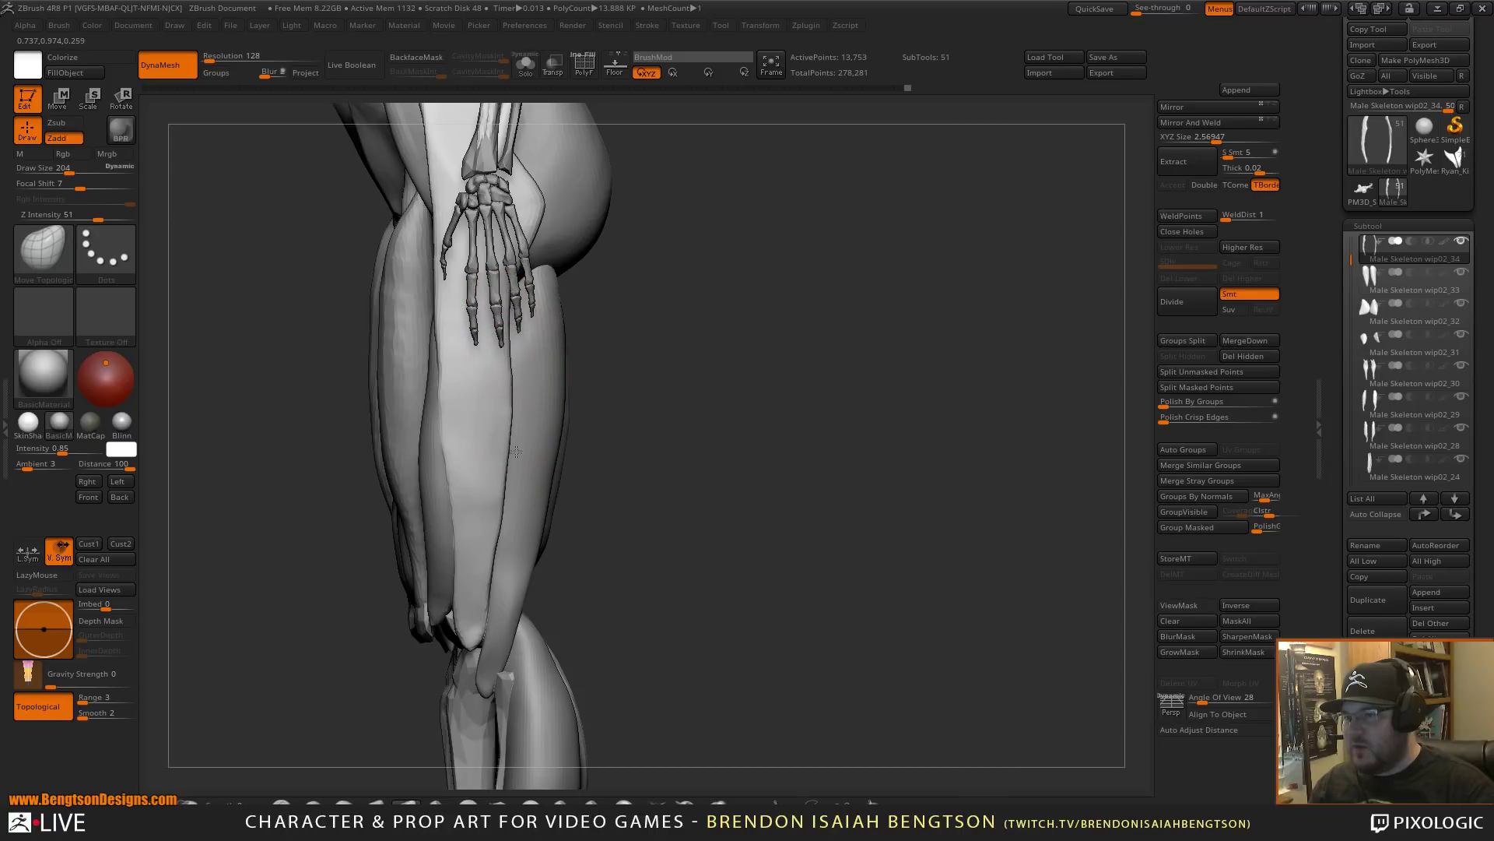
mouse_move(510, 507)
left_mouse_down()
mouse_move(489, 640)
mouse_move(462, 594)
left_mouse_up()
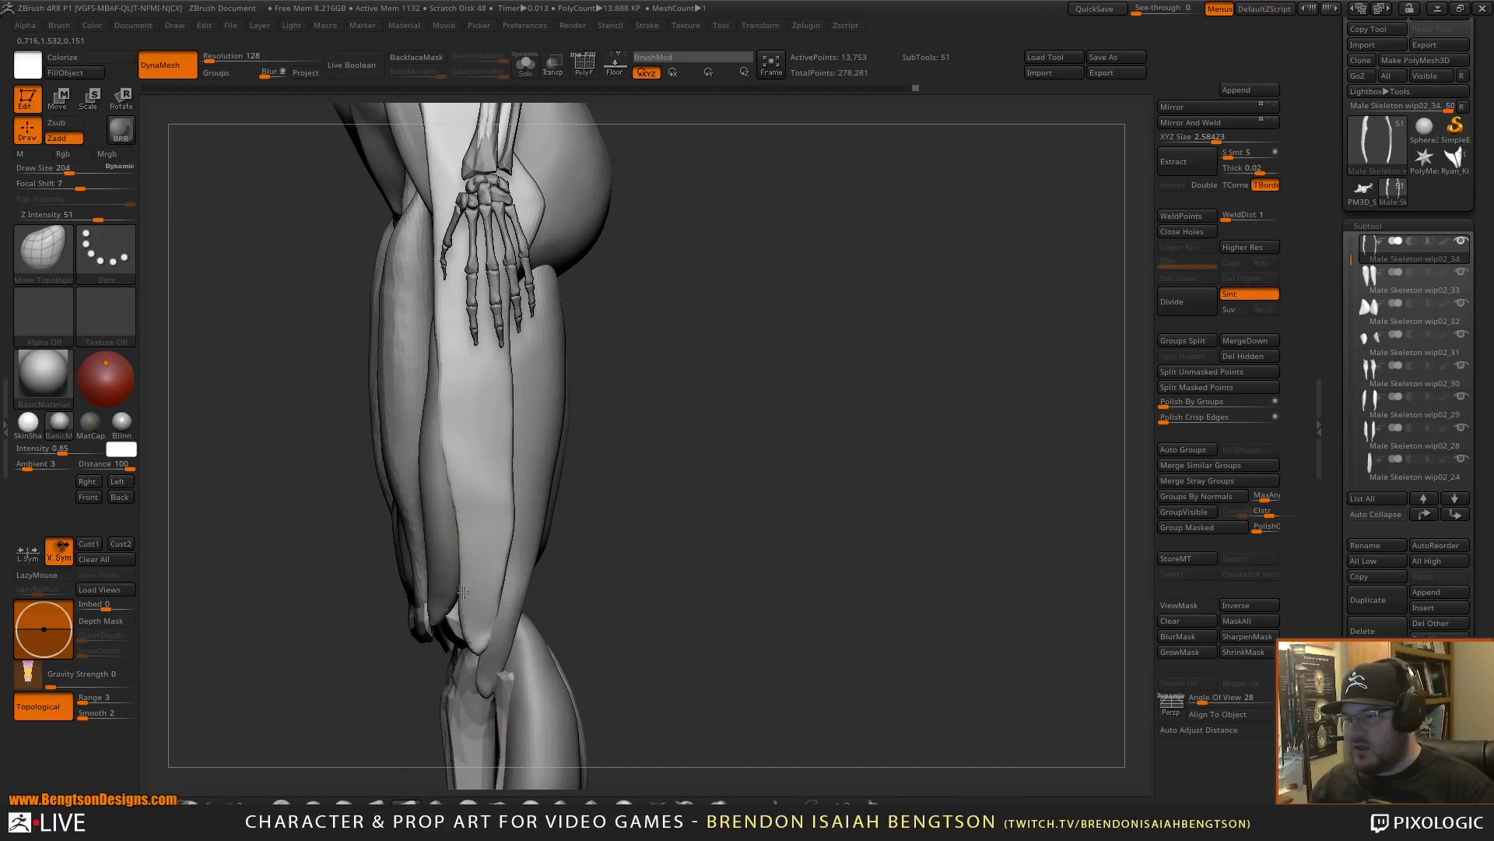
mouse_move(461, 537)
left_mouse_down()
mouse_move(437, 476)
mouse_move(511, 491)
left_mouse_up()
left_click_drag(884, 500, 506, 549)
- Remesh the central front thigh muscle at DynaMesh resolution 128 and smooth its surface
left_click_drag(806, 442, 842, 545, "shift")
mouse_move(853, 421)
left_mouse_down("alt")
mouse_move(823, 606)
mouse_move(885, 494)
mouse_move(865, 476)
left_mouse_up("alt")
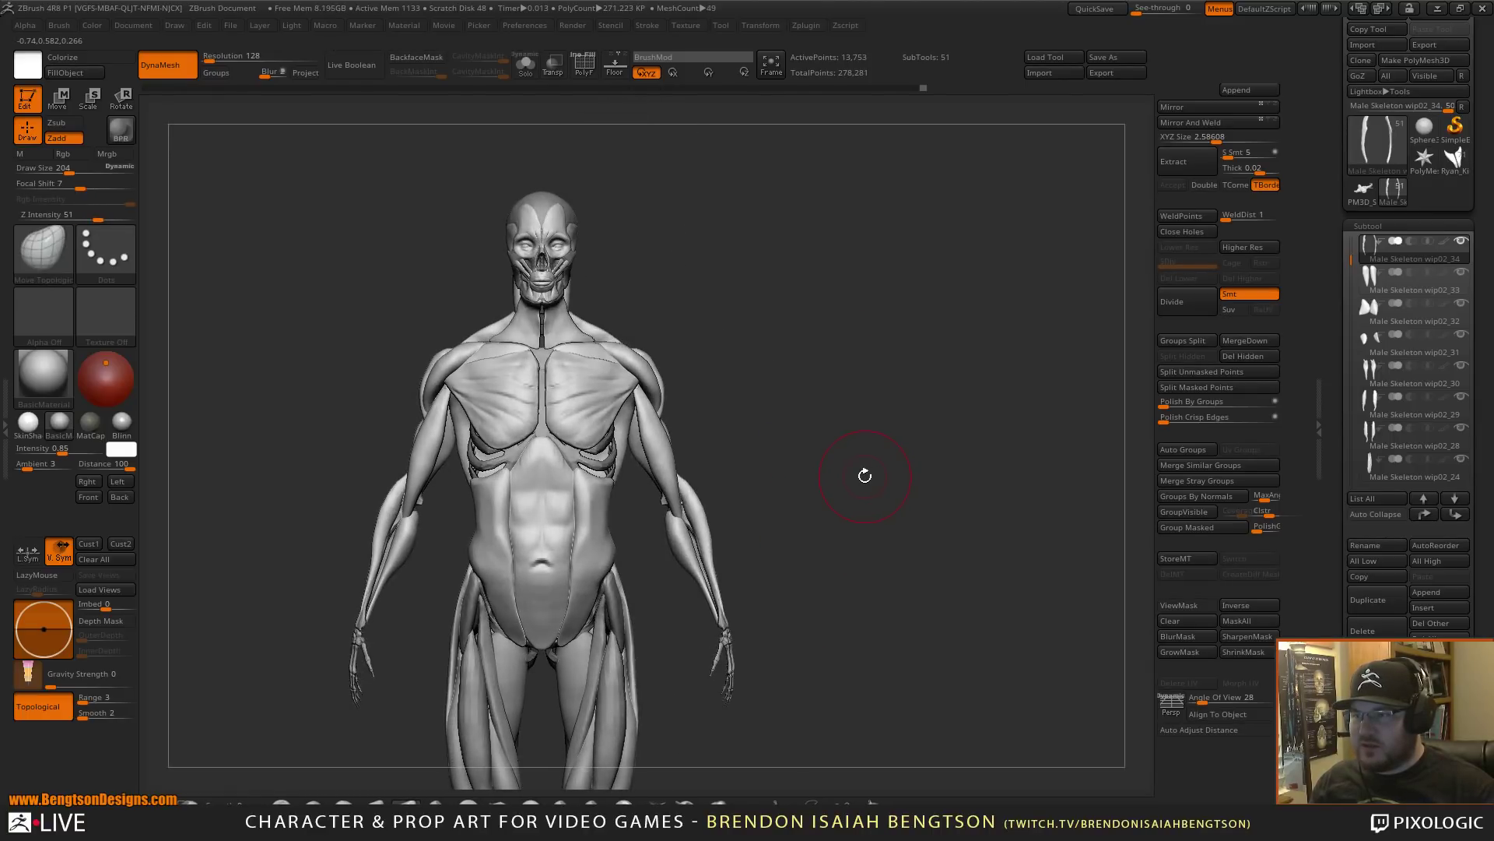
left_click_drag(861, 548, 881, 317, "alt")
left_click_drag(824, 515, 860, 502, "alt")
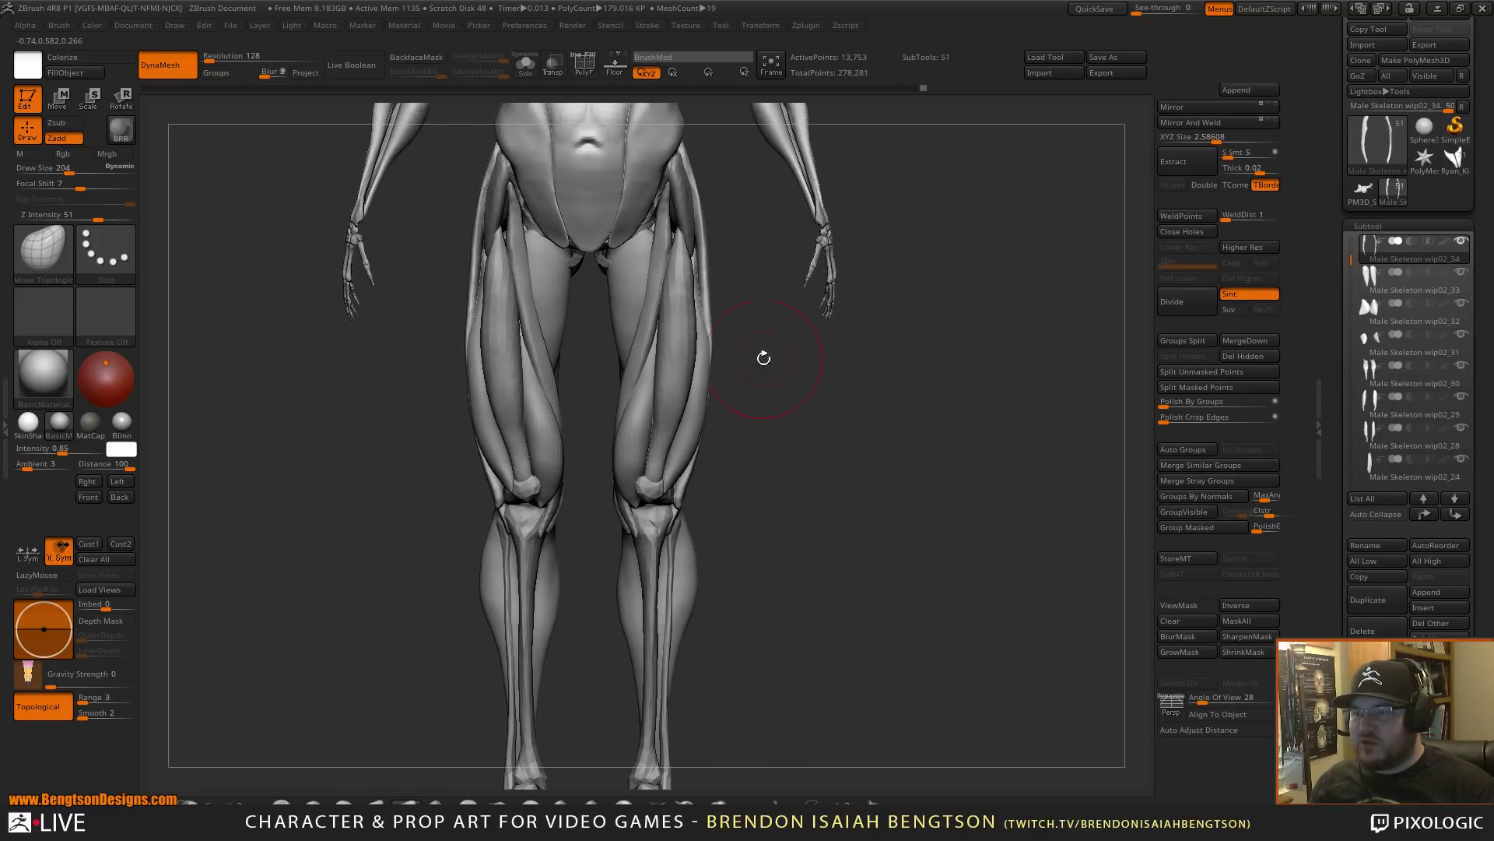
left_click(677, 345, "alt")
left_click_drag(748, 363, 750, 393)
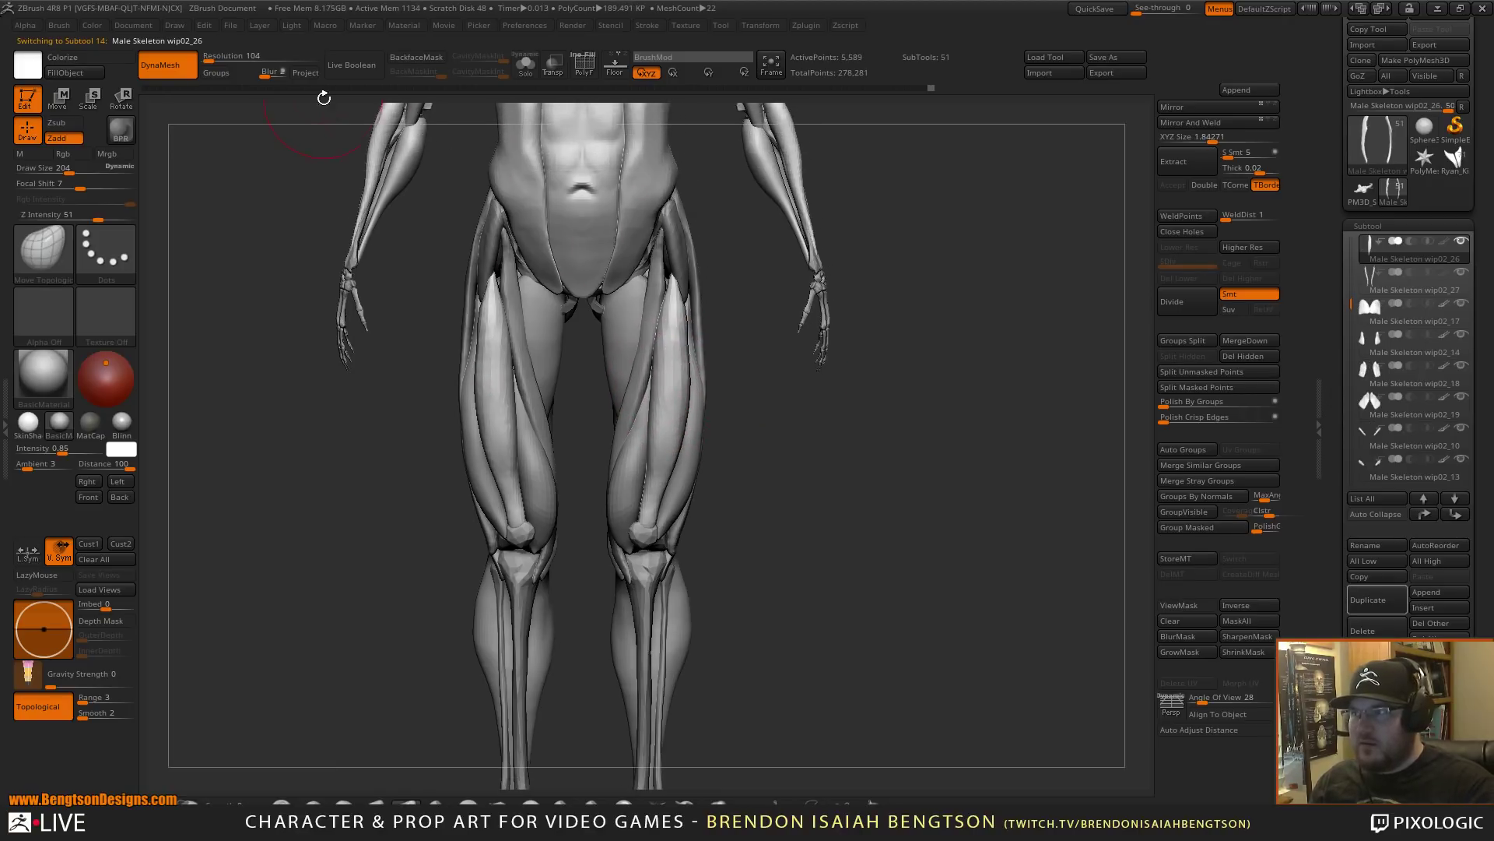
type("12")
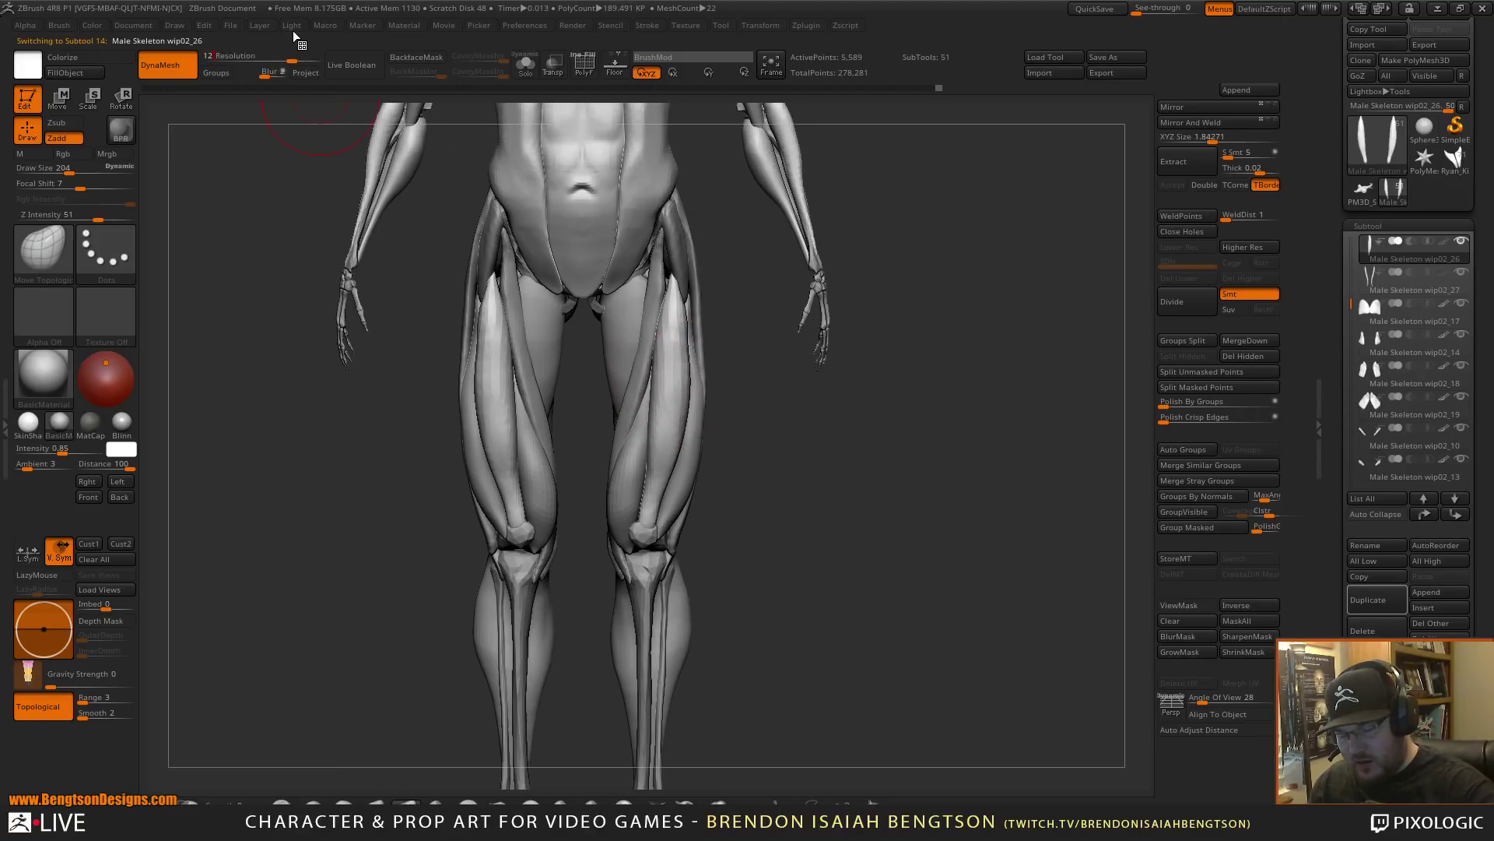
type("8")
key("Return")
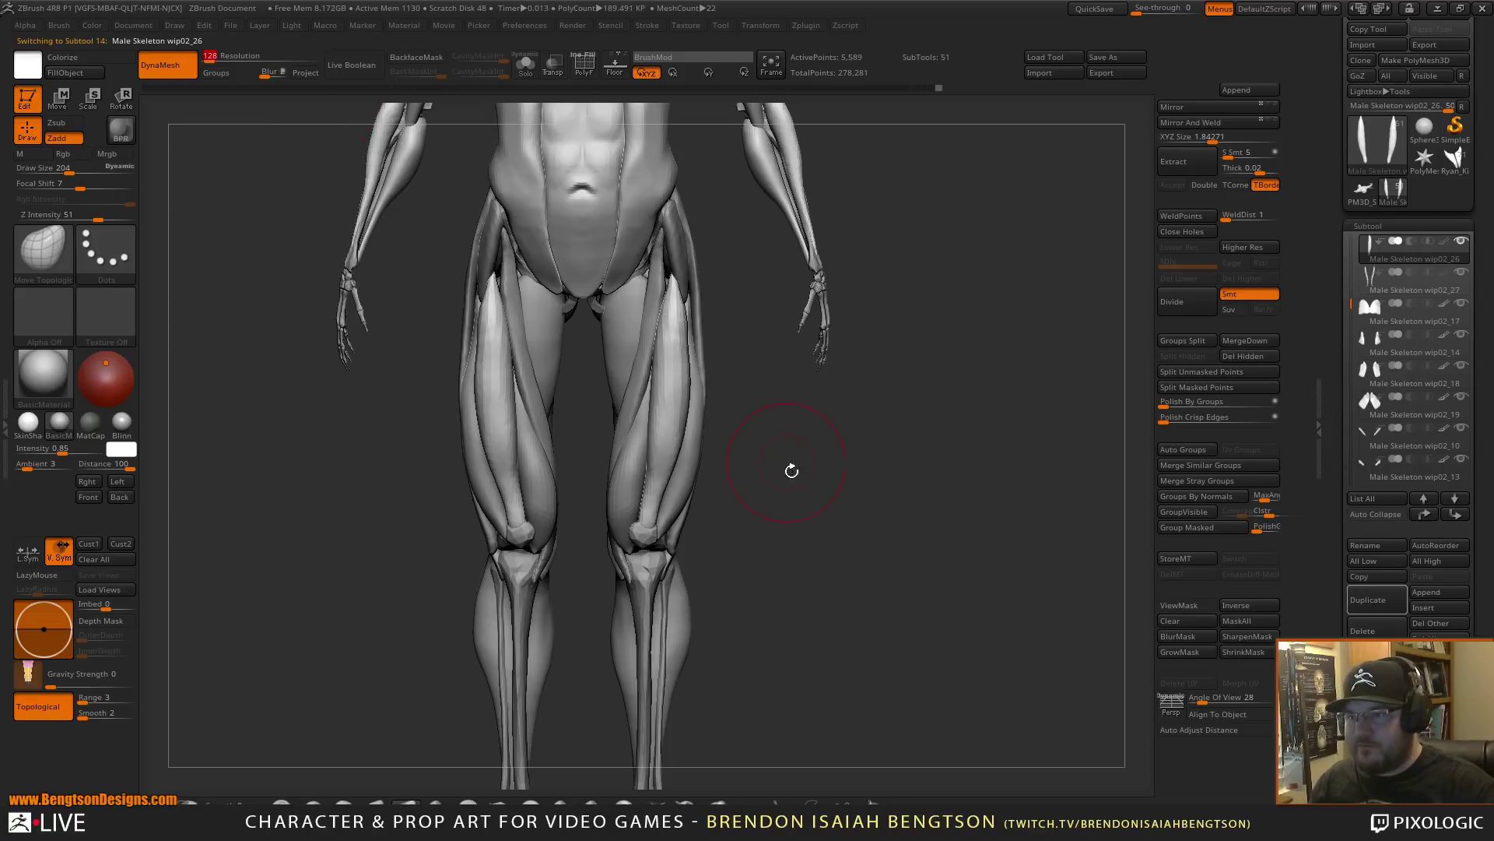
left_click_drag(714, 467, 755, 661, "ctrl")
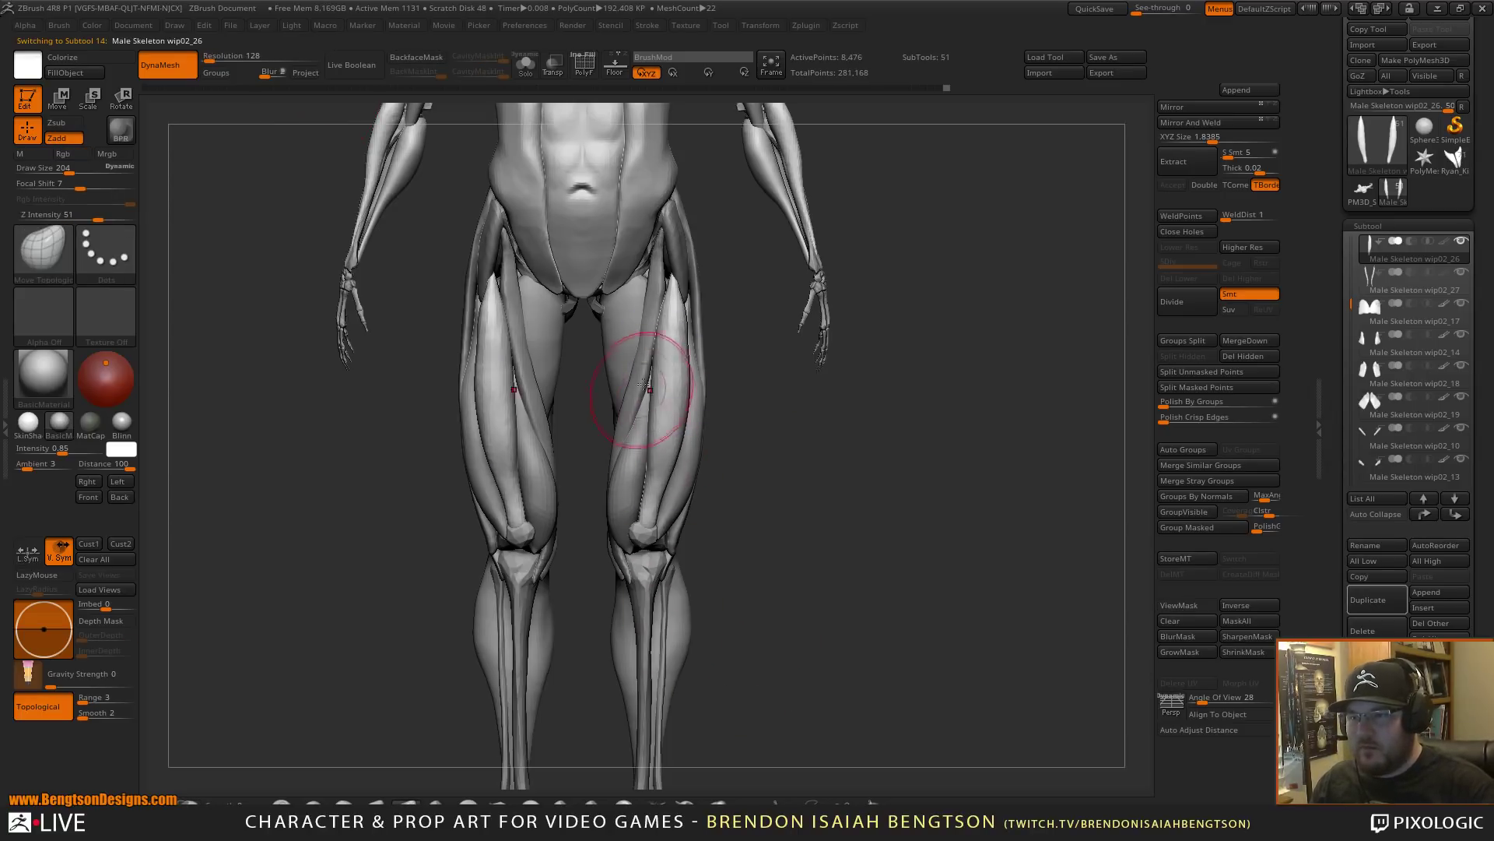
left_click_drag(653, 392, 672, 449, "shift")
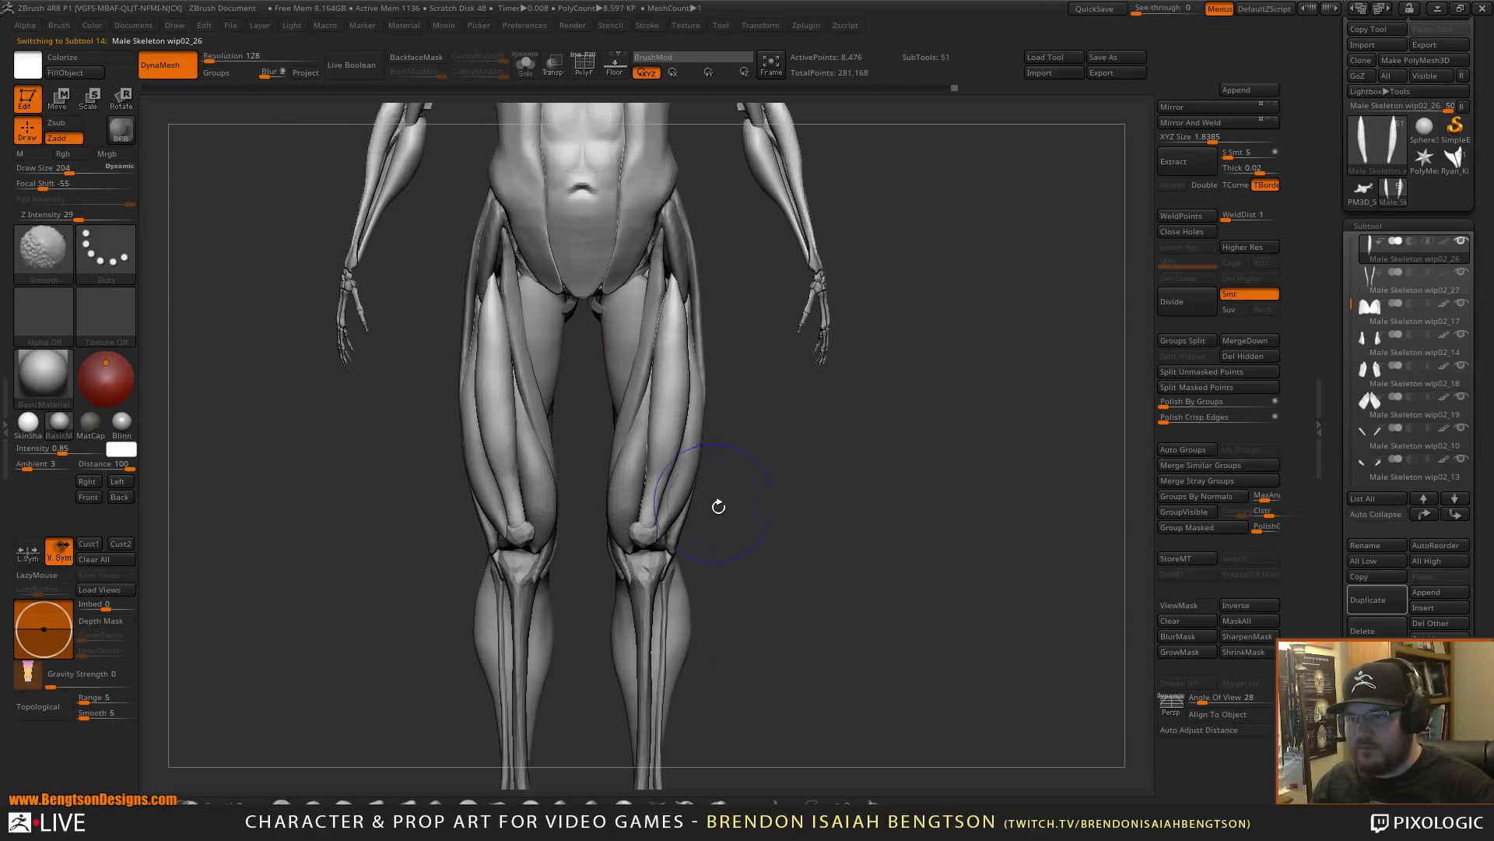
- Extend the front thigh muscle's upper end toward the hip and refine its upper outer contour with Move Topological at draw size 237
left_click_drag(844, 491, 769, 492)
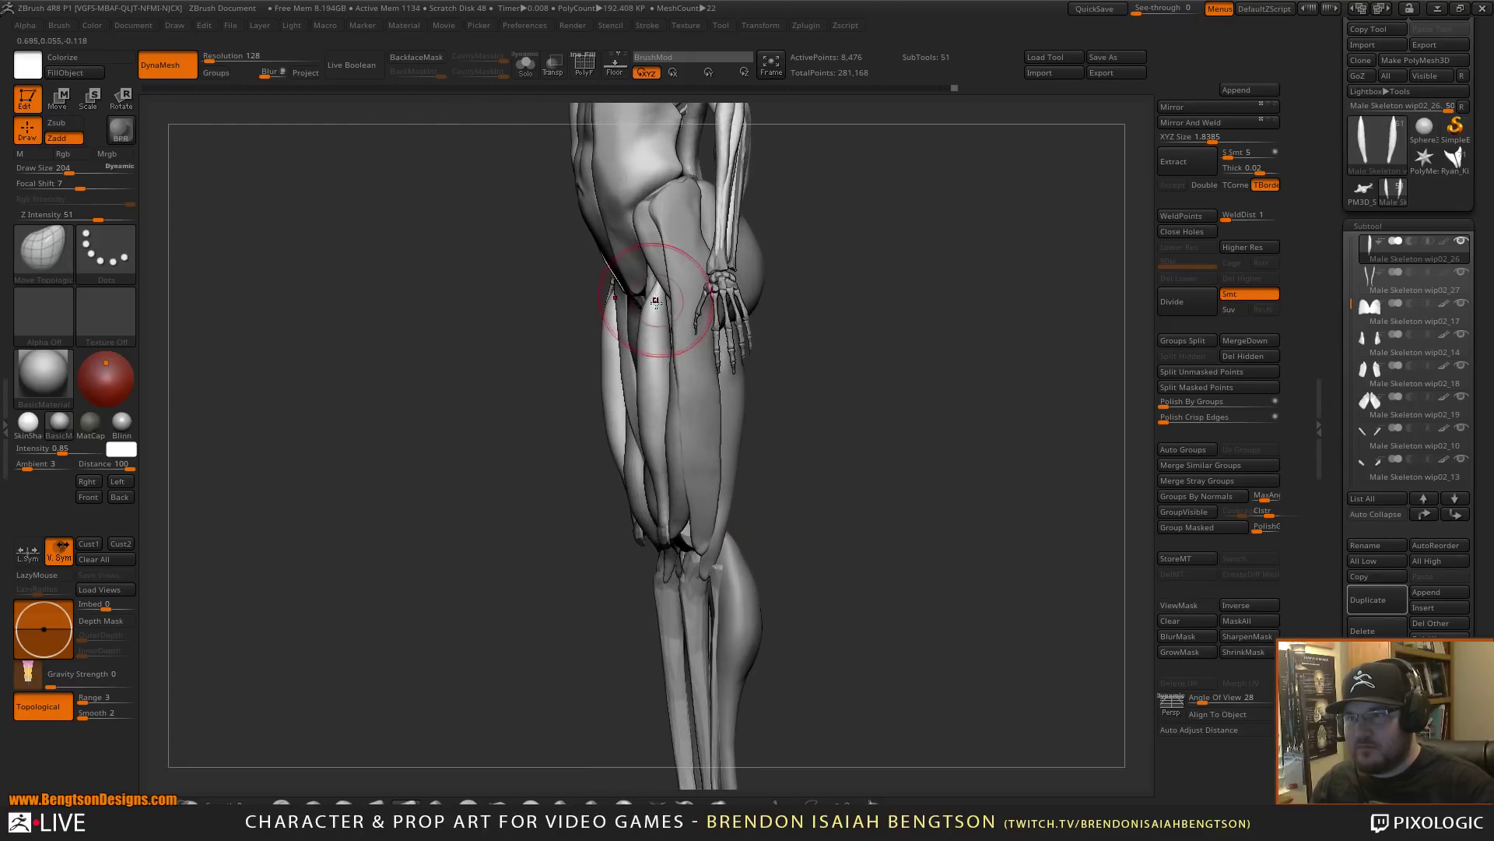
left_click_drag(667, 301, 665, 291)
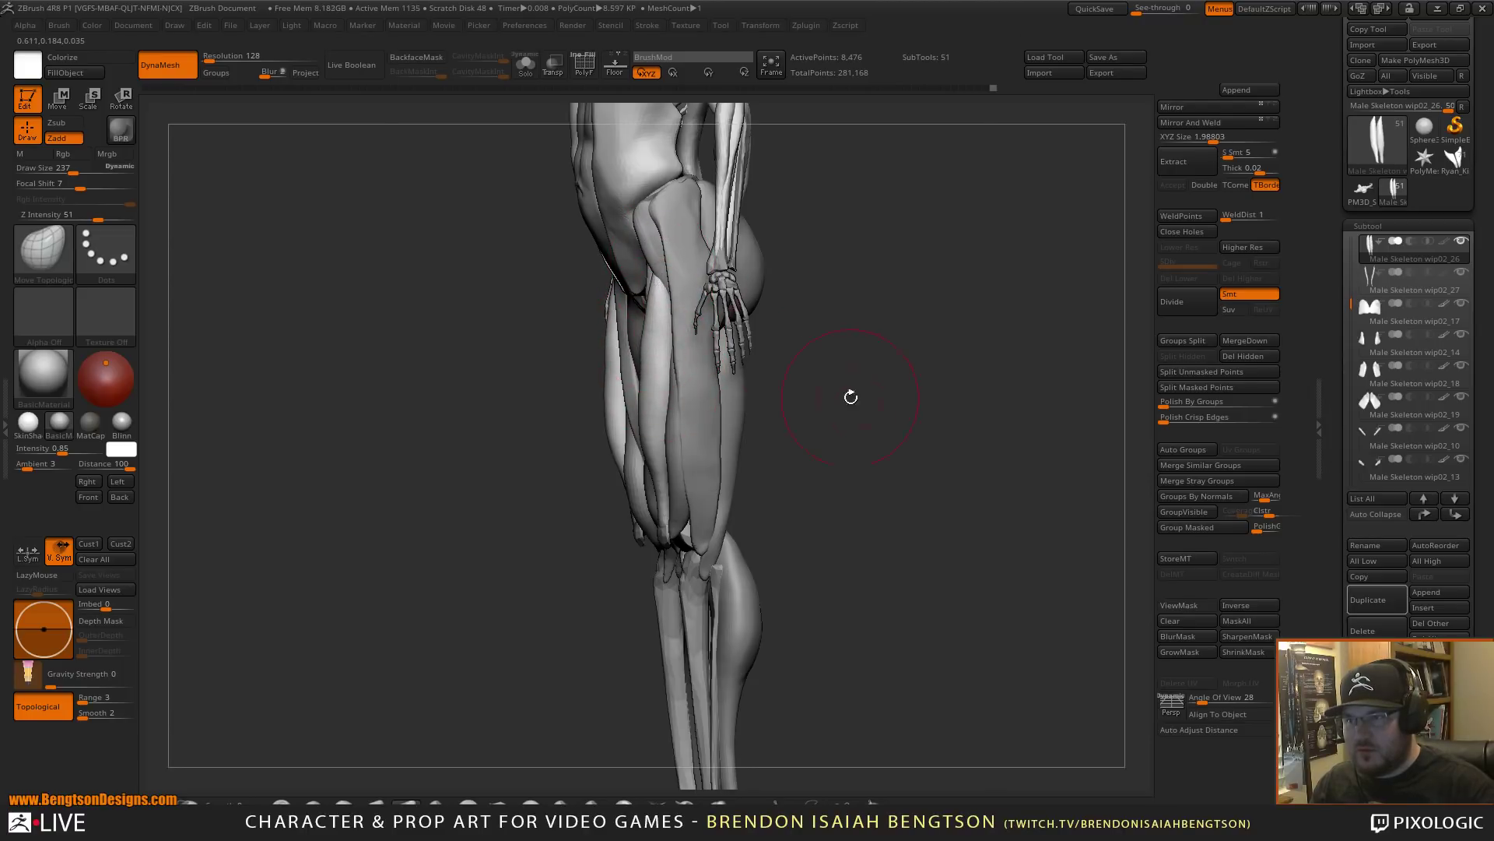
left_click_drag(850, 397, 827, 297, "shift")
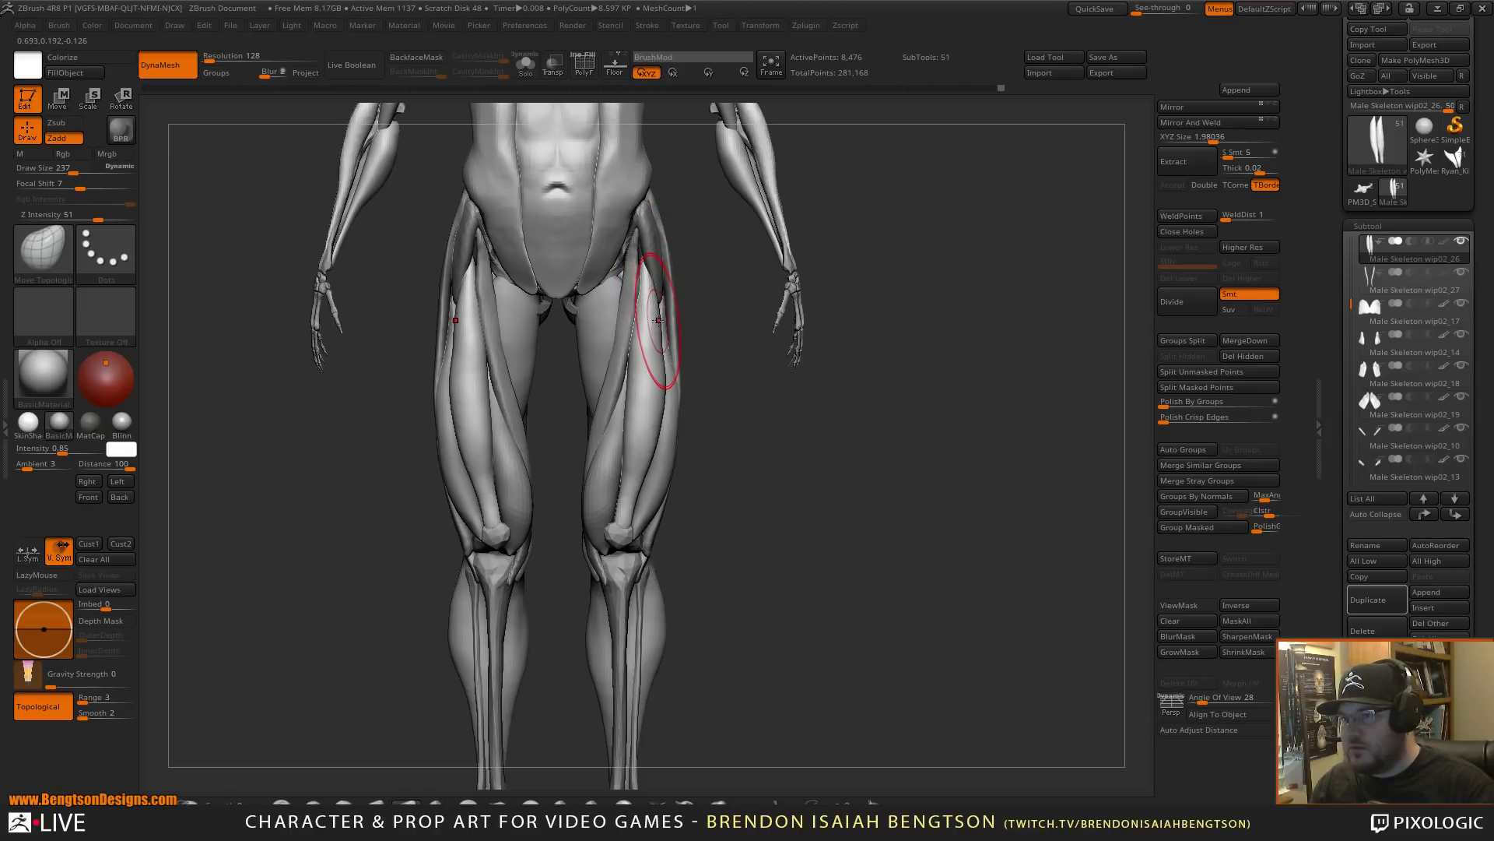
key("shift")
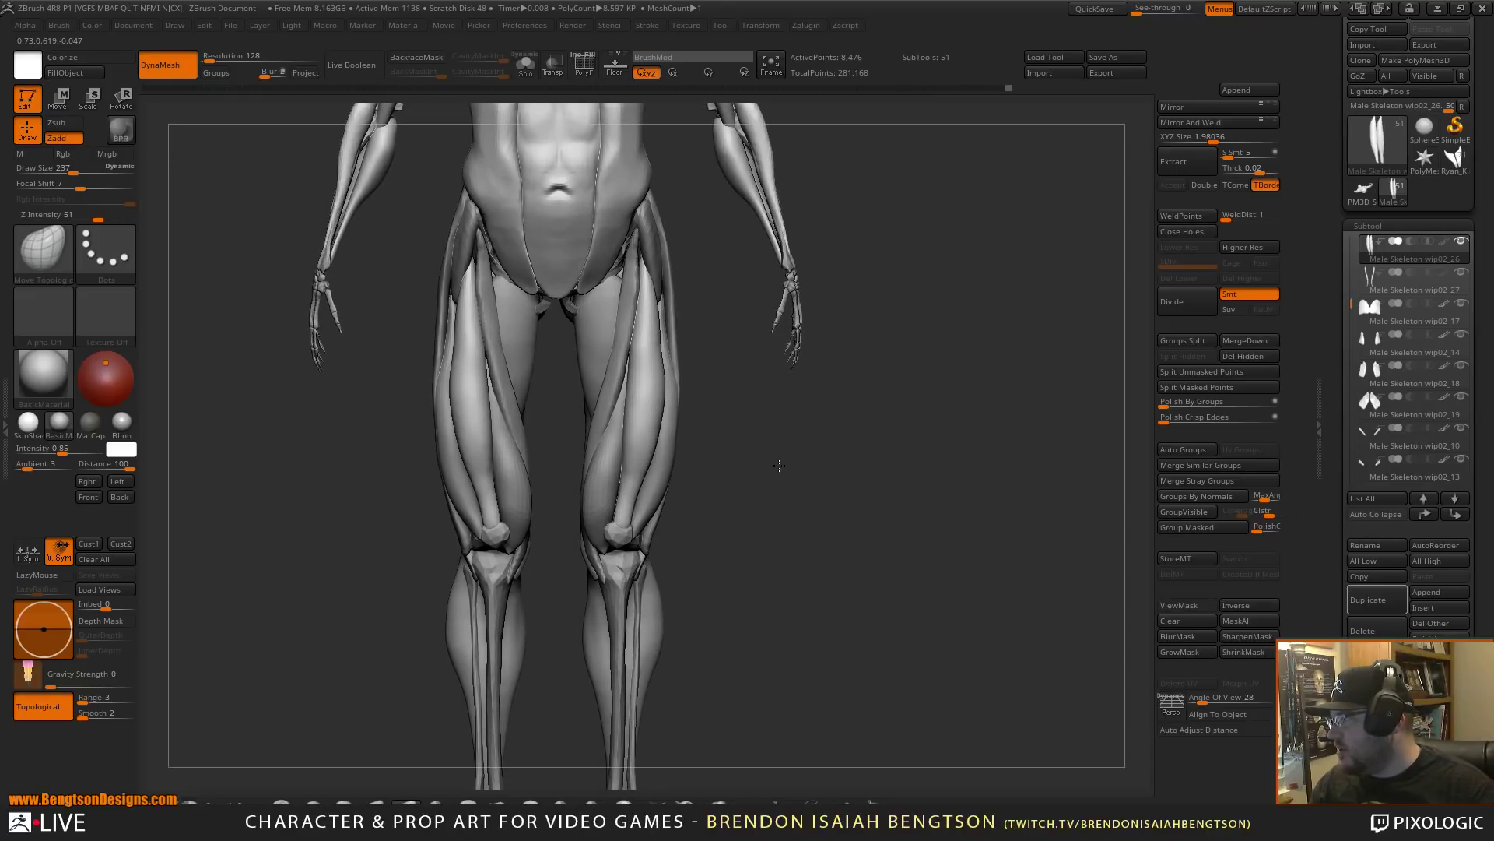
- Examine the knees and lower legs of the anatomy model from the front and side
left_click_drag(779, 466, 747, 277)
left_click_drag(776, 338, 774, 395, "shift")
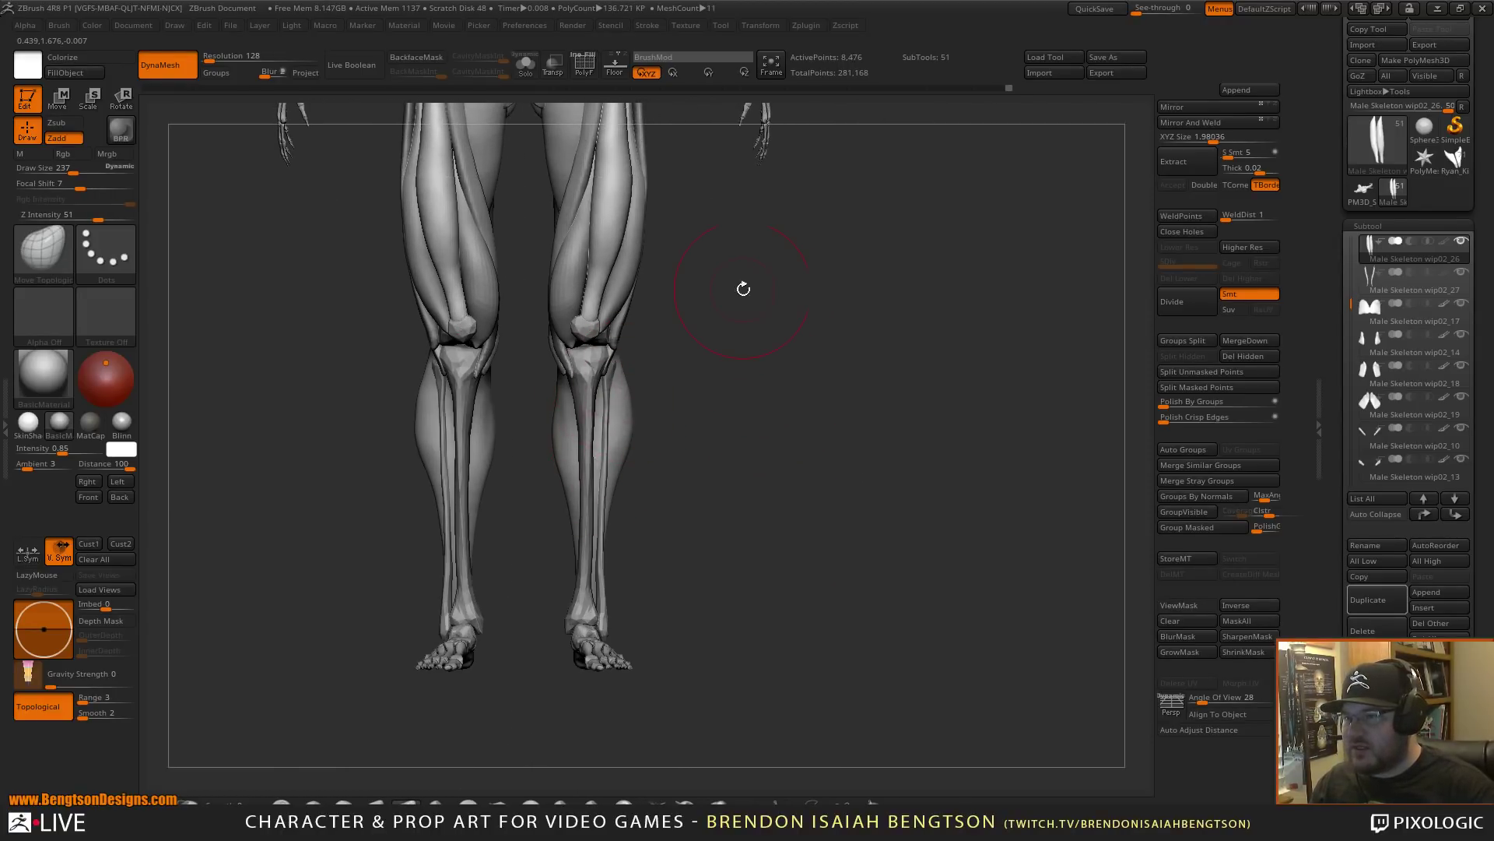
left_click_drag(743, 289, 800, 357)
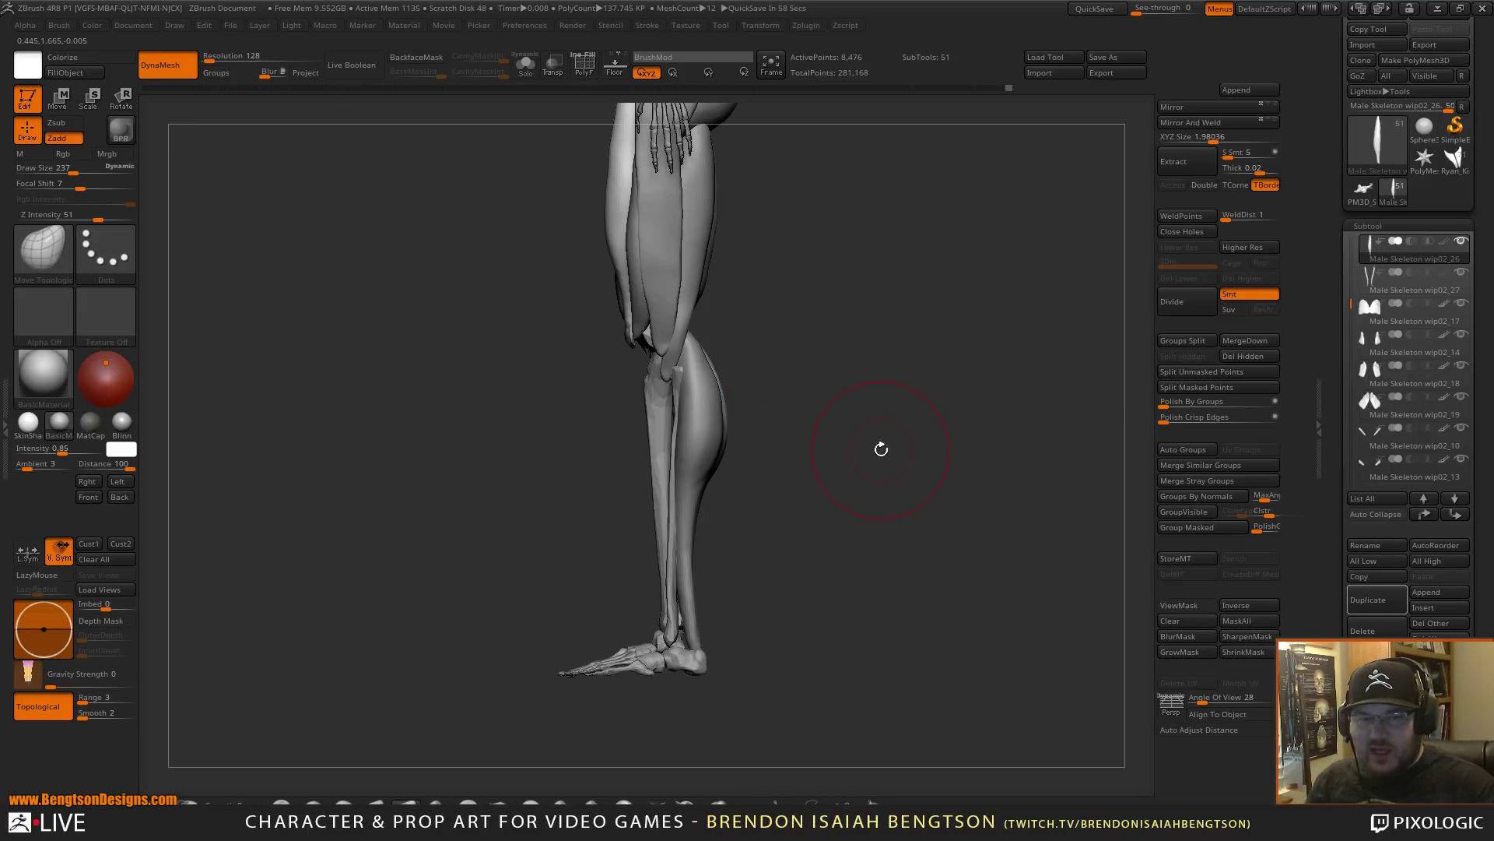
left_click_drag(881, 449, 924, 382)
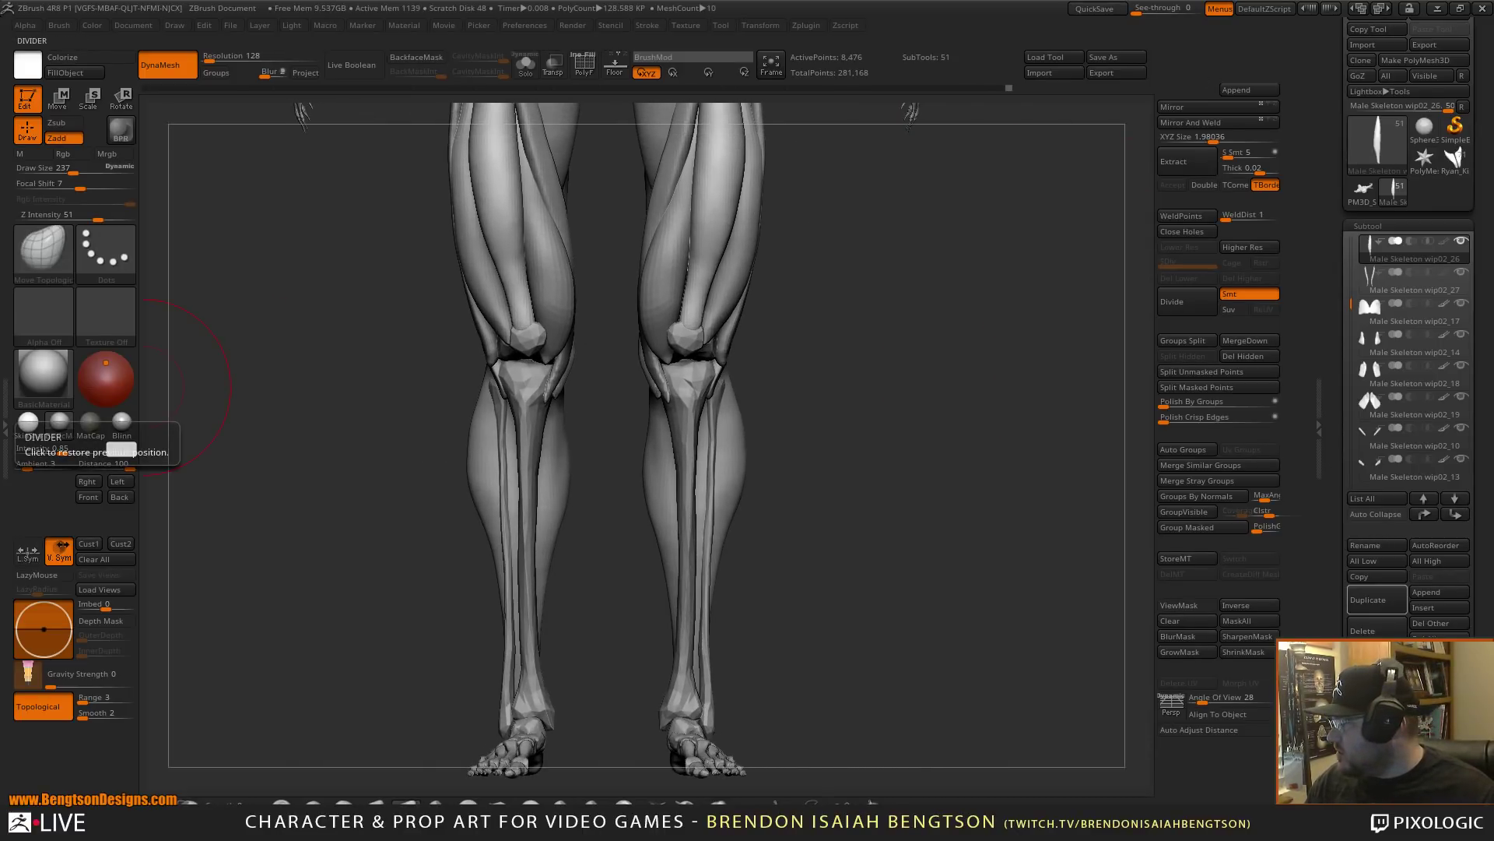
- Switch to the Firefox browser and review the tensor fascia lata image results, opening the Tensor Fascia Latae diagram
key("alt+Tab")
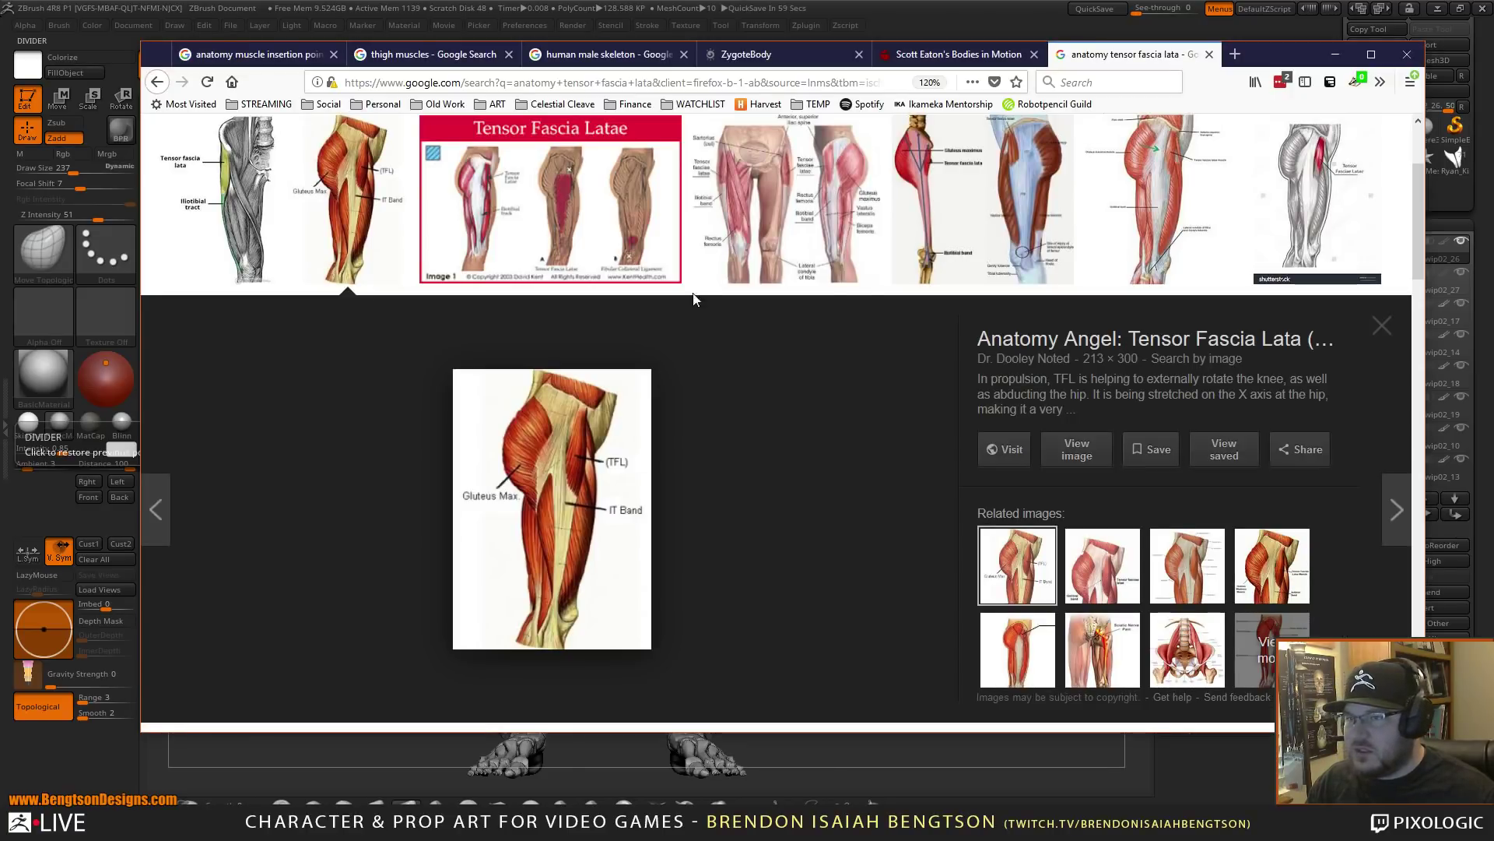
left_click(506, 233)
scroll(475, 282, "up", 3)
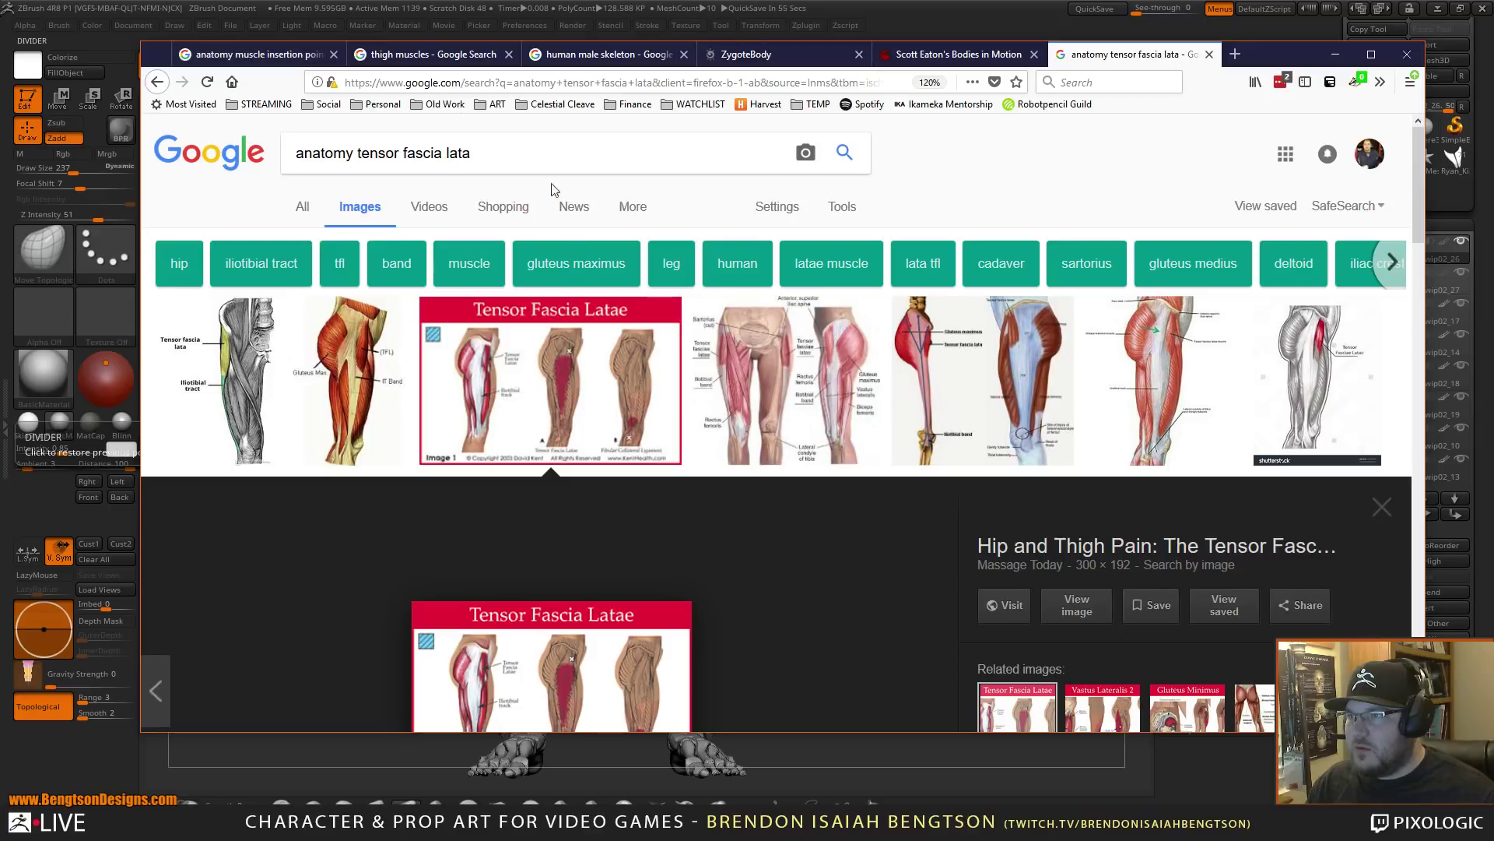
scroll(519, 377, "down", 3)
scroll(519, 372, "up", 3)
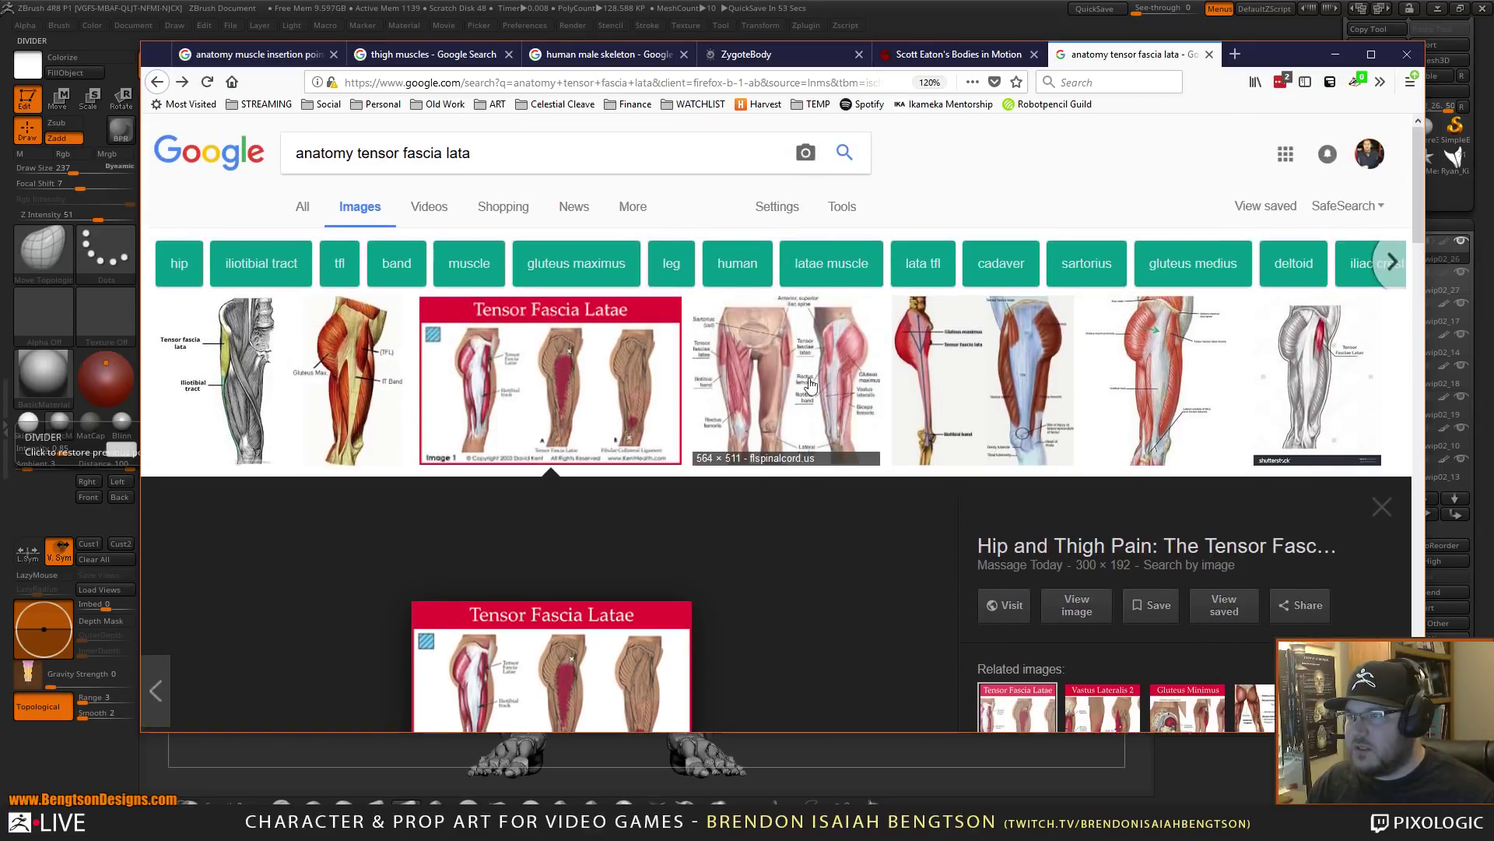
scroll(495, 347, "down", 3)
scroll(580, 275, "up", 3)
key("alt+Left")
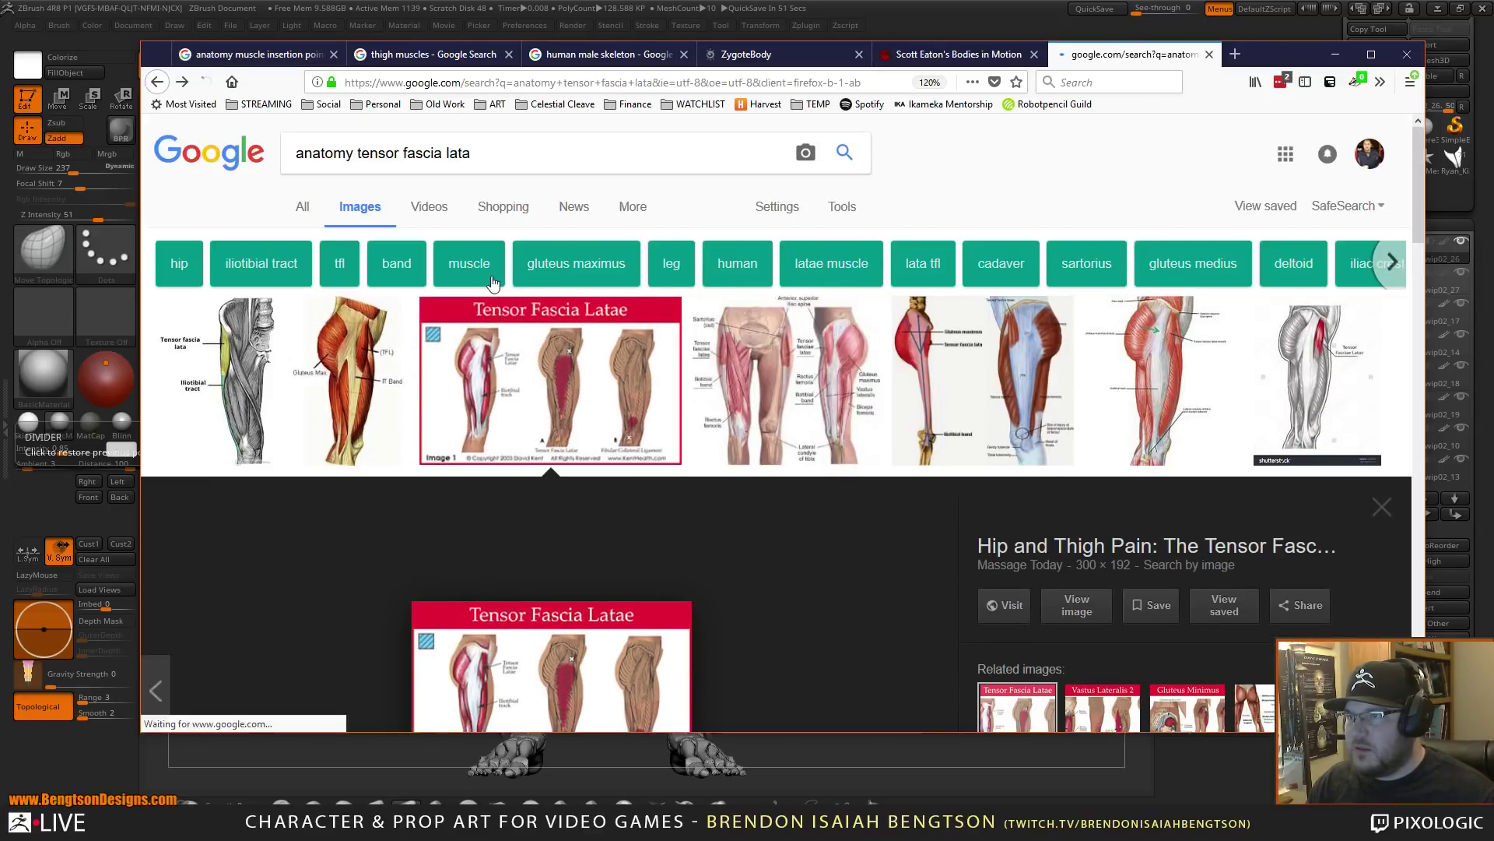
right_click_drag(451, 343, 384, 357)
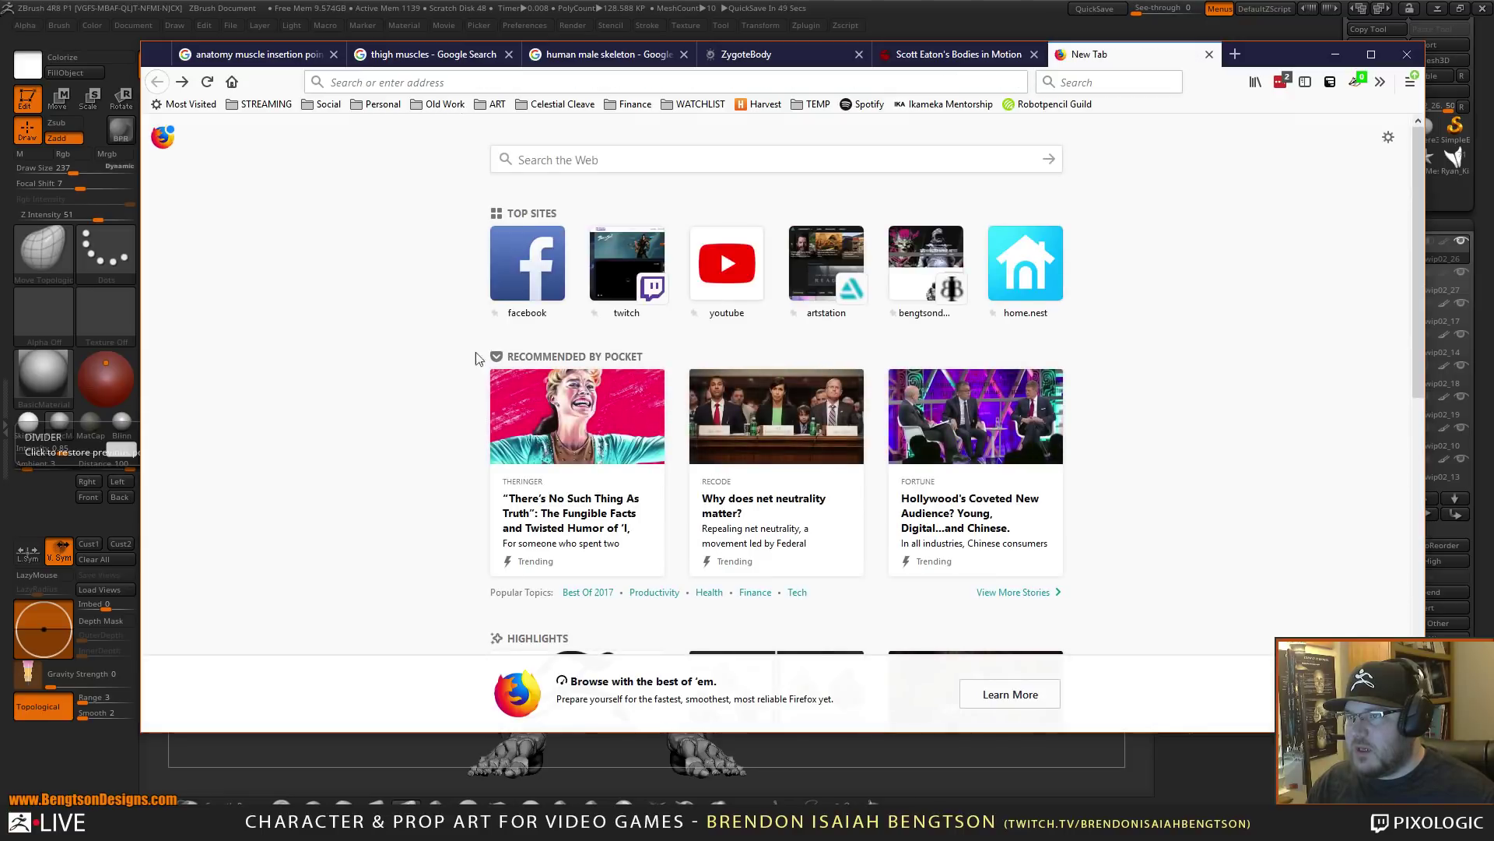
right_click_drag(475, 353, 149, 325)
left_click(394, 250)
right_click(727, 243)
right_click(866, 265)
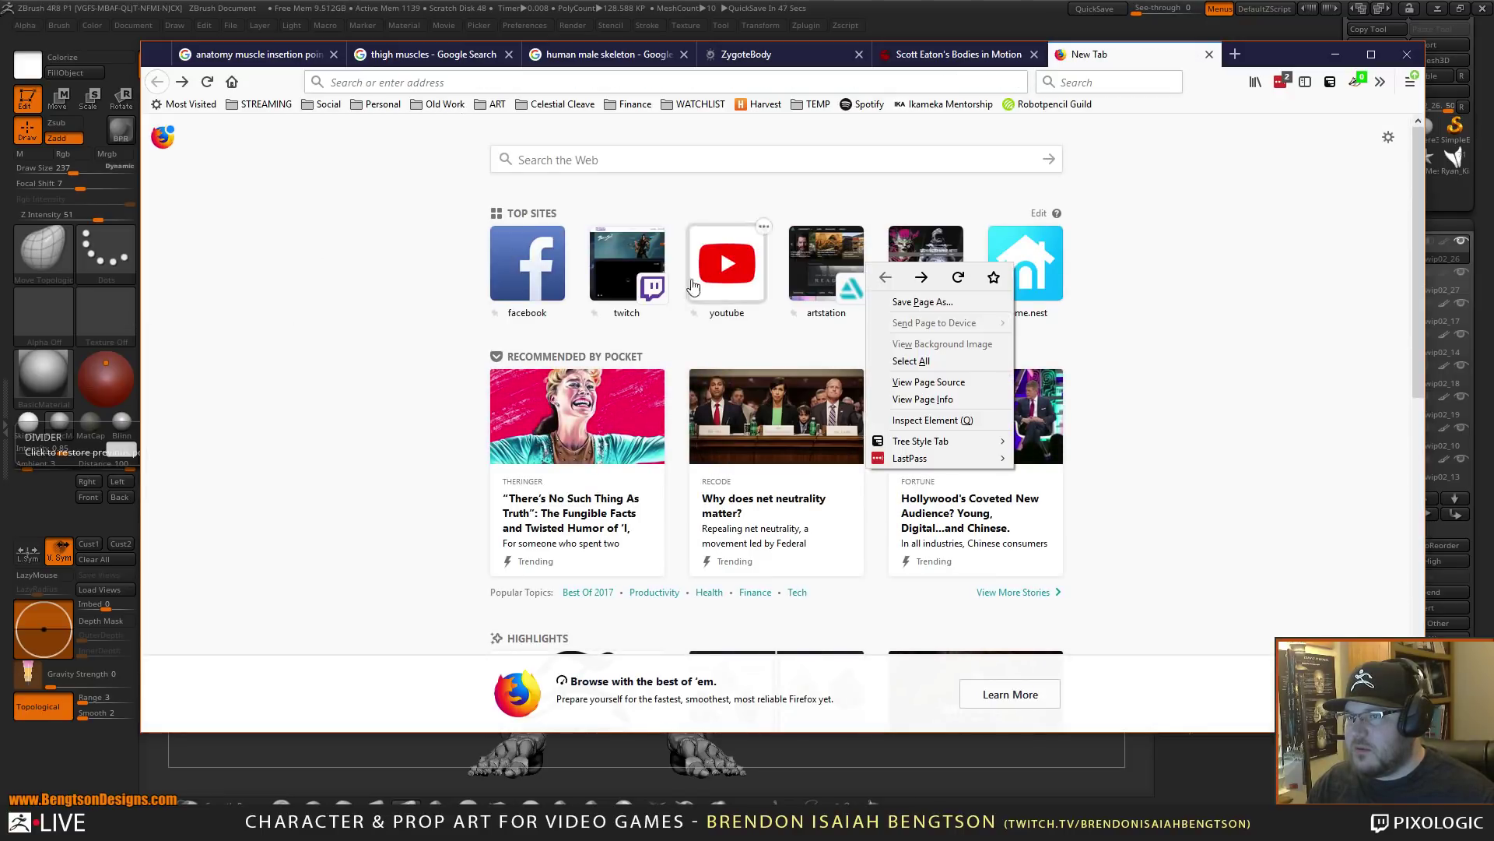
key("ctrl+shift+t")
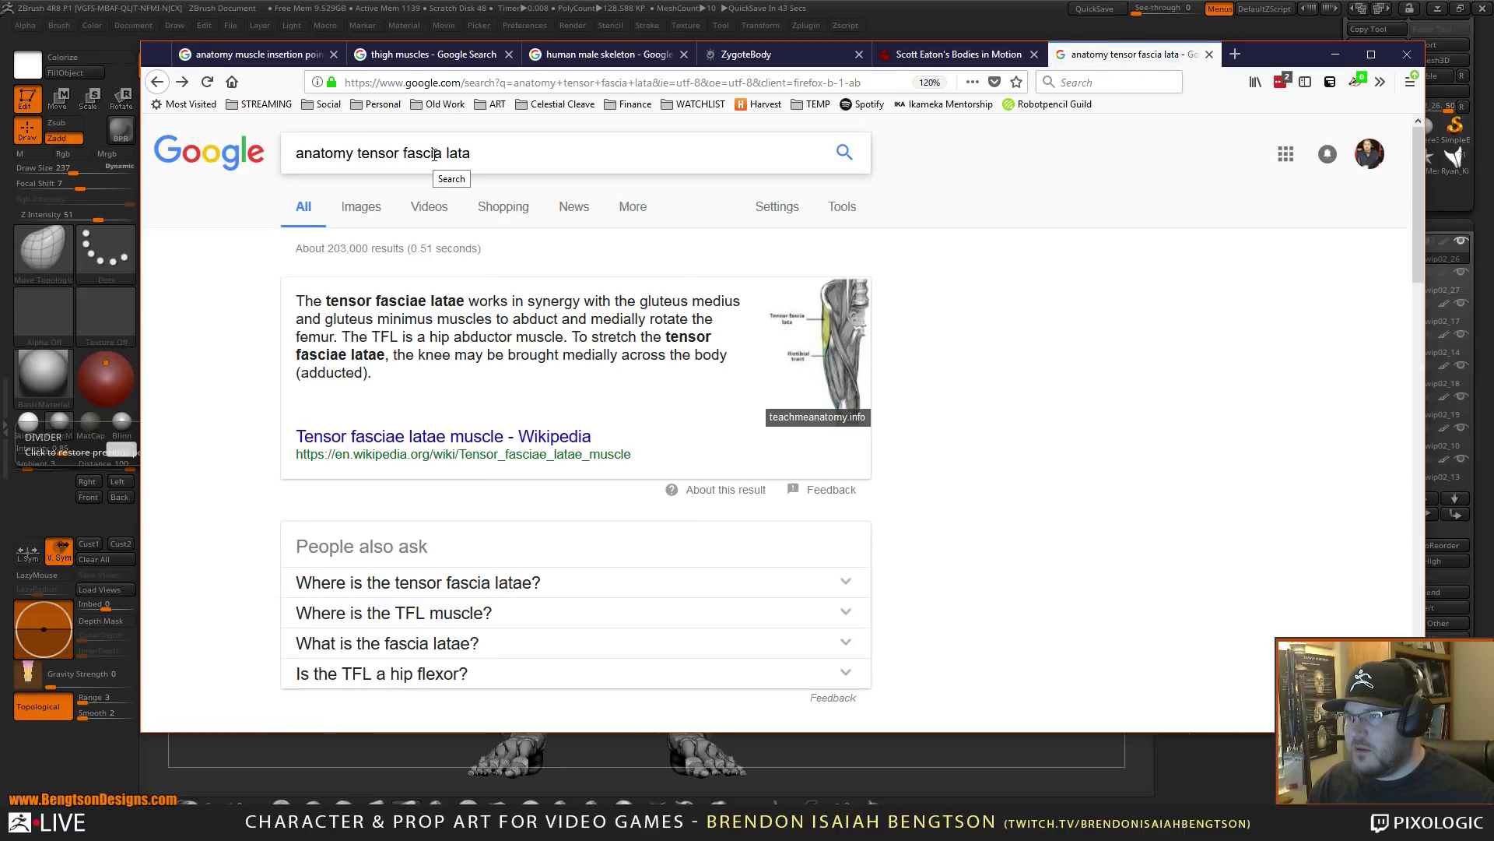
- Check the open thigh muscle and male skeleton image results and search Google Images for "leg anatomy muscles"
left_click(378, 56)
scroll(663, 220, "up", 5)
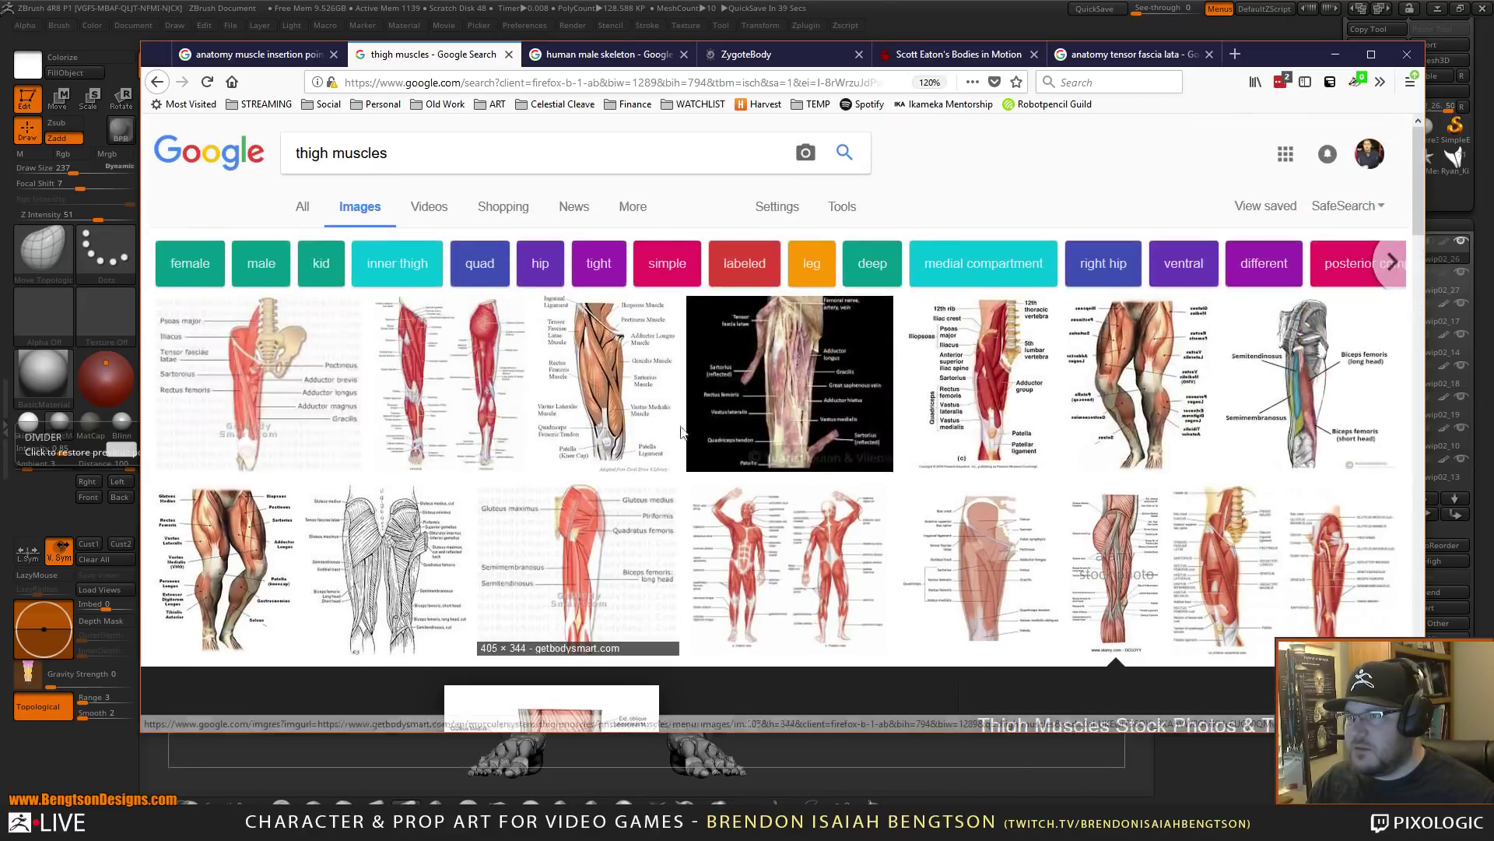
left_click(599, 54)
scroll(591, 312, "up", 5)
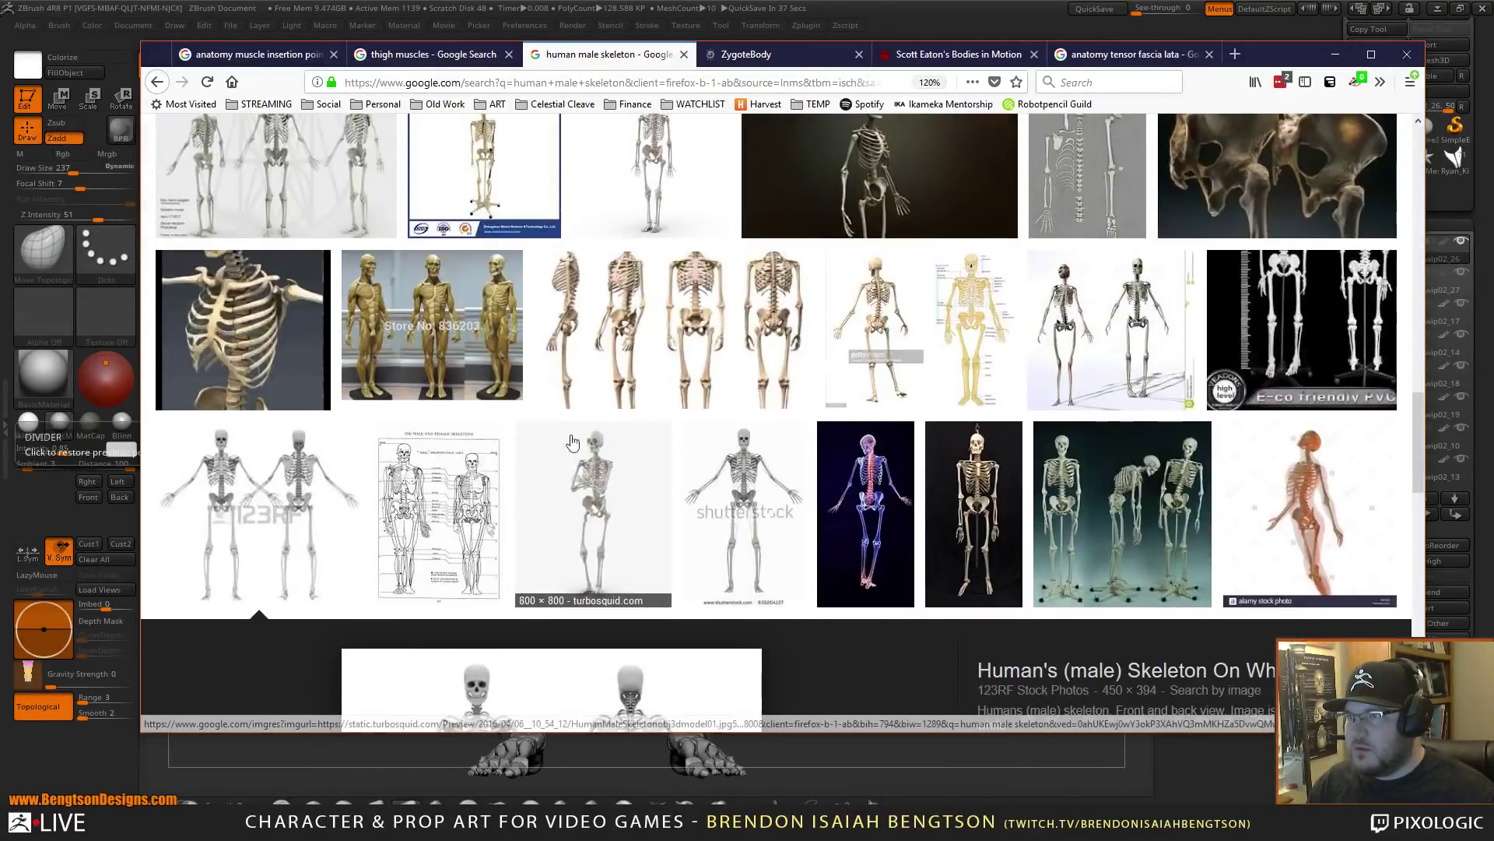
left_click(436, 54)
triple_click(435, 147)
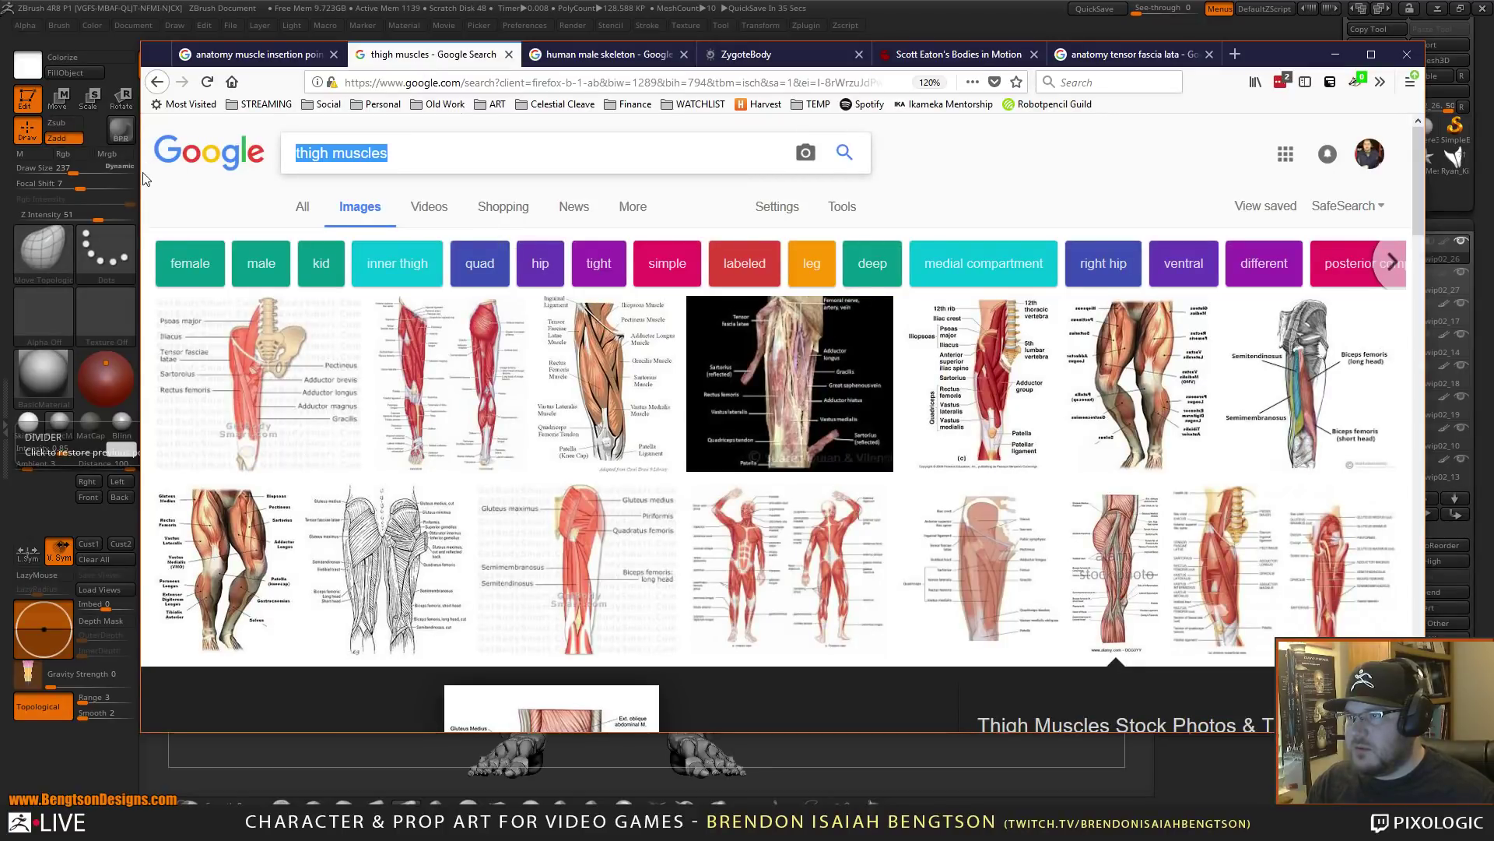
type("anatomy")
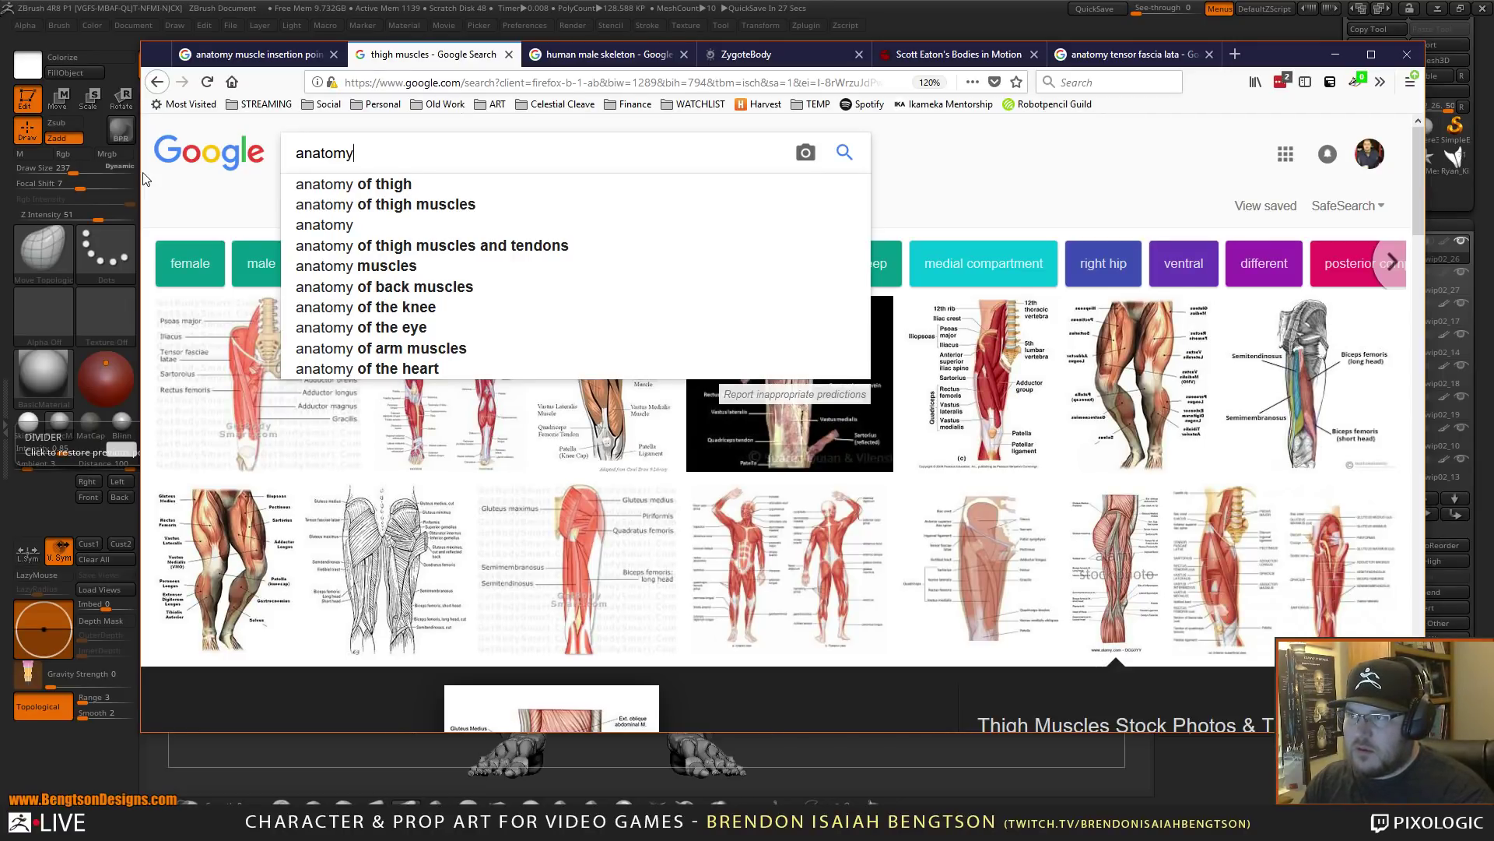
type("leg")
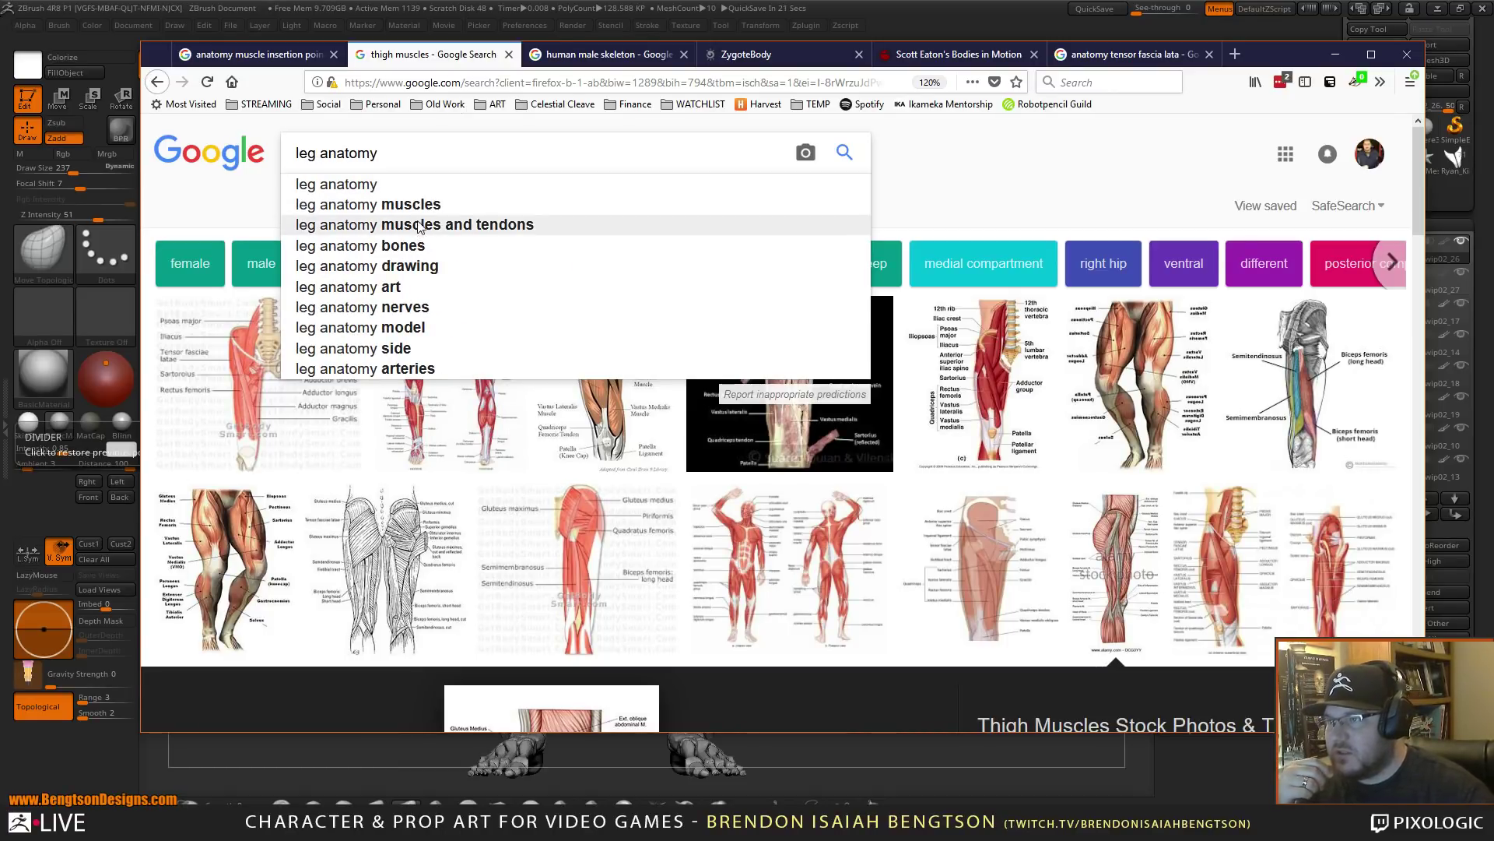
left_click(372, 205)
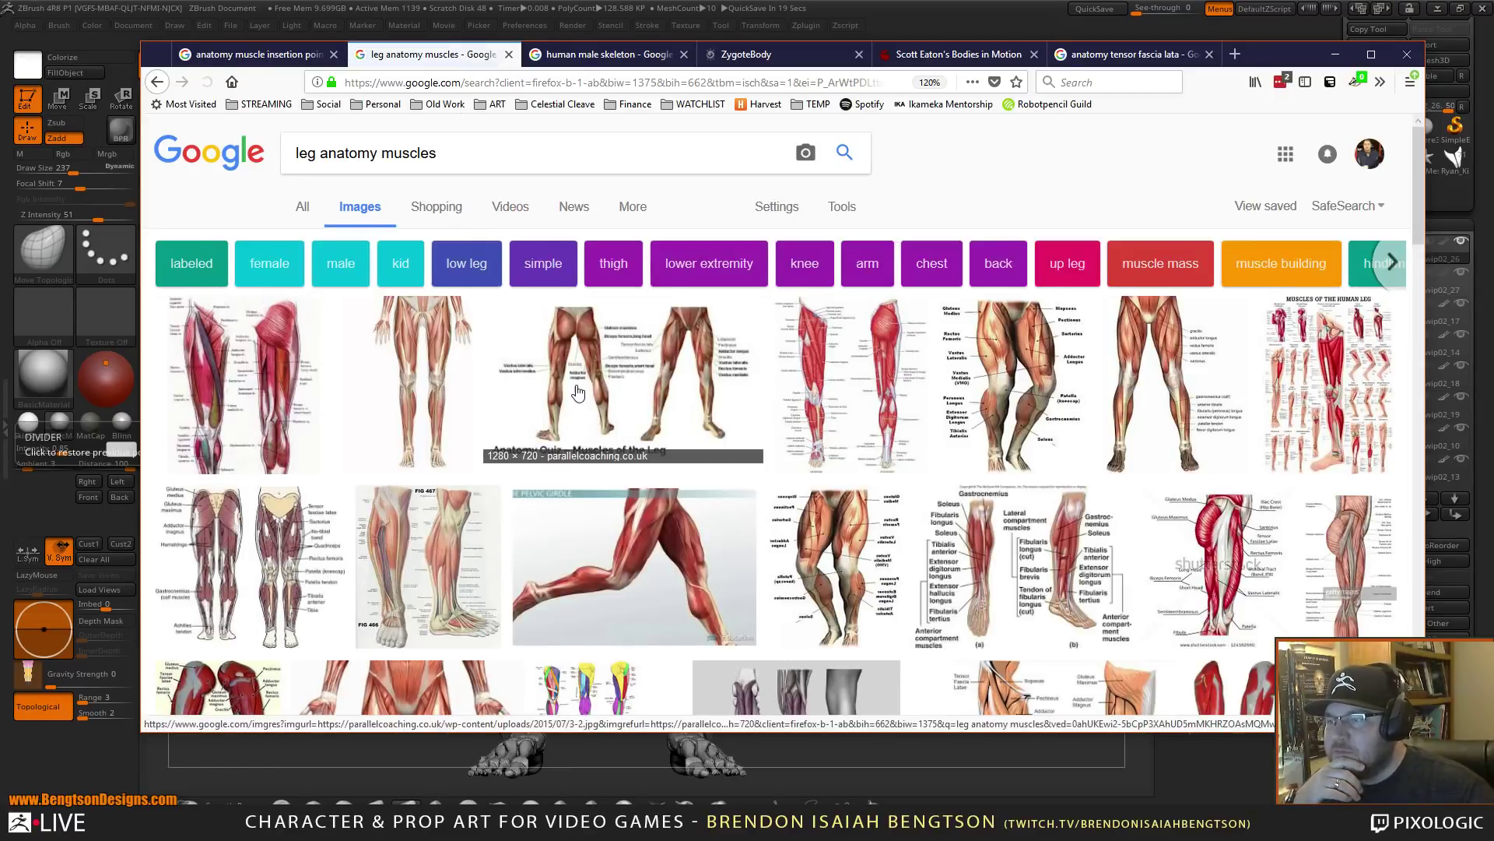
- Browse the leg anatomy results, viewing the labelled lower leg muscle diagram and the rear calf muscle reference
scroll(436, 459, "down", 2)
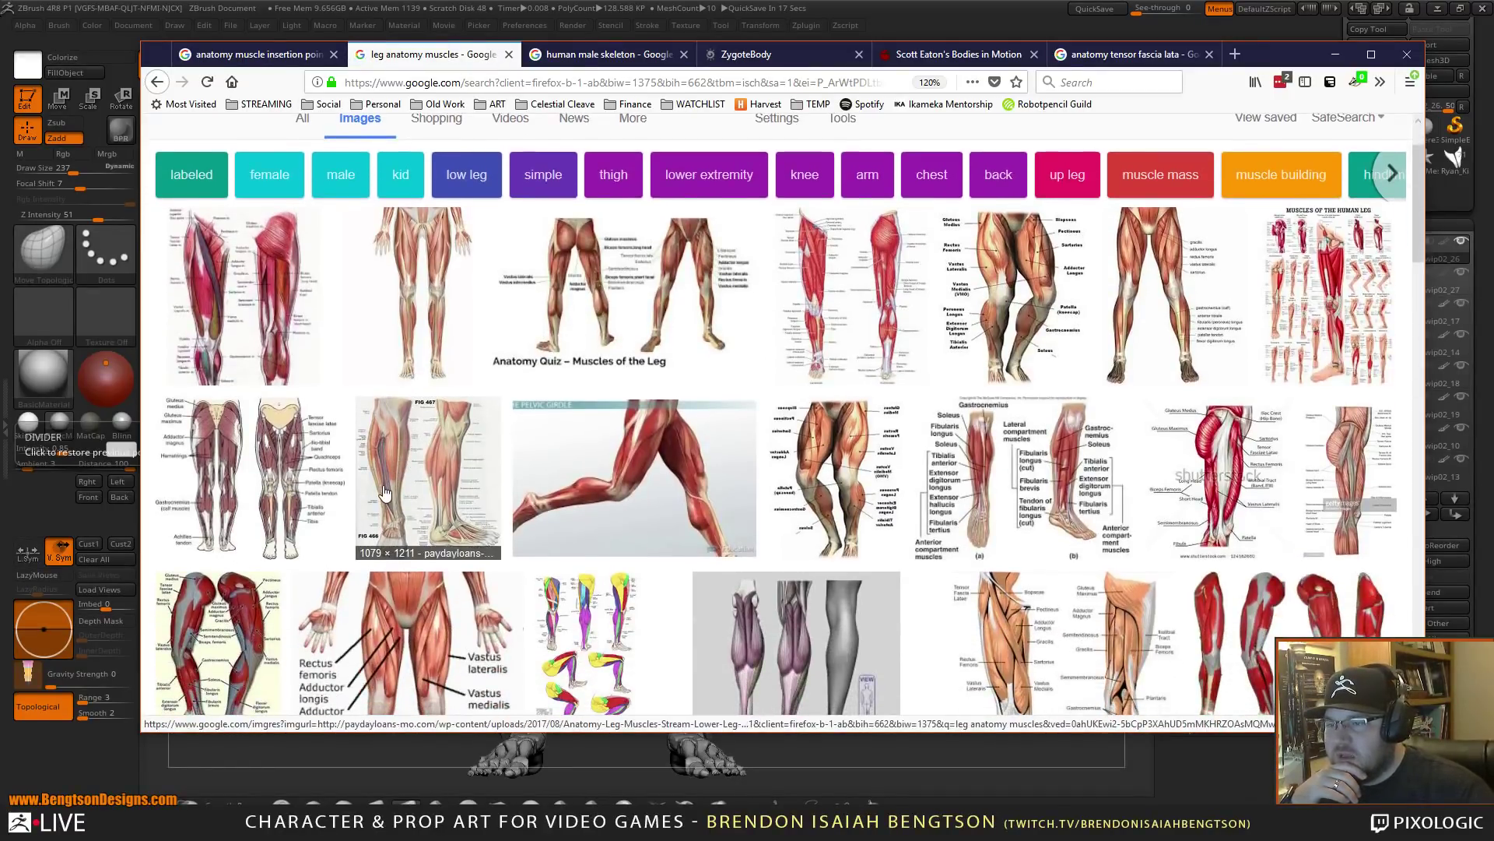
left_click(1004, 461)
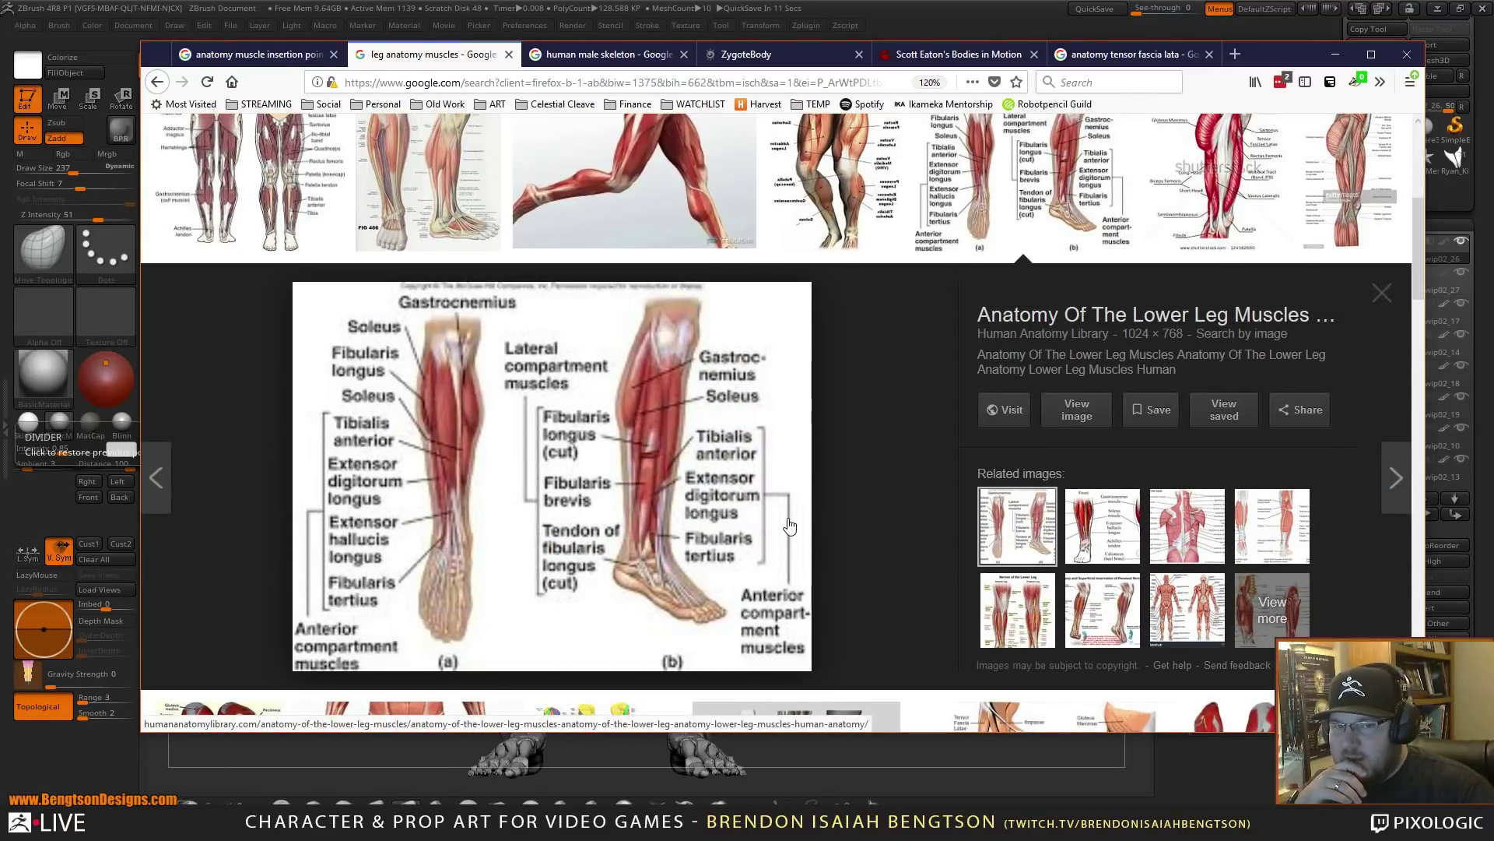
left_click(1015, 258)
scroll(946, 268, "down", 1)
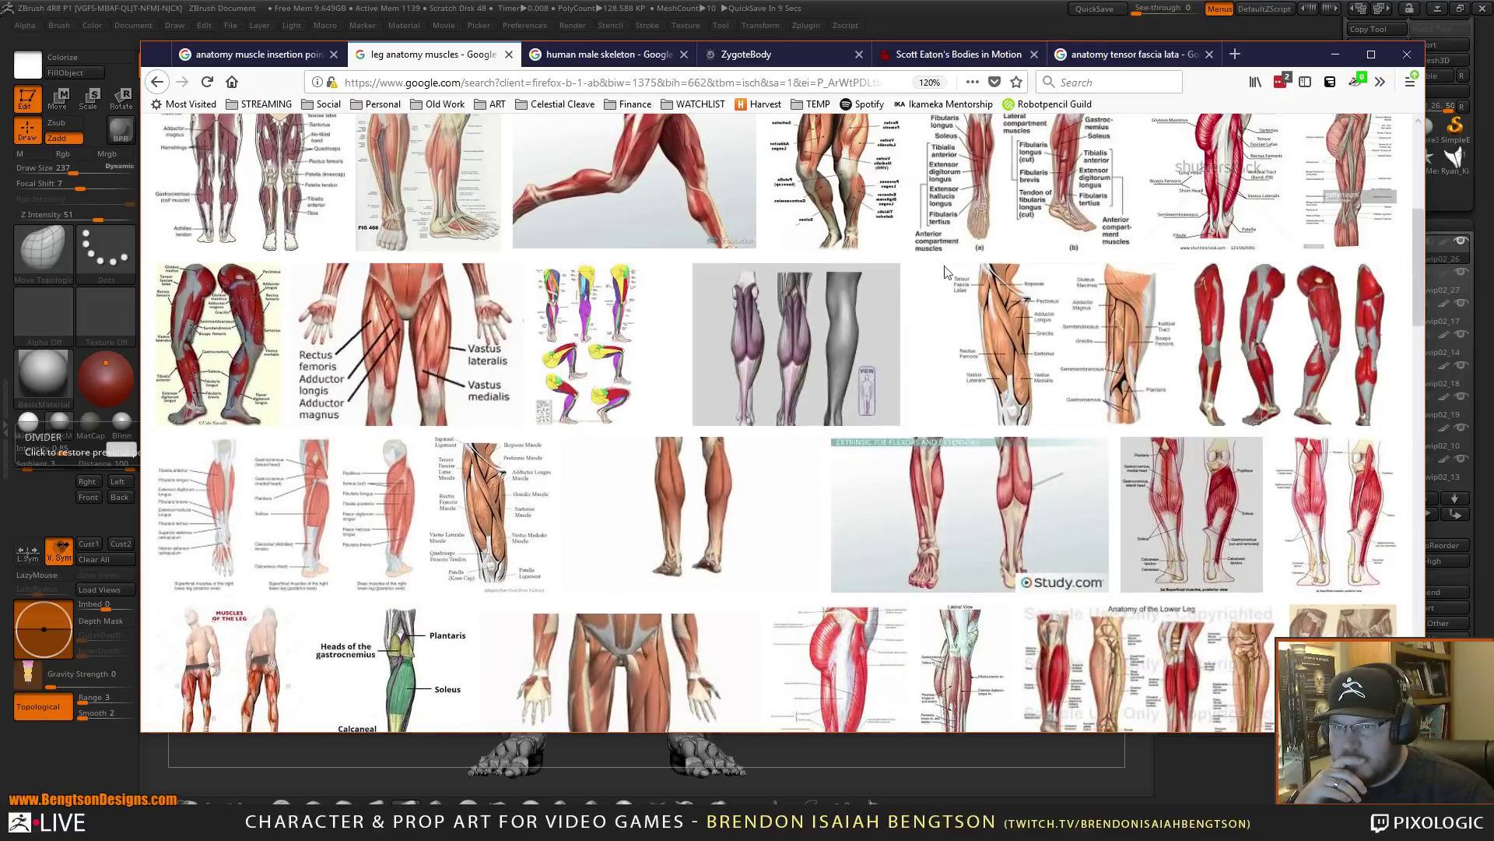
left_click(743, 350)
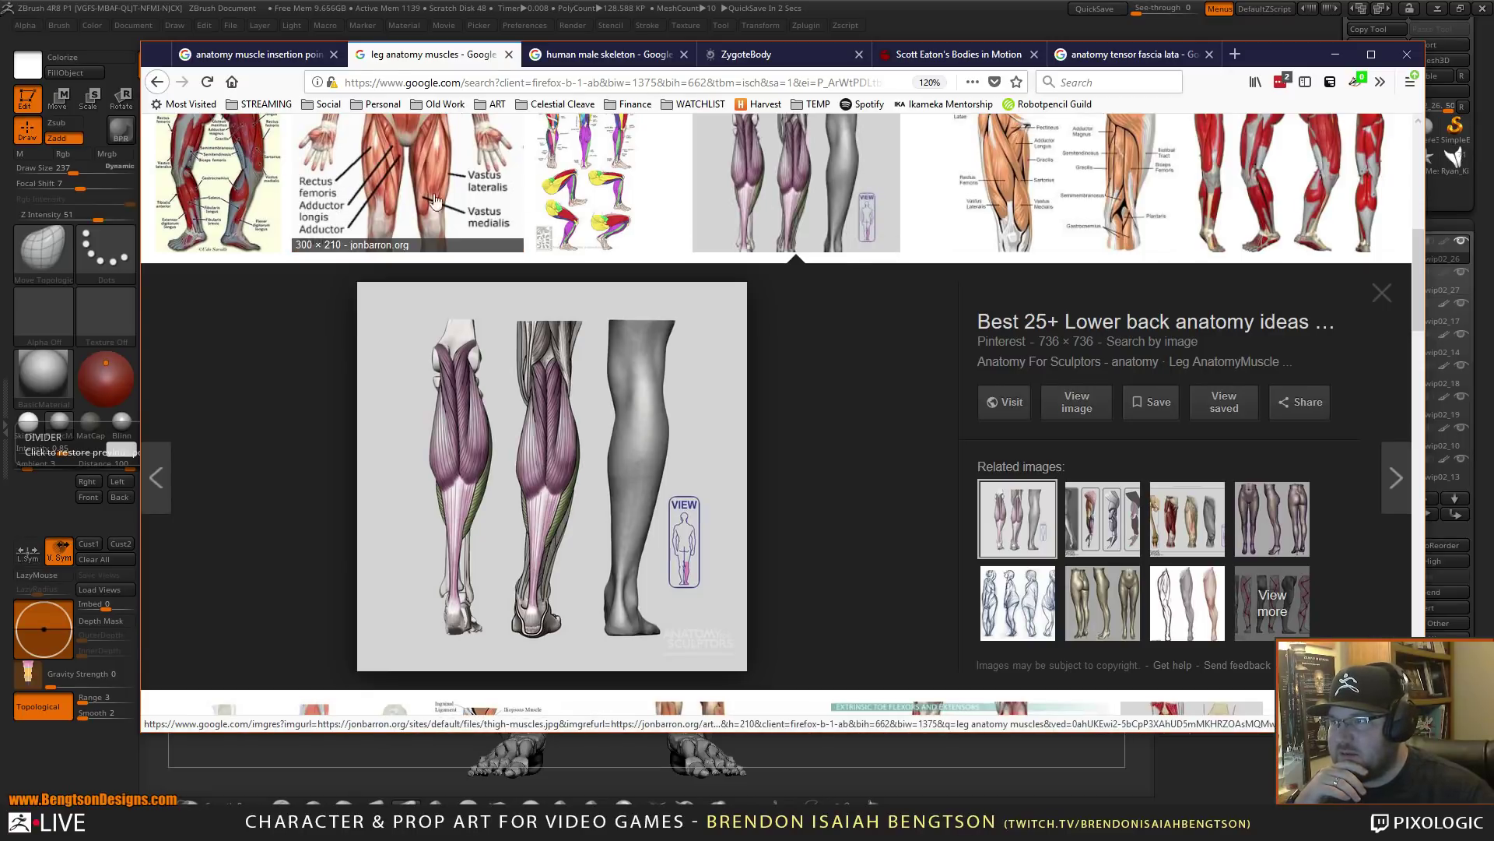
key("Escape")
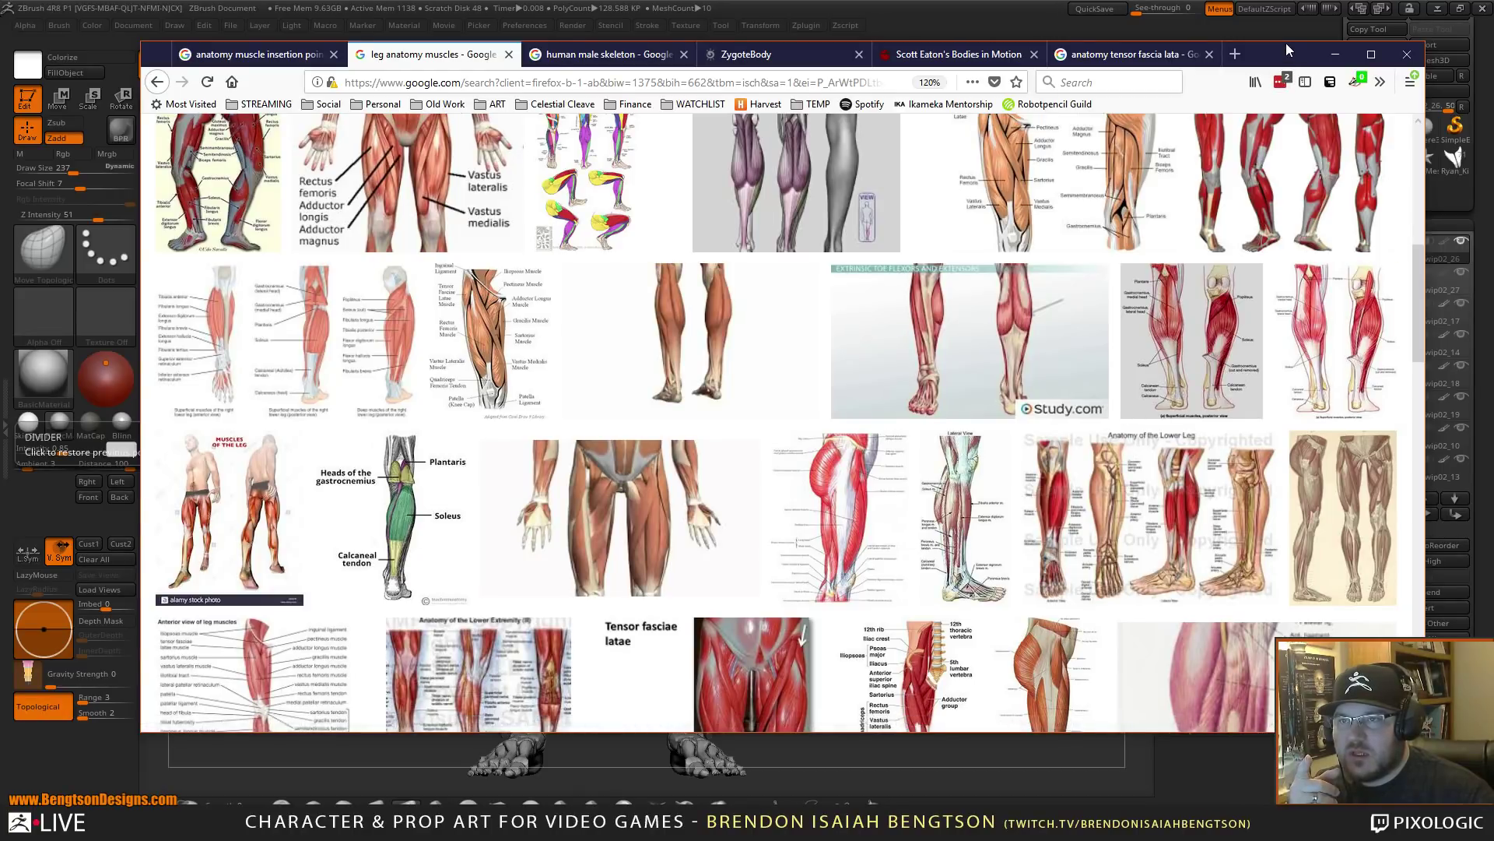
- Move the browser aside to return to ZBrush and open the Save As dialog for the skeleton ZTool
left_click_drag(1286, 43, 0, 176)
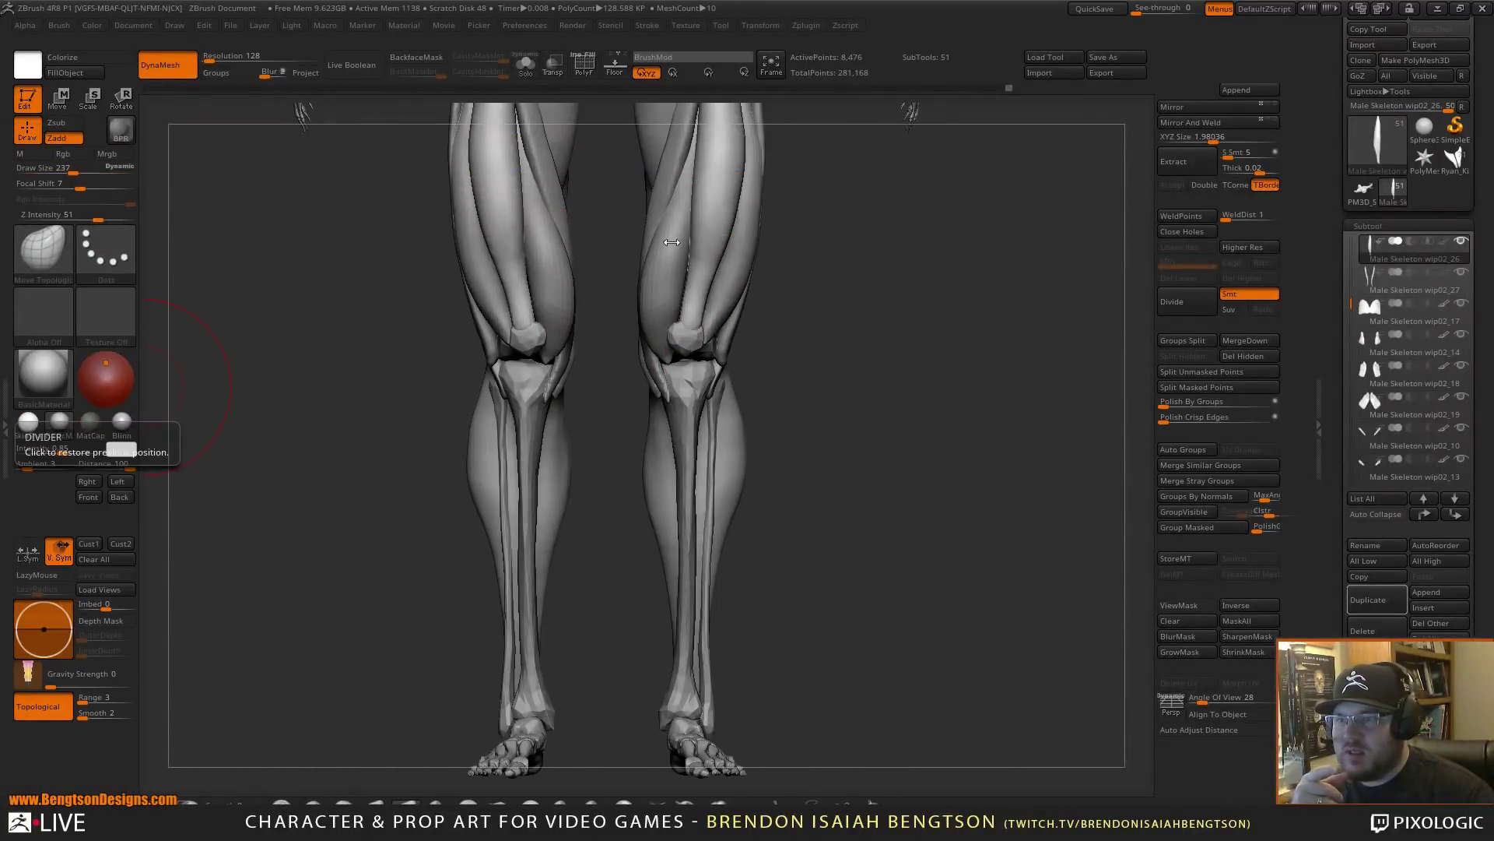
left_click(1113, 56)
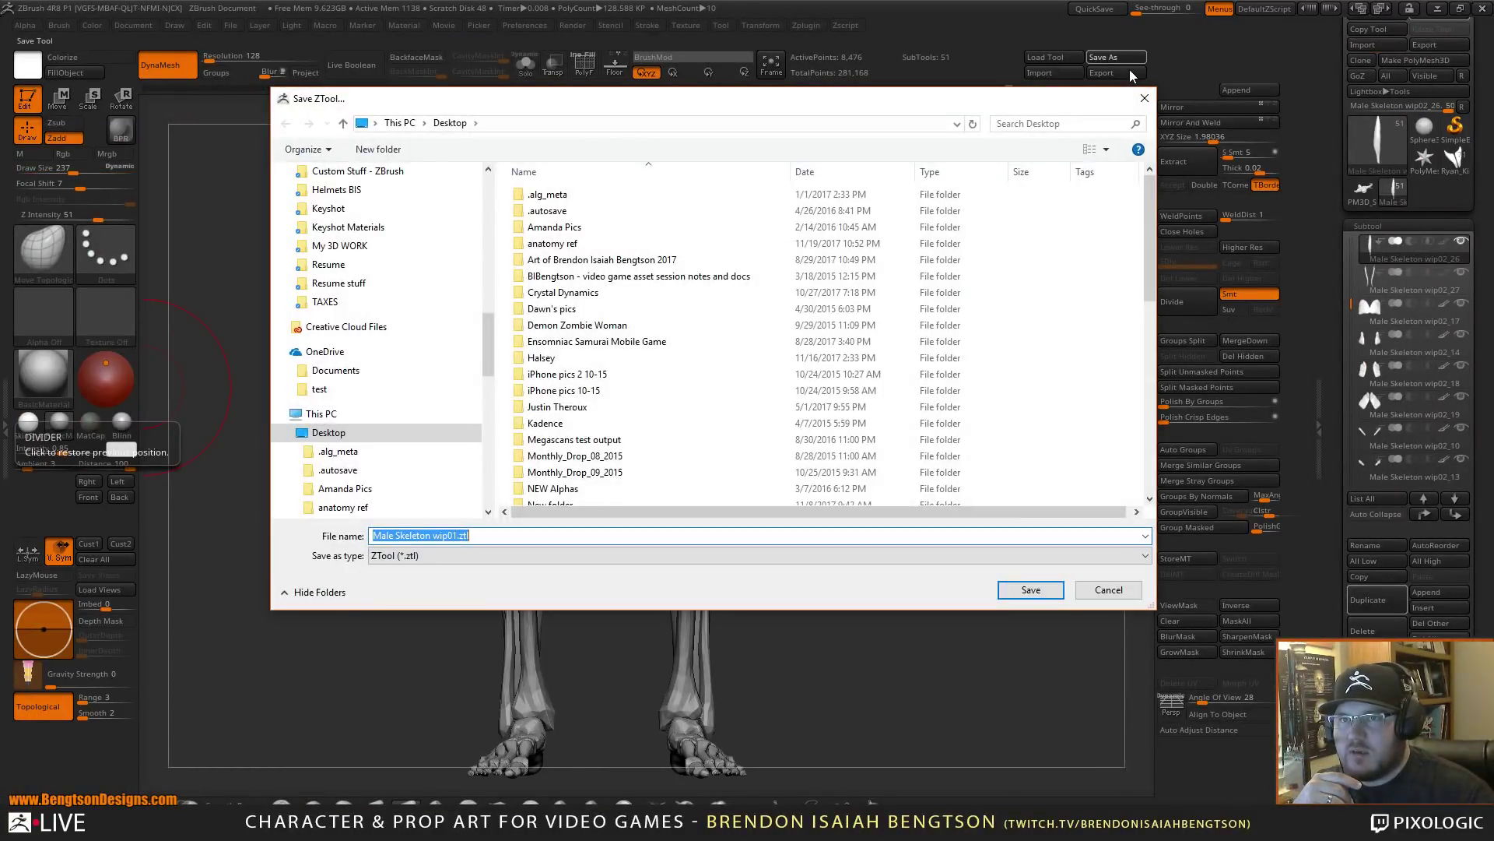
left_click_drag(788, 104, 0, 144)
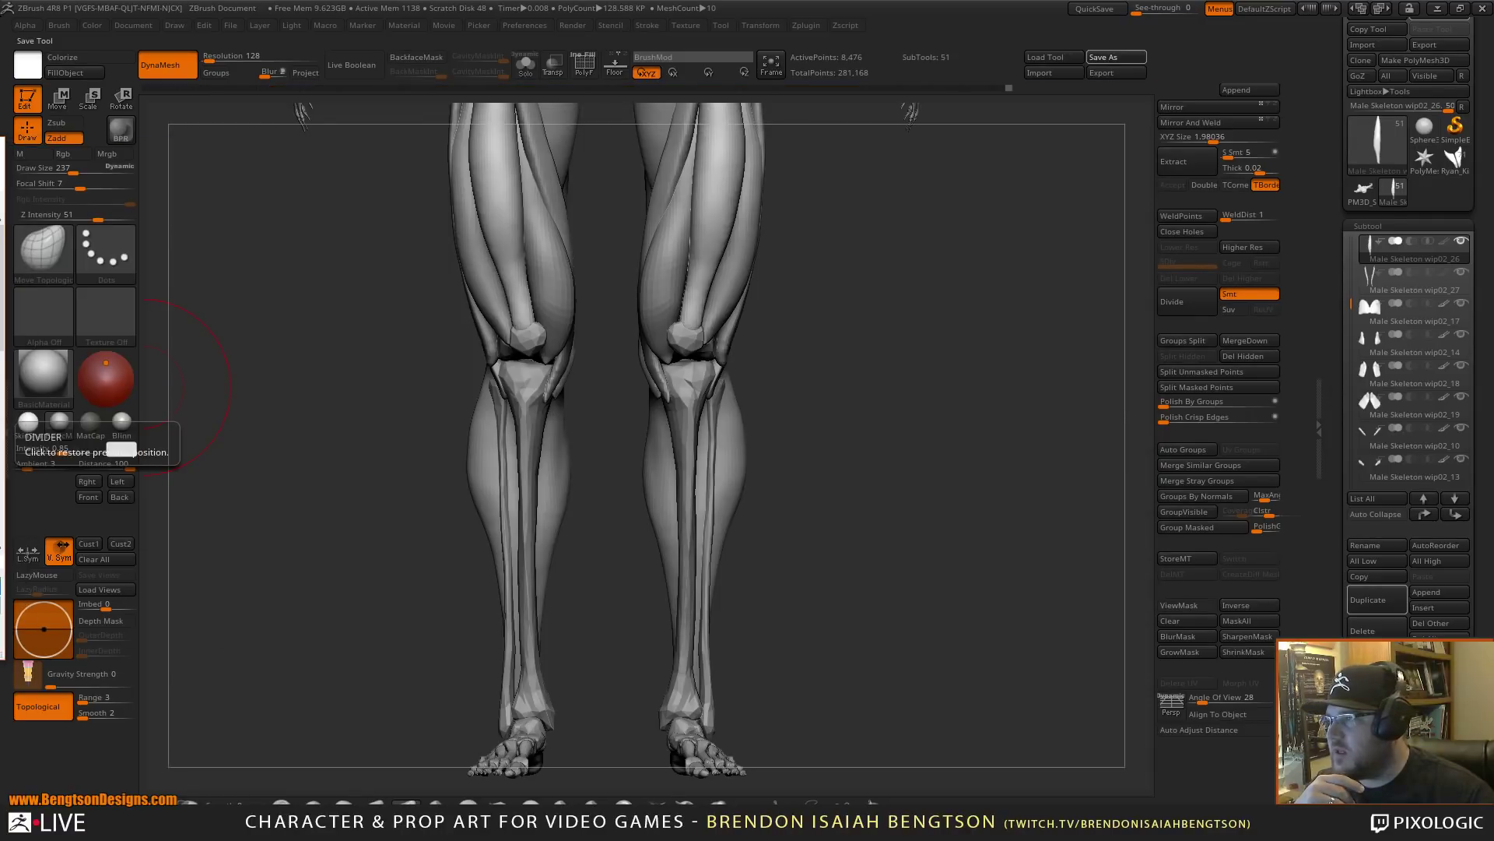
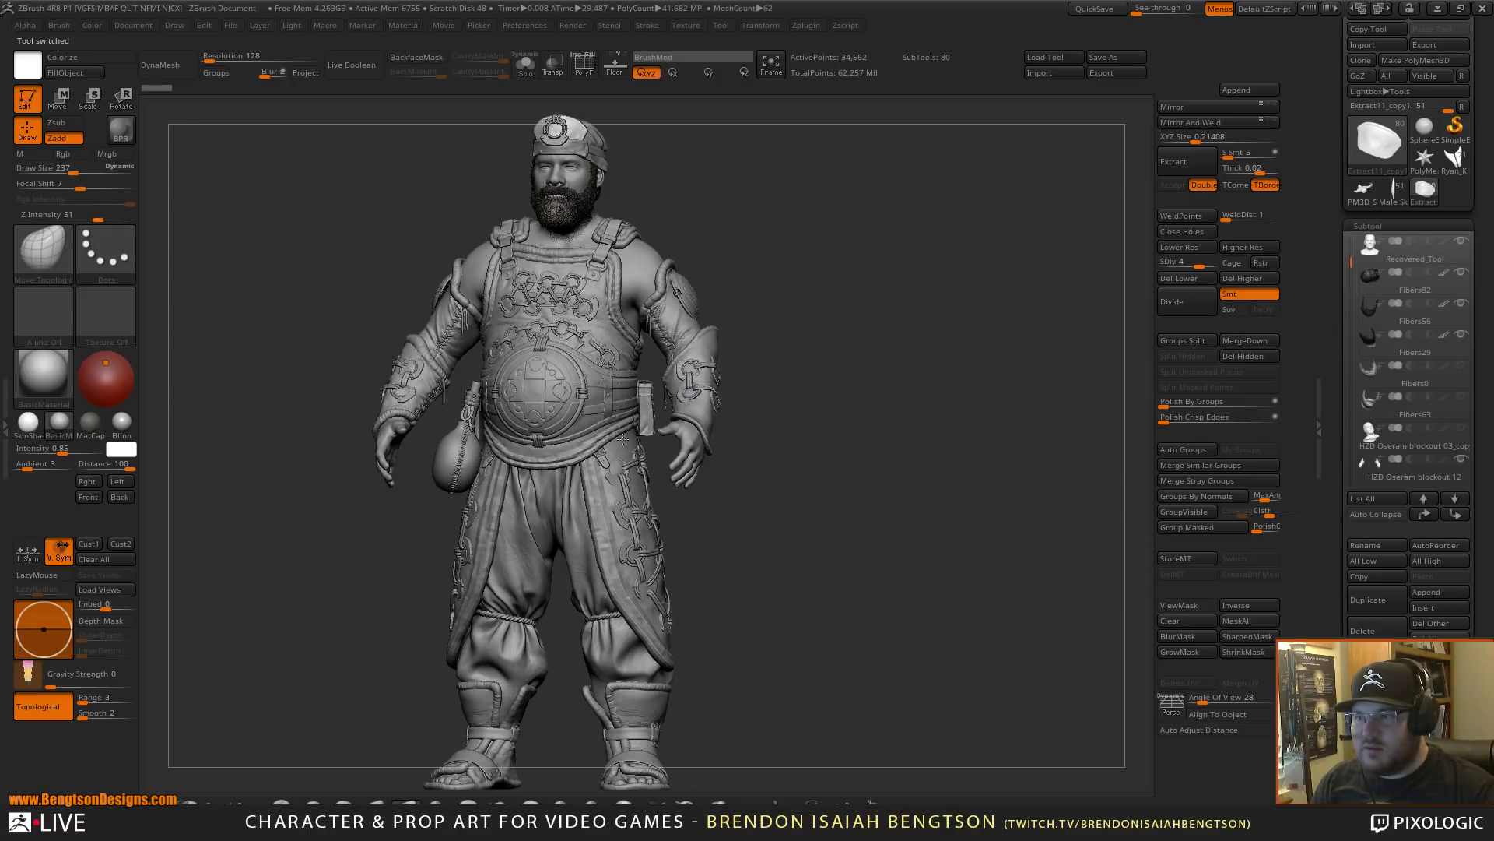
- Turn on perspective, set the draw size to 21 and inspect the bearded character's laced chest armour, belt, trousers and overall figure
mouse_move(619, 436)
right_mouse_down()
mouse_move(560, 404)
mouse_move(621, 403)
mouse_move(610, 421)
mouse_move(668, 545)
mouse_move(741, 397)
right_mouse_up()
key("p")
key("space")
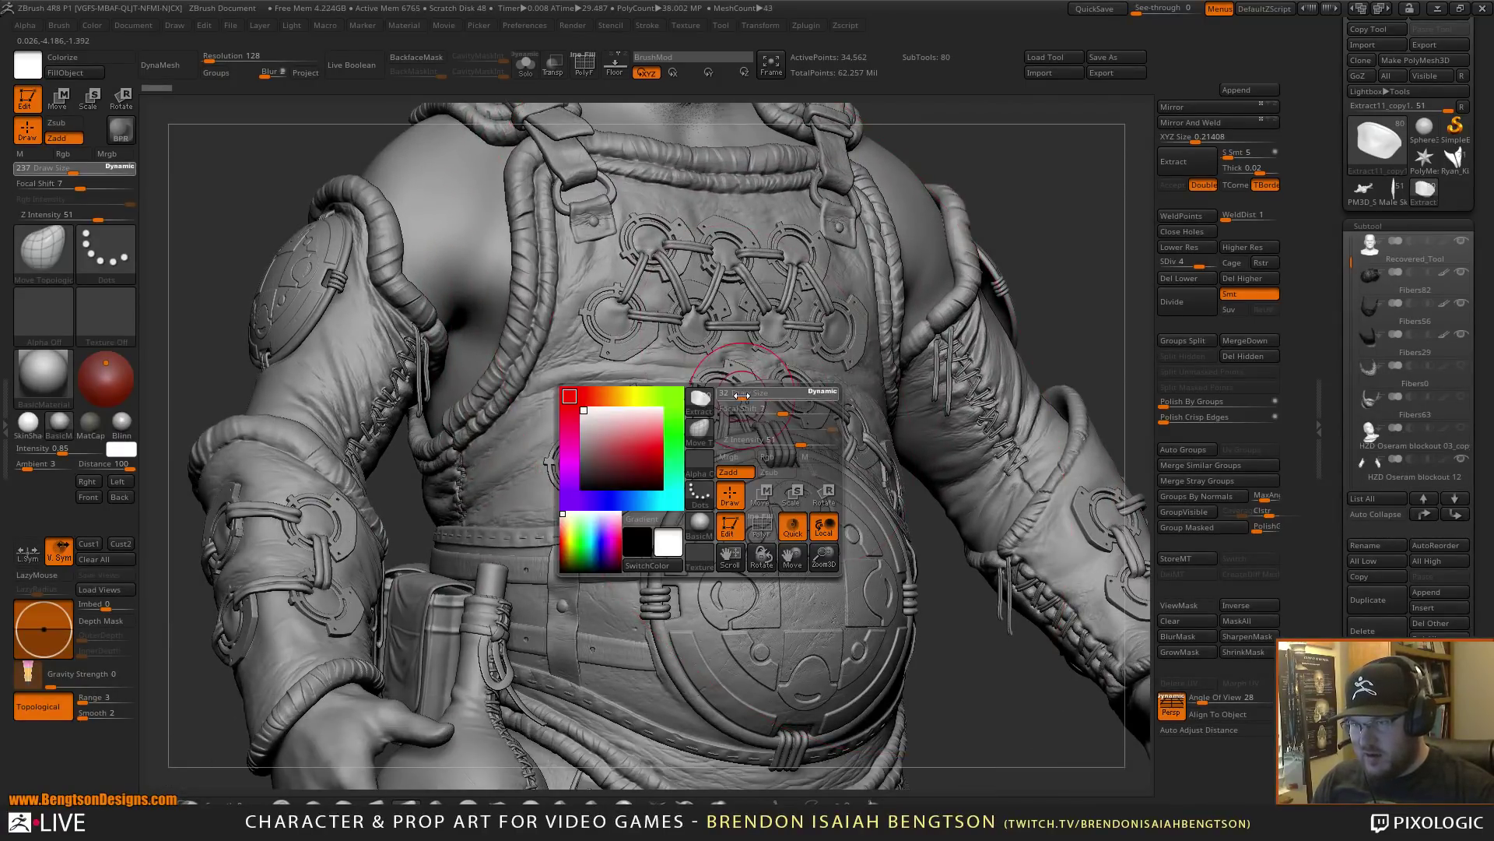
left_click_drag(741, 395, 738, 397)
mouse_move(783, 489)
right_mouse_down("ctrl")
mouse_move(761, 489)
mouse_move(835, 290)
right_mouse_up("ctrl")
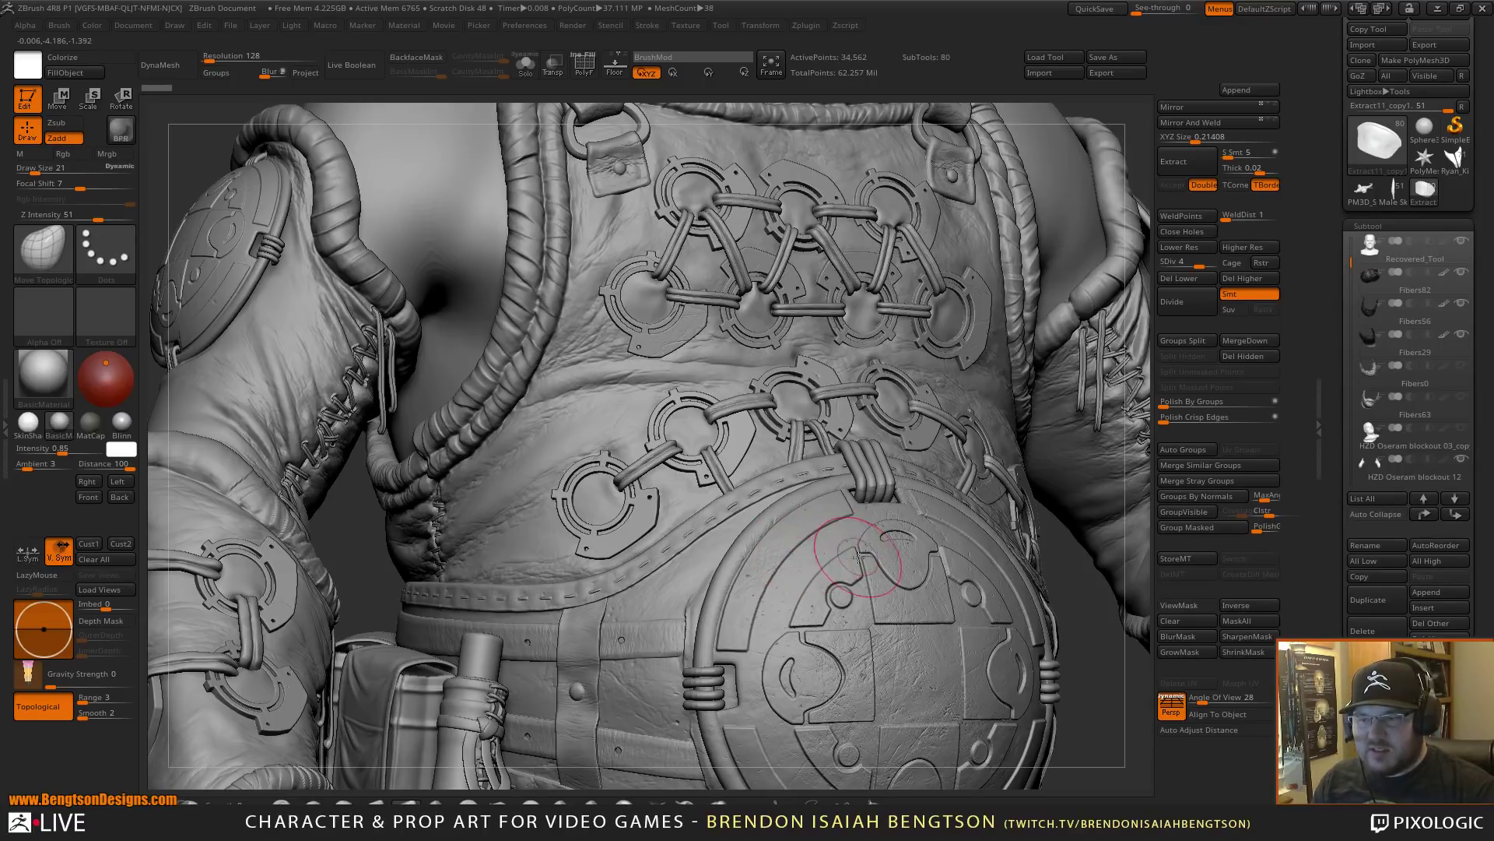
mouse_move(852, 547)
right_mouse_down()
mouse_move(957, 554)
mouse_move(771, 507)
mouse_move(754, 337)
right_mouse_up()
right_click_drag(657, 278, 745, 575, "alt")
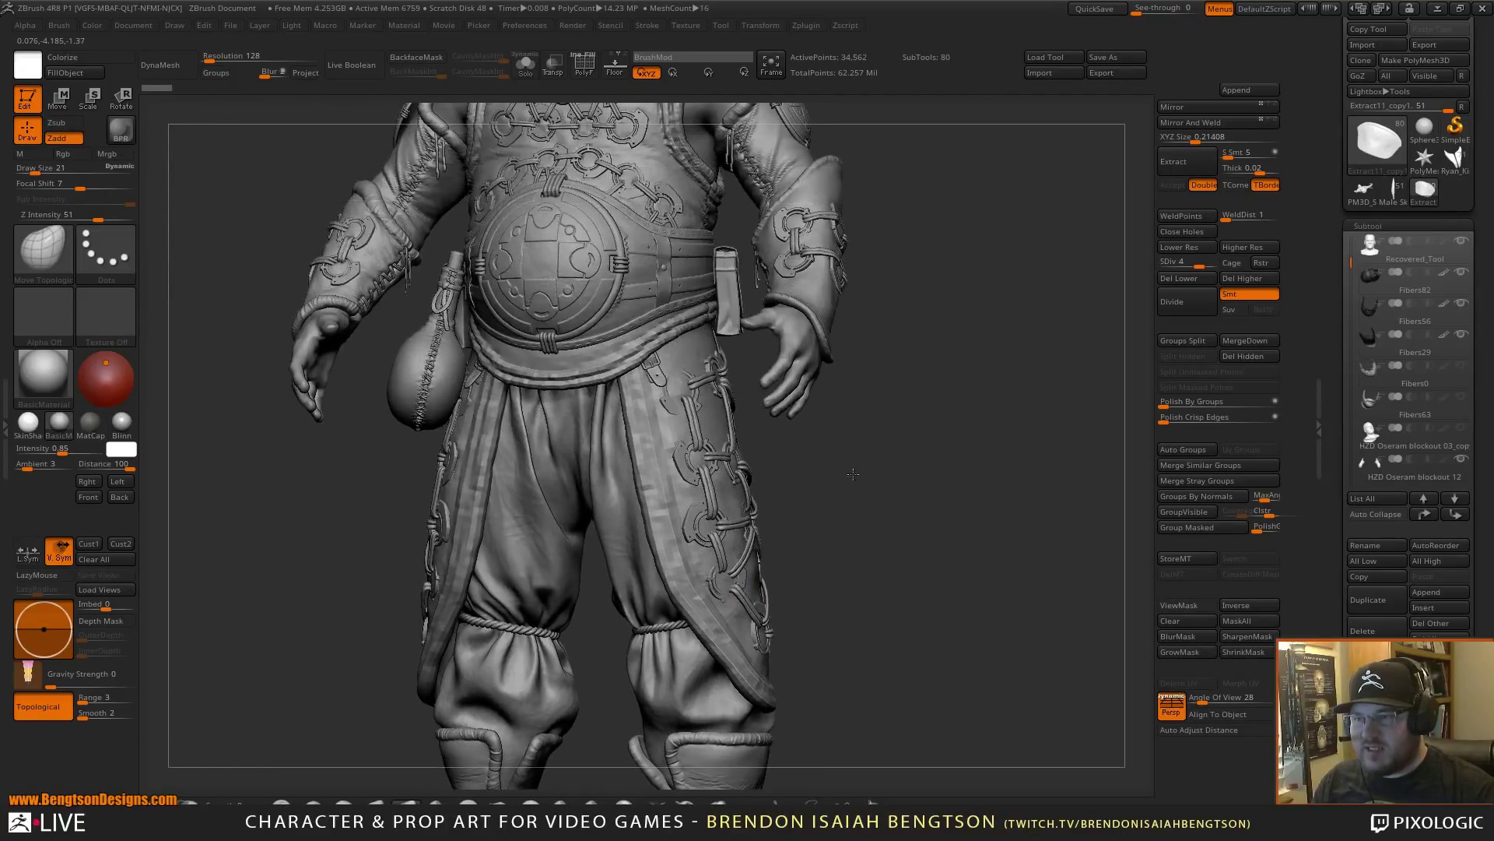
right_click_drag(848, 451, 837, 413, "ctrl")
right_click_drag(632, 265, 664, 642, "alt")
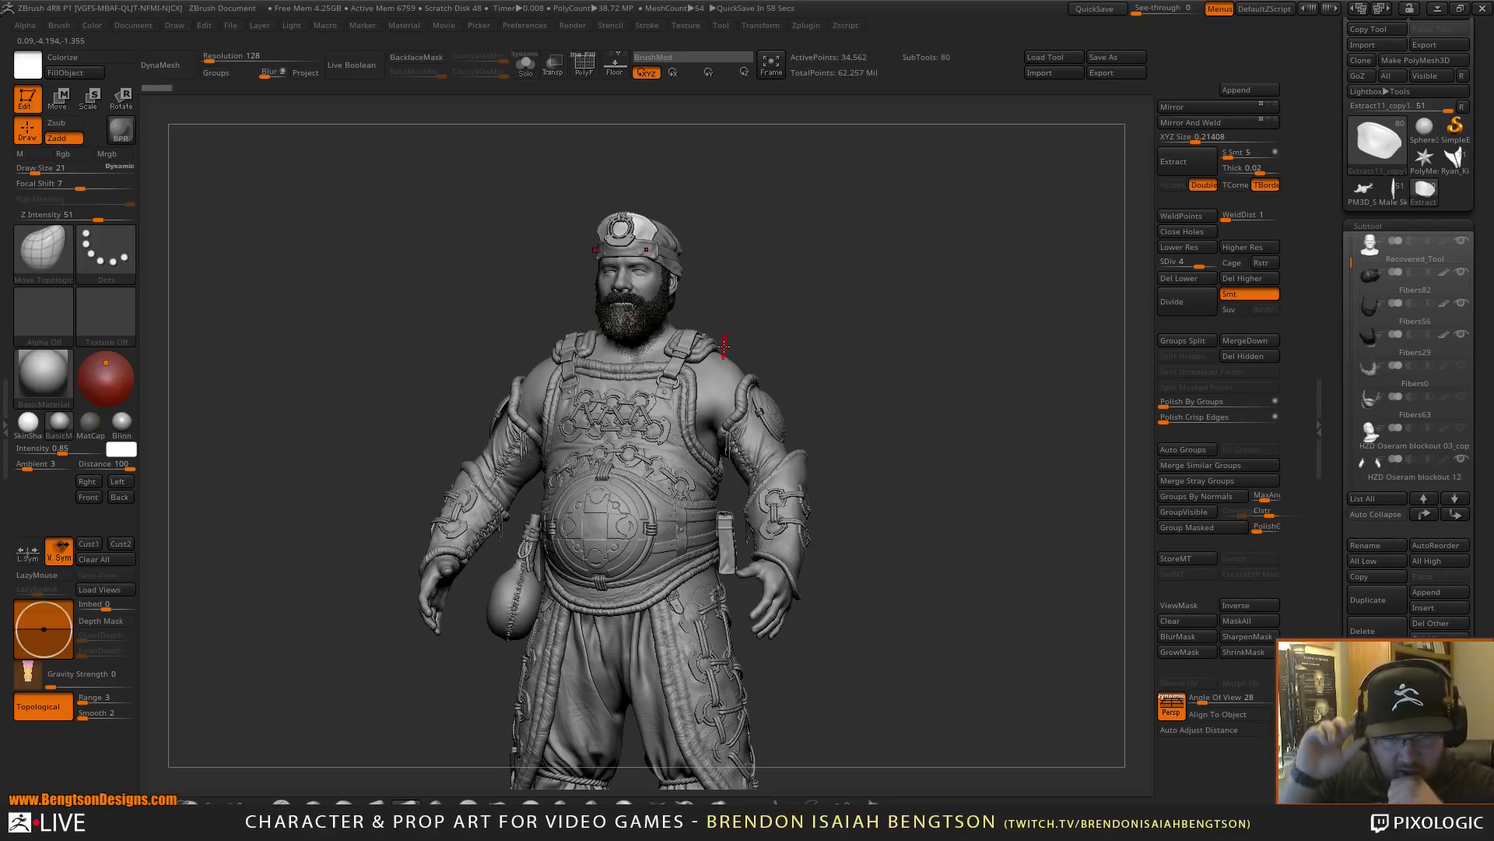
- Select the character's bare body subtool, isolate it with Solo and examine its torso, arms, back and legs from several angles
left_click(724, 378, "alt")
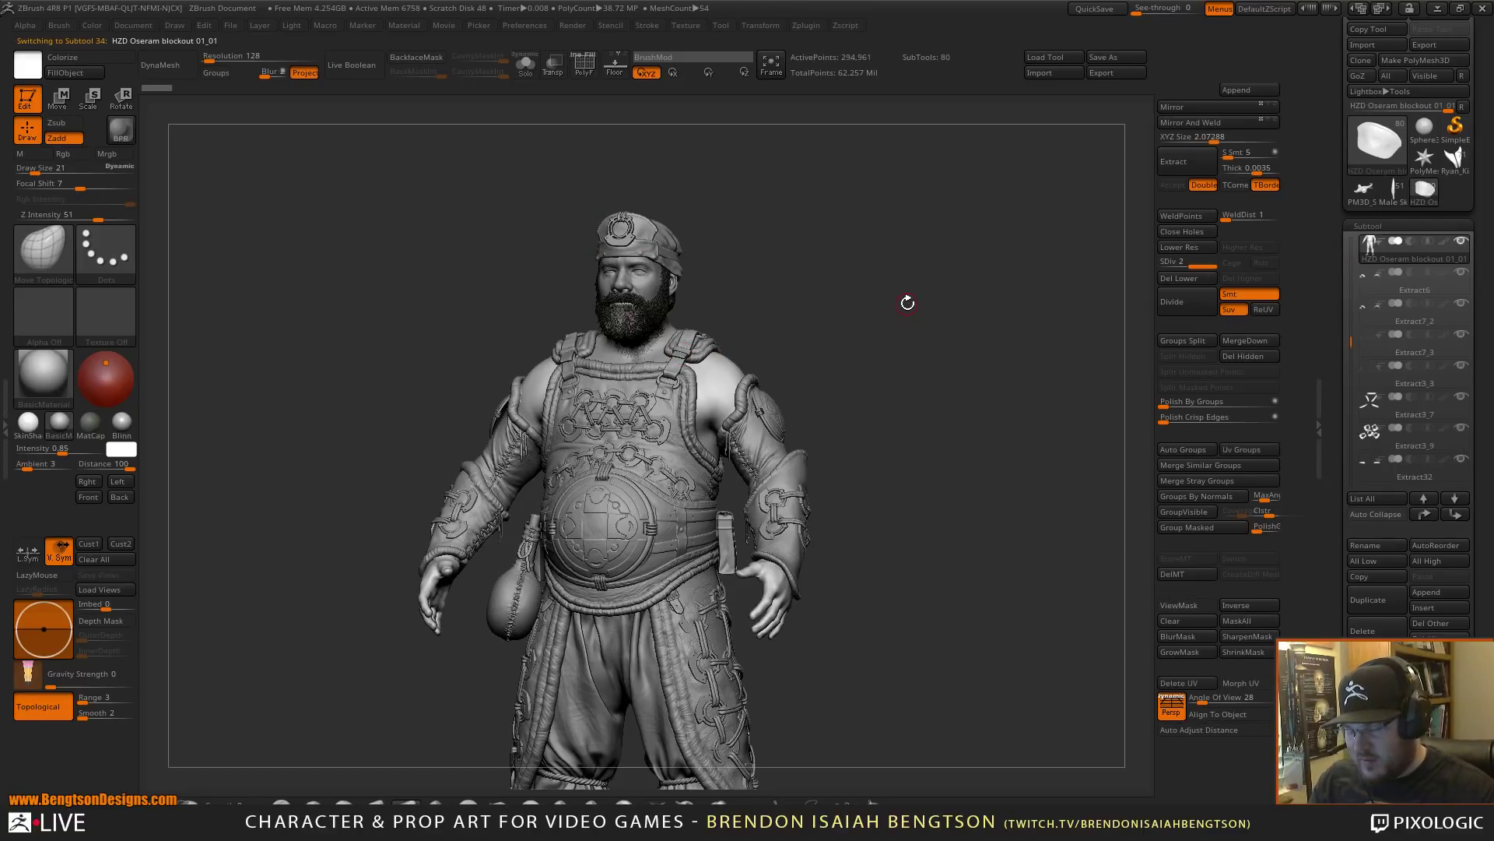
key("alt+s")
left_click_drag(963, 361, 925, 450)
left_click_drag(904, 506, 882, 456, "alt")
left_click_drag(901, 586, 926, 629)
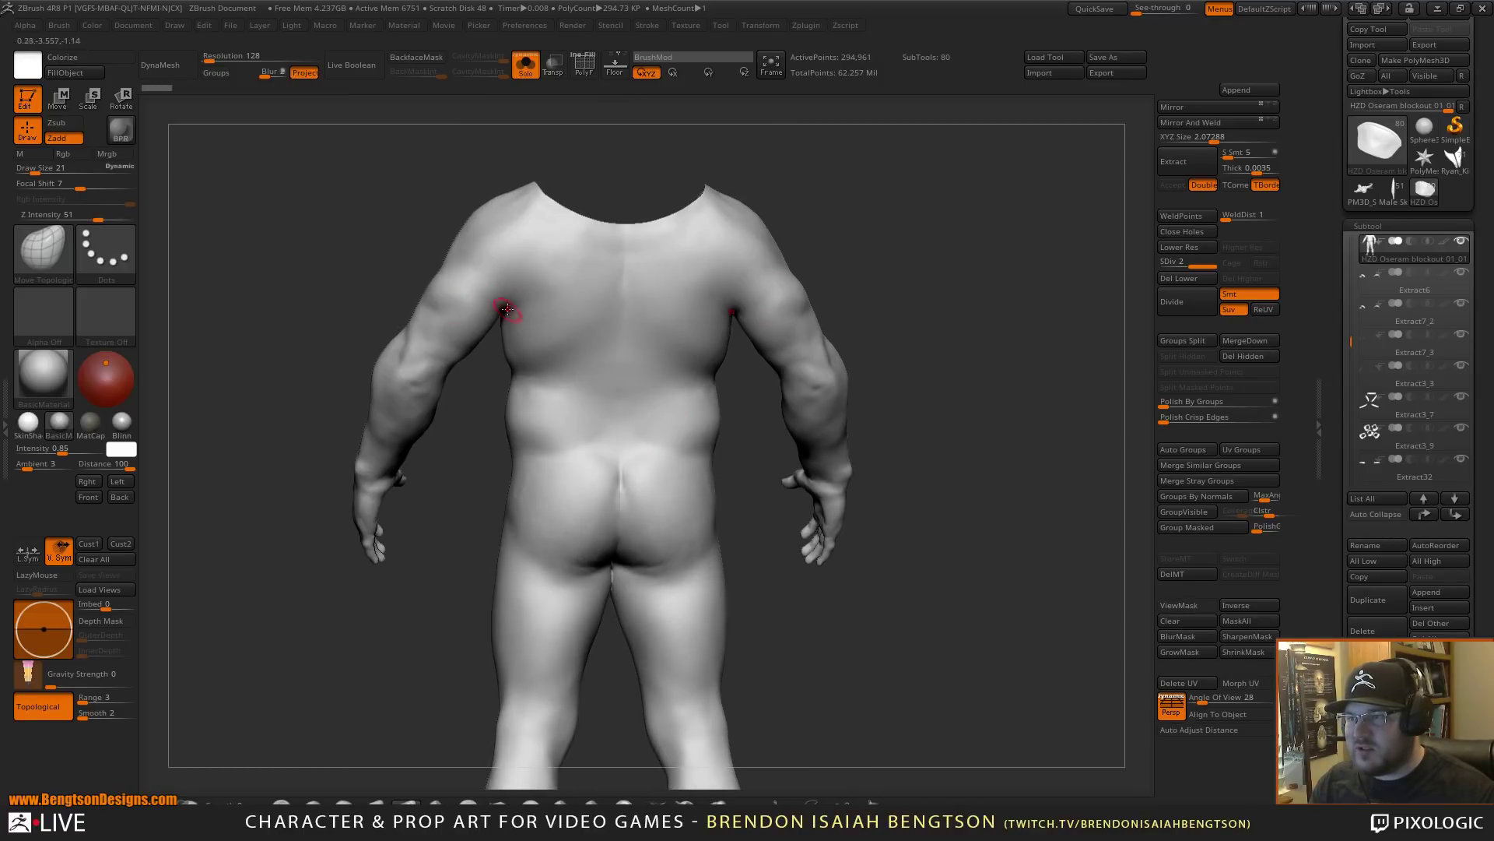
left_click_drag(328, 214, 782, 342)
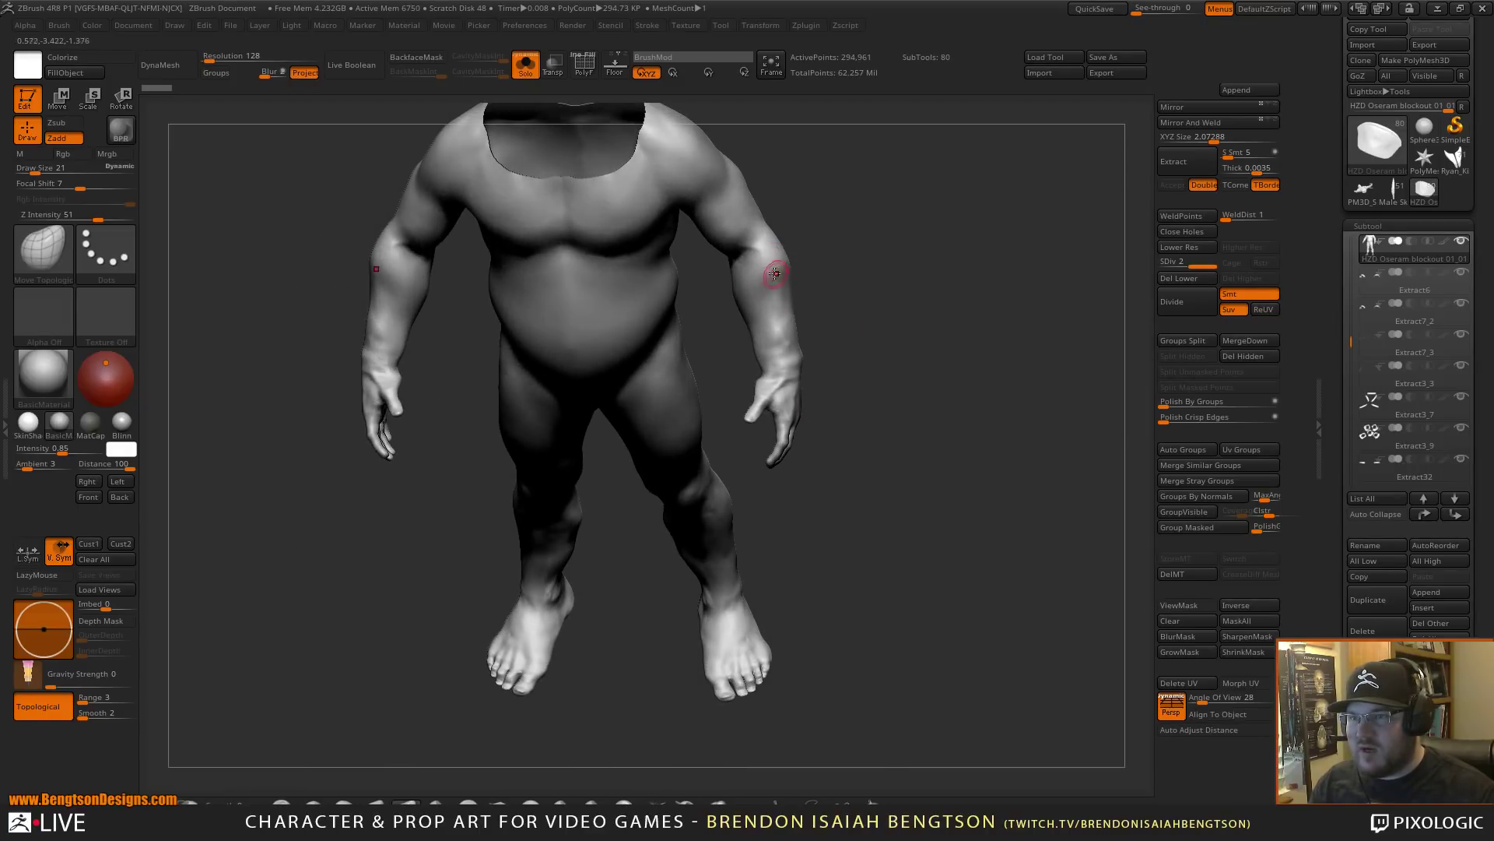
left_click_drag(775, 274, 623, 434)
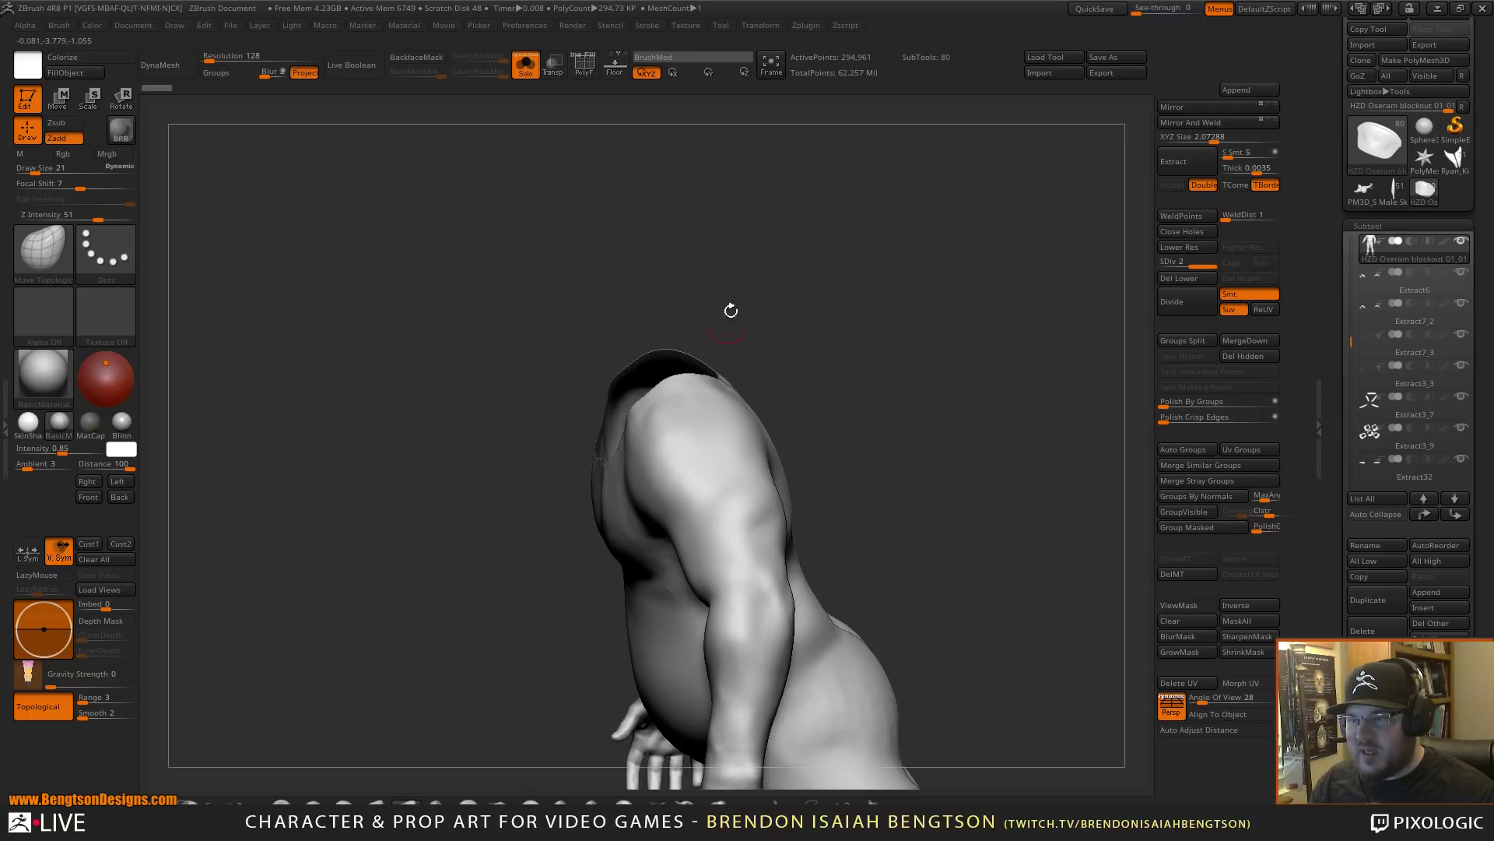
left_click_drag(730, 311, 805, 330)
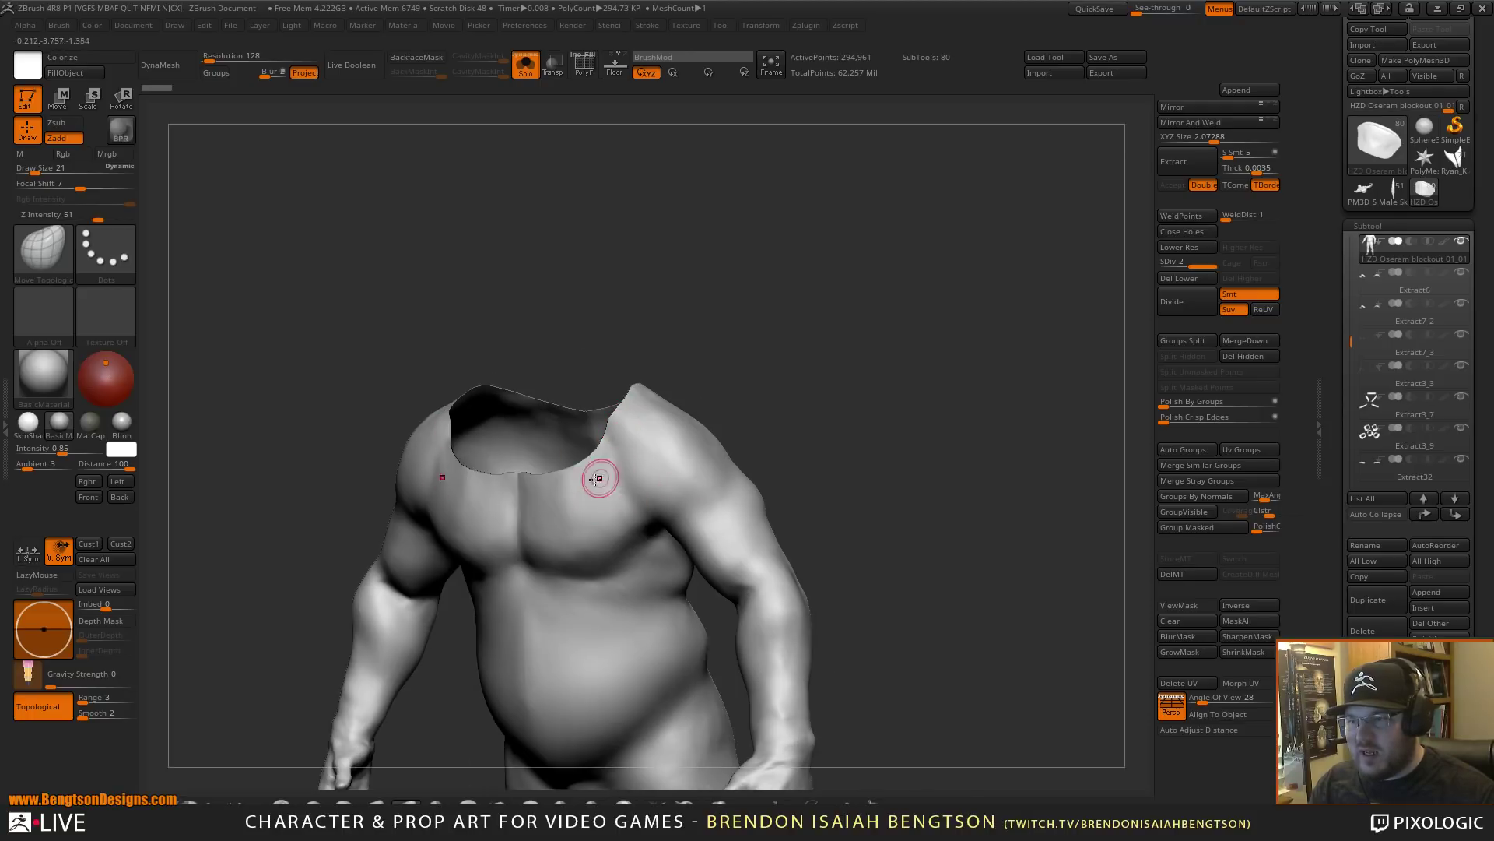
mouse_move(743, 483)
left_mouse_down()
mouse_move(897, 381)
mouse_move(911, 334)
mouse_move(814, 417)
left_mouse_up()
left_click_drag(857, 567, 869, 518)
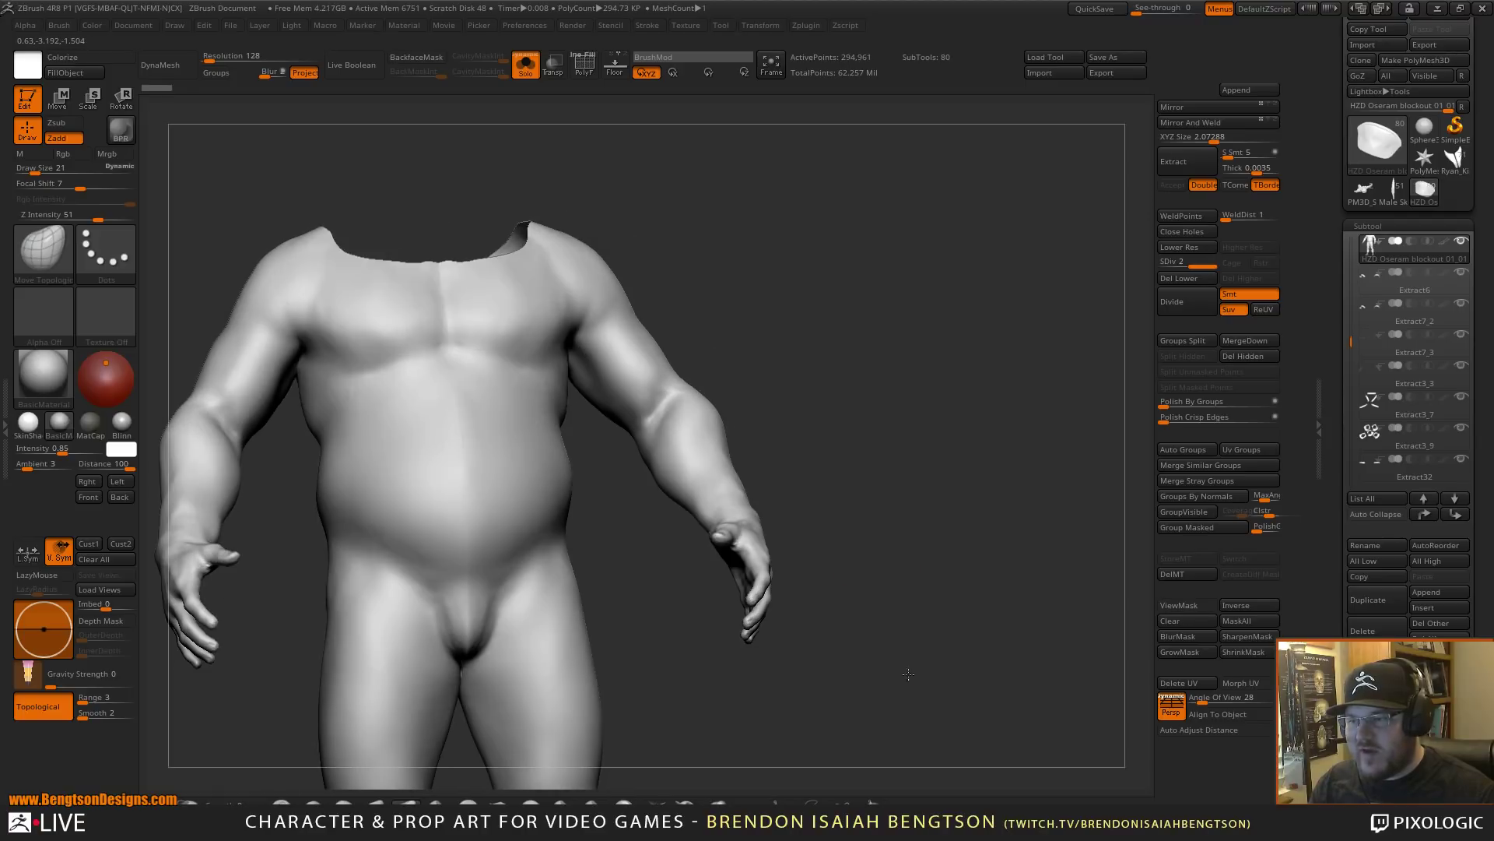
- Examine the isolated bare body's thighs, knees and feet from front and three-quarter views
mouse_move(908, 675)
left_mouse_down("alt")
mouse_move(927, 477)
mouse_move(769, 446)
mouse_move(960, 424)
mouse_move(880, 475)
left_mouse_up("alt")
right_click(844, 580)
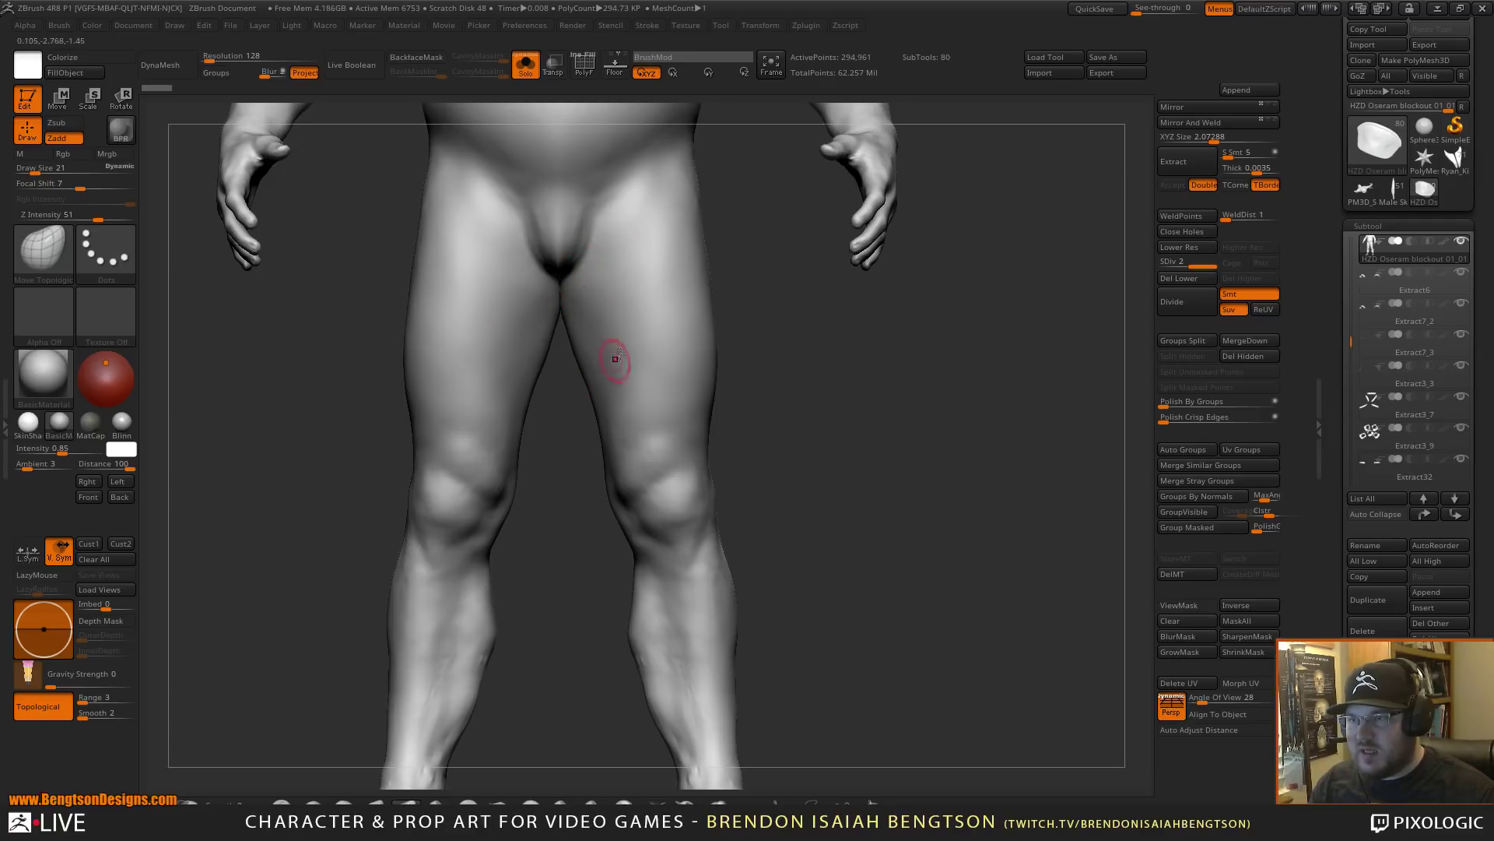
left_click_drag(768, 405, 738, 453)
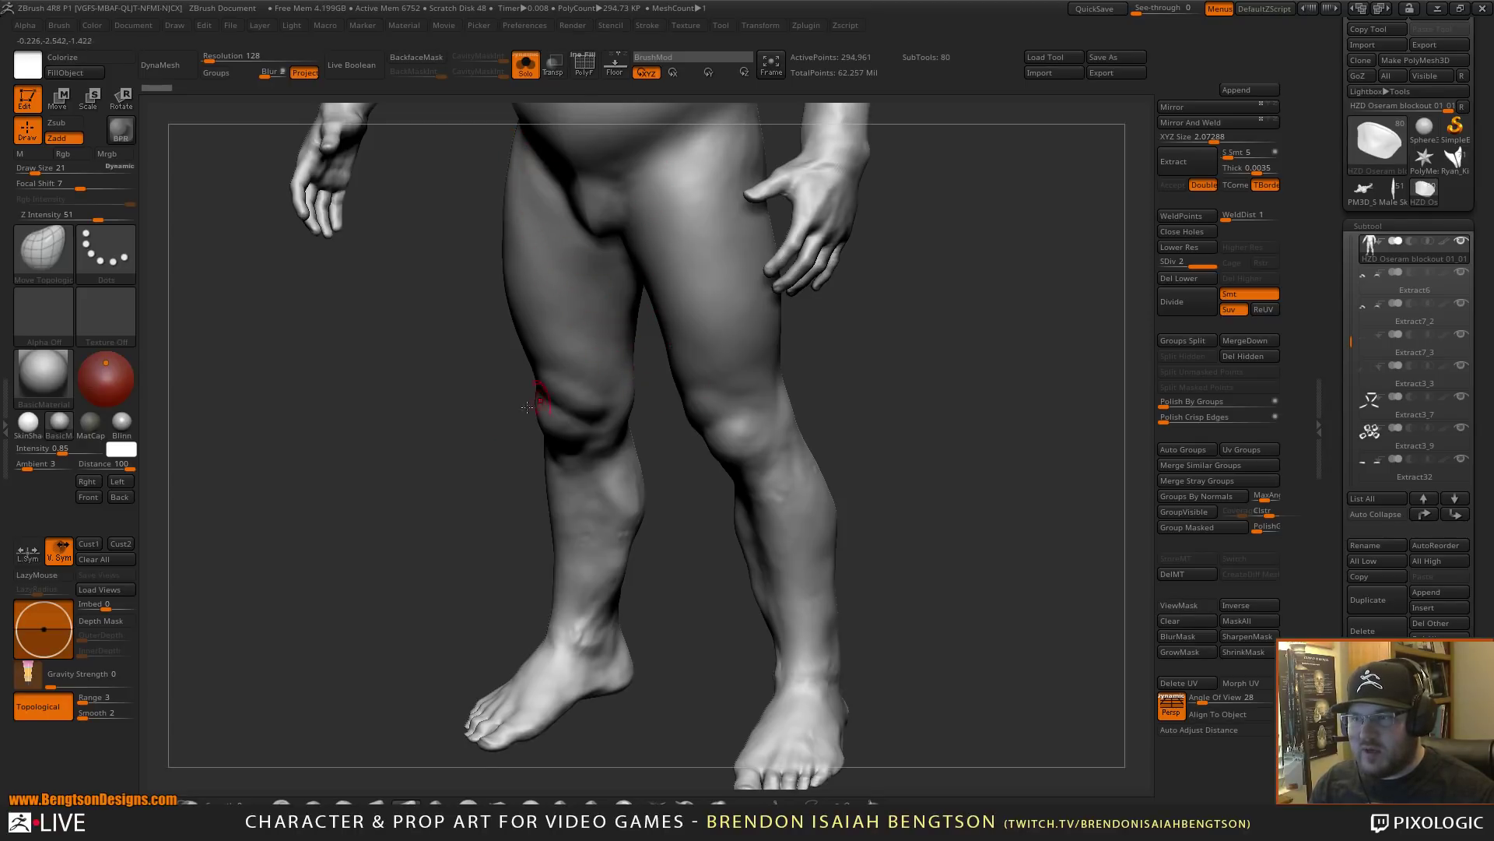
left_click_drag(527, 407, 540, 452, "shift")
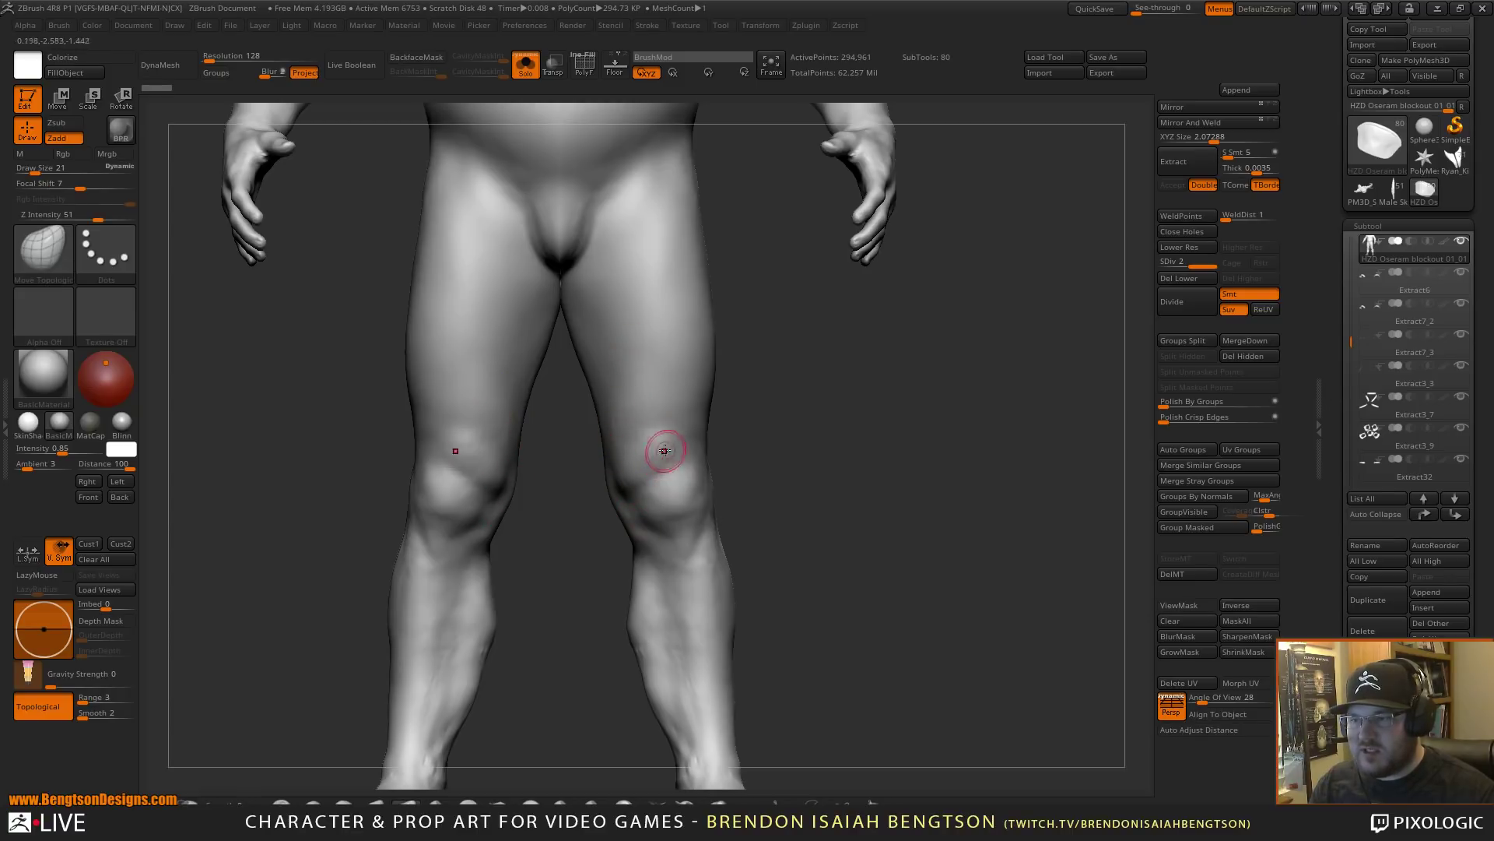
left_click_drag(837, 528, 794, 477, "alt")
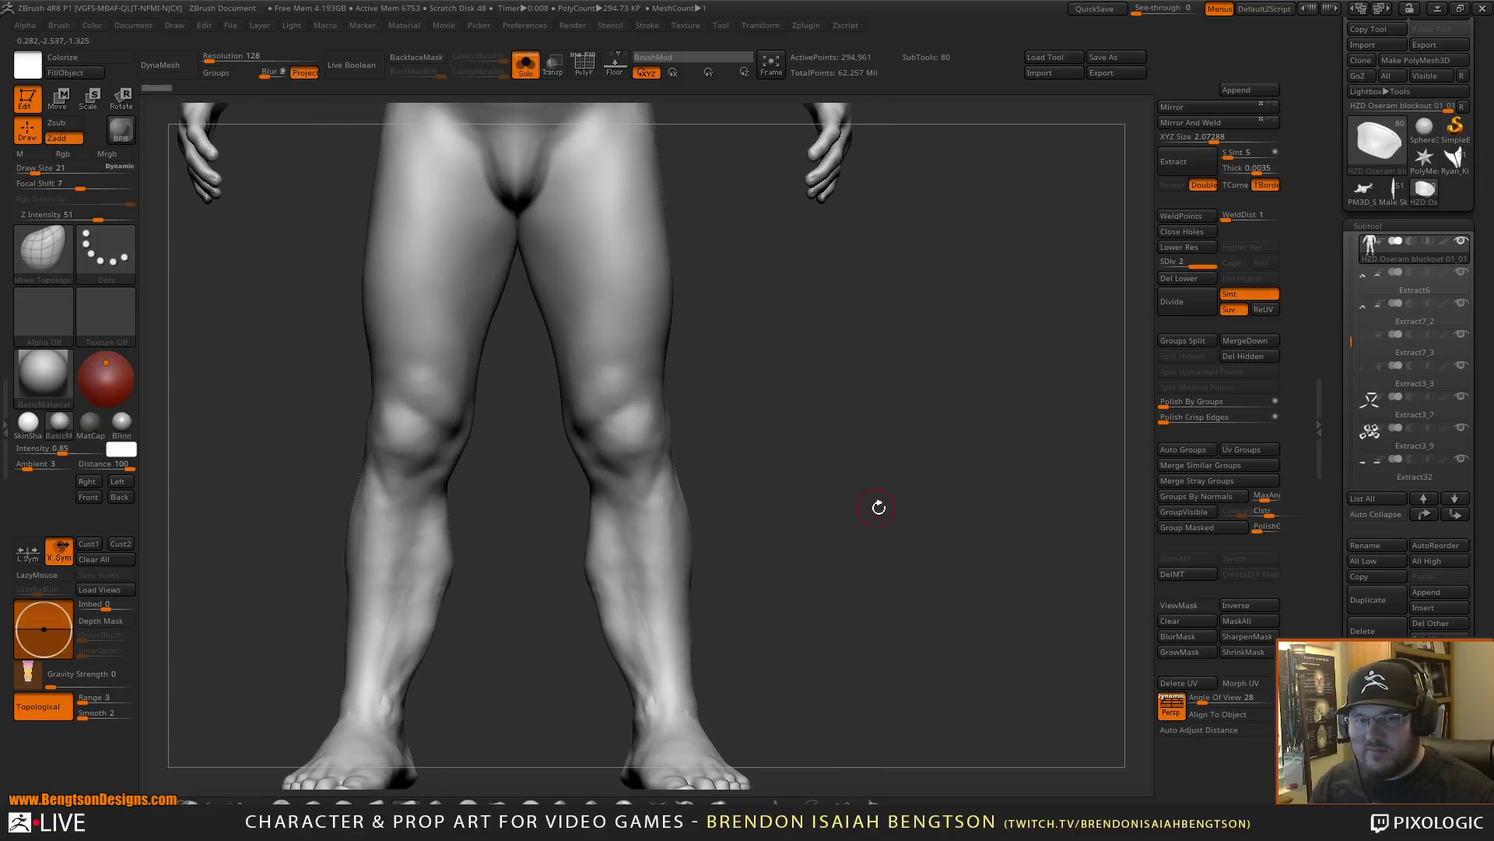
mouse_move(879, 507)
left_mouse_down("alt")
mouse_move(850, 458)
mouse_move(793, 470)
mouse_move(883, 481)
left_mouse_up("alt")
left_click_drag(842, 417, 857, 532, "alt")
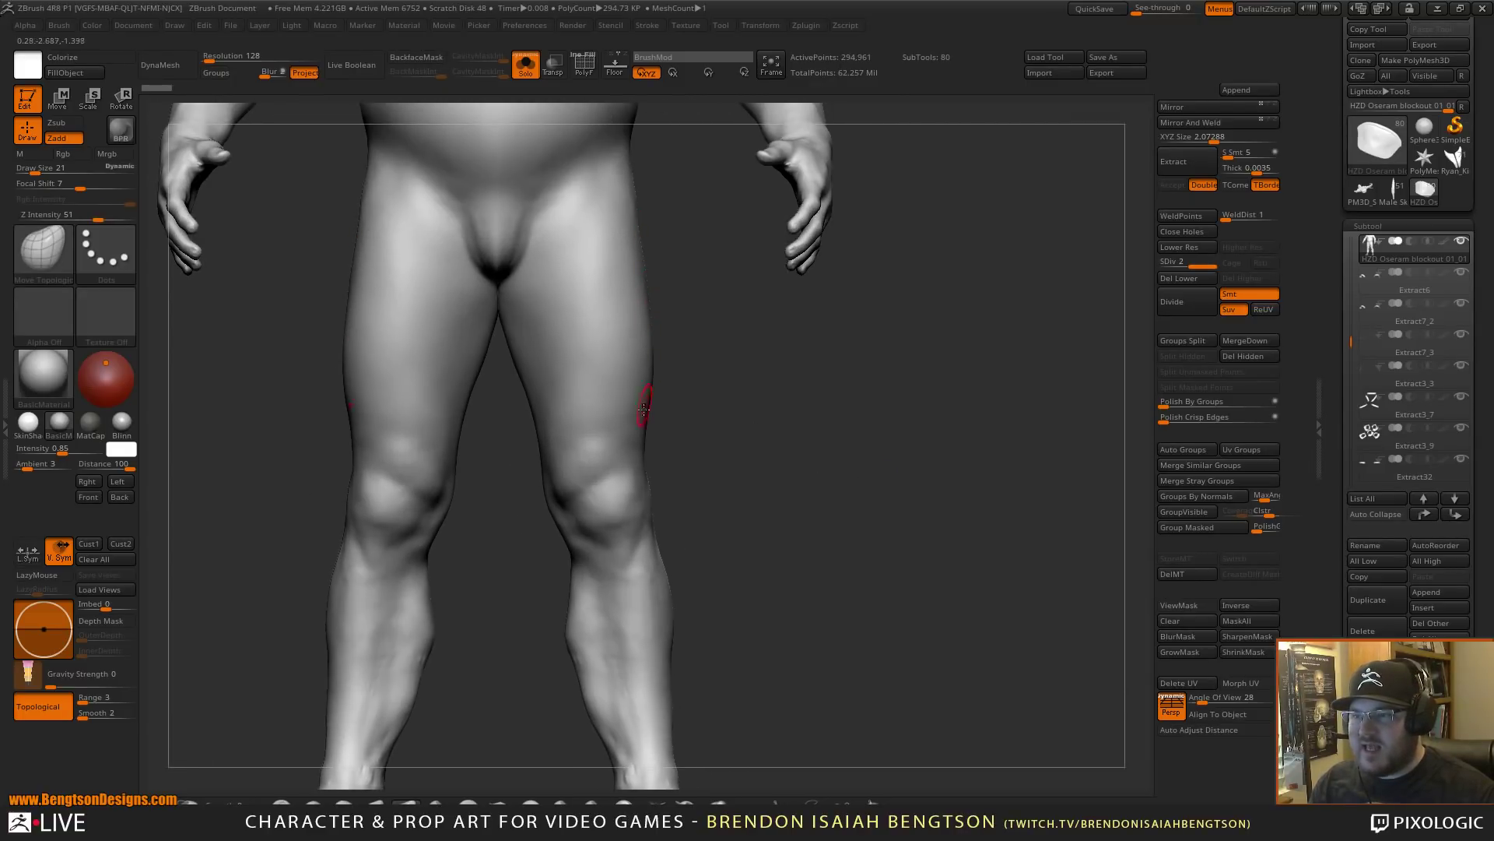
- Examine the bare legs from the side and back, including the calves, and the lower legs from the front
left_click_drag(660, 282, 654, 397)
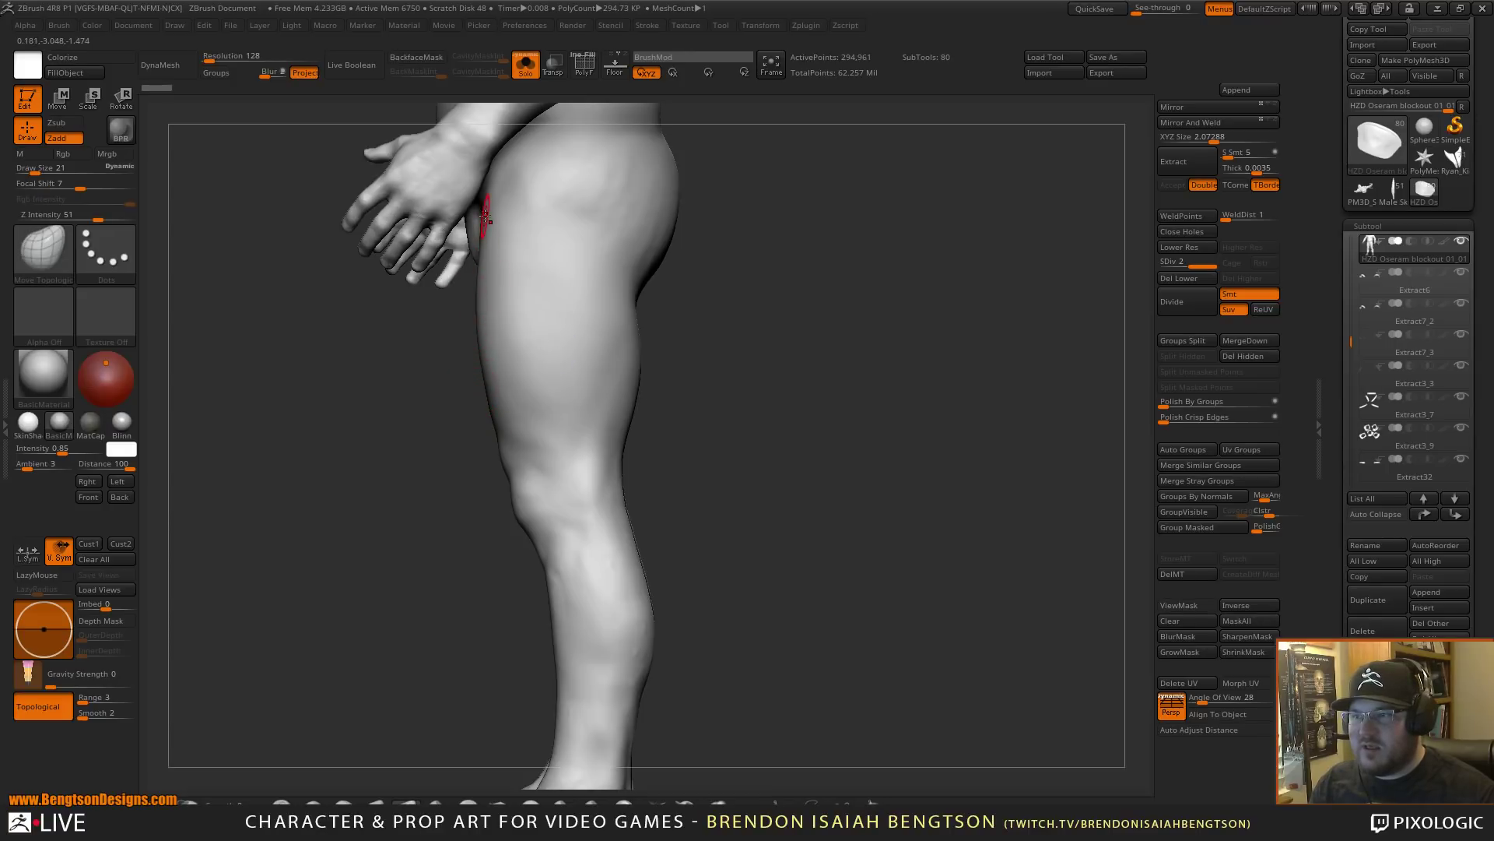
left_click_drag(846, 428, 694, 438, "alt")
left_click_drag(685, 352, 404, 264)
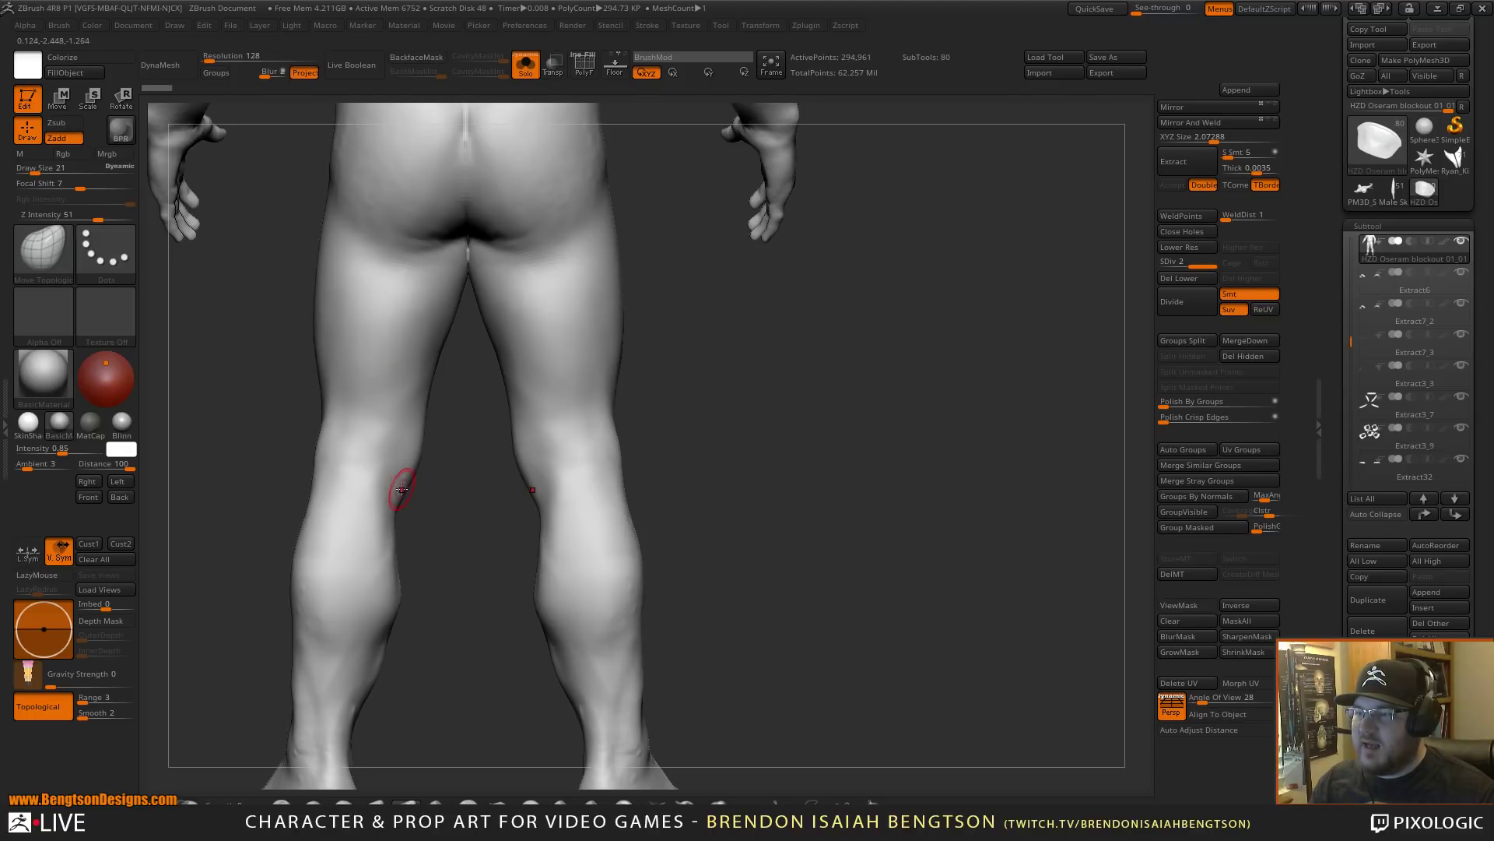
left_click_drag(464, 543, 798, 458, "alt")
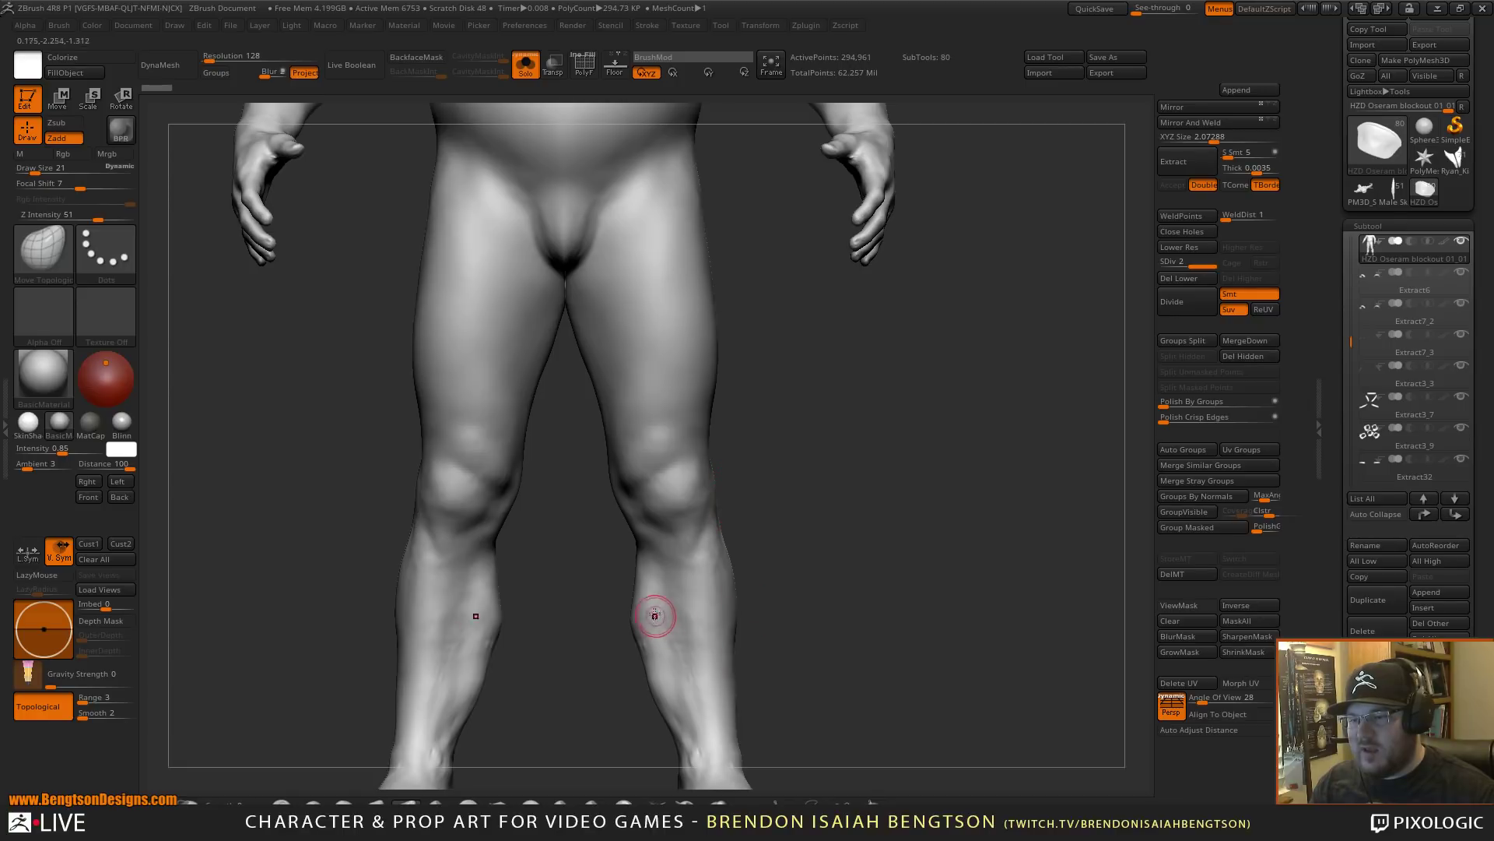
left_click_drag(779, 681, 692, 446, "alt")
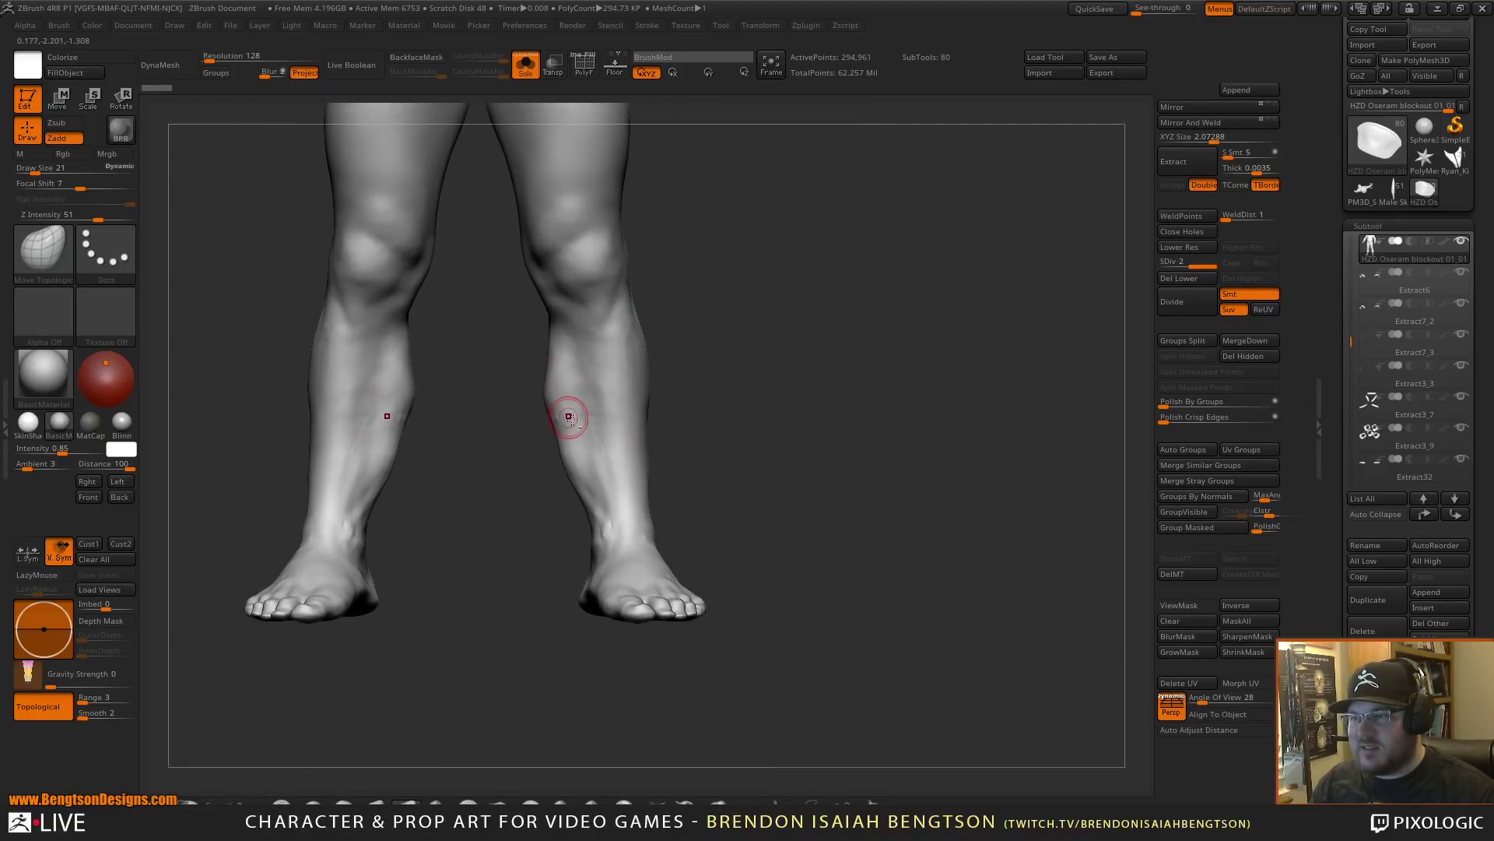
left_click_drag(803, 400, 789, 457, "alt")
- Show all the subtools to compare the clothed lower legs, and isolate the bare body again
key("alt+s")
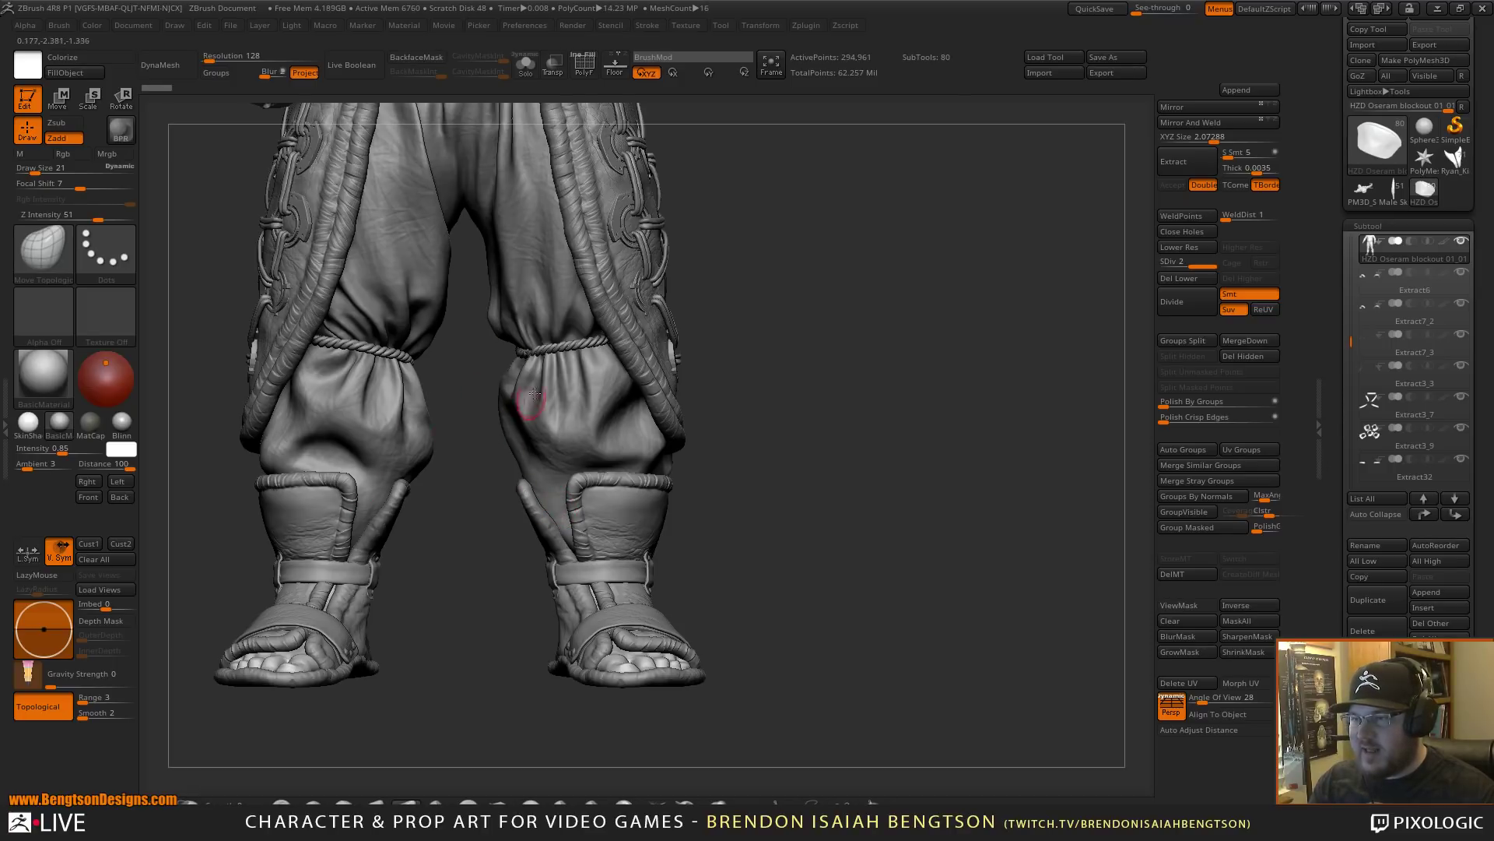
left_click_drag(950, 493, 984, 507)
key("alt+s")
- Examine the bare body's lower back, buttocks, hamstrings and overall figure from the rear, side and front
left_click_drag(756, 416, 780, 446, "alt")
right_click_drag(779, 445, 895, 482)
left_click_drag(895, 483, 865, 574)
right_click_drag(866, 574, 729, 342)
right_click_drag(563, 649, 542, 352, "alt")
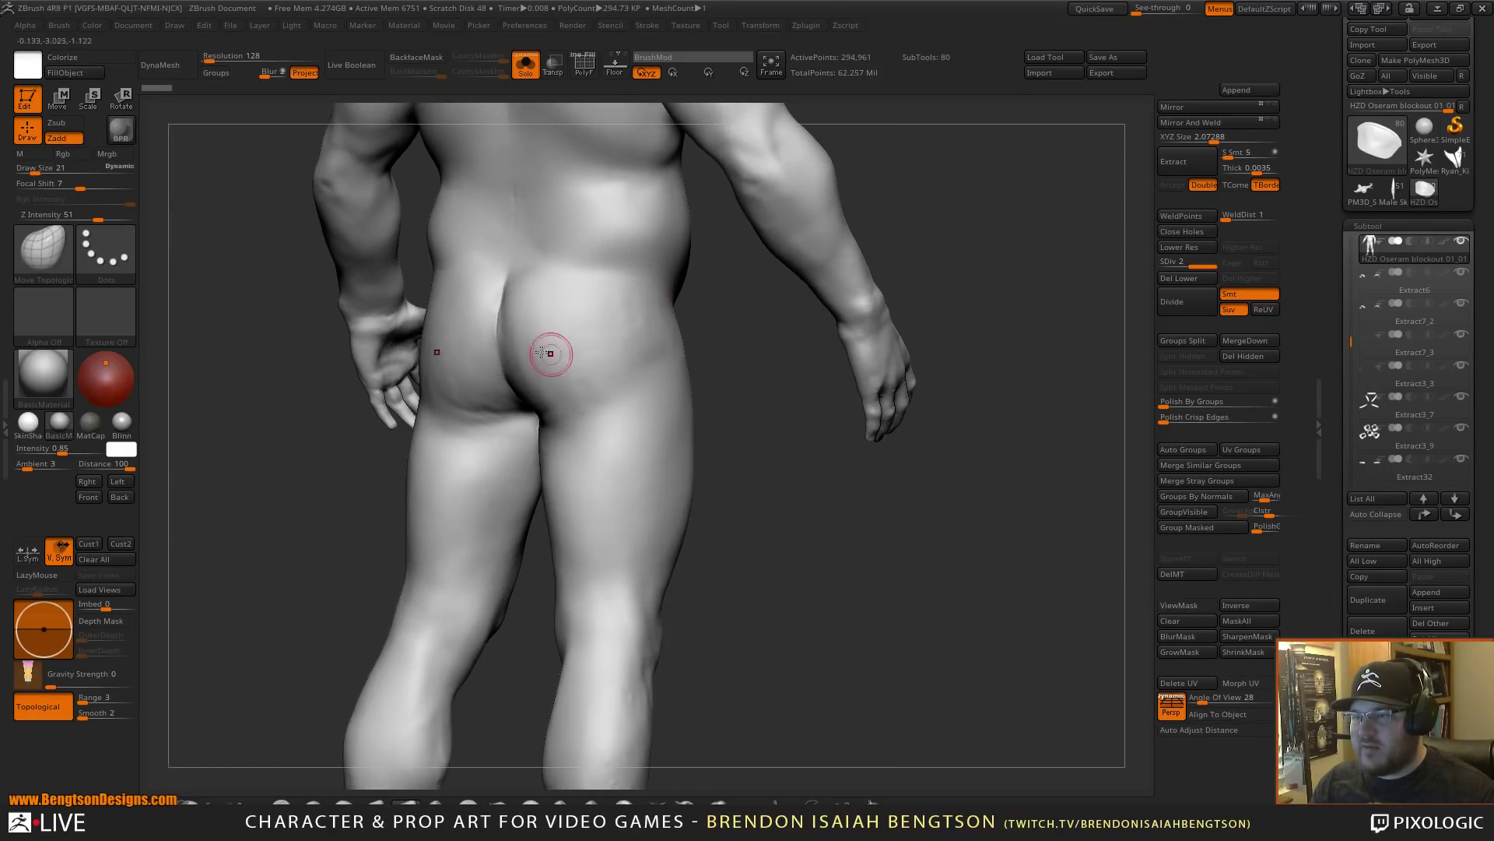
right_click_drag(711, 437, 757, 382)
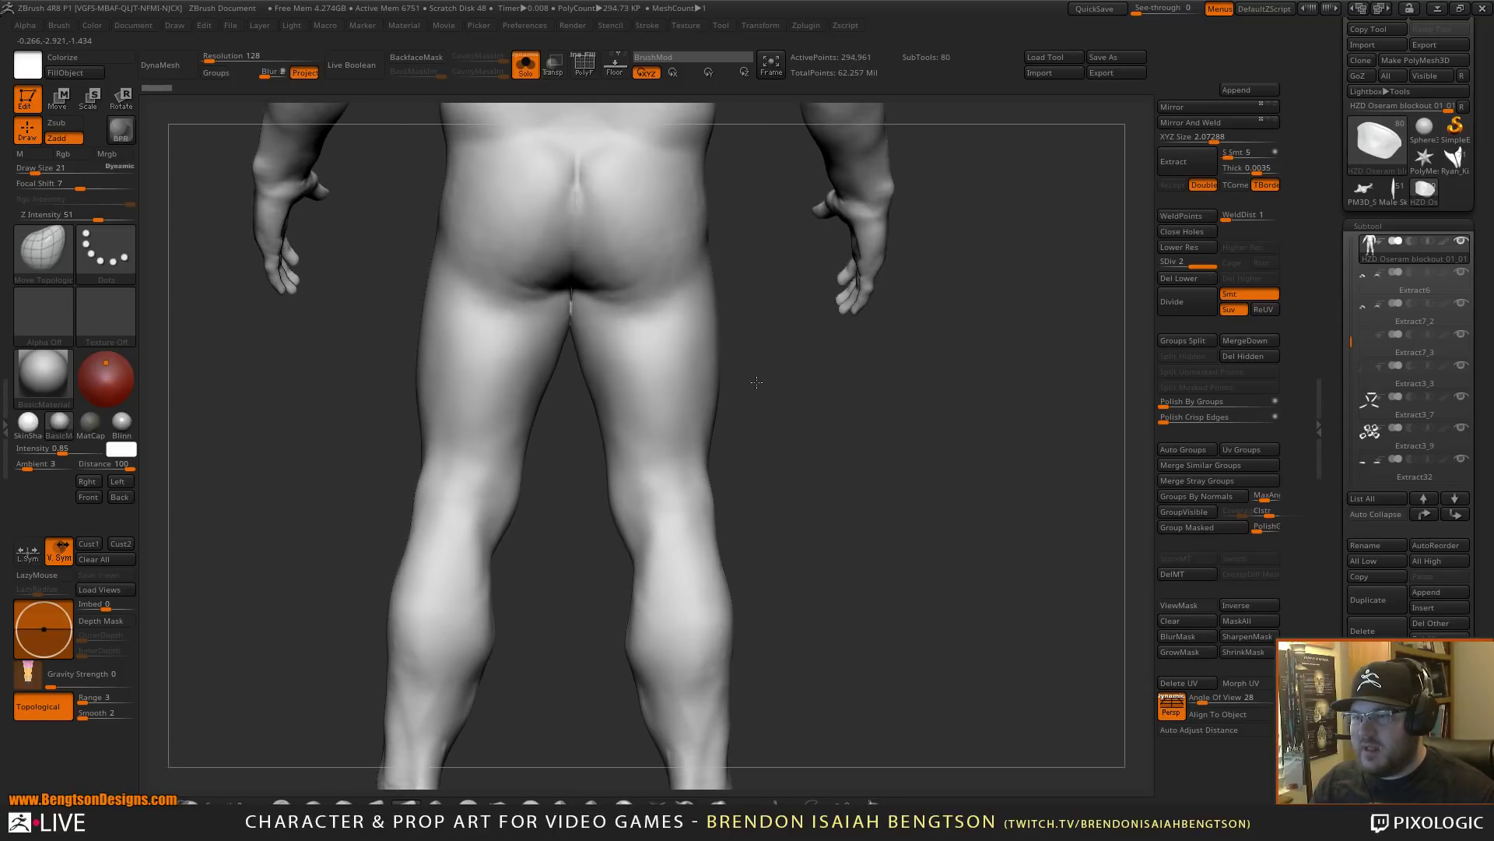
right_click_drag(846, 515, 783, 521, "alt")
right_click_drag(965, 448, 693, 475)
right_click_drag(677, 350, 676, 555, "alt")
right_click_drag(773, 456, 825, 454)
right_click_drag(700, 407, 815, 459)
left_click_drag(815, 458, 781, 439)
left_click_drag(877, 361, 886, 497, "alt")
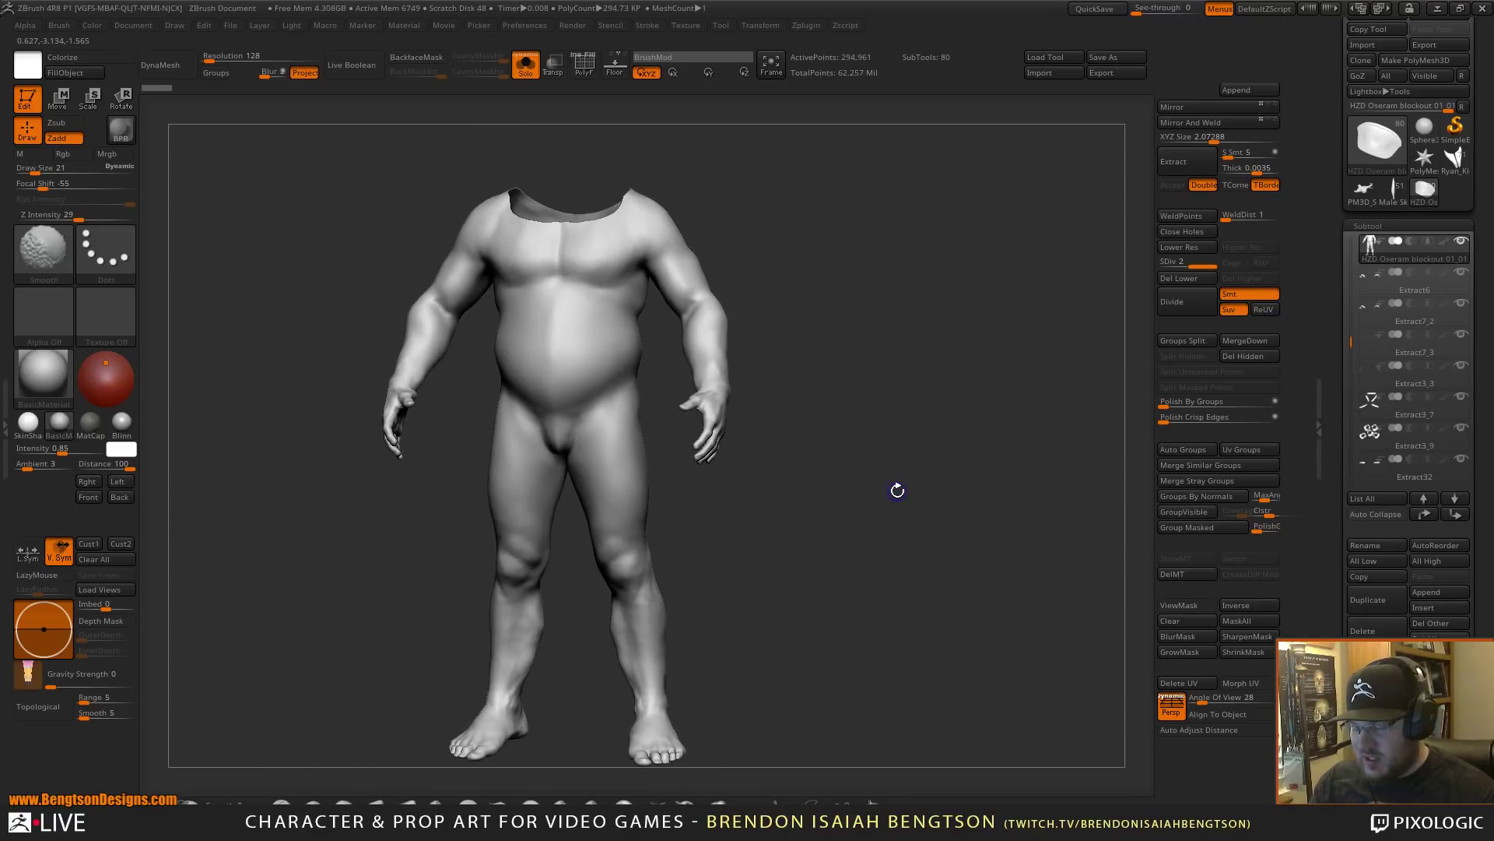
- Turn the PolyFrame display on to inspect the bare body's topology and polygroups, and turn it off again
key("shift+f")
right_click_drag(846, 467, 810, 534, "ctrl")
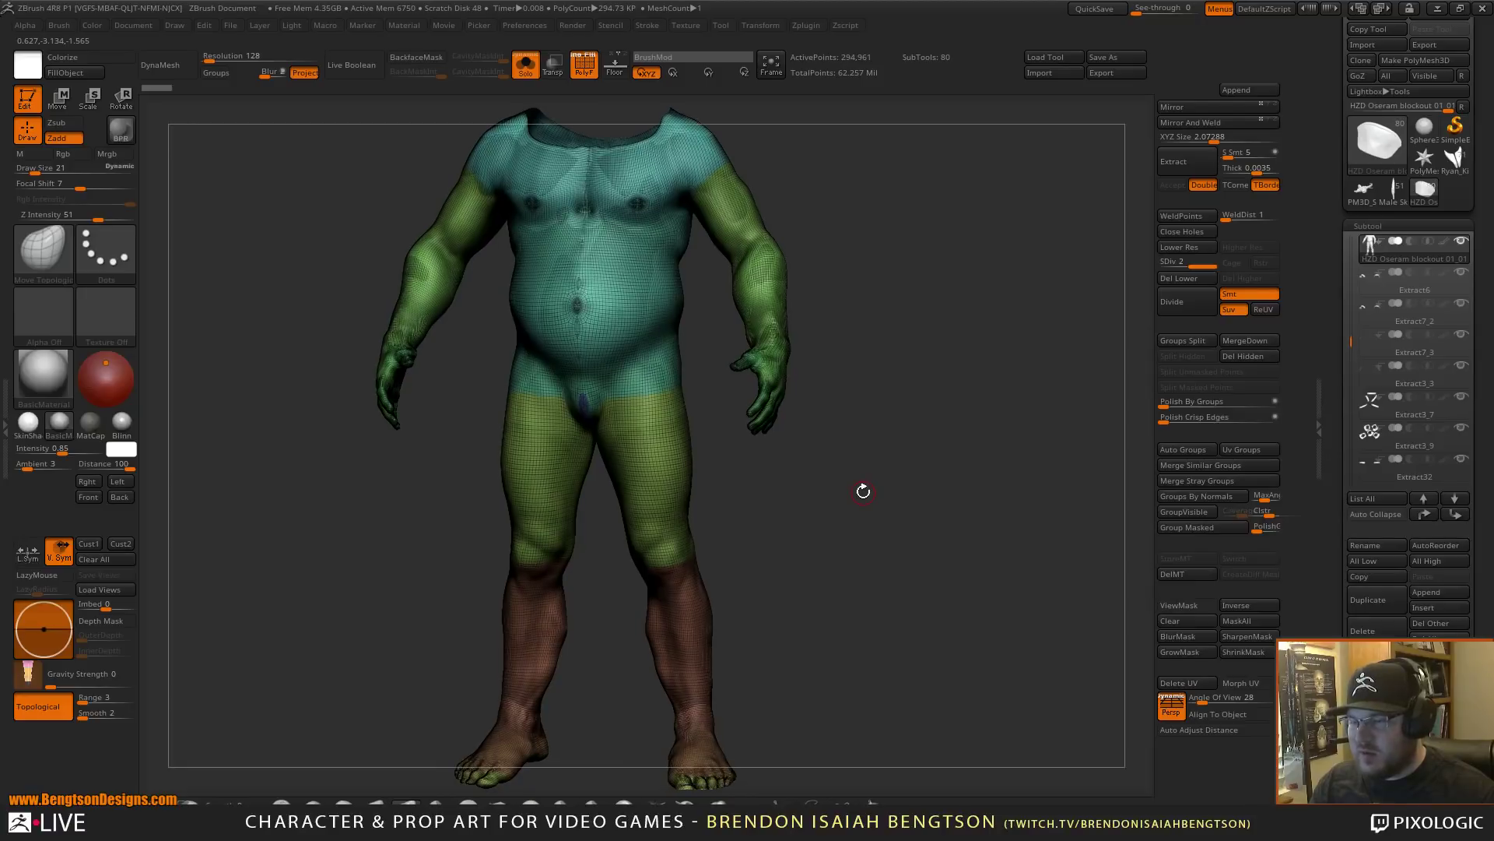
key("shift+f")
left_click_drag(810, 444, 857, 526)
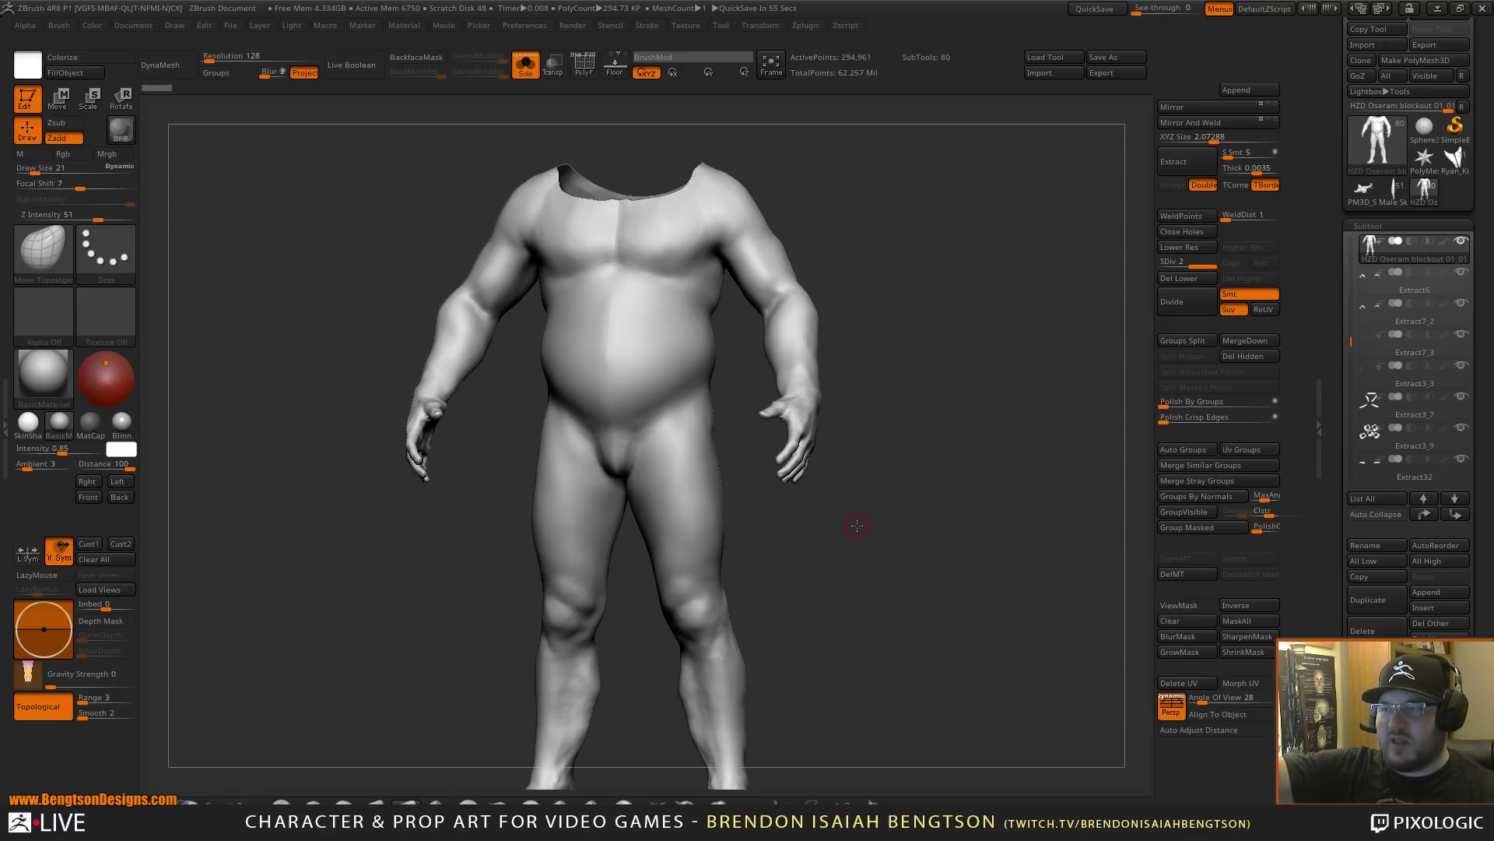
- Leave Solo mode to show the whole character, select the Recovered_Tool head subtool and isolate it
left_click_drag(862, 533, 897, 535)
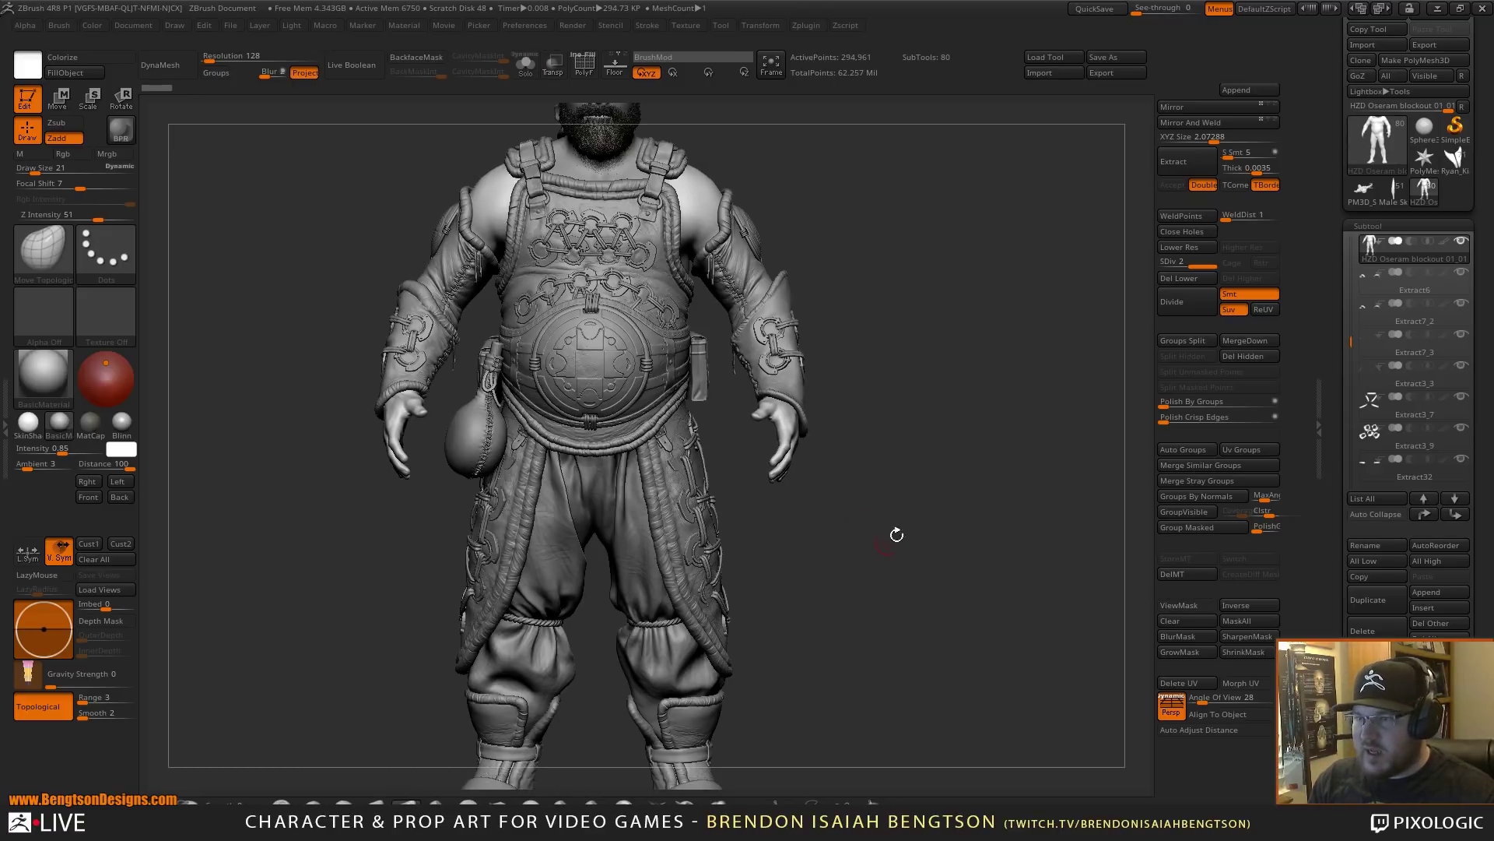
left_click_drag(953, 337, 670, 339, "alt")
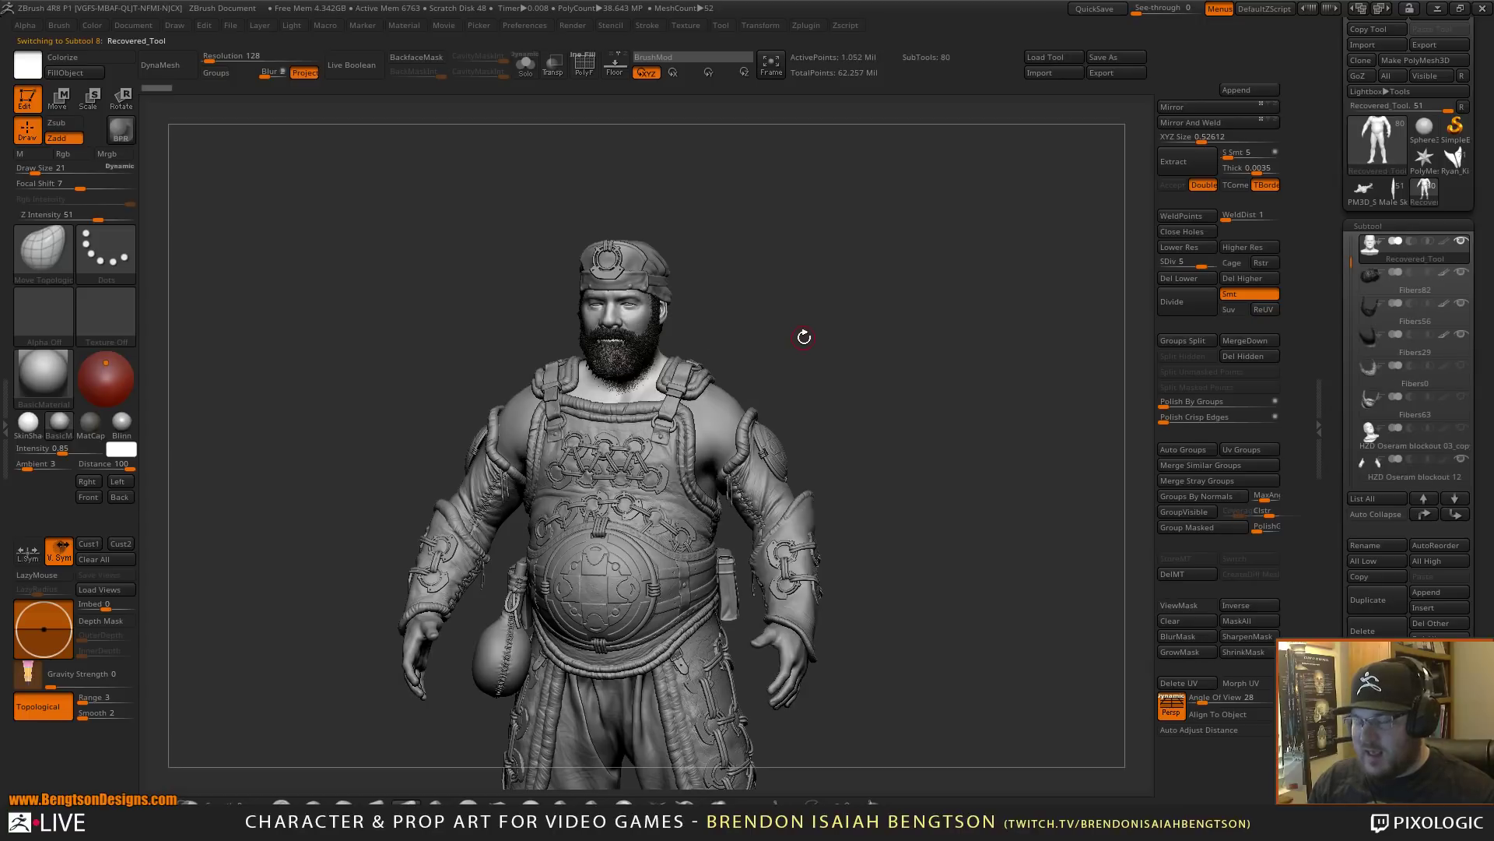
mouse_move(878, 386)
left_mouse_down()
mouse_move(841, 403)
mouse_move(880, 404)
left_mouse_up()
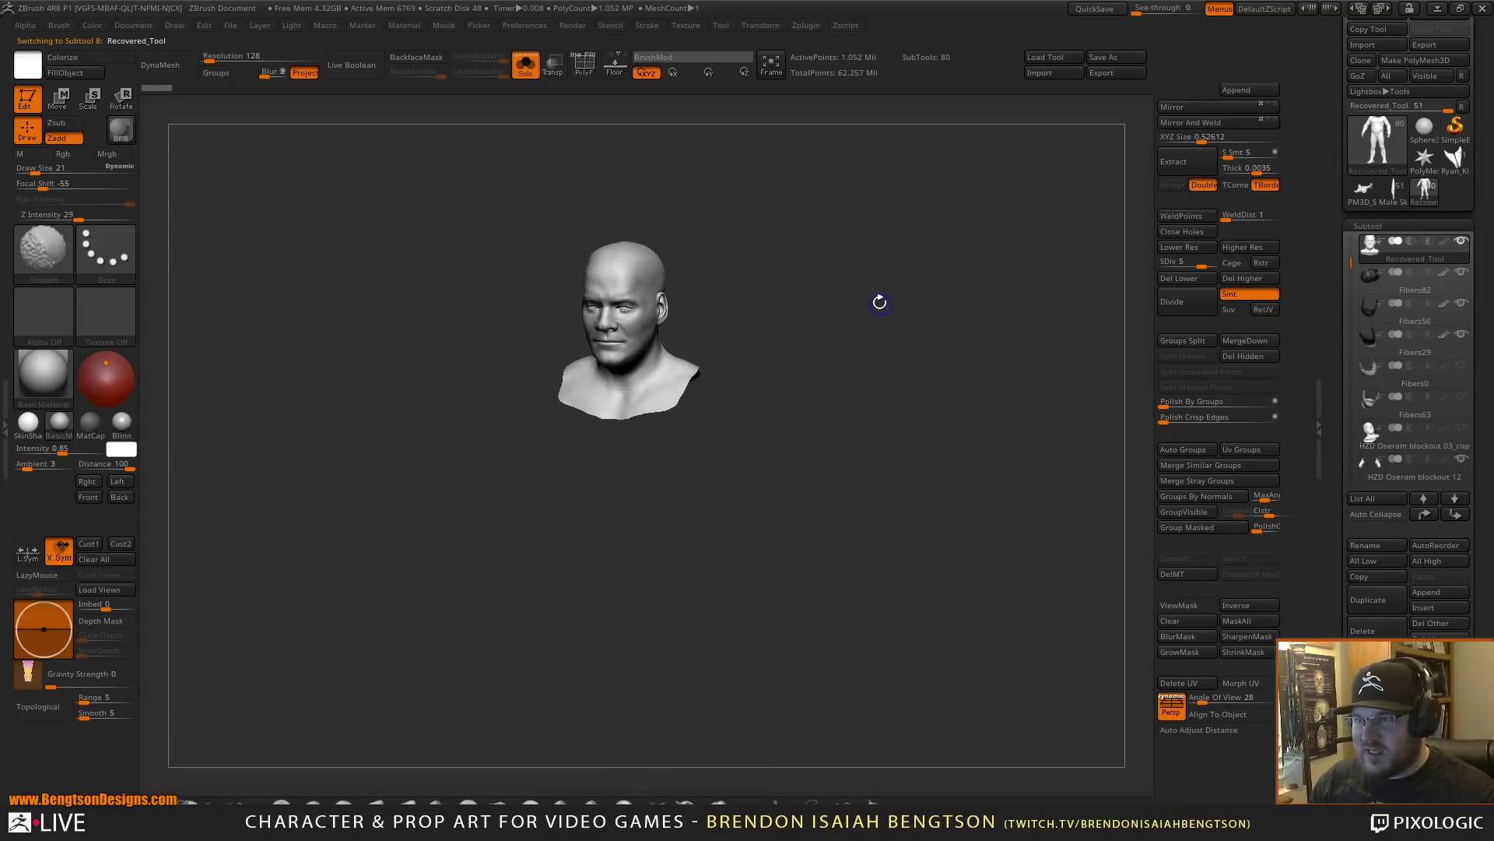
- Examine the isolated bald head and neck bust up close from three-quarter and front views
left_click_drag(896, 333, 931, 395, "alt")
left_click_drag(923, 355, 946, 470, "alt")
mouse_move(740, 412)
left_mouse_down()
mouse_move(778, 439)
mouse_move(916, 368)
mouse_move(1090, 357)
mouse_move(755, 431)
left_mouse_up()
left_click_drag(685, 390, 950, 442, "alt")
left_click_drag(949, 442, 558, 426)
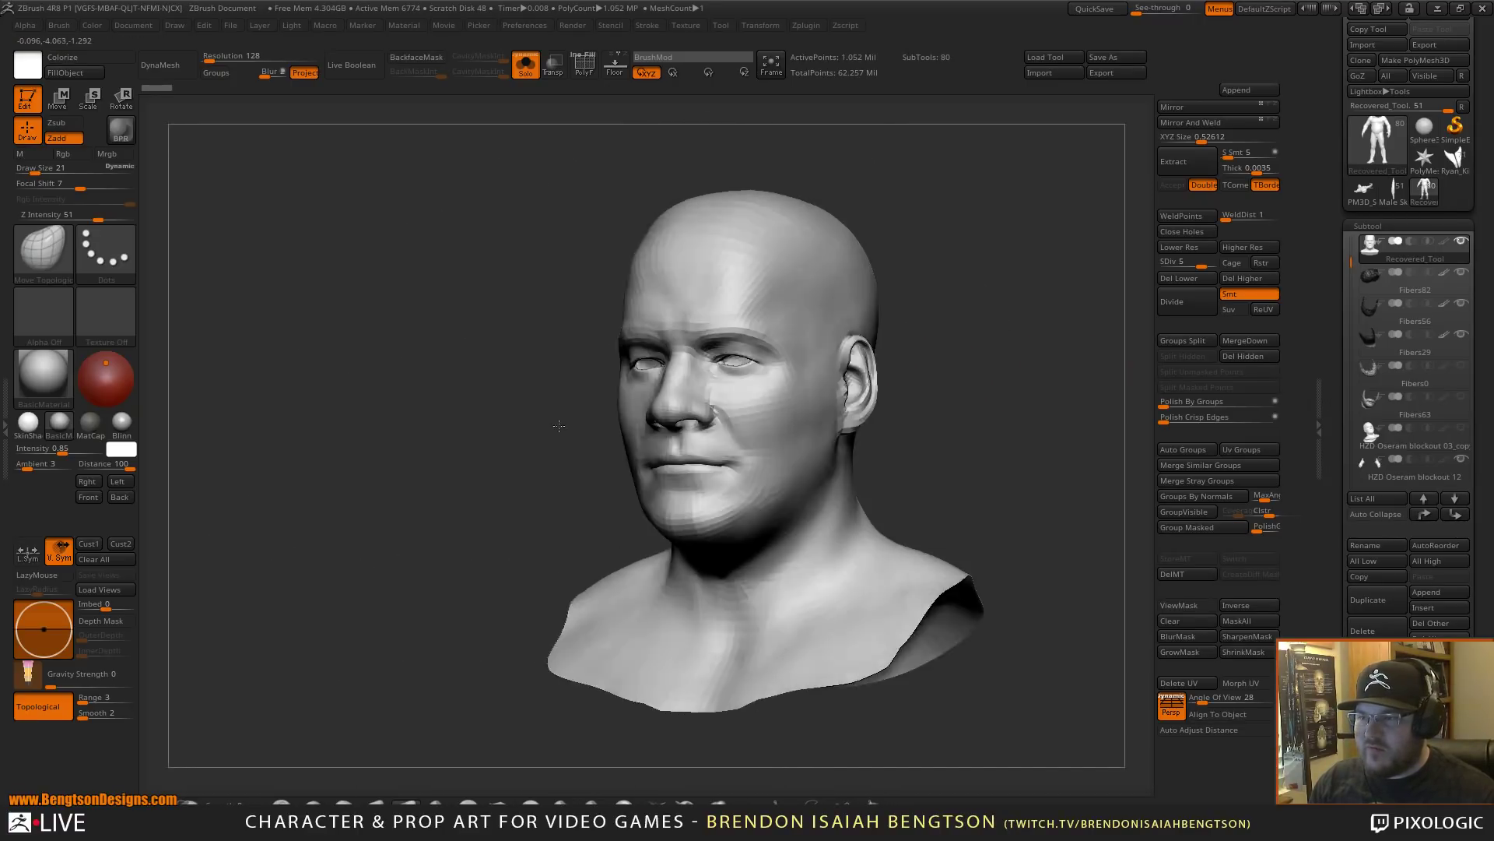
right_click_drag(749, 426, 694, 387, "alt")
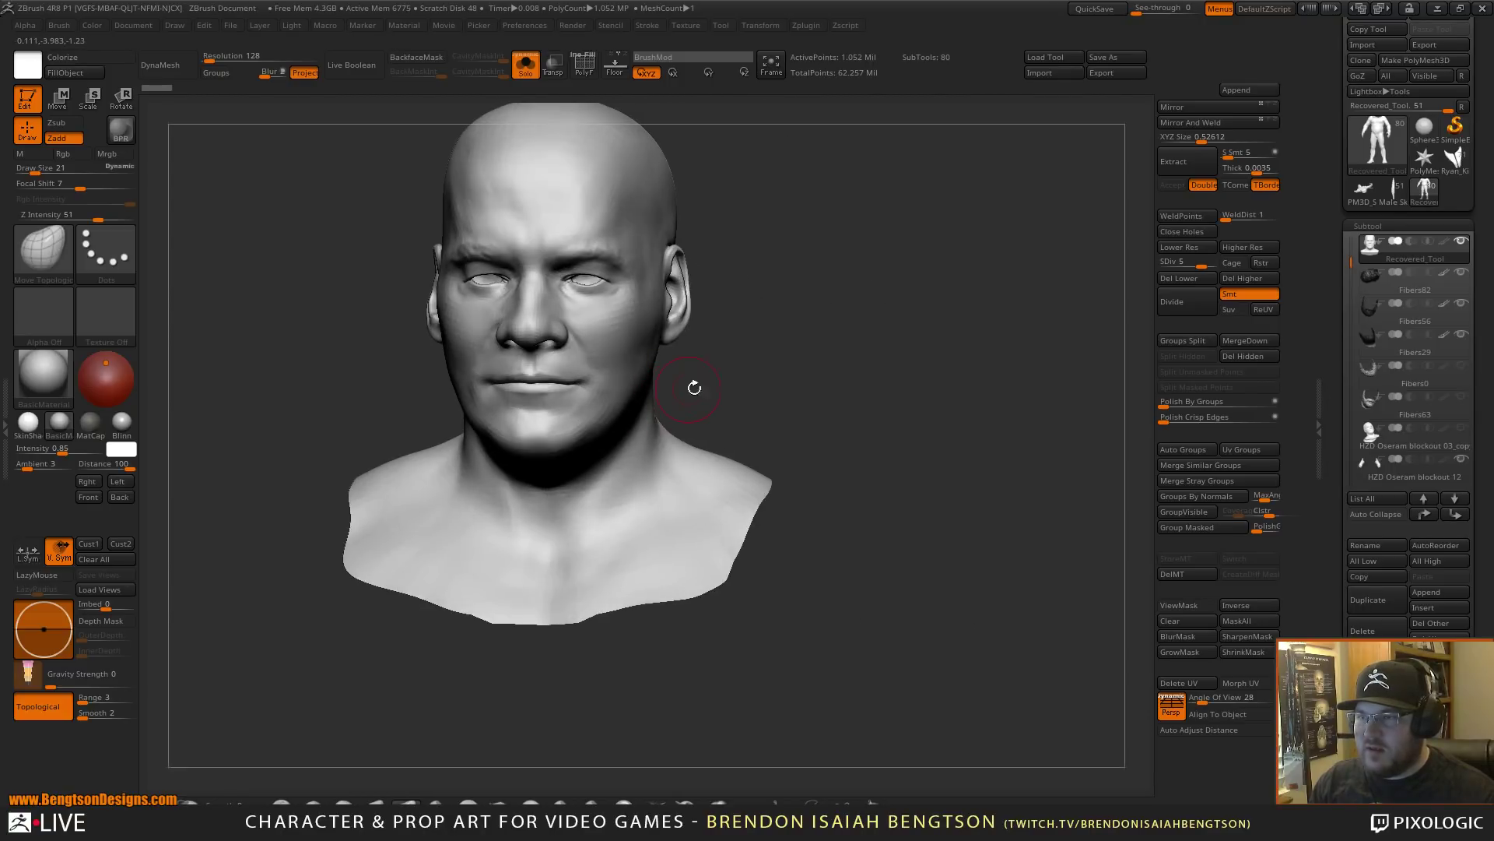
mouse_move(908, 368)
left_mouse_down("shift")
mouse_move(879, 360)
mouse_move(897, 374)
left_mouse_up("shift")
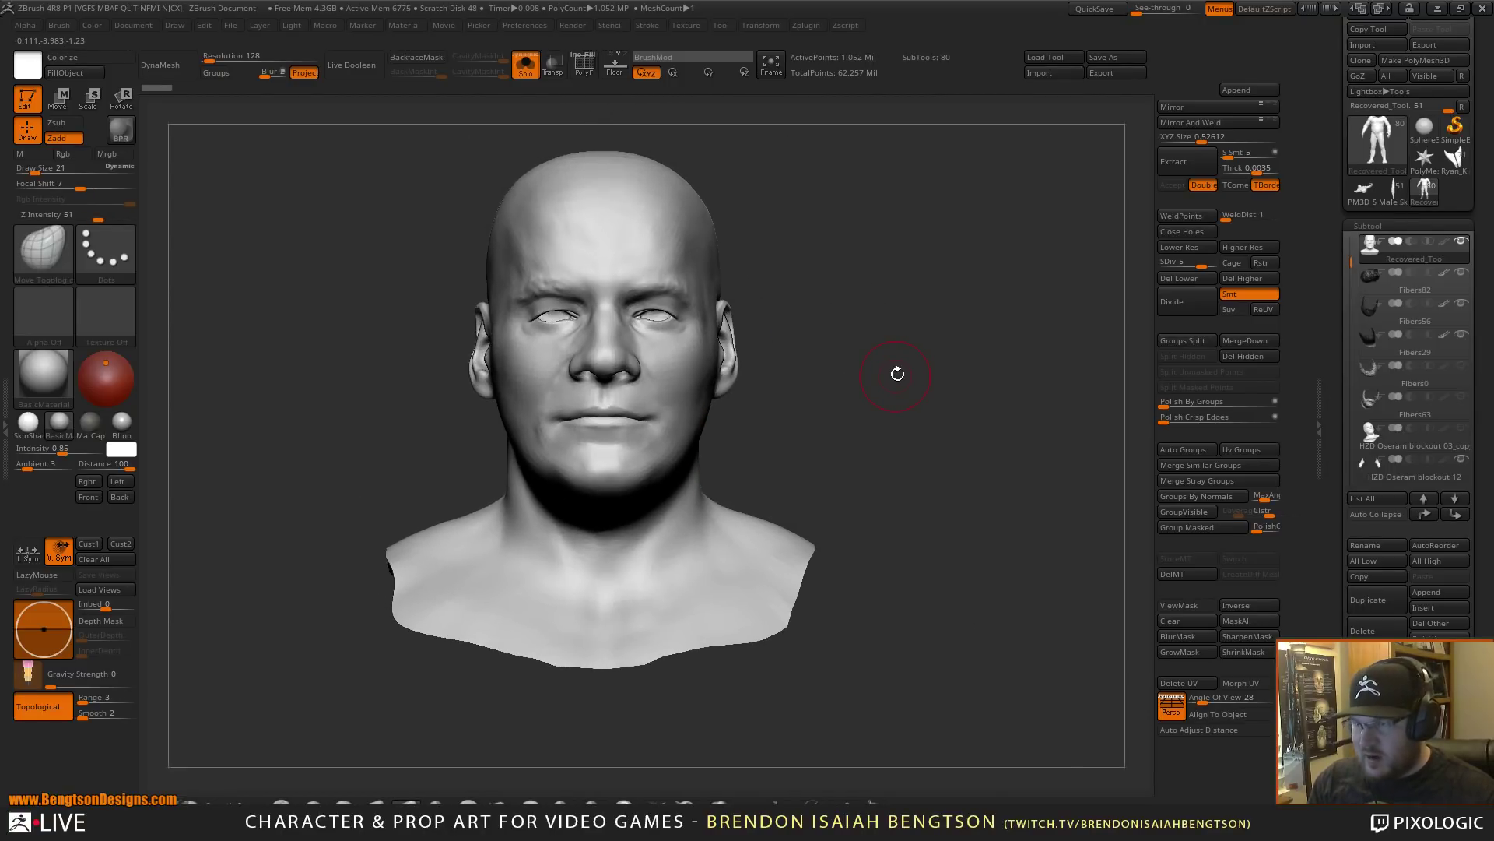
- Show all the subtools again and inspect the chest armour, belt and sleeves, selecting the Extract2_6 chest piece
key("alt+s")
left_click_drag(950, 430, 1038, 359, "alt")
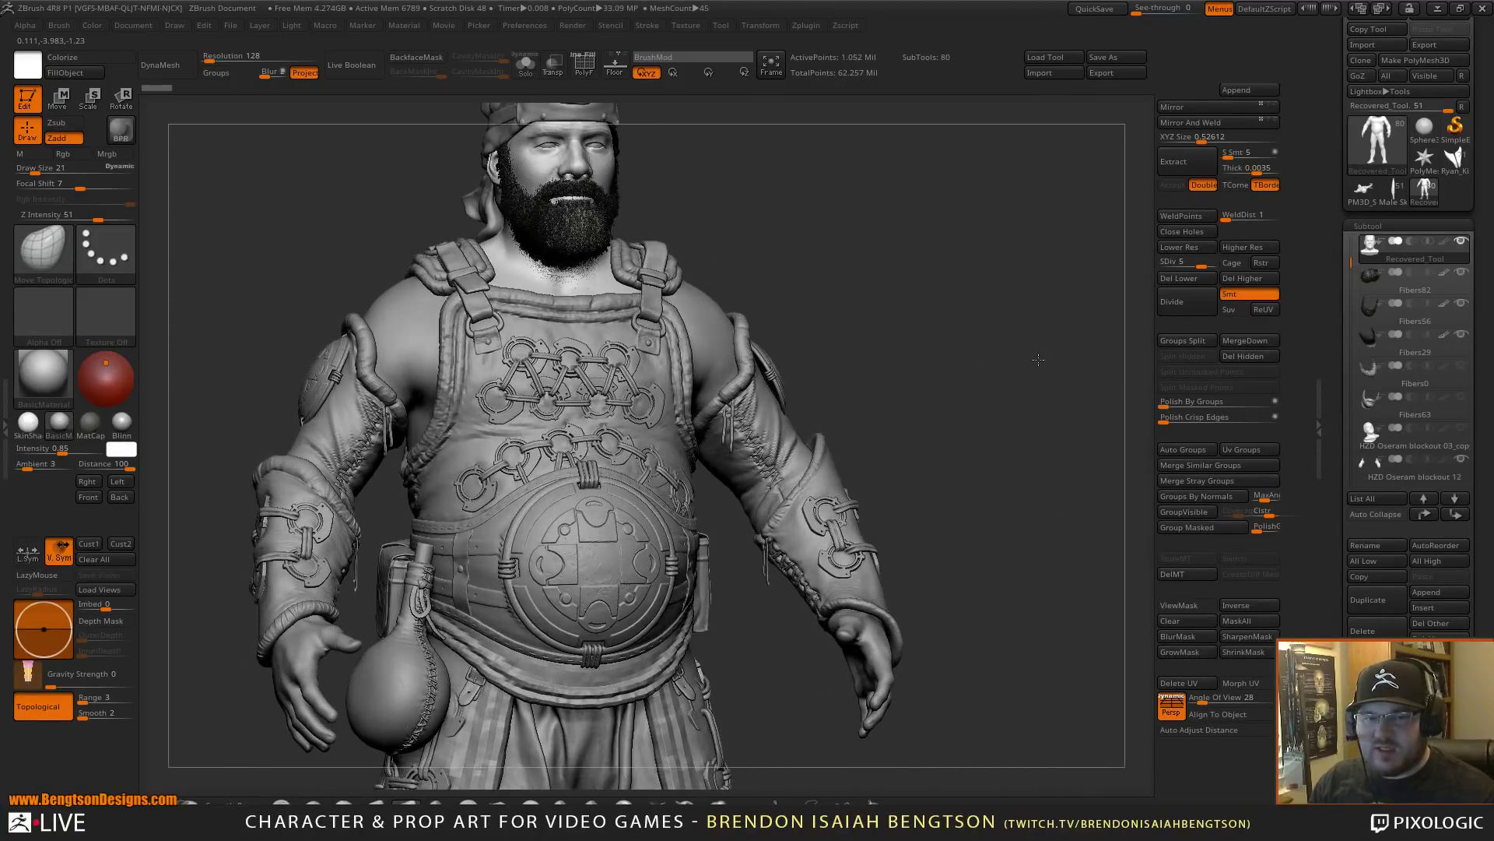
left_click(1038, 360)
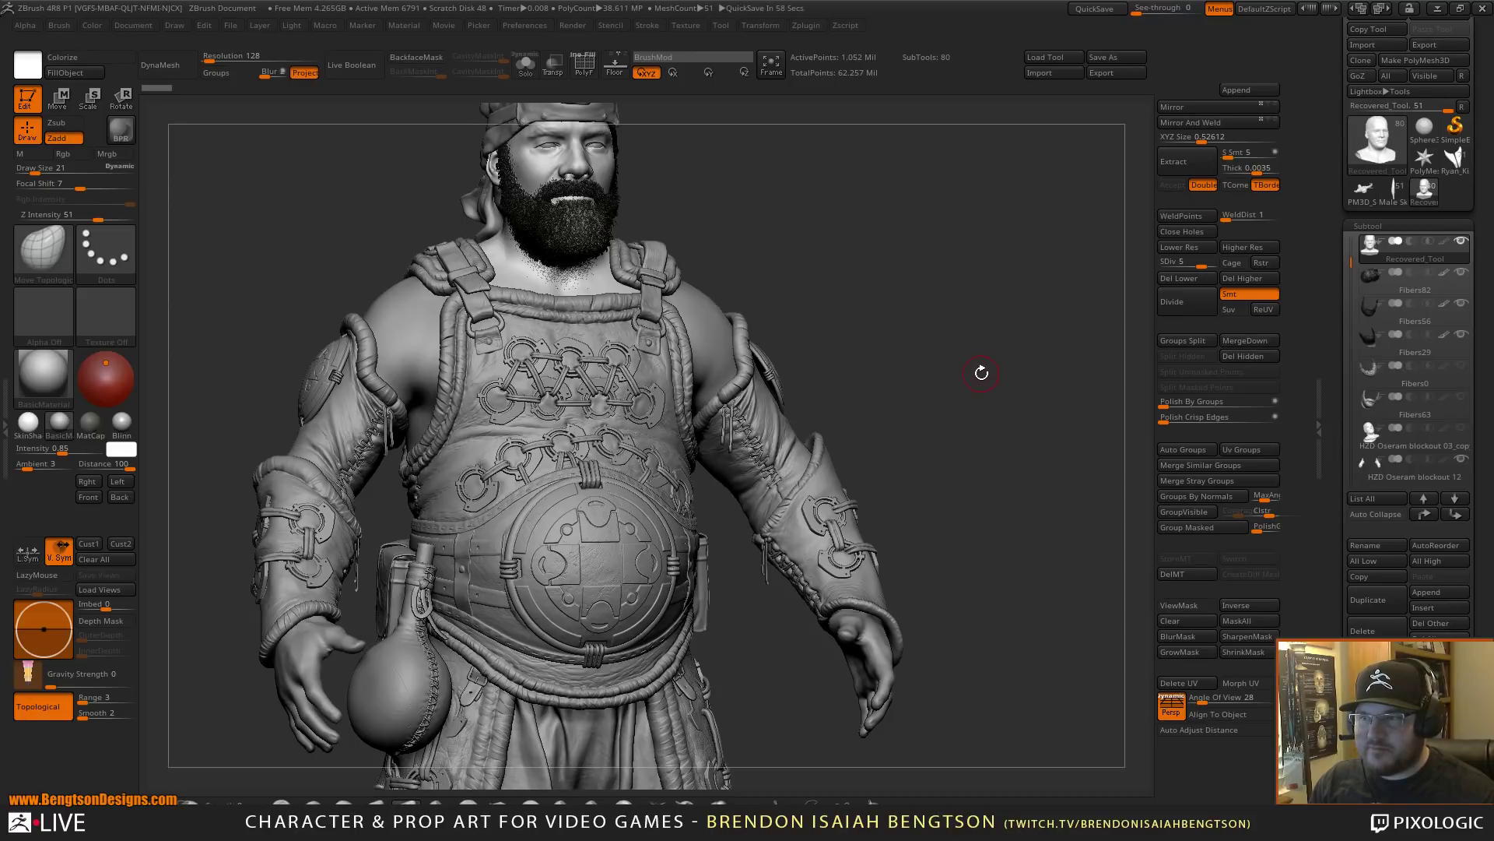
left_click_drag(978, 368, 774, 328, "alt")
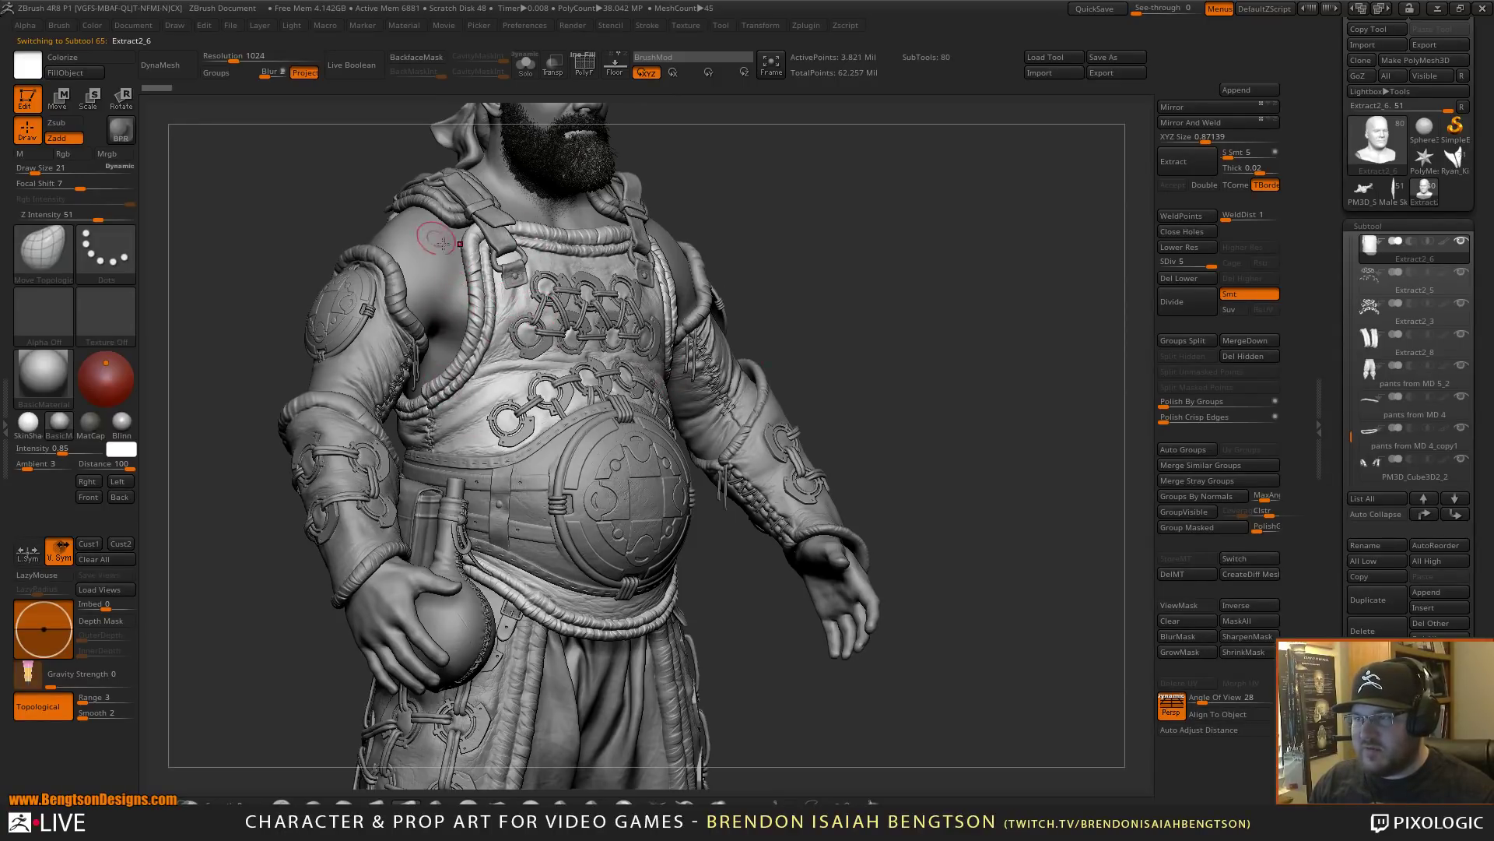
mouse_move(792, 302)
left_mouse_down()
mouse_move(895, 408)
mouse_move(821, 360)
left_mouse_up()
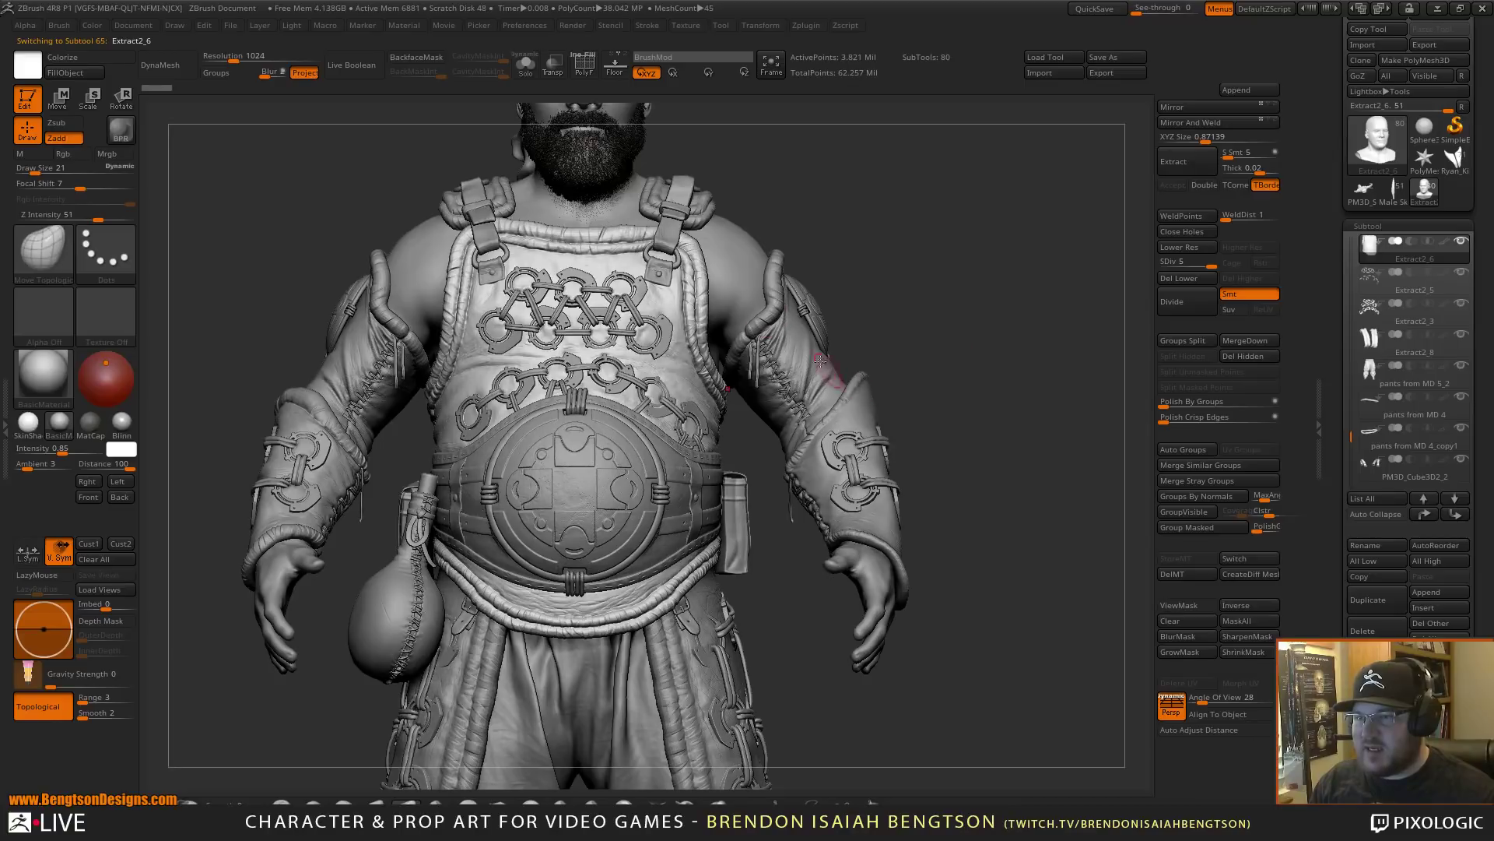
mouse_move(939, 385)
left_mouse_down()
mouse_move(942, 438)
mouse_move(895, 436)
mouse_move(922, 439)
left_mouse_up()
mouse_move(851, 347)
left_mouse_down()
mouse_move(901, 551)
mouse_move(936, 440)
left_mouse_up()
- Select the HZD Oseram blockout 12 upper-arm sleeves, isolate them with PolyFrame on and set their subdivision level to 1
left_click_drag(1000, 224, 783, 232, "alt")
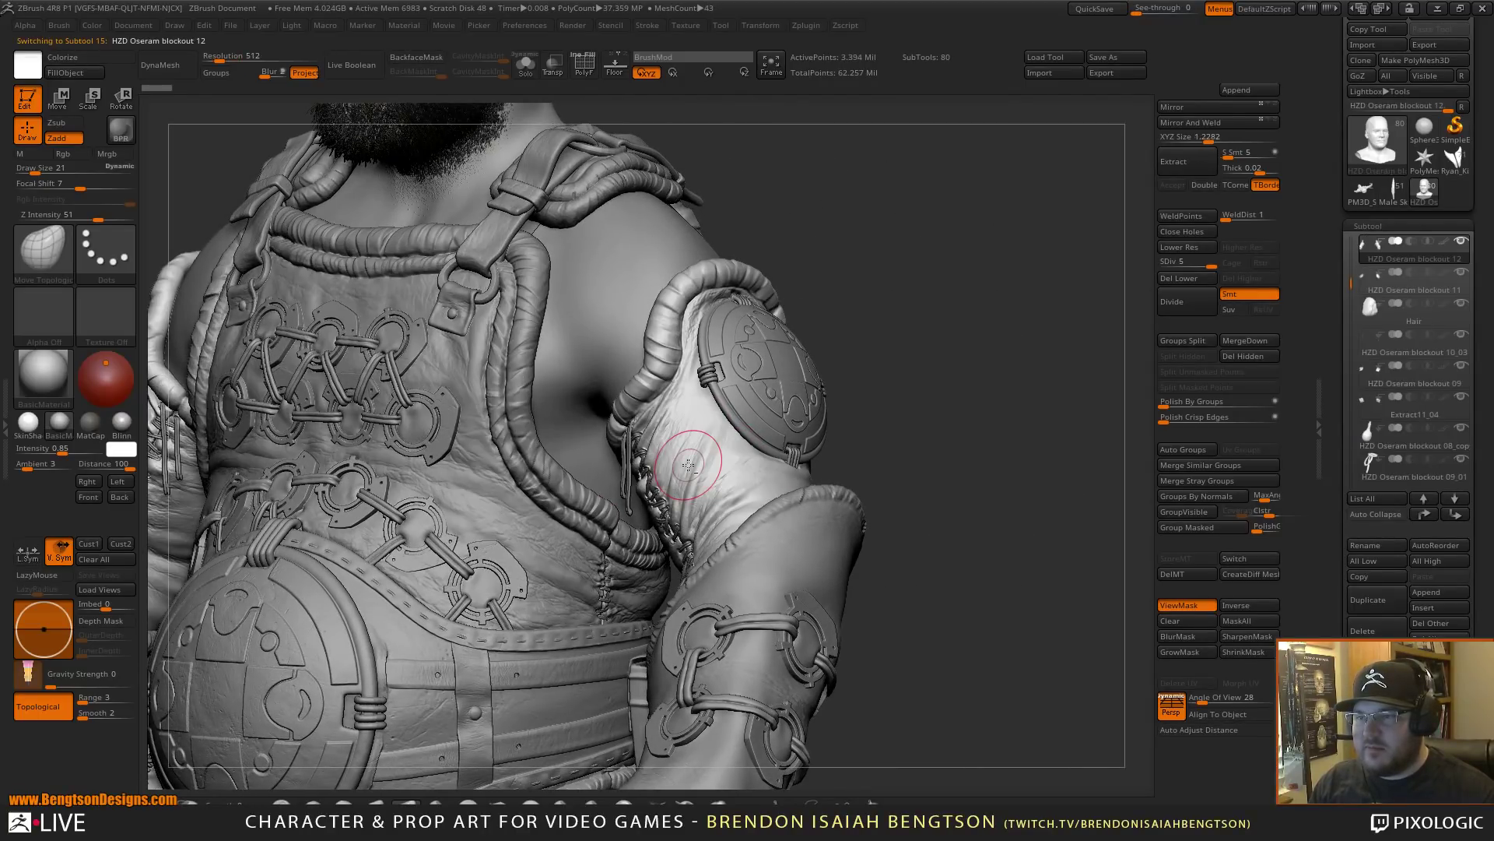
key("shift+f")
left_click_drag(958, 376, 891, 427)
key("alt+s")
left_click(1163, 265)
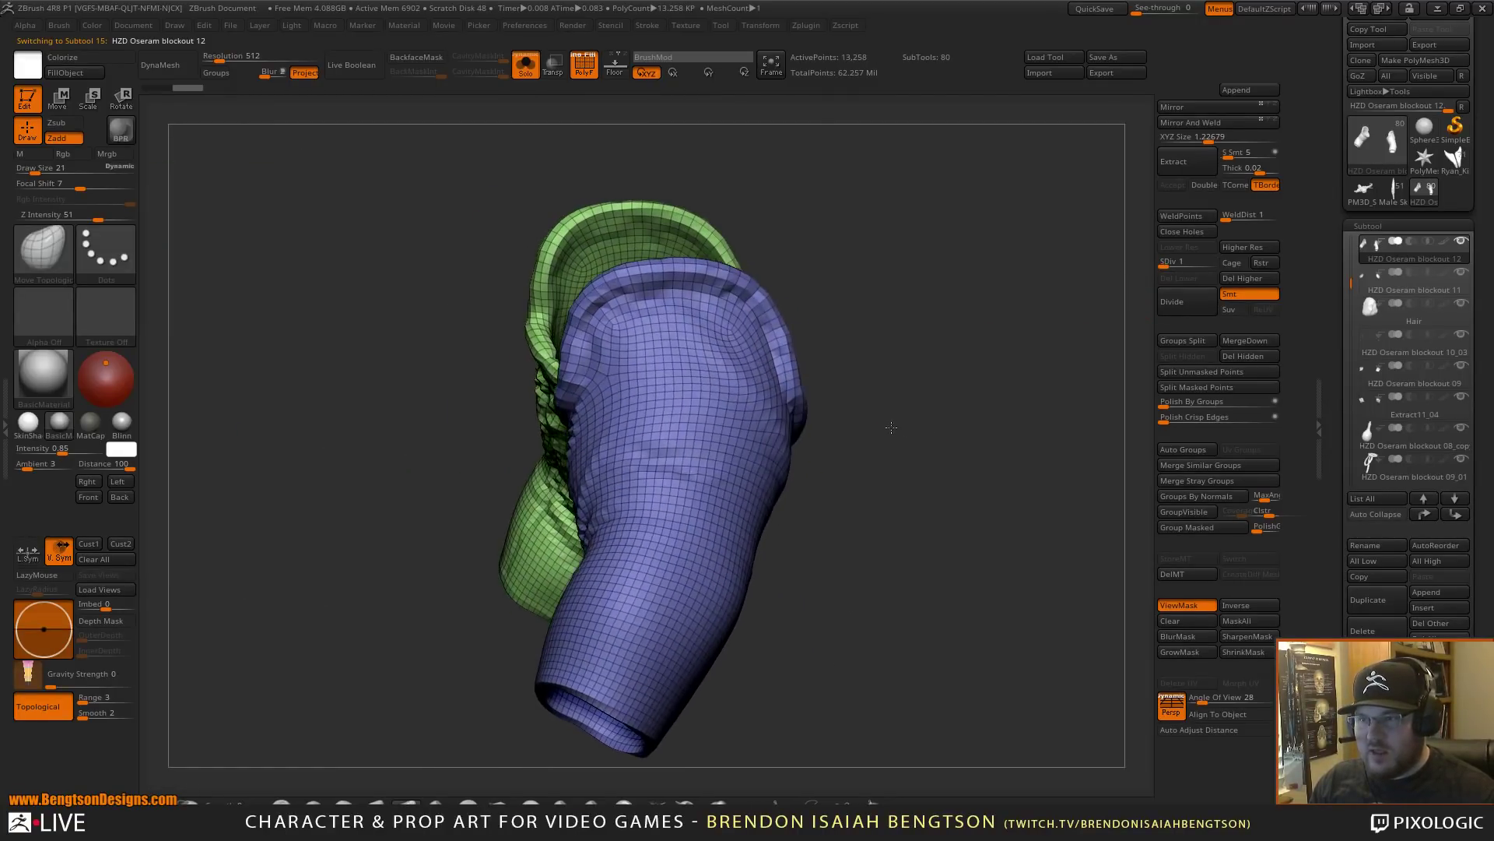
- Examine the low-resolution sleeve's wireframe, including its rim, folds and open ends, from several angles
left_click_drag(963, 374, 1007, 378)
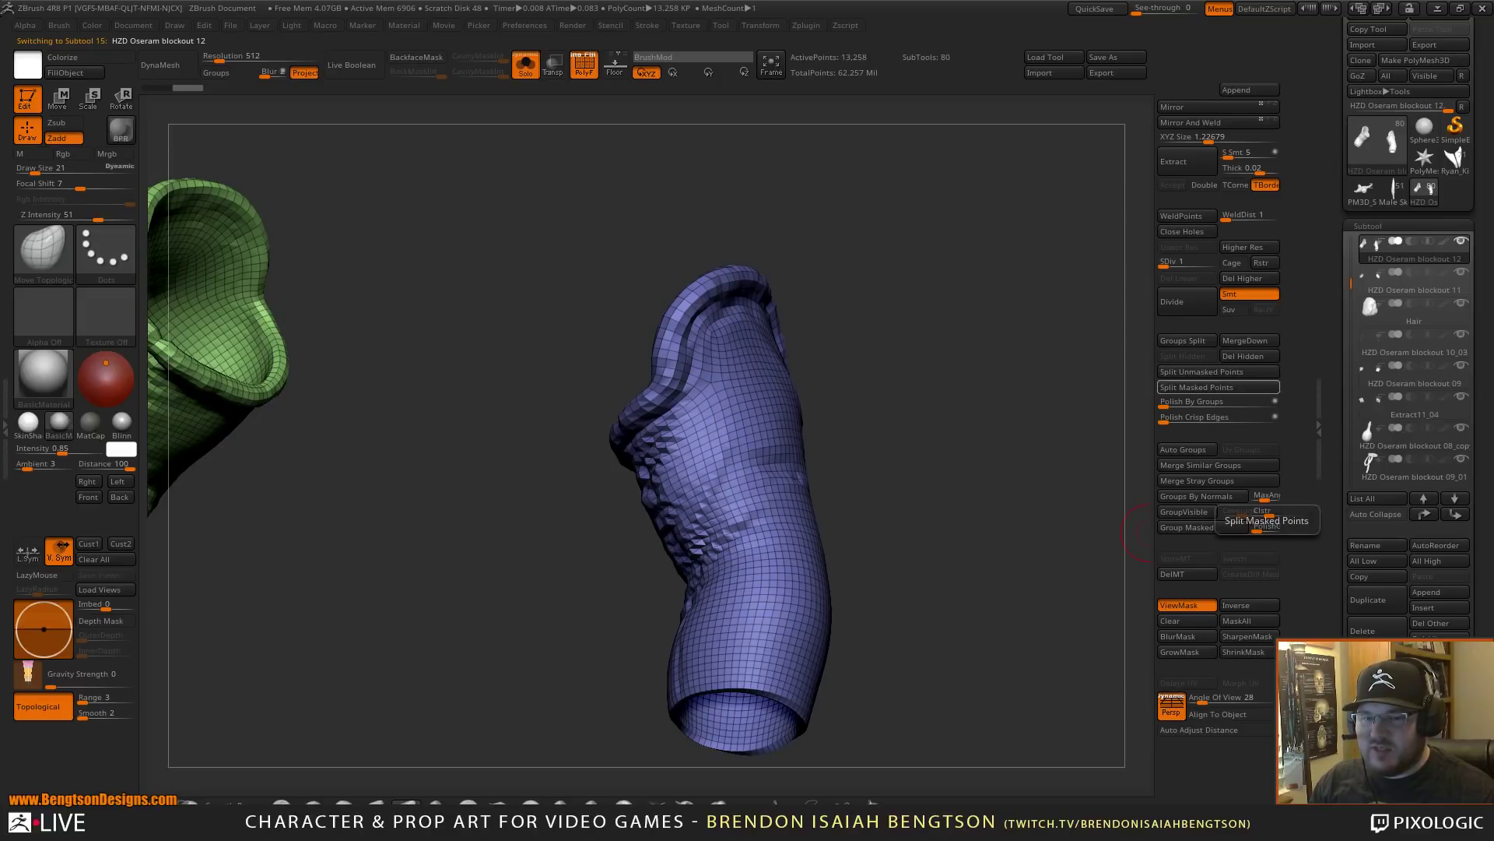
left_click_drag(904, 437, 944, 428)
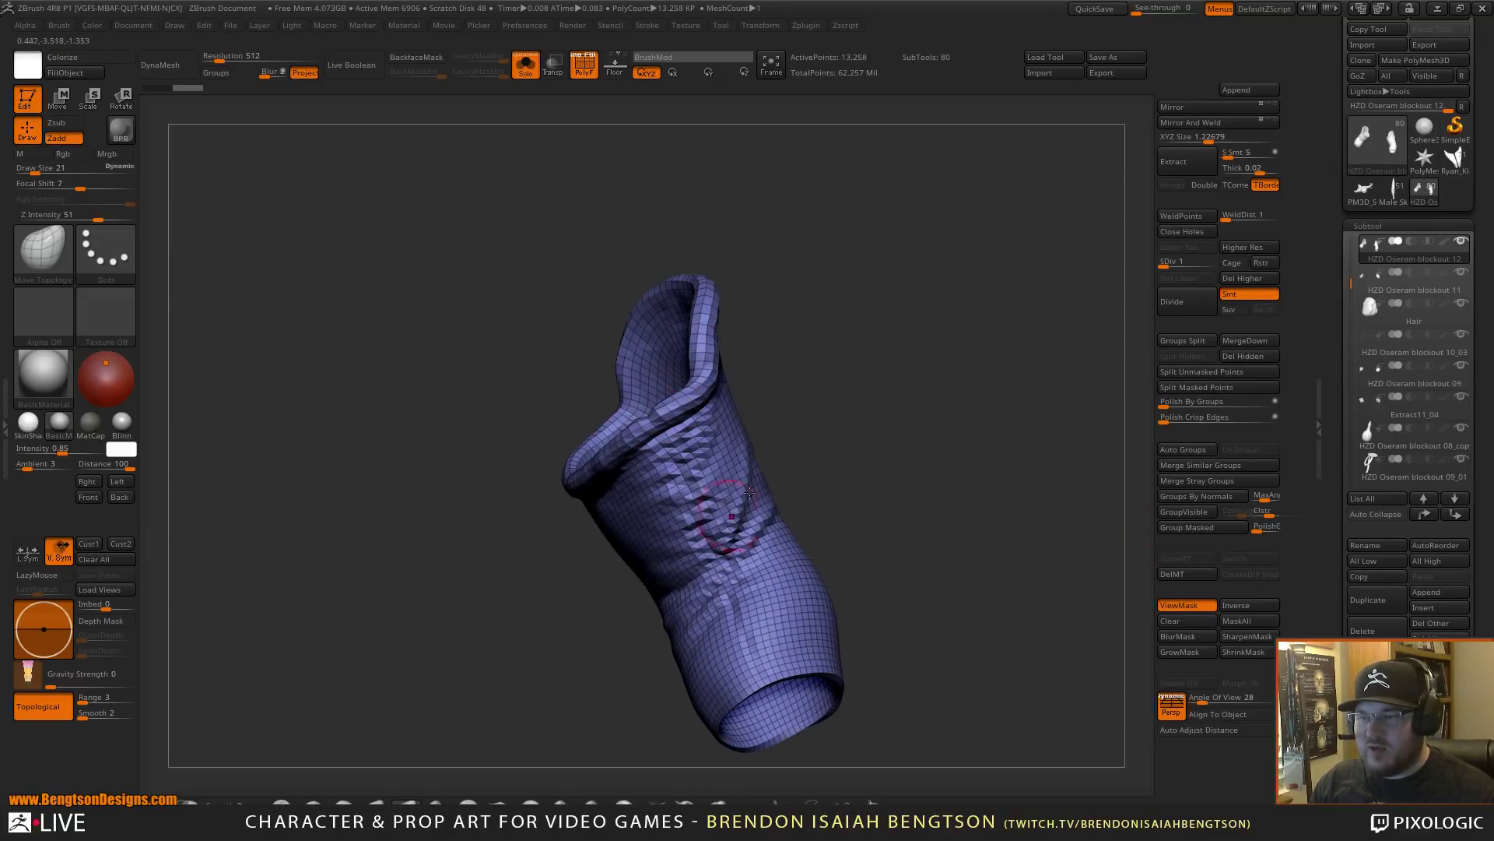
left_click_drag(973, 506, 626, 255)
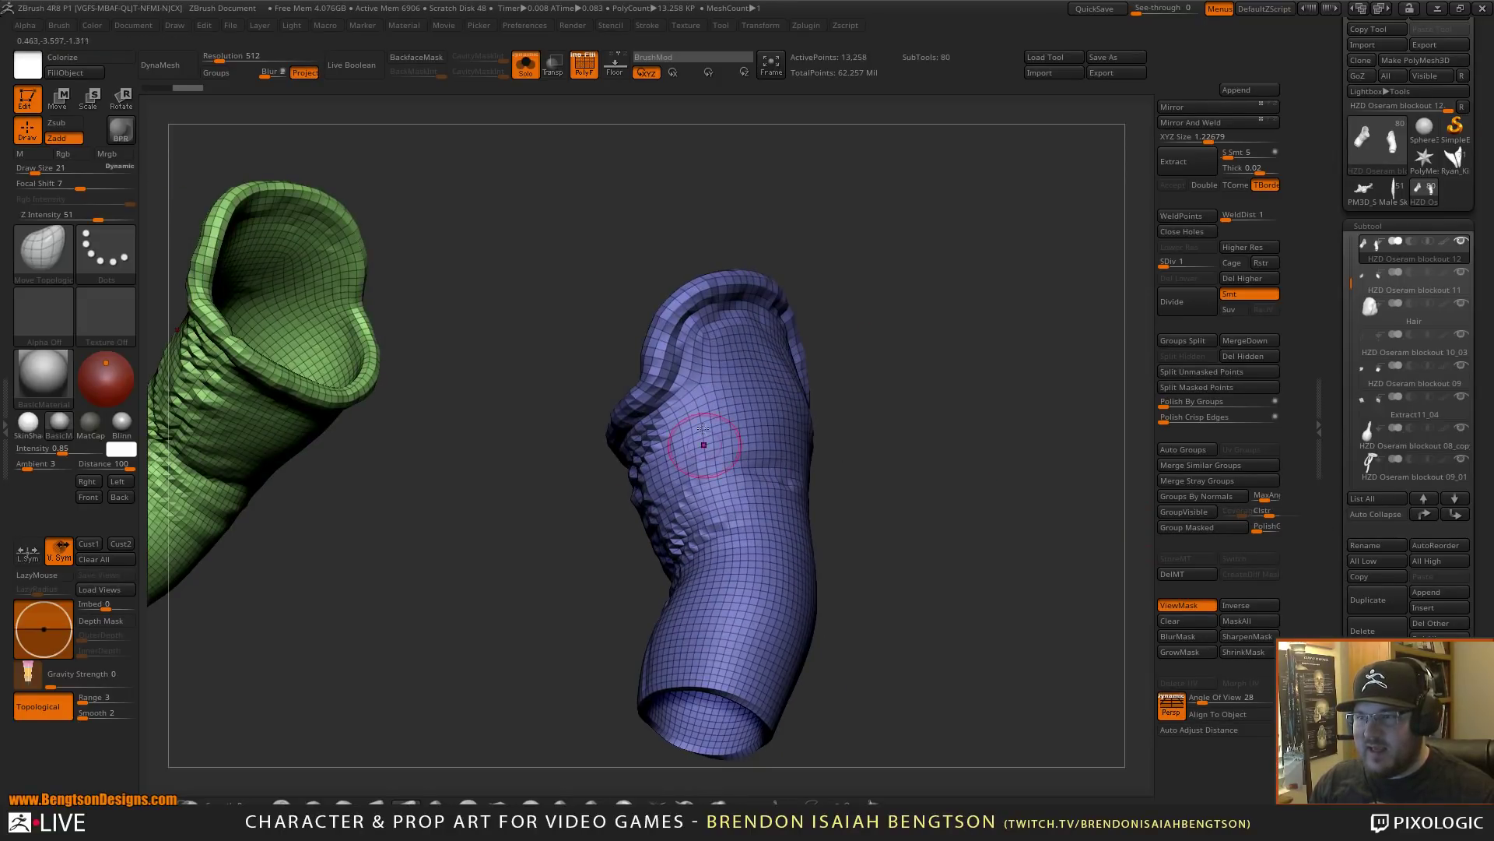
mouse_move(952, 494)
left_mouse_down()
mouse_move(973, 498)
mouse_move(934, 482)
mouse_move(958, 493)
left_mouse_up()
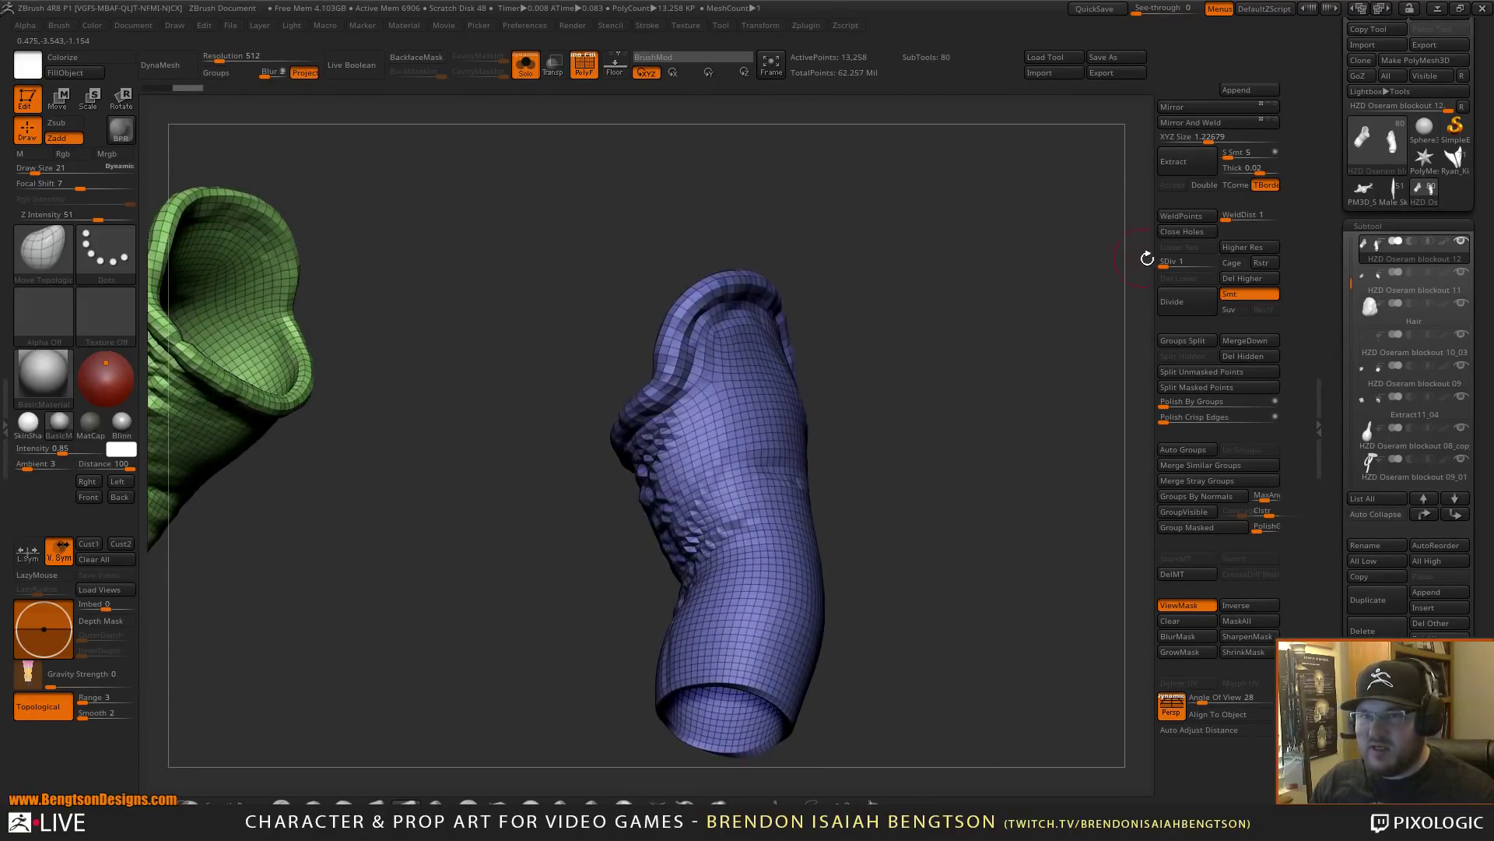
- Set the sleeves' subdivision level back to 5, turn off PolyFrame and show the whole character again
left_click(1216, 265)
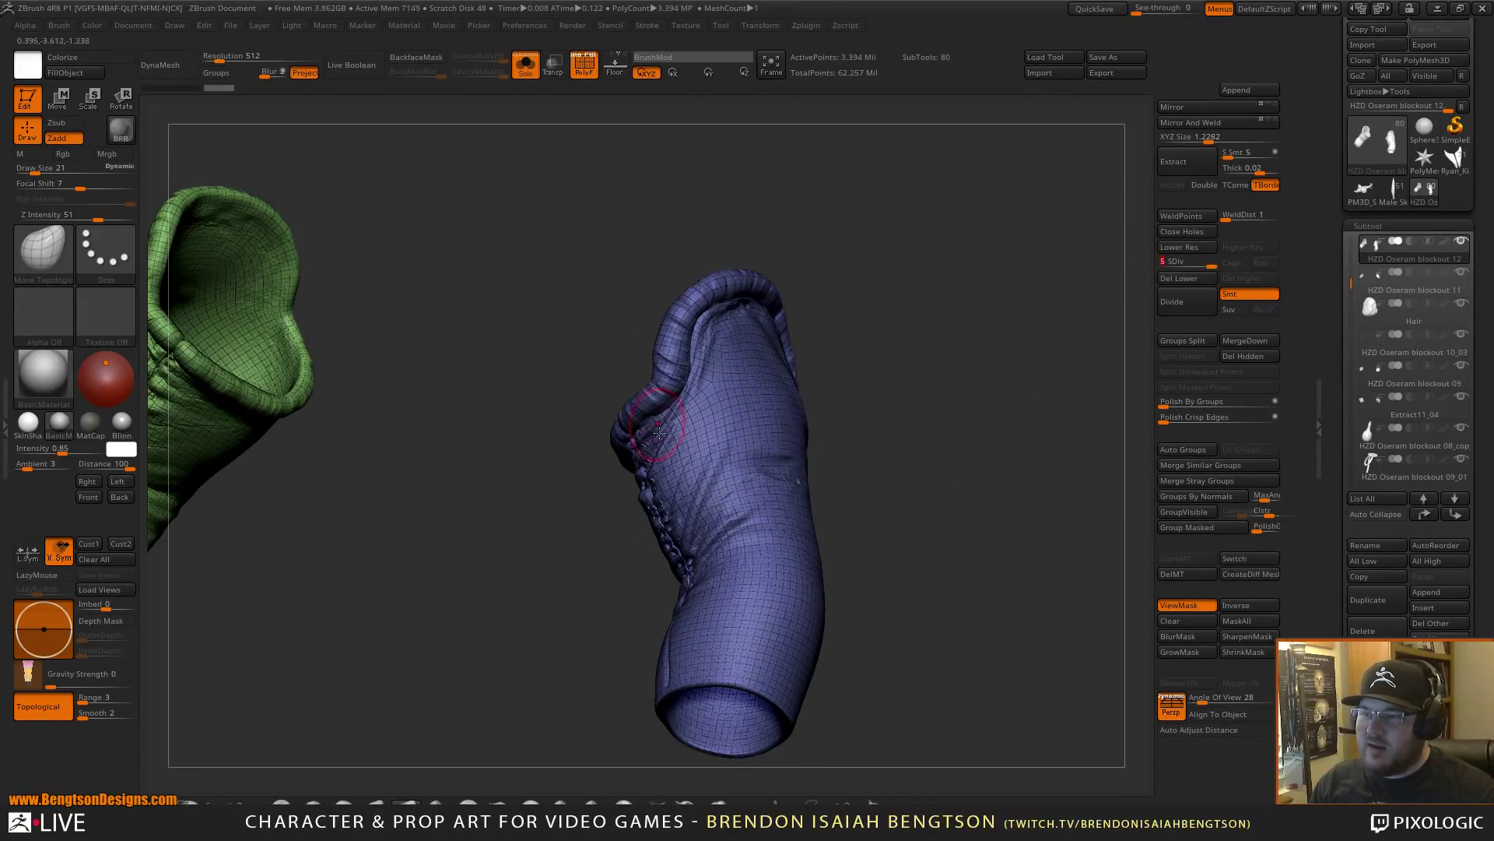
key("shift+f")
mouse_move(901, 446)
left_mouse_down()
mouse_move(976, 425)
mouse_move(914, 434)
mouse_move(974, 360)
left_mouse_up()
key("shift+s")
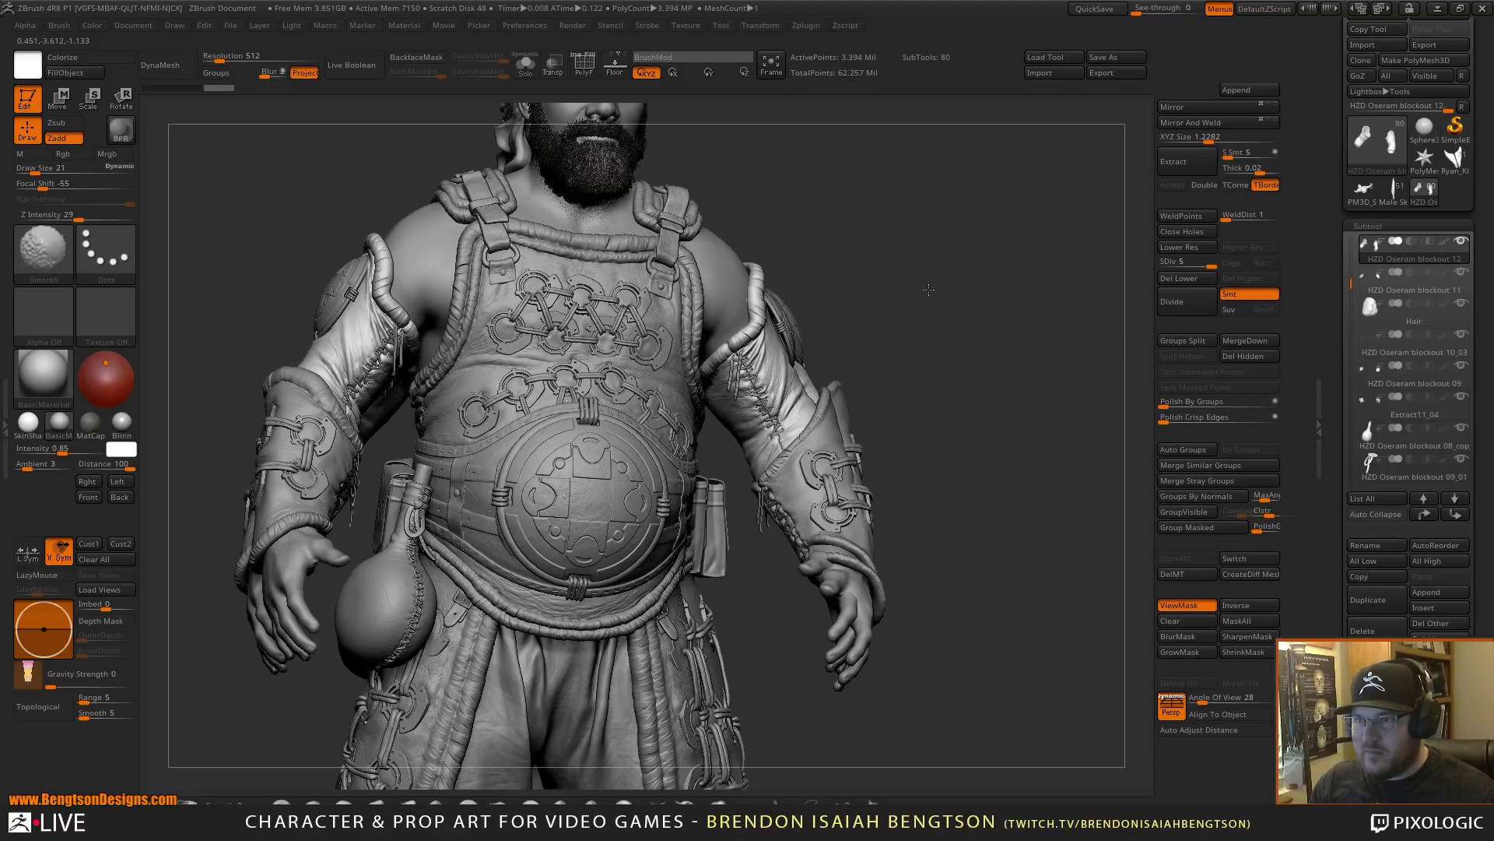
- Examine the complete armoured character from head to sandals in front and three-quarter views
left_click_drag(928, 289, 972, 358, "shift")
mouse_move(1019, 406)
left_mouse_down()
mouse_move(985, 418)
mouse_move(994, 307)
left_mouse_up()
mouse_move(927, 407)
left_mouse_down("alt")
mouse_move(921, 368)
mouse_move(873, 437)
mouse_move(918, 425)
left_mouse_up("alt")
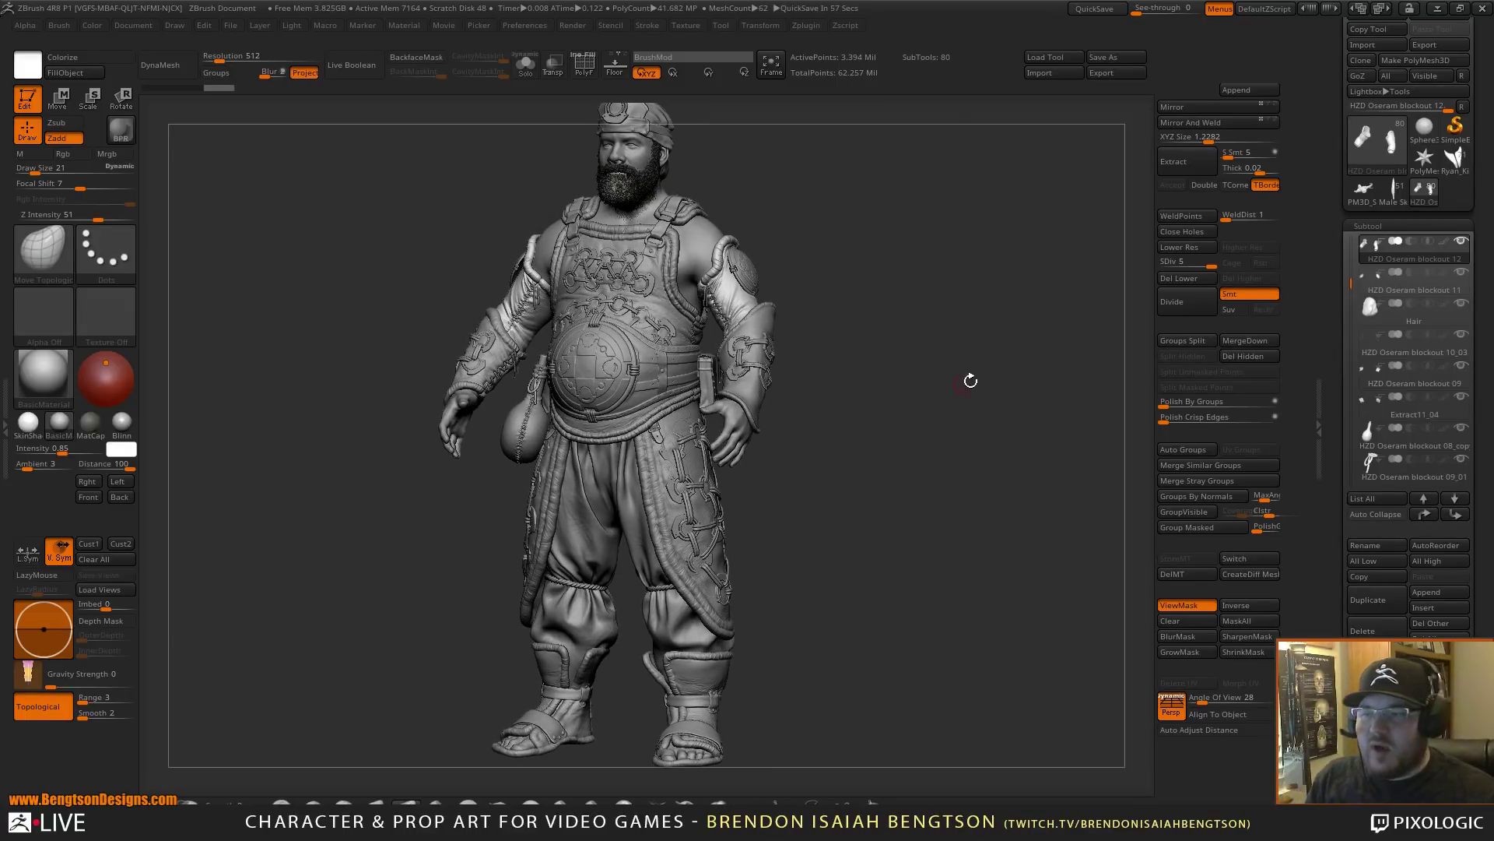
left_click_drag(958, 442, 1037, 214)
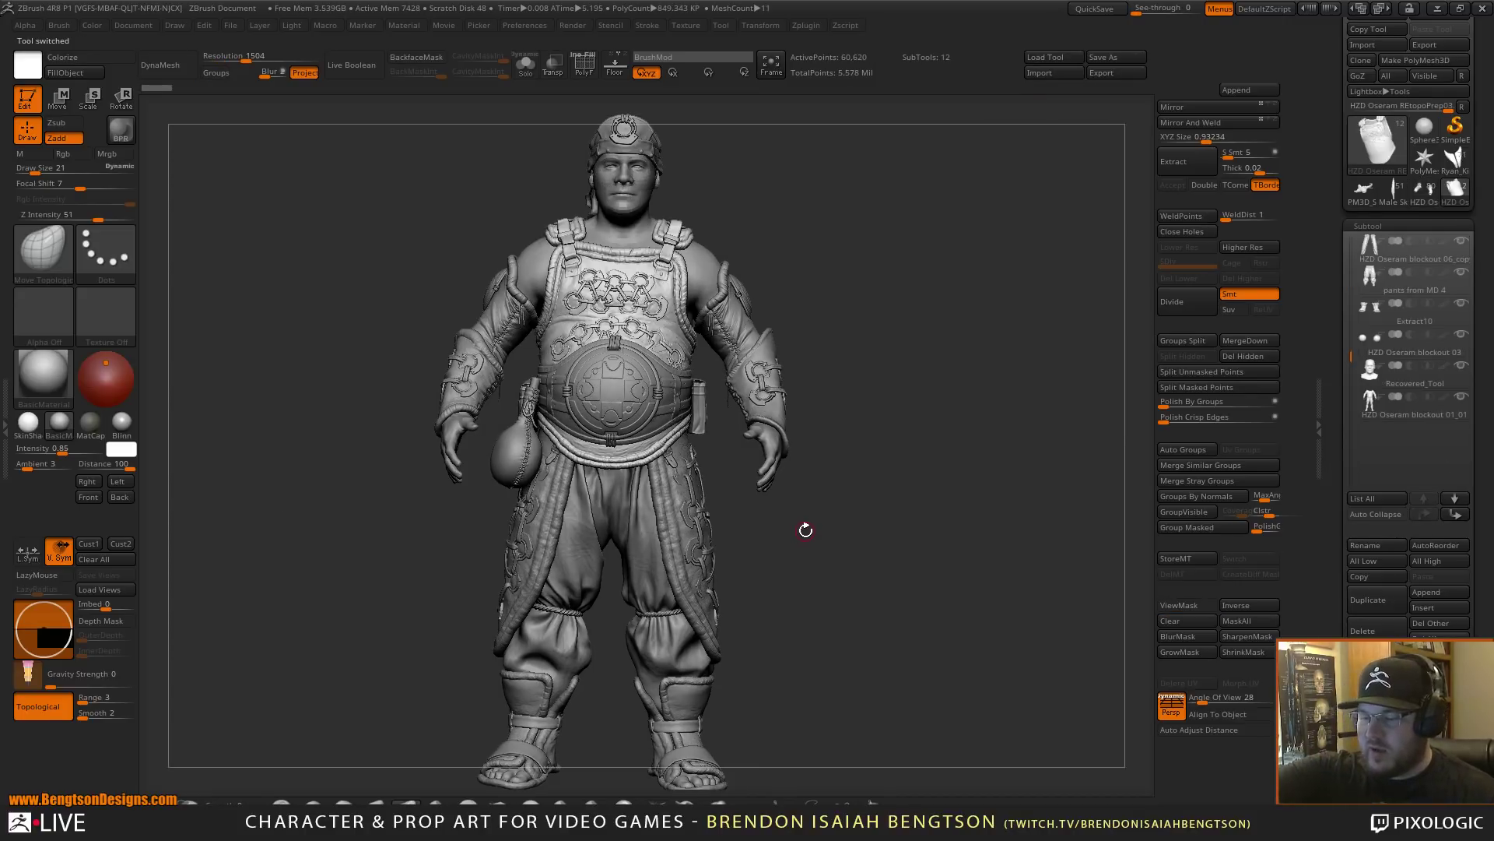
- Turn on PolyFrame and examine the wireframe of the chest armour's leather, metal rings and straps
mouse_move(804, 516)
left_mouse_down()
mouse_move(875, 565)
mouse_move(878, 483)
mouse_move(654, 374)
mouse_move(668, 418)
mouse_move(545, 420)
mouse_move(666, 414)
mouse_move(680, 400)
left_mouse_up()
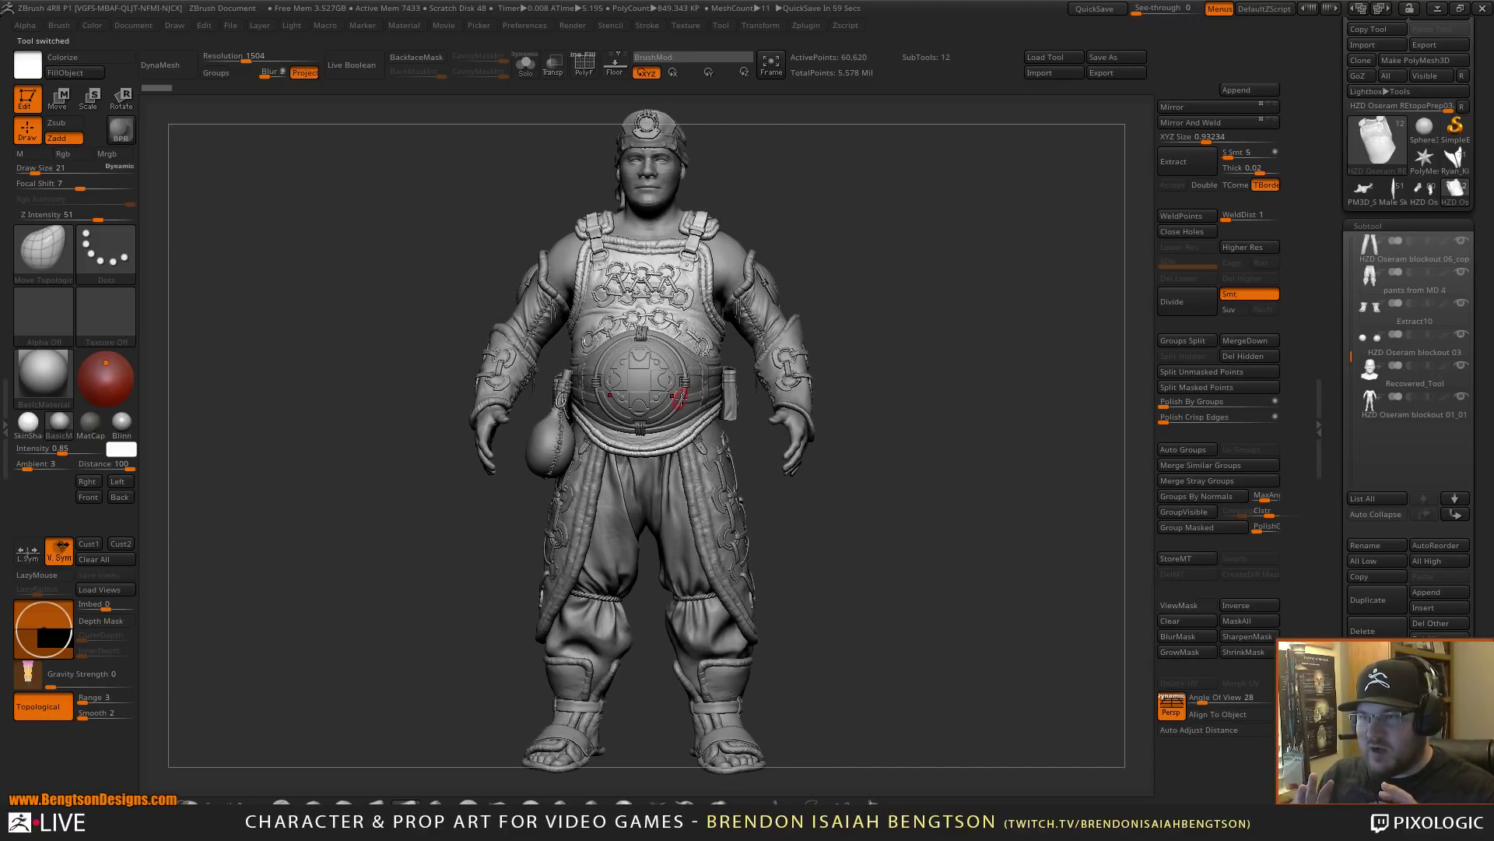
right_click_drag(708, 421, 724, 568, "alt")
right_click_drag(747, 256, 809, 525, "alt")
left_click_drag(810, 527, 763, 349)
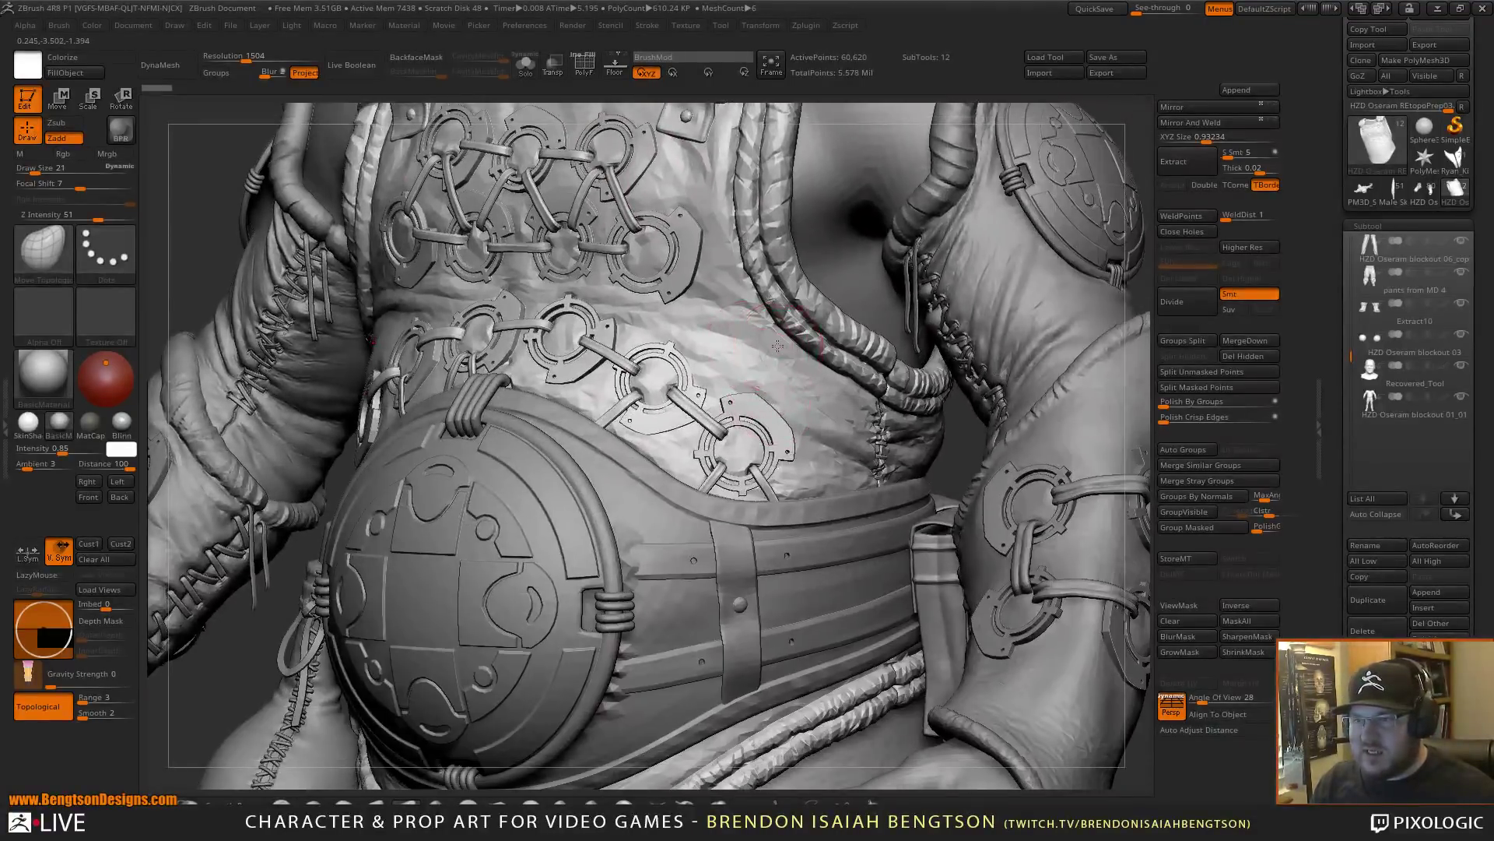
key("shift+f")
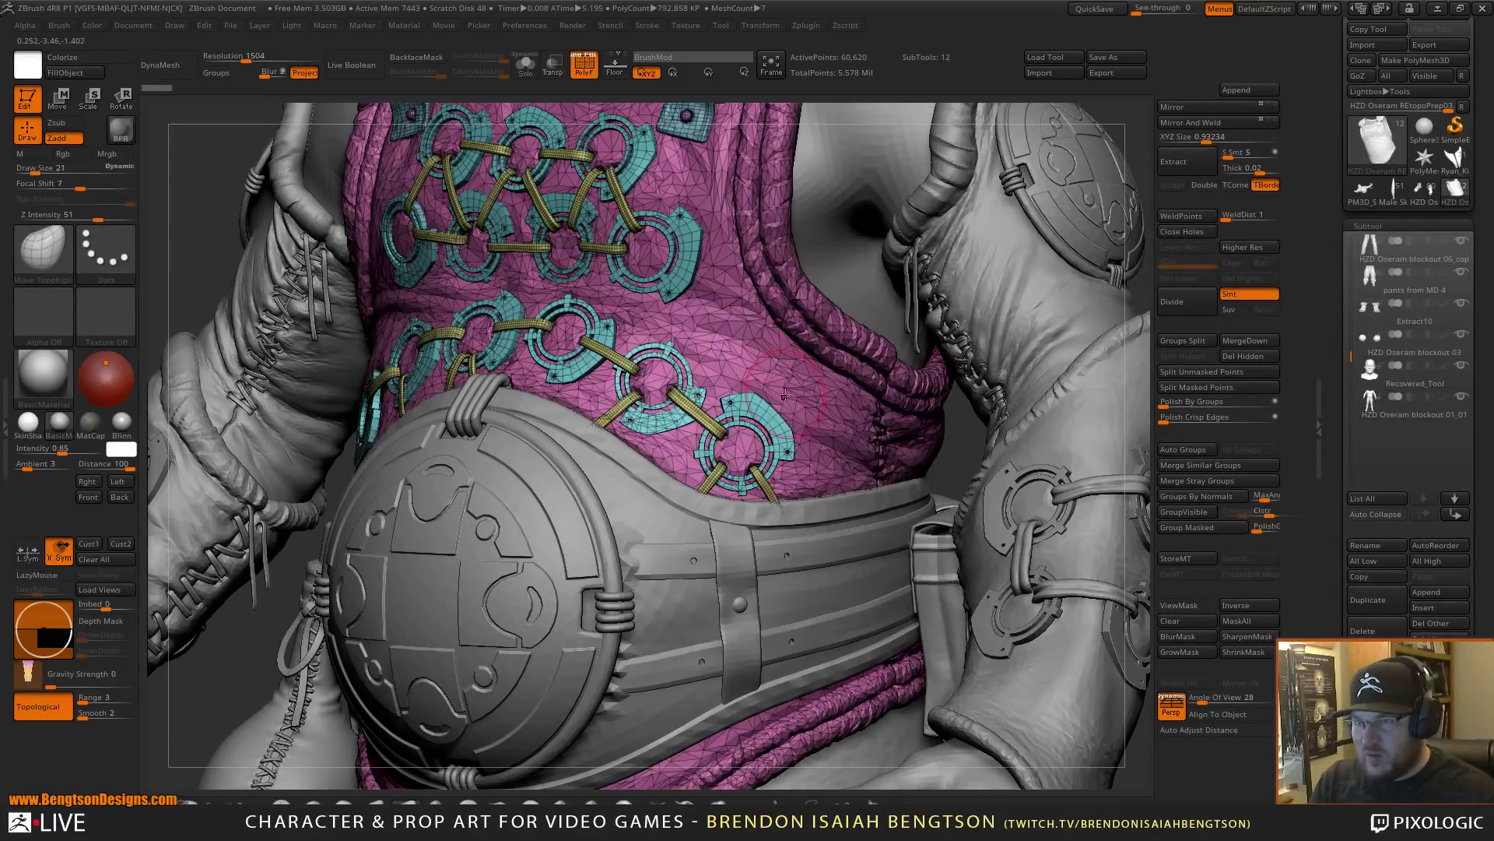
left_click_drag(785, 395, 744, 419)
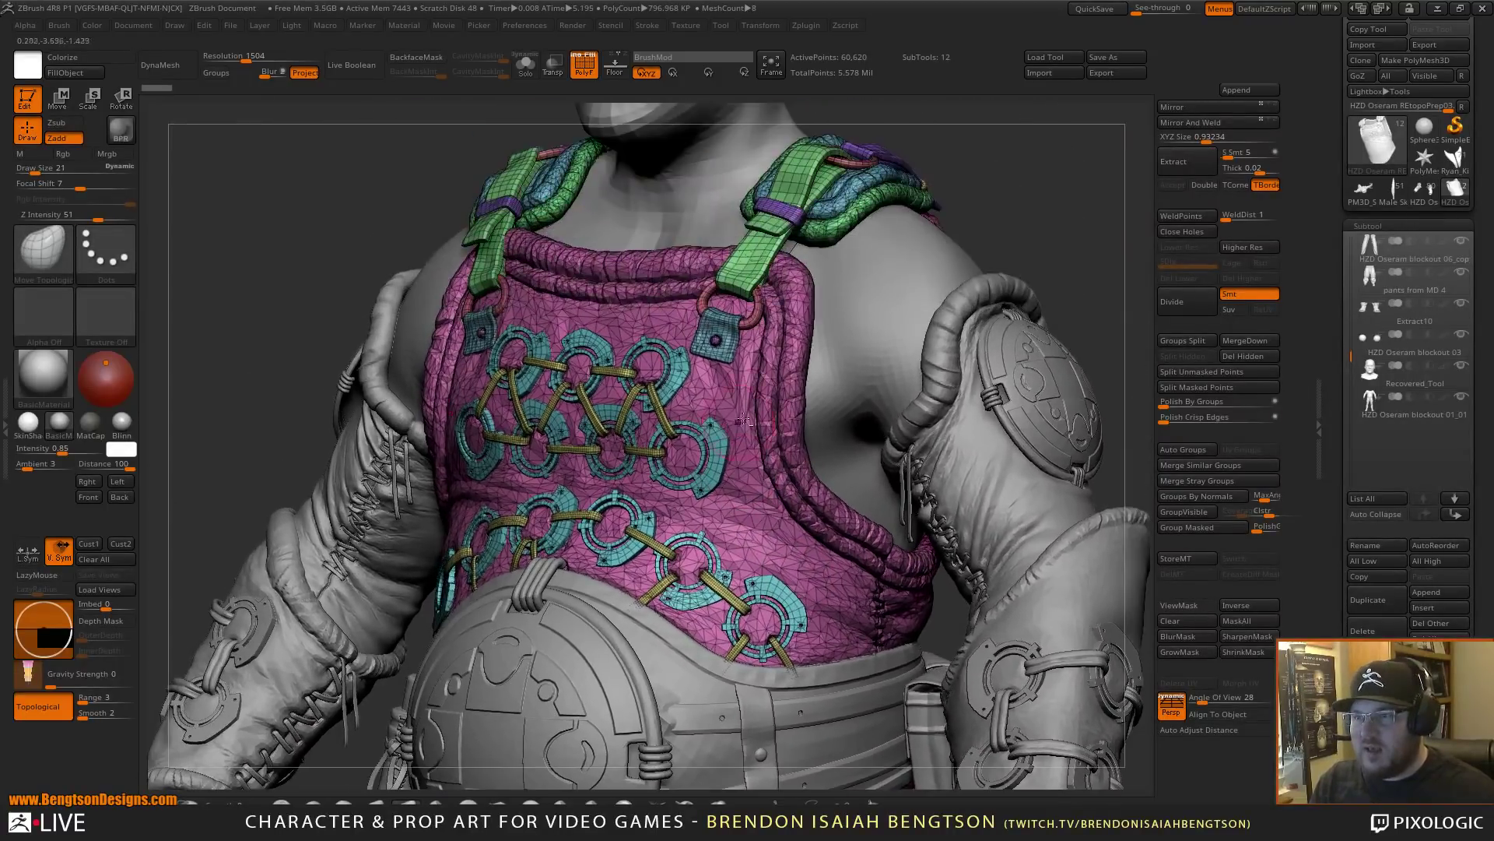
- Isolate the chest armour's leather polygroup, examine its triangulated surface and bring the Decimation Master plugin settings into view, finishing with PolyFrame off
left_click(781, 467, "ctrl+shift")
right_click_drag(788, 485, 816, 526)
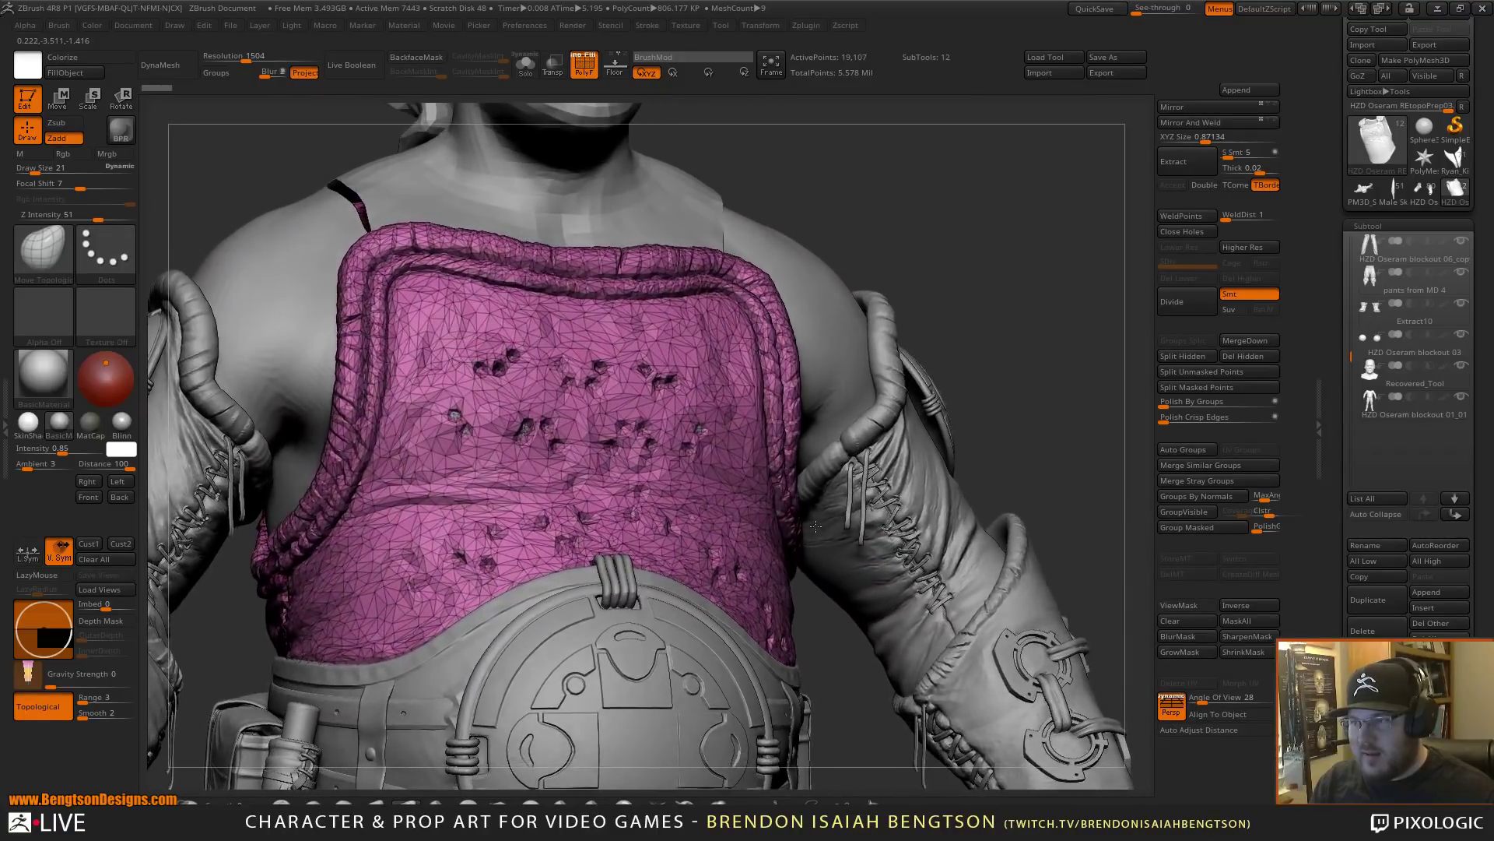
left_click_drag(815, 526, 823, 514)
scroll(1343, 530, "down", 10)
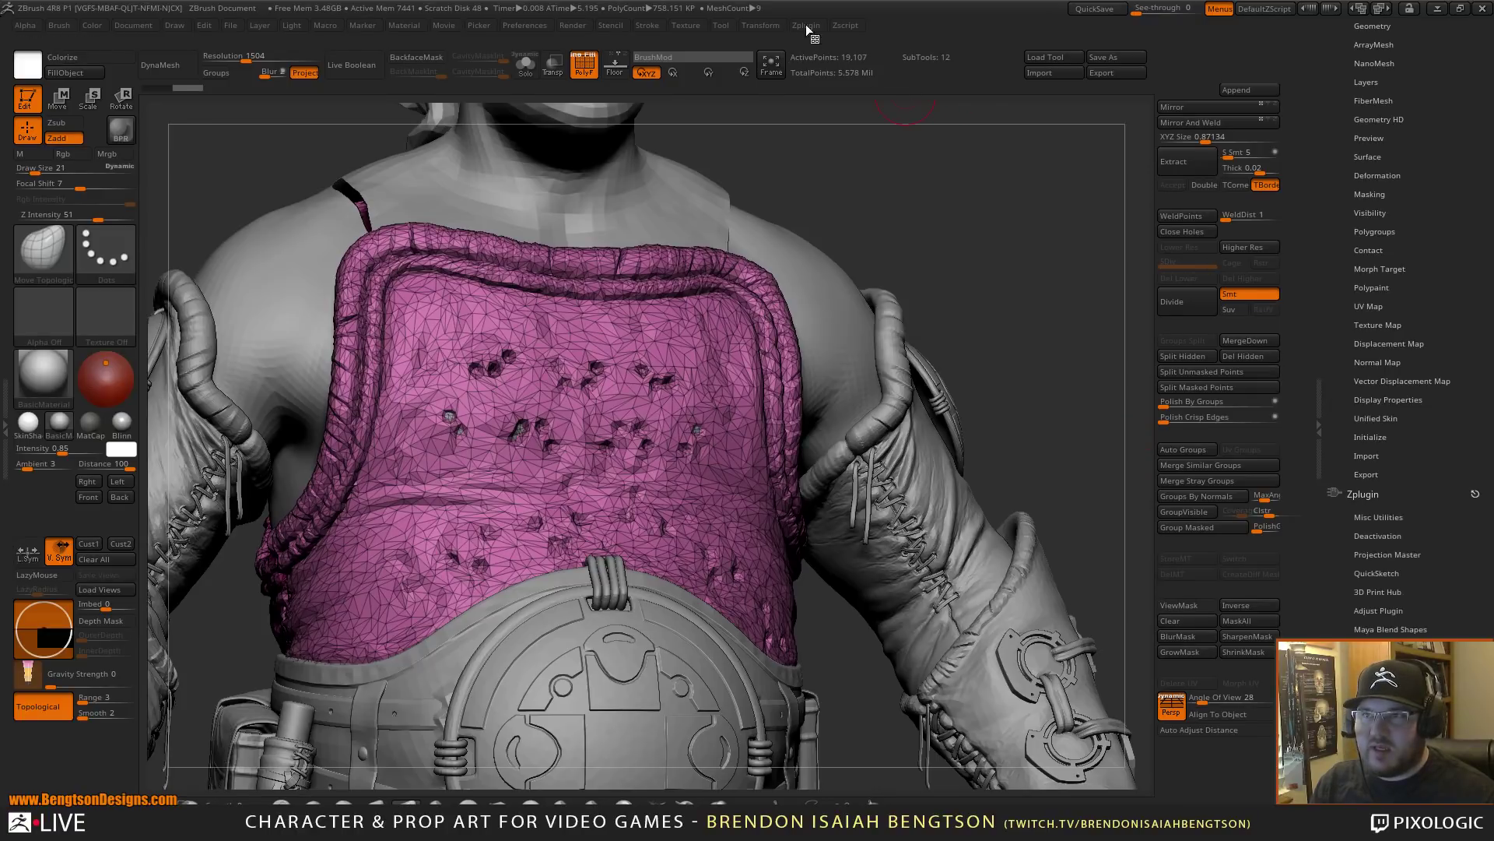
scroll(1428, 513, "down", 3)
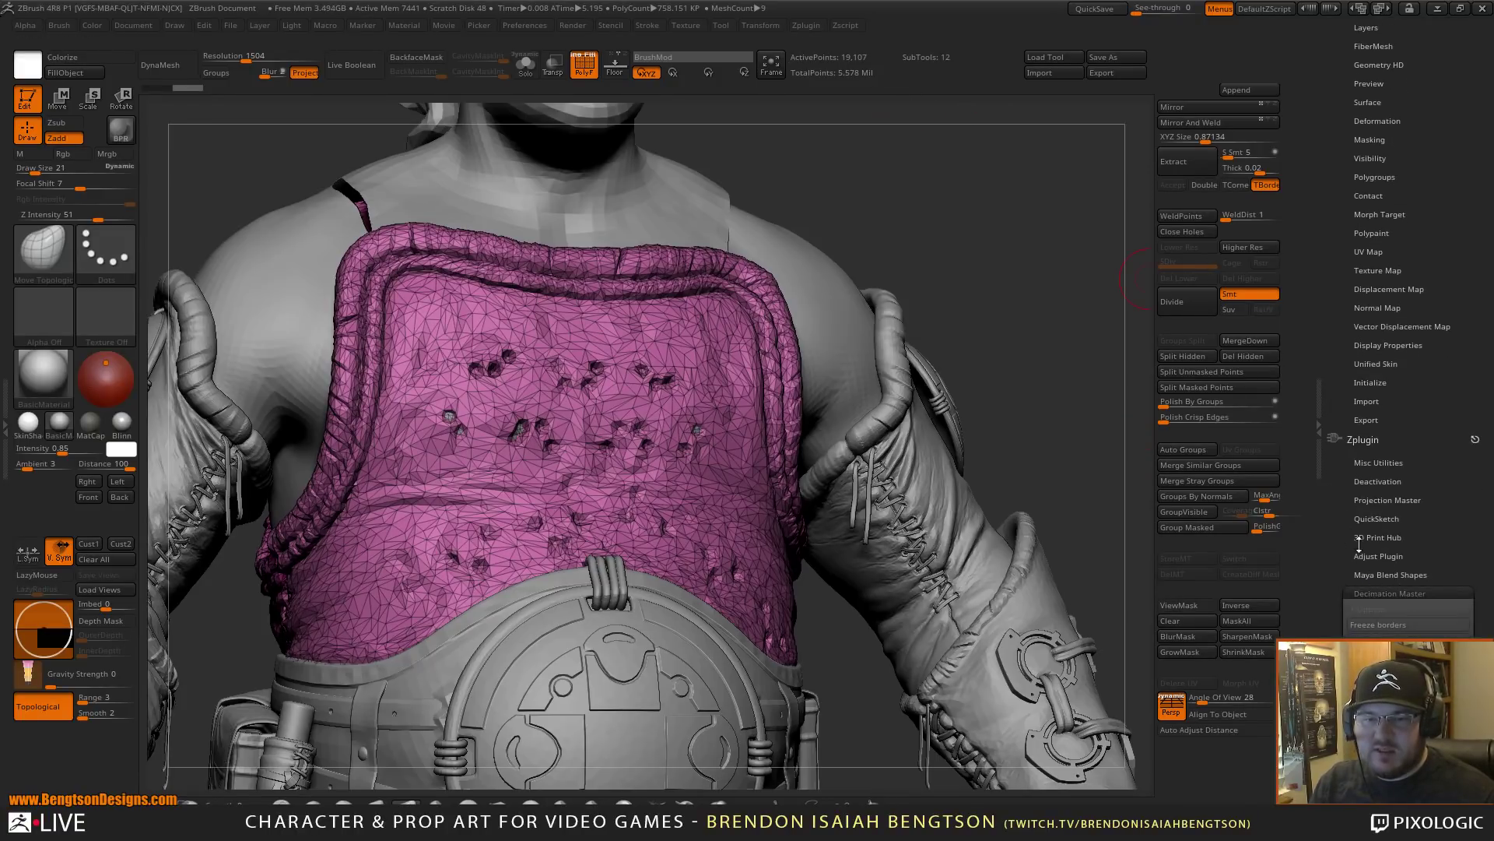
left_click_drag(834, 410, 657, 453)
key("shift+f")
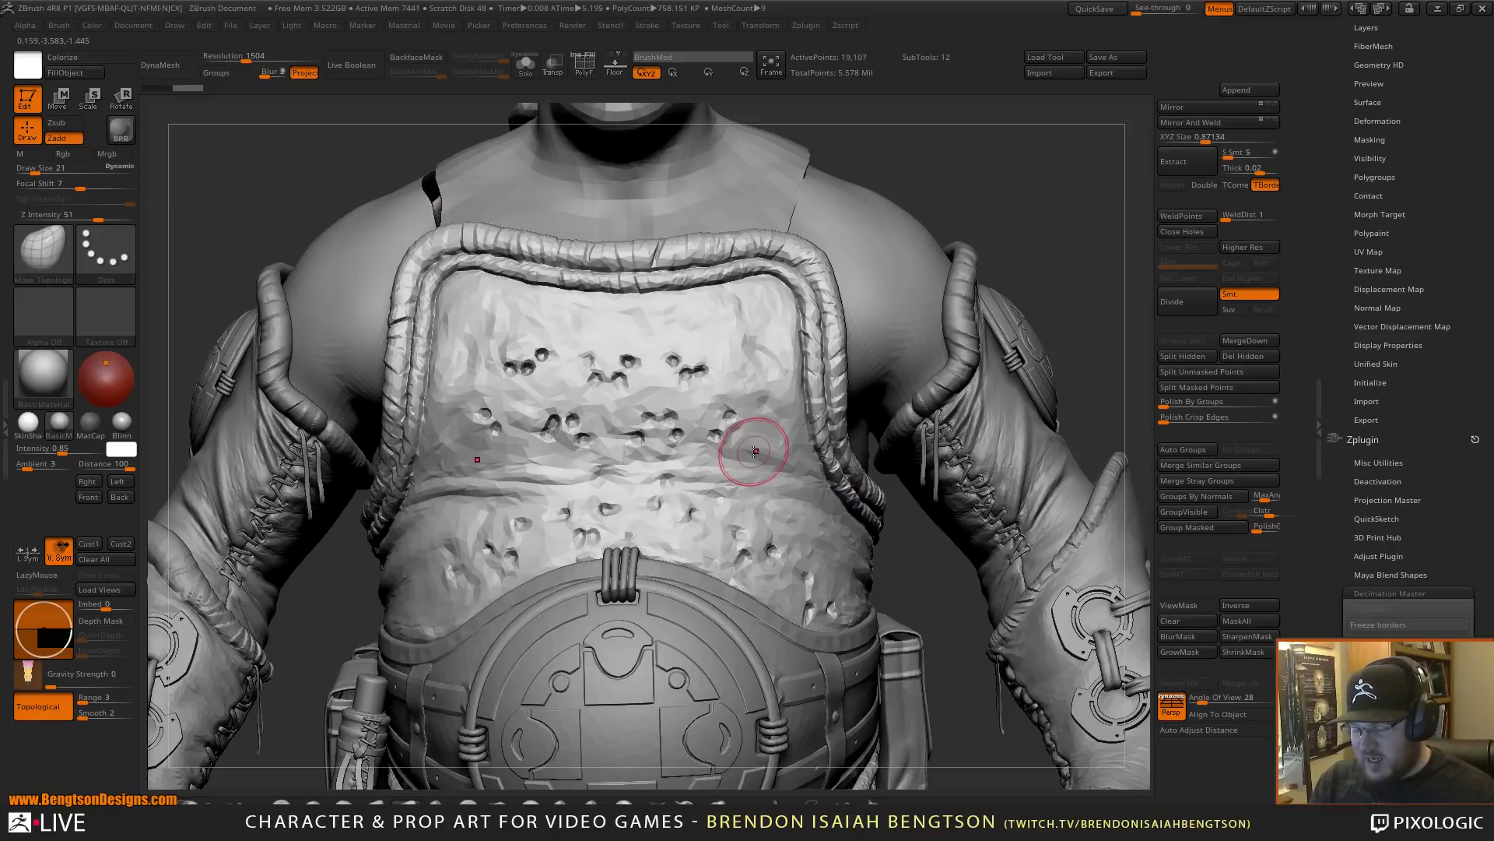
- Show all parts of the chest armour again and examine its straps, rings and rope trim from the front and side
left_click(1093, 182, "ctrl+shift")
right_click_drag(743, 319, 781, 535, "alt")
right_click_drag(841, 484, 667, 405, "alt")
right_click_drag(697, 465, 743, 459)
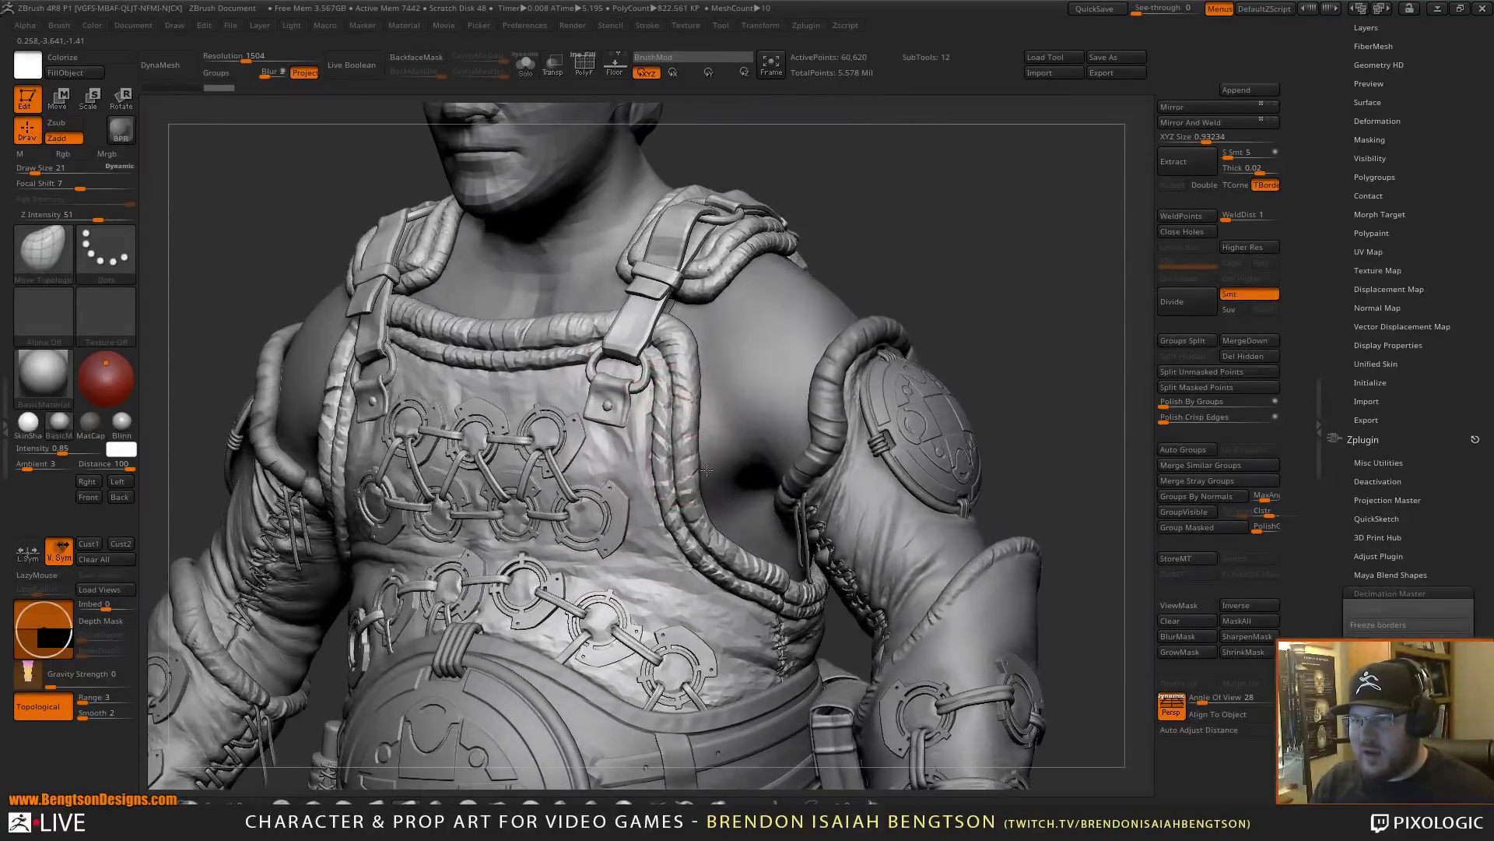
right_click_drag(700, 636, 675, 323, "alt")
right_click_drag(651, 436, 723, 443)
- Select the belt subtool with PolyFrame on and examine the wireframe of its straps, round plate, pouches and flask
left_click(641, 529, "alt")
key("shift+f")
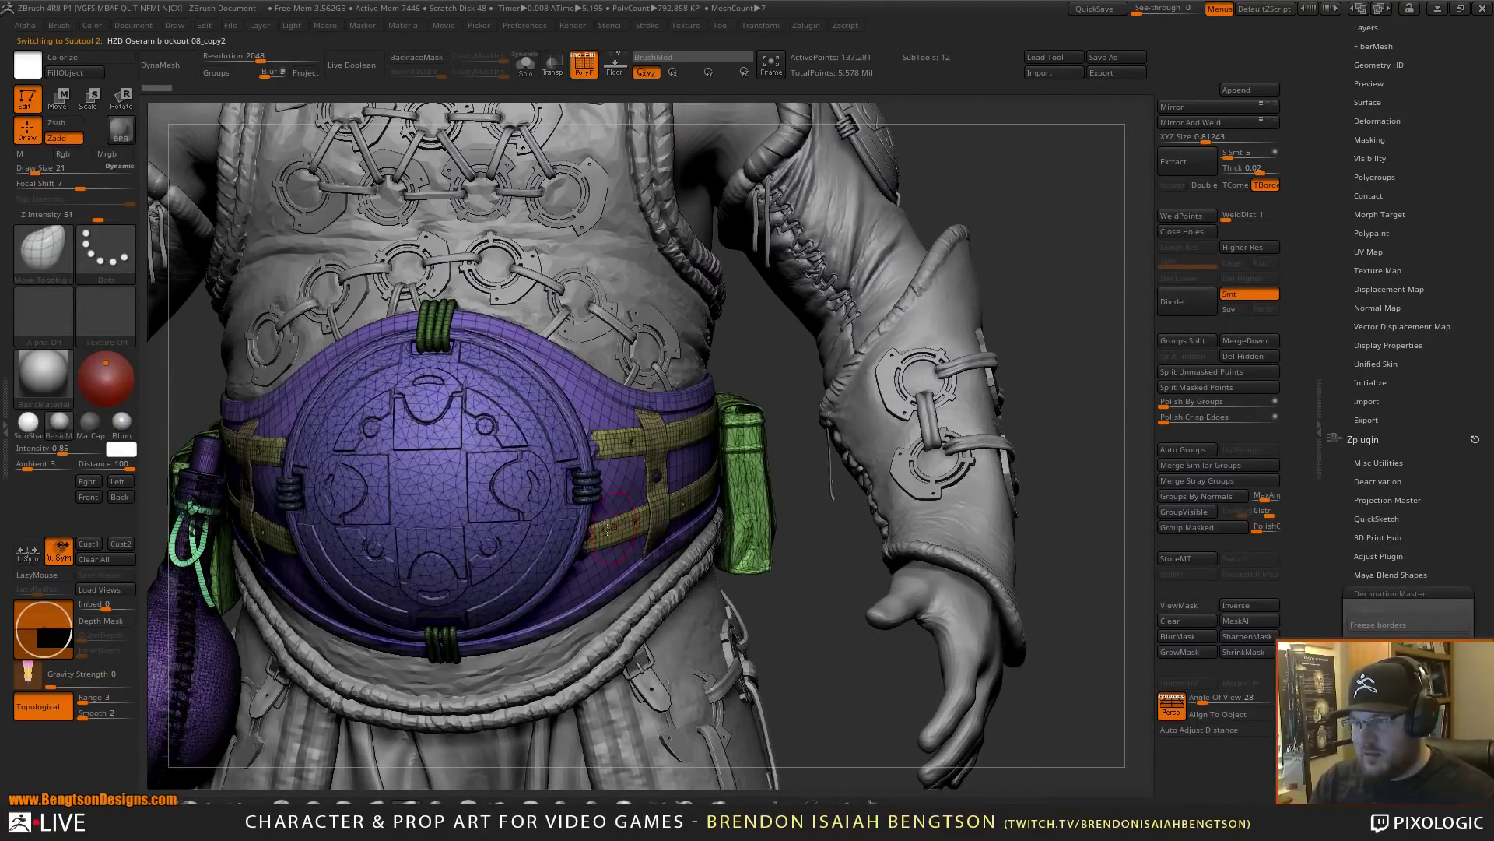
right_click_drag(446, 477, 568, 484, "alt")
left_click_drag(567, 484, 652, 465)
right_click_drag(652, 465, 647, 545, "ctrl")
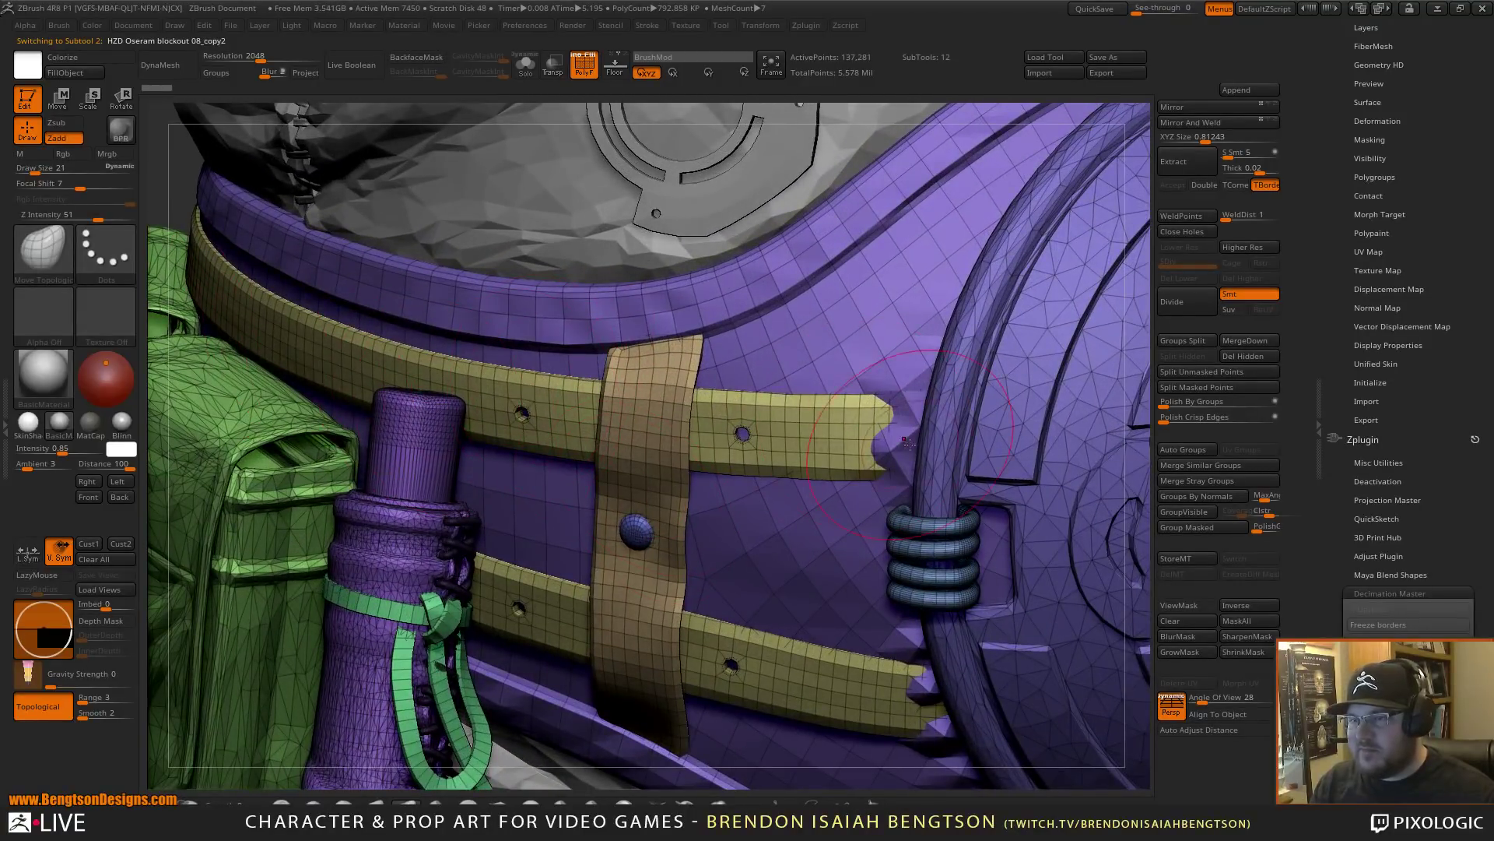
left_click_drag(786, 438, 714, 421, "alt")
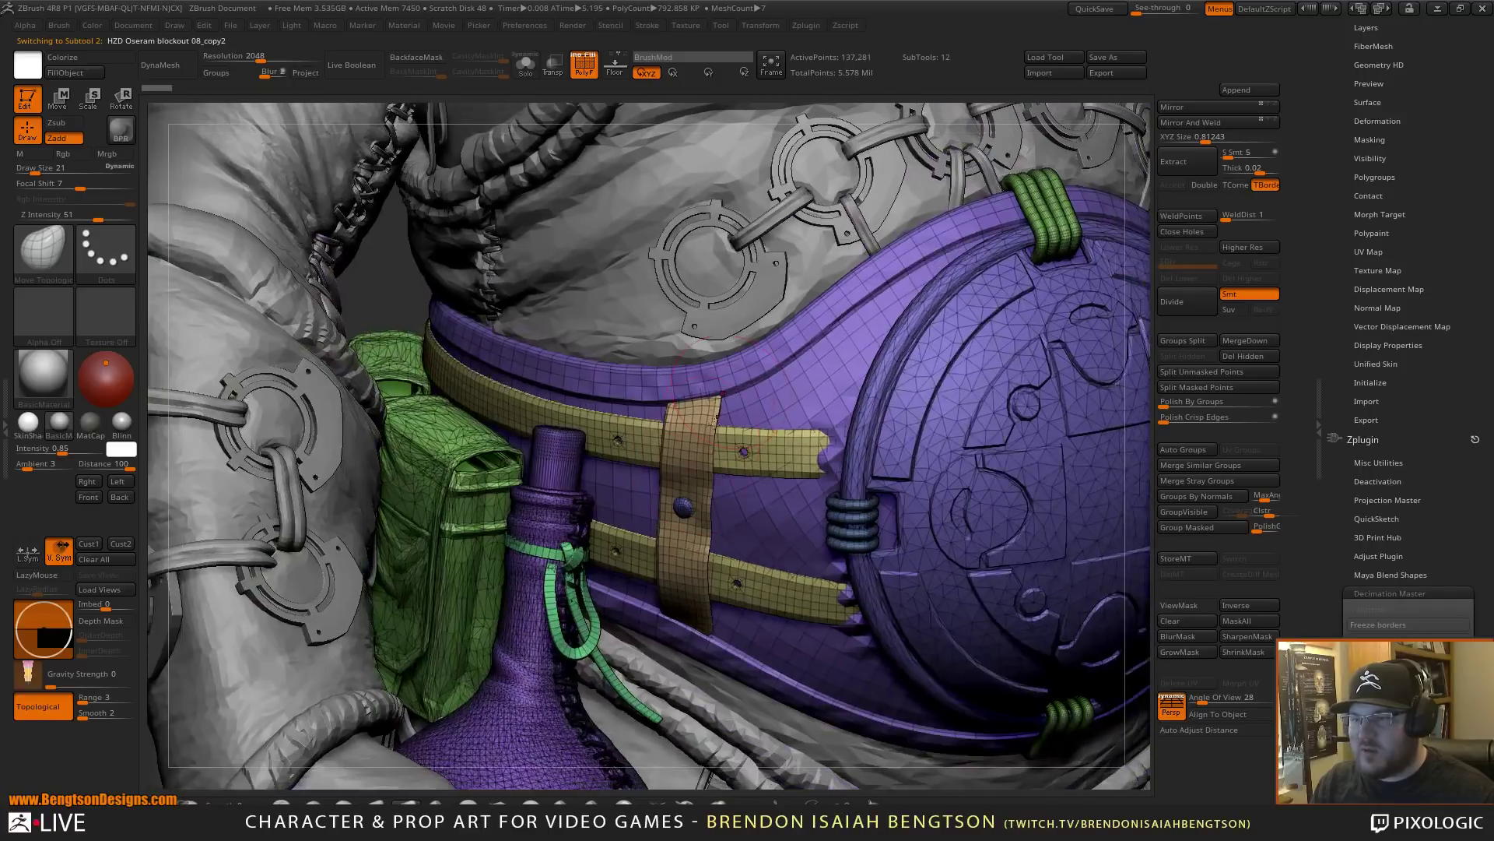
mouse_move(670, 525)
right_mouse_down()
mouse_move(638, 512)
mouse_move(679, 510)
right_mouse_up()
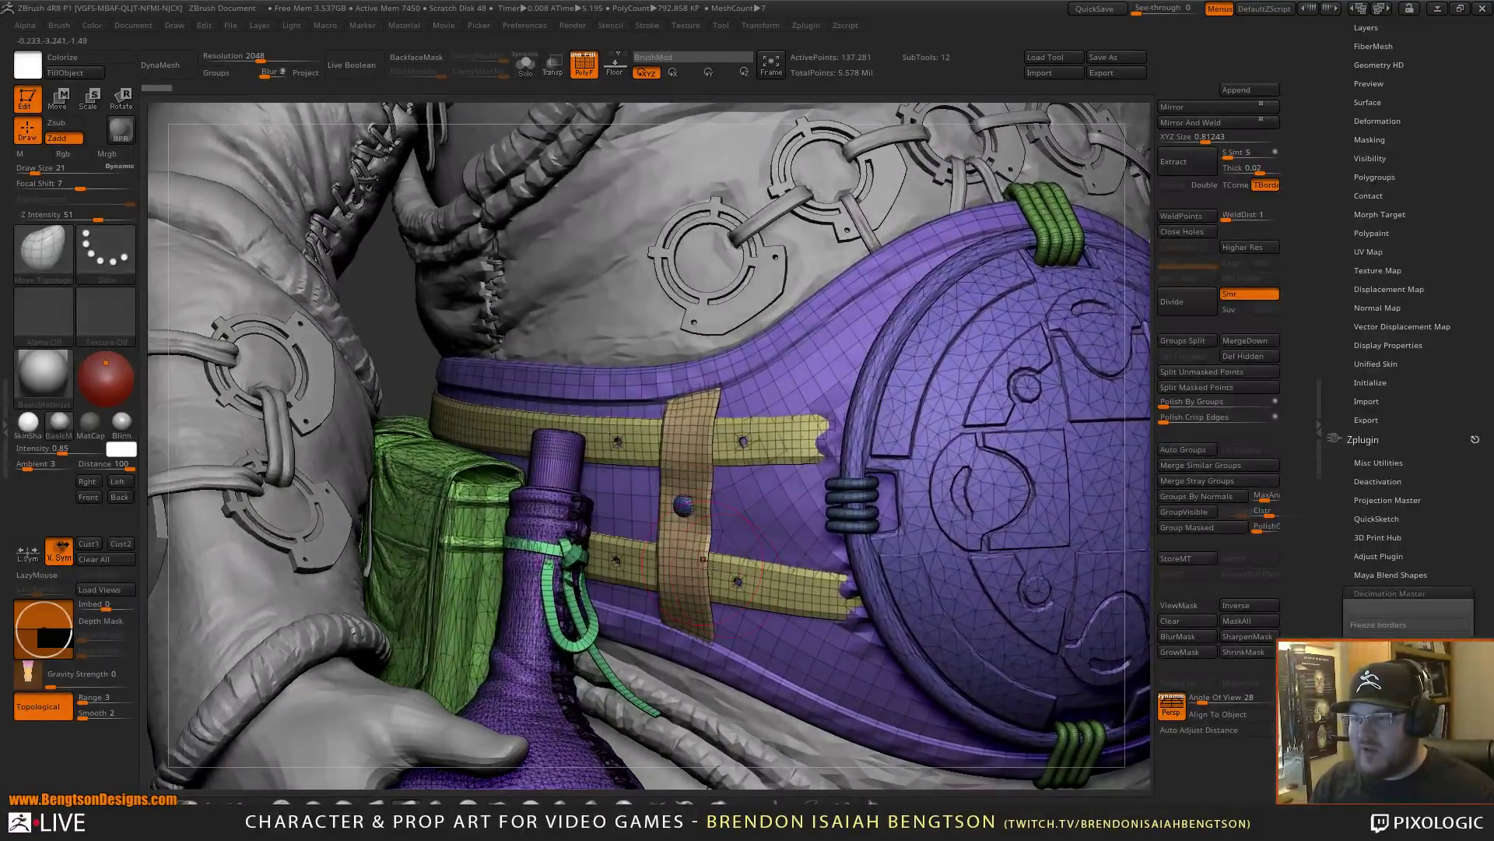
right_click_drag(709, 567, 440, 235, "alt")
right_click_drag(542, 611, 478, 606)
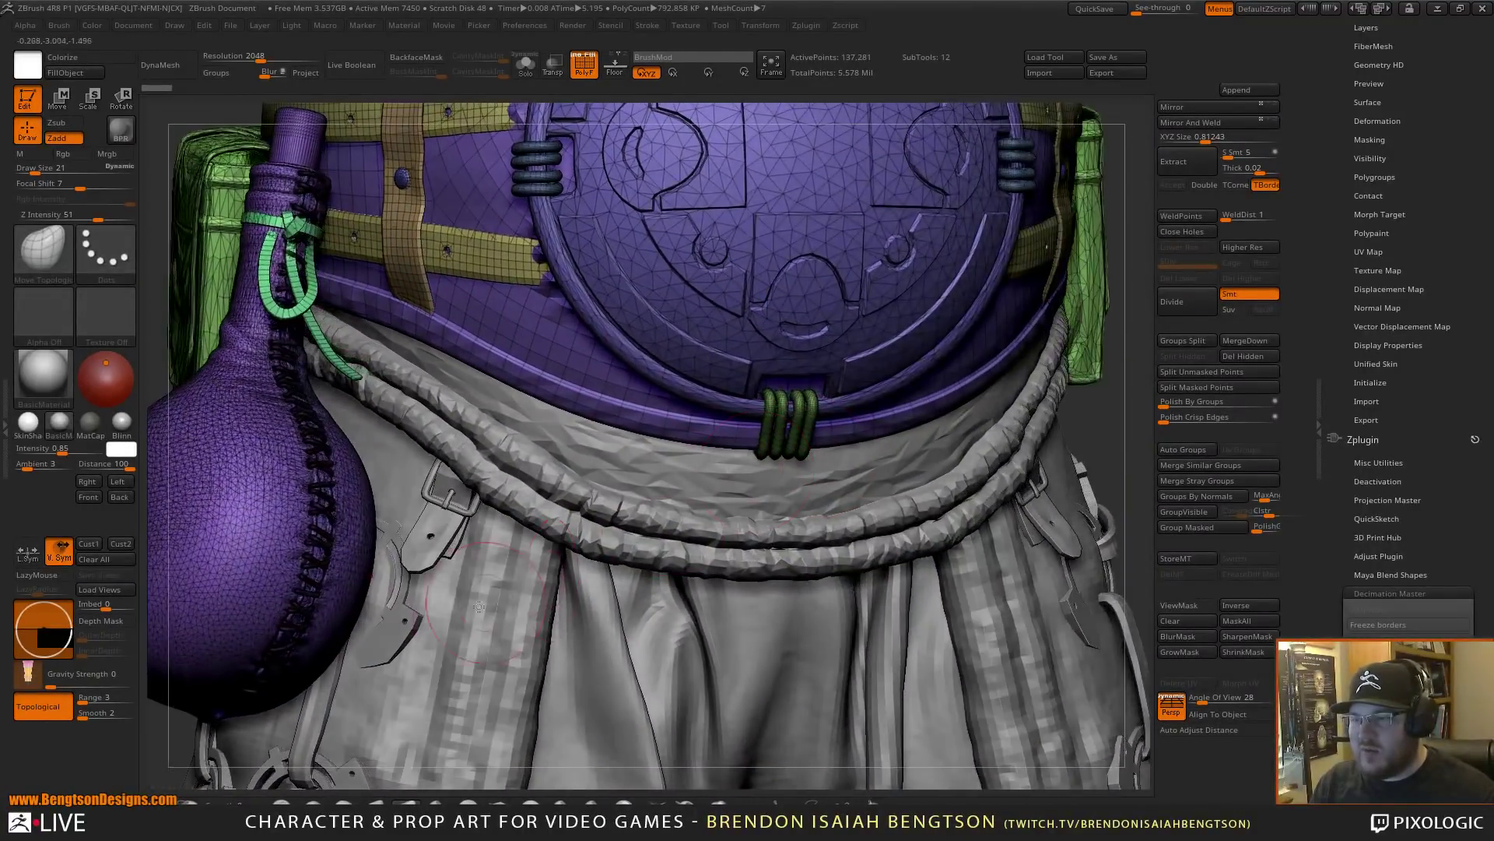
- Select the HZD Oseram blockout 06_copy1 leg flaps, isolate them with PolyFrame on and set their subdivision level to 1
left_click(587, 592, "alt")
right_click_drag(584, 578, 575, 474, "ctrl")
right_click_drag(545, 724, 697, 440, "alt")
key("shift+f")
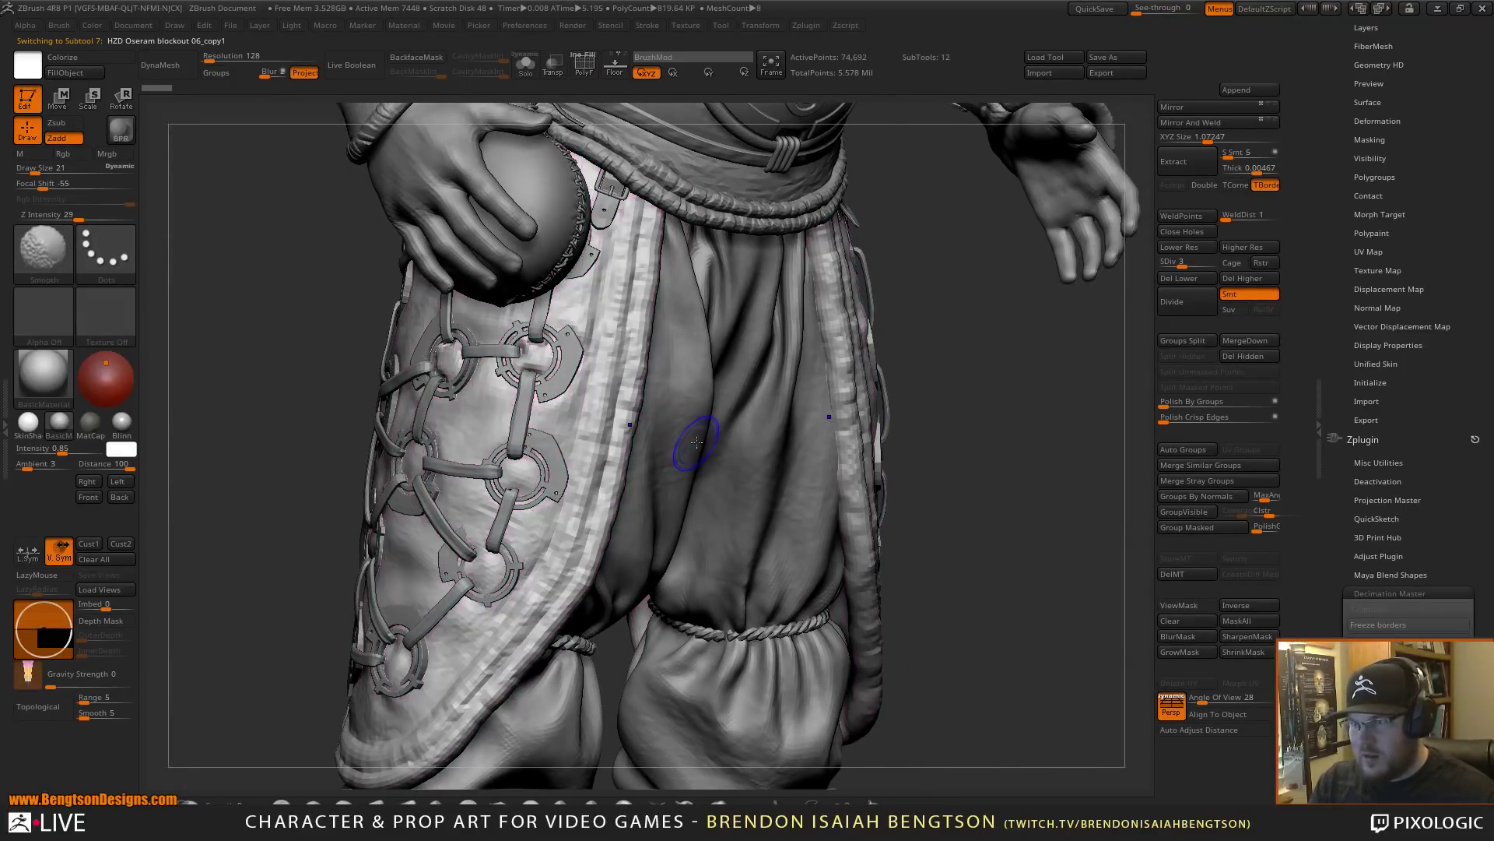
key("shift+f")
key("alt+s")
left_click_drag(1106, 274, 1166, 264)
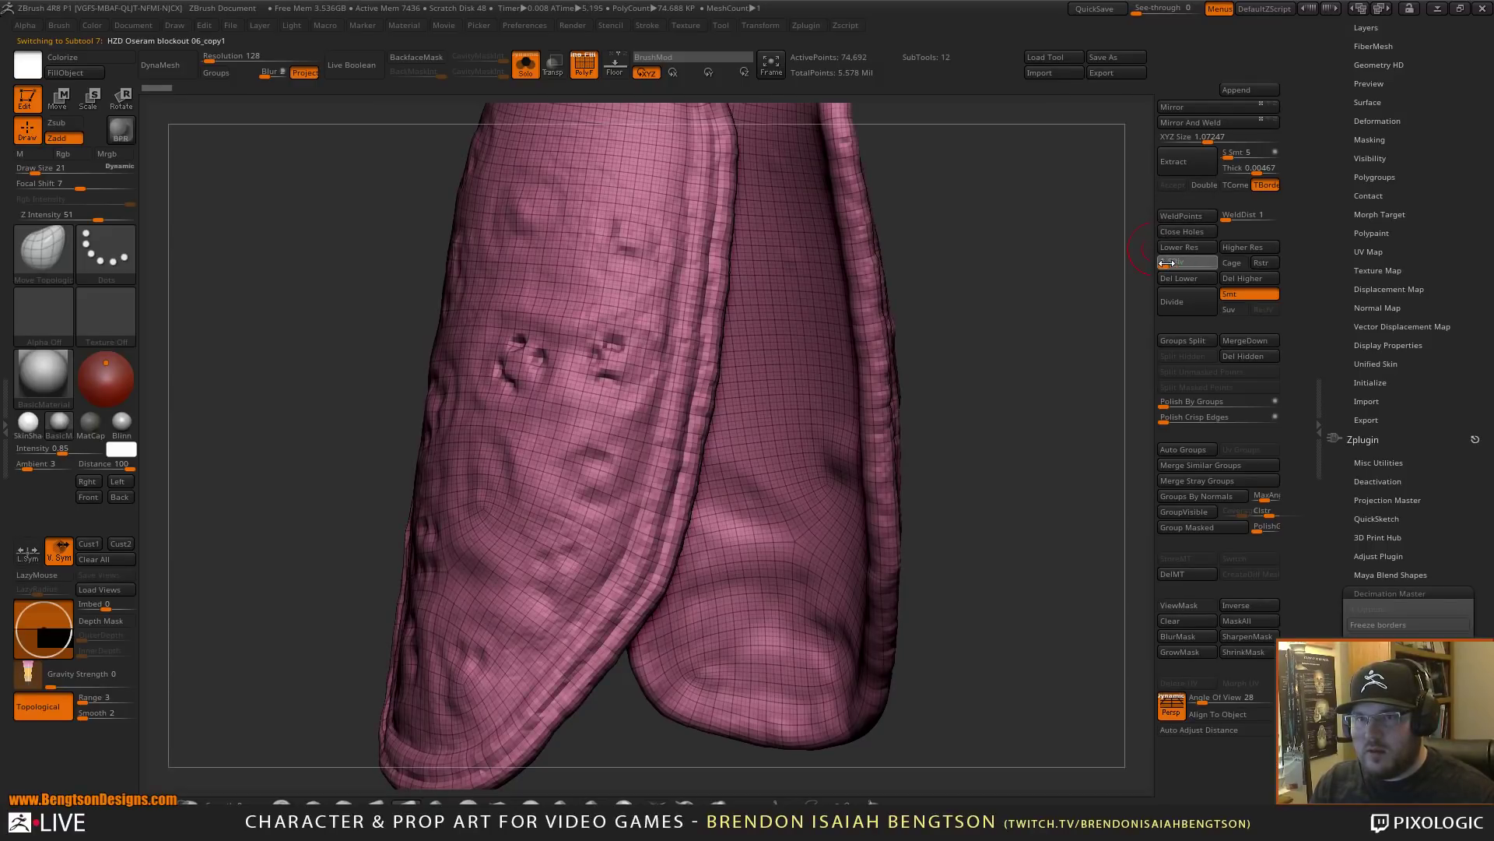
- Examine the low-resolution leg flaps, show the whole character again and set the flaps' subdivision level back to 3
left_click_drag(1039, 282, 565, 438, "alt")
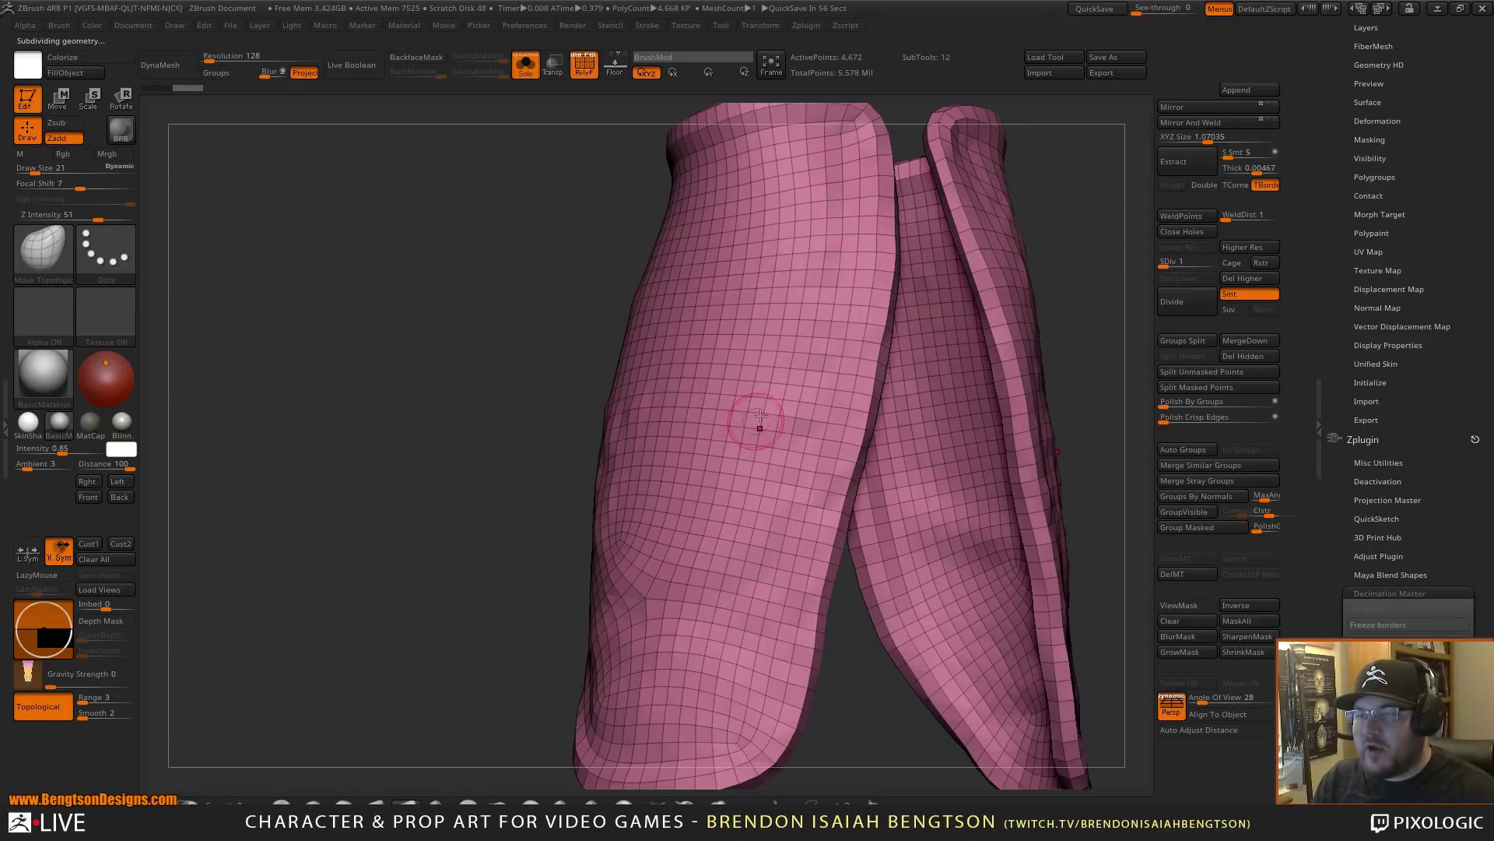
left_click_drag(759, 416, 898, 344)
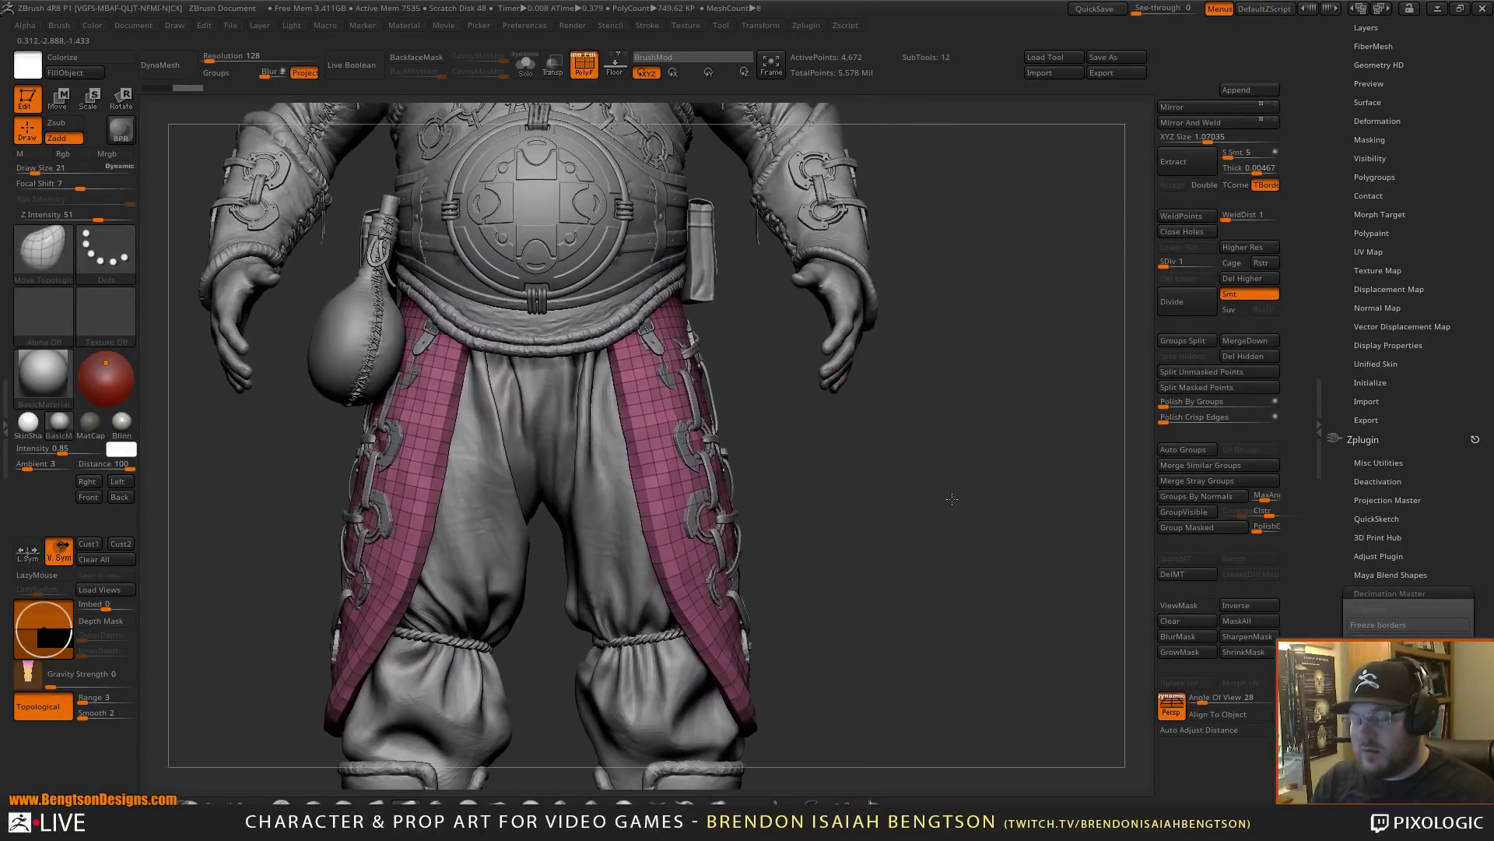
left_click_drag(1168, 263, 1182, 262)
- Examine the leg flaps' wireframe from behind, followed by the complete character from the front
left_click_drag(993, 421, 817, 543, "alt")
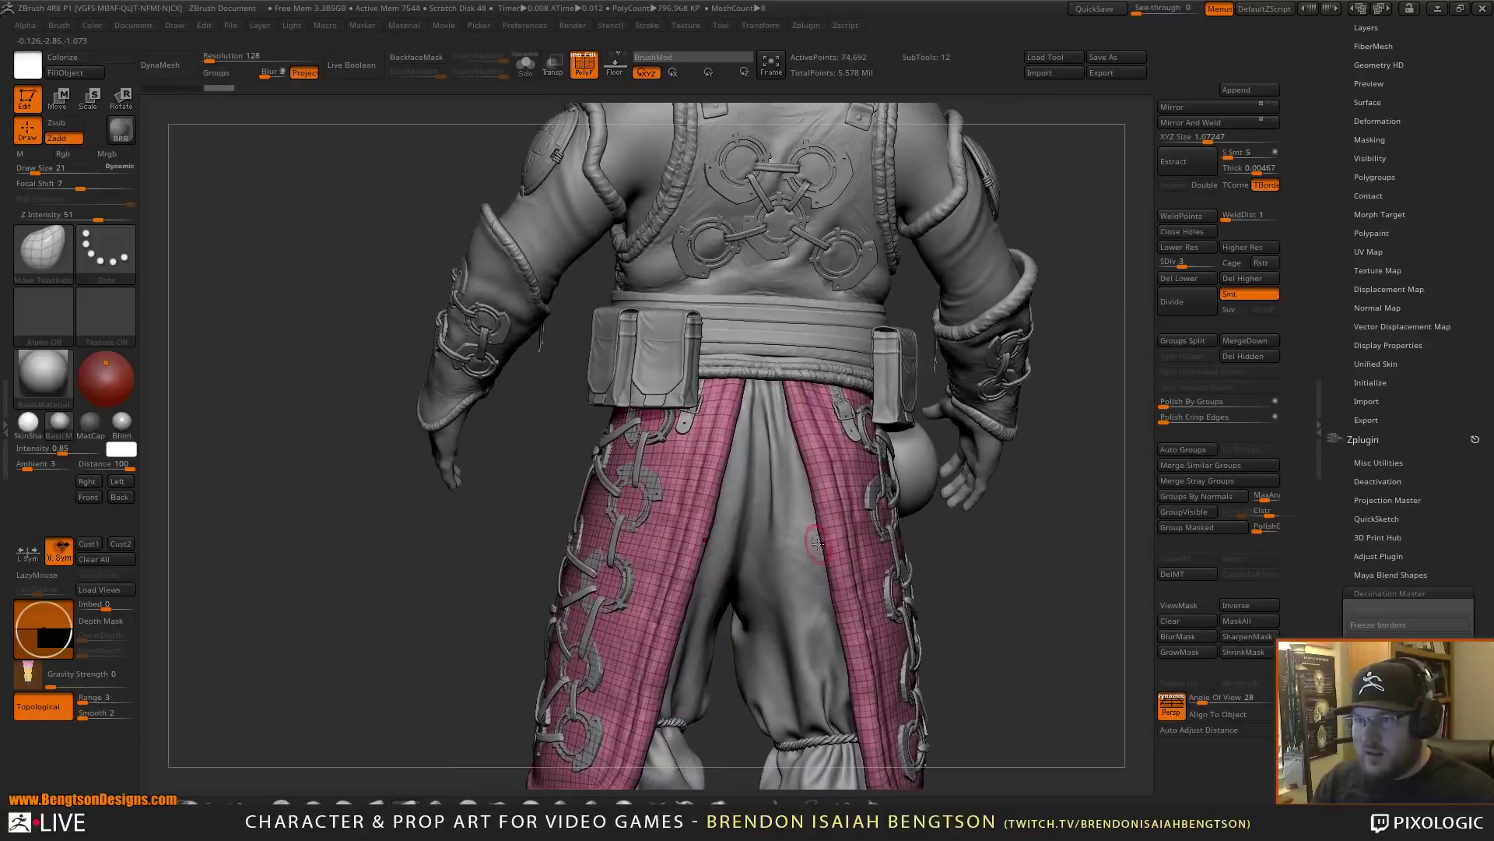
right_click_drag(909, 381, 784, 457, "alt")
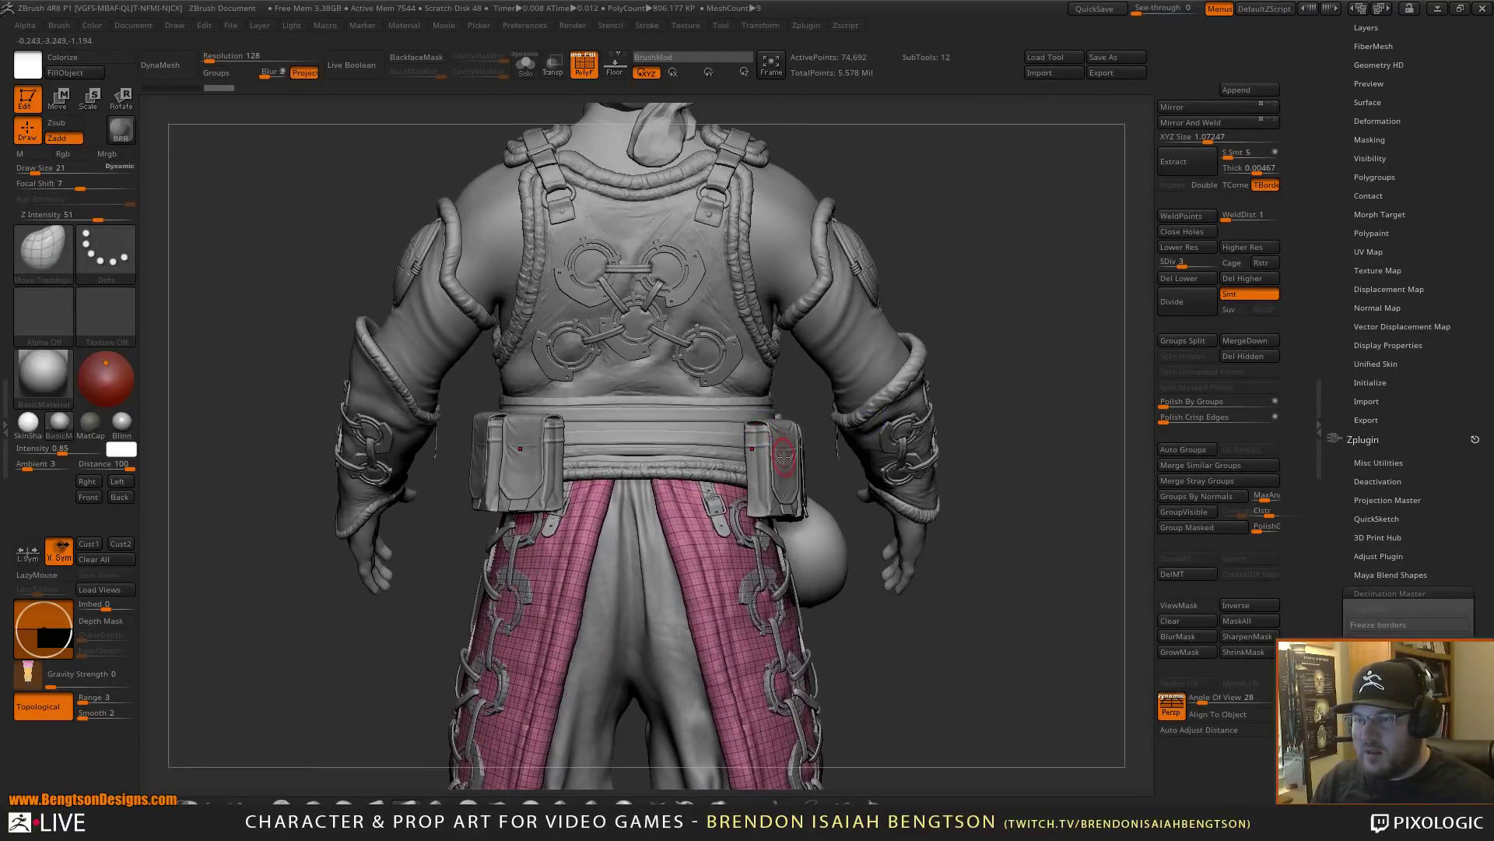
left_click_drag(951, 523, 935, 441, "alt")
left_click_drag(987, 558, 813, 556)
left_click_drag(1360, 131, 1384, 263)
left_click_drag(1395, 203, 1394, 361)
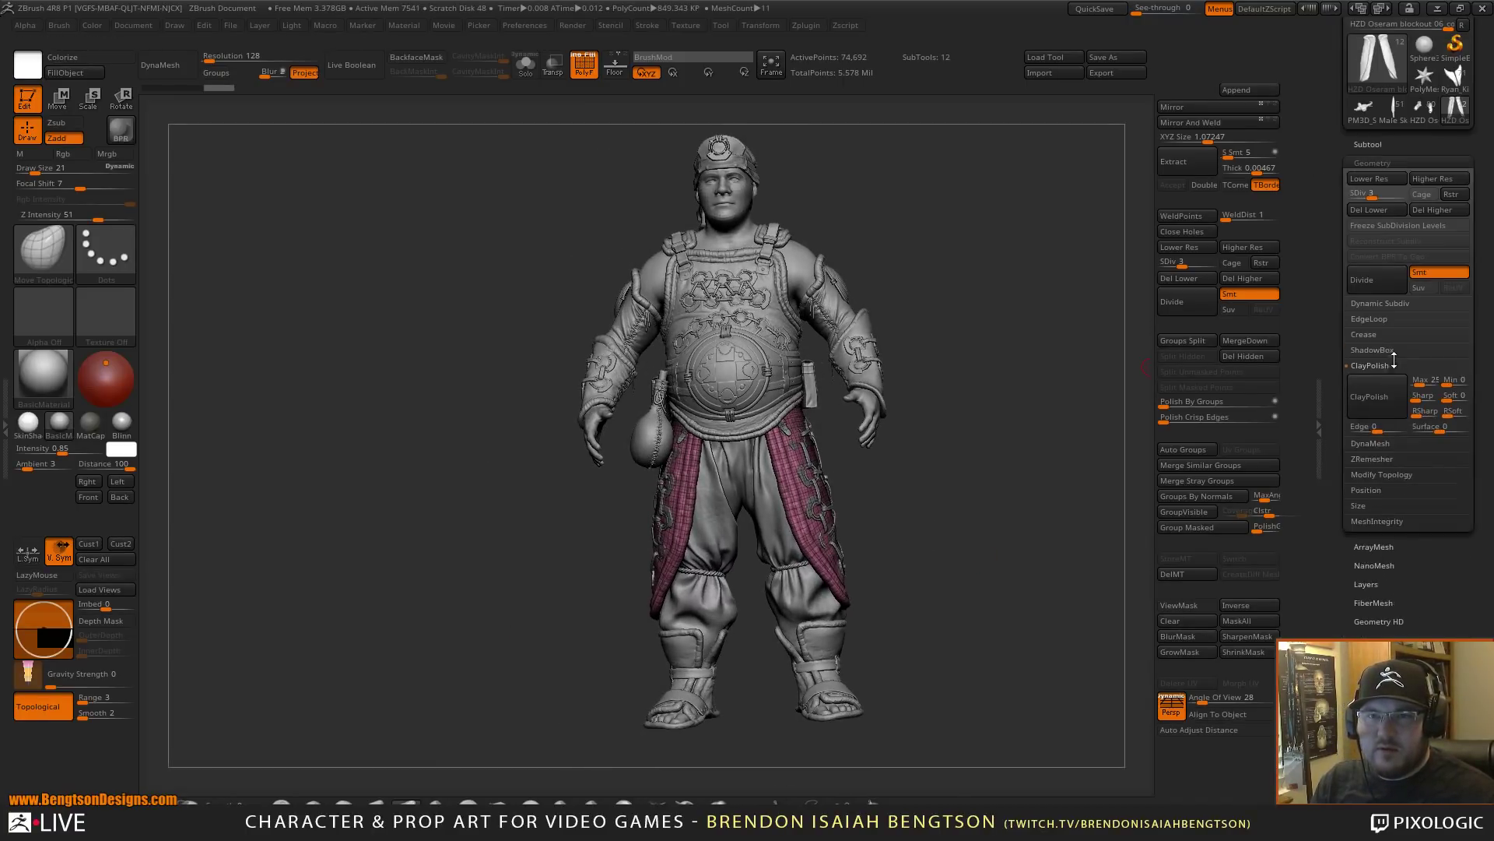
- Reopen the subtool list, select HZD Oseram blockout 08_copy2 and examine the belt and flask wireframe up close
left_click(1383, 144)
left_click_drag(1355, 289, 1355, 159)
left_click(1372, 179)
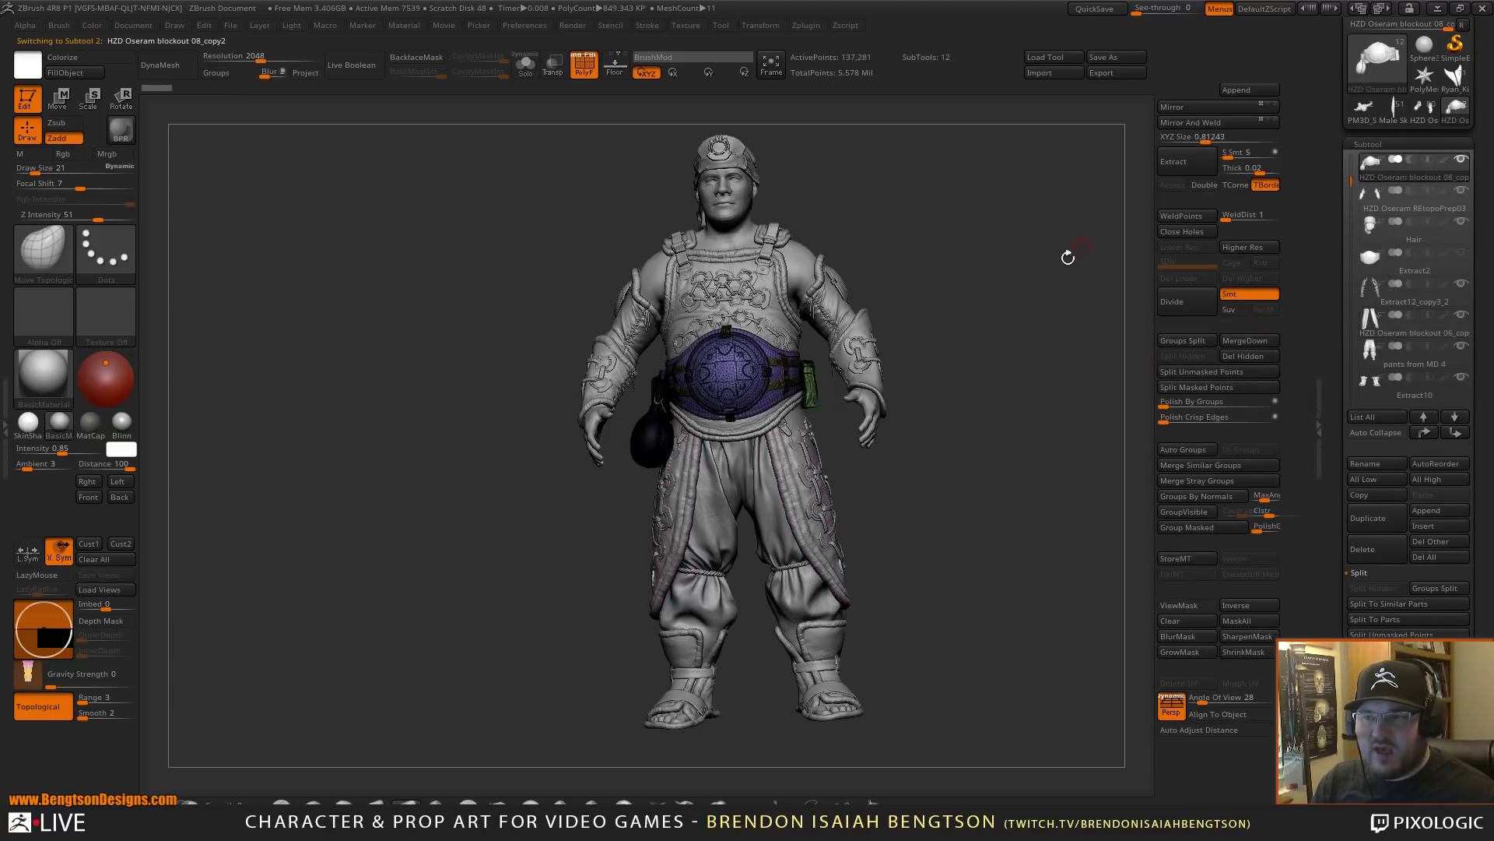
left_click_drag(1067, 257, 887, 297, "alt")
left_click_drag(888, 296, 909, 405)
left_click_drag(909, 483, 951, 536, "alt")
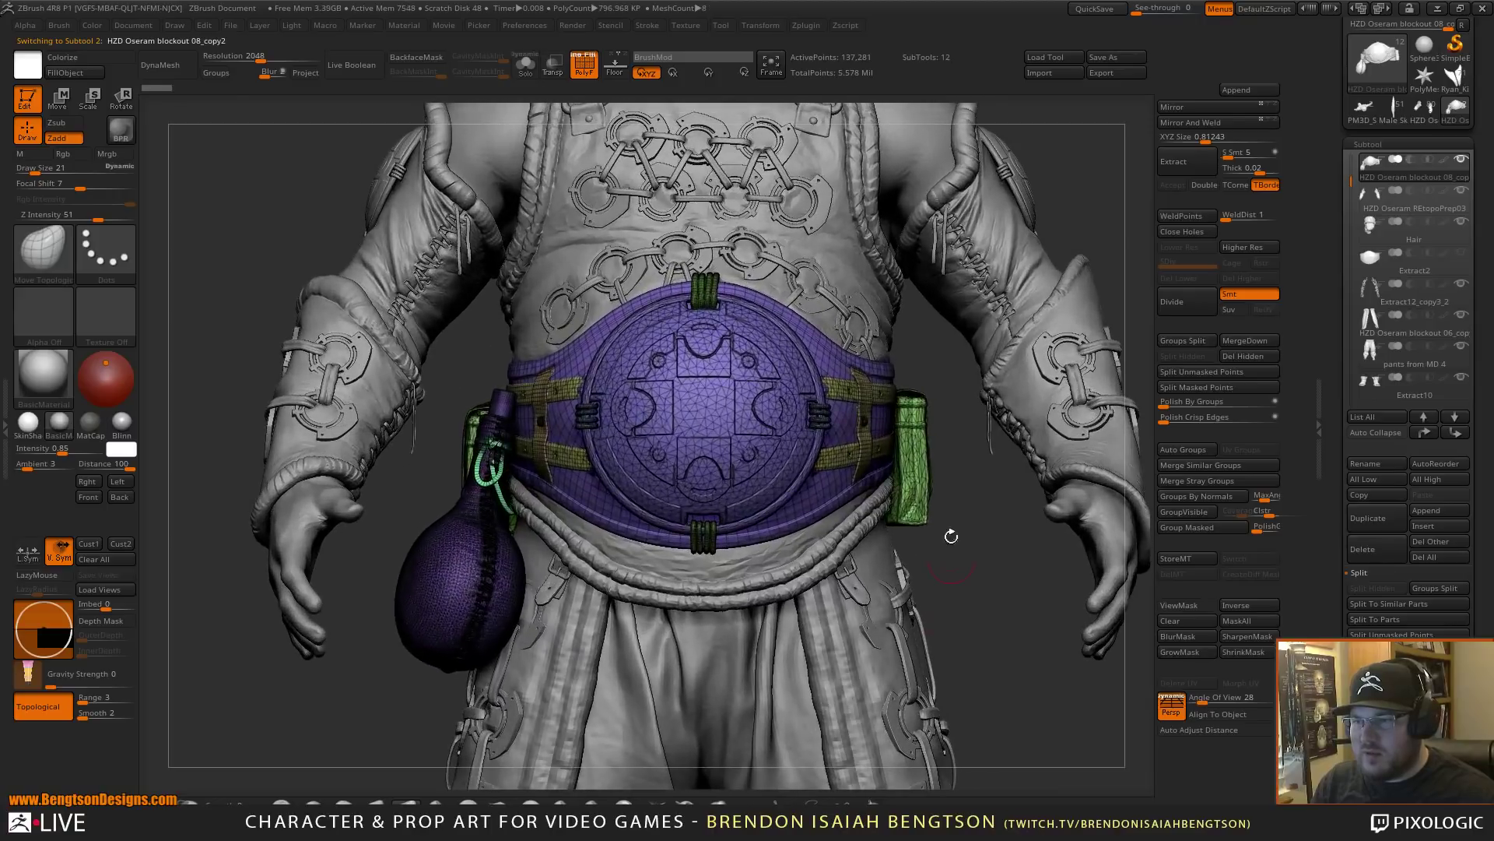
left_click_drag(972, 405, 914, 413, "alt")
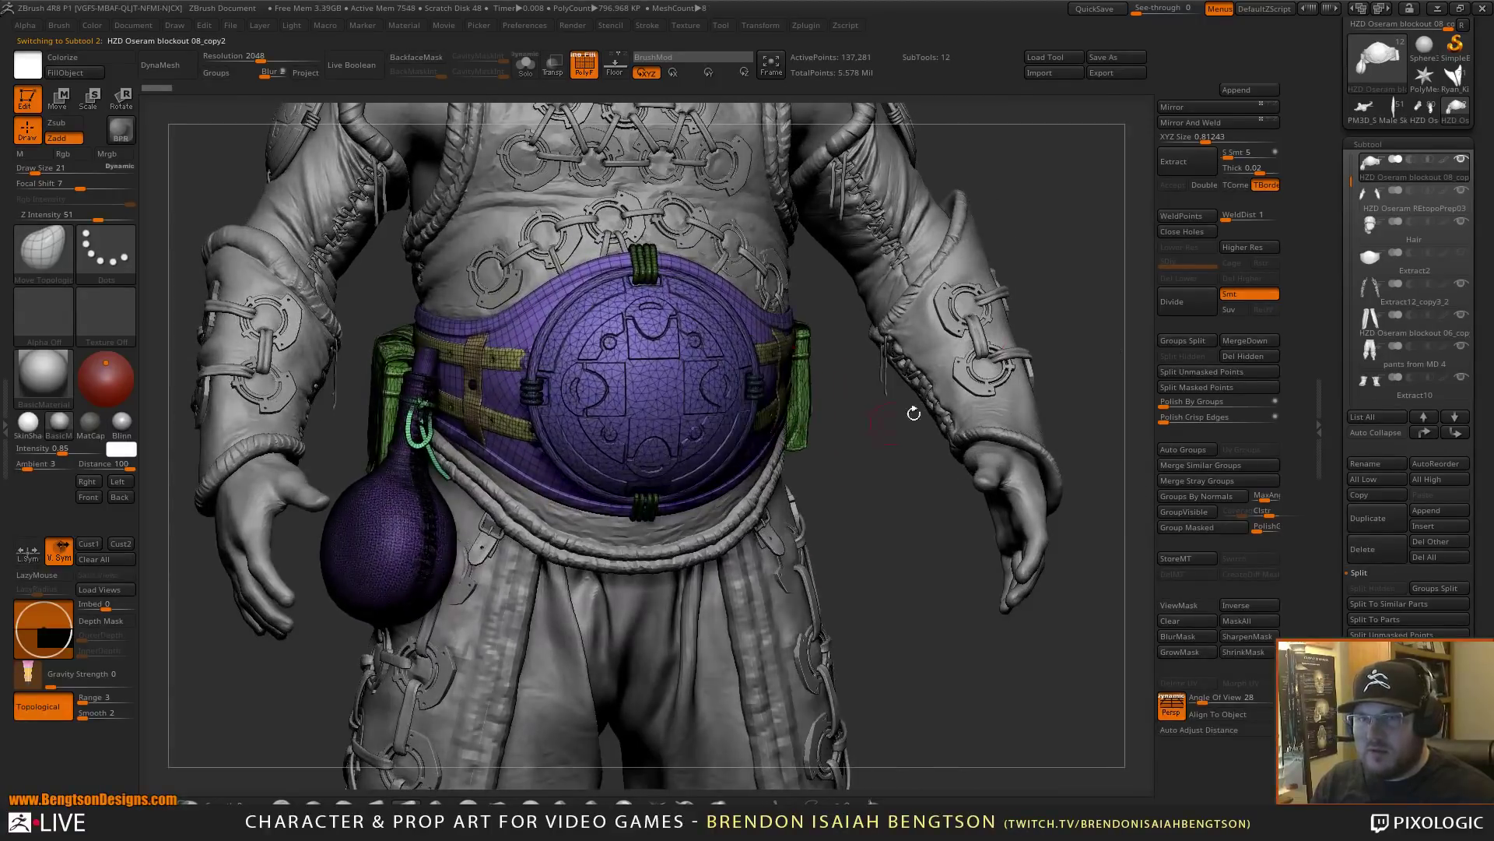
- Go through the HZD Oseram REtopoPrep03, Hair, Extract2 and Extract12_copy3_2 subtools to compare their wireframes on the character
left_click(1372, 200)
left_click_drag(946, 482, 915, 410, "alt")
left_click(1374, 235)
left_click(1375, 263)
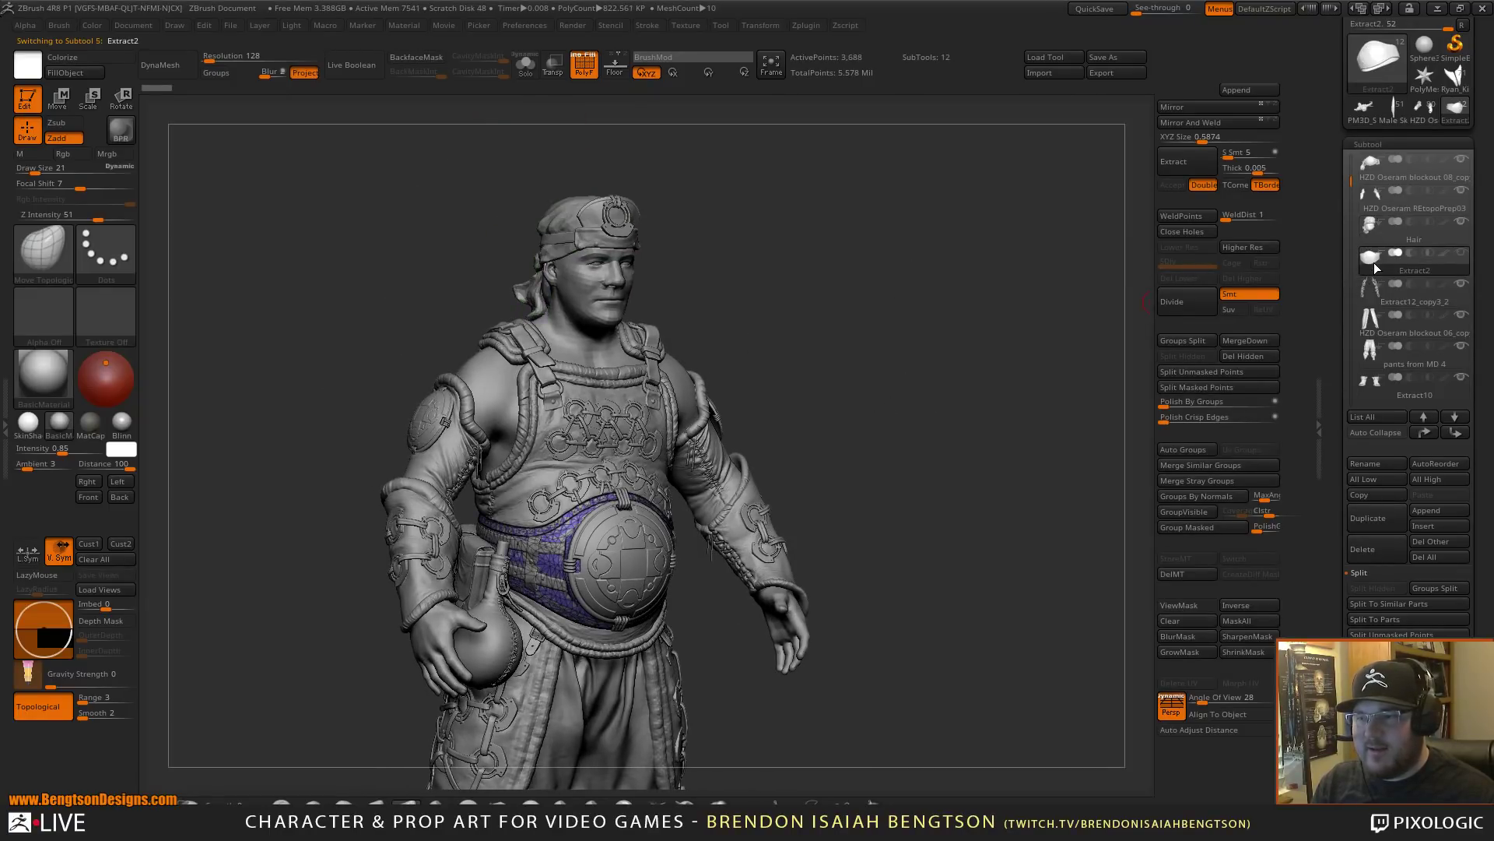
left_click(1372, 296)
- Examine the wireframe of the rings and lacing on the leg flaps up close and from a distance
mouse_move(909, 661)
left_mouse_down("alt")
mouse_move(906, 331)
mouse_move(891, 347)
mouse_move(864, 341)
mouse_move(907, 431)
mouse_move(909, 634)
mouse_move(944, 256)
left_mouse_up("alt")
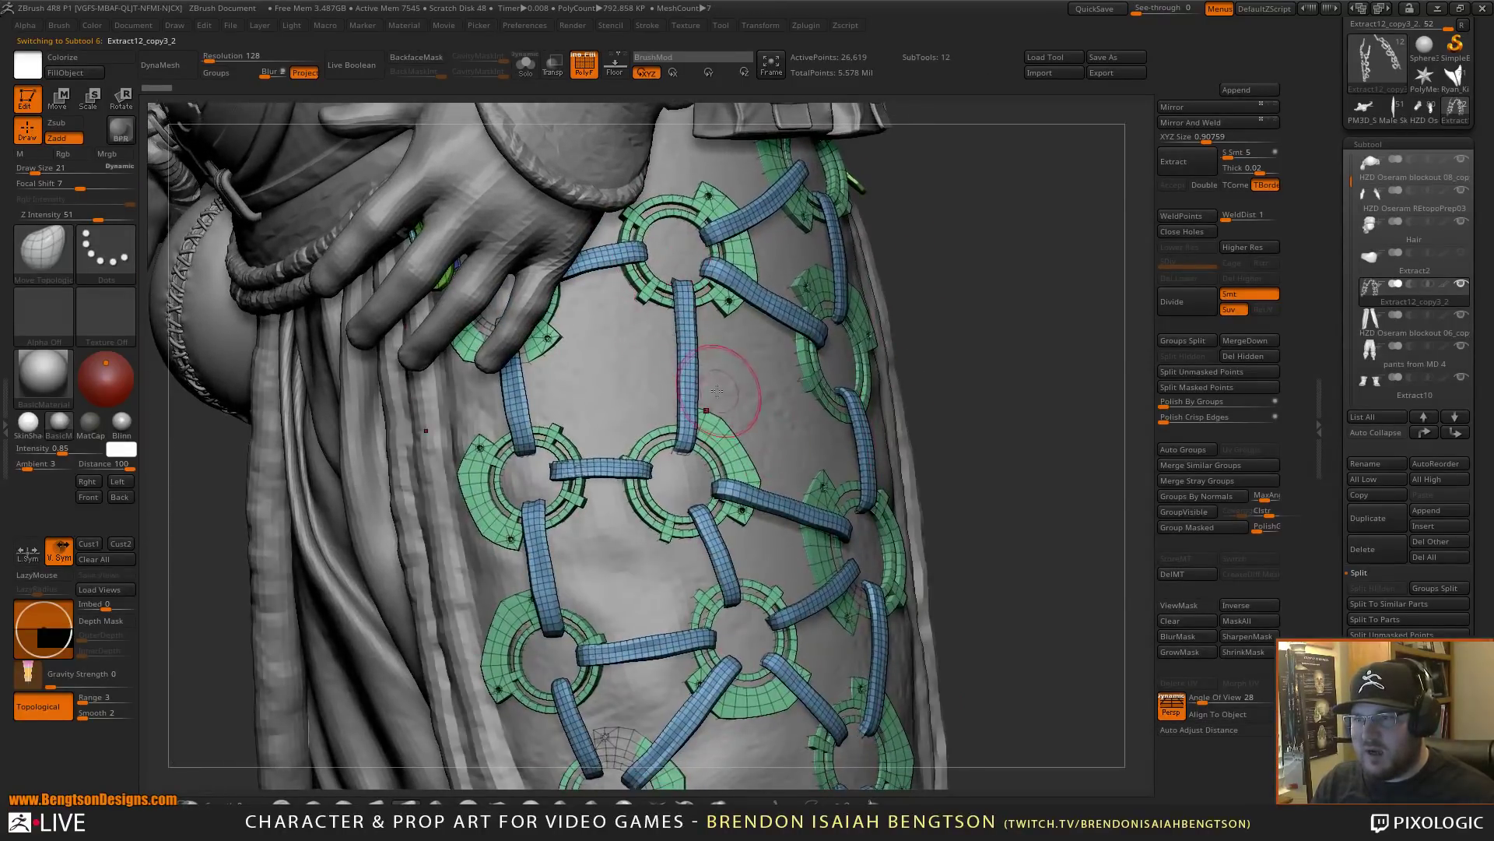
left_click_drag(937, 467, 1001, 330)
left_click_drag(982, 269, 1066, 638, "alt")
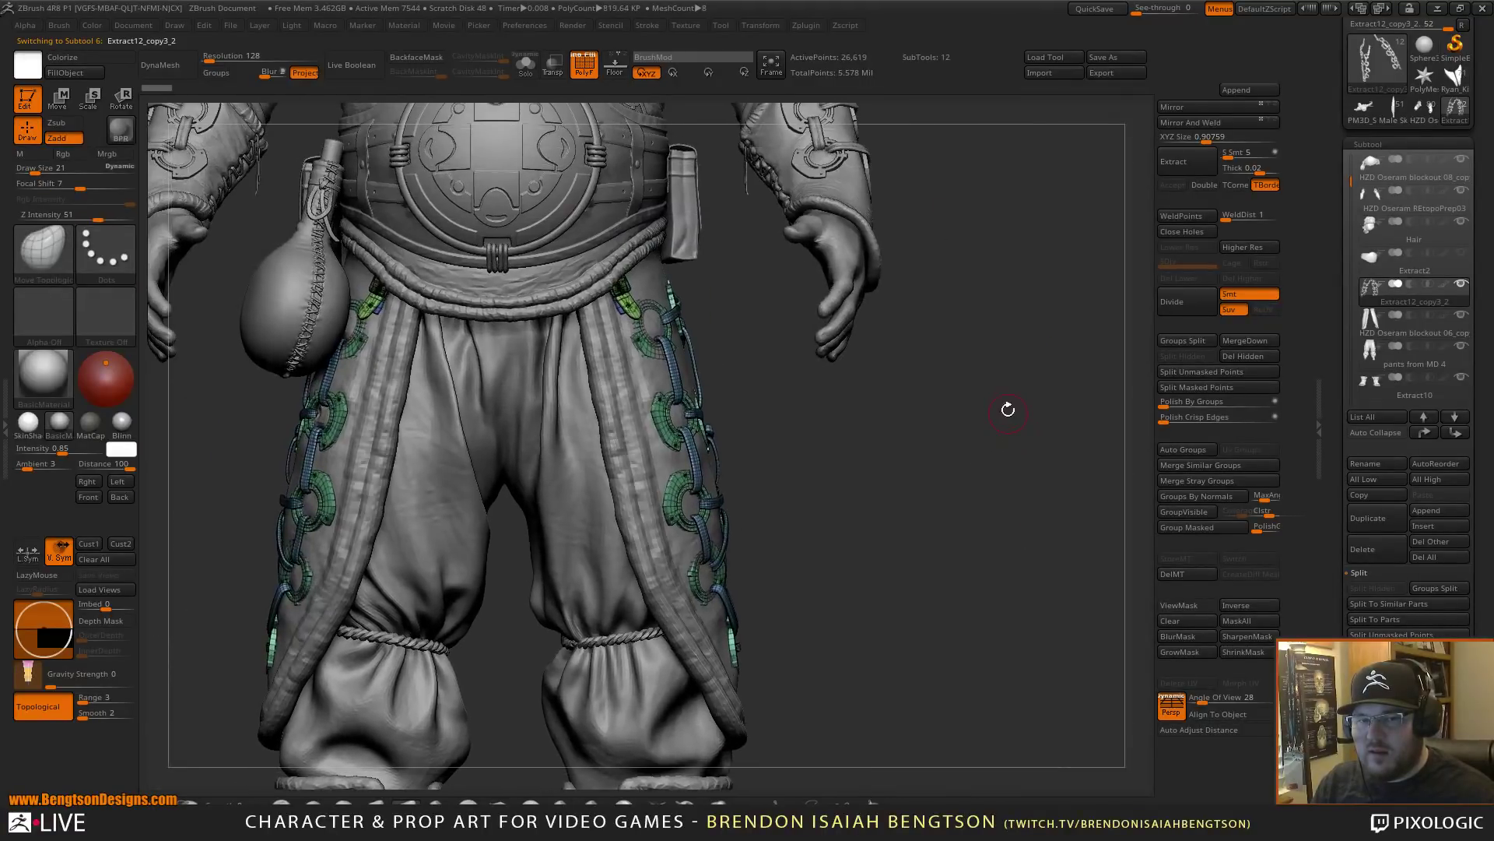
left_click_drag(1008, 409, 988, 301, "alt")
left_click_drag(987, 301, 973, 506, "alt")
left_click_drag(961, 420, 903, 417)
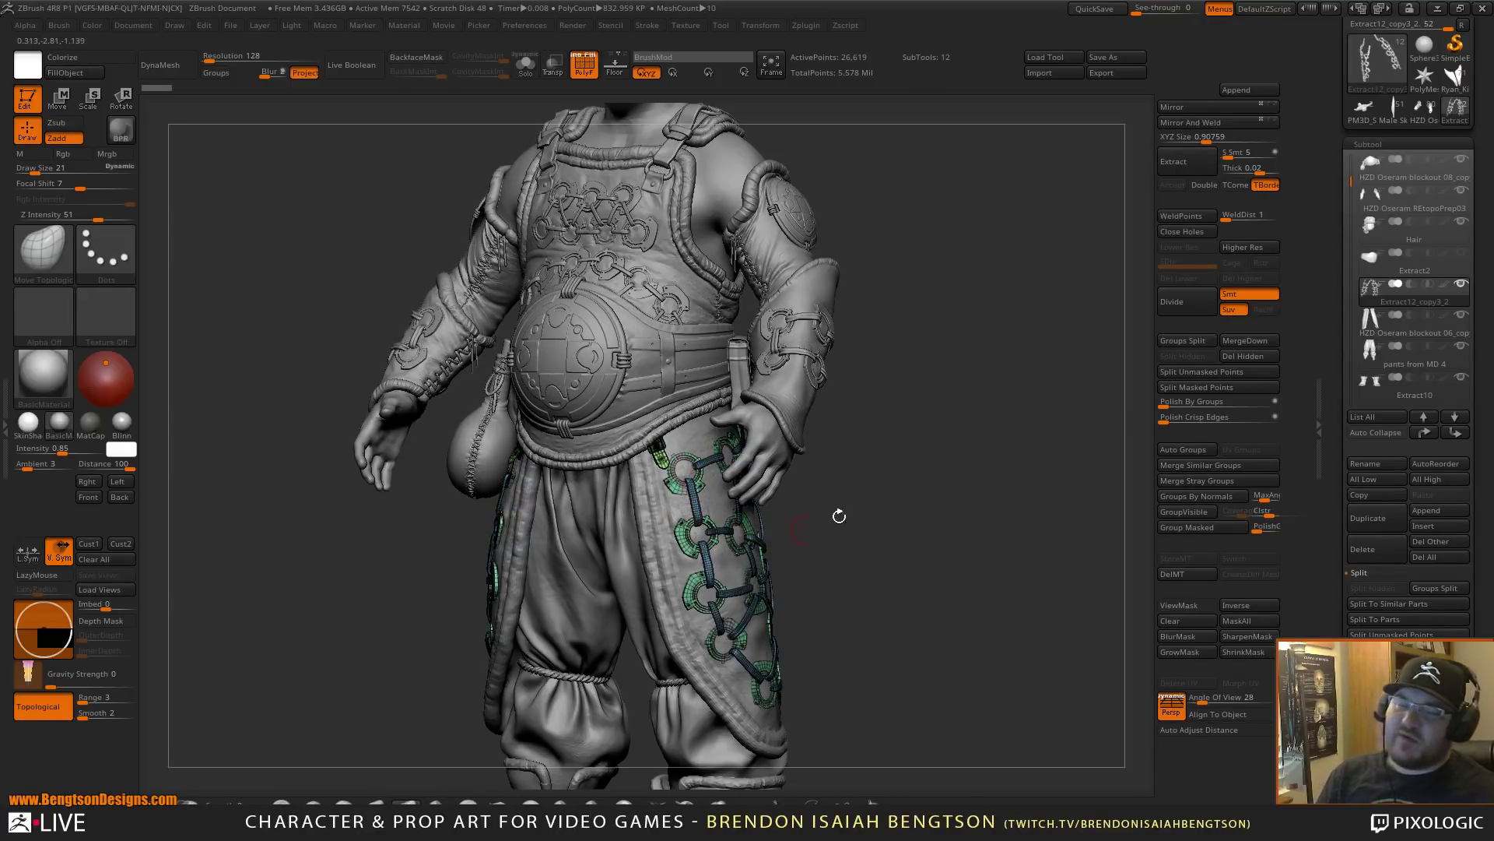
- Go through the leg flaps, pants from MD 4 and Extract10 footwear subtools, then examine the footwear's wireframe from several sides
left_click(1375, 331)
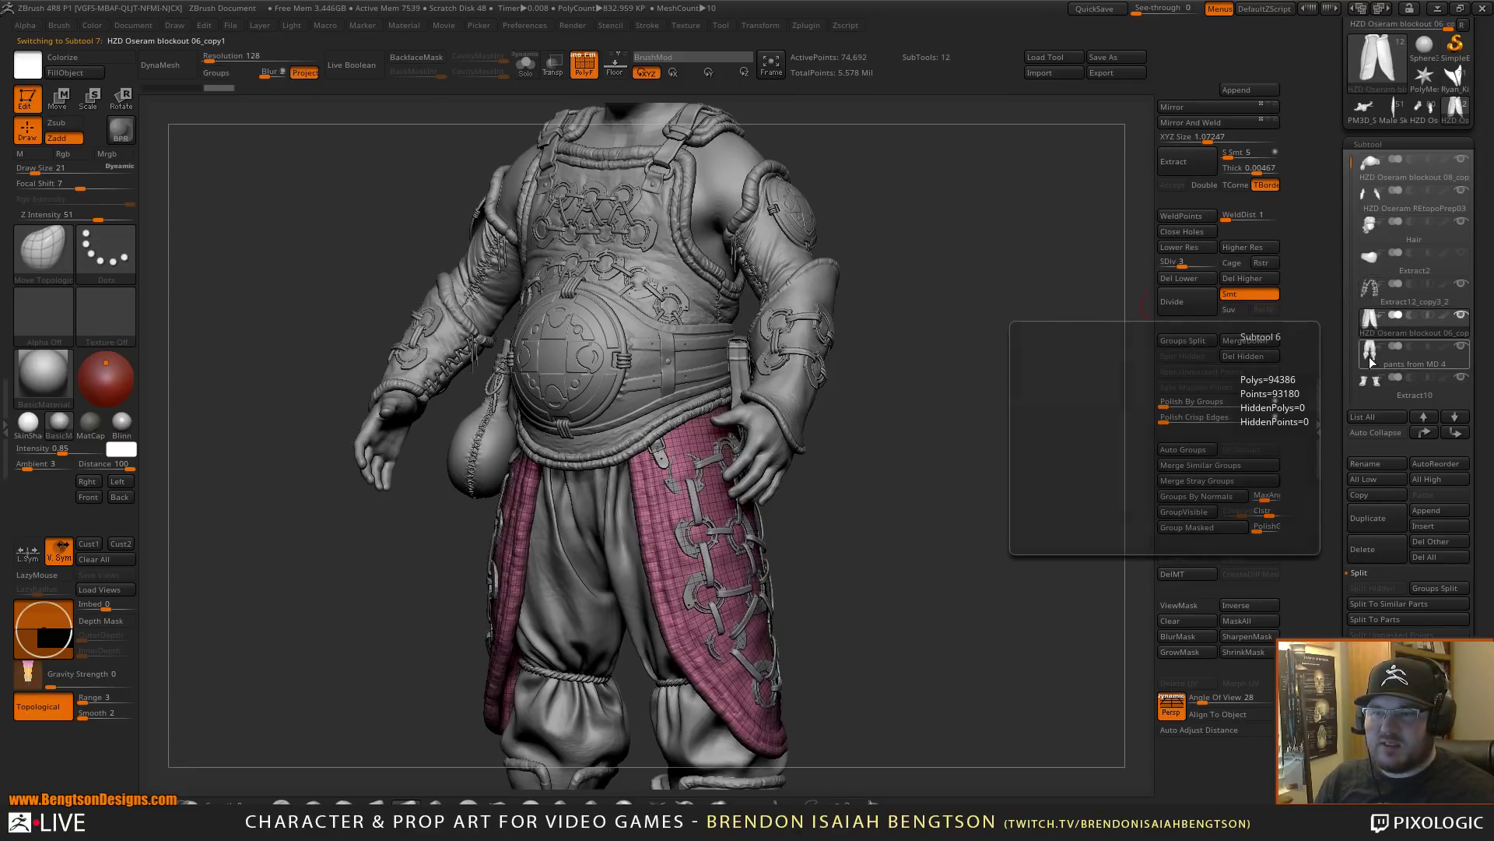
left_click(1372, 359)
left_click(1368, 387)
left_click_drag(905, 513, 778, 502)
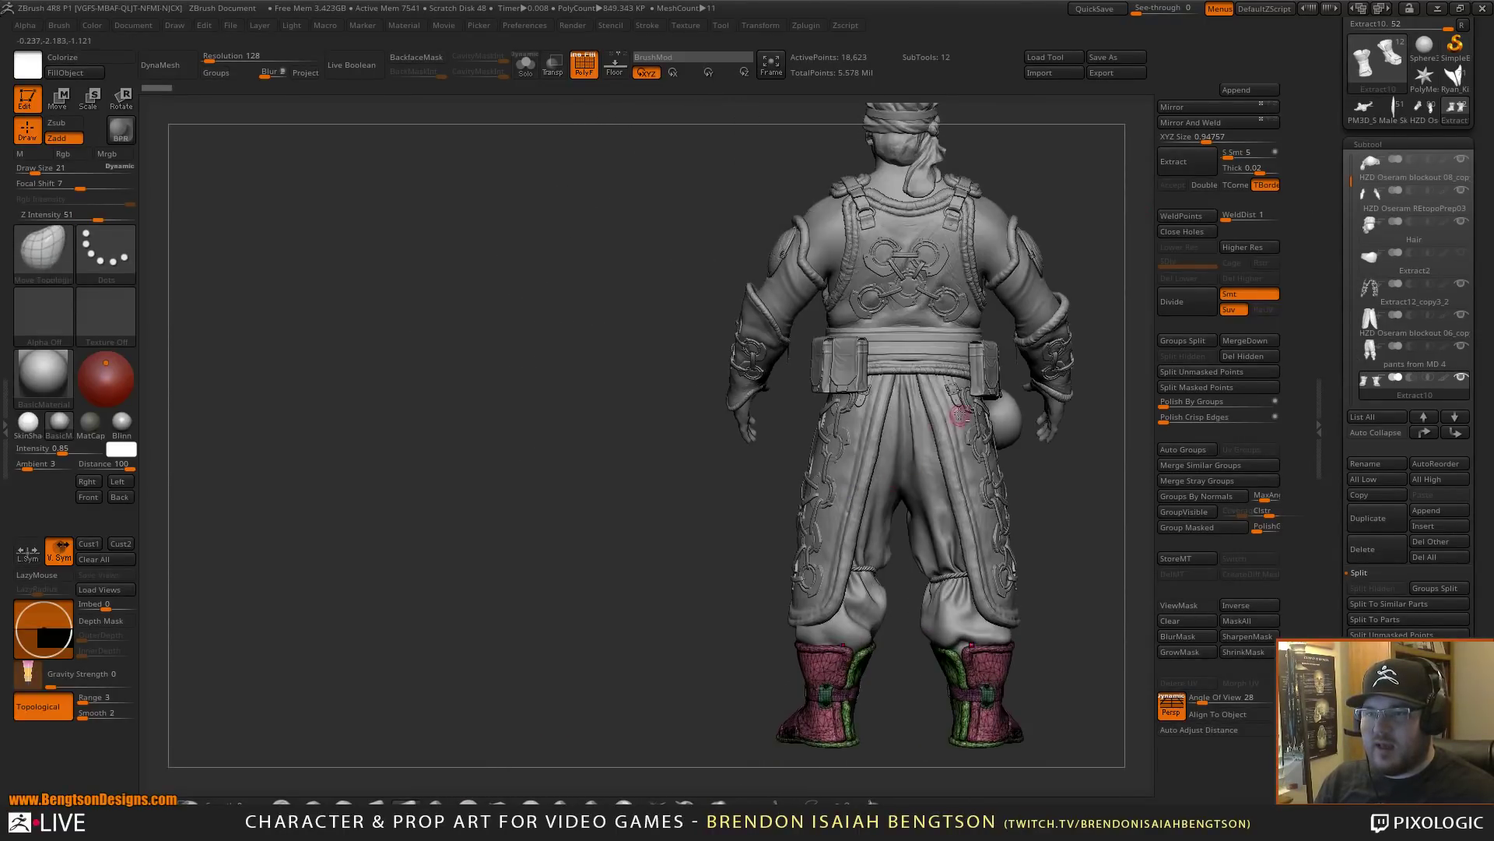
right_click_drag(961, 418, 759, 428, "alt")
left_click_drag(917, 486, 785, 479)
left_click_drag(895, 376, 811, 373, "alt")
- Switch to the high-resolution HZD Oseram blockout 12 tool and examine its chest armour and upper-arm sleeve
mouse_move(1435, 123)
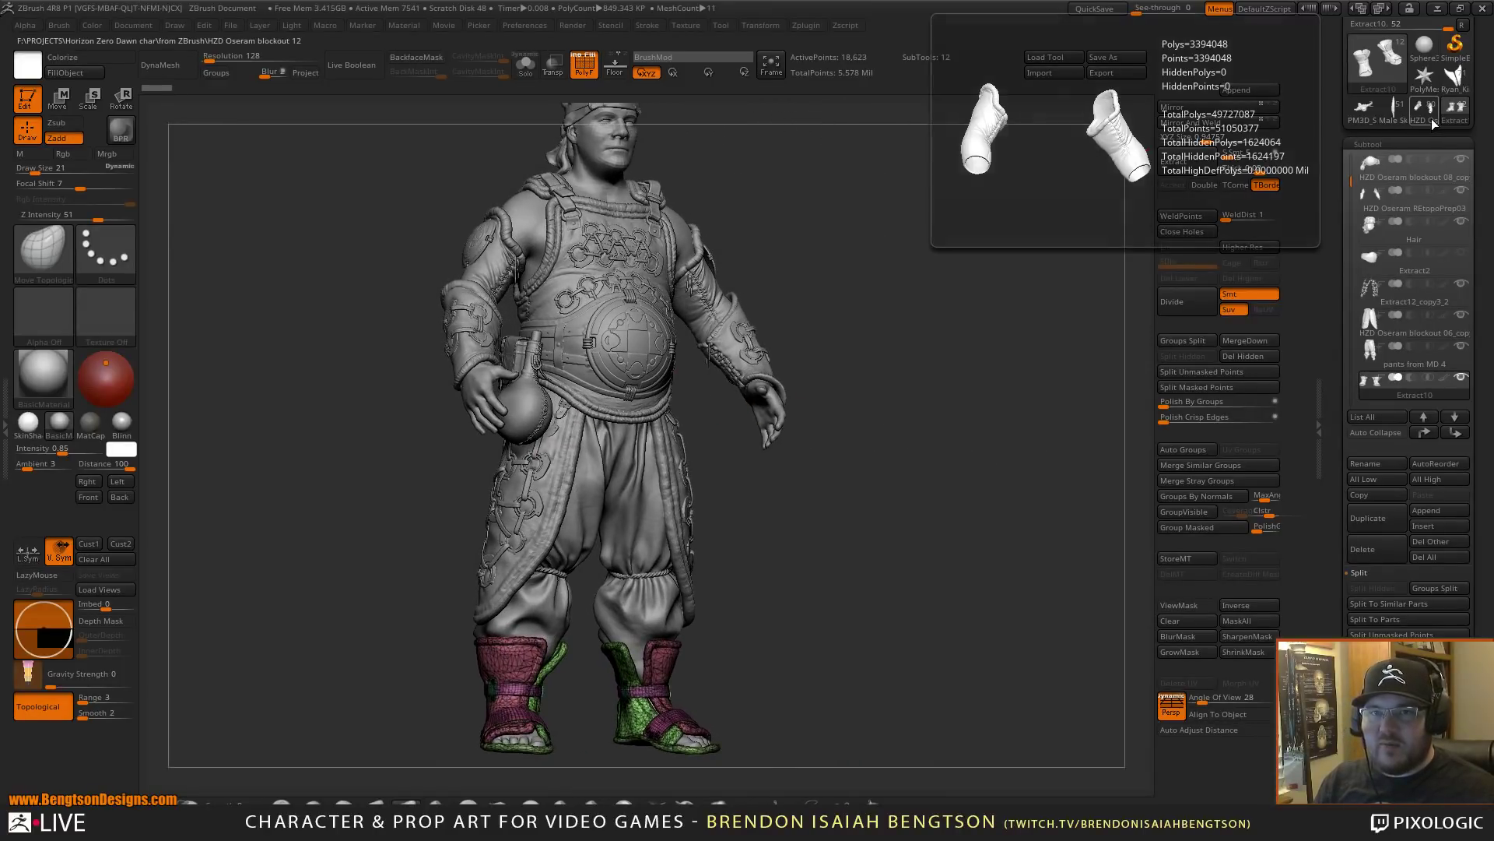
left_click_drag(791, 305, 925, 281)
left_click_drag(909, 378, 1007, 337, "alt")
left_click_drag(1037, 214, 1057, 418, "alt")
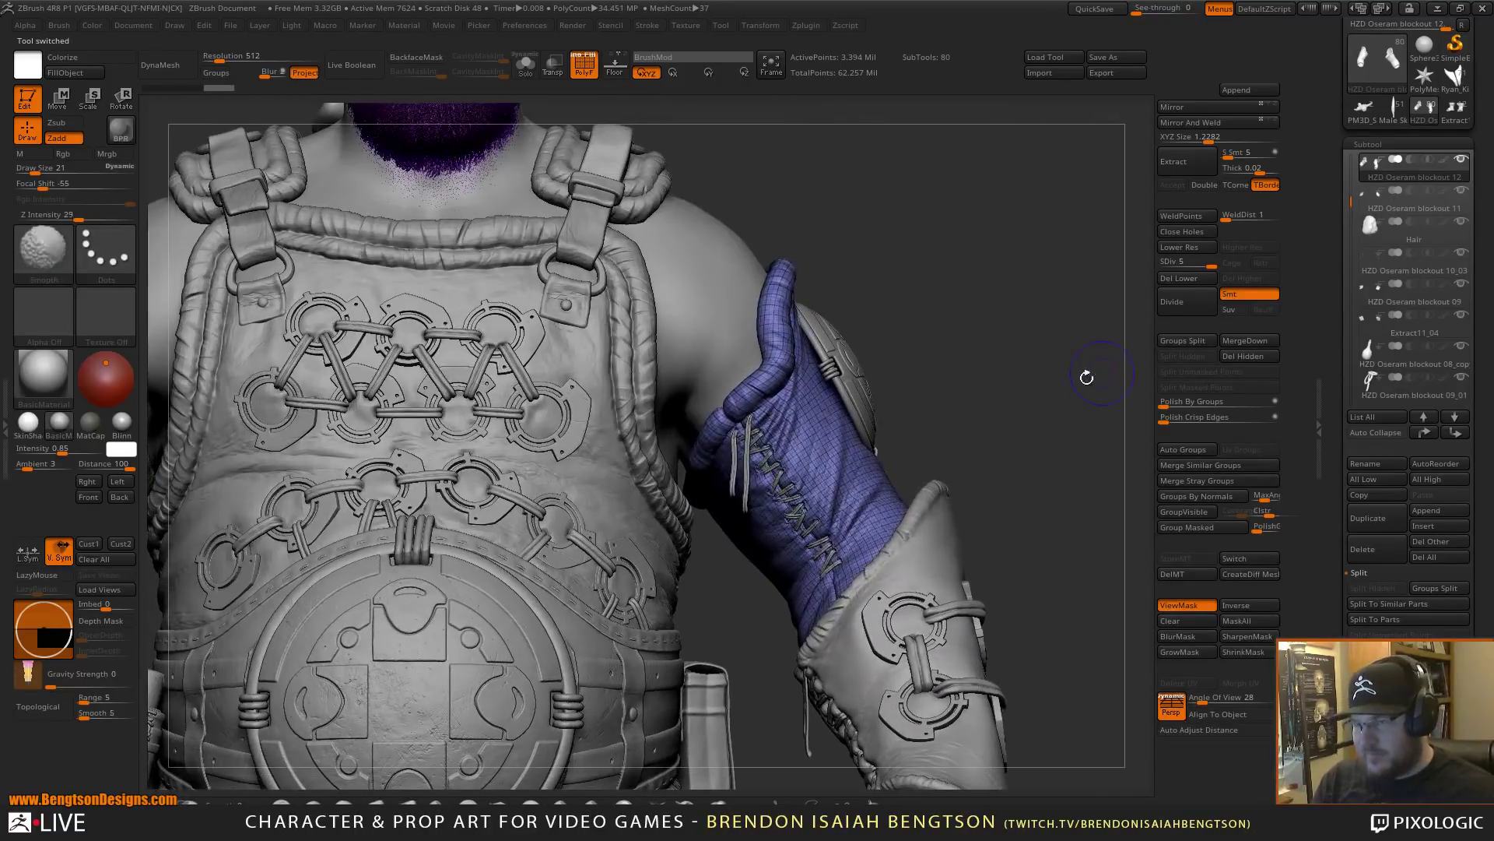
- Turn off PolyFrame, isolate the upper-arm sleeves to examine their sculpted folds and stitching, and show the whole character again
key("shift+f")
left_click_drag(1061, 473, 1024, 470)
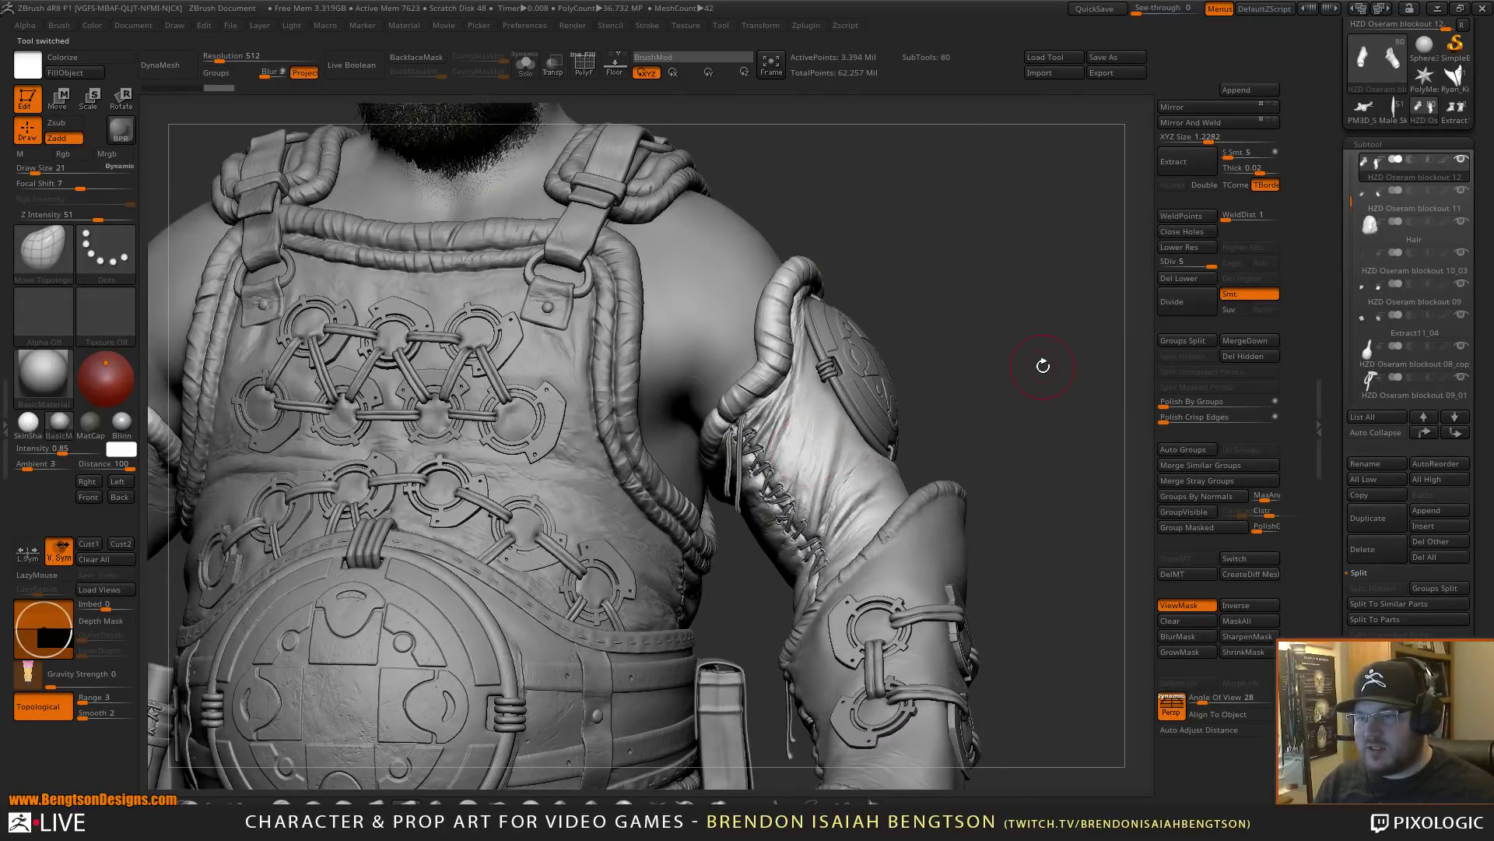
key("alt+shift+s")
left_click_drag(1039, 409, 1056, 467)
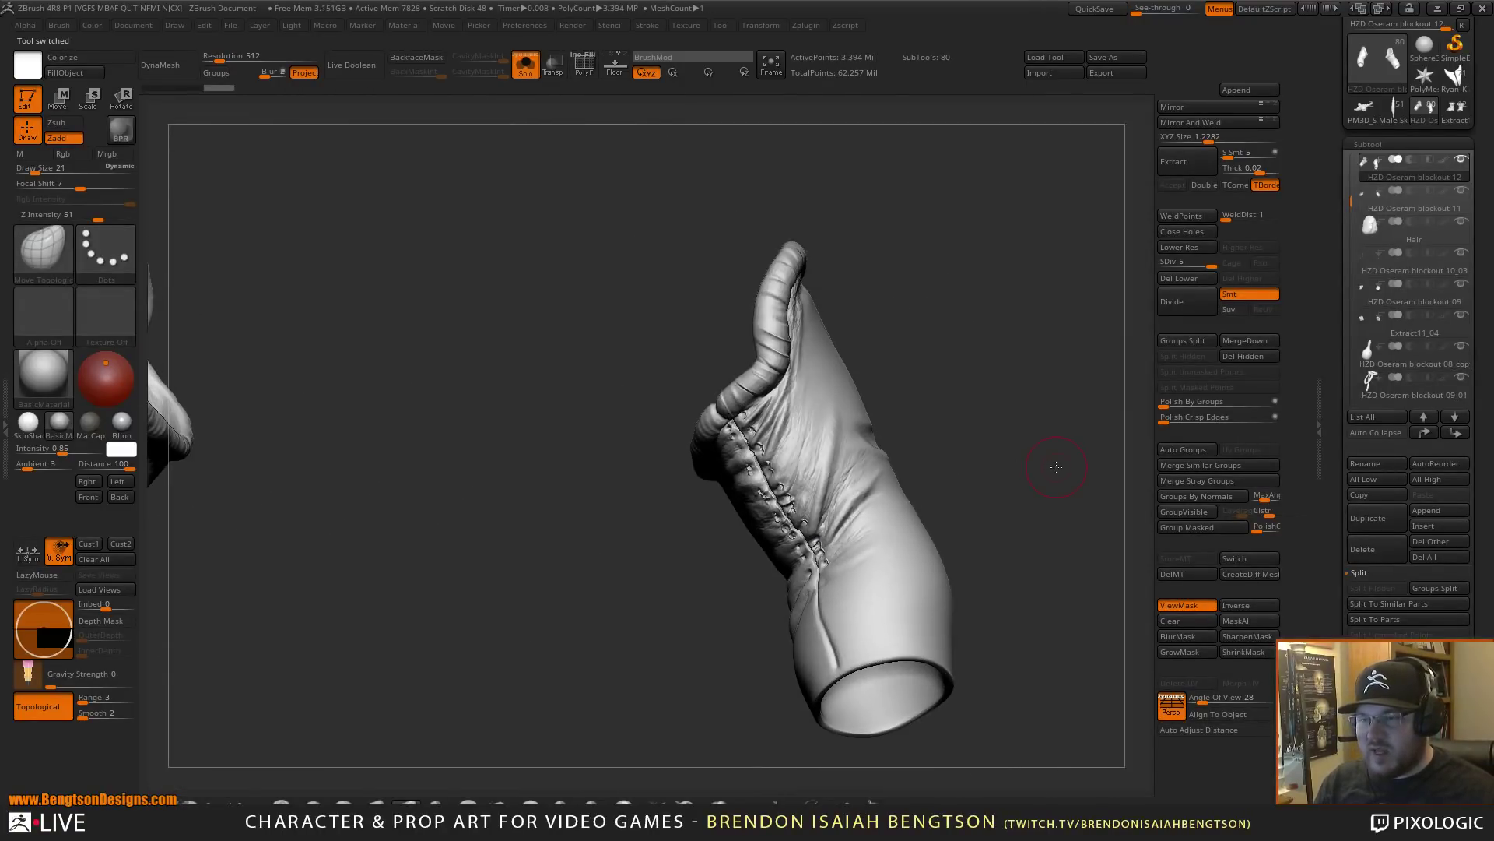
key("shift+ctrl+s")
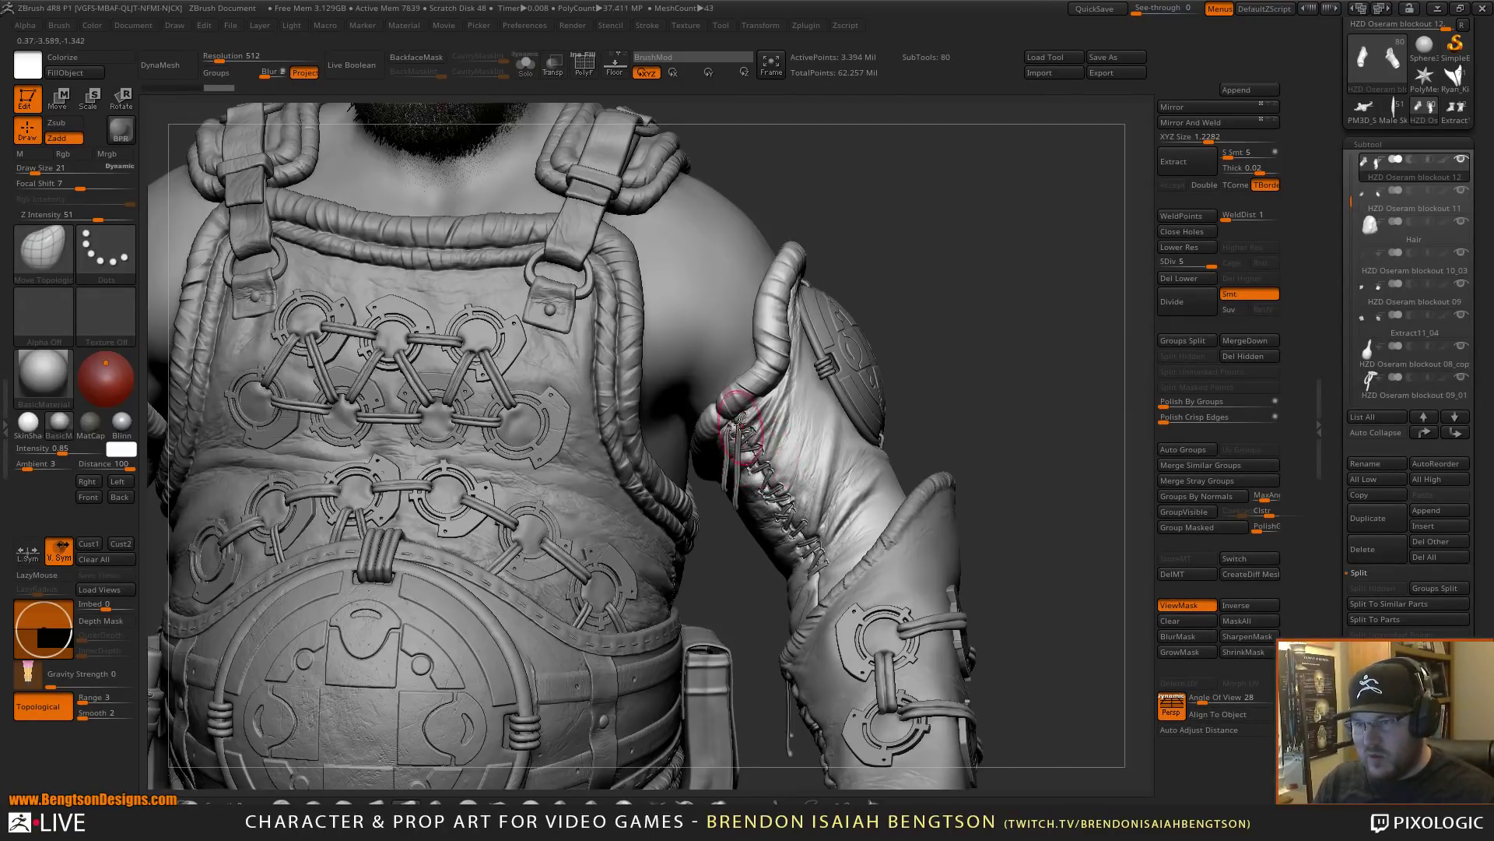
- Isolate the upper-arm sleeves with PolyFrame on and examine the wireframe around the stitching, folds and cuff
left_click_drag(1035, 457, 1052, 620)
key("shift+ctrl+s")
key("shift+f")
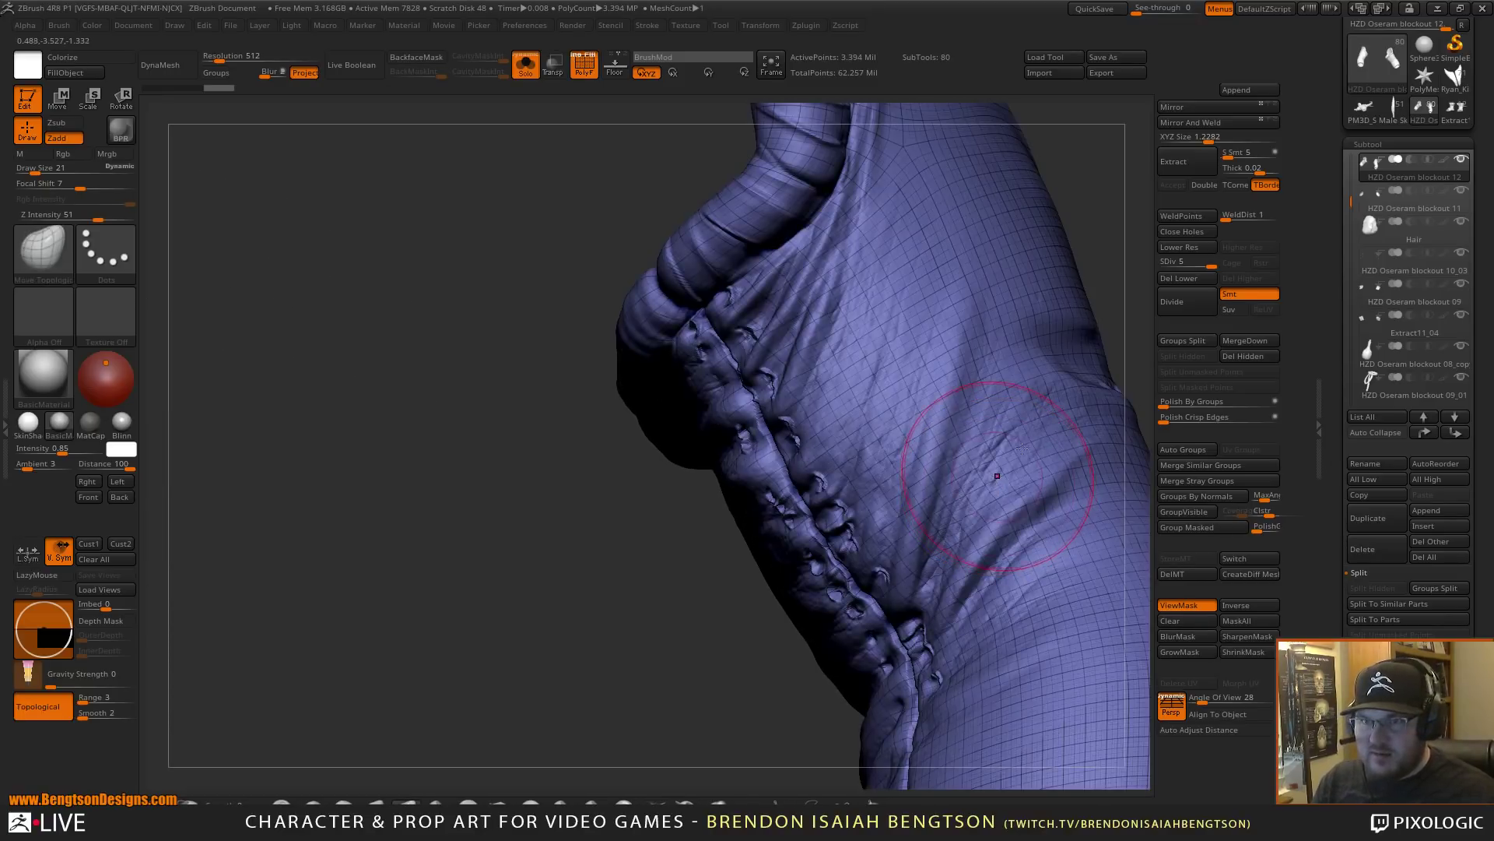
mouse_move(1363, 154)
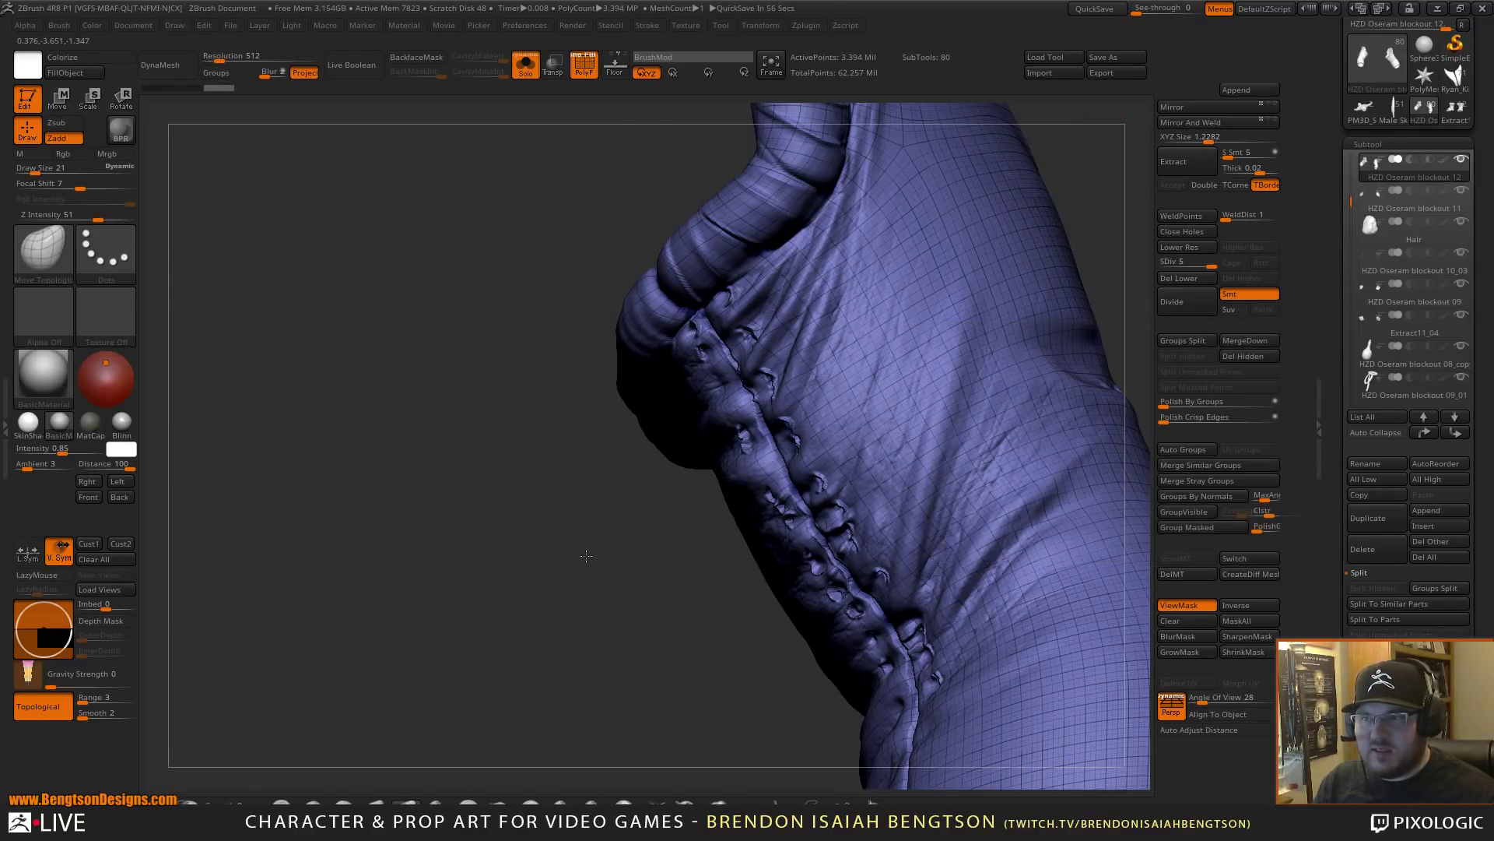
left_click_drag(592, 514, 433, 429)
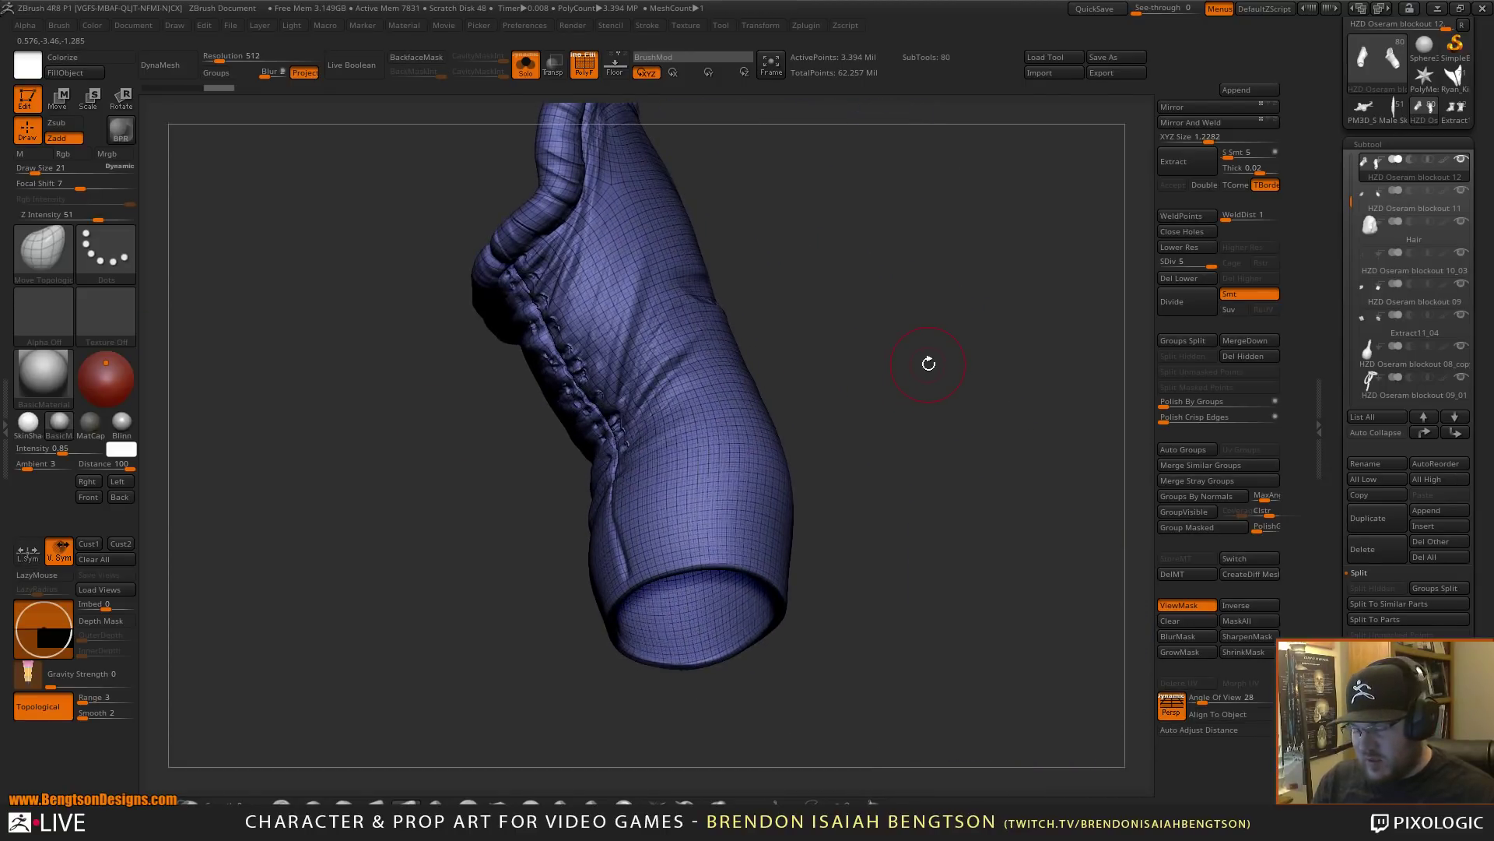
left_click_drag(891, 371, 950, 410)
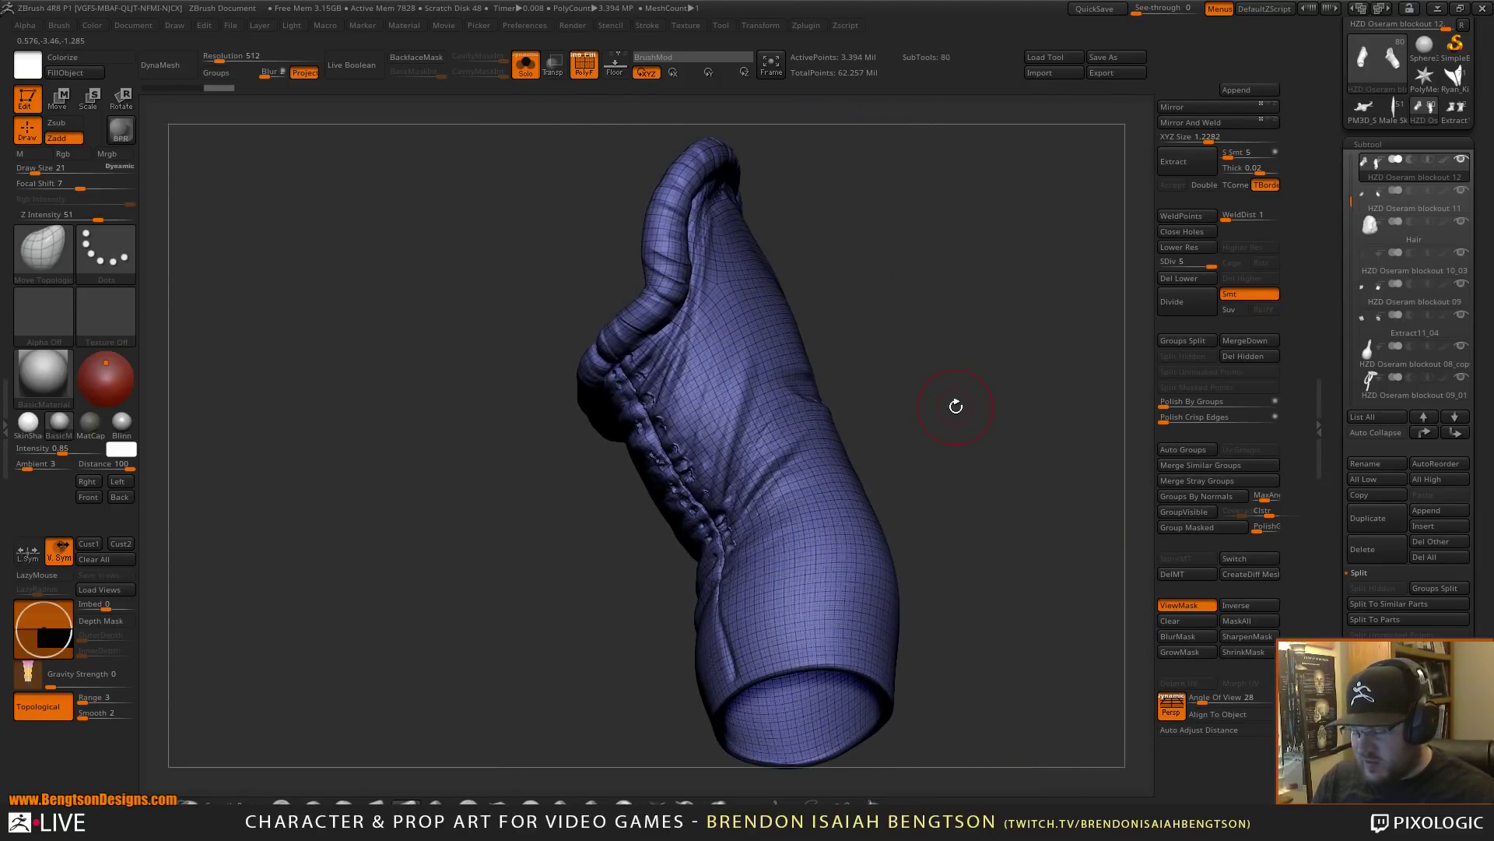
key("shift")
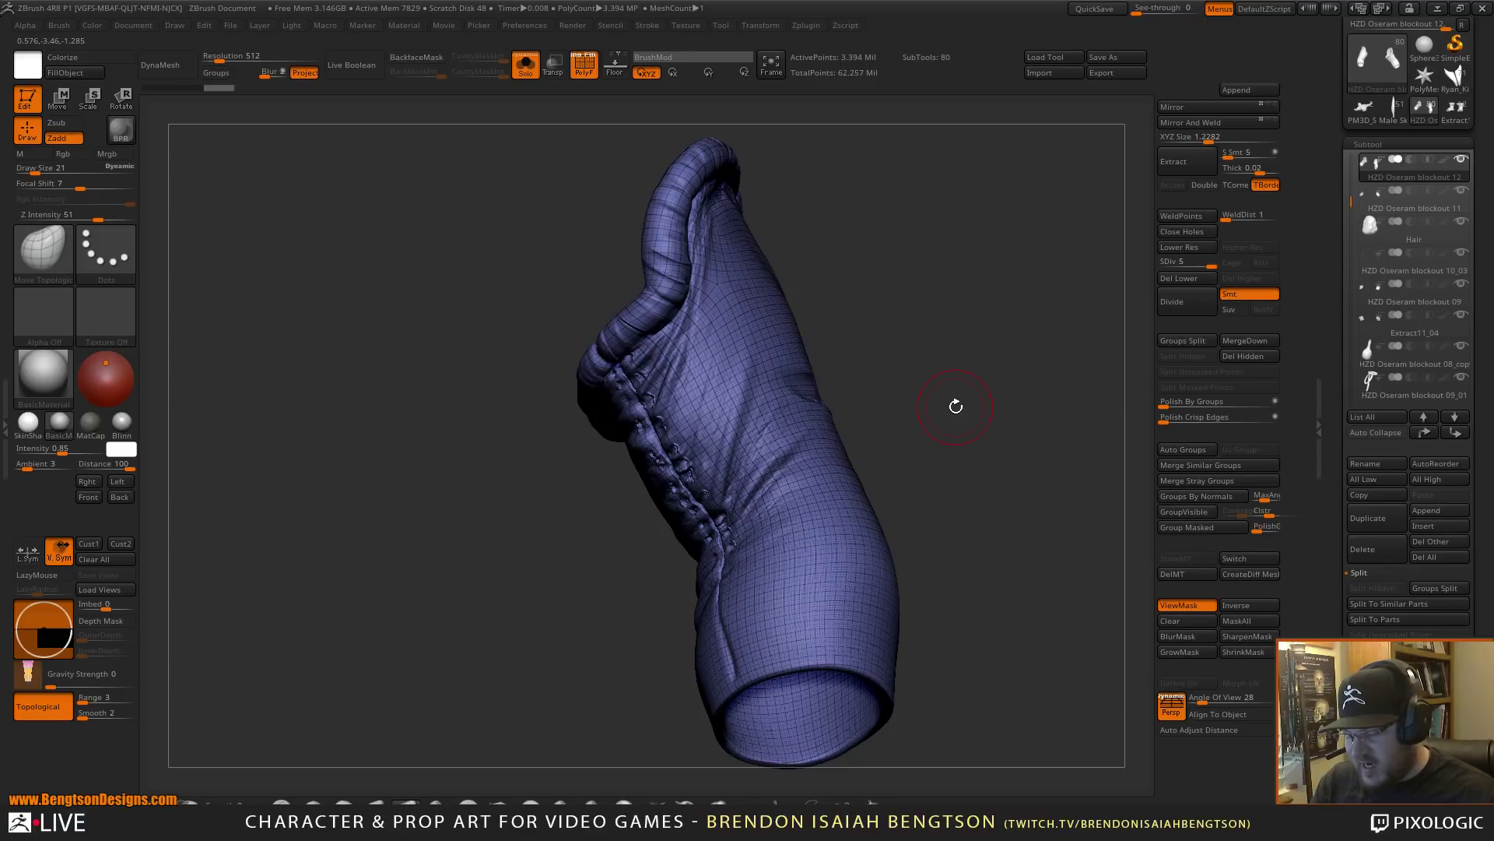
- Turn off PolyFrame and examine the sculpted folds and lacing on both isolated sleeves from several angles
key("shift+f")
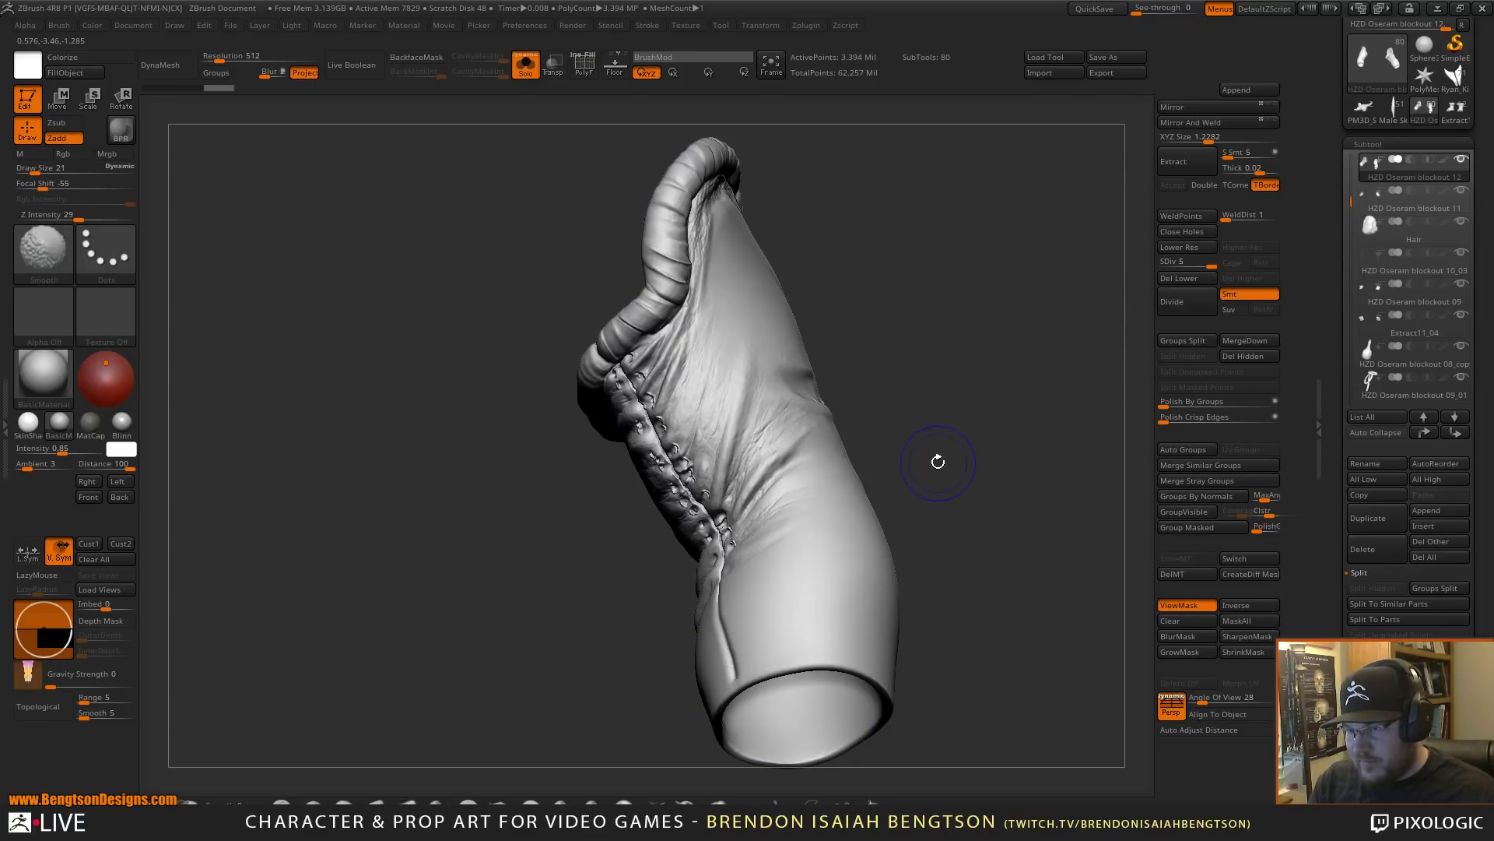
left_click_drag(938, 461, 1007, 421)
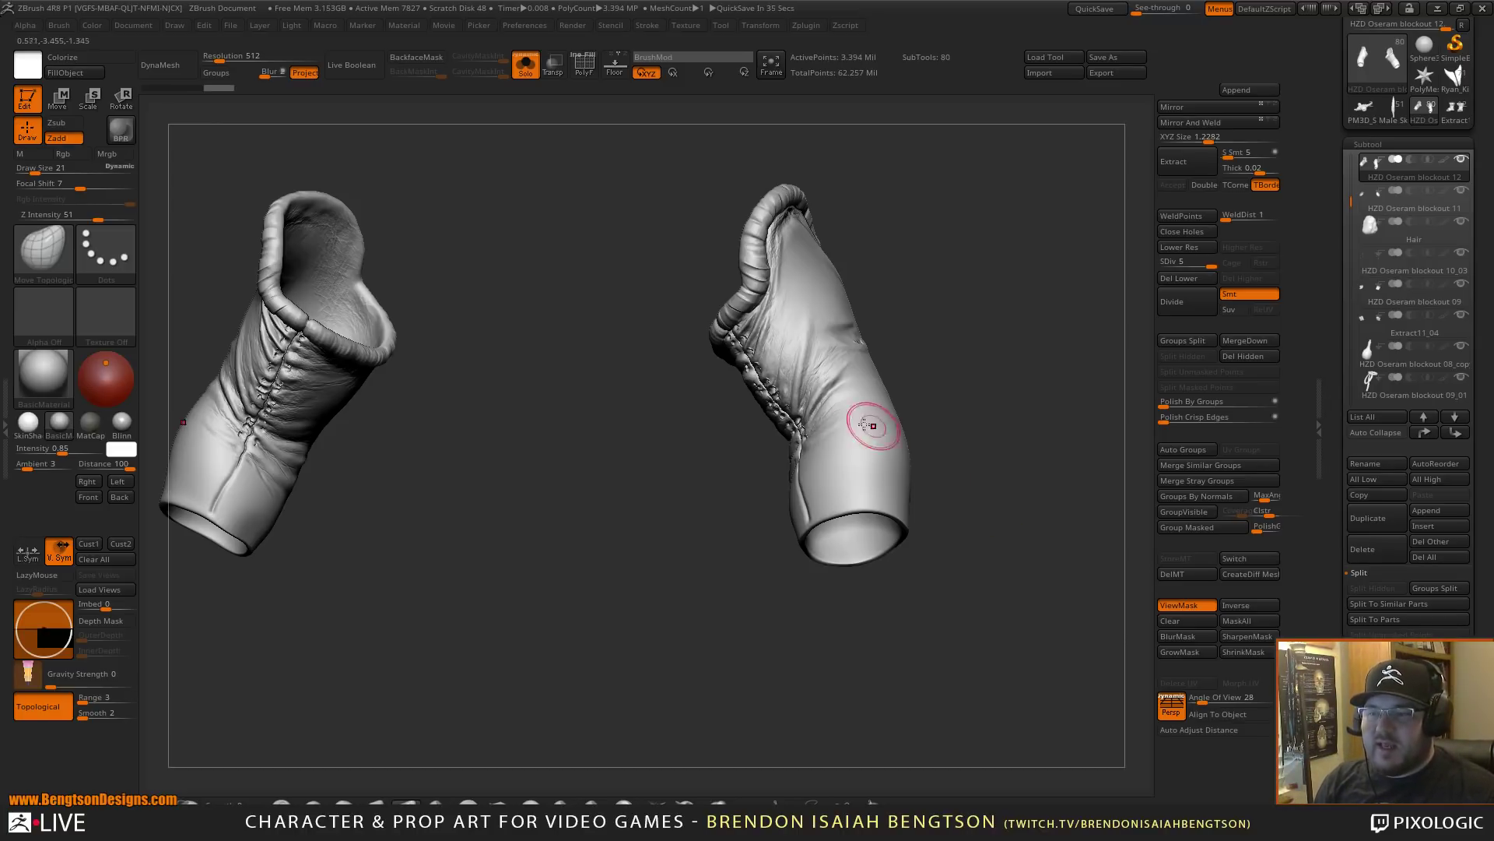
left_click_drag(1001, 267, 998, 386, "alt")
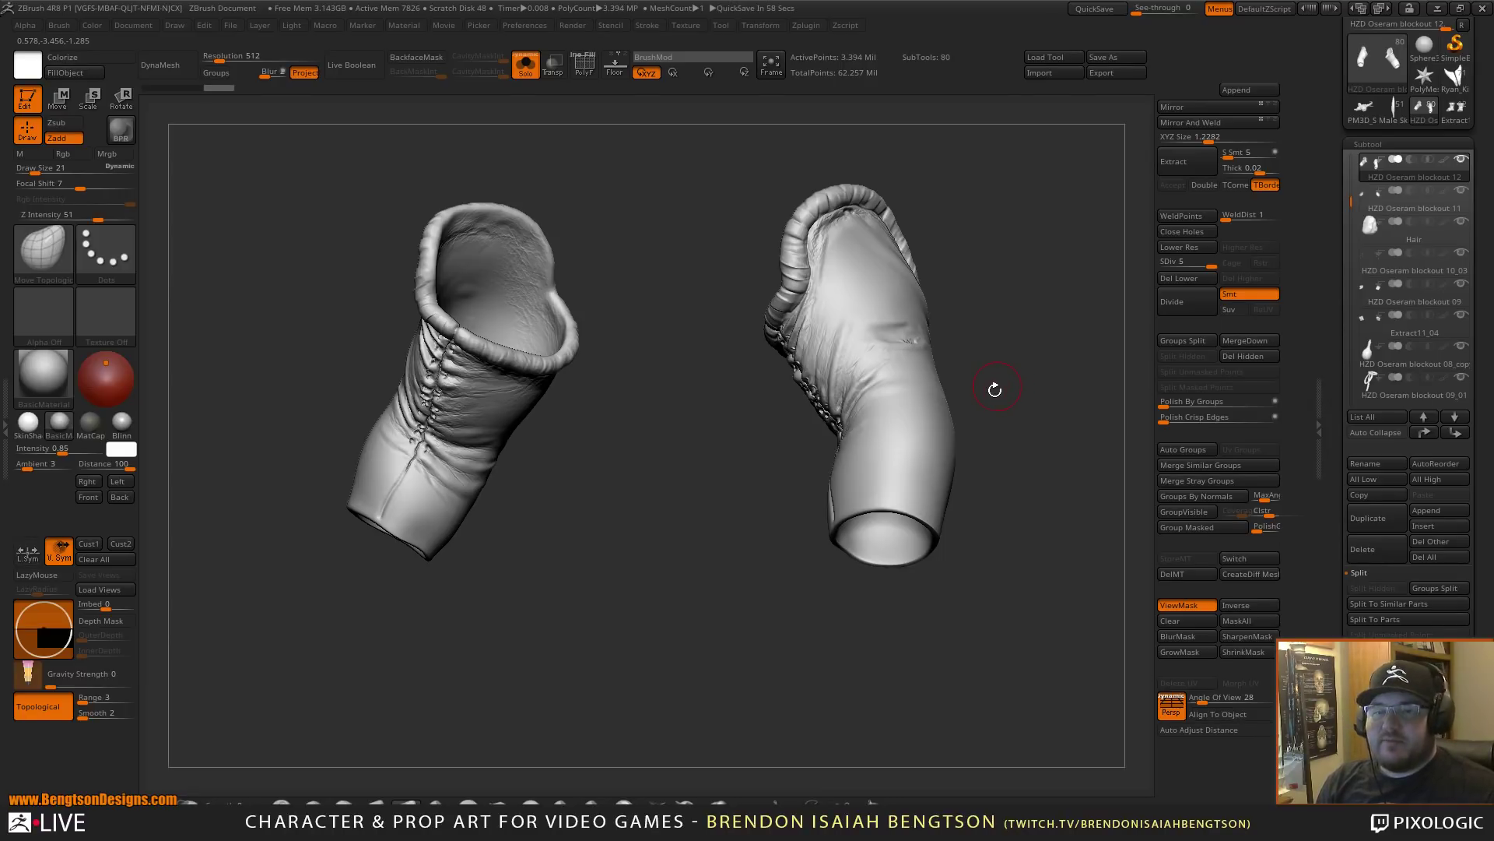
right_click_drag(887, 453, 921, 471)
left_click_drag(920, 471, 915, 428)
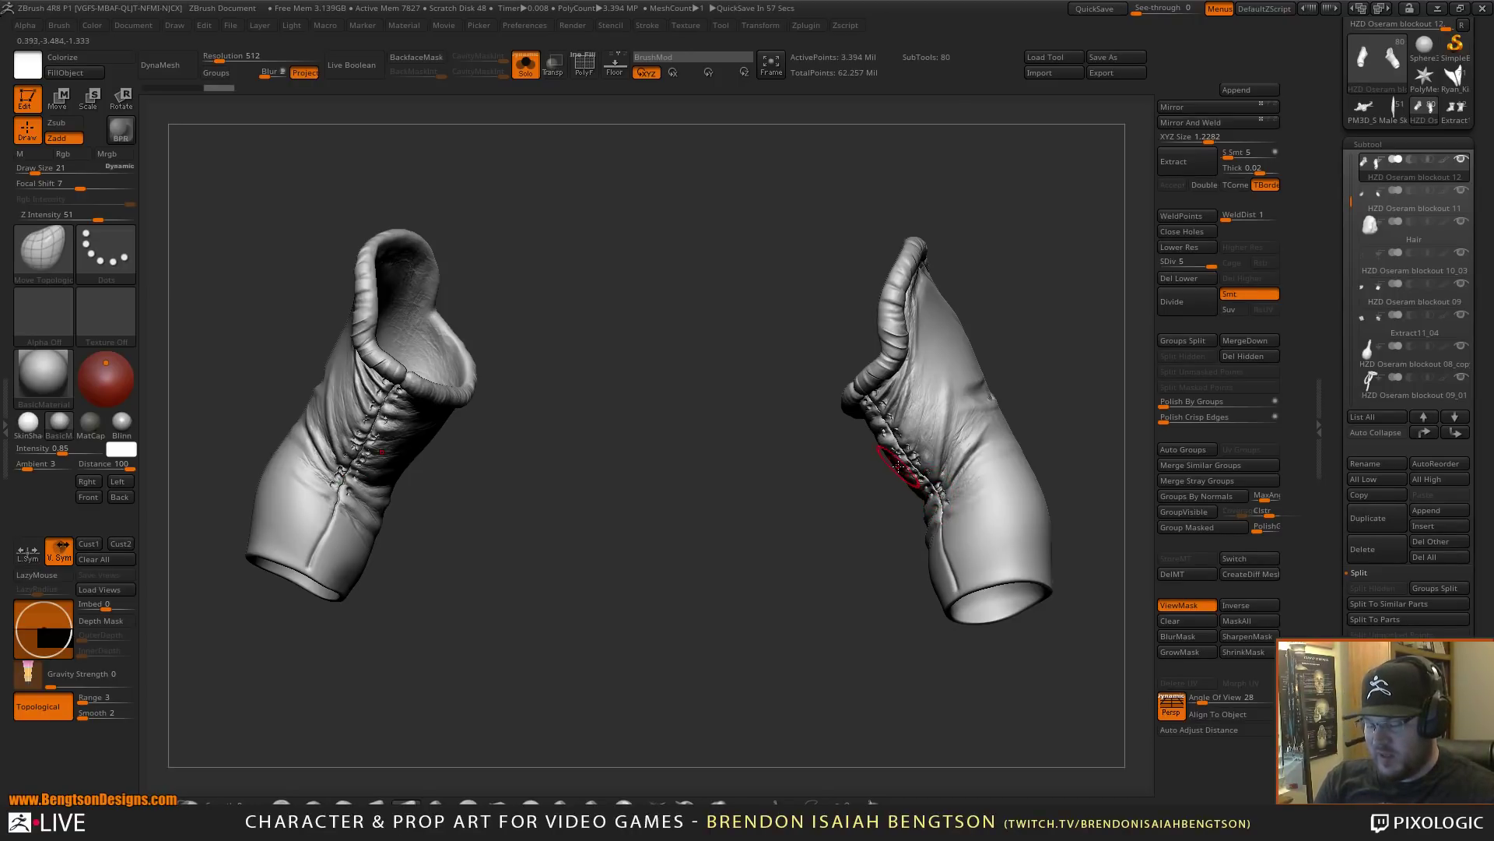
- Show all parts of the armoured character again and view the full figure from the front and at three-quarter angle
left_click(824, 501)
left_click_drag(862, 481, 834, 409, "alt")
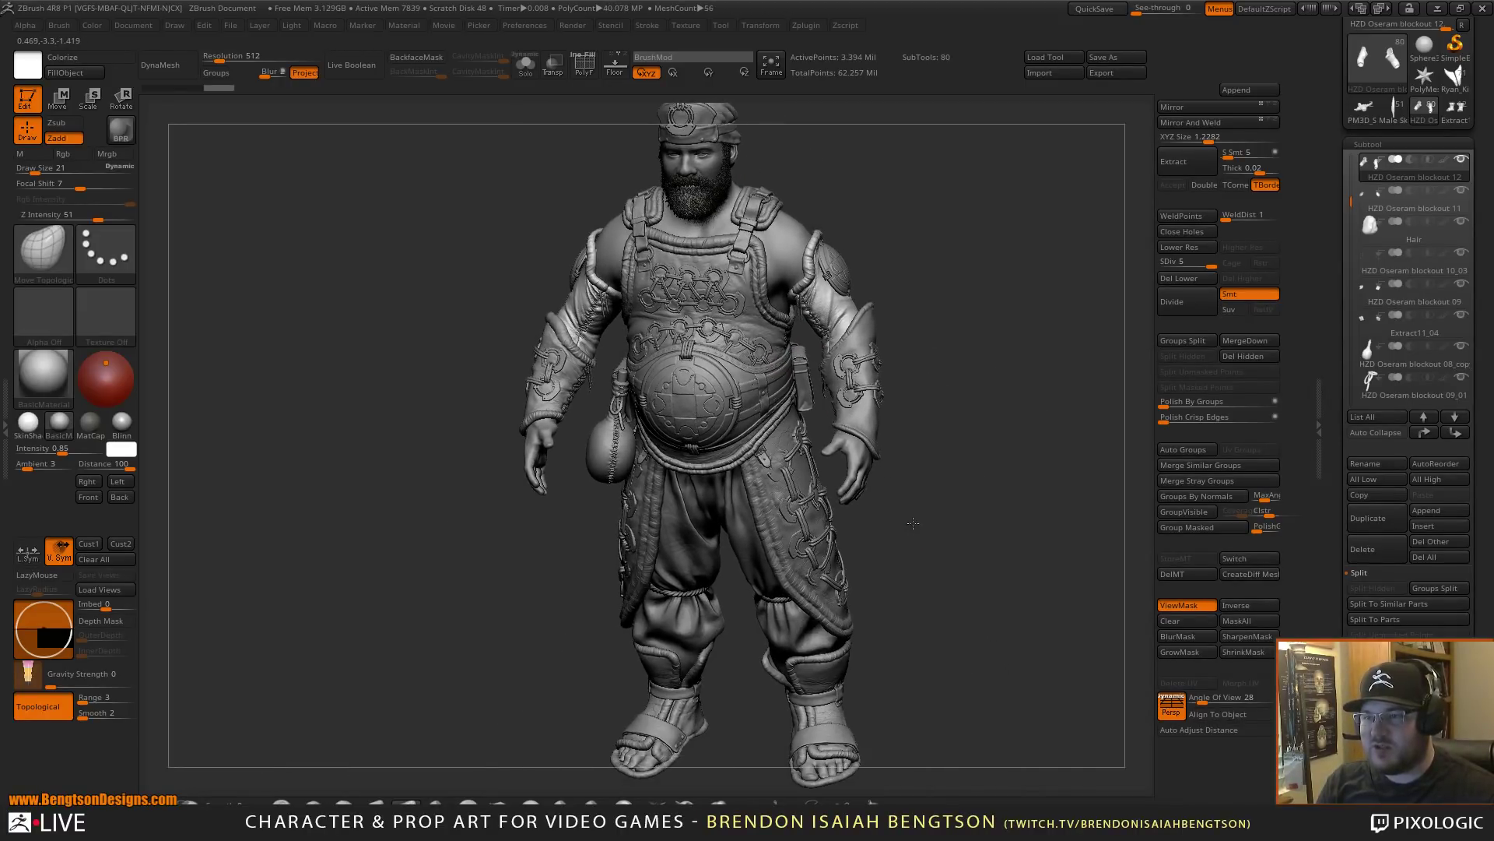
left_click_drag(911, 517, 974, 563)
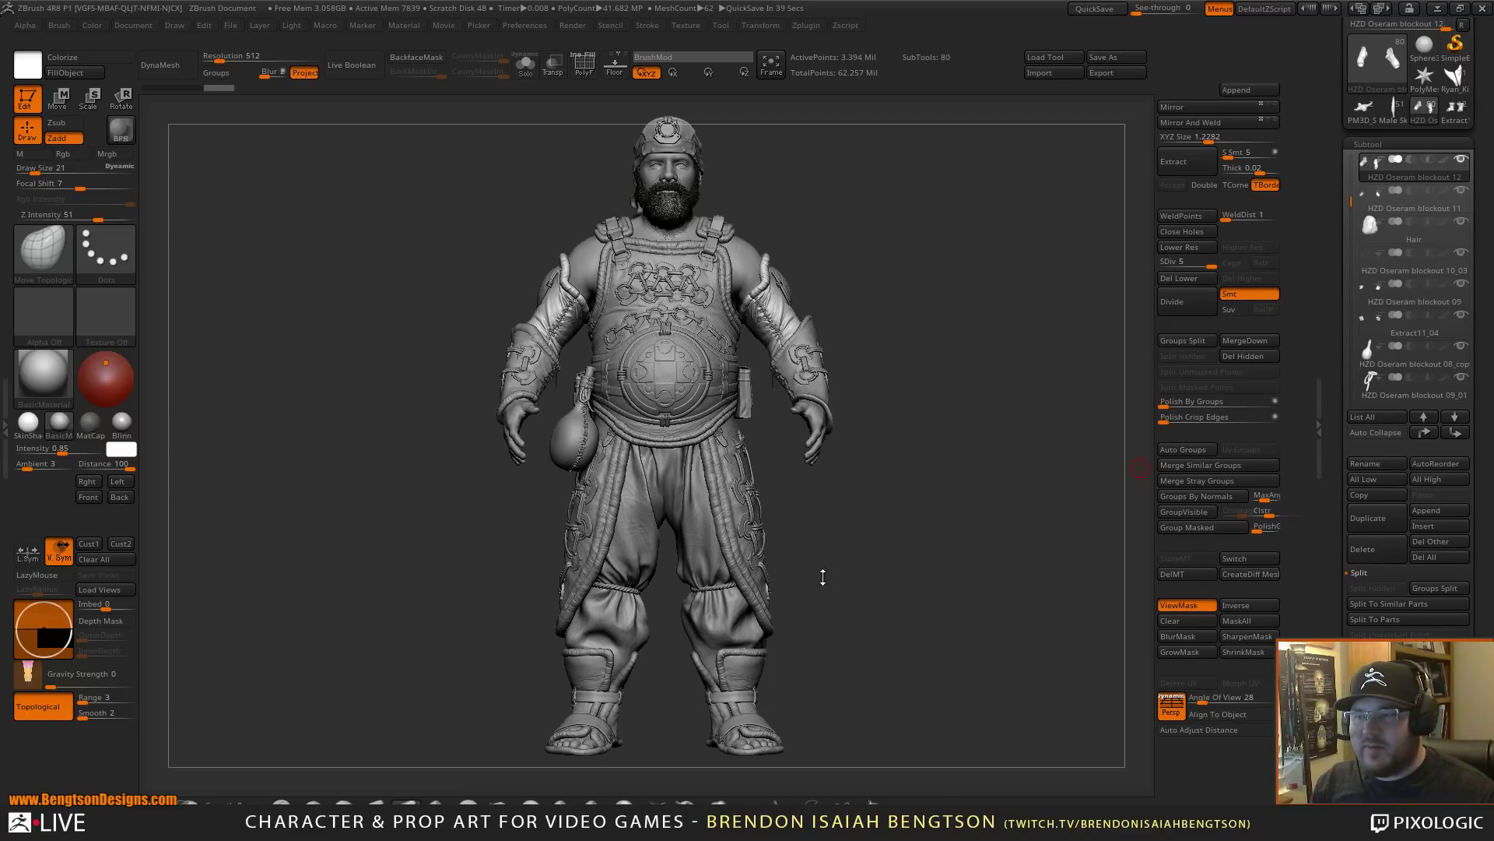
left_click_drag(909, 582, 909, 501)
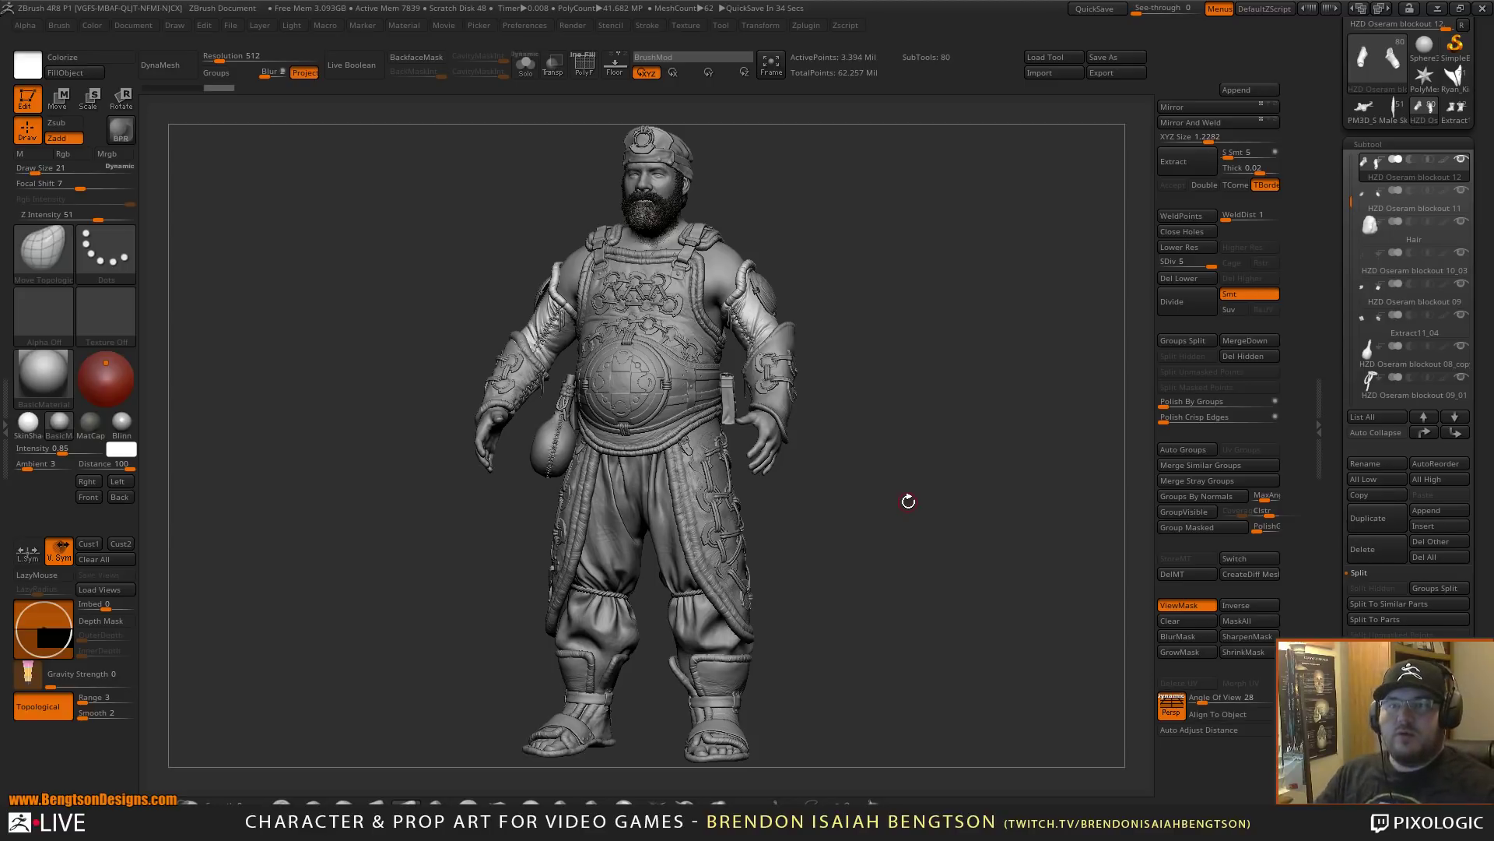
- Switch to the Male Skeleton tool and examine the leg and torso muscles from the front, back and side
left_click(1393, 110)
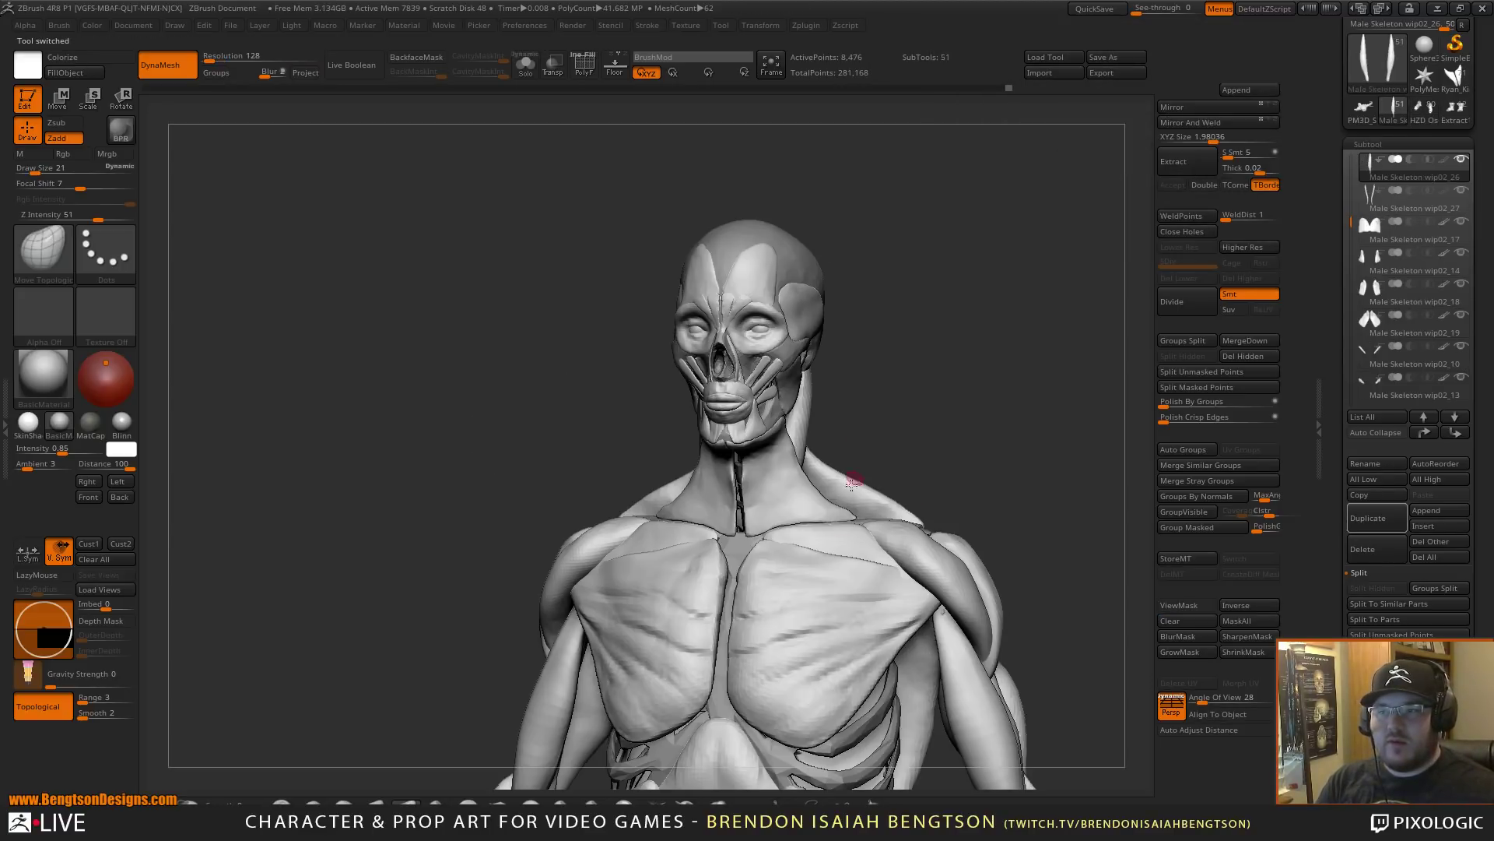
left_click_drag(990, 505, 904, 484, "alt")
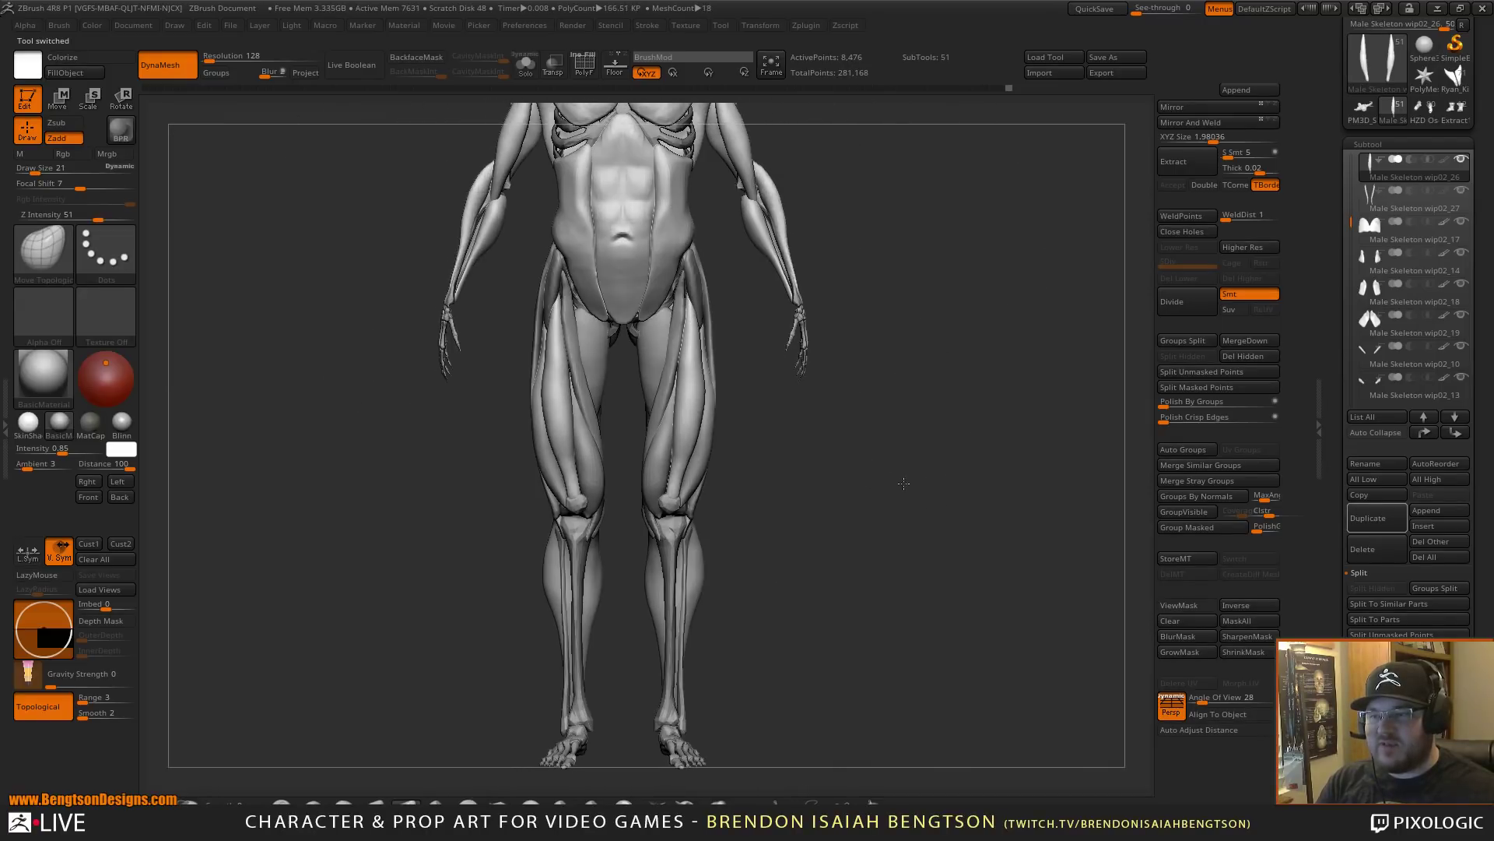
left_click_drag(882, 532, 719, 498, "alt")
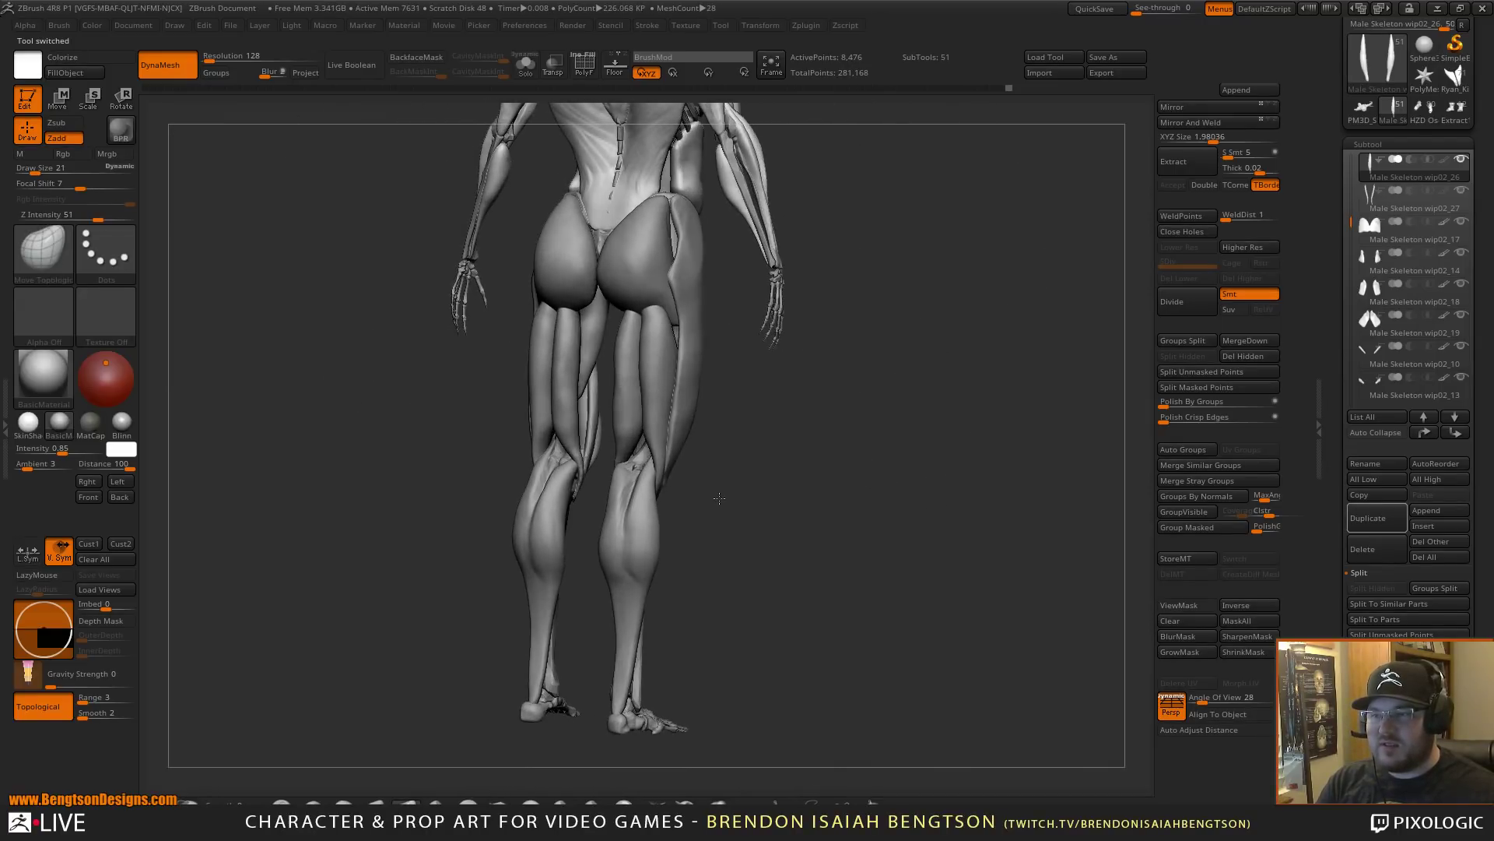
right_click_drag(719, 498, 653, 522)
right_click_drag(913, 503, 932, 651, "ctrl")
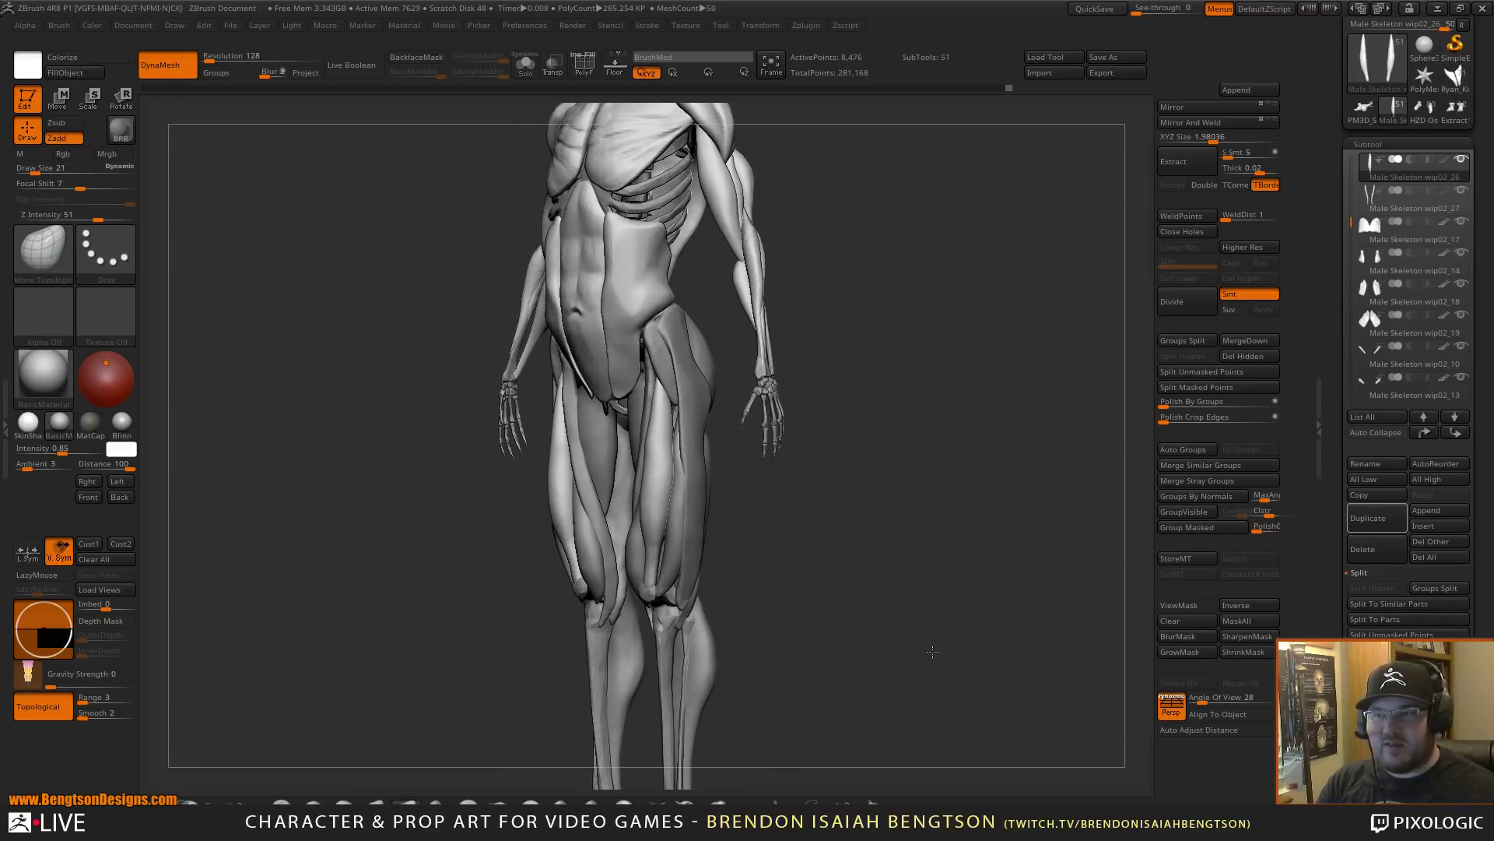
- Switch to the decimated Extract10 tool, isolate the HZD Oseram REtopoPrep03 arm armour subtool and examine its sleeve and shoulder plate
left_click(1455, 109)
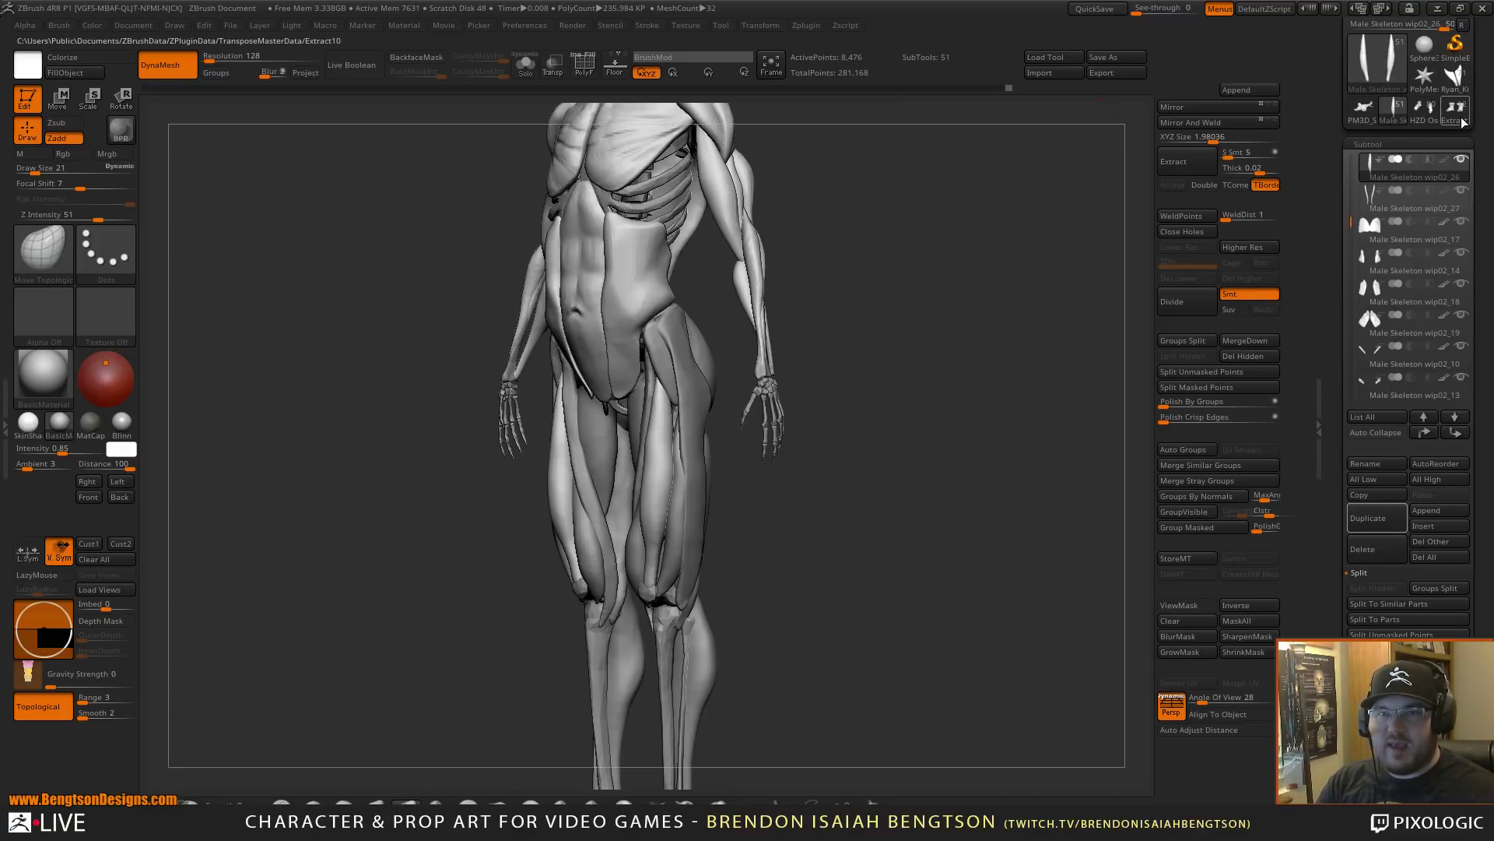
right_click_drag(731, 370, 964, 444, "alt")
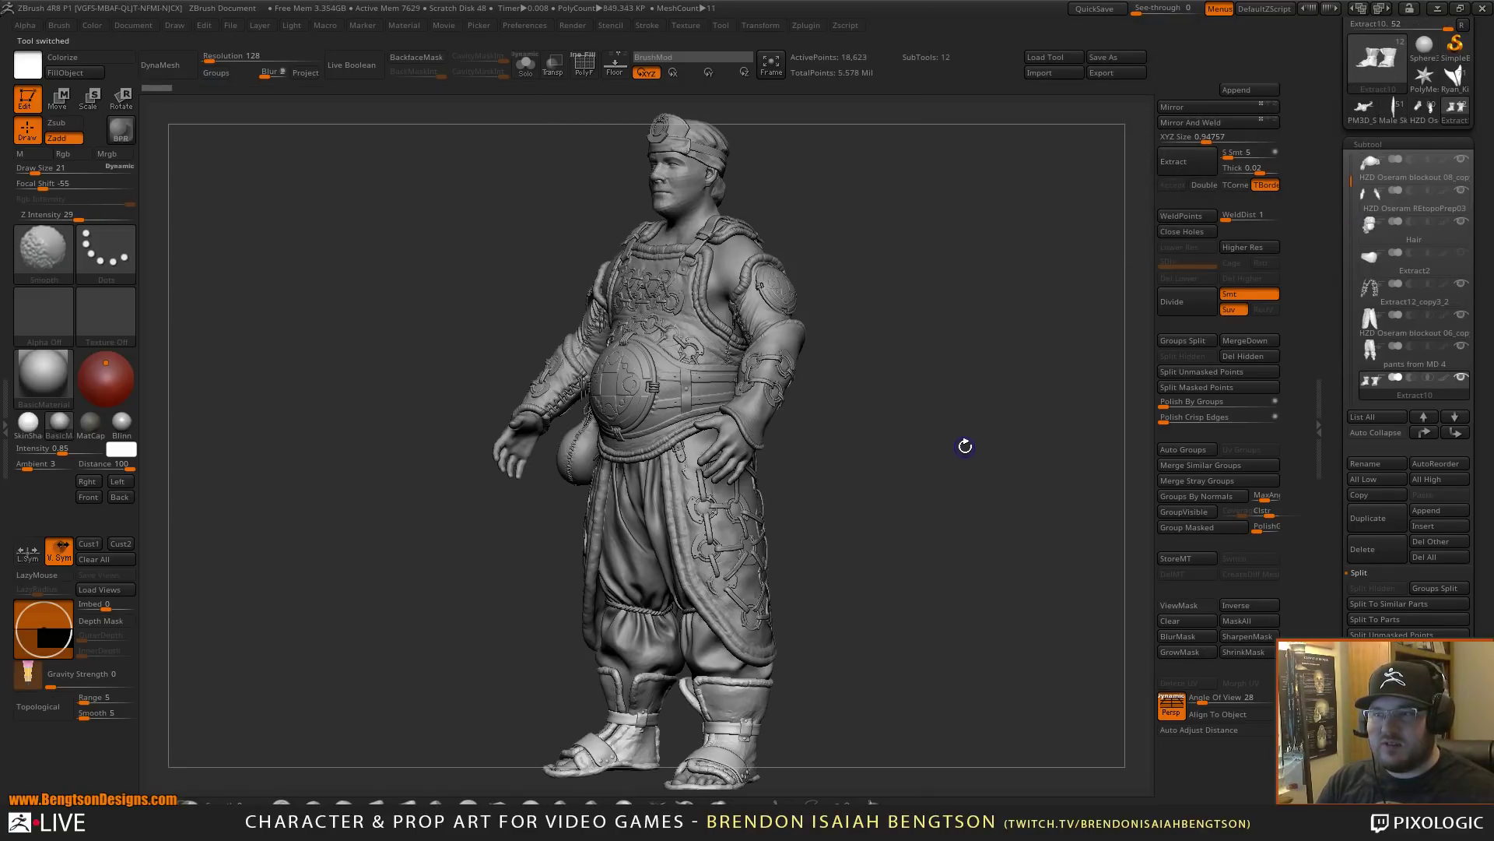
right_click_drag(885, 511, 951, 681)
right_click_drag(864, 226, 825, 560, "alt")
right_click_drag(825, 491, 836, 615, "ctrl")
right_click_drag(830, 261, 773, 747, "alt")
left_click(752, 400, "alt")
key("alt+s")
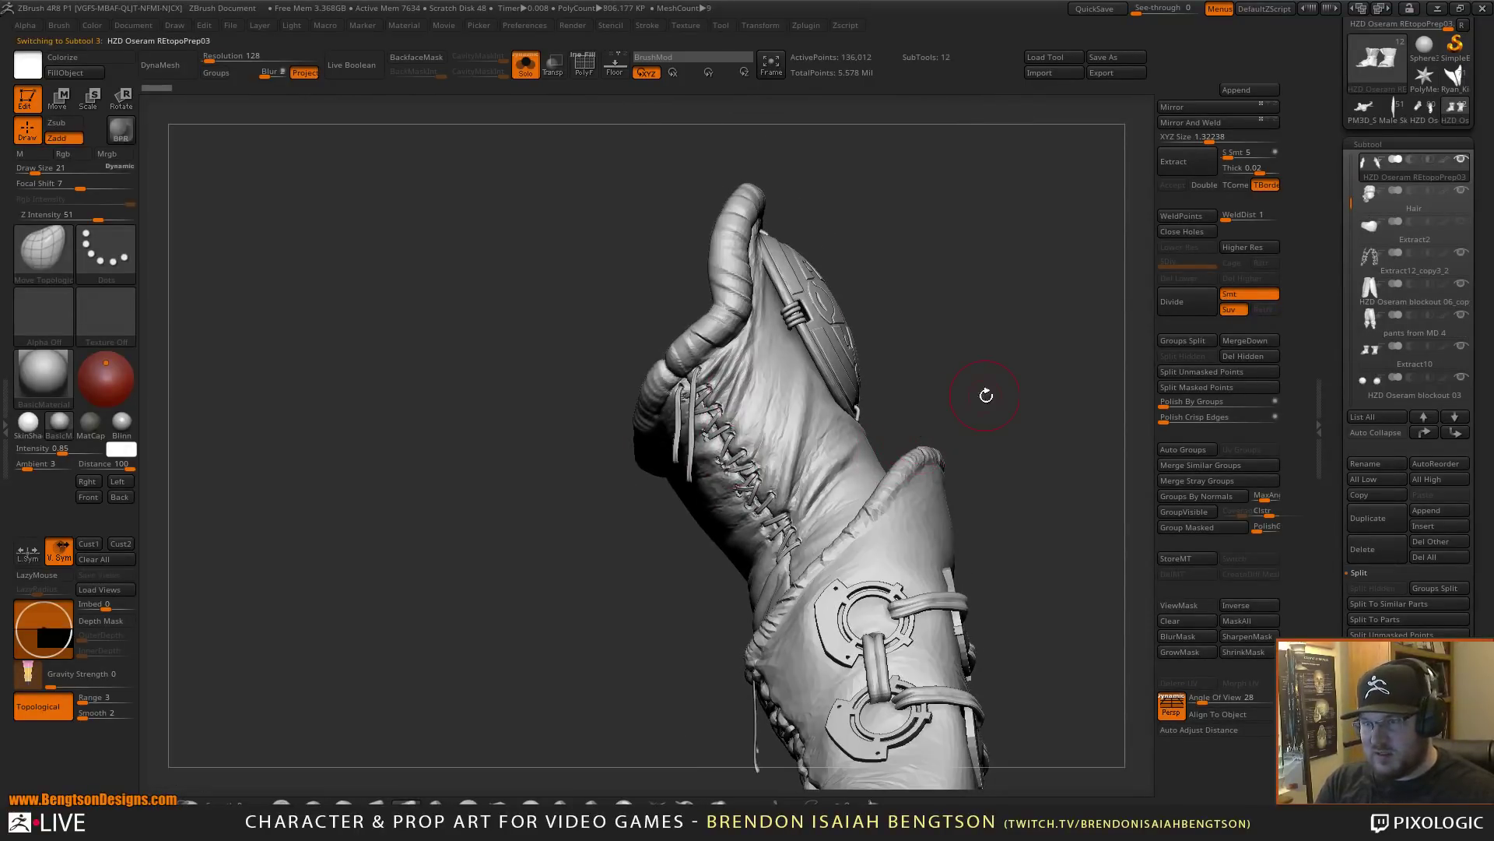
mouse_move(984, 394)
right_mouse_down()
mouse_move(961, 423)
mouse_move(1008, 416)
mouse_move(973, 257)
mouse_move(712, 451)
right_mouse_up()
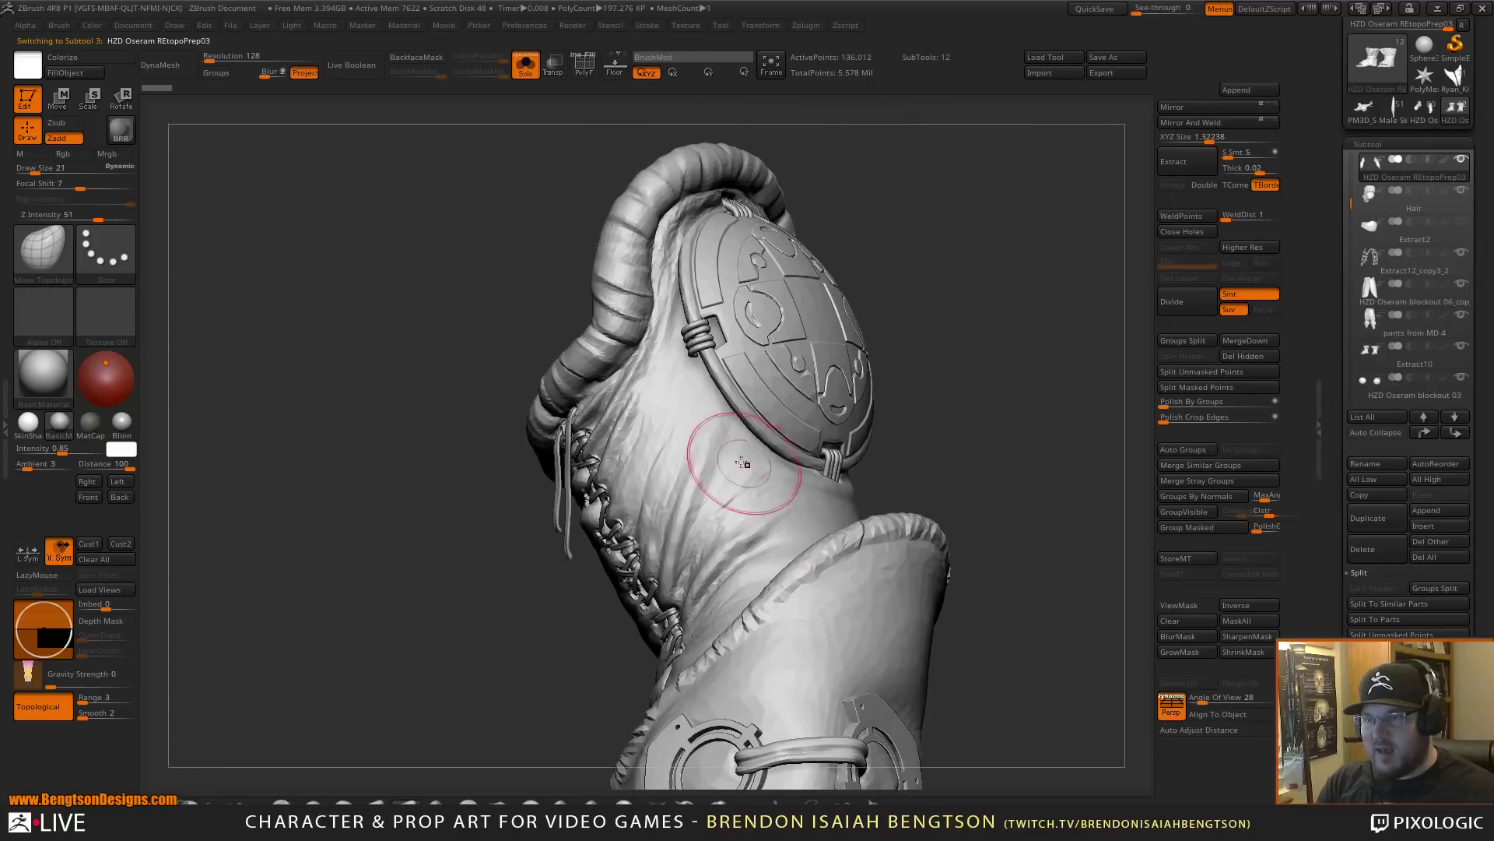
- Switch back to the HZD Oseram blockout 12 tool and display the isolated sleeve's wireframe for comparison
mouse_move(1438, 117)
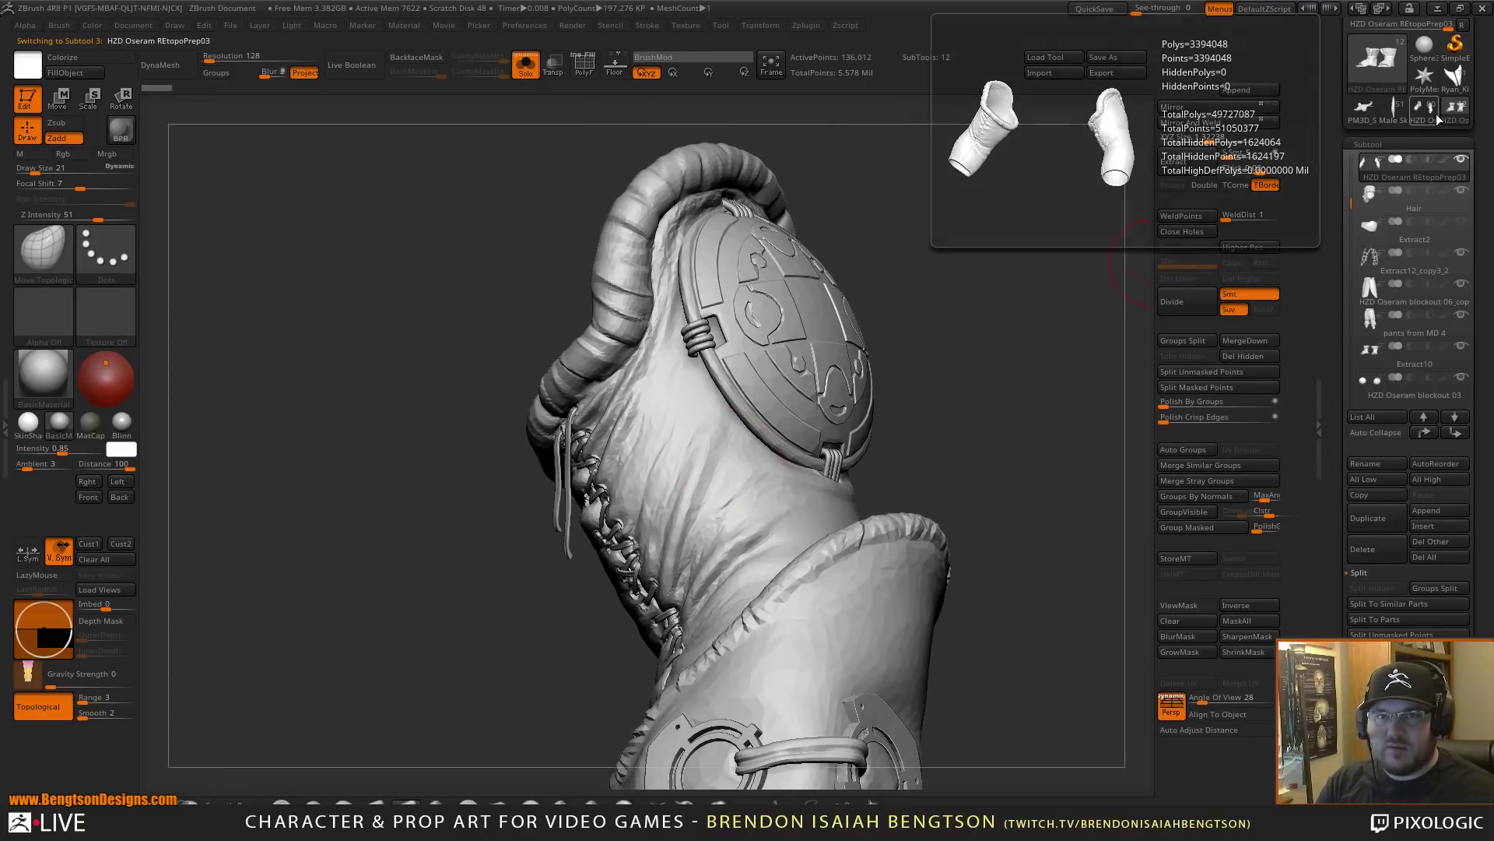
left_click(1438, 117)
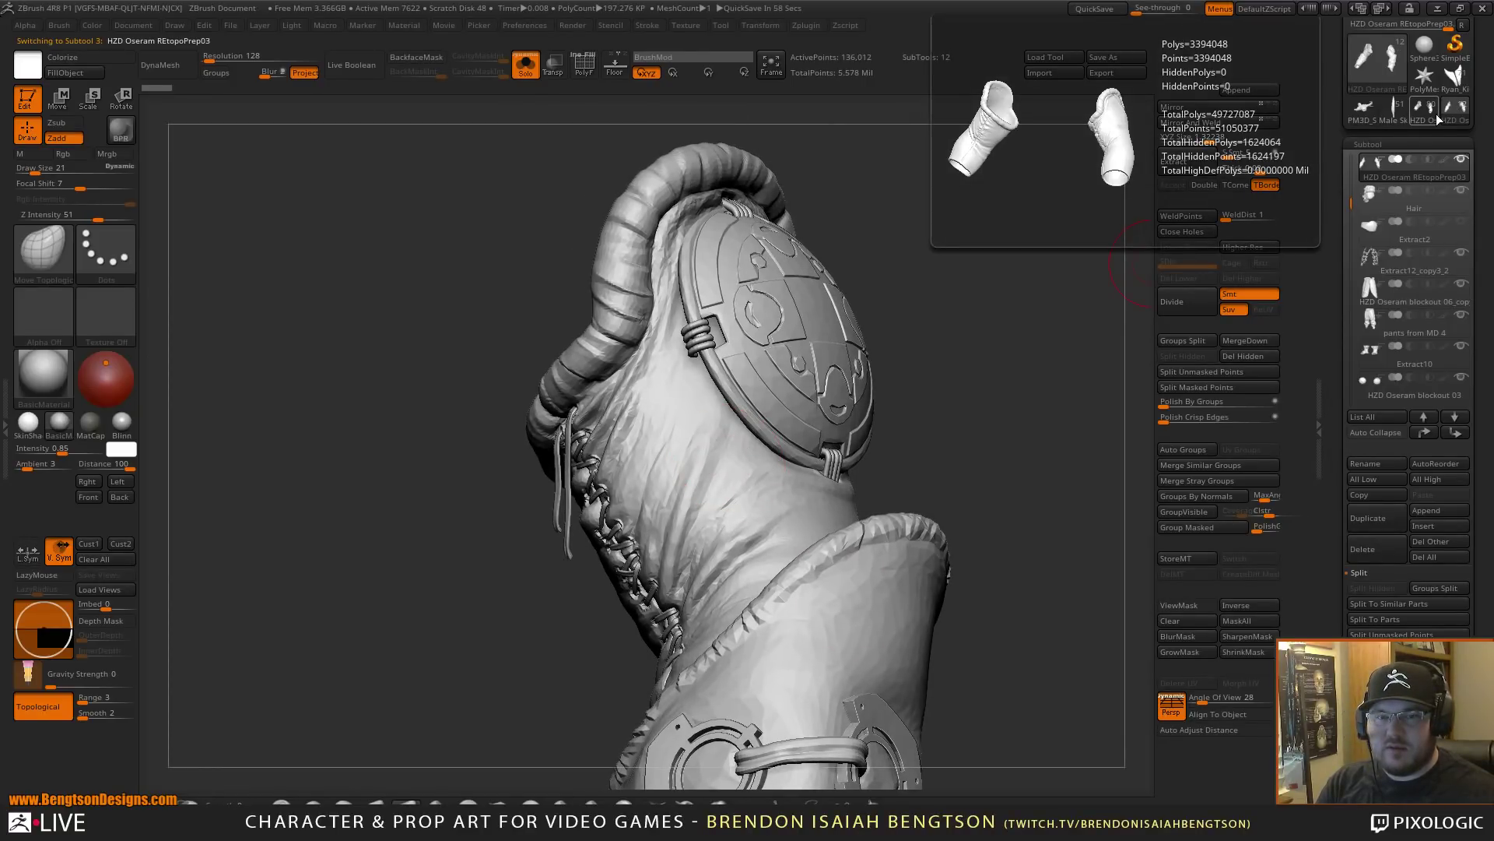
mouse_move(938, 436)
right_mouse_down()
mouse_move(919, 458)
mouse_move(910, 433)
right_mouse_up()
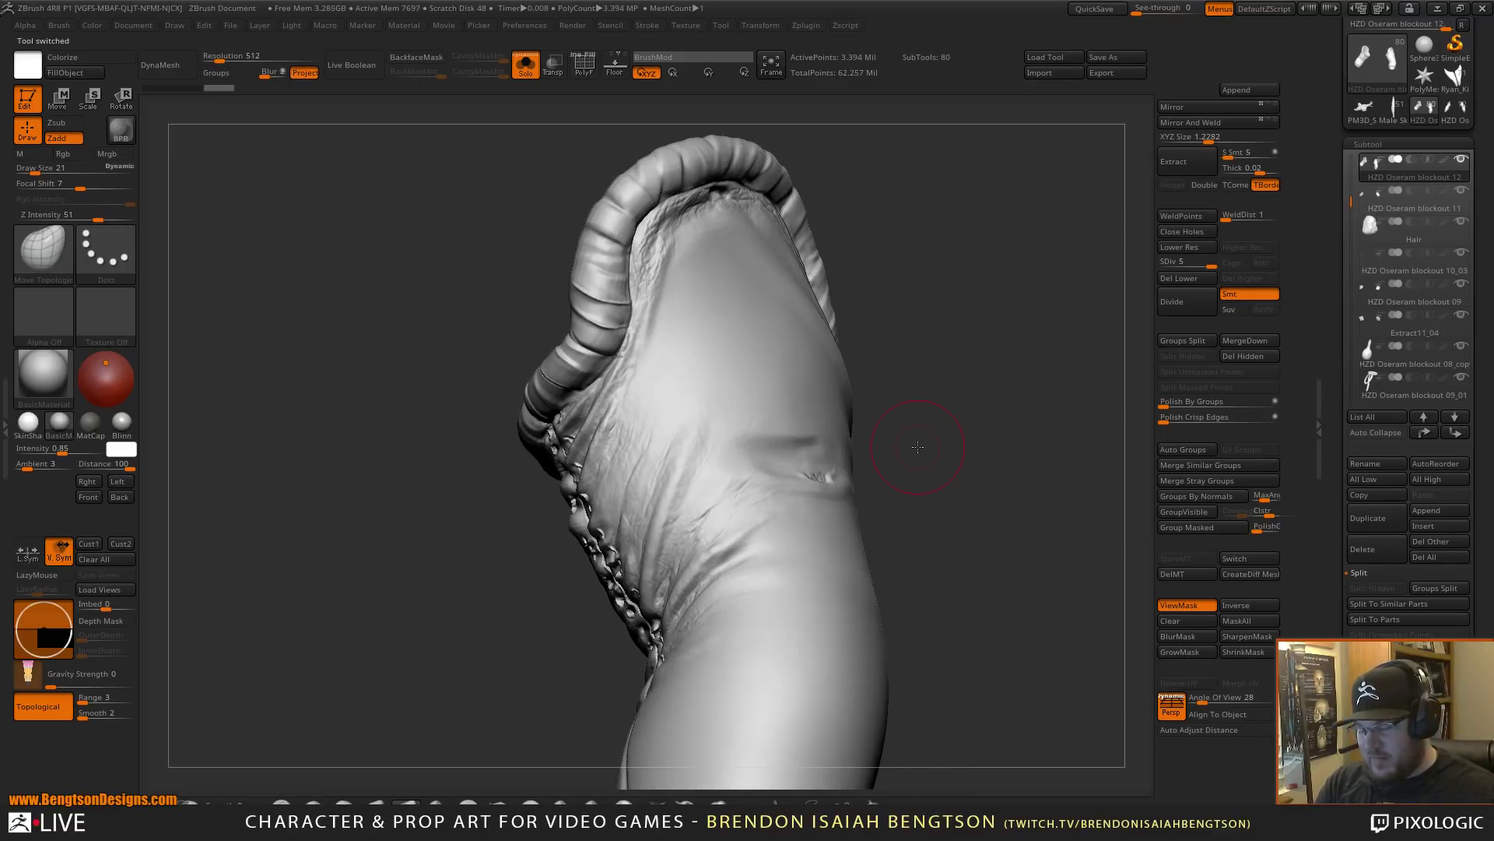
key("shift+f")
right_click_drag(1011, 442, 1014, 435)
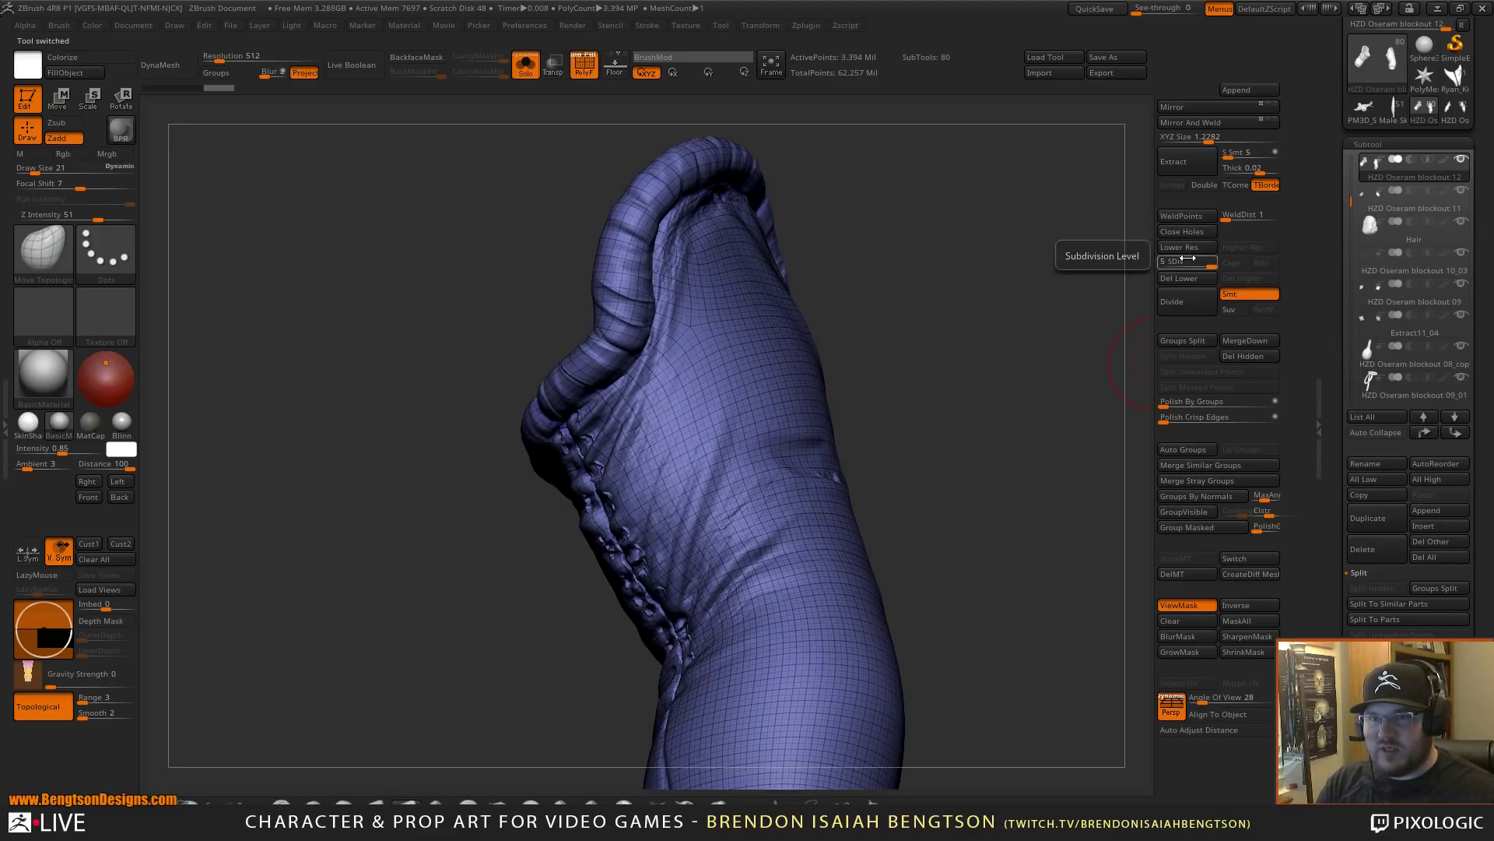
- Compare the sleeve's topology by switching between subdivision levels 5 and 1, ending at level 1
left_click_drag(1191, 263, 1160, 262)
right_click_drag(753, 409, 955, 342)
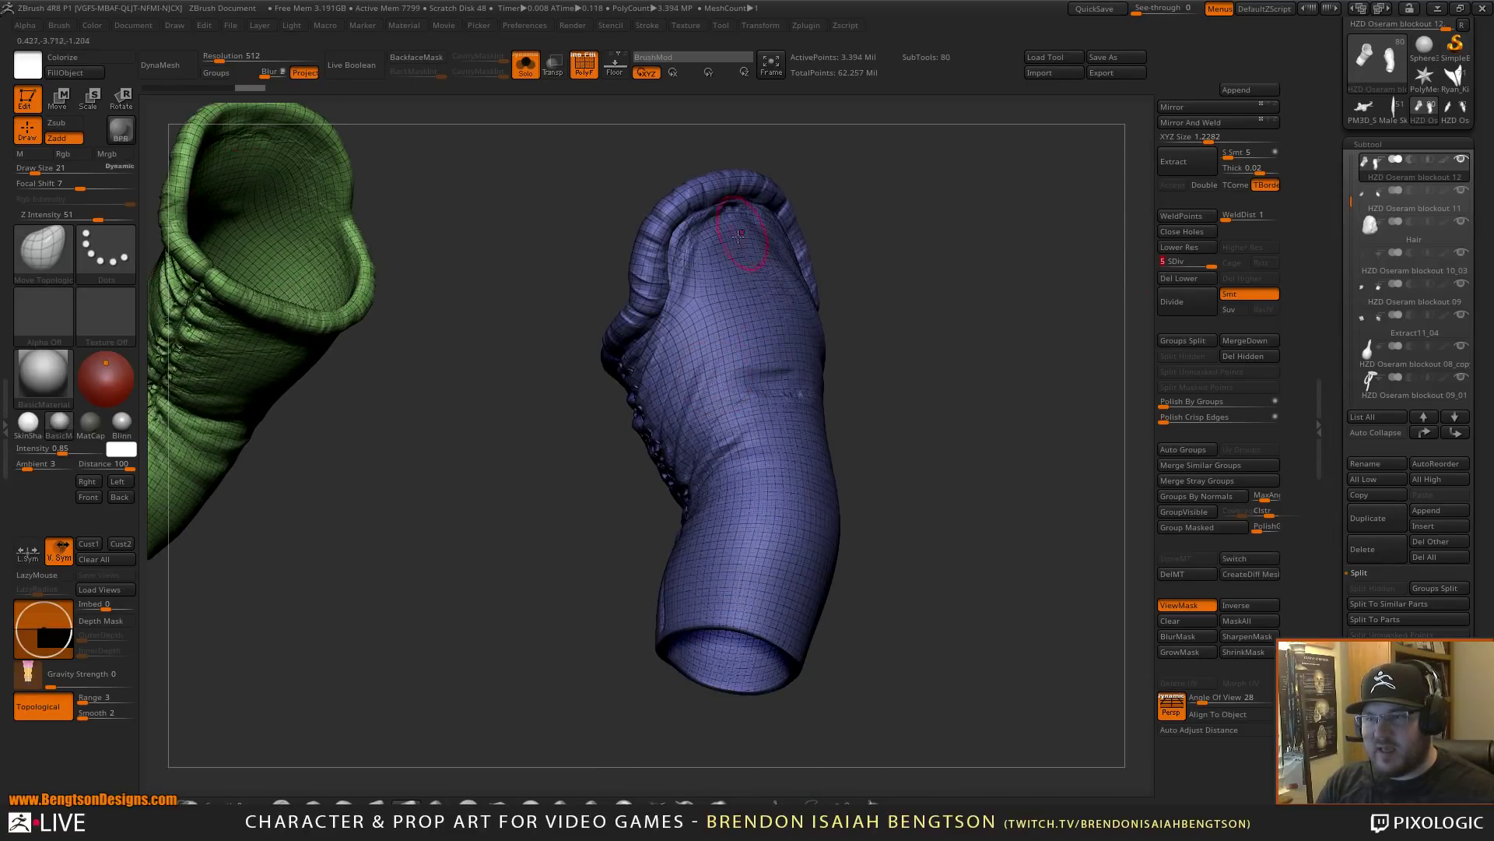
left_click_drag(1192, 266, 1134, 267)
right_click_drag(1046, 331, 710, 418, "ctrl")
left_click_drag(1167, 263, 1224, 263)
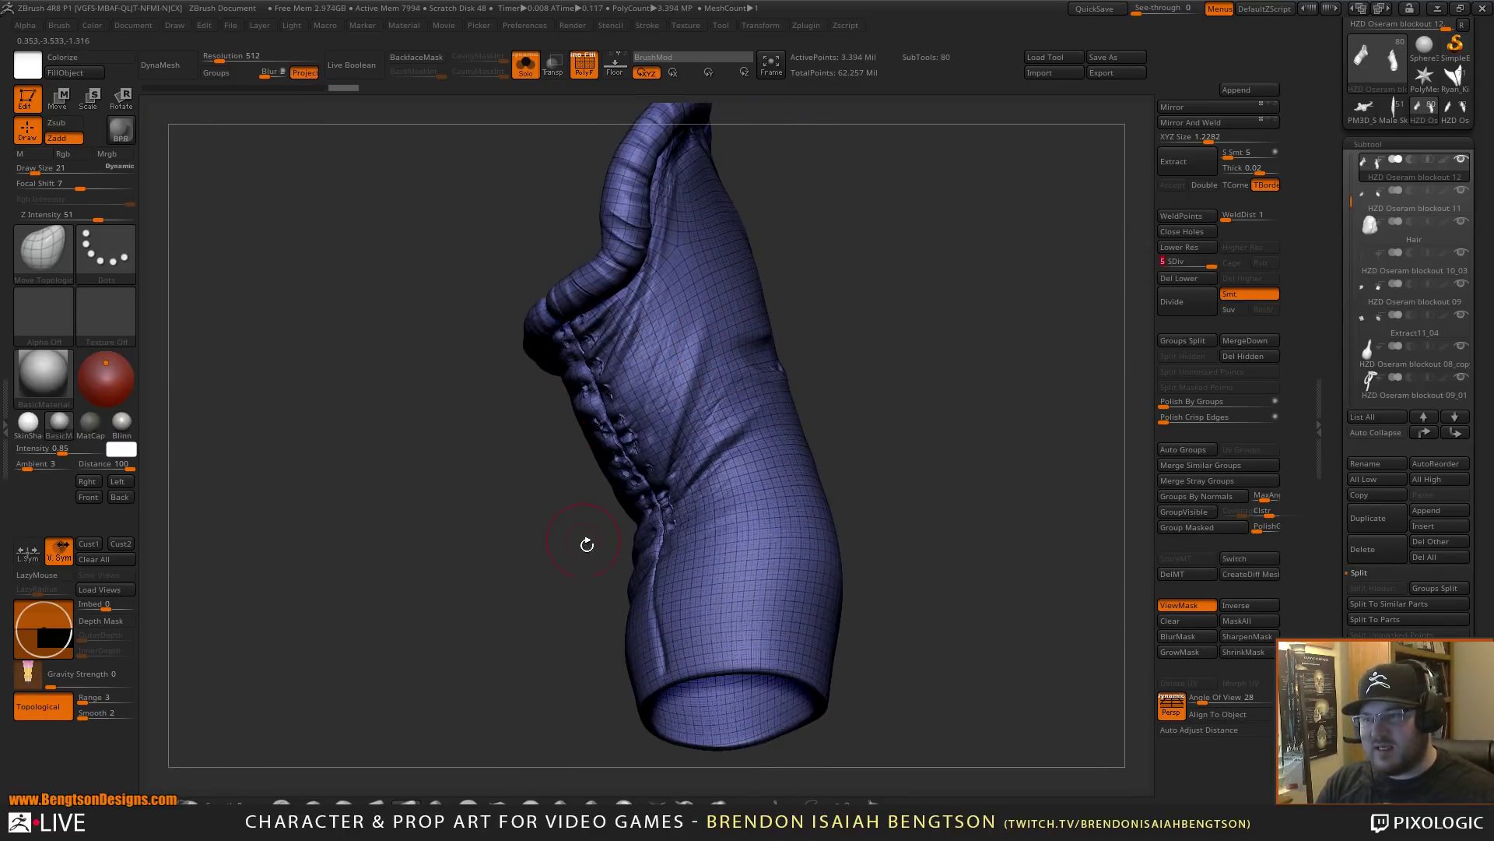
left_click_drag(1209, 264, 1147, 265)
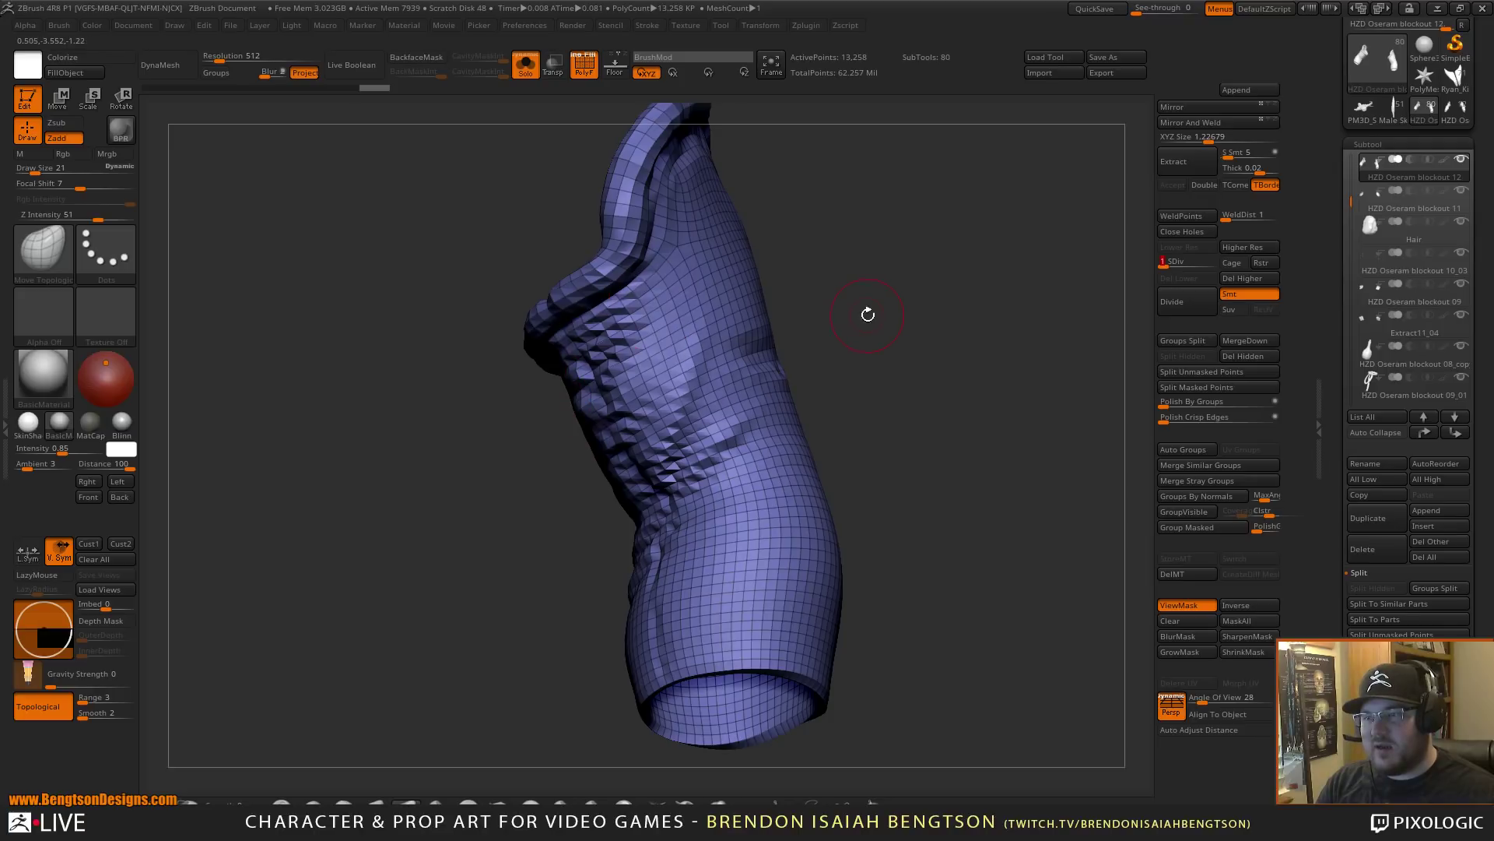
mouse_move(868, 314)
left_mouse_down()
mouse_move(911, 366)
mouse_move(860, 323)
left_mouse_up()
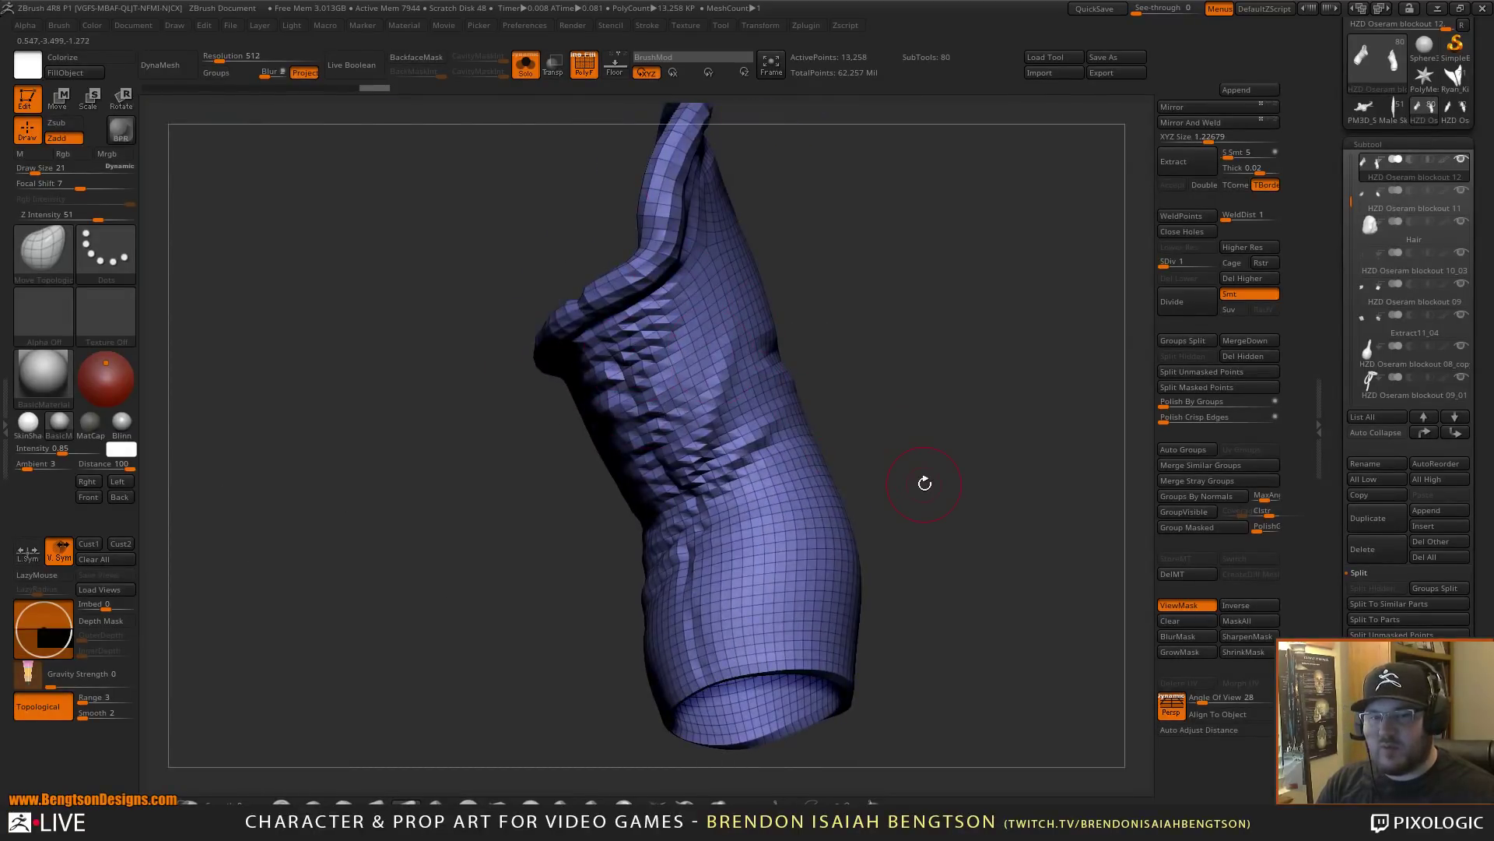
- Show the whole armoured character, restore the sleeves to subdivision level 5 and turn off PolyFrame
left_click_drag(925, 484, 969, 413)
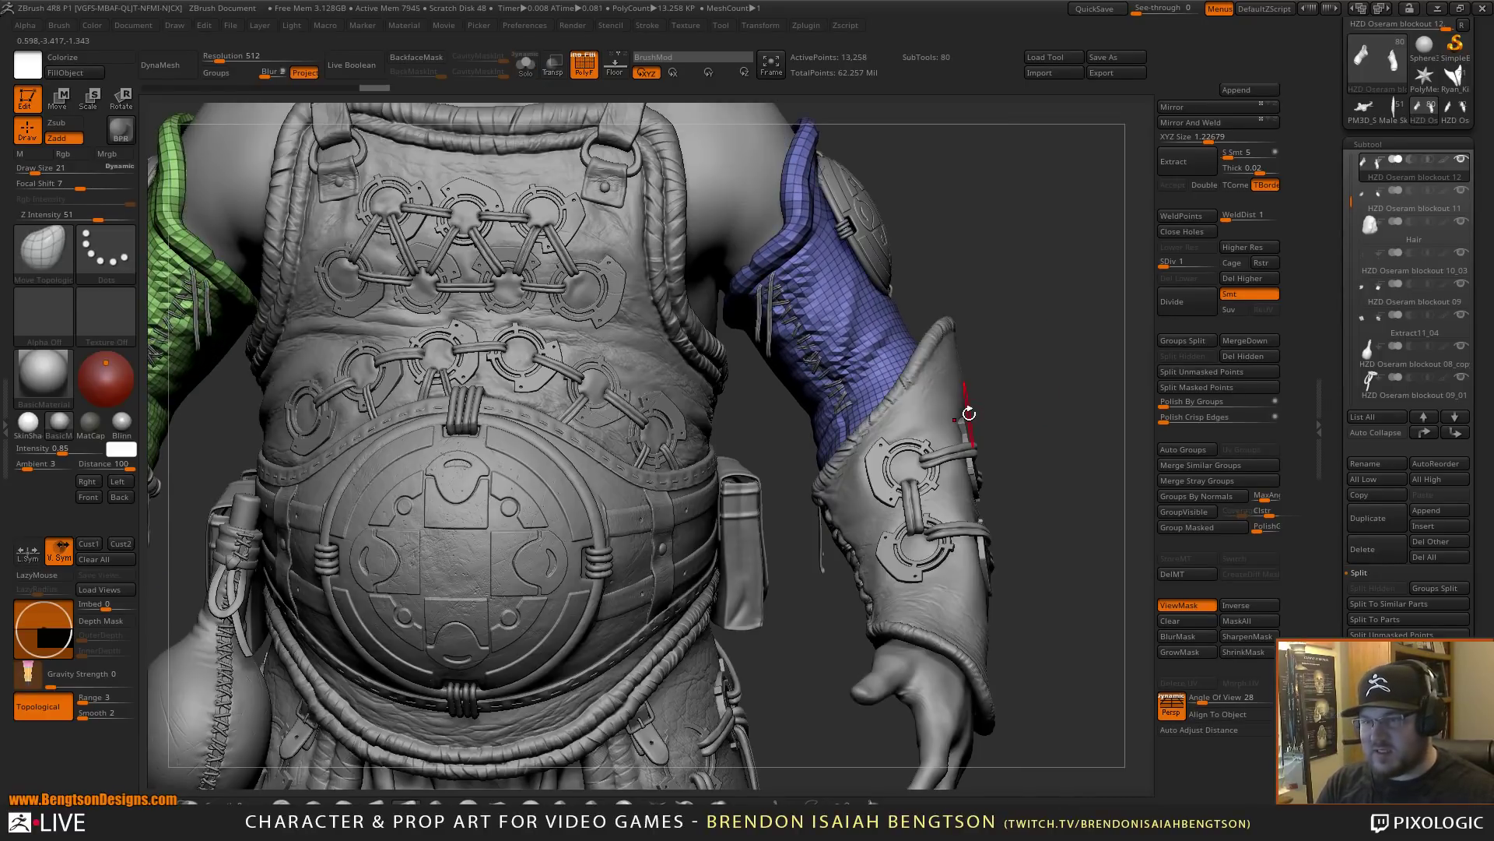
left_click(1214, 263)
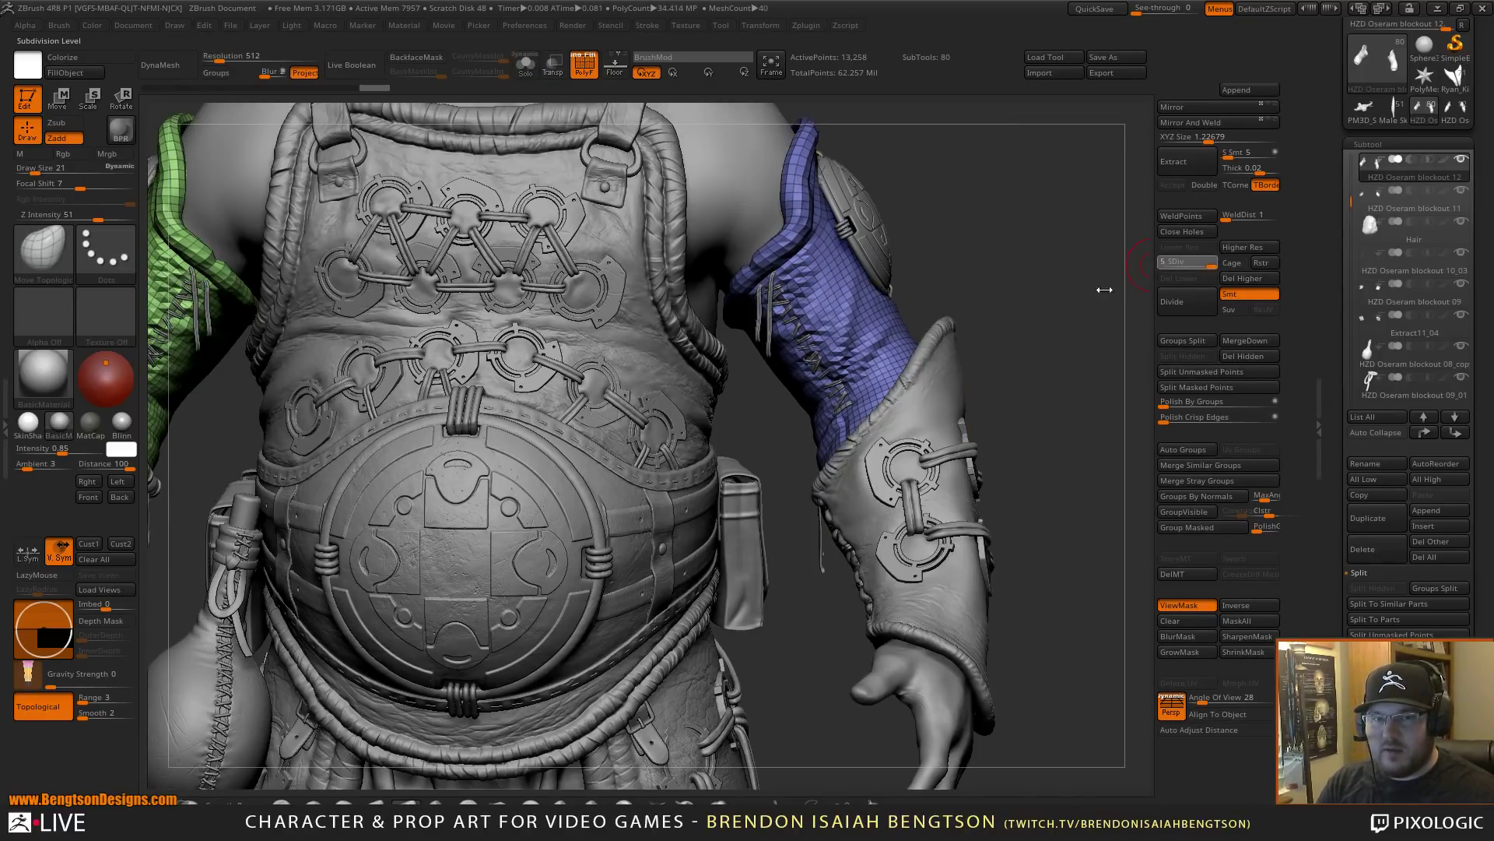
right_click_drag(881, 401, 858, 327, "ctrl")
mouse_move(1109, 453)
left_mouse_down("alt")
mouse_move(1035, 404)
mouse_move(1027, 363)
mouse_move(987, 486)
mouse_move(974, 480)
mouse_move(1000, 505)
left_mouse_up("alt")
key("shift+f")
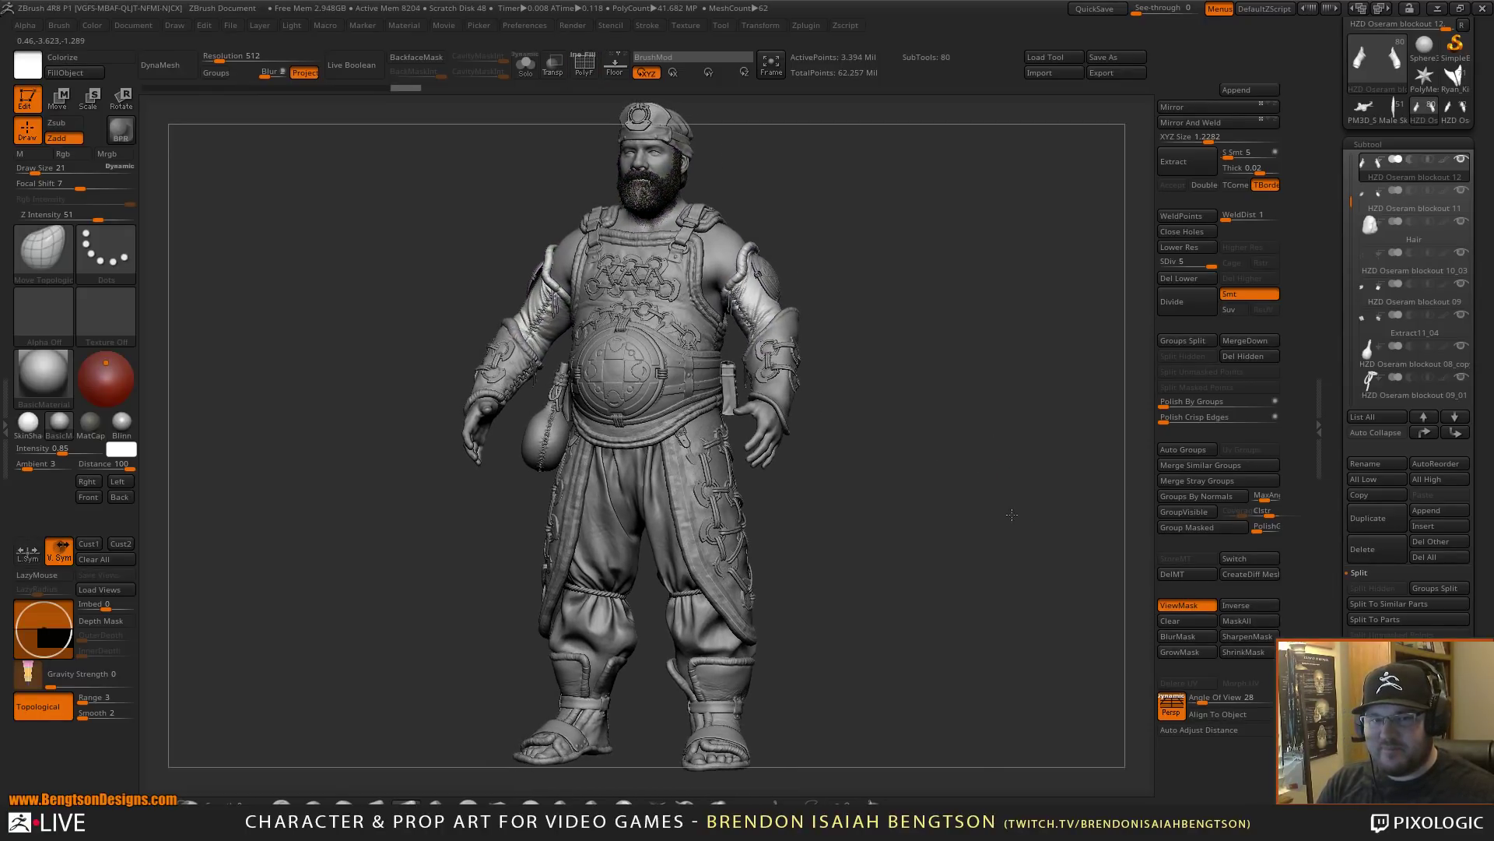
- Switch to the Male Skeleton tool and bring the entire anatomy figure into view
left_click(1393, 107)
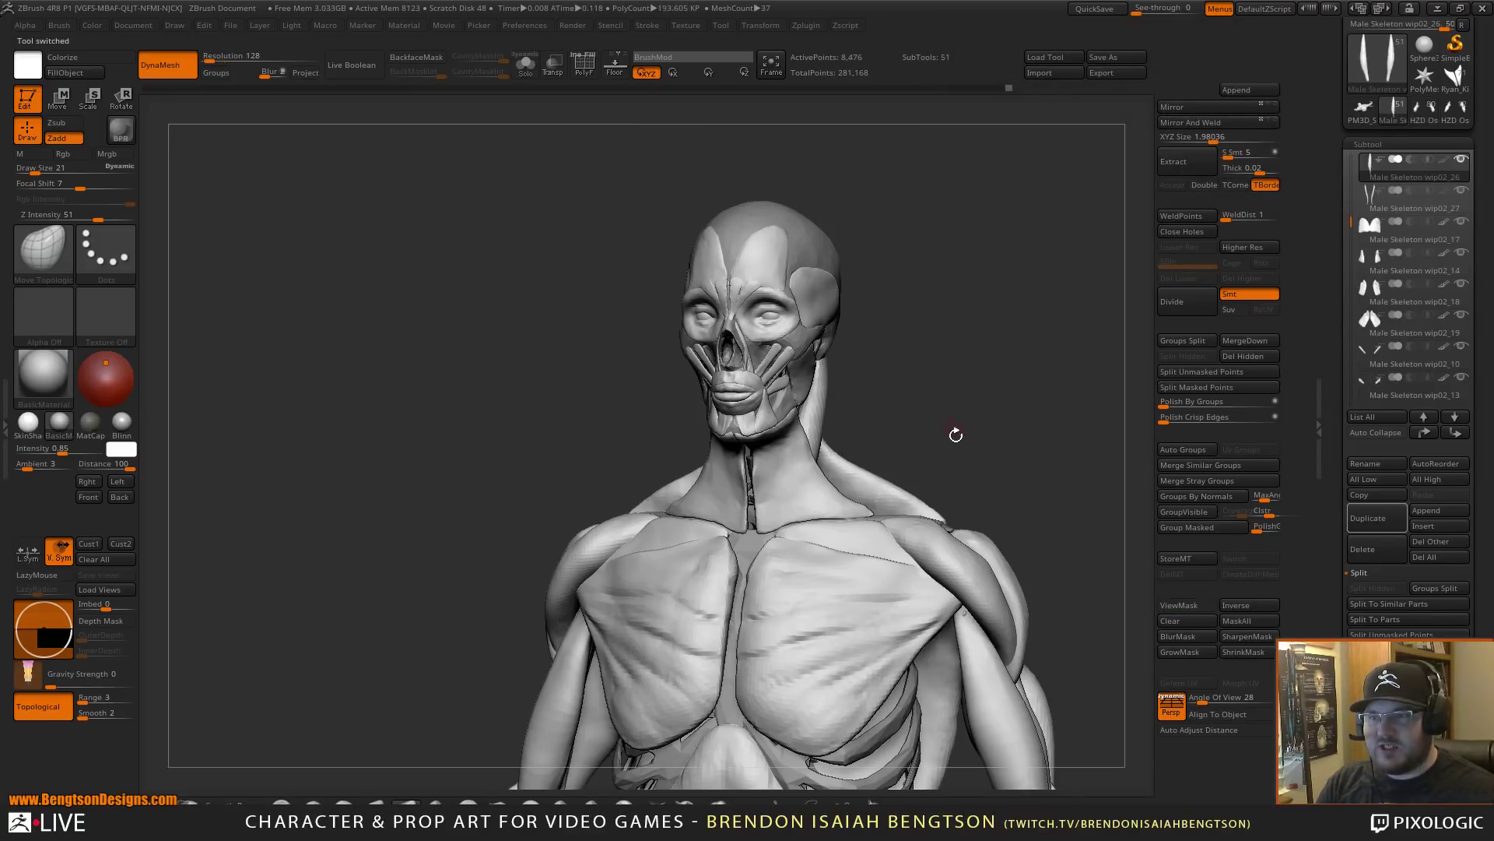
key("ctrl+n")
left_click(983, 523, "ctrl+shift")
key("f")
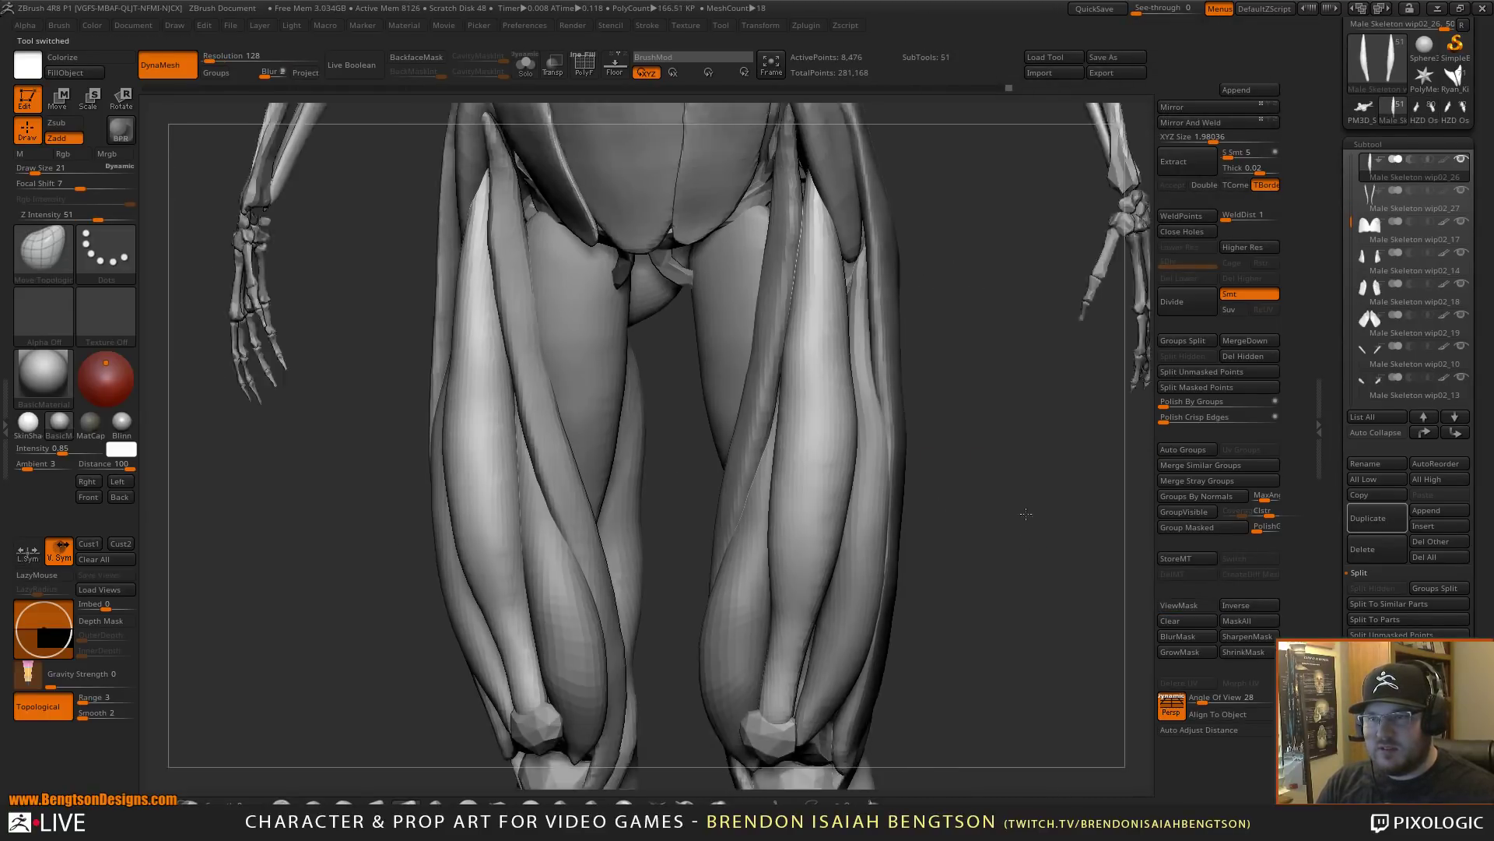
left_click_drag(929, 220, 988, 528)
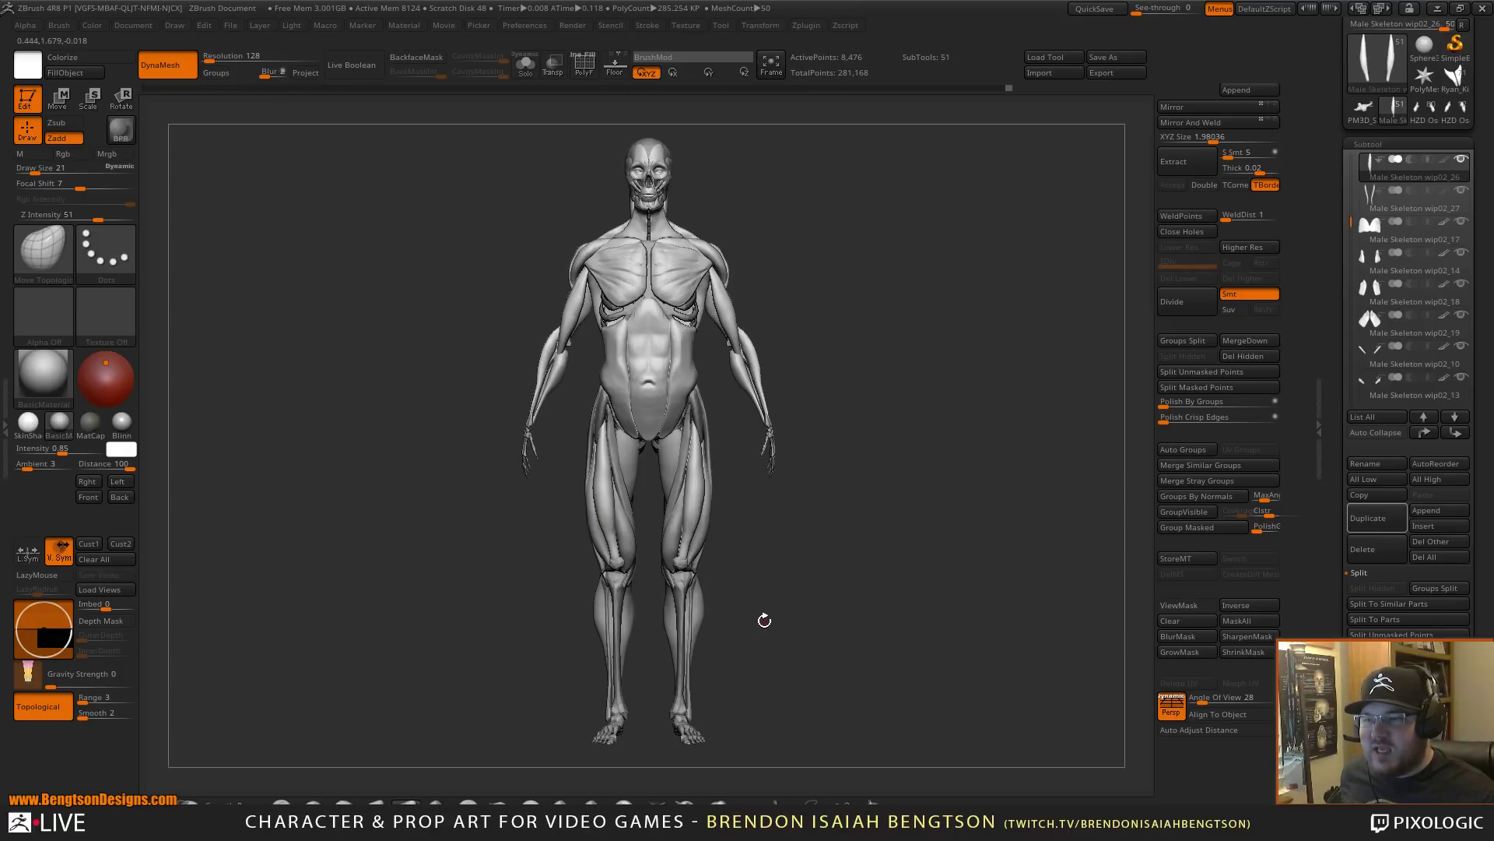
- Examine the full anatomy figure's muscles and proportions from the front and both three-quarter sides
left_click_drag(861, 590, 948, 588)
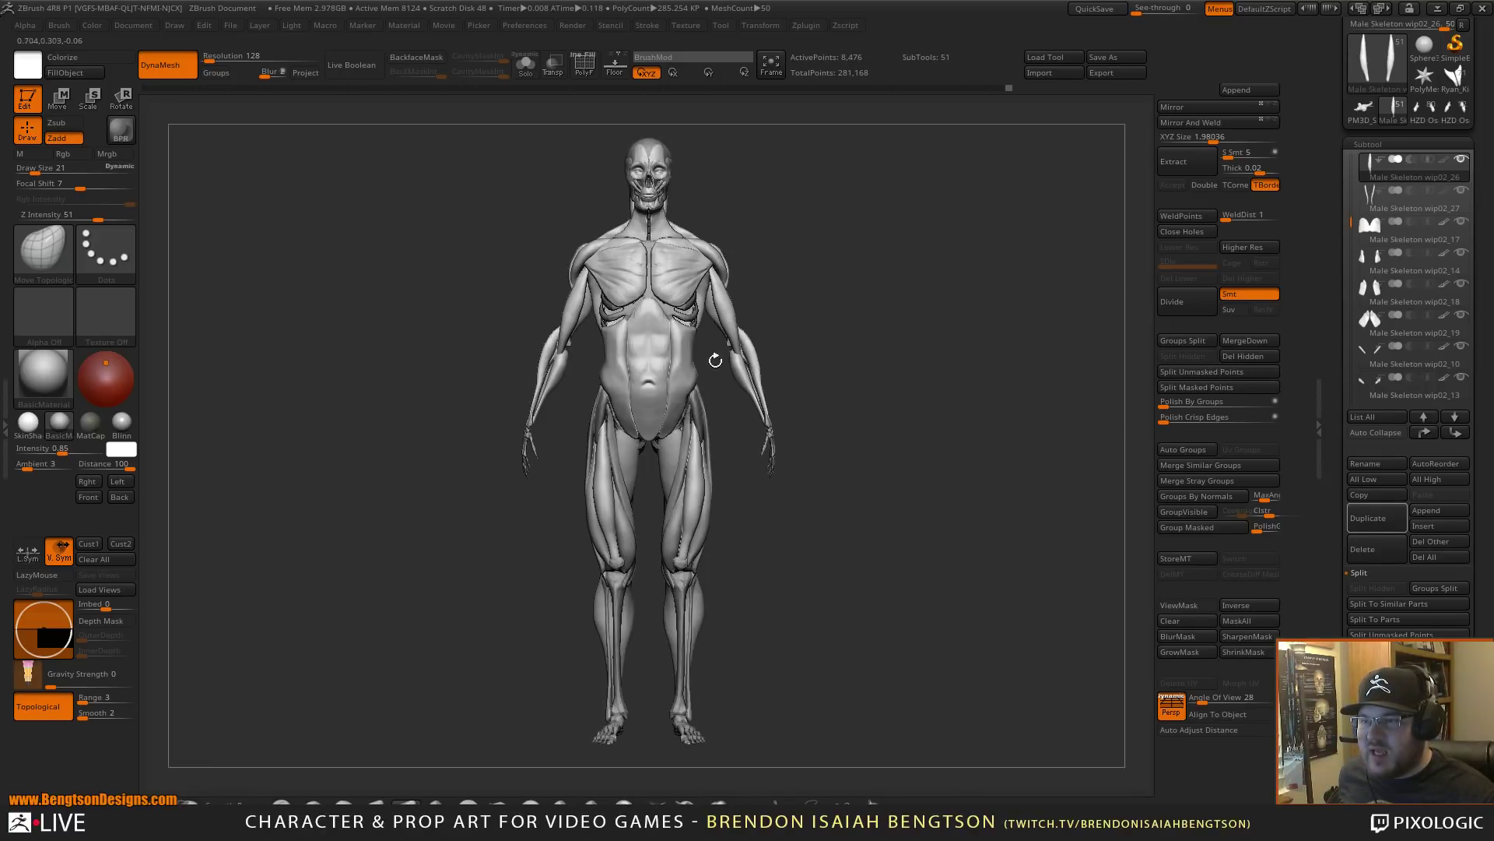
left_click_drag(848, 442, 650, 337)
left_click_drag(676, 719, 574, 463)
left_click_drag(950, 460, 927, 384)
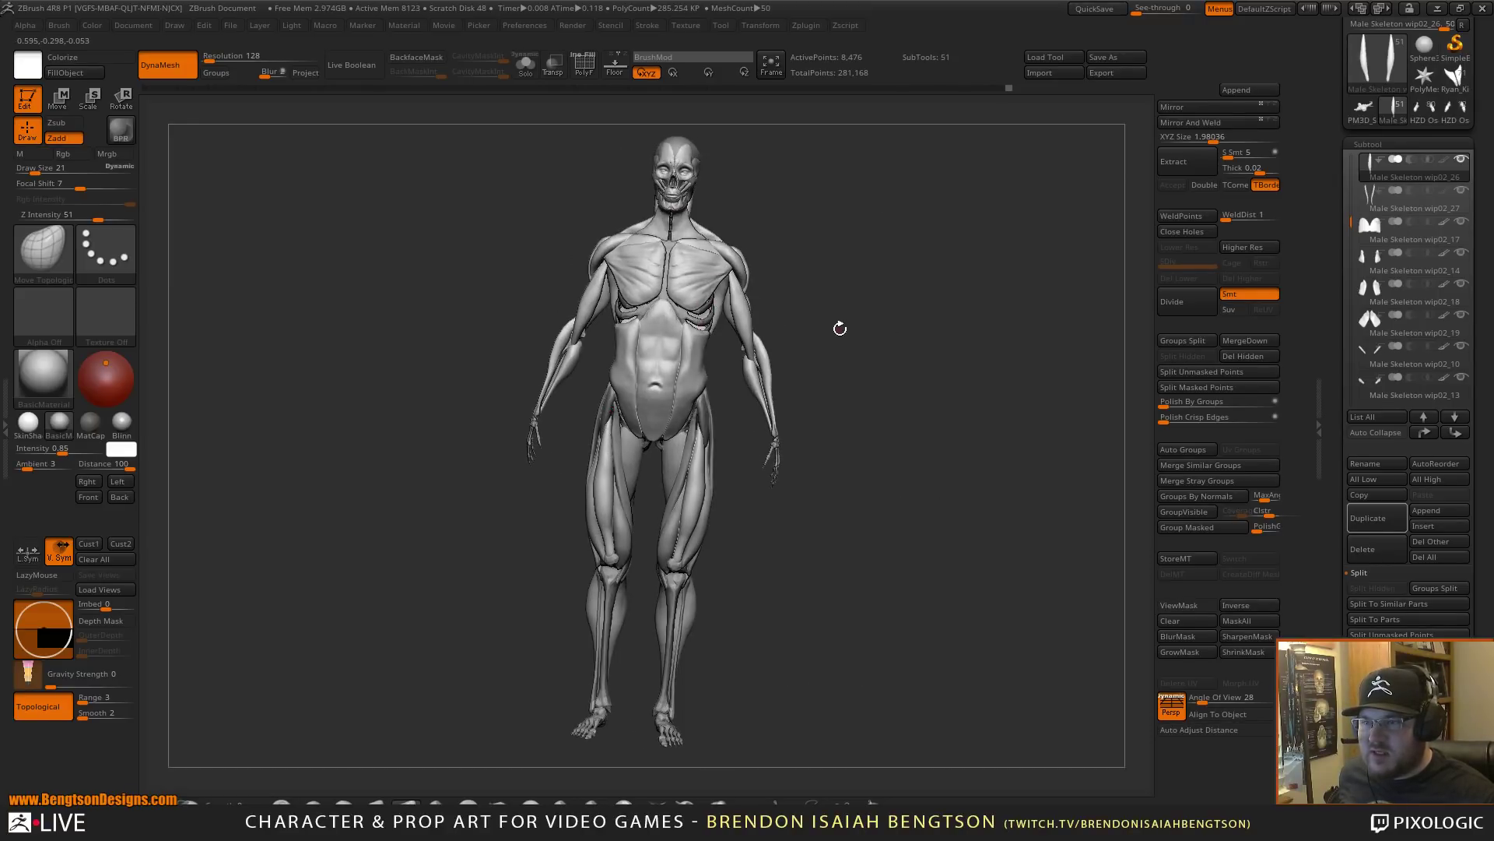
left_click_drag(840, 329, 891, 500)
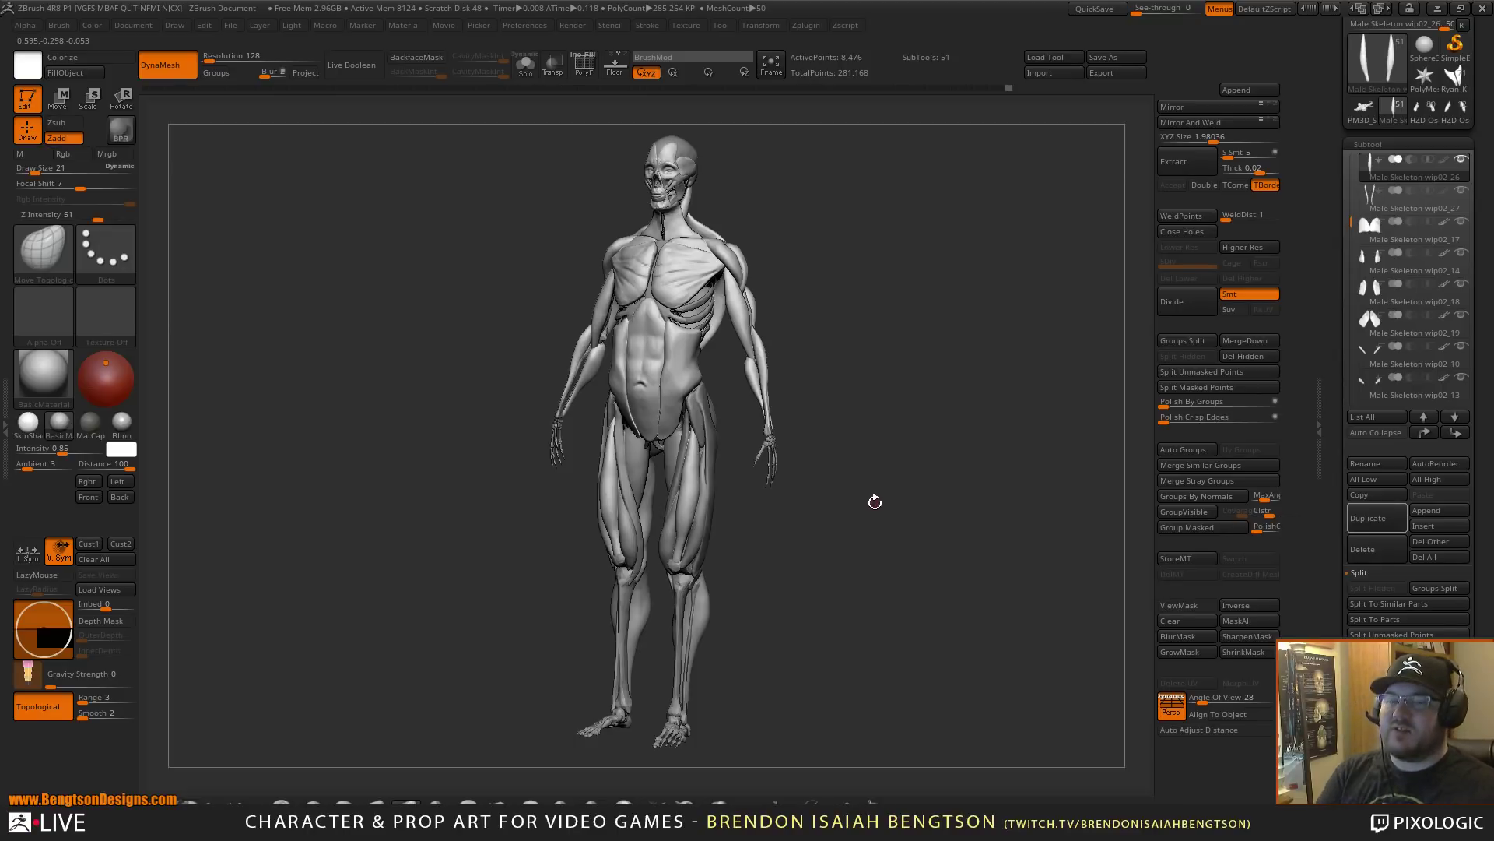
left_click_drag(994, 537, 949, 528, "shift")
right_click(921, 544)
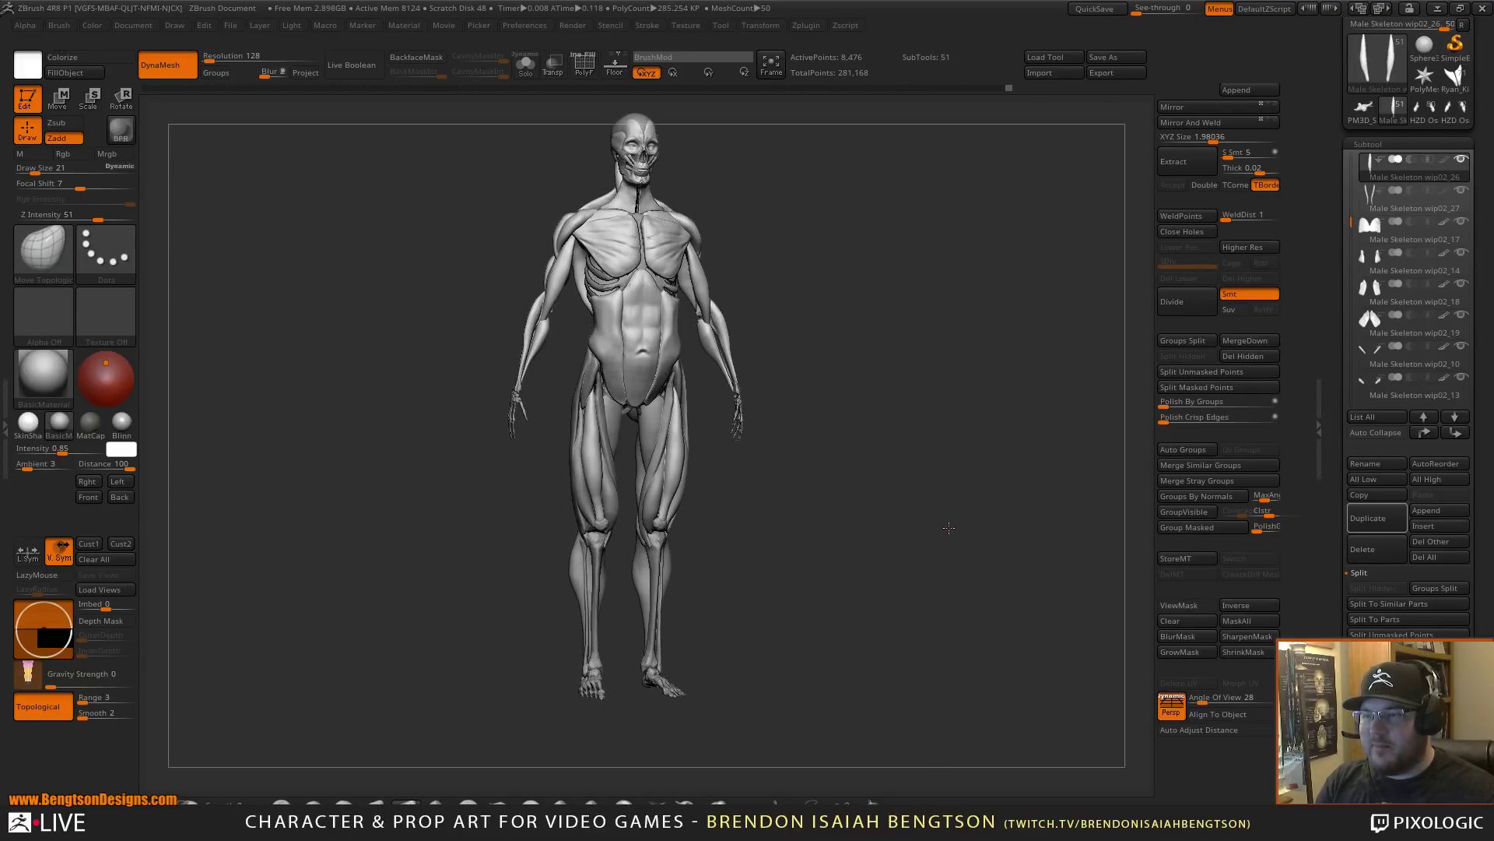